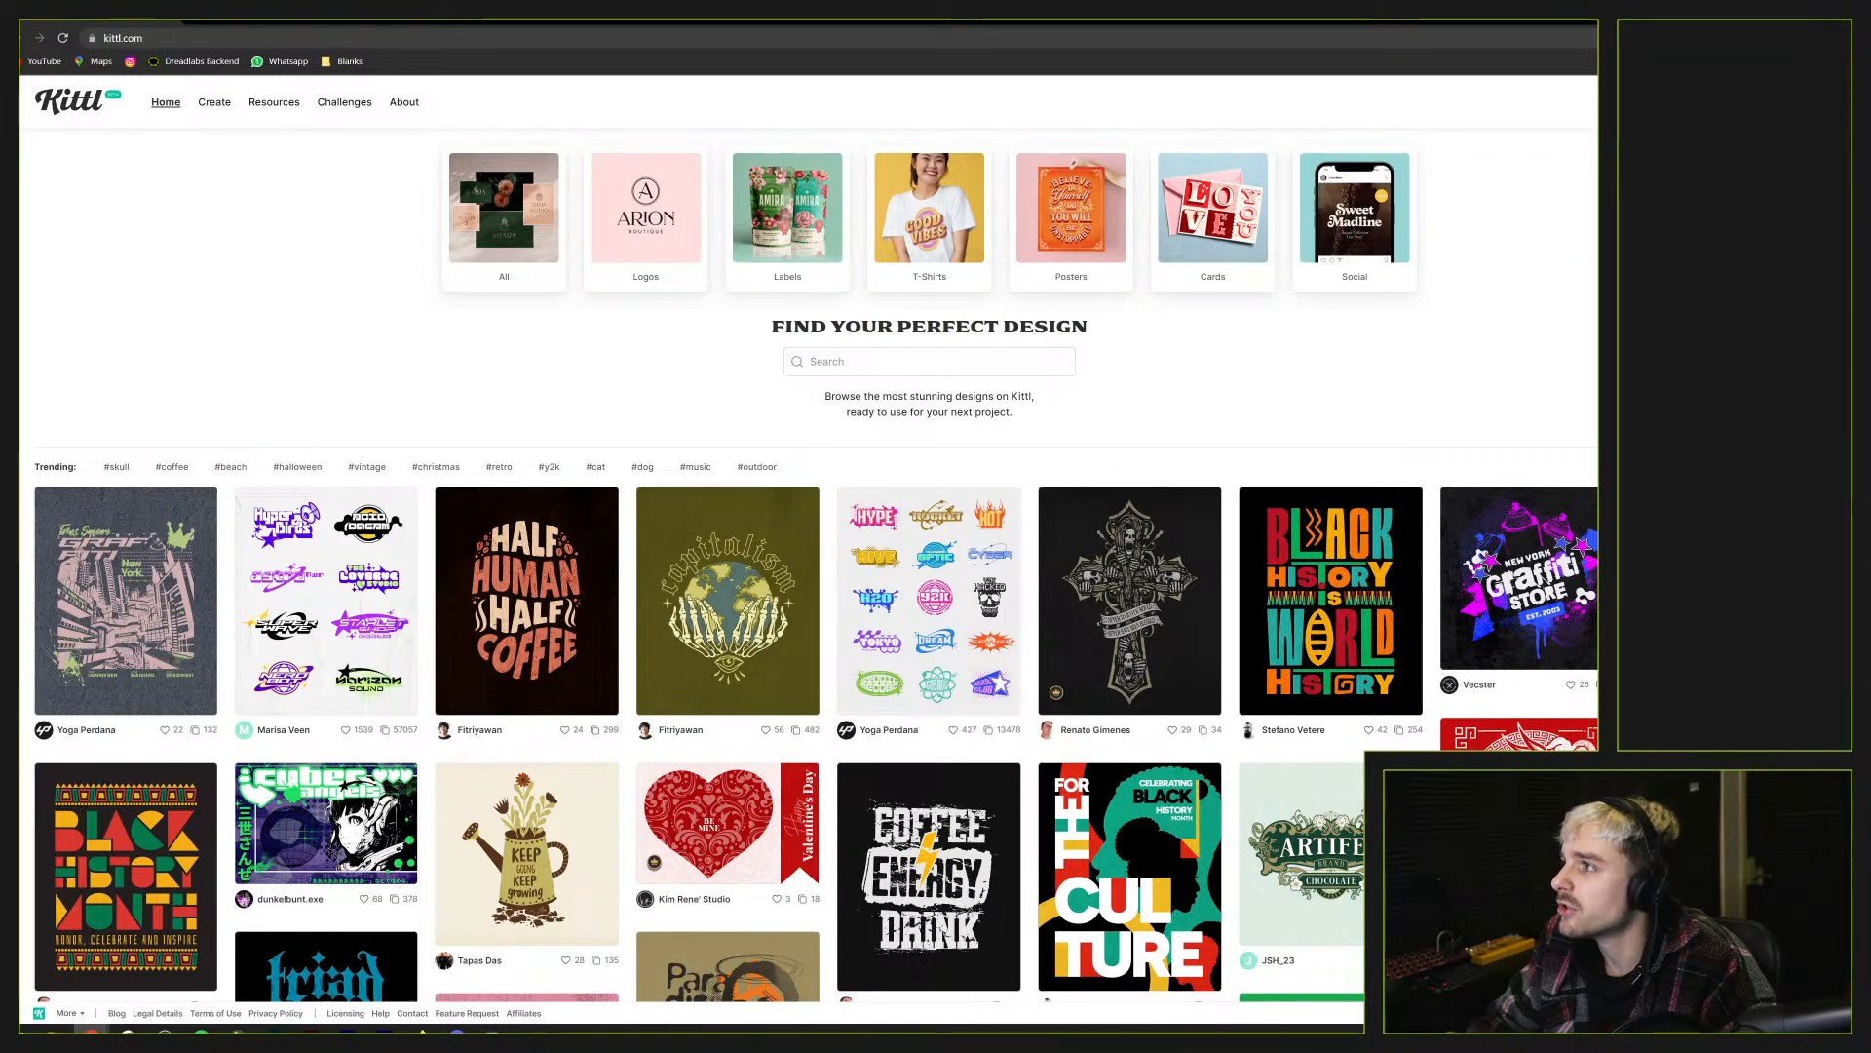
Restore the browser window from full size and resize it to fit within the recording frame
{"action": "left_click", "coordinate": [1827, 10]}
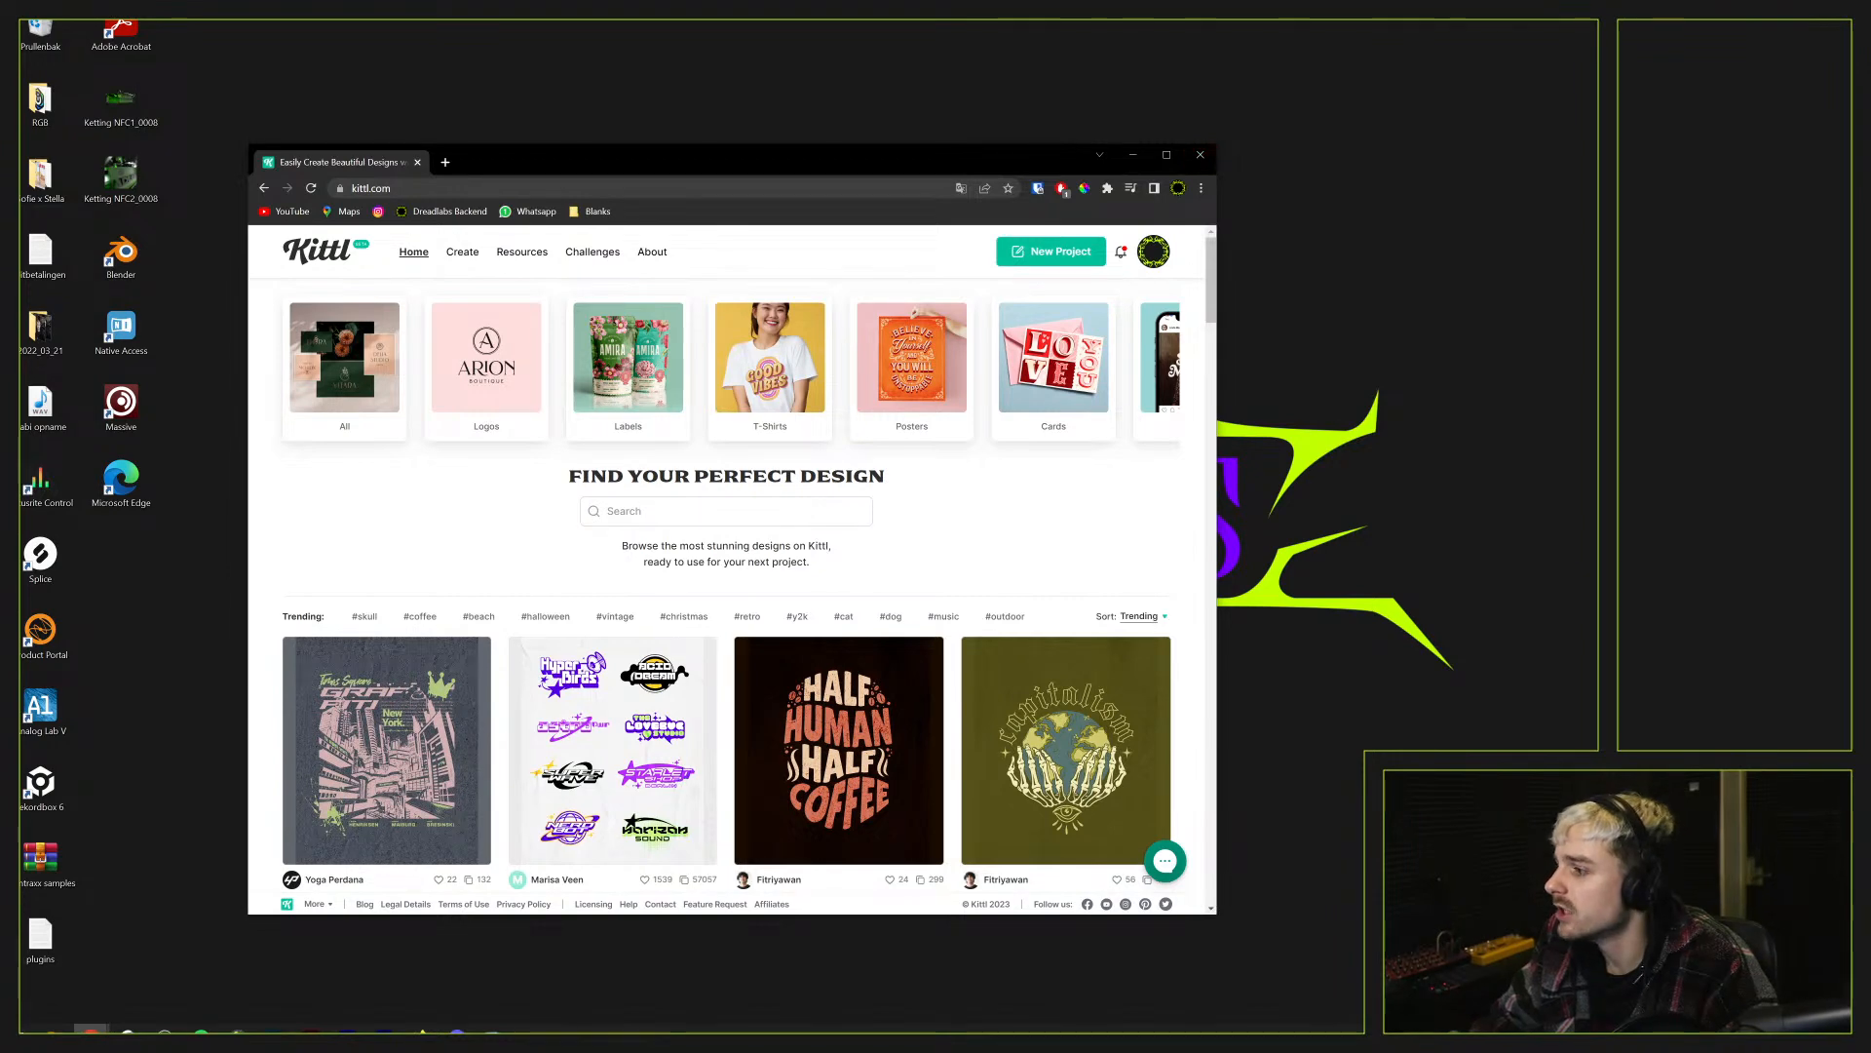
{"action": "left_click_drag", "start_coordinate": [1220, 156], "coordinate": [1595, 23]}
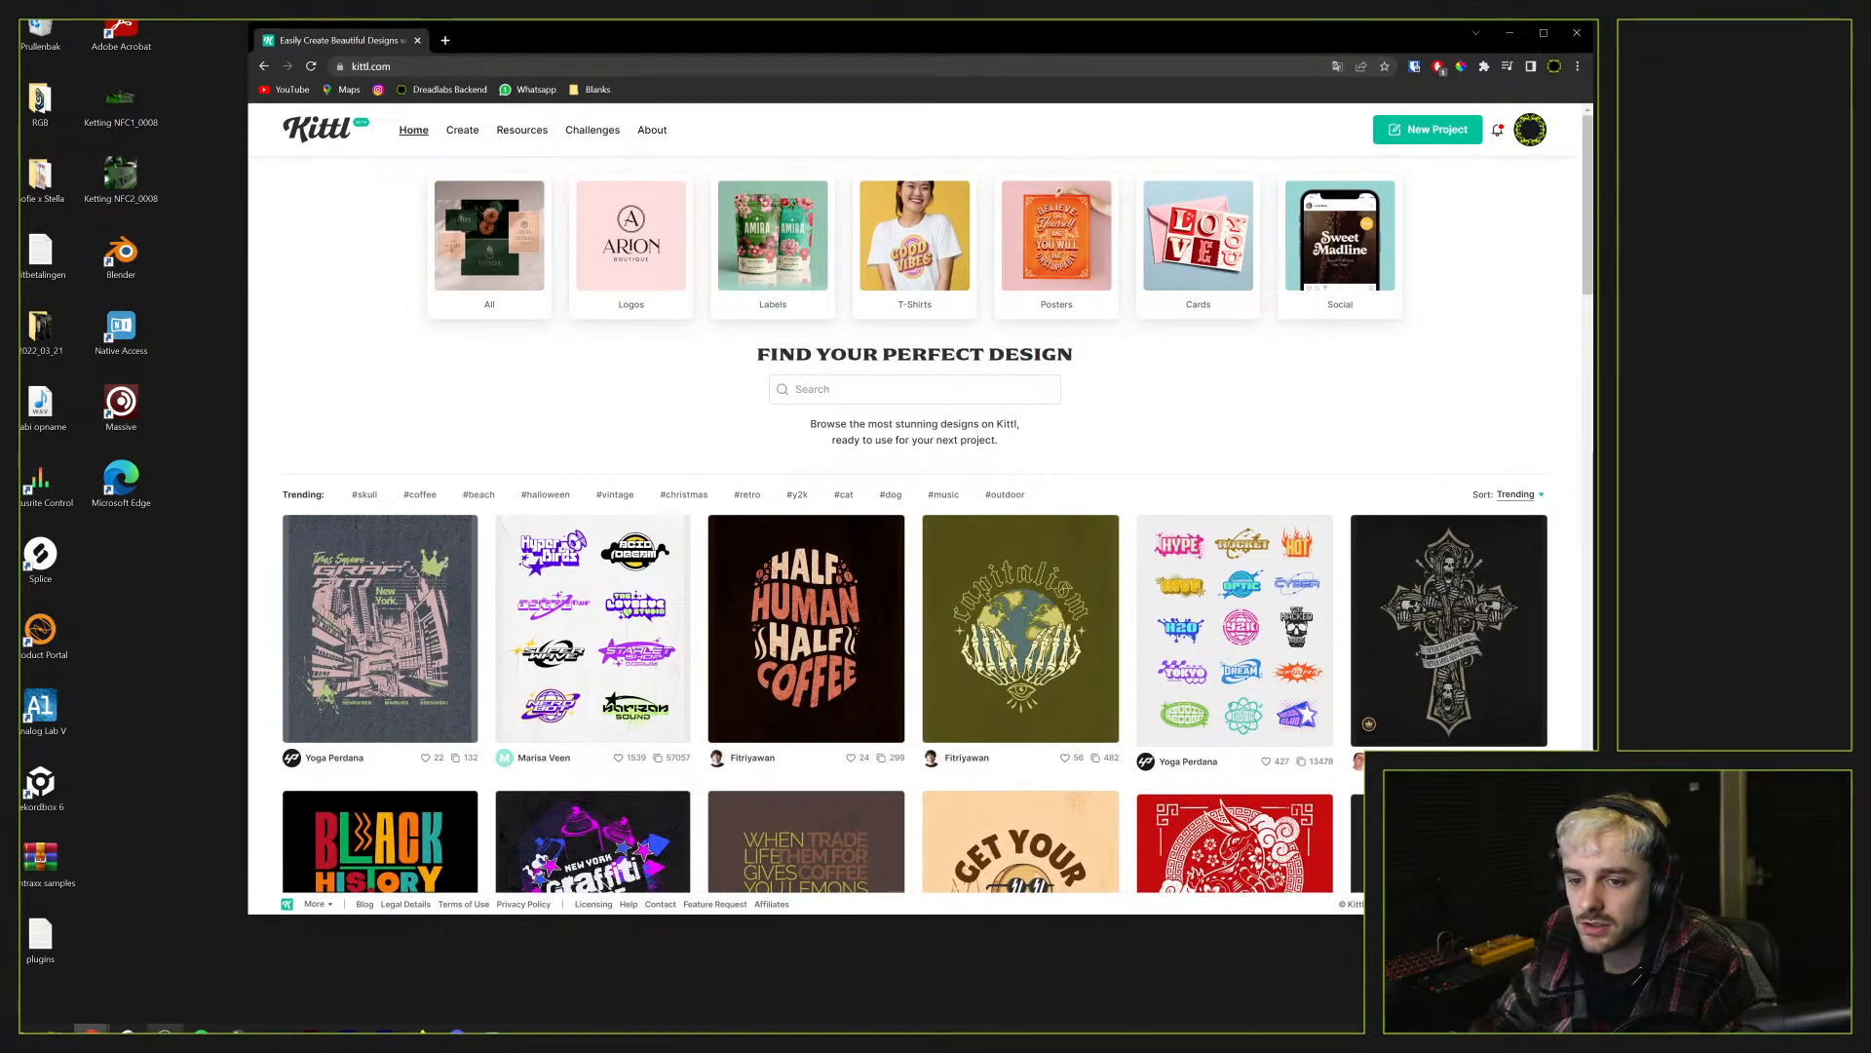
{"action": "left_click_drag", "start_coordinate": [247, 916], "coordinate": [20, 1024]}
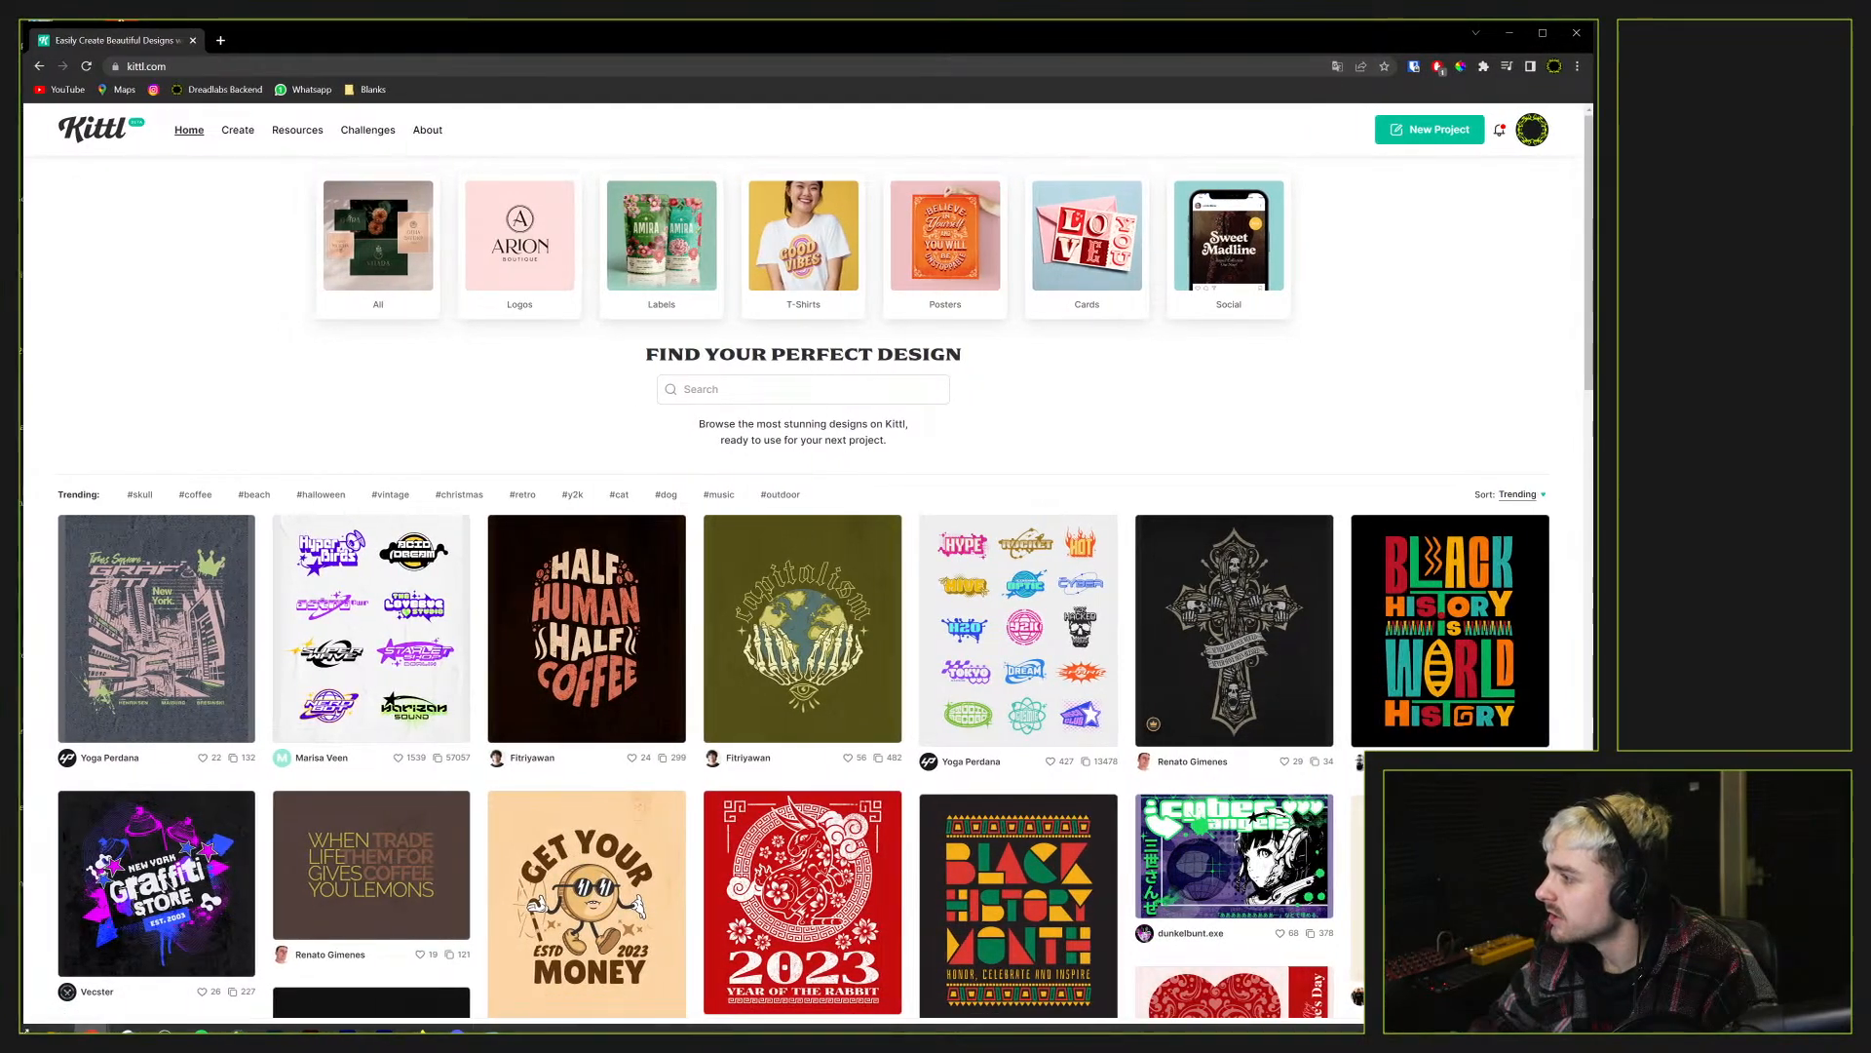
{"action": "left_click_drag", "start_coordinate": [20, 1024], "coordinate": [23, 1017]}
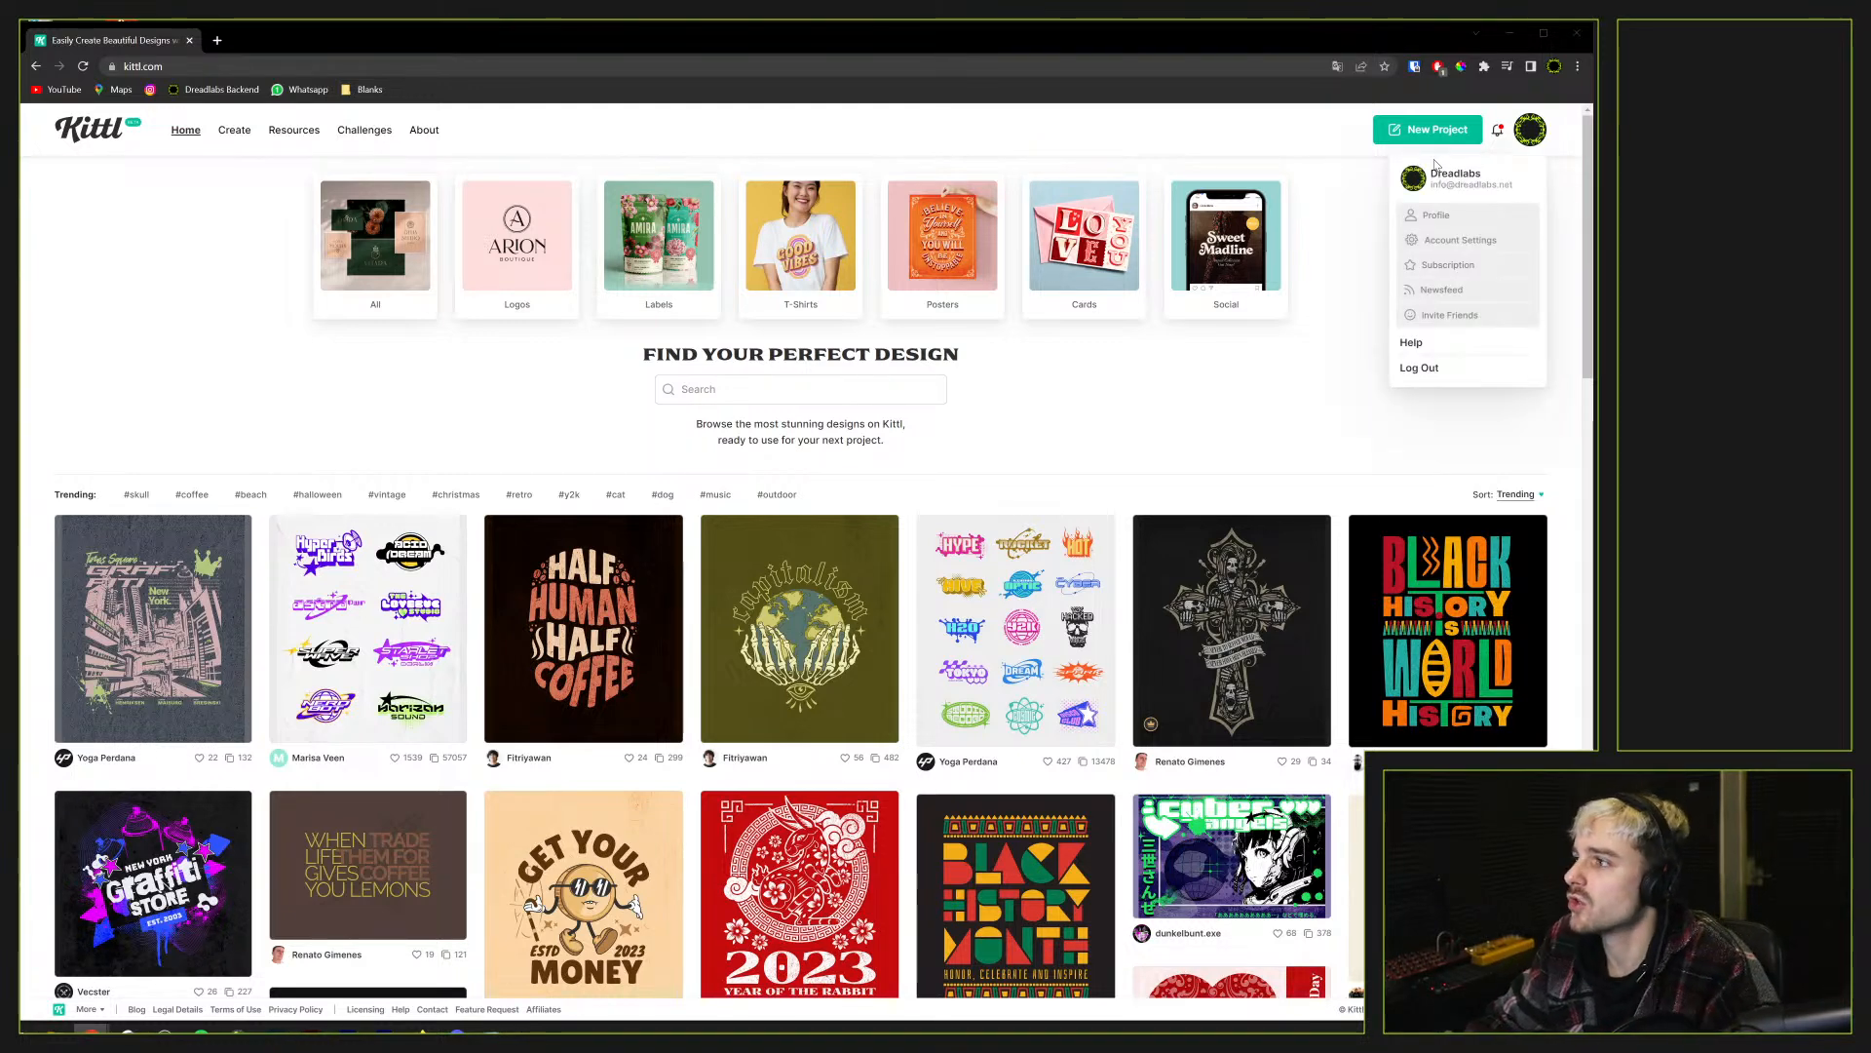
Create a new project with the A4 artboard preset, 210 × 297 mm, dismissing the translation prompt
{"action": "left_click", "coordinate": [1420, 130]}
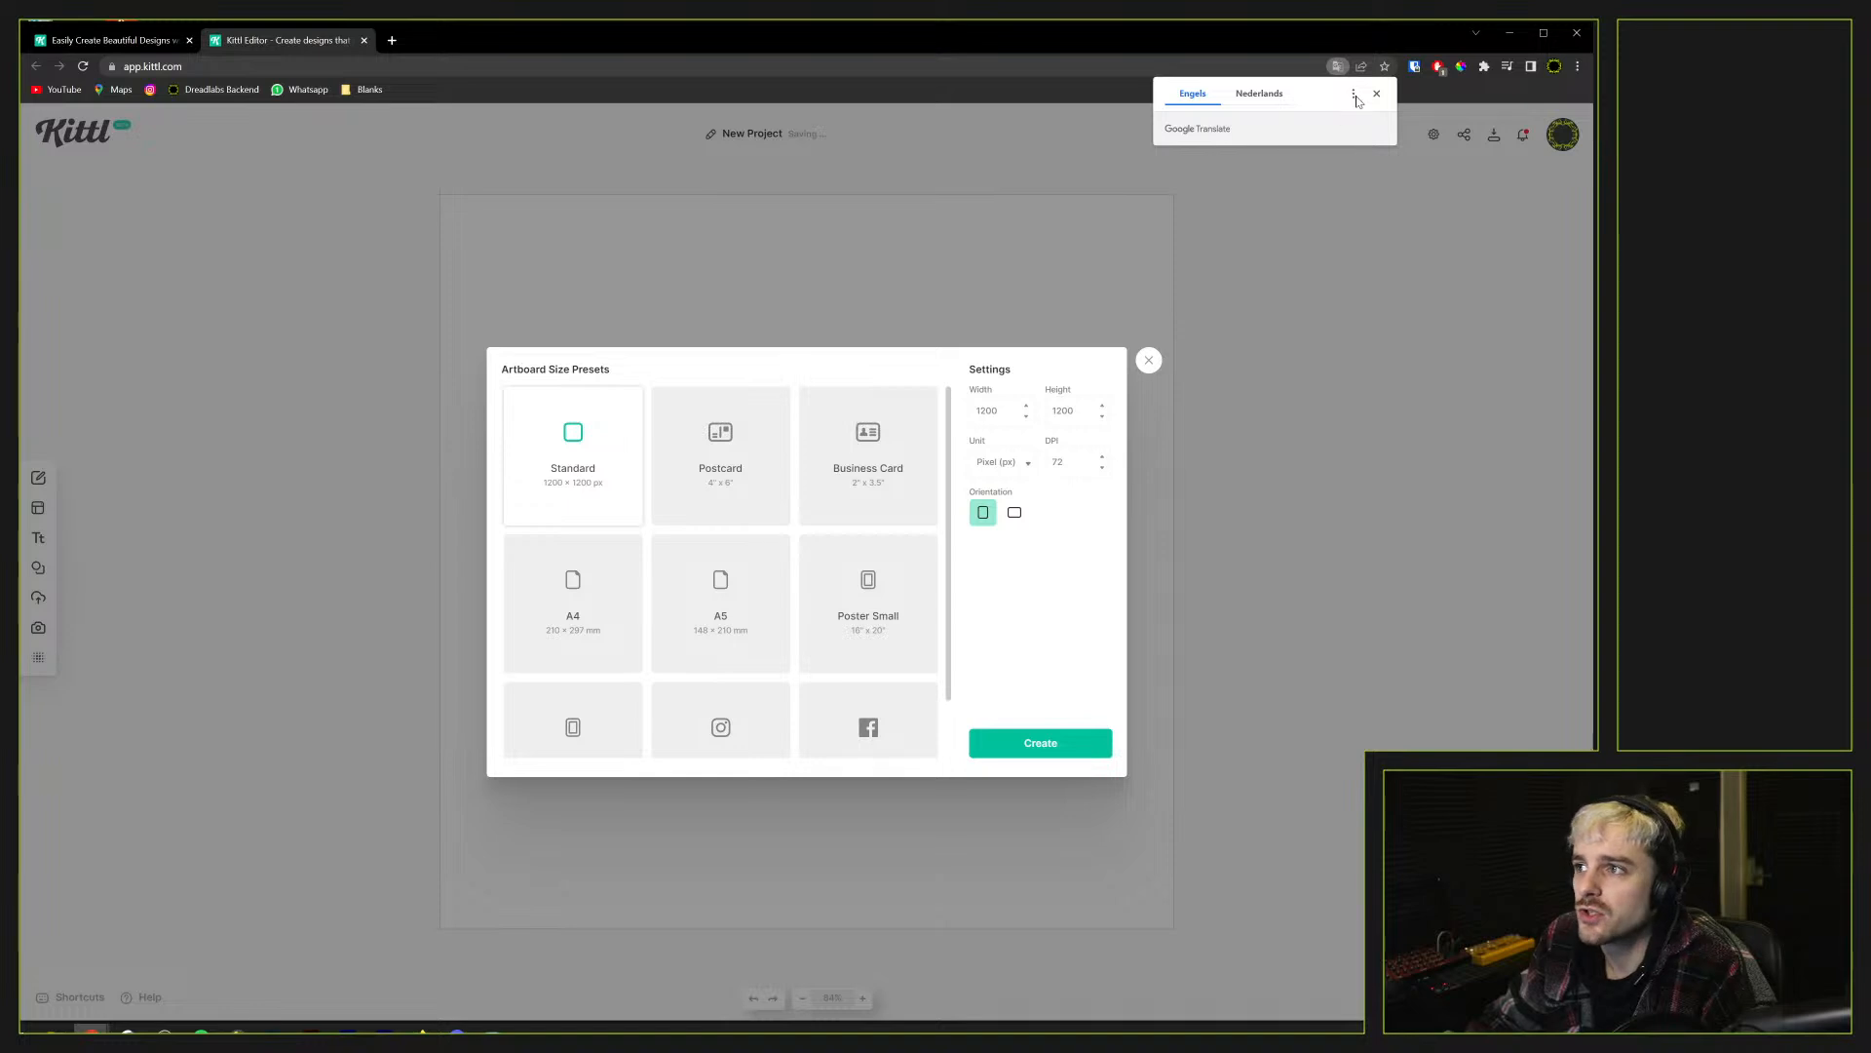
{"action": "left_click", "coordinate": [1378, 94]}
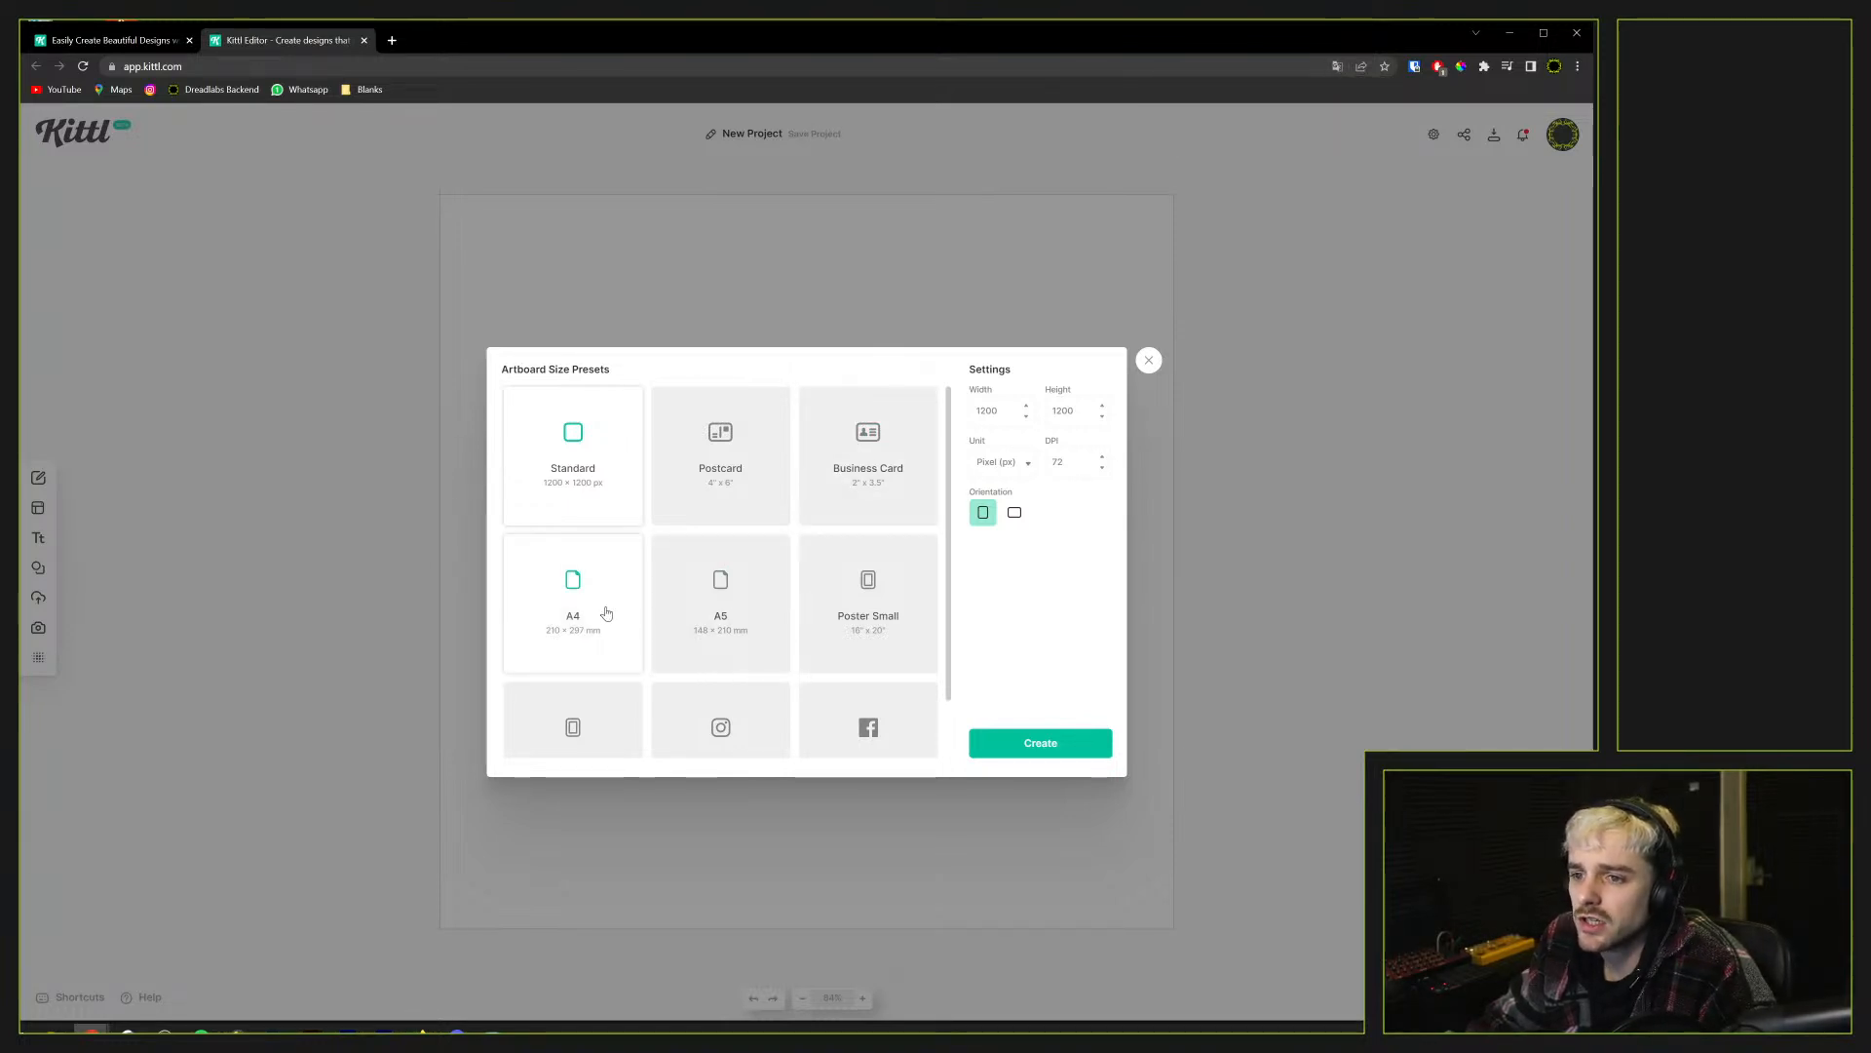
{"action": "scroll", "coordinate": [647, 598], "scroll_direction": "down", "scroll_amount": 1}
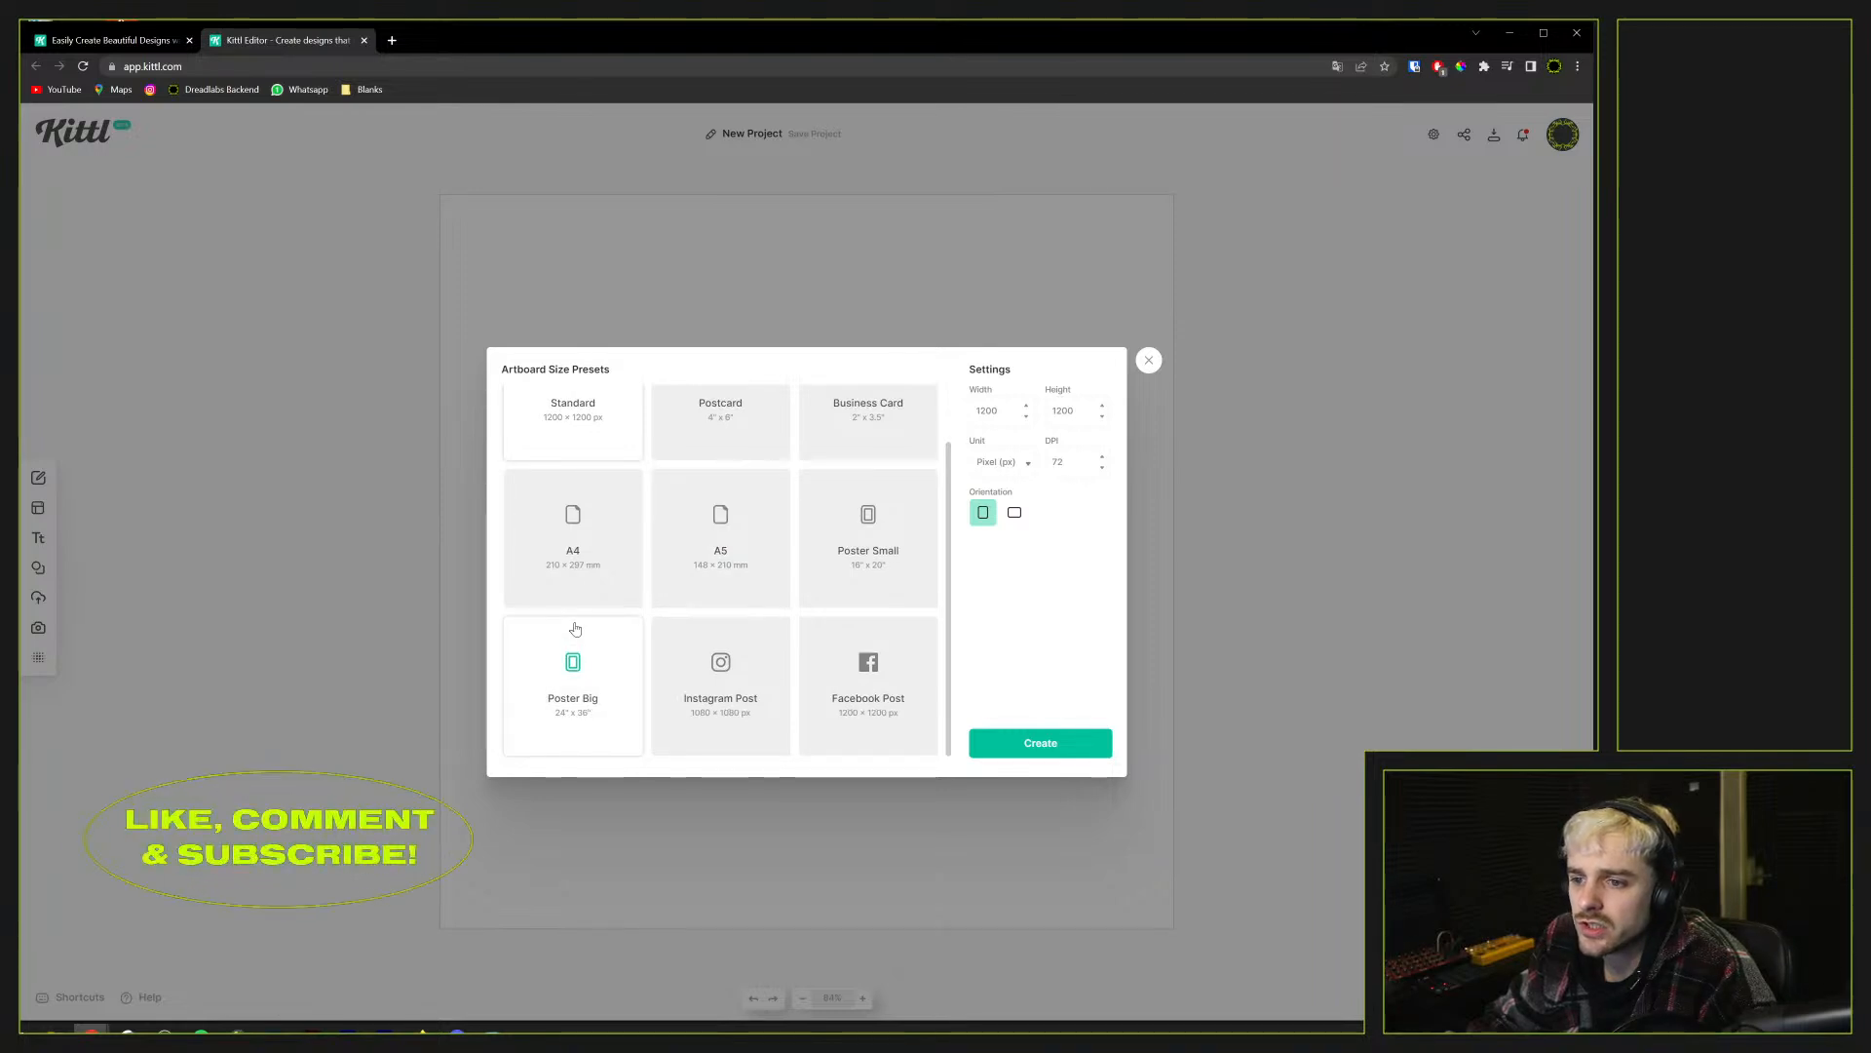
{"action": "scroll", "coordinate": [595, 614], "scroll_direction": "up", "scroll_amount": 1}
{"action": "scroll", "coordinate": [527, 694], "scroll_direction": "down", "scroll_amount": 1}
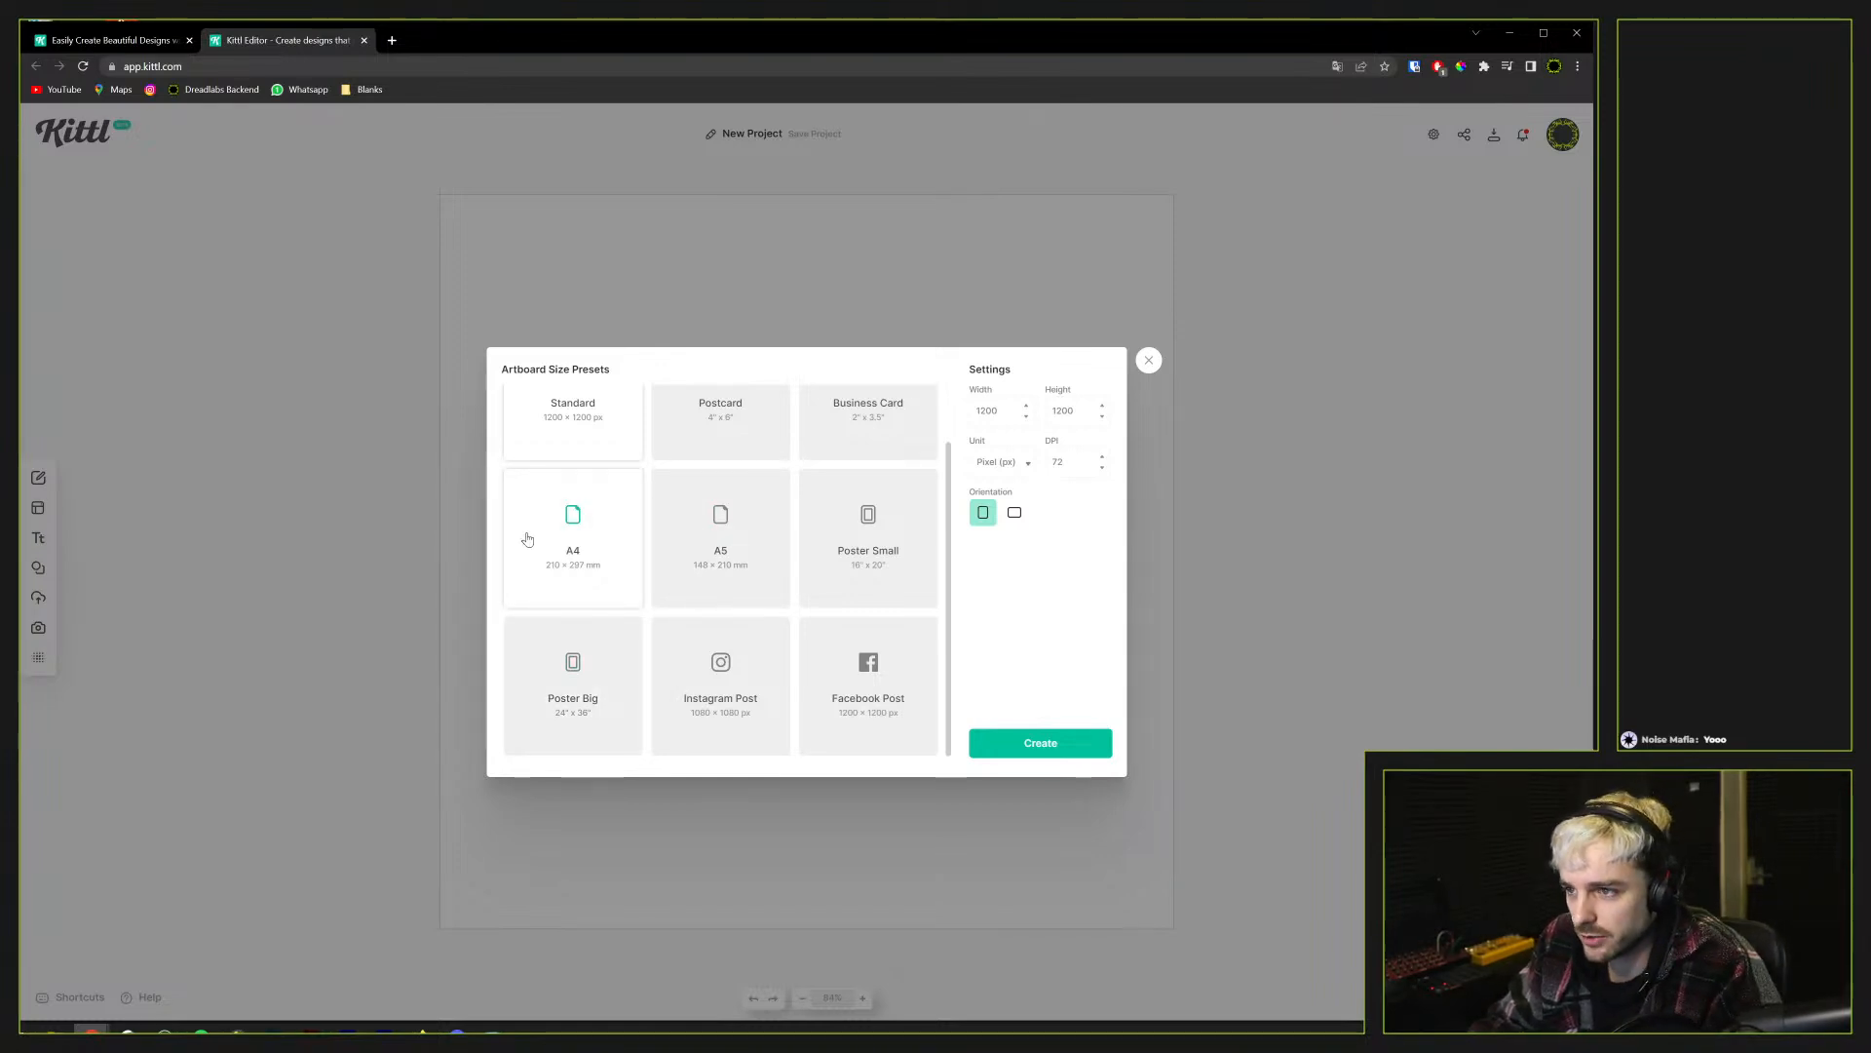
{"action": "left_click", "coordinate": [548, 573]}
{"action": "scroll", "coordinate": [776, 579], "scroll_direction": "up", "scroll_amount": 1}
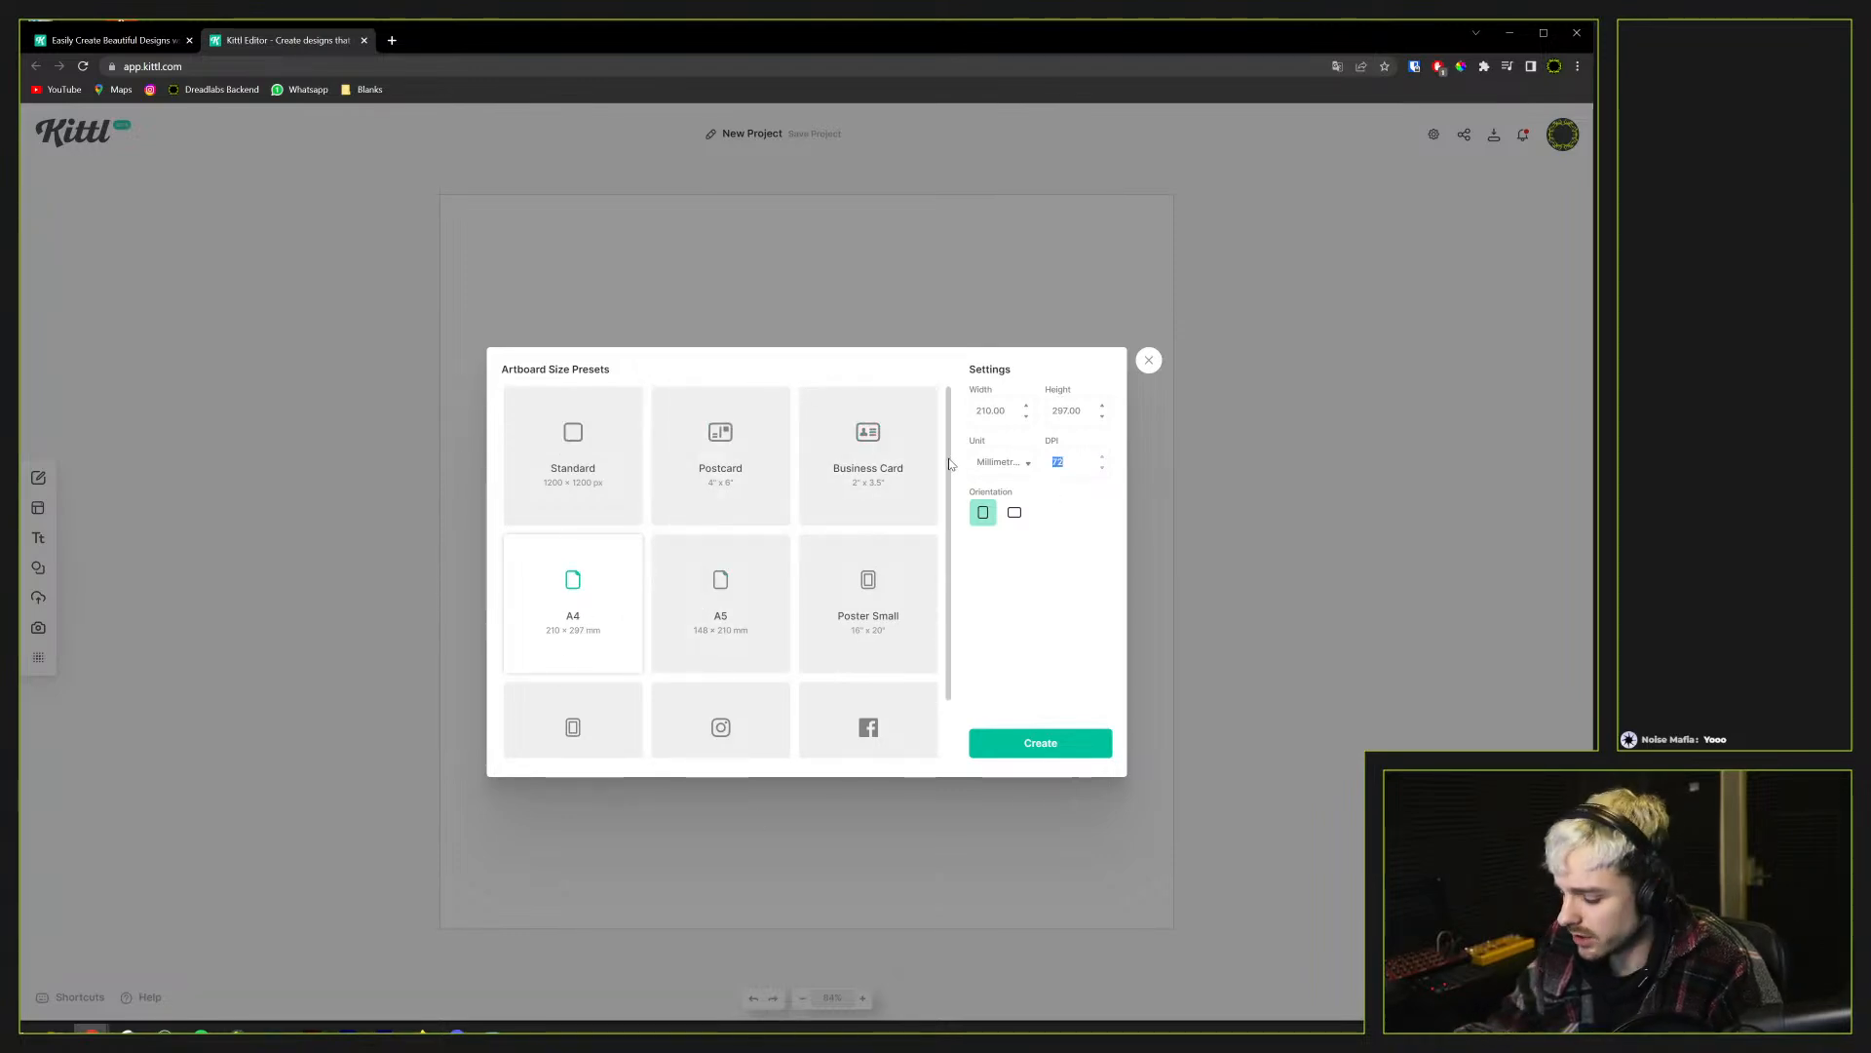
{"action": "left_click", "coordinate": [1040, 745]}
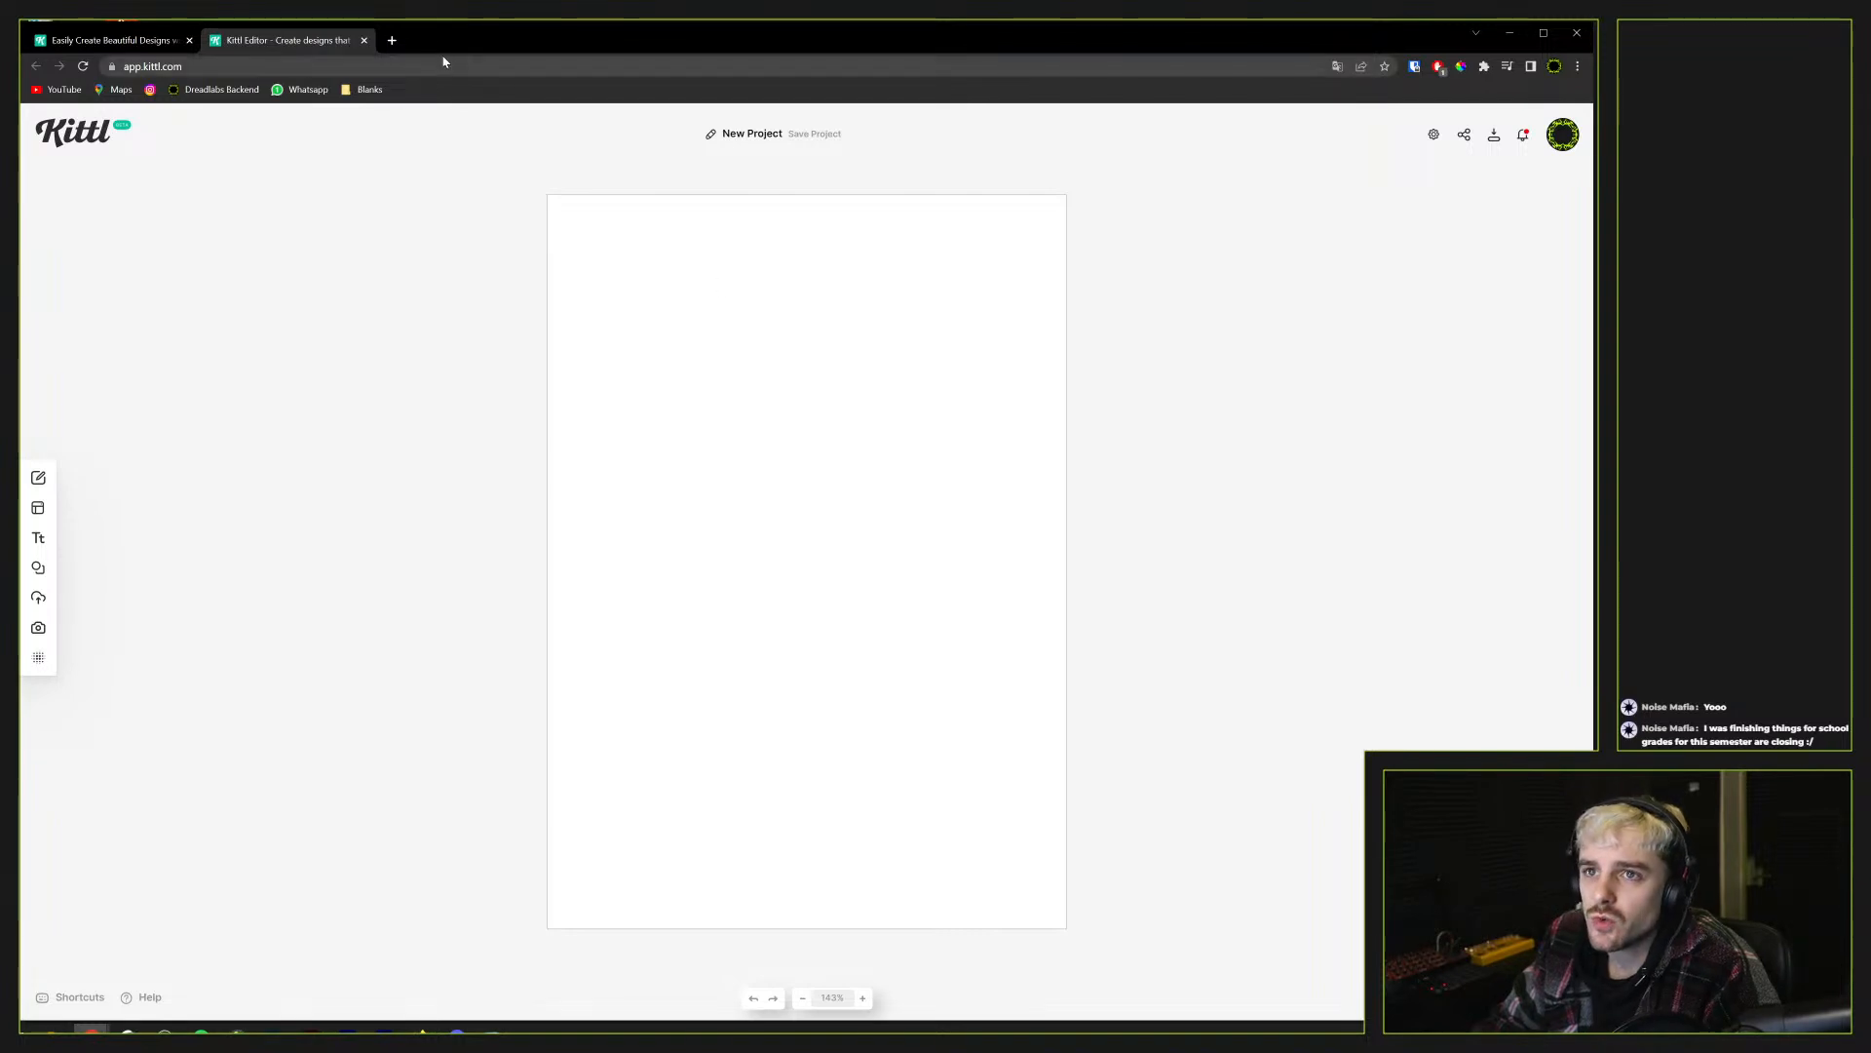
Open Pinterest in a new browser tab and search for "flower power poster"
{"action": "left_click", "coordinate": [392, 43]}
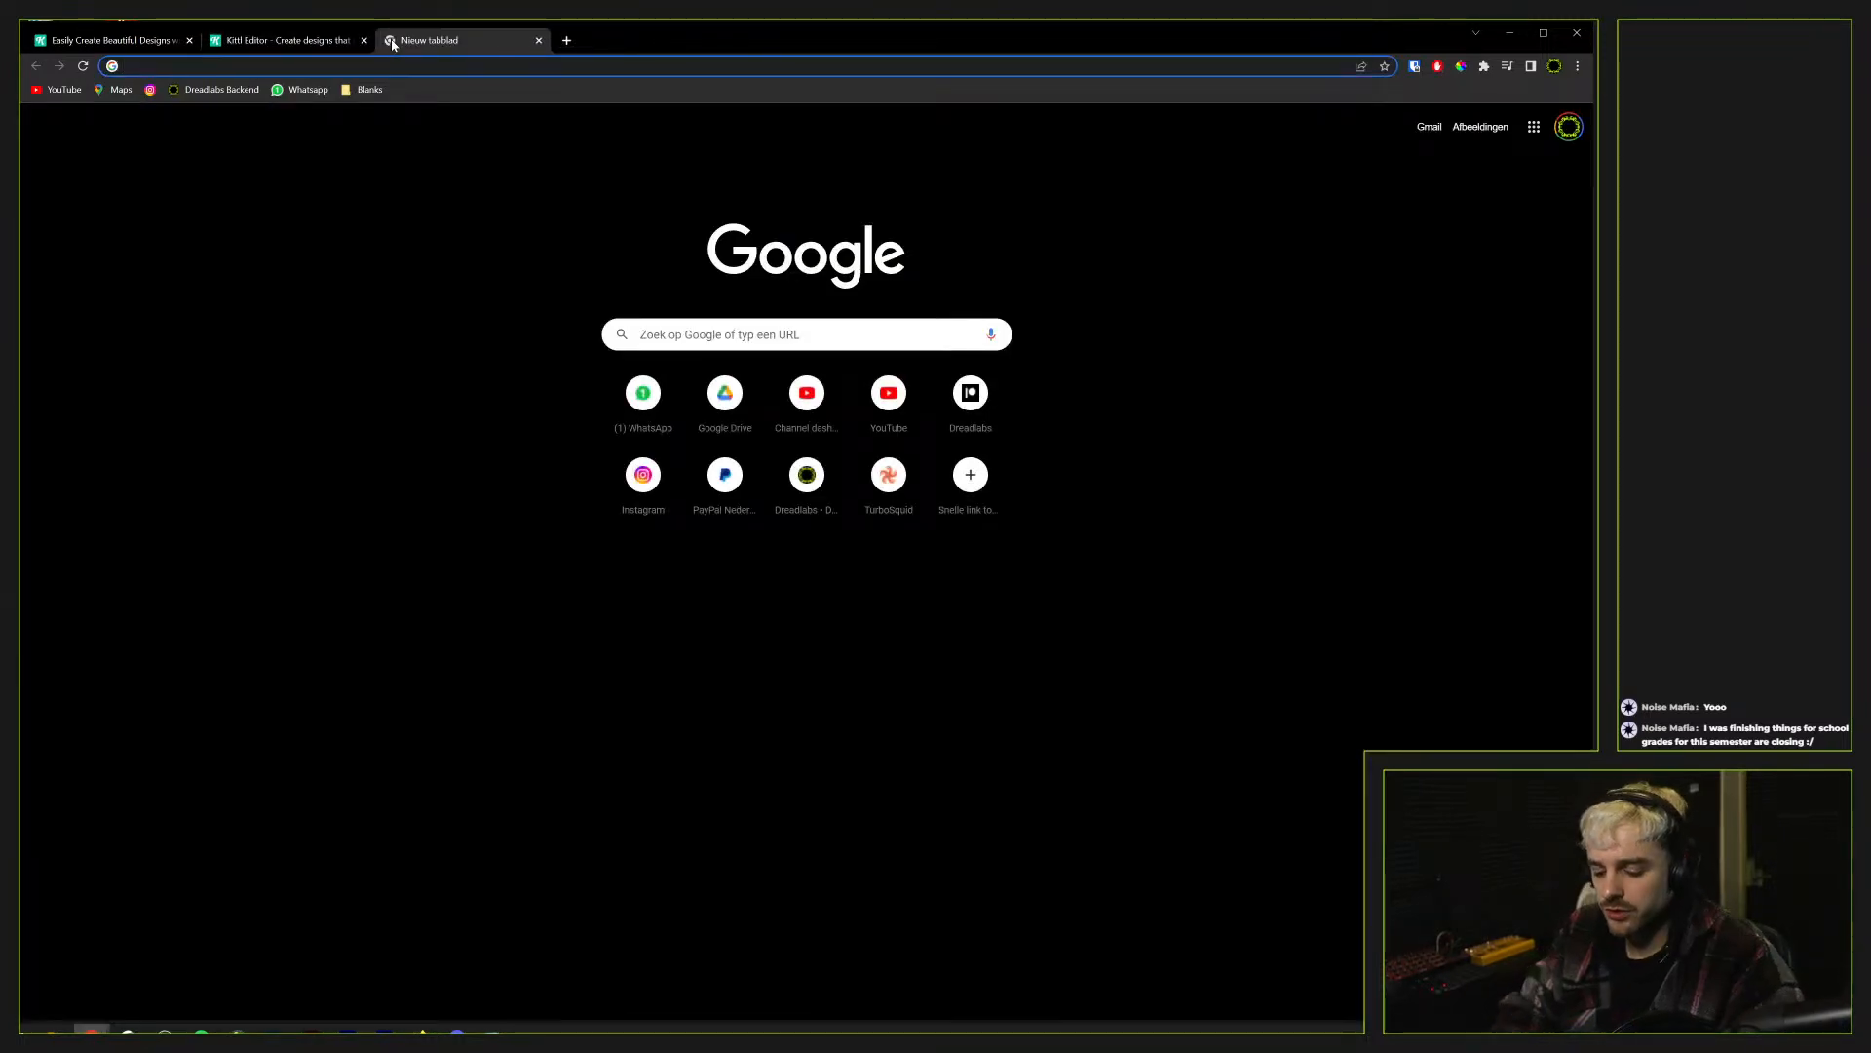
{"action": "type", "text": "pinte"}
{"action": "key", "text": "Return"}
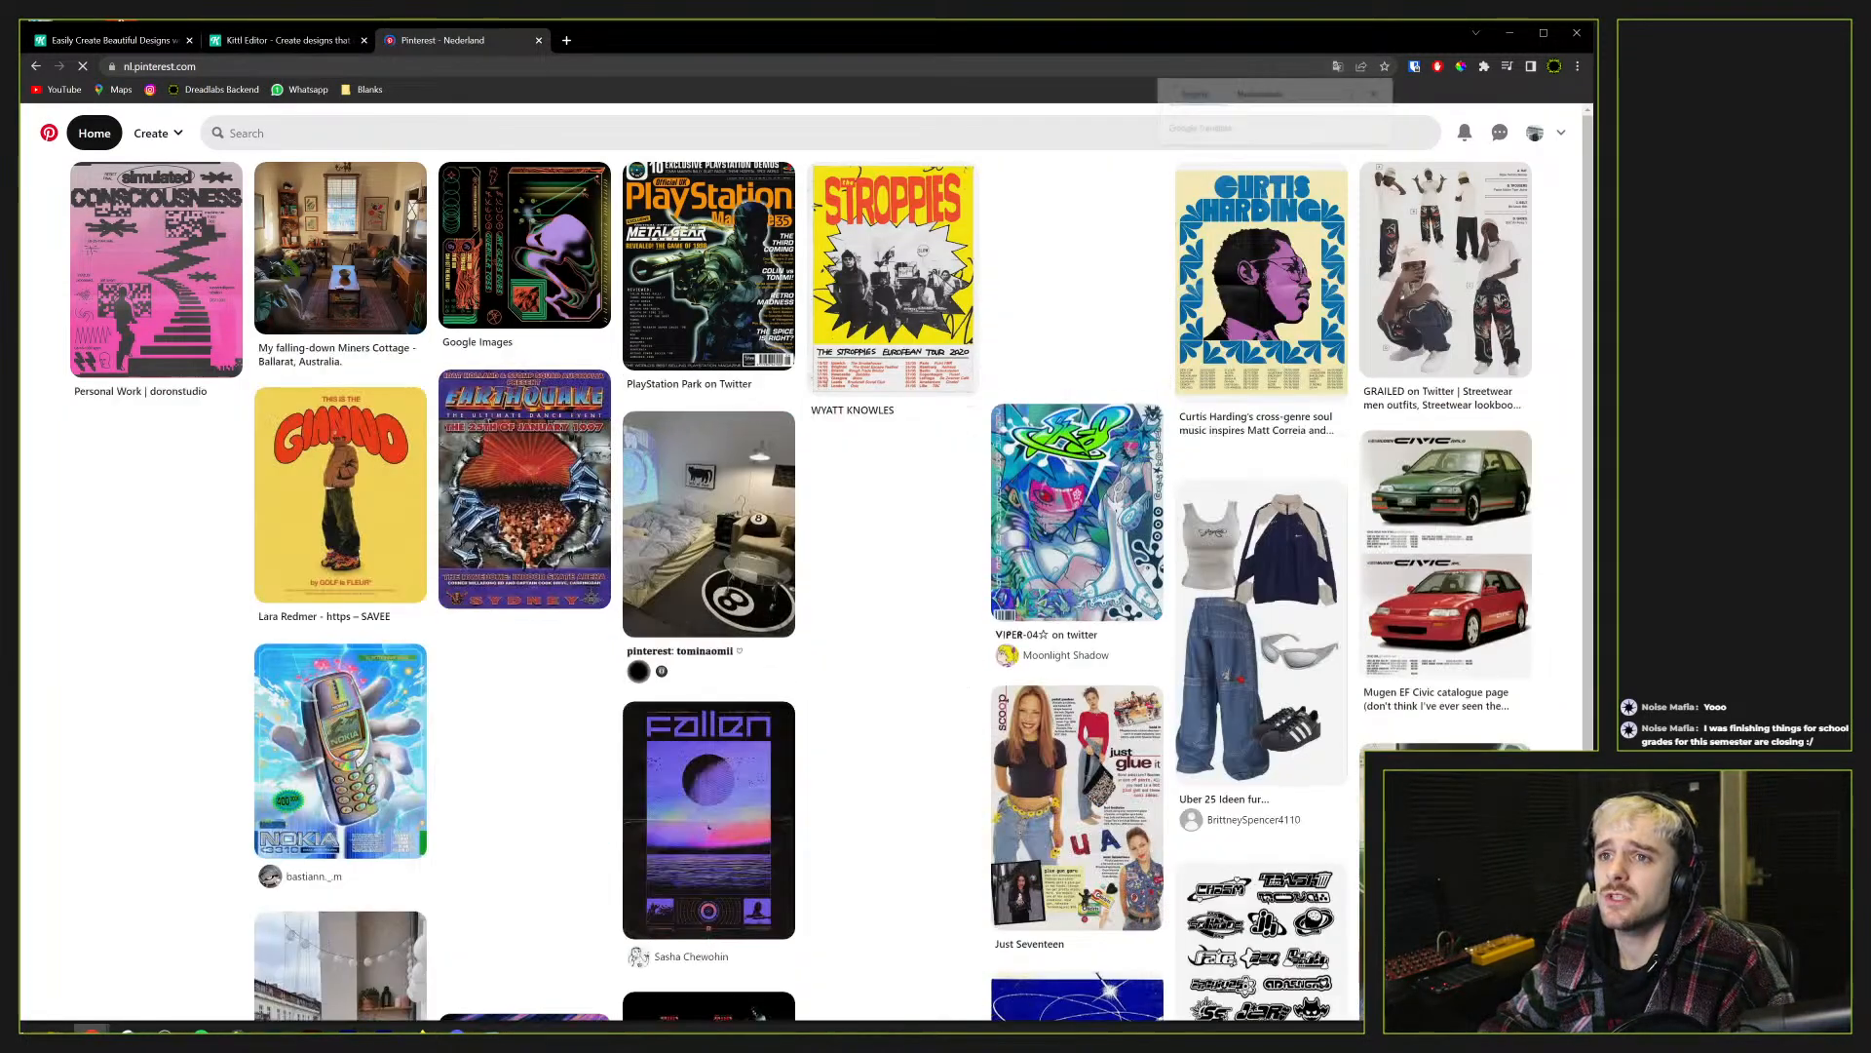
{"action": "left_click", "coordinate": [246, 133]}
{"action": "type", "text": "flowr"}
{"action": "key", "text": "BackSpace"}
{"action": "type", "text": "er power poster"}
{"action": "key", "text": "Return"}
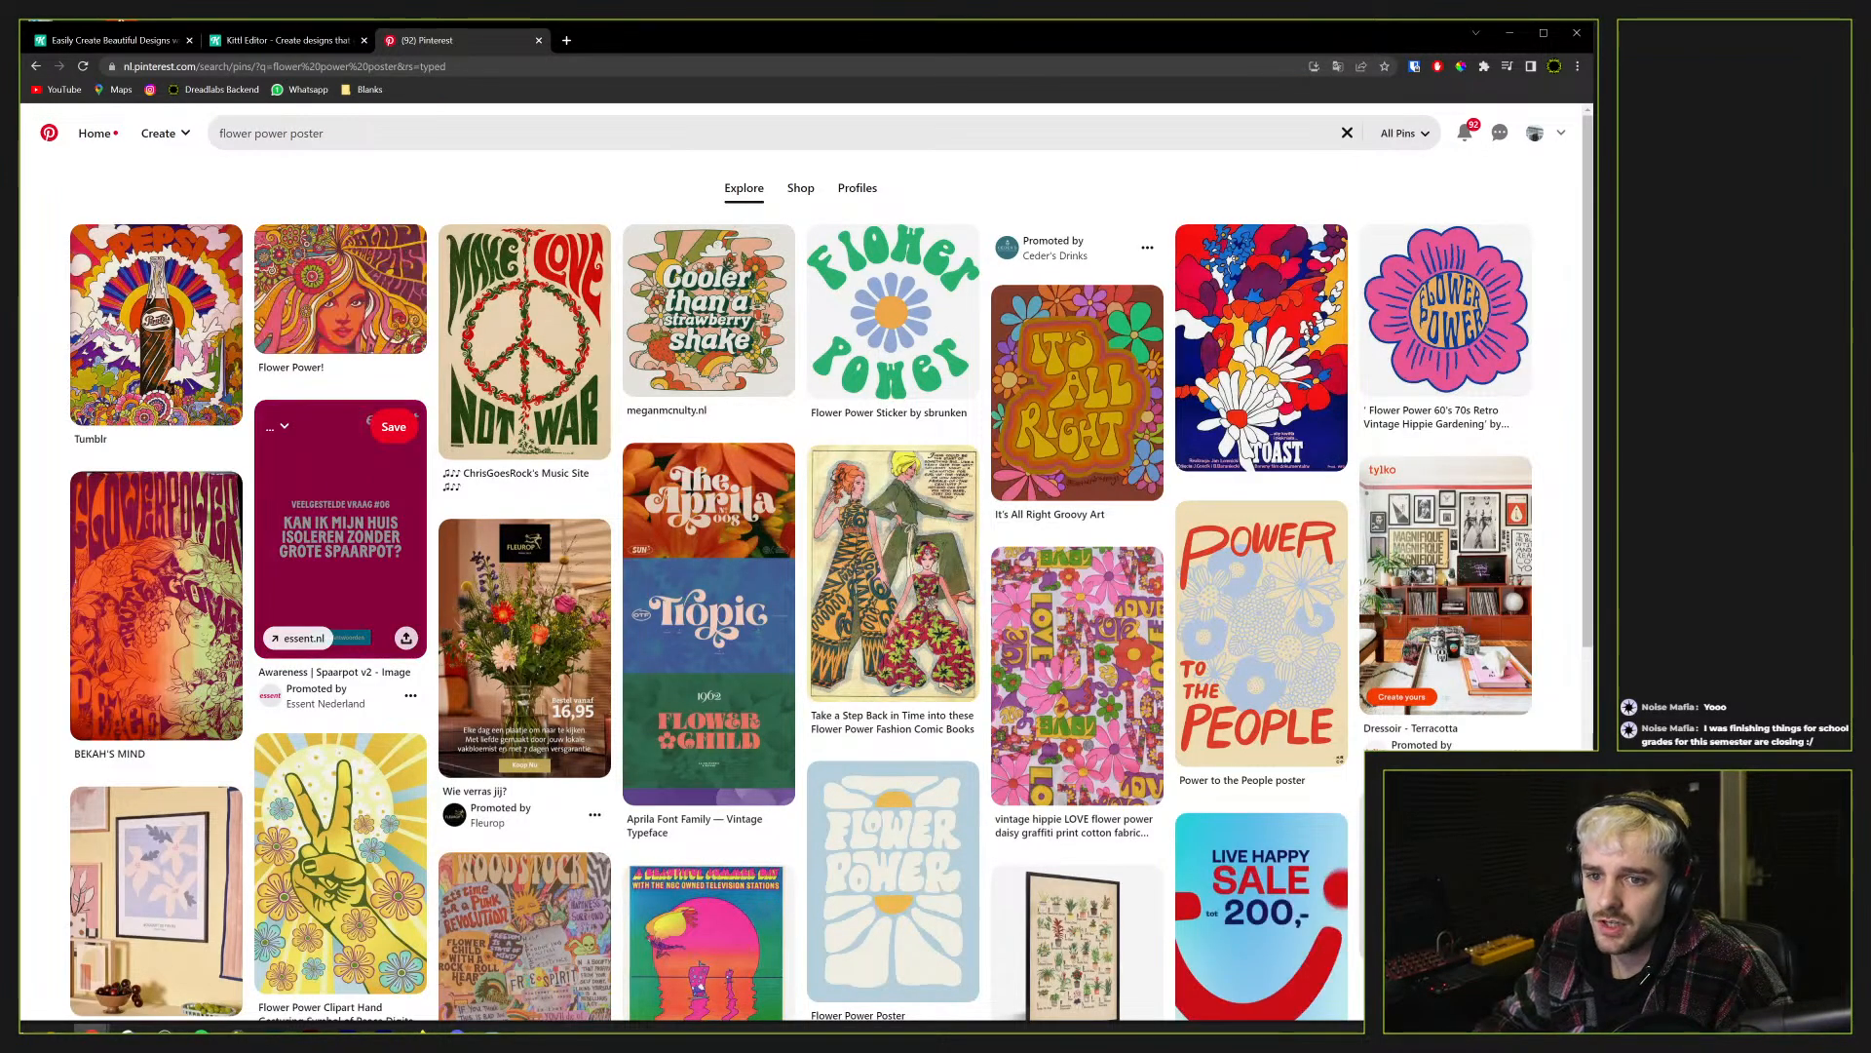
Look through the flower power poster pins for style, lettering and colour inspiration
{"action": "scroll", "coordinate": [58, 427], "scroll_direction": "down", "scroll_amount": 5}
{"action": "scroll", "coordinate": [59, 427], "scroll_direction": "down", "scroll_amount": 4}
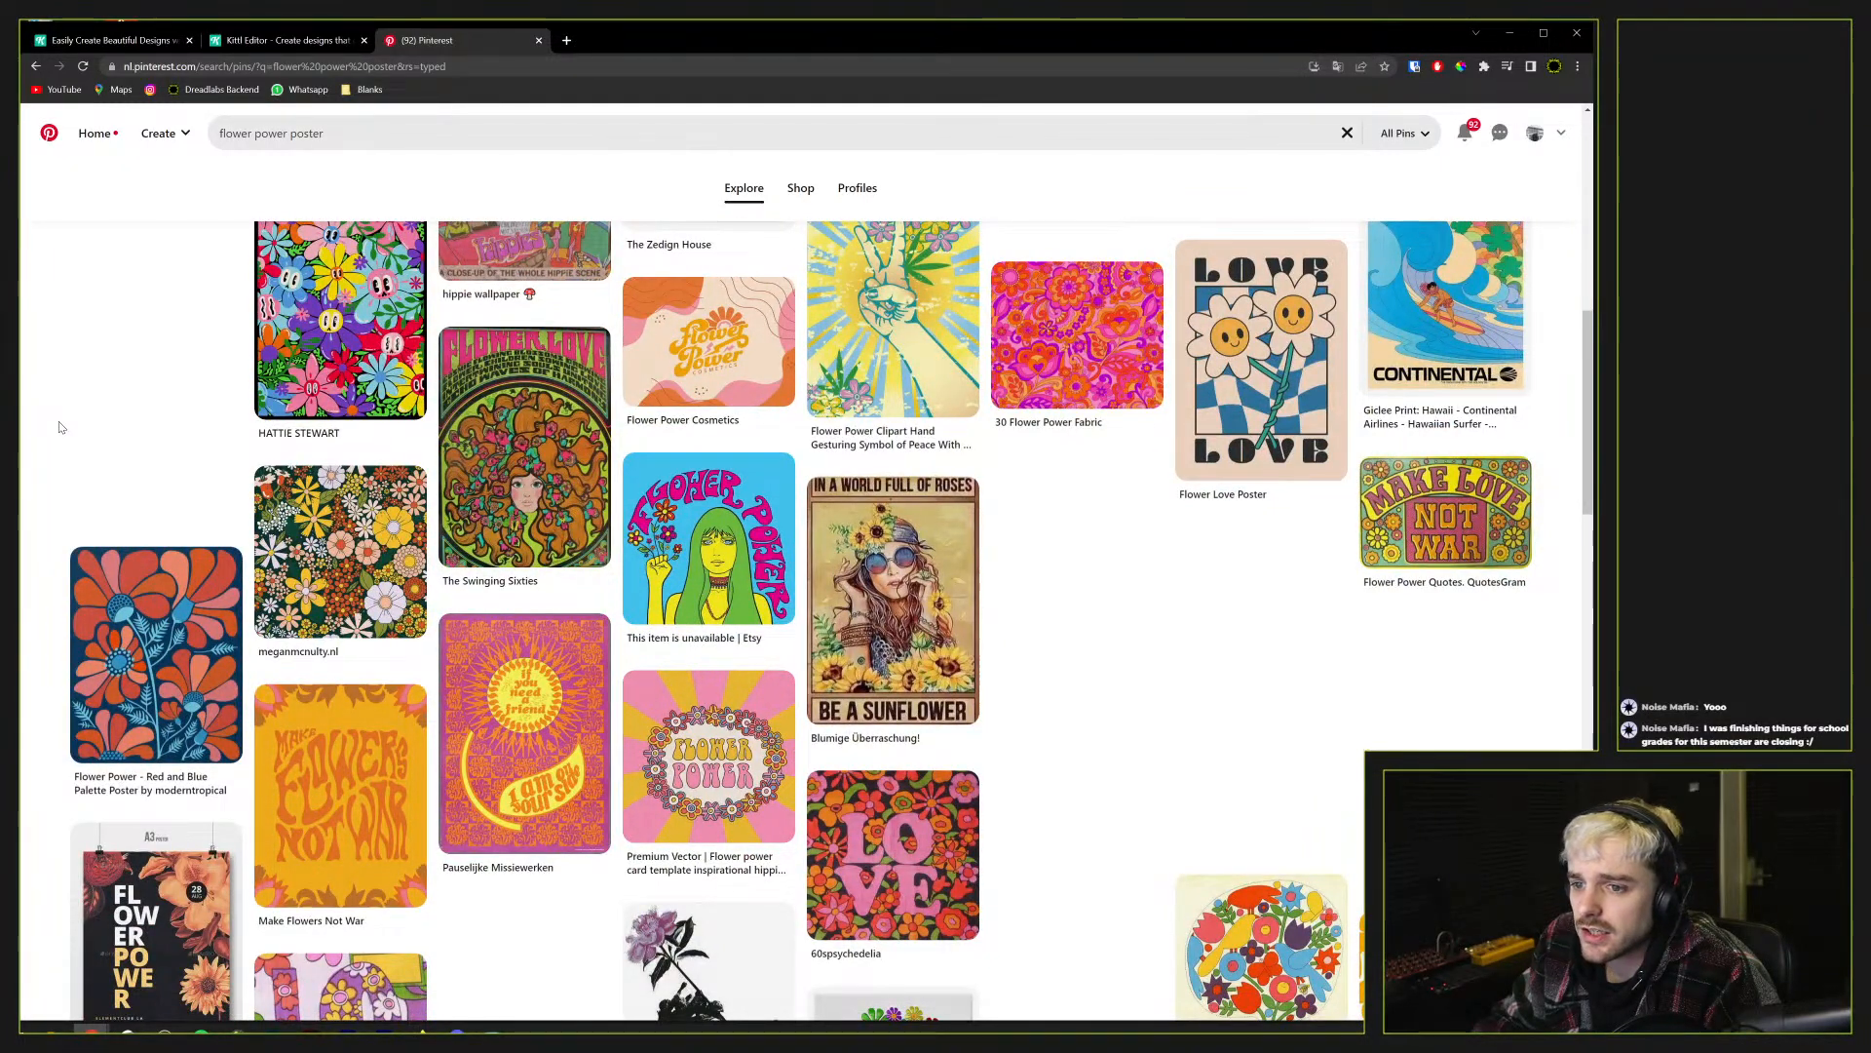
{"action": "scroll", "coordinate": [58, 427], "scroll_direction": "up", "scroll_amount": 4}
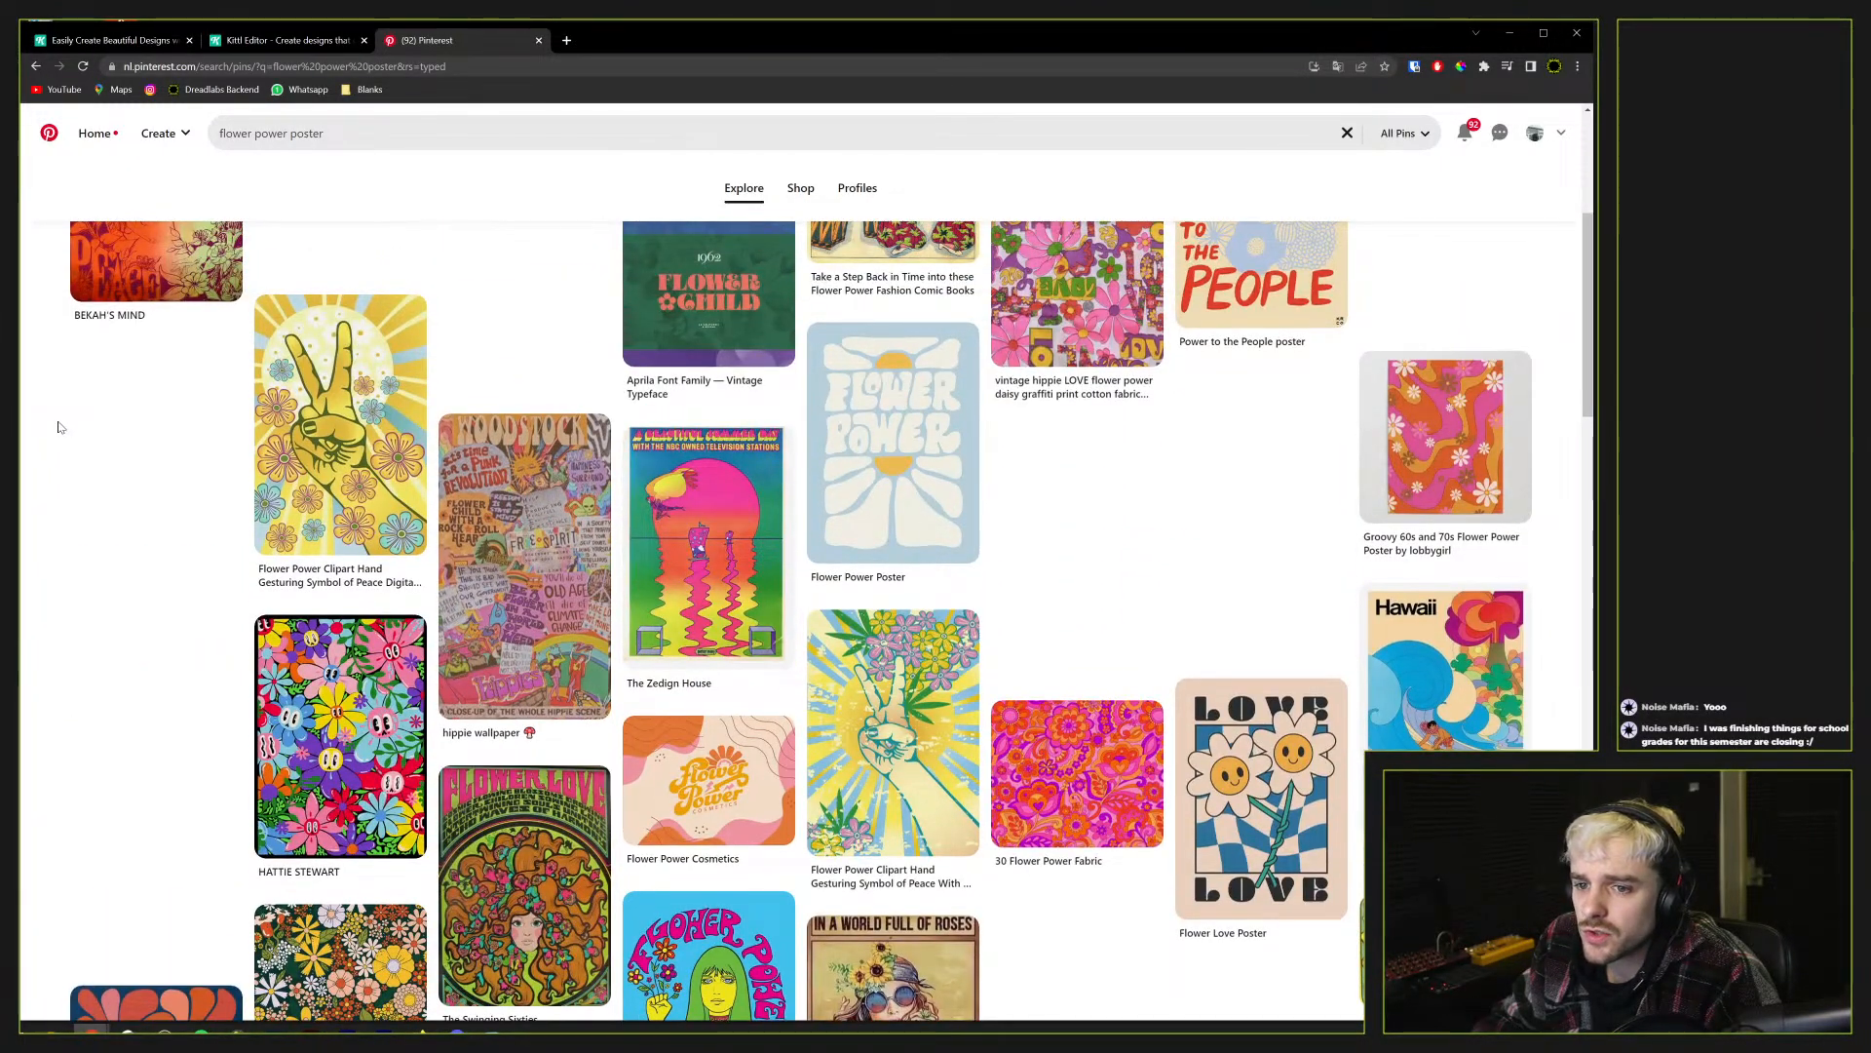
{"action": "scroll", "coordinate": [58, 427], "scroll_direction": "up", "scroll_amount": 4}
{"action": "scroll", "coordinate": [58, 427], "scroll_direction": "up", "scroll_amount": 1}
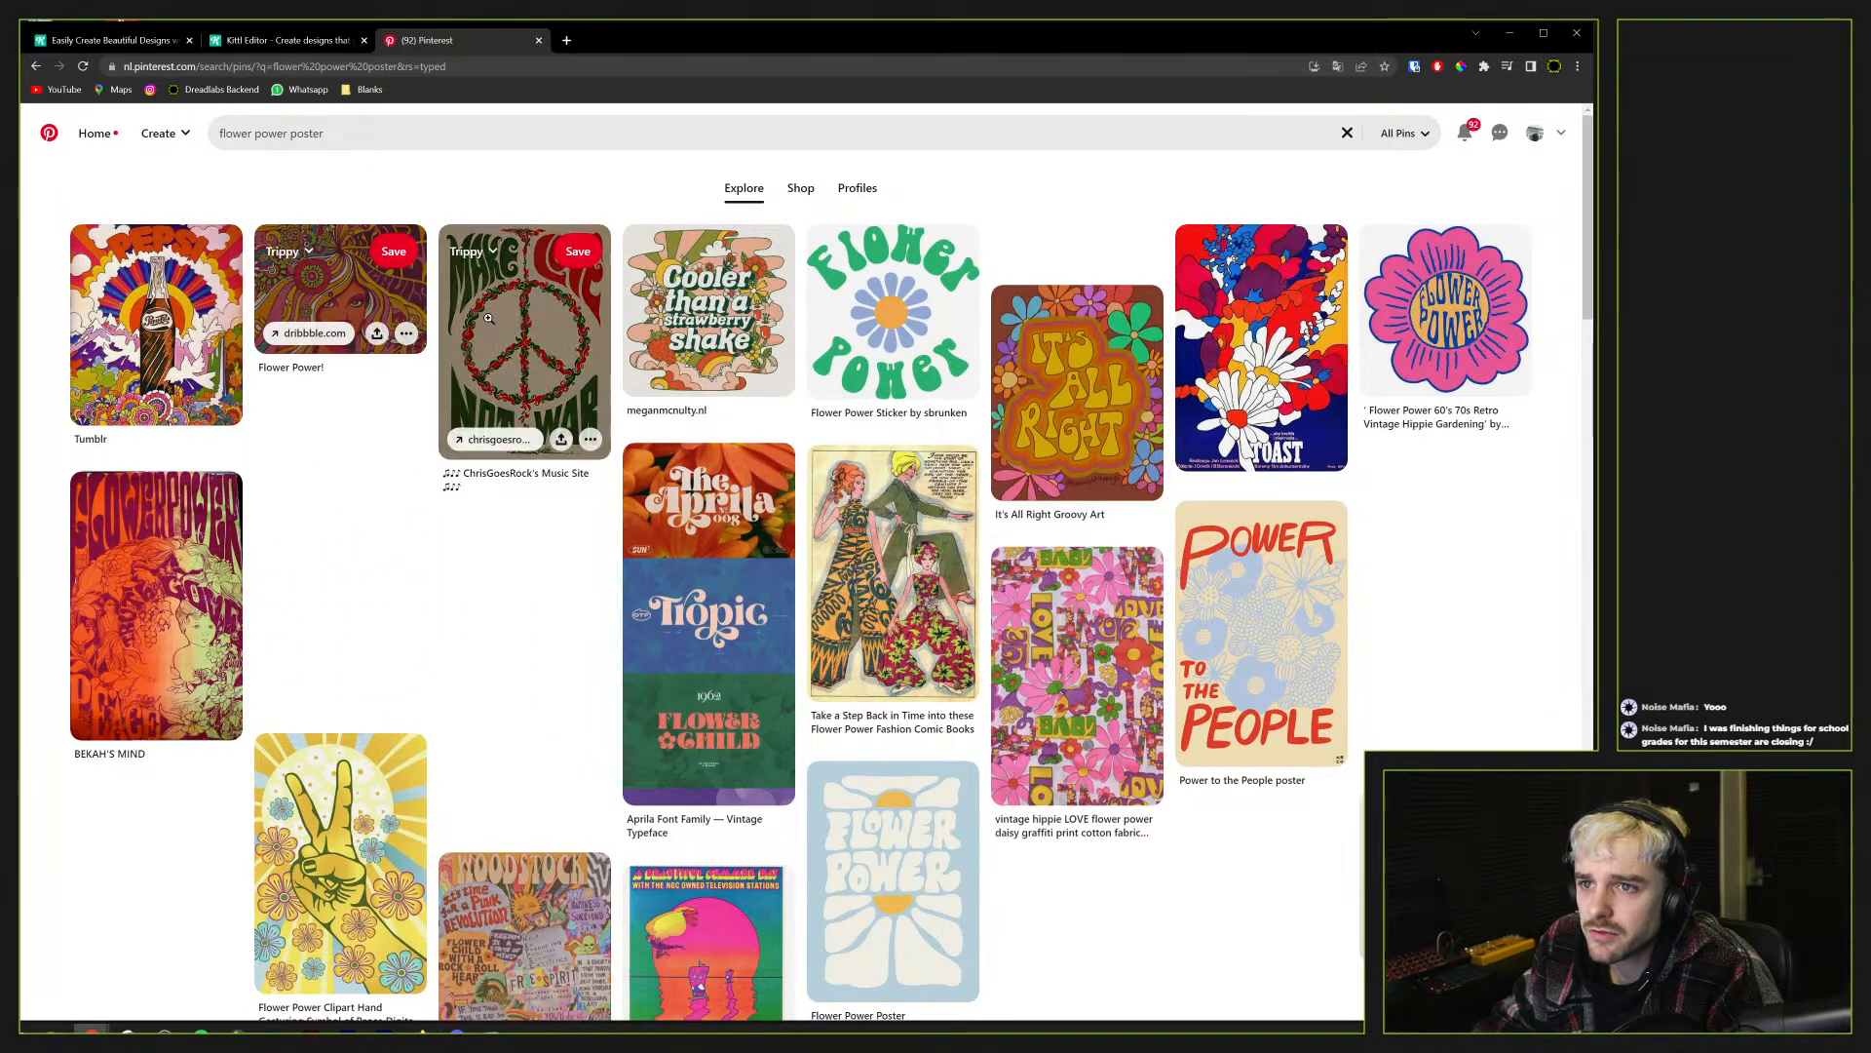
{"action": "scroll", "coordinate": [666, 417], "scroll_direction": "down", "scroll_amount": 1}
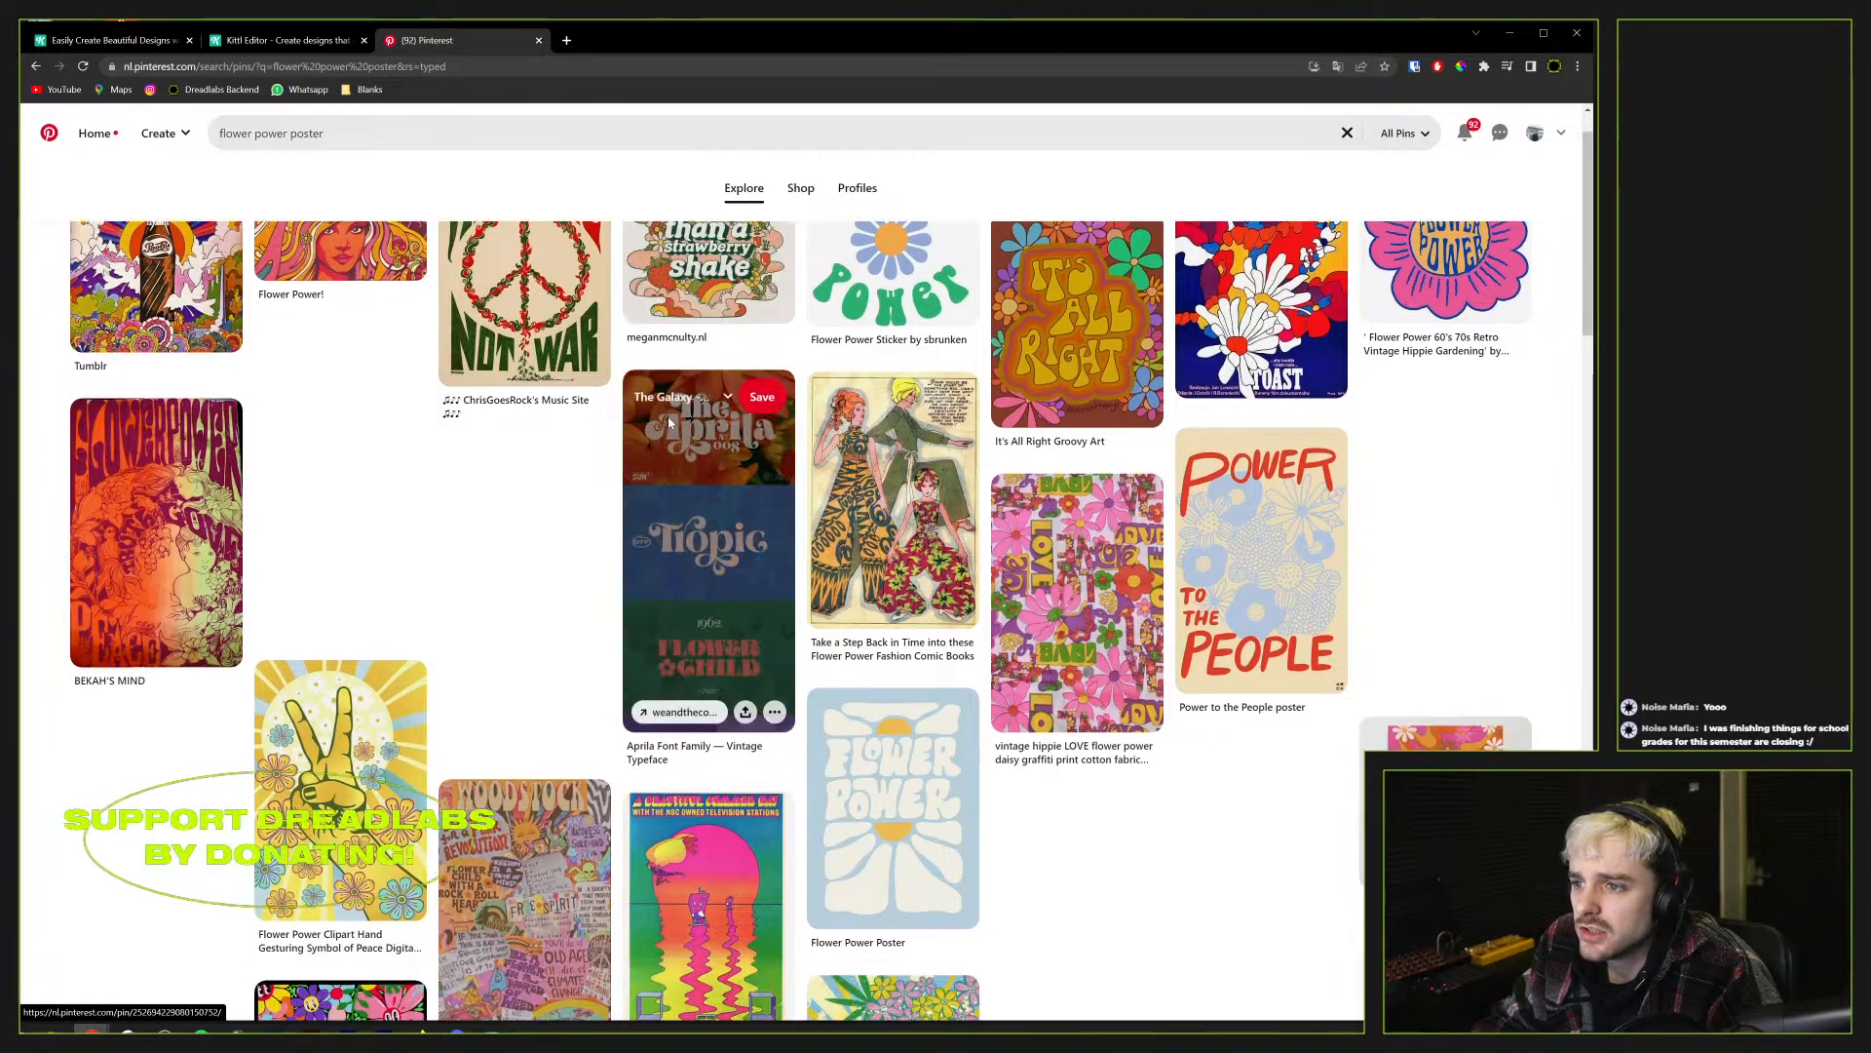
{"action": "scroll", "coordinate": [666, 417], "scroll_direction": "up", "scroll_amount": 1}
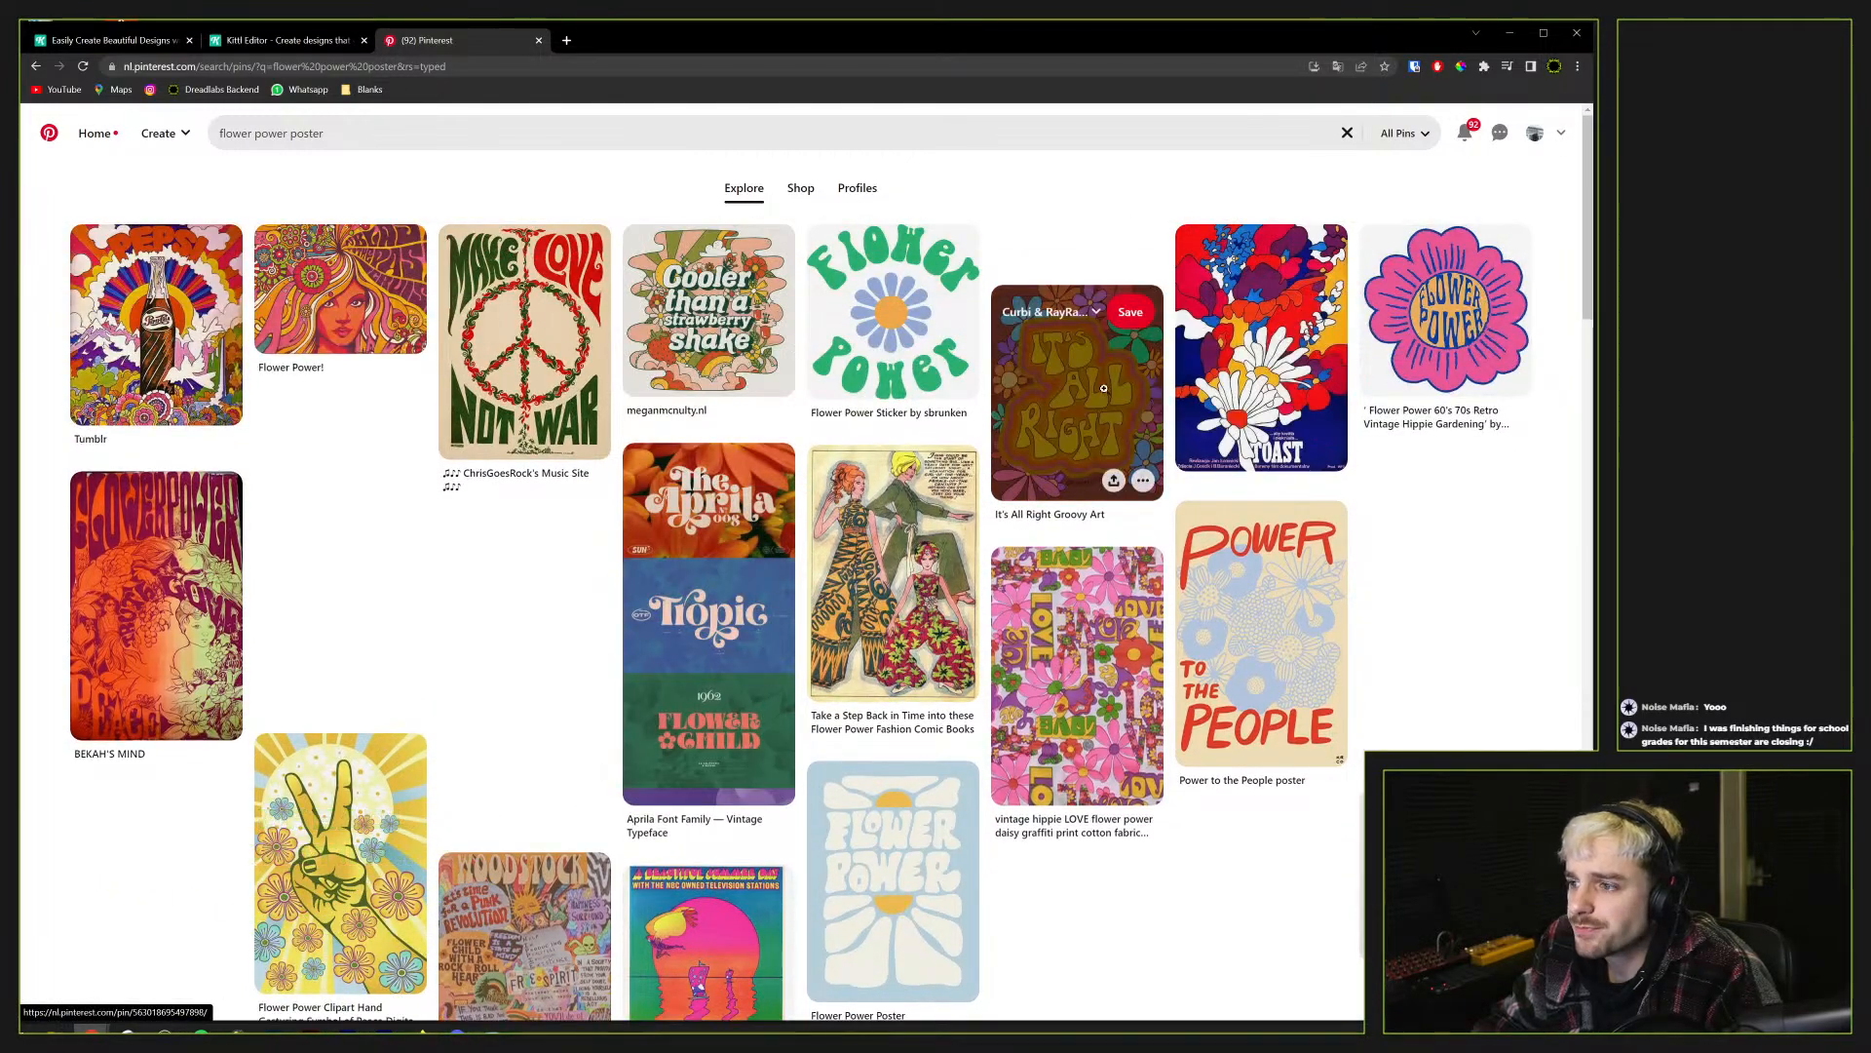
{"action": "scroll", "coordinate": [451, 605], "scroll_direction": "down", "scroll_amount": 2}
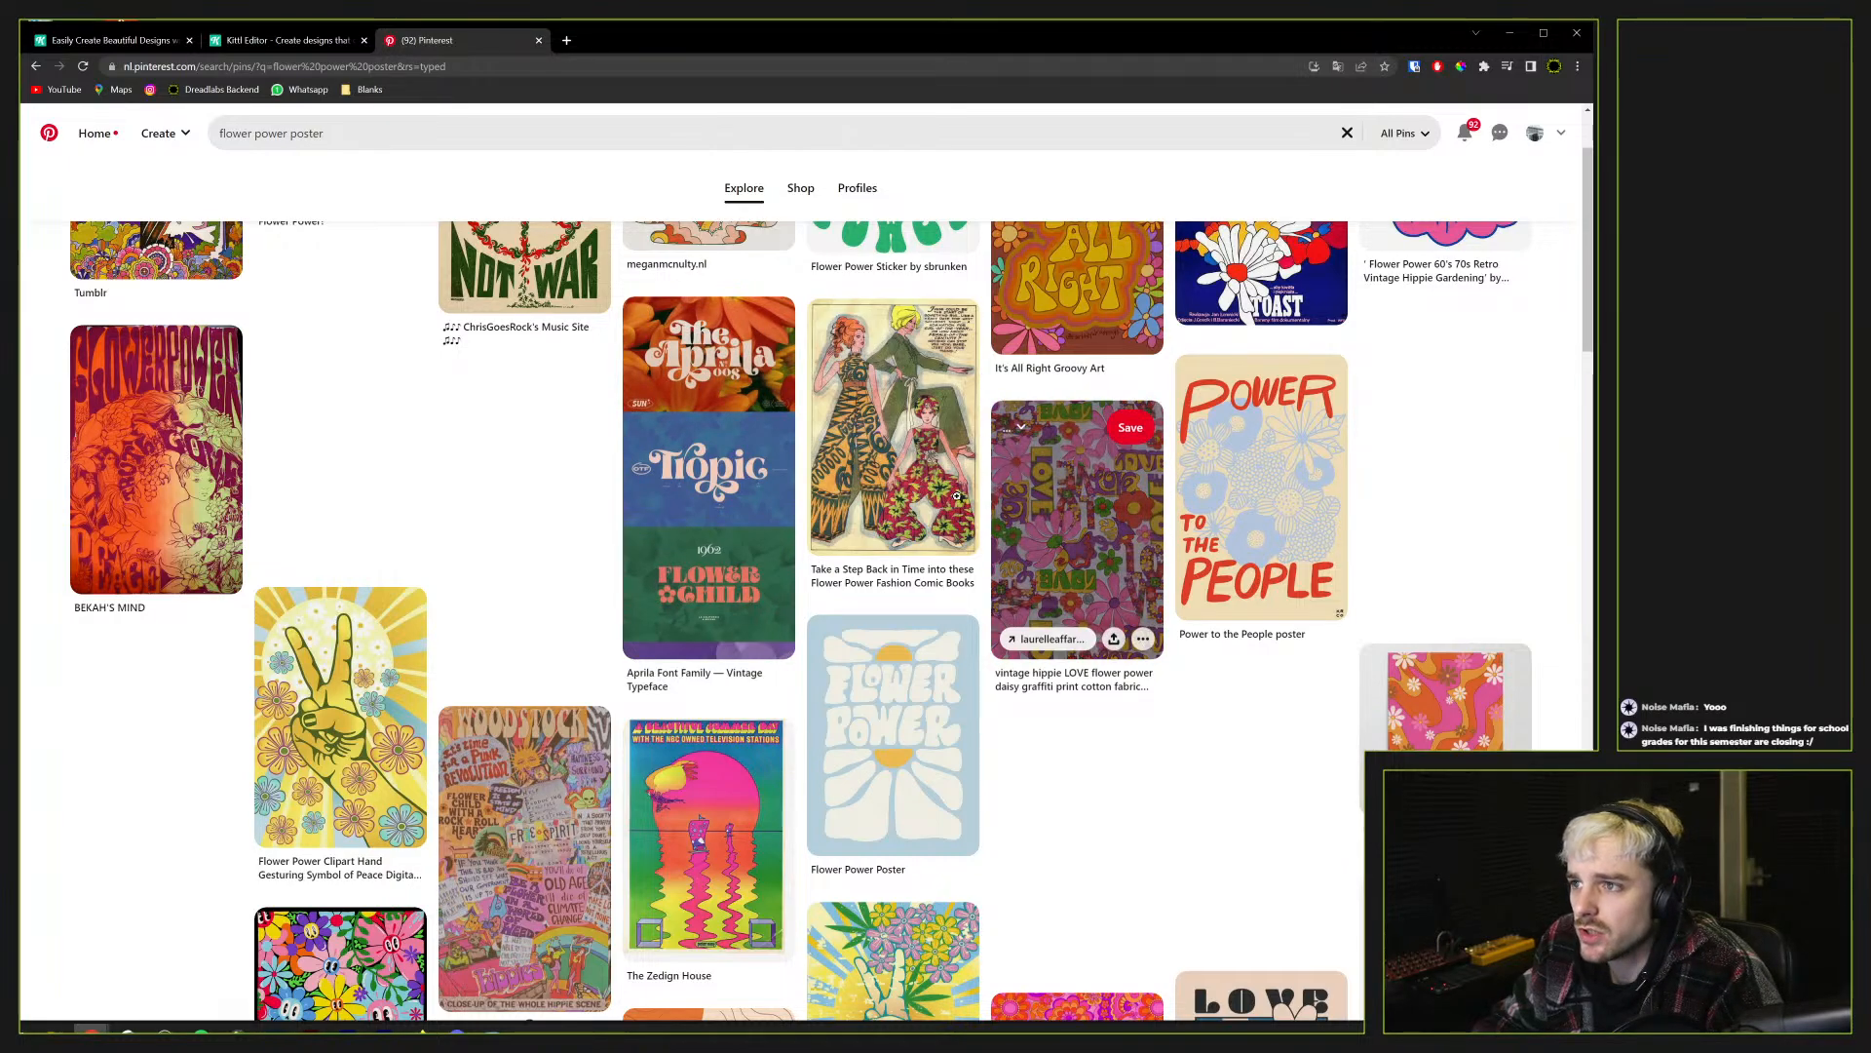
{"action": "scroll", "coordinate": [520, 610], "scroll_direction": "down", "scroll_amount": 10}
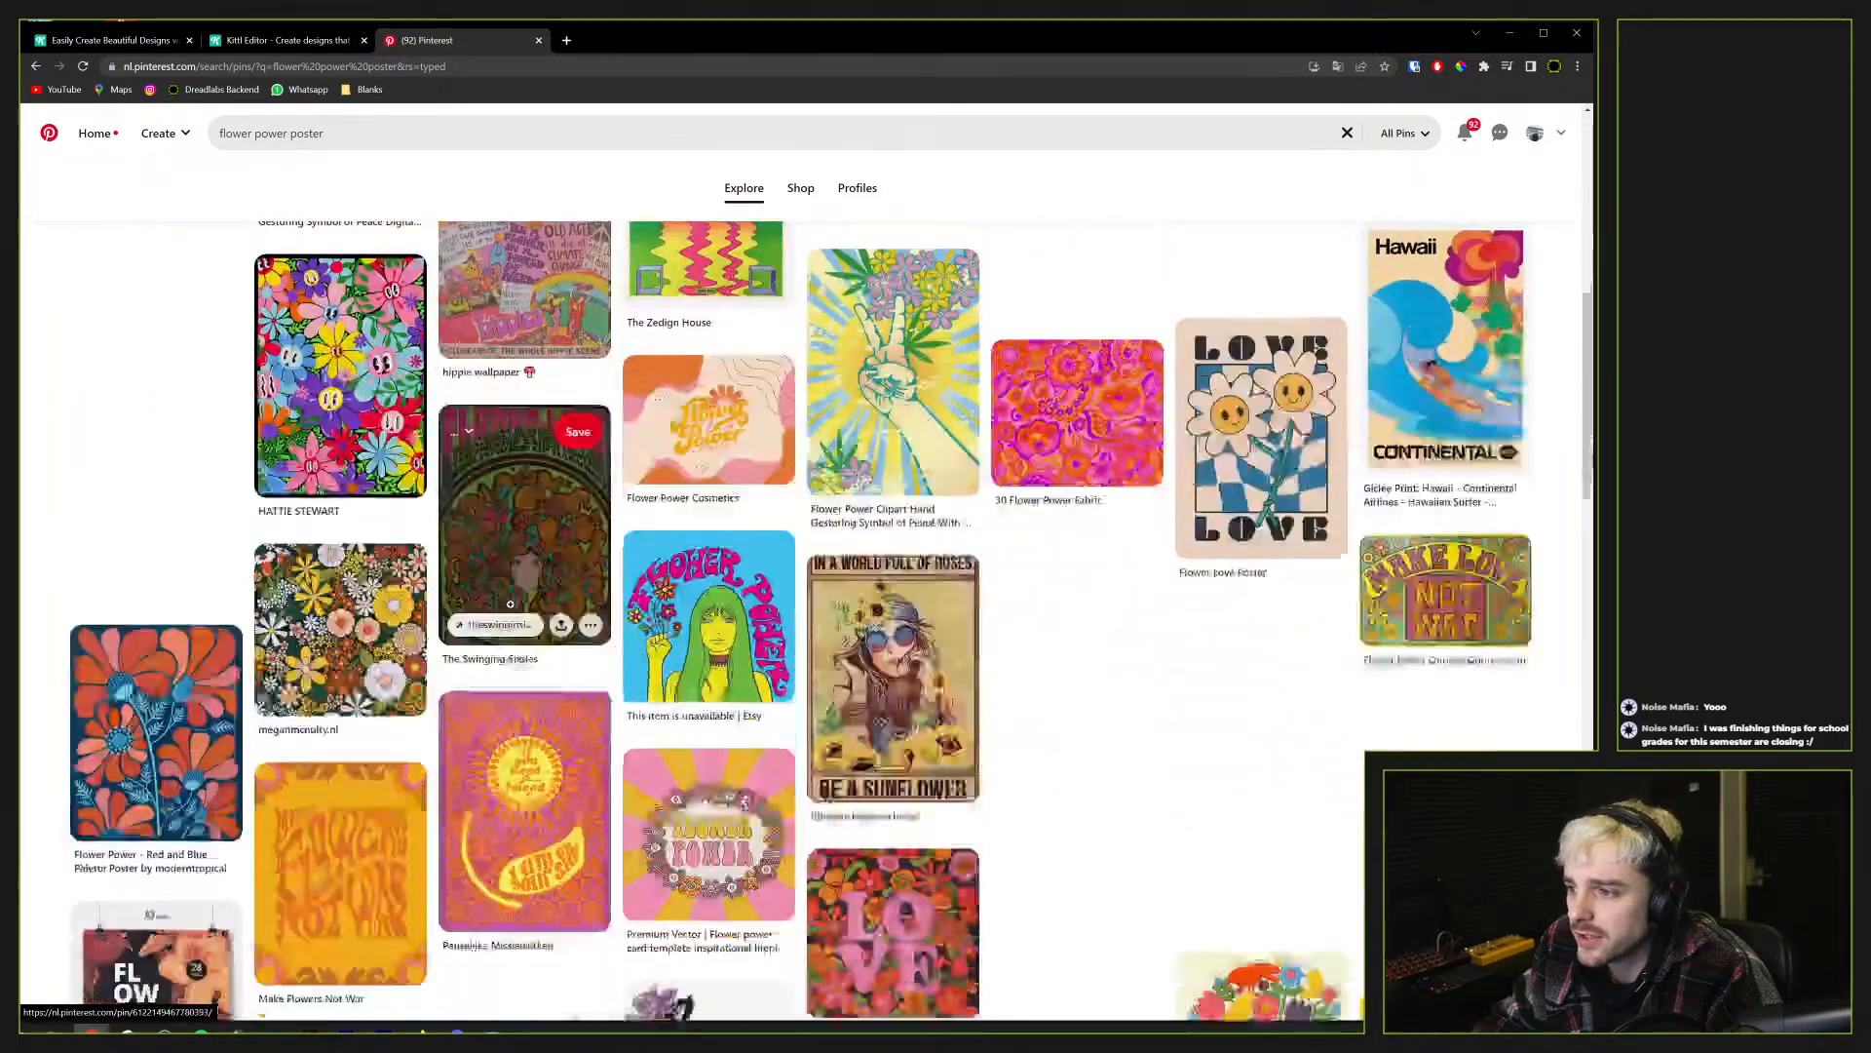
{"action": "scroll", "coordinate": [511, 607], "scroll_direction": "down", "scroll_amount": 3}
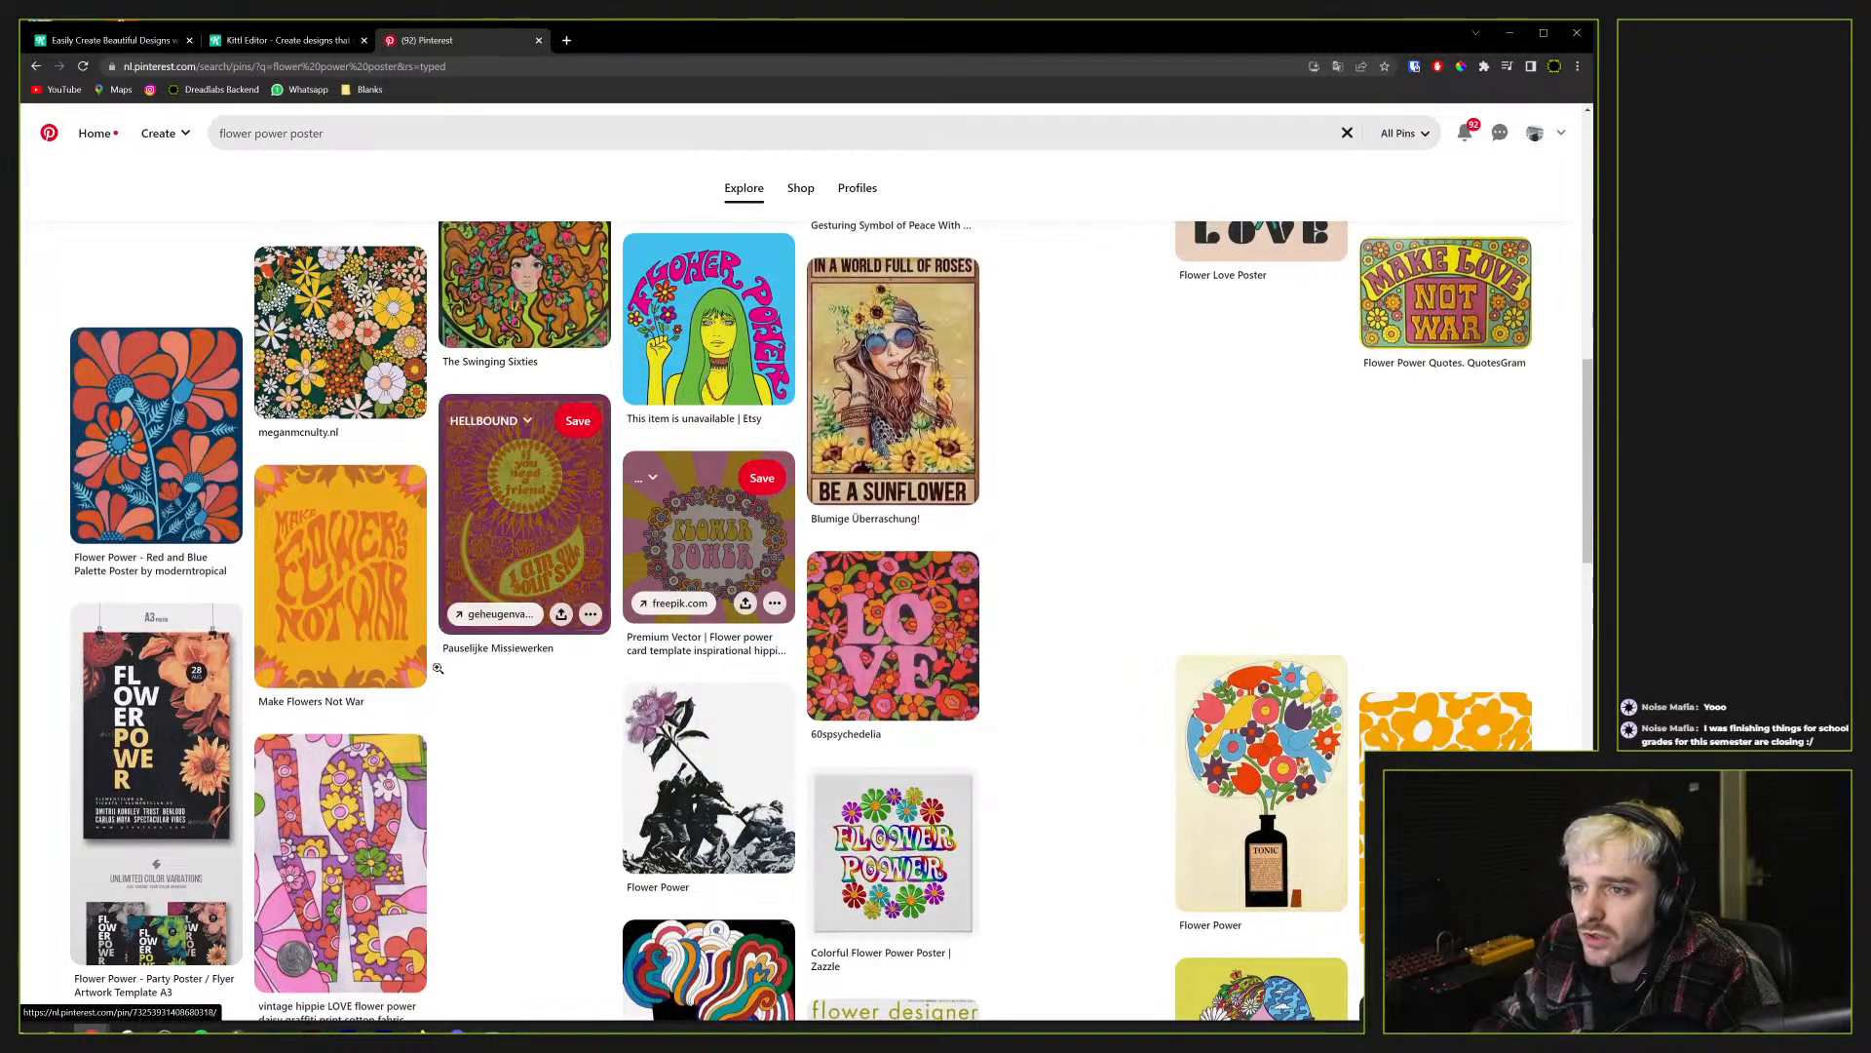
{"action": "scroll", "coordinate": [516, 735], "scroll_direction": "down", "scroll_amount": 3}
{"action": "scroll", "coordinate": [517, 735], "scroll_direction": "down", "scroll_amount": 3}
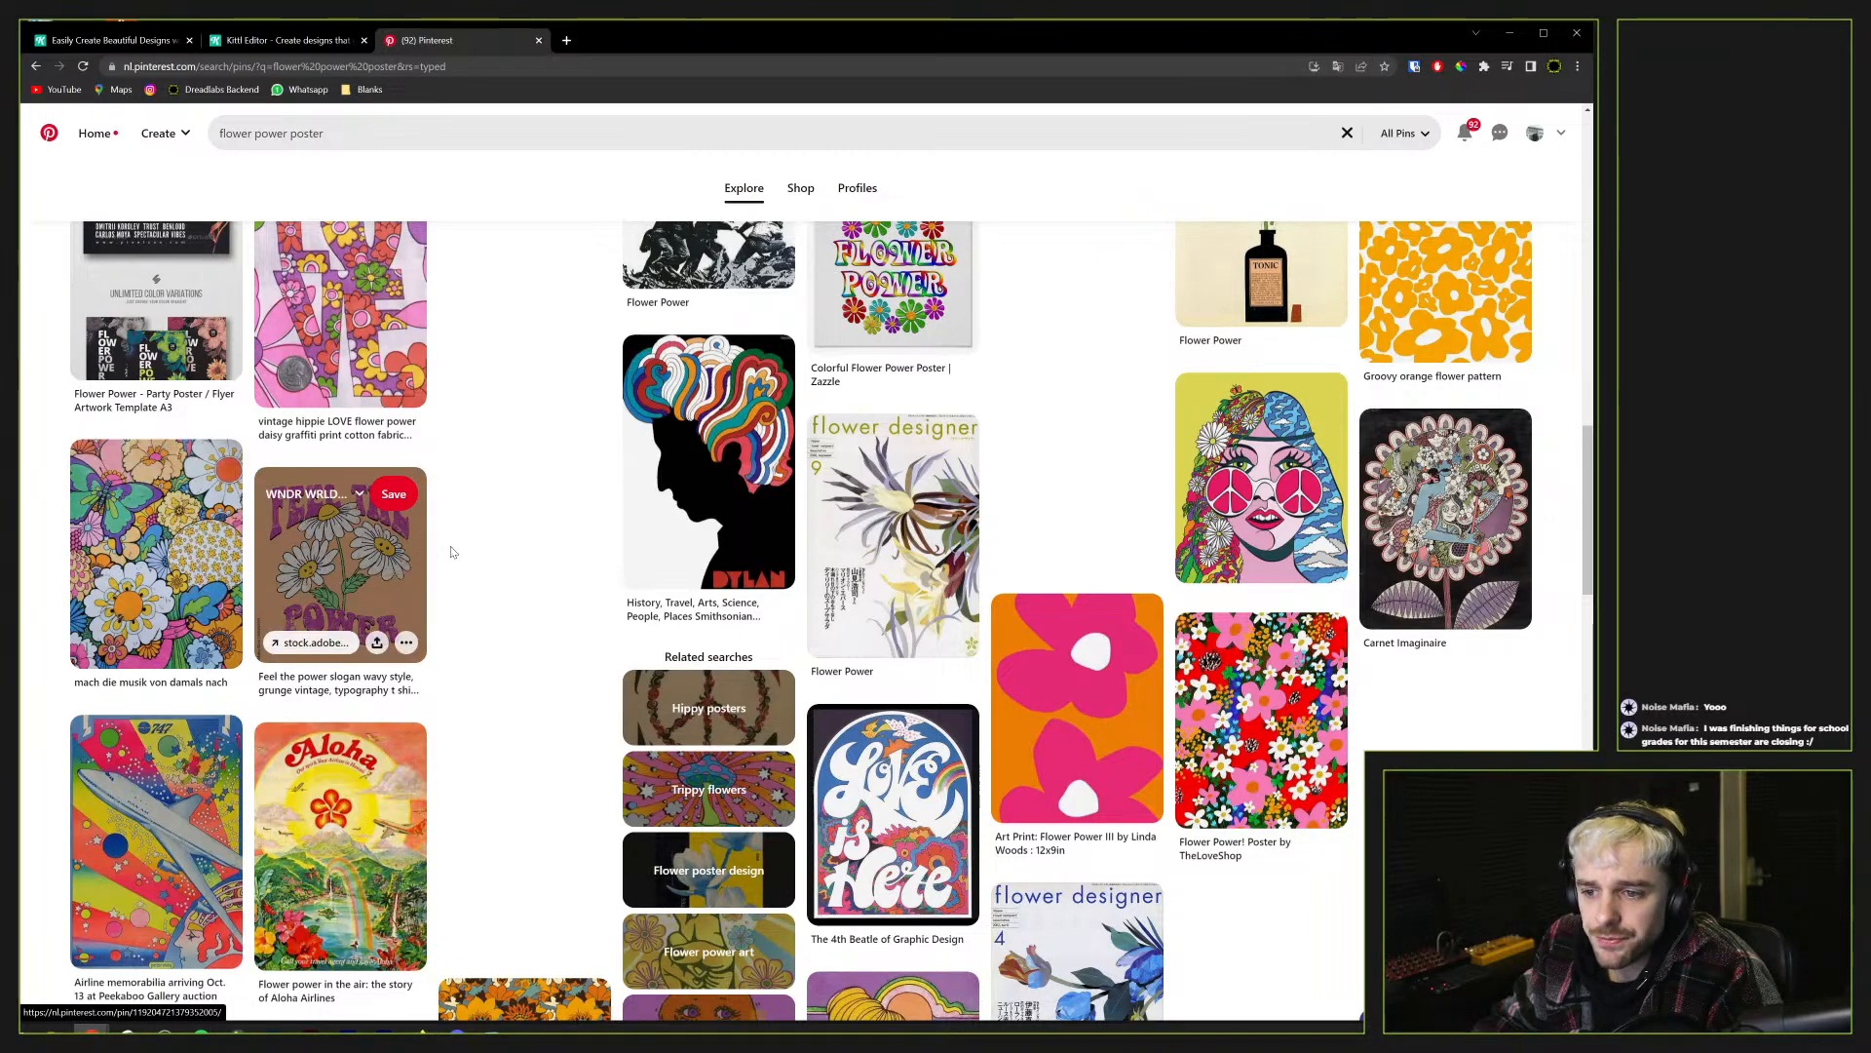
{"action": "scroll", "coordinate": [503, 557], "scroll_direction": "up", "scroll_amount": 4}
{"action": "scroll", "coordinate": [503, 557], "scroll_direction": "up", "scroll_amount": 10}
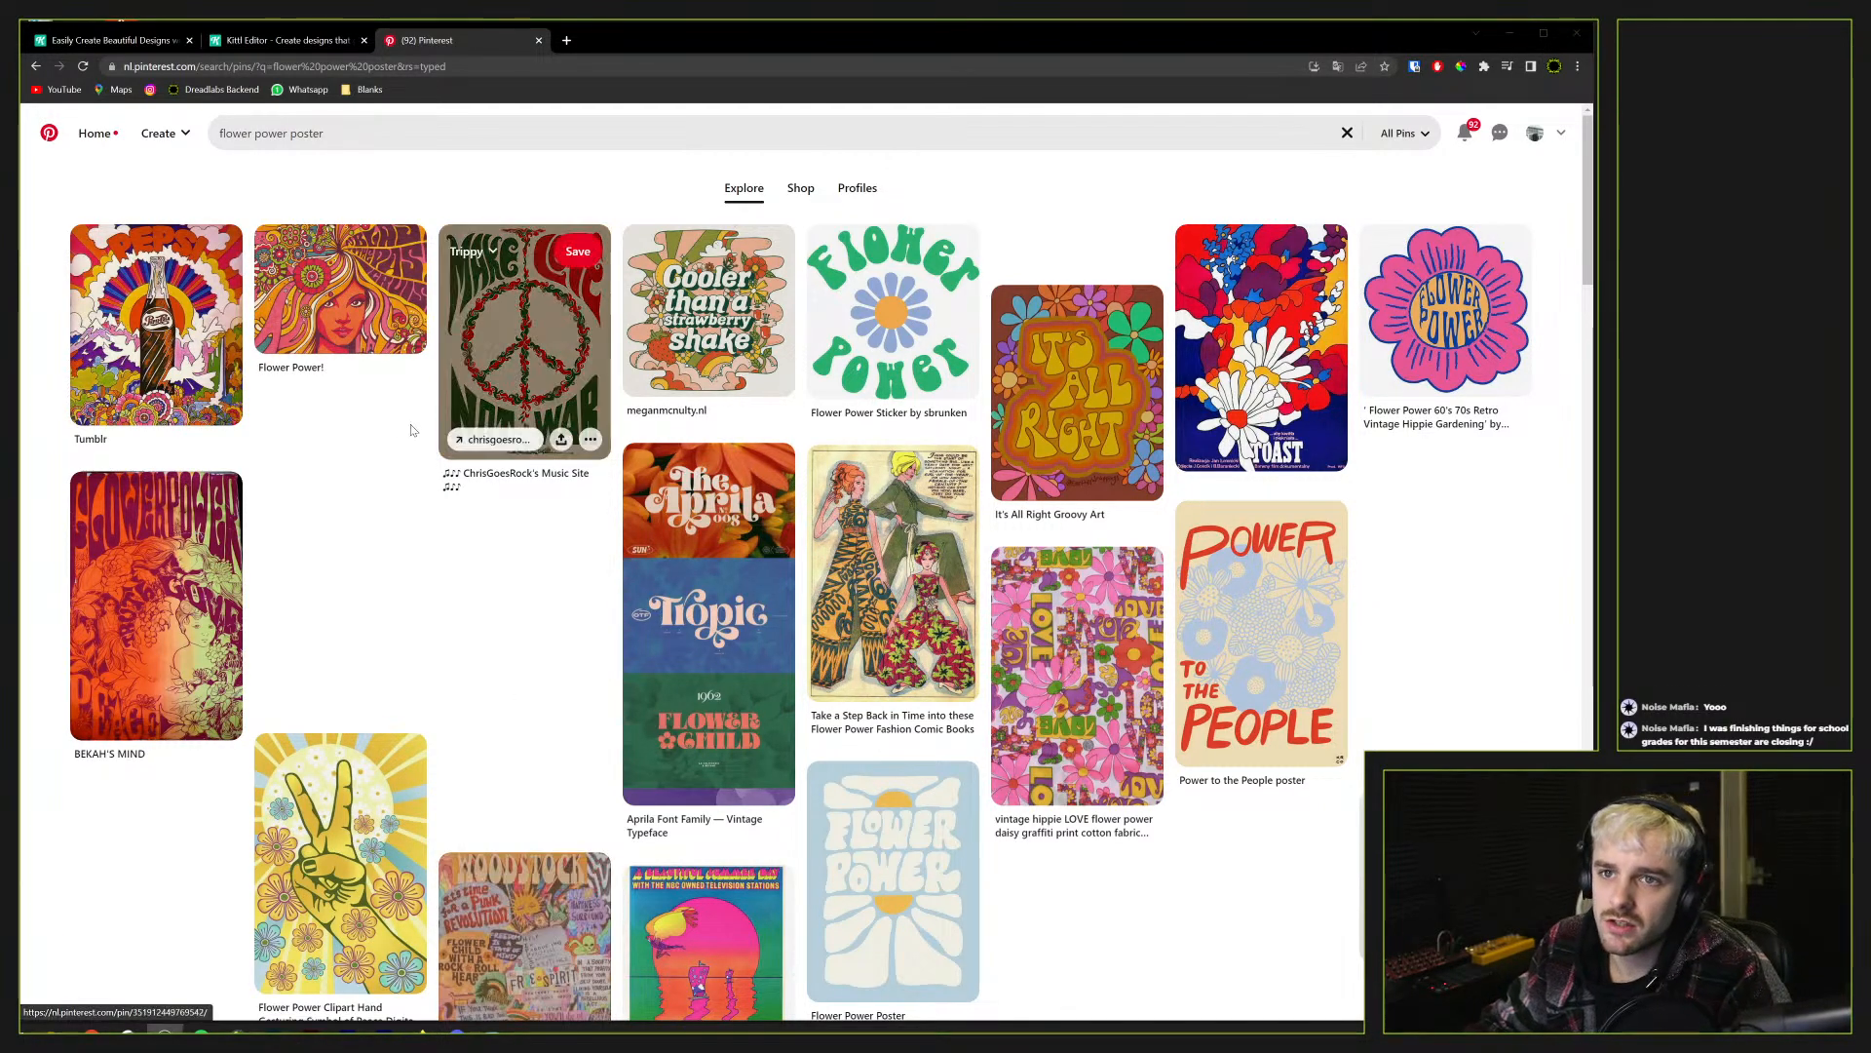
Switch back to the Kittl editor and examine the logo design template categories, including the full Y2K collection
{"action": "left_click", "coordinate": [493, 1027]}
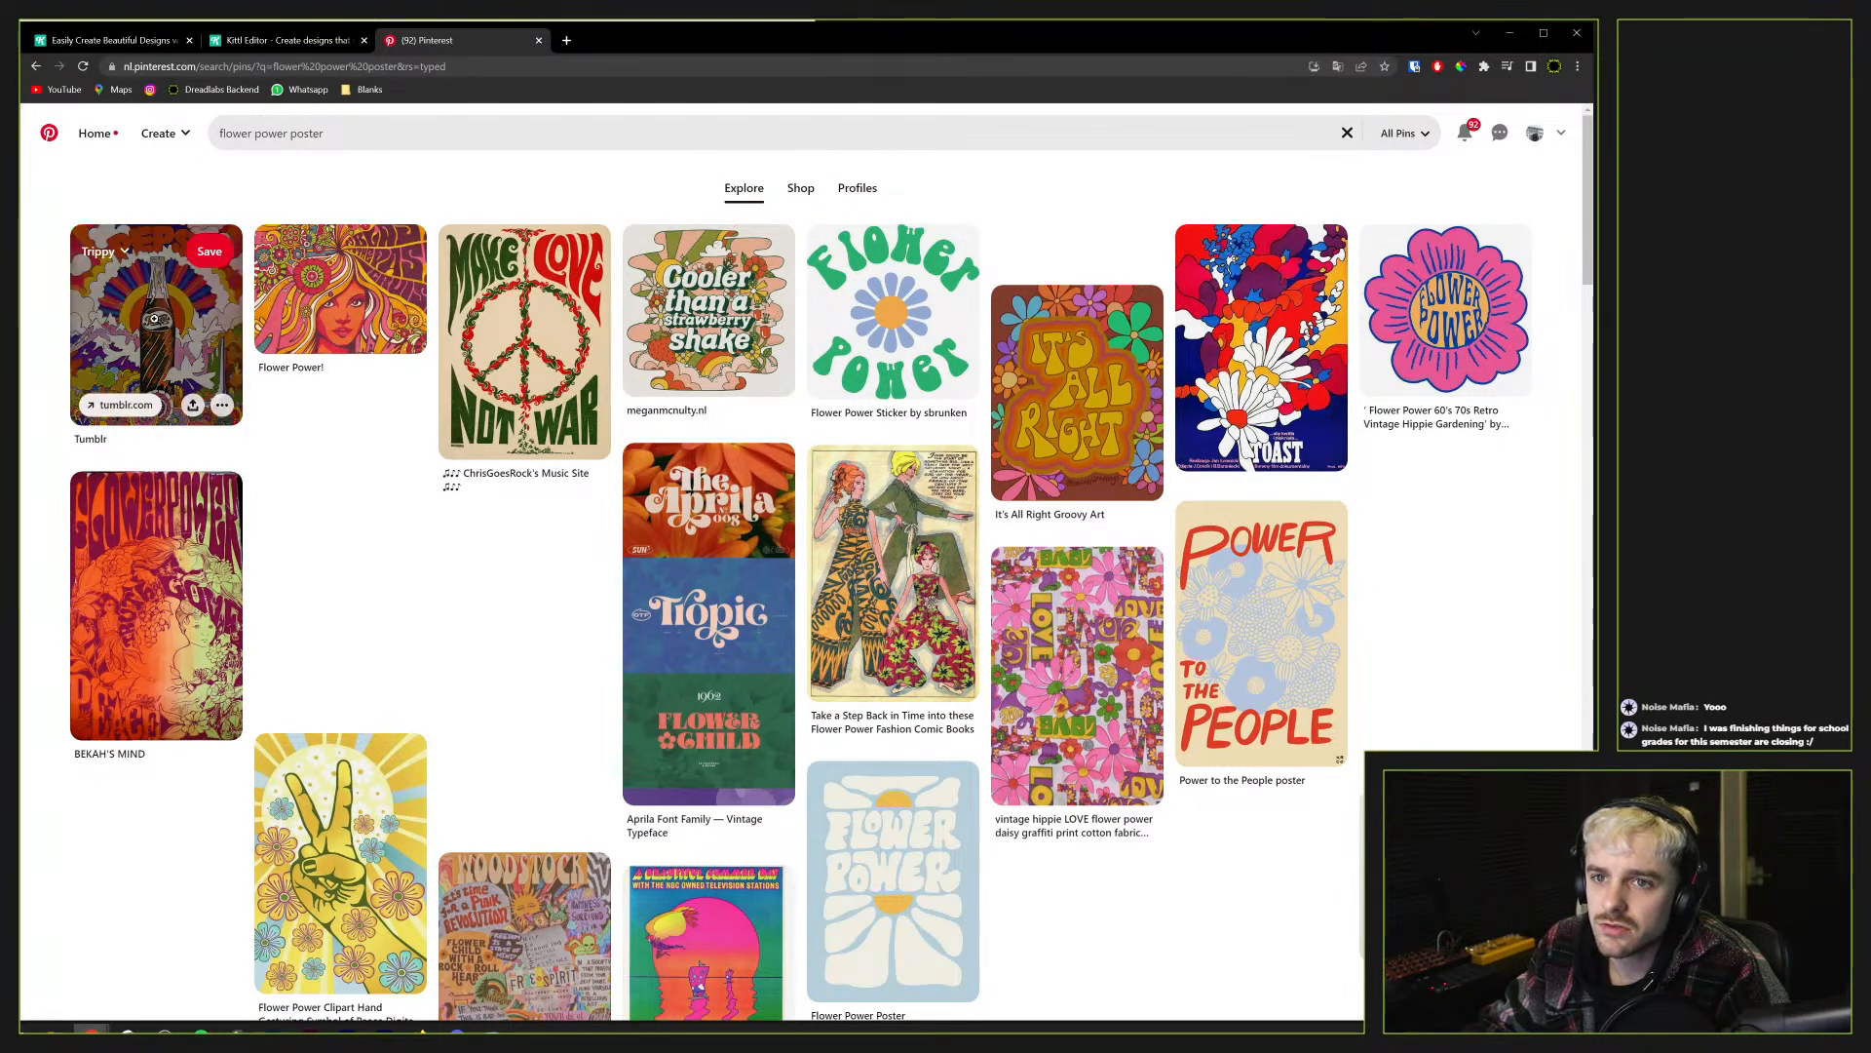
{"action": "left_click", "coordinate": [250, 41]}
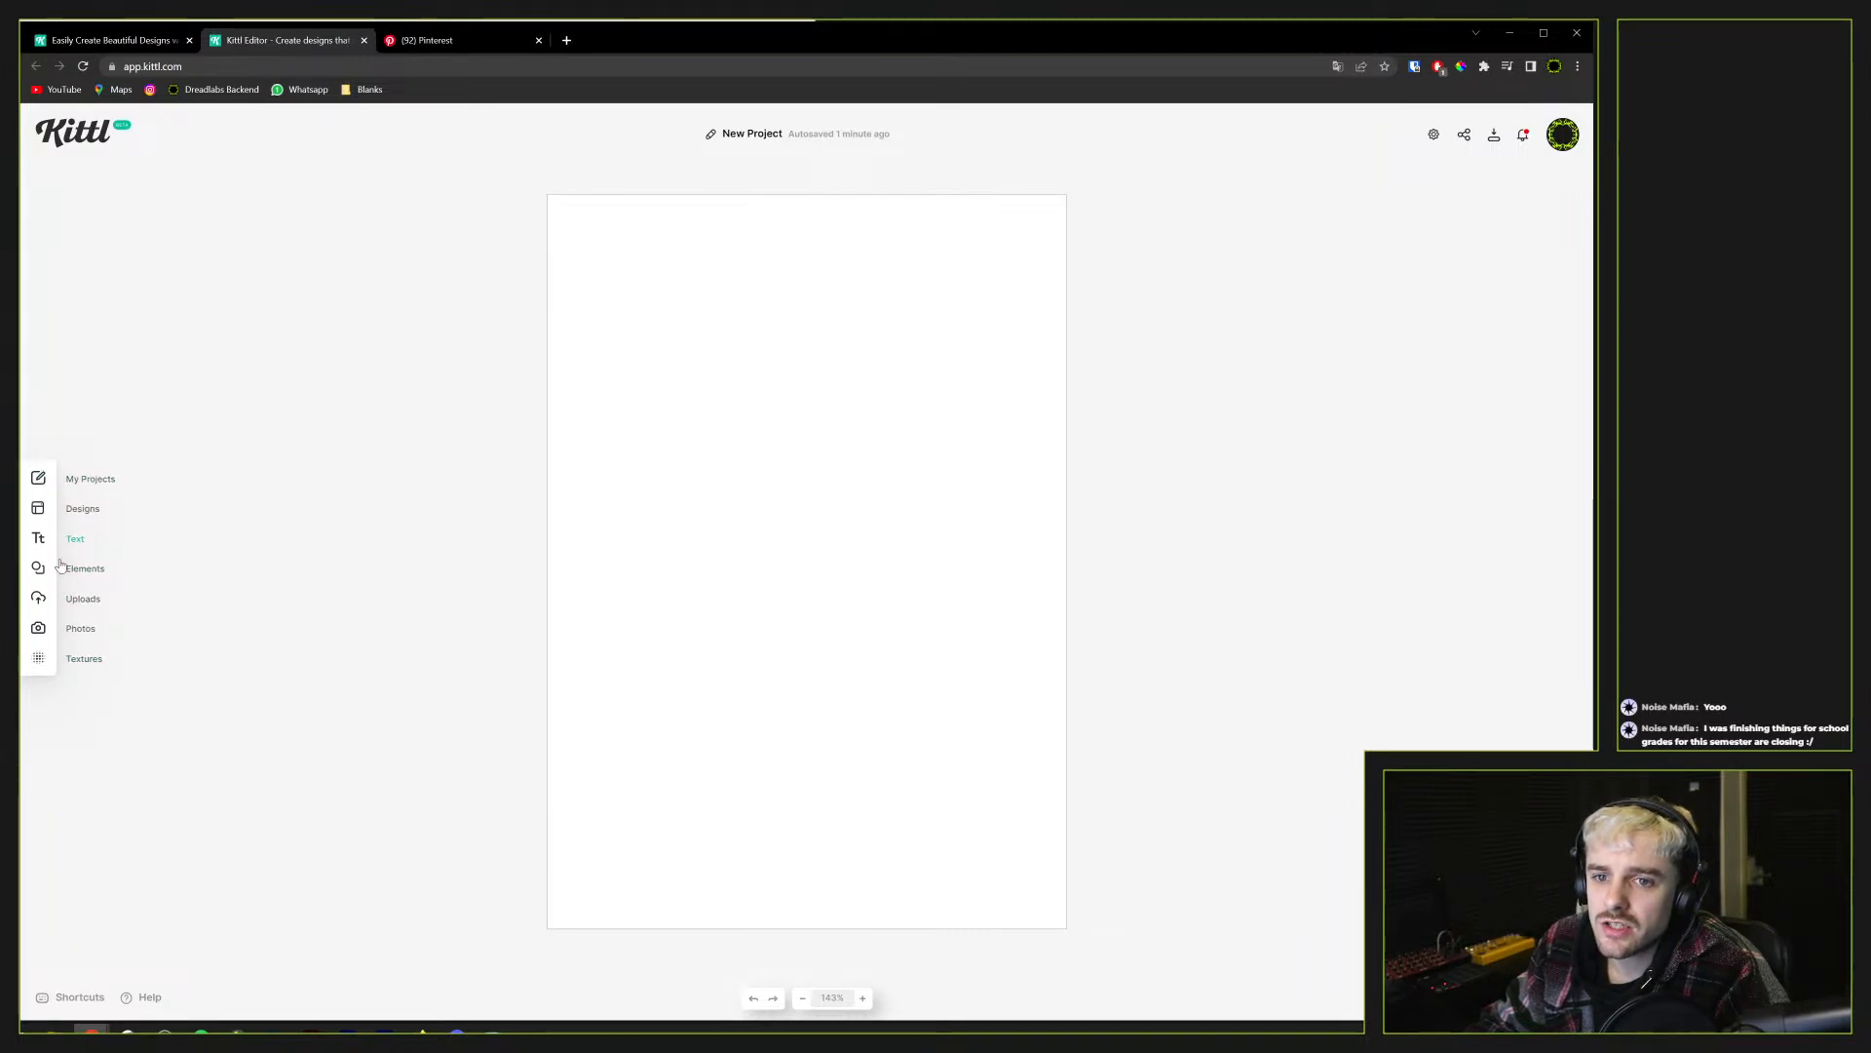
{"action": "left_click", "coordinate": [68, 510]}
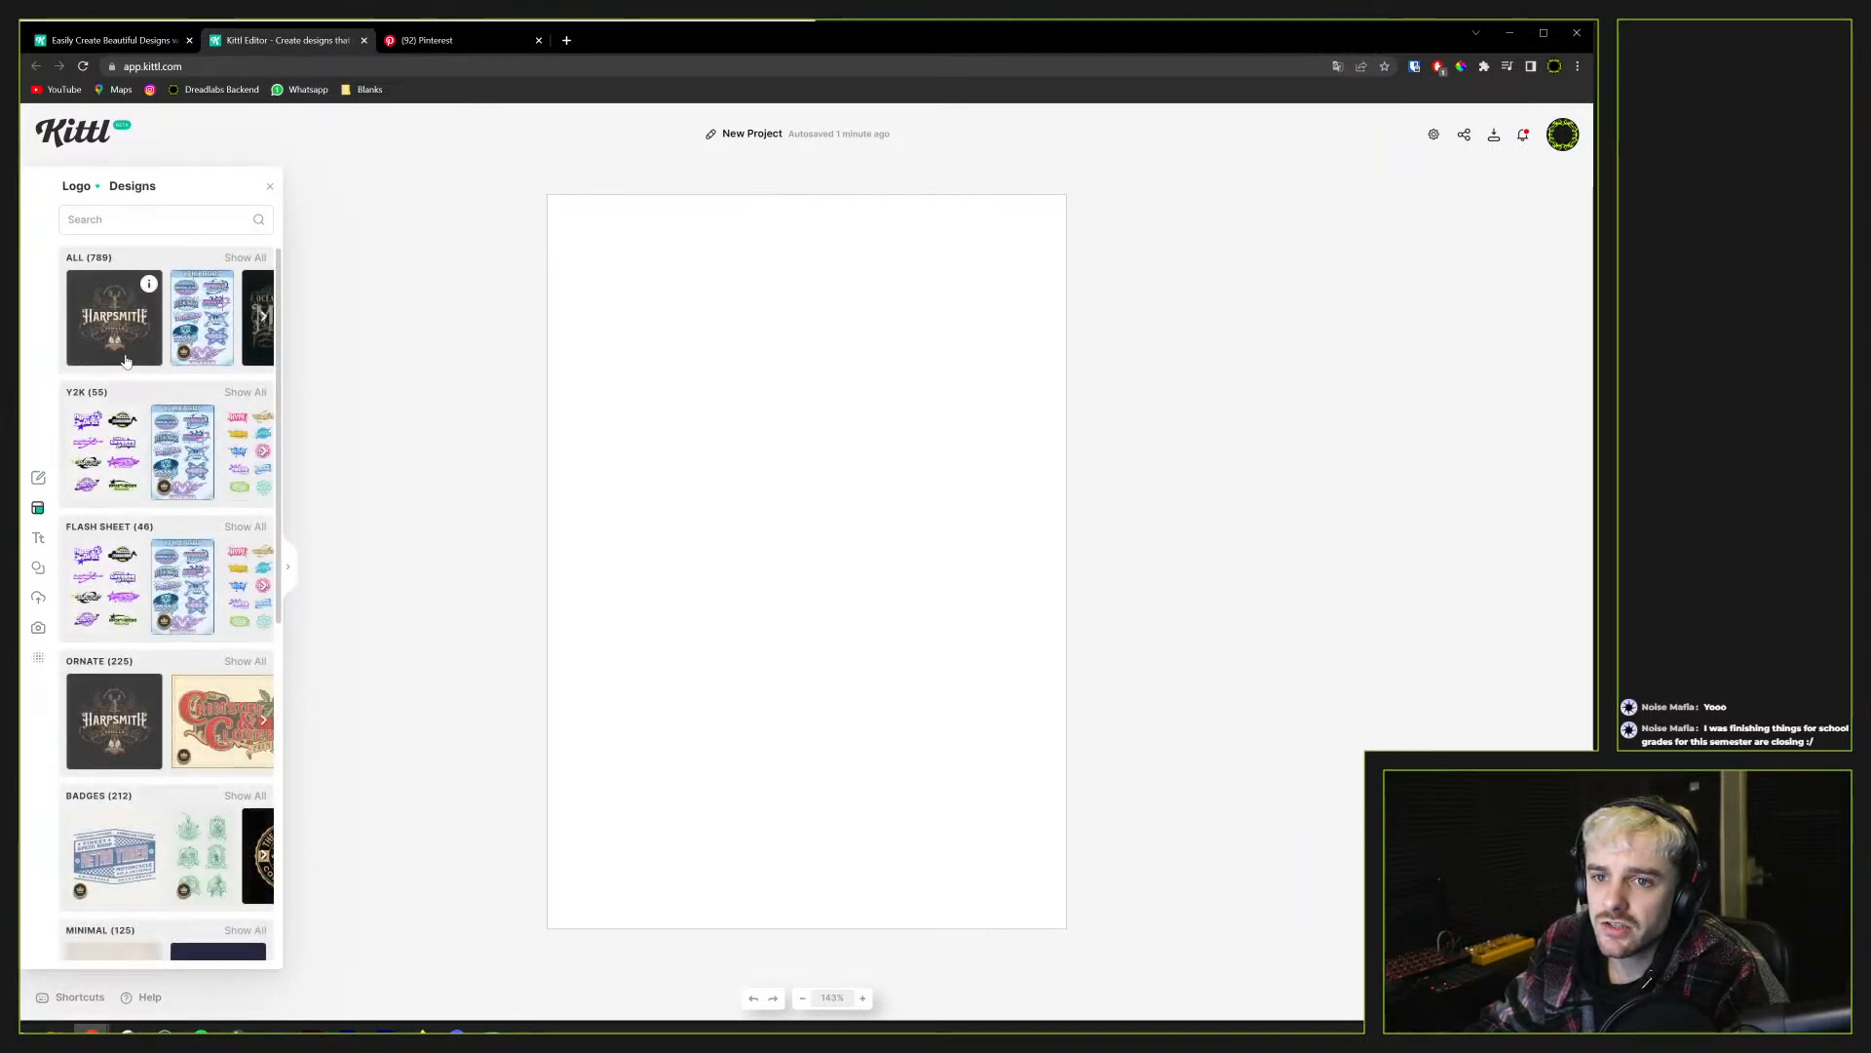
{"action": "scroll", "coordinate": [156, 386], "scroll_direction": "down", "scroll_amount": 6}
{"action": "scroll", "coordinate": [146, 390], "scroll_direction": "up", "scroll_amount": 6}
{"action": "scroll", "coordinate": [136, 395], "scroll_direction": "down", "scroll_amount": 6}
{"action": "scroll", "coordinate": [117, 402], "scroll_direction": "up", "scroll_amount": 6}
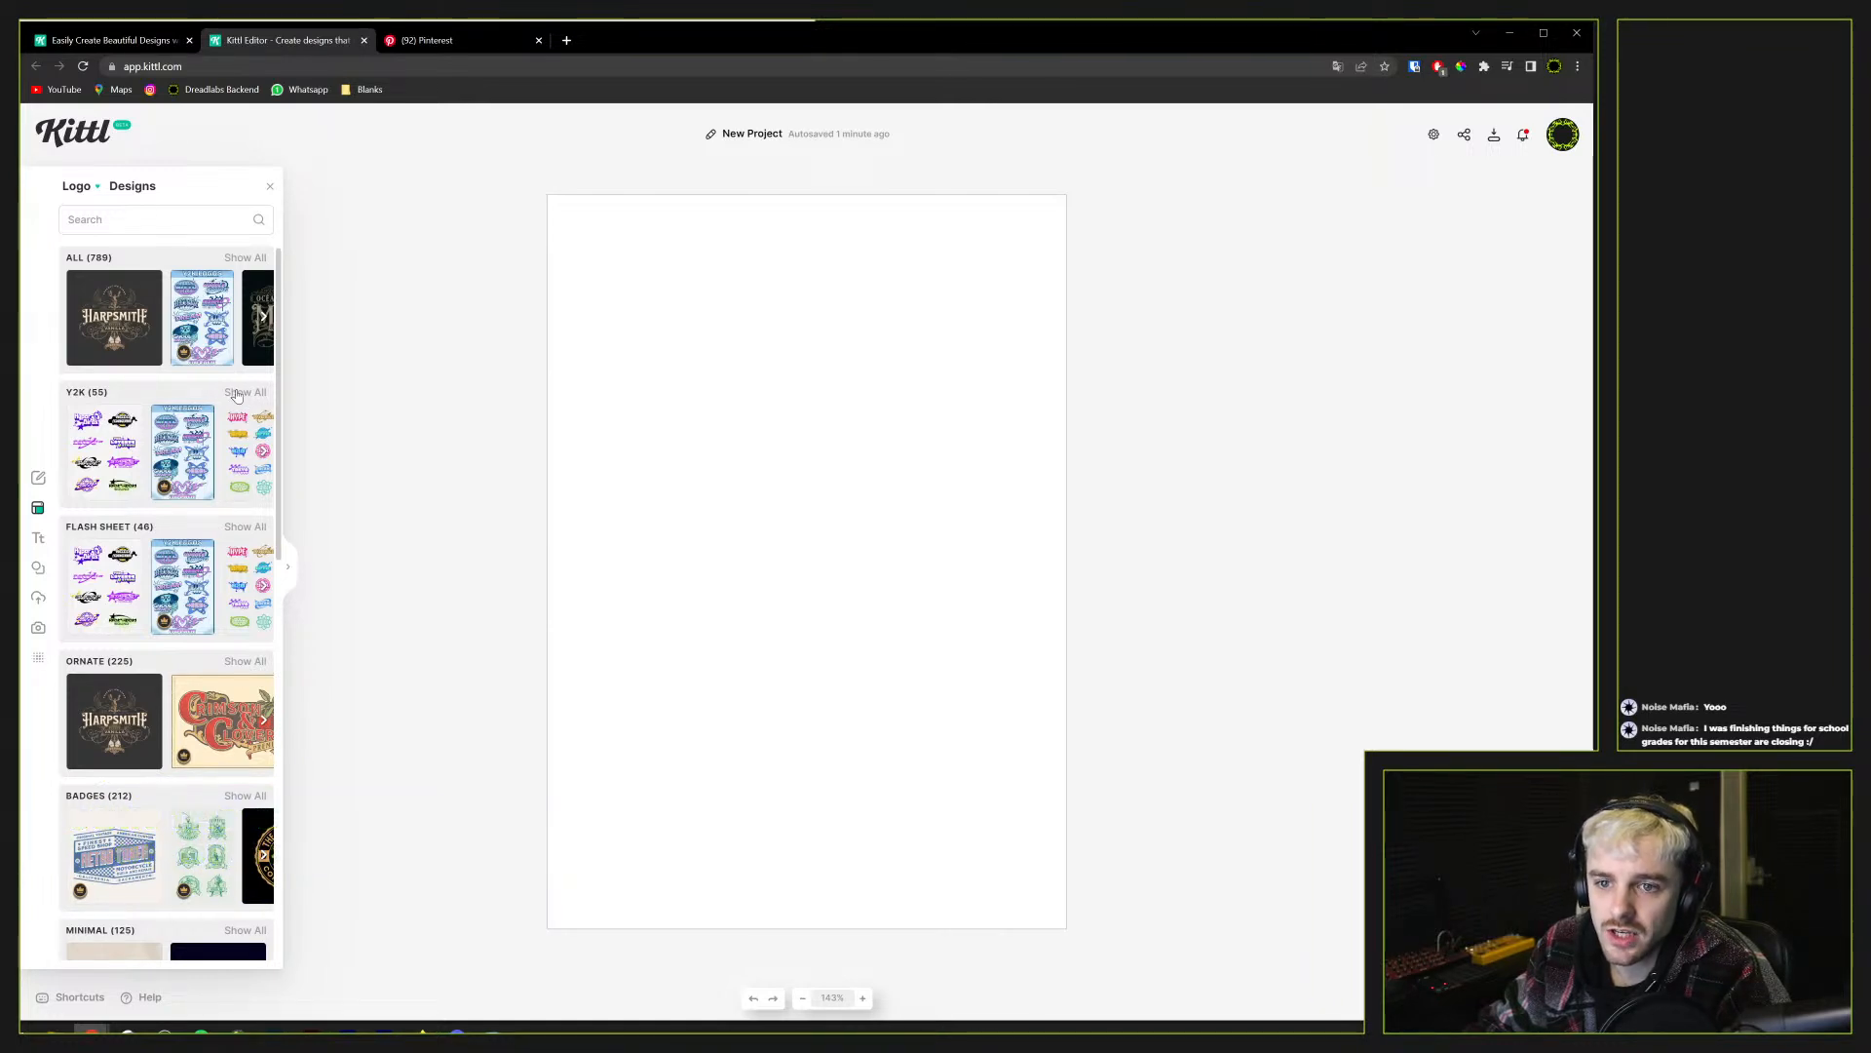
{"action": "left_click", "coordinate": [237, 393]}
{"action": "scroll", "coordinate": [173, 624], "scroll_direction": "down", "scroll_amount": 4}
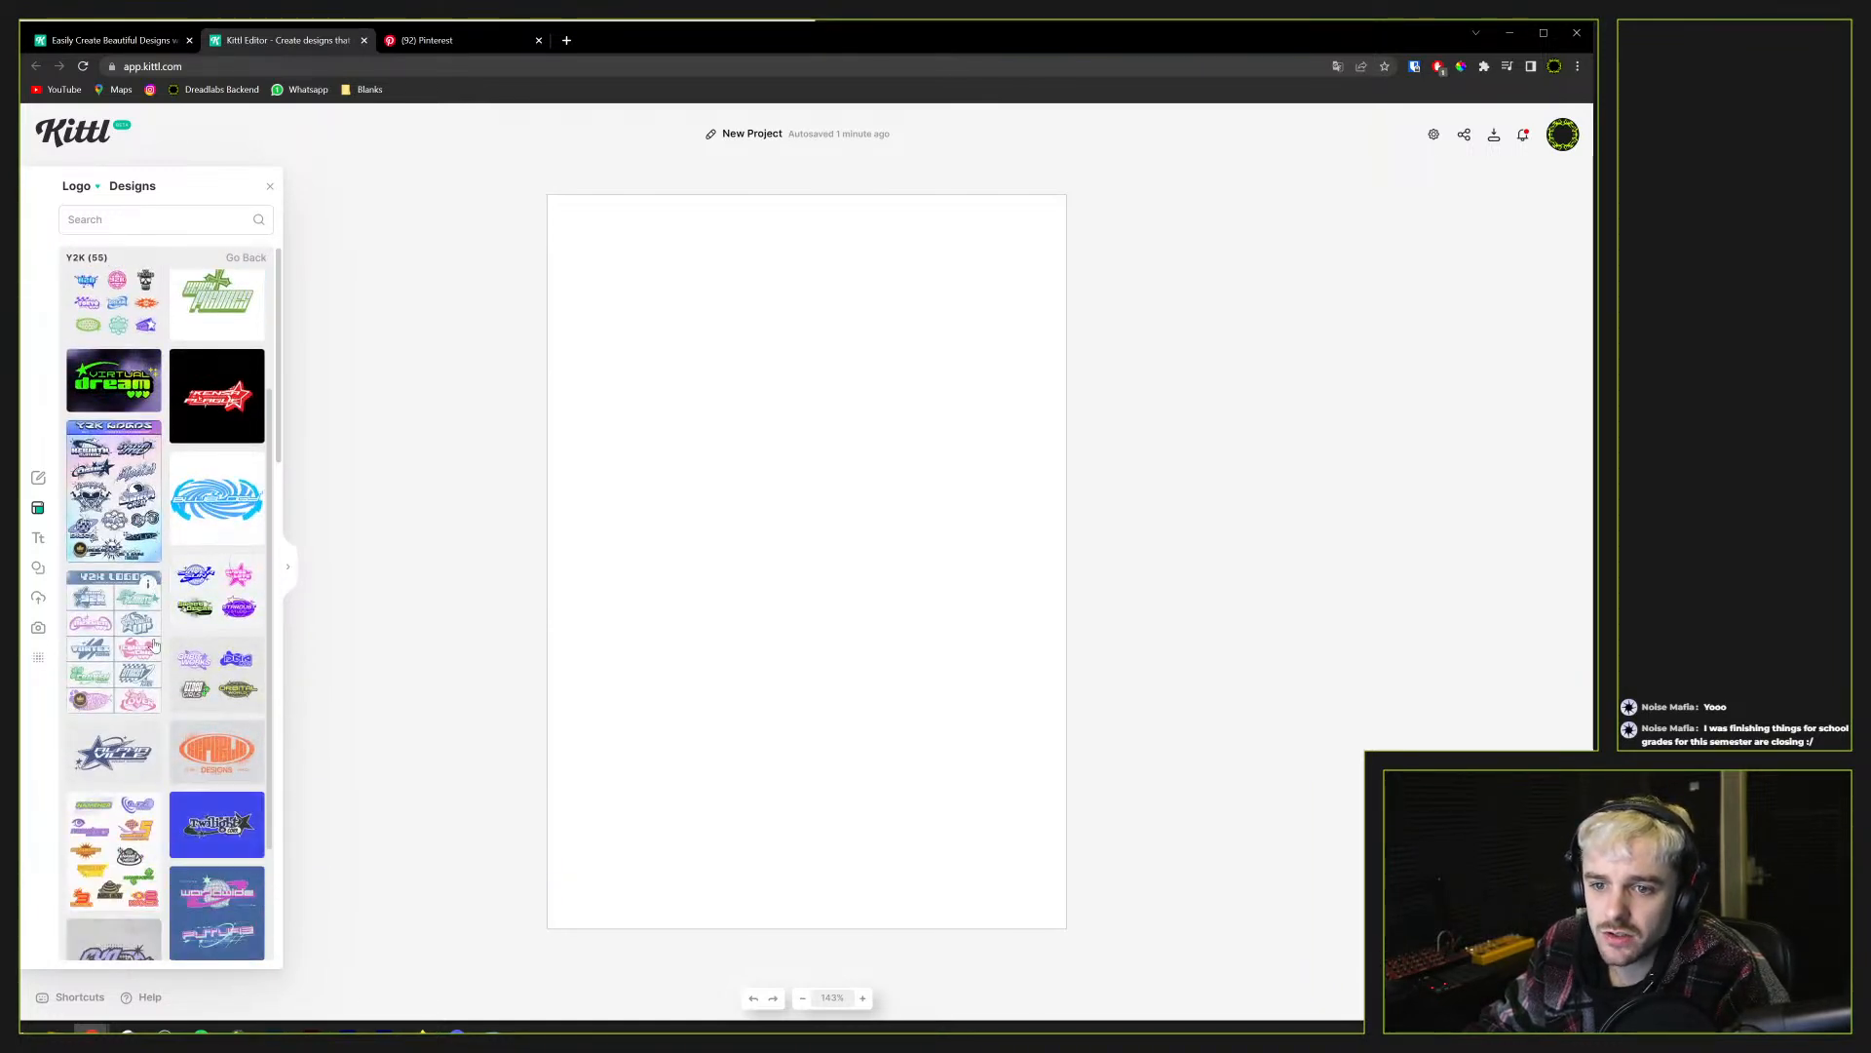
{"action": "scroll", "coordinate": [190, 483], "scroll_direction": "up", "scroll_amount": 4}
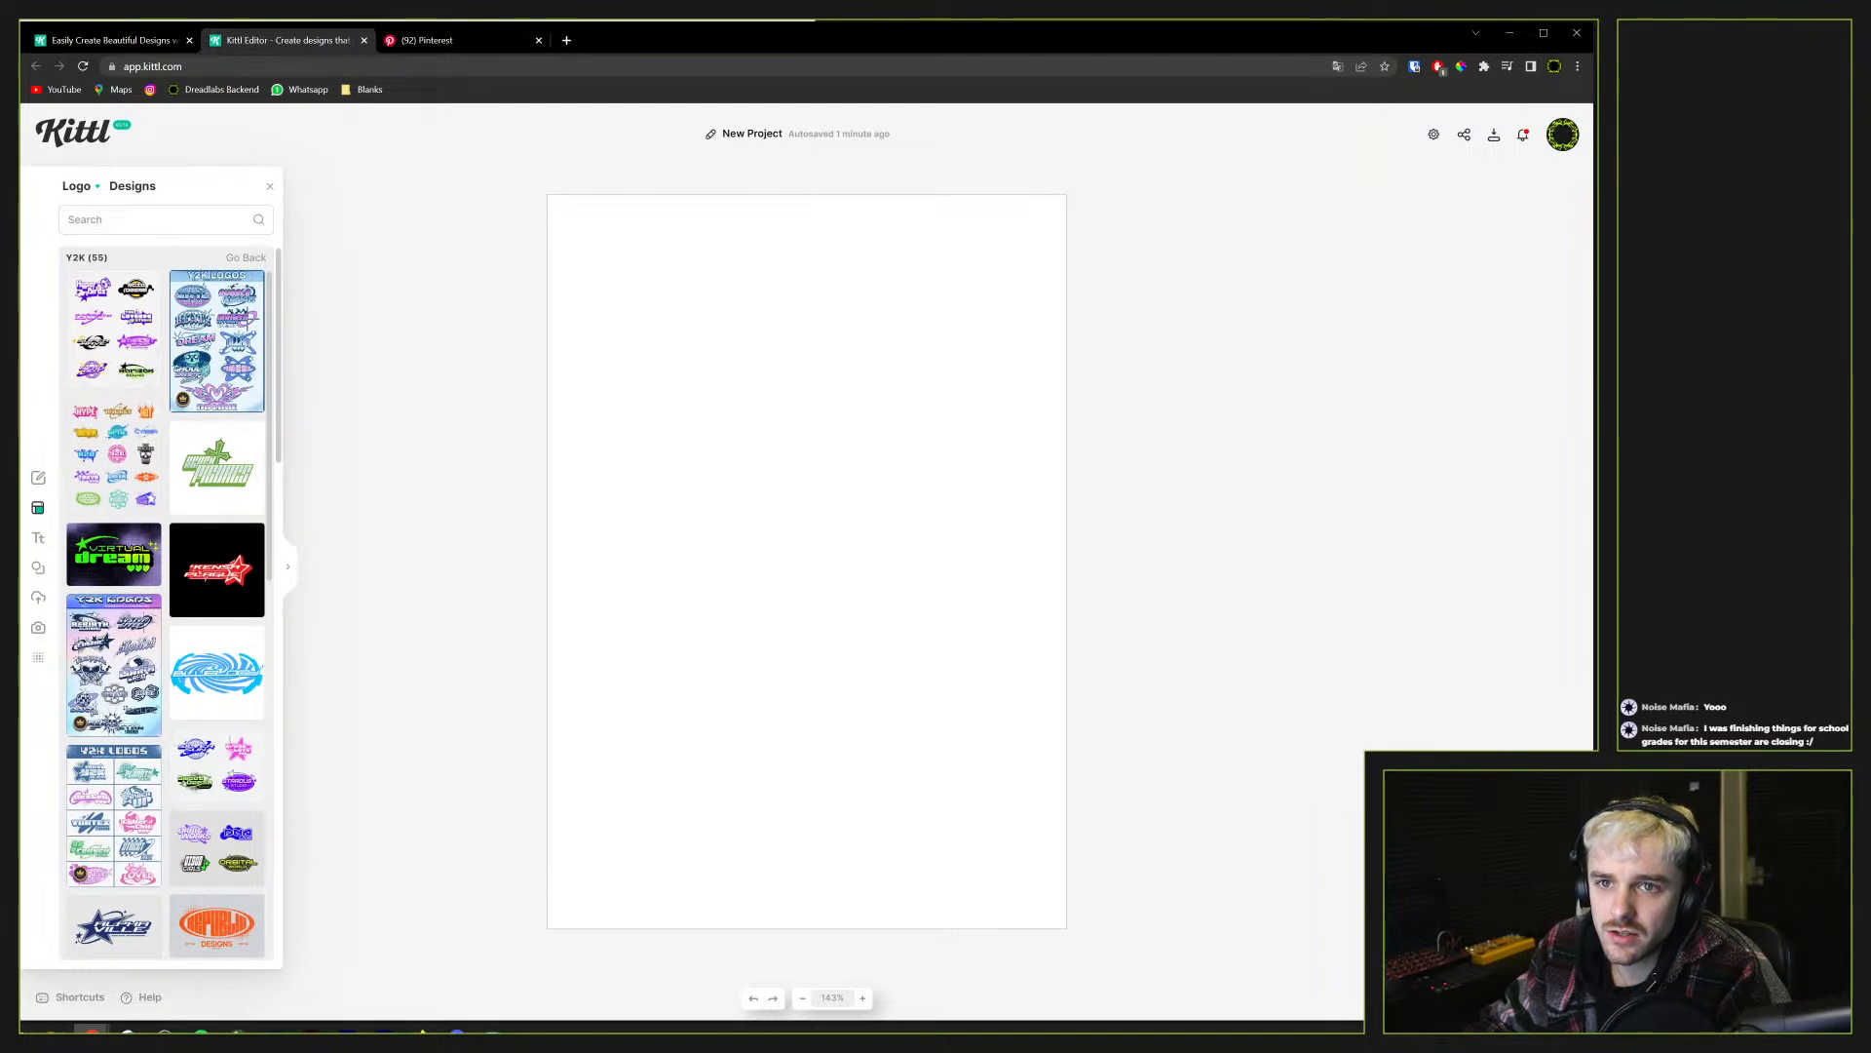
{"action": "left_click", "coordinate": [242, 256]}
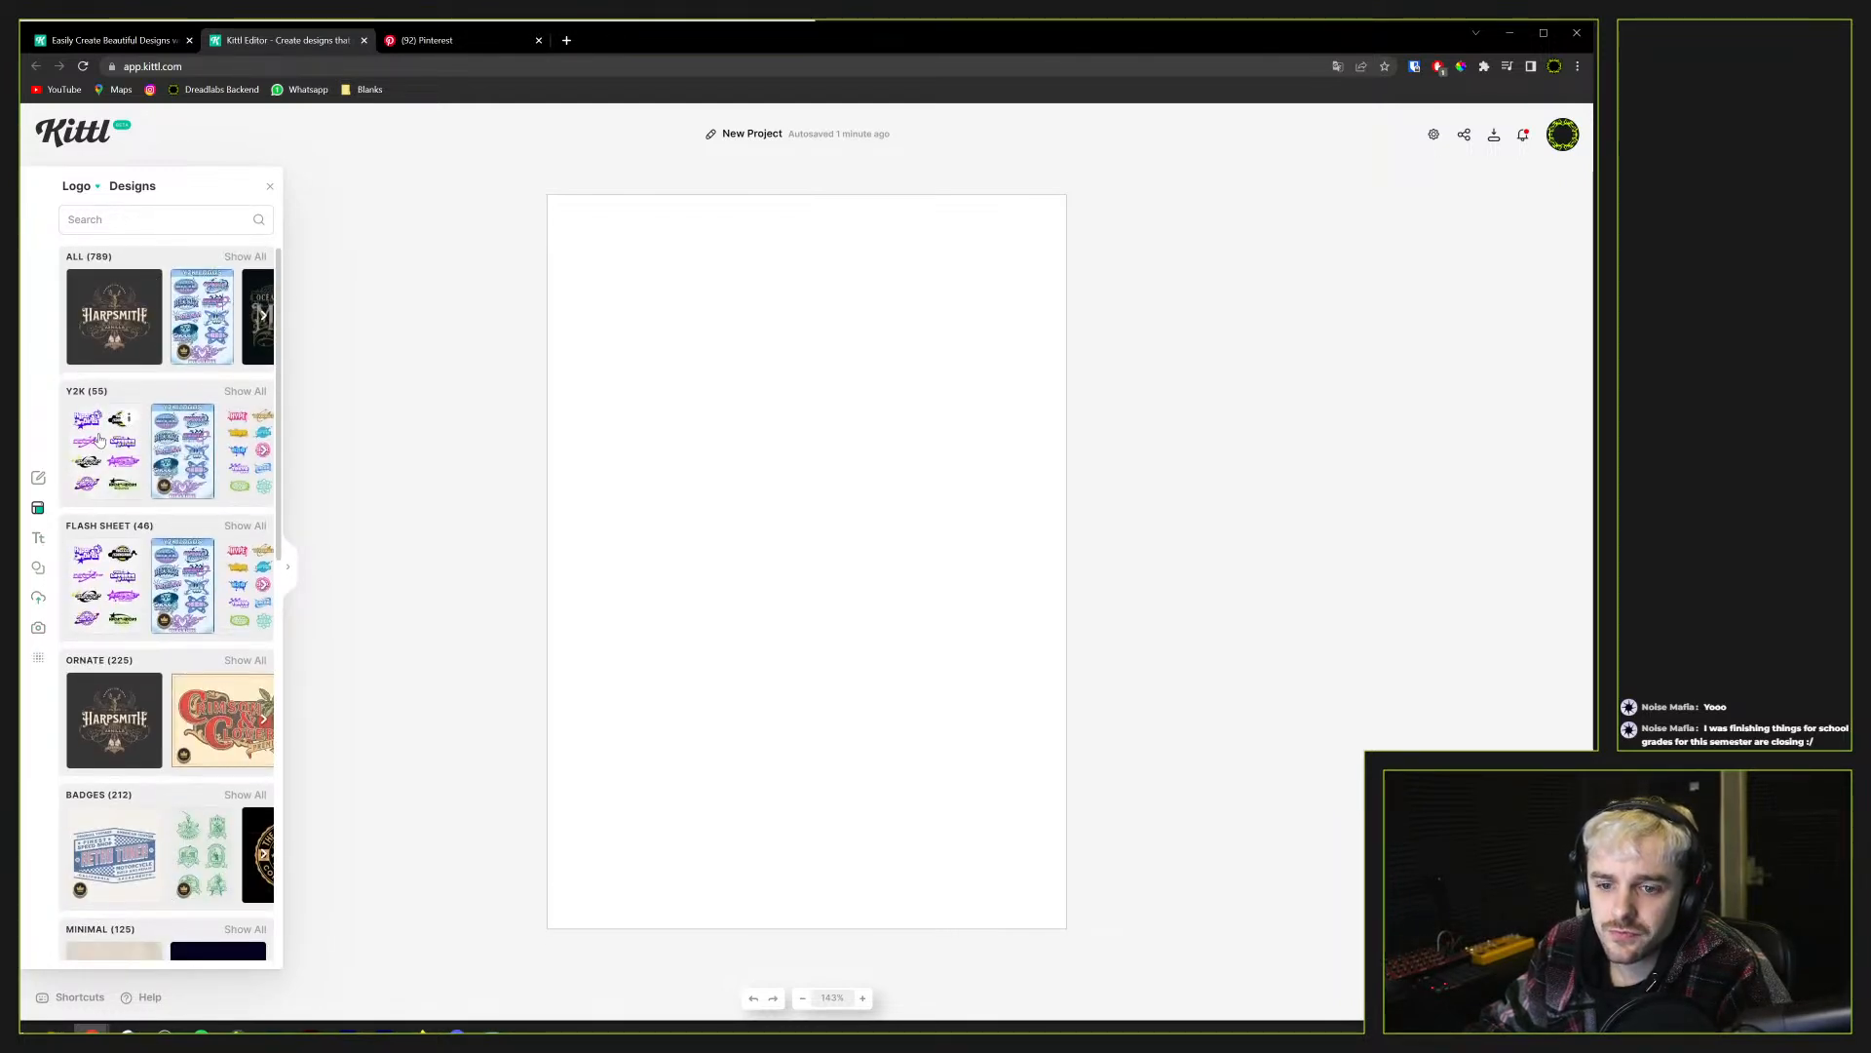
{"action": "scroll", "coordinate": [99, 440], "scroll_direction": "down", "scroll_amount": 8}
{"action": "scroll", "coordinate": [78, 507], "scroll_direction": "up", "scroll_amount": 8}
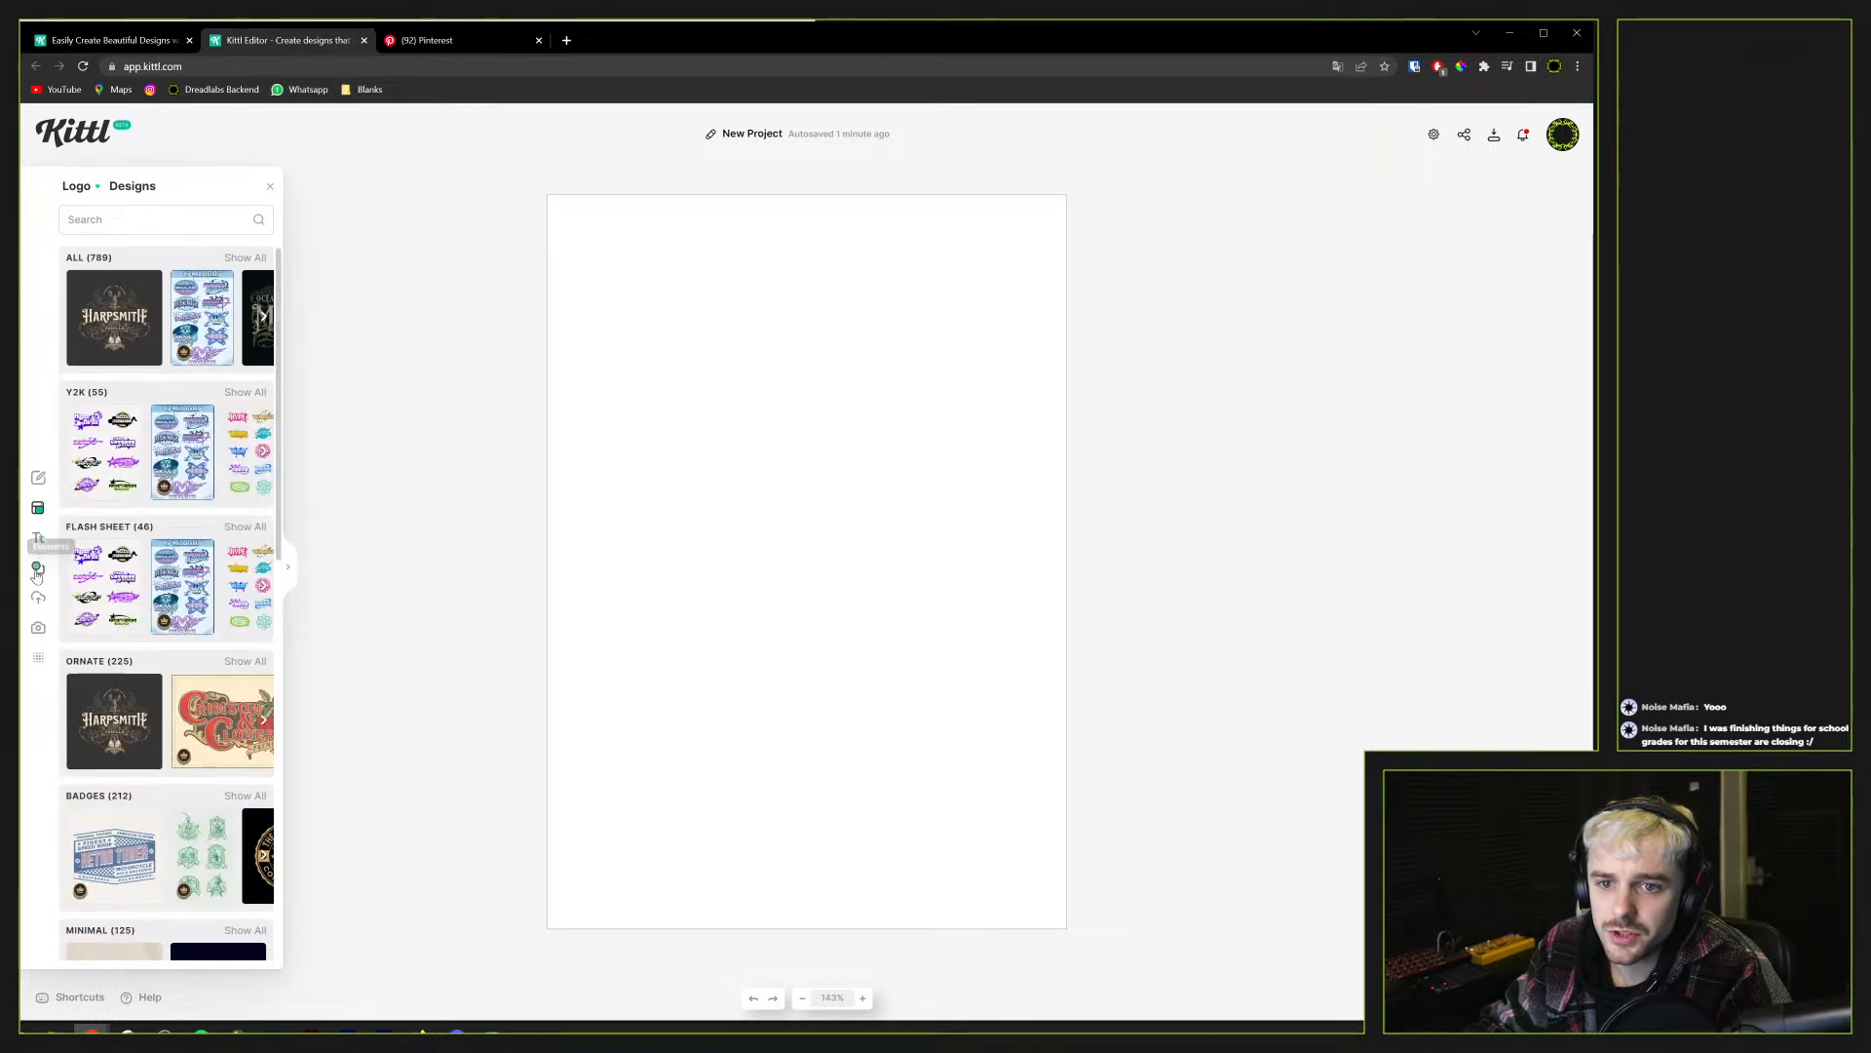
Look through the shape categories of the element library, and return to the design templates
{"action": "left_click", "coordinate": [37, 571]}
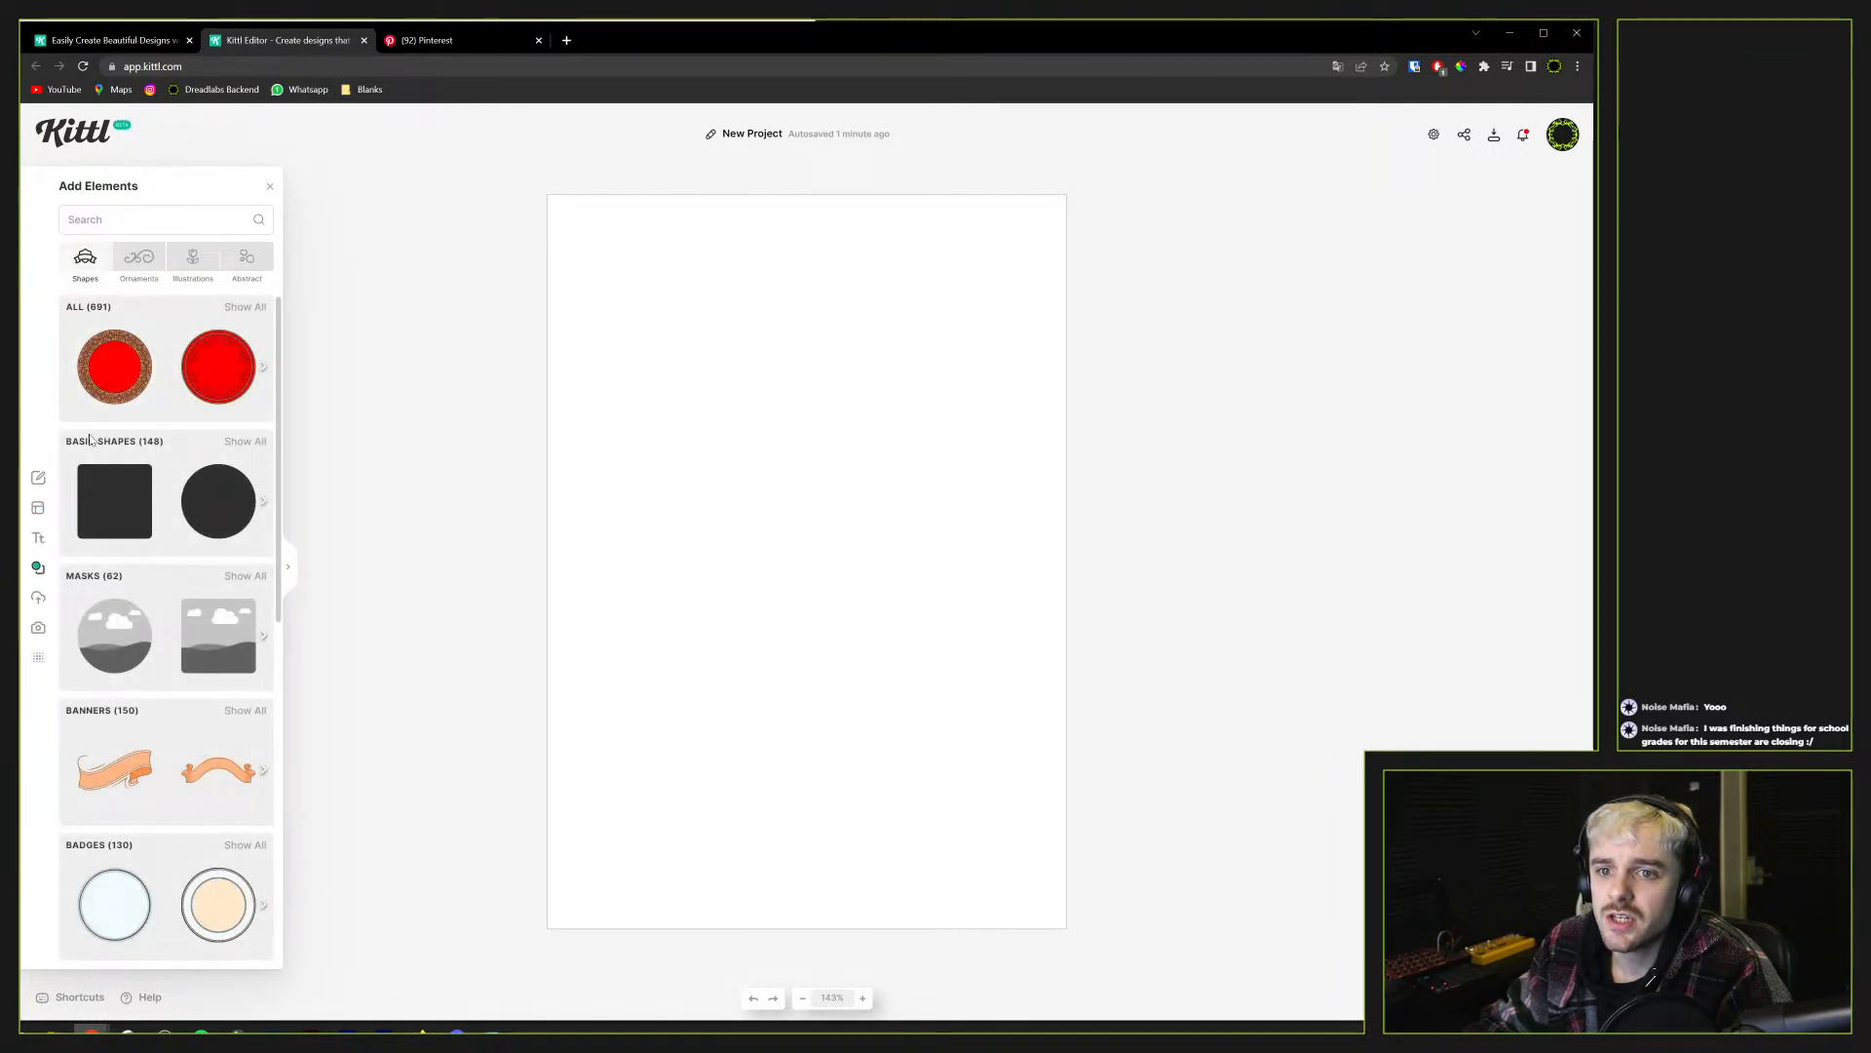
{"action": "scroll", "coordinate": [153, 525], "scroll_direction": "down", "scroll_amount": 8}
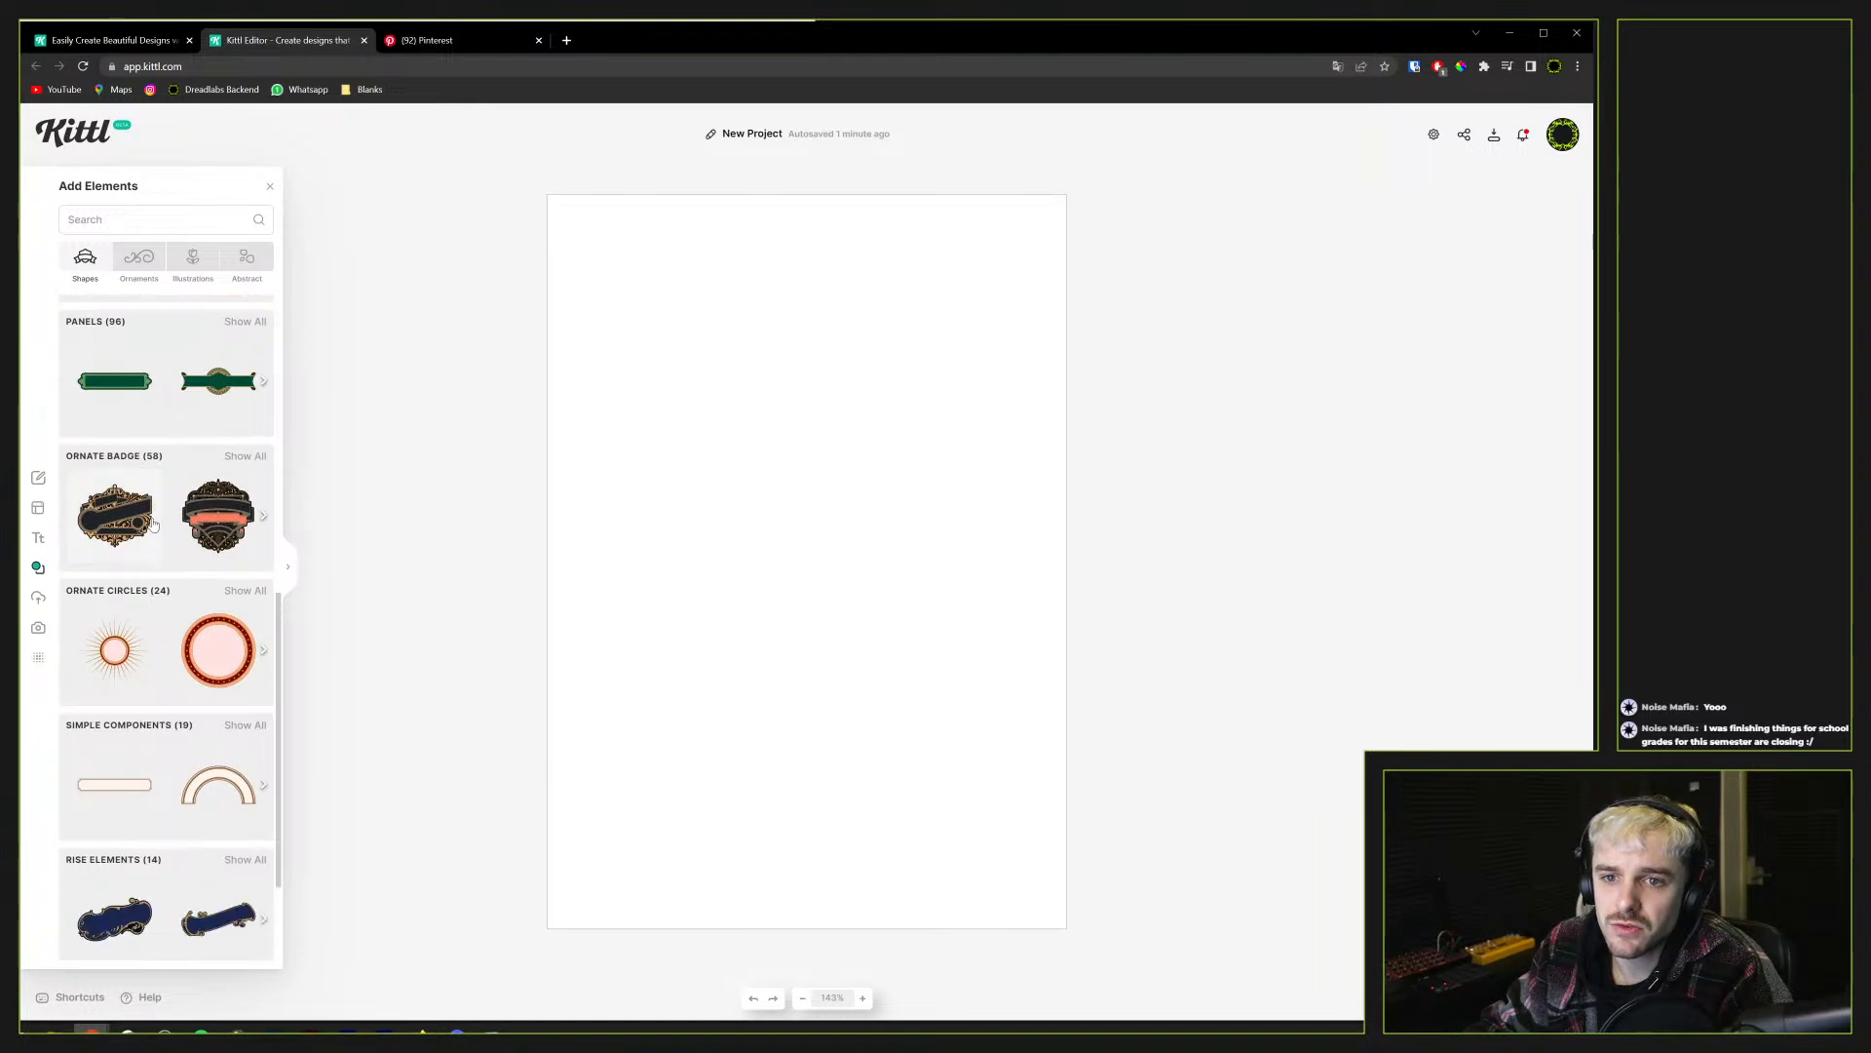
{"action": "scroll", "coordinate": [153, 524], "scroll_direction": "up", "scroll_amount": 8}
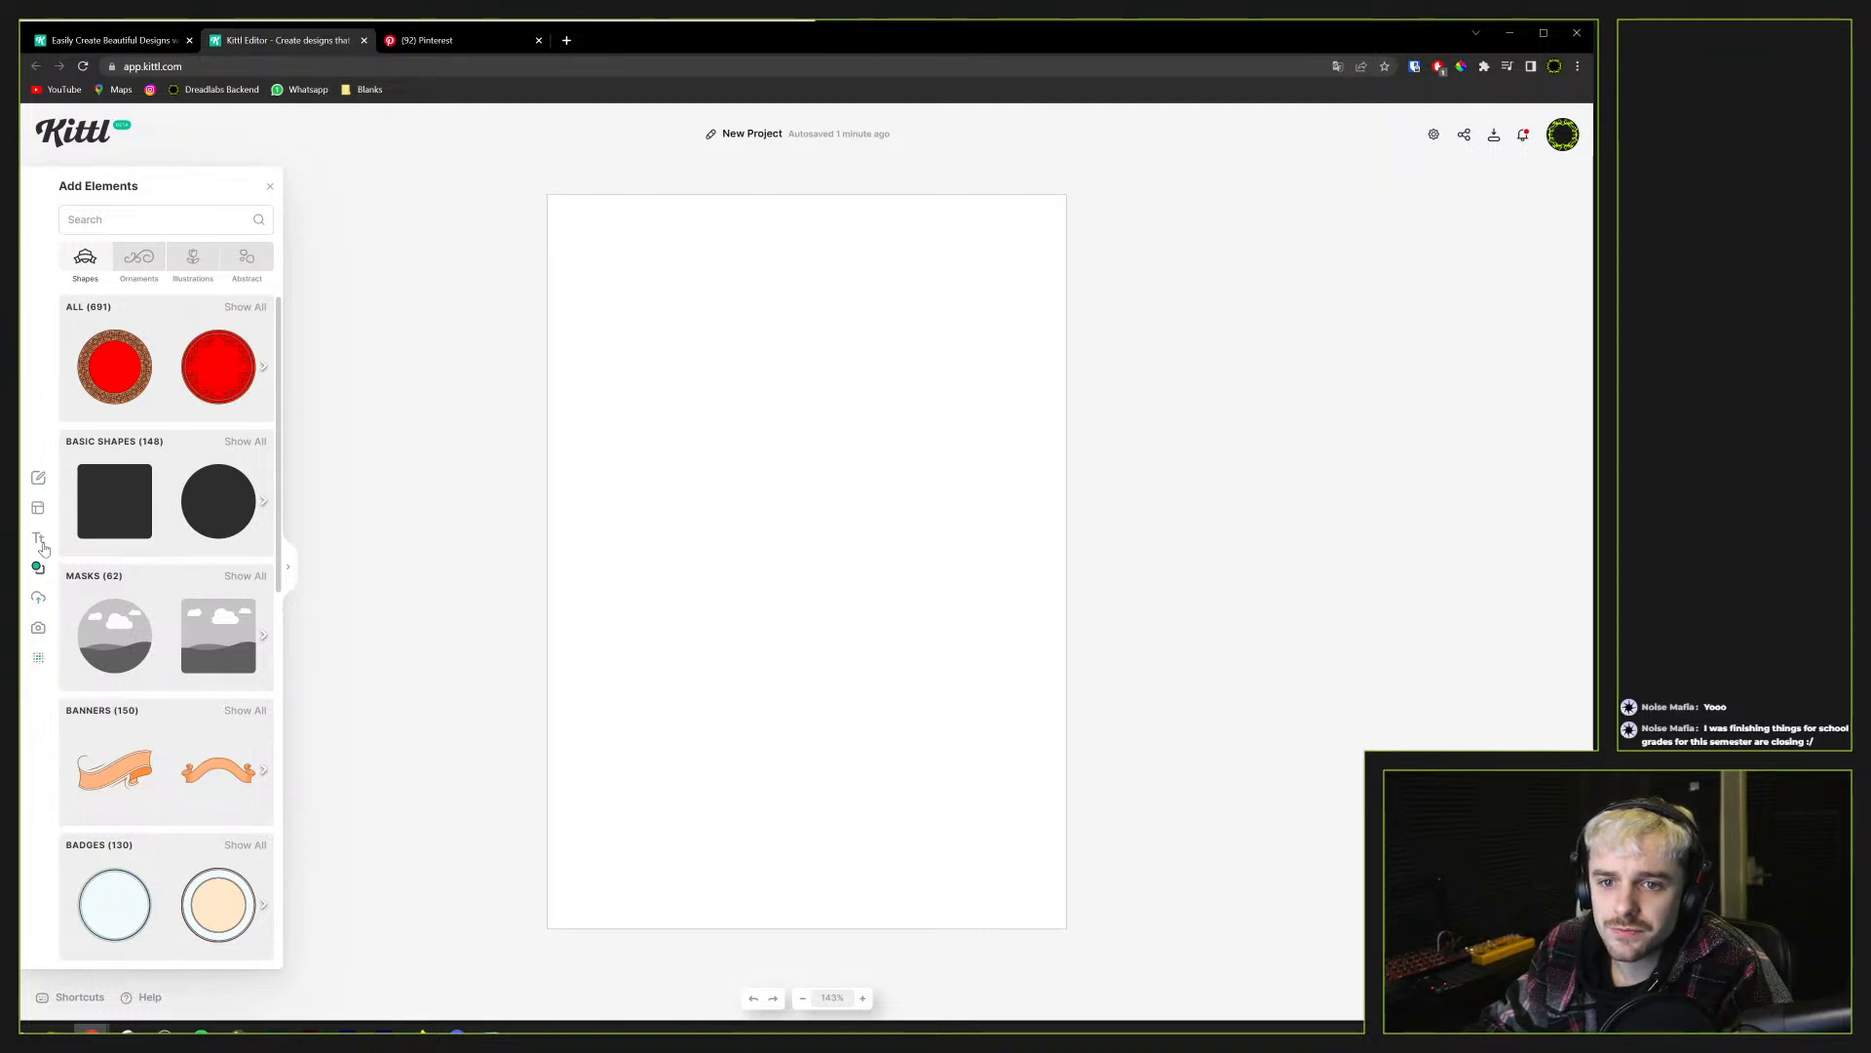
{"action": "left_click", "coordinate": [38, 511]}
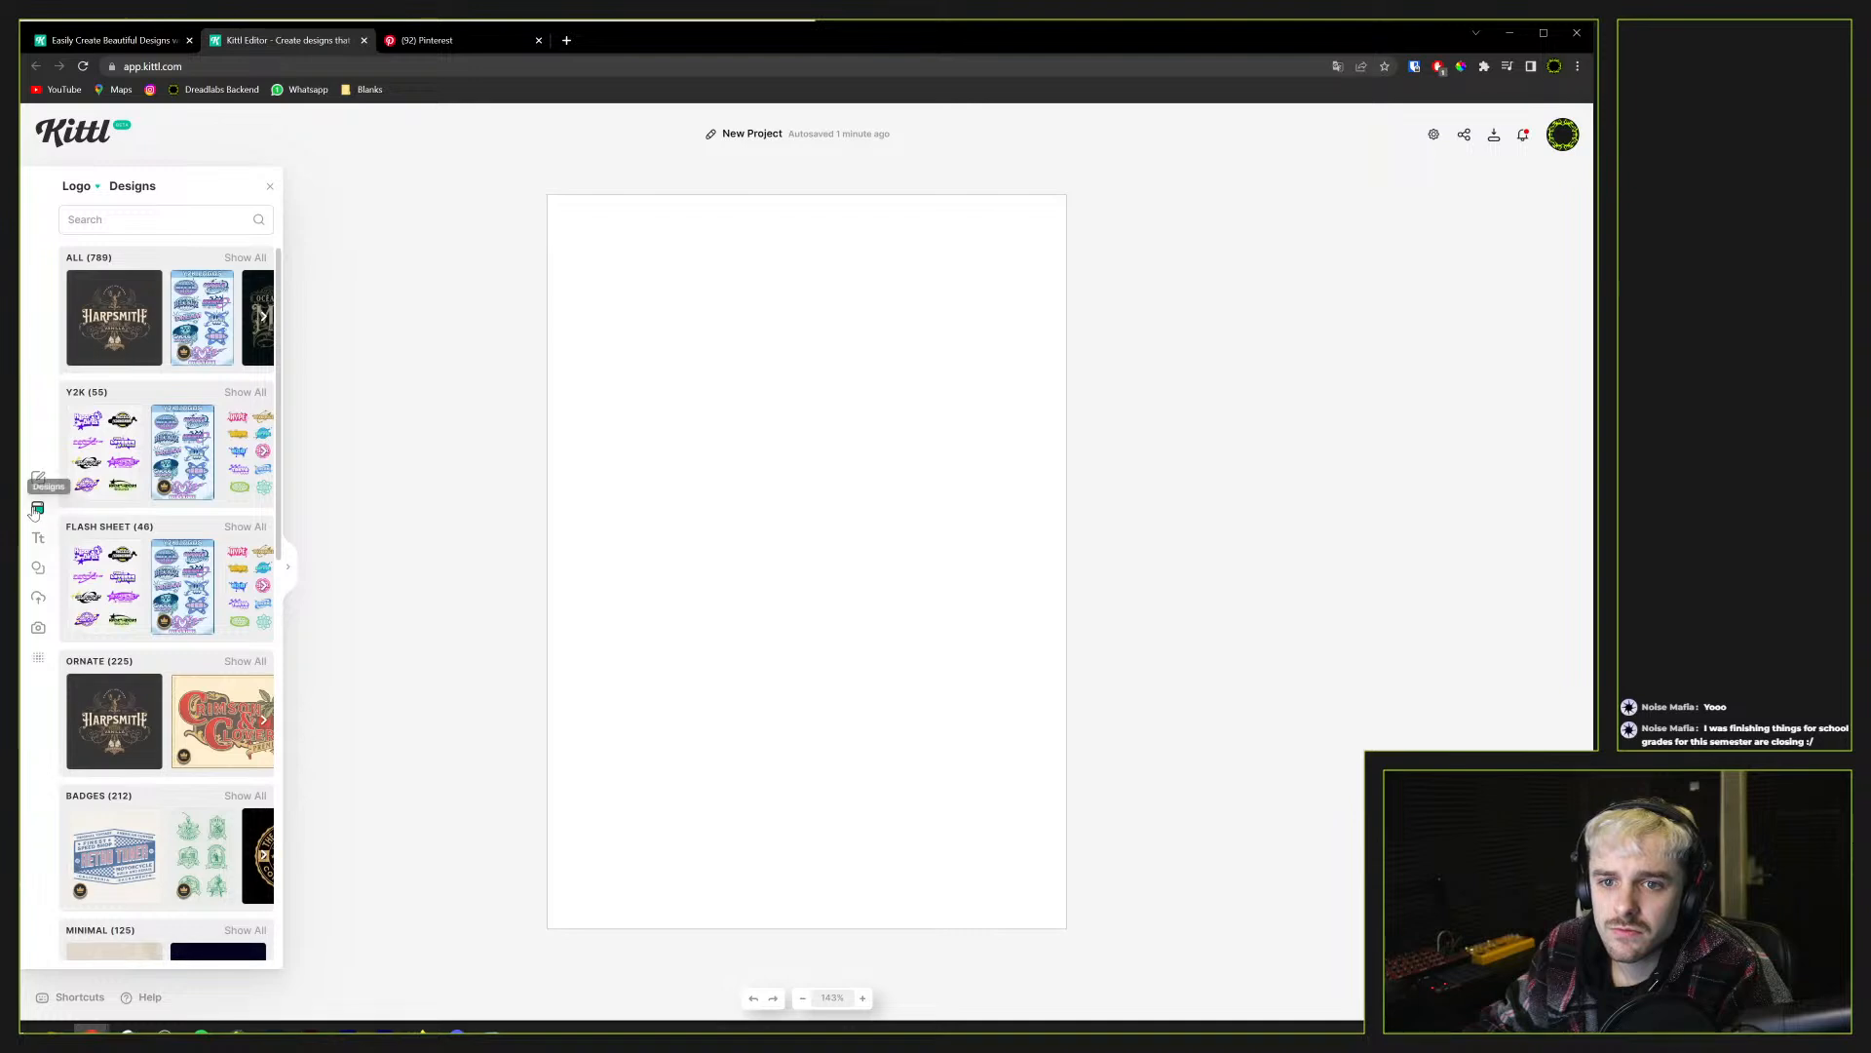
Look through the abstract and illustration categories of the element library, and open the full Flower Power collection
{"action": "left_click", "coordinate": [38, 599]}
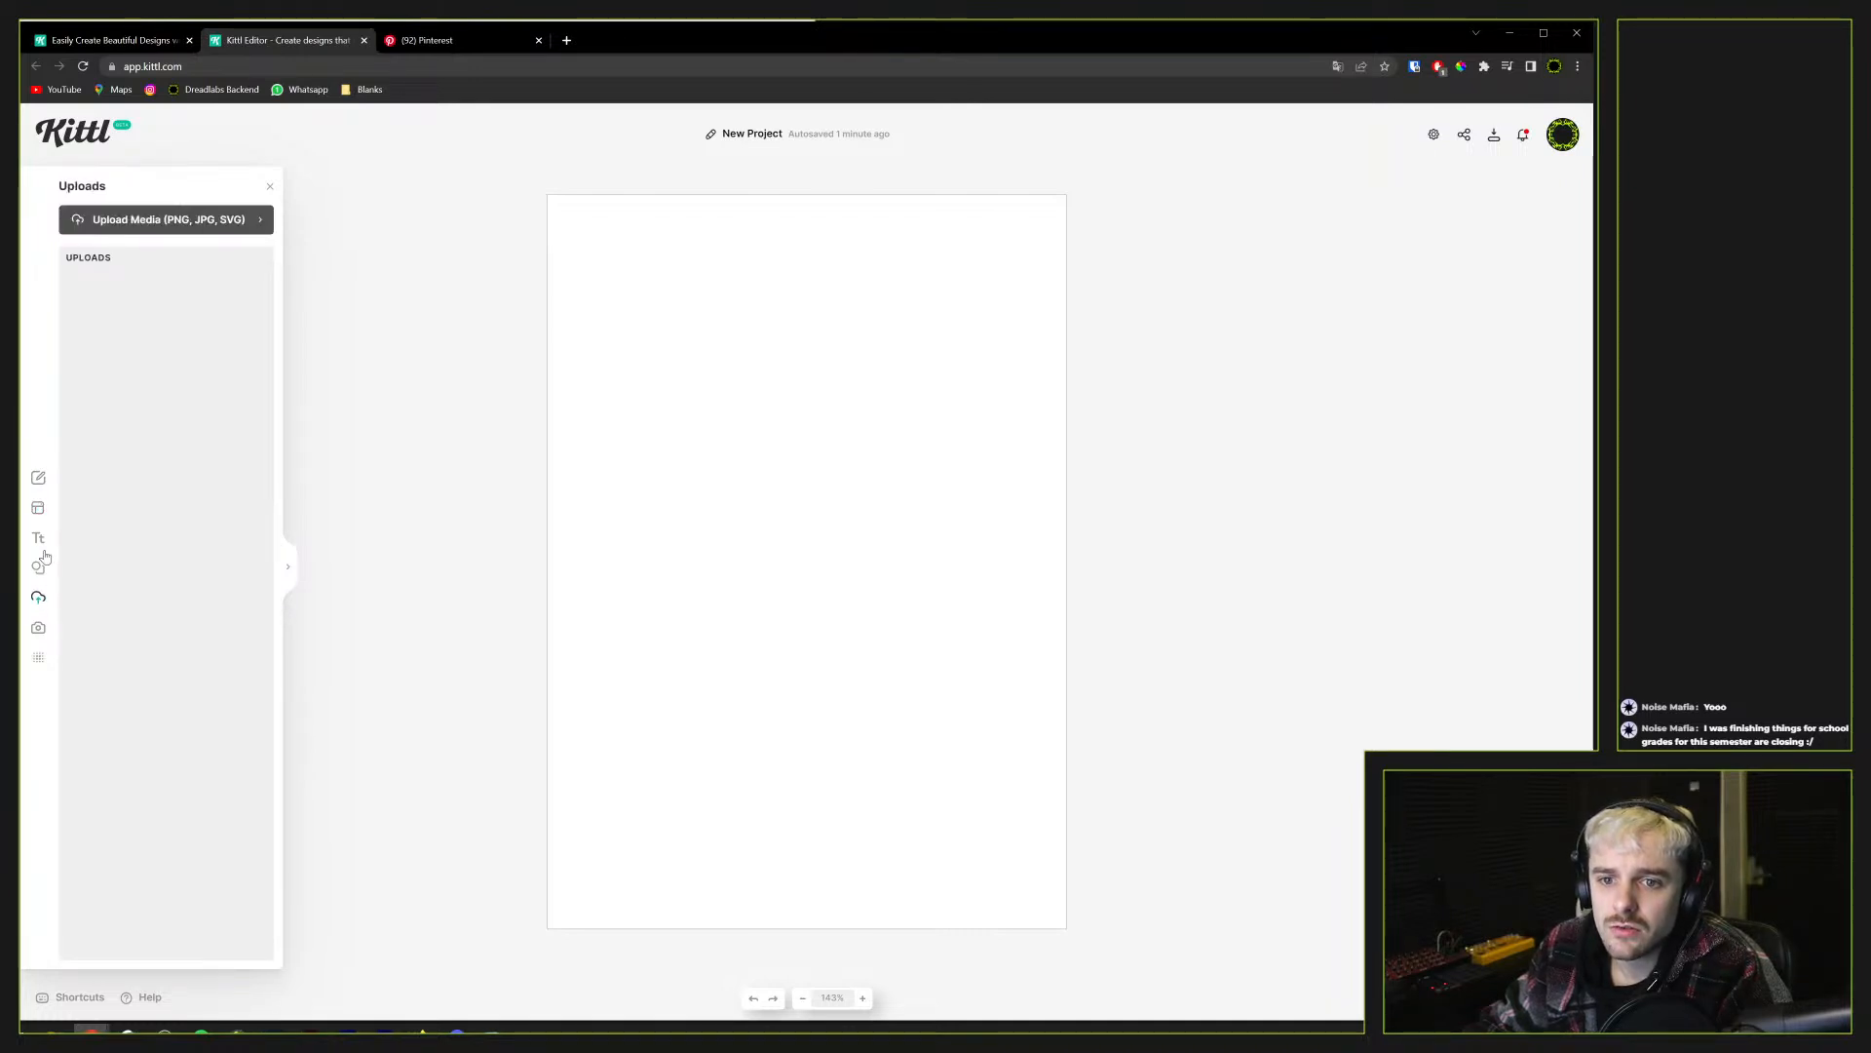
{"action": "left_click", "coordinate": [37, 571]}
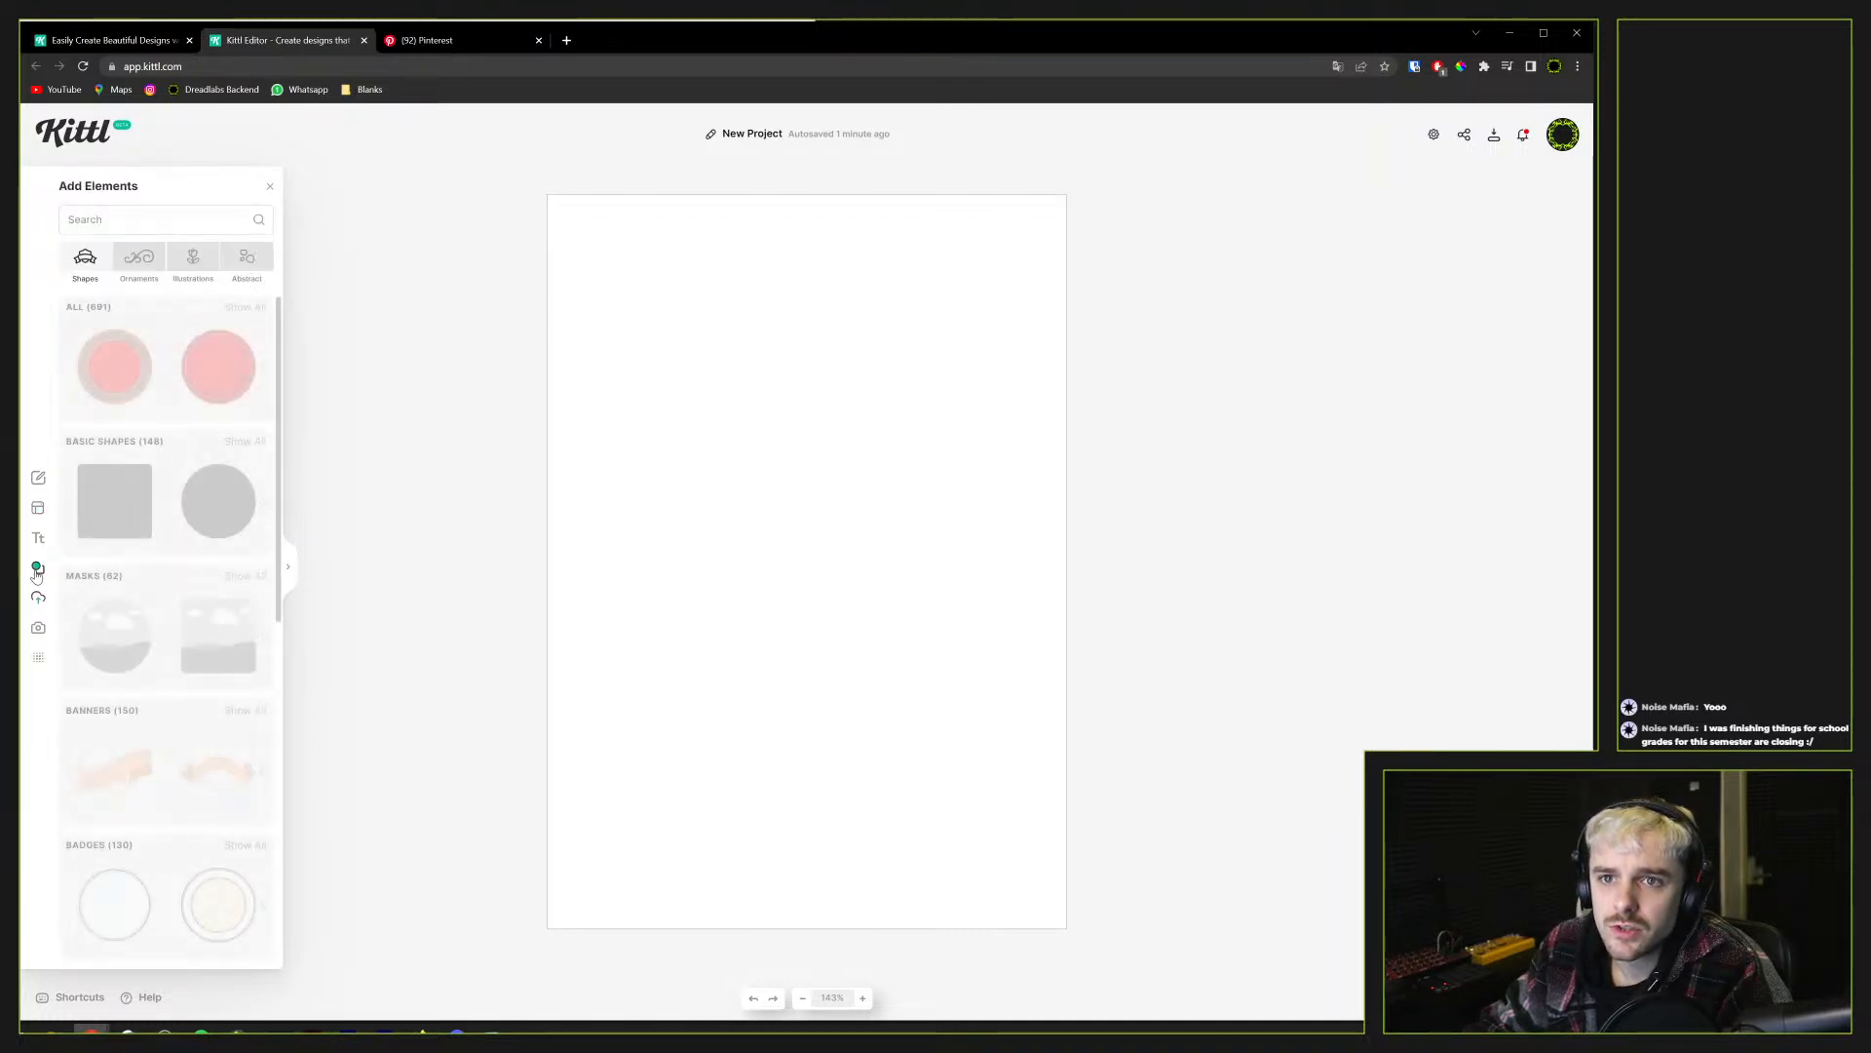
{"action": "left_click", "coordinate": [249, 263]}
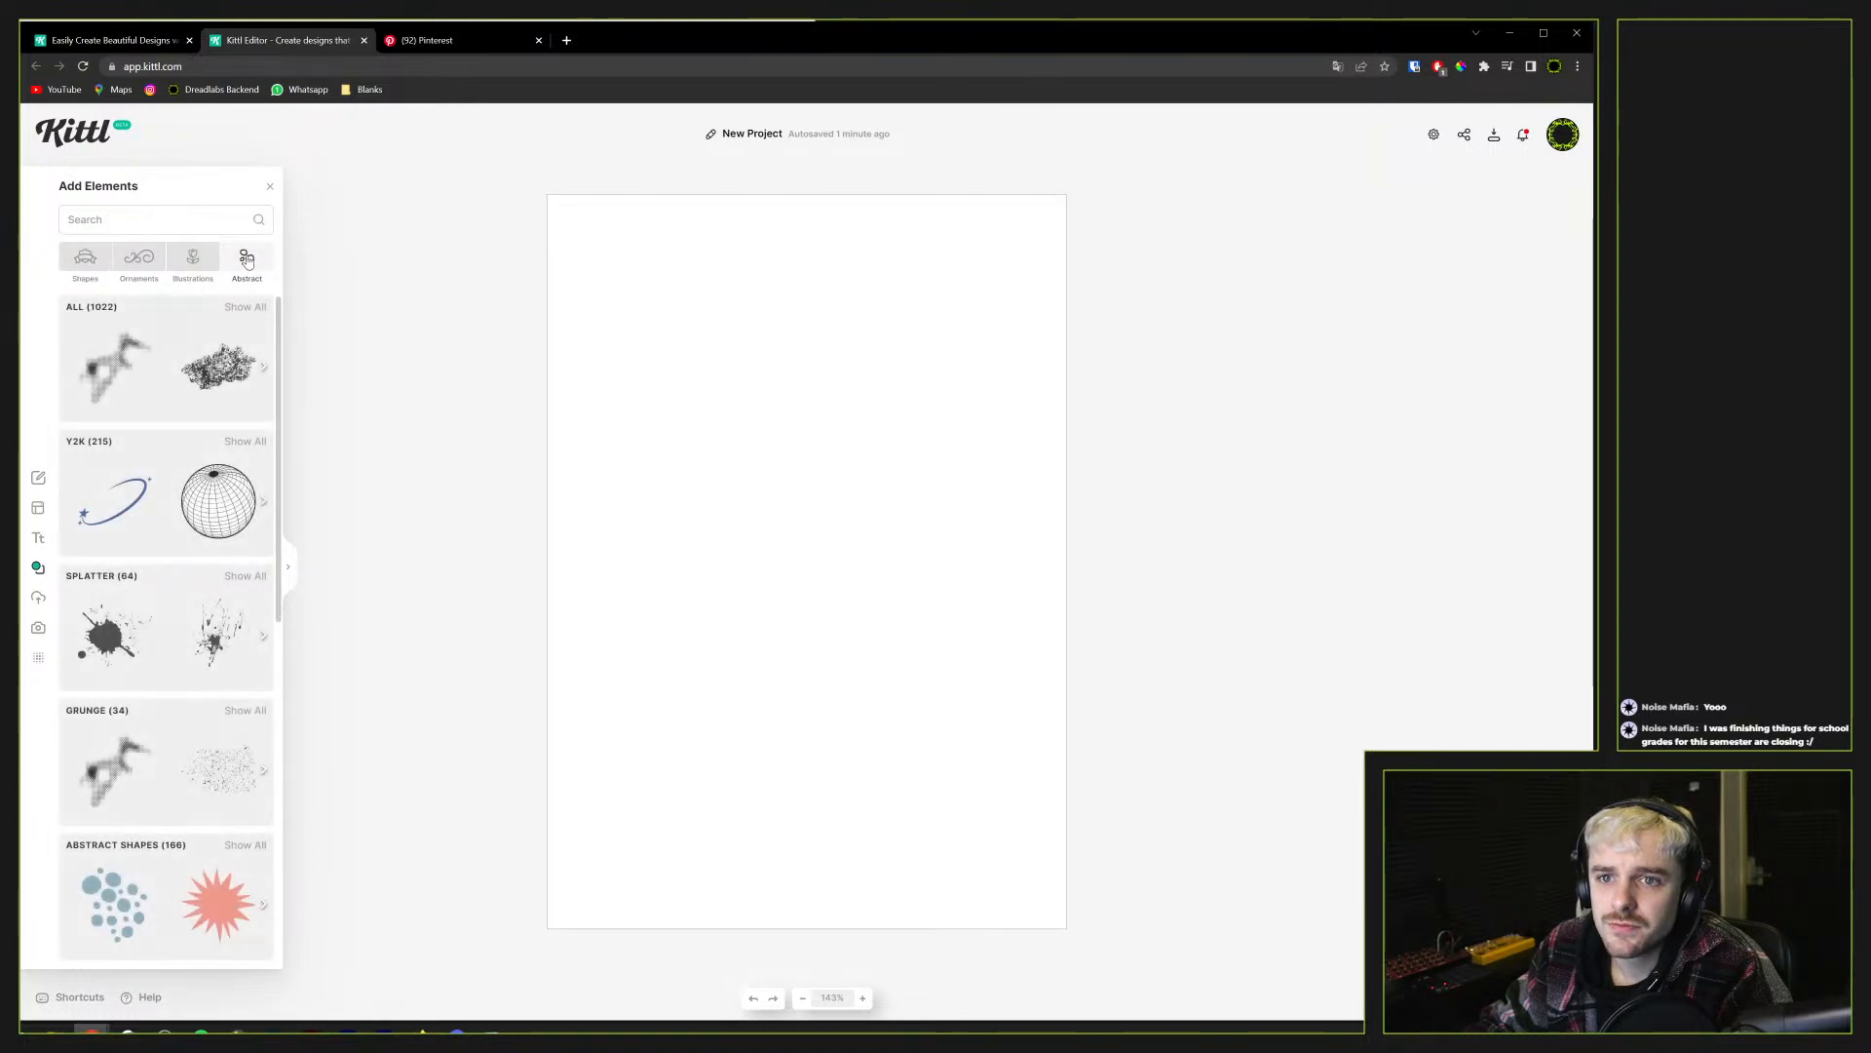
{"action": "scroll", "coordinate": [206, 594], "scroll_direction": "down", "scroll_amount": 2}
{"action": "left_click", "coordinate": [193, 259]}
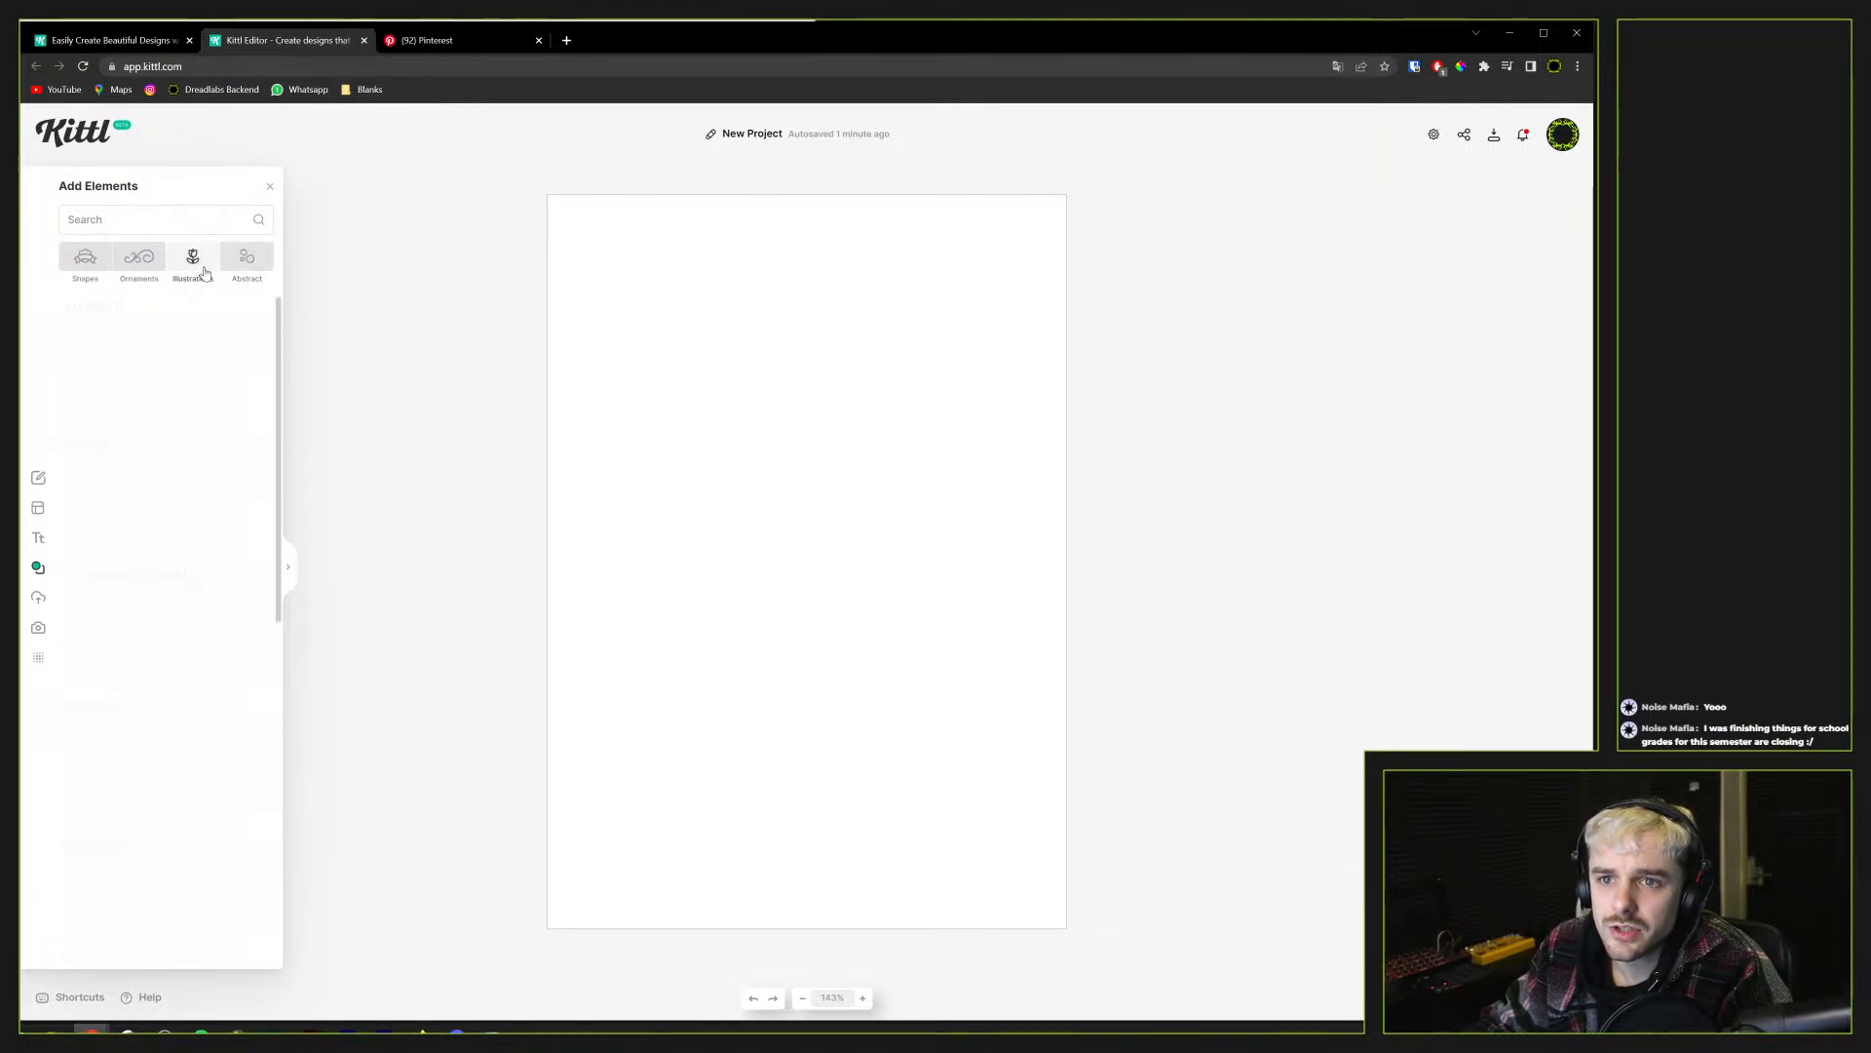
{"action": "scroll", "coordinate": [204, 462], "scroll_direction": "down", "scroll_amount": 10}
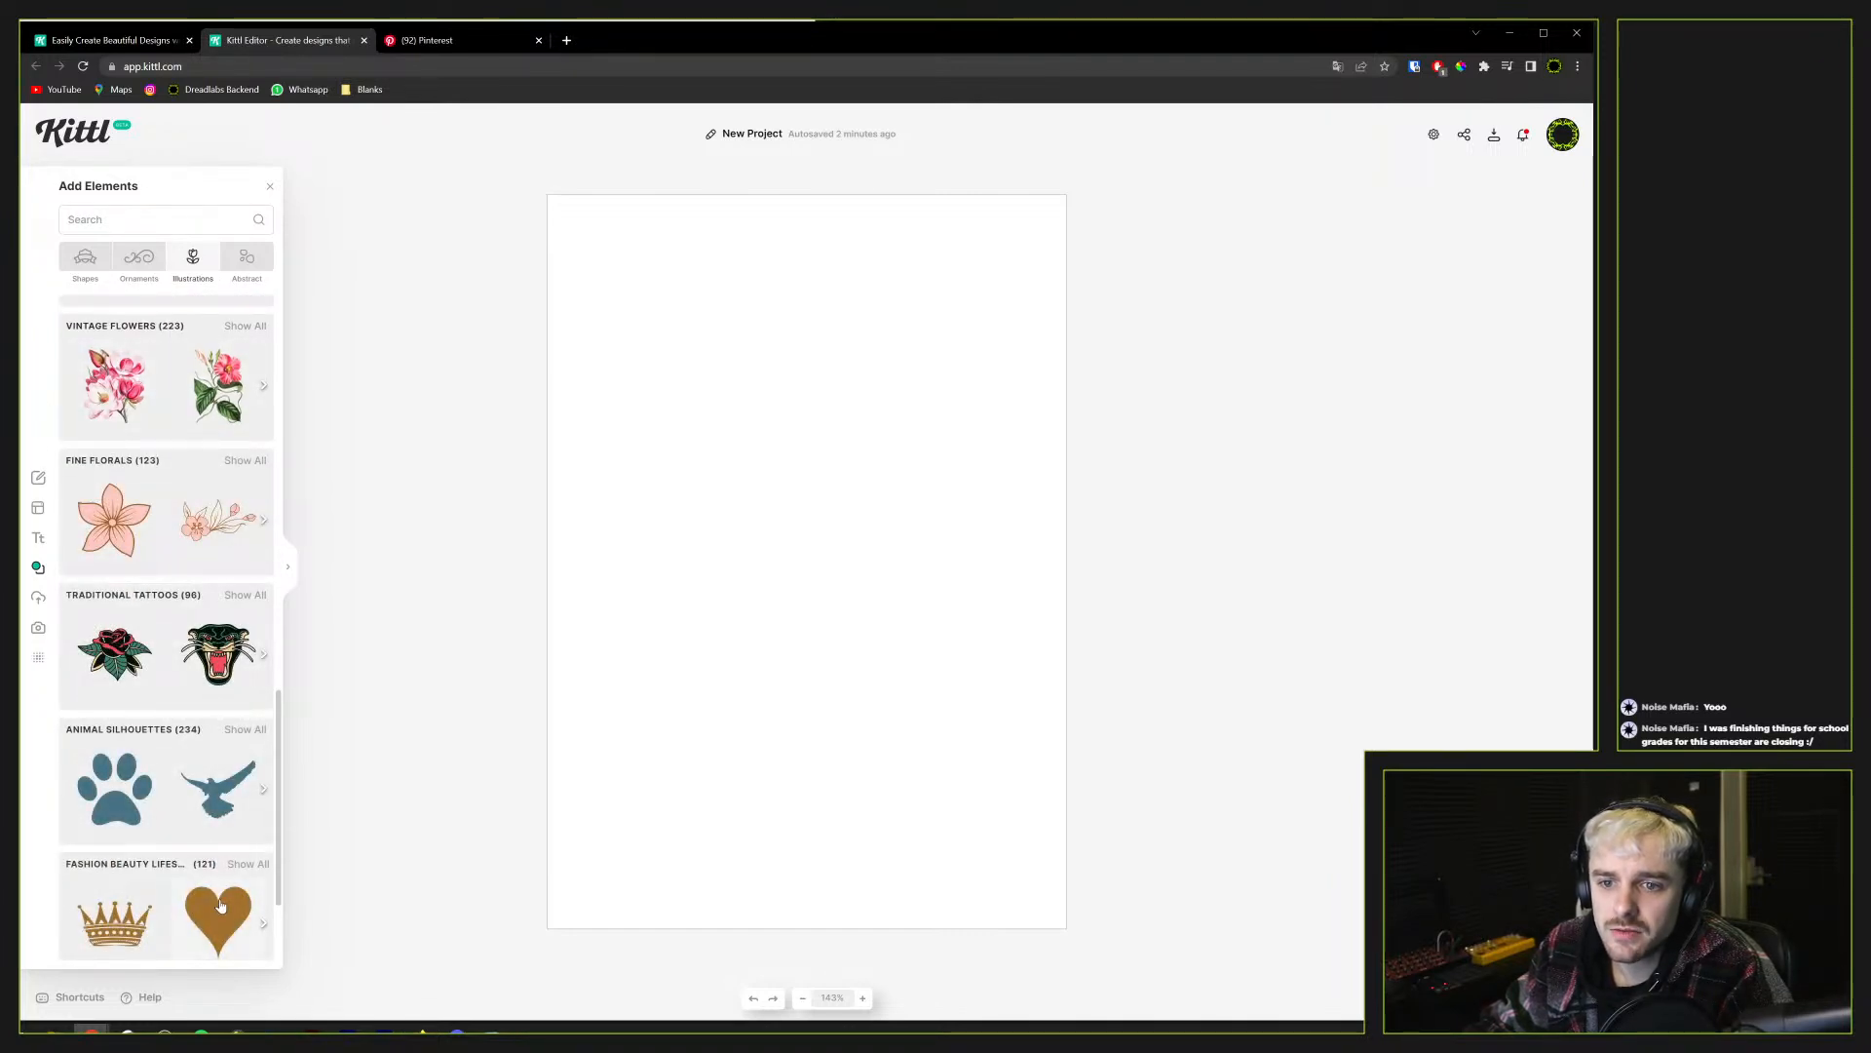
{"action": "scroll", "coordinate": [188, 906], "scroll_direction": "down", "scroll_amount": 6}
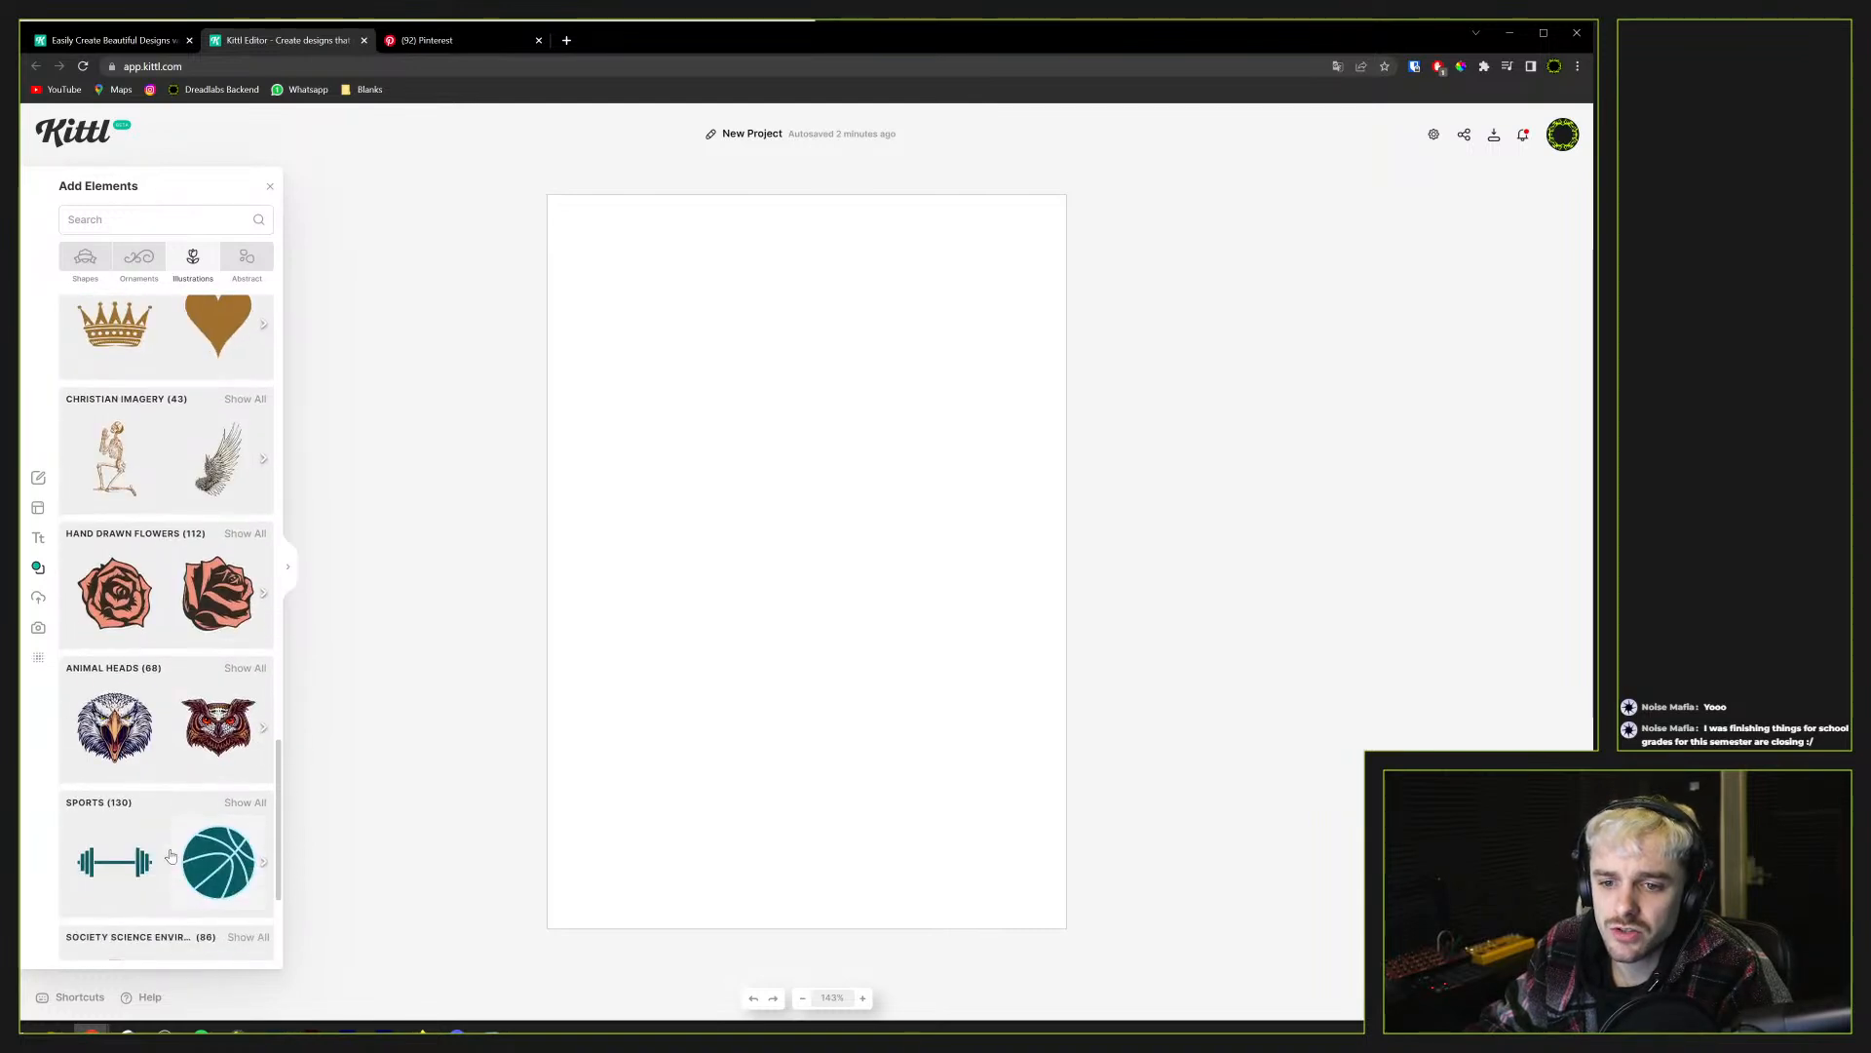
{"action": "scroll", "coordinate": [144, 671], "scroll_direction": "down", "scroll_amount": 7}
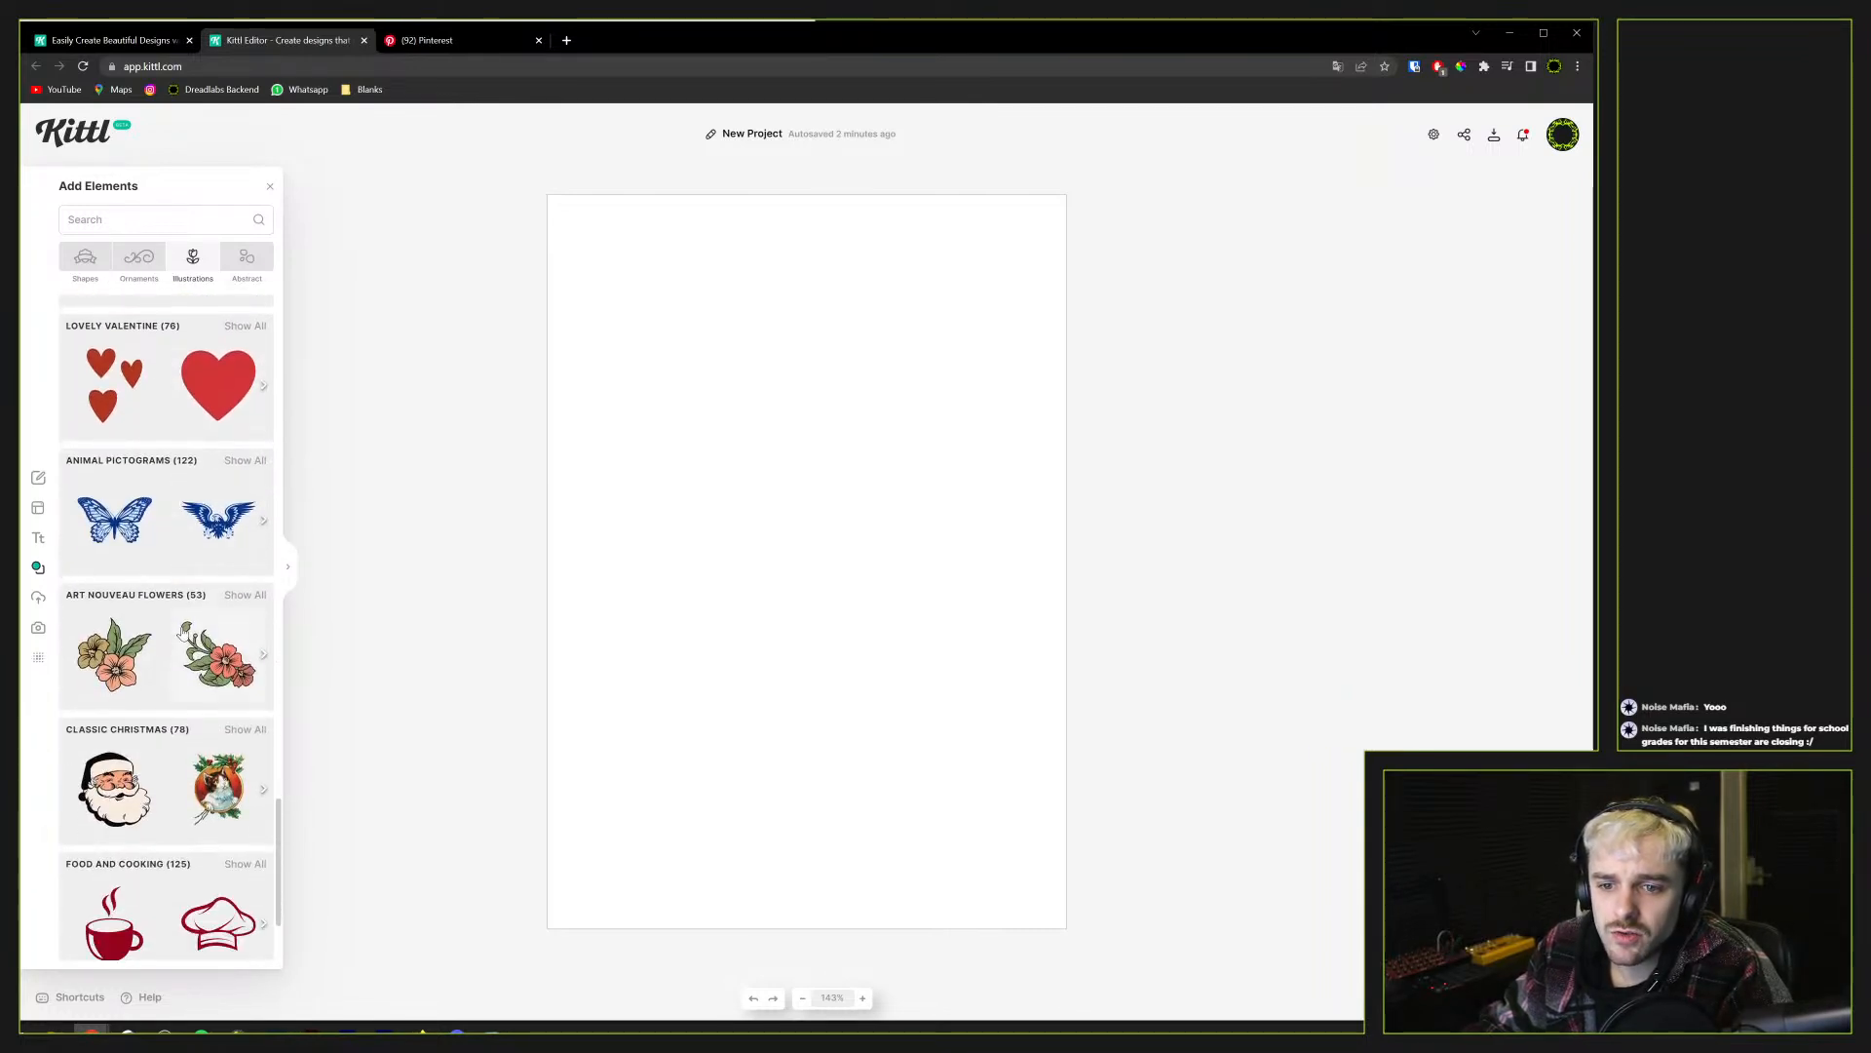
{"action": "scroll", "coordinate": [139, 685], "scroll_direction": "down", "scroll_amount": 8}
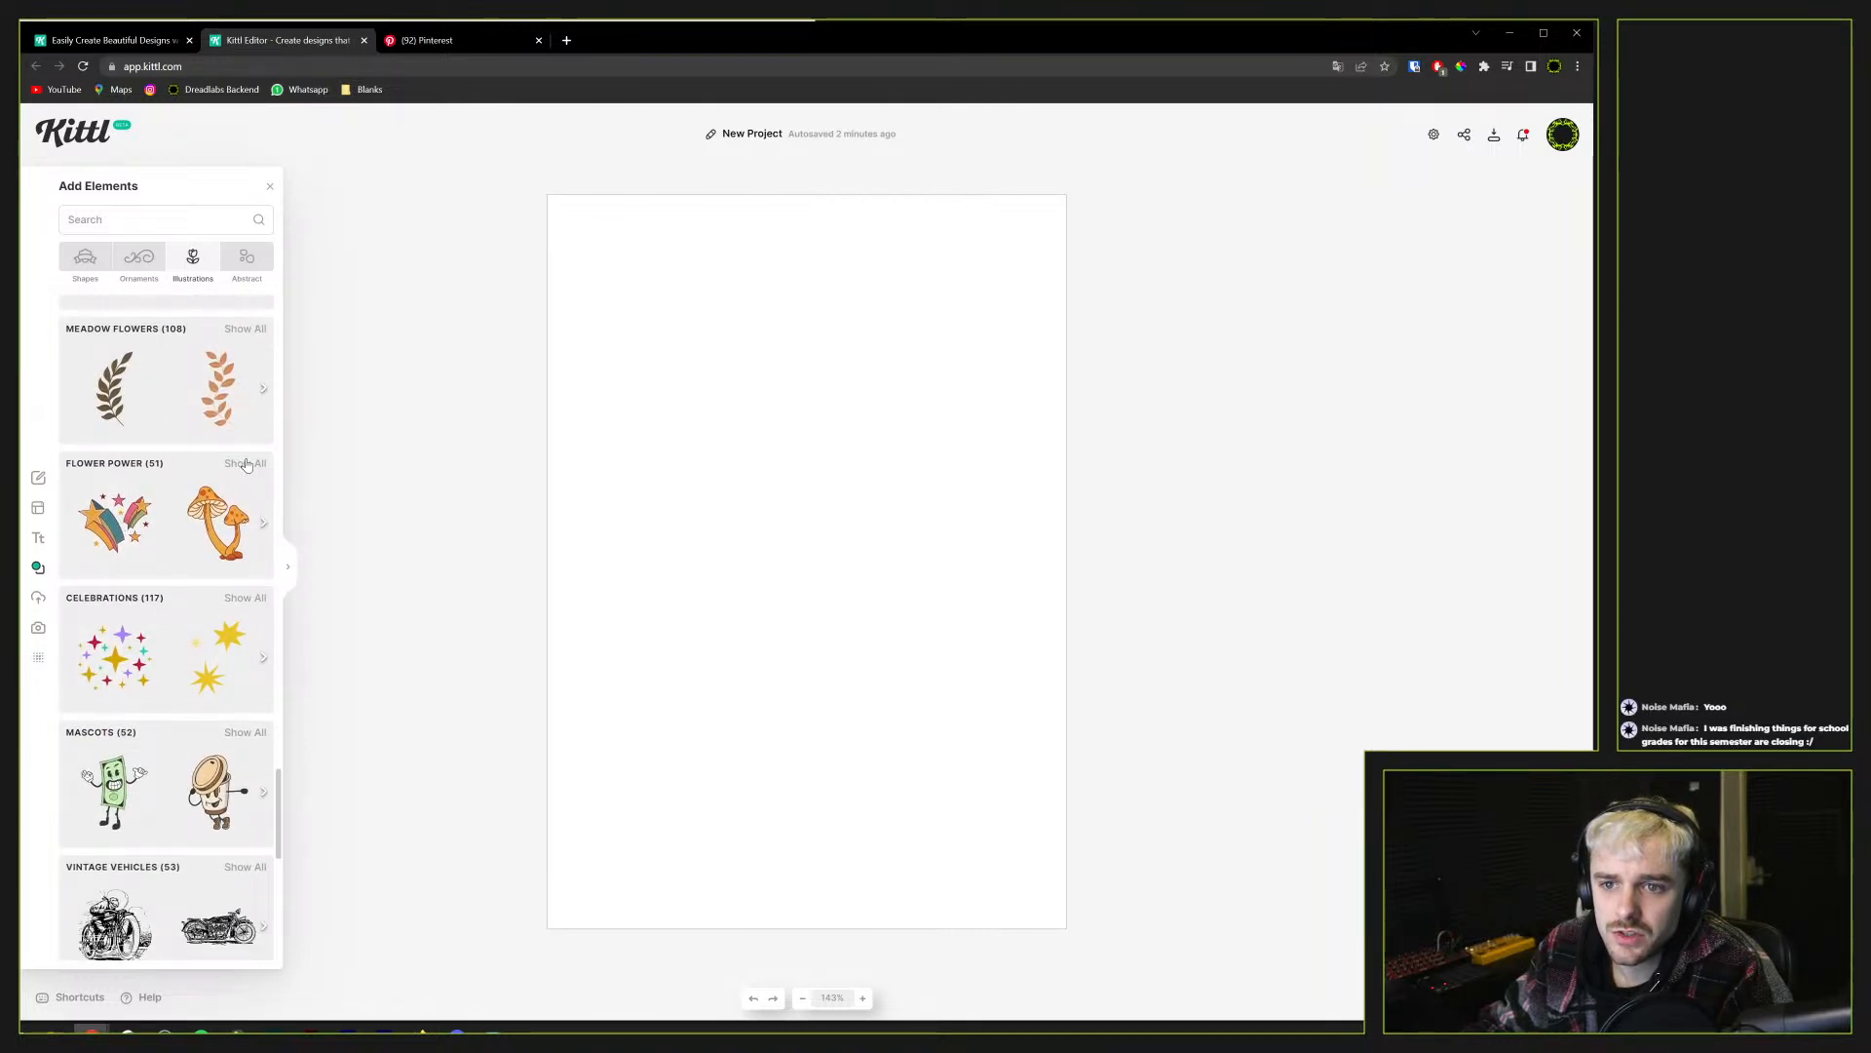
{"action": "left_click", "coordinate": [246, 464]}
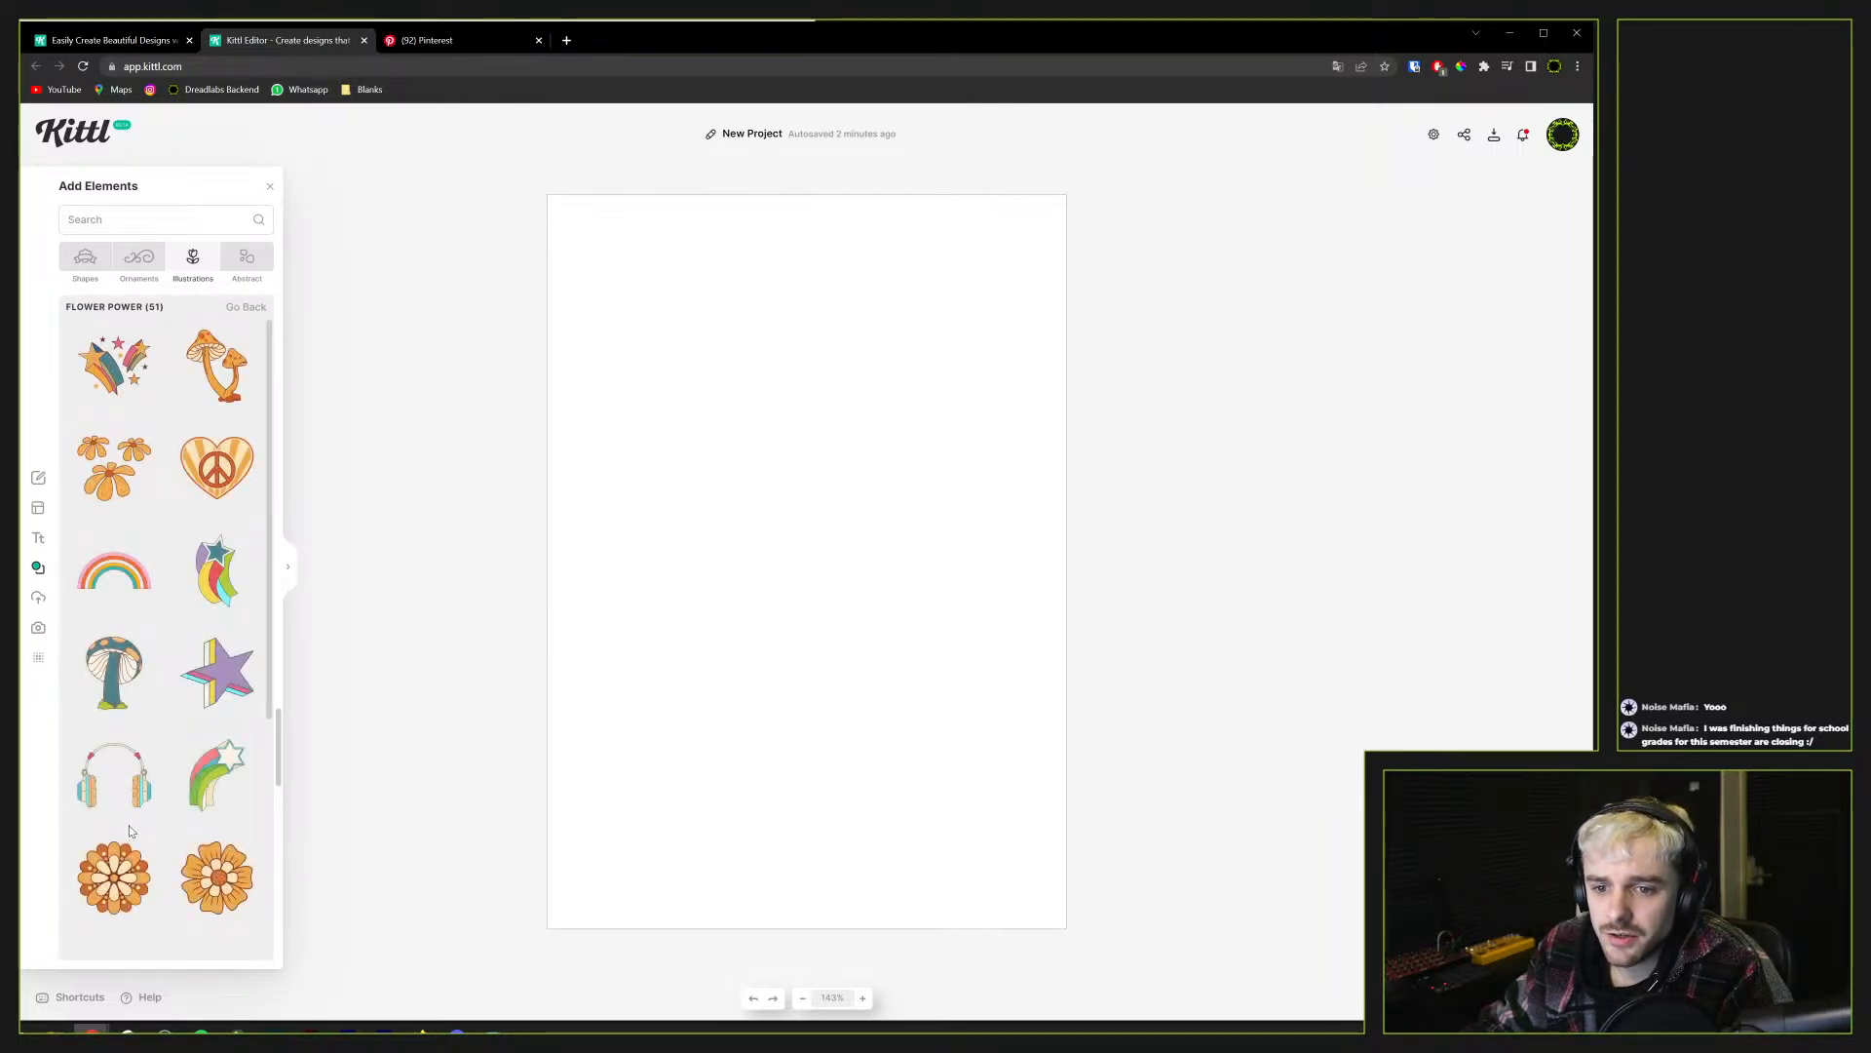
Place the blue mushroom and the green-stemmed mushroom from the Flower Power collection side by side, slightly below the artboard's middle
{"action": "scroll", "coordinate": [130, 831], "scroll_direction": "down", "scroll_amount": 6}
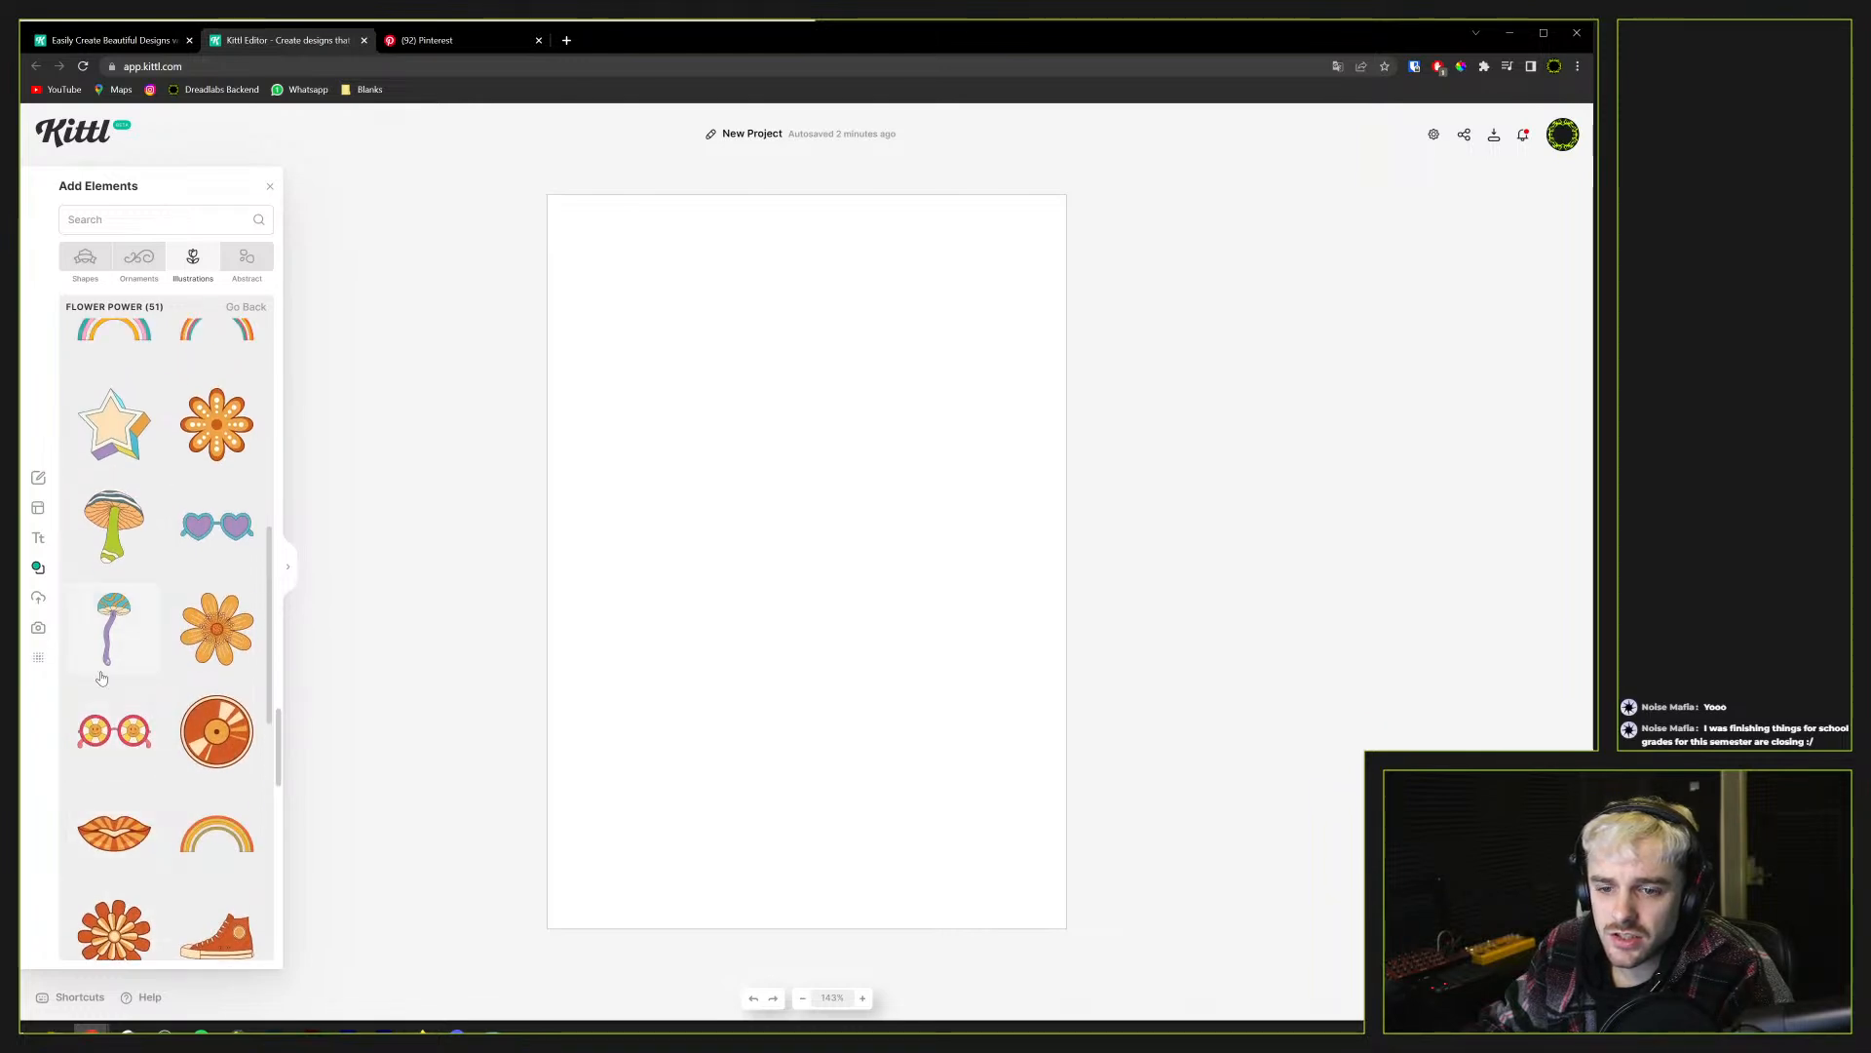
{"action": "scroll", "coordinate": [102, 677], "scroll_direction": "down", "scroll_amount": 7}
{"action": "scroll", "coordinate": [95, 689], "scroll_direction": "up", "scroll_amount": 7}
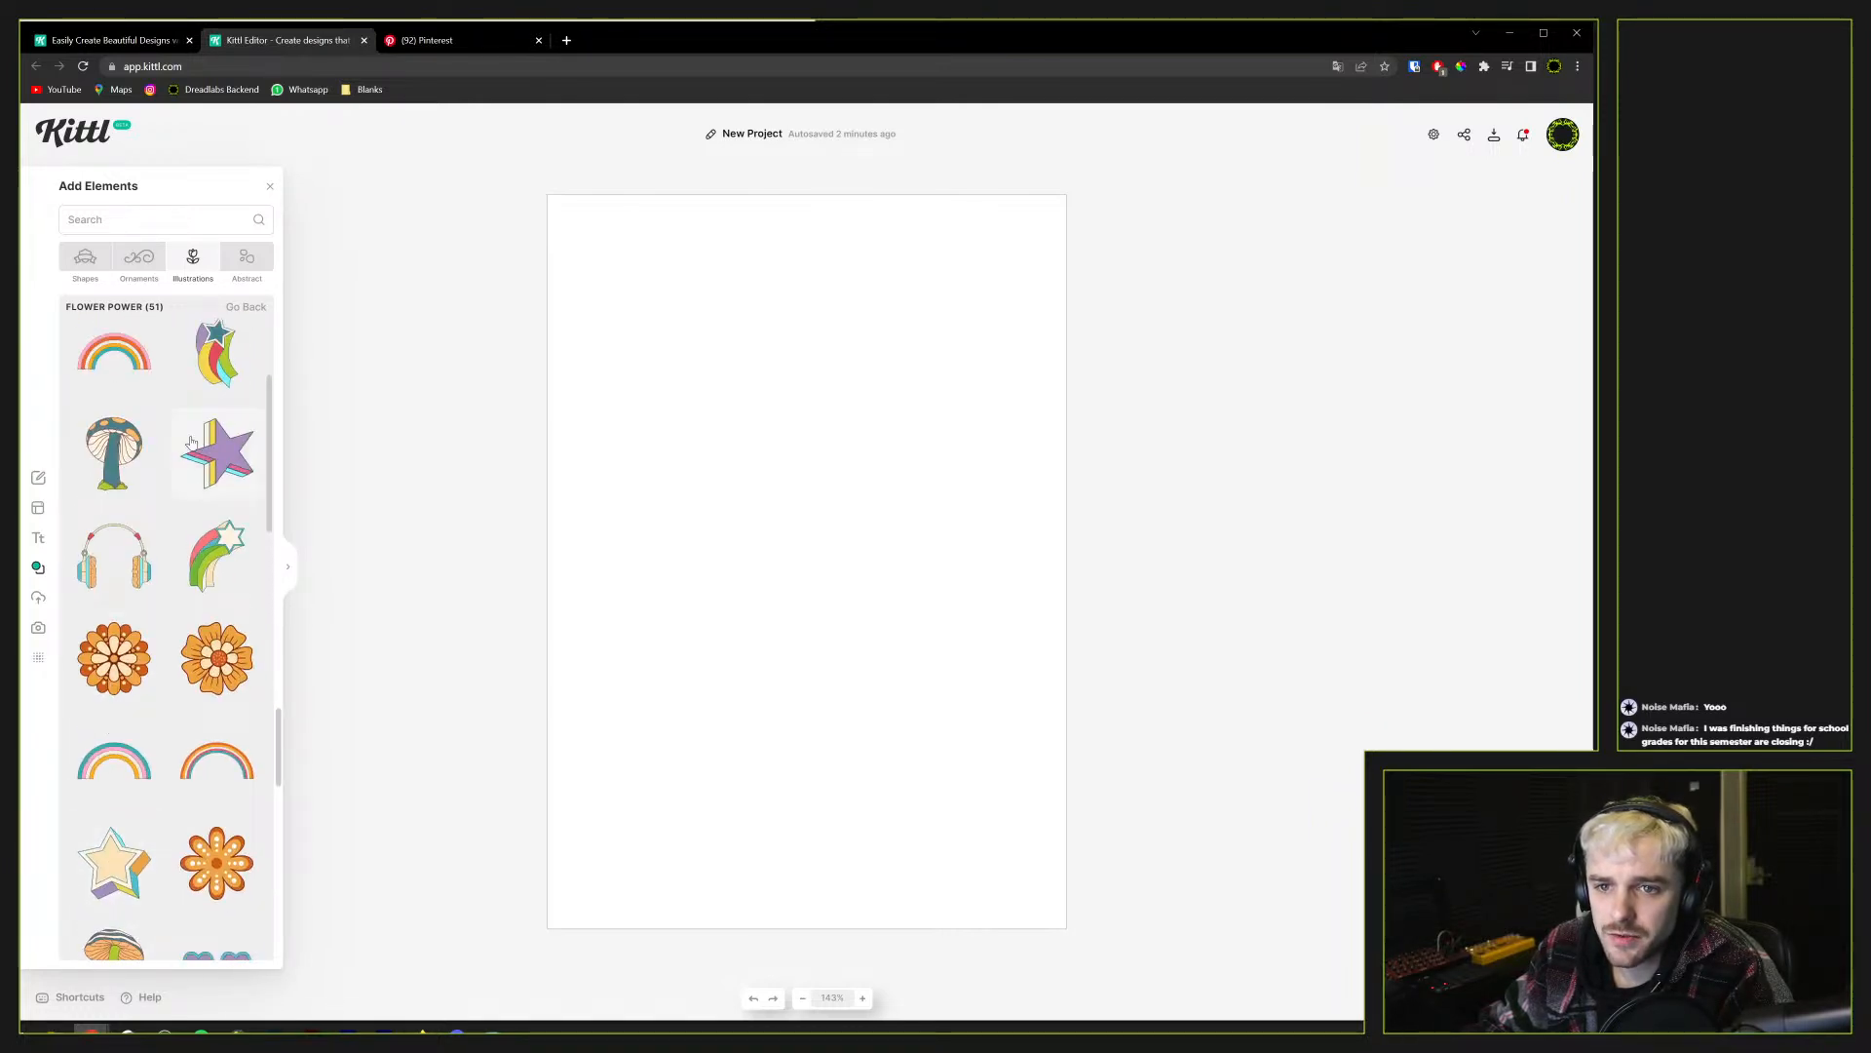
{"action": "left_click_drag", "start_coordinate": [110, 469], "coordinate": [706, 643]}
{"action": "scroll", "coordinate": [125, 865], "scroll_direction": "down", "scroll_amount": 2}
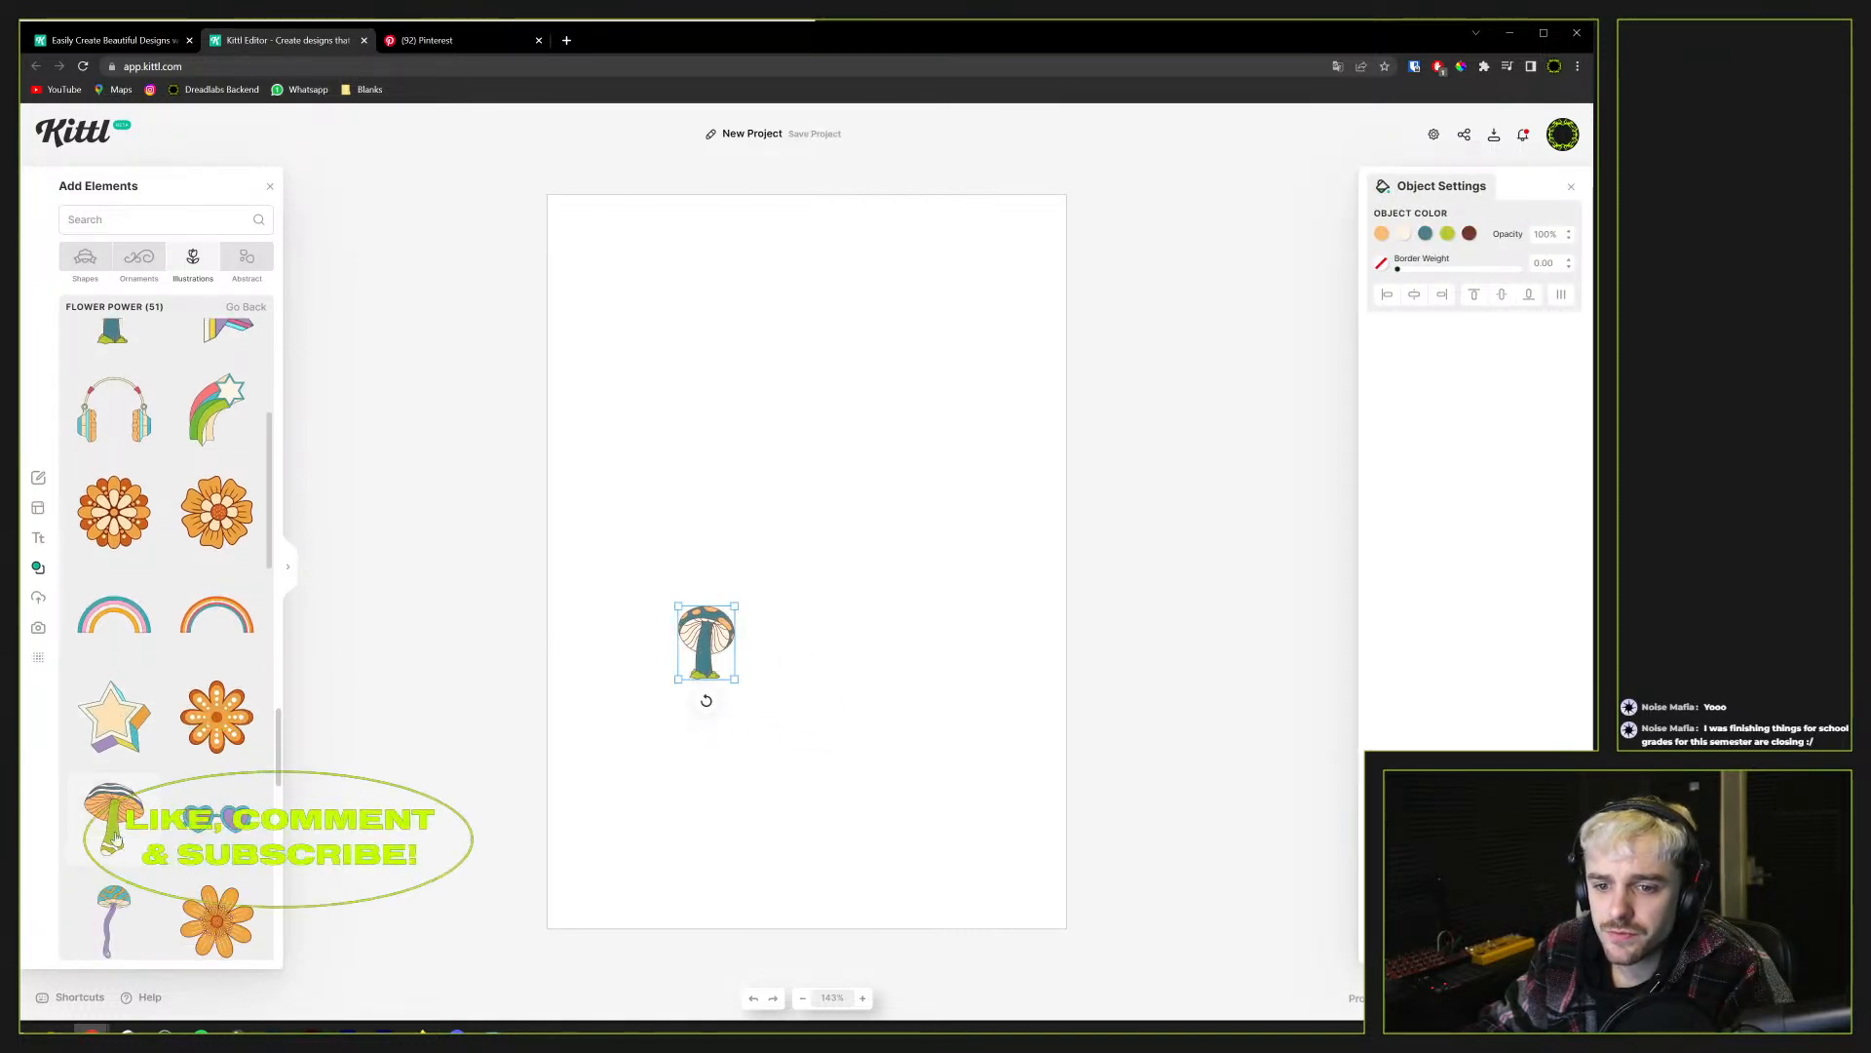
{"action": "left_click_drag", "start_coordinate": [110, 818], "coordinate": [858, 663]}
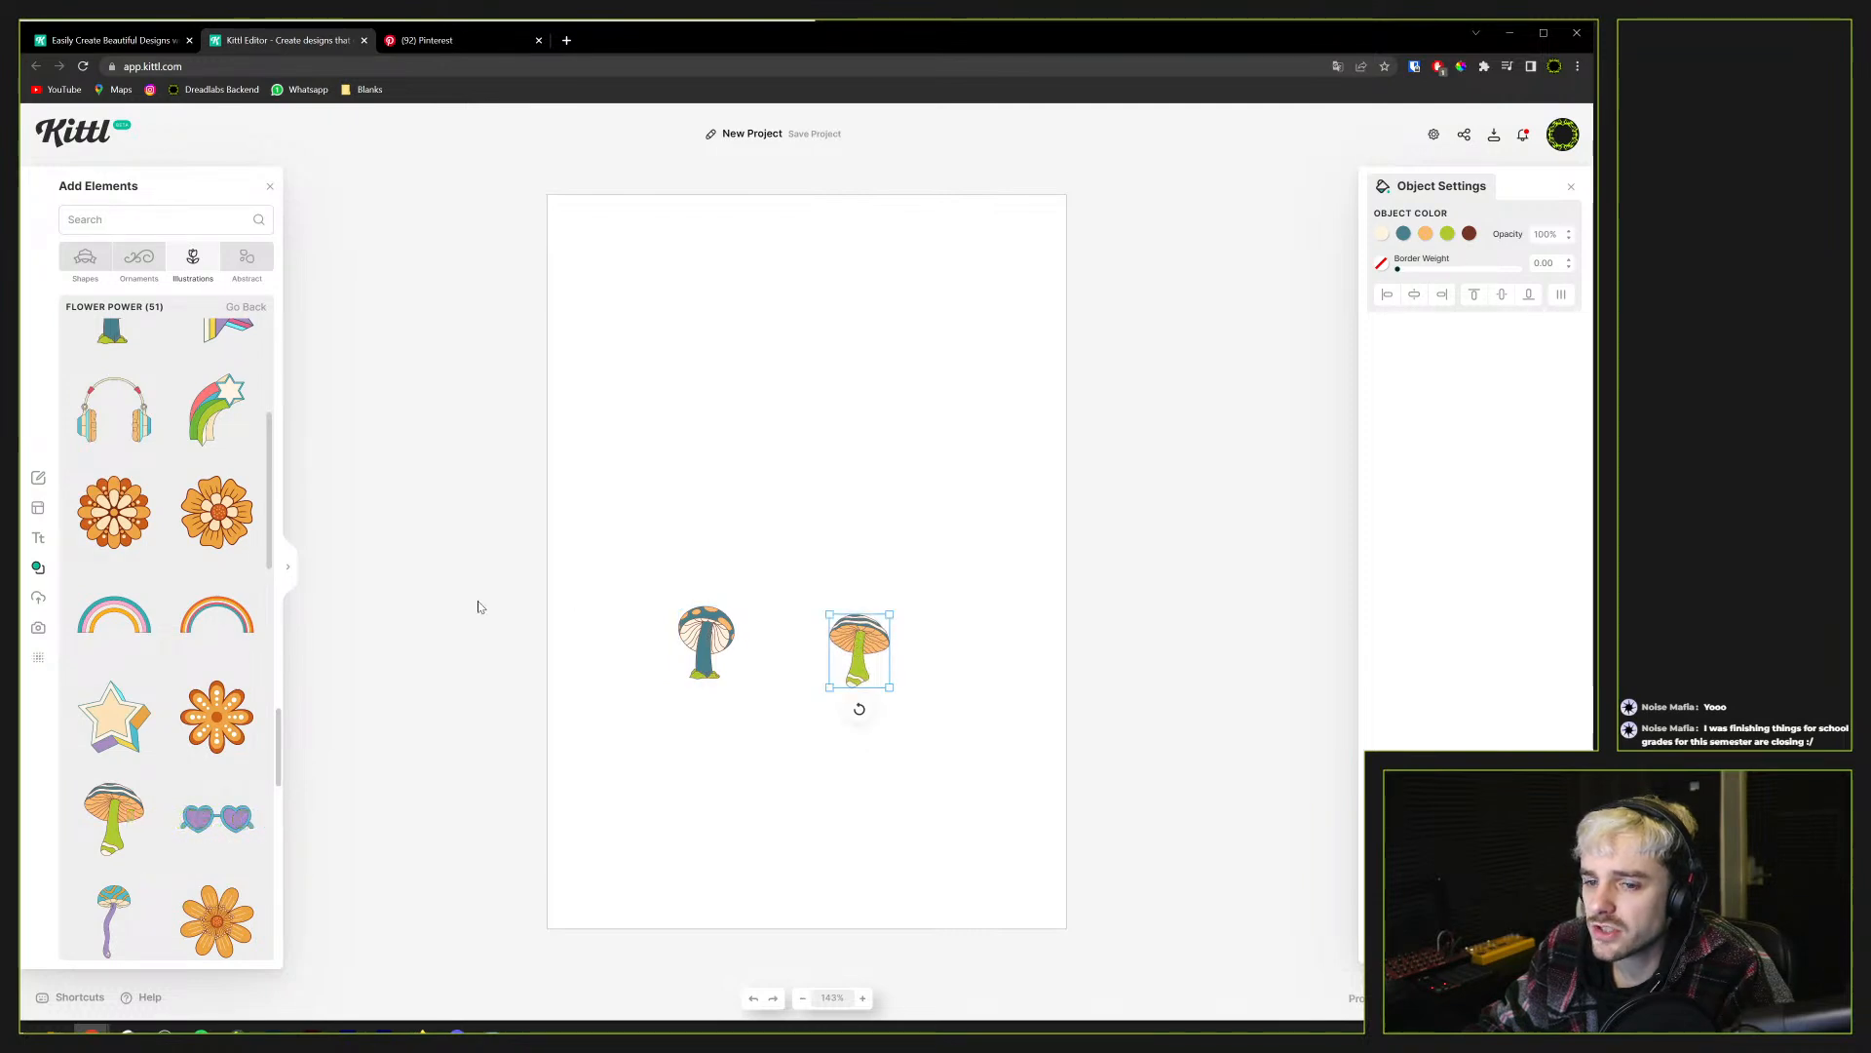
Add the orange flower with red leaves and the orange double mushroom from the Flower Power collection below the two mushrooms
{"action": "scroll", "coordinate": [136, 743], "scroll_direction": "down", "scroll_amount": 10}
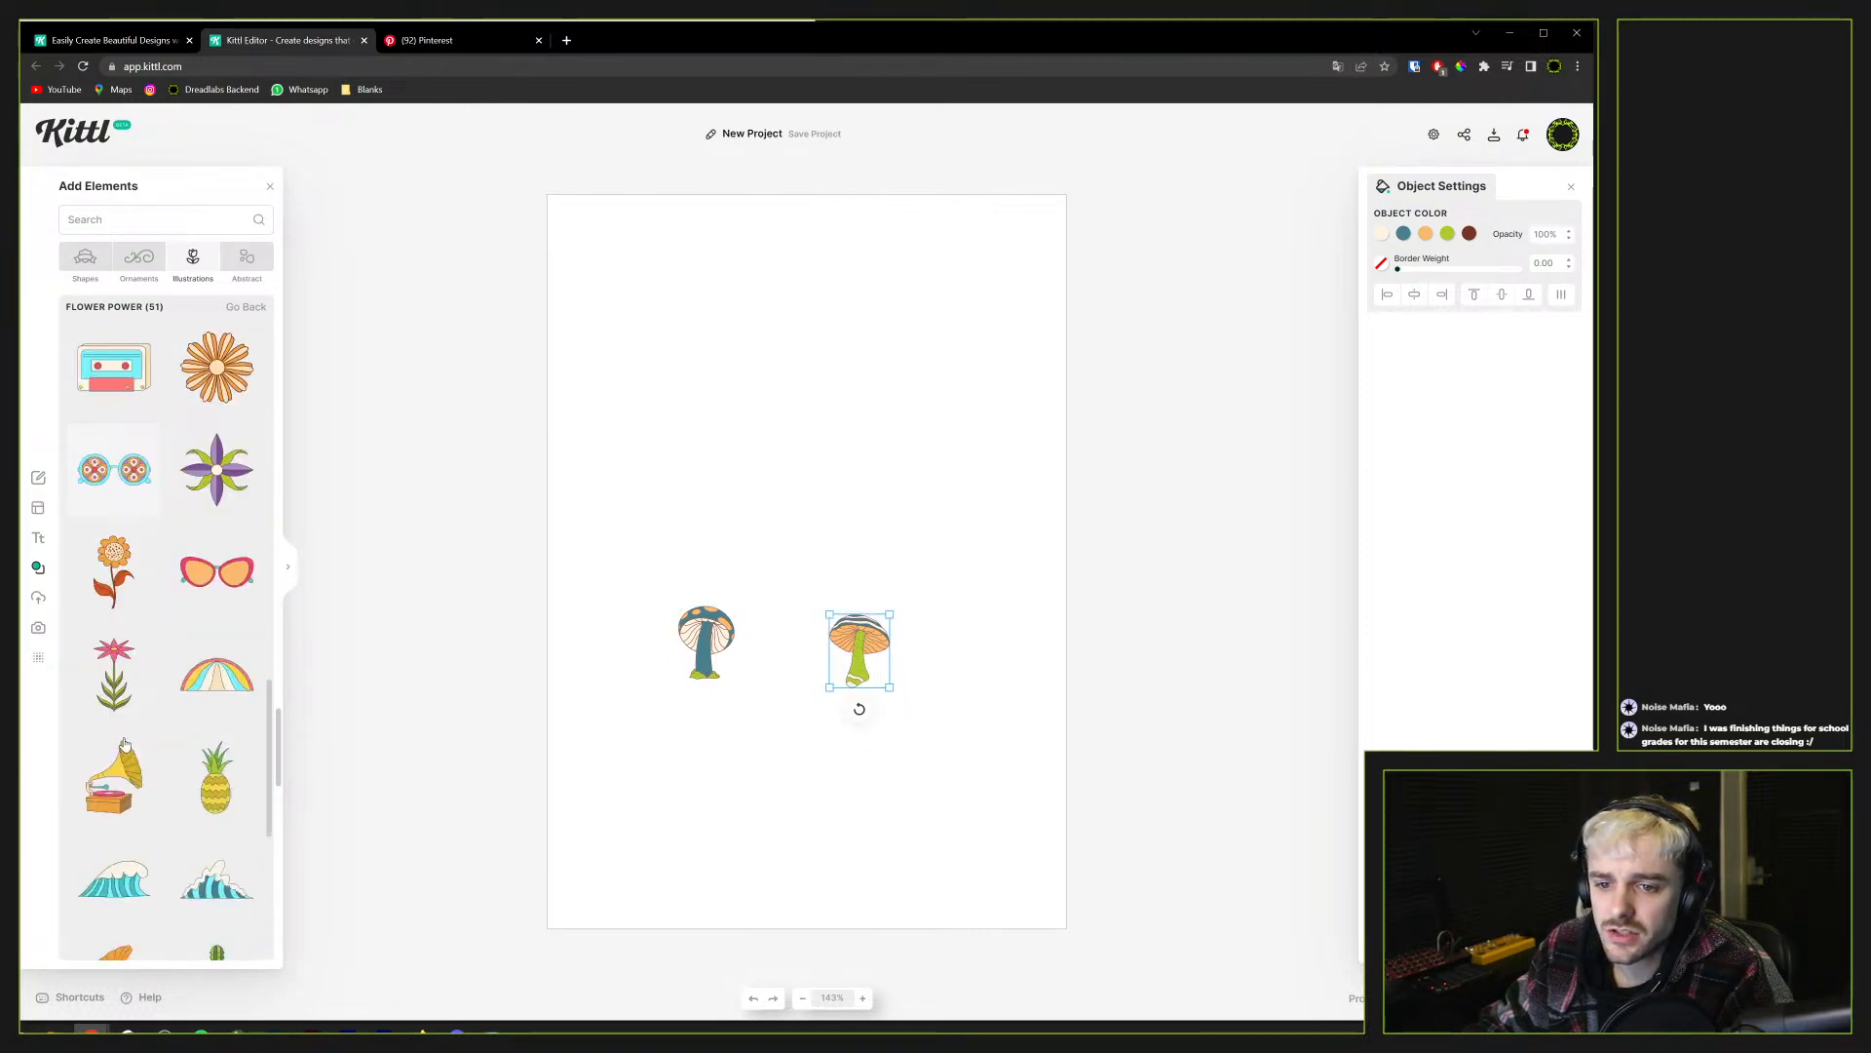
{"action": "scroll", "coordinate": [129, 604], "scroll_direction": "up", "scroll_amount": 3}
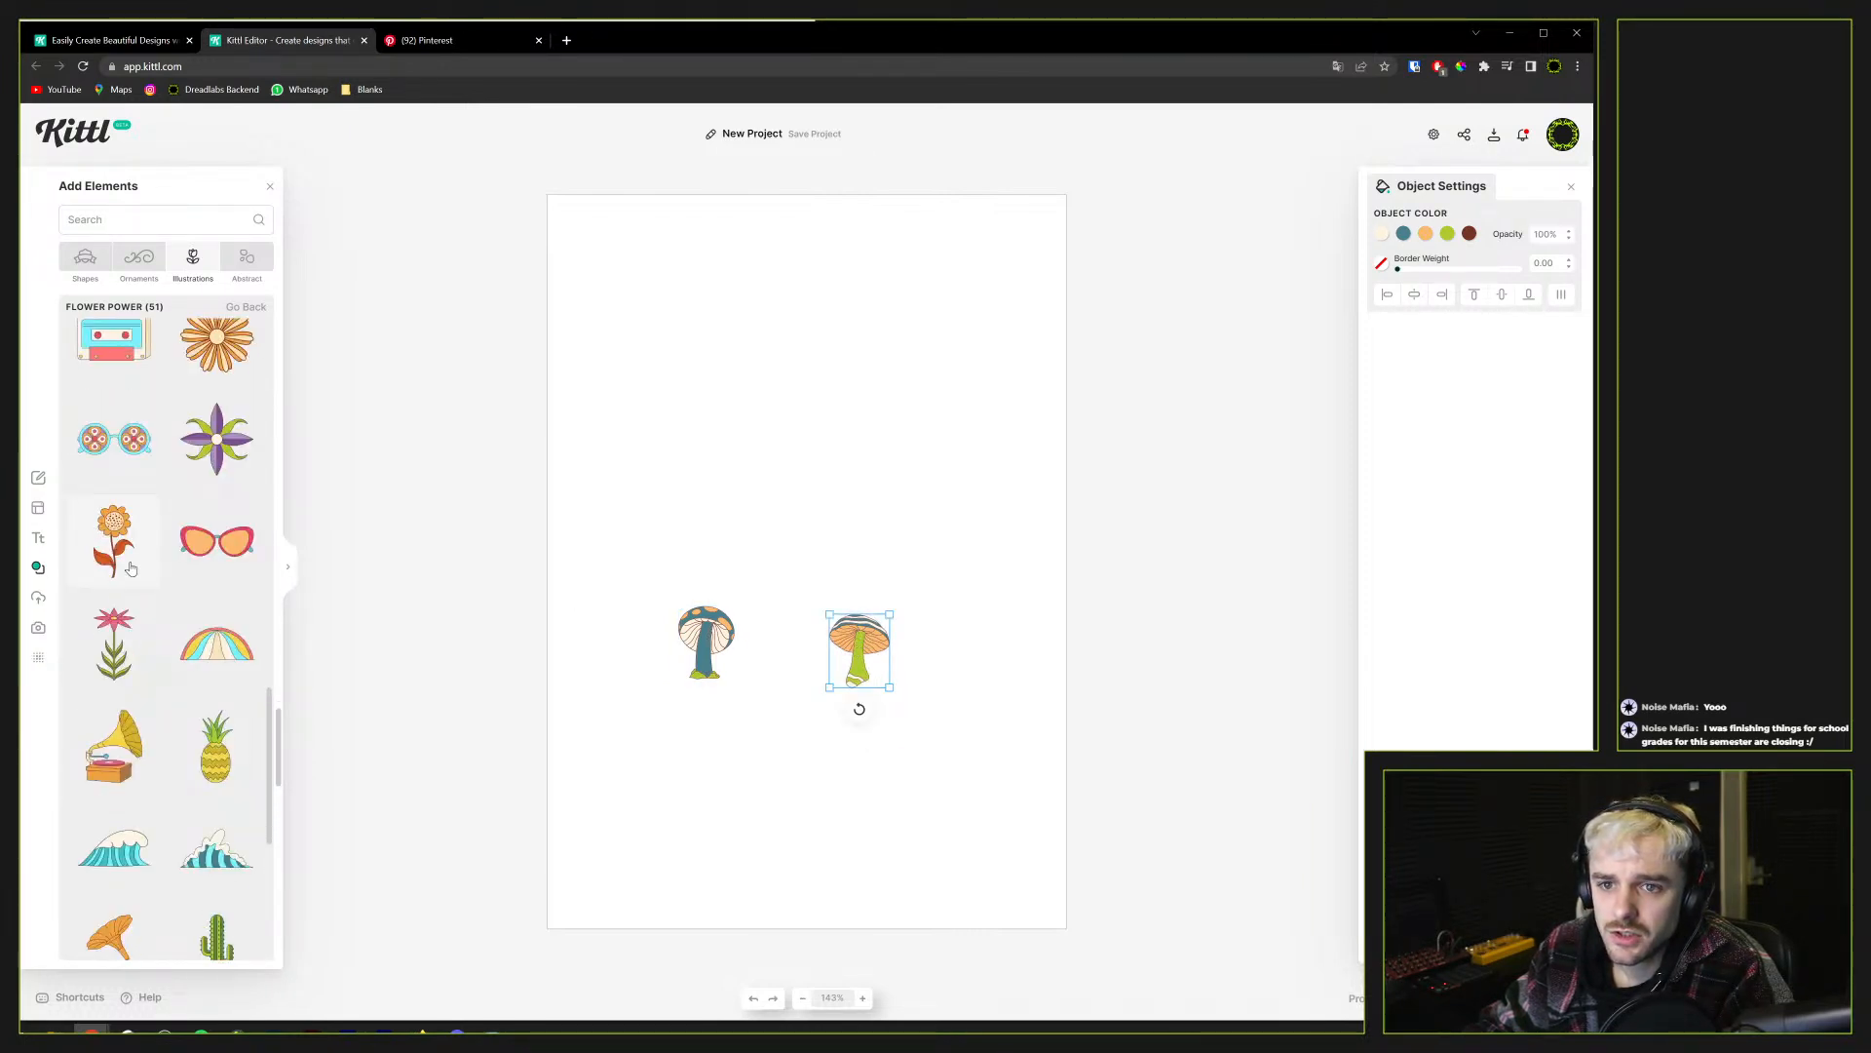
{"action": "left_click_drag", "start_coordinate": [159, 541], "coordinate": [774, 801]}
{"action": "scroll", "coordinate": [113, 755], "scroll_direction": "down", "scroll_amount": 5}
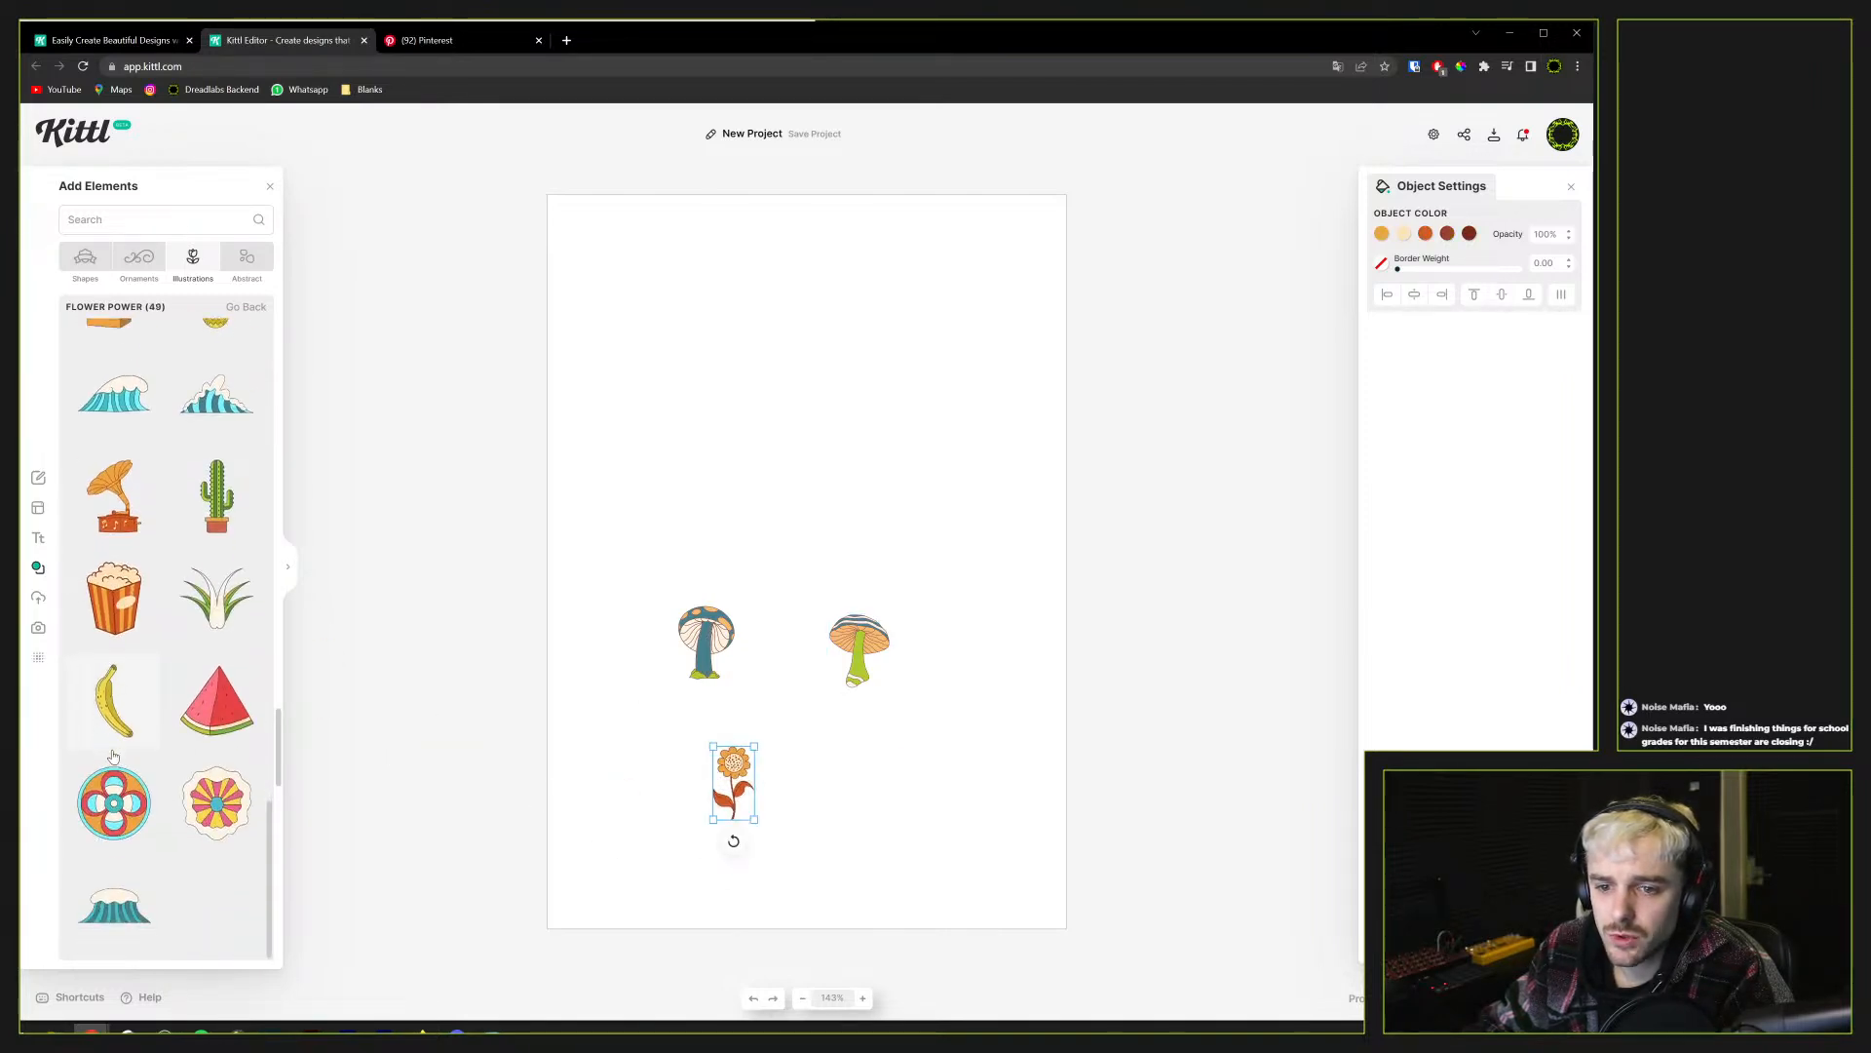
{"action": "scroll", "coordinate": [178, 621], "scroll_direction": "up", "scroll_amount": 10}
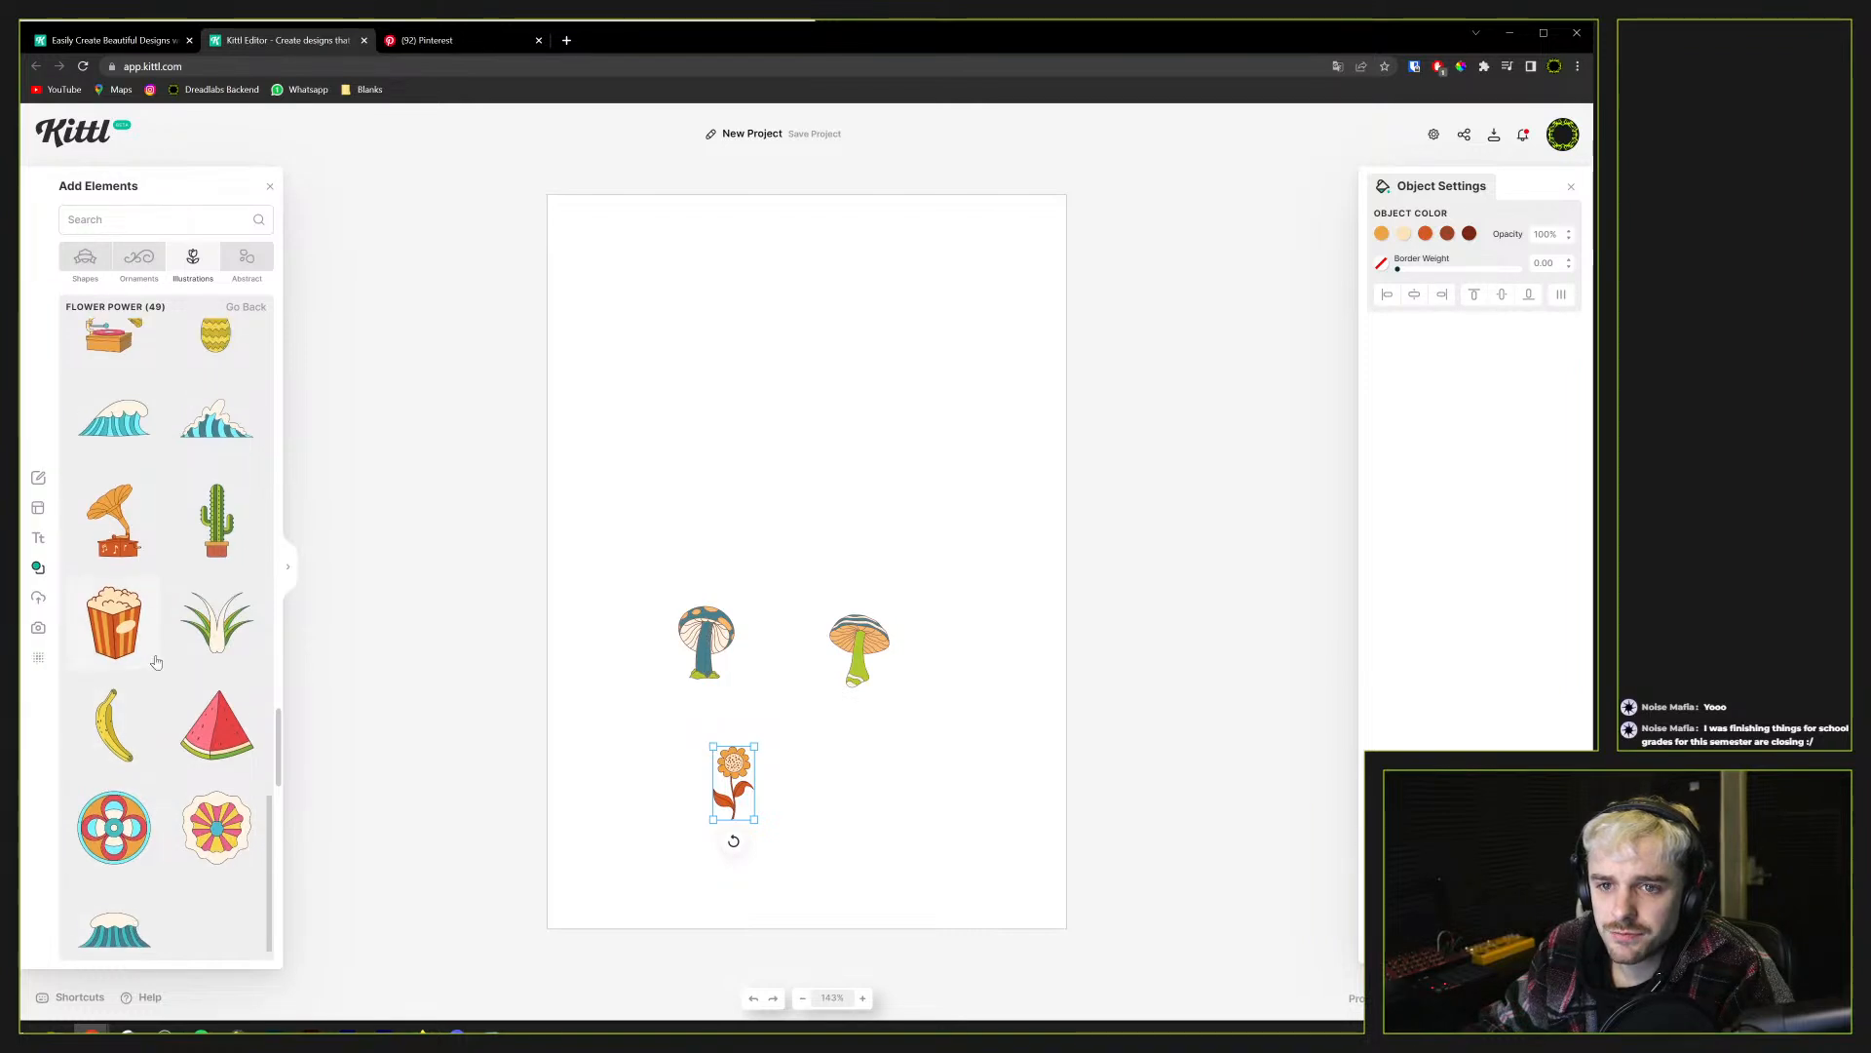
{"action": "left_click_drag", "start_coordinate": [217, 365], "coordinate": [900, 788]}
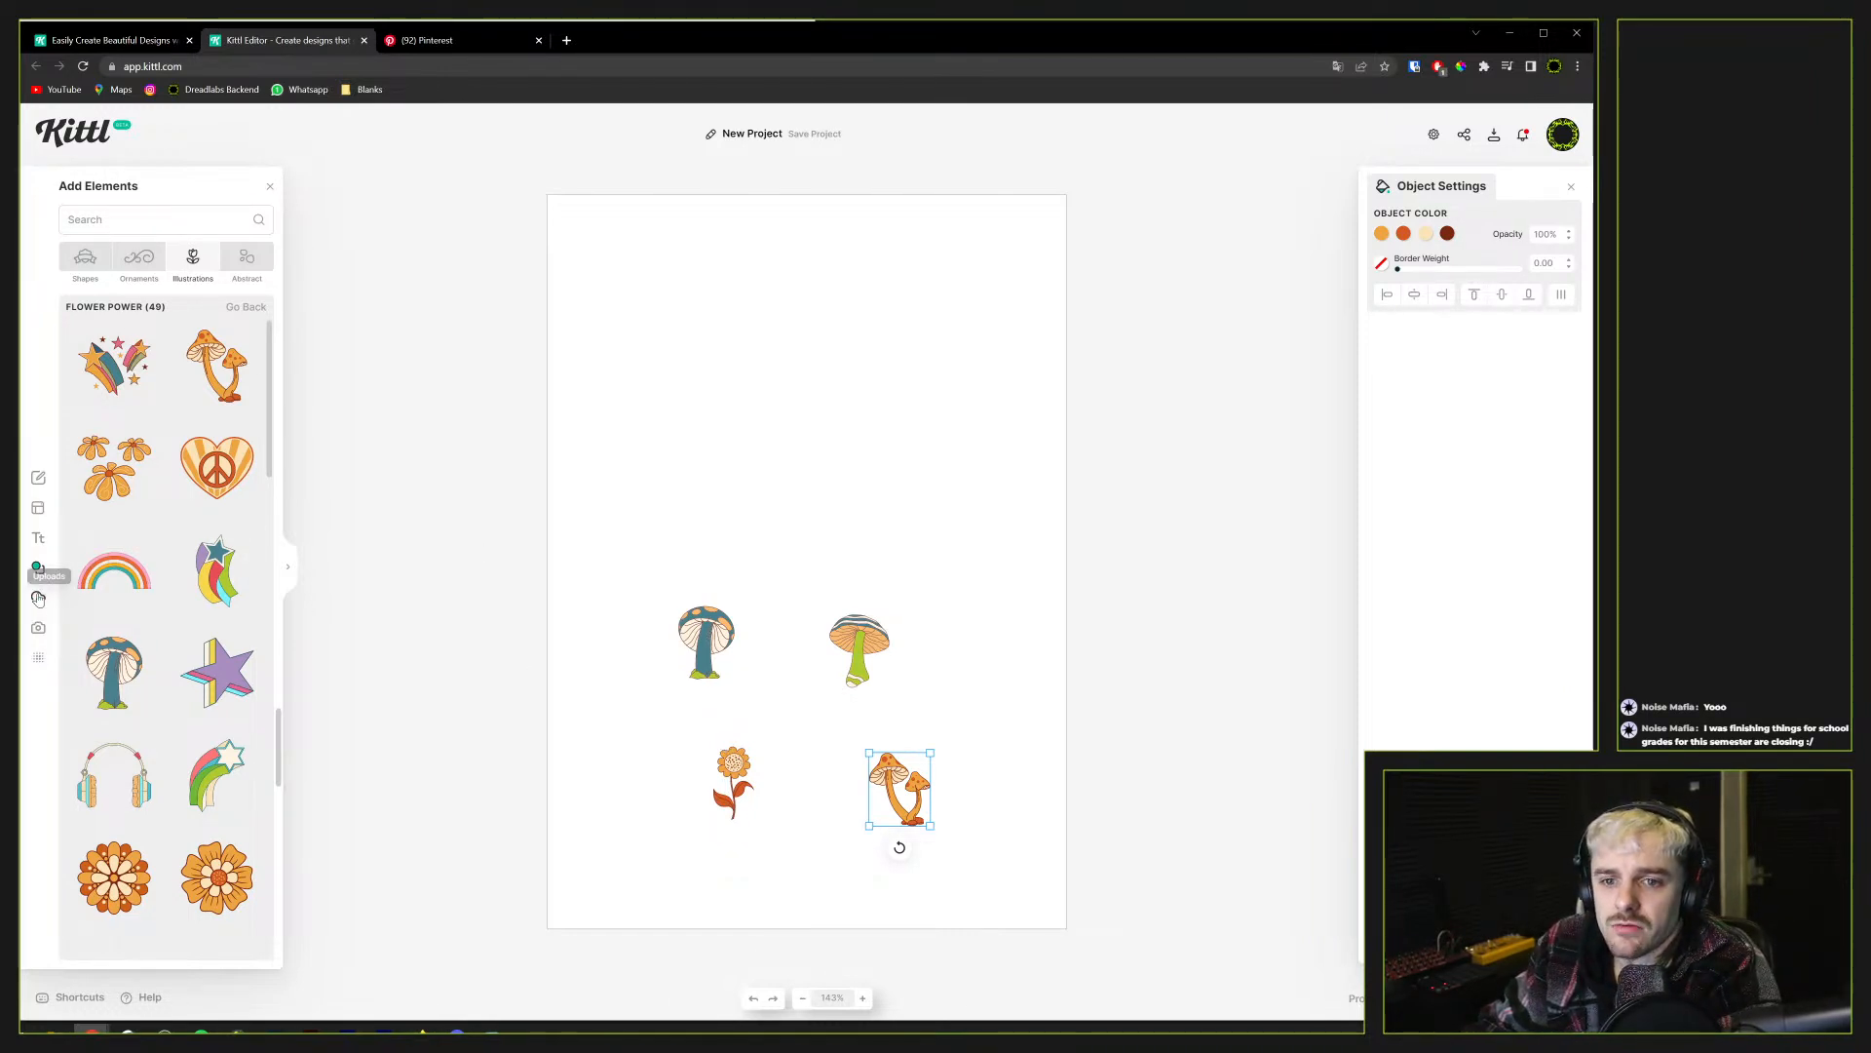
Look through the trending stock photos, check the Pinterest flower power posters again, and return to the Kittl editor
{"action": "left_click", "coordinate": [38, 630]}
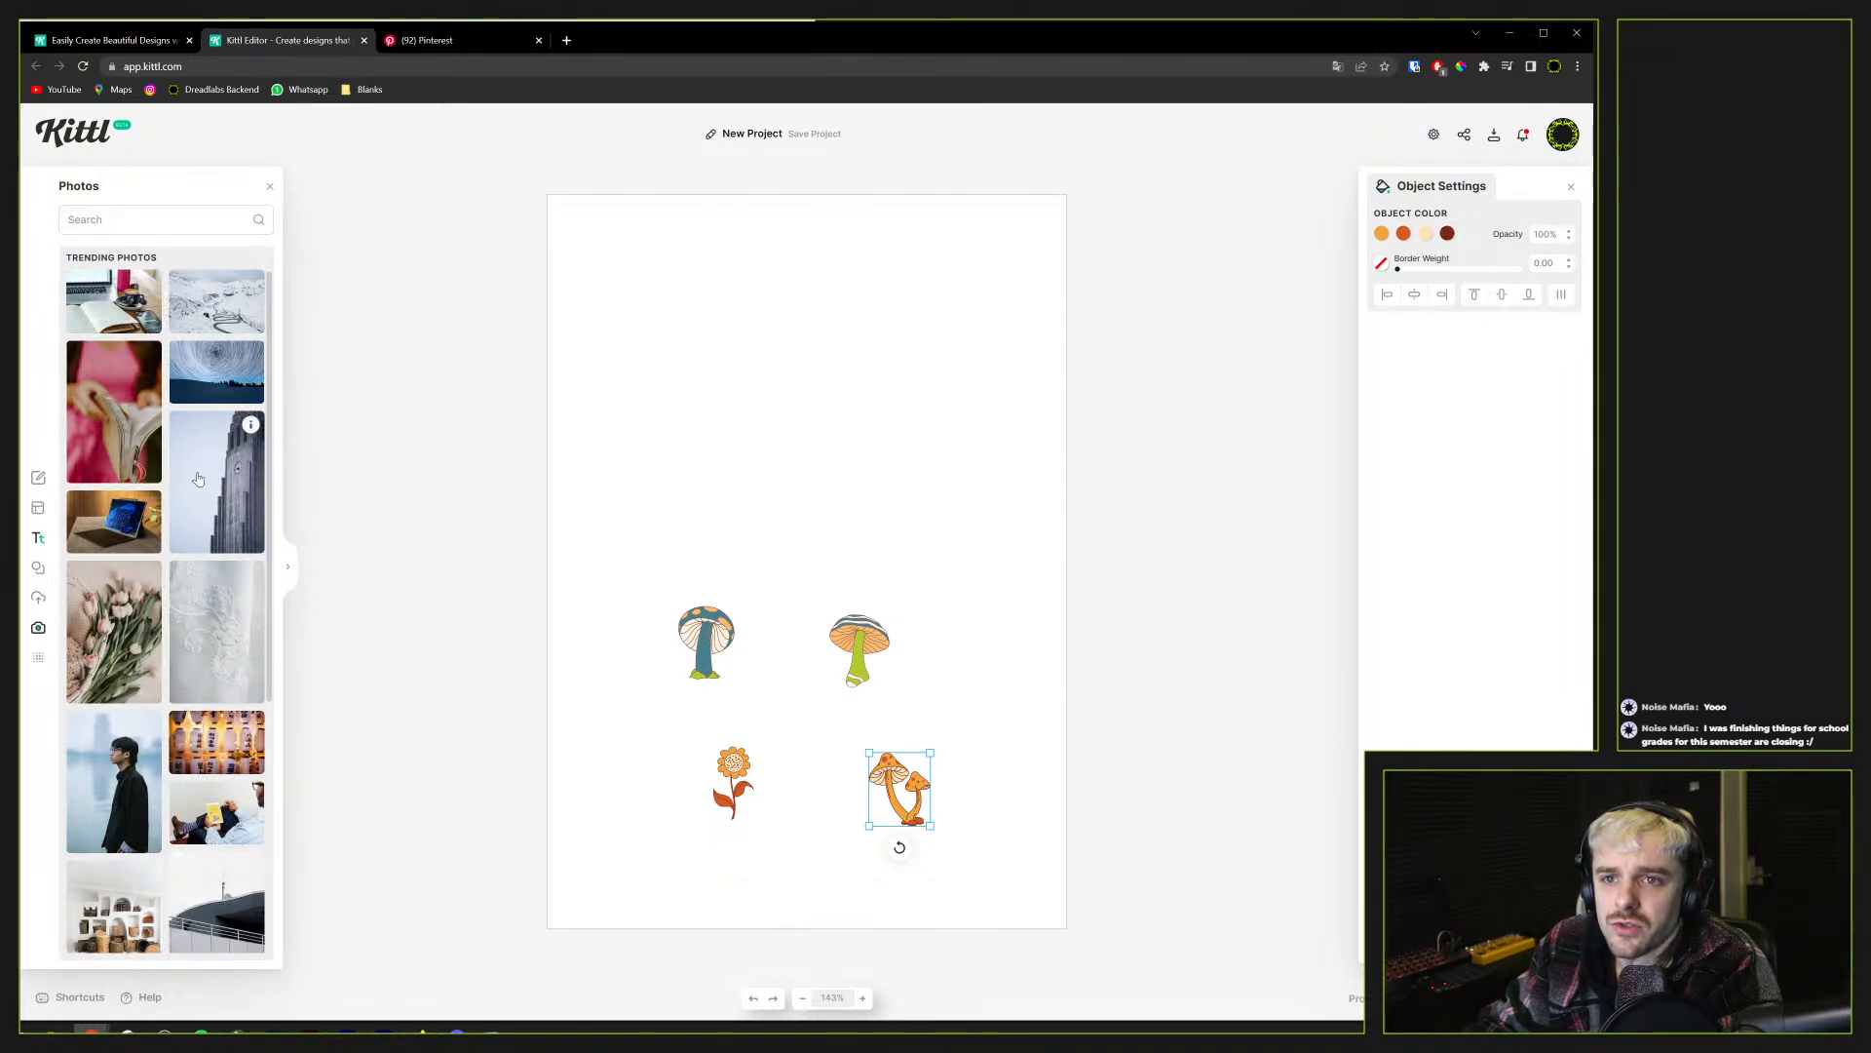
{"action": "scroll", "coordinate": [195, 421], "scroll_direction": "down", "scroll_amount": 4}
{"action": "scroll", "coordinate": [195, 421], "scroll_direction": "up", "scroll_amount": 4}
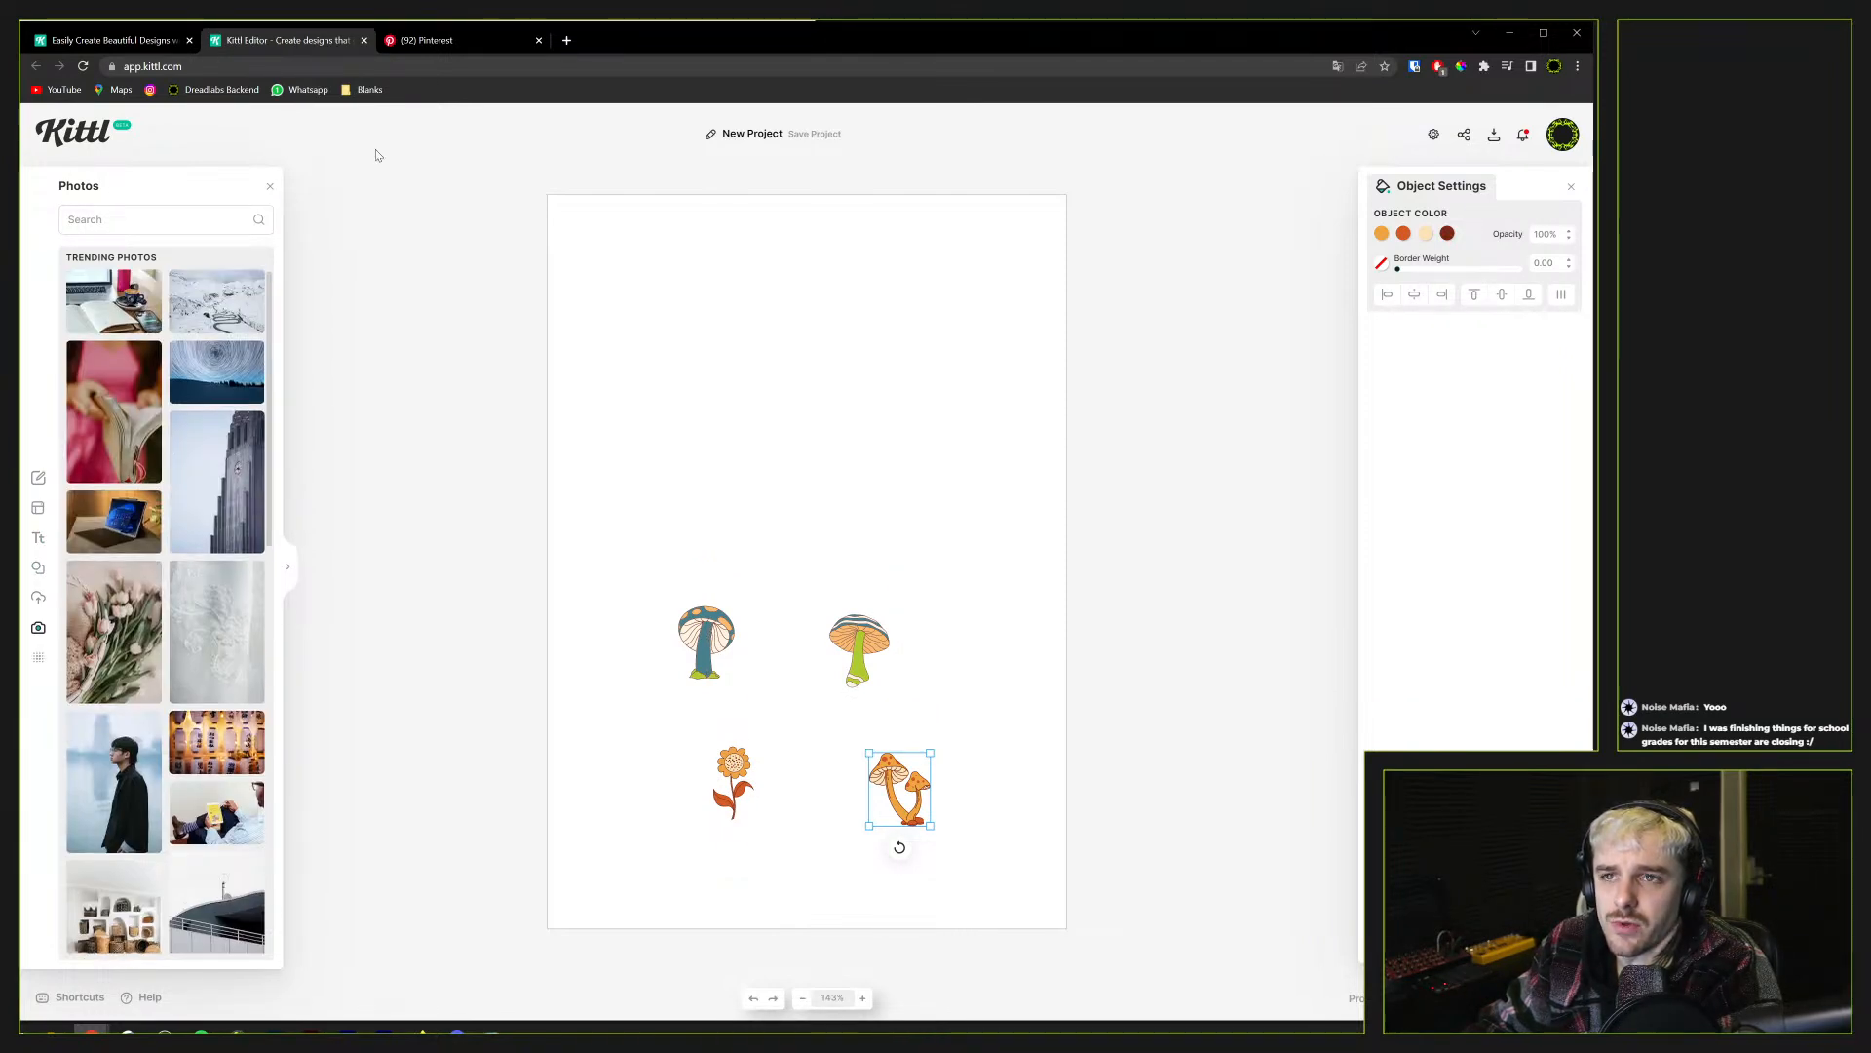
{"action": "left_click", "coordinate": [437, 42]}
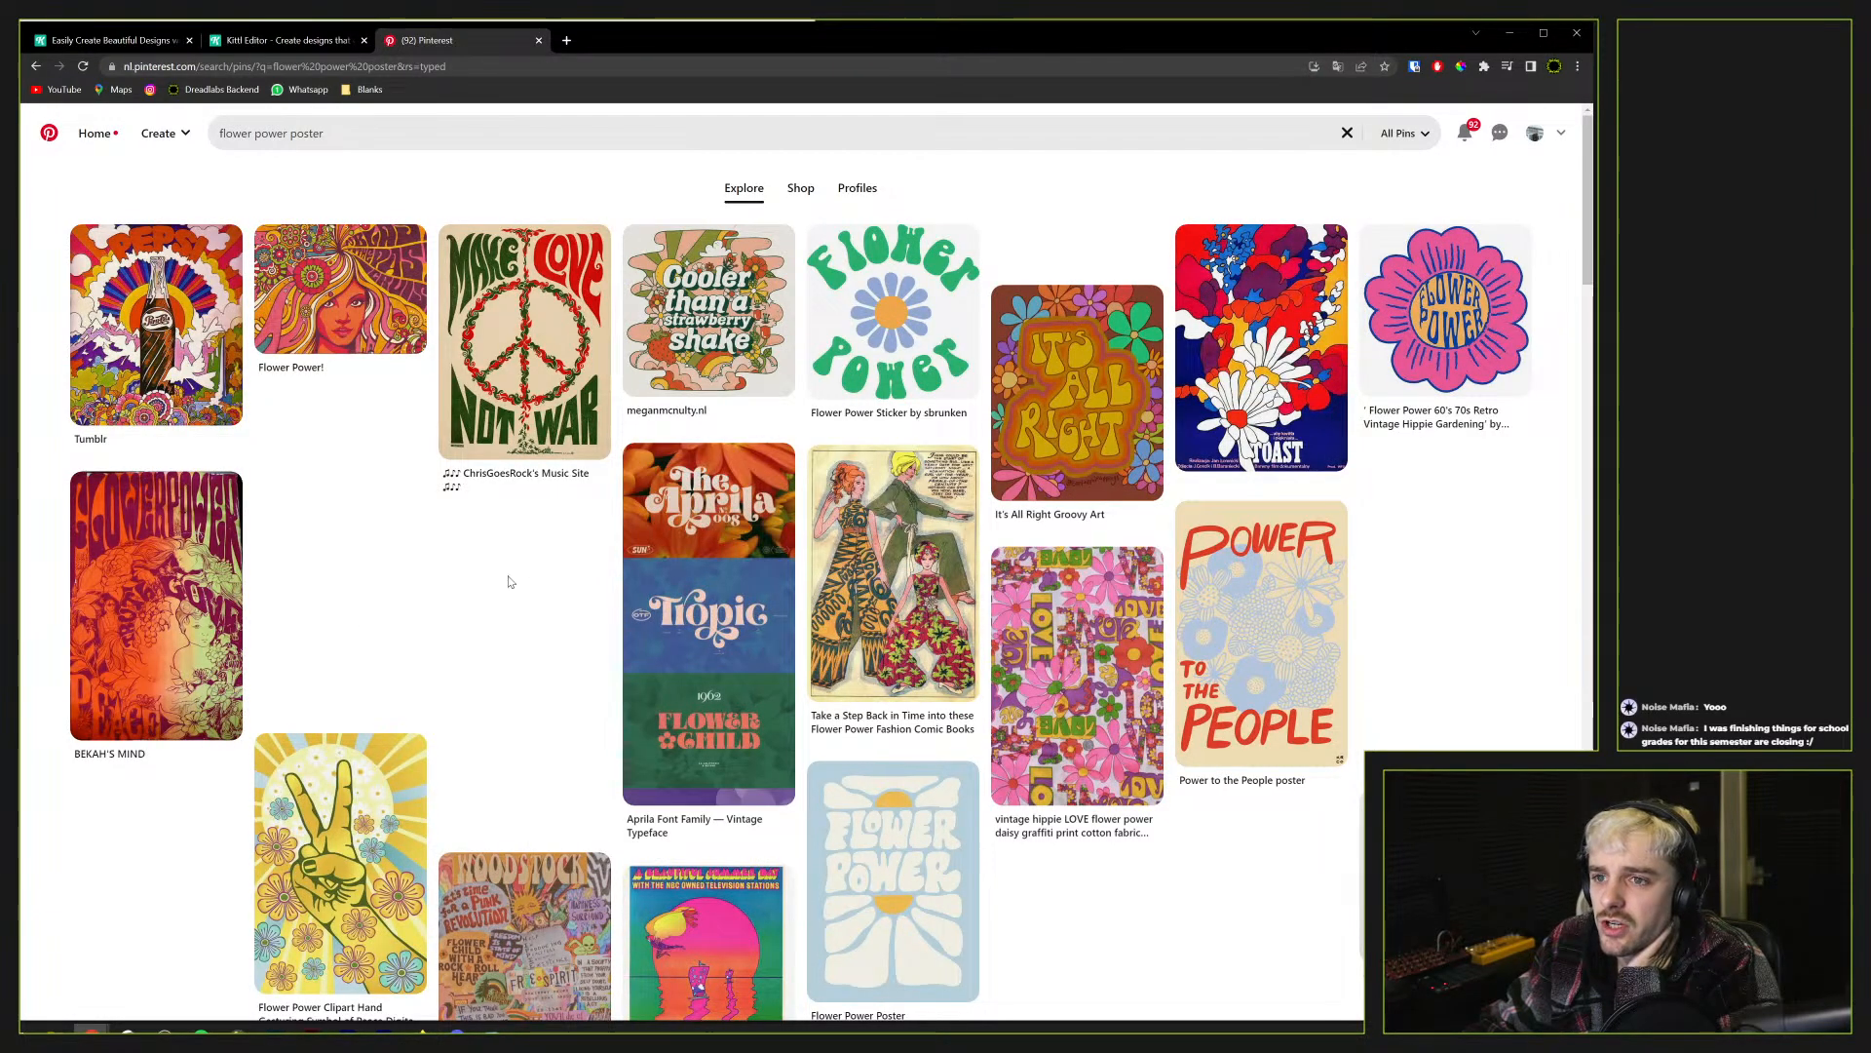
{"action": "left_click", "coordinate": [283, 40]}
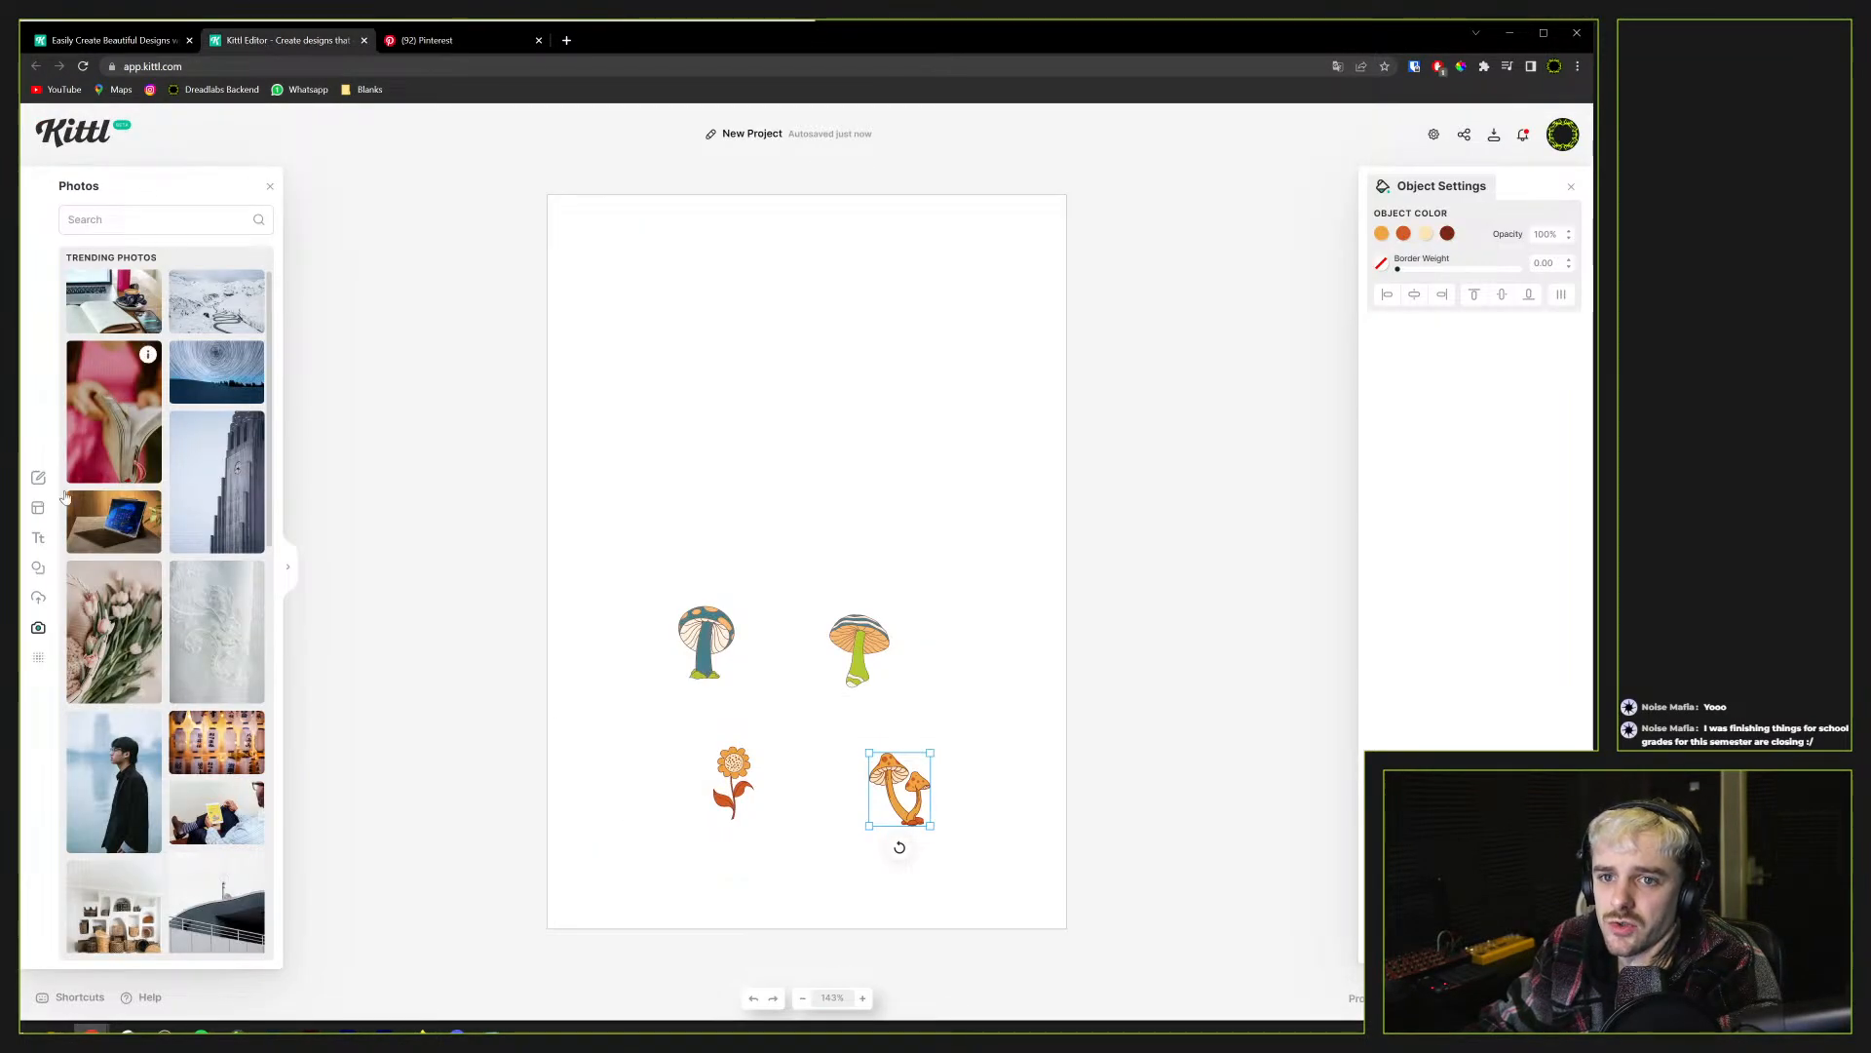
Look through the shape categories of the element library and the full collection of all shapes
{"action": "left_click", "coordinate": [39, 570]}
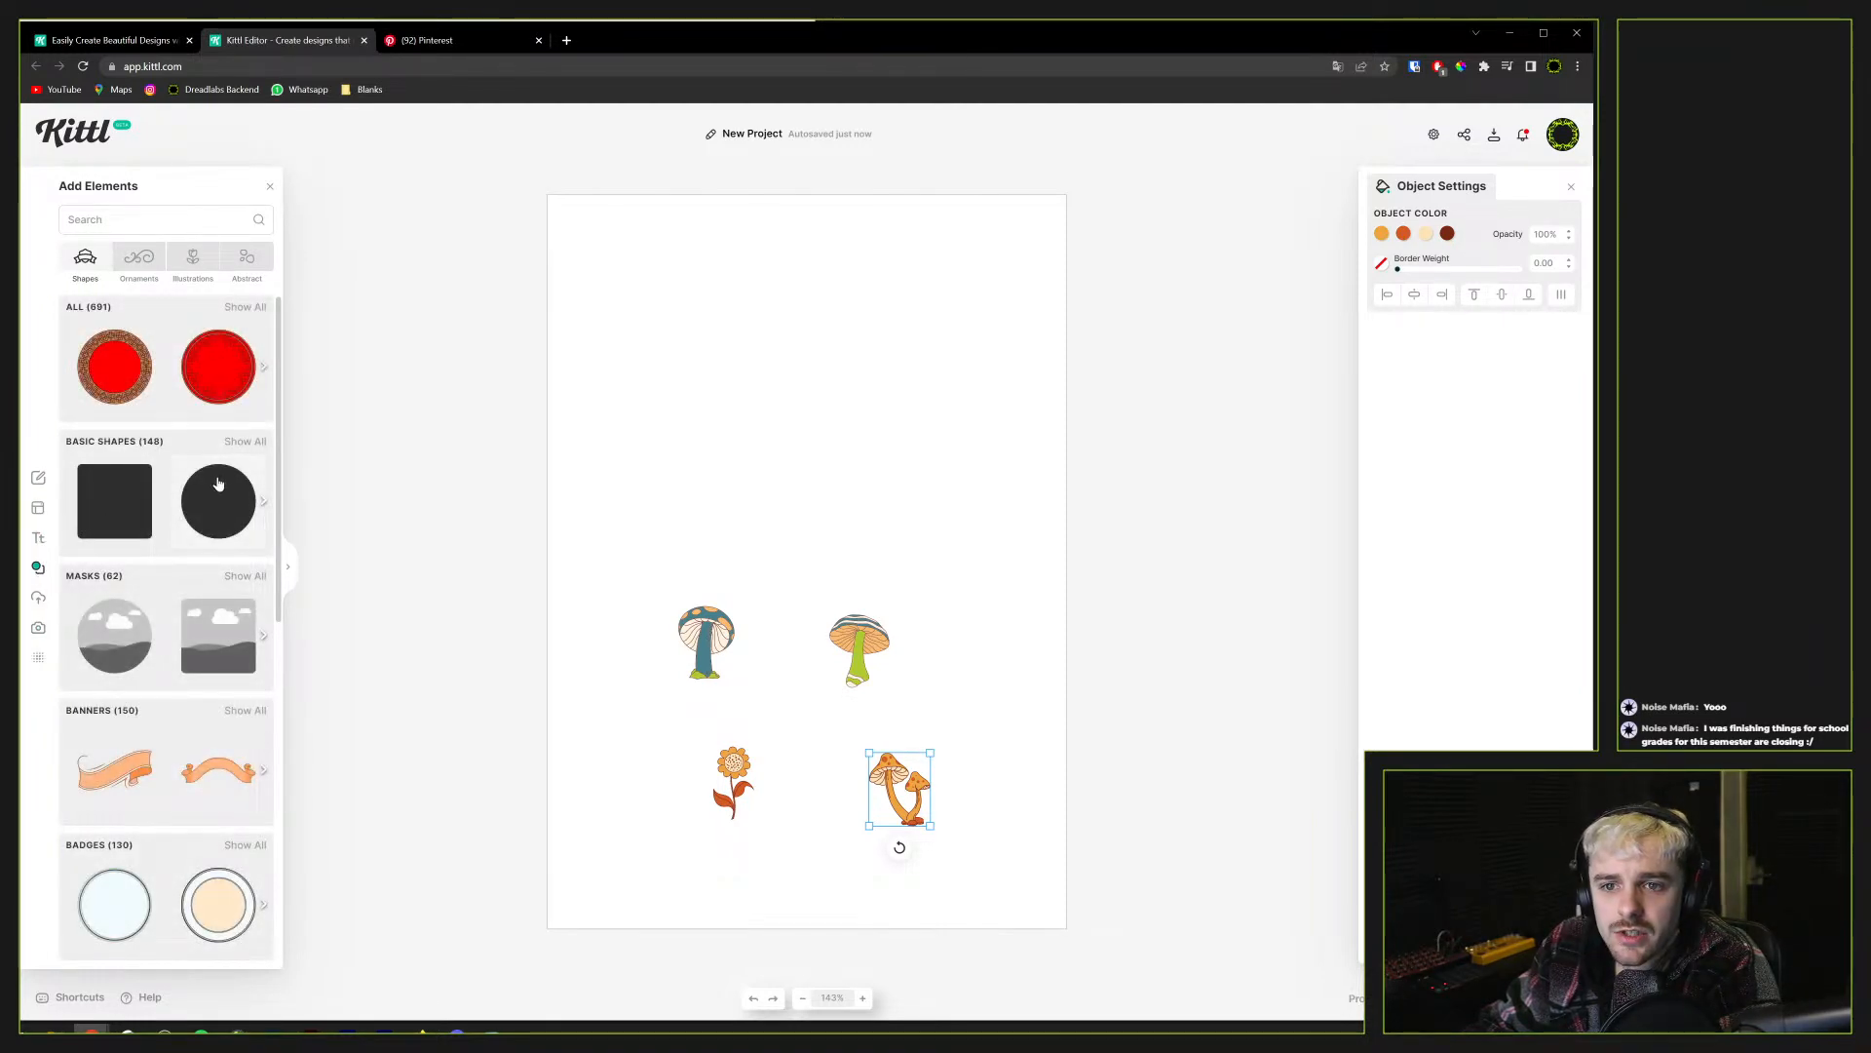
{"action": "scroll", "coordinate": [156, 611], "scroll_direction": "down", "scroll_amount": 7}
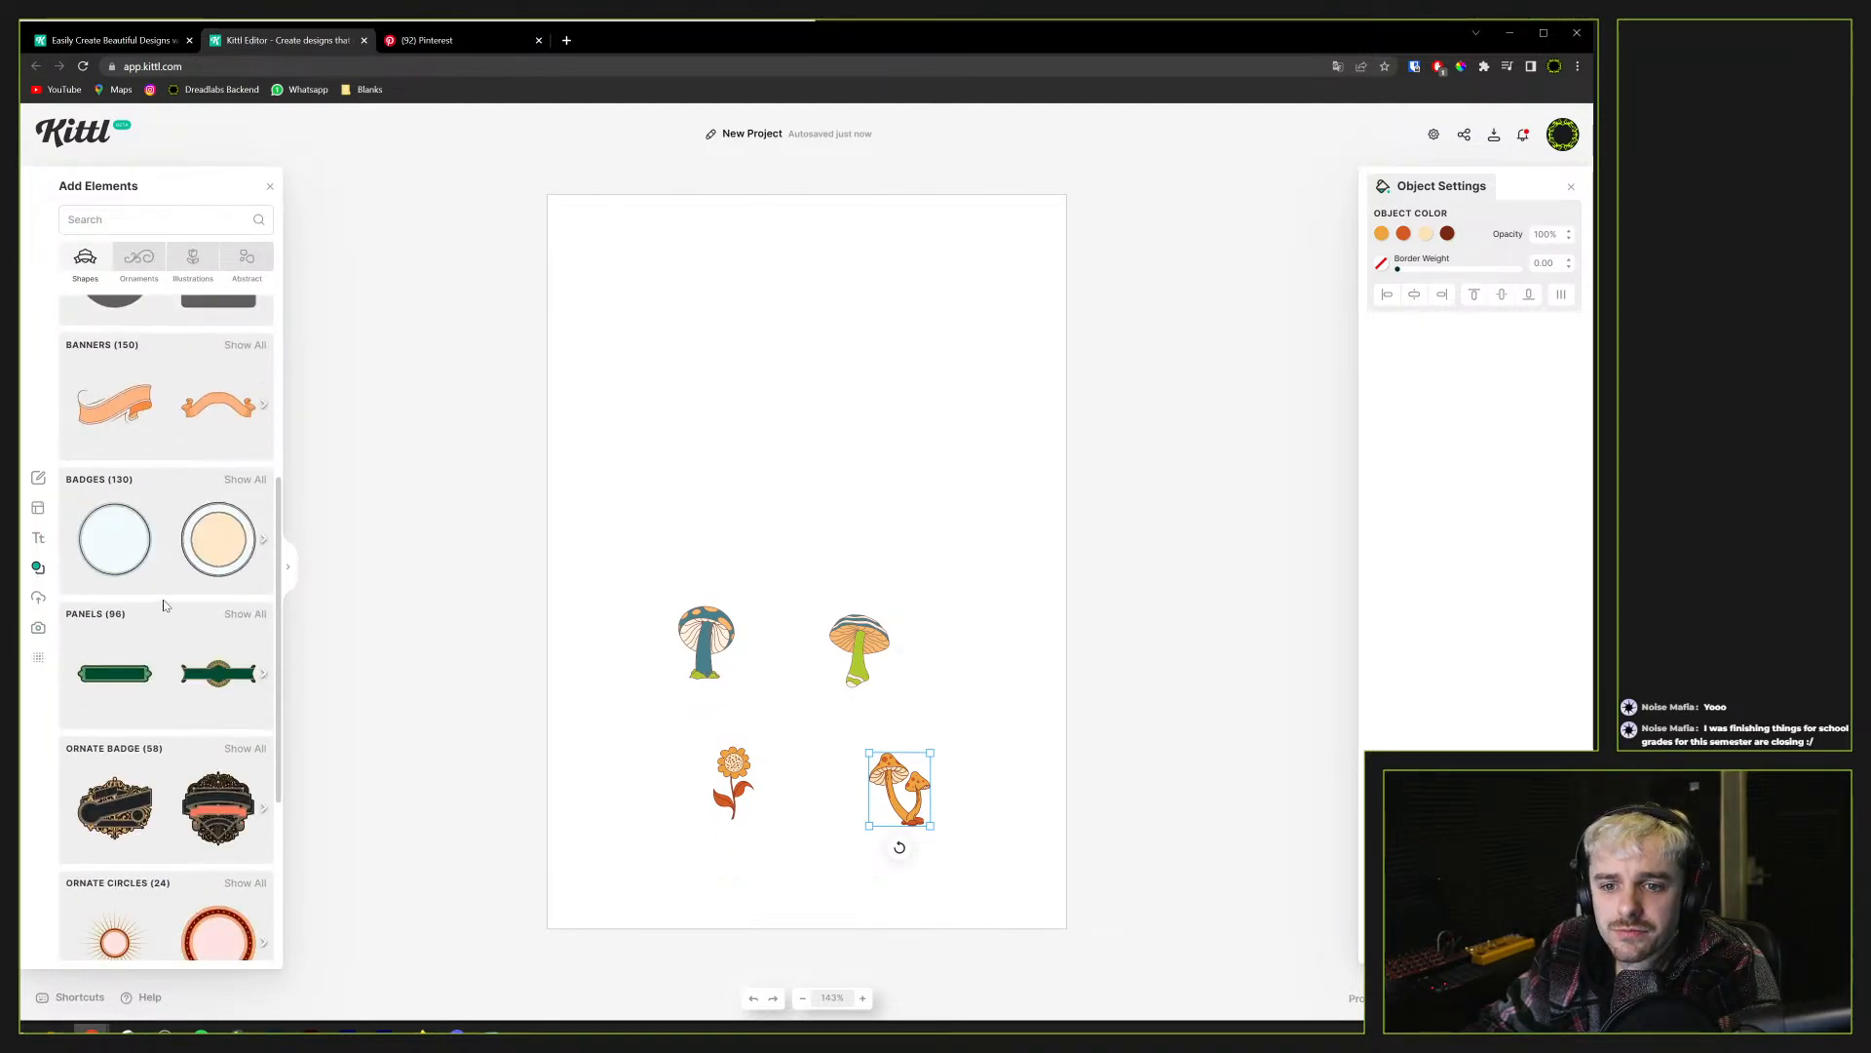
{"action": "scroll", "coordinate": [151, 598], "scroll_direction": "down", "scroll_amount": 2}
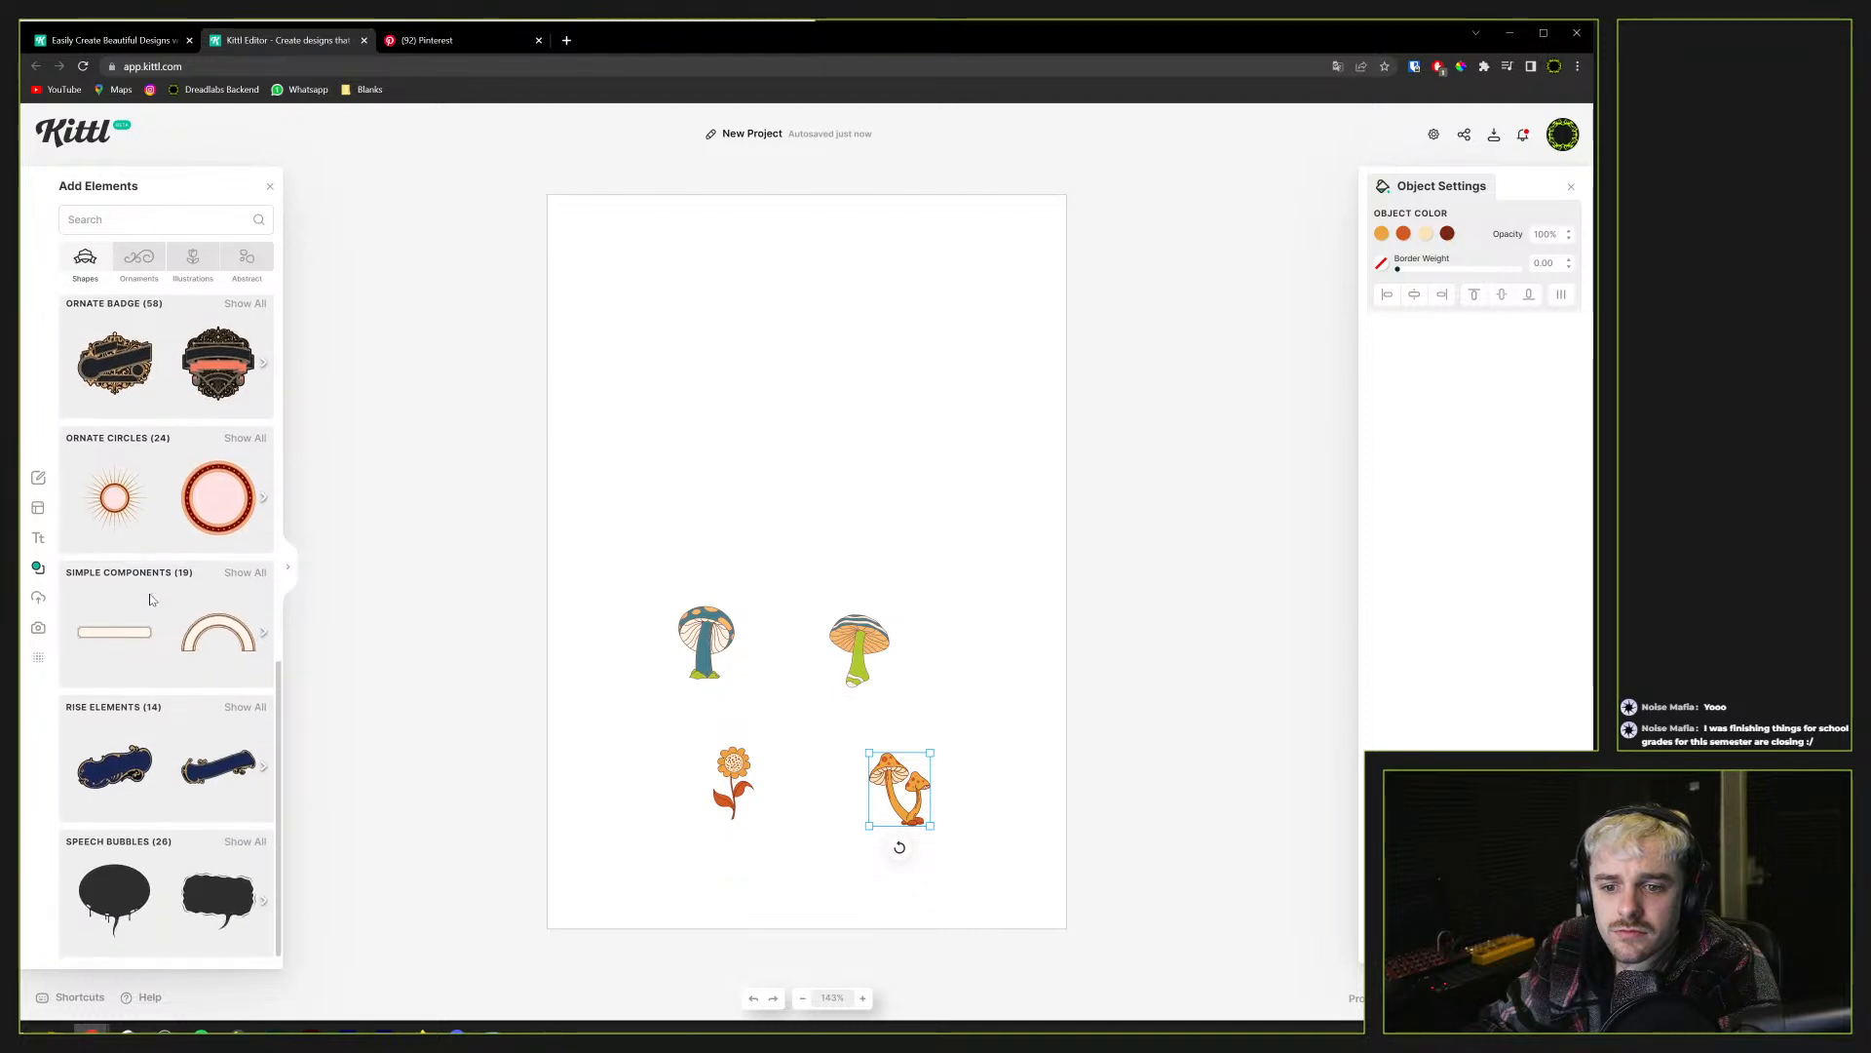
{"action": "scroll", "coordinate": [150, 598], "scroll_direction": "up", "scroll_amount": 10}
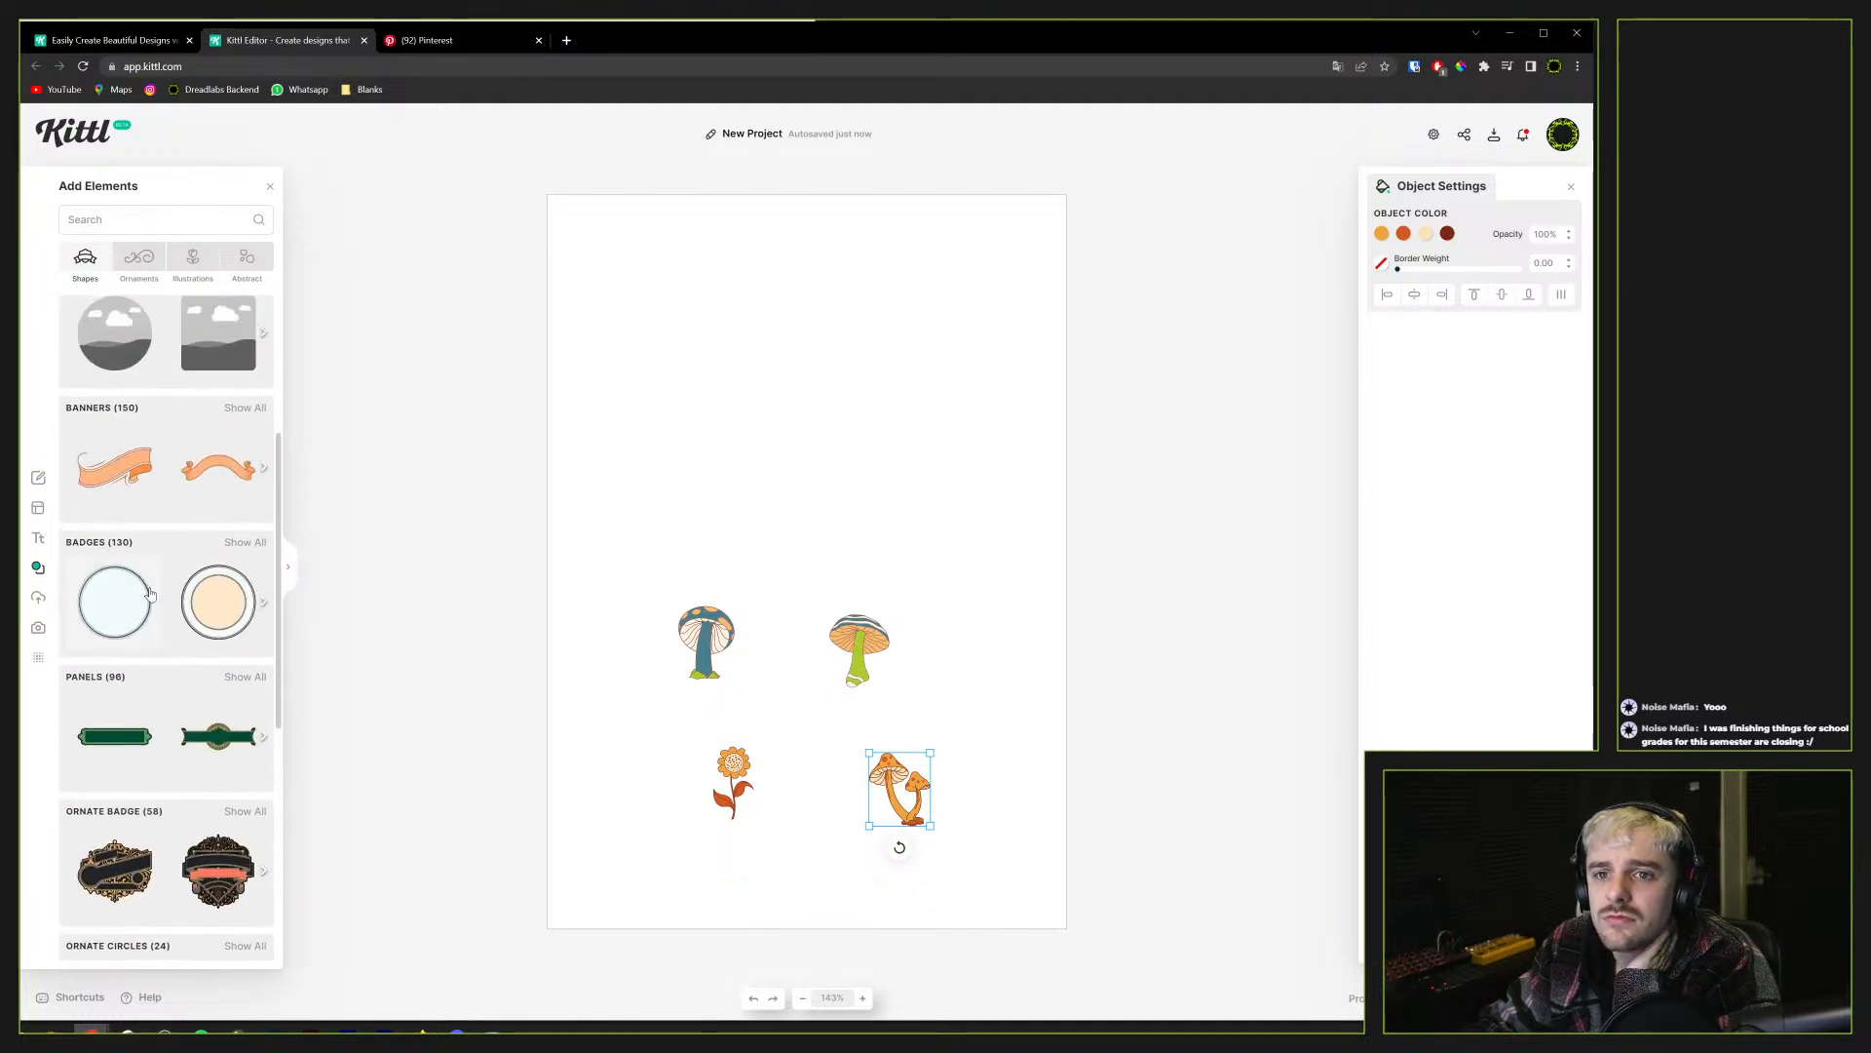
{"action": "left_click", "coordinate": [232, 308]}
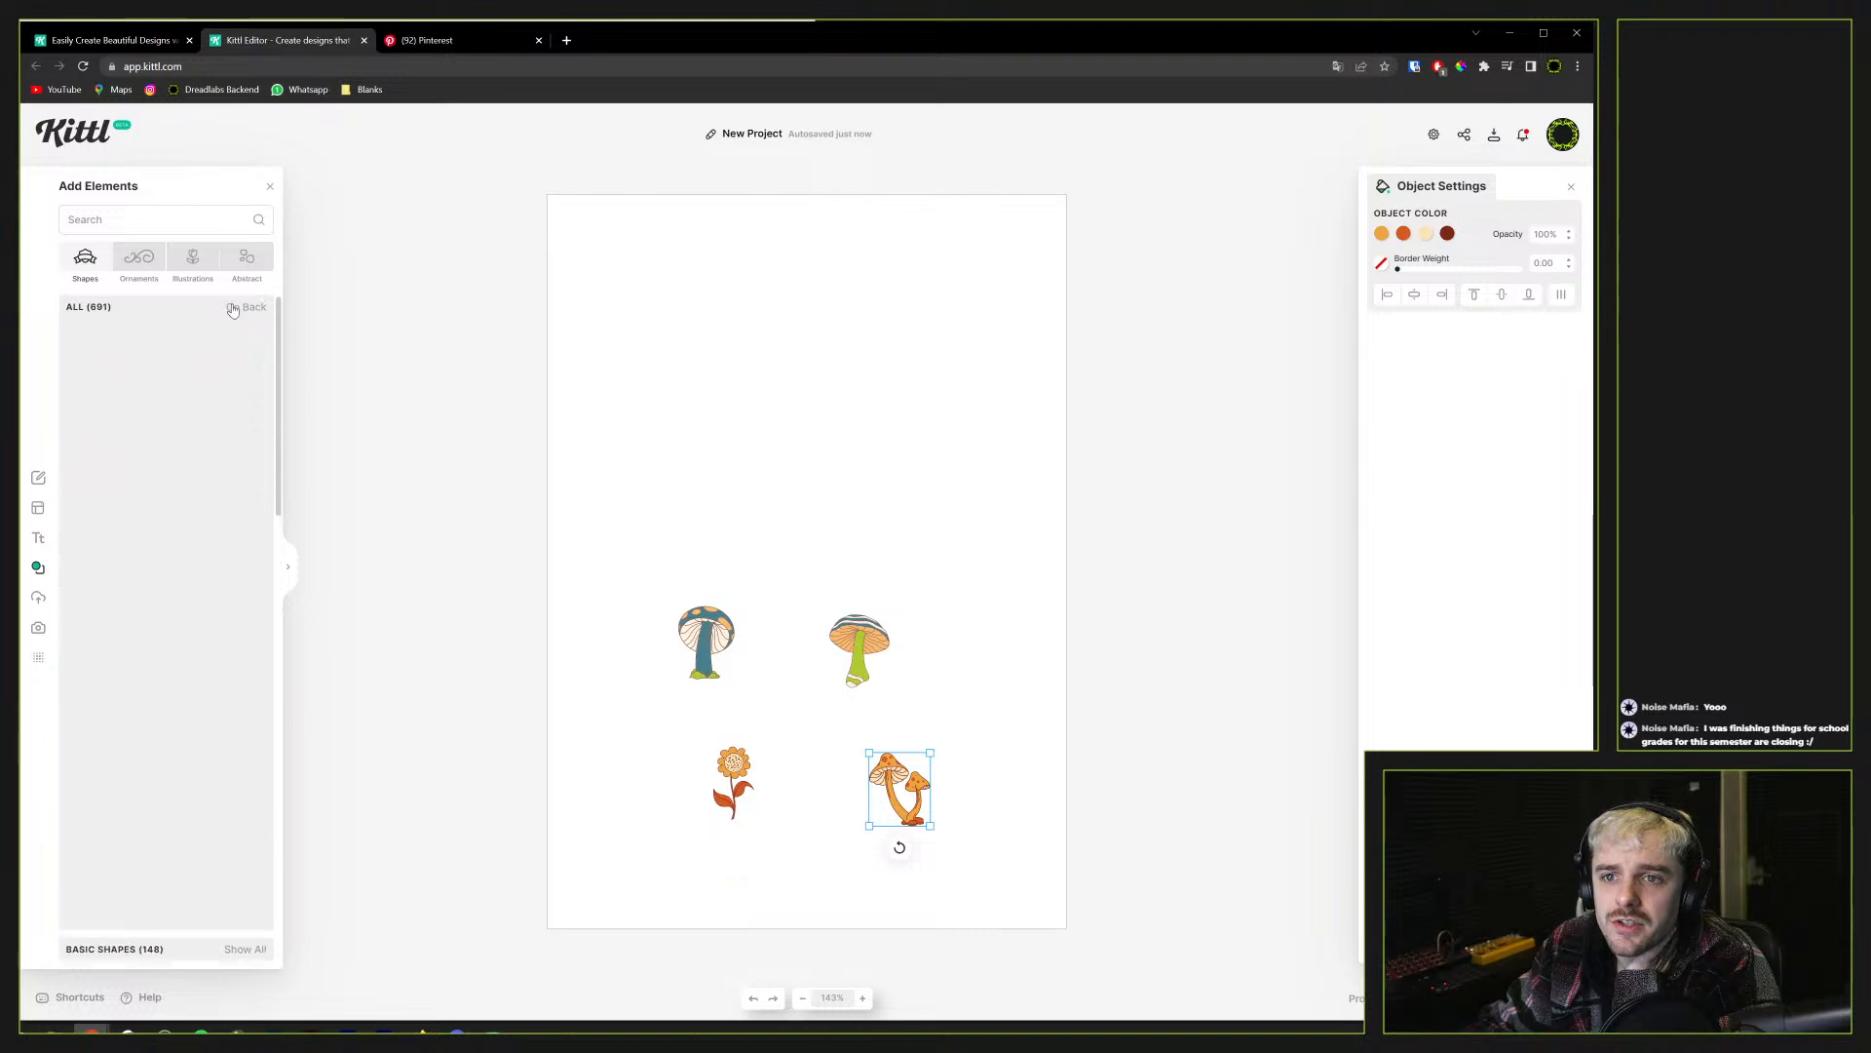
{"action": "scroll", "coordinate": [174, 513], "scroll_direction": "down", "scroll_amount": 1}
{"action": "scroll", "coordinate": [160, 517], "scroll_direction": "down", "scroll_amount": 4}
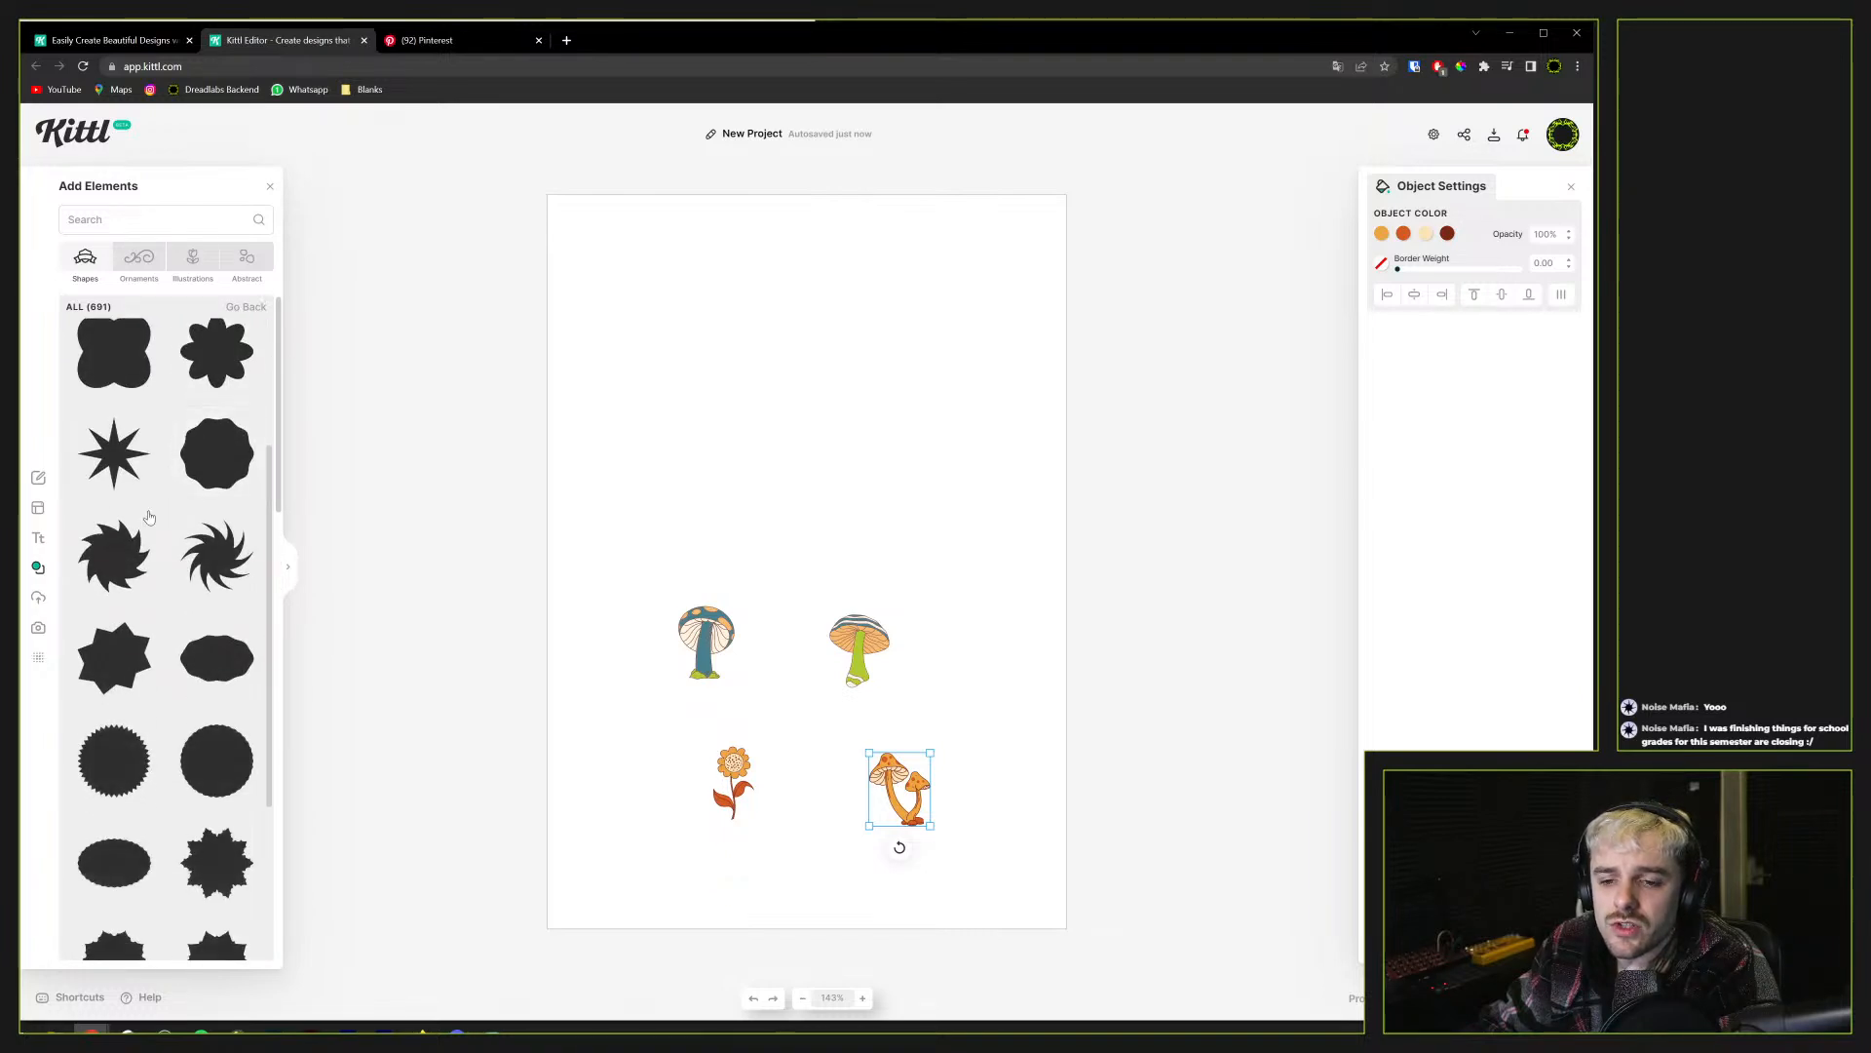
{"action": "scroll", "coordinate": [146, 520], "scroll_direction": "down", "scroll_amount": 10}
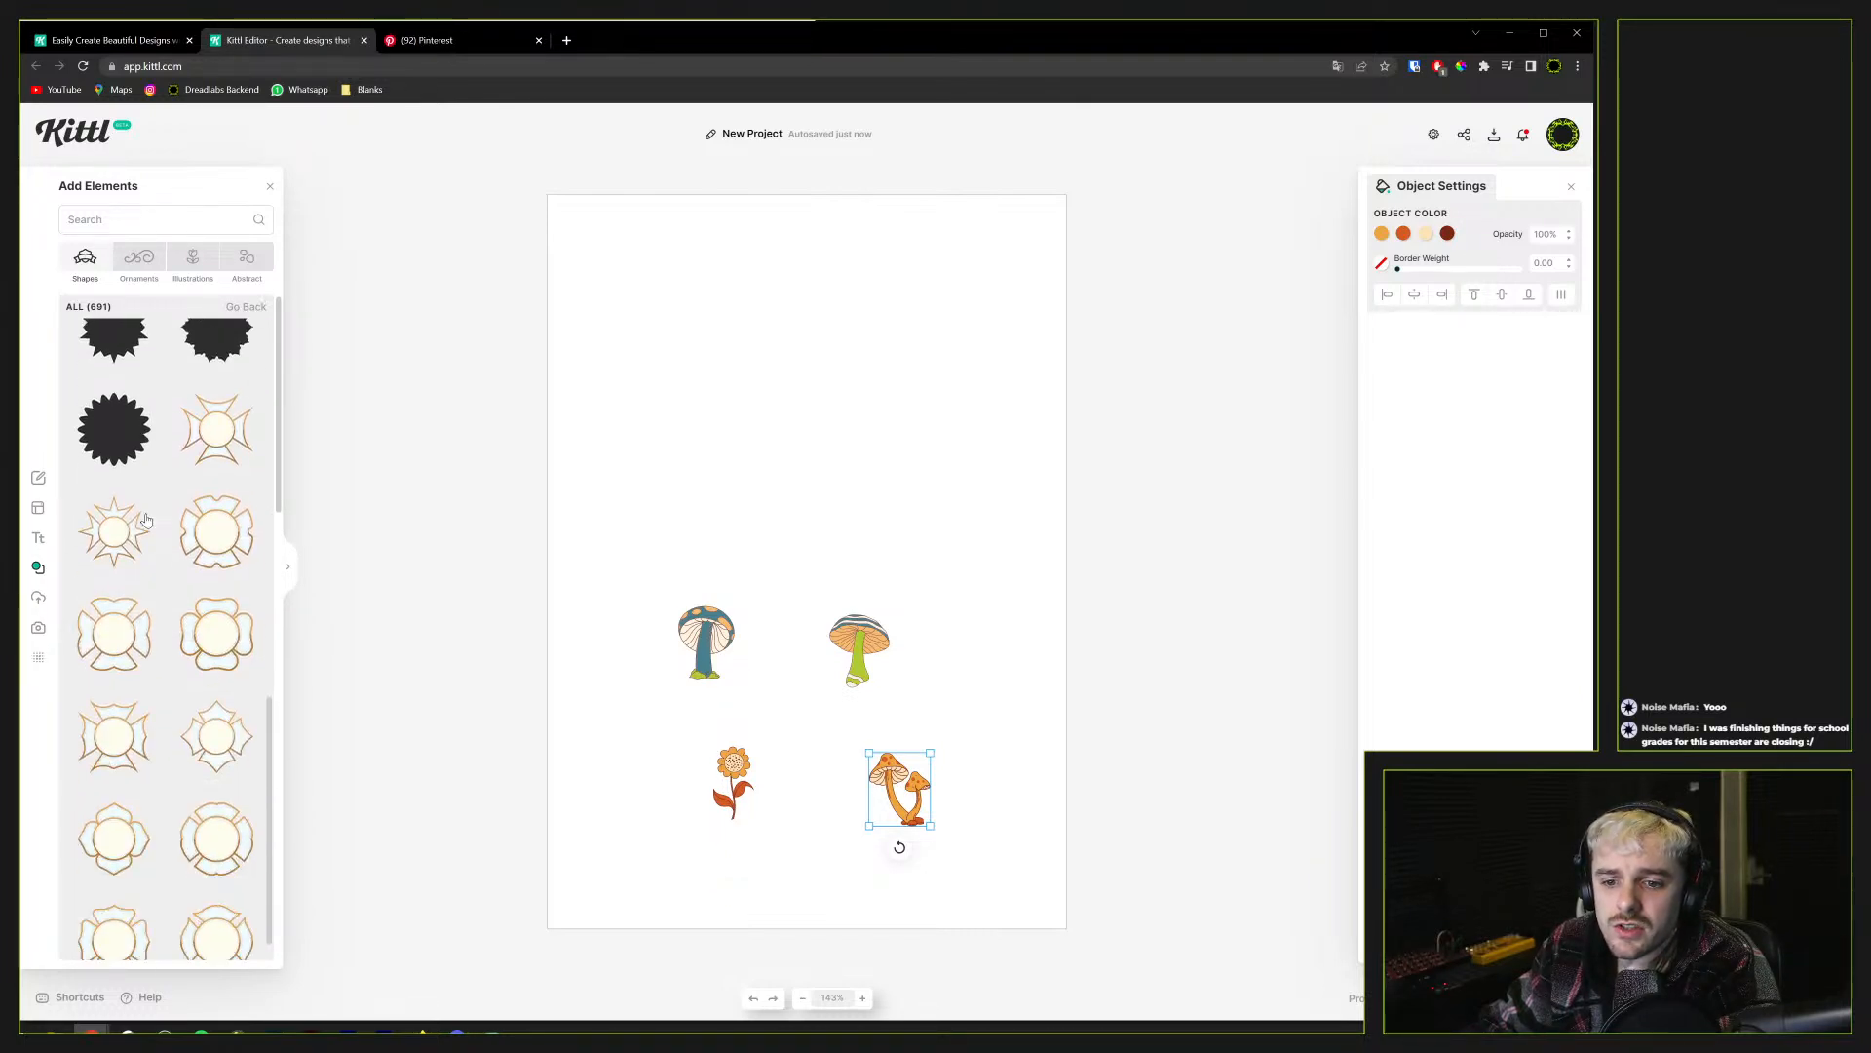
{"action": "scroll", "coordinate": [146, 519], "scroll_direction": "down", "scroll_amount": 10}
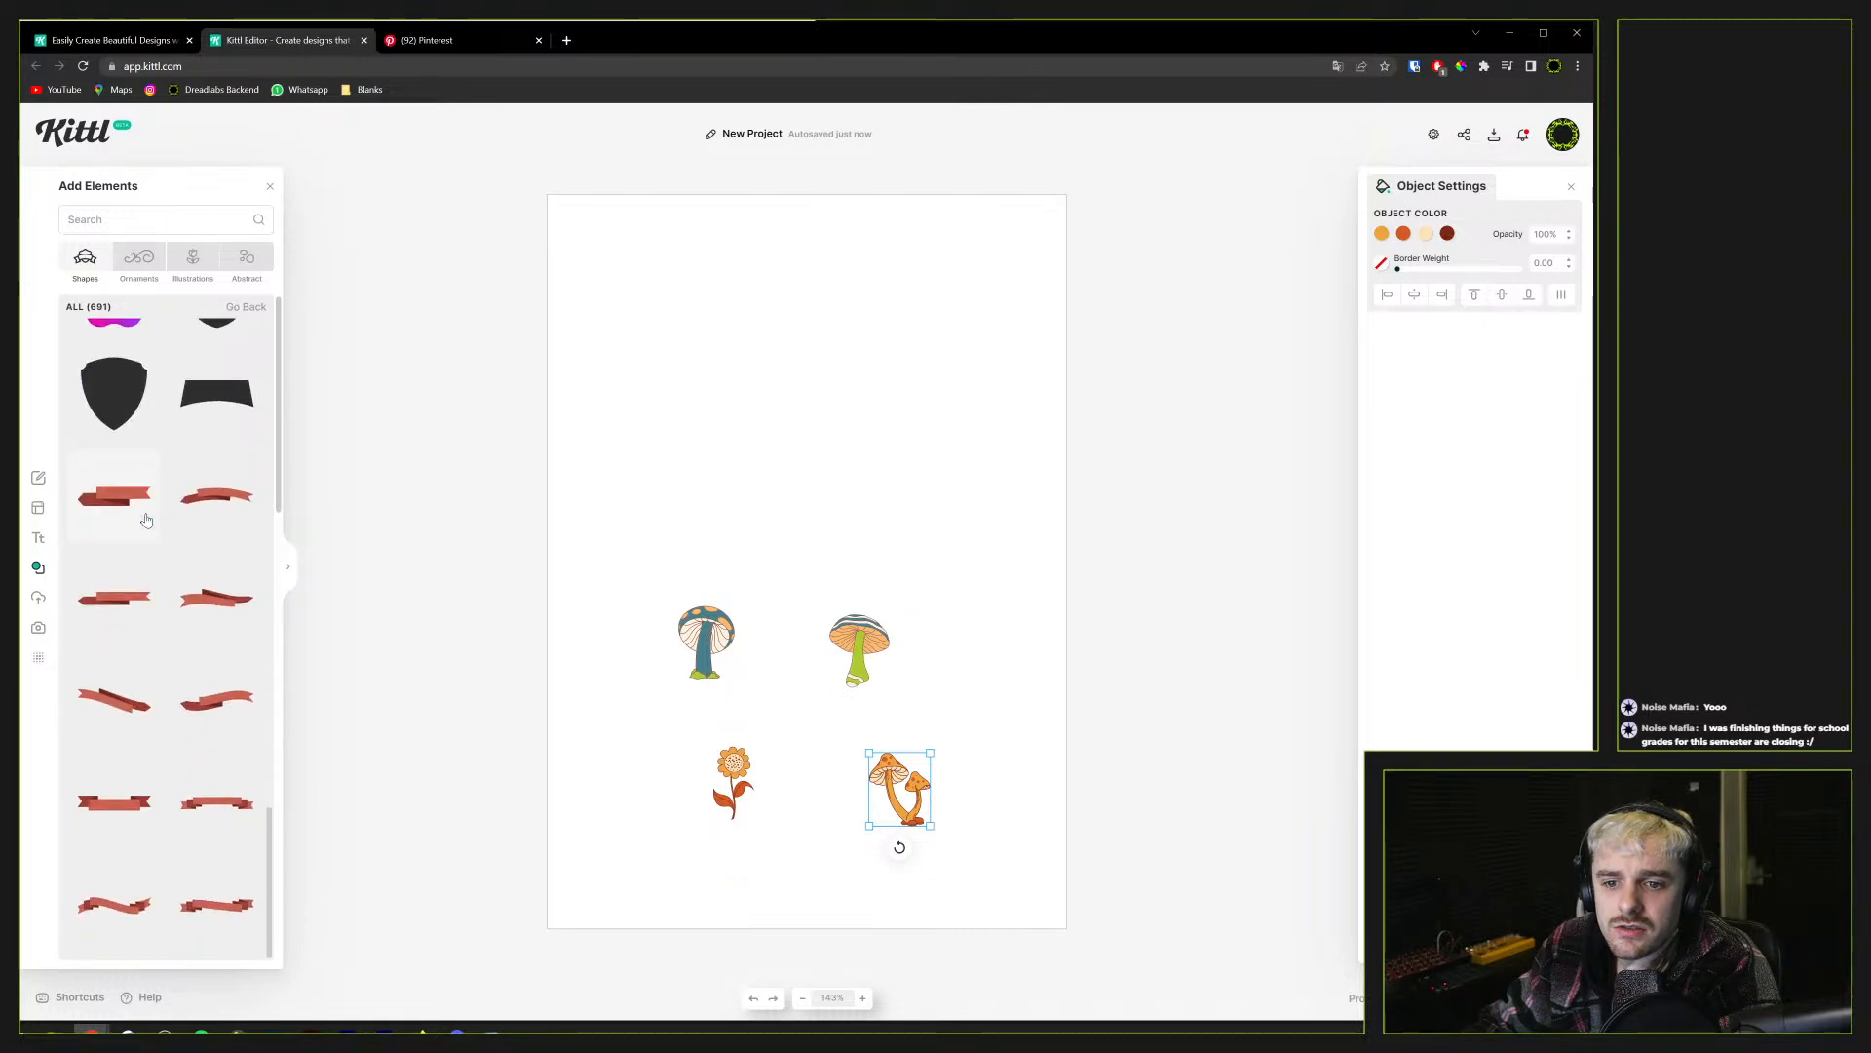
{"action": "scroll", "coordinate": [146, 520], "scroll_direction": "down", "scroll_amount": 5}
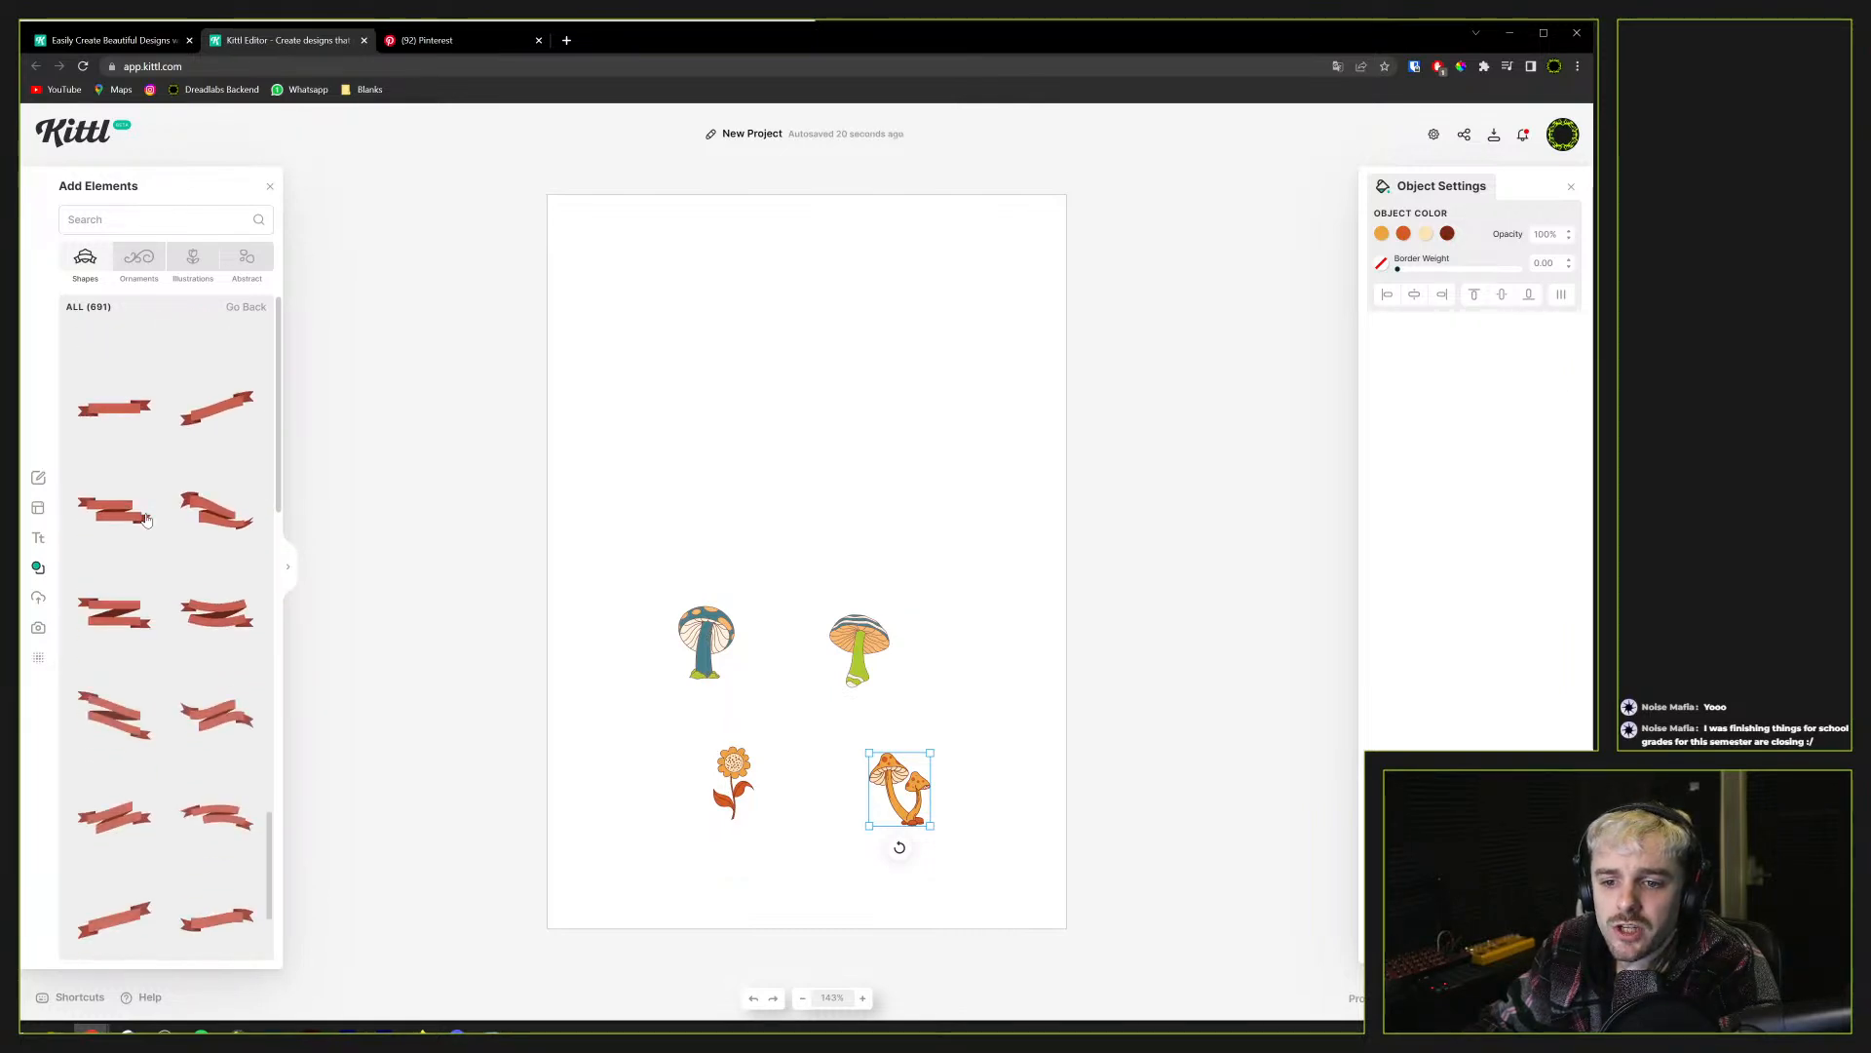
{"action": "scroll", "coordinate": [124, 572], "scroll_direction": "down", "scroll_amount": 8}
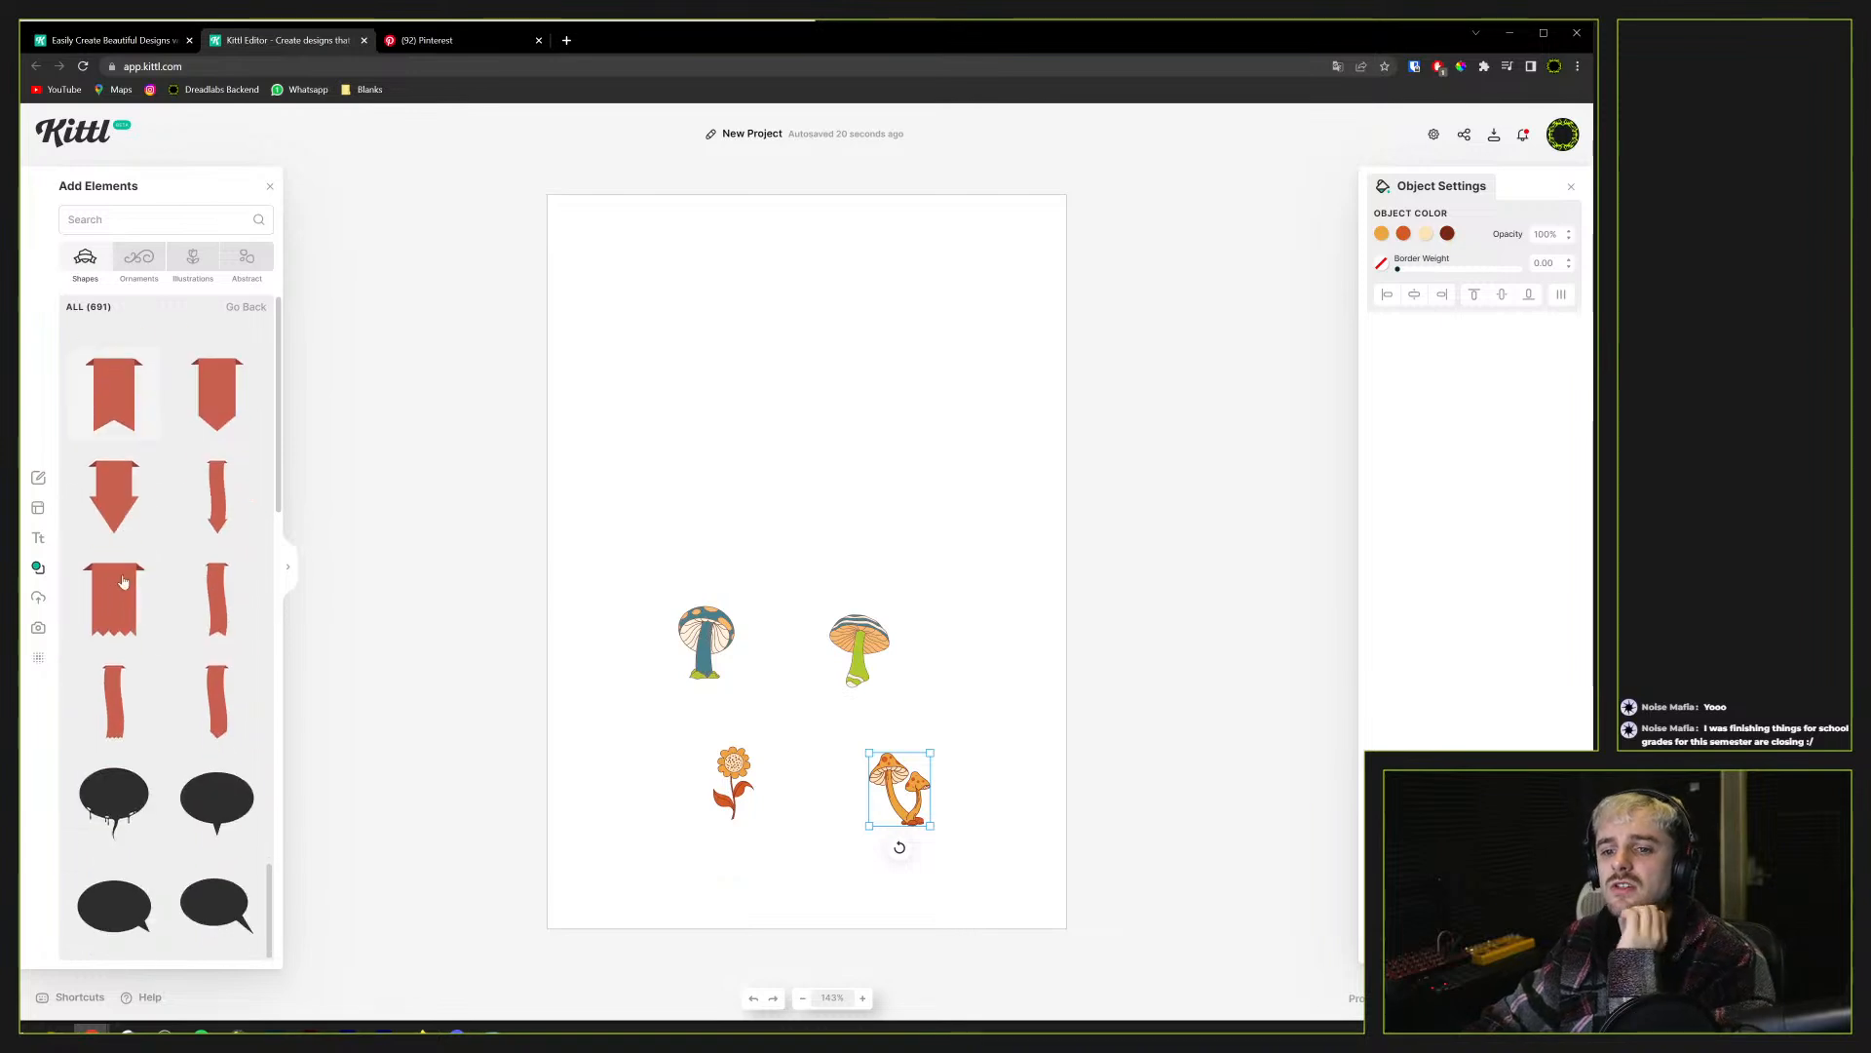
{"action": "scroll", "coordinate": [110, 689], "scroll_direction": "down", "scroll_amount": 8}
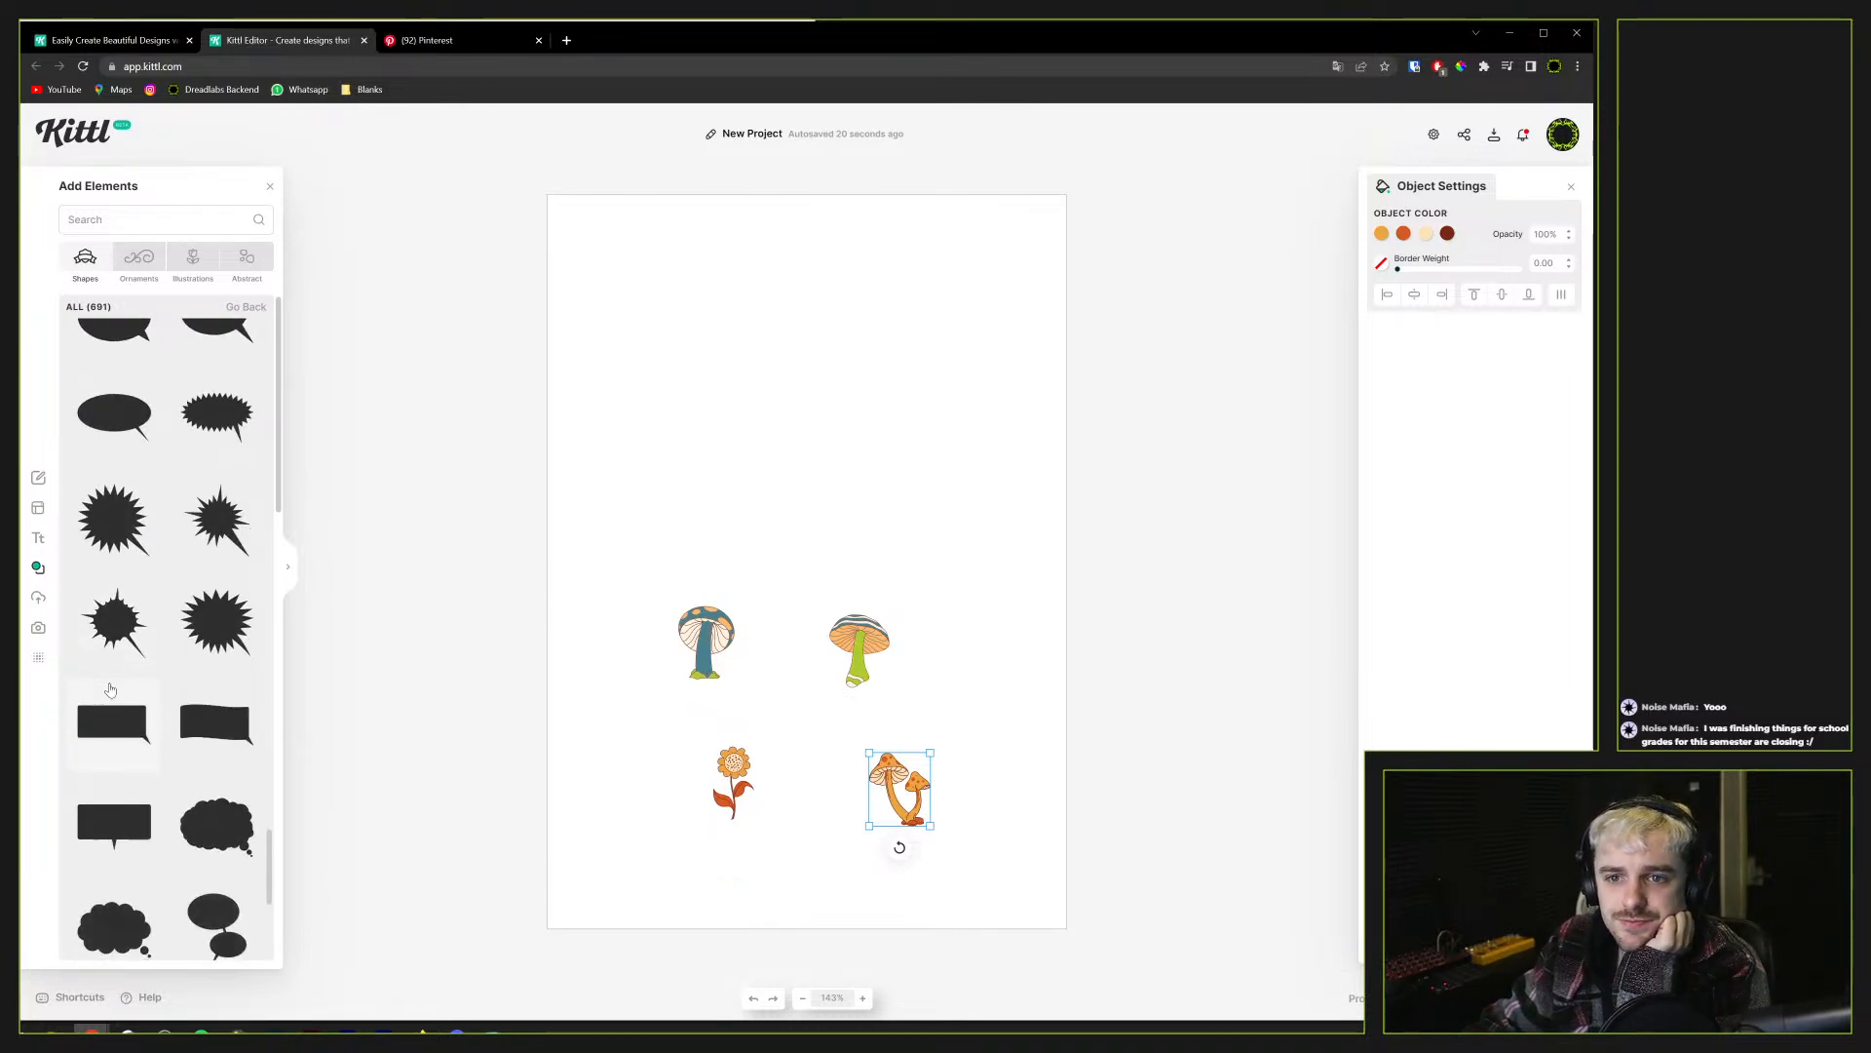
{"action": "scroll", "coordinate": [110, 689], "scroll_direction": "down", "scroll_amount": 10}
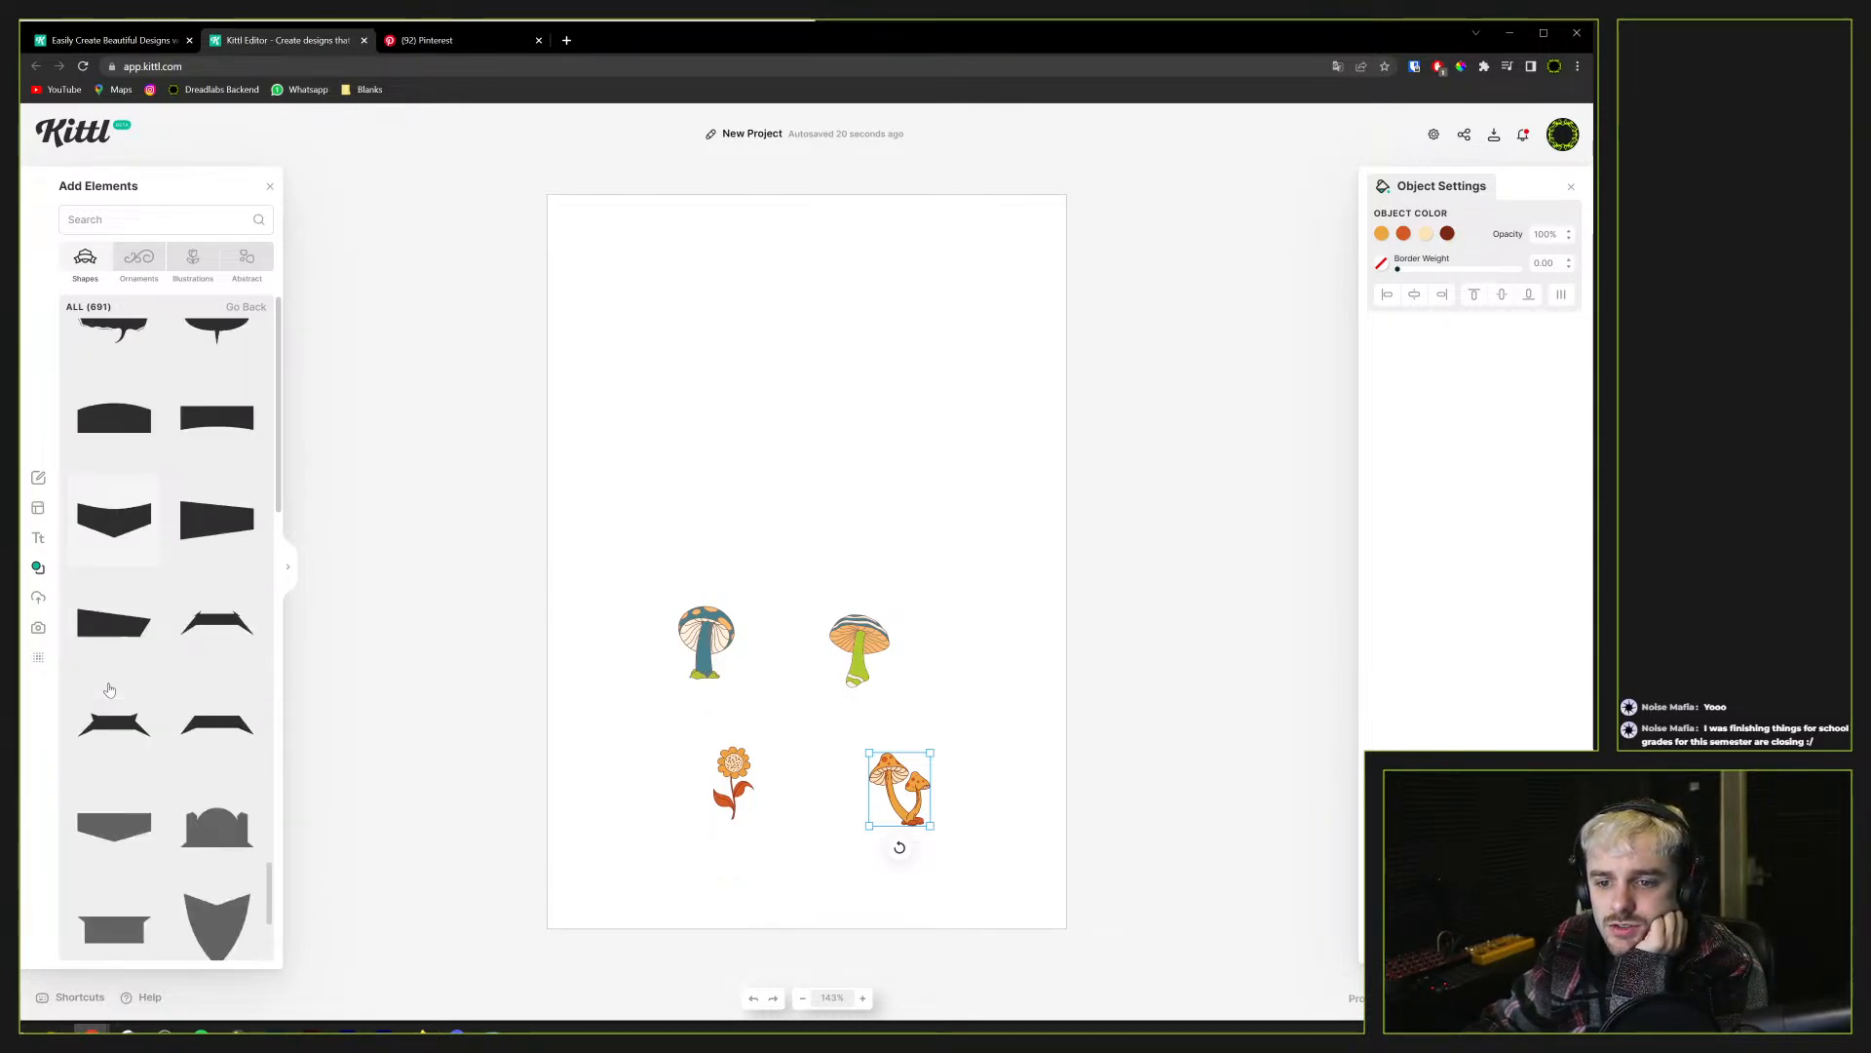
{"action": "scroll", "coordinate": [110, 690], "scroll_direction": "down", "scroll_amount": 5}
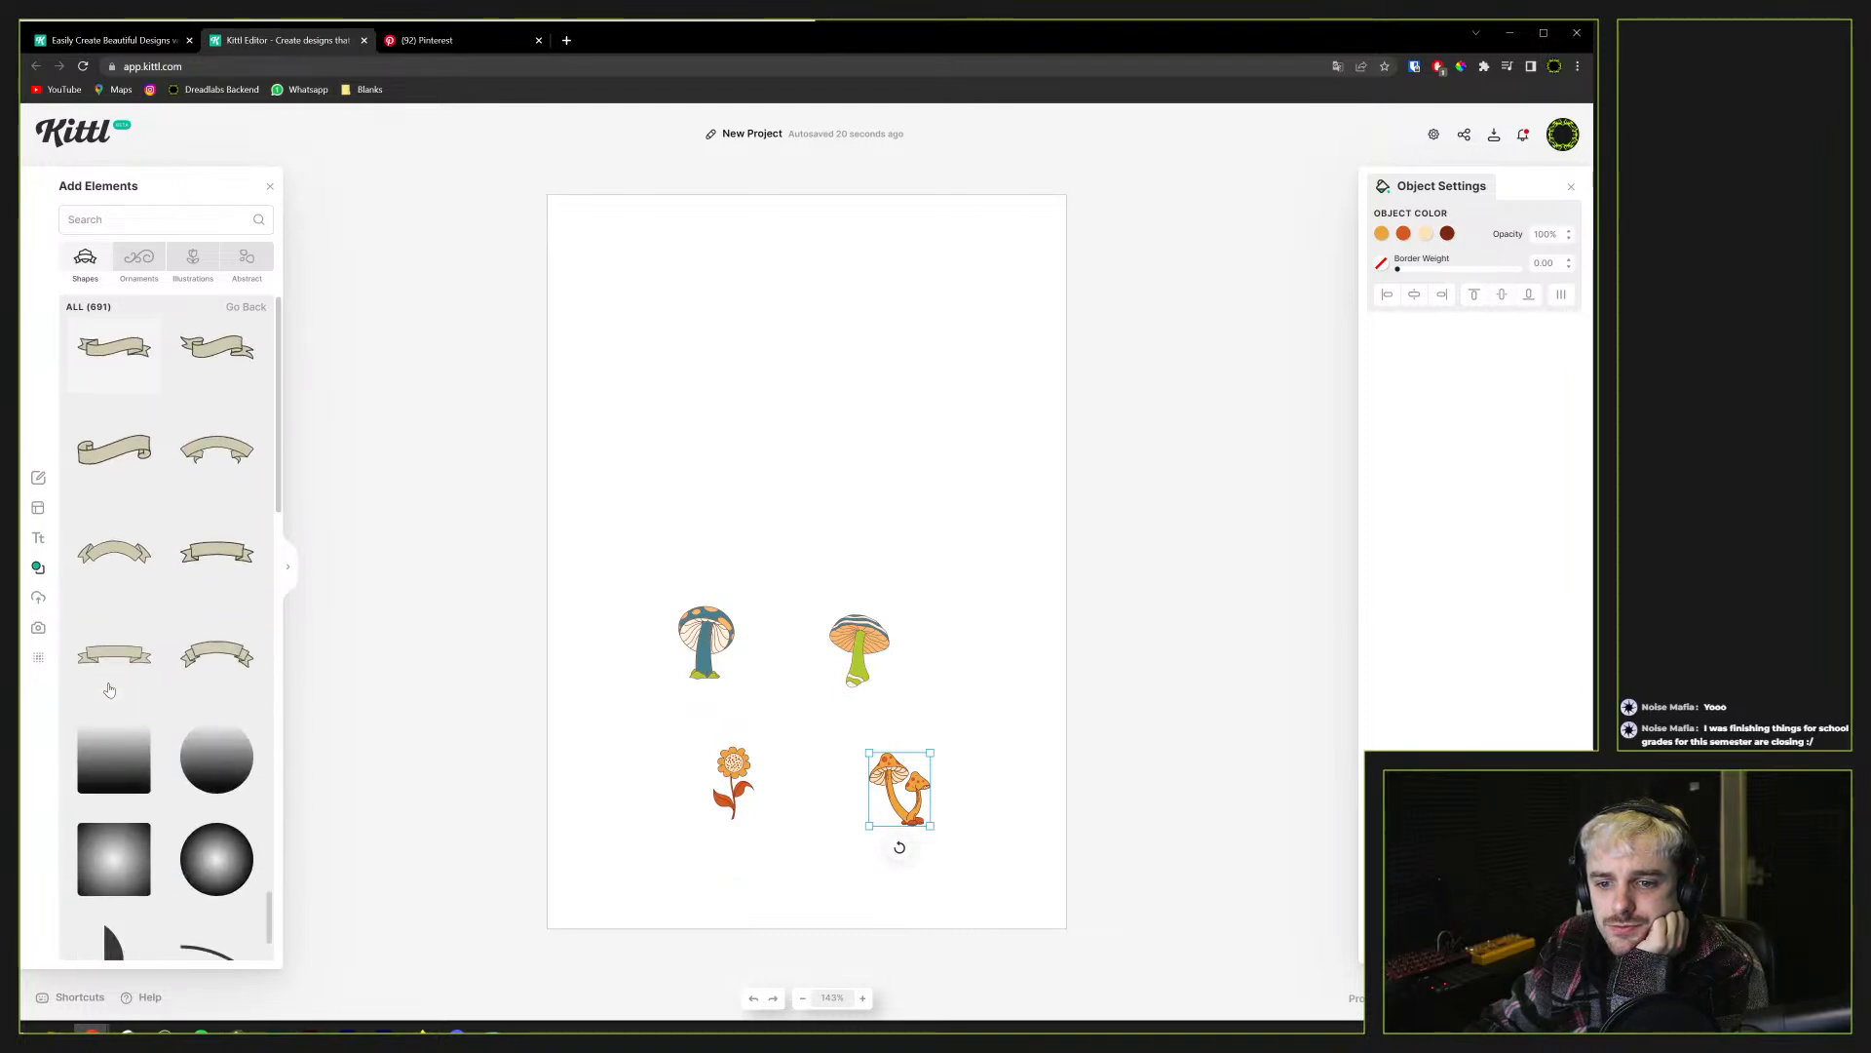
{"action": "scroll", "coordinate": [108, 739], "scroll_direction": "down", "scroll_amount": 3}
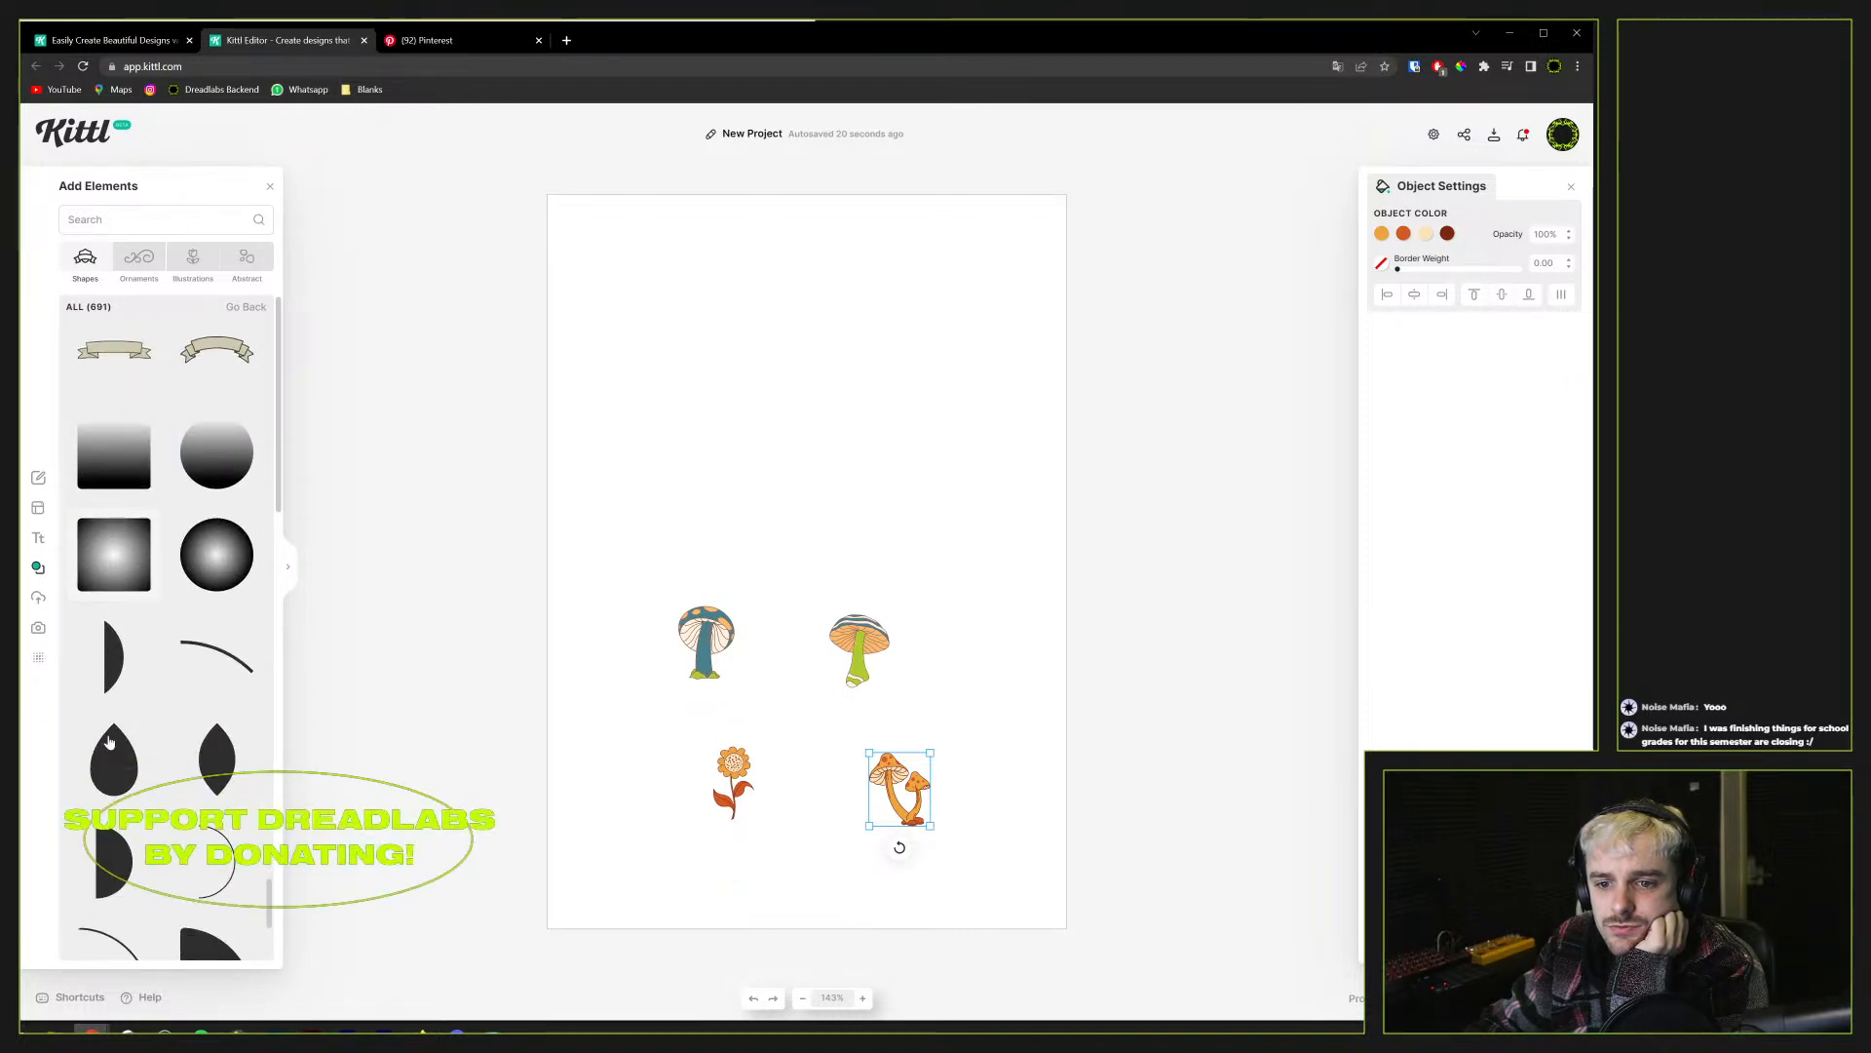
{"action": "scroll", "coordinate": [109, 740], "scroll_direction": "up", "scroll_amount": 2}
Check the Pinterest flower power posters again, and return to the shape categories in the Kittl editor
{"action": "left_click", "coordinate": [429, 40]}
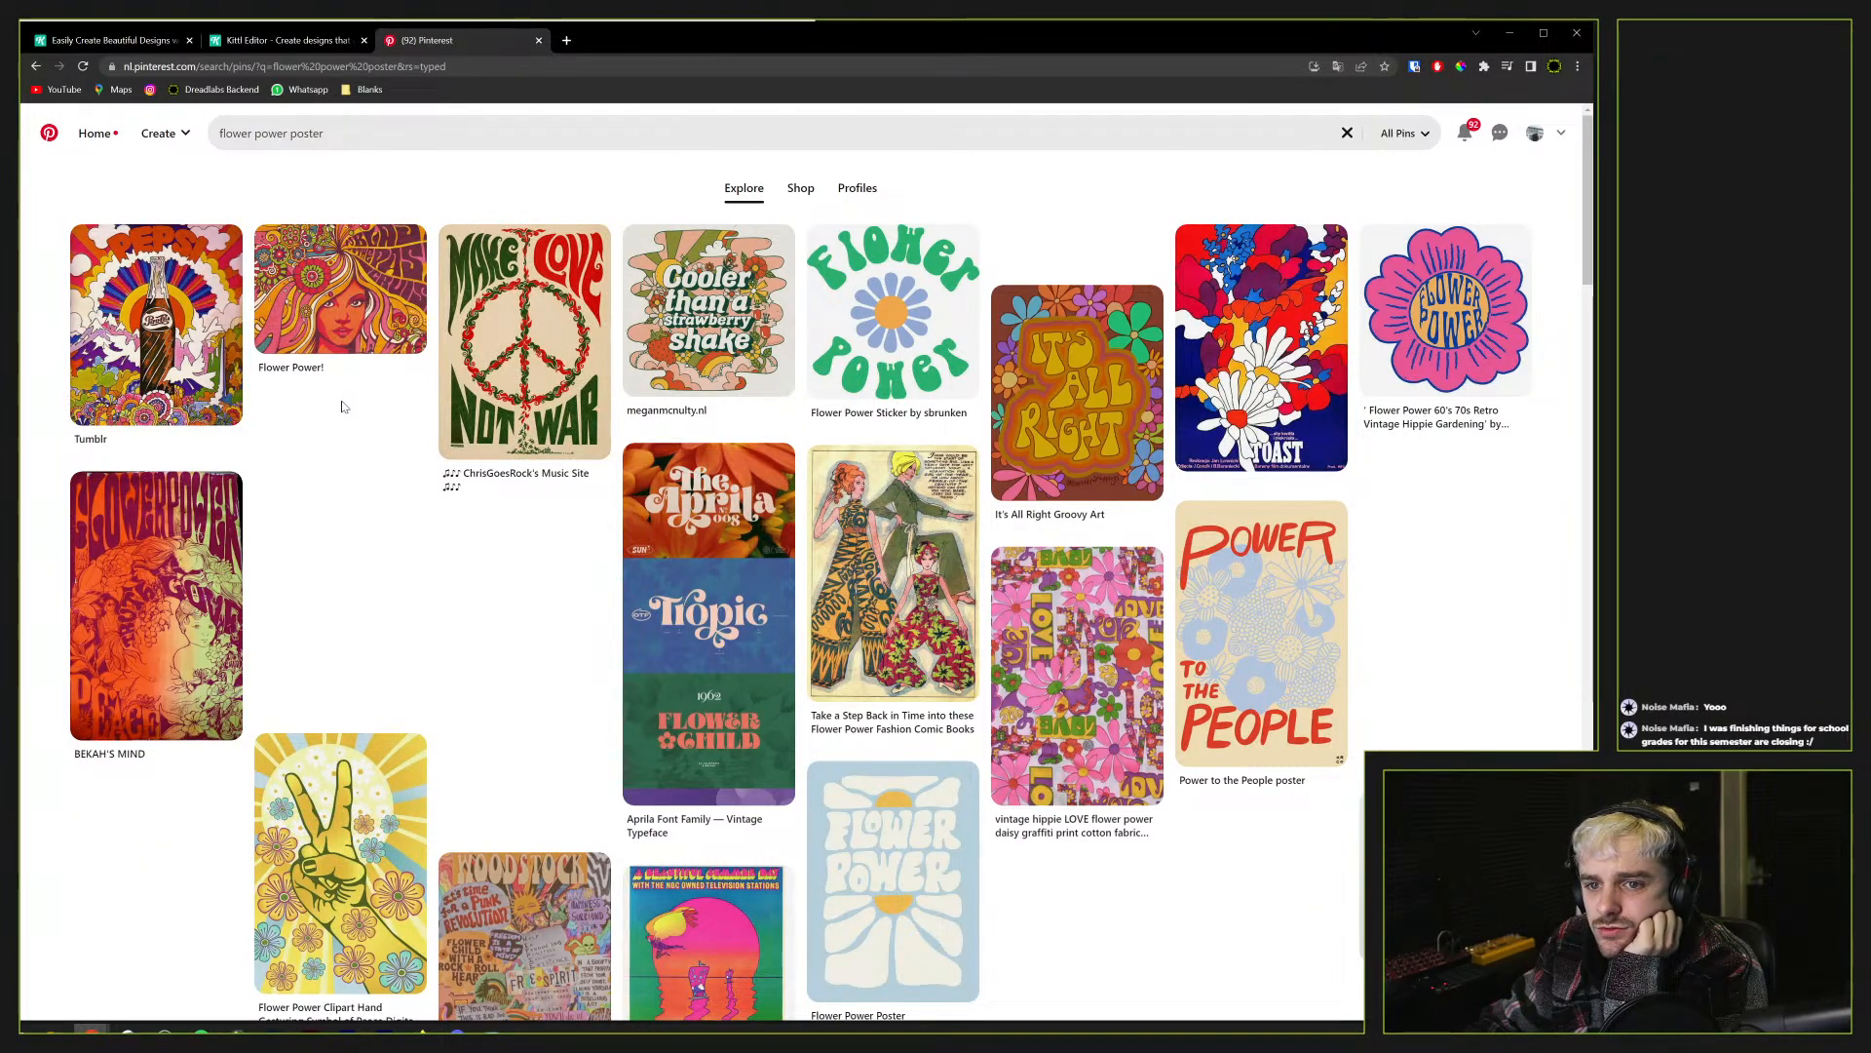
{"action": "scroll", "coordinate": [121, 476], "scroll_direction": "down", "scroll_amount": 2}
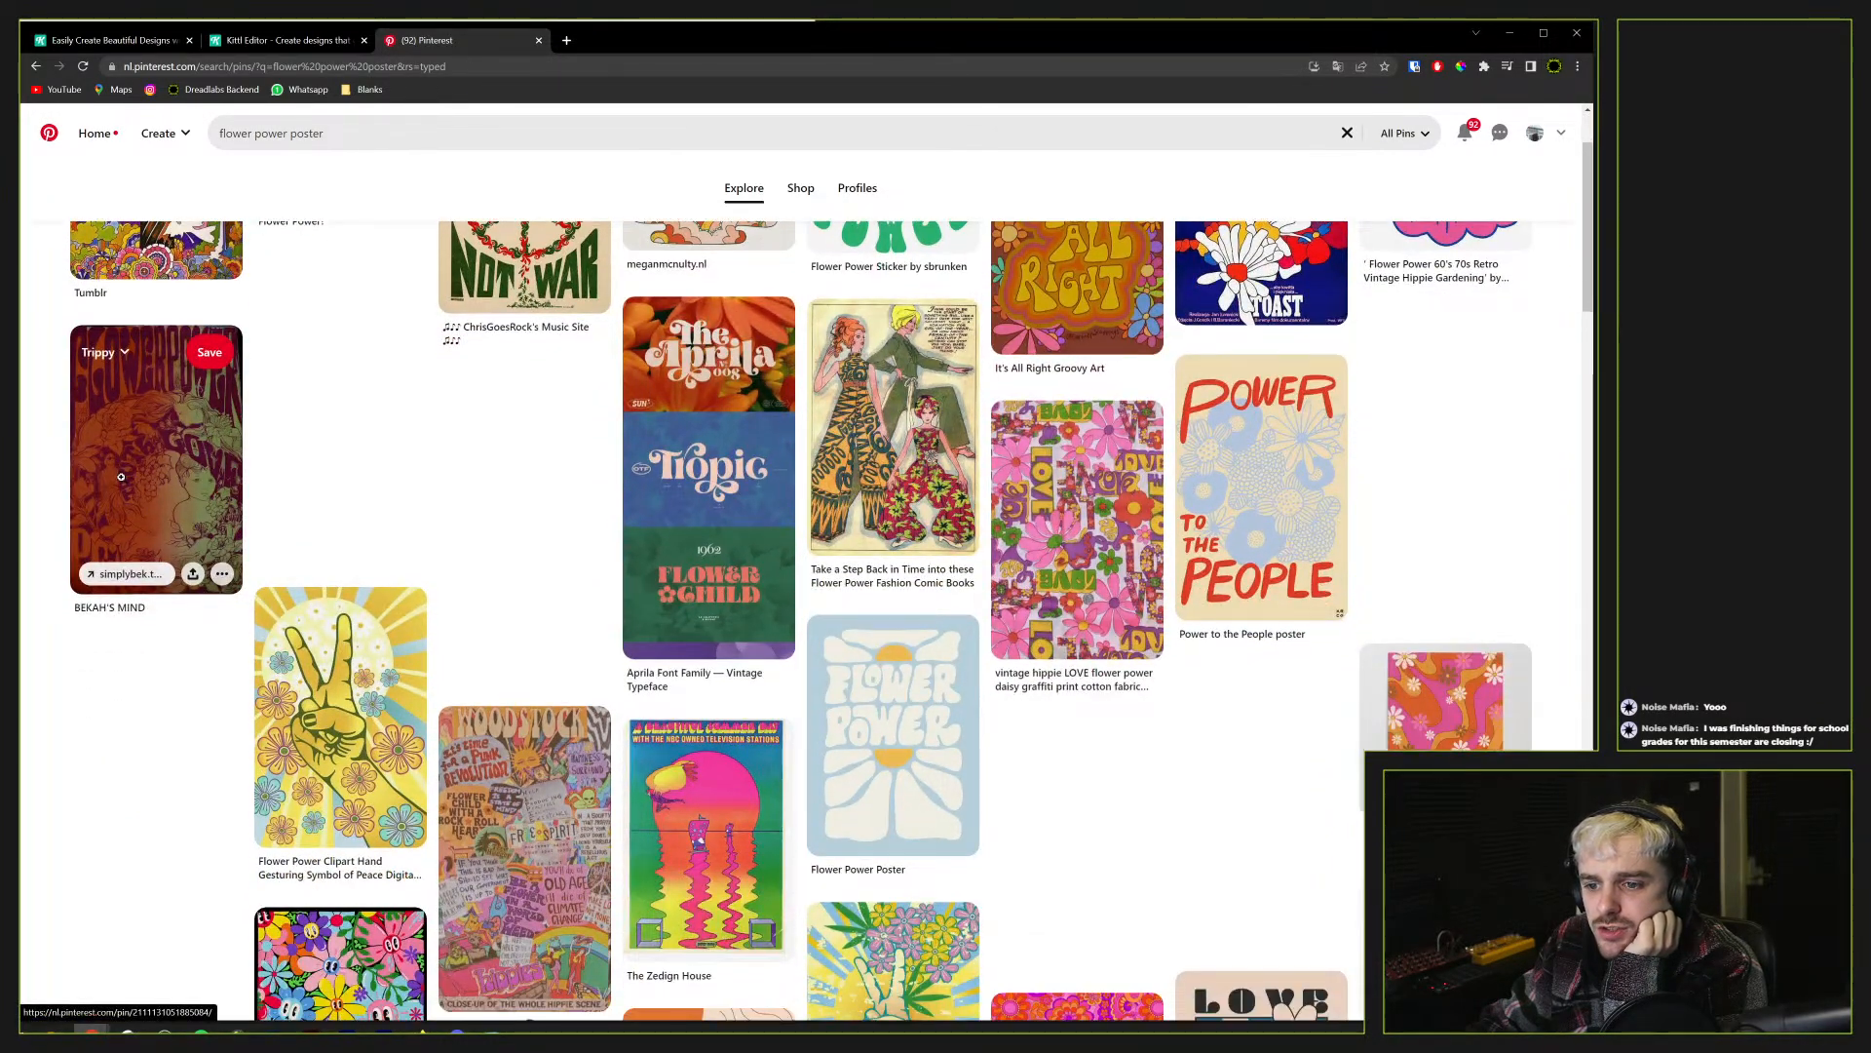
{"action": "scroll", "coordinate": [121, 476], "scroll_direction": "down", "scroll_amount": 5}
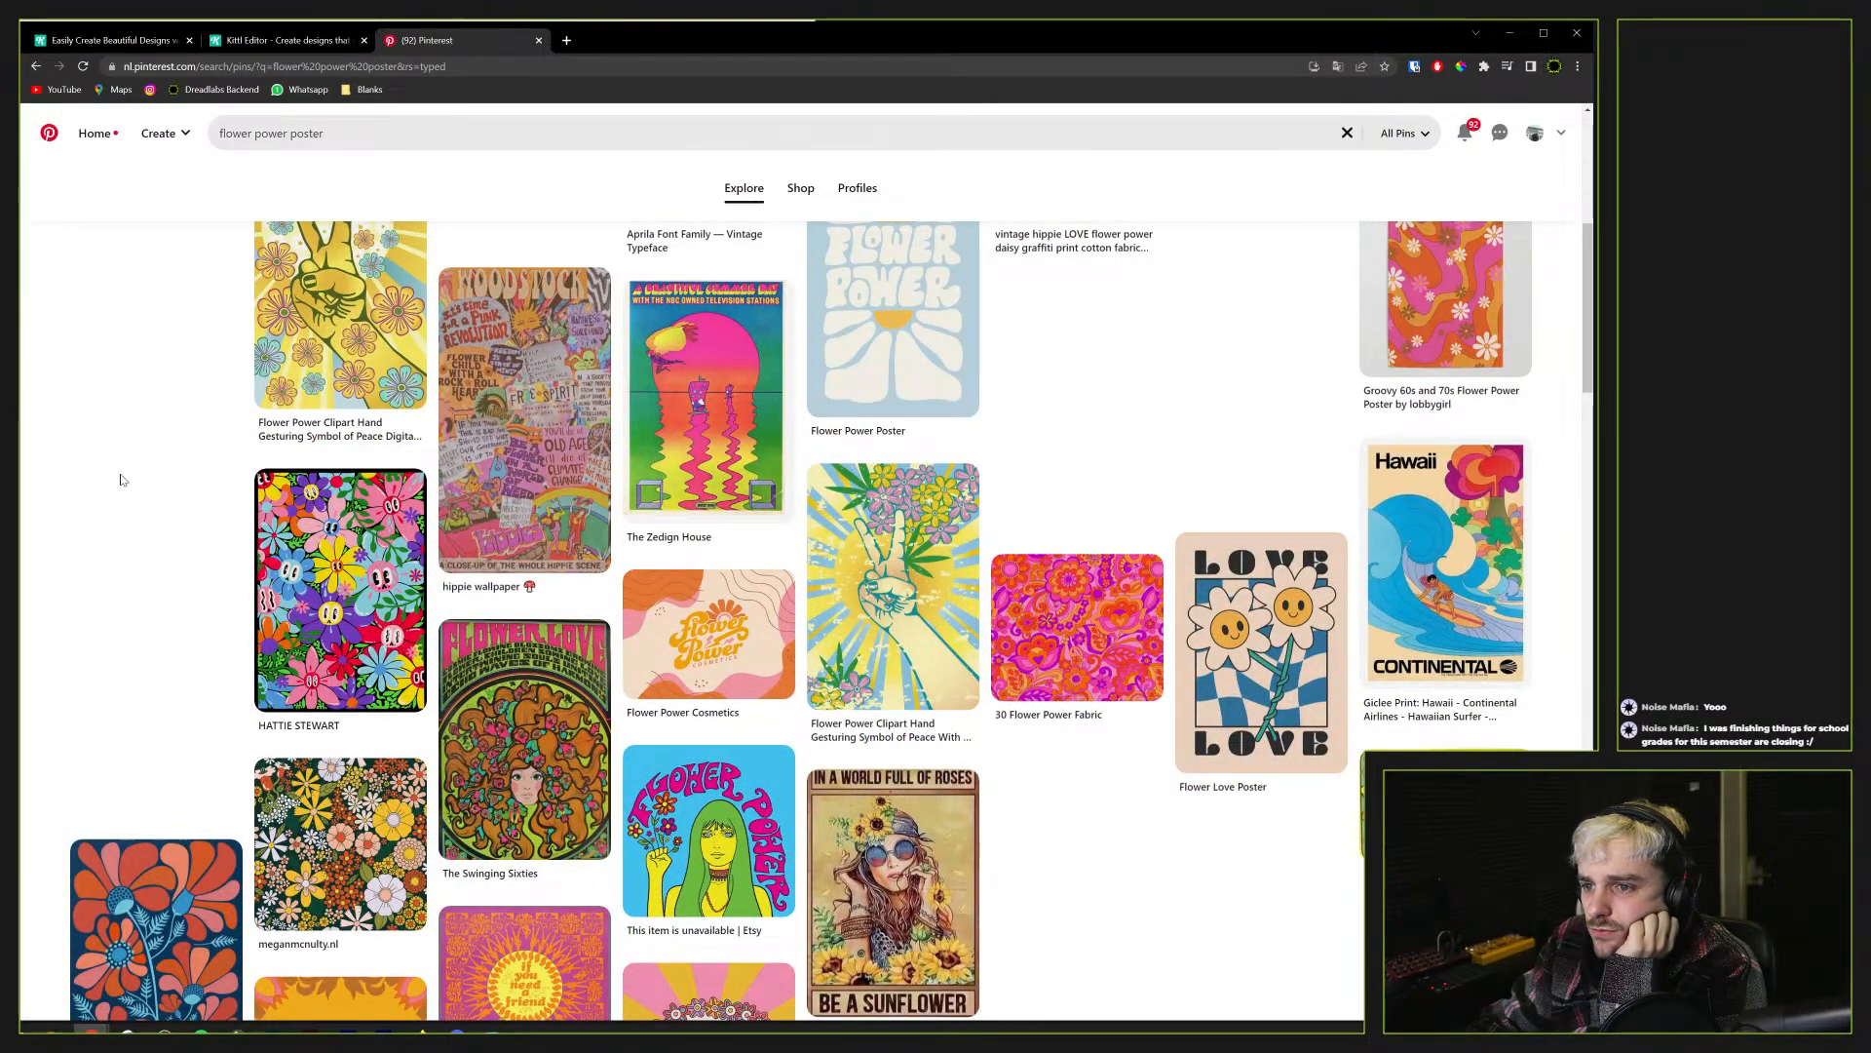
{"action": "scroll", "coordinate": [121, 479], "scroll_direction": "down", "scroll_amount": 2}
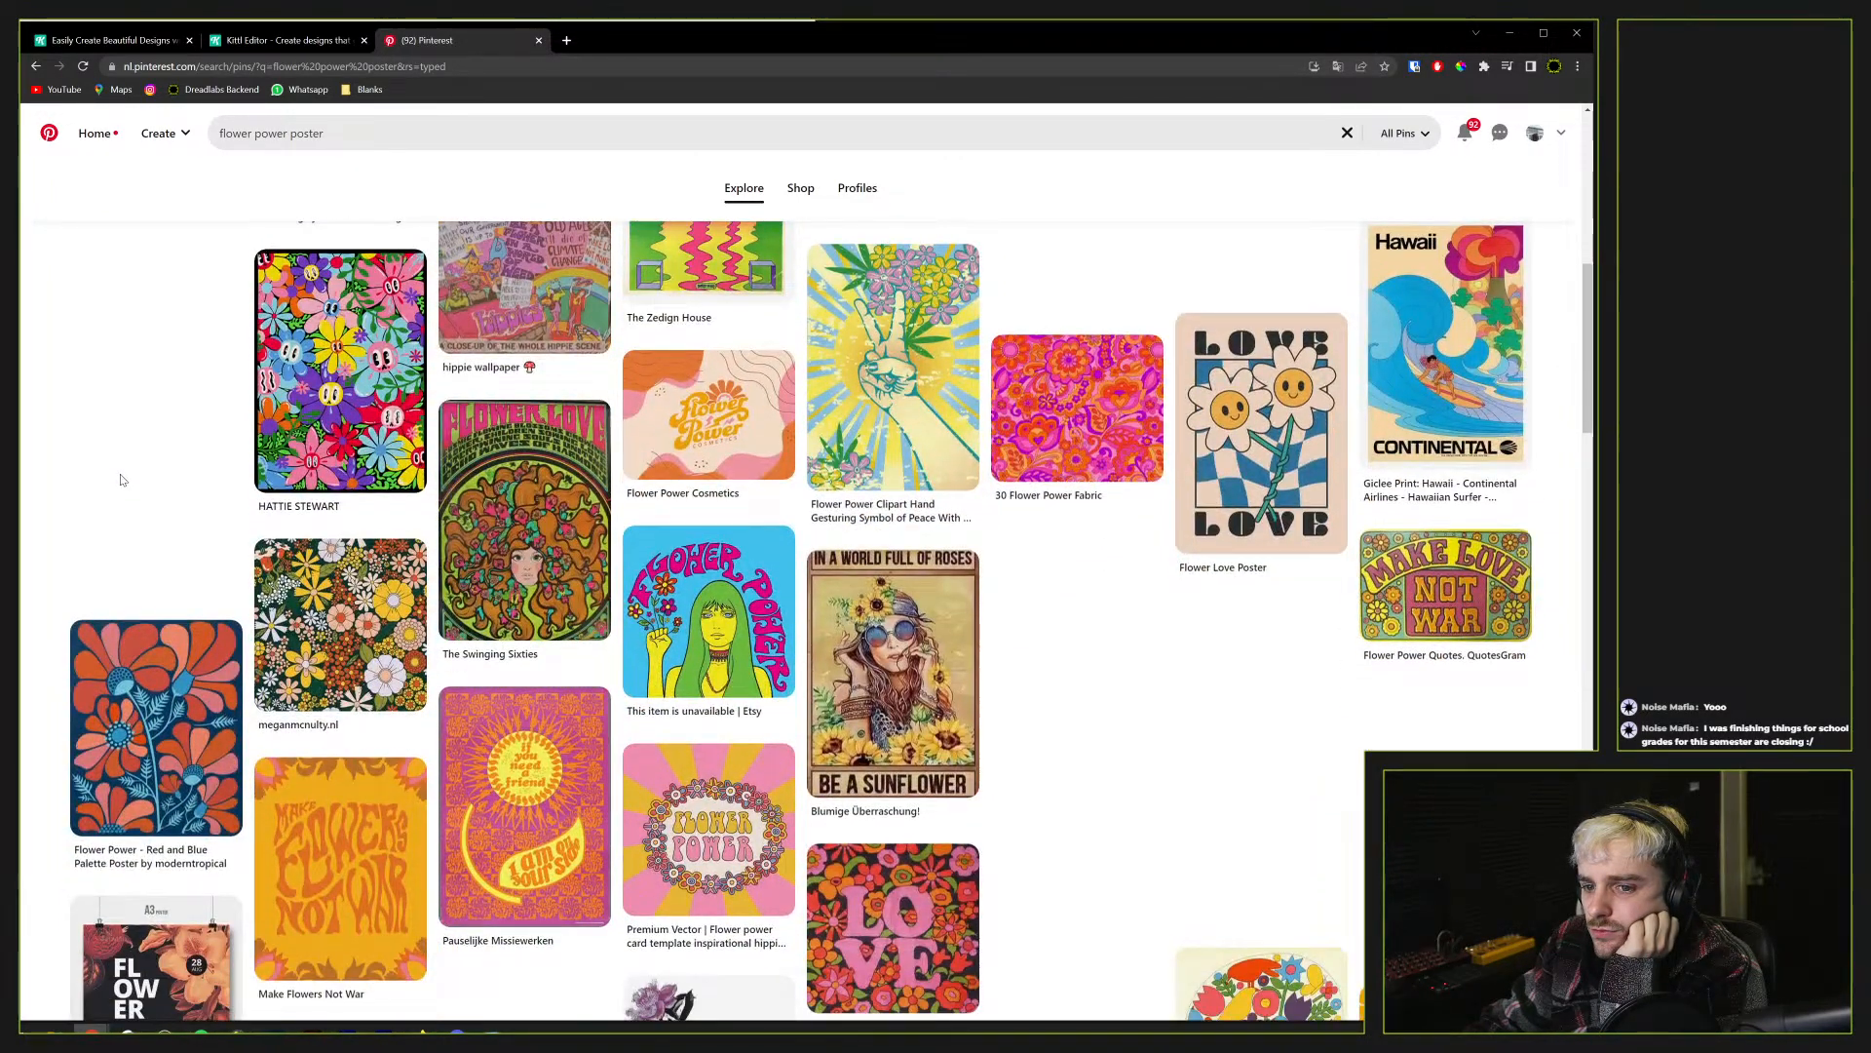
{"action": "scroll", "coordinate": [121, 480], "scroll_direction": "up", "scroll_amount": 1}
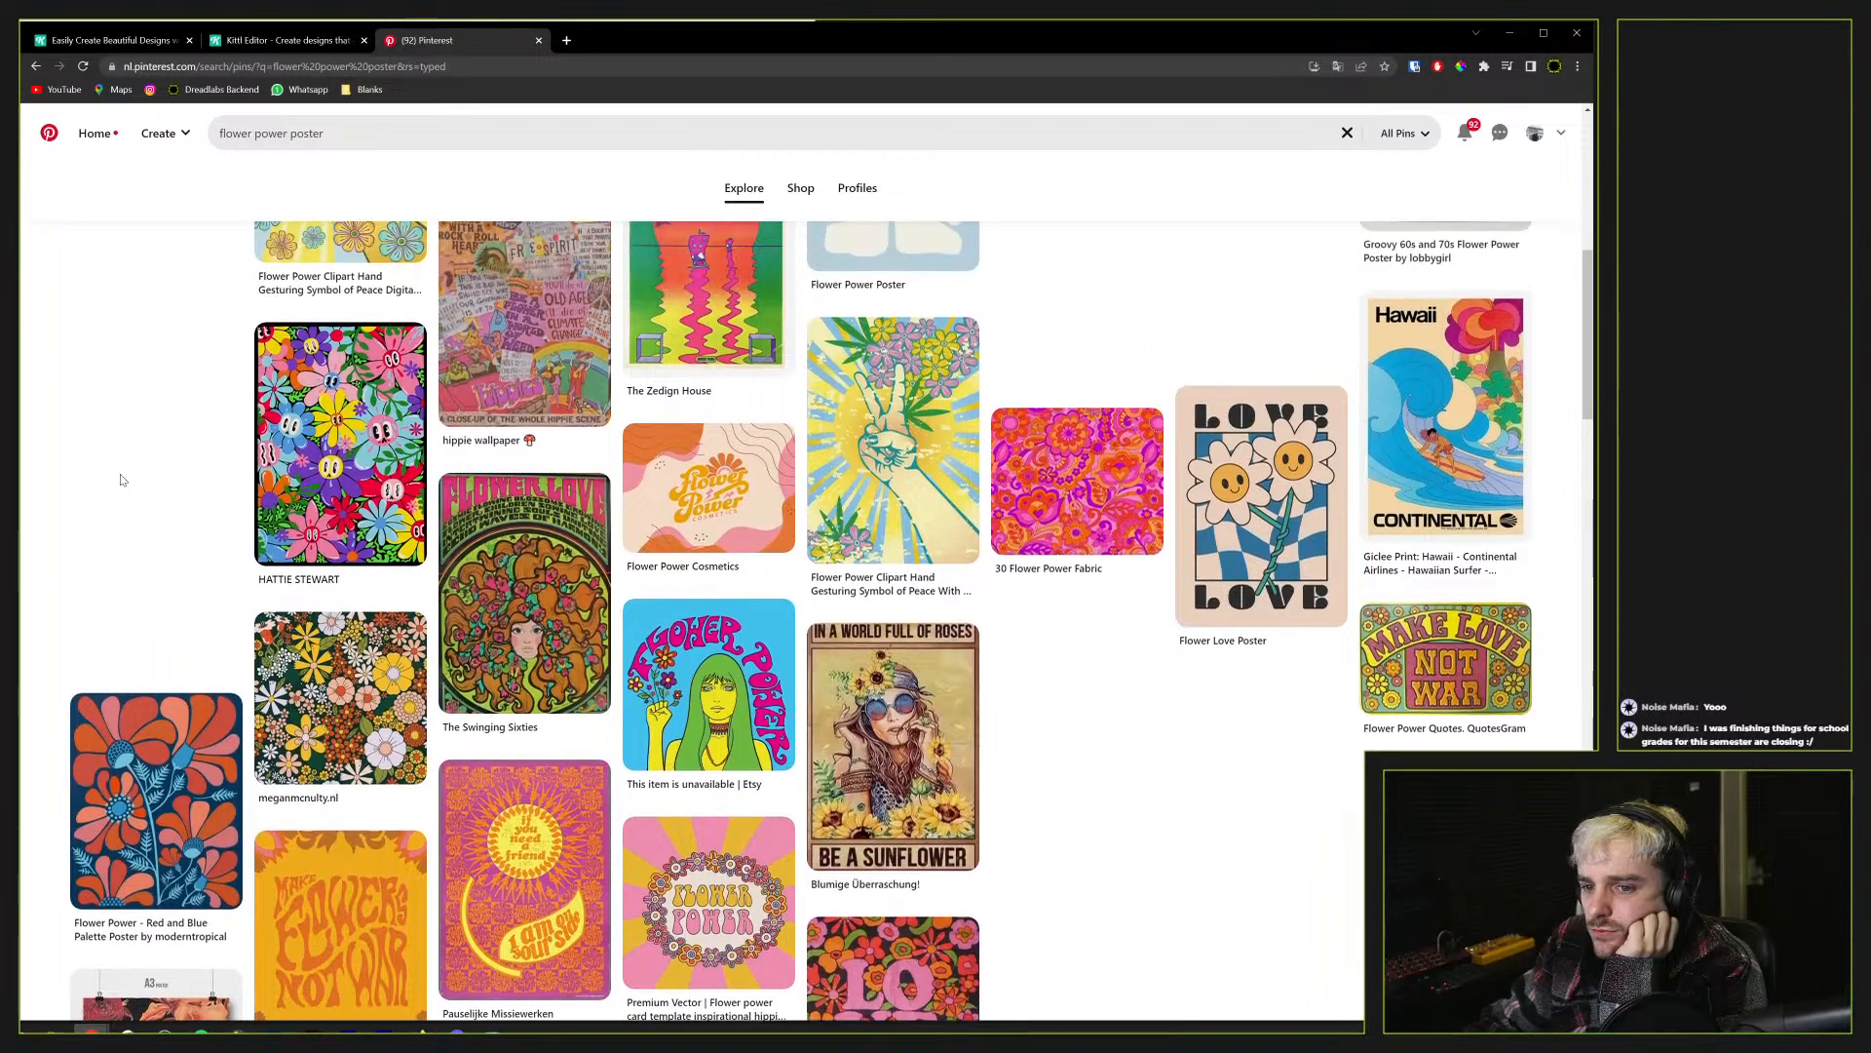
{"action": "left_click", "coordinate": [281, 40]}
{"action": "scroll", "coordinate": [168, 612], "scroll_direction": "up", "scroll_amount": 10}
{"action": "scroll", "coordinate": [166, 609], "scroll_direction": "up", "scroll_amount": 5}
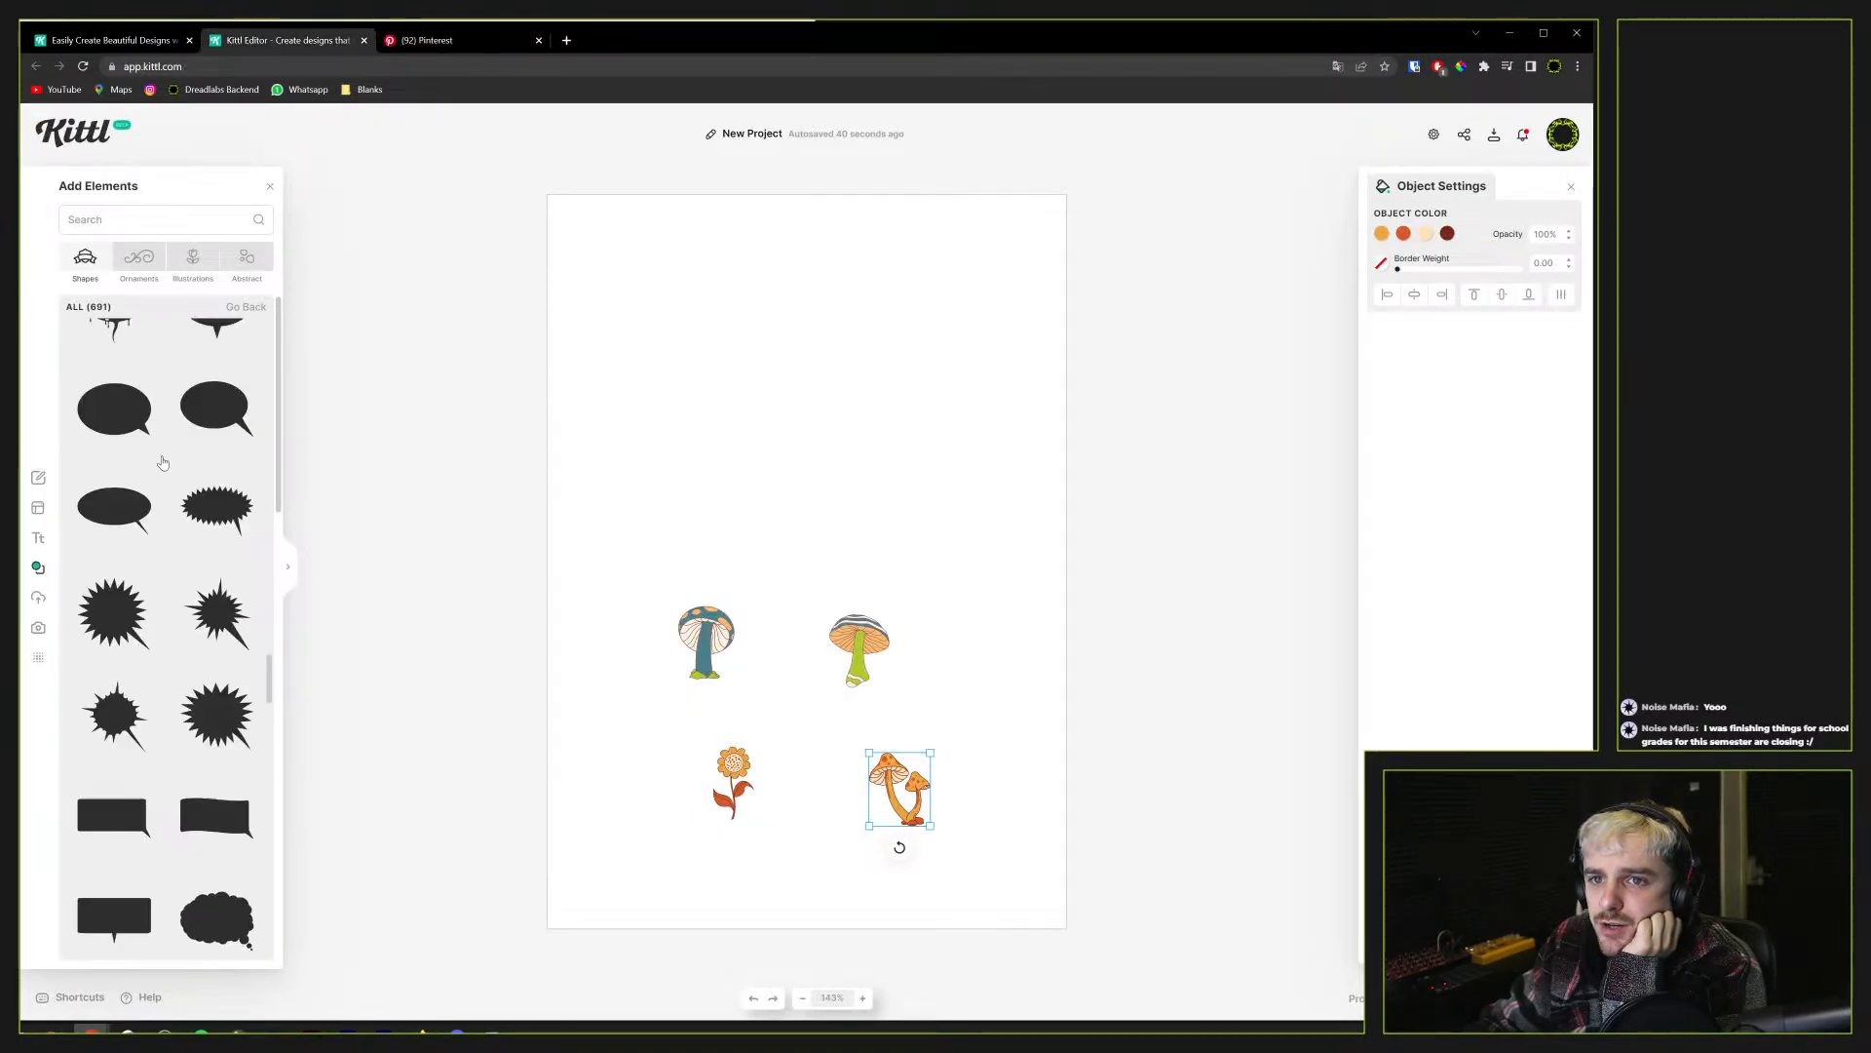
{"action": "left_click", "coordinate": [244, 307]}
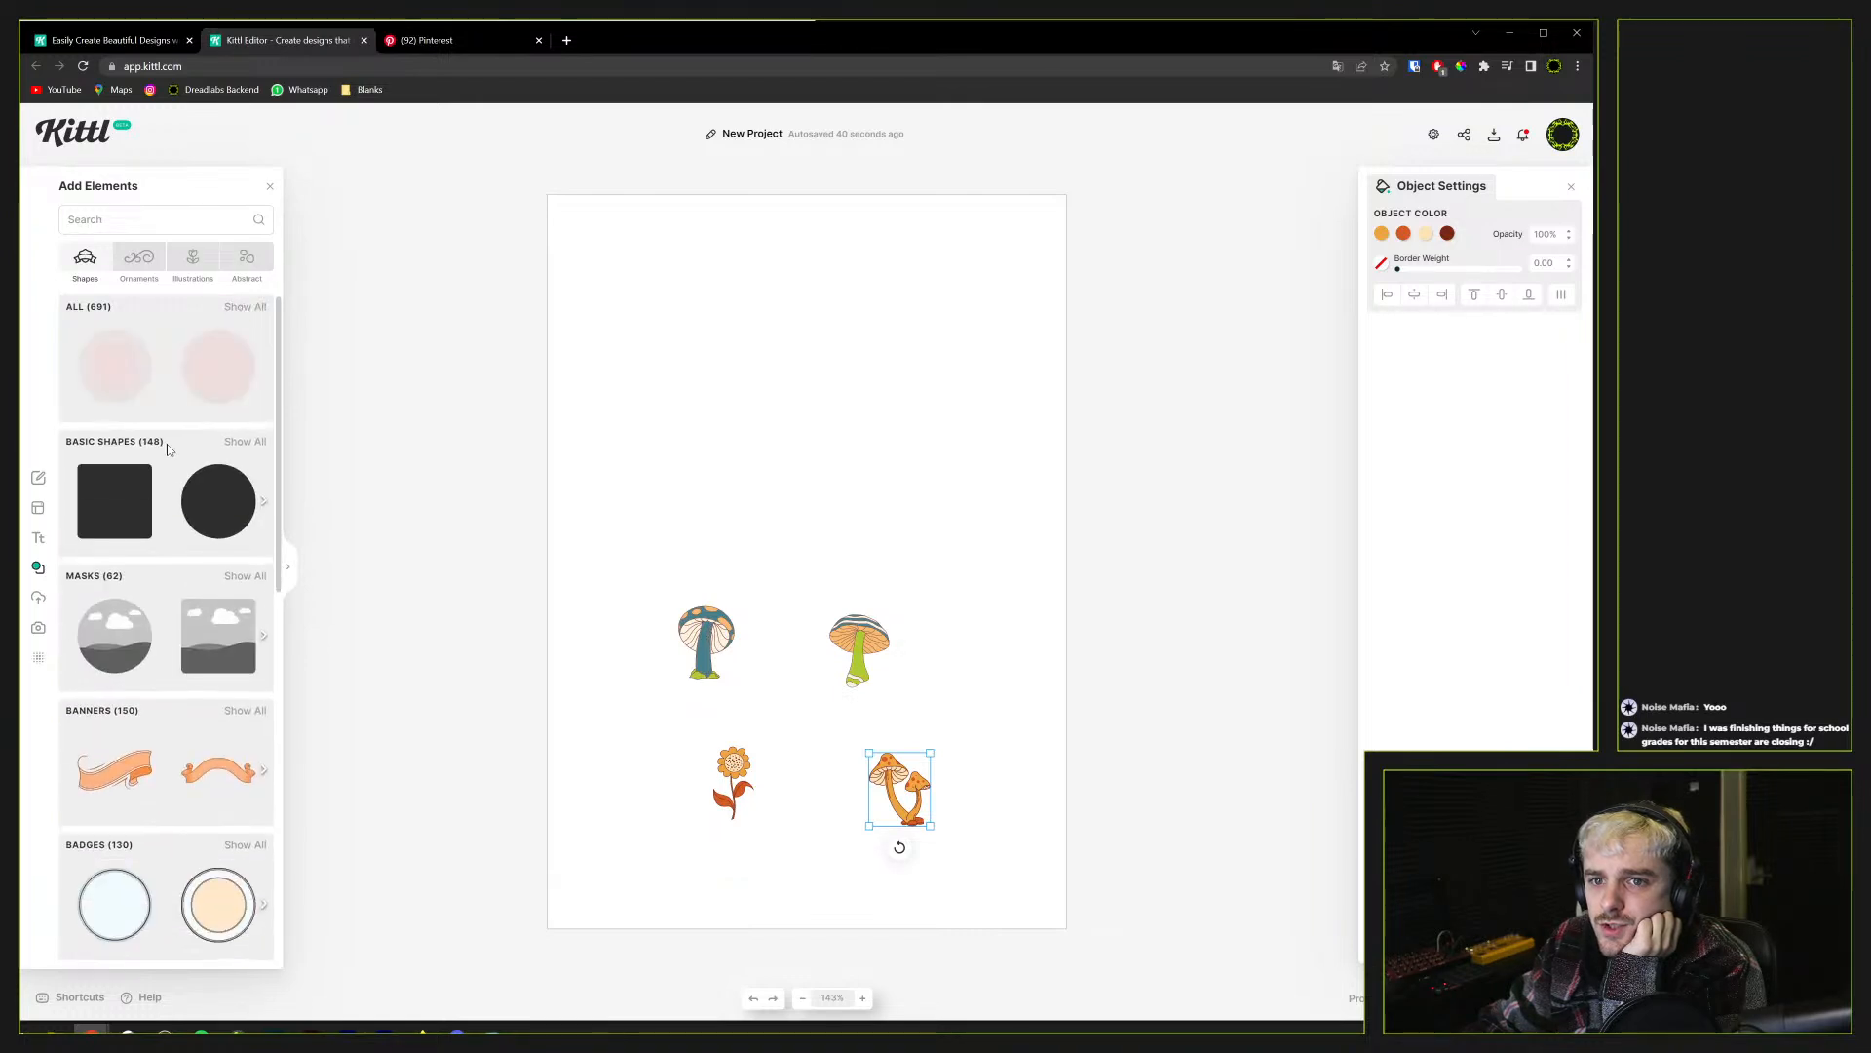
Add the black square from the basic shapes and stretch it to cover the whole artboard
{"action": "left_click", "coordinate": [119, 495]}
{"action": "left_click_drag", "start_coordinate": [719, 471], "coordinate": [665, 270]}
{"action": "left_click_drag", "start_coordinate": [769, 556], "coordinate": [731, 424]}
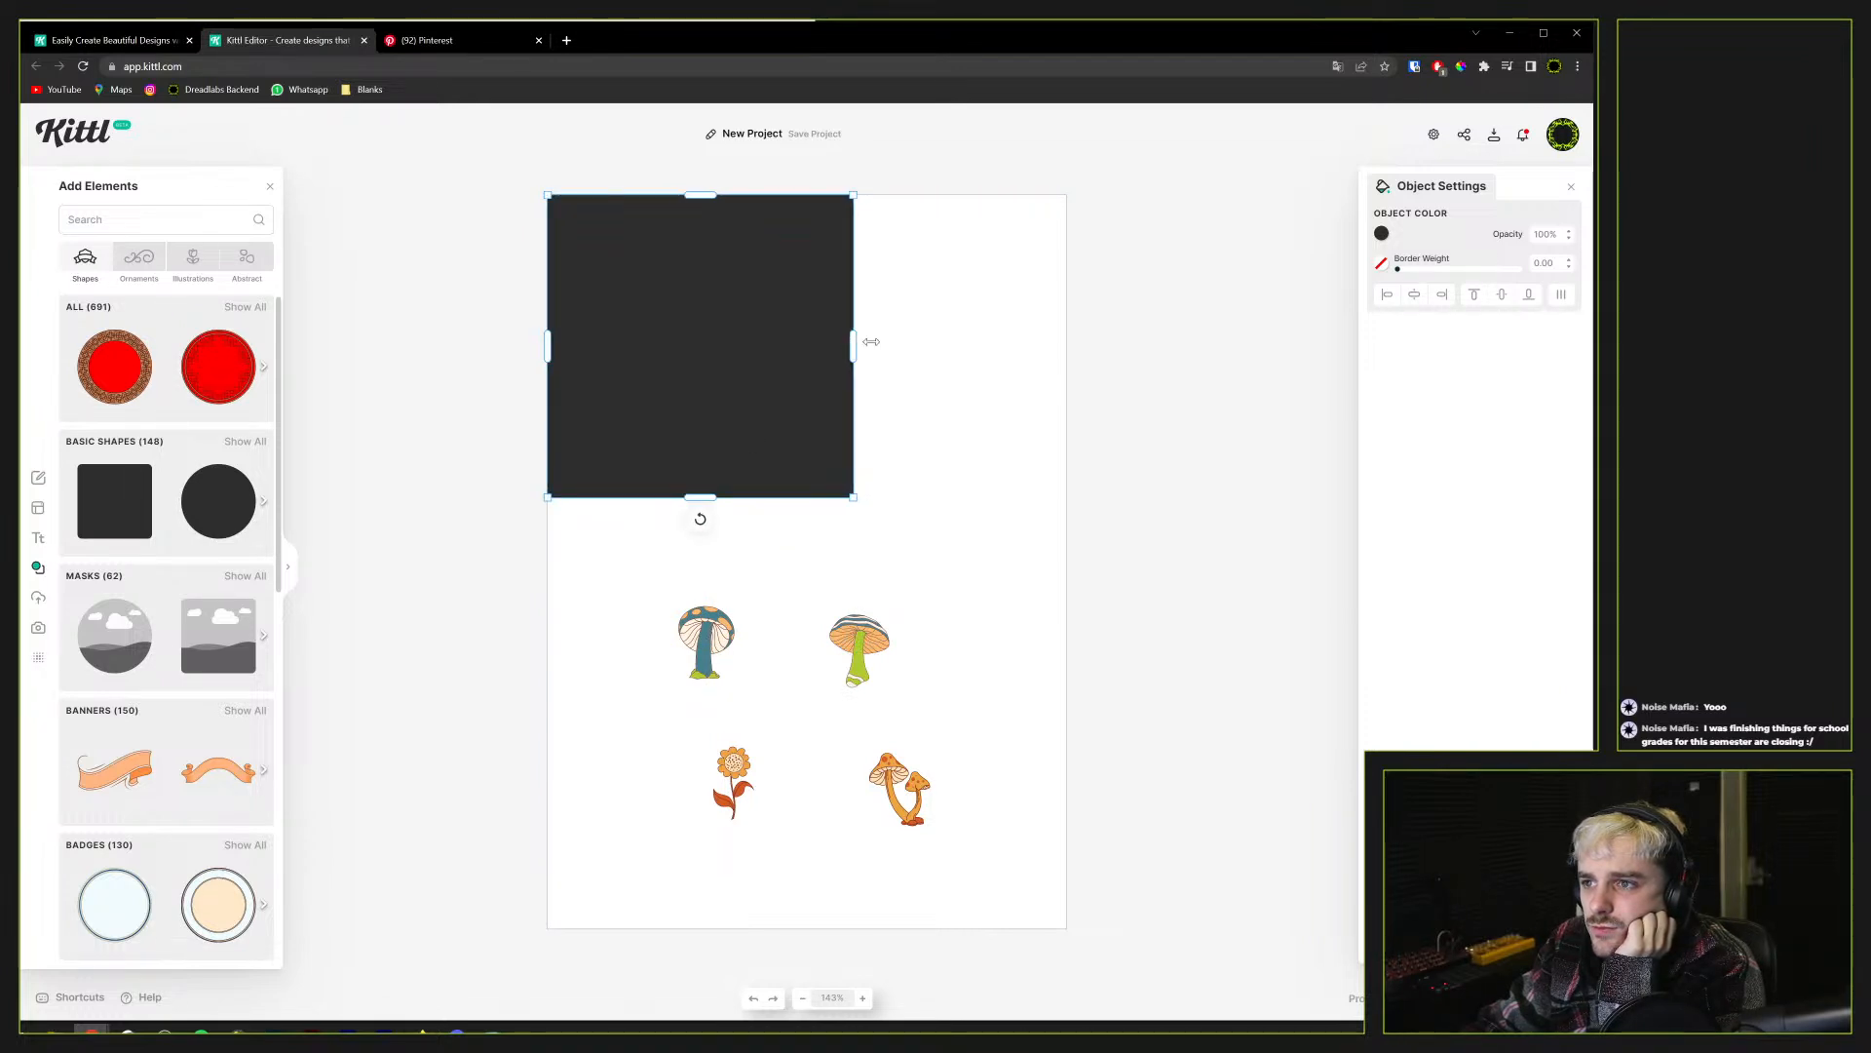
{"action": "left_click_drag", "start_coordinate": [853, 343], "coordinate": [1065, 338]}
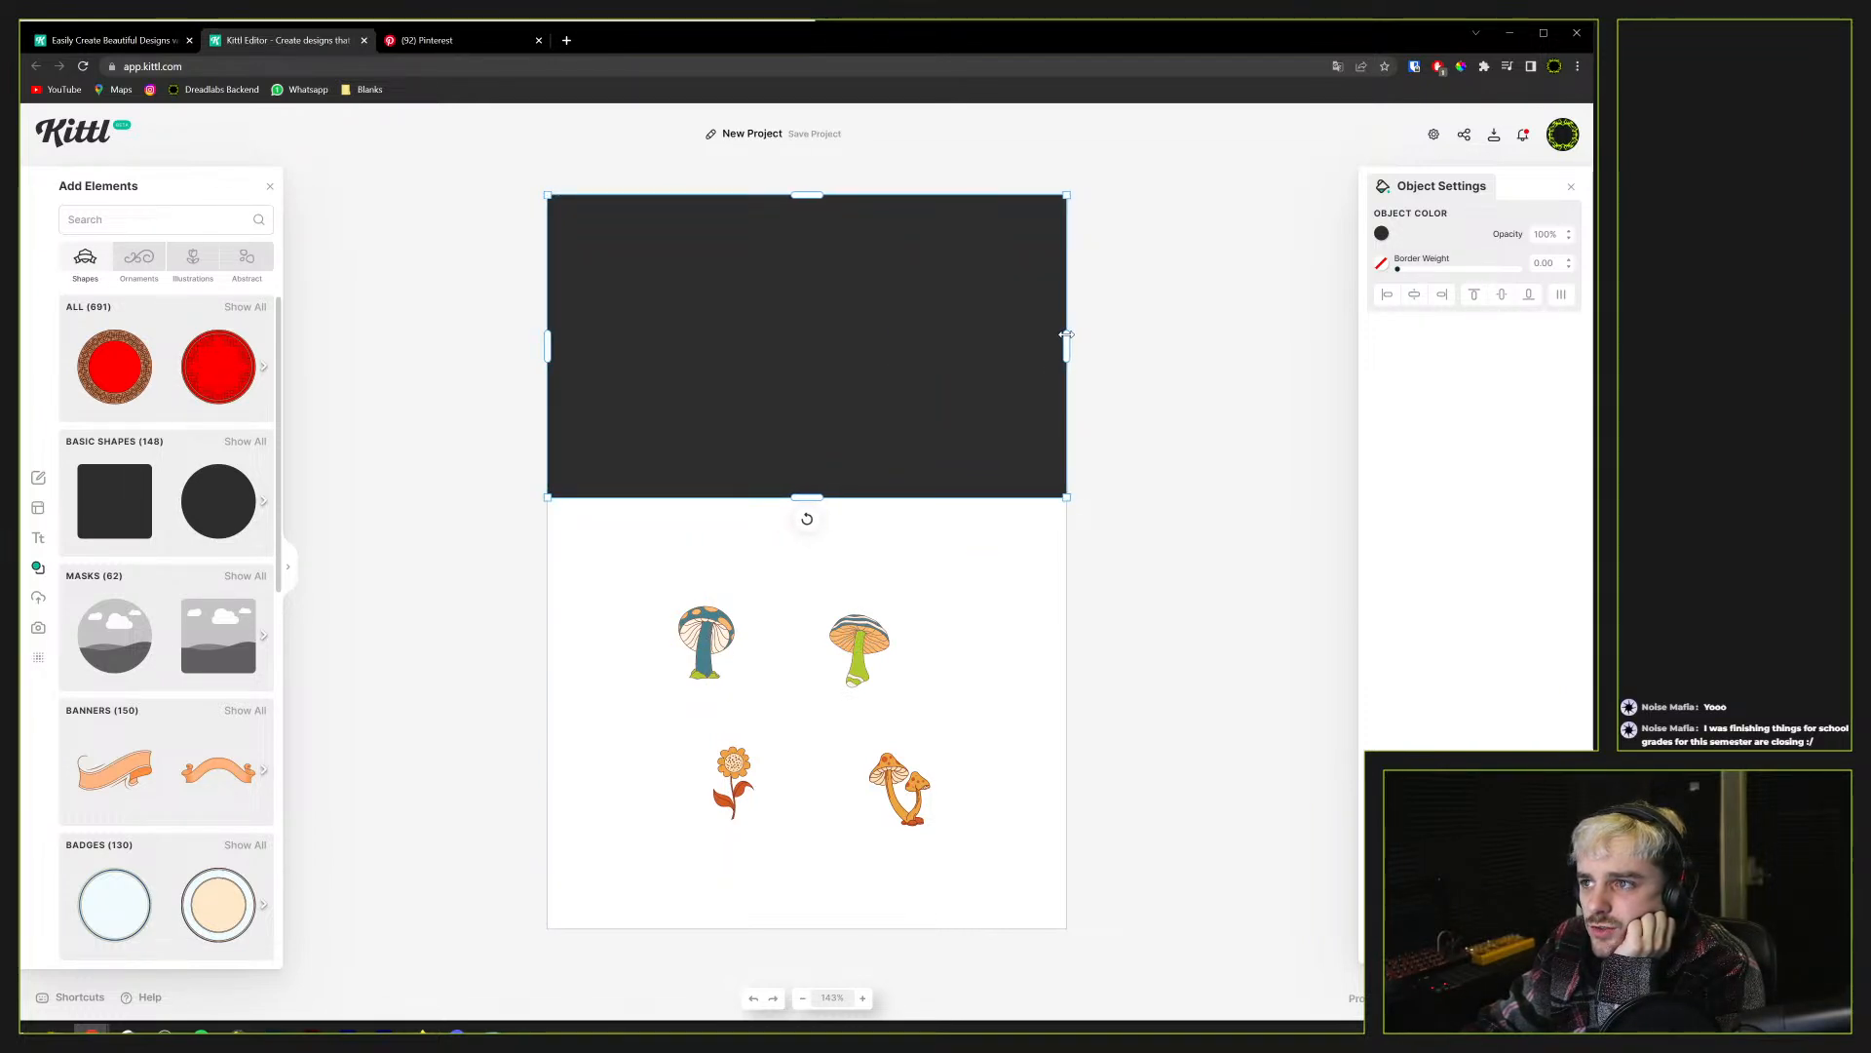
{"action": "left_click_drag", "start_coordinate": [795, 498], "coordinate": [773, 929]}
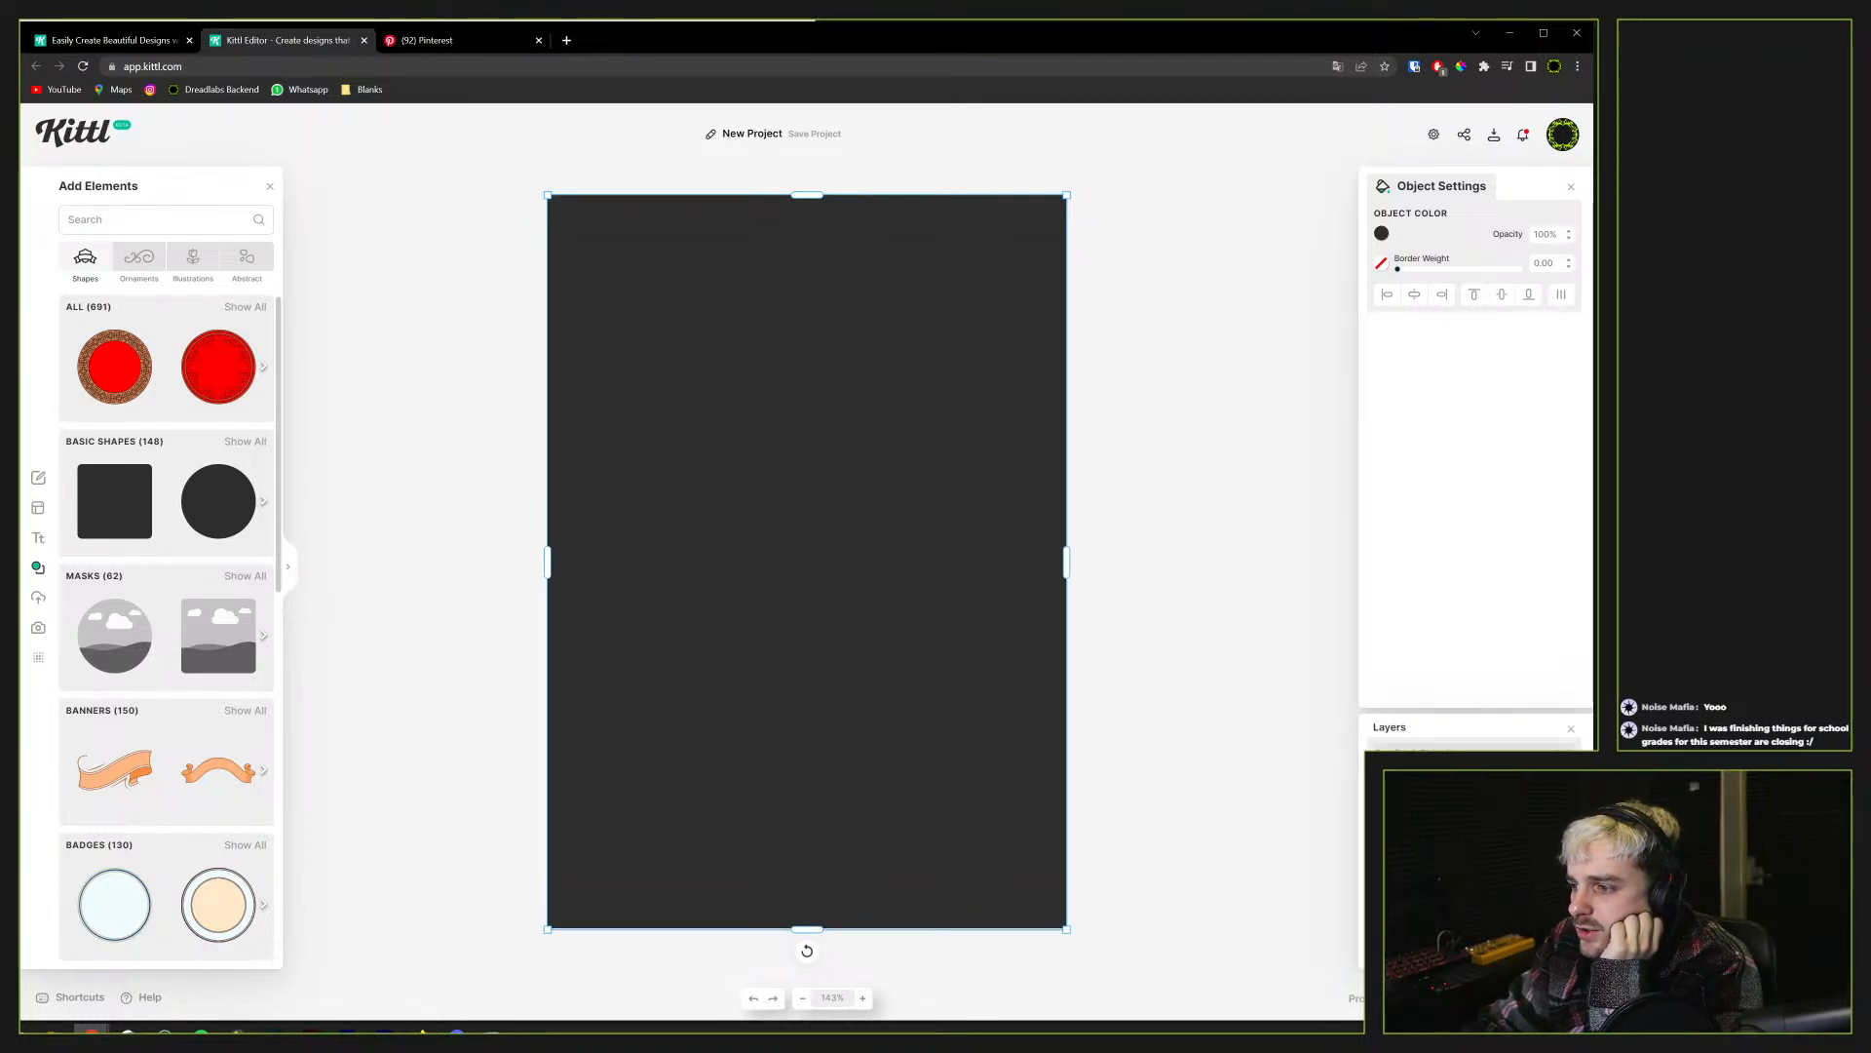
Send the full-size black square behind the illustrations, and delete it from the artboard
{"action": "key", "text": "ctrl+shift+["}
{"action": "right_click", "coordinate": [1476, 548]}
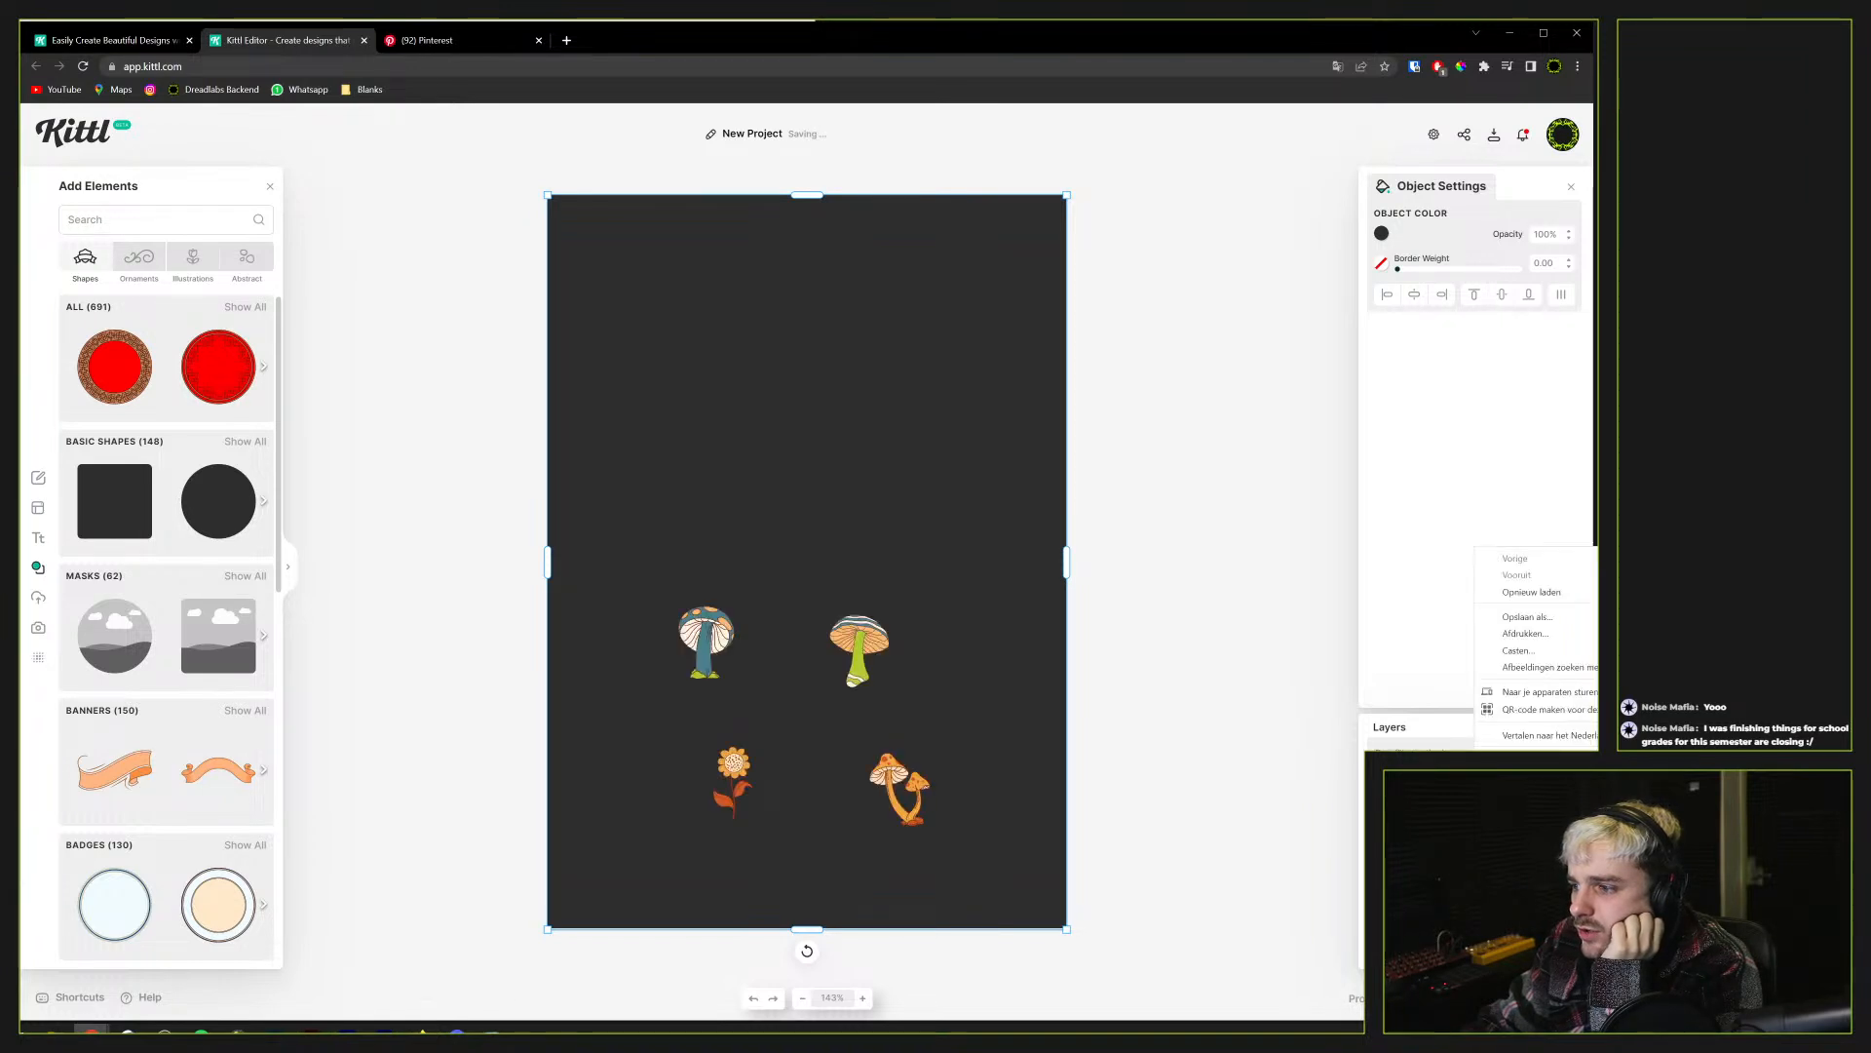
{"action": "key", "text": "Escape"}
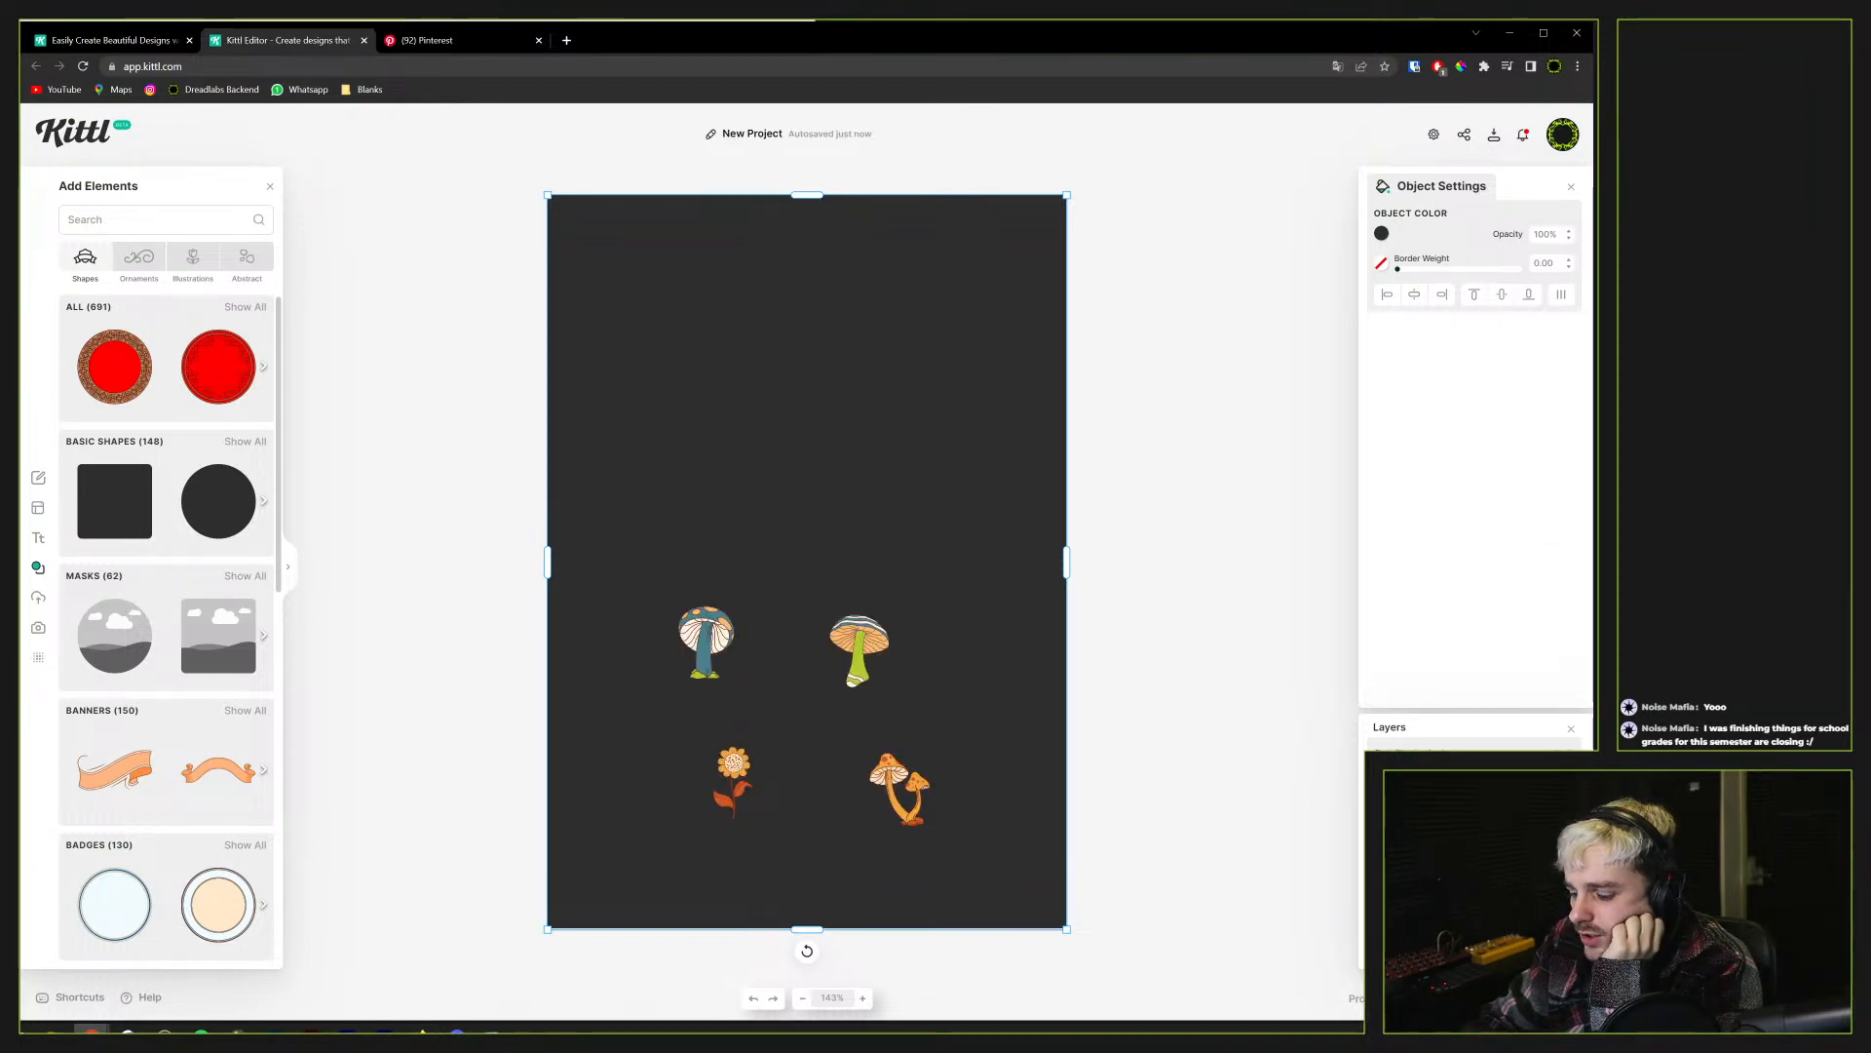
{"action": "key", "text": "Delete"}
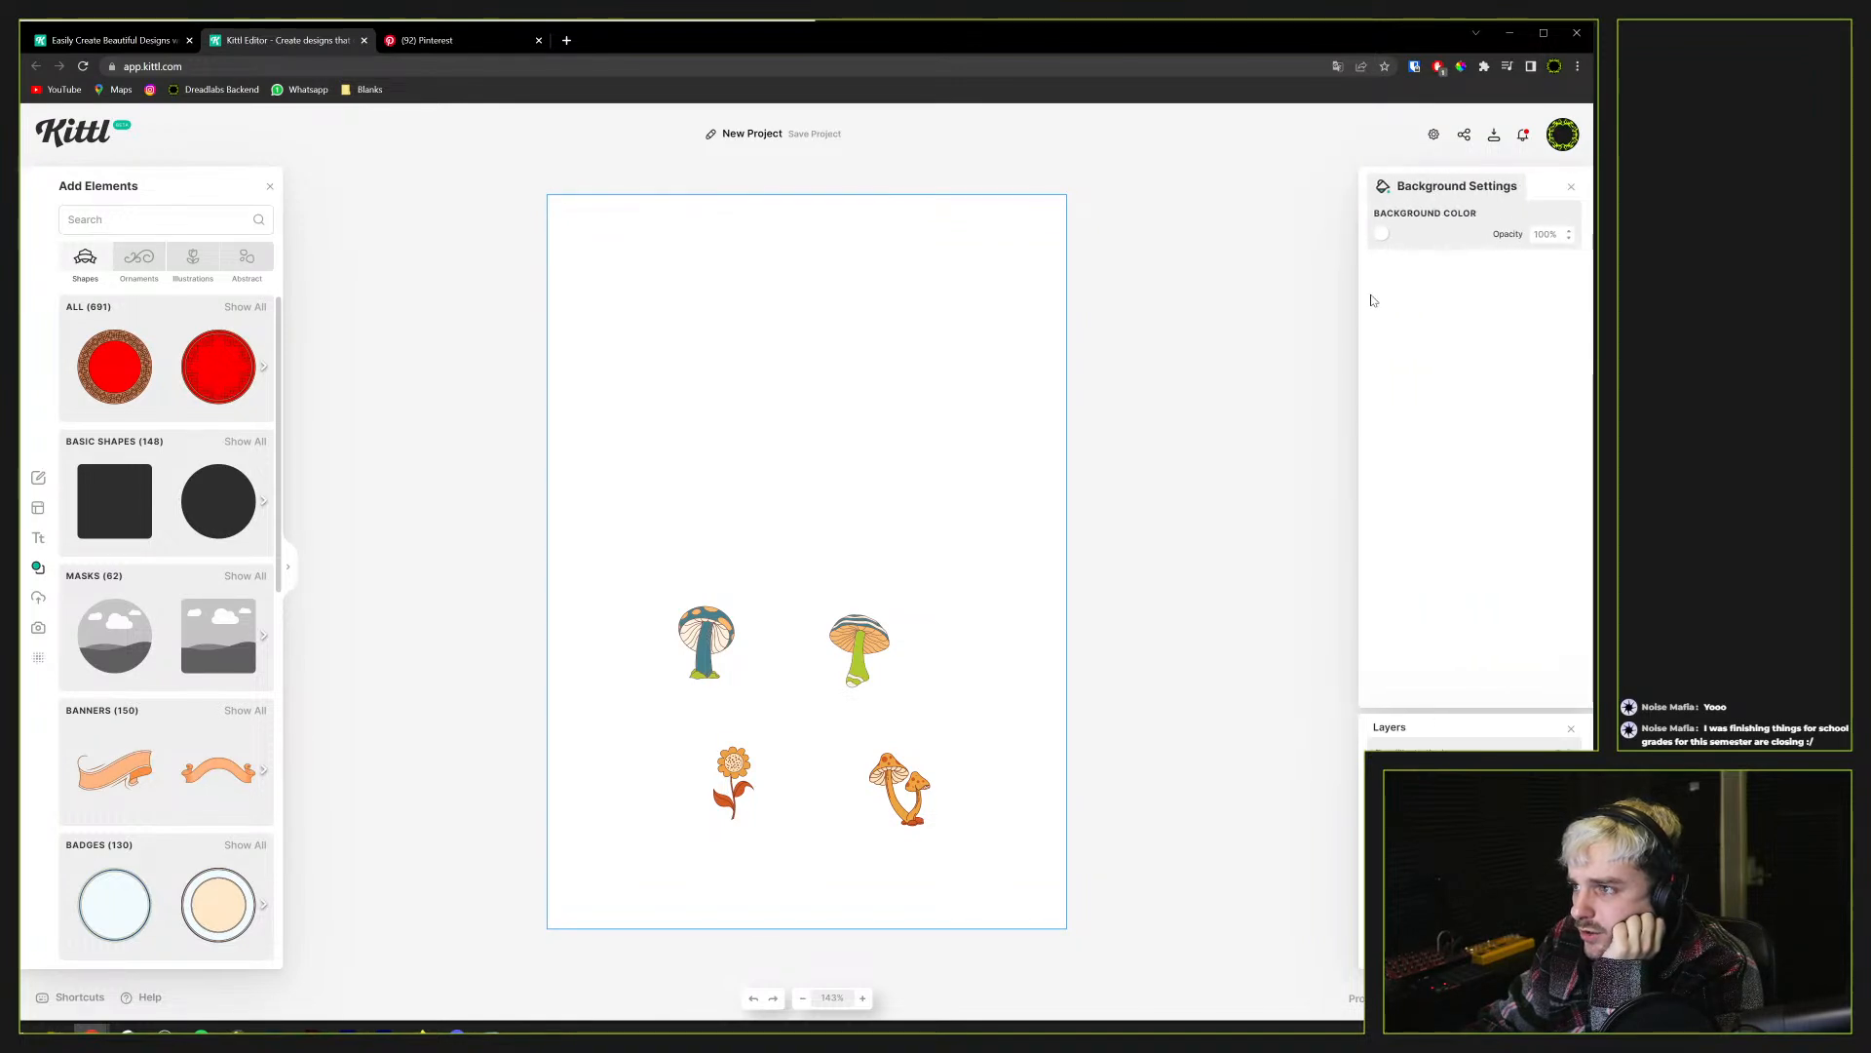
Set the artboard's background color to a bright orange, hex ffa336, starting from the light orange document color
{"action": "left_click", "coordinate": [1379, 237]}
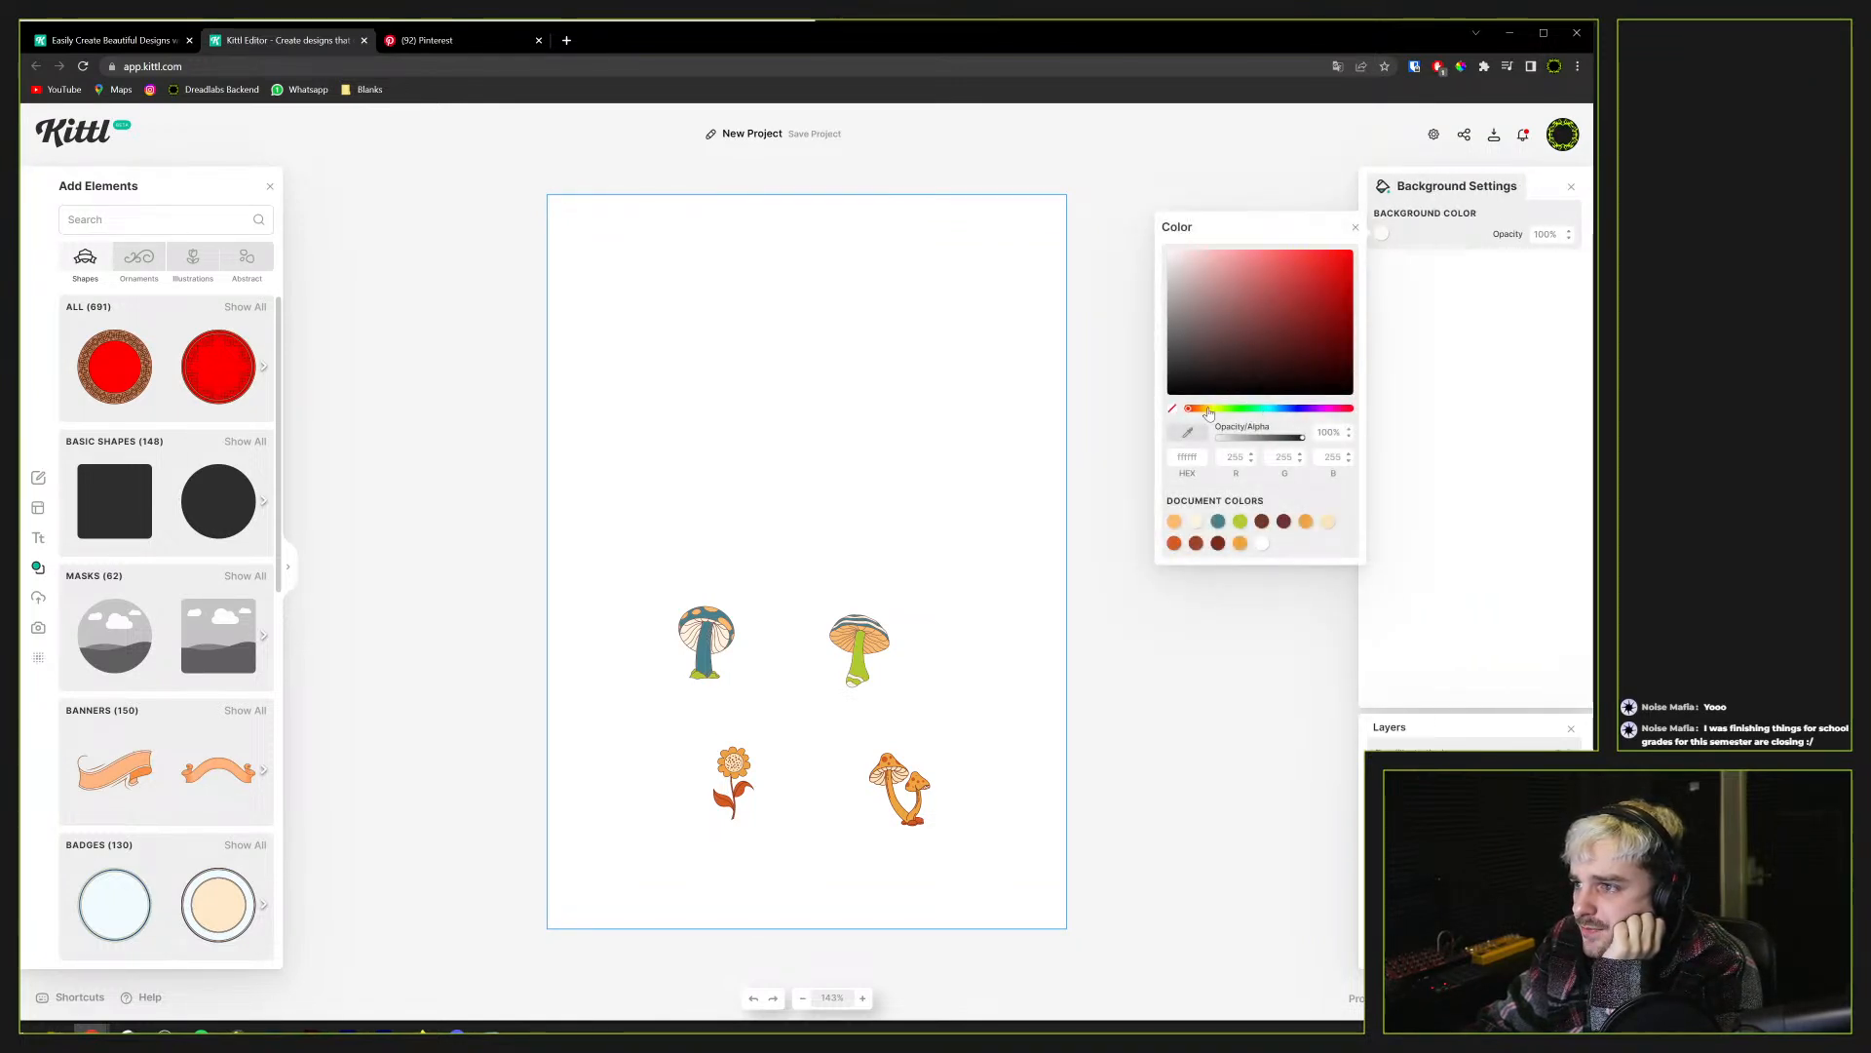
{"action": "left_click_drag", "start_coordinate": [1212, 411], "coordinate": [1202, 417]}
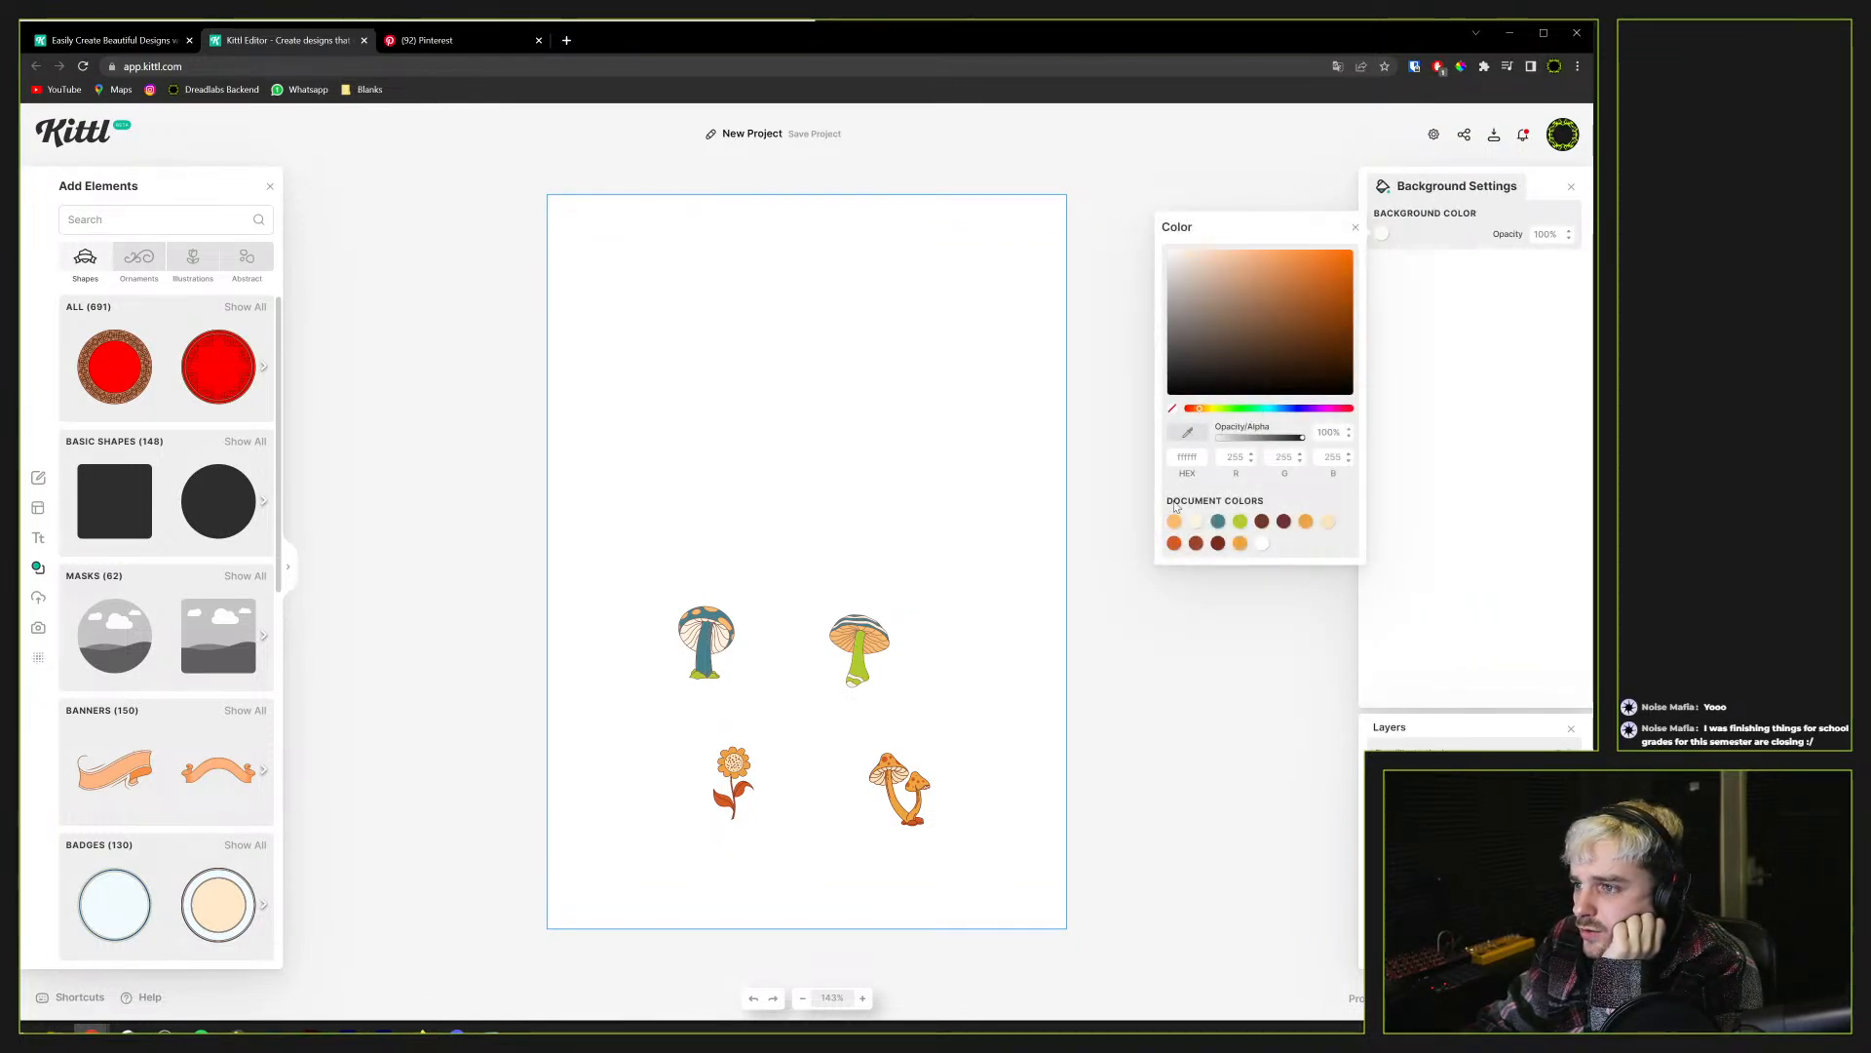
{"action": "left_click", "coordinate": [1175, 523]}
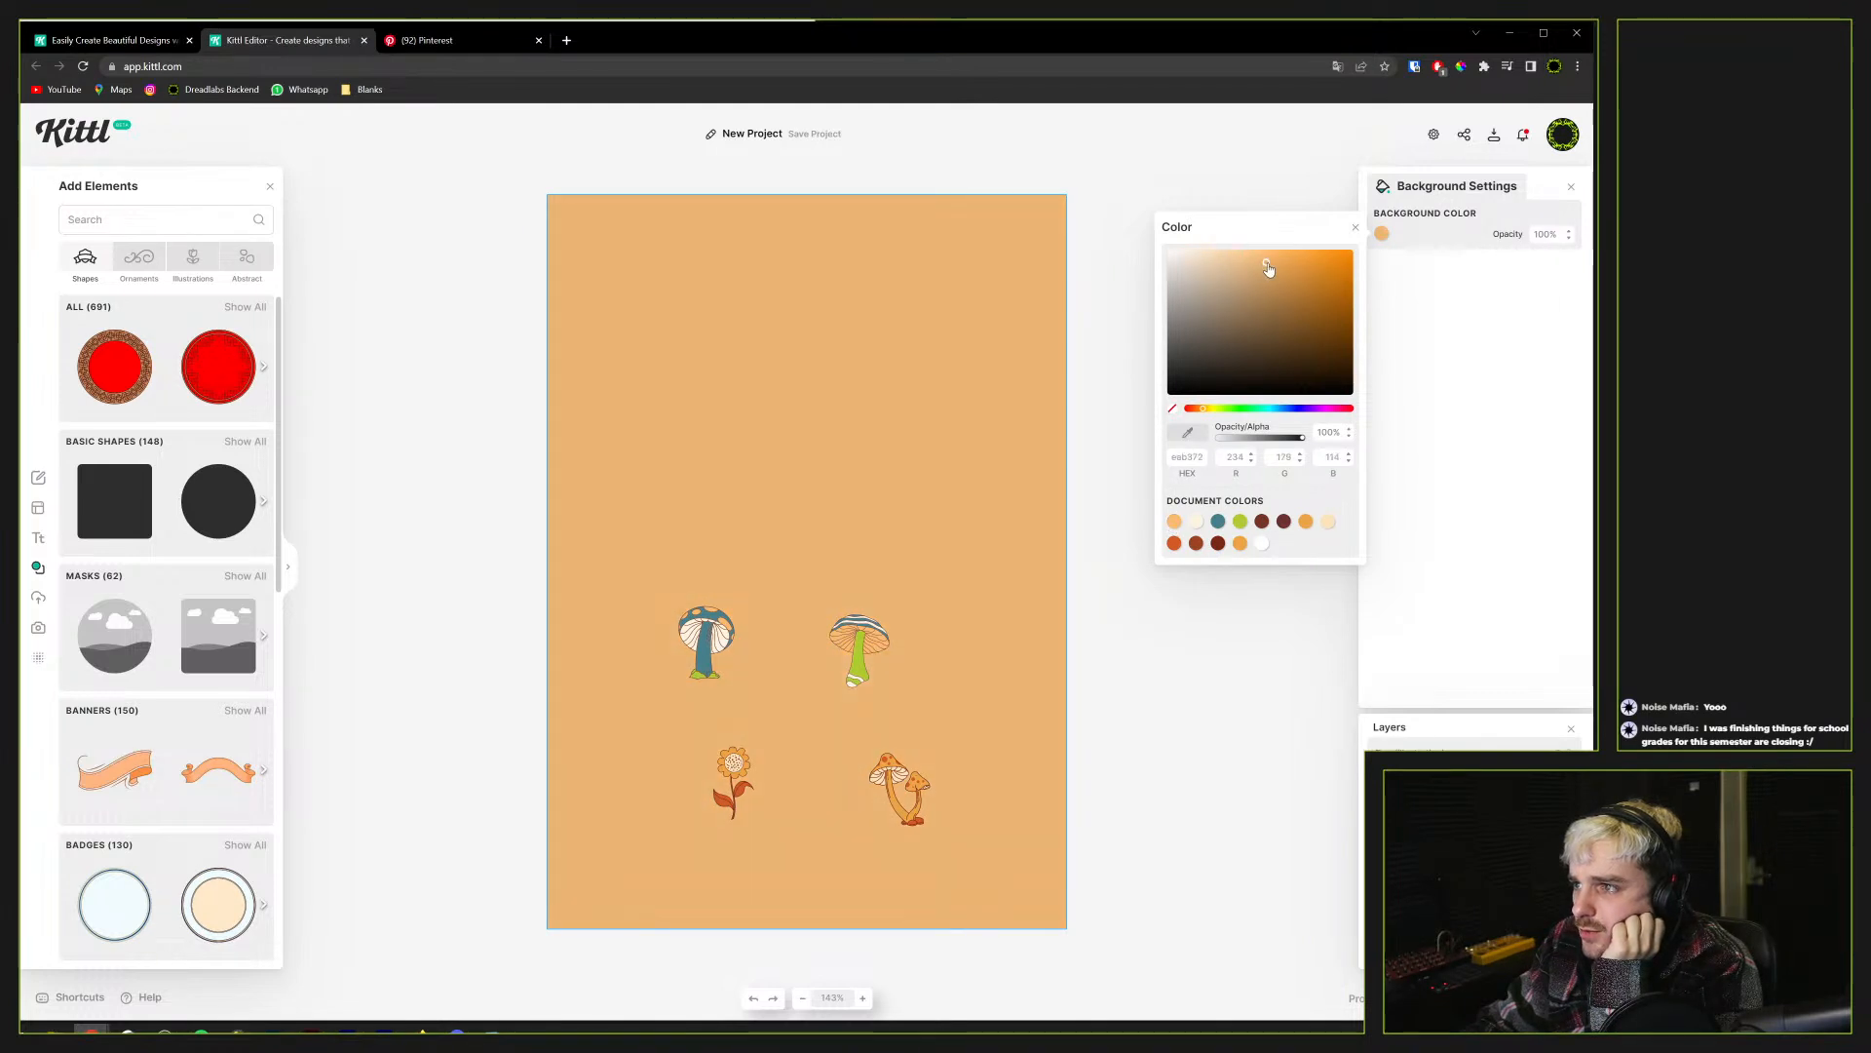
{"action": "left_click_drag", "start_coordinate": [1265, 268], "coordinate": [1293, 266]}
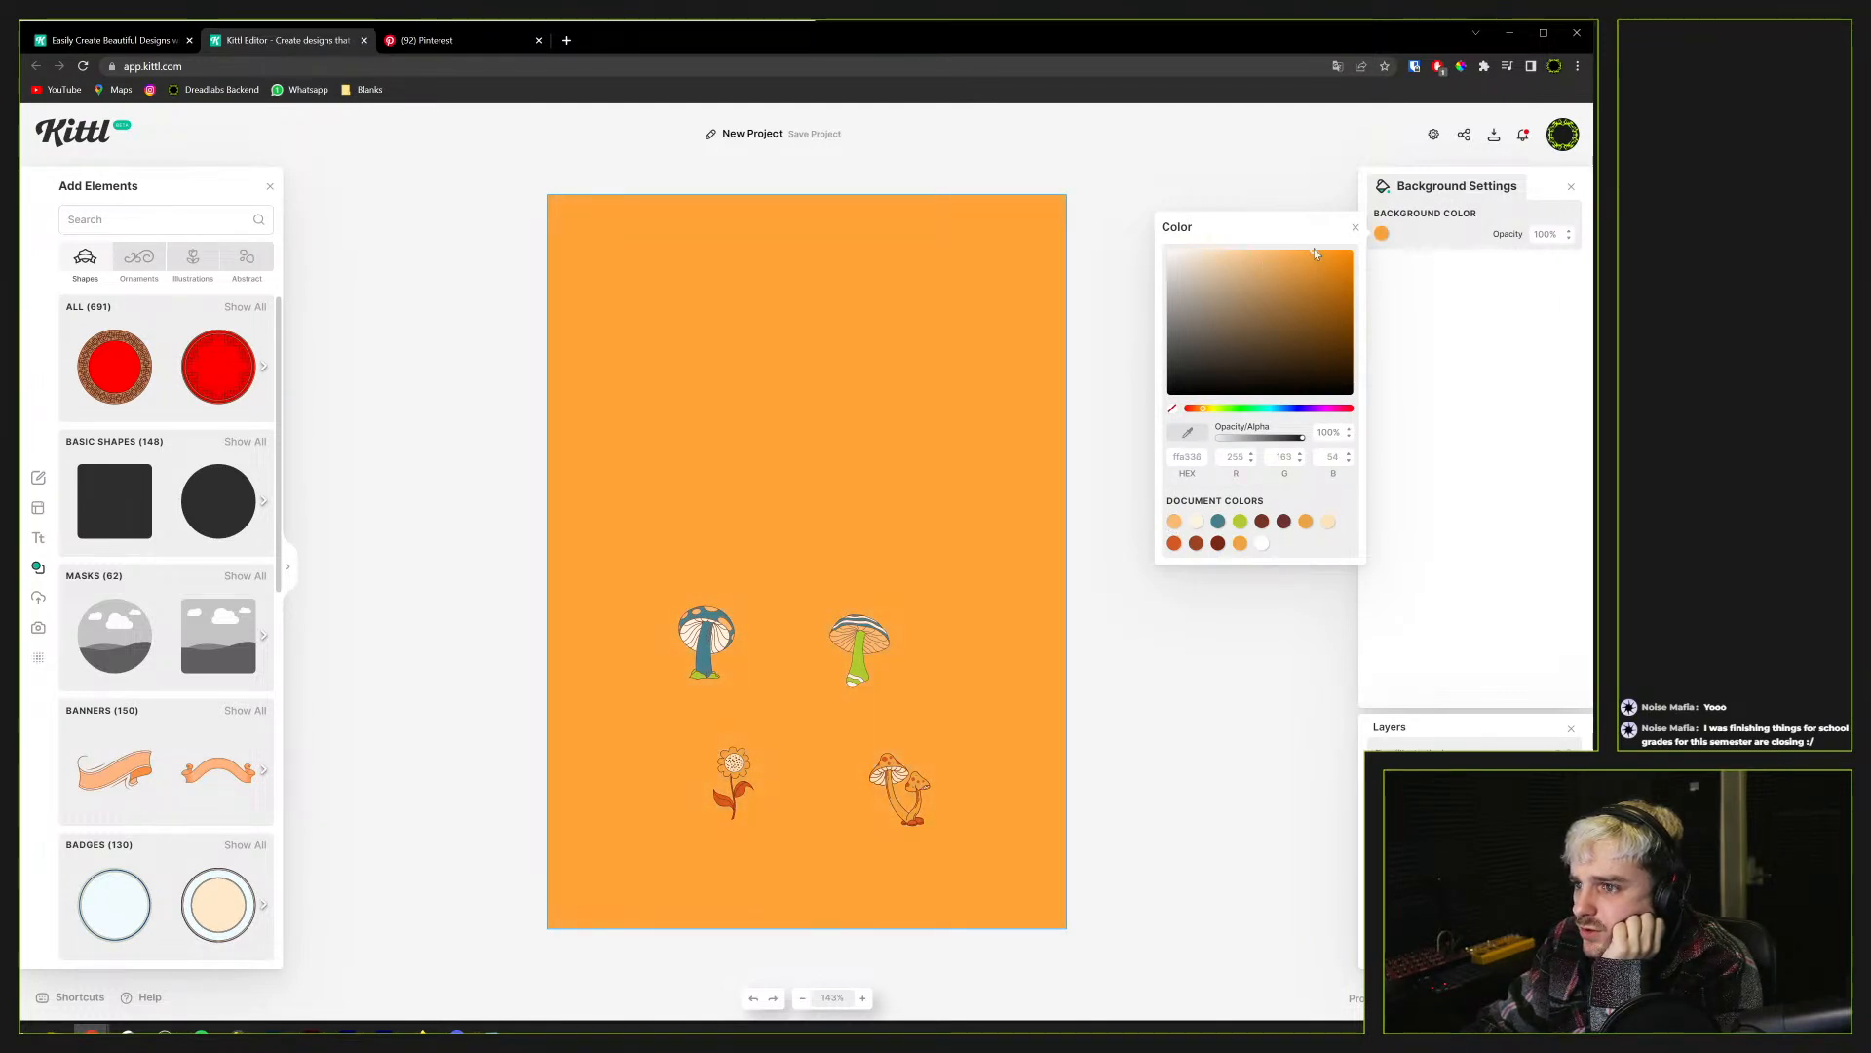
Look through the basic shapes for a suitable background element, and check the Pinterest flower power posters again
{"action": "left_click", "coordinate": [138, 571]}
{"action": "scroll", "coordinate": [142, 567], "scroll_direction": "down", "scroll_amount": 5}
{"action": "scroll", "coordinate": [143, 567], "scroll_direction": "up", "scroll_amount": 5}
{"action": "left_click", "coordinate": [241, 442]}
{"action": "scroll", "coordinate": [209, 570], "scroll_direction": "down", "scroll_amount": 3}
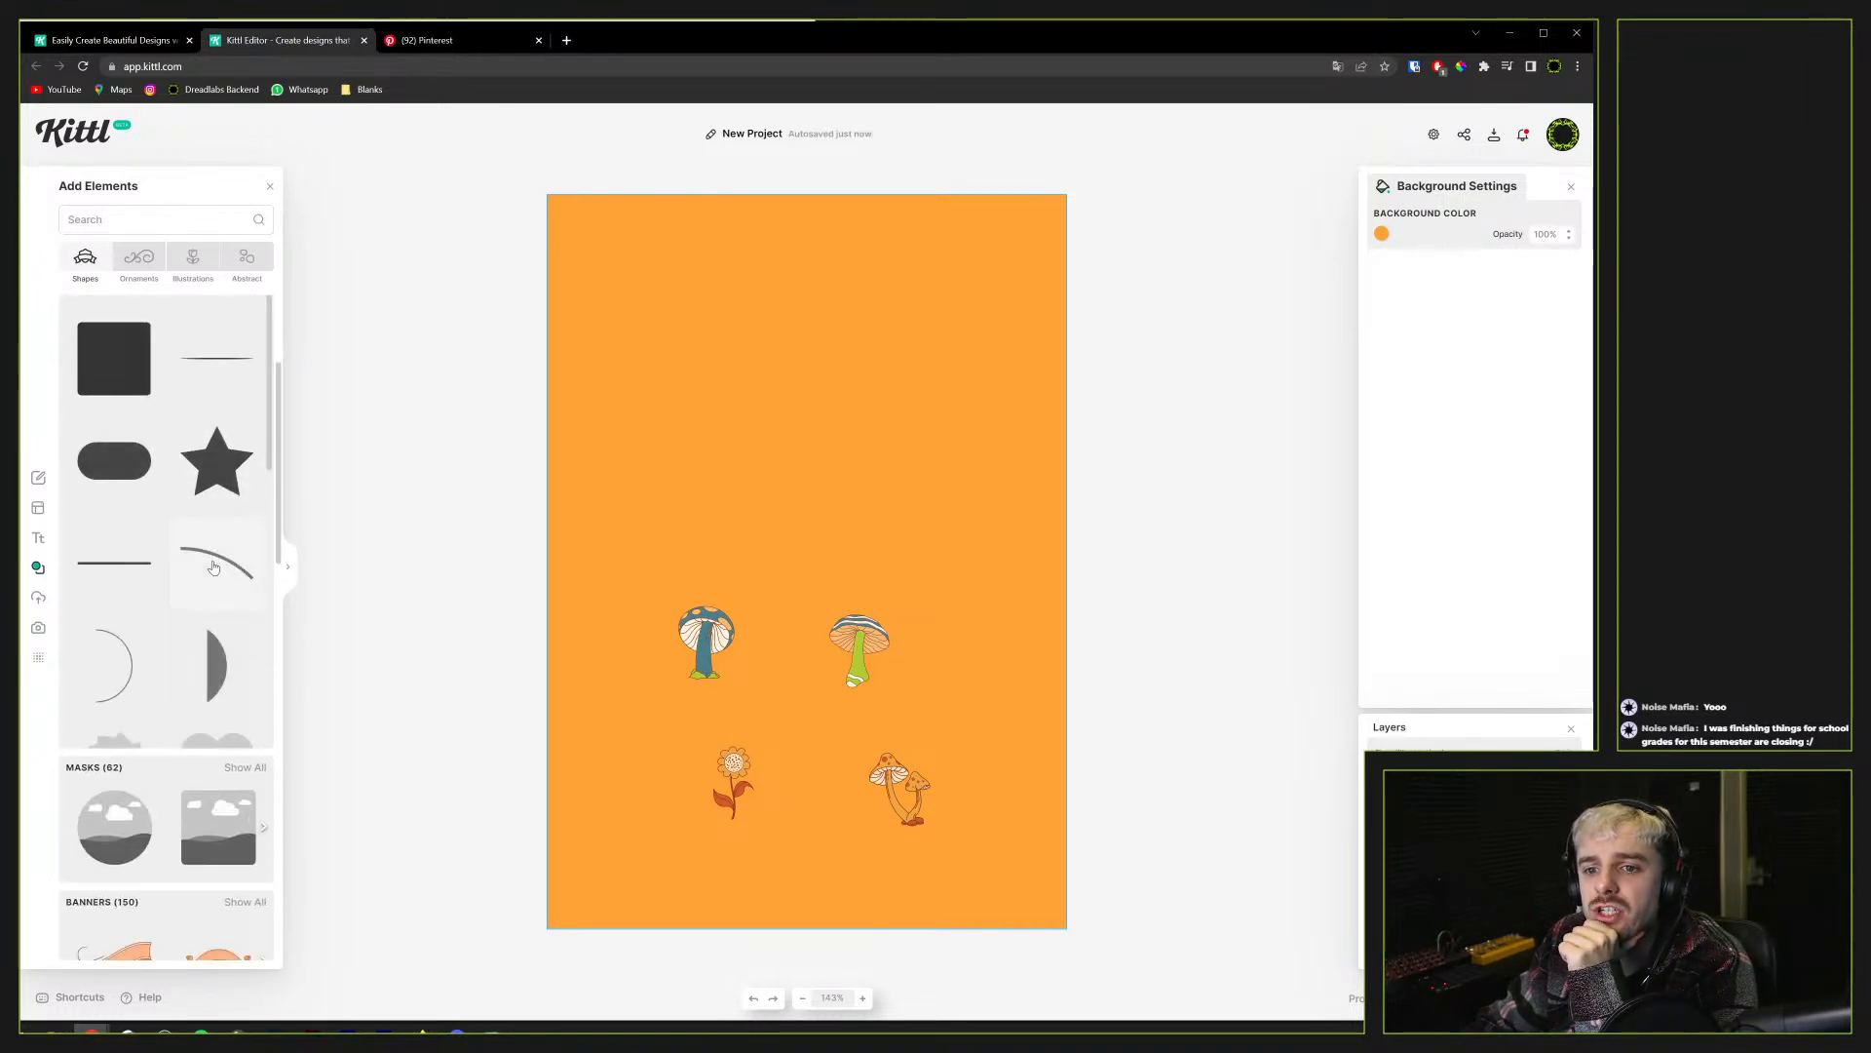
{"action": "scroll", "coordinate": [159, 539], "scroll_direction": "up", "scroll_amount": 4}
{"action": "scroll", "coordinate": [156, 551], "scroll_direction": "down", "scroll_amount": 3}
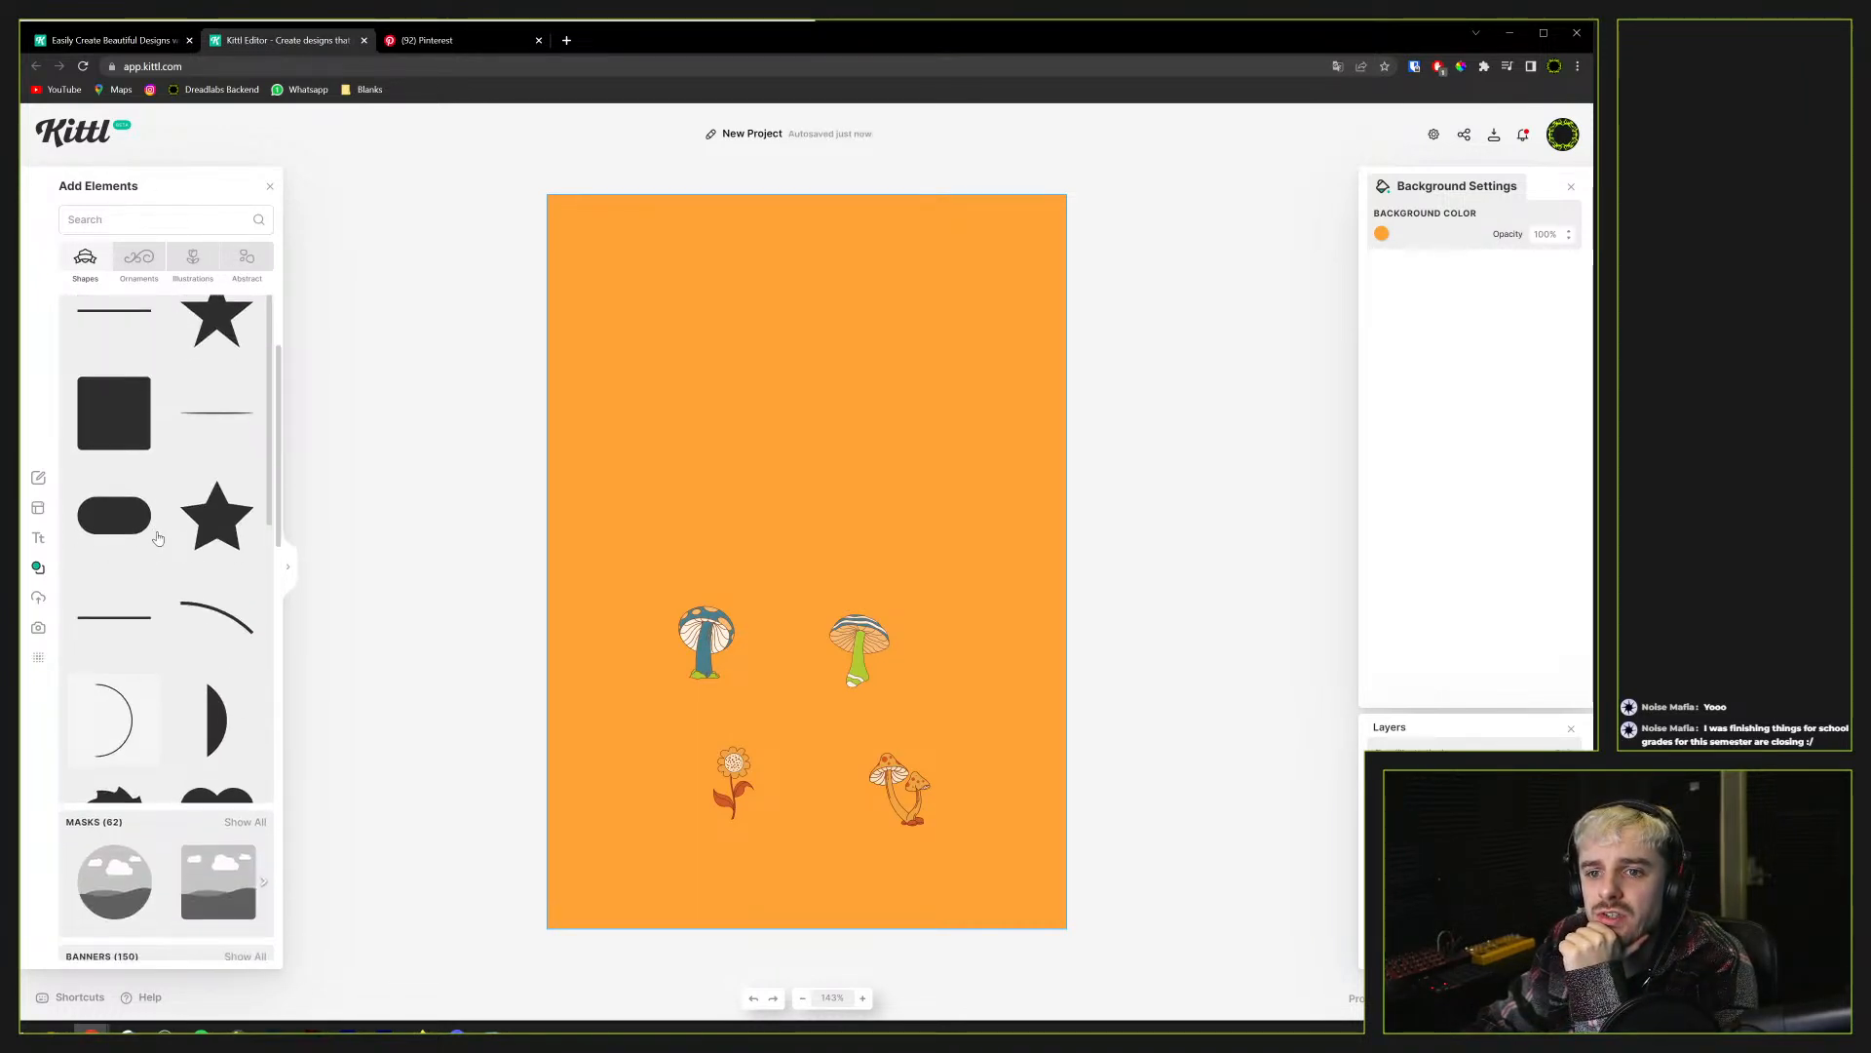
{"action": "scroll", "coordinate": [153, 564], "scroll_direction": "up", "scroll_amount": 1}
{"action": "scroll", "coordinate": [153, 565], "scroll_direction": "up", "scroll_amount": 3}
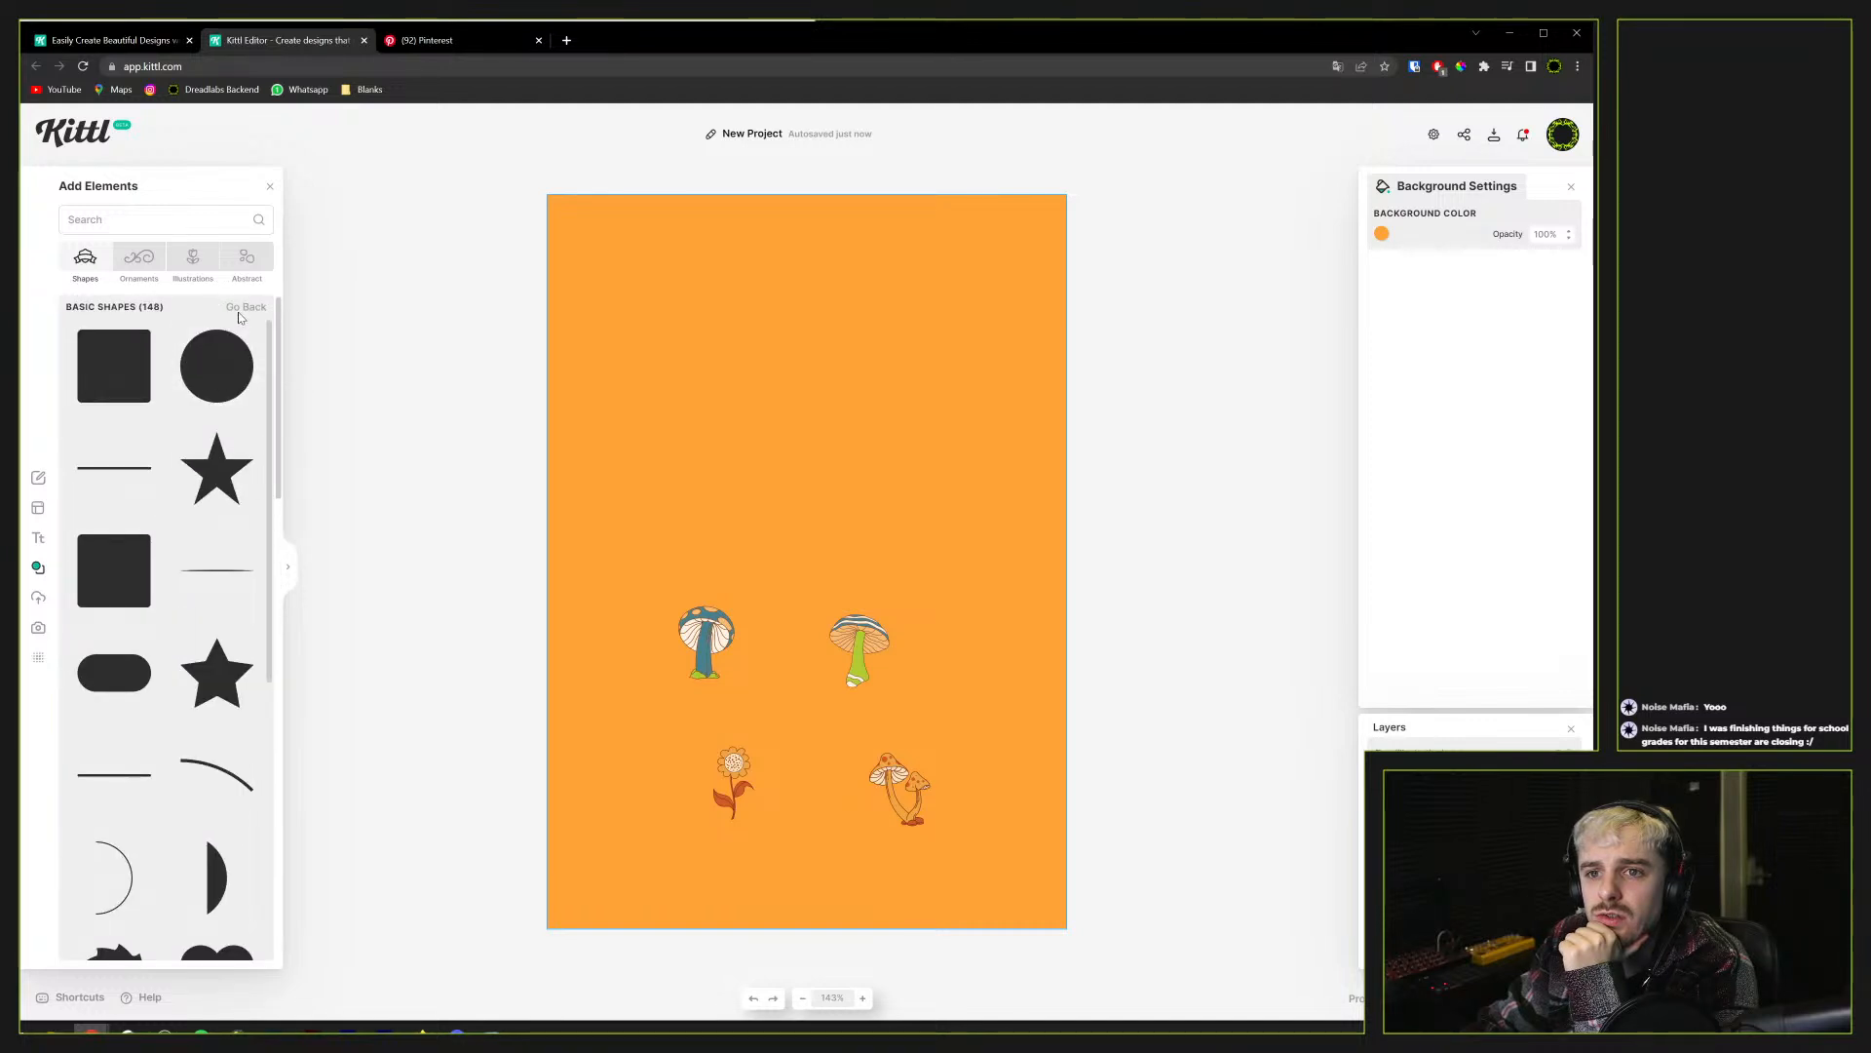
{"action": "left_click", "coordinate": [239, 308]}
{"action": "left_click", "coordinate": [237, 436]}
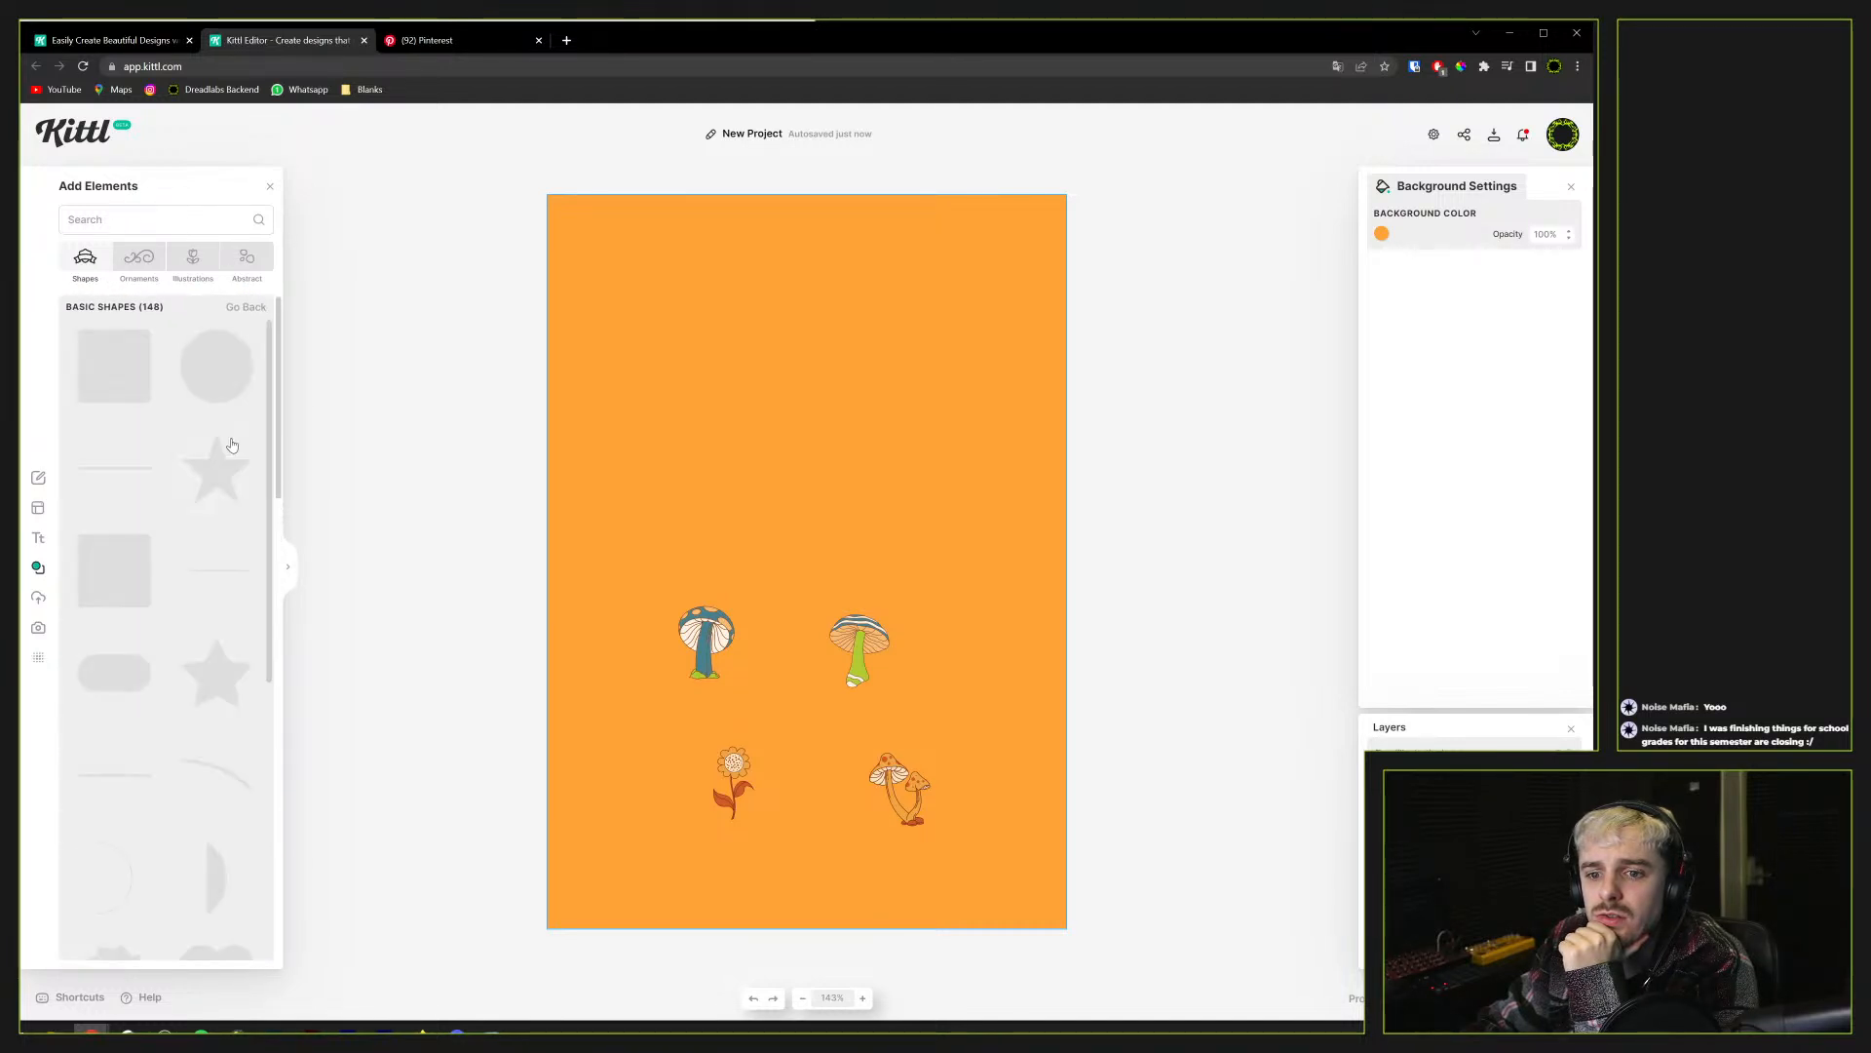
{"action": "scroll", "coordinate": [229, 445], "scroll_direction": "down", "scroll_amount": 5}
{"action": "scroll", "coordinate": [226, 446], "scroll_direction": "down", "scroll_amount": 5}
{"action": "scroll", "coordinate": [224, 445], "scroll_direction": "down", "scroll_amount": 3}
{"action": "scroll", "coordinate": [220, 440], "scroll_direction": "down", "scroll_amount": 7}
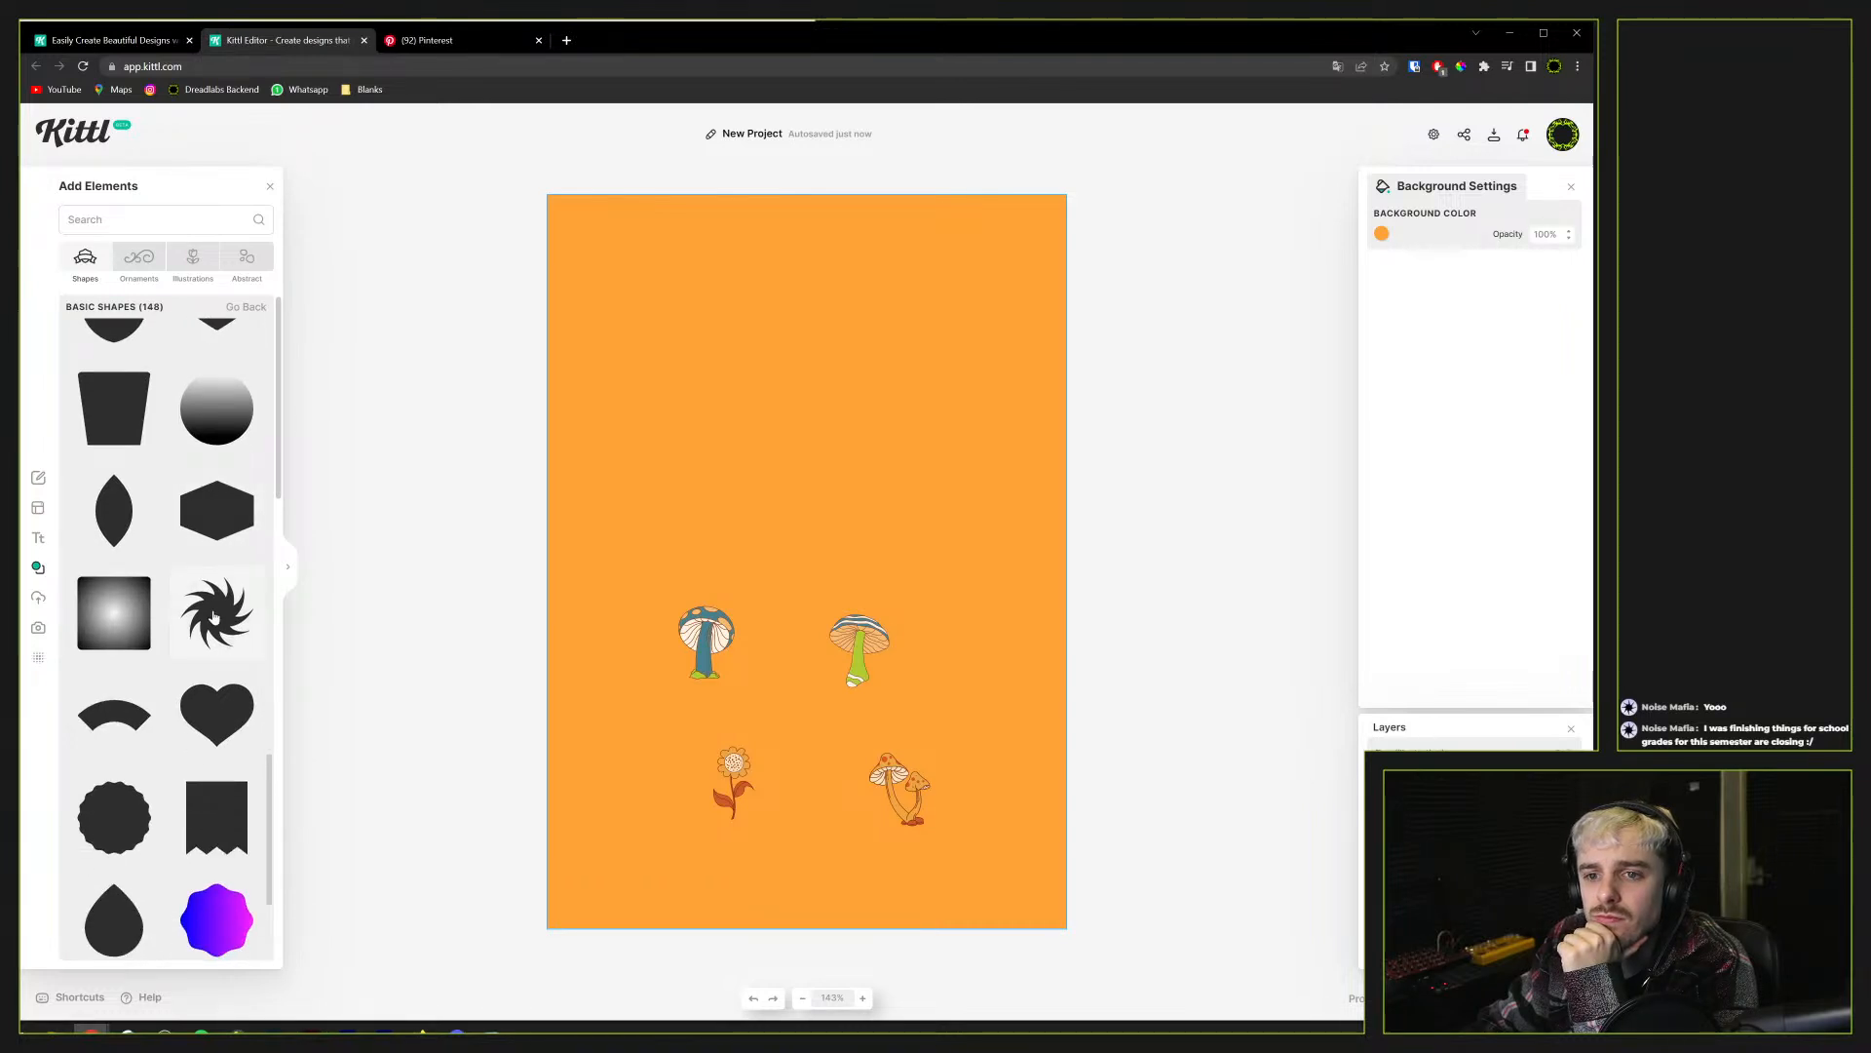
{"action": "left_click", "coordinate": [487, 41]}
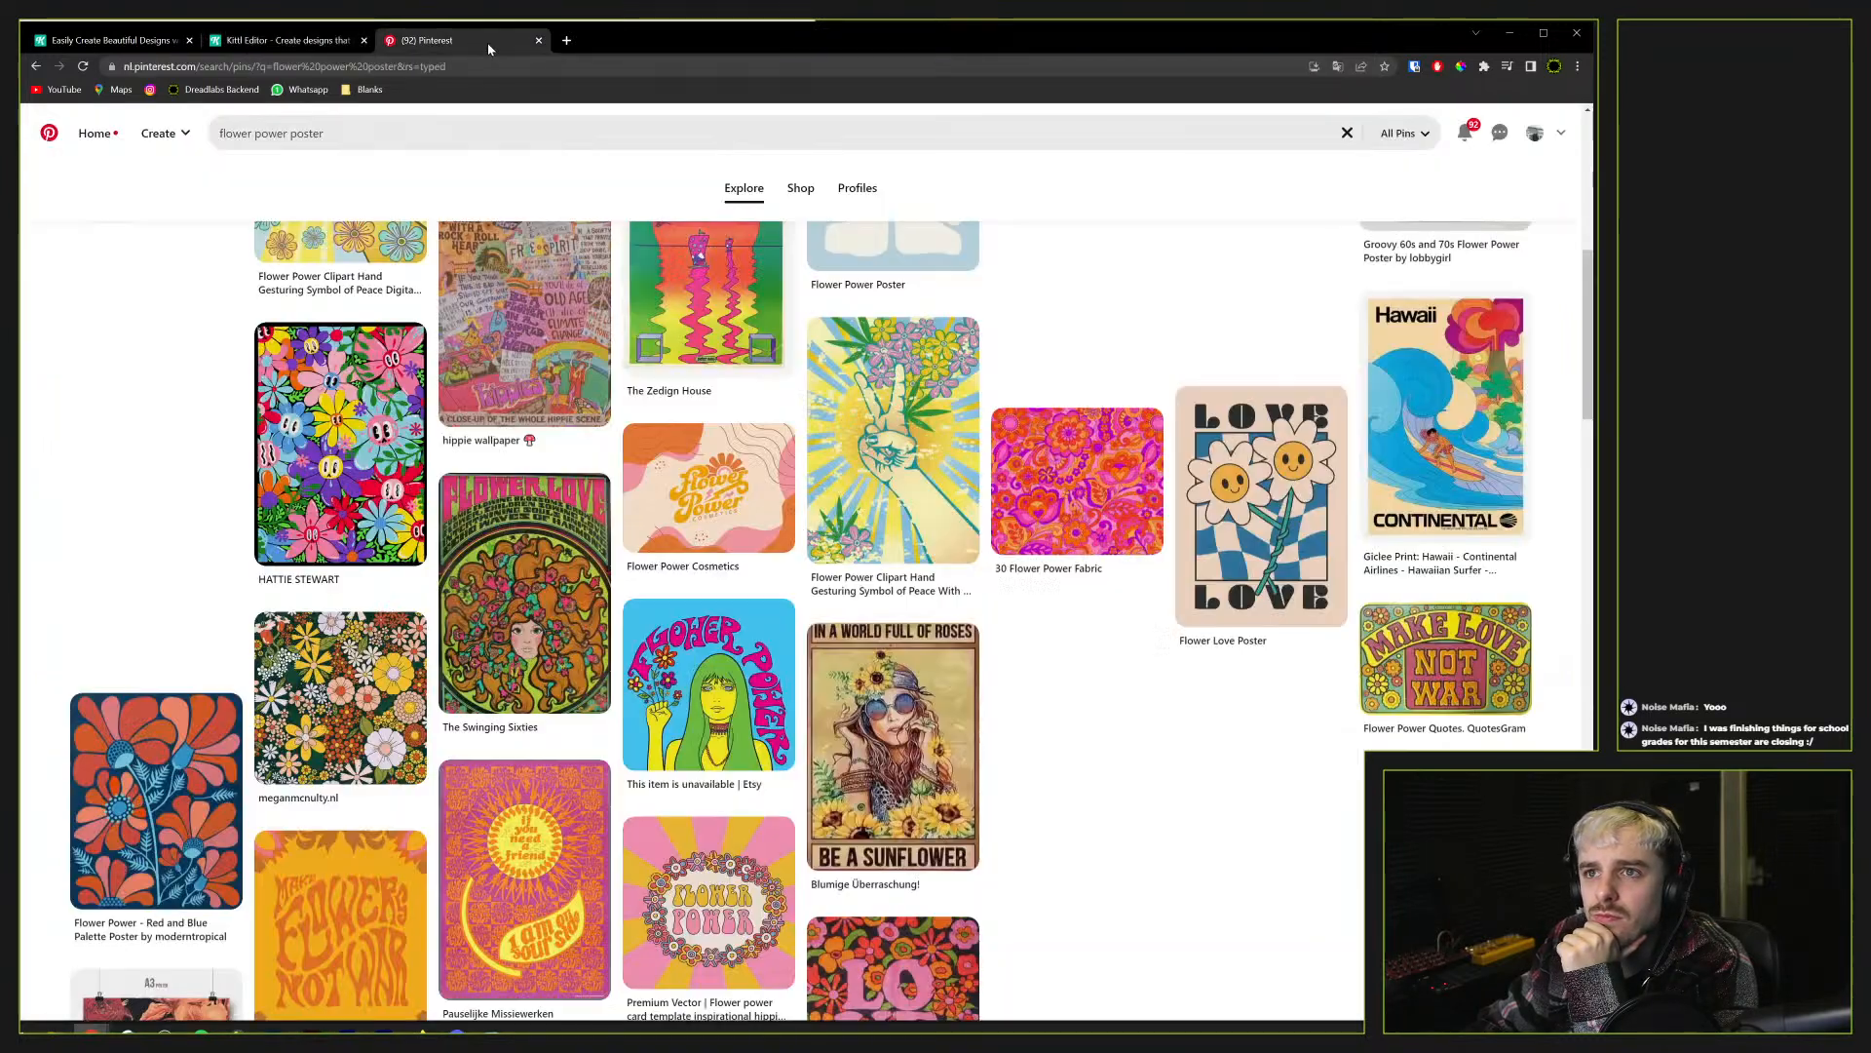
{"action": "left_click", "coordinate": [316, 41]}
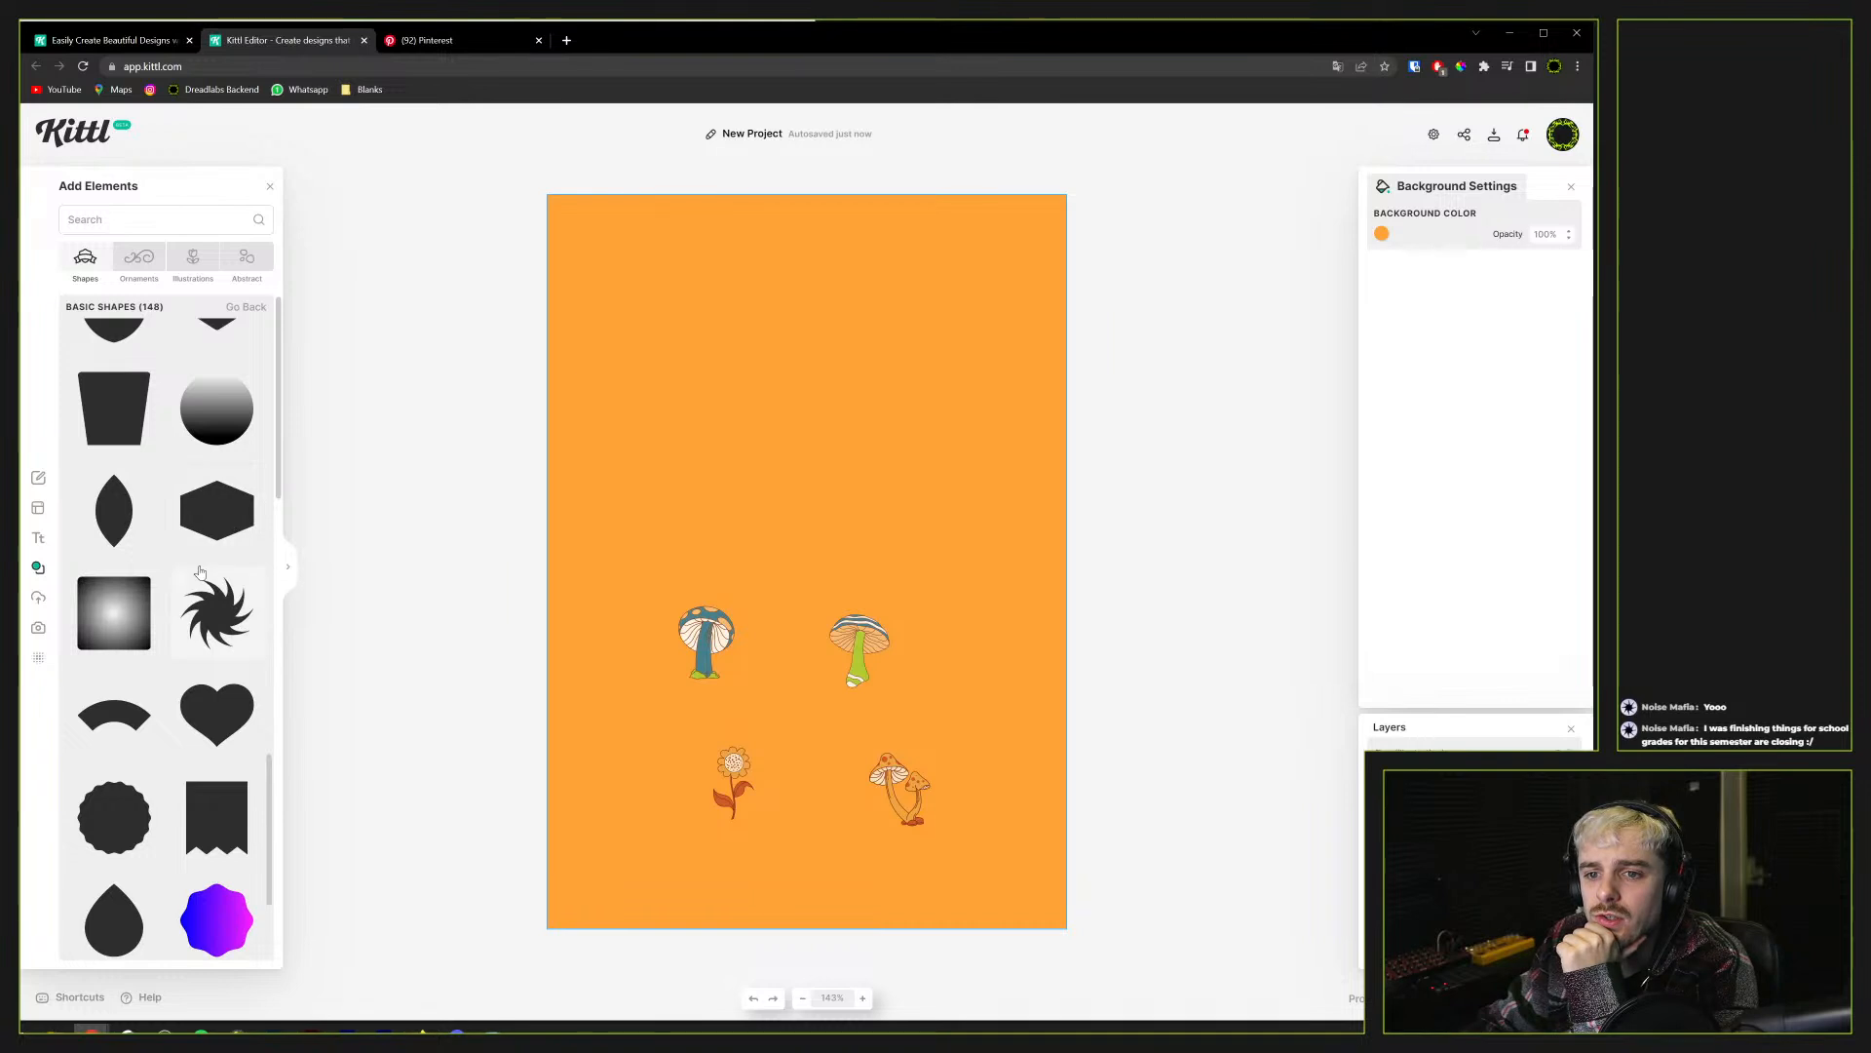
Add the swirling sunburst from the basic shapes, enlarged to cover the artboard and placed behind the illustrations
{"action": "left_click_drag", "start_coordinate": [192, 614], "coordinate": [382, 957]}
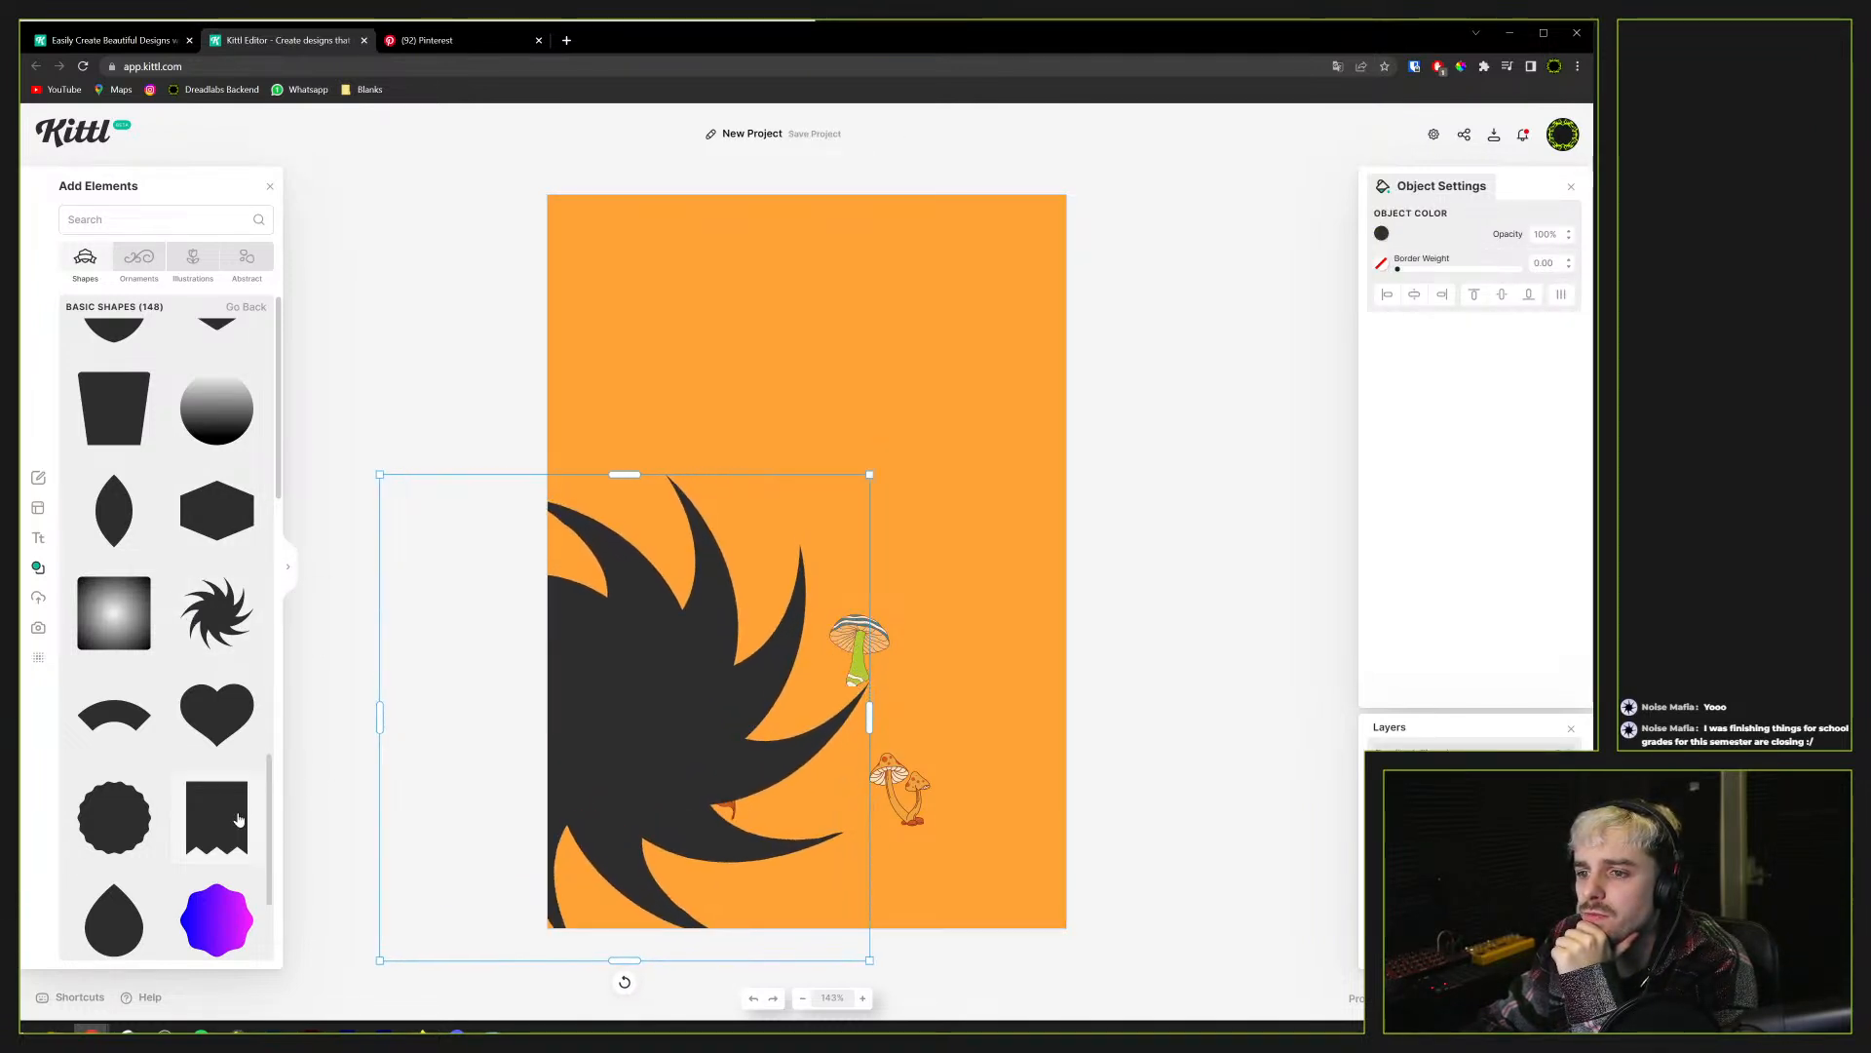
{"action": "left_click_drag", "start_coordinate": [870, 720], "coordinate": [969, 709]}
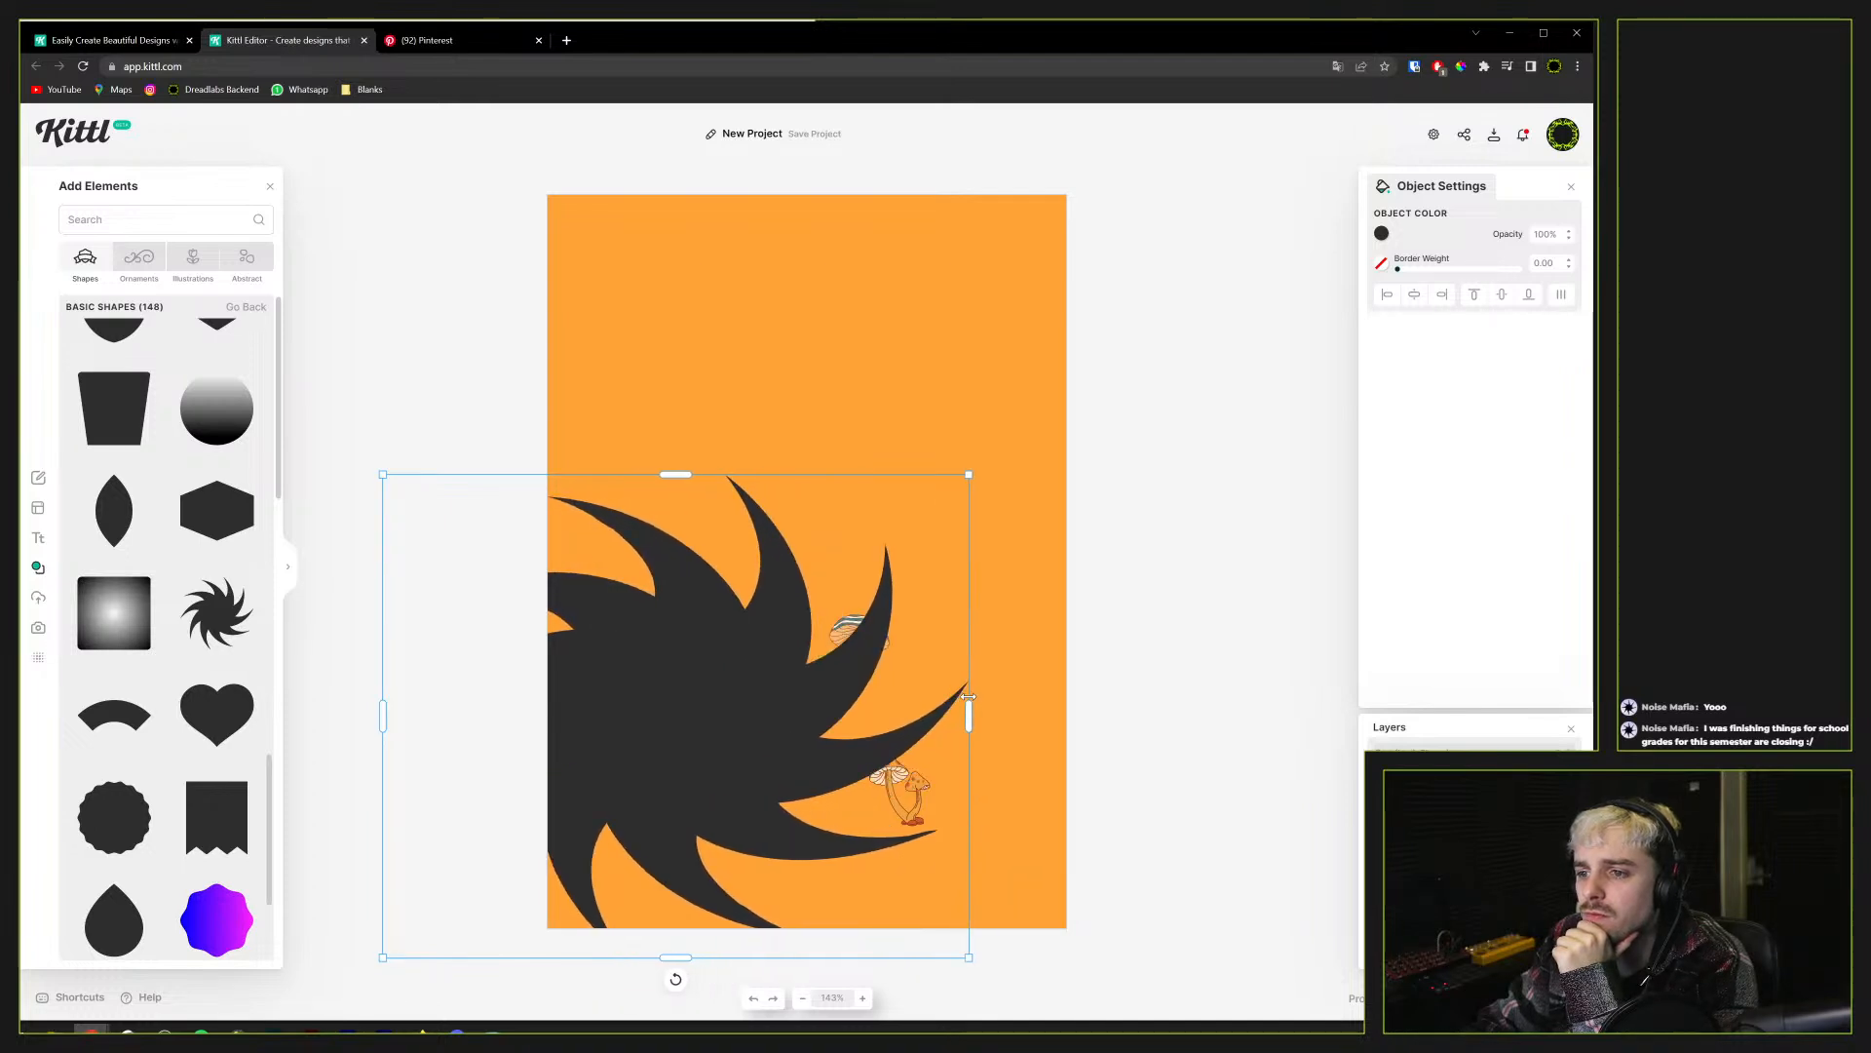
{"action": "key", "text": "ctrl+z"}
{"action": "mouse_move", "coordinate": [870, 474]}
{"action": "left_mouse_down"}
{"action": "mouse_move", "coordinate": [1014, 326]}
{"action": "mouse_move", "coordinate": [1187, 229]}
{"action": "mouse_move", "coordinate": [877, 480]}
{"action": "mouse_move", "coordinate": [893, 482]}
{"action": "mouse_move", "coordinate": [885, 463]}
{"action": "left_mouse_up"}
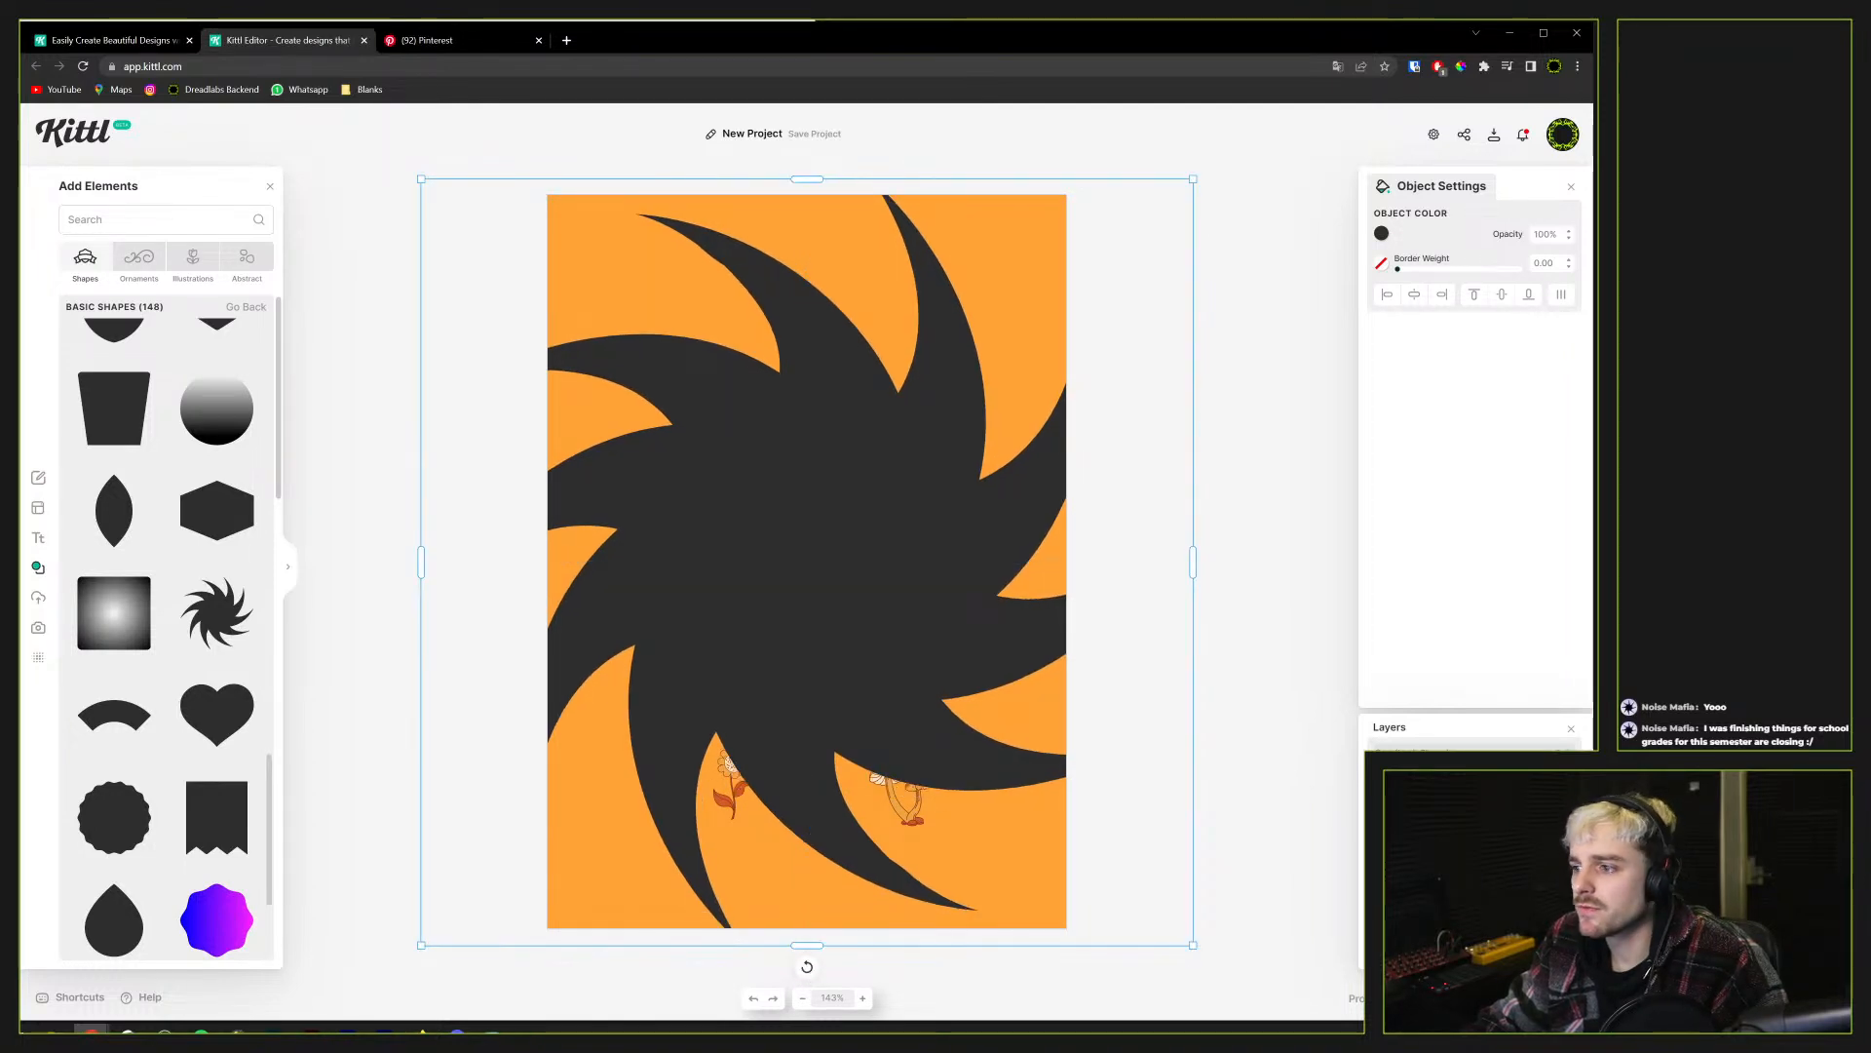
{"action": "key", "text": "ctrl+shift+["}
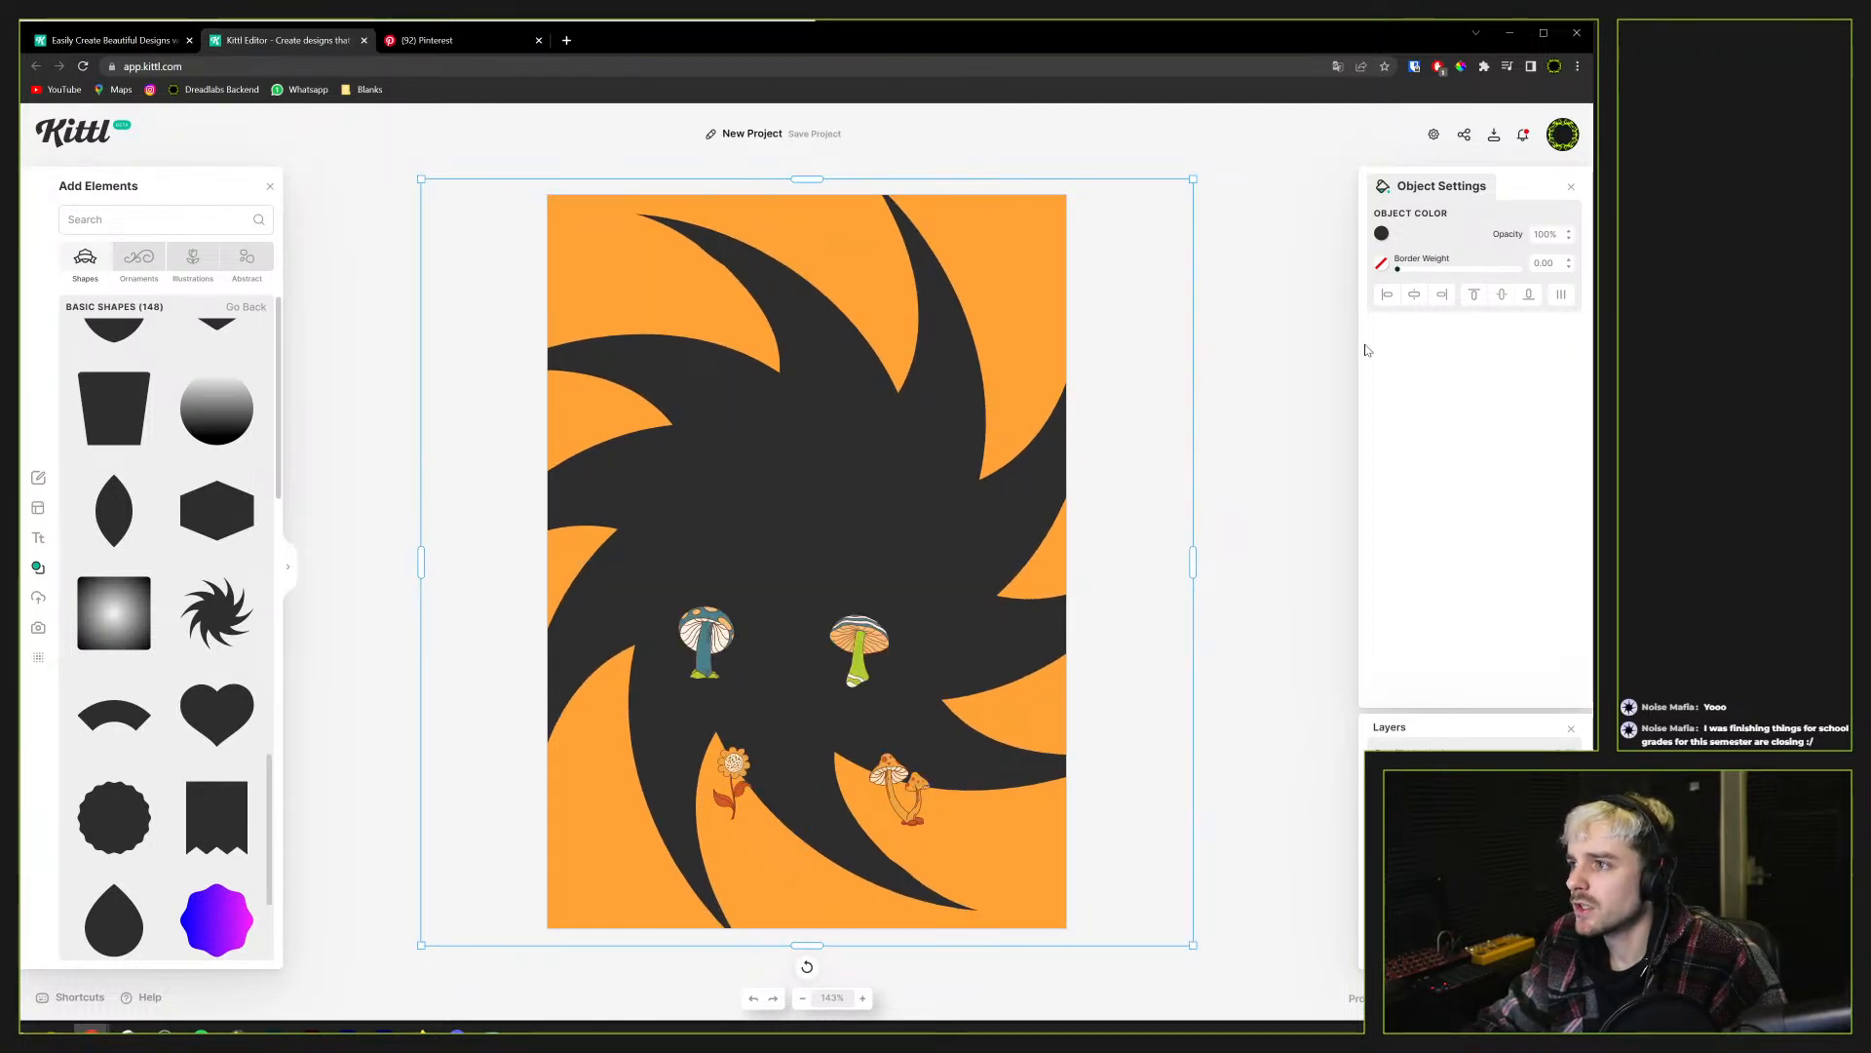
Fill the swirling sunburst with the cream document color and give it a border weight of 22.50
{"action": "left_click", "coordinate": [1382, 233]}
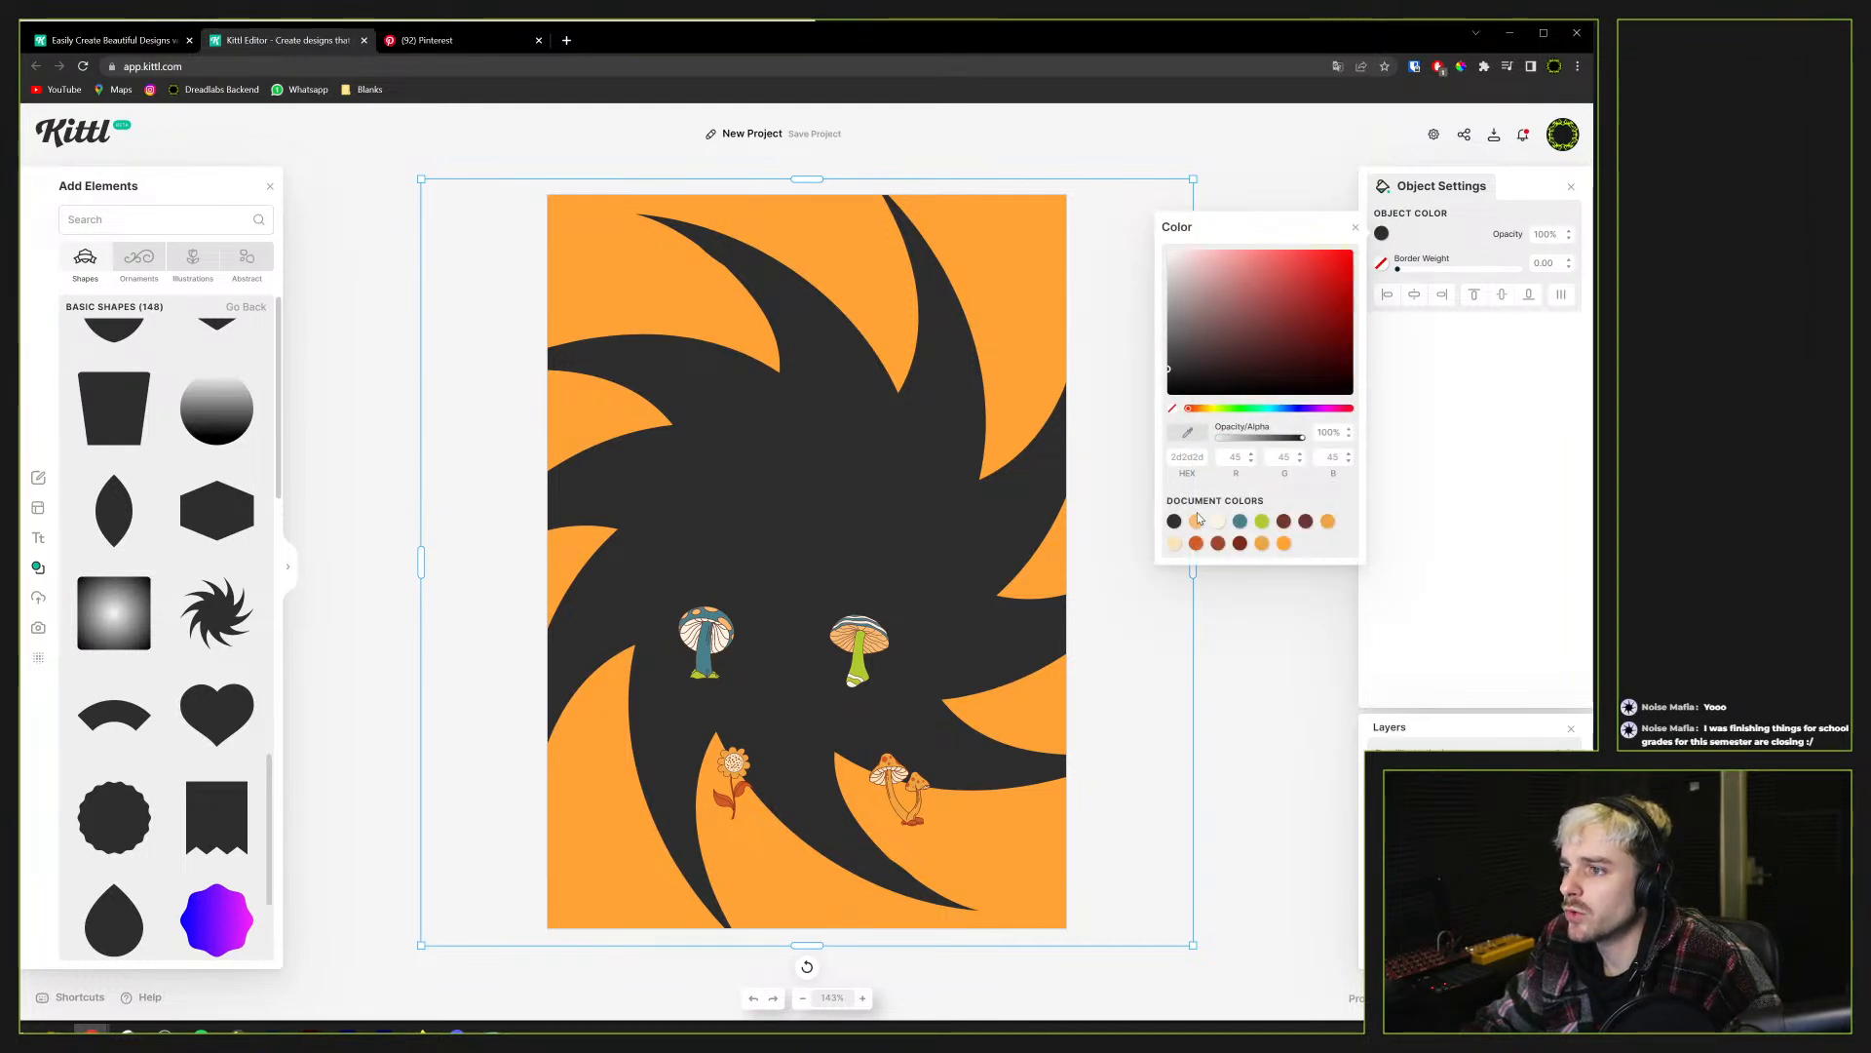
{"action": "left_click", "coordinate": [1218, 522]}
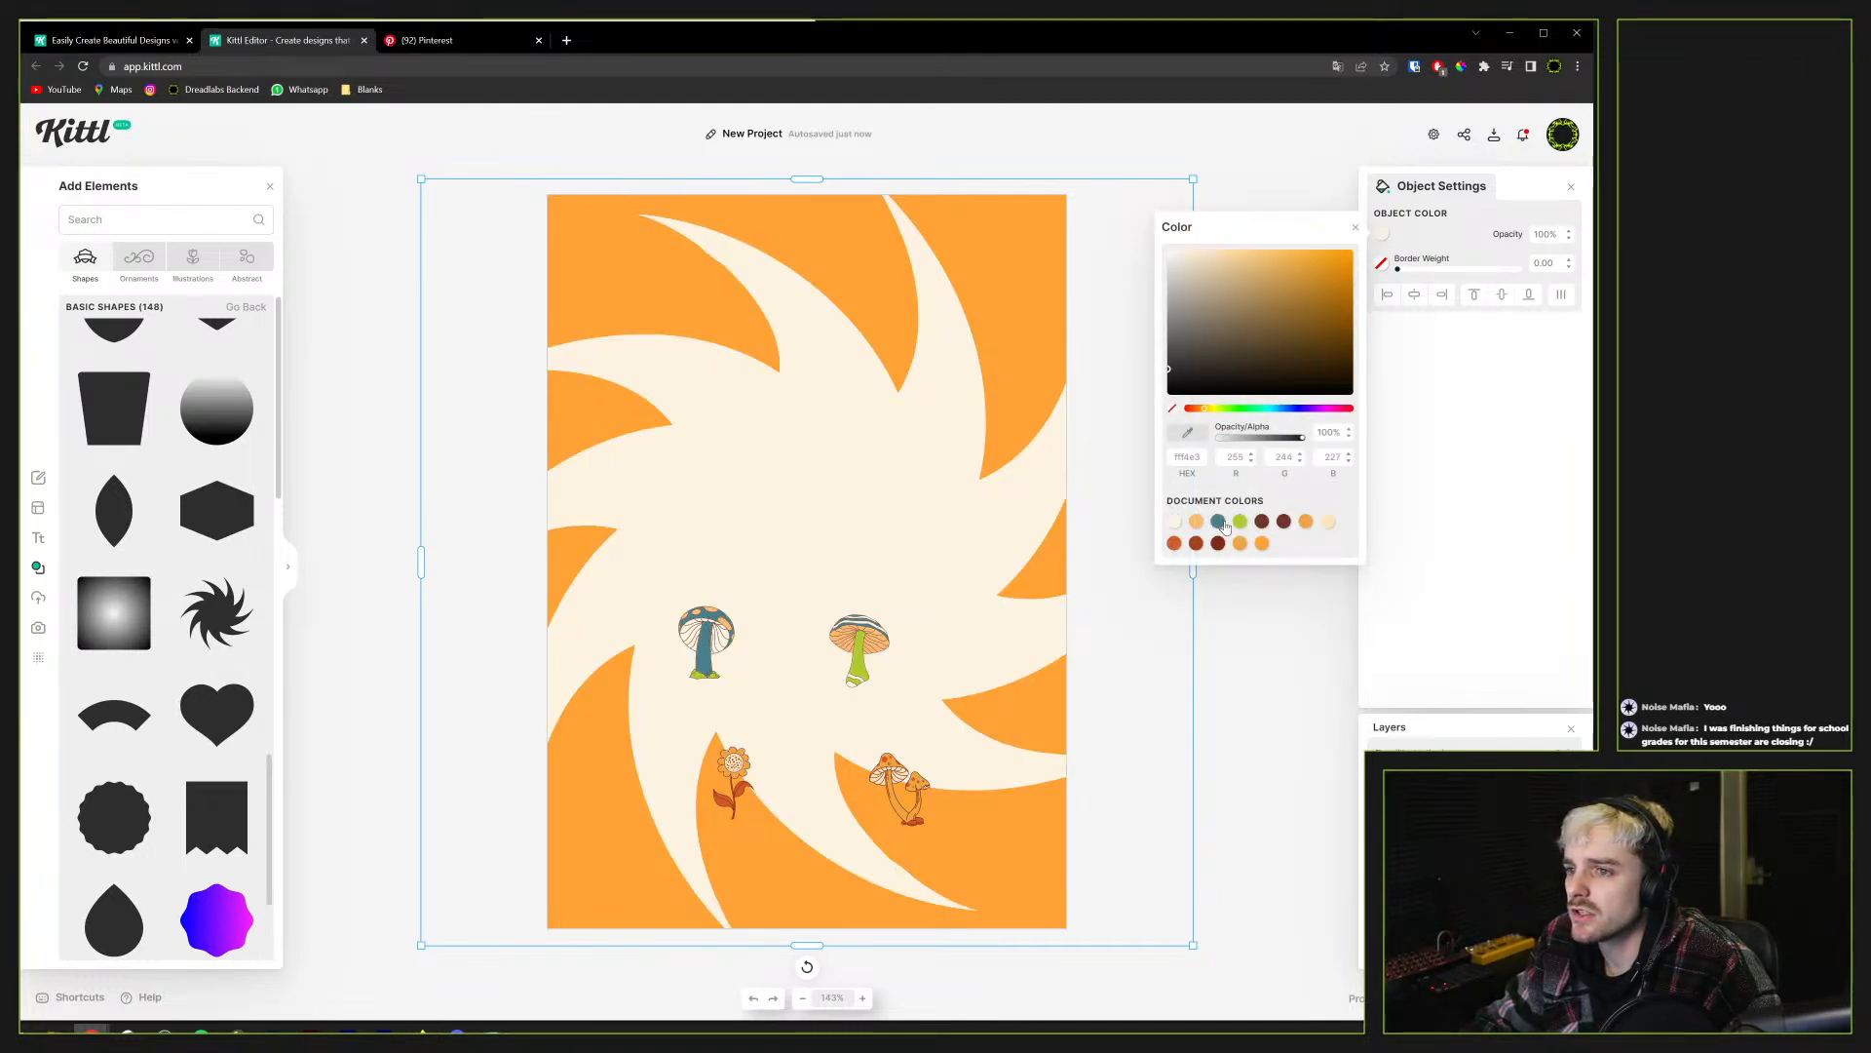
{"action": "left_click", "coordinate": [1459, 363]}
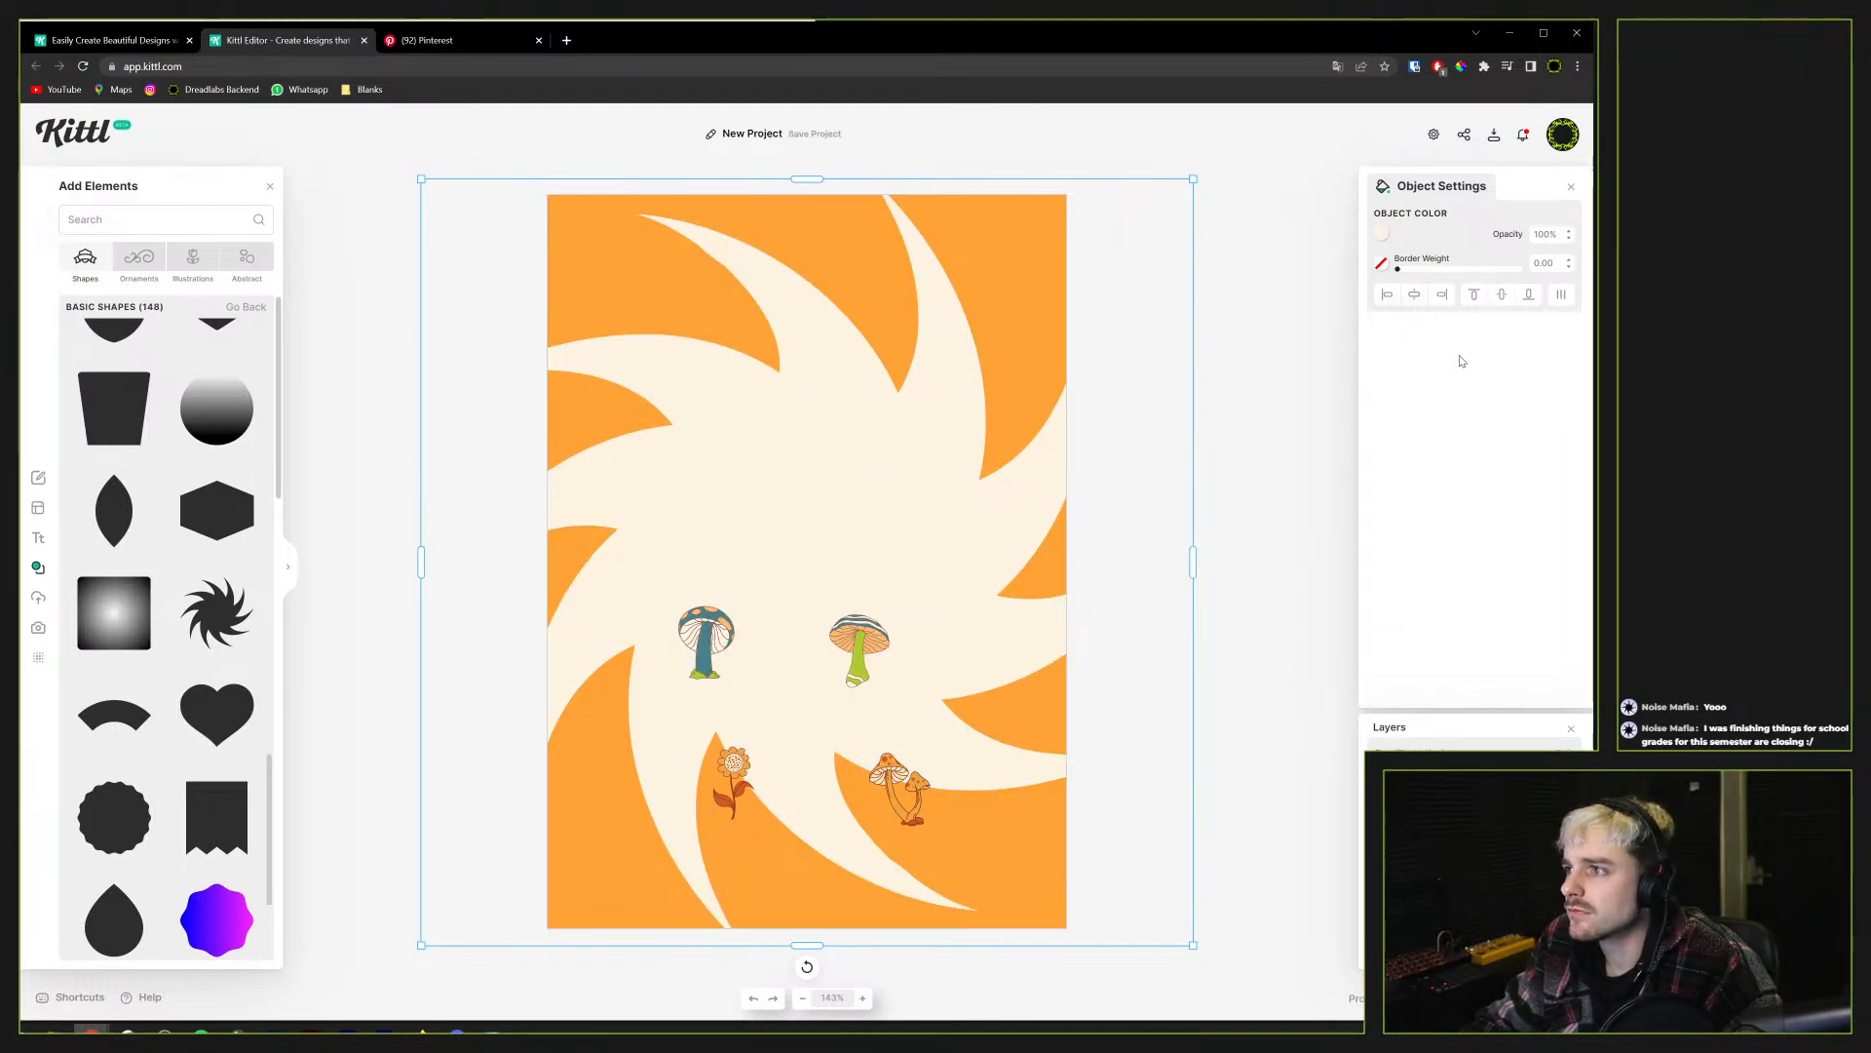
{"action": "left_click_drag", "start_coordinate": [1408, 277], "coordinate": [1425, 276]}
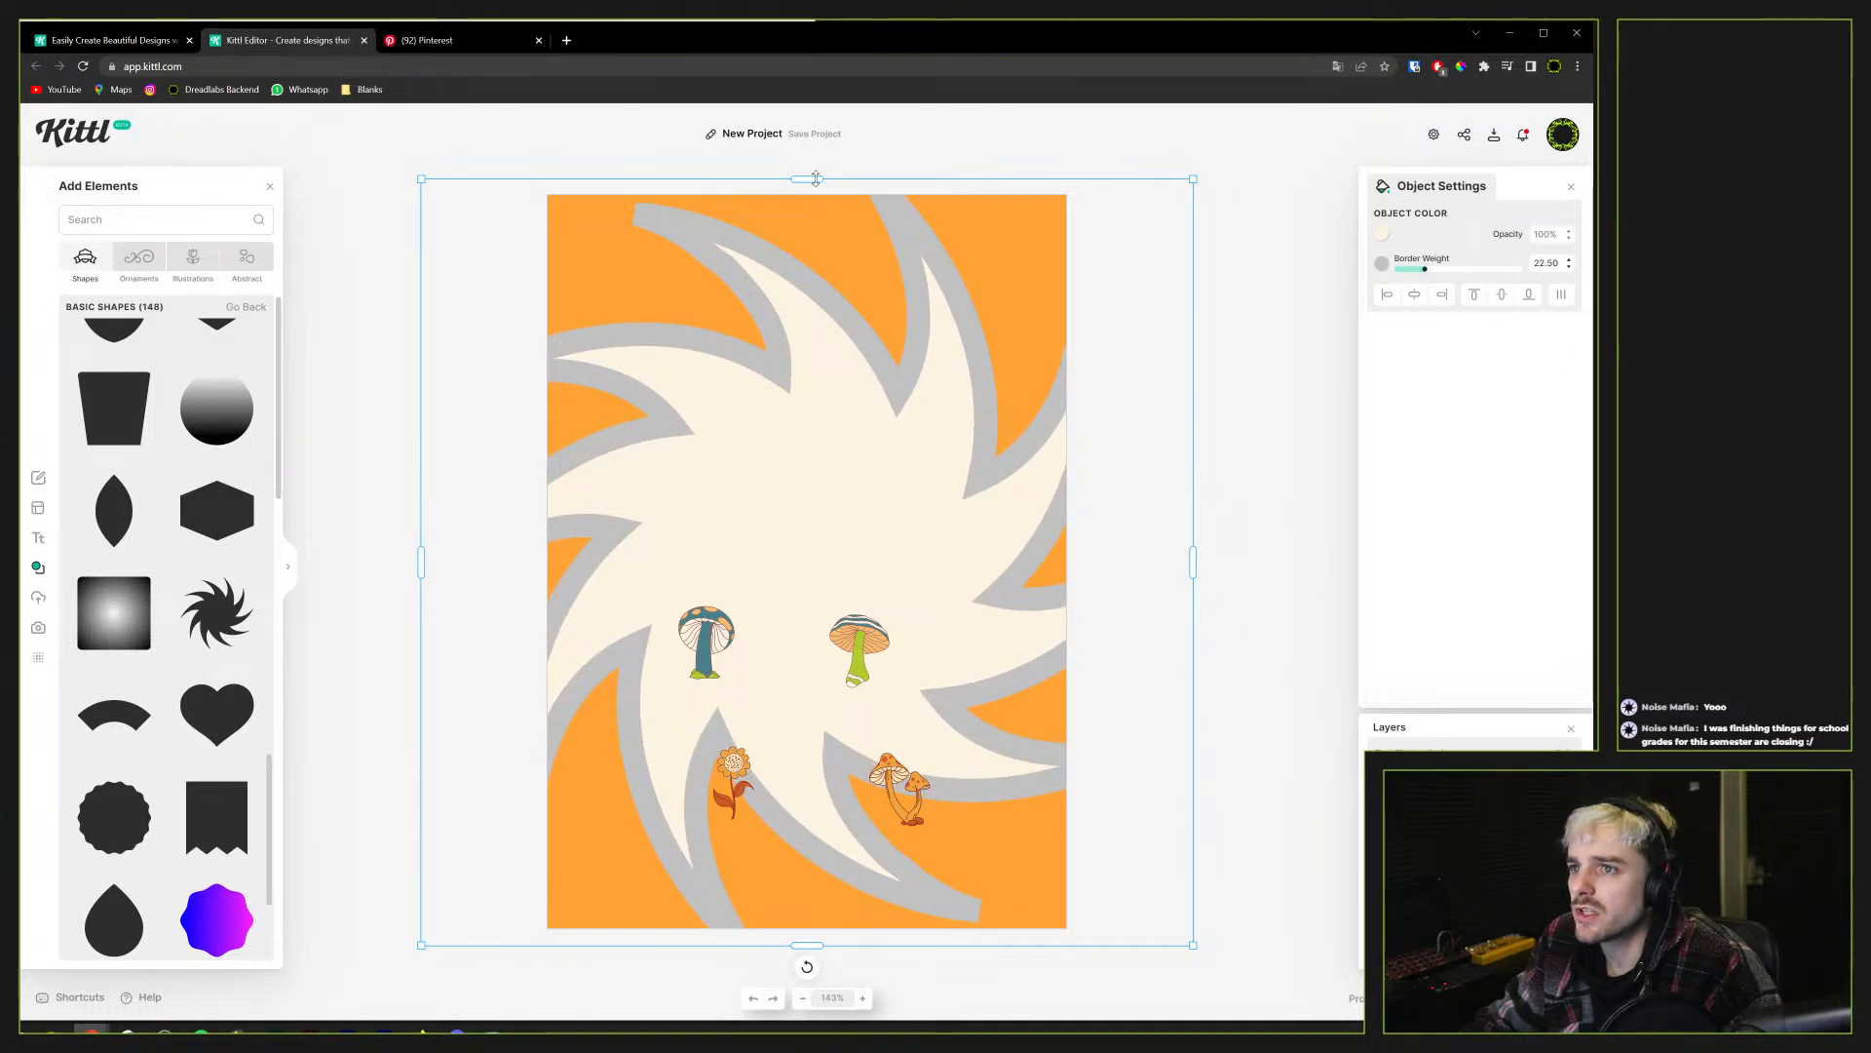
Enlarge and recentre the sunburst on the artboard, and set its border to the light orange document color
{"action": "left_click_drag", "start_coordinate": [1191, 185], "coordinate": [1283, 105]}
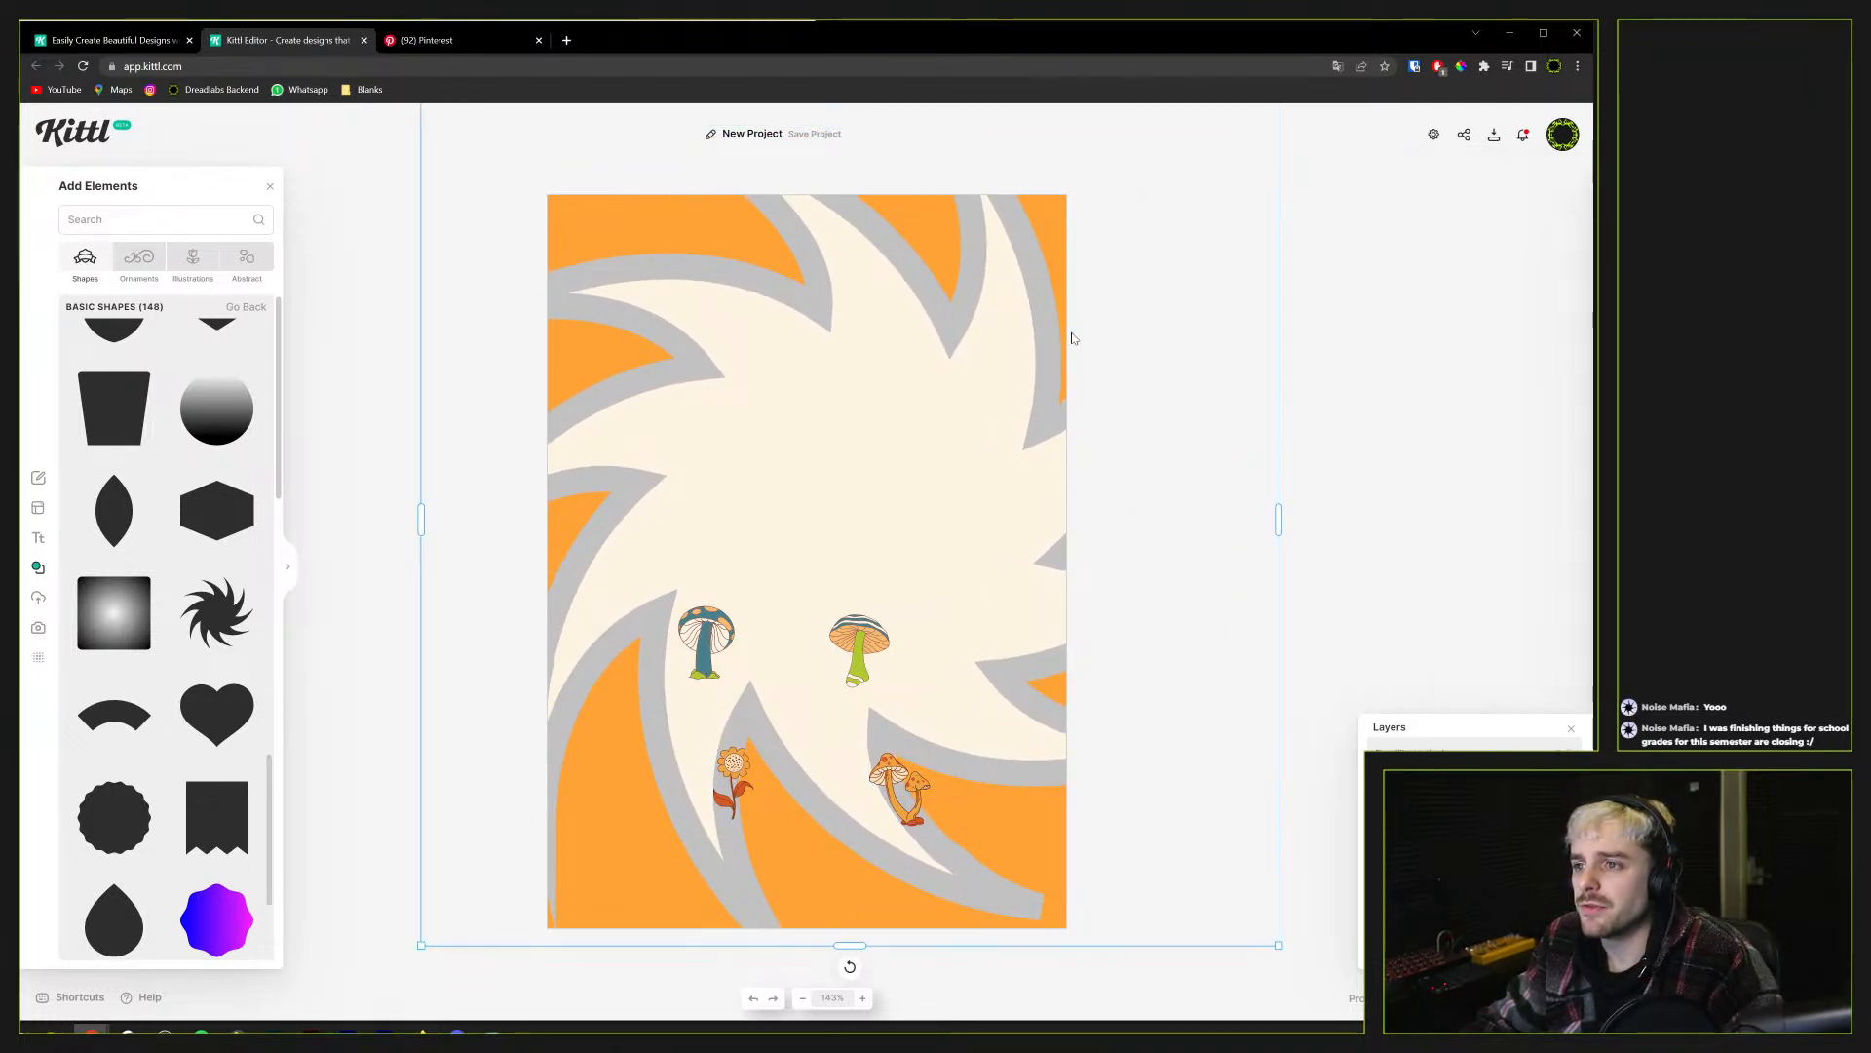
{"action": "left_click_drag", "start_coordinate": [982, 343], "coordinate": [907, 429]}
{"action": "left_click", "coordinate": [1382, 263]}
{"action": "left_click", "coordinate": [1218, 552]}
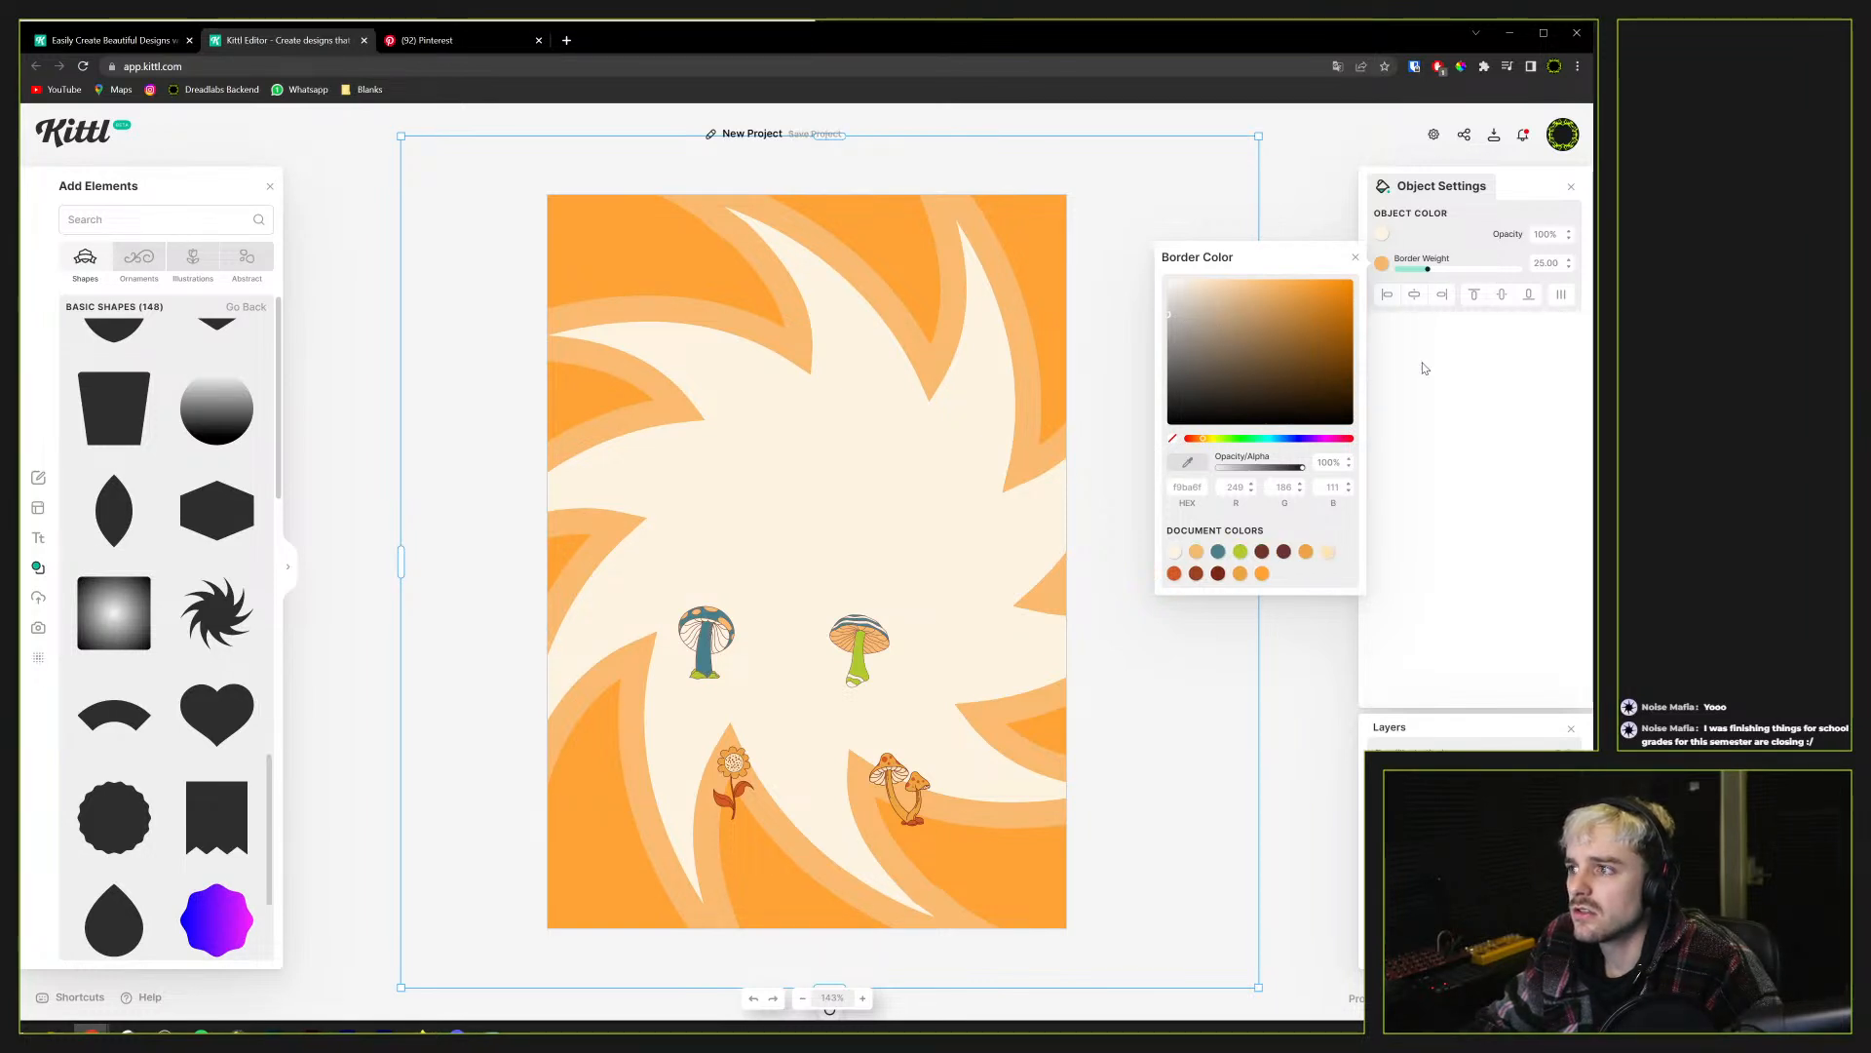
{"action": "left_click", "coordinate": [1436, 555]}
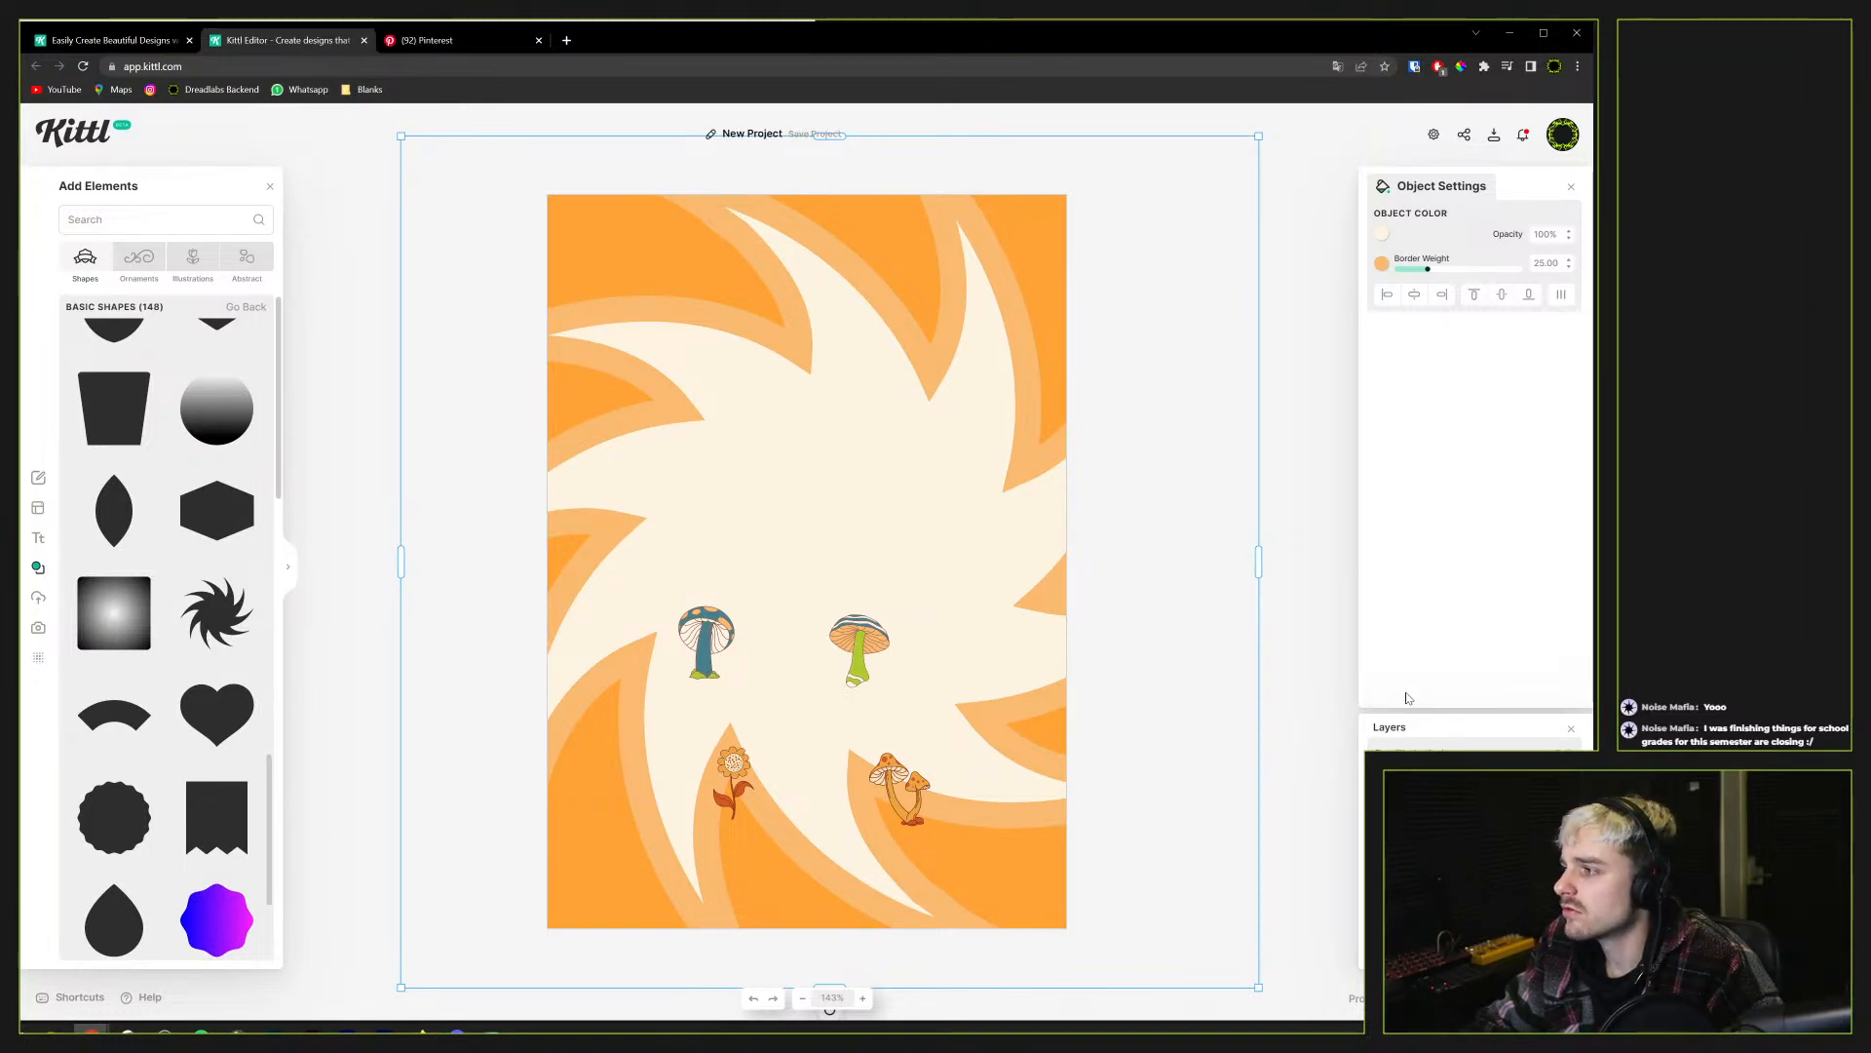
Try the dark brown document color on the sunburst's border, and settle on a paler tint of the light orange
{"action": "left_click", "coordinate": [1383, 264]}
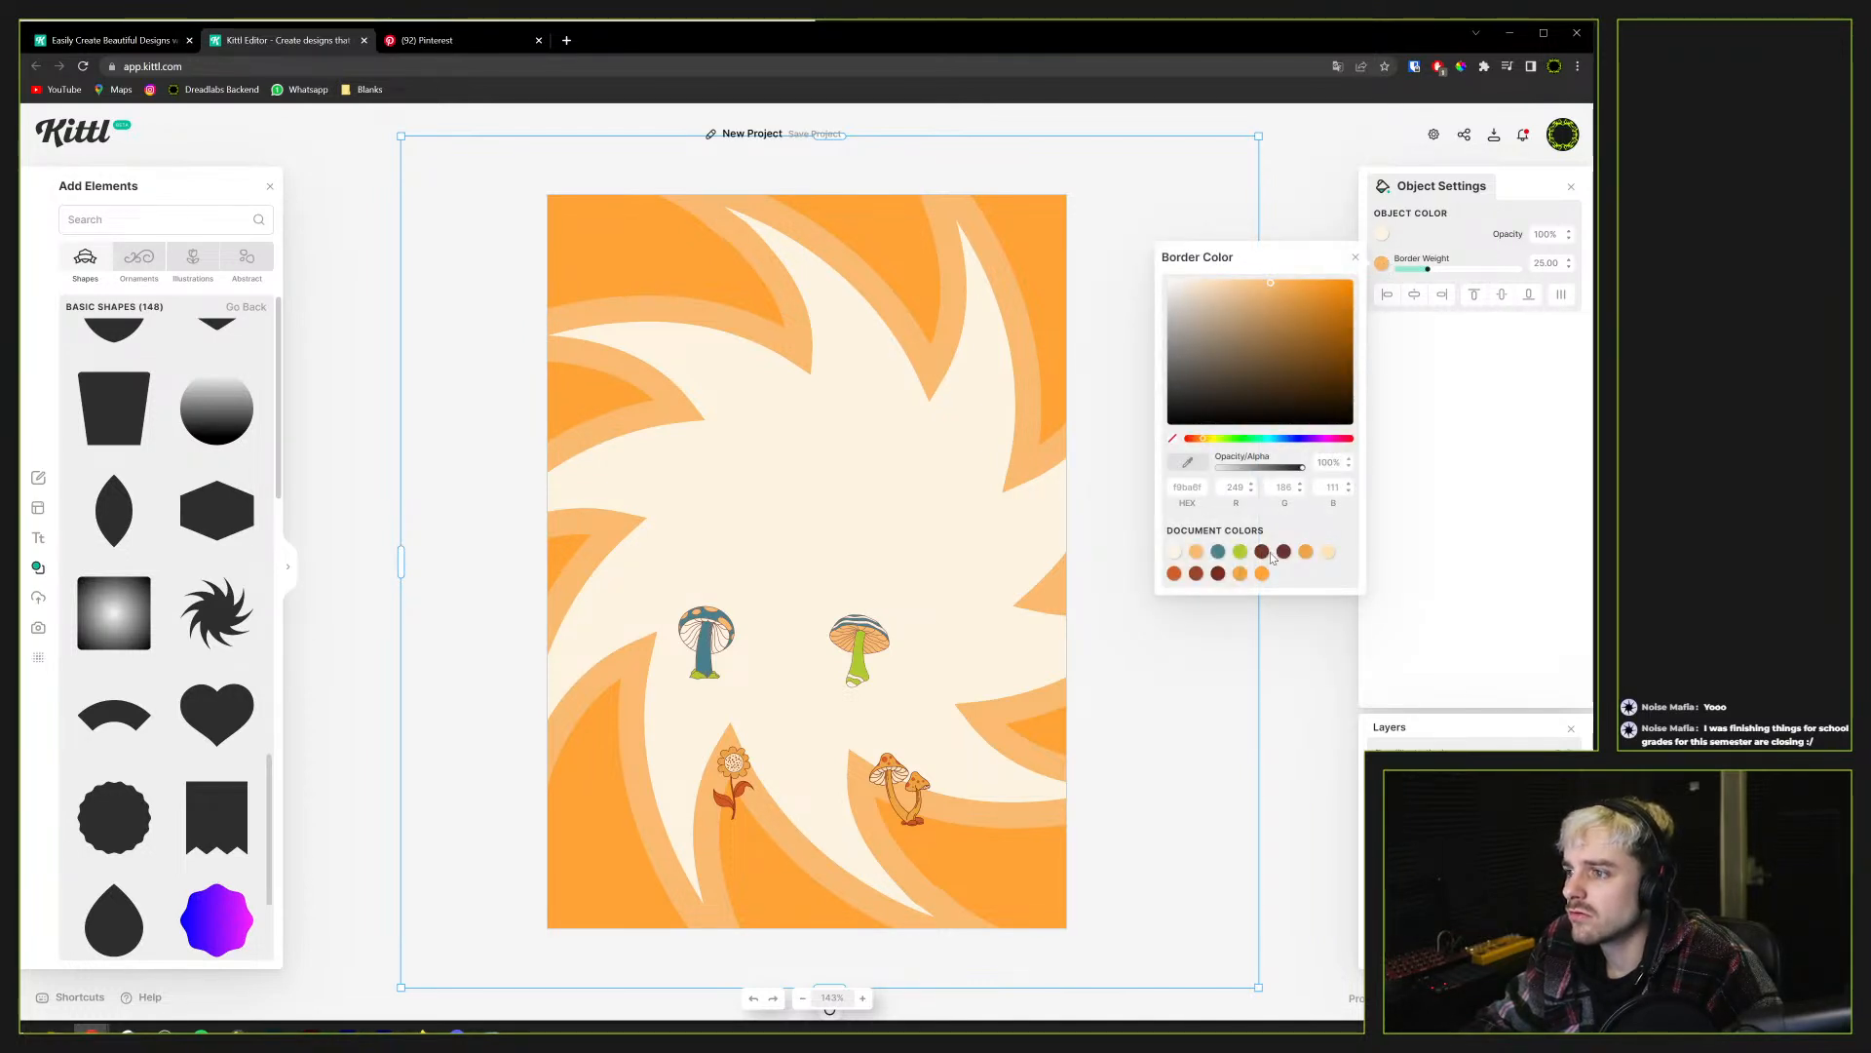
{"action": "left_click", "coordinate": [1263, 552]}
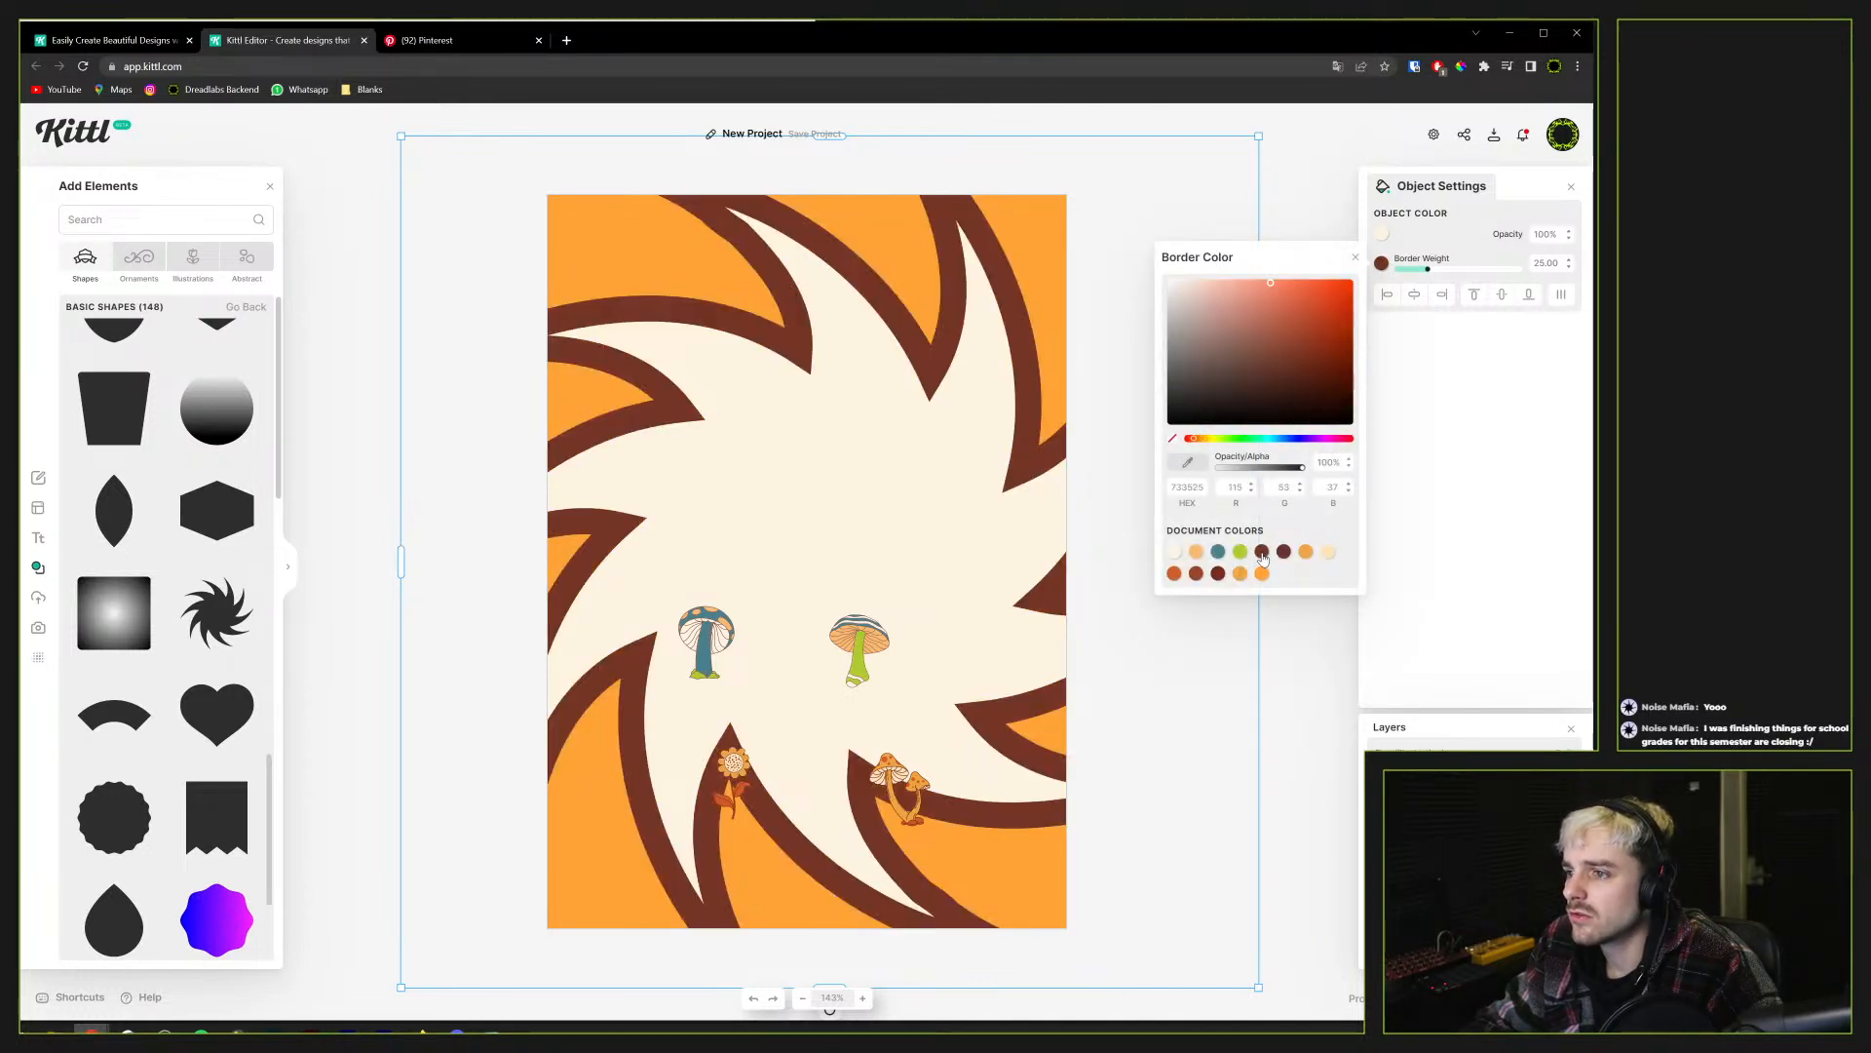
{"action": "left_click", "coordinate": [1193, 555]}
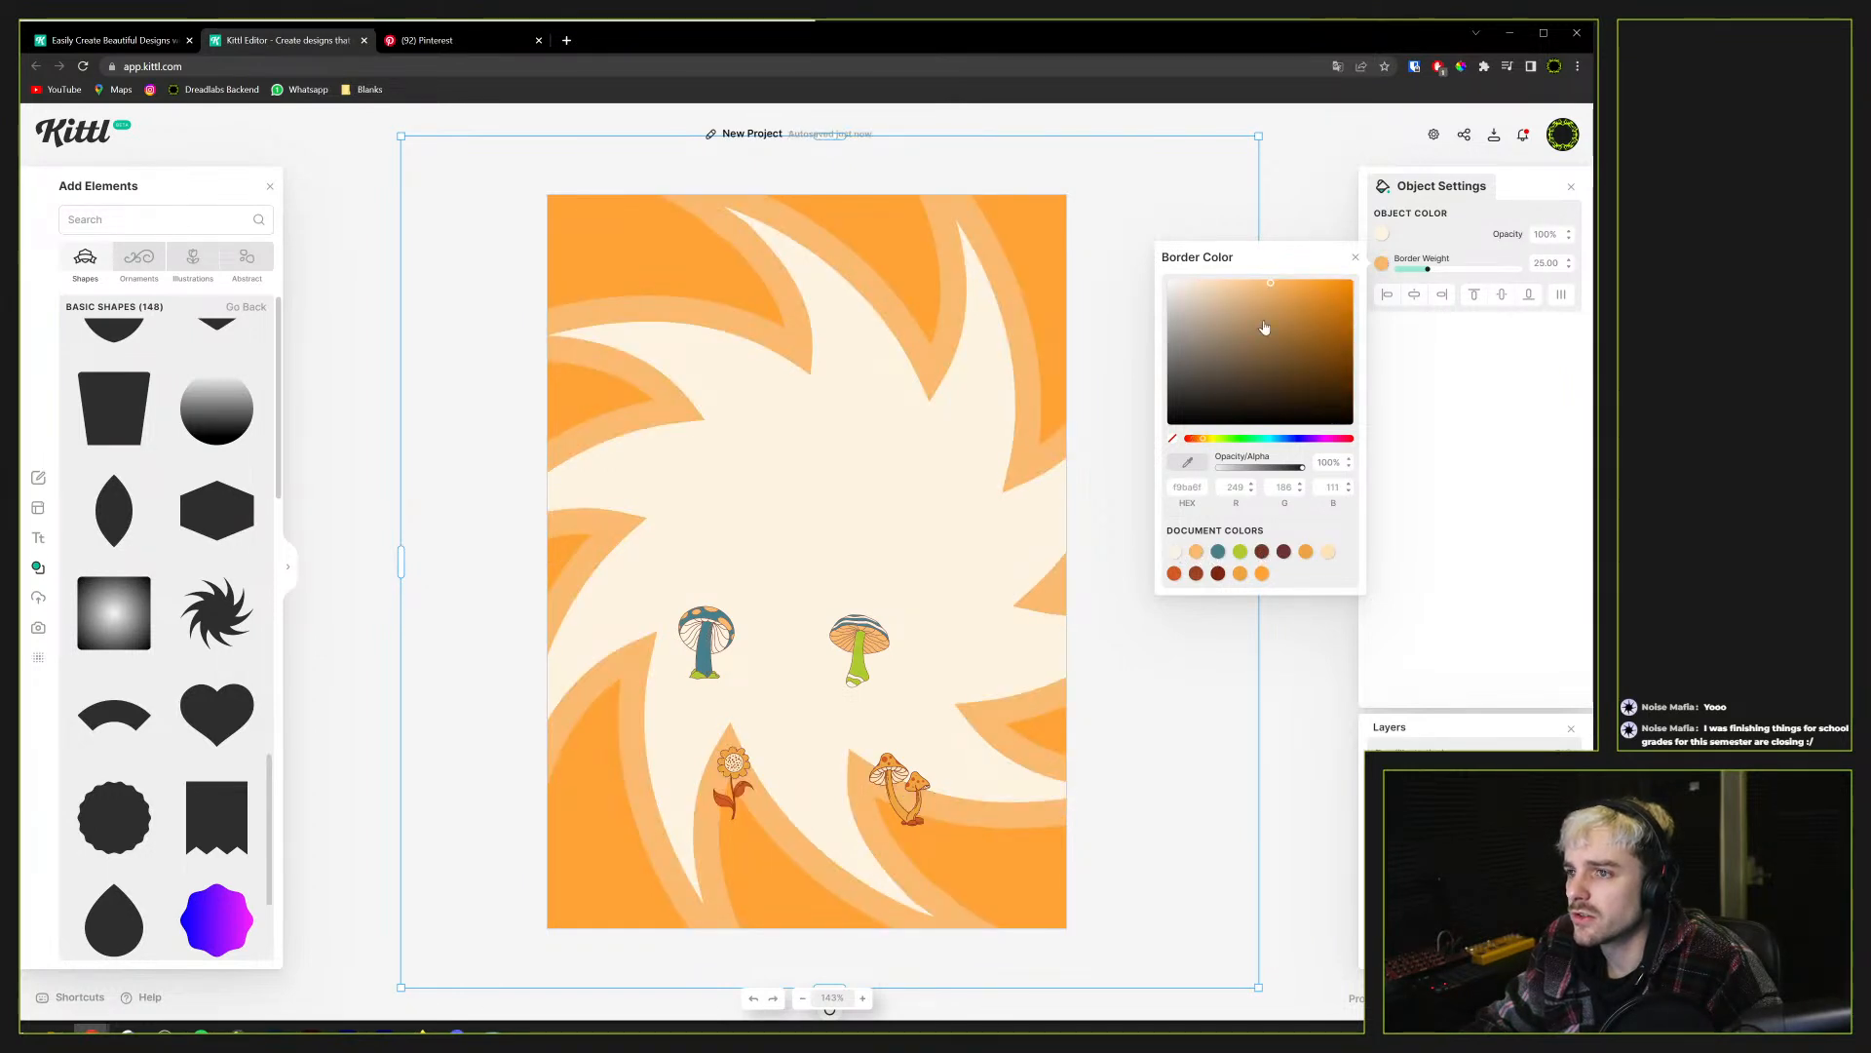
{"action": "mouse_move", "coordinate": [1270, 289]}
{"action": "left_mouse_down"}
{"action": "mouse_move", "coordinate": [1294, 304]}
{"action": "mouse_move", "coordinate": [1257, 280]}
{"action": "left_mouse_up"}
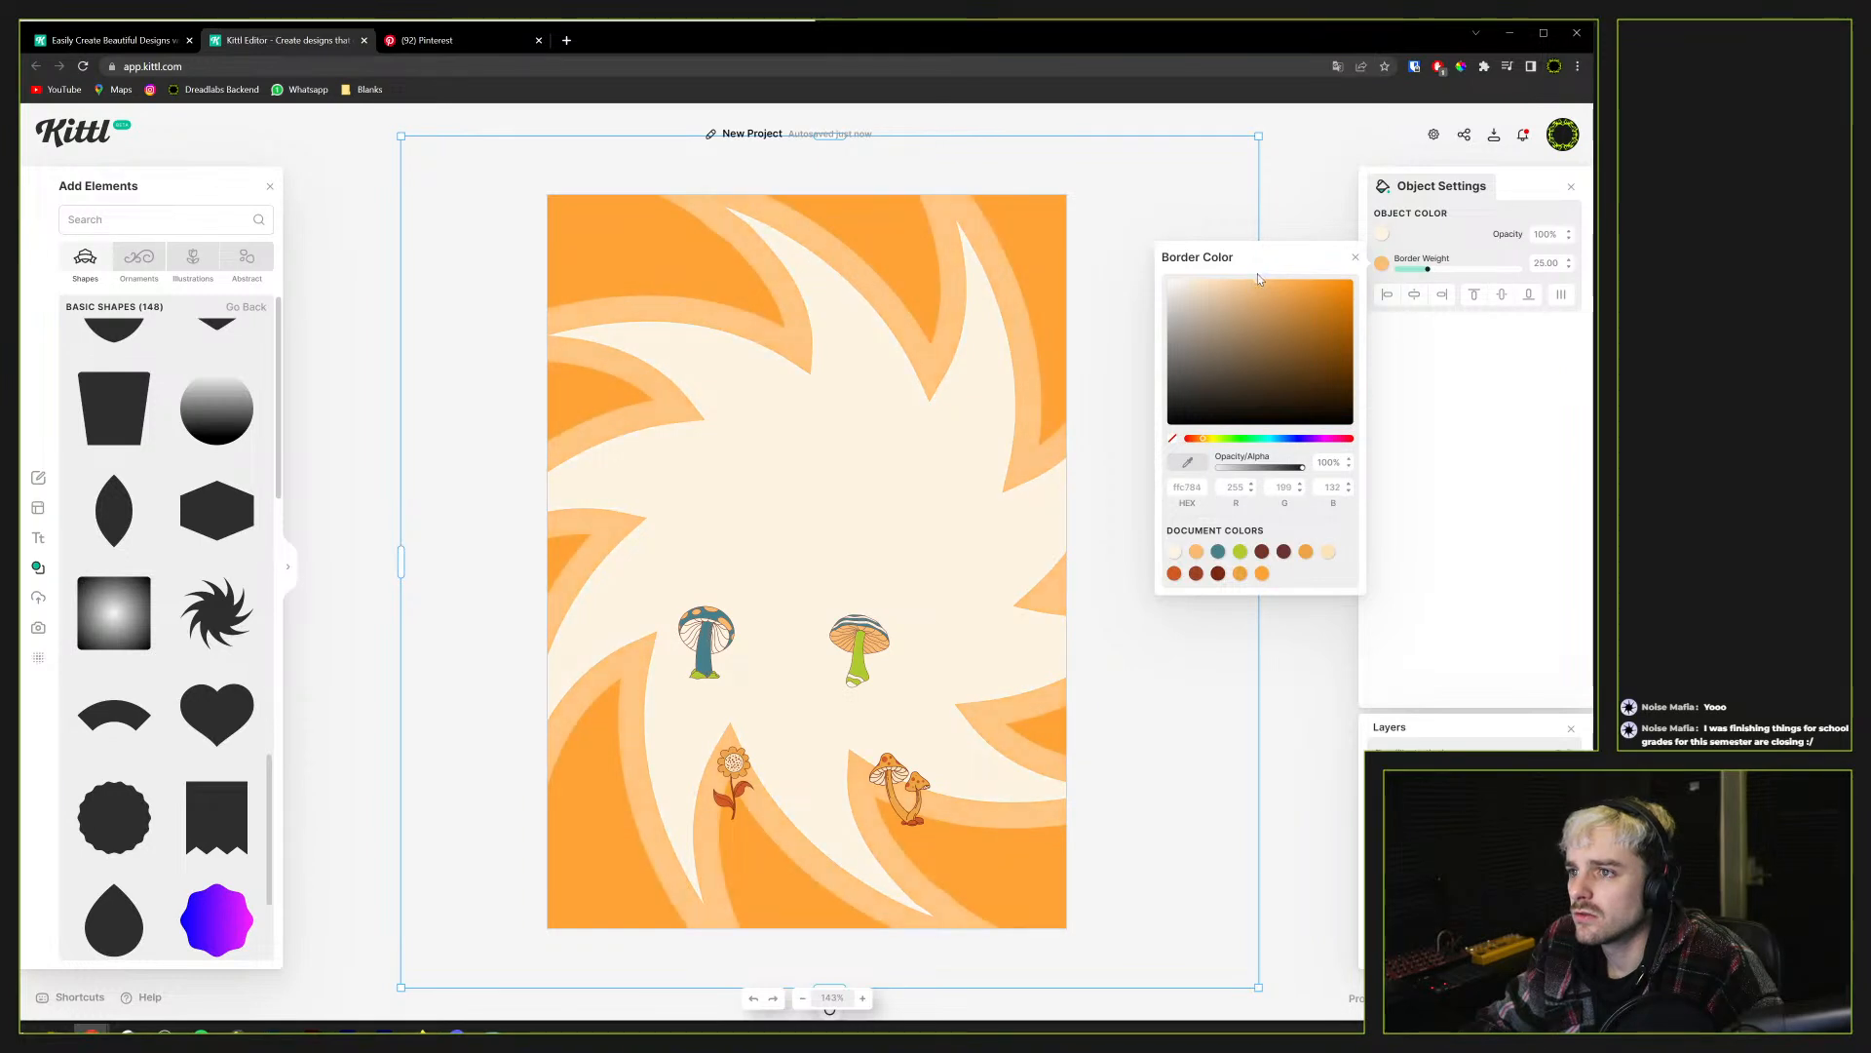
Change the sunburst's fill to a light peach, hex ffe3b7
{"action": "left_click", "coordinate": [1382, 233]}
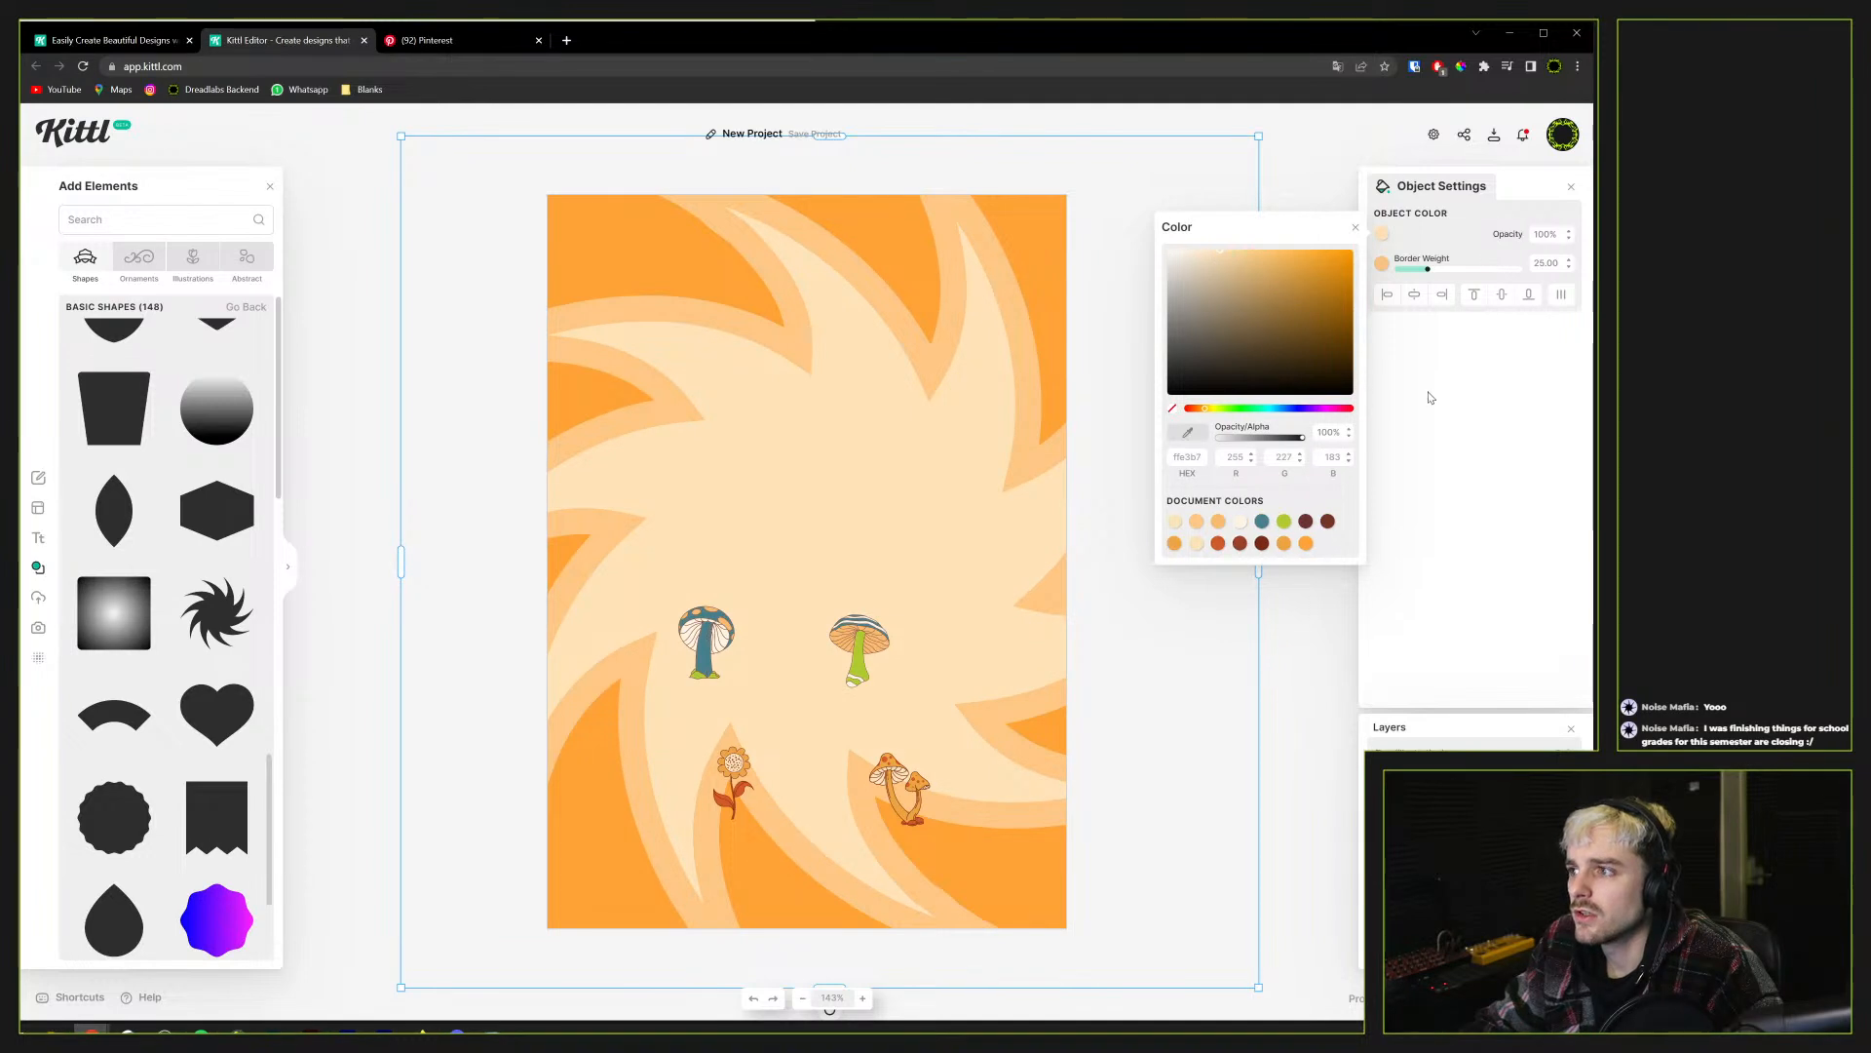
{"action": "left_click", "coordinate": [844, 434]}
{"action": "left_click", "coordinate": [859, 652]}
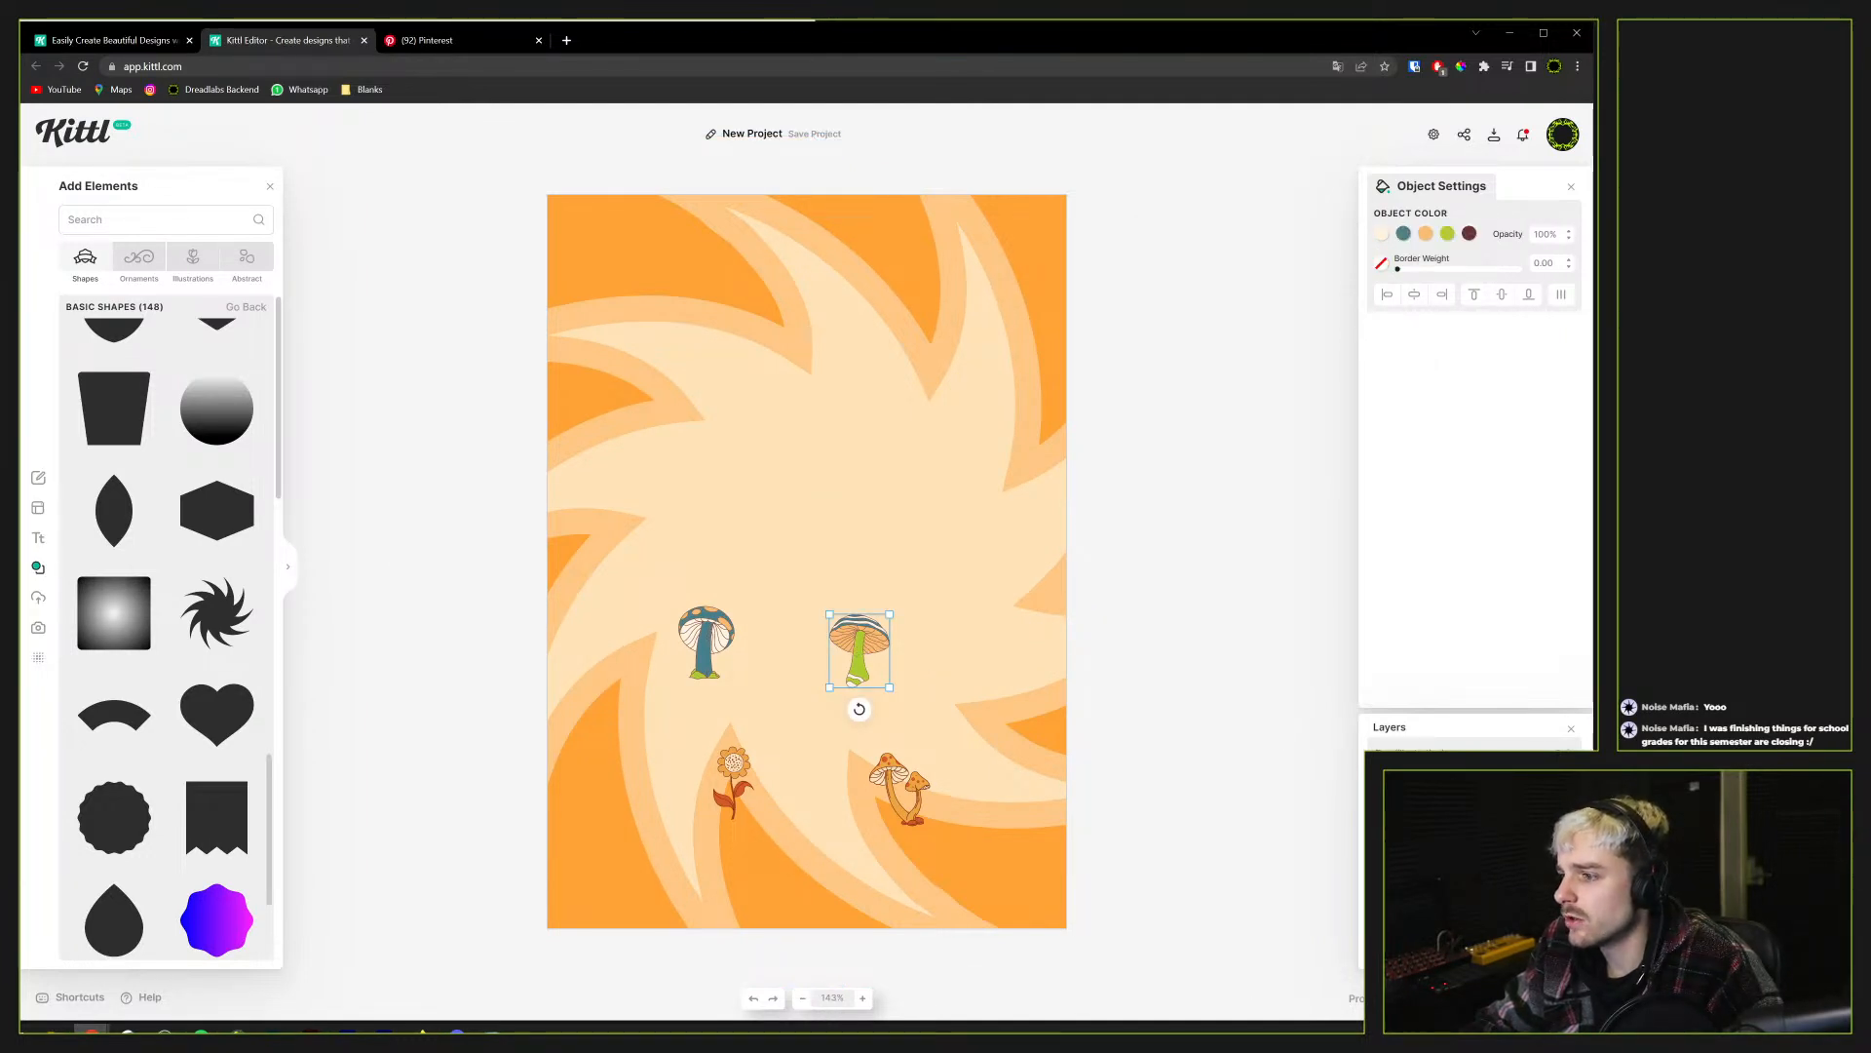
{"action": "left_click", "coordinate": [953, 608]}
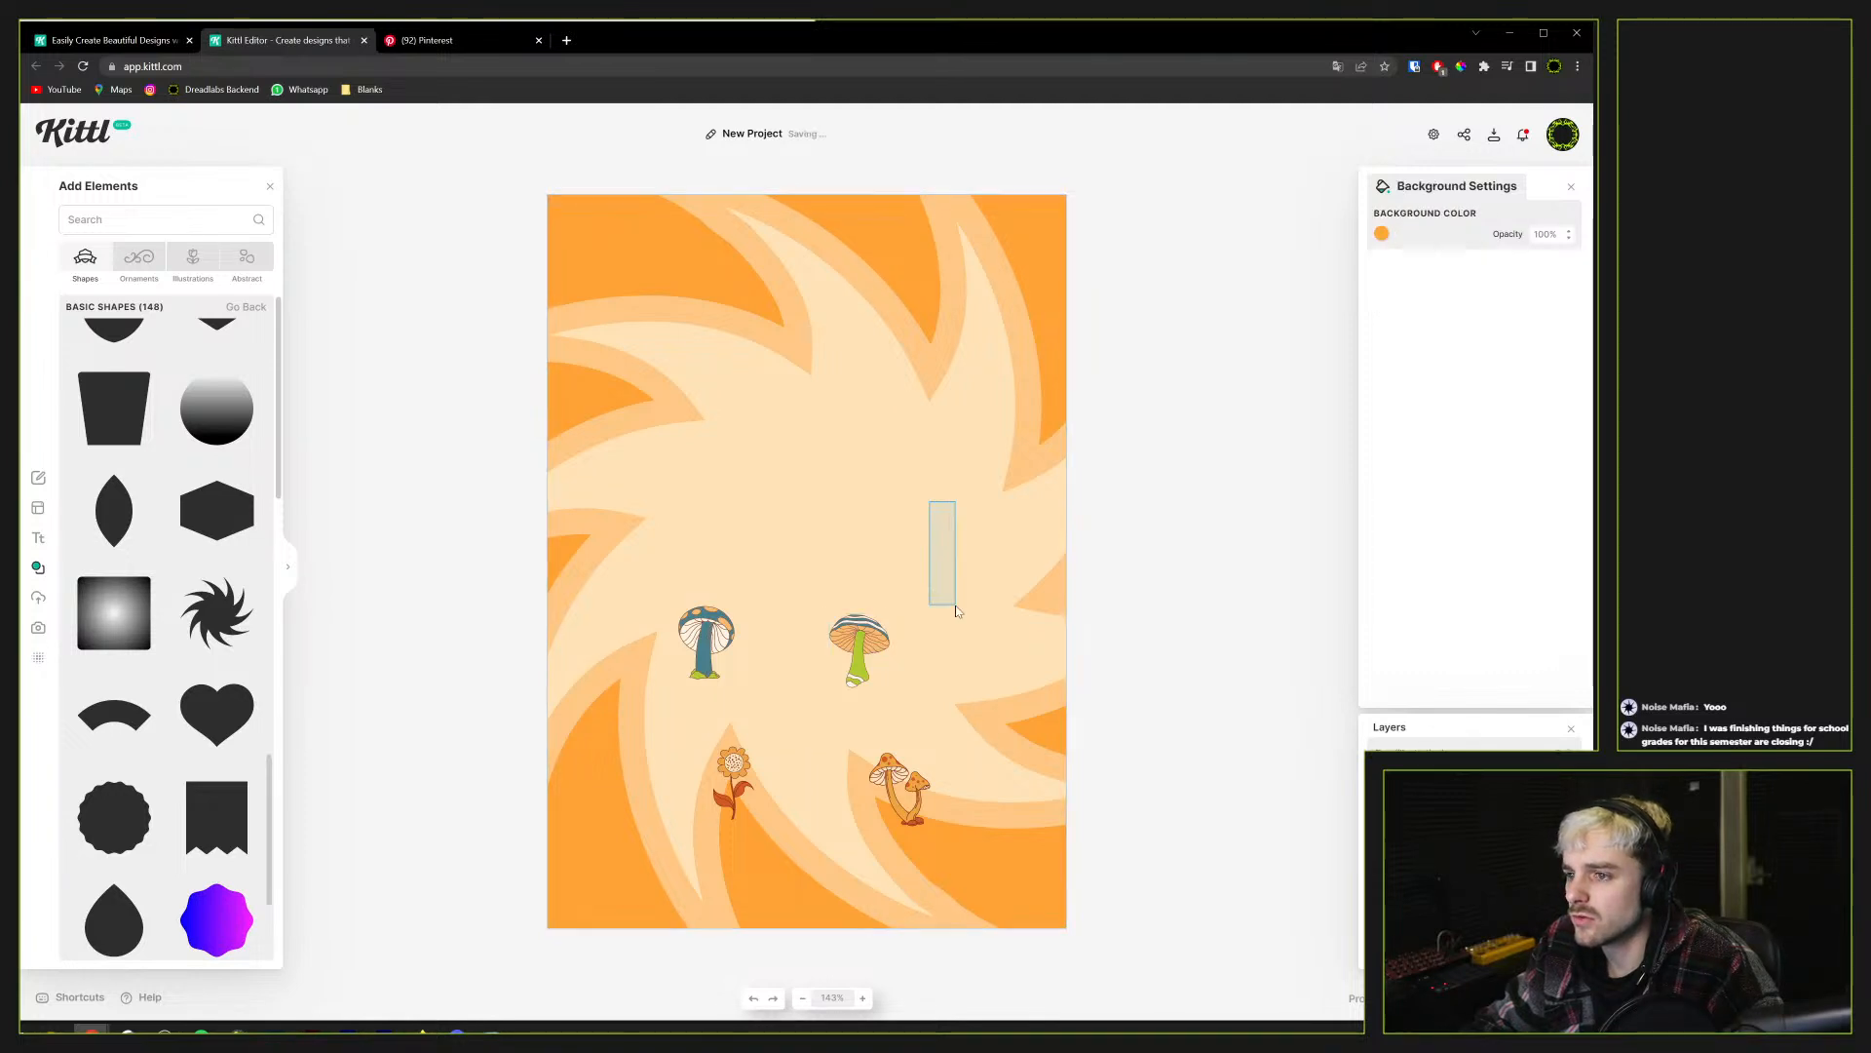
Enlarge the orange double mushroom several times over and place it in the artboard's lower-right corner
{"action": "left_click", "coordinate": [899, 784]}
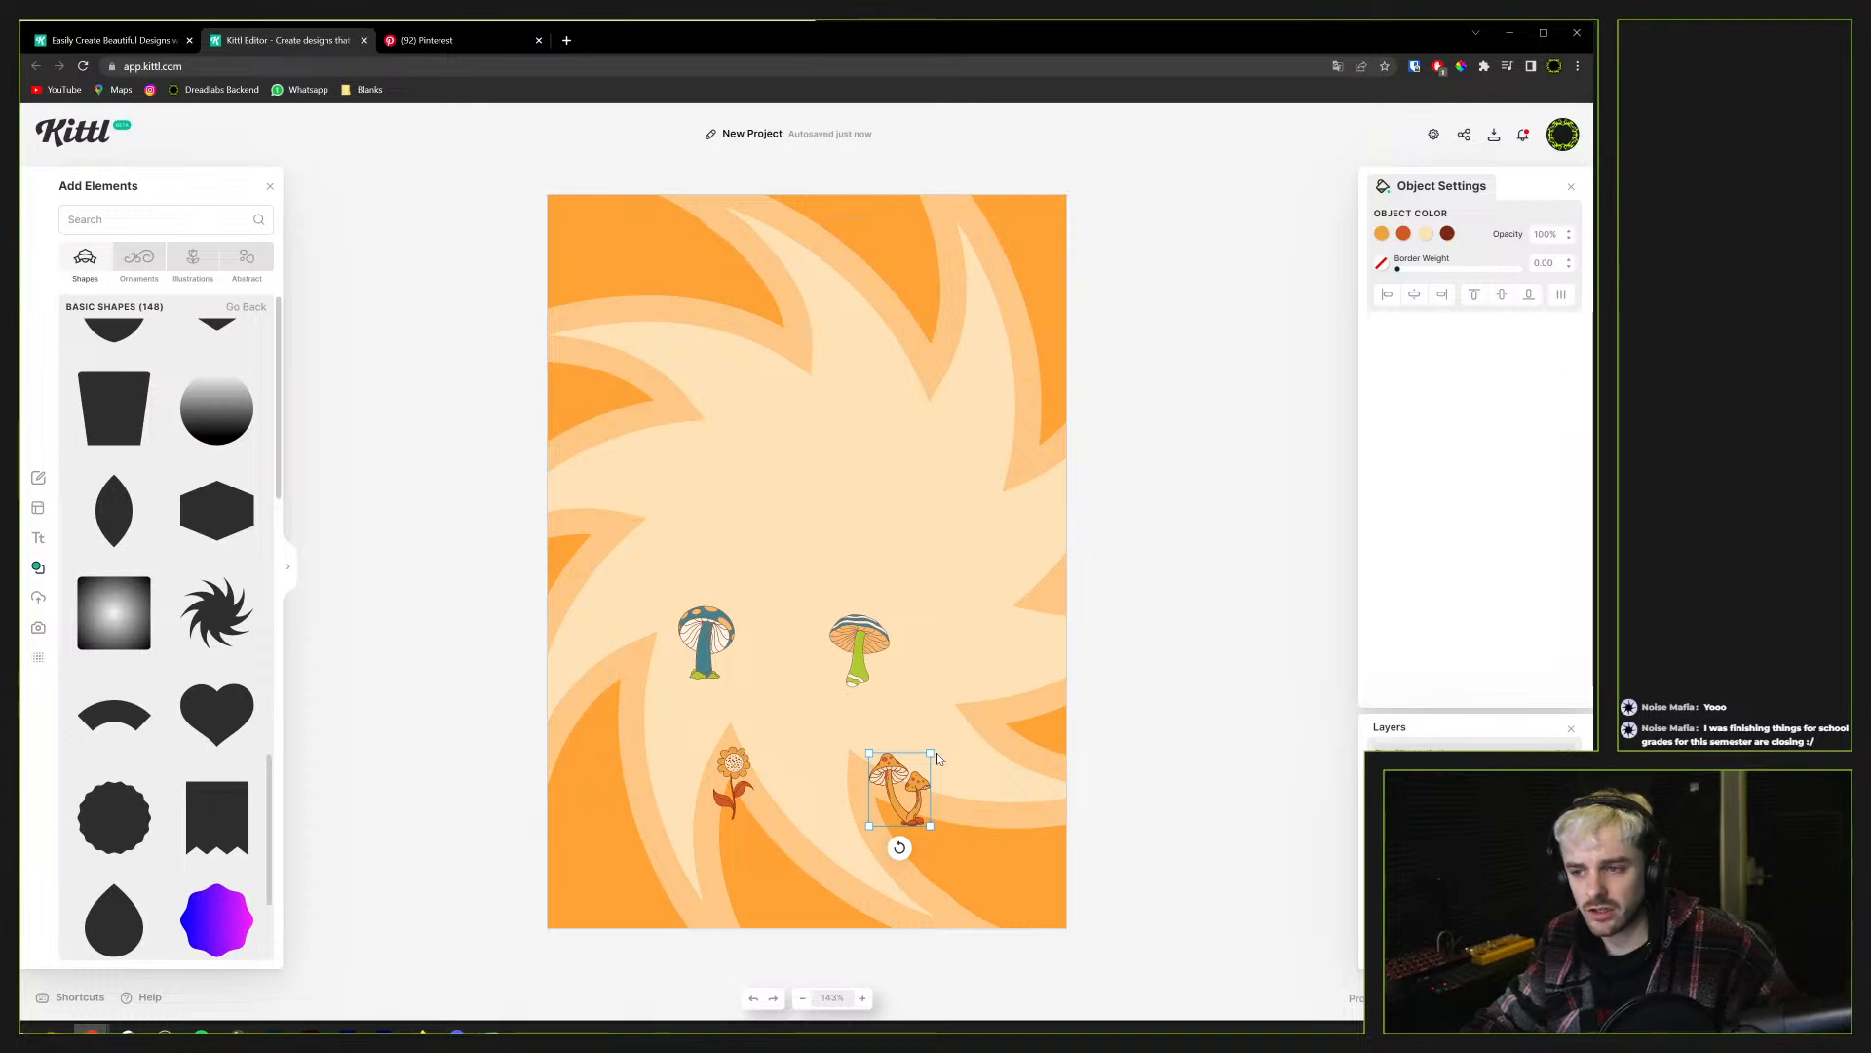
{"action": "left_click_drag", "start_coordinate": [929, 751], "coordinate": [1107, 539]}
{"action": "left_click_drag", "start_coordinate": [904, 688], "coordinate": [874, 816]}
{"action": "left_click", "coordinate": [830, 474]}
{"action": "left_click_drag", "start_coordinate": [934, 595], "coordinate": [947, 706]}
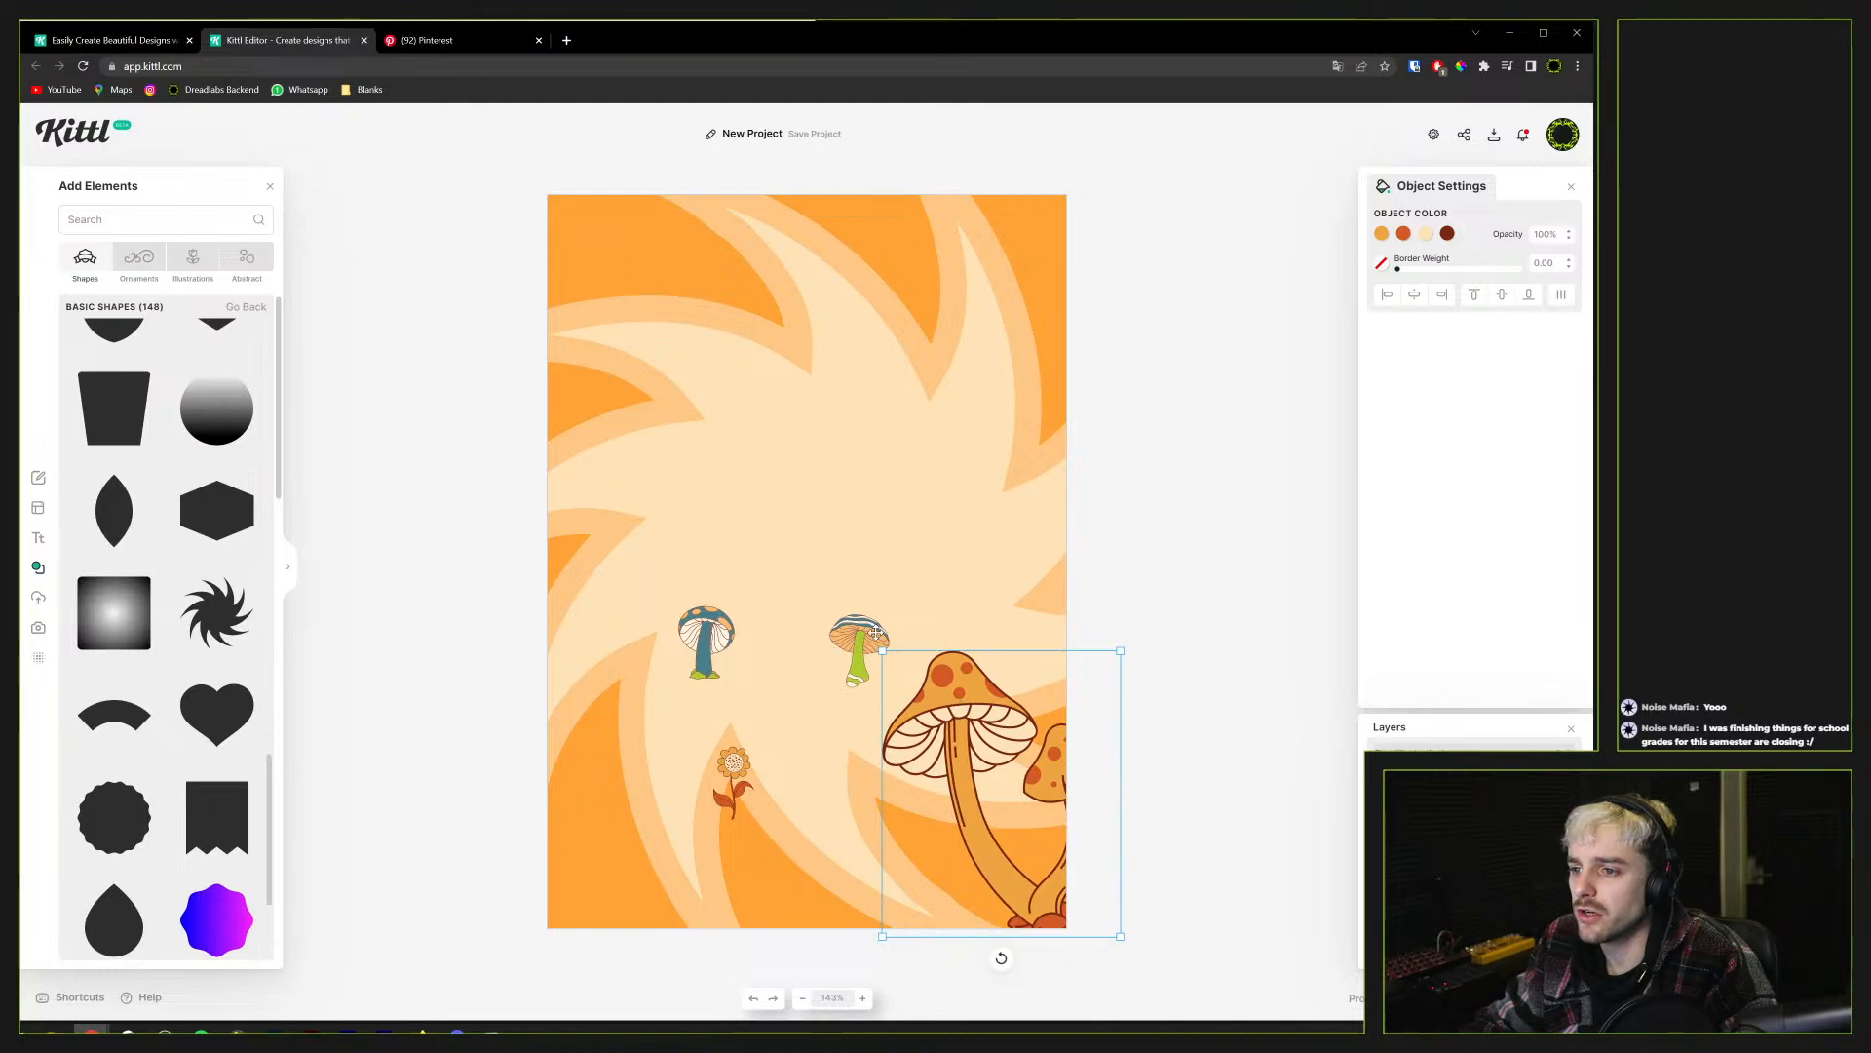
Look through the Pinterest flower power posters for composition ideas, and return to the Kittl editor
{"action": "left_click", "coordinate": [489, 39]}
{"action": "scroll", "coordinate": [189, 606], "scroll_direction": "up", "scroll_amount": 3}
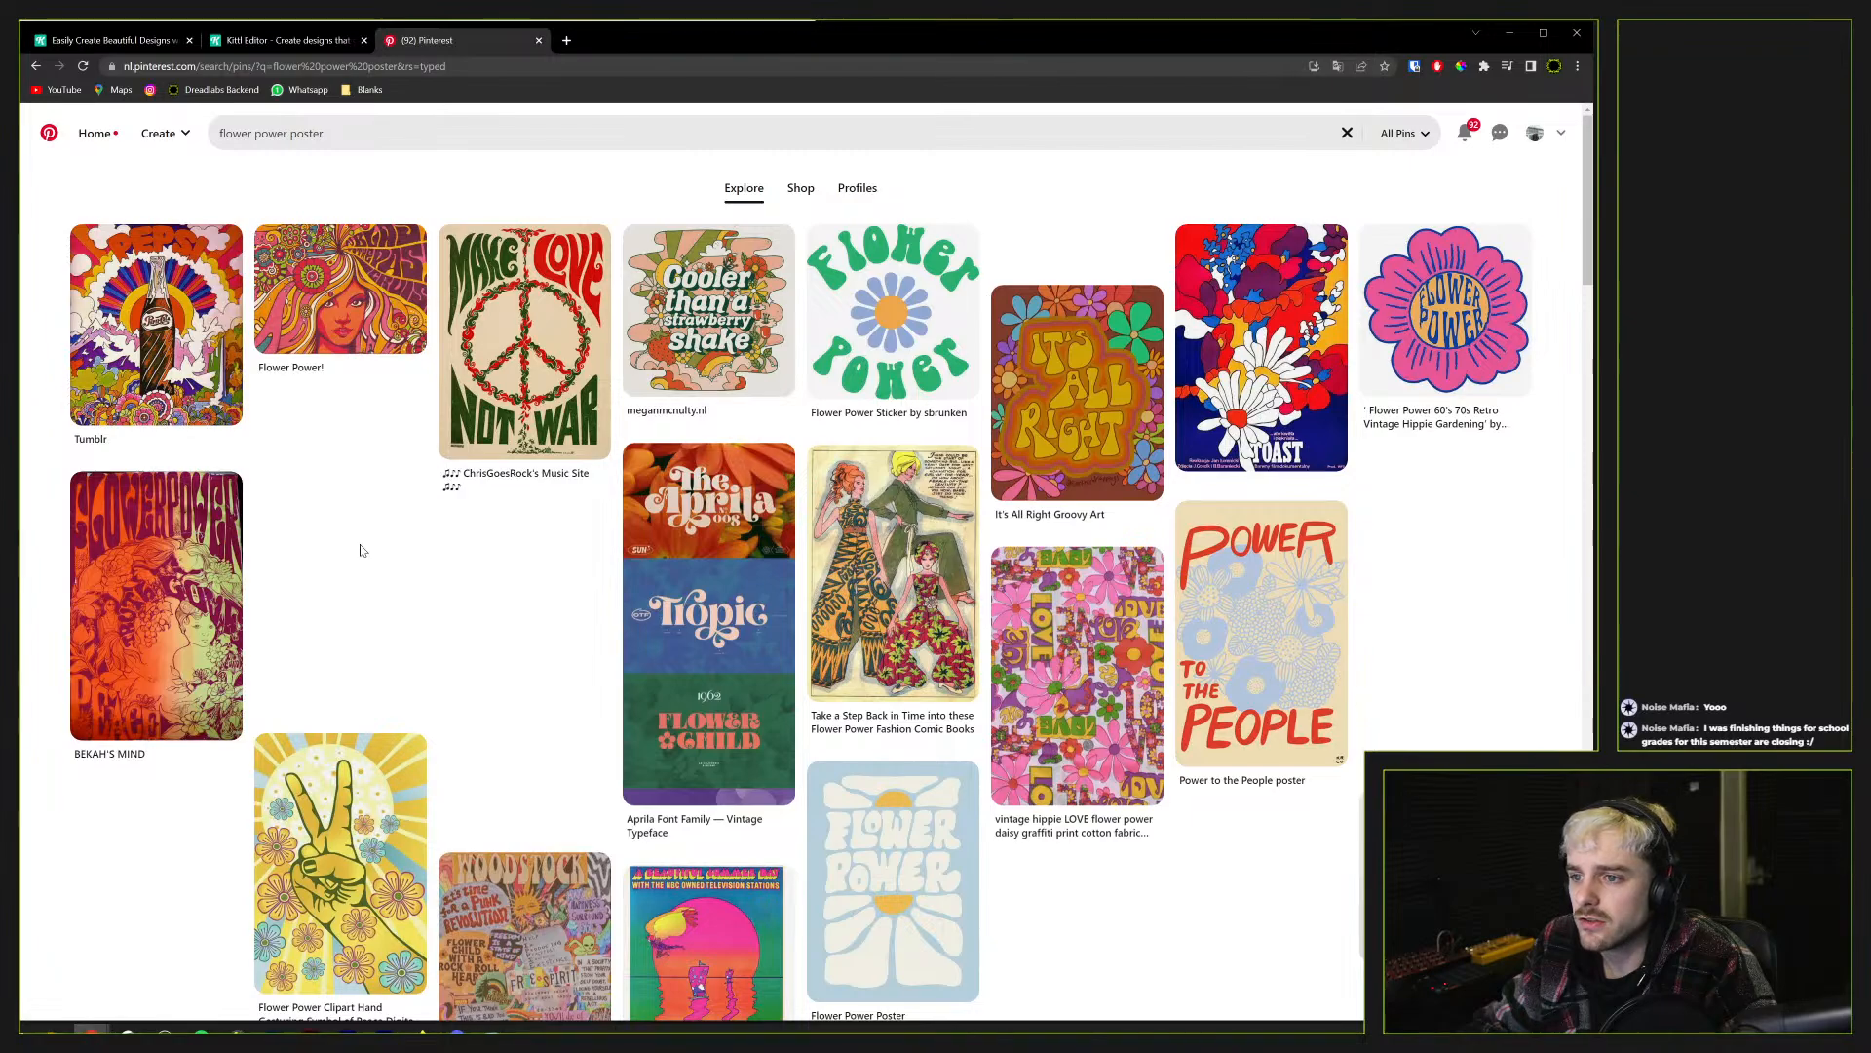
{"action": "scroll", "coordinate": [360, 551], "scroll_direction": "down", "scroll_amount": 15}
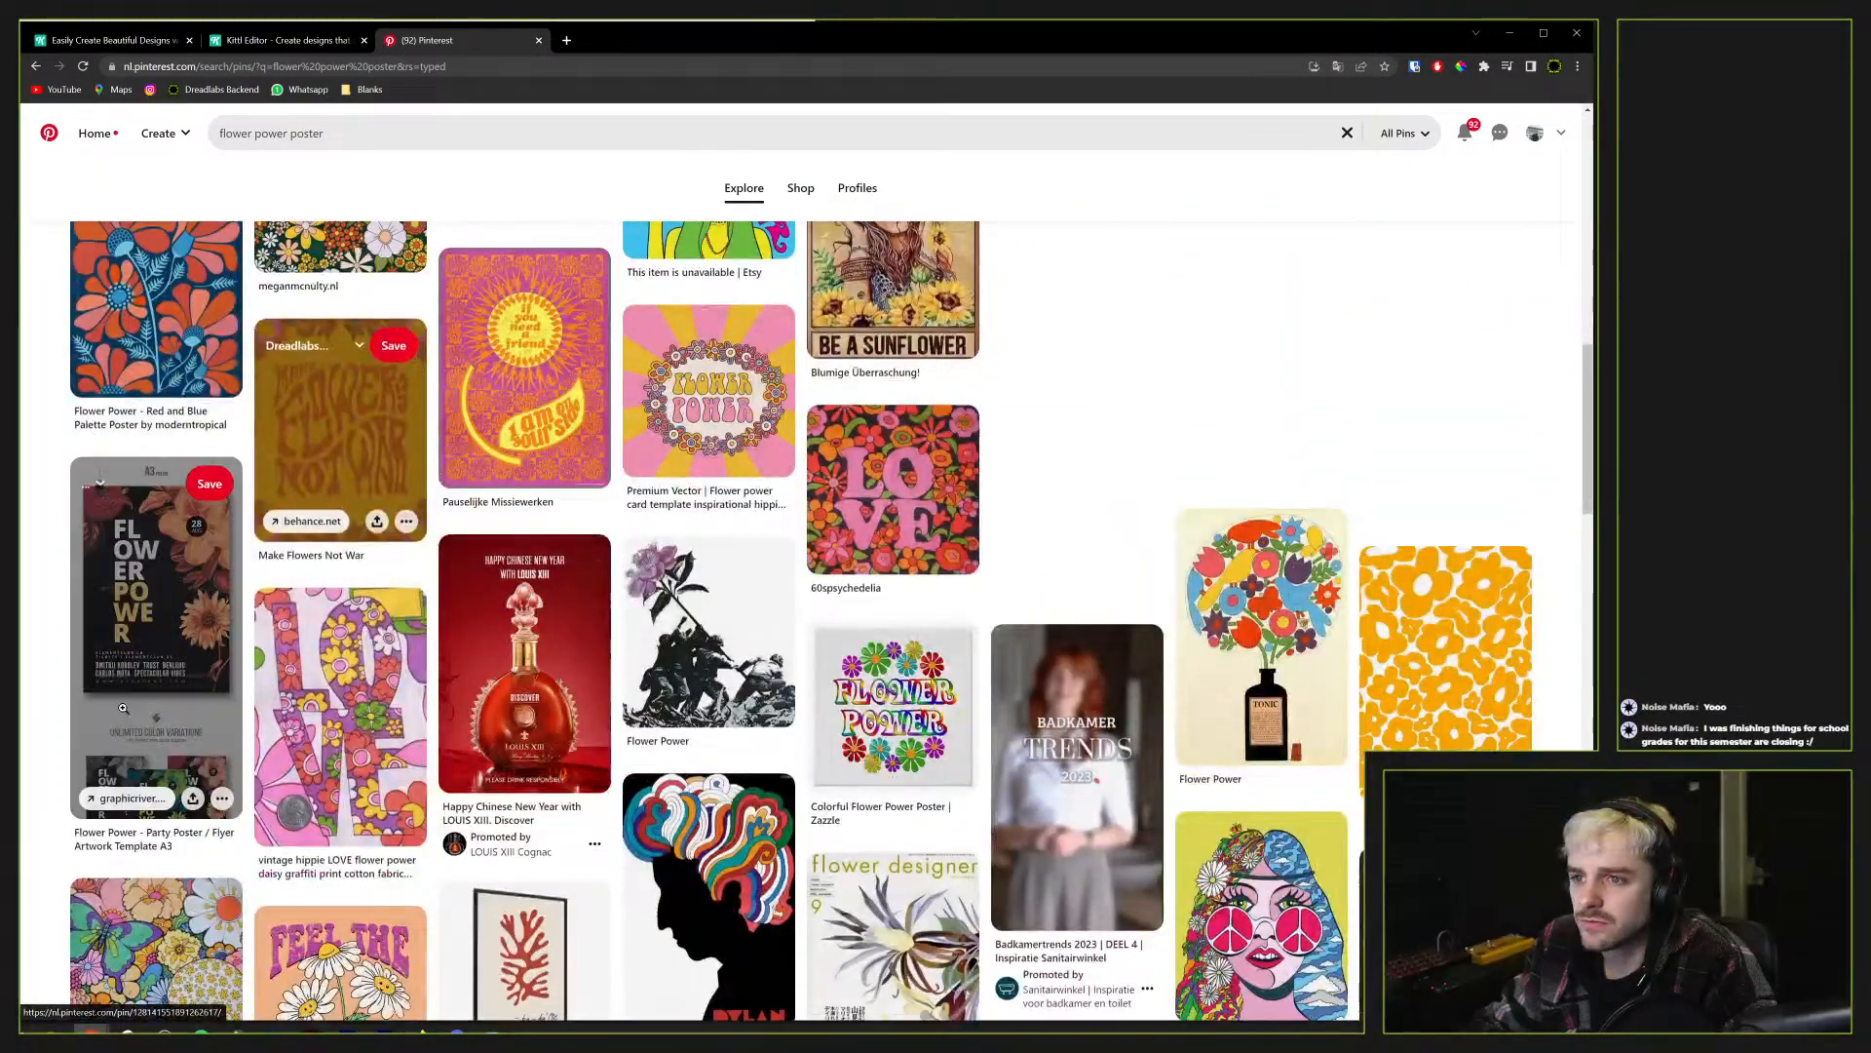
{"action": "scroll", "coordinate": [124, 721], "scroll_direction": "down", "scroll_amount": 3}
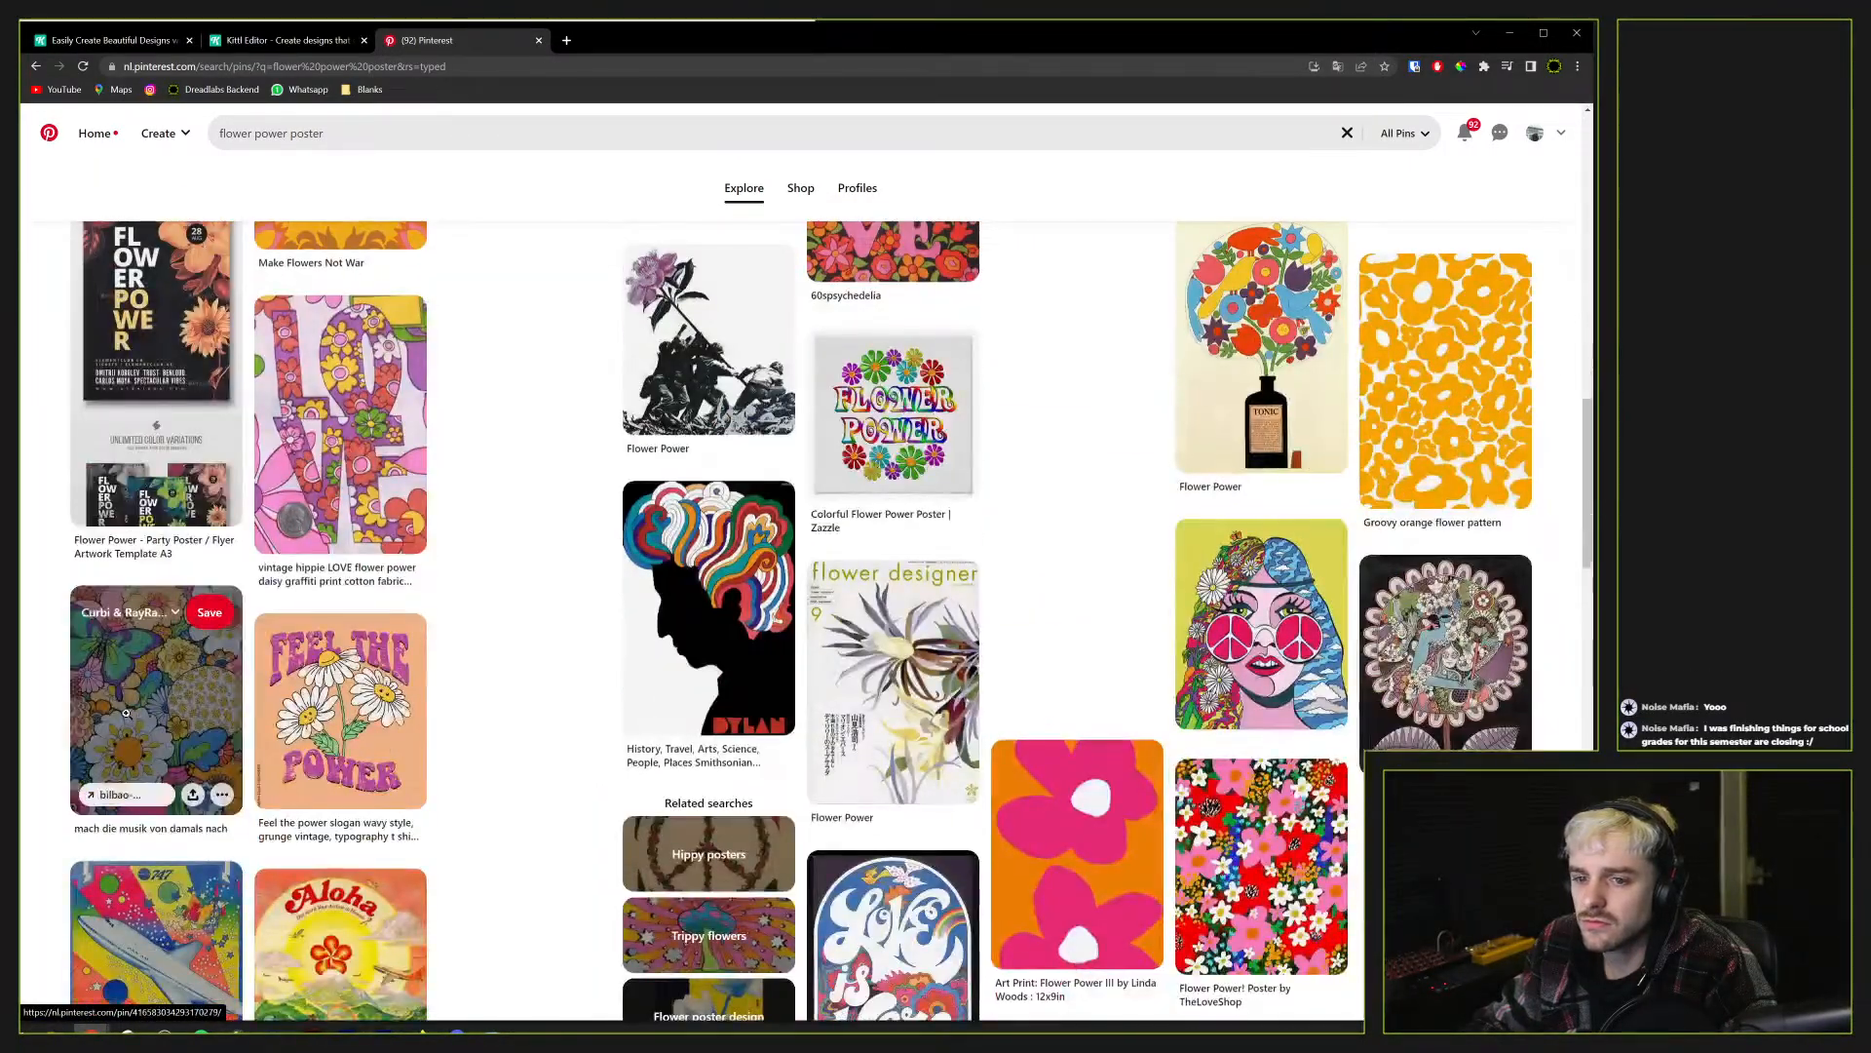
{"action": "scroll", "coordinate": [125, 713], "scroll_direction": "up", "scroll_amount": 1}
{"action": "left_click", "coordinate": [283, 40]}
Enlarge the striped green-stemmed mushroom and place it behind the orange mushroom along the poster's lower edge
{"action": "left_click", "coordinate": [857, 635]}
{"action": "left_click_drag", "start_coordinate": [889, 687], "coordinate": [1161, 869]}
{"action": "left_click_drag", "start_coordinate": [1067, 682], "coordinate": [959, 767]}
Enlarge the sunflower and the blue spotted mushroom, and arrange them overlapping in the artboard's lower-left area
{"action": "left_click", "coordinate": [747, 755]}
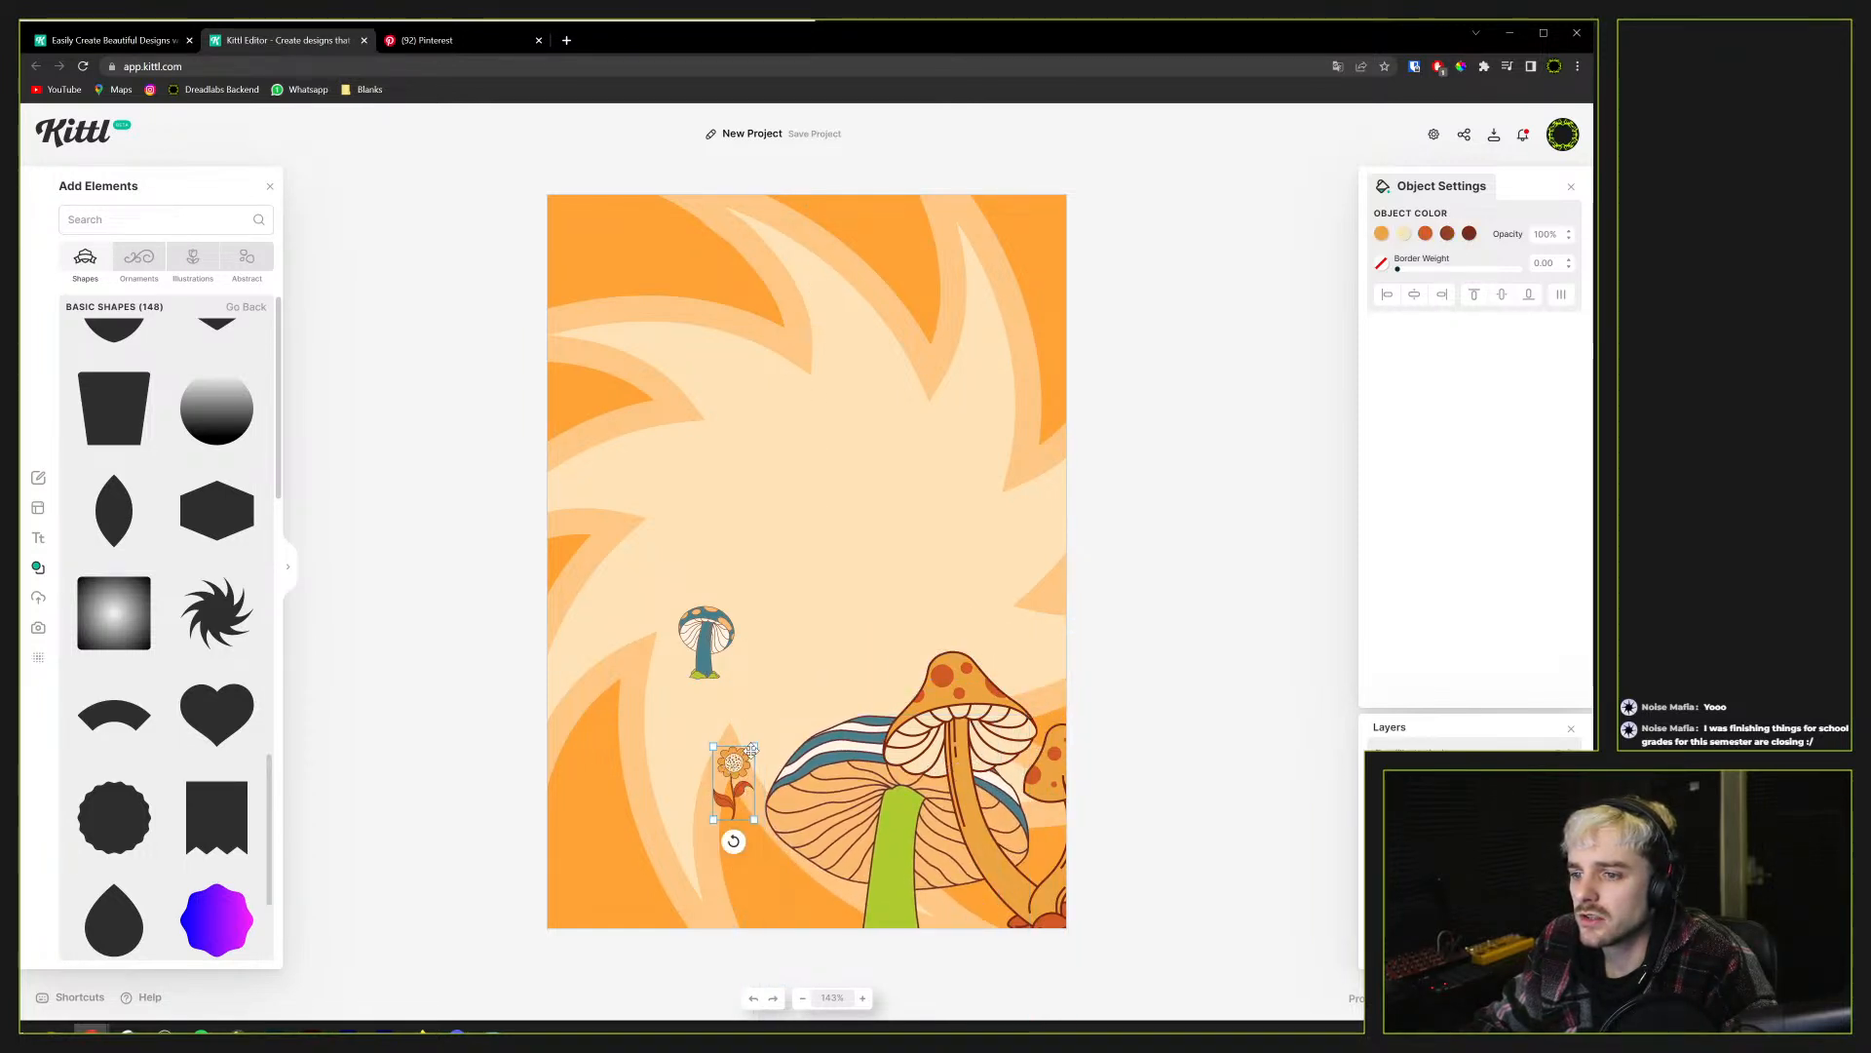
{"action": "left_click_drag", "start_coordinate": [756, 745], "coordinate": [697, 733]}
{"action": "left_click", "coordinate": [704, 632]}
{"action": "left_click_drag", "start_coordinate": [727, 607], "coordinate": [678, 663]}
{"action": "left_click_drag", "start_coordinate": [681, 752], "coordinate": [736, 788]}
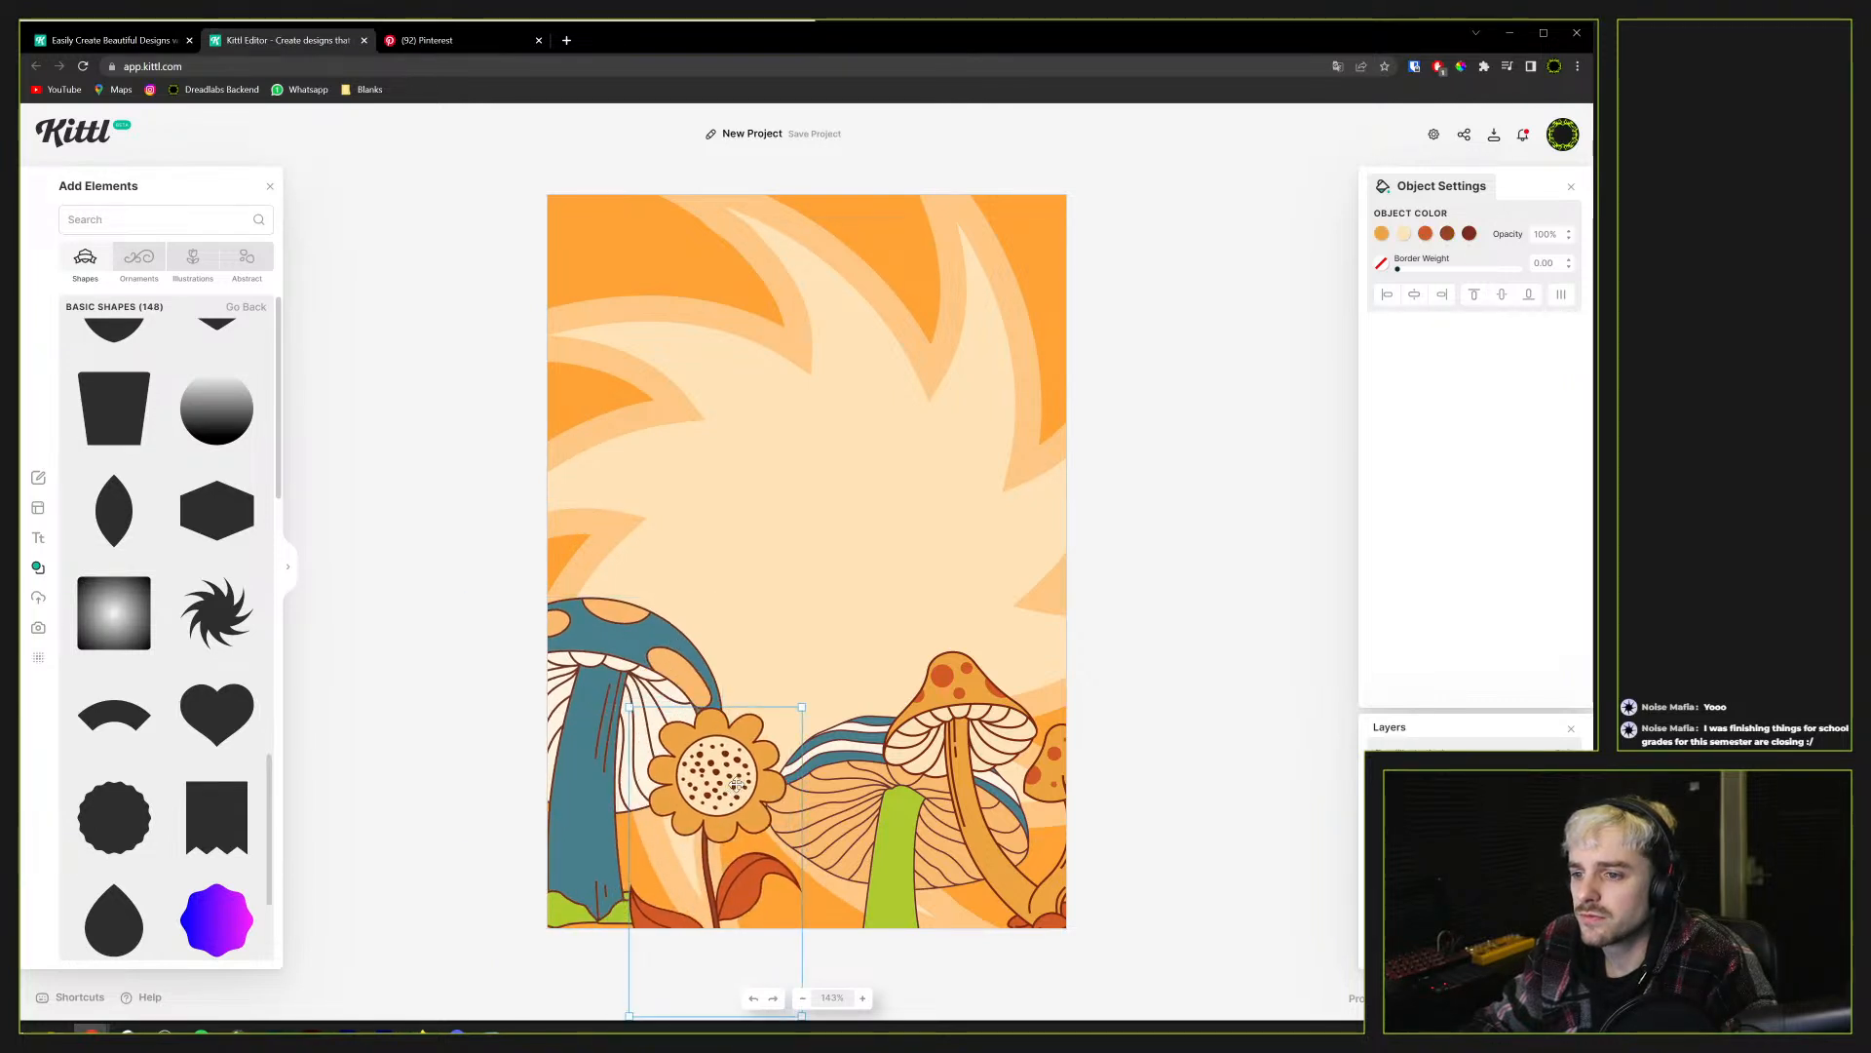
Recolor the cap and stem of the blue spotted mushroom to mauve pink (#c371a1)
{"action": "left_click", "coordinate": [588, 650]}
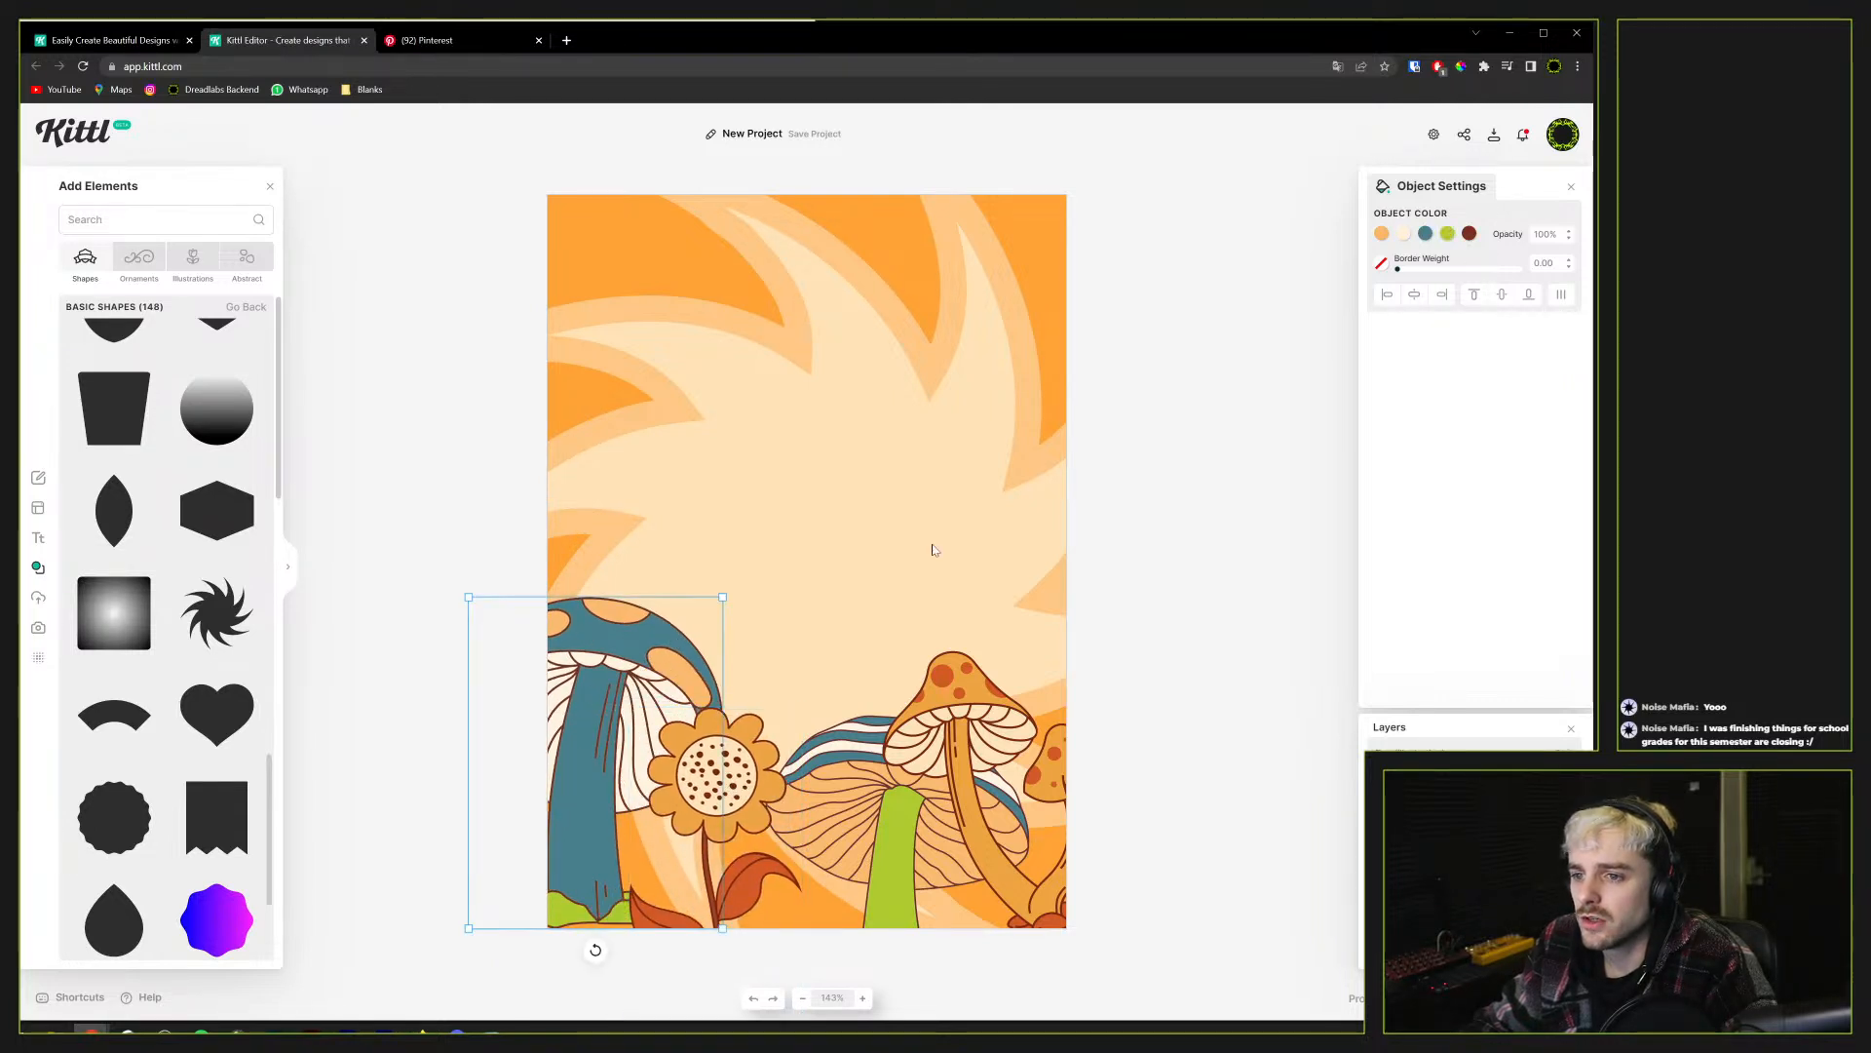
{"action": "left_click", "coordinate": [1423, 235]}
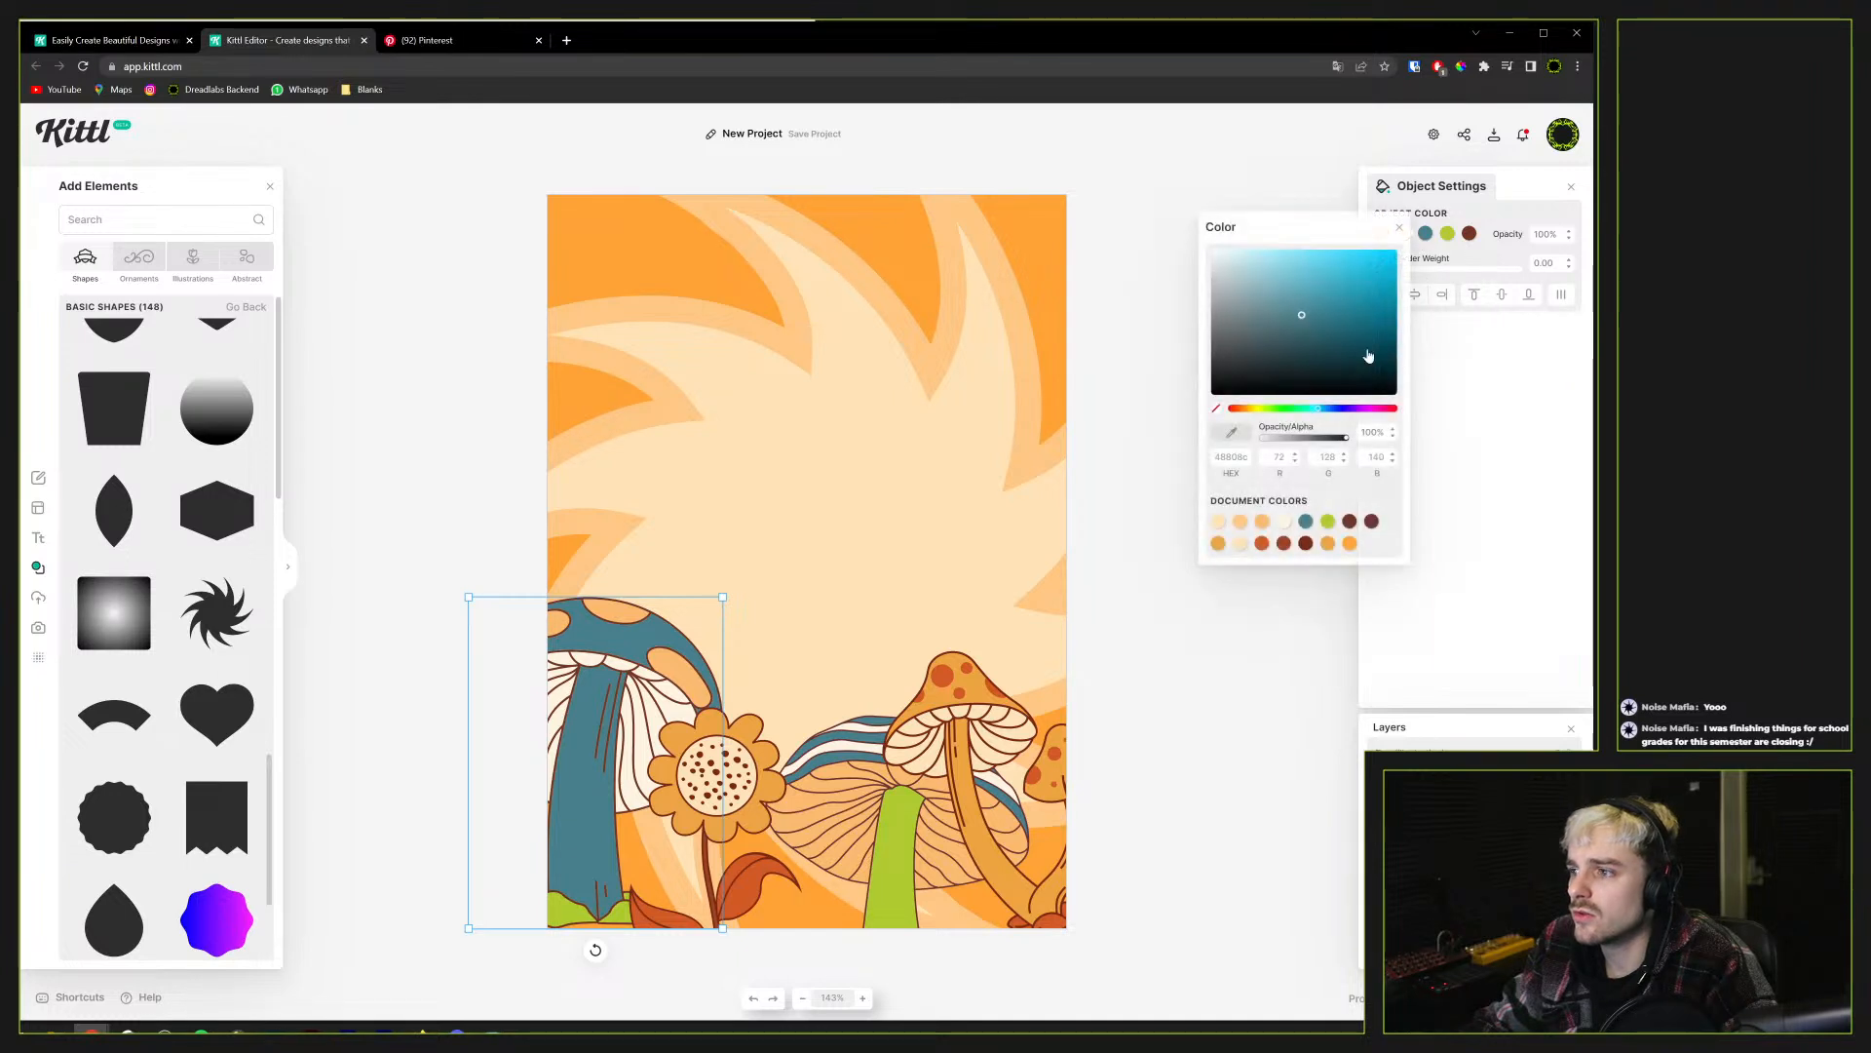
{"action": "left_click", "coordinate": [1344, 410]}
{"action": "left_click_drag", "start_coordinate": [1348, 410], "coordinate": [1371, 411]}
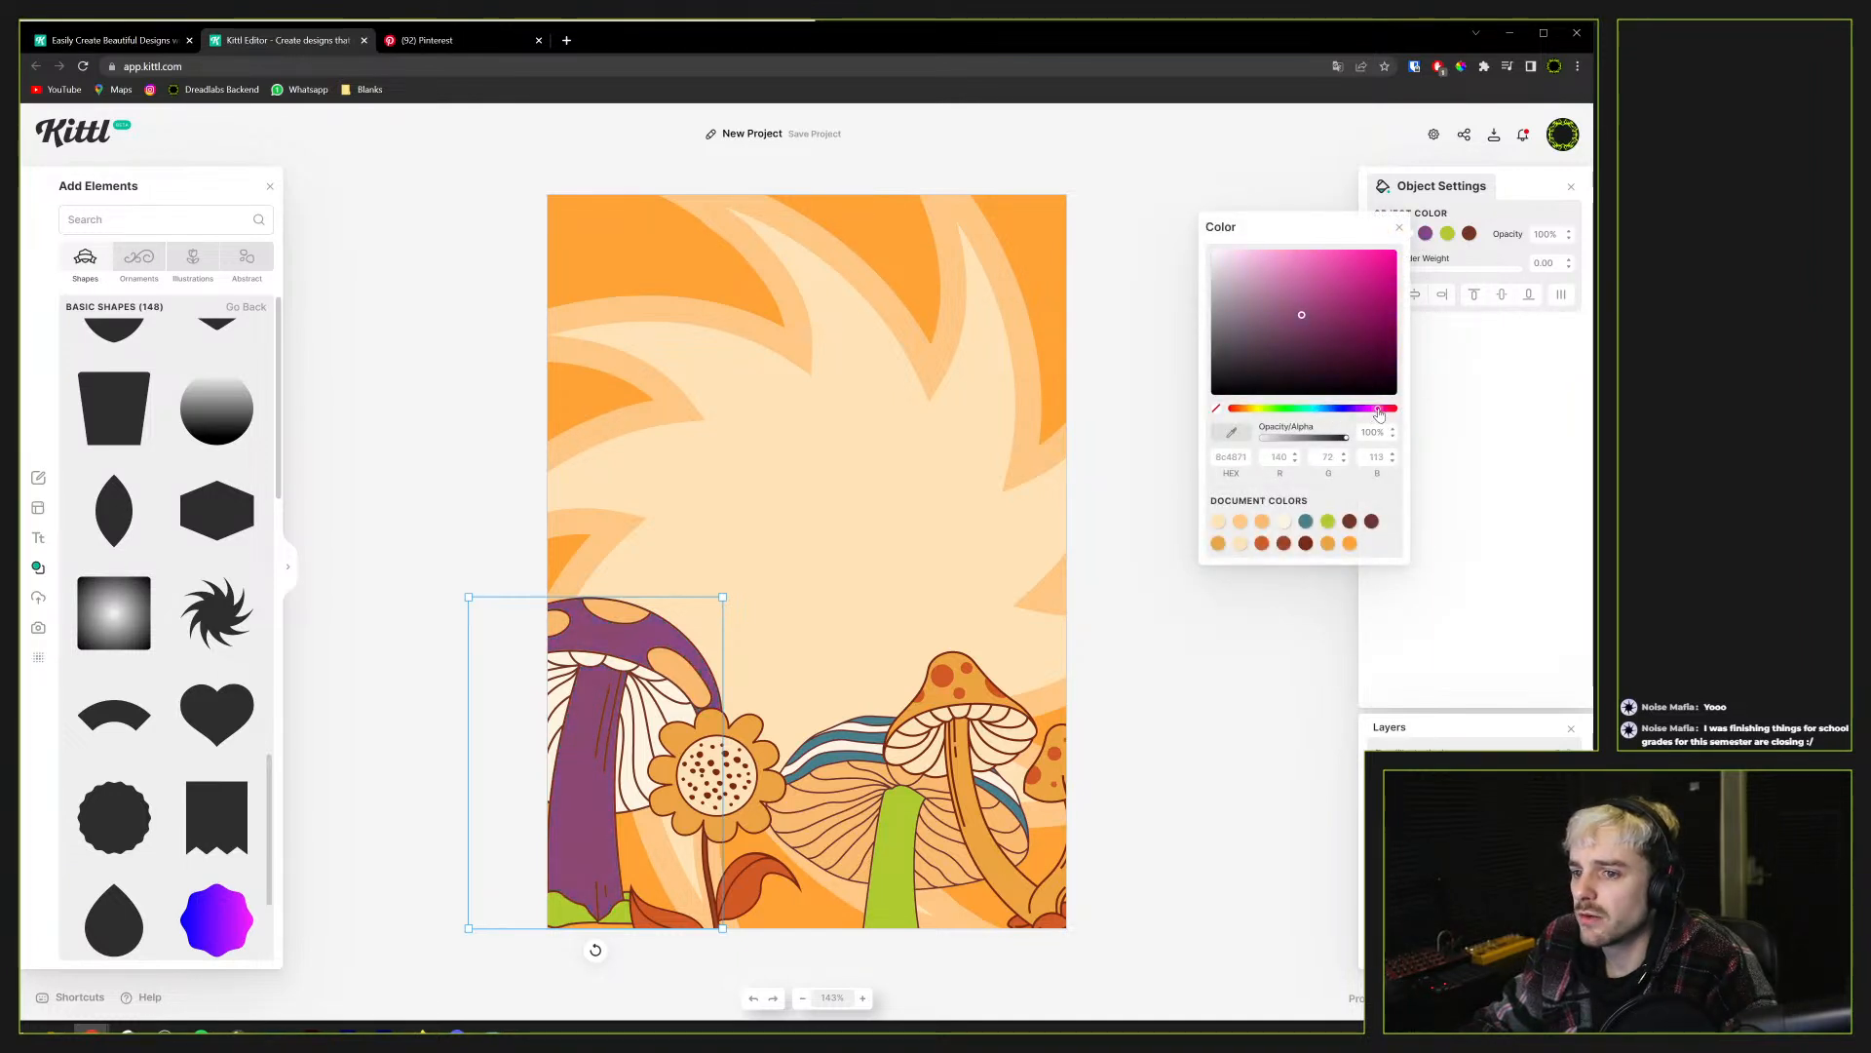
{"action": "left_click_drag", "start_coordinate": [1320, 338], "coordinate": [1293, 292]}
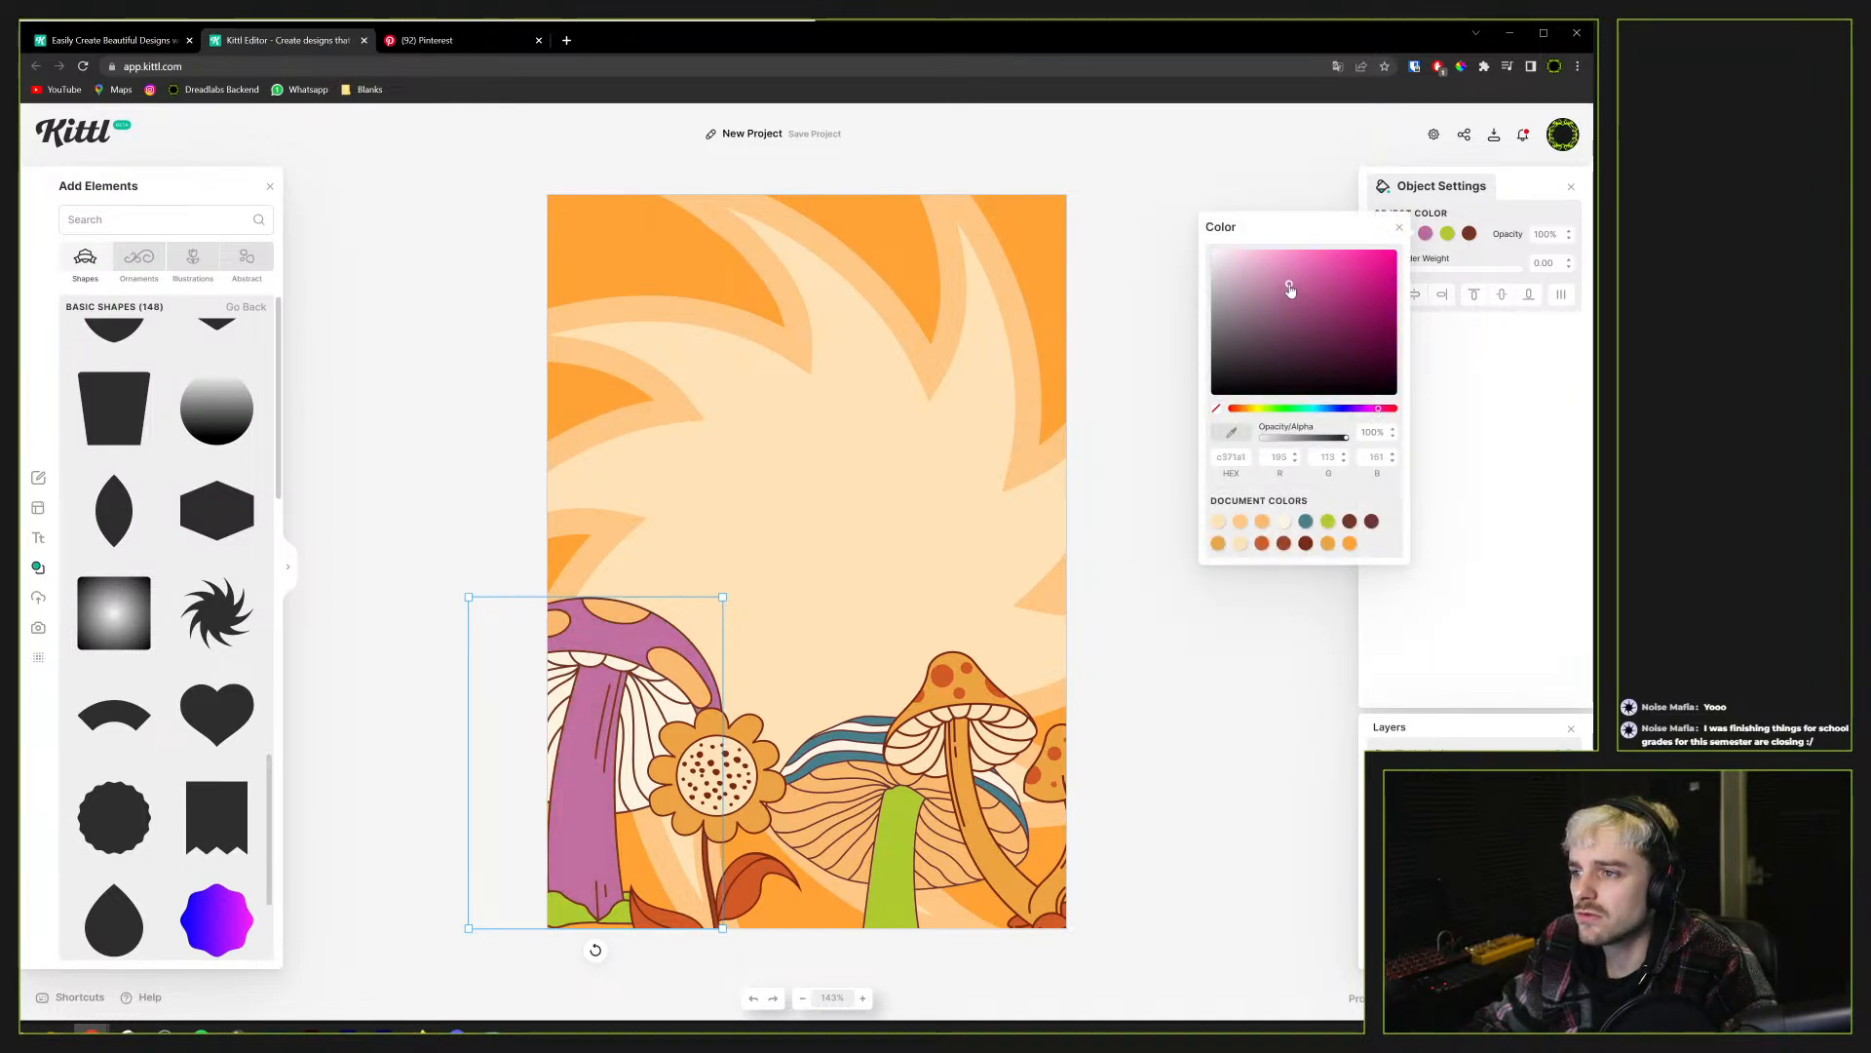
{"action": "left_click", "coordinate": [1495, 371]}
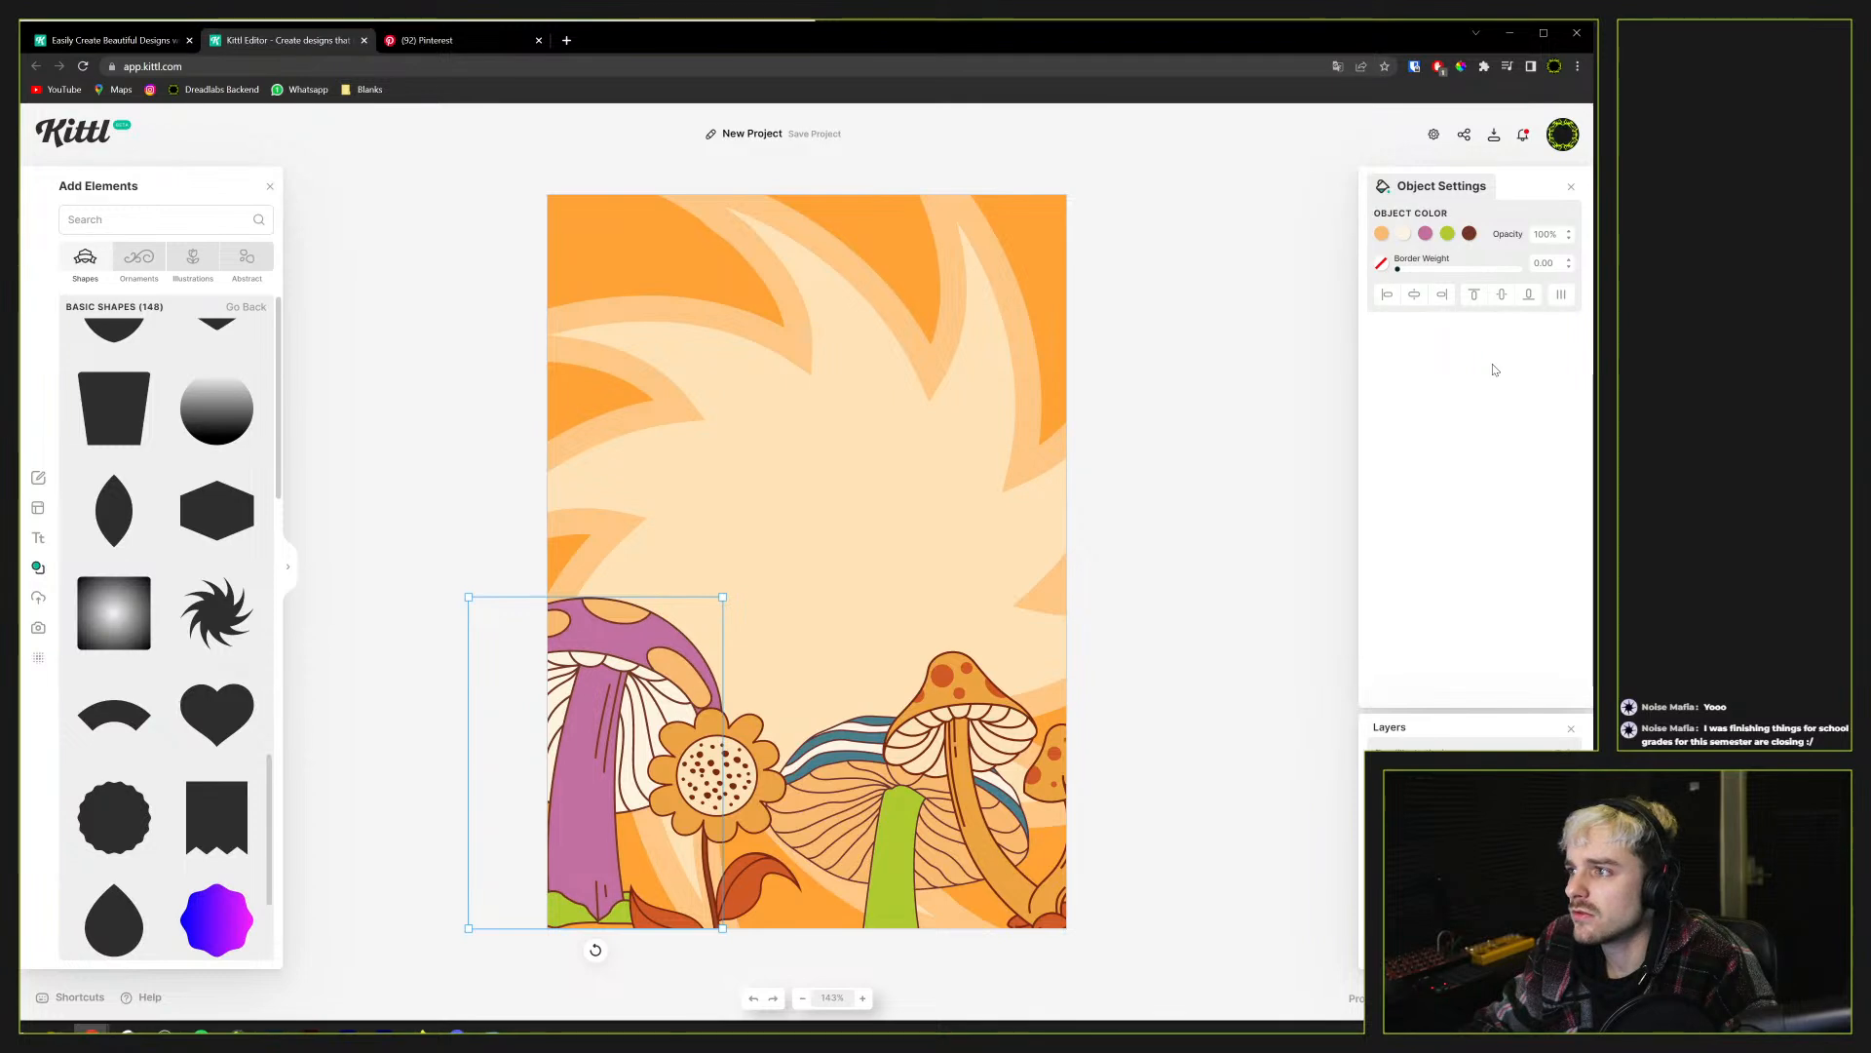
Recolor the spotted mushroom's gills pale lilac (#fbe3ff) and its green base light blue (#97b5db), then nudge it slightly down and right
{"action": "left_click", "coordinate": [1404, 236]}
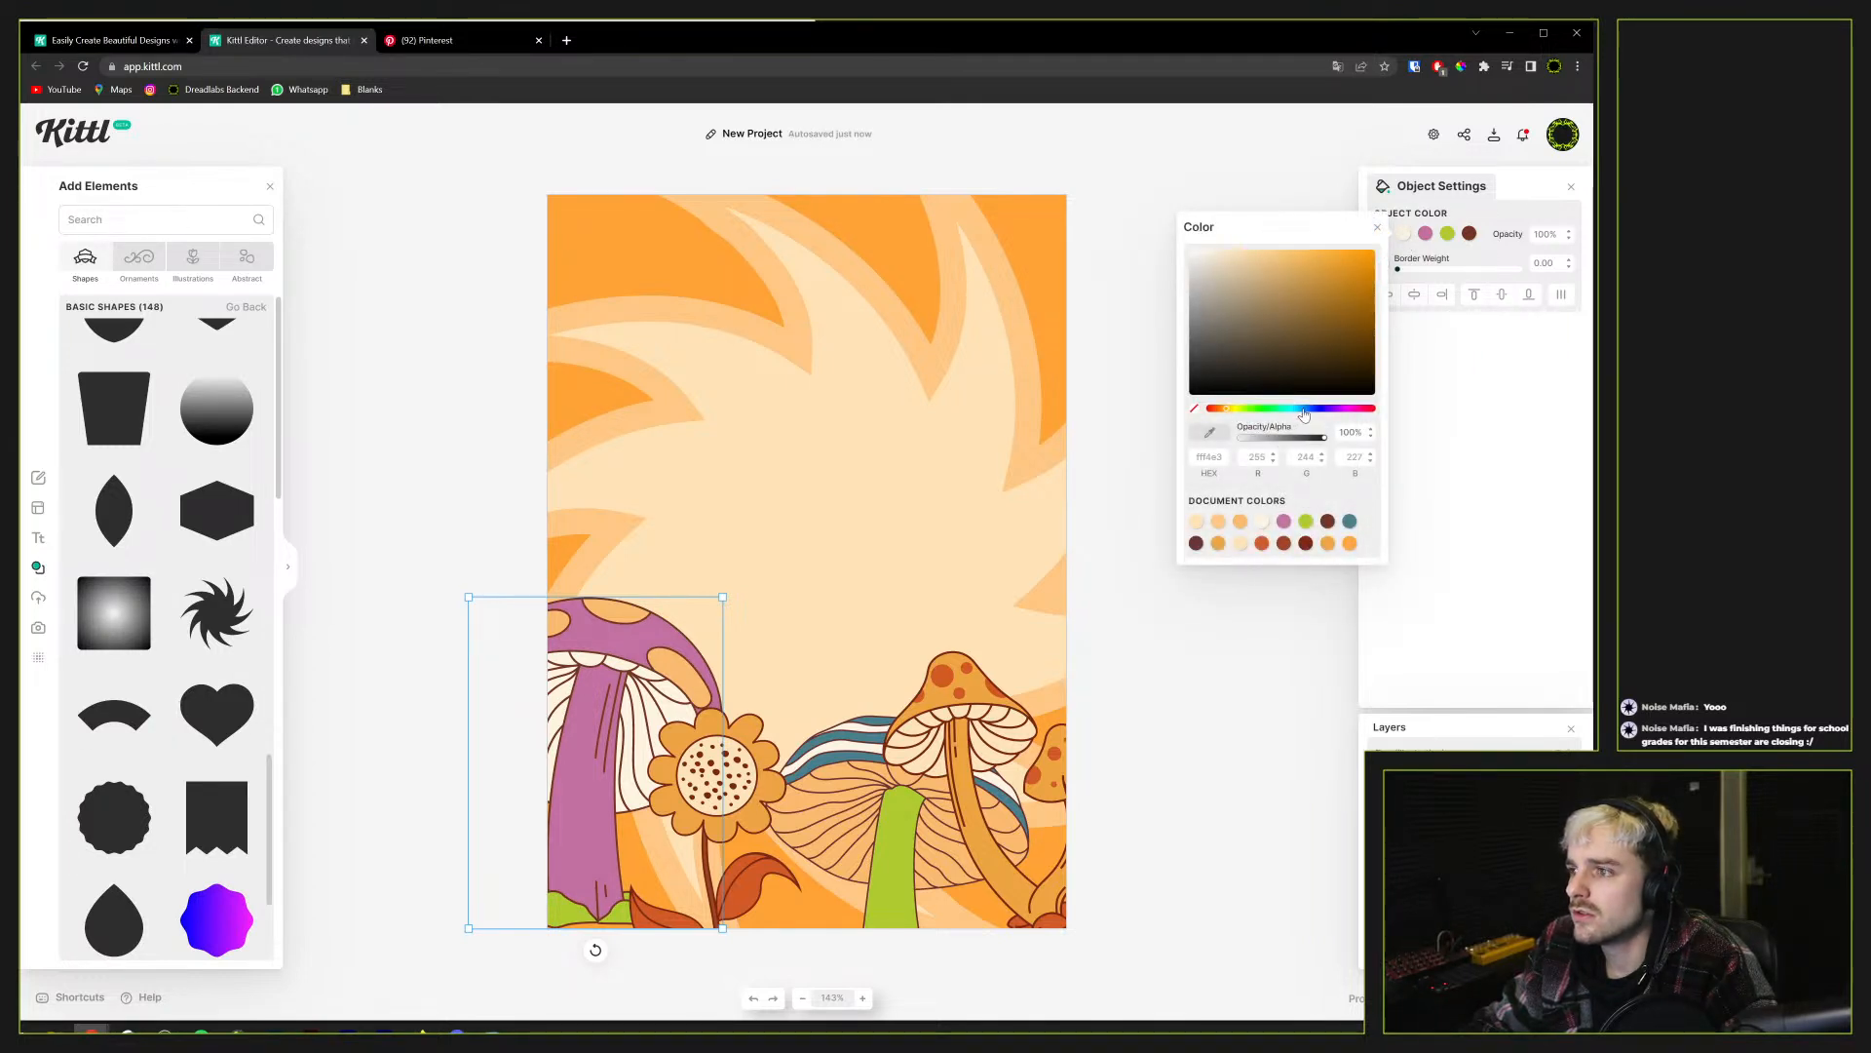
{"action": "left_click_drag", "start_coordinate": [1302, 410], "coordinate": [1341, 409]}
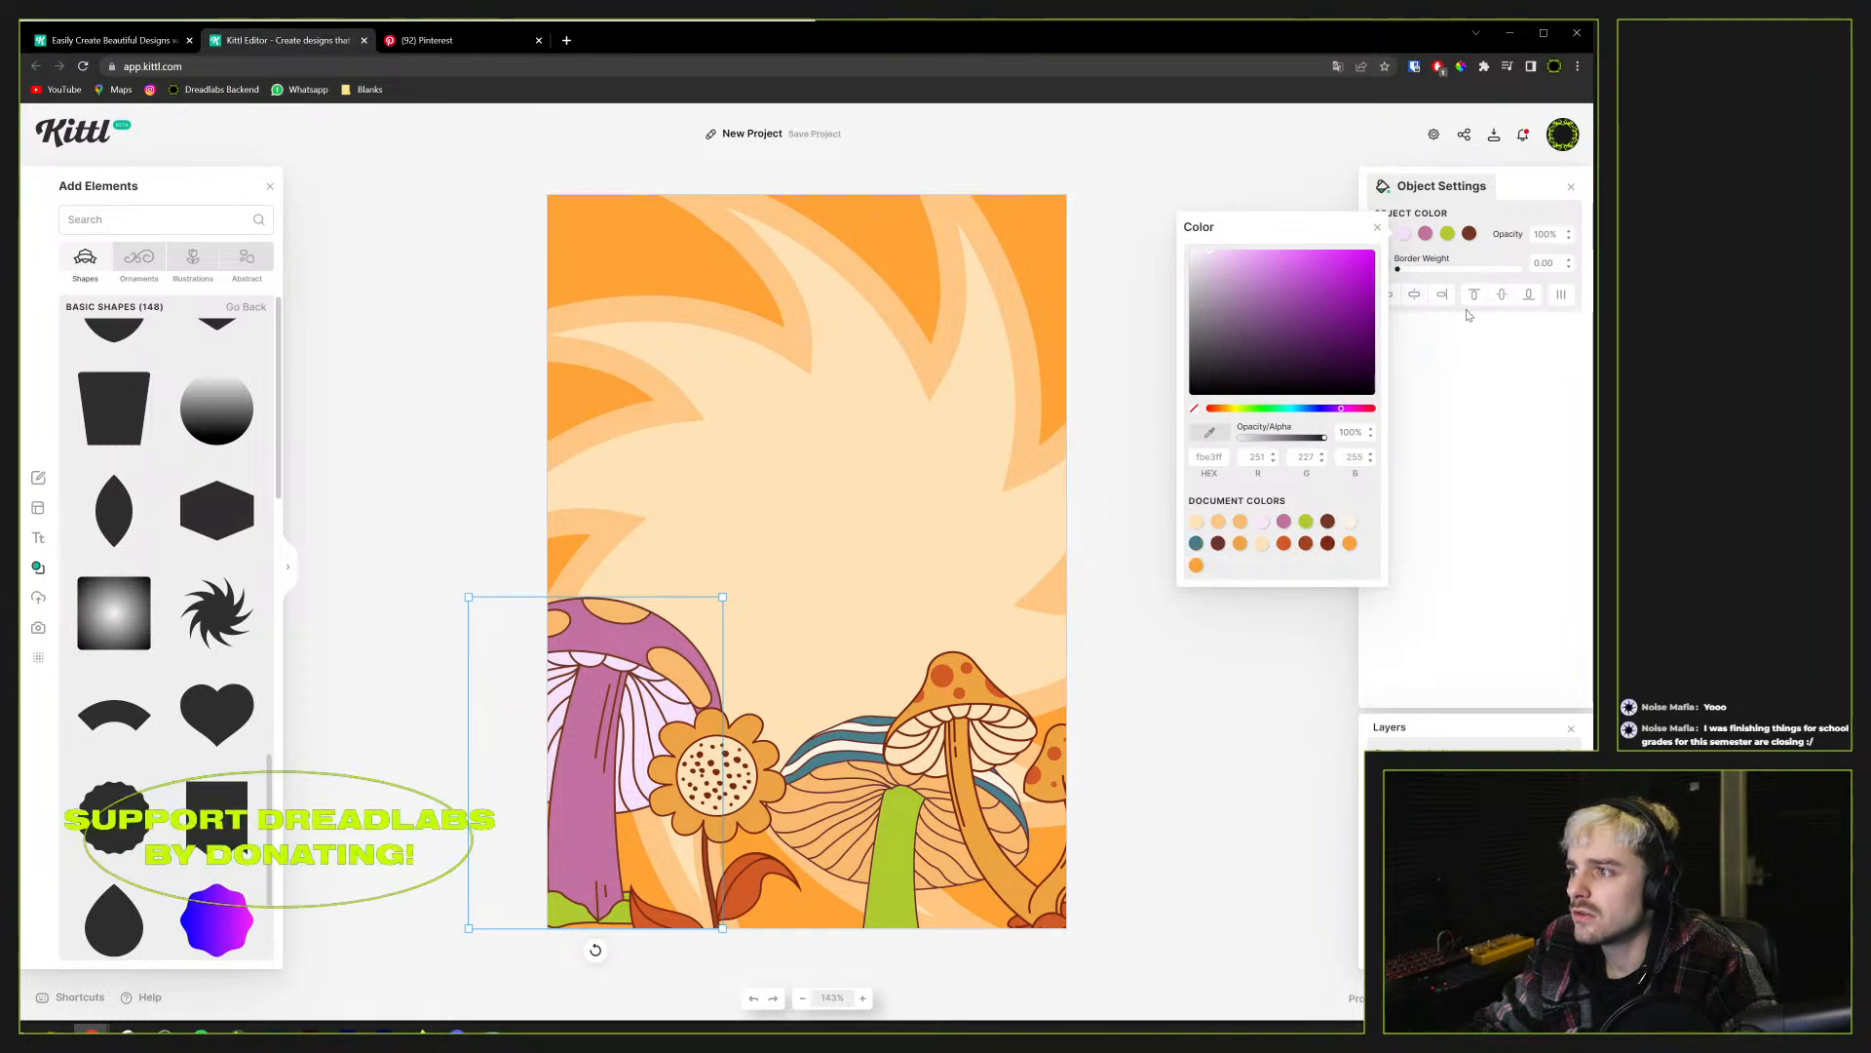
{"action": "left_click", "coordinate": [1468, 214]}
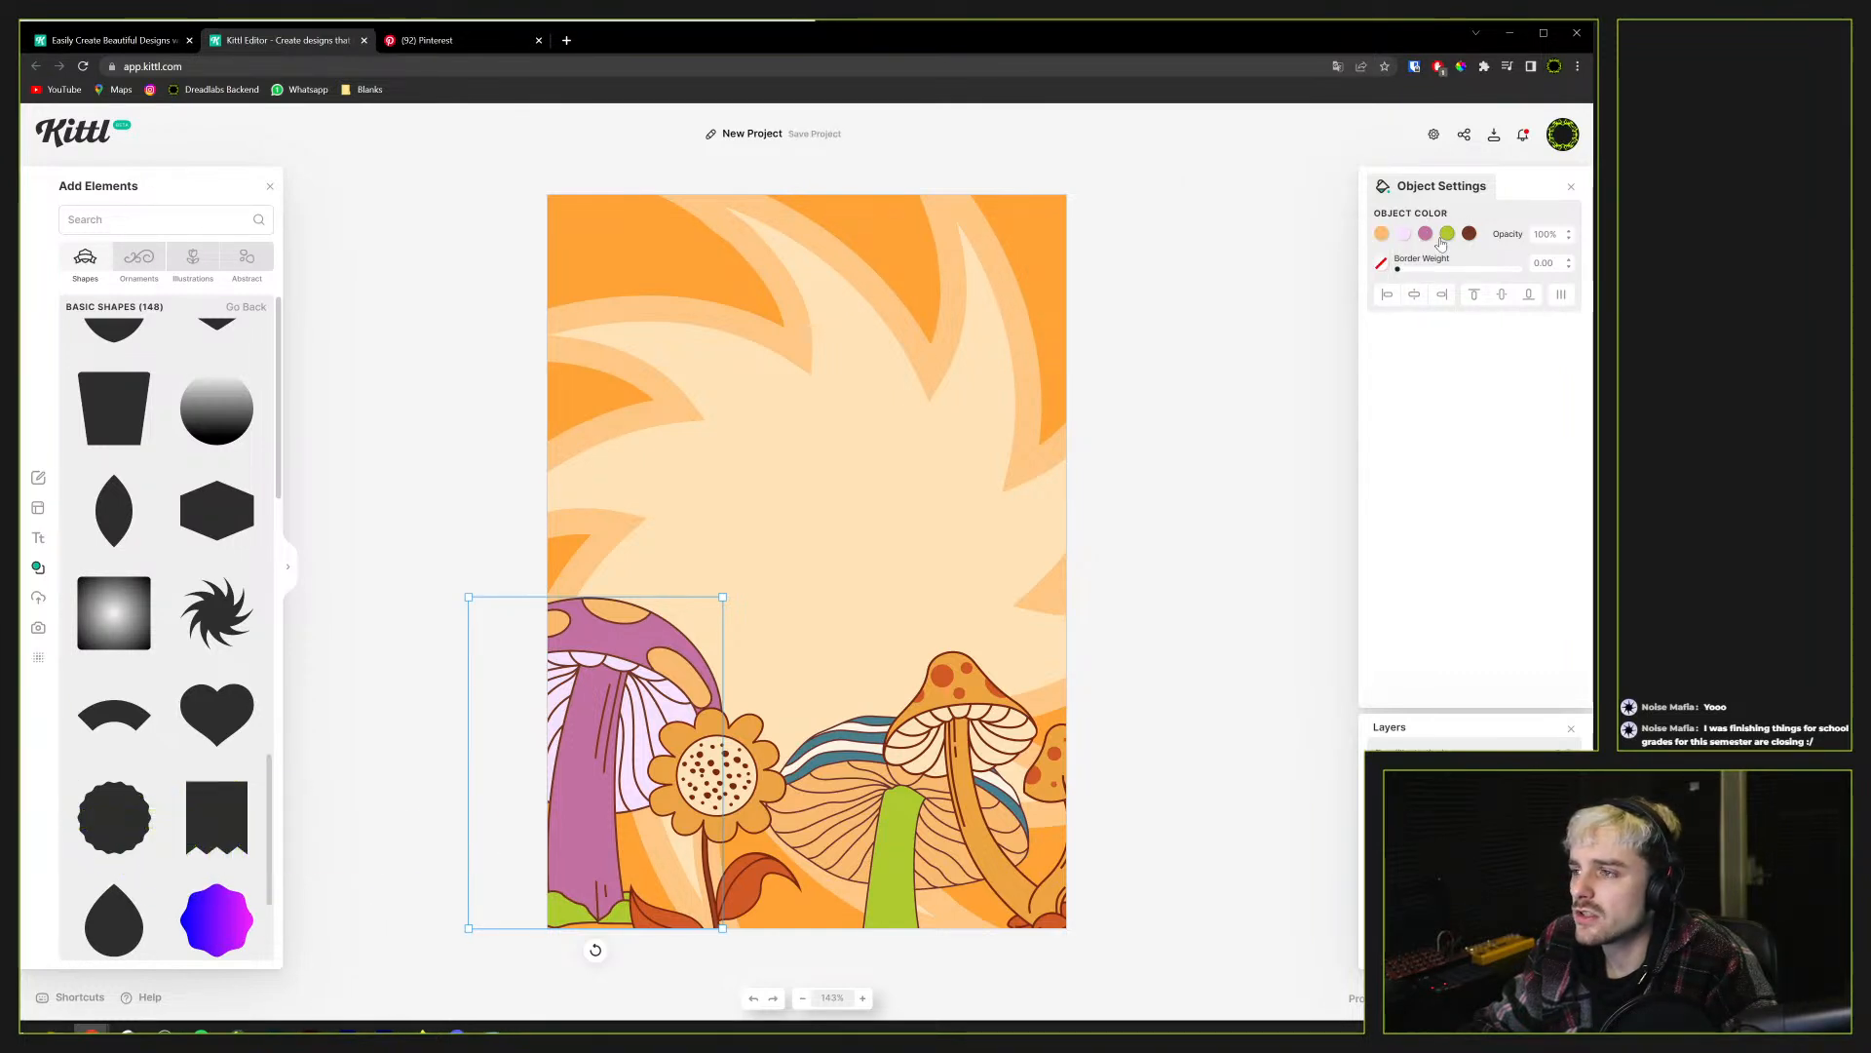
{"action": "left_click", "coordinate": [1447, 232]}
{"action": "left_click_drag", "start_coordinate": [1320, 408], "coordinate": [1350, 408]}
{"action": "left_click_drag", "start_coordinate": [1304, 310], "coordinate": [1295, 285]}
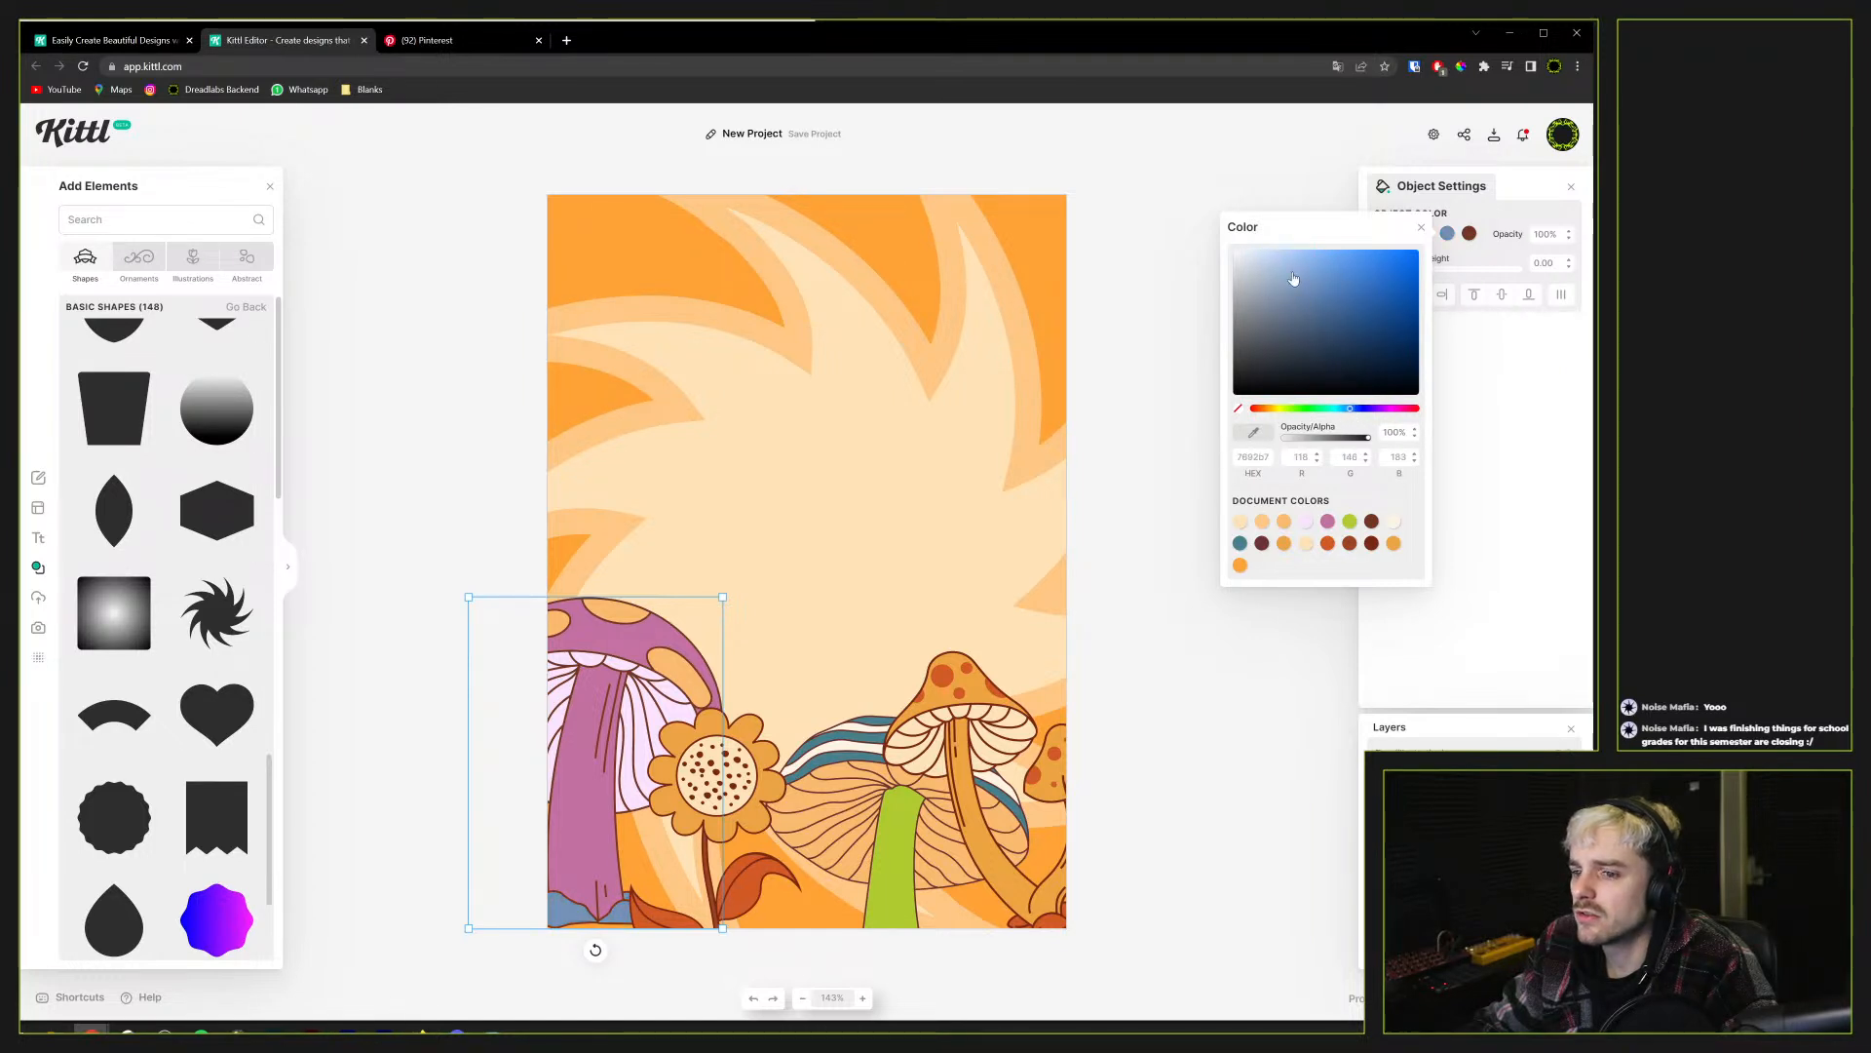
{"action": "left_click_drag", "start_coordinate": [599, 661], "coordinate": [605, 669]}
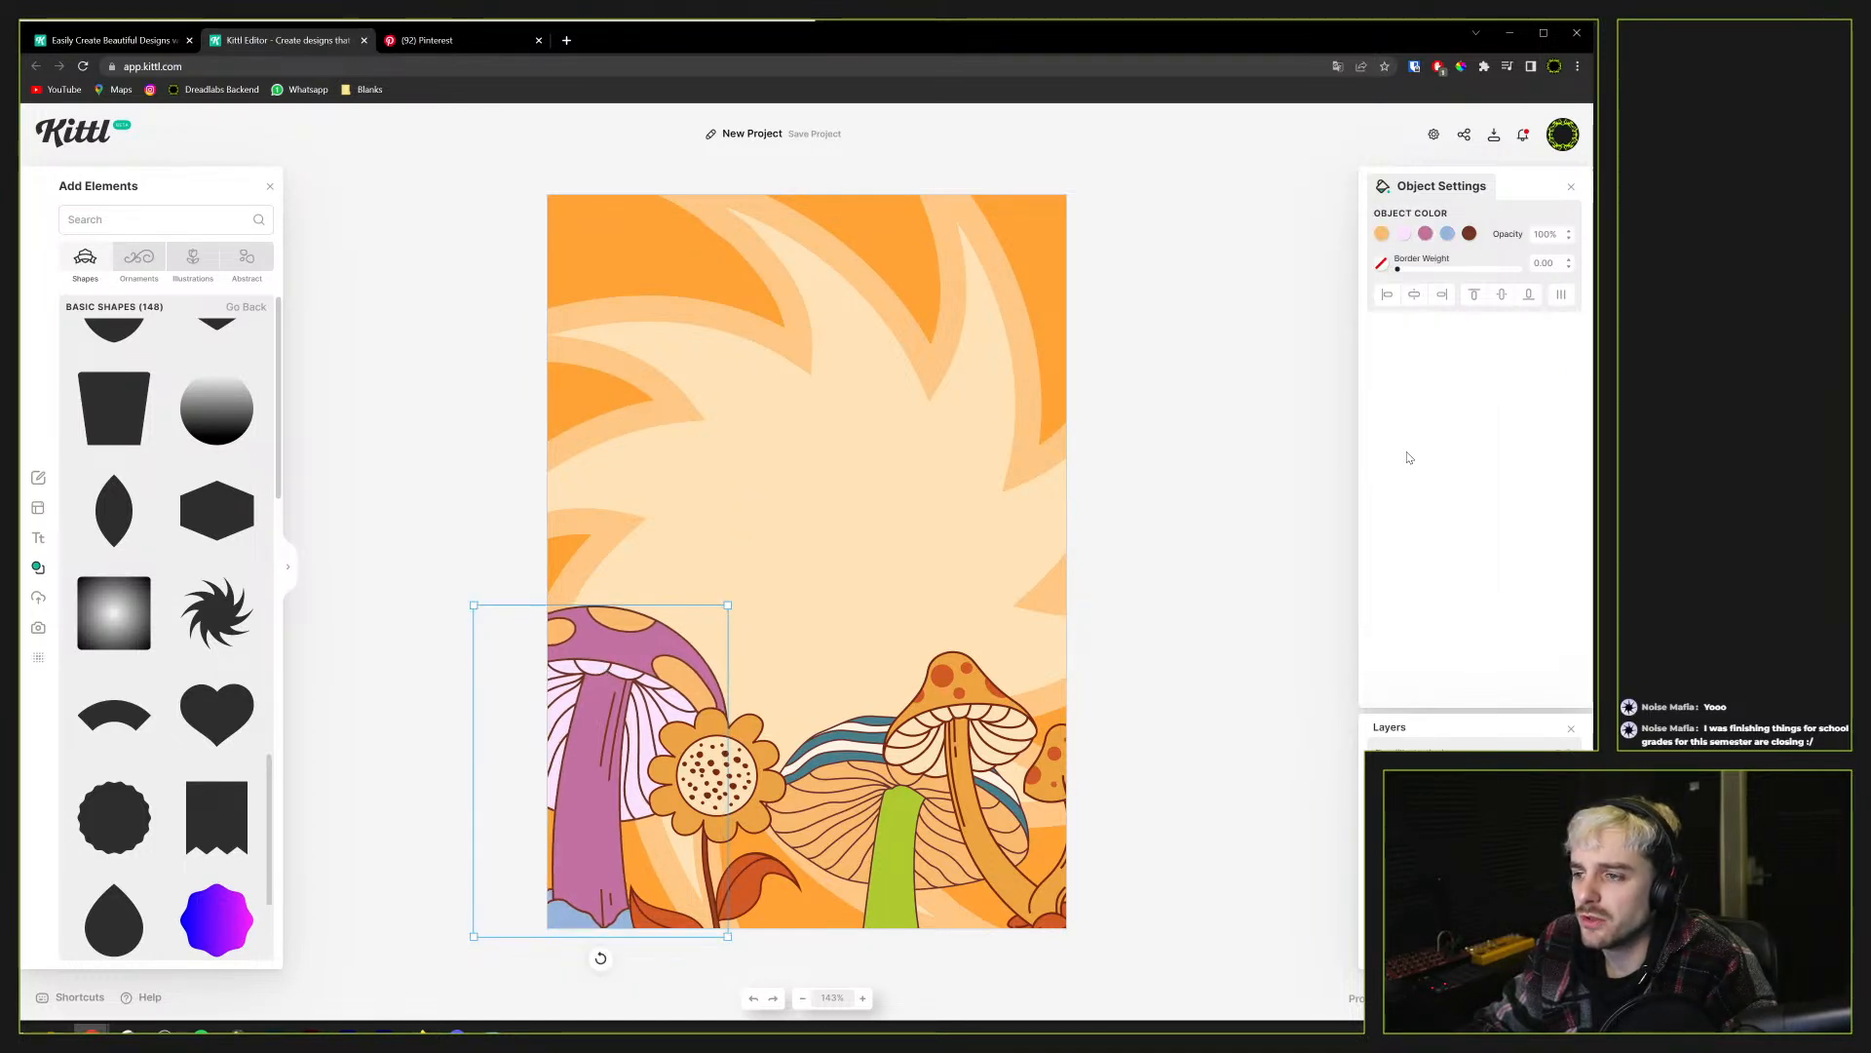
Recolor the orange spots on the mauve mushroom's cap to light pink (#ed9fd5)
{"action": "left_click", "coordinate": [1382, 235]}
{"action": "left_click_drag", "start_coordinate": [1187, 216], "coordinate": [1198, 220]}
{"action": "left_click_drag", "start_coordinate": [1251, 409], "coordinate": [1333, 414]}
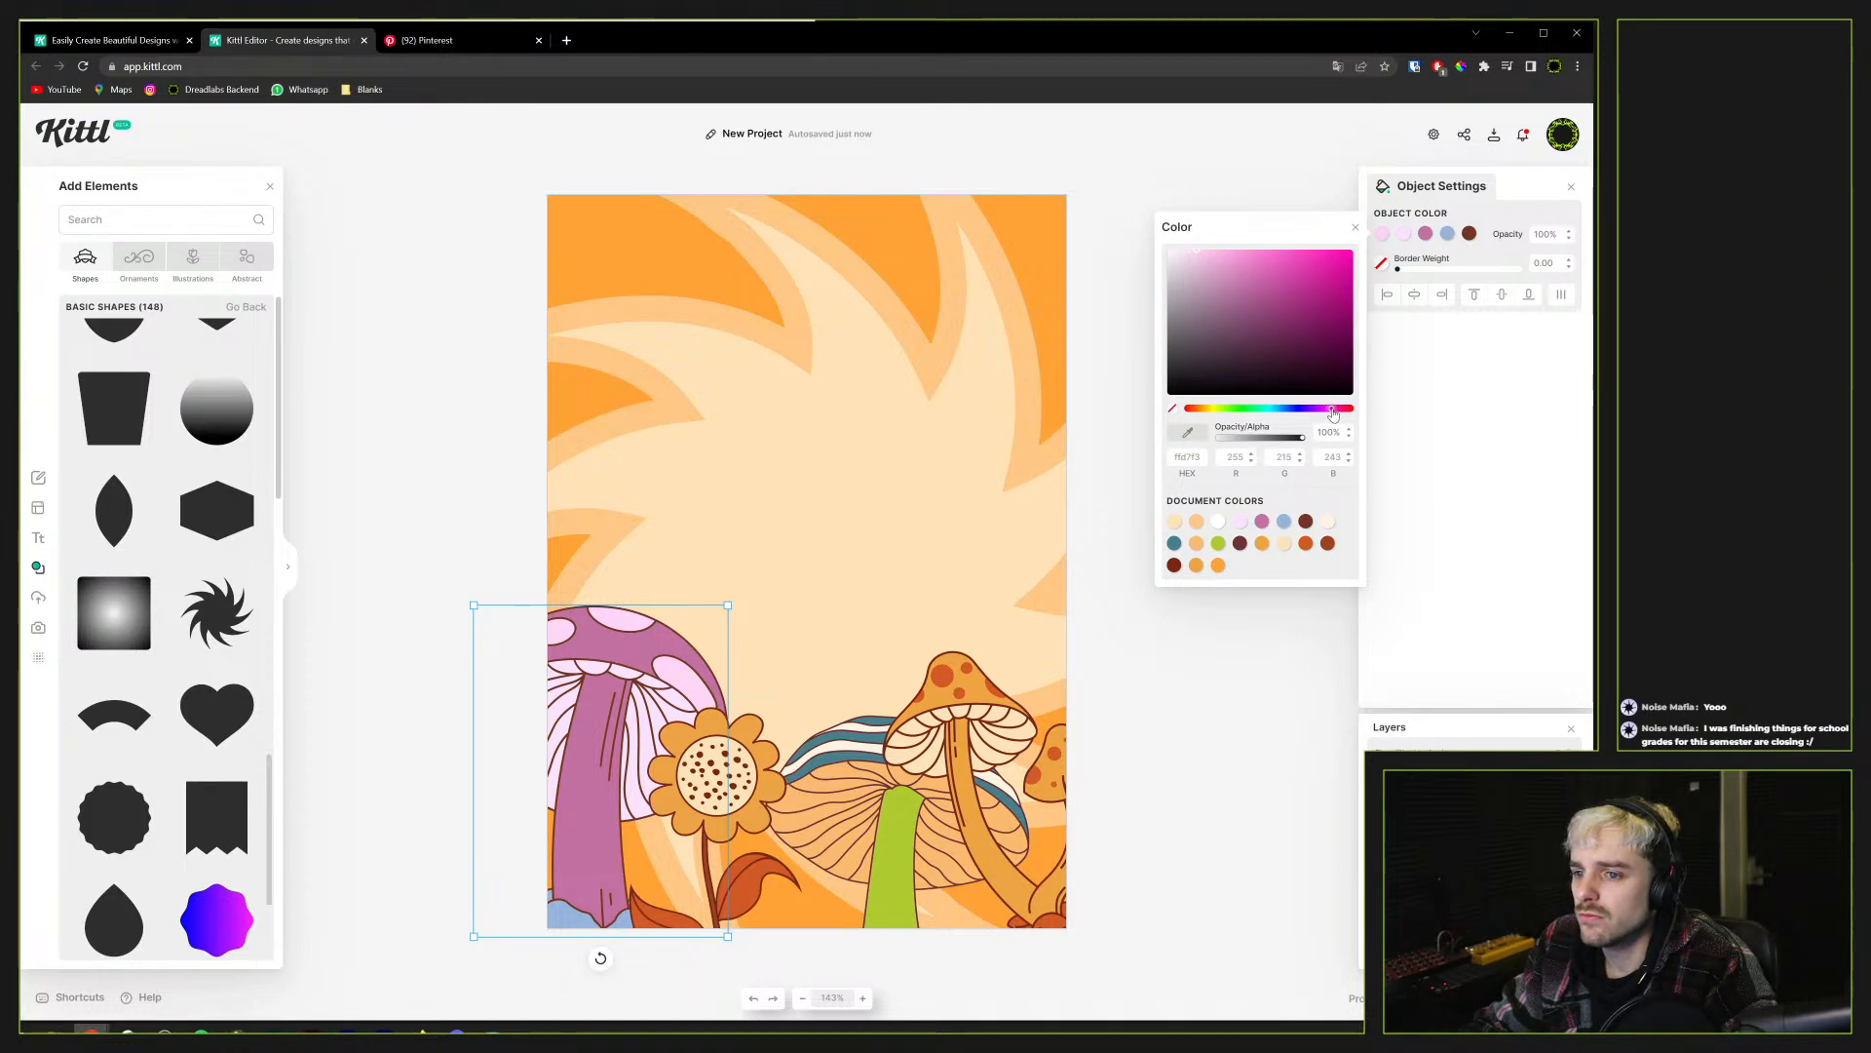
{"action": "left_click", "coordinate": [1231, 270]}
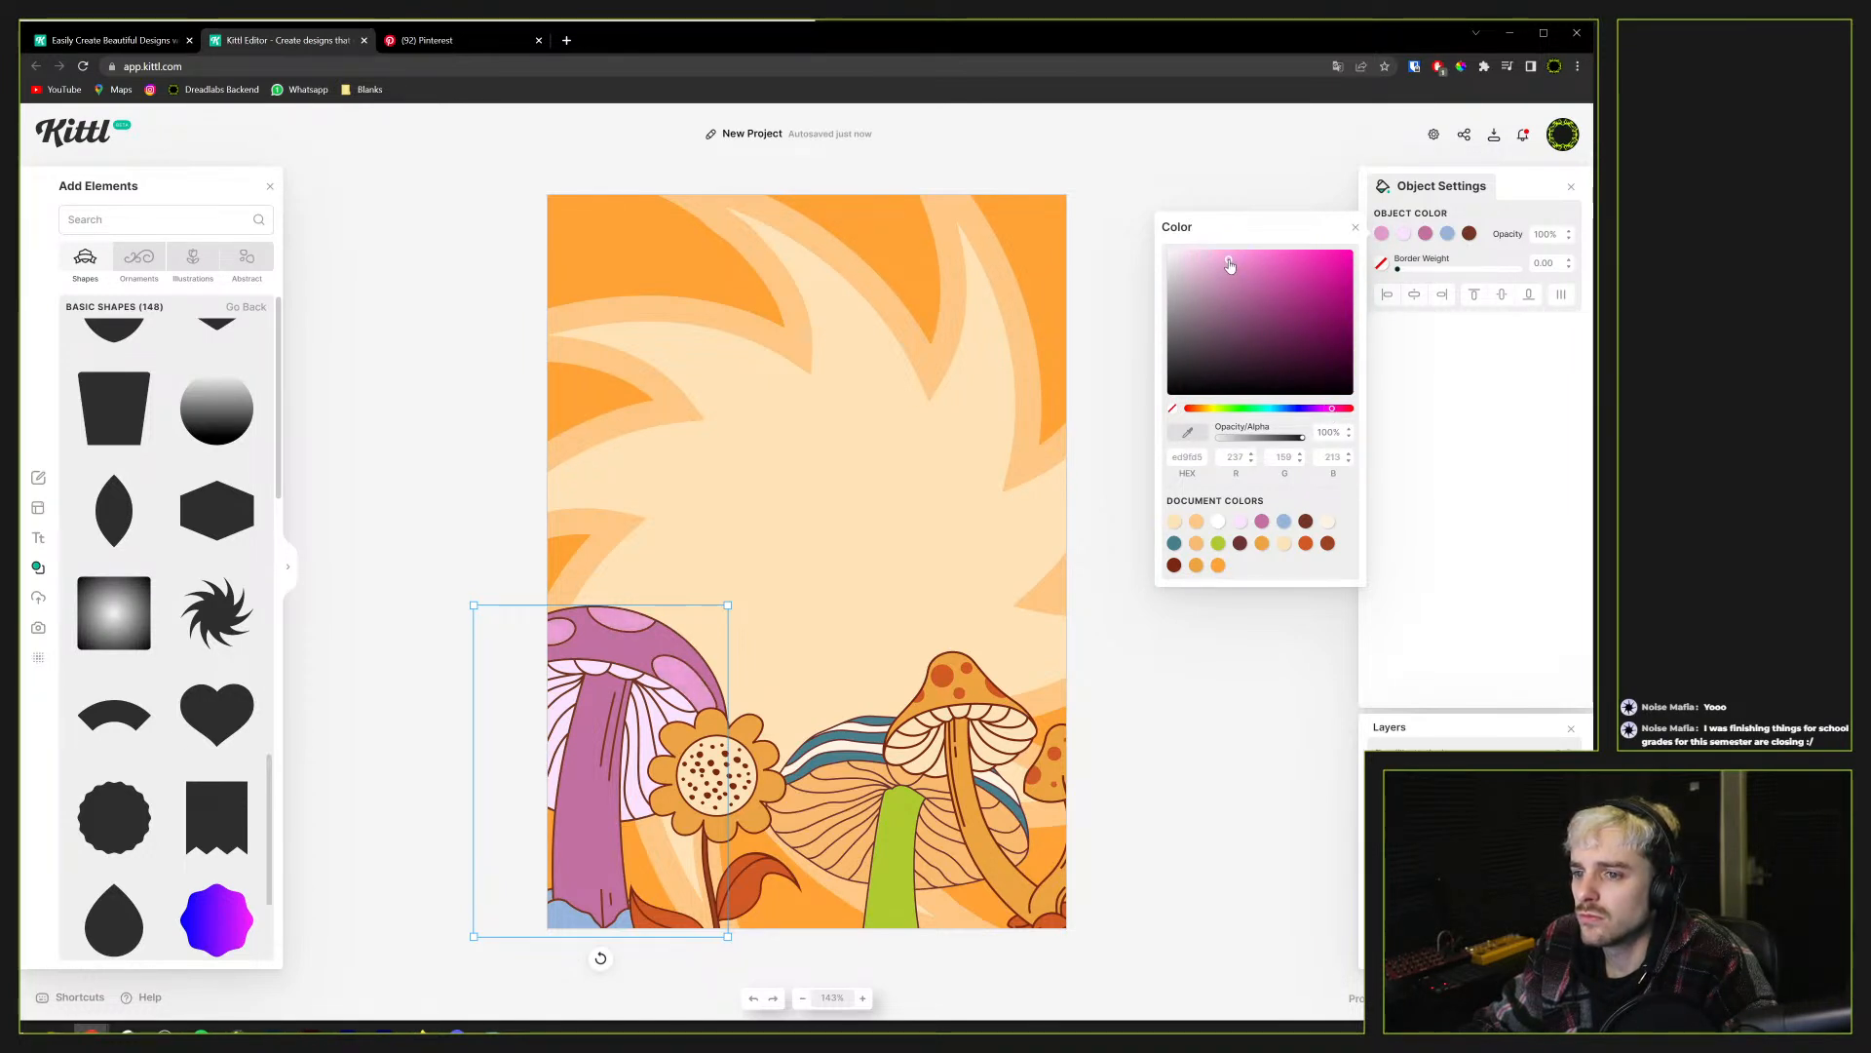
{"action": "left_click", "coordinate": [1414, 344]}
Recolor the striped mushroom's cap, making the cream stripes mauve (#c371a1) and the teal stripes light blue (#97b5db)
{"action": "left_click", "coordinate": [895, 841]}
{"action": "left_click", "coordinate": [1382, 235]}
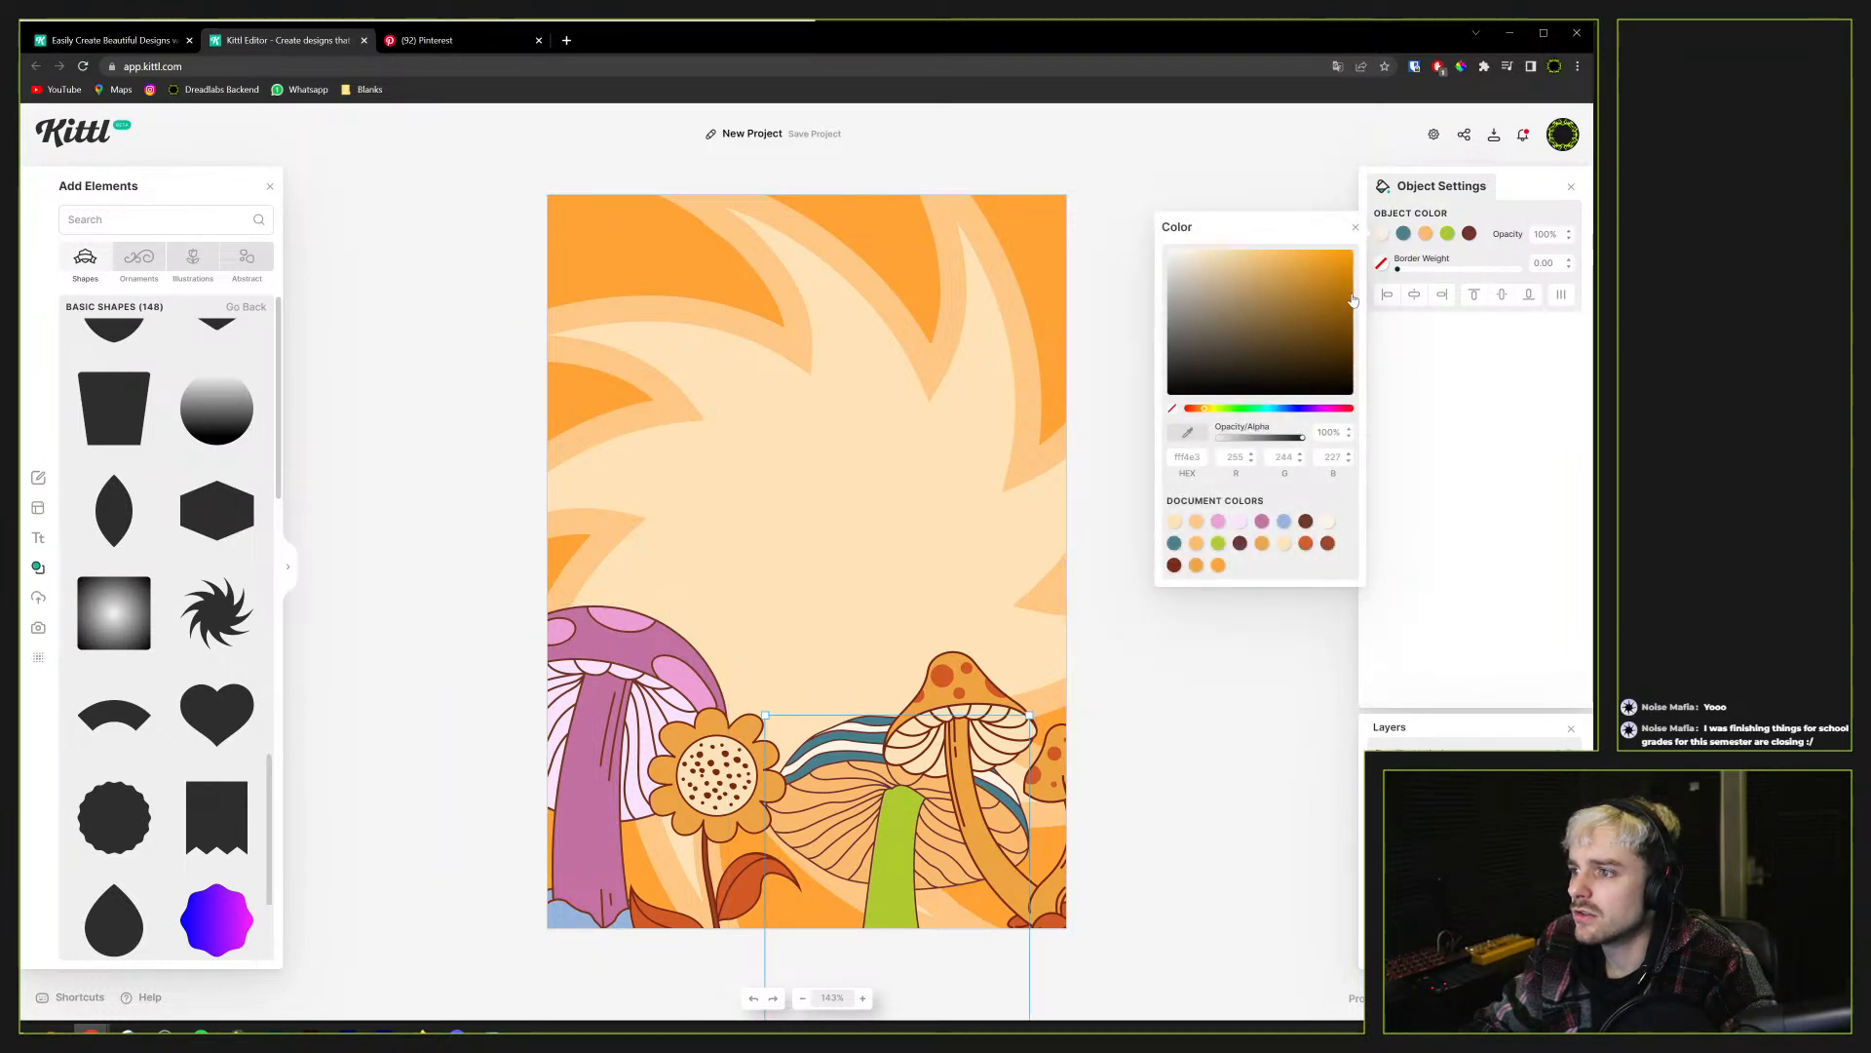
{"action": "left_click", "coordinate": [1262, 522]}
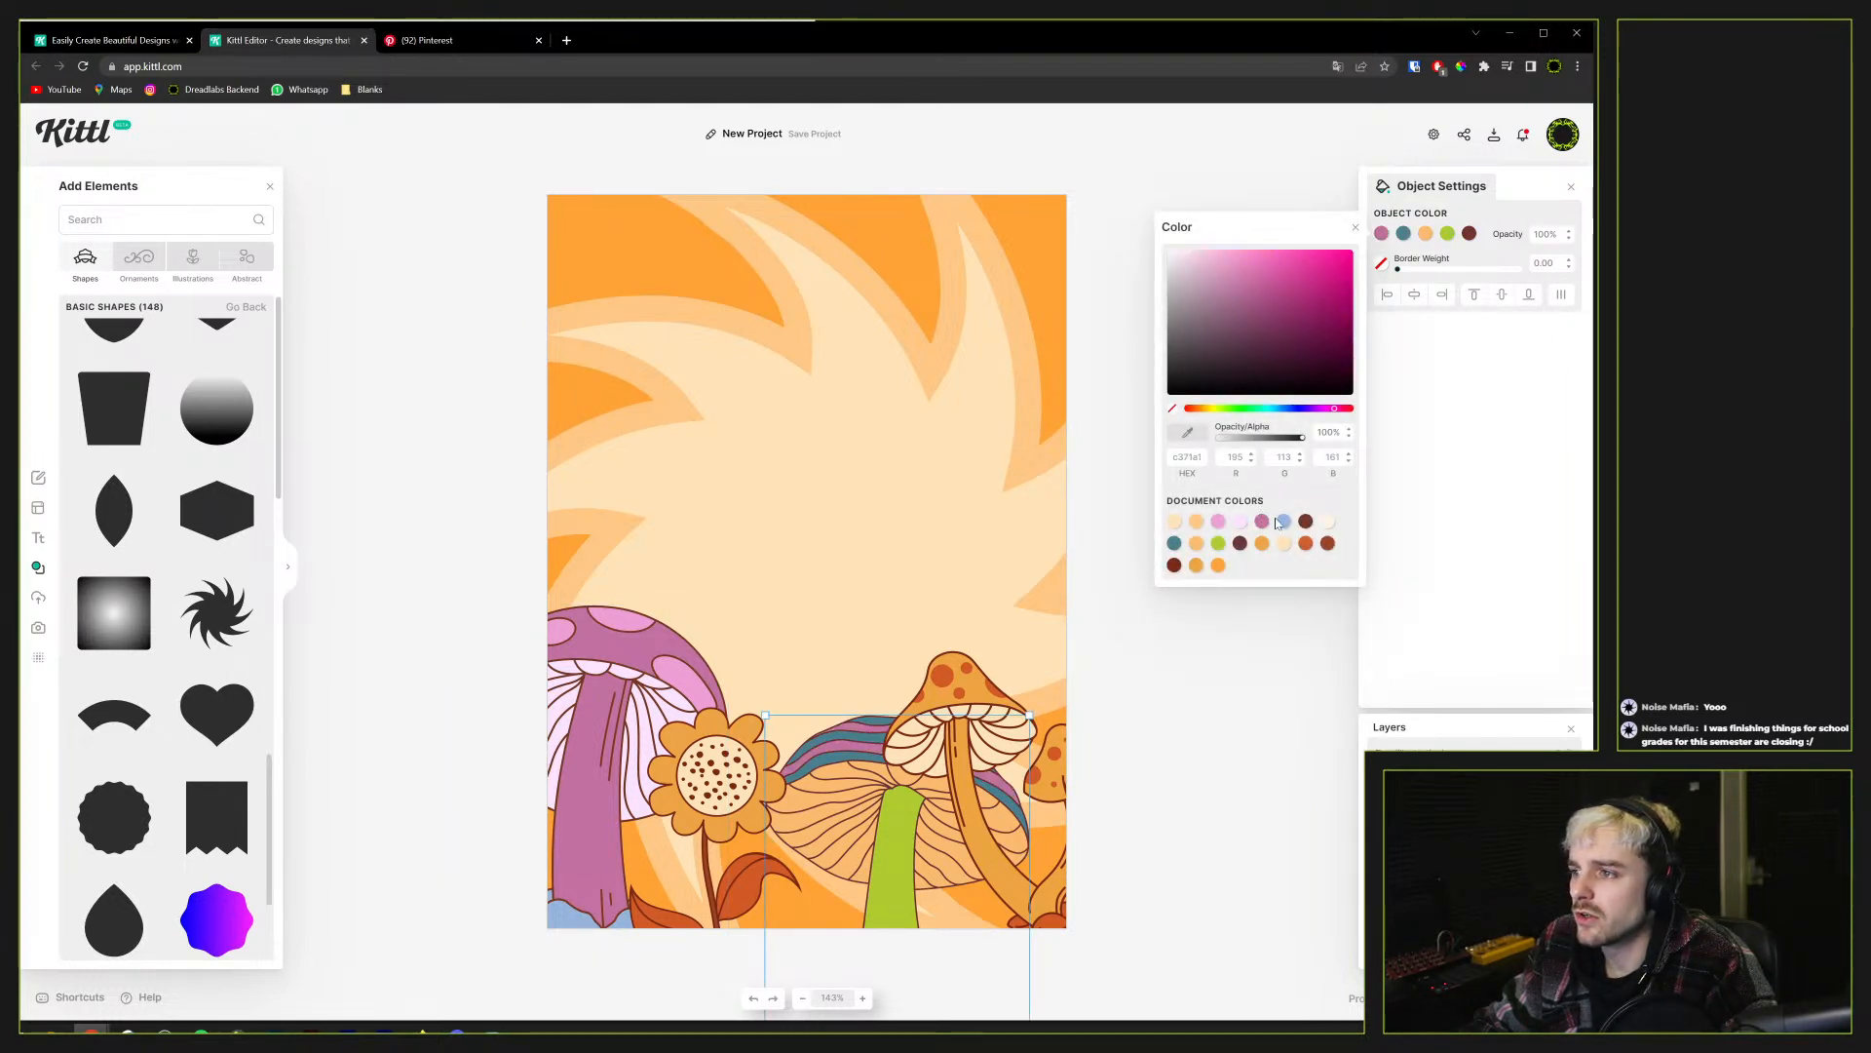
{"action": "left_click", "coordinate": [1444, 271]}
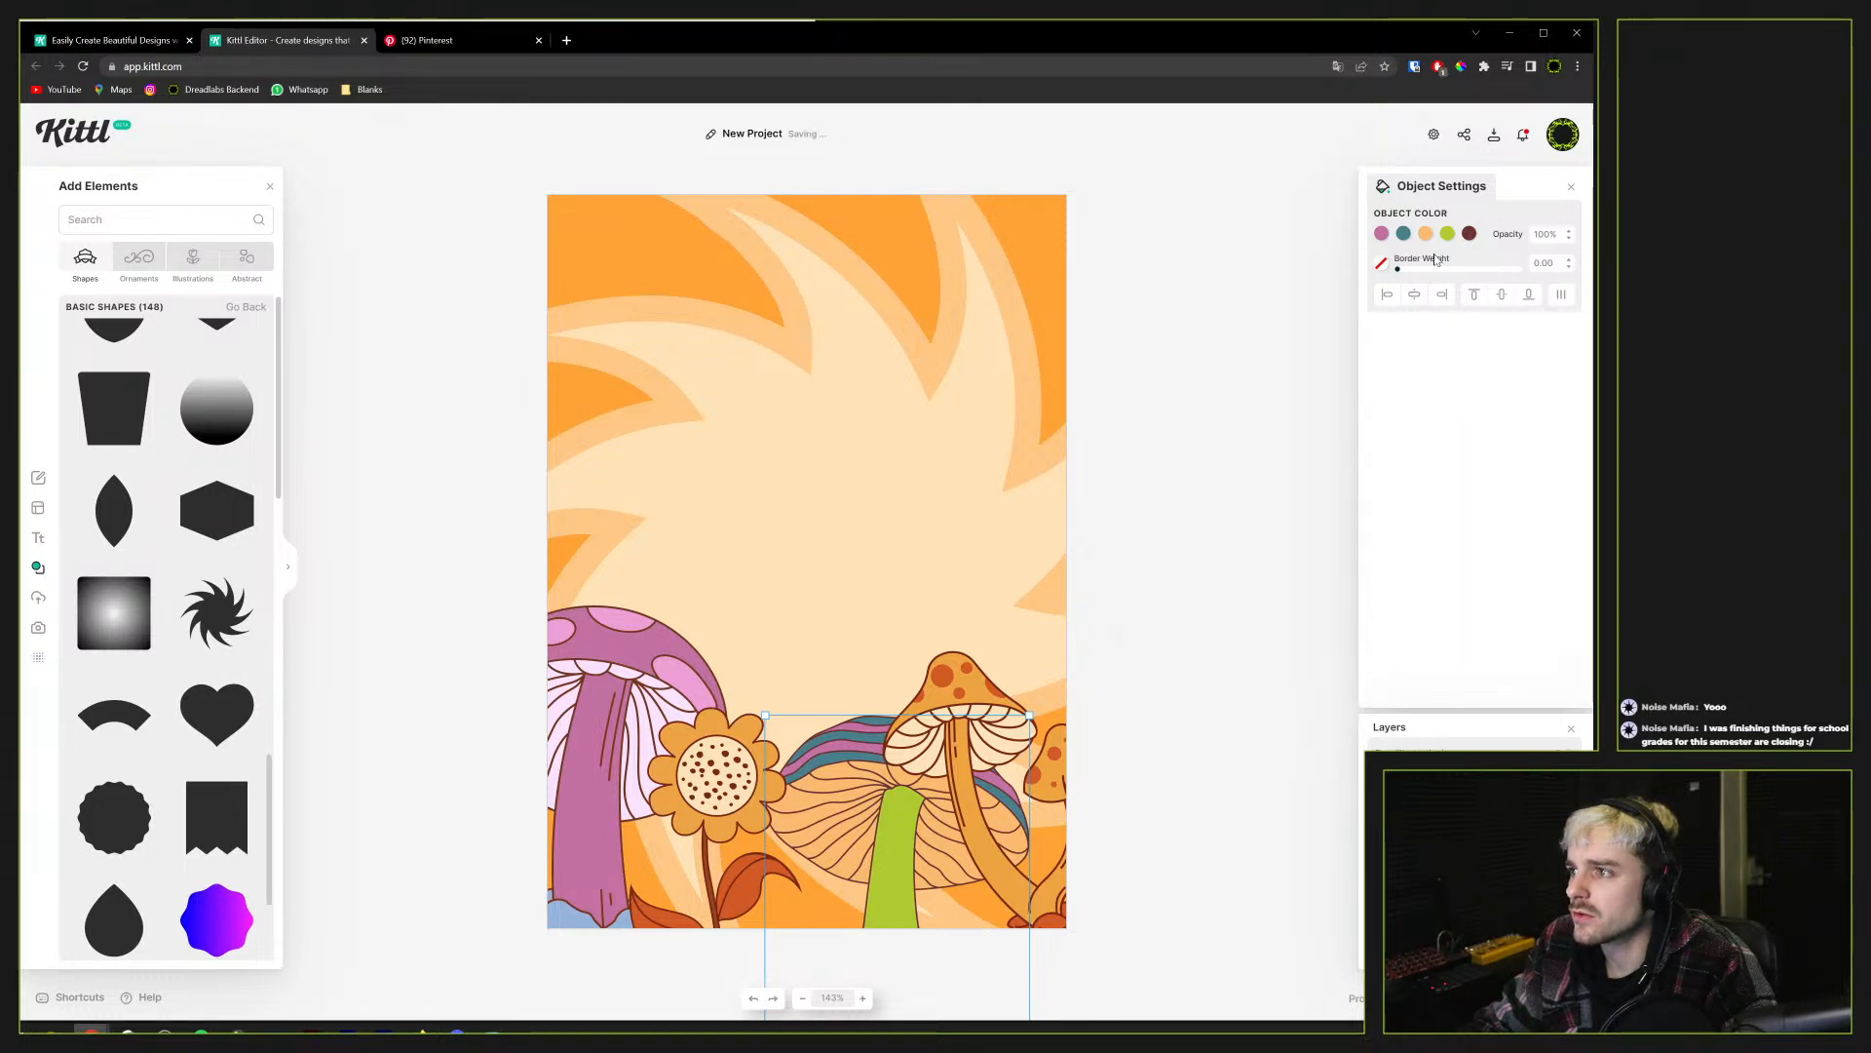
{"action": "left_click", "coordinate": [1402, 235]}
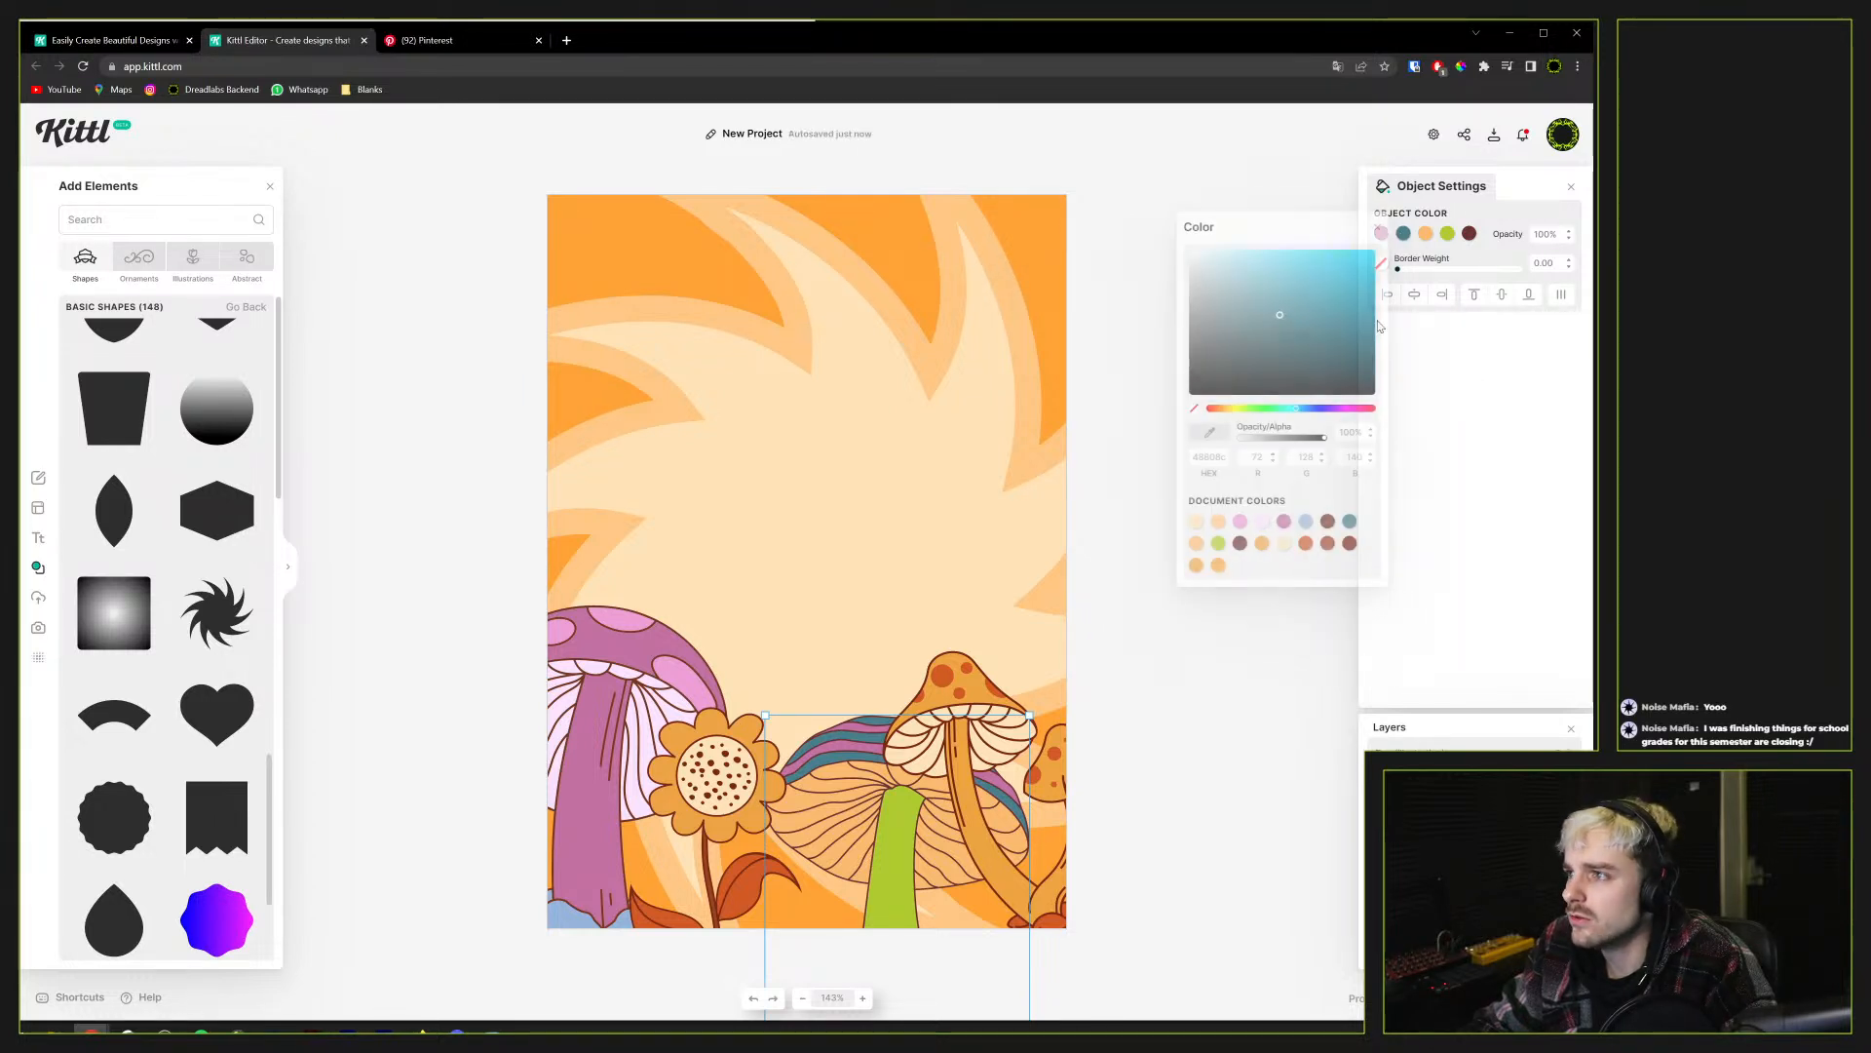
{"action": "left_click", "coordinate": [1307, 523]}
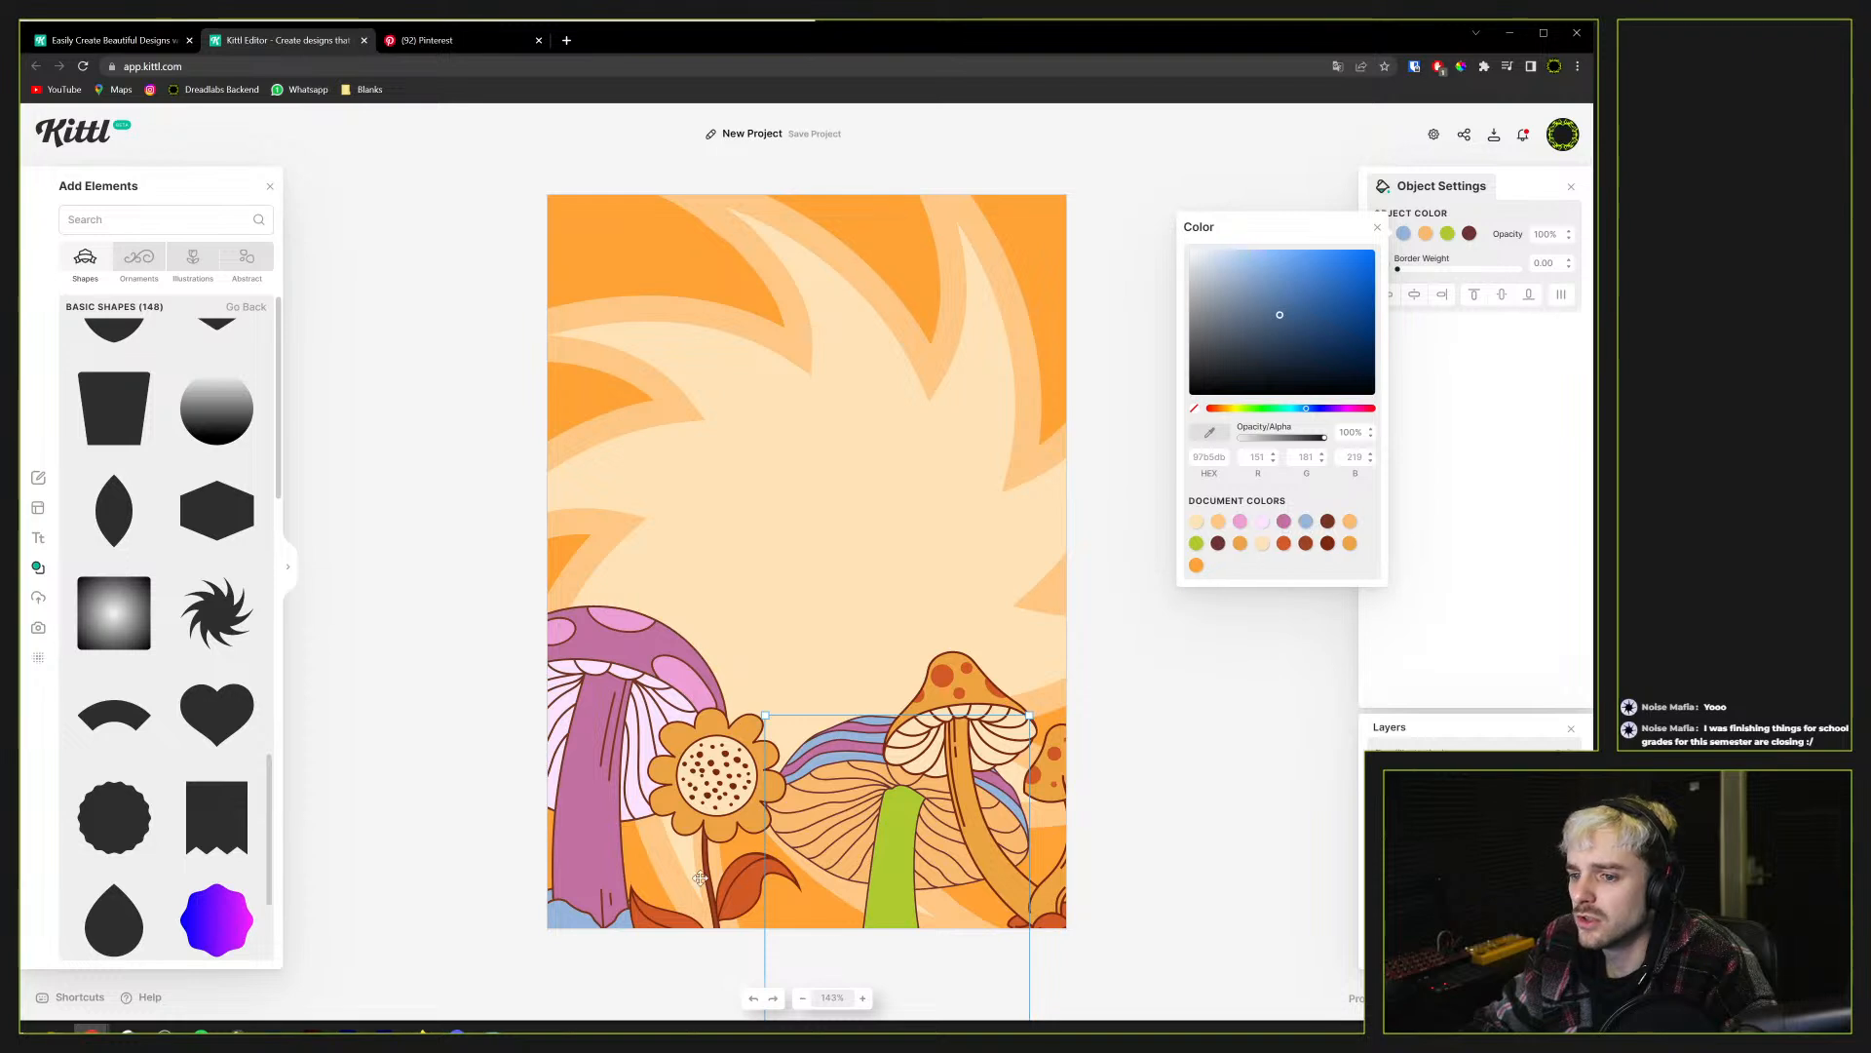
Recolor the striped mushroom's green stem mauve (#c371a1) and its orange gills pale lilac (#fbe3ff)
{"action": "left_click", "coordinate": [1448, 235]}
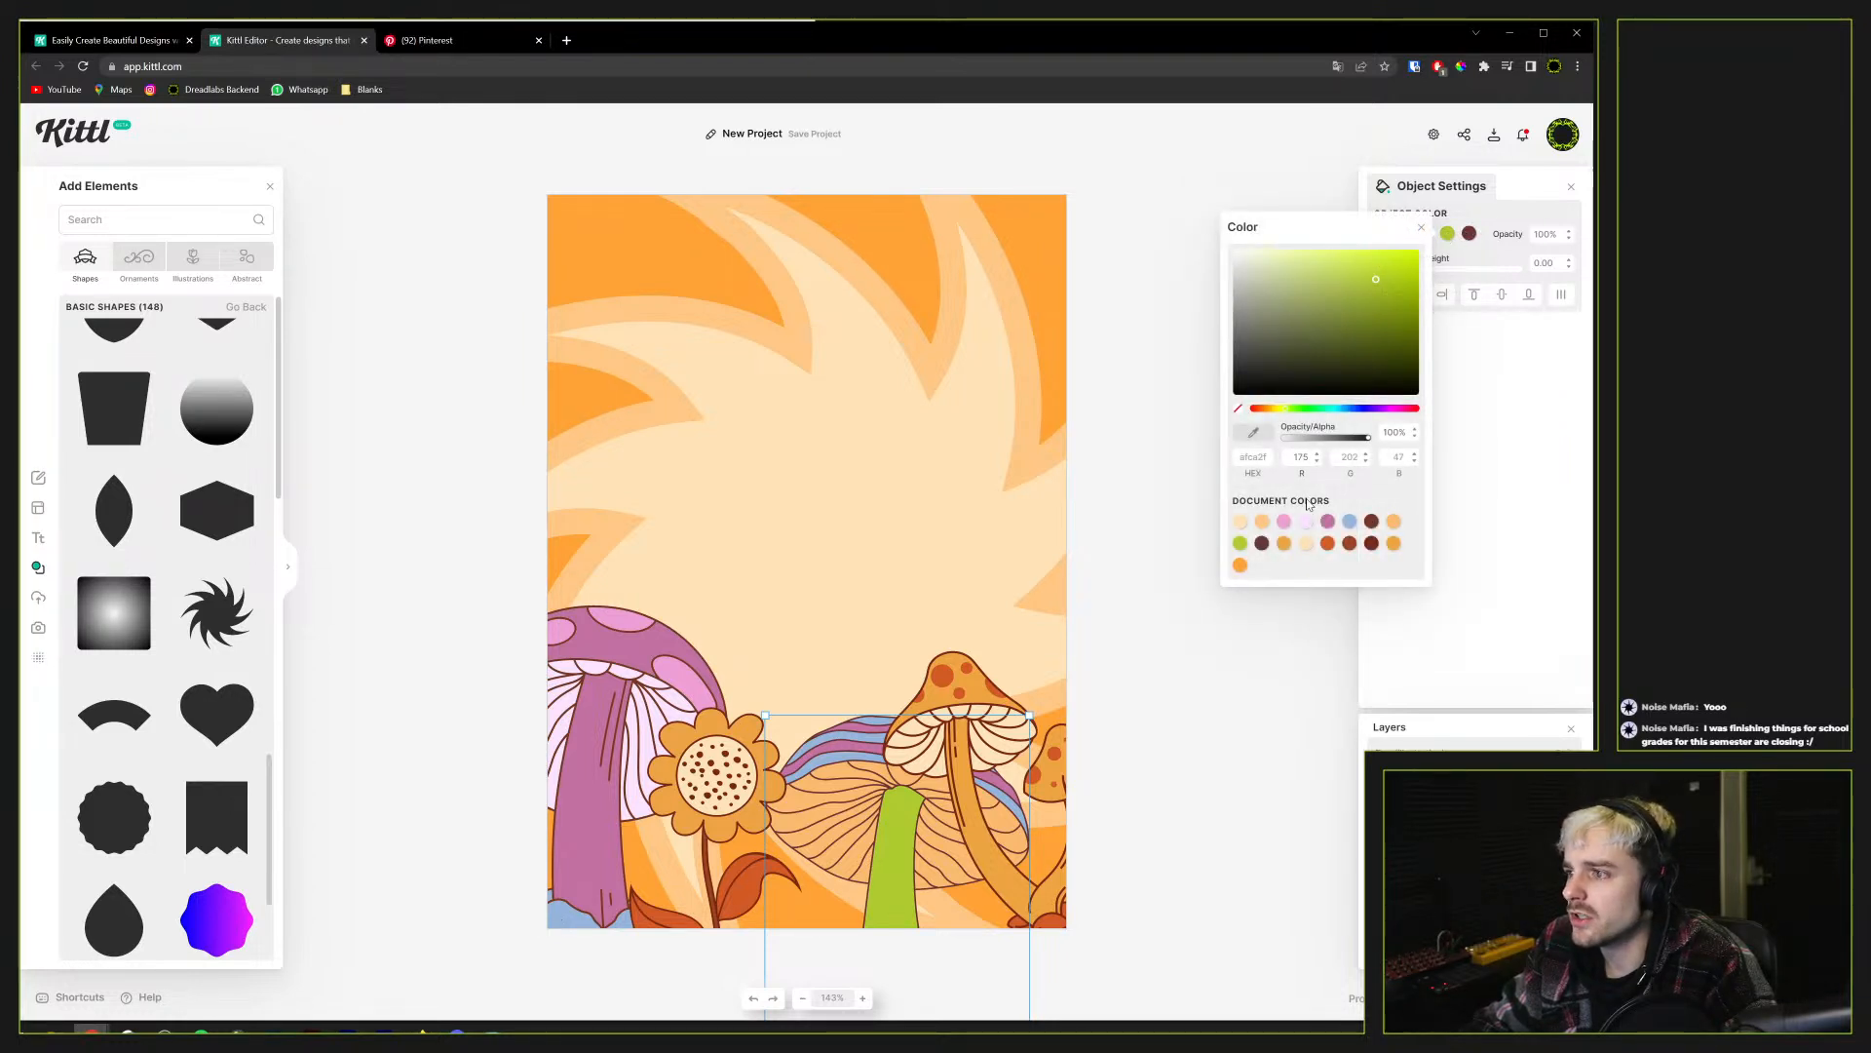
{"action": "left_click", "coordinate": [1326, 524]}
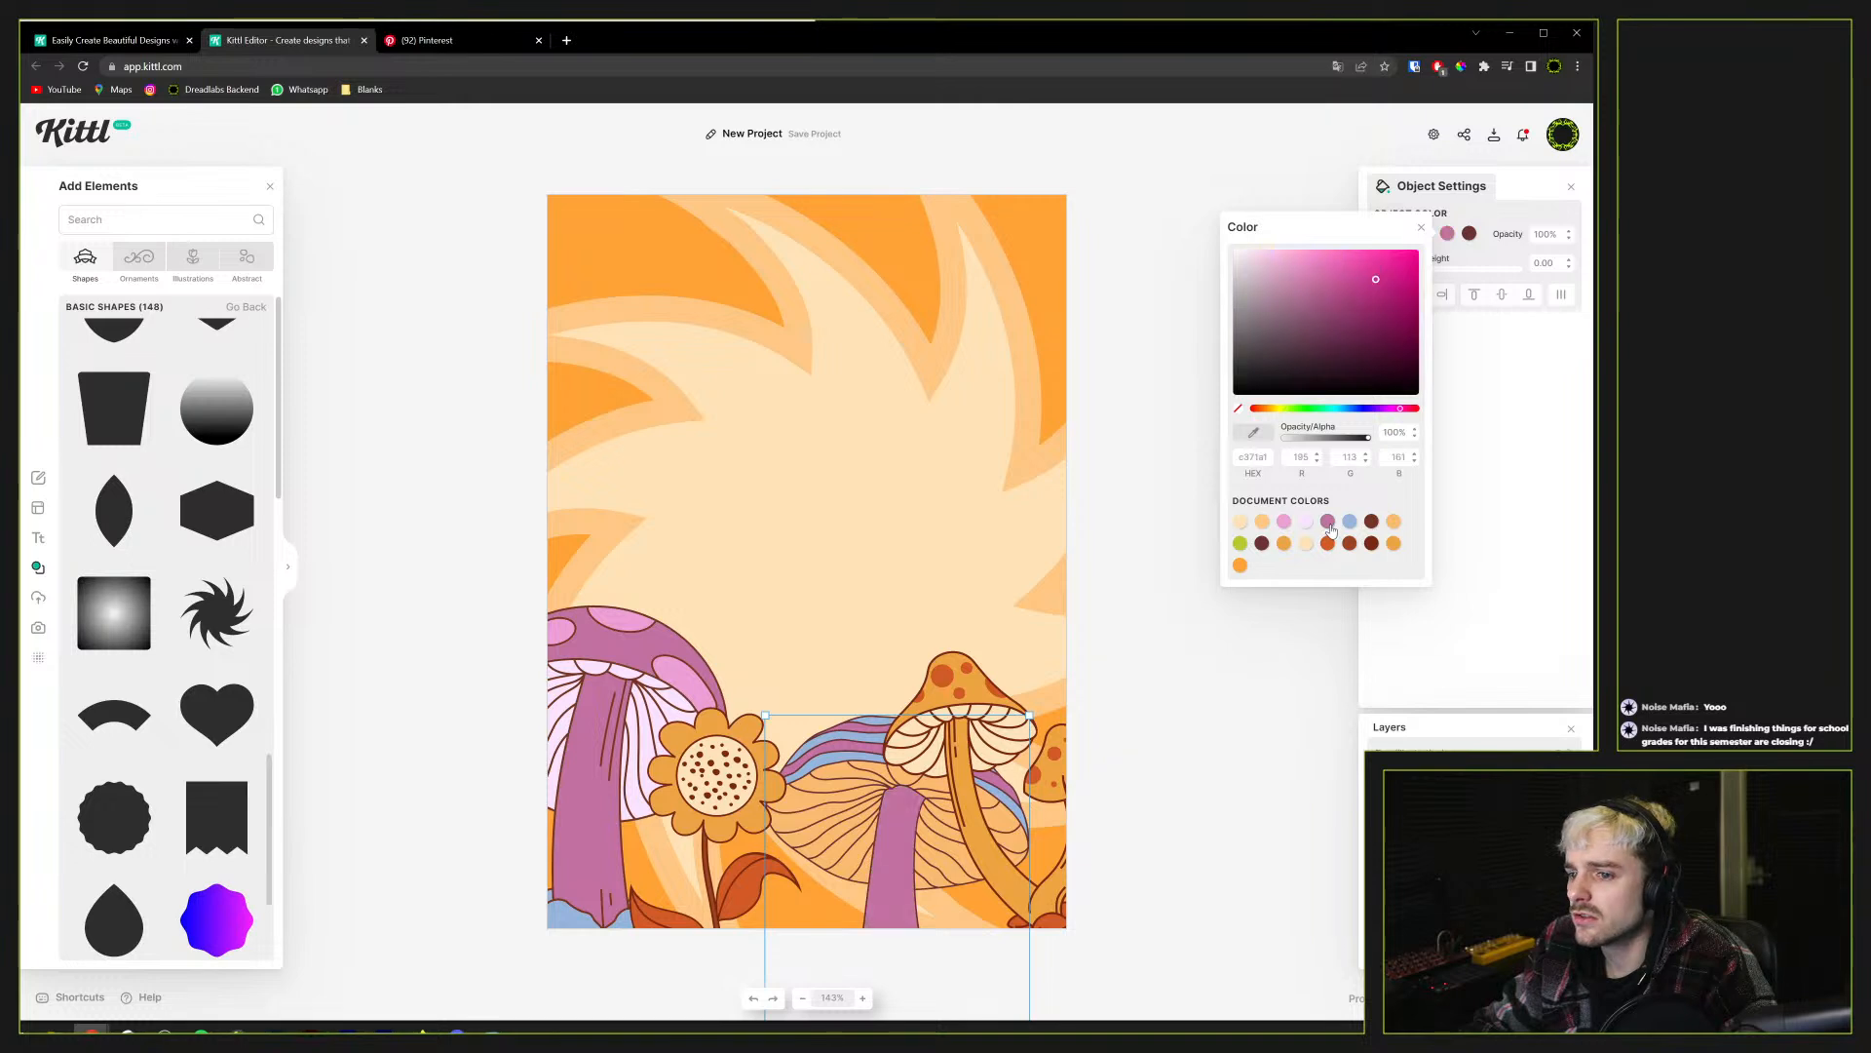
{"action": "left_click", "coordinate": [1461, 256]}
{"action": "left_click", "coordinate": [1426, 235]}
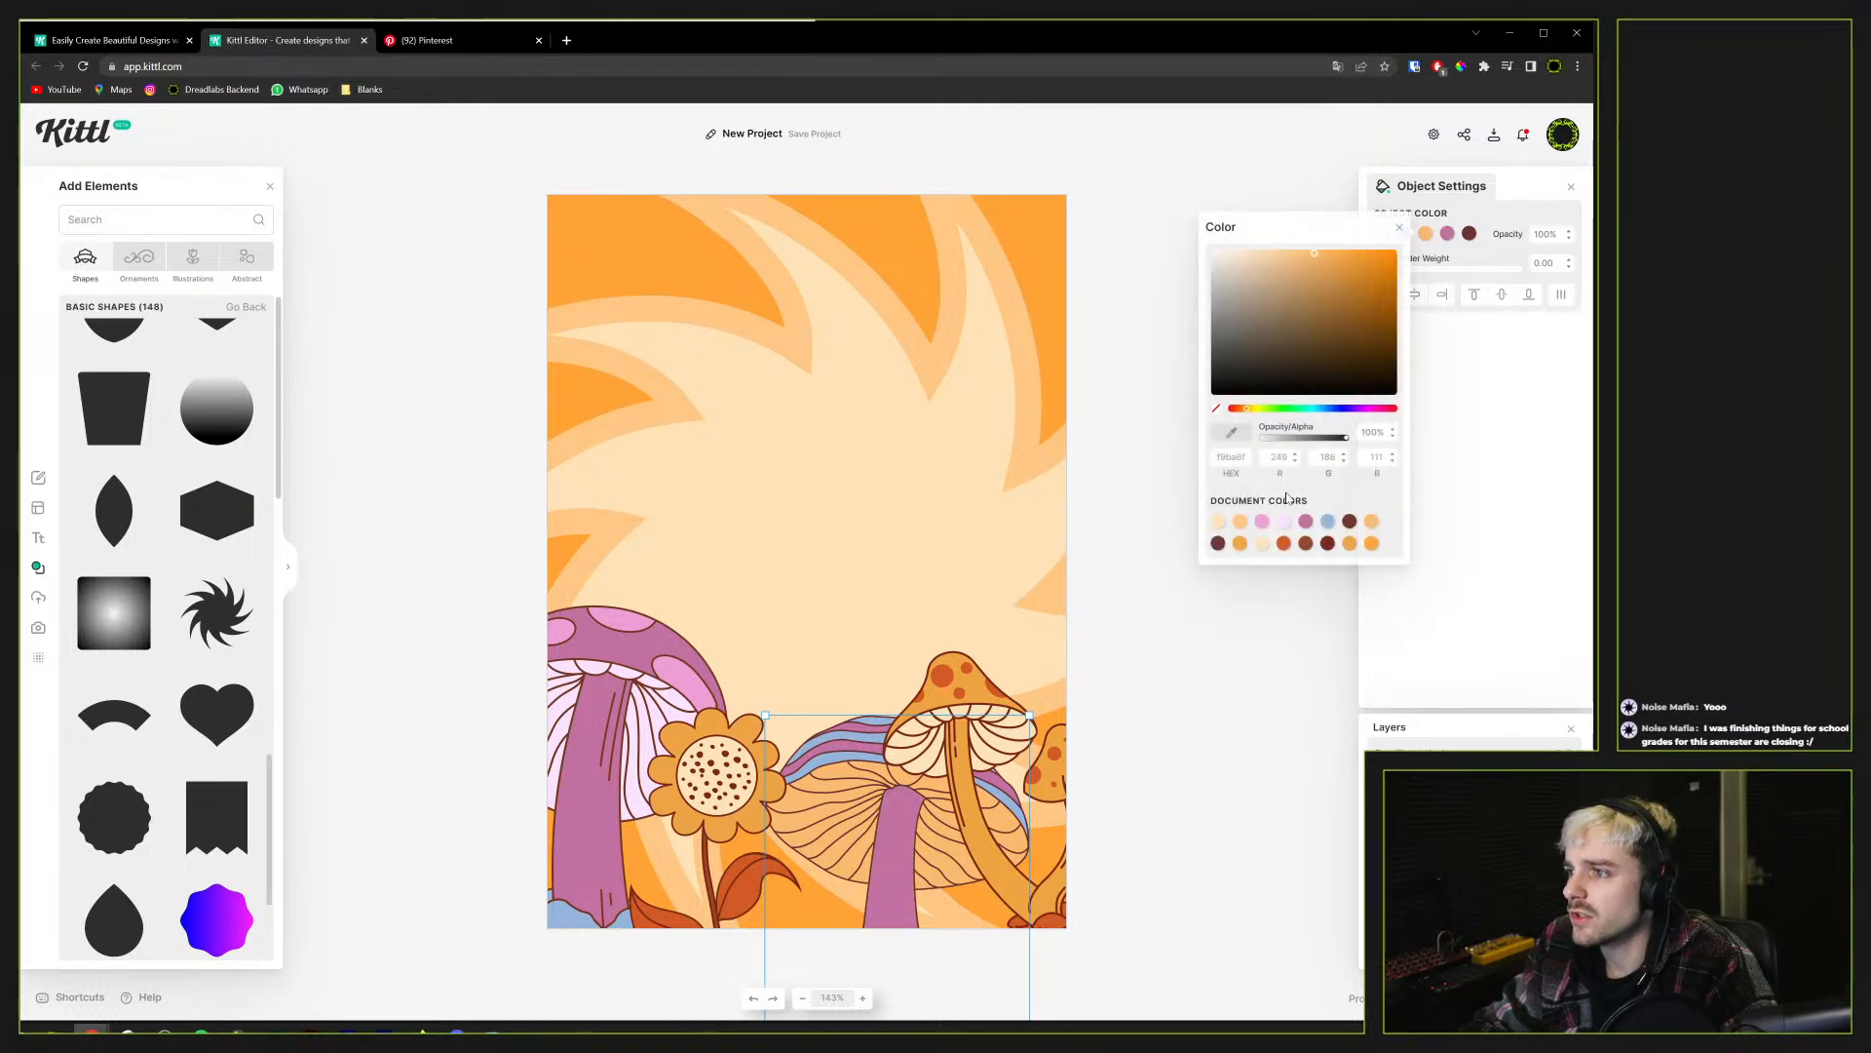
{"action": "left_click", "coordinate": [1285, 523]}
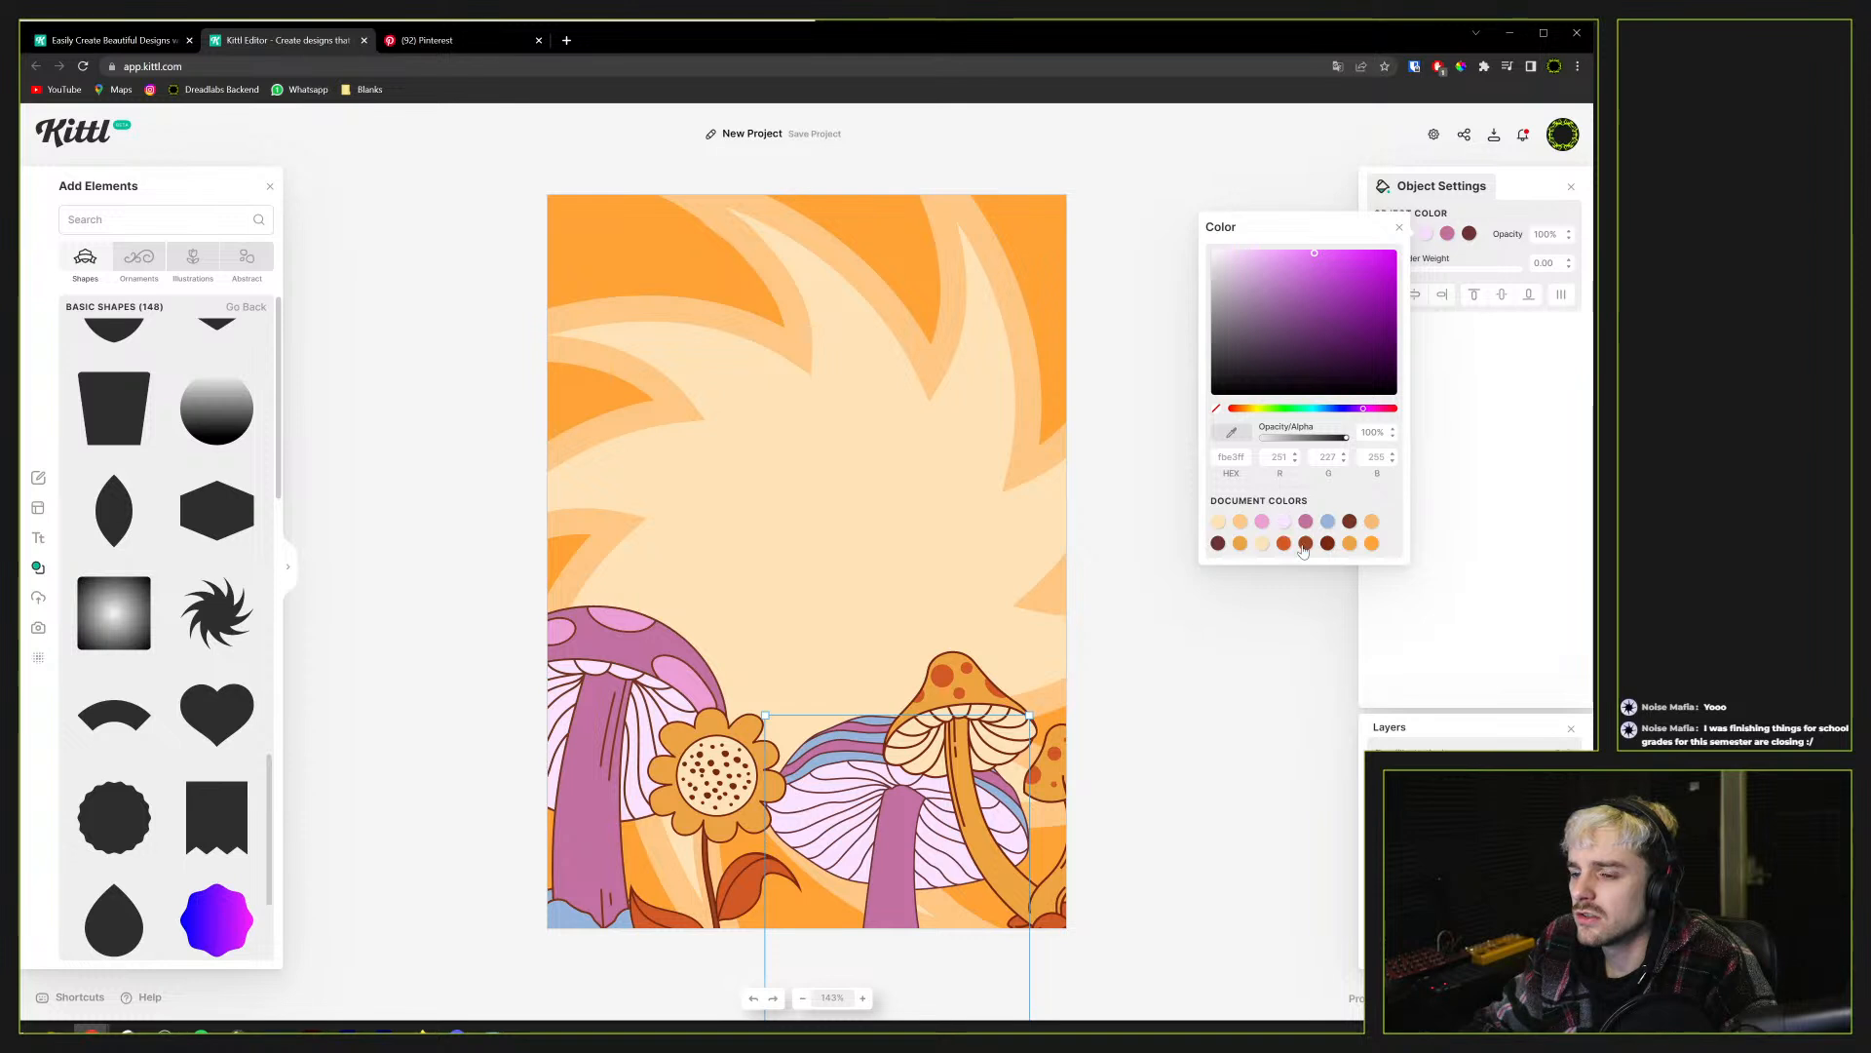
{"action": "left_click", "coordinate": [1464, 486]}
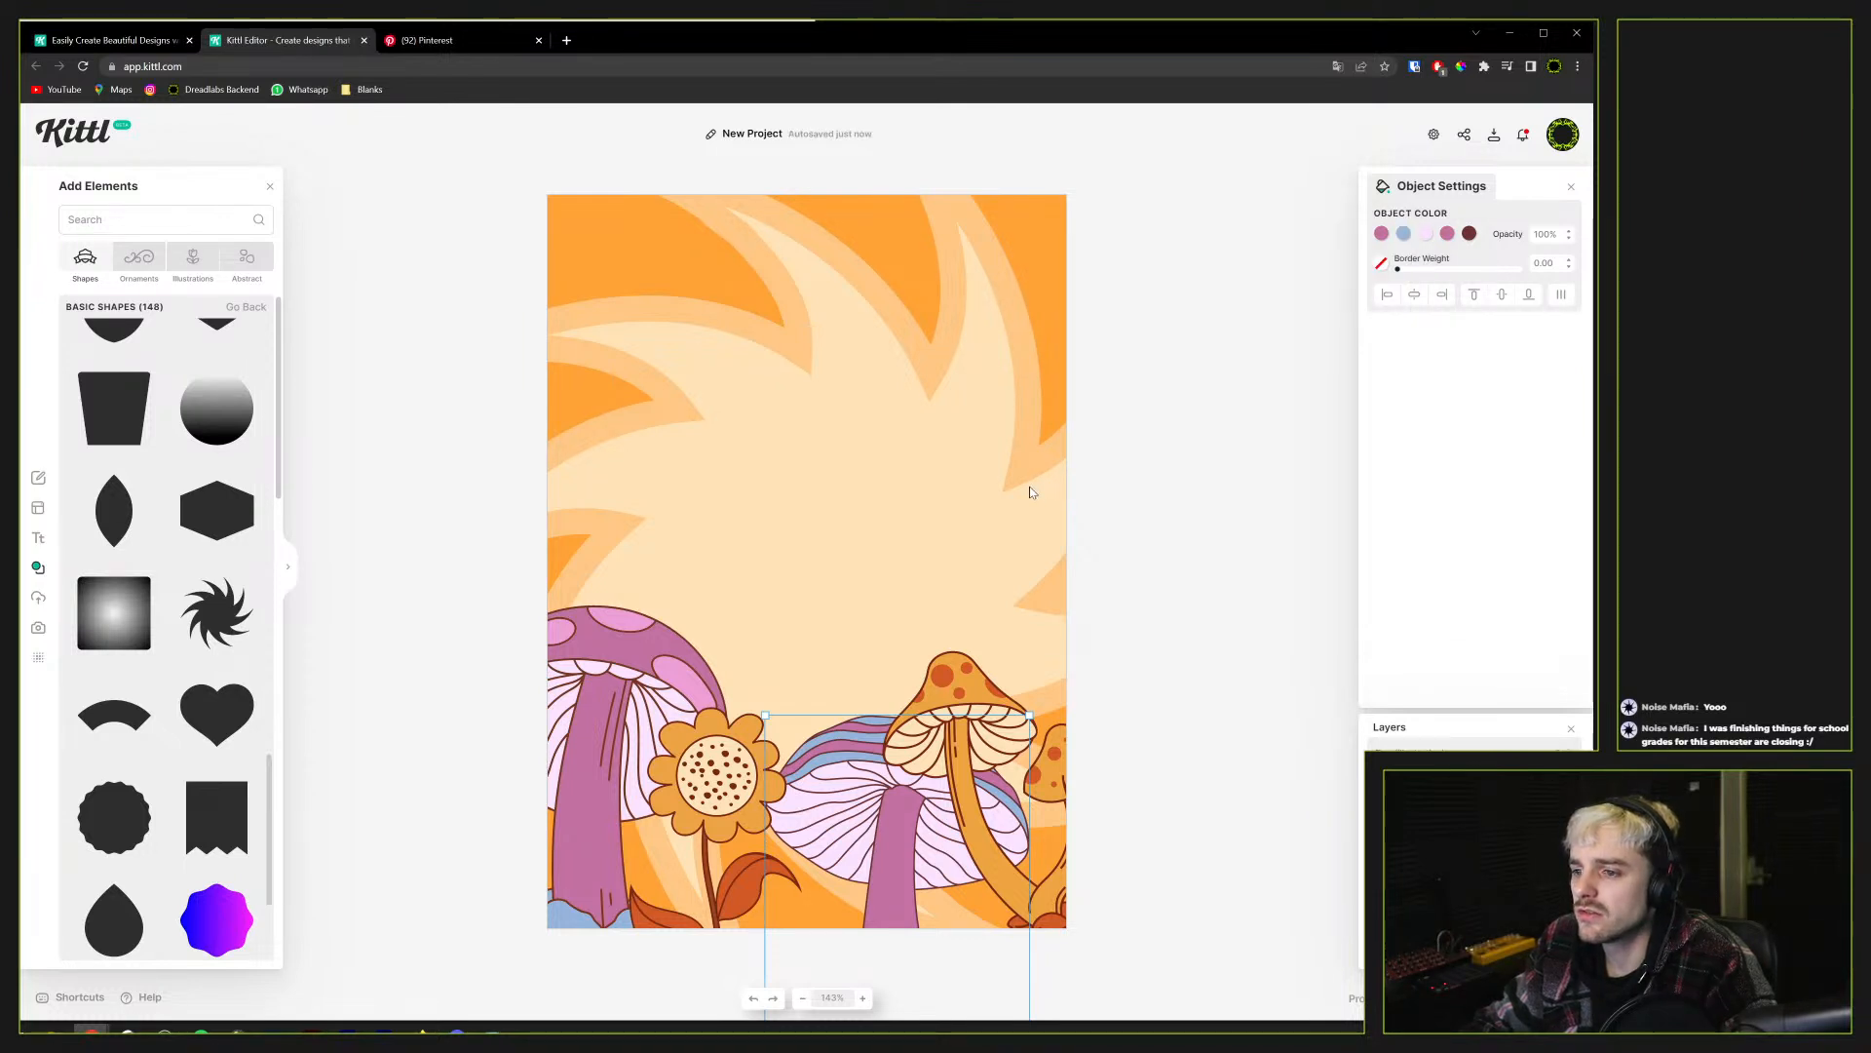
Move the striped mushroom to the poster's lower-right edge and place the orange double mushroom between it and the sunflower
{"action": "mouse_move", "coordinate": [846, 768]}
{"action": "left_mouse_down"}
{"action": "mouse_move", "coordinate": [826, 733]}
{"action": "mouse_move", "coordinate": [850, 682]}
{"action": "mouse_move", "coordinate": [964, 691]}
{"action": "mouse_move", "coordinate": [826, 747]}
{"action": "left_mouse_up"}
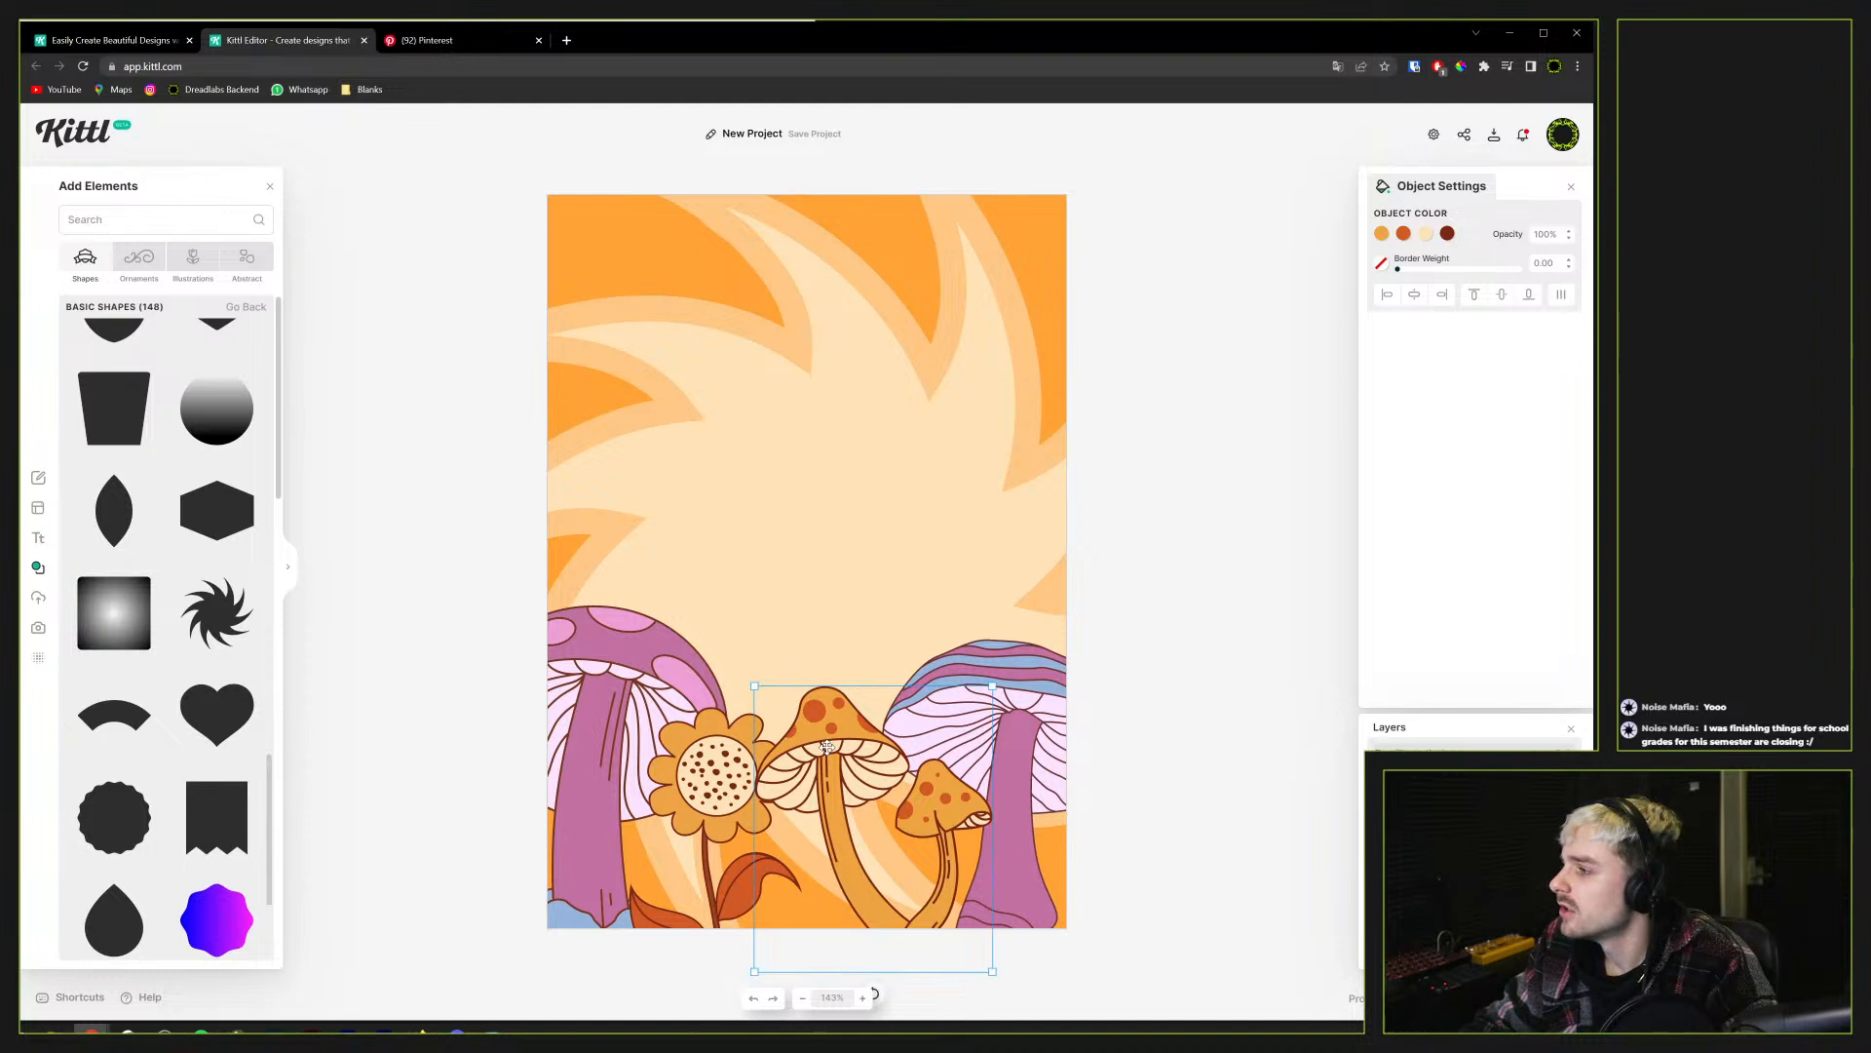
{"action": "left_click", "coordinate": [982, 664]}
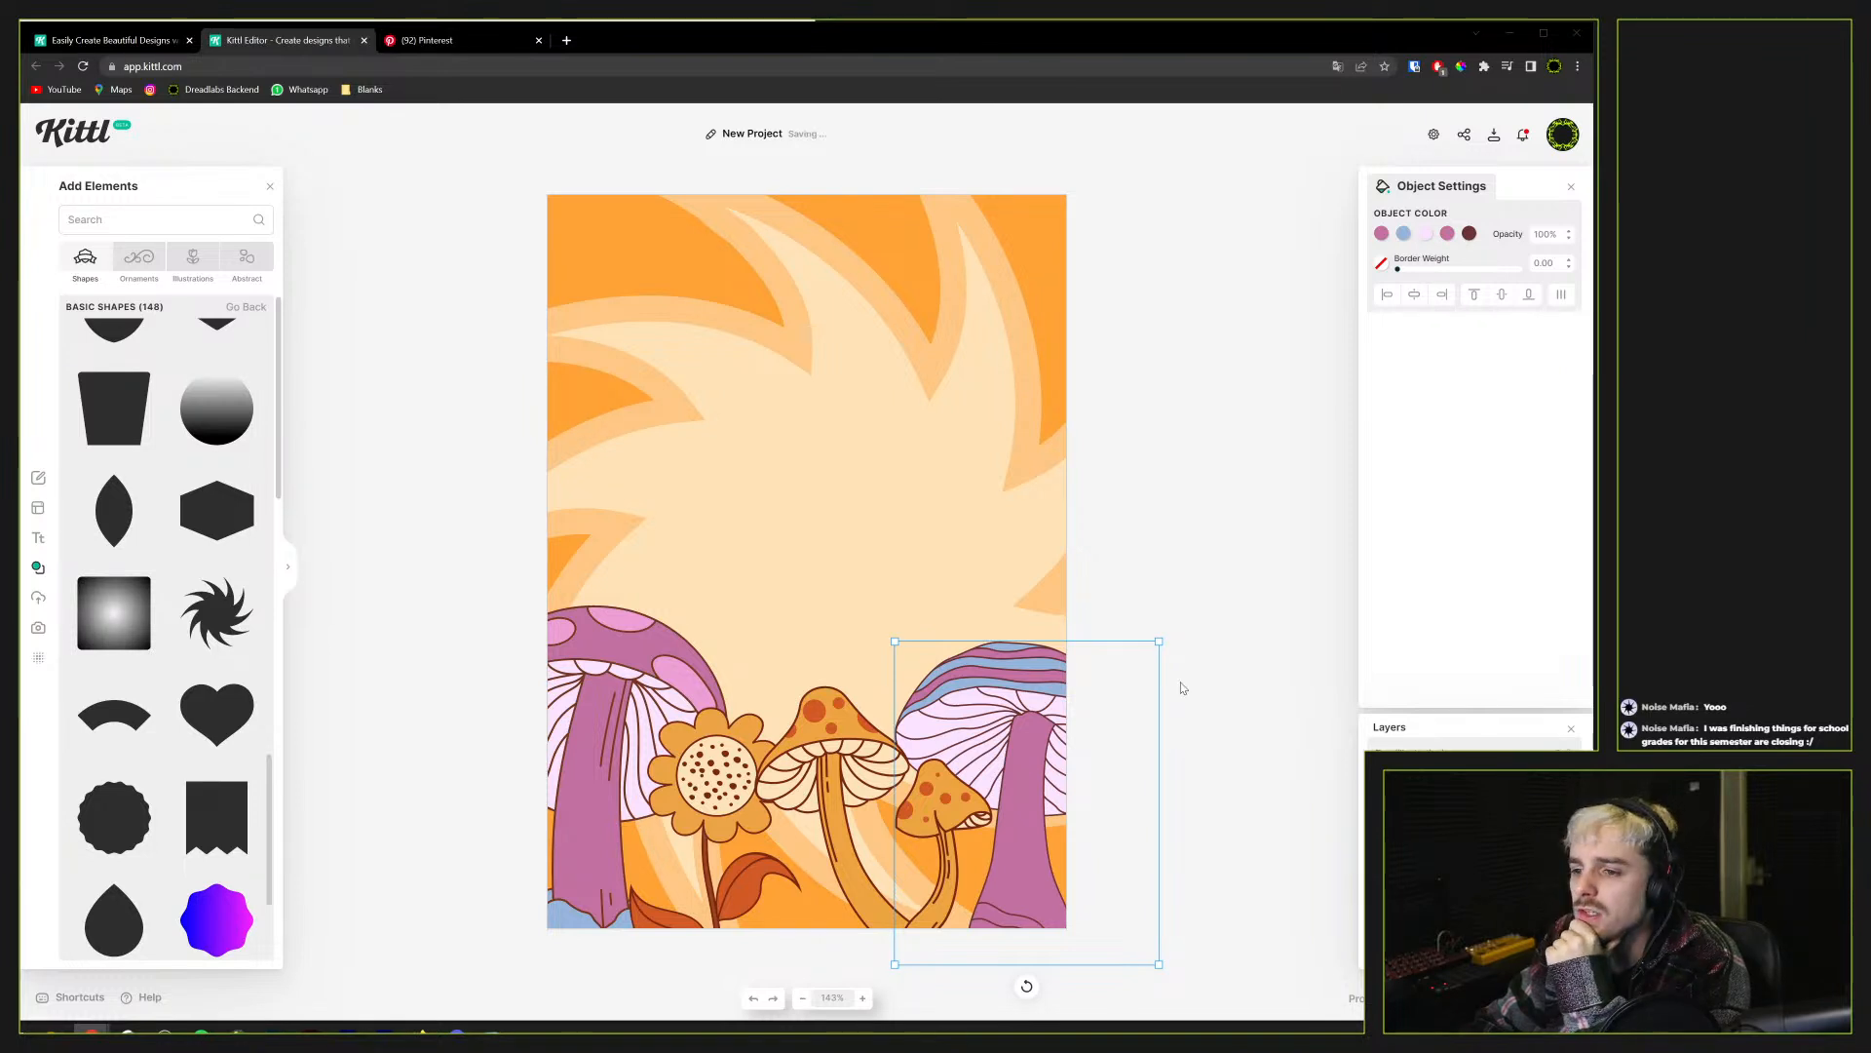
Recolor the sunflower's stem and leaves light blue (#97b5db)
{"action": "left_click", "coordinate": [765, 740]}
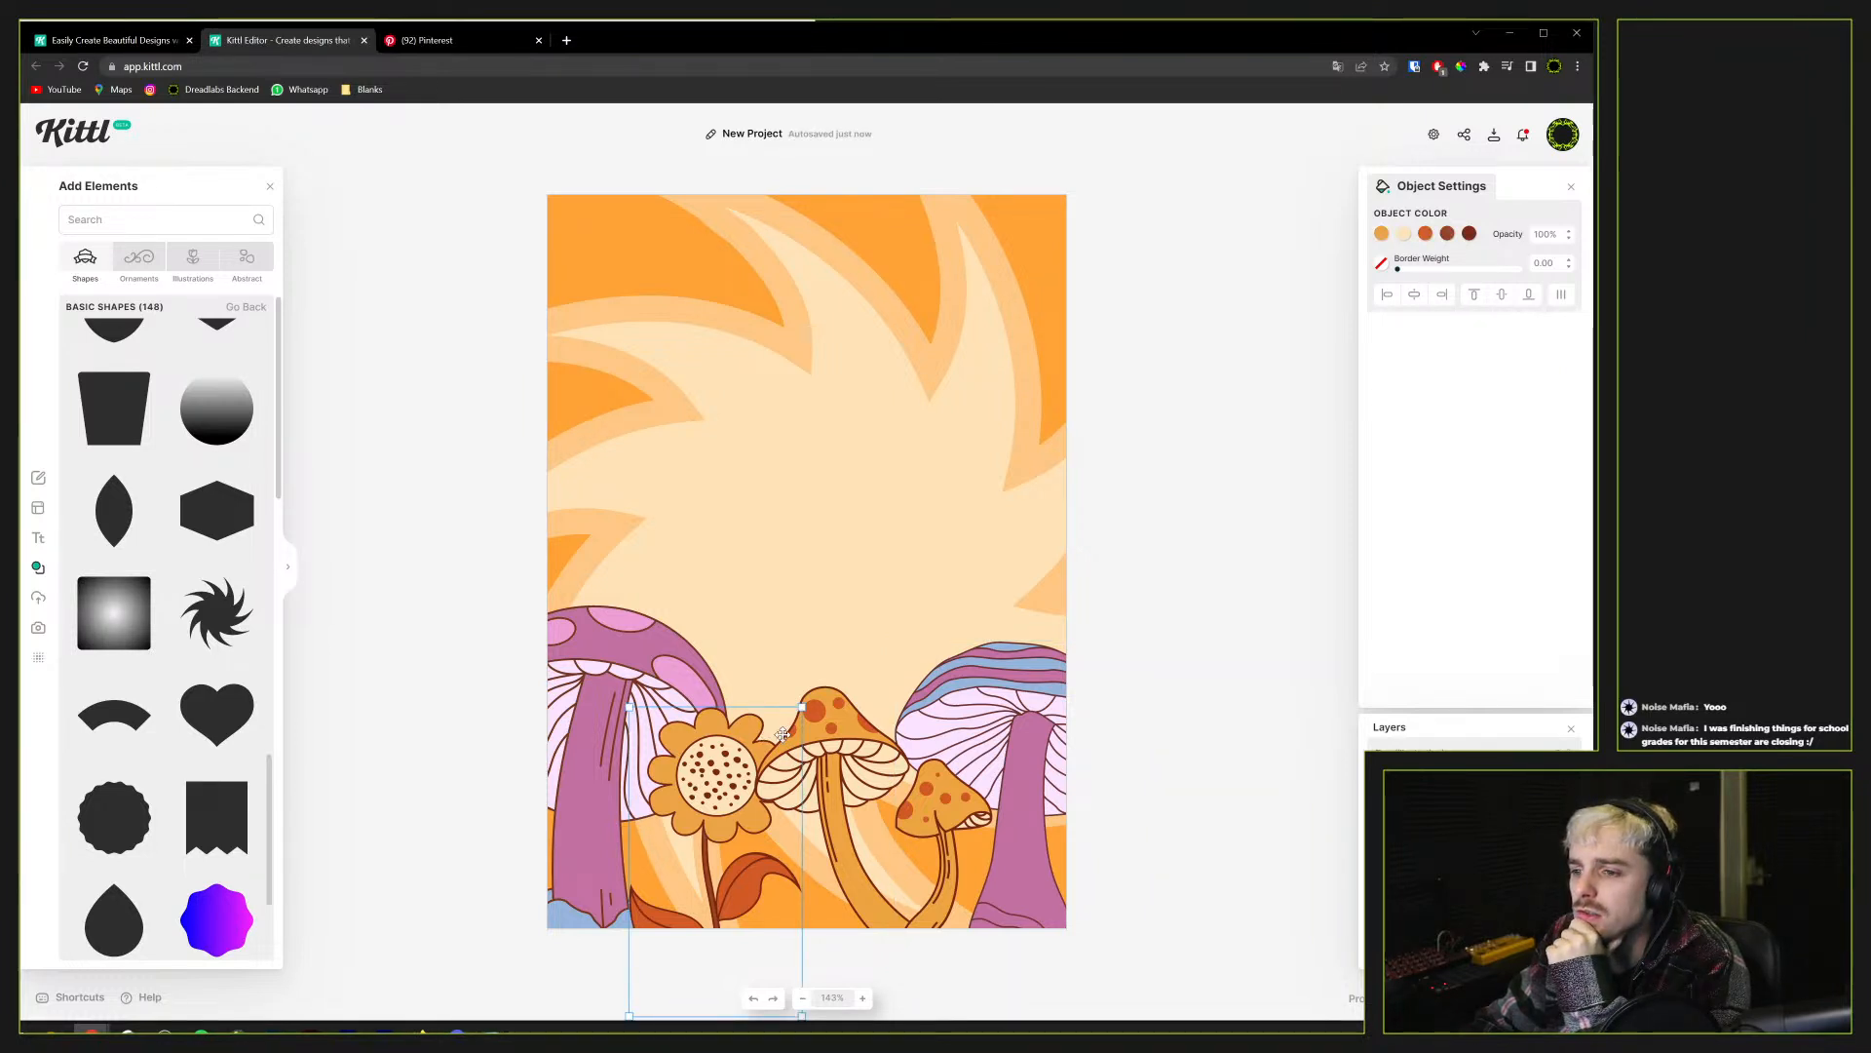
{"action": "left_click", "coordinate": [1448, 234]}
{"action": "left_click", "coordinate": [1350, 521]}
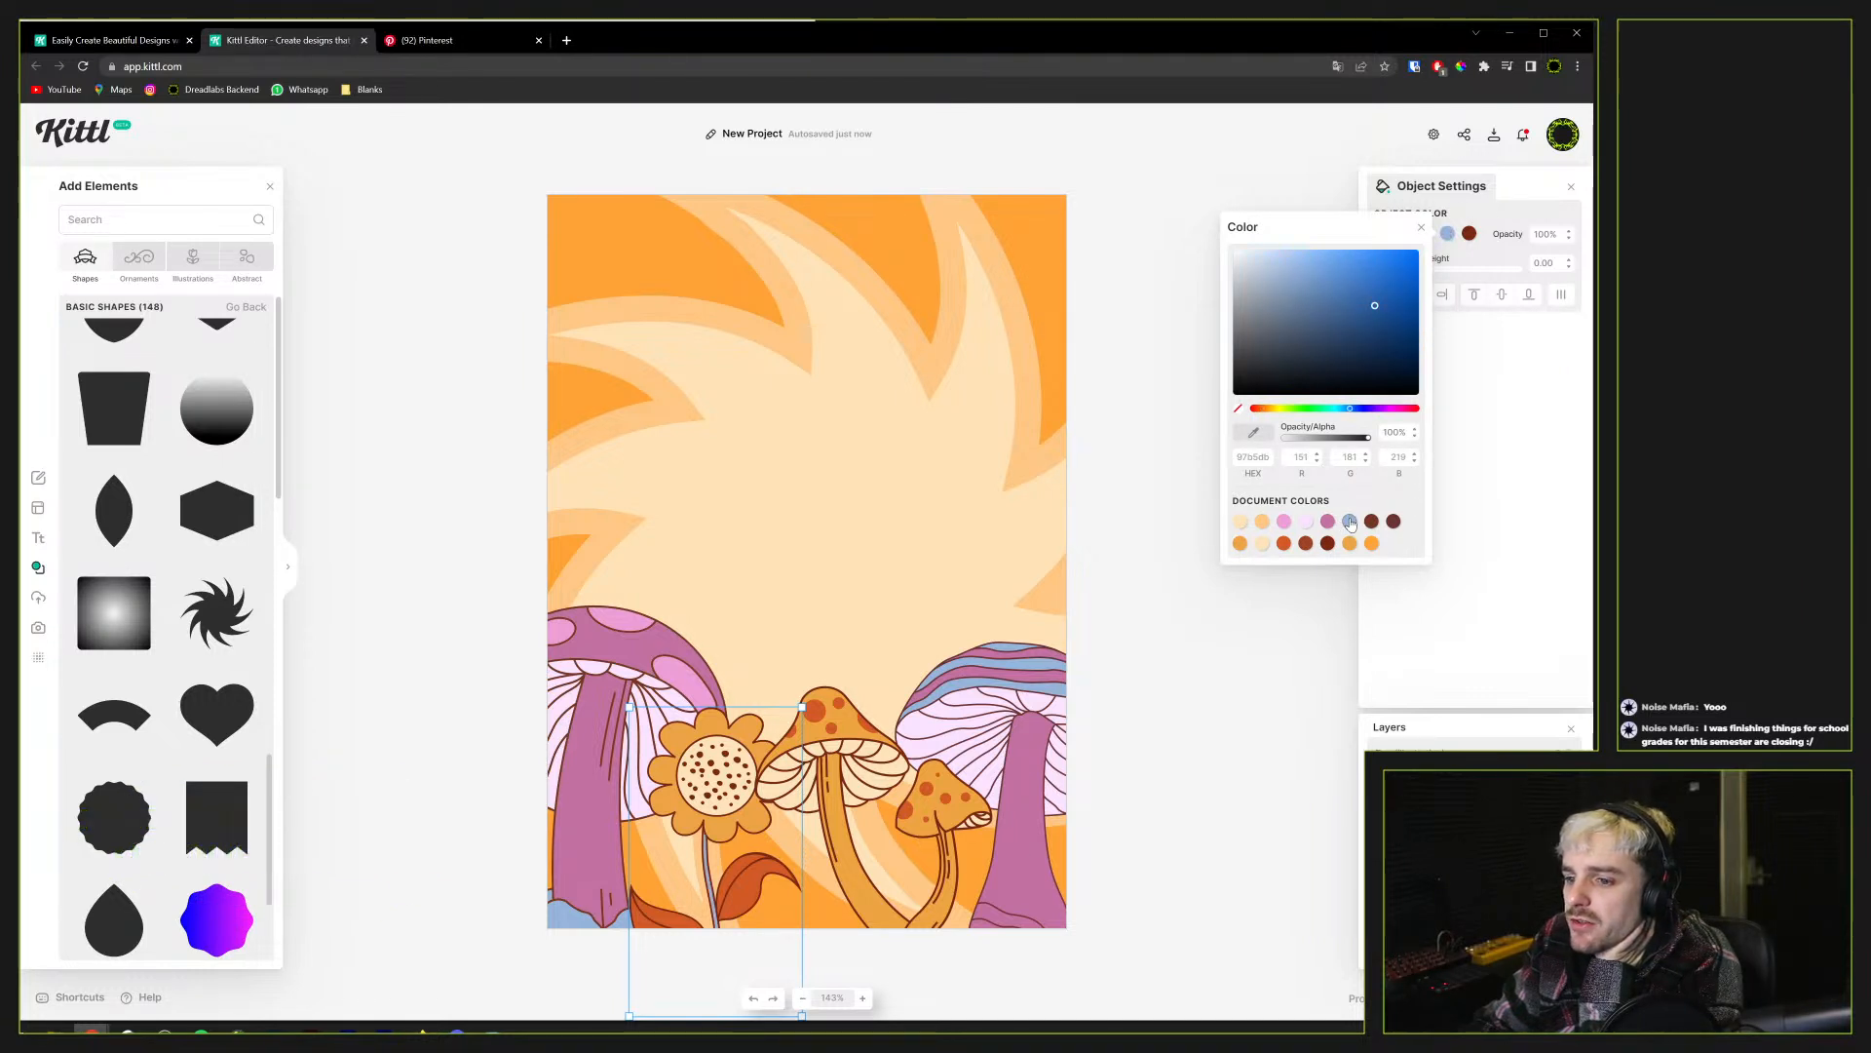
{"action": "left_click", "coordinate": [1435, 382]}
{"action": "left_click", "coordinate": [1425, 234]}
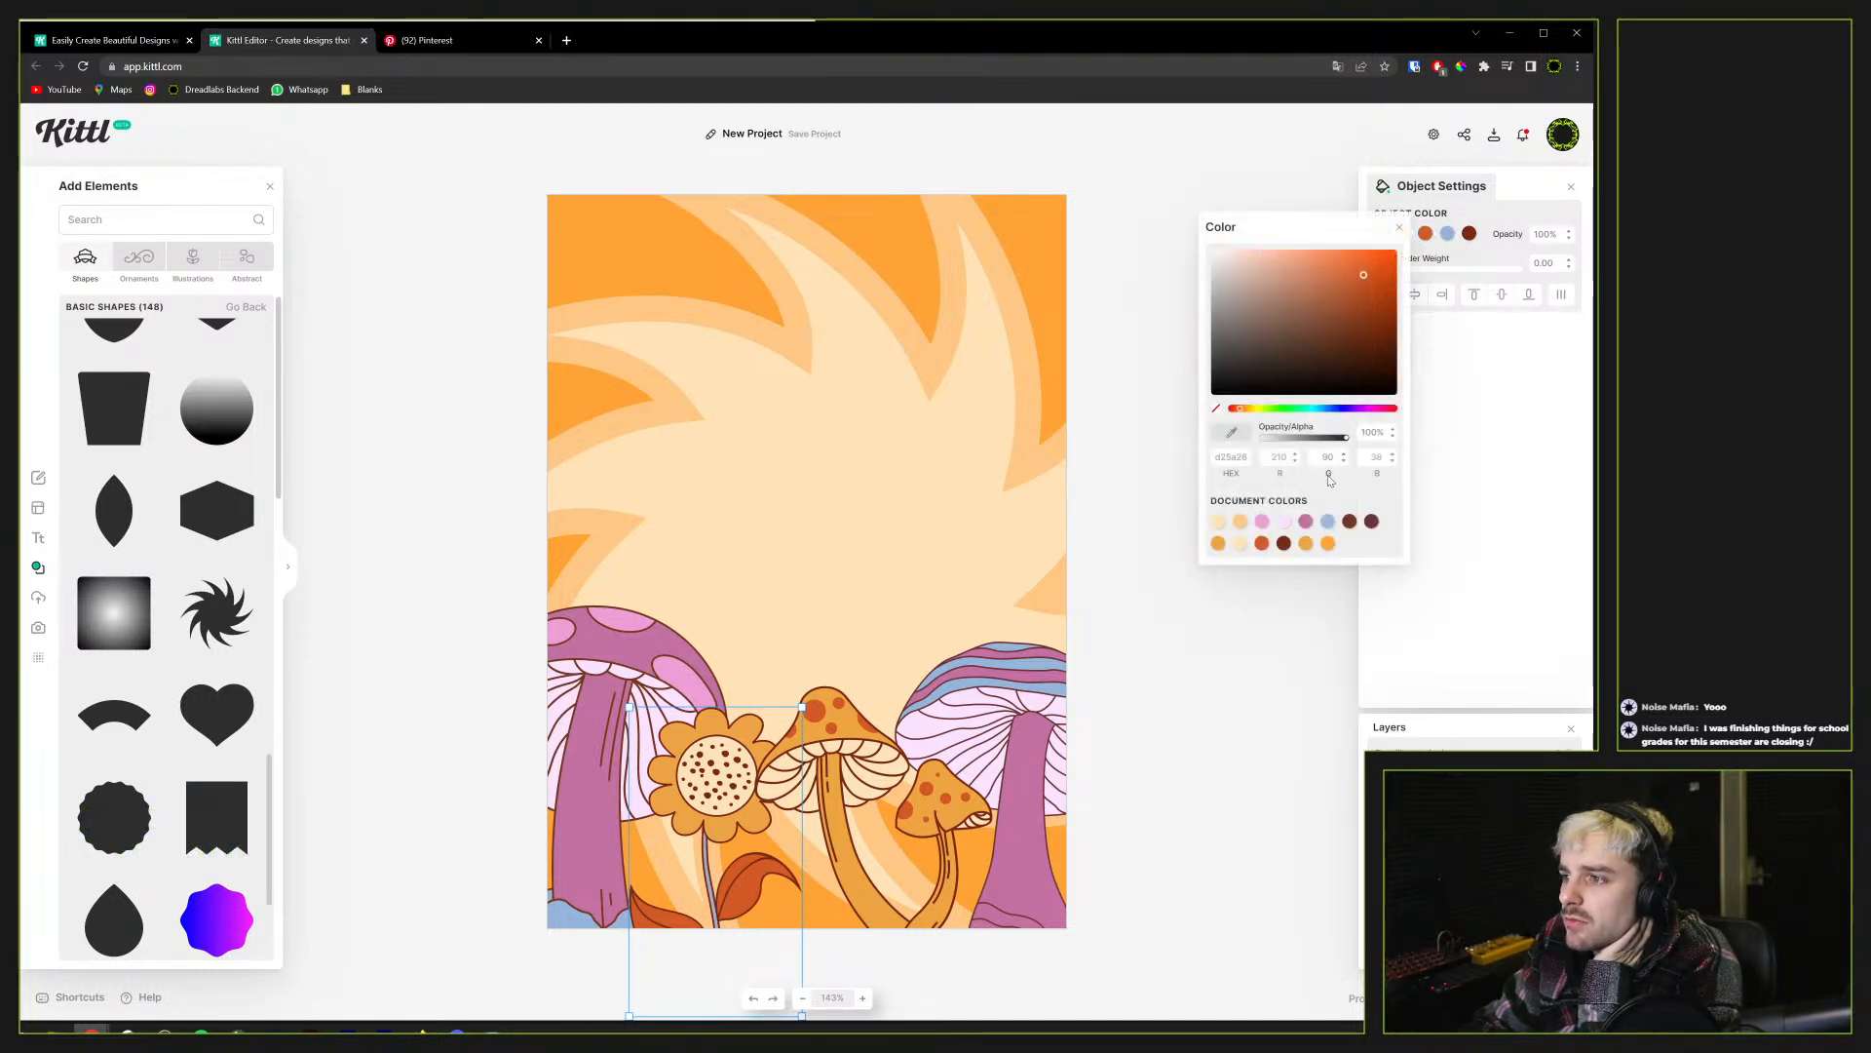
{"action": "left_click", "coordinate": [1328, 523]}
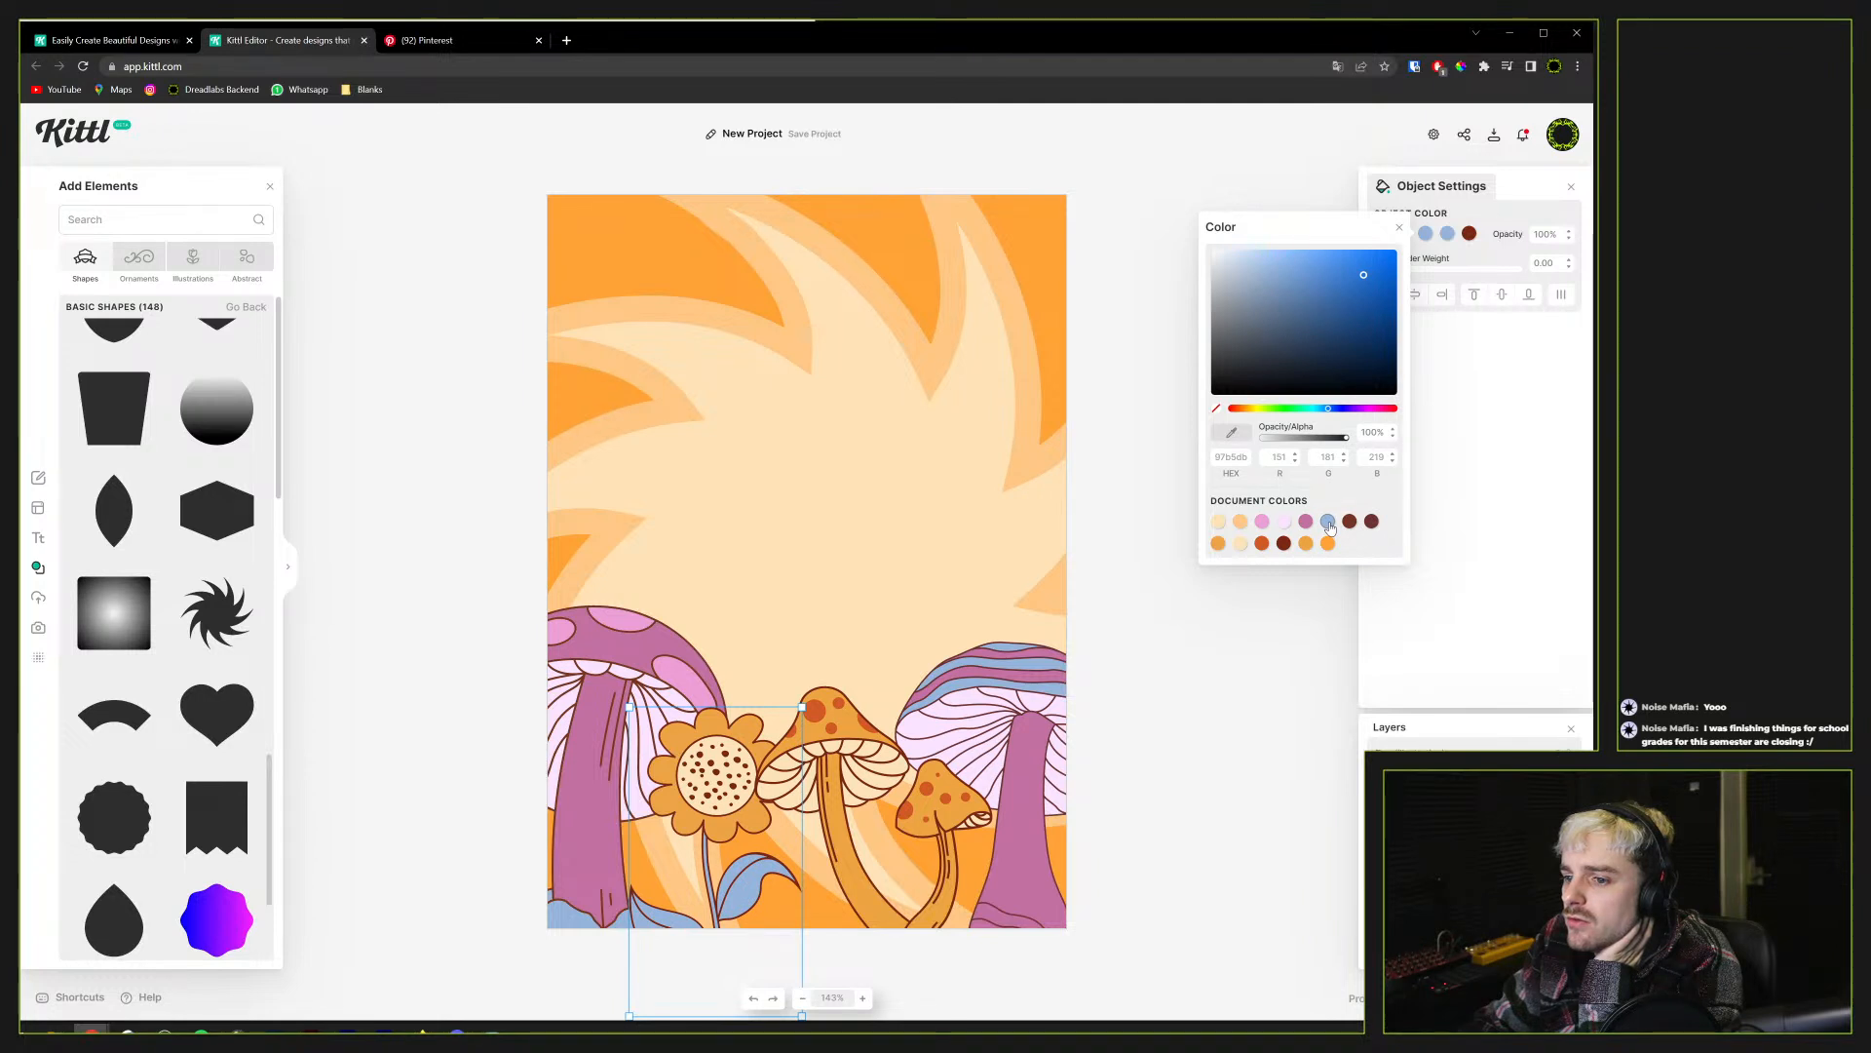
{"action": "left_click", "coordinate": [1433, 486]}
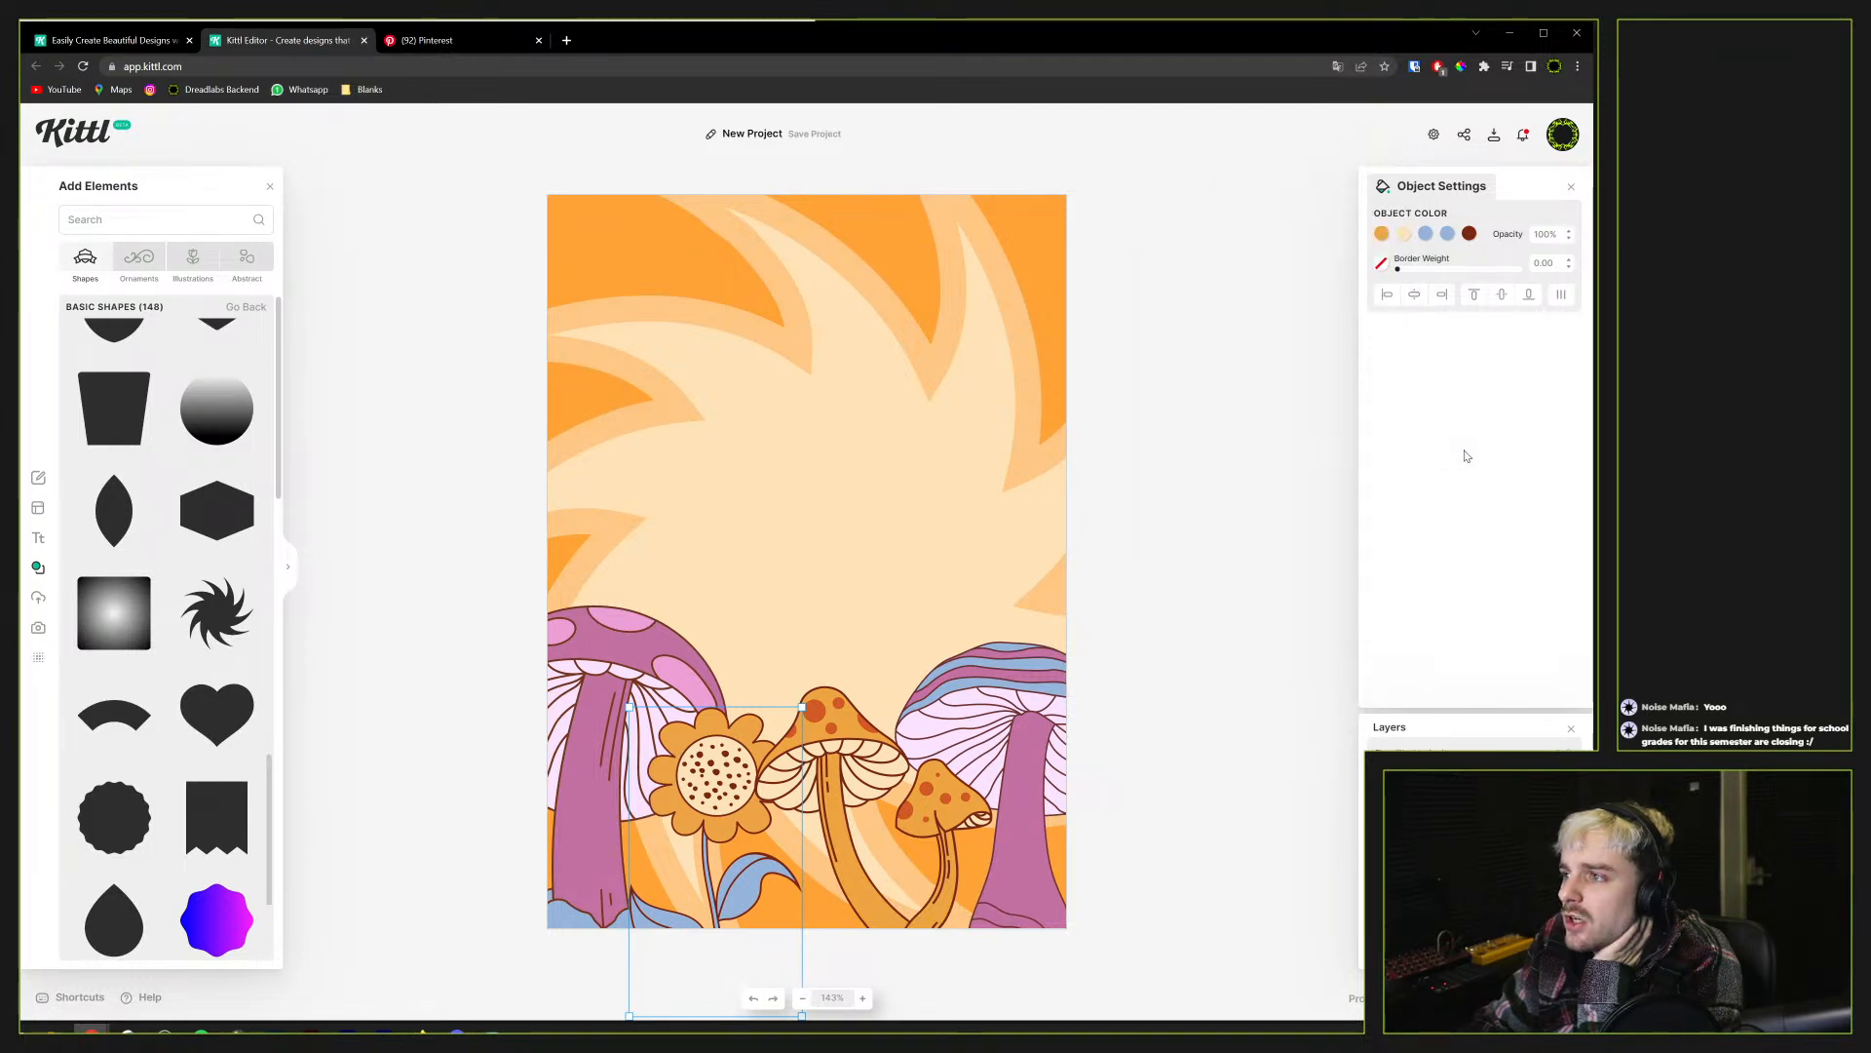
Recolor the sunflower's petals light blue (#97b5db) and its center a very pale blue
{"action": "left_click", "coordinate": [1382, 234]}
{"action": "left_click", "coordinate": [1281, 521]}
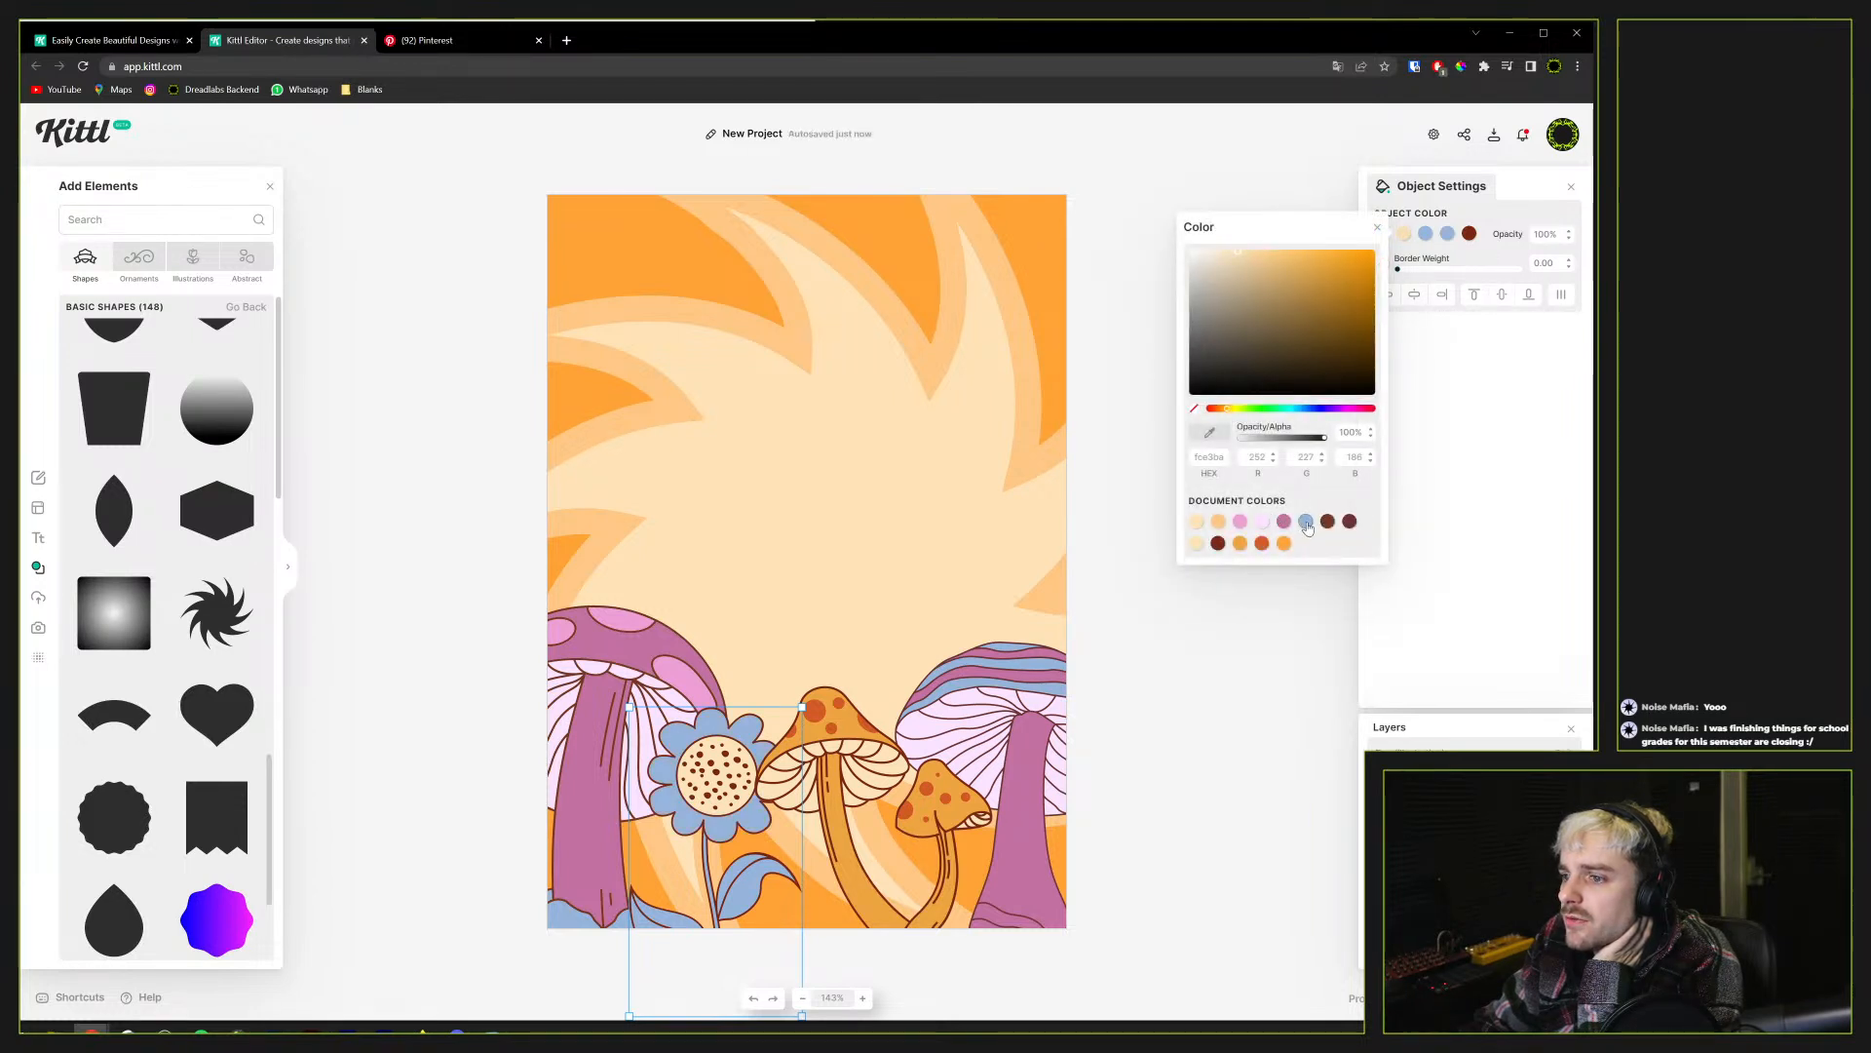
{"action": "left_click", "coordinate": [1306, 523]}
{"action": "left_click", "coordinate": [1219, 250]}
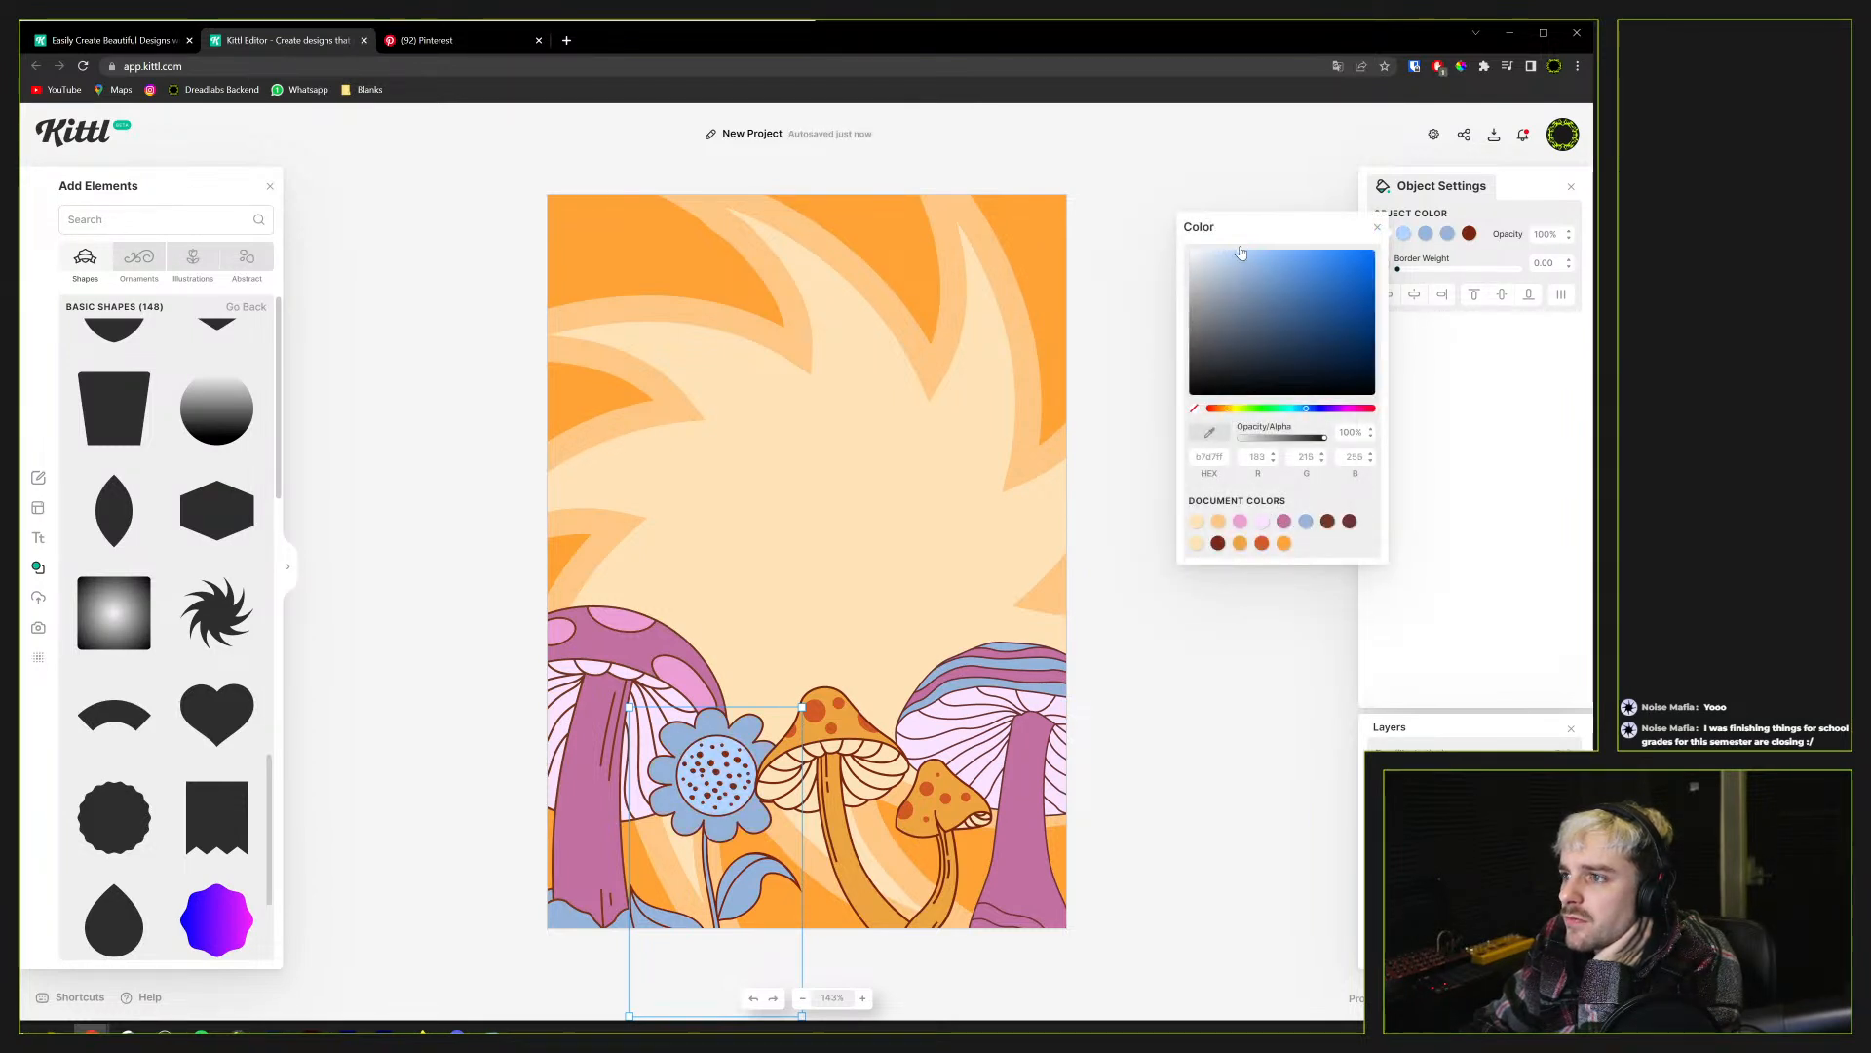
Recolor the sunflower's leaves mauve (#c371a1) and its stem pale lilac (#fbe3ff)
{"action": "left_click", "coordinate": [1306, 522]}
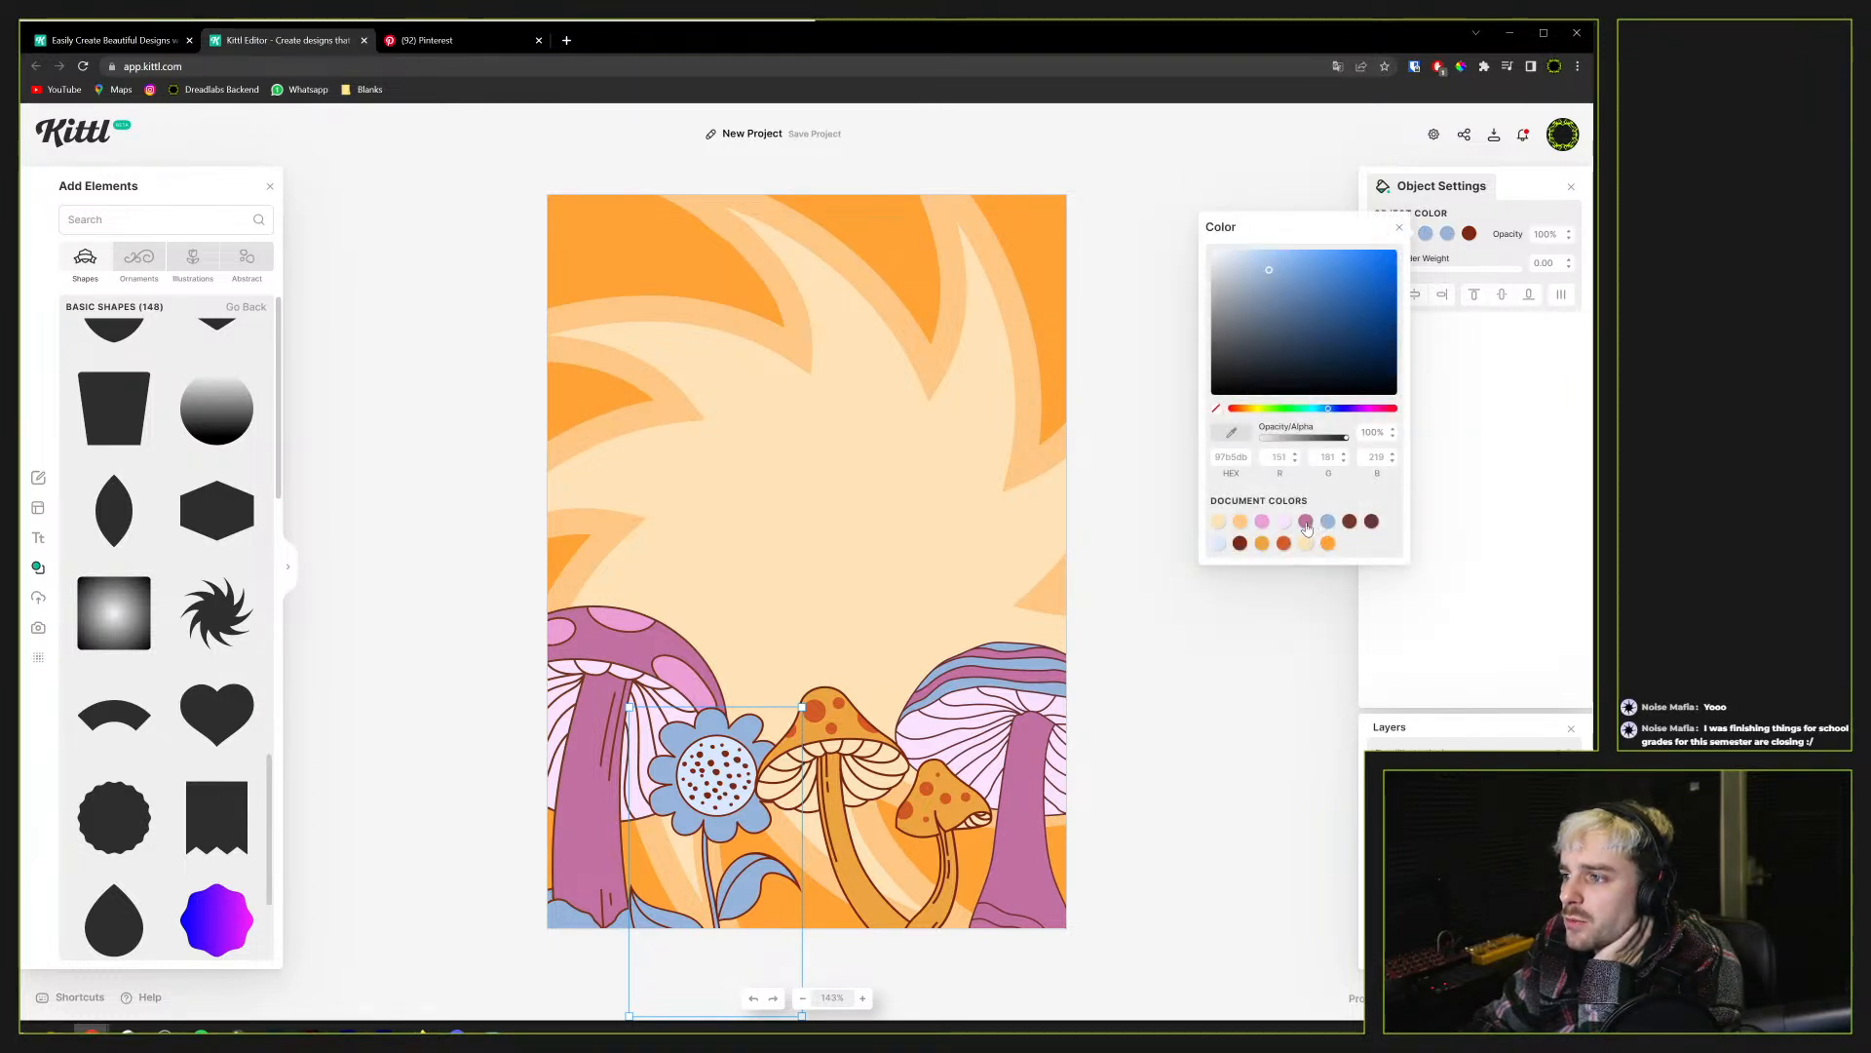
{"action": "left_click", "coordinate": [1306, 522]}
{"action": "left_click", "coordinate": [1449, 235]}
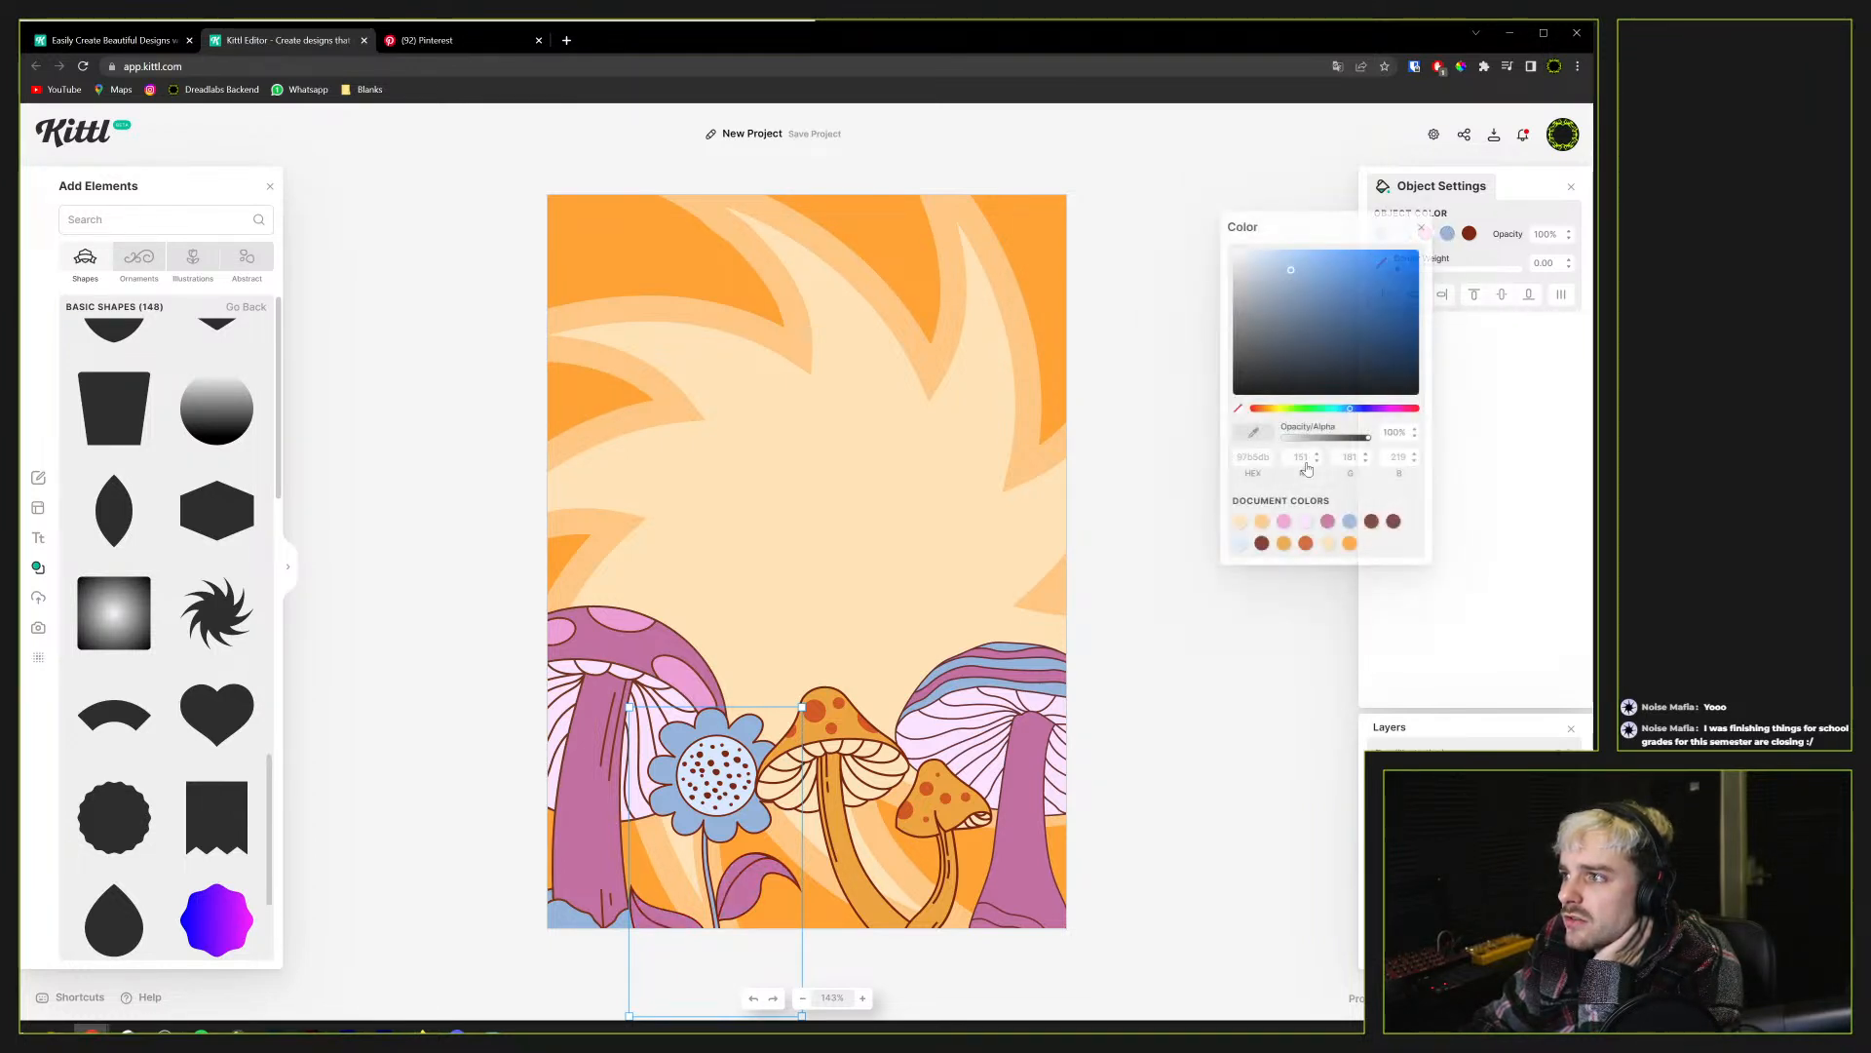
{"action": "left_click", "coordinate": [1306, 523]}
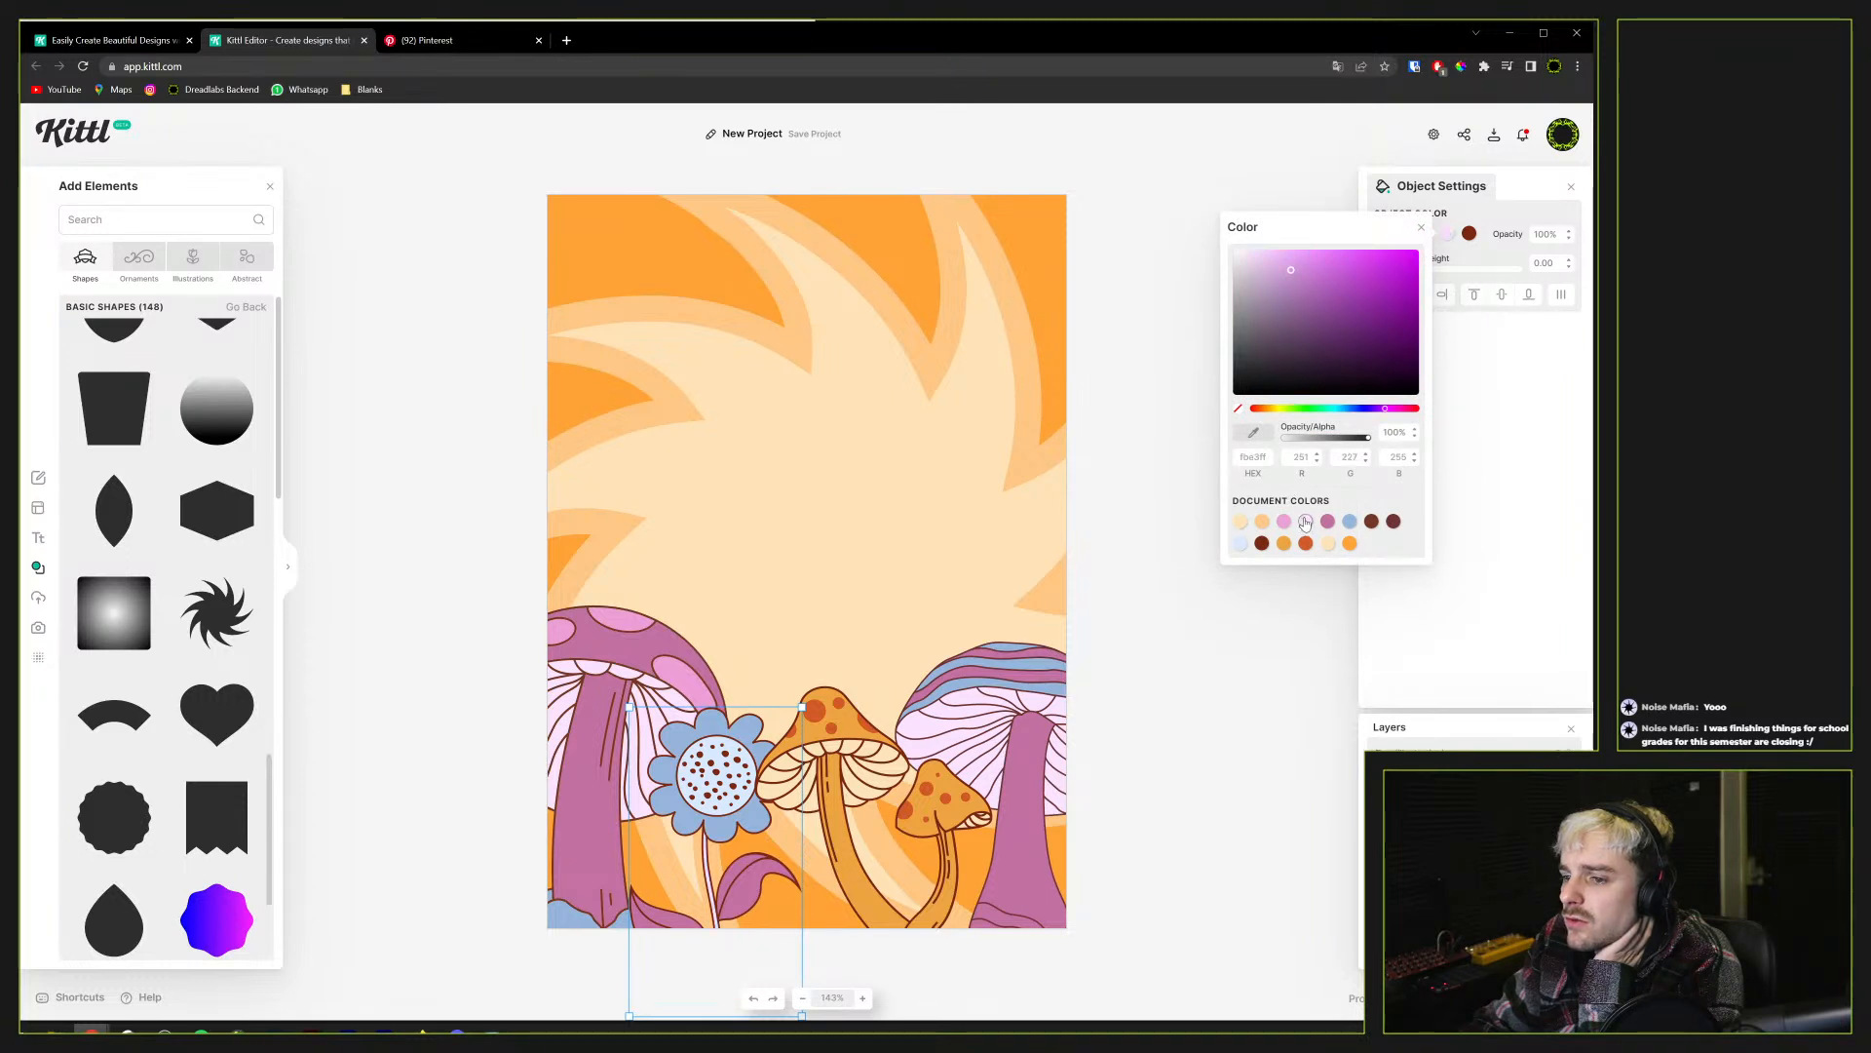
{"action": "left_click", "coordinate": [1531, 496]}
{"action": "left_click", "coordinate": [1470, 236]}
{"action": "left_click", "coordinate": [1498, 429]}
Recolor the orange double mushroom's spots and gills mauve (#c371a1) and its caps and stems pale lilac (#fbe3ff)
{"action": "left_click", "coordinate": [830, 690]}
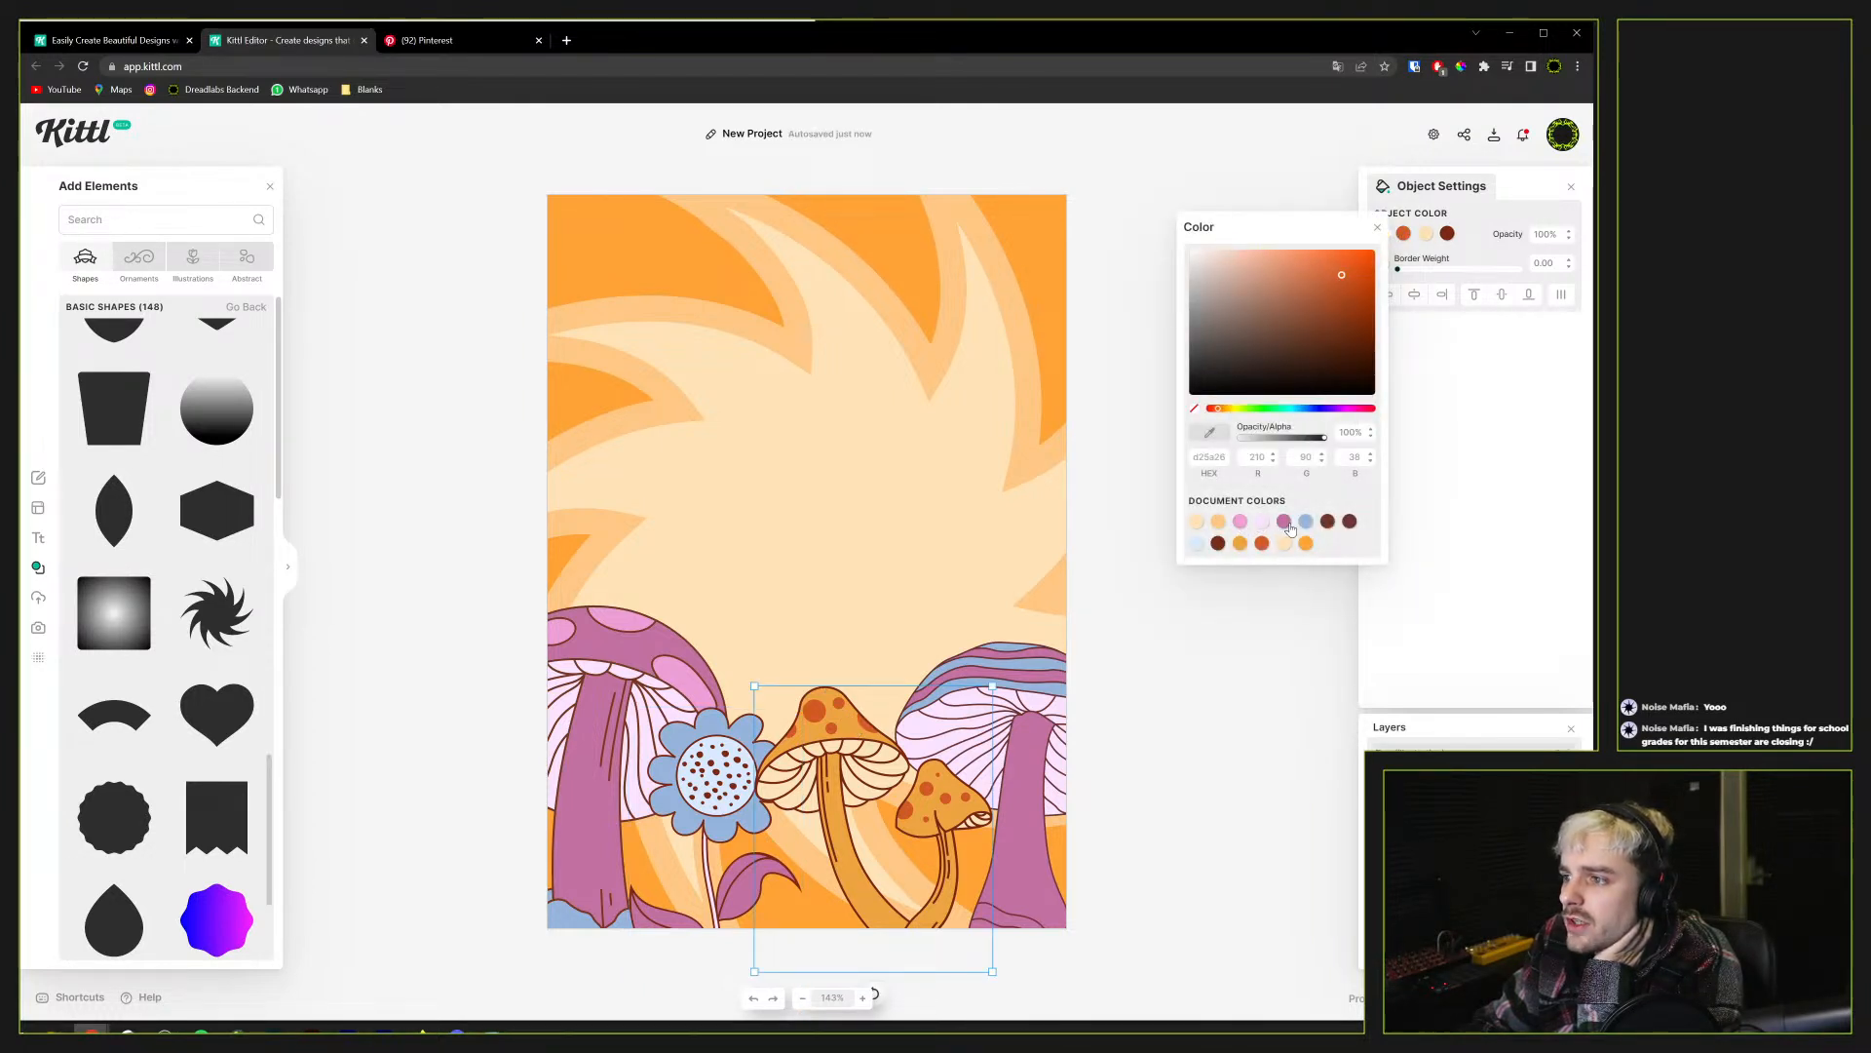
{"action": "left_click", "coordinate": [1284, 524]}
{"action": "left_click", "coordinate": [1463, 348]}
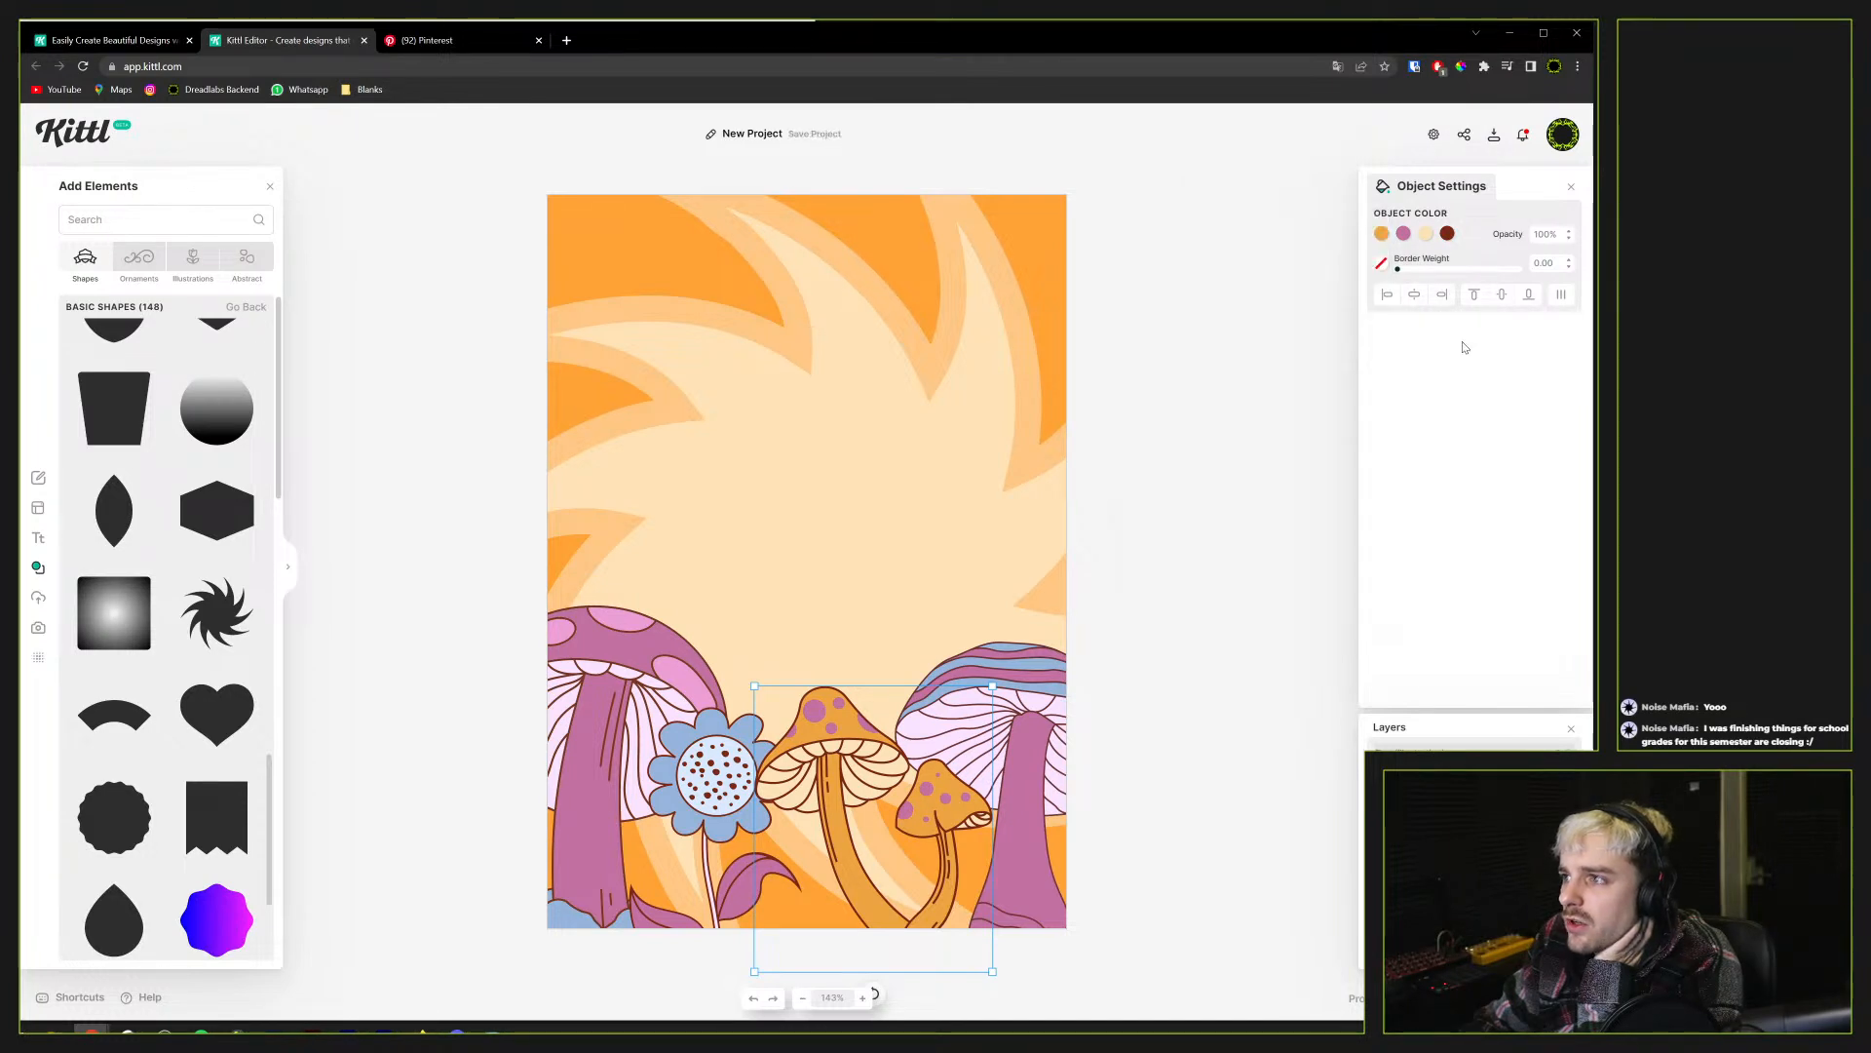
{"action": "left_click", "coordinate": [1381, 234]}
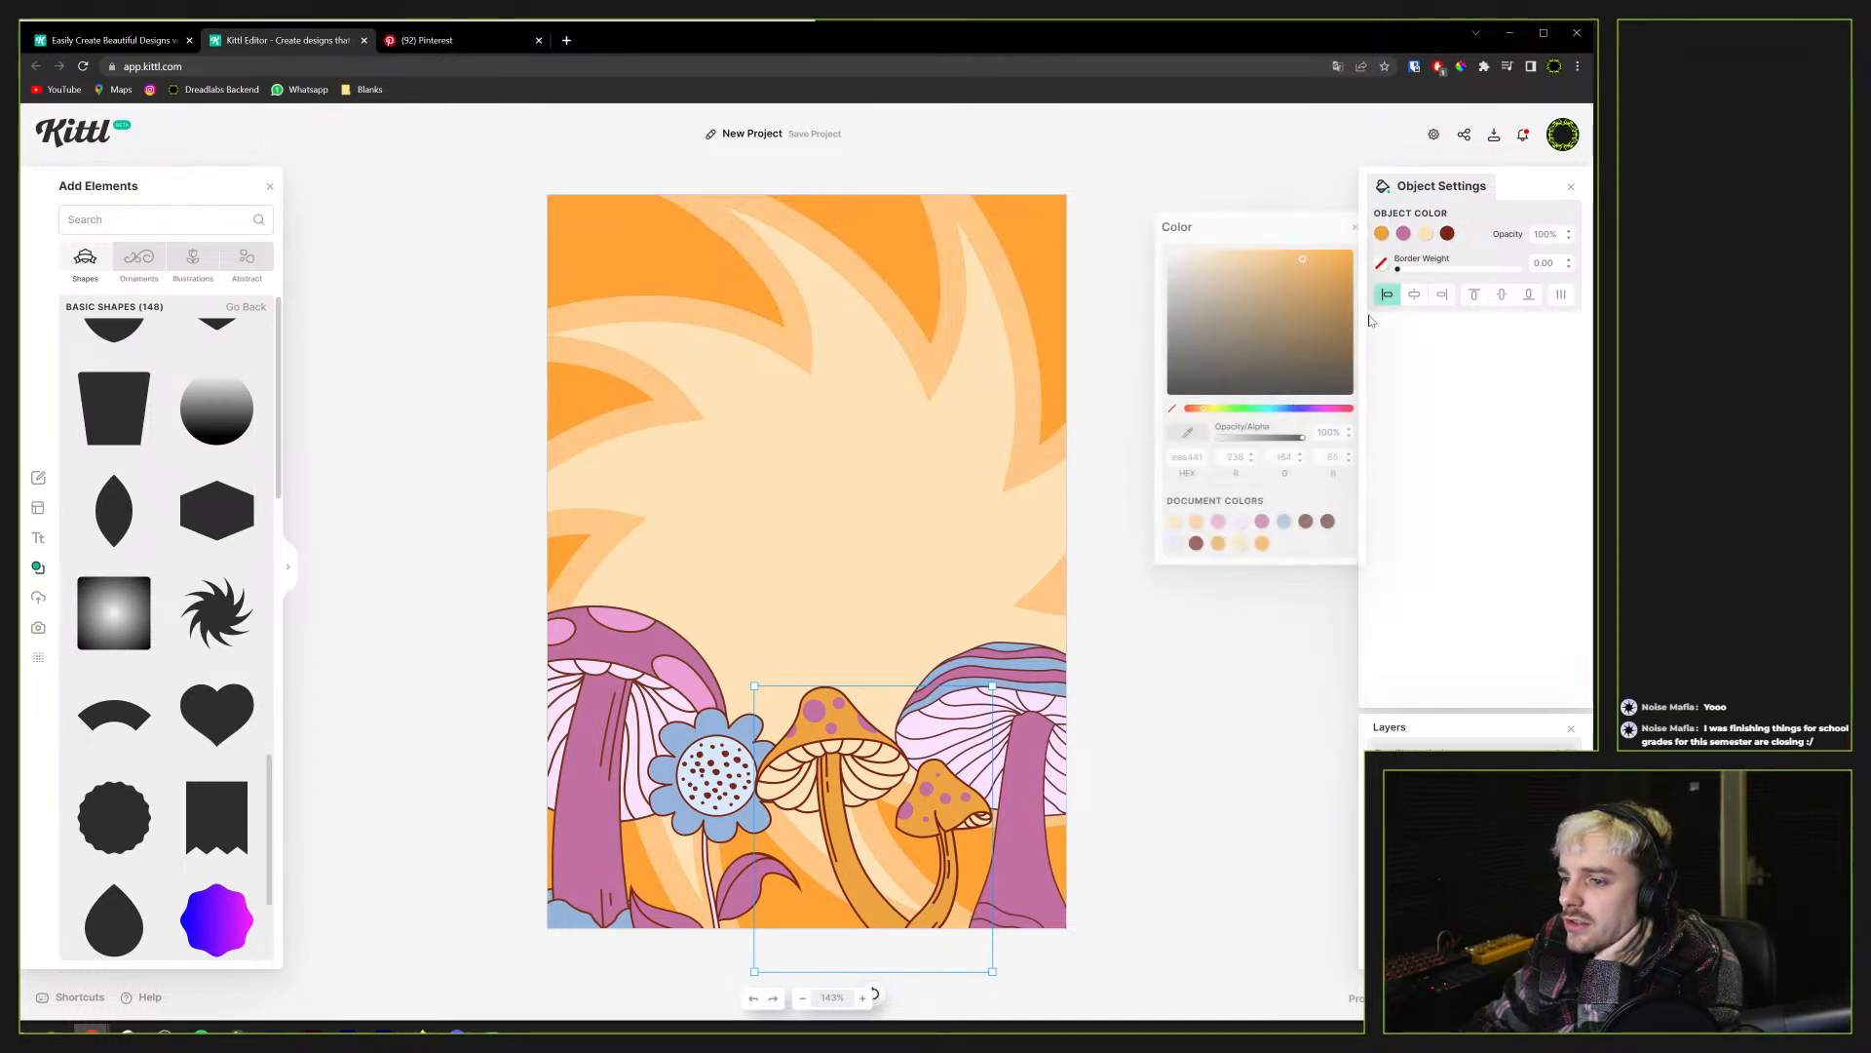
{"action": "left_click", "coordinate": [1263, 522]}
{"action": "left_click", "coordinate": [1241, 523]}
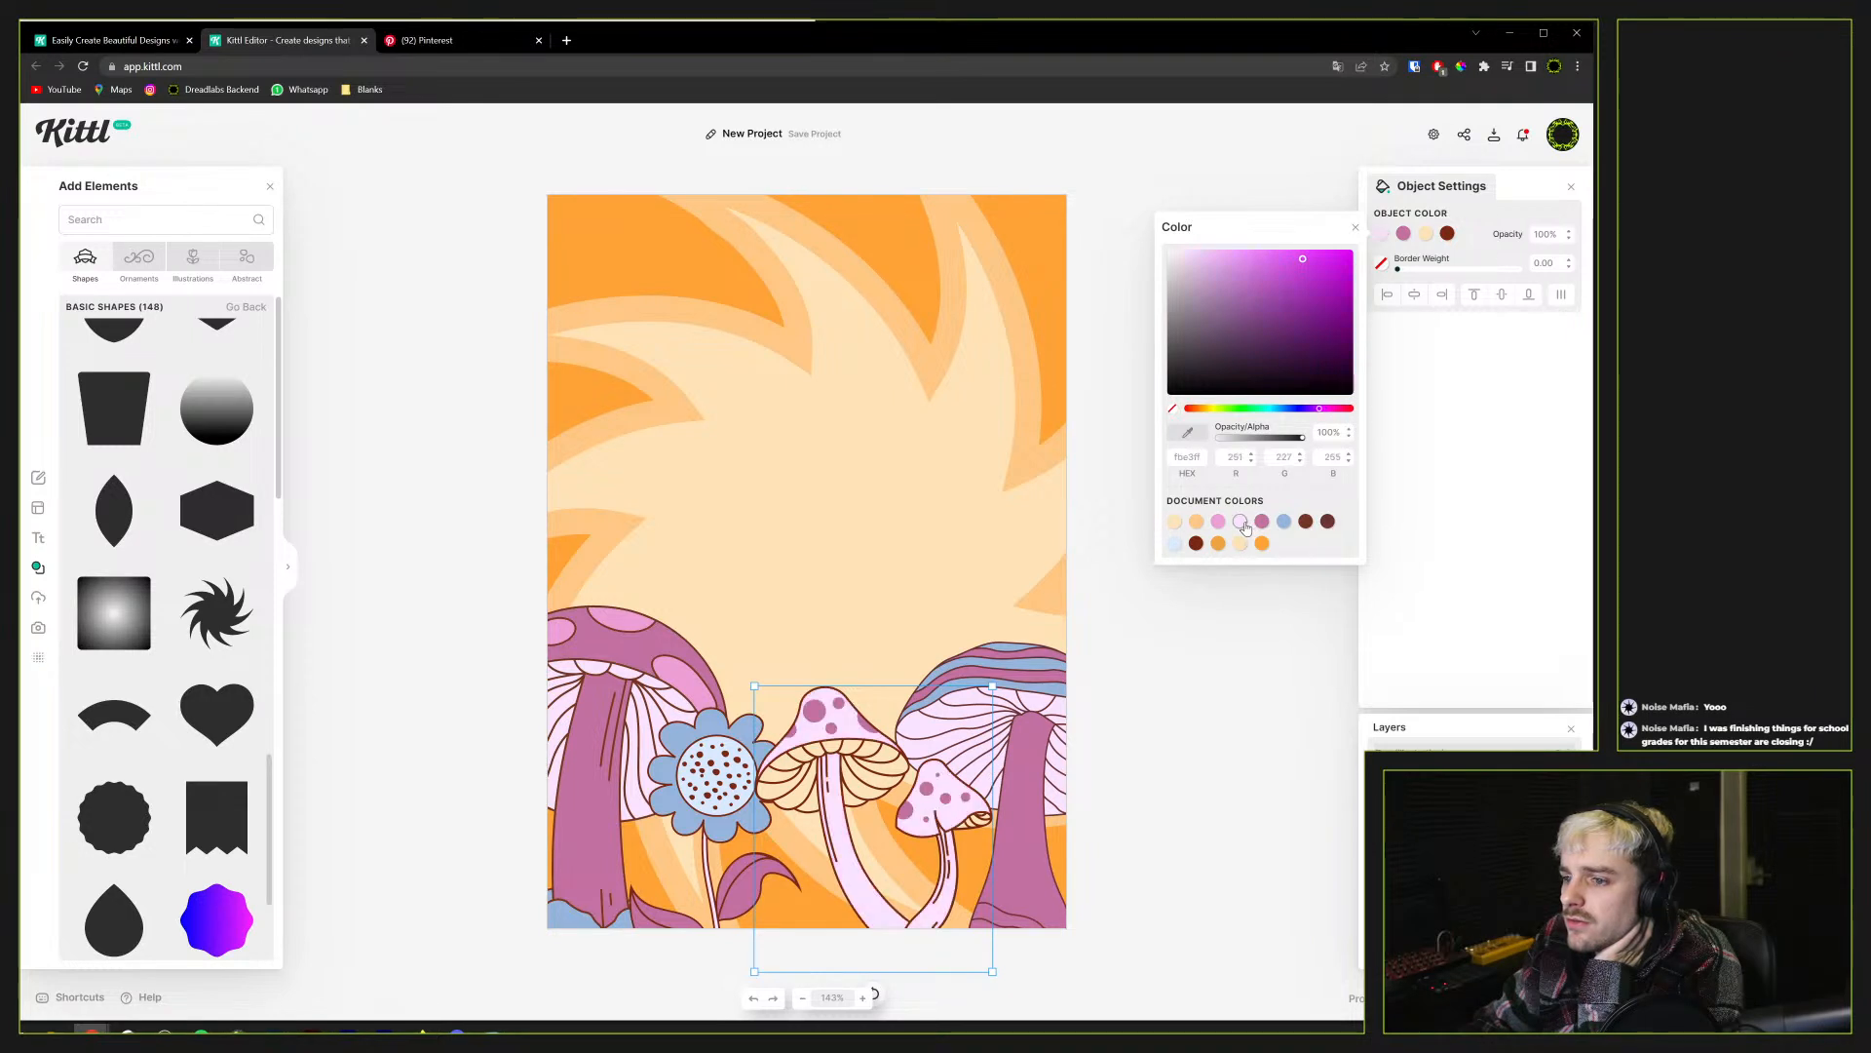
{"action": "left_click", "coordinate": [1426, 236]}
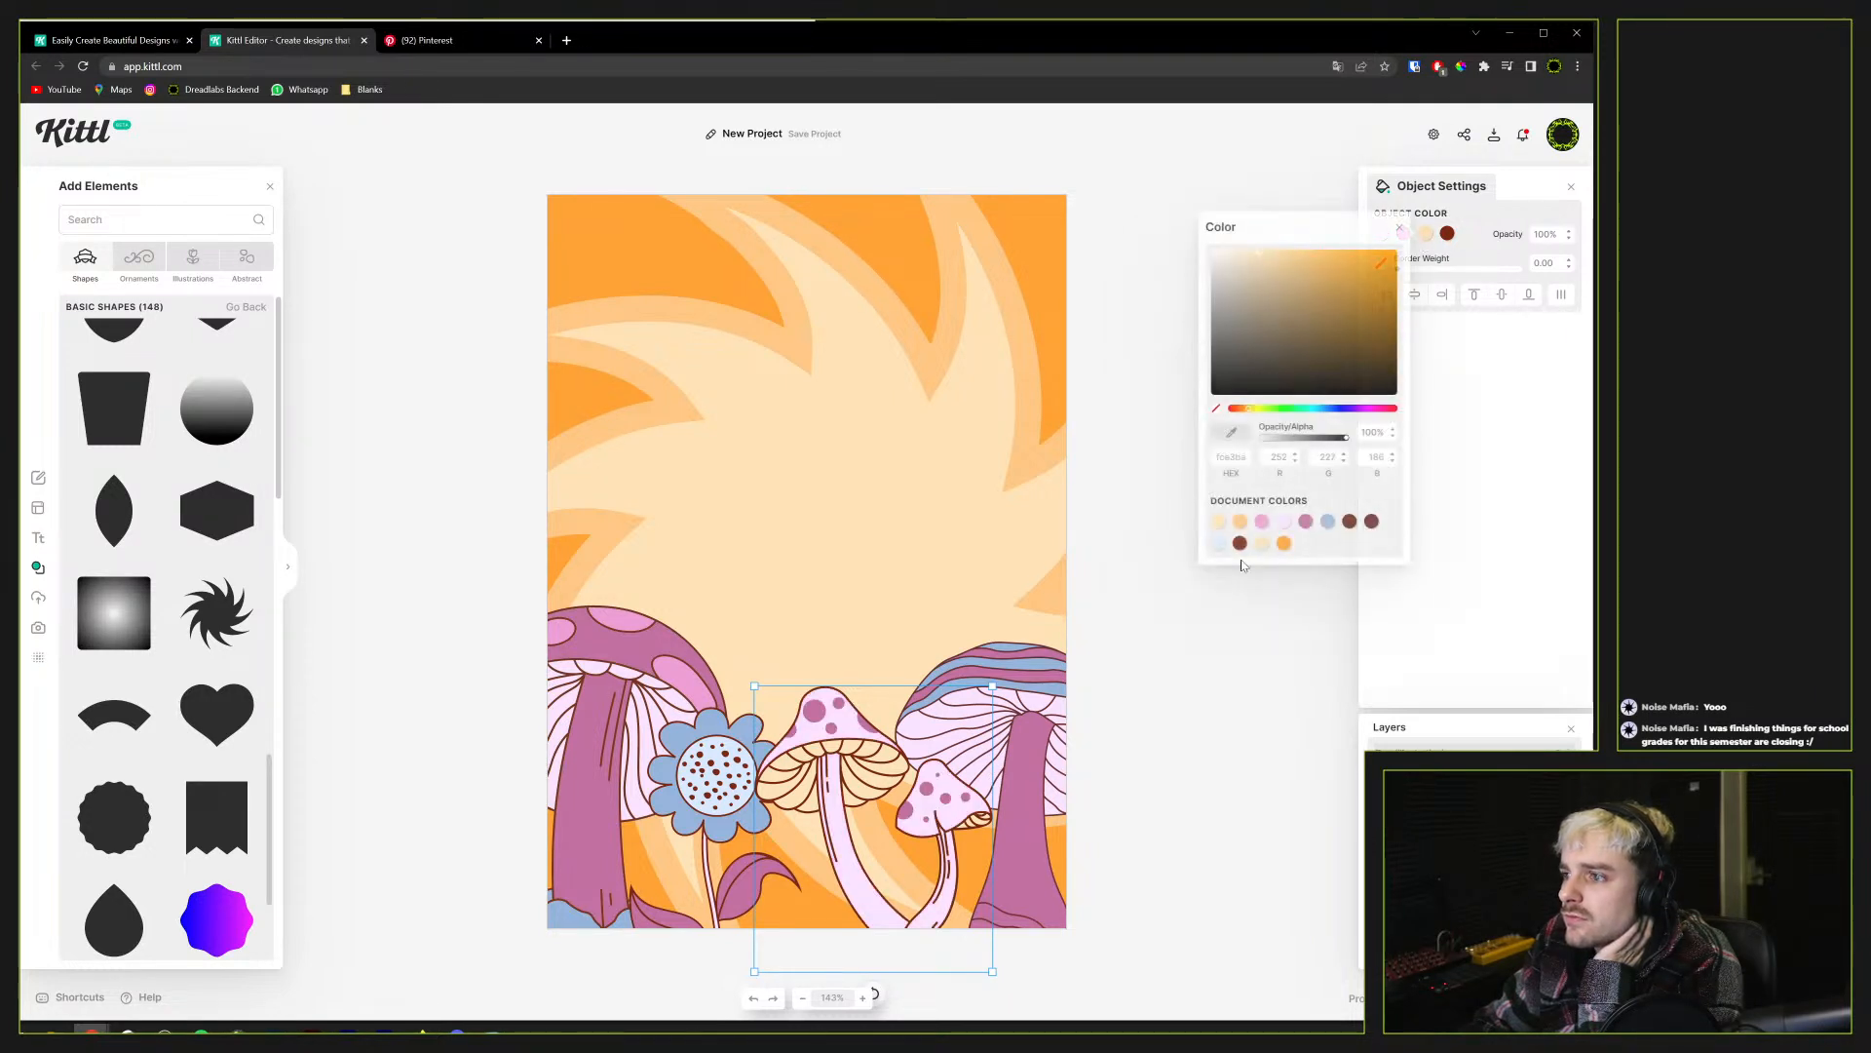
{"action": "left_click", "coordinate": [1306, 523]}
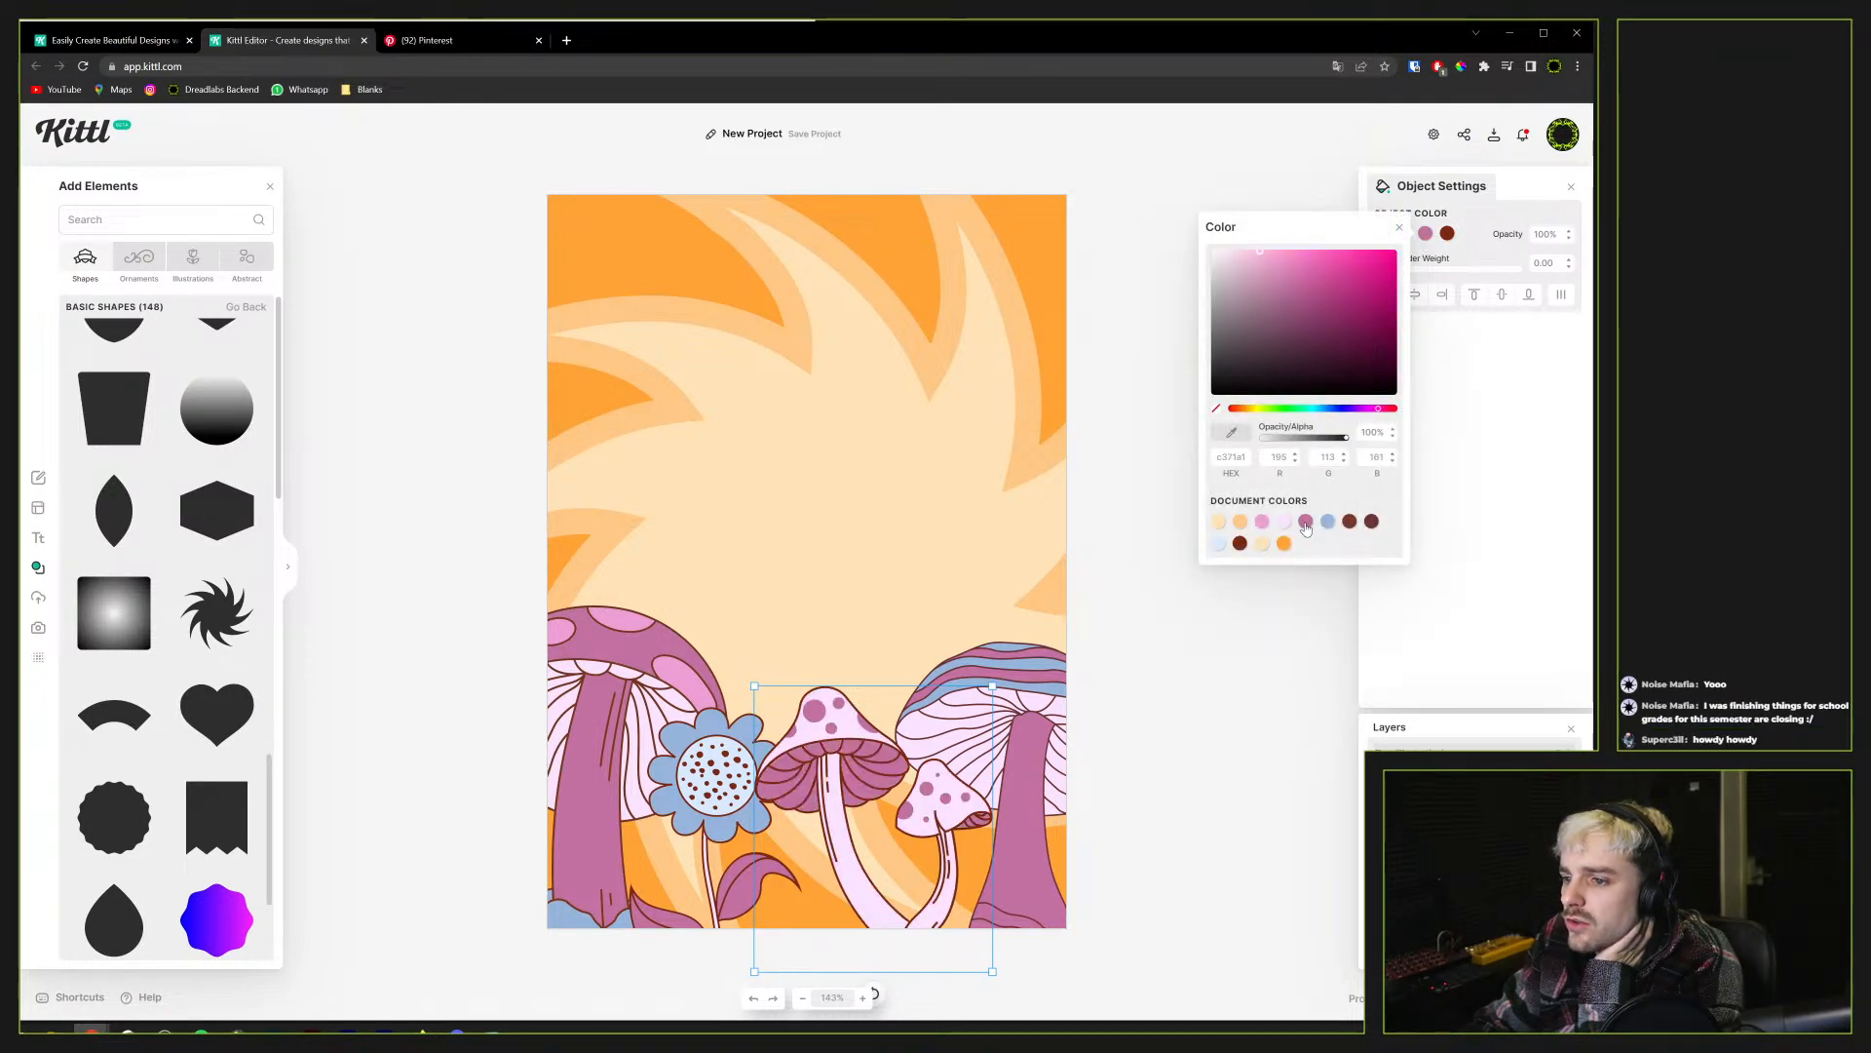
{"action": "left_click", "coordinate": [1471, 524]}
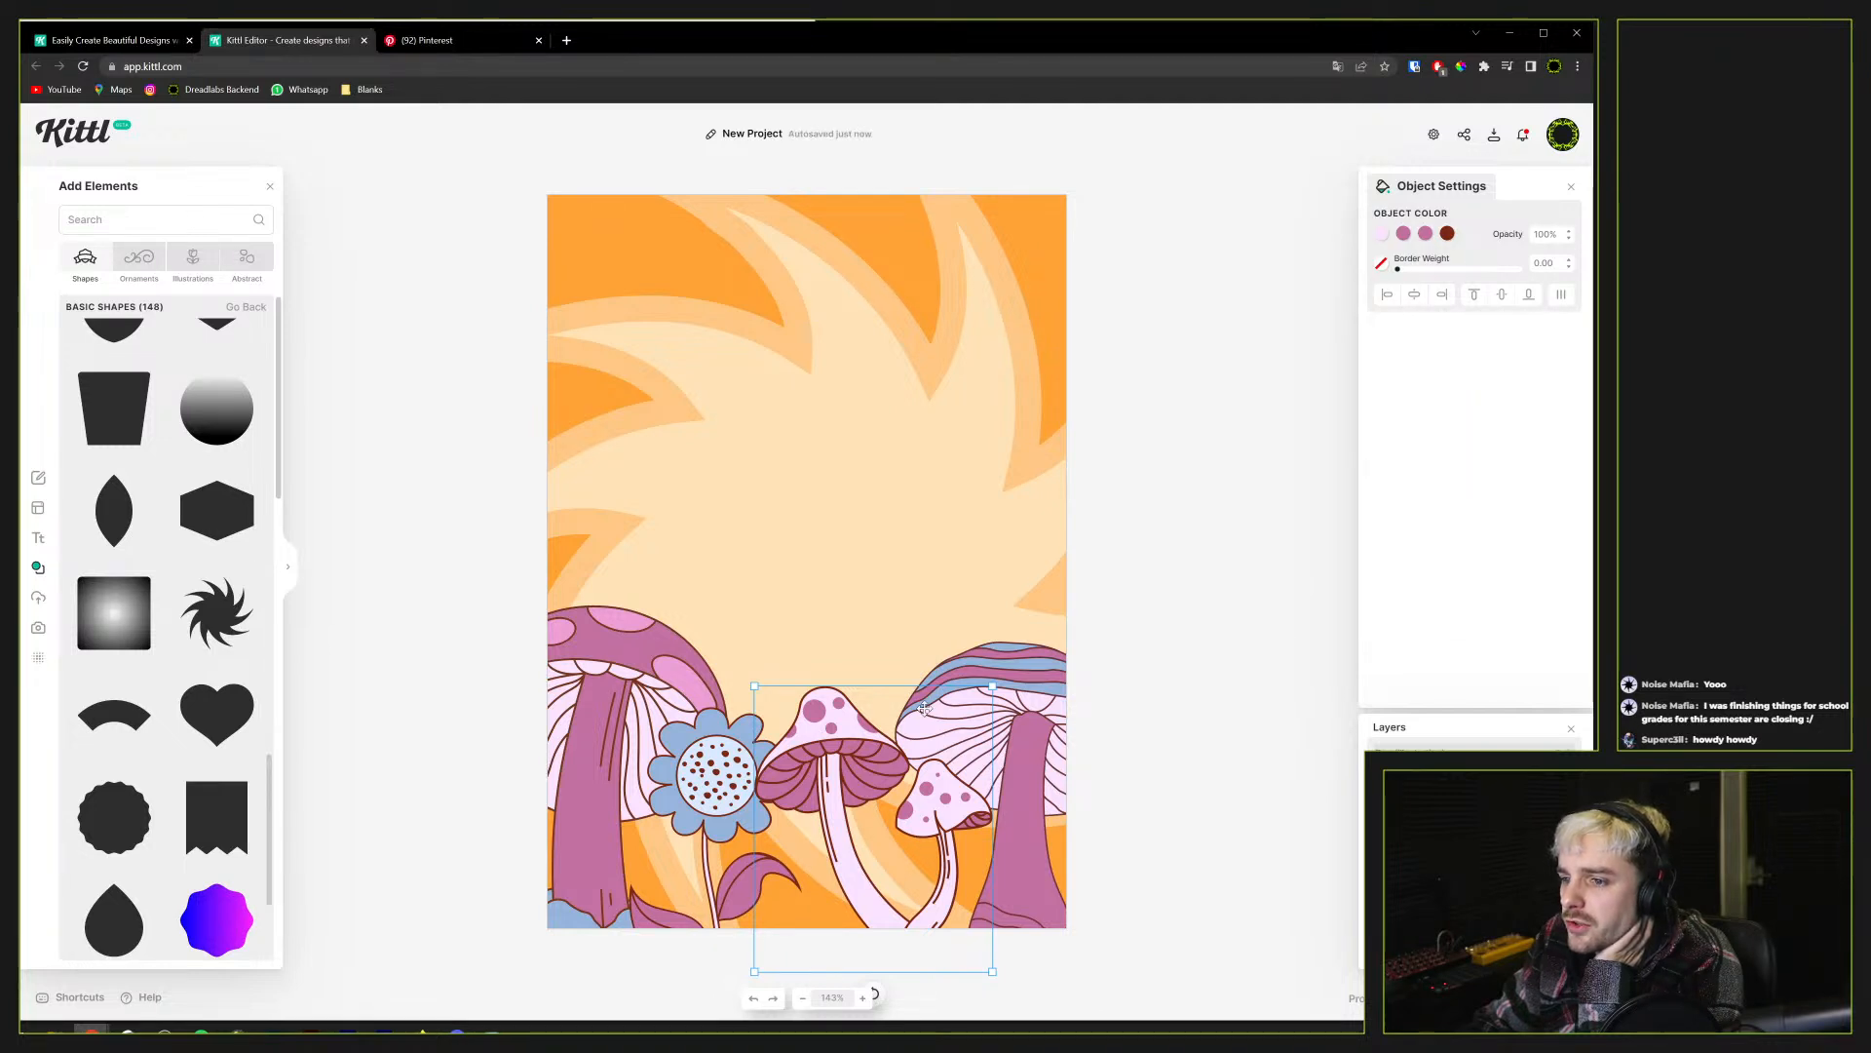
Enlarge the double mushroom slightly and shift it toward the striped mushroom, clear of the sunflower
{"action": "left_click_drag", "start_coordinate": [993, 685], "coordinate": [998, 680]}
{"action": "left_click_drag", "start_coordinate": [848, 748], "coordinate": [863, 765]}
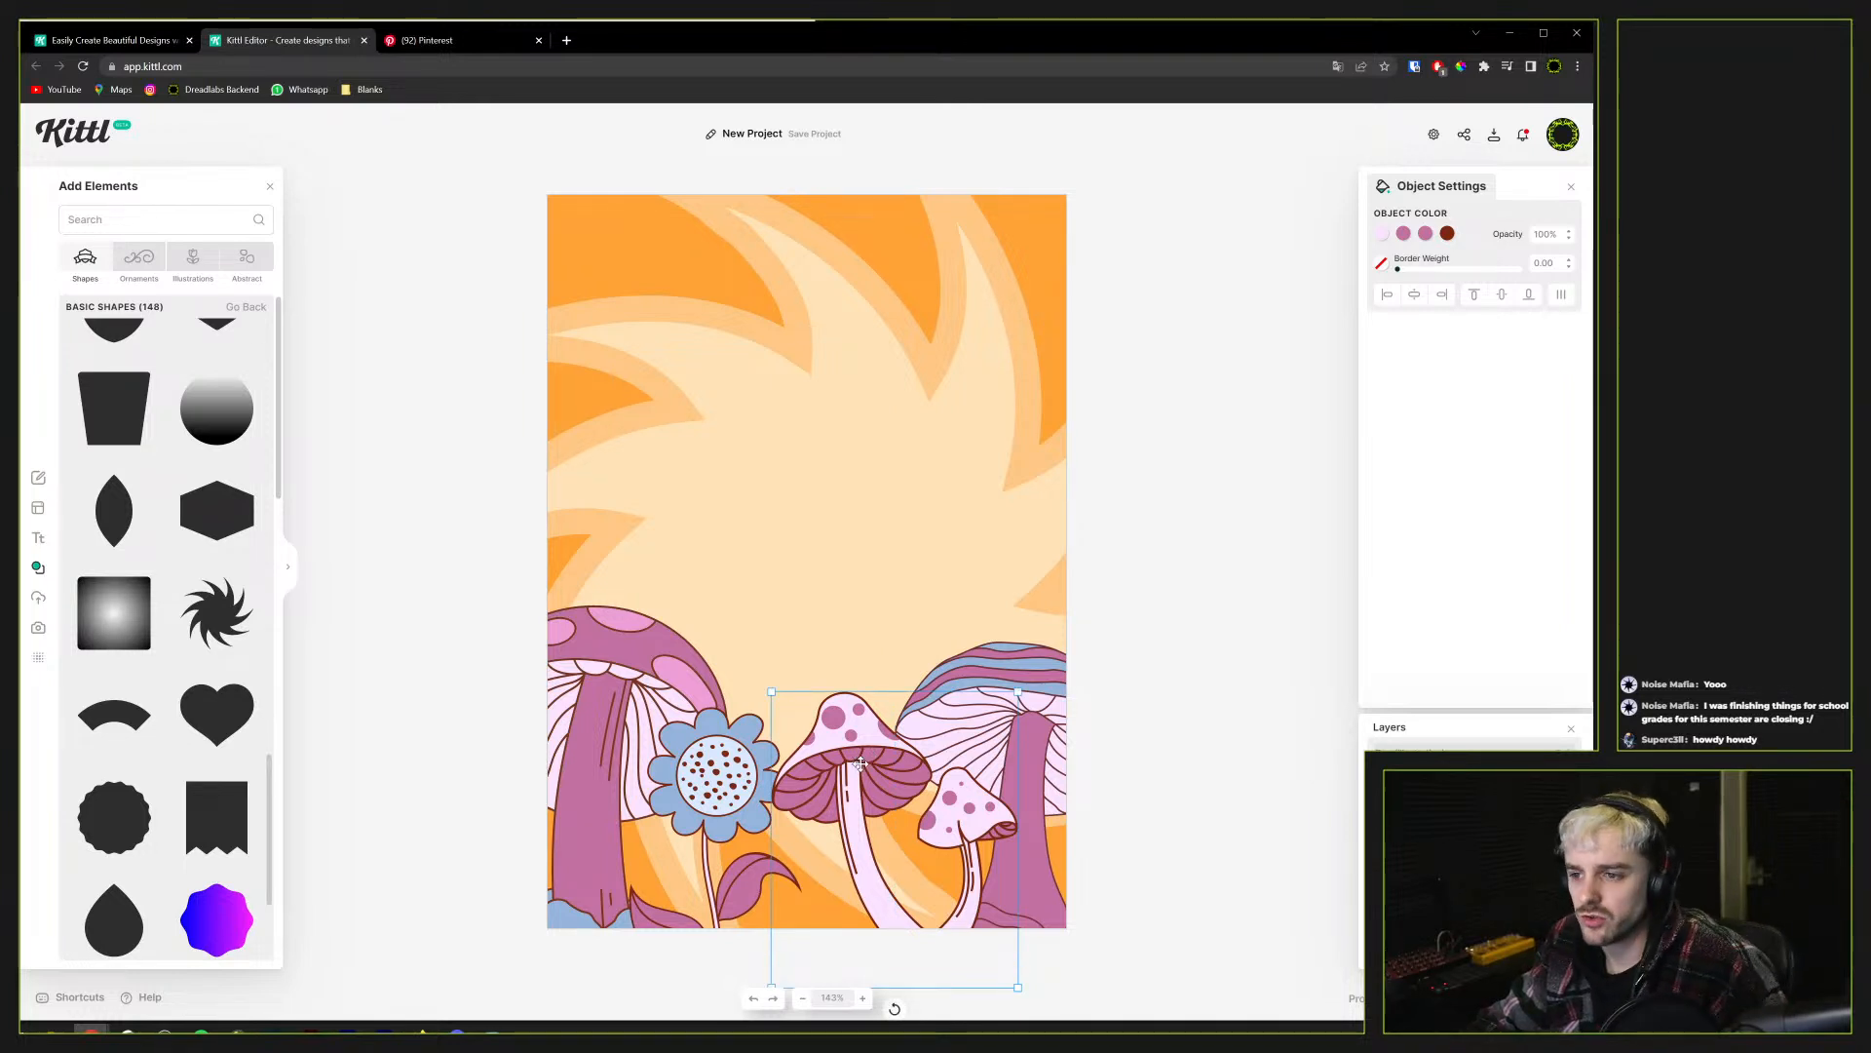
Duplicate the double mushroom, flip the copy horizontally, and place it slightly tilted behind the large spotted mushroom on the poster's left edge
{"action": "left_click_drag", "start_coordinate": [861, 761], "coordinate": [694, 605]}
{"action": "left_click_drag", "start_coordinate": [730, 855], "coordinate": [659, 839]}
{"action": "right_click", "coordinate": [686, 637]}
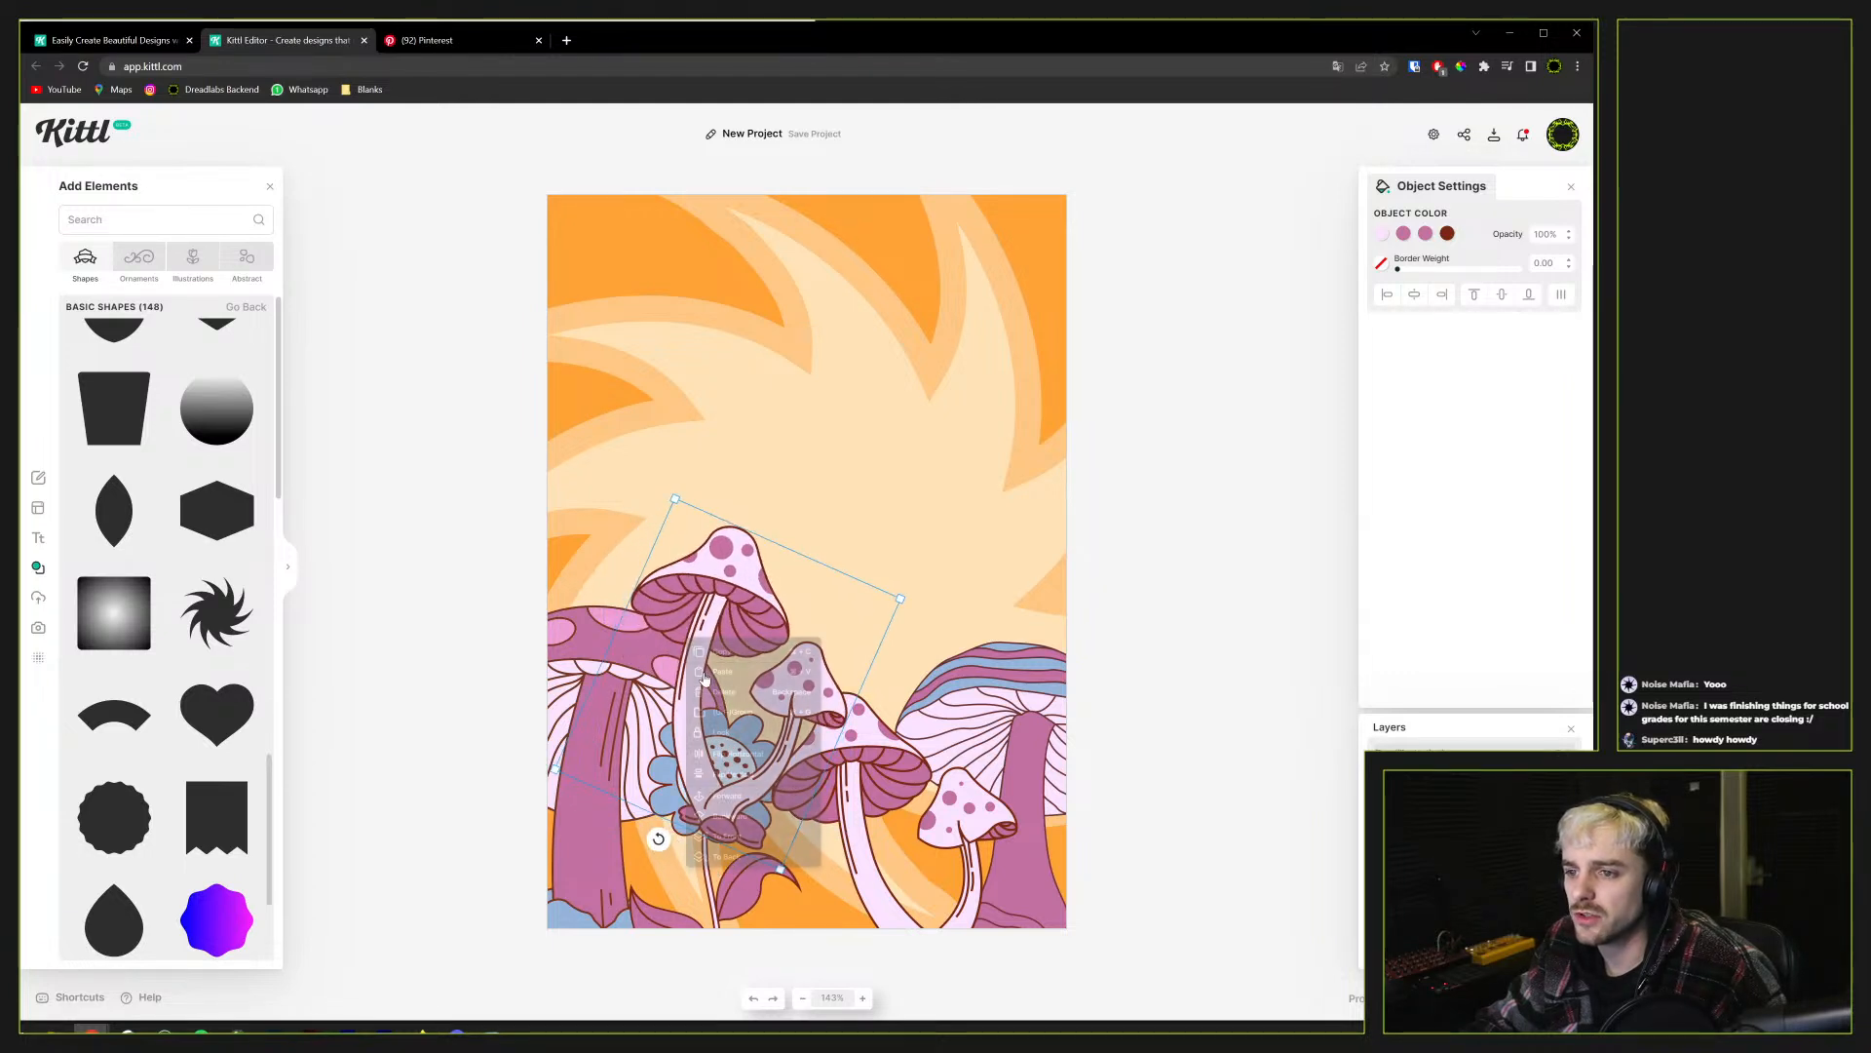
{"action": "left_click", "coordinate": [746, 753]}
{"action": "left_click_drag", "start_coordinate": [747, 712], "coordinate": [653, 648]}
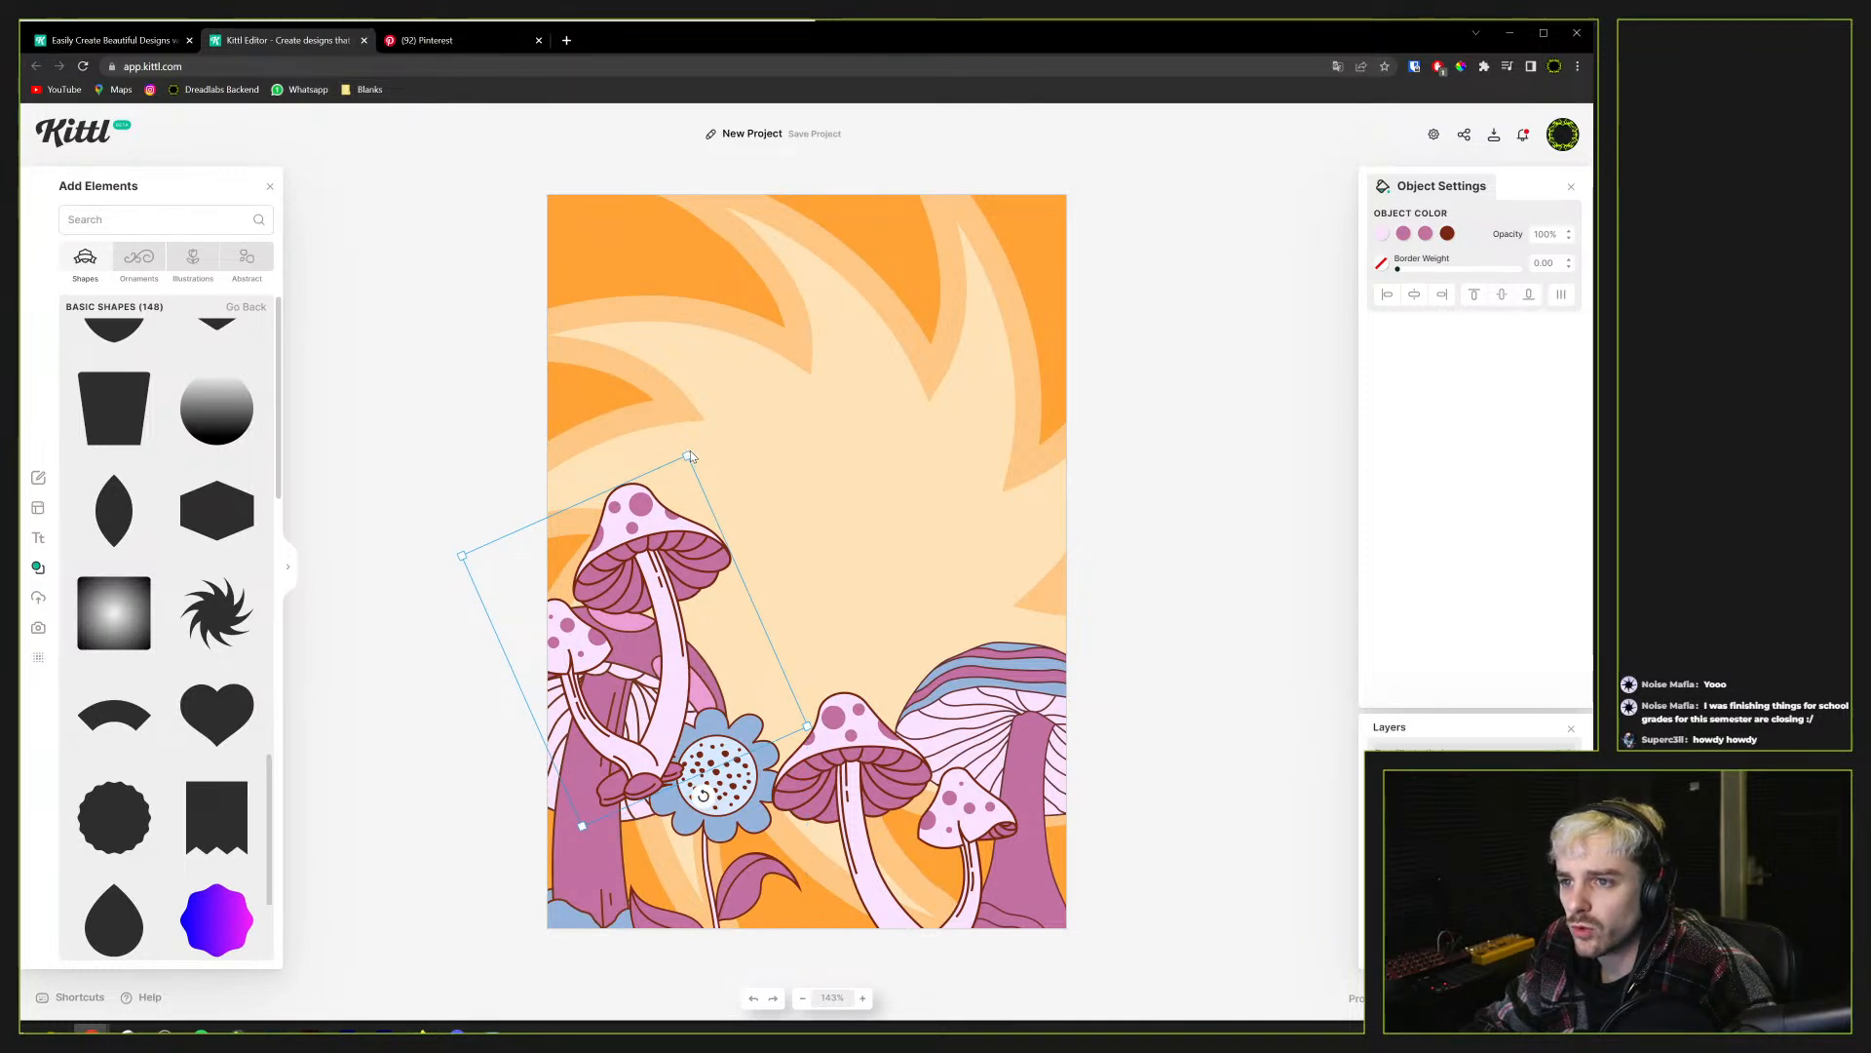
{"action": "left_click_drag", "start_coordinate": [704, 797], "coordinate": [635, 809]}
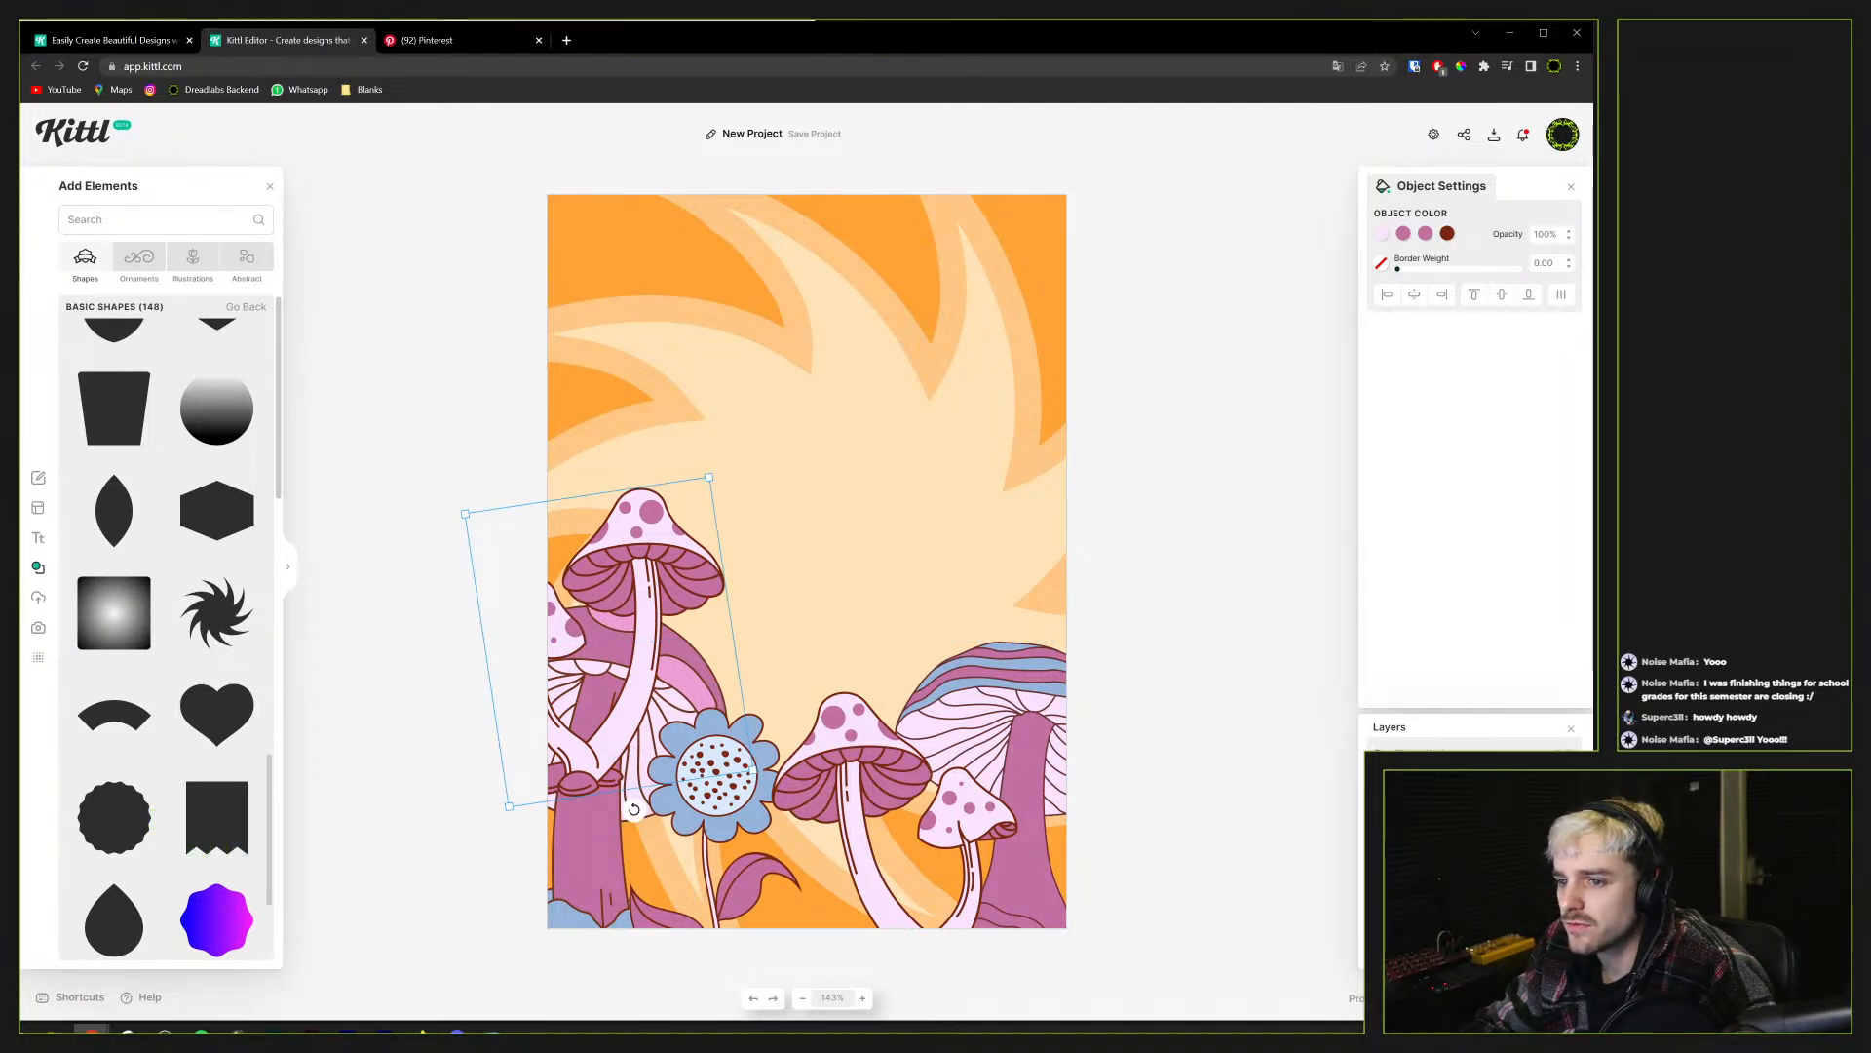
{"action": "key", "text": "ctrl+["}
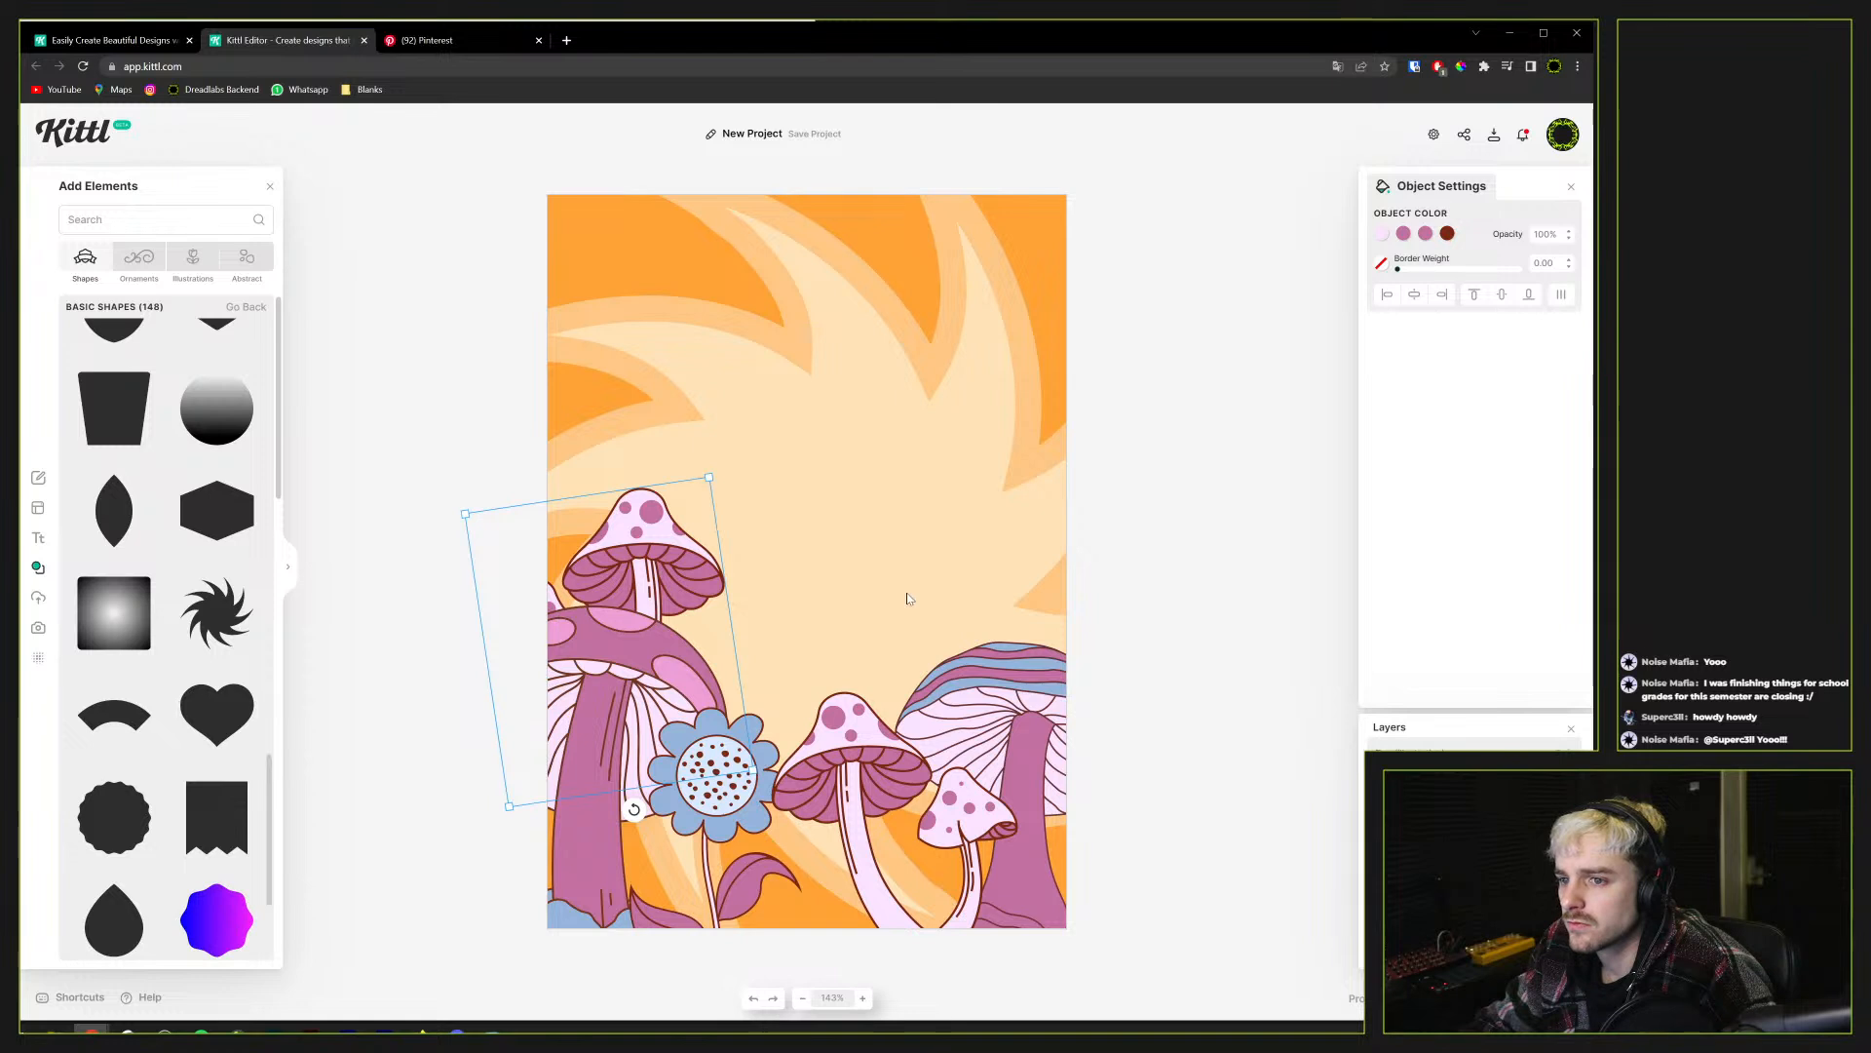
Recolor the copied double mushroom's caps and stems mauve (#c371a1), its spots light blue (#97b5db) and its gills pale lilac (#fbe3ff)
{"action": "left_click", "coordinate": [1383, 233]}
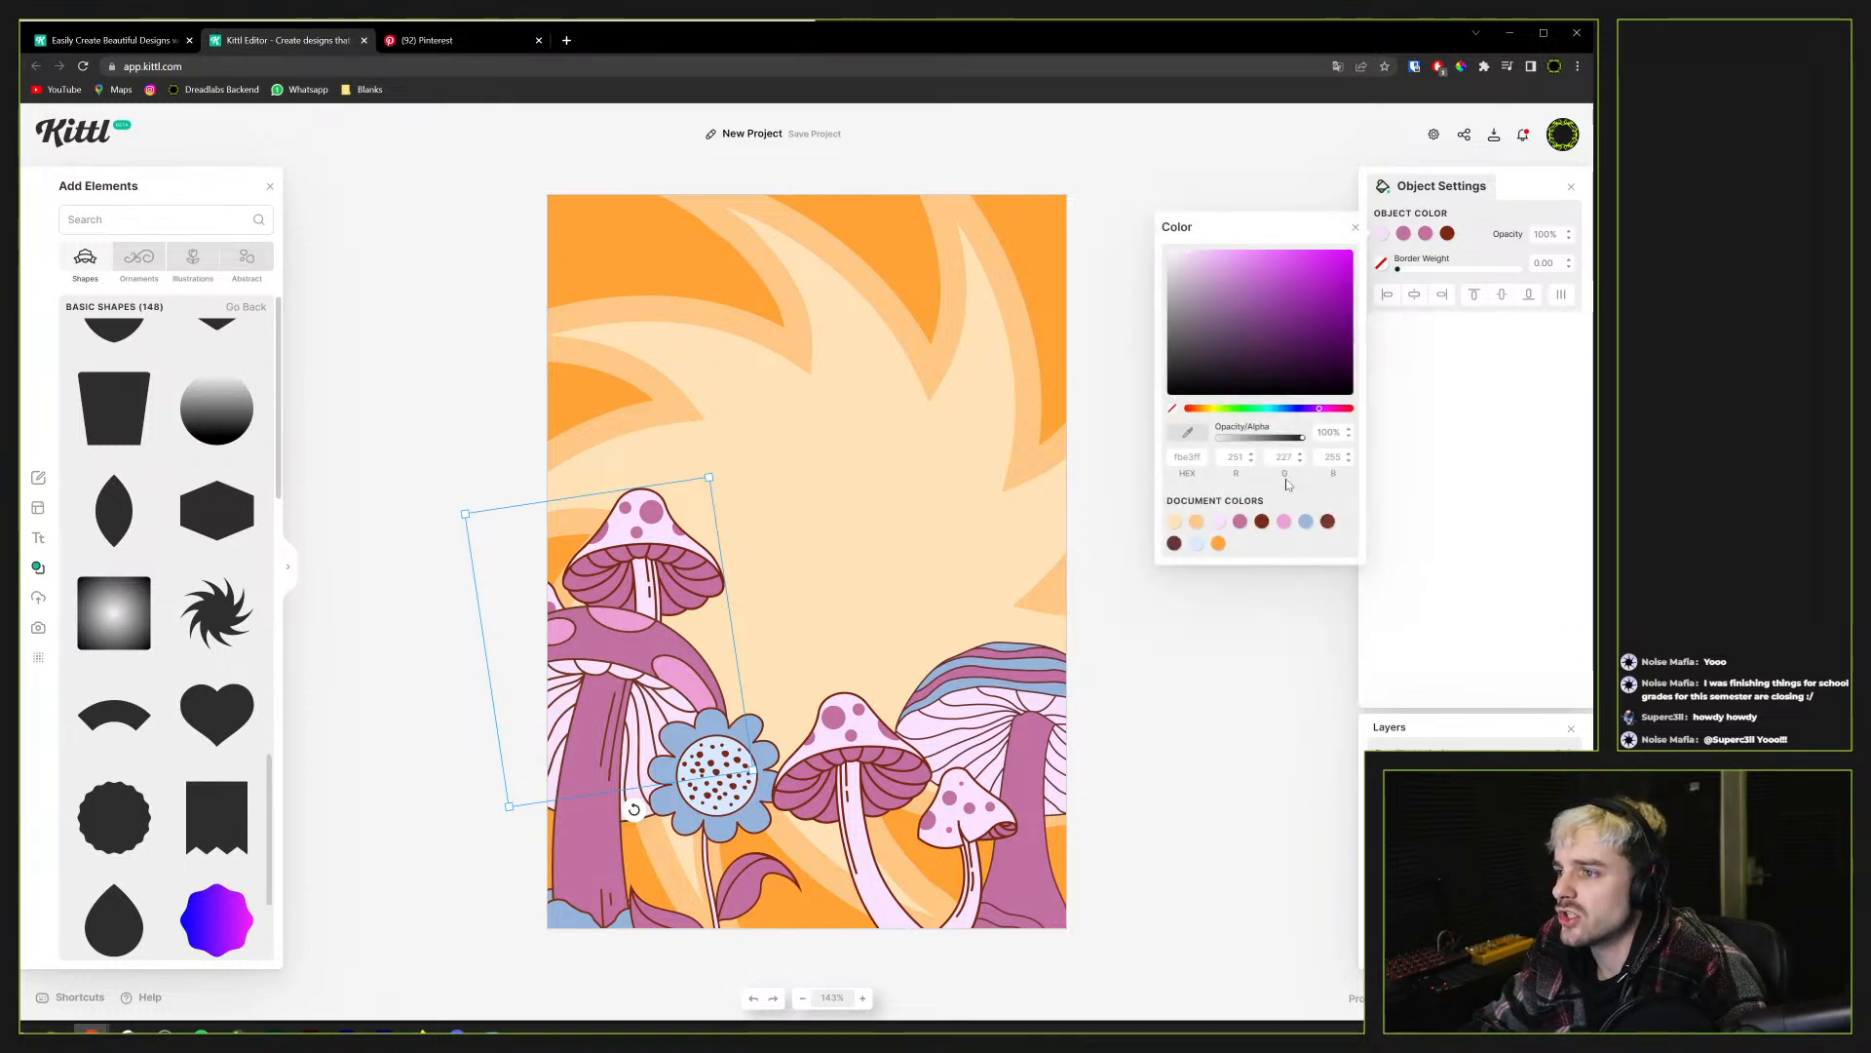
{"action": "left_click", "coordinate": [1241, 523]}
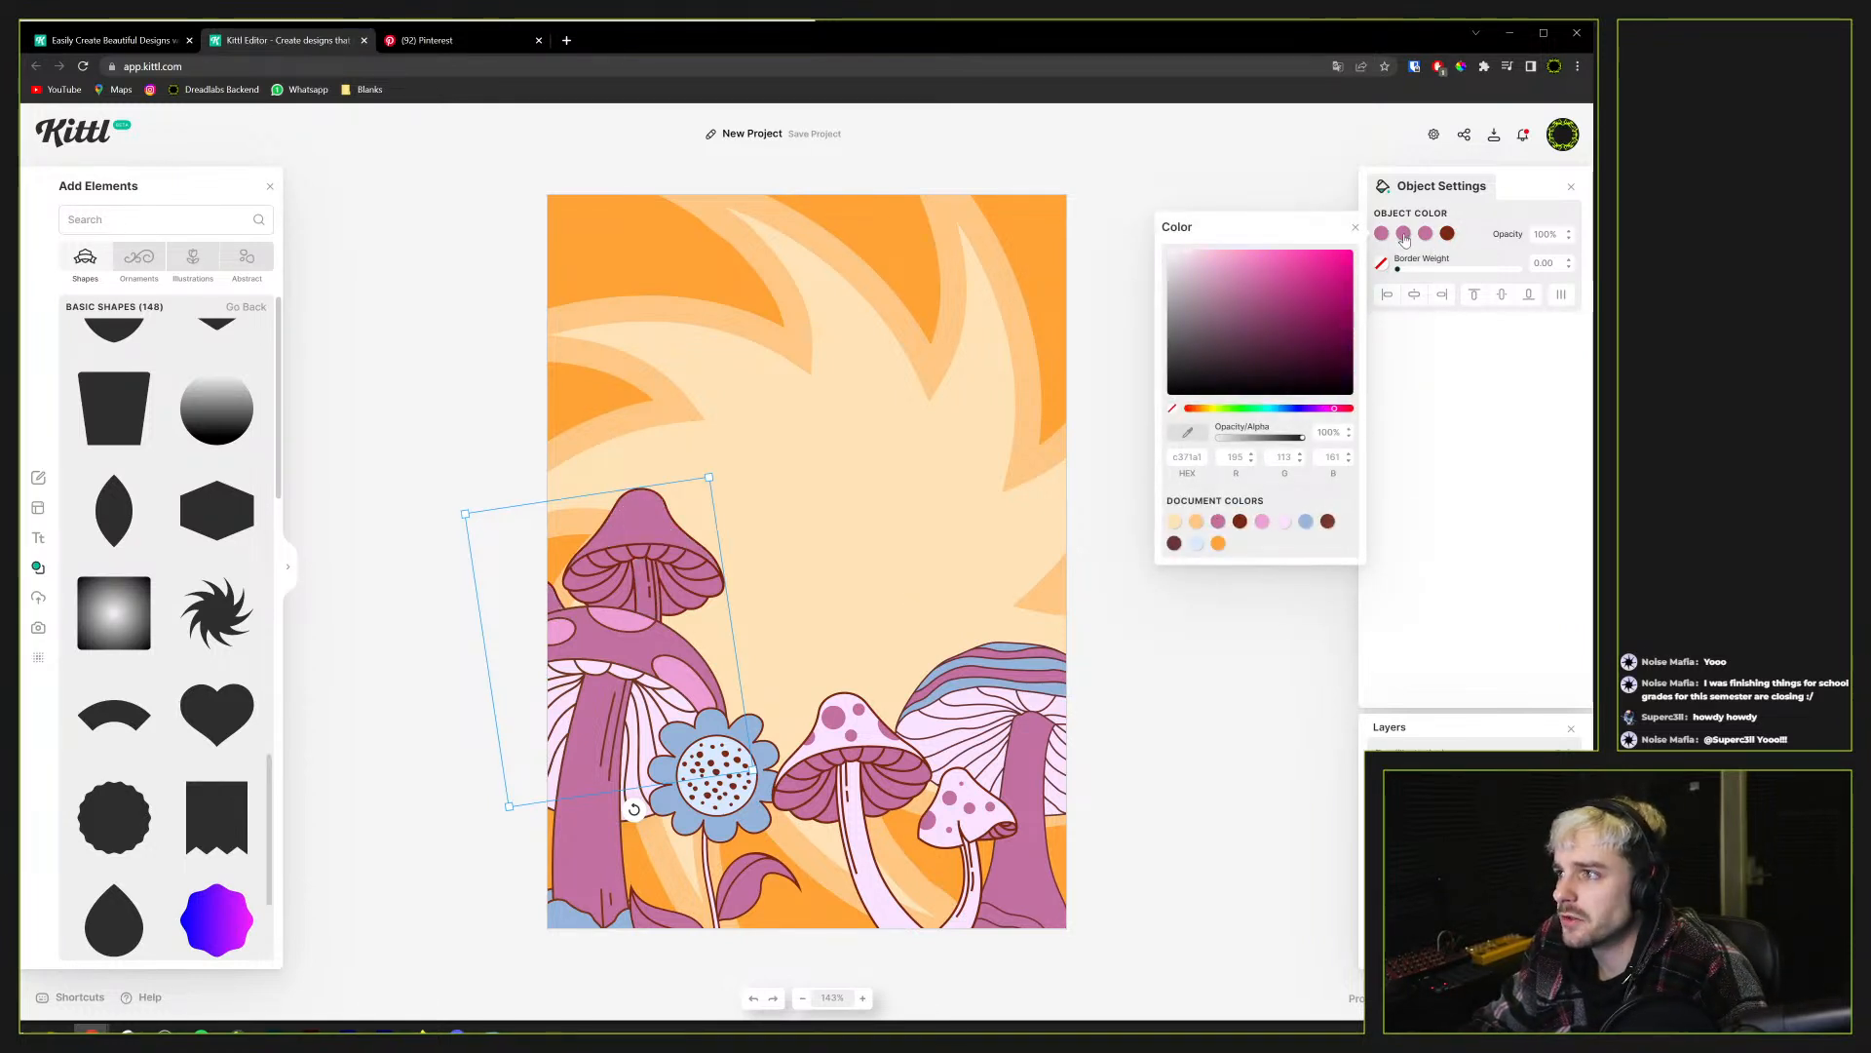
{"action": "left_click", "coordinate": [1285, 523]}
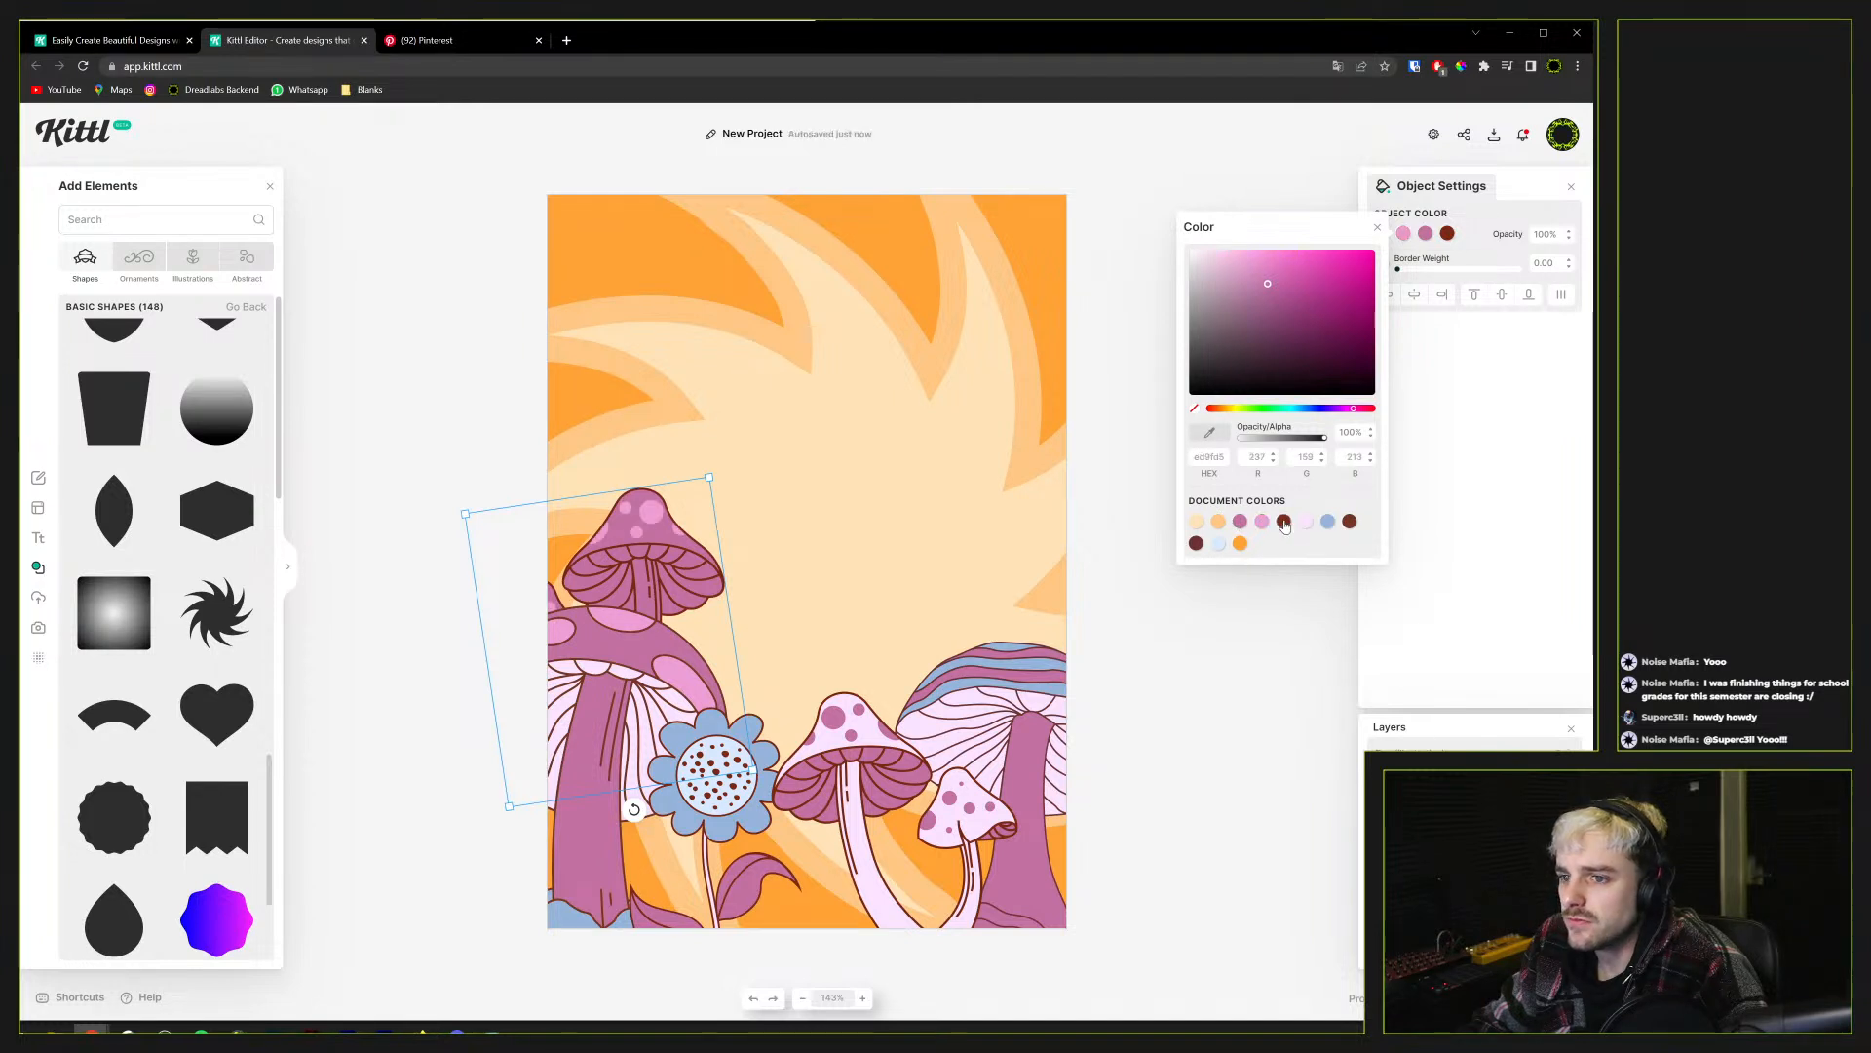
{"action": "left_click", "coordinate": [1327, 523]}
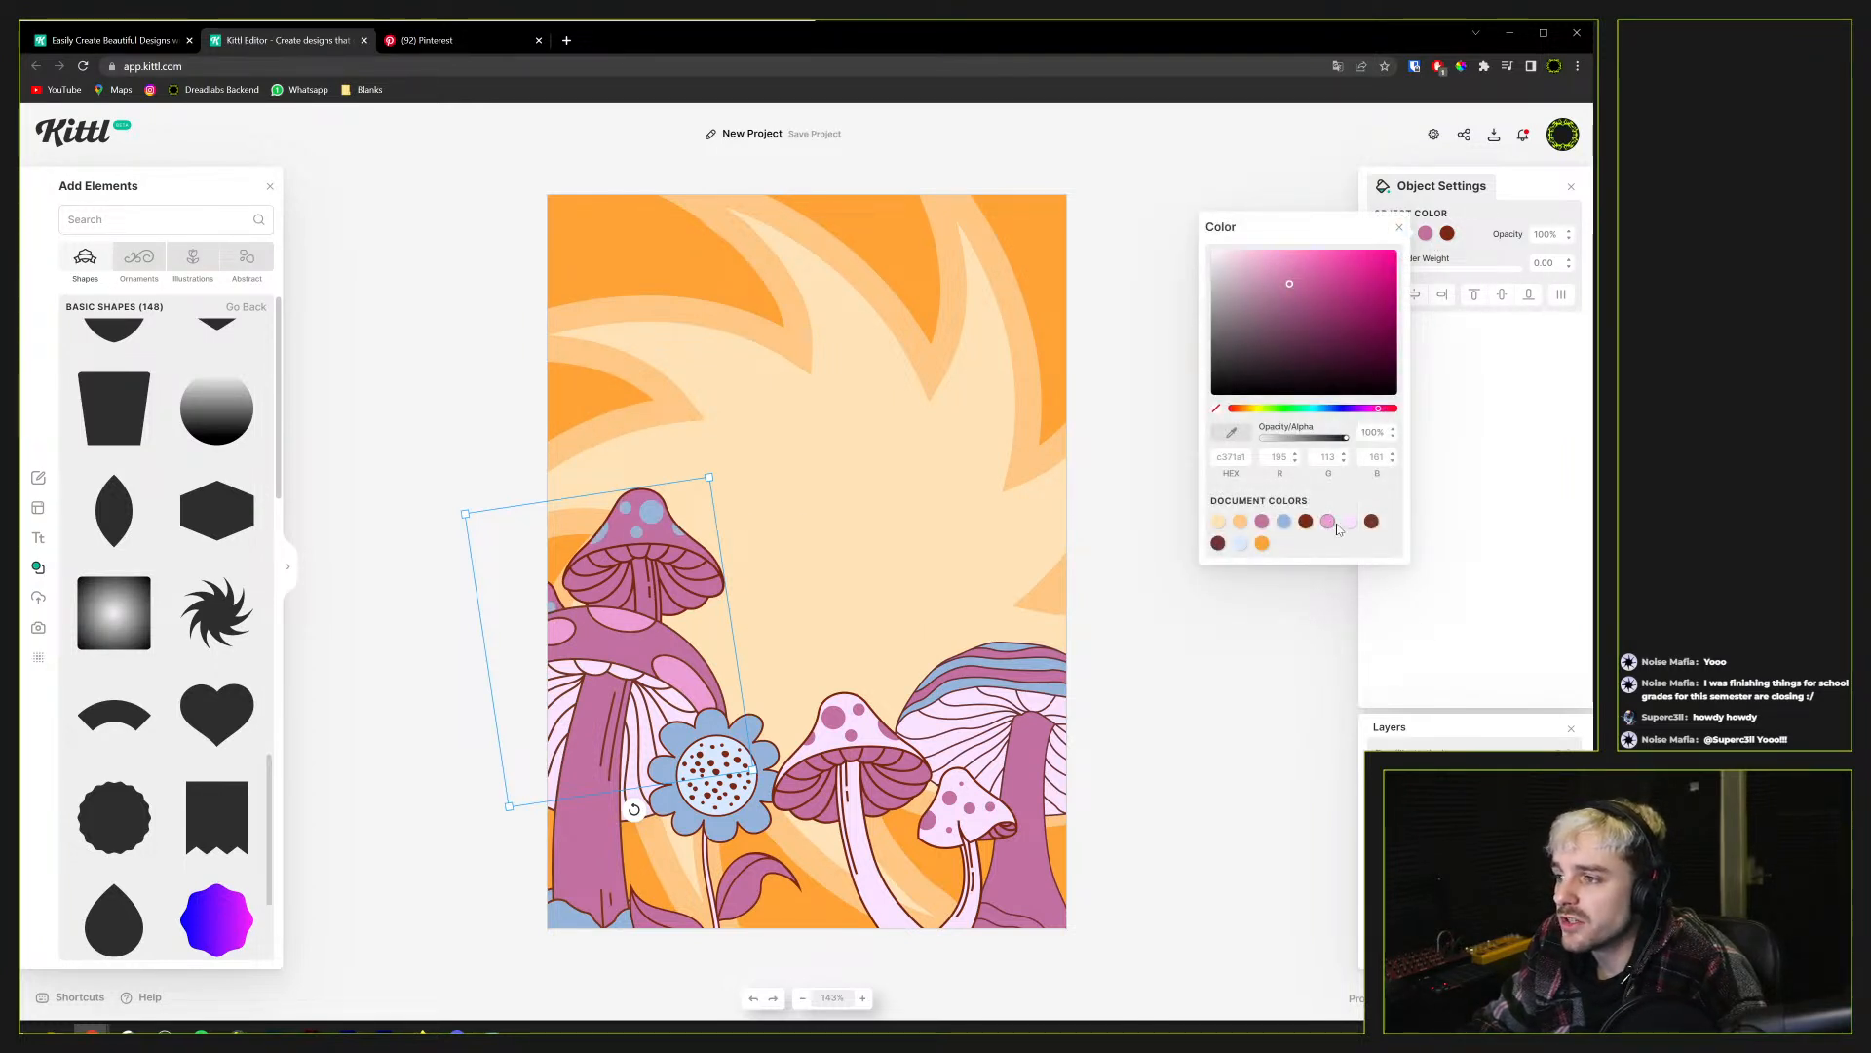
{"action": "left_click", "coordinate": [1350, 522]}
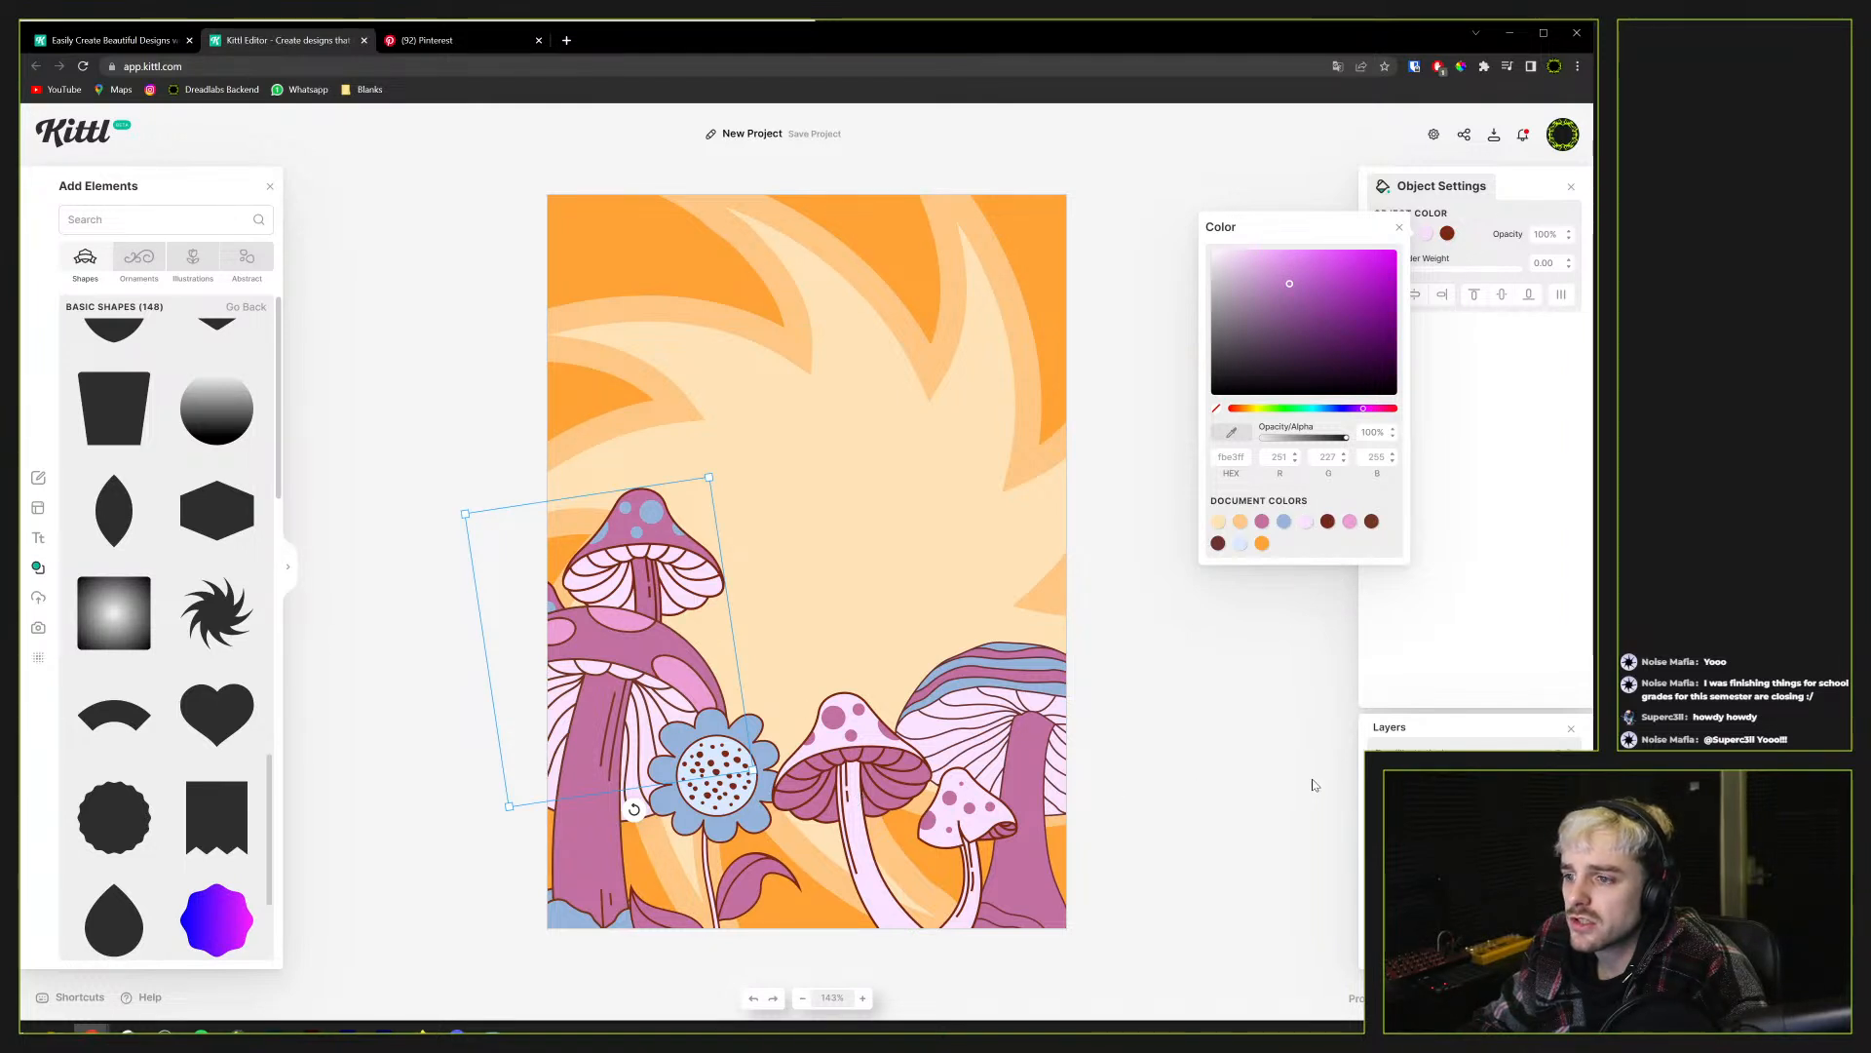
{"action": "left_click", "coordinate": [1402, 634]}
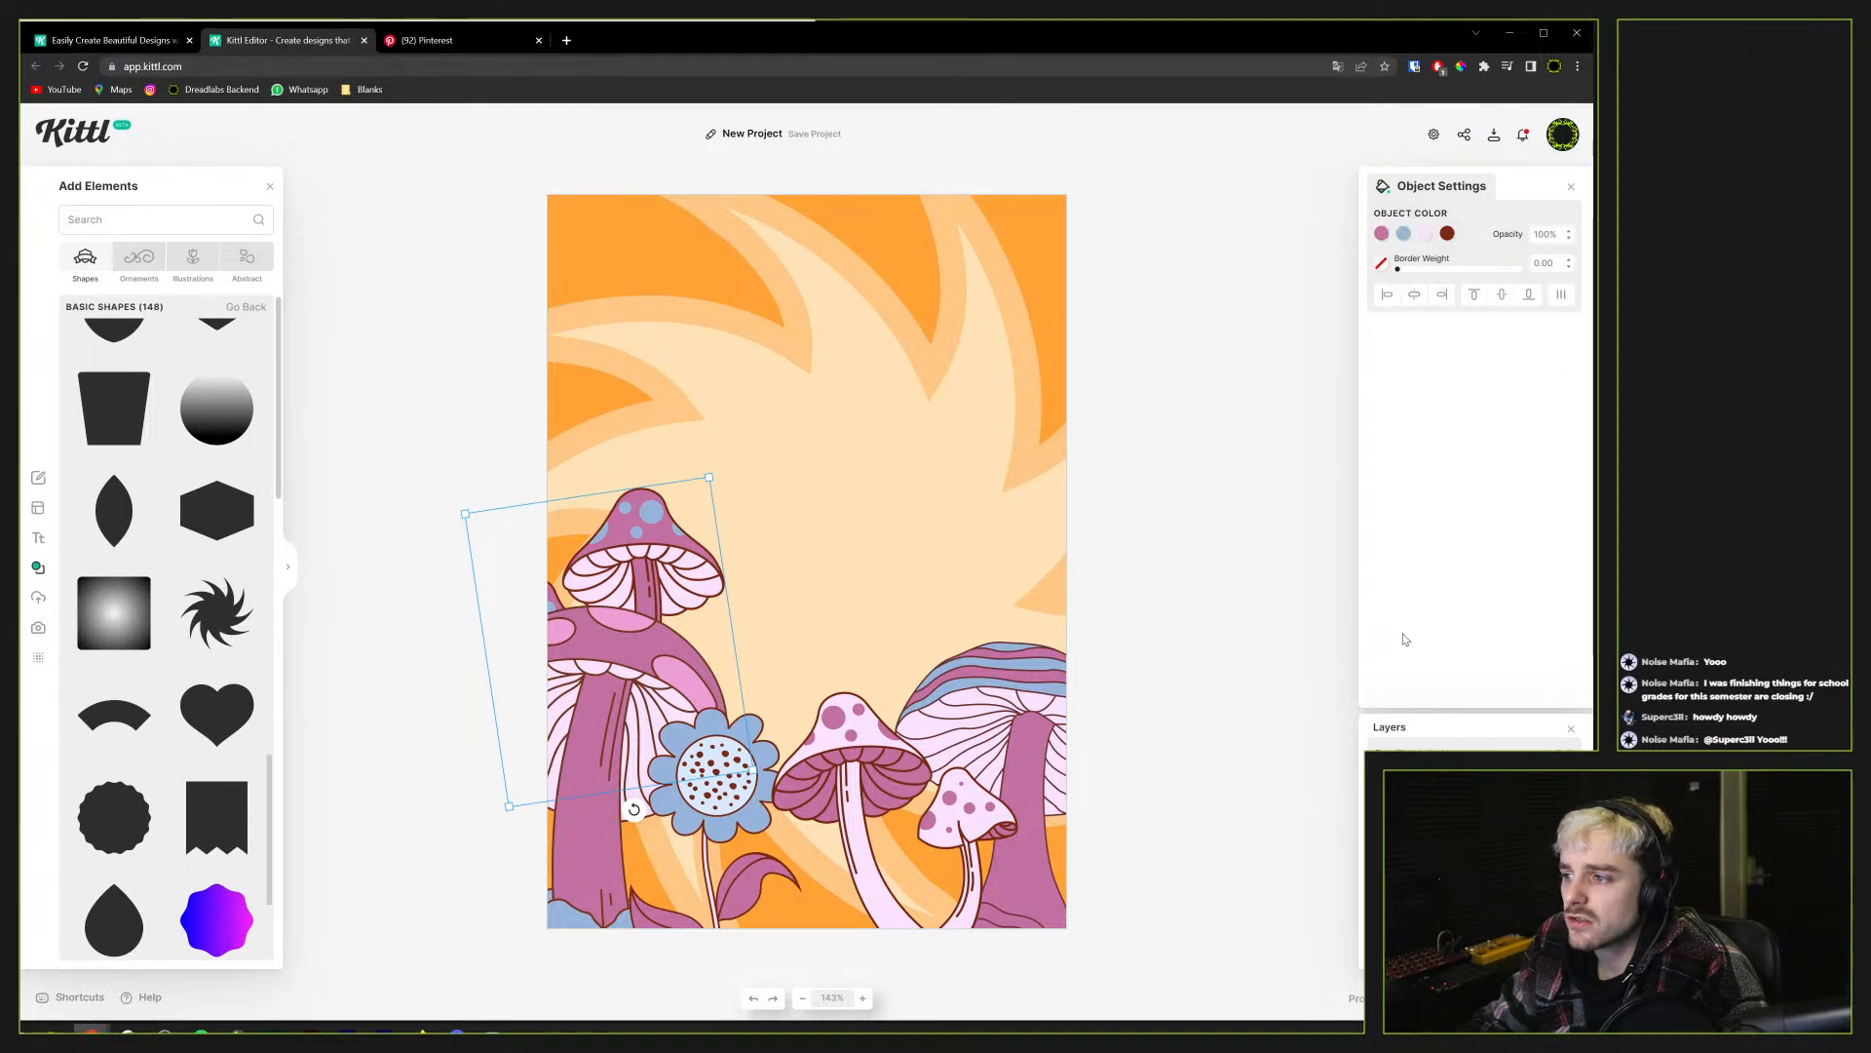
Duplicate the large spotted mushroom, flip the copy horizontally, and place it above and behind the striped mushroom at the poster's right edge
{"action": "left_click", "coordinate": [629, 677]}
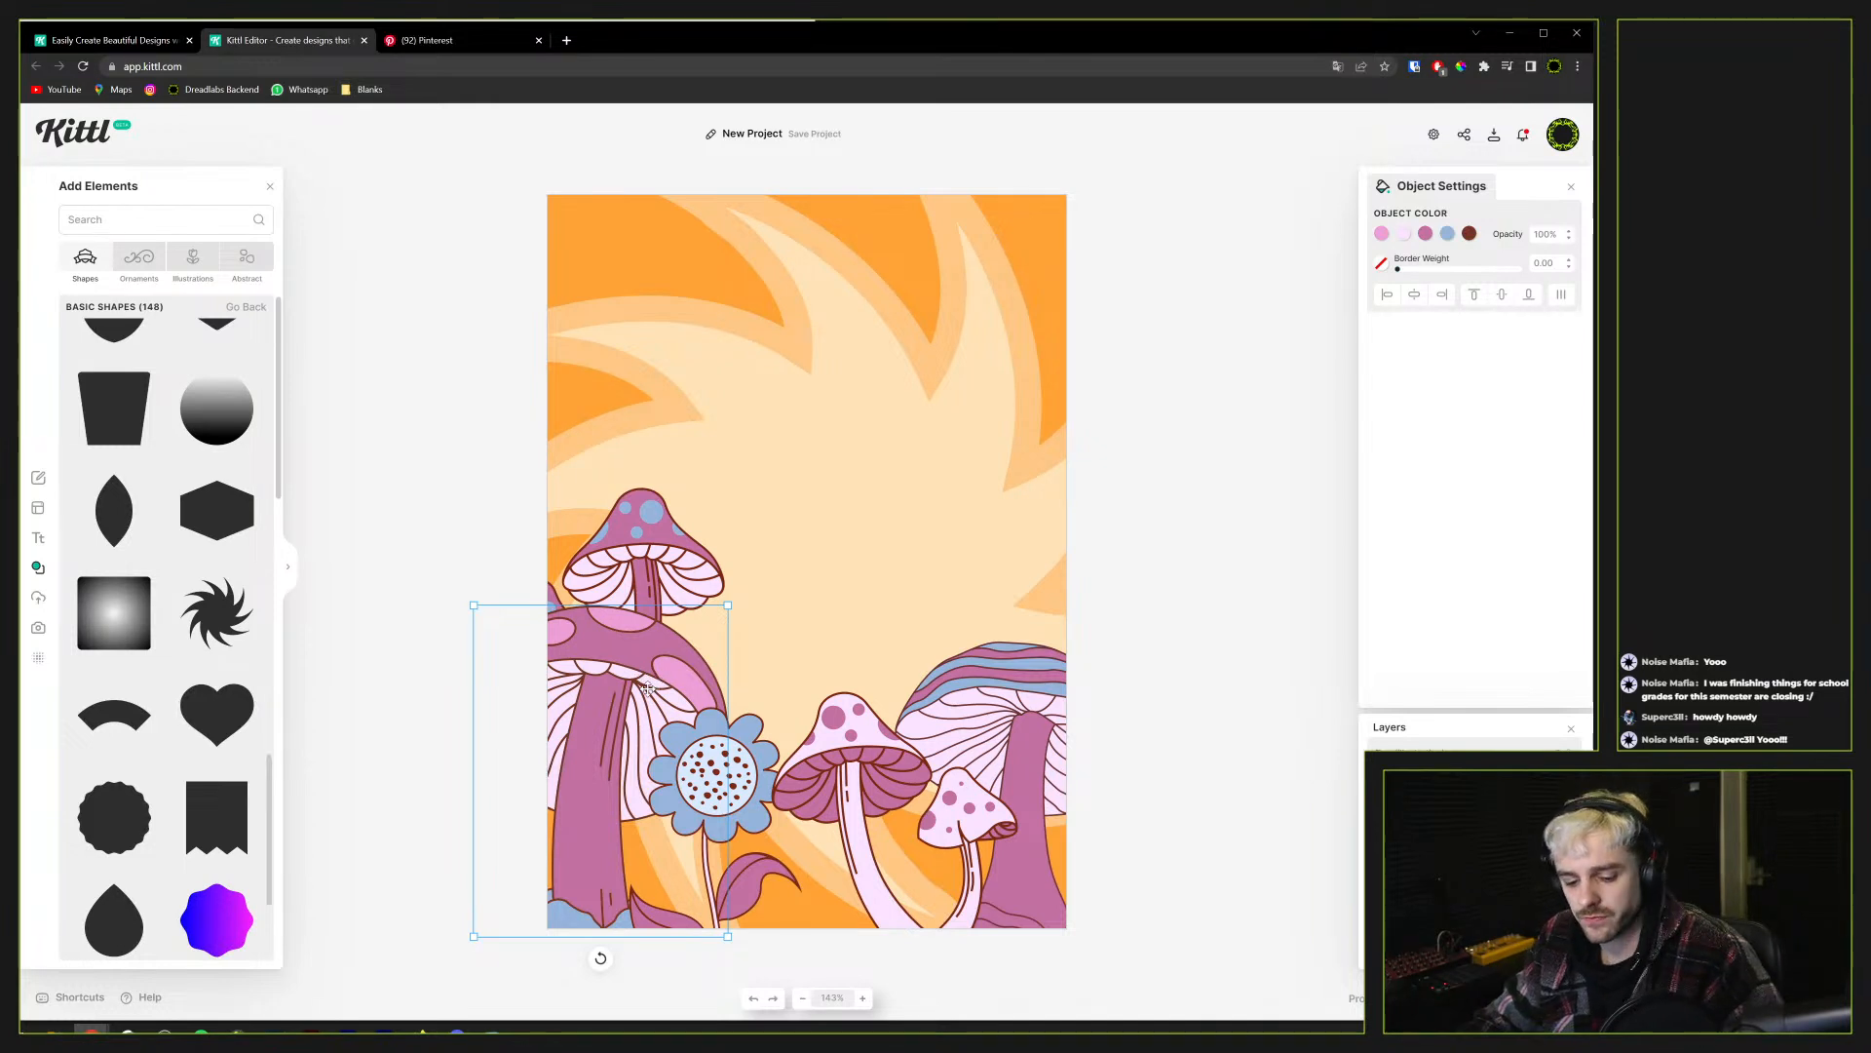
{"action": "left_click_drag", "start_coordinate": [643, 679], "coordinate": [921, 688]}
{"action": "right_click", "coordinate": [892, 659]}
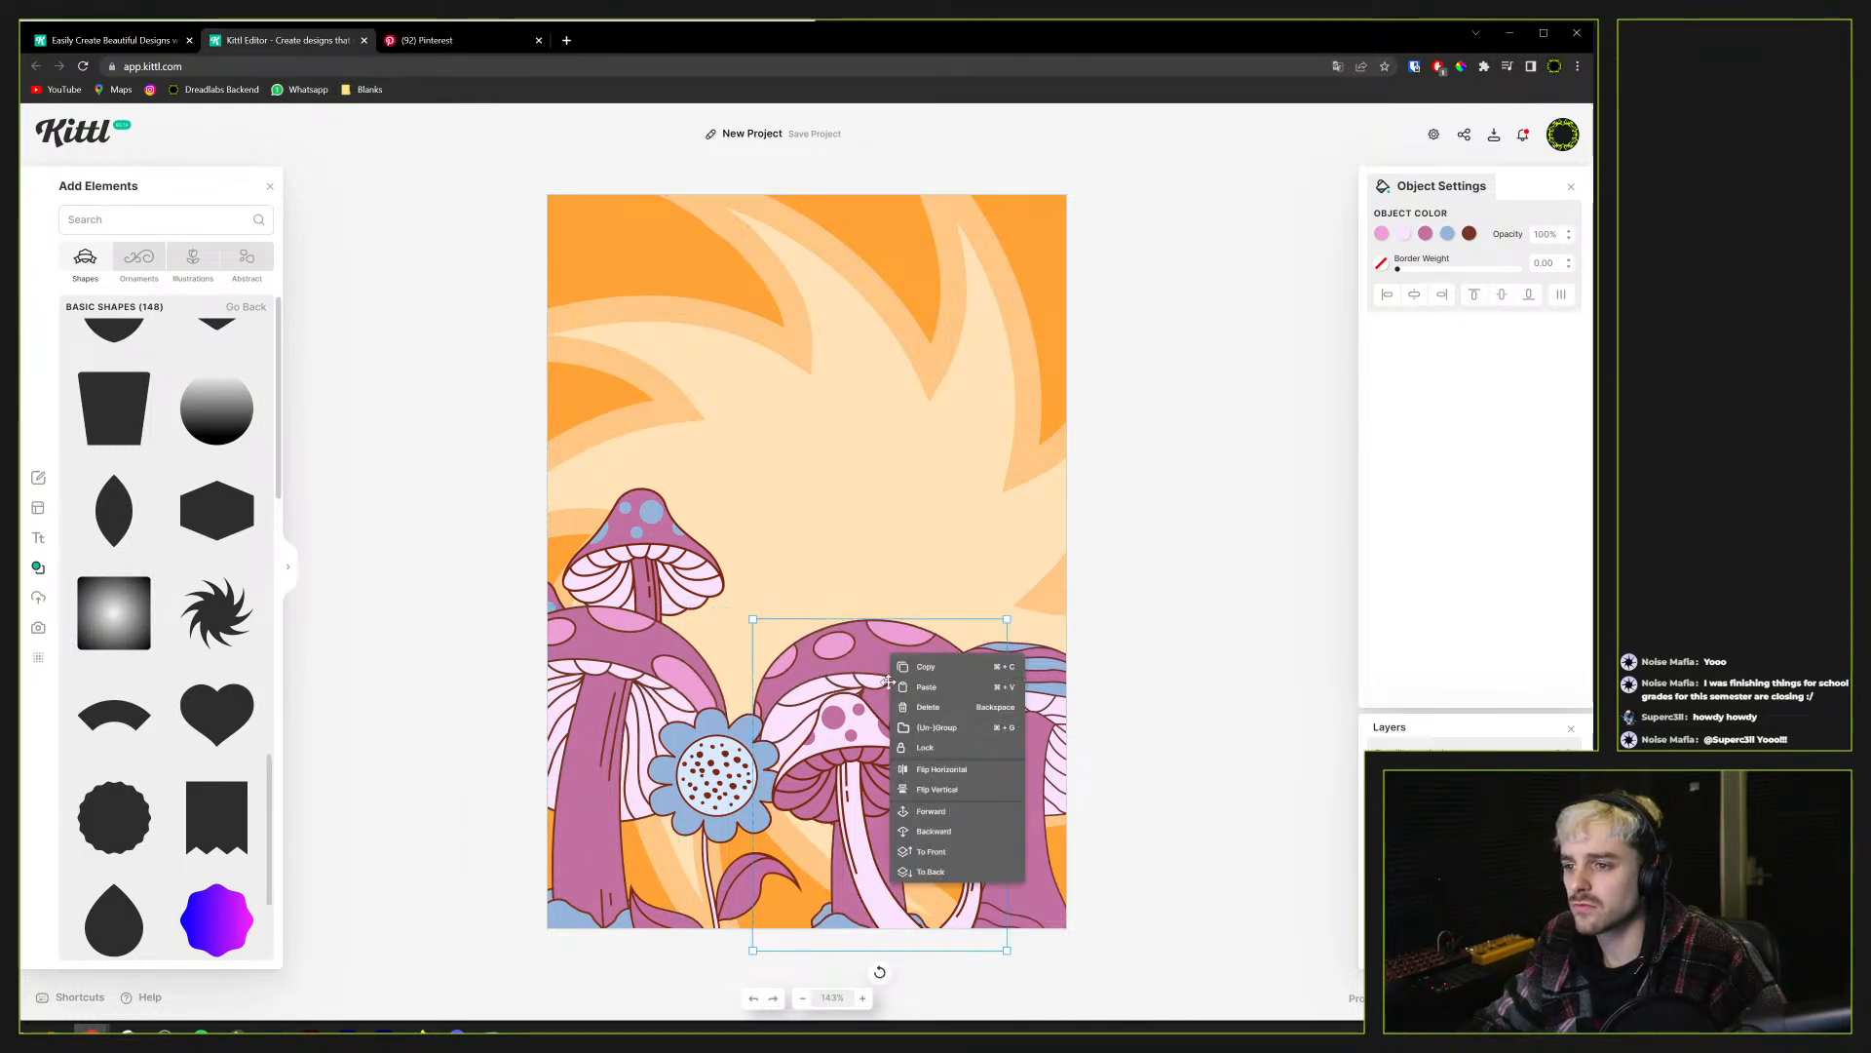
{"action": "left_click", "coordinate": [947, 771]}
{"action": "left_click_drag", "start_coordinate": [871, 666], "coordinate": [969, 584]}
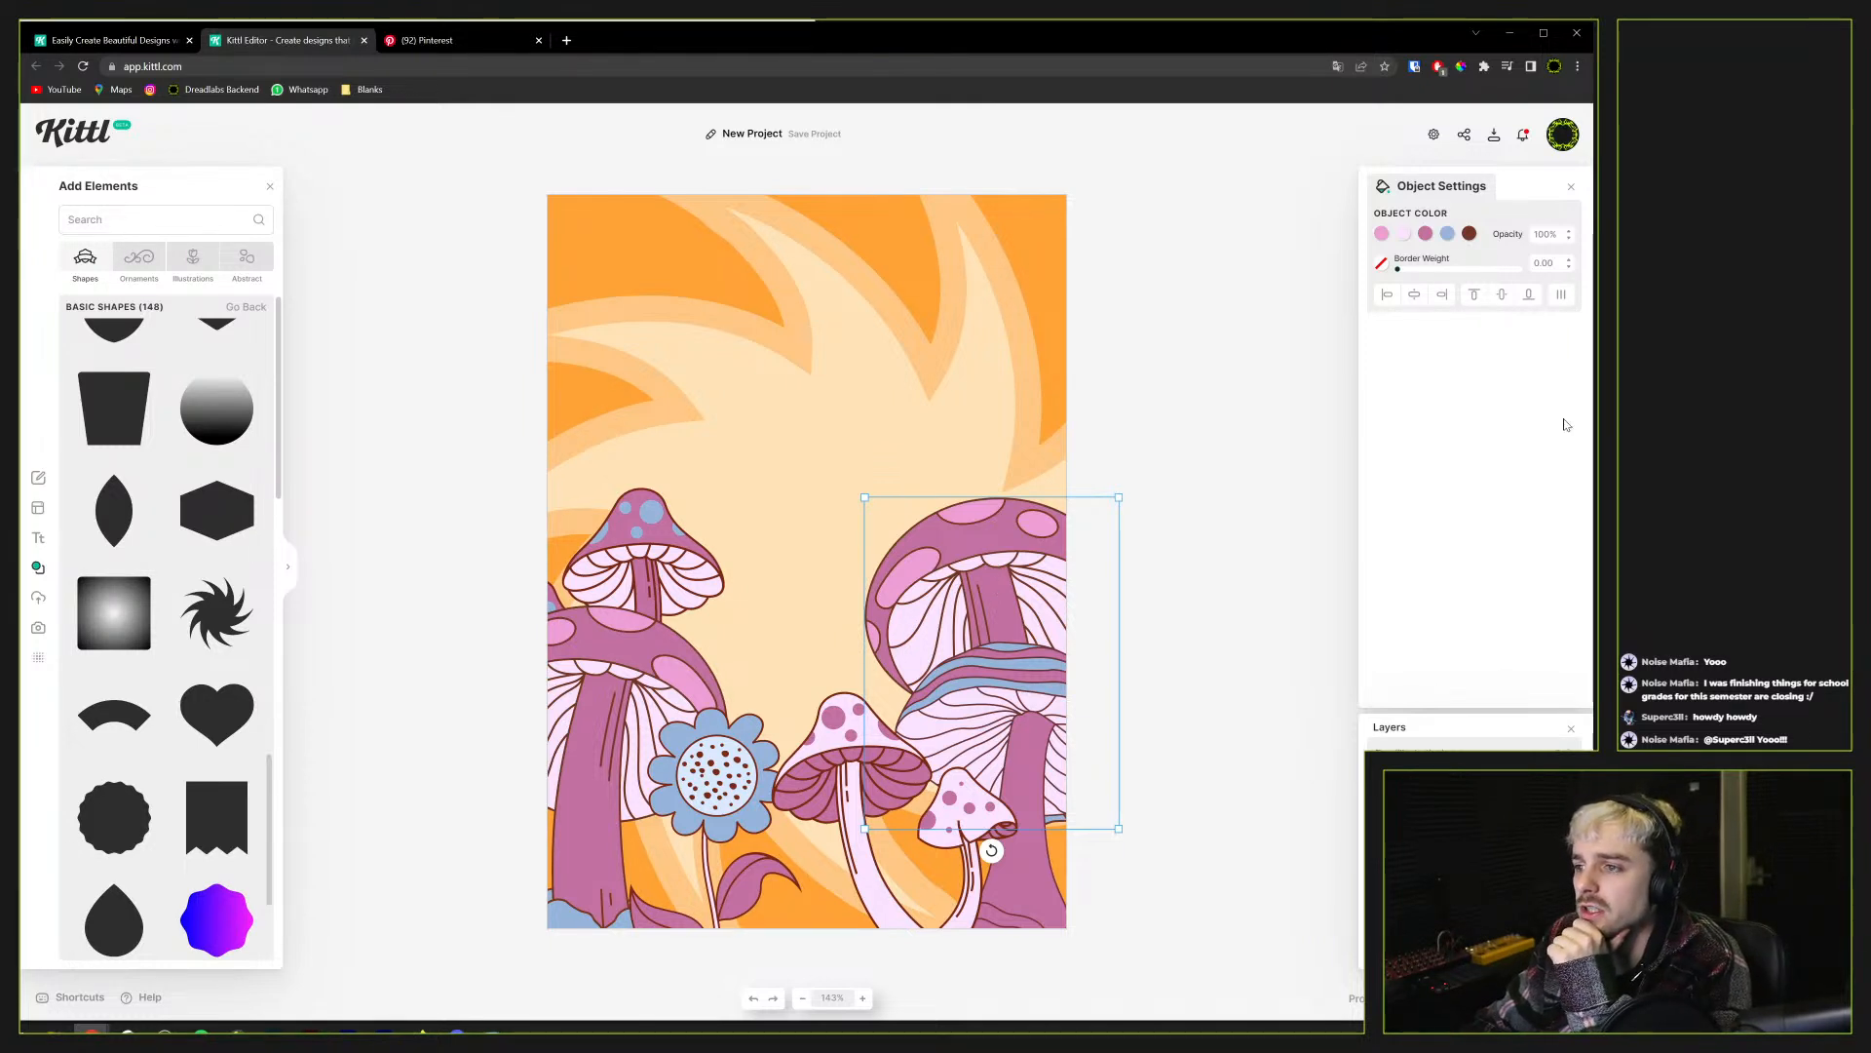
Recolor the copied large mushroom's spots light blue (#97b5db) and its cap and stem pale lilac (#fbe3ff)
{"action": "left_click", "coordinate": [1382, 235]}
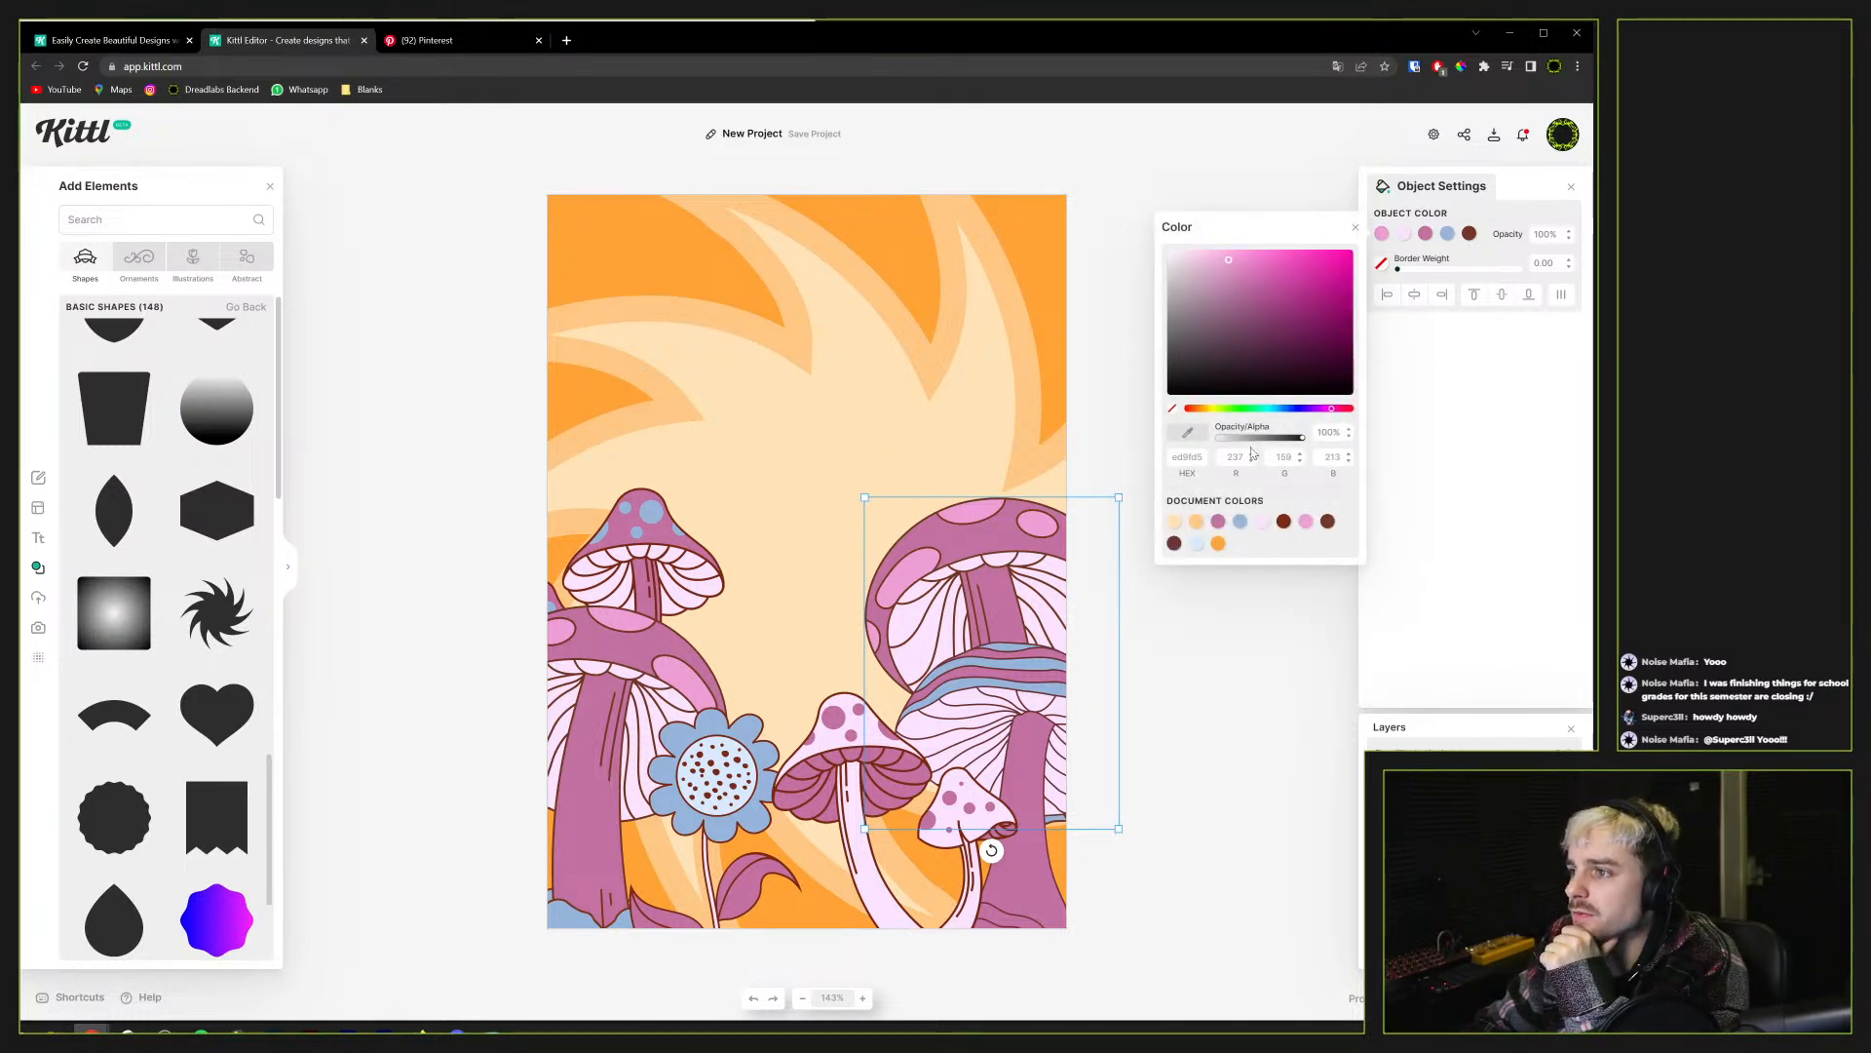
{"action": "left_click", "coordinate": [1240, 521]}
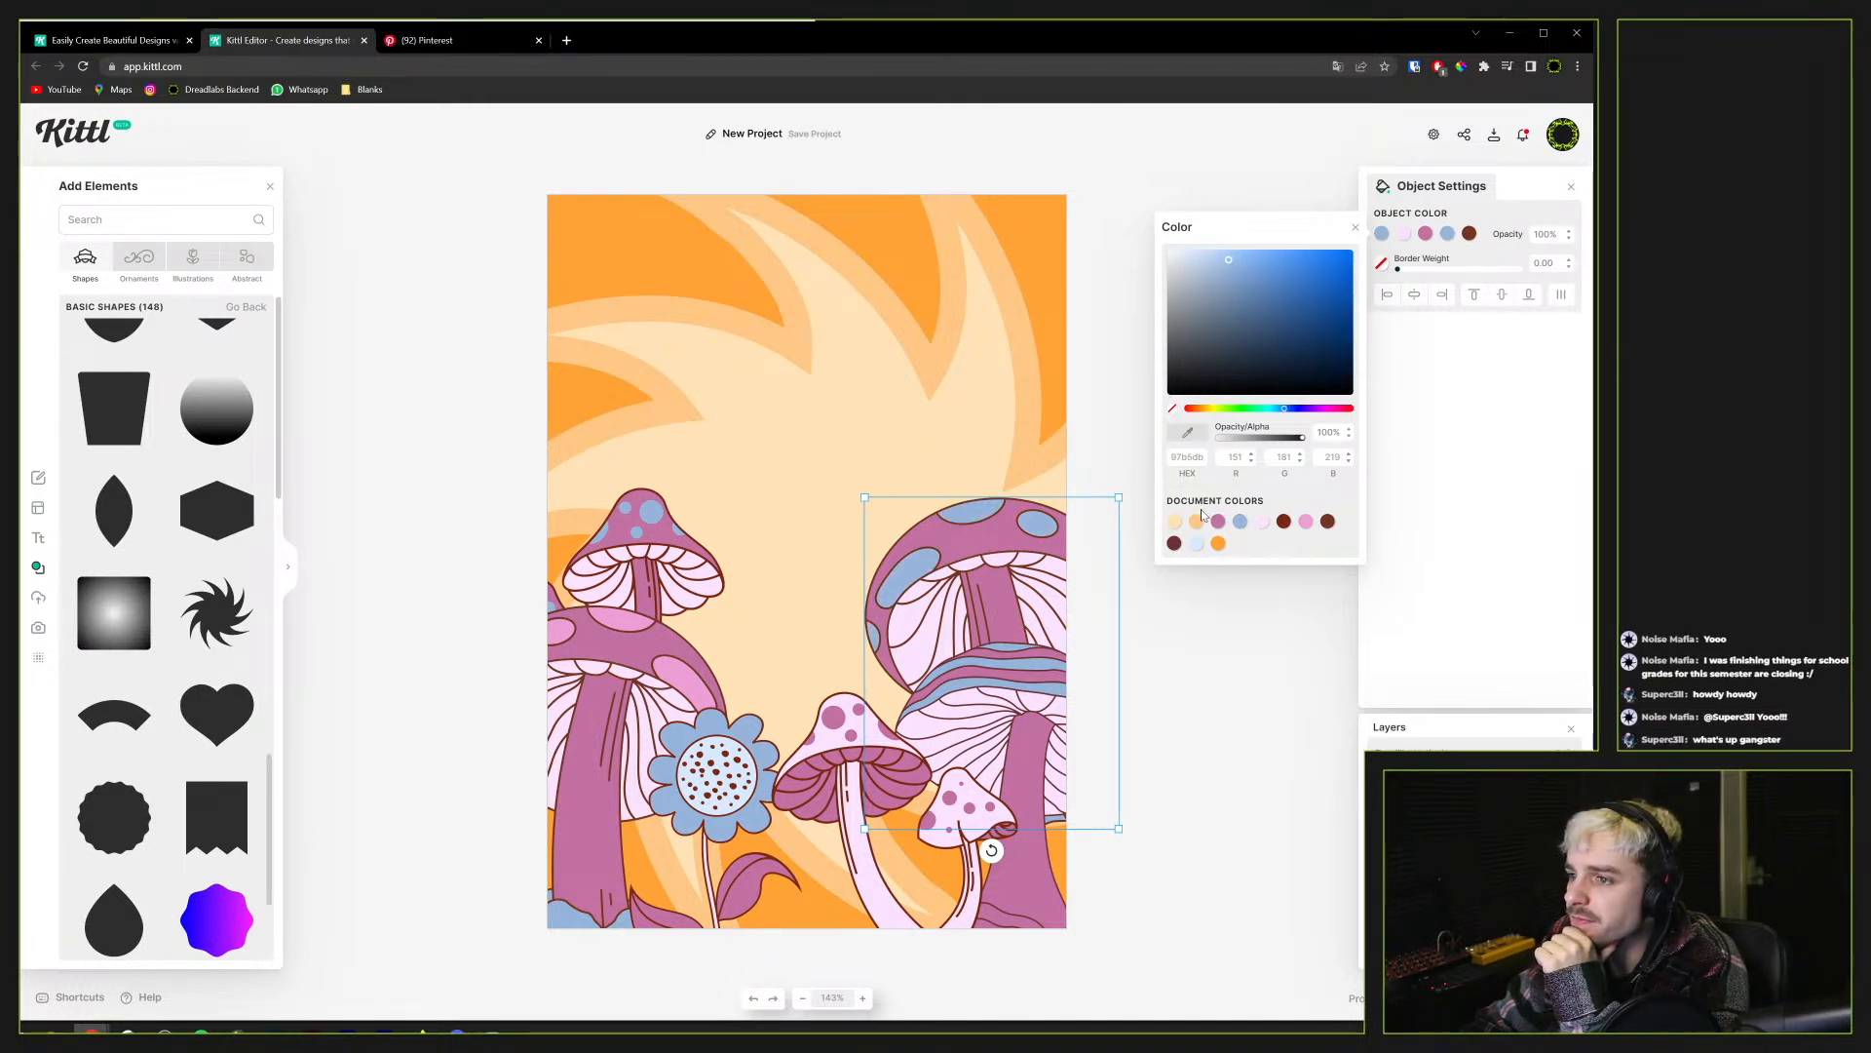
{"action": "left_click", "coordinate": [1426, 234]}
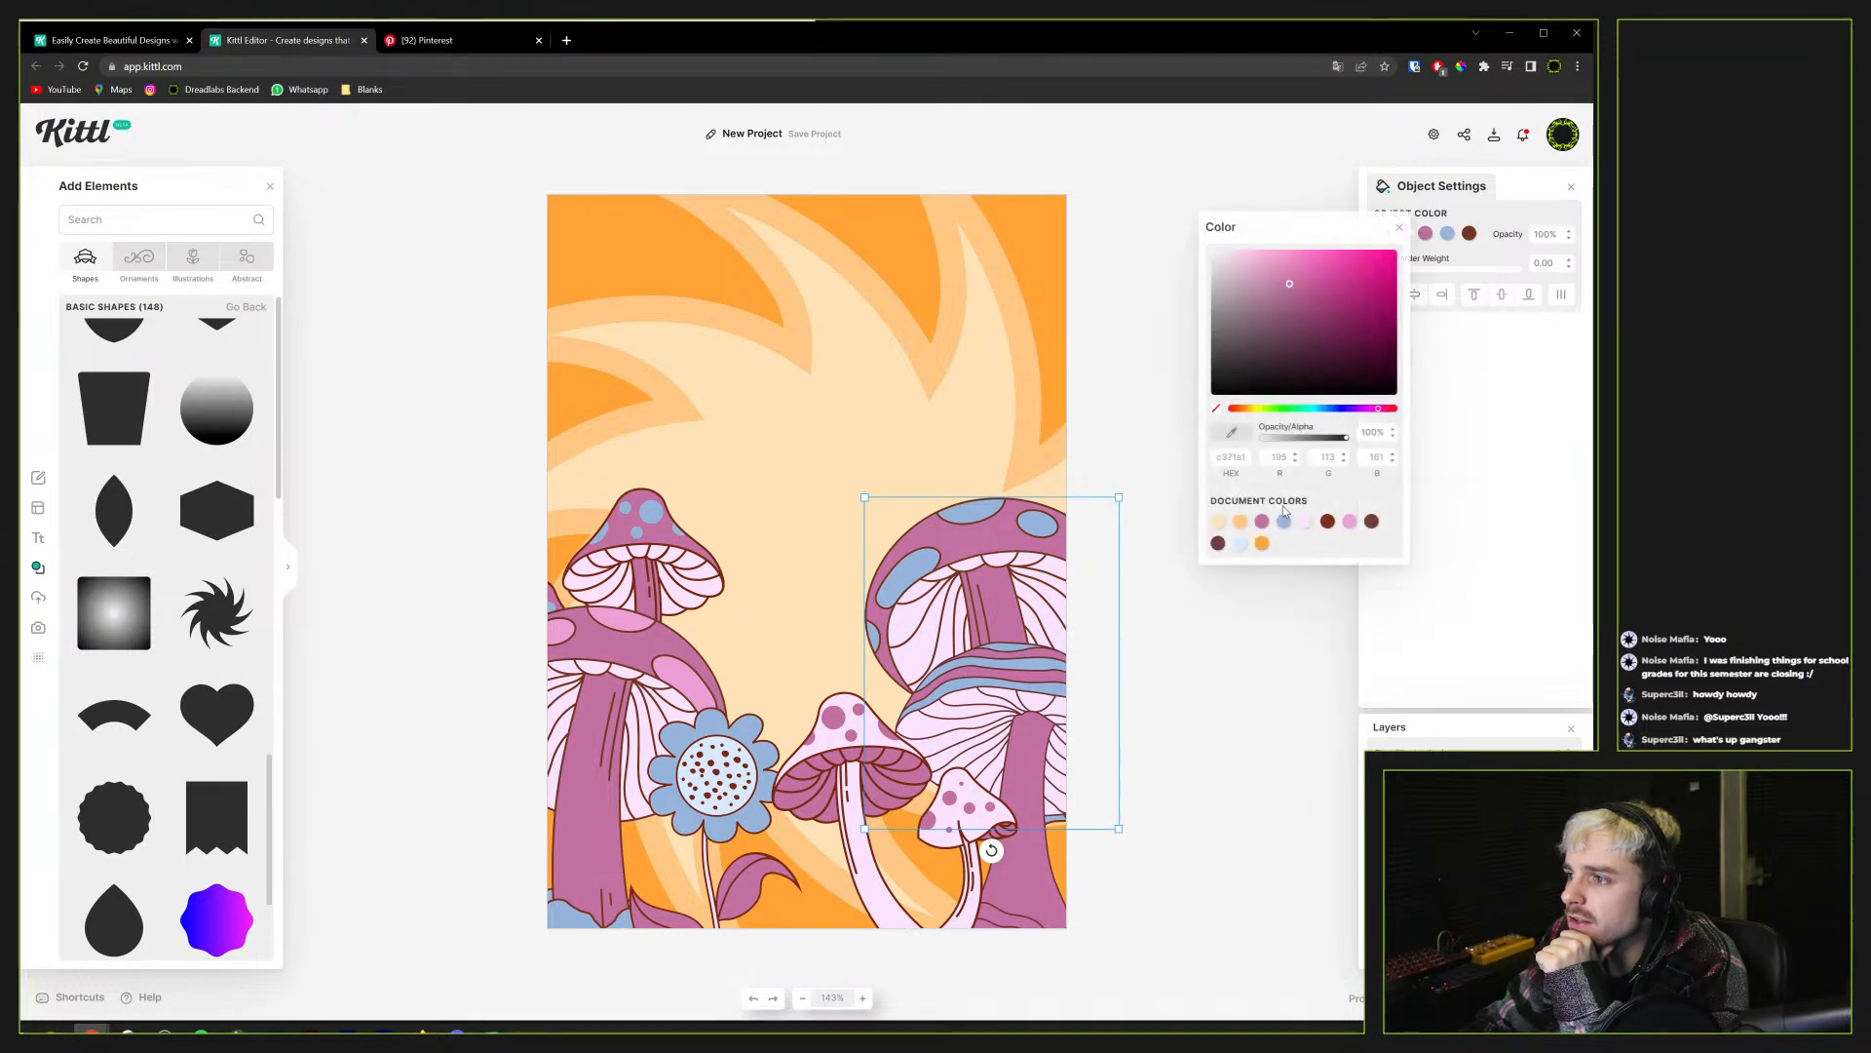
{"action": "left_click", "coordinate": [1306, 522]}
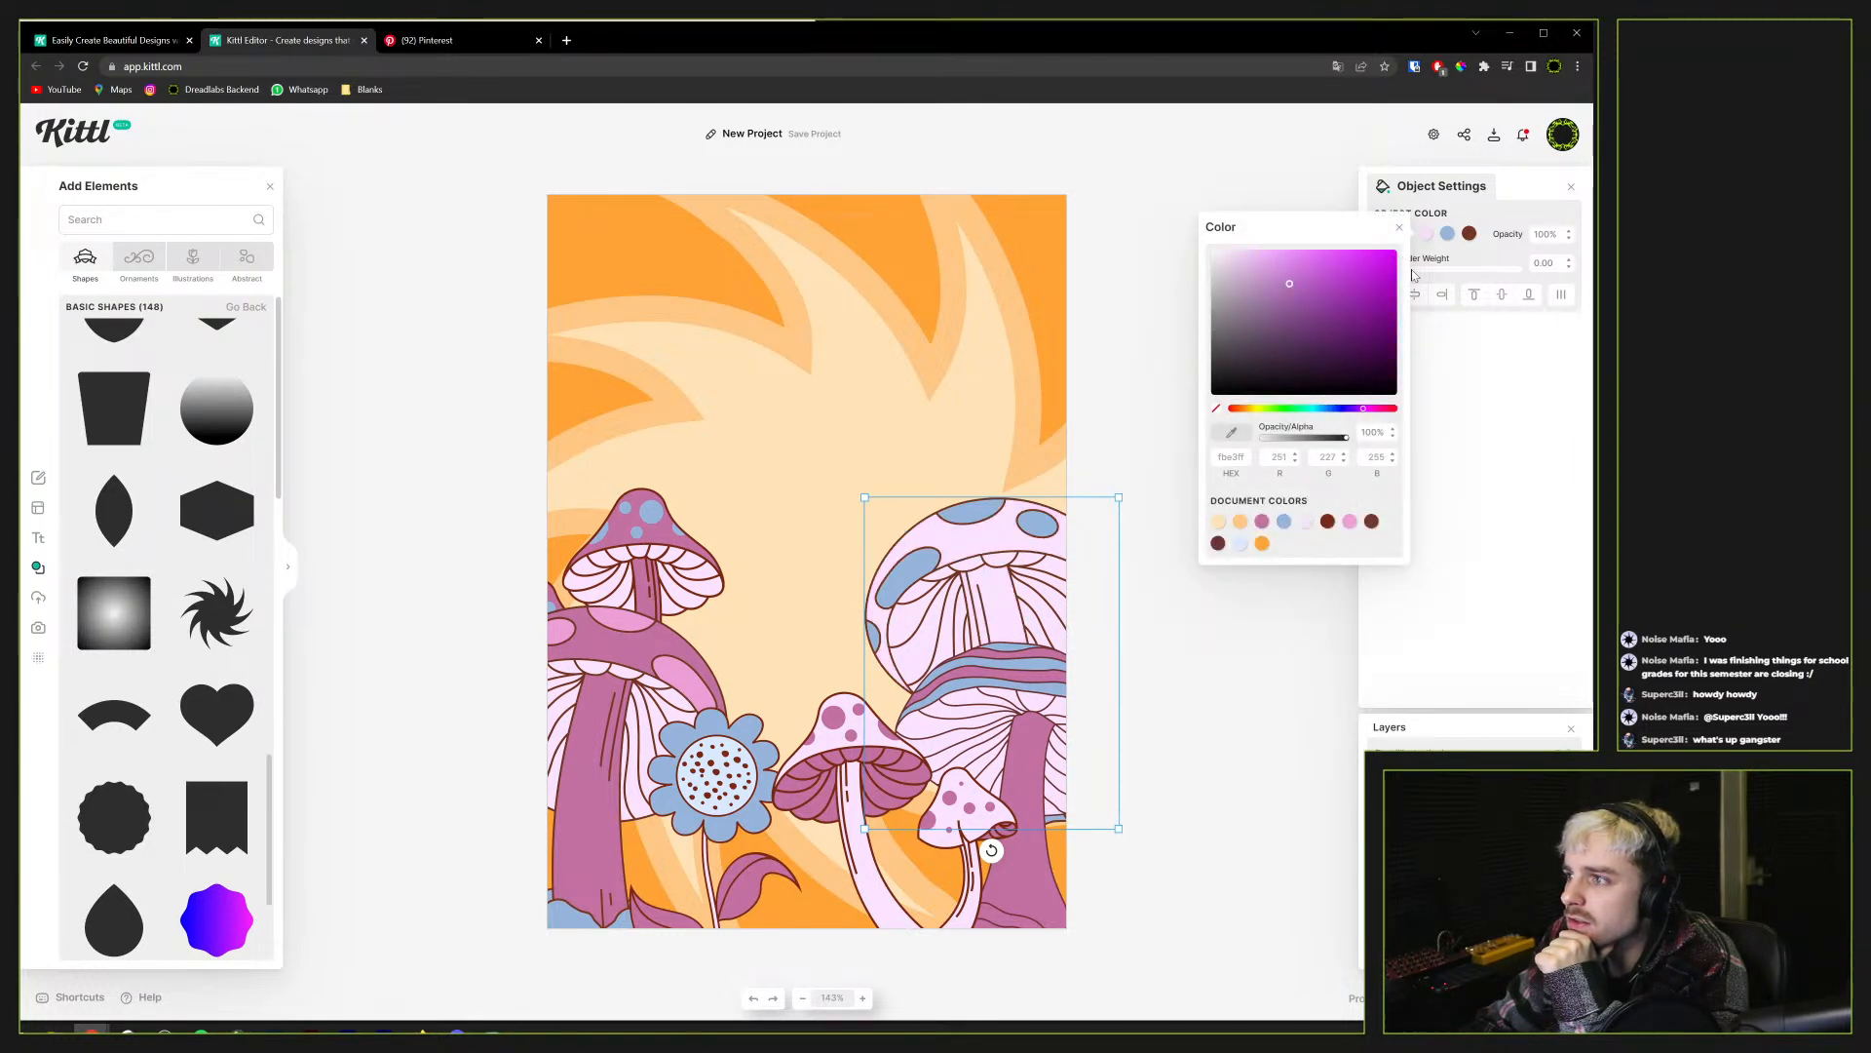
{"action": "left_click", "coordinate": [1452, 255]}
Recolor the copied large mushroom's gills mauve (#c371a1) and replace the remaining blue in its color set with pink
{"action": "left_click", "coordinate": [1404, 235]}
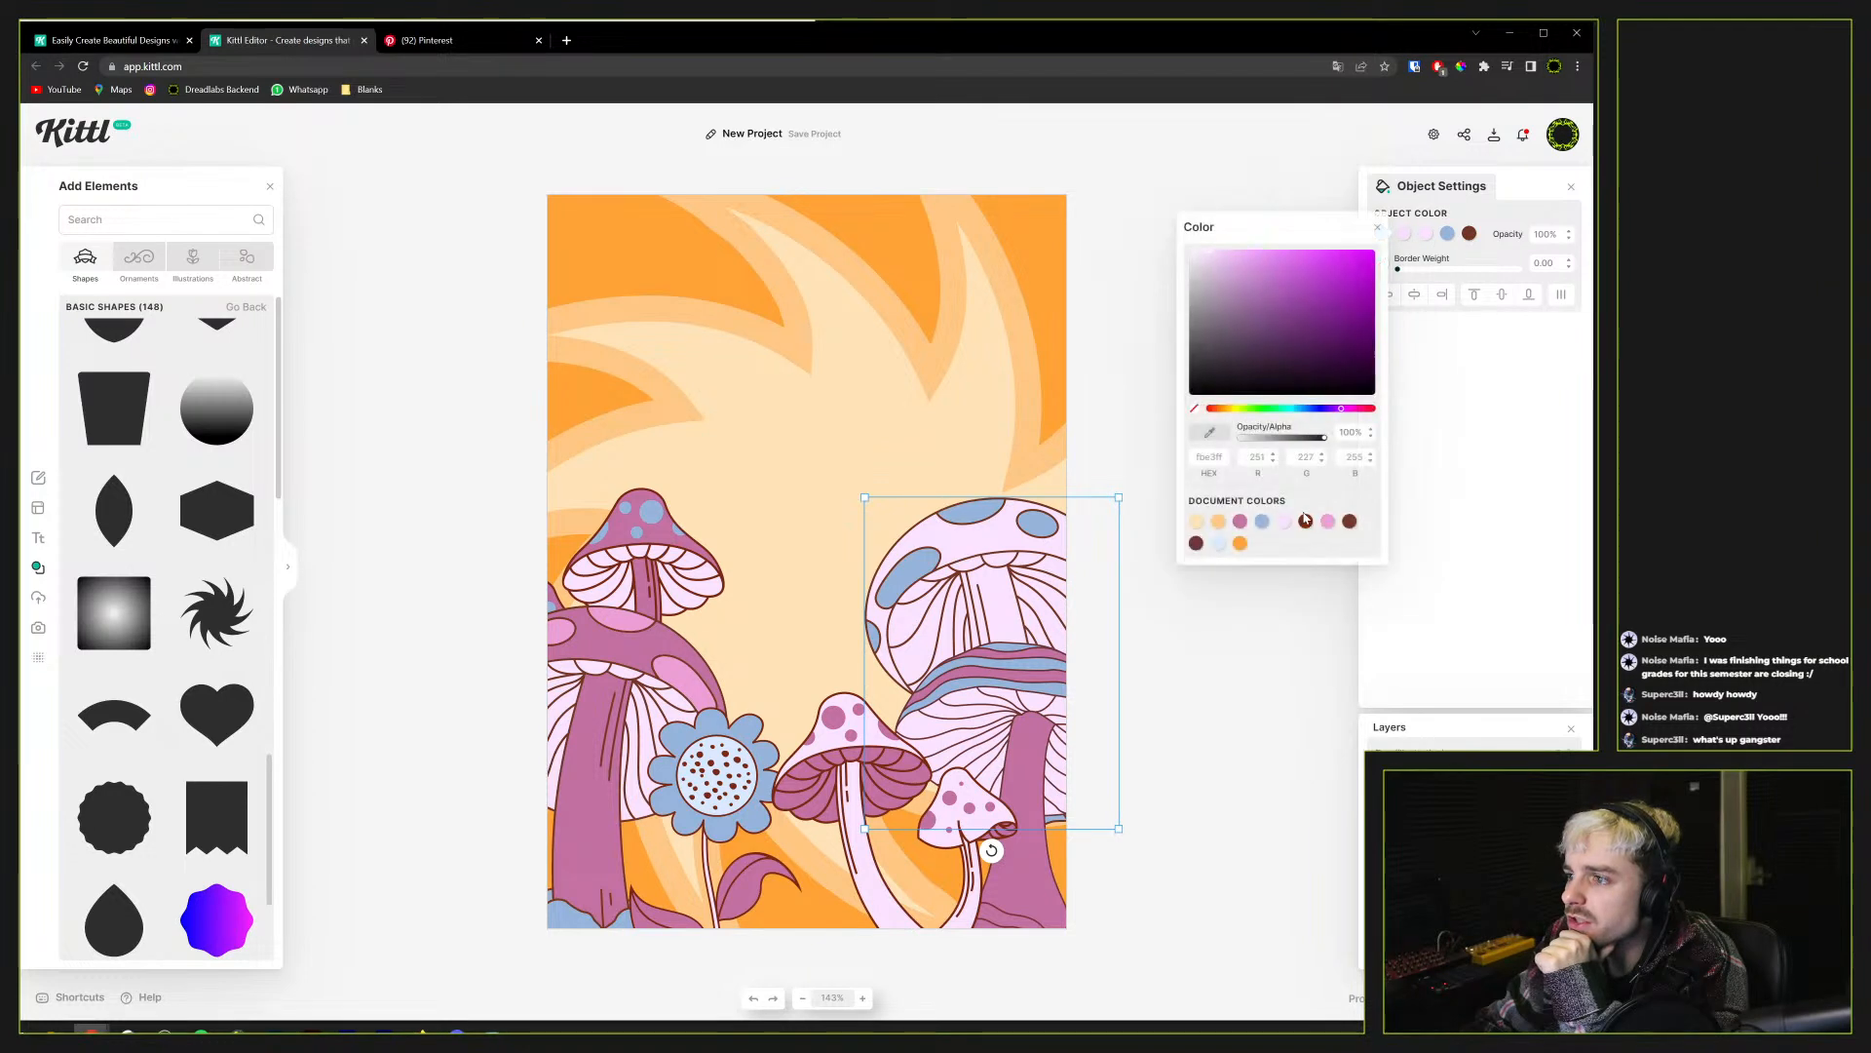
{"action": "left_click", "coordinate": [1240, 524]}
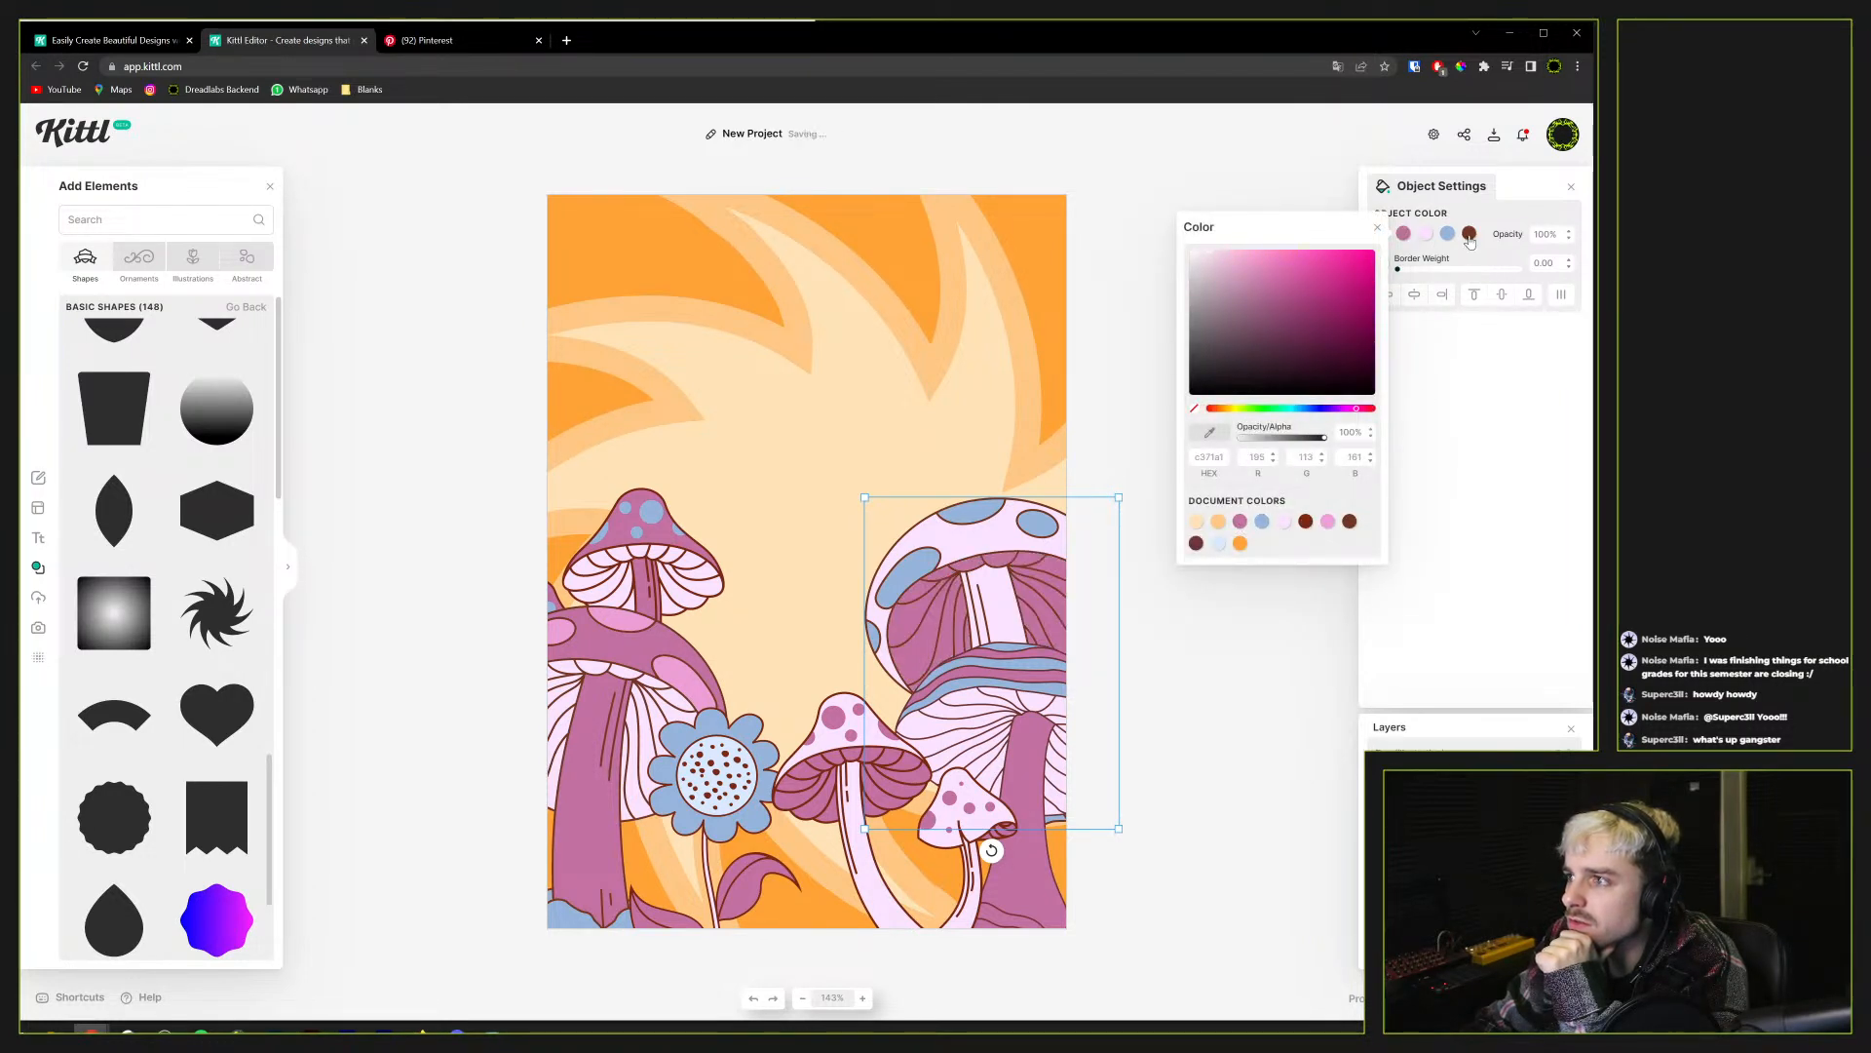
{"action": "left_click", "coordinate": [1439, 420]}
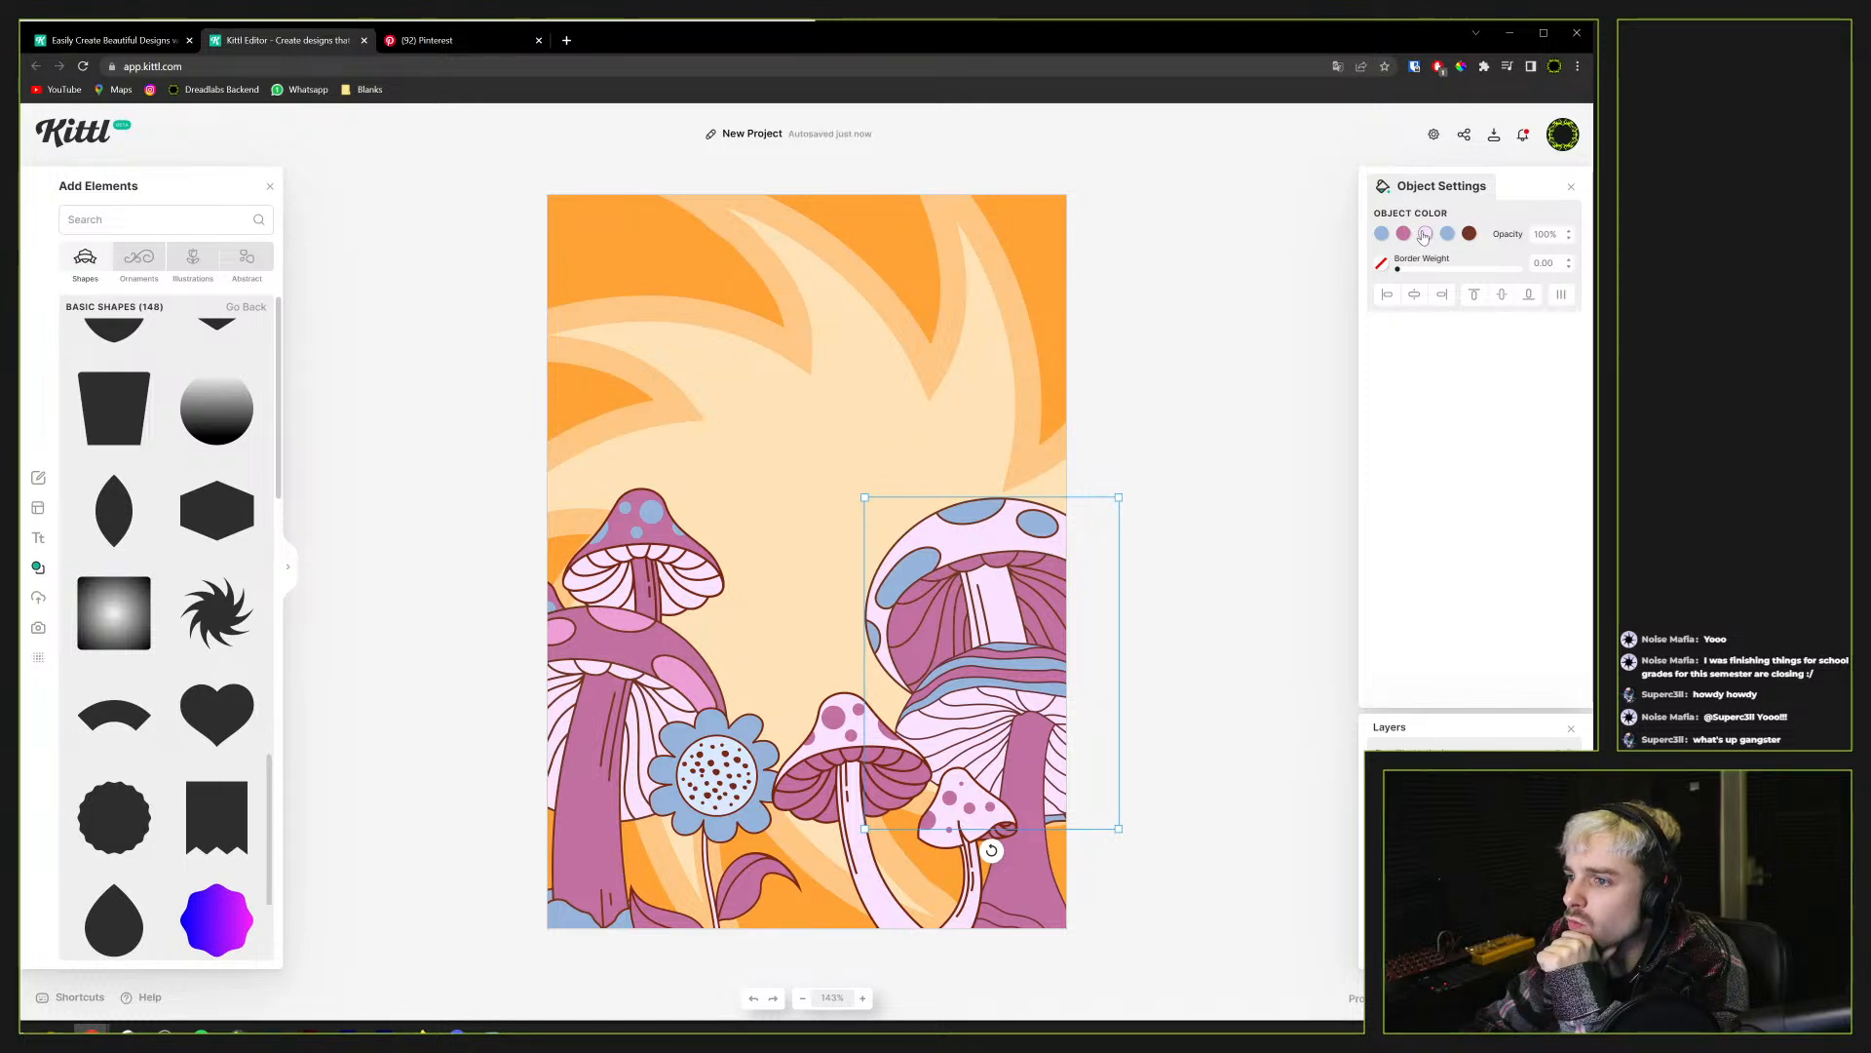
{"action": "left_click", "coordinate": [1446, 235]}
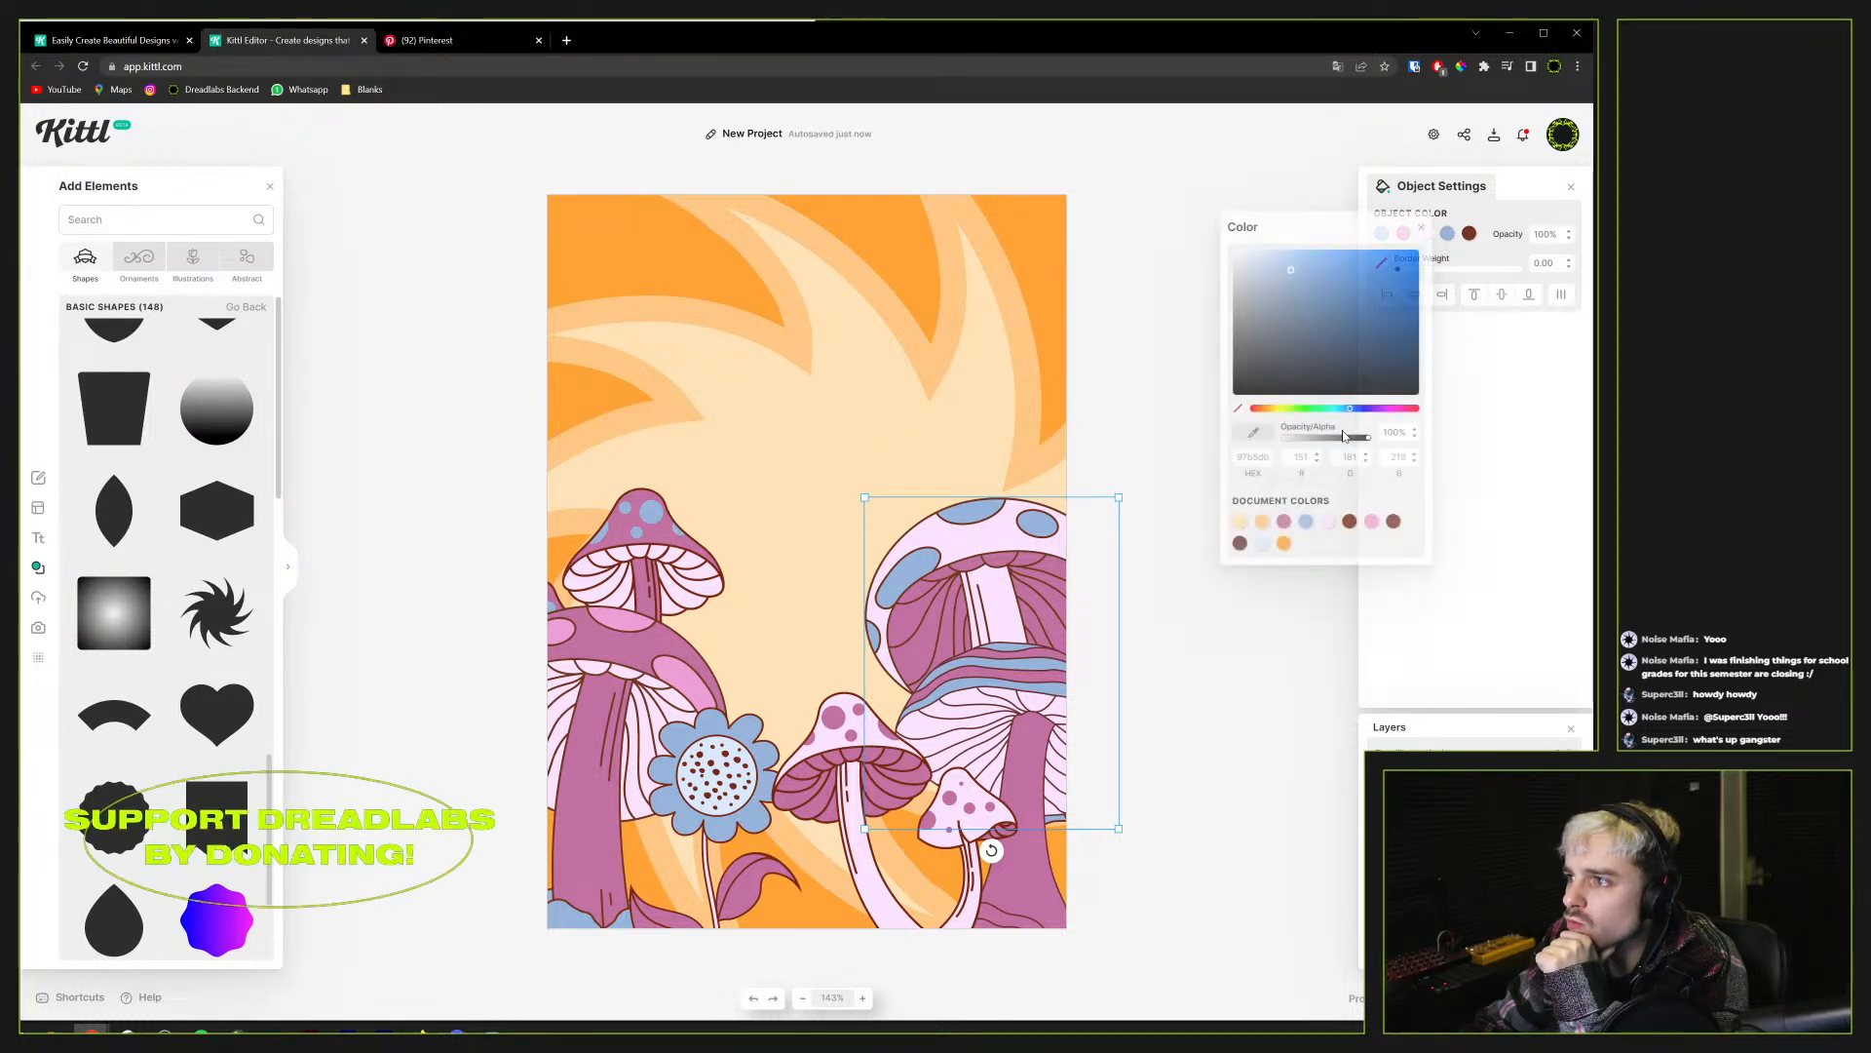
{"action": "left_click", "coordinate": [1285, 522]}
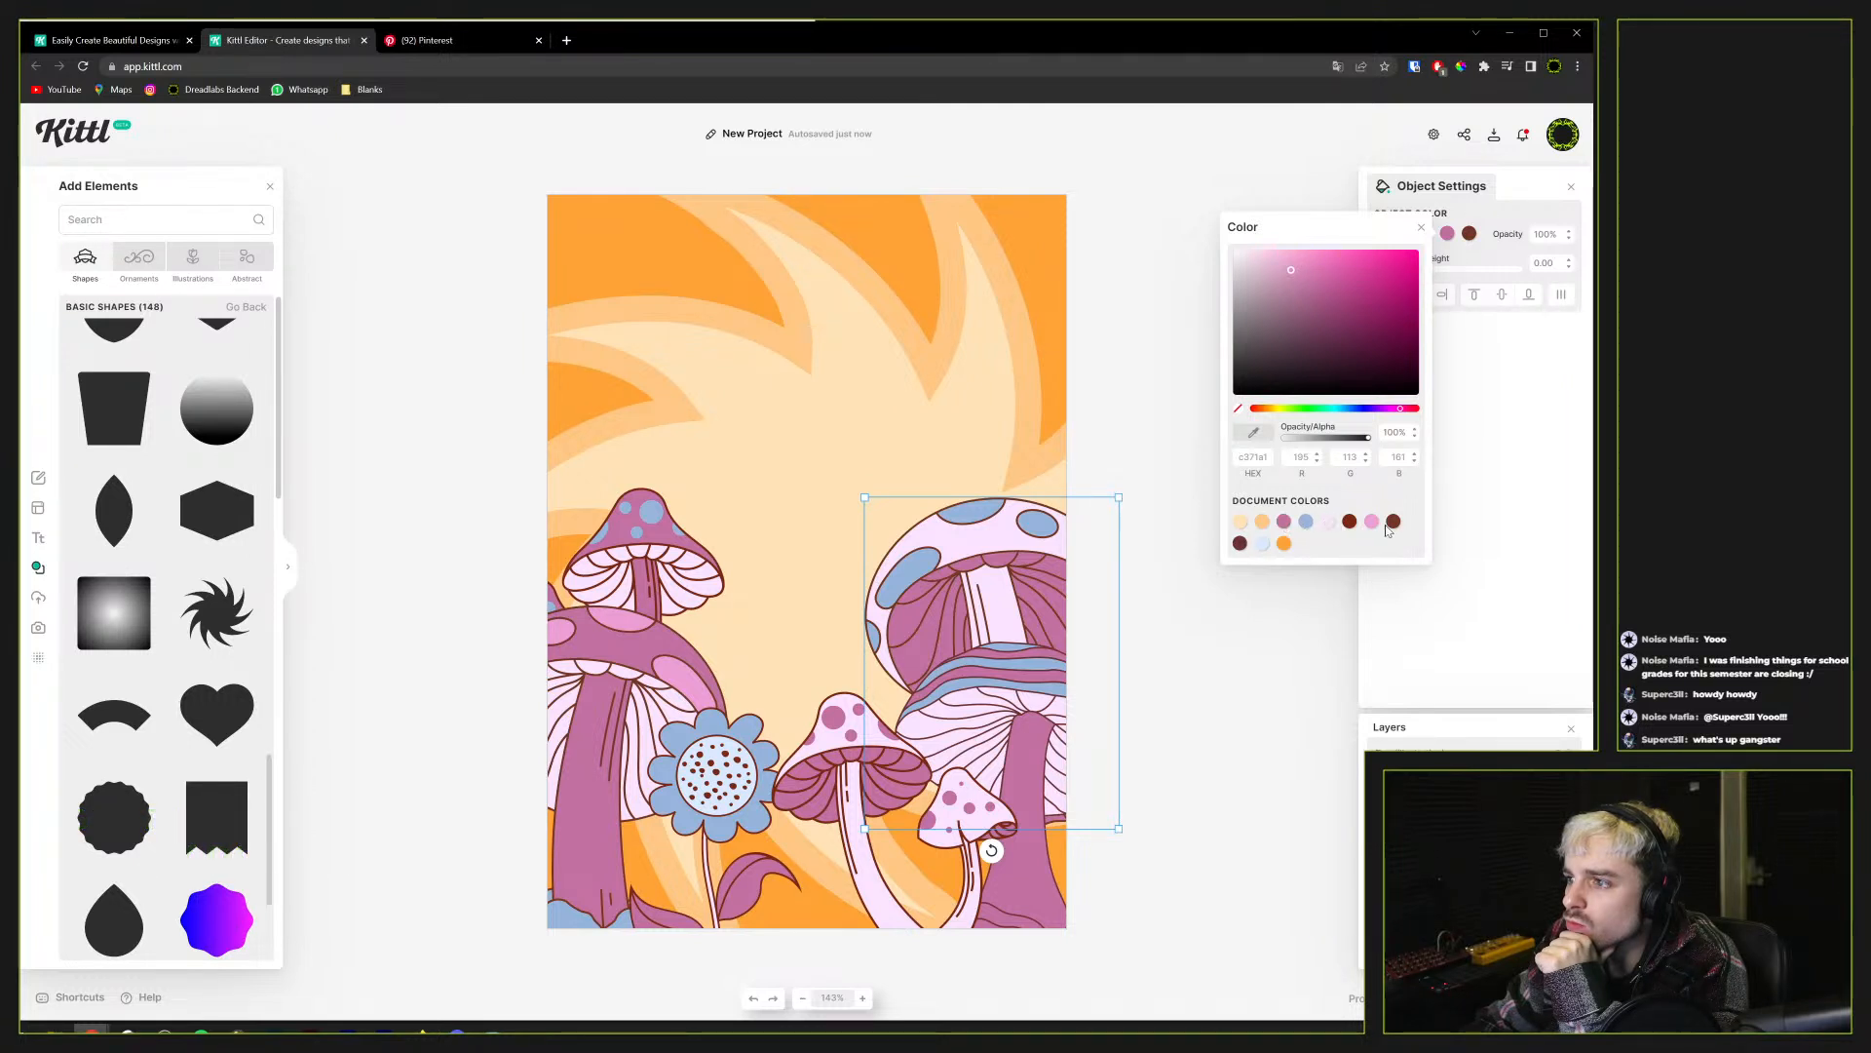
Nudge the pale lilac mushroom slightly up and toward the poster's right edge, above the striped mushroom
{"action": "left_click", "coordinate": [998, 569]}
{"action": "left_click_drag", "start_coordinate": [991, 560], "coordinate": [997, 550]}
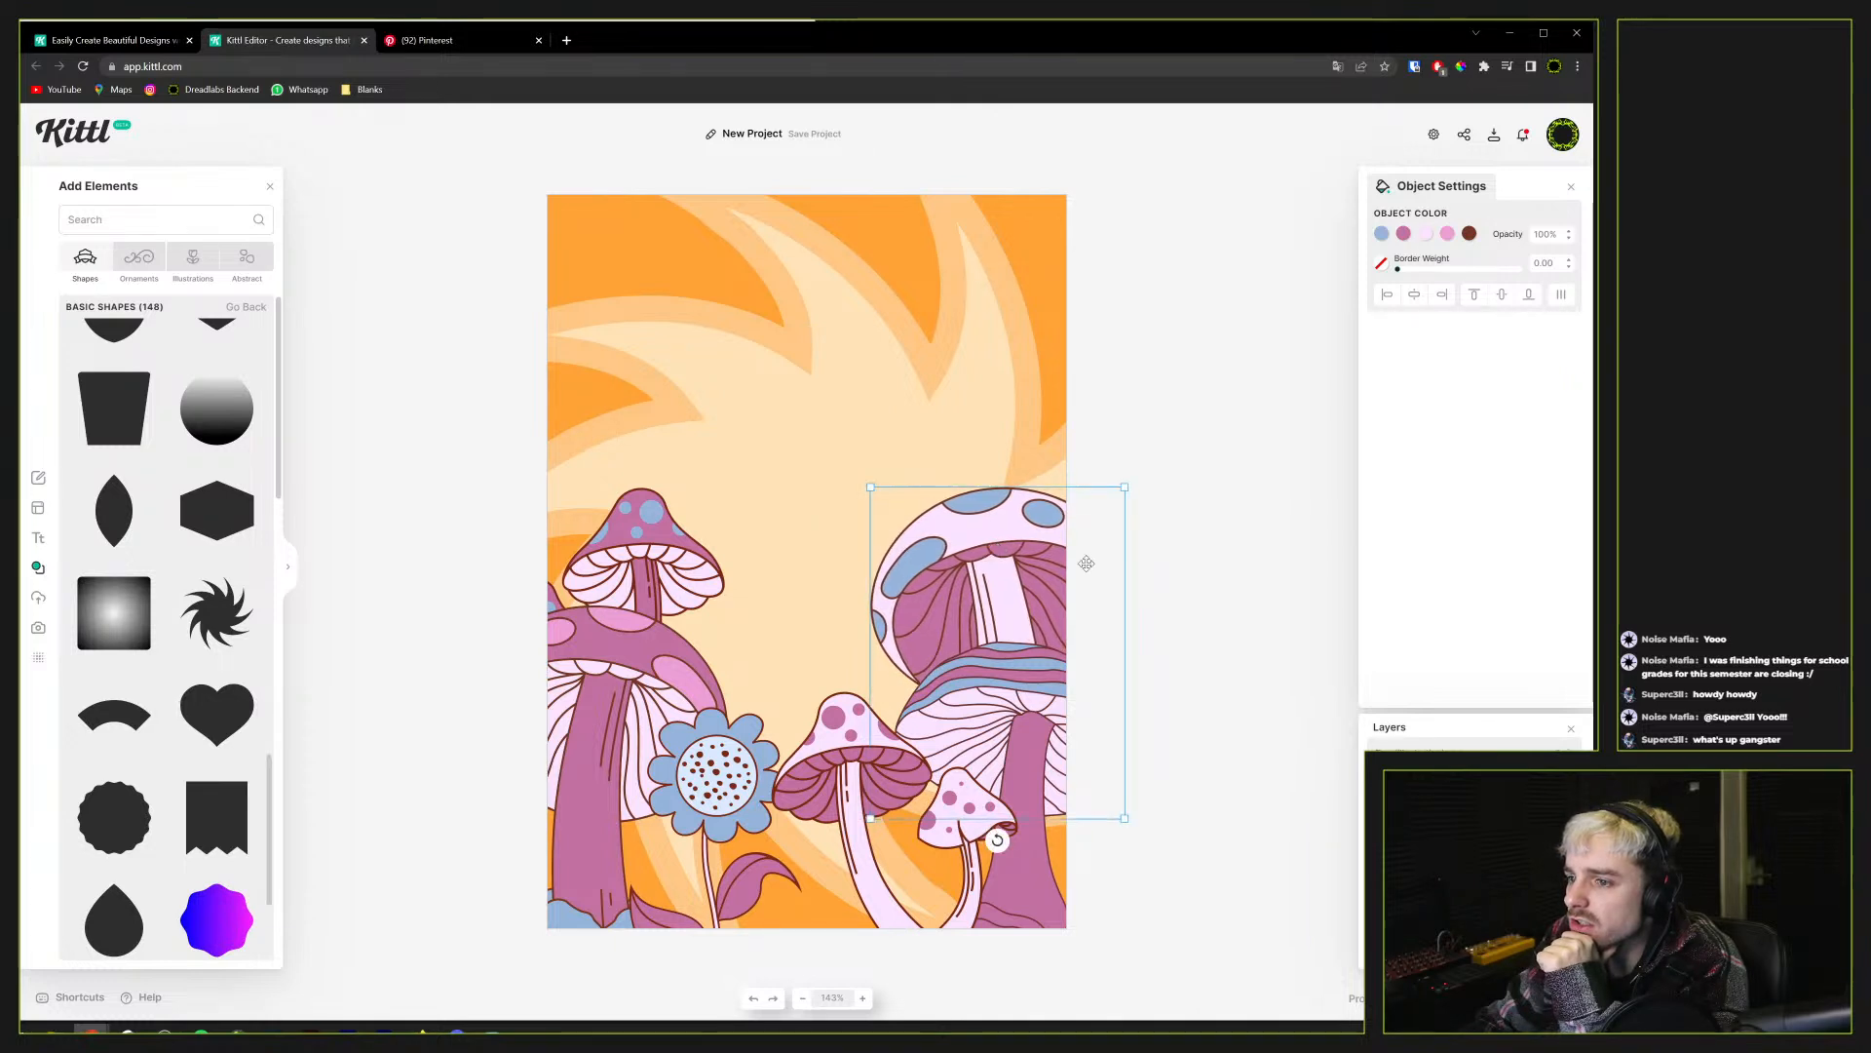
{"action": "left_click", "coordinate": [975, 691]}
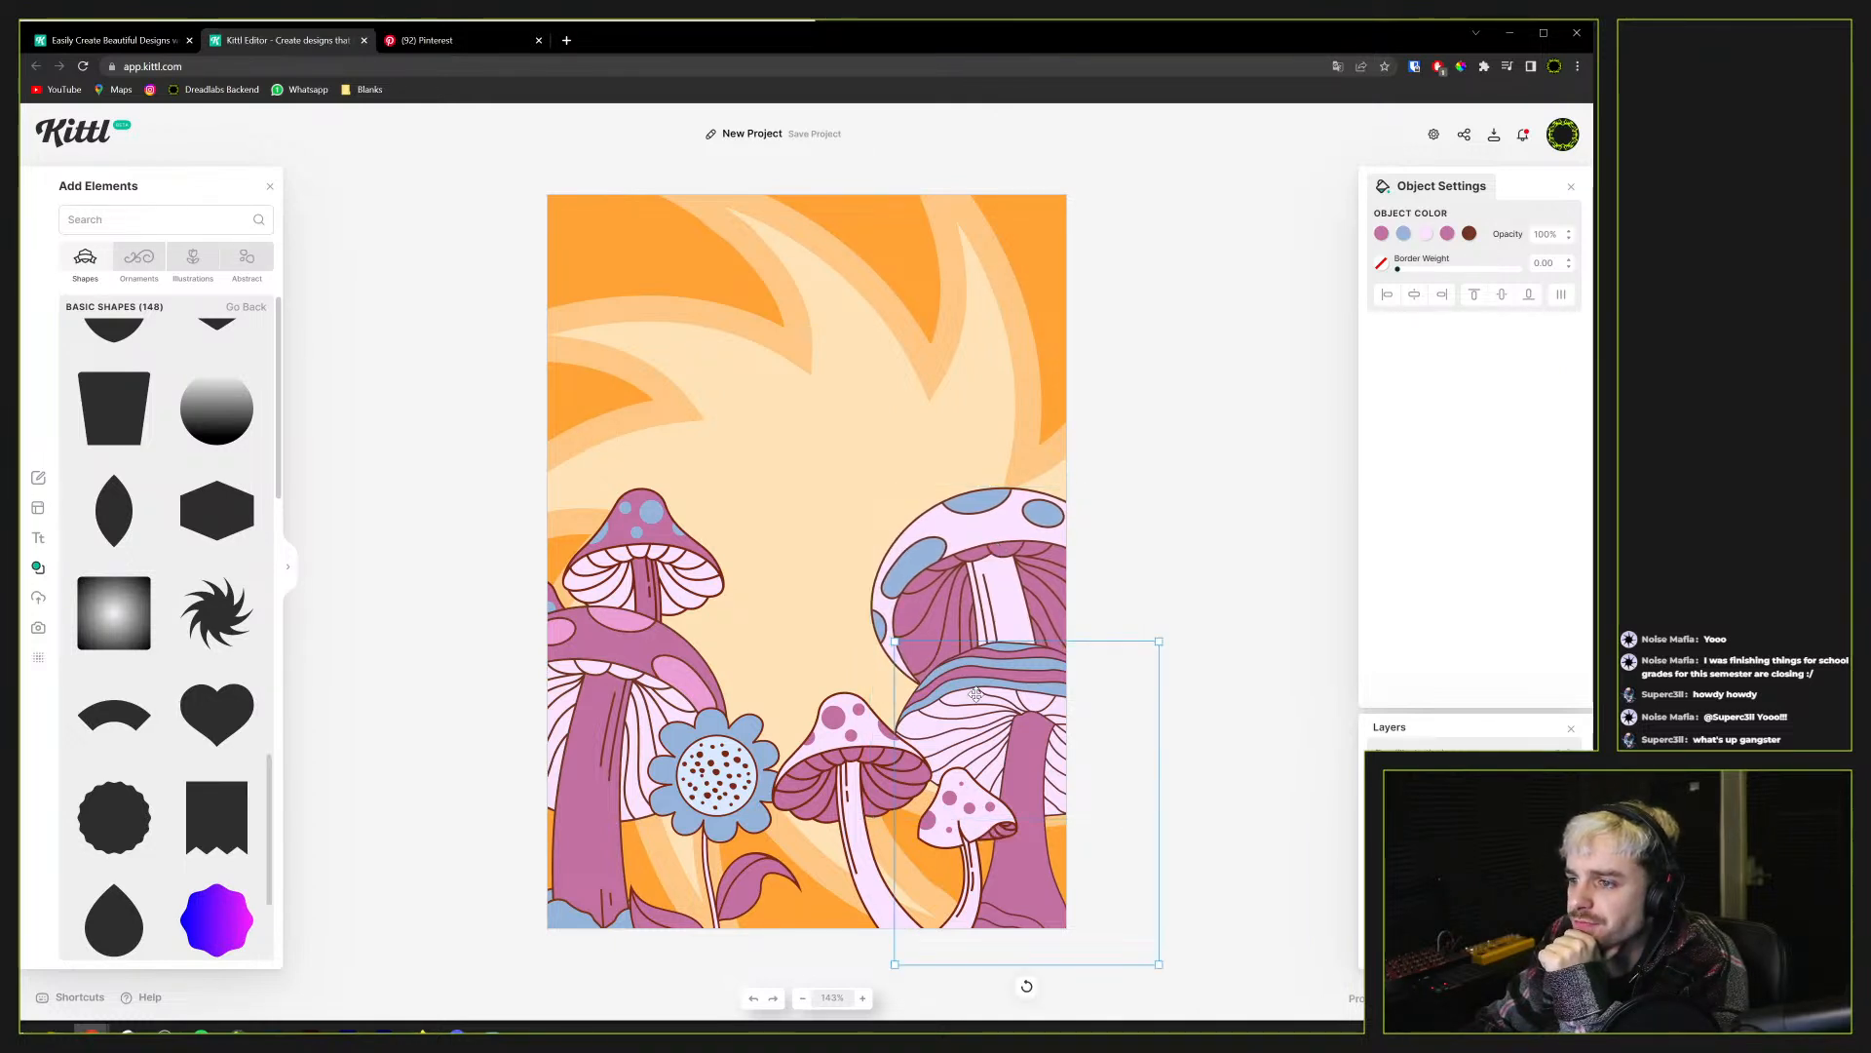
Duplicate the blue sunflower, shrink the copy slightly, and place it behind the double mushroom, between its two stems
{"action": "left_click", "coordinate": [715, 780]}
{"action": "left_click_drag", "start_coordinate": [714, 780], "coordinate": [857, 605], "text": "alt"}
{"action": "mouse_move", "coordinate": [945, 534]}
{"action": "left_mouse_down"}
{"action": "mouse_move", "coordinate": [912, 604]}
{"action": "mouse_move", "coordinate": [934, 527]}
{"action": "left_mouse_up"}
{"action": "left_click_drag", "start_coordinate": [863, 619], "coordinate": [904, 812]}
{"action": "right_click", "coordinate": [904, 812]}
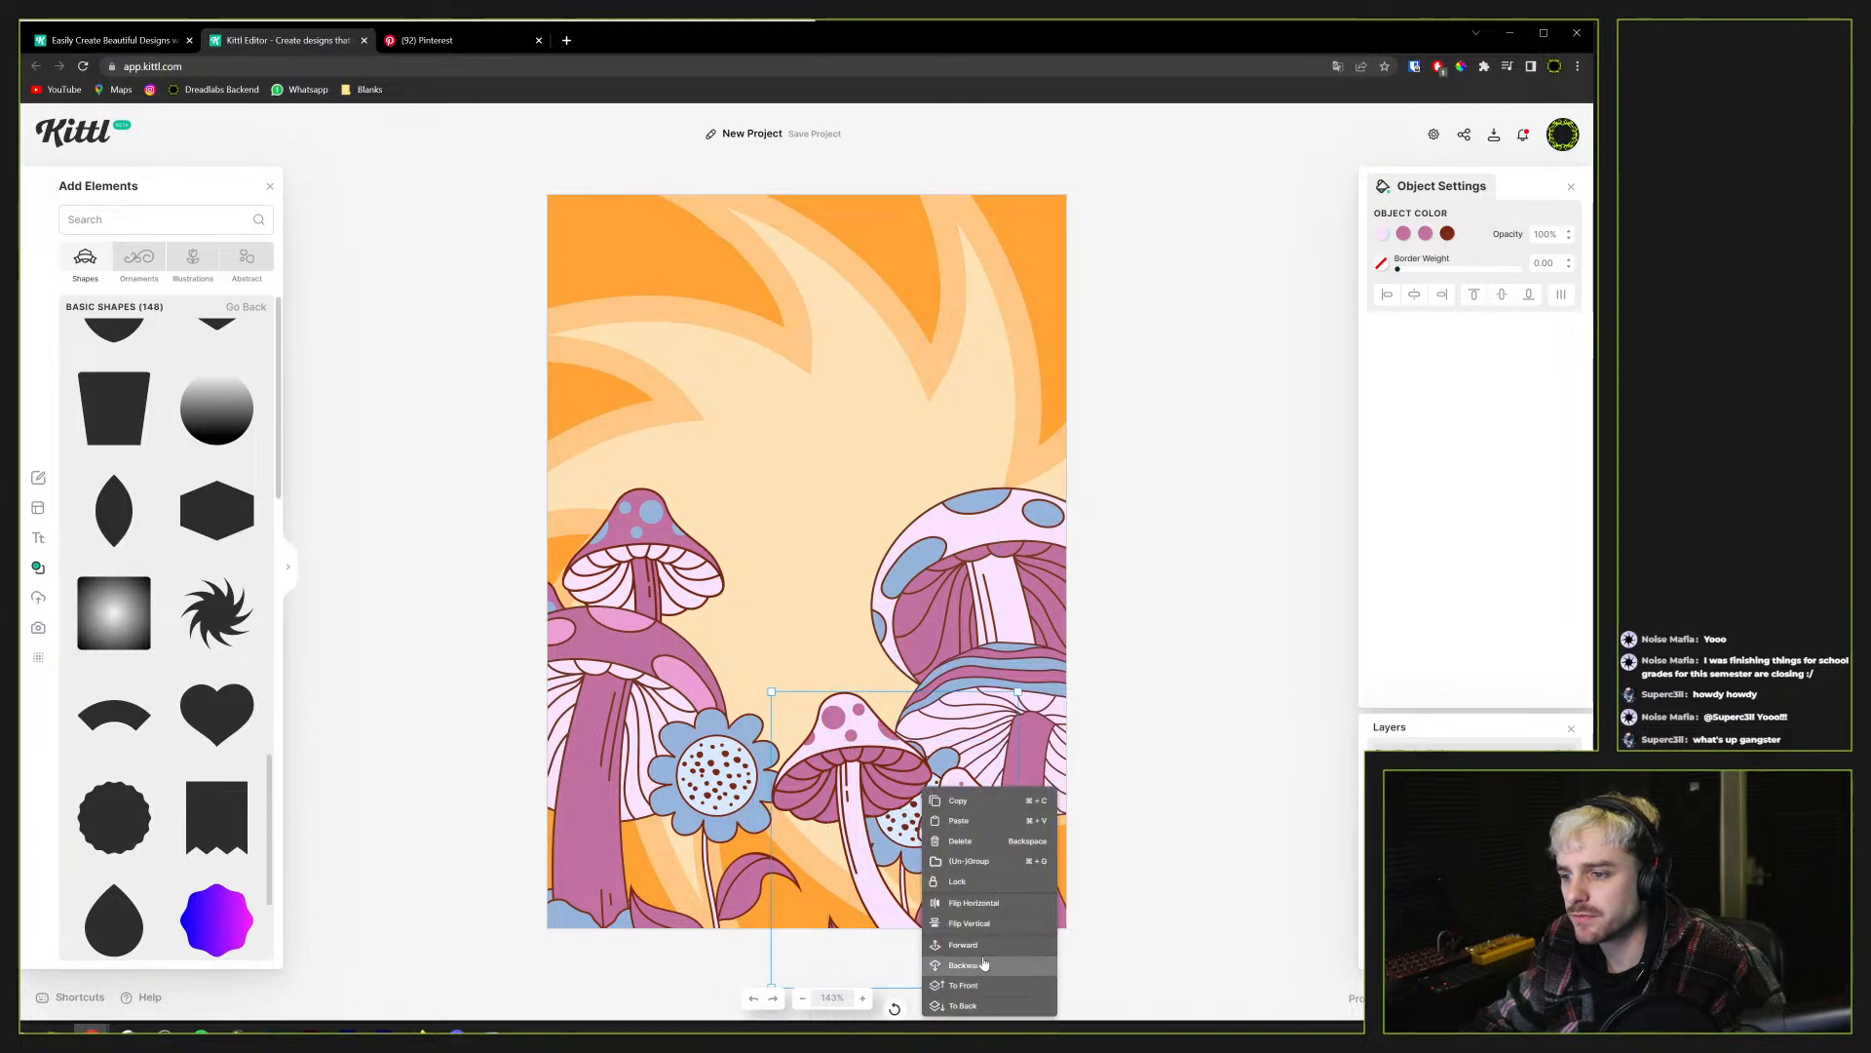
{"action": "left_click", "coordinate": [978, 904]}
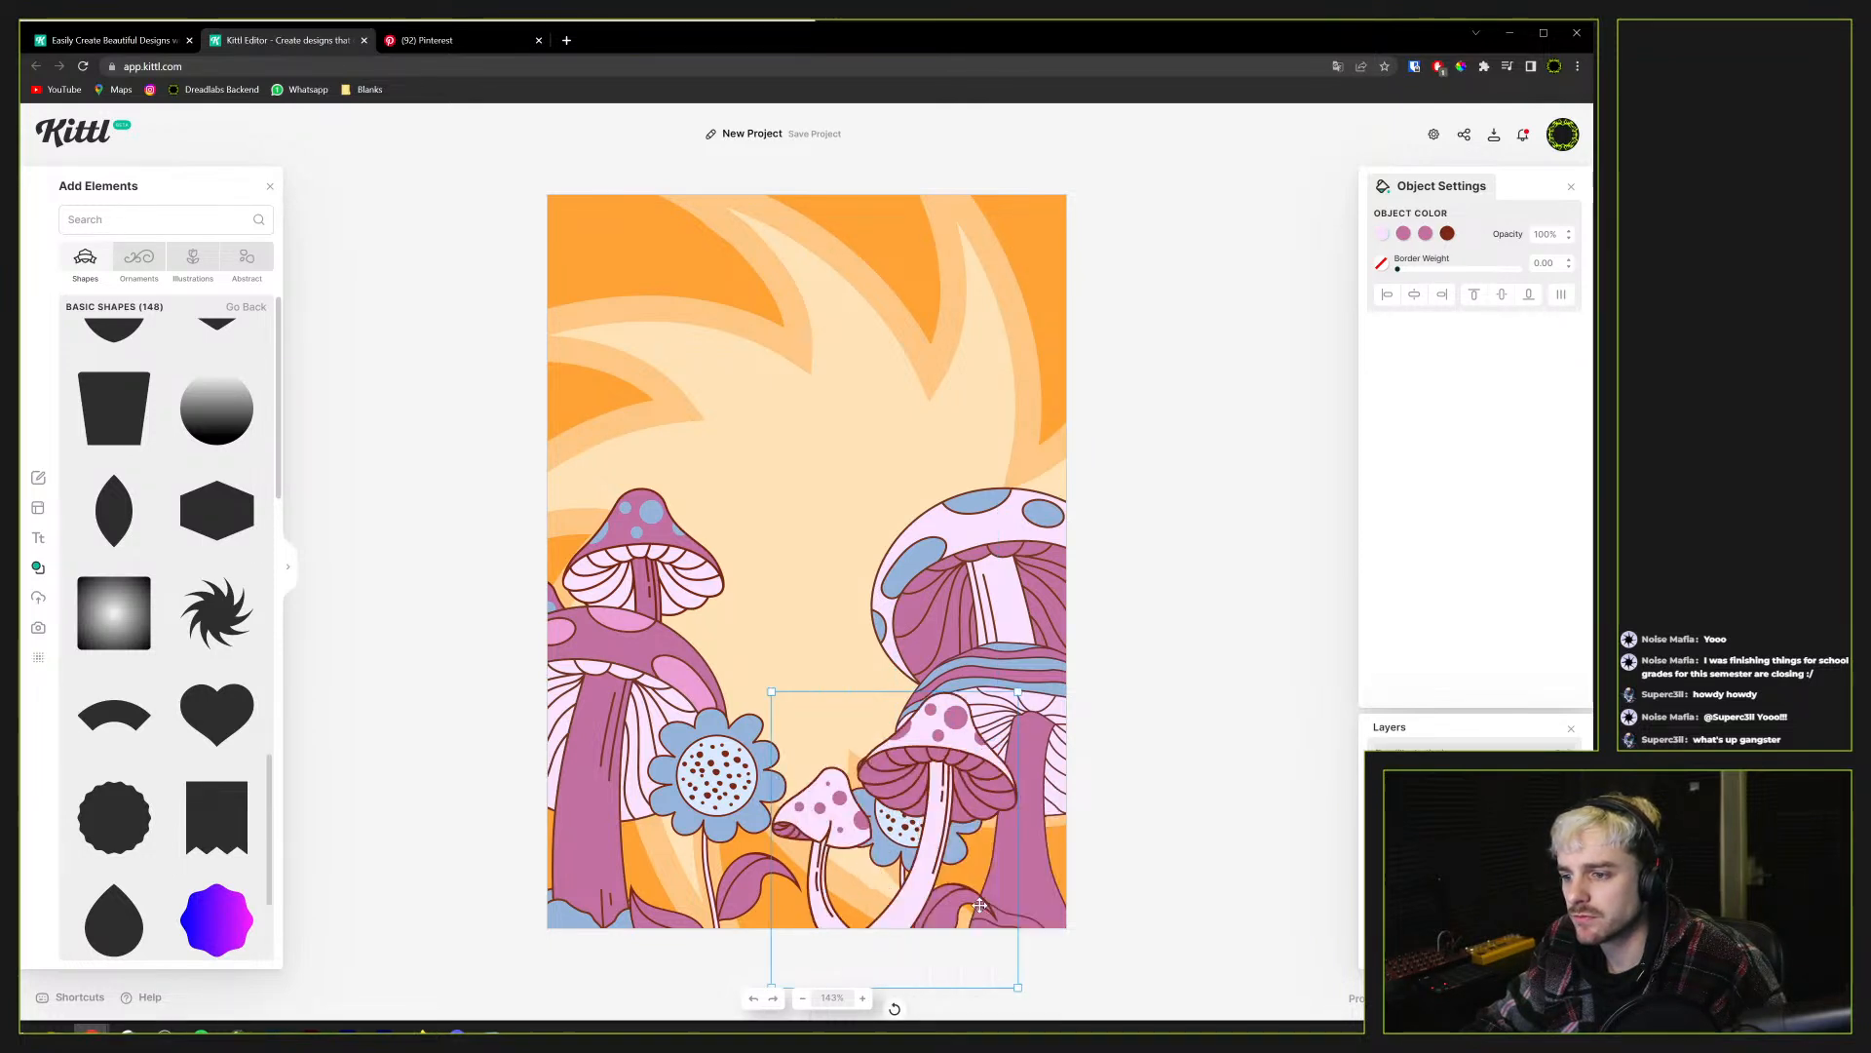
{"action": "key", "text": "ctrl+z"}
Flip the double mushroom and the smaller blue sunflower behind it horizontally
{"action": "left_click", "coordinate": [907, 848]}
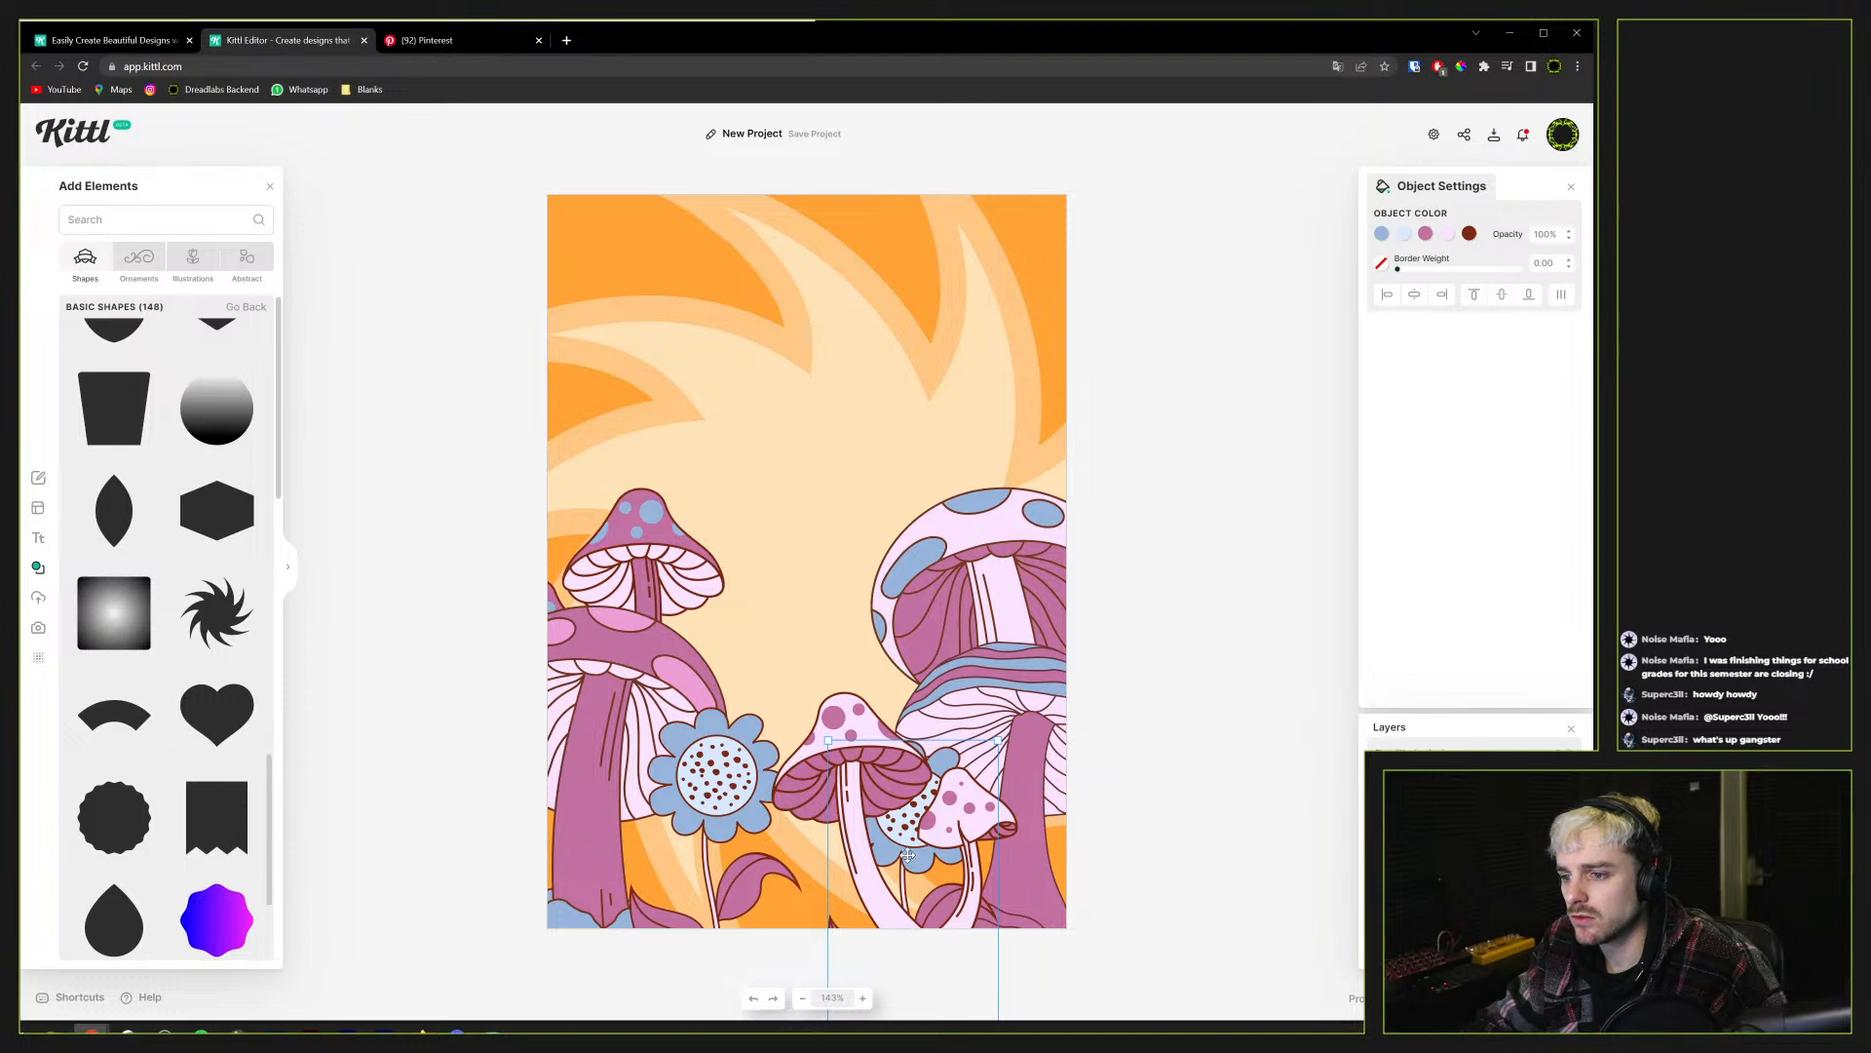
{"action": "right_click", "coordinate": [909, 792]}
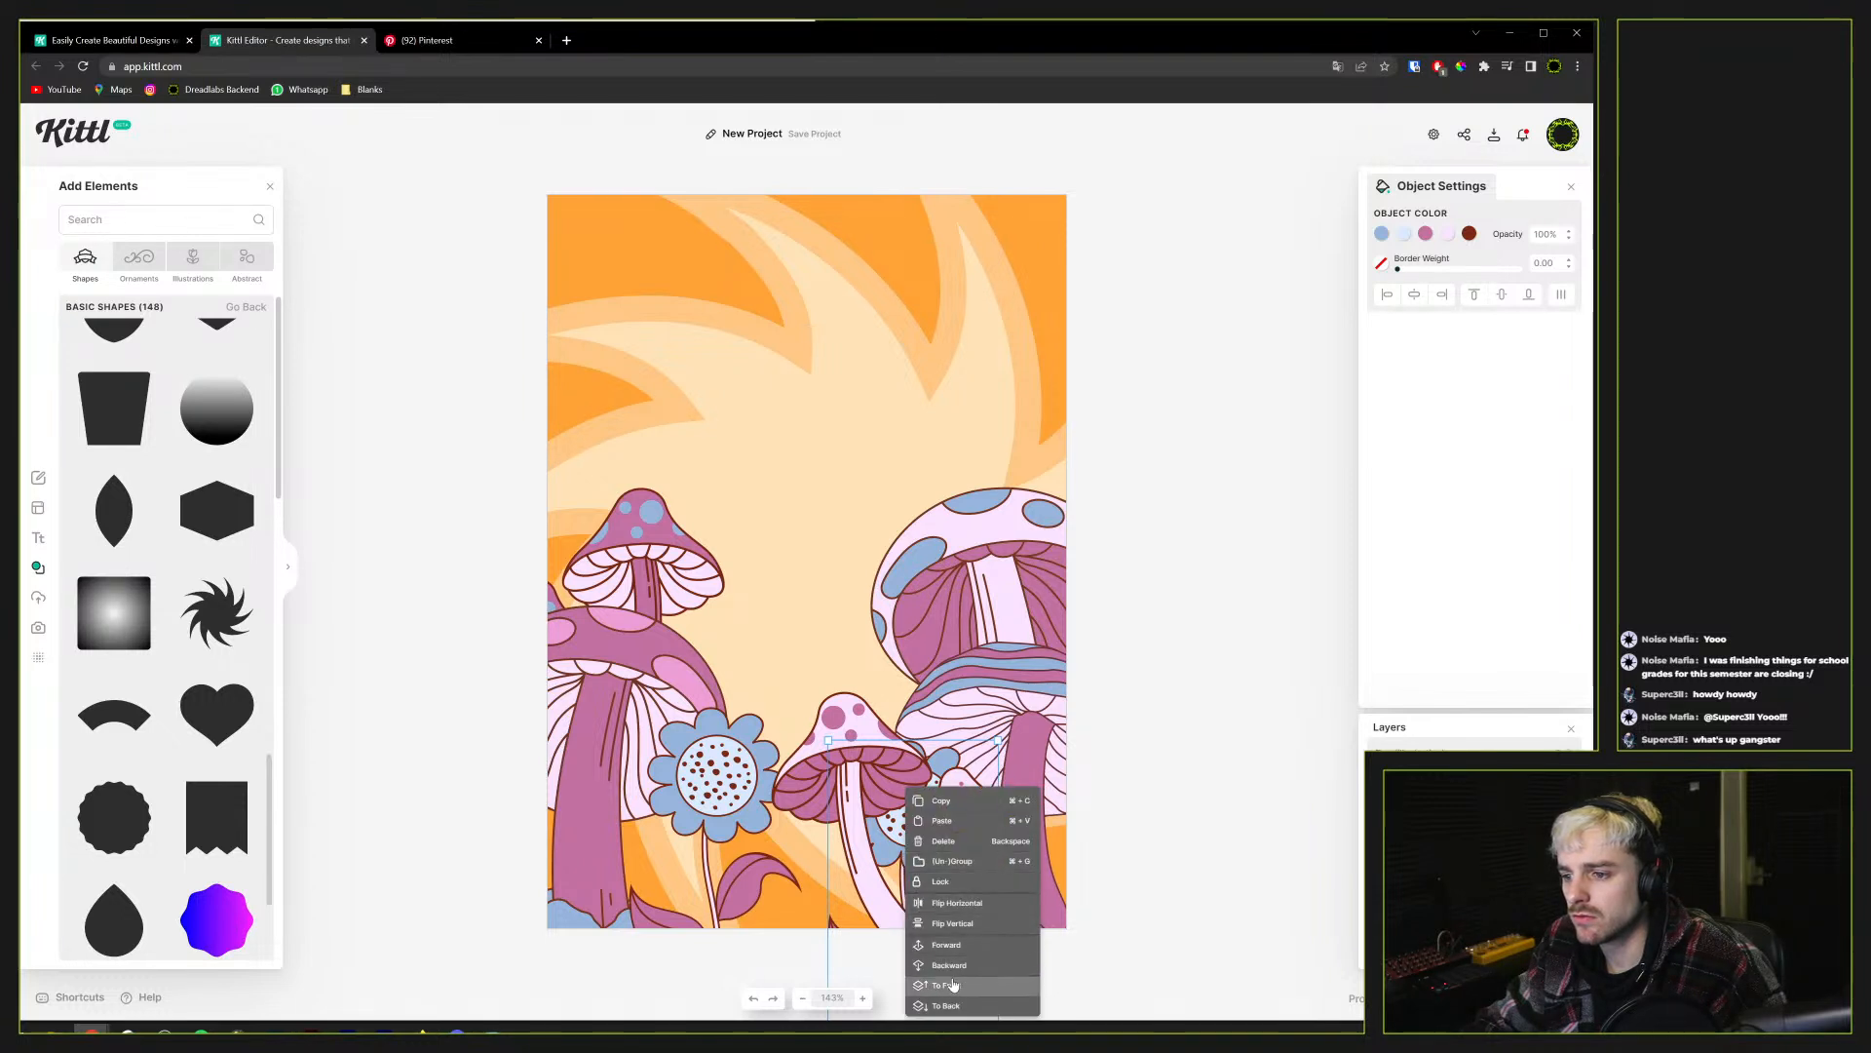
{"action": "left_click", "coordinate": [955, 903]}
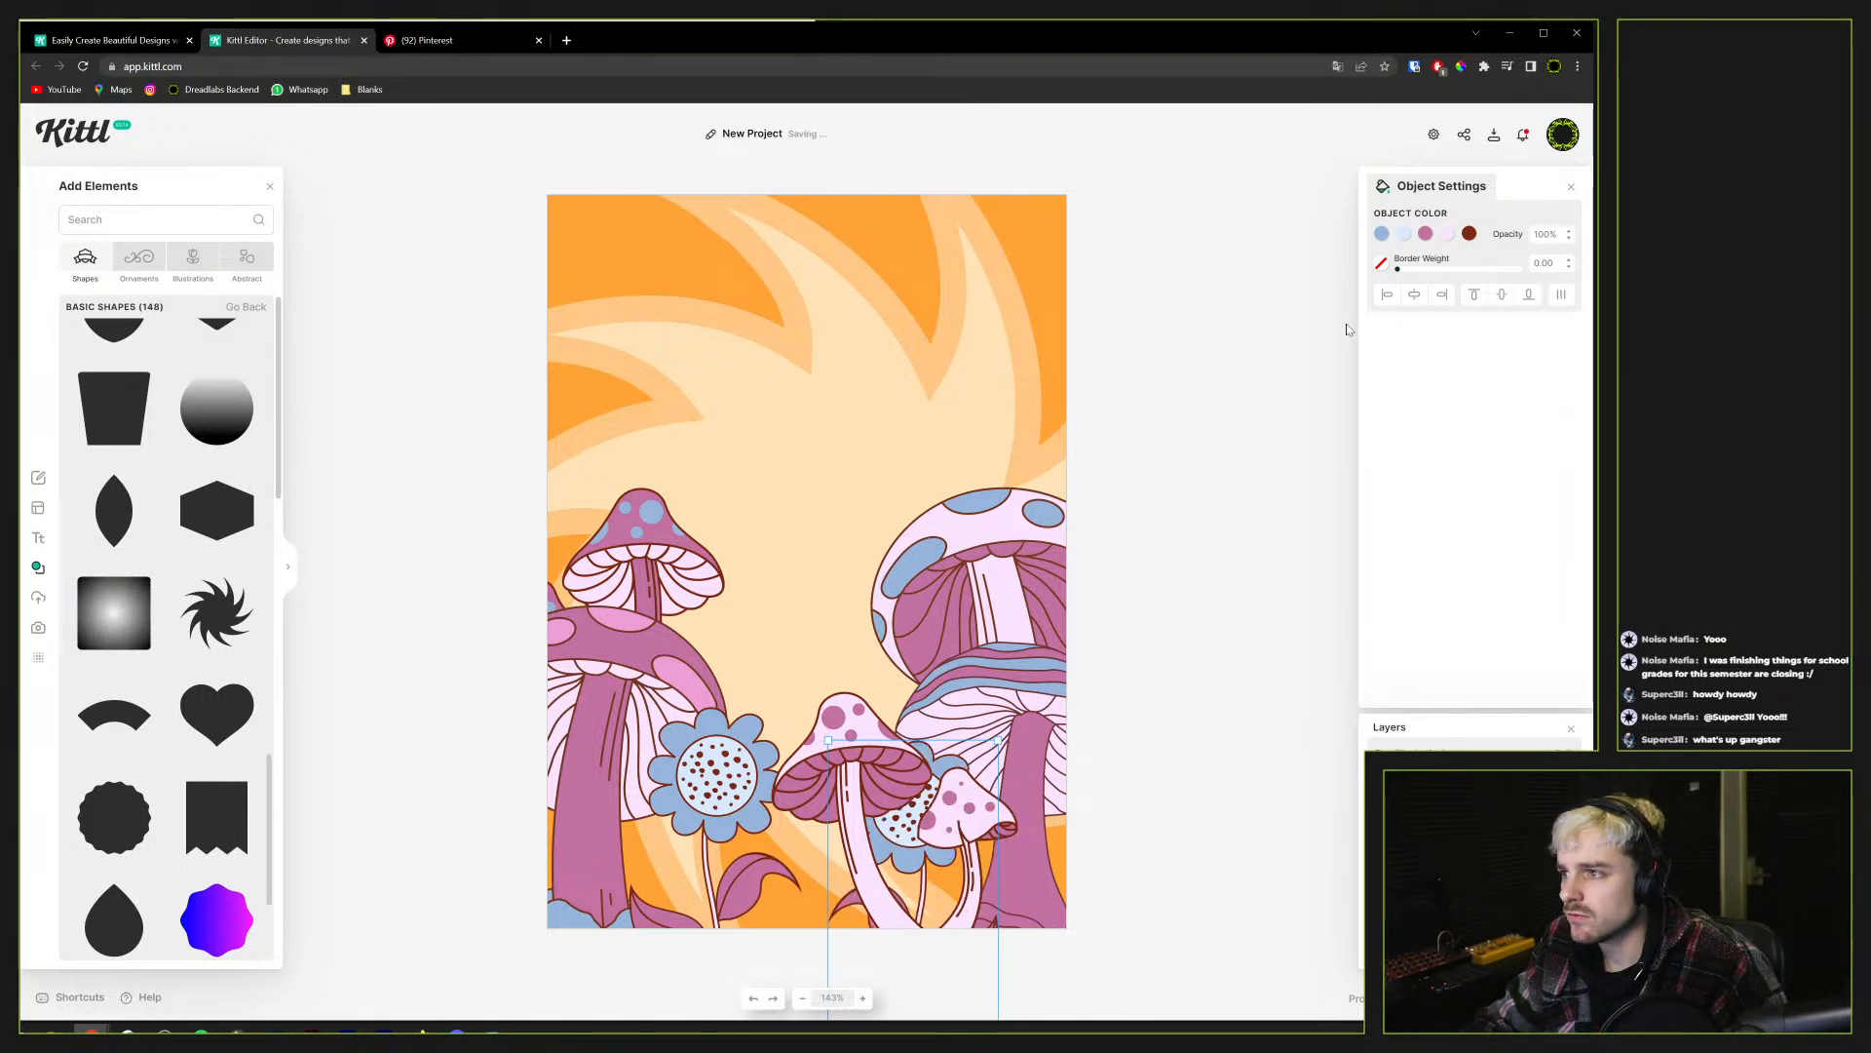
Recolor the smaller sunflower's light blue center pale lilac and its blue petals pink, using the document colors
{"action": "left_click", "coordinate": [1404, 234]}
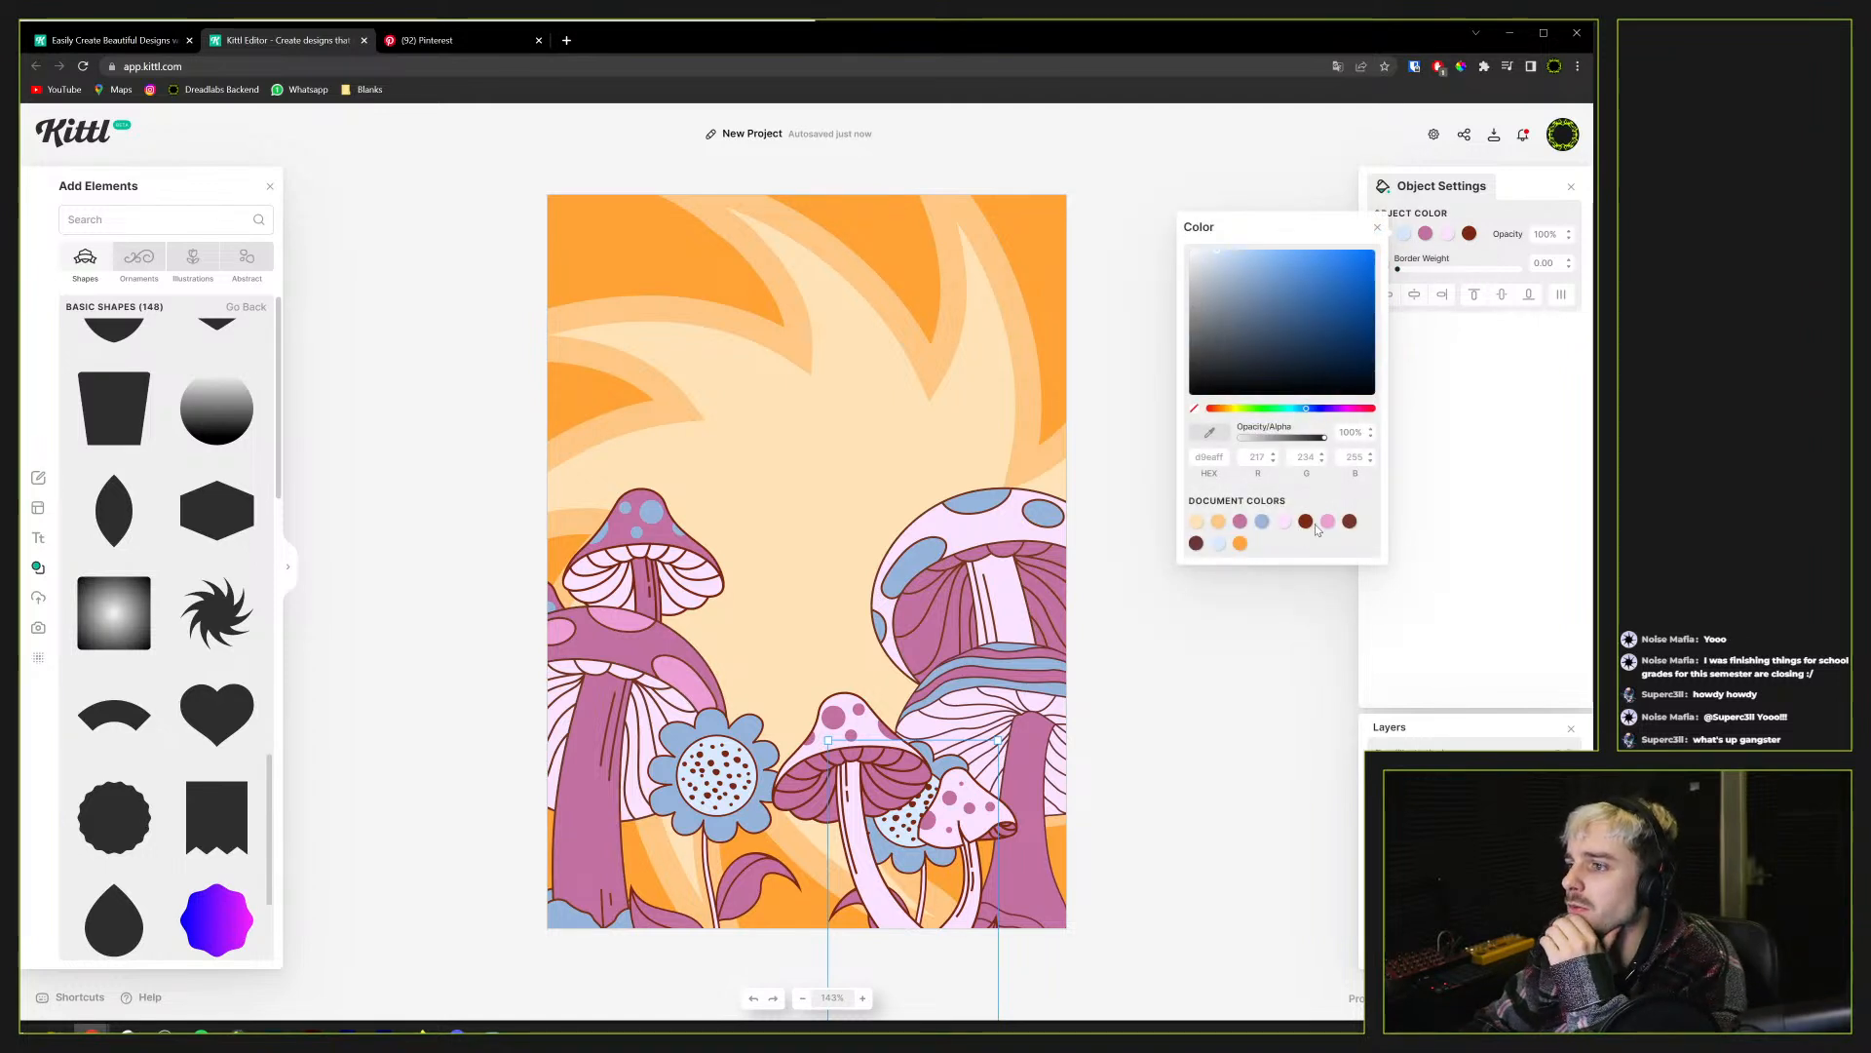
{"action": "left_click", "coordinate": [1283, 523]}
{"action": "left_click", "coordinate": [1431, 347]}
{"action": "left_click", "coordinate": [1382, 236]}
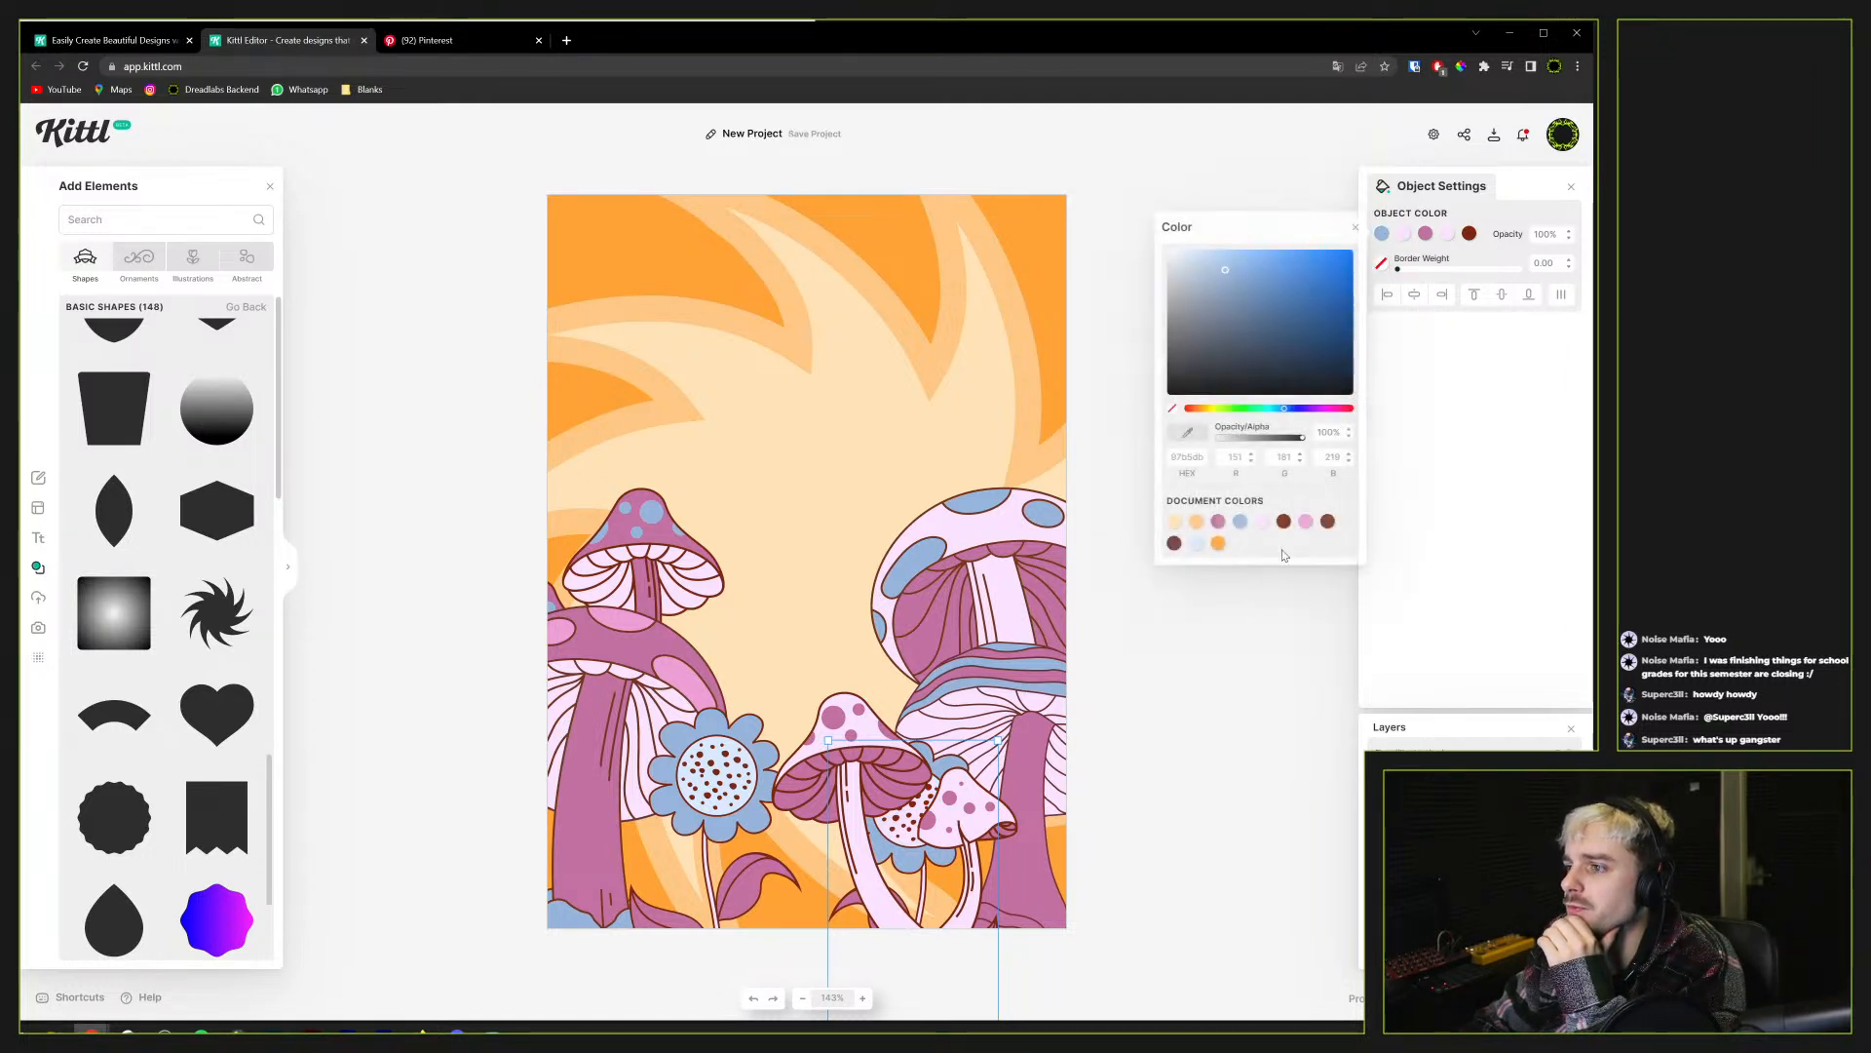
{"action": "left_click", "coordinate": [1217, 523]}
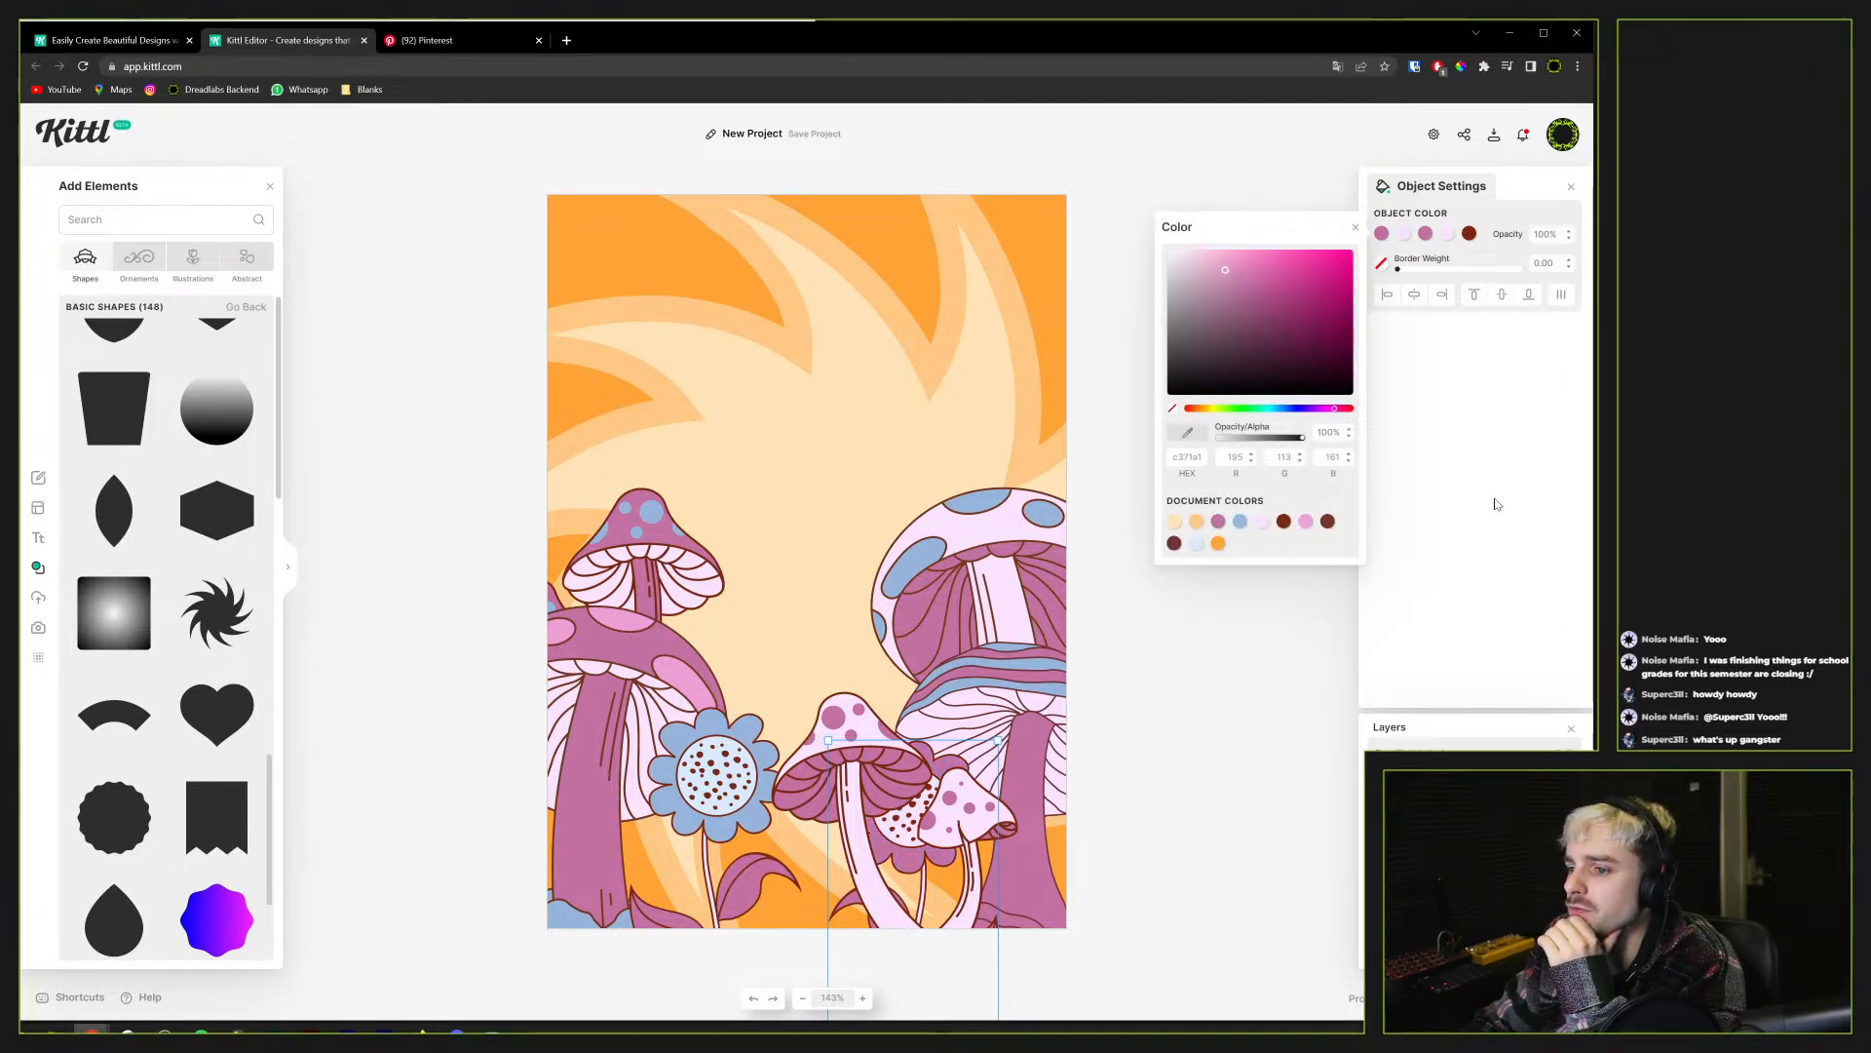
{"action": "left_click", "coordinate": [1305, 522]}
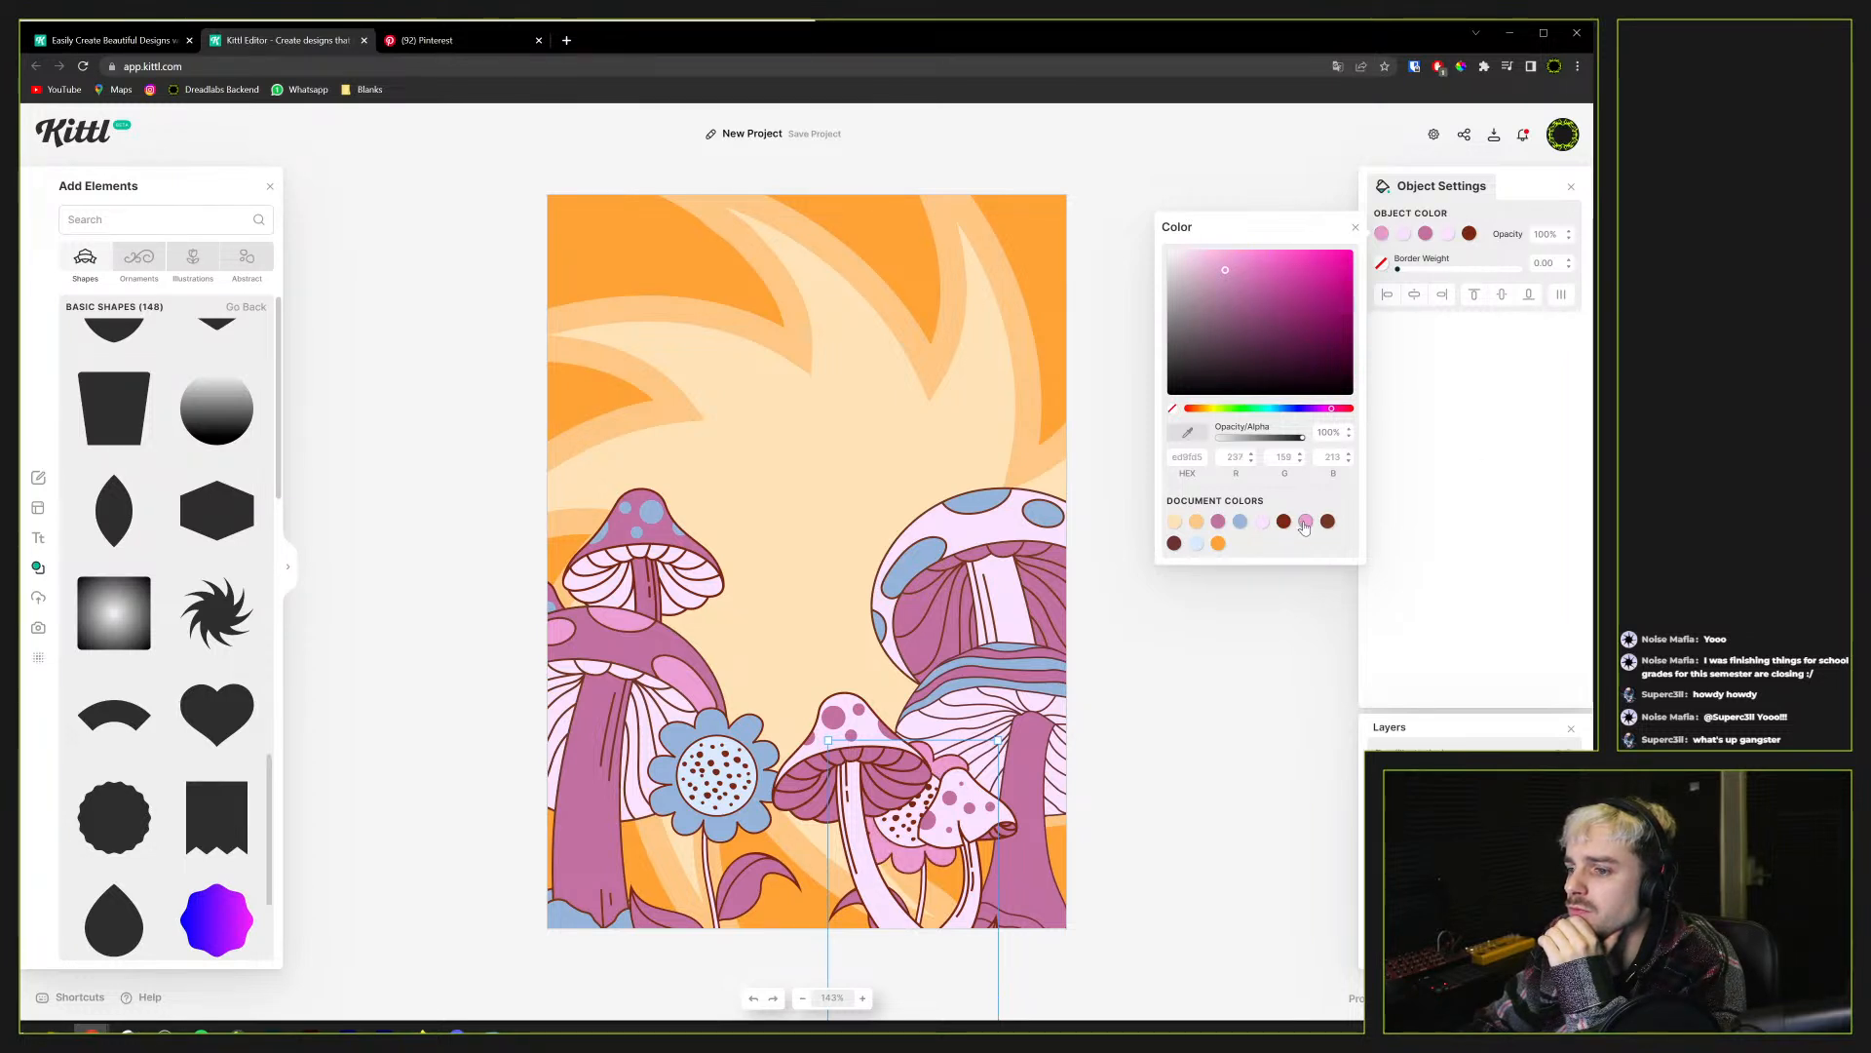
{"action": "left_click", "coordinate": [1406, 562]}
Move the double mushroom slightly down and toward the large blue sunflower
{"action": "left_click", "coordinate": [763, 674]}
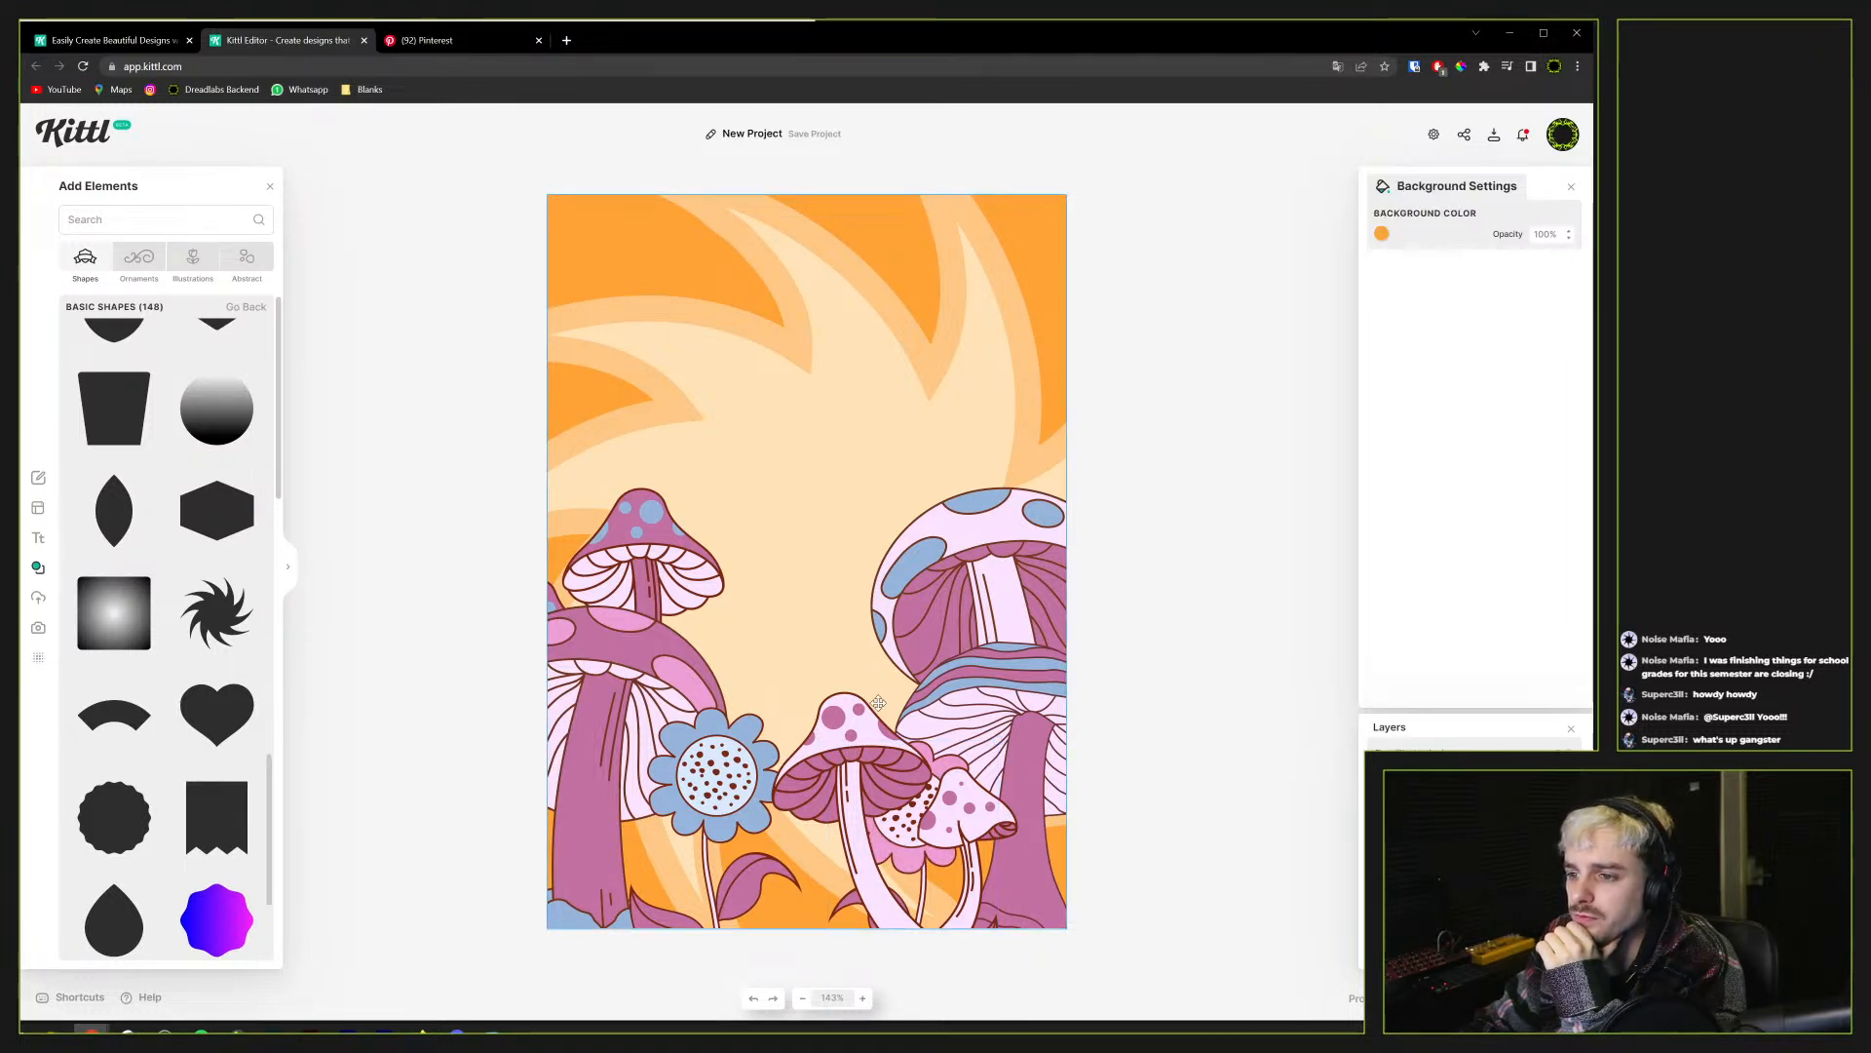
{"action": "left_click_drag", "start_coordinate": [855, 751], "coordinate": [831, 781]}
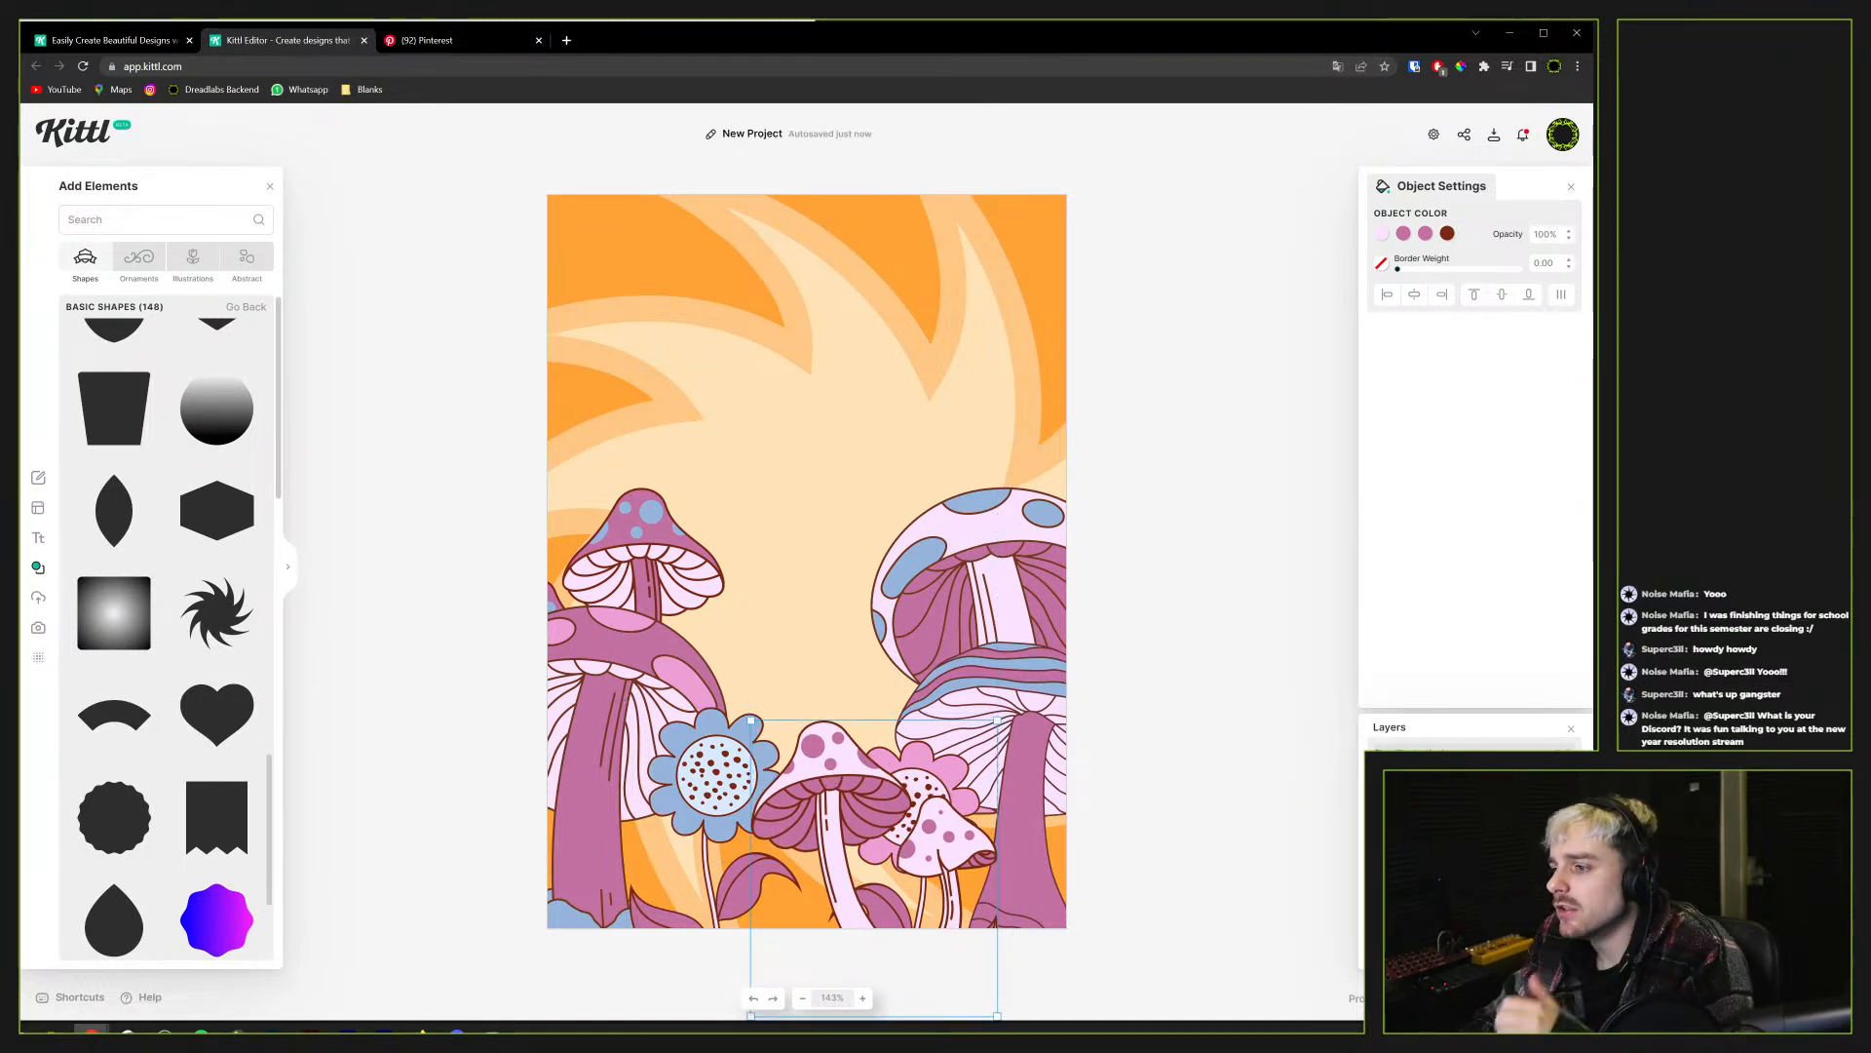
{"action": "left_click", "coordinate": [1456, 751], "text": "shift"}
{"action": "right_click", "coordinate": [1456, 751]}
{"action": "left_click", "coordinate": [1456, 750]}
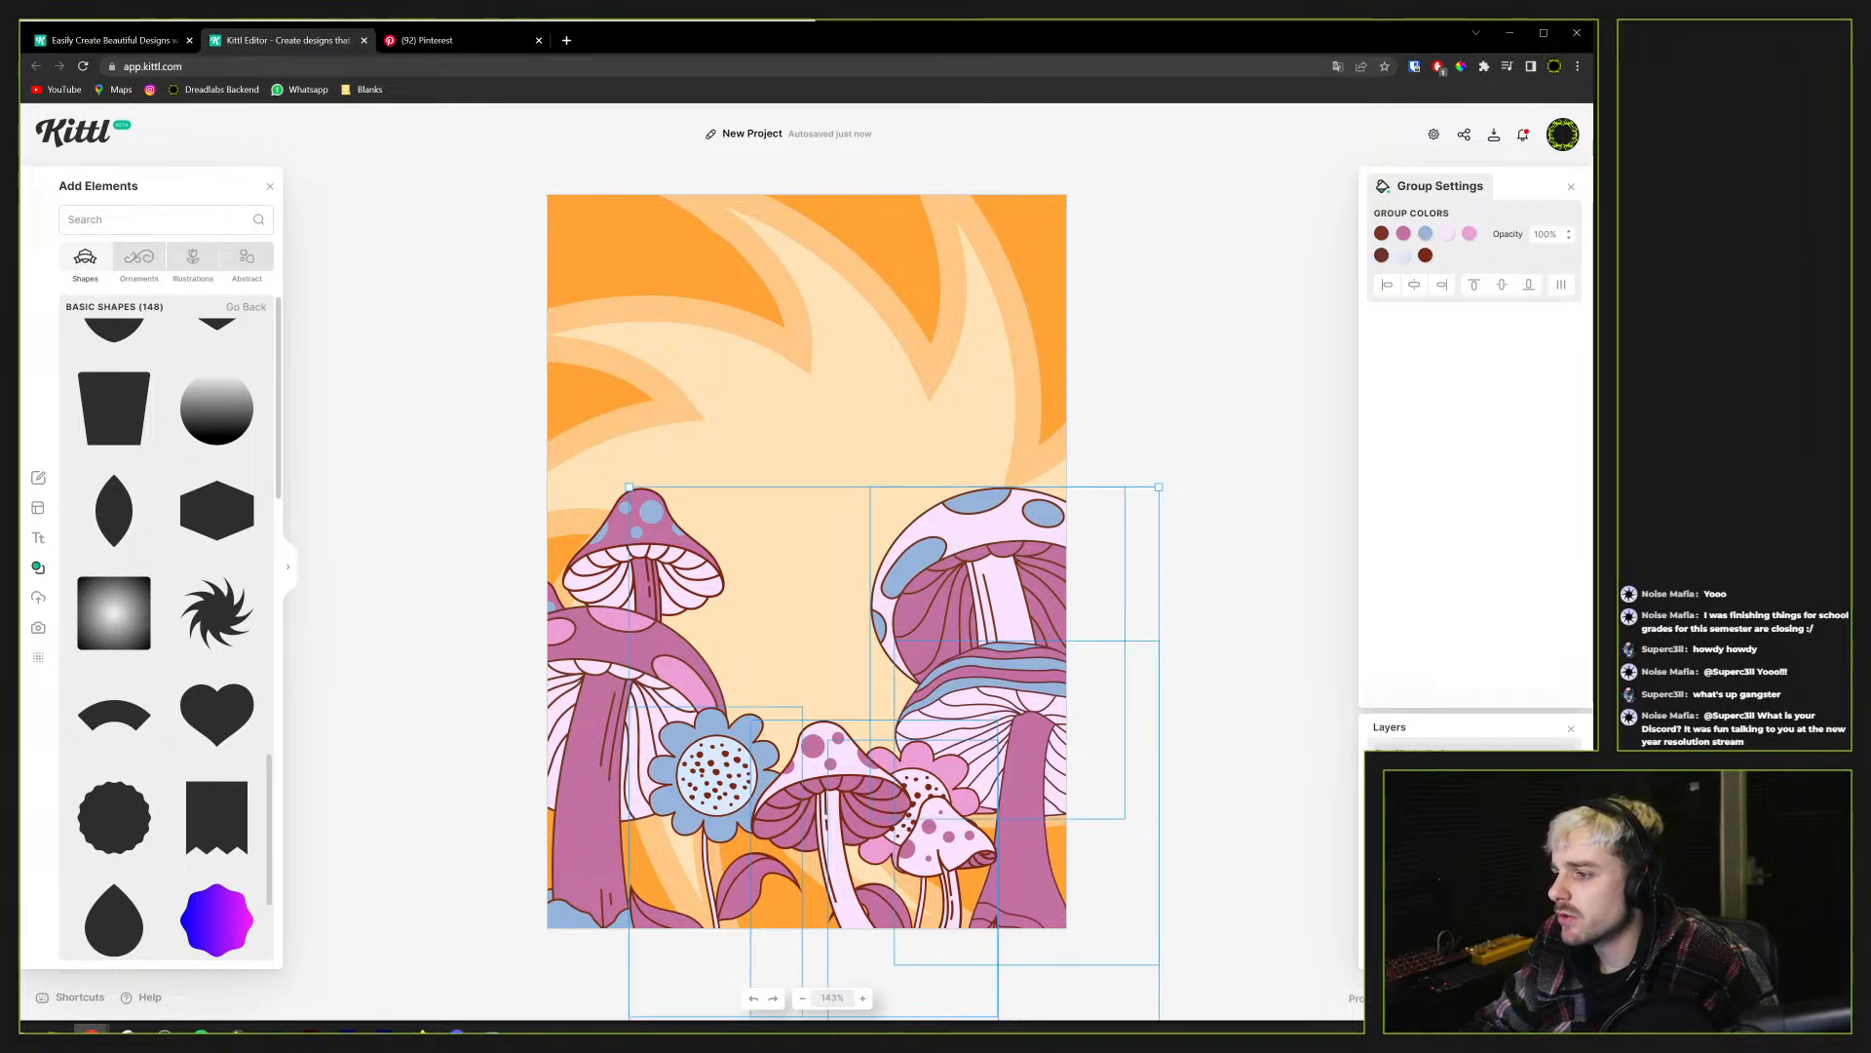
{"action": "right_click", "coordinate": [909, 652]}
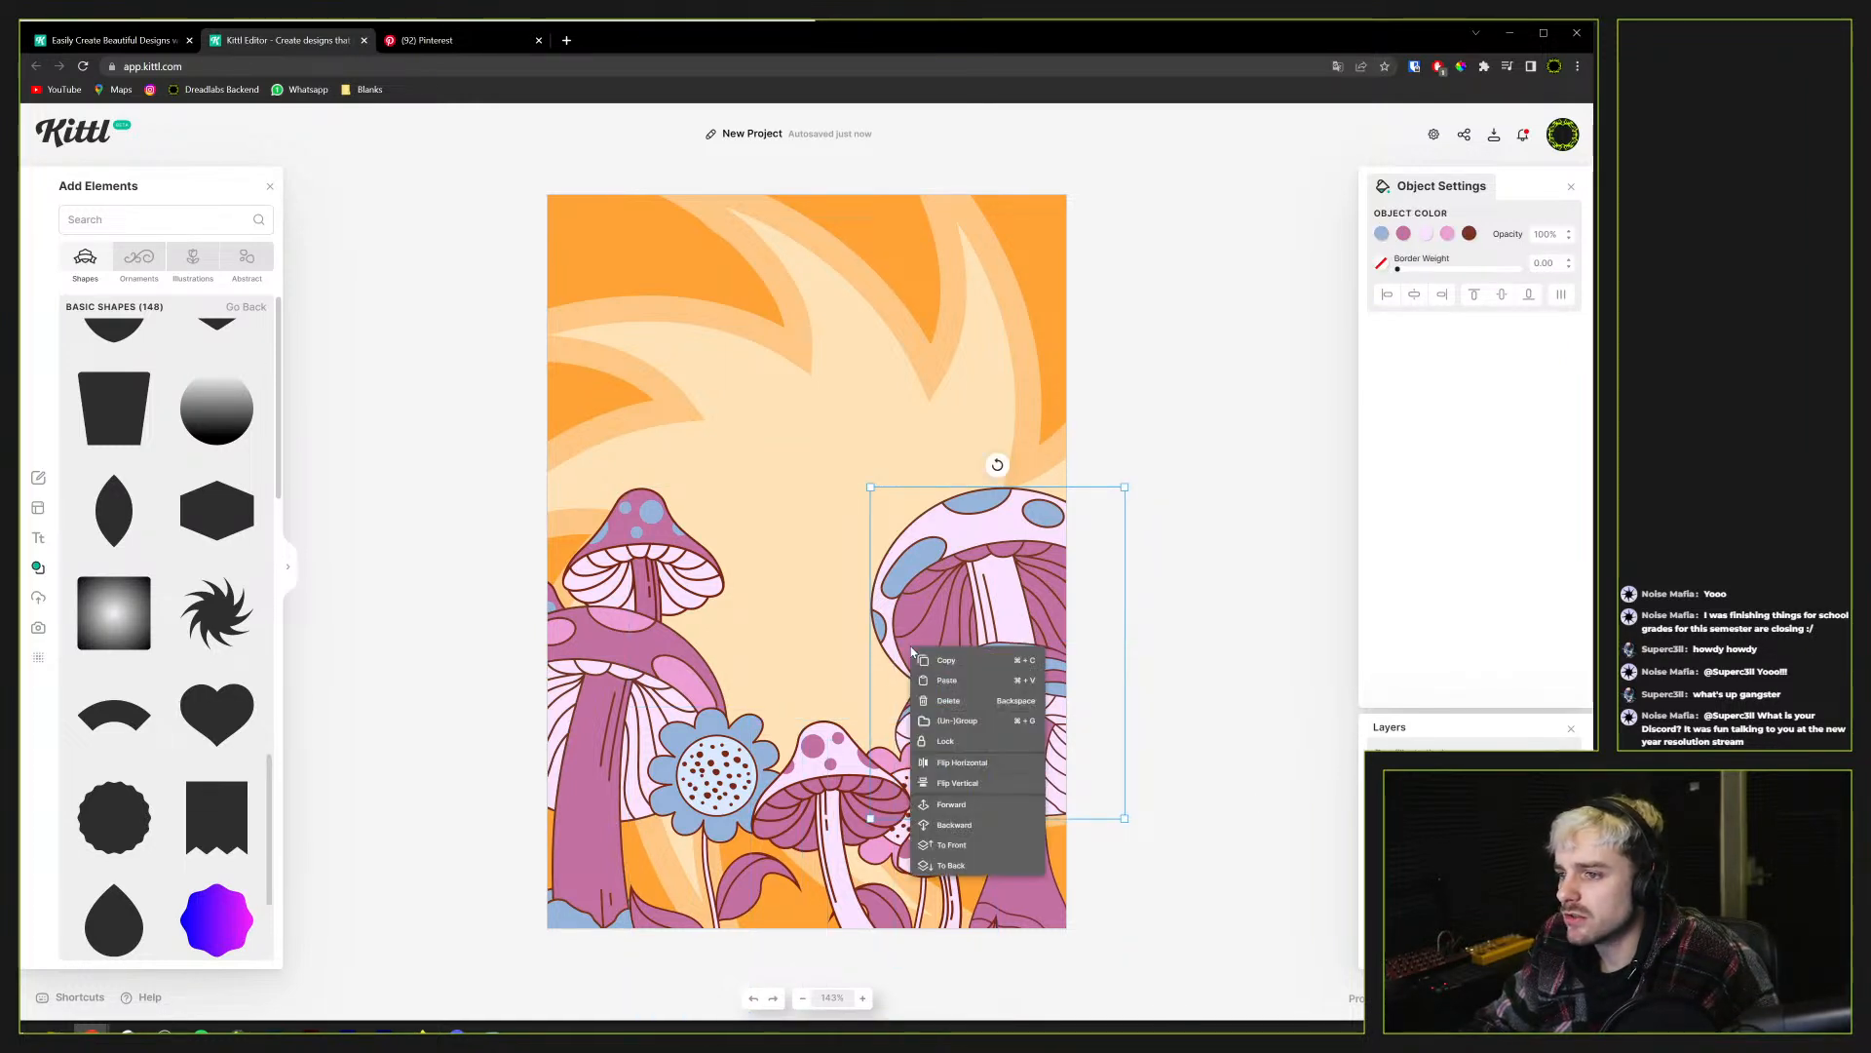
{"action": "left_click", "coordinate": [919, 597]}
Group all the mushrooms and sunflowers on the poster, leaving the sunburst background out of the group
{"action": "left_click", "coordinate": [968, 685]}
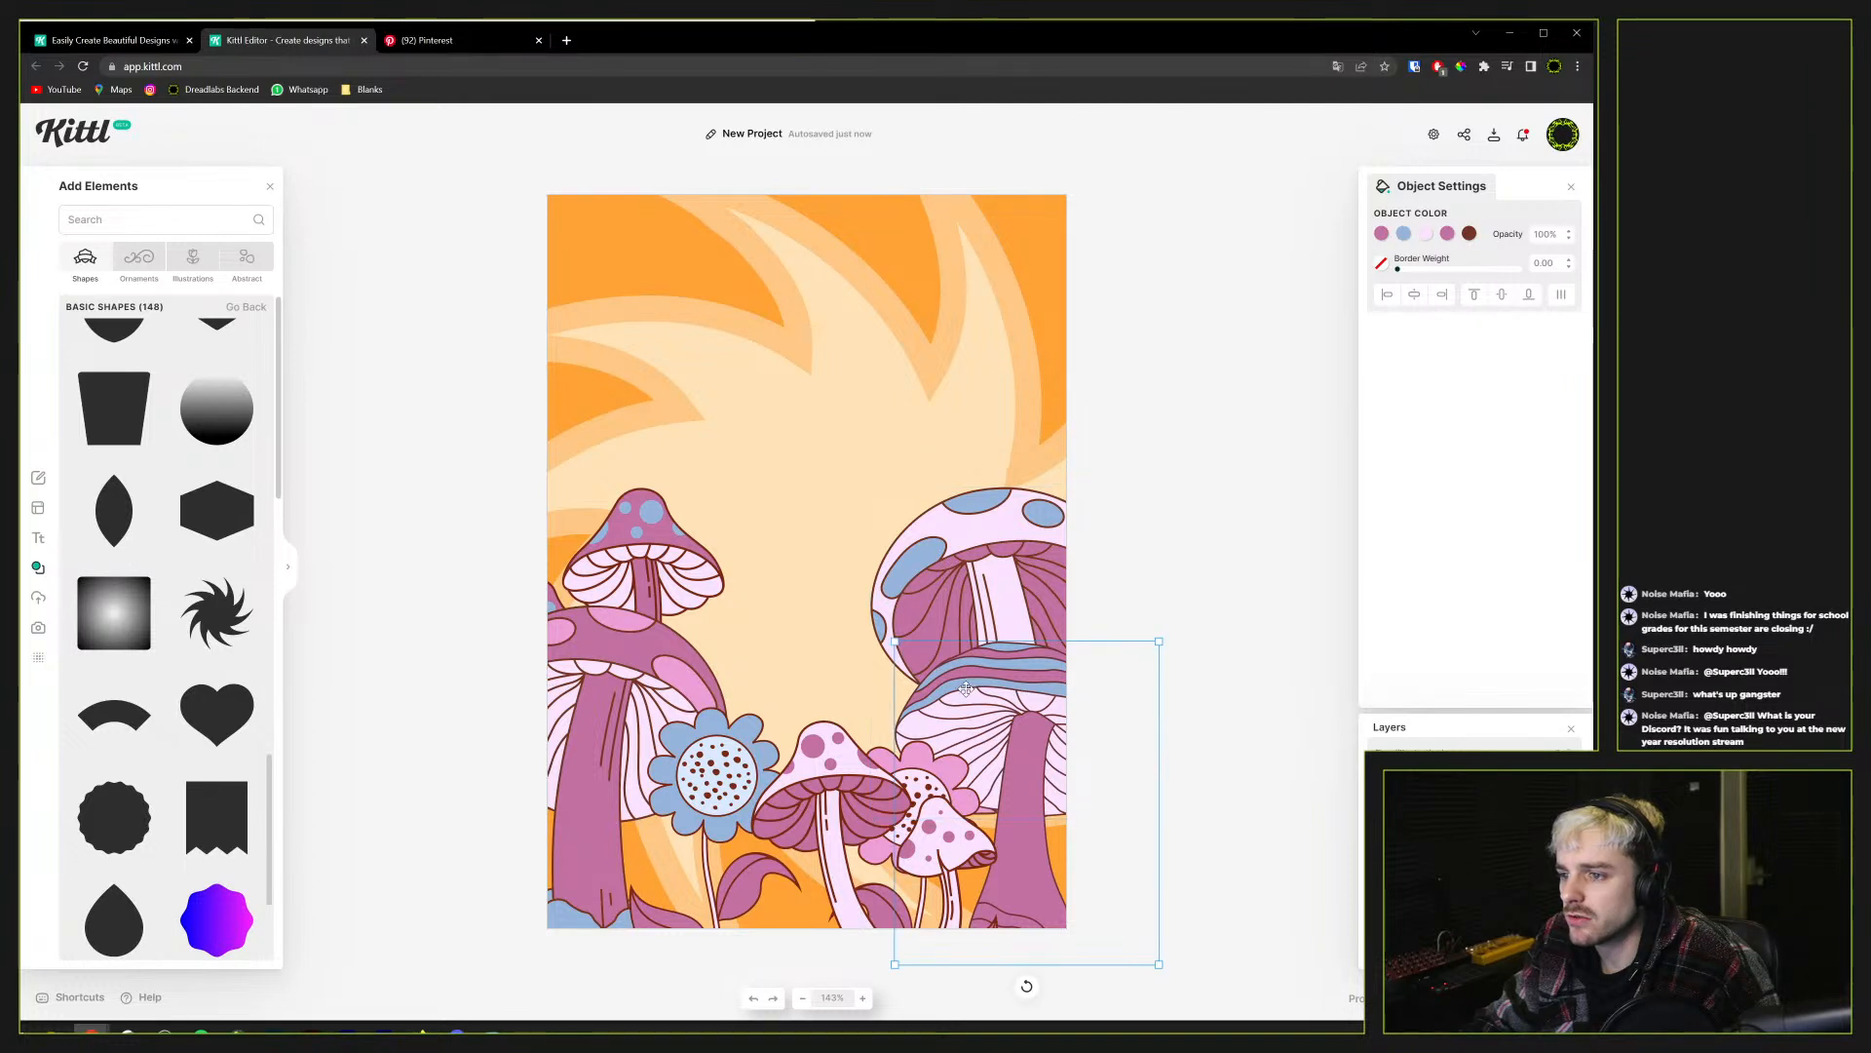
{"action": "left_click", "coordinate": [941, 558], "text": "shift"}
{"action": "key", "text": "Left"}
{"action": "left_click", "coordinate": [957, 830], "text": "shift"}
{"action": "left_click", "coordinate": [934, 775], "text": "shift"}
{"action": "left_click", "coordinate": [728, 772], "text": "shift"}
{"action": "left_click", "coordinate": [578, 680], "text": "shift"}
{"action": "left_click", "coordinate": [638, 547], "text": "shift"}
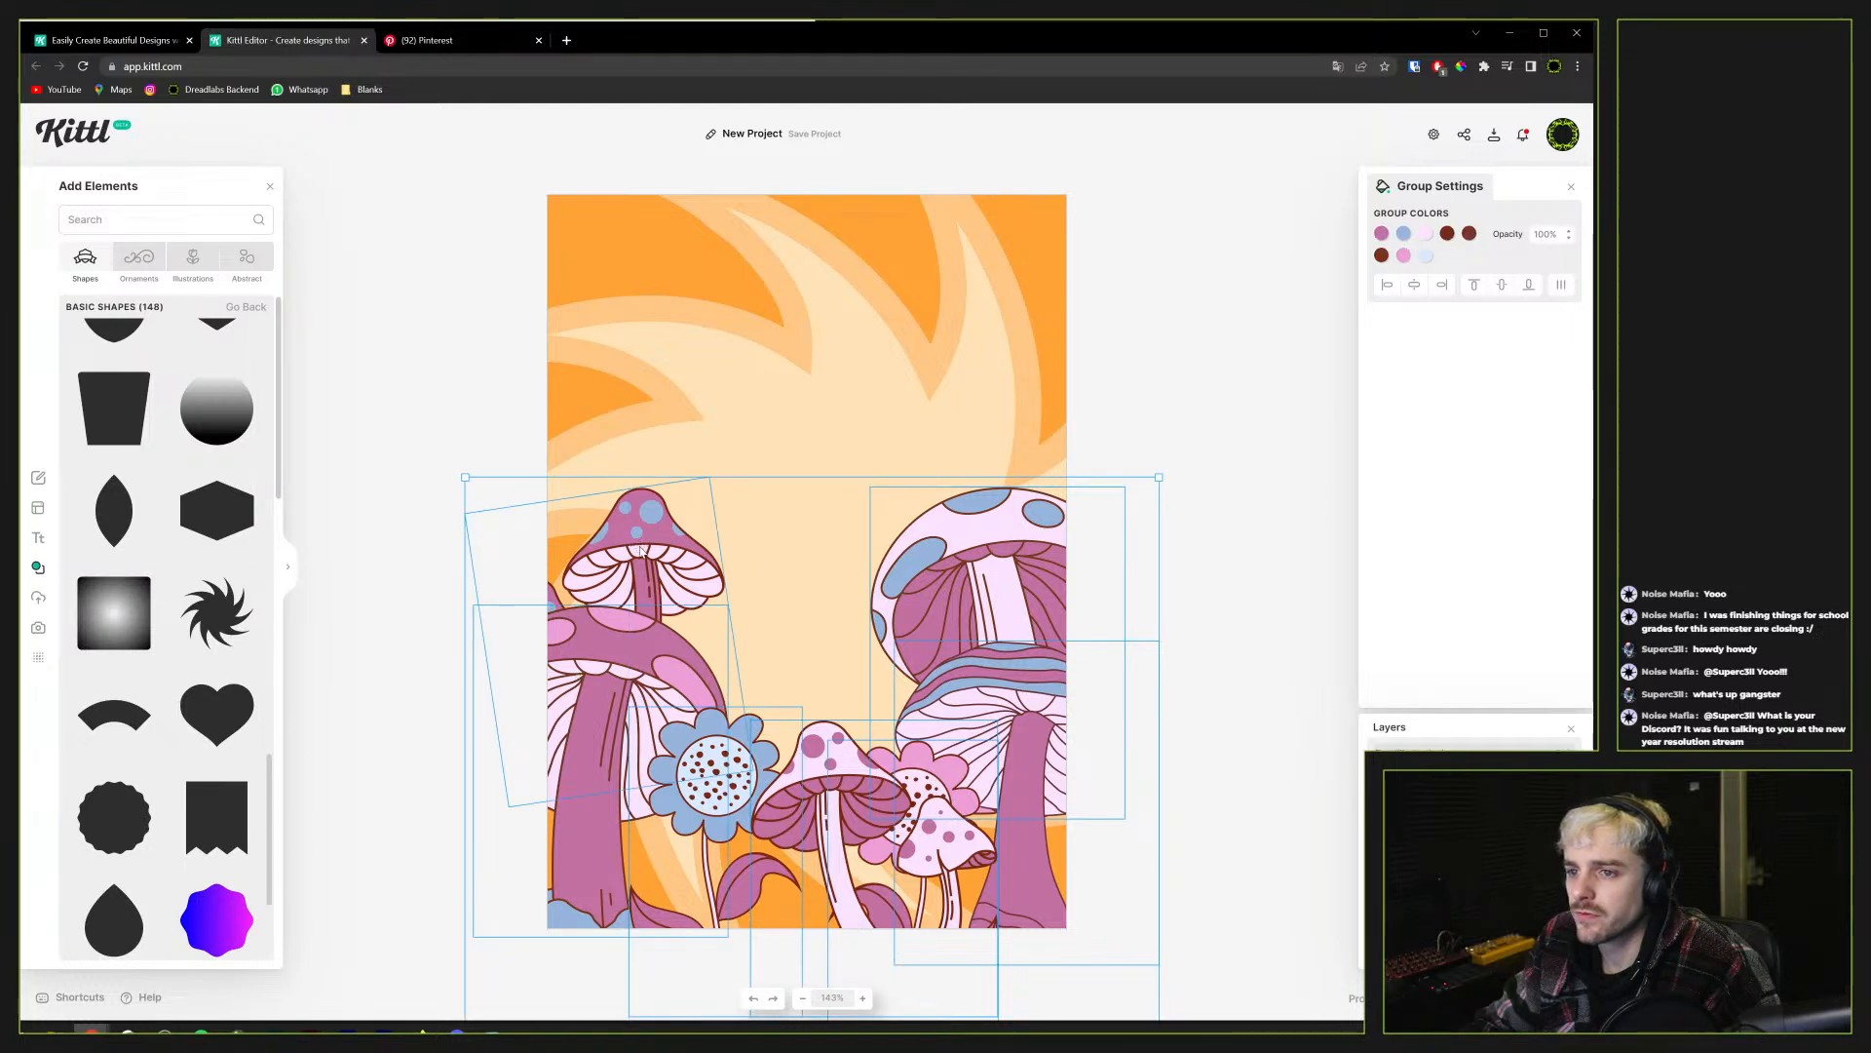
{"action": "right_click", "coordinate": [639, 546]}
{"action": "left_click", "coordinate": [698, 621]}
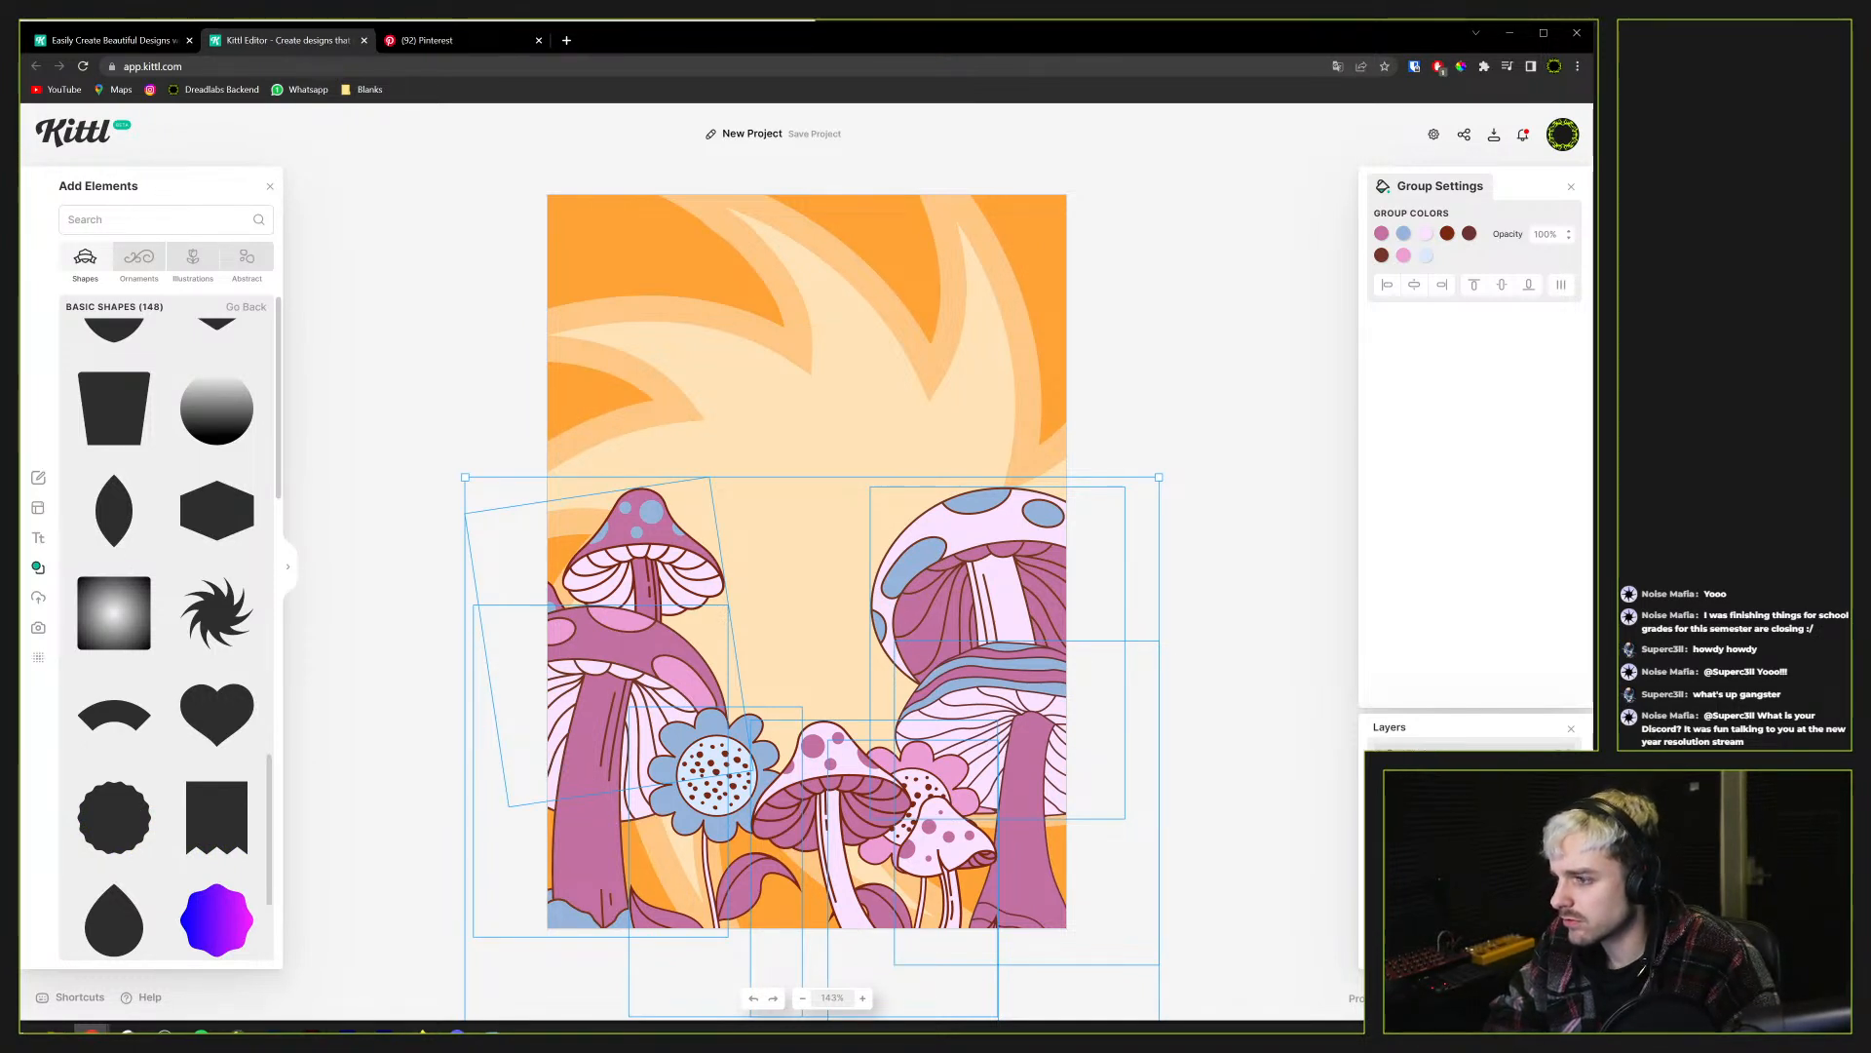
{"action": "left_click", "coordinate": [807, 429]}
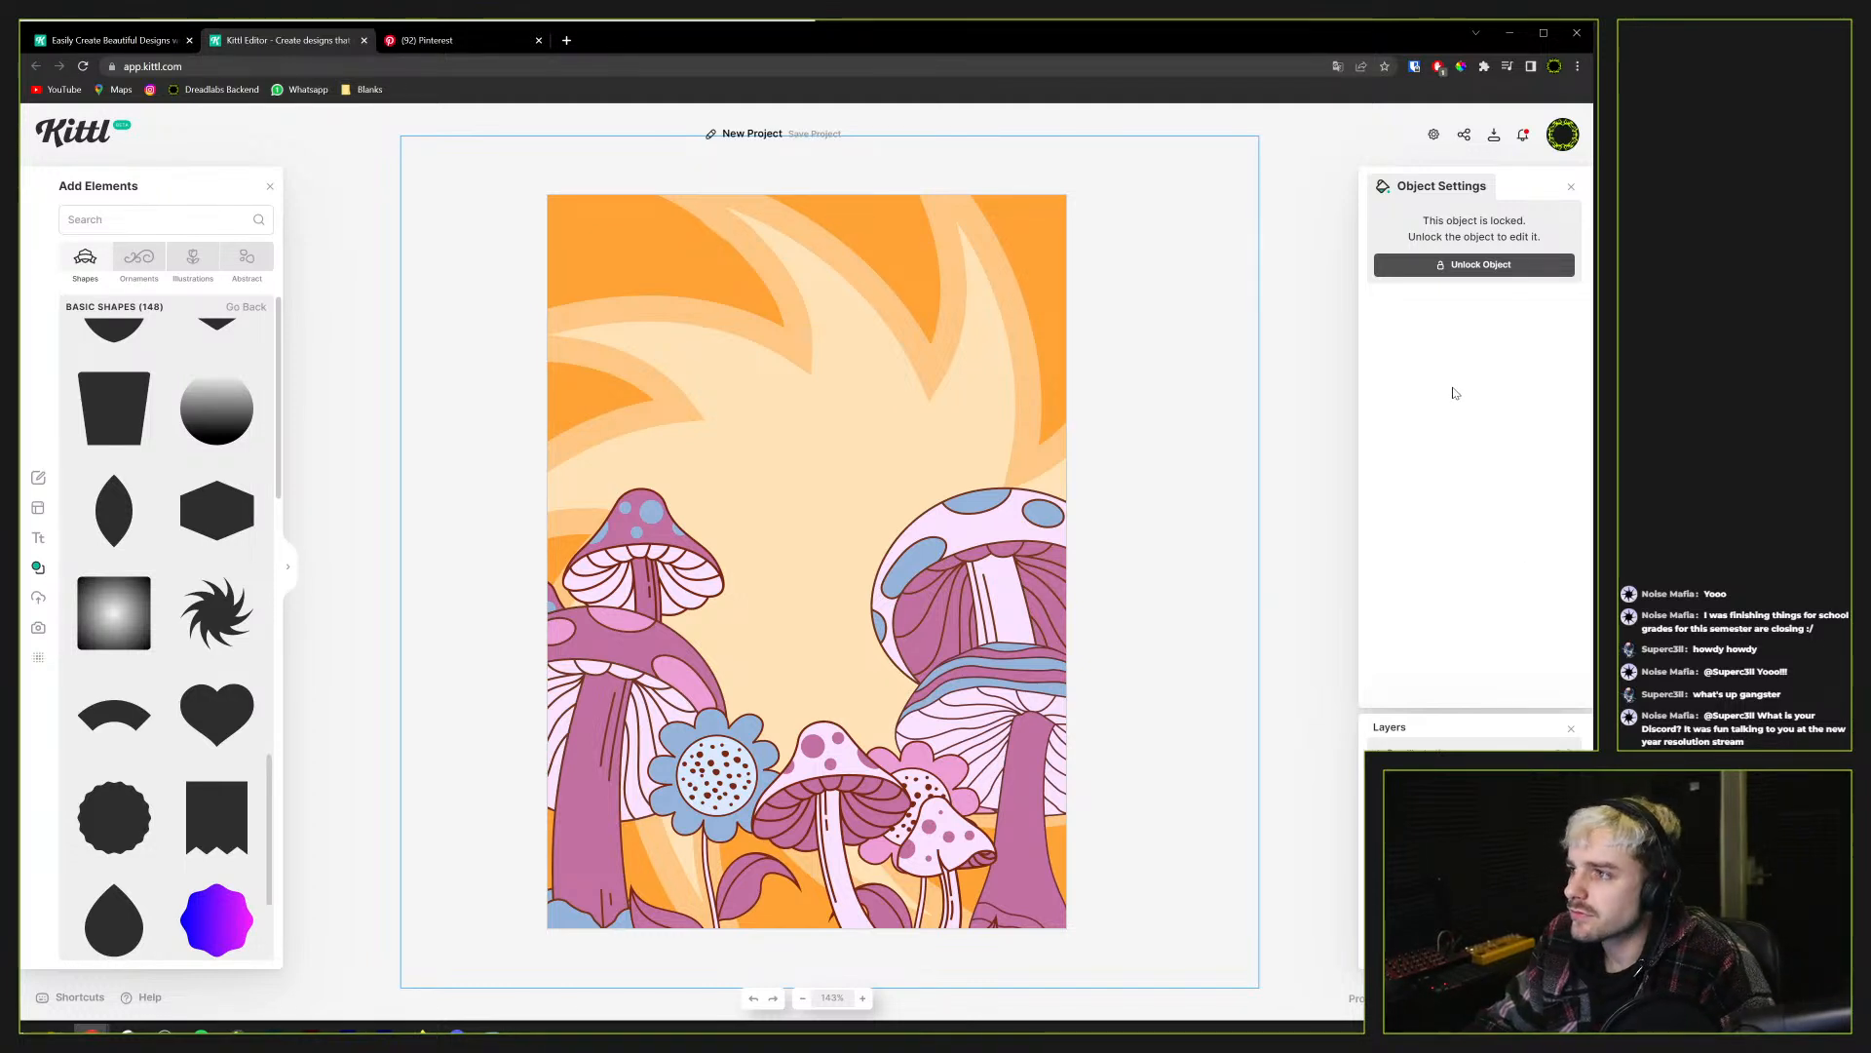
{"action": "key", "text": "ctrl+a"}
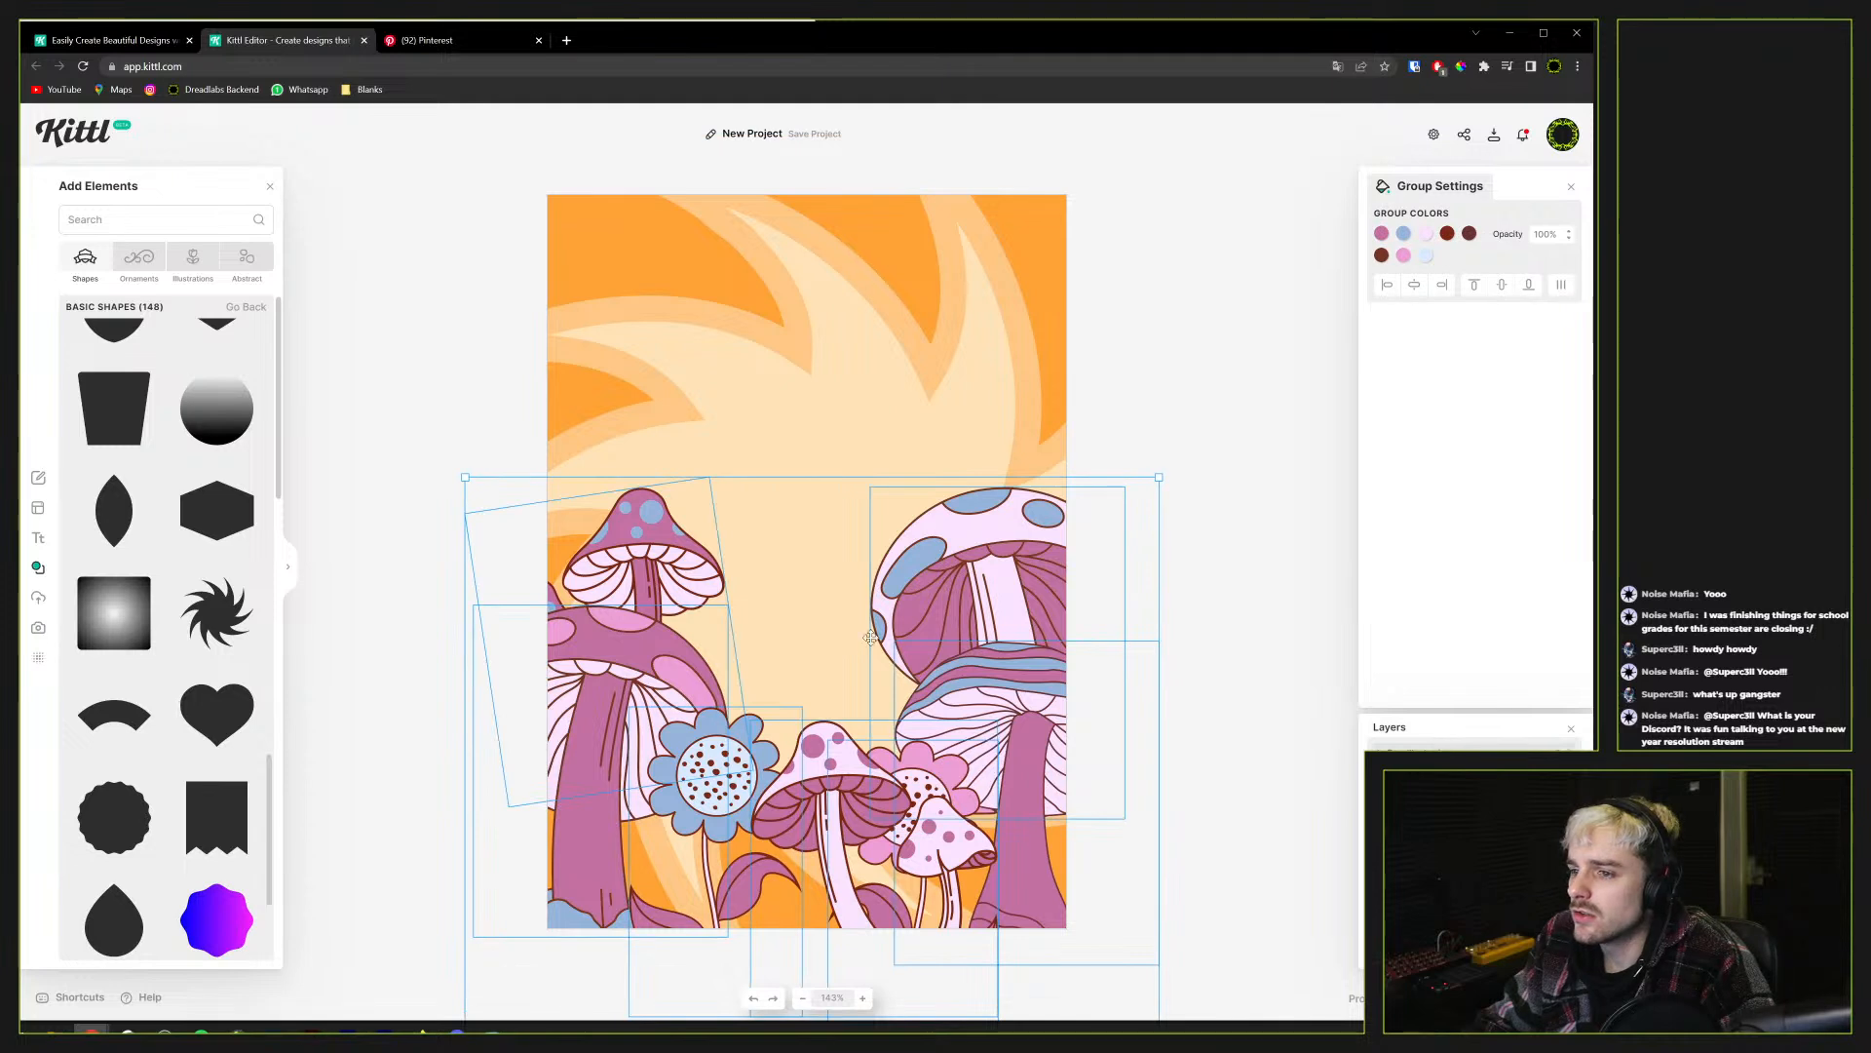
Examine the decorated text styles in the expanded text library for a lettering that suits the flower power theme
{"action": "left_click", "coordinate": [39, 539]}
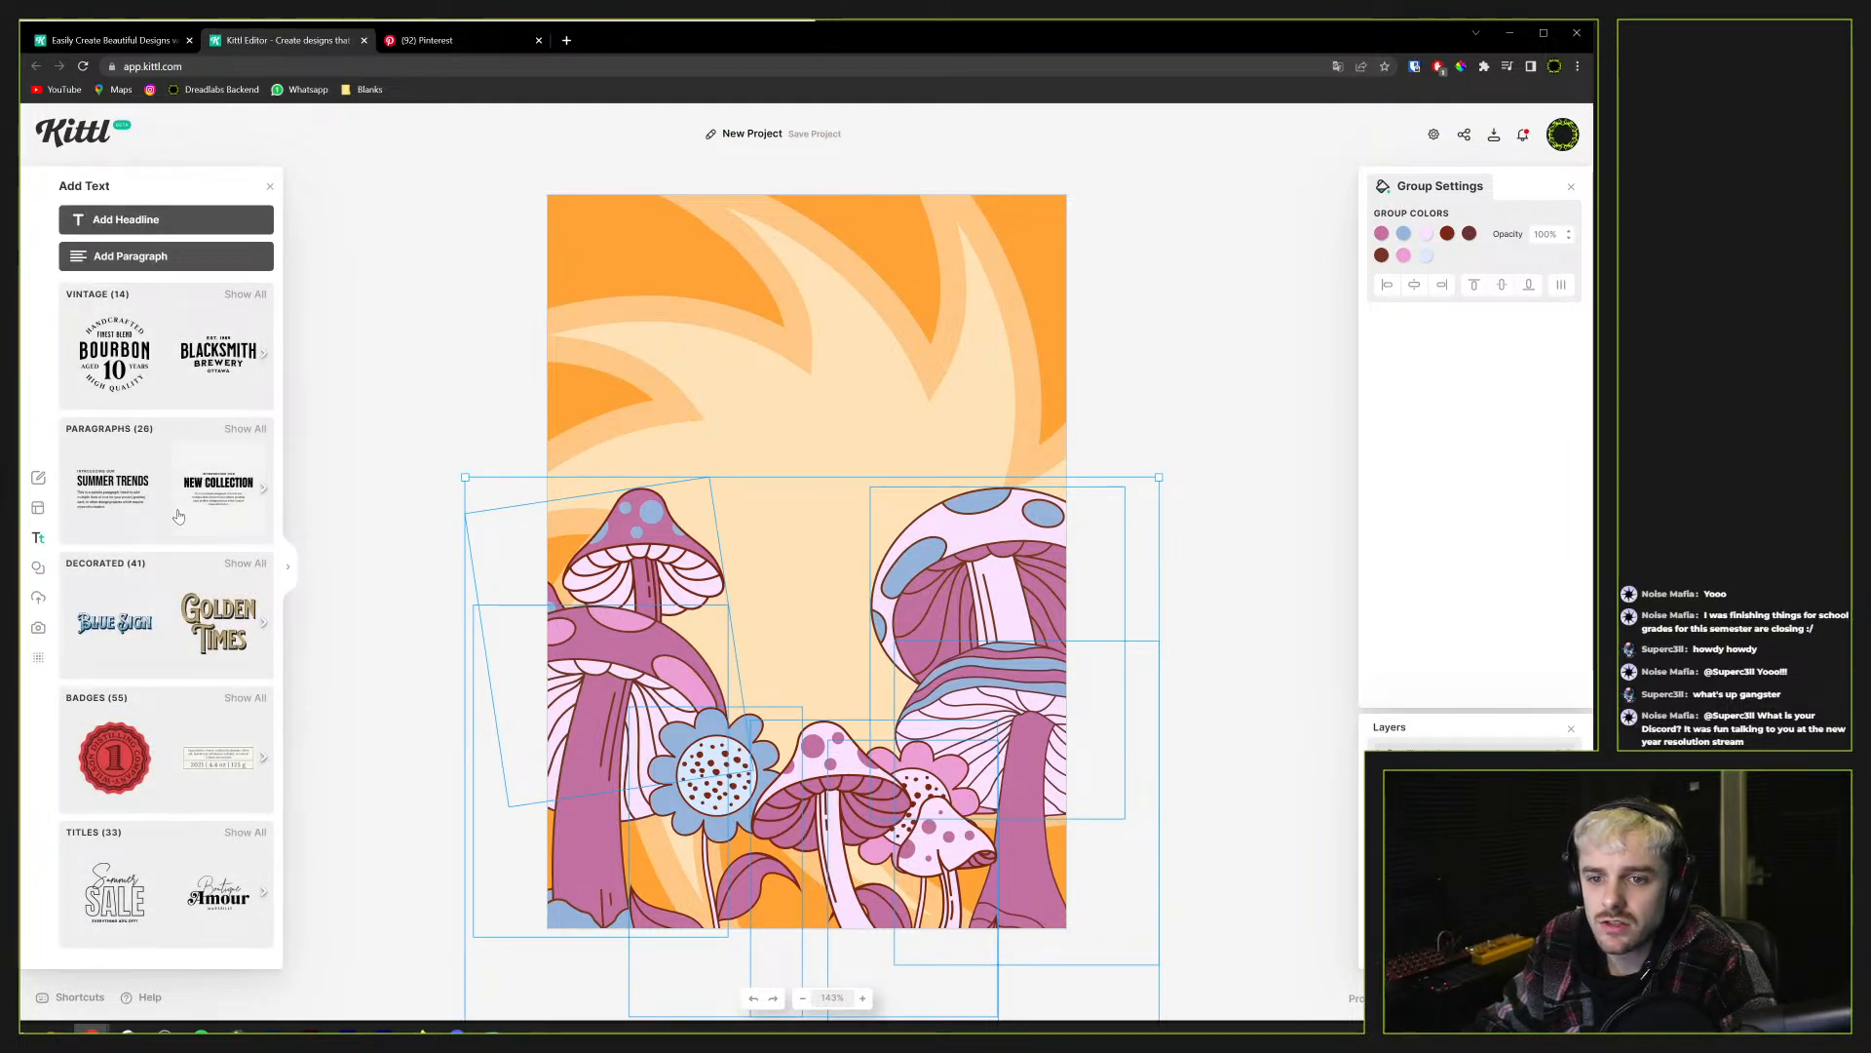
{"action": "left_click", "coordinate": [290, 570]}
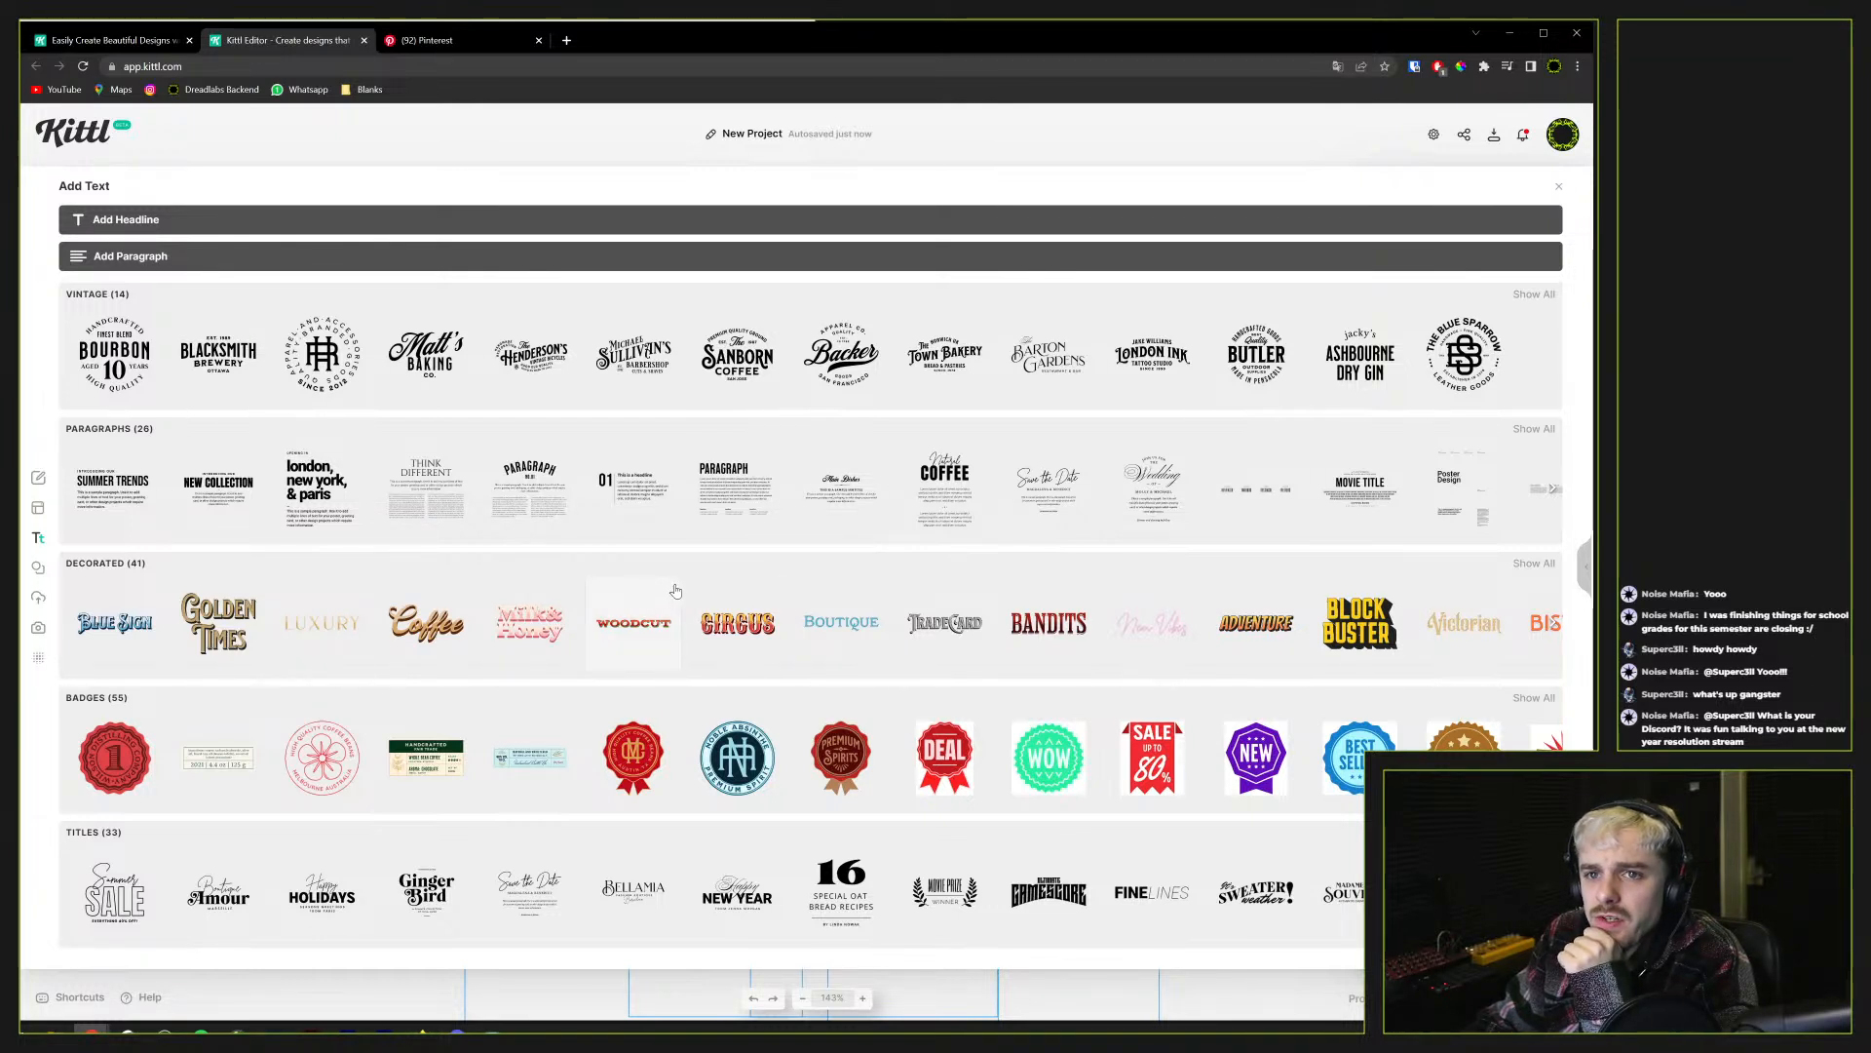
{"action": "left_click", "coordinate": [1554, 627]}
{"action": "left_click", "coordinate": [1554, 627]}
{"action": "left_click", "coordinate": [1554, 626]}
{"action": "left_click", "coordinate": [1555, 626]}
{"action": "left_click", "coordinate": [1555, 627]}
{"action": "left_click", "coordinate": [1555, 627]}
{"action": "left_click", "coordinate": [1555, 627]}
{"action": "left_click", "coordinate": [1555, 627]}
{"action": "left_click", "coordinate": [1555, 627]}
{"action": "left_click", "coordinate": [1555, 627]}
{"action": "left_click", "coordinate": [1555, 627]}
{"action": "left_click", "coordinate": [1555, 627]}
{"action": "left_click", "coordinate": [1555, 627]}
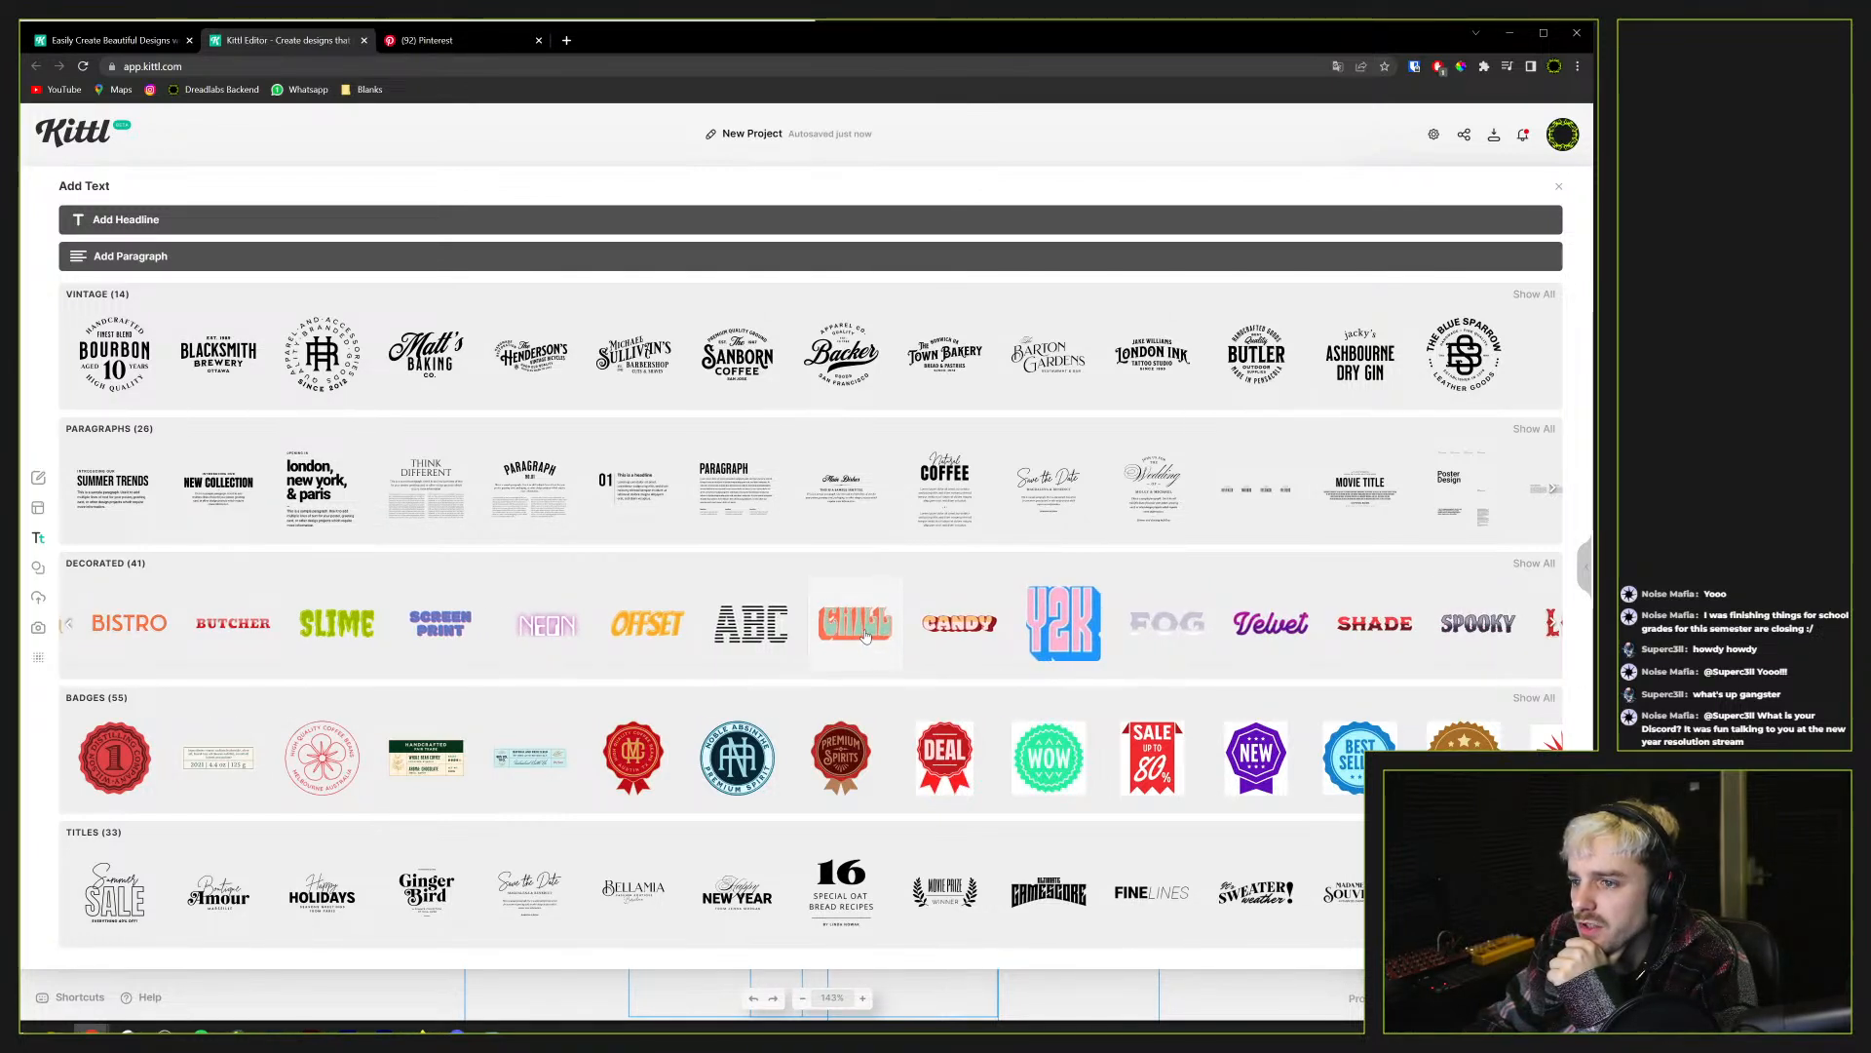
{"action": "left_click", "coordinate": [1554, 627]}
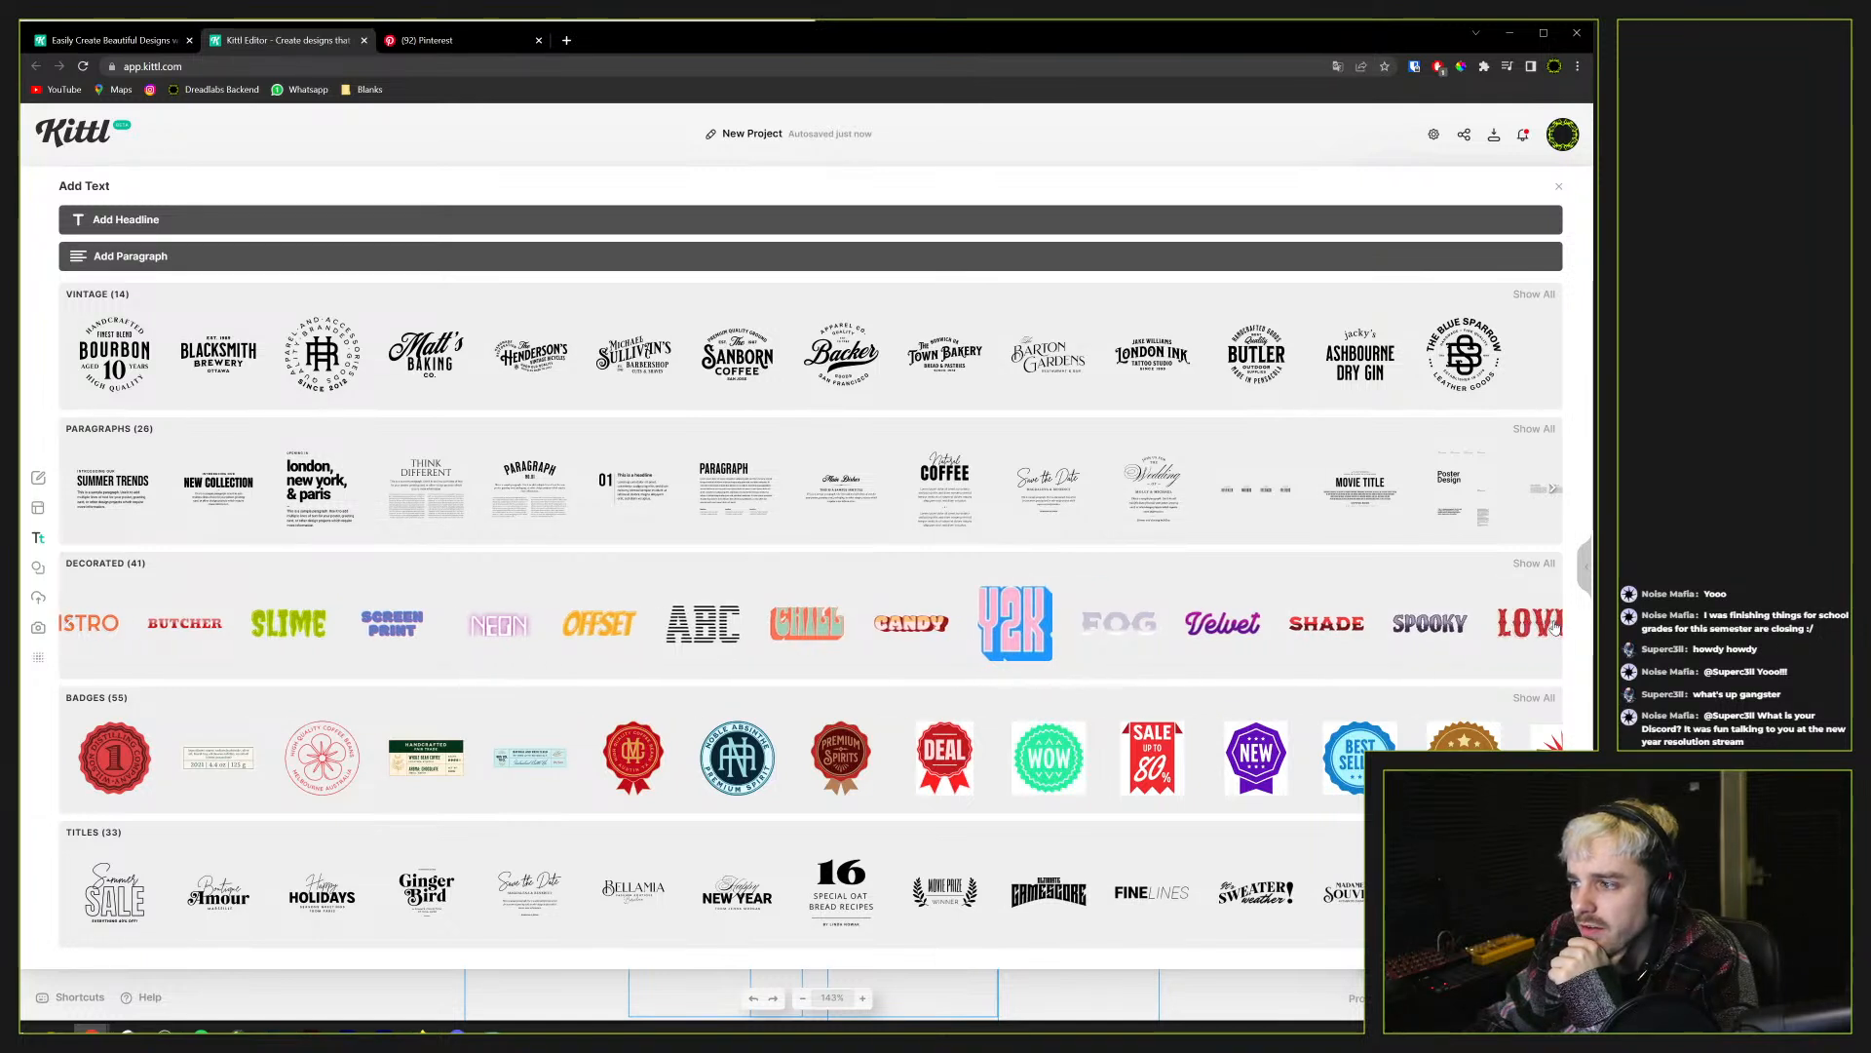
{"action": "left_click", "coordinate": [1554, 627]}
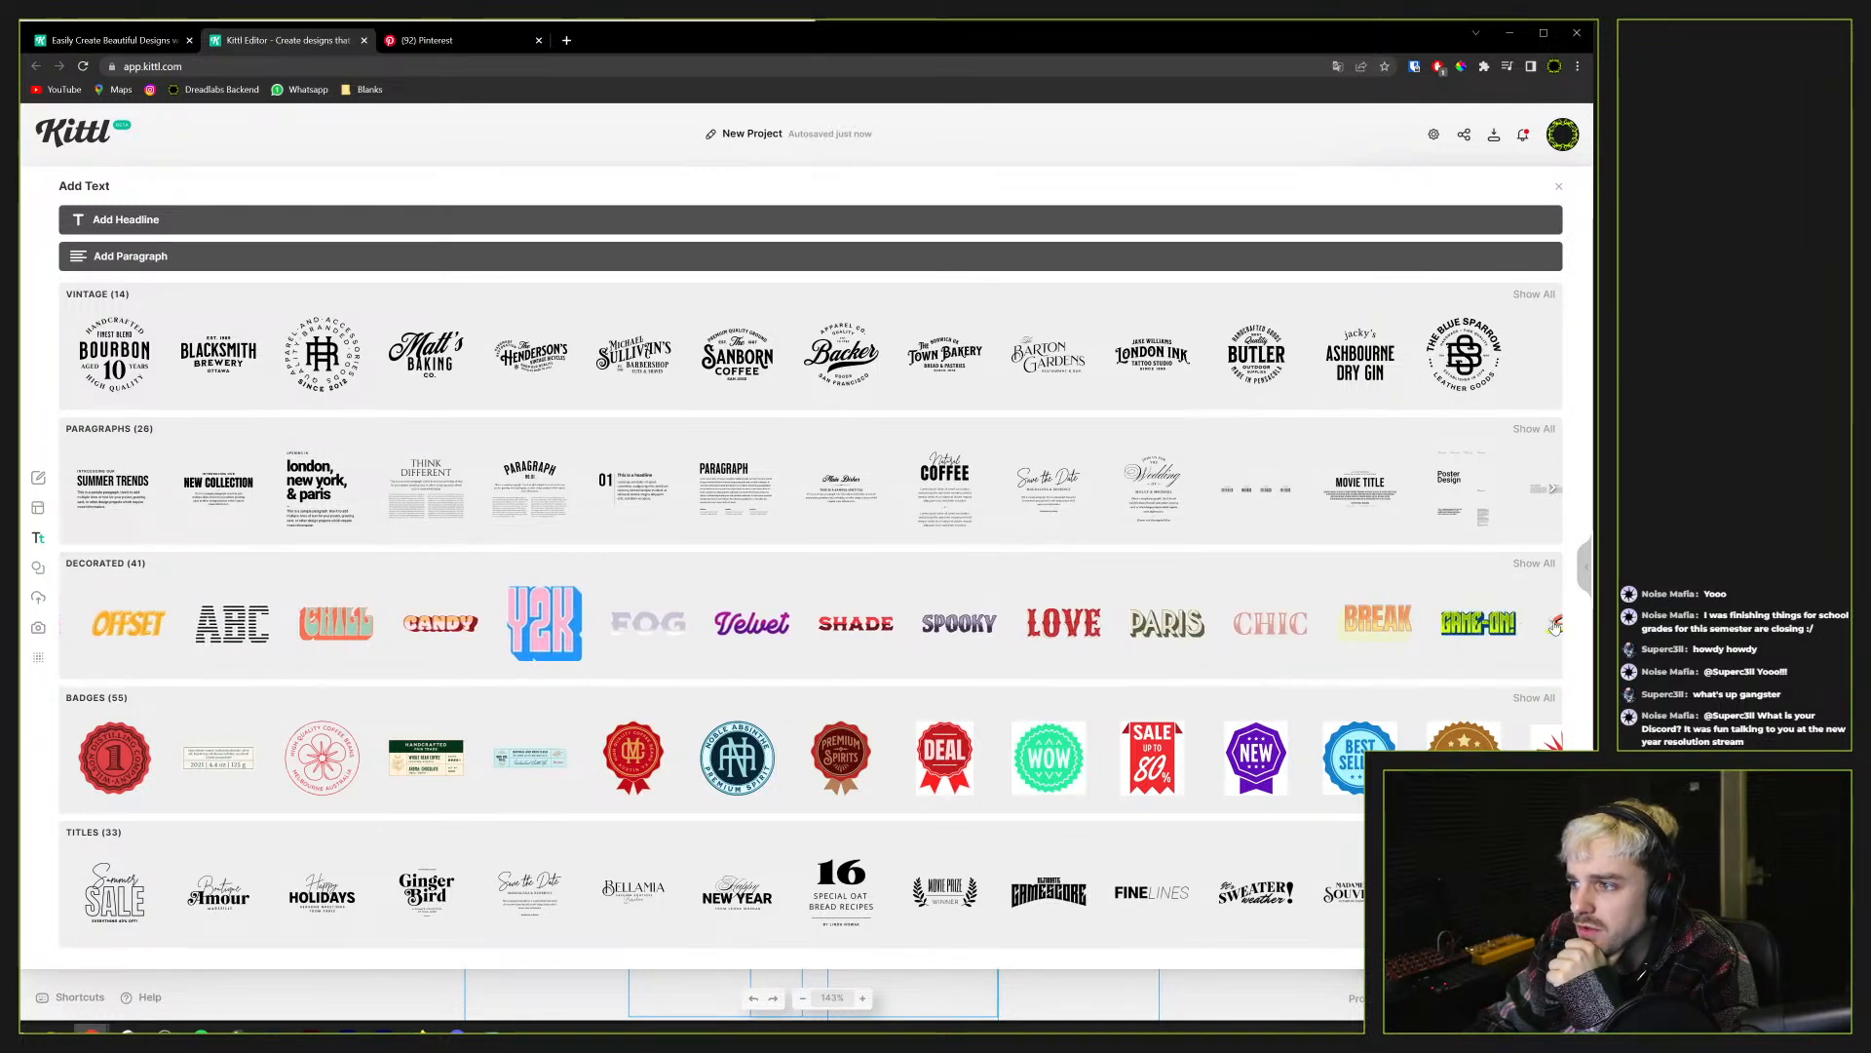
{"action": "left_click", "coordinate": [1554, 626]}
{"action": "left_click", "coordinate": [1555, 625]}
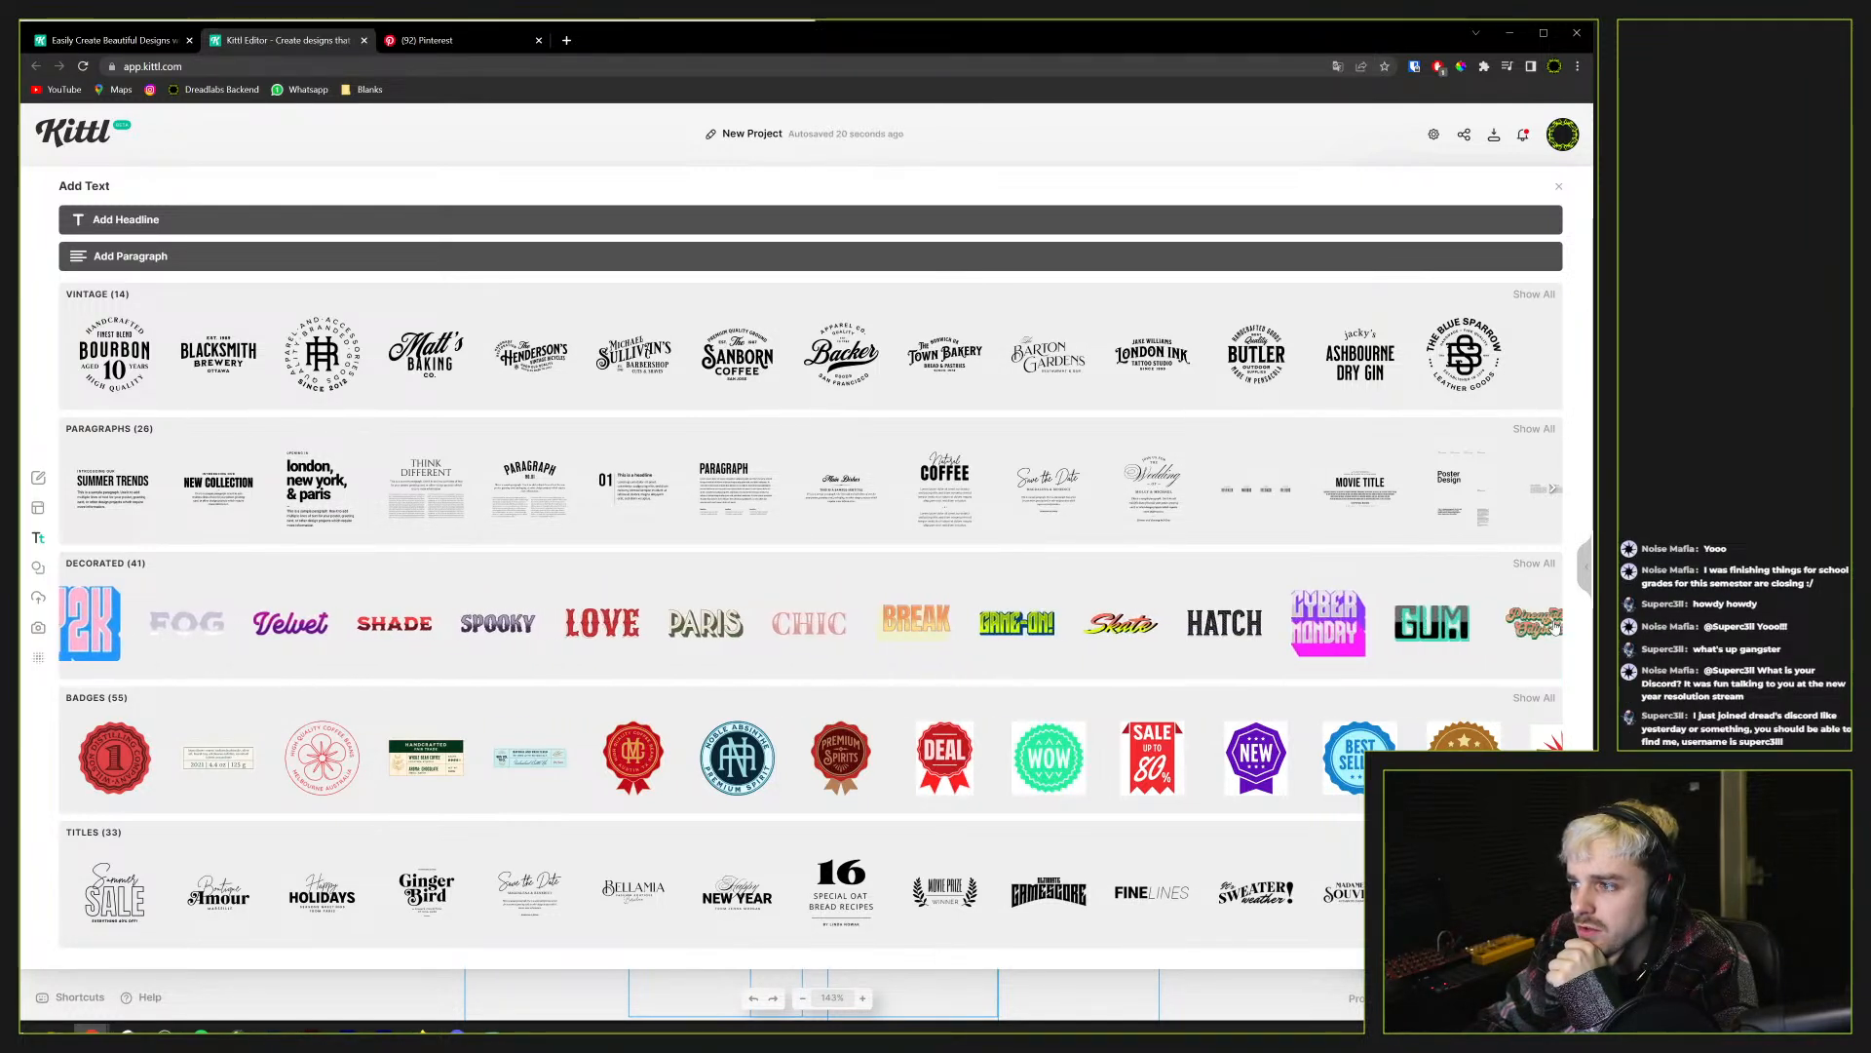
{"action": "left_click", "coordinate": [1555, 625]}
{"action": "left_click", "coordinate": [1555, 625]}
{"action": "left_click", "coordinate": [1555, 625]}
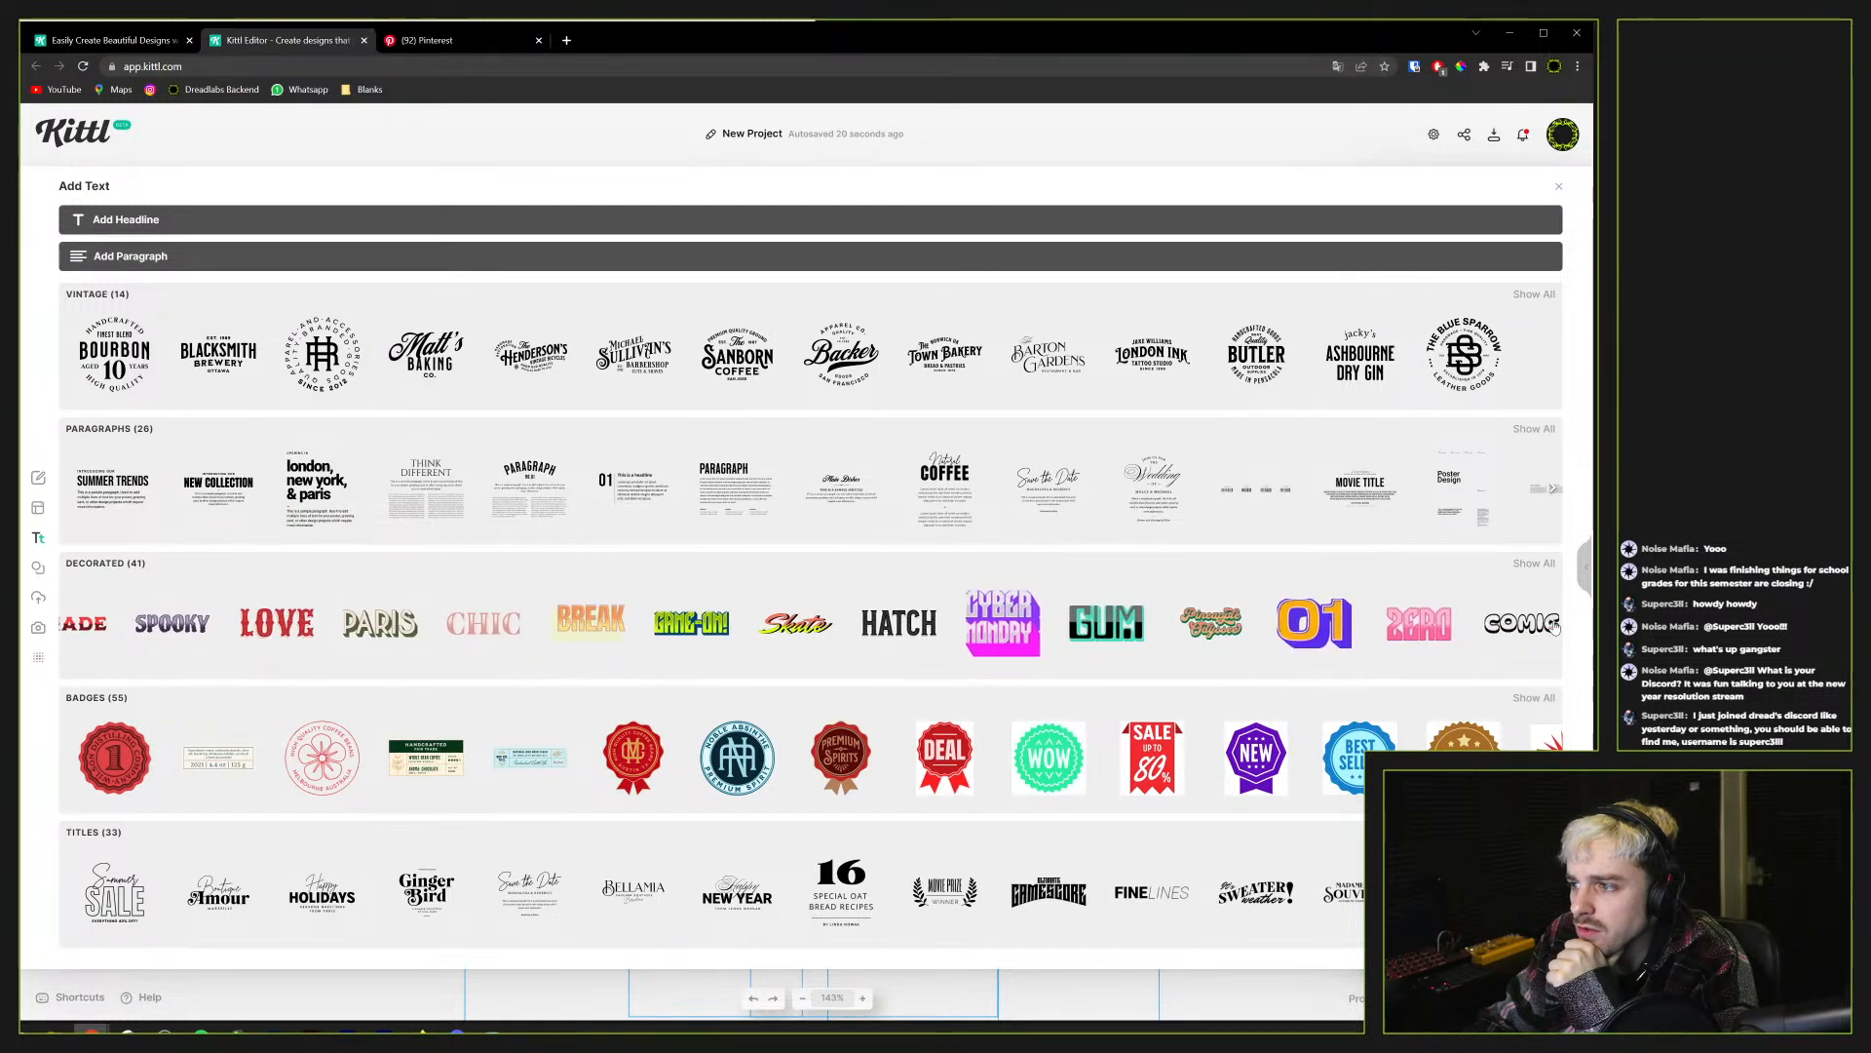
Add the decorated CHILL text to the poster, place it on the pale center above the mushrooms, and open it for editing
{"action": "left_click", "coordinate": [70, 627]}
{"action": "left_click", "coordinate": [70, 627]}
{"action": "left_click", "coordinate": [70, 627]}
{"action": "left_click", "coordinate": [70, 627]}
{"action": "left_click", "coordinate": [259, 624]}
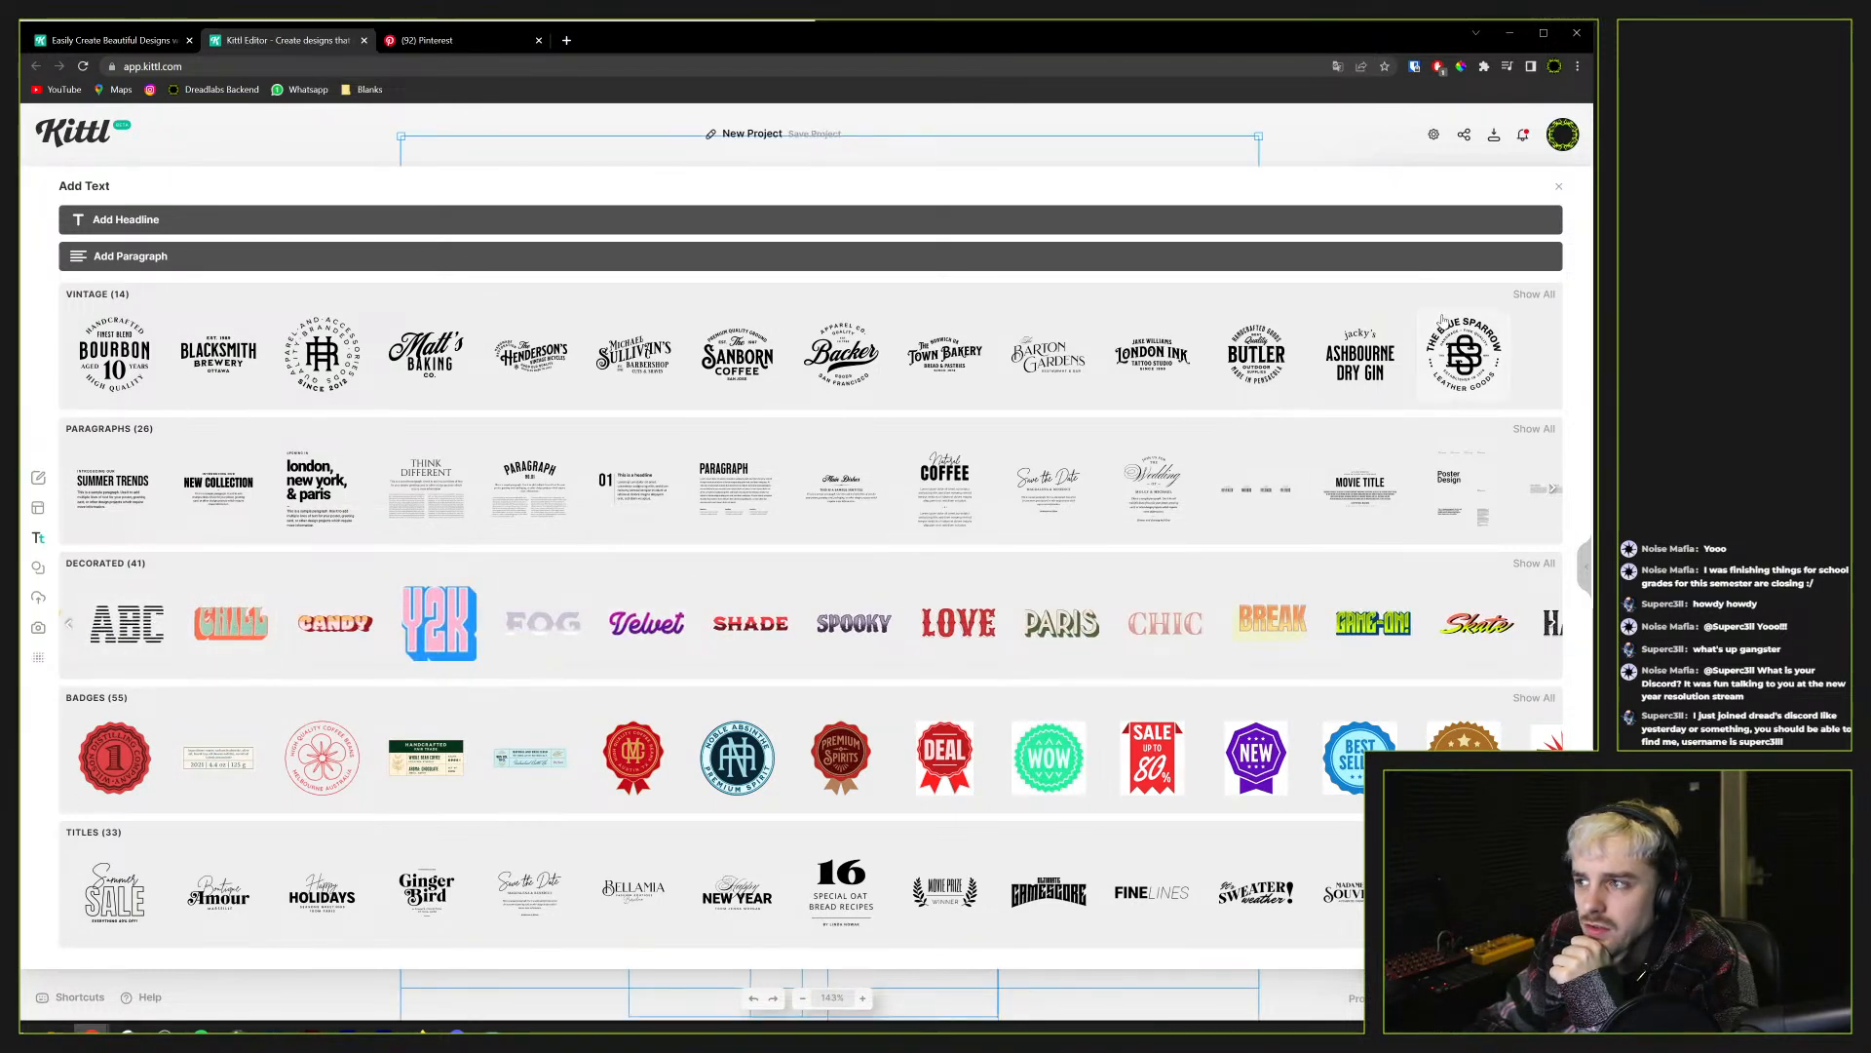
{"action": "left_click", "coordinate": [1559, 189]}
{"action": "left_click_drag", "start_coordinate": [766, 572], "coordinate": [813, 471], "text": "alt"}
{"action": "key", "text": "Delete"}
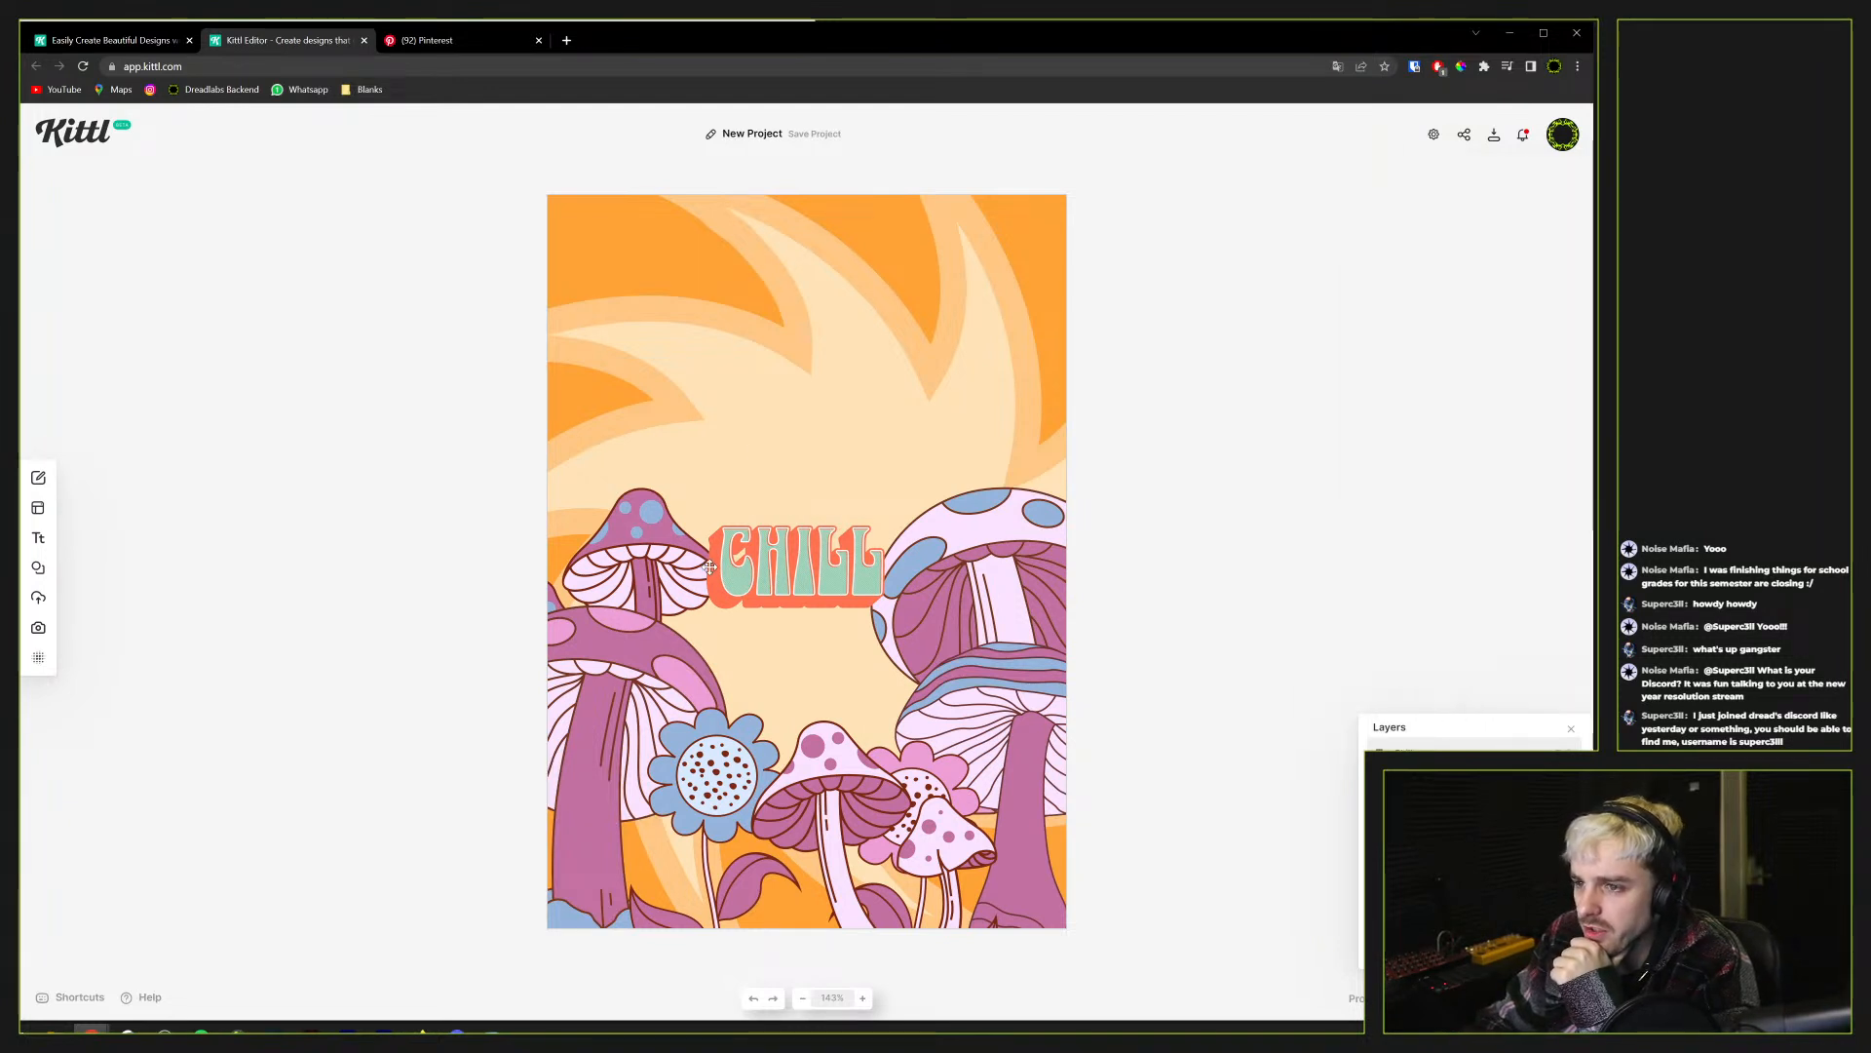
{"action": "left_click_drag", "start_coordinate": [766, 571], "coordinate": [786, 429]}
{"action": "double_click", "coordinate": [785, 429]}
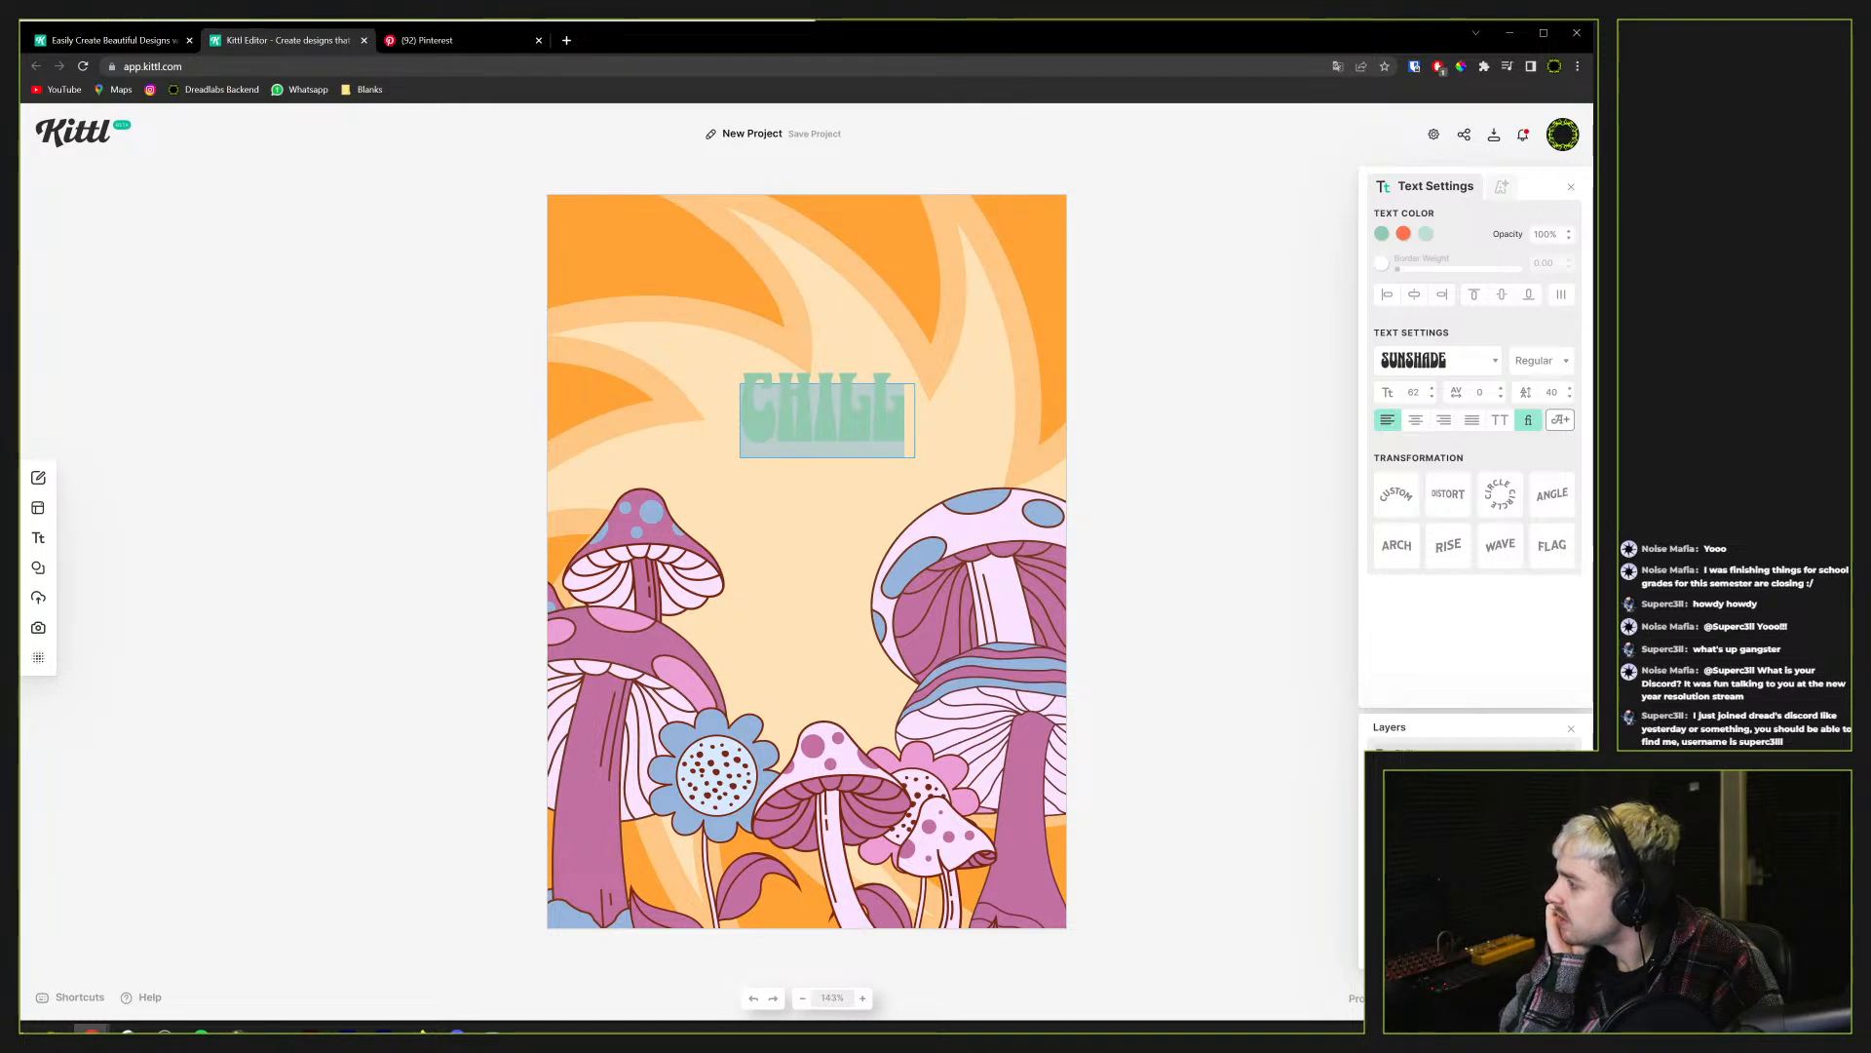
{"action": "type", "text": "H"}
{"action": "key", "text": "BackSpace"}
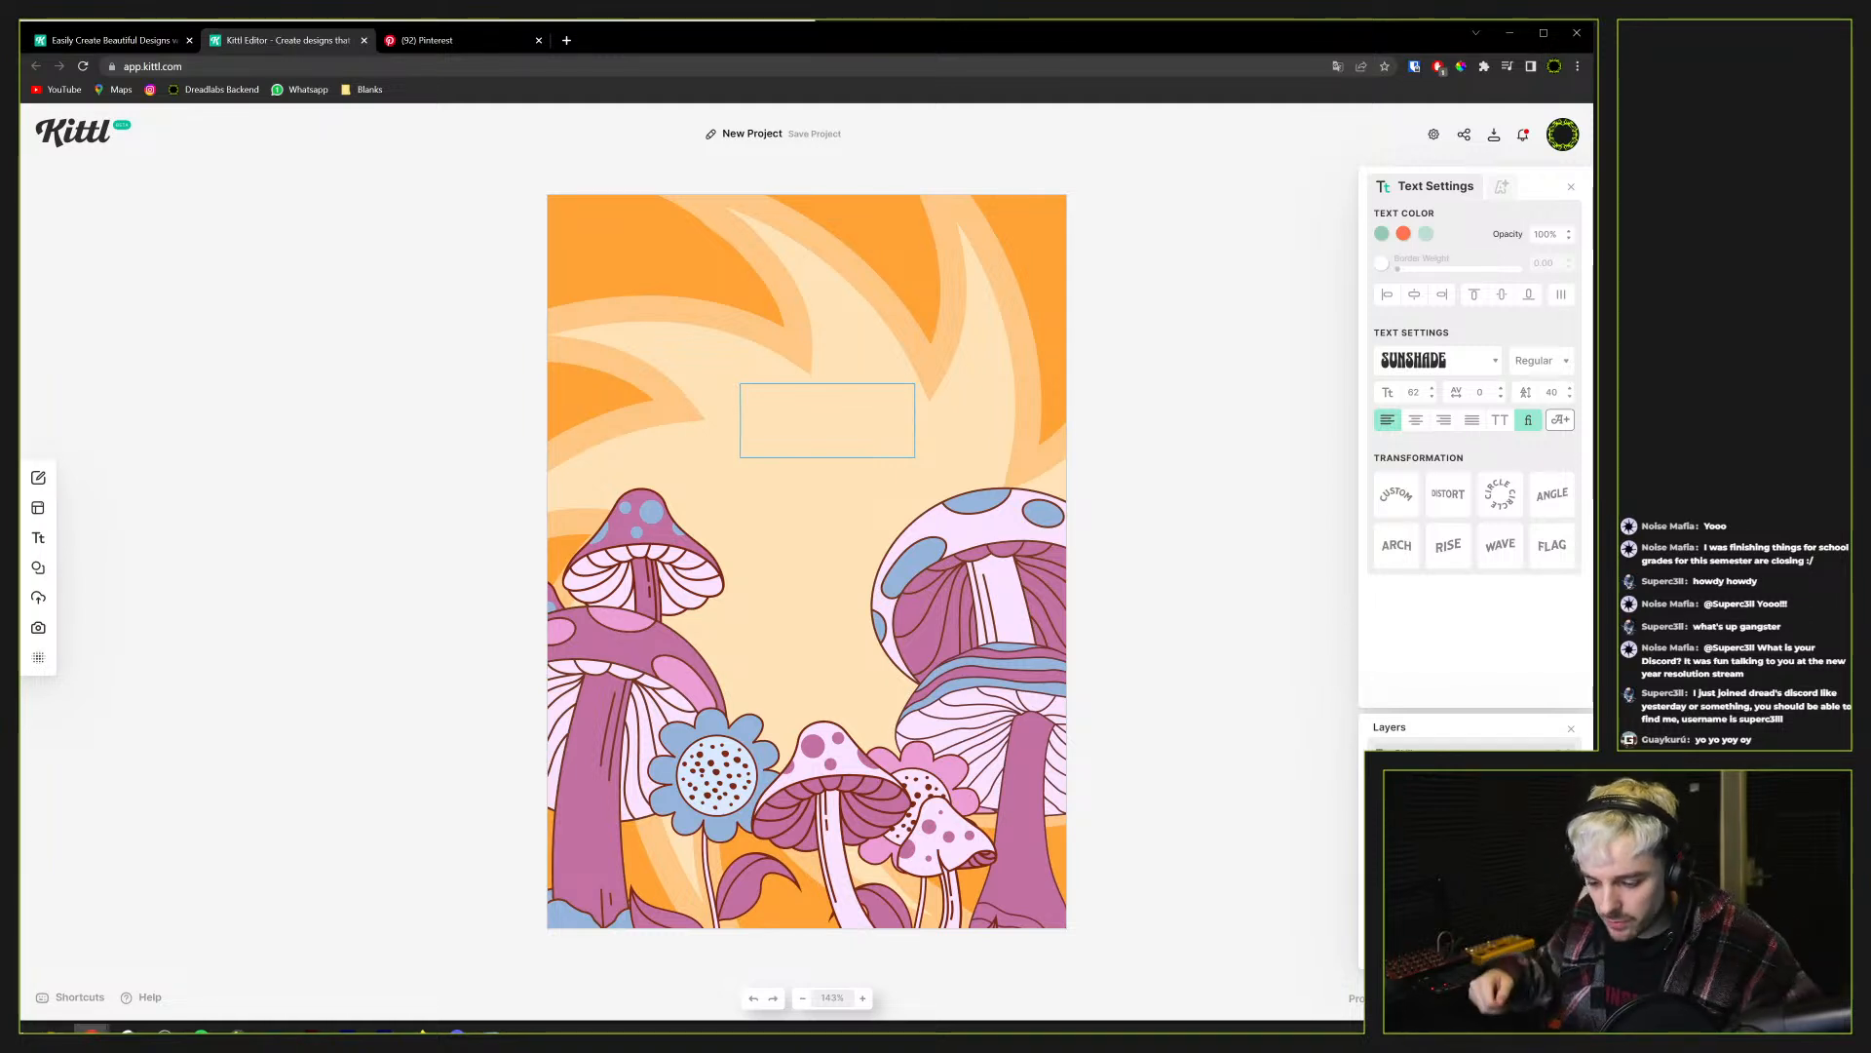
{"action": "type", "text": "DER"}
{"action": "key", "text": "BackSpace"}
{"action": "key", "text": "BackSpace"}
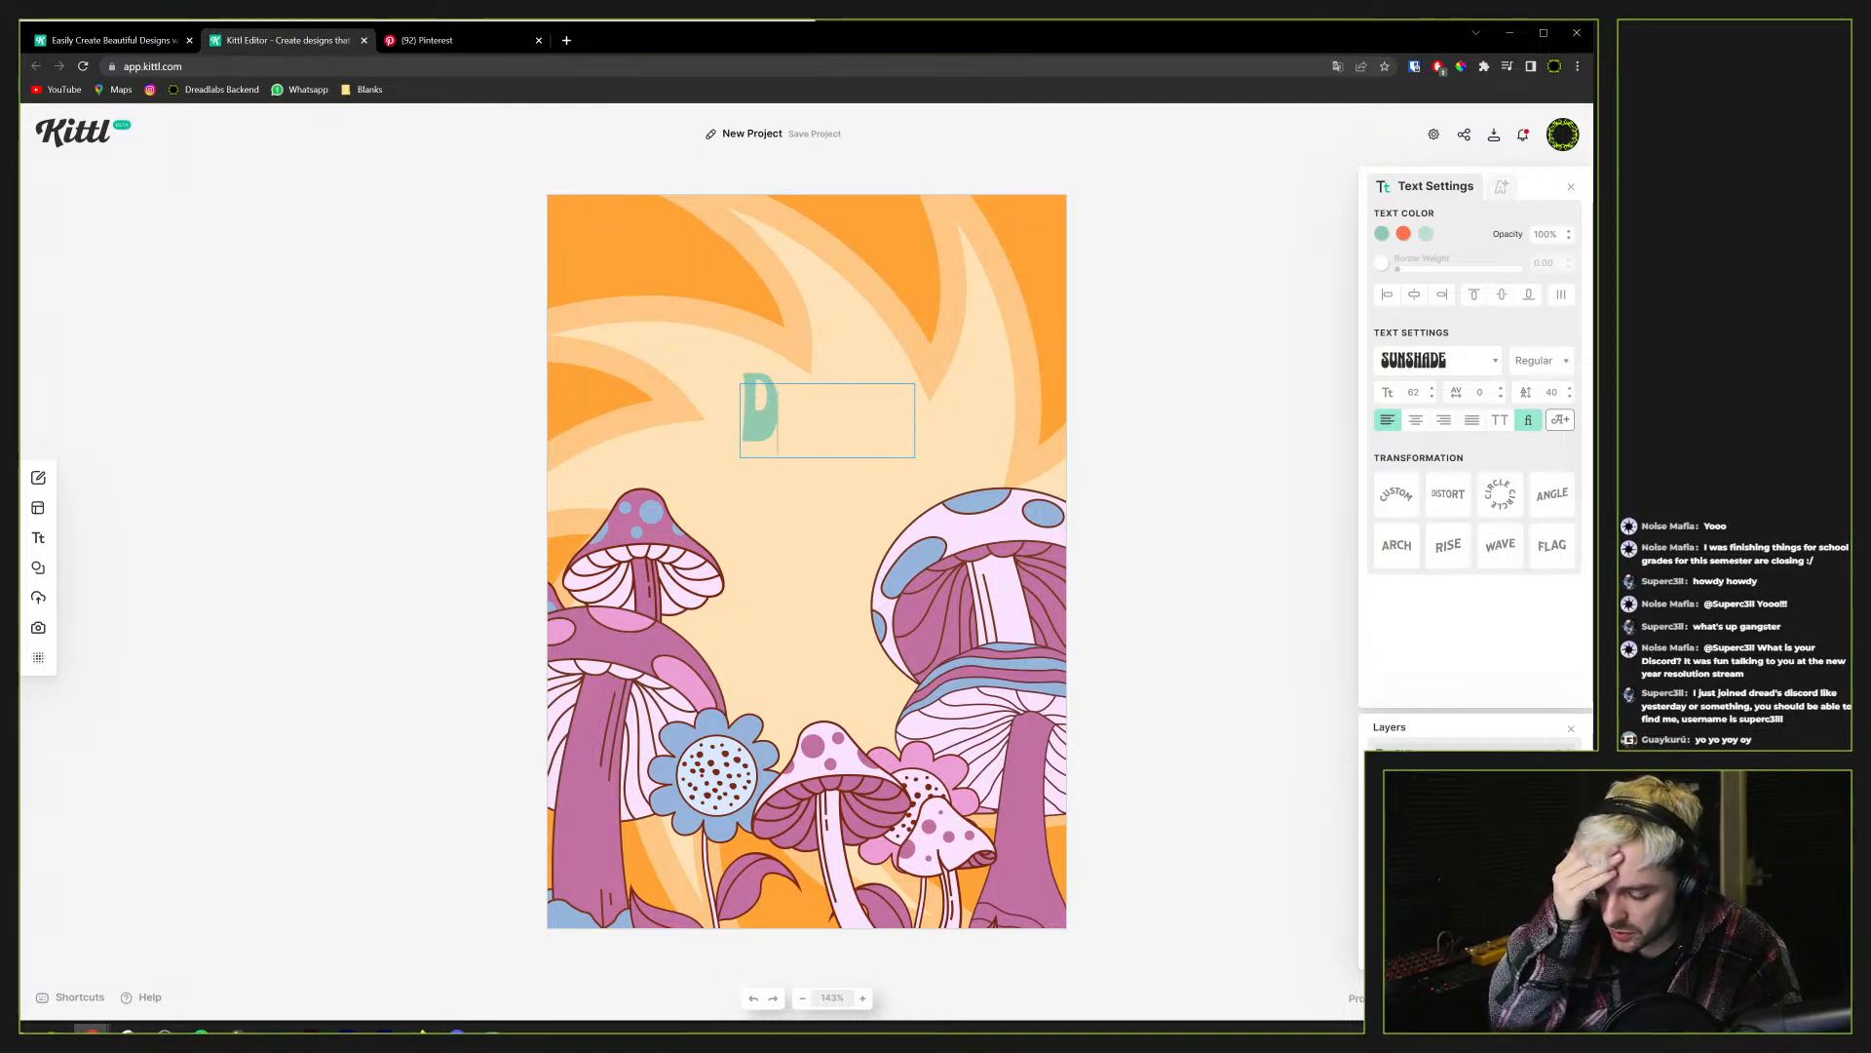
{"action": "type", "text": "READ"}
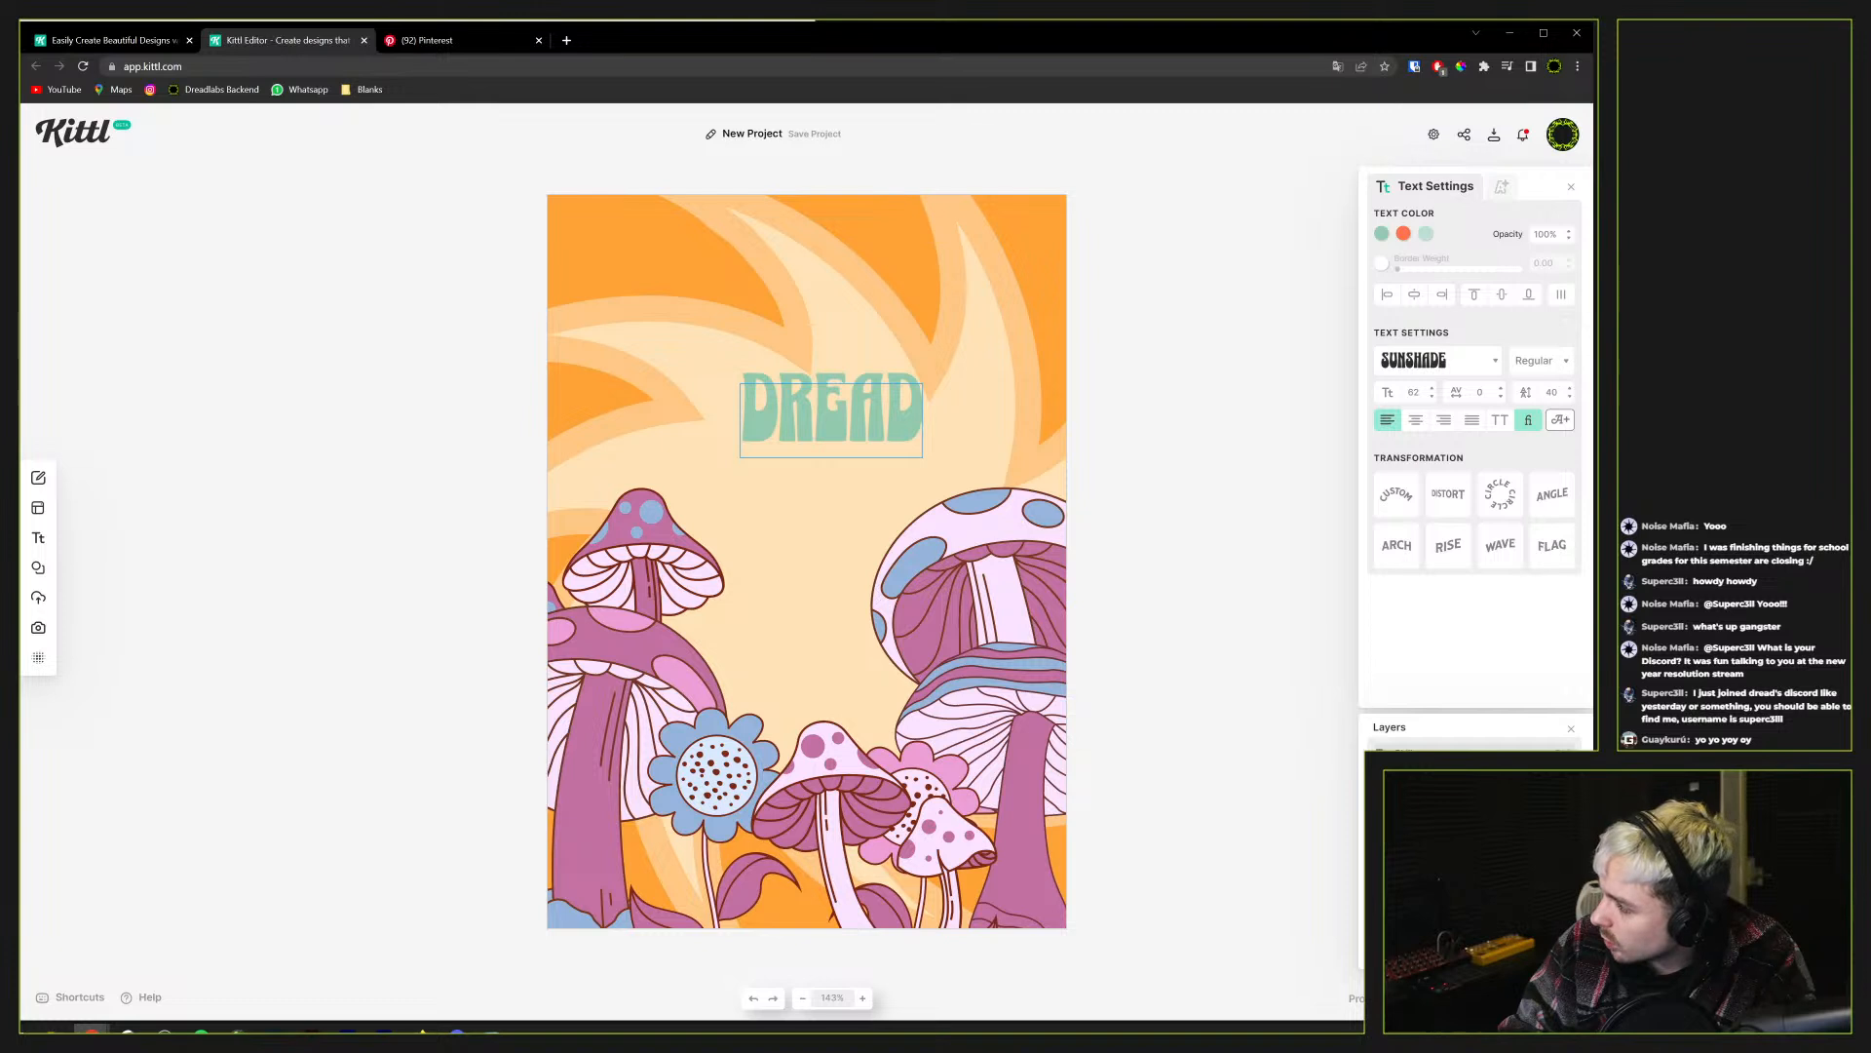
{"action": "type", "text": "L"}
{"action": "key", "text": "BackSpace"}
{"action": "key", "text": "BackSpace"}
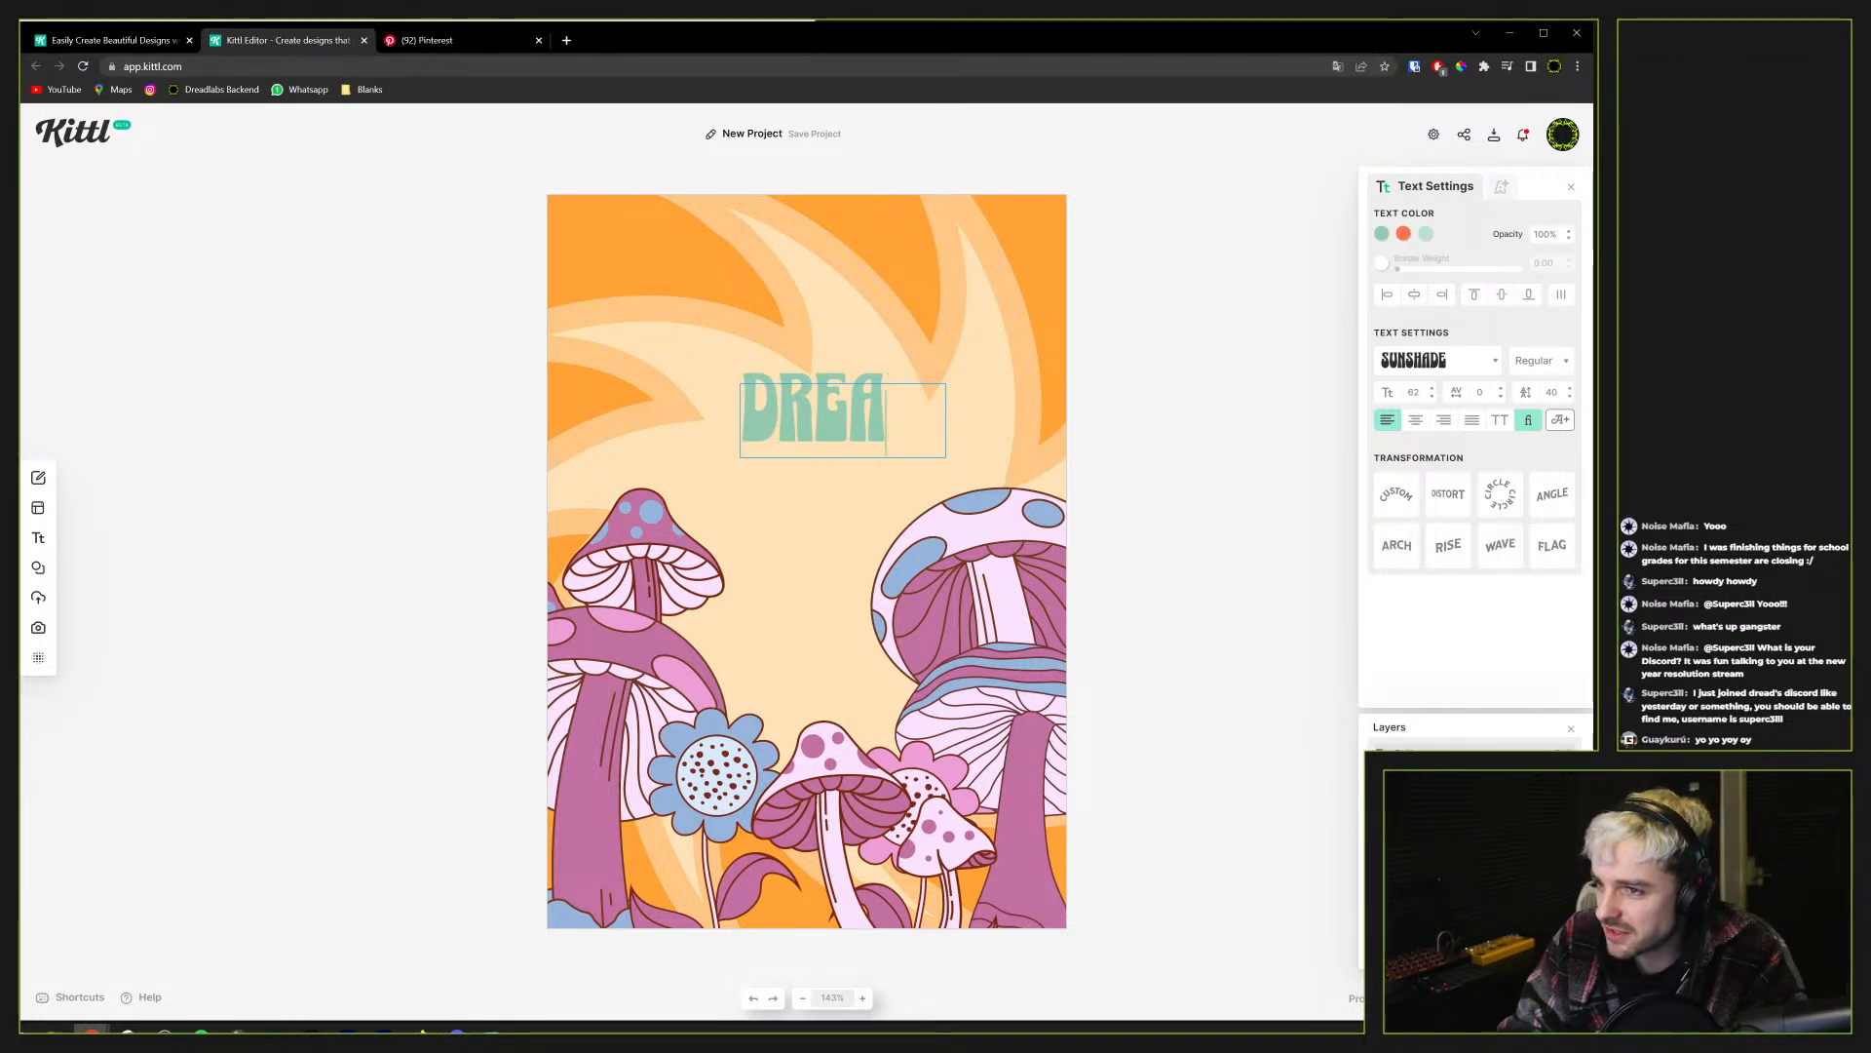
{"action": "key", "text": "BackSpace"}
{"action": "key", "text": "BackSpace"}
{"action": "key", "text": "BackSpace"}
{"action": "key", "text": "BackSpace"}
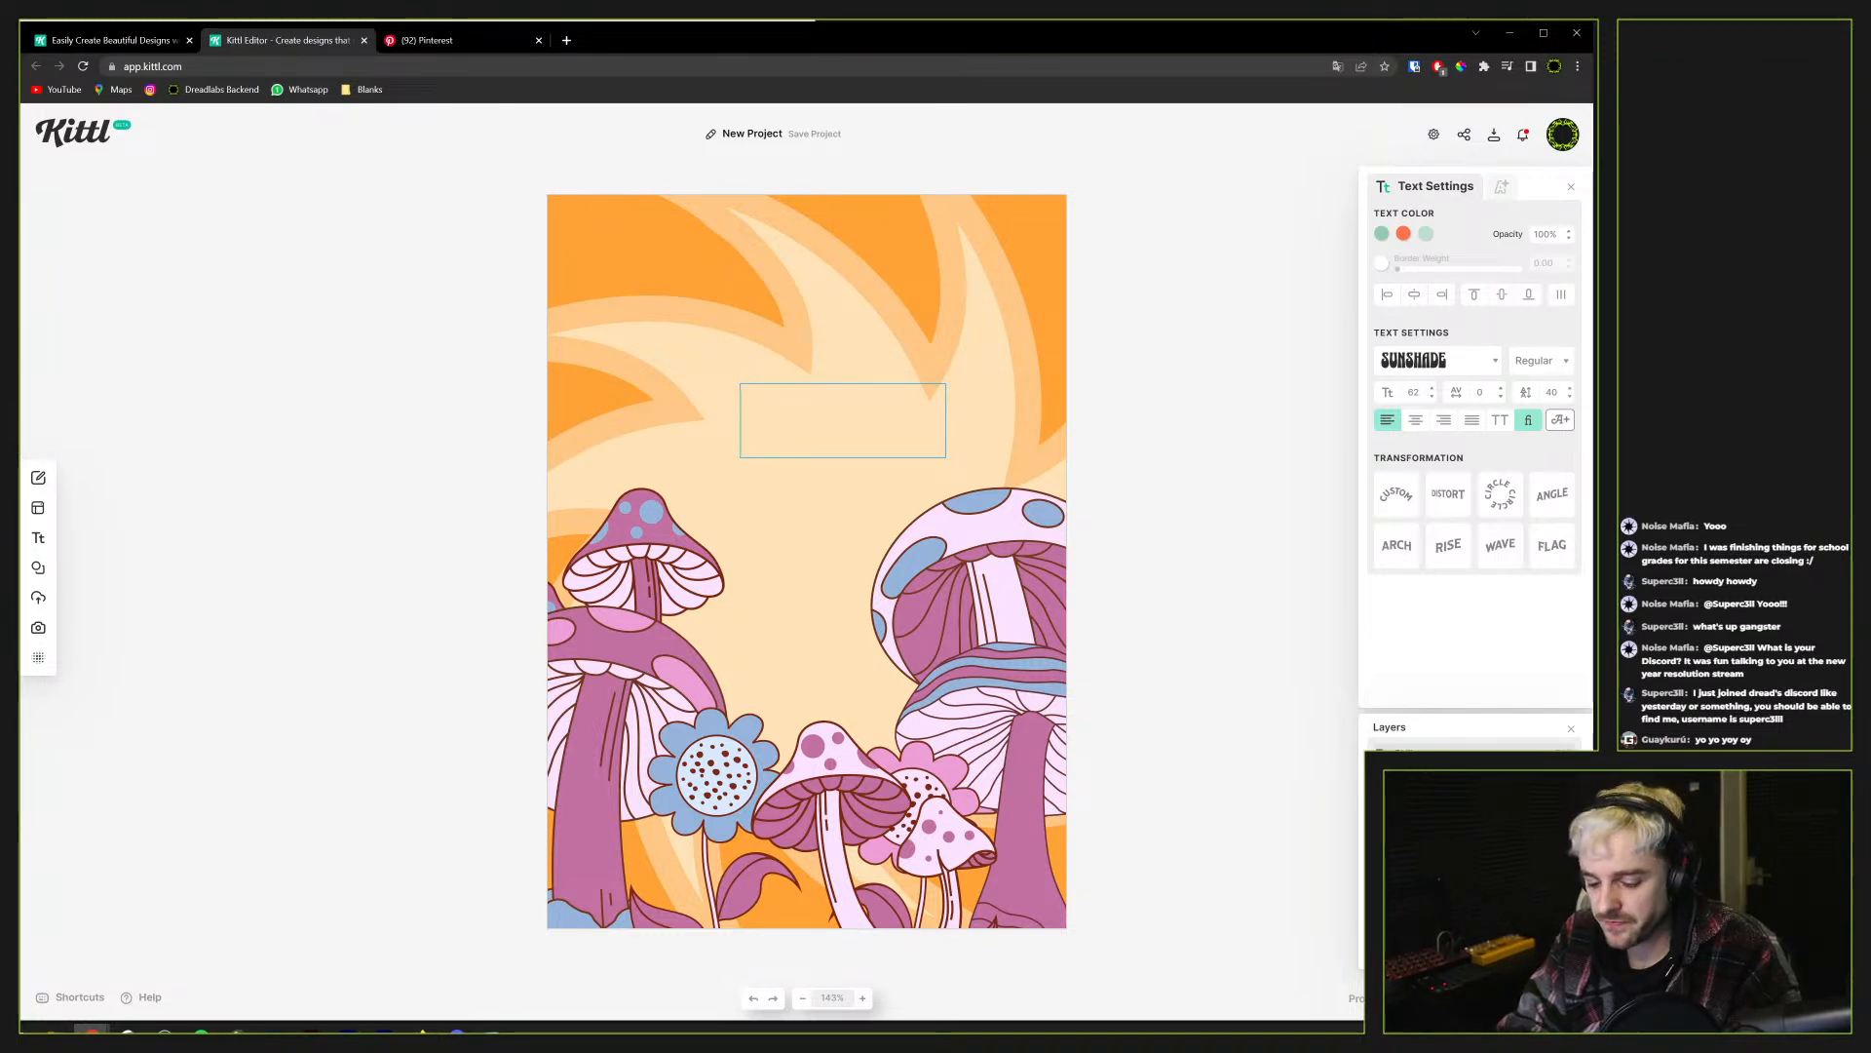
Enter FLOWER POWER as centered text and widen its box so each word fits on a line of its own
{"action": "type", "text": "FLOWER"}
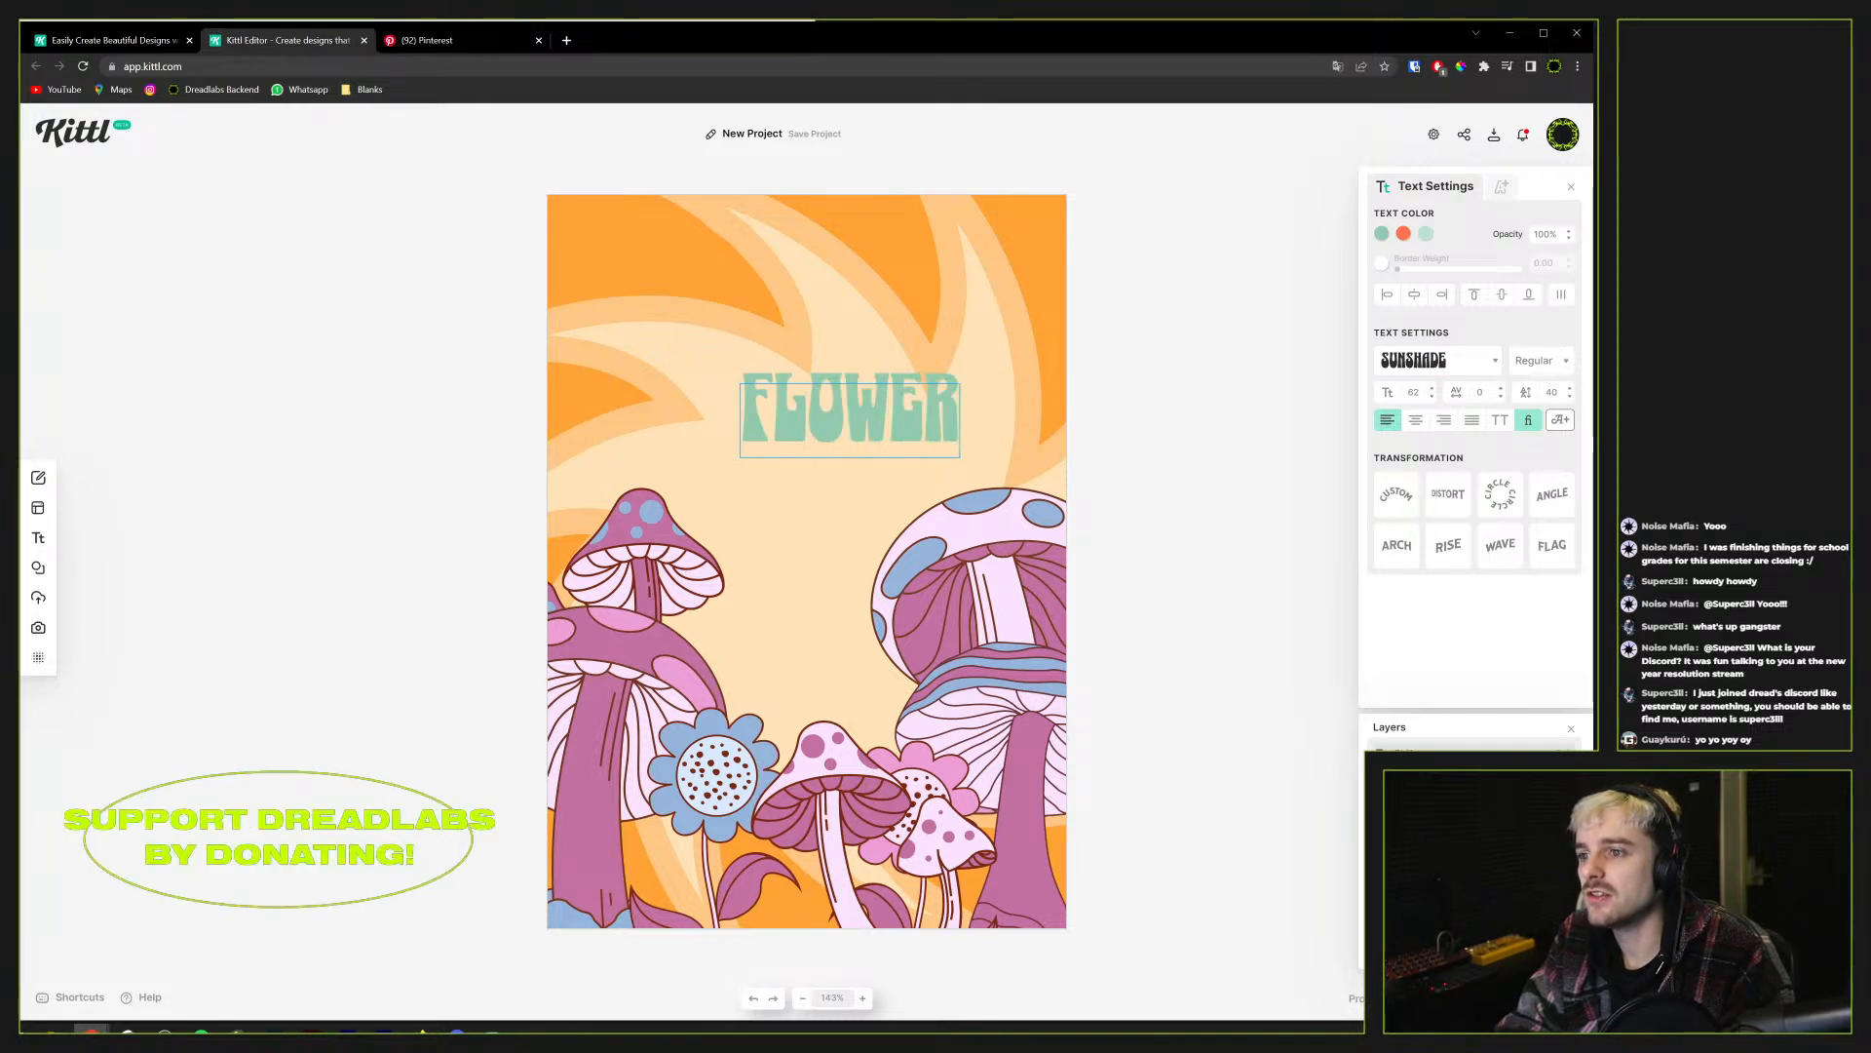
{"action": "type", "text": " POWER"}
{"action": "key", "text": "ctrl+a"}
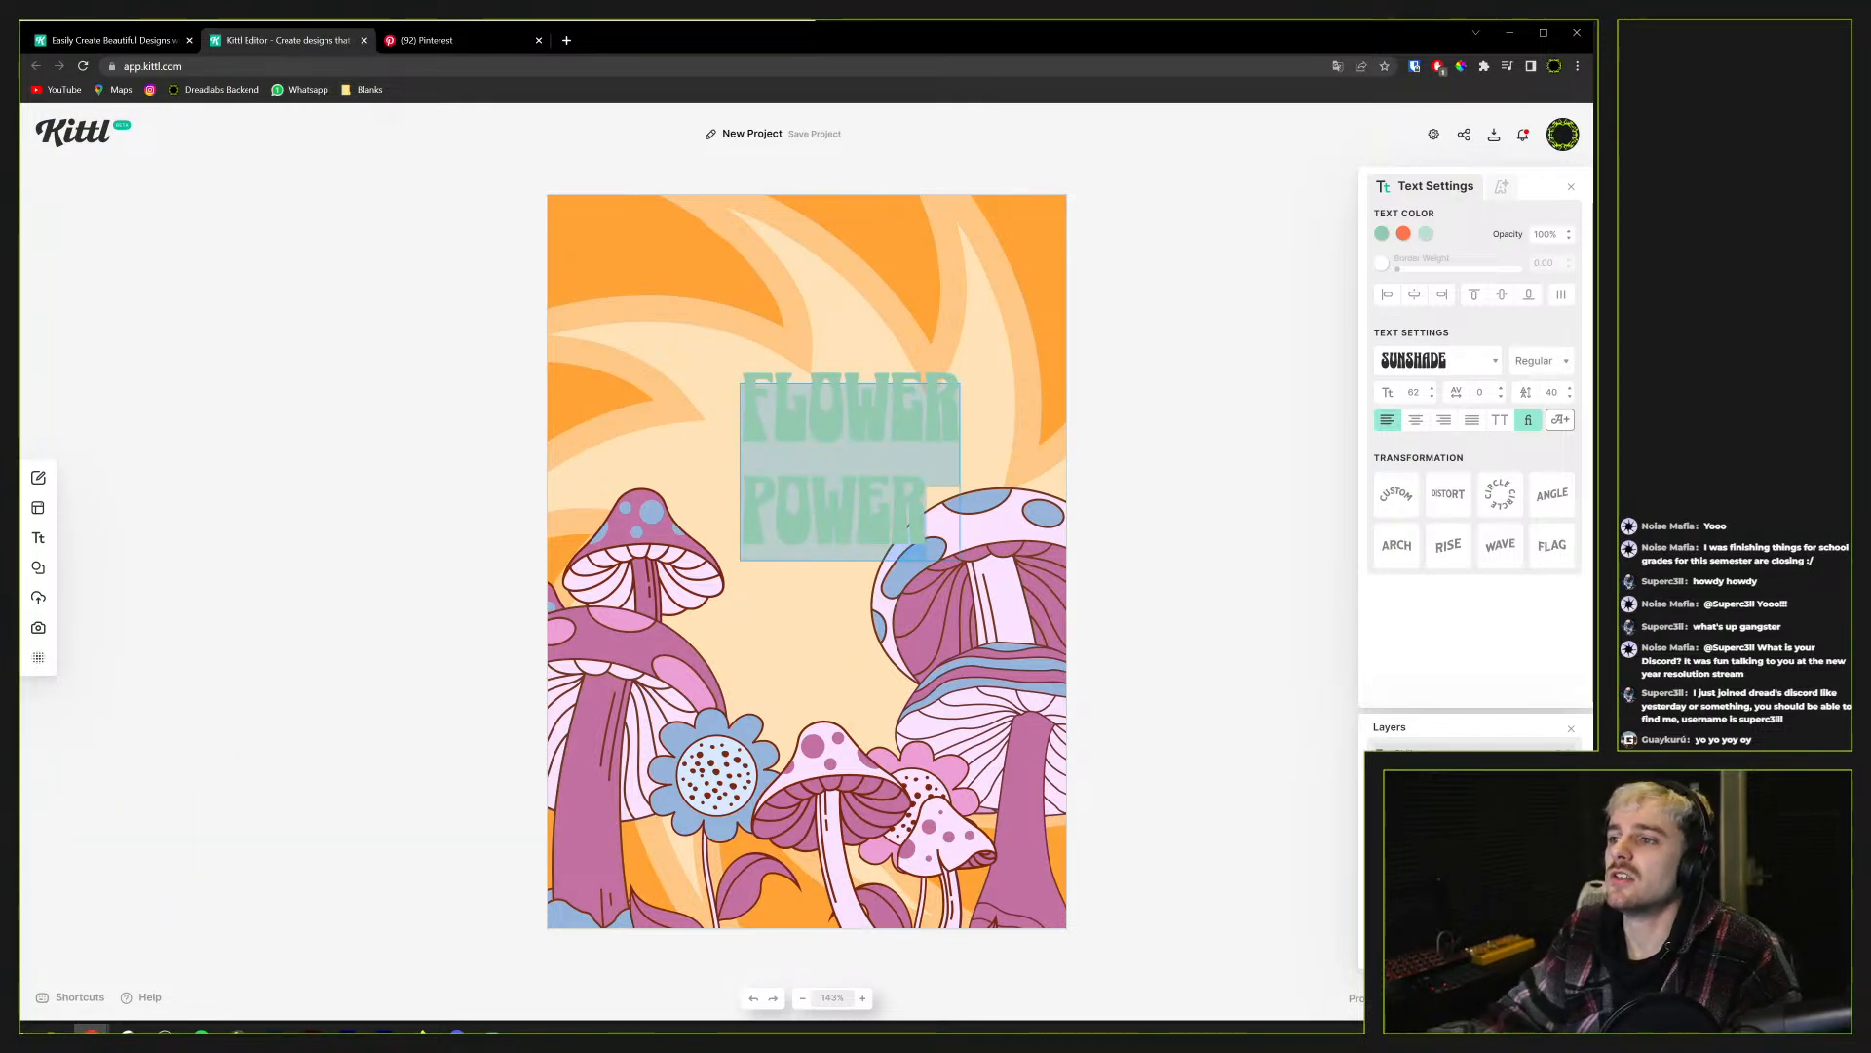
{"action": "left_click", "coordinate": [1414, 426]}
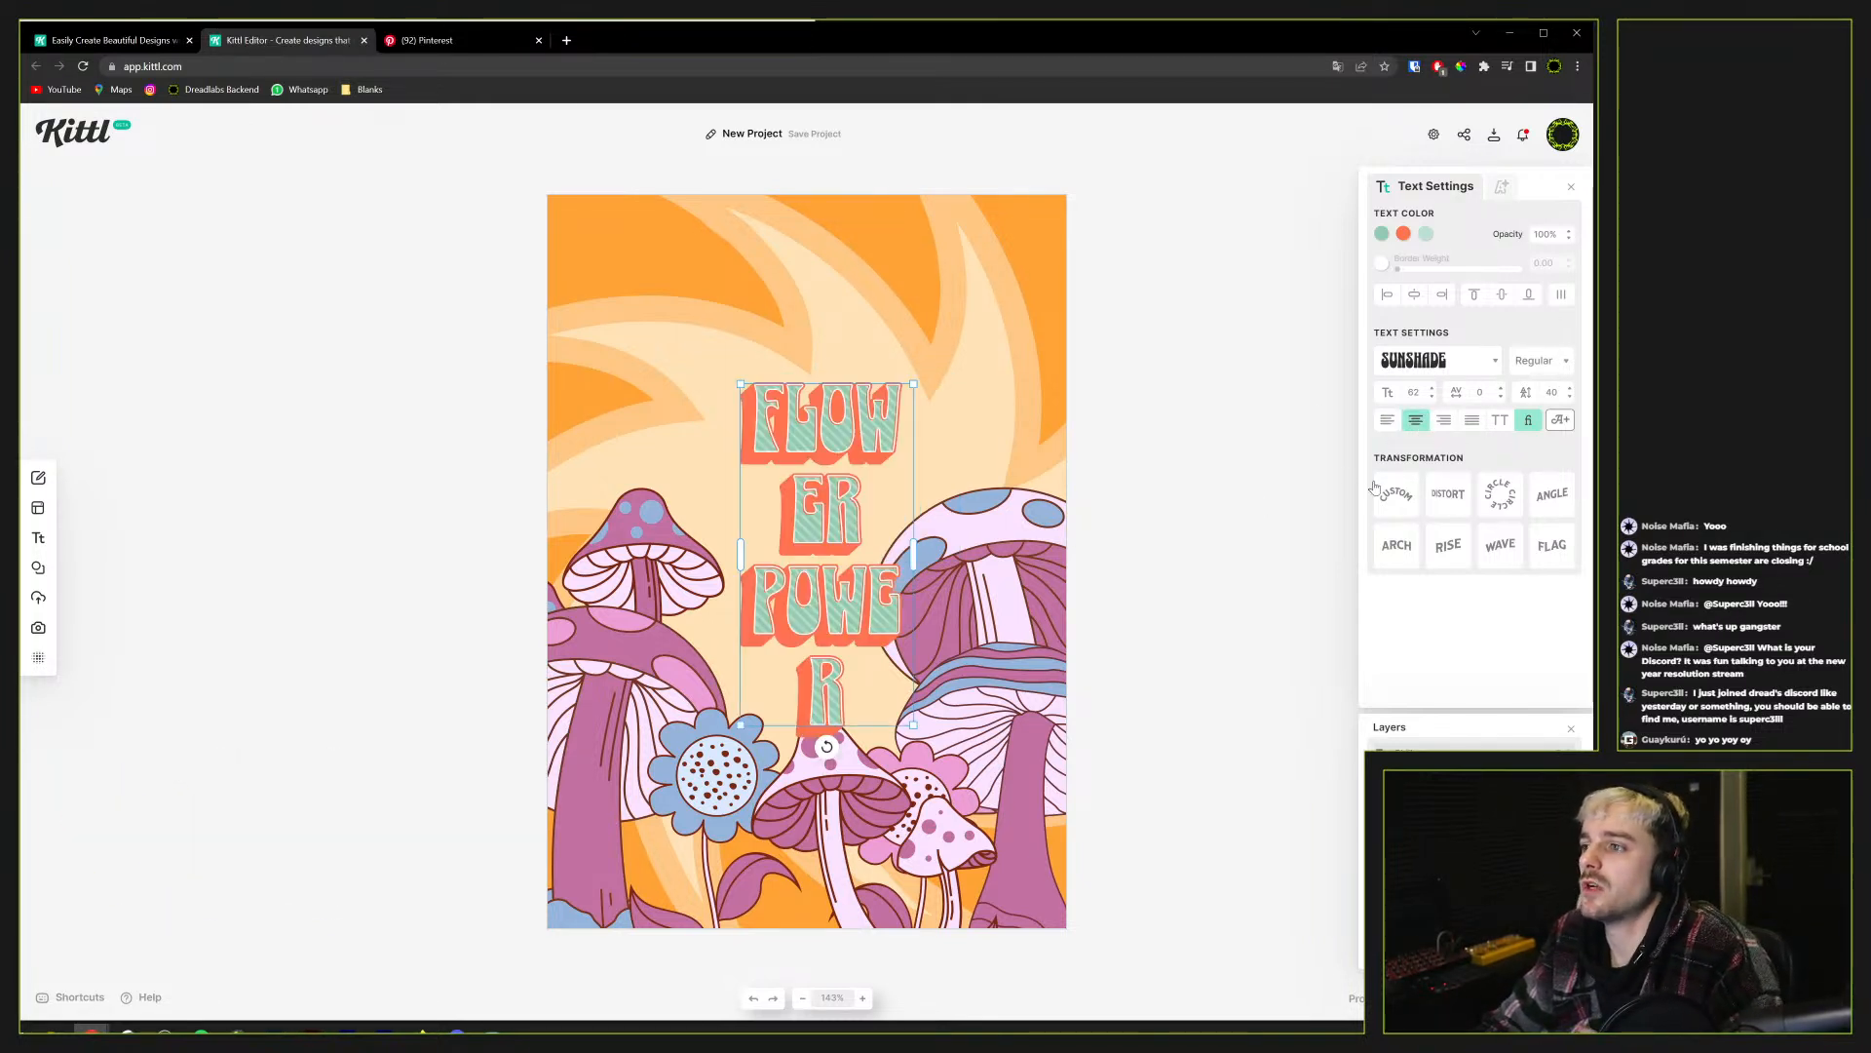
{"action": "left_click_drag", "start_coordinate": [912, 553], "coordinate": [999, 553]}
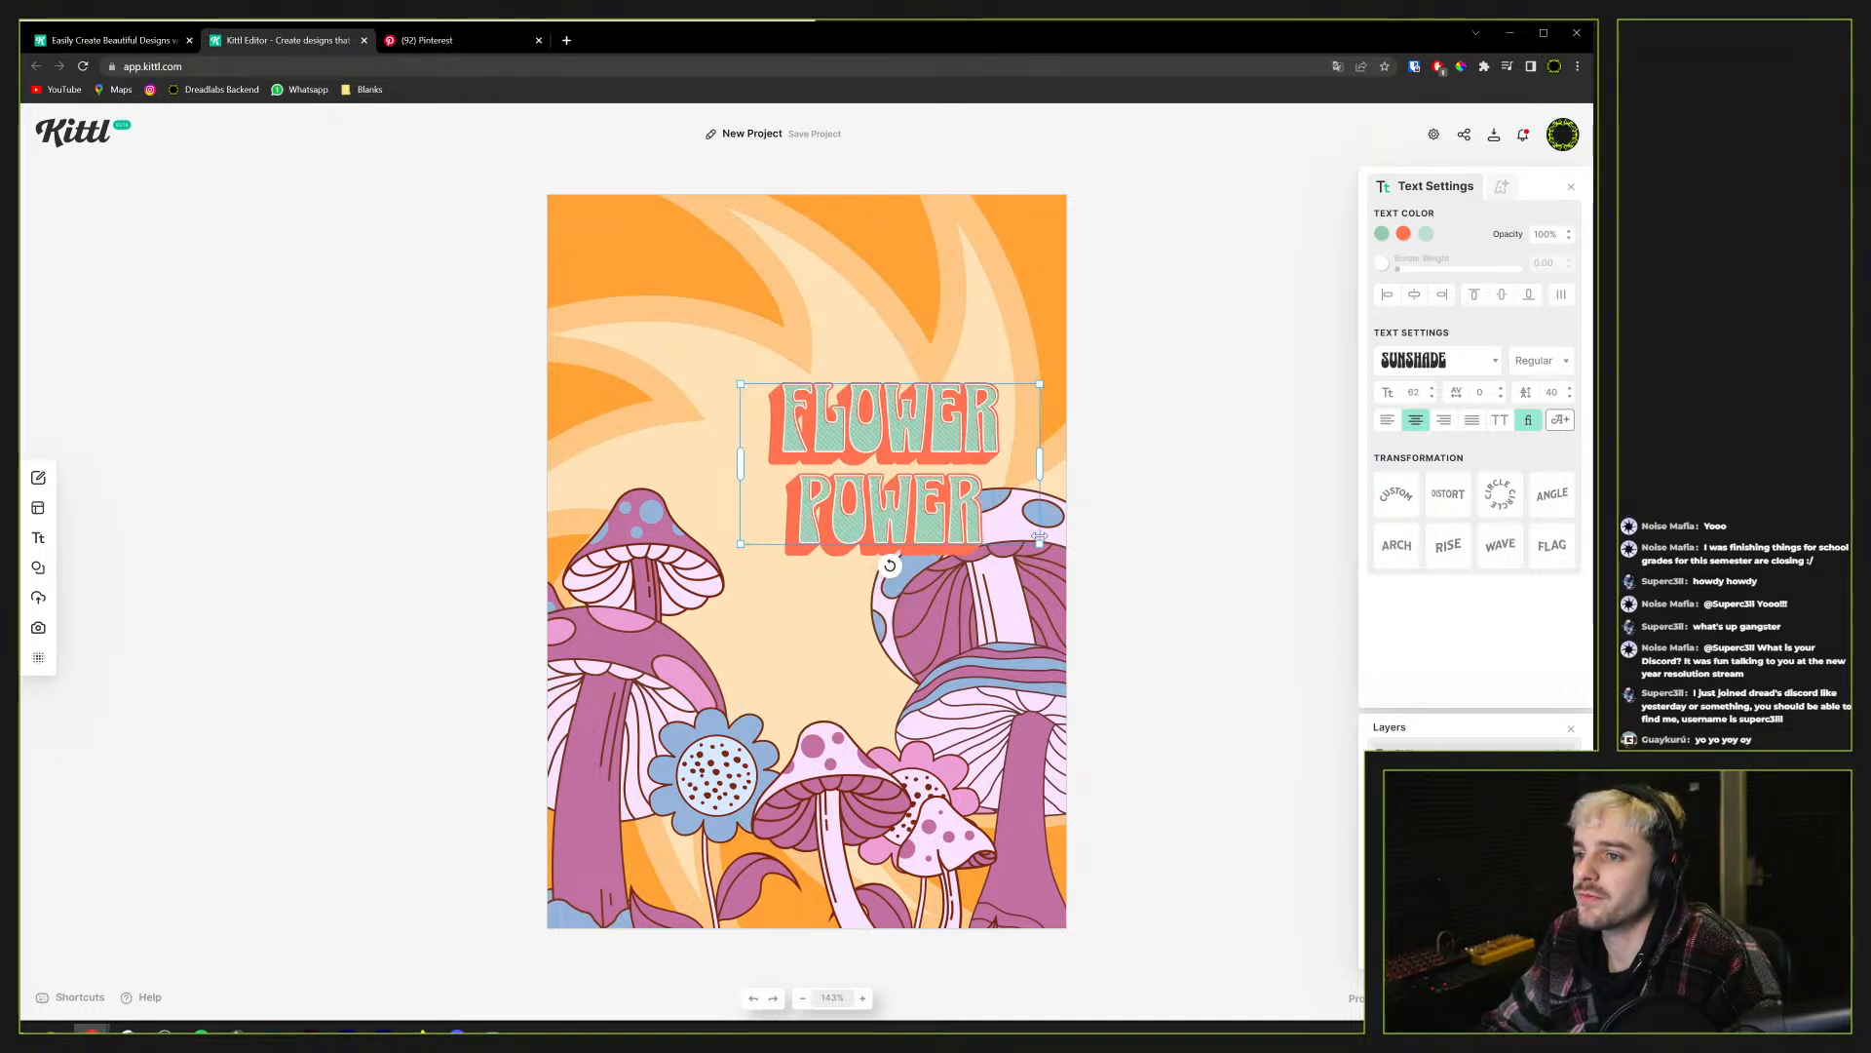
Enlarge the FLOWER POWER headline to text size 89 and center it between the mushrooms
{"action": "left_click_drag", "start_coordinate": [877, 506], "coordinate": [836, 532]}
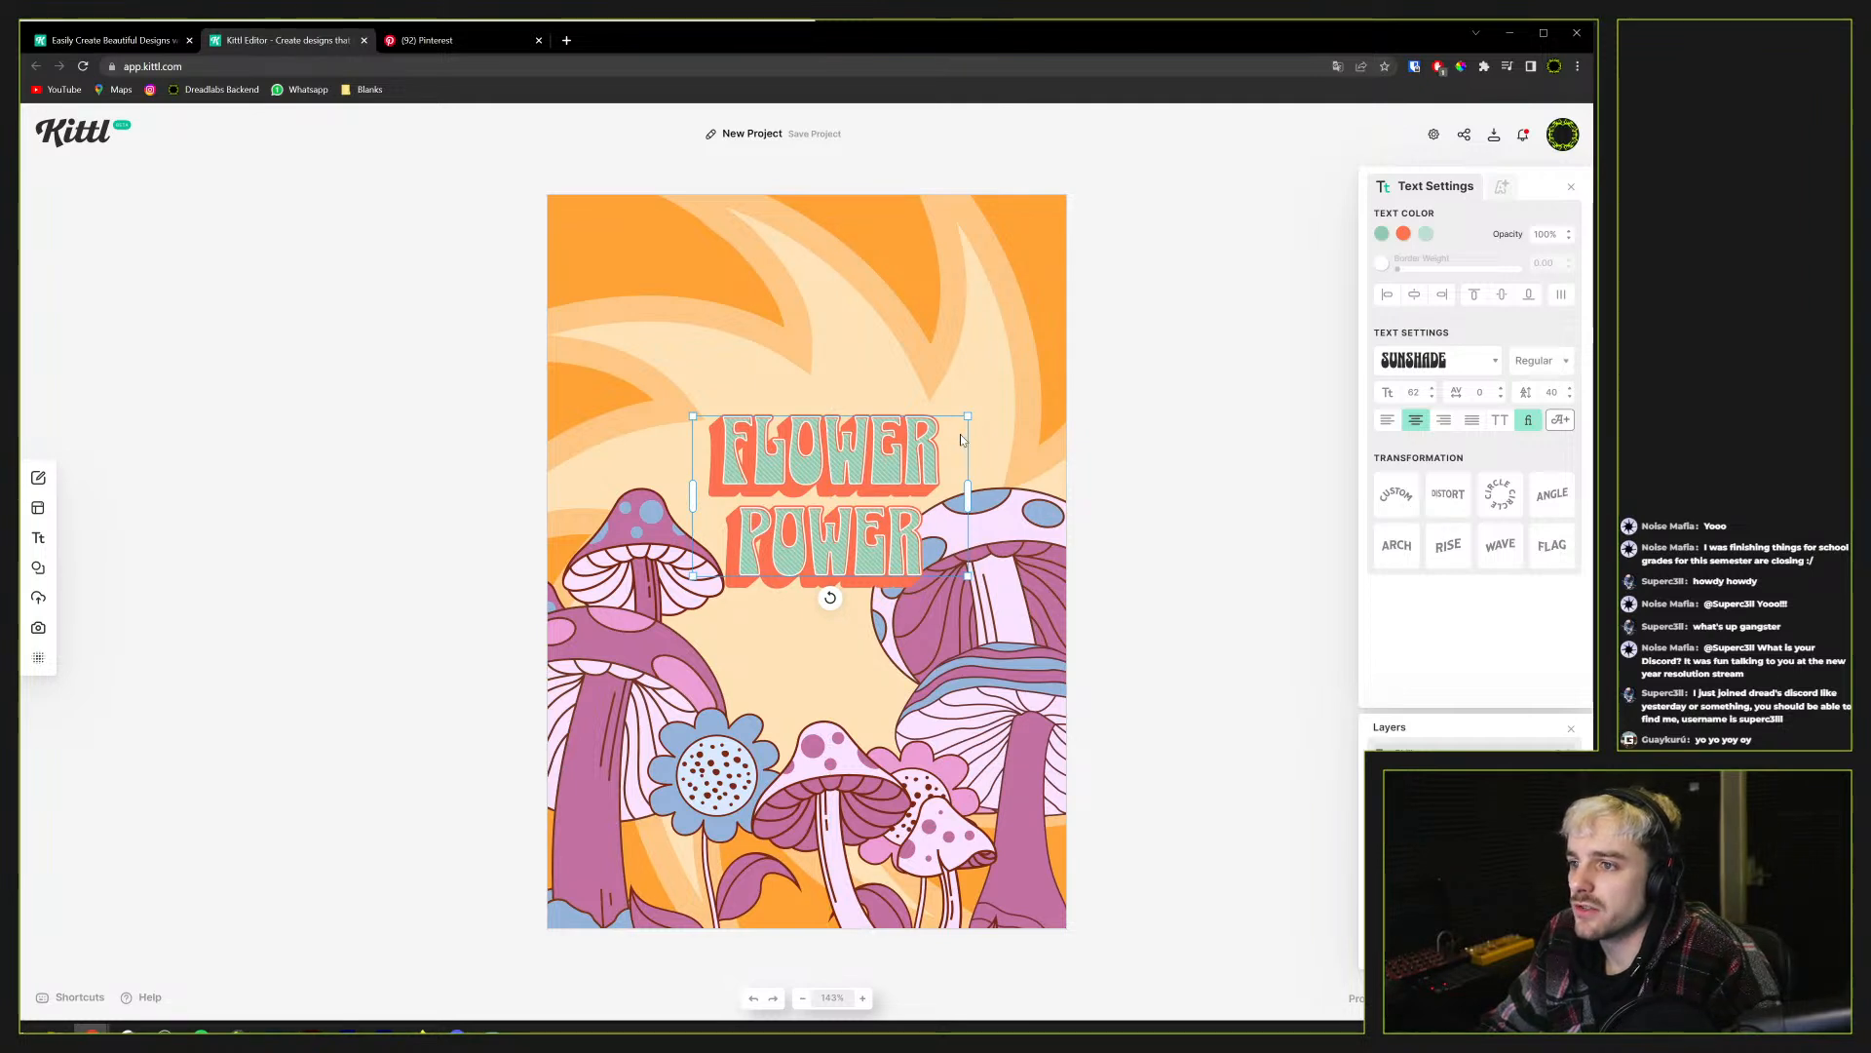
{"action": "left_click_drag", "start_coordinate": [970, 415], "coordinate": [1082, 341]}
{"action": "left_click_drag", "start_coordinate": [891, 425], "coordinate": [839, 513]}
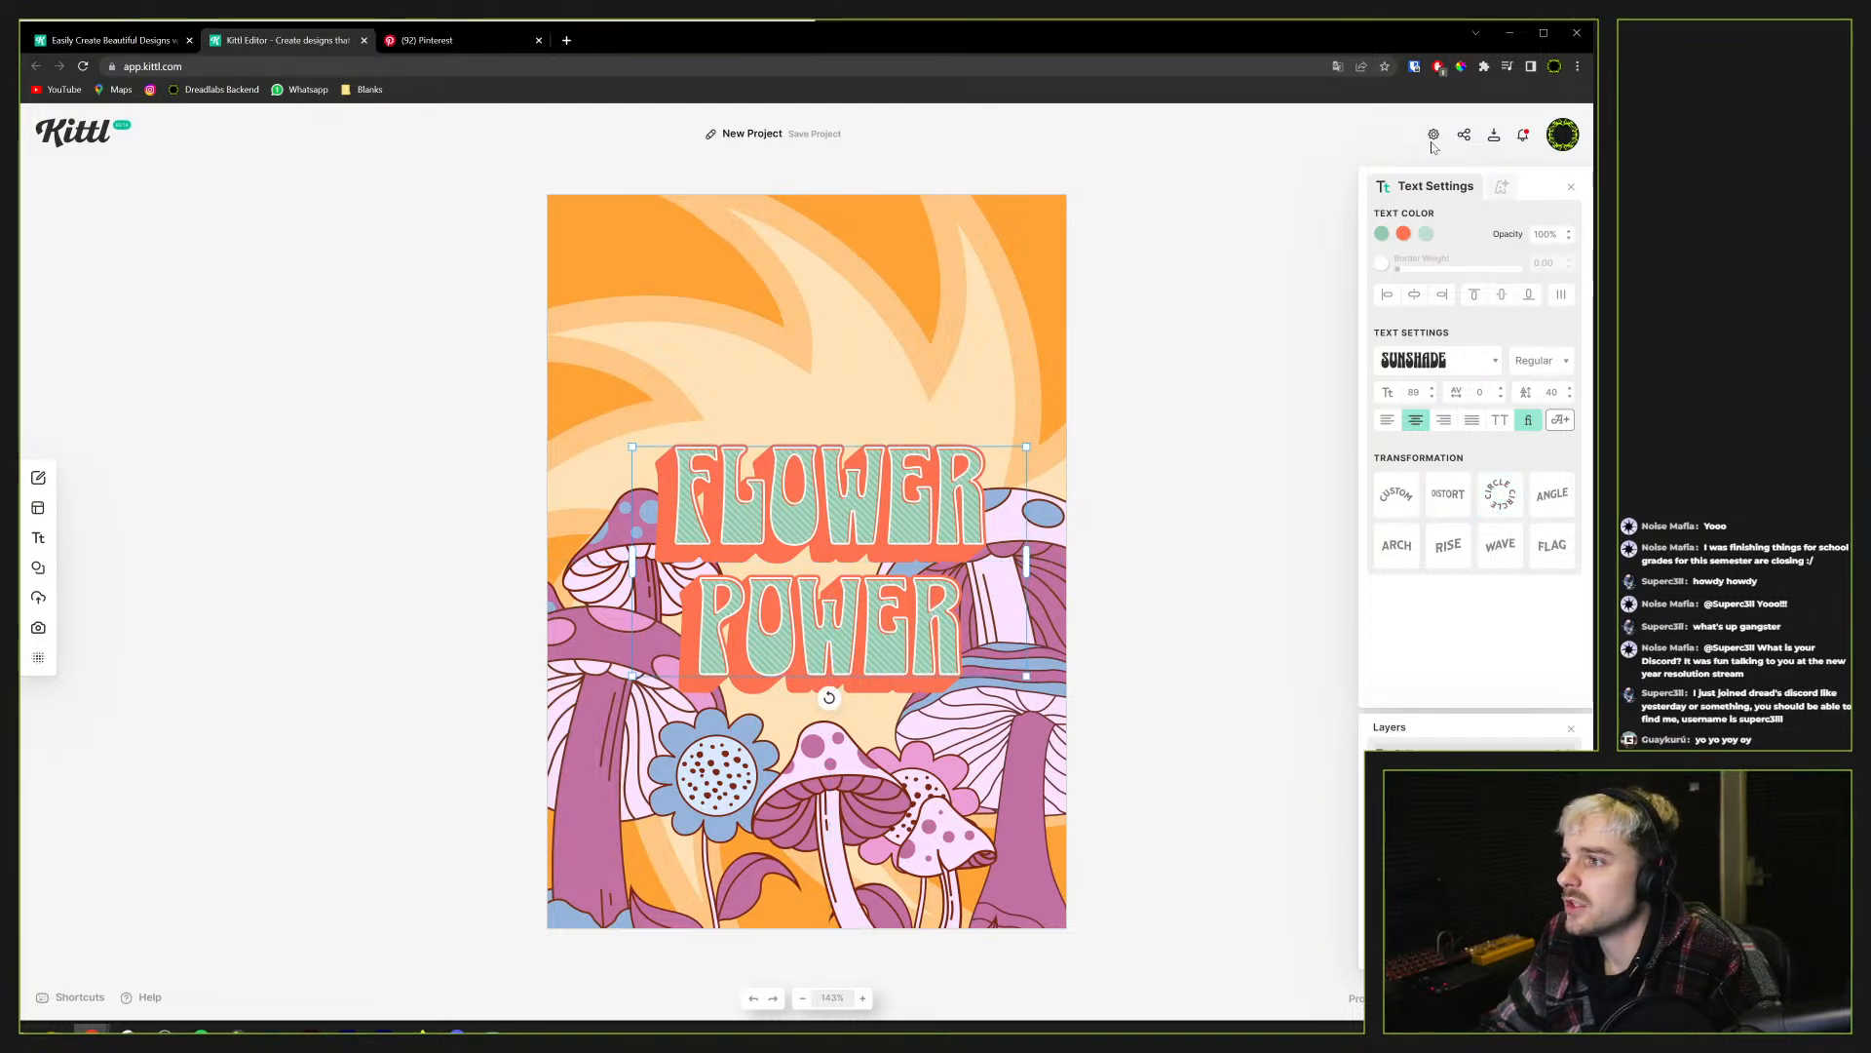
Recolor the headline's fill to the document's mauve and its line decoration to the document's blue
{"action": "left_click", "coordinate": [1382, 235]}
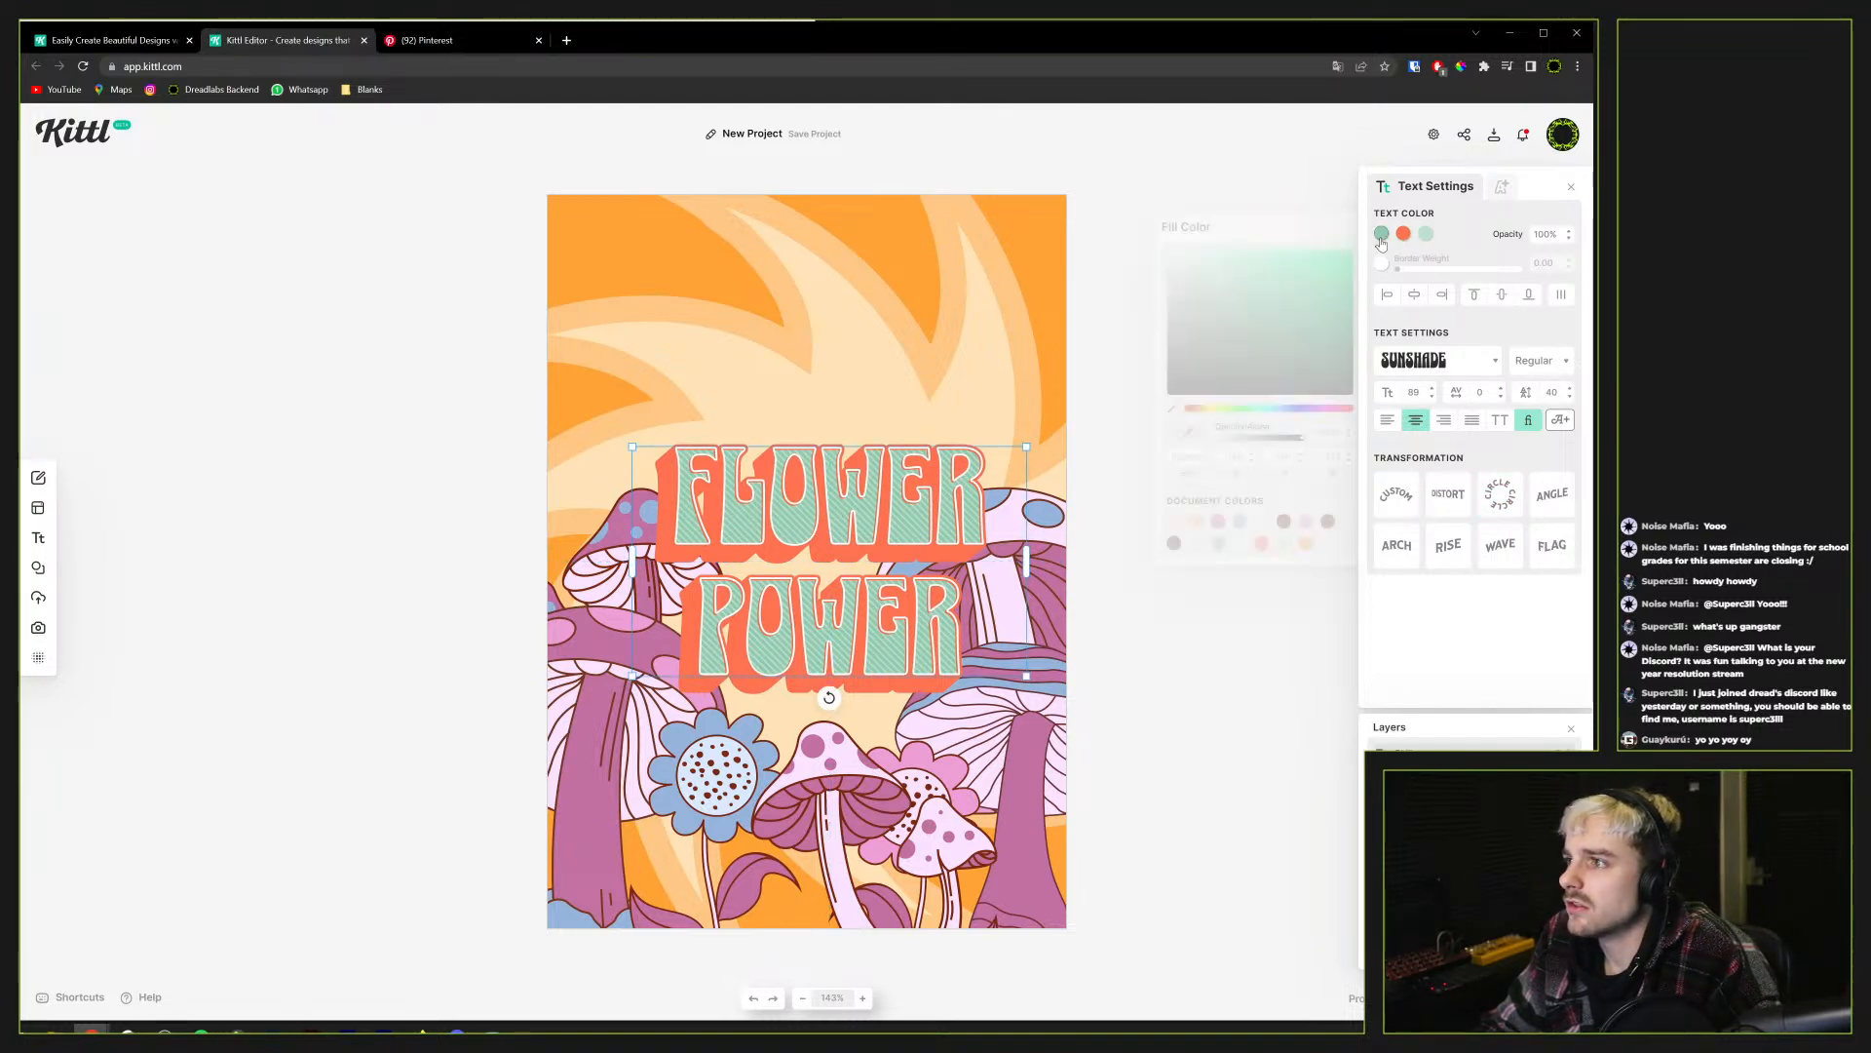
{"action": "left_click", "coordinate": [1219, 521]}
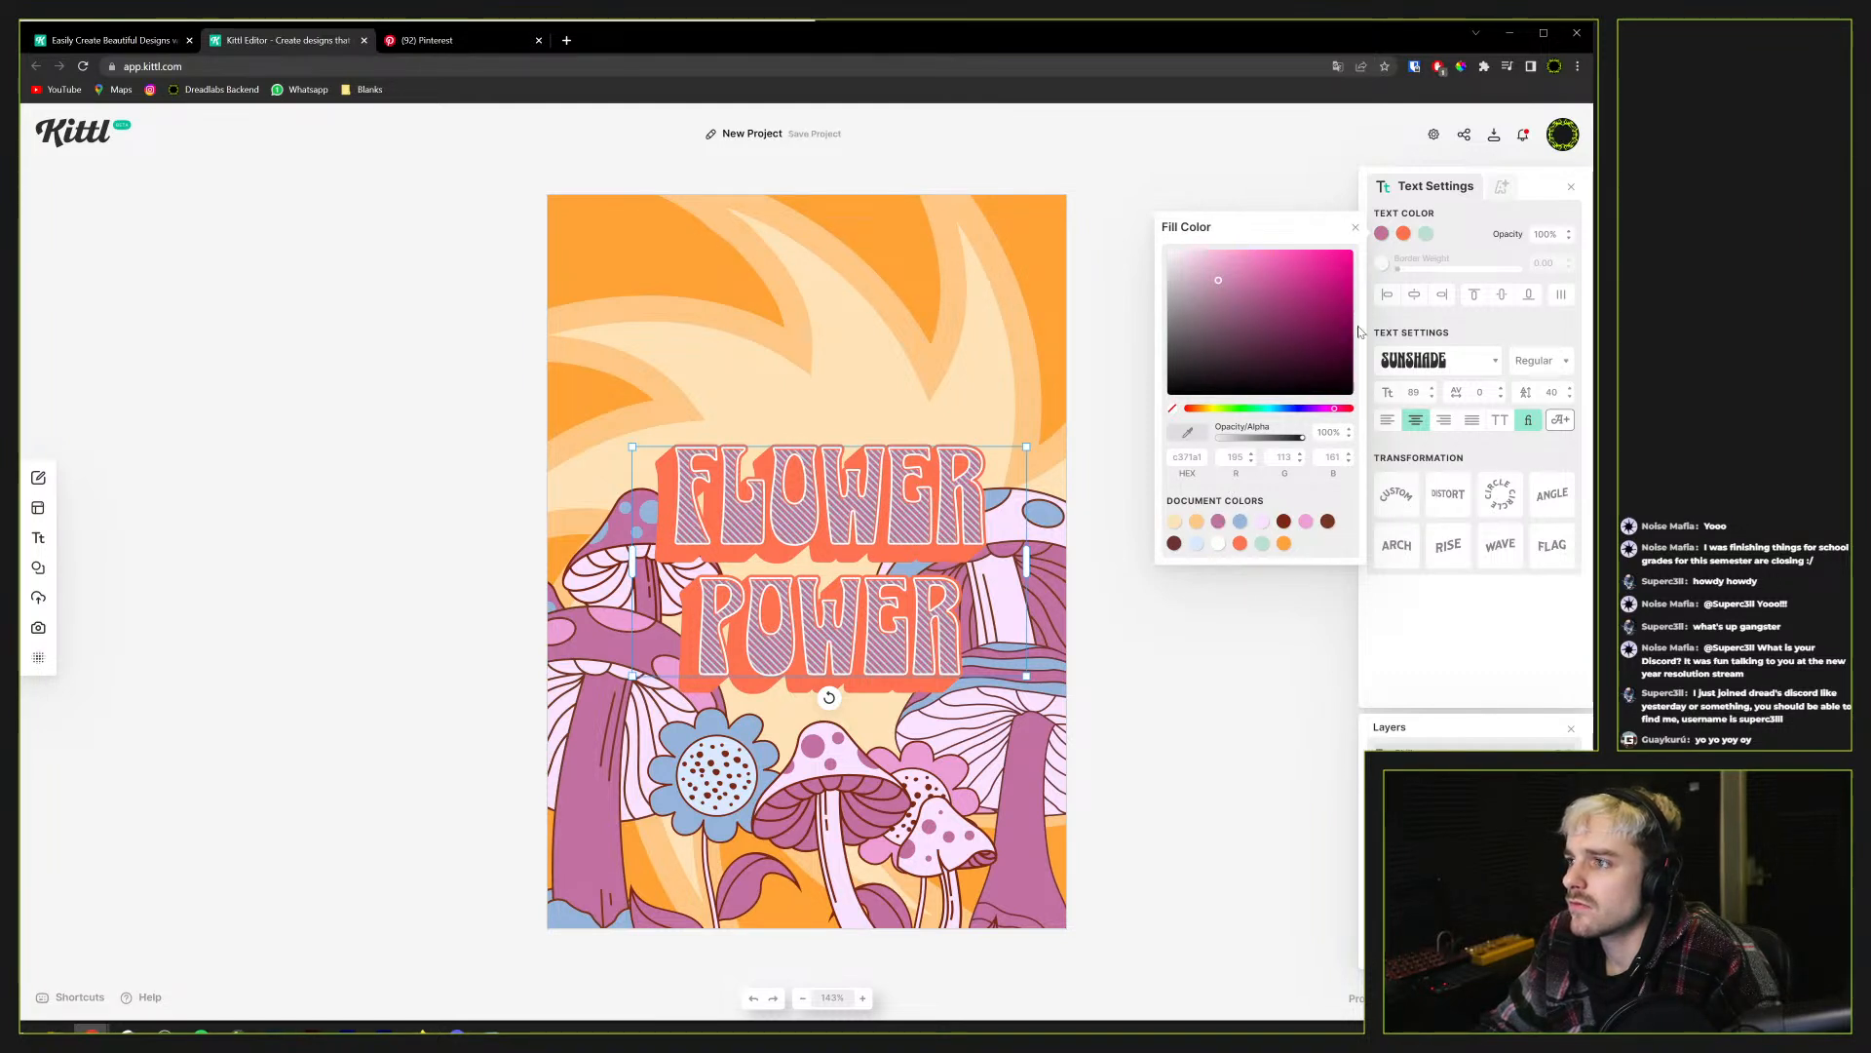
{"action": "left_click", "coordinate": [1428, 235]}
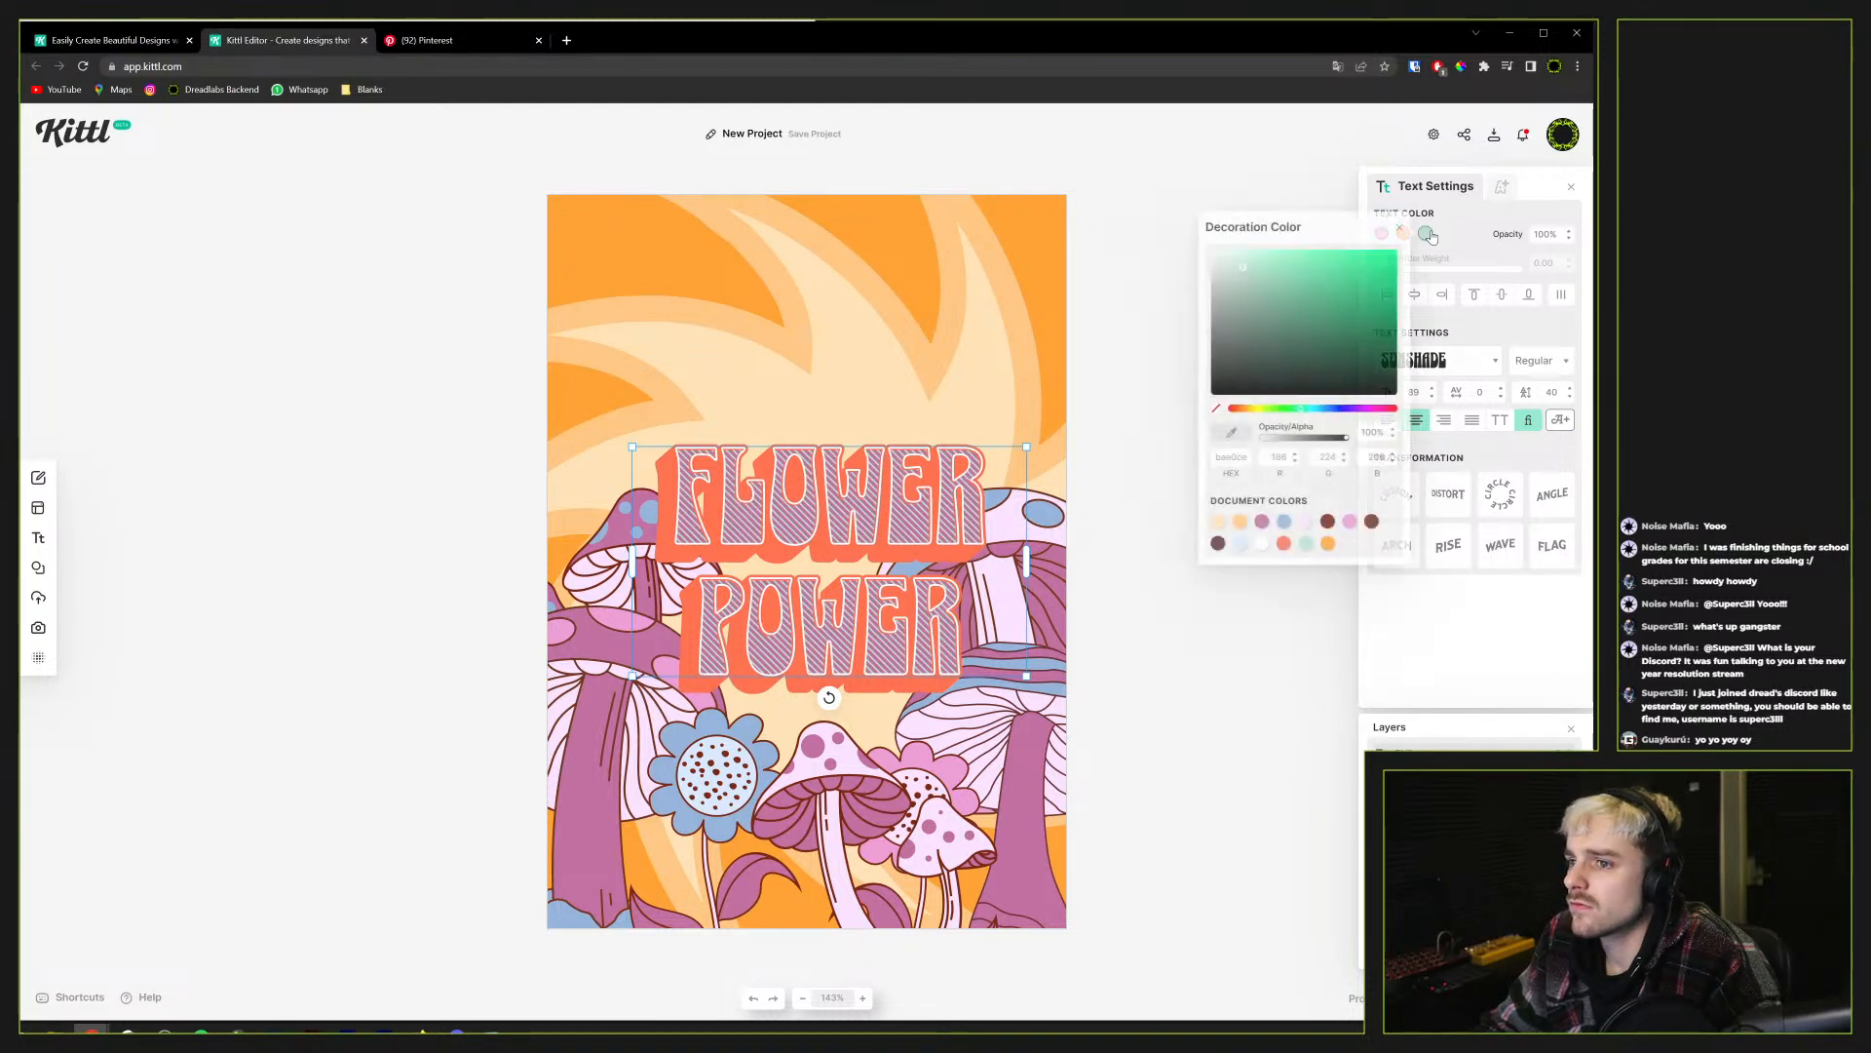
{"action": "left_click", "coordinate": [1284, 521]}
{"action": "left_click", "coordinate": [1408, 300]}
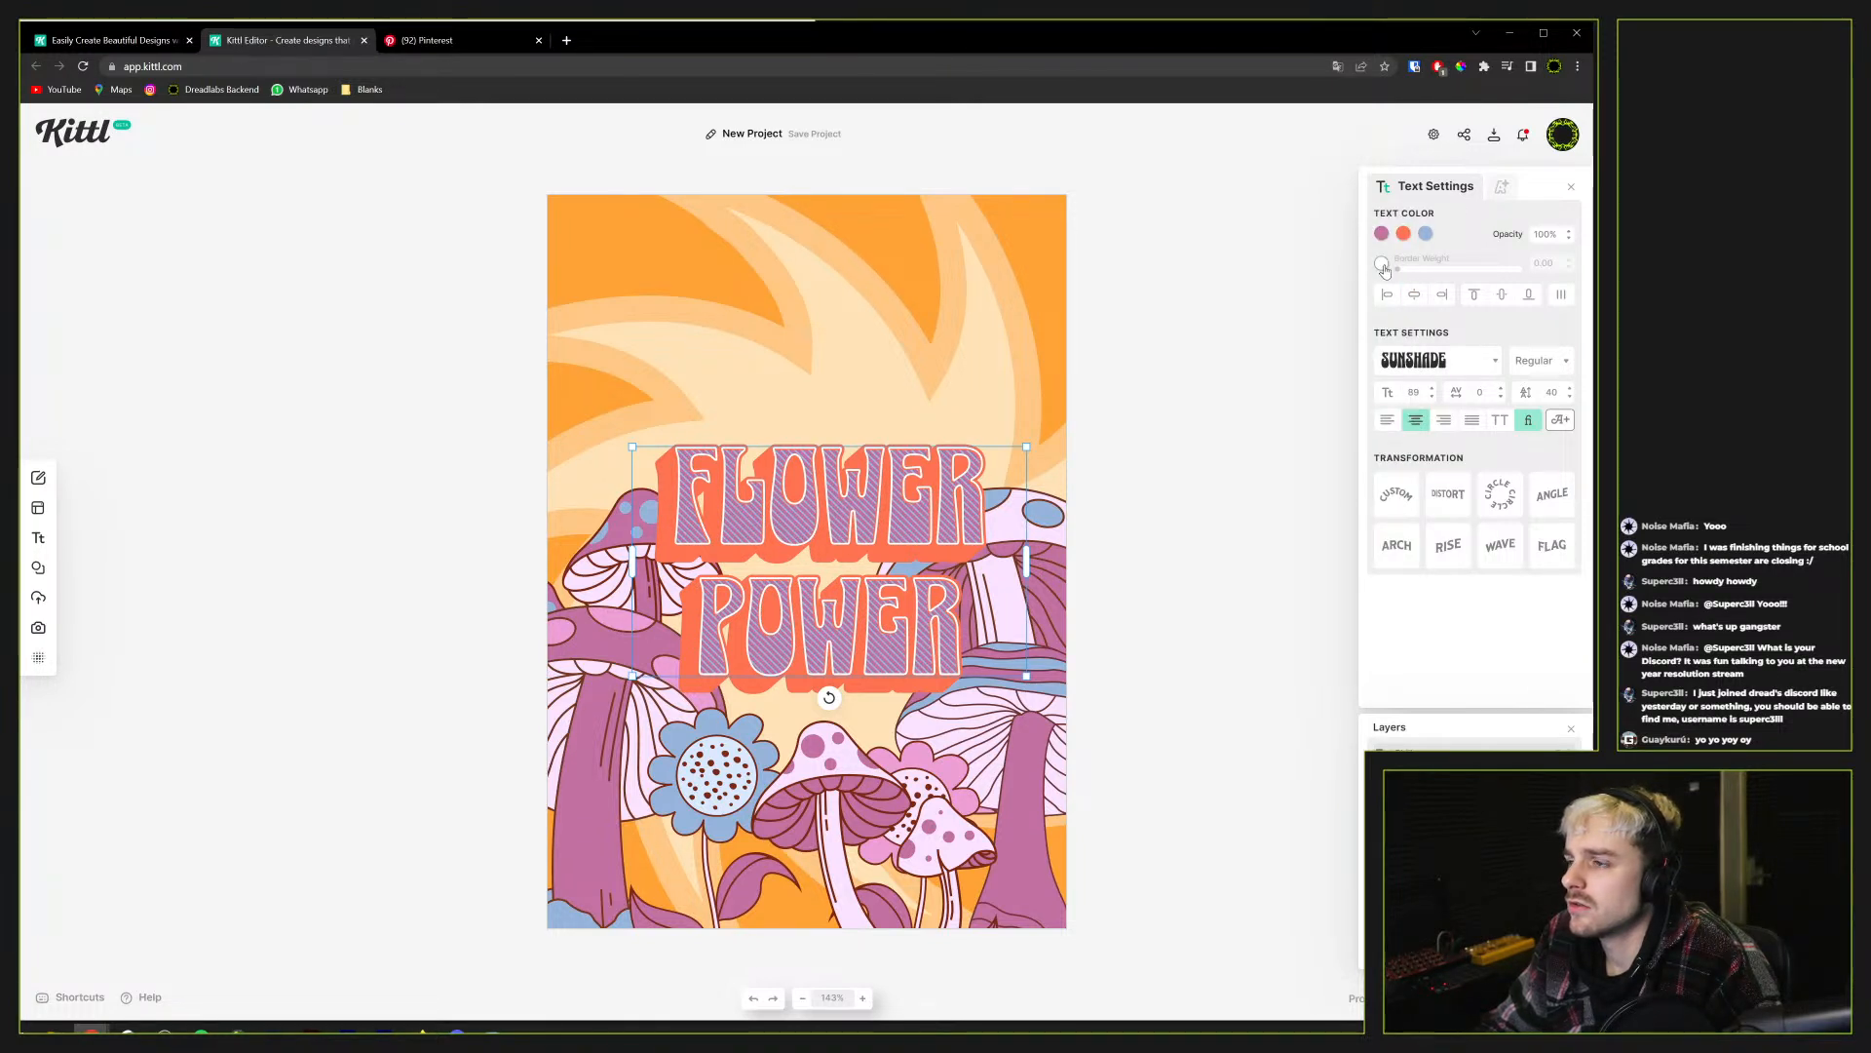
Try a dark brown border color on the headline and return it to white
{"action": "left_click", "coordinate": [1383, 264]}
{"action": "left_click", "coordinate": [1260, 383]}
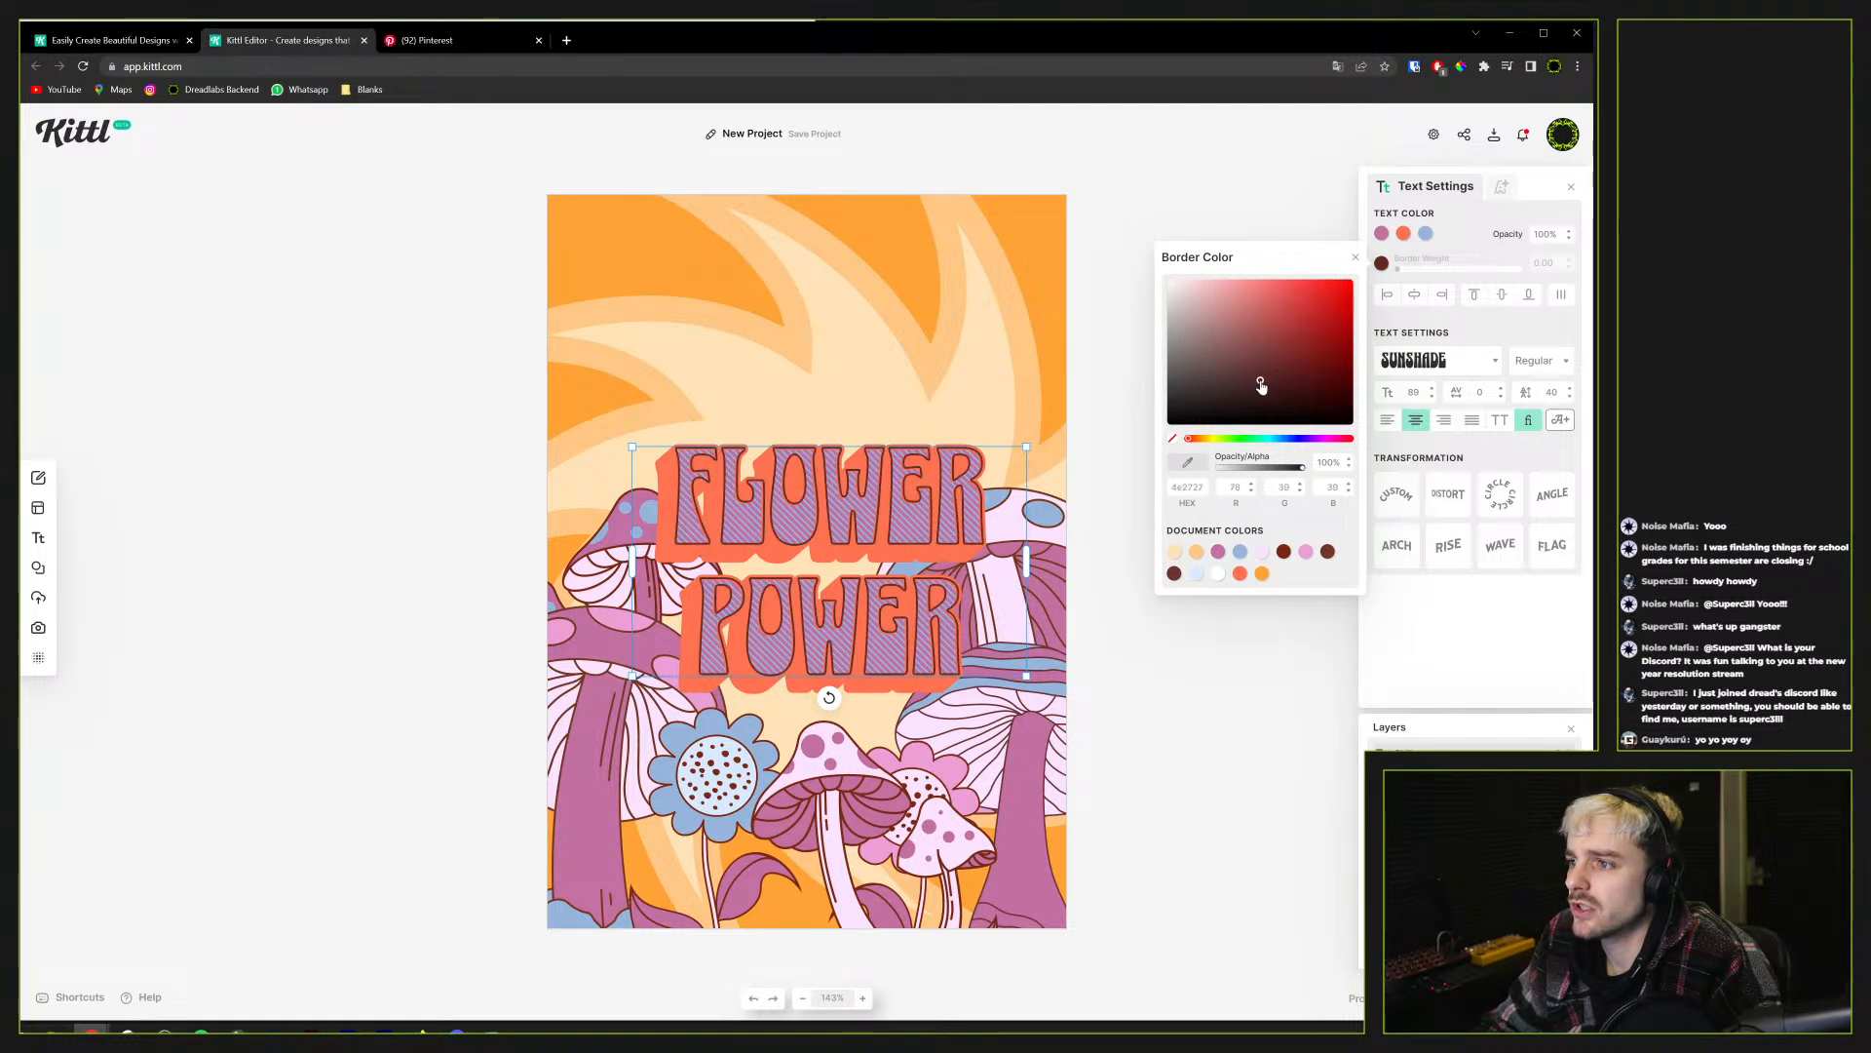
{"action": "left_click", "coordinate": [1218, 552]}
{"action": "left_click", "coordinate": [1219, 574]}
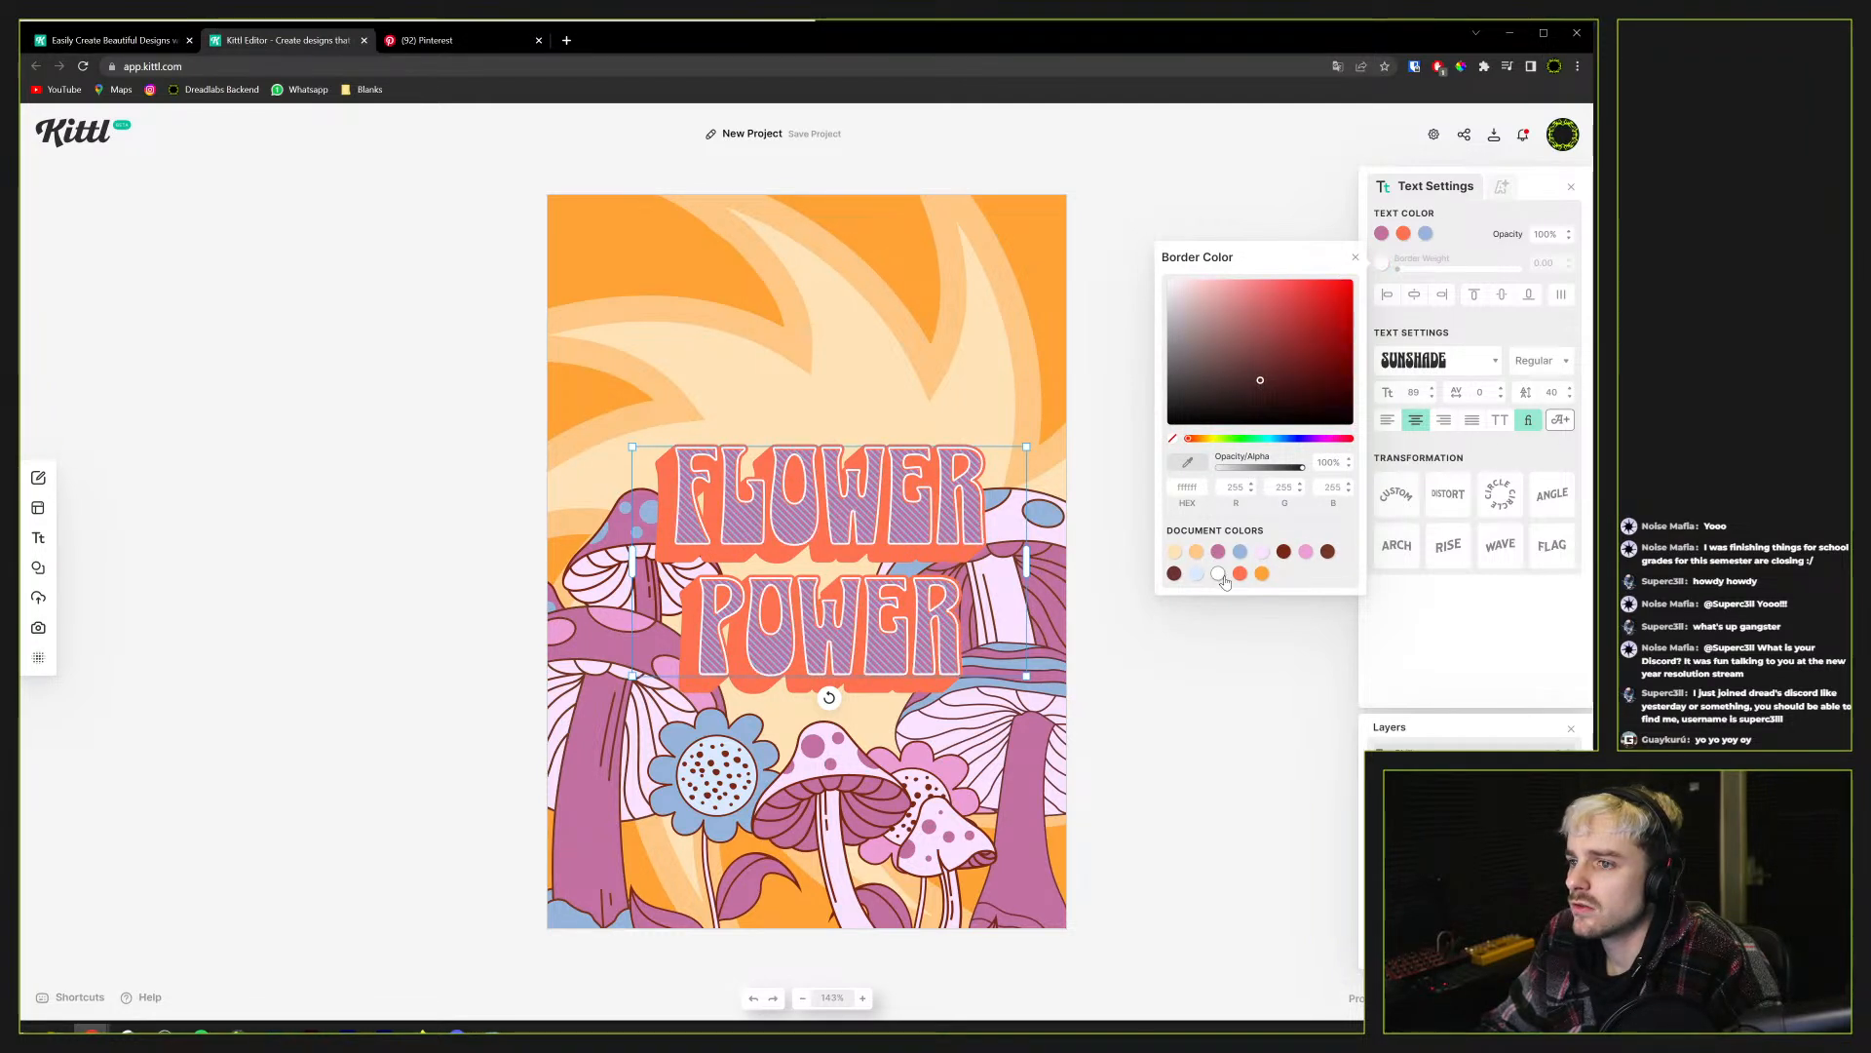
Try mauve and light pink as the headline's shadow color and return it to orange-red
{"action": "left_click", "coordinate": [1404, 234]}
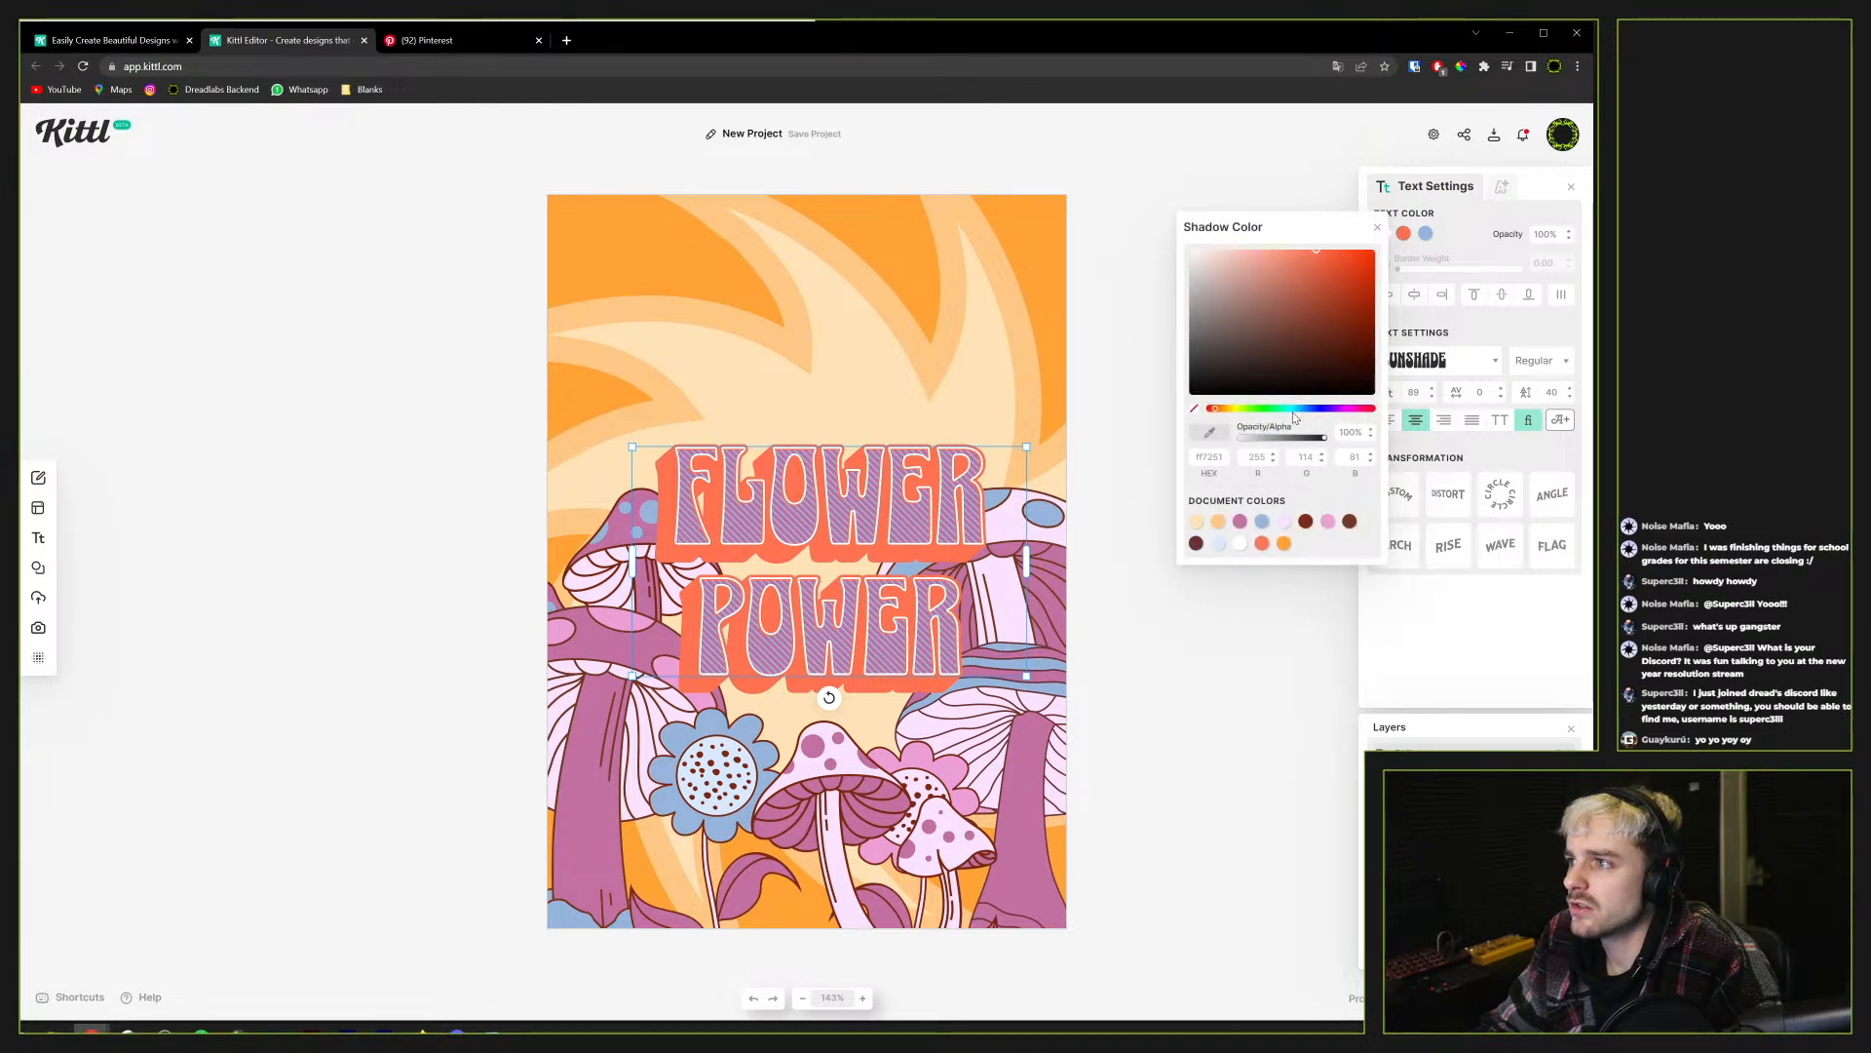
{"action": "left_click", "coordinate": [1239, 524]}
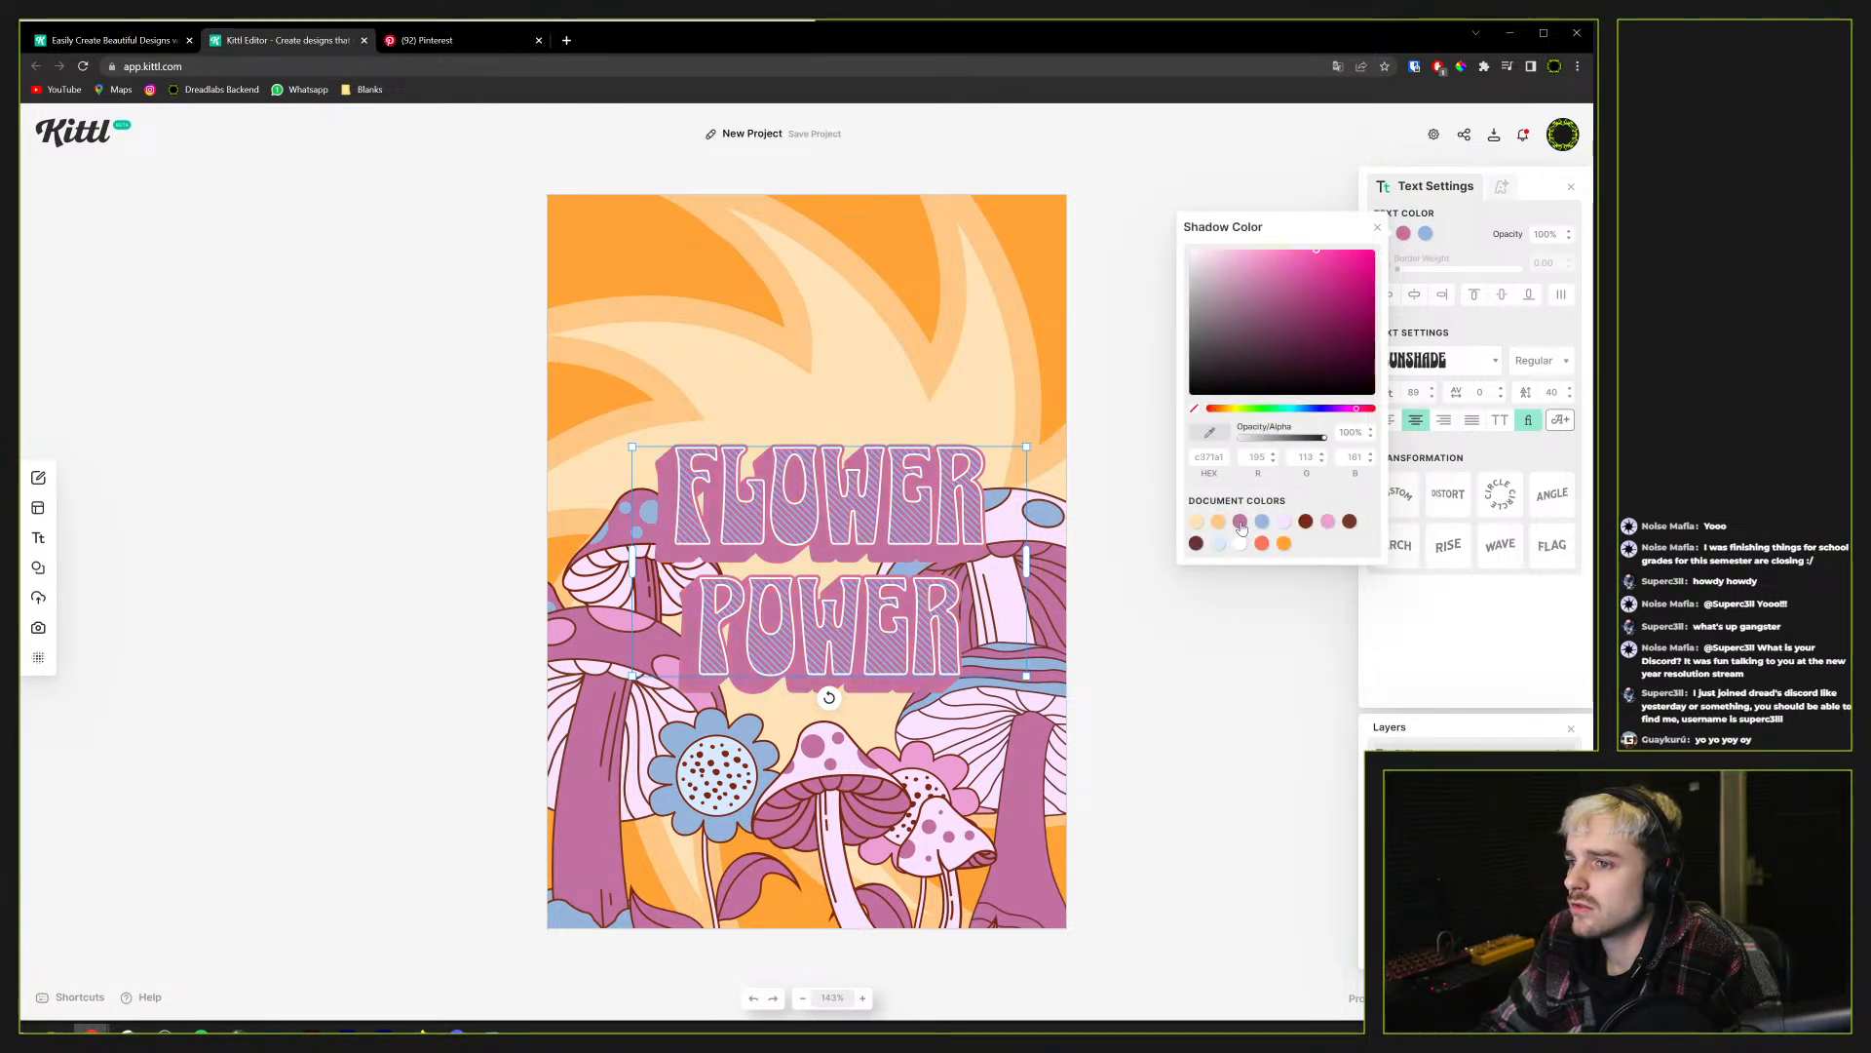
{"action": "left_click", "coordinate": [1332, 525]}
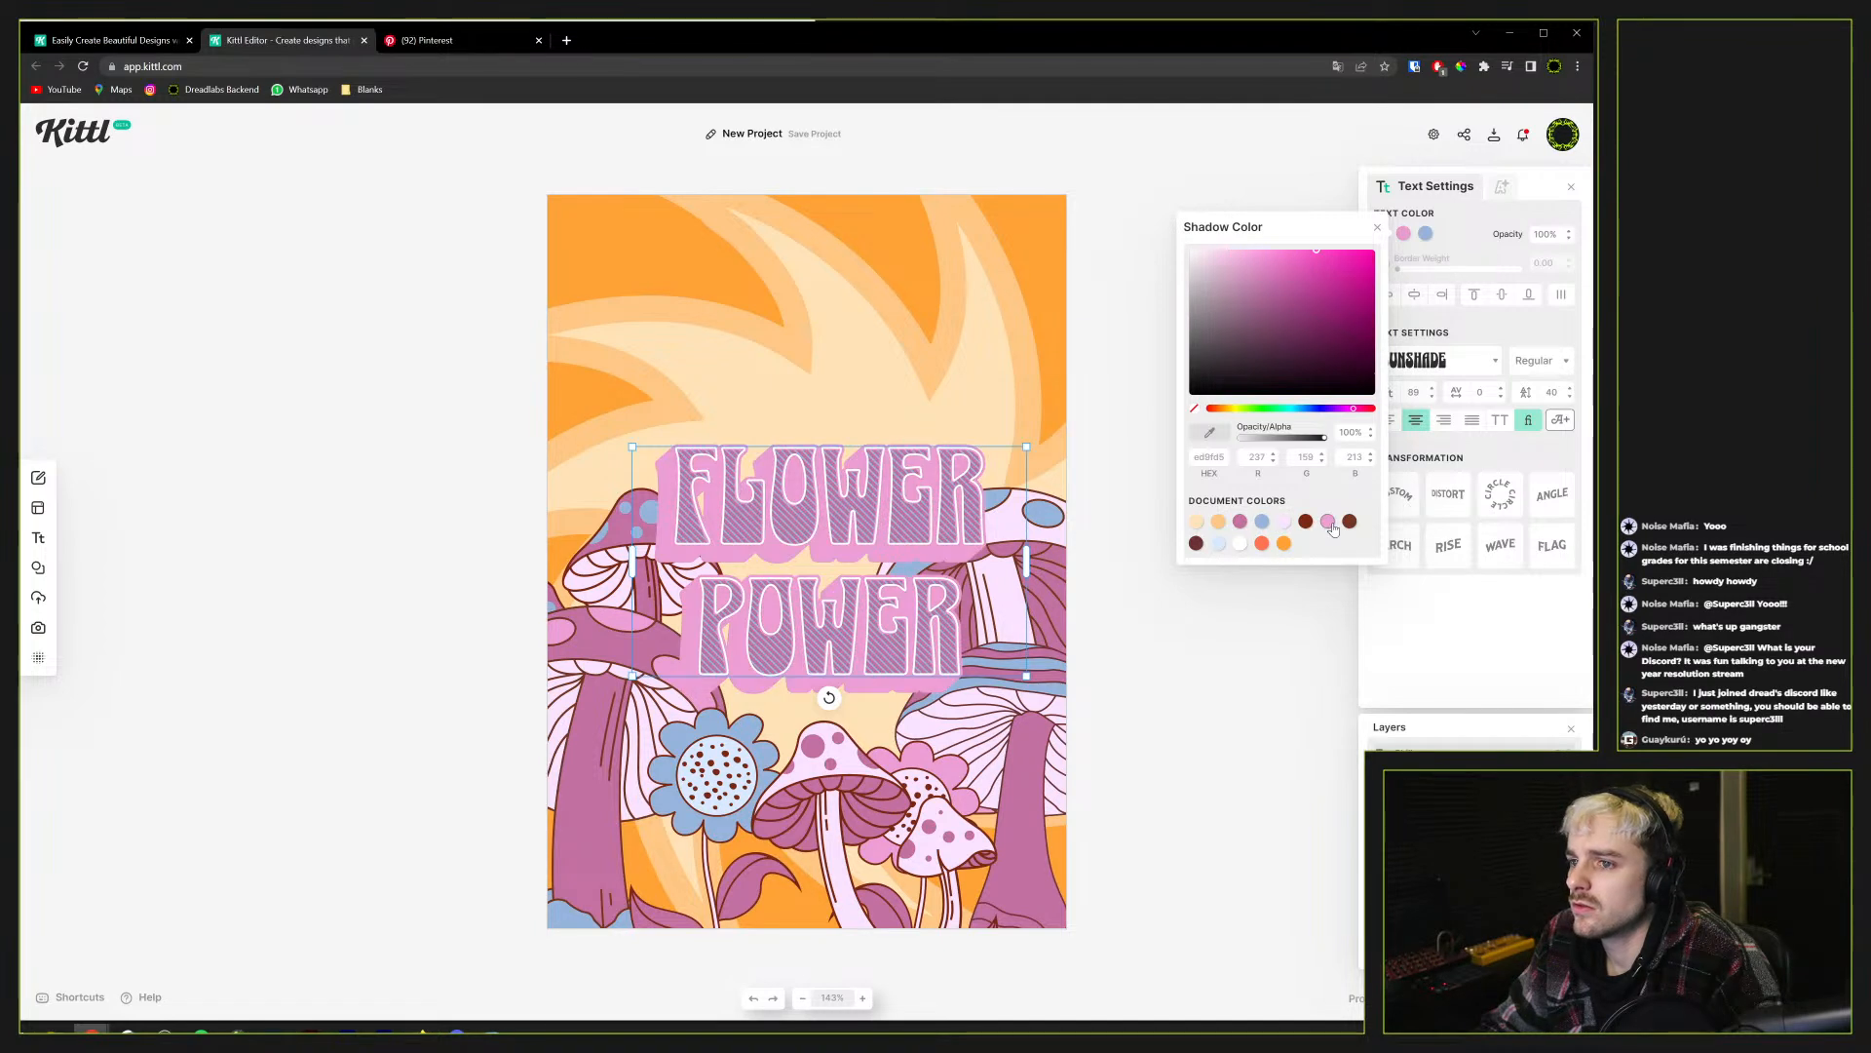
{"action": "left_click", "coordinate": [1241, 524]}
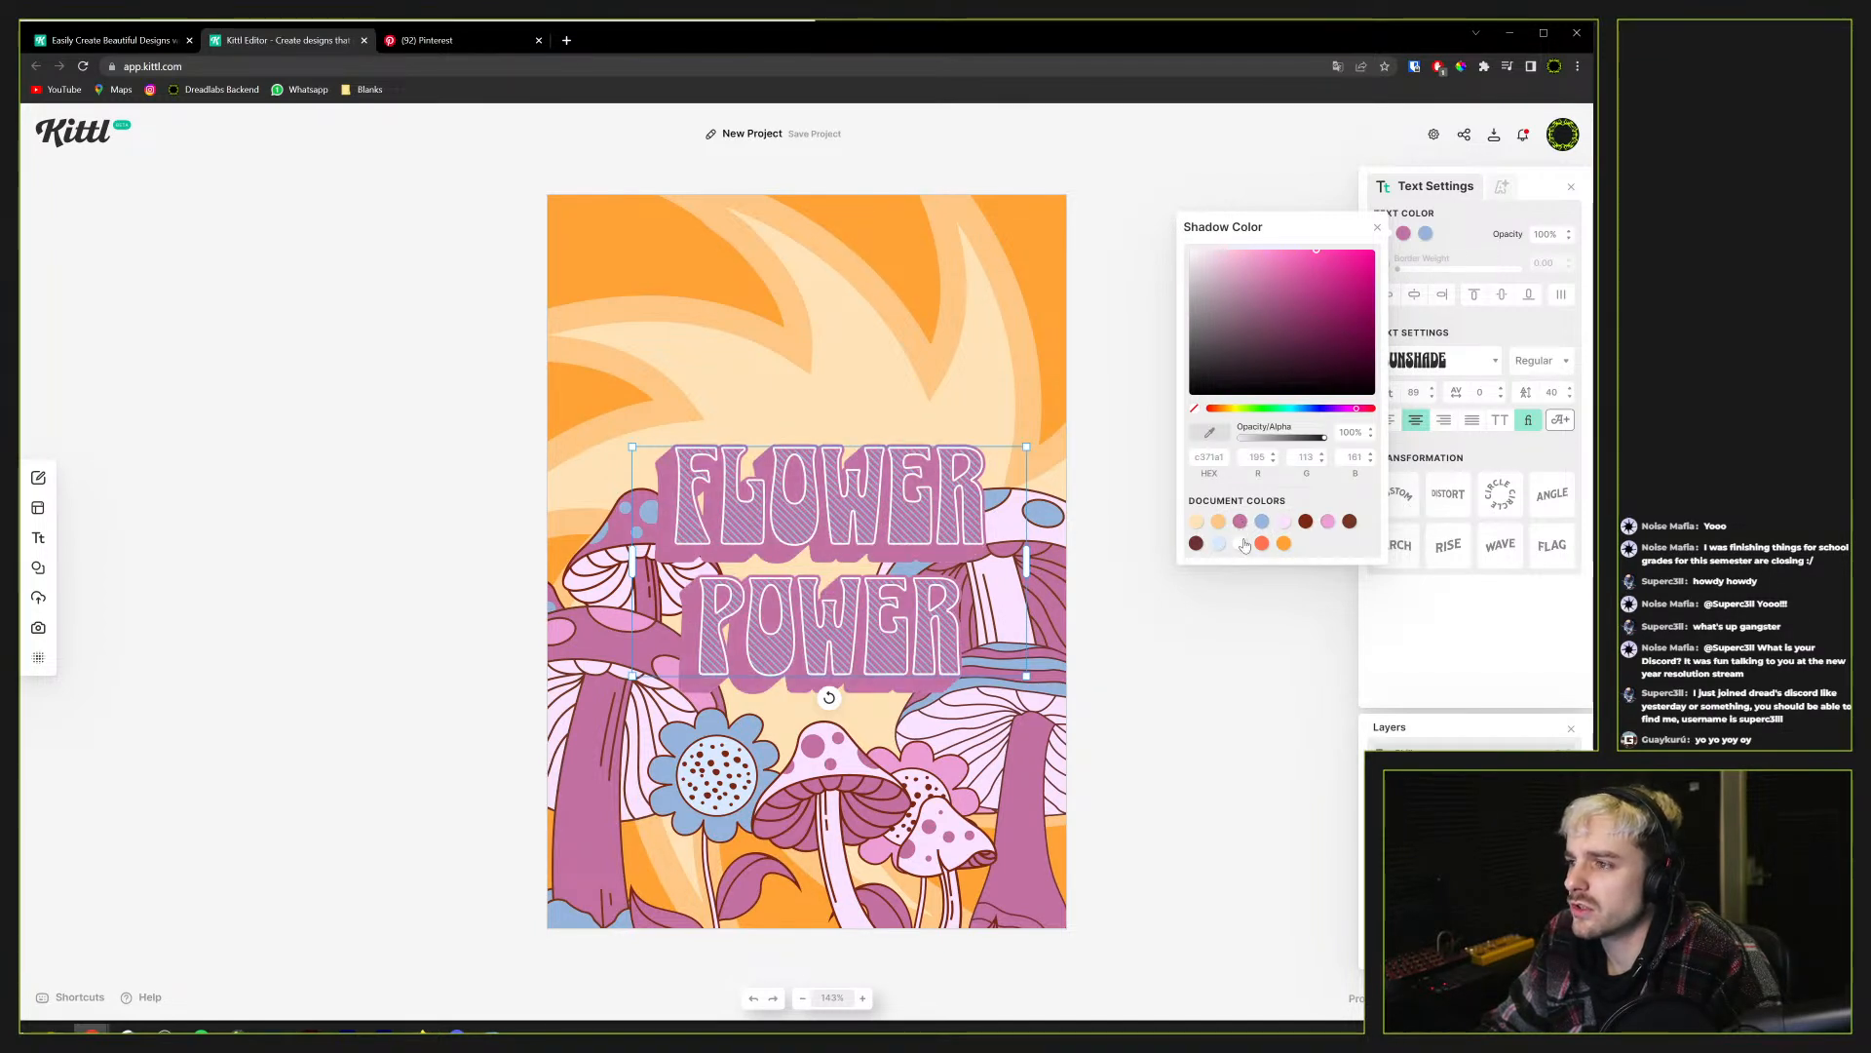
{"action": "left_click", "coordinate": [1262, 544]}
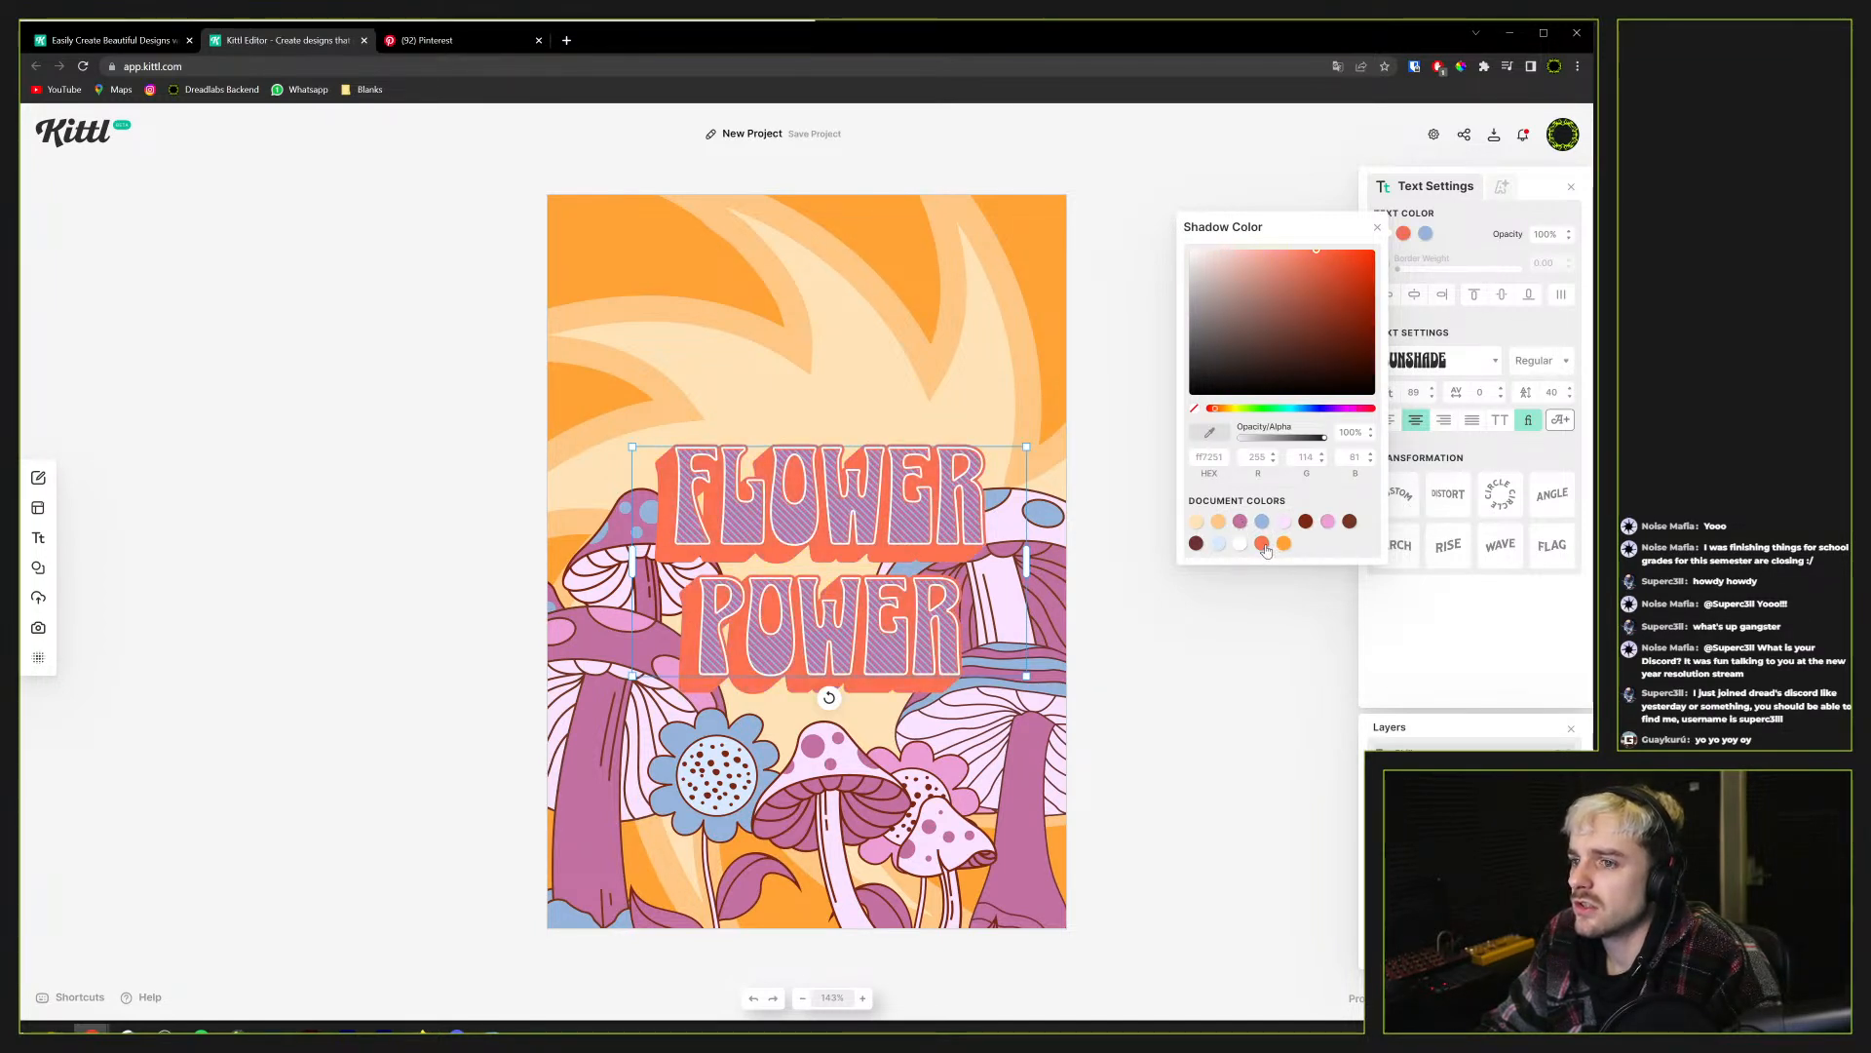
{"action": "left_click", "coordinate": [1478, 243]}
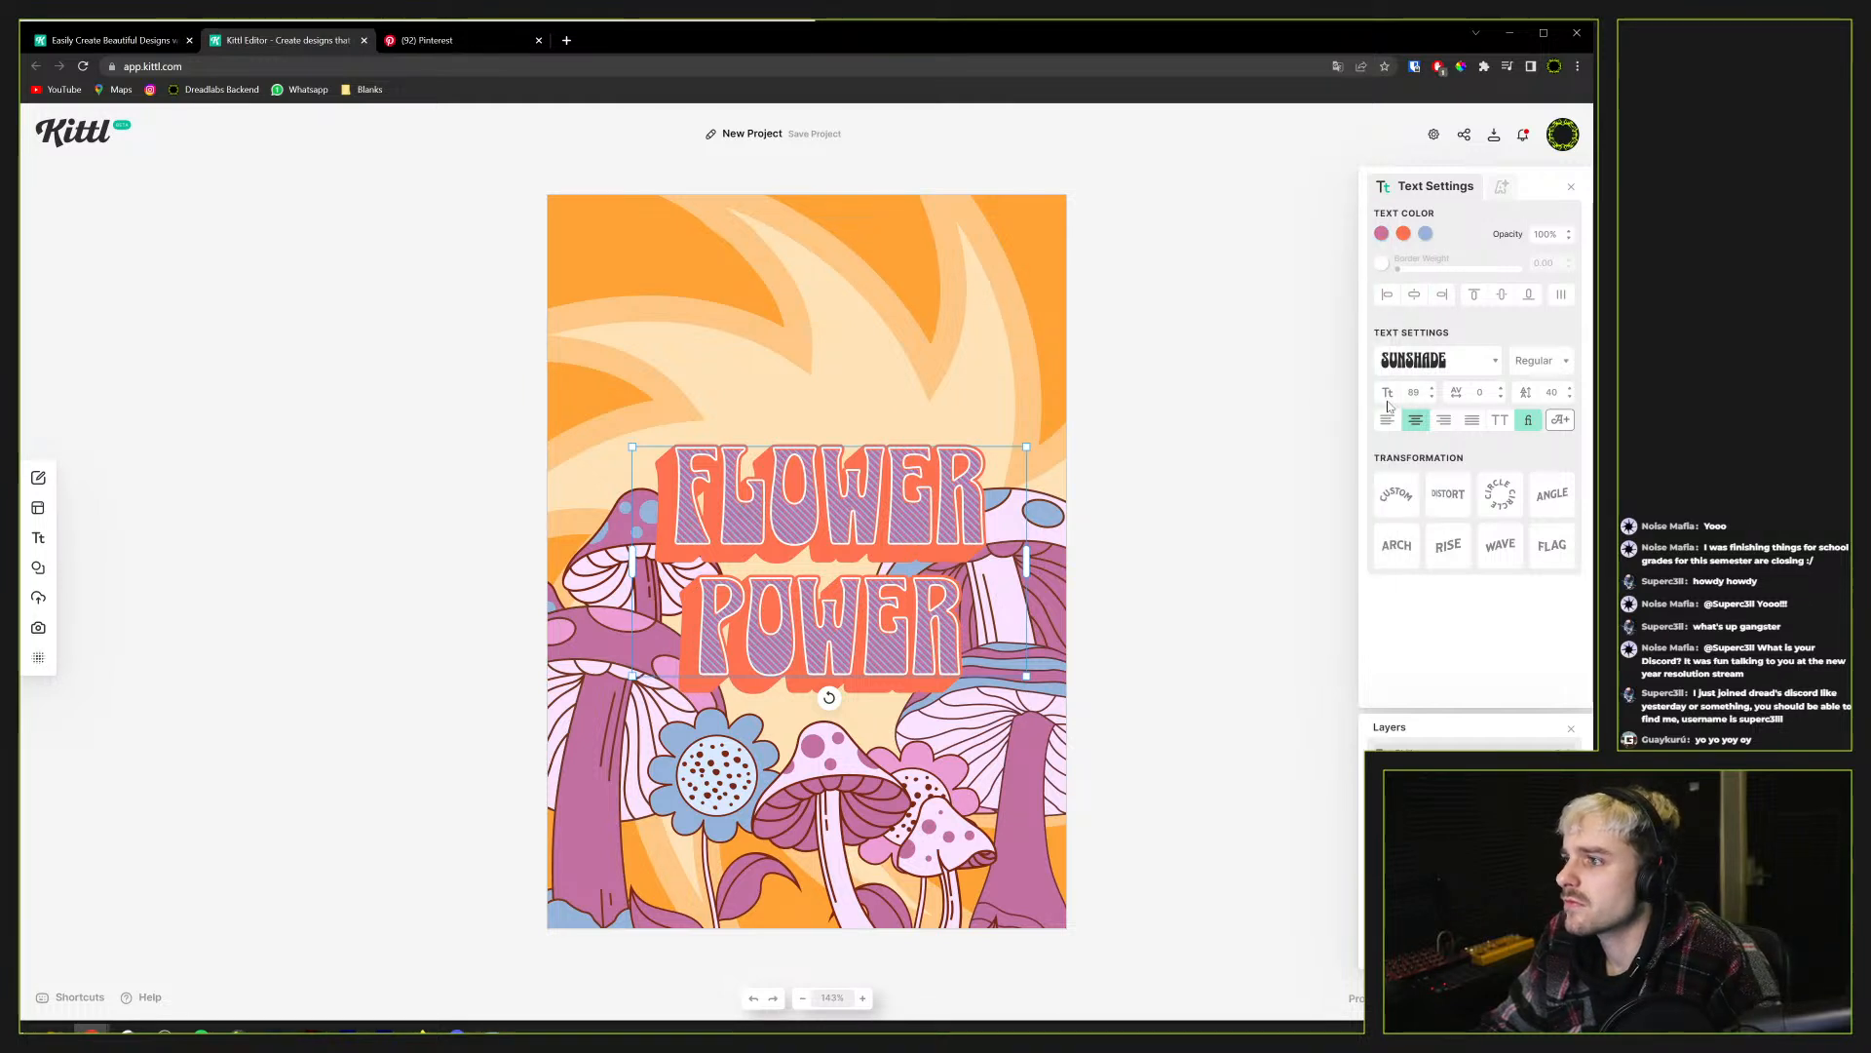
Set the headline's detailed 3D shadow to an offset of 14, a muted dark purple color and an angle of -115°
{"action": "left_click", "coordinate": [1502, 187]}
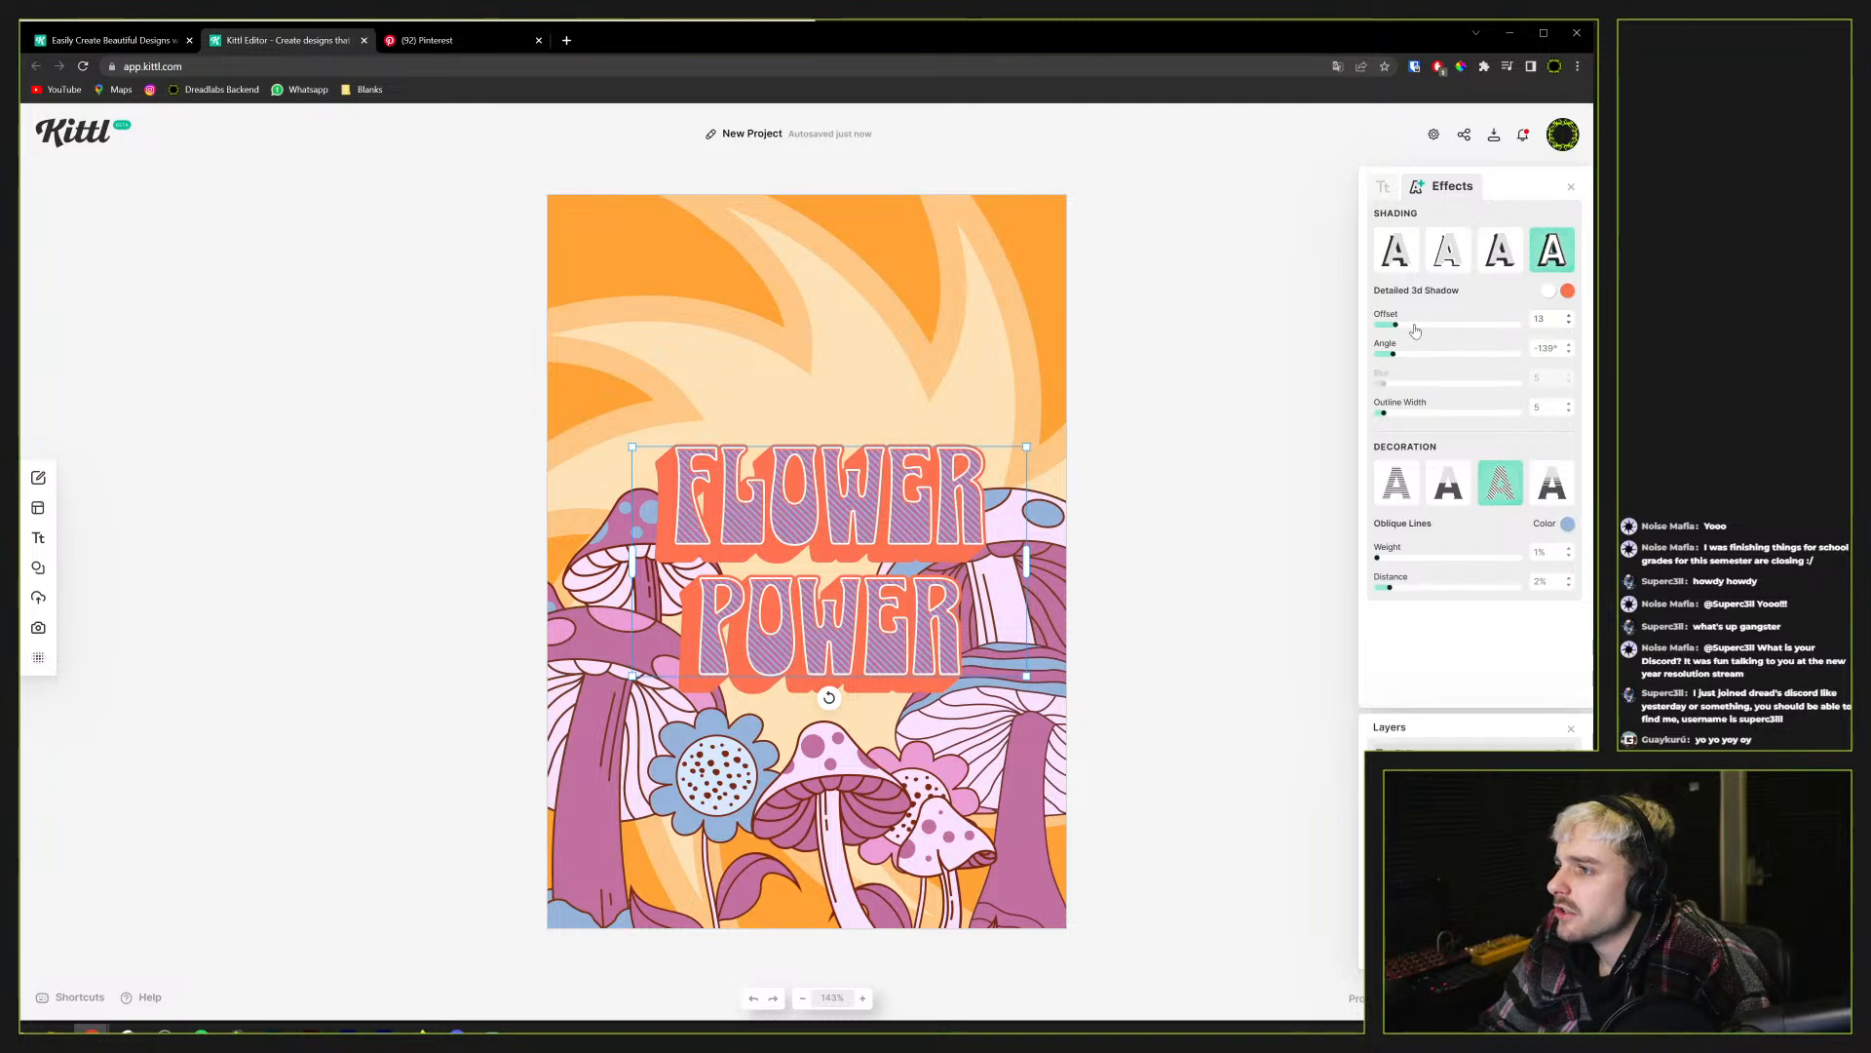
{"action": "mouse_move", "coordinate": [1395, 331]}
{"action": "left_mouse_down"}
{"action": "mouse_move", "coordinate": [1414, 329]}
{"action": "mouse_move", "coordinate": [1397, 328]}
{"action": "left_mouse_up"}
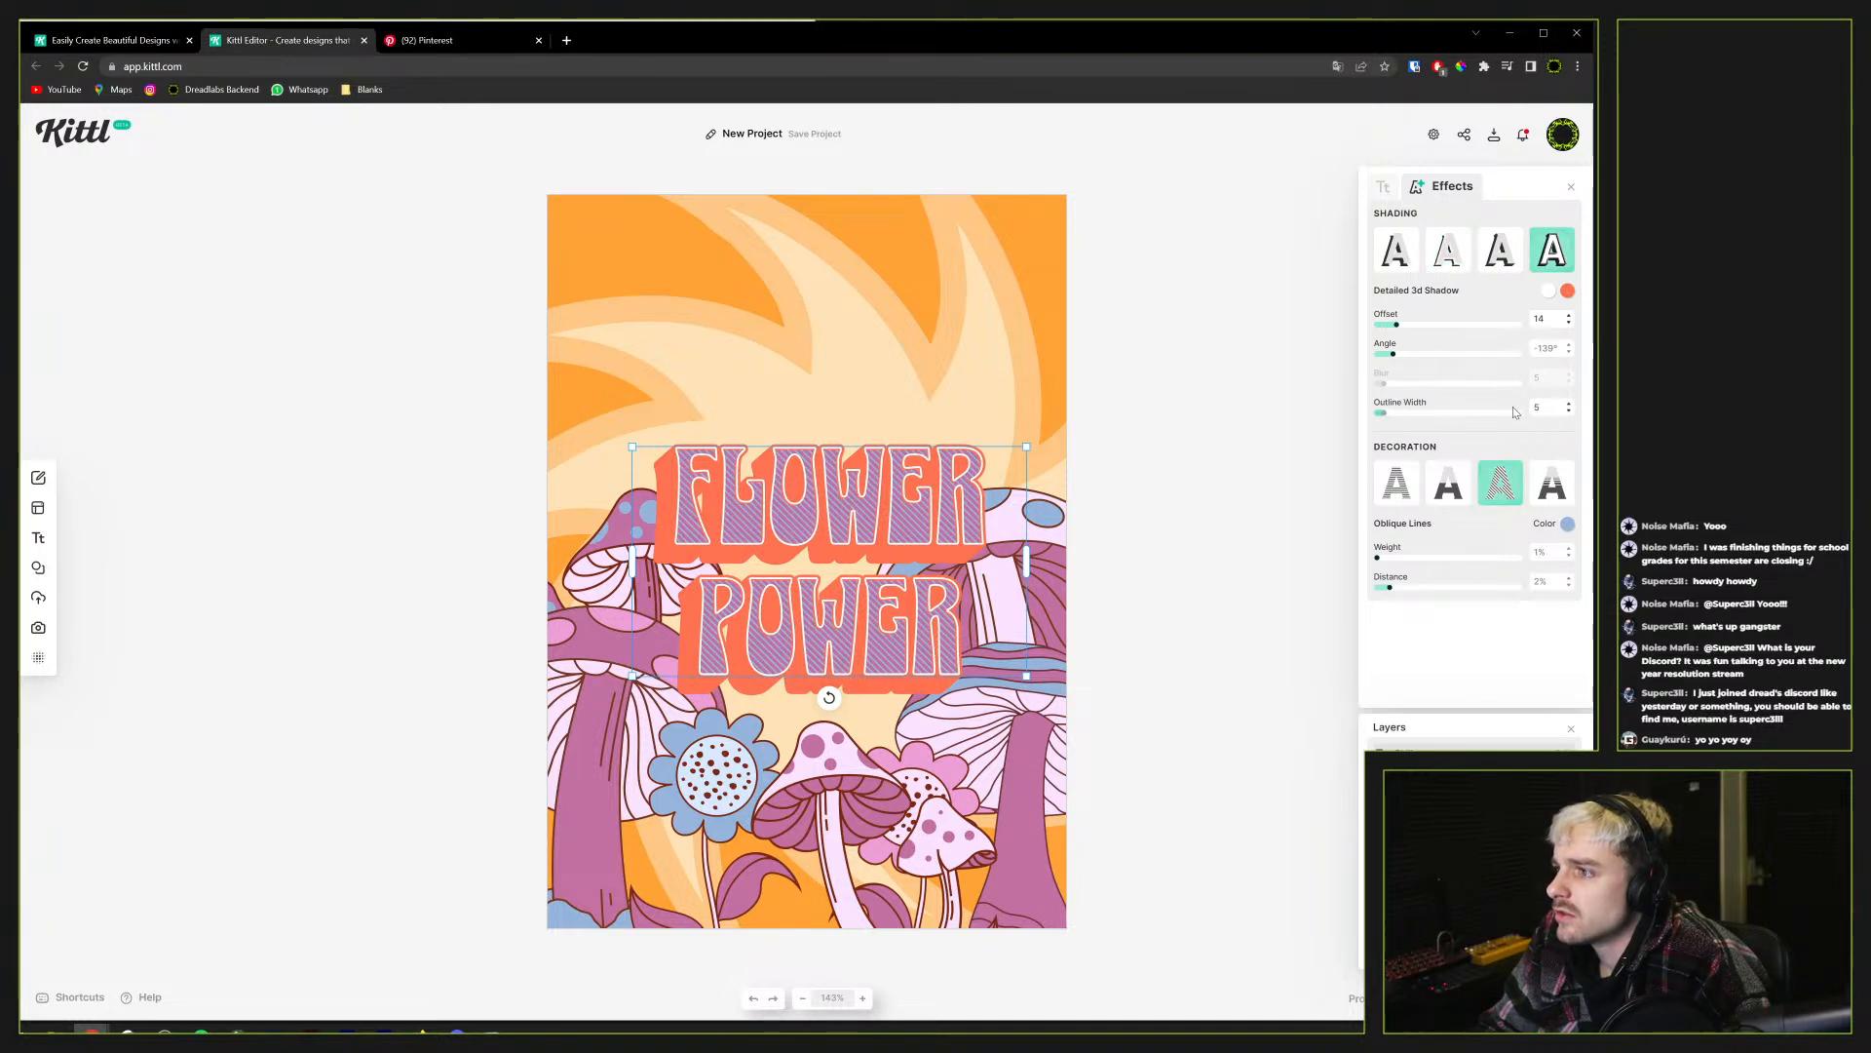
{"action": "left_click", "coordinate": [1566, 293]}
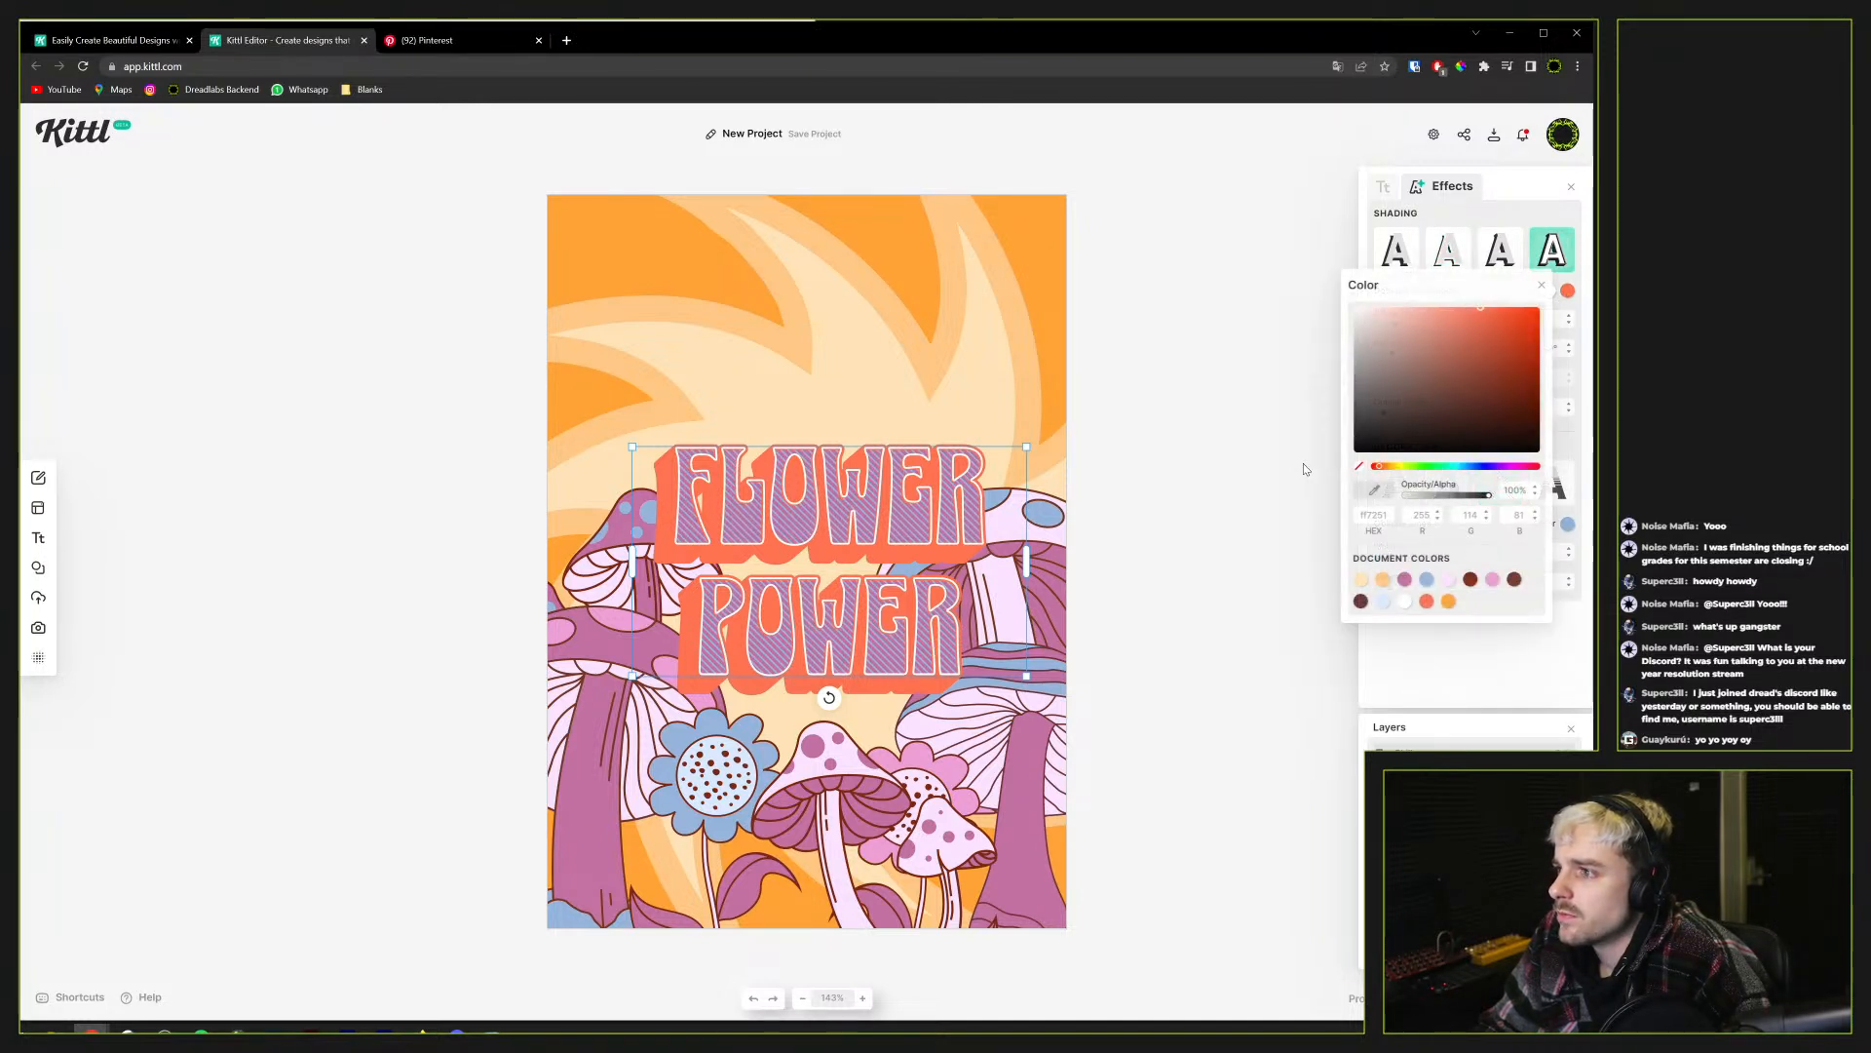
{"action": "left_click", "coordinate": [1427, 579]}
{"action": "left_click", "coordinate": [1514, 580]}
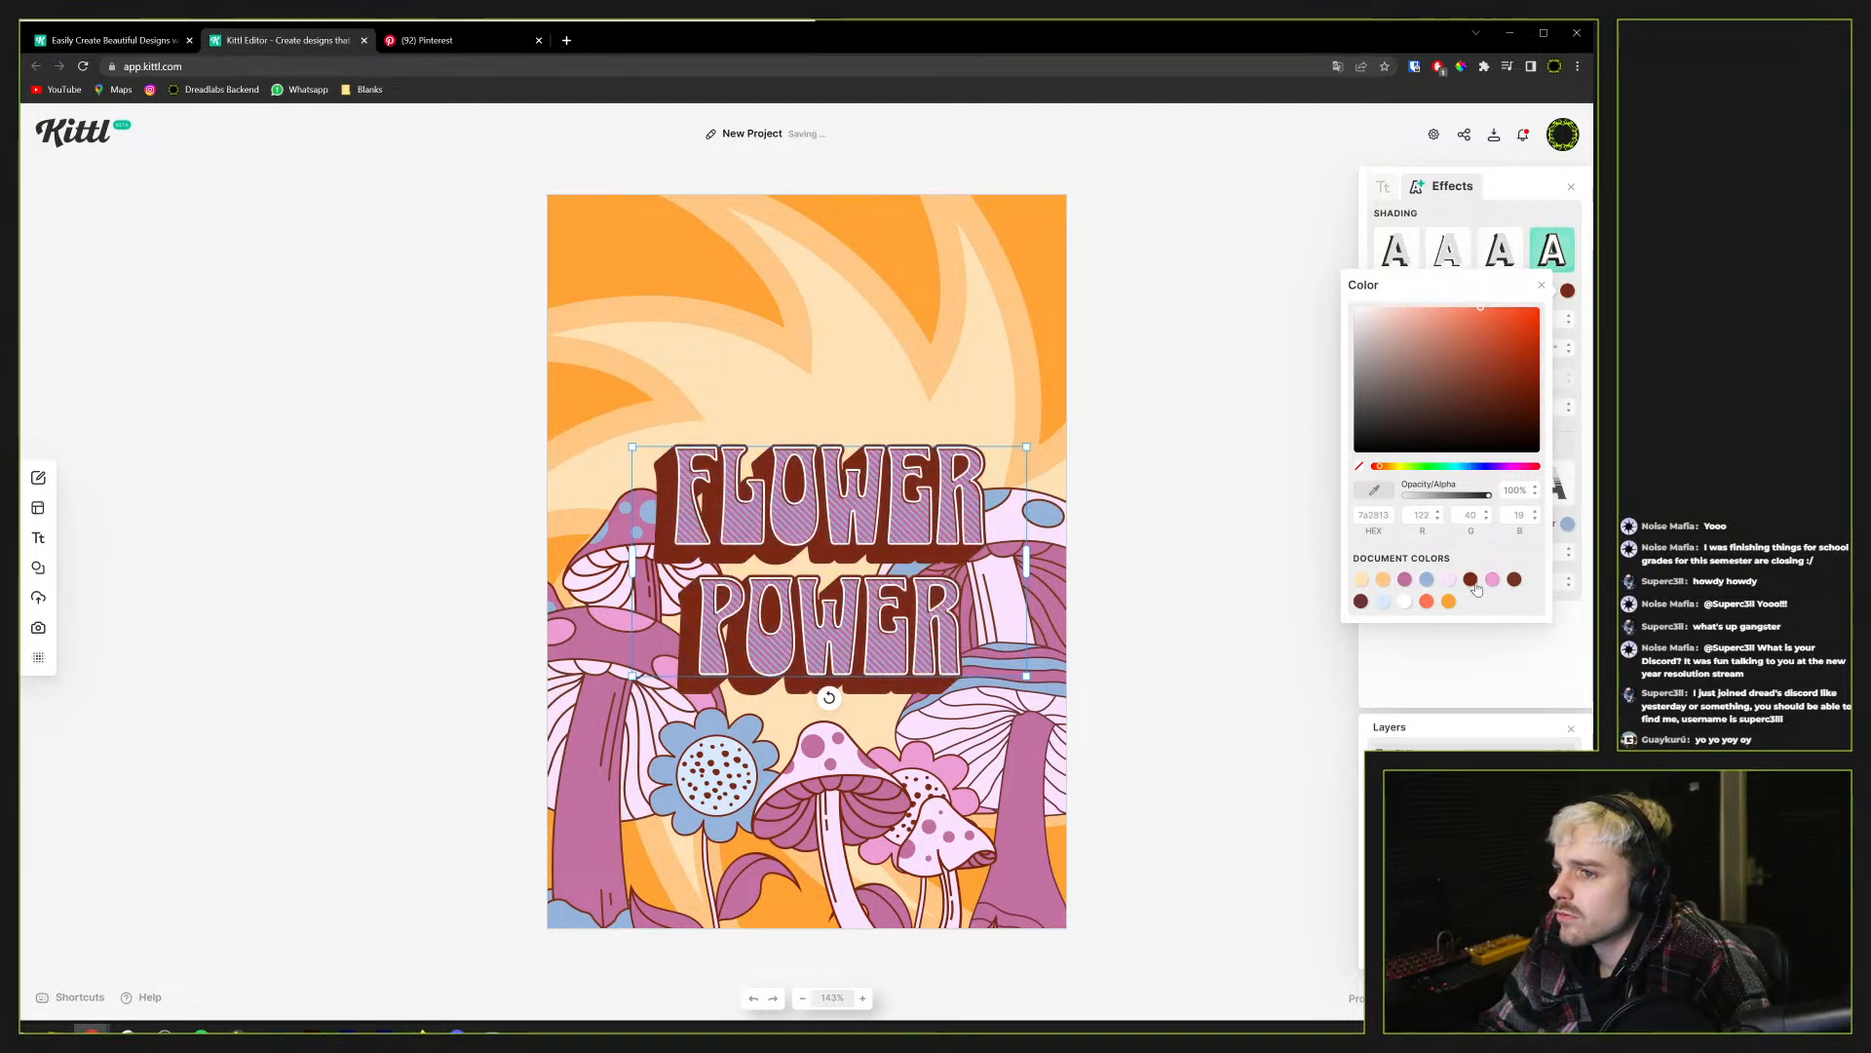
{"action": "left_click", "coordinate": [1478, 467]}
{"action": "left_click_drag", "start_coordinate": [1481, 469], "coordinate": [1503, 469]}
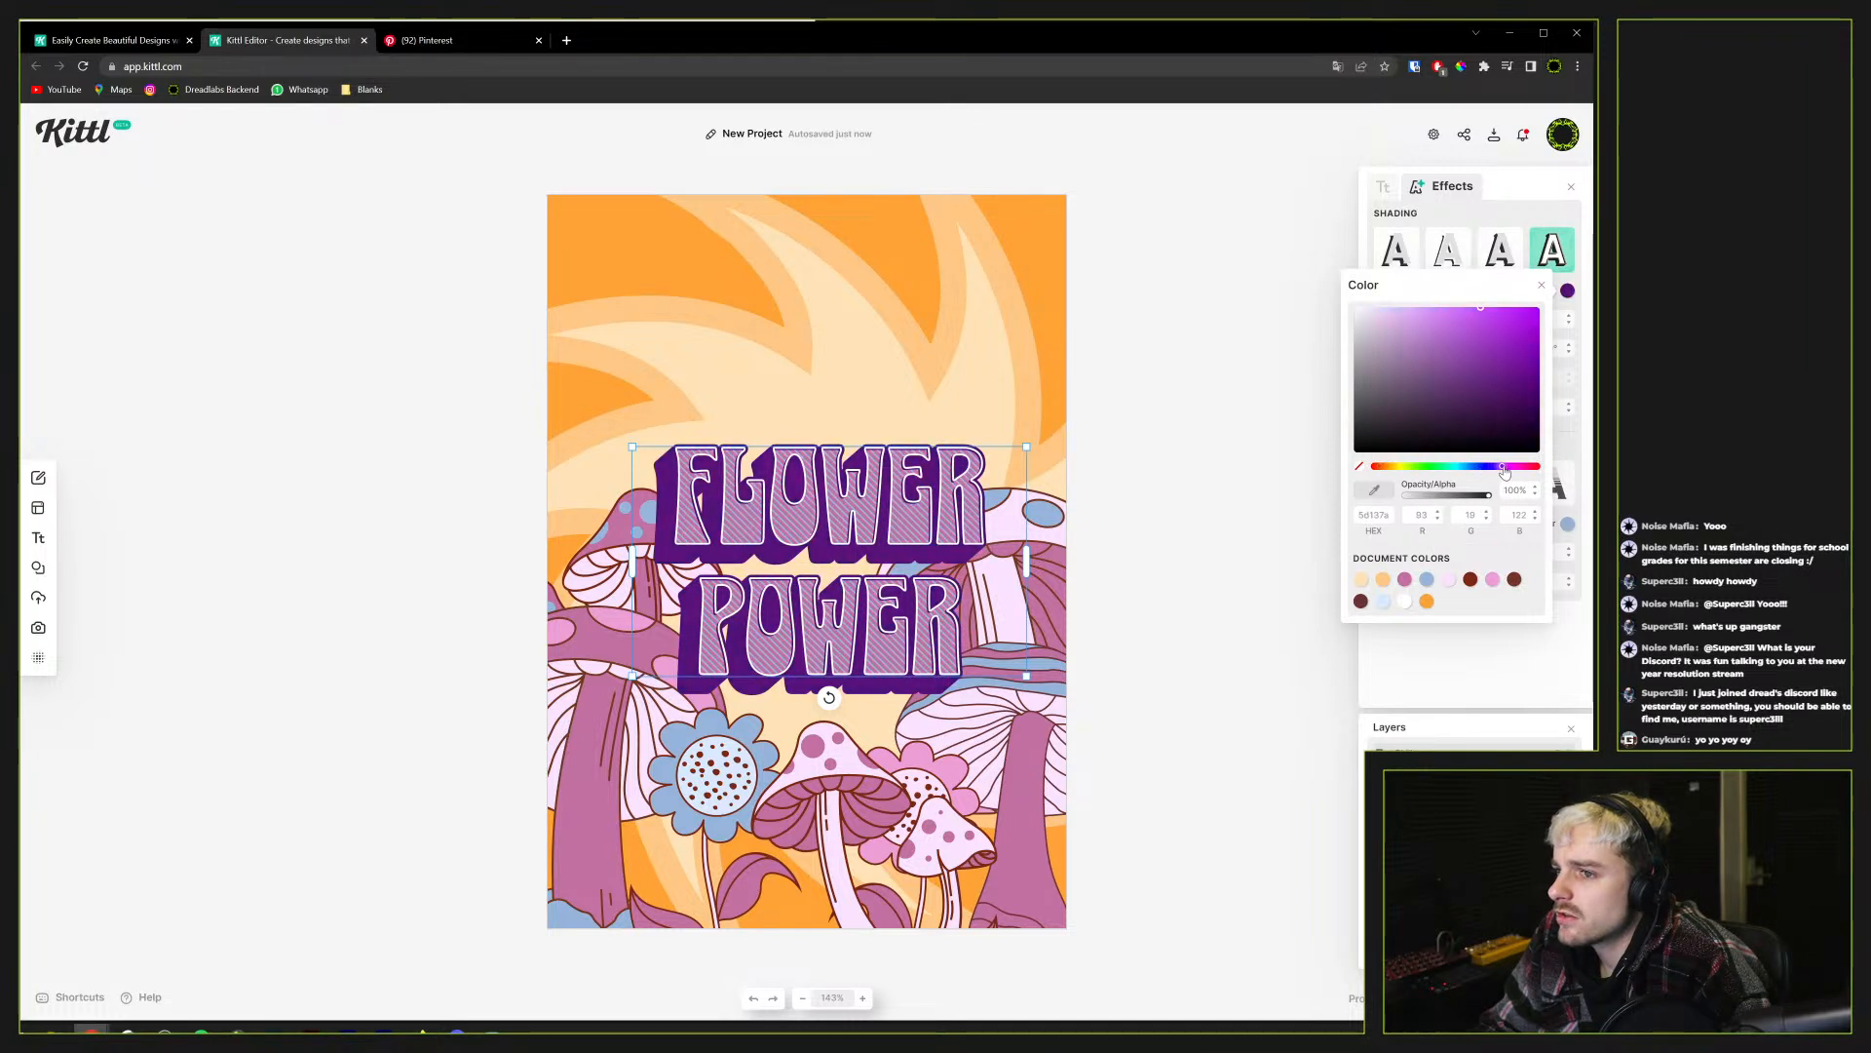
{"action": "left_click_drag", "start_coordinate": [1462, 322], "coordinate": [1426, 388]}
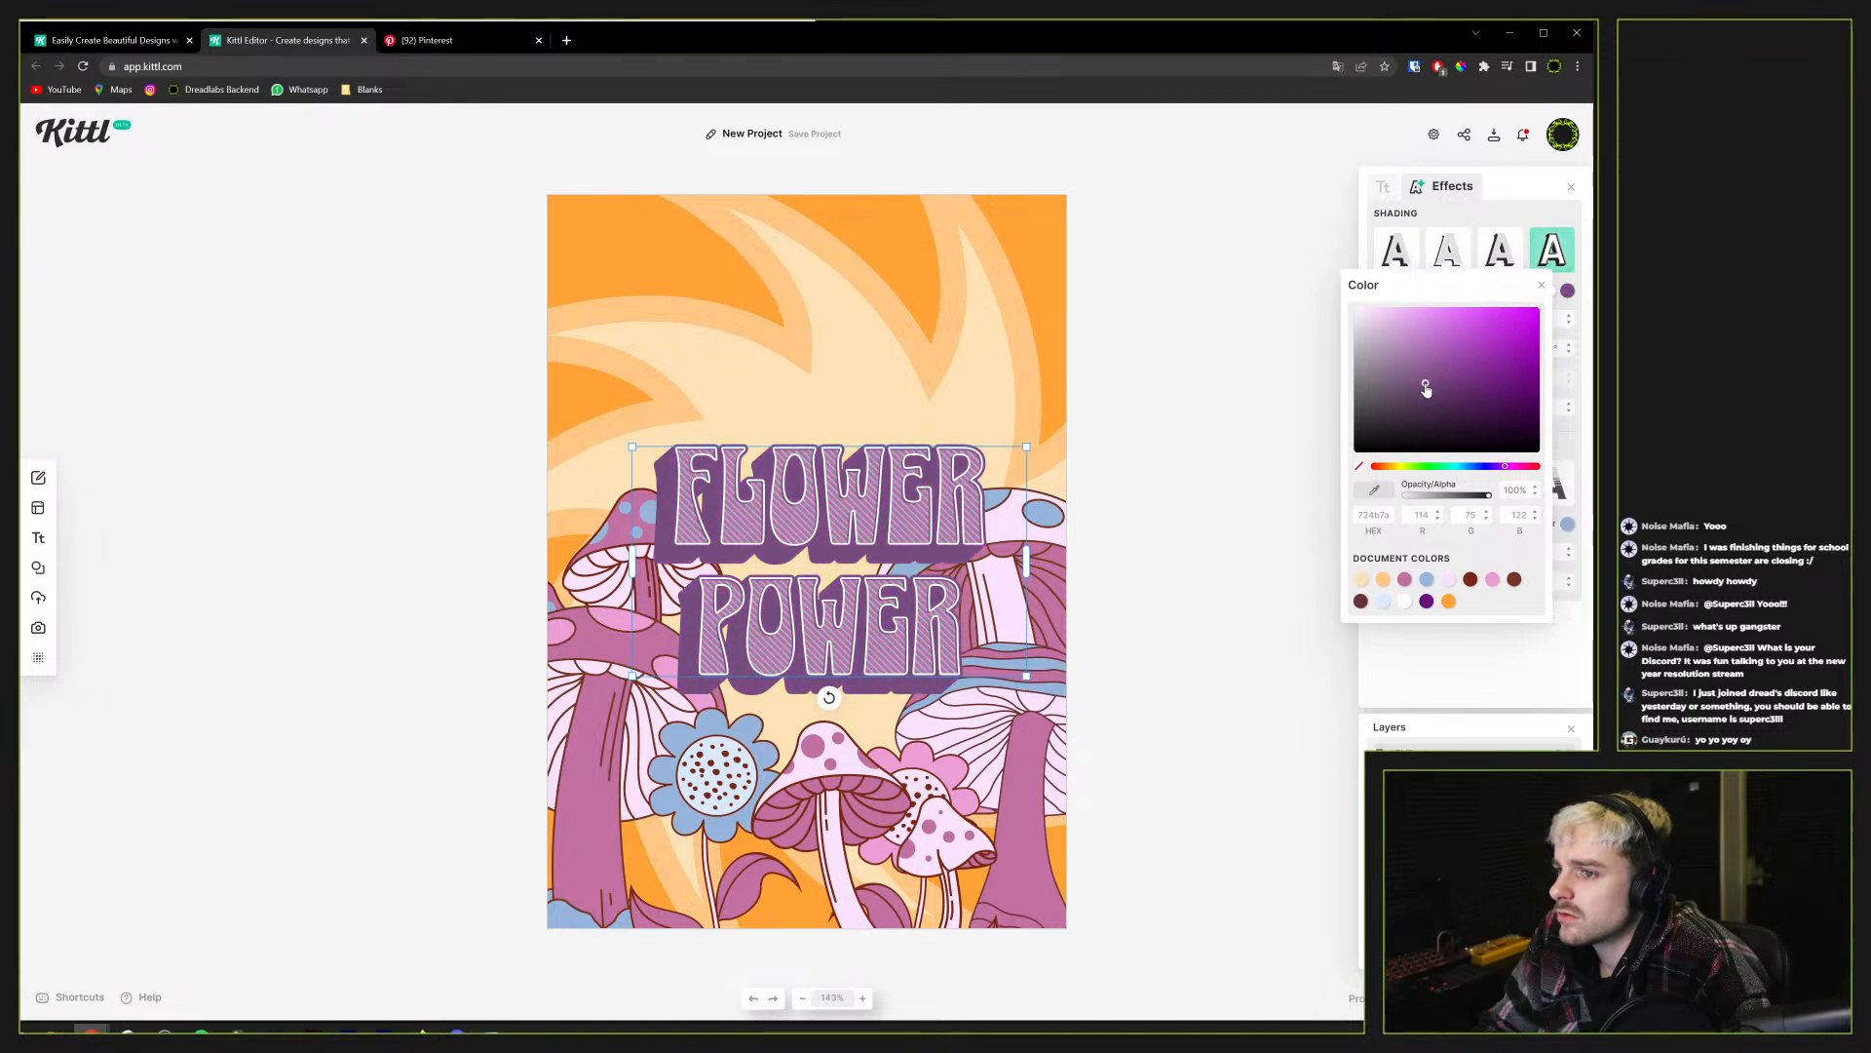
{"action": "left_click", "coordinate": [1567, 291]}
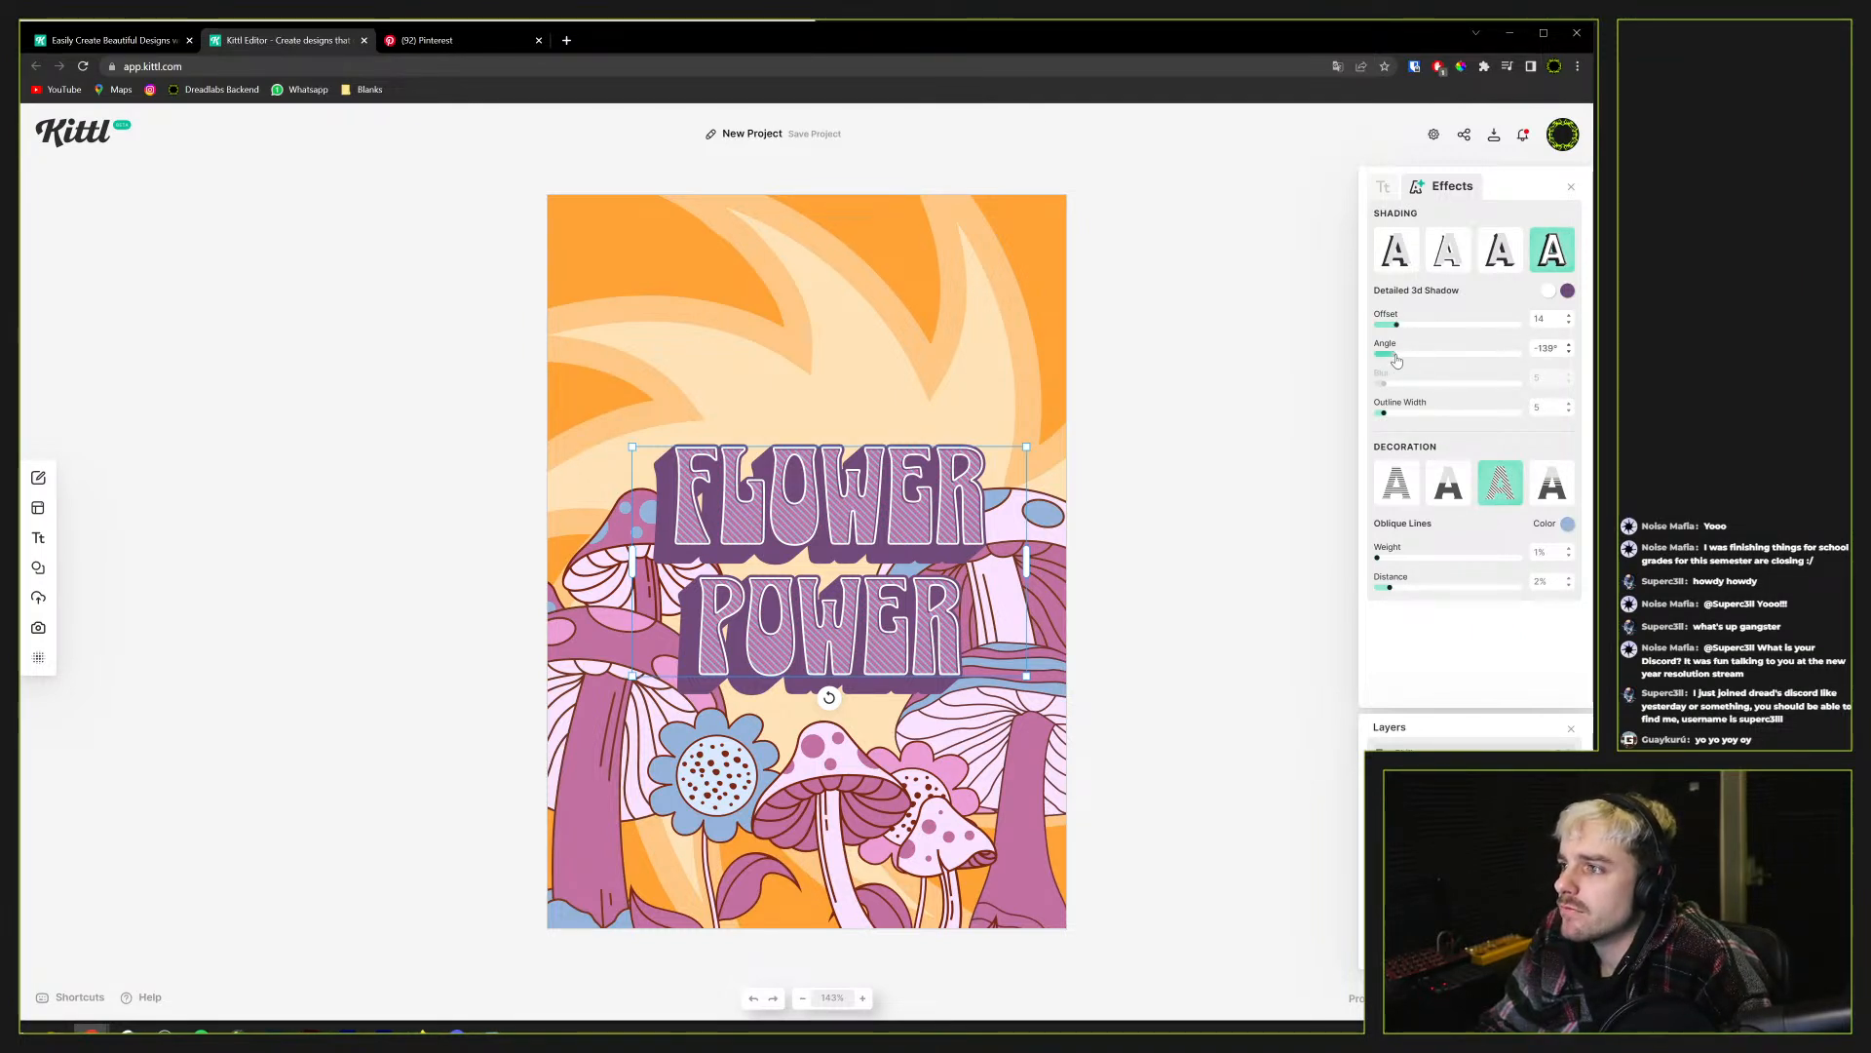
{"action": "mouse_move", "coordinate": [1396, 361]}
{"action": "left_mouse_down"}
{"action": "mouse_move", "coordinate": [1425, 361]}
{"action": "mouse_move", "coordinate": [1402, 361]}
{"action": "left_mouse_up"}
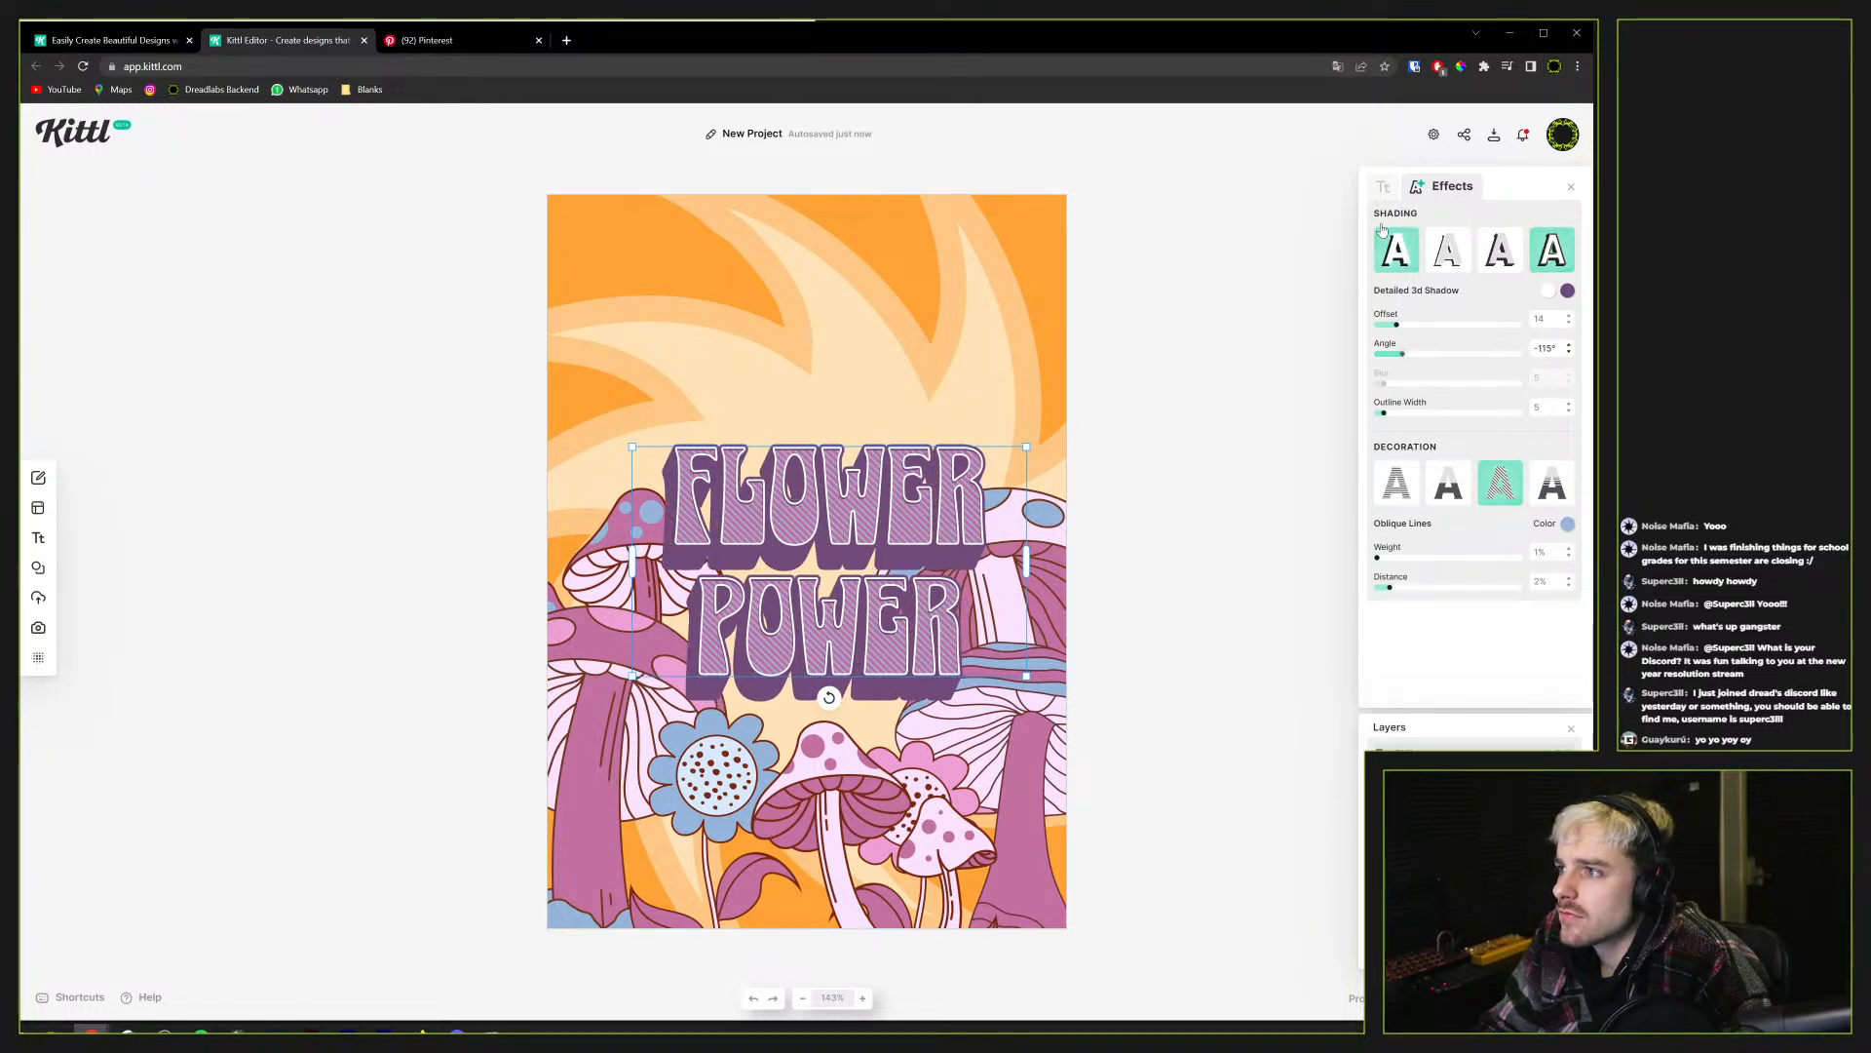
Apply the Rise transformation with an 81% curve to the headline and move it to the upper part of the poster
{"action": "left_click", "coordinate": [1383, 187]}
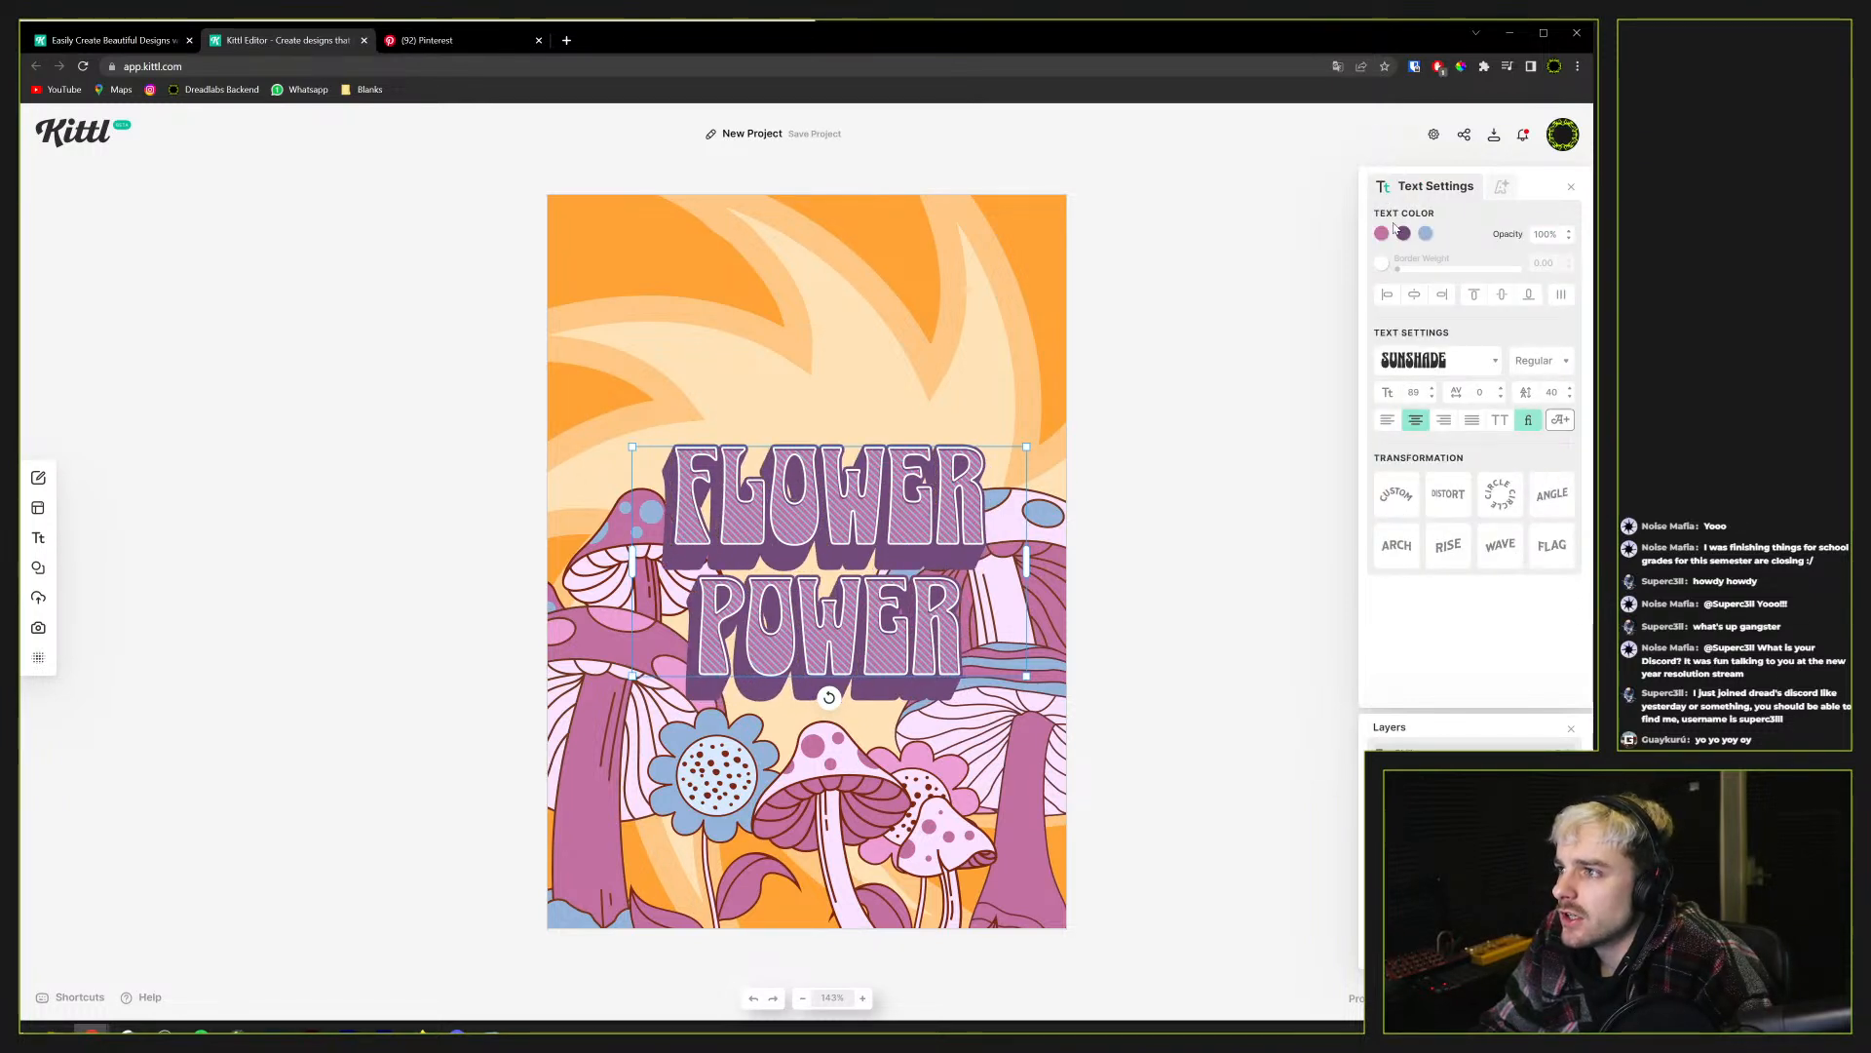
{"action": "left_click", "coordinate": [1444, 546]}
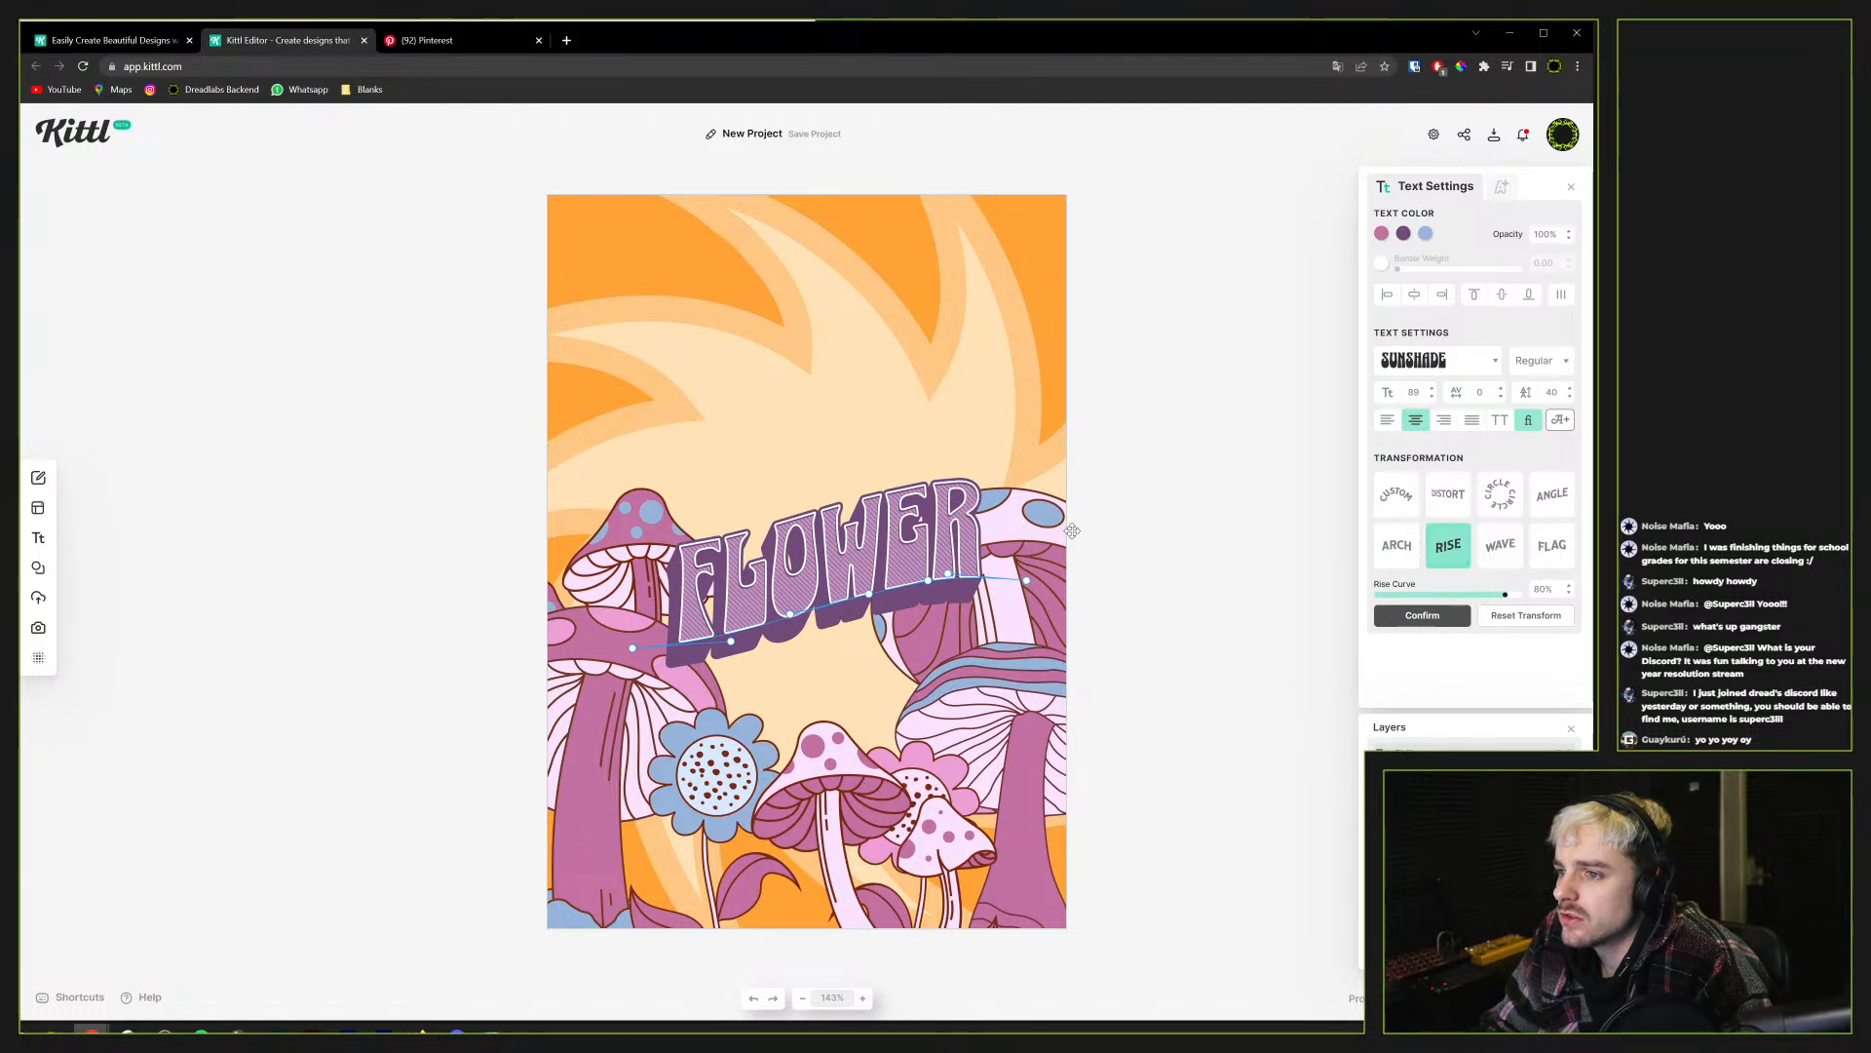
{"action": "left_click_drag", "start_coordinate": [1505, 594], "coordinate": [1508, 600]}
{"action": "left_click_drag", "start_coordinate": [818, 561], "coordinate": [845, 399]}
Replace the text of the duplicated headline with POWER
{"action": "triple_click", "coordinate": [845, 399]}
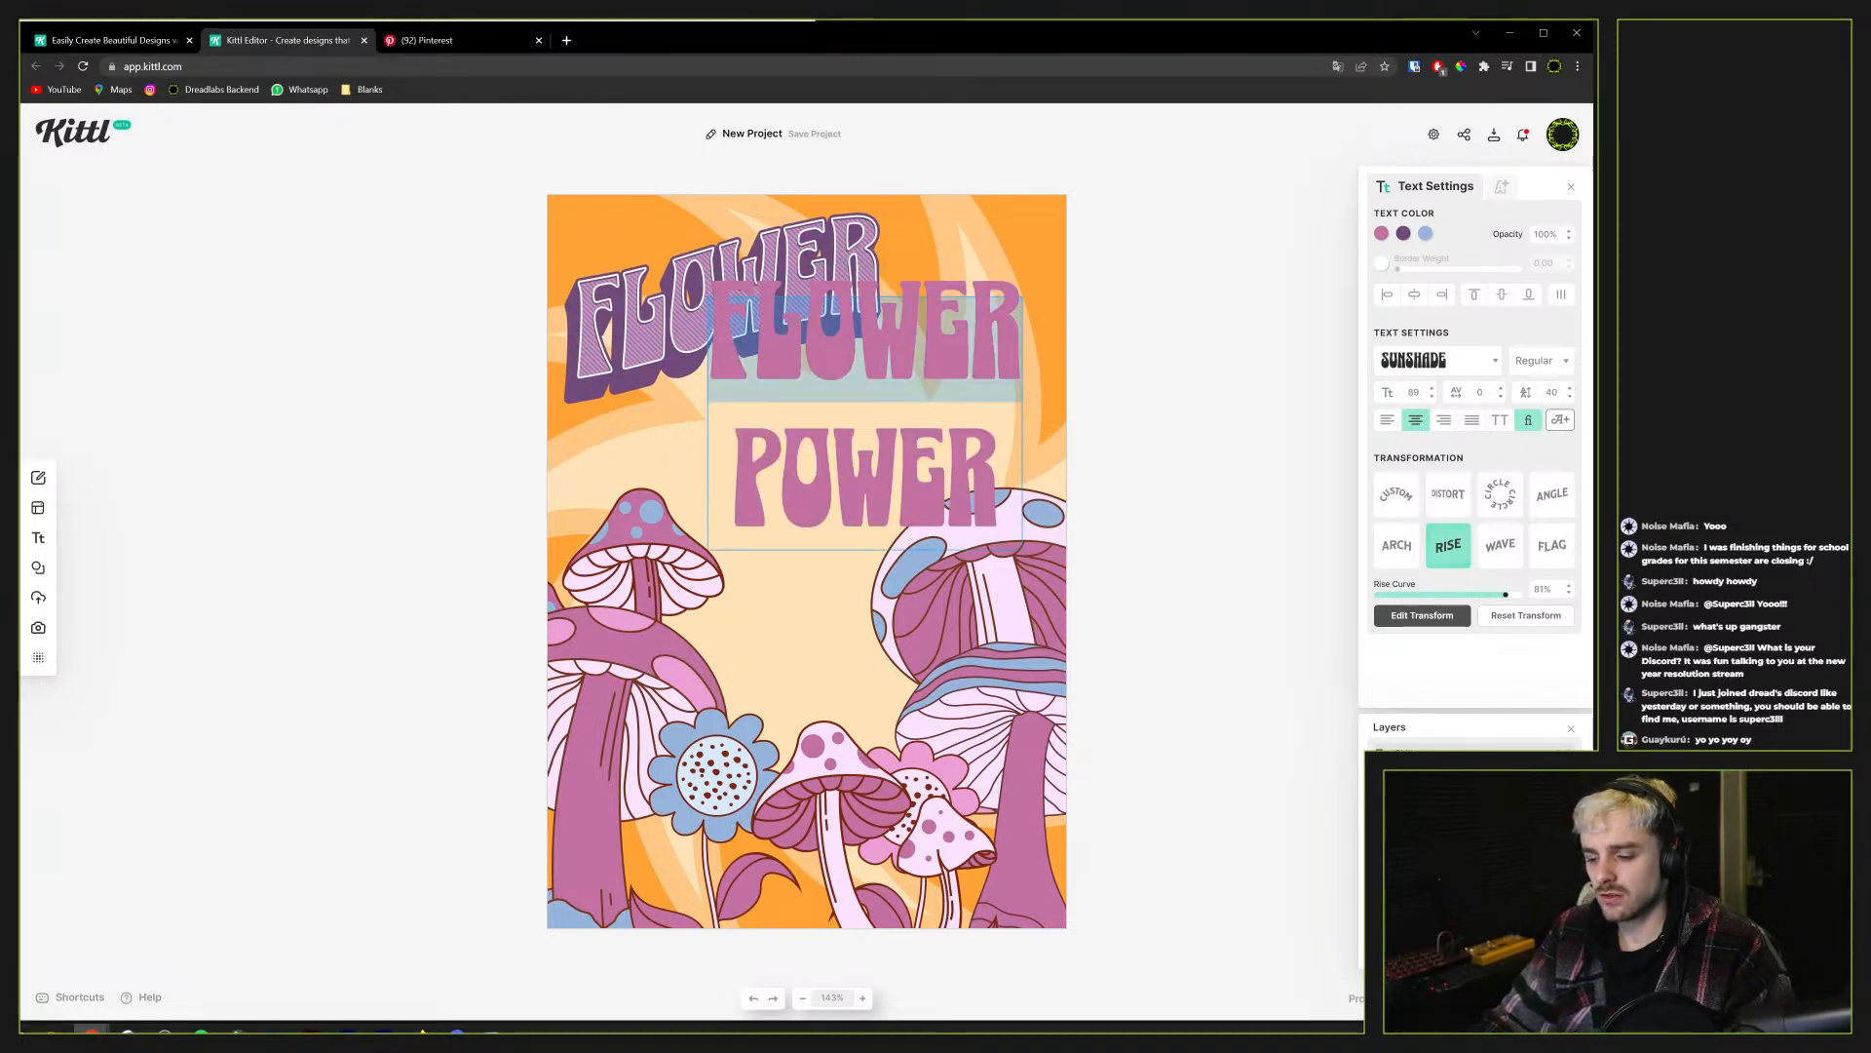
{"action": "key", "text": "ctrl+a"}
{"action": "type", "text": "POWER"}
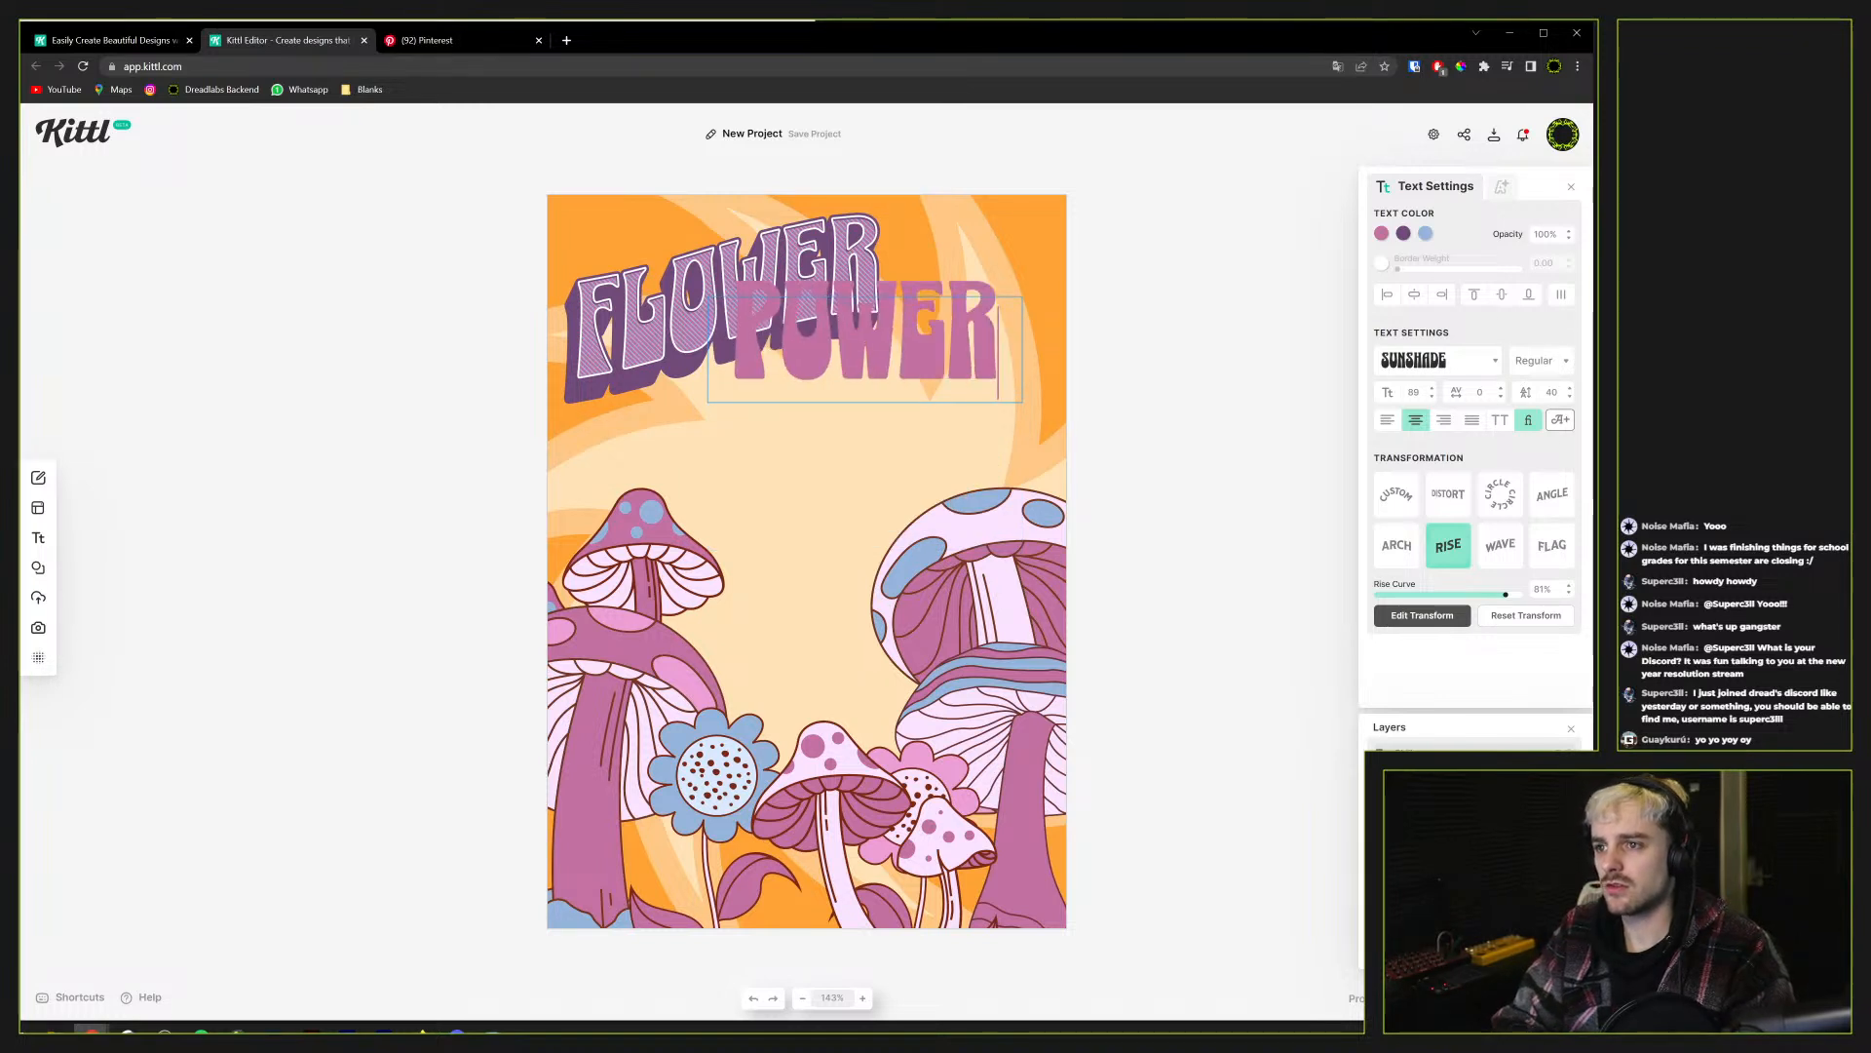
Delete the word POWER from the original headline so it reads only FLOWER
{"action": "double_click", "coordinate": [612, 312]}
{"action": "double_click", "coordinate": [663, 394]}
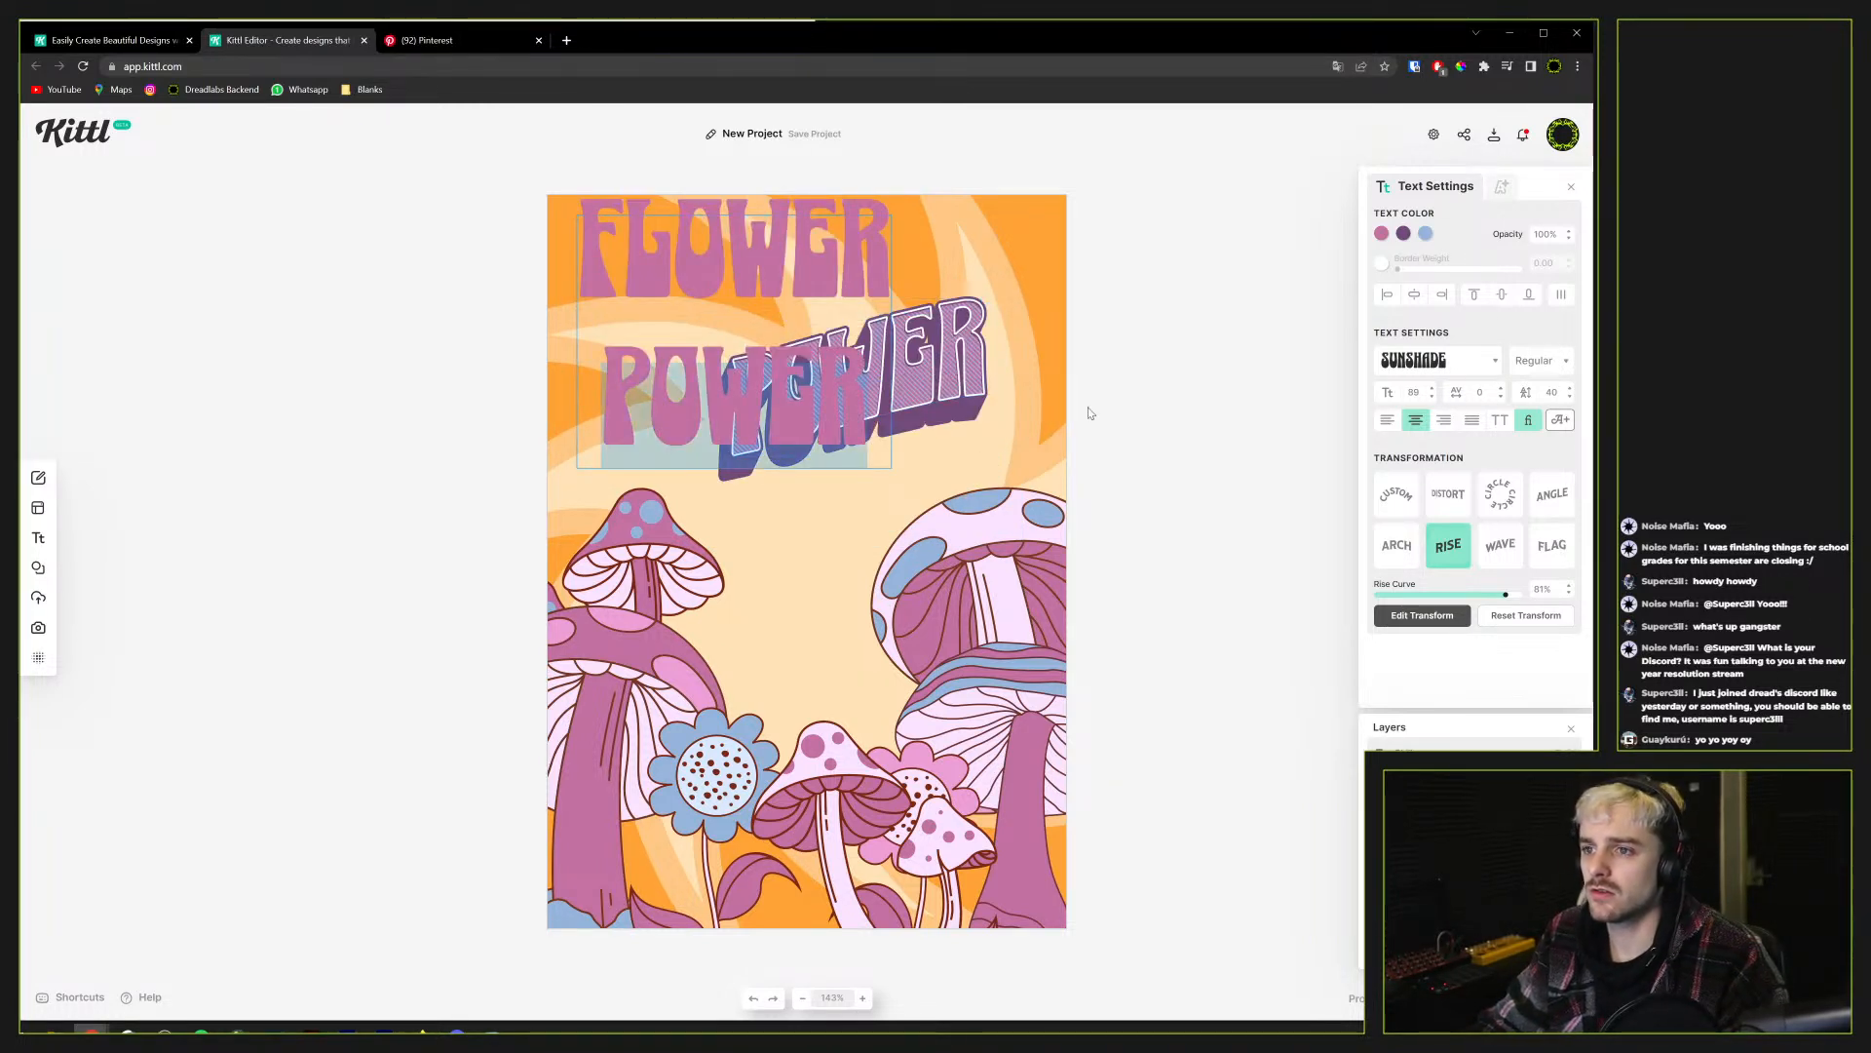
{"action": "key", "text": "BackSpace"}
{"action": "key", "text": "BackSpace"}
{"action": "key", "text": "Escape"}
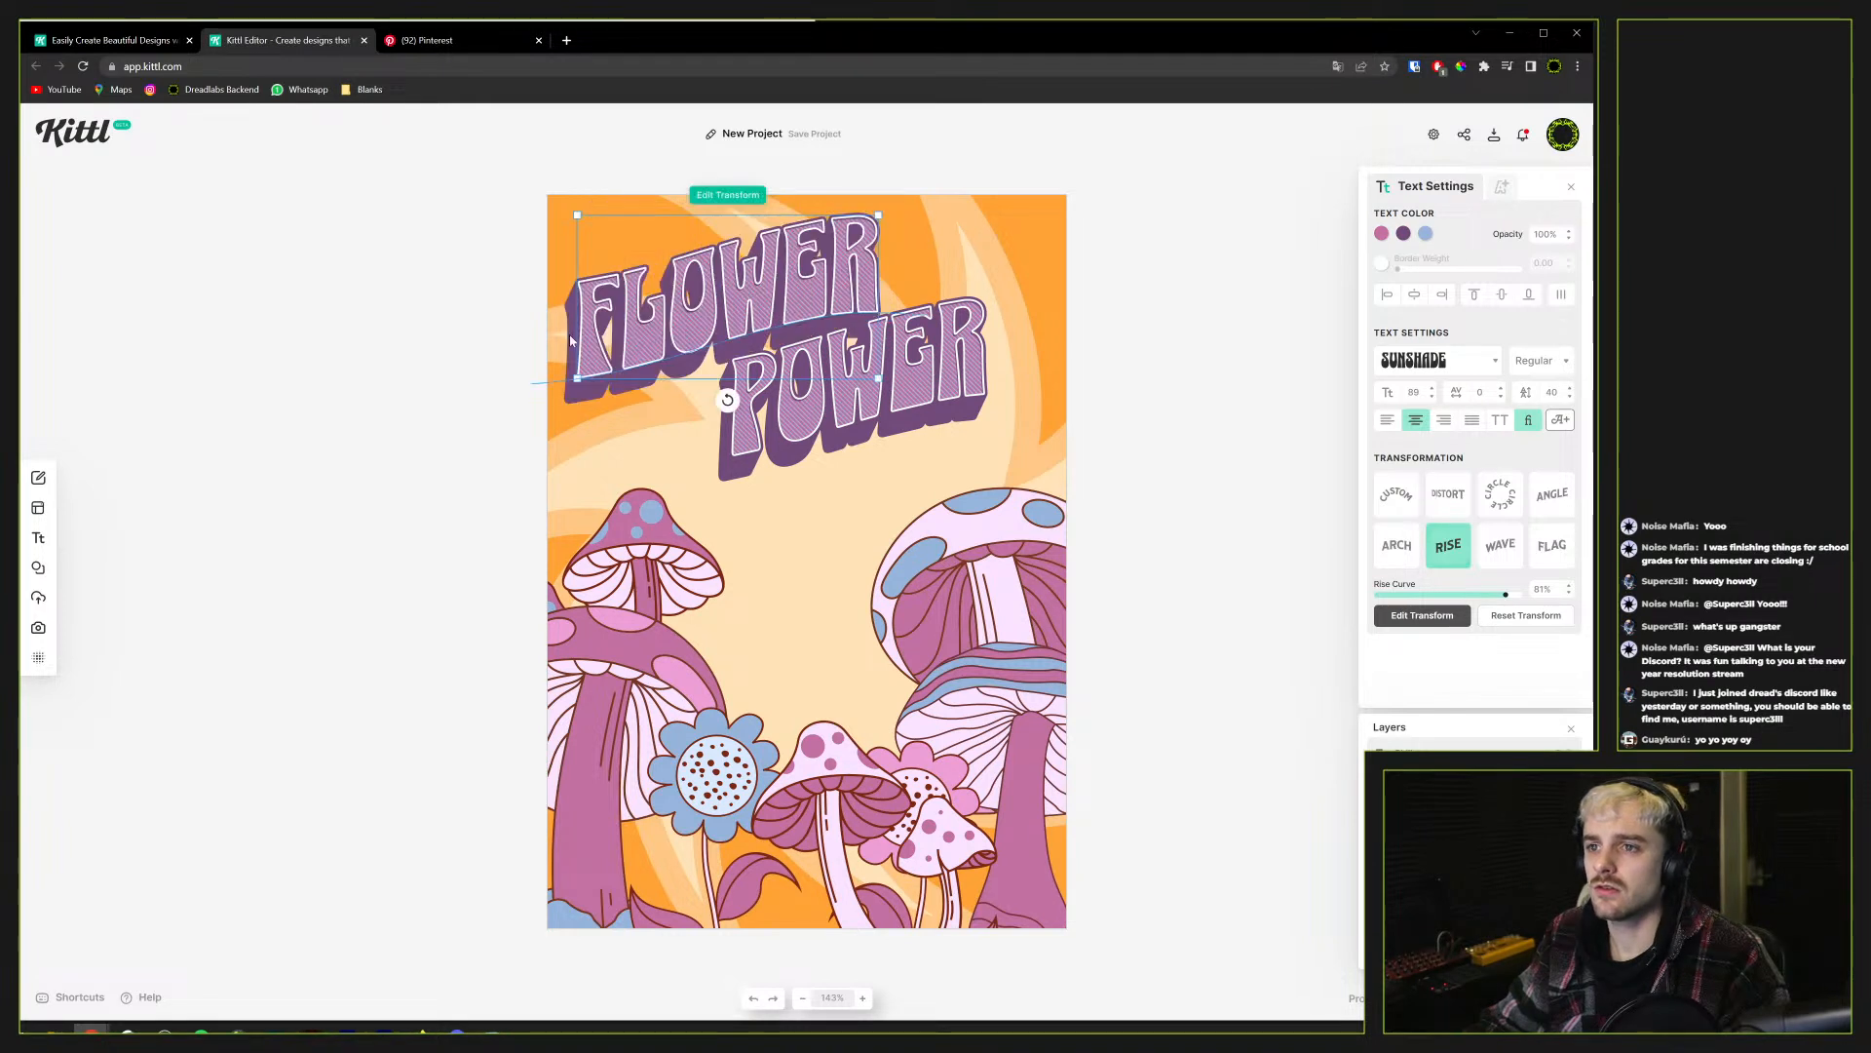
Right-align POWER and left-align FLOWER, then stagger them across the top of the poster with POWER lower and to the right
{"action": "left_click", "coordinate": [819, 393]}
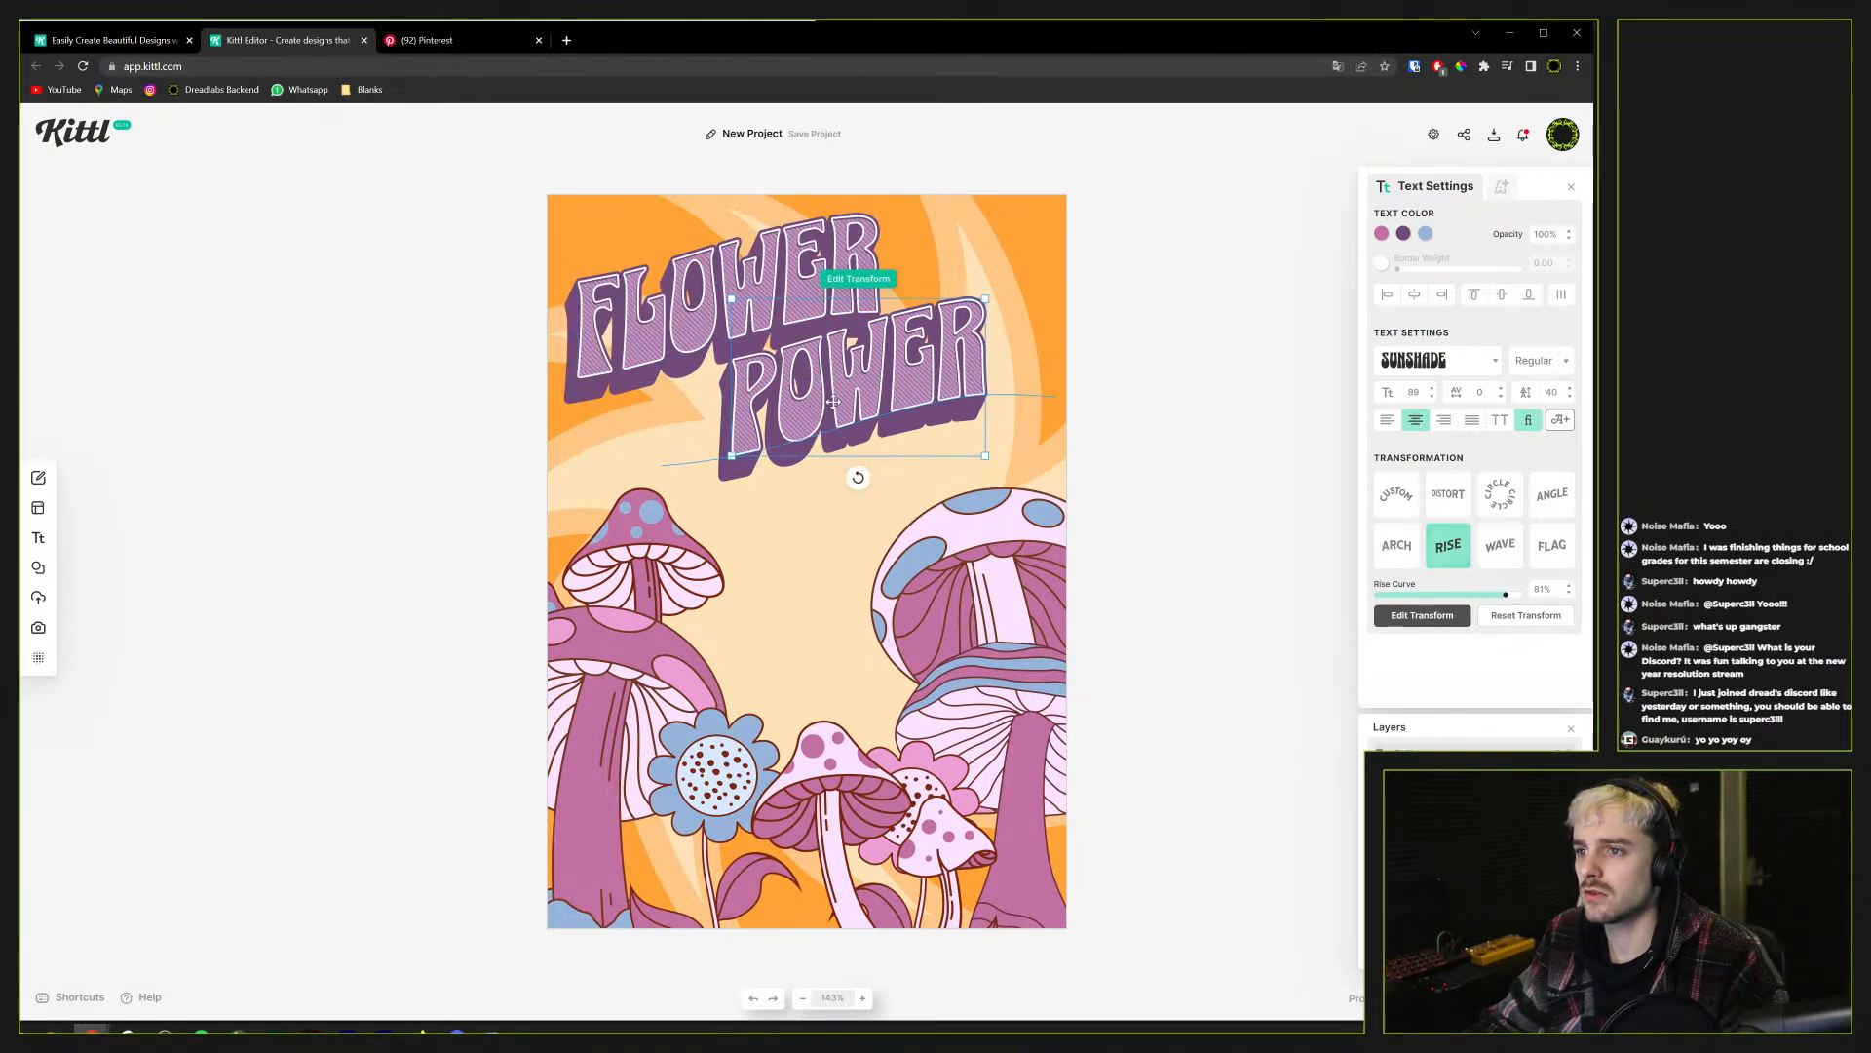
{"action": "left_click_drag", "start_coordinate": [887, 390], "coordinate": [836, 379]}
{"action": "left_click", "coordinate": [1444, 419]}
{"action": "left_click", "coordinate": [805, 312]}
{"action": "left_click", "coordinate": [1387, 420]}
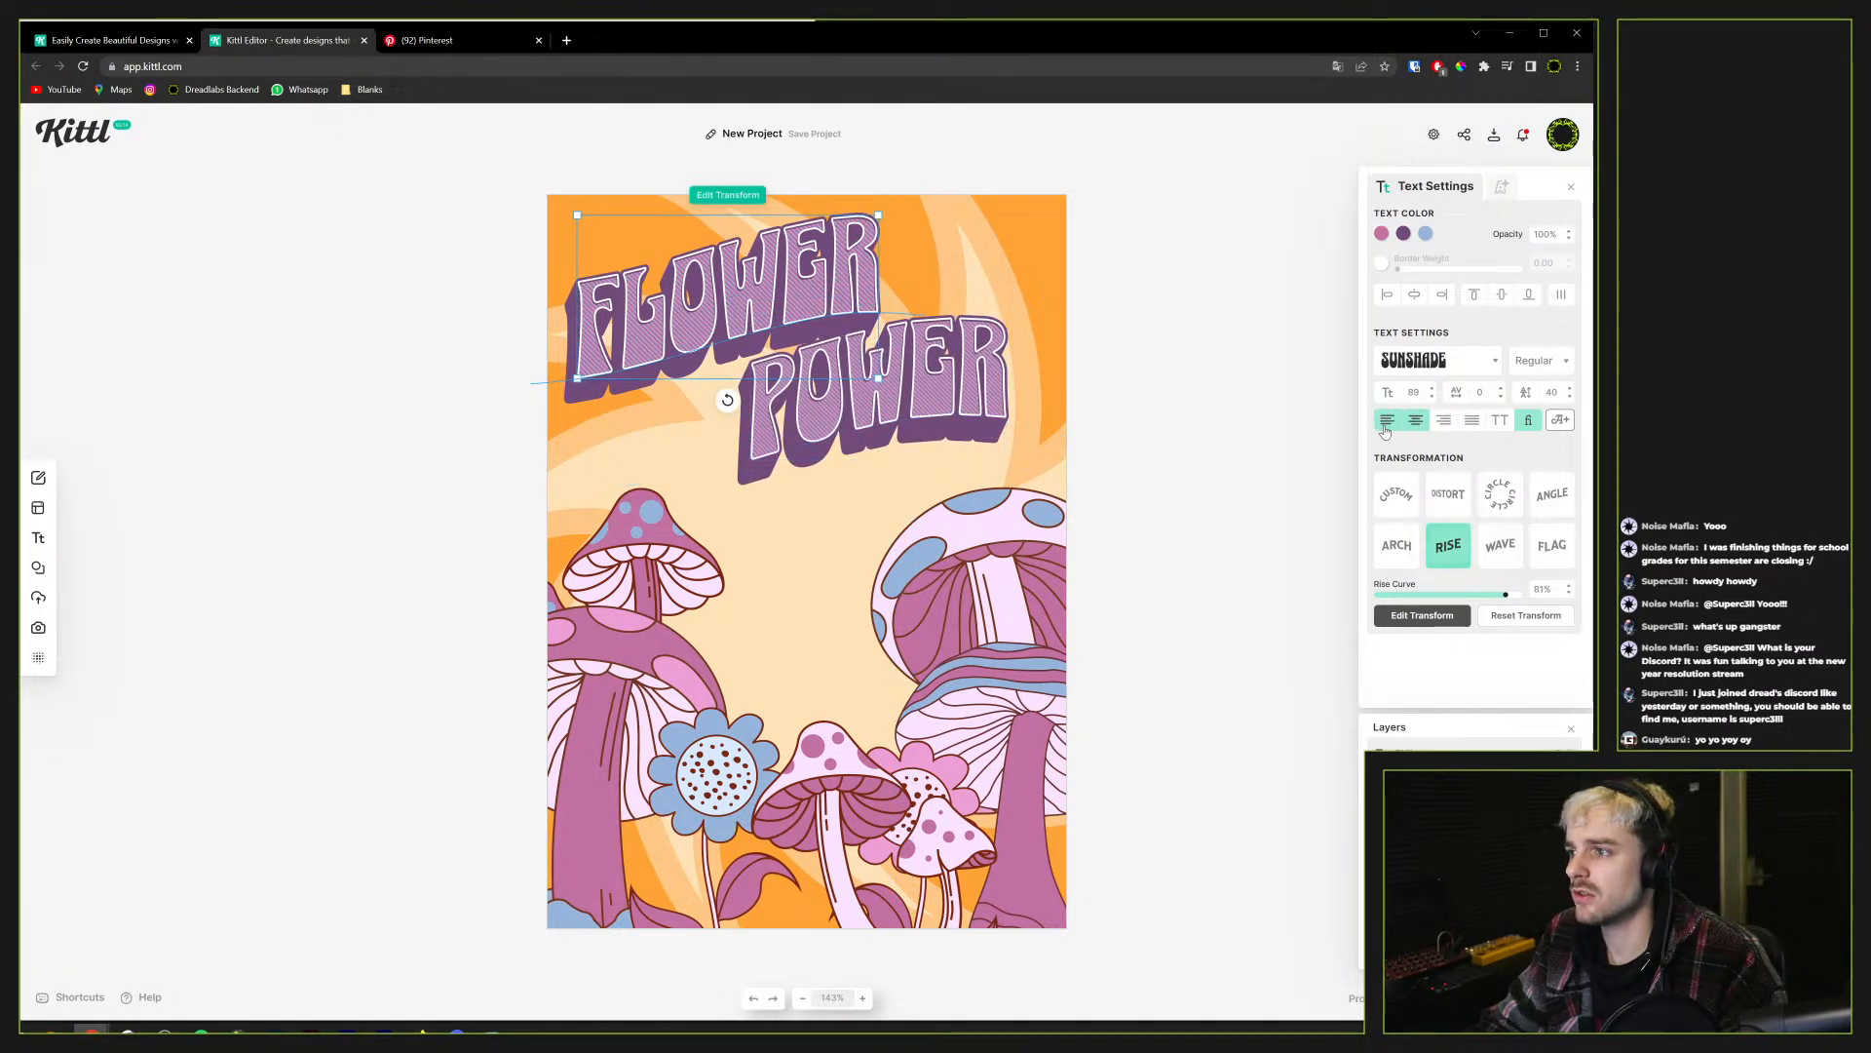
{"action": "left_click_drag", "start_coordinate": [702, 310], "coordinate": [749, 298]}
{"action": "left_click_drag", "start_coordinate": [903, 395], "coordinate": [936, 385]}
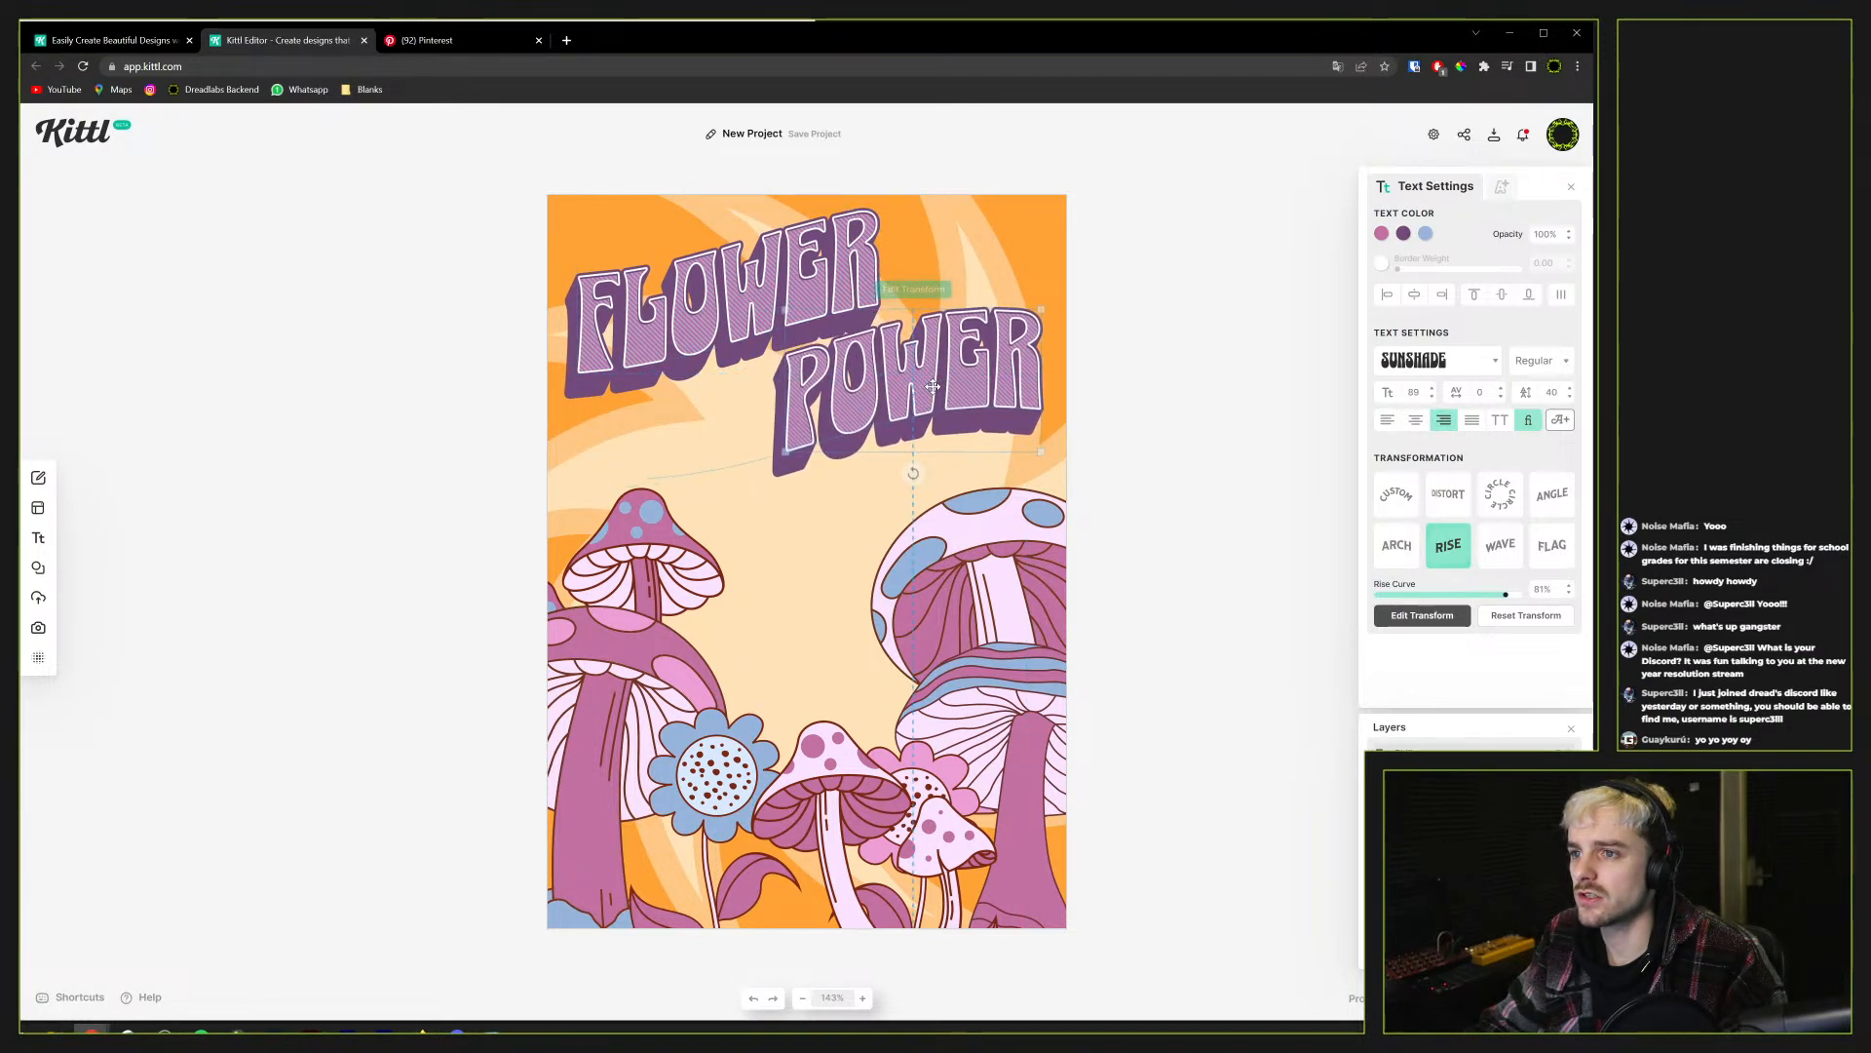
Select the FLOWER and POWER texts and group them
{"action": "key", "text": "ctrl+a"}
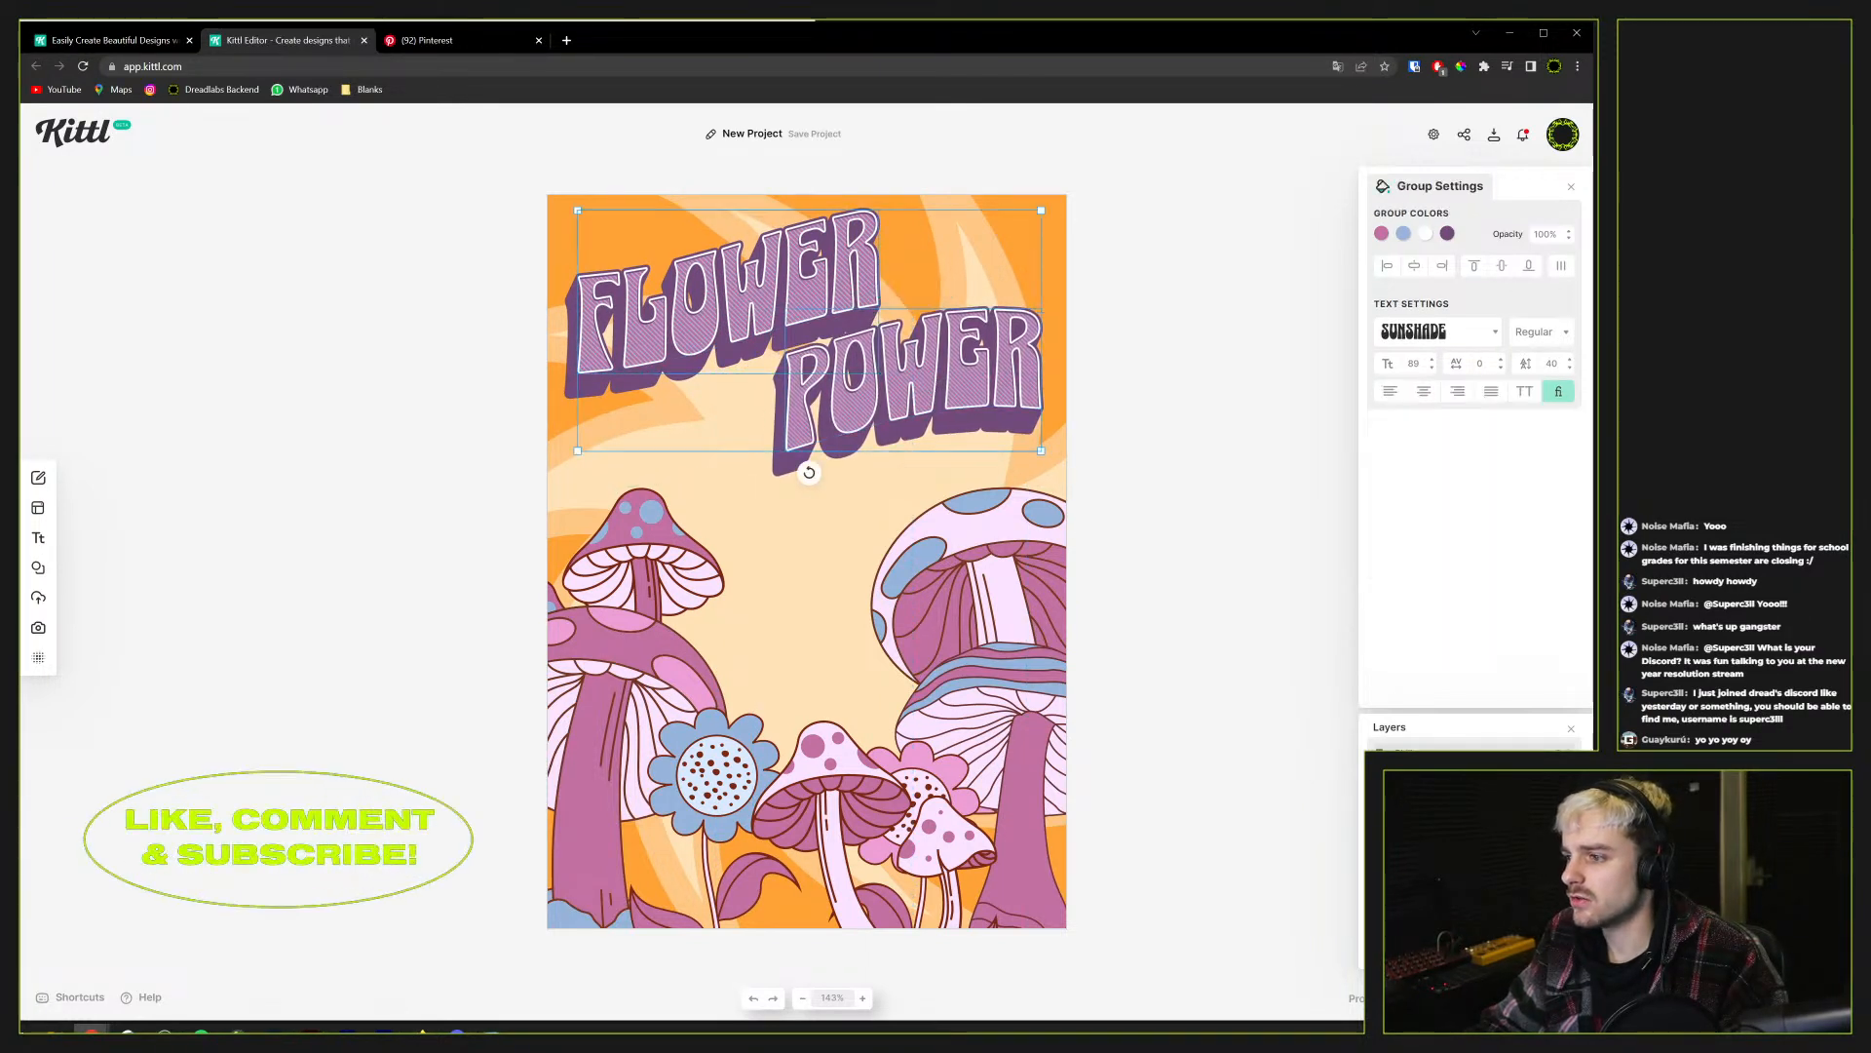
{"action": "right_click", "coordinate": [1441, 472]}
{"action": "left_click", "coordinate": [1412, 746]}
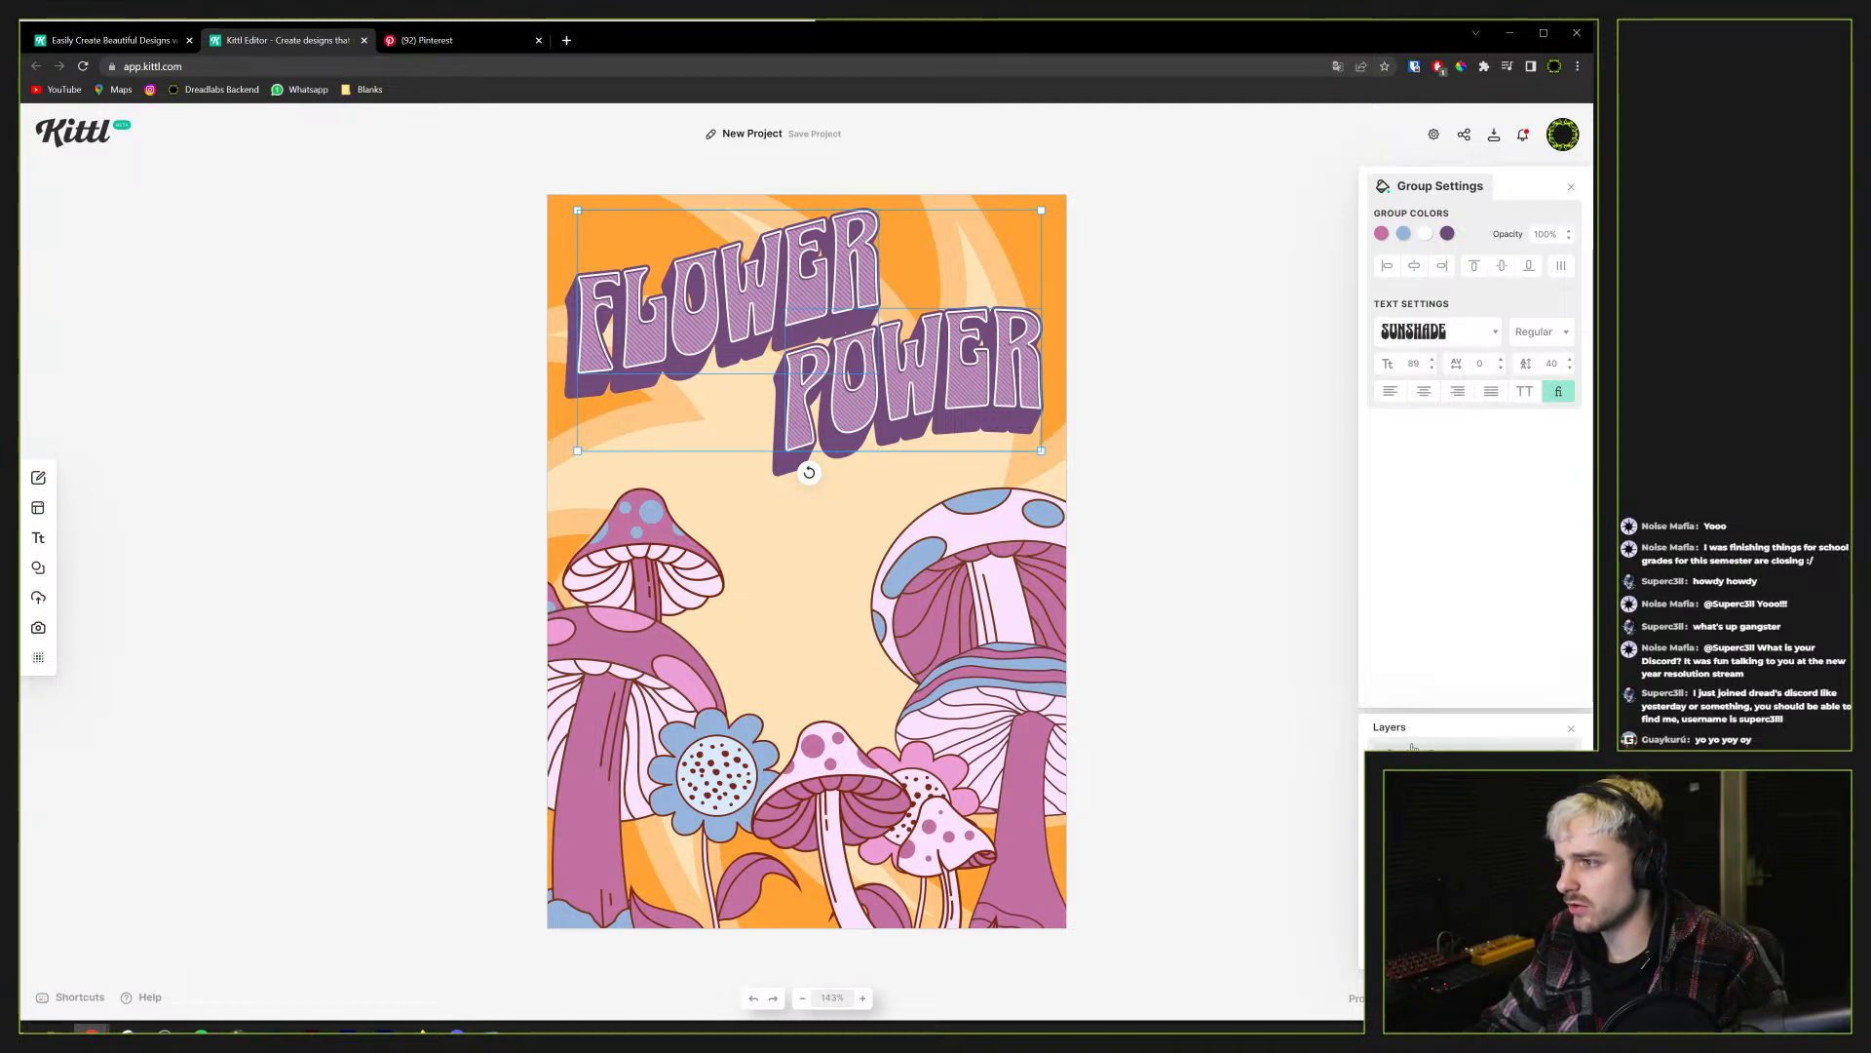
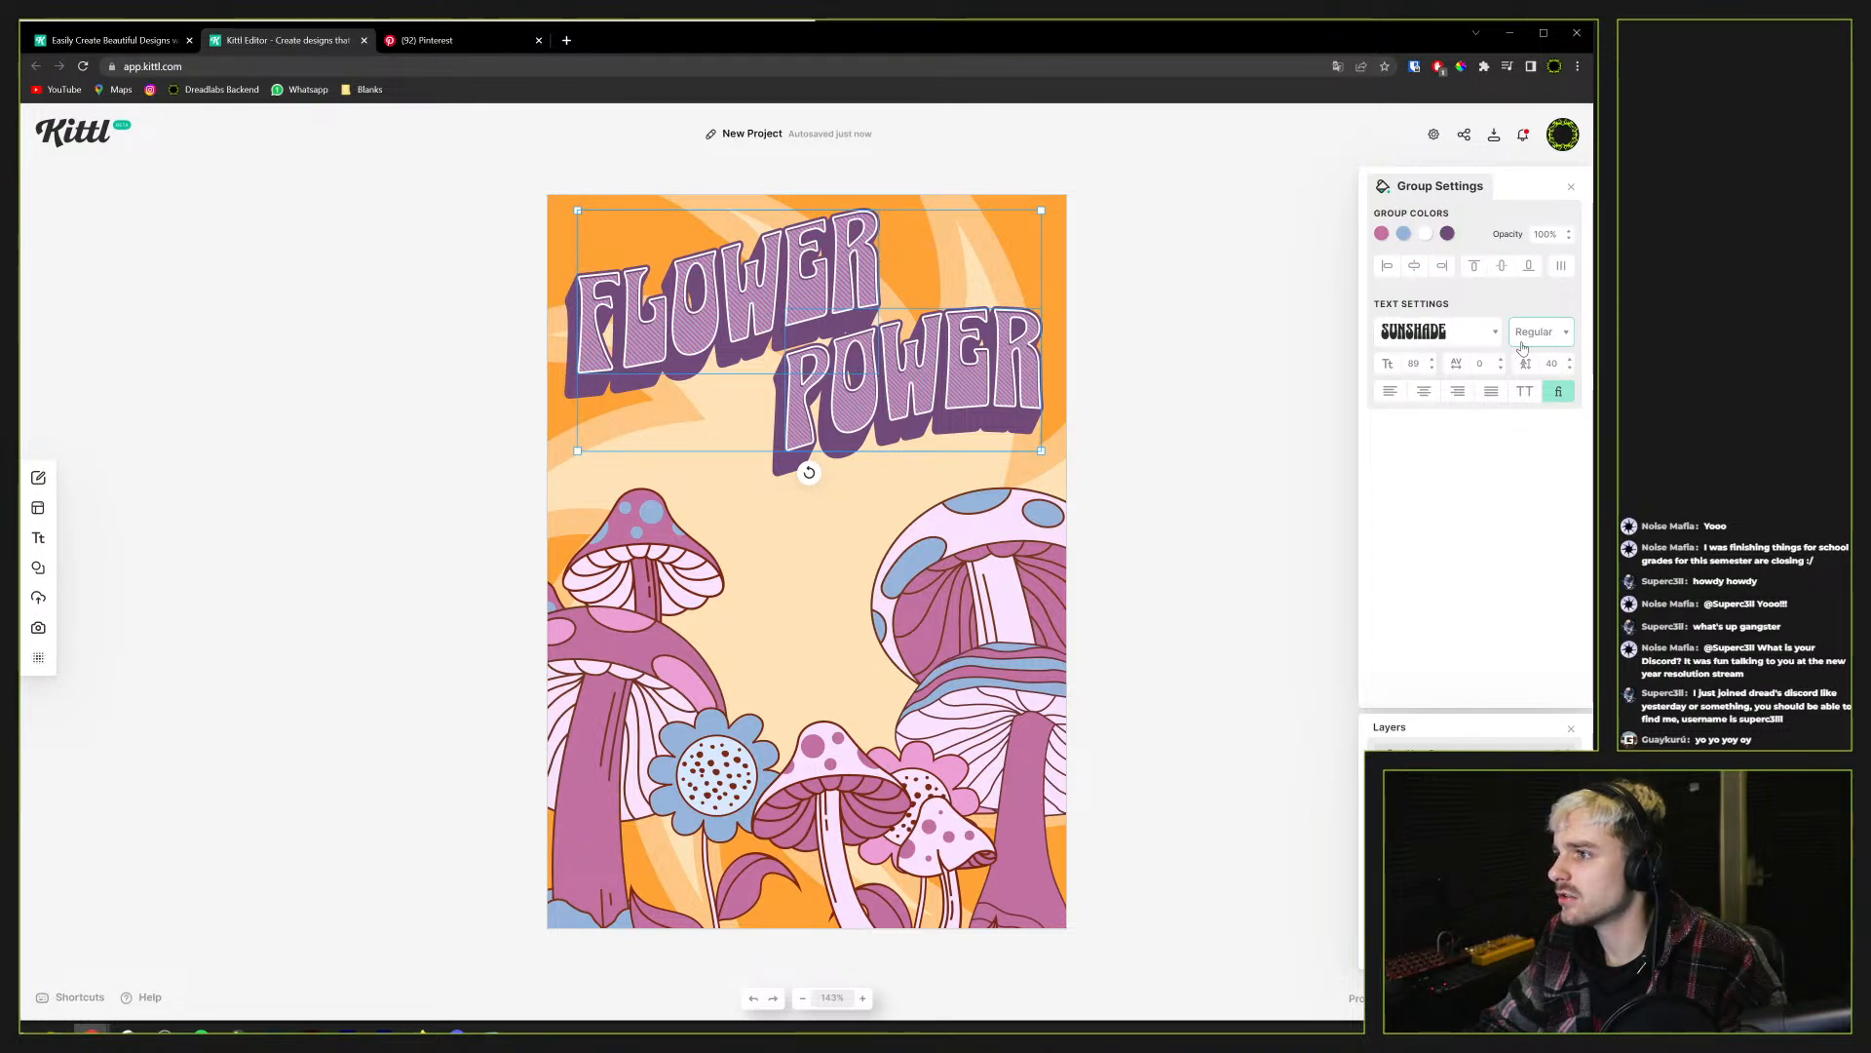
Try a dark red in place of white in the FLOWER POWER headline group and undo the change
{"action": "left_click", "coordinate": [1425, 233]}
{"action": "left_click", "coordinate": [1329, 314]}
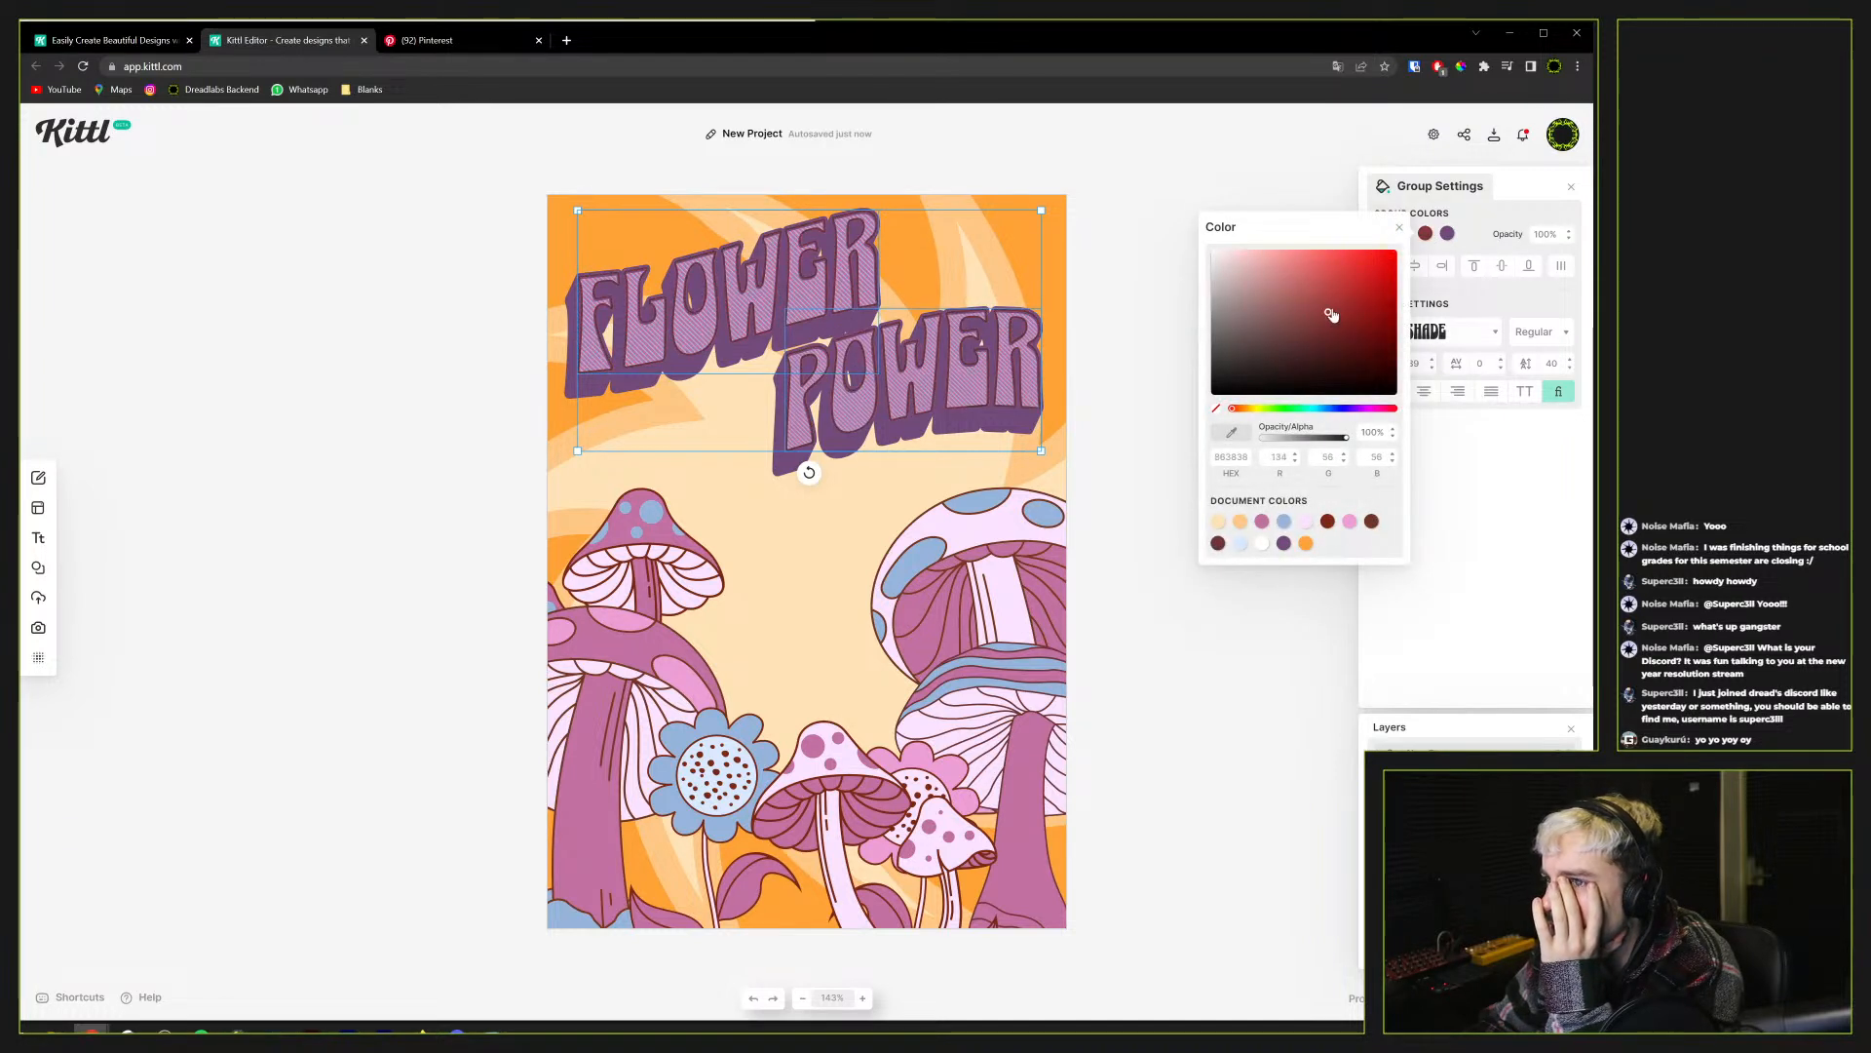
{"action": "left_click", "coordinate": [1566, 536]}
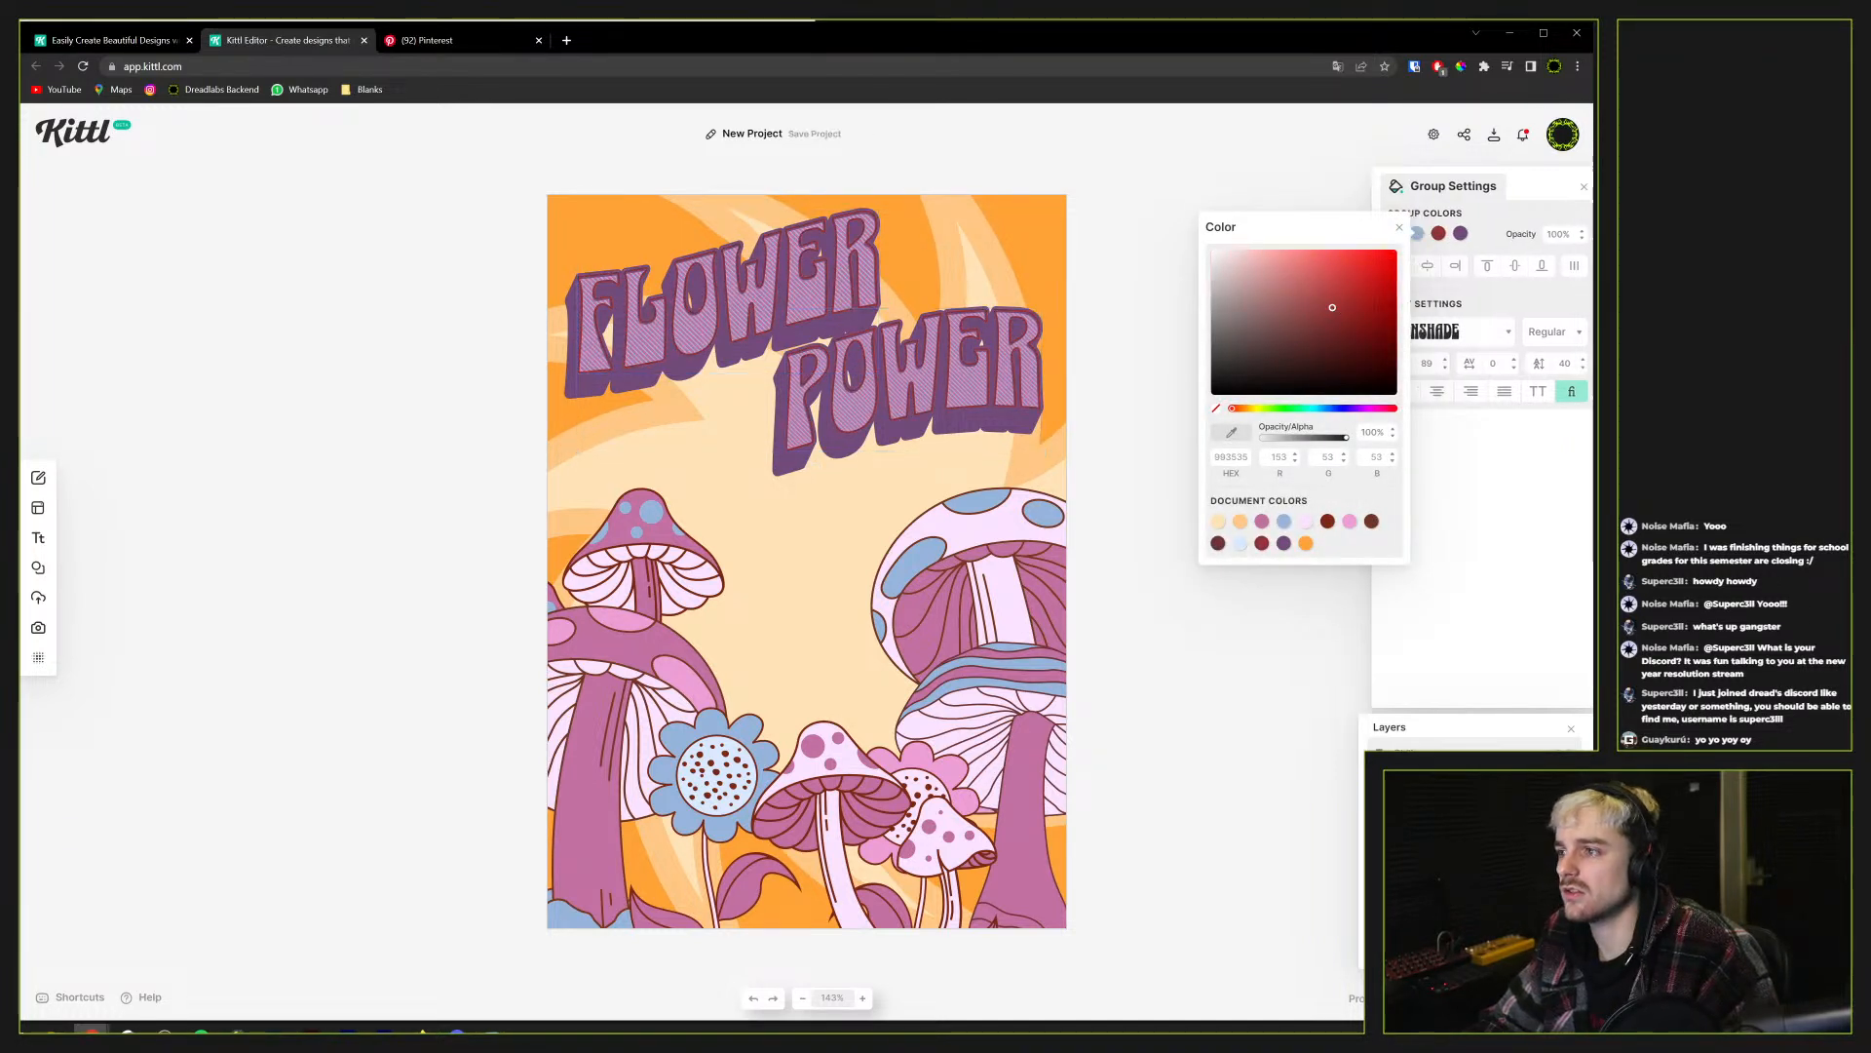
{"action": "key", "text": "ctrl+z"}
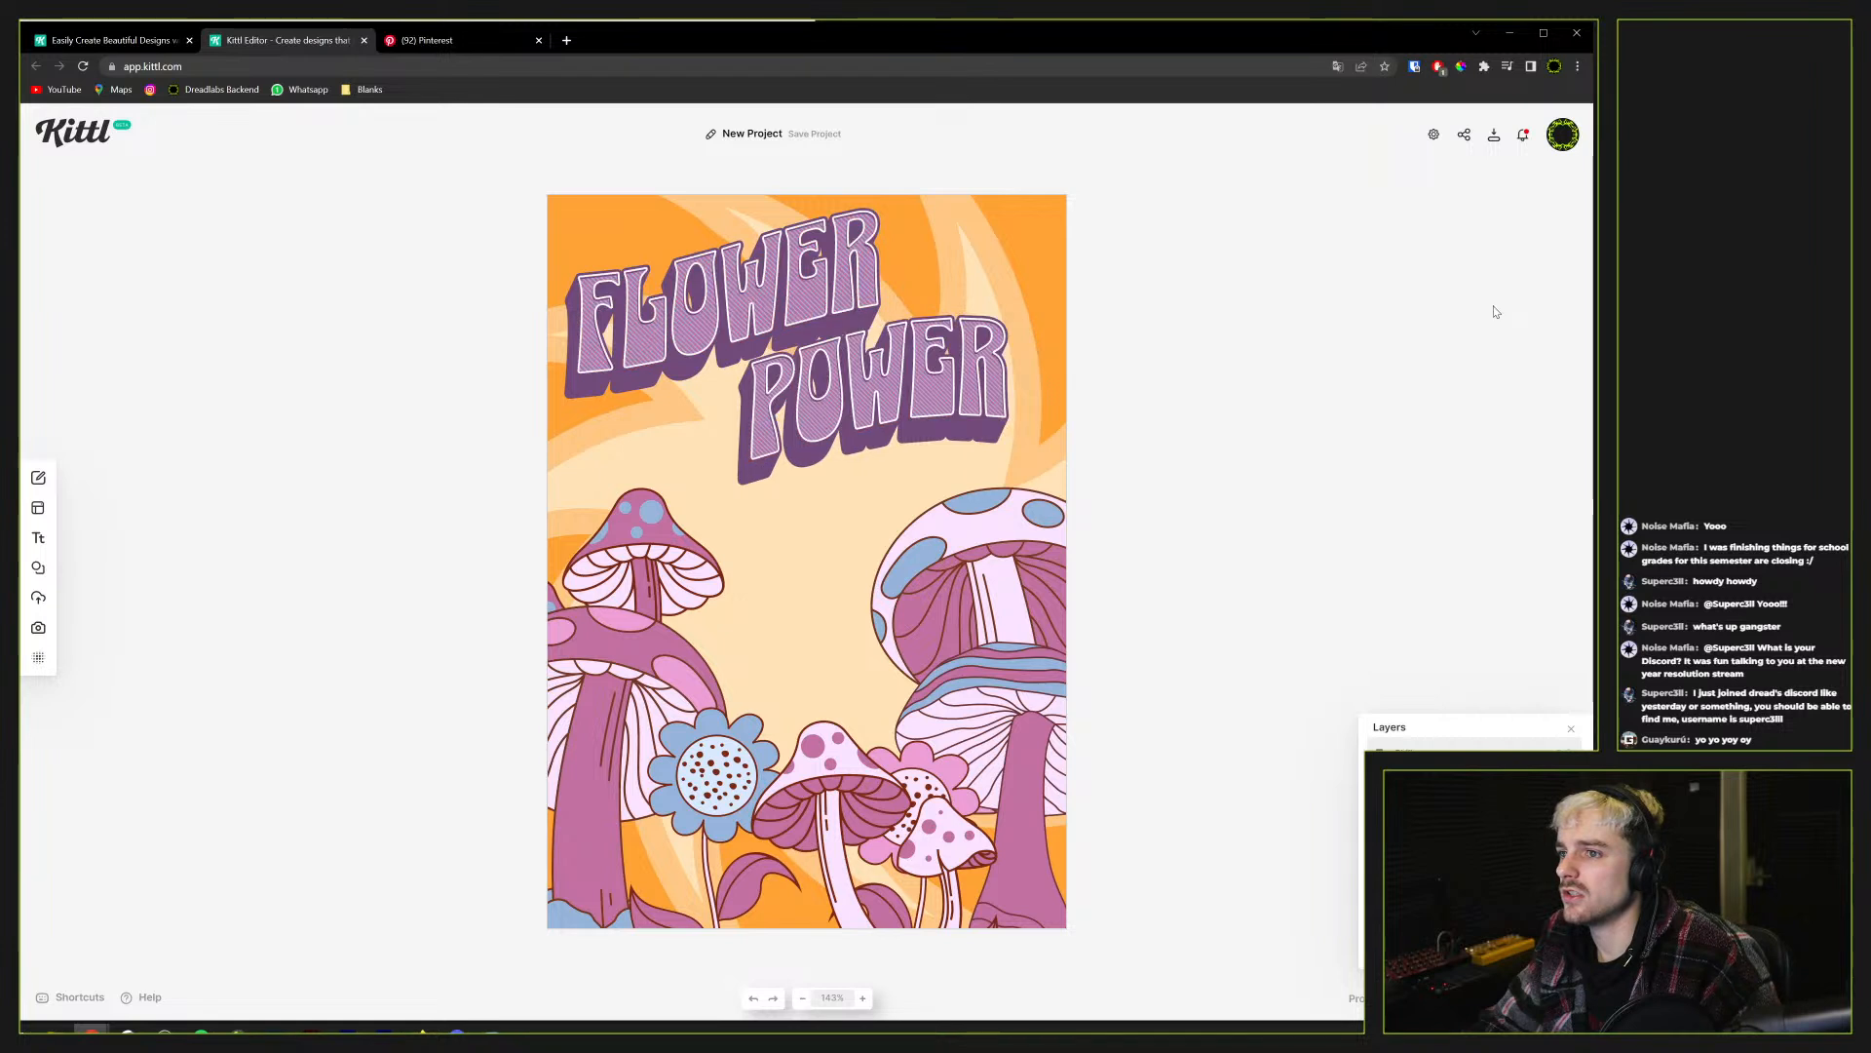
Move the POWER text slightly right and up so it sits staggered beneath FLOWER near the poster's right edge
{"action": "left_click", "coordinate": [877, 389]}
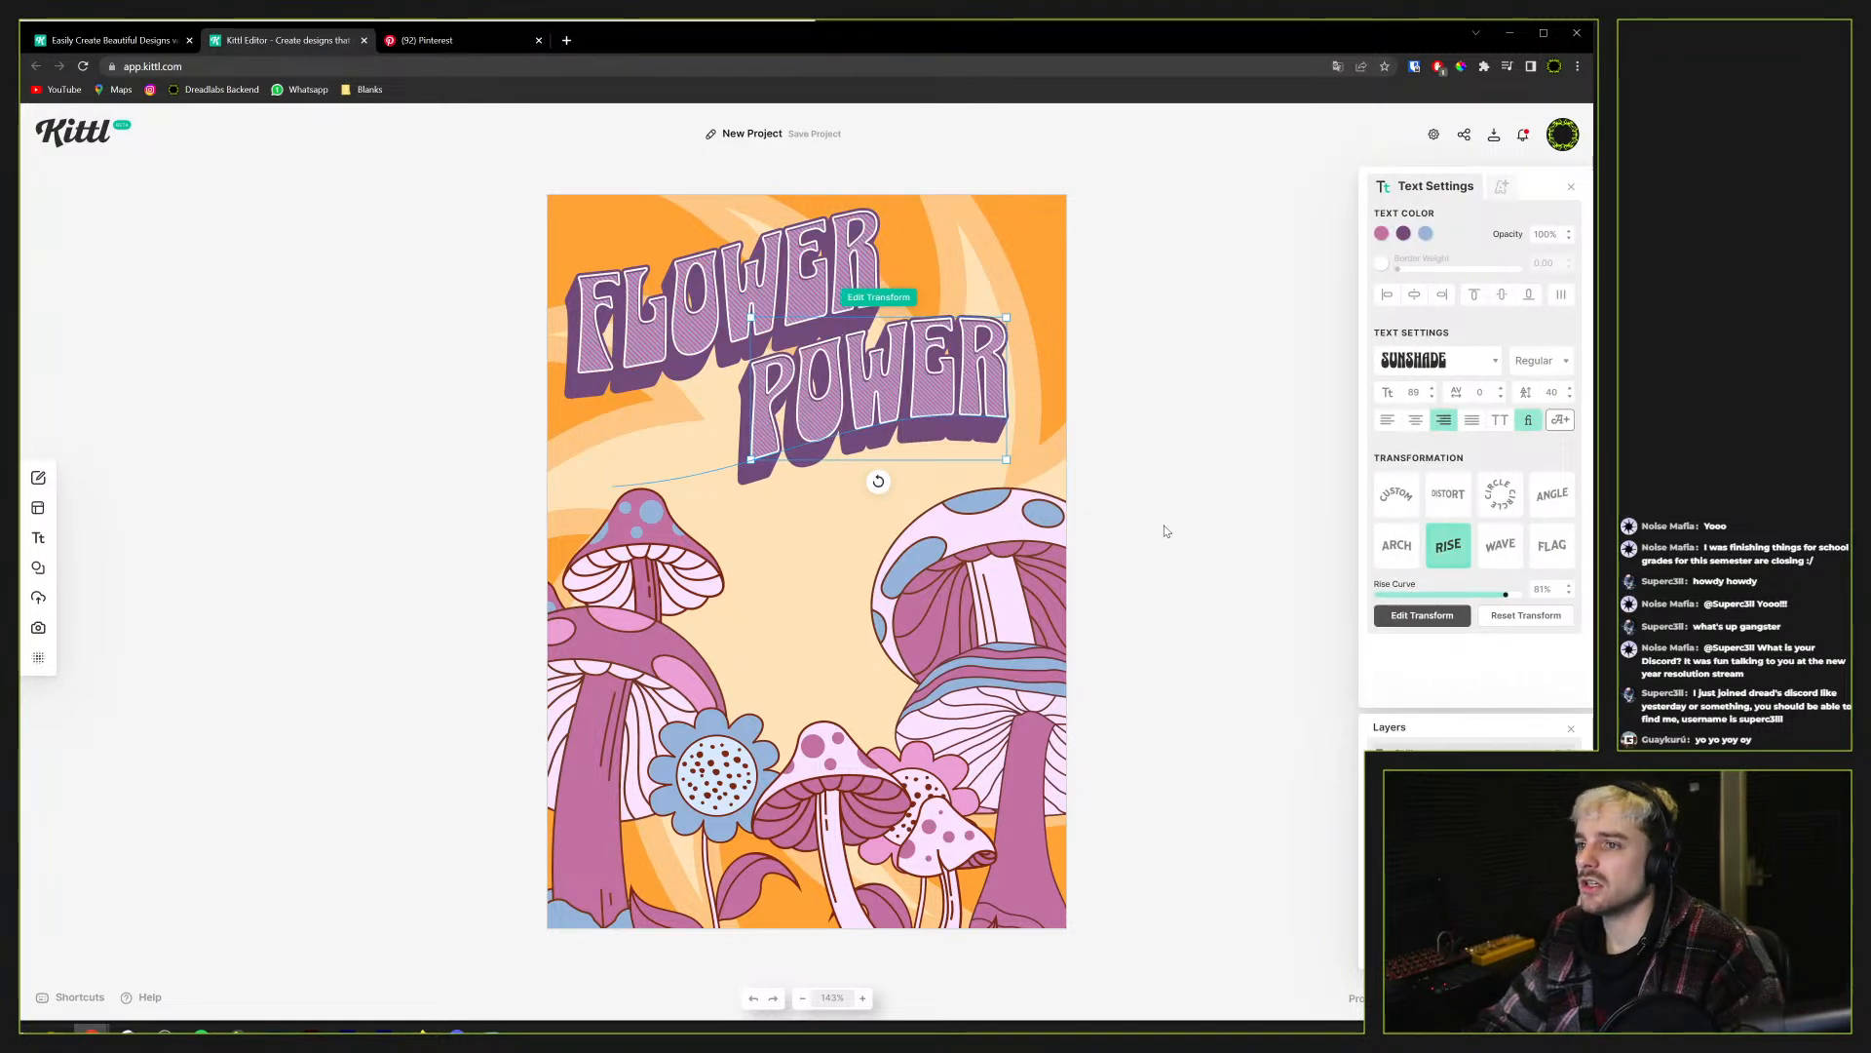
{"action": "left_click_drag", "start_coordinate": [924, 403], "coordinate": [951, 397]}
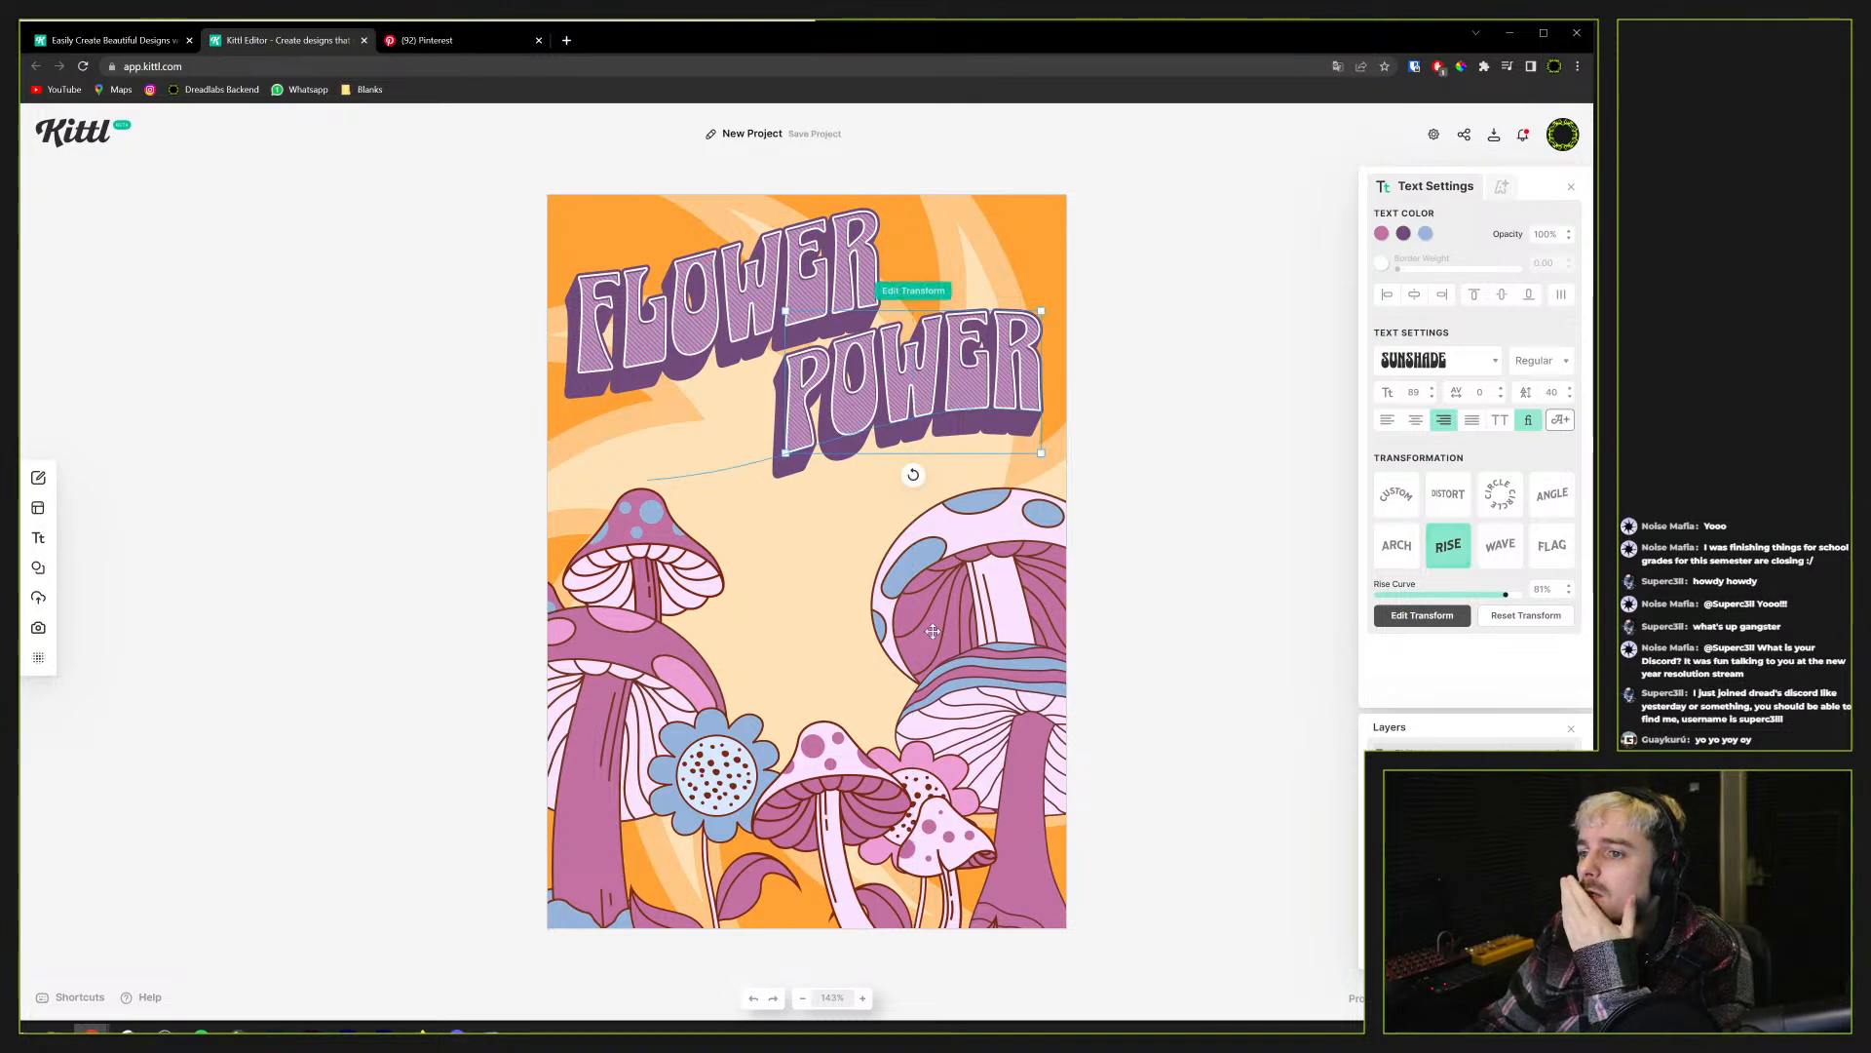
{"action": "left_click", "coordinate": [795, 614]}
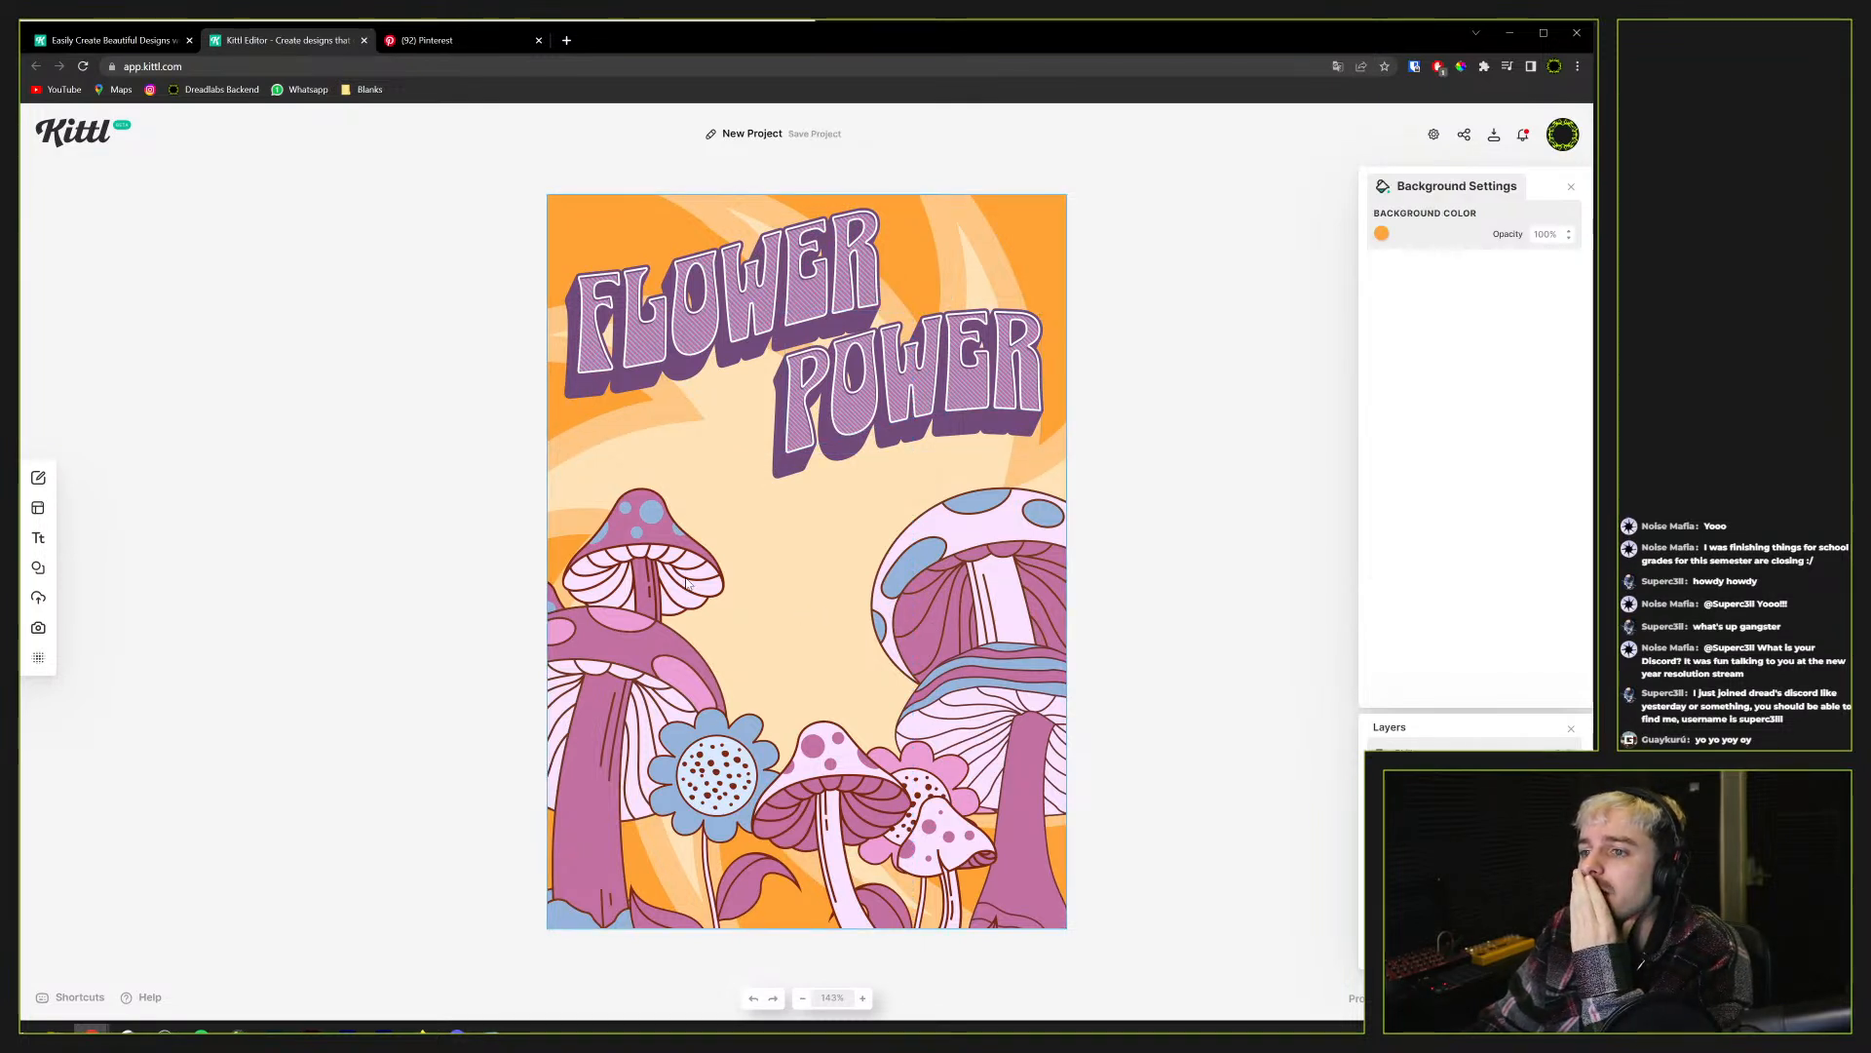
Look through the element library's shape and illustration categories, including the full Fine Florals collection, for artwork suited to the poster
{"action": "left_click", "coordinate": [44, 575]}
{"action": "scroll", "coordinate": [194, 595], "scroll_direction": "down", "scroll_amount": 6}
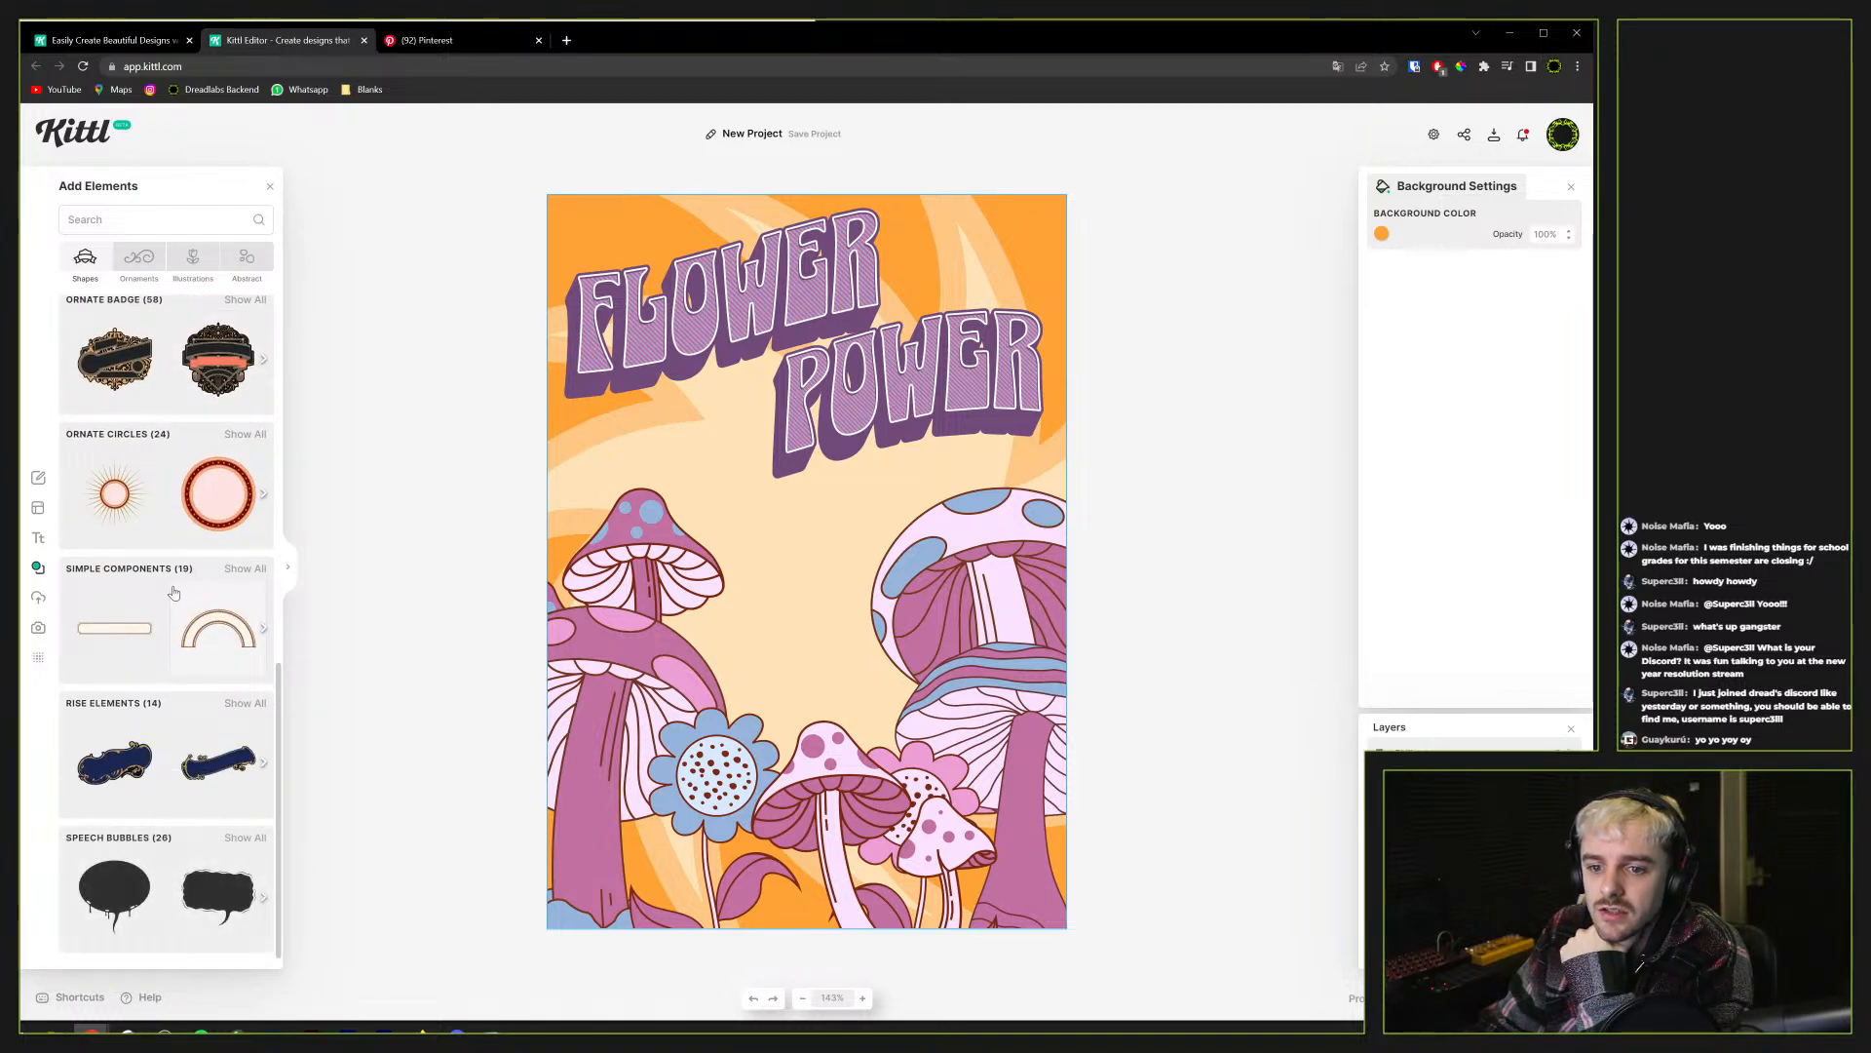
{"action": "scroll", "coordinate": [166, 596], "scroll_direction": "up", "scroll_amount": 5}
{"action": "scroll", "coordinate": [160, 595], "scroll_direction": "up", "scroll_amount": 2}
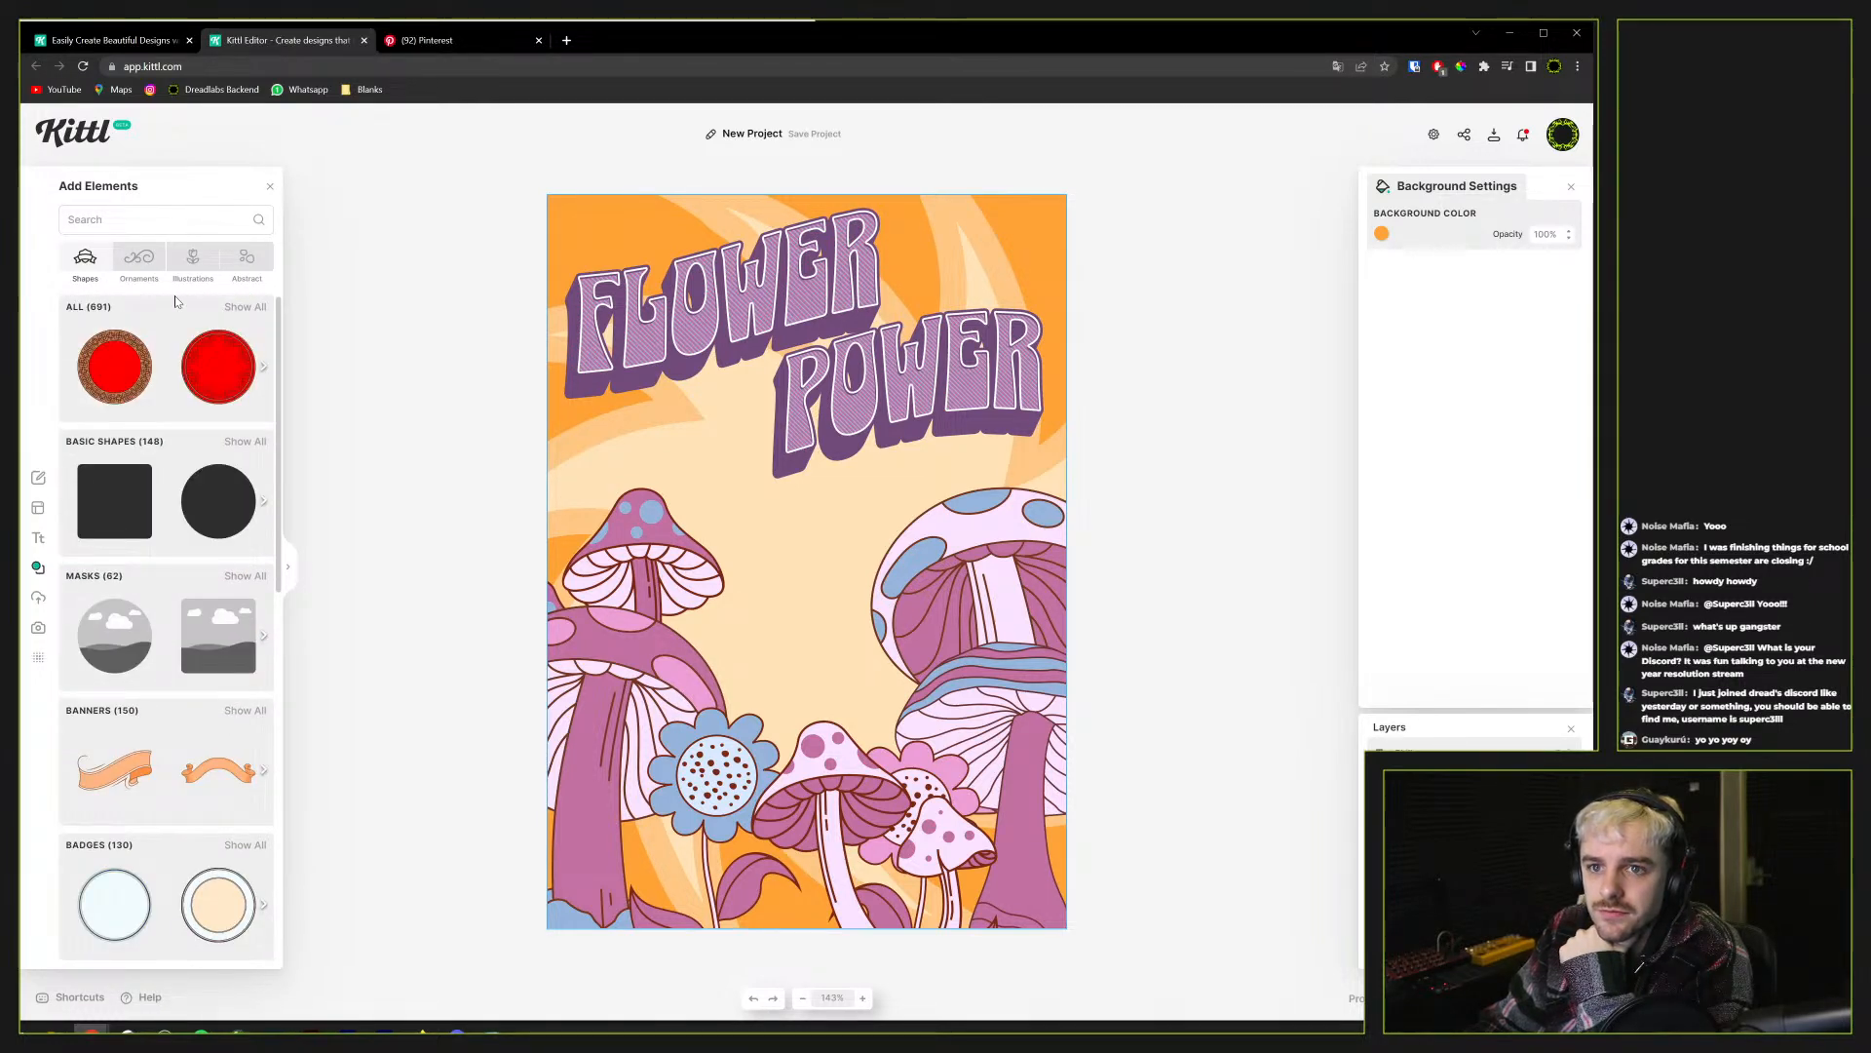
{"action": "left_click", "coordinate": [191, 266]}
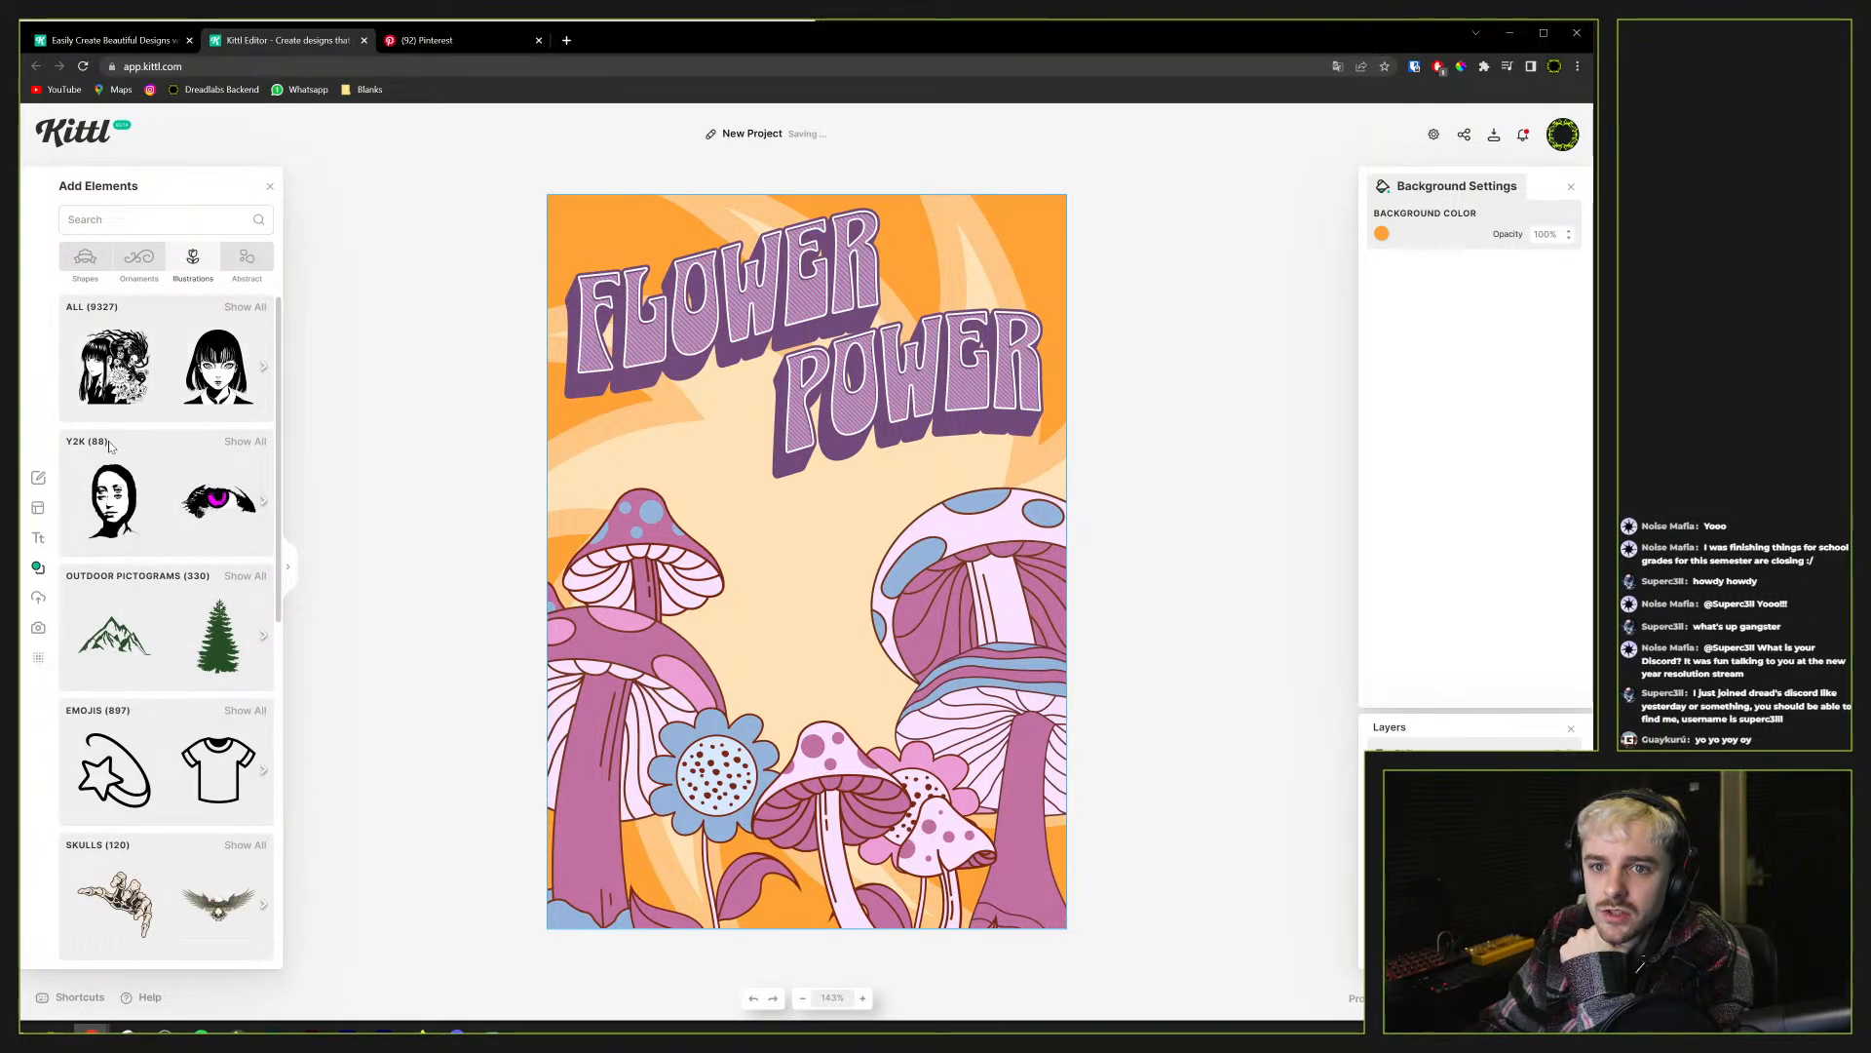
{"action": "scroll", "coordinate": [181, 380], "scroll_direction": "down", "scroll_amount": 6}
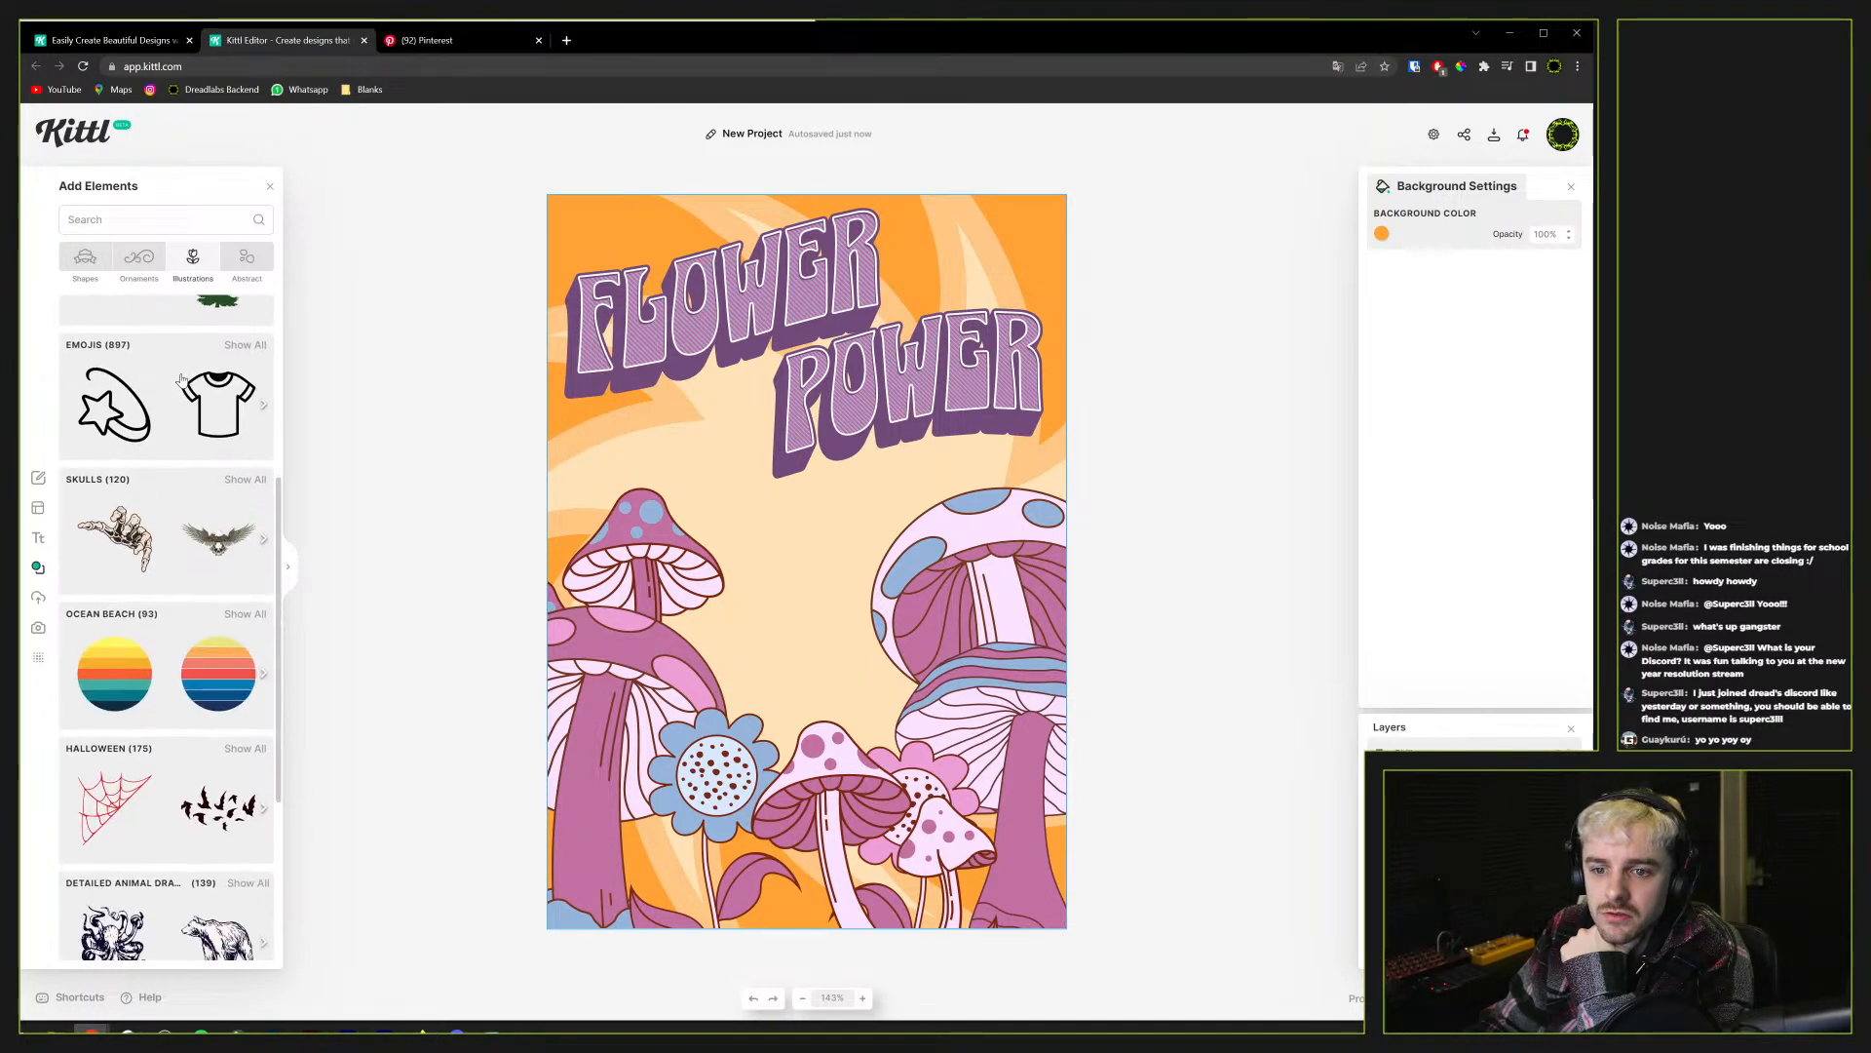
{"action": "scroll", "coordinate": [181, 380], "scroll_direction": "down", "scroll_amount": 5}
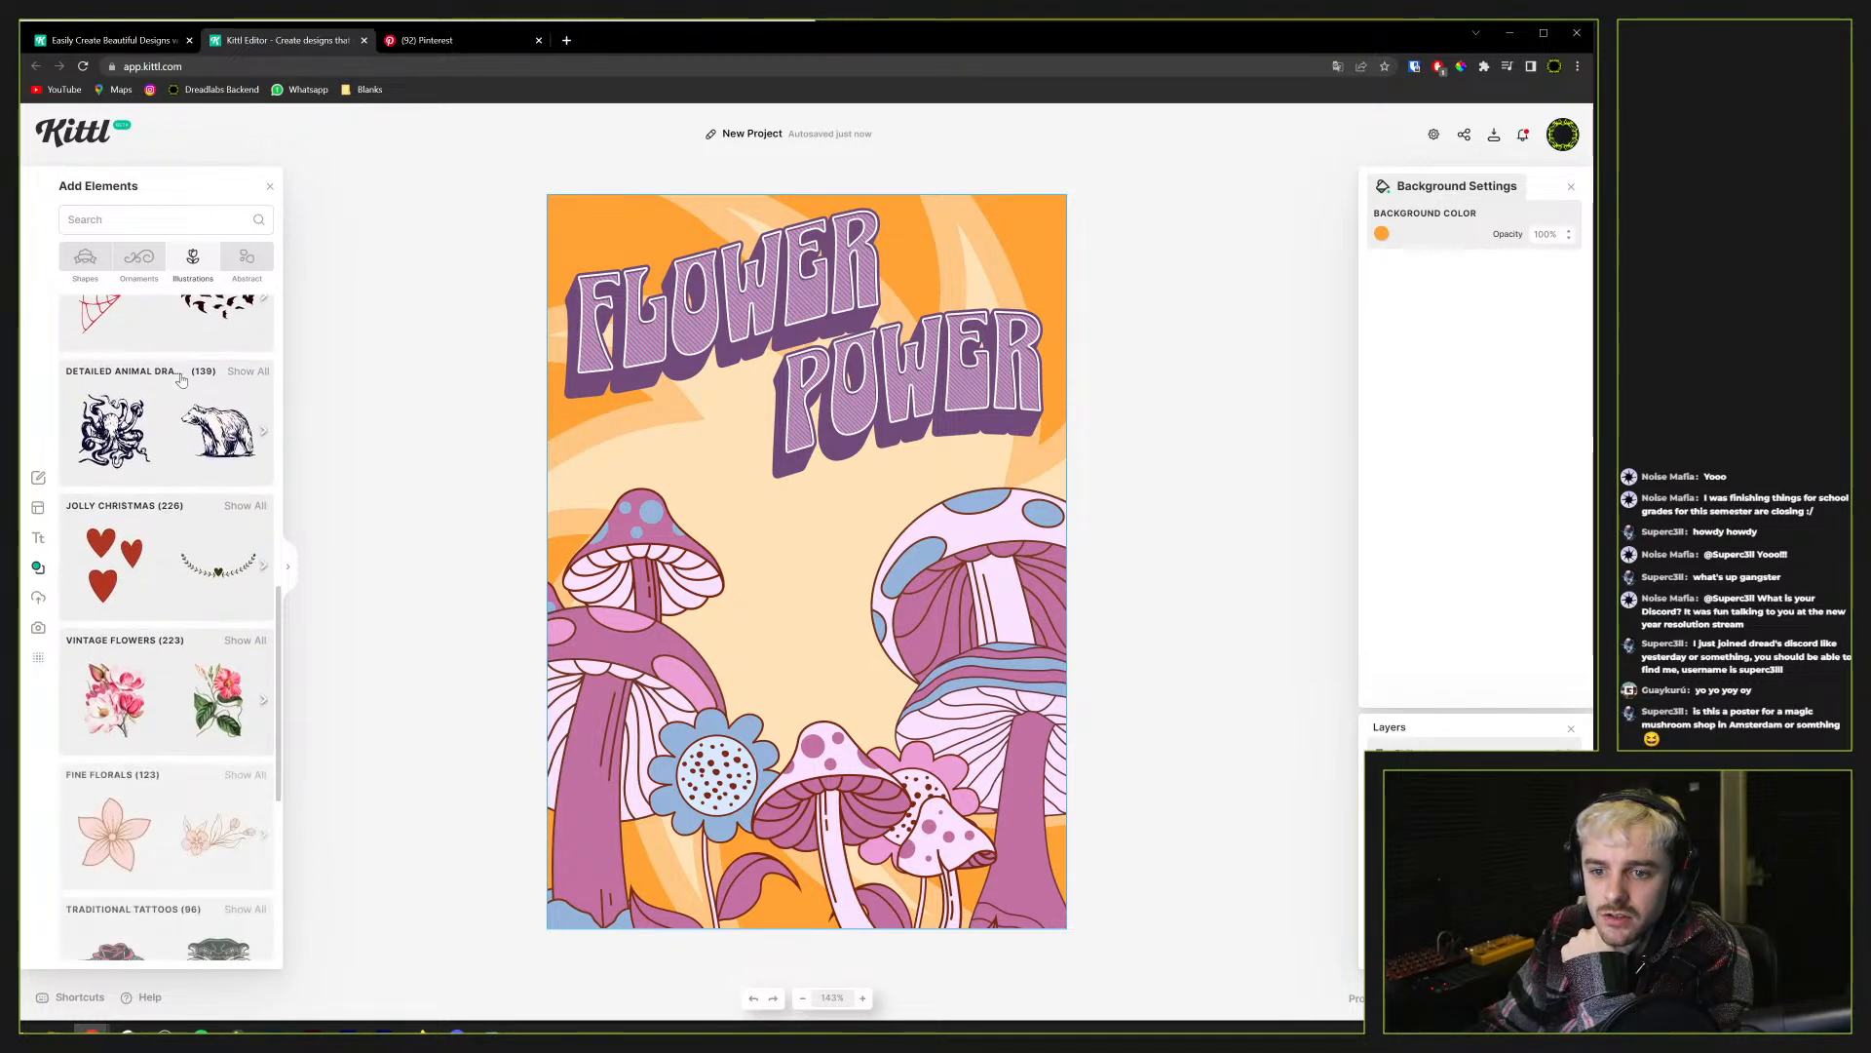
{"action": "scroll", "coordinate": [181, 380], "scroll_direction": "down", "scroll_amount": 5}
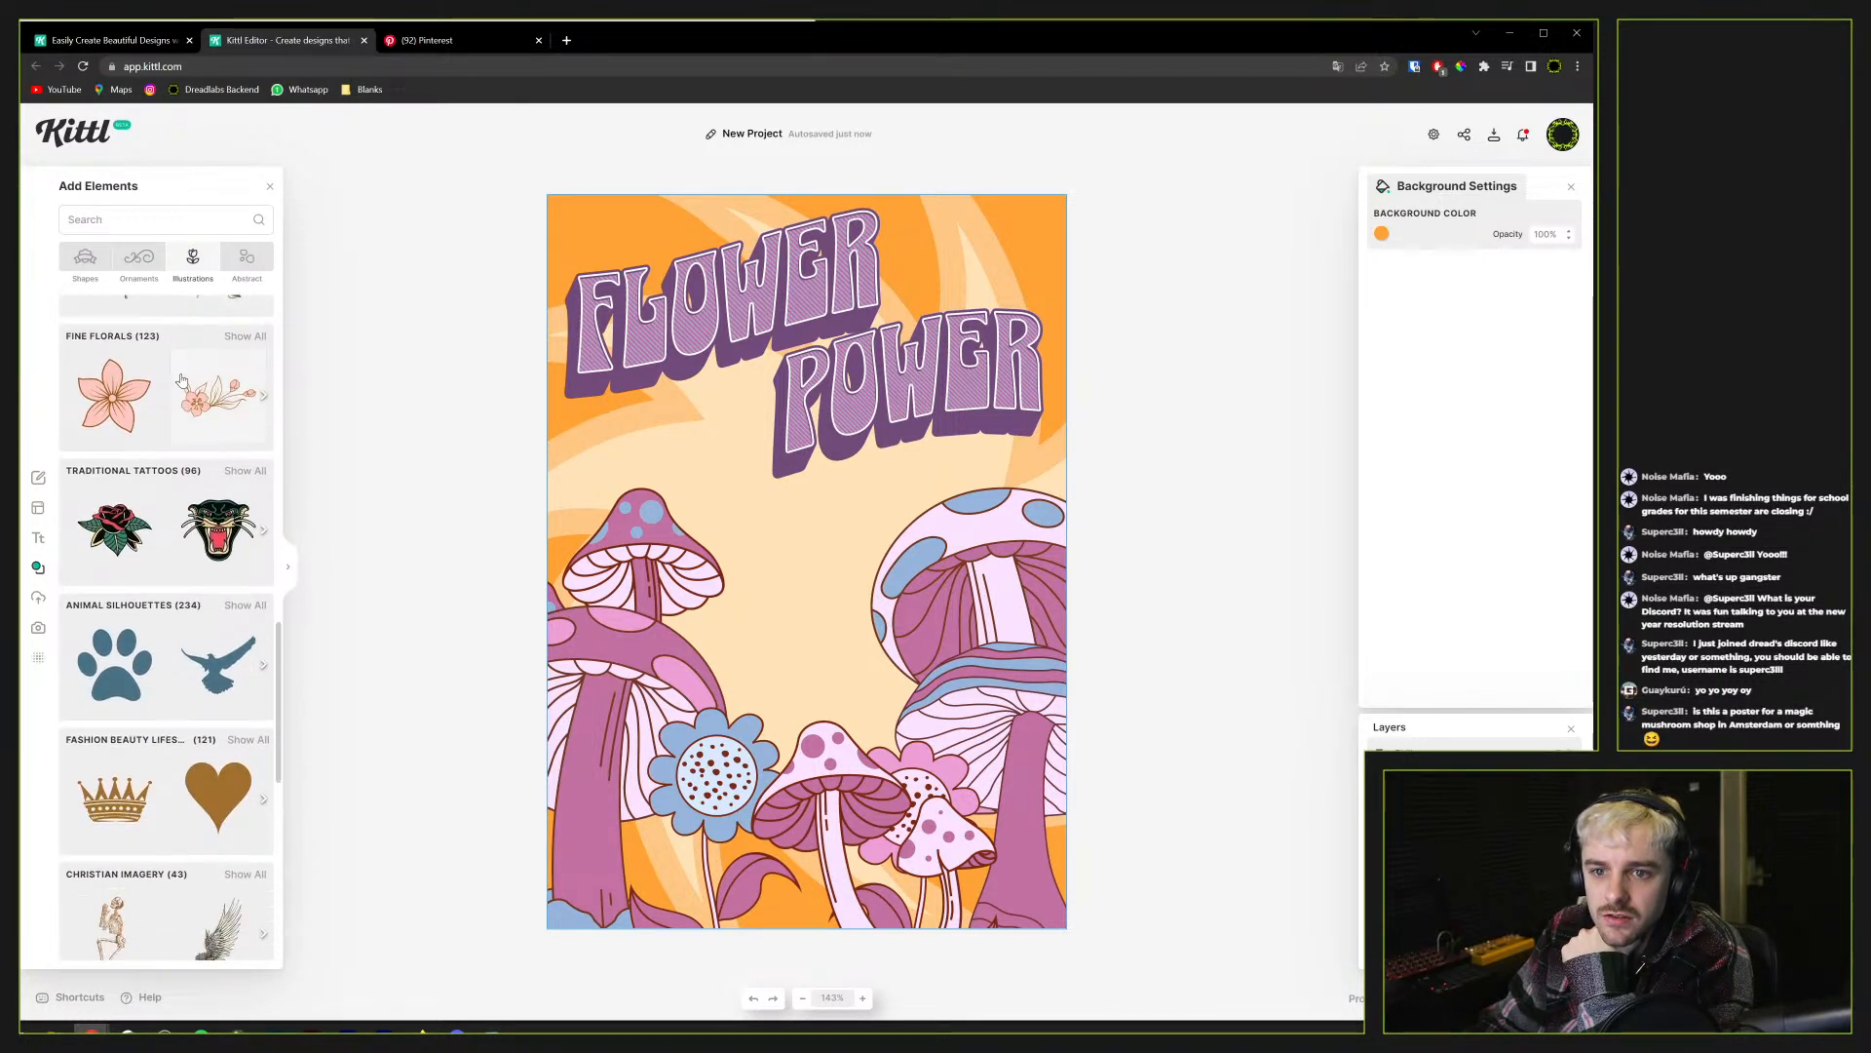
{"action": "scroll", "coordinate": [181, 390], "scroll_direction": "up", "scroll_amount": 3}
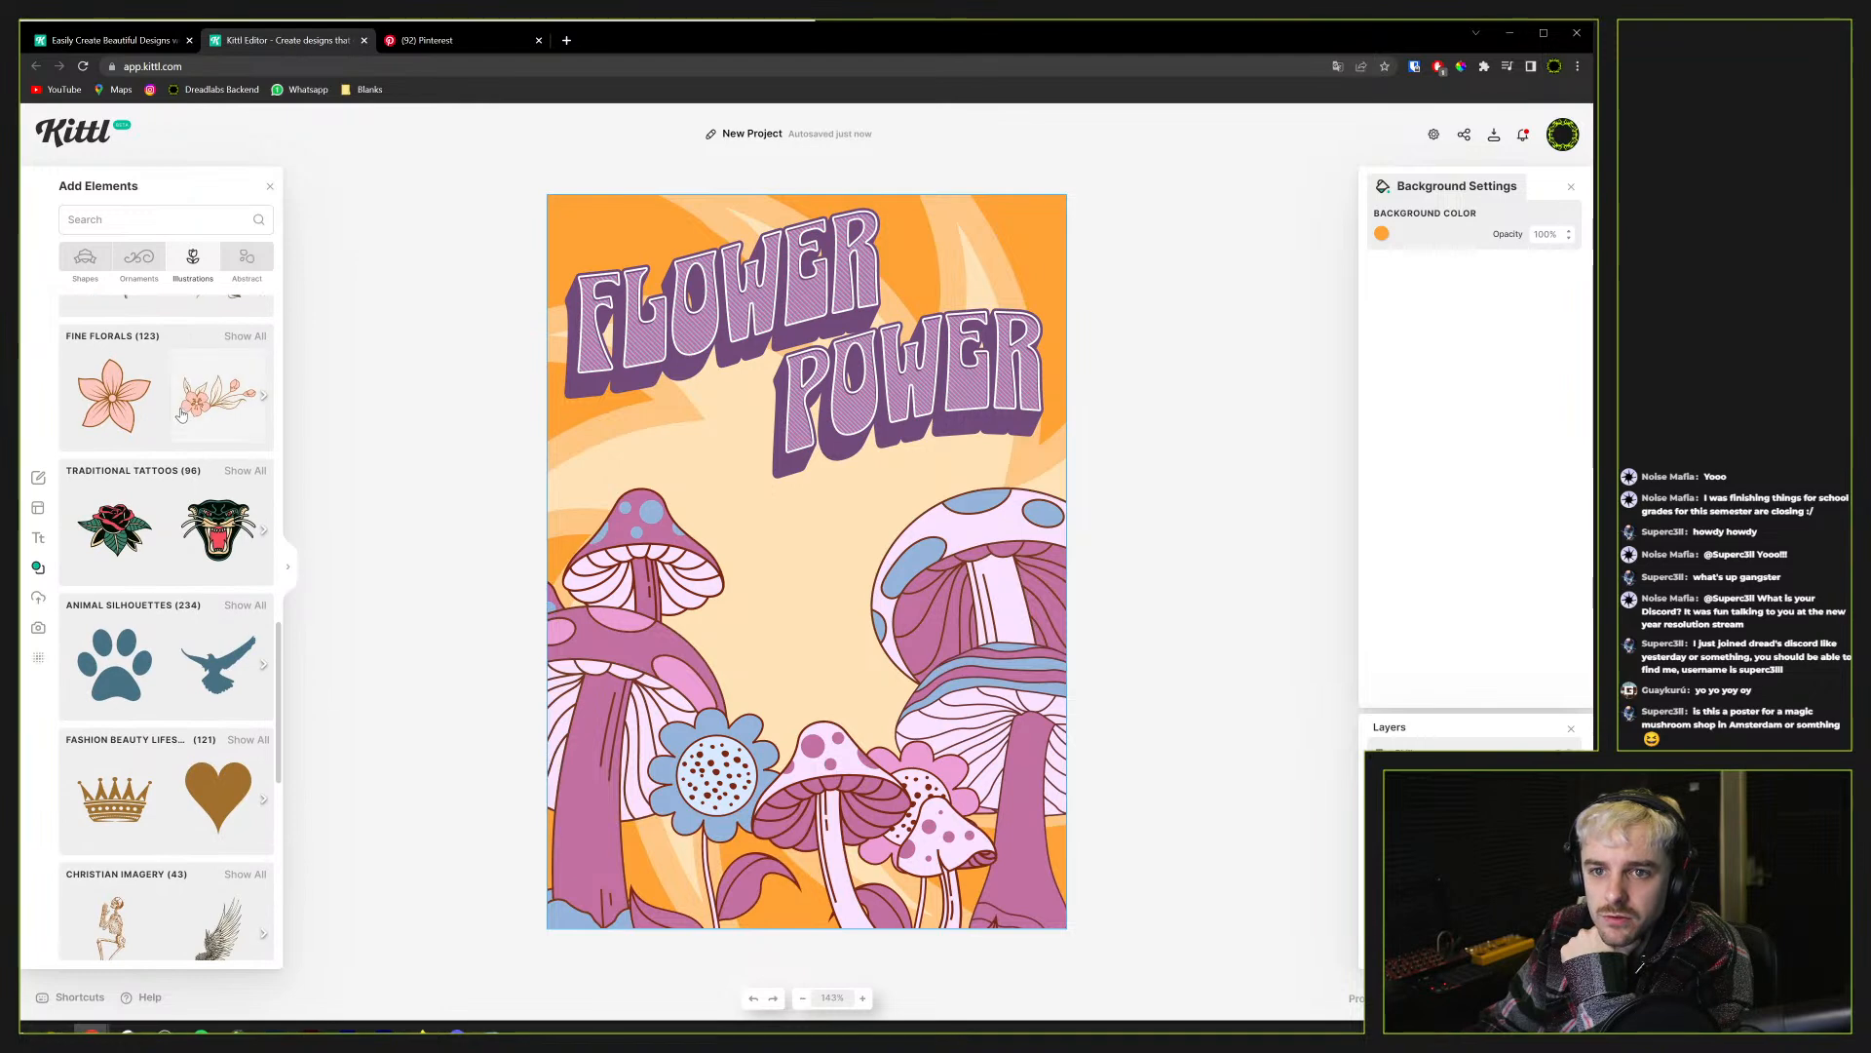
{"action": "left_click", "coordinate": [238, 337]}
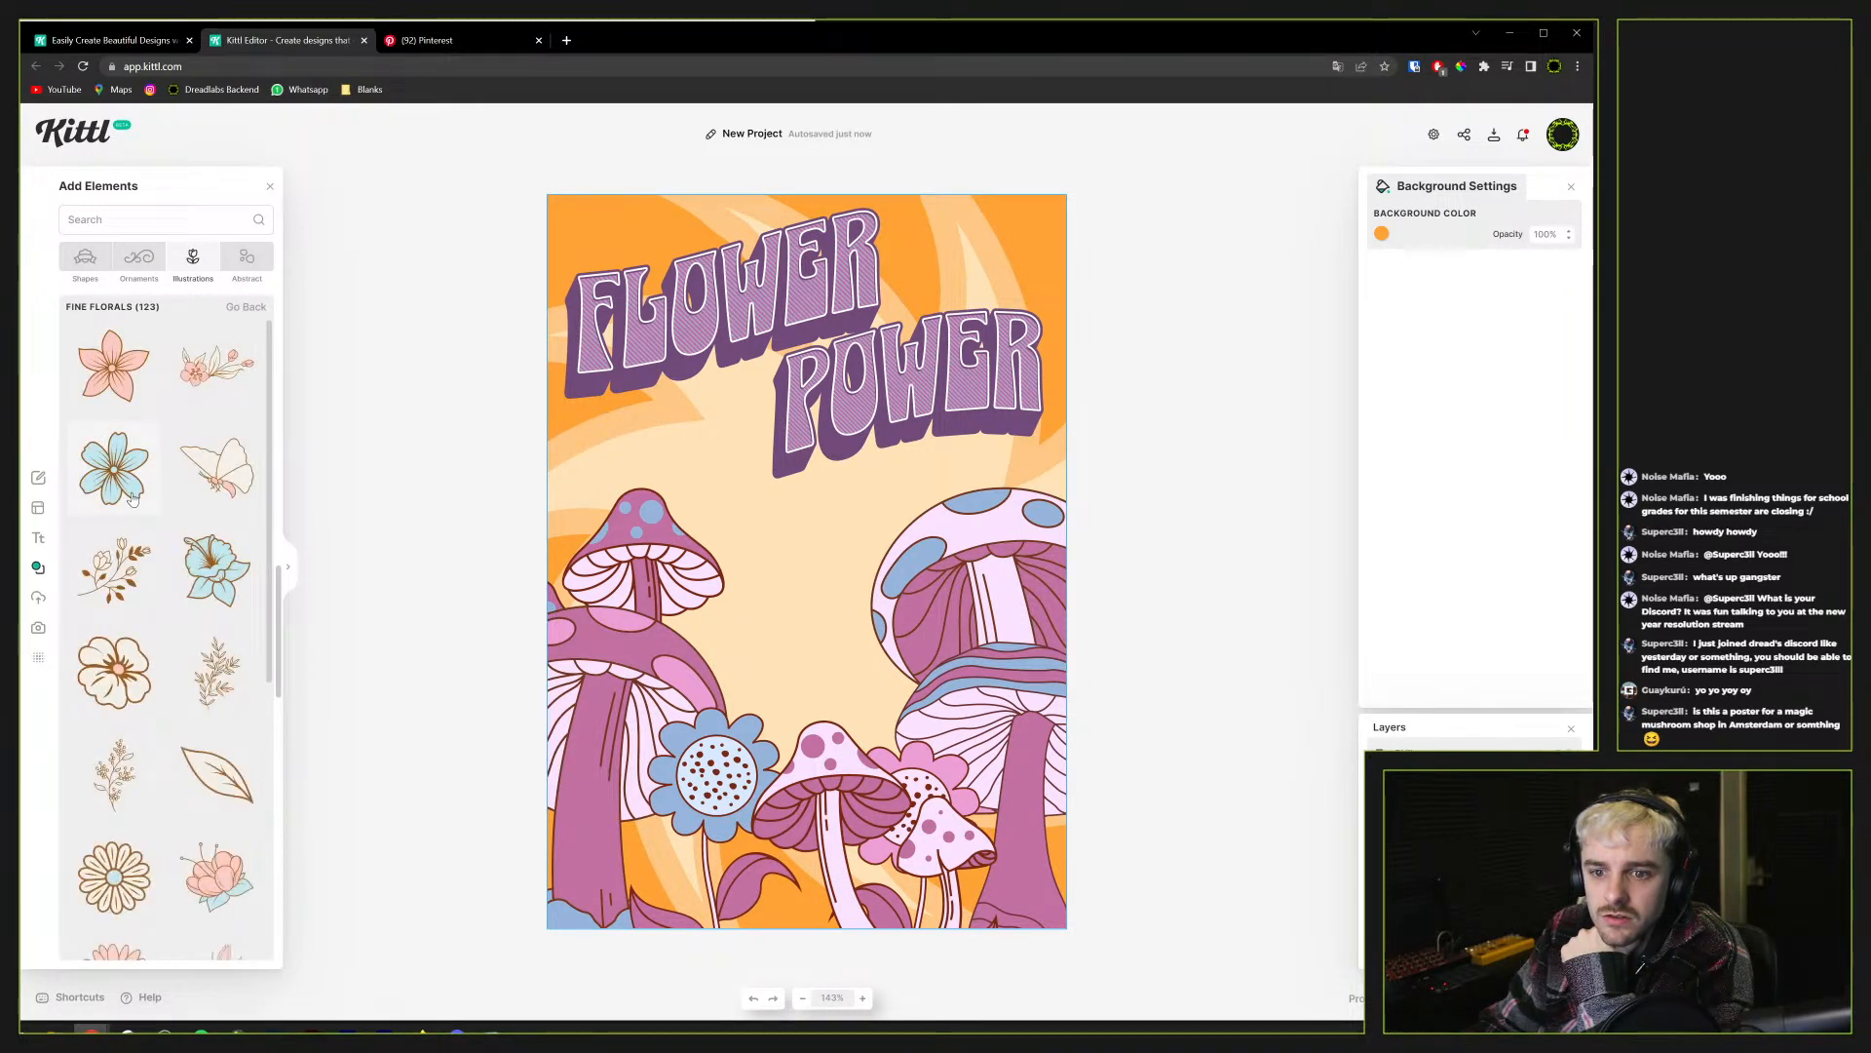
{"action": "scroll", "coordinate": [133, 498], "scroll_direction": "down", "scroll_amount": 5}
{"action": "scroll", "coordinate": [130, 496], "scroll_direction": "up", "scroll_amount": 5}
{"action": "scroll", "coordinate": [130, 497], "scroll_direction": "up", "scroll_amount": 4}
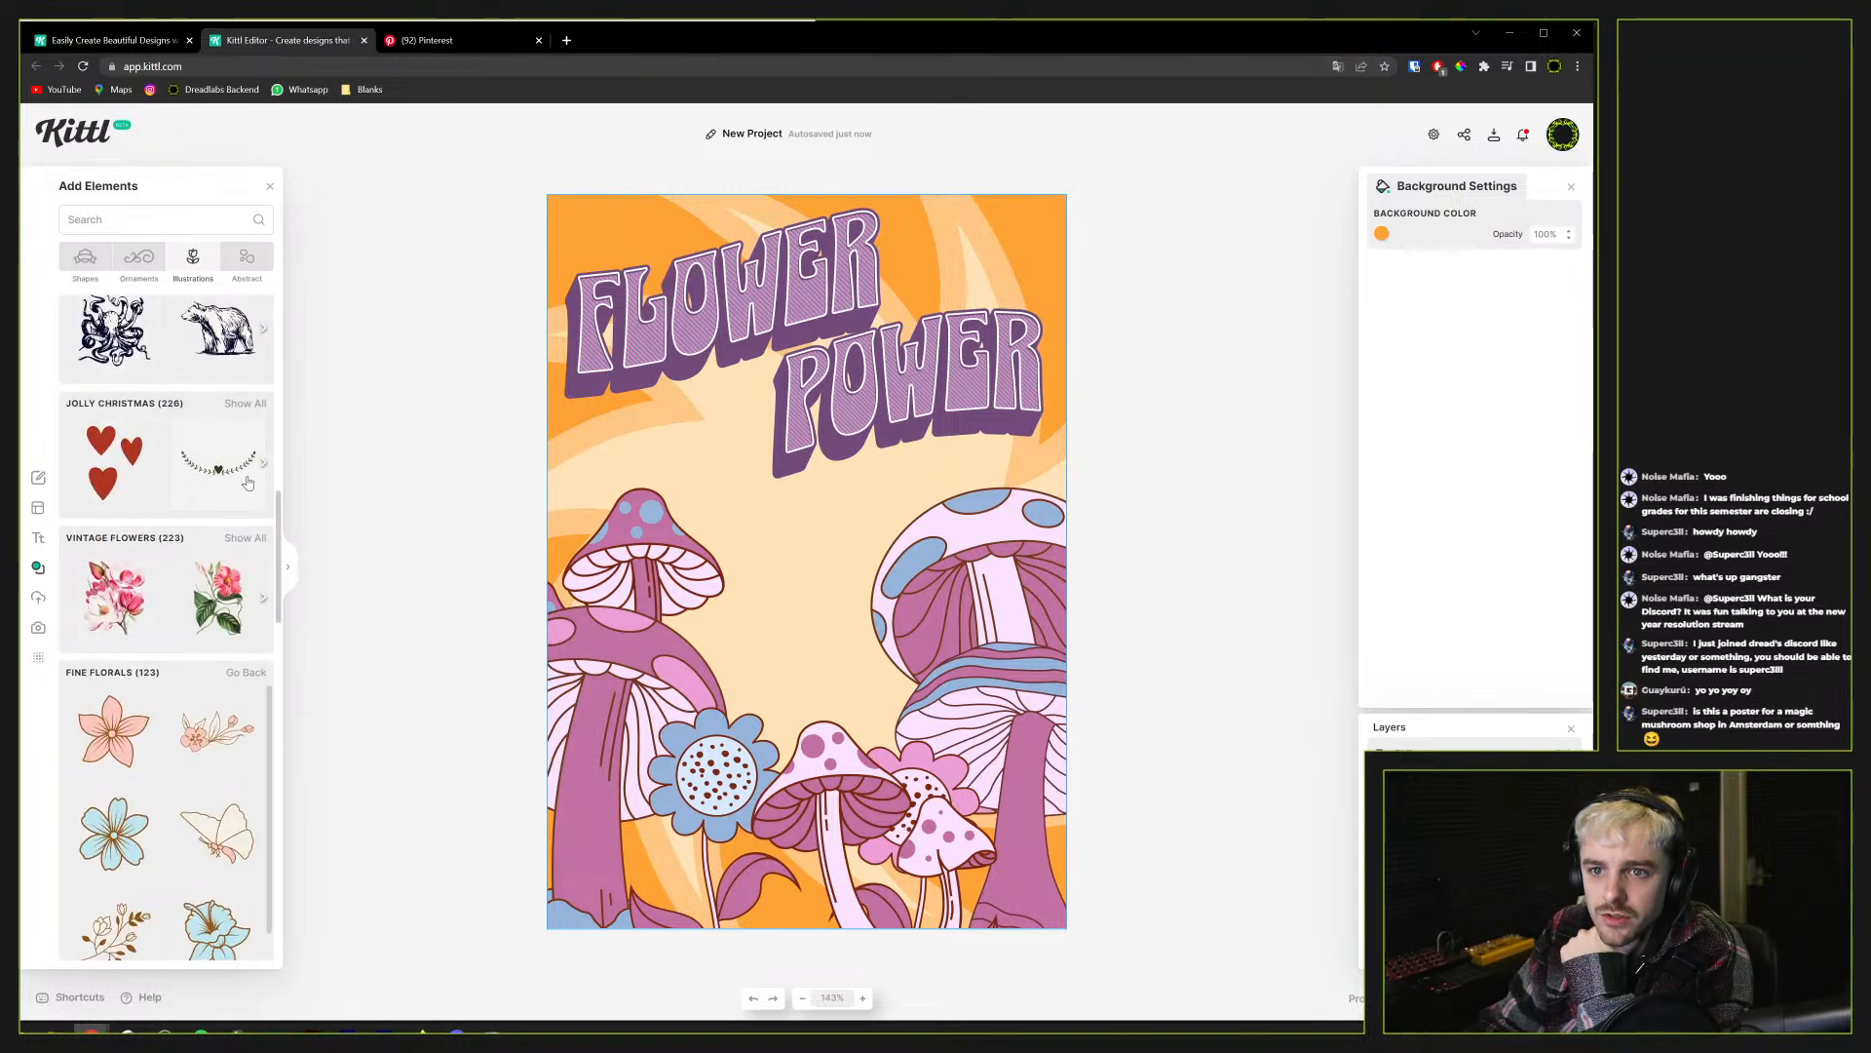
{"action": "left_click", "coordinate": [239, 672]}
{"action": "scroll", "coordinate": [221, 671], "scroll_direction": "down", "scroll_amount": 6}
{"action": "scroll", "coordinate": [216, 666], "scroll_direction": "down", "scroll_amount": 10}
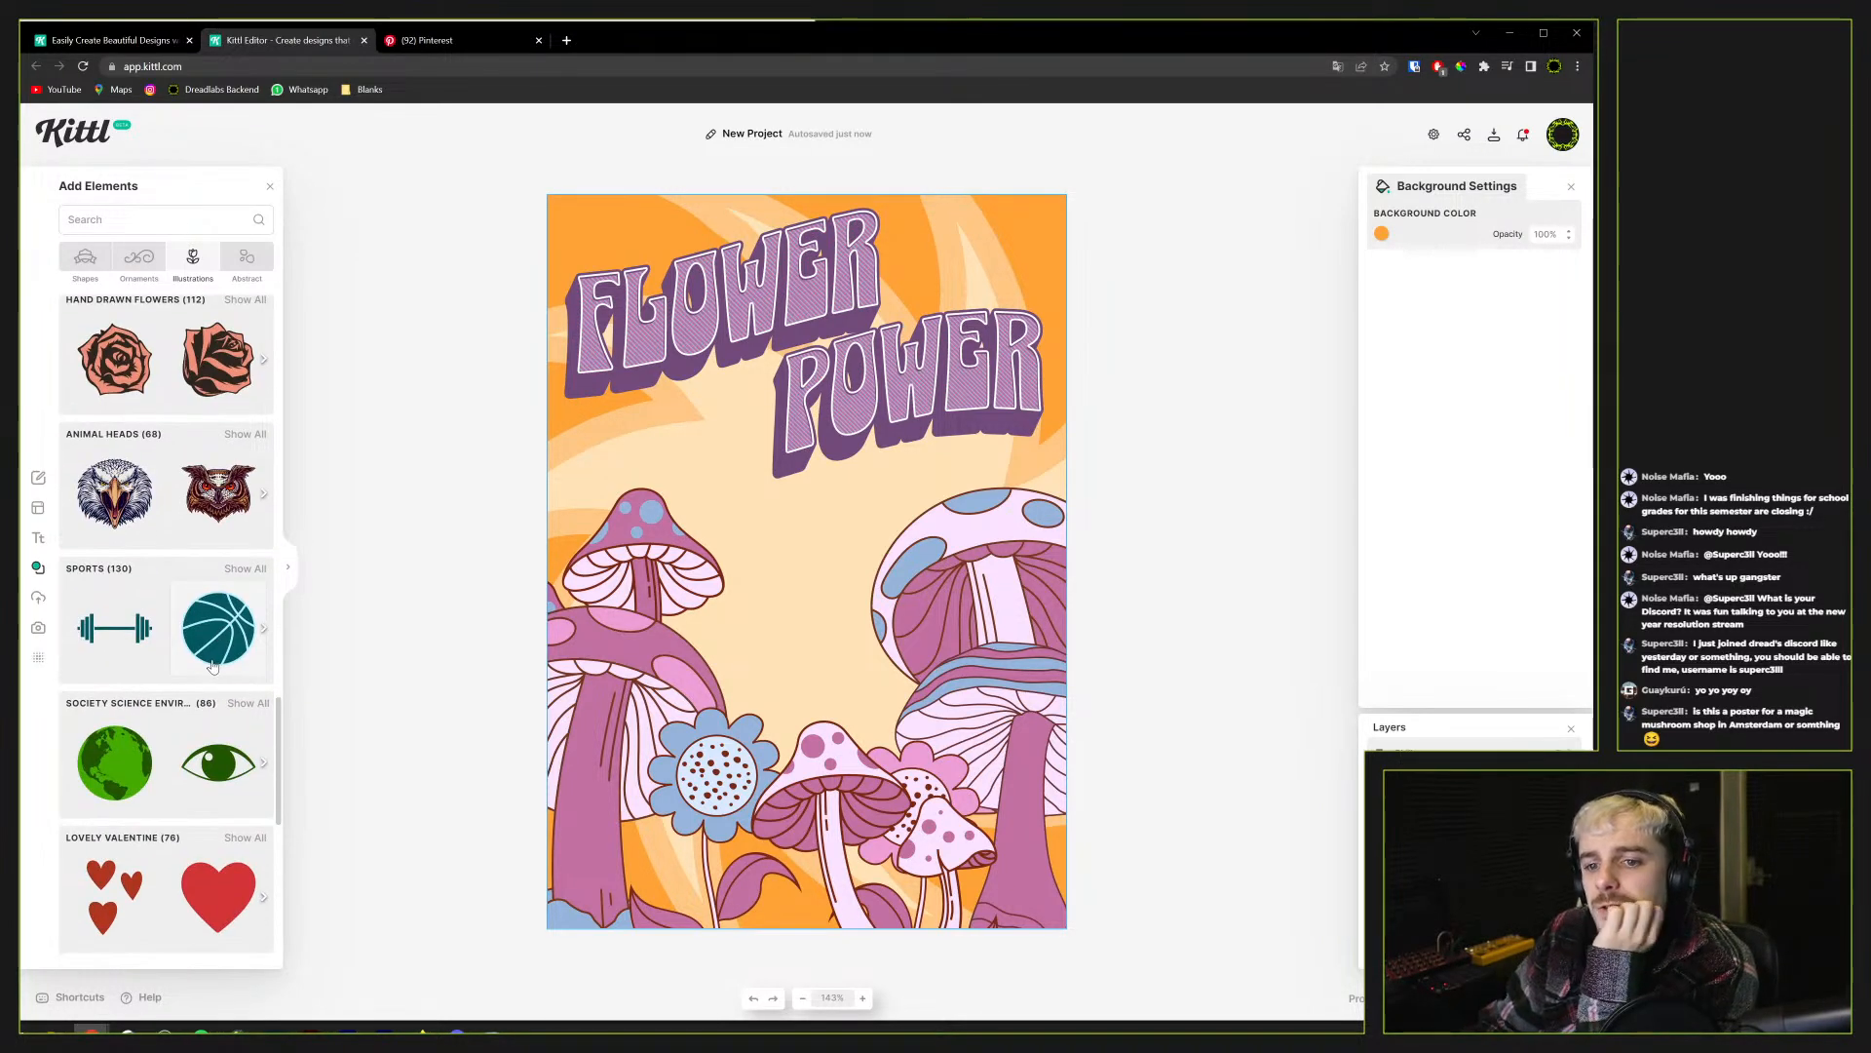
Switch to Pinterest and review the flower power poster search results for inspiration
{"action": "left_click", "coordinate": [492, 39]}
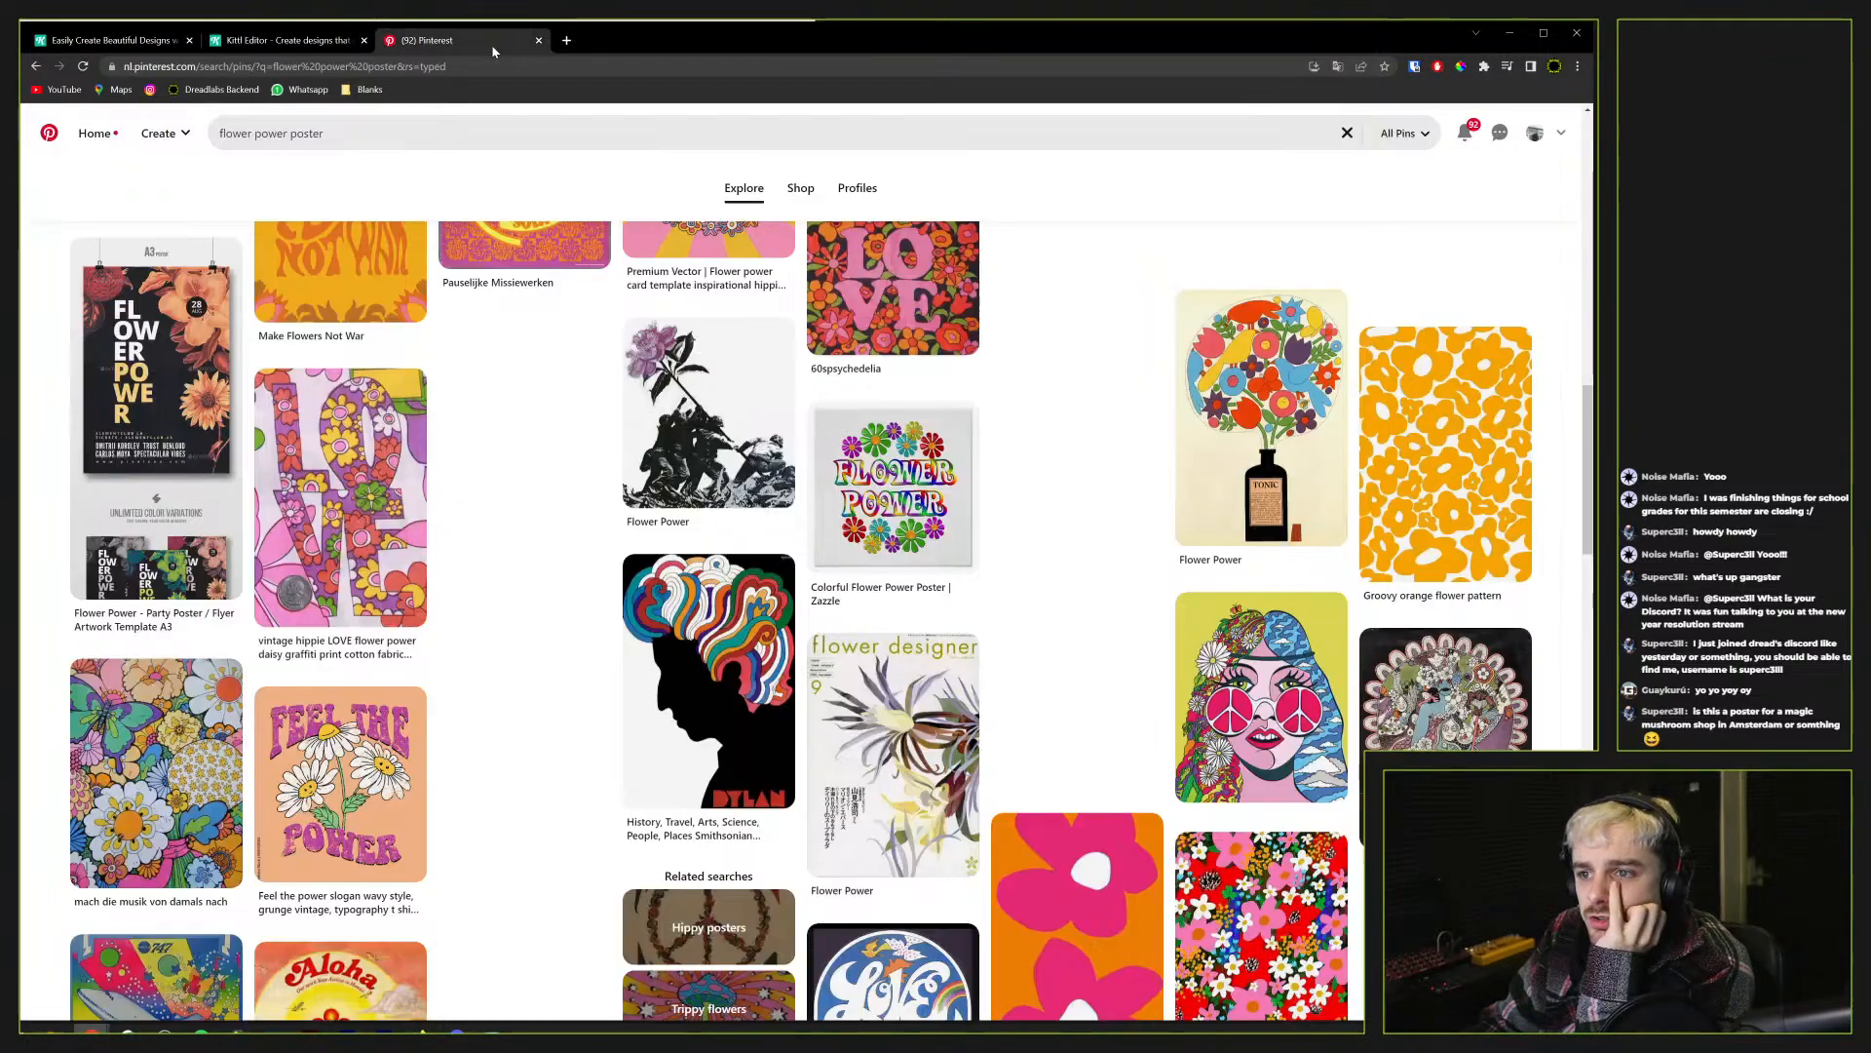
{"action": "scroll", "coordinate": [378, 508], "scroll_direction": "up", "scroll_amount": 5}
{"action": "scroll", "coordinate": [378, 507], "scroll_direction": "up", "scroll_amount": 10}
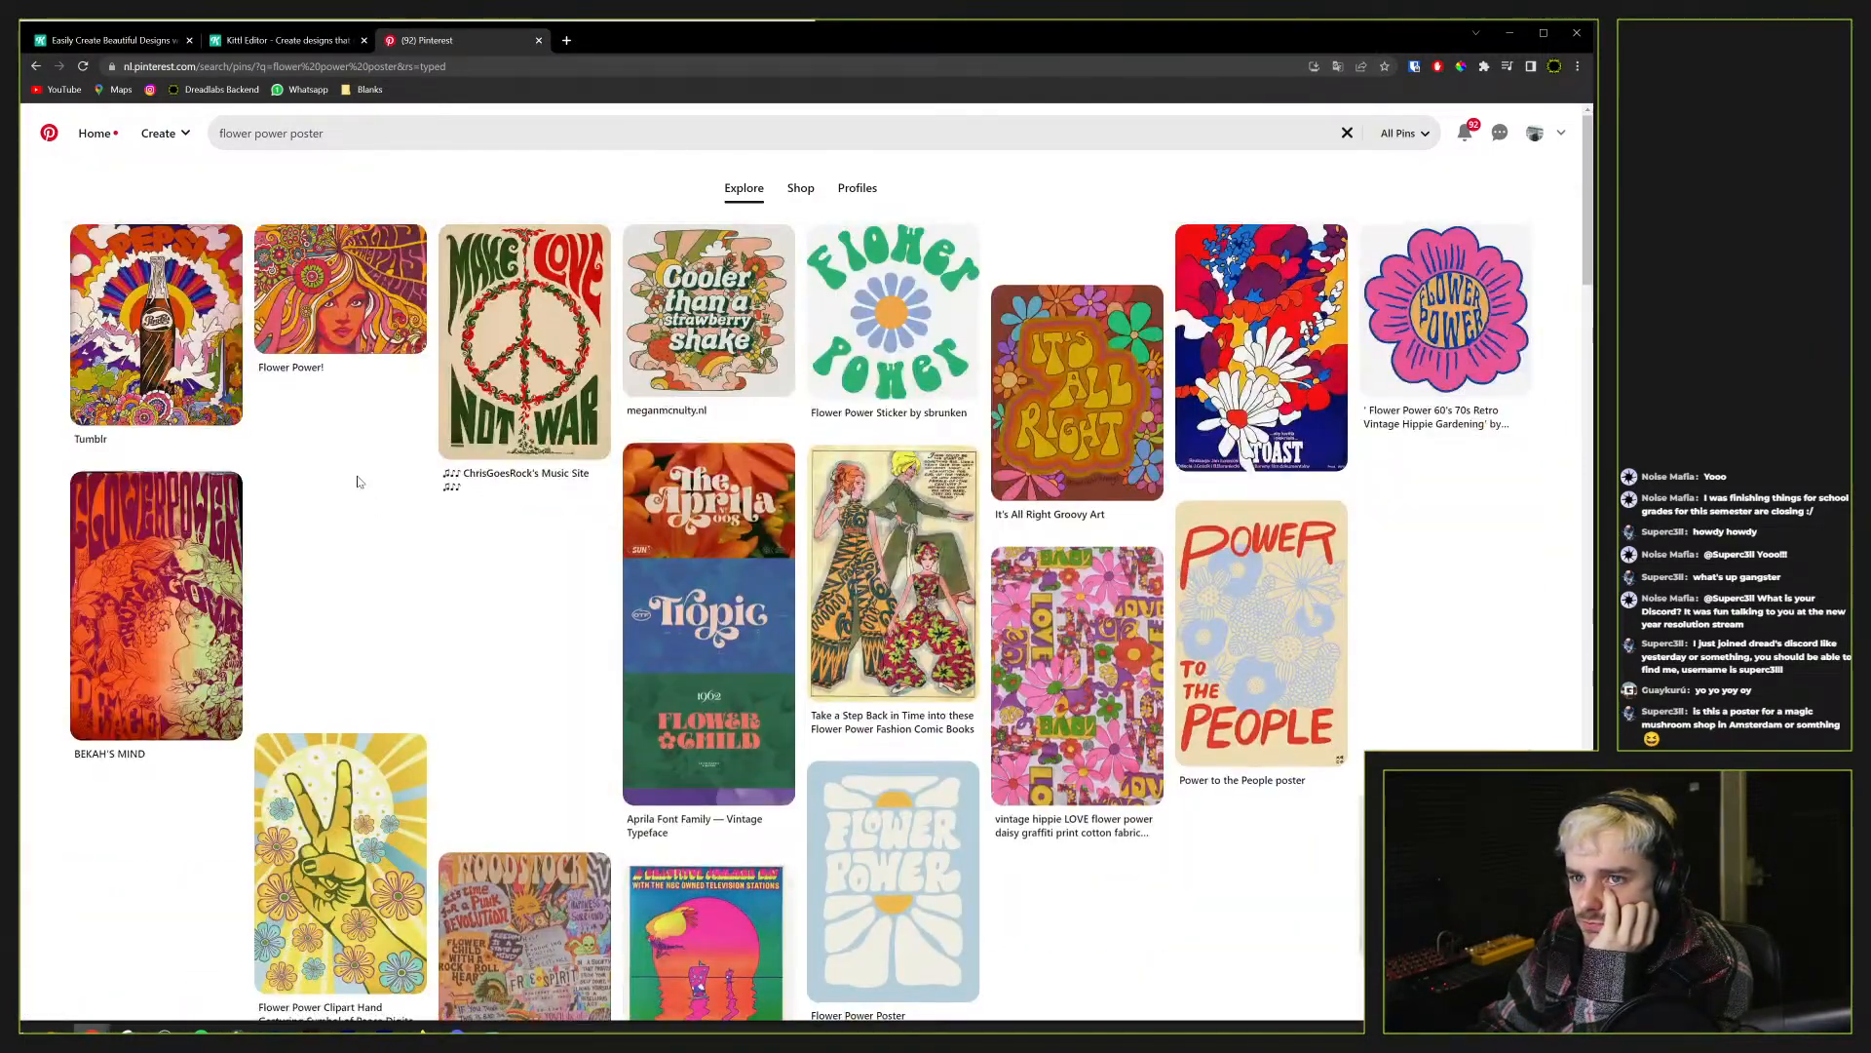
{"action": "mouse_move", "coordinate": [296, 307]}
Return to the Kittl editor, scan further illustration categories and check the full Vintage Insects collection for a fitting element
{"action": "left_click", "coordinate": [282, 40]}
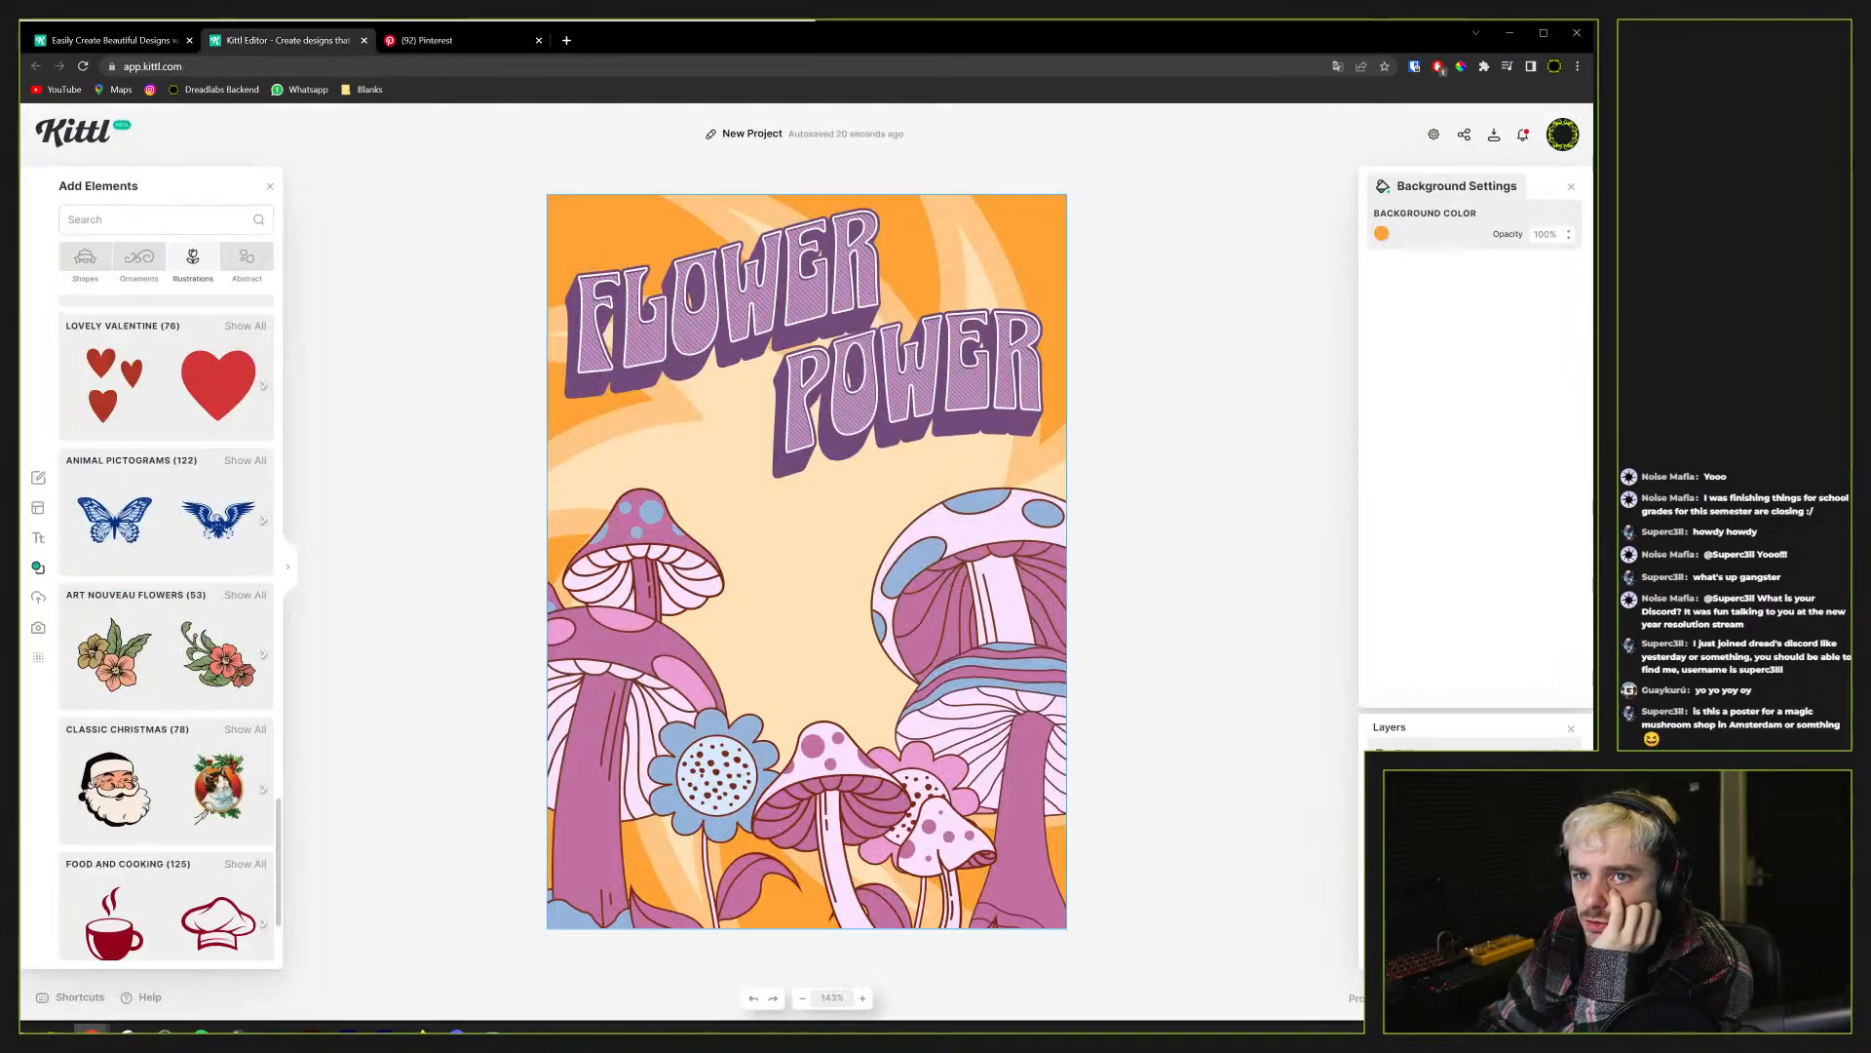
{"action": "scroll", "coordinate": [168, 702], "scroll_direction": "down", "scroll_amount": 2}
{"action": "scroll", "coordinate": [168, 702], "scroll_direction": "down", "scroll_amount": 2}
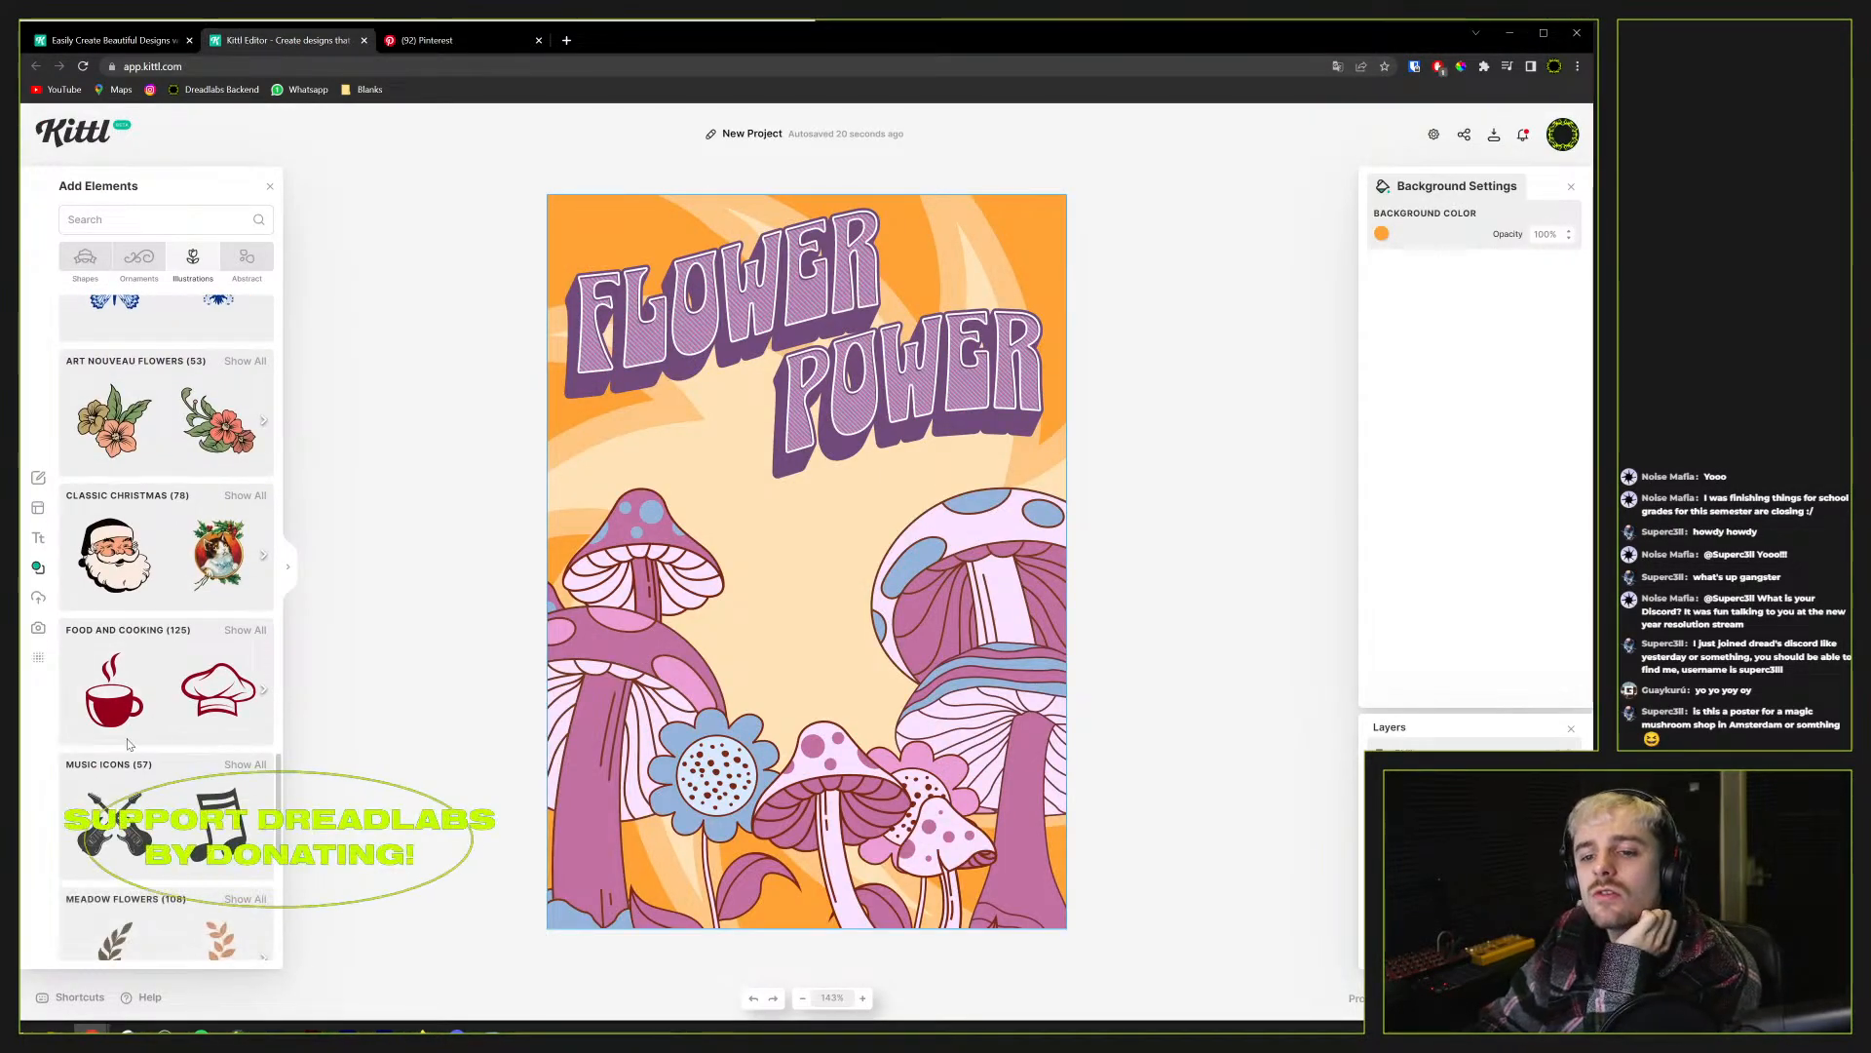
{"action": "scroll", "coordinate": [136, 751], "scroll_direction": "down", "scroll_amount": 5}
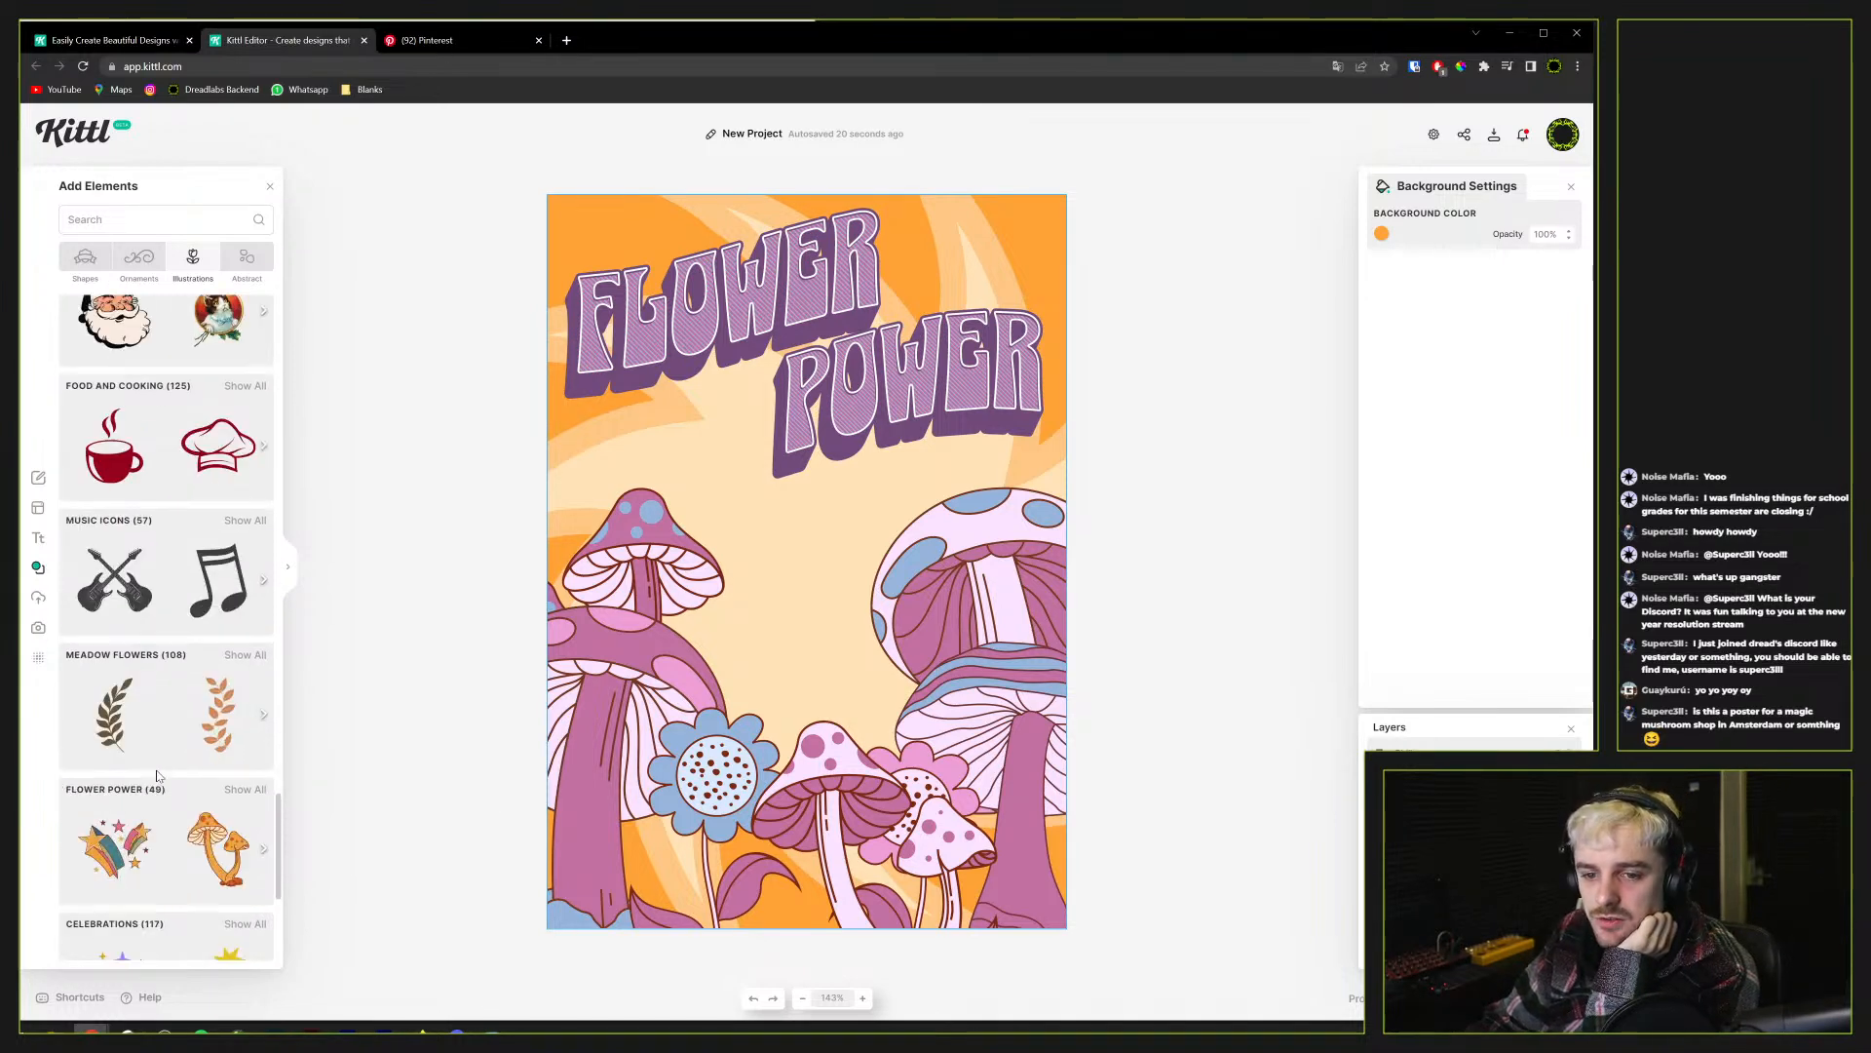
{"action": "scroll", "coordinate": [153, 767], "scroll_direction": "down", "scroll_amount": 2}
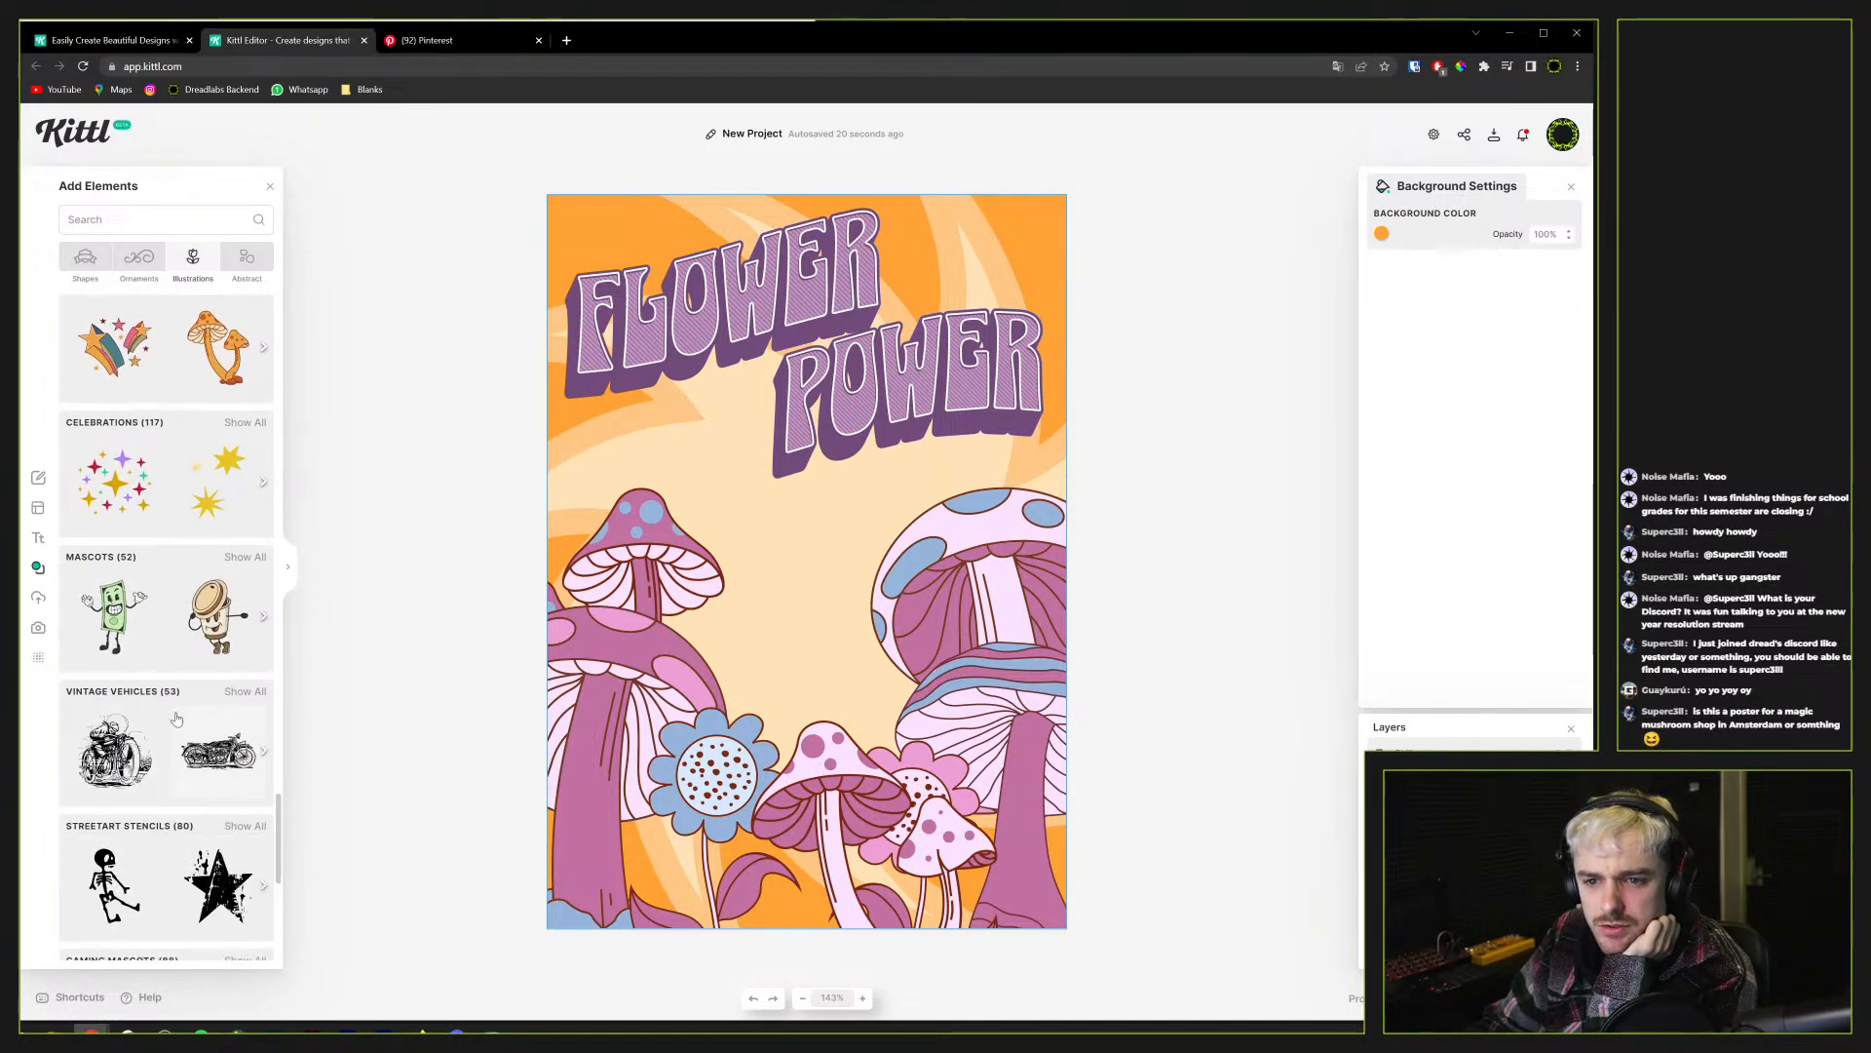
{"action": "scroll", "coordinate": [178, 718], "scroll_direction": "down", "scroll_amount": 10}
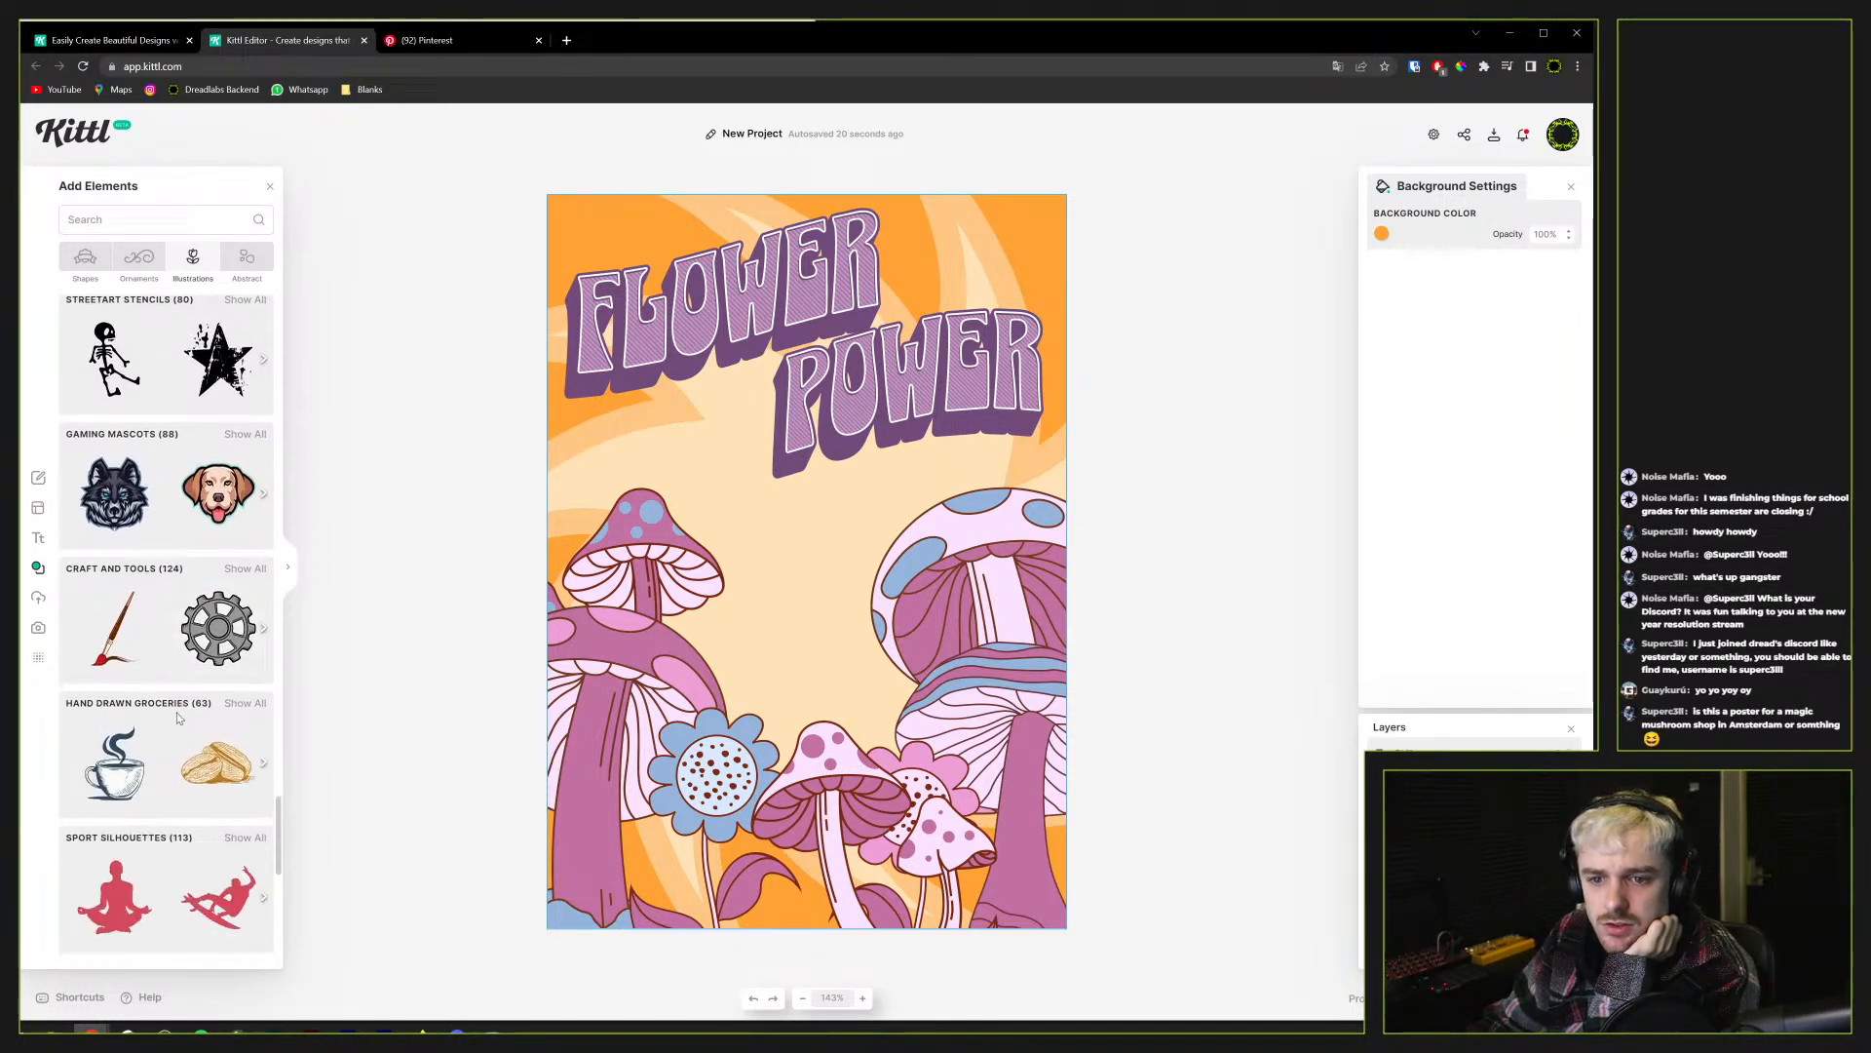
{"action": "scroll", "coordinate": [177, 719], "scroll_direction": "down", "scroll_amount": 10}
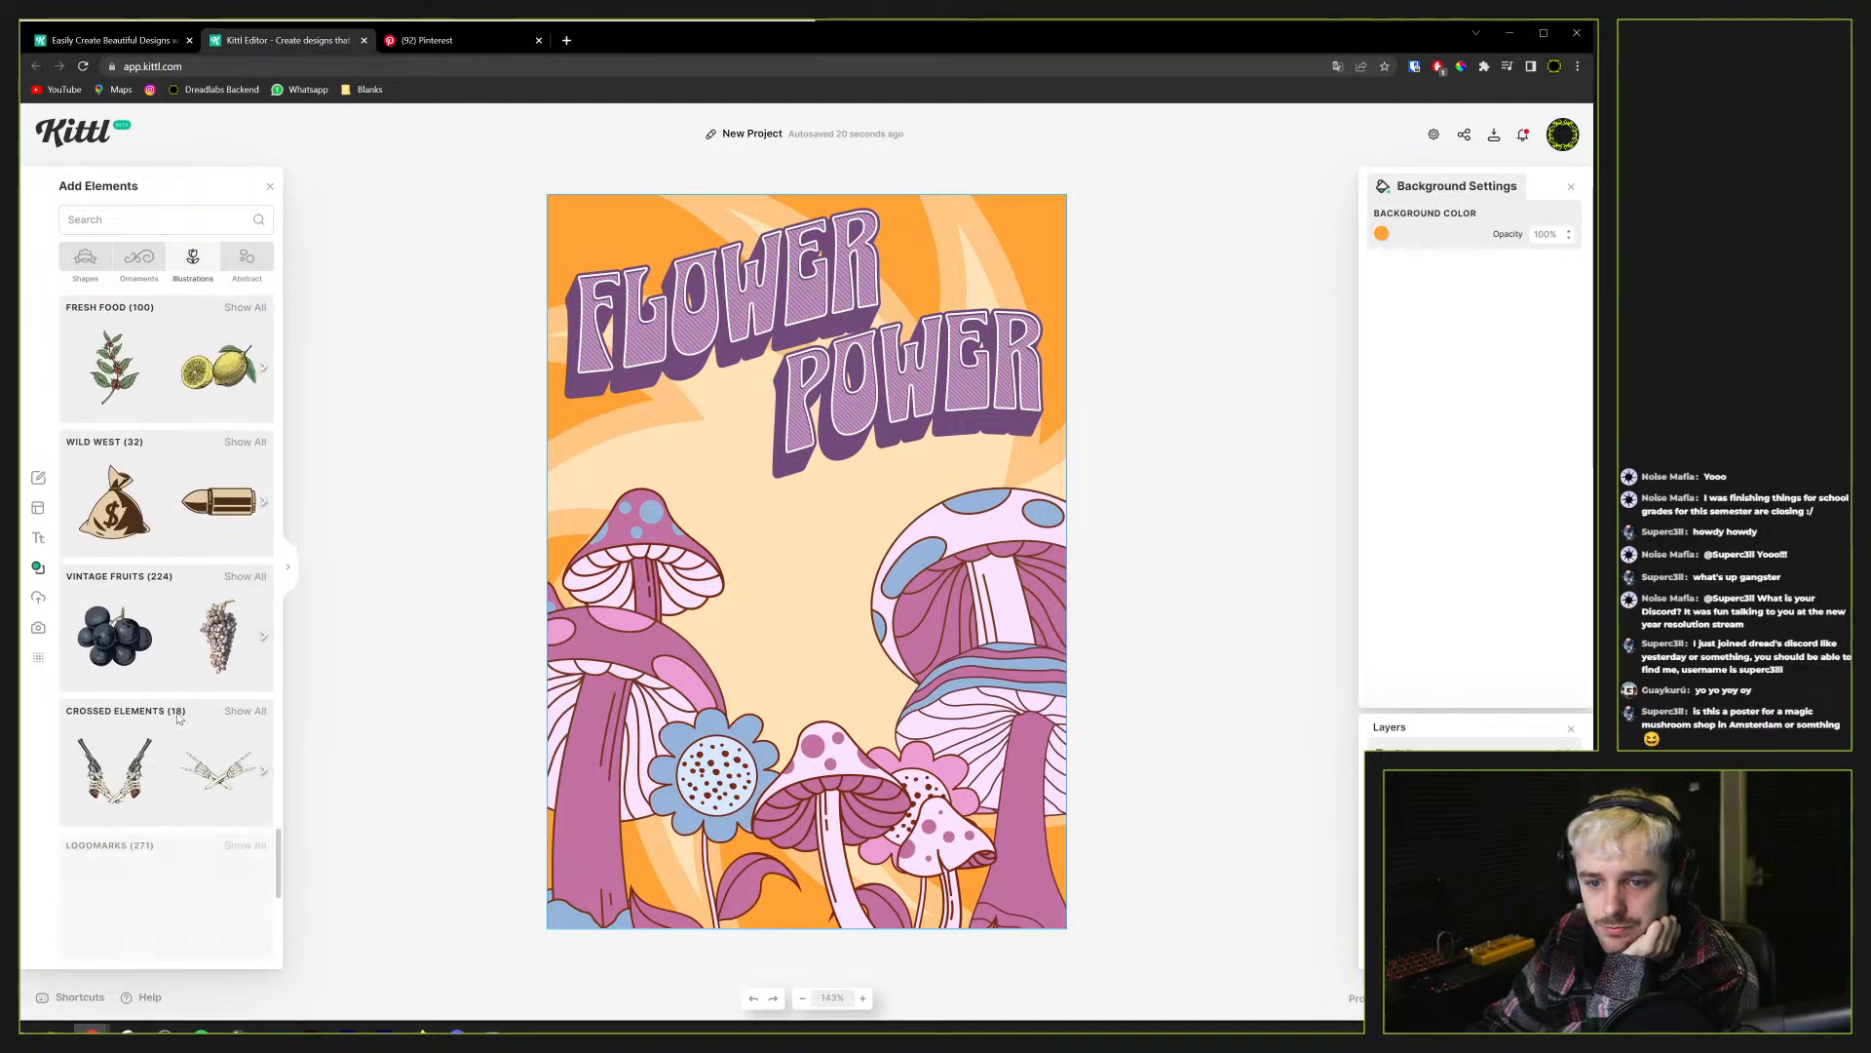
{"action": "scroll", "coordinate": [177, 718], "scroll_direction": "down", "scroll_amount": 5}
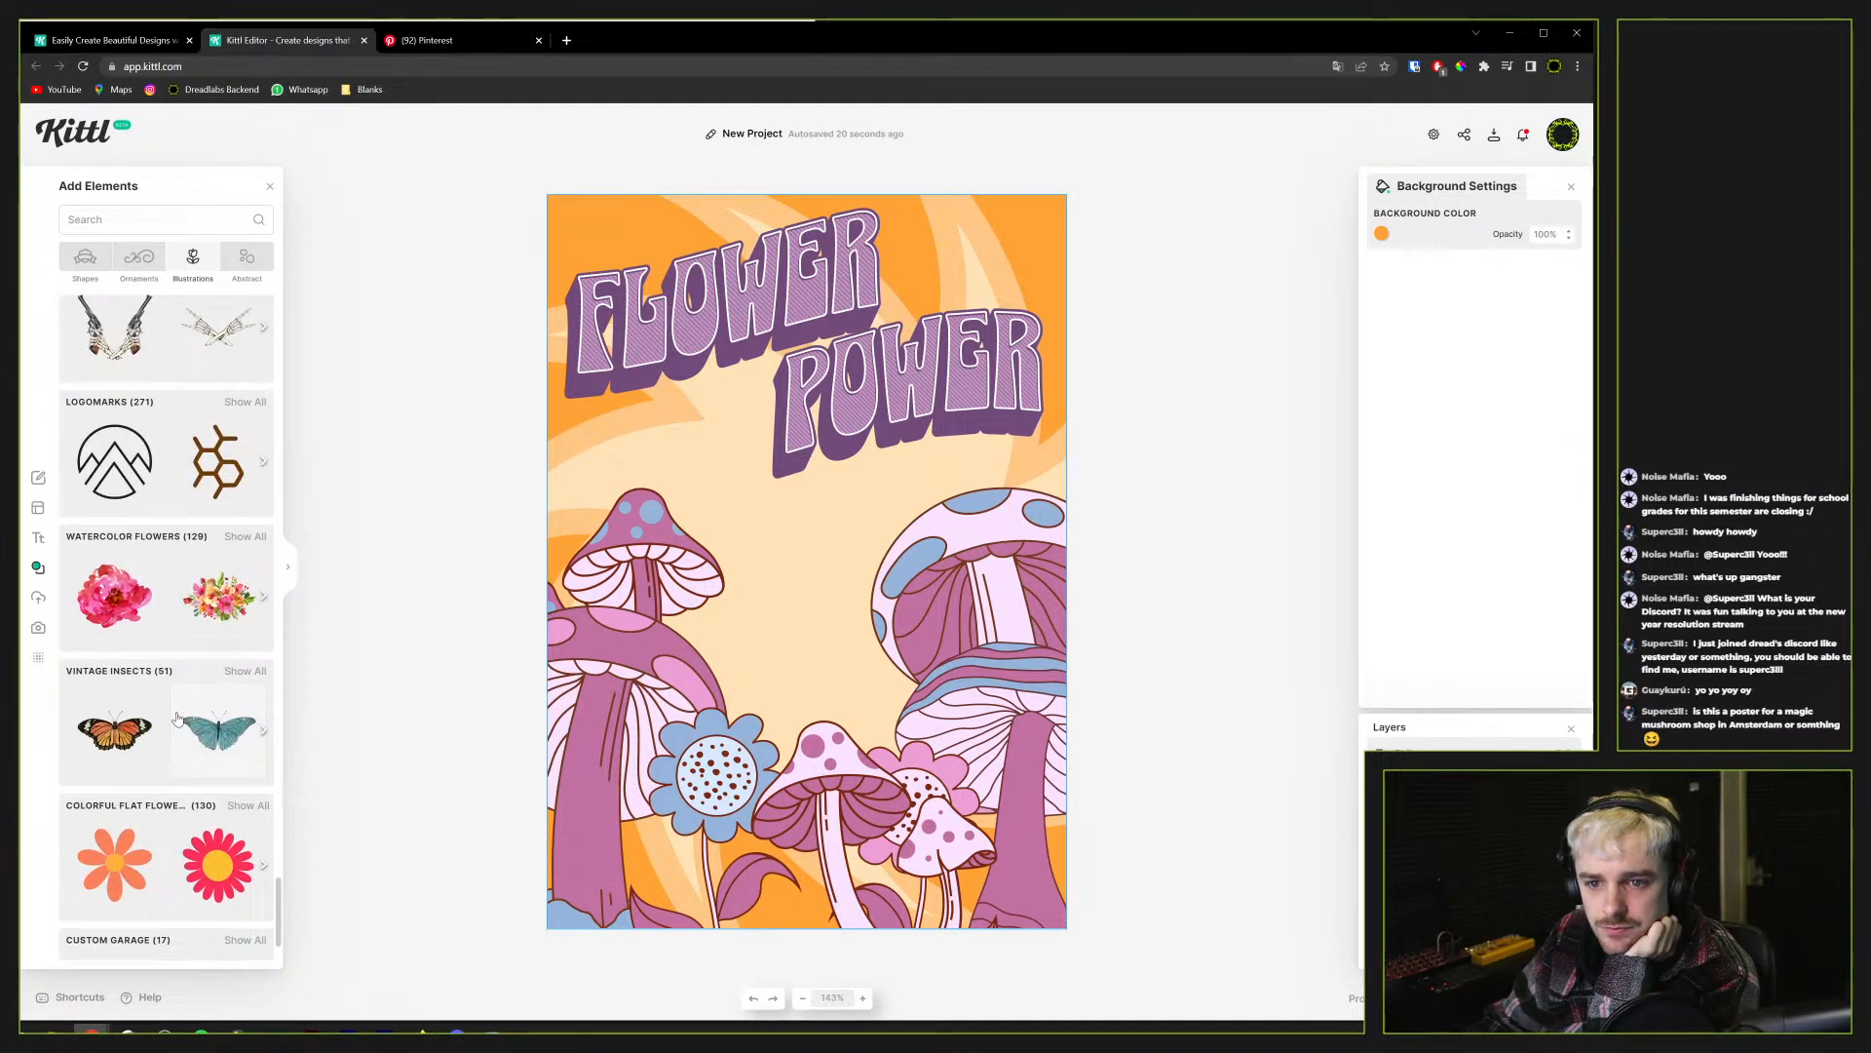
{"action": "scroll", "coordinate": [177, 718], "scroll_direction": "down", "scroll_amount": 1}
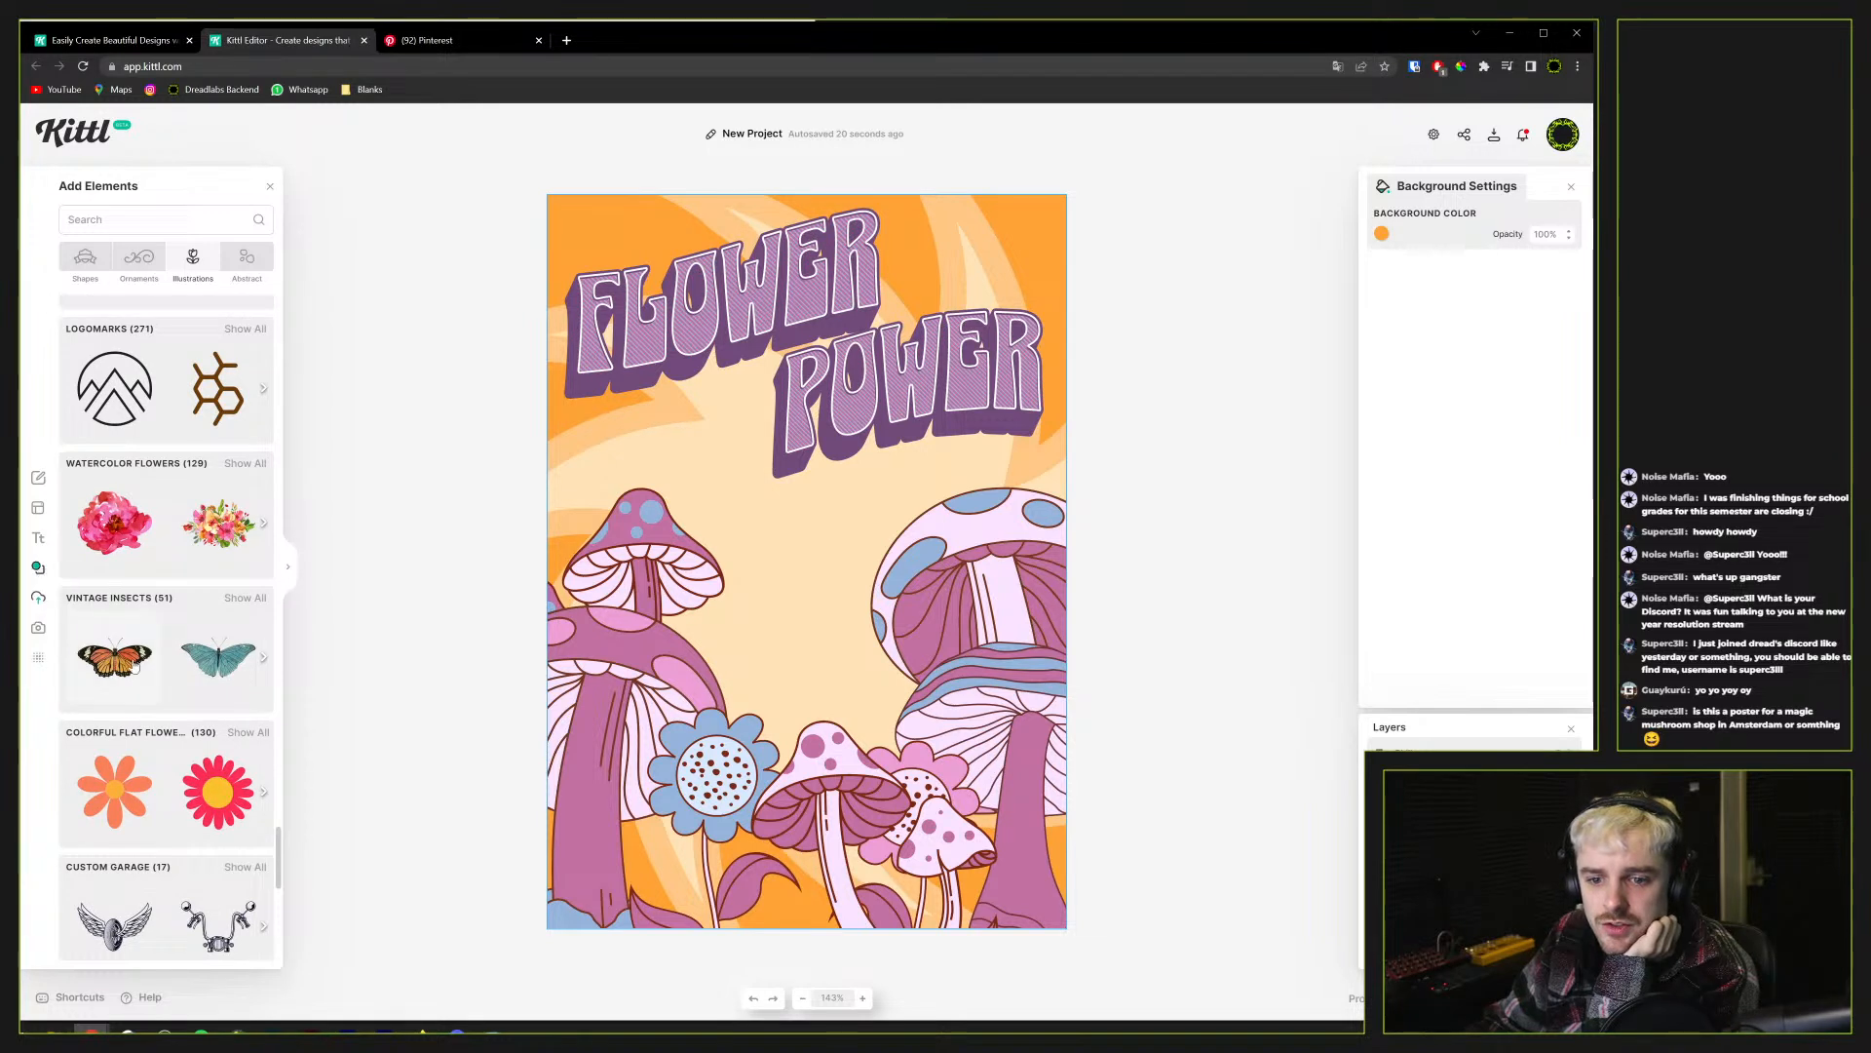
{"action": "left_click", "coordinate": [245, 599]}
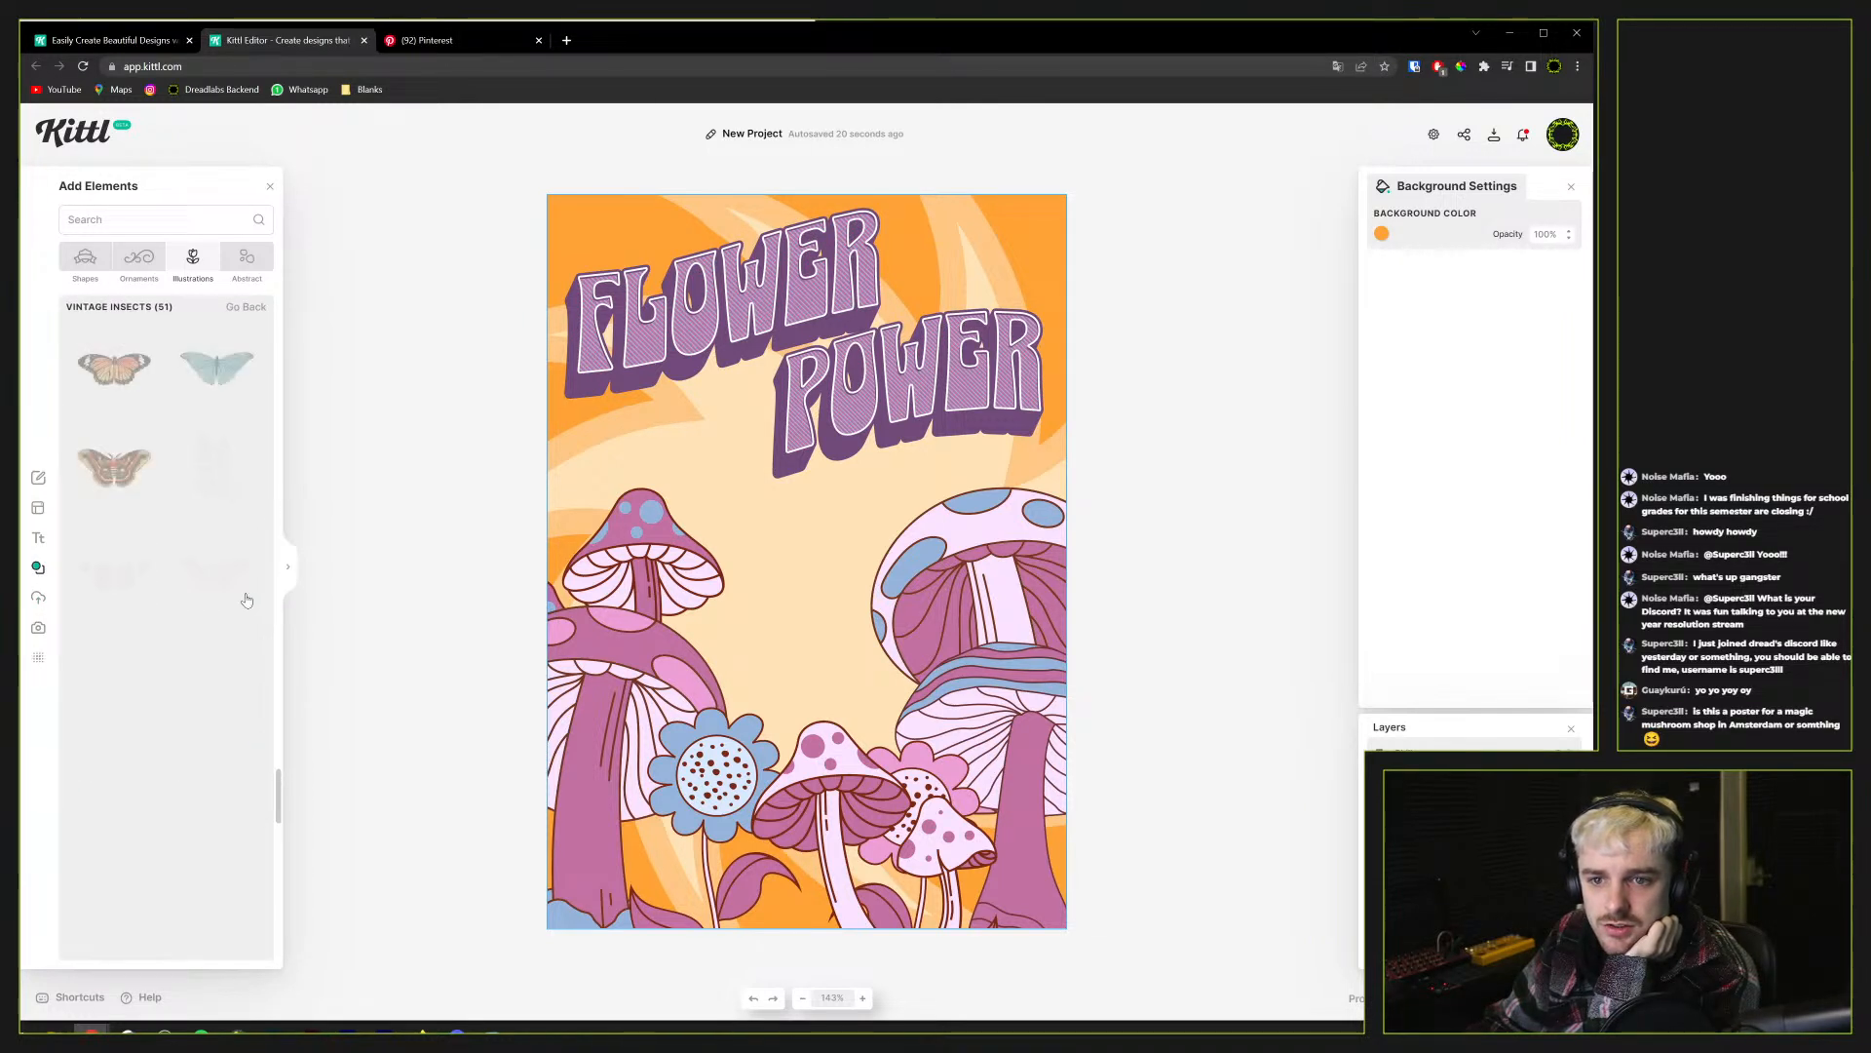
{"action": "left_click", "coordinate": [245, 307]}
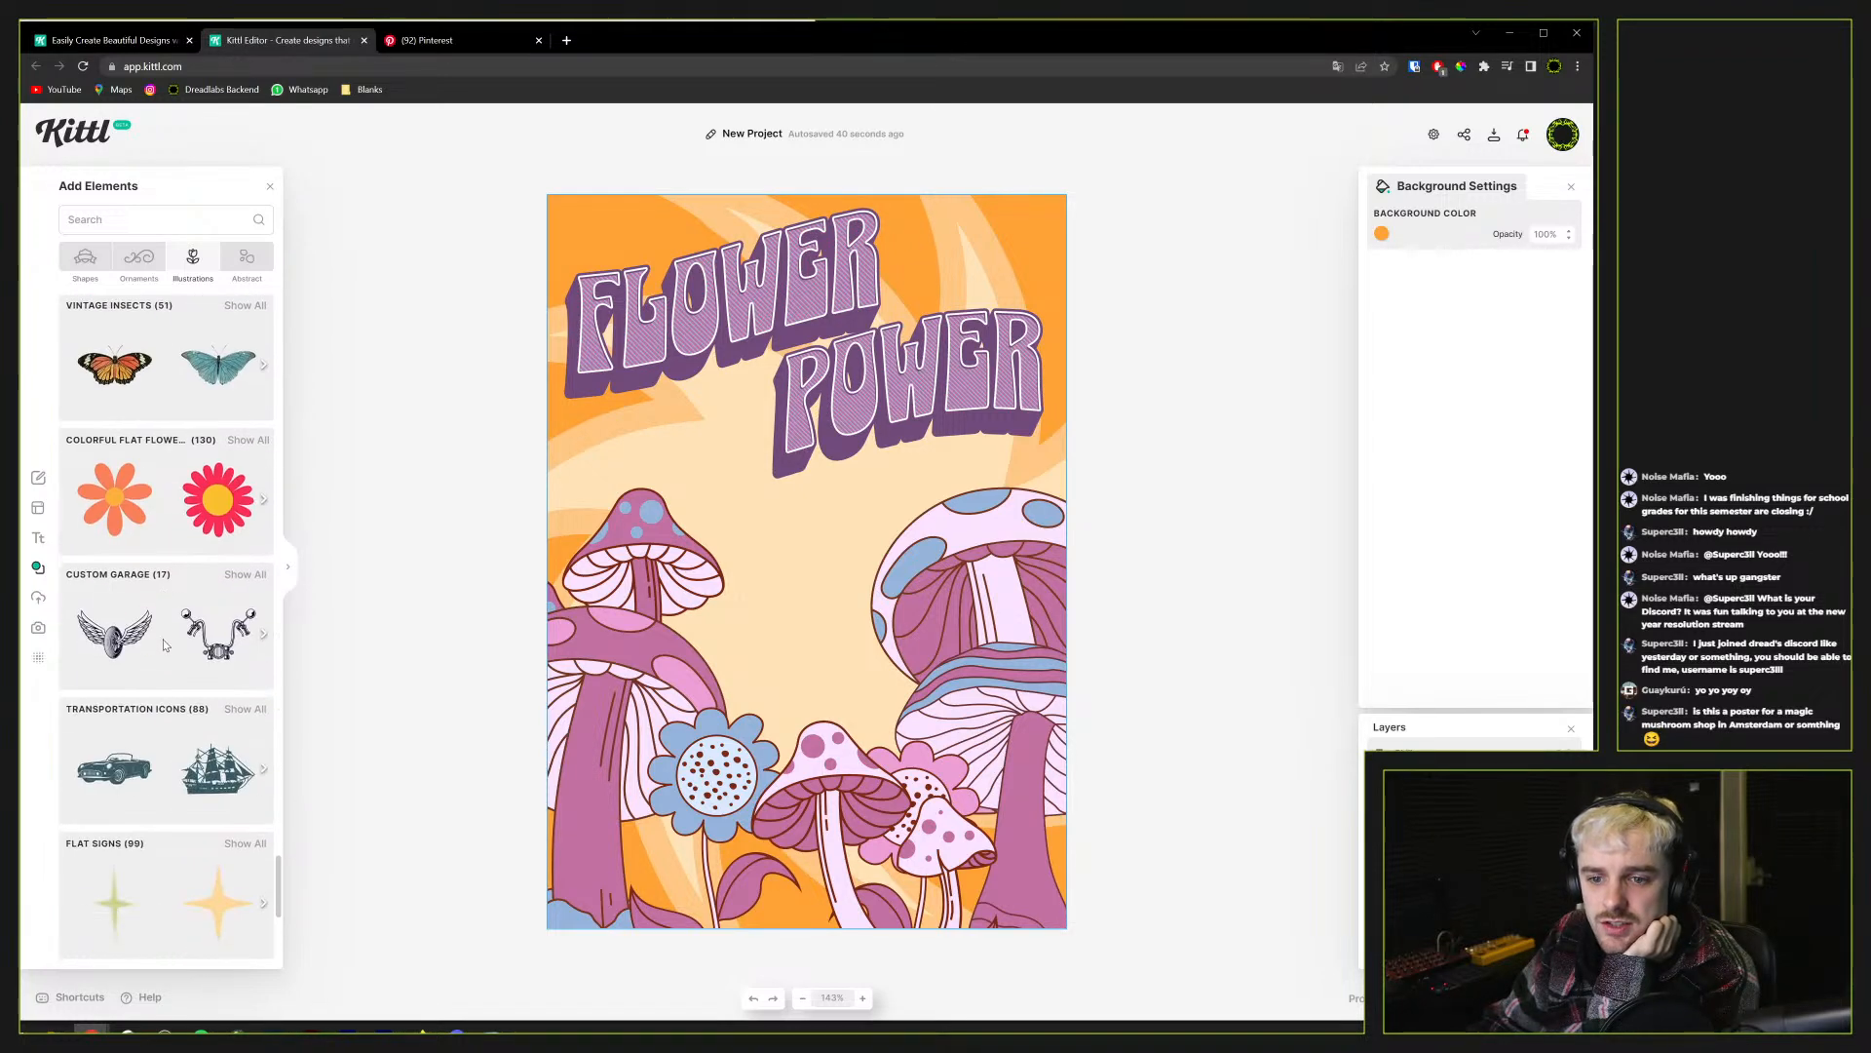
Look through the remaining illustration categories, down to the seasonal and social media sets, for artwork suited to the poster
{"action": "scroll", "coordinate": [225, 602], "scroll_direction": "down", "scroll_amount": 15}
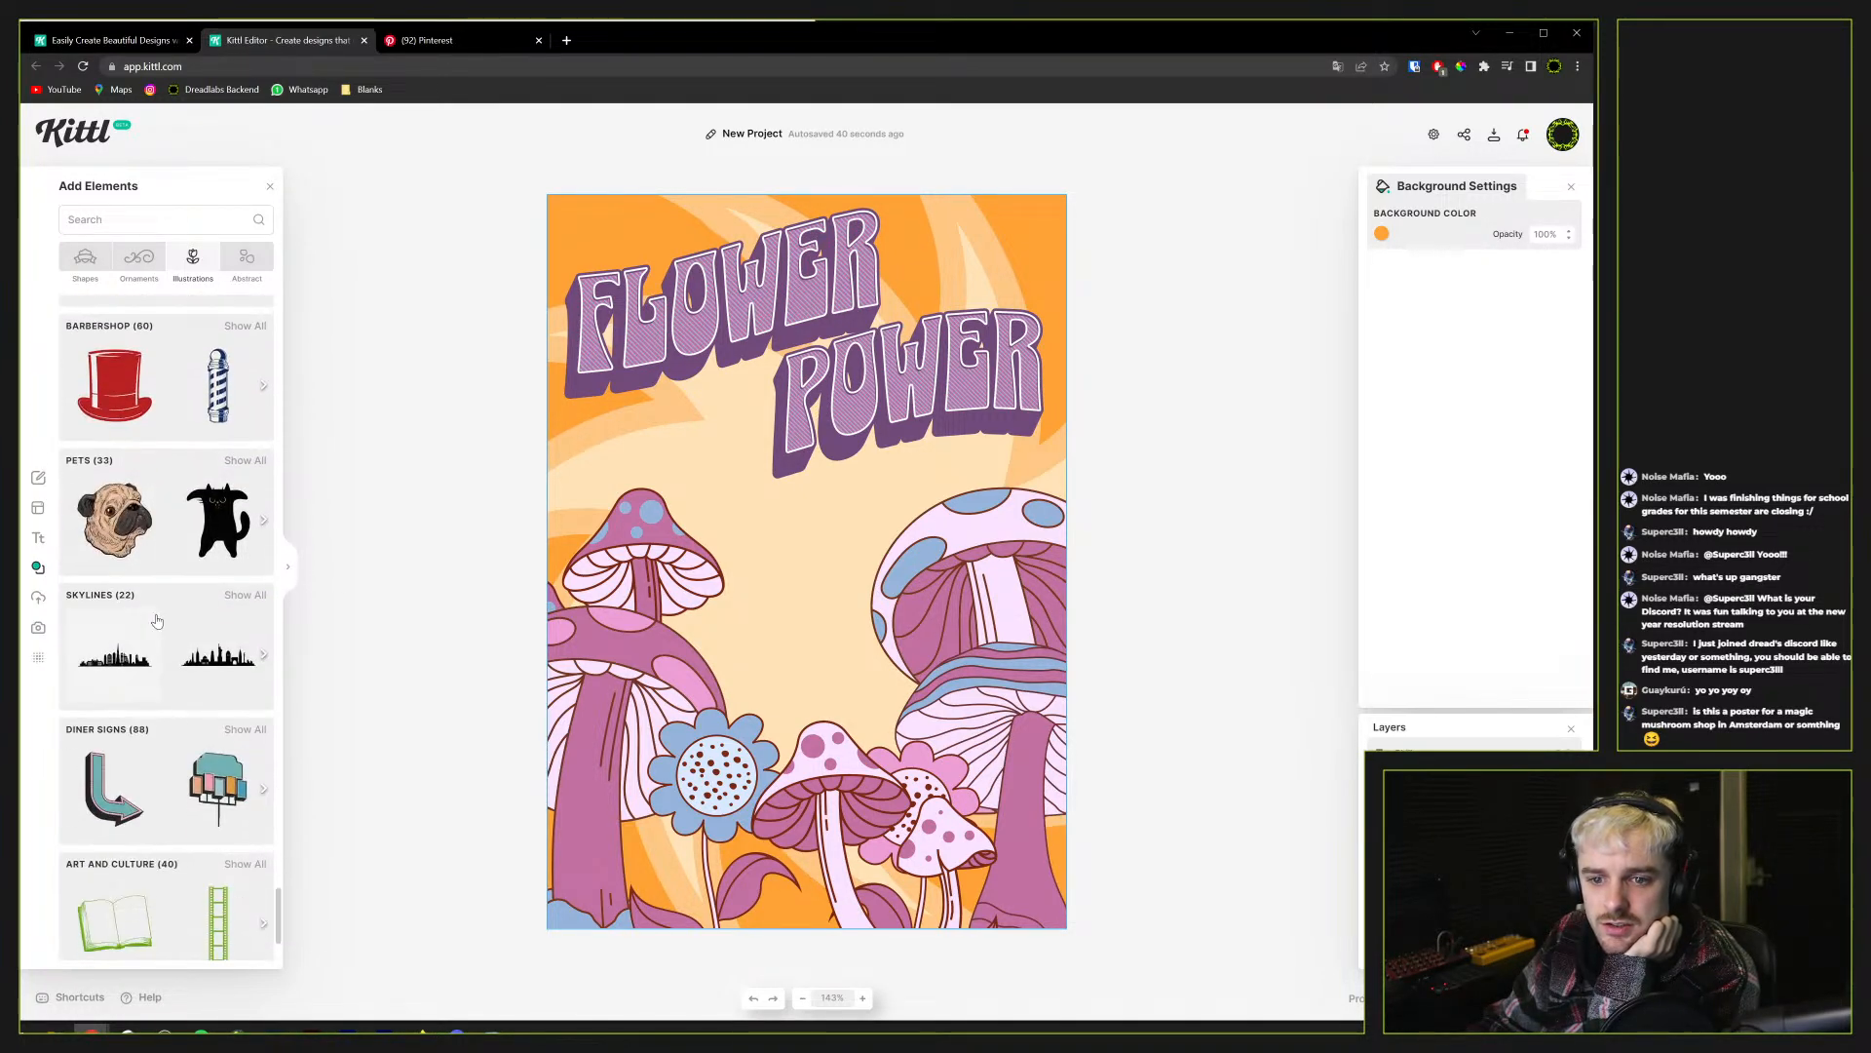
{"action": "scroll", "coordinate": [156, 621], "scroll_direction": "down", "scroll_amount": 3}
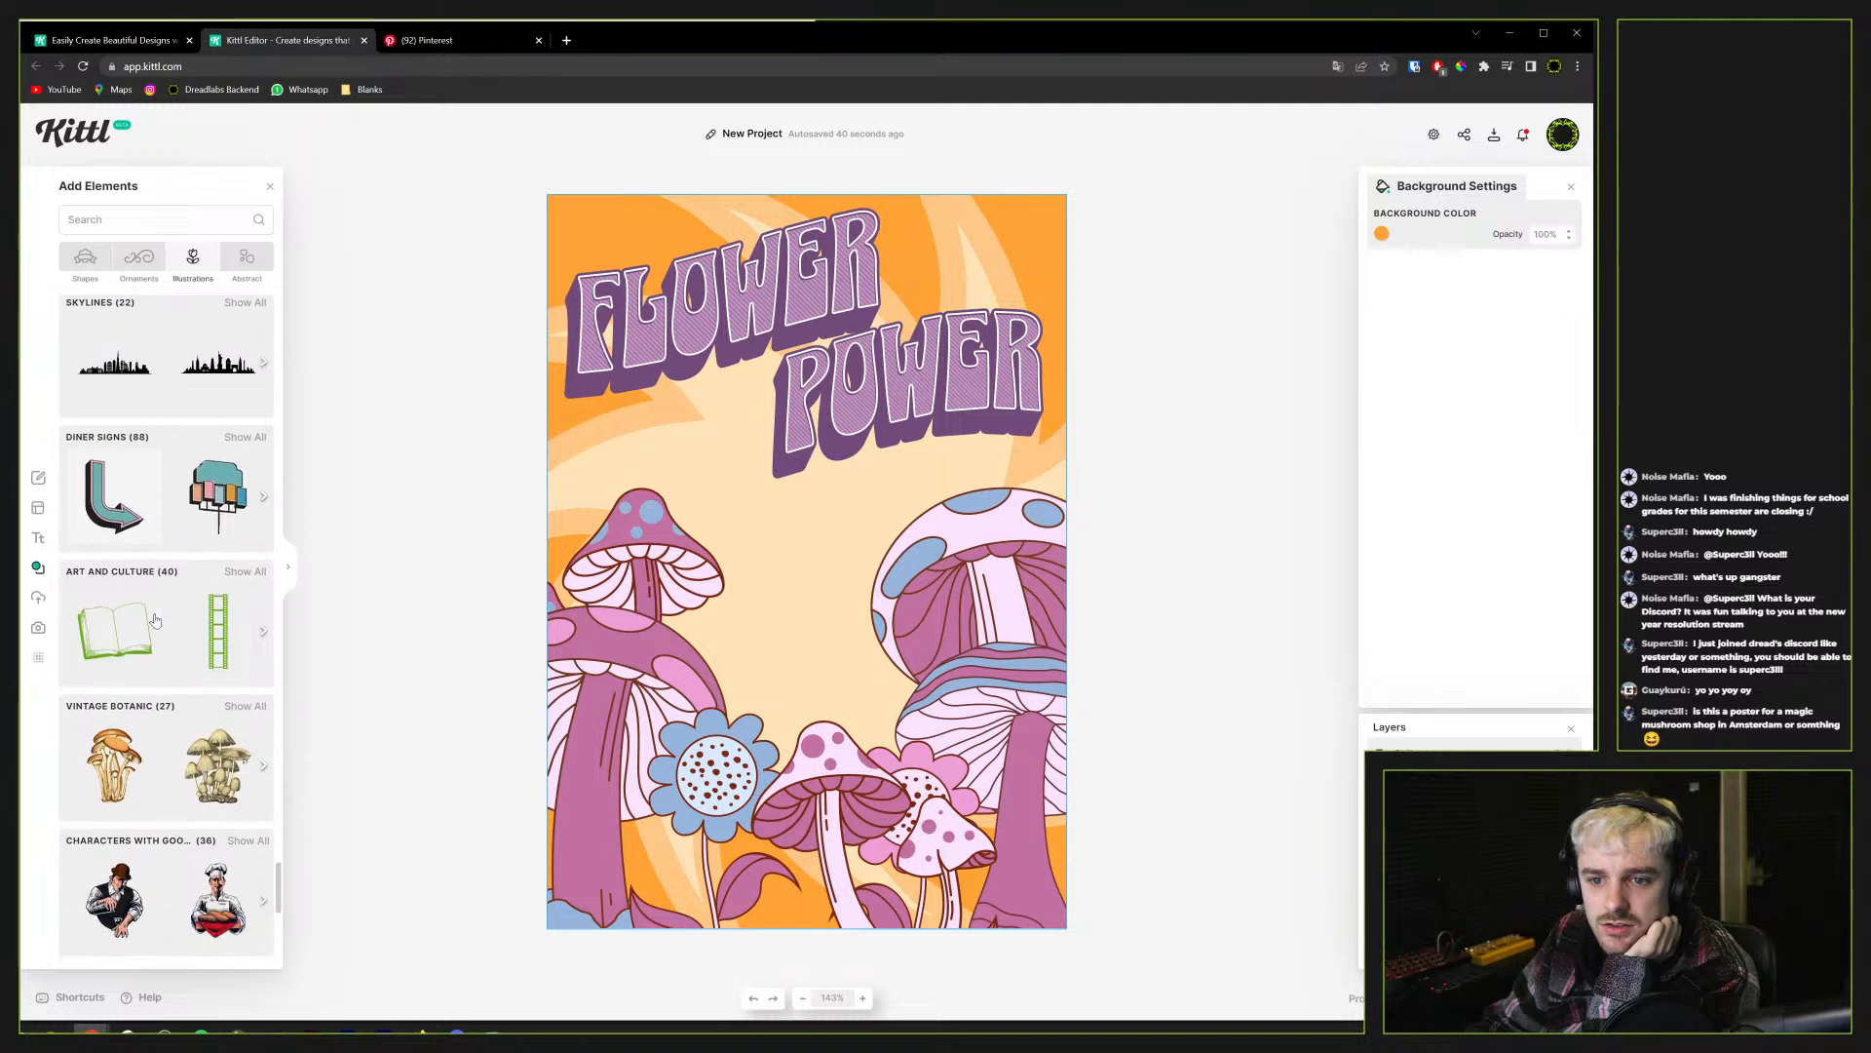
{"action": "scroll", "coordinate": [195, 624], "scroll_direction": "down", "scroll_amount": 6}
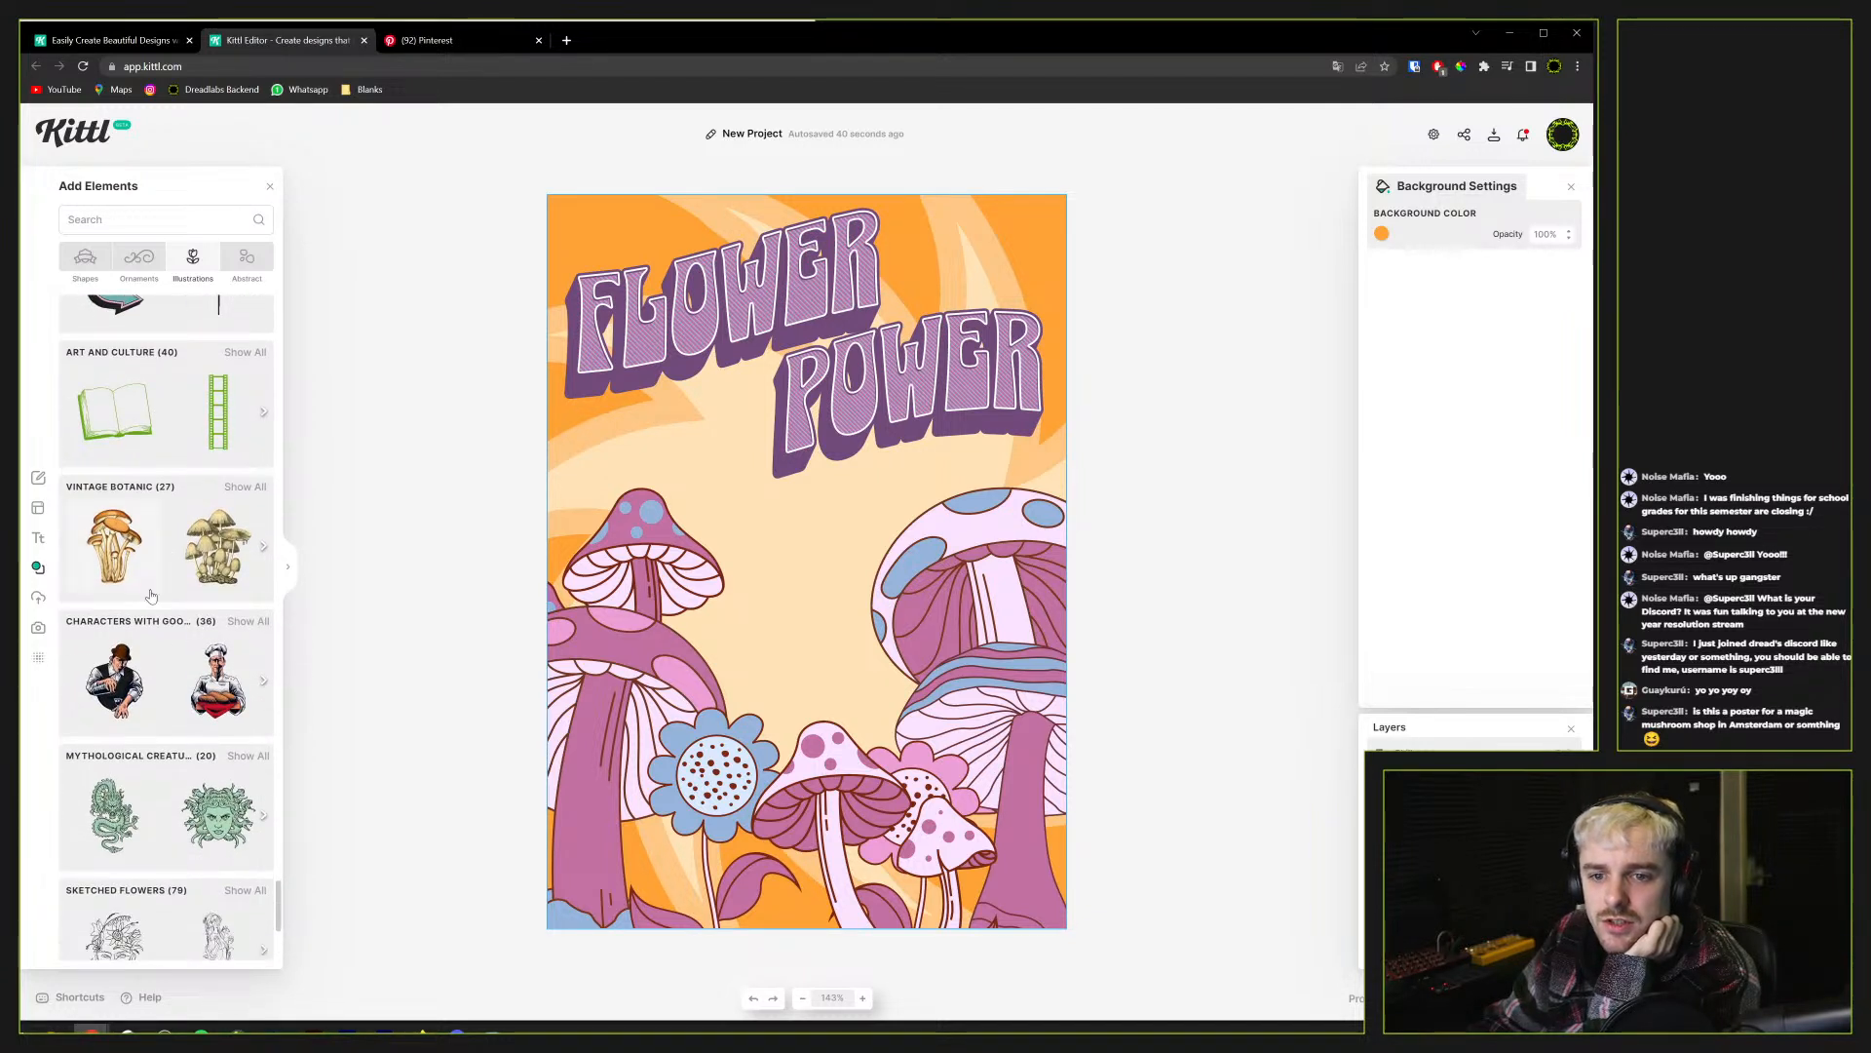
{"action": "scroll", "coordinate": [151, 596], "scroll_direction": "down", "scroll_amount": 9}
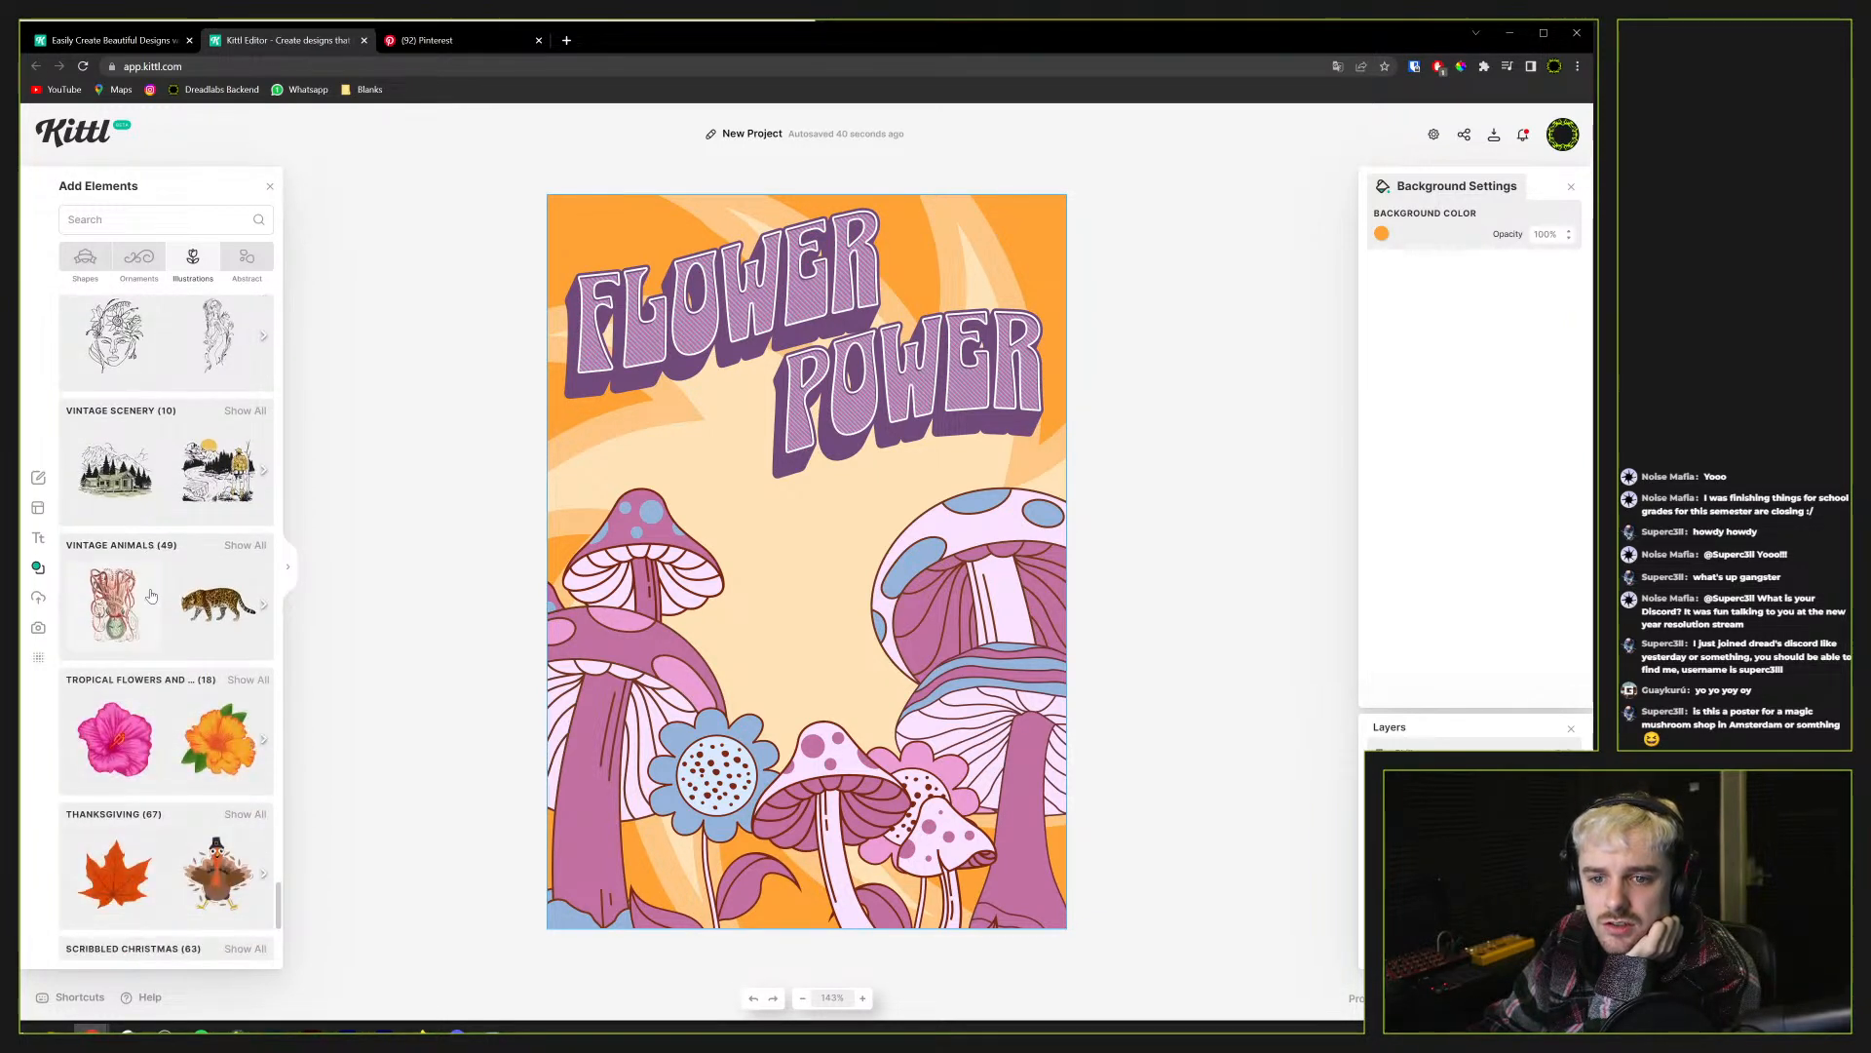
{"action": "scroll", "coordinate": [151, 595], "scroll_direction": "down", "scroll_amount": 8}
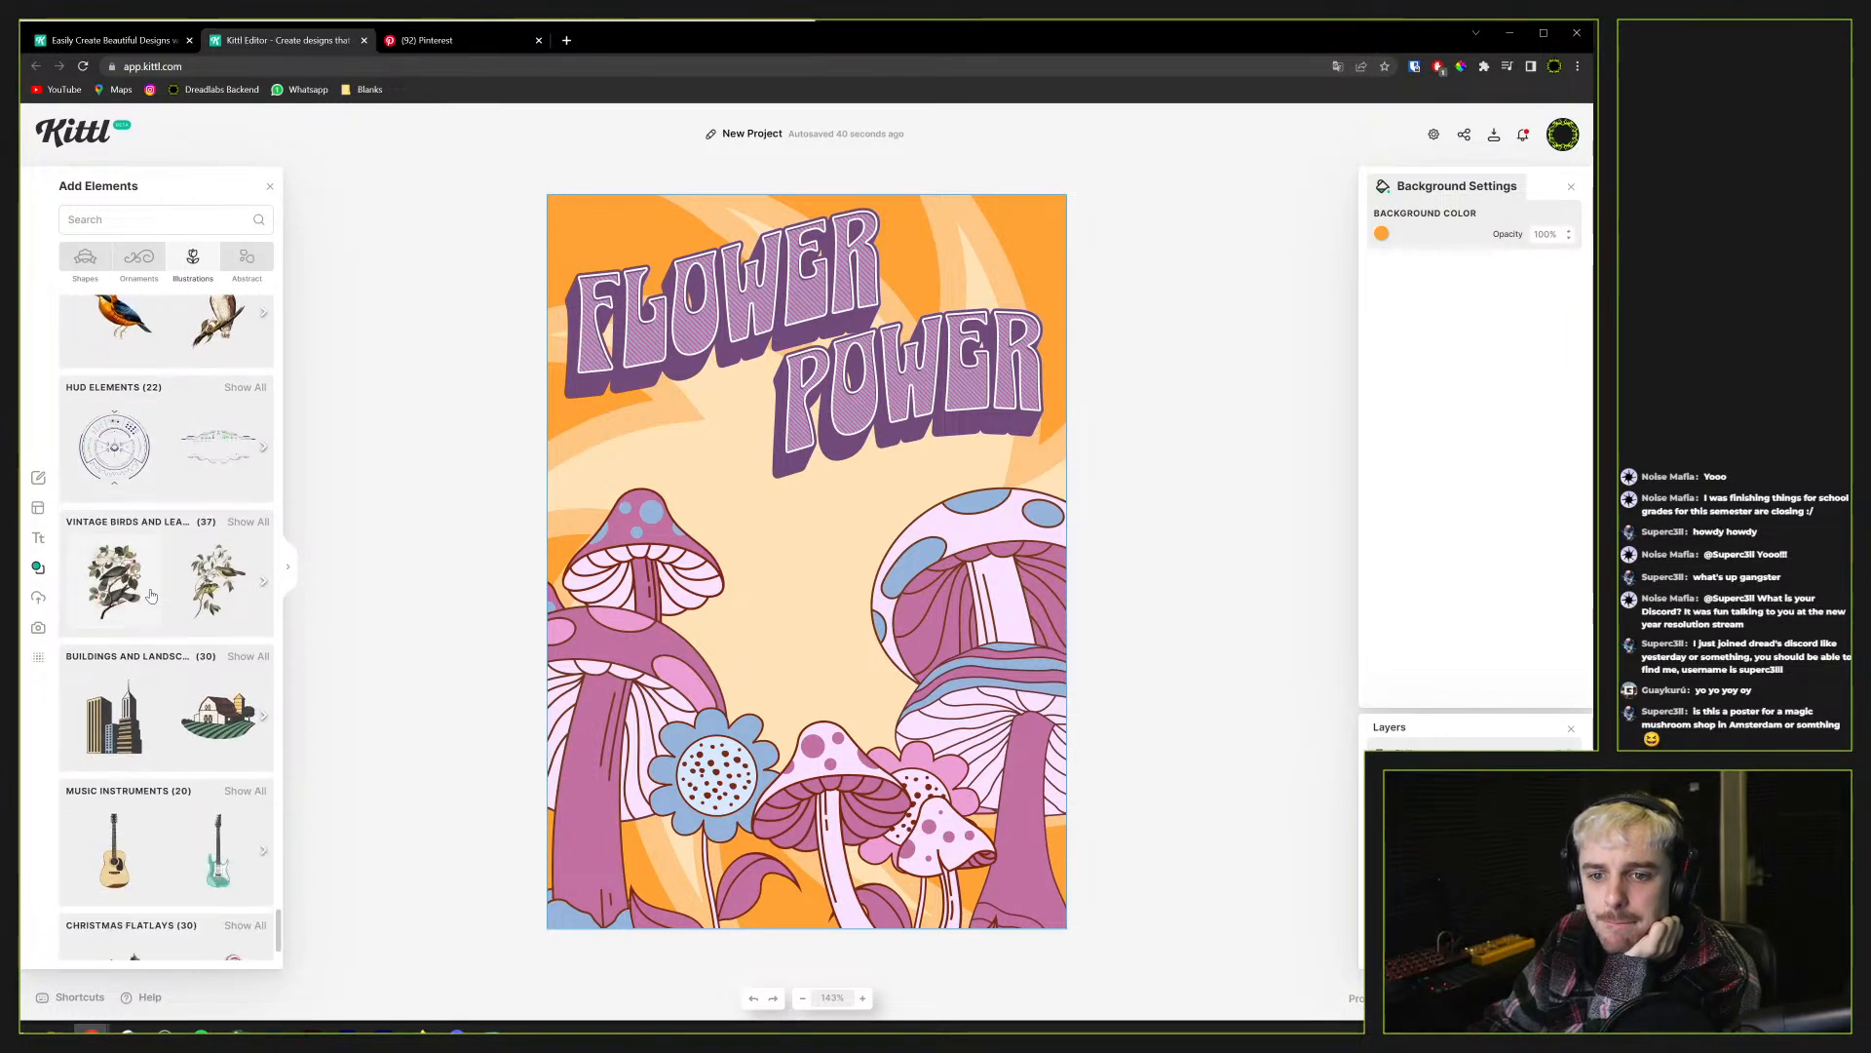
{"action": "scroll", "coordinate": [151, 596], "scroll_direction": "down", "scroll_amount": 7}
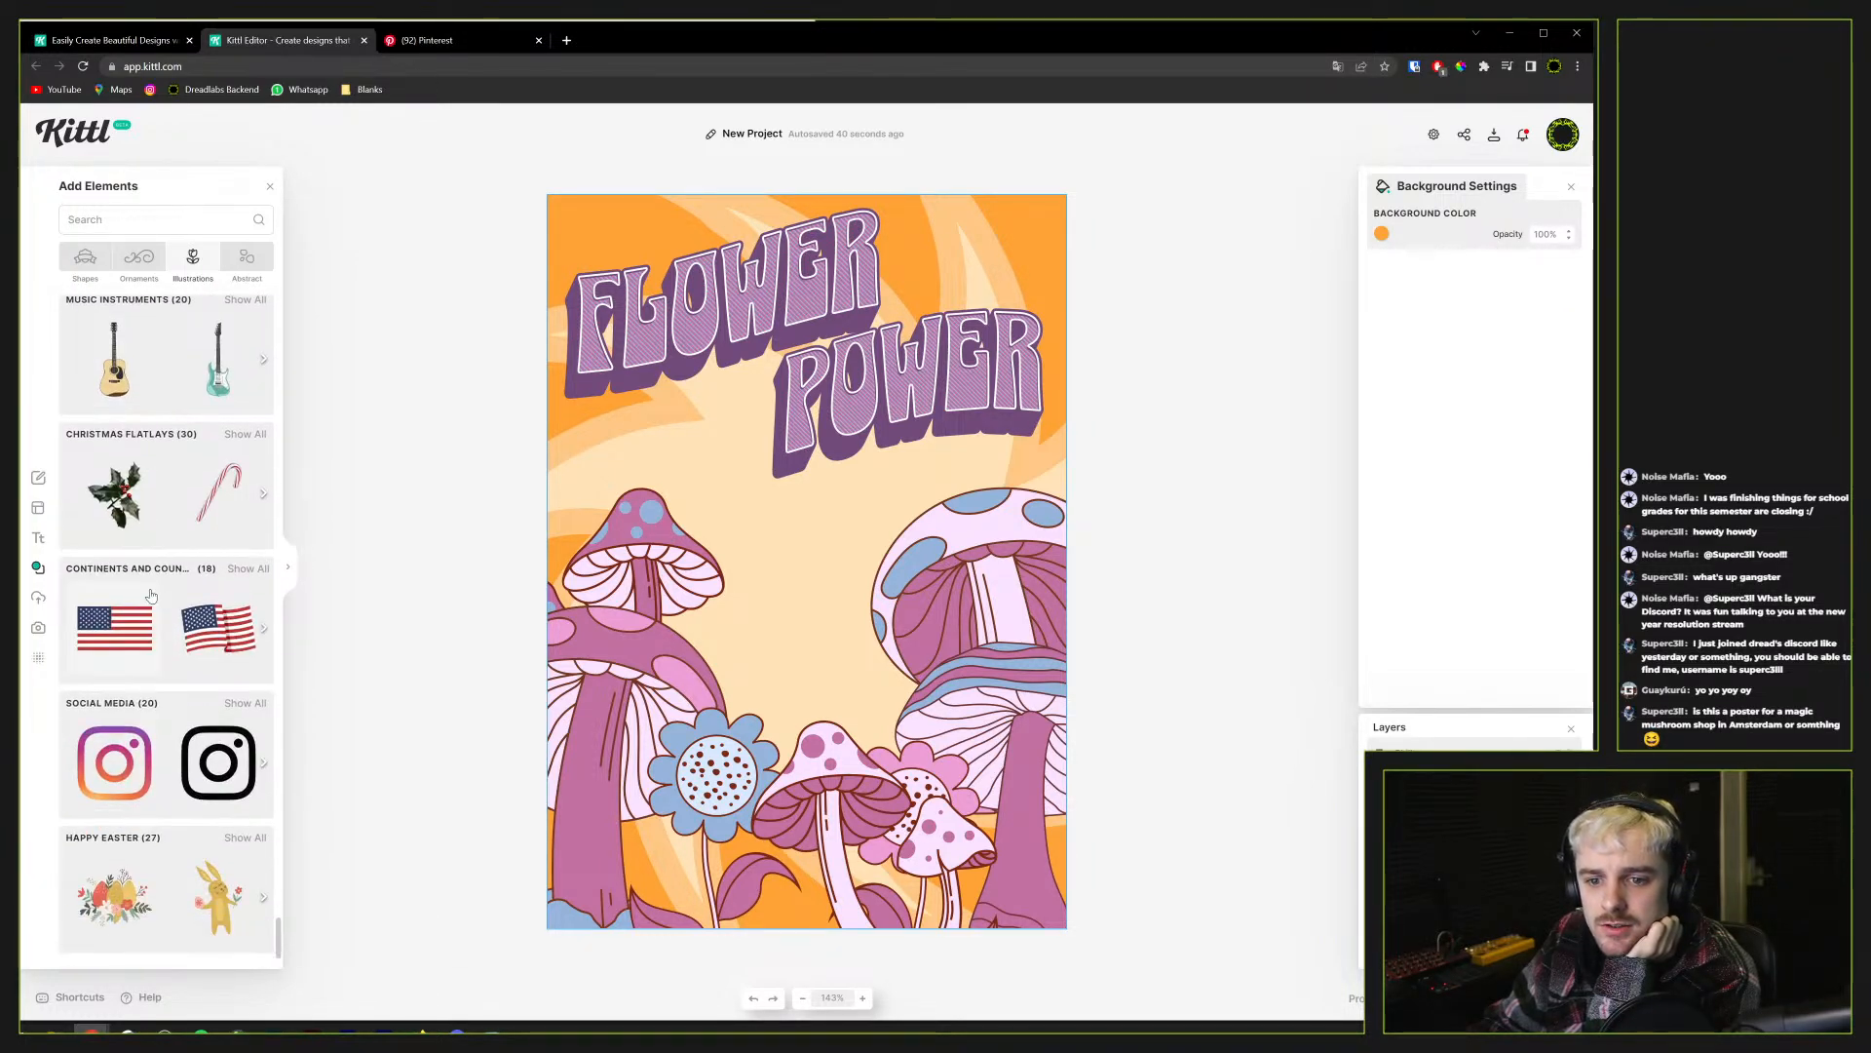
{"action": "scroll", "coordinate": [151, 596], "scroll_direction": "up", "scroll_amount": 9}
{"action": "scroll", "coordinate": [151, 596], "scroll_direction": "up", "scroll_amount": 4}
{"action": "scroll", "coordinate": [151, 595], "scroll_direction": "down", "scroll_amount": 6}
{"action": "scroll", "coordinate": [151, 596], "scroll_direction": "up", "scroll_amount": 3}
{"action": "scroll", "coordinate": [152, 596], "scroll_direction": "up", "scroll_amount": 20}
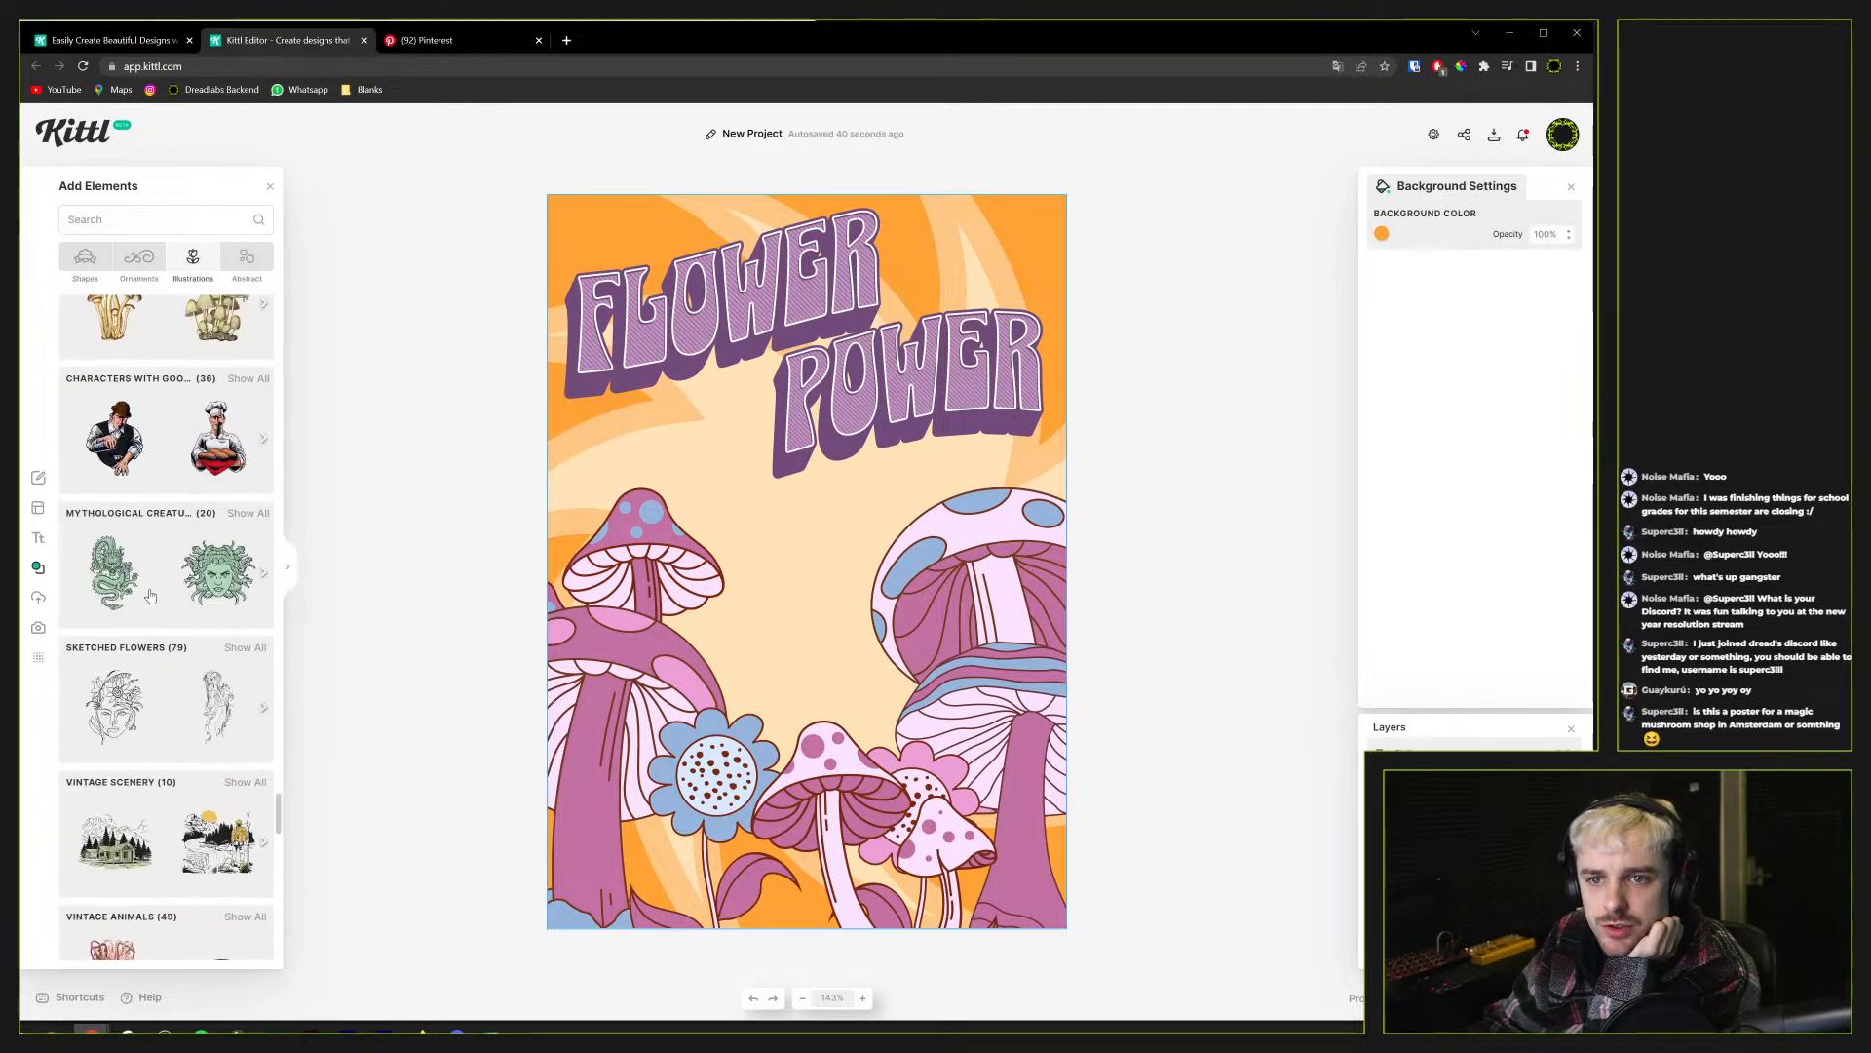
{"action": "scroll", "coordinate": [151, 595], "scroll_direction": "down", "scroll_amount": 8}
{"action": "scroll", "coordinate": [151, 596], "scroll_direction": "up", "scroll_amount": 4}
{"action": "scroll", "coordinate": [153, 590], "scroll_direction": "down", "scroll_amount": 6}
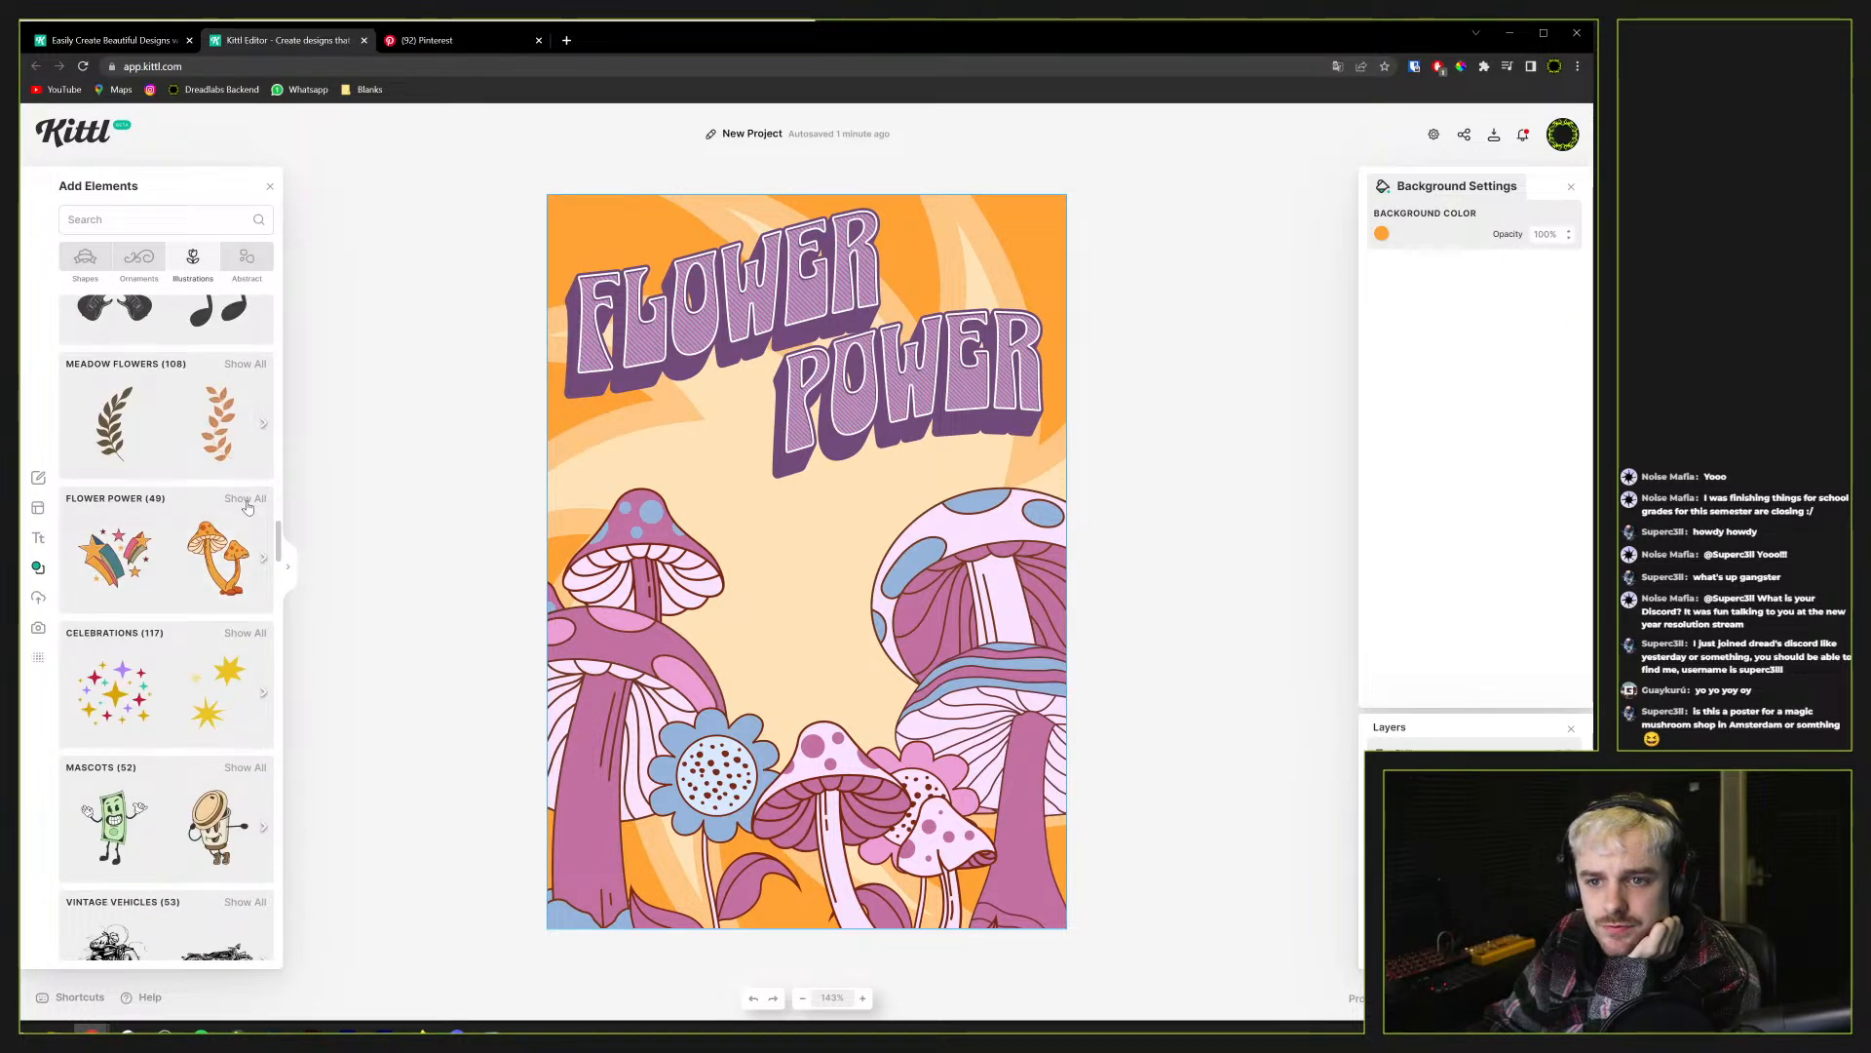
Add the teal, pink, white and orange rainbow from the full Flower Power collection and enlarge it to slightly wider than the poster
{"action": "left_click", "coordinate": [245, 499]}
{"action": "scroll", "coordinate": [182, 636], "scroll_direction": "down", "scroll_amount": 1}
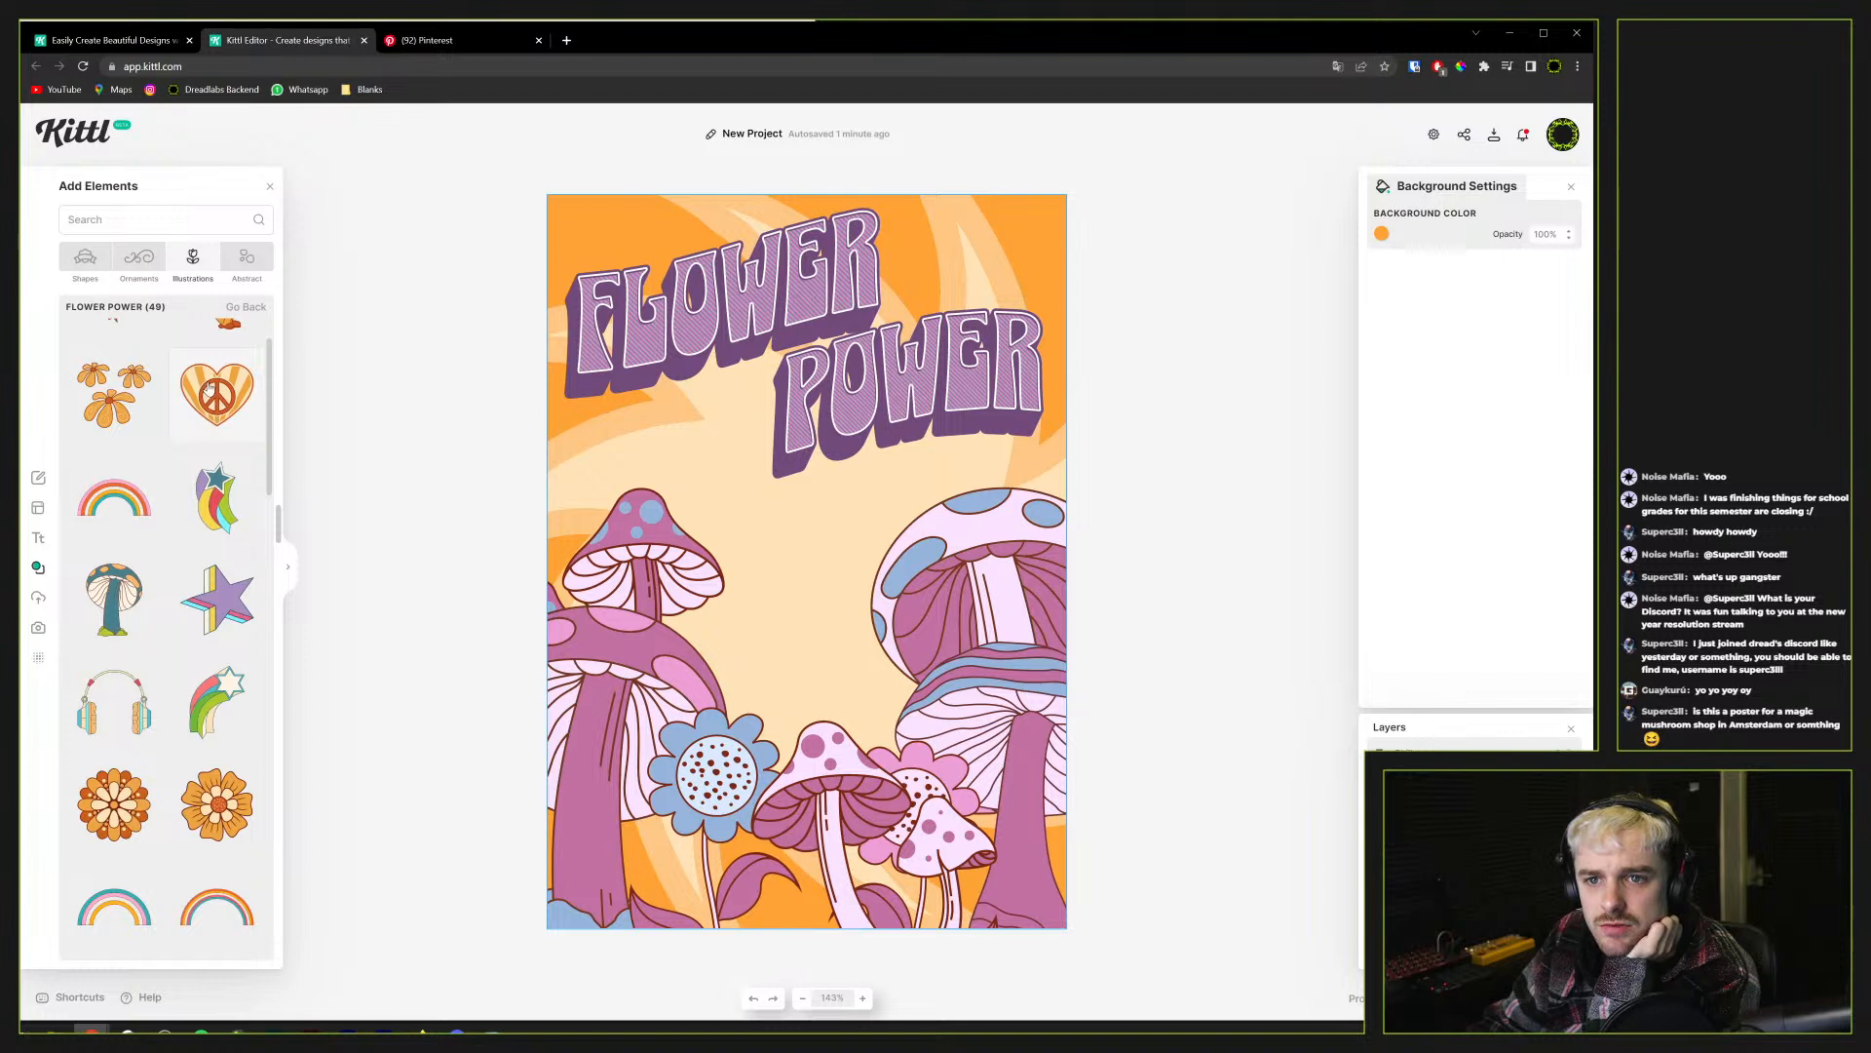
{"action": "scroll", "coordinate": [134, 634], "scroll_direction": "down", "scroll_amount": 3}
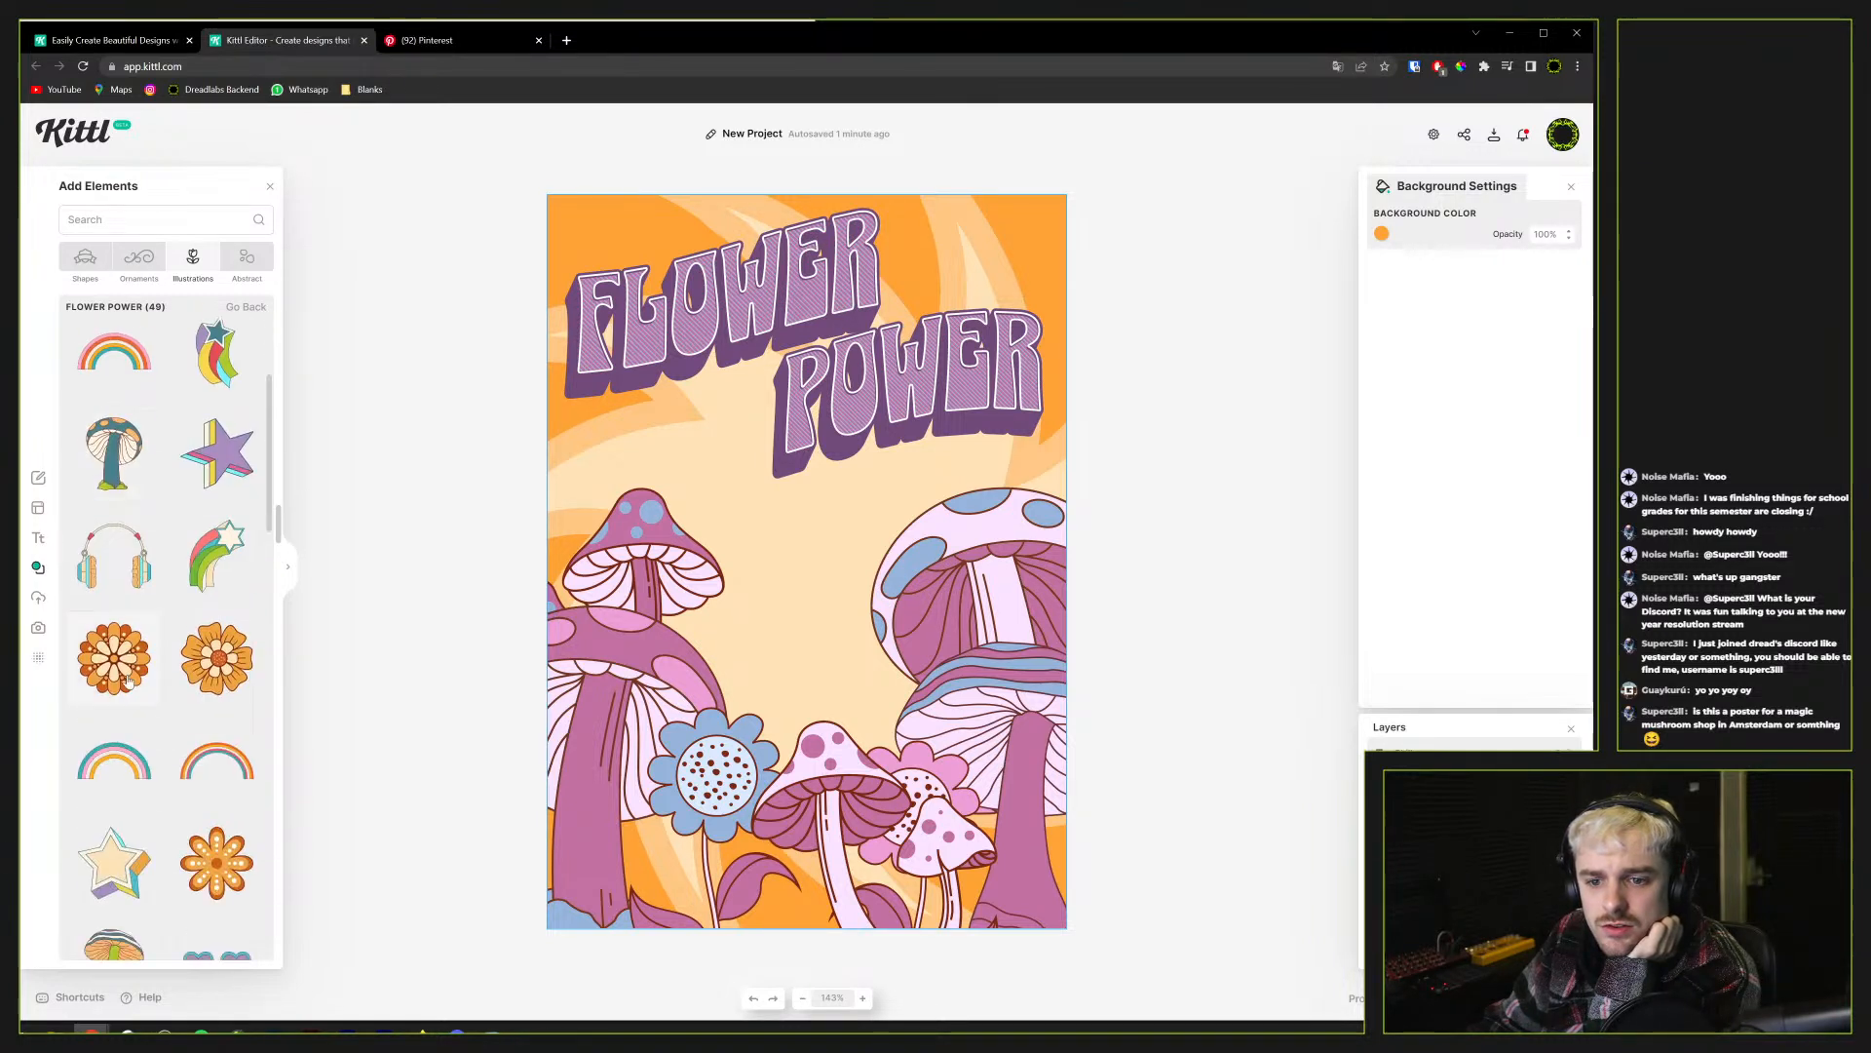
{"action": "left_click_drag", "start_coordinate": [104, 789], "coordinate": [503, 740]}
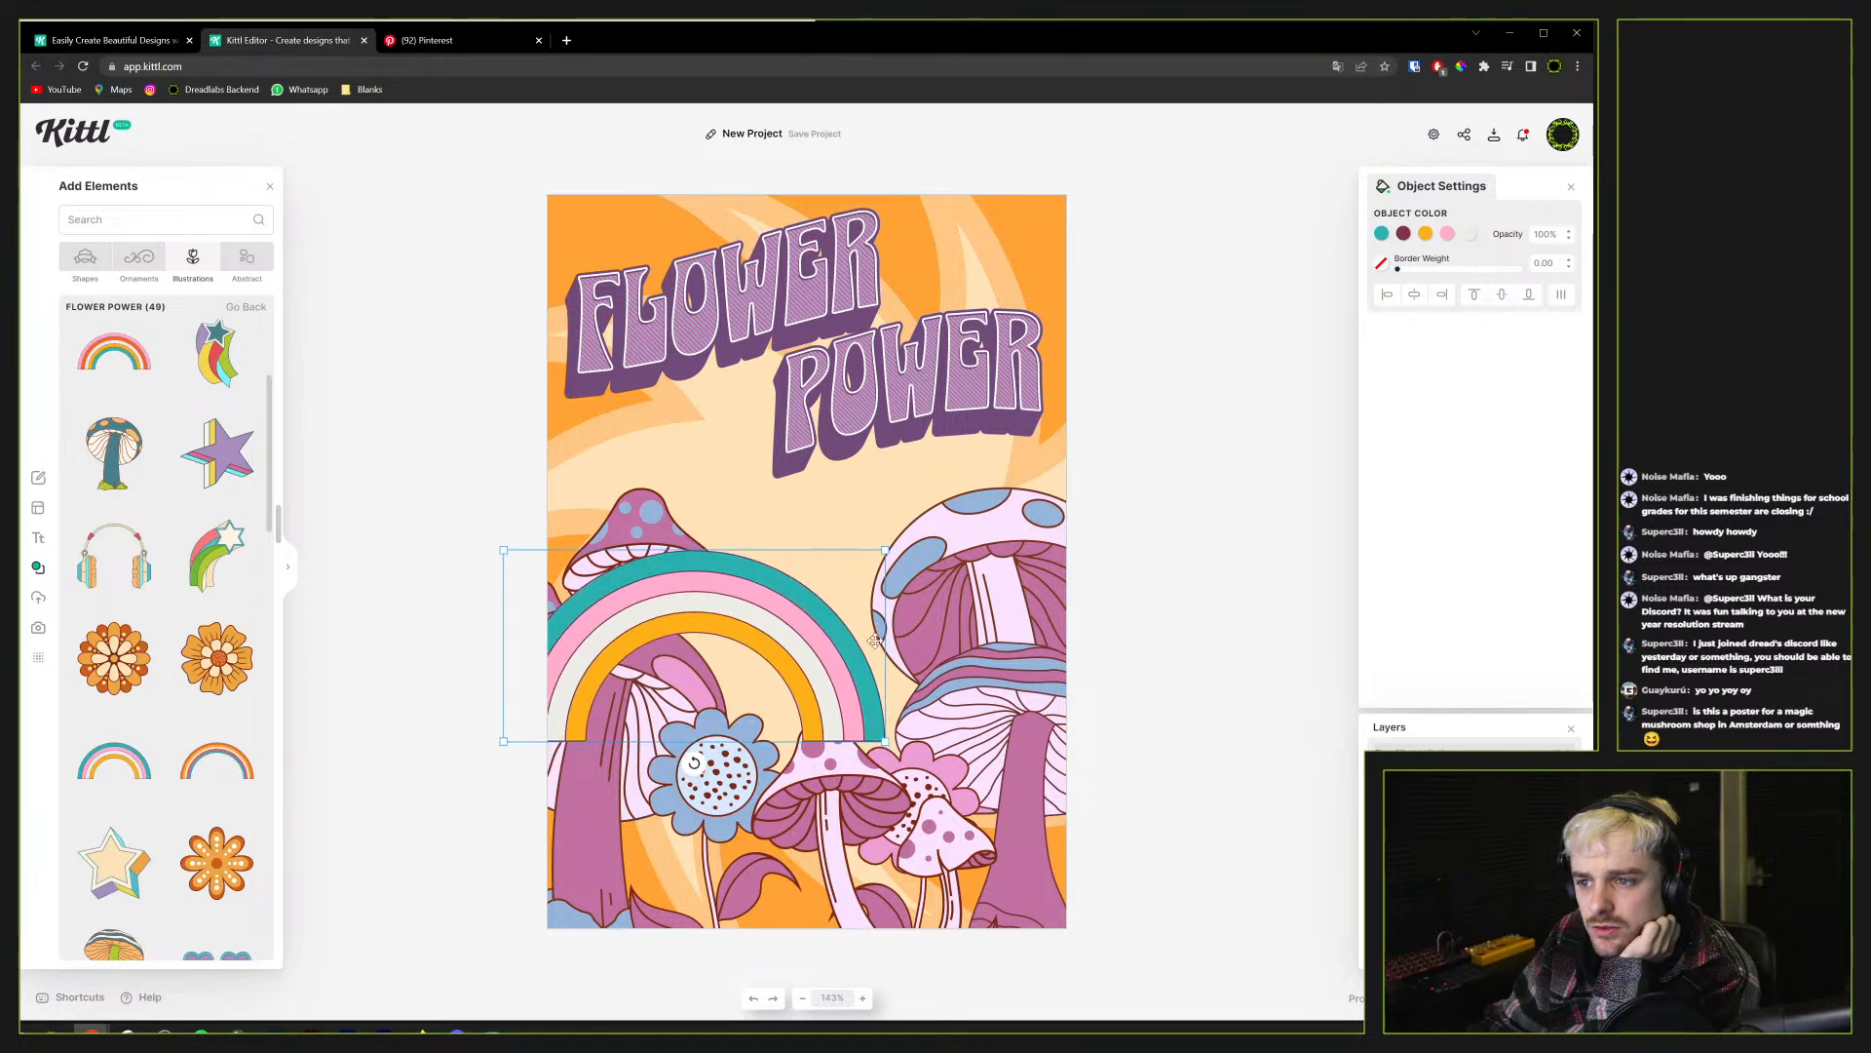
{"action": "left_click_drag", "start_coordinate": [883, 551], "coordinate": [1112, 439]}
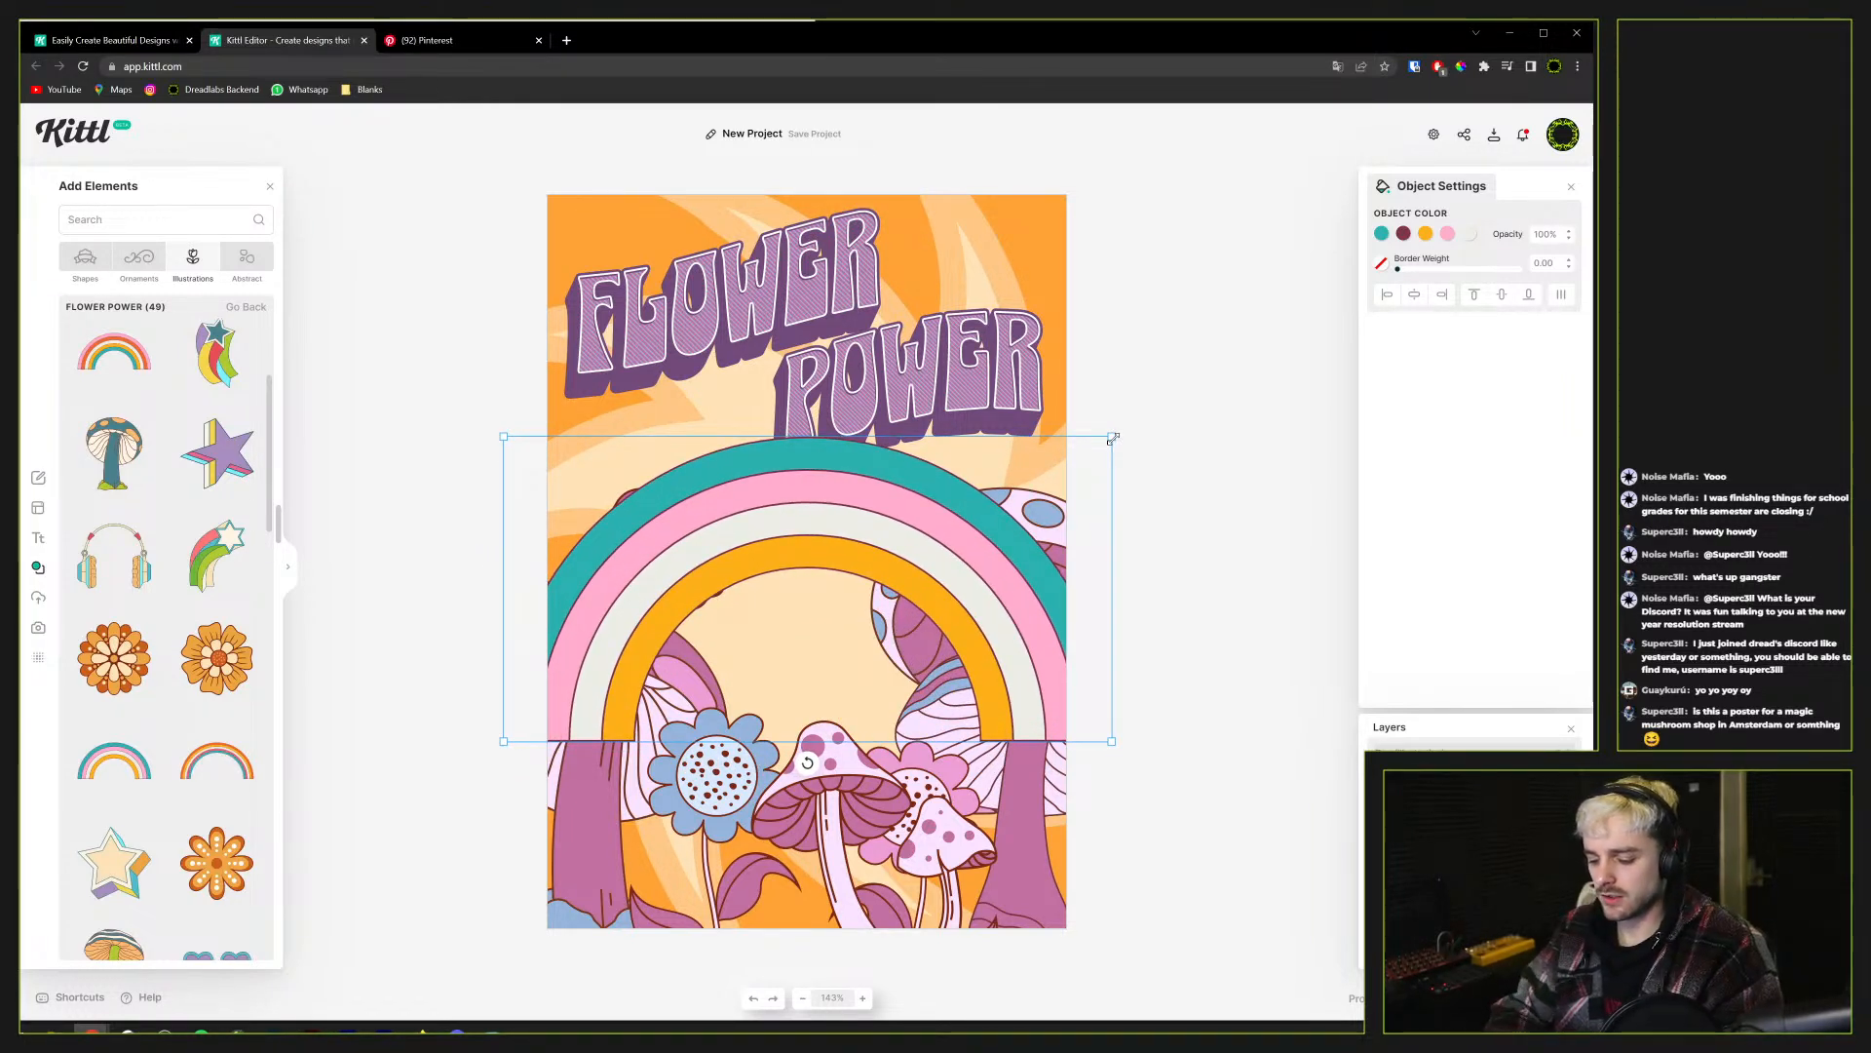
Try to send the rainbow to the very back of the layer order and undo it
{"action": "right_click", "coordinate": [877, 475]}
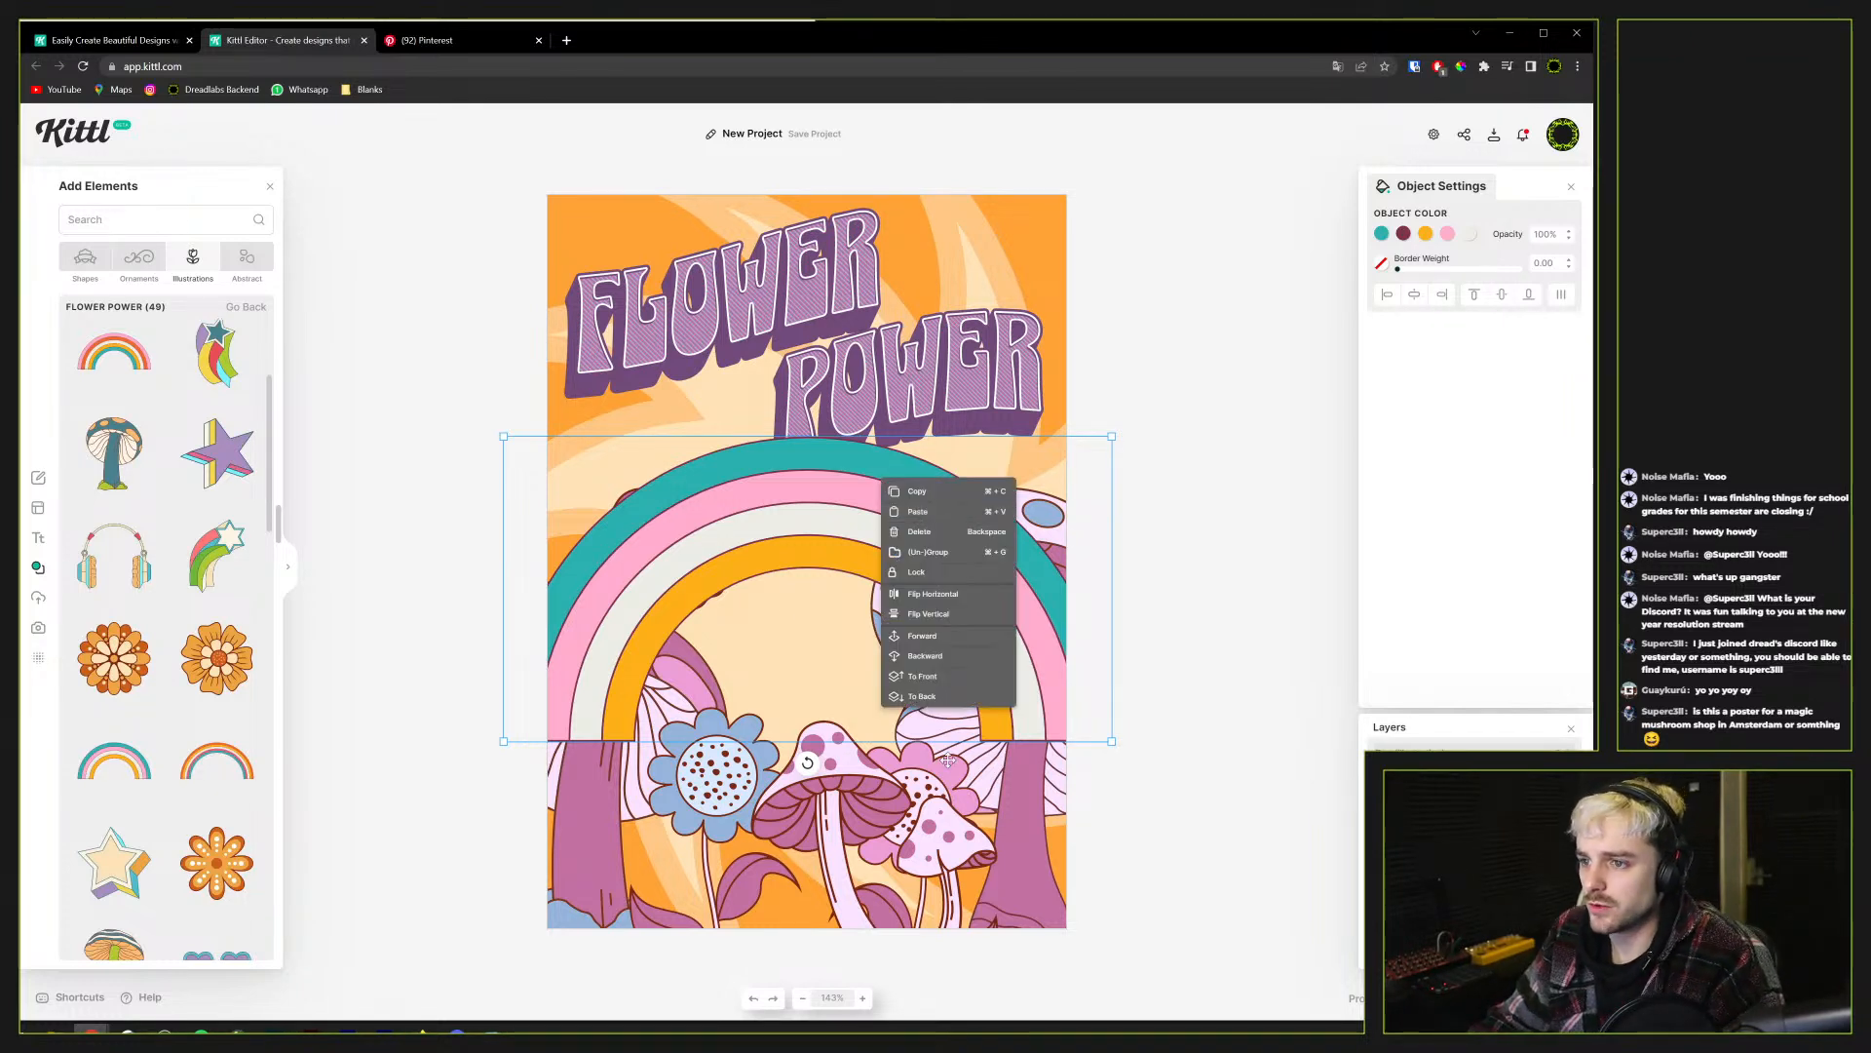
{"action": "left_click", "coordinate": [935, 698]}
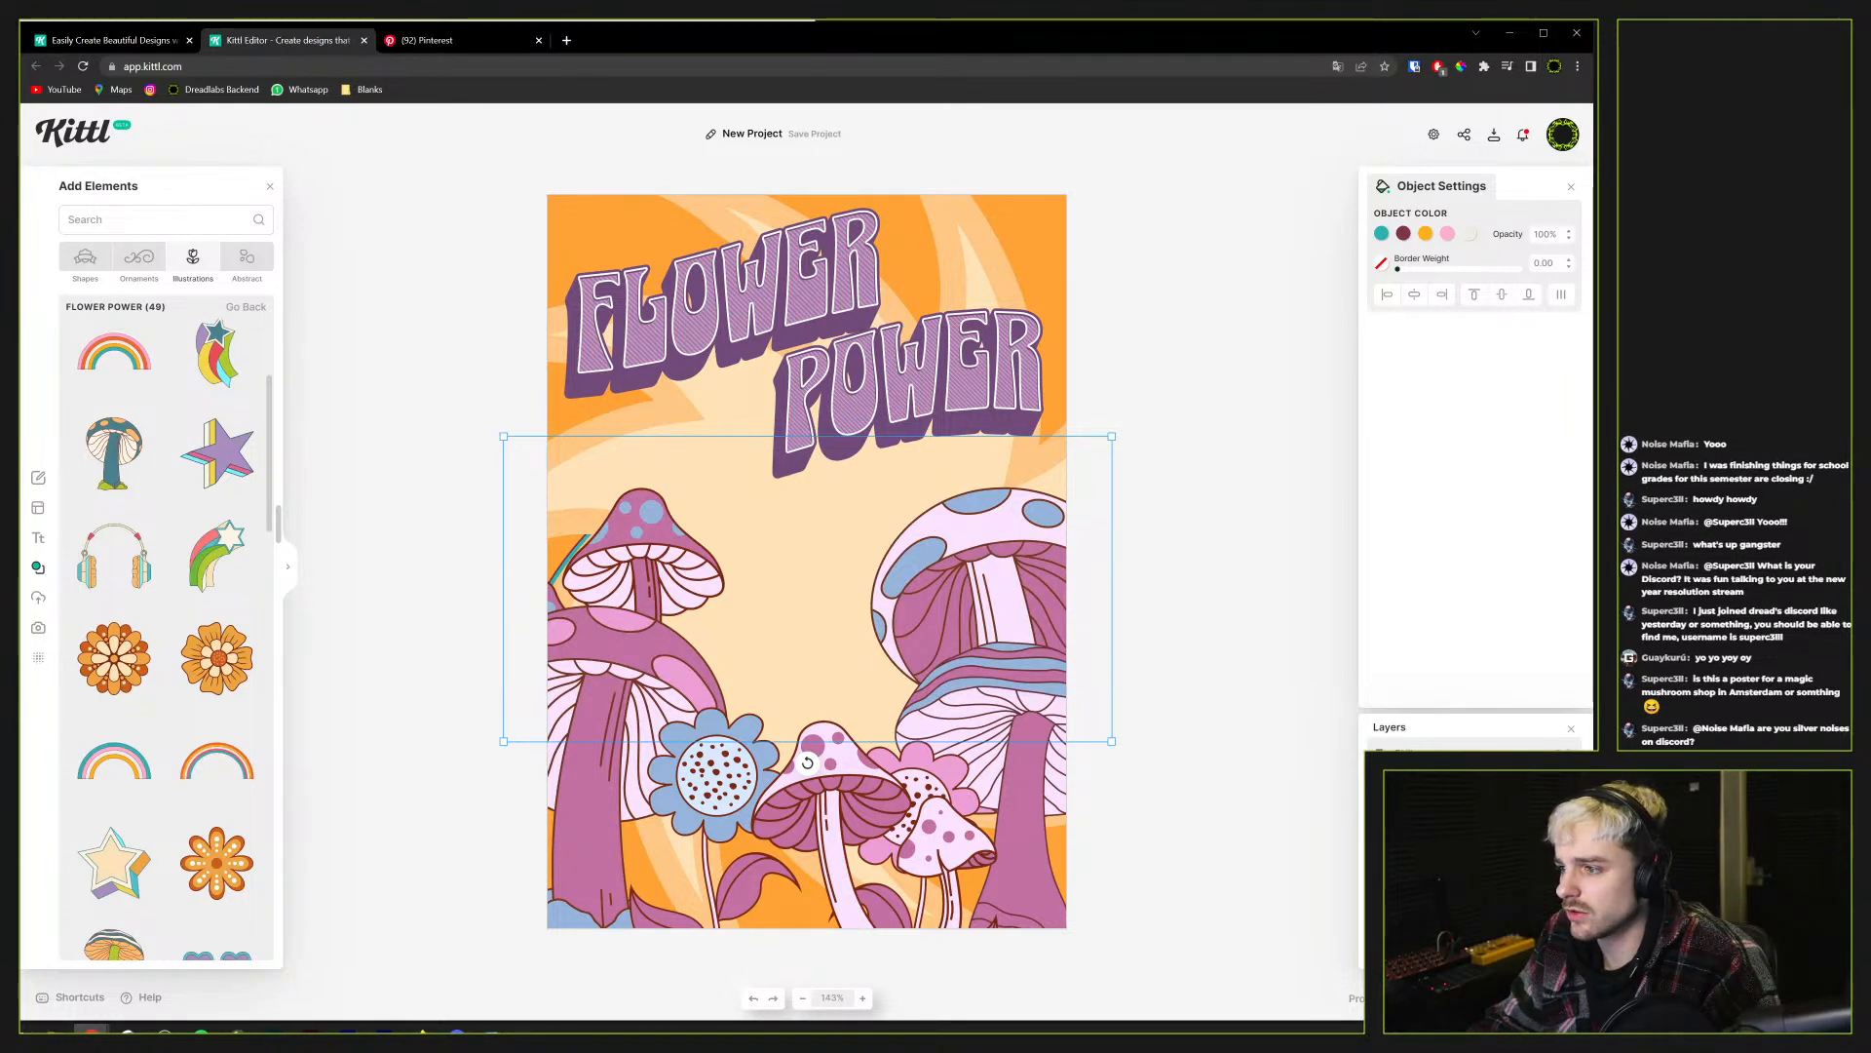
{"action": "key", "text": "ctrl+z"}
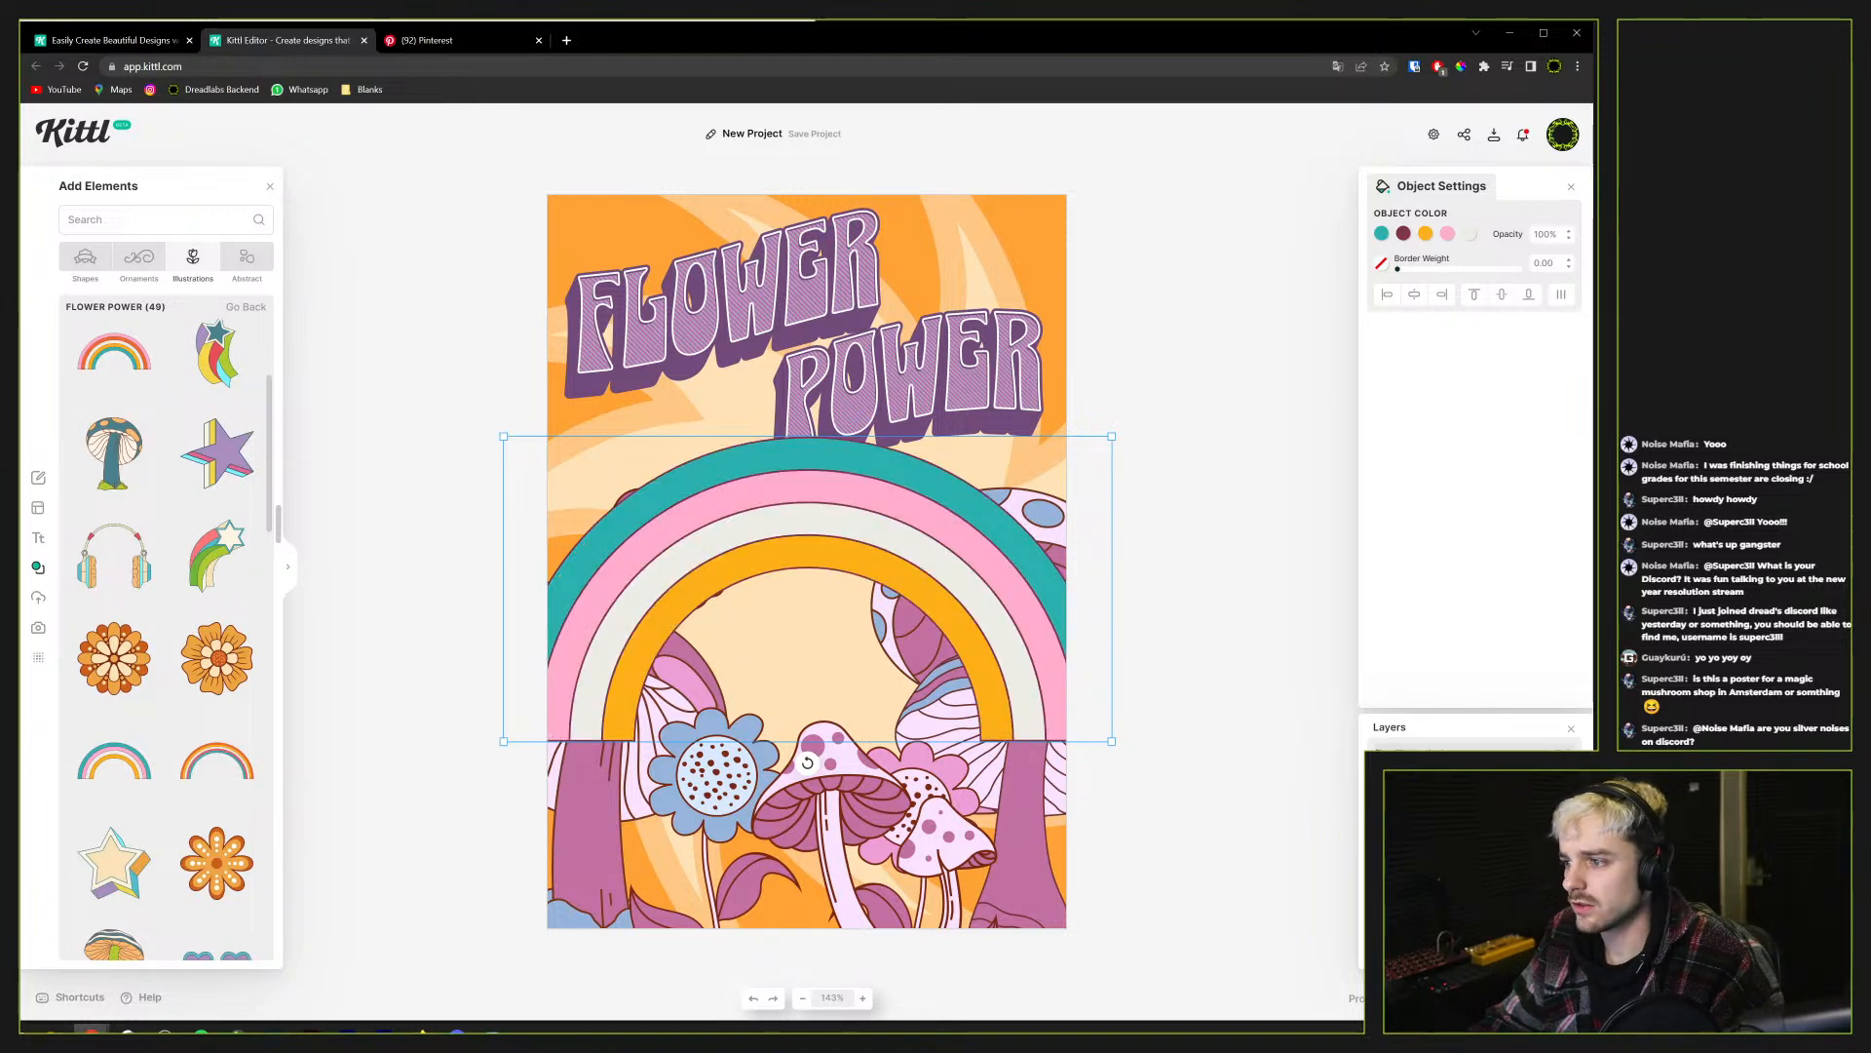
Layer the rainbow behind the mushrooms and lettering but above the sunburst, and move it up so its arch passes behind POWER
{"action": "key", "text": "ctrl+["}
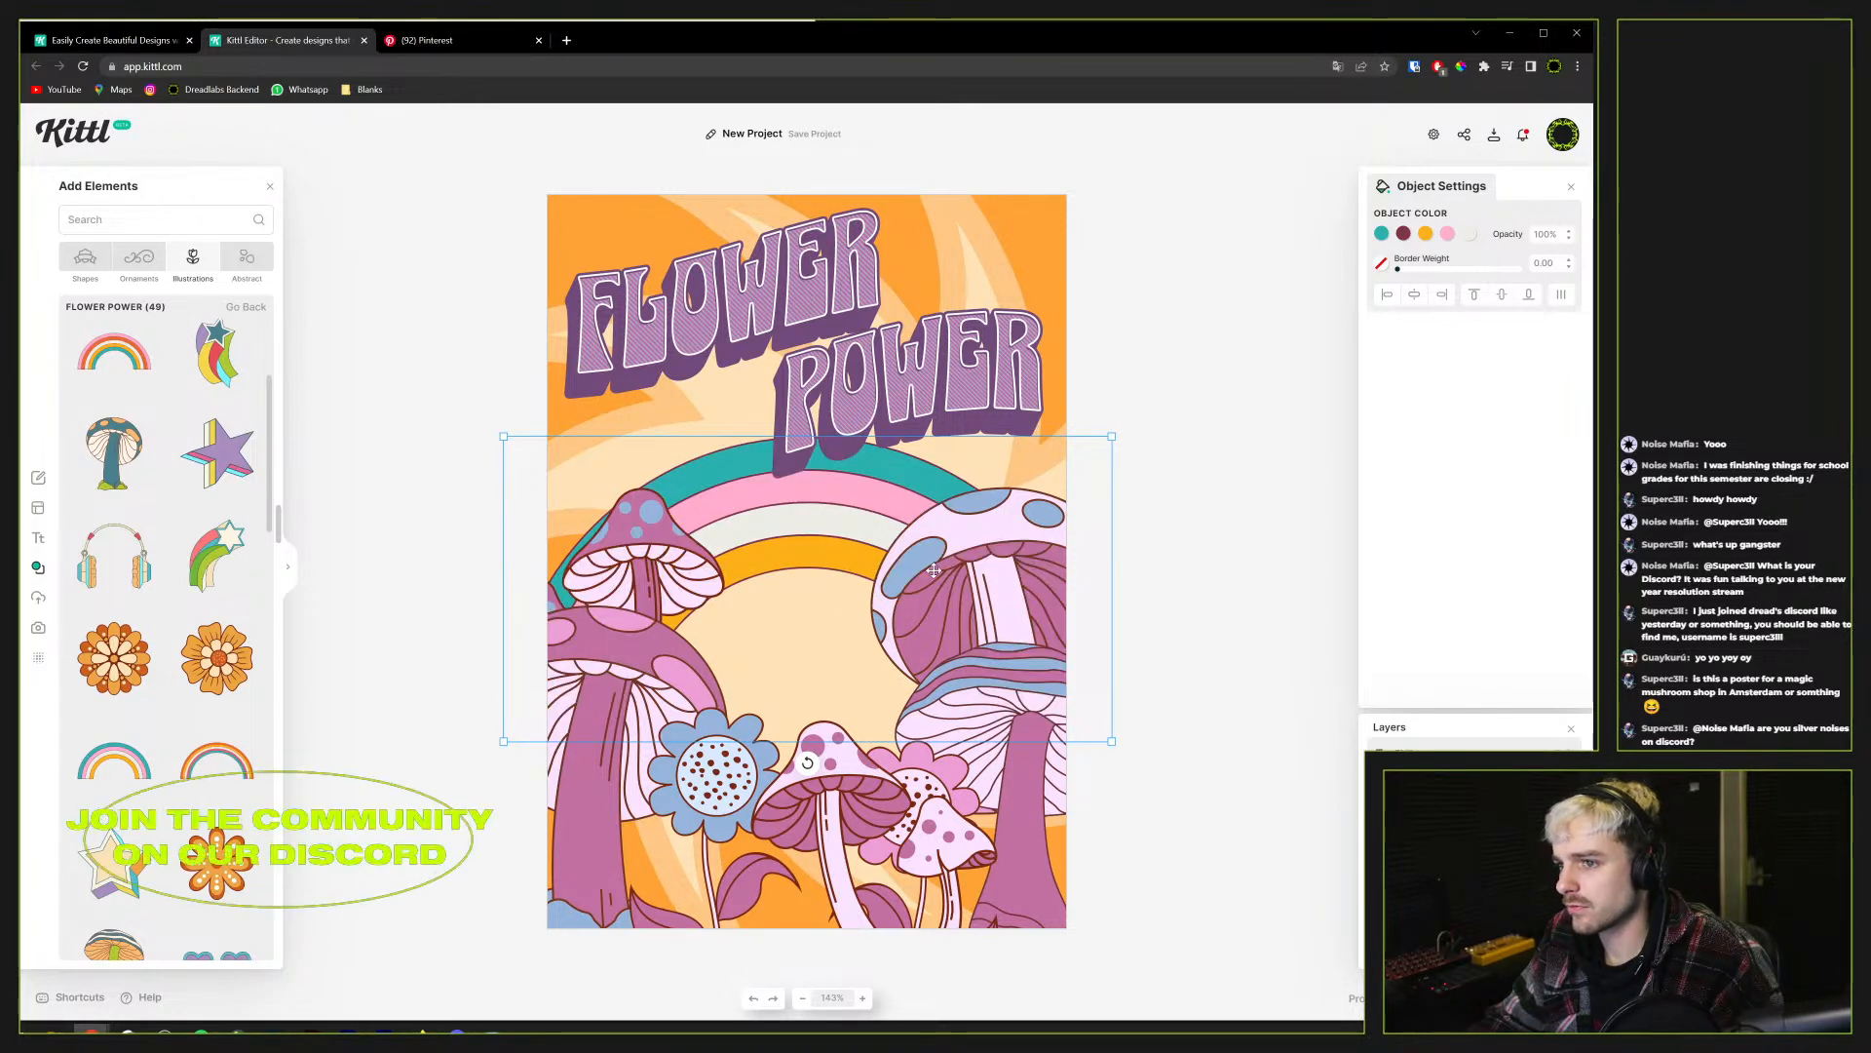
{"action": "left_click_drag", "start_coordinate": [843, 535], "coordinate": [842, 465]}
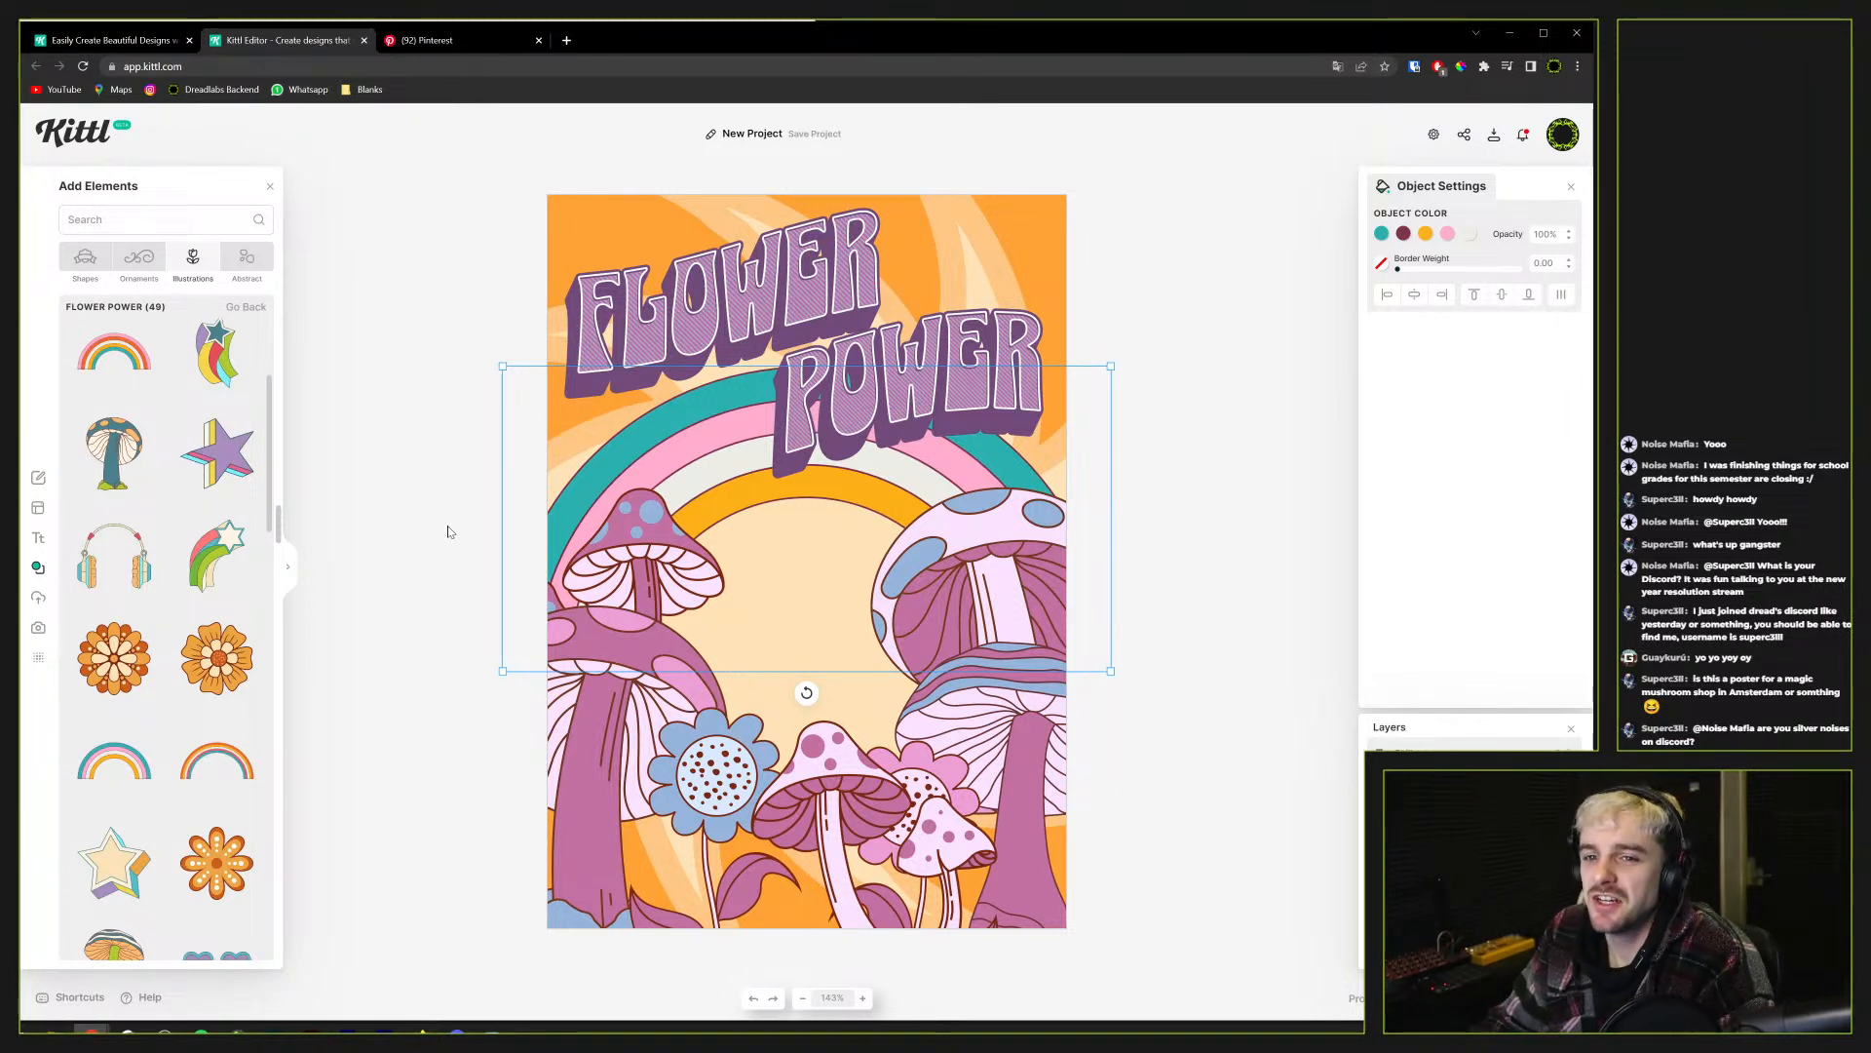
Add the orange lips illustration from the Flower Power collection beneath the rainbow, between the large mushrooms
{"action": "scroll", "coordinate": [167, 610], "scroll_direction": "down", "scroll_amount": 7}
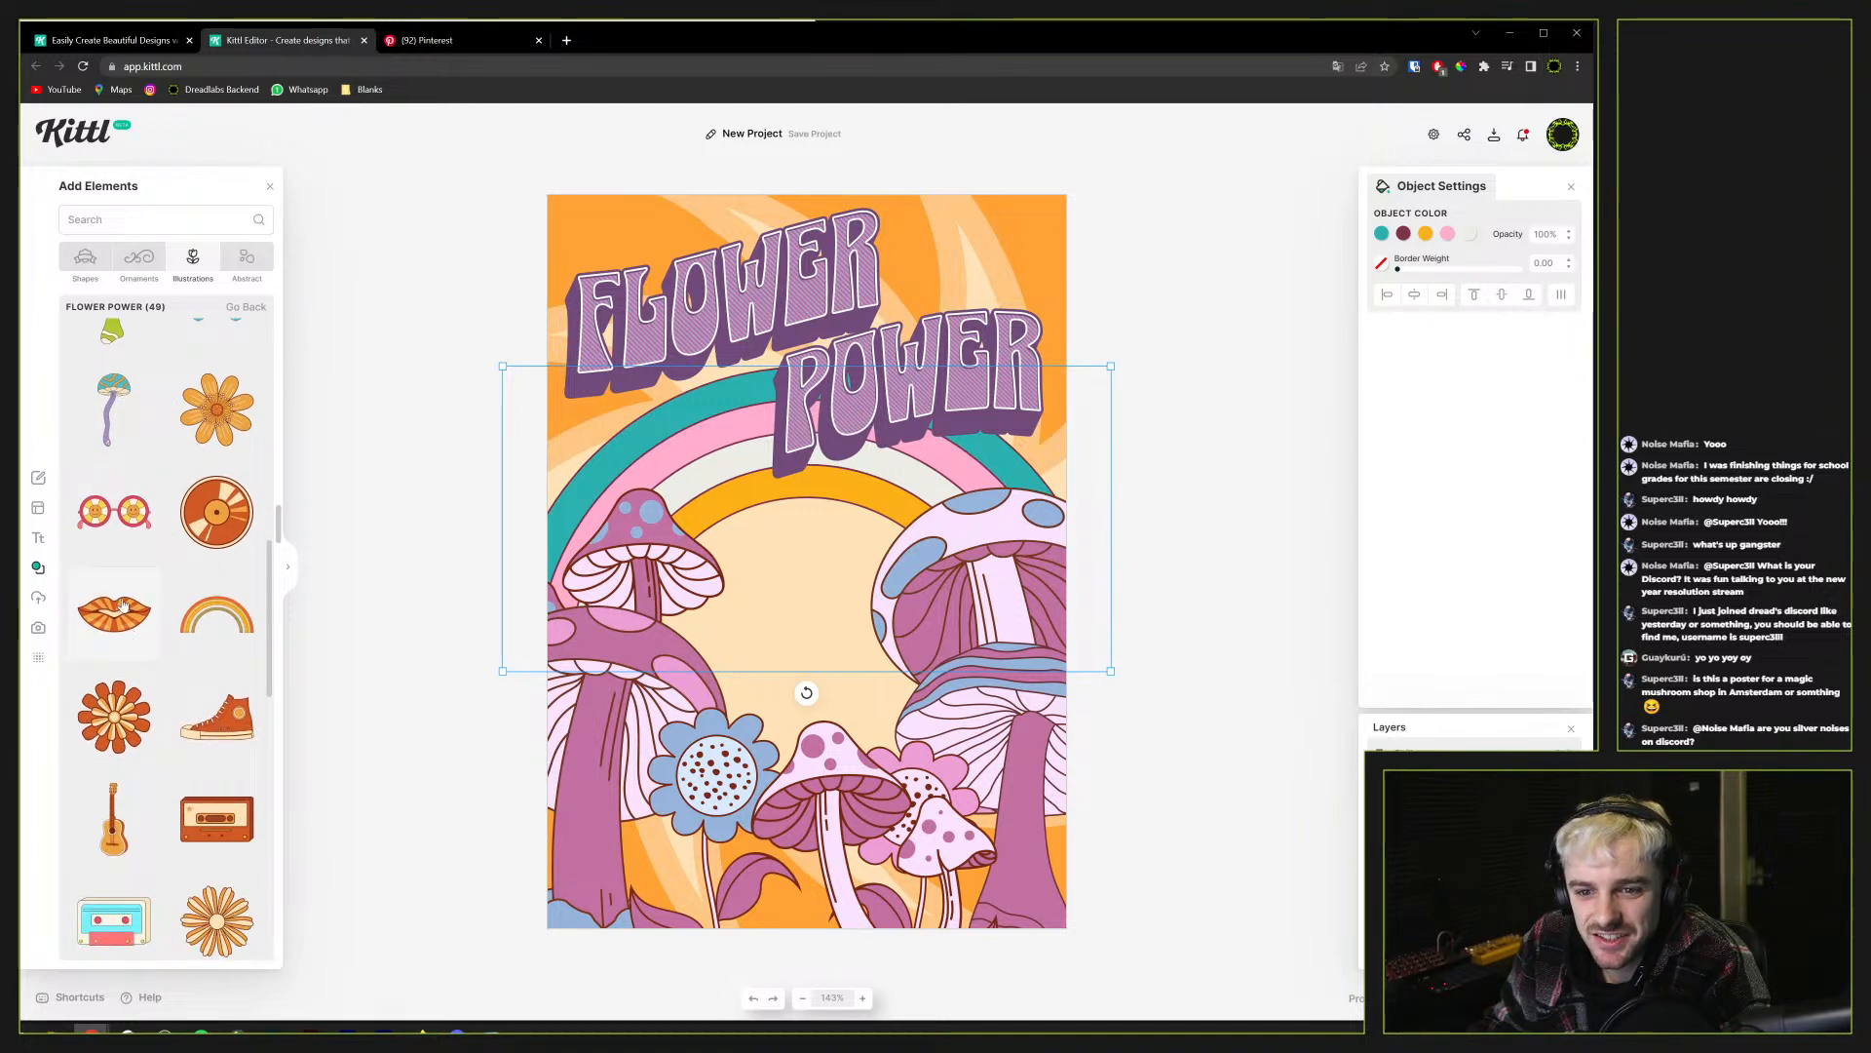
{"action": "left_click_drag", "start_coordinate": [110, 612], "coordinate": [878, 655]}
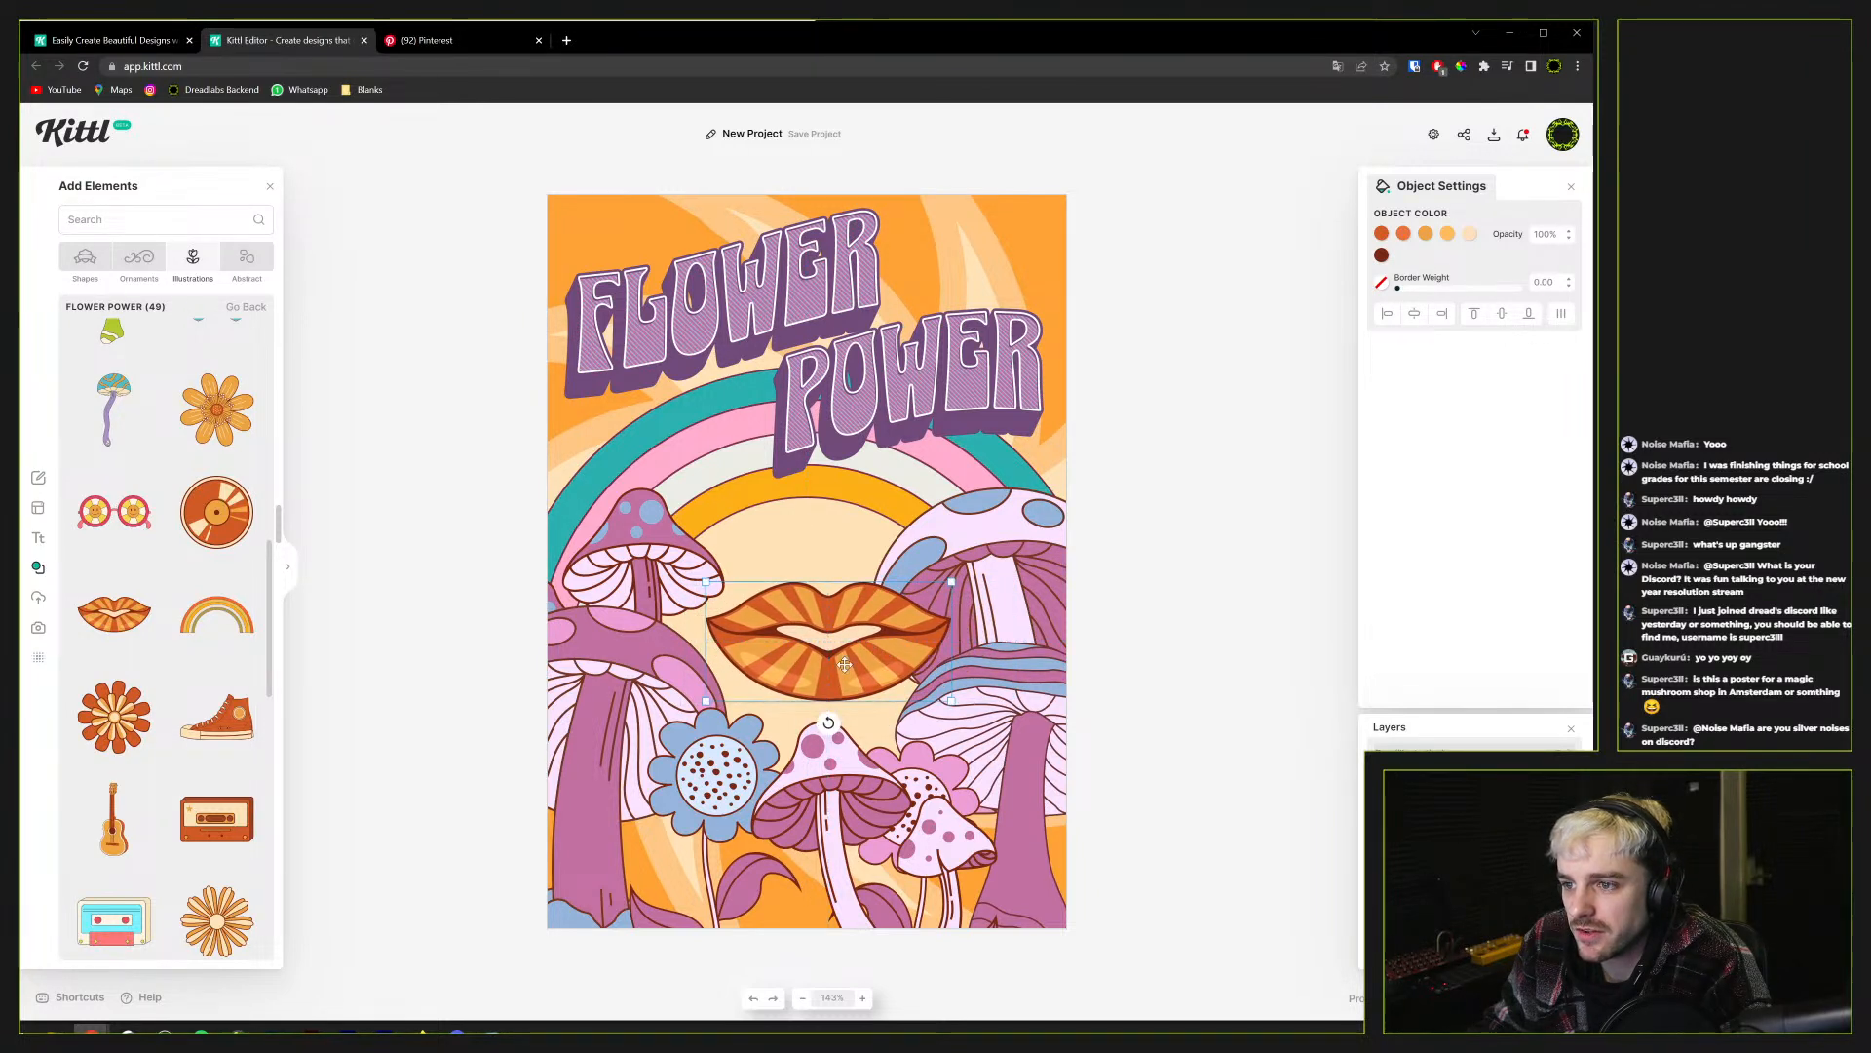
Add a new headline text across the middle of the poster and open its wording for editing
{"action": "left_click", "coordinate": [38, 537]}
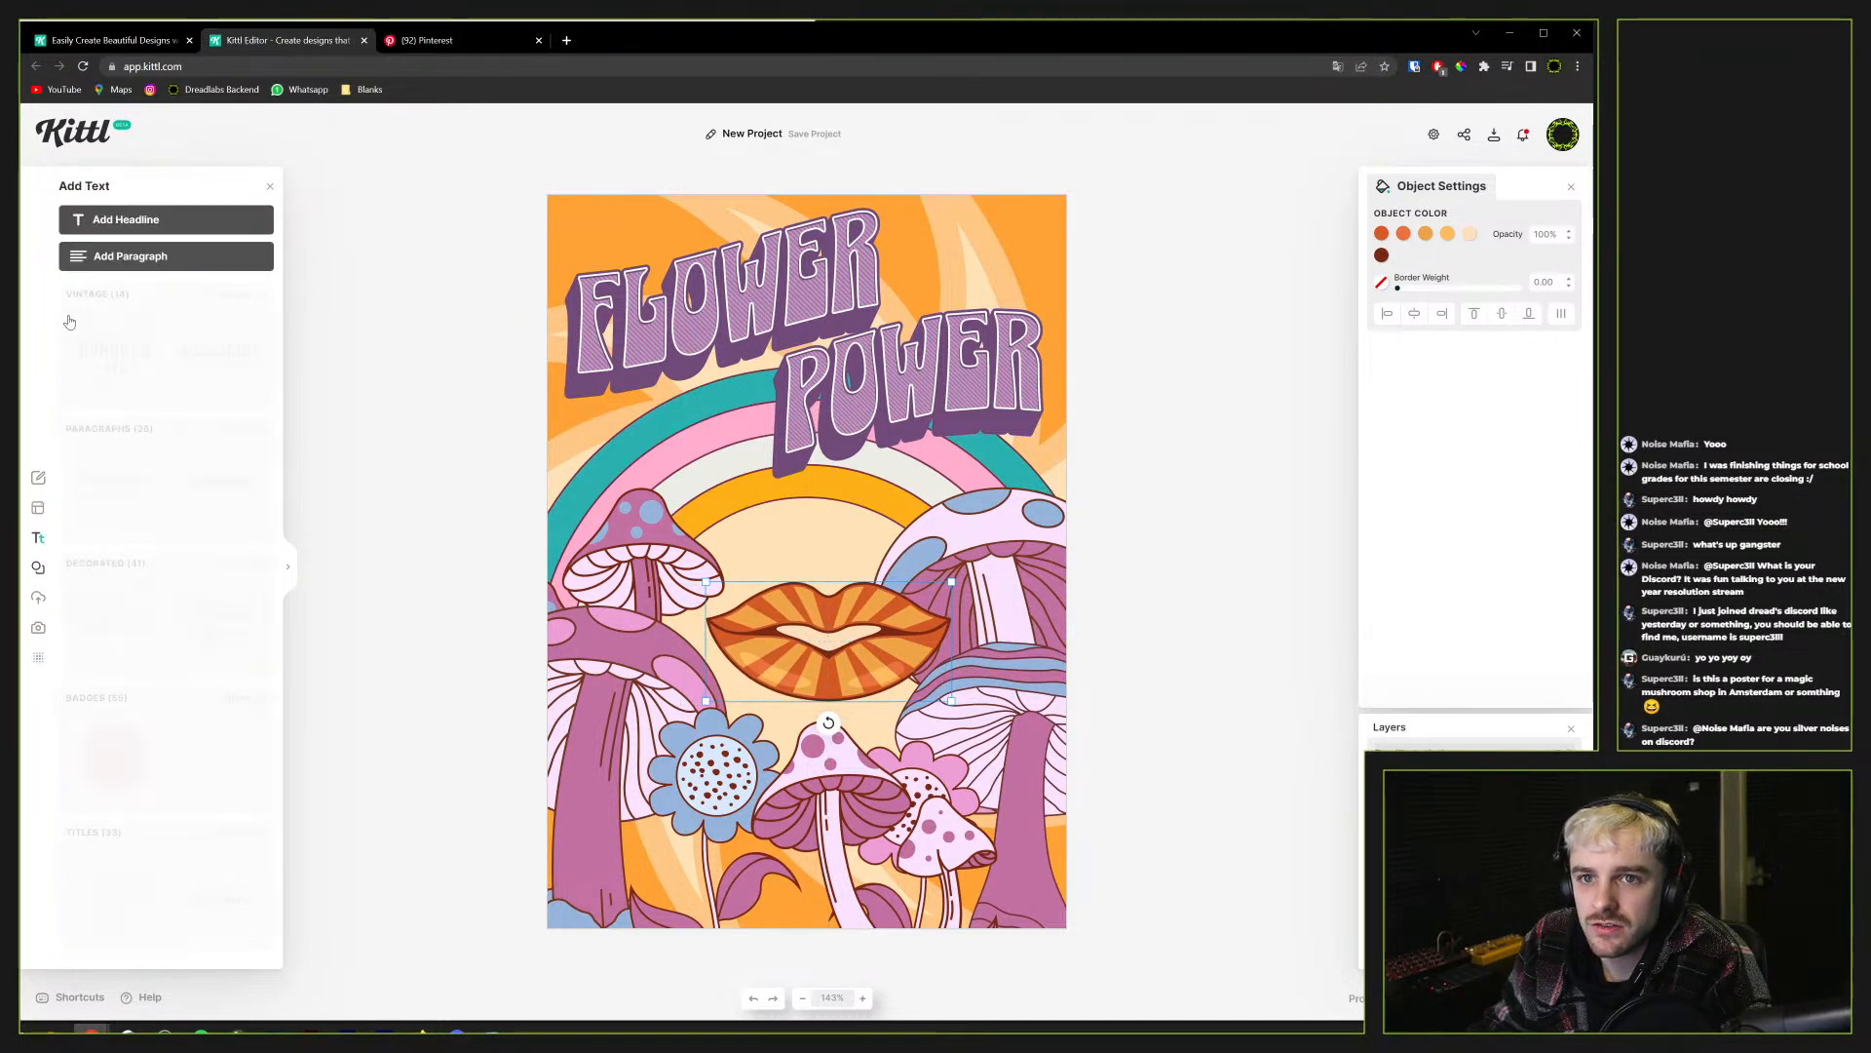
{"action": "left_click", "coordinate": [166, 220]}
{"action": "left_click", "coordinate": [836, 575]}
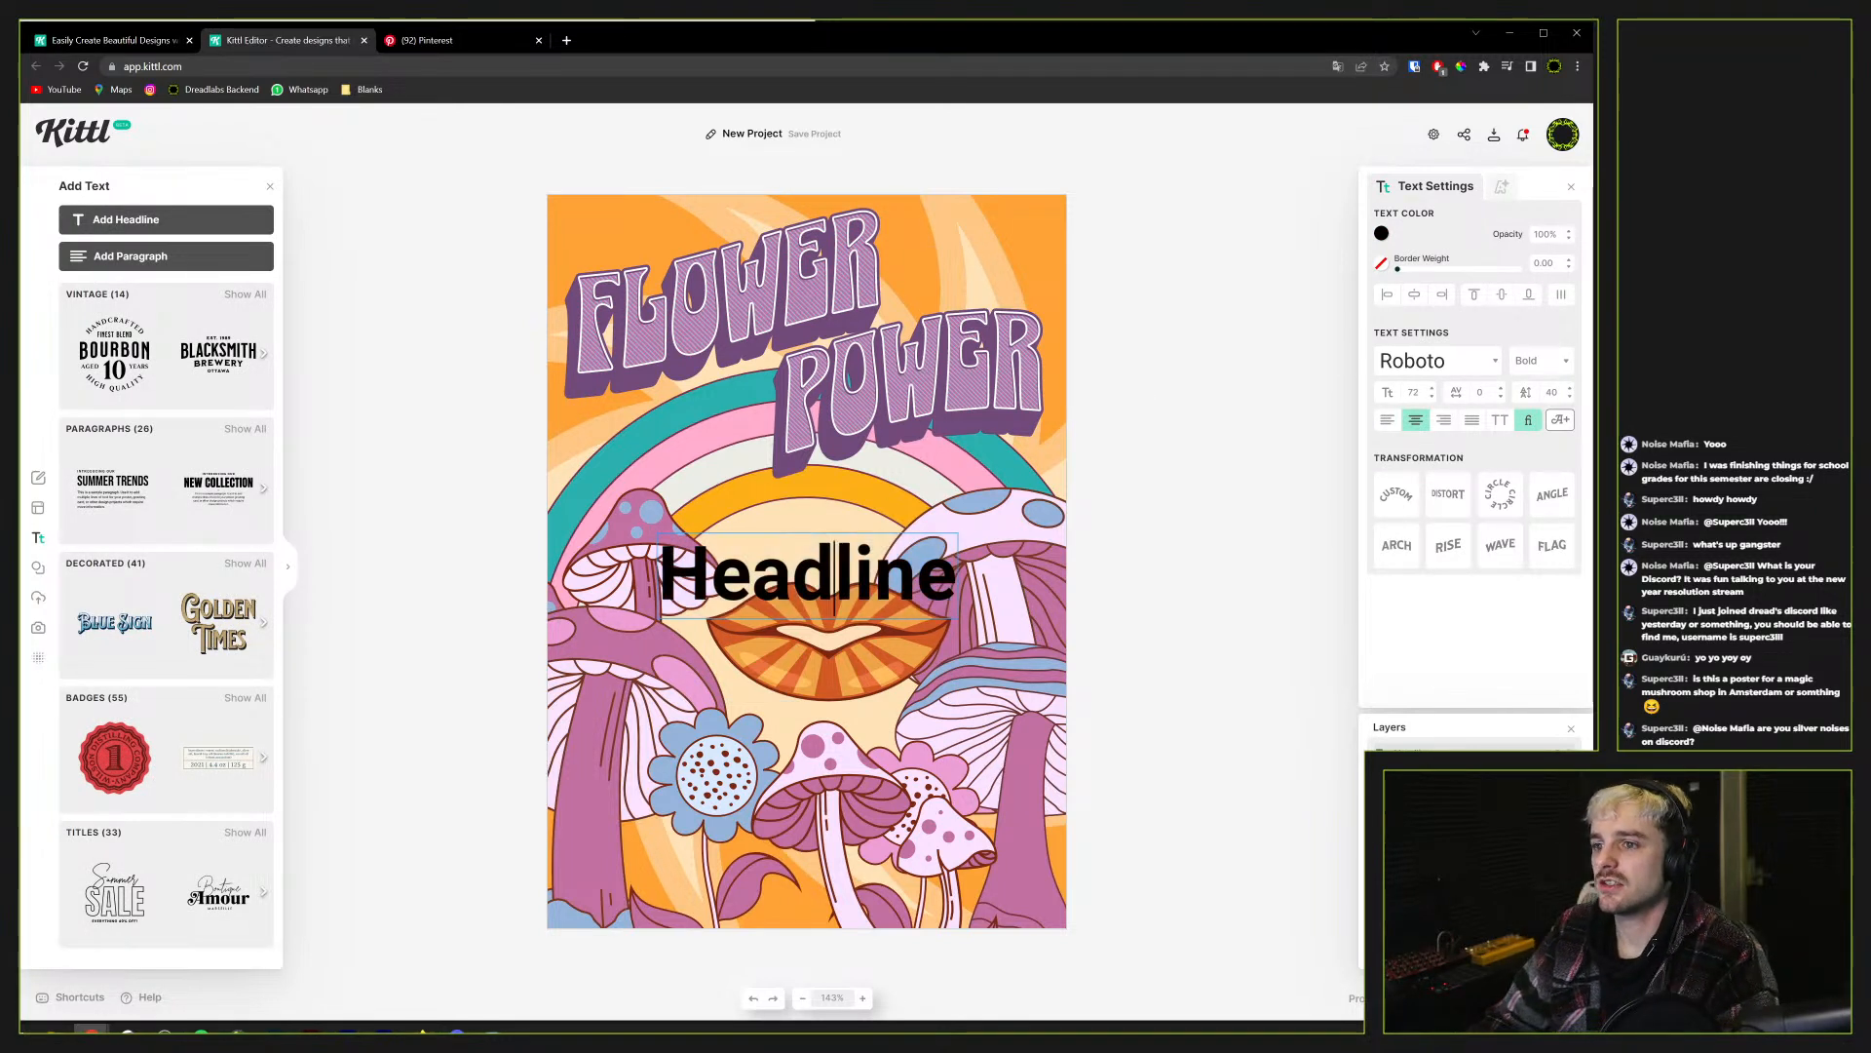
Try MUSHROOM as the new headline's wording and clear the text again
{"action": "key", "text": "ctrl+a"}
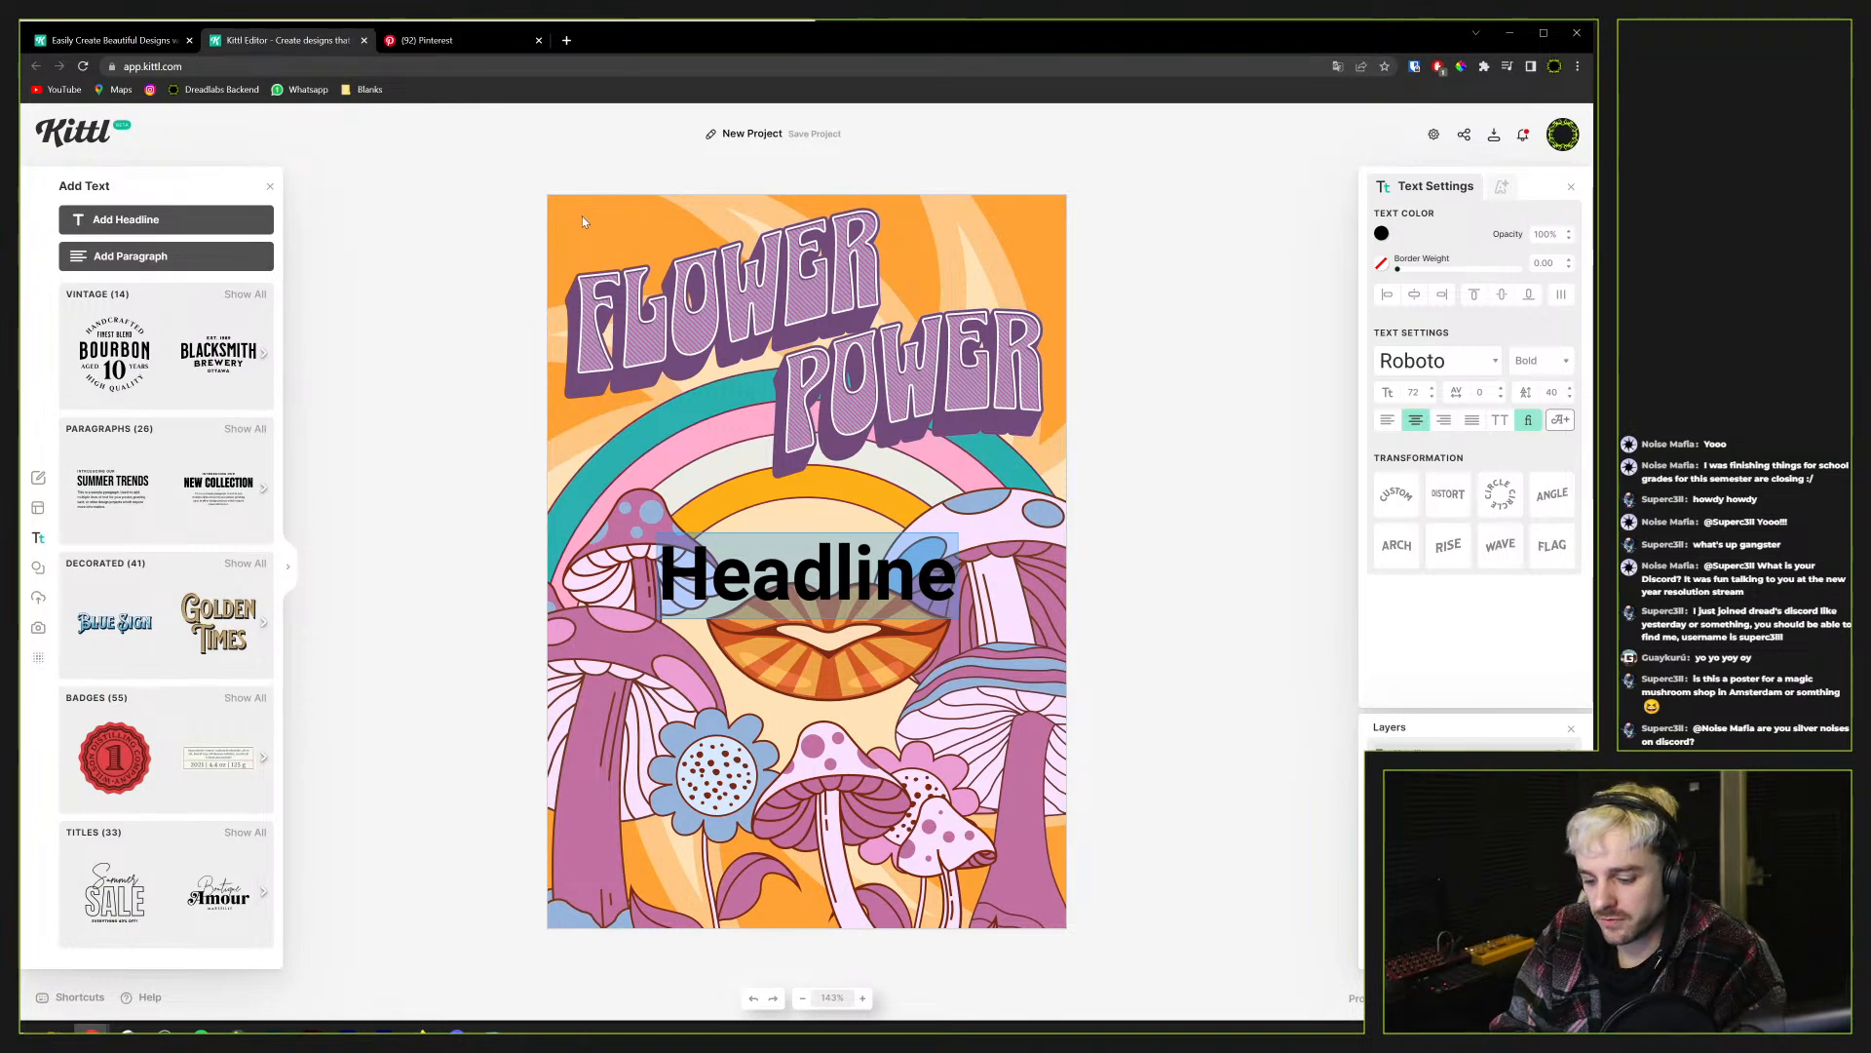
{"action": "type", "text": "MUSHROOM"}
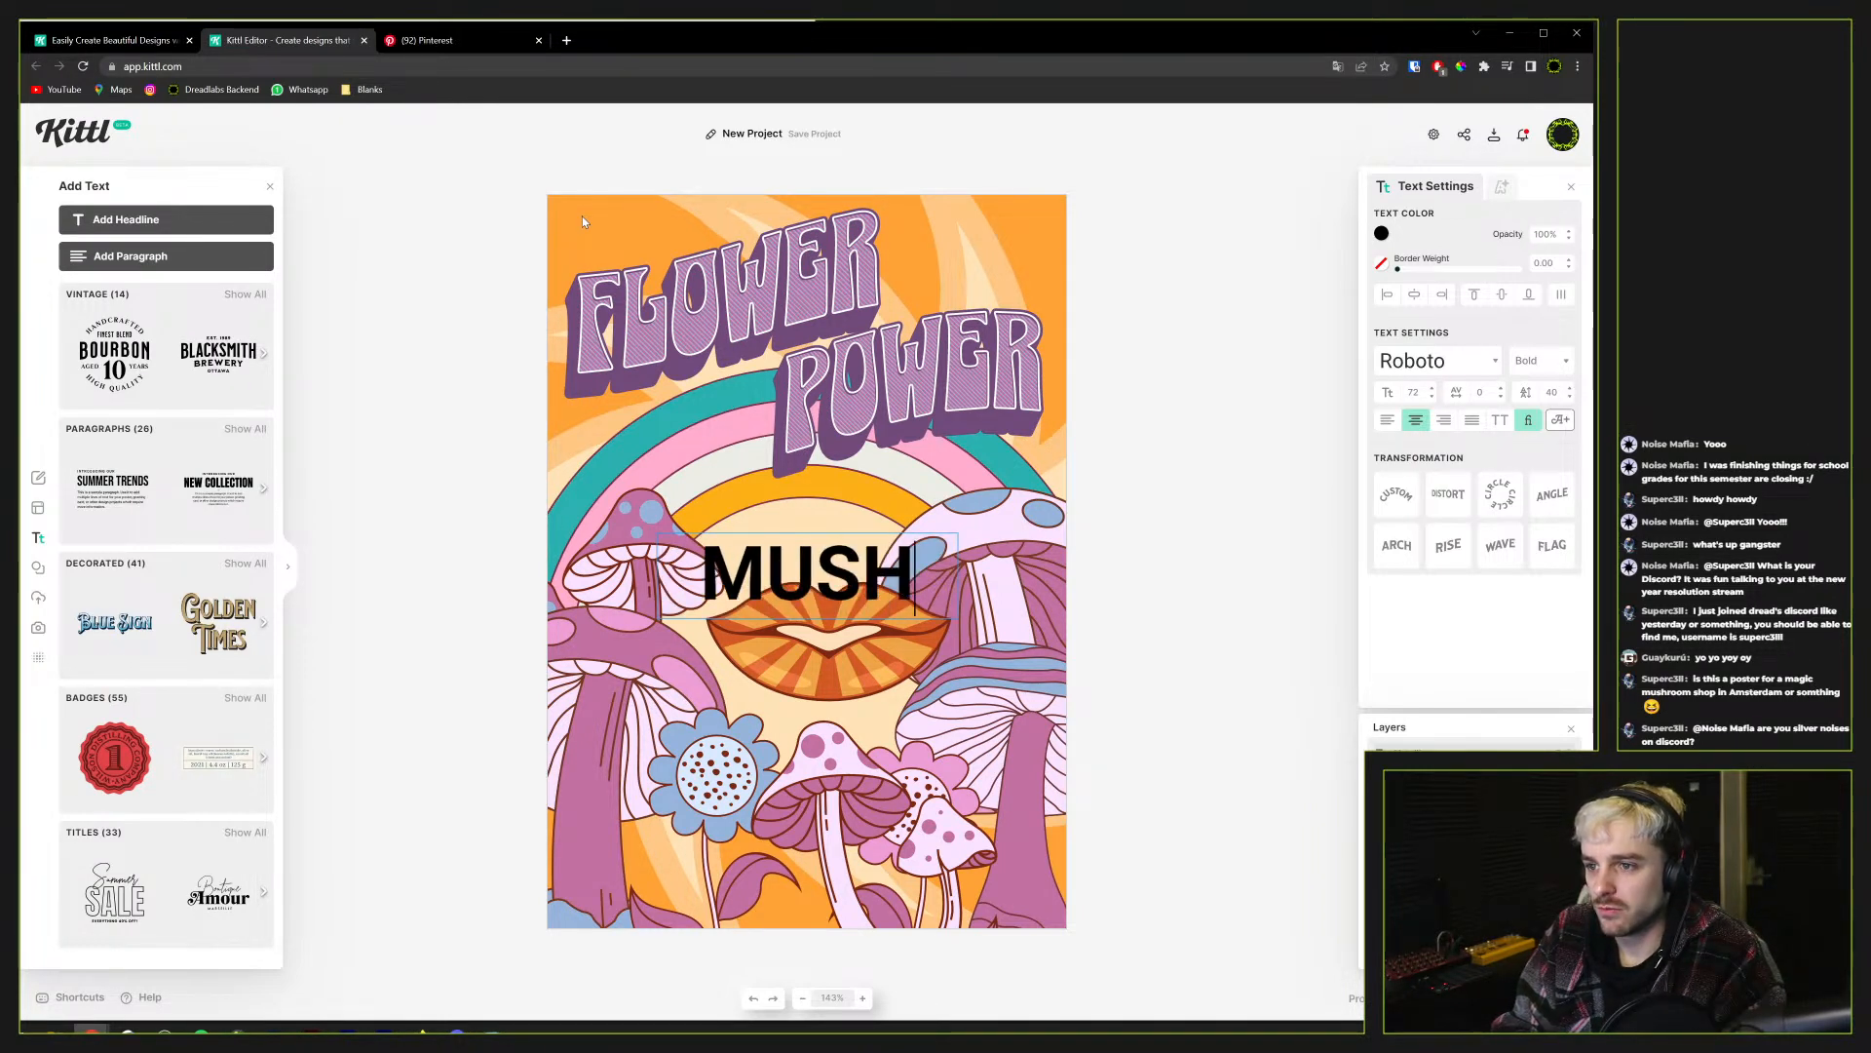
{"action": "key", "text": "BackSpace"}
{"action": "key", "text": "BackSpace"}
{"action": "key", "text": "ctrl+a"}
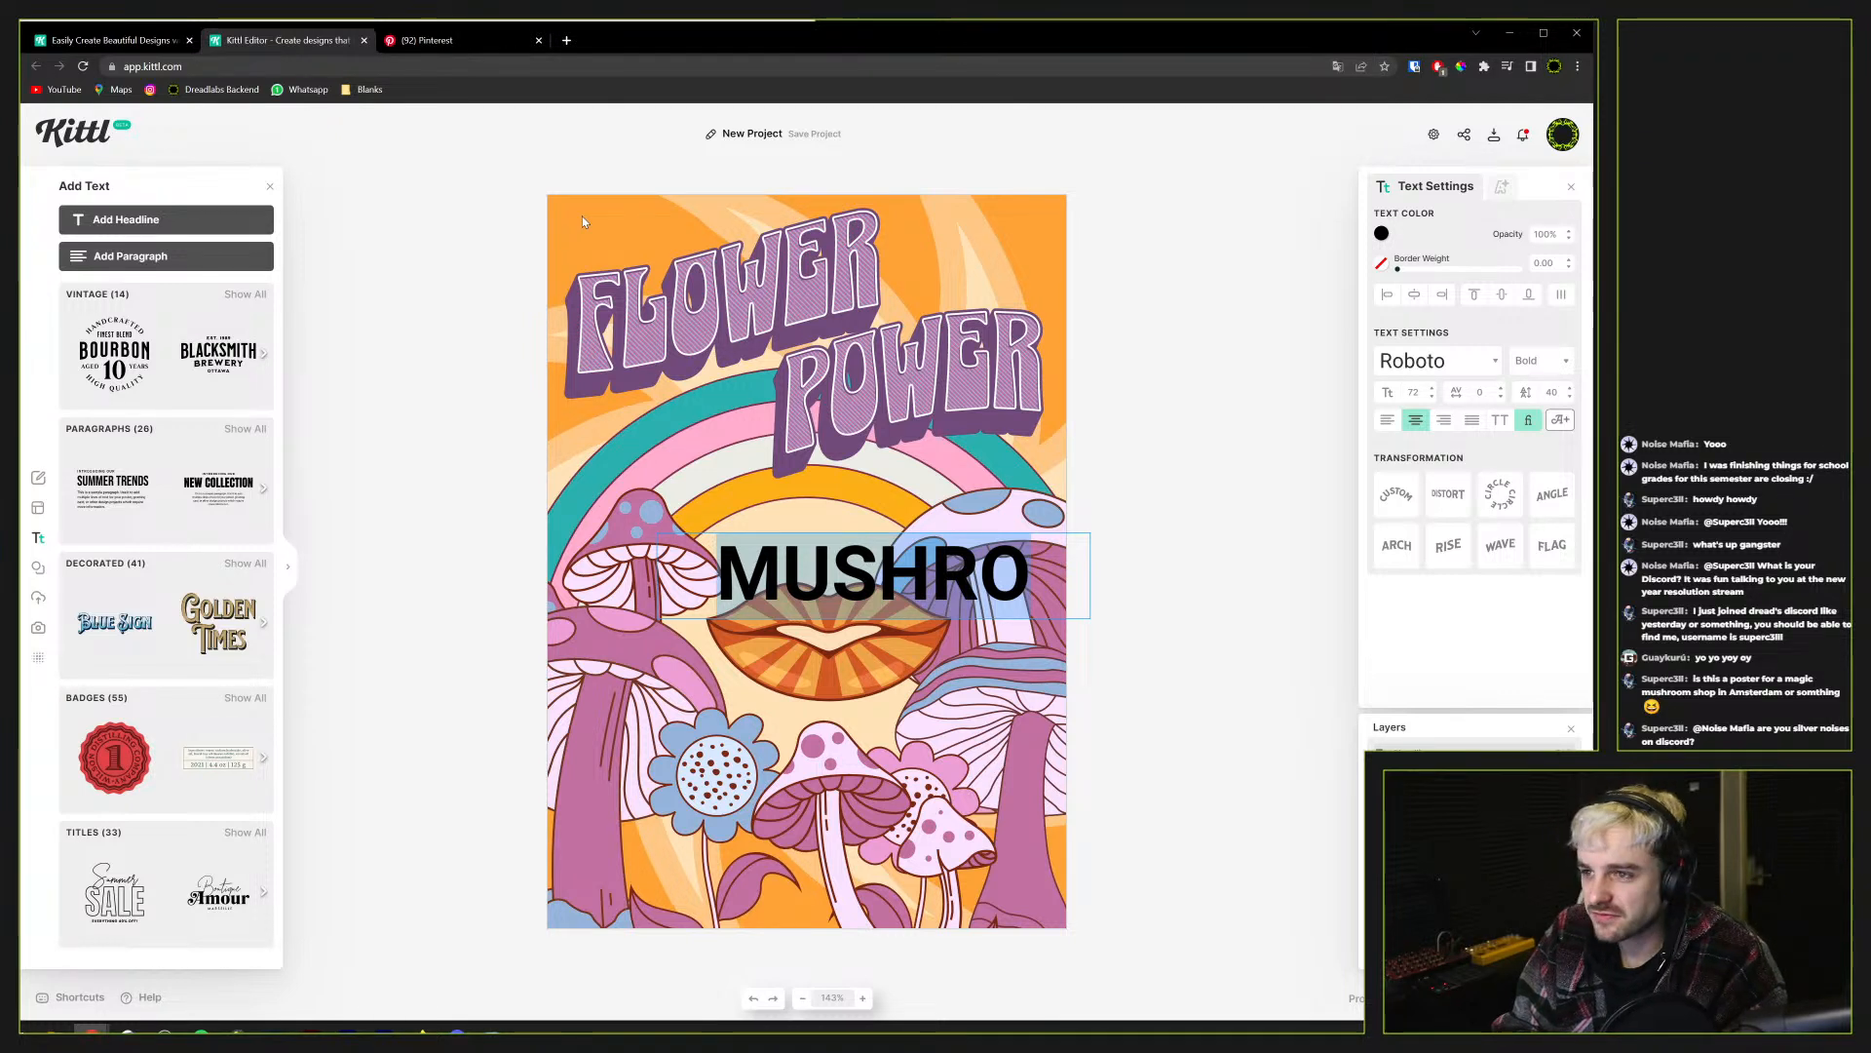
{"action": "type", "text": "S"}
{"action": "key", "text": "BackSpace"}
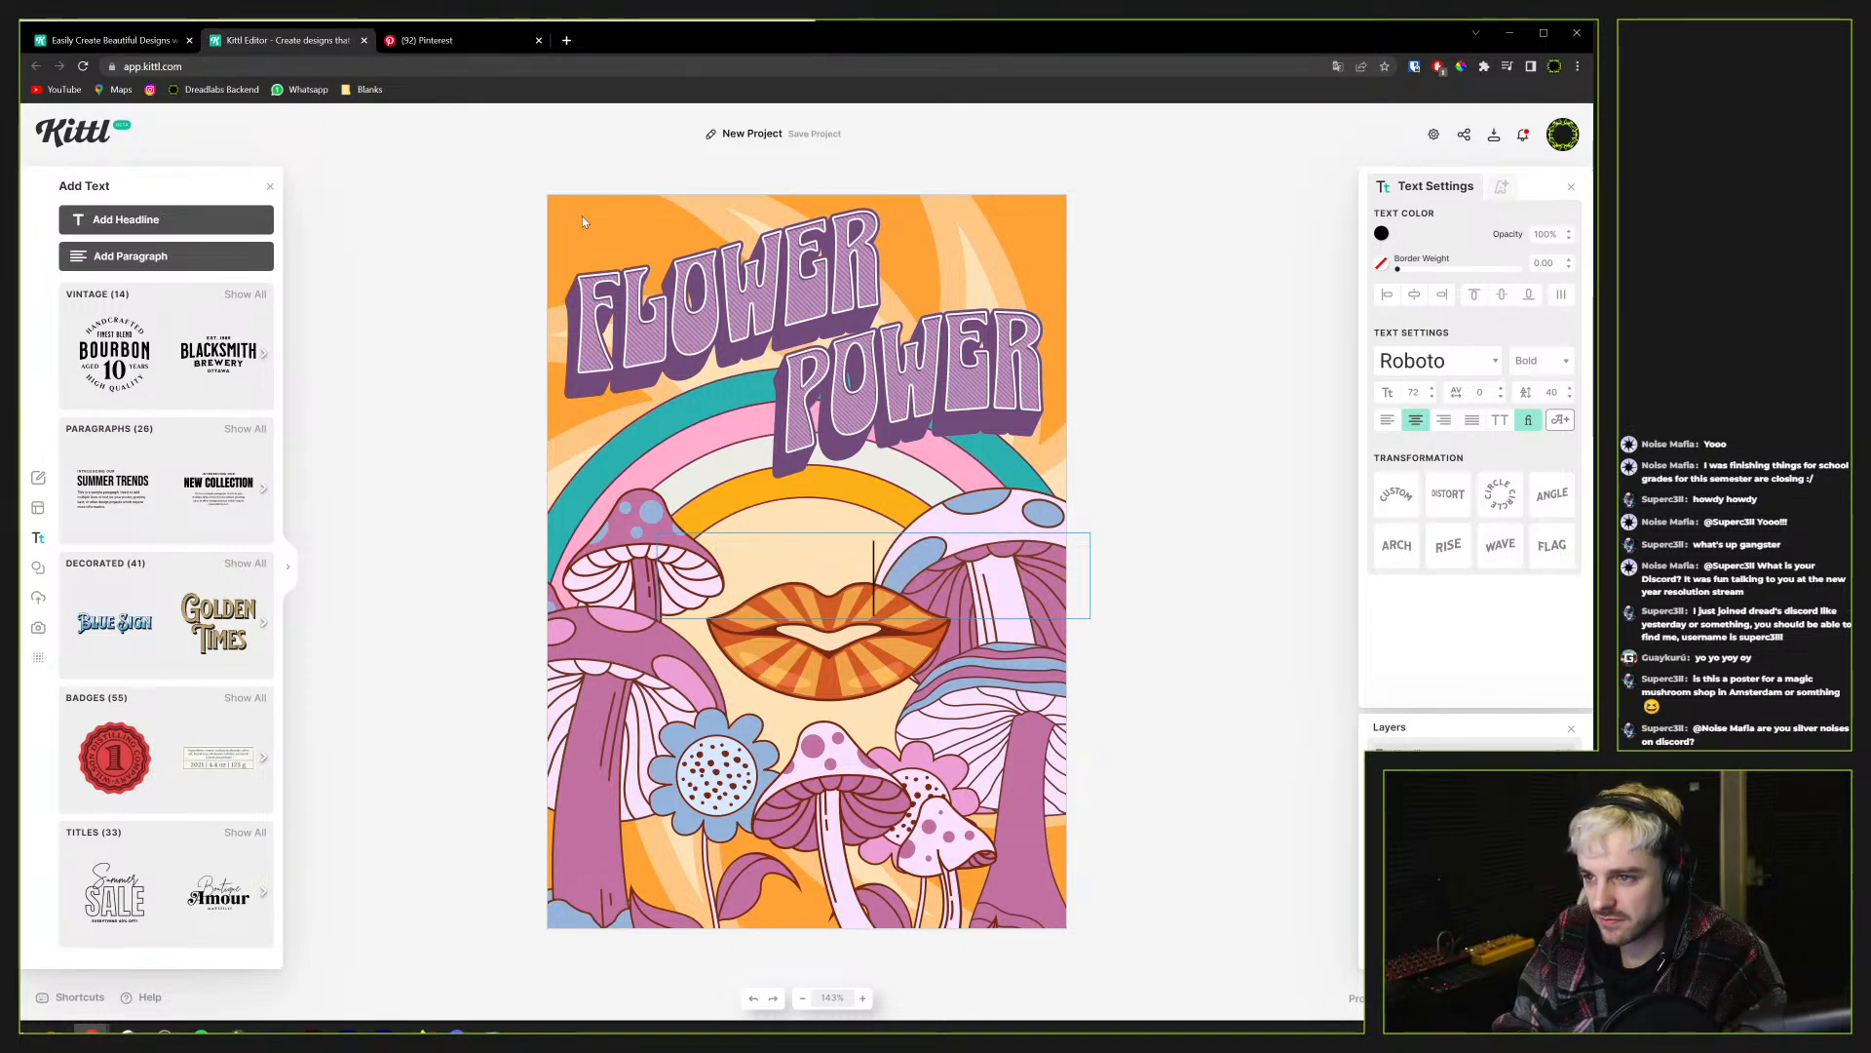
Switch to Pinterest and look further through the flower power poster results for wording and layout ideas
{"action": "left_click", "coordinate": [439, 40]}
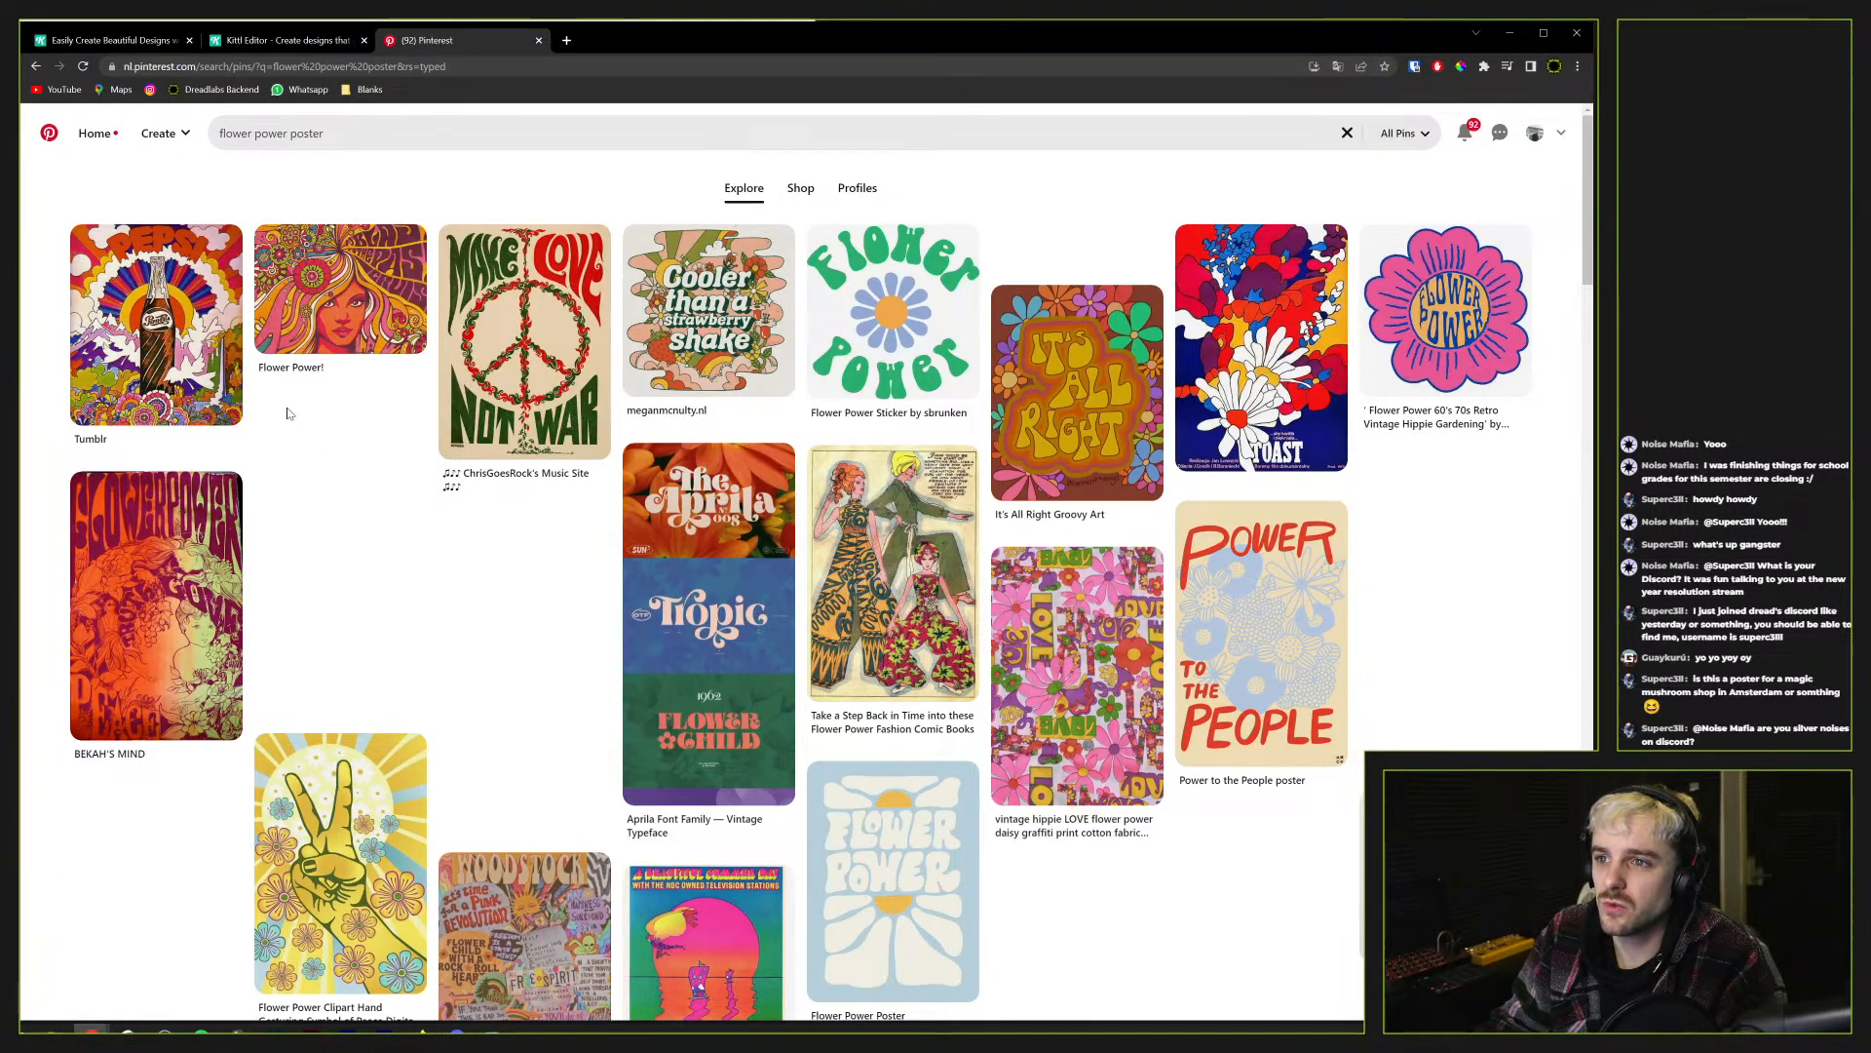
{"action": "scroll", "coordinate": [279, 401], "scroll_direction": "down", "scroll_amount": 5}
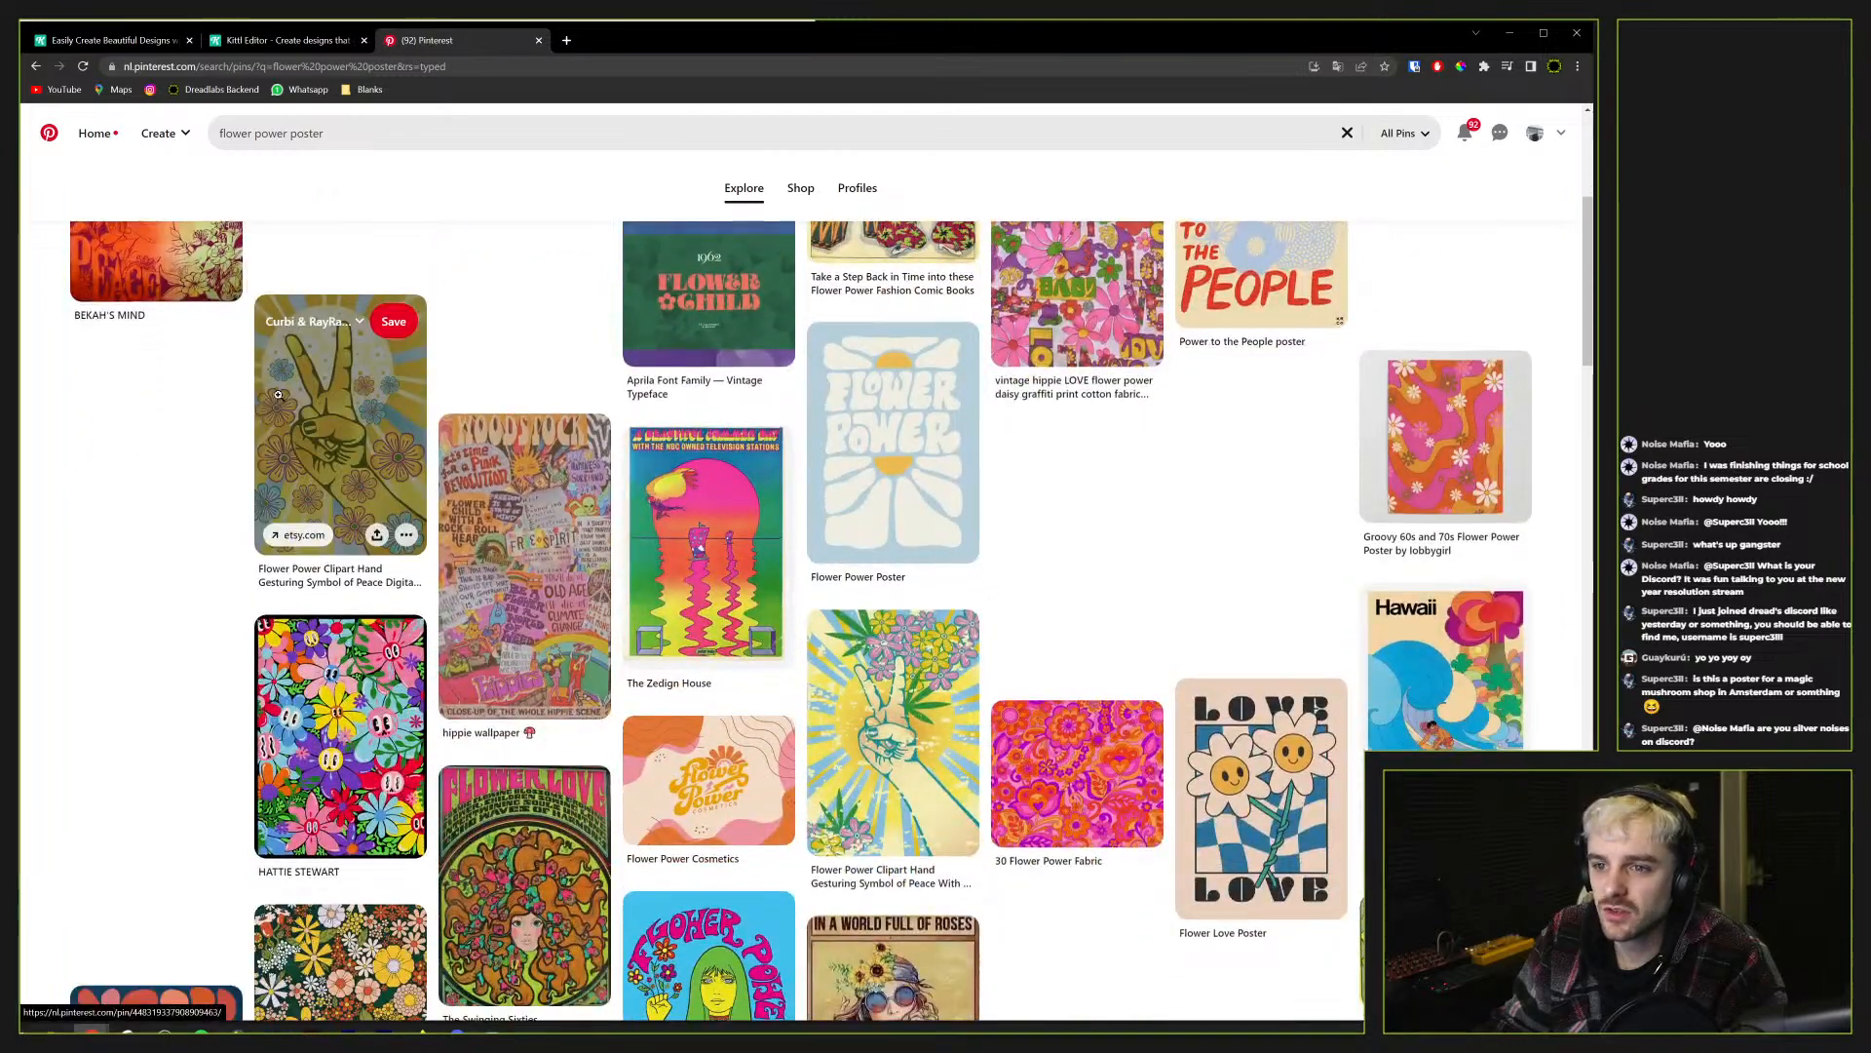
{"action": "scroll", "coordinate": [278, 394], "scroll_direction": "down", "scroll_amount": 3}
{"action": "left_click", "coordinate": [275, 41]}
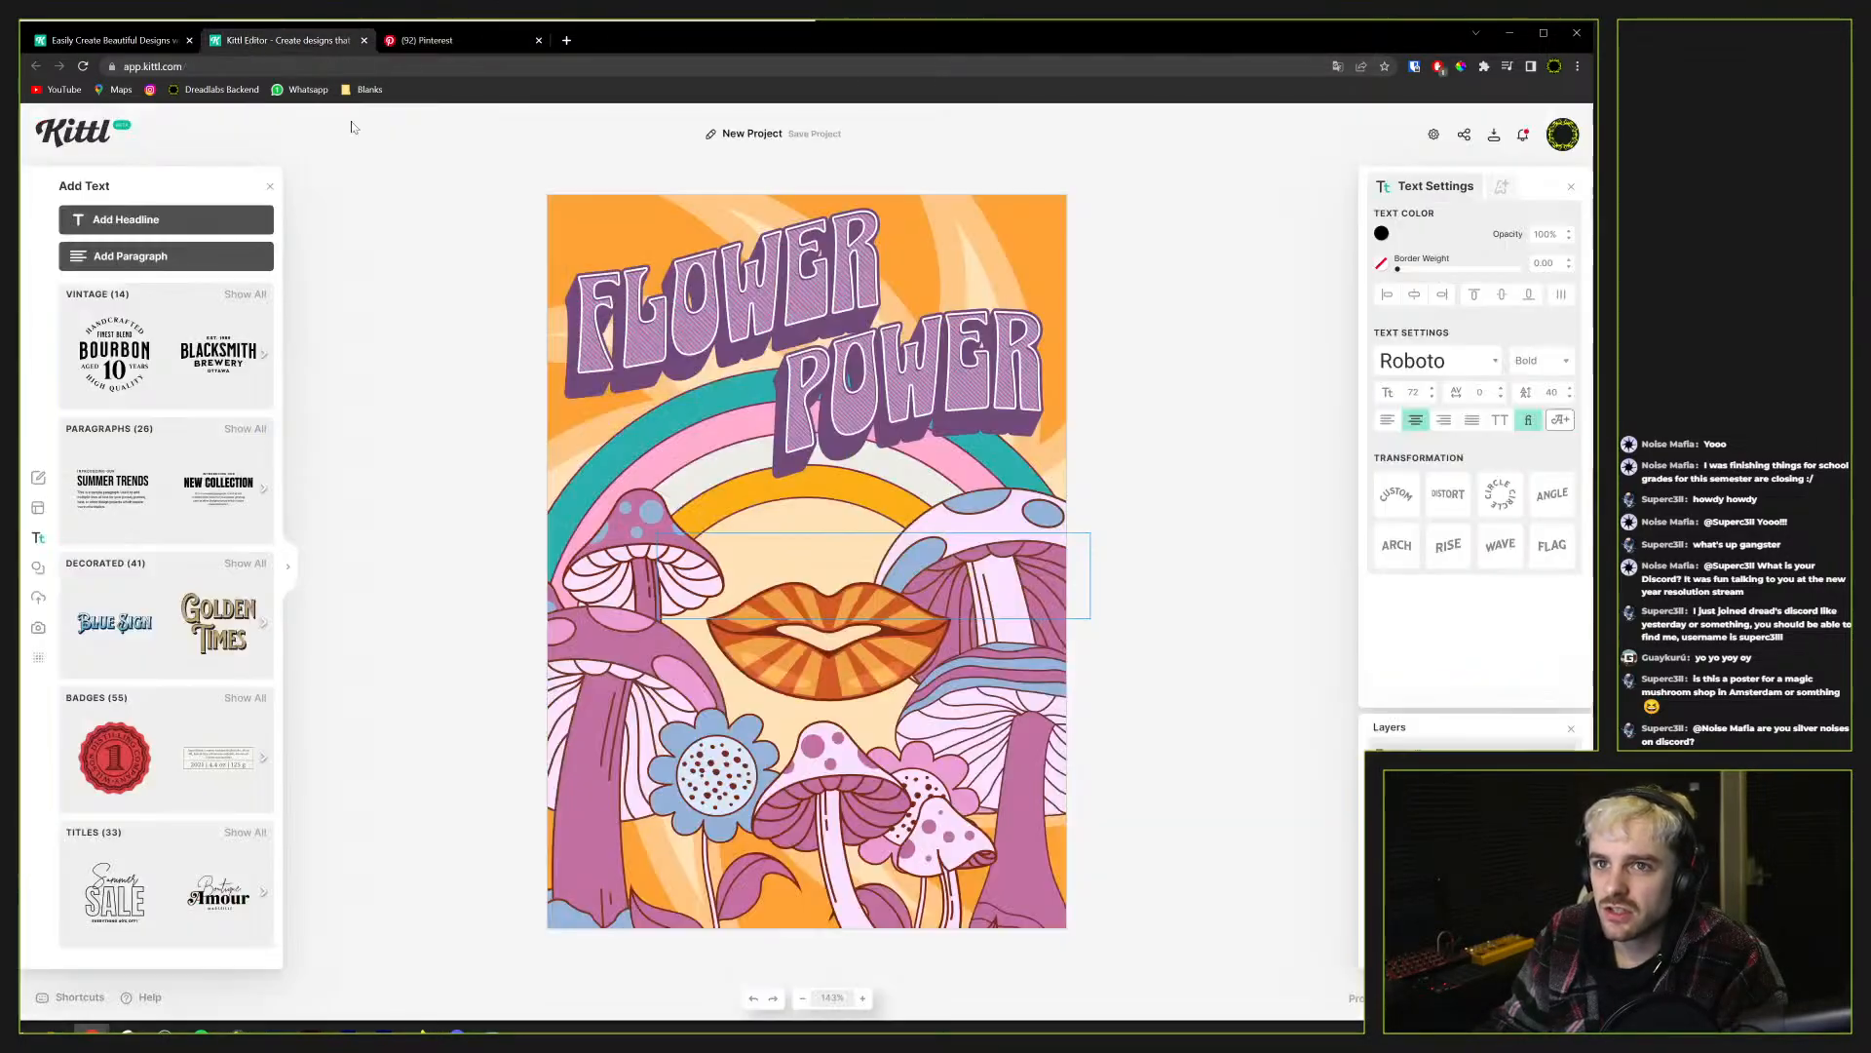
{"action": "type", "text": "d"}
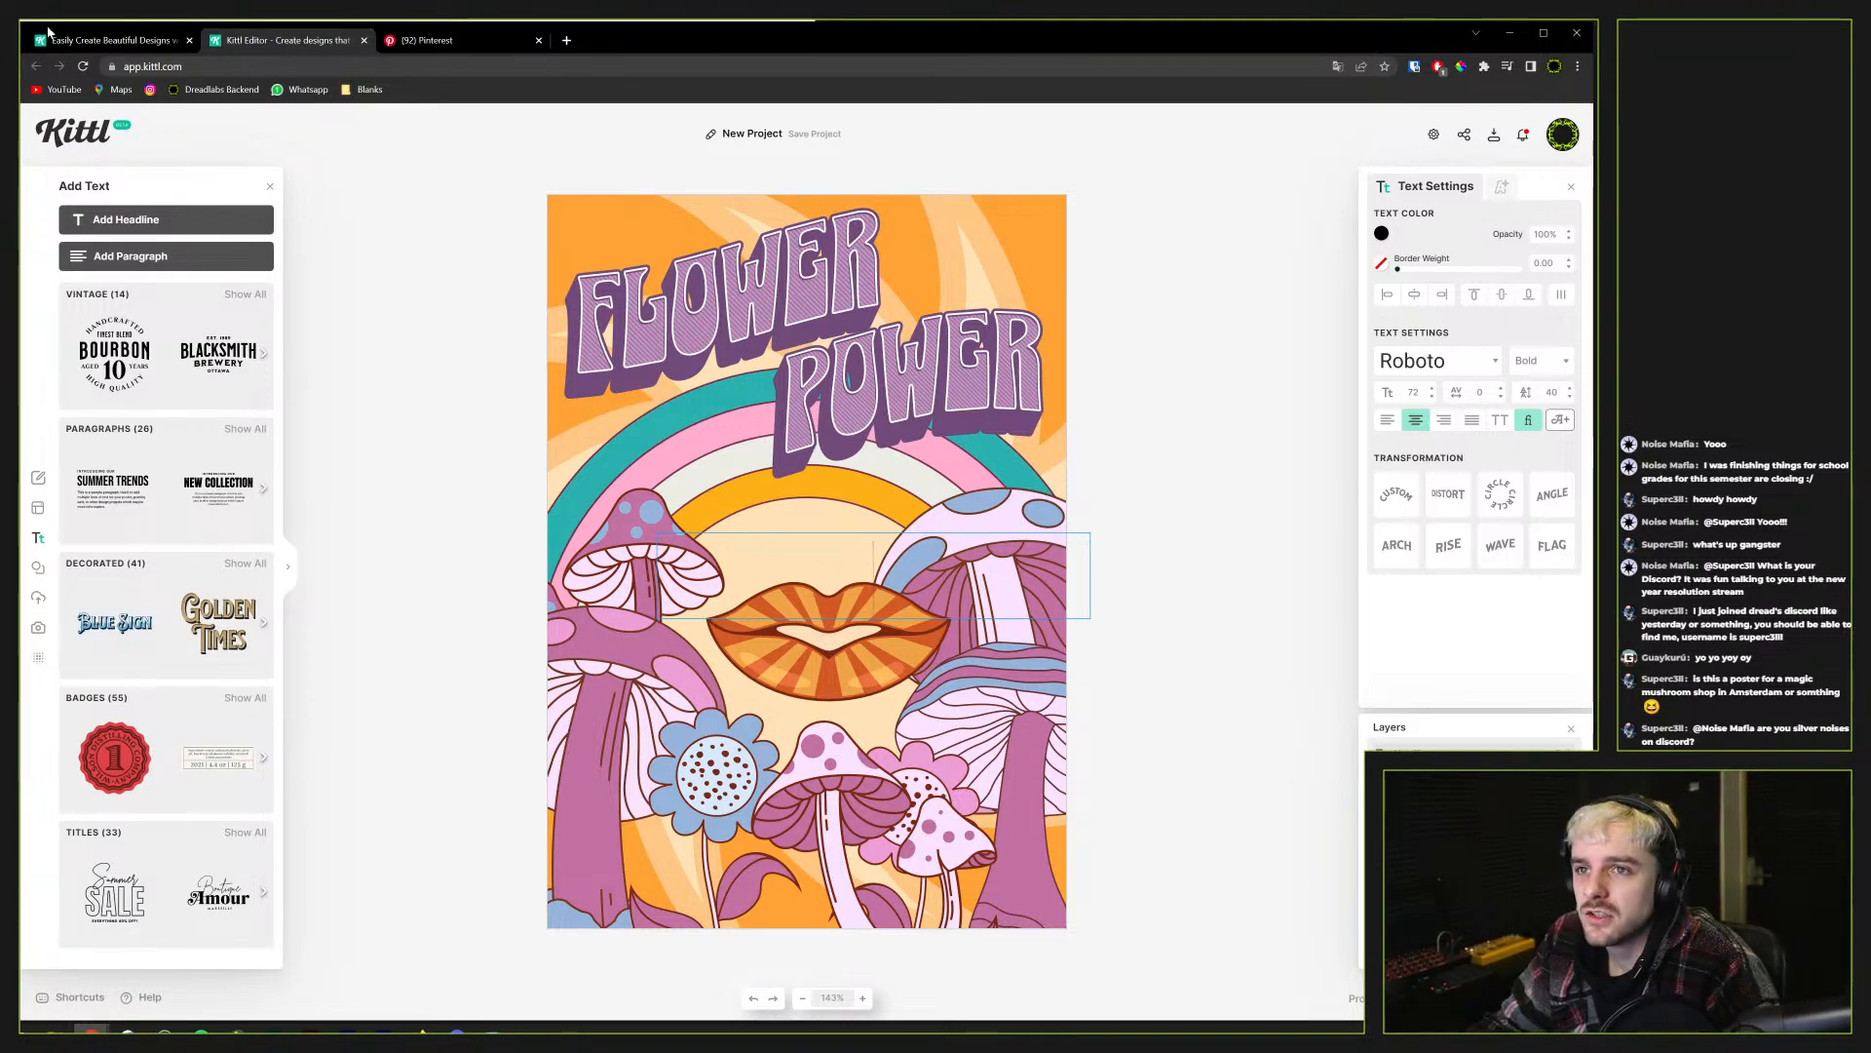
{"action": "left_click", "coordinate": [429, 40]}
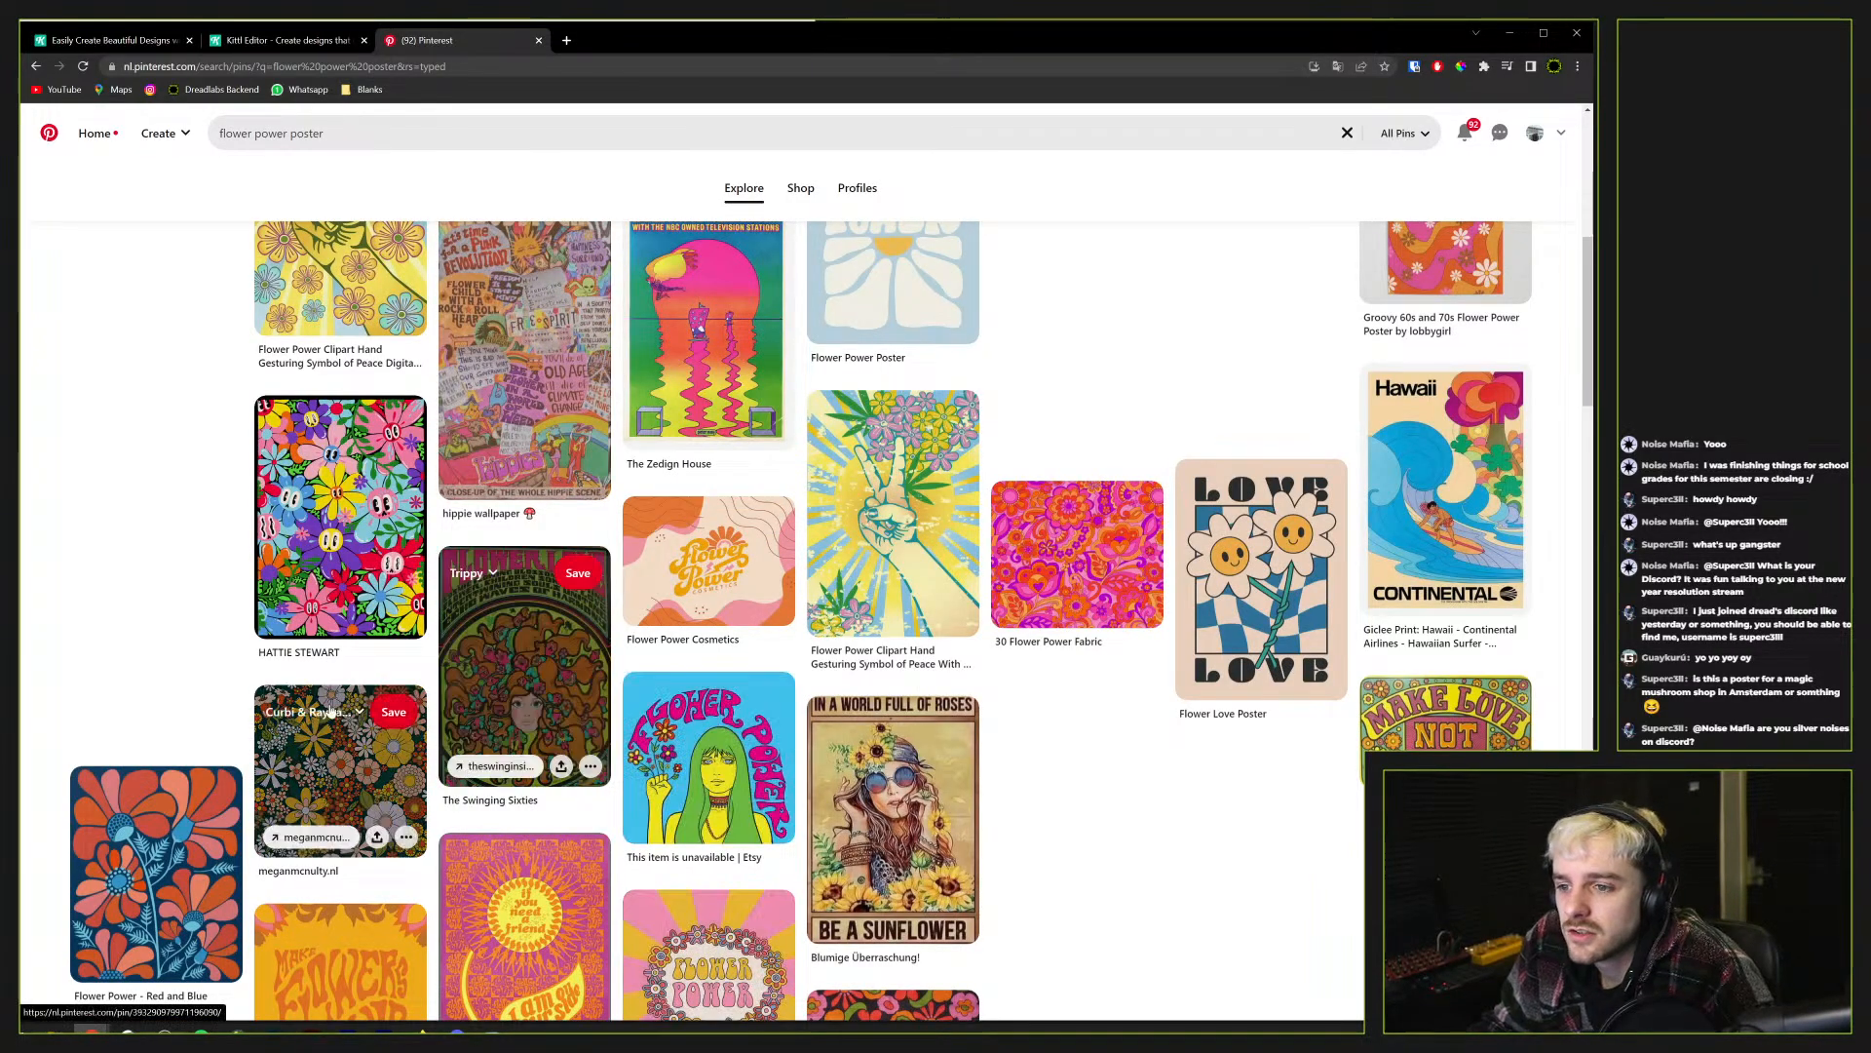
{"action": "scroll", "coordinate": [656, 870], "scroll_direction": "down", "scroll_amount": 4}
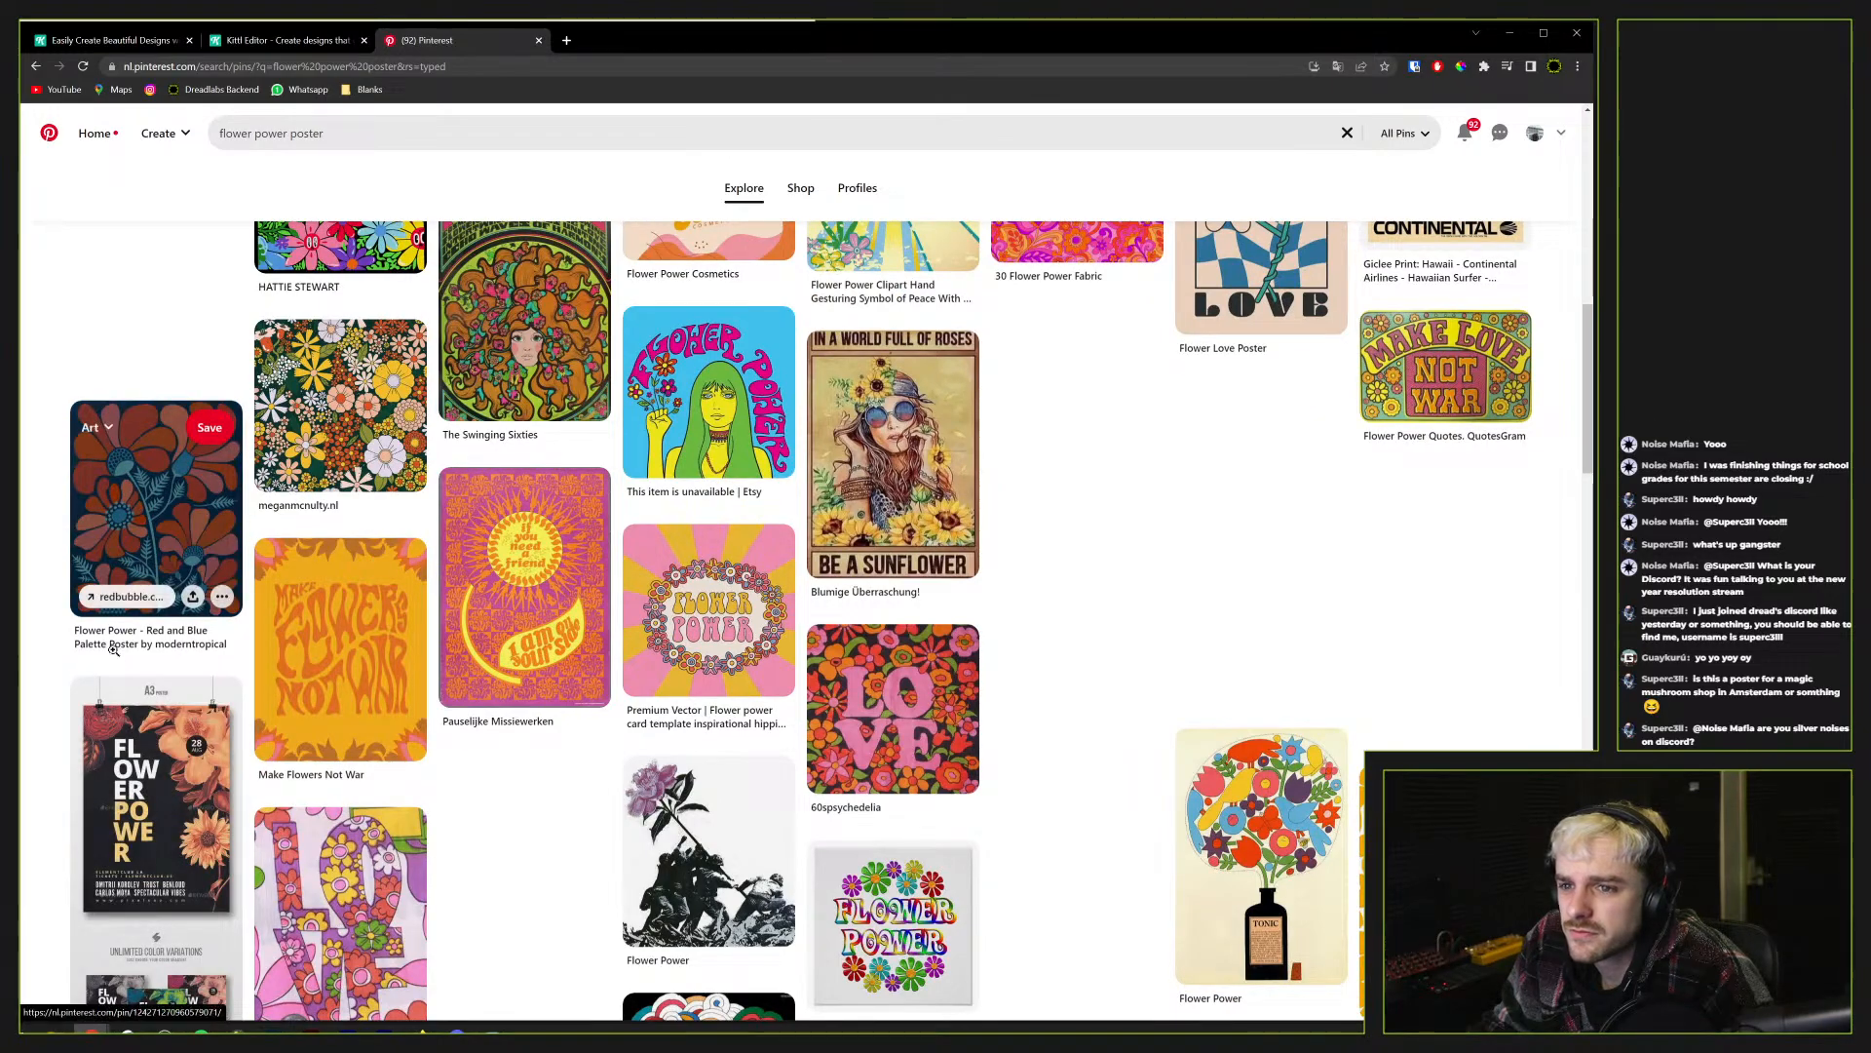
{"action": "scroll", "coordinate": [119, 662], "scroll_direction": "down", "scroll_amount": 5}
{"action": "scroll", "coordinate": [113, 654], "scroll_direction": "down", "scroll_amount": 6}
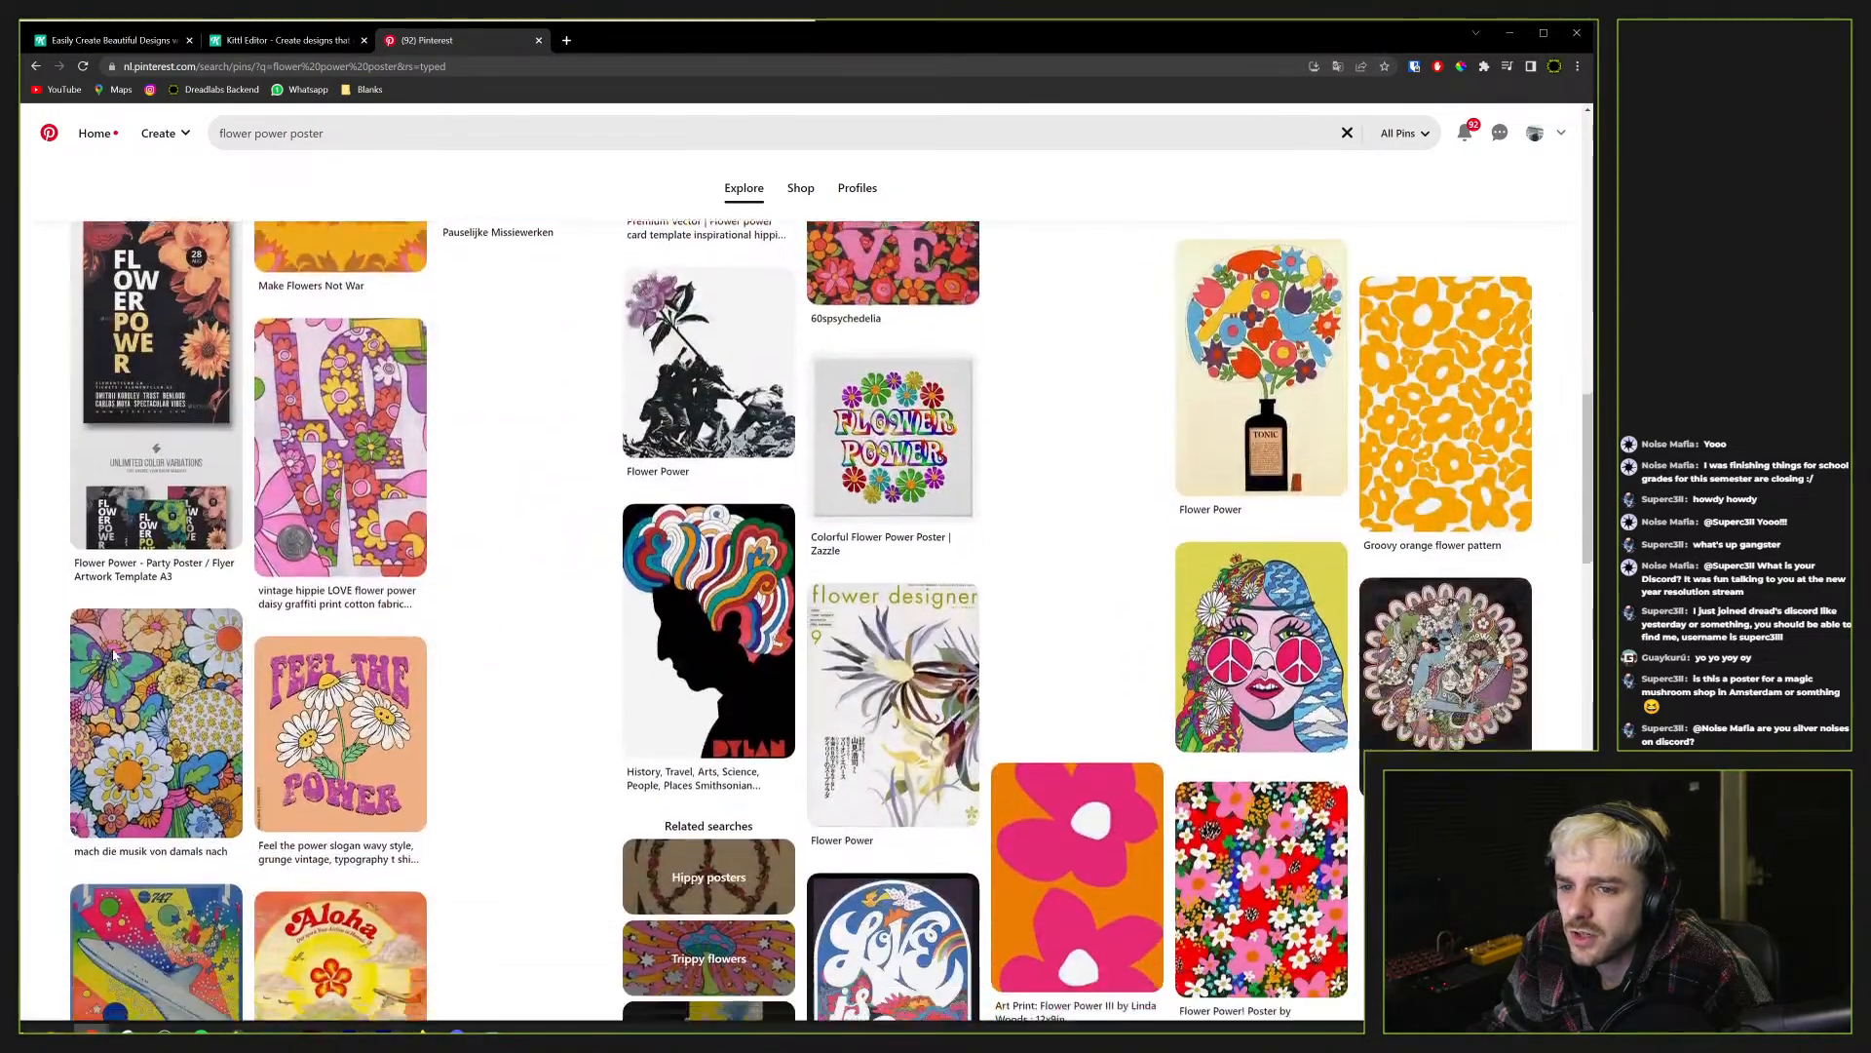
{"action": "scroll", "coordinate": [113, 654], "scroll_direction": "down", "scroll_amount": 2}
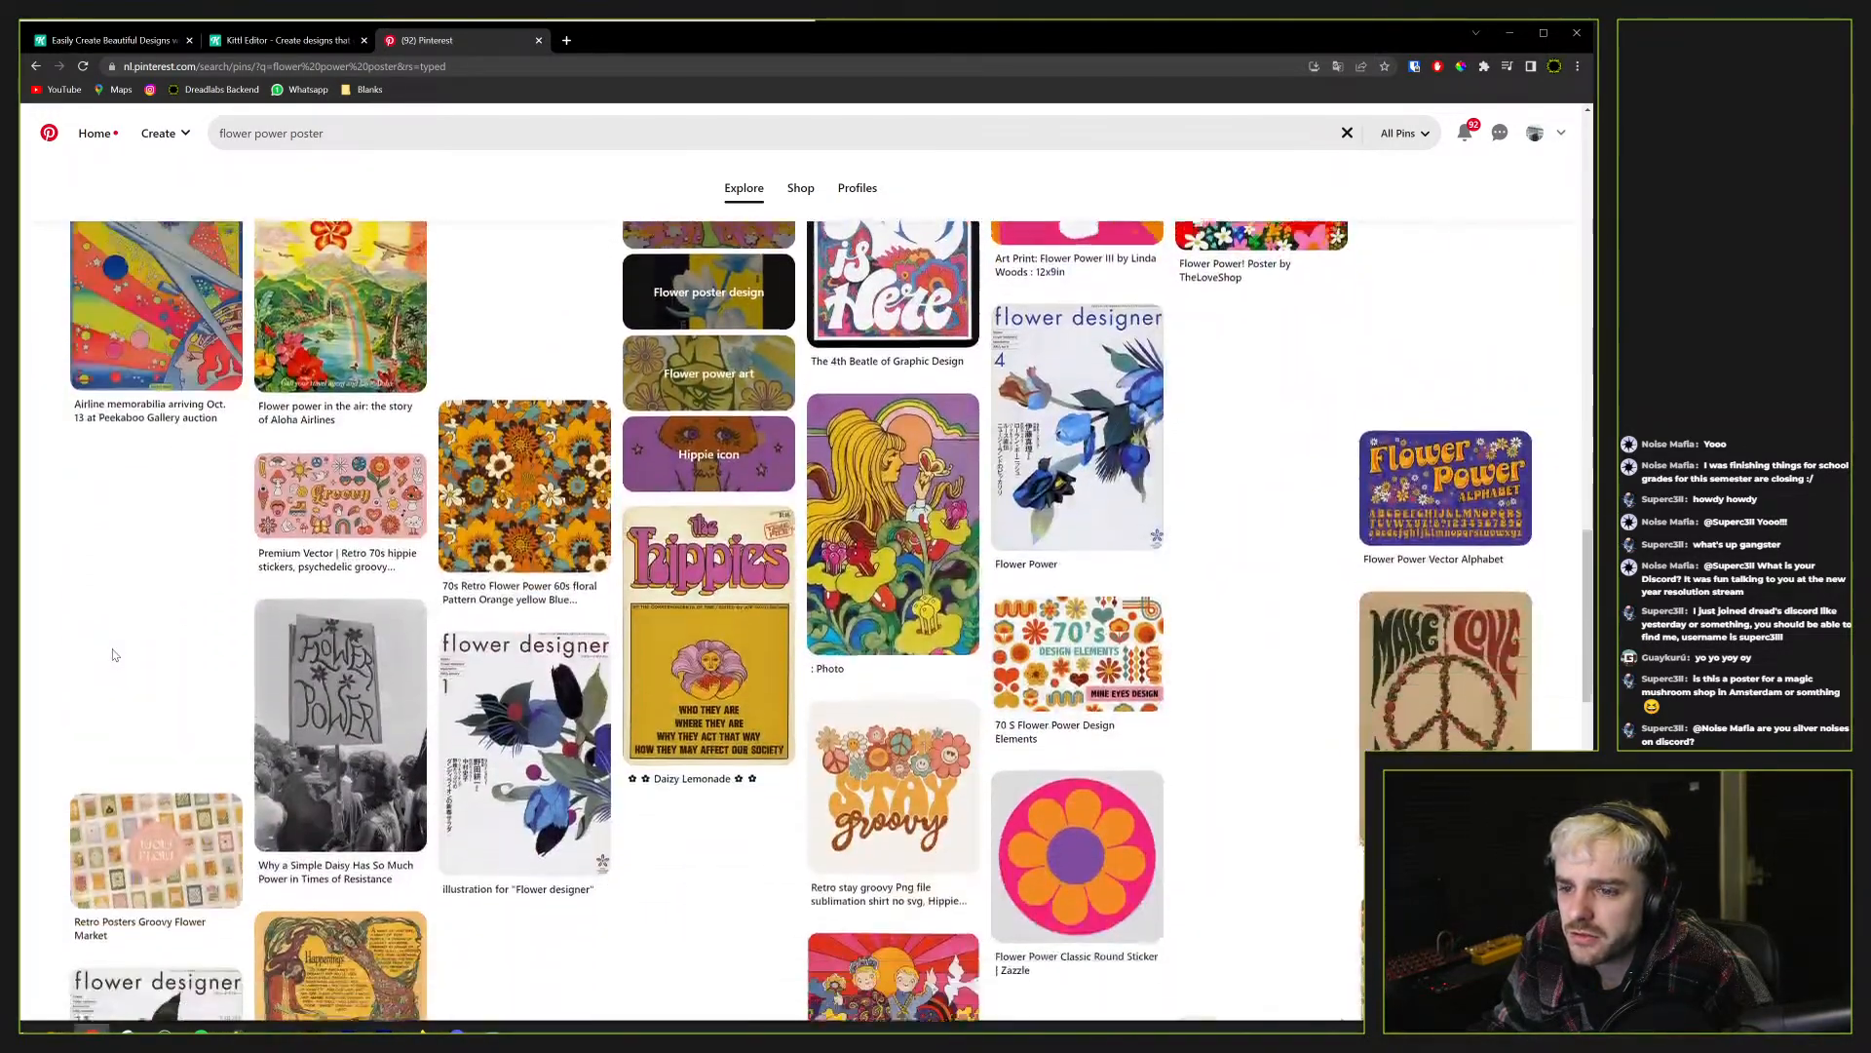
Switch from the Pinterest references to the Kittl editor and enter "hippie labs" in the empty text box on the poster
{"action": "scroll", "coordinate": [112, 654], "scroll_direction": "down", "scroll_amount": 4}
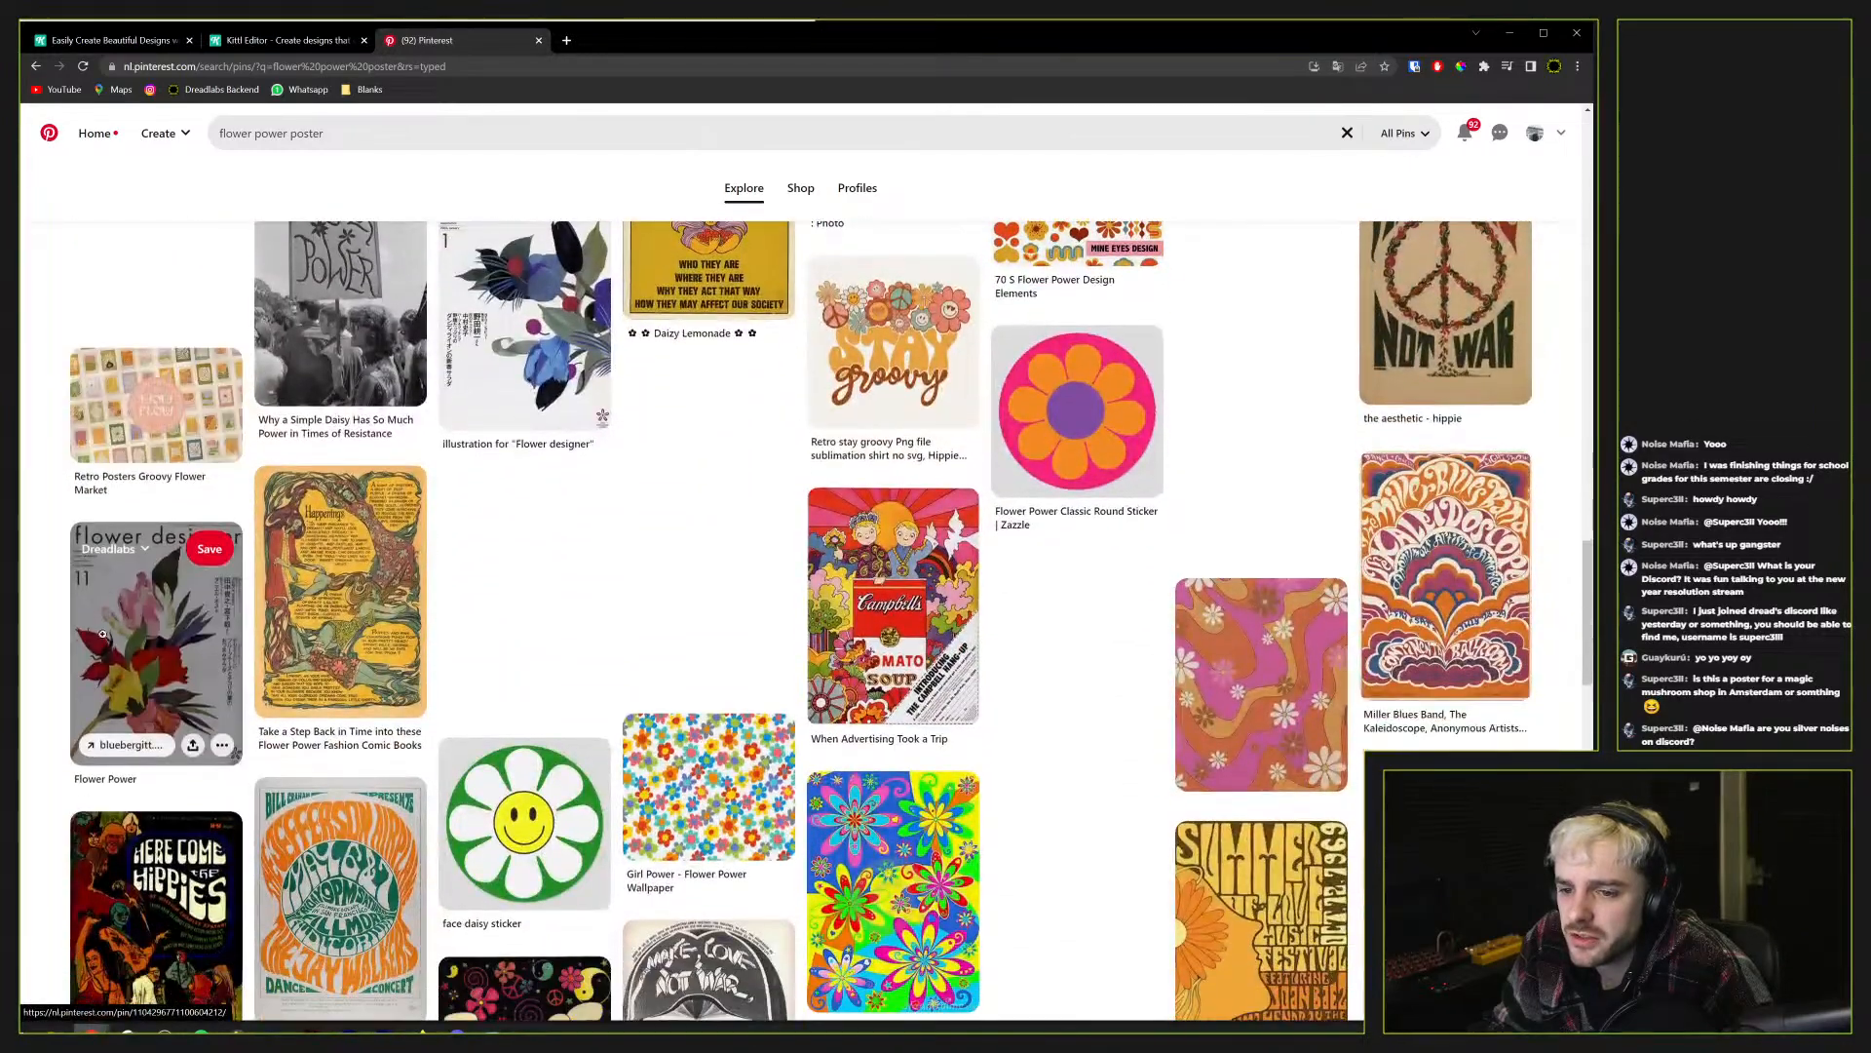
{"action": "left_click", "coordinate": [290, 40]}
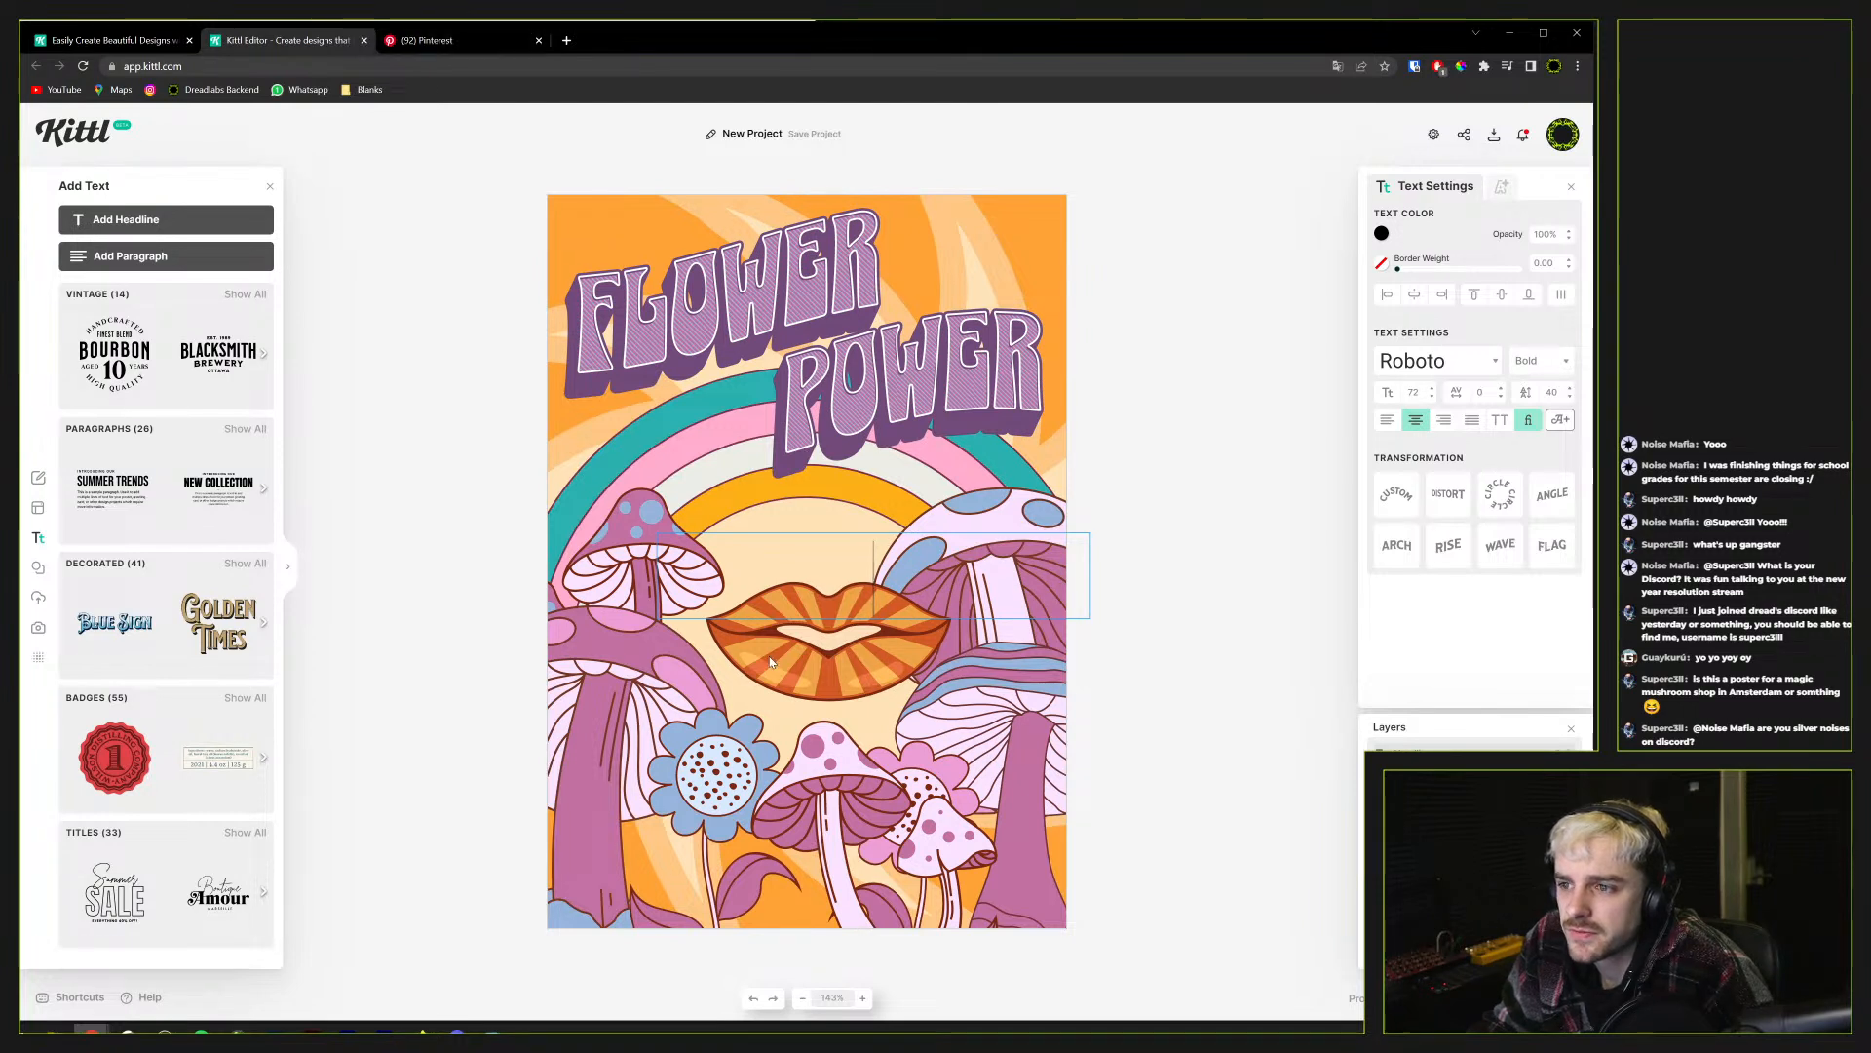
{"action": "type", "text": "hippie"}
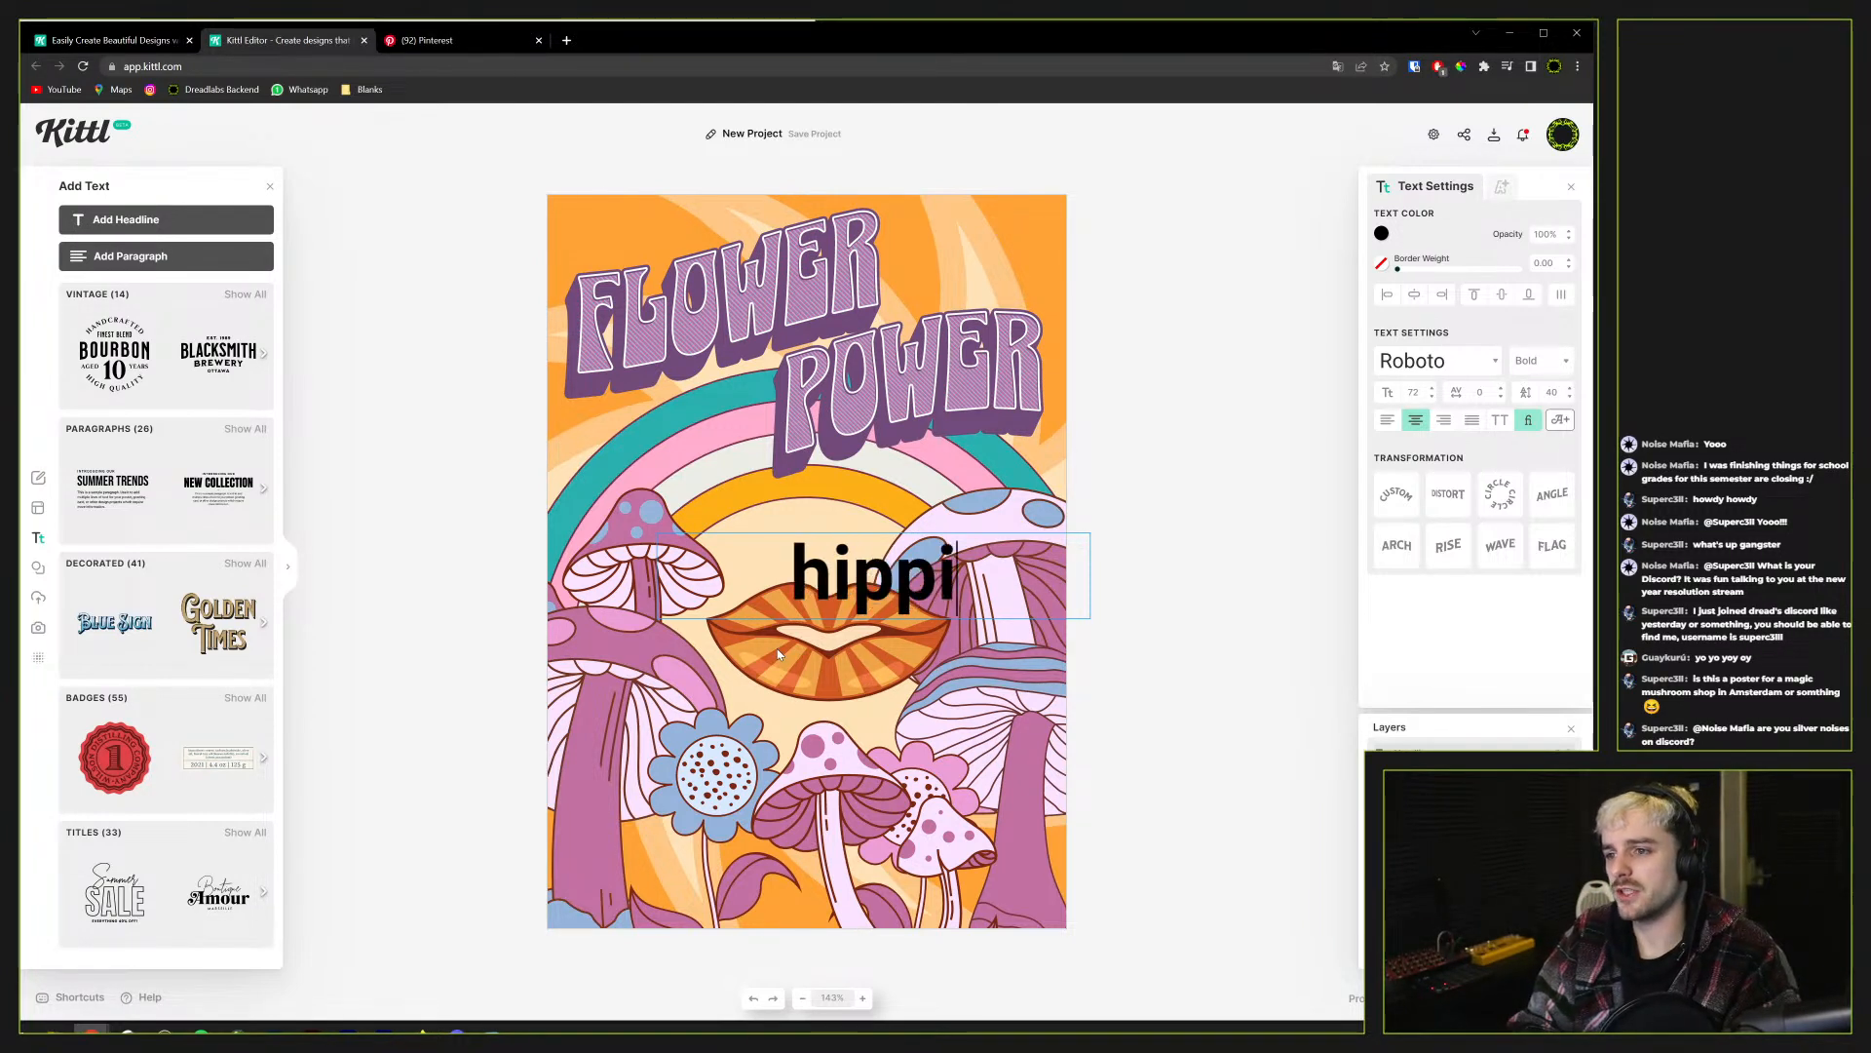
{"action": "type", "text": "labs"}
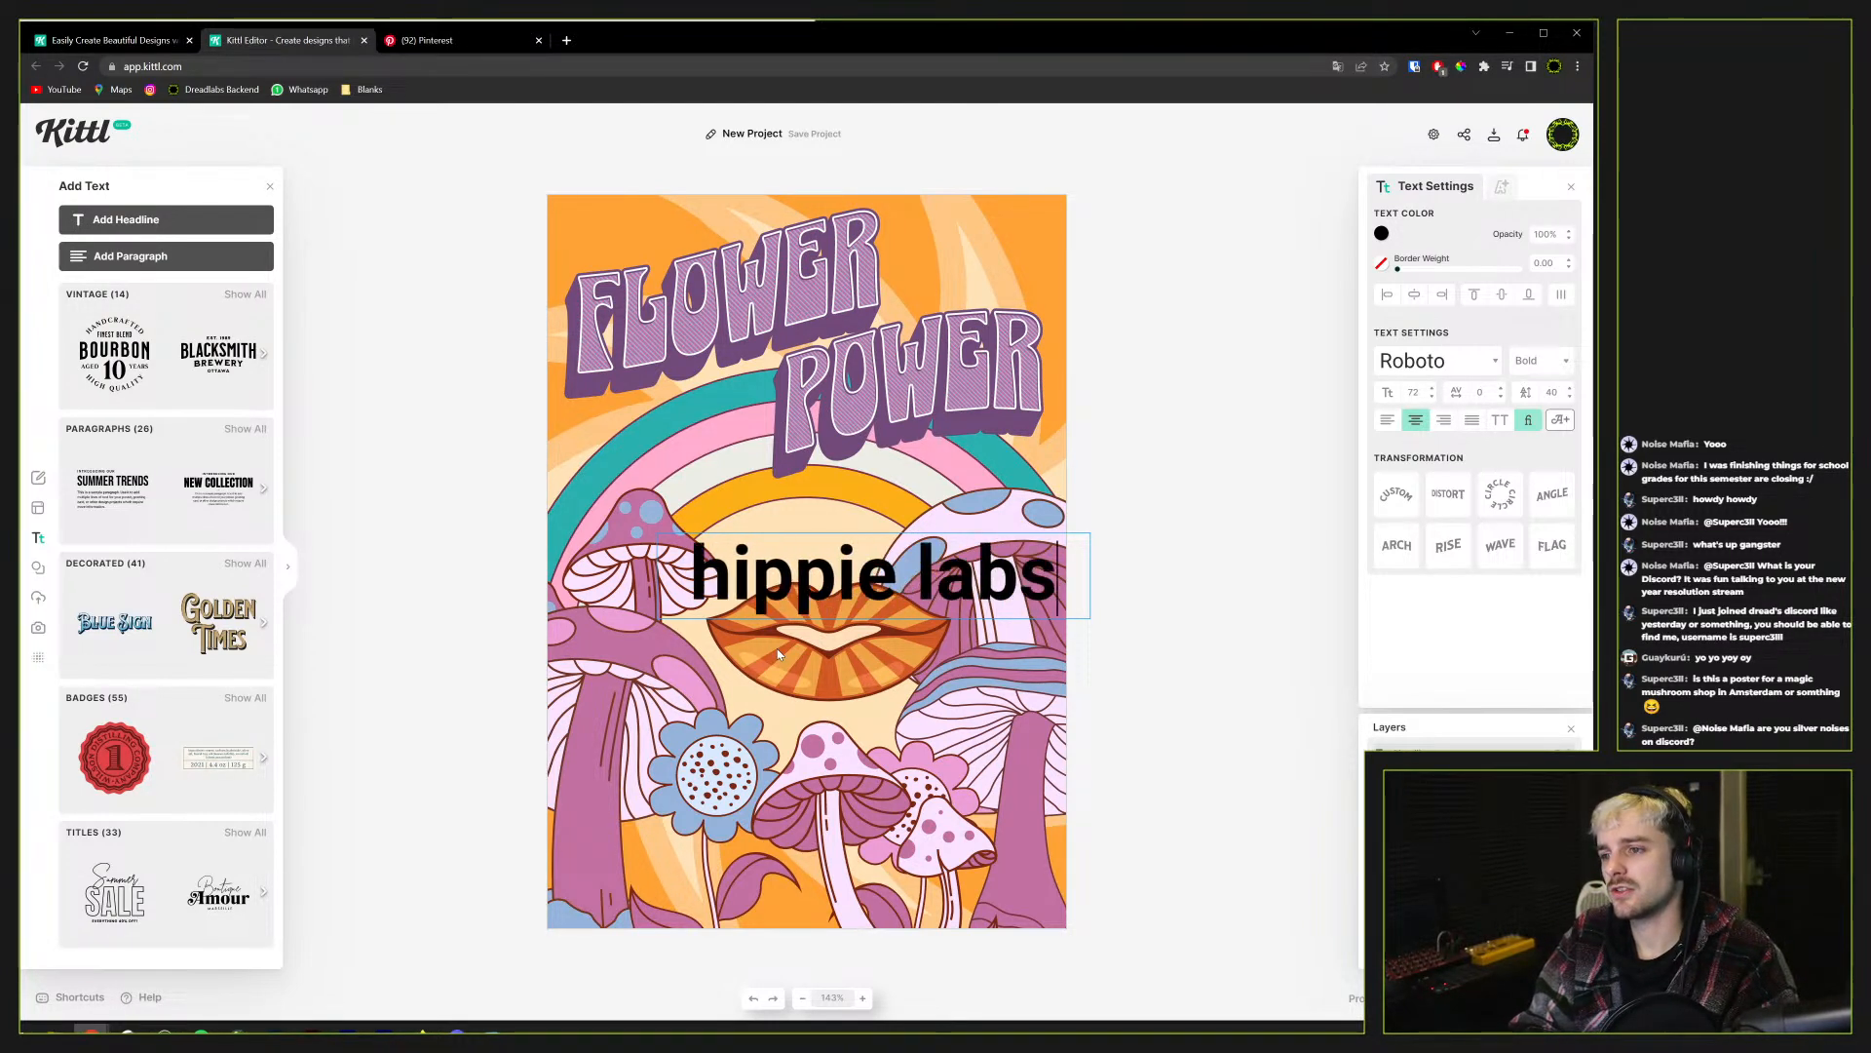
Set the typeface of the whole "hippie labs" text to Chicle
{"action": "key", "text": "ctrl+a"}
{"action": "left_click", "coordinate": [1473, 359]}
{"action": "scroll", "coordinate": [1218, 331], "scroll_direction": "down", "scroll_amount": 8}
{"action": "scroll", "coordinate": [1251, 378], "scroll_direction": "down", "scroll_amount": 10}
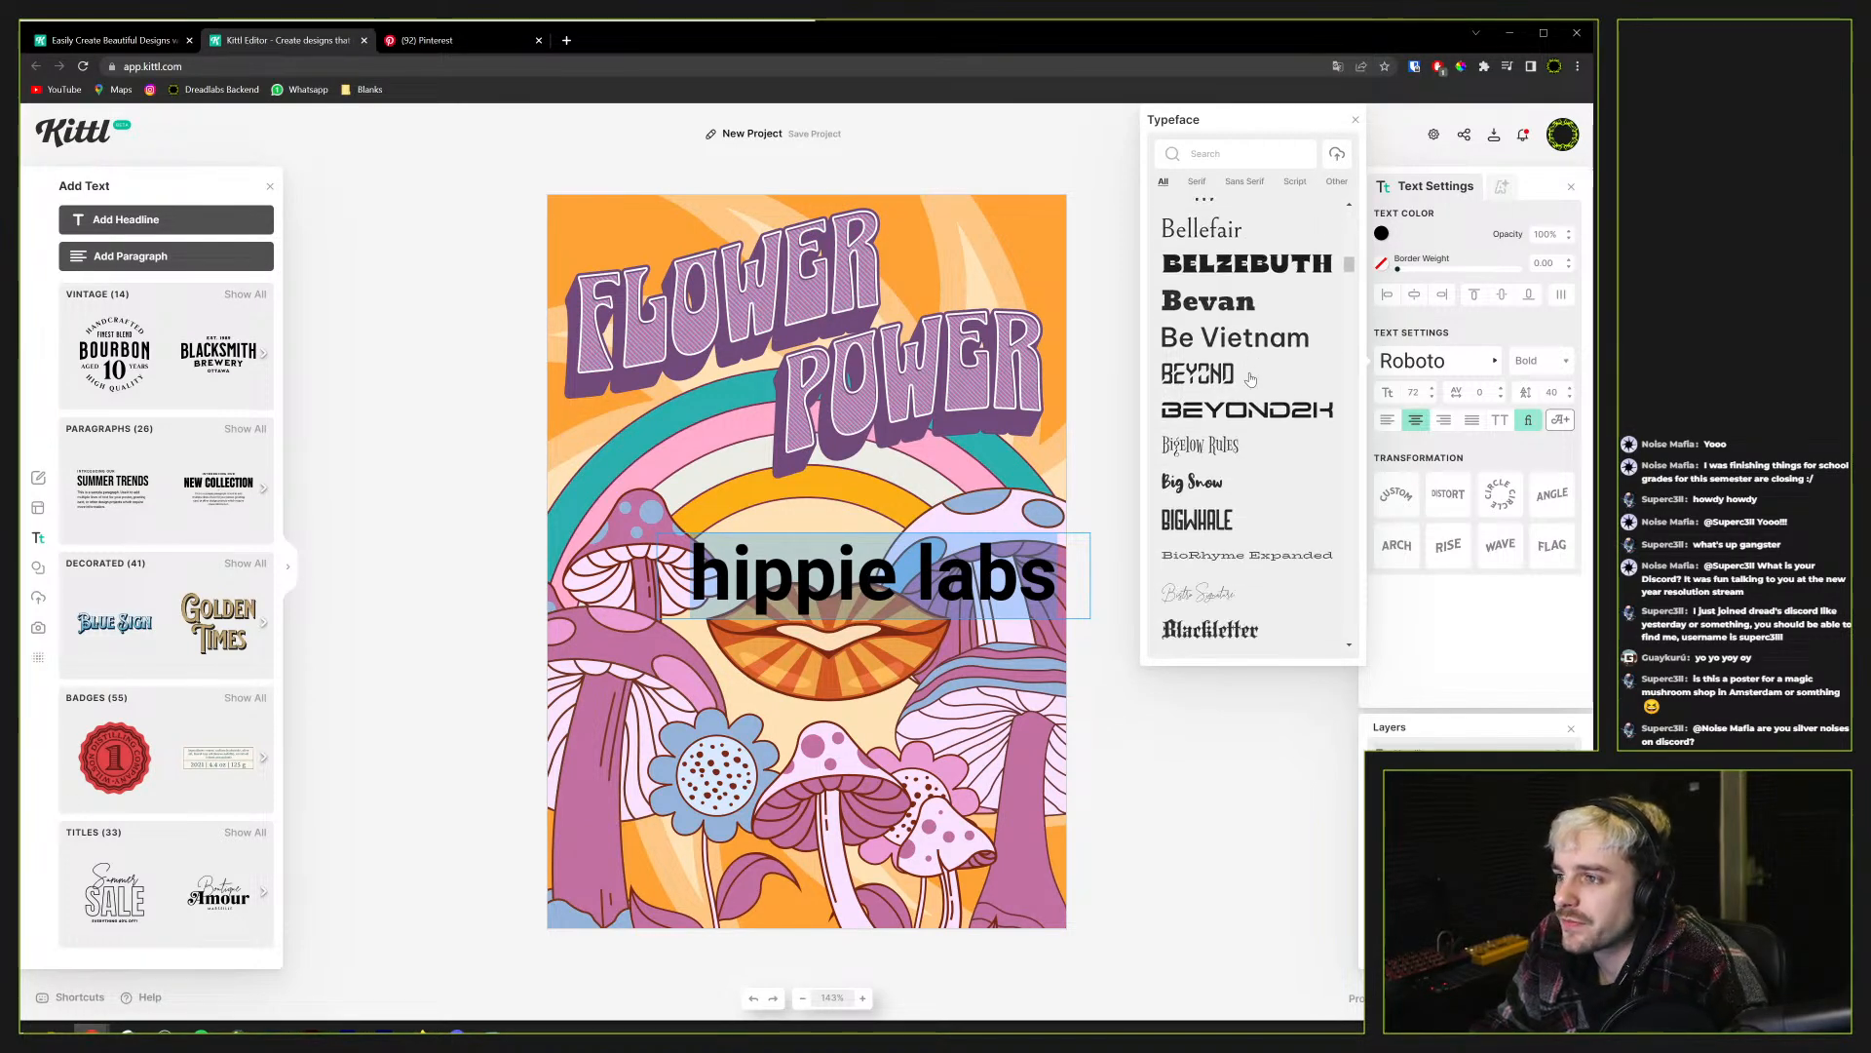
{"action": "scroll", "coordinate": [1250, 378], "scroll_direction": "down", "scroll_amount": 5}
{"action": "scroll", "coordinate": [1248, 379], "scroll_direction": "down", "scroll_amount": 6}
{"action": "scroll", "coordinate": [1258, 435], "scroll_direction": "down", "scroll_amount": 5}
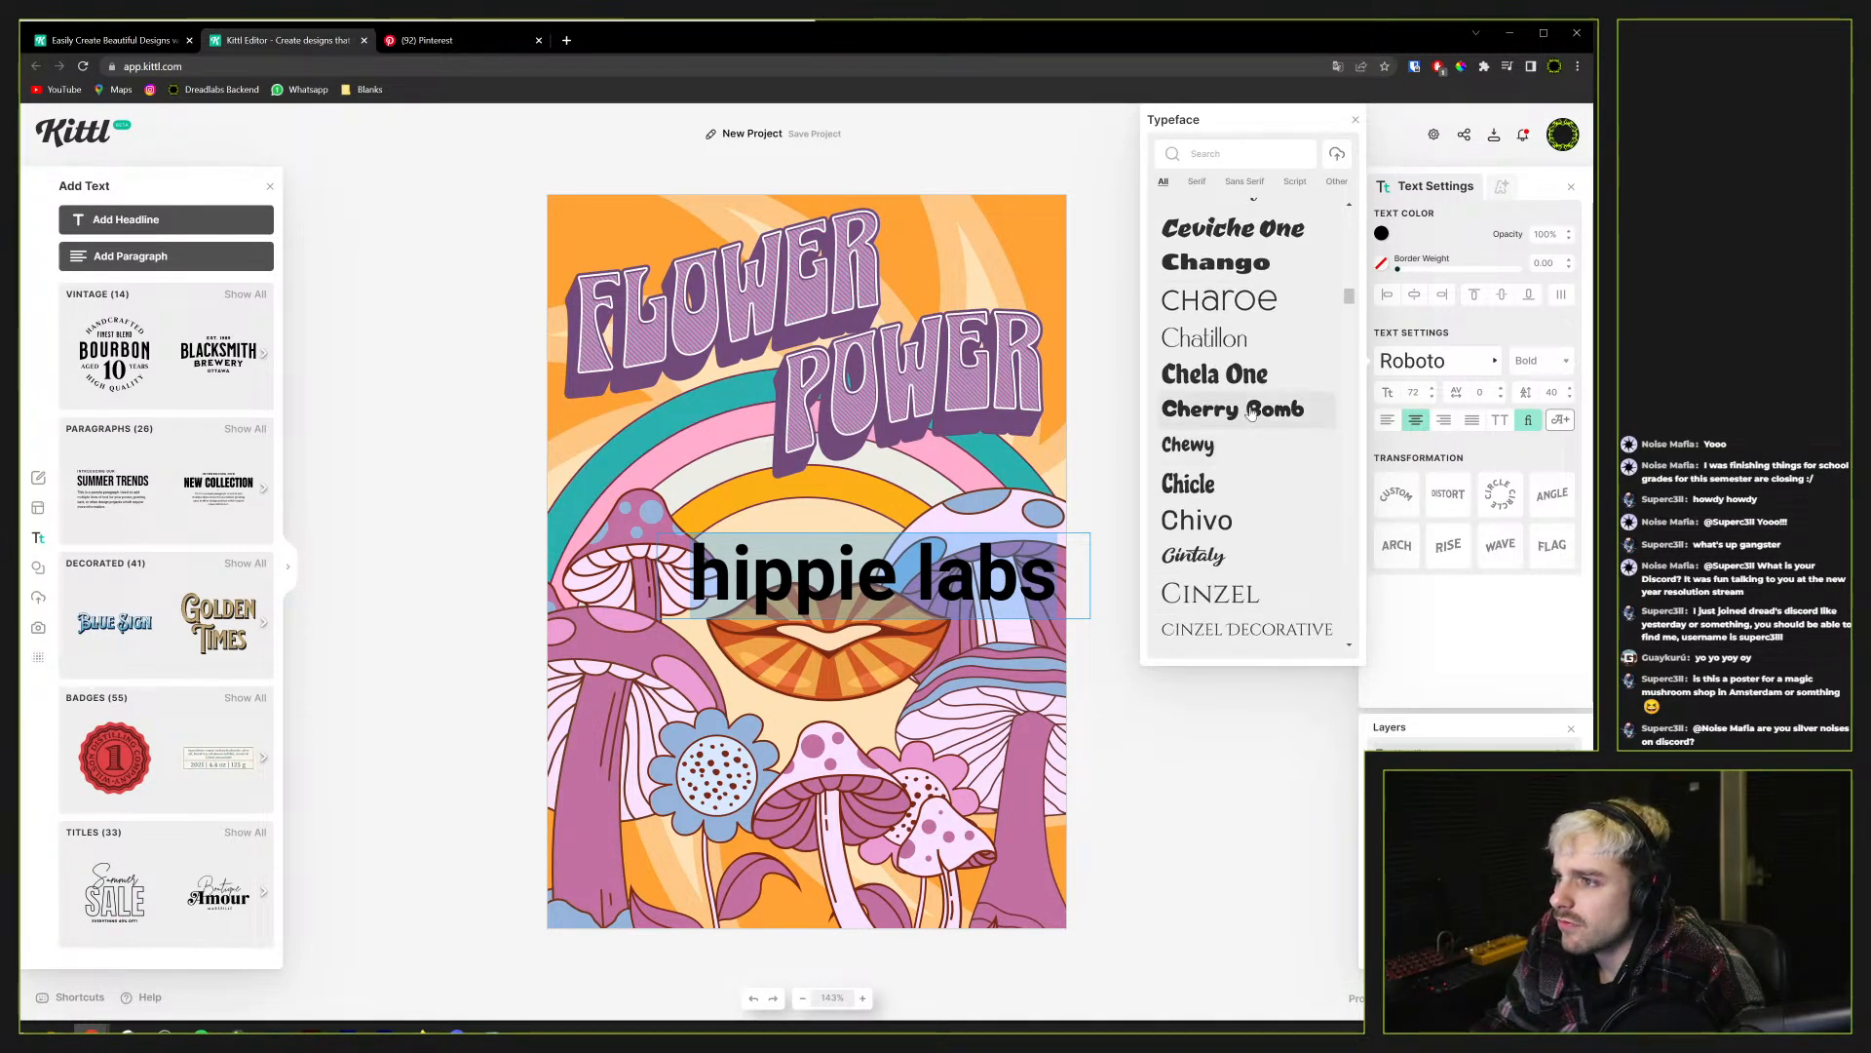
{"action": "left_click", "coordinate": [1224, 486]}
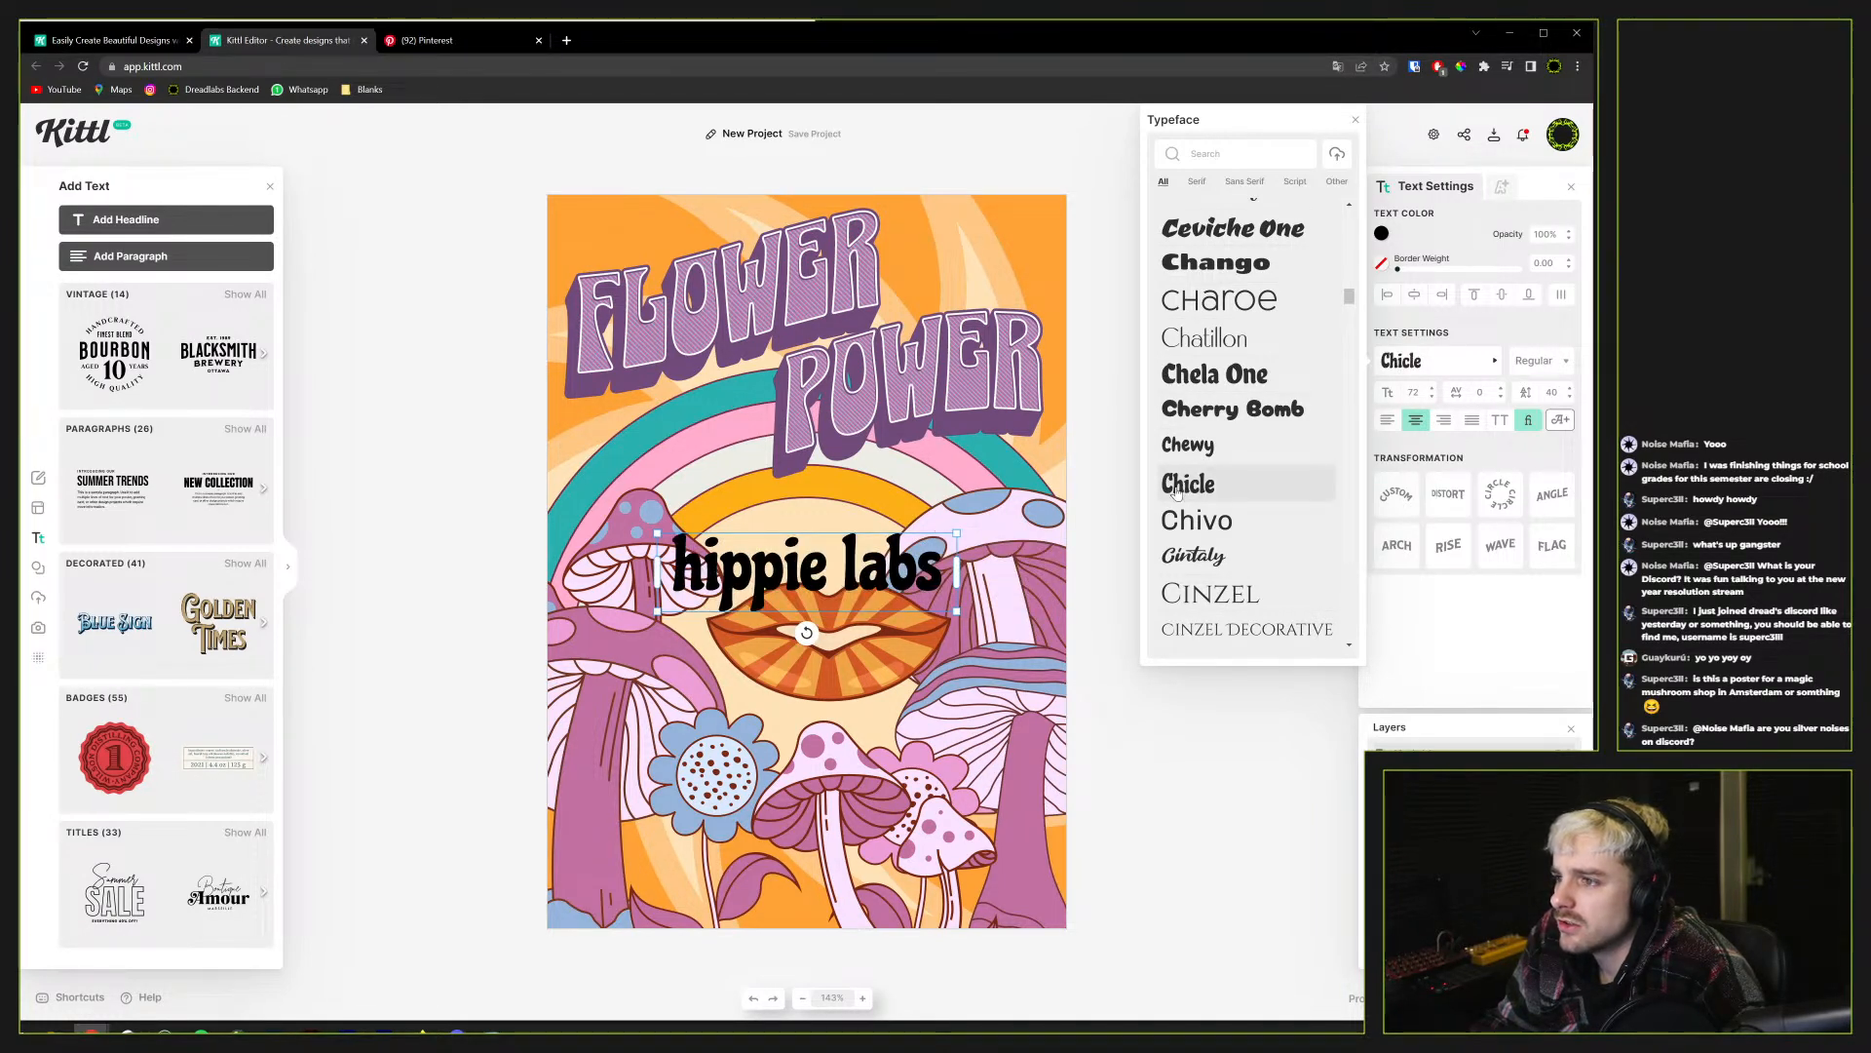
Browse the typeface list beyond Chicle for alternative retro display fonts for the "hippie labs" text
{"action": "scroll", "coordinate": [1249, 504], "scroll_direction": "down", "scroll_amount": 5}
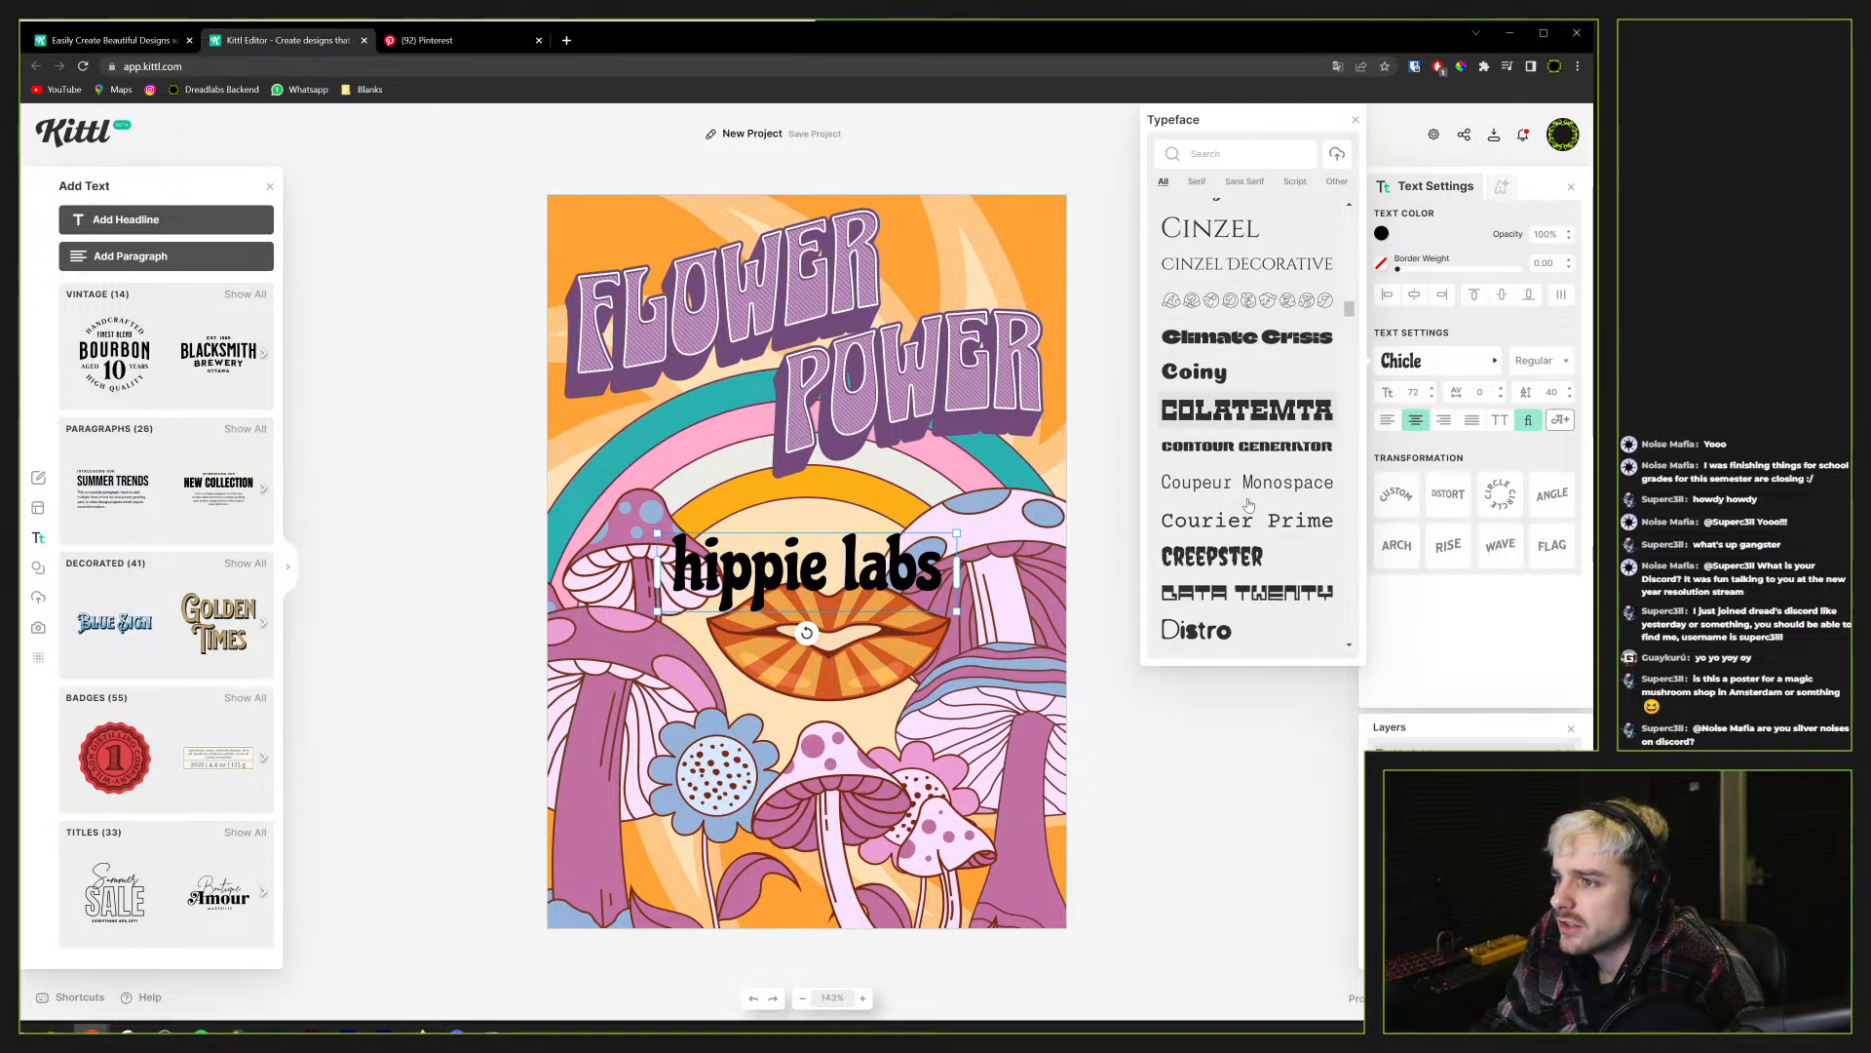
{"action": "scroll", "coordinate": [1201, 467], "scroll_direction": "down", "scroll_amount": 4}
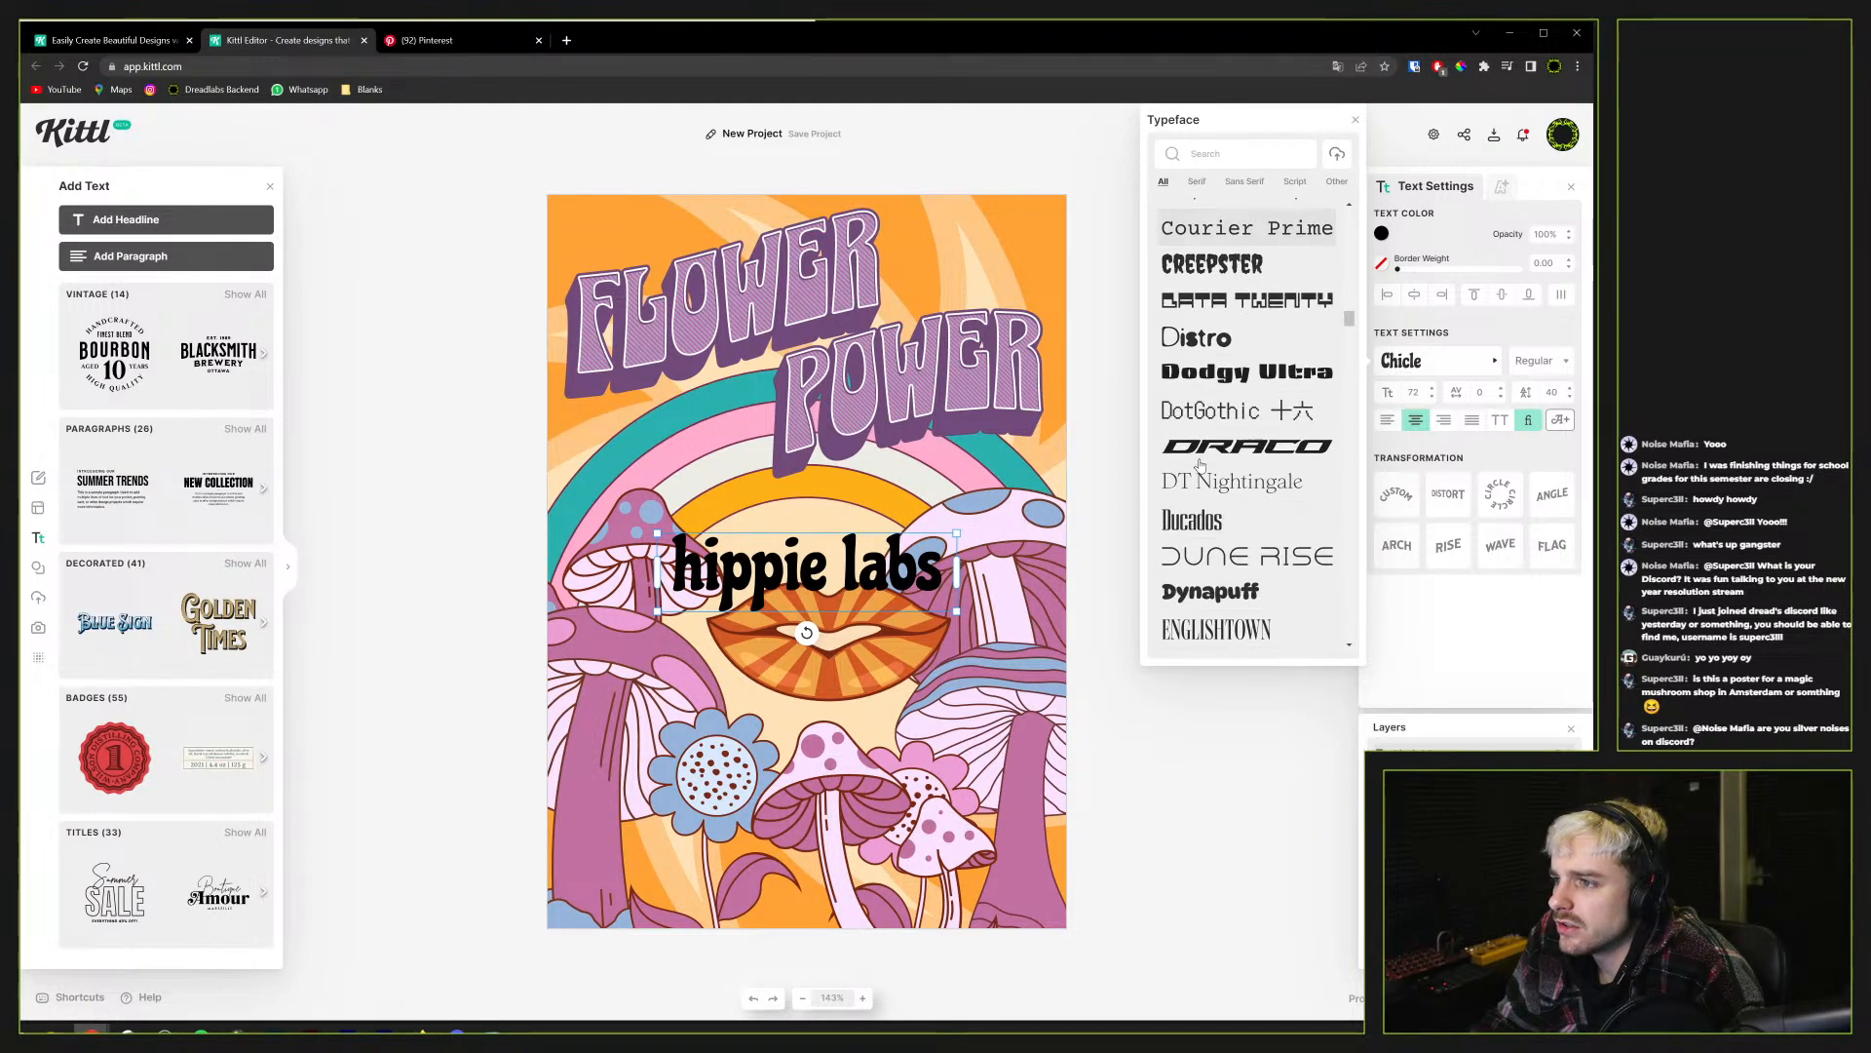
{"action": "scroll", "coordinate": [1201, 464], "scroll_direction": "down", "scroll_amount": 4}
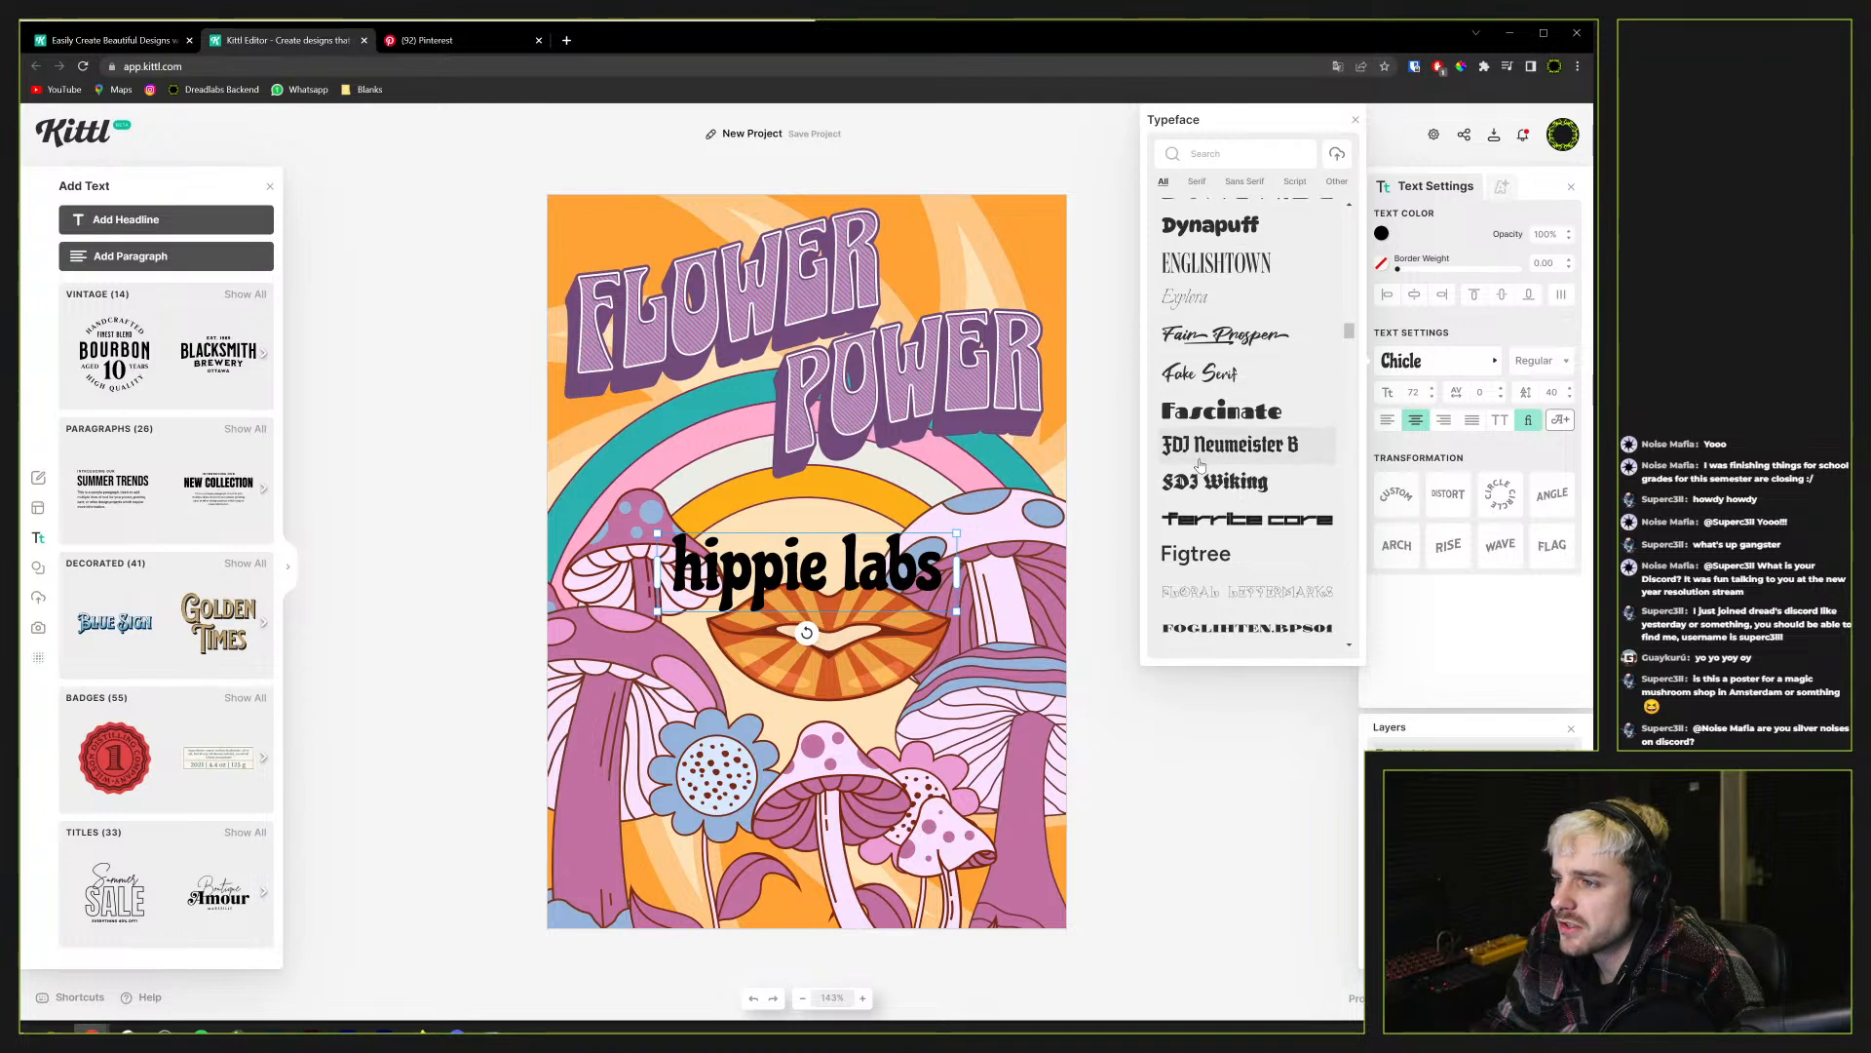
{"action": "scroll", "coordinate": [1198, 465], "scroll_direction": "down", "scroll_amount": 4}
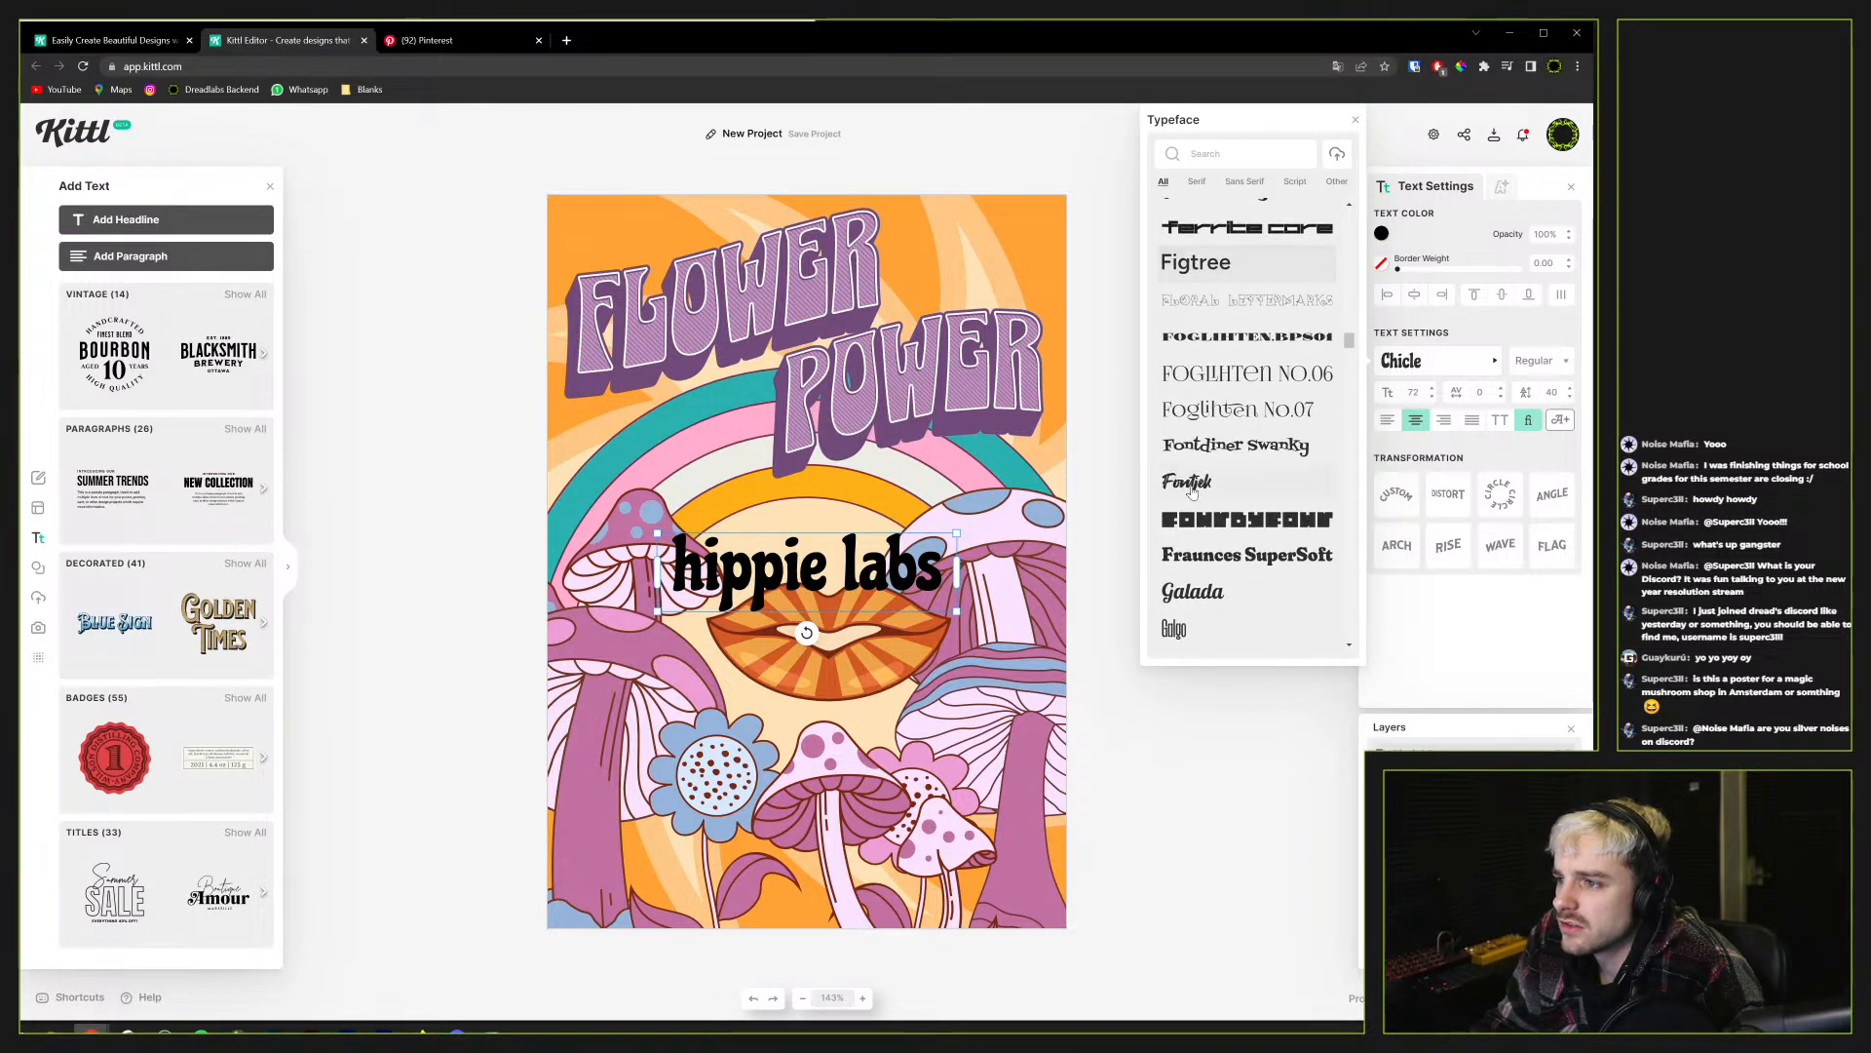
{"action": "scroll", "coordinate": [1192, 490], "scroll_direction": "down", "scroll_amount": 4}
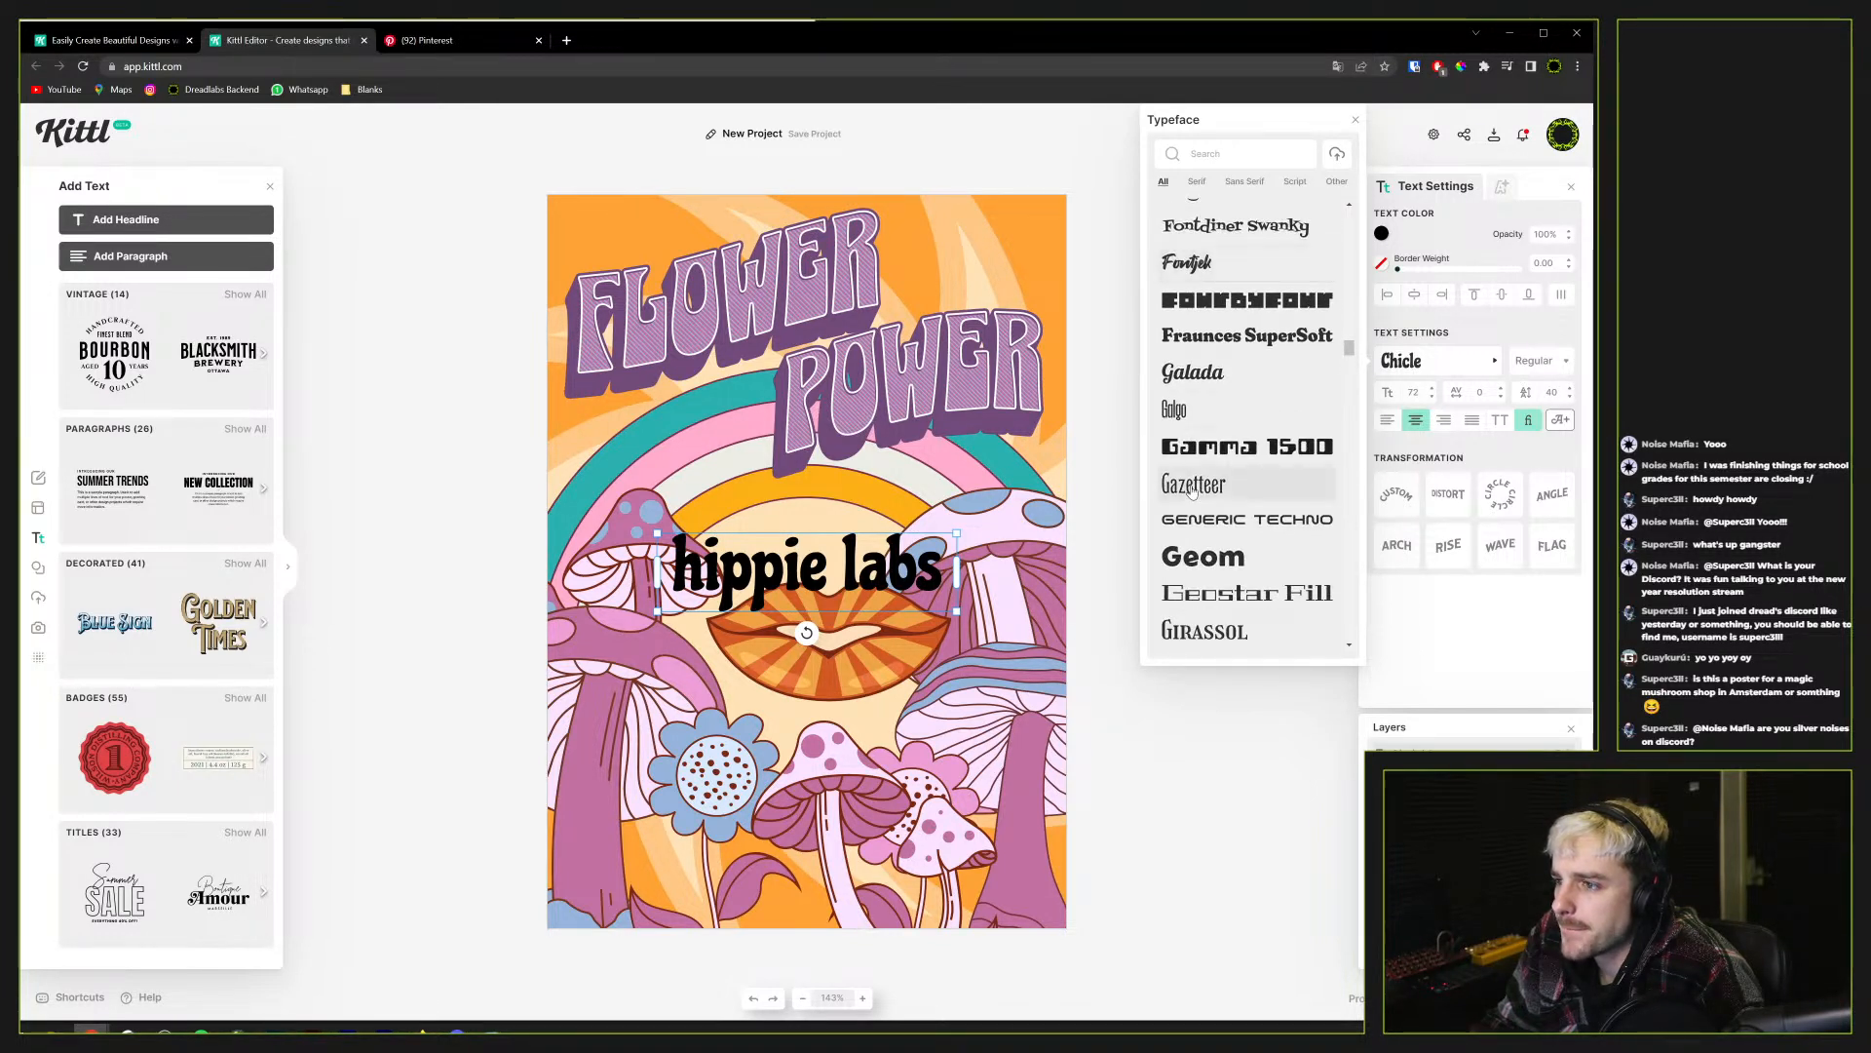
{"action": "scroll", "coordinate": [1192, 490], "scroll_direction": "down", "scroll_amount": 4}
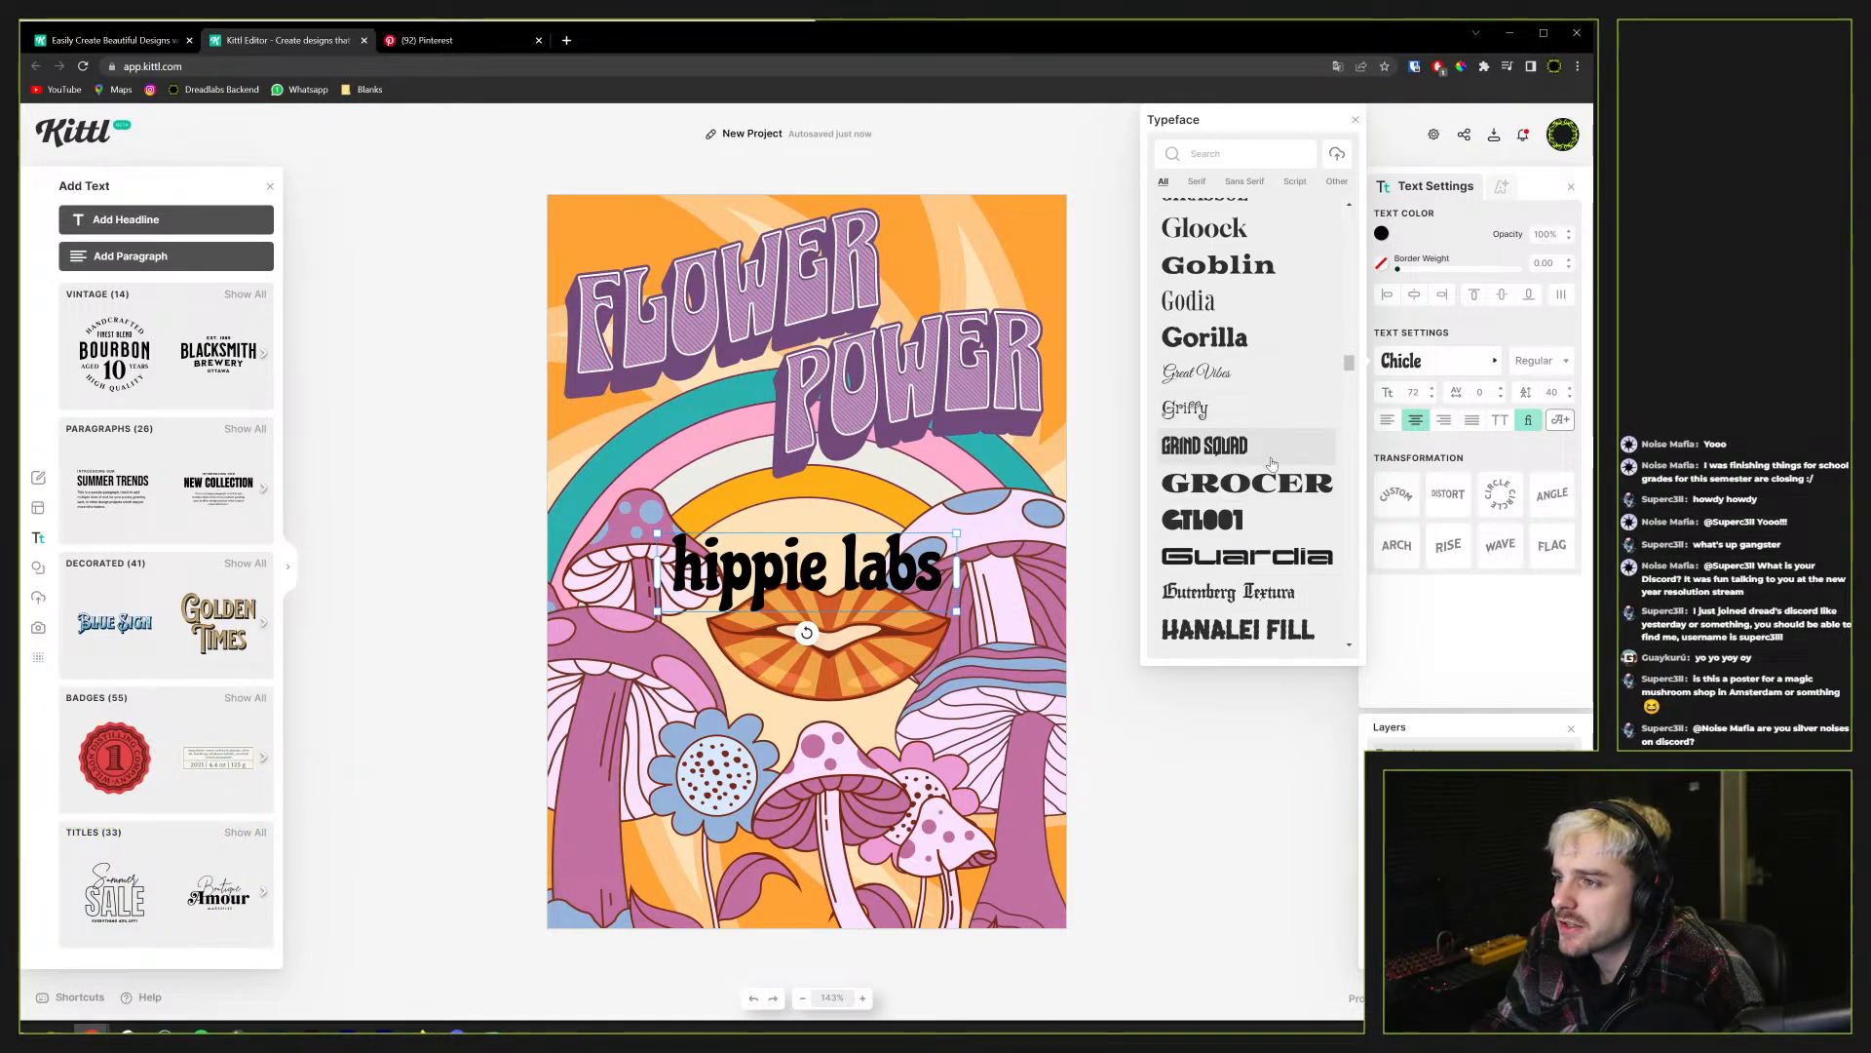
{"action": "scroll", "coordinate": [1257, 458], "scroll_direction": "down", "scroll_amount": 3}
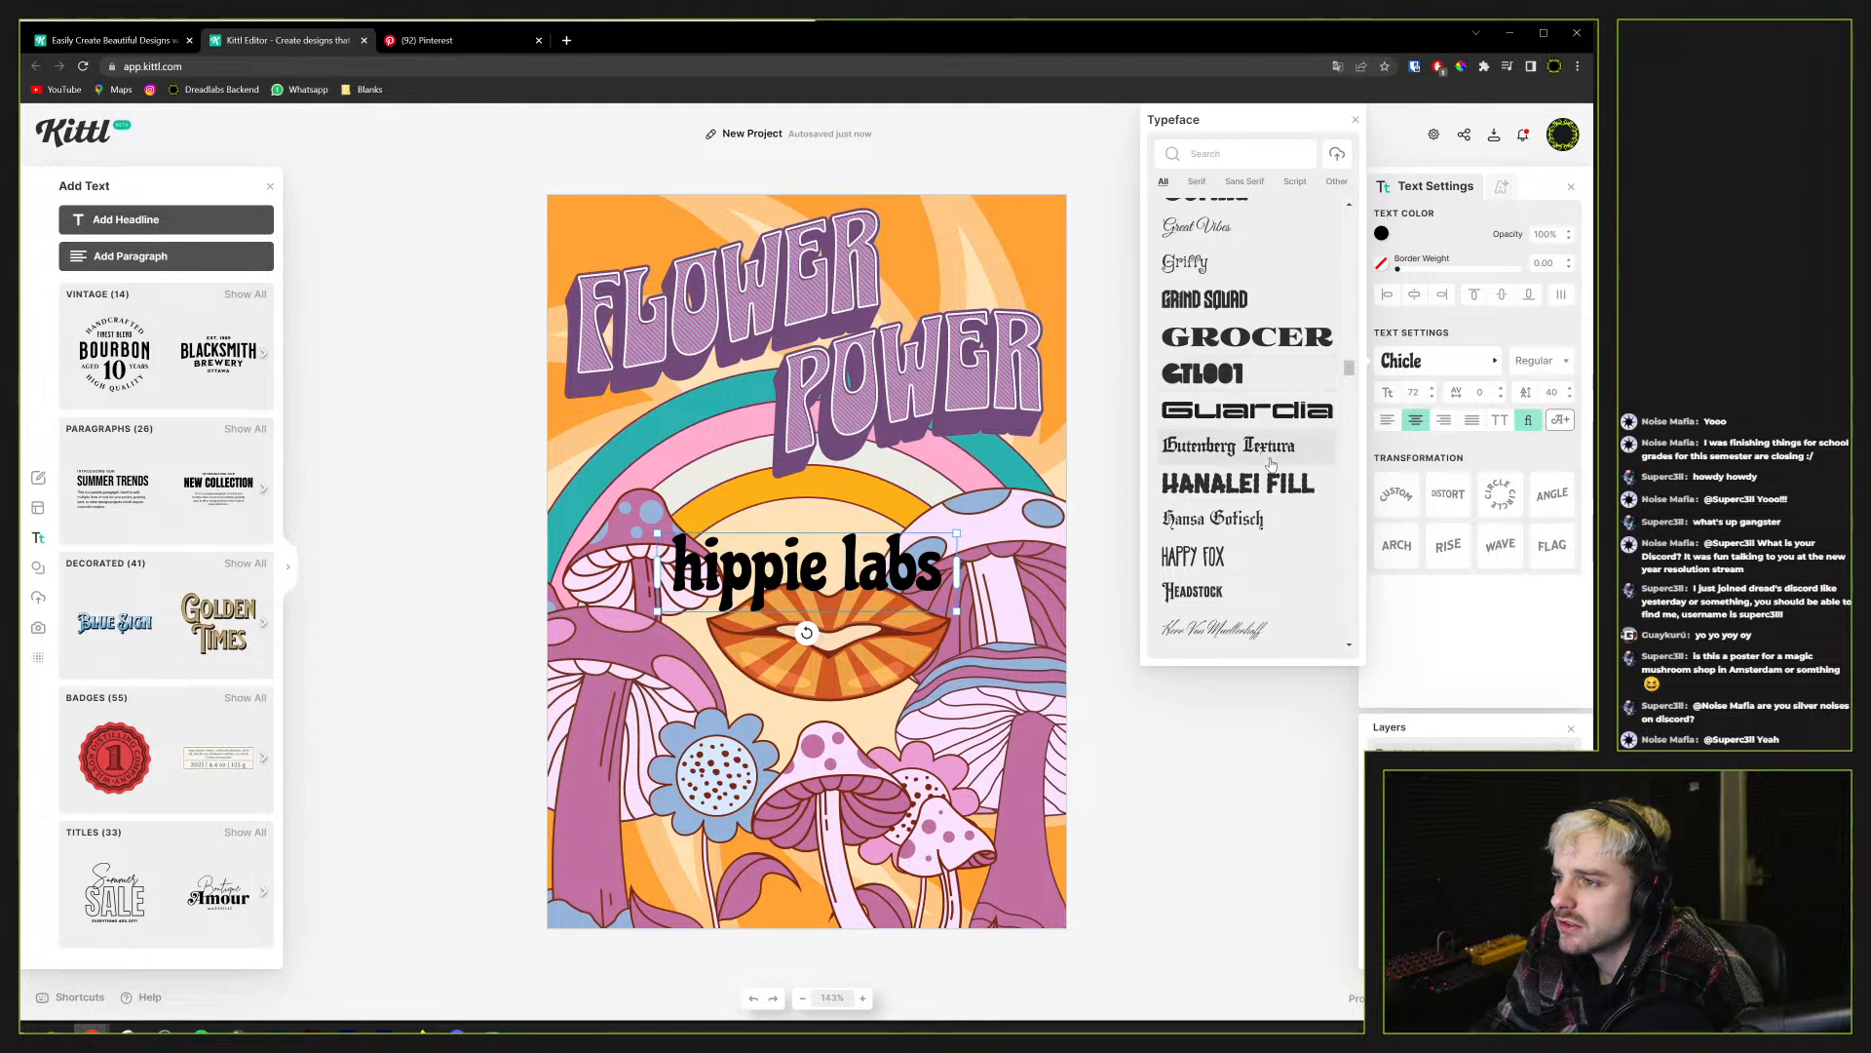
{"action": "scroll", "coordinate": [1270, 464], "scroll_direction": "down", "scroll_amount": 5}
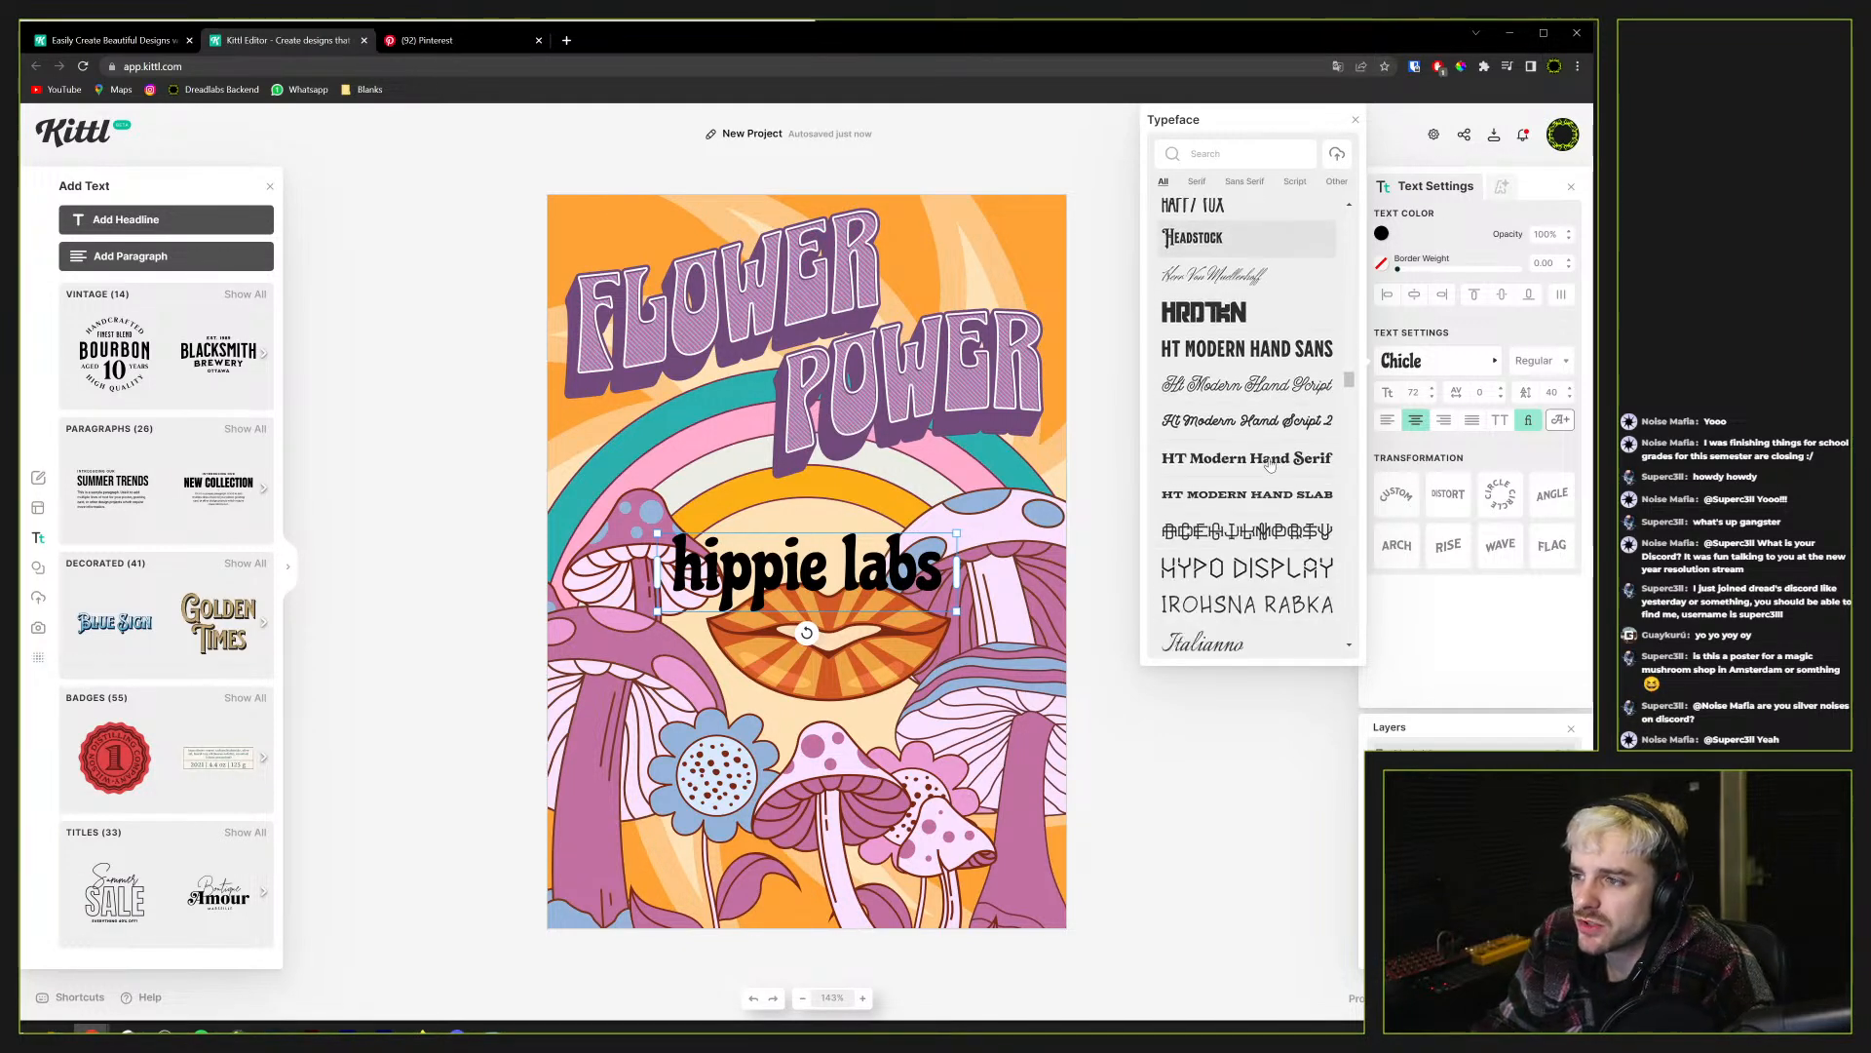
{"action": "scroll", "coordinate": [1270, 464], "scroll_direction": "down", "scroll_amount": 5}
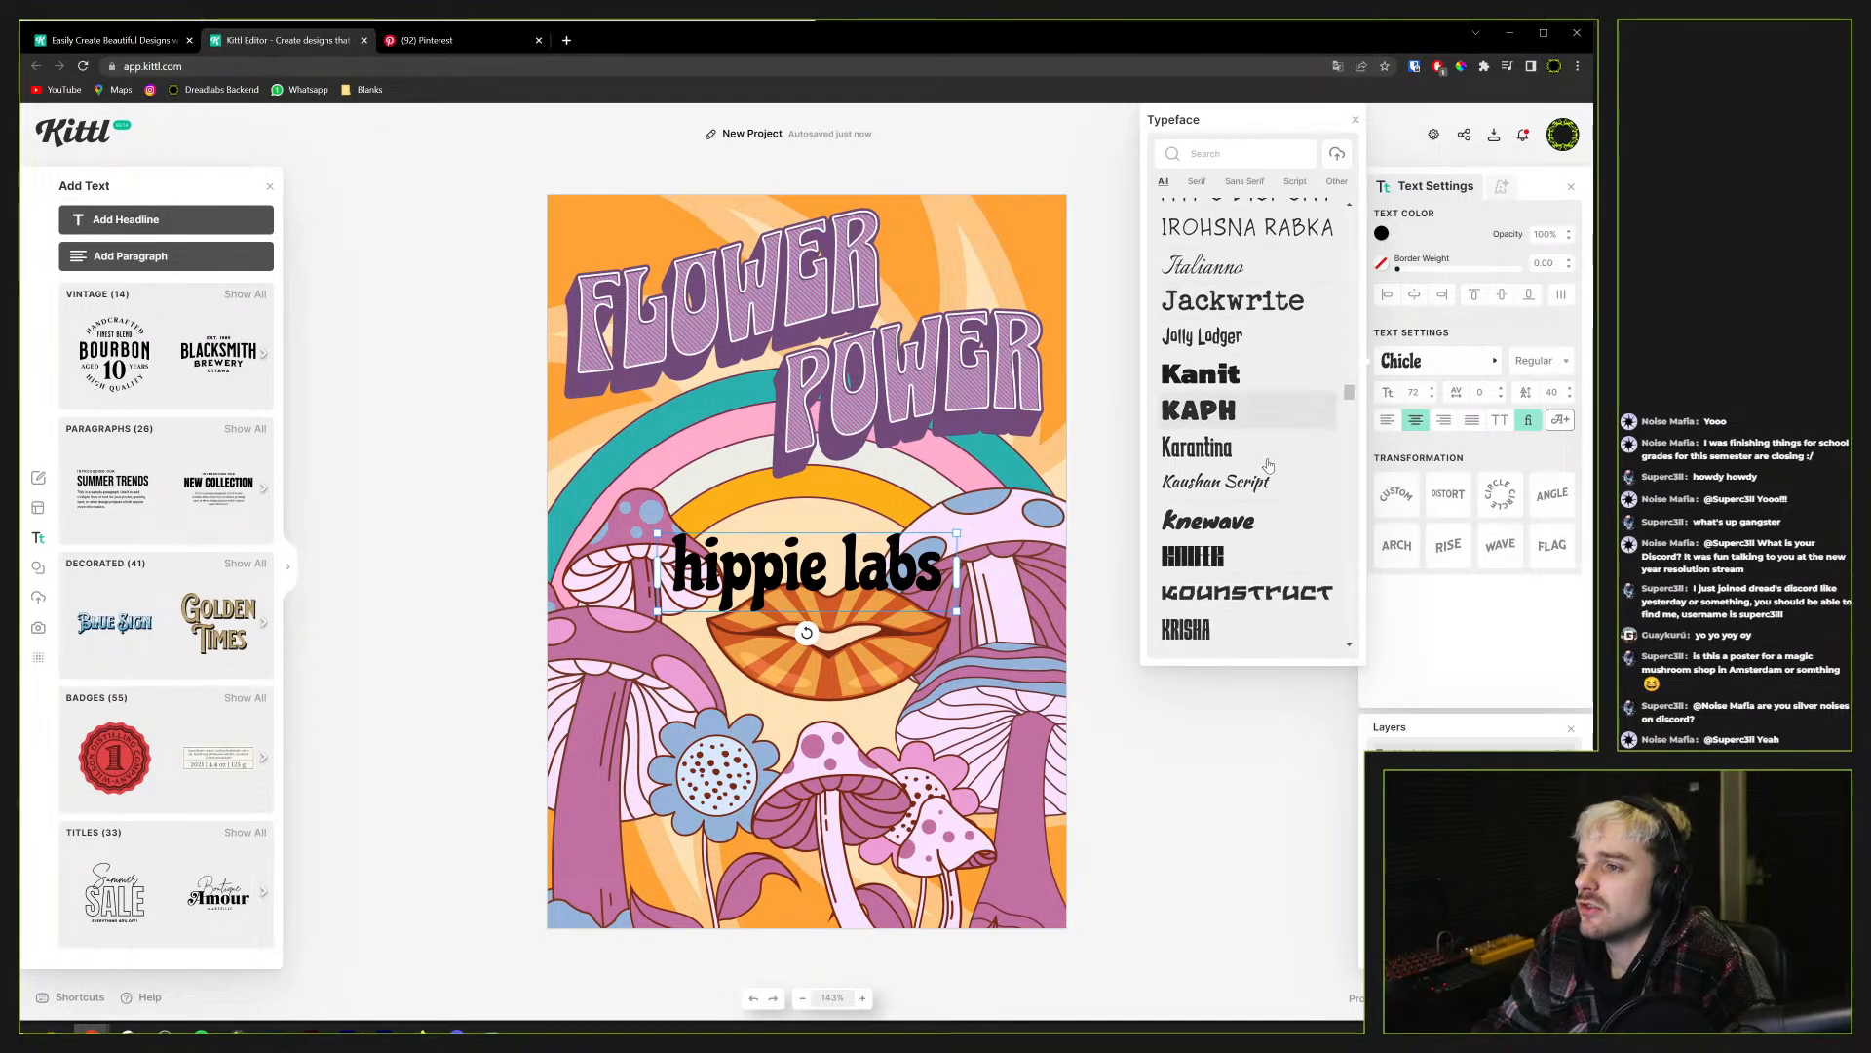
{"action": "scroll", "coordinate": [1268, 465], "scroll_direction": "down", "scroll_amount": 4}
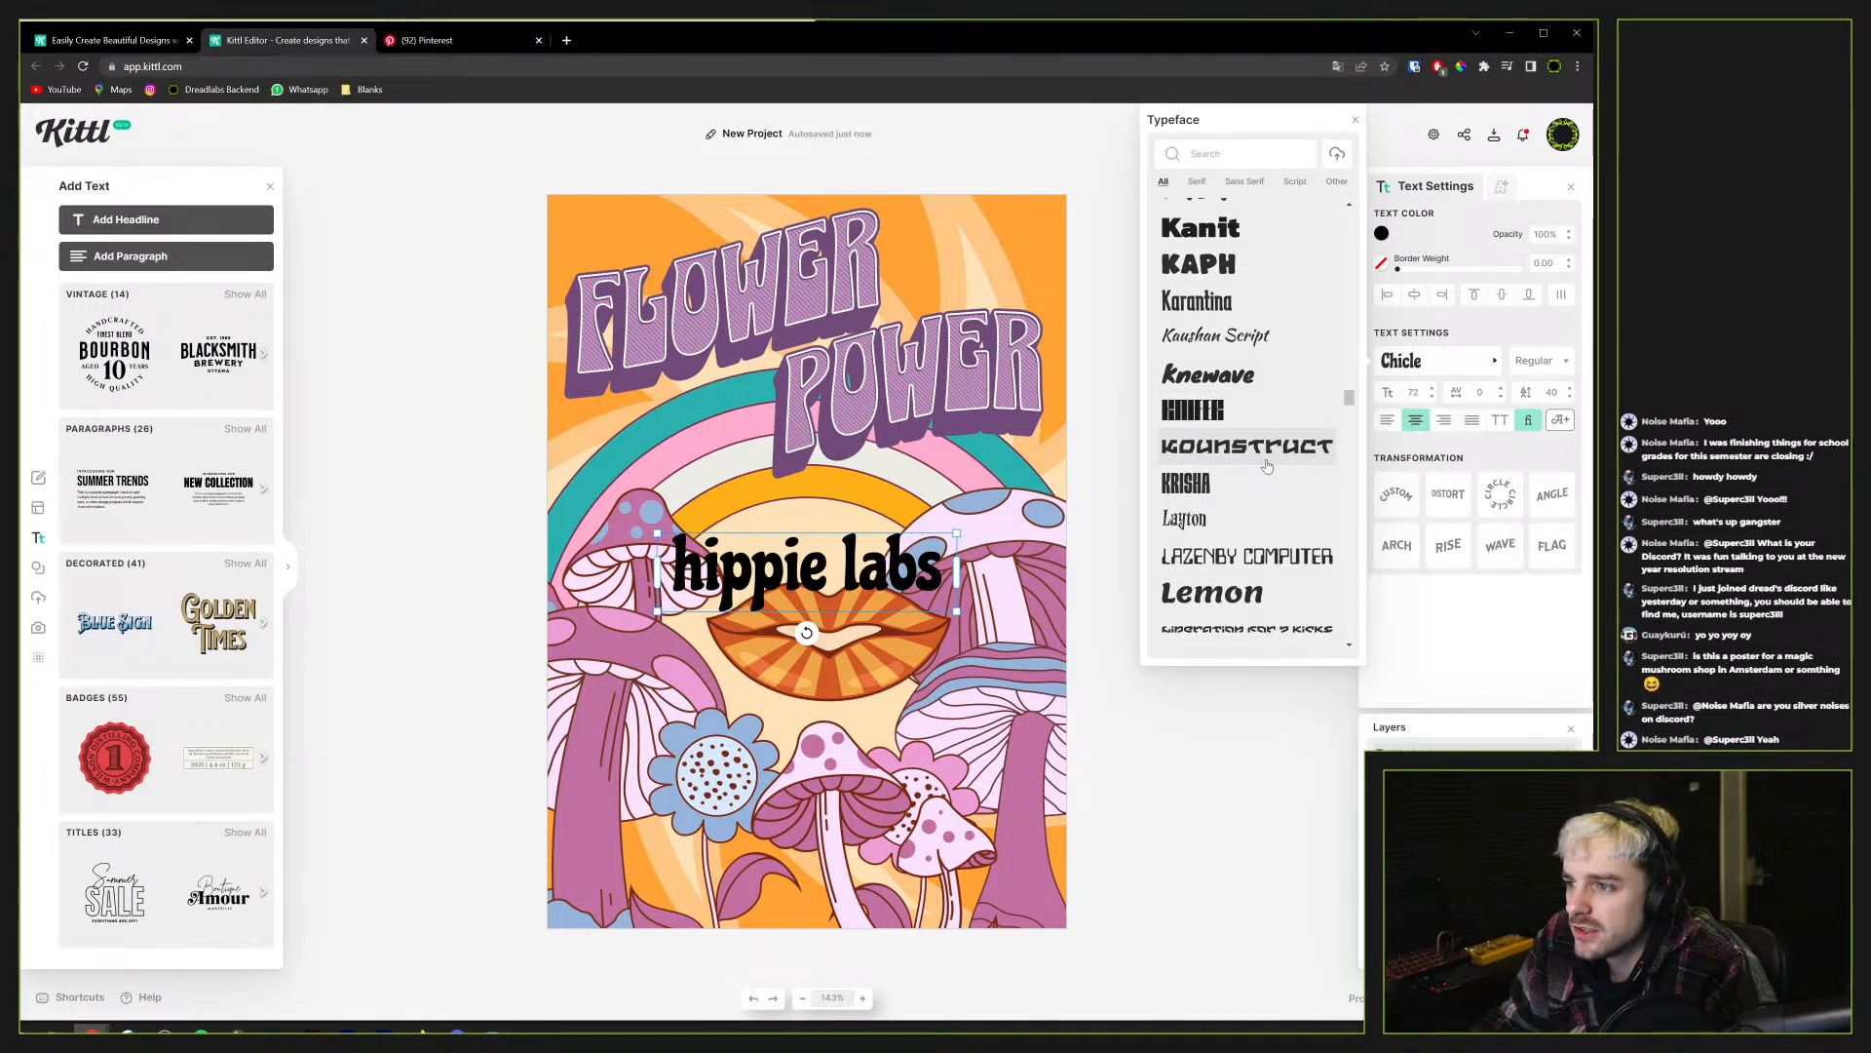
{"action": "scroll", "coordinate": [1267, 464], "scroll_direction": "down", "scroll_amount": 1}
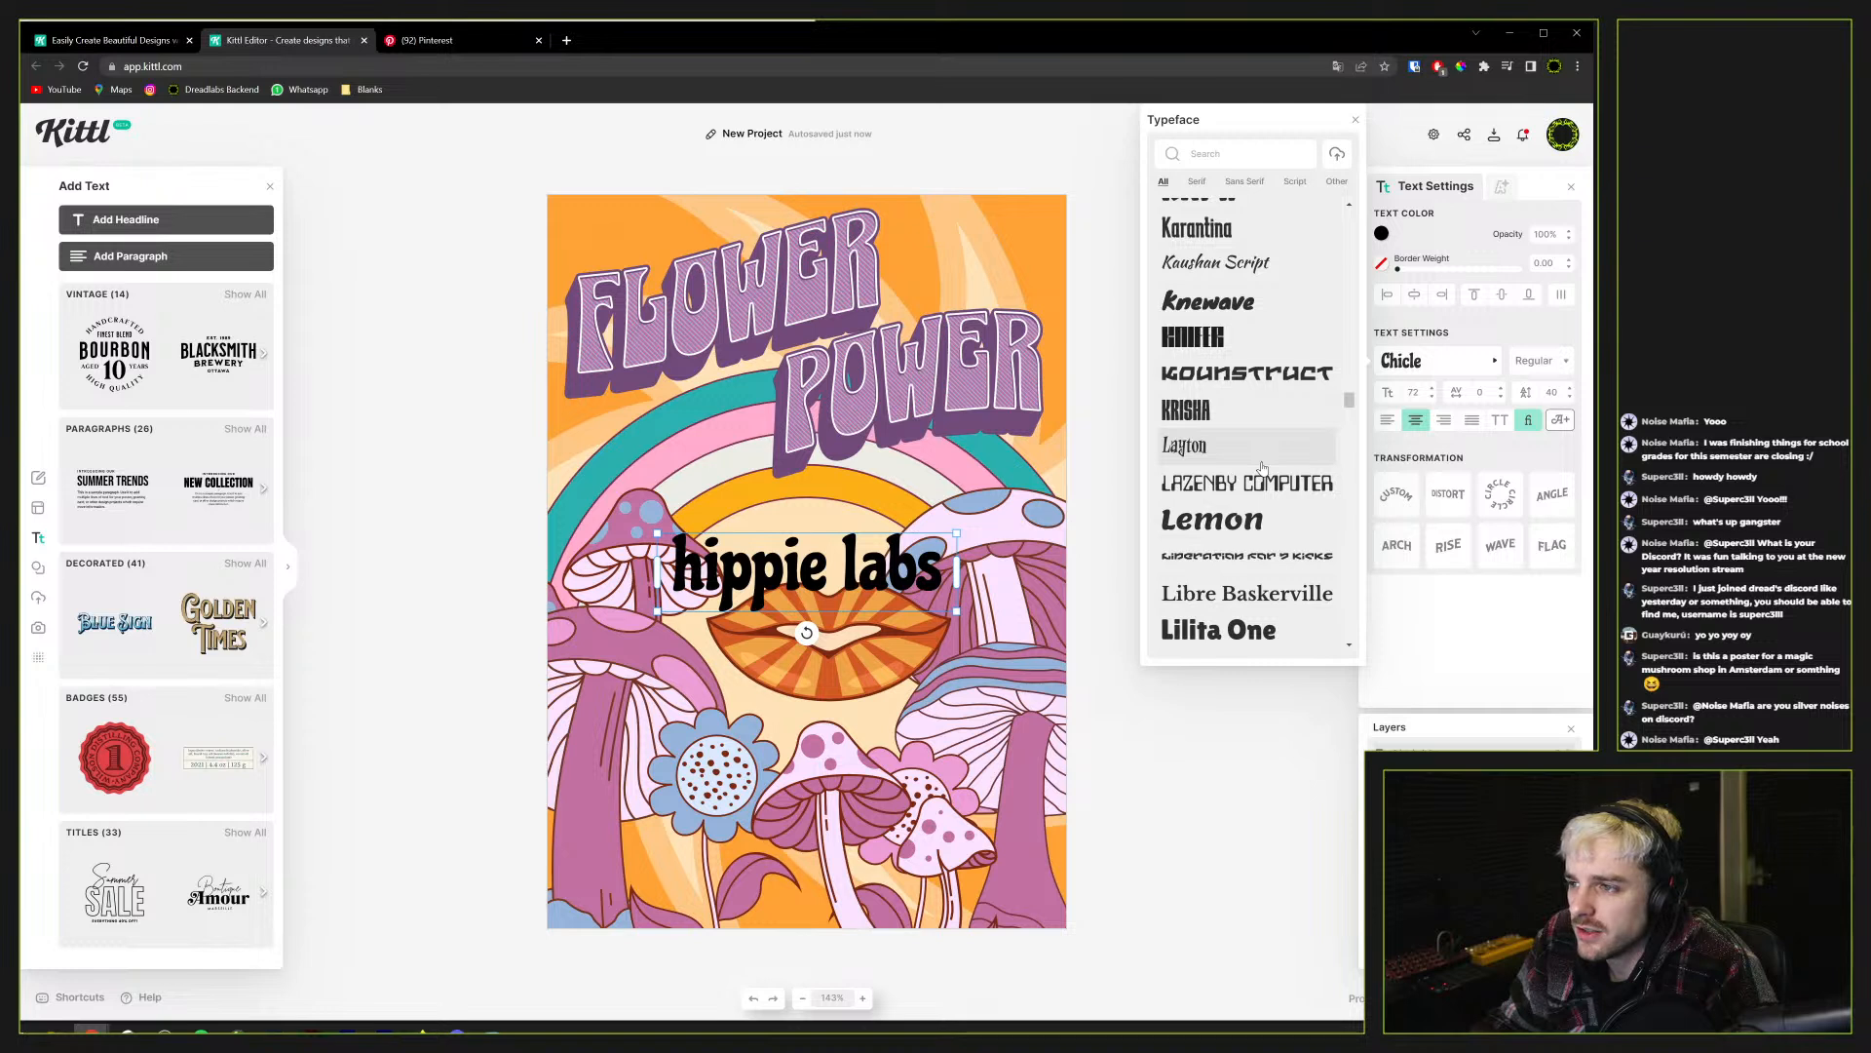
{"action": "scroll", "coordinate": [1261, 467], "scroll_direction": "down", "scroll_amount": 1}
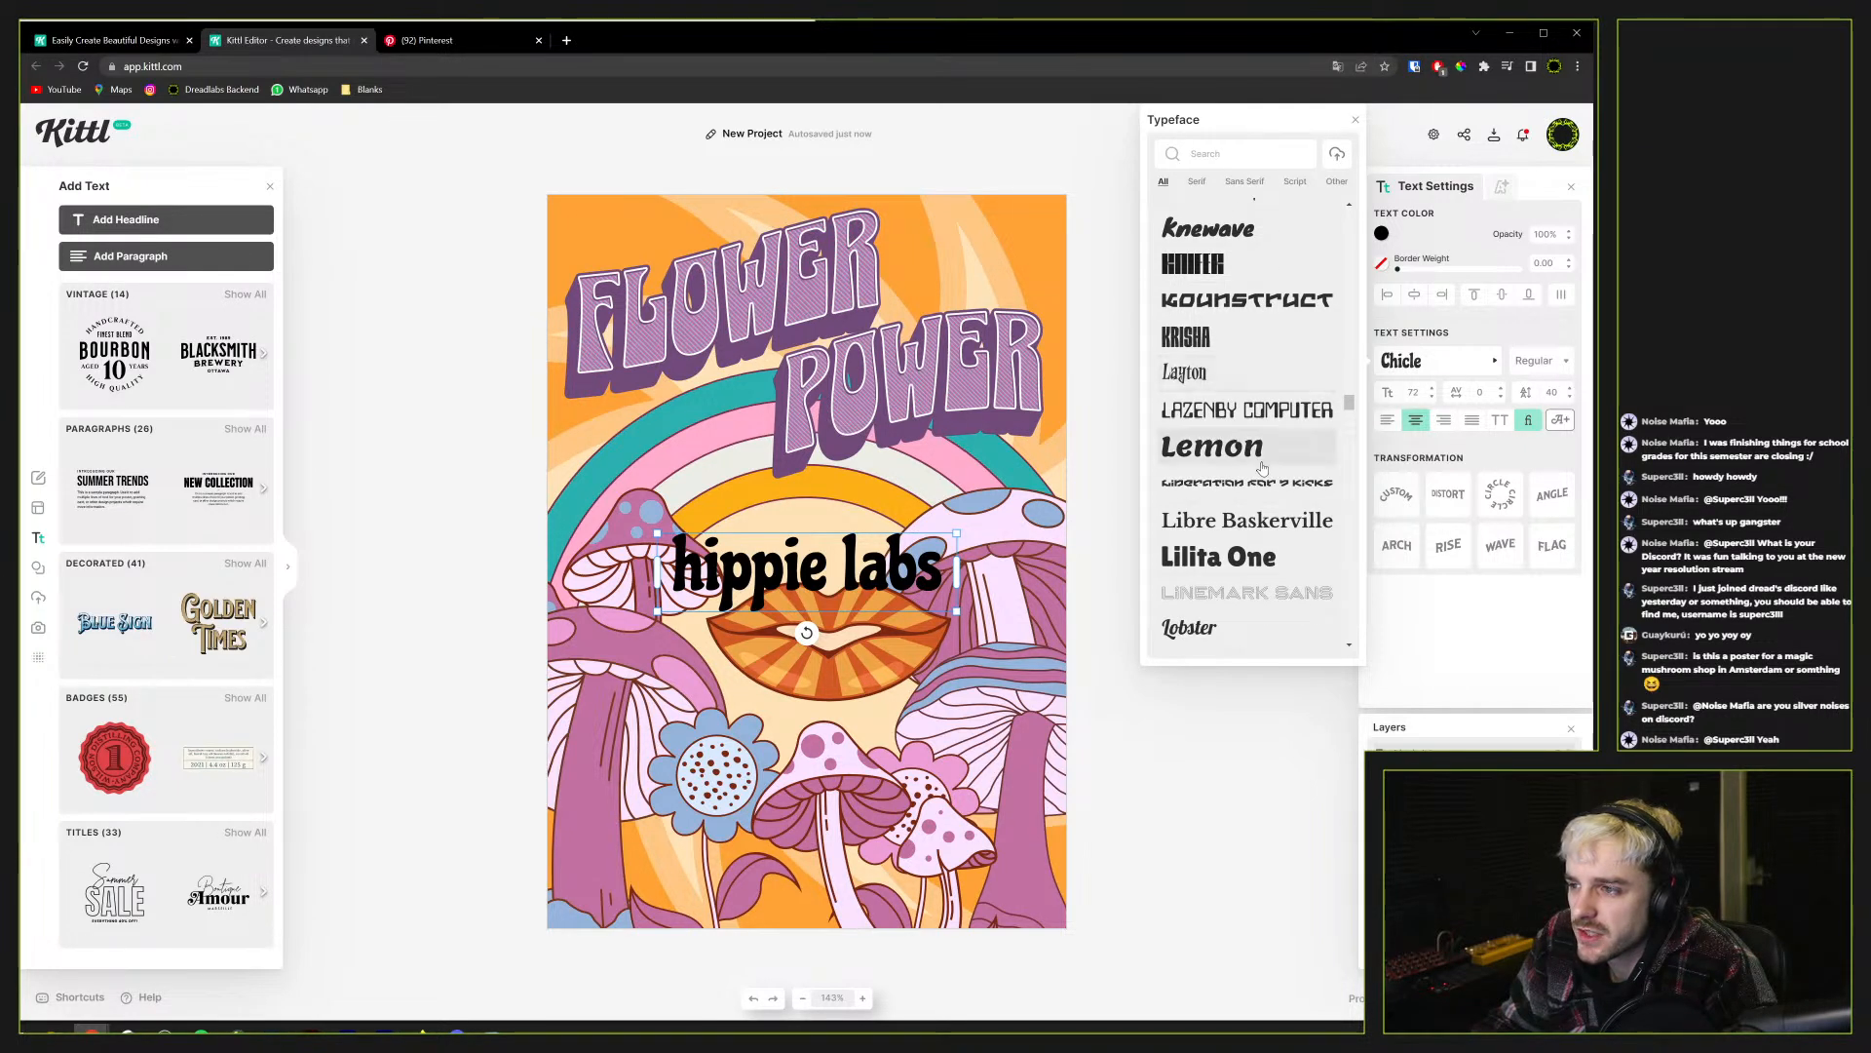
{"action": "scroll", "coordinate": [1261, 467], "scroll_direction": "down", "scroll_amount": 3}
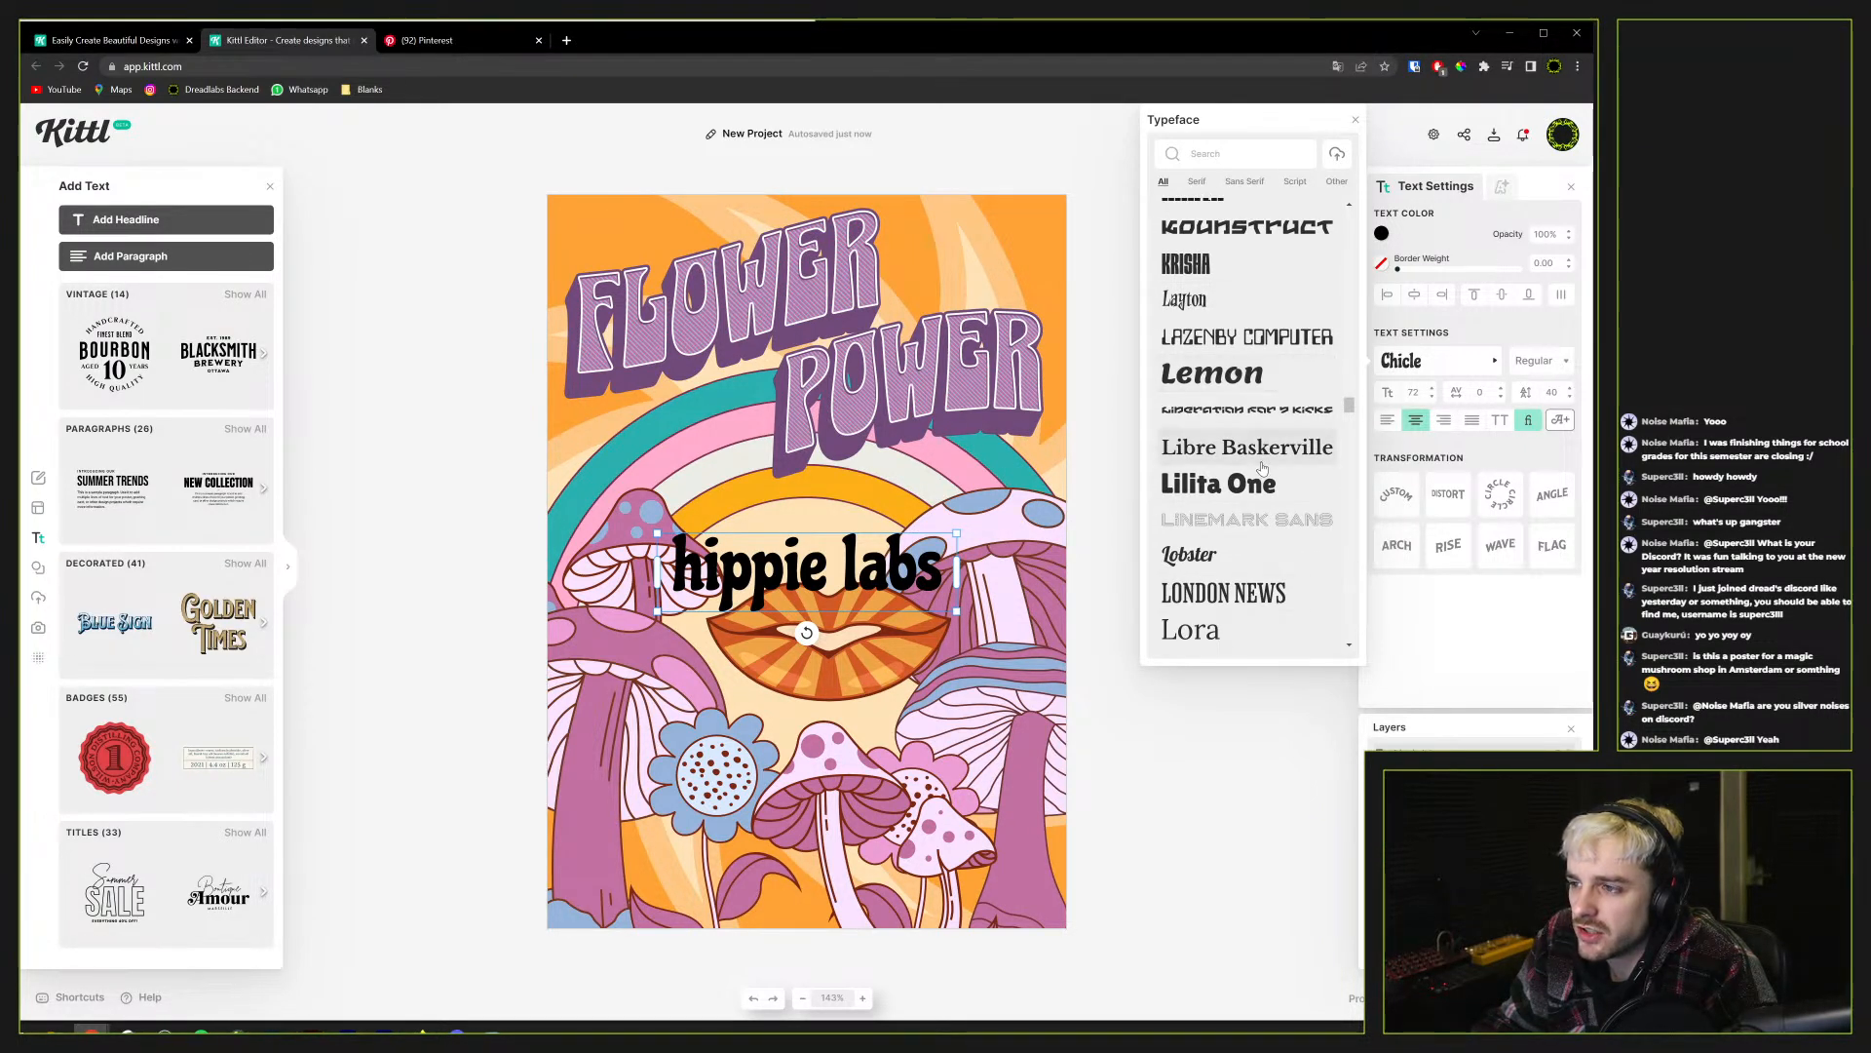
{"action": "scroll", "coordinate": [1262, 467], "scroll_direction": "down", "scroll_amount": 1}
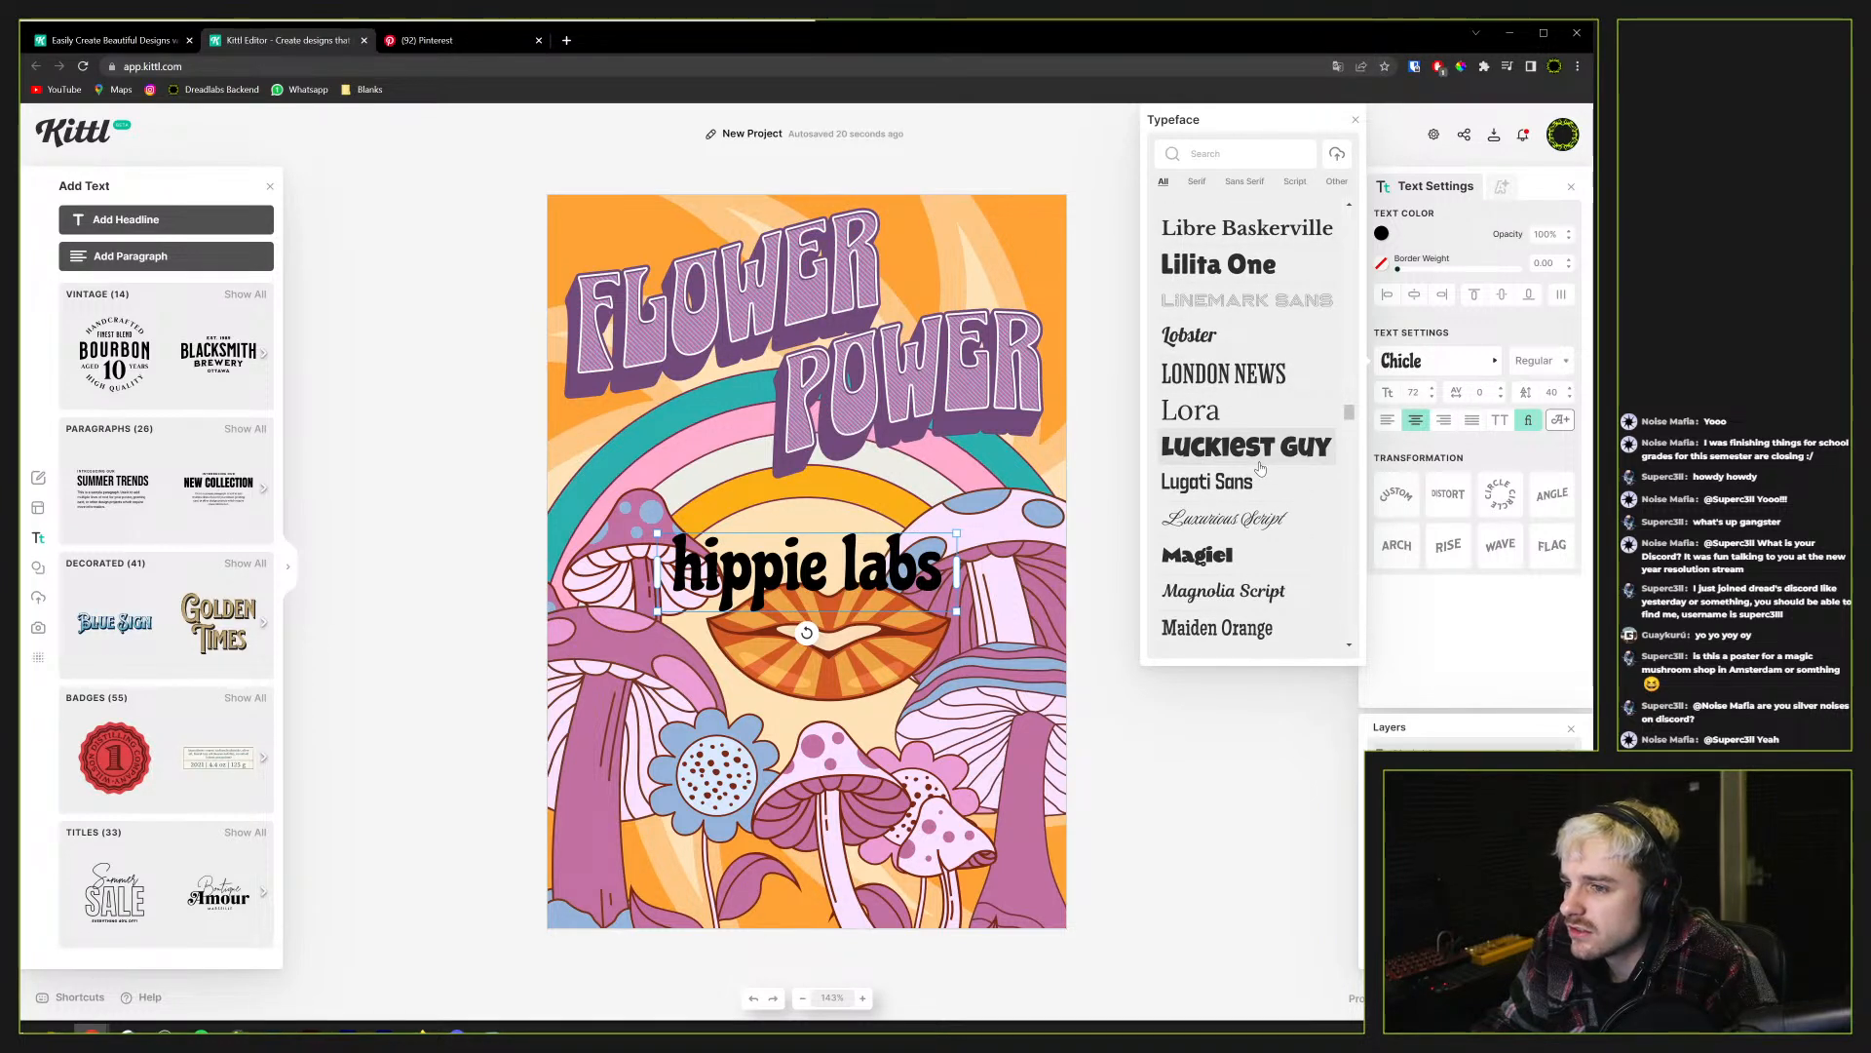
{"action": "scroll", "coordinate": [1262, 467], "scroll_direction": "down", "scroll_amount": 1}
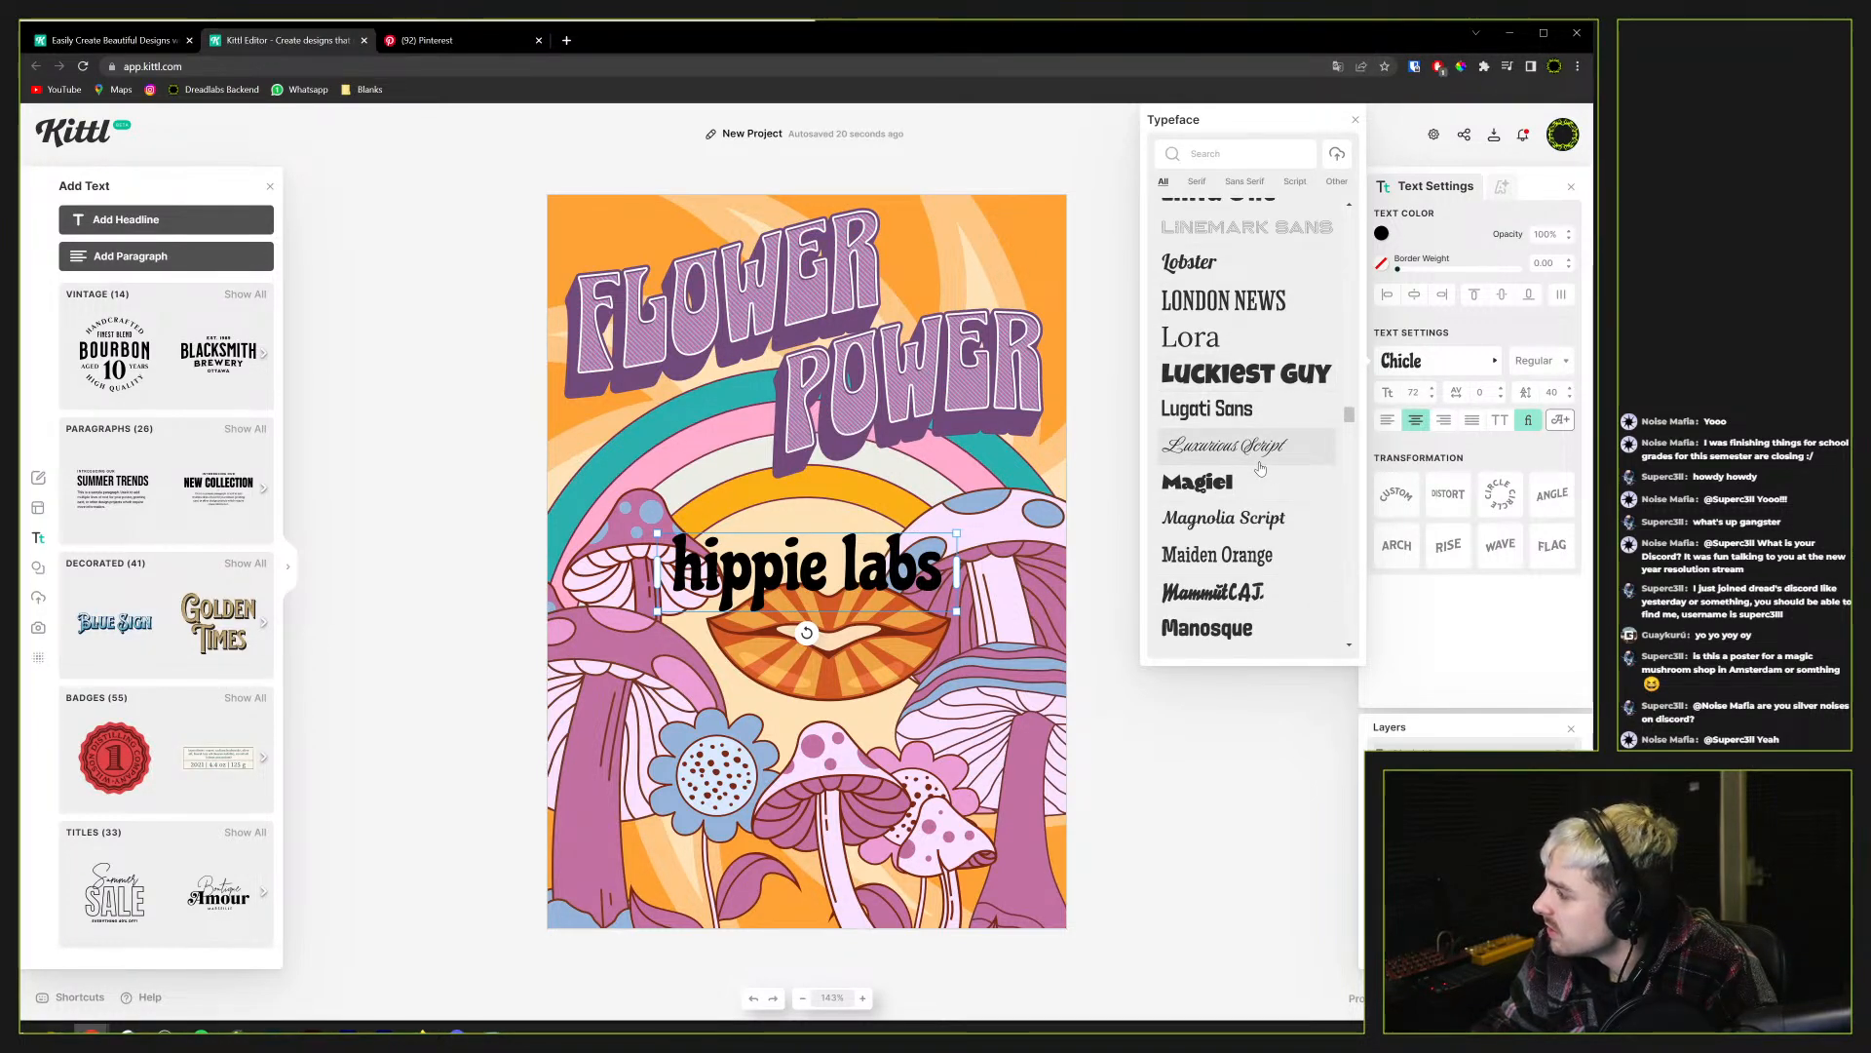
{"action": "scroll", "coordinate": [1261, 467], "scroll_direction": "up", "scroll_amount": 2}
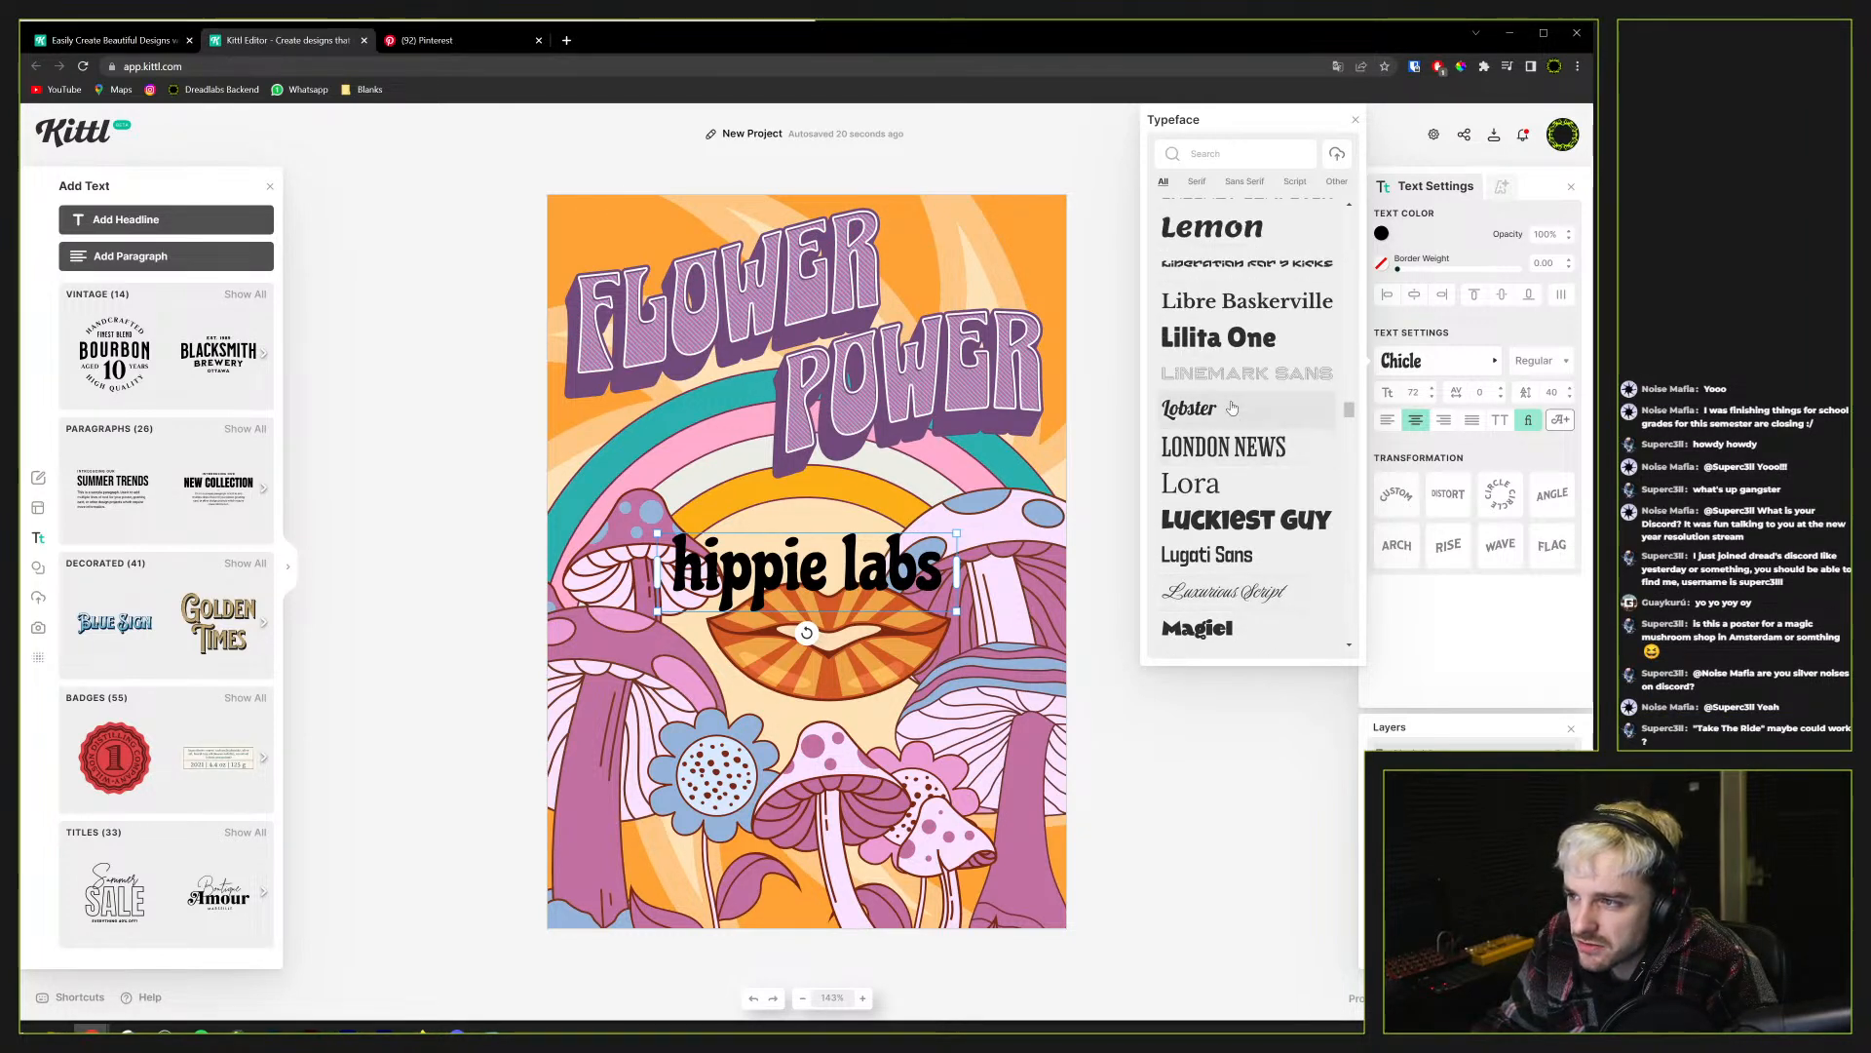
{"action": "scroll", "coordinate": [1224, 412], "scroll_direction": "down", "scroll_amount": 6}
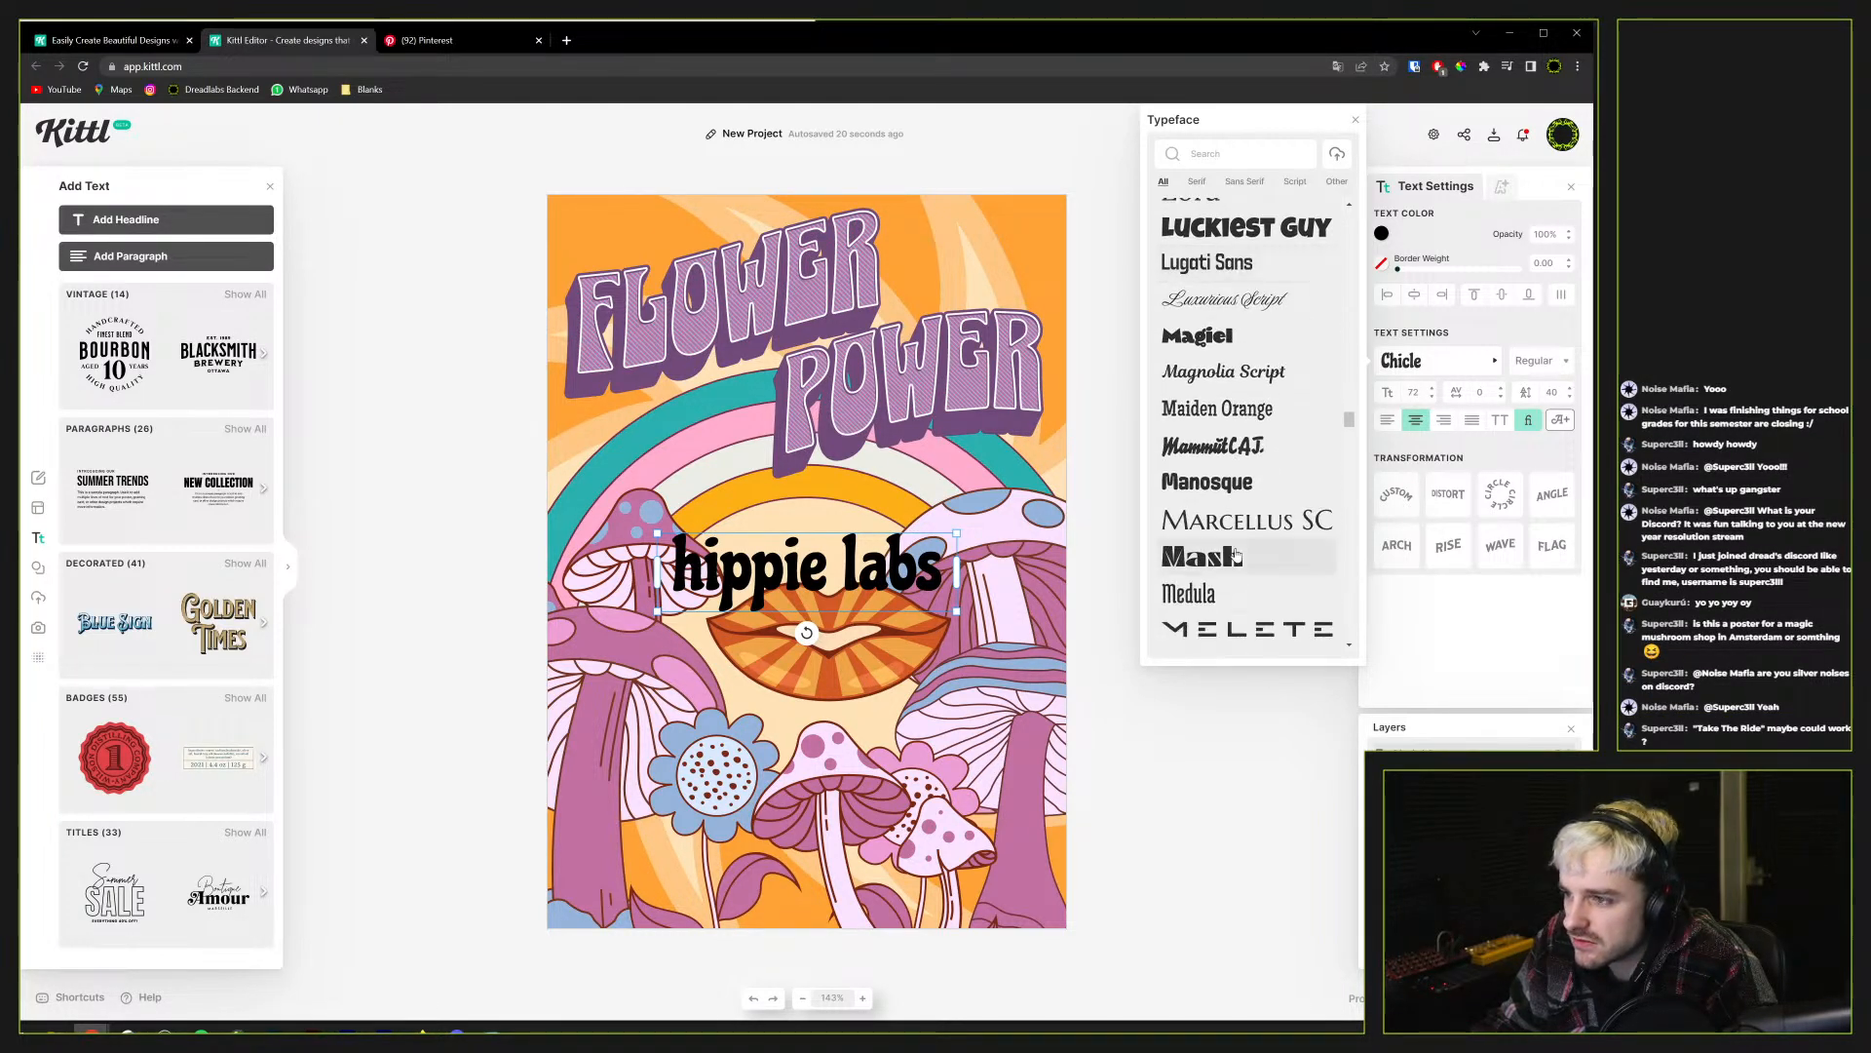
{"action": "scroll", "coordinate": [1235, 555], "scroll_direction": "down", "scroll_amount": 7}
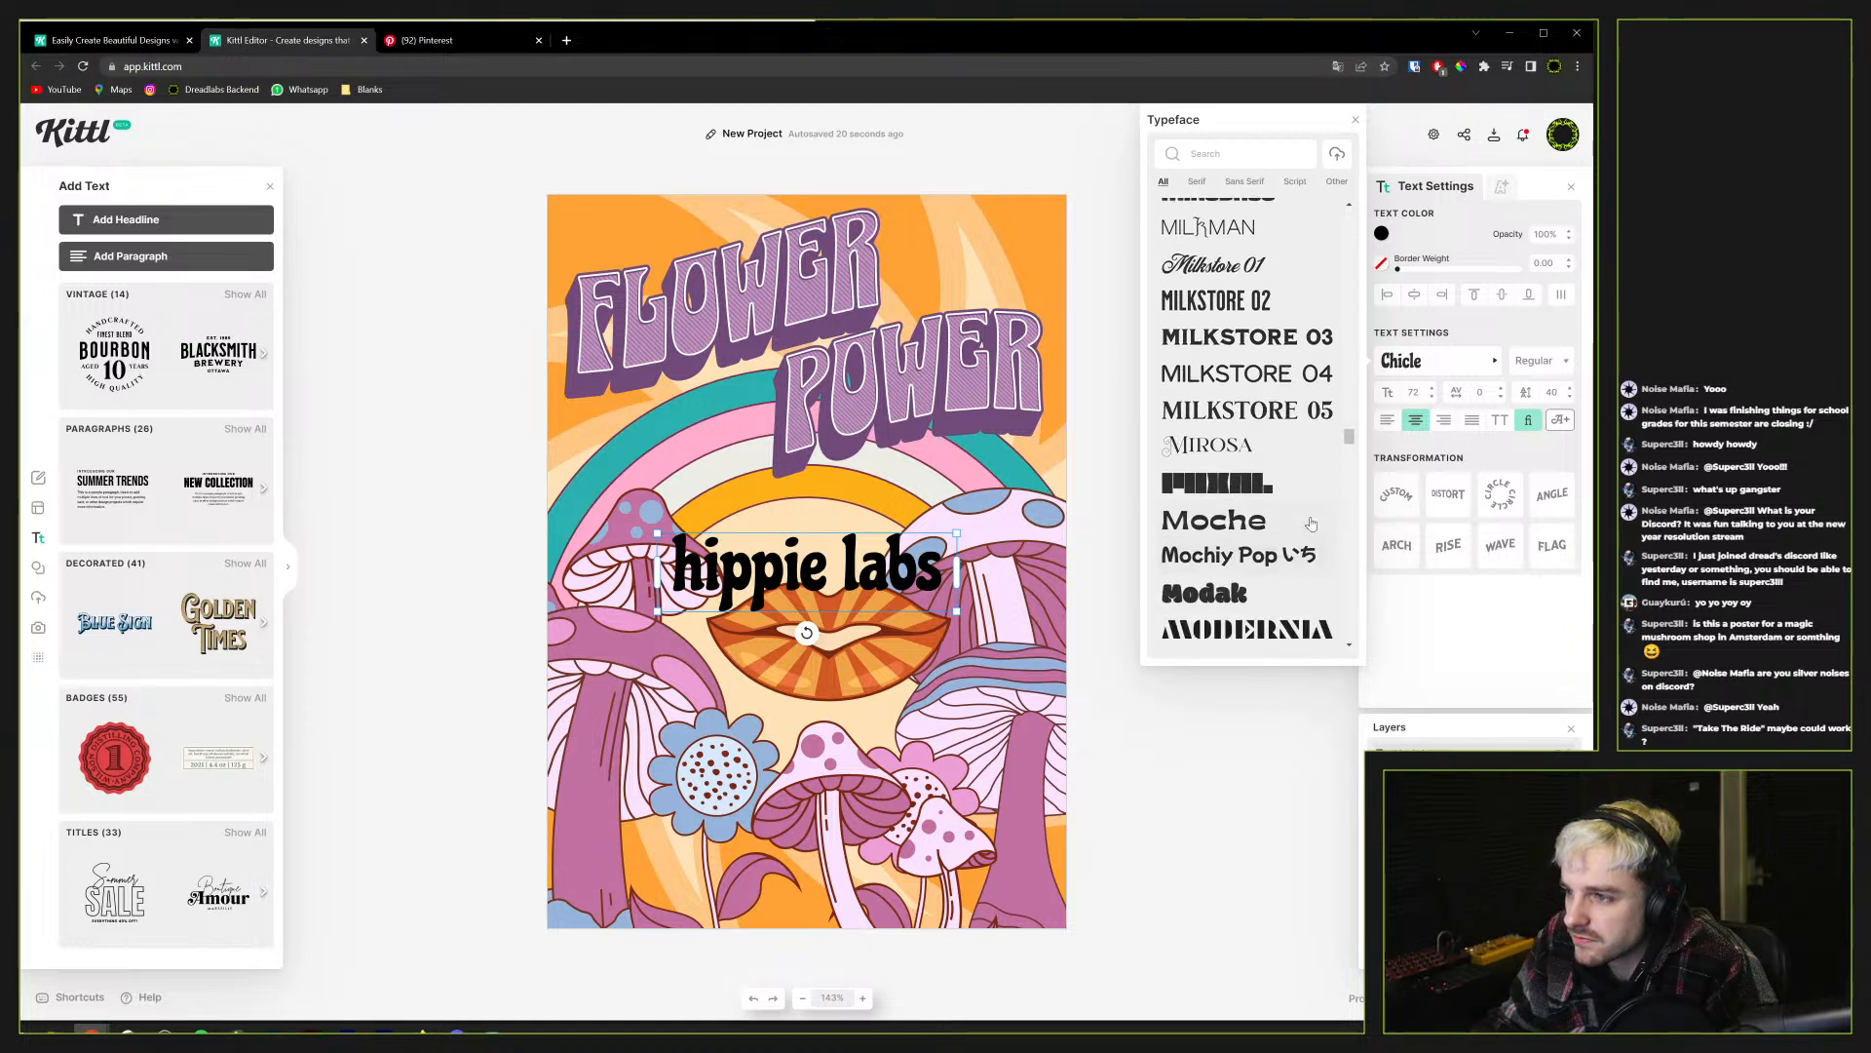
{"action": "scroll", "coordinate": [1312, 523], "scroll_direction": "down", "scroll_amount": 3}
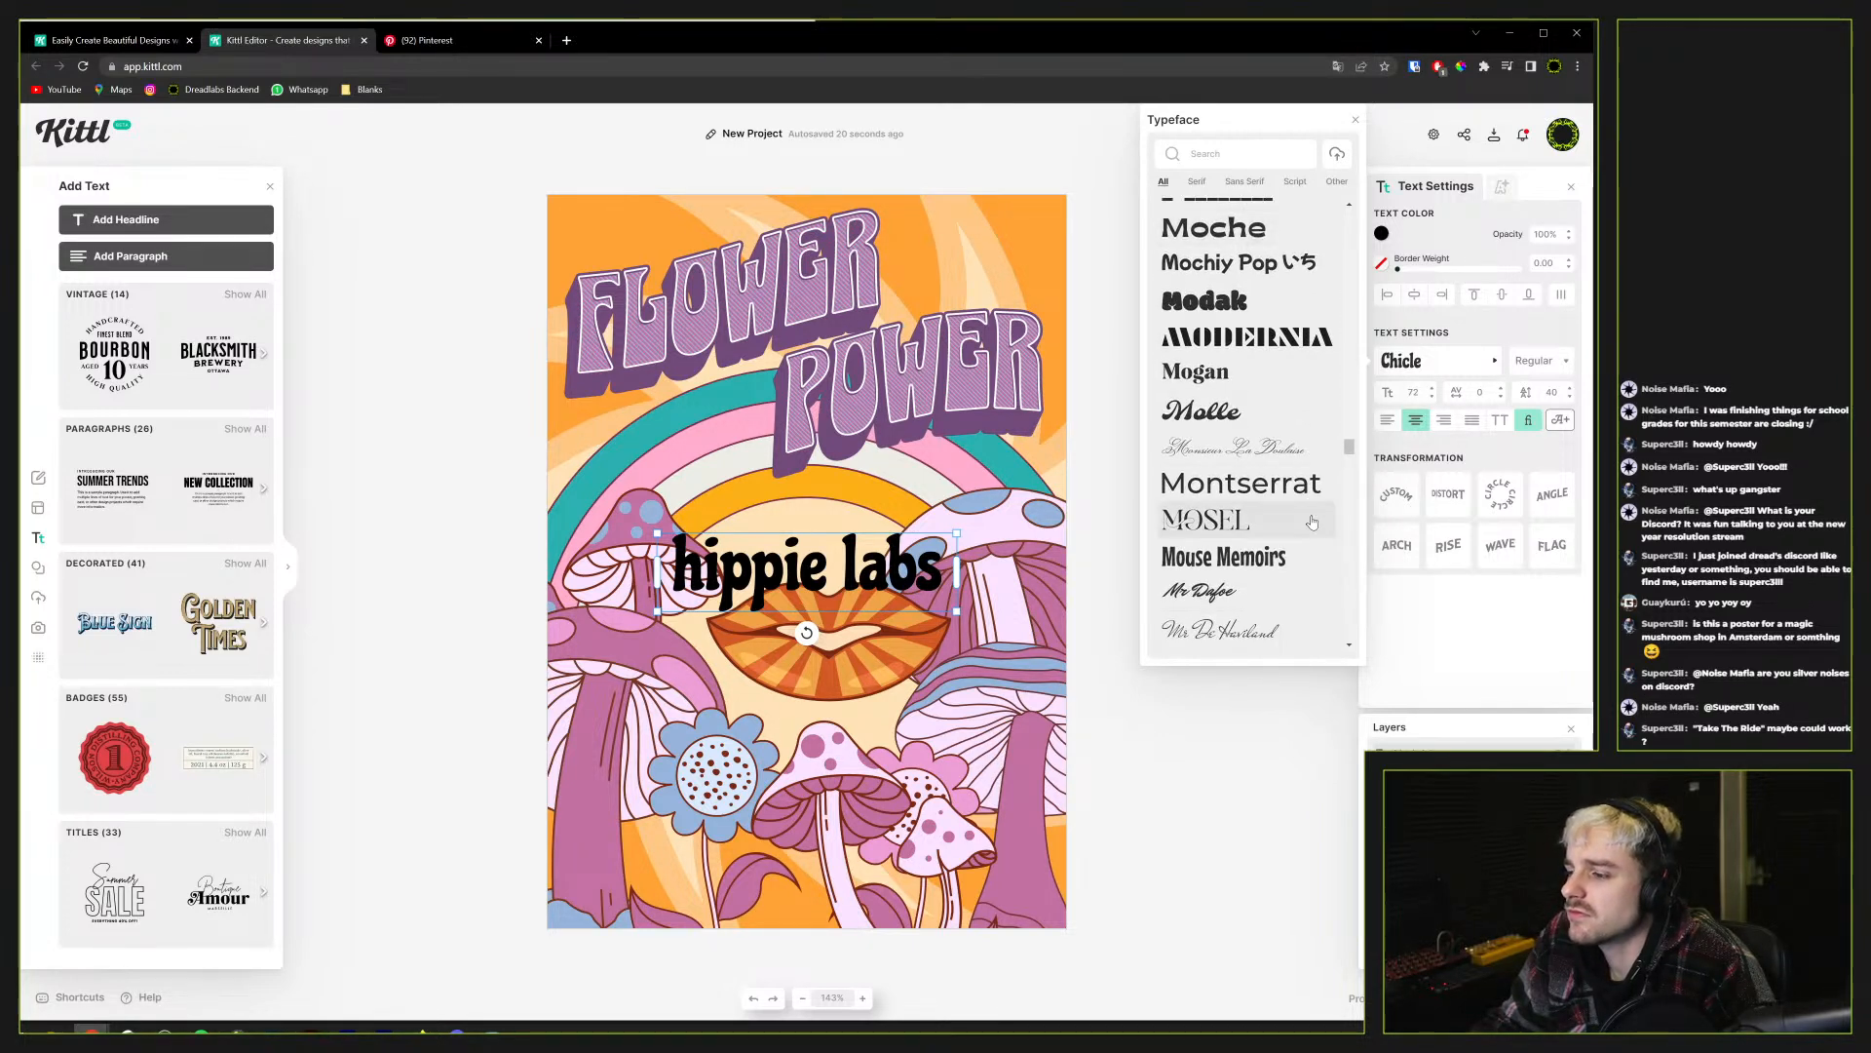
{"action": "scroll", "coordinate": [1312, 523], "scroll_direction": "down", "scroll_amount": 5}
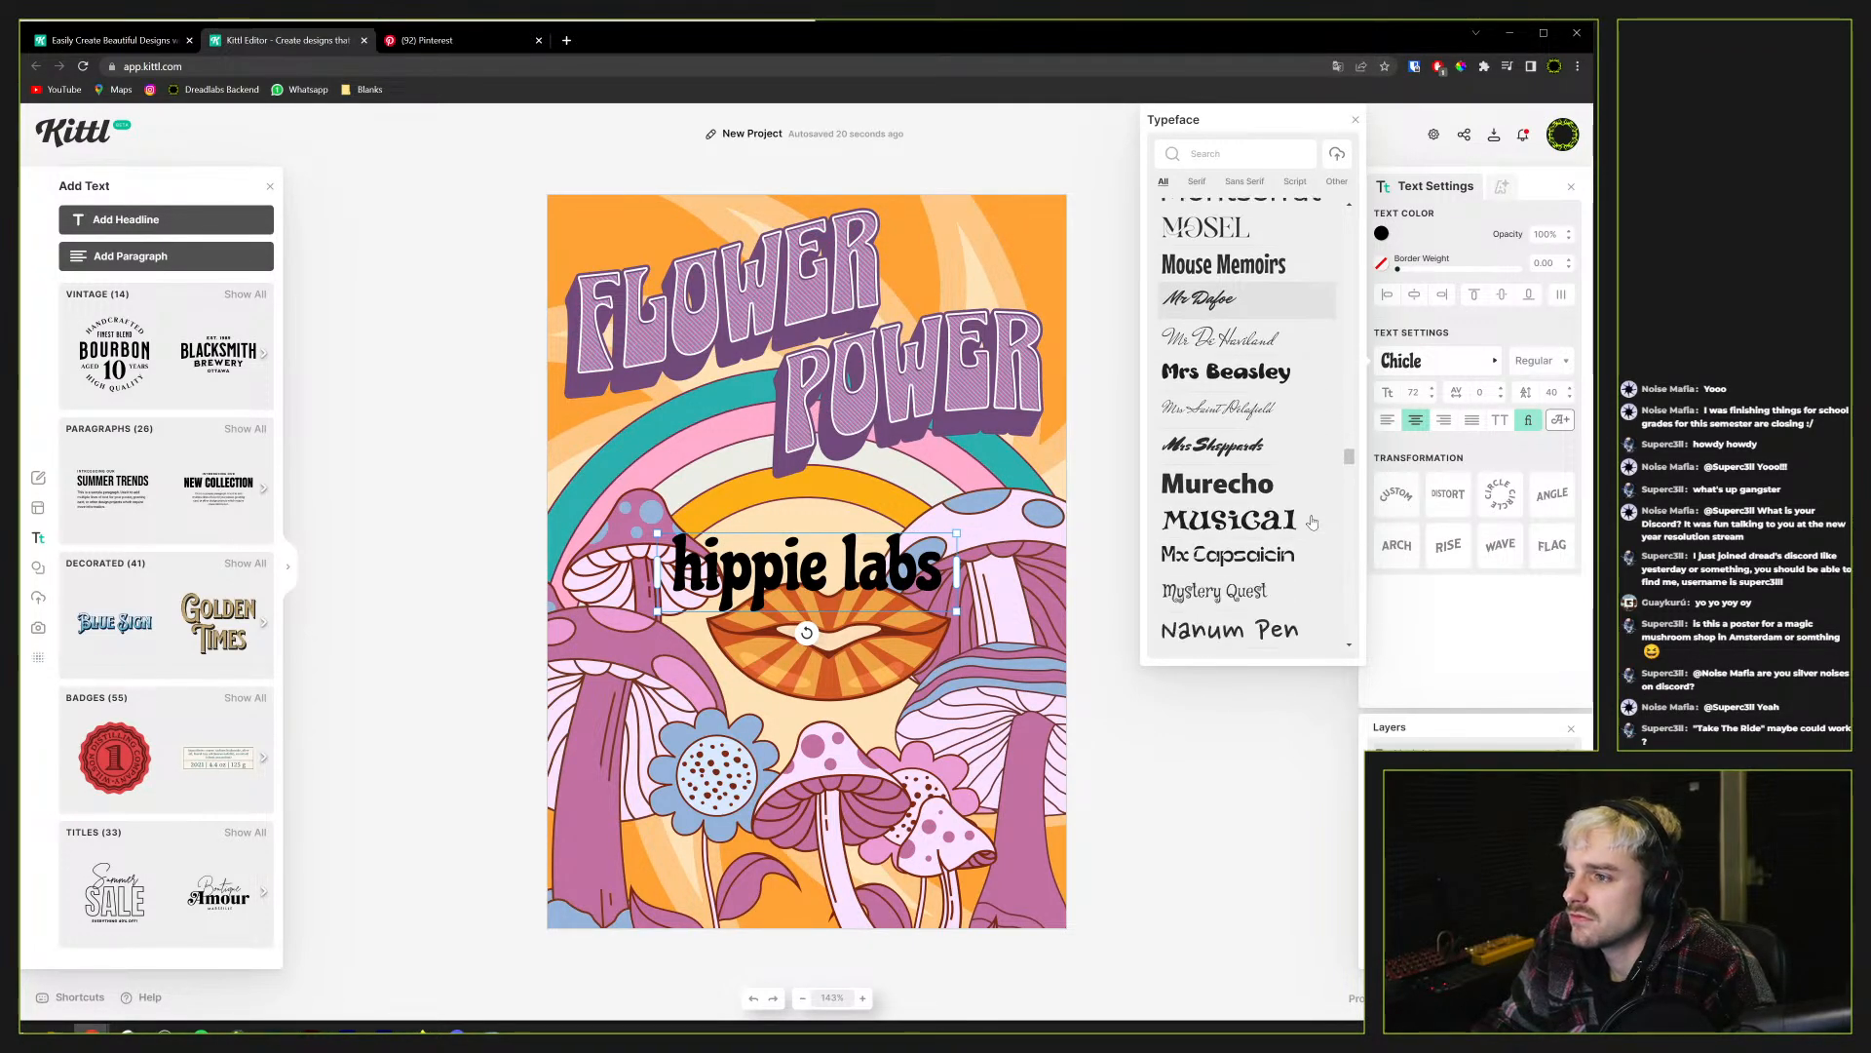
{"action": "scroll", "coordinate": [1312, 523], "scroll_direction": "down", "scroll_amount": 4}
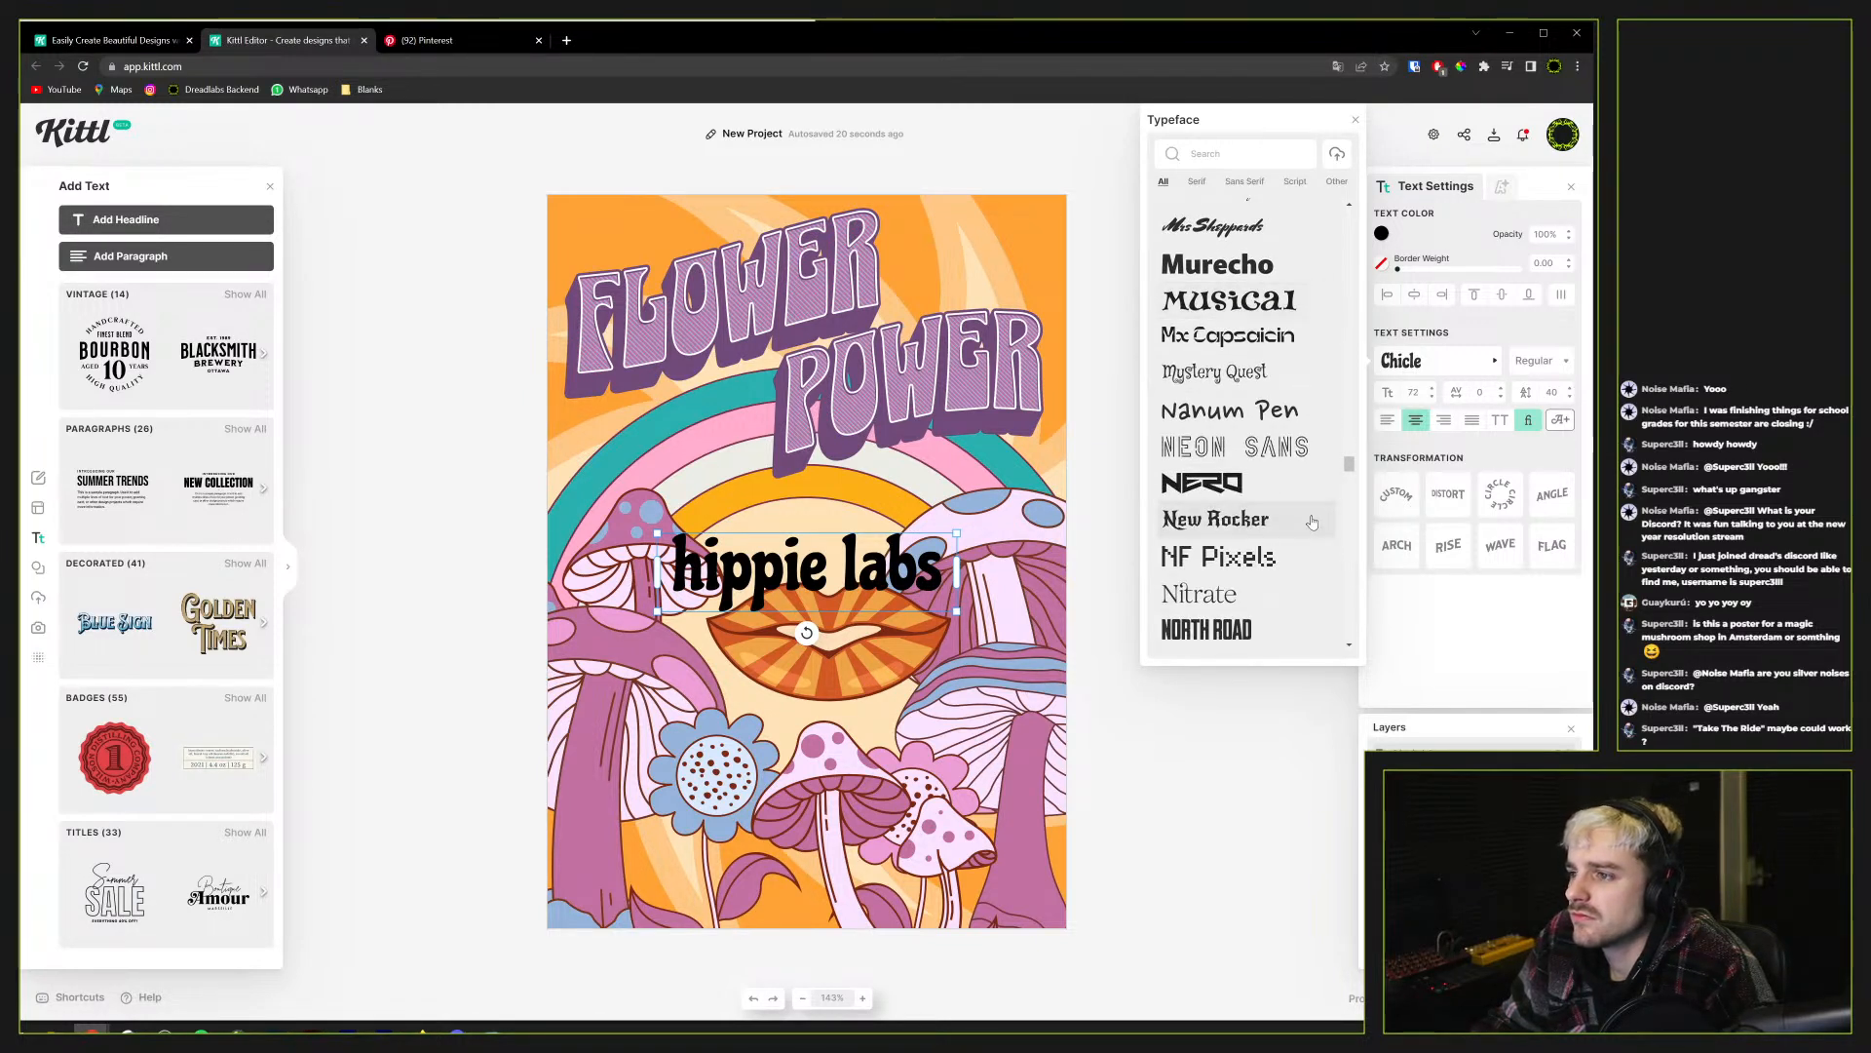
{"action": "scroll", "coordinate": [1312, 522], "scroll_direction": "down", "scroll_amount": 4}
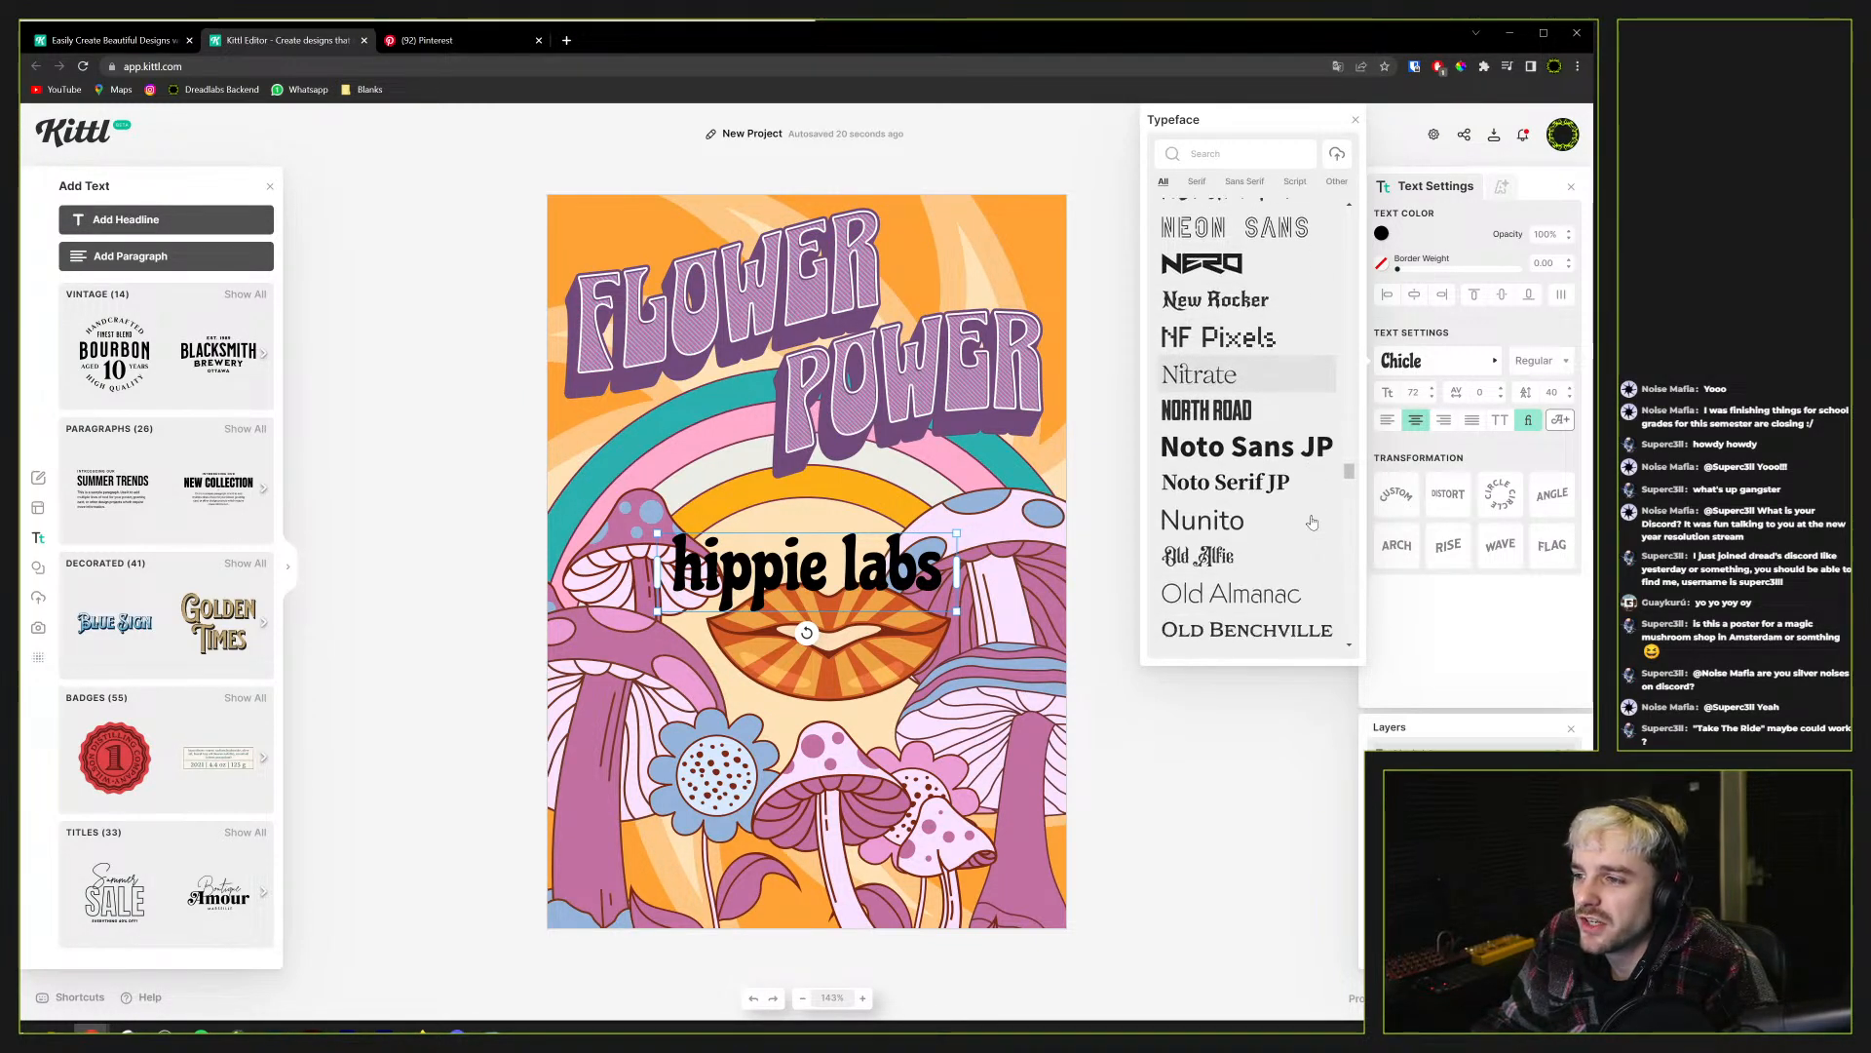
{"action": "scroll", "coordinate": [1312, 522], "scroll_direction": "down", "scroll_amount": 6}
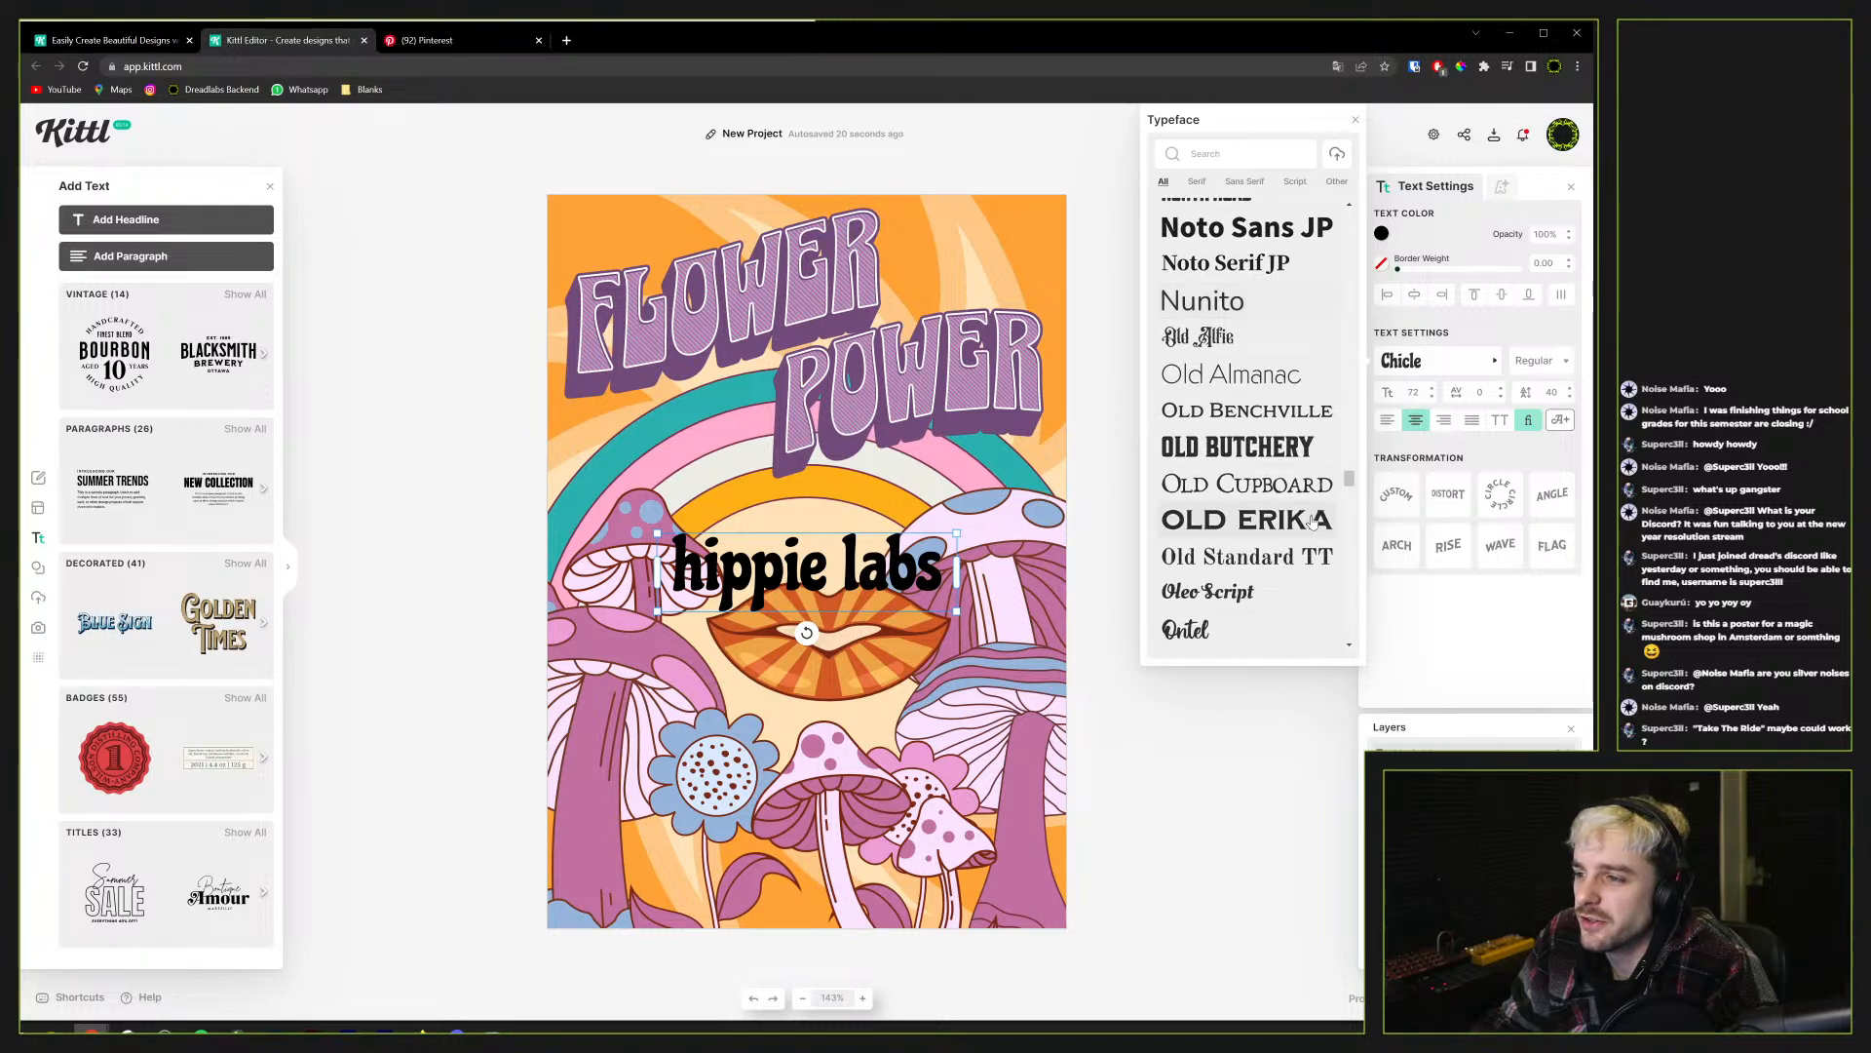
{"action": "scroll", "coordinate": [1312, 523], "scroll_direction": "down", "scroll_amount": 2}
{"action": "scroll", "coordinate": [1312, 522], "scroll_direction": "down", "scroll_amount": 6}
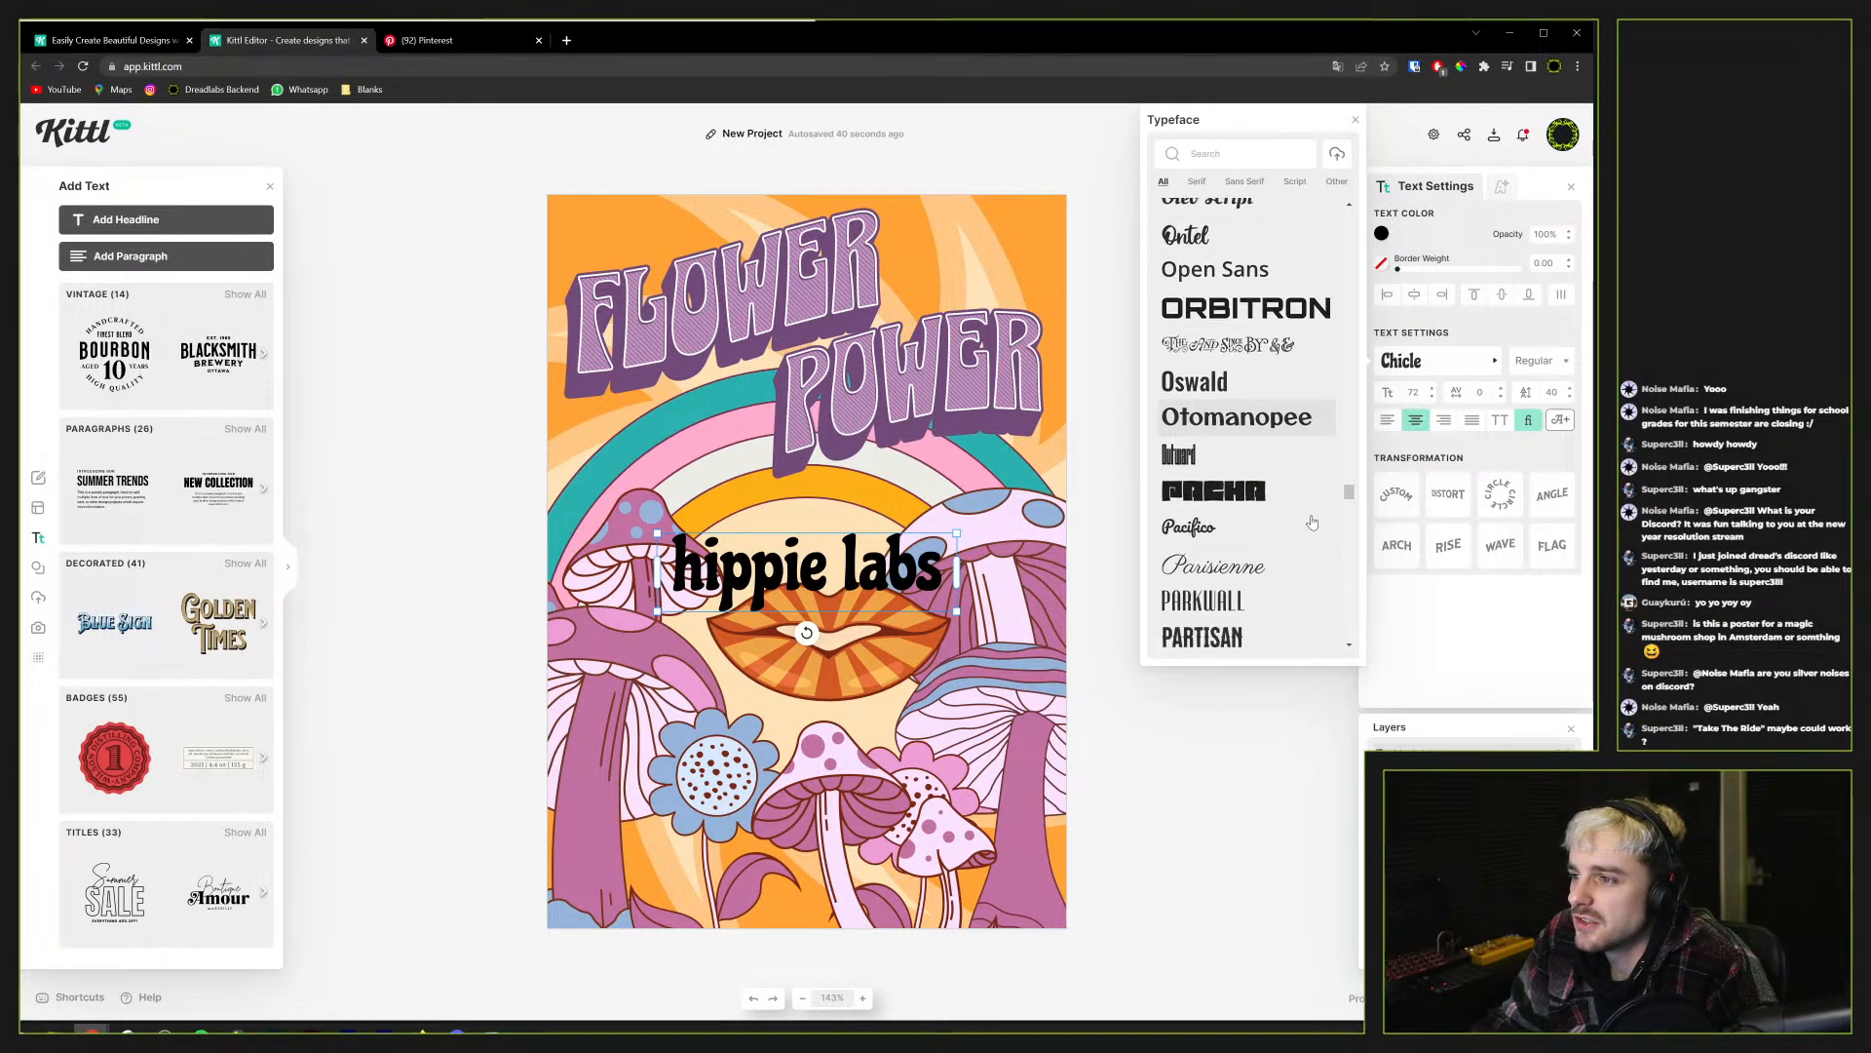
{"action": "scroll", "coordinate": [1312, 522], "scroll_direction": "down", "scroll_amount": 7}
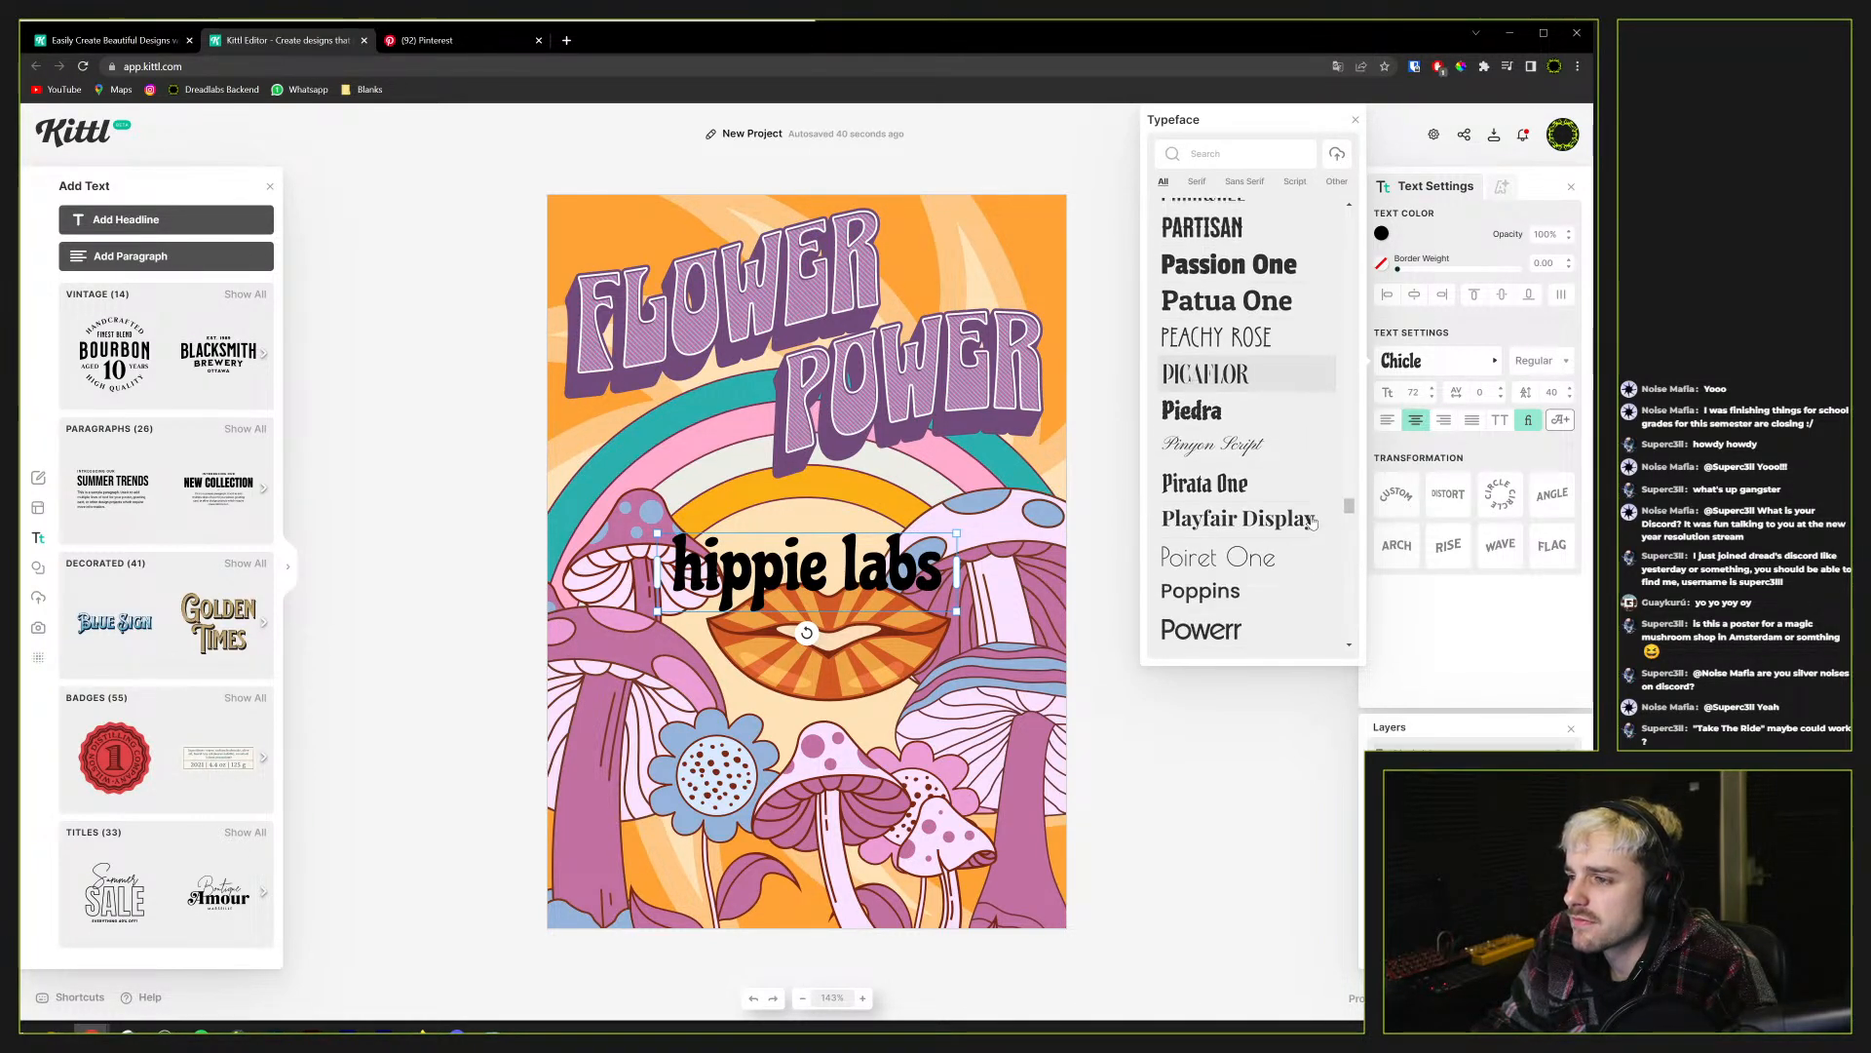
{"action": "scroll", "coordinate": [1312, 523], "scroll_direction": "down", "scroll_amount": 4}
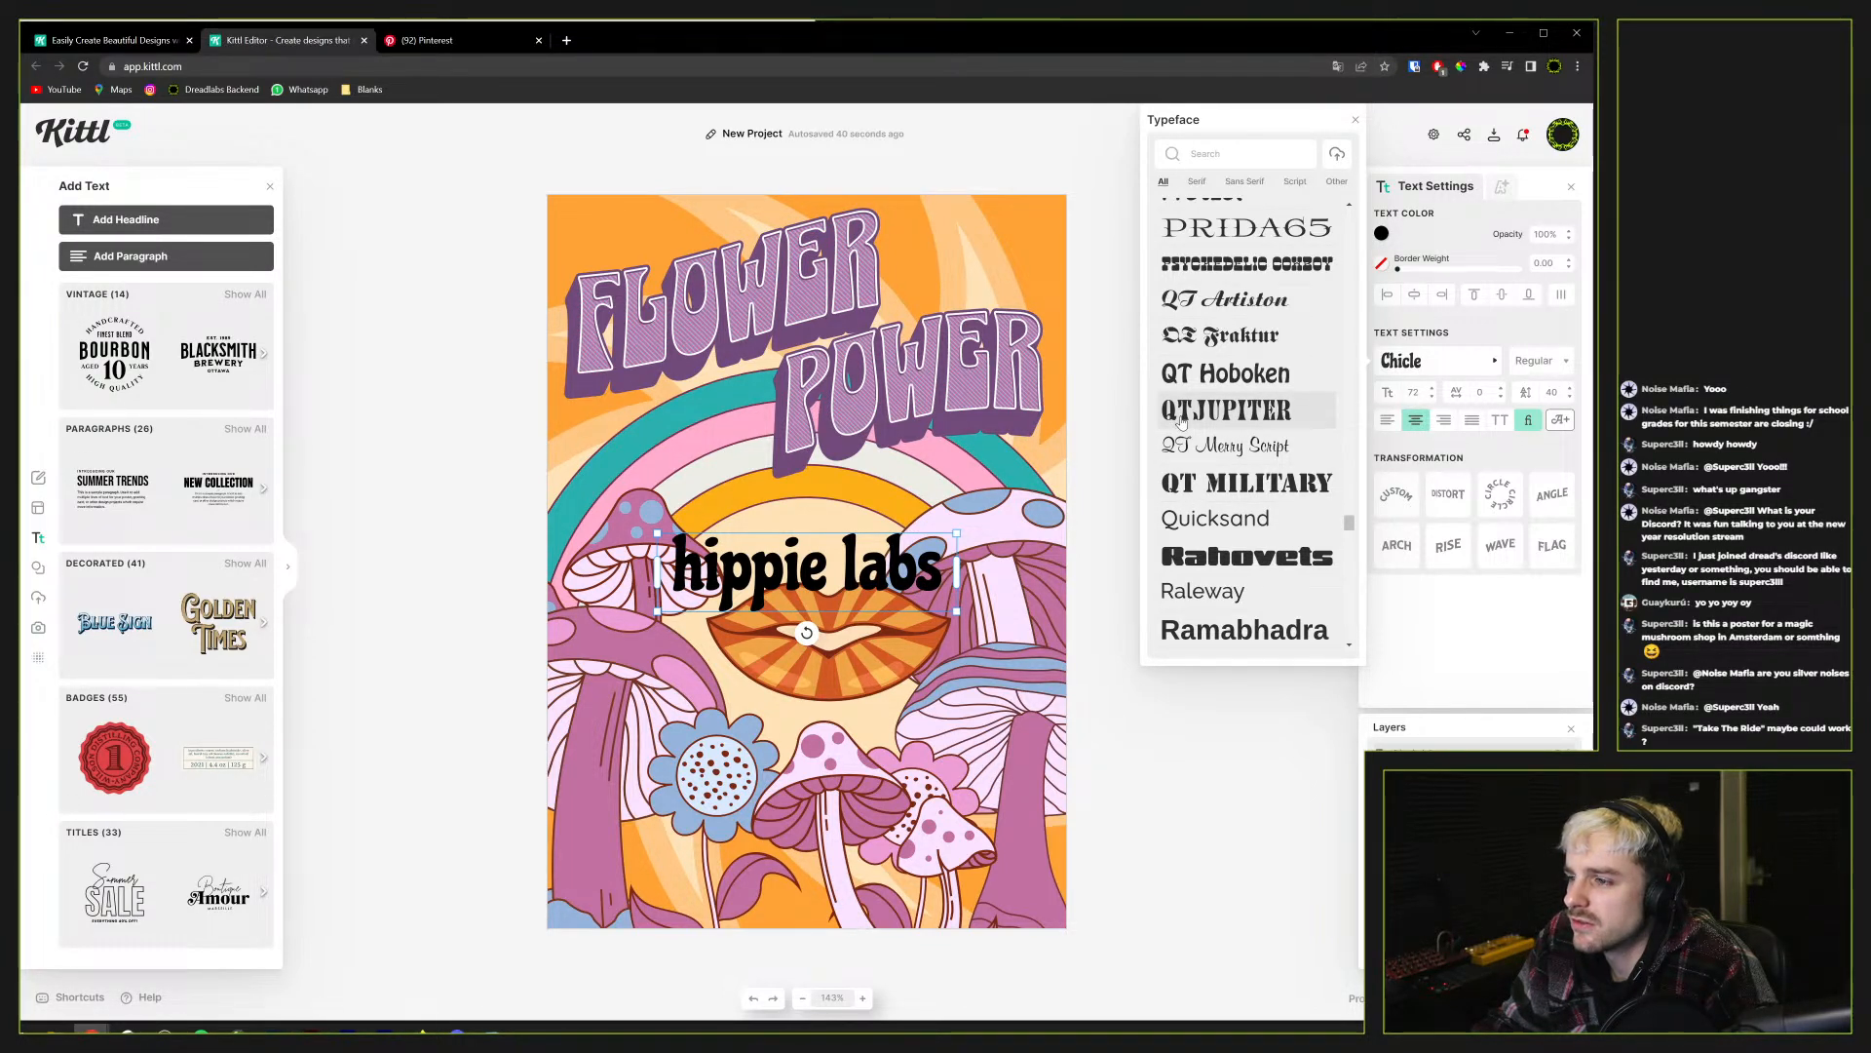
{"action": "scroll", "coordinate": [1181, 419], "scroll_direction": "down", "scroll_amount": 6}
{"action": "scroll", "coordinate": [1208, 390], "scroll_direction": "down", "scroll_amount": 8}
{"action": "scroll", "coordinate": [1217, 388], "scroll_direction": "down", "scroll_amount": 3}
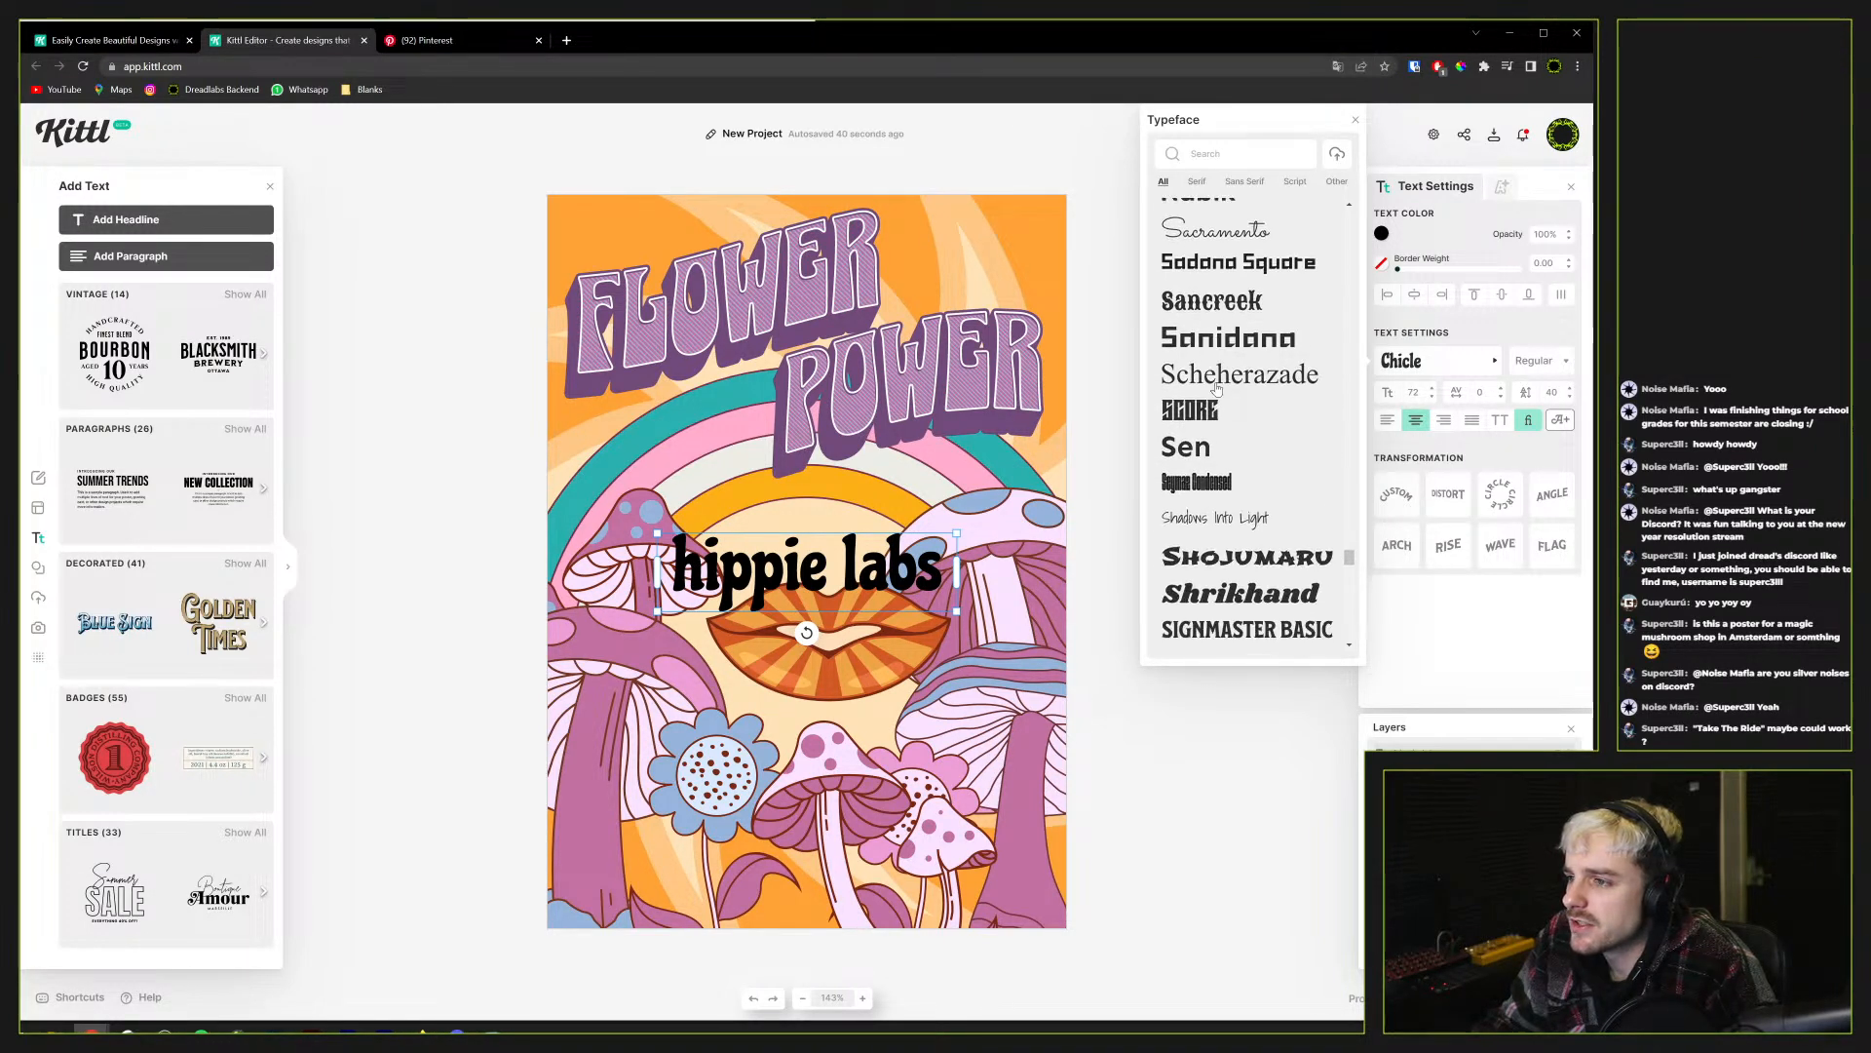
{"action": "scroll", "coordinate": [1266, 458], "scroll_direction": "down", "scroll_amount": 5}
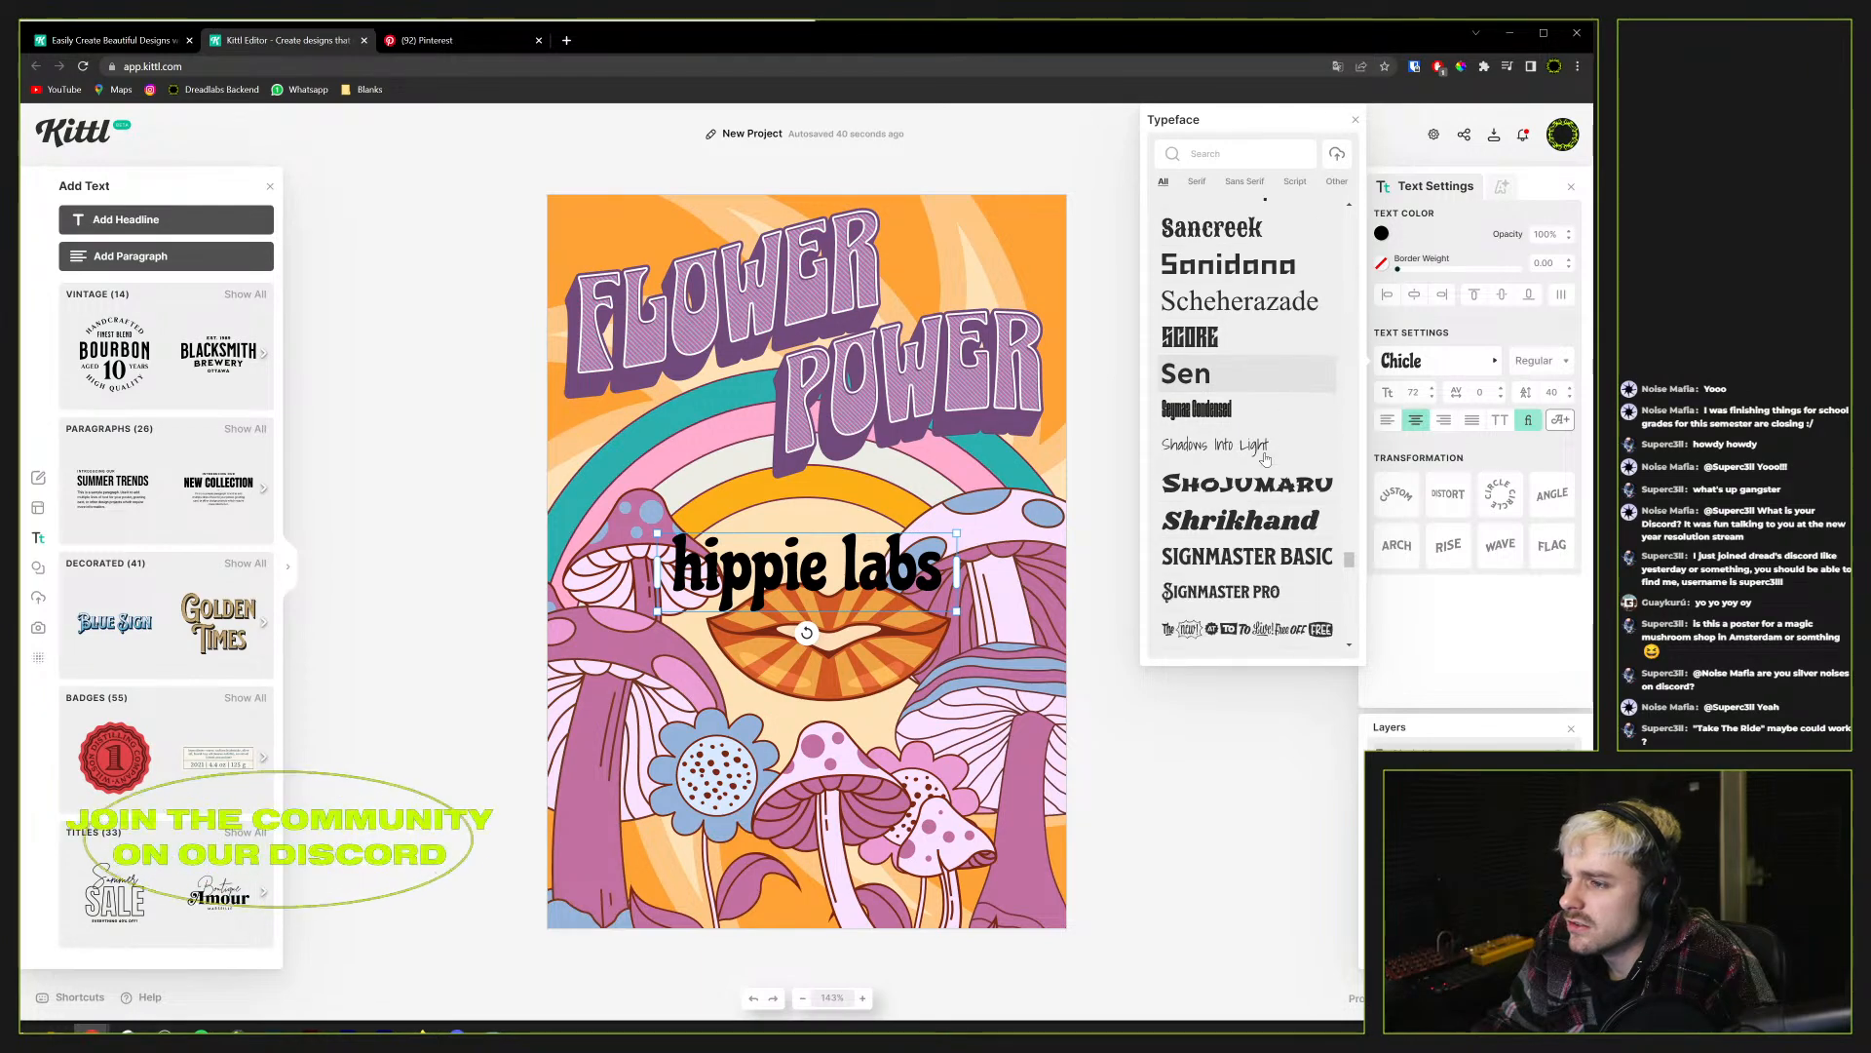
Browse further down the typeface list and set the "hippie labs" text to Sundaze
{"action": "scroll", "coordinate": [1265, 458], "scroll_direction": "down", "scroll_amount": 7}
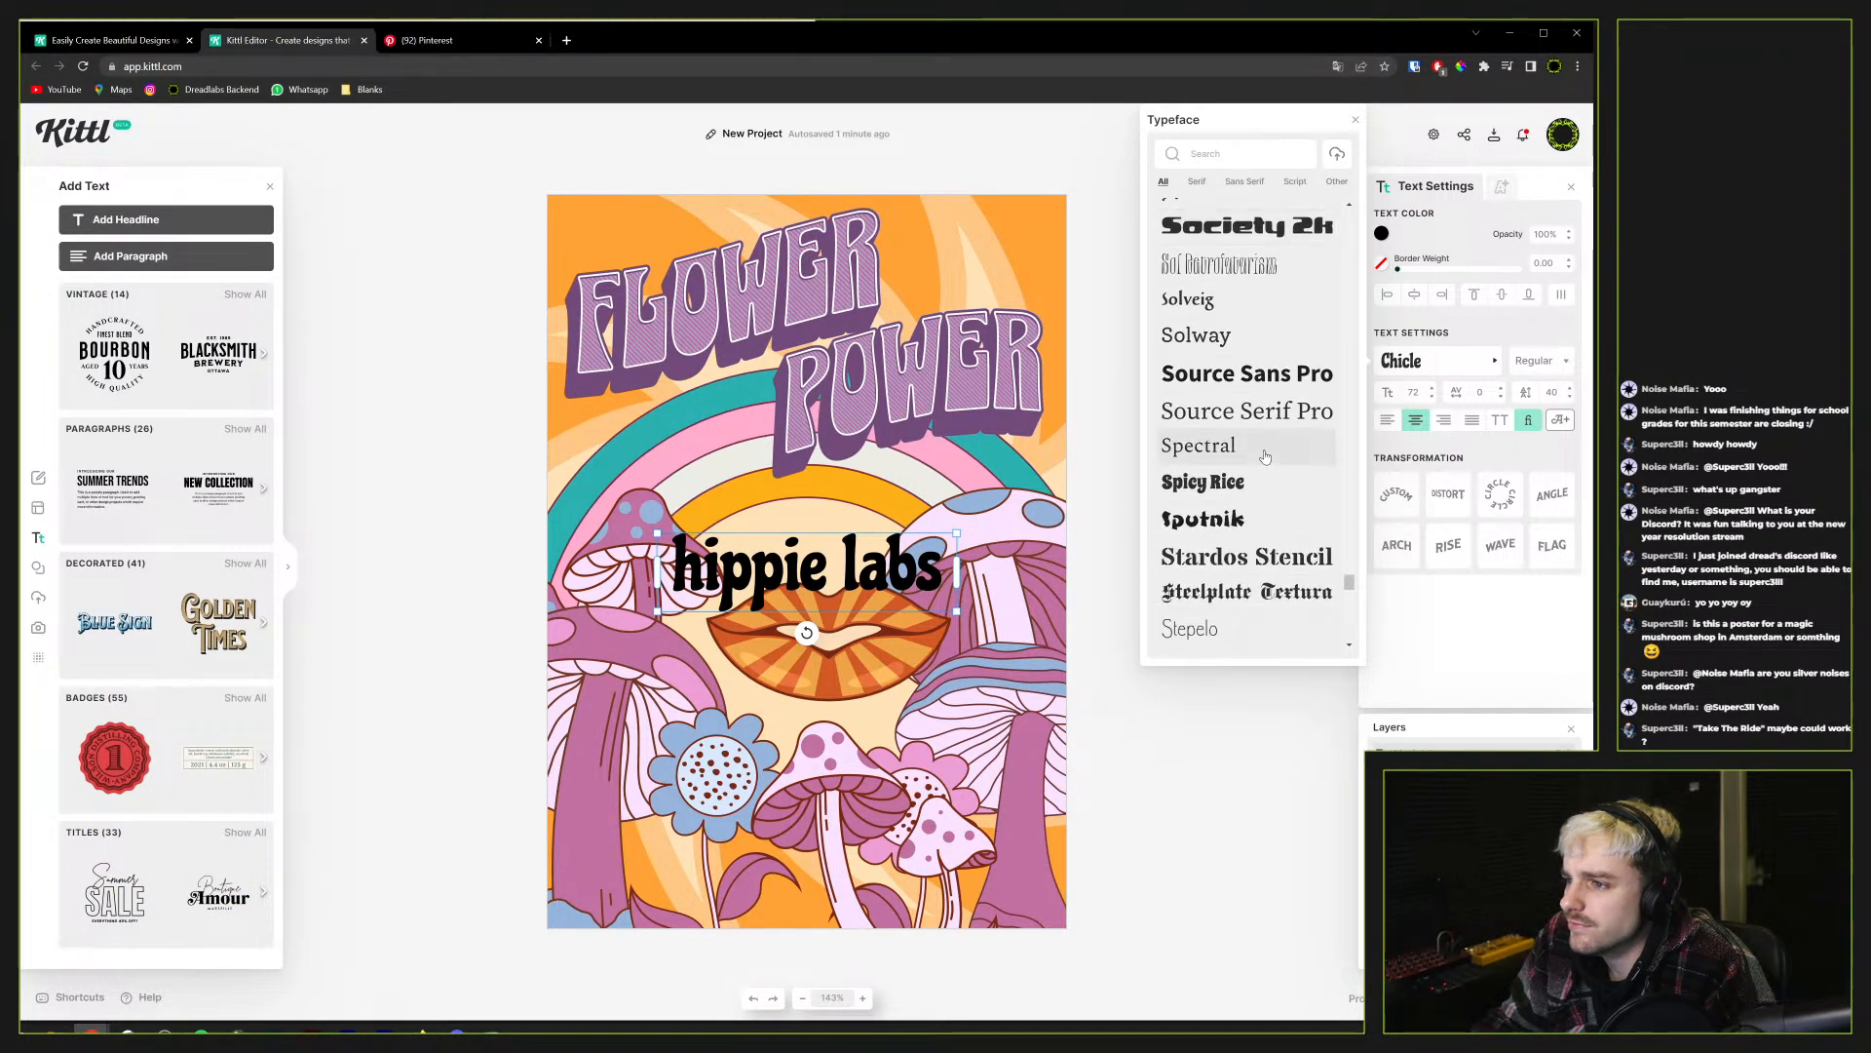
{"action": "scroll", "coordinate": [1252, 434], "scroll_direction": "down", "scroll_amount": 1}
{"action": "scroll", "coordinate": [1245, 429], "scroll_direction": "down", "scroll_amount": 4}
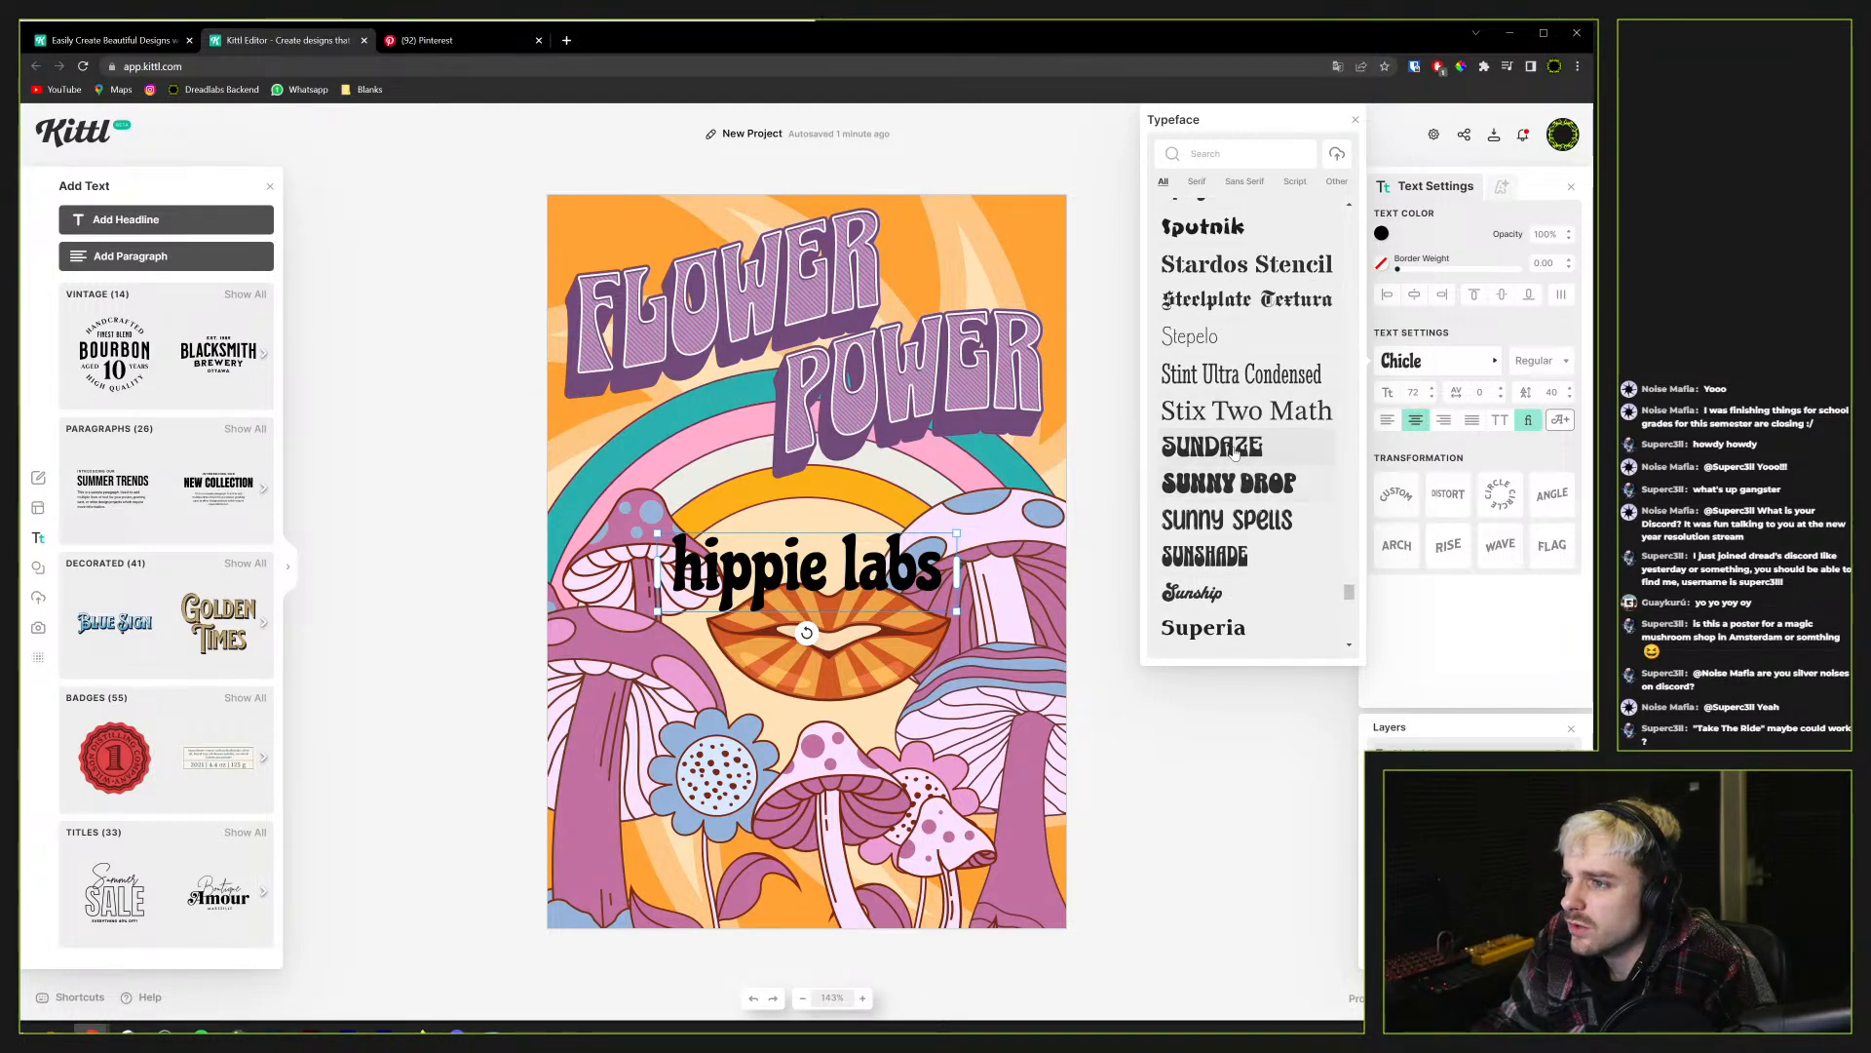
{"action": "left_click", "coordinate": [1230, 447]}
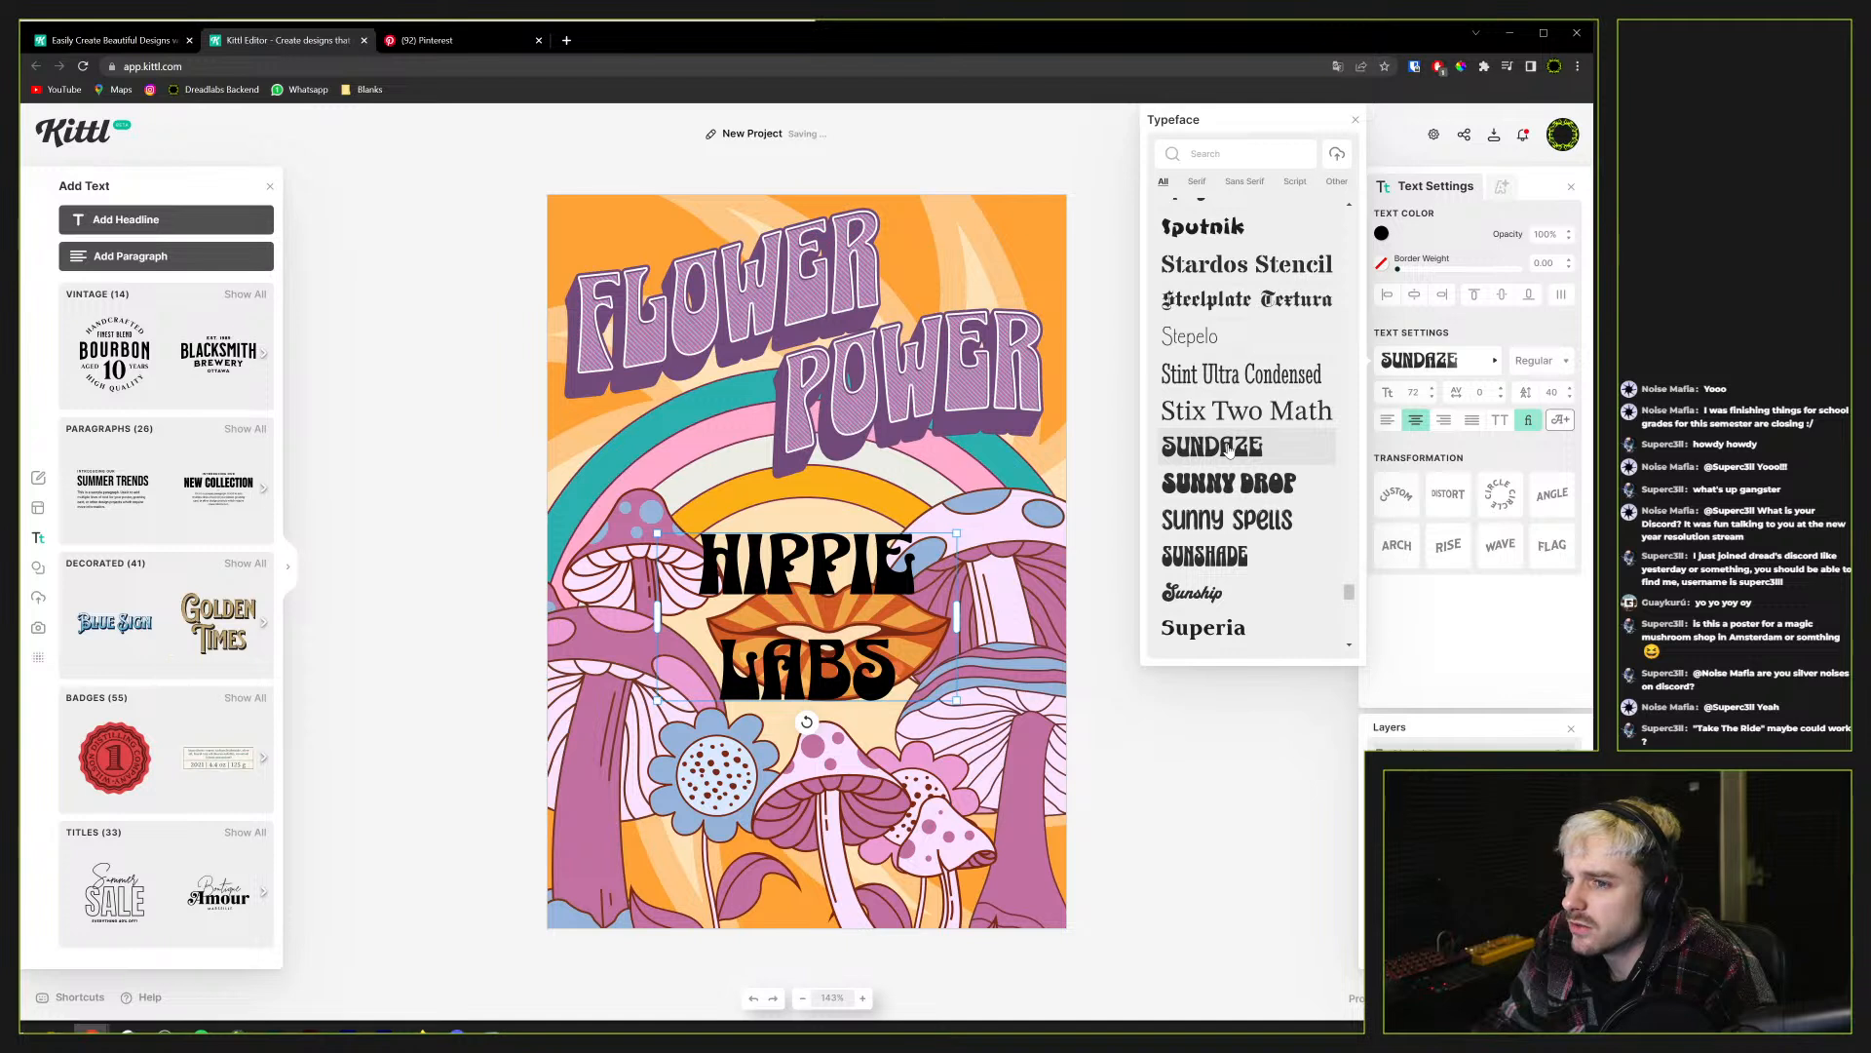
Check the typeface of the "POWER" title against that of the "hippie labs" text
{"action": "left_click", "coordinate": [913, 381]}
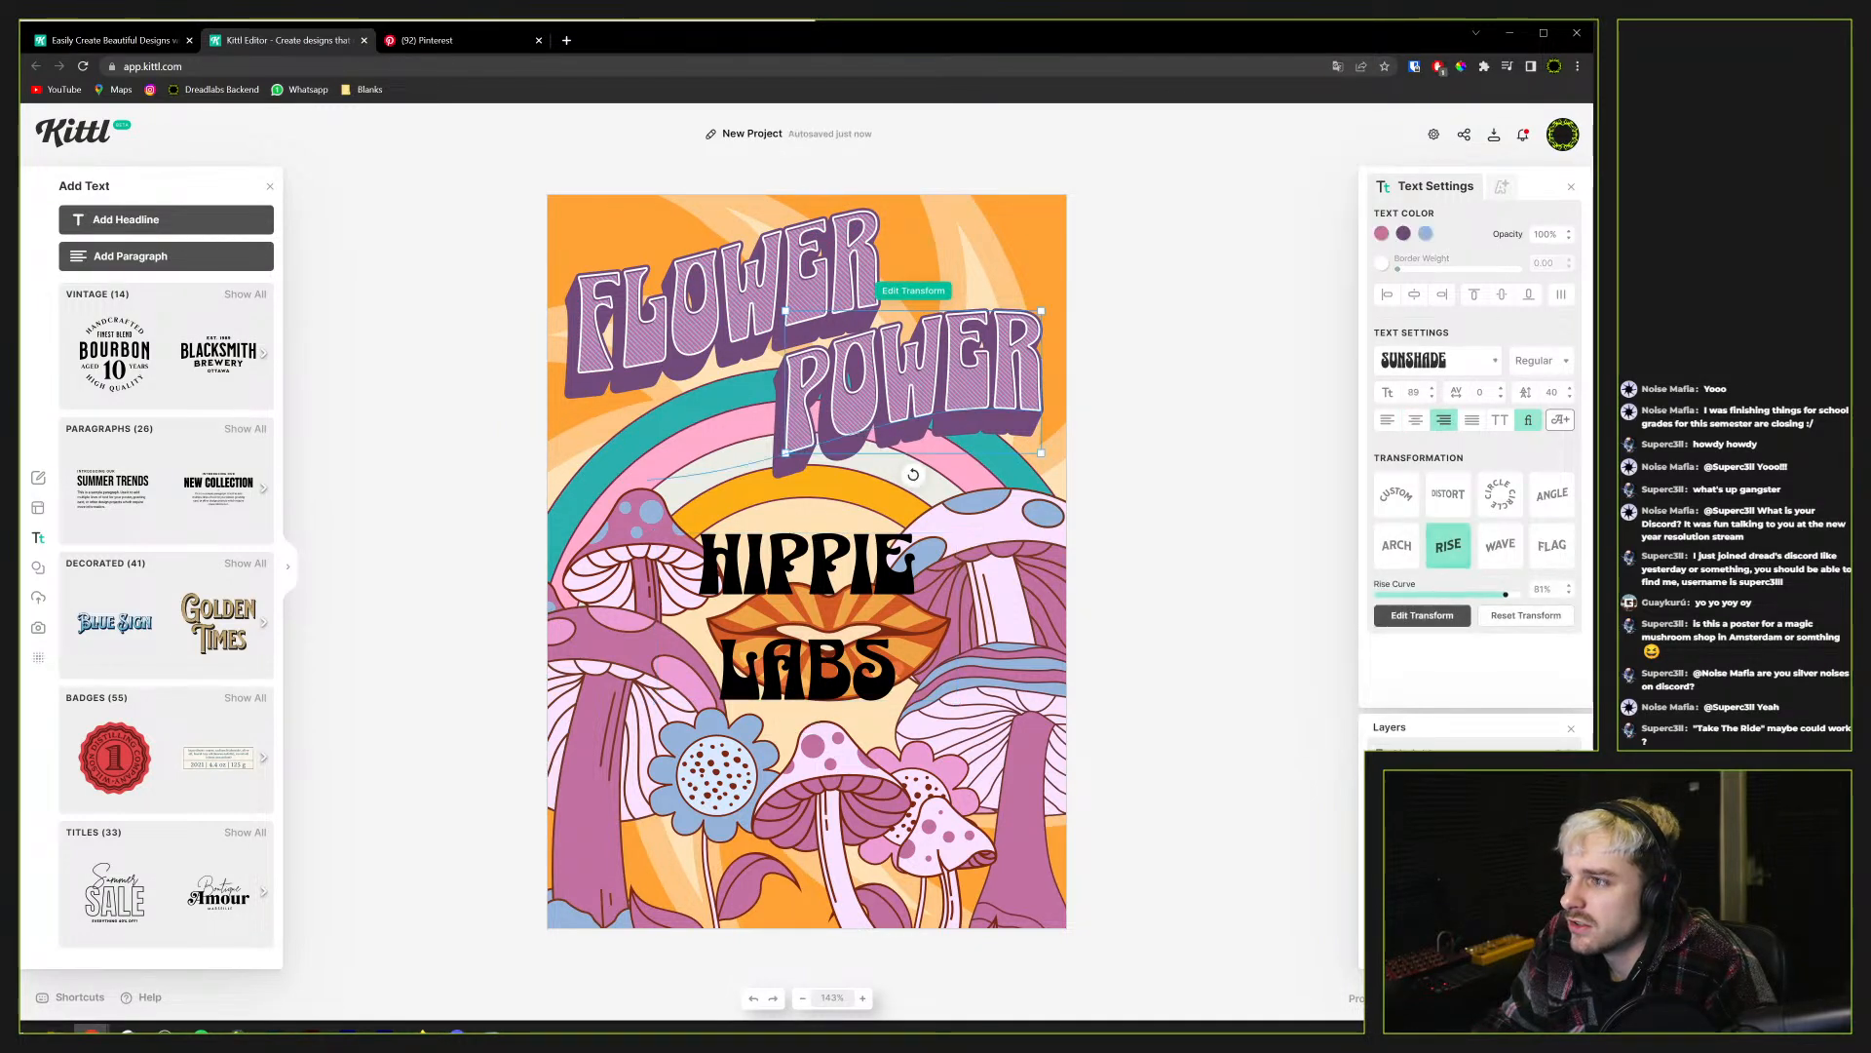
{"action": "left_click", "coordinate": [1430, 749]}
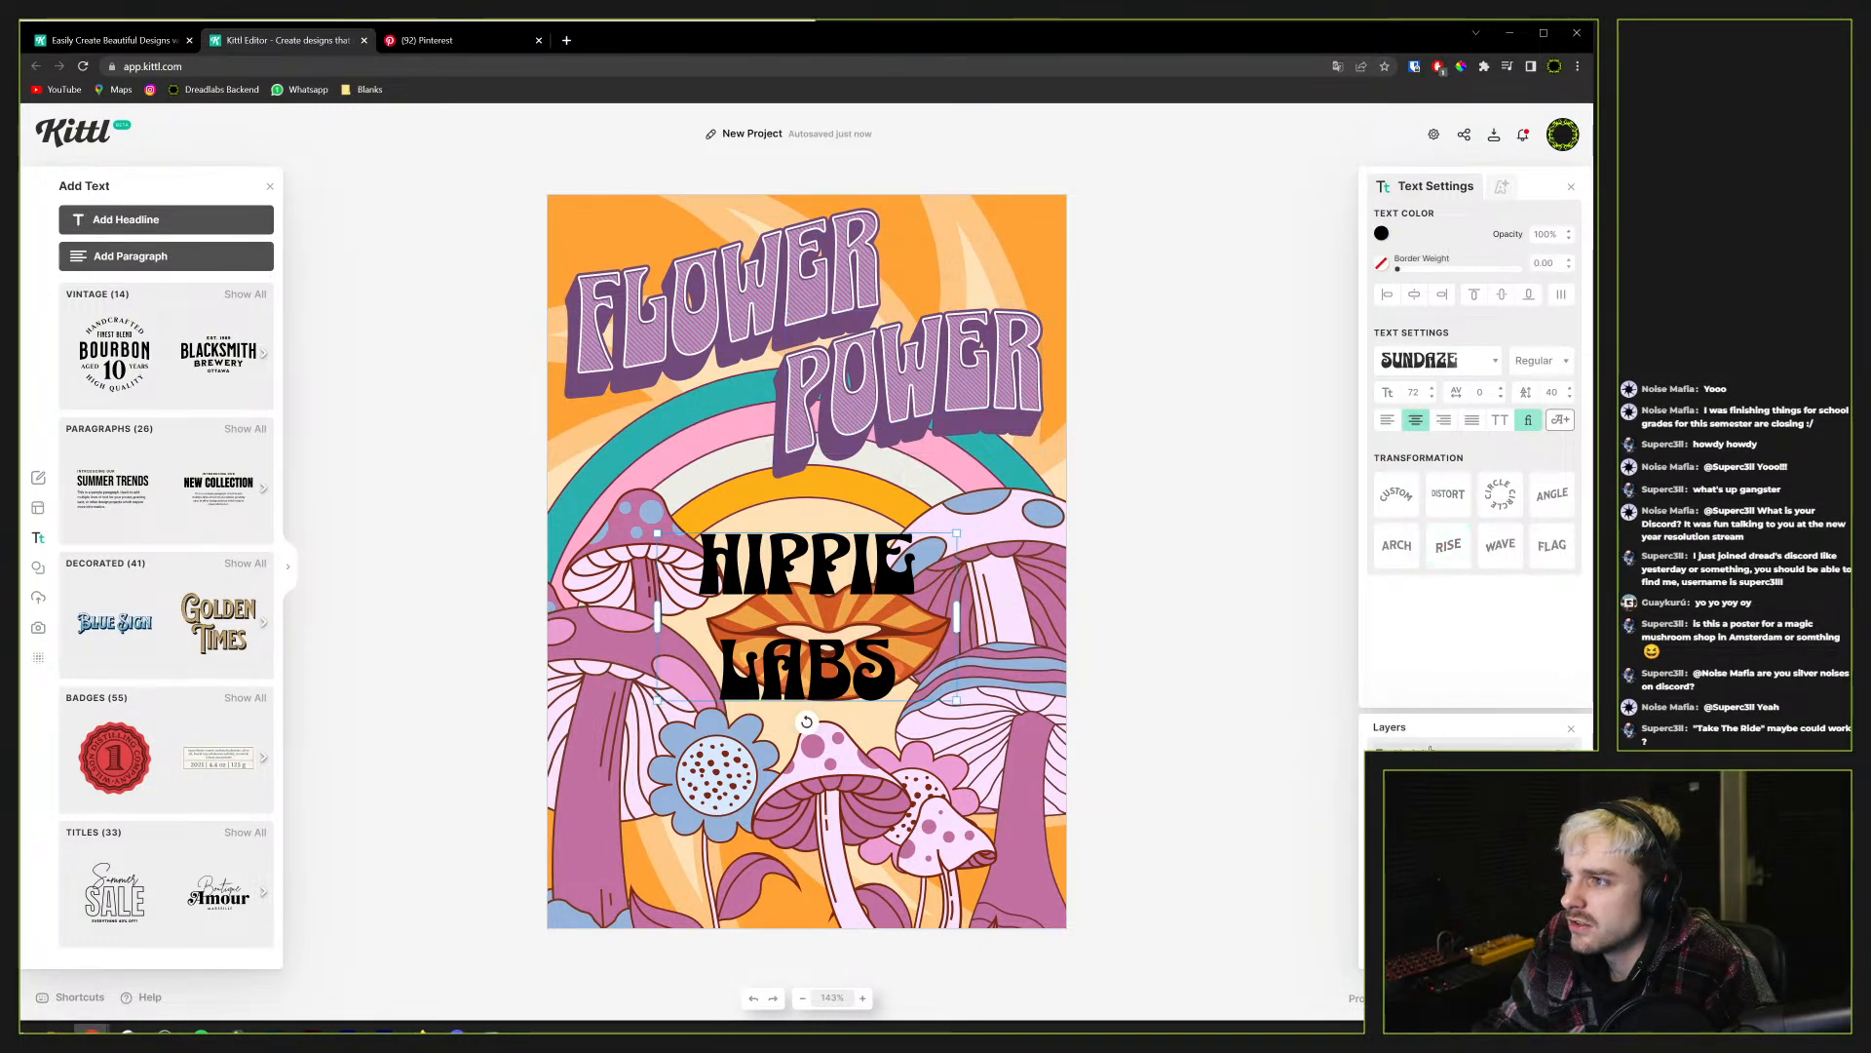
{"action": "left_click", "coordinate": [913, 381]}
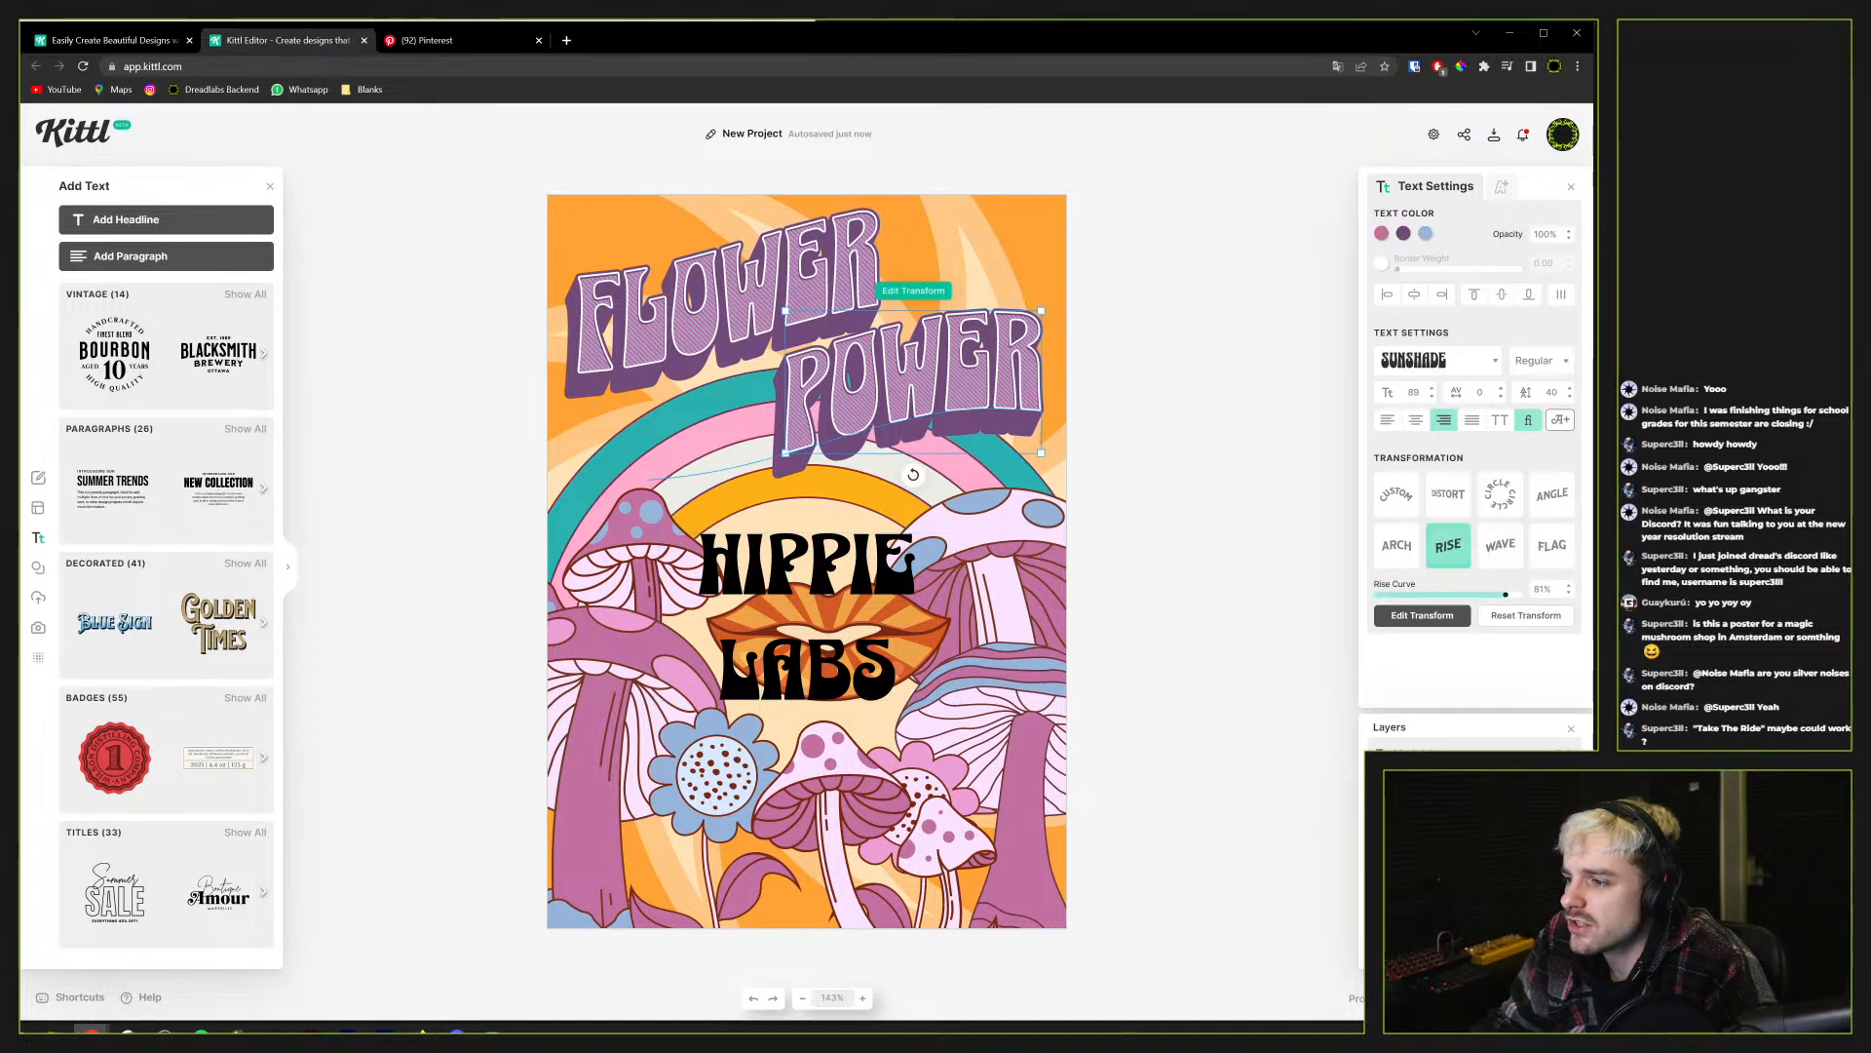
Set the line height of the two-line "hippie labs" text to -10
{"action": "left_click", "coordinate": [808, 565]}
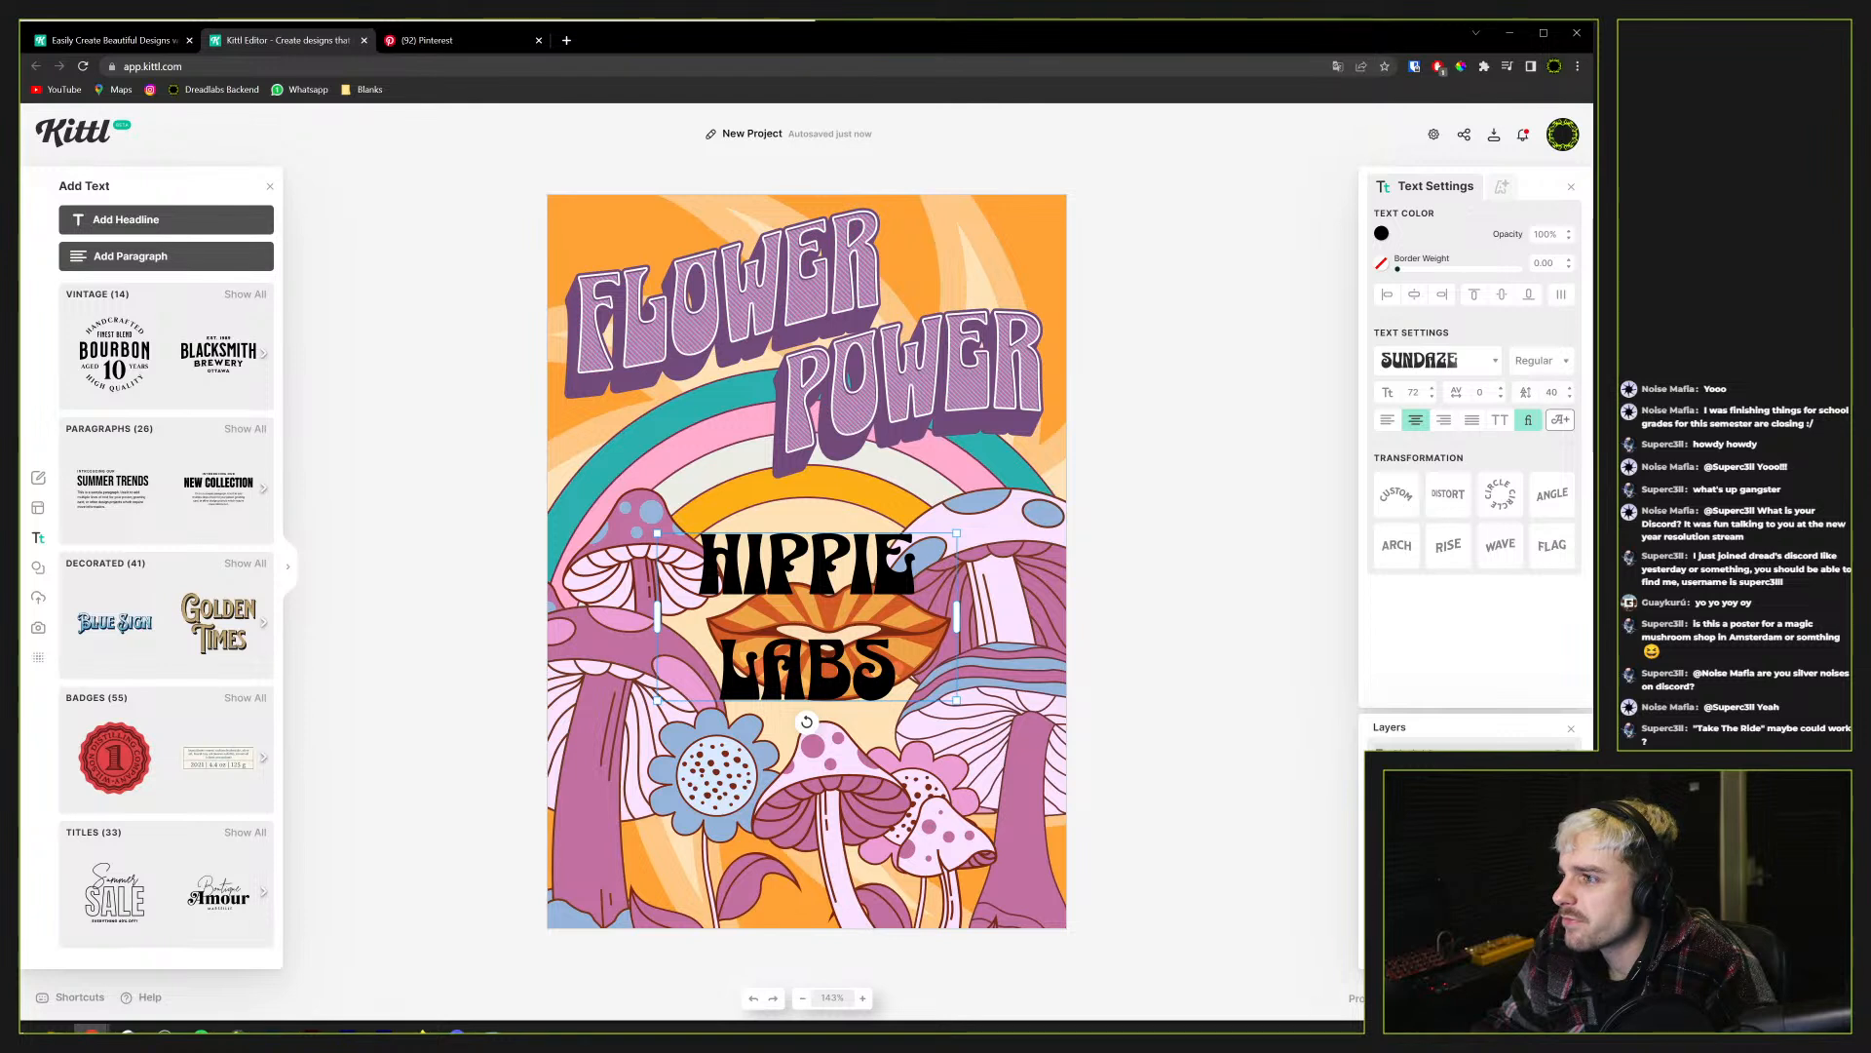
{"action": "left_click", "coordinate": [1569, 398]}
{"action": "left_click", "coordinate": [1568, 398]}
{"action": "left_click", "coordinate": [1568, 398]}
{"action": "left_click", "coordinate": [1568, 398]}
{"action": "left_click", "coordinate": [1569, 398]}
{"action": "left_click", "coordinate": [1569, 397]}
{"action": "left_click", "coordinate": [1568, 397]}
{"action": "left_click", "coordinate": [1568, 398]}
{"action": "left_click", "coordinate": [1569, 397]}
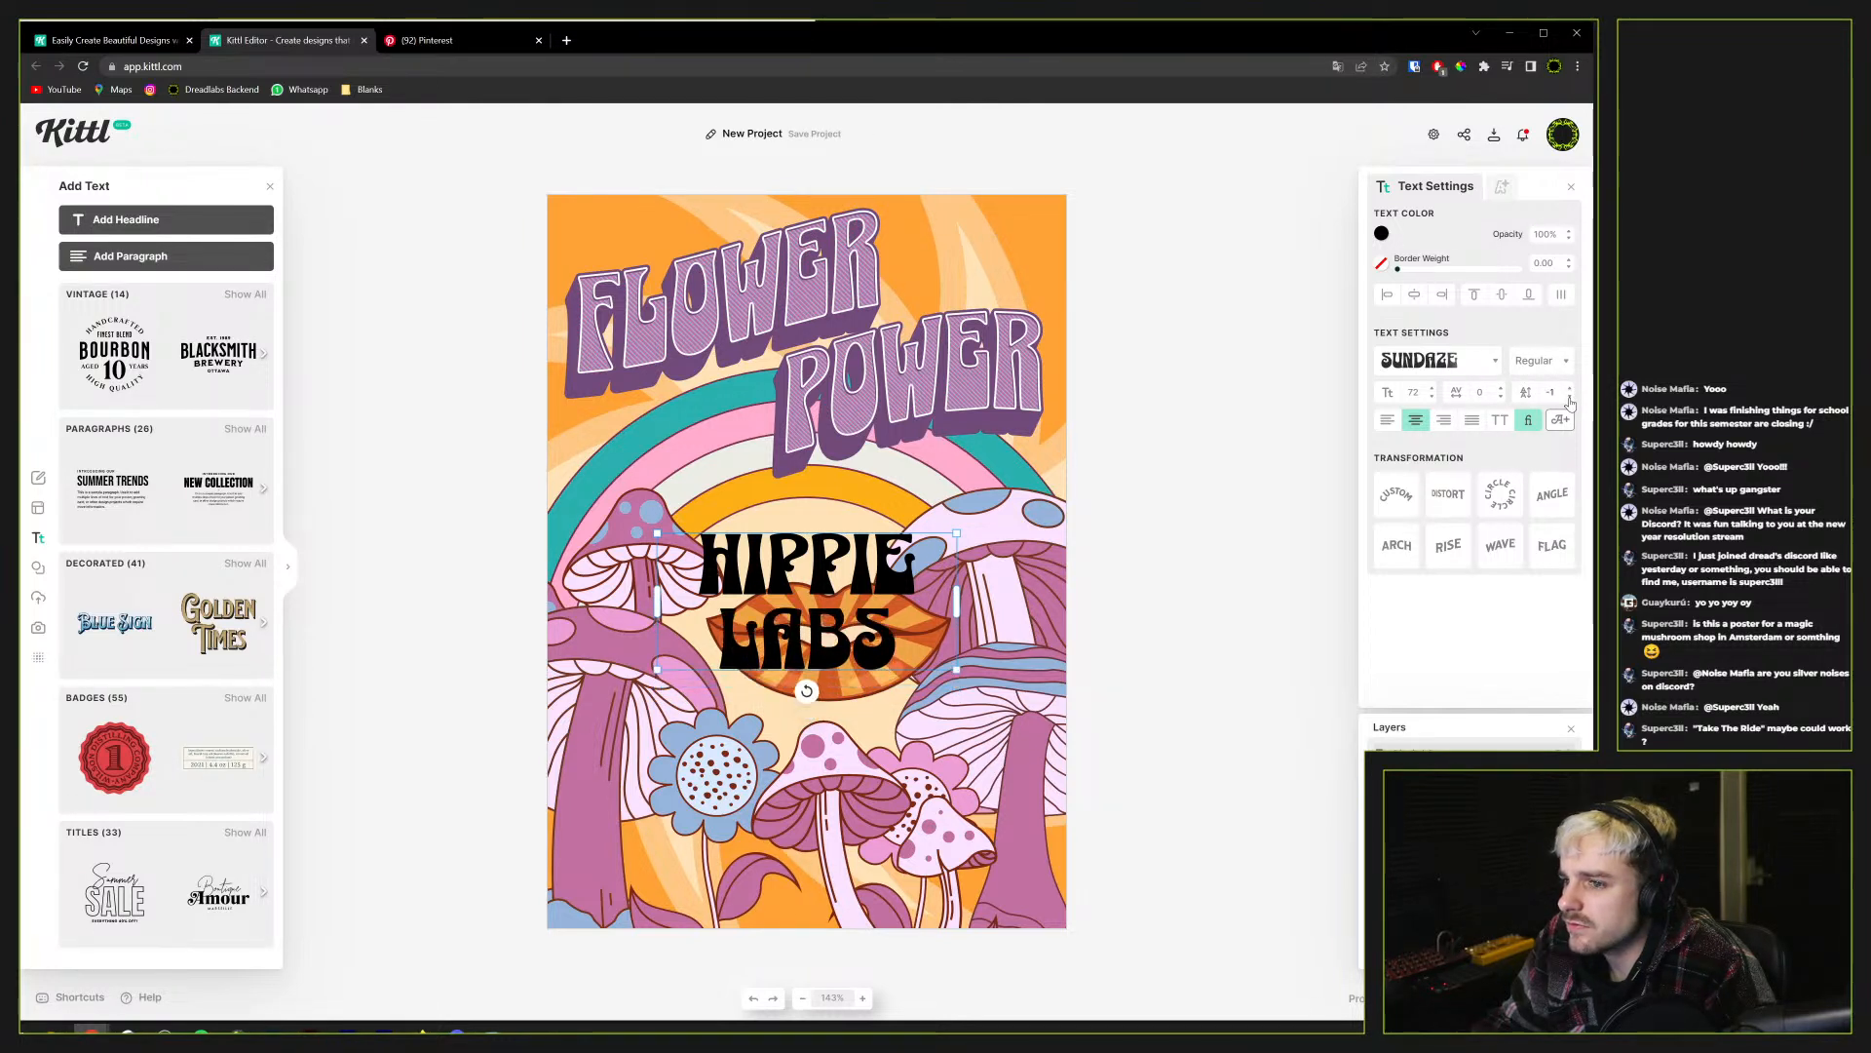
{"action": "left_click", "coordinate": [1569, 387]}
{"action": "left_click", "coordinate": [1568, 387]}
{"action": "left_click", "coordinate": [1568, 387]}
{"action": "left_click", "coordinate": [1568, 387]}
{"action": "left_click", "coordinate": [1569, 388]}
{"action": "left_click", "coordinate": [1569, 388]}
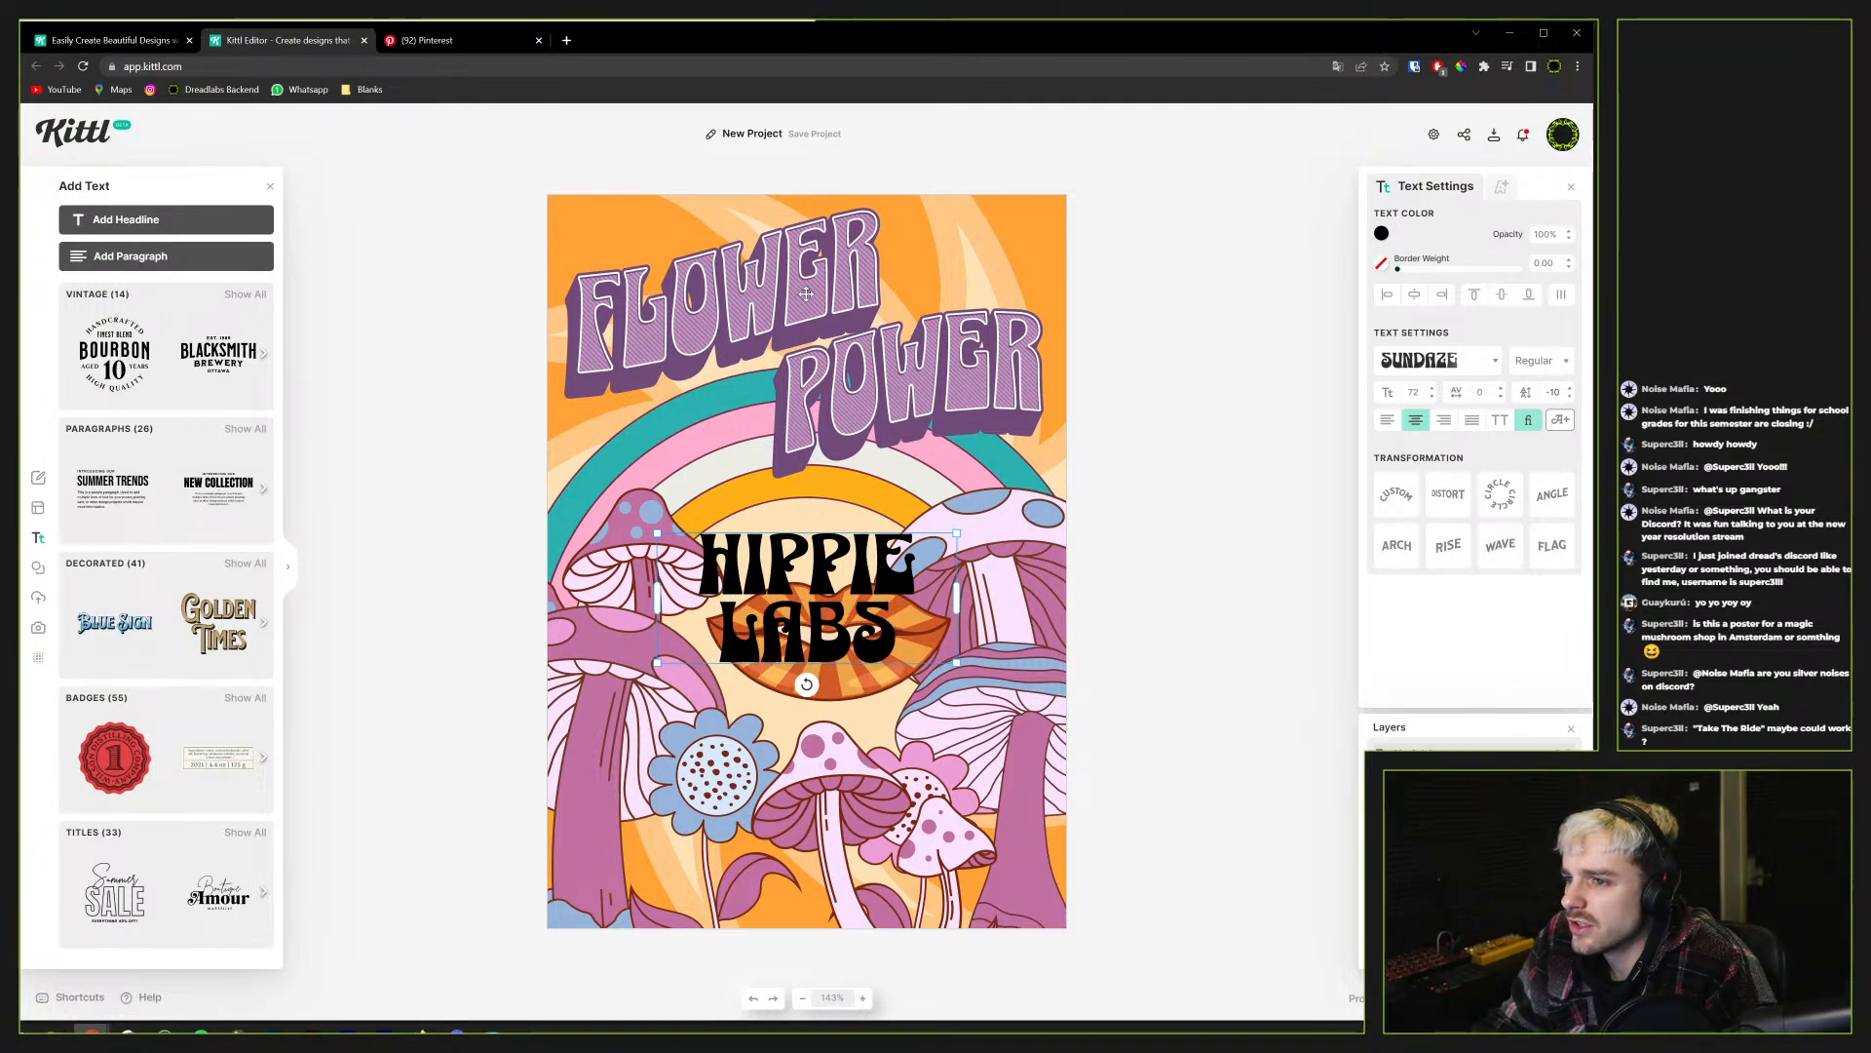
Switch to Pinterest, review the flower power poster references up to the first results, and return to the Kittl editor
{"action": "left_click", "coordinate": [429, 40]}
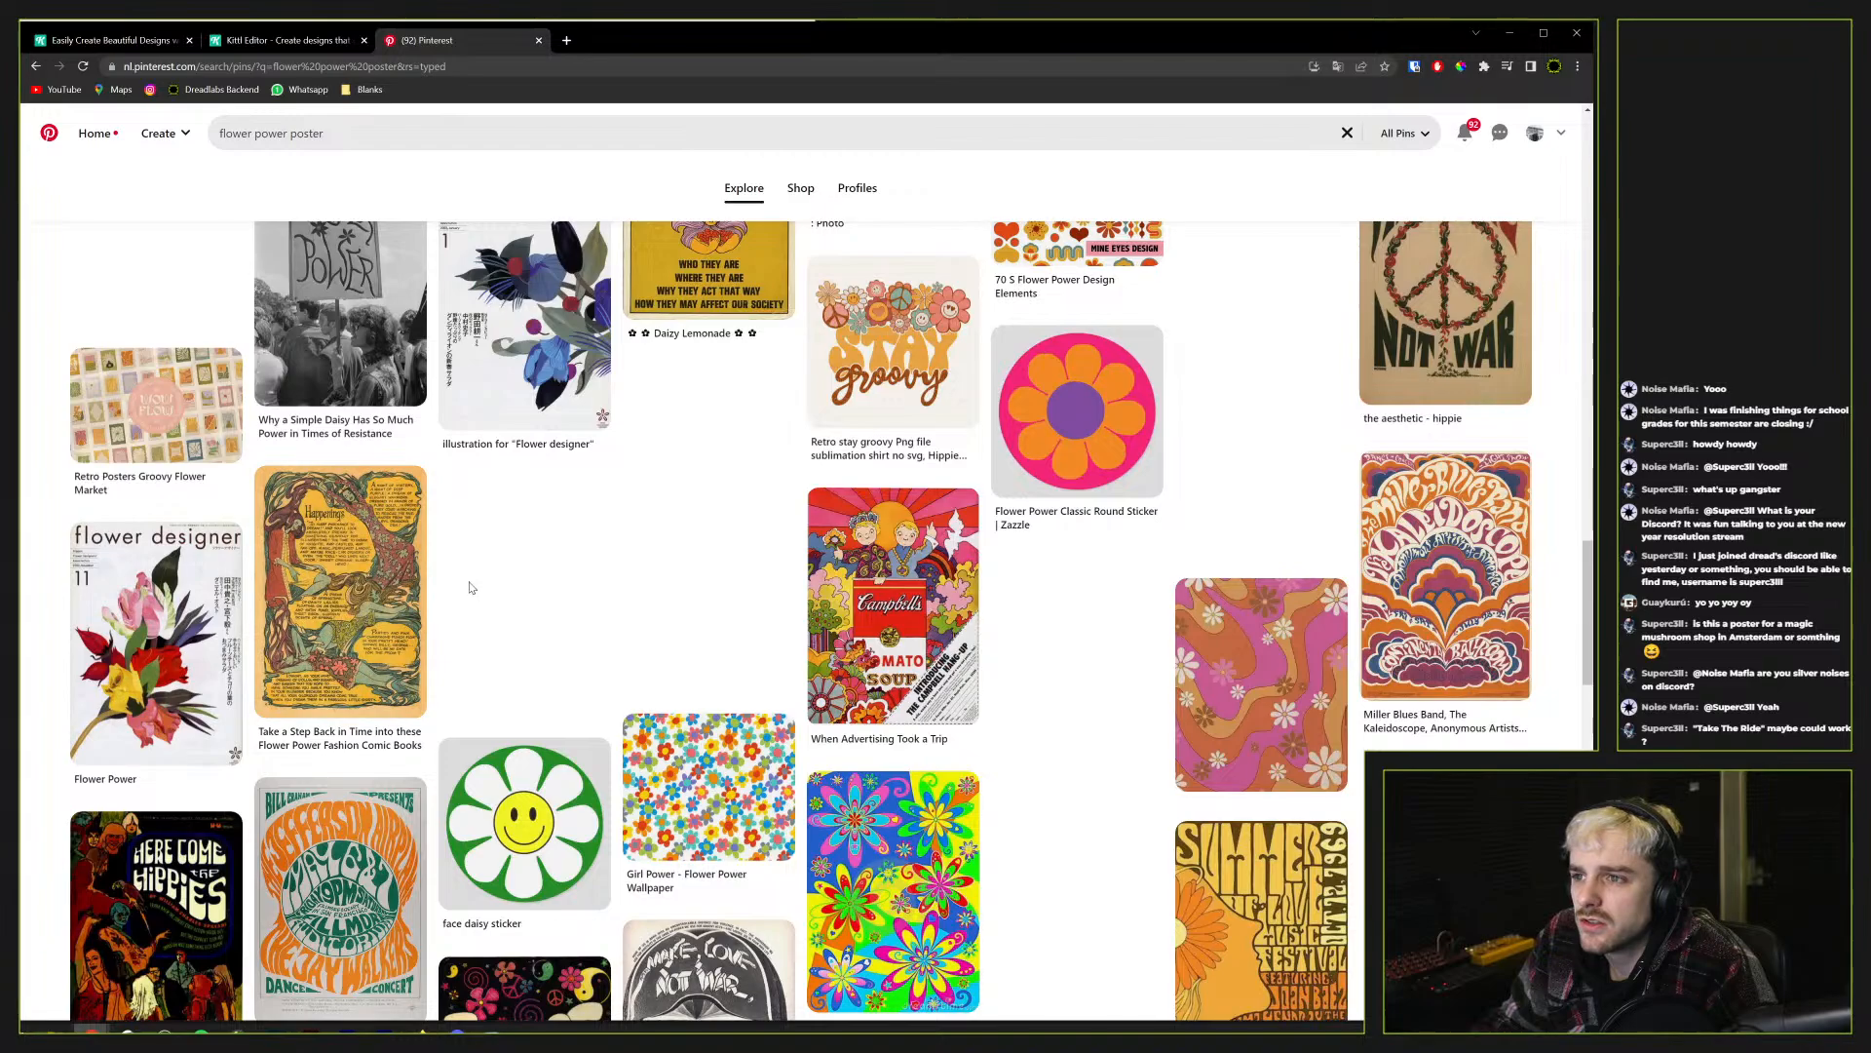
{"action": "scroll", "coordinate": [469, 586], "scroll_direction": "up", "scroll_amount": 20}
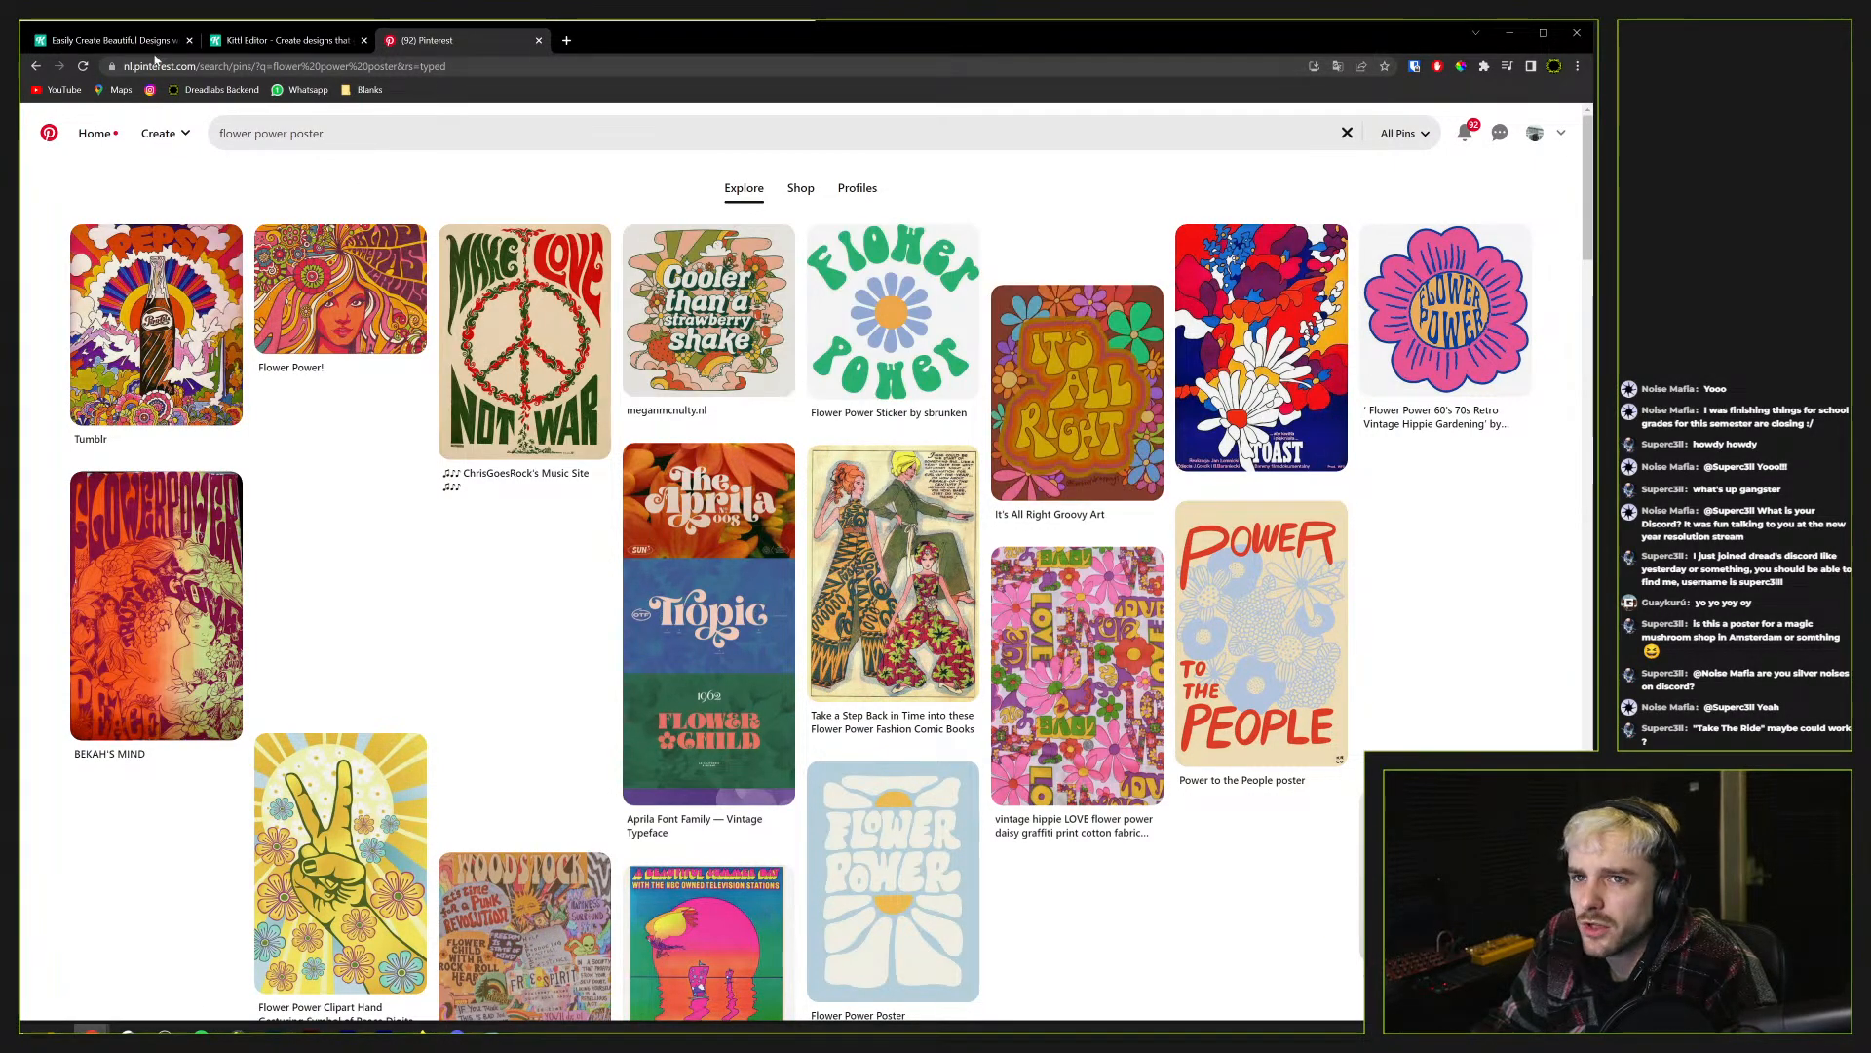
{"action": "left_click", "coordinate": [227, 44]}
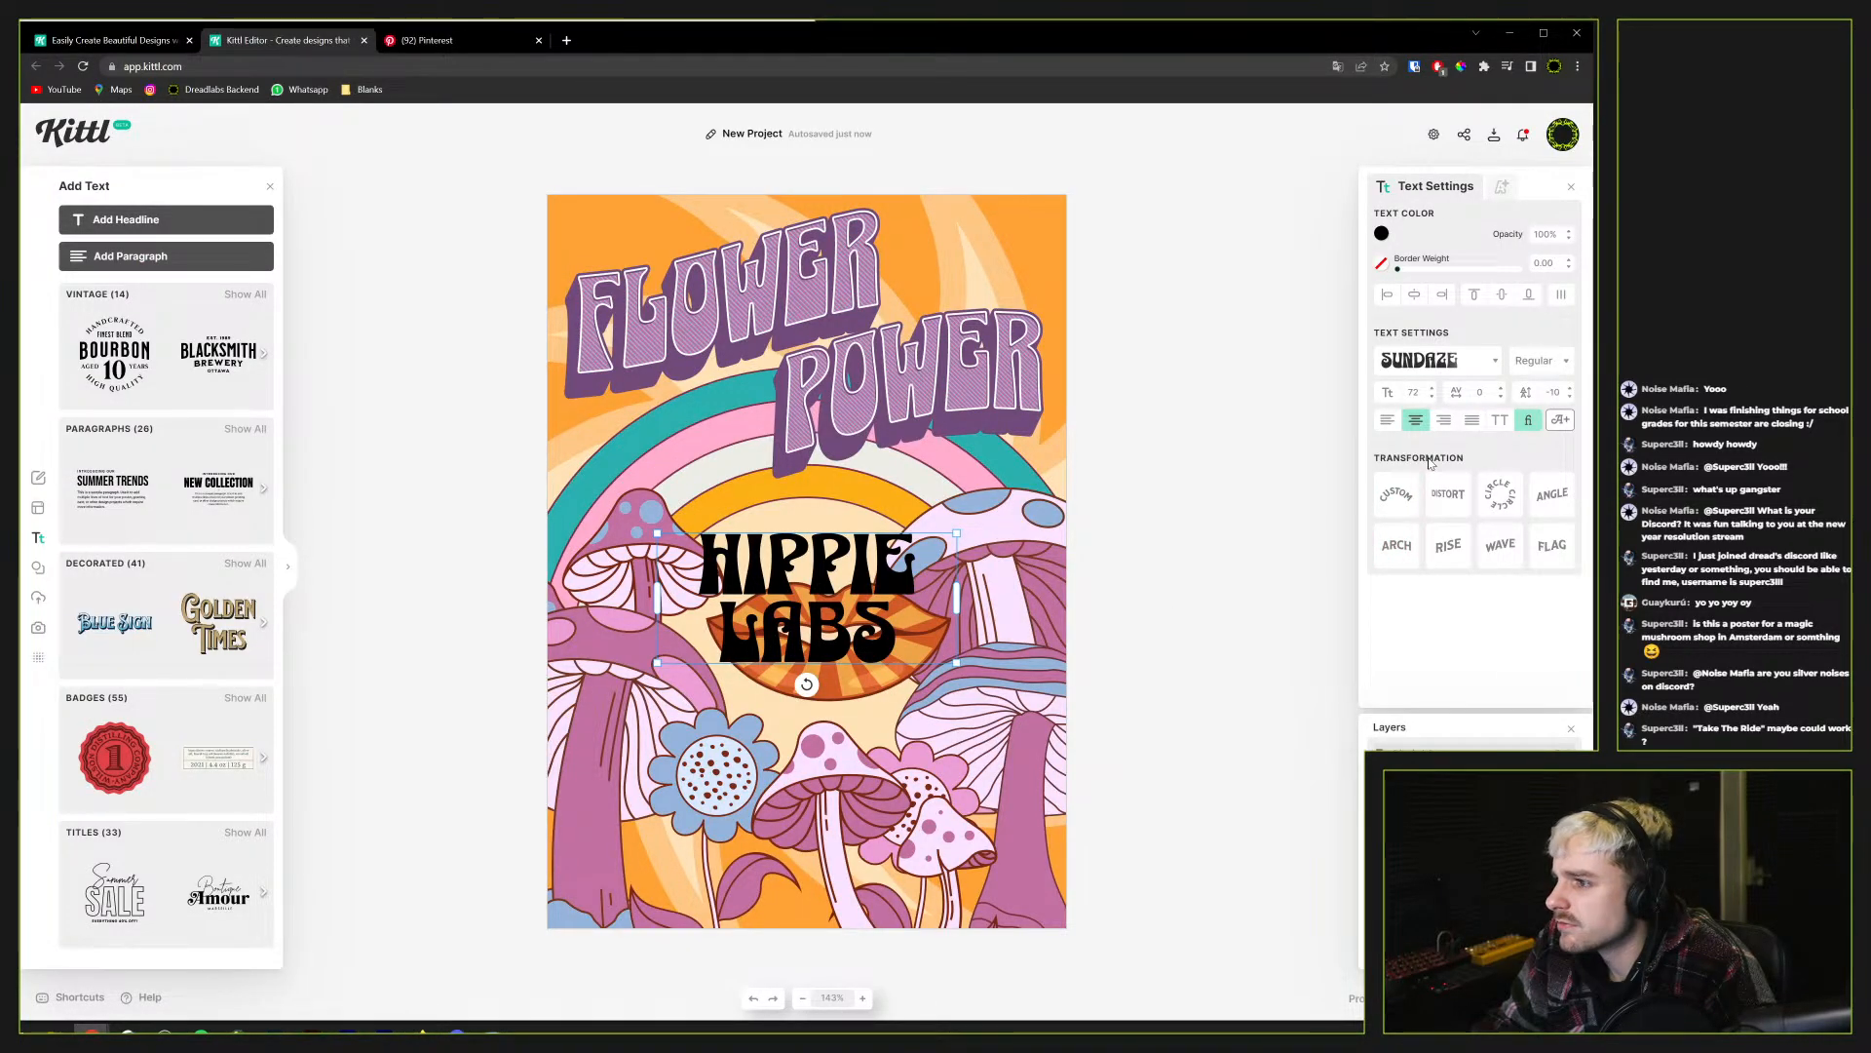
Apply the Arch transformation to "hippie labs" with a curve of about 39% and reduce the font size to 55
{"action": "left_click", "coordinate": [1403, 552]}
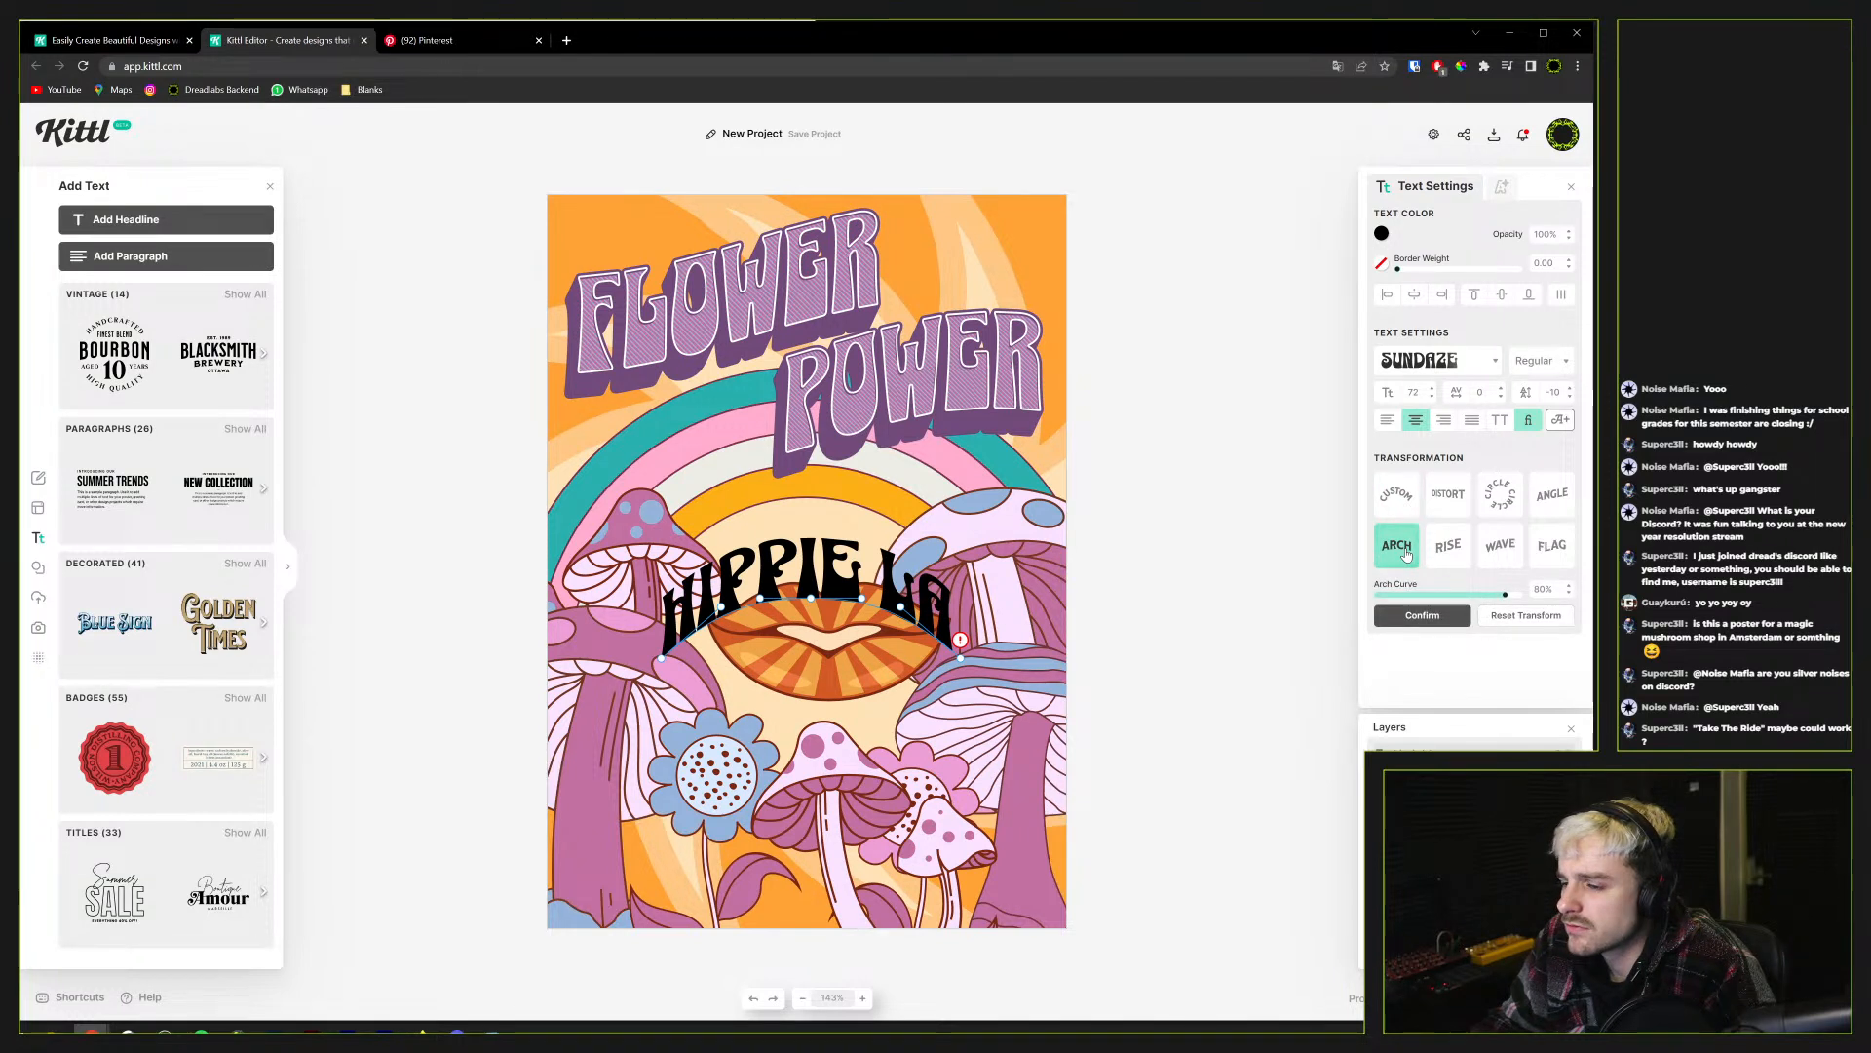
{"action": "left_click_drag", "start_coordinate": [1506, 597], "coordinate": [1476, 592]}
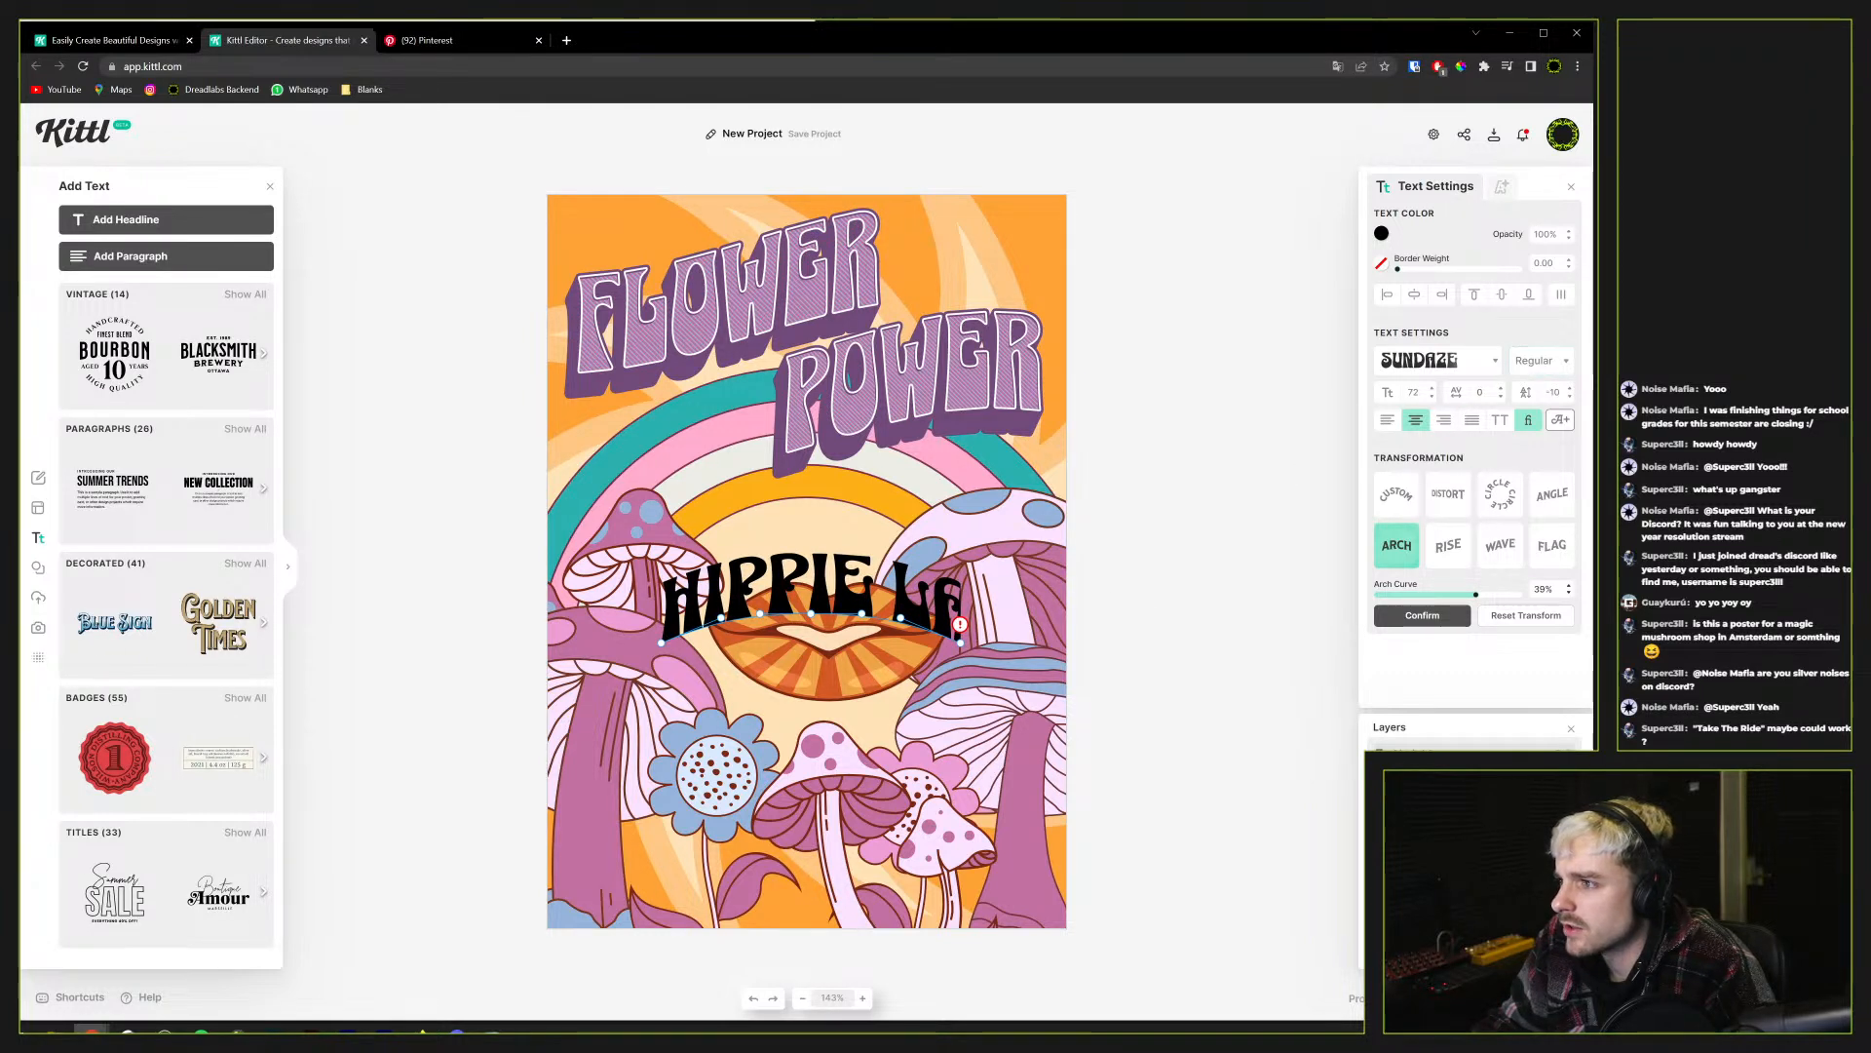
{"action": "left_click", "coordinate": [1431, 398]}
{"action": "left_click", "coordinate": [1432, 398]}
{"action": "left_click", "coordinate": [1432, 399]}
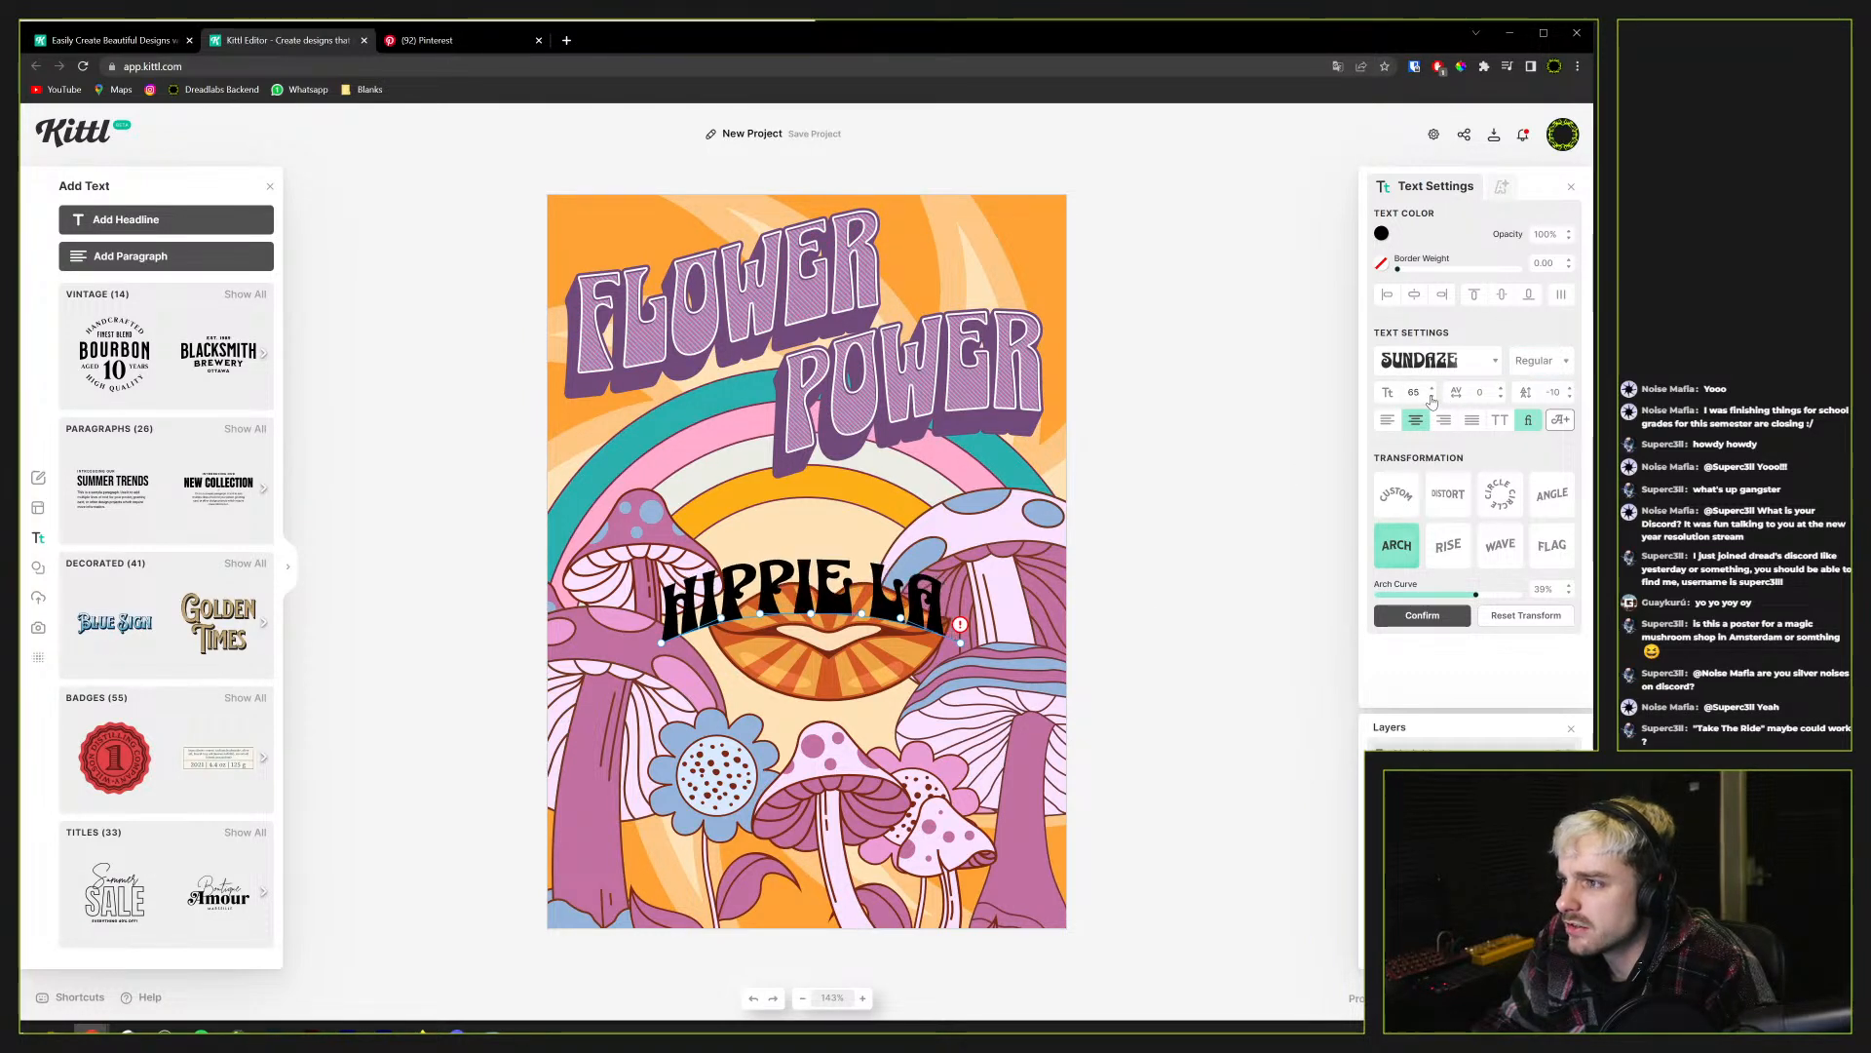
{"action": "left_click", "coordinate": [1432, 399]}
{"action": "left_click", "coordinate": [1432, 399]}
{"action": "left_click", "coordinate": [1432, 399]}
{"action": "left_click", "coordinate": [1432, 399]}
{"action": "left_click", "coordinate": [1433, 388]}
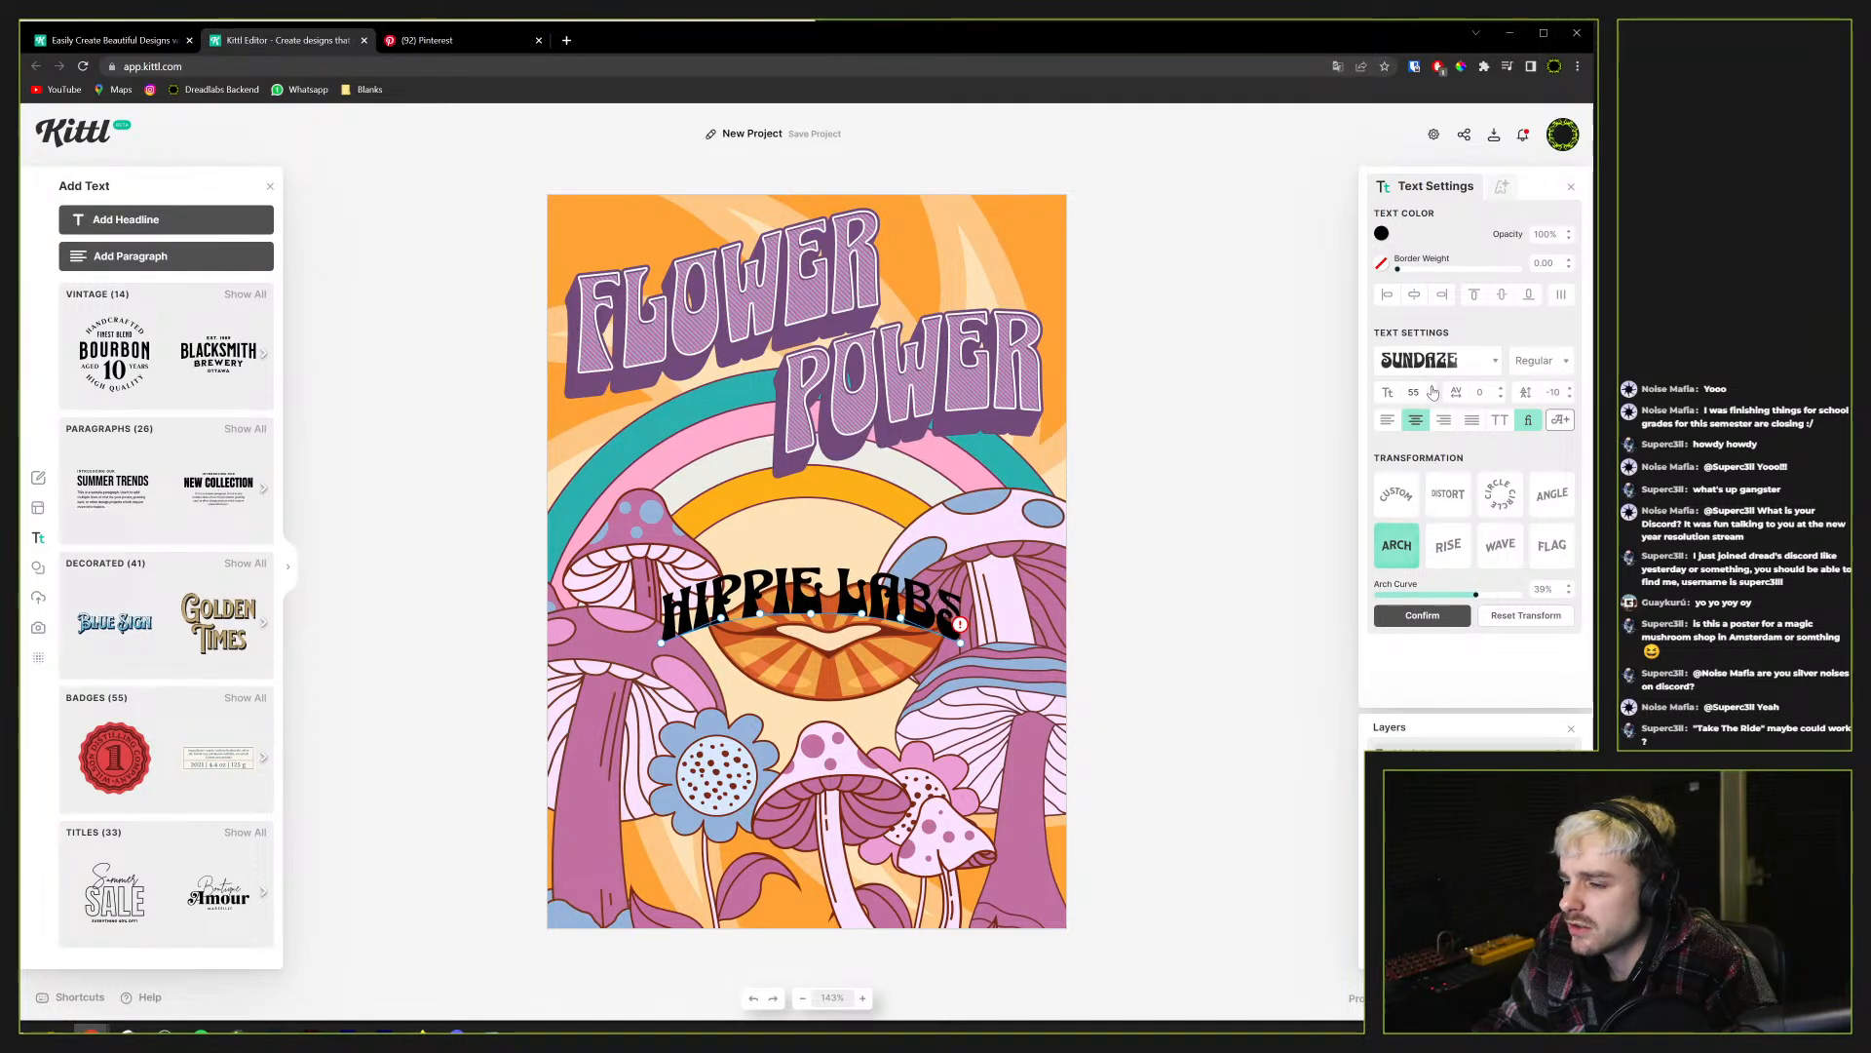
{"action": "left_click", "coordinate": [1003, 615]}
{"action": "left_click", "coordinate": [928, 612]}
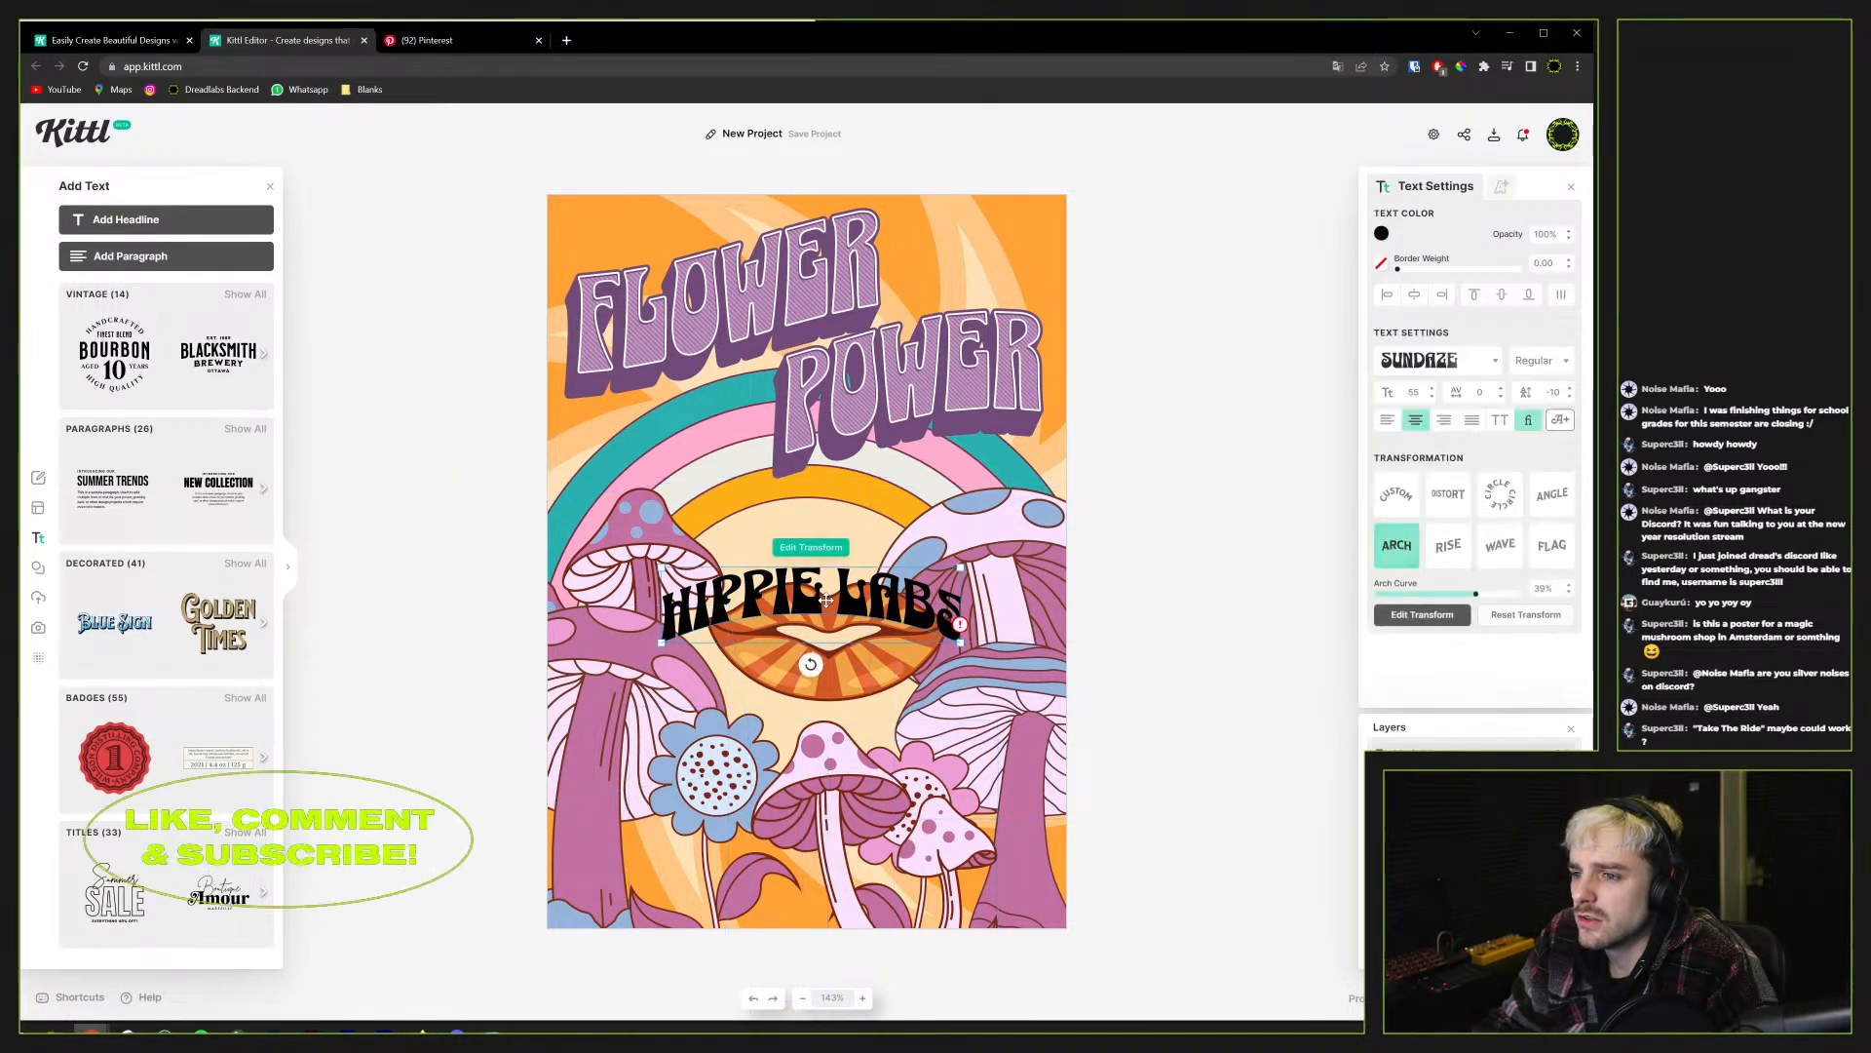
{"action": "left_click", "coordinate": [828, 674]}
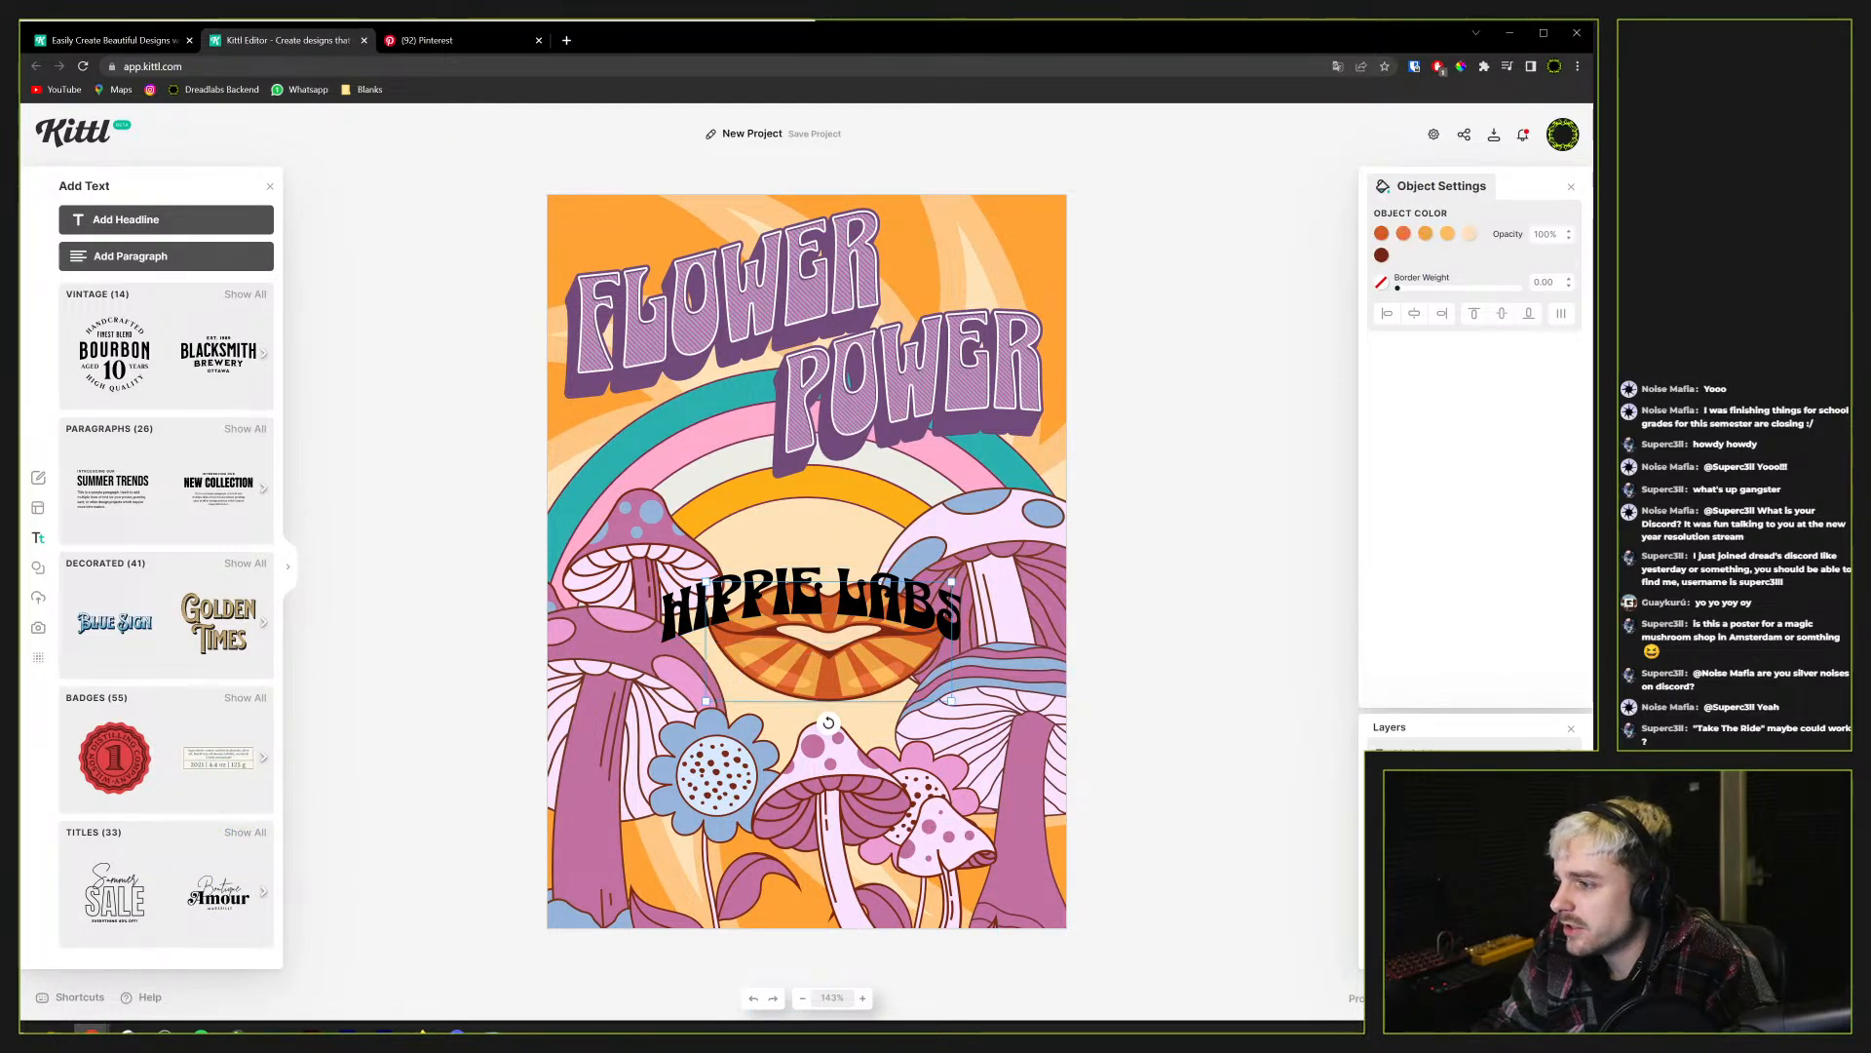
{"action": "left_click", "coordinate": [828, 780]}
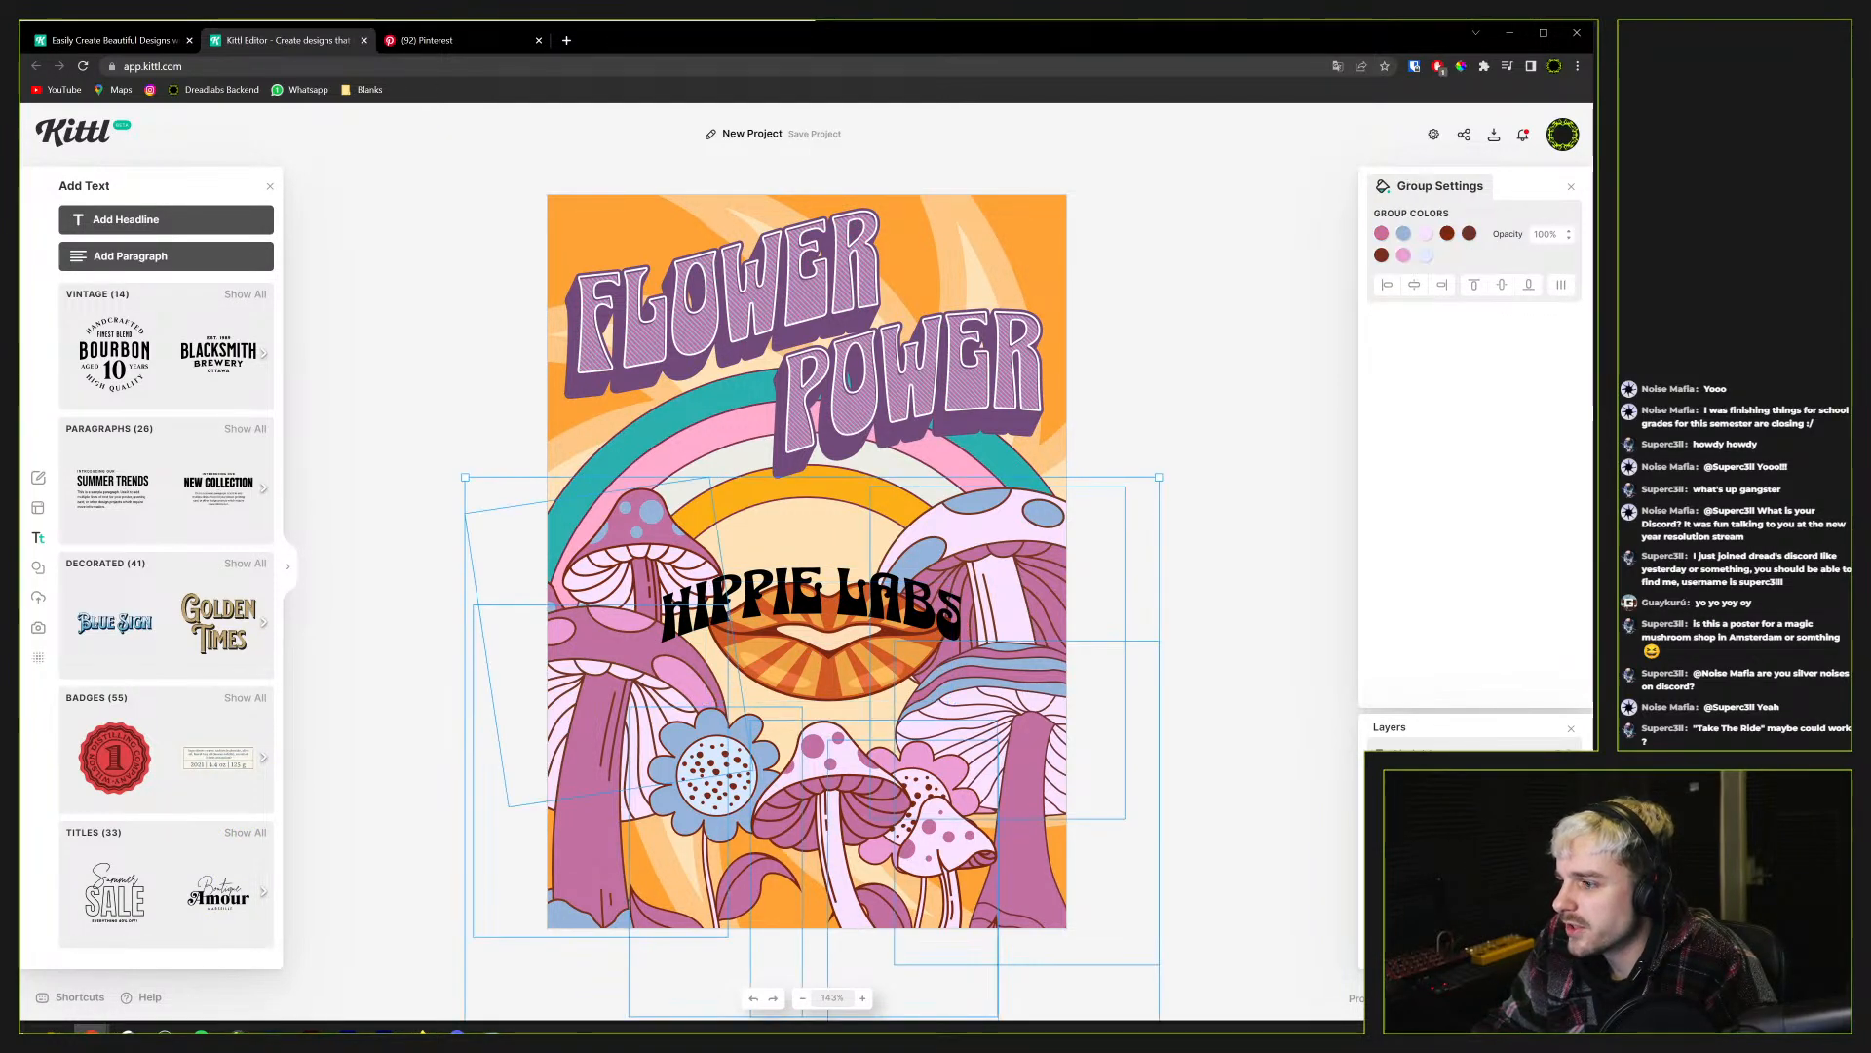
{"action": "left_click", "coordinate": [815, 482]}
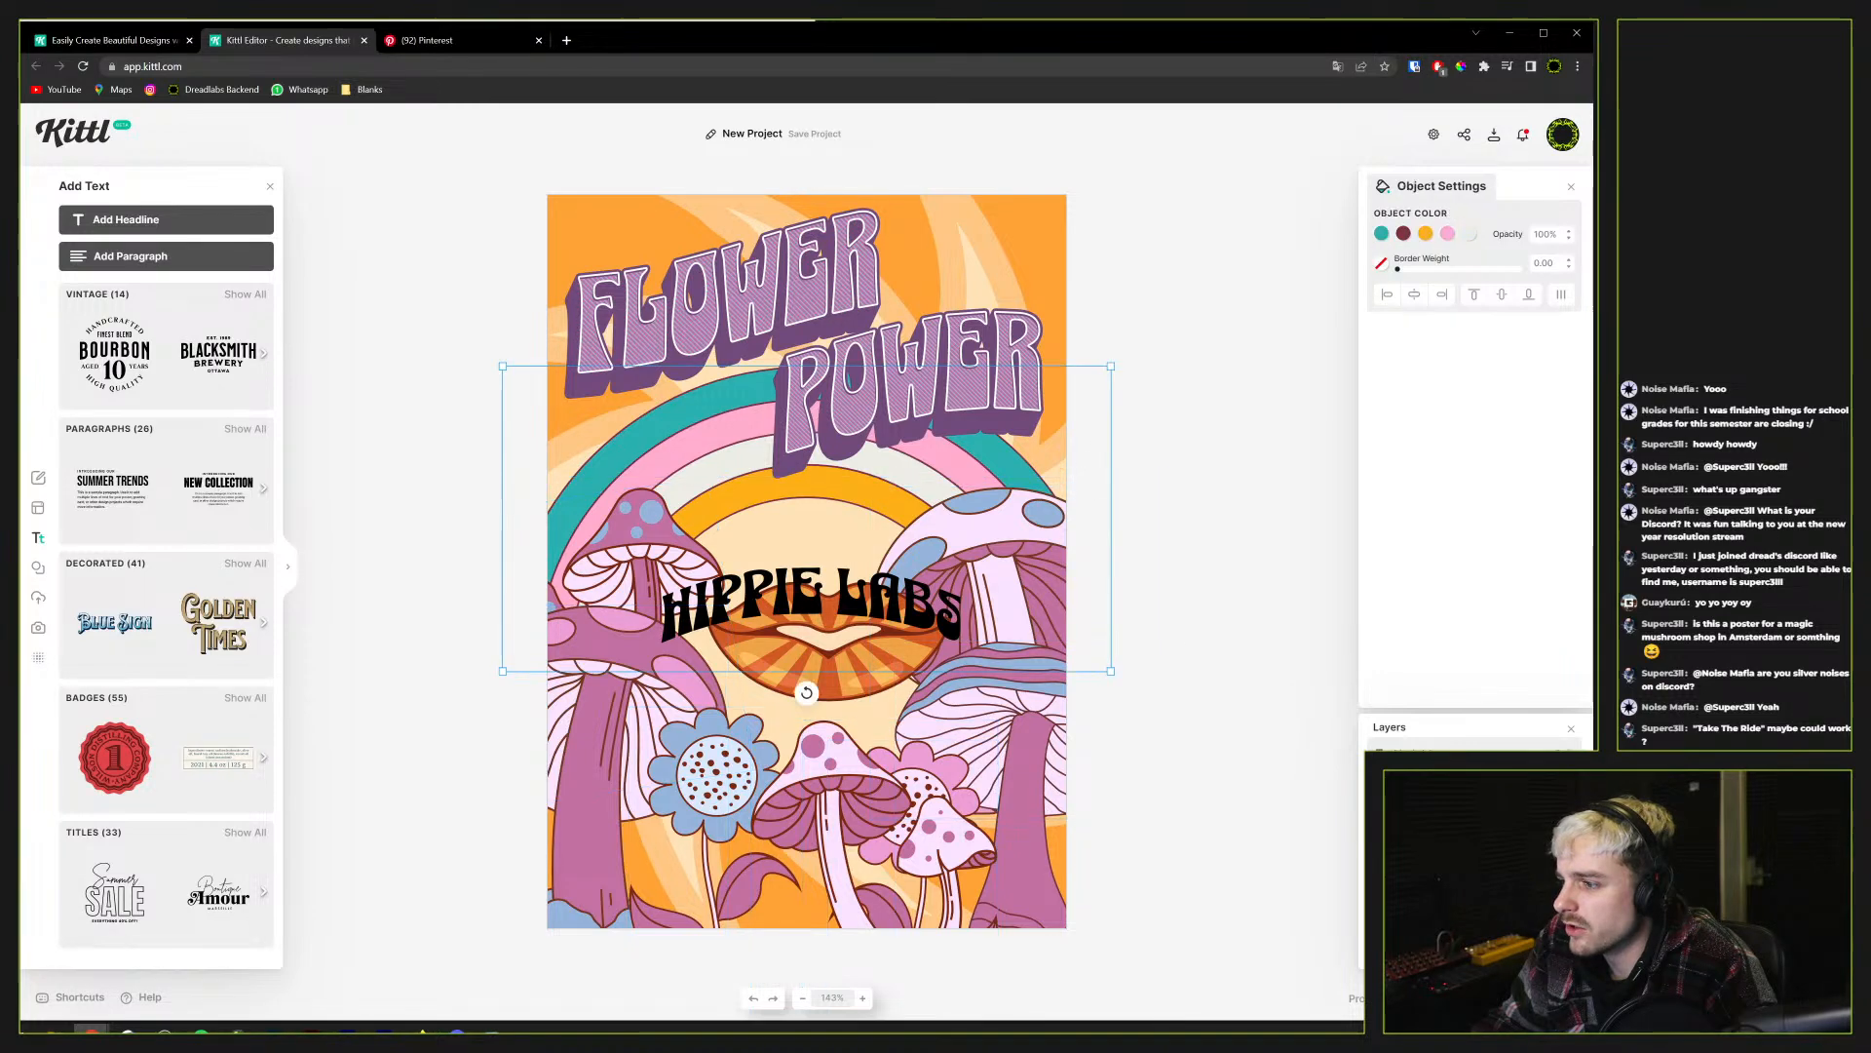
Enlarge the arched "hippie labs" text to font size 76 and position it above the lips
{"action": "left_click", "coordinate": [815, 614]}
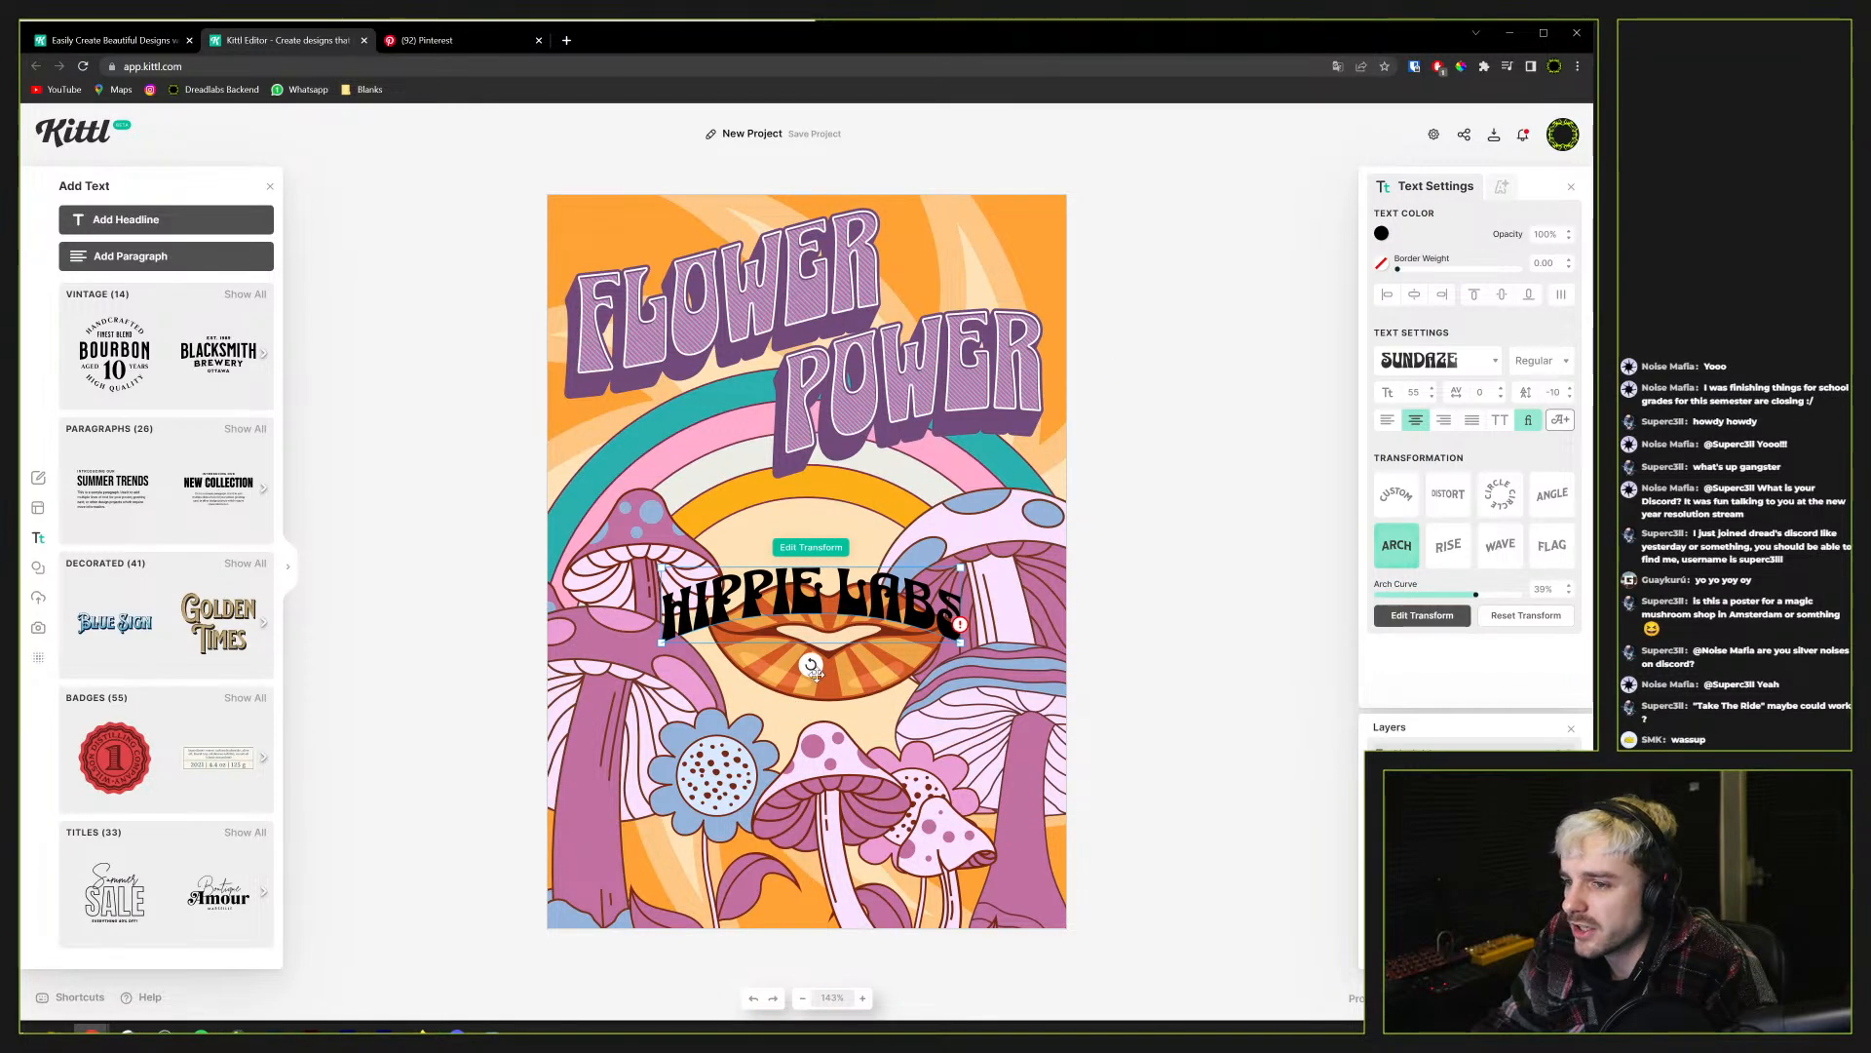
{"action": "left_click_drag", "start_coordinate": [962, 640], "coordinate": [1077, 671]}
{"action": "left_click_drag", "start_coordinate": [924, 599], "coordinate": [883, 554]}
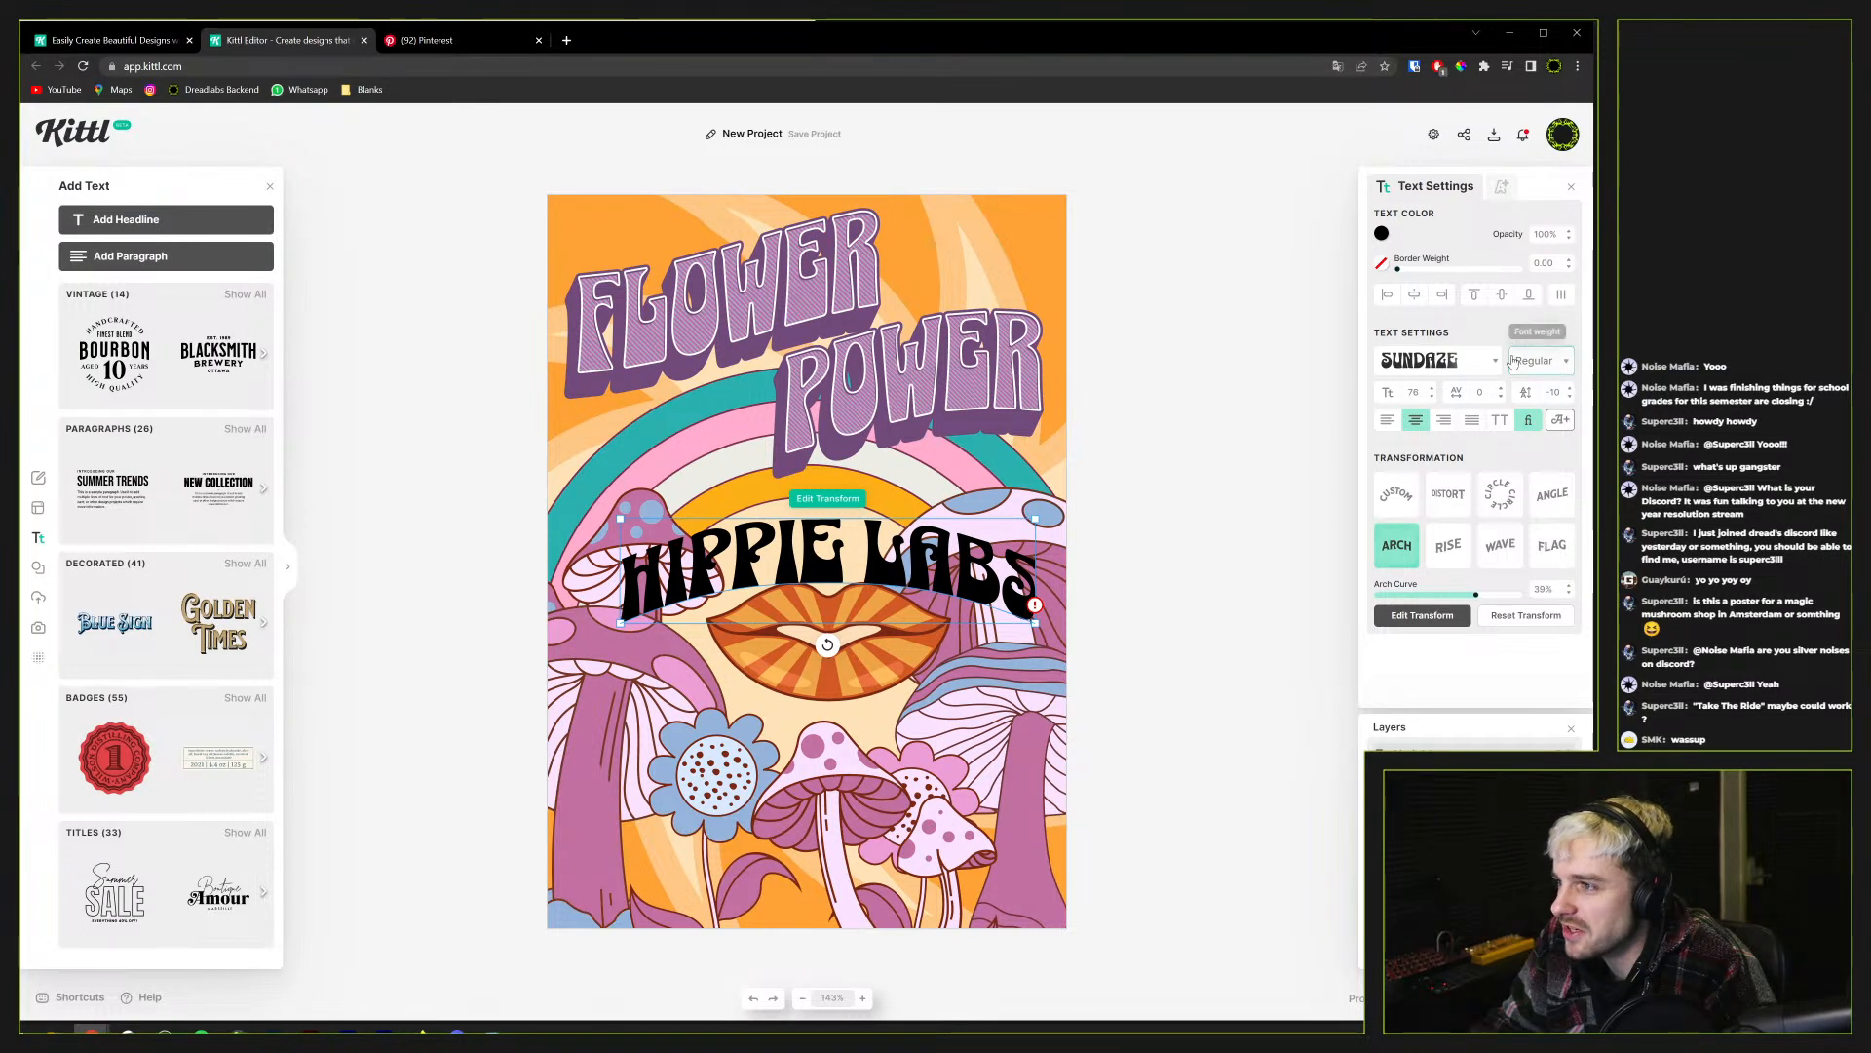
Reduce the arched text's font size to 72 to fix the overset, and move it slightly higher above the lips
{"action": "mouse_move", "coordinate": [1035, 605]}
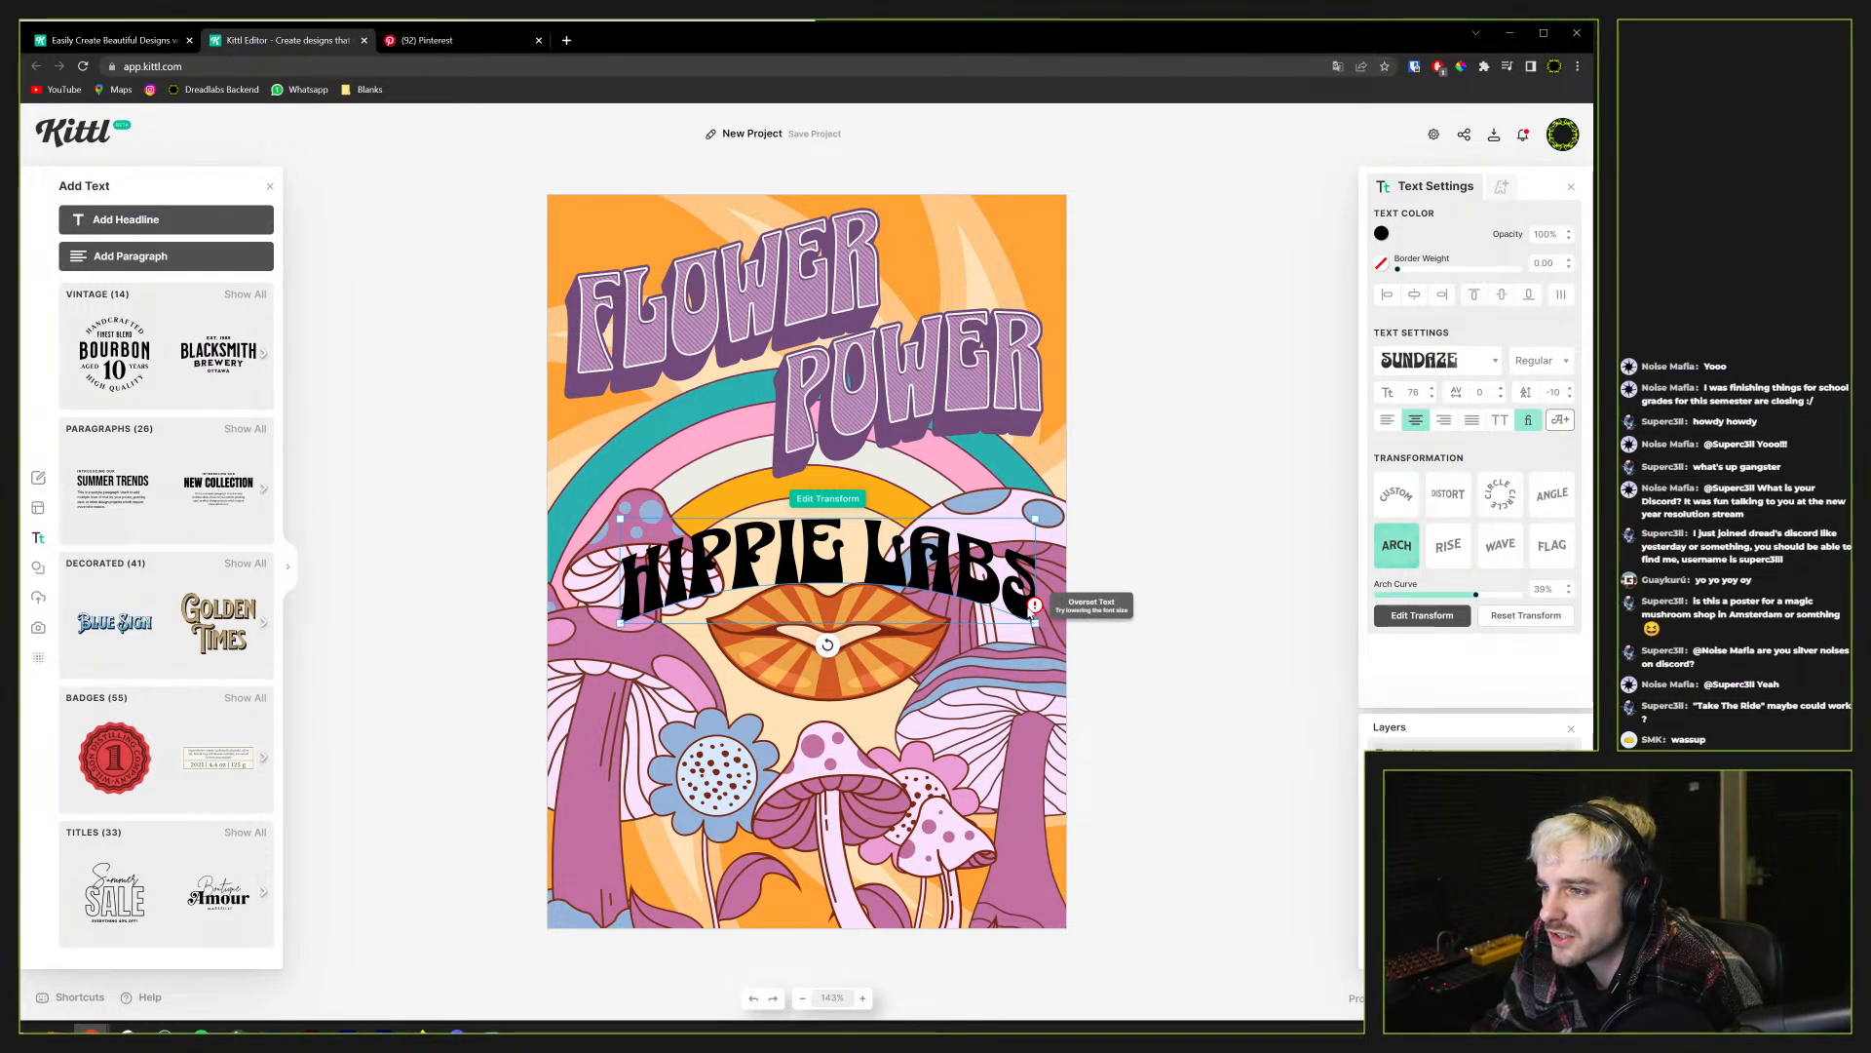
{"action": "left_click", "coordinate": [1034, 605]}
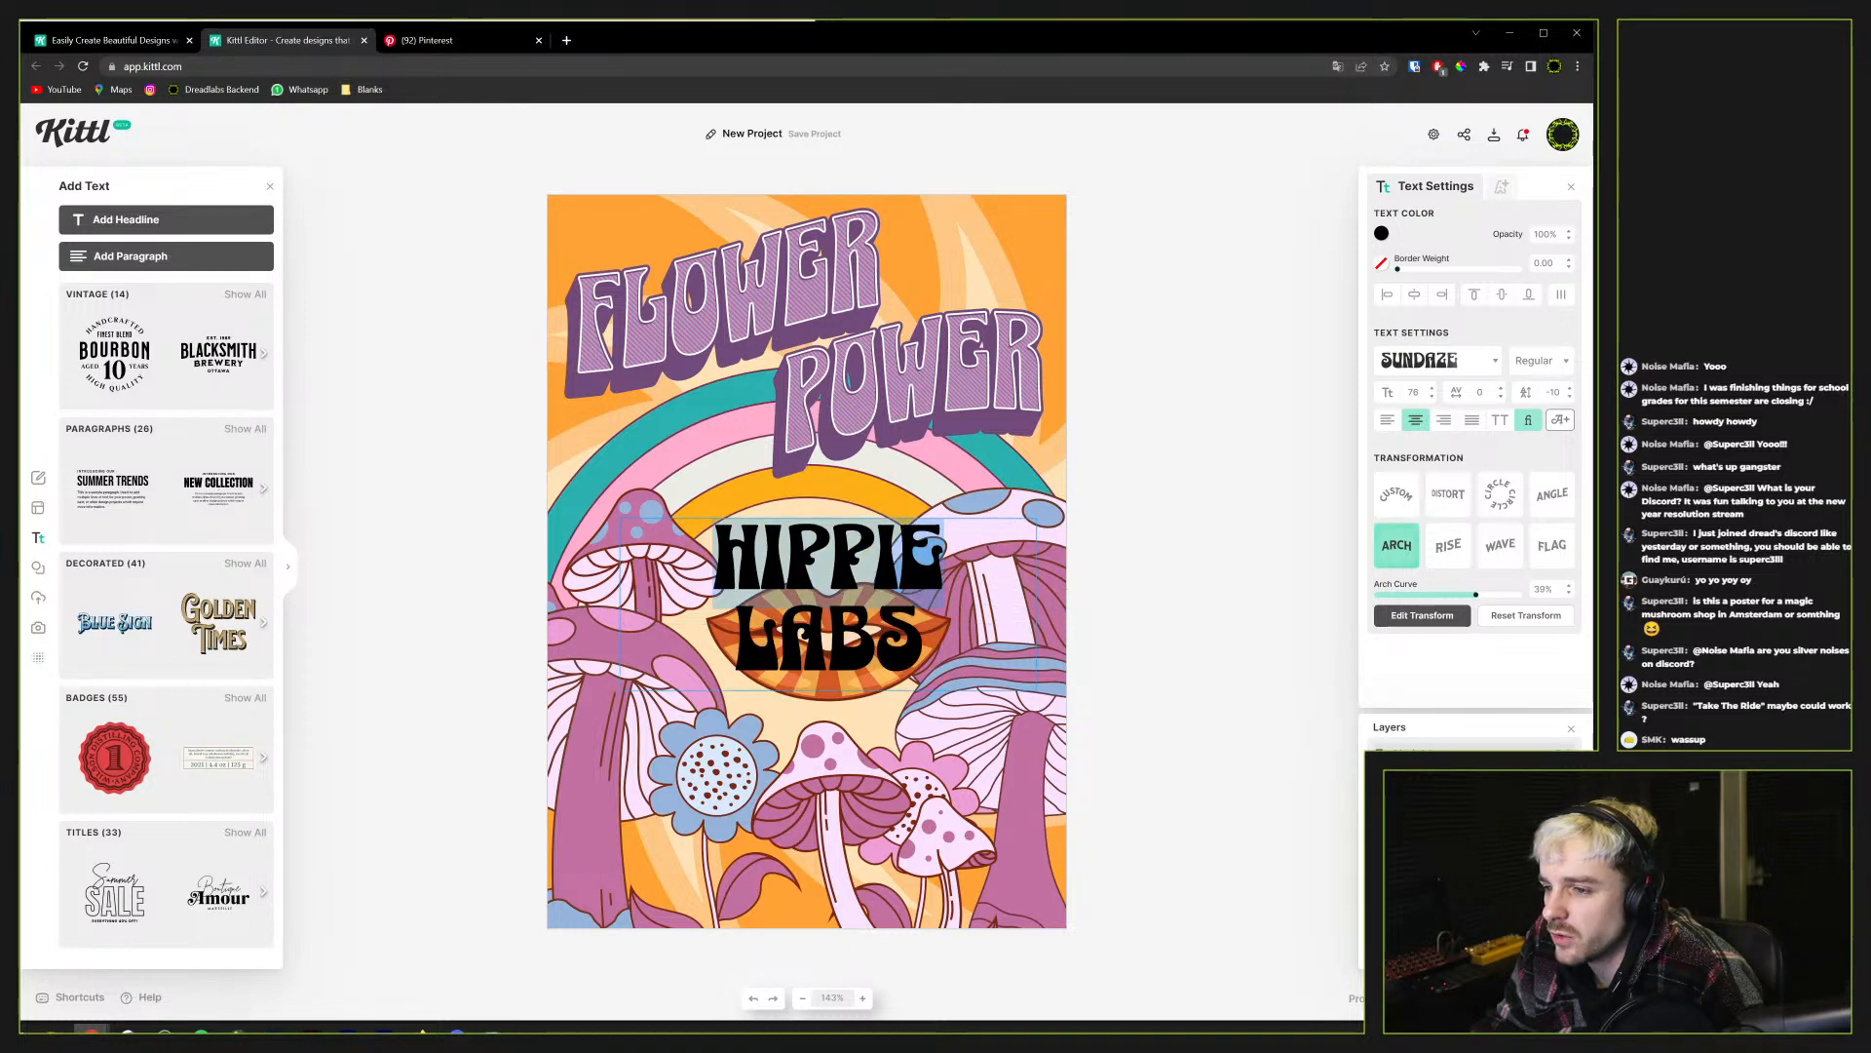
{"action": "left_click", "coordinate": [1432, 396]}
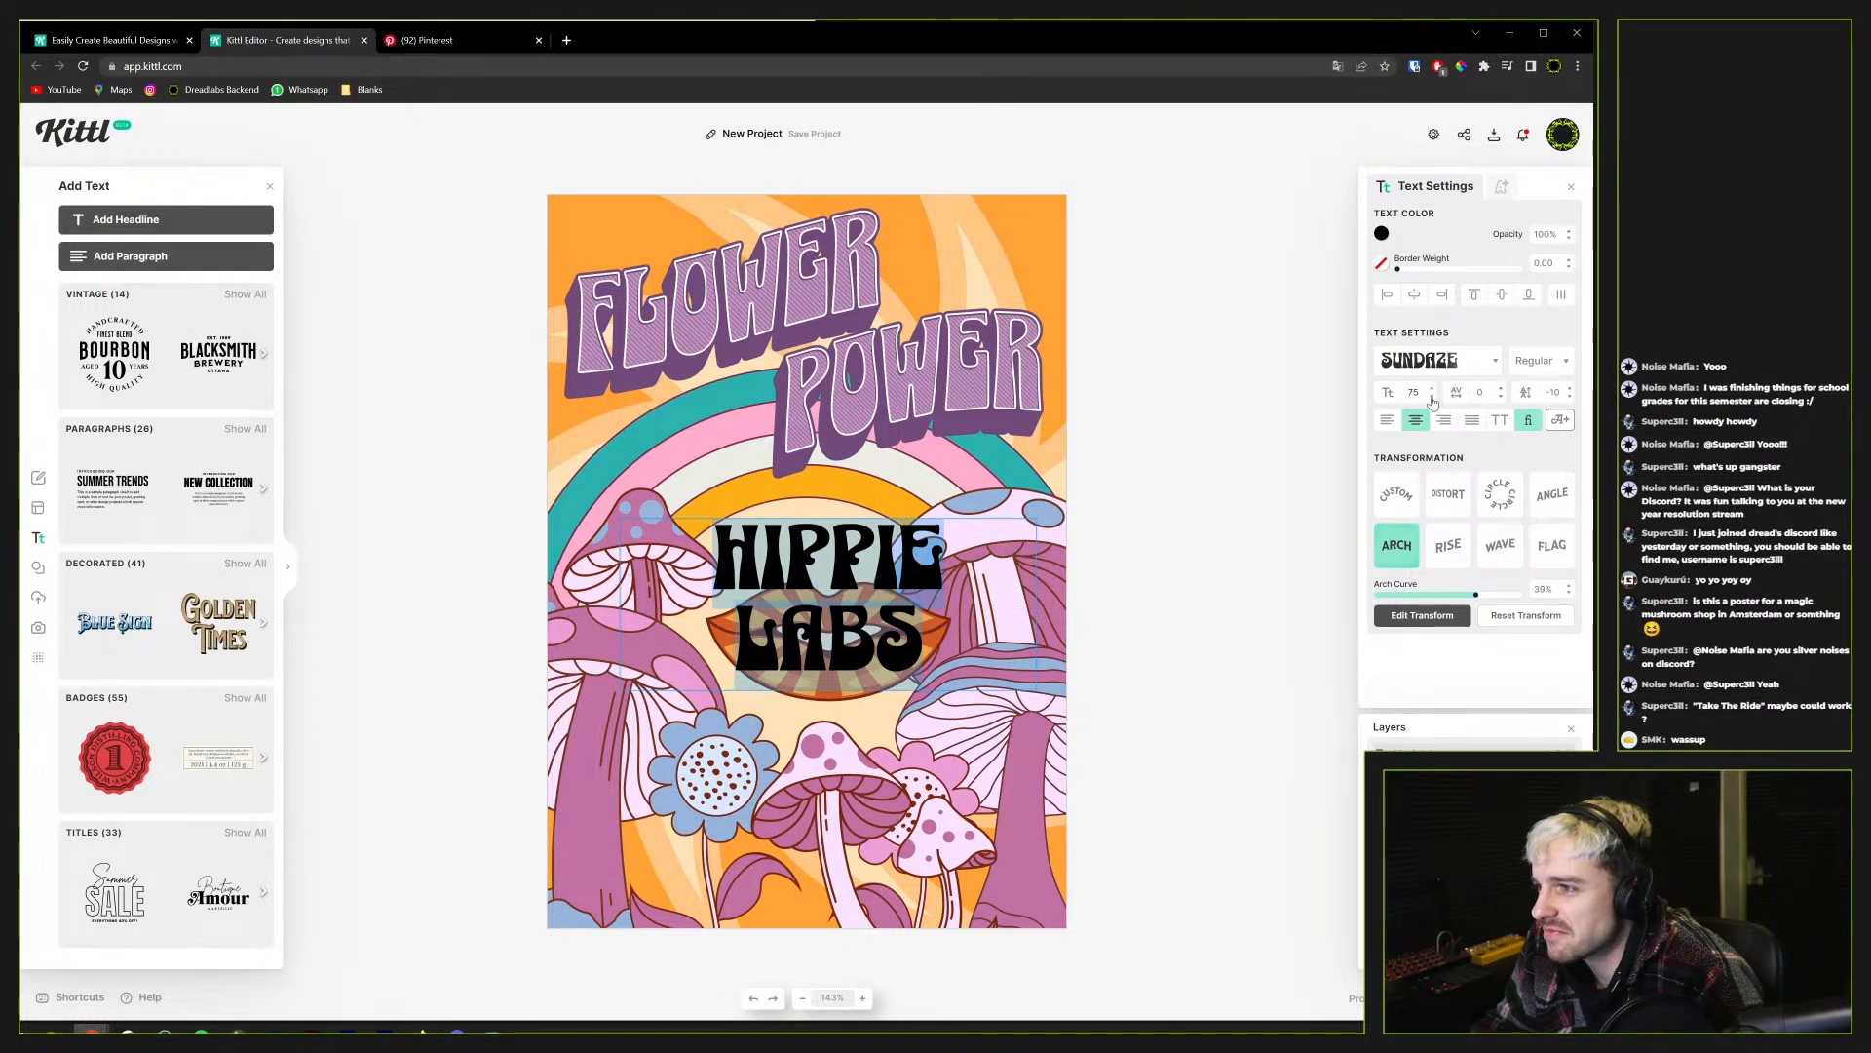
{"action": "left_click", "coordinate": [1432, 396]}
{"action": "left_click", "coordinate": [1432, 395]}
{"action": "left_click", "coordinate": [926, 579]}
{"action": "left_click", "coordinate": [906, 568]}
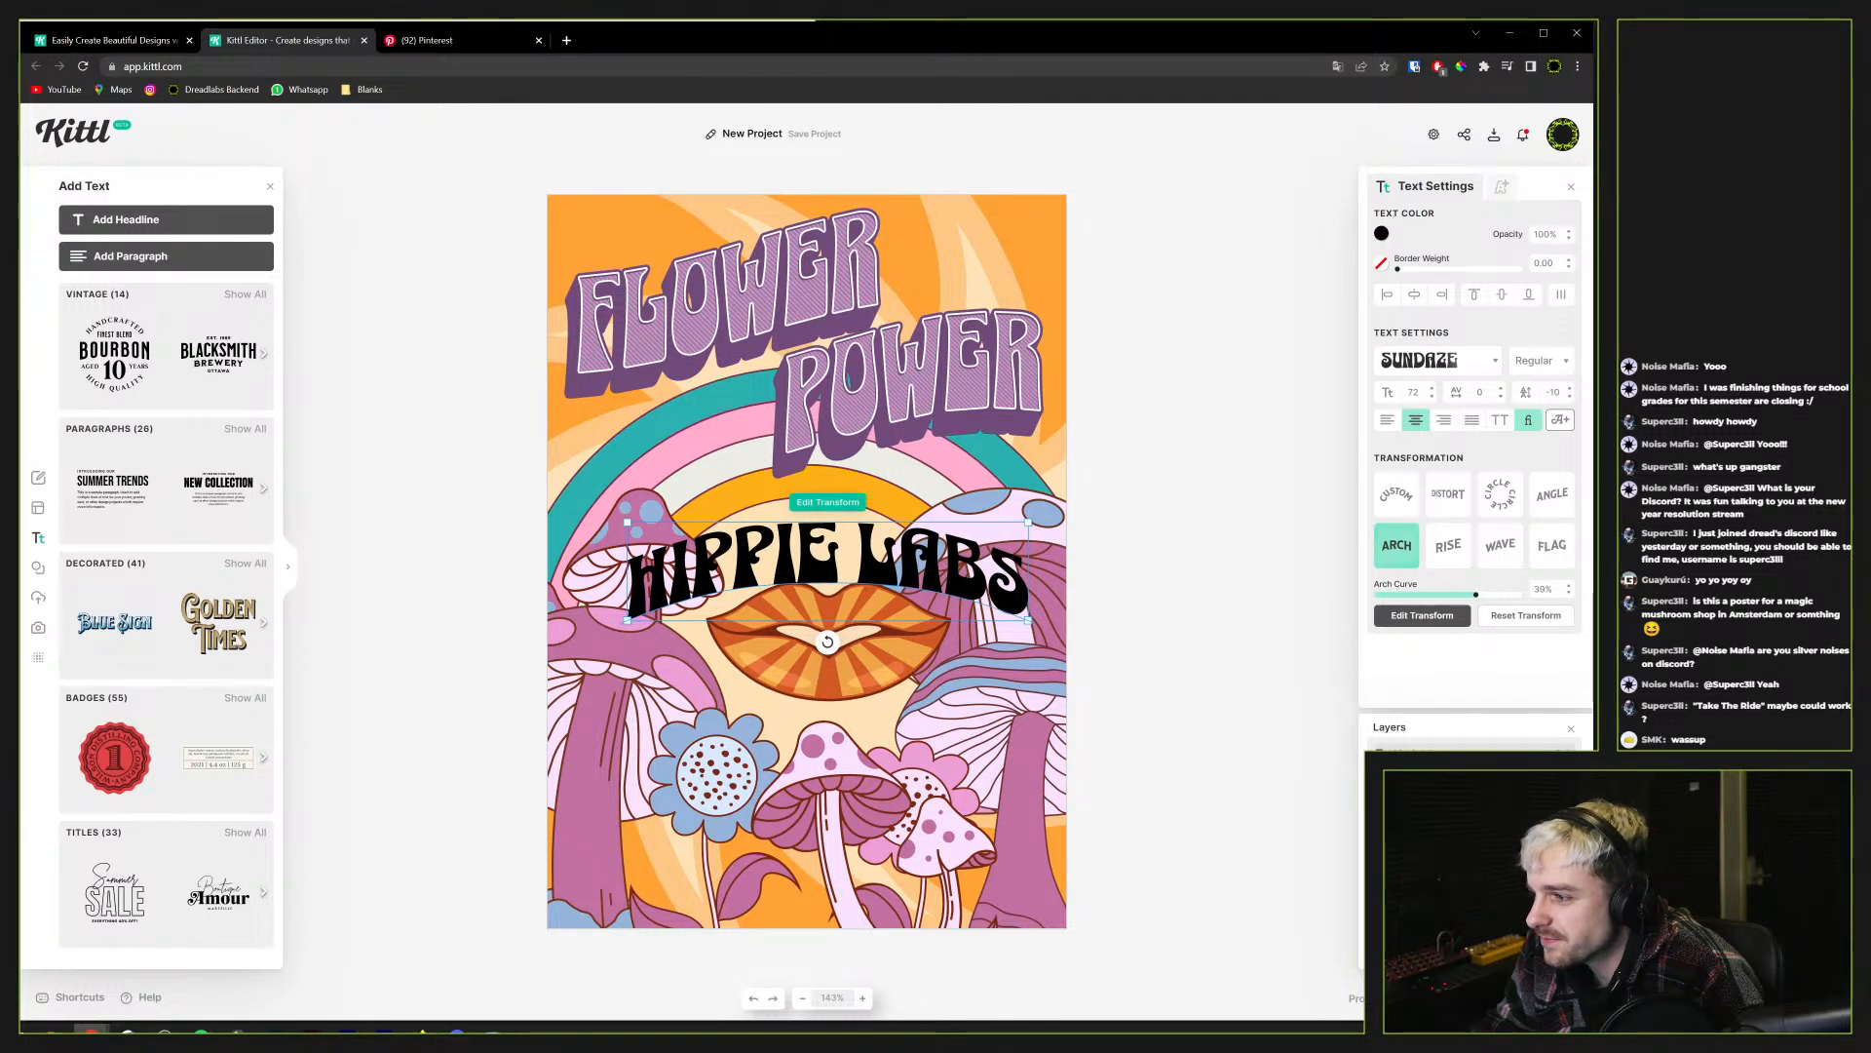
{"action": "left_click_drag", "start_coordinate": [937, 572], "coordinate": [939, 557]}
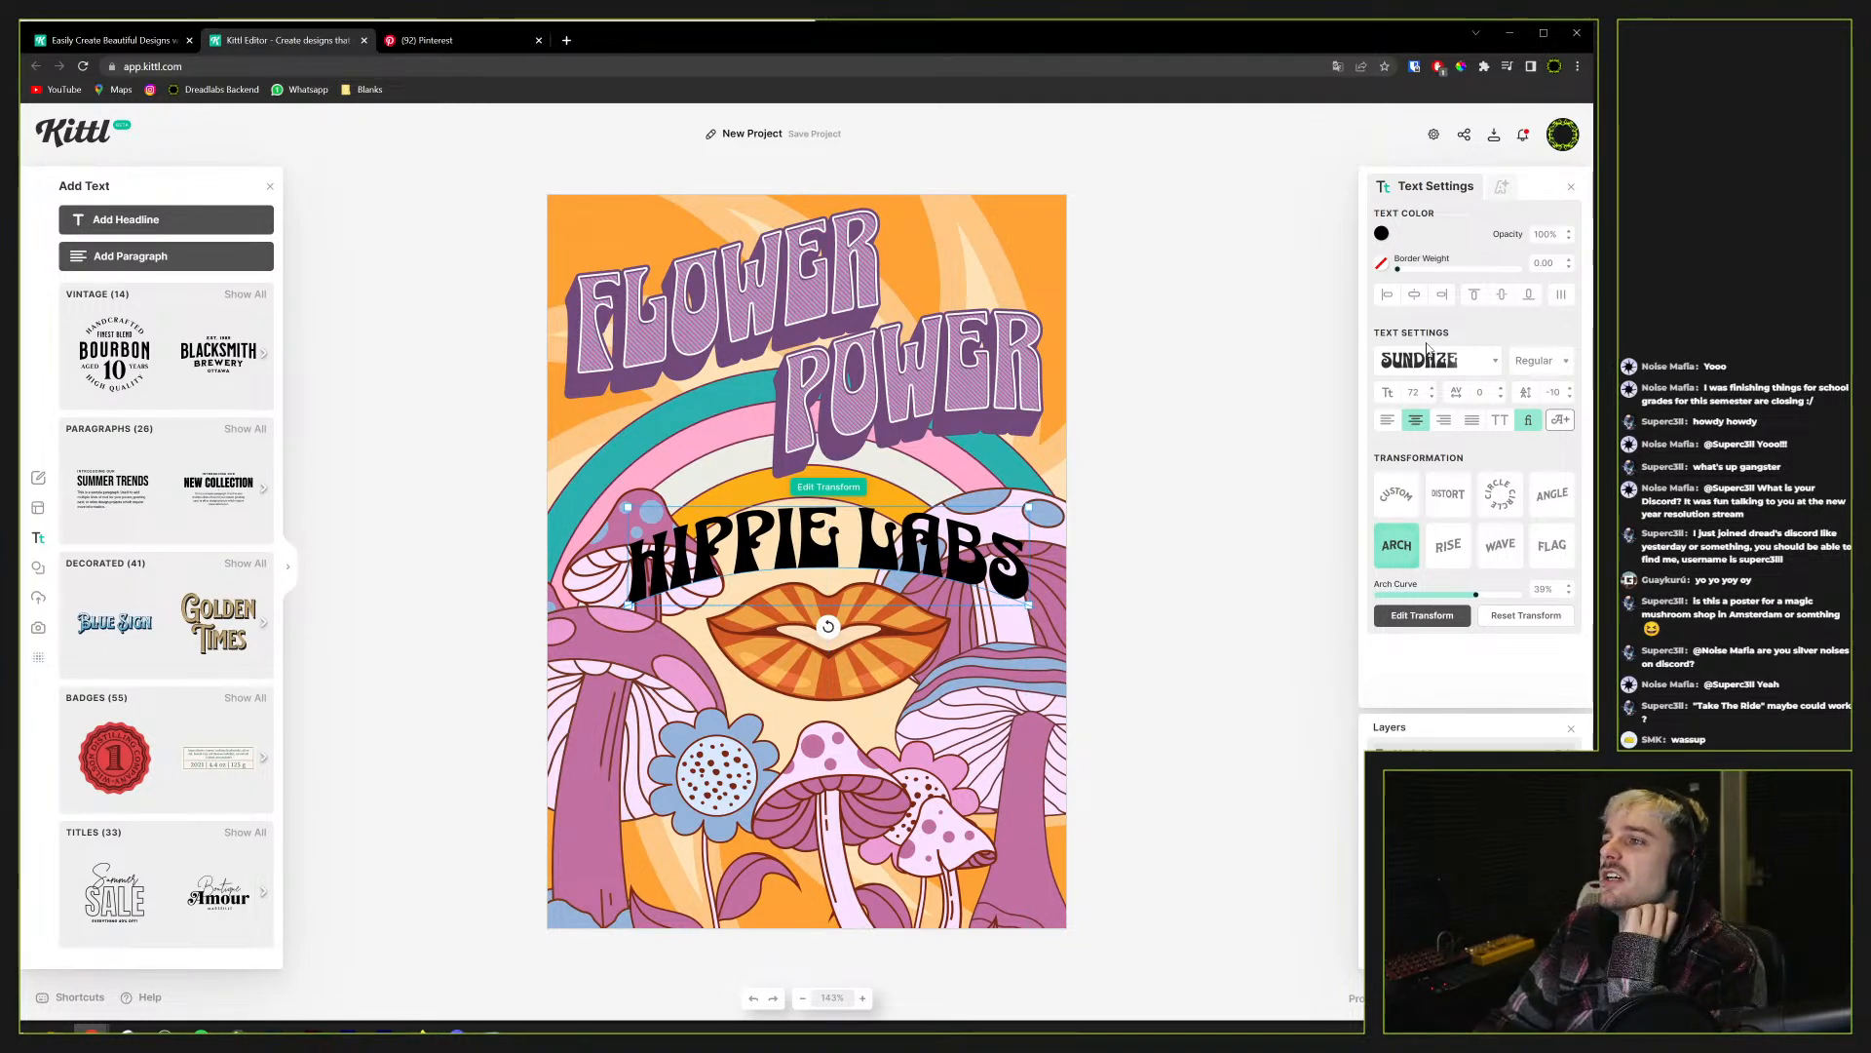
Try a border weight of about 0.70 on the arched "hippie labs" text and reset it to 0
{"action": "left_click", "coordinate": [1502, 189]}
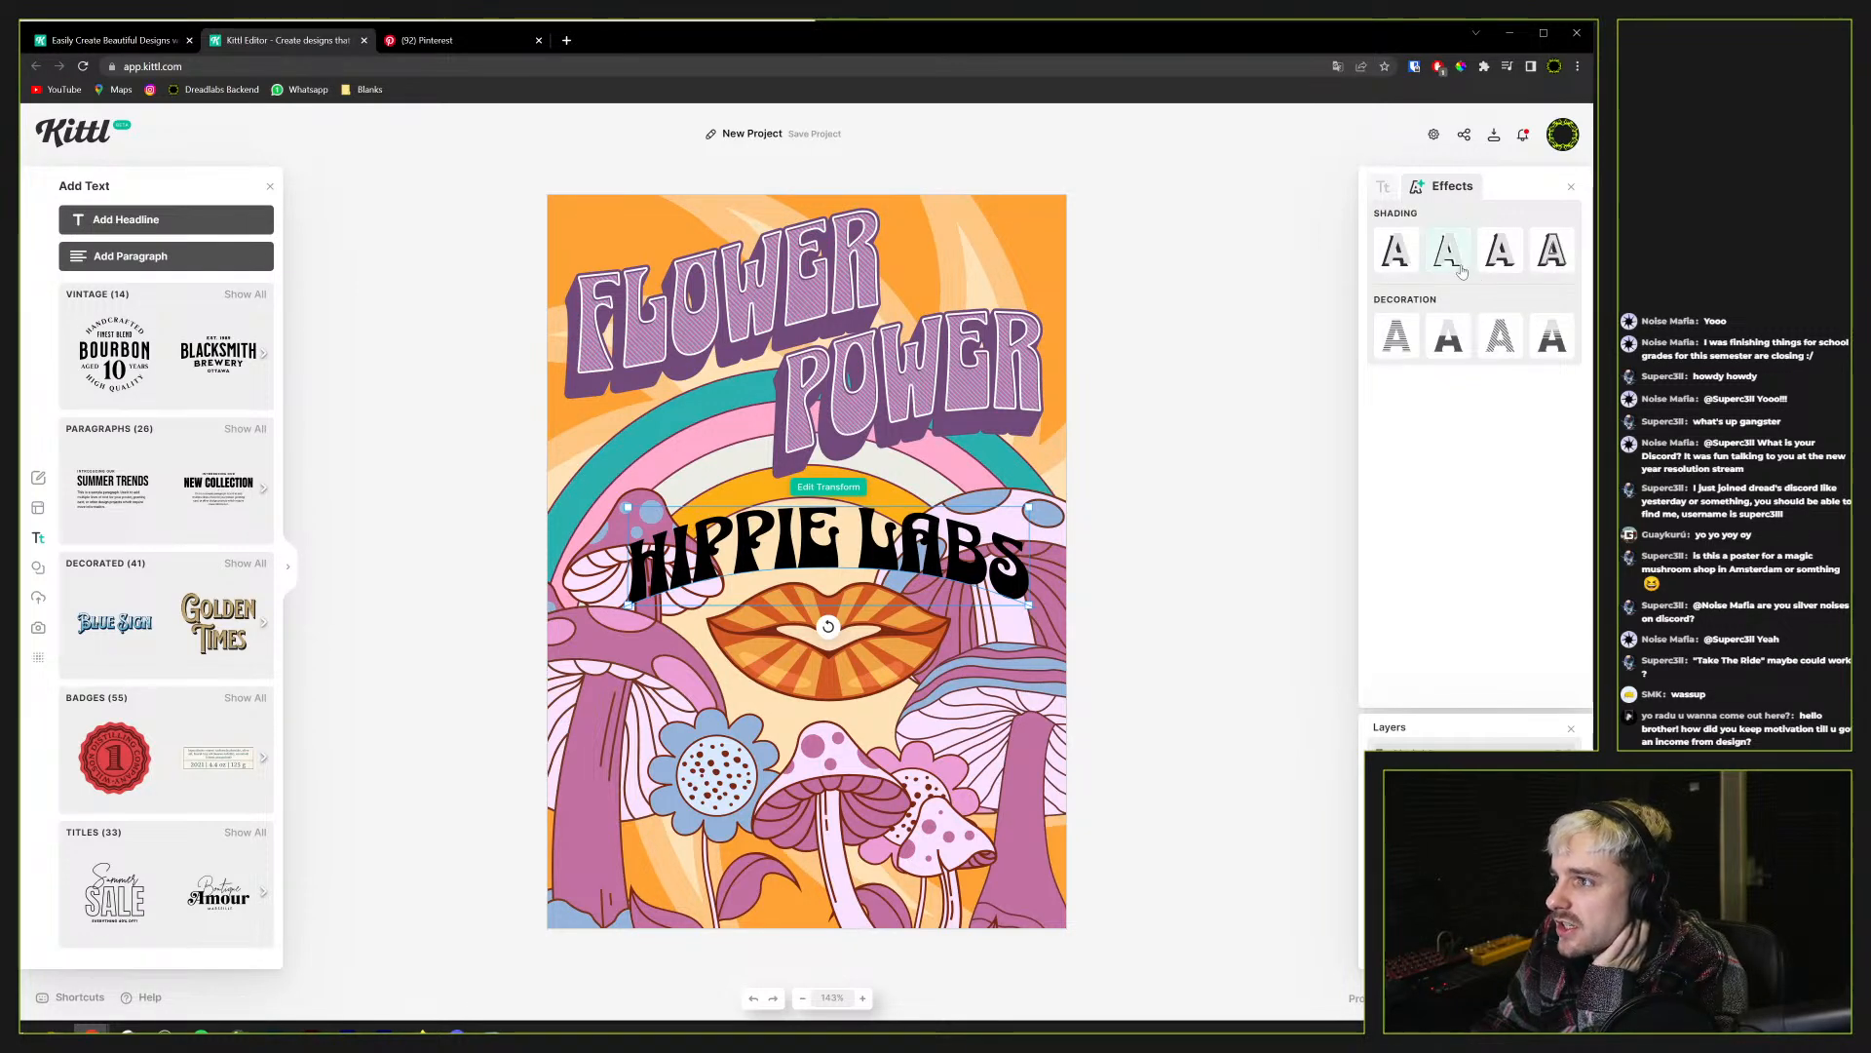
{"action": "left_click", "coordinate": [1501, 255]}
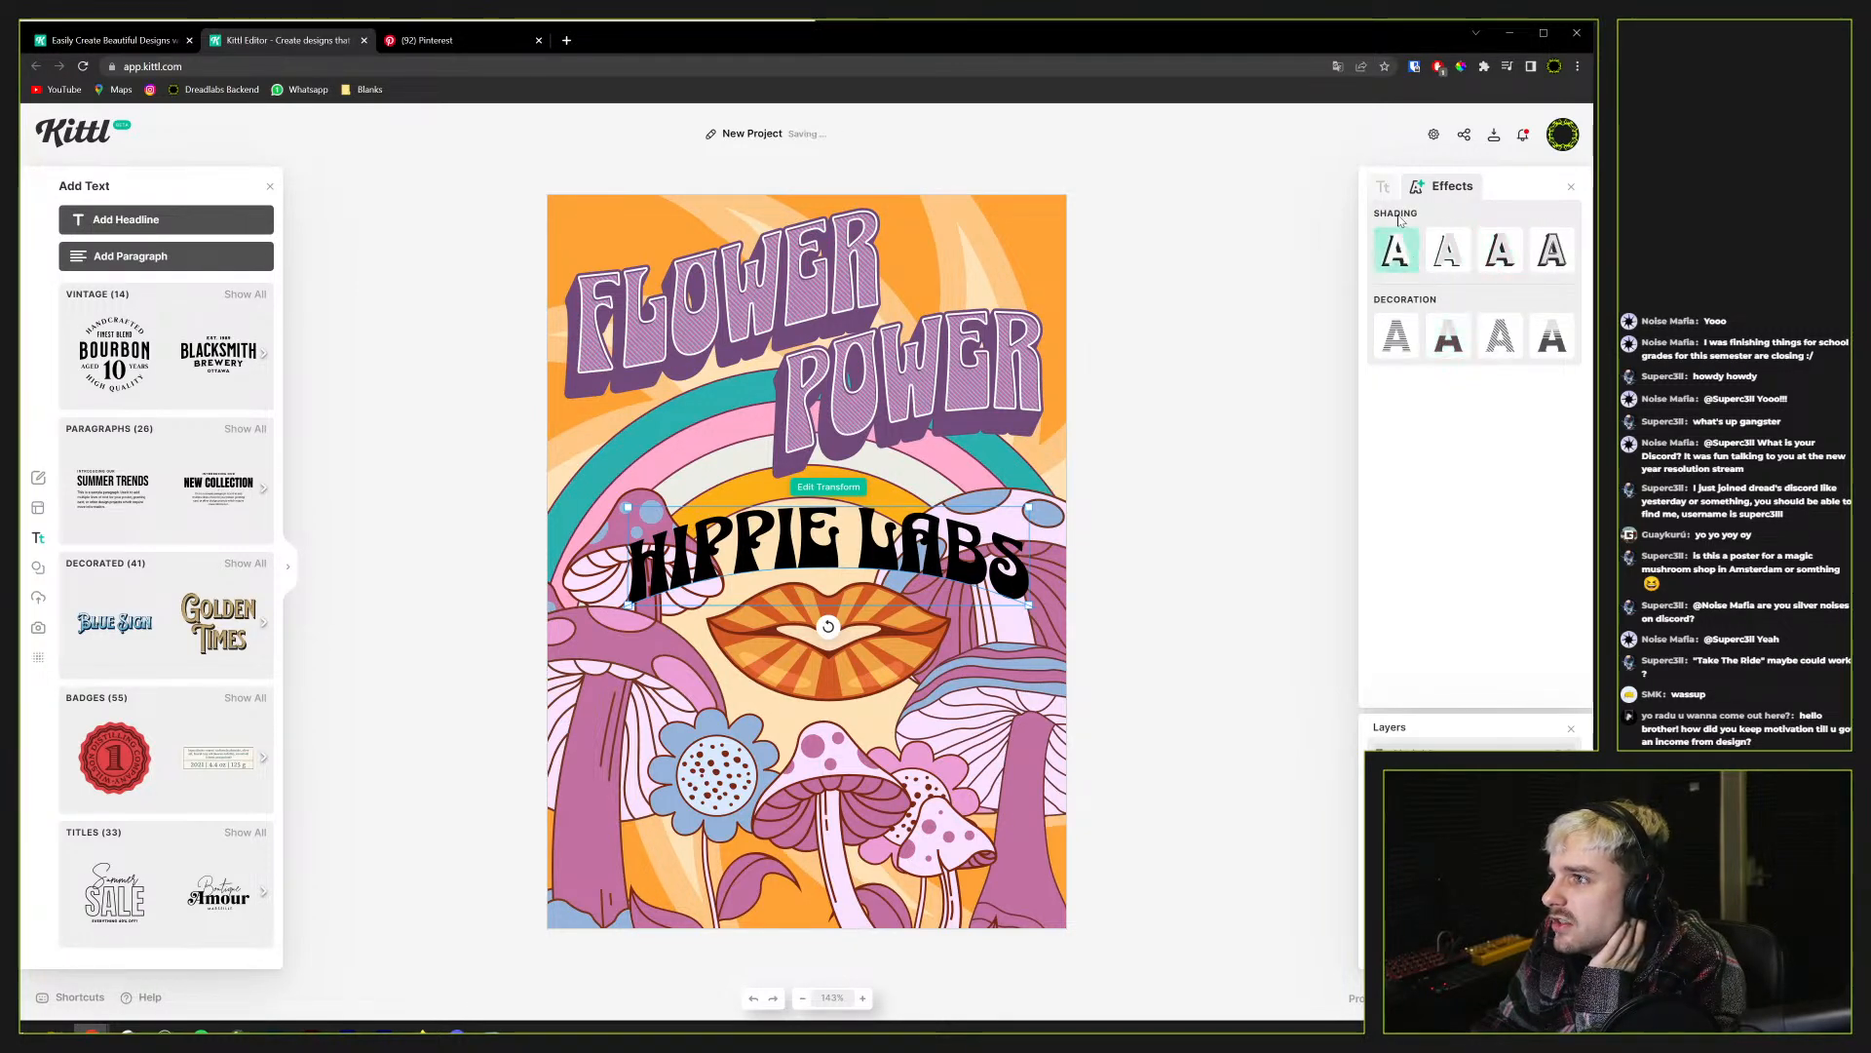
{"action": "left_click", "coordinate": [1384, 188]}
{"action": "left_click_drag", "start_coordinate": [1399, 271], "coordinate": [1412, 268]}
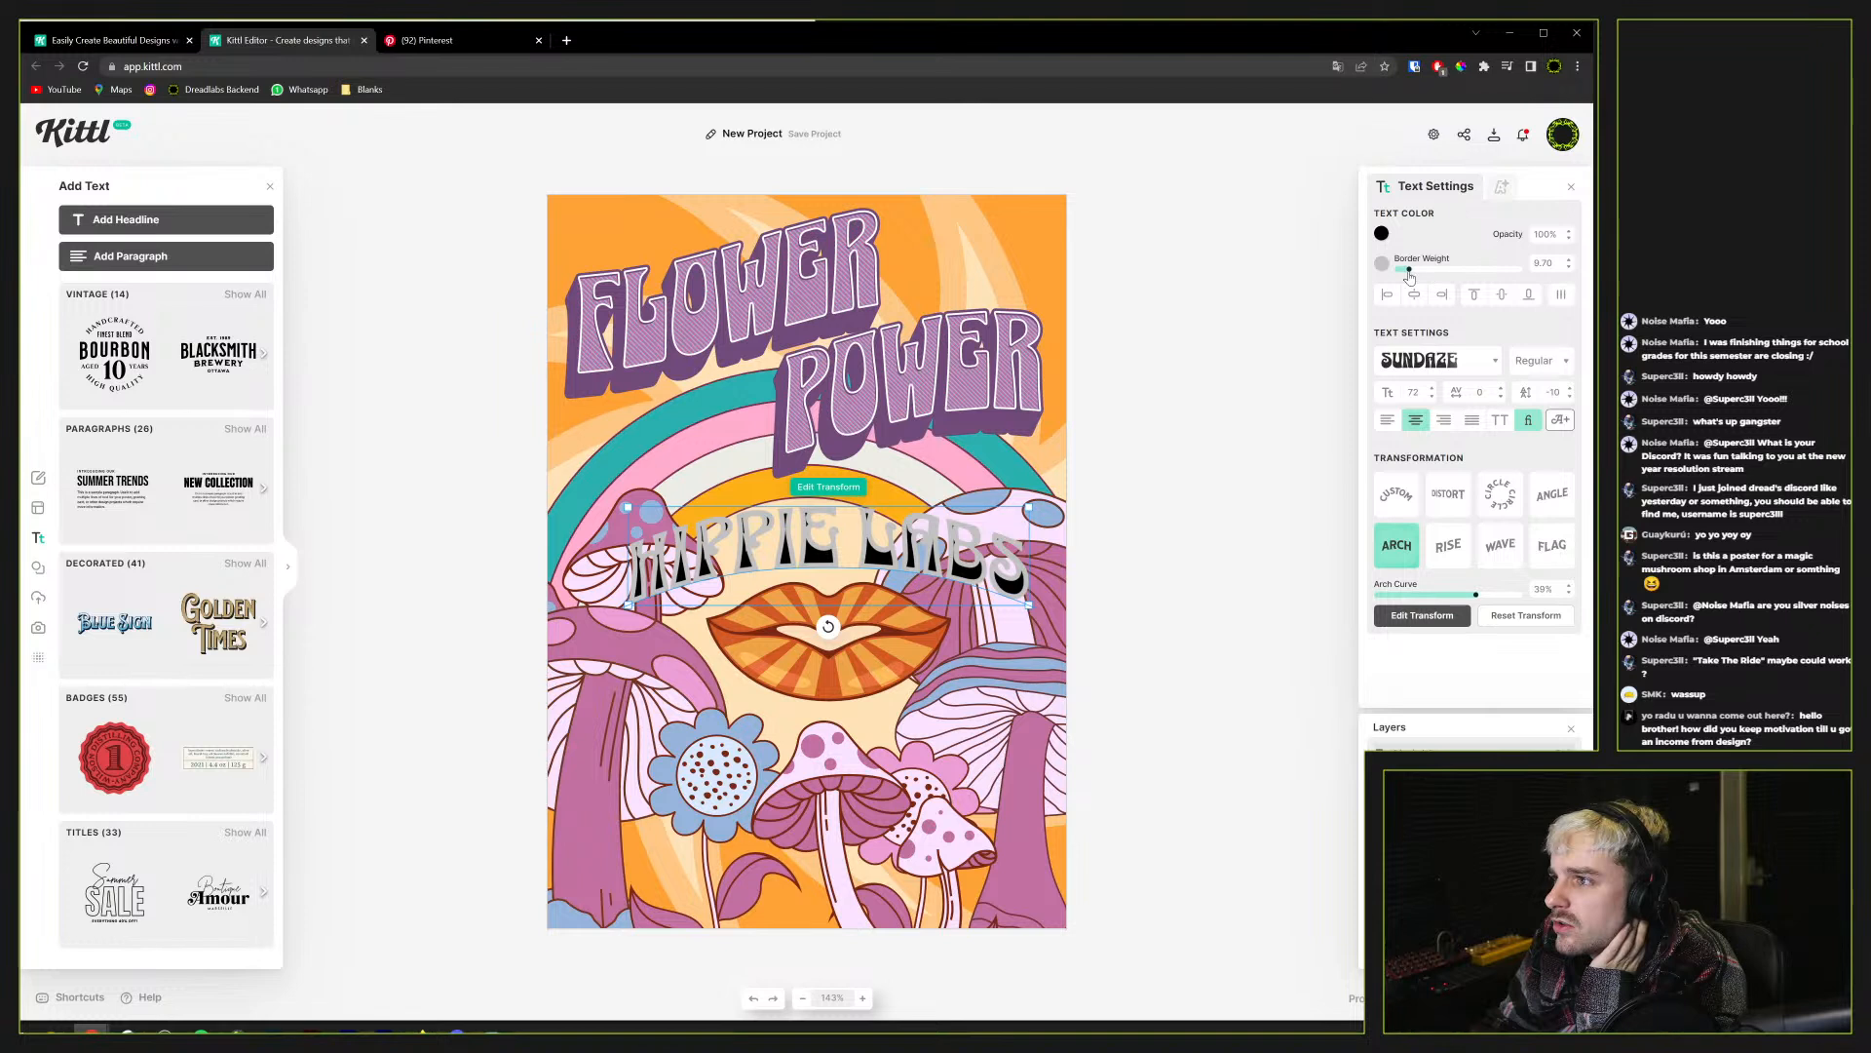
{"action": "left_click_drag", "start_coordinate": [1412, 275], "coordinate": [1396, 272]}
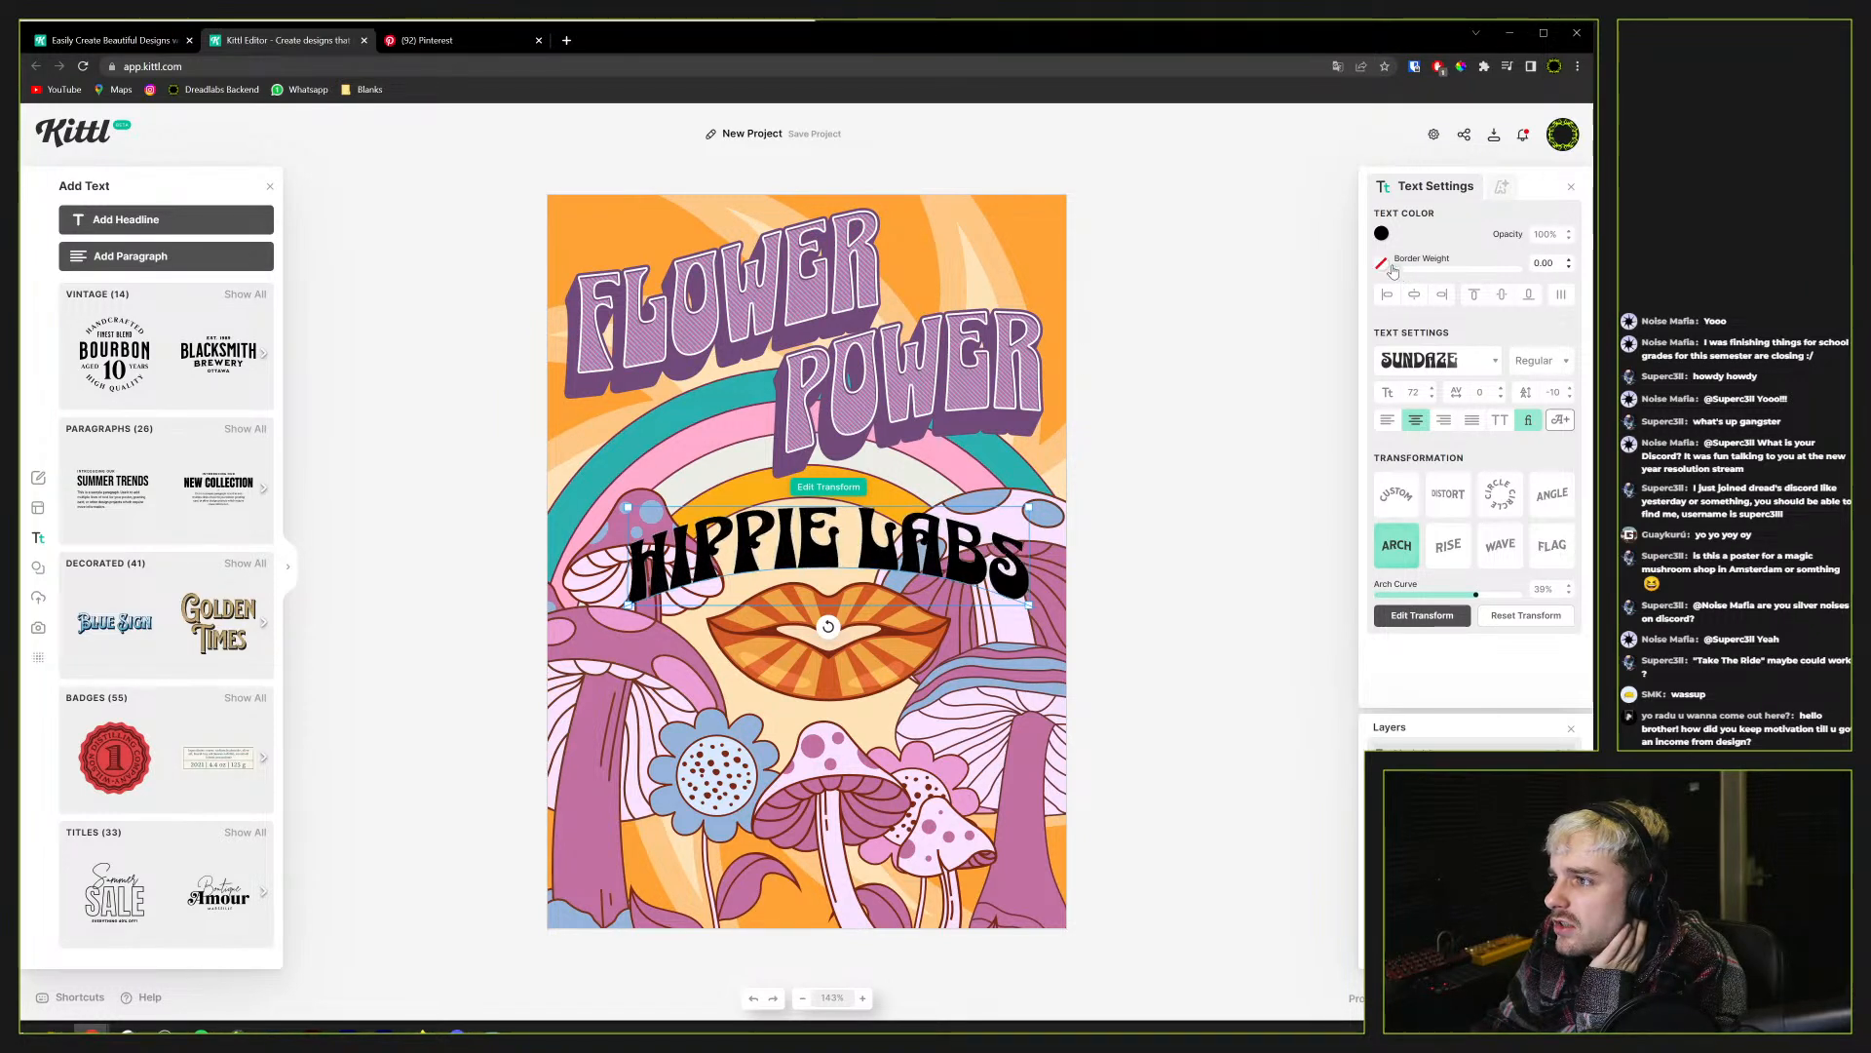
Try a Drop Shadow with blur 0 on the arched "hippie labs" text
{"action": "left_click", "coordinate": [1502, 187]}
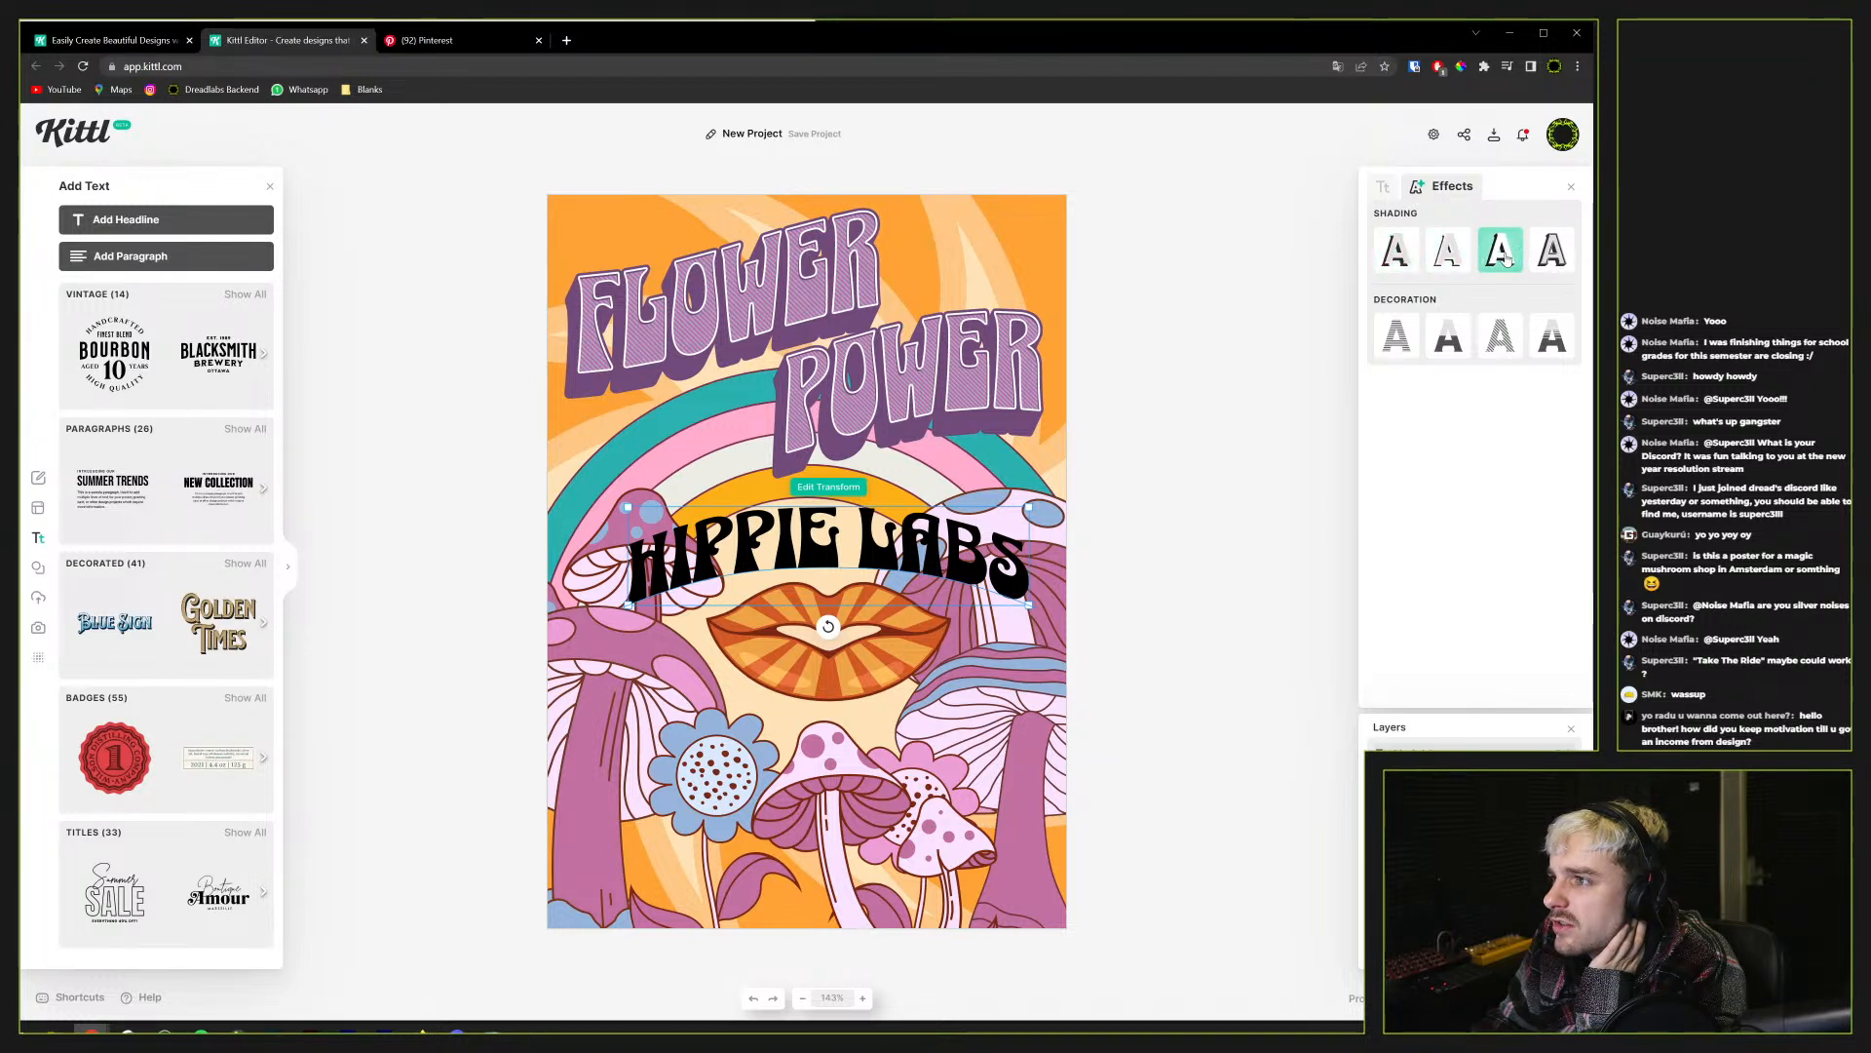
{"action": "left_click", "coordinate": [1397, 260]}
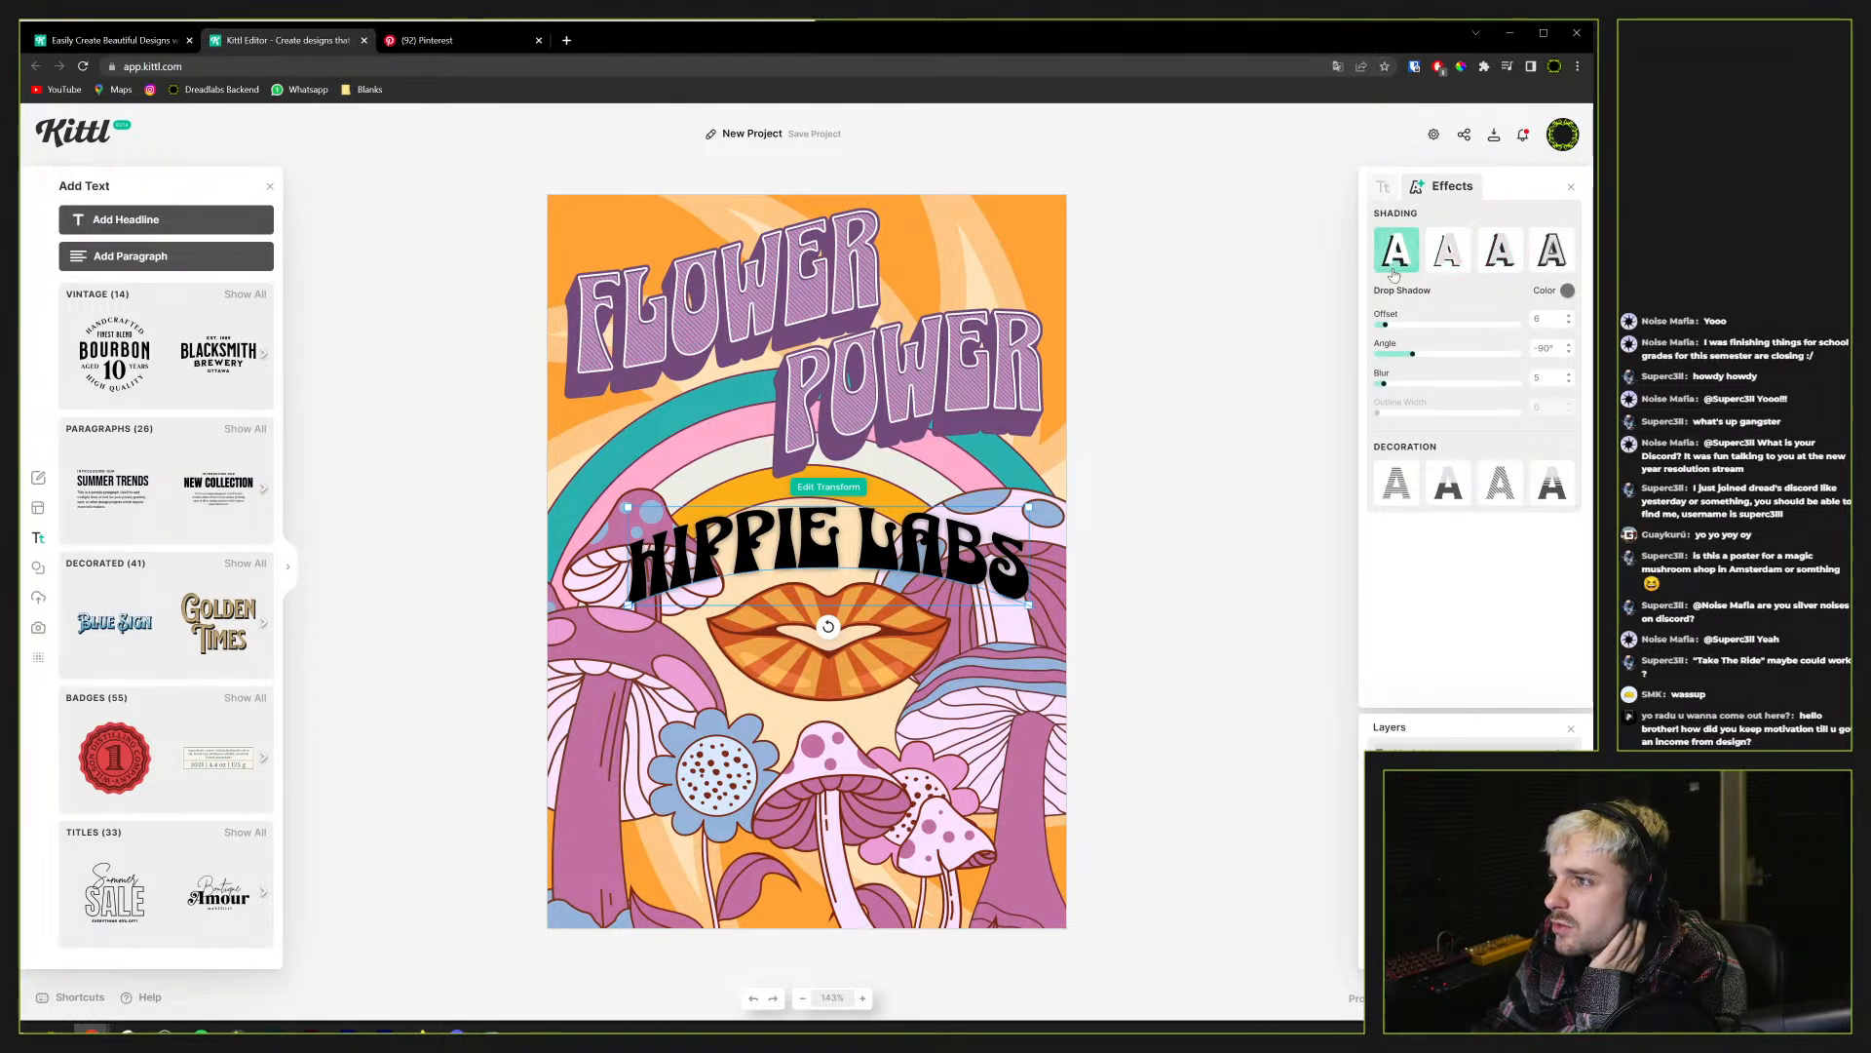
{"action": "left_click_drag", "start_coordinate": [1384, 385], "coordinate": [1371, 384]}
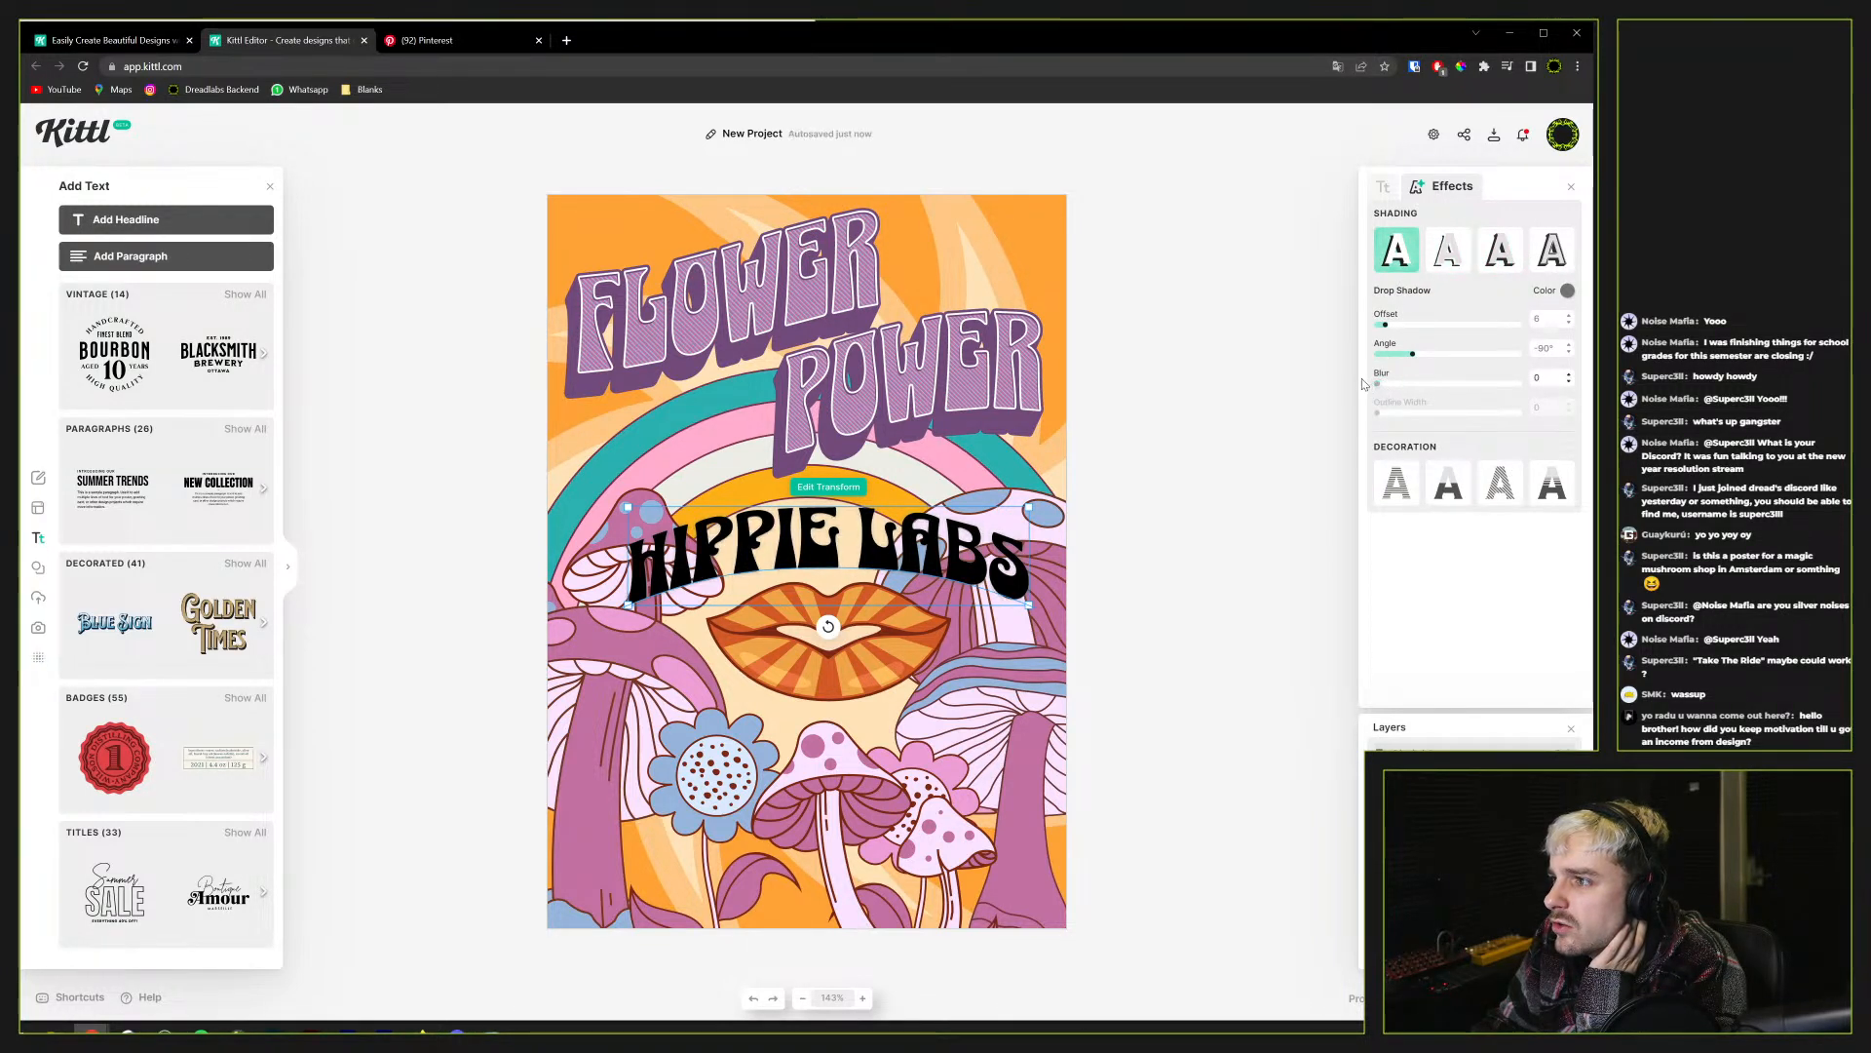
Apply a white Block Shadow with offset 0 and outline width 5 to the arched "hippie labs" text
{"action": "left_click", "coordinate": [1500, 255]}
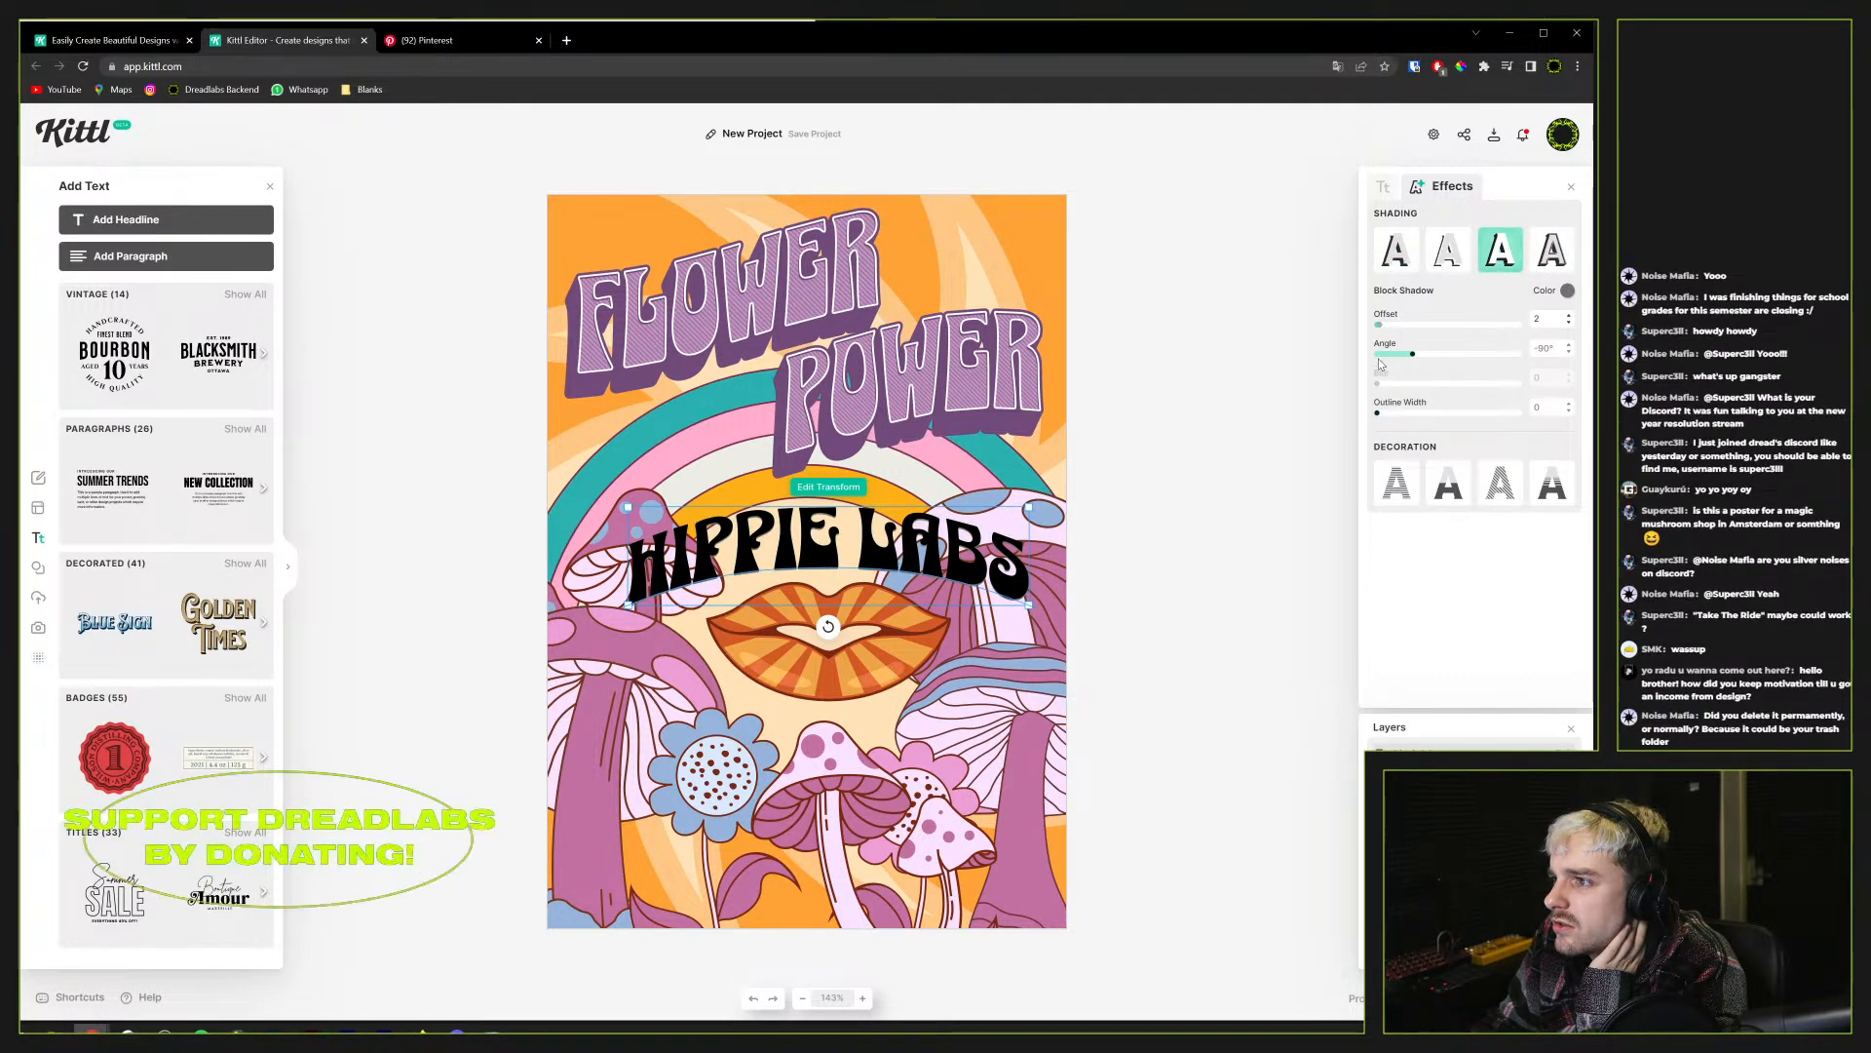
{"action": "left_click_drag", "start_coordinate": [1377, 412], "coordinate": [1382, 412]}
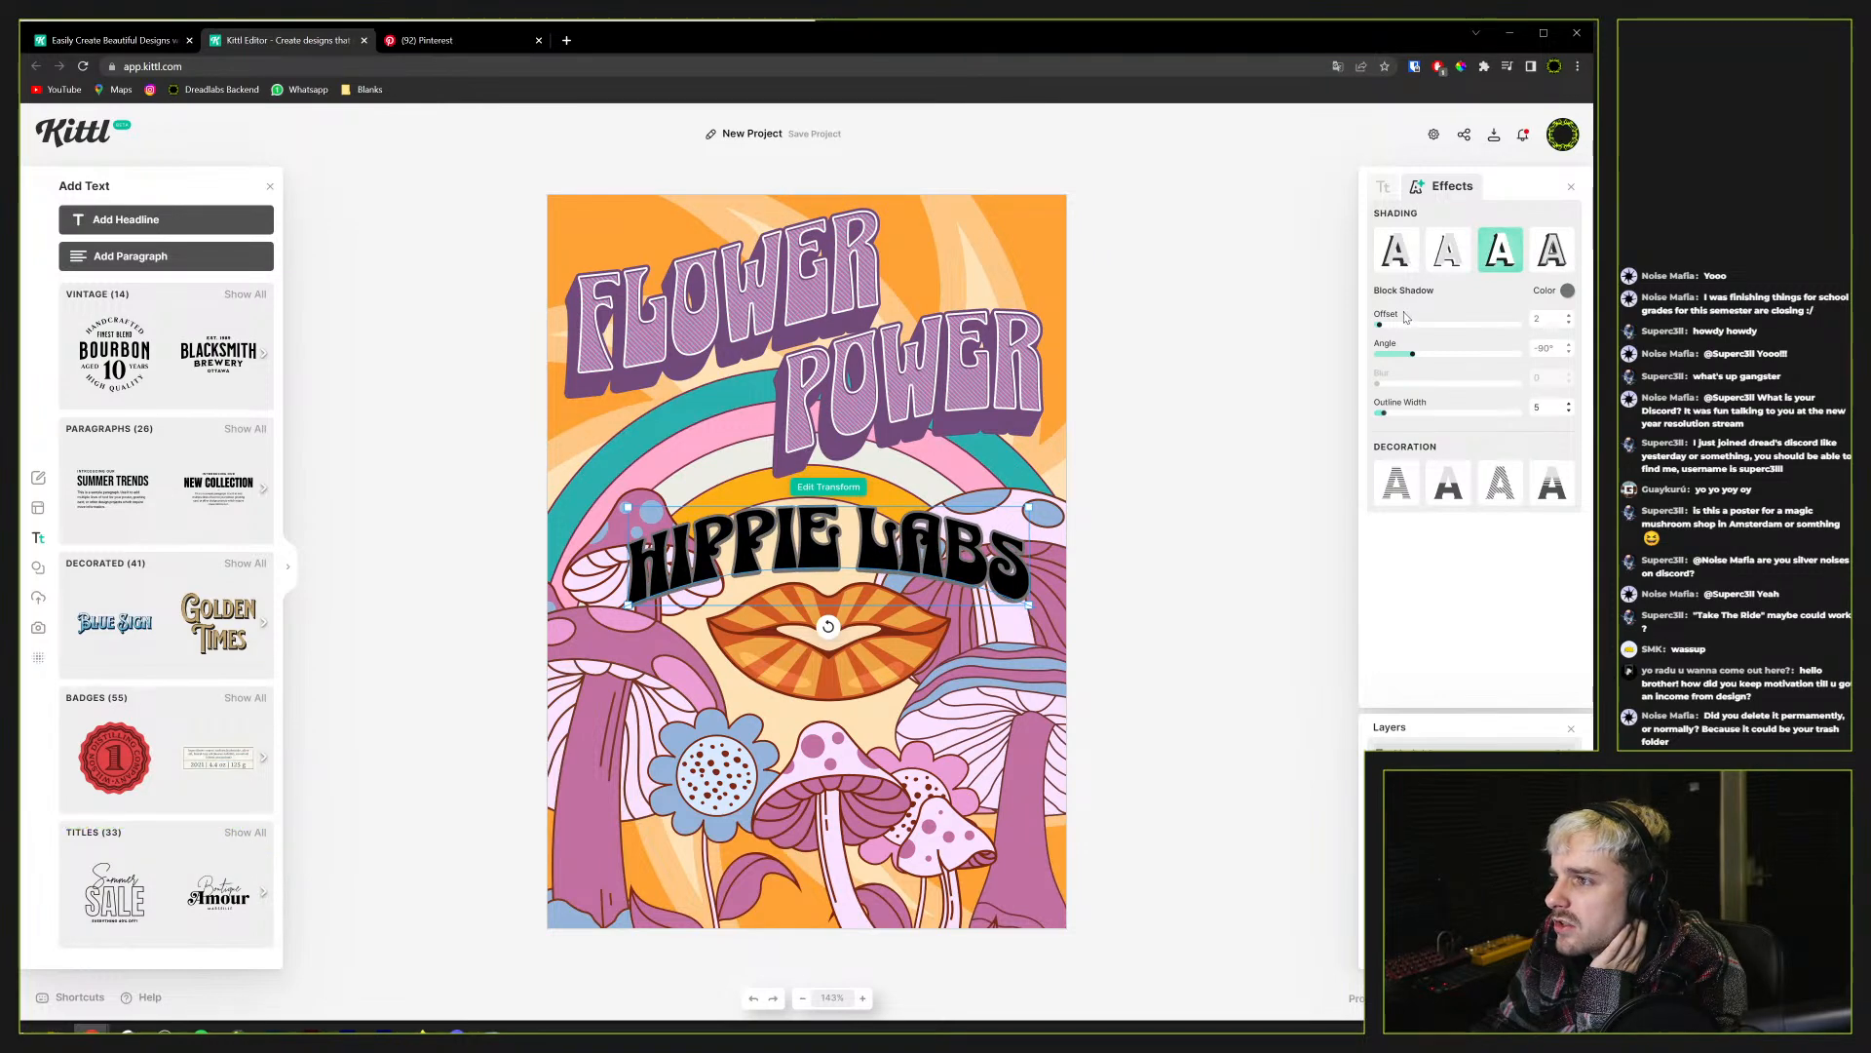
{"action": "left_click_drag", "start_coordinate": [1381, 328], "coordinate": [1338, 316]}
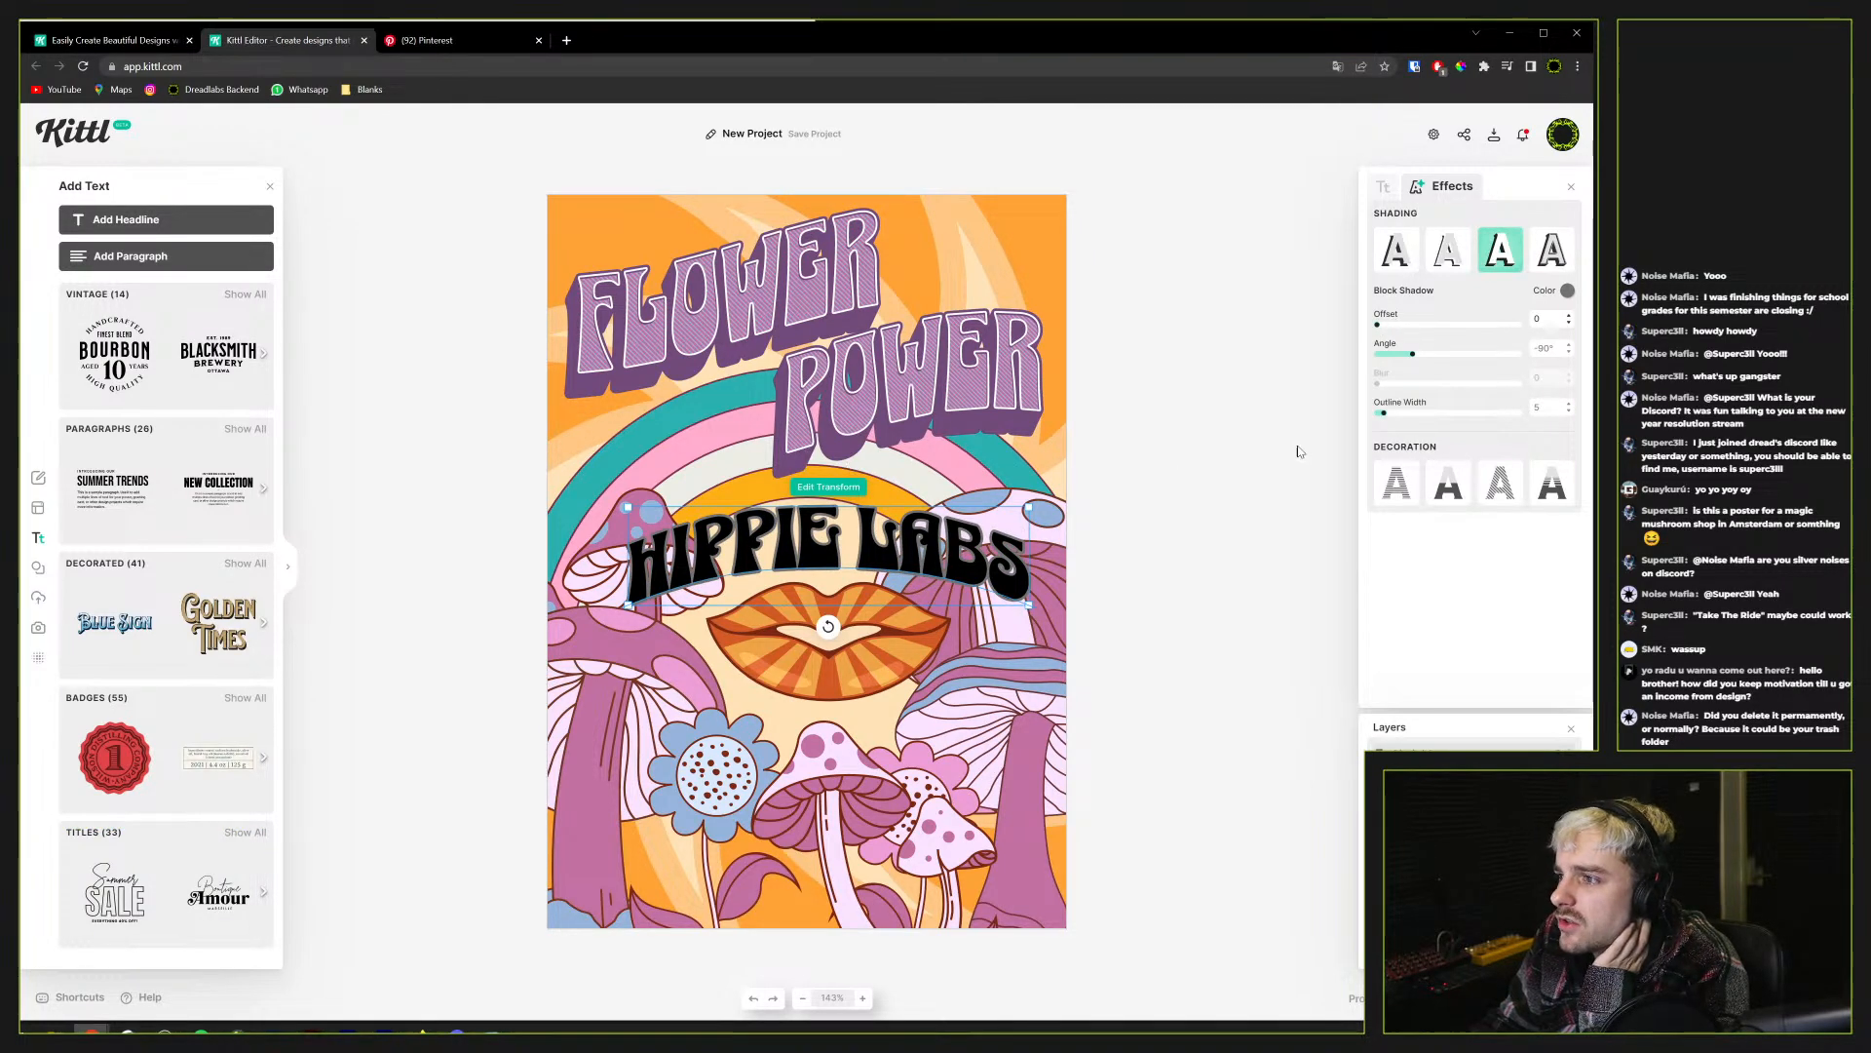
{"action": "left_click", "coordinate": [1560, 290]}
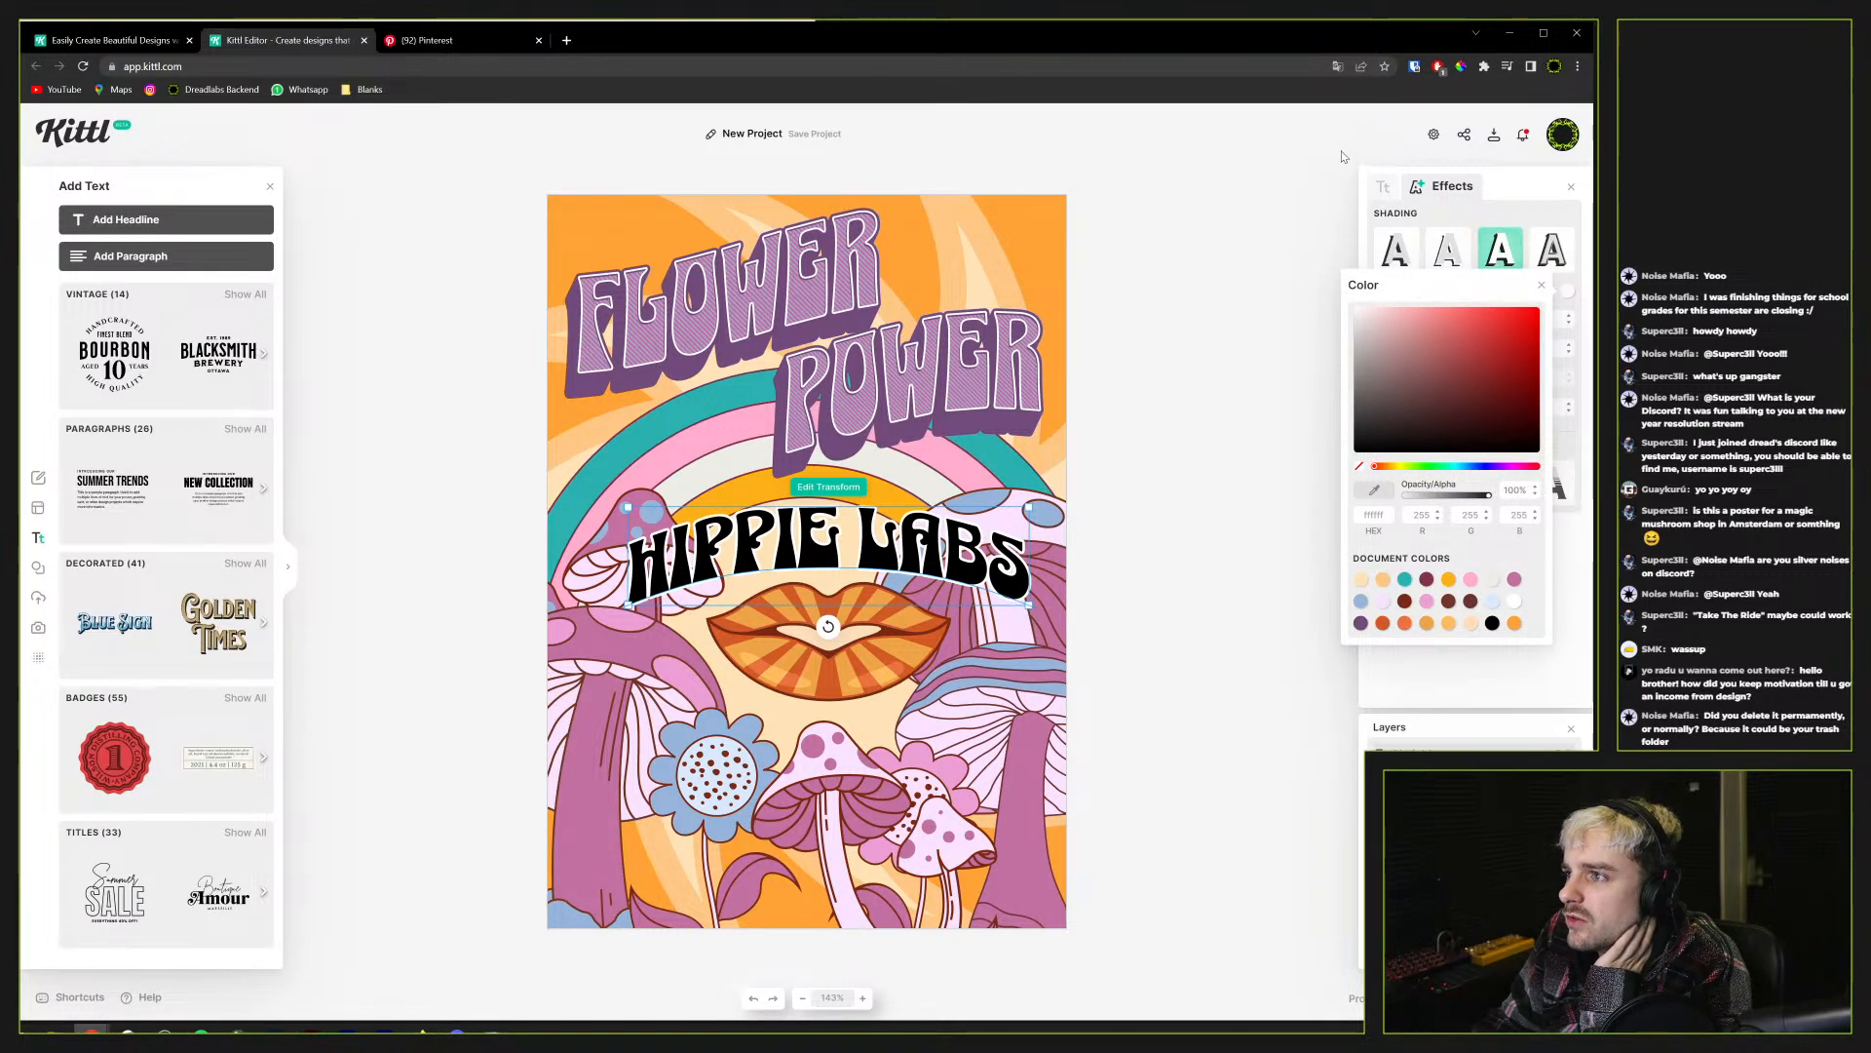
Change the fill color of the "hippie labs" text to the dark burgundy document color 81334c
{"action": "left_click", "coordinate": [1383, 186]}
{"action": "left_click", "coordinate": [1381, 233]}
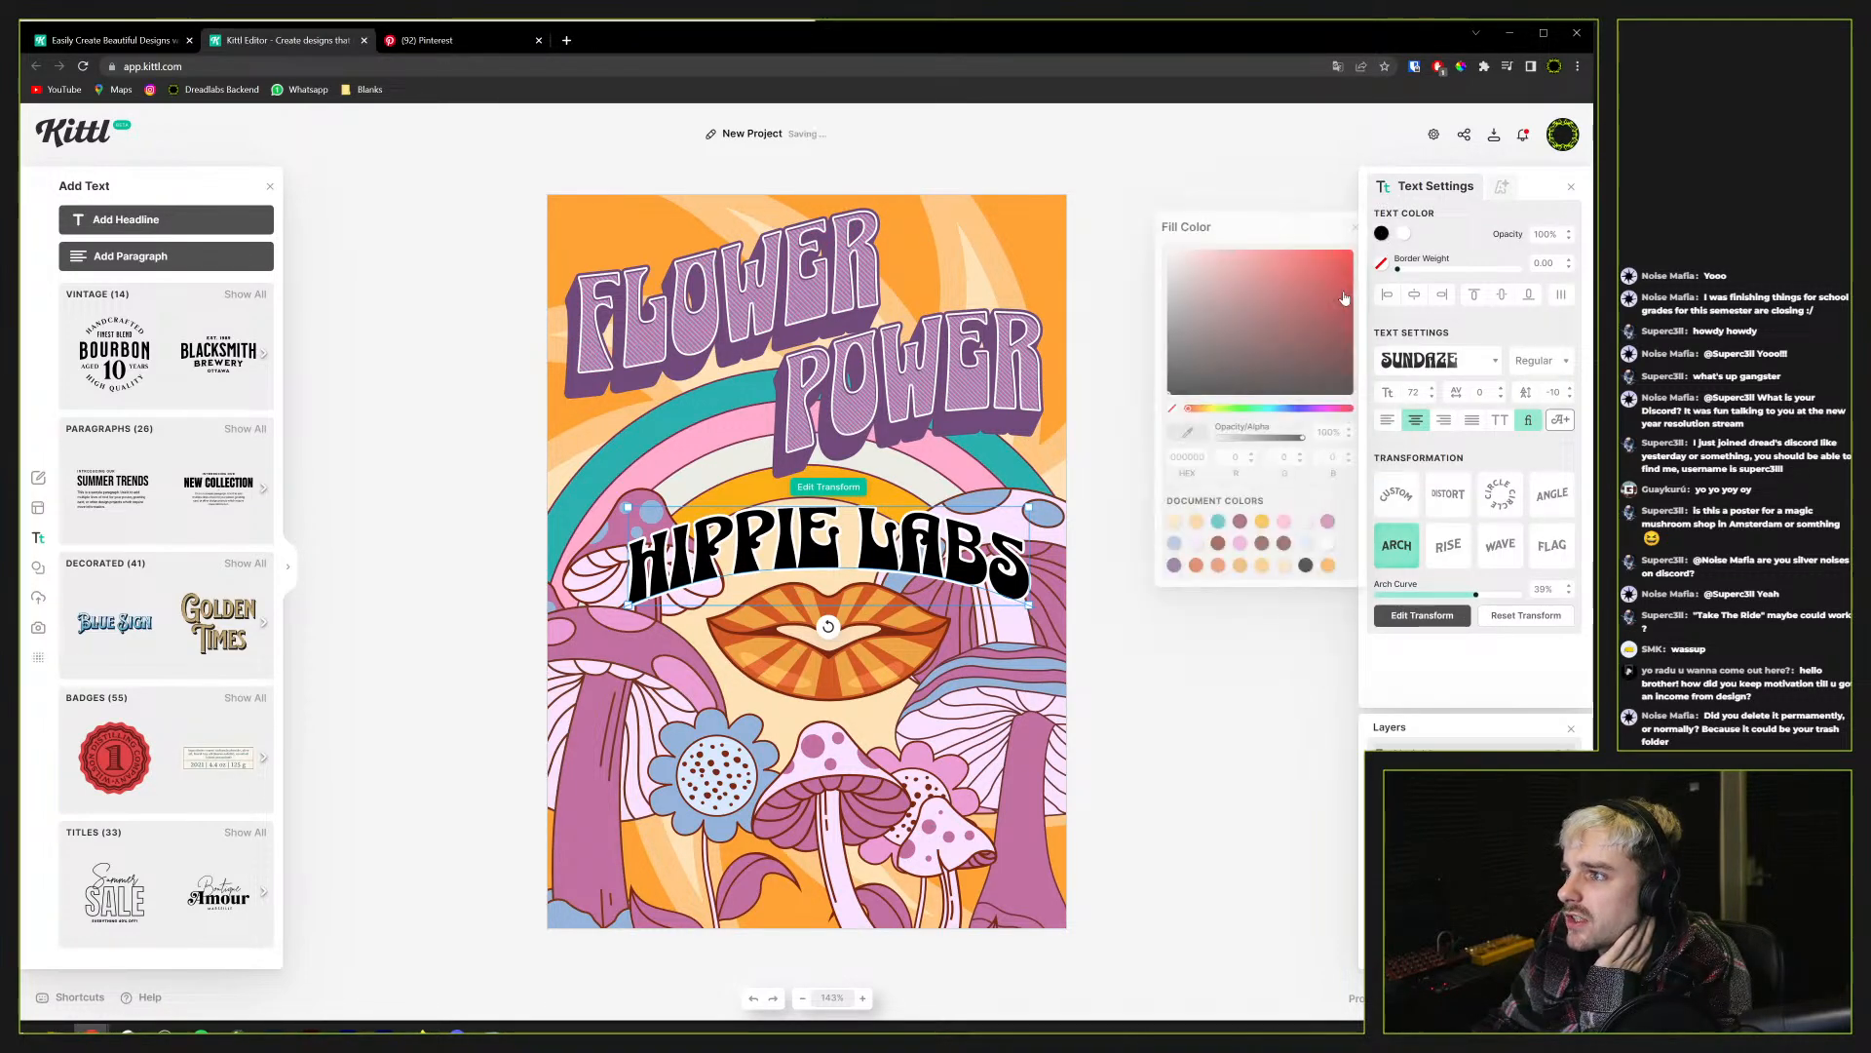
{"action": "left_click", "coordinate": [1196, 524]}
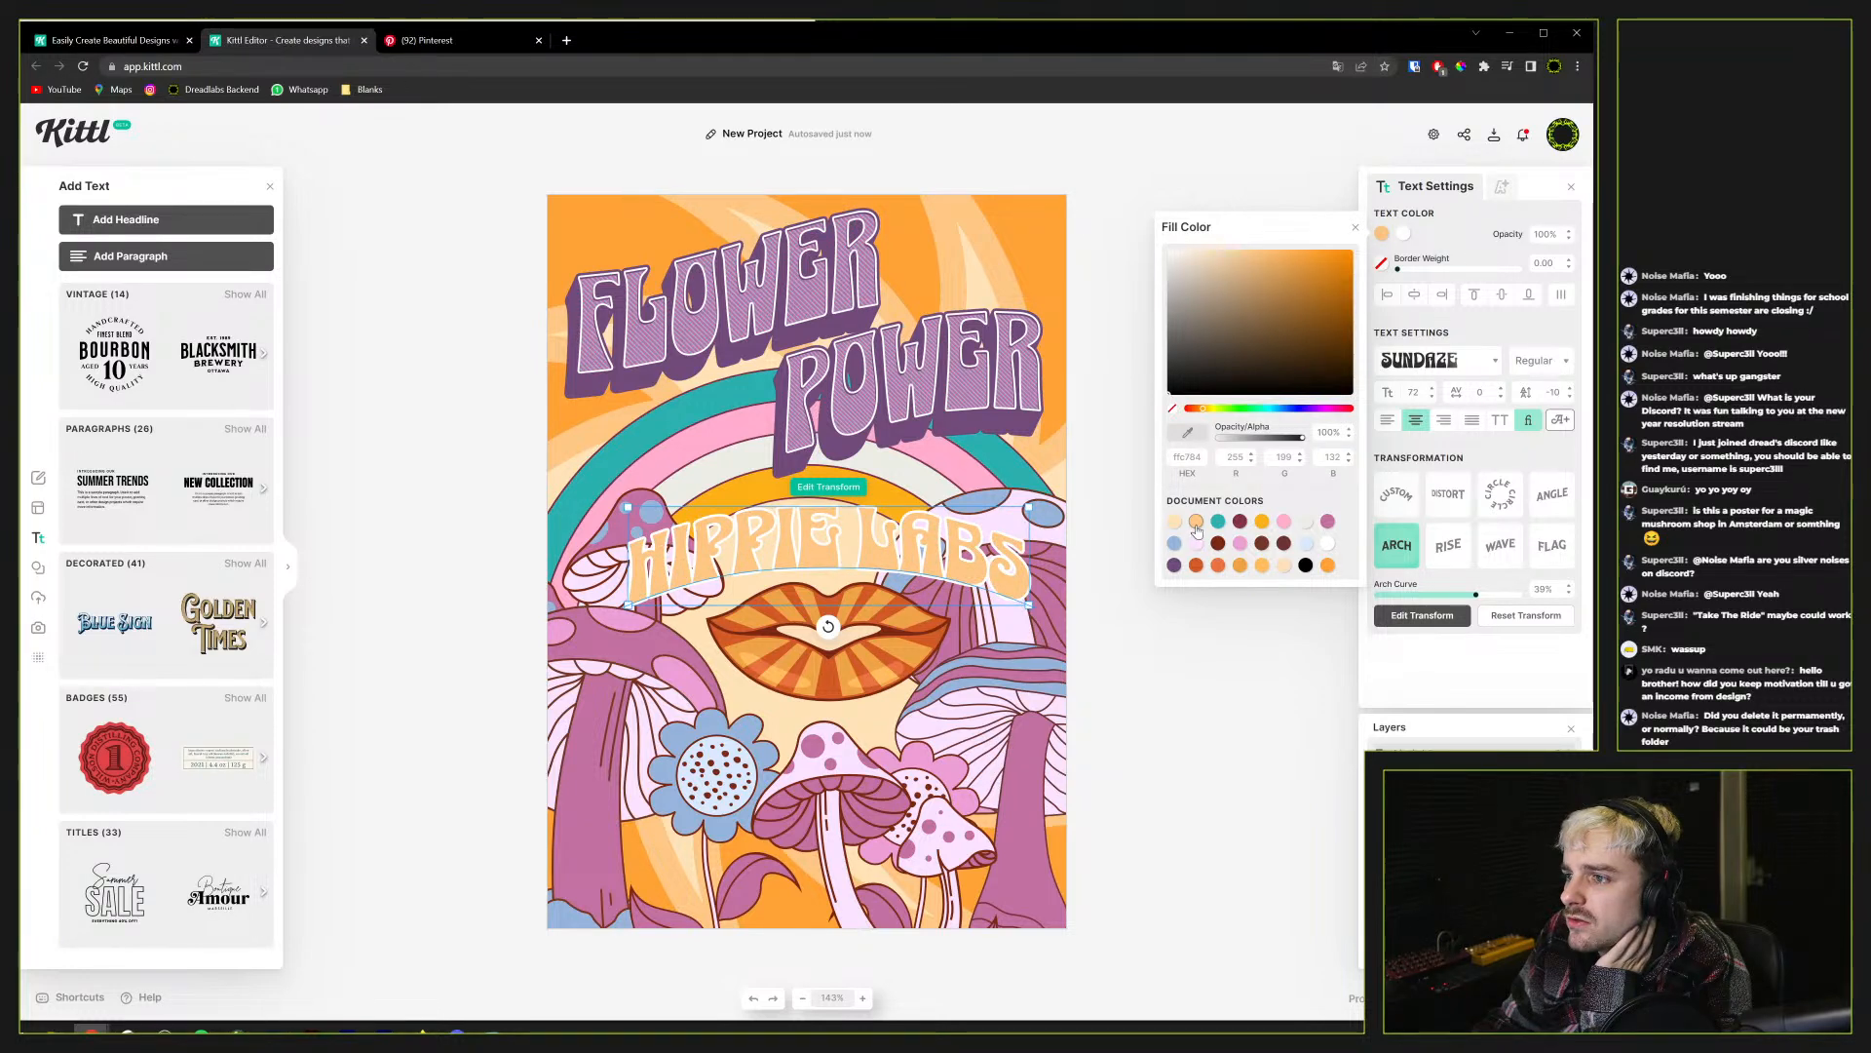
{"action": "left_click", "coordinate": [1240, 524]}
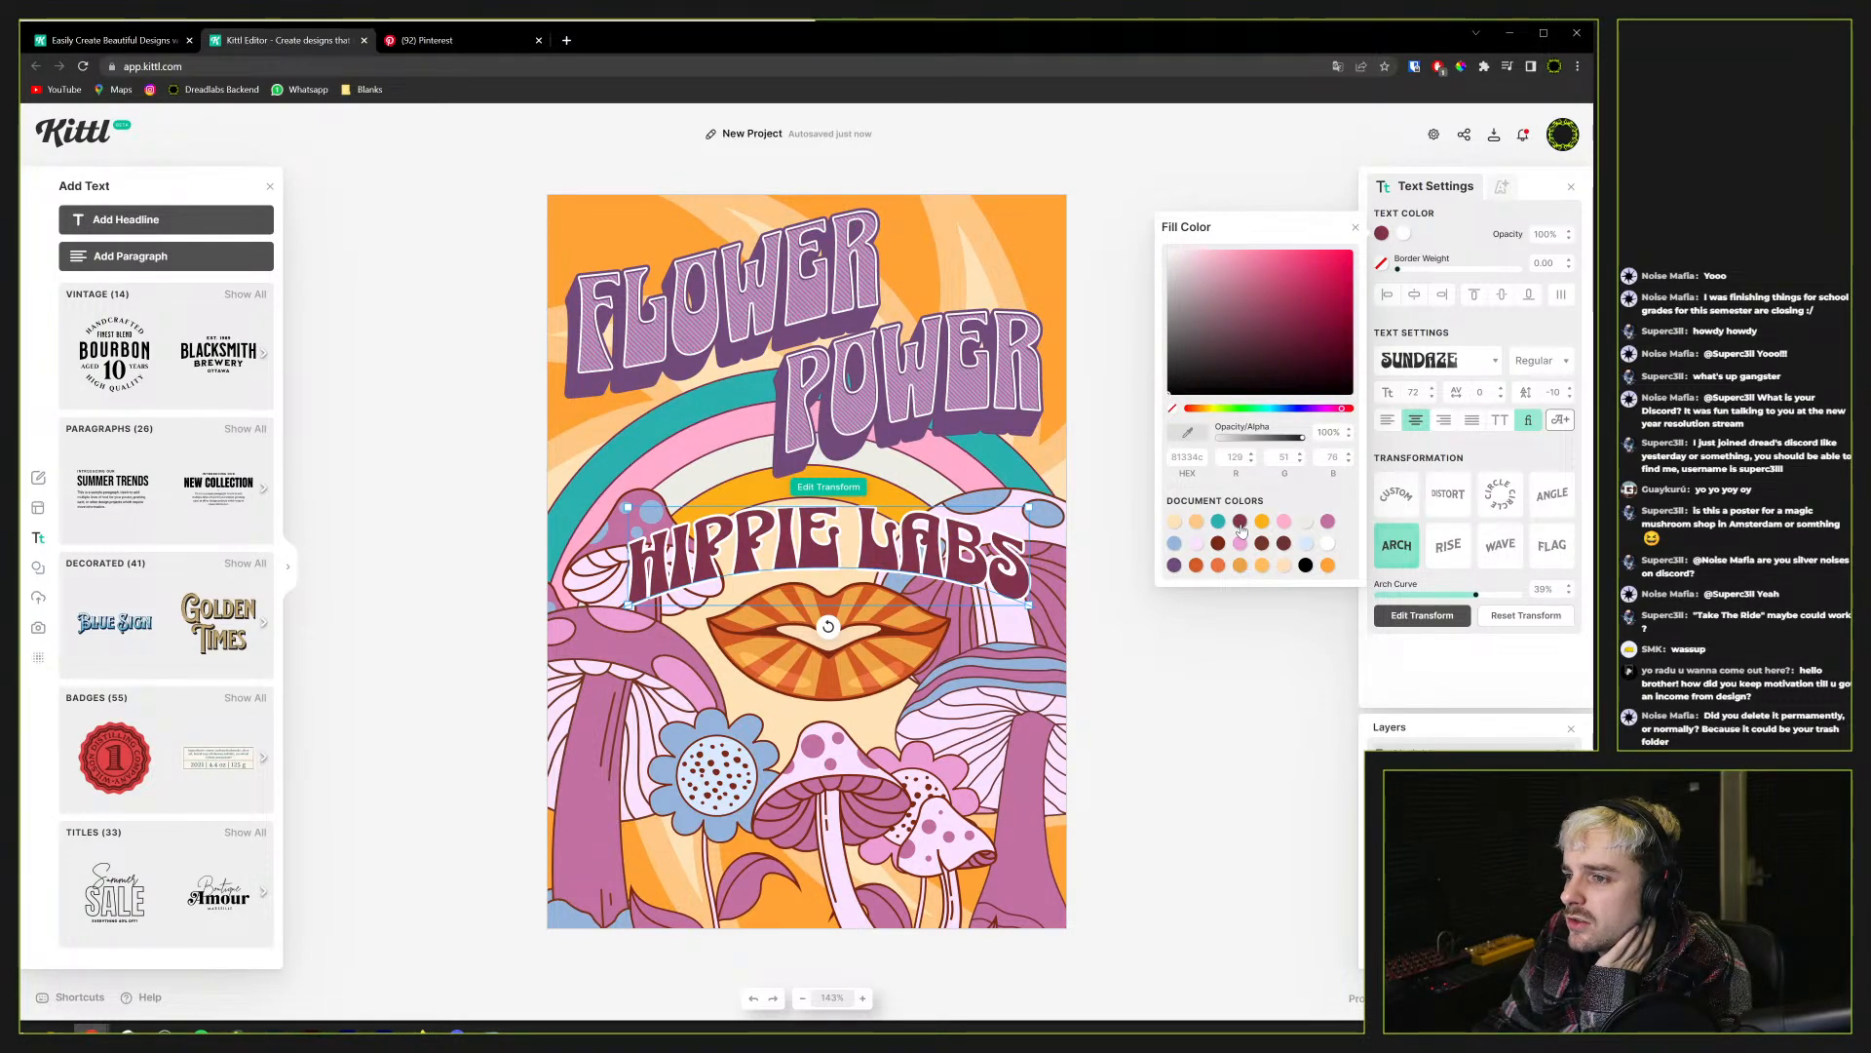
Add the Fading Color Cut decoration to the "hippie labs" text in the mauve-pink document color
{"action": "left_click", "coordinate": [1440, 232]}
{"action": "left_click", "coordinate": [1501, 186]}
{"action": "left_click", "coordinate": [1560, 495]}
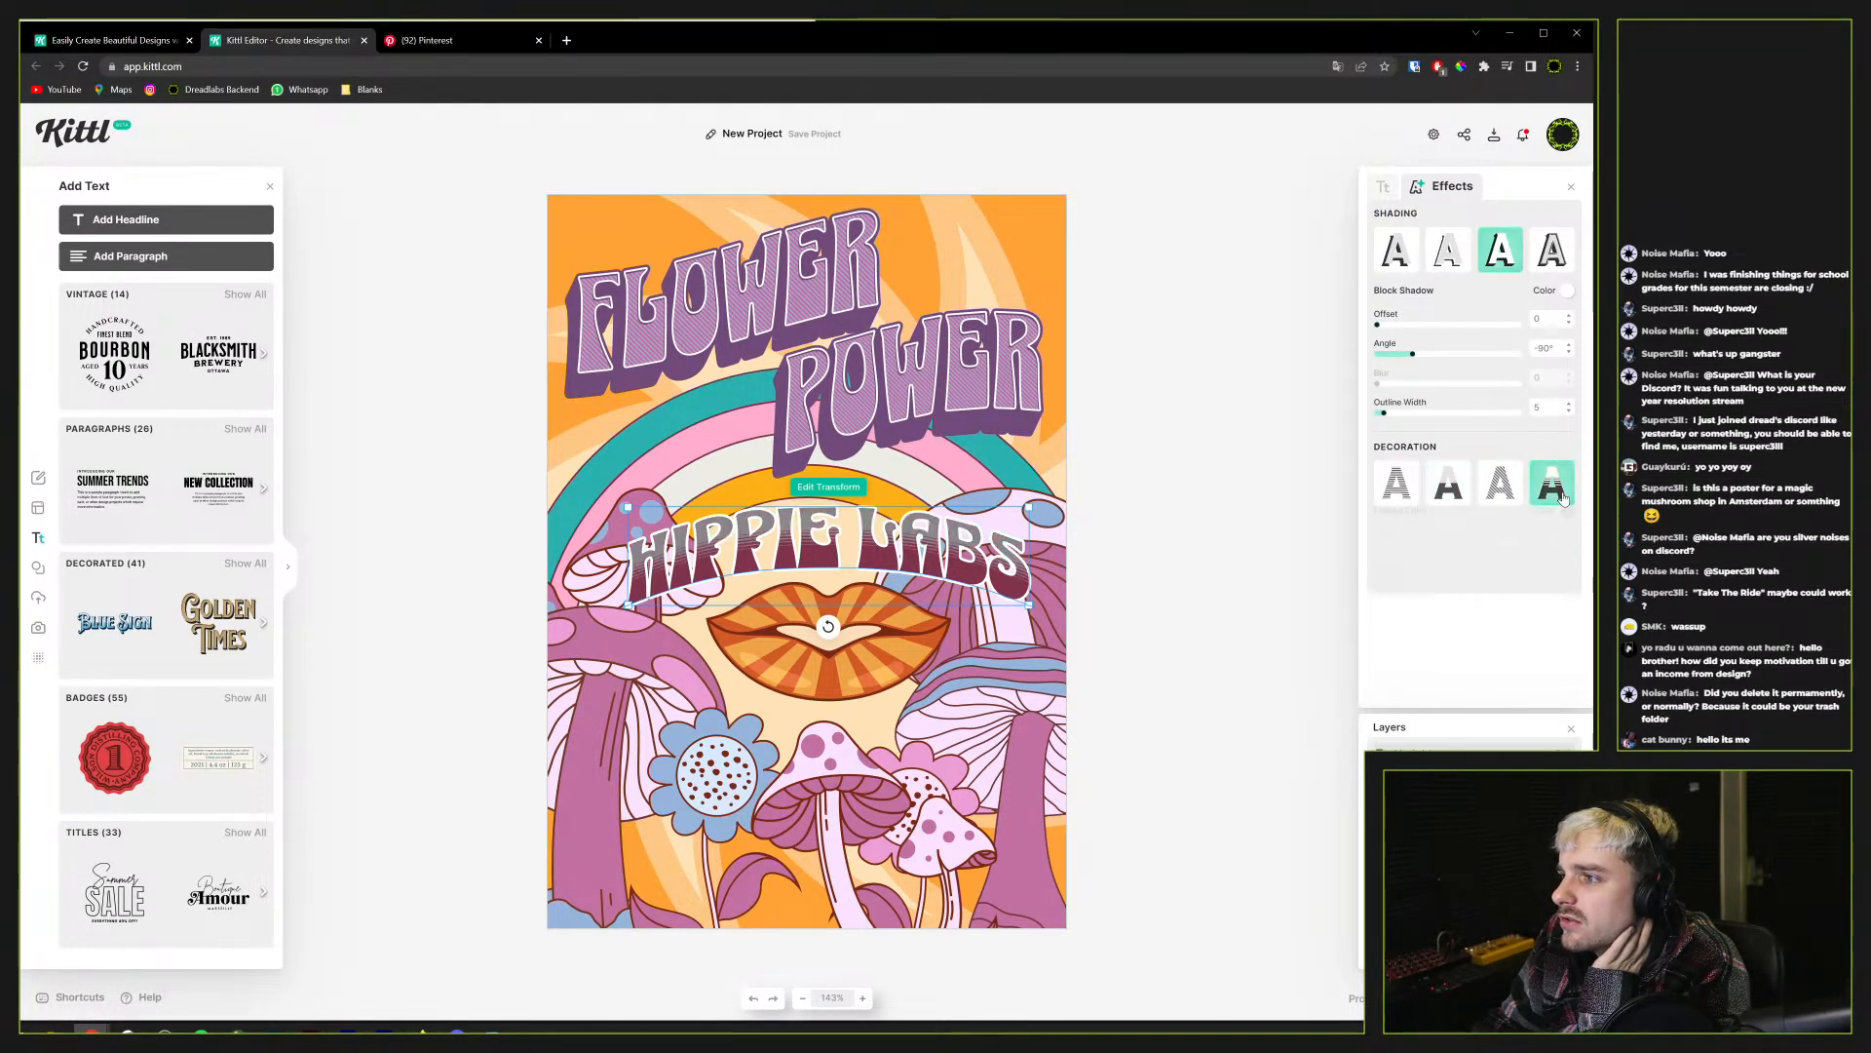
{"action": "left_click", "coordinate": [1567, 524]}
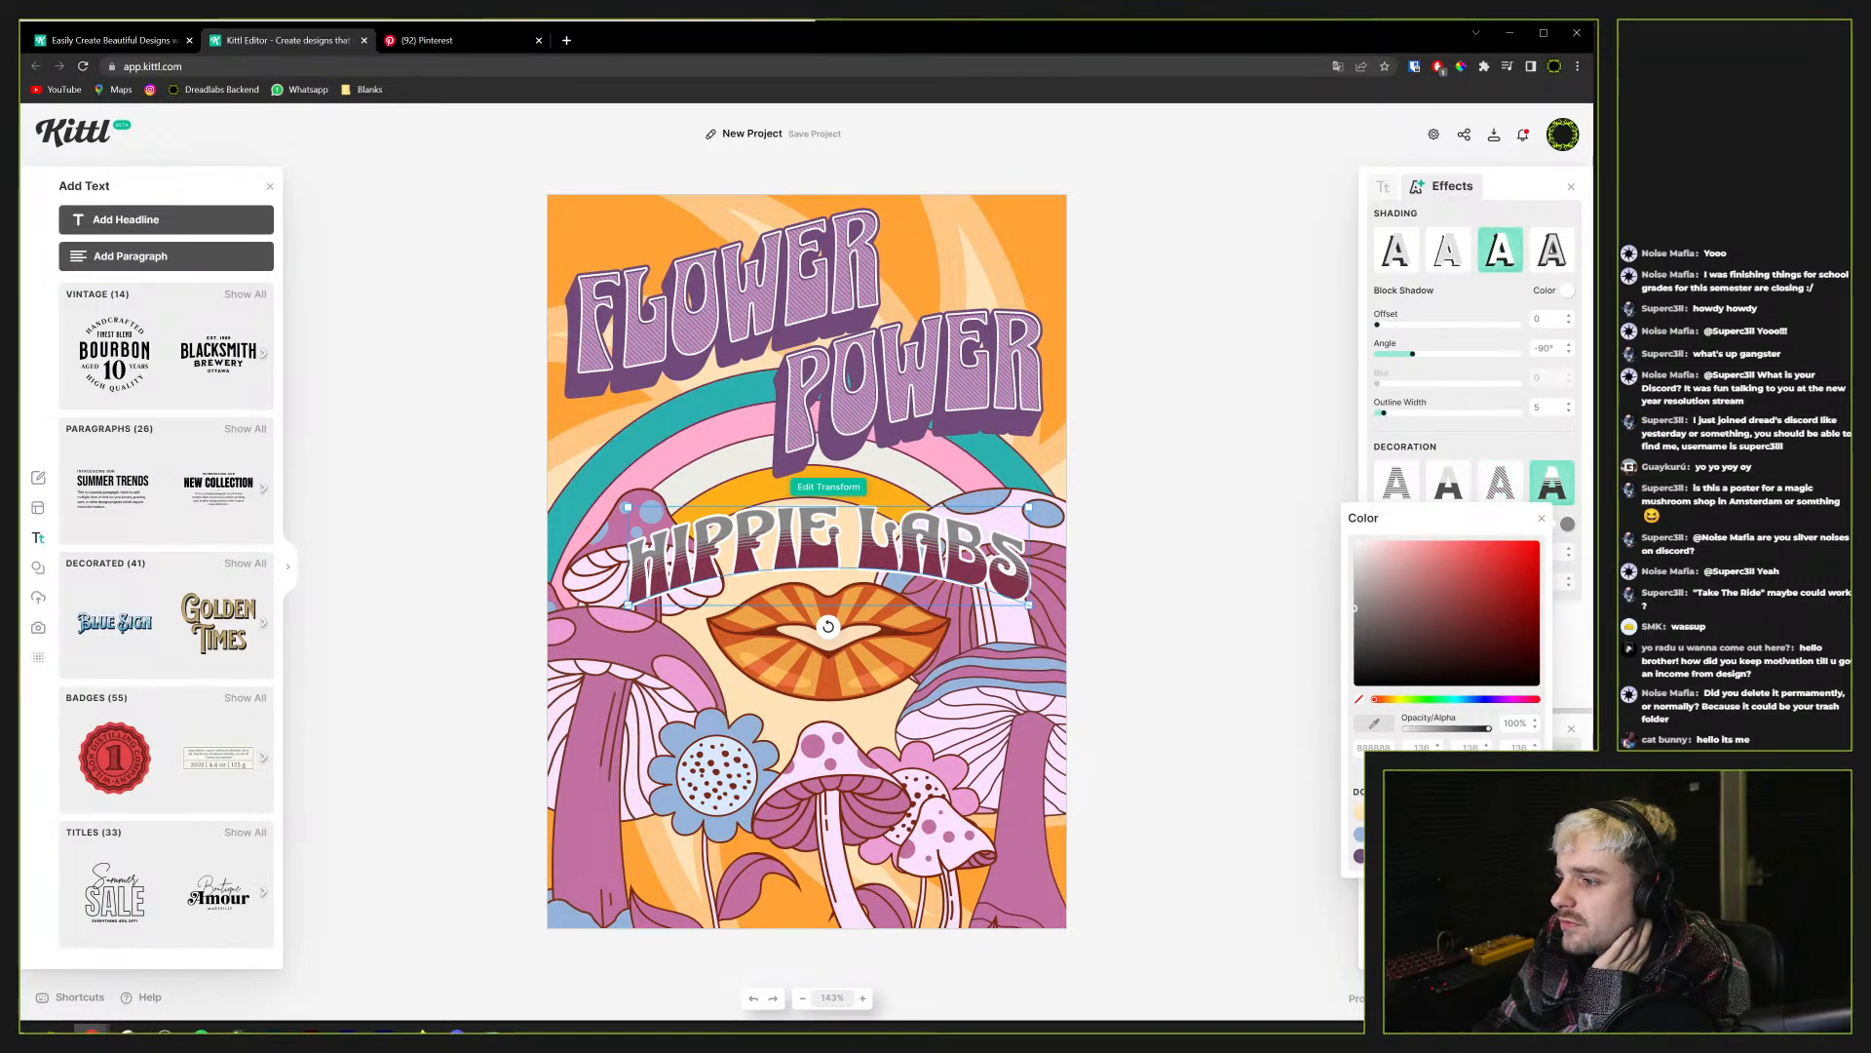
{"action": "left_click", "coordinate": [1359, 813]}
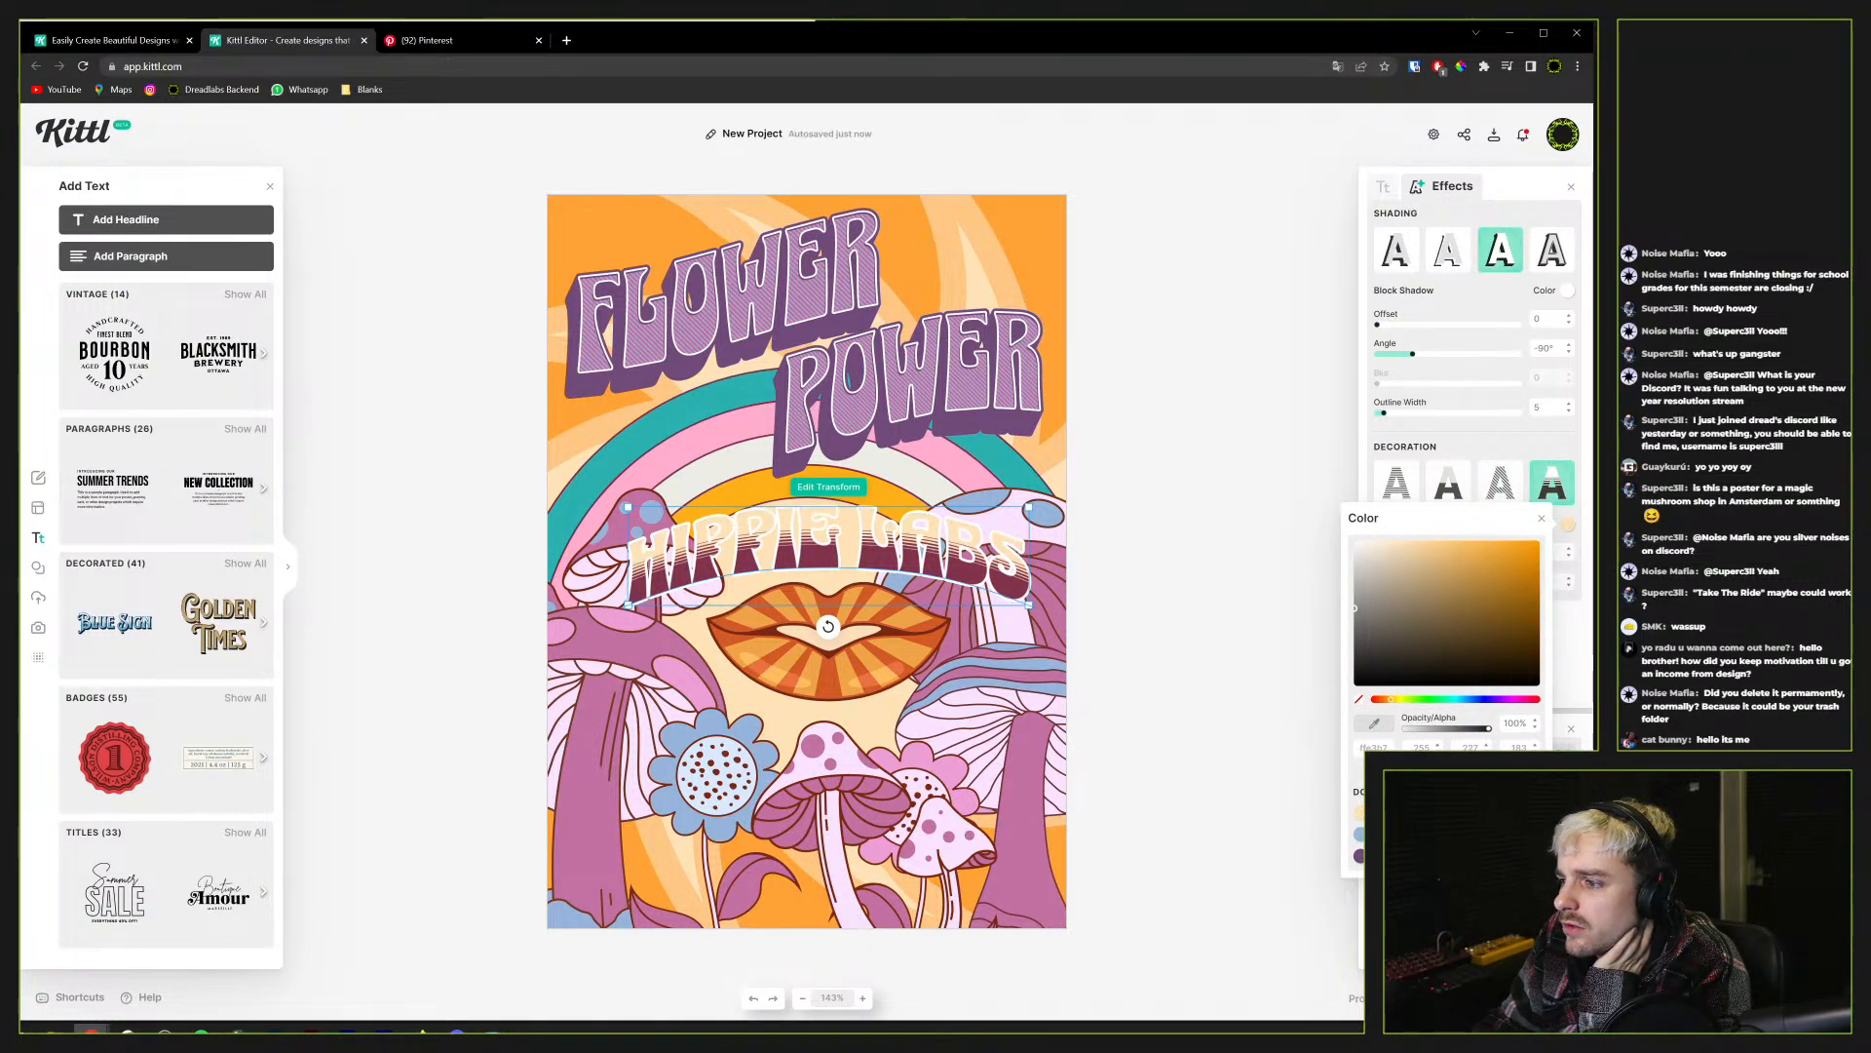
{"action": "left_click", "coordinate": [1382, 813]}
{"action": "left_click", "coordinate": [1405, 813]}
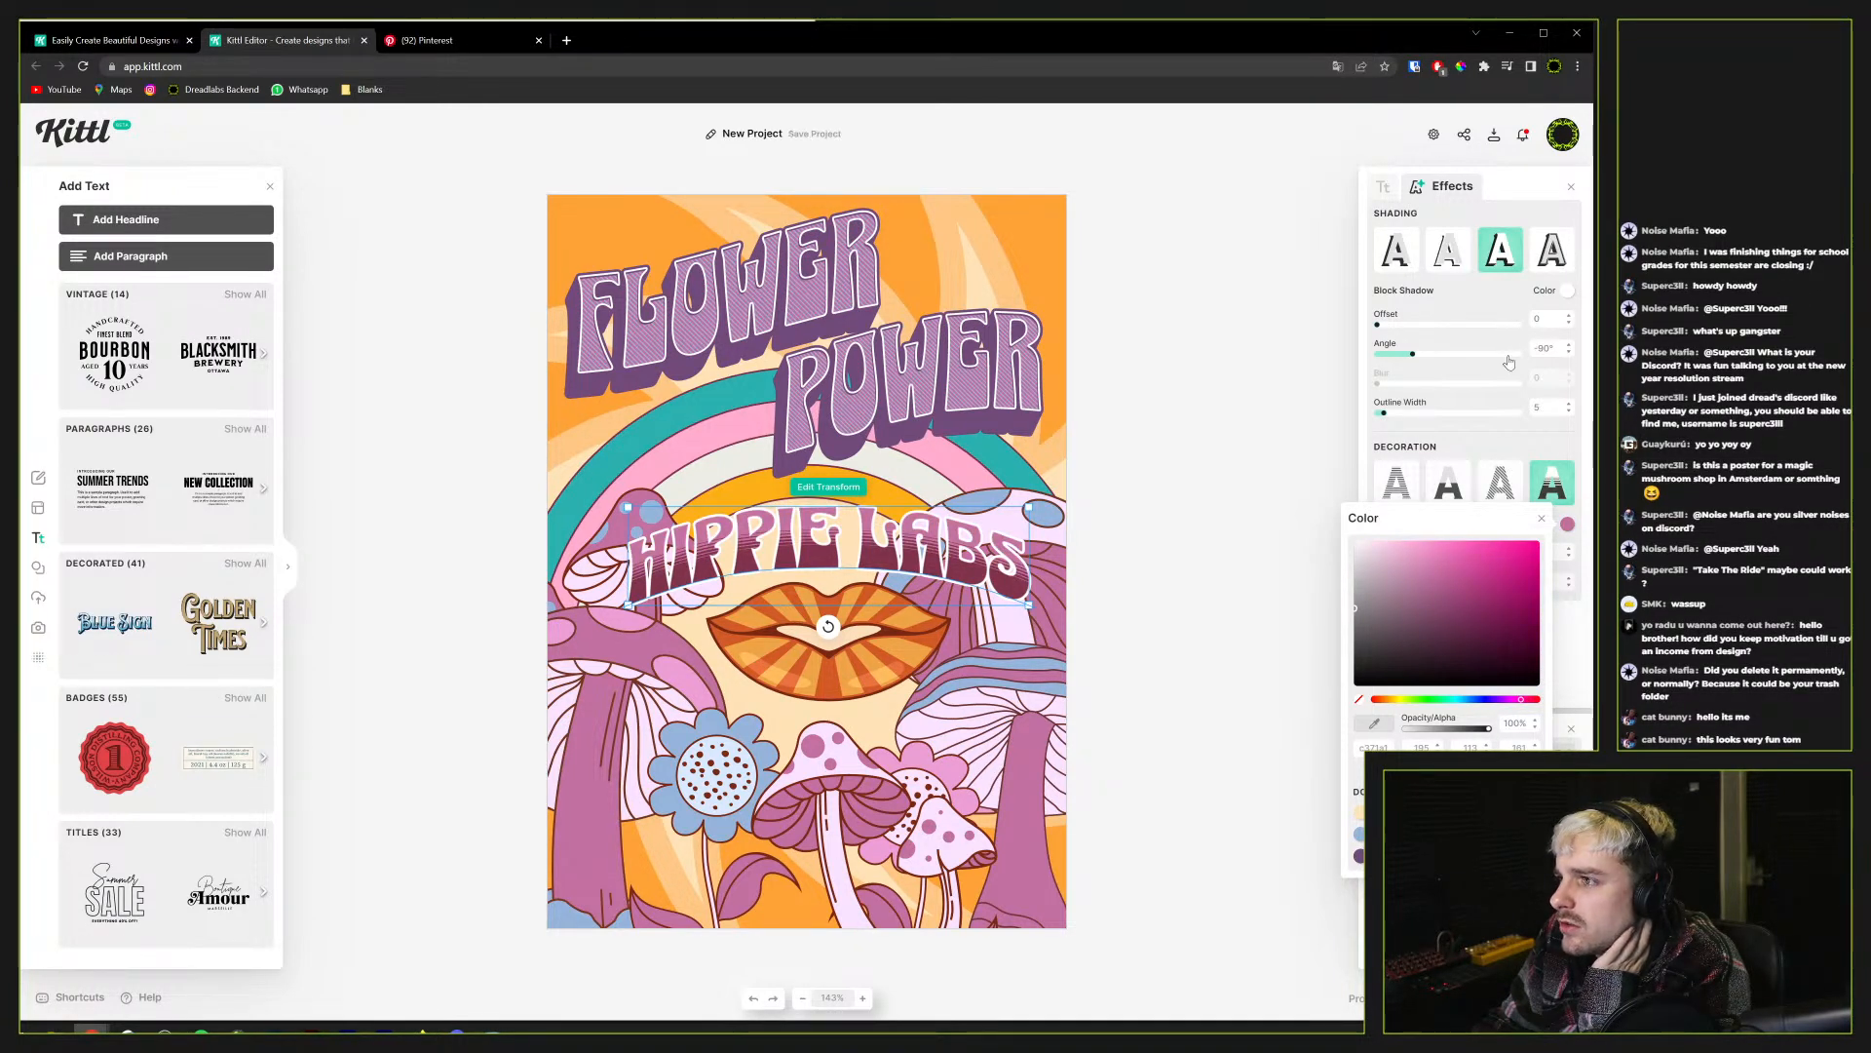
{"action": "left_click", "coordinate": [1516, 205]}
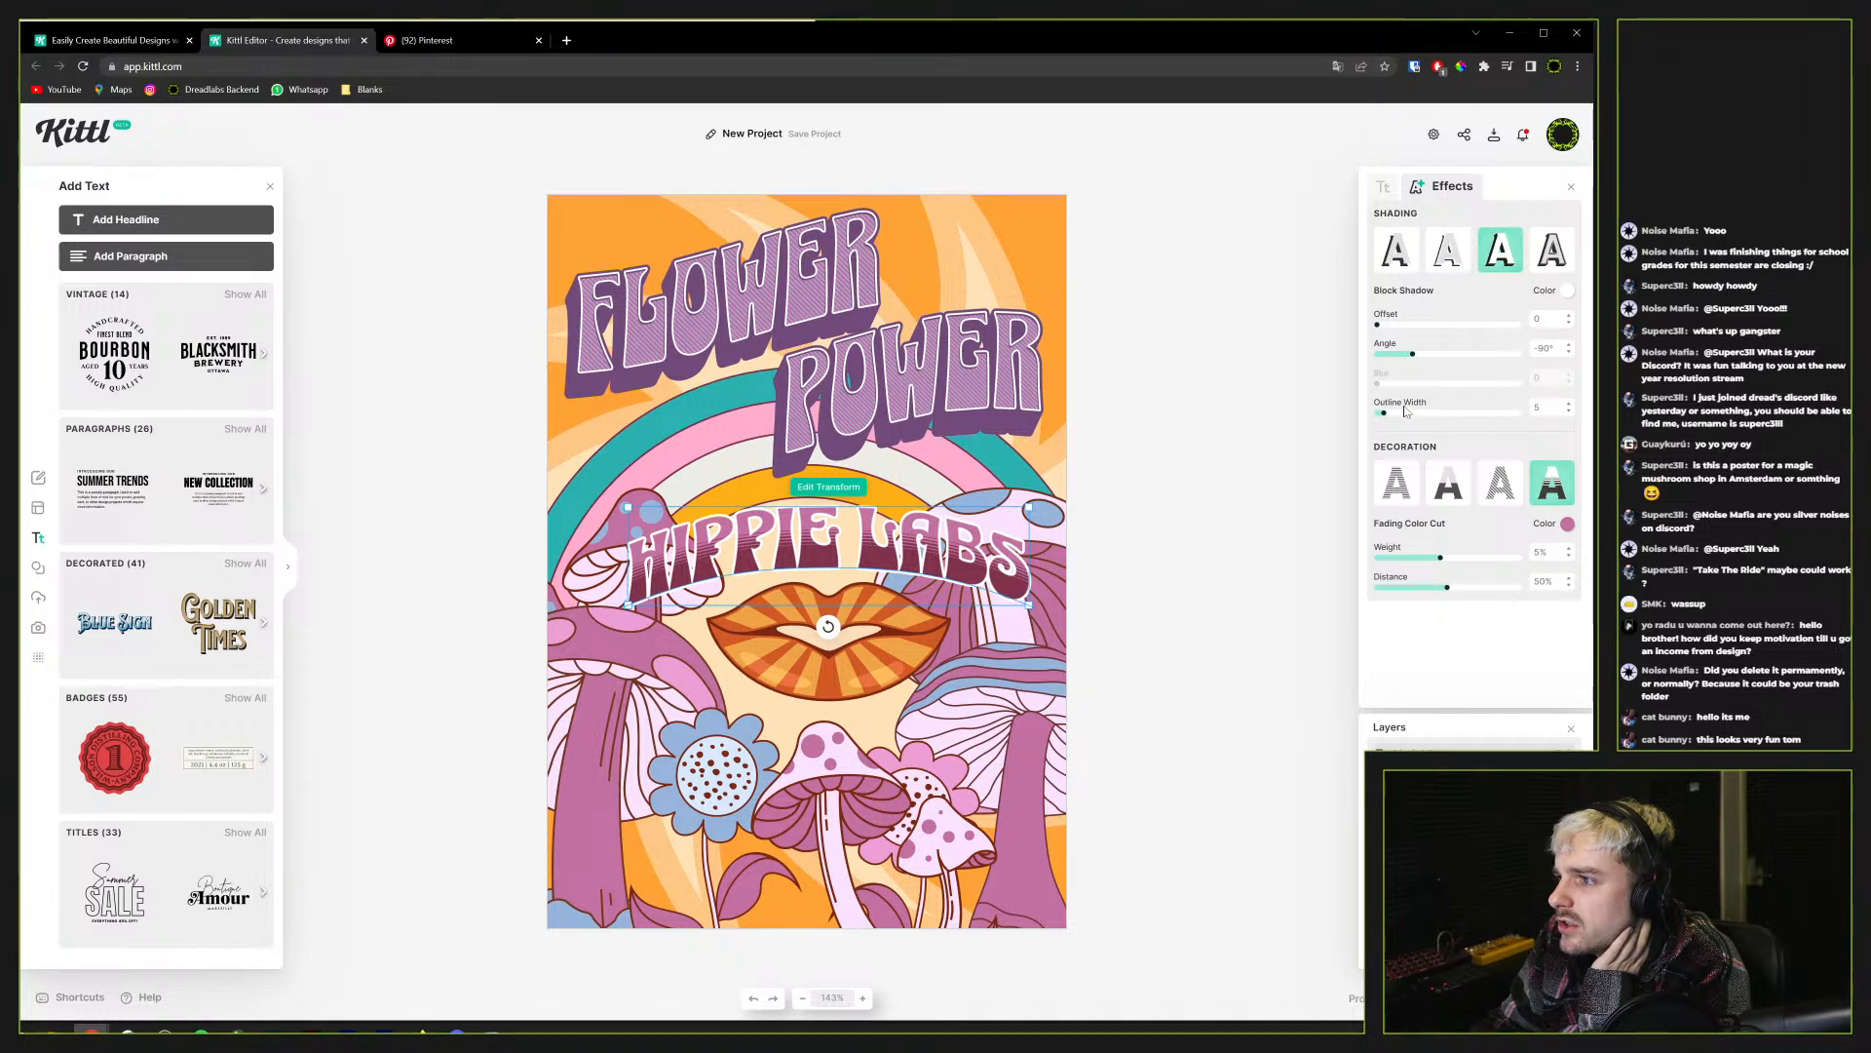
Reduce the block shadow's outline width on the "hippie labs" text to 3
{"action": "left_click_drag", "start_coordinate": [1388, 417], "coordinate": [1382, 418]}
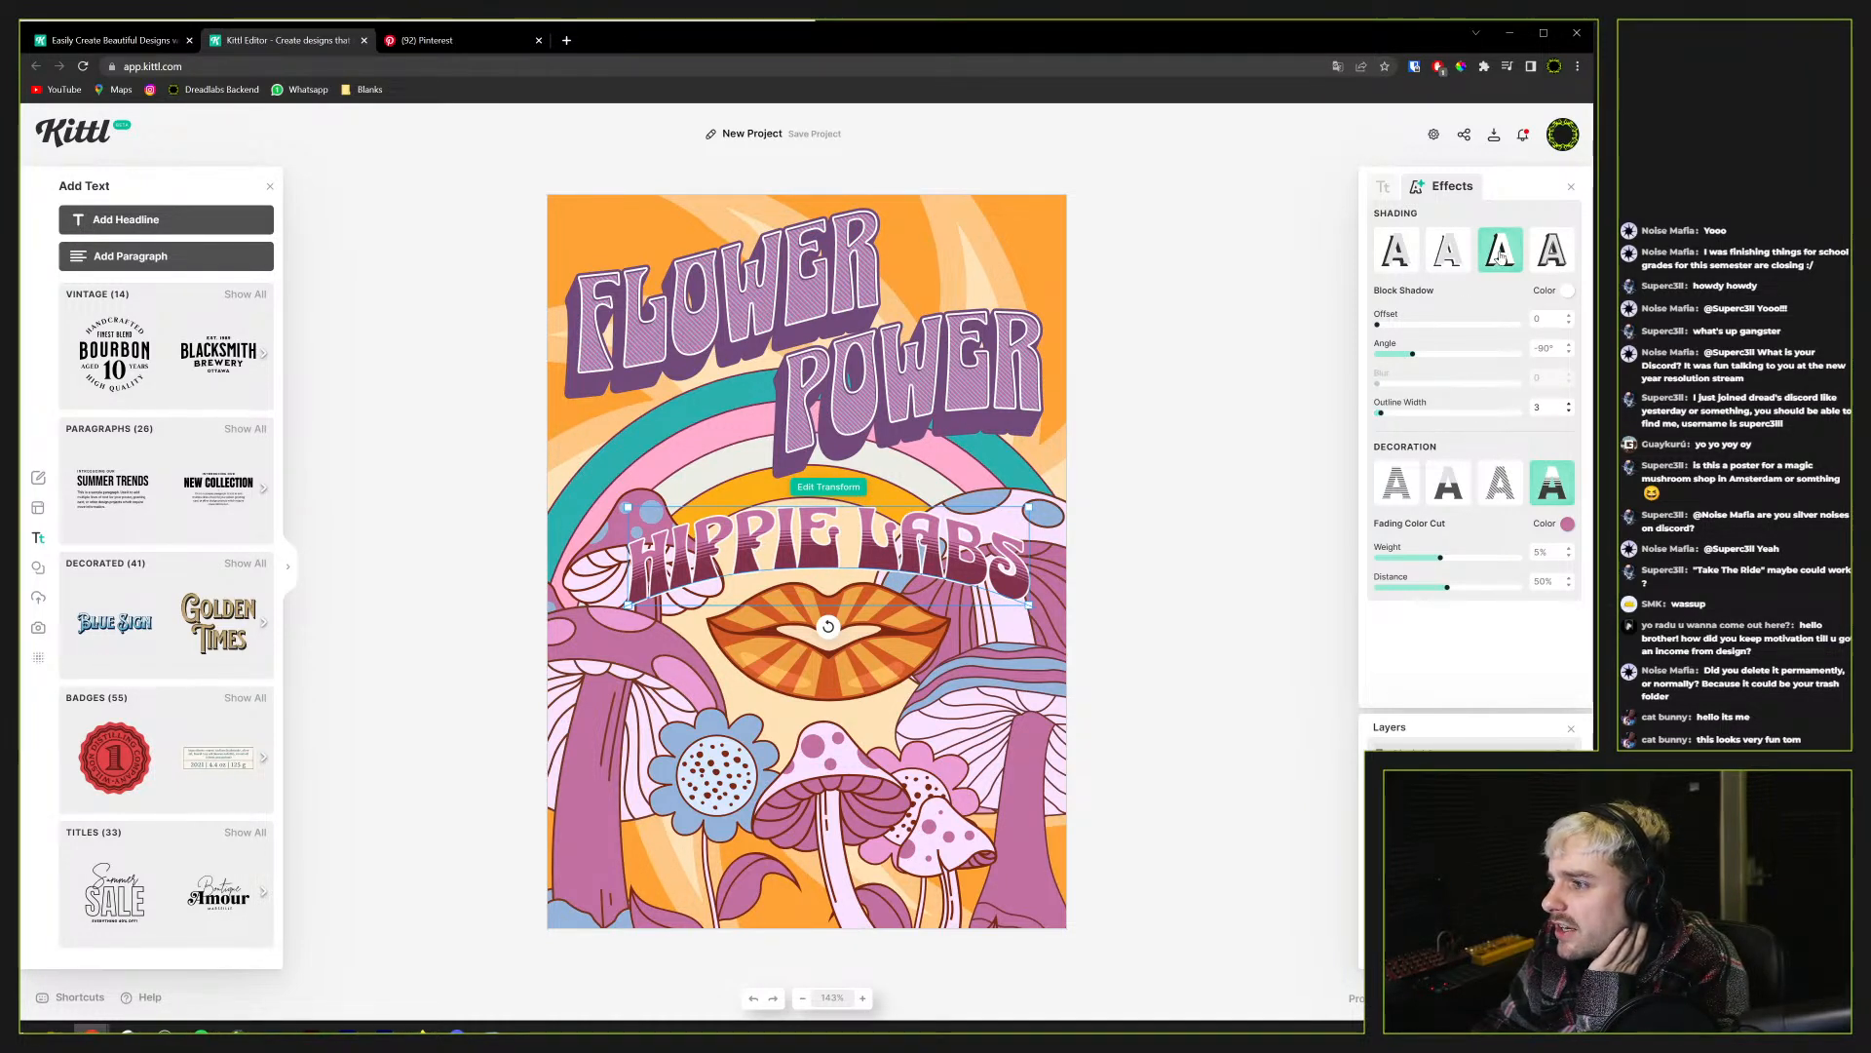
{"action": "left_click", "coordinate": [1501, 255]}
{"action": "left_click", "coordinate": [1501, 254]}
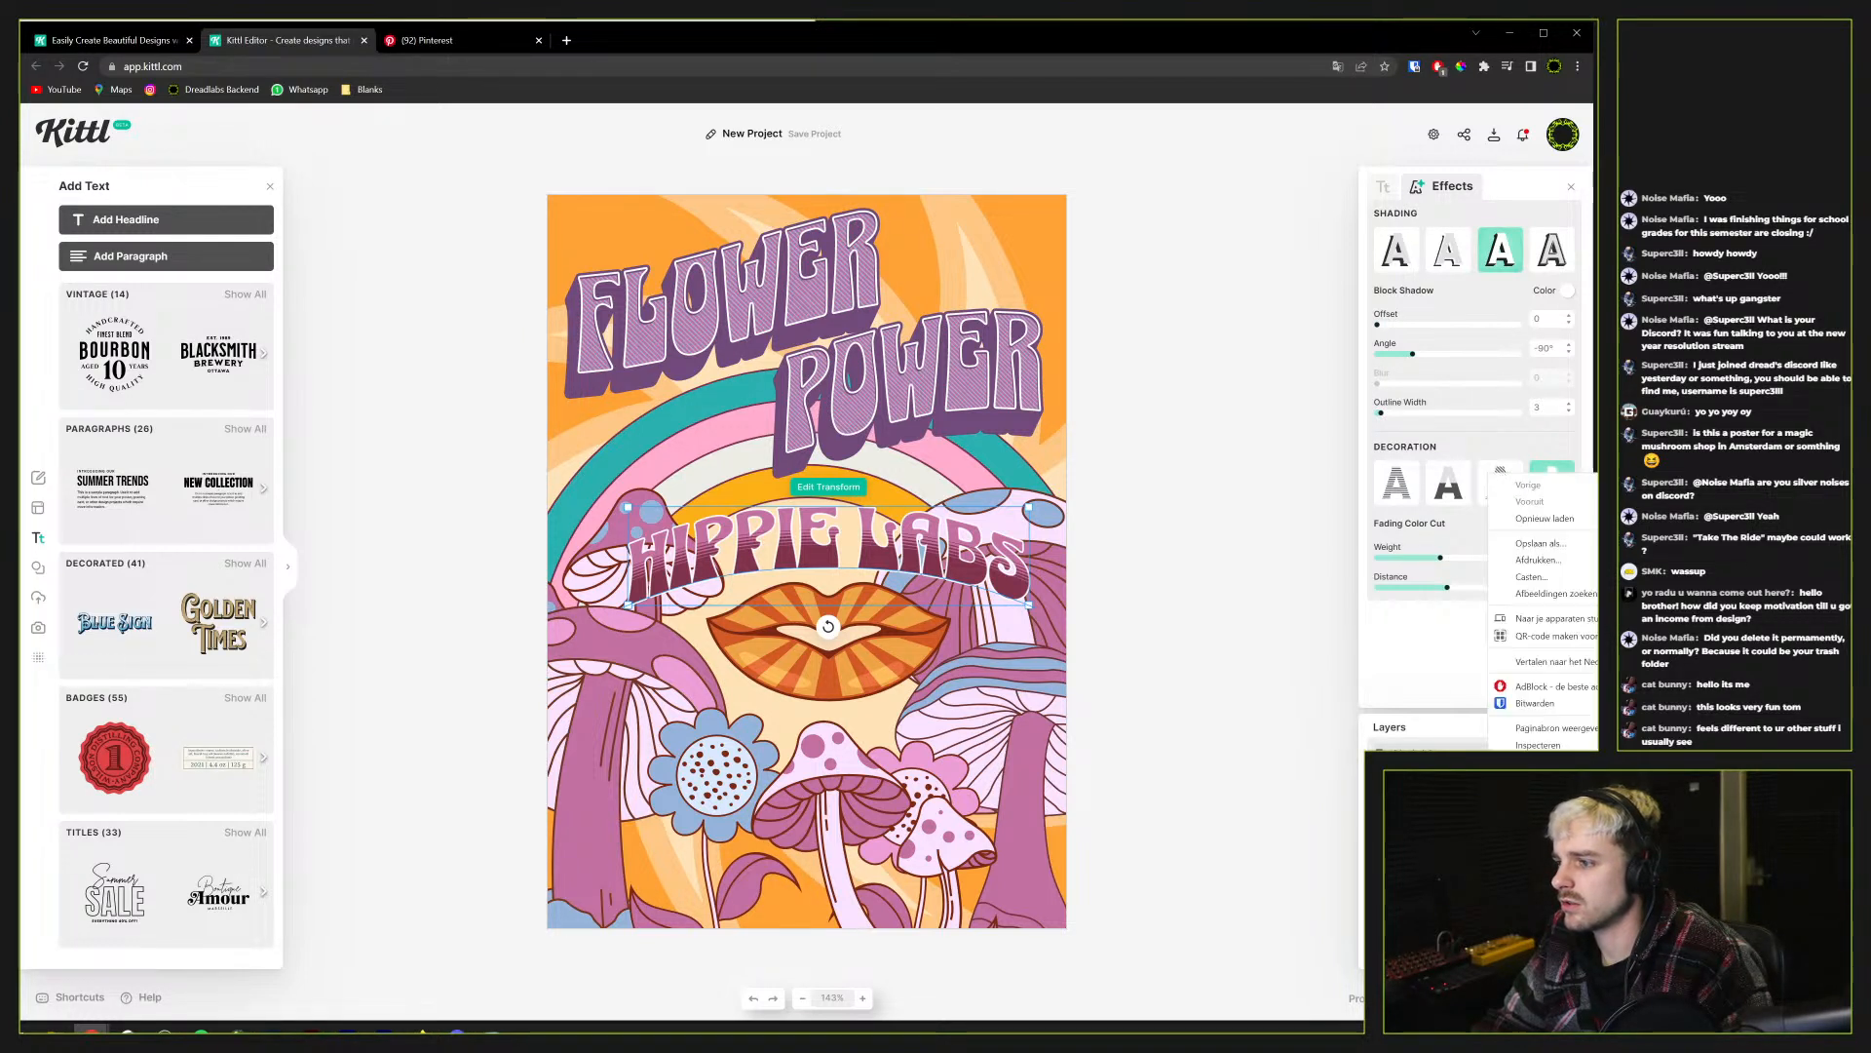
{"action": "right_click", "coordinate": [874, 534]}
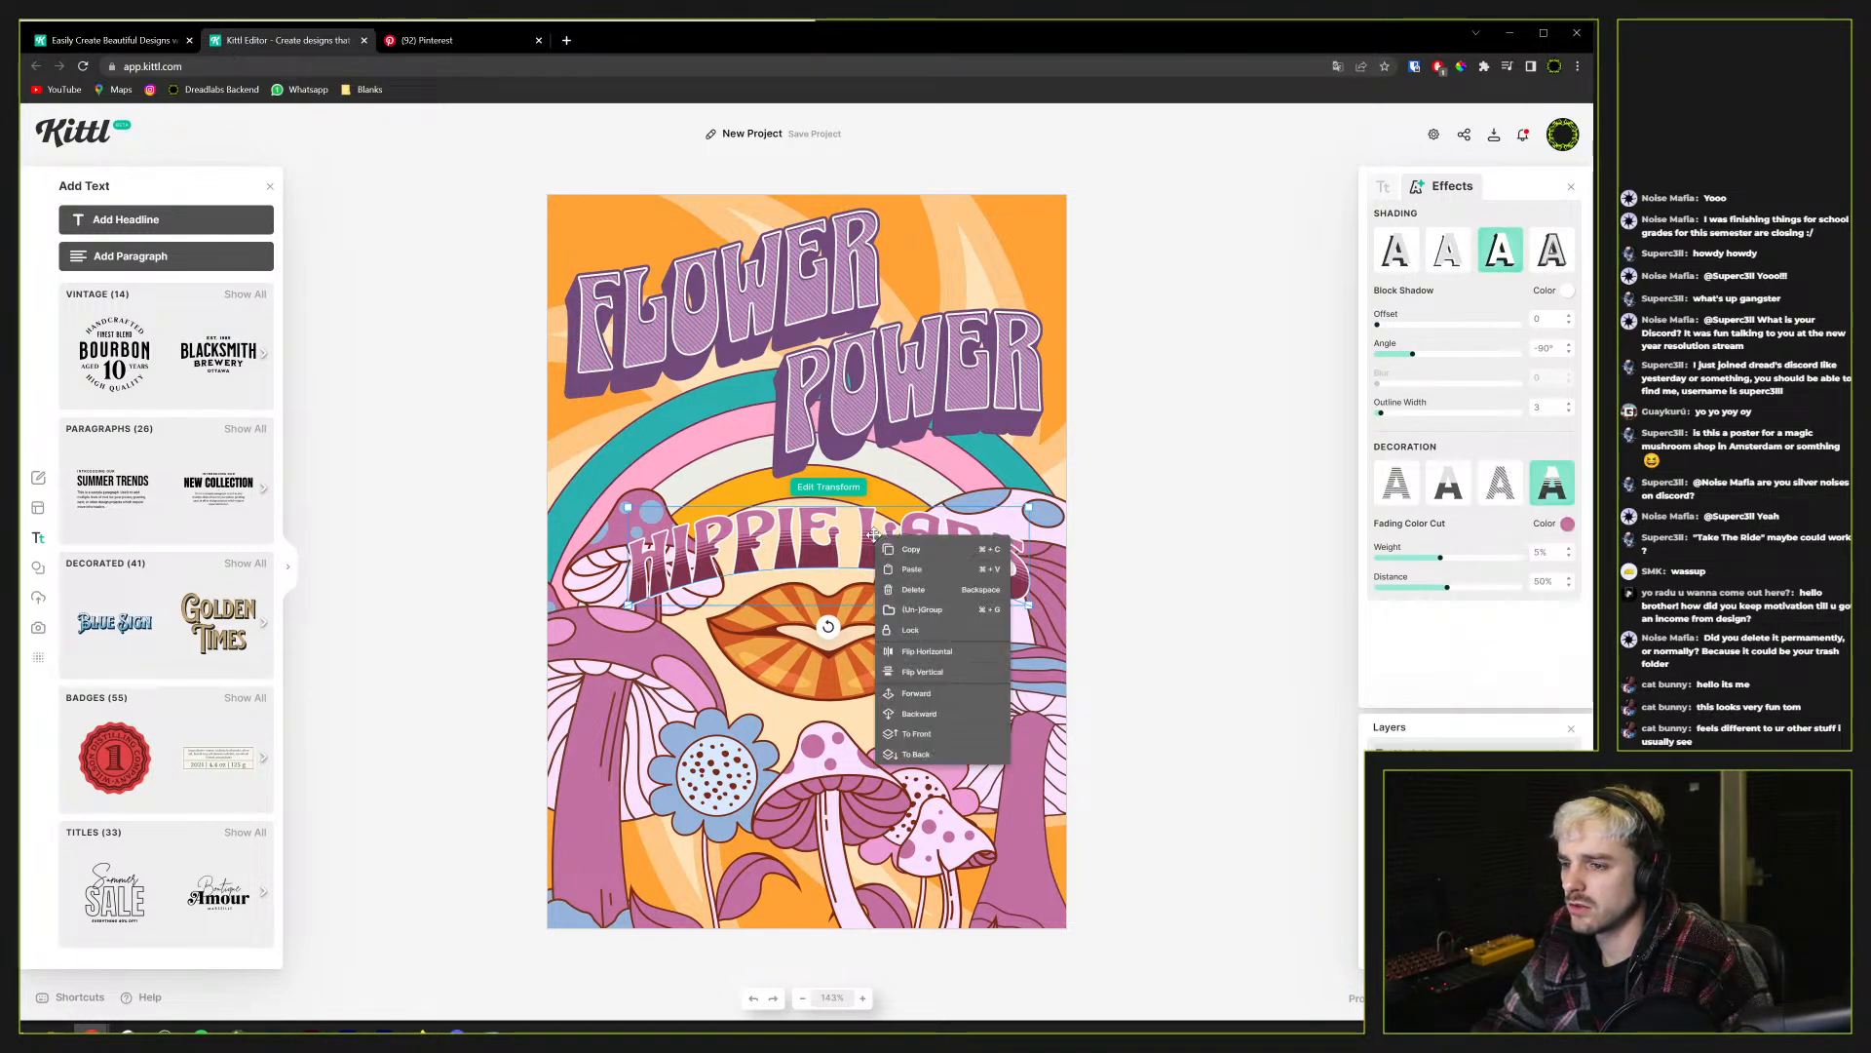
{"action": "left_click", "coordinate": [911, 610]}
{"action": "right_click", "coordinate": [899, 554]}
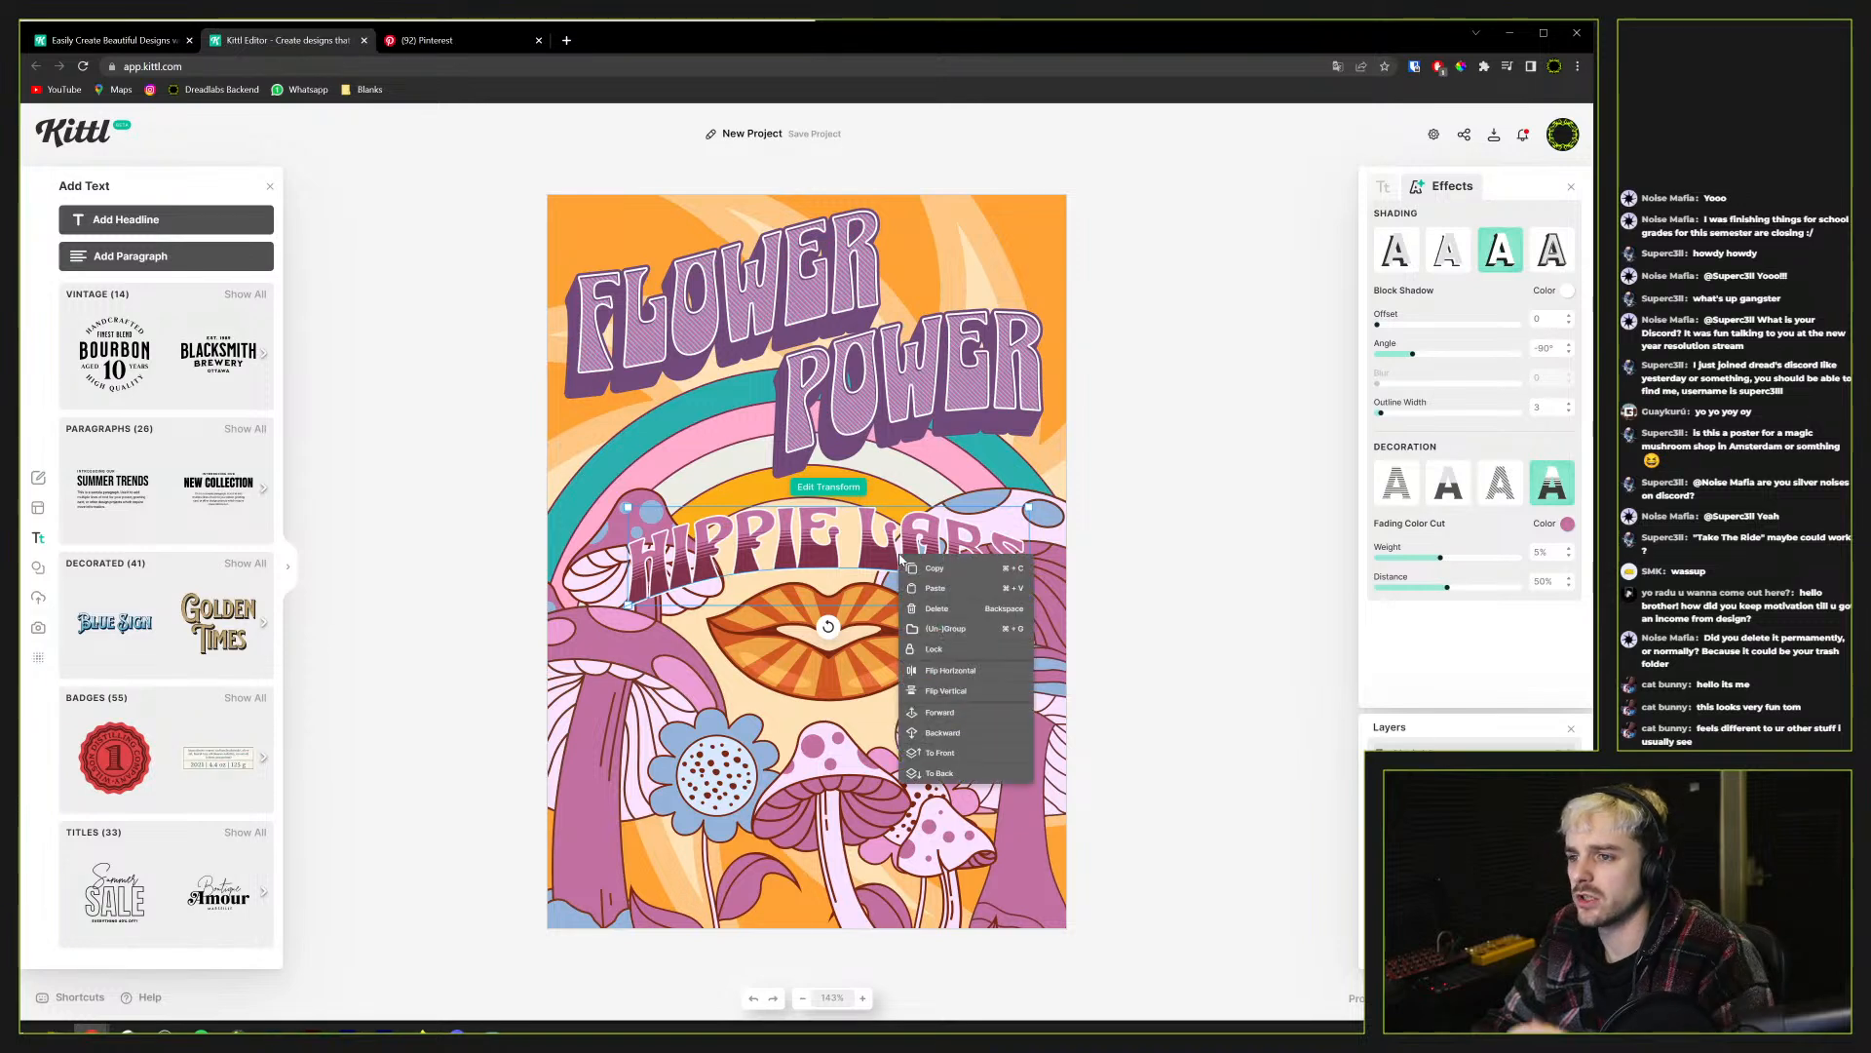
{"action": "left_click", "coordinate": [921, 608]}
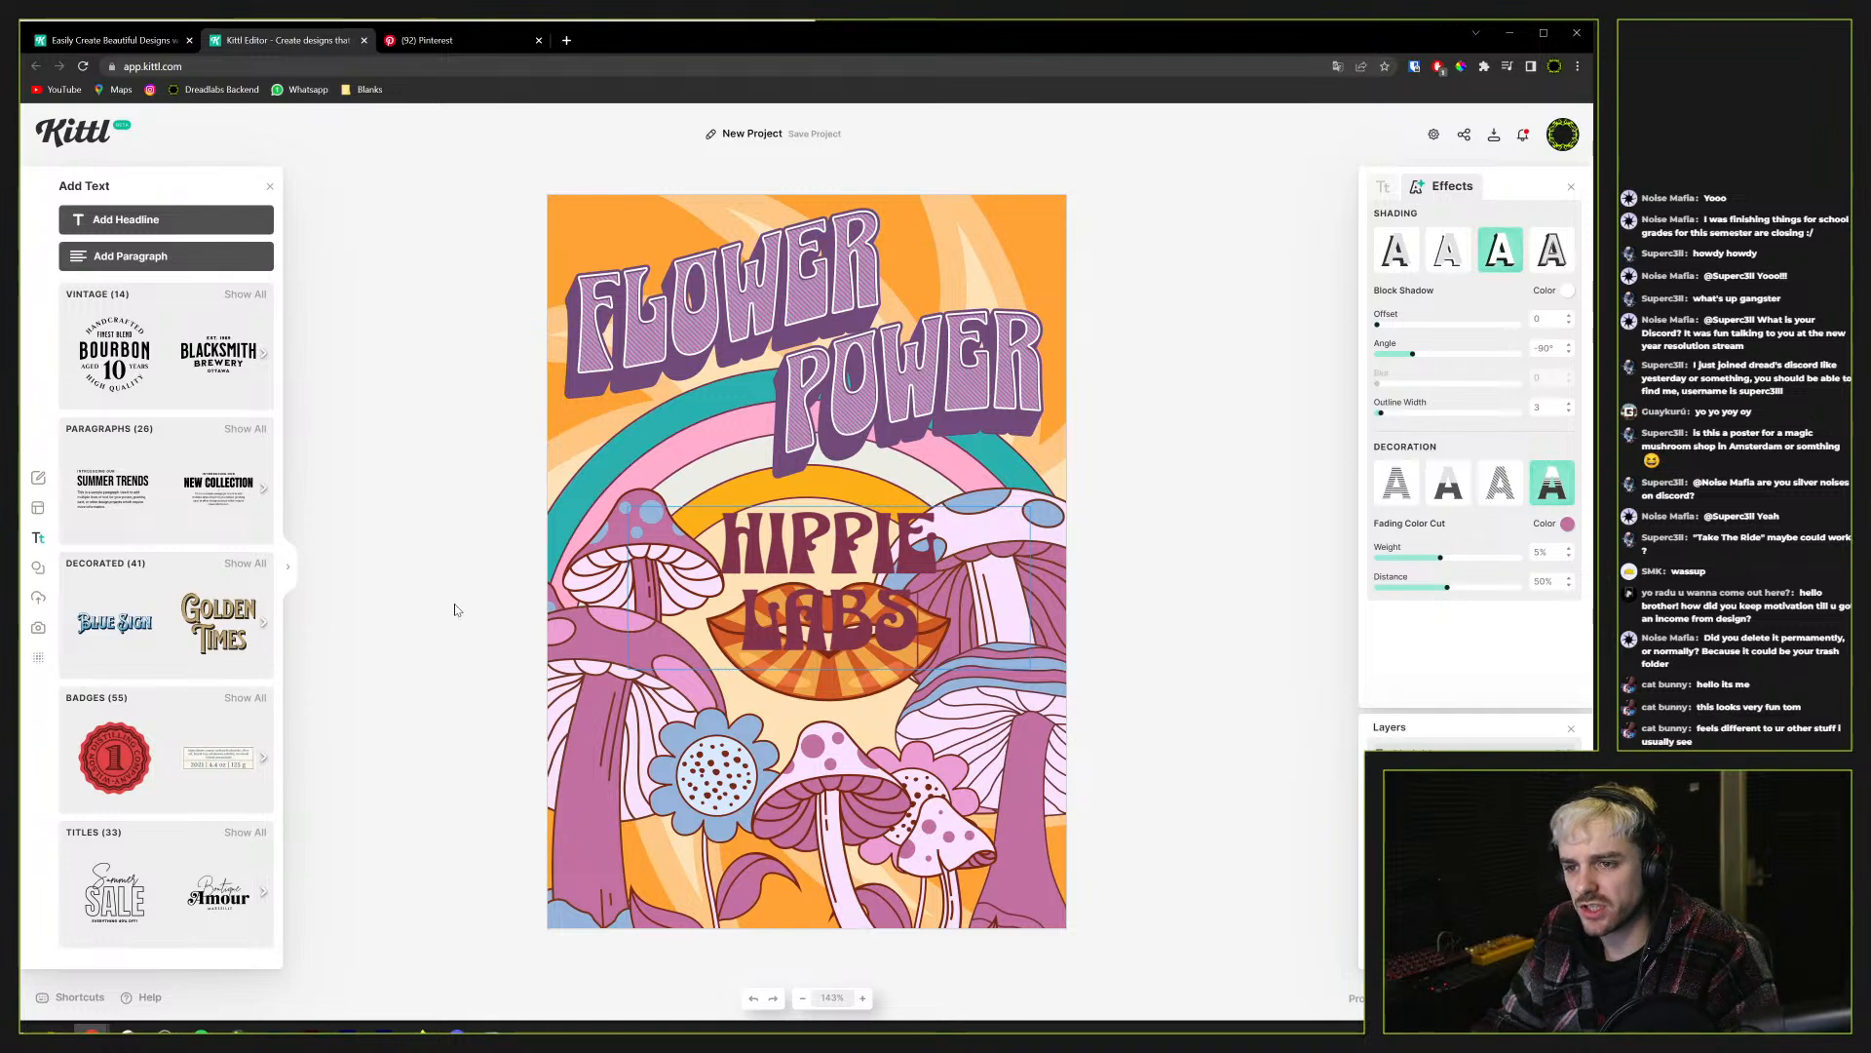
{"action": "key", "text": "ctrl+z"}
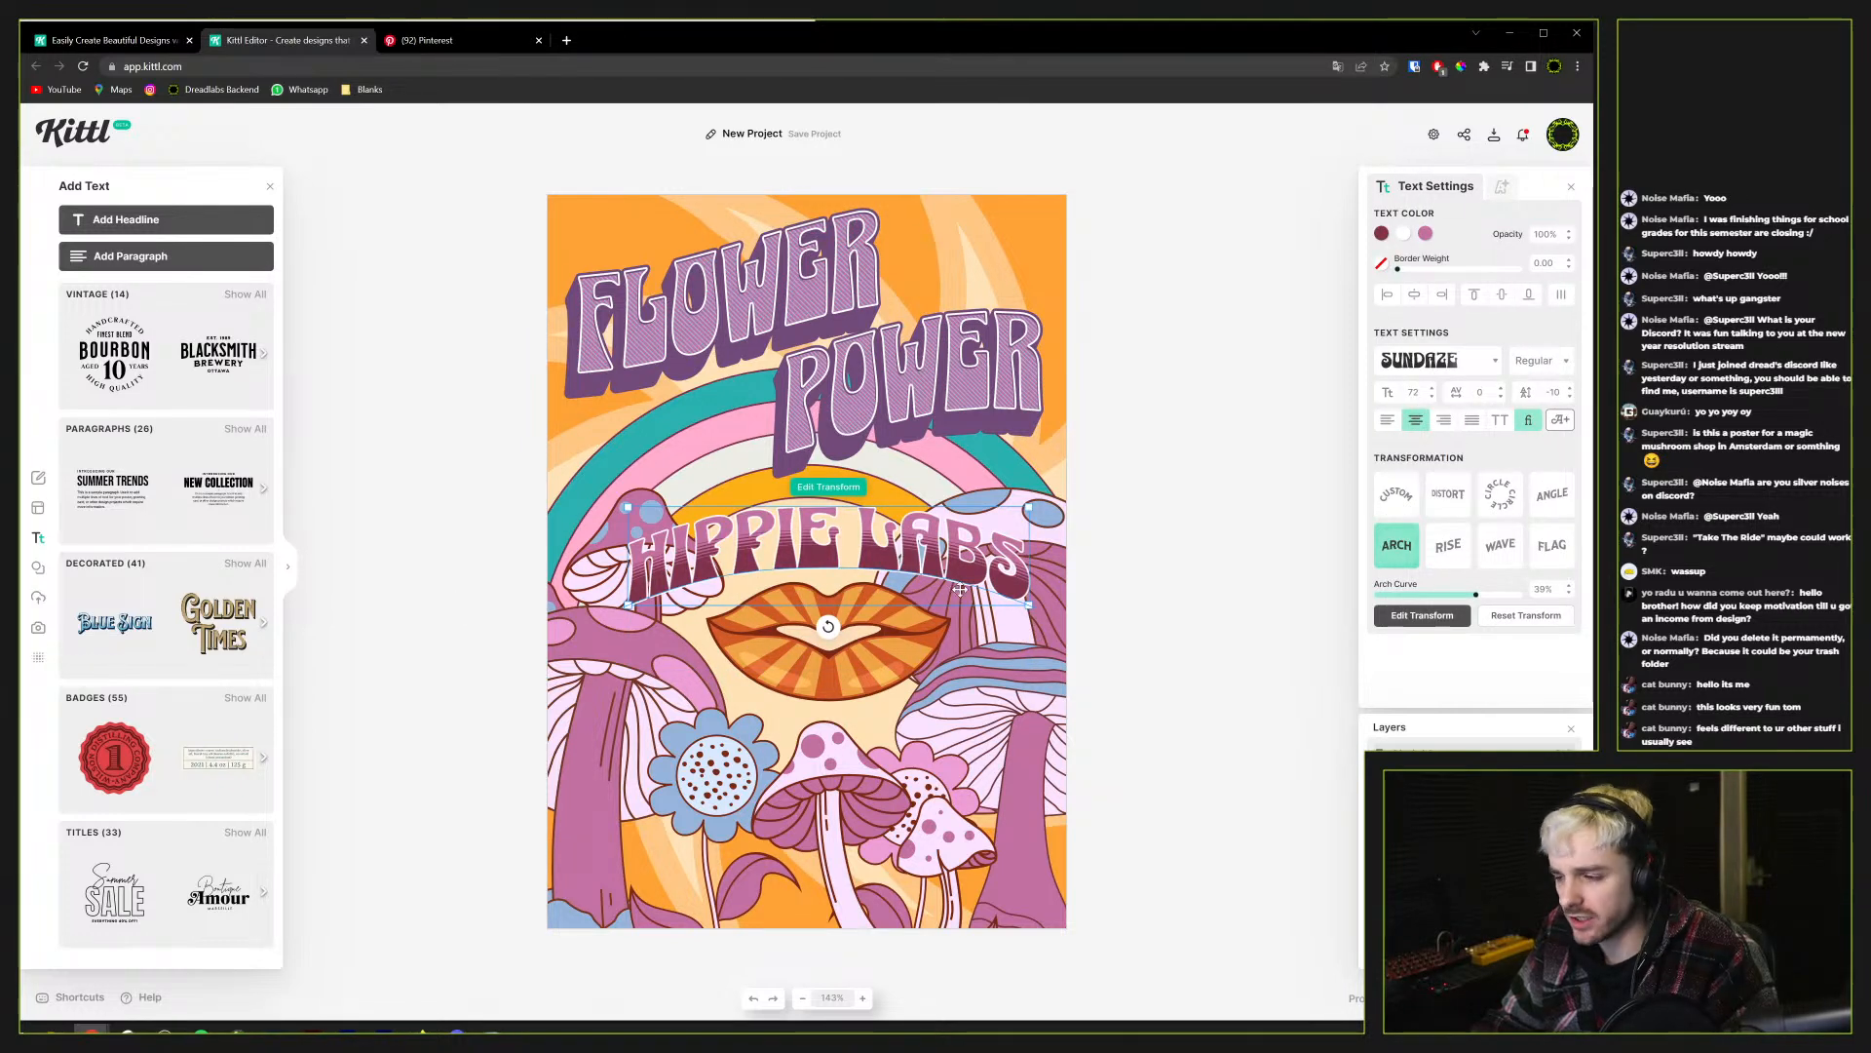
{"action": "key", "text": "ctrl+v"}
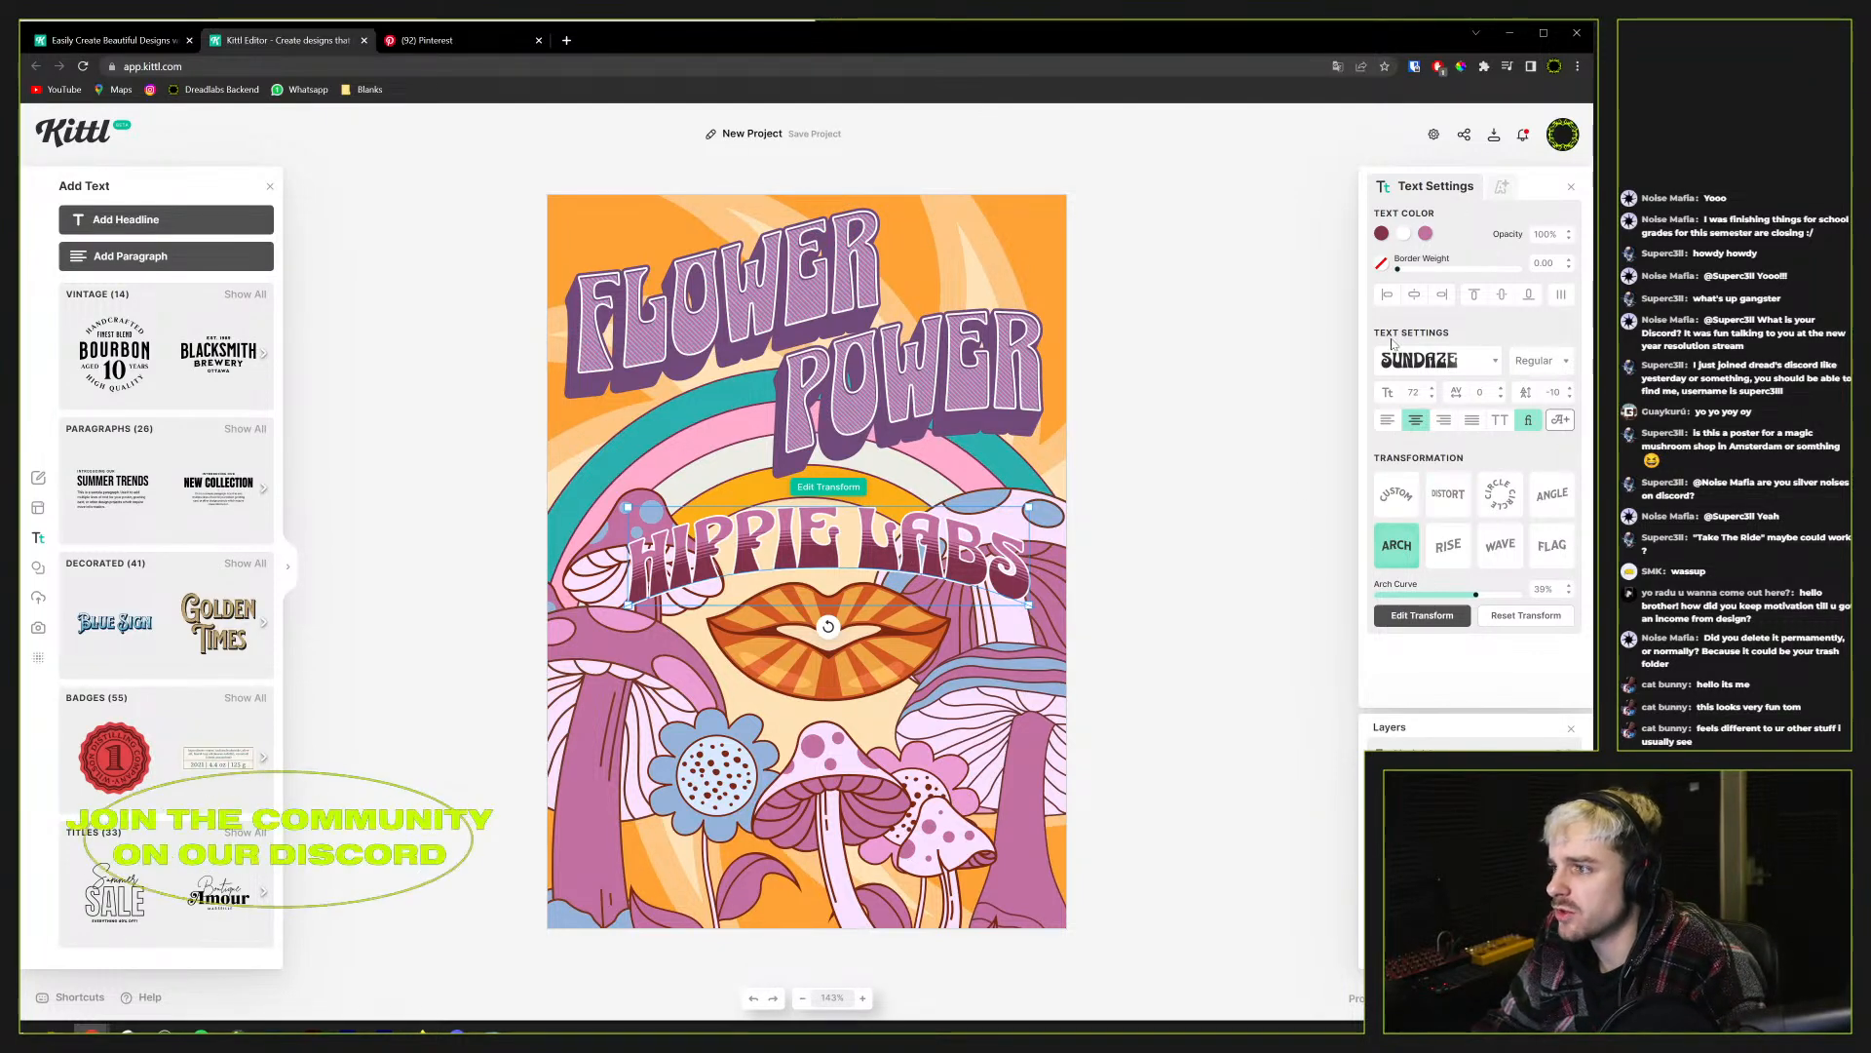
Set the "hippie labs" block shadow's outline width to 8 and its color to dark burgundy 81334c
{"action": "left_click", "coordinate": [1501, 187]}
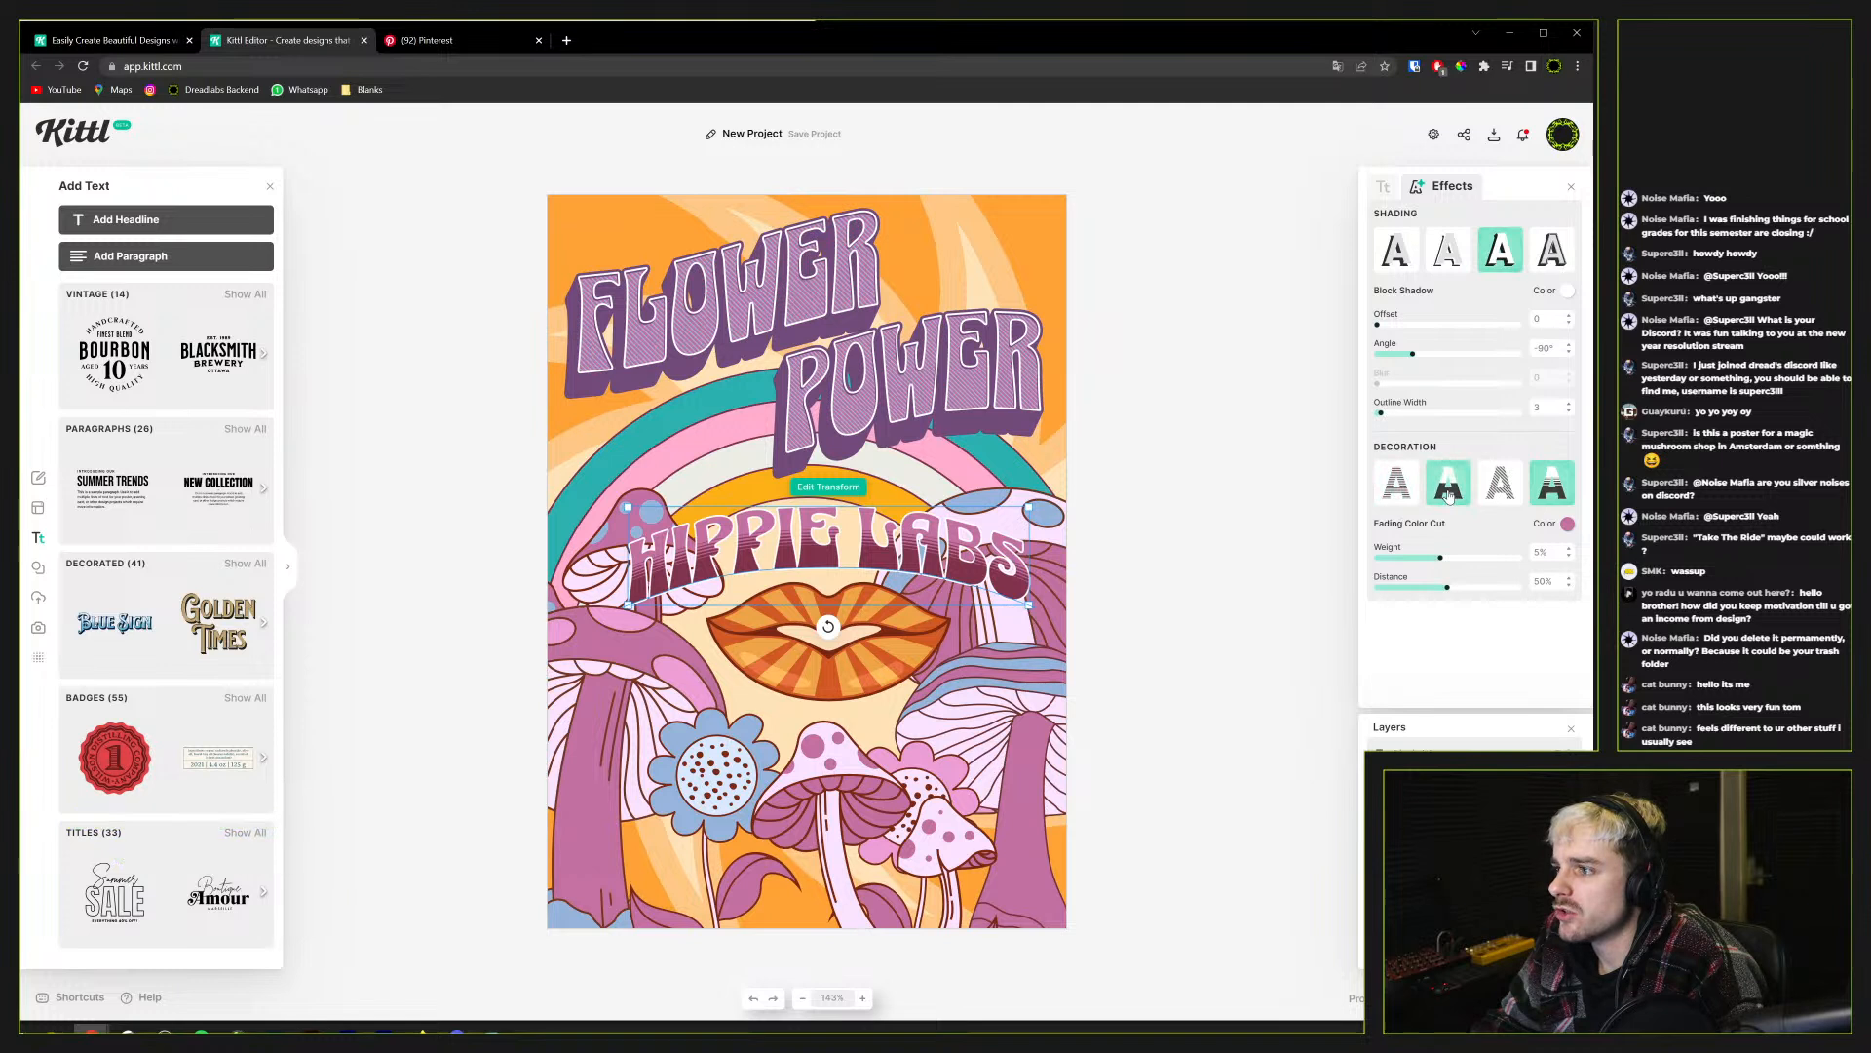
{"action": "left_click", "coordinate": [1552, 482]}
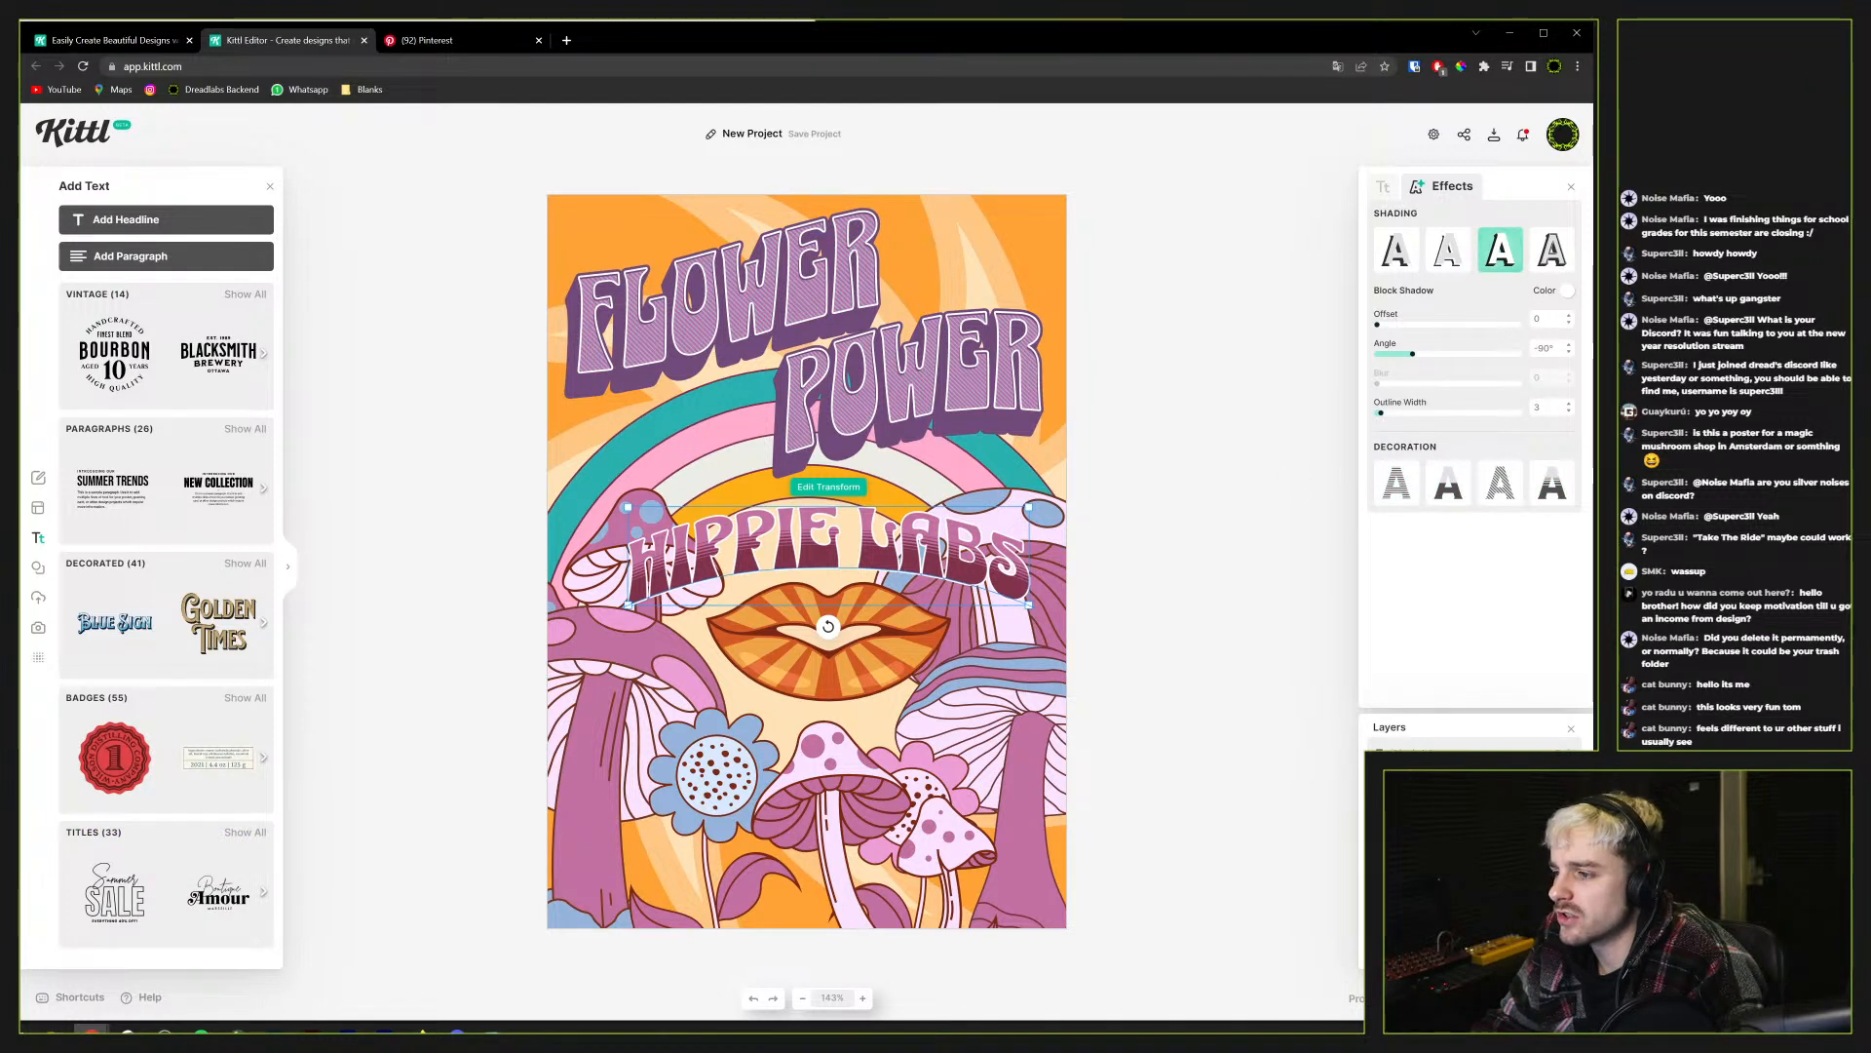
{"action": "left_click", "coordinate": [1391, 413]}
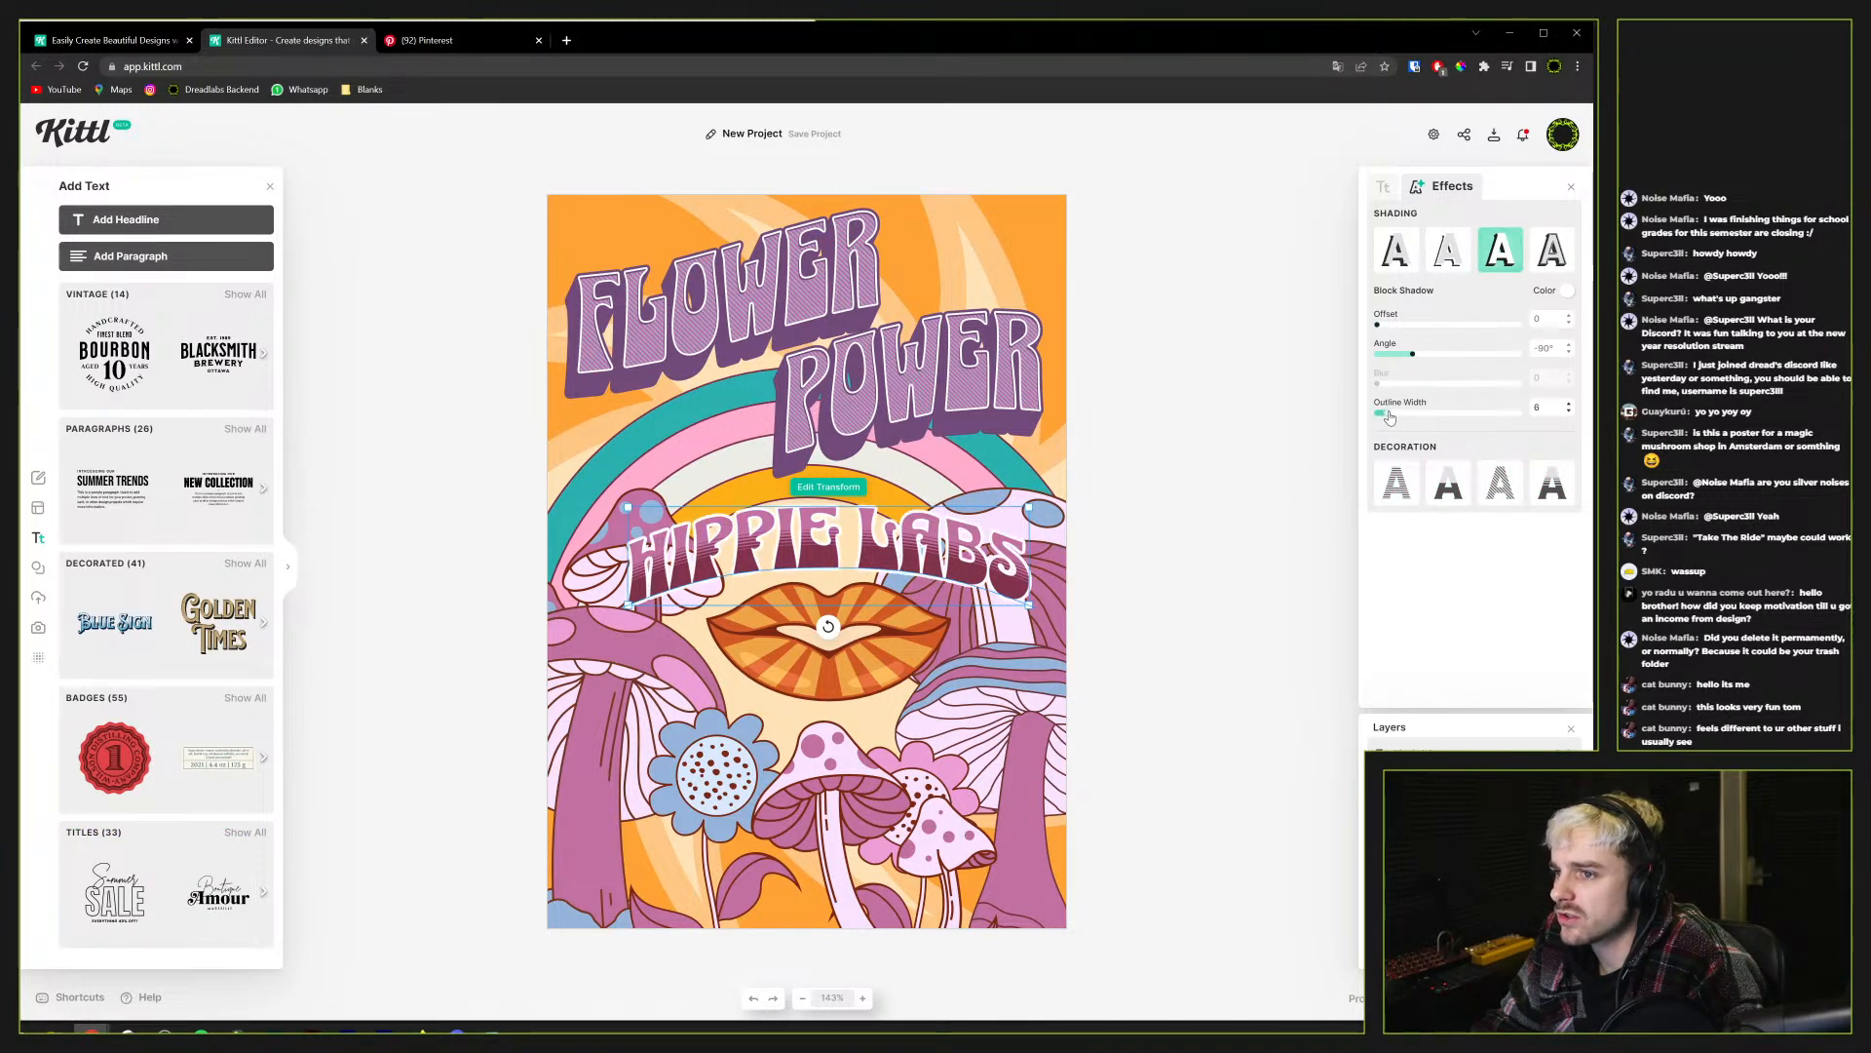
{"action": "left_click", "coordinate": [1568, 293]}
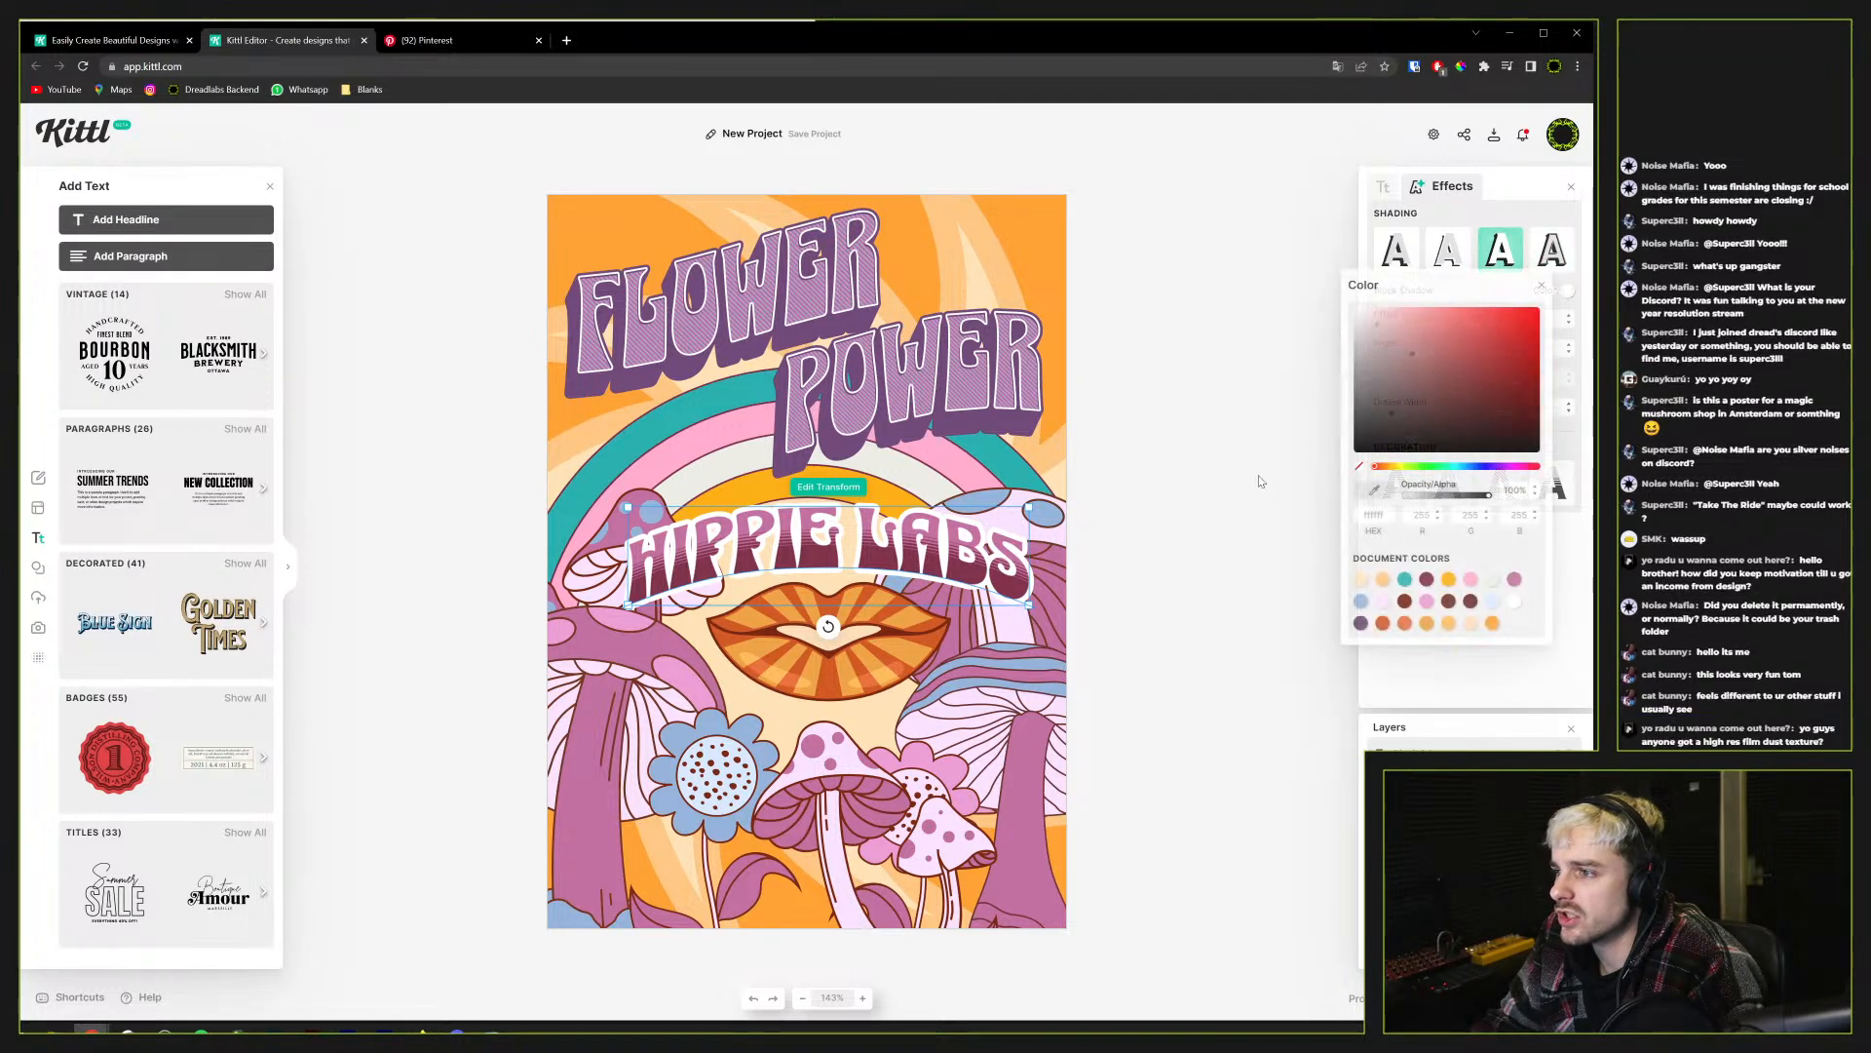
{"action": "left_click", "coordinate": [1449, 580]}
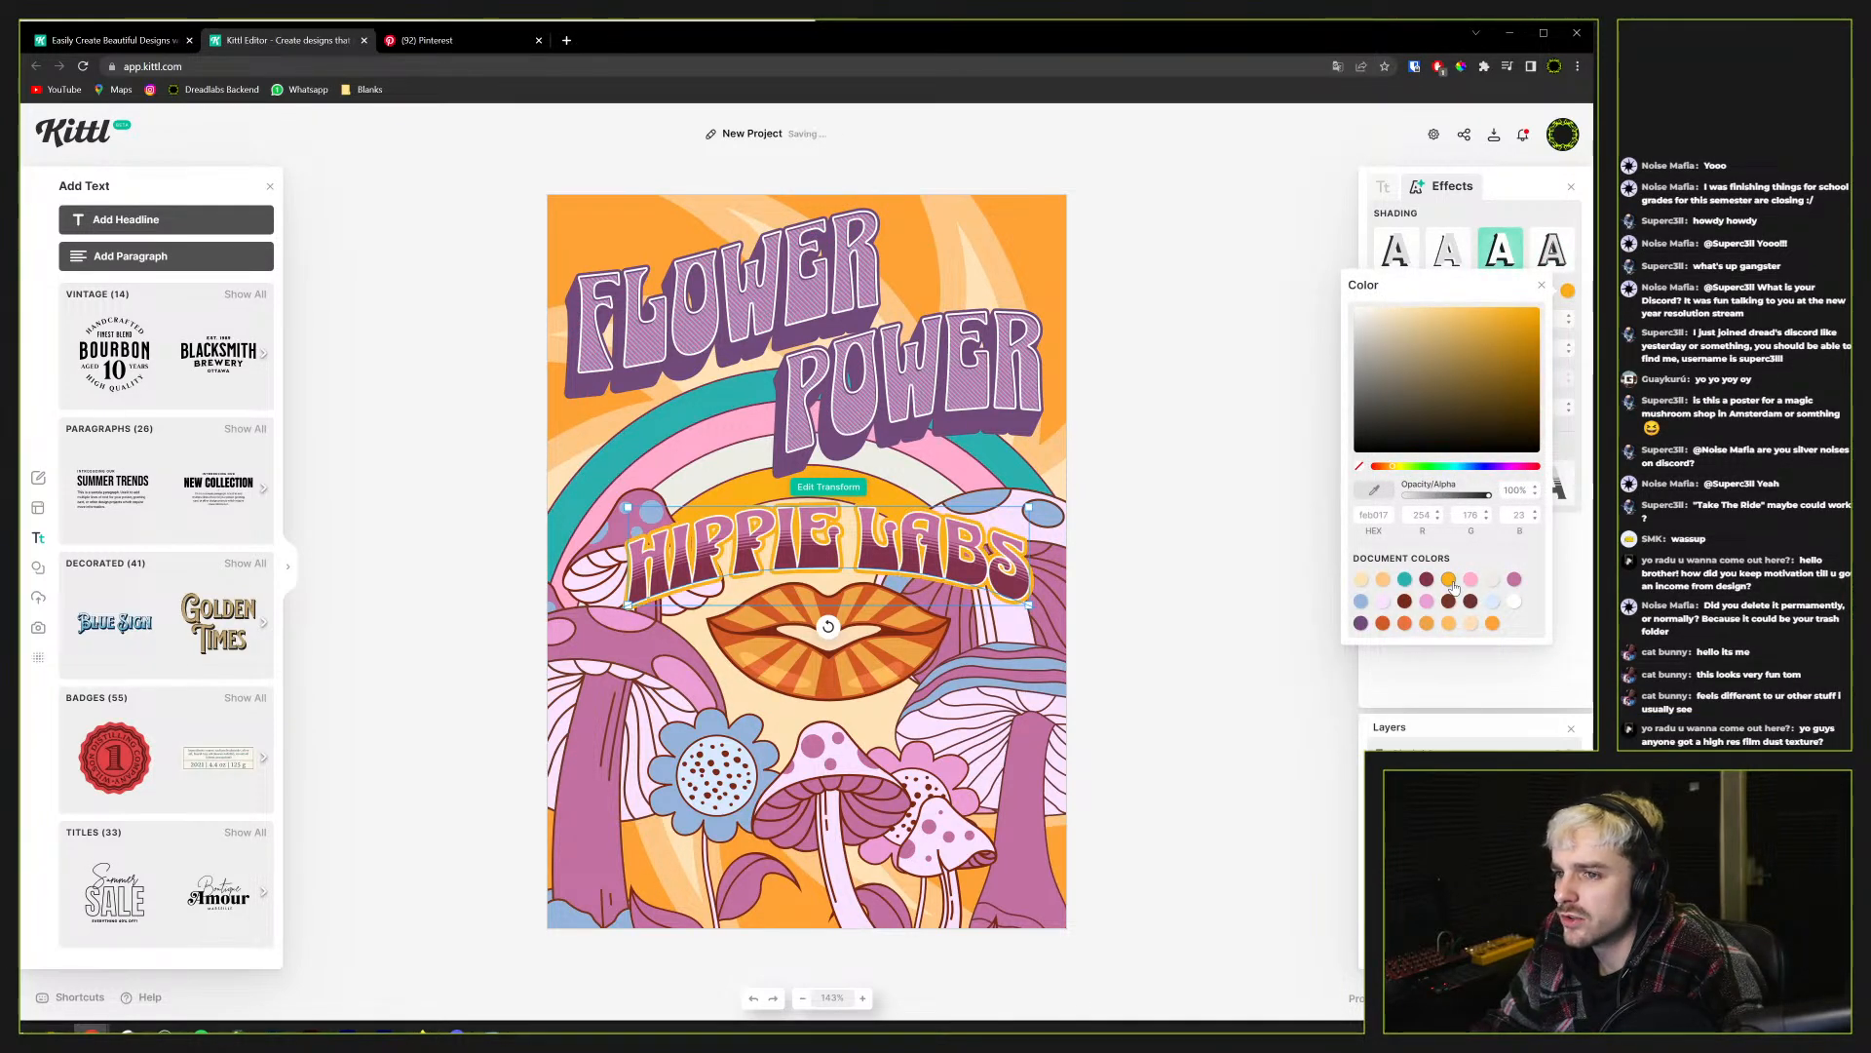
{"action": "left_click", "coordinate": [1426, 580]}
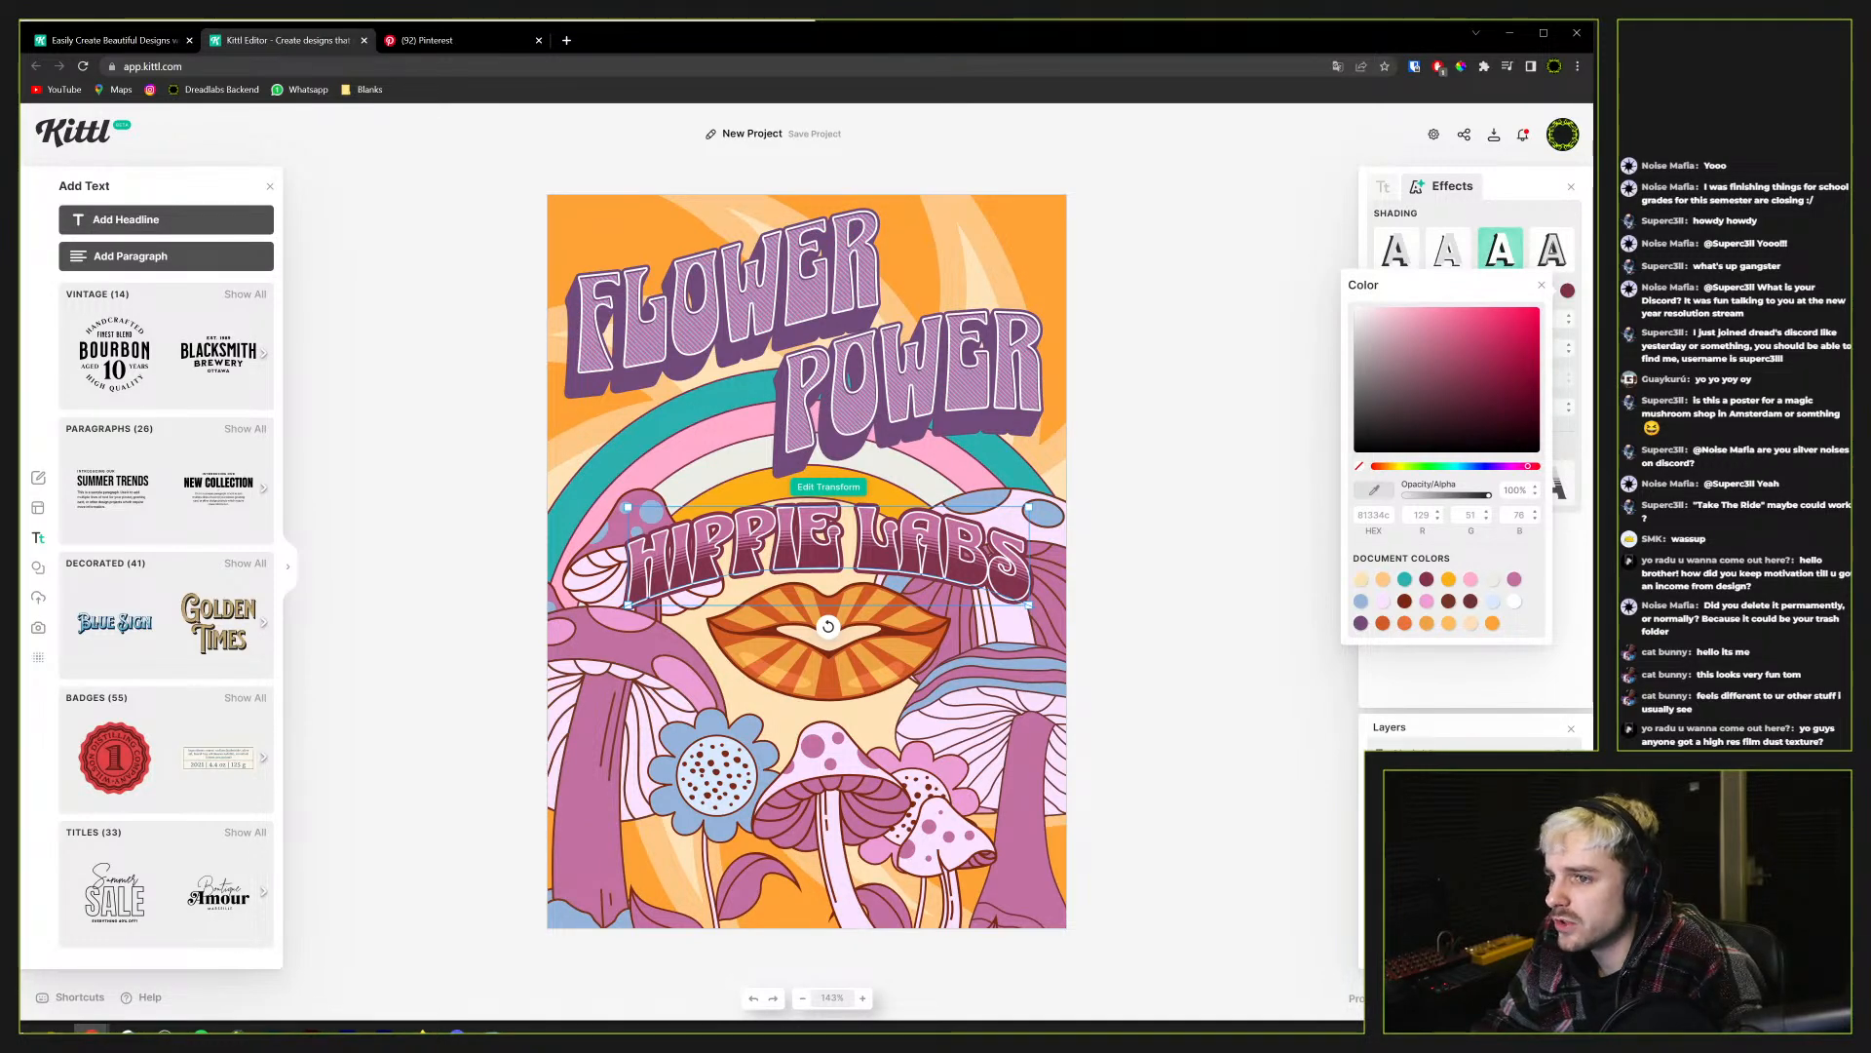
{"action": "left_click", "coordinate": [1383, 186]}
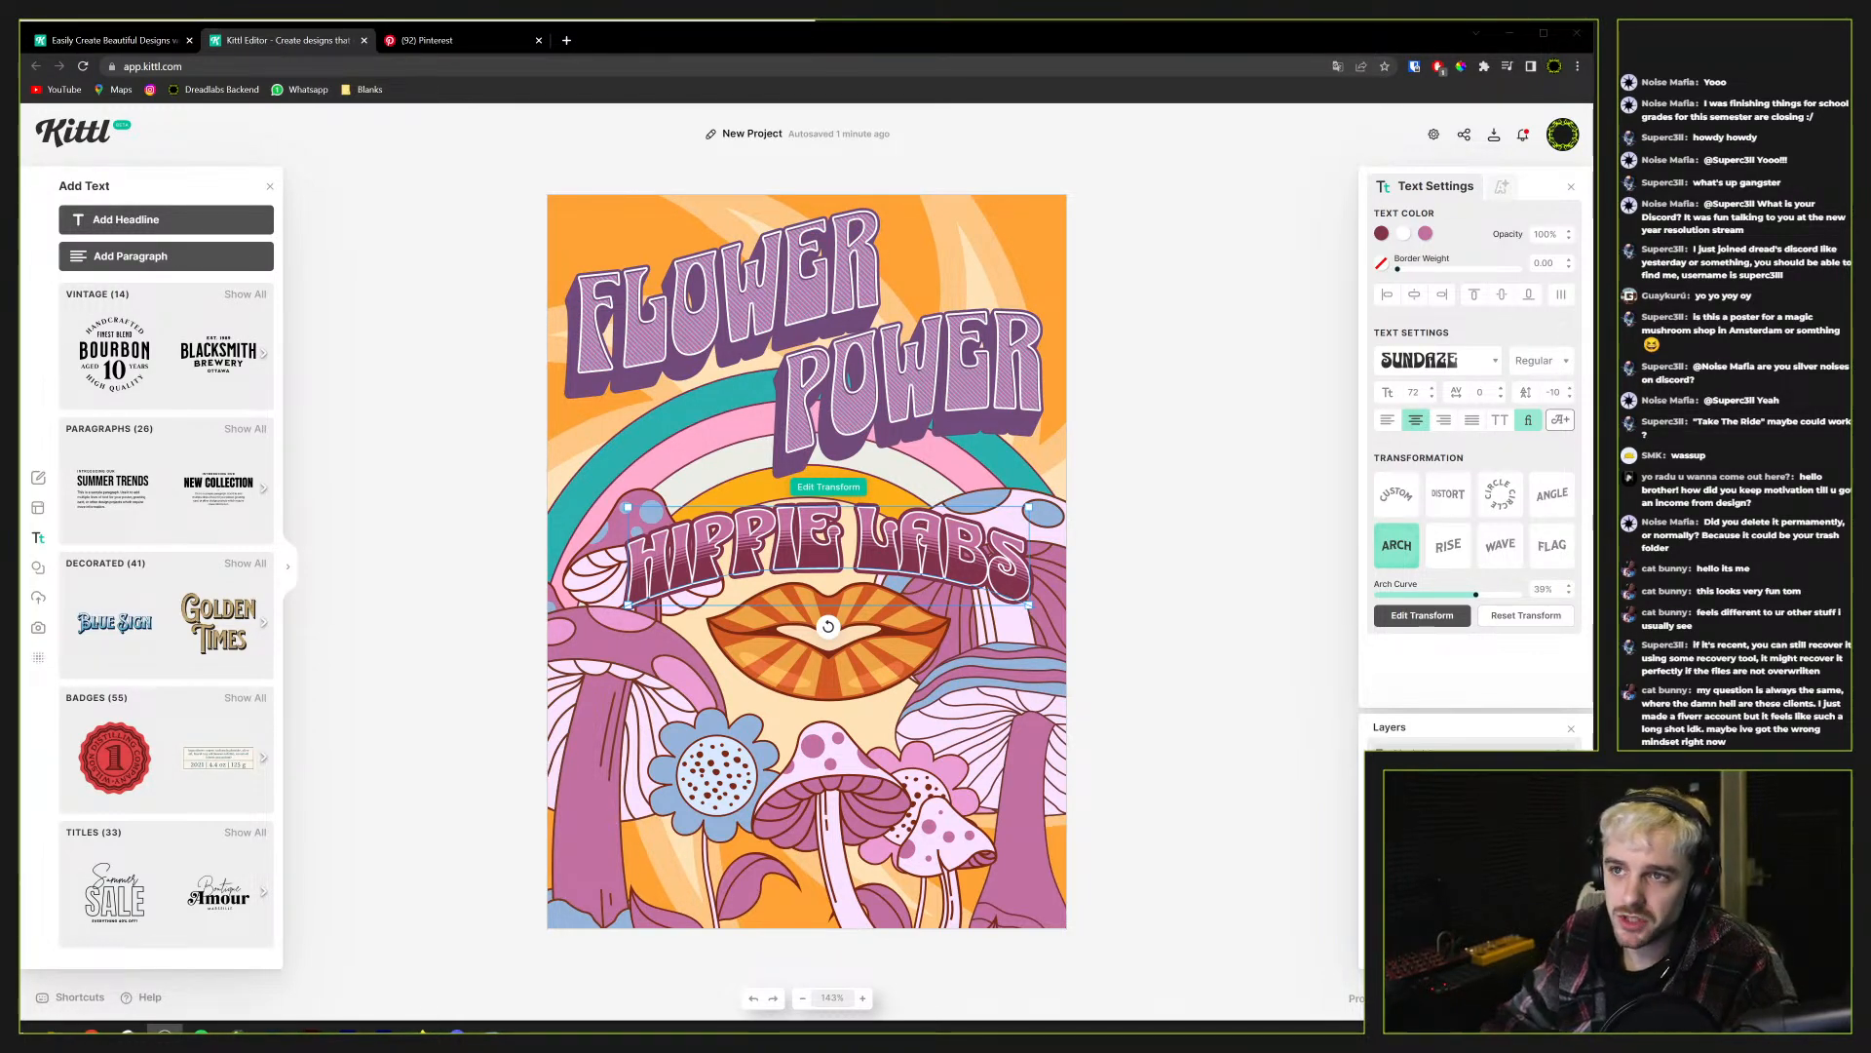
Open the Dreadlabs Capability Deck page, dreadlabs.net/capability-deck, in a new browser tab
{"action": "left_click", "coordinate": [569, 43]}
{"action": "type", "text": "dreadlabs.net"}
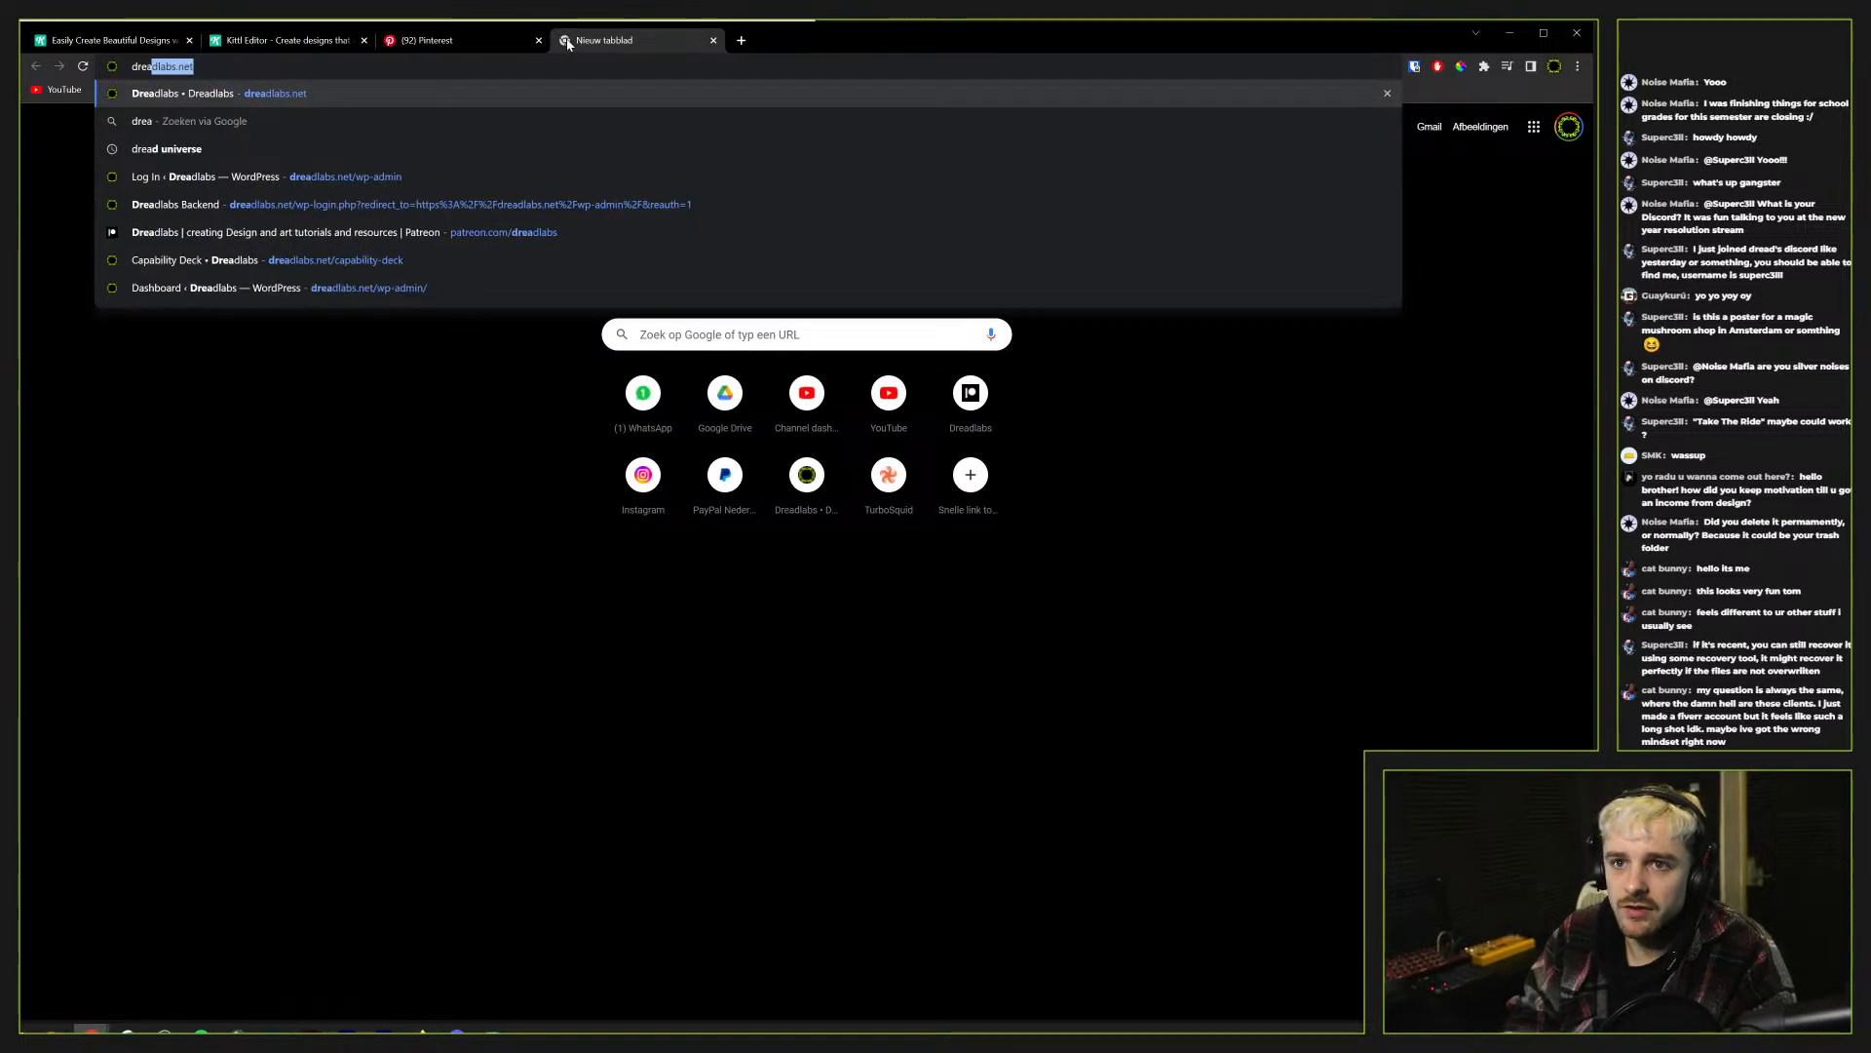
{"action": "key", "text": "Down"}
{"action": "key", "text": "Down"}
{"action": "key", "text": "Down"}
{"action": "key", "text": "Down"}
{"action": "key", "text": "Down"}
{"action": "key", "text": "Down"}
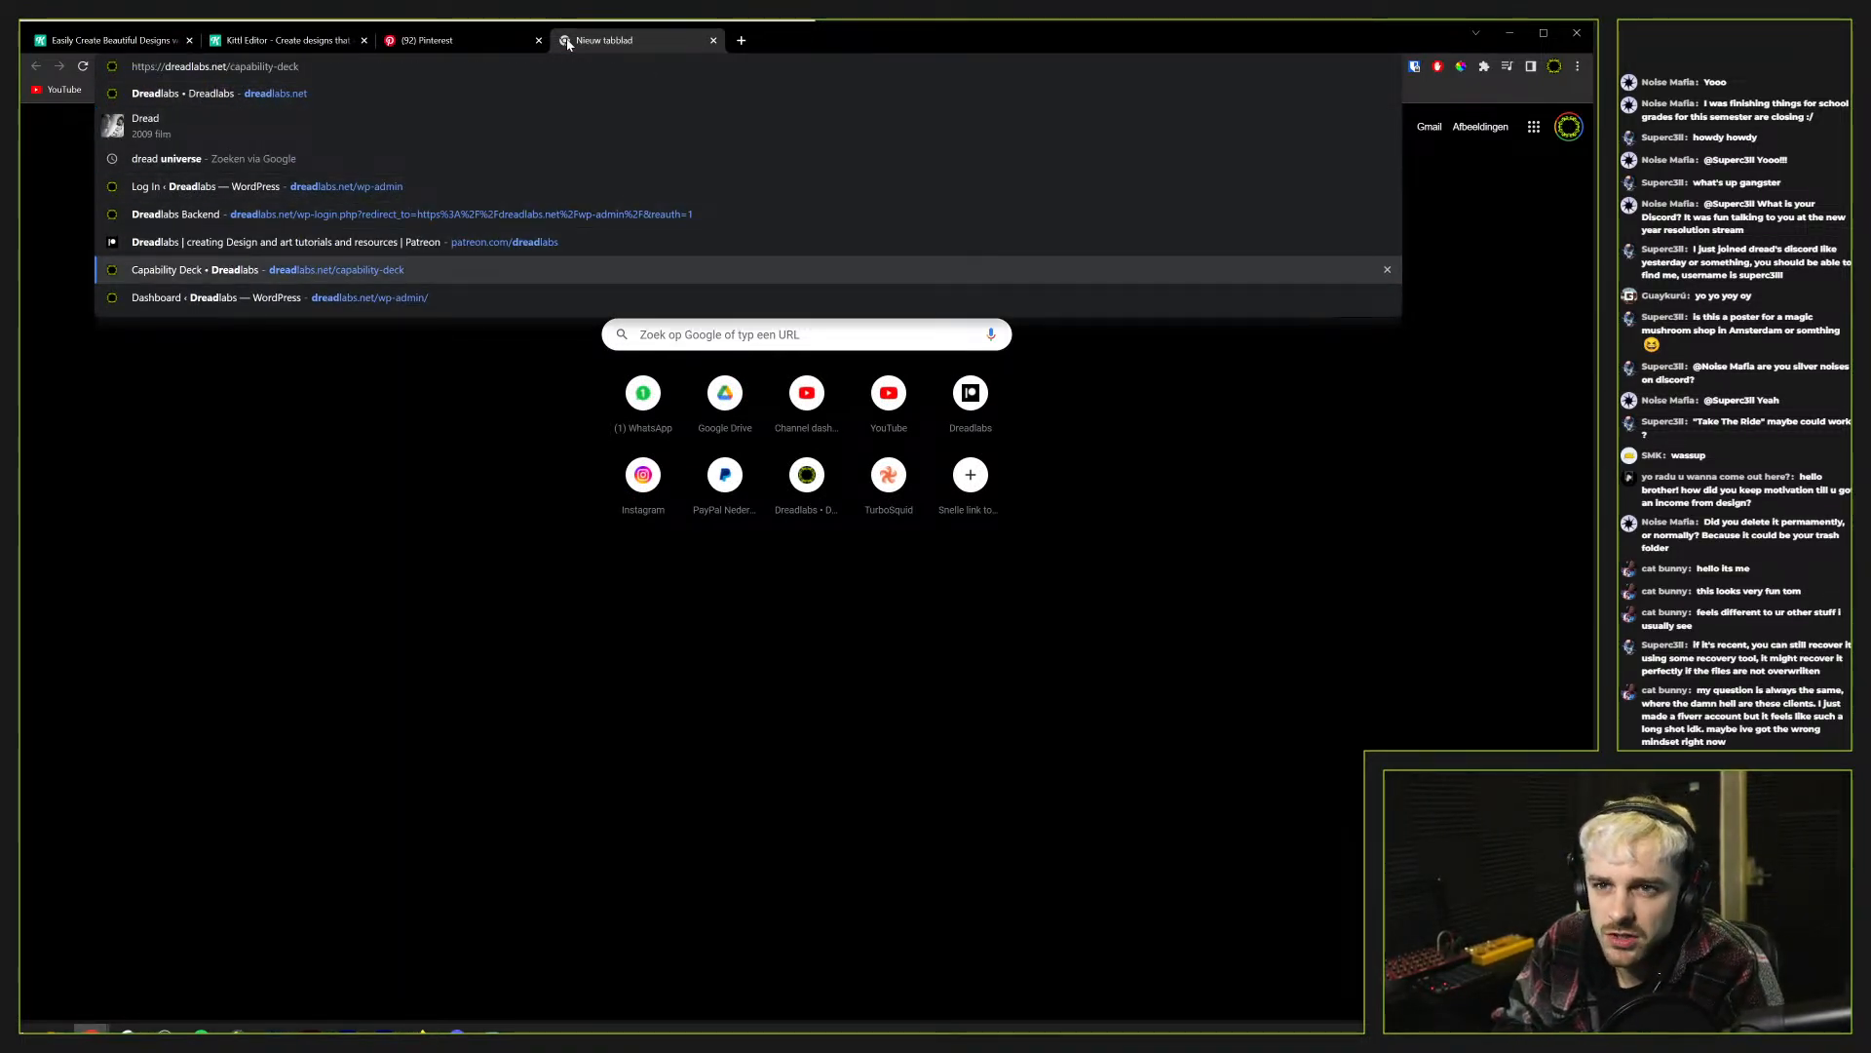
{"action": "key", "text": "Return"}
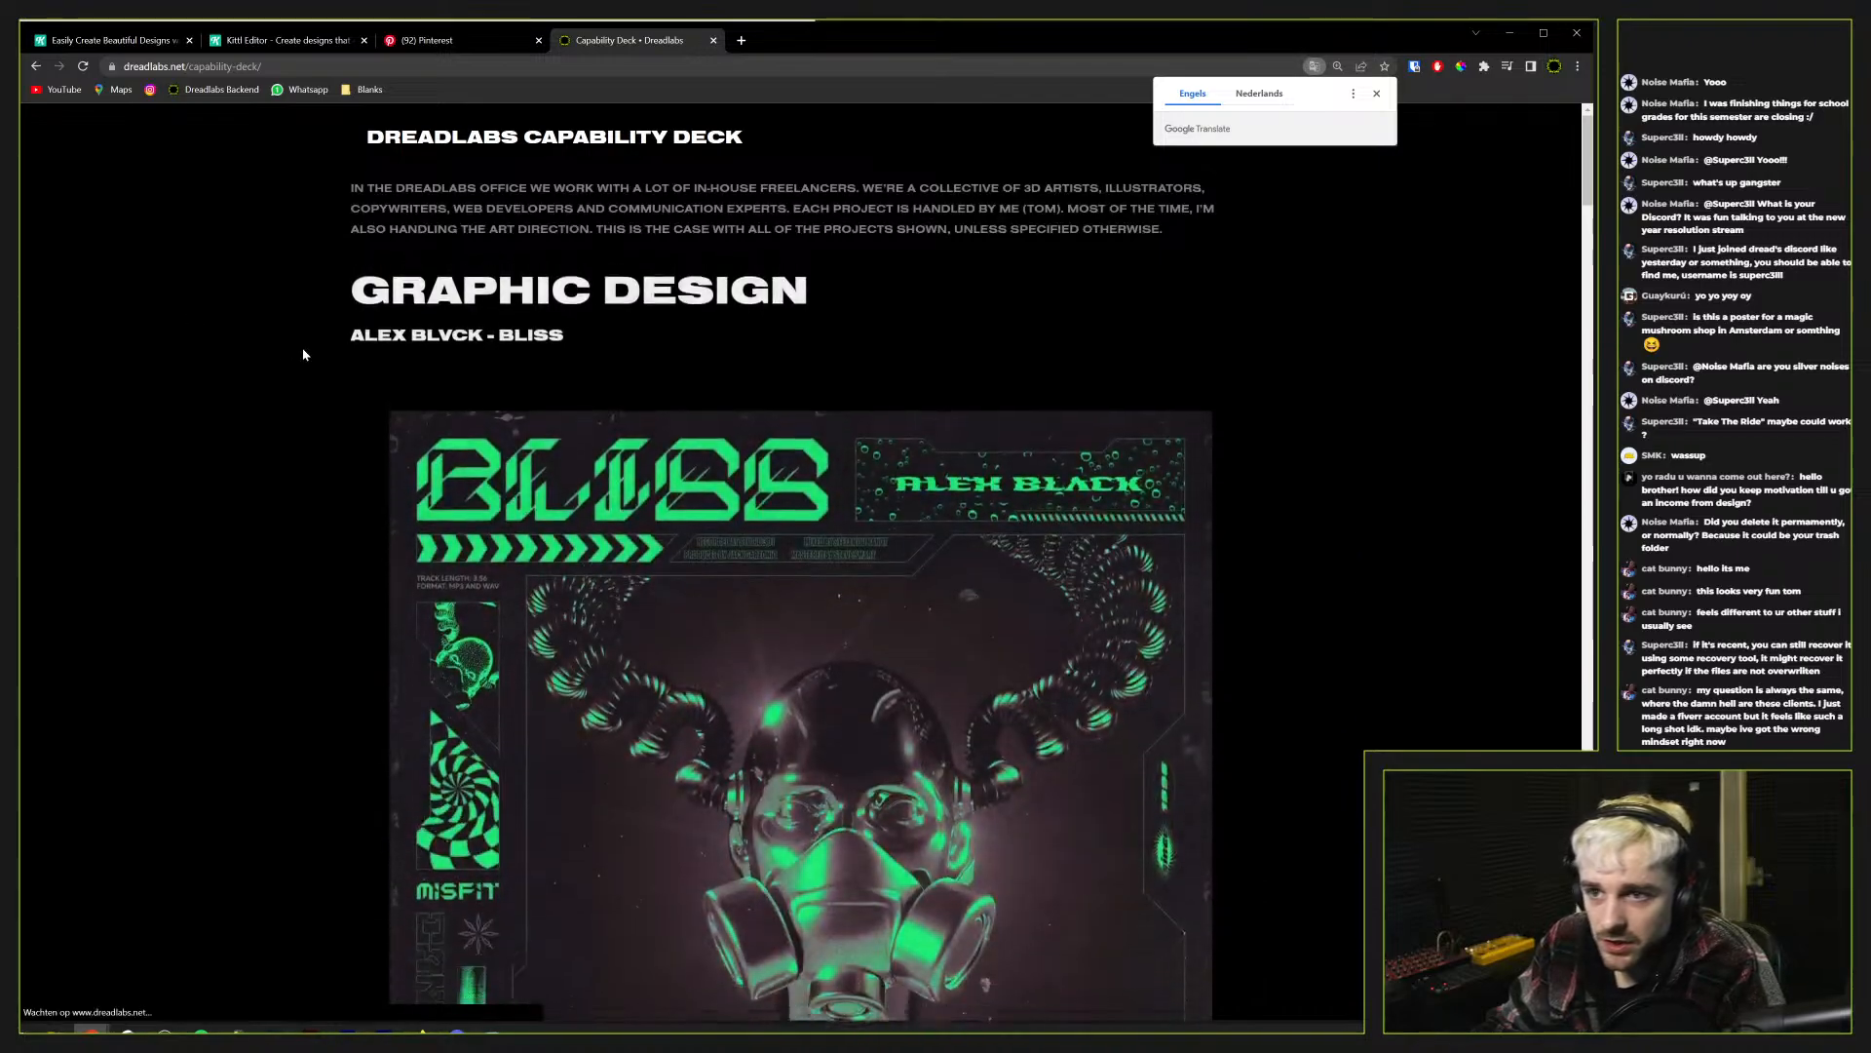
Look through the graphic design, 3D and merchandise work on the Capability Deck page, ending at its start, and close the page
{"action": "scroll", "coordinate": [293, 360], "scroll_direction": "down", "scroll_amount": 13}
{"action": "scroll", "coordinate": [281, 369], "scroll_direction": "down", "scroll_amount": 20}
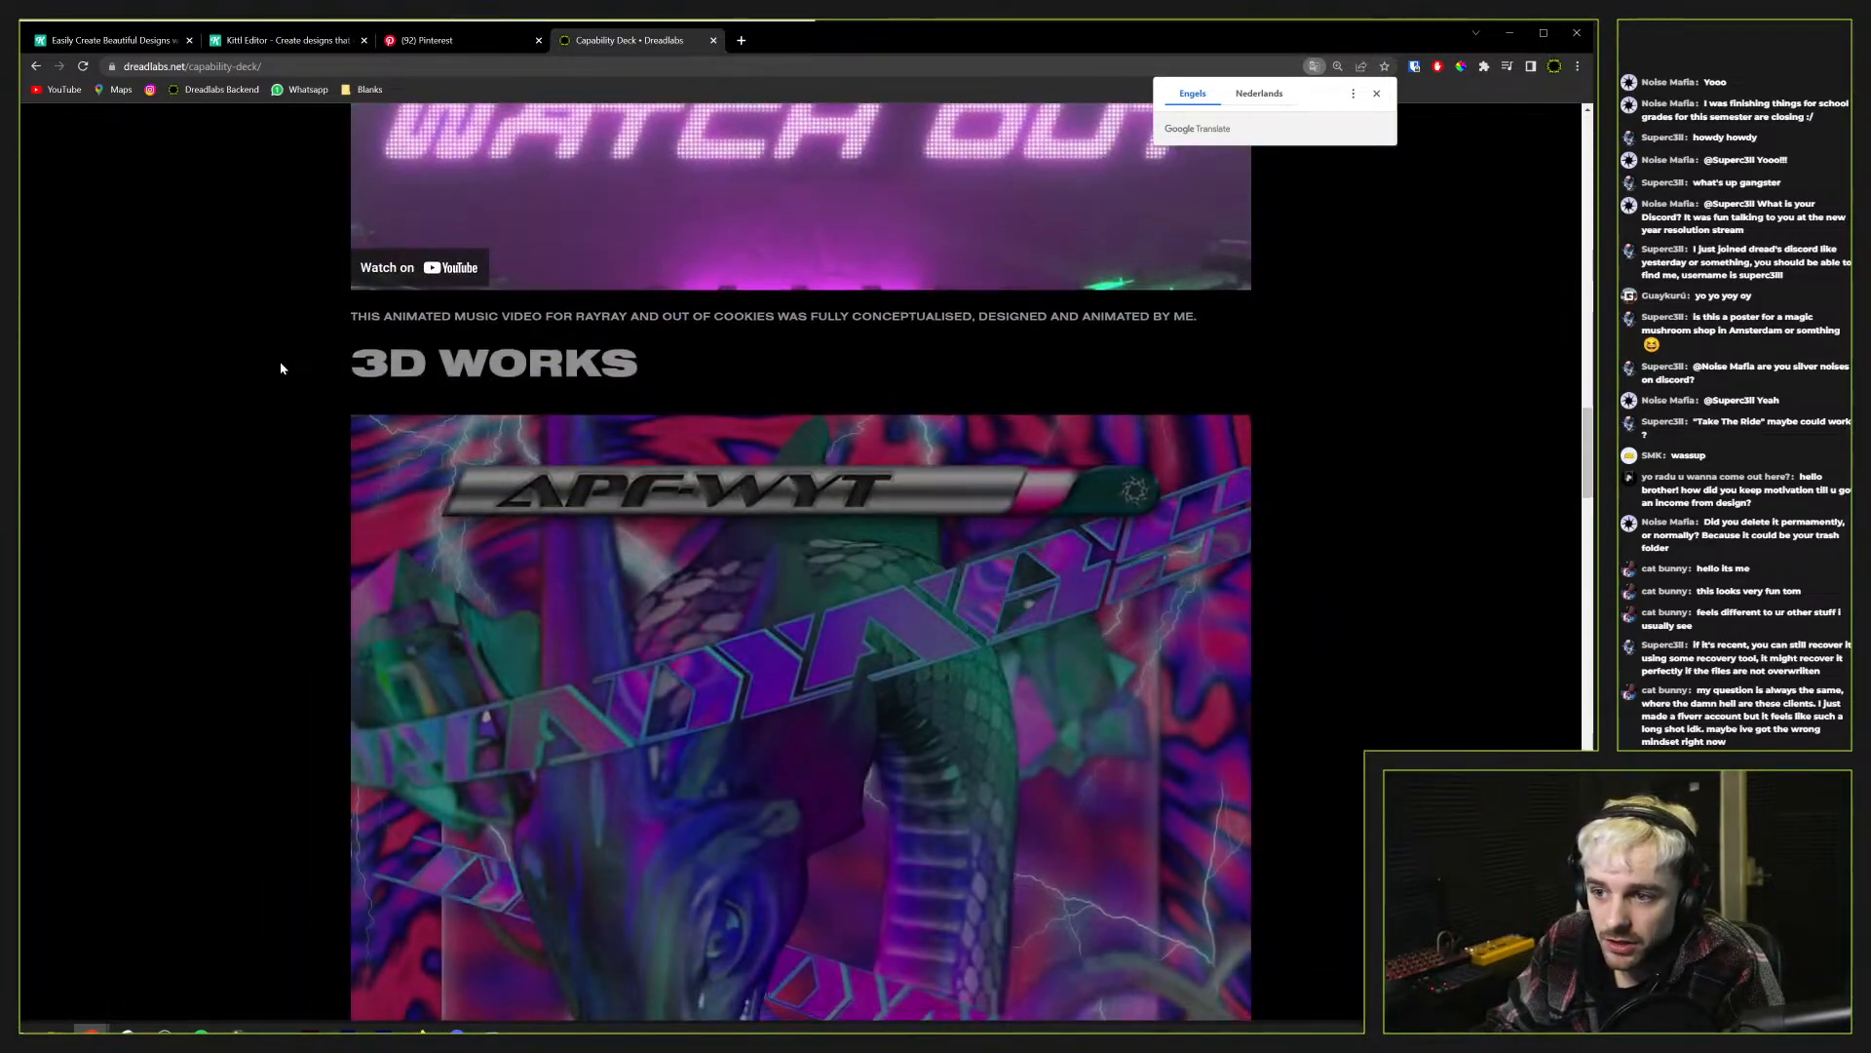
{"action": "scroll", "coordinate": [281, 368], "scroll_direction": "down", "scroll_amount": 20}
{"action": "scroll", "coordinate": [281, 369], "scroll_direction": "down", "scroll_amount": 2}
{"action": "scroll", "coordinate": [281, 368], "scroll_direction": "up", "scroll_amount": 7}
{"action": "scroll", "coordinate": [281, 369], "scroll_direction": "down", "scroll_amount": 5}
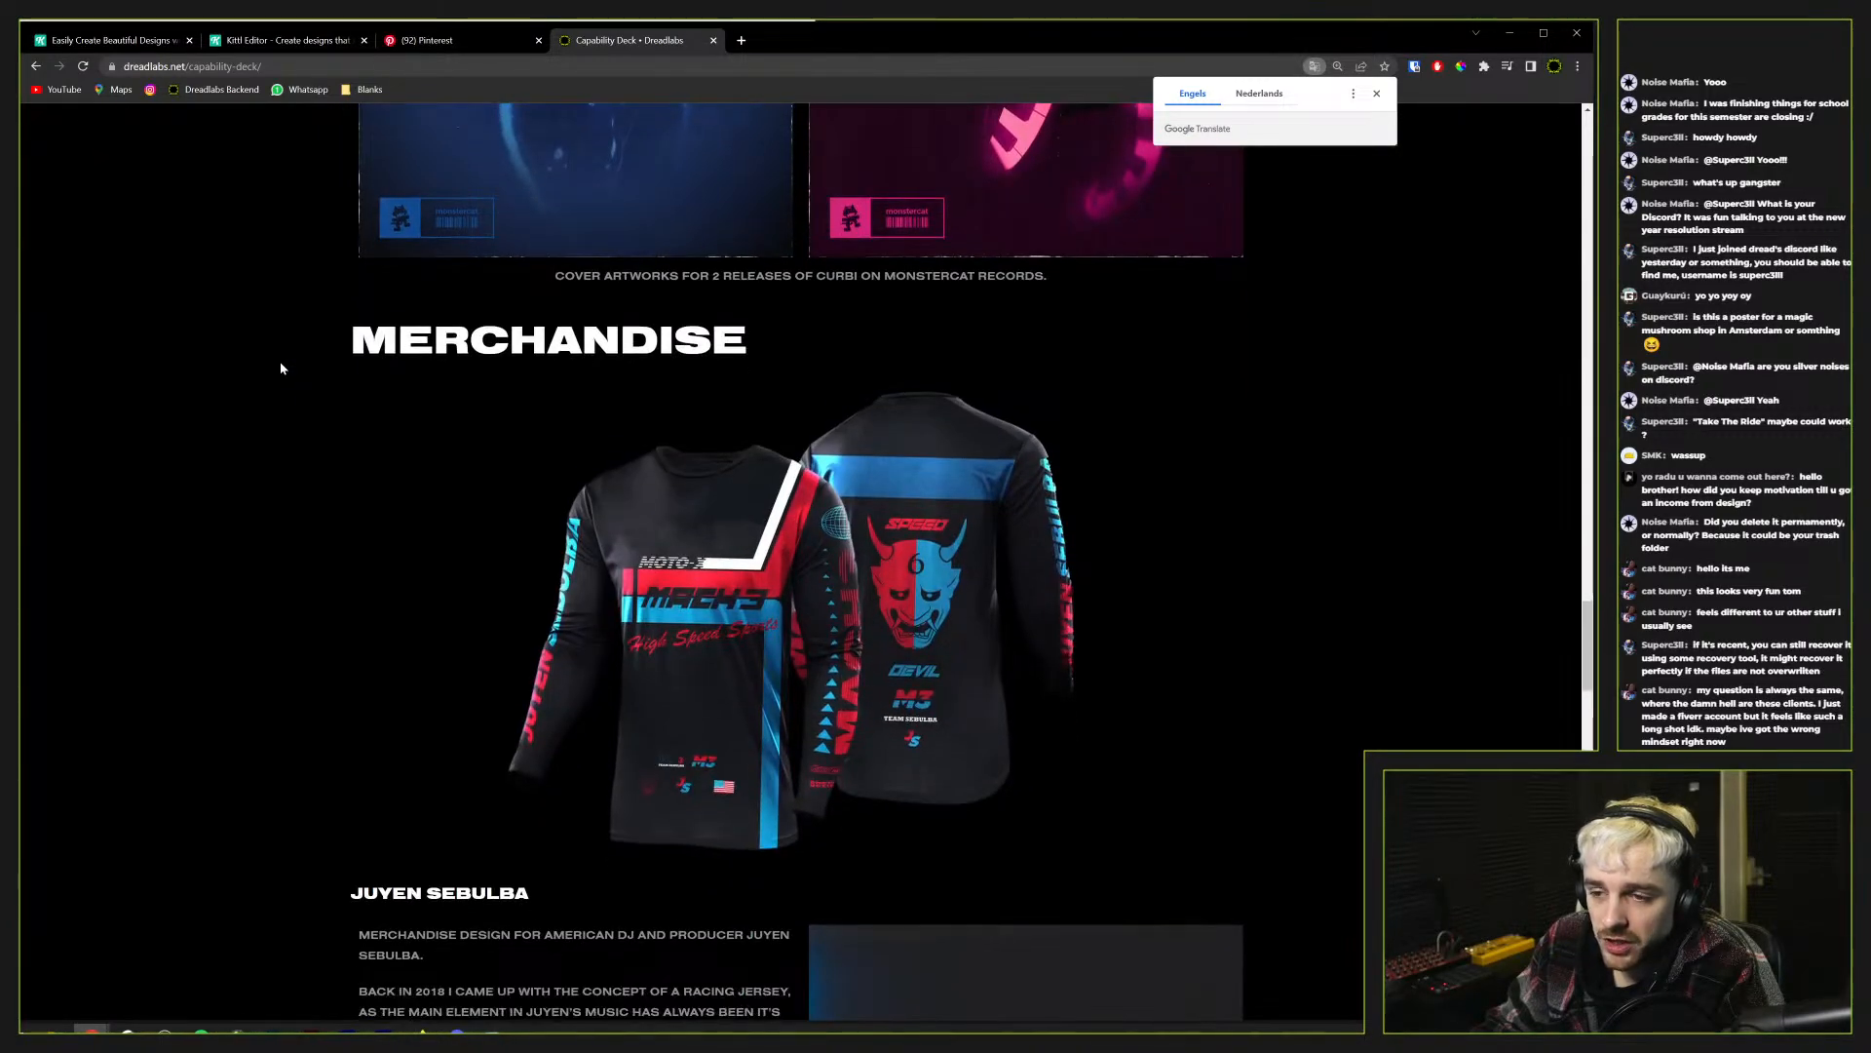
{"action": "scroll", "coordinate": [281, 368], "scroll_direction": "down", "scroll_amount": 2}
{"action": "scroll", "coordinate": [281, 368], "scroll_direction": "down", "scroll_amount": 20}
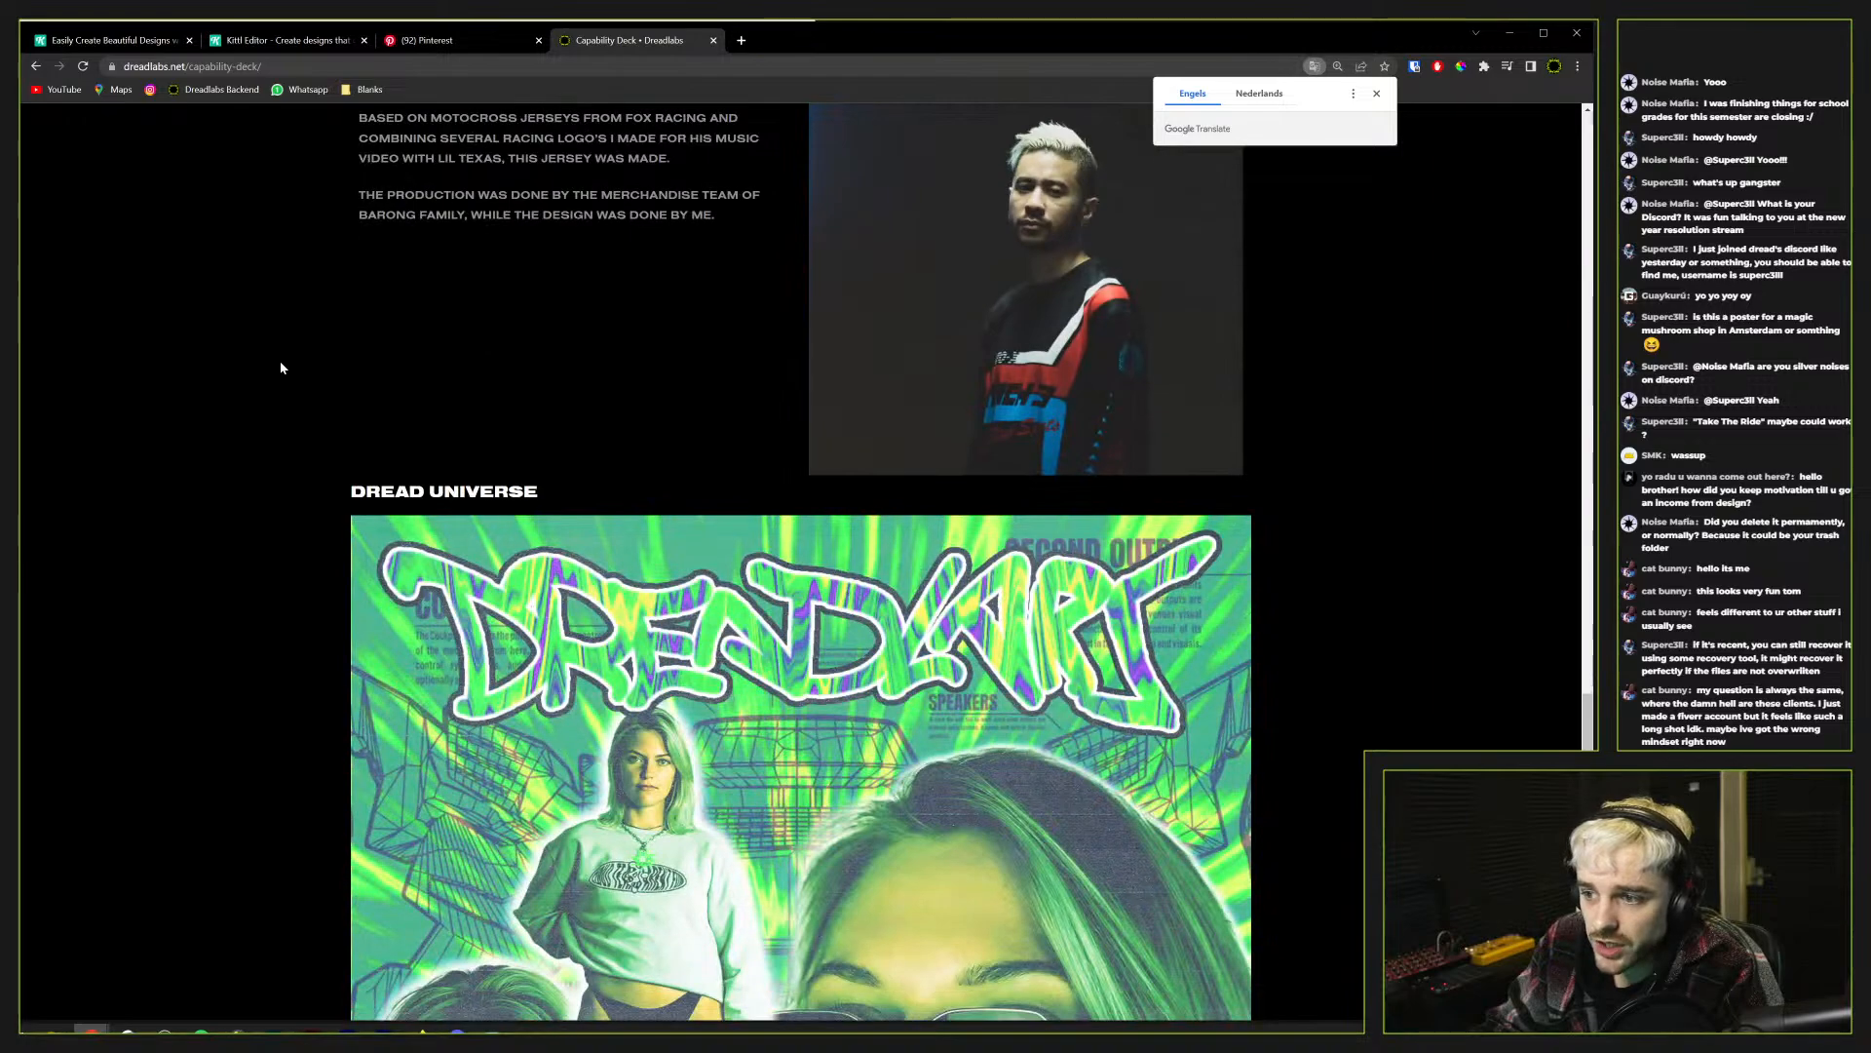
{"action": "scroll", "coordinate": [280, 367], "scroll_direction": "down", "scroll_amount": 12}
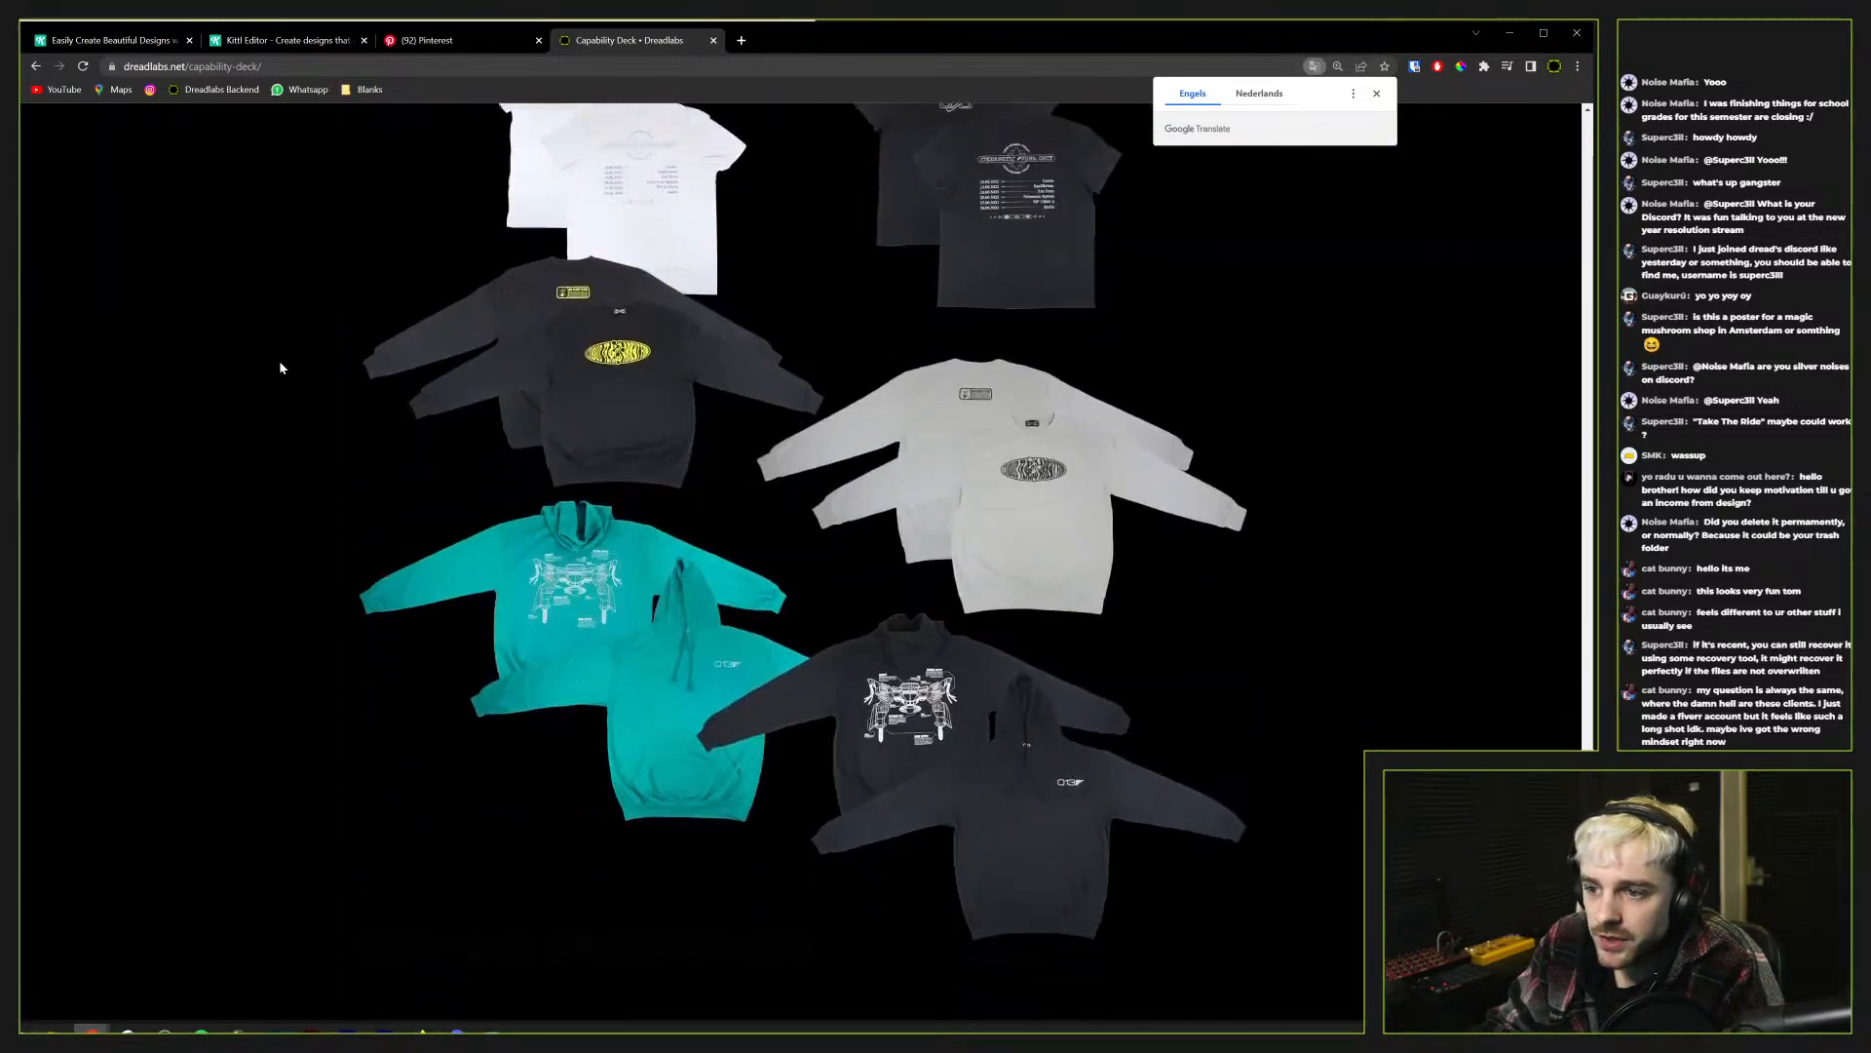
{"action": "scroll", "coordinate": [635, 746], "scroll_direction": "up", "scroll_amount": 20}
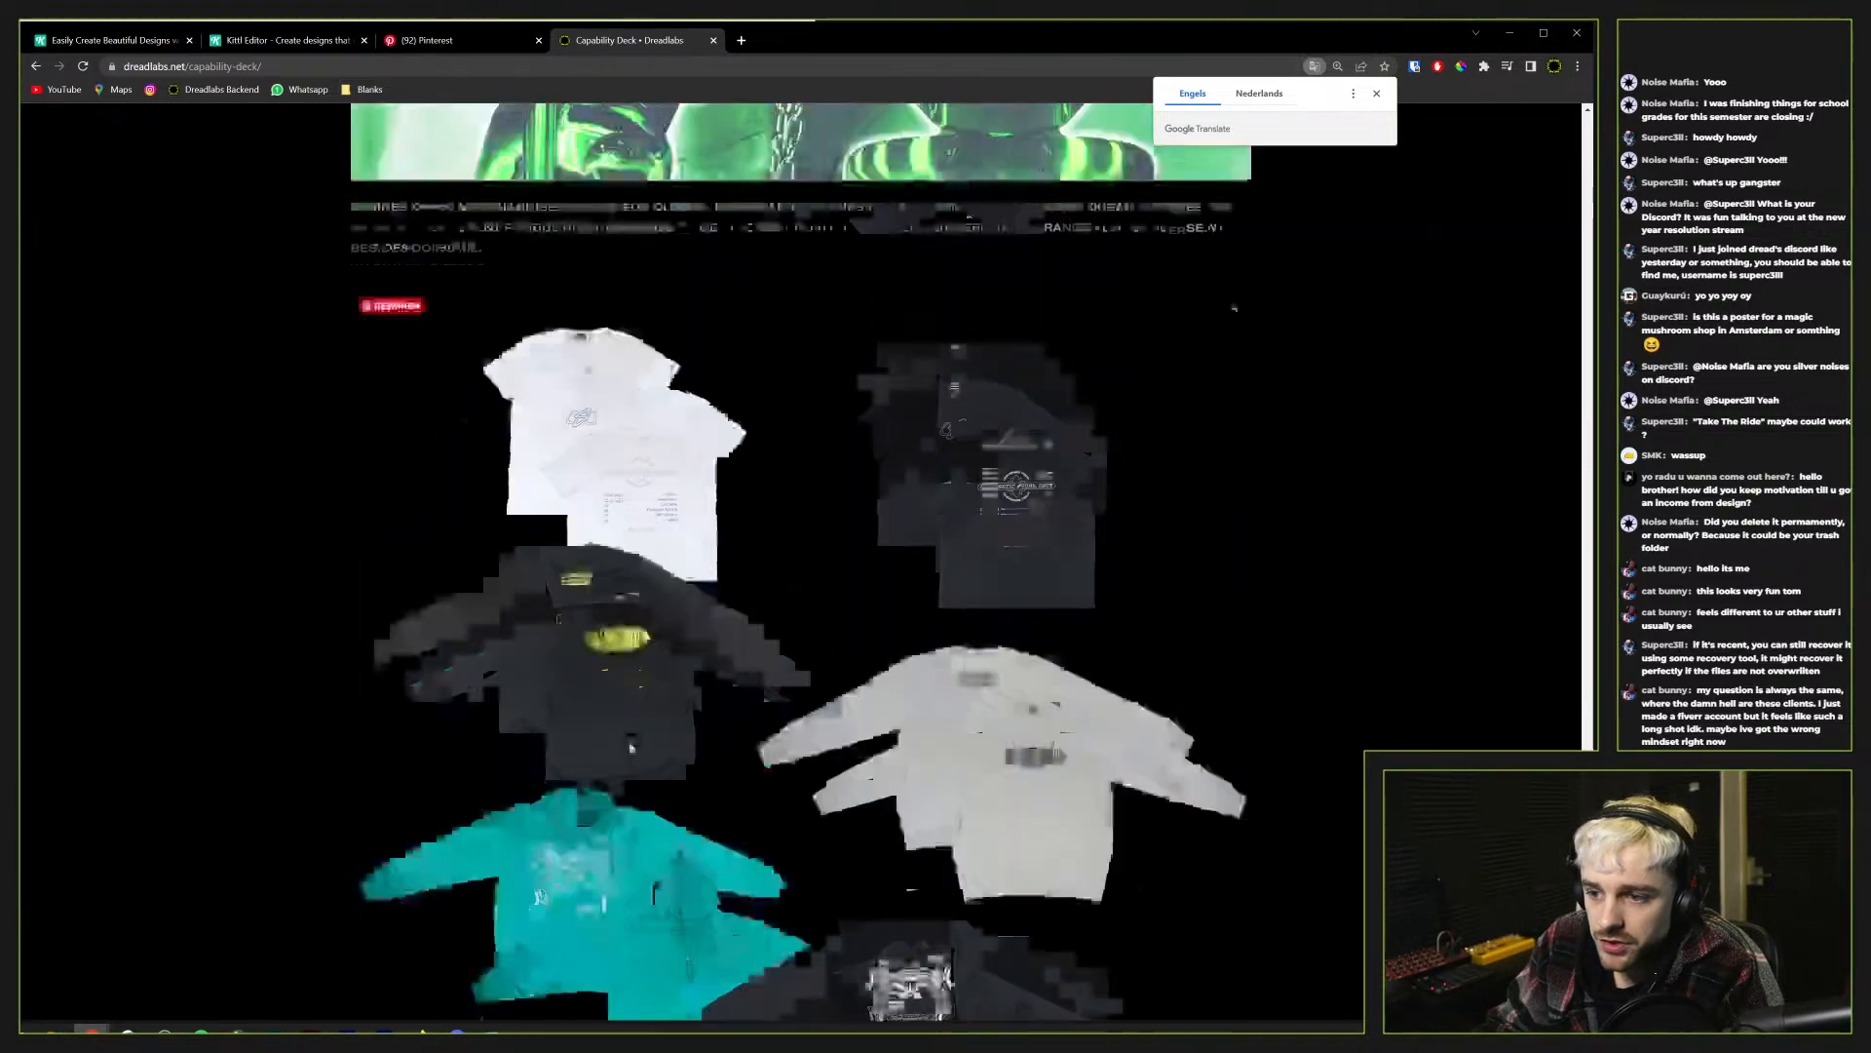
{"action": "scroll", "coordinate": [633, 687], "scroll_direction": "up", "scroll_amount": 20}
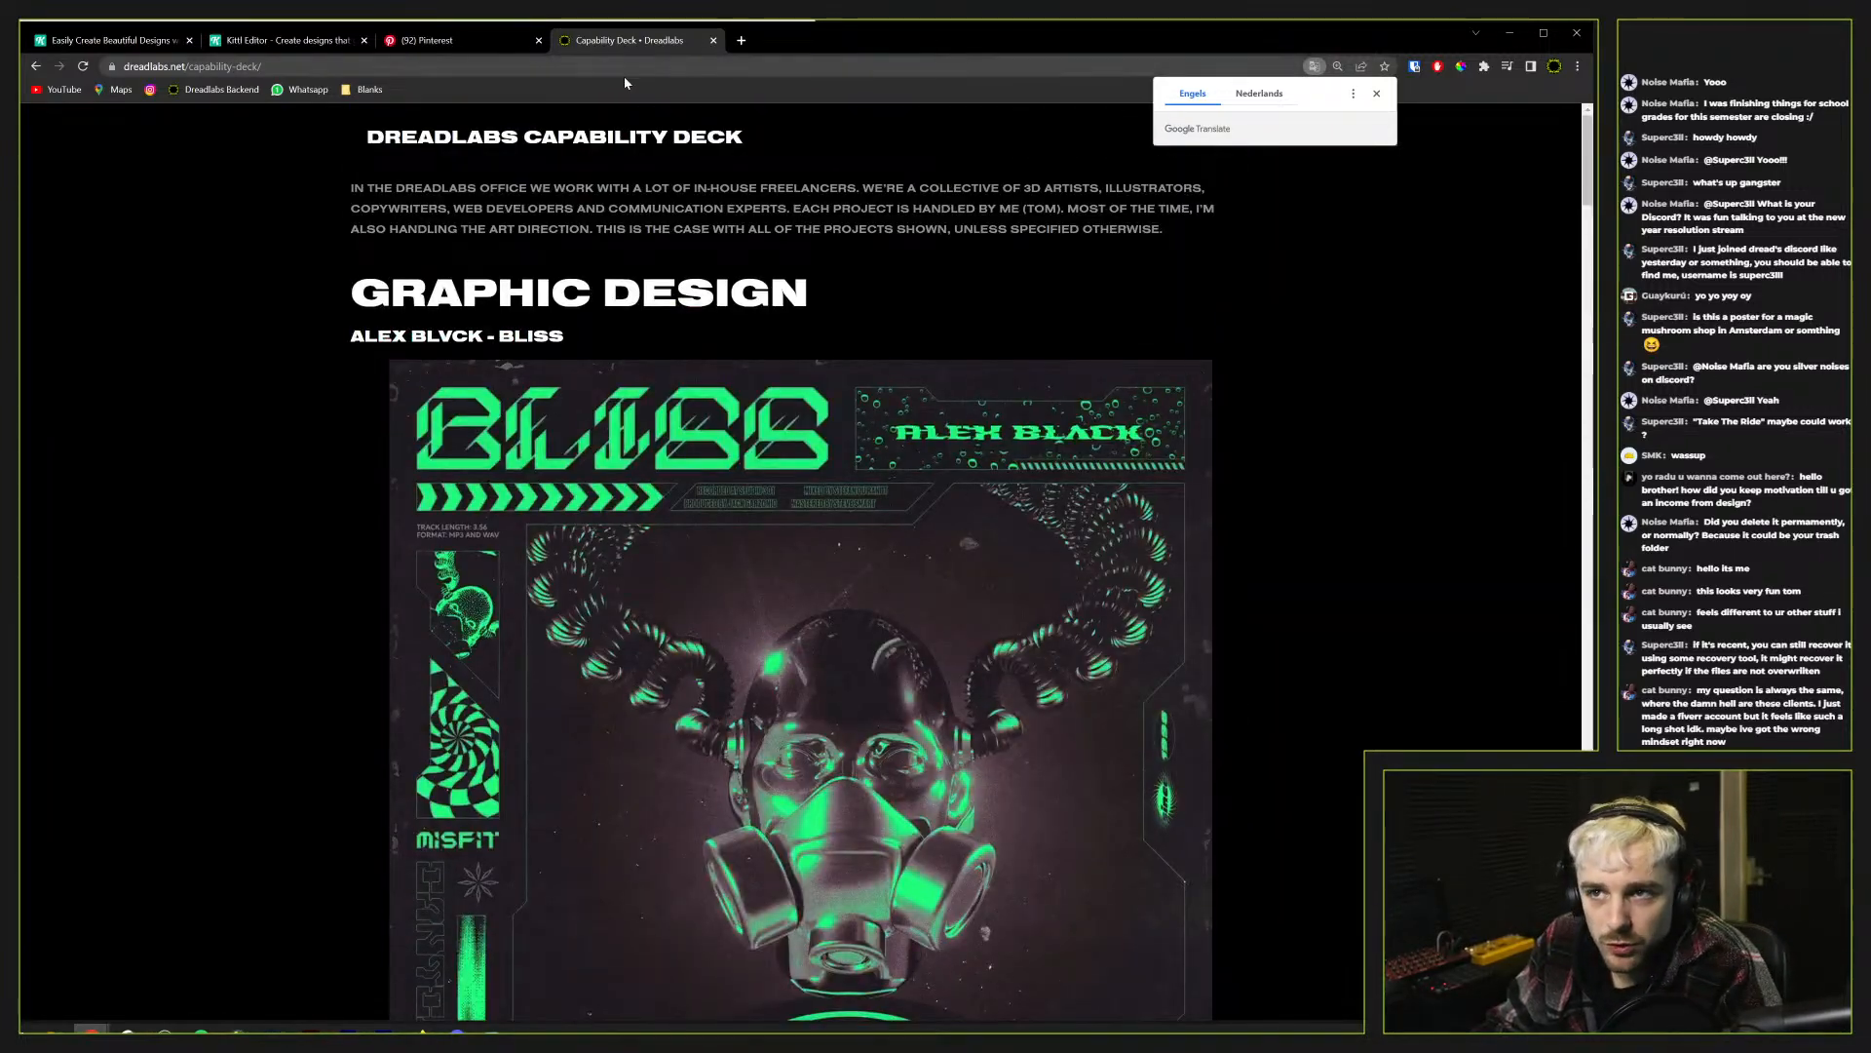
{"action": "left_click", "coordinate": [714, 40]}
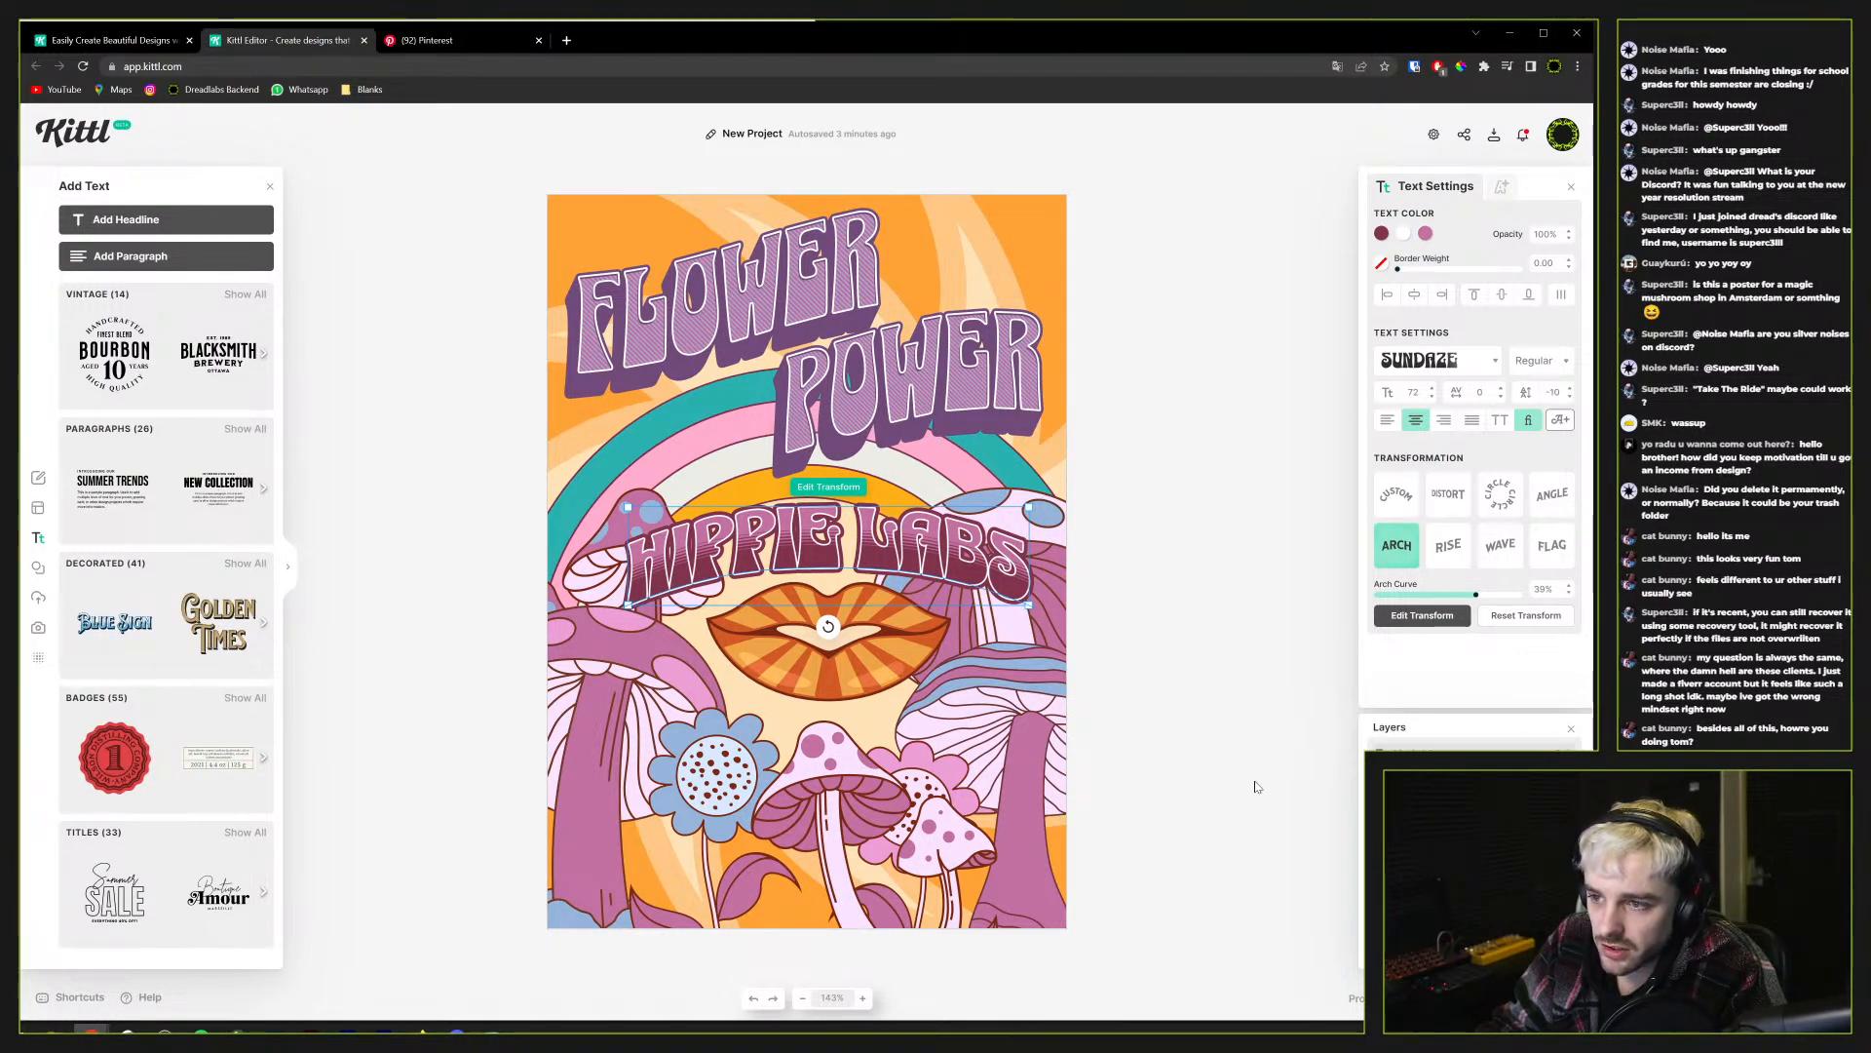
Change the color cut decoration of the "hippie labs" text to the light orange document color
{"action": "double_click", "coordinate": [686, 541]}
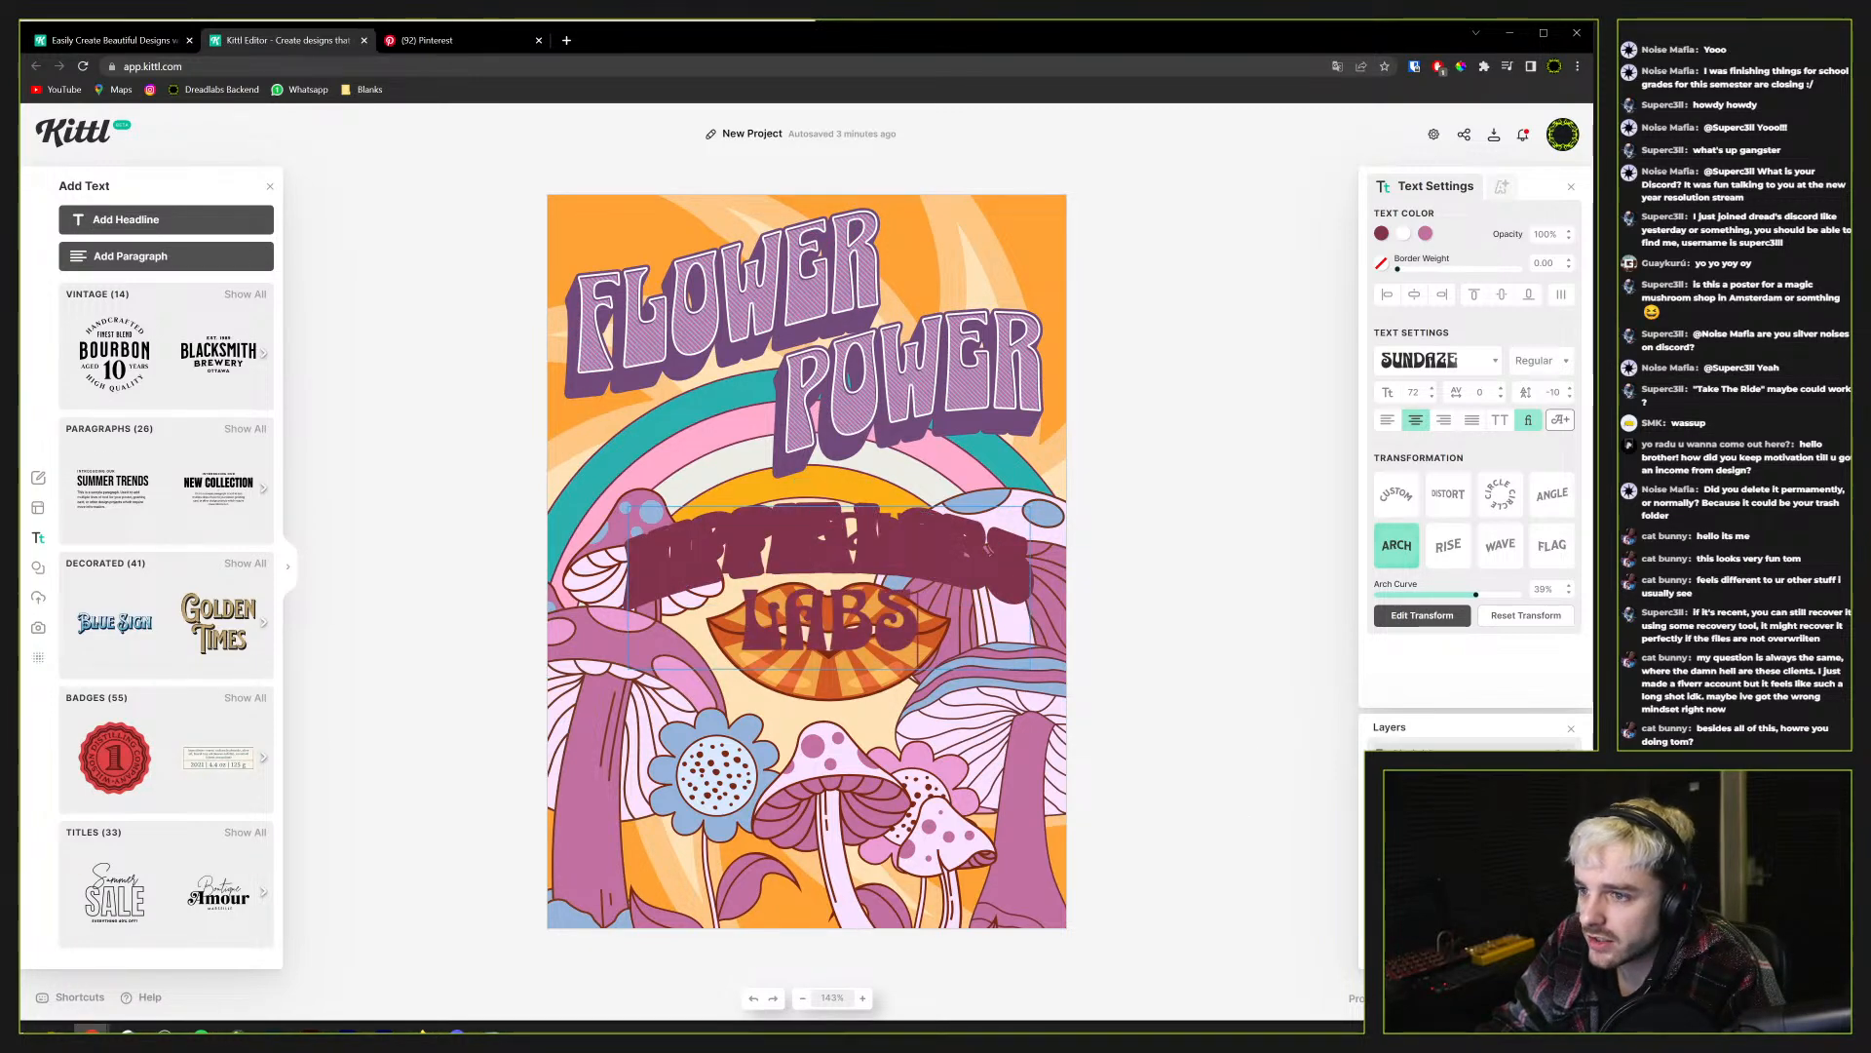
{"action": "key", "text": "Escape"}
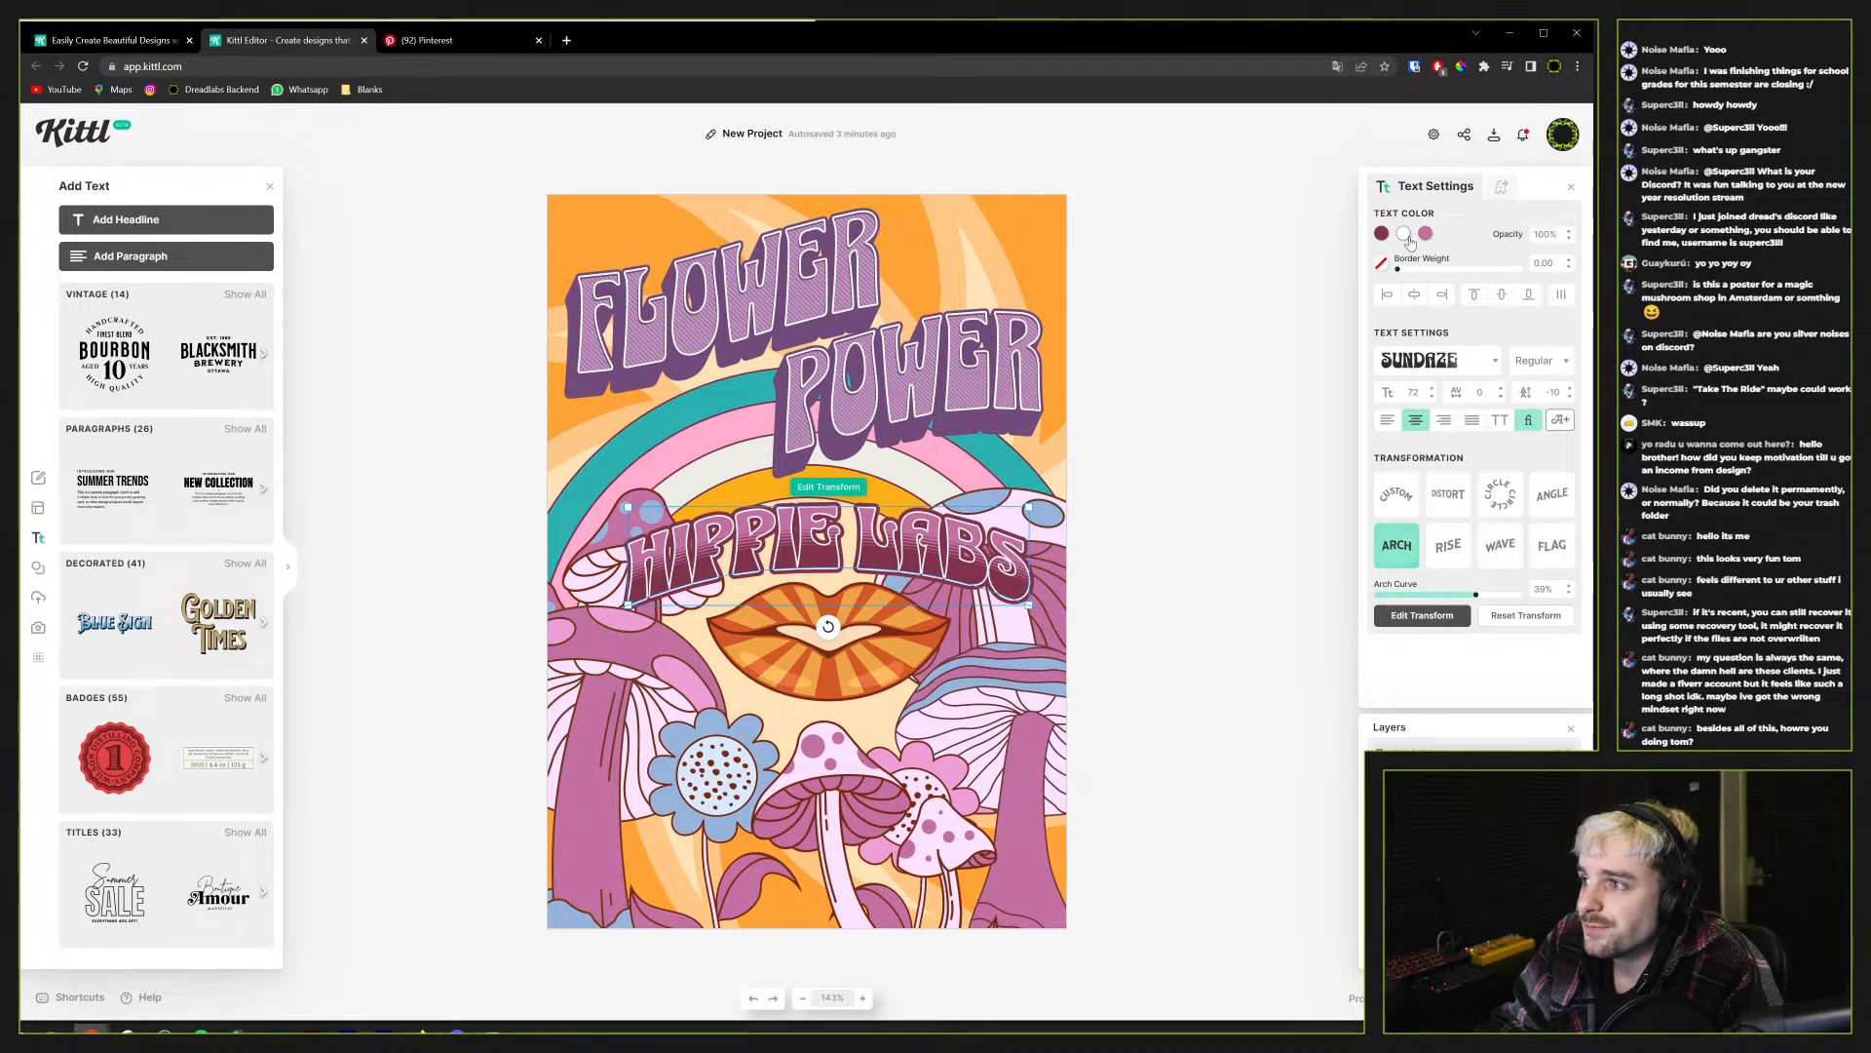
{"action": "left_click", "coordinate": [1424, 234]}
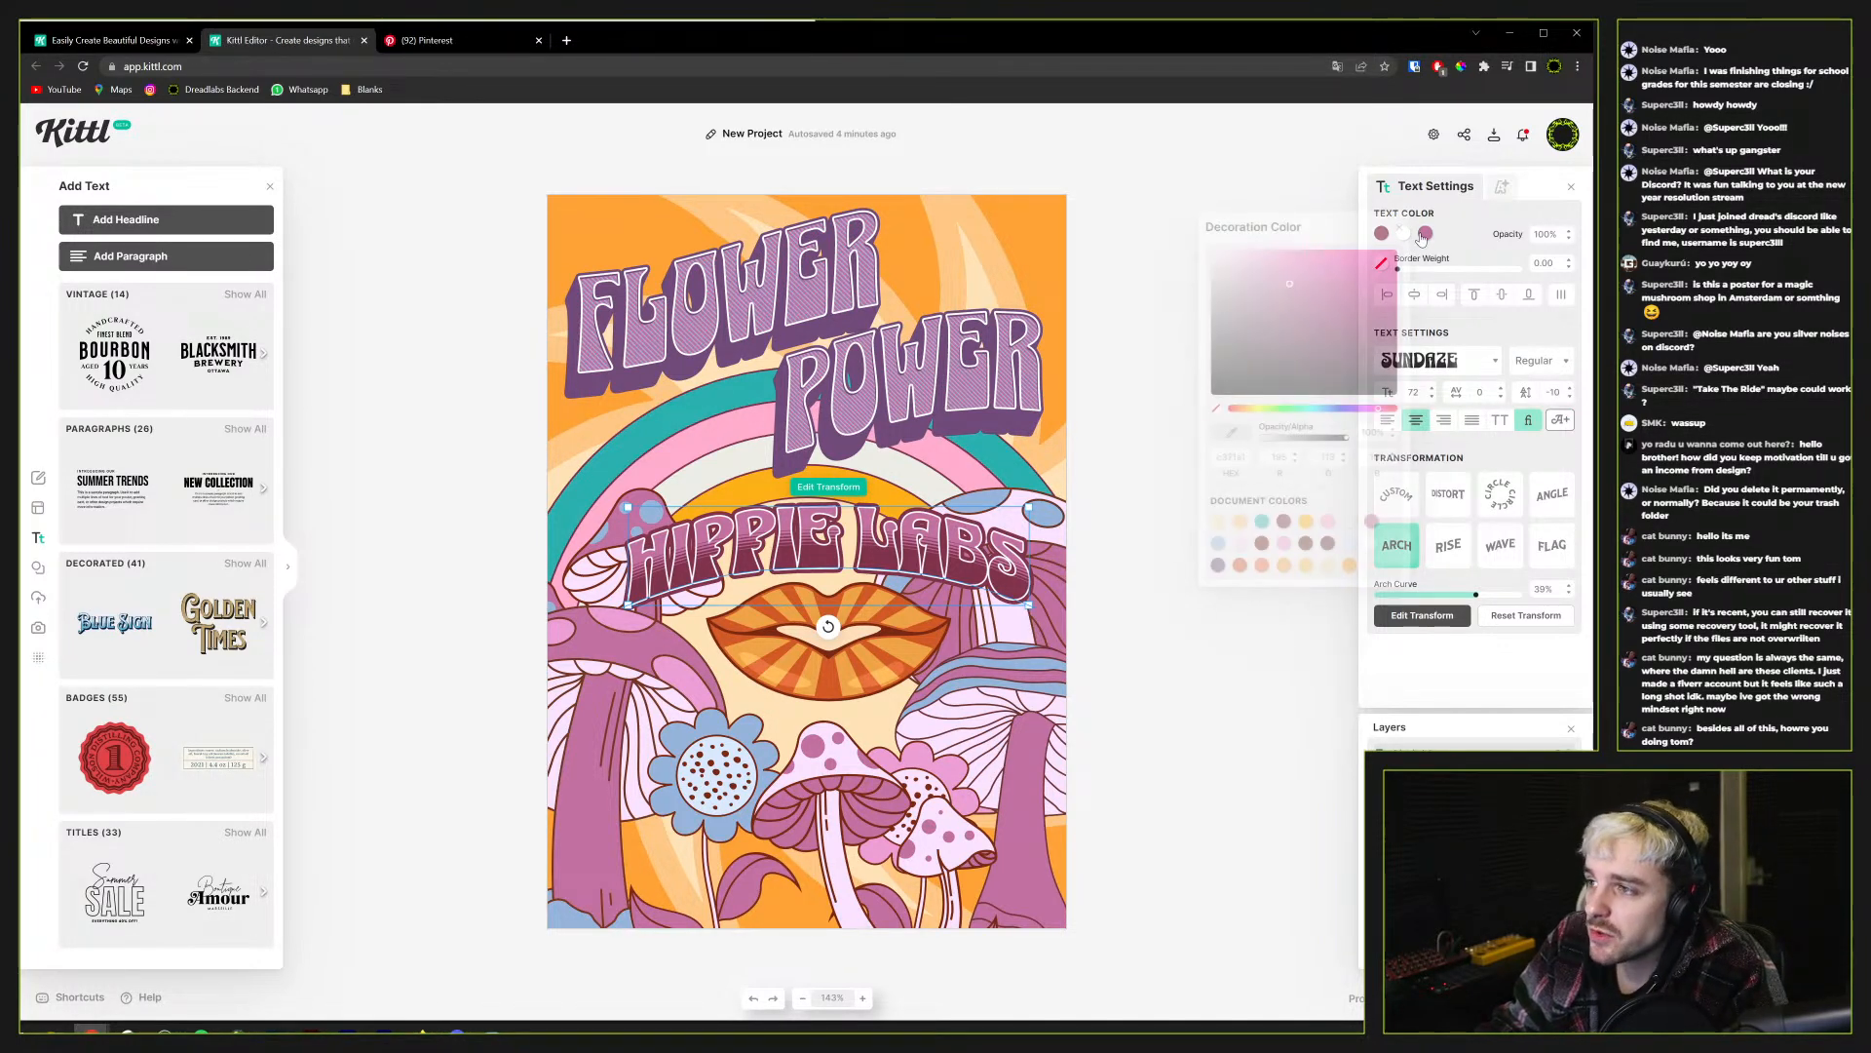
{"action": "left_click", "coordinate": [1240, 521]}
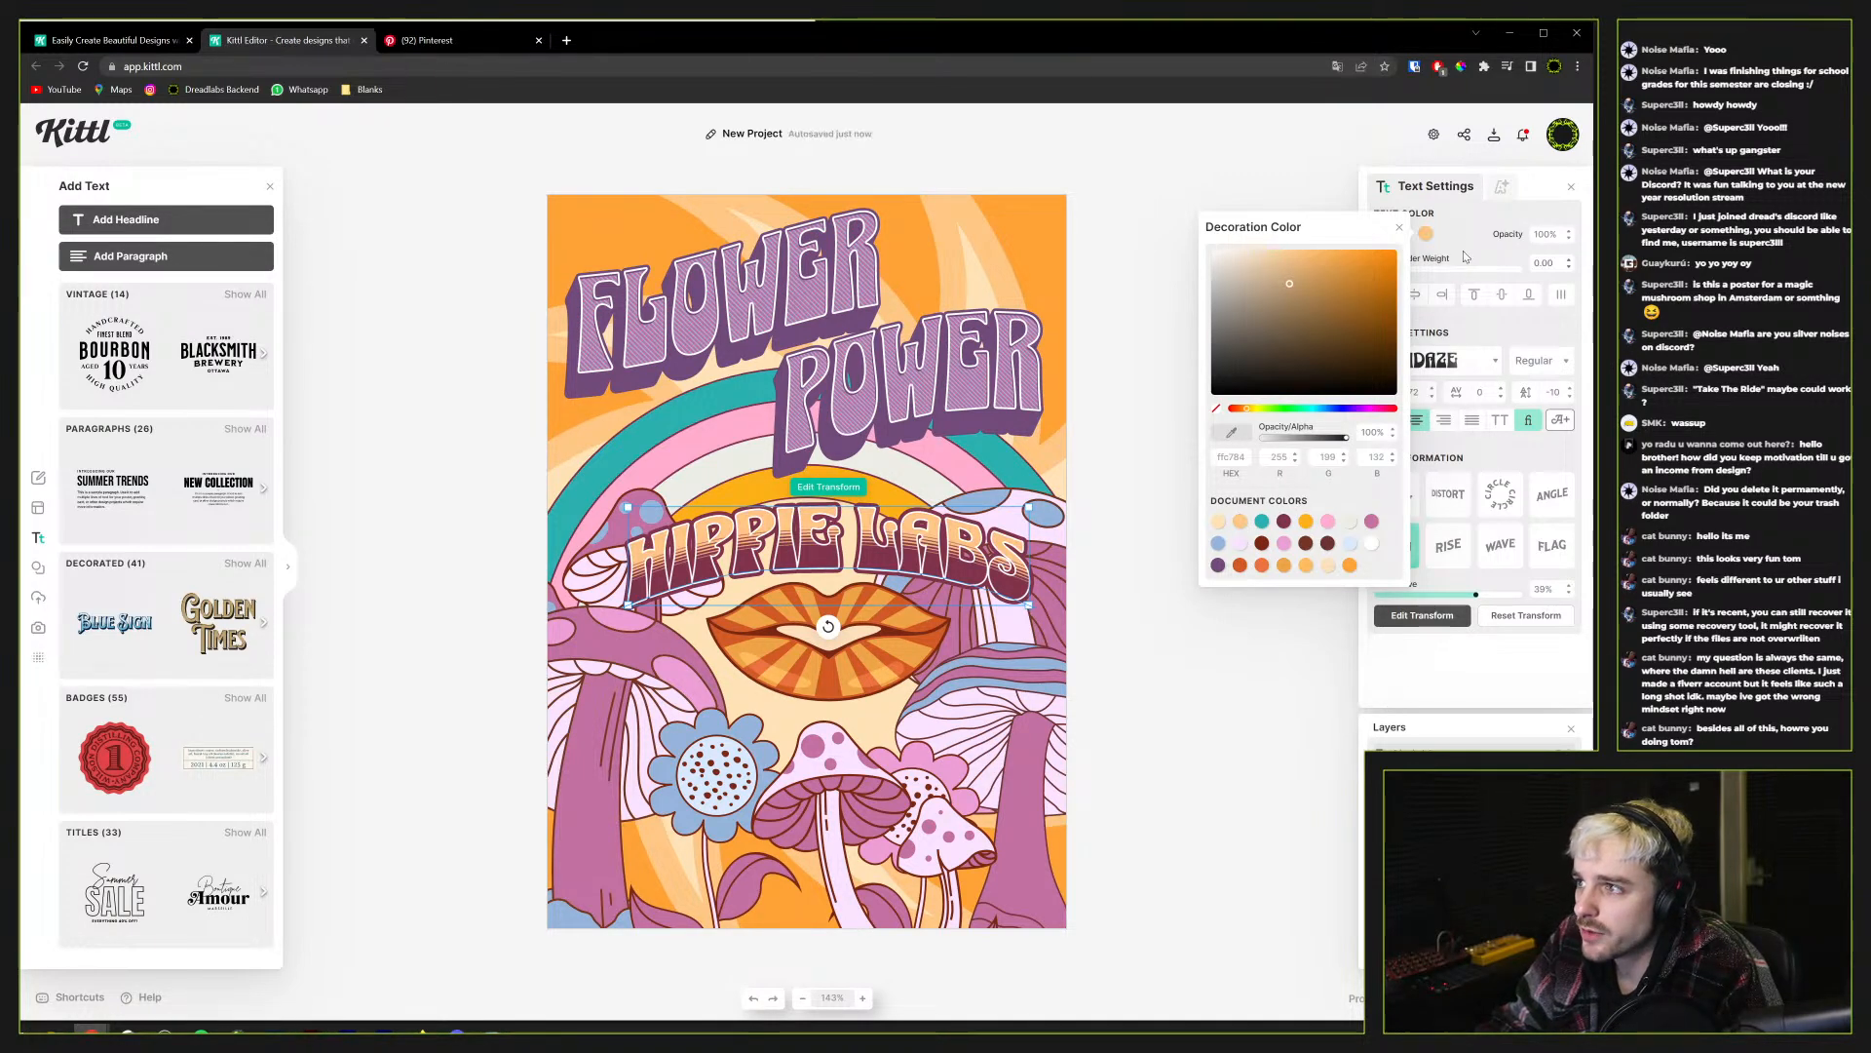
{"action": "left_click", "coordinate": [1426, 421]}
Set the fill color of the "hippie labs" text to bright orange fca032
{"action": "left_click", "coordinate": [1383, 234]}
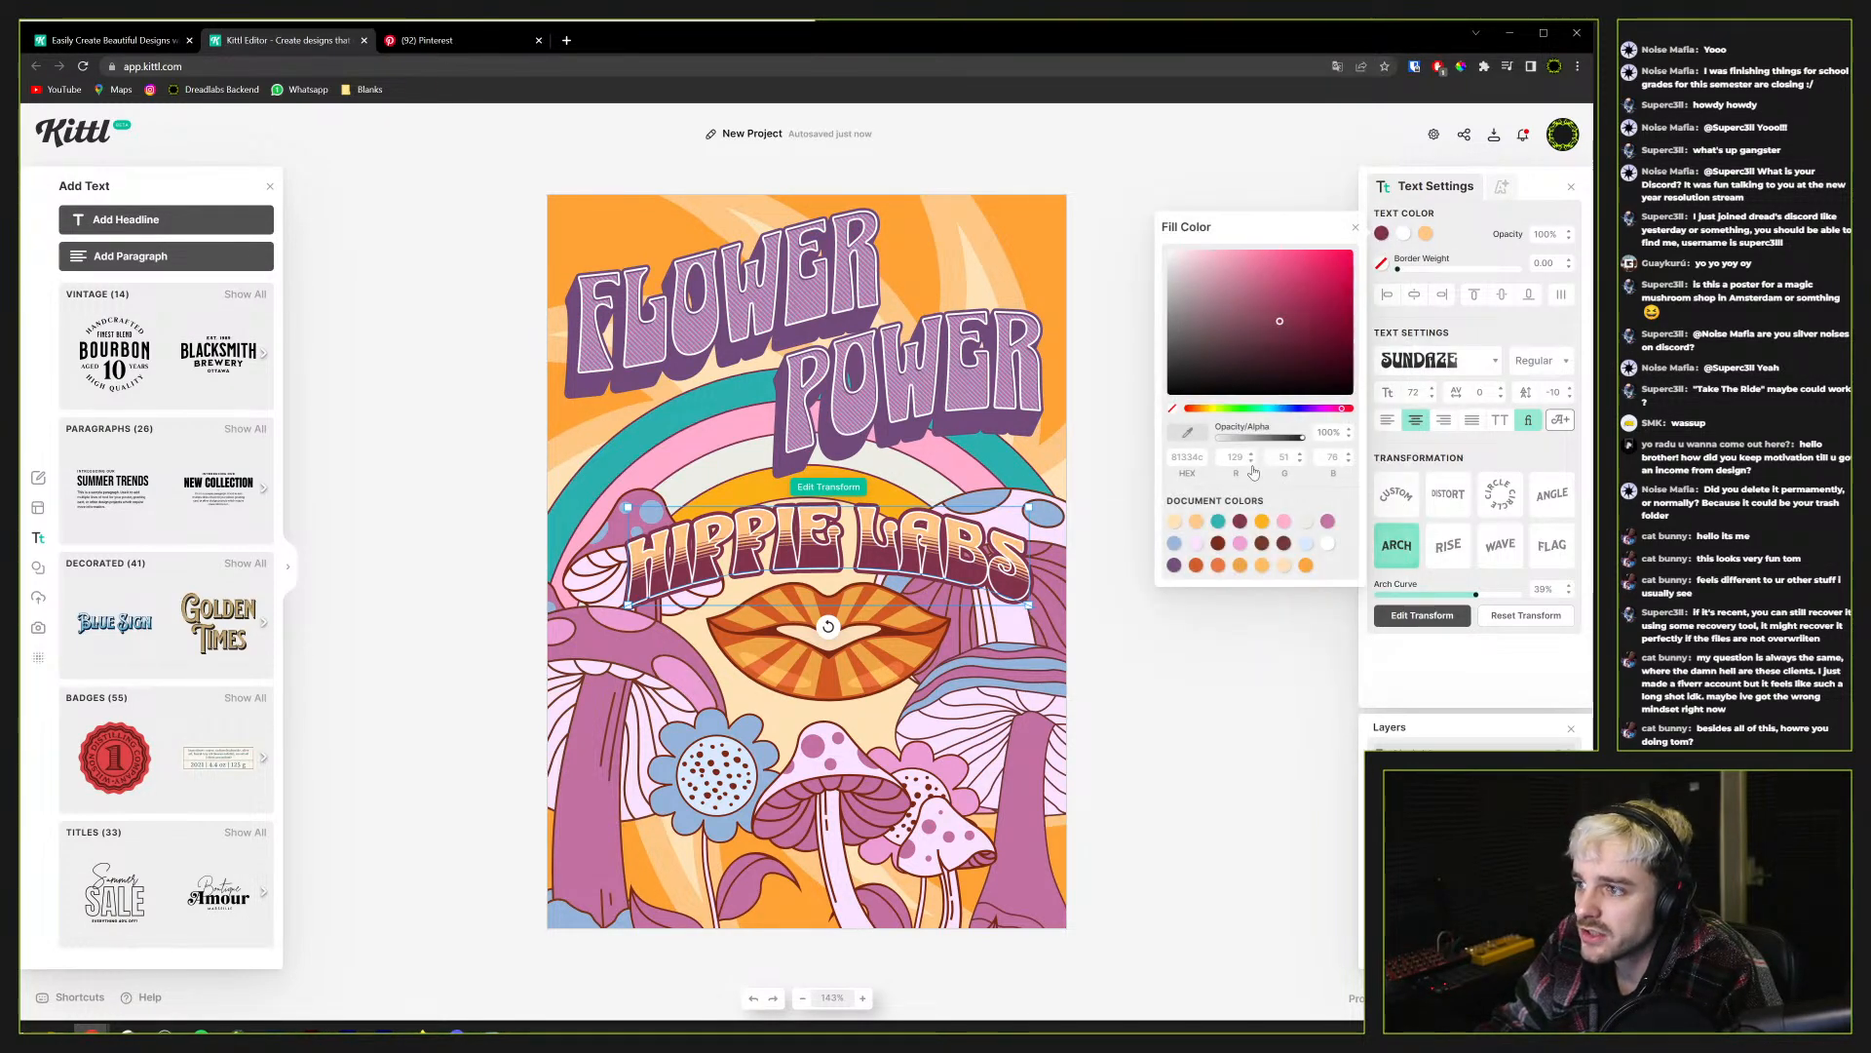
{"action": "left_click", "coordinate": [1262, 522]}
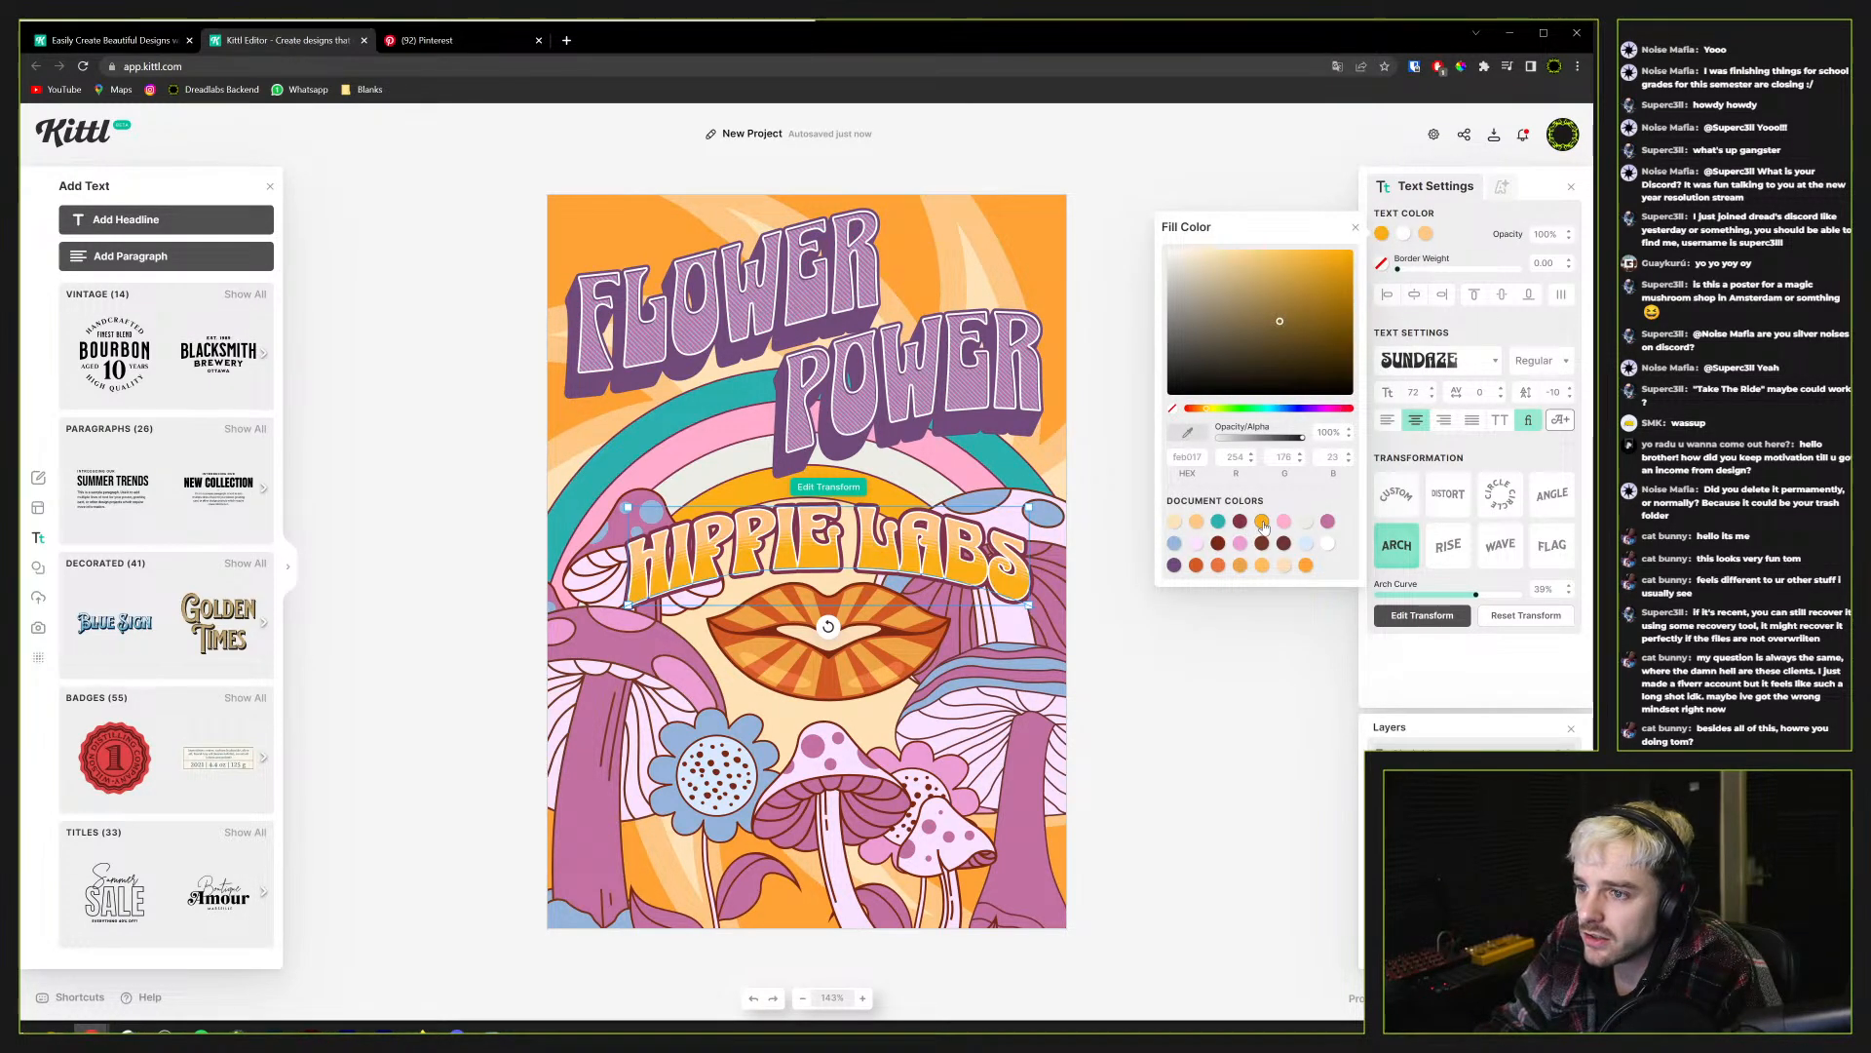
{"action": "left_click", "coordinate": [1196, 521]}
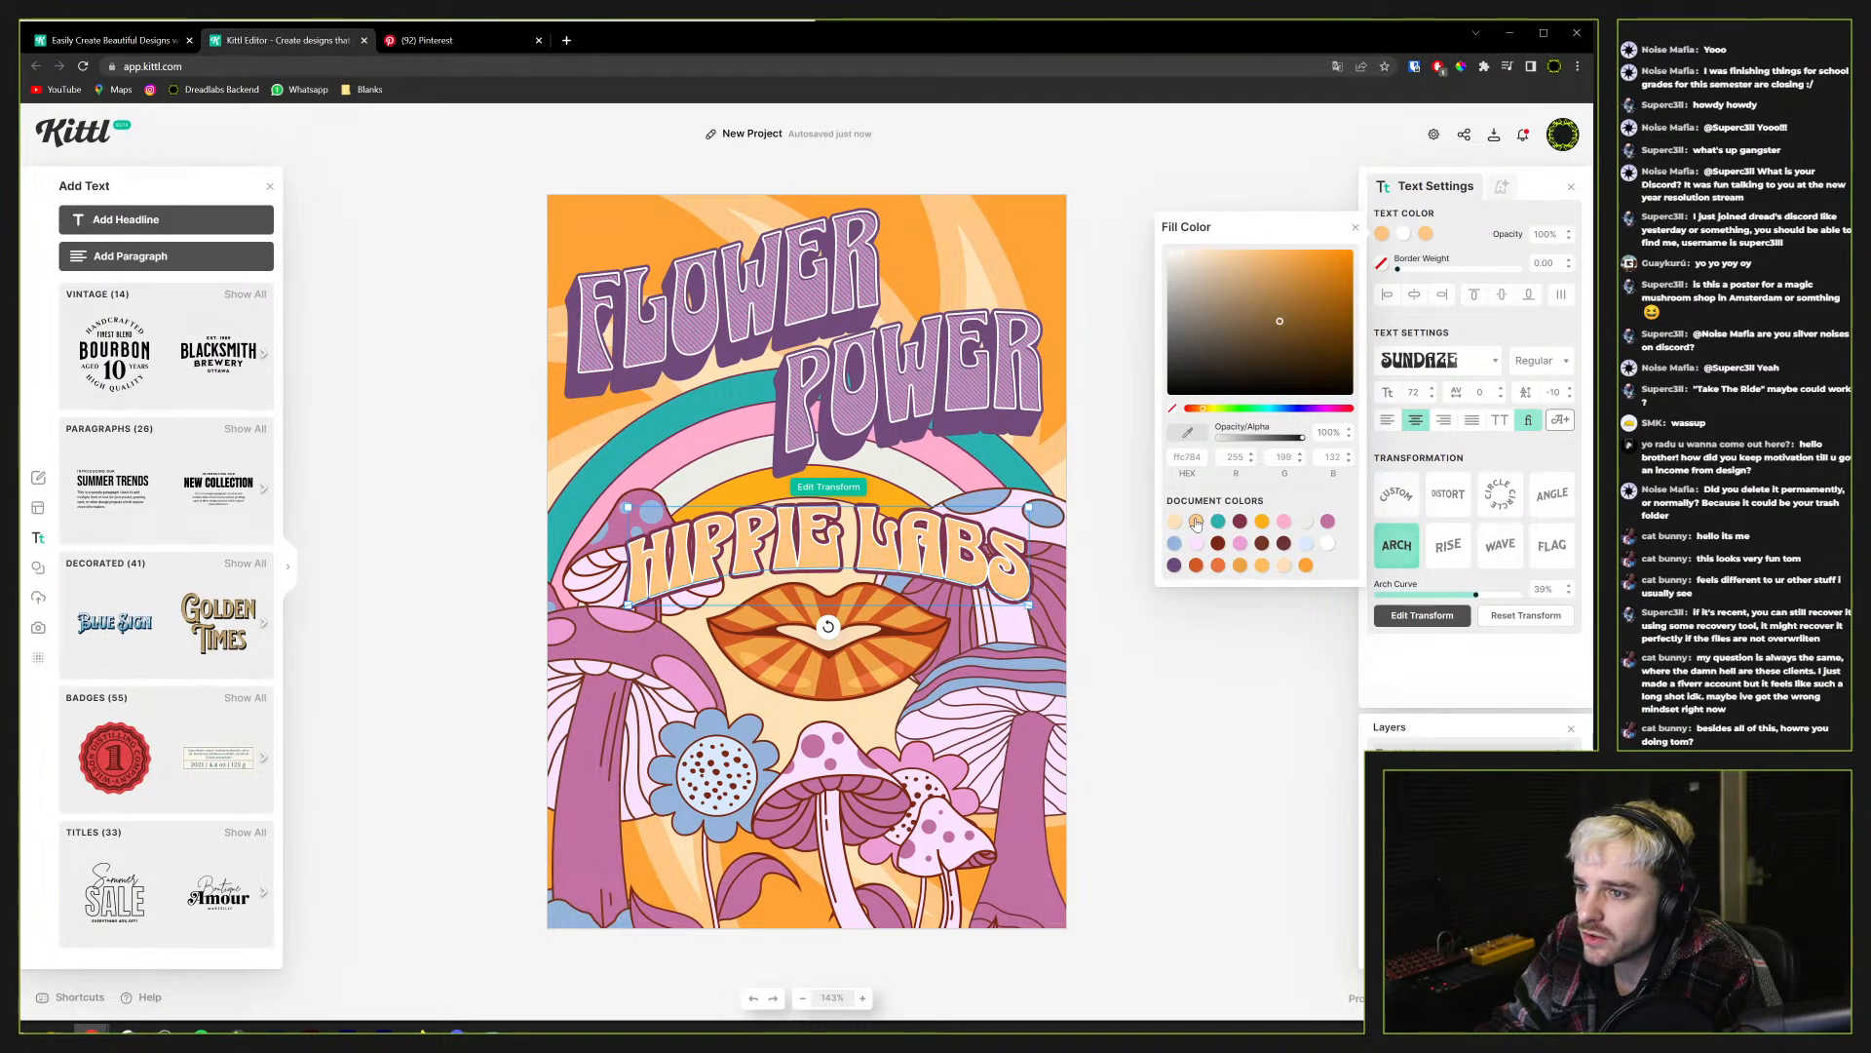
{"action": "left_click", "coordinate": [1284, 544]}
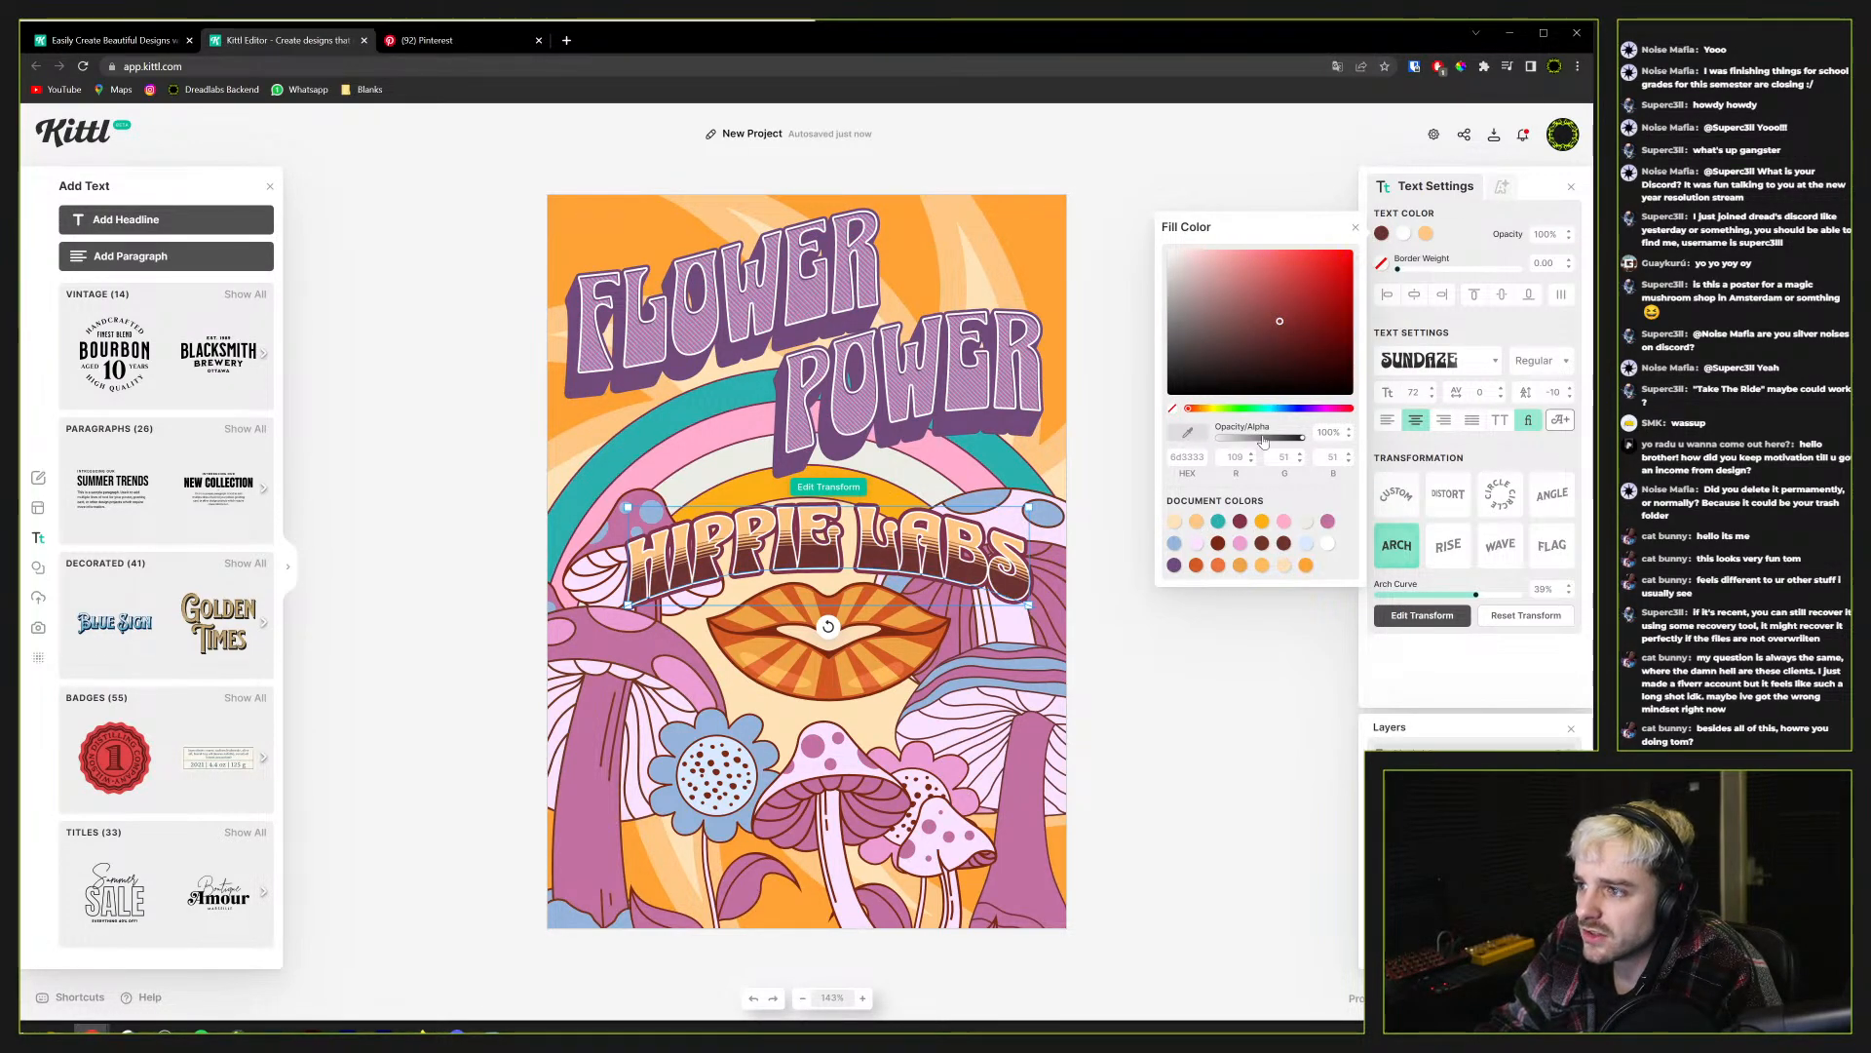
{"action": "left_click", "coordinate": [1193, 410]}
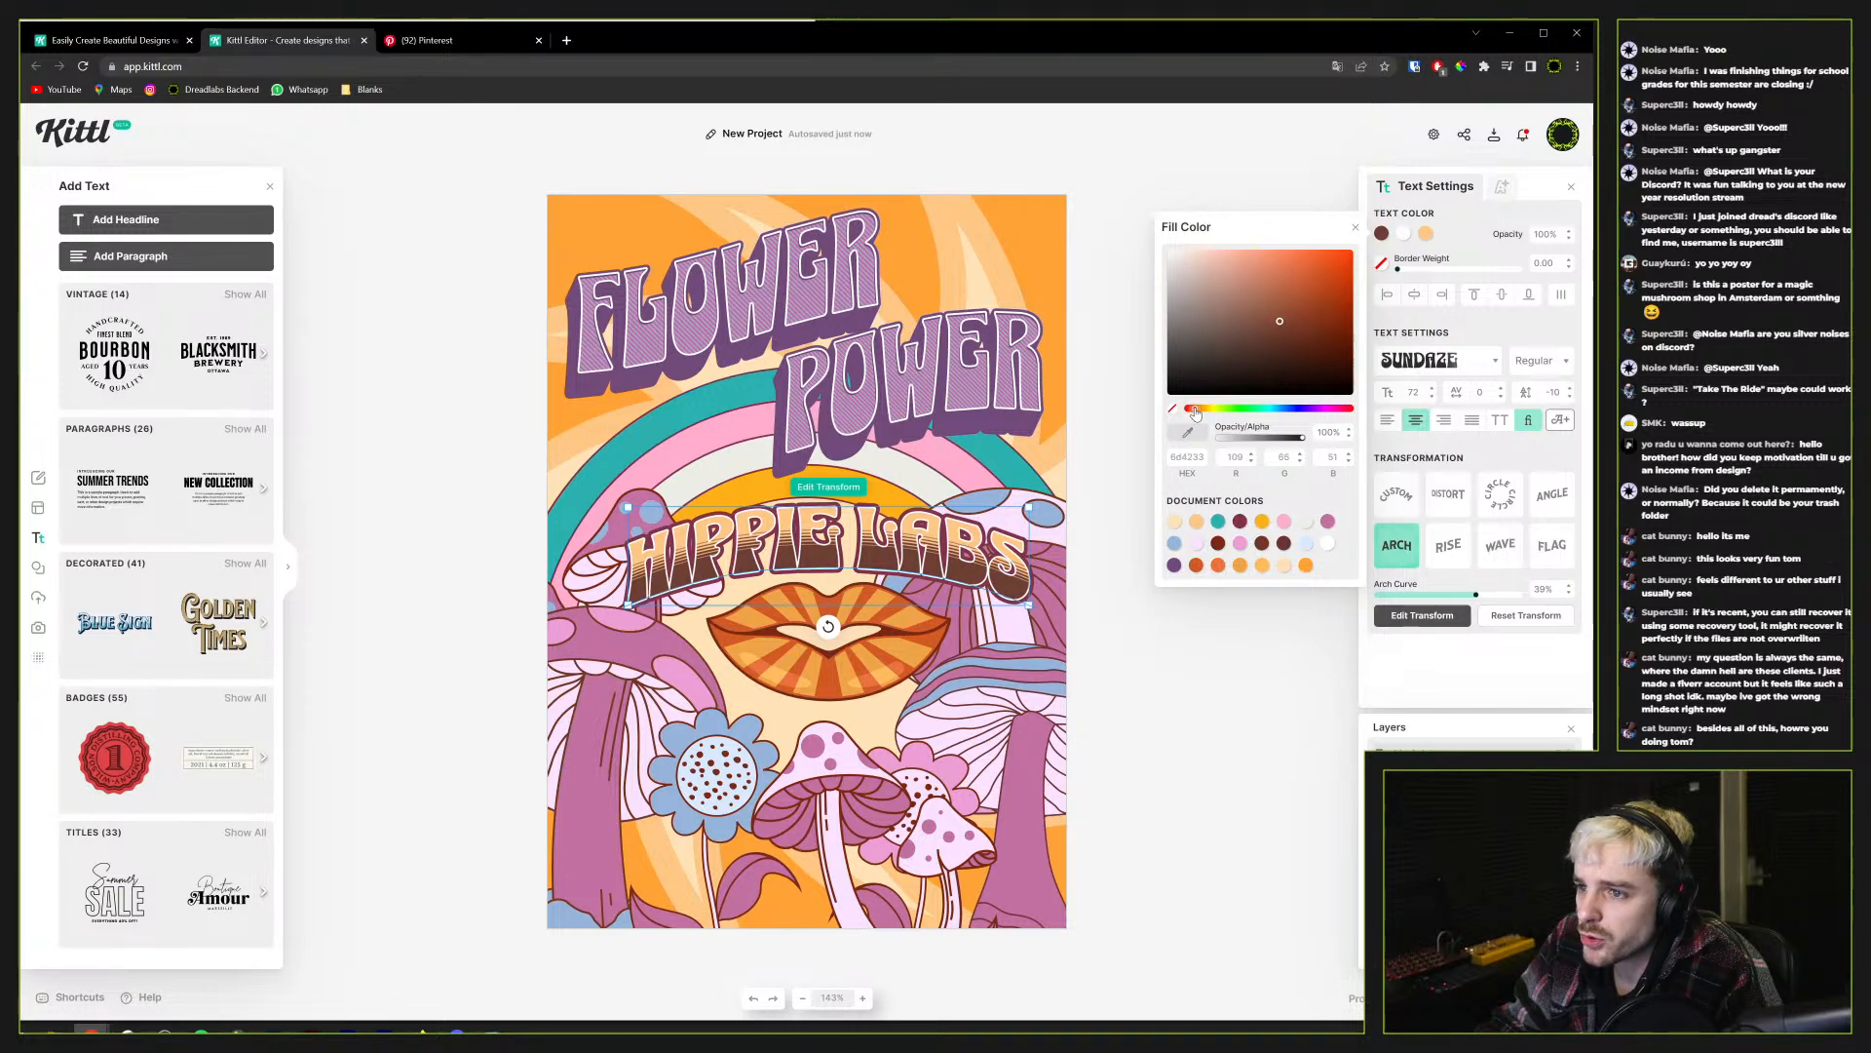
{"action": "left_click", "coordinate": [1253, 291]}
{"action": "left_click_drag", "start_coordinate": [1253, 290], "coordinate": [1255, 276]}
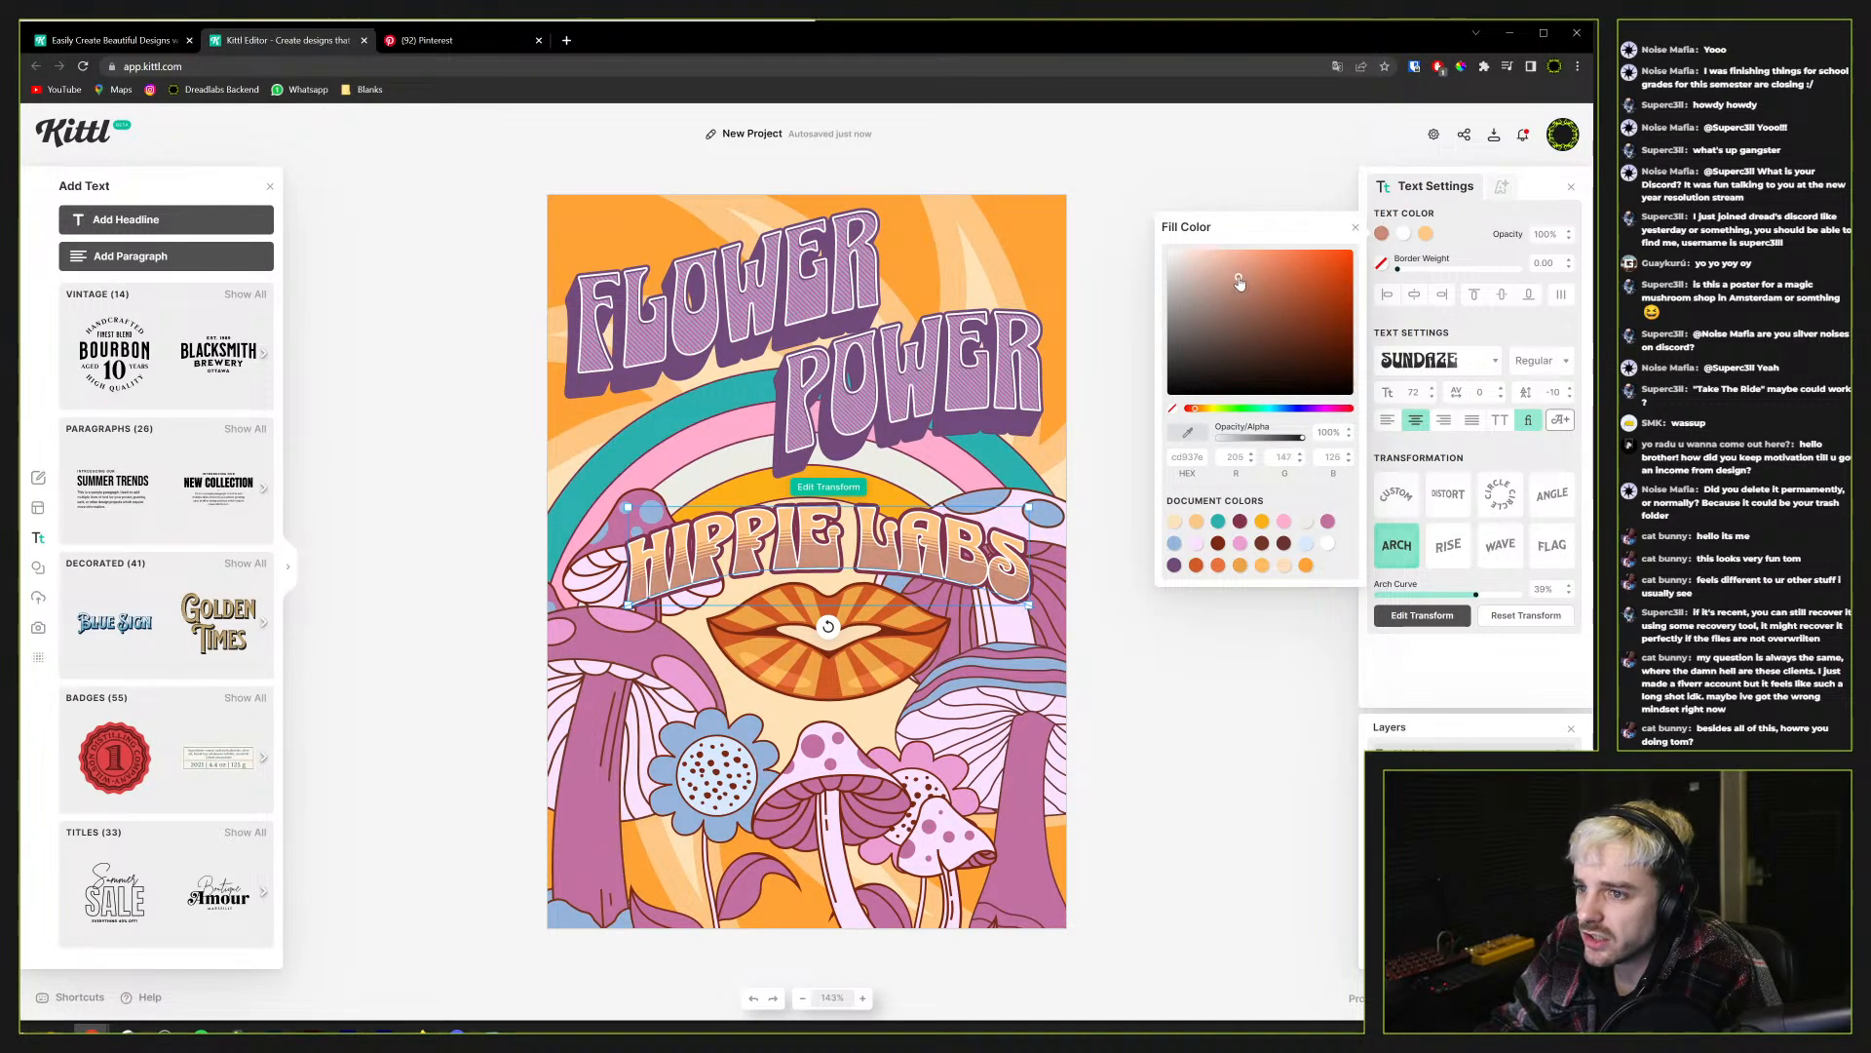
{"action": "left_click", "coordinate": [1197, 522]}
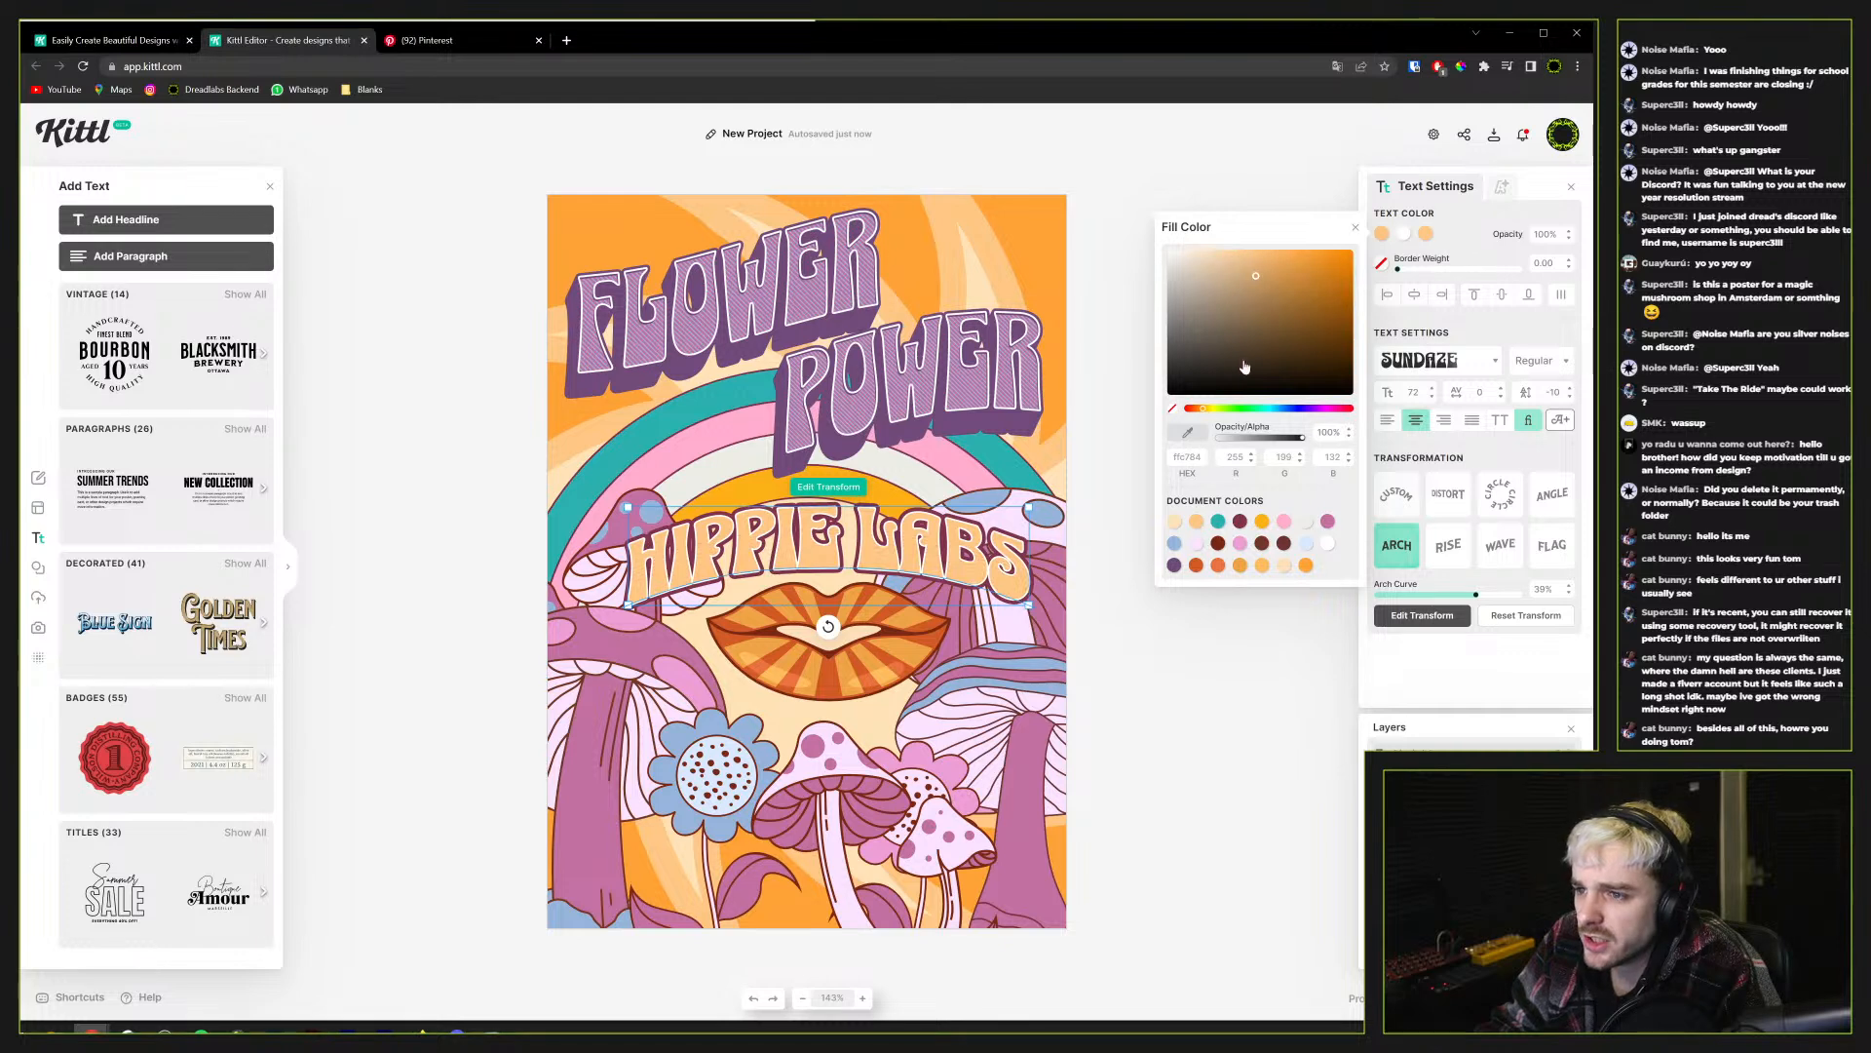
{"action": "left_click_drag", "start_coordinate": [1257, 283], "coordinate": [1315, 252]}
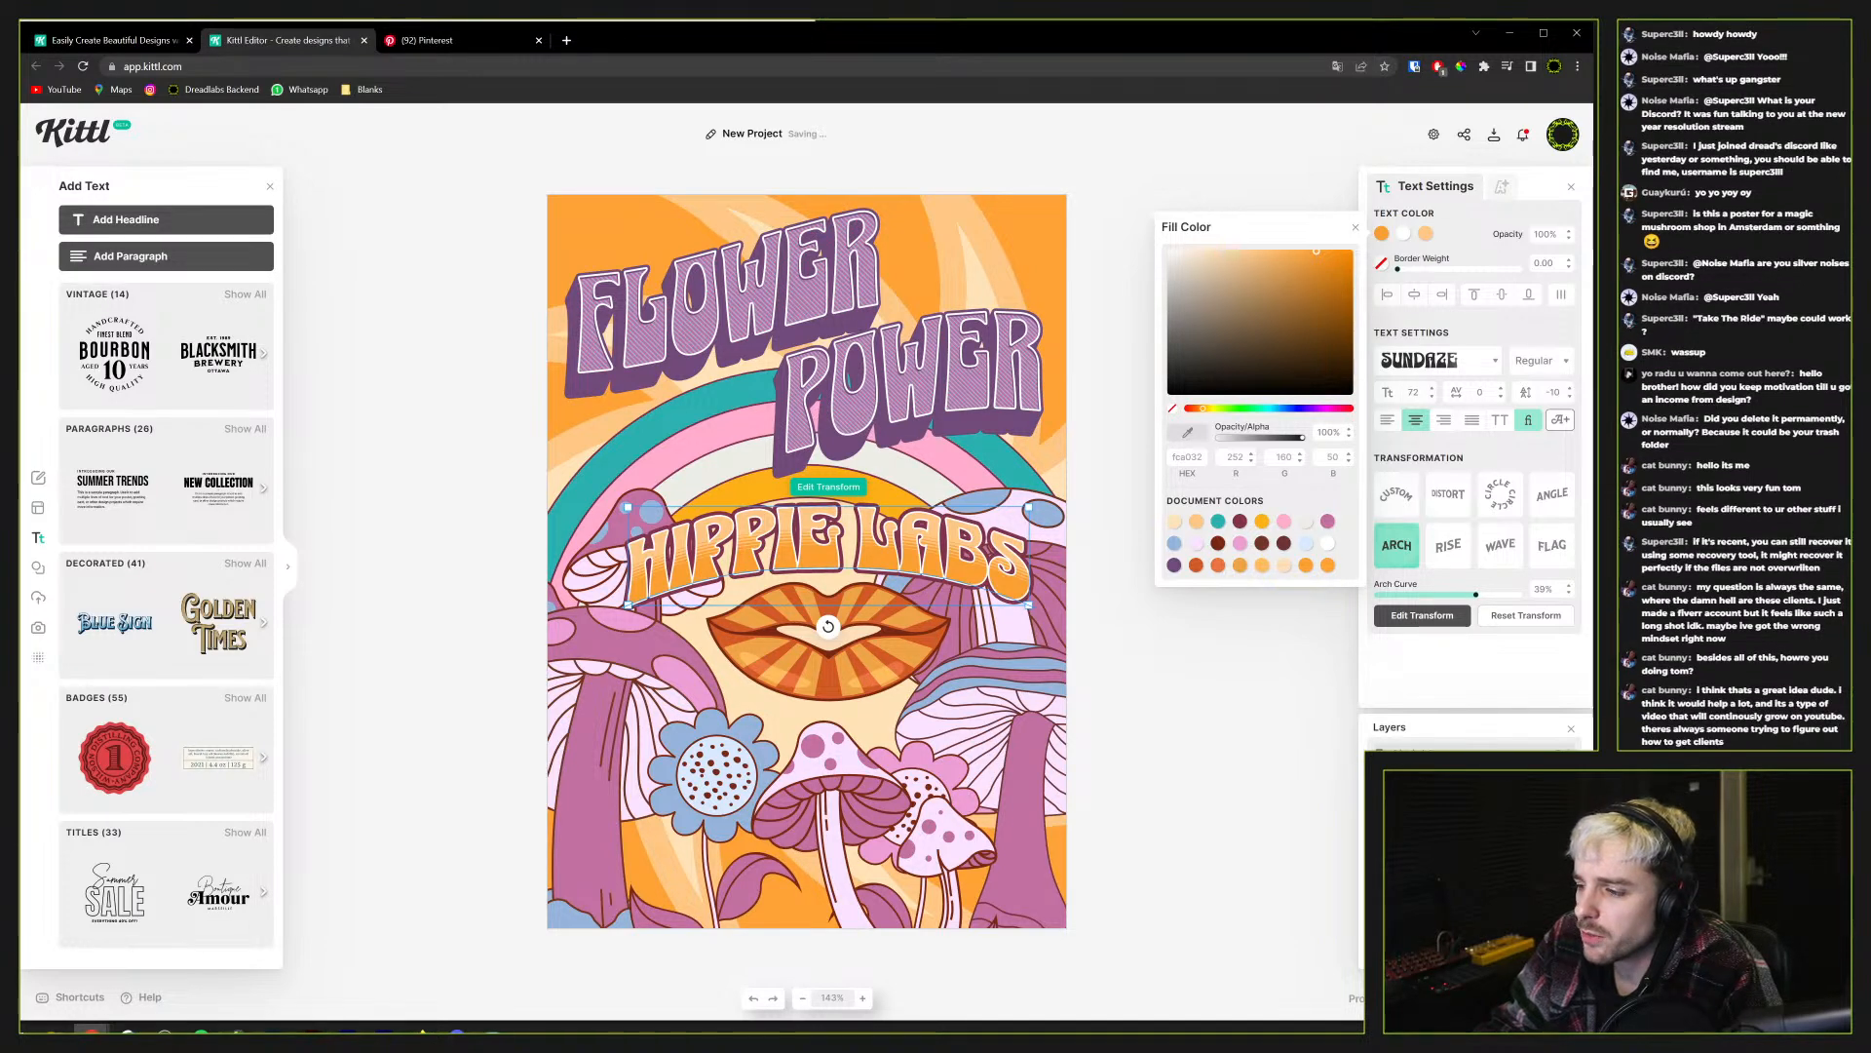
Select the "hippie labs" outline text layer behind the orange lettering and set its shadow color to dark brown 6d3333
{"action": "left_click", "coordinate": [1443, 780]}
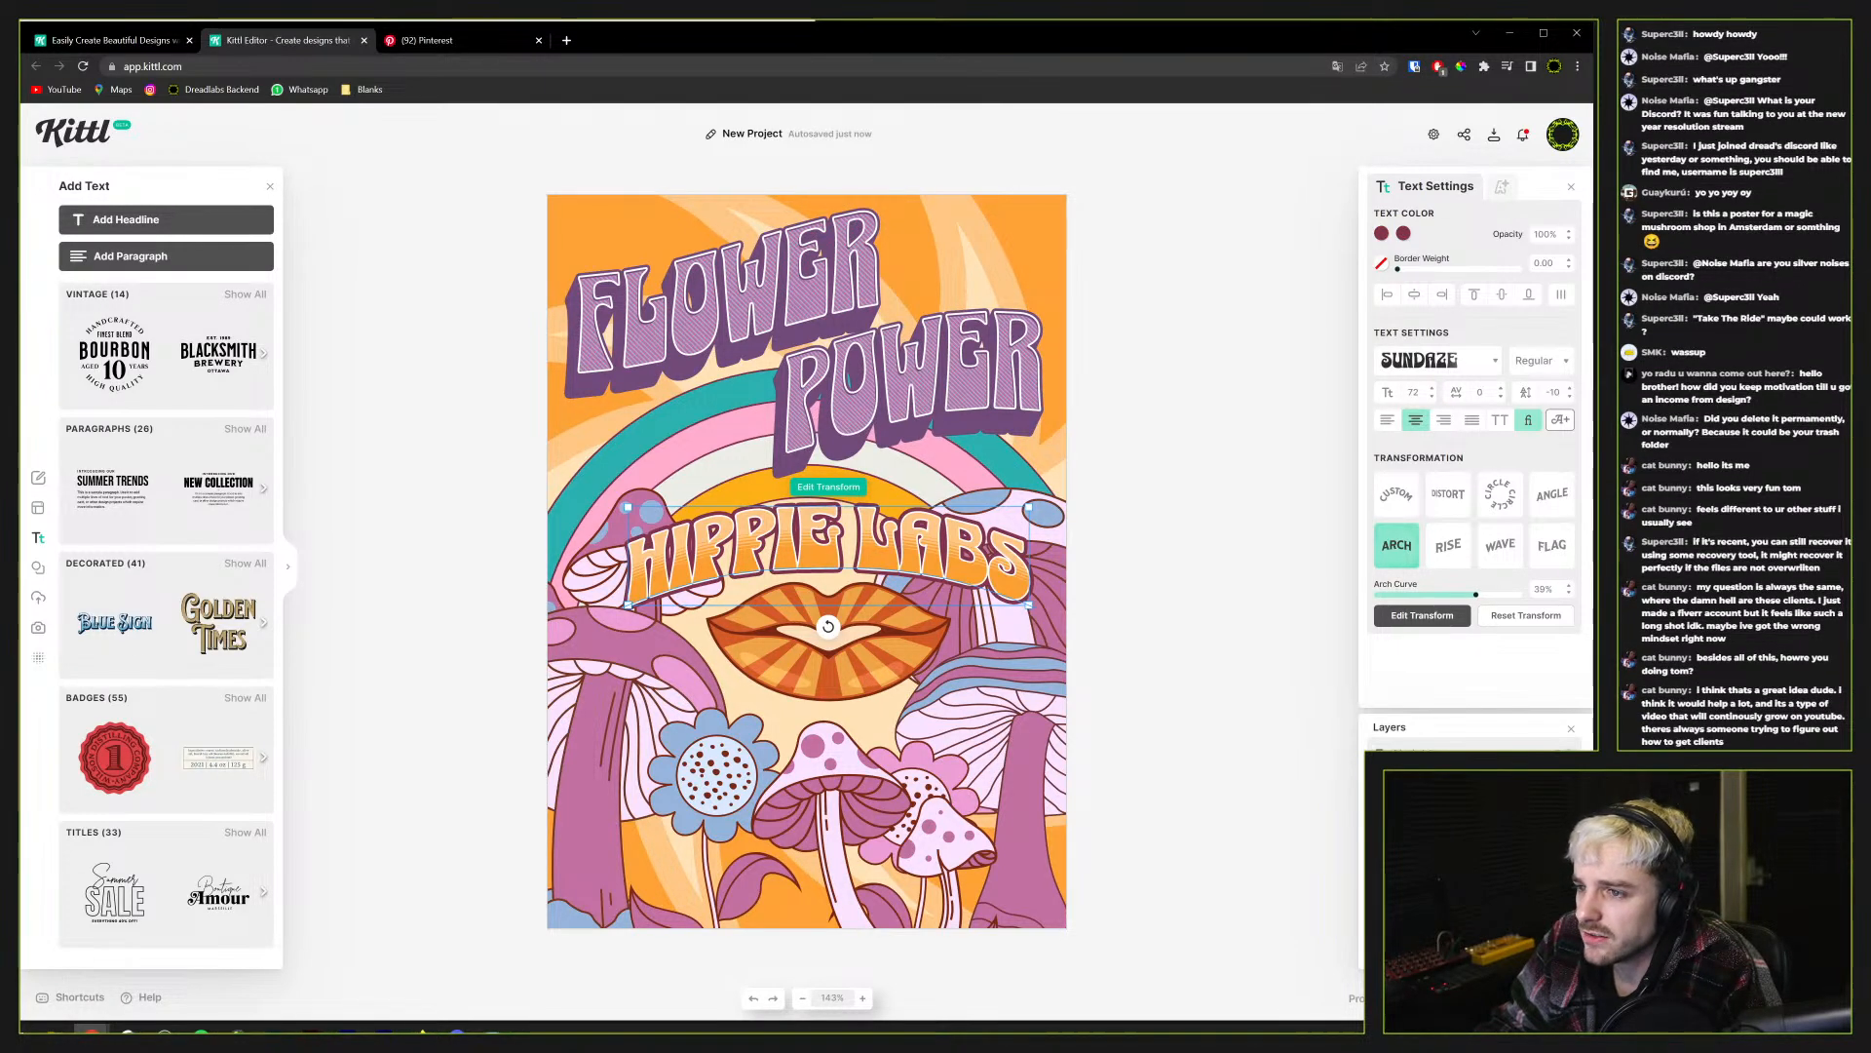
{"action": "left_click", "coordinate": [1382, 233]}
{"action": "left_click", "coordinate": [1404, 233]}
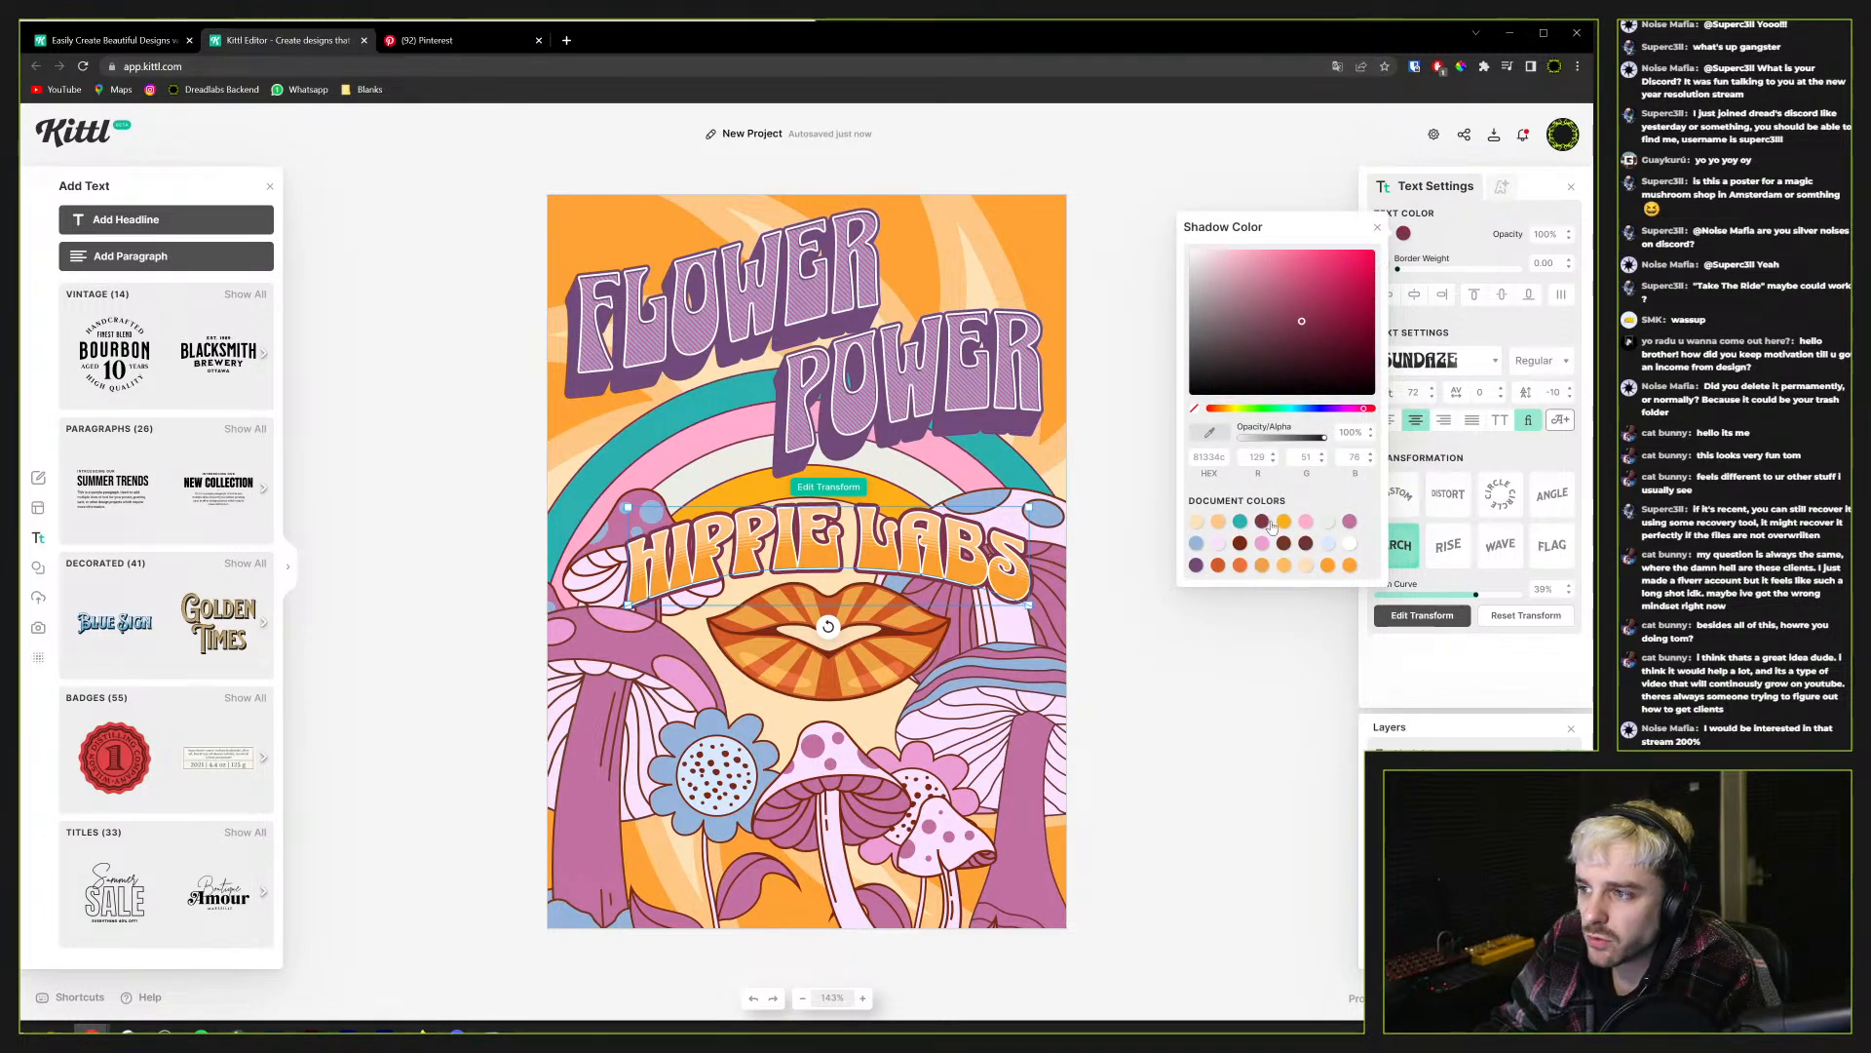
{"action": "left_click", "coordinate": [1305, 544]}
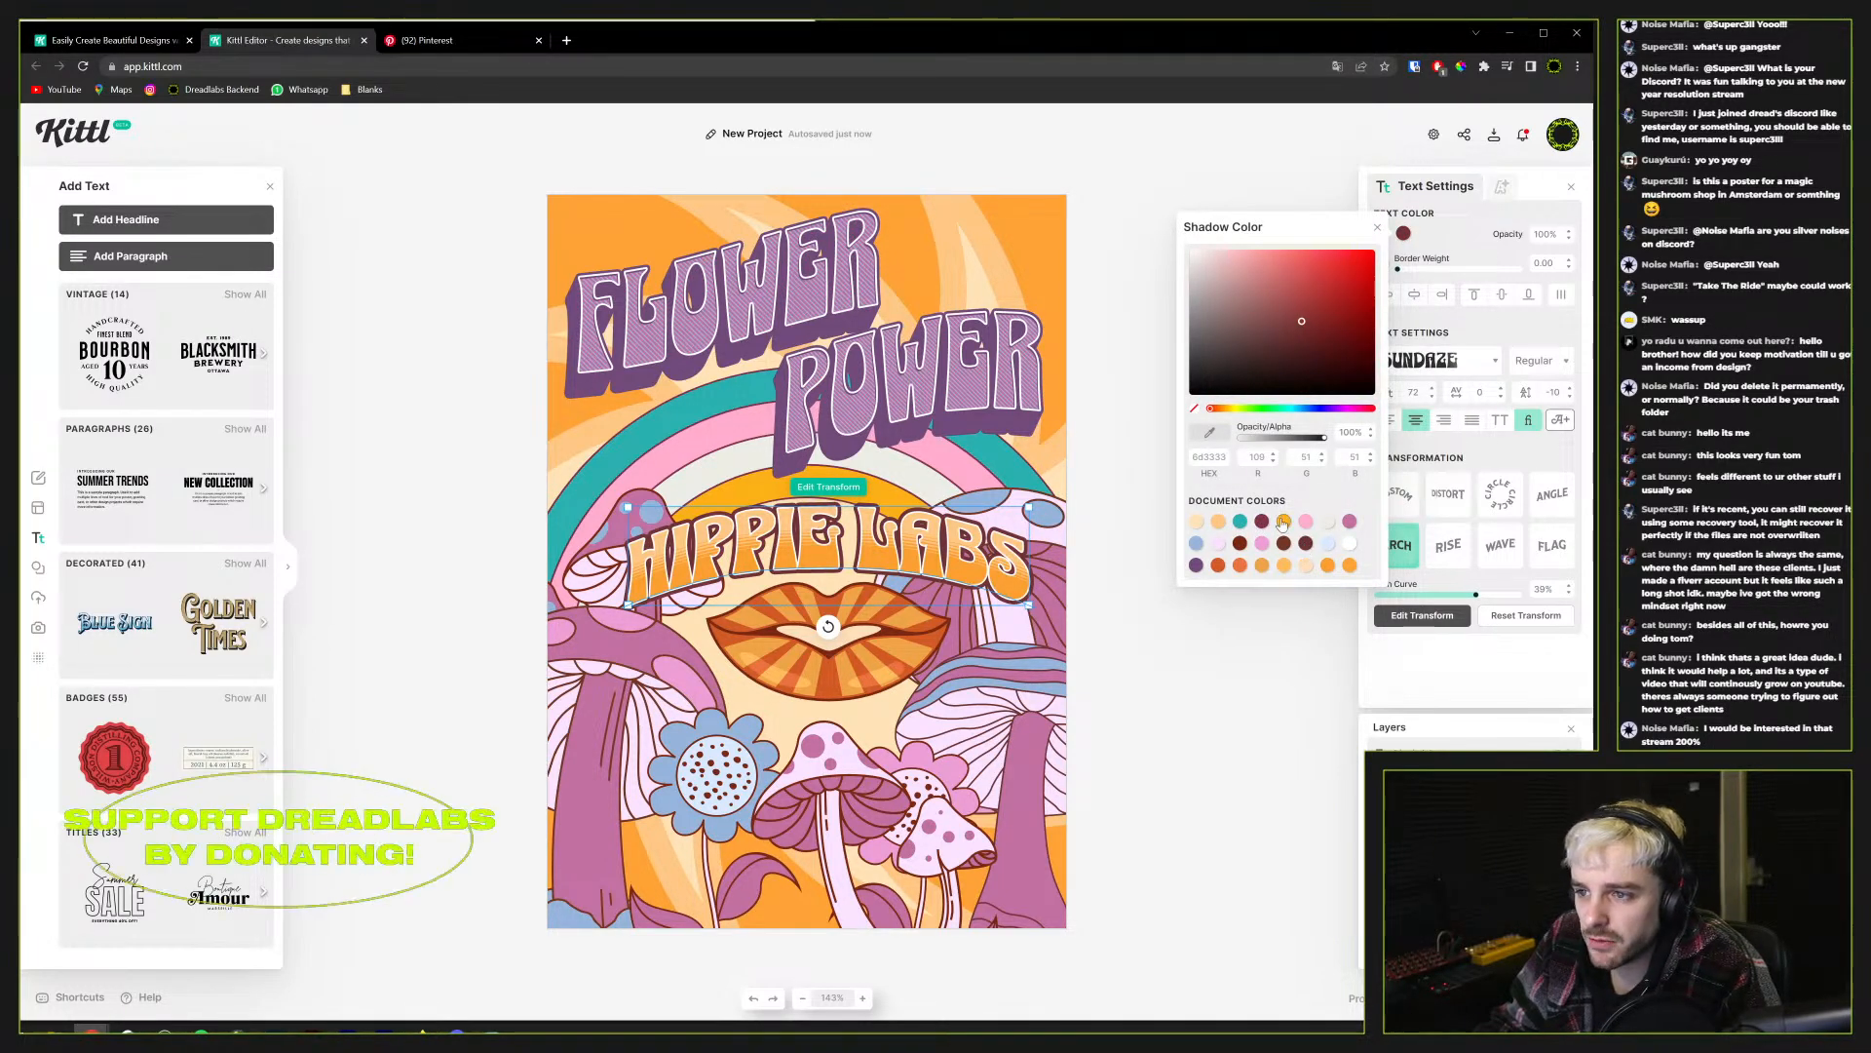
{"action": "left_click", "coordinate": [1470, 235]}
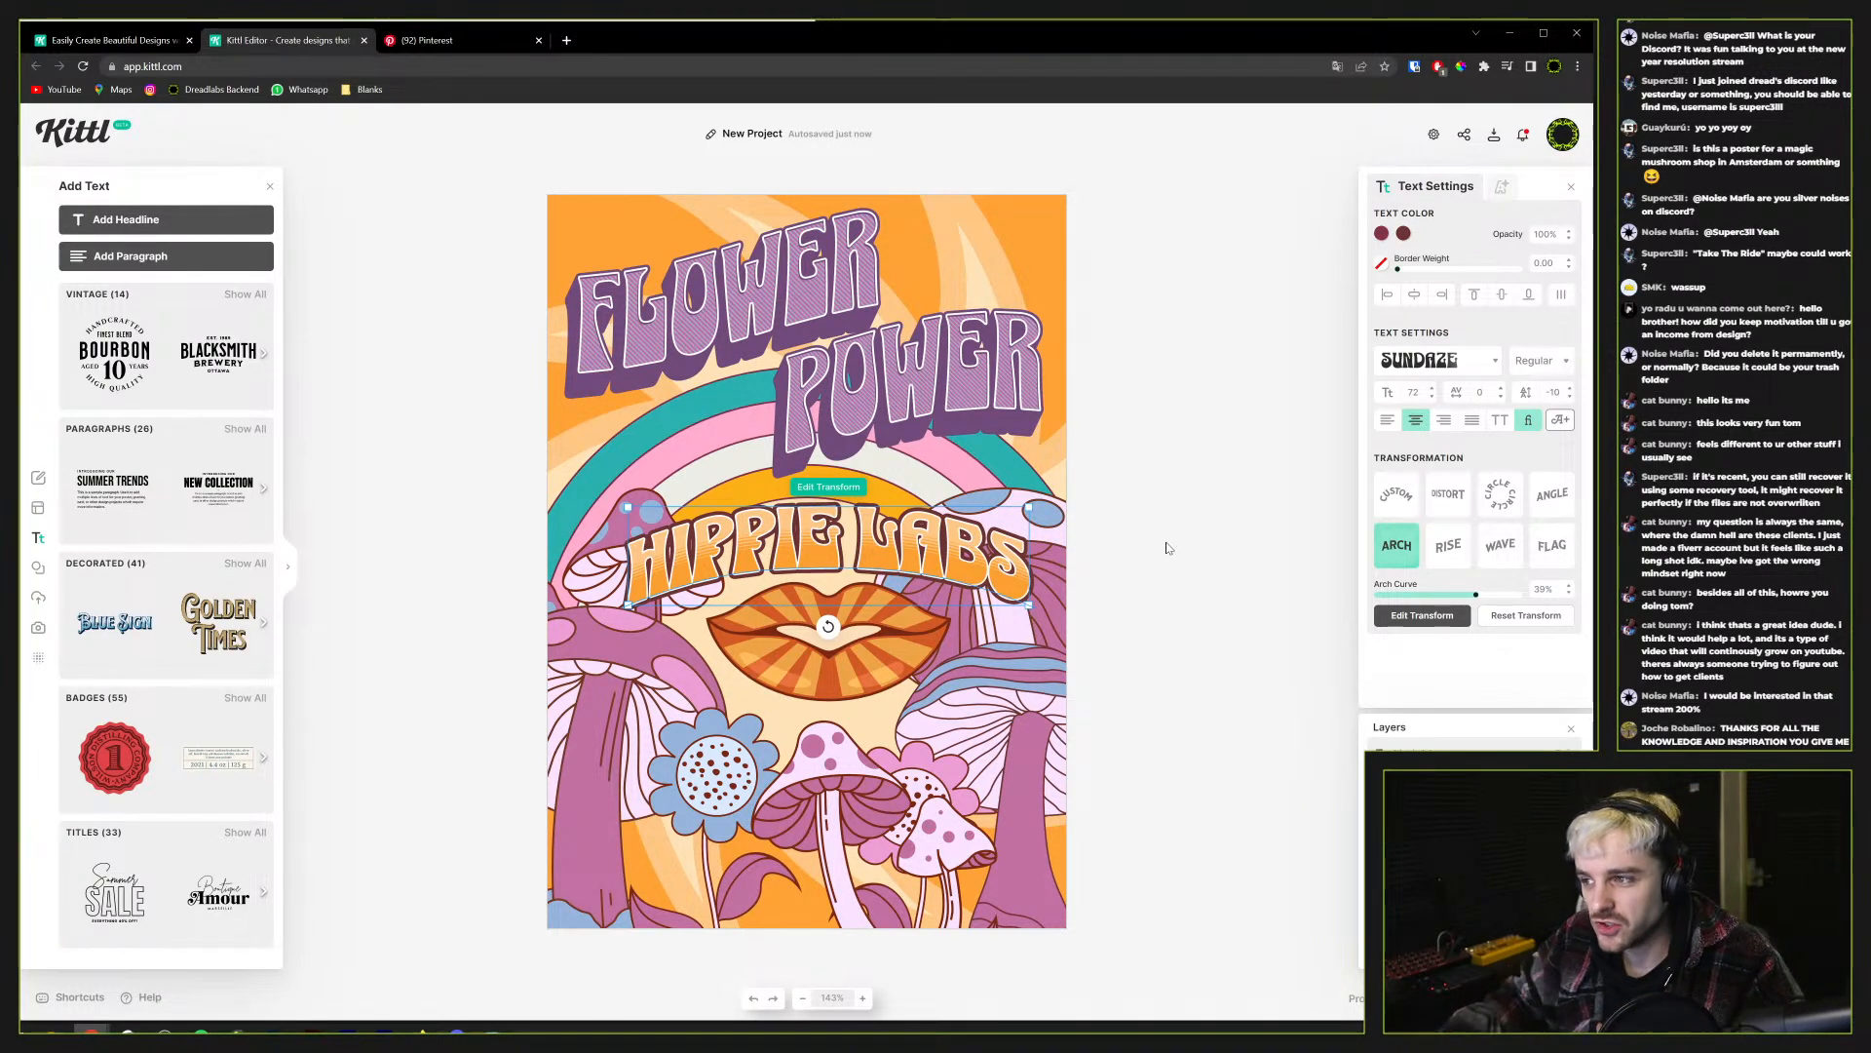
Change the "hippie labs" outline layer's fill to crimson pink and its shadow color to burnt orange be7013
{"action": "left_click", "coordinate": [1381, 234]}
{"action": "left_click", "coordinate": [1304, 276]}
{"action": "left_click", "coordinate": [1404, 235]}
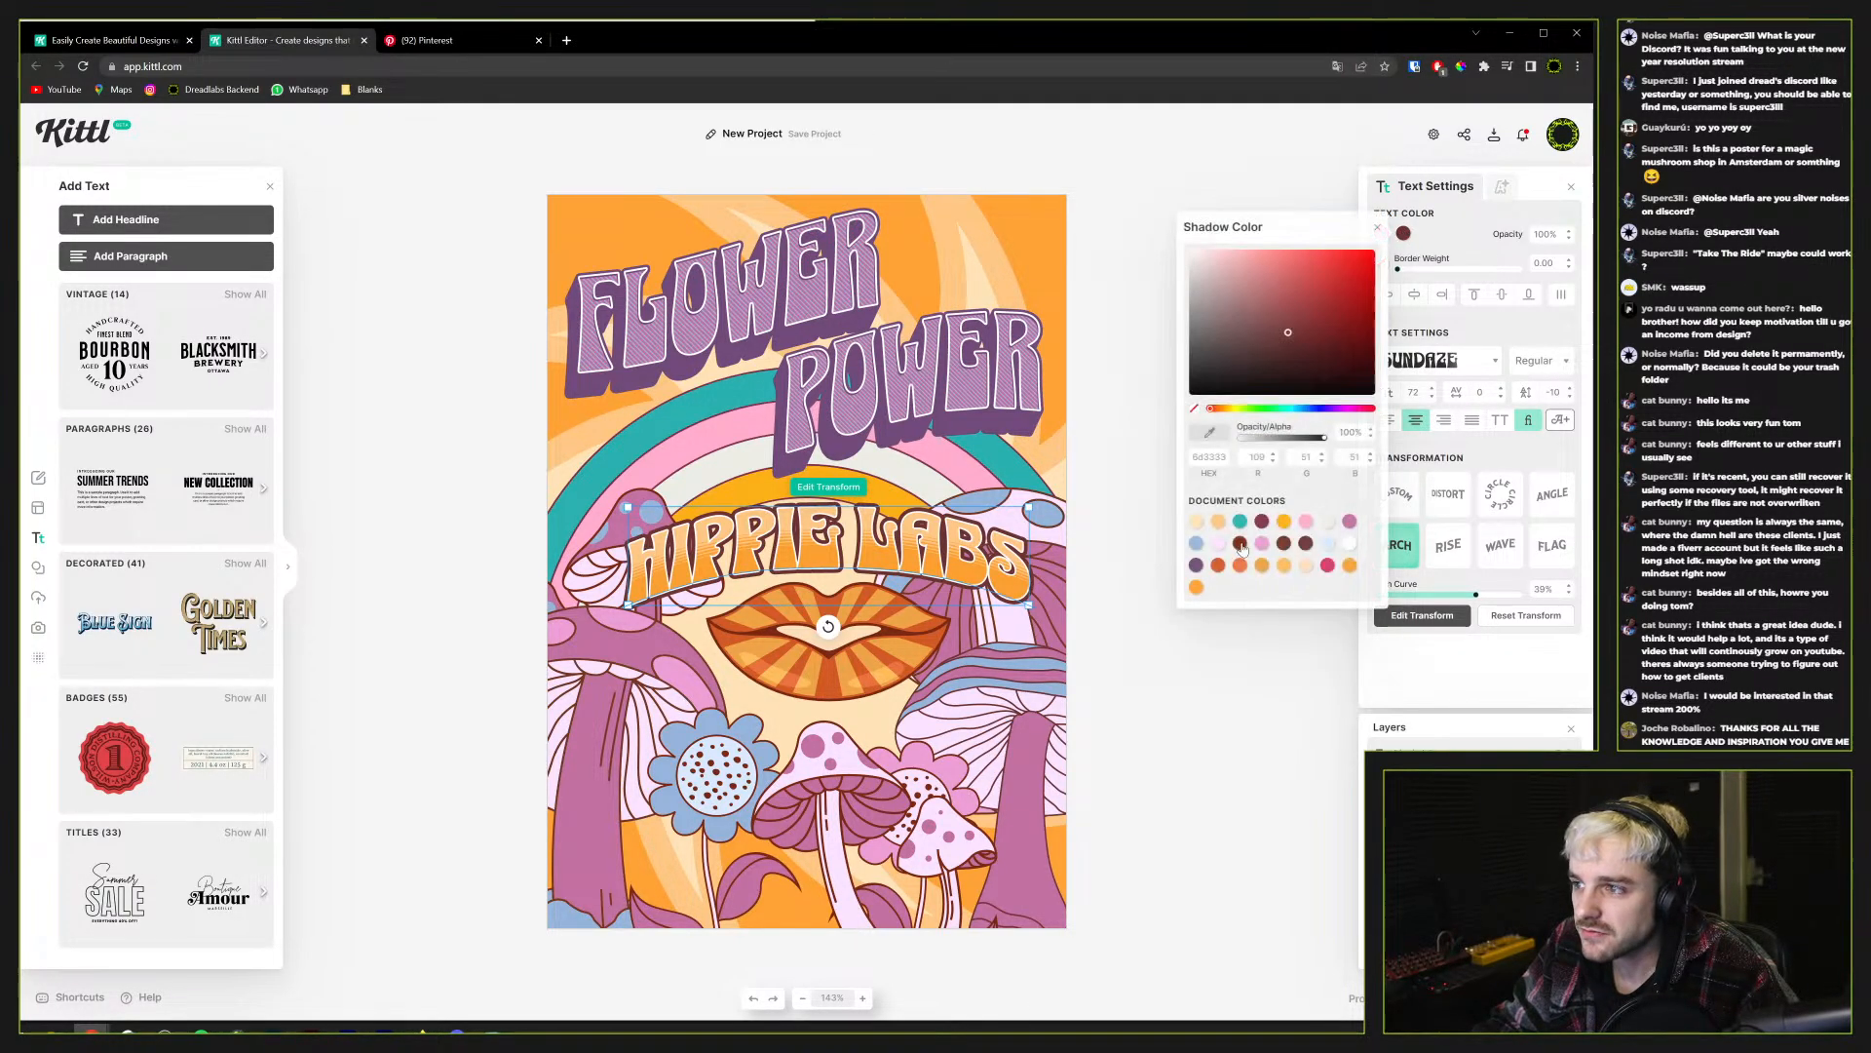
{"action": "left_click", "coordinate": [1261, 566]}
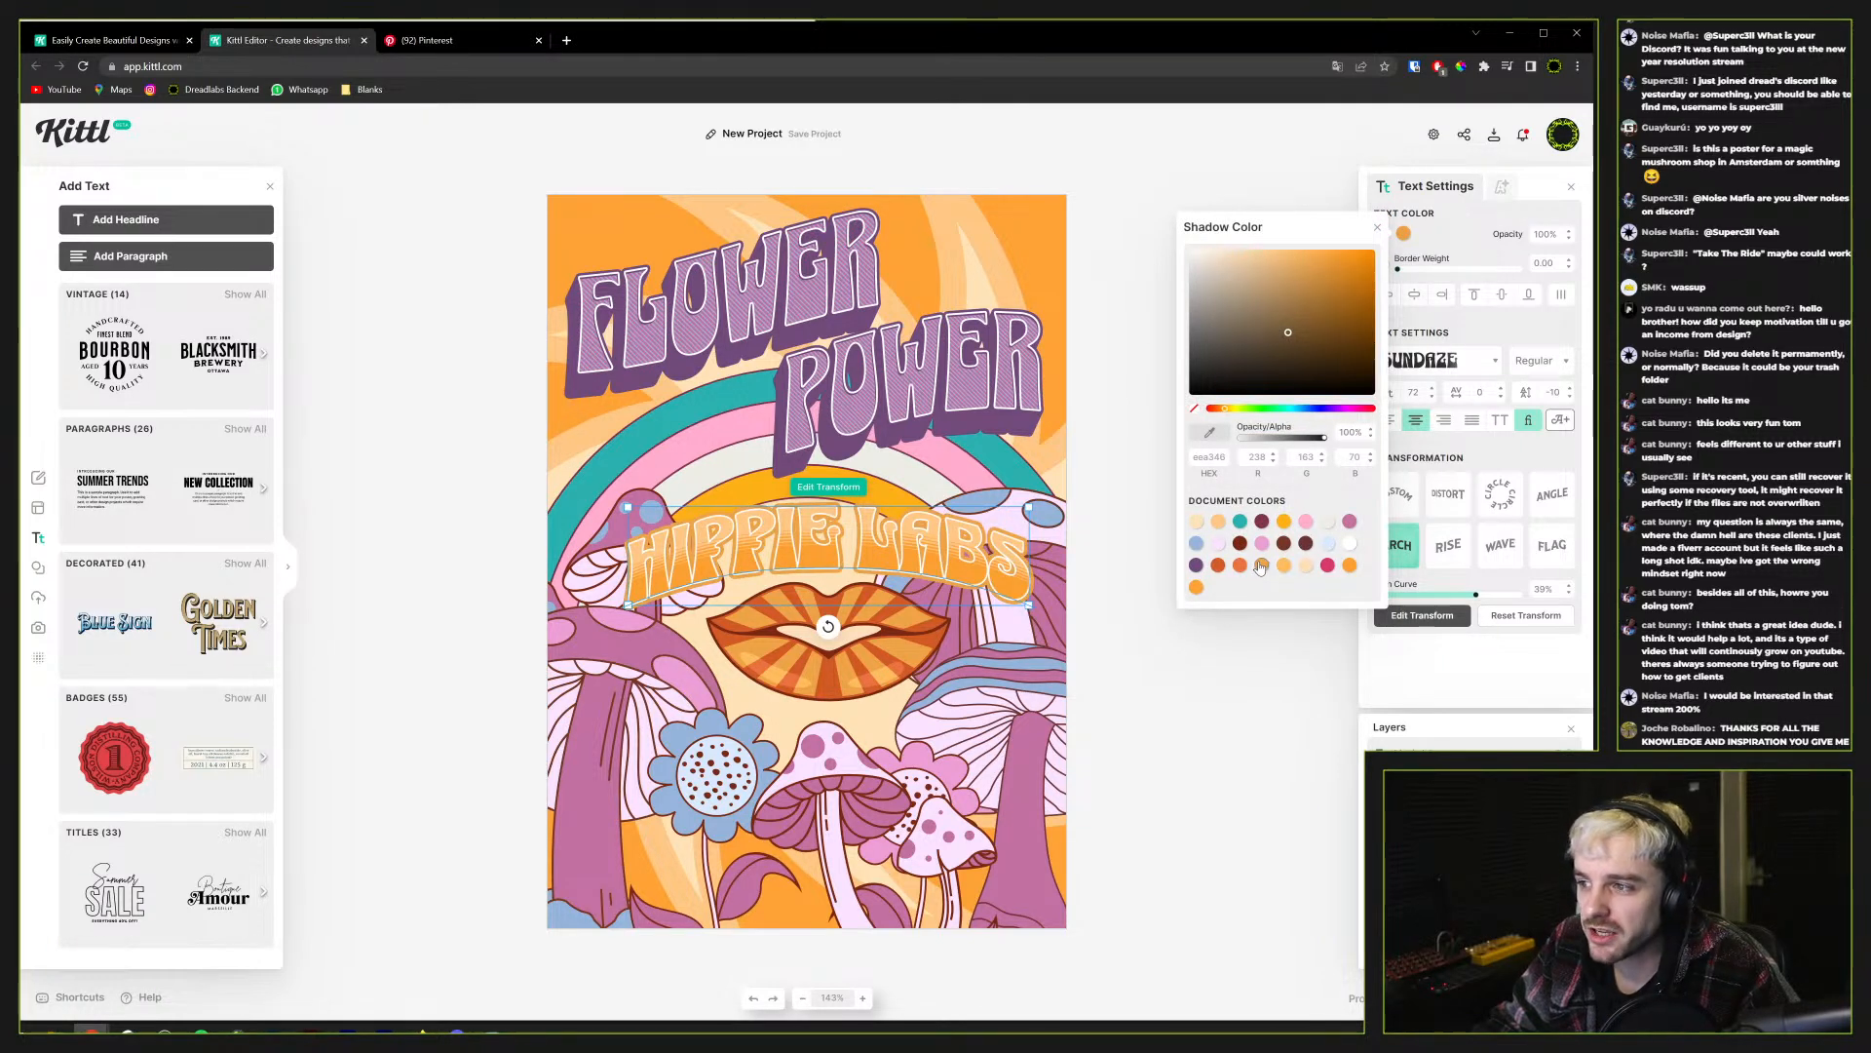
{"action": "left_click", "coordinate": [1296, 335]}
{"action": "mouse_move", "coordinate": [1296, 334]}
{"action": "left_mouse_down"}
{"action": "mouse_move", "coordinate": [1336, 315]}
{"action": "mouse_move", "coordinate": [1341, 341]}
{"action": "mouse_move", "coordinate": [1349, 320]}
{"action": "left_mouse_up"}
{"action": "left_click", "coordinate": [1447, 228]}
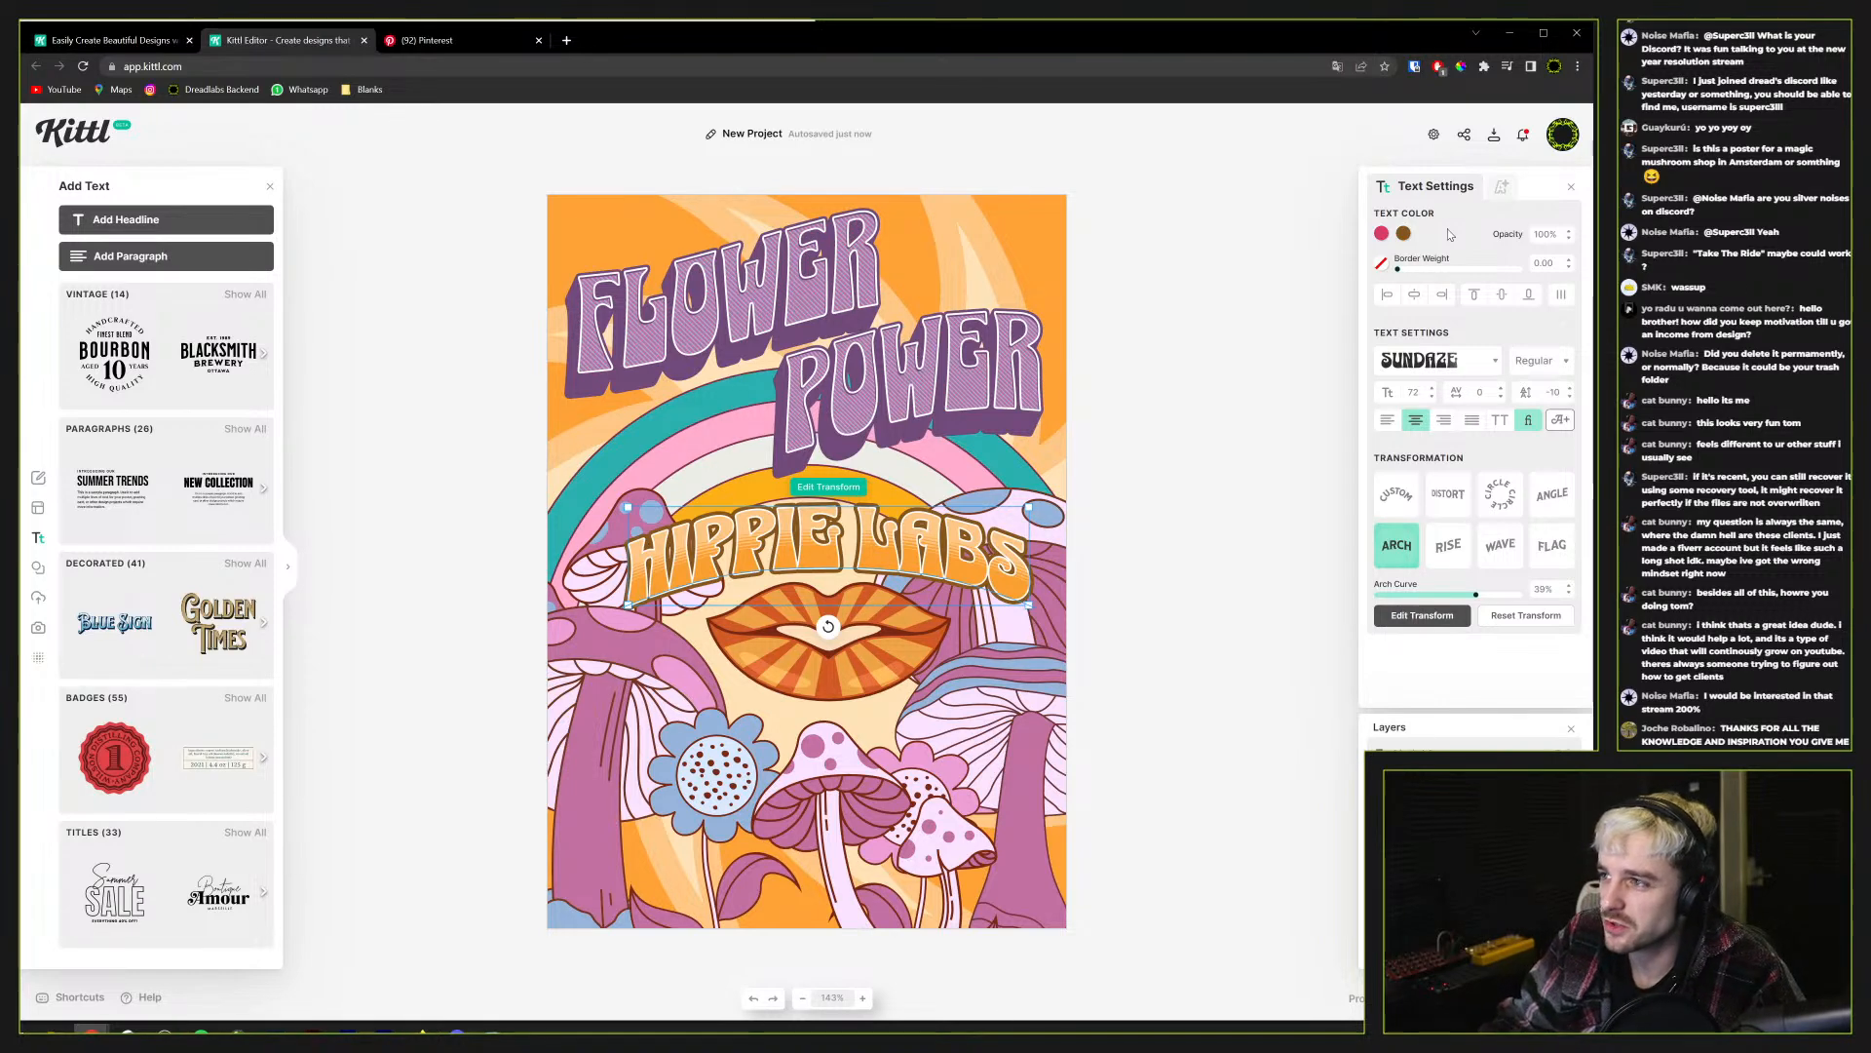
{"action": "left_click", "coordinate": [1403, 235]}
{"action": "mouse_move", "coordinate": [1332, 315]}
{"action": "left_mouse_down"}
{"action": "mouse_move", "coordinate": [1311, 294]}
{"action": "mouse_move", "coordinate": [1281, 310]}
{"action": "mouse_move", "coordinate": [1358, 290]}
{"action": "left_mouse_up"}
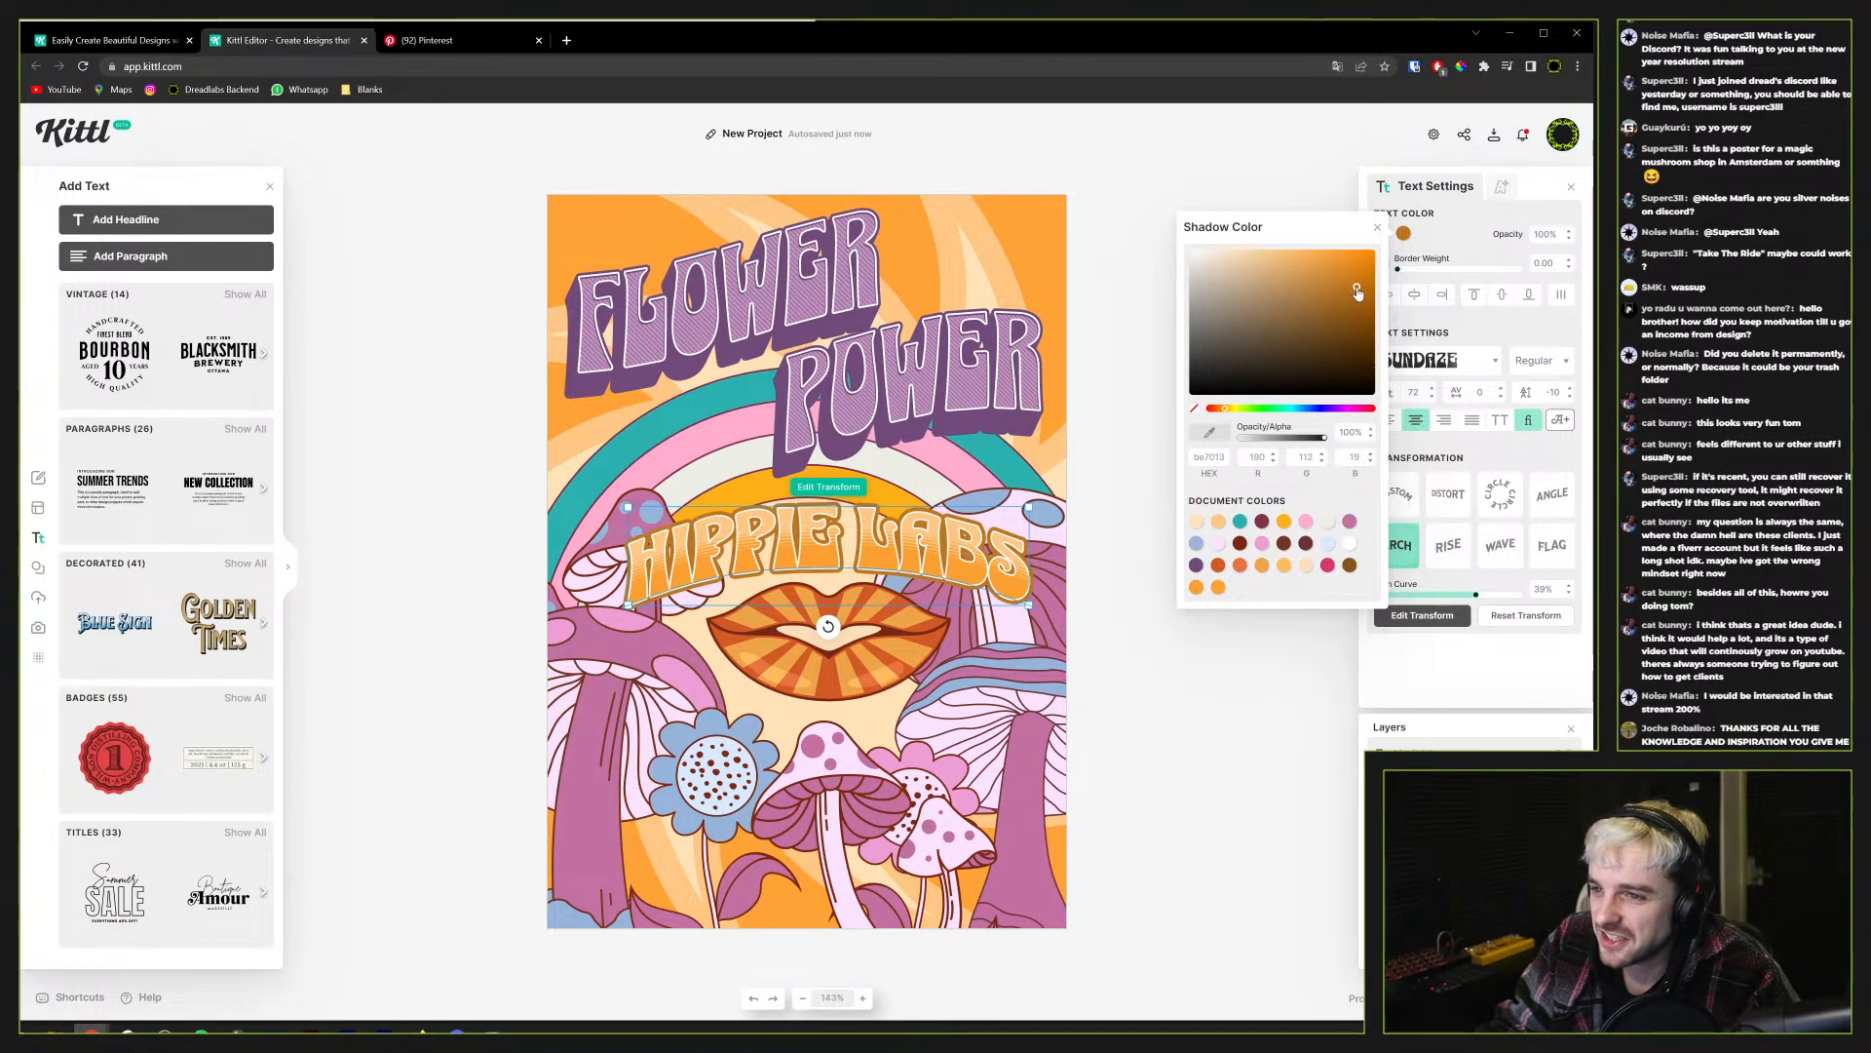
{"action": "left_click", "coordinate": [1378, 227]}
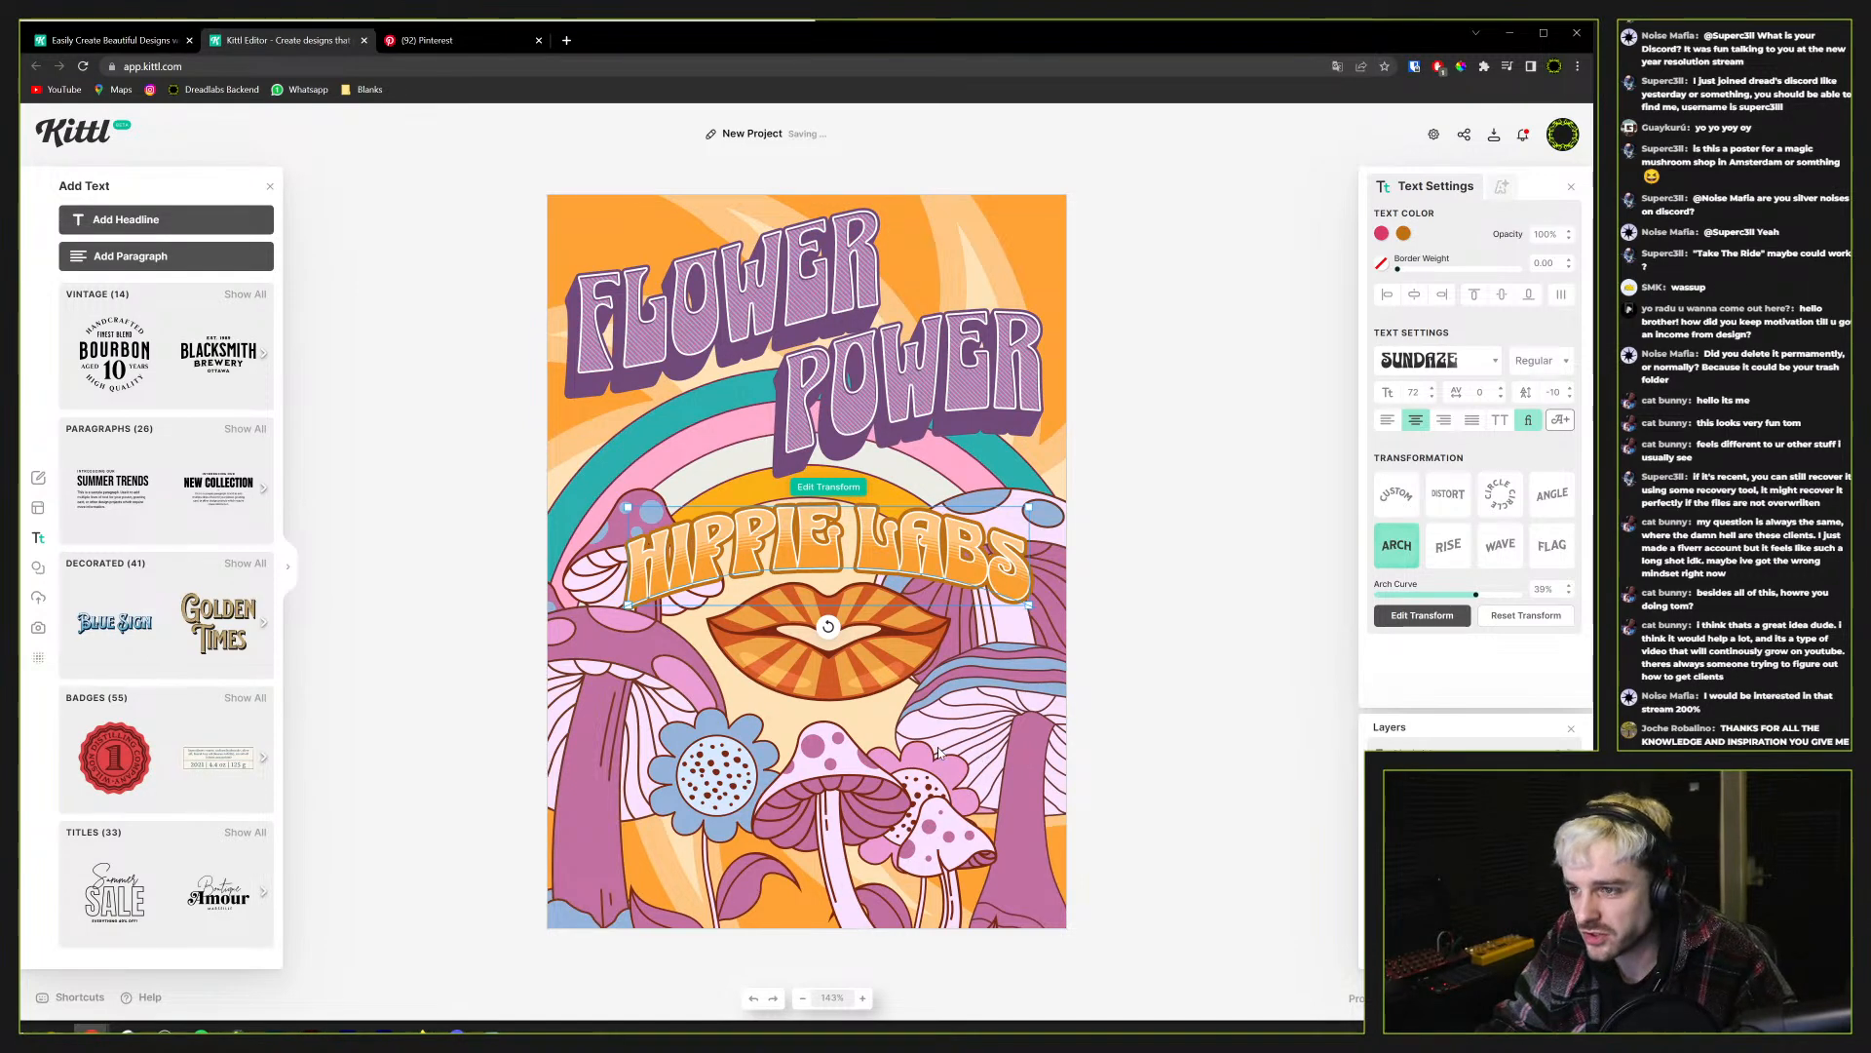
Paste a copy of the "hippie labs" outline layer with a block shadow outline width of 32 in the light orange document color
{"action": "key", "text": "ctrl+v"}
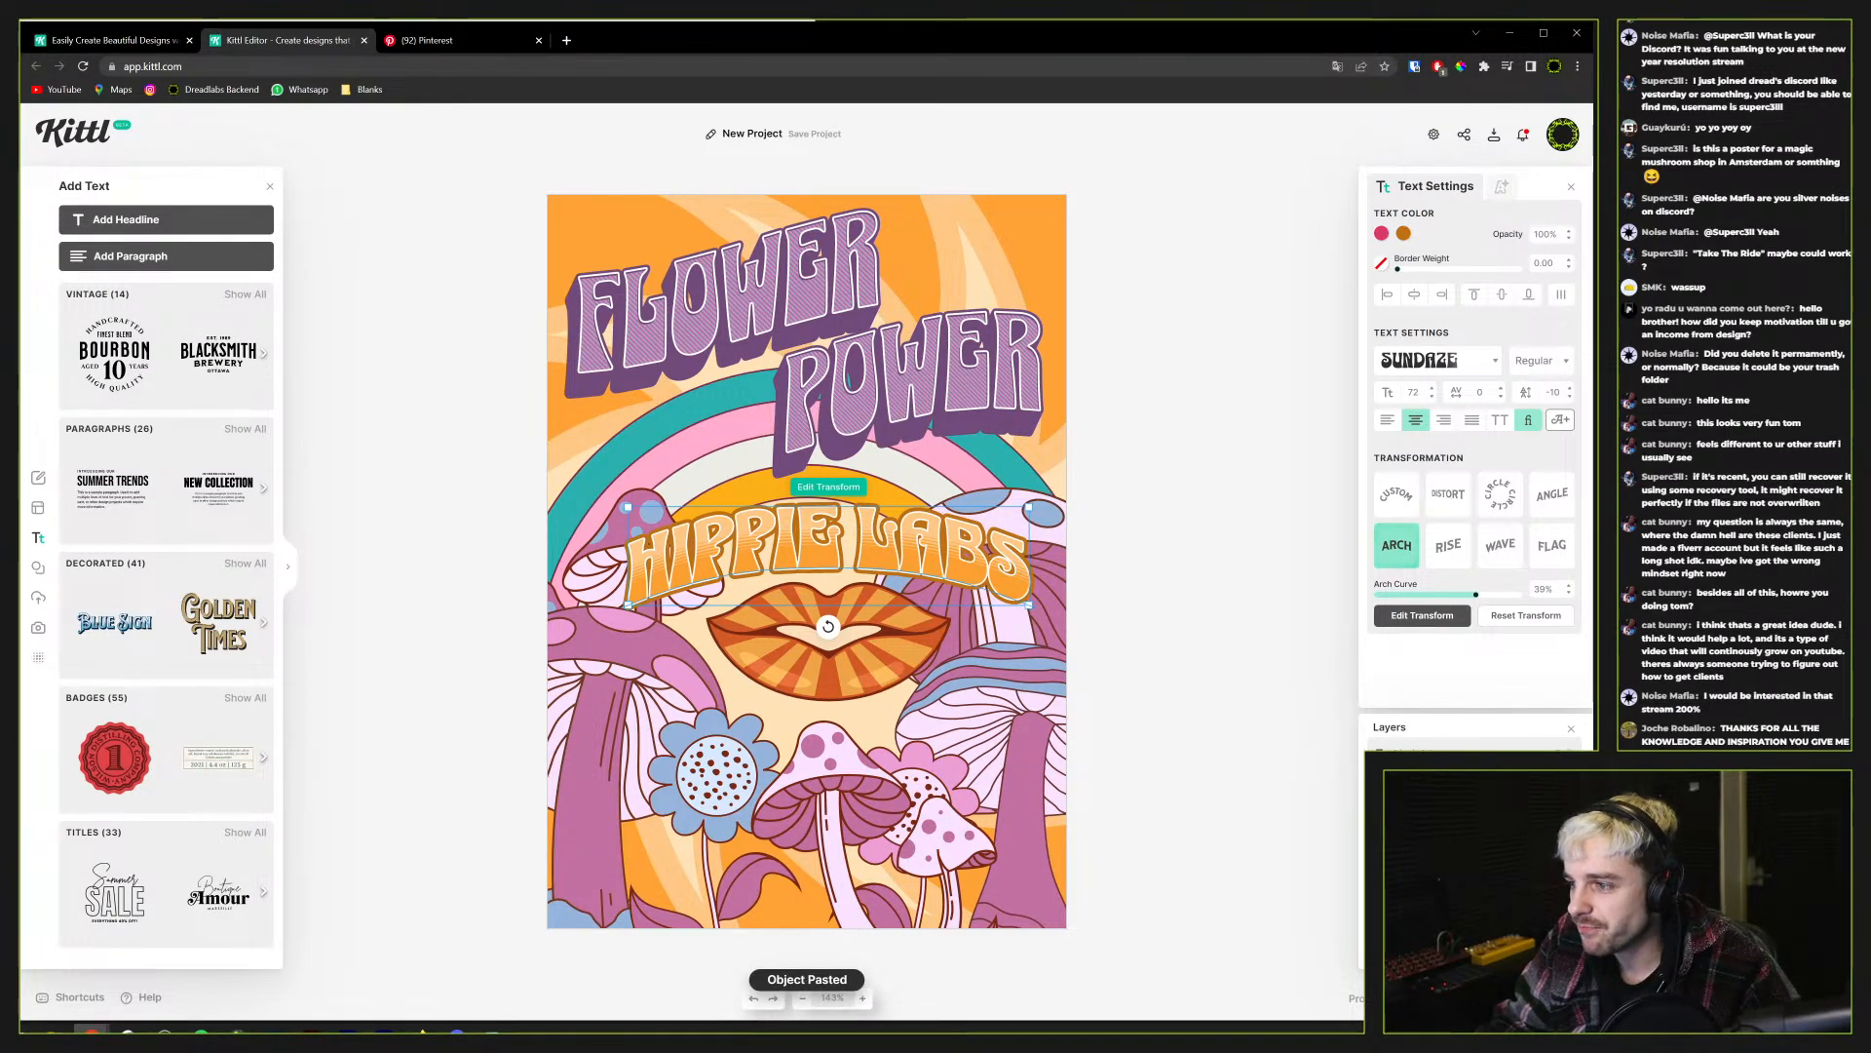
{"action": "left_click", "coordinate": [1404, 234]}
{"action": "left_click", "coordinate": [1502, 186]}
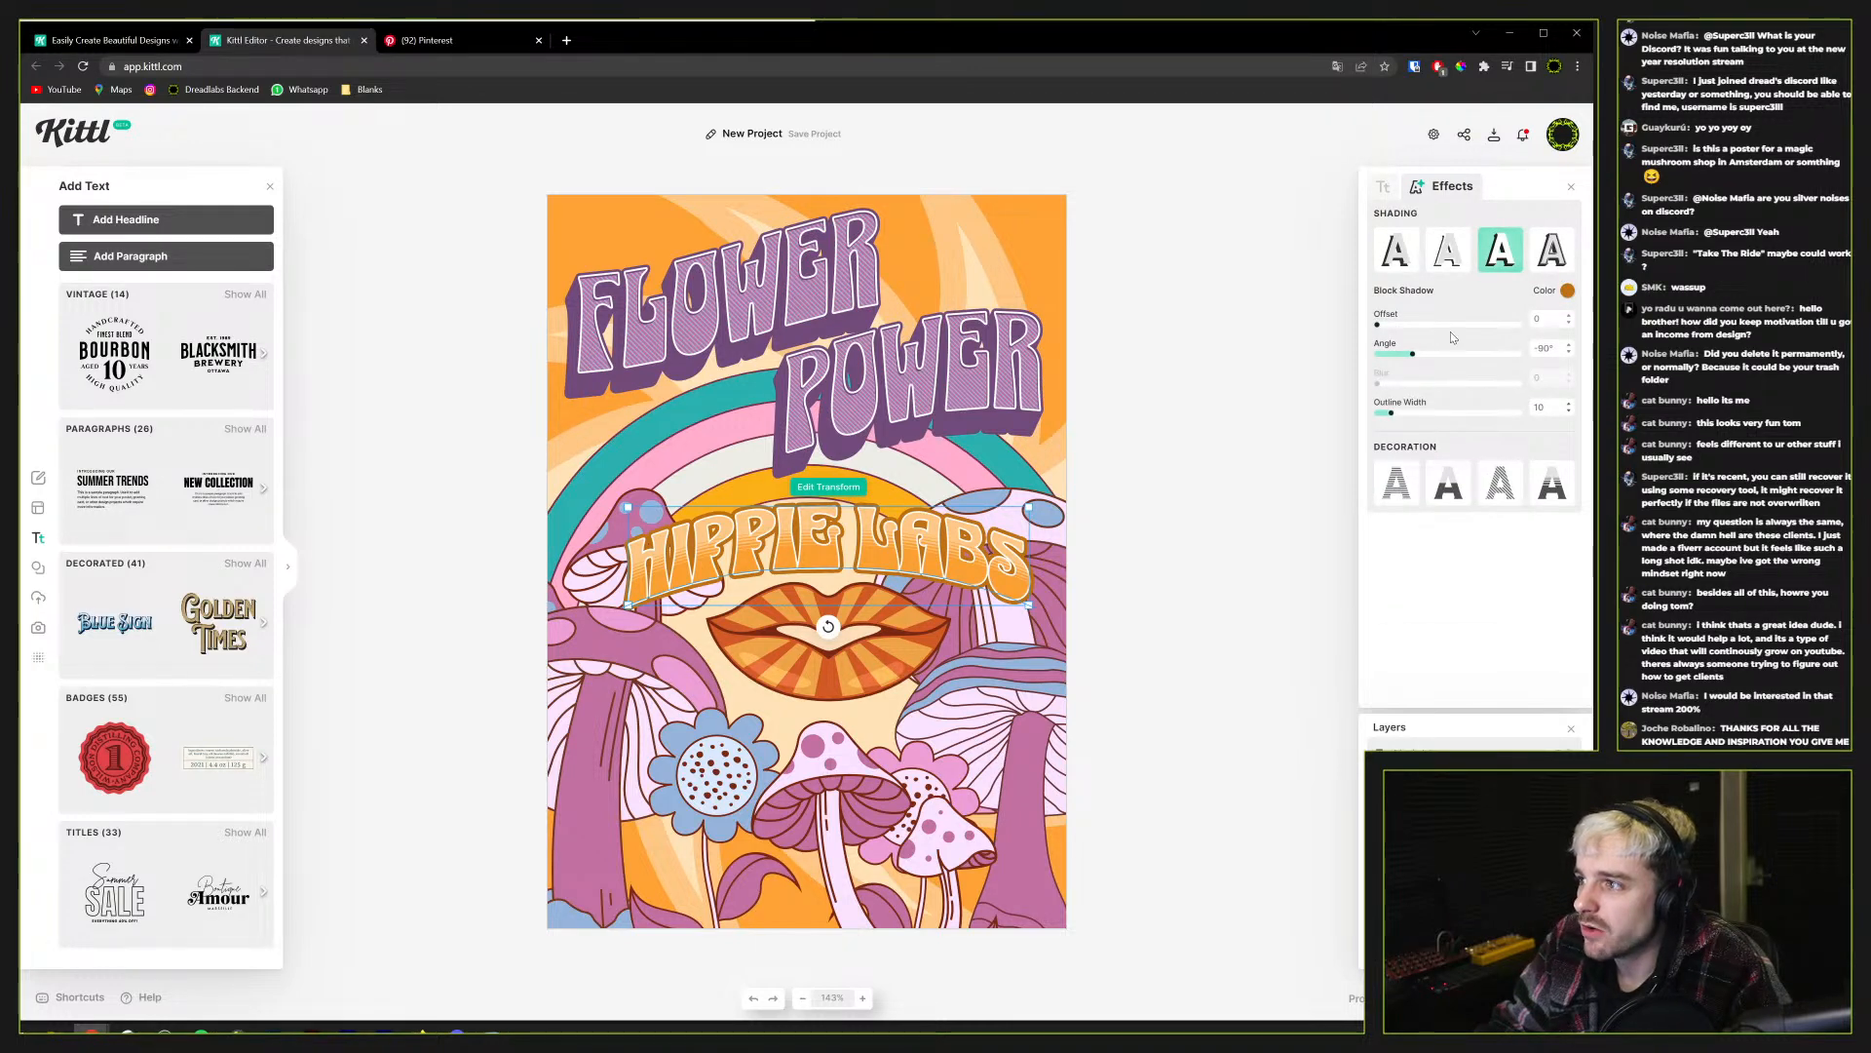
{"action": "left_click_drag", "start_coordinate": [1392, 413], "coordinate": [1423, 407]}
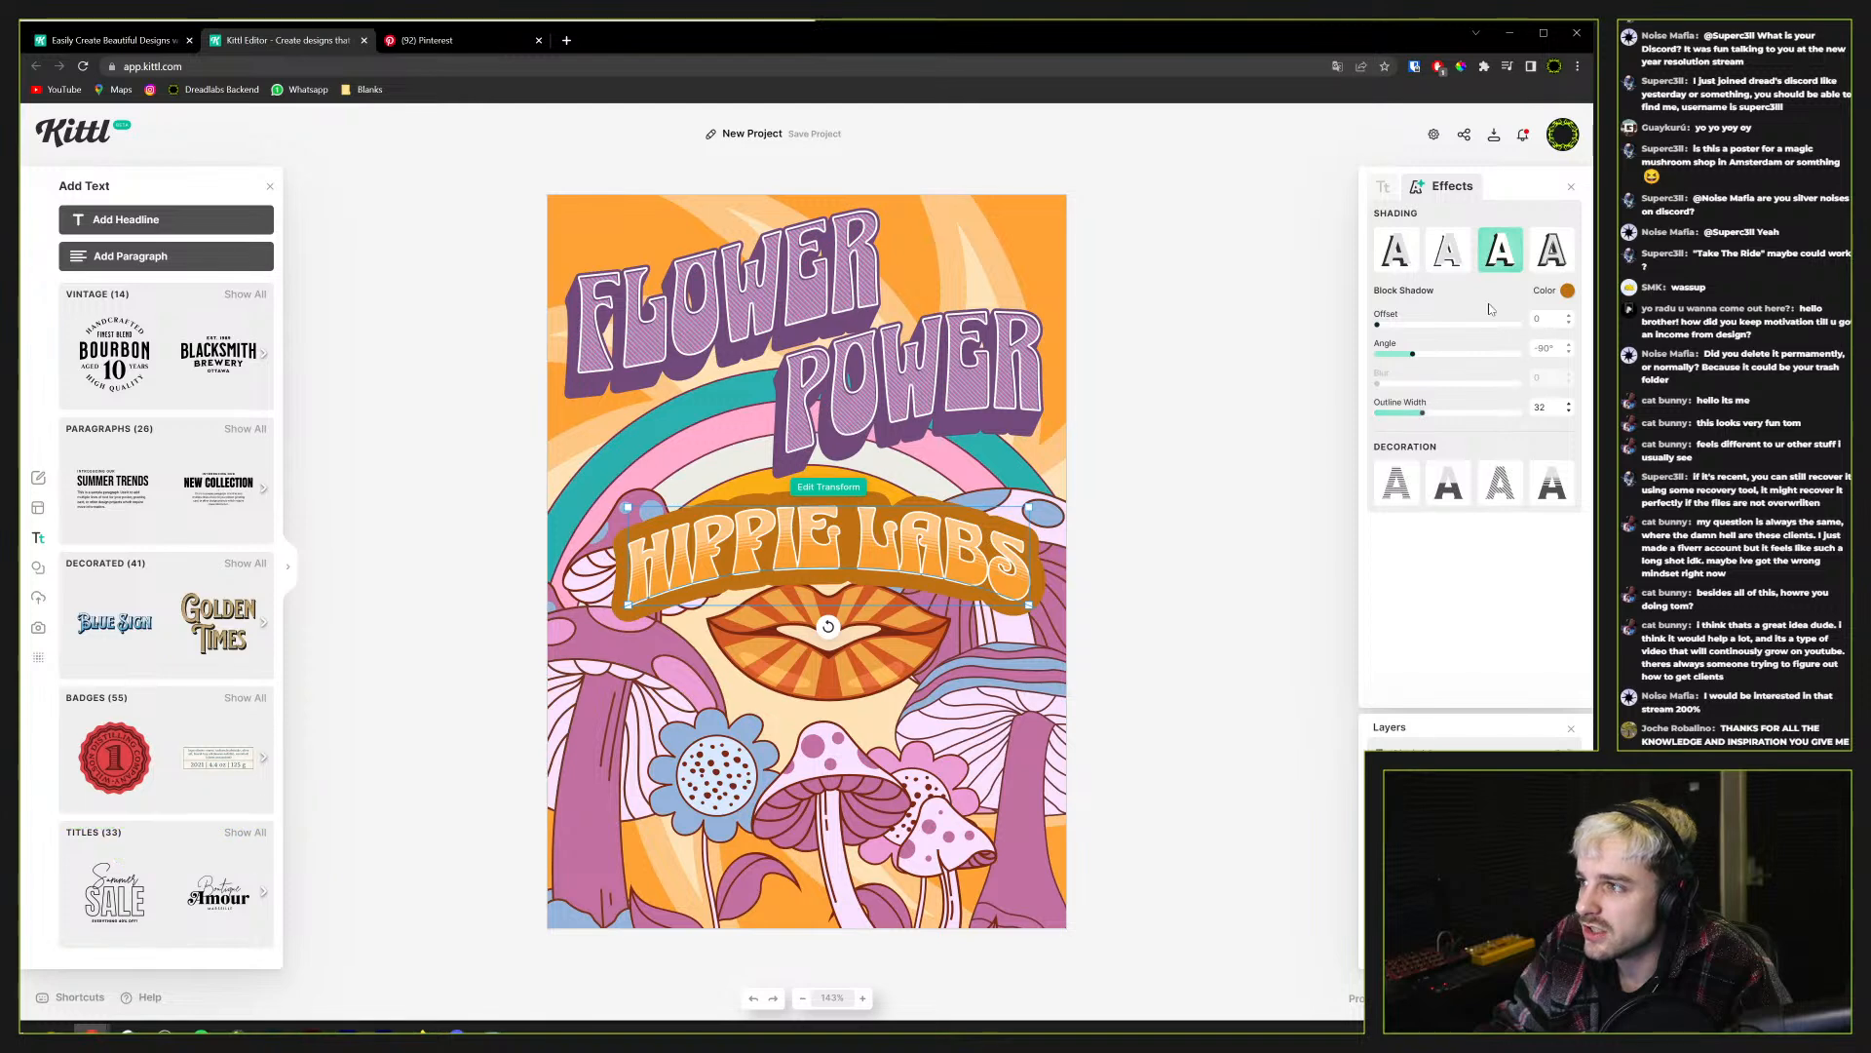
{"action": "left_click", "coordinate": [1568, 290]}
{"action": "left_click", "coordinate": [1385, 579]}
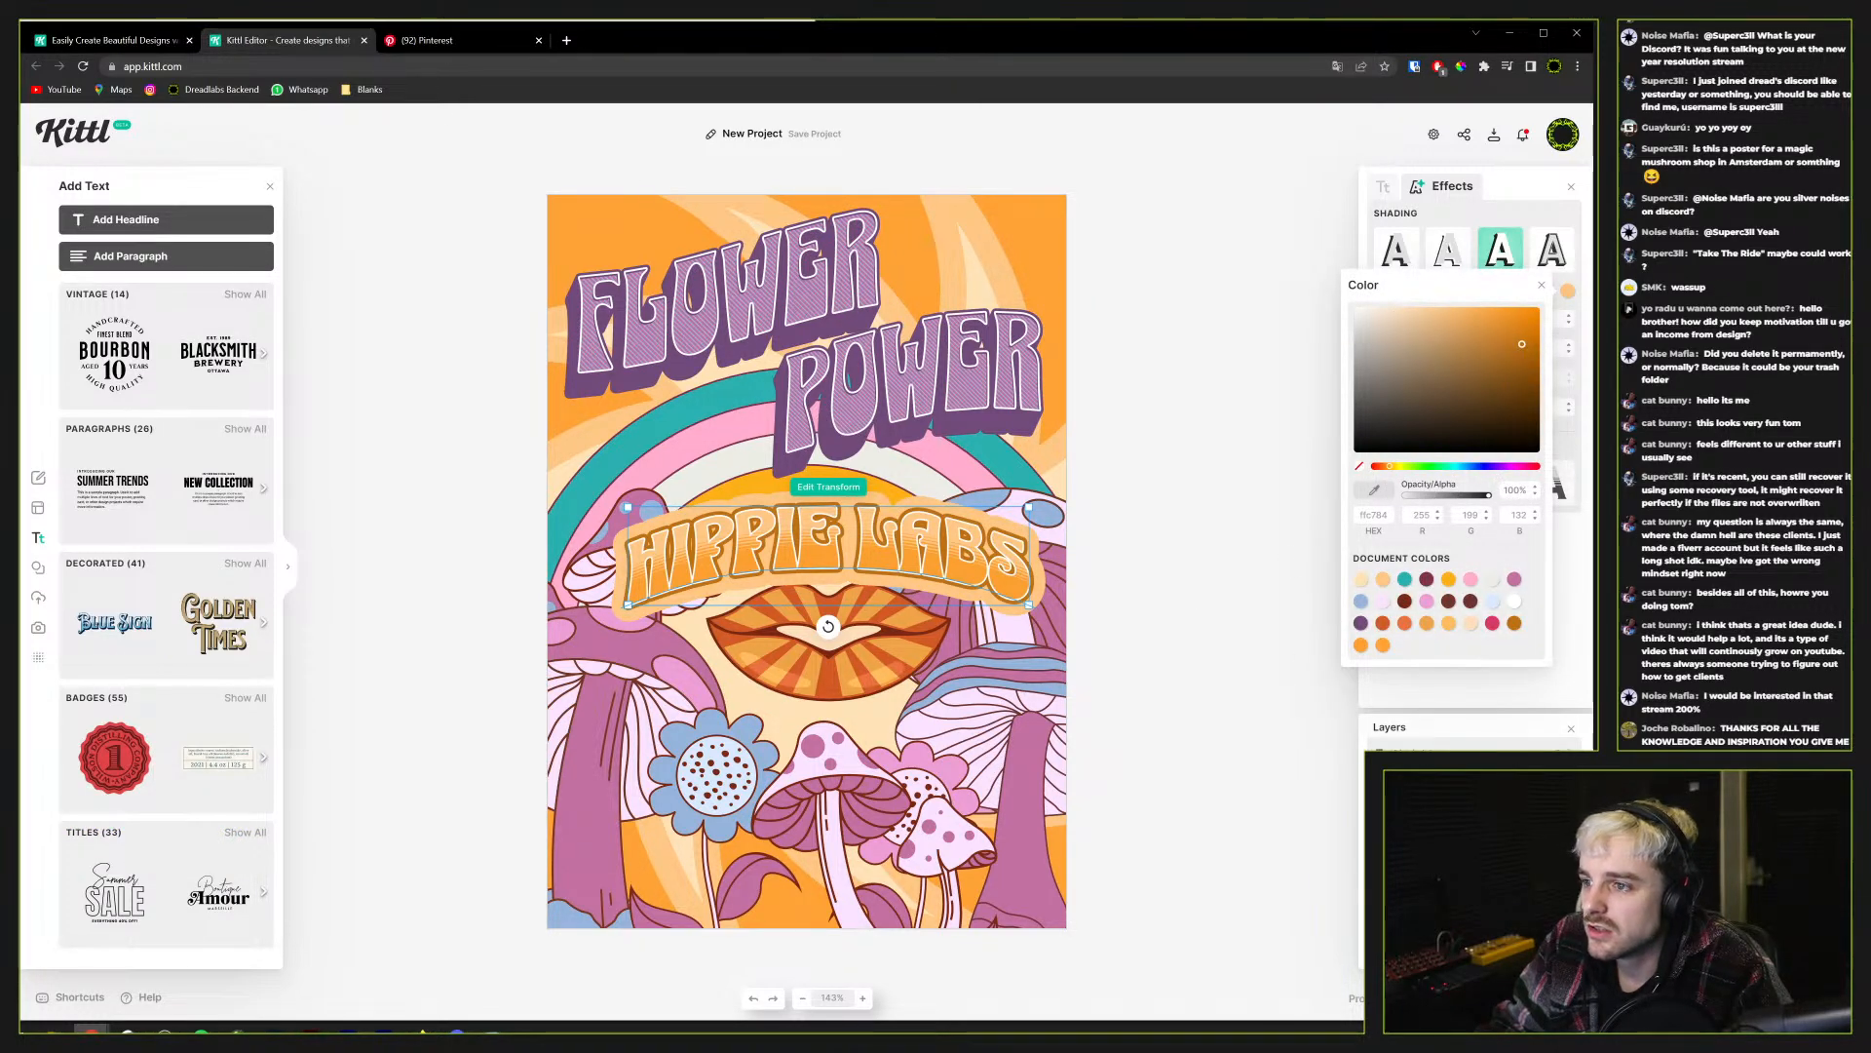
Set the block shadow outline width of the burnt orange "hippie labs" layer to 25
{"action": "left_click", "coordinate": [1442, 748]}
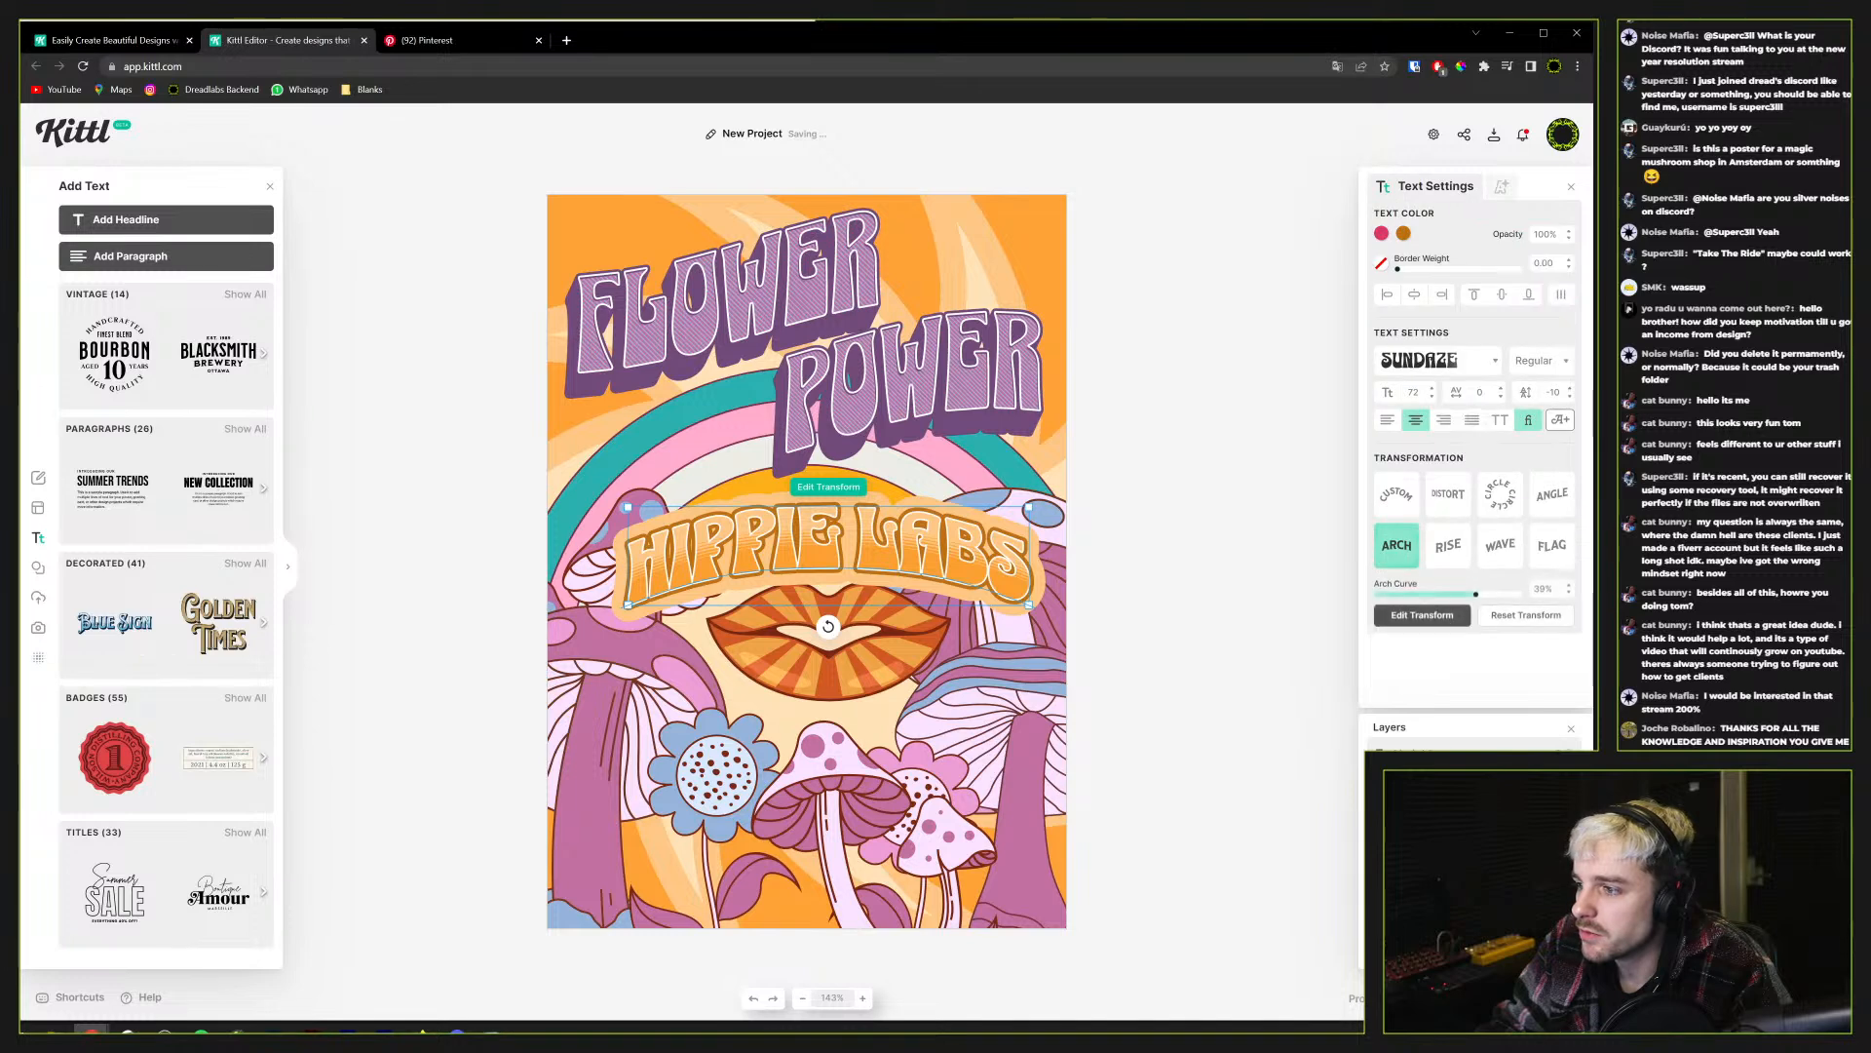
{"action": "left_click", "coordinate": [1497, 185]}
{"action": "left_click_drag", "start_coordinate": [1546, 407], "coordinate": [1476, 405]}
{"action": "type", "text": "25"}
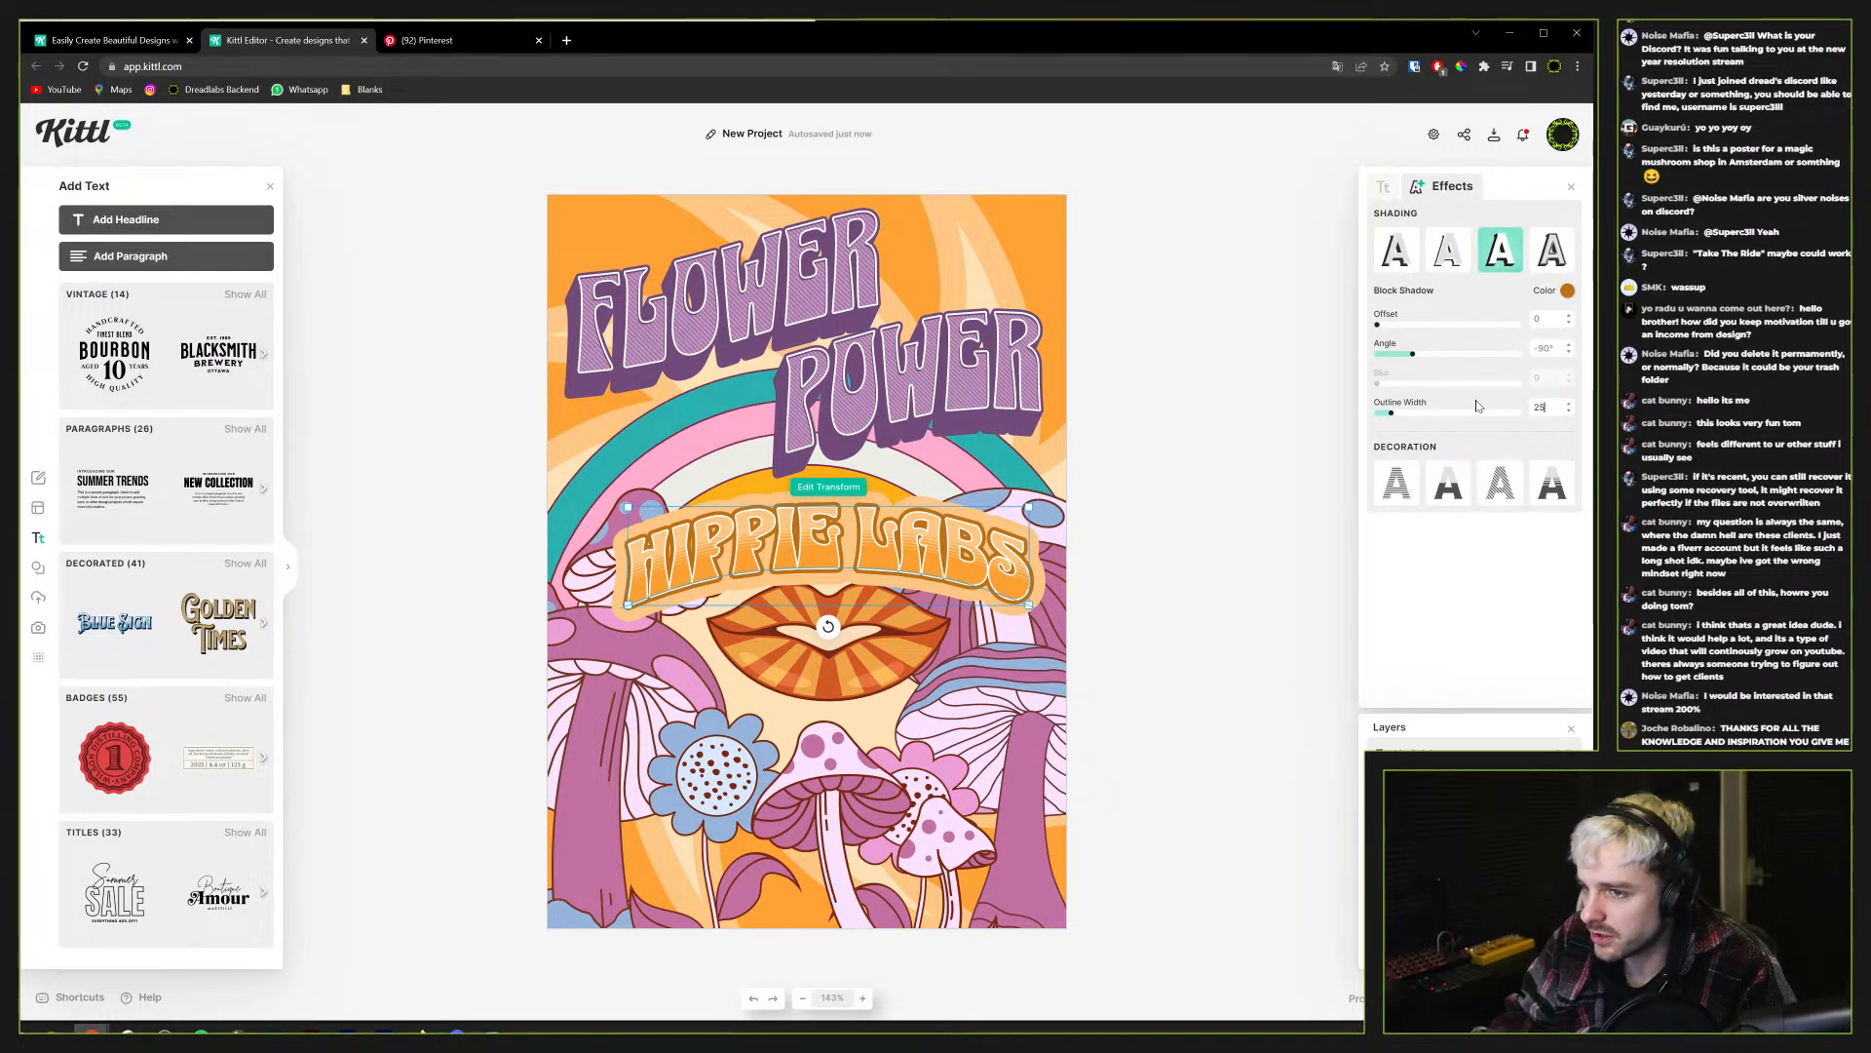
{"action": "key", "text": "Return"}
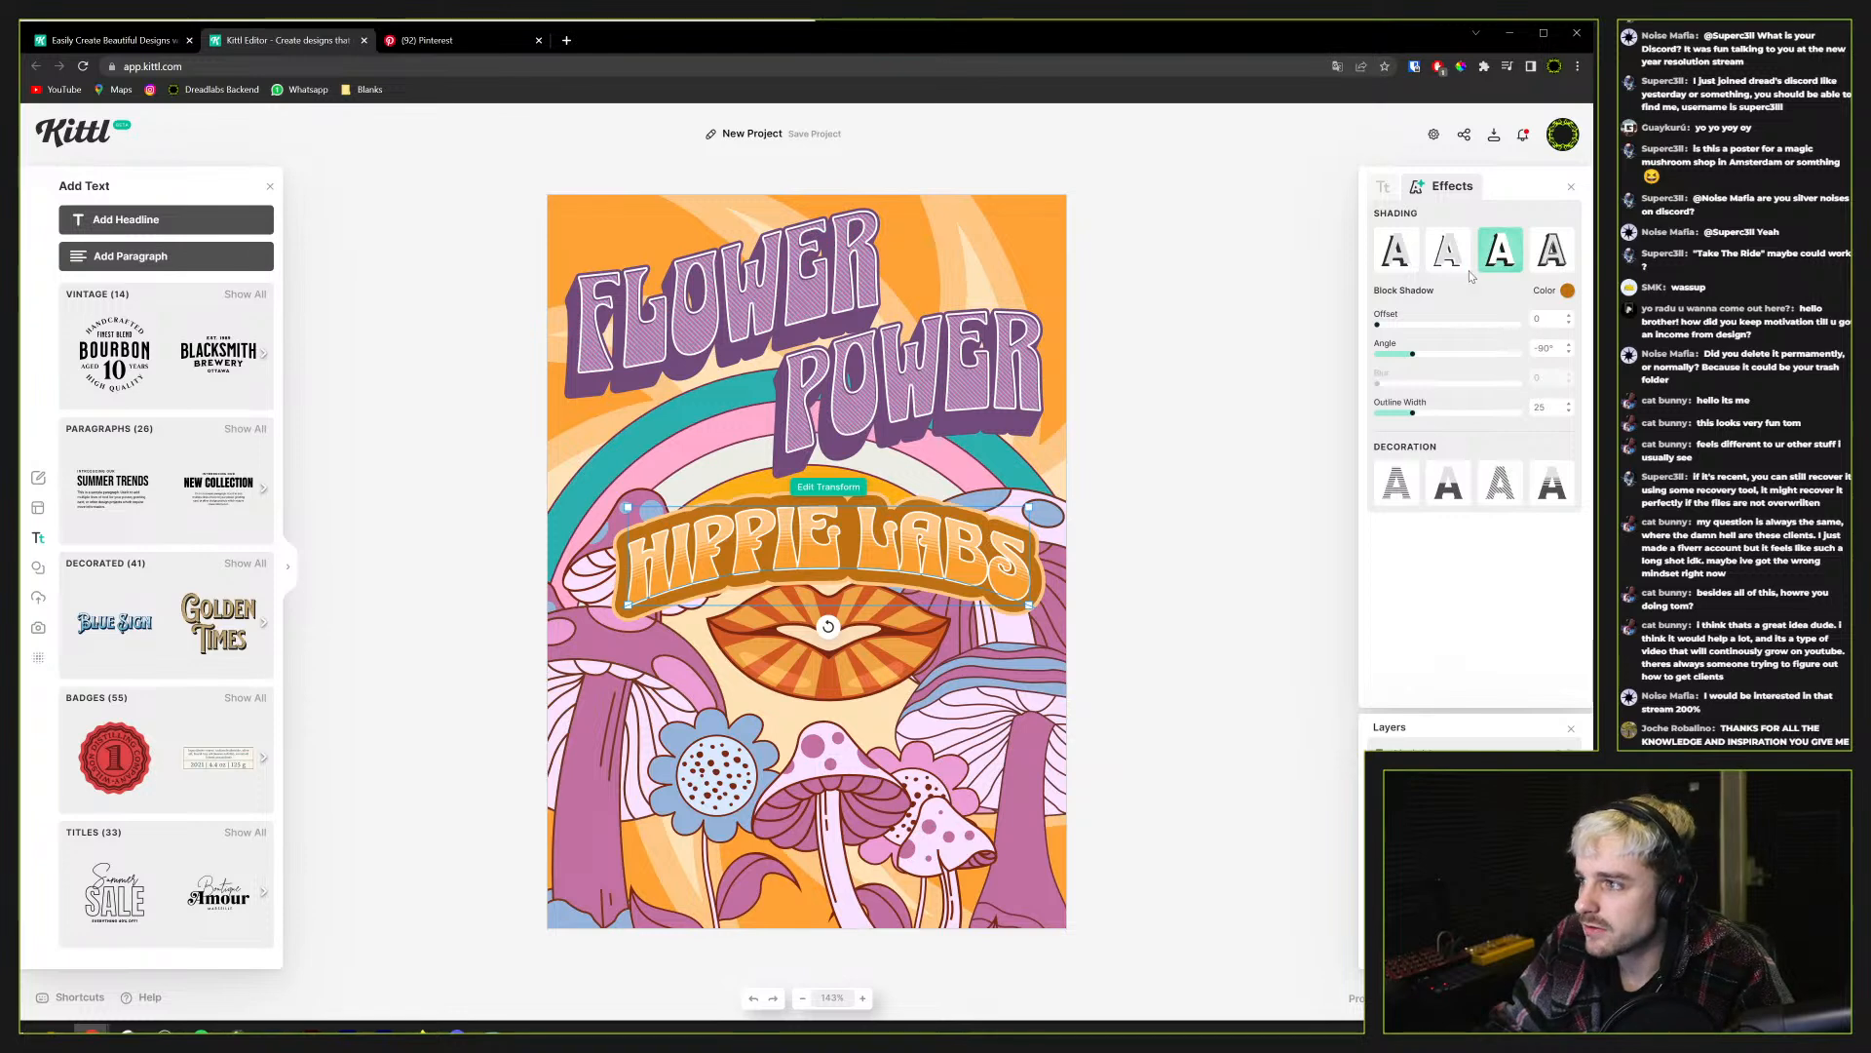
Set the block shadow outline width of the light orange "hippie labs" outline layer to 50
{"action": "left_click", "coordinate": [1472, 746]}
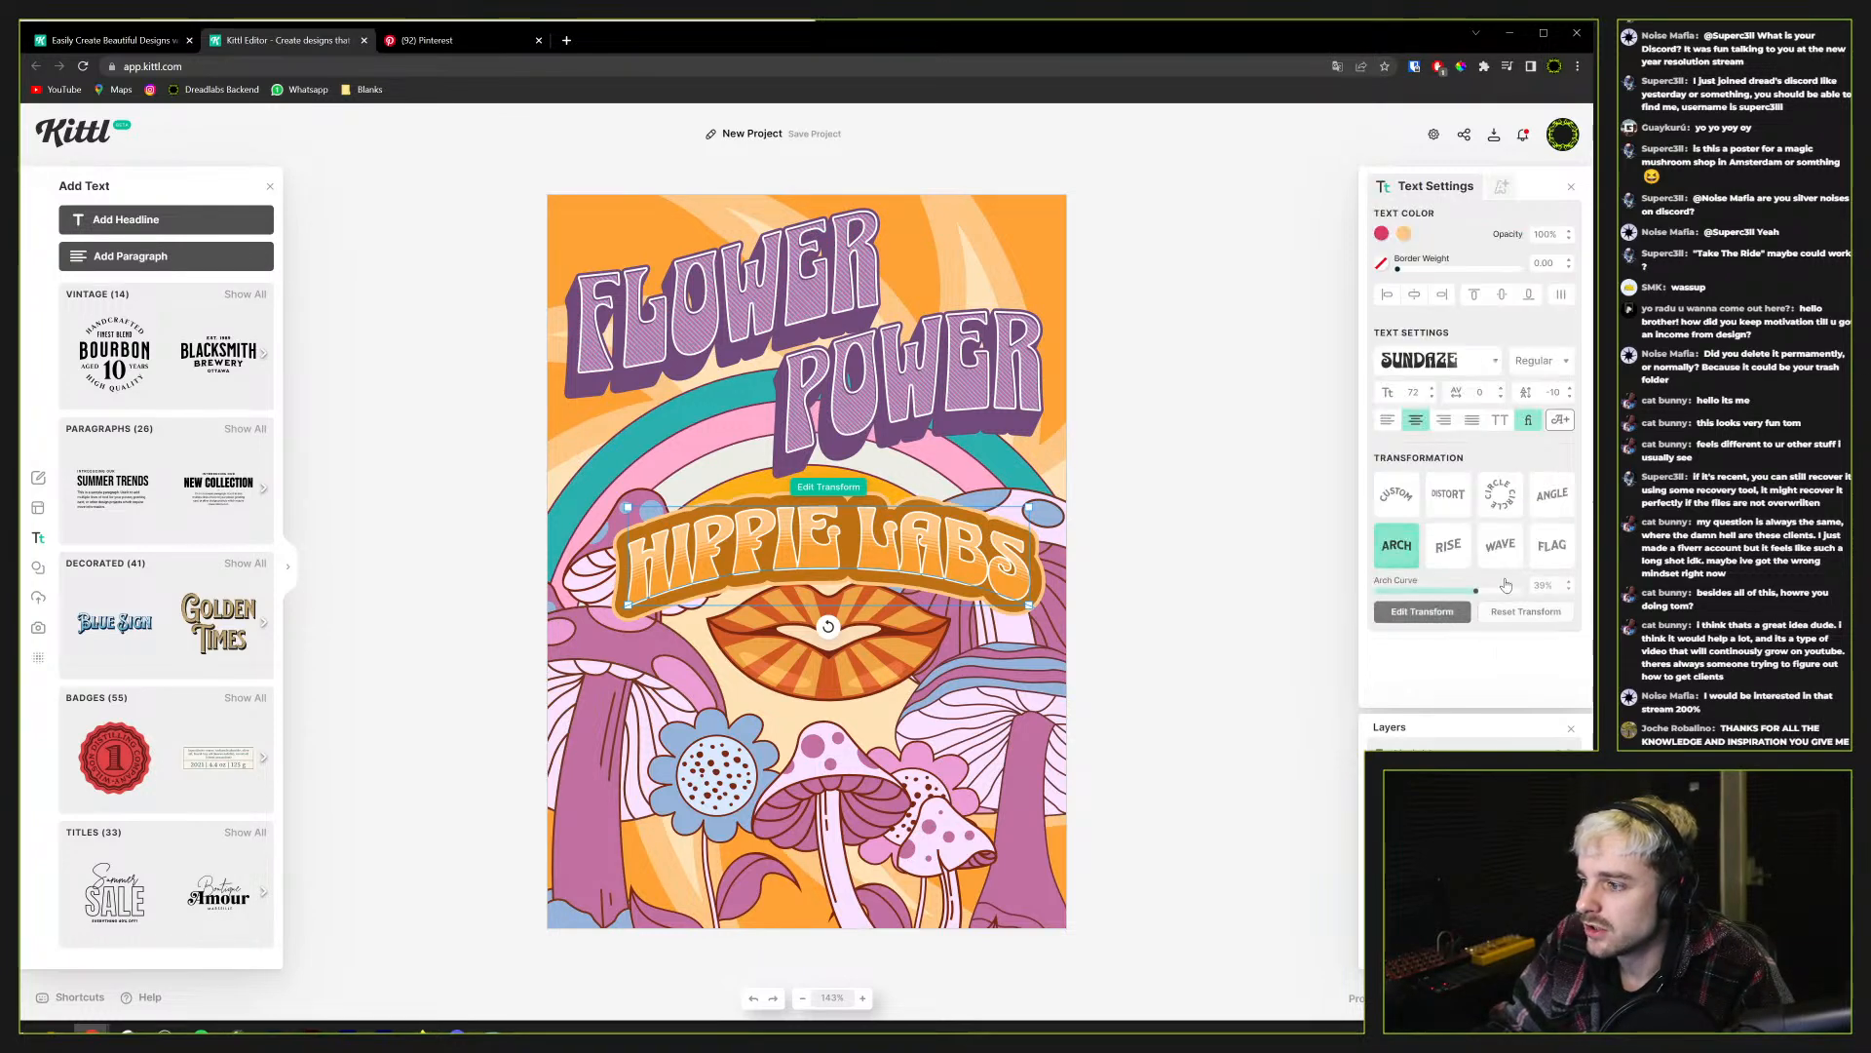
{"action": "left_click", "coordinate": [1480, 186]}
{"action": "left_click_drag", "start_coordinate": [1546, 407], "coordinate": [1481, 406]}
{"action": "type", "text": "50"}
{"action": "key", "text": "Return"}
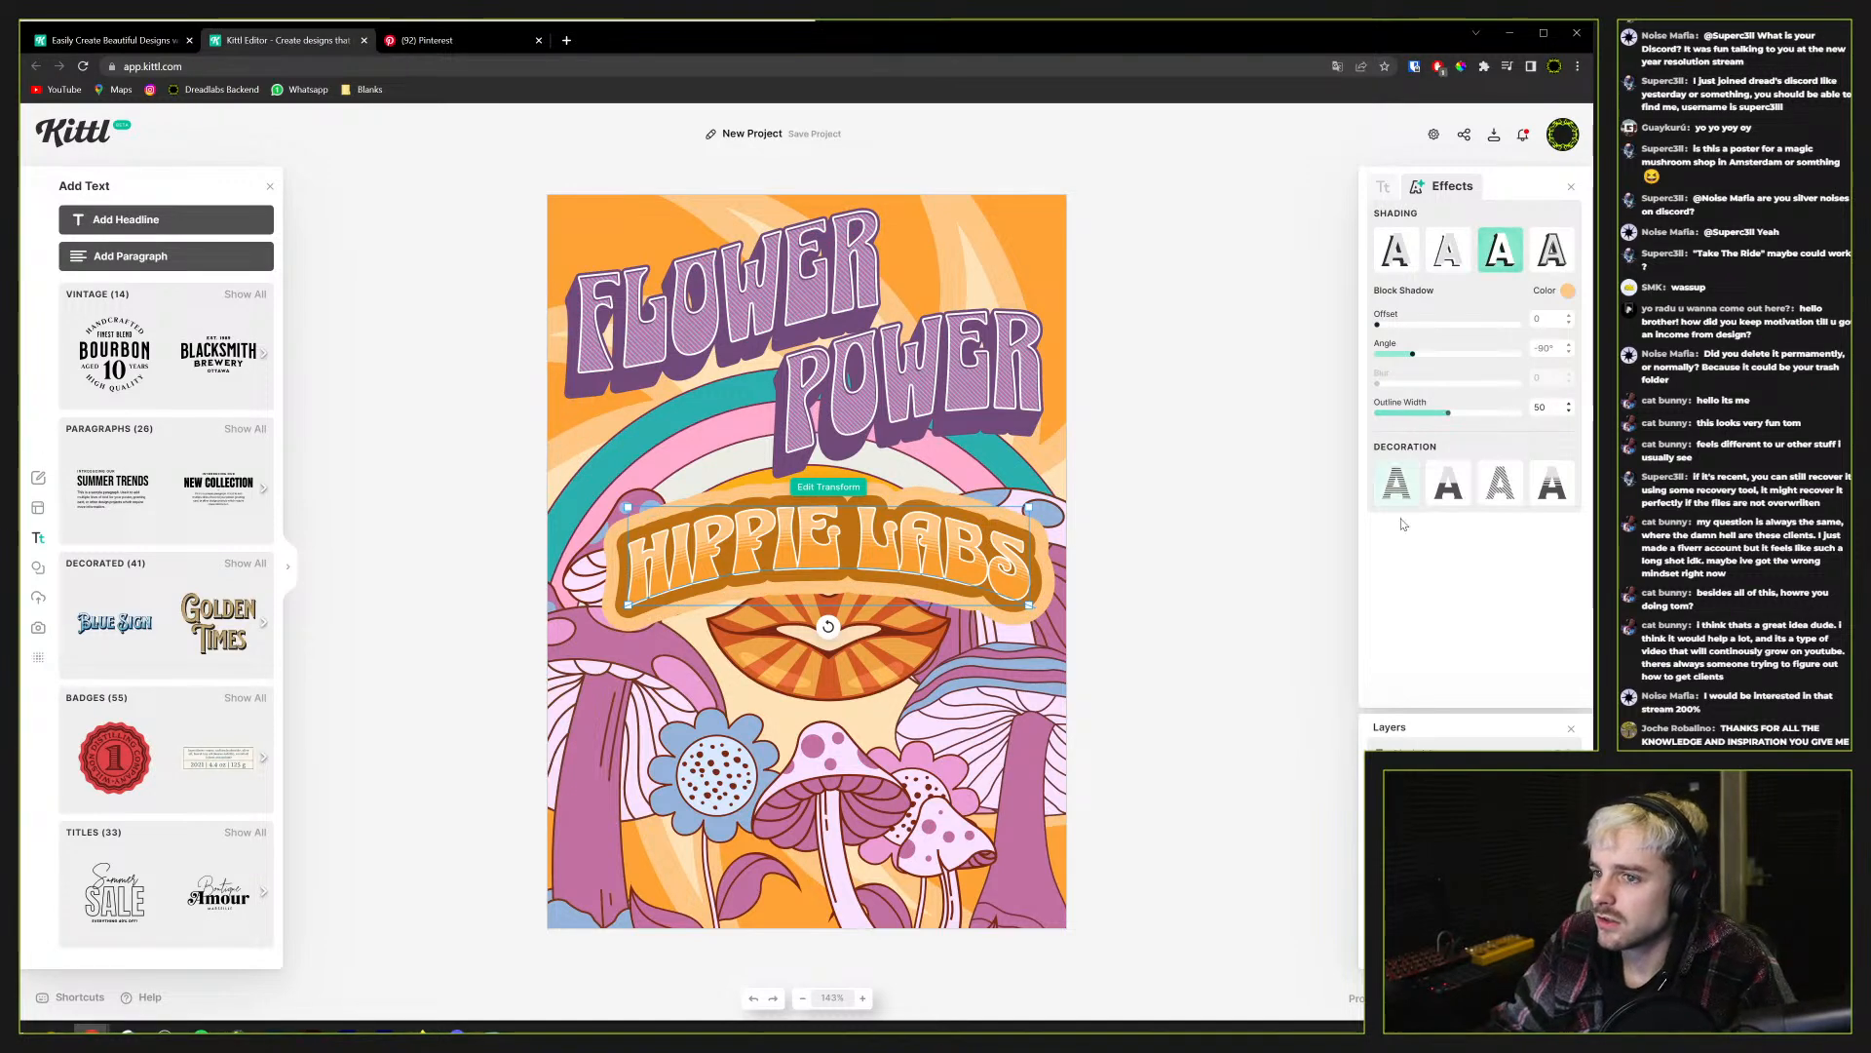
Paste a copy of the light orange "hippie labs" outline layer with outline width 75 and the pale cream document color as shadow color
{"action": "left_click", "coordinate": [1477, 750]}
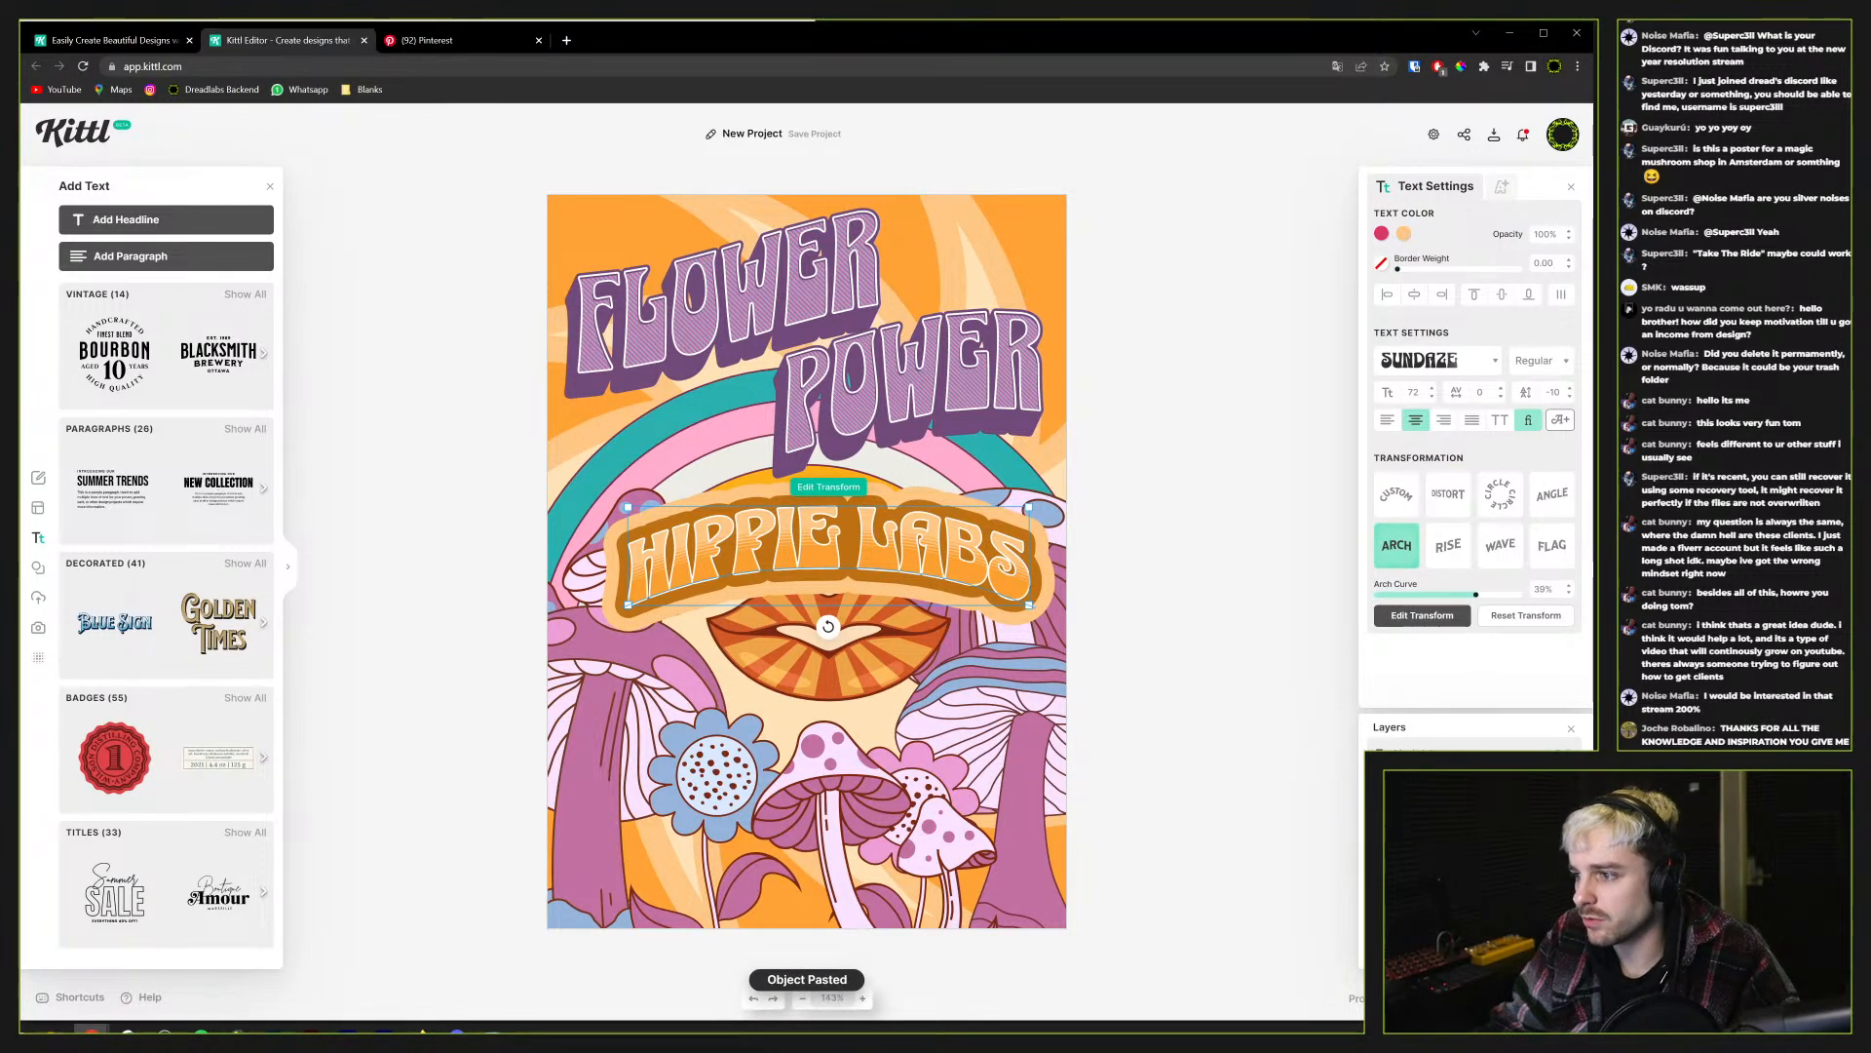
{"action": "left_click", "coordinate": [1403, 236]}
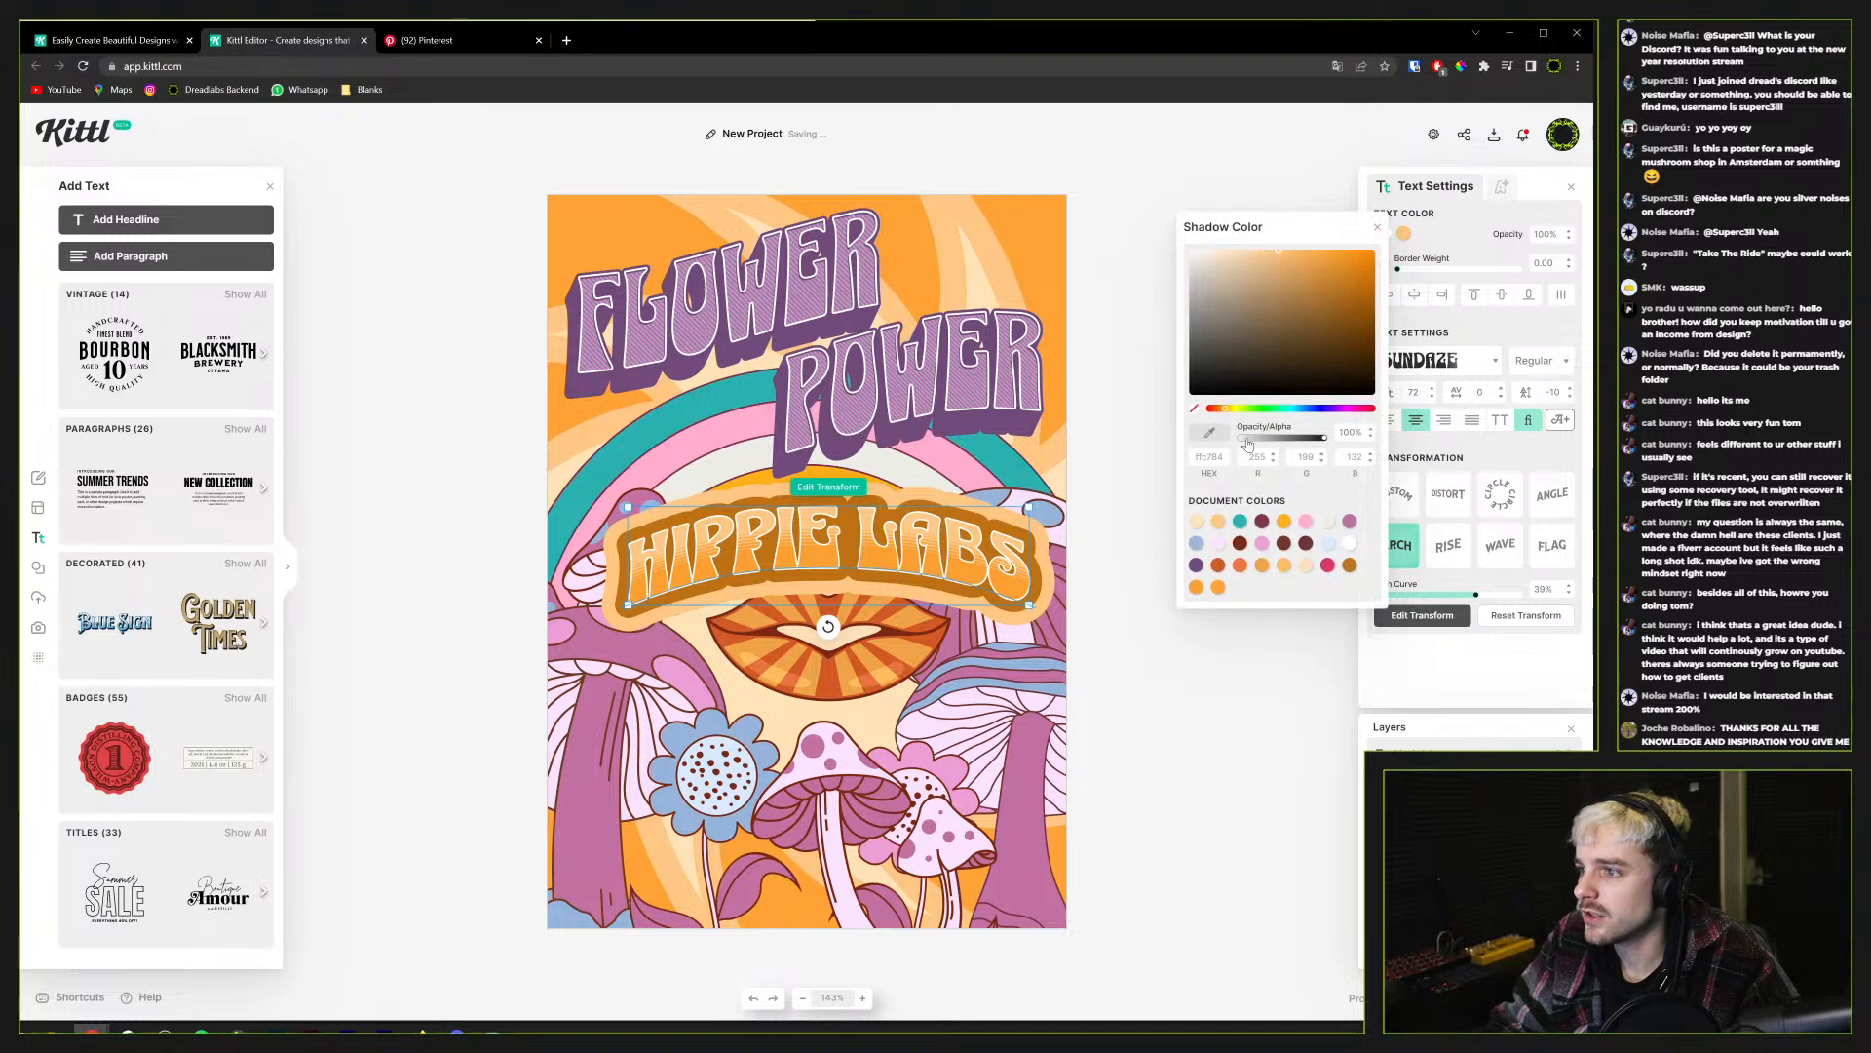
{"action": "left_click", "coordinate": [1501, 186]}
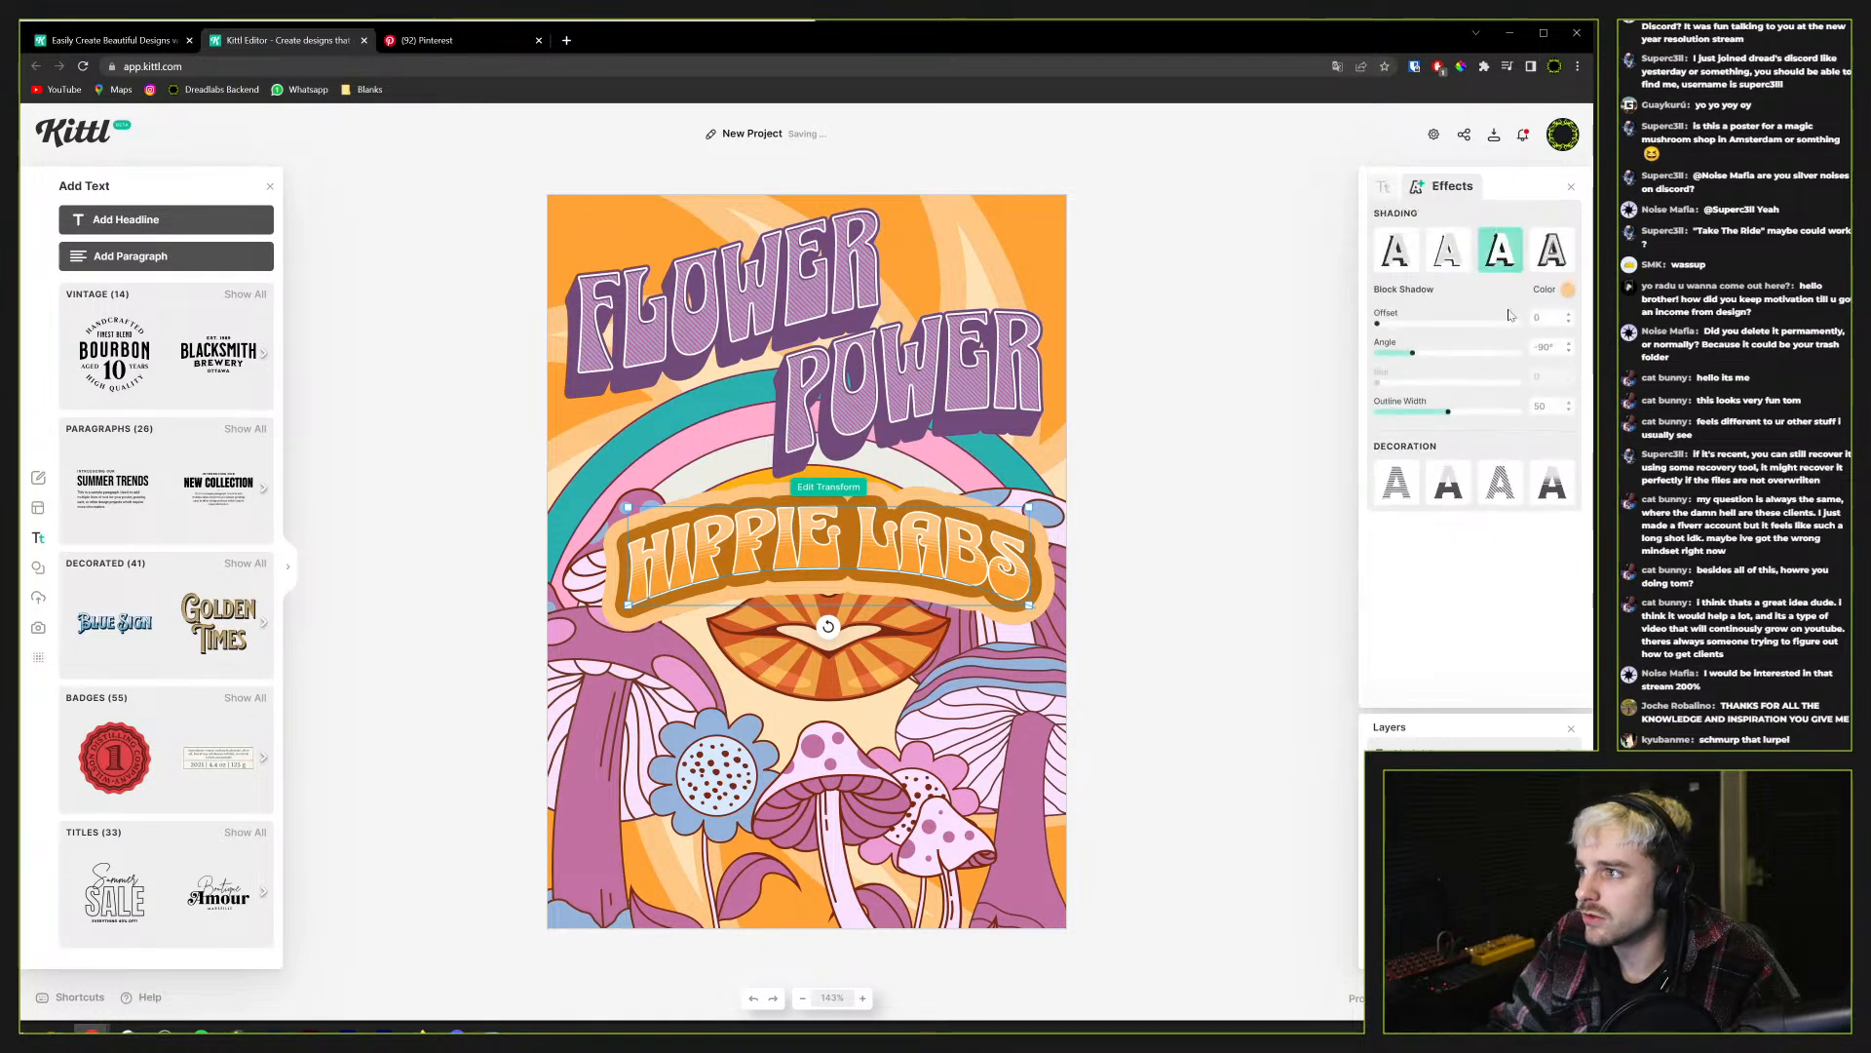
{"action": "key", "text": "Return"}
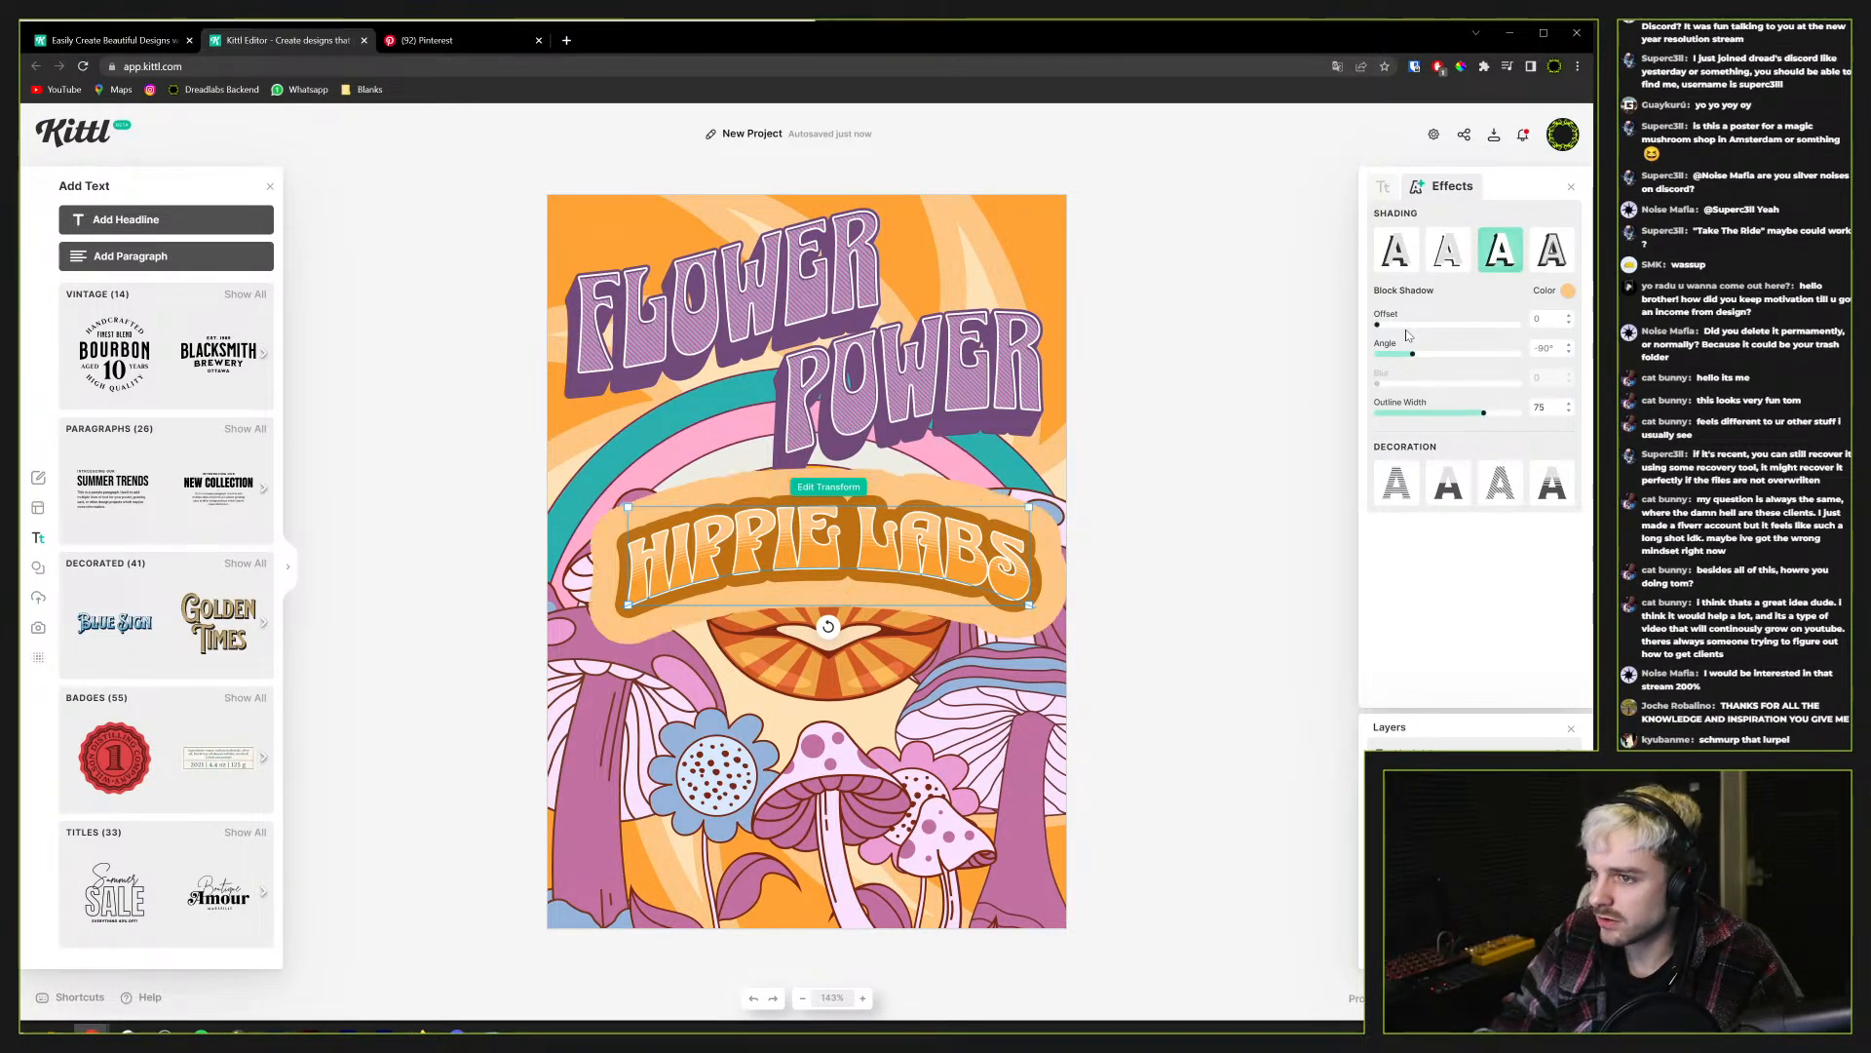
{"action": "left_click", "coordinate": [1384, 187]}
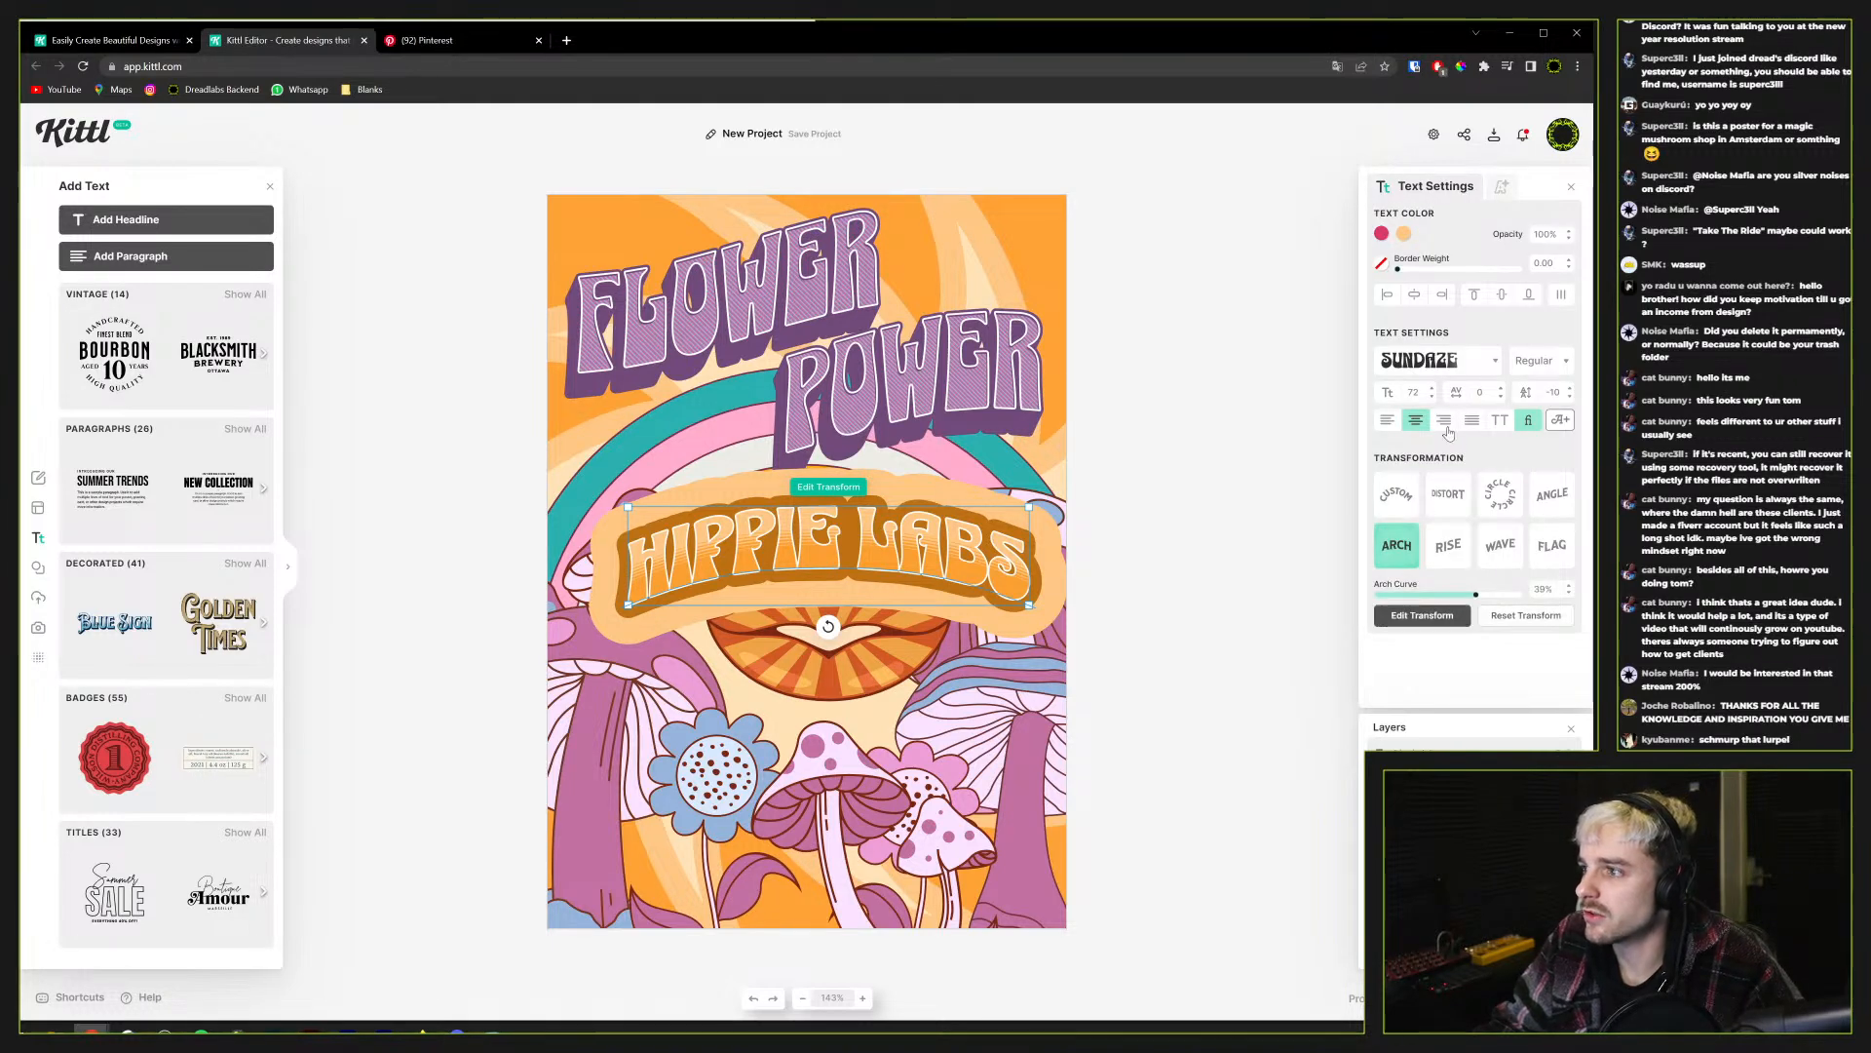
{"action": "left_click", "coordinate": [1383, 233]}
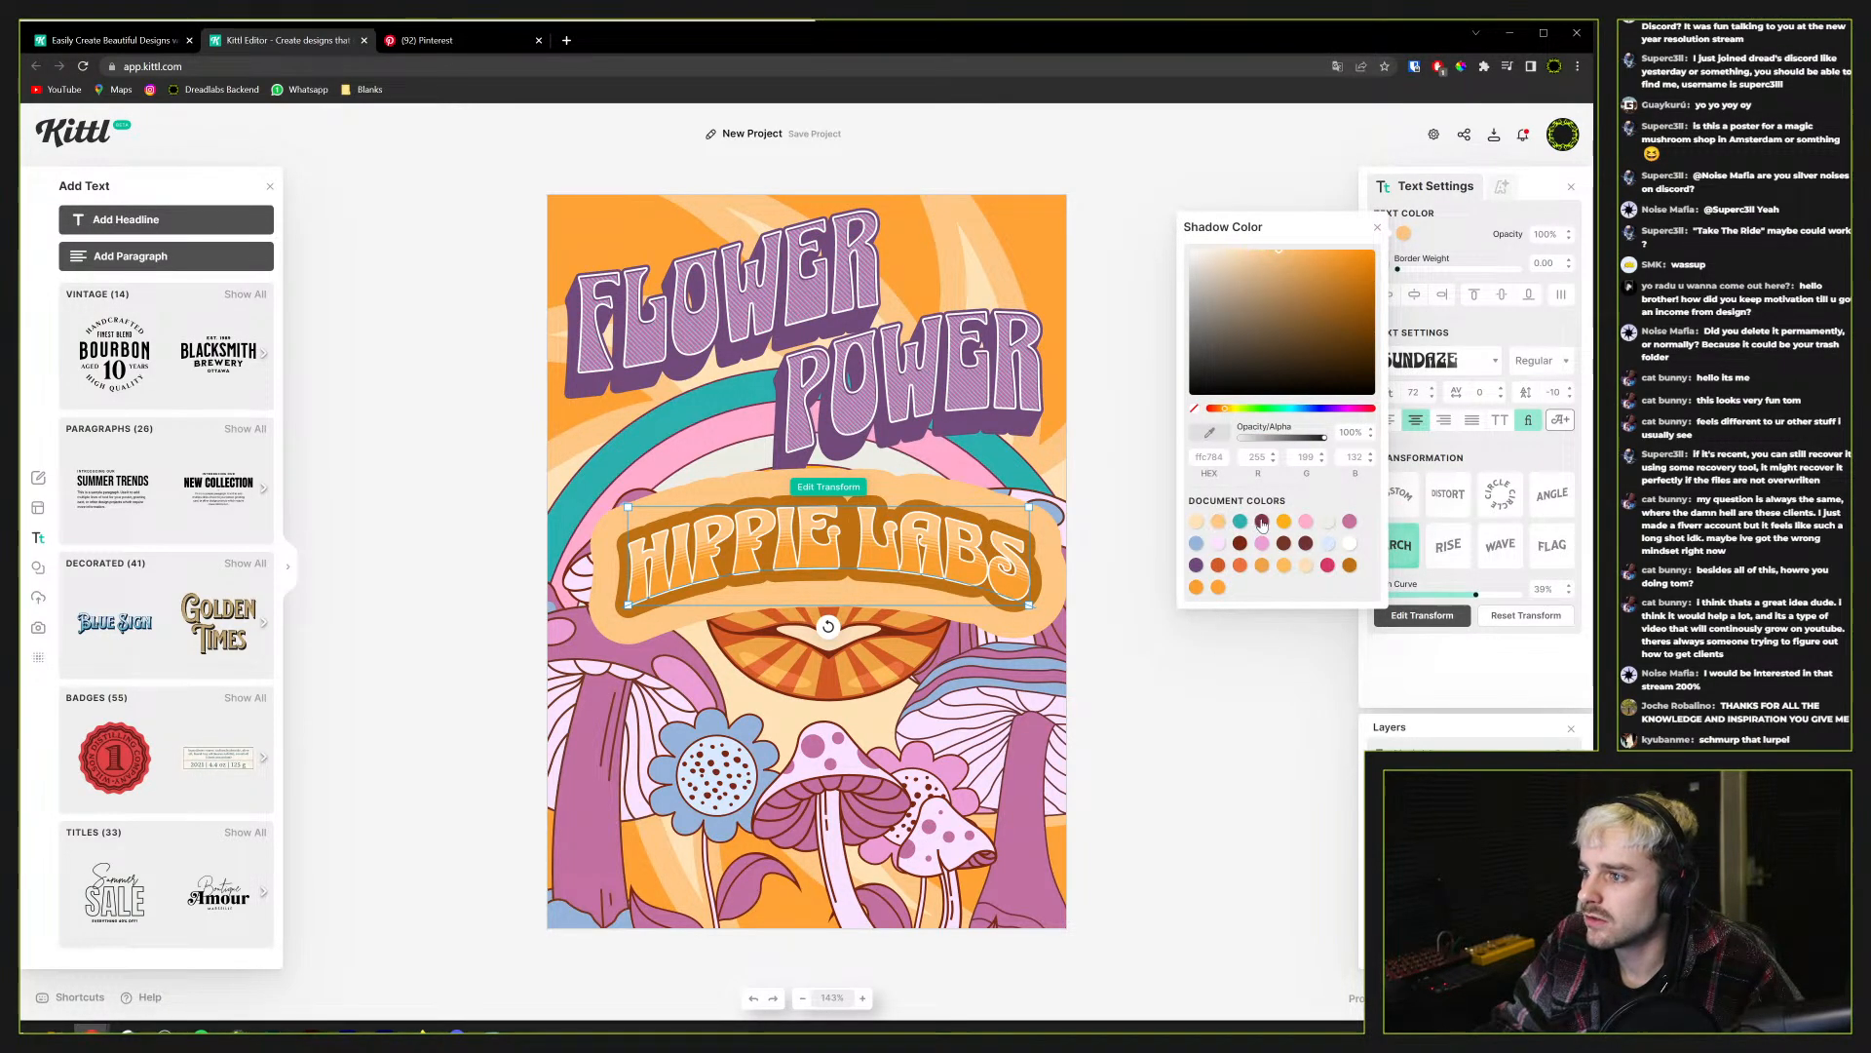
{"action": "left_click", "coordinate": [1205, 527]}
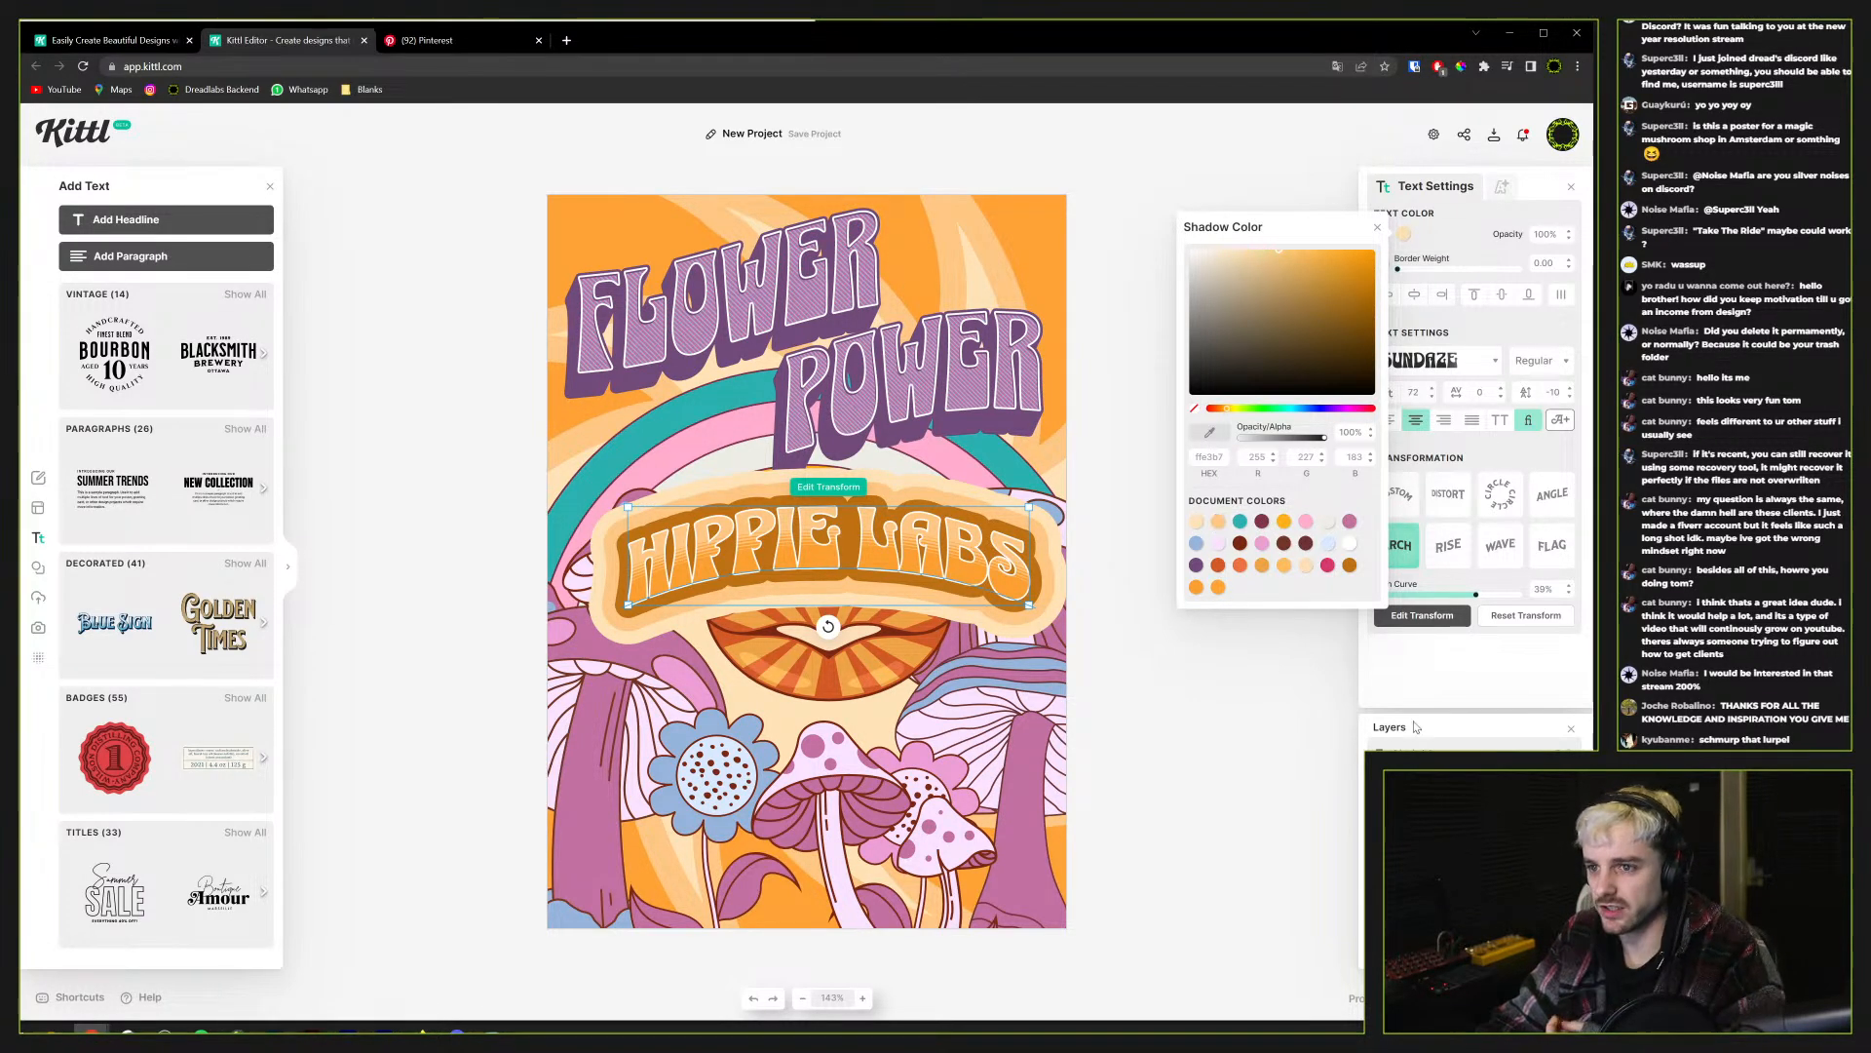
Lighten the shadow color of the burnt orange "hippie labs" outline layer to d38629 and deselect the text
{"action": "left_click", "coordinate": [1462, 780]}
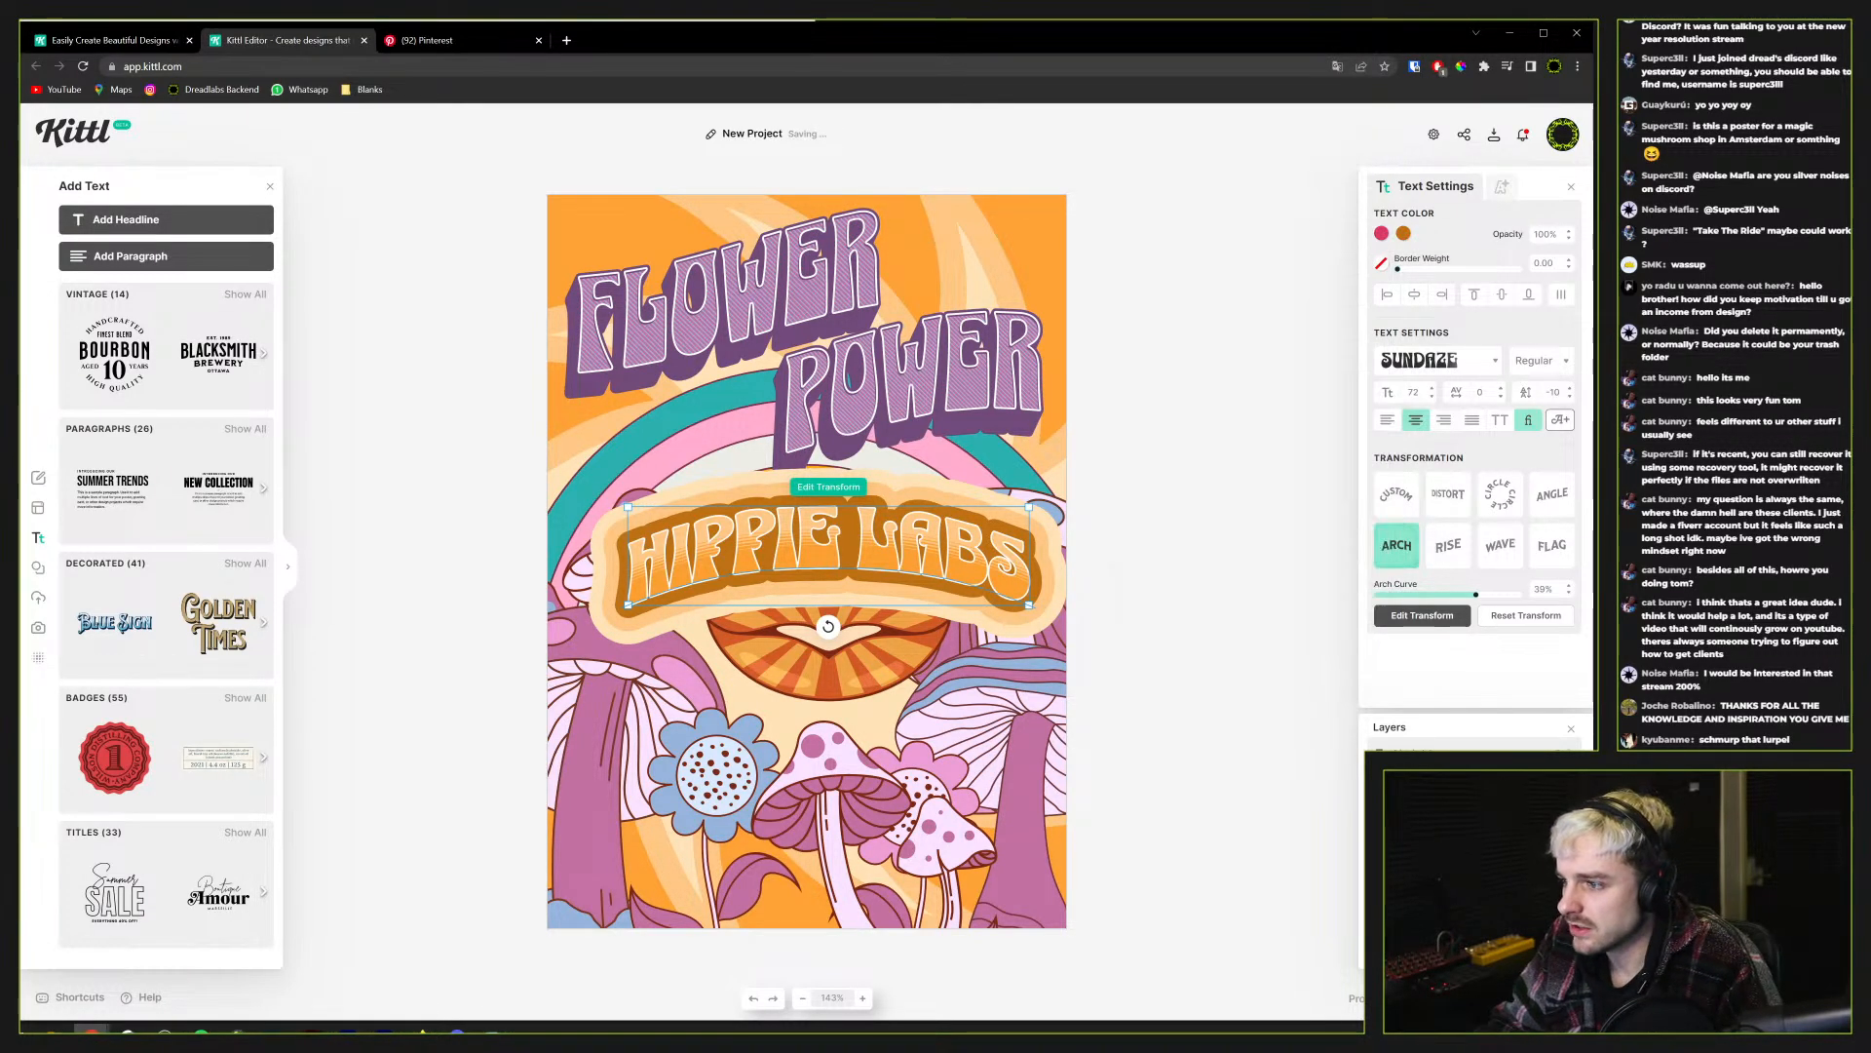
{"action": "left_click", "coordinate": [1403, 234]}
{"action": "left_click_drag", "start_coordinate": [1342, 294], "coordinate": [1339, 274]}
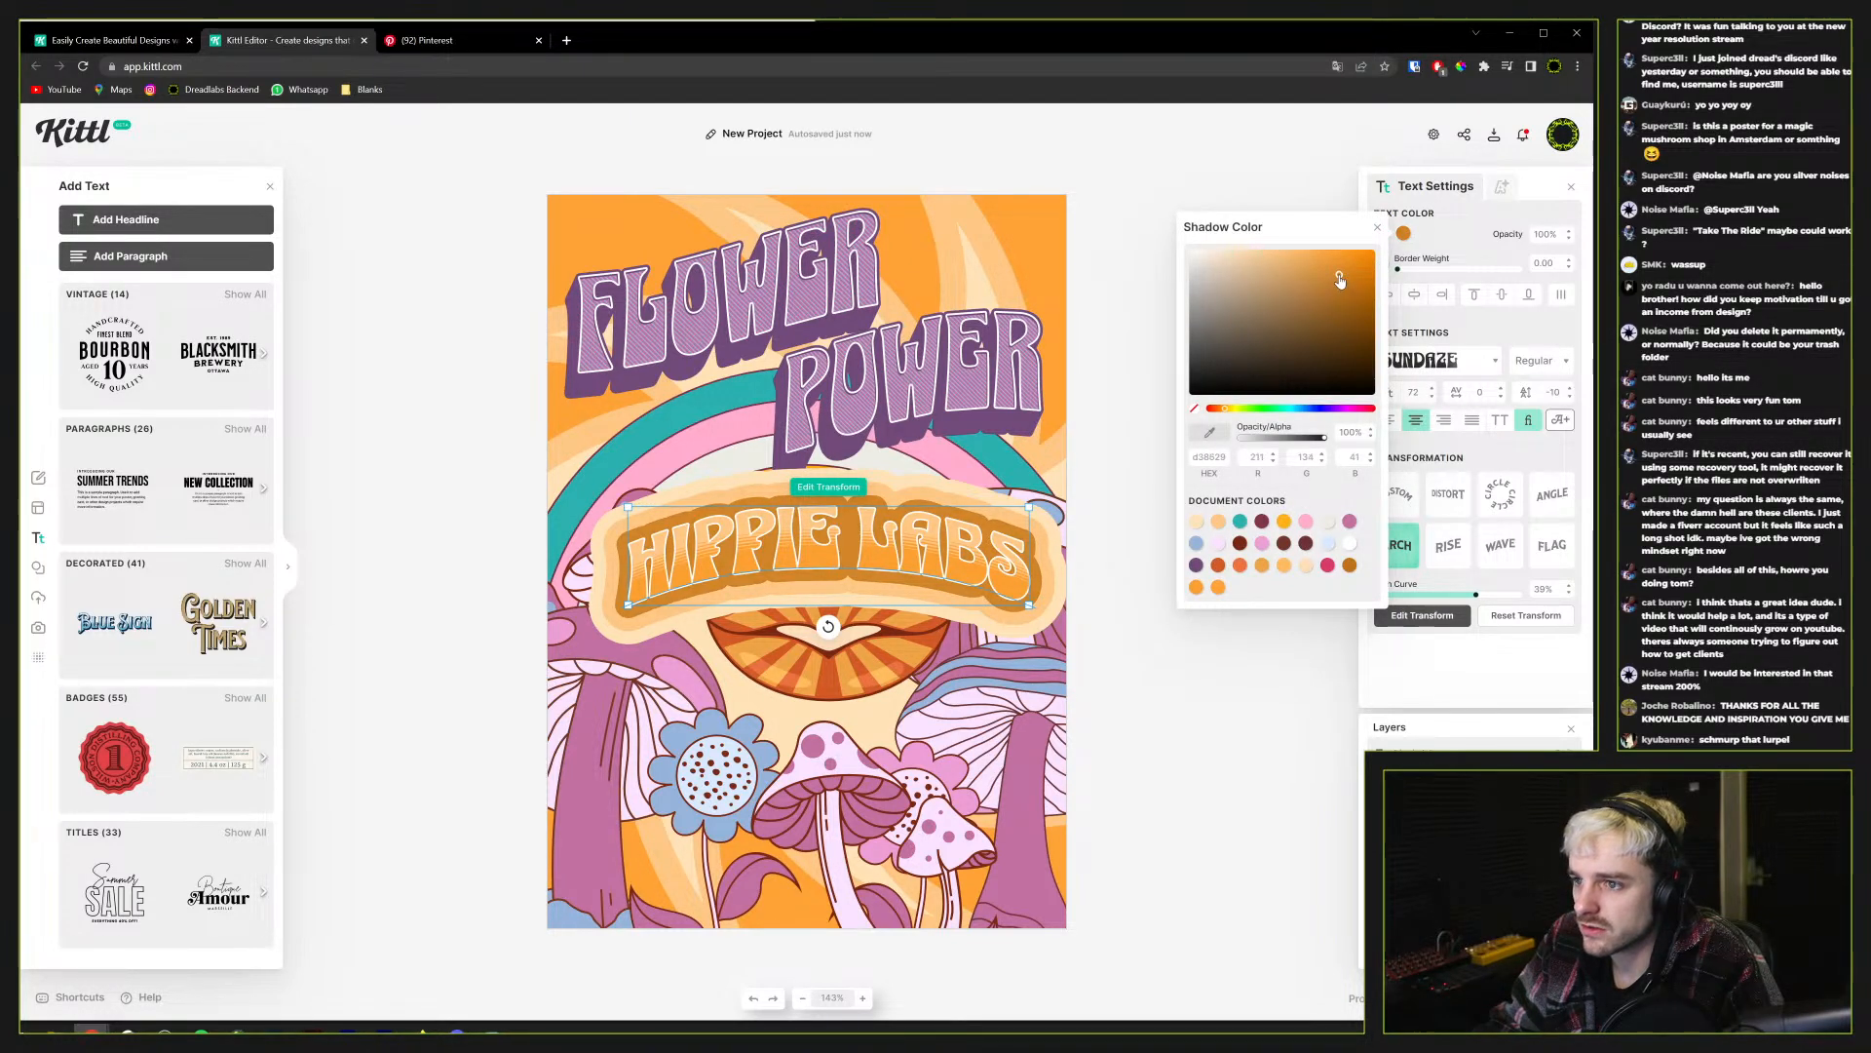
{"action": "left_click", "coordinate": [1462, 228]}
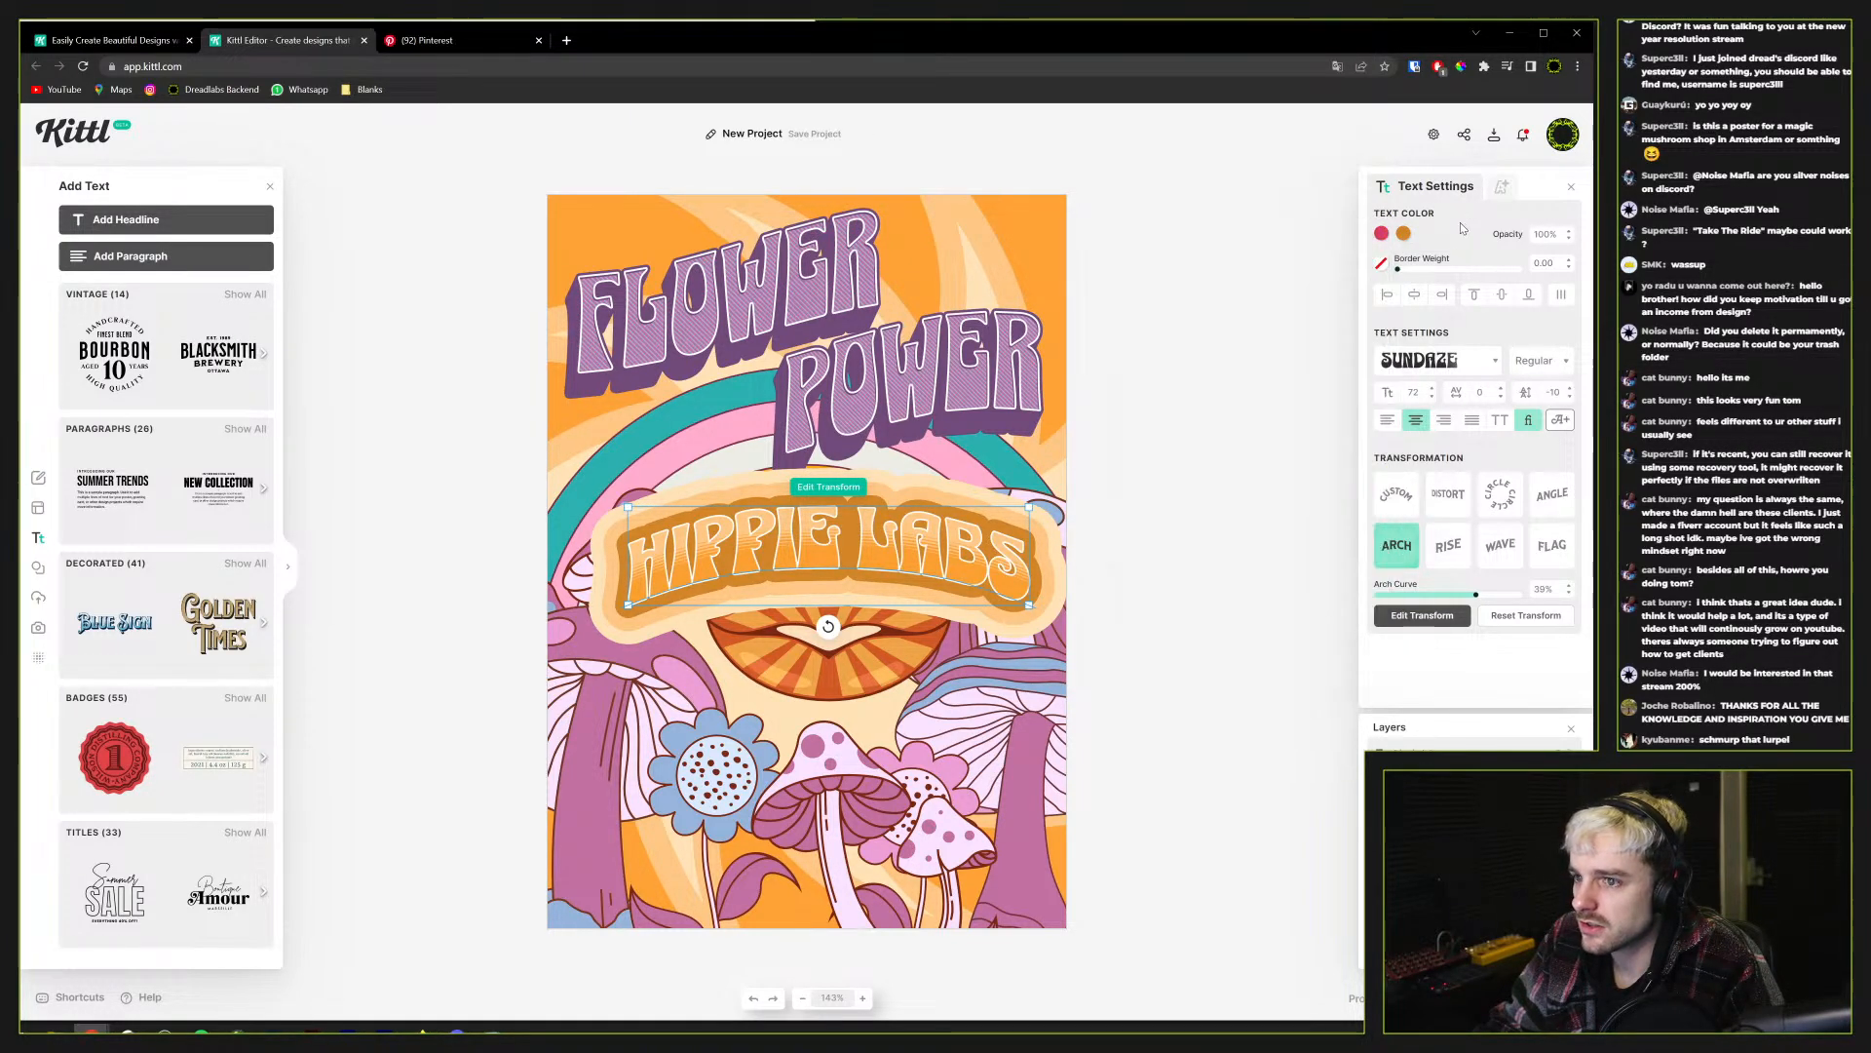
{"action": "left_click", "coordinate": [1194, 445]}
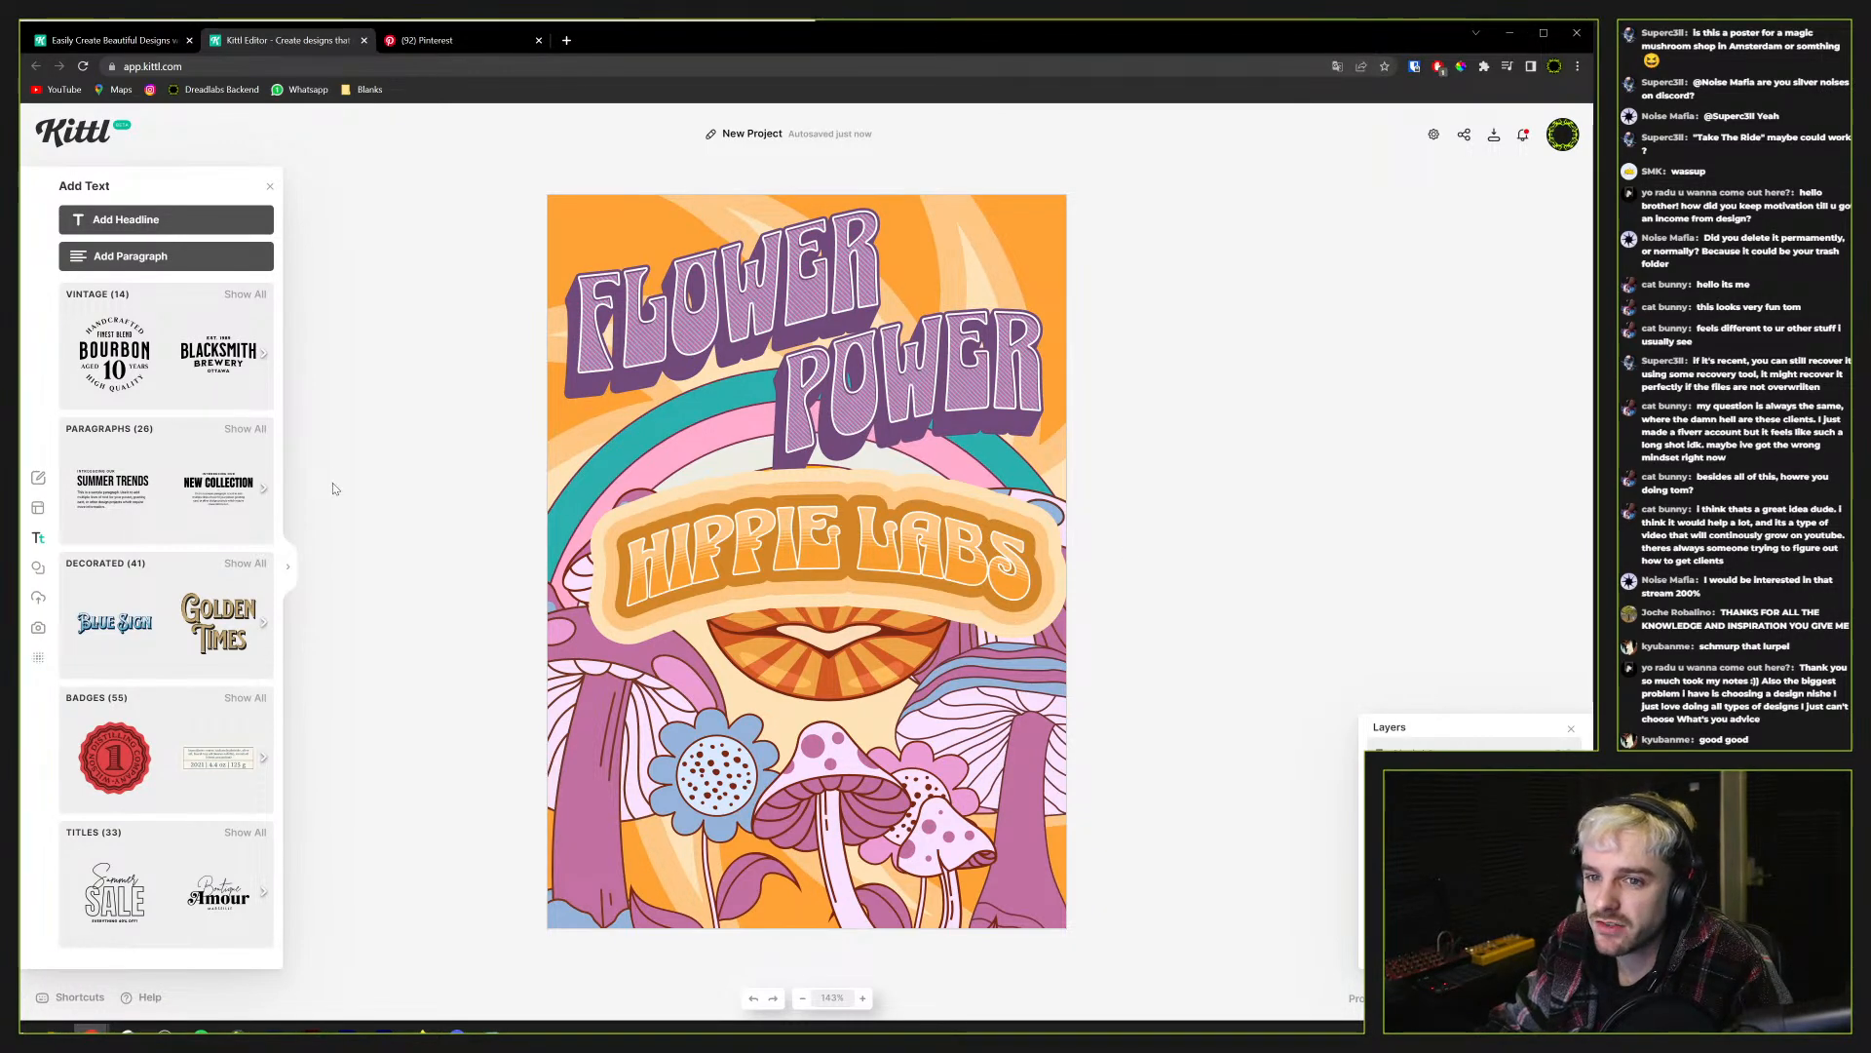
View the text template library at full width and close it
{"action": "left_click", "coordinate": [289, 571]}
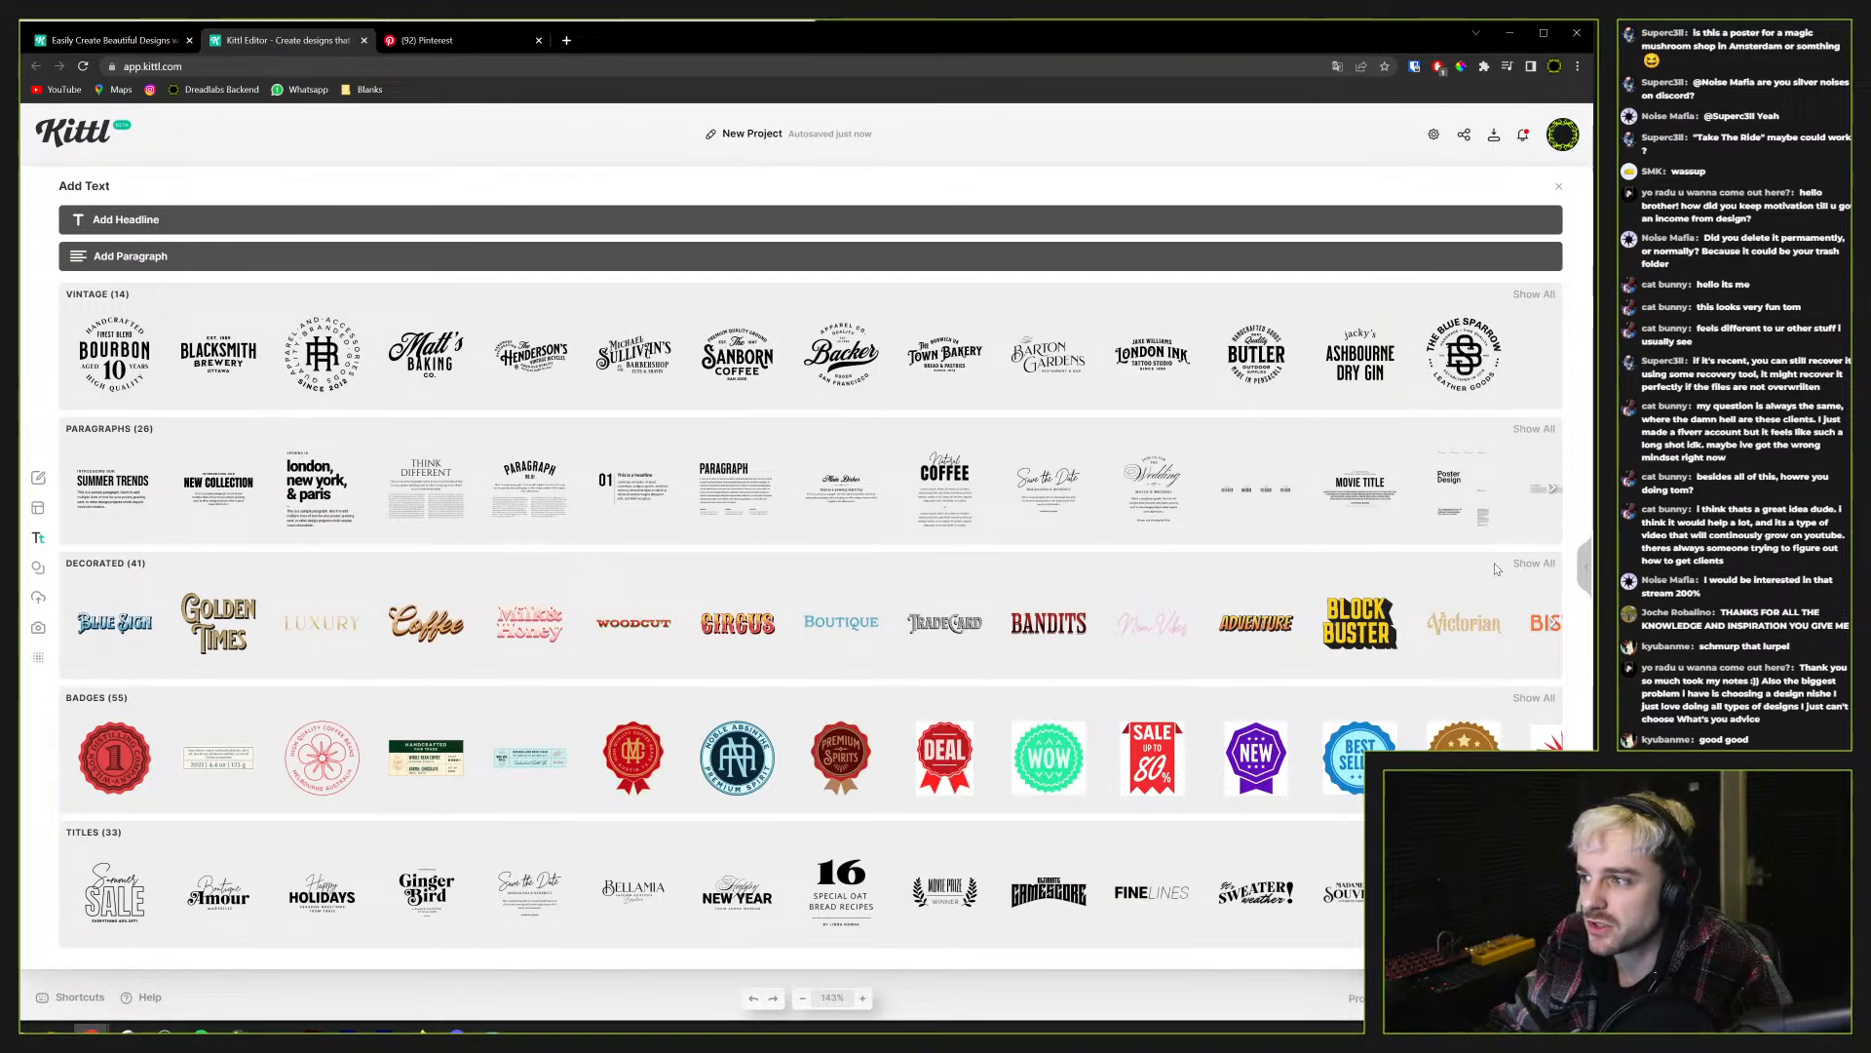
{"action": "left_click", "coordinate": [1581, 573]}
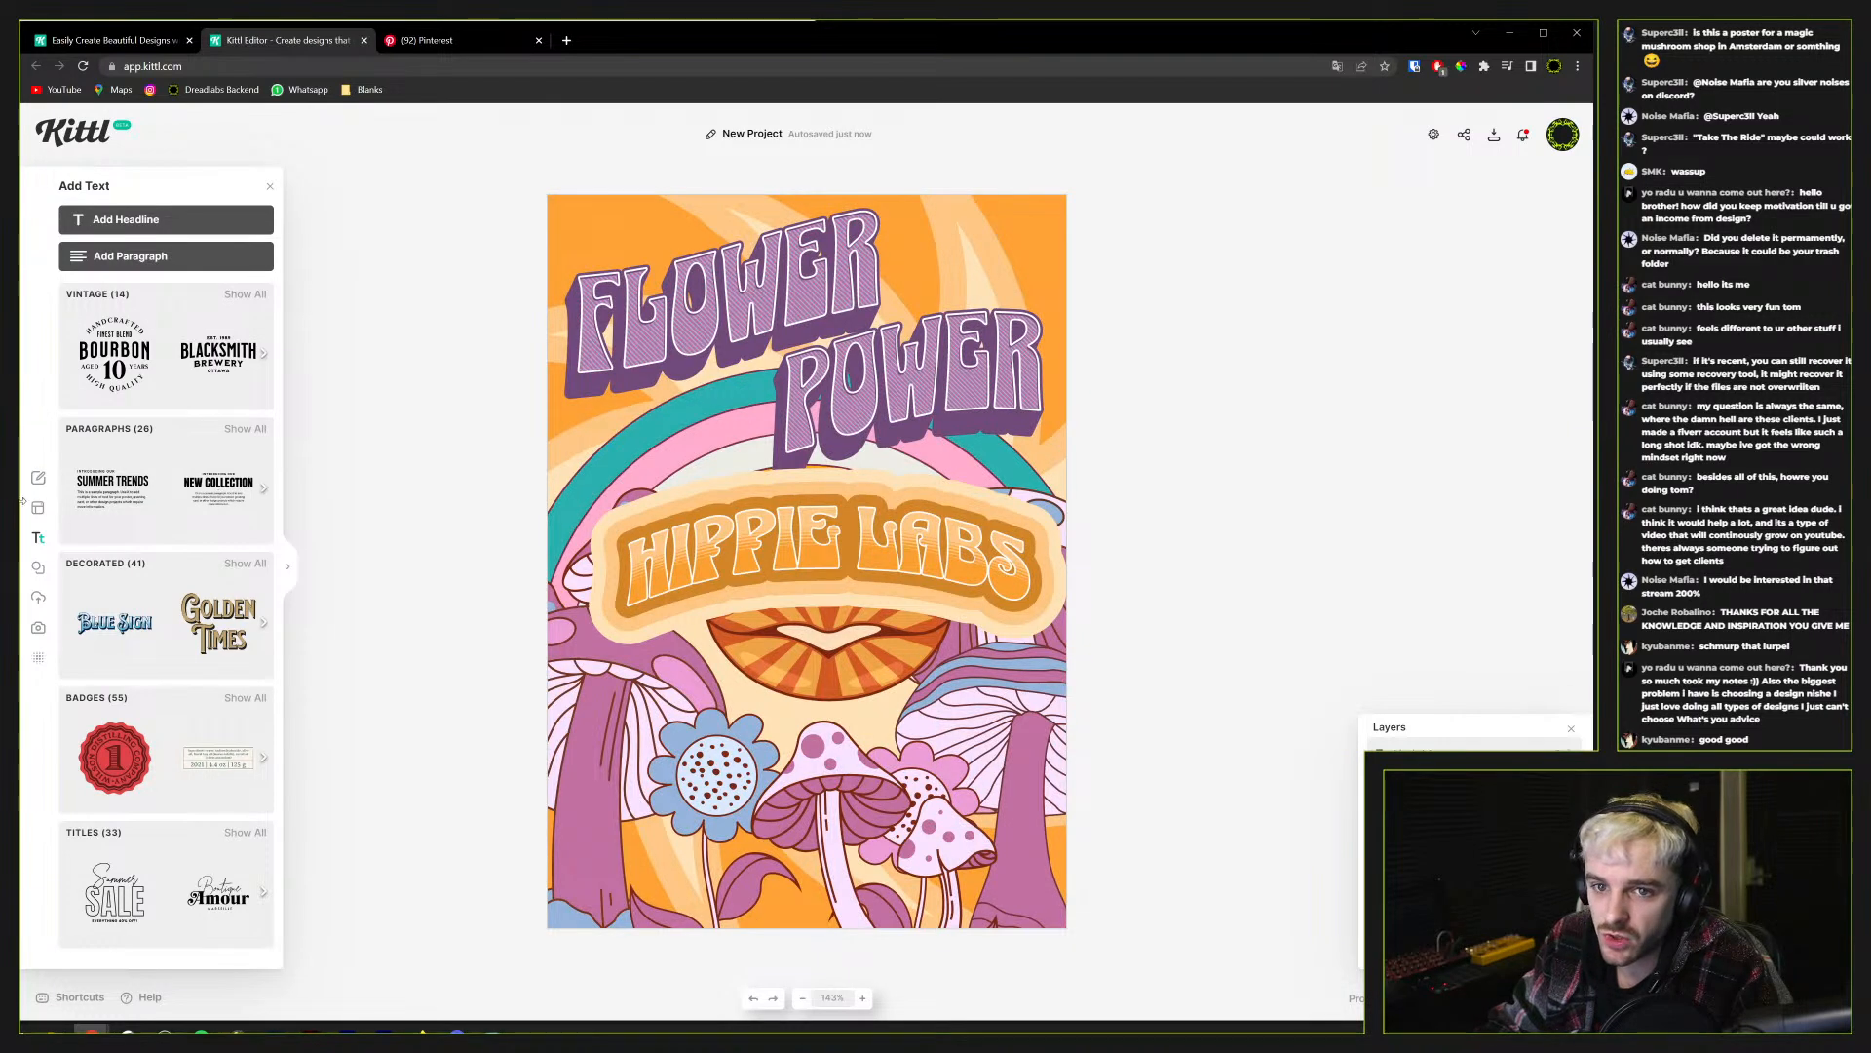
{"action": "left_click", "coordinate": [39, 542]}
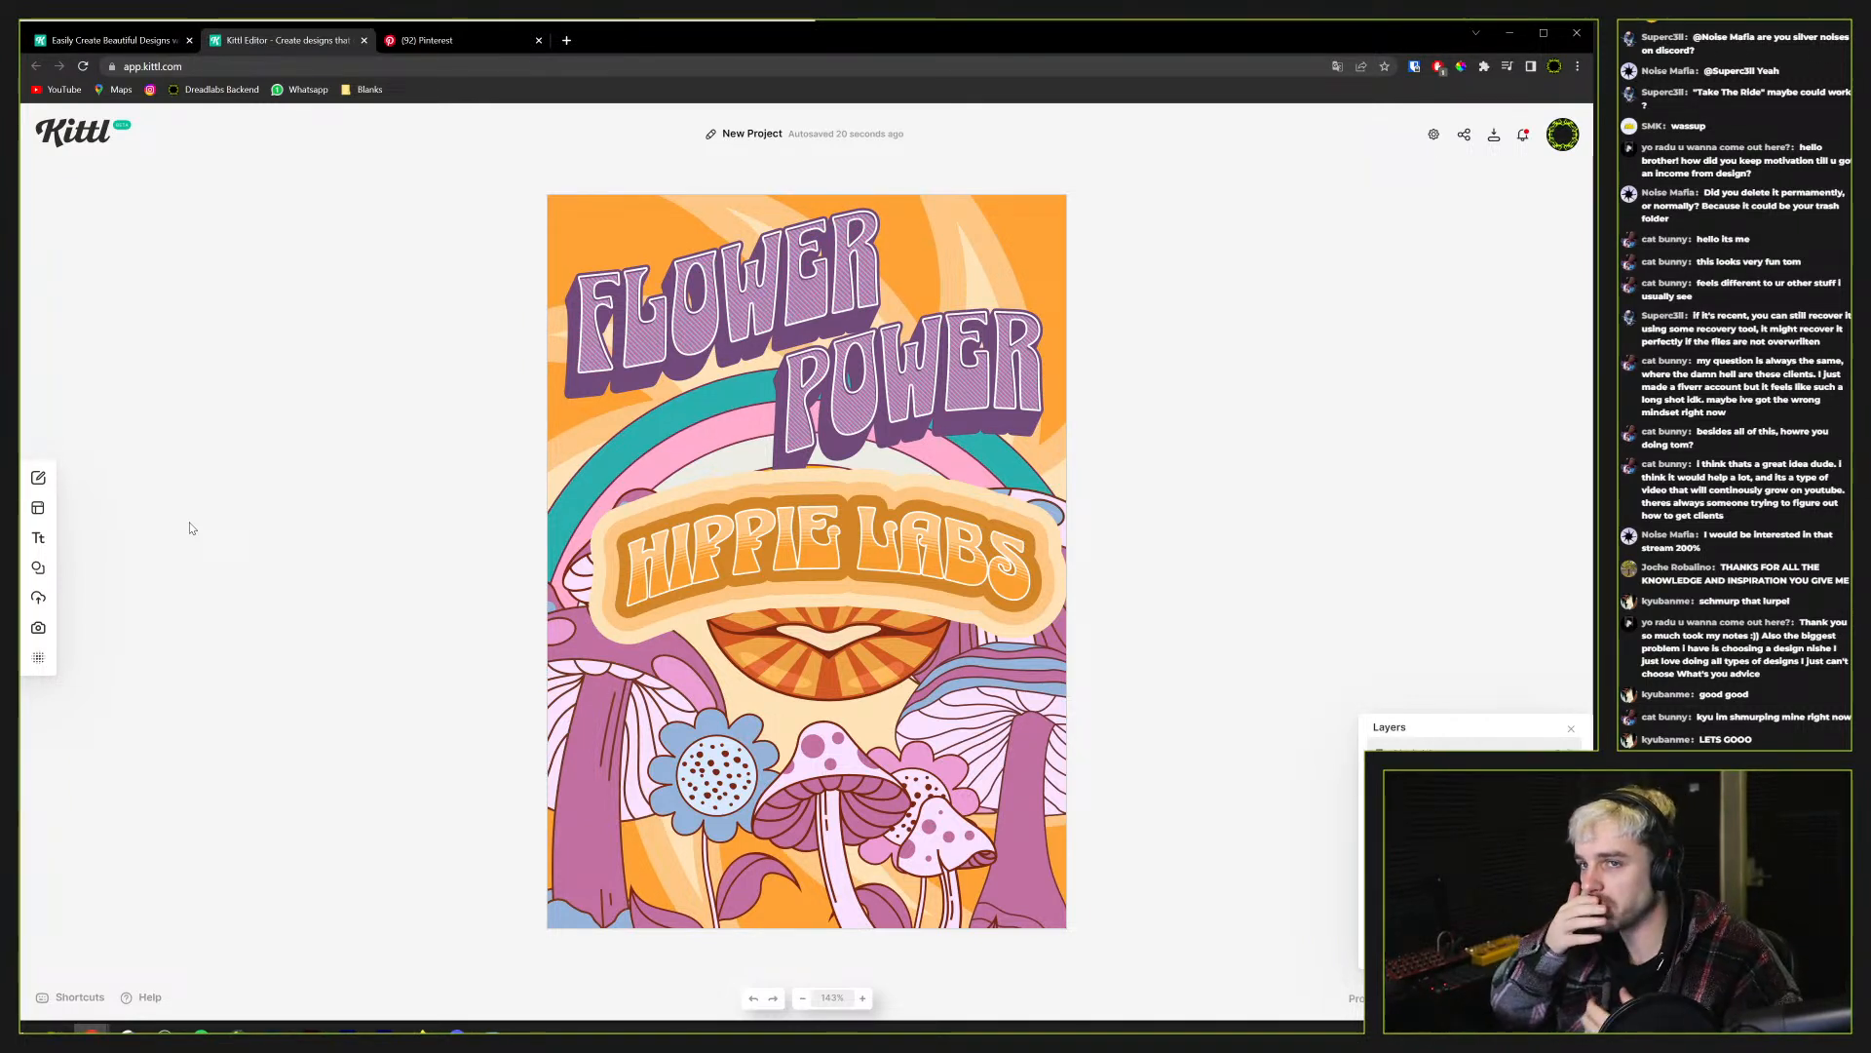
Look through the capability deck on dreadlabs.net in a new browser tab and return to the poster
{"action": "left_click", "coordinate": [566, 40]}
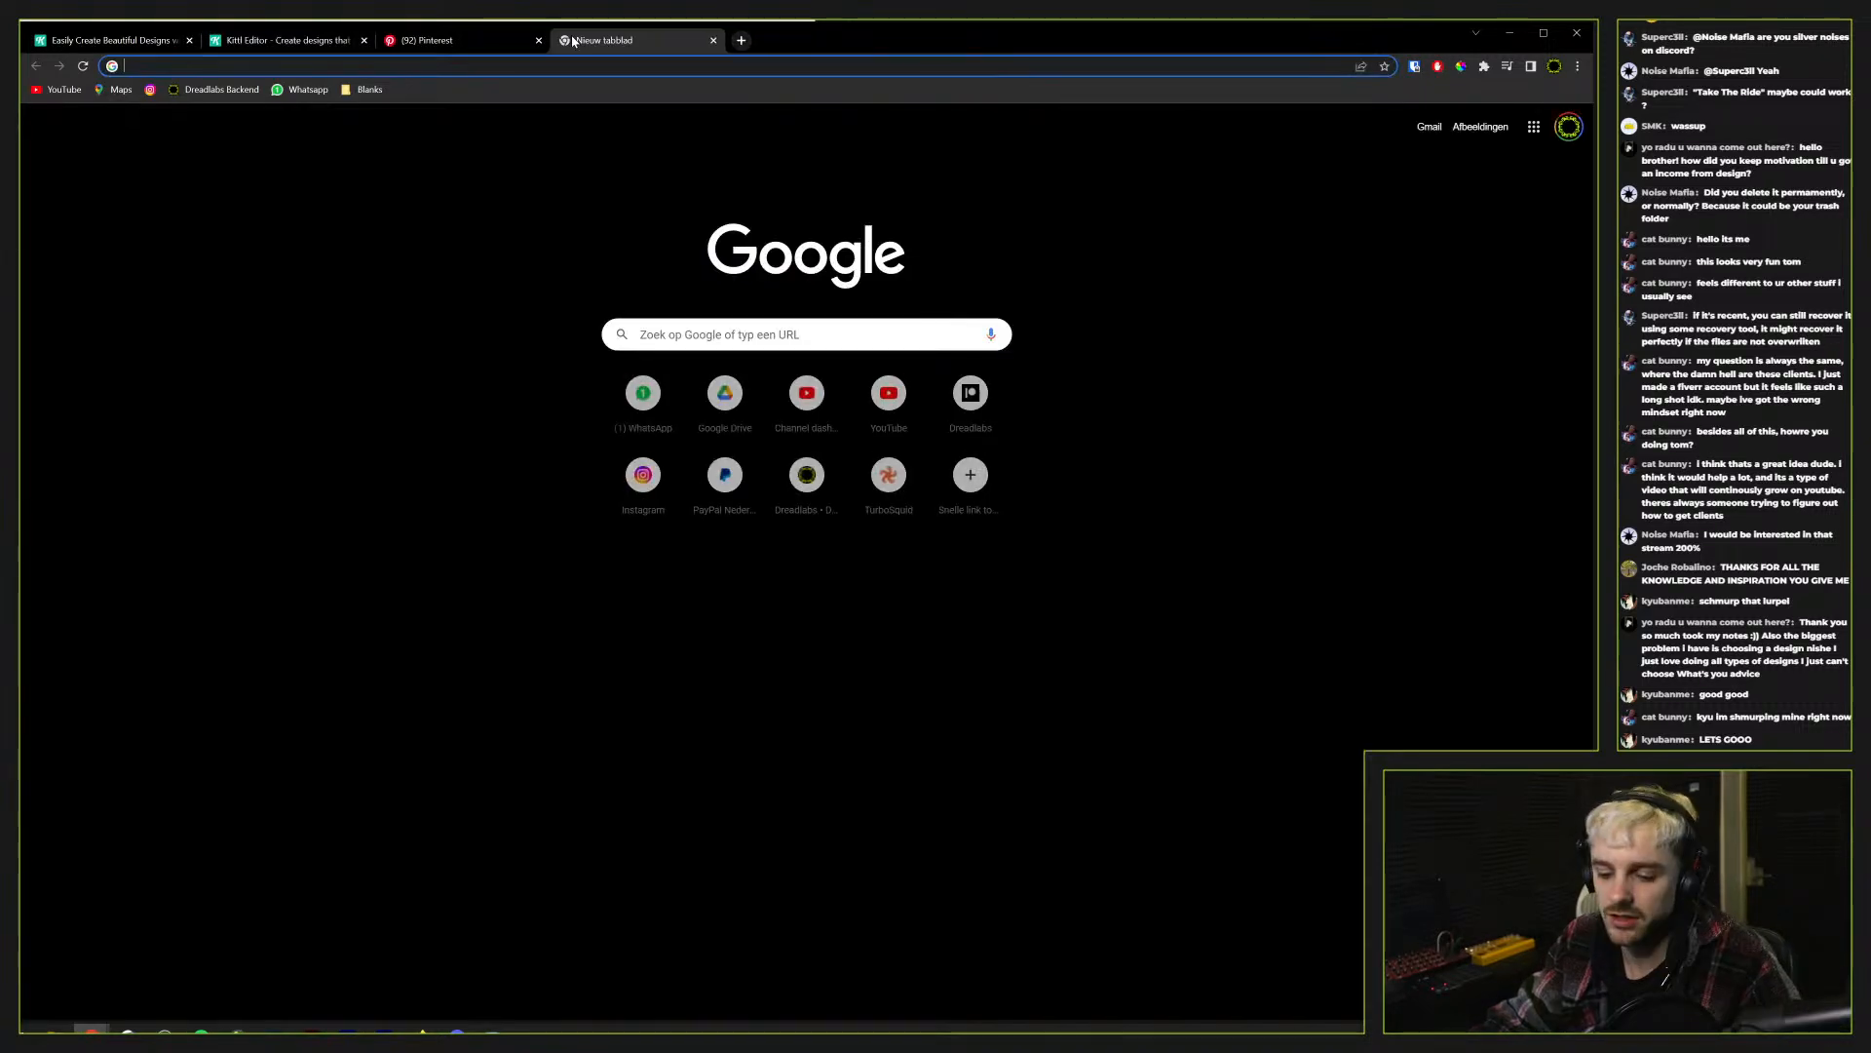
{"action": "type", "text": "dreadlabs.net"}
{"action": "left_click", "coordinate": [412, 209]}
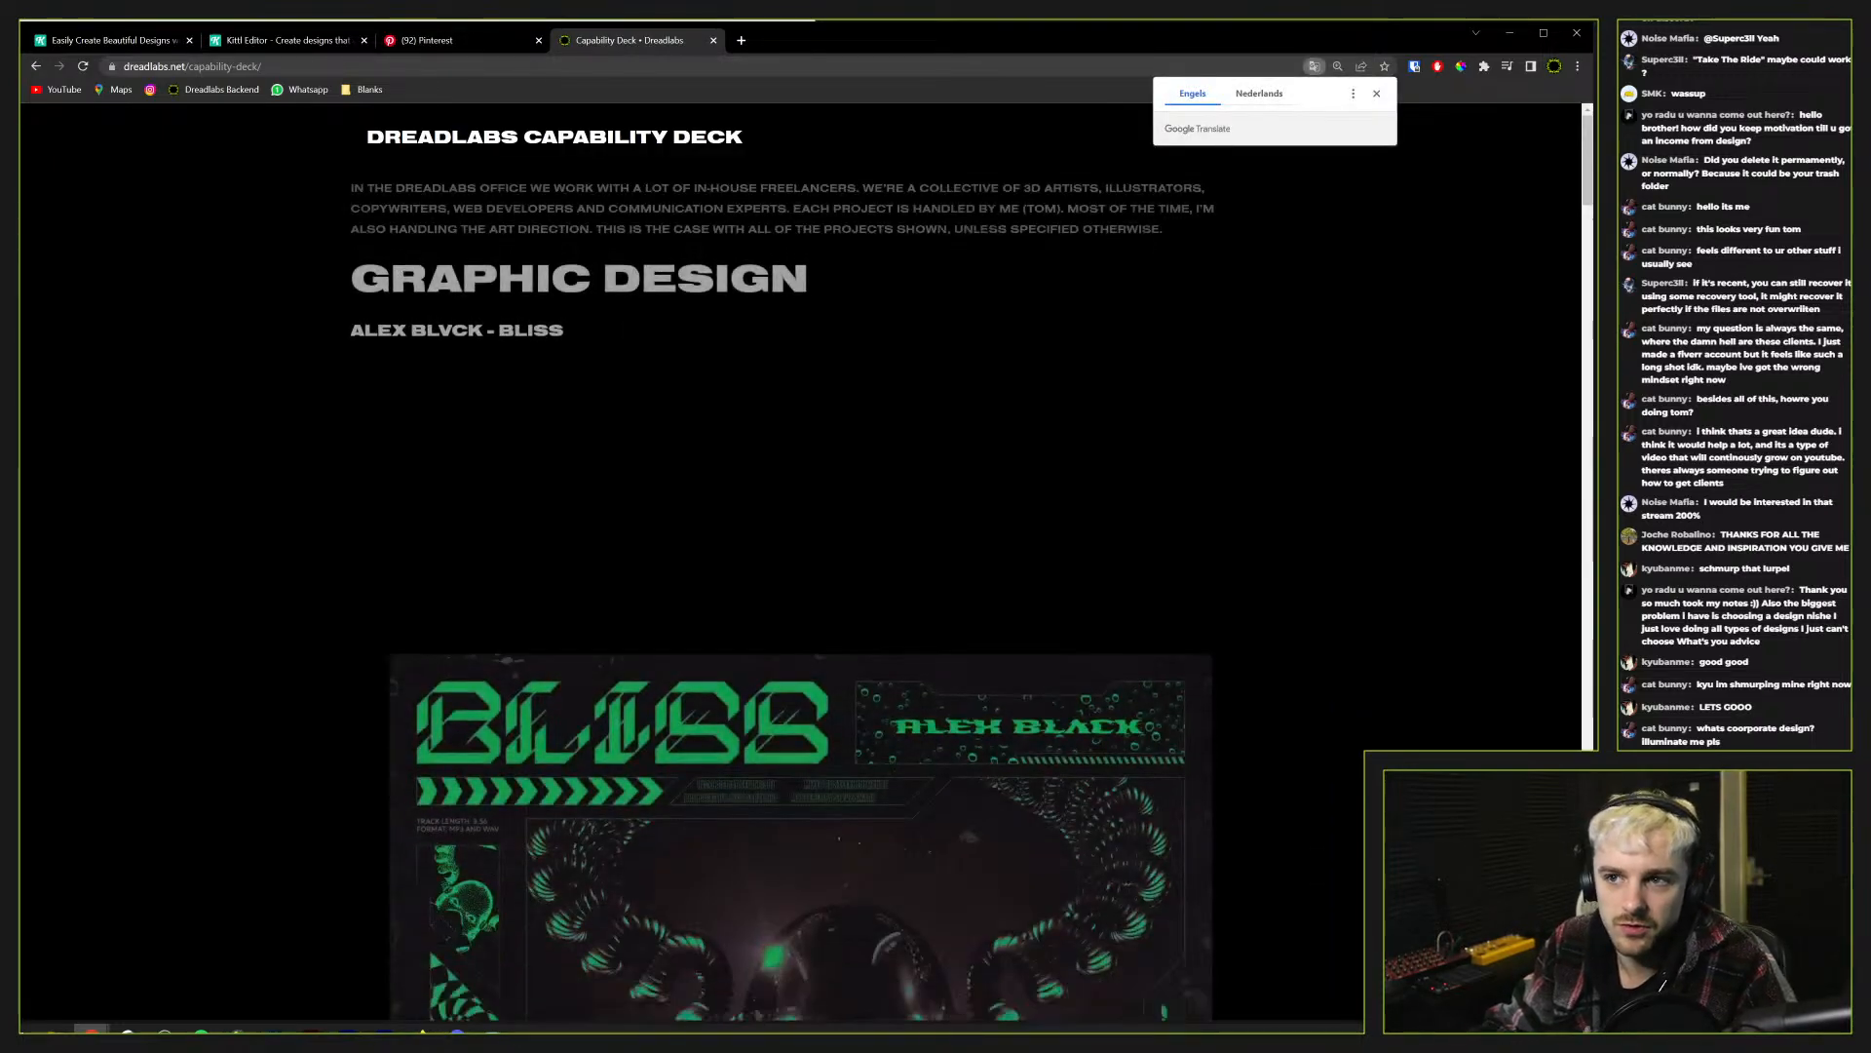
{"action": "scroll", "coordinate": [201, 510], "scroll_direction": "down", "scroll_amount": 15}
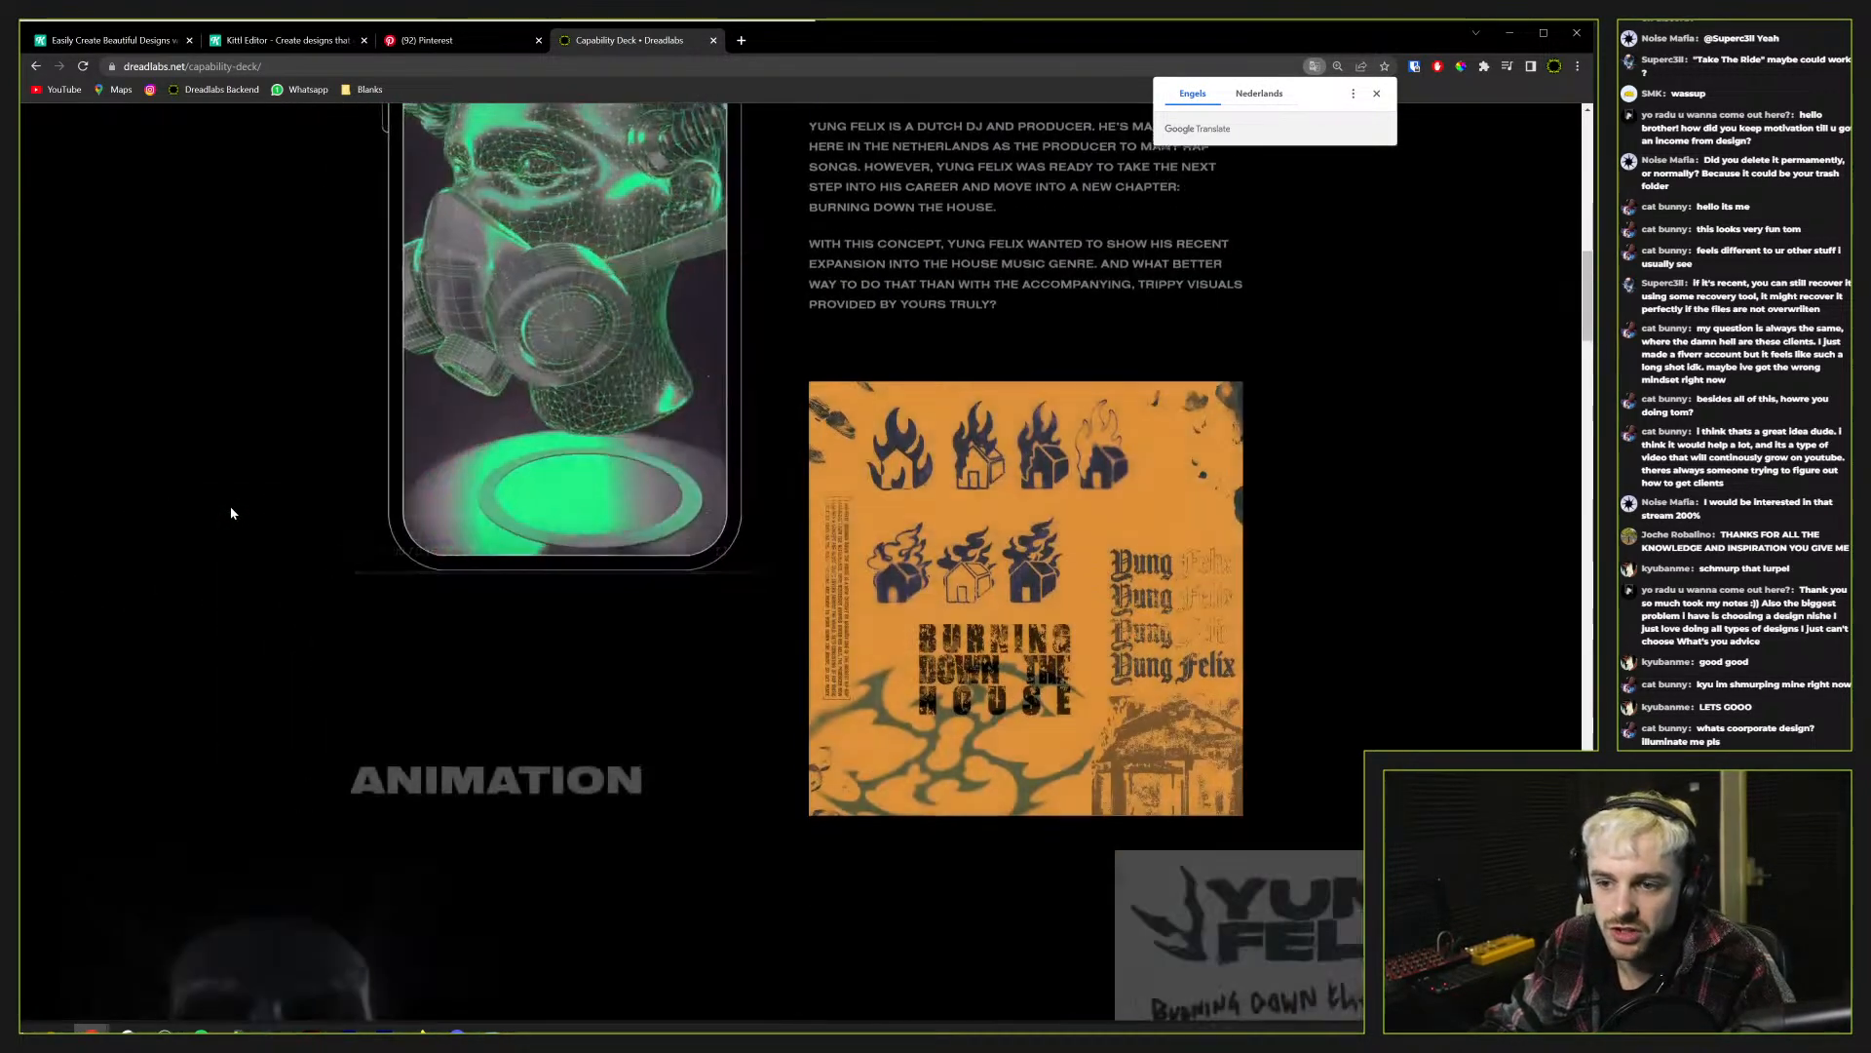
{"action": "key", "text": "ctrl+w"}
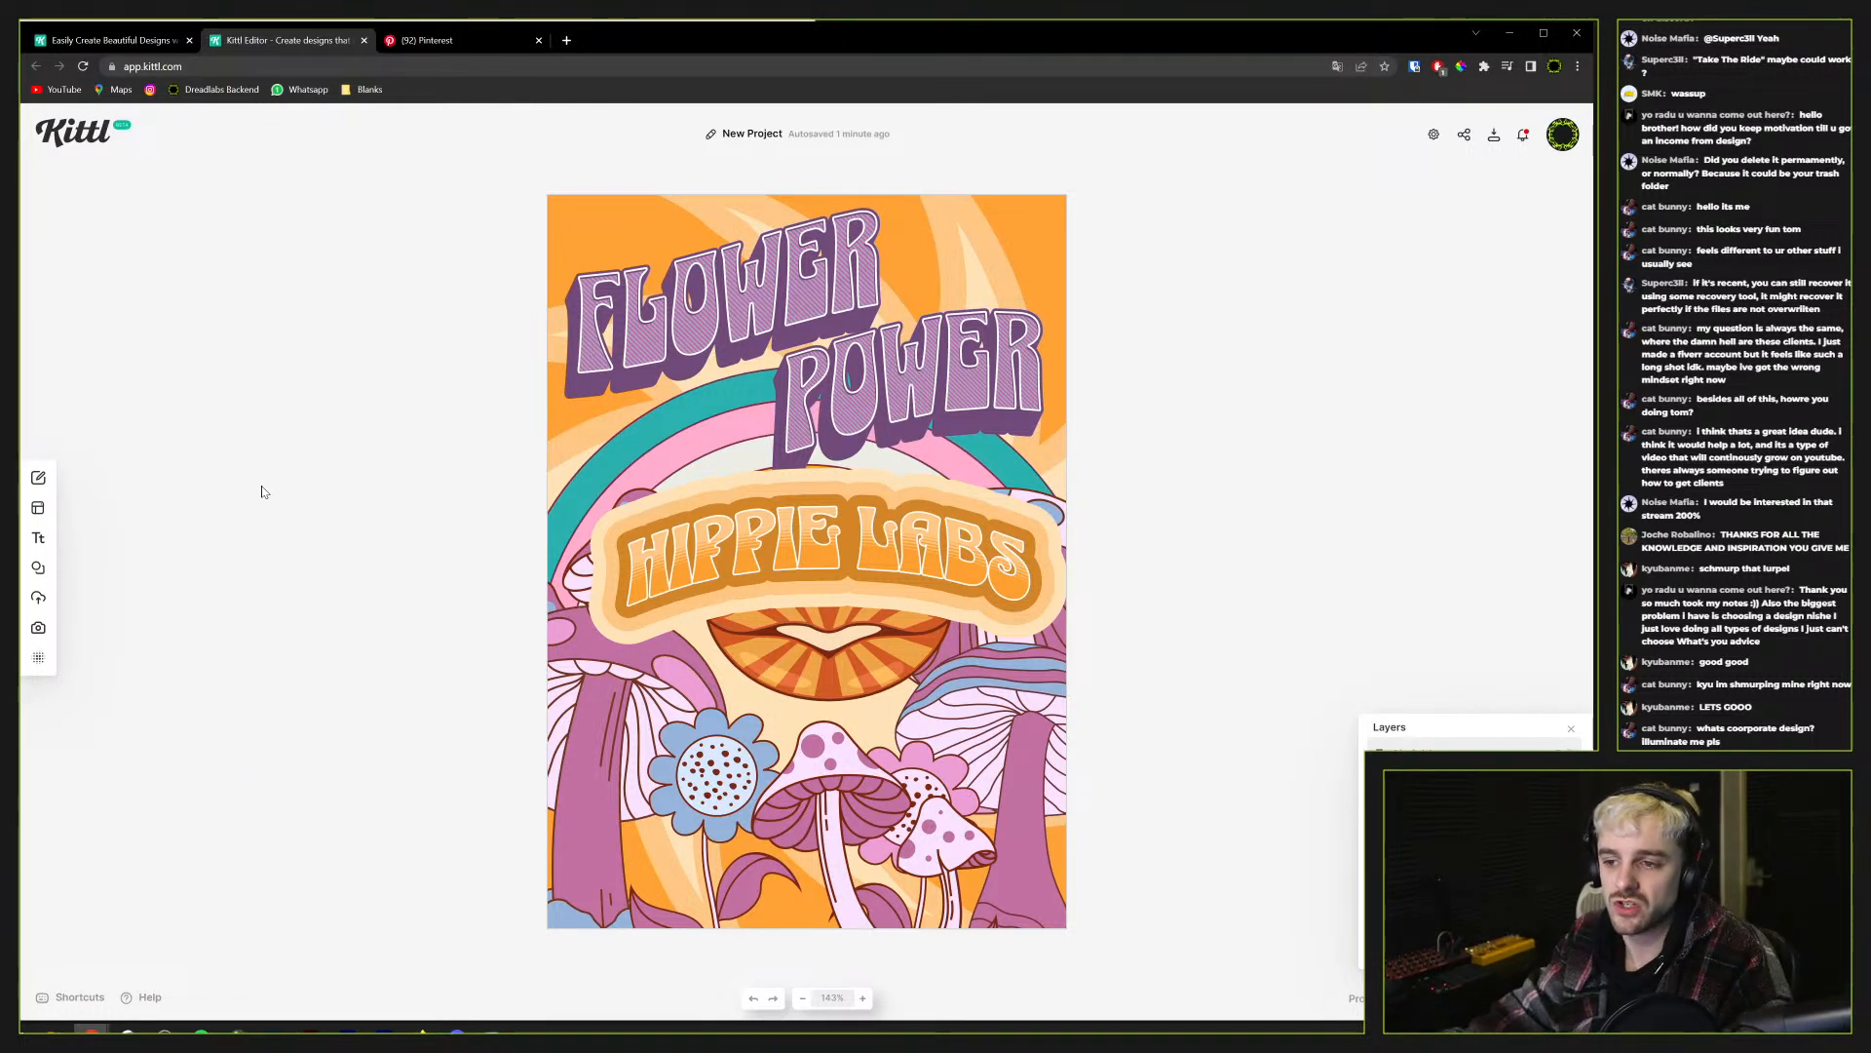
Select the stacked "hippie labs" text layers together and group them
{"action": "left_click", "coordinate": [655, 589]}
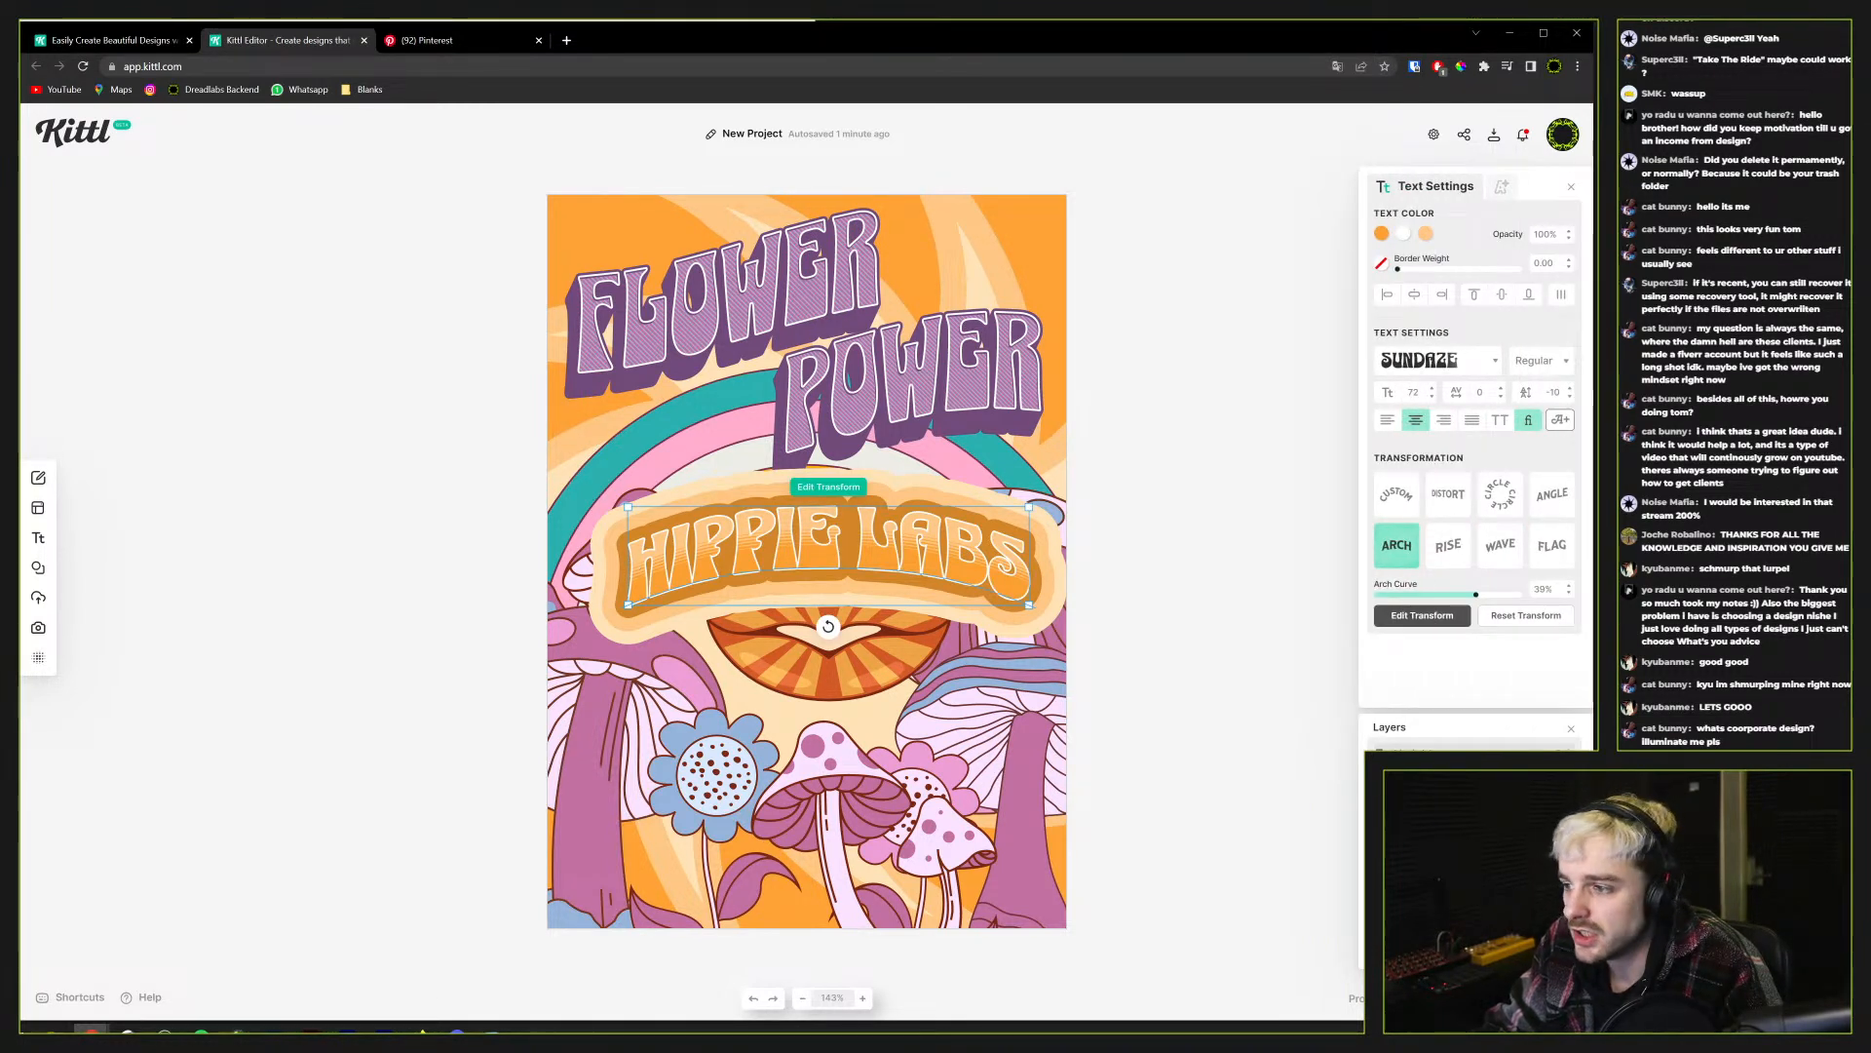
{"action": "left_click", "coordinate": [1462, 785], "text": "shift"}
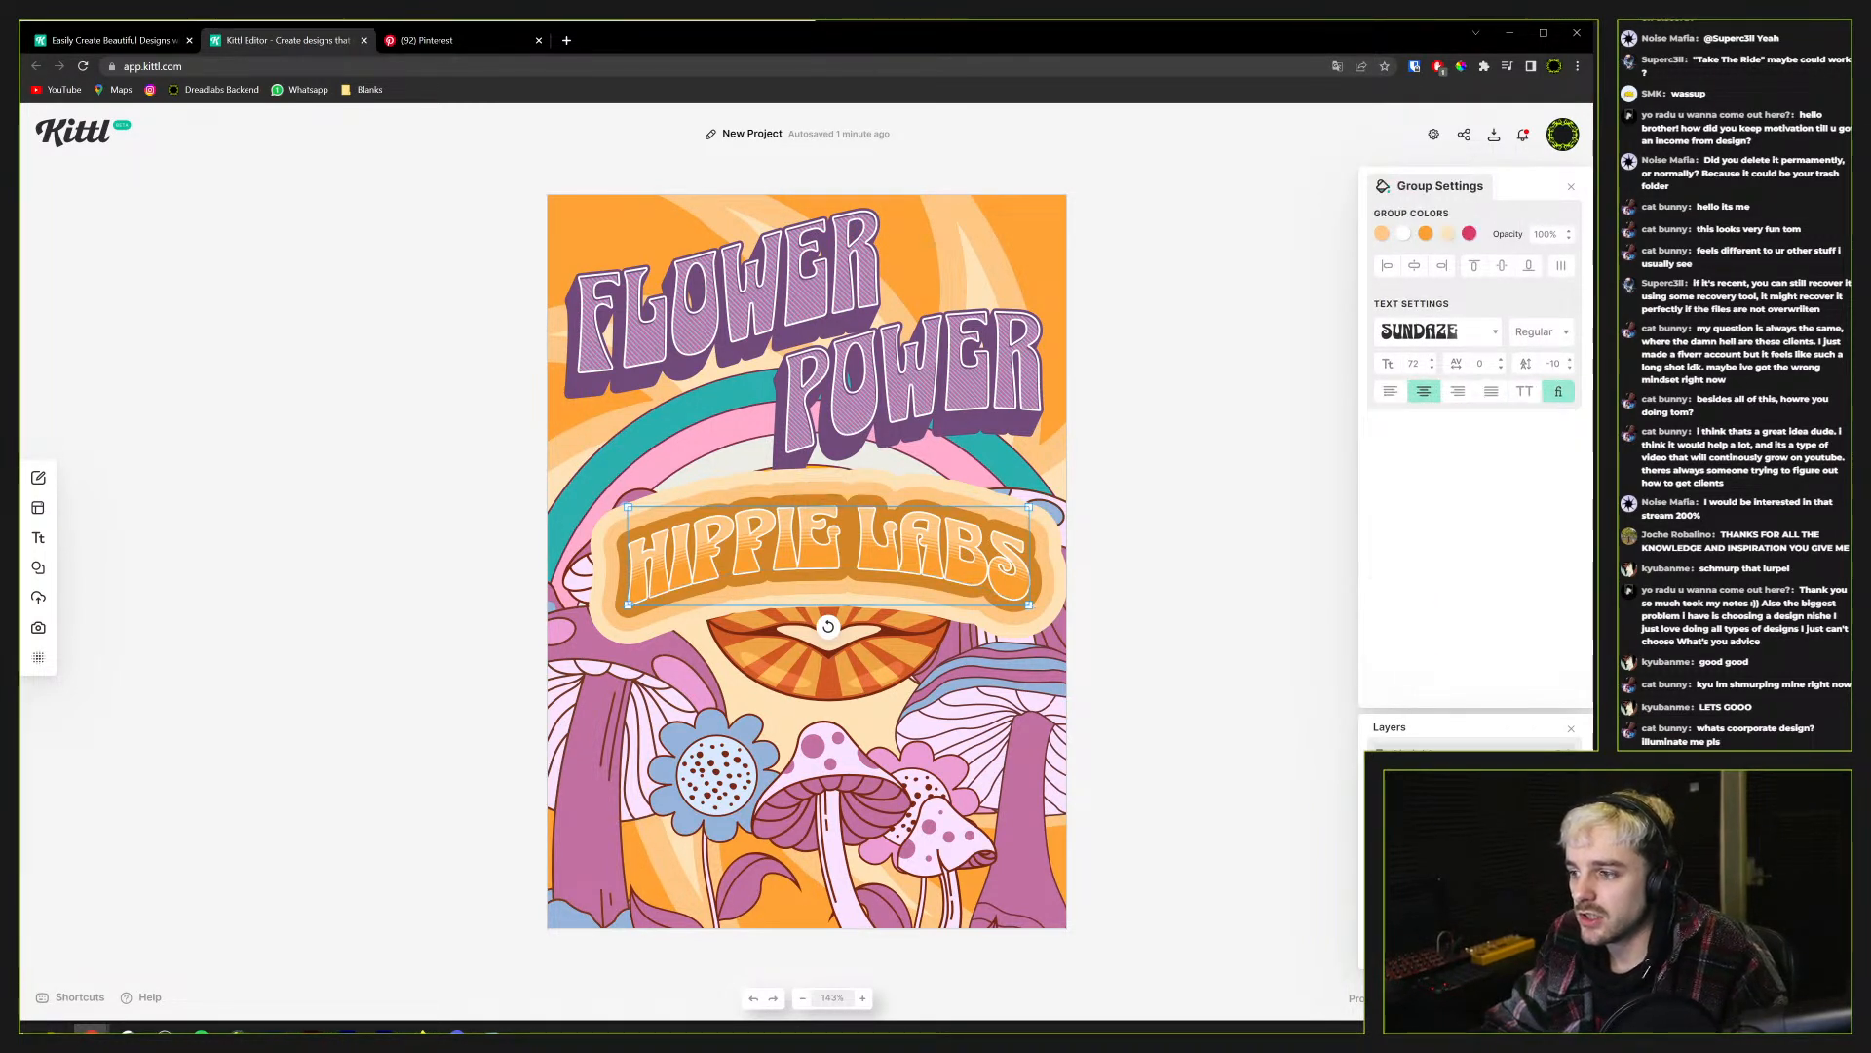
{"action": "left_click", "coordinate": [1462, 819], "text": "shift"}
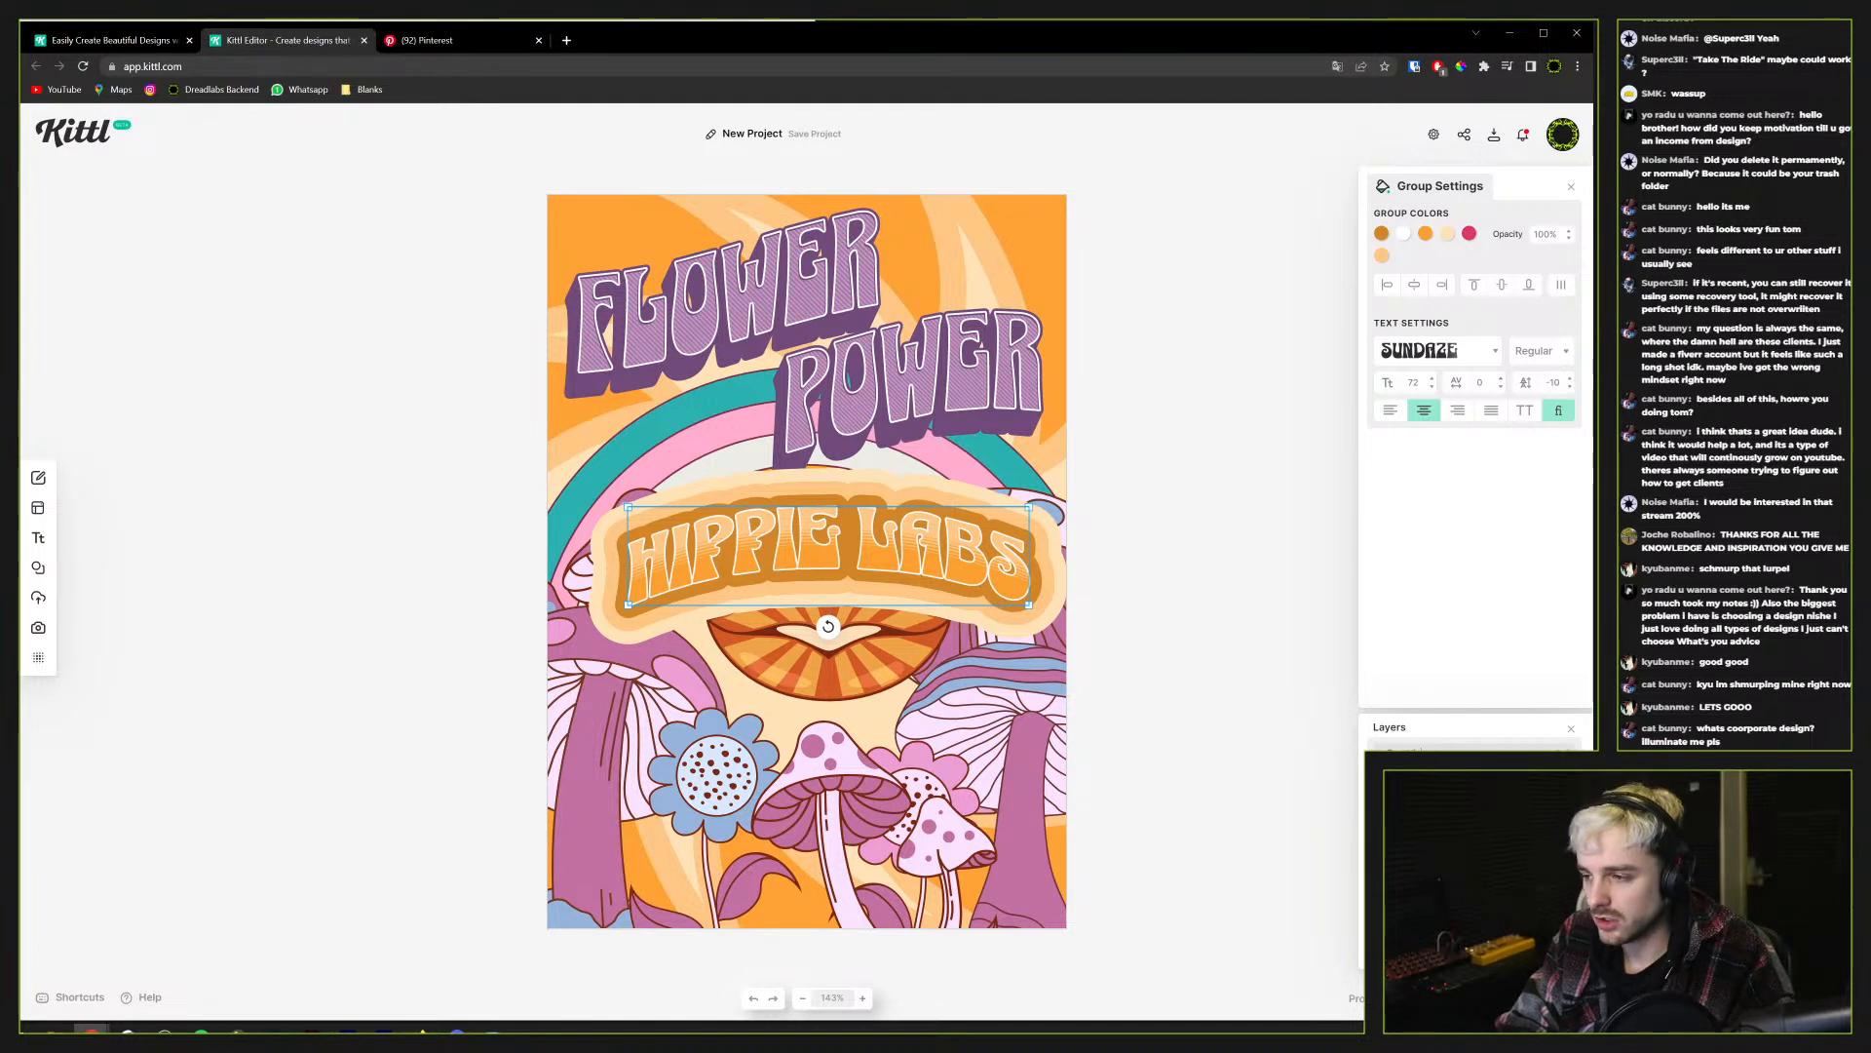
{"action": "left_click", "coordinate": [498, 589]}
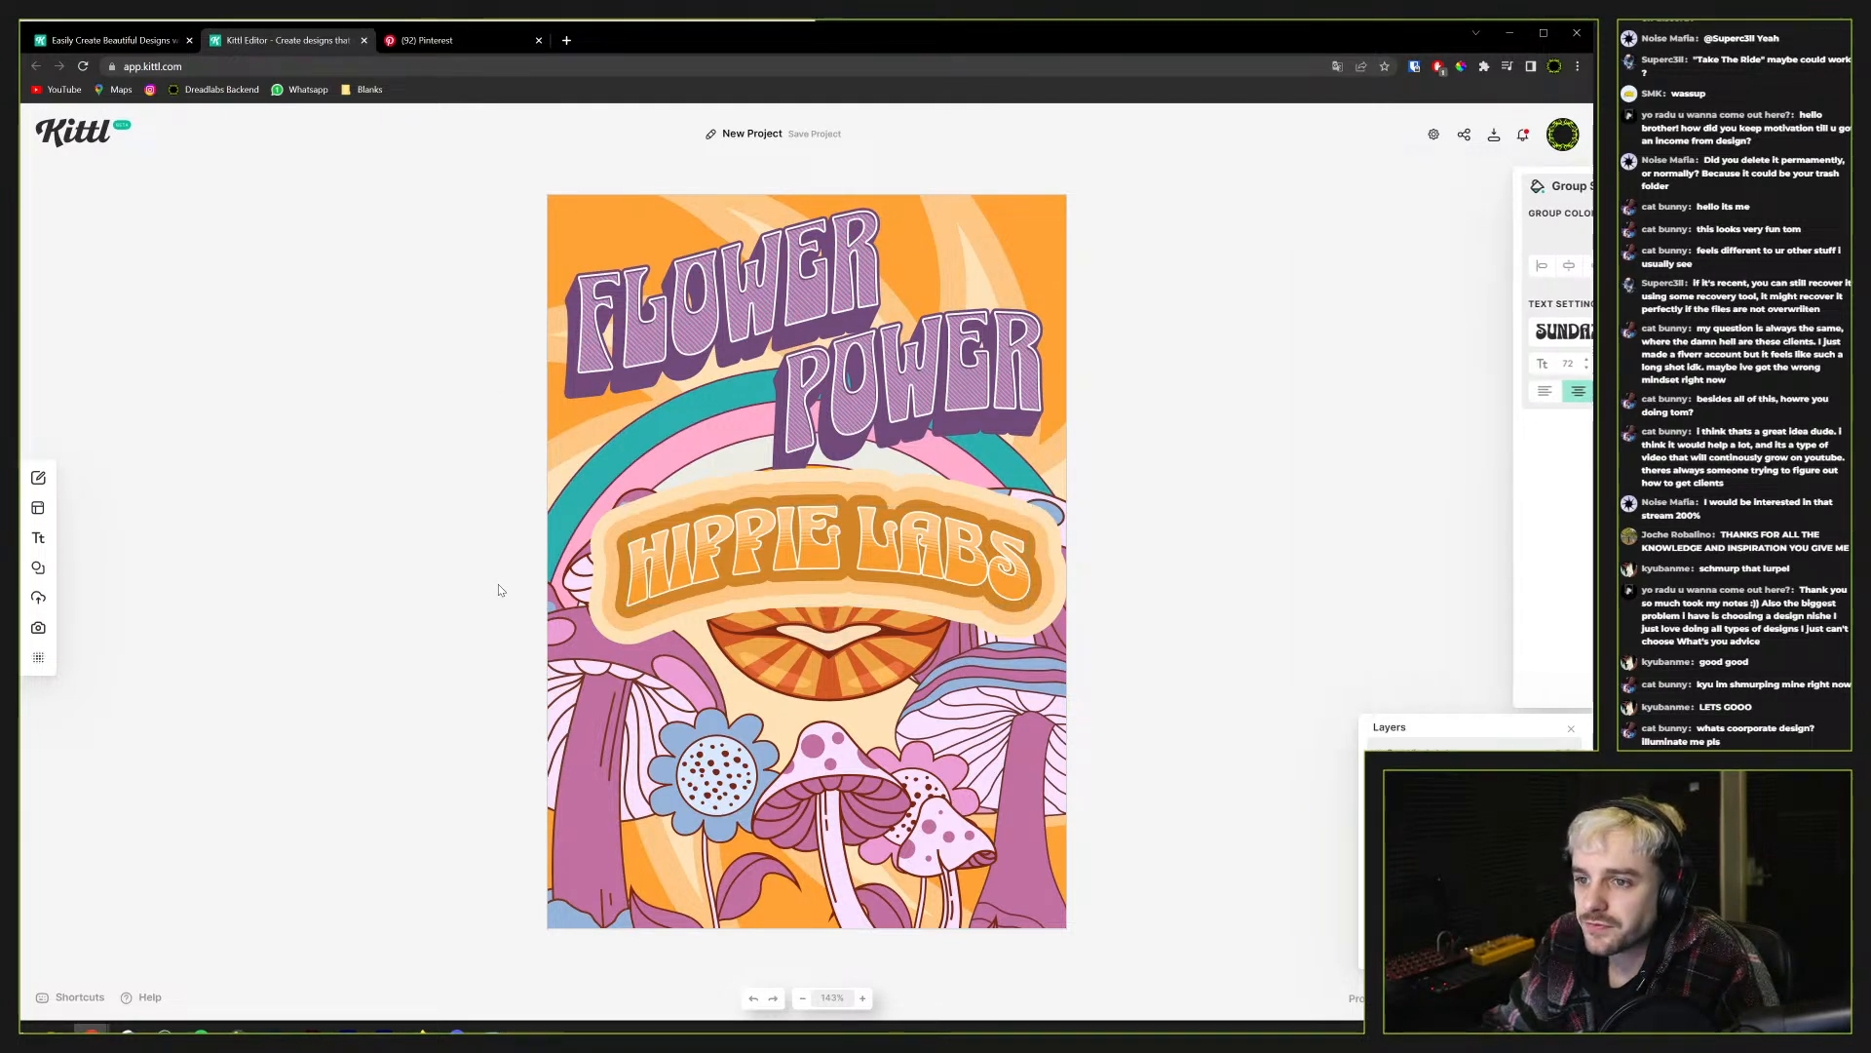
Try the first paper texture over the poster with a brown background color, and undo both changes
{"action": "left_click", "coordinate": [40, 659]}
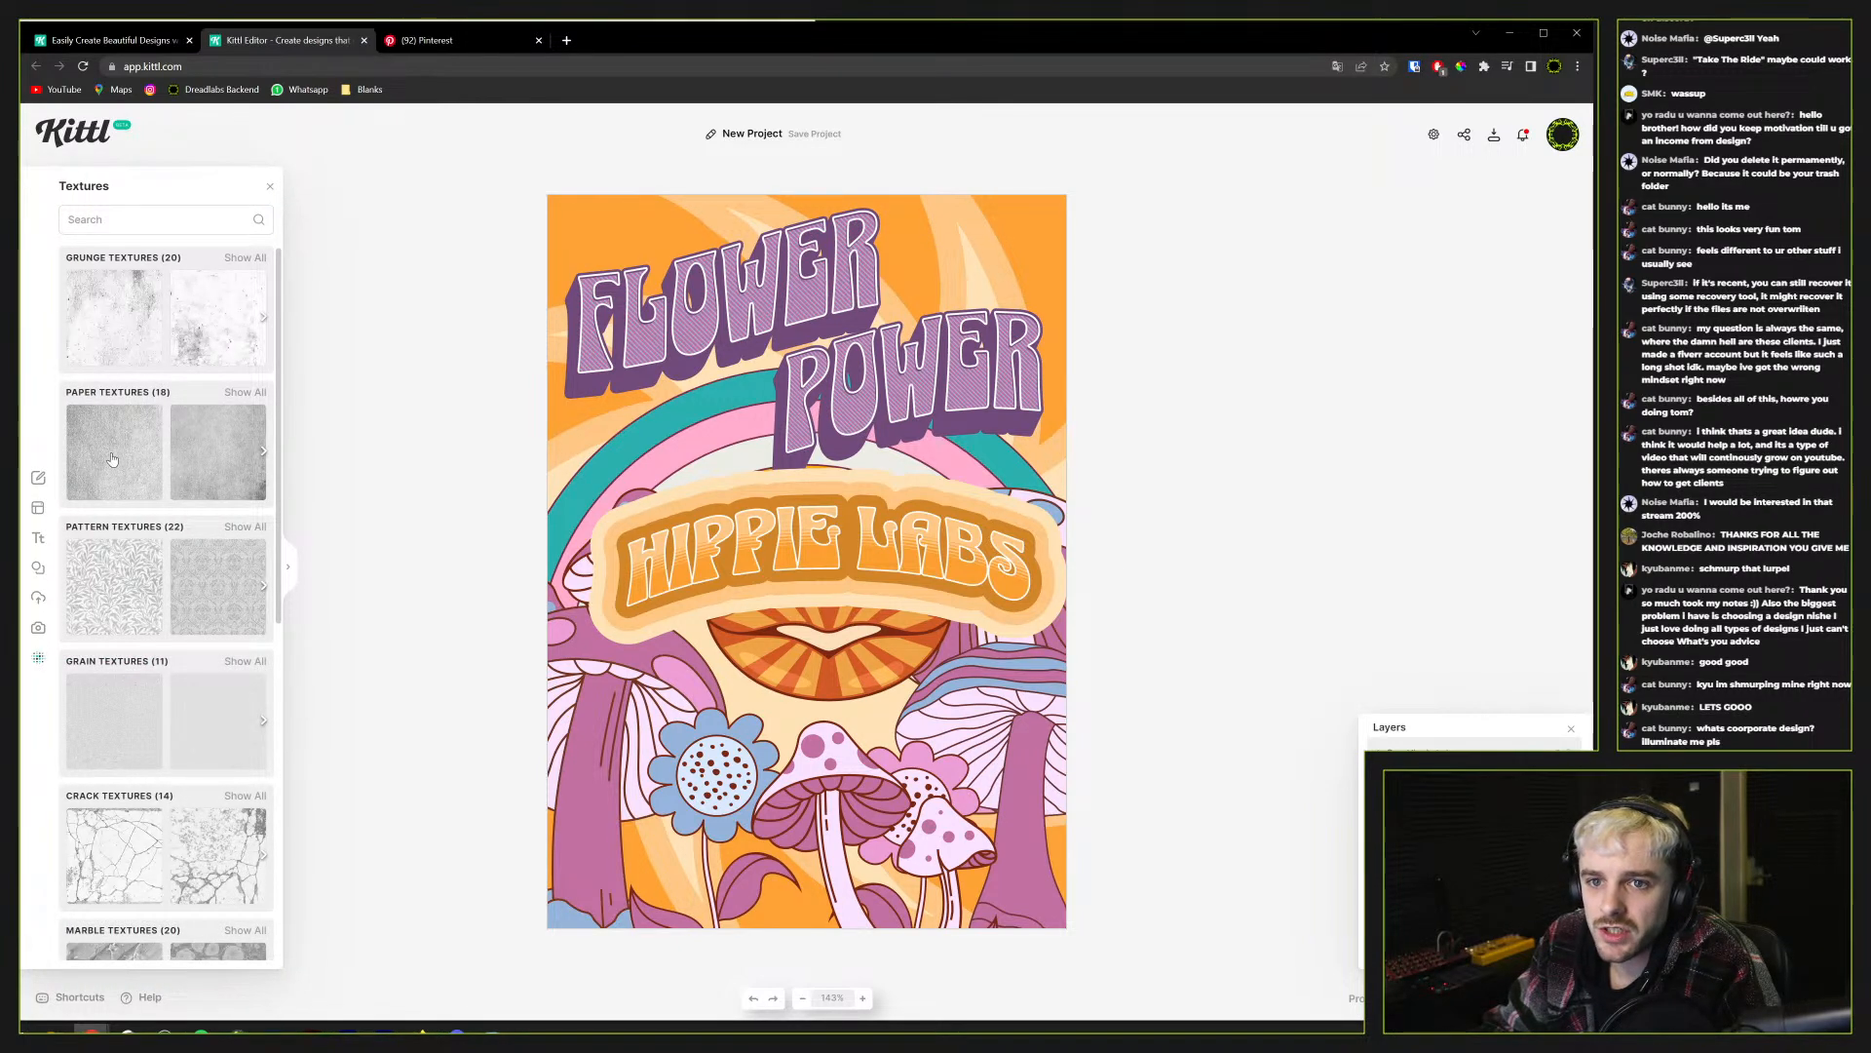
{"action": "left_click", "coordinate": [109, 457]}
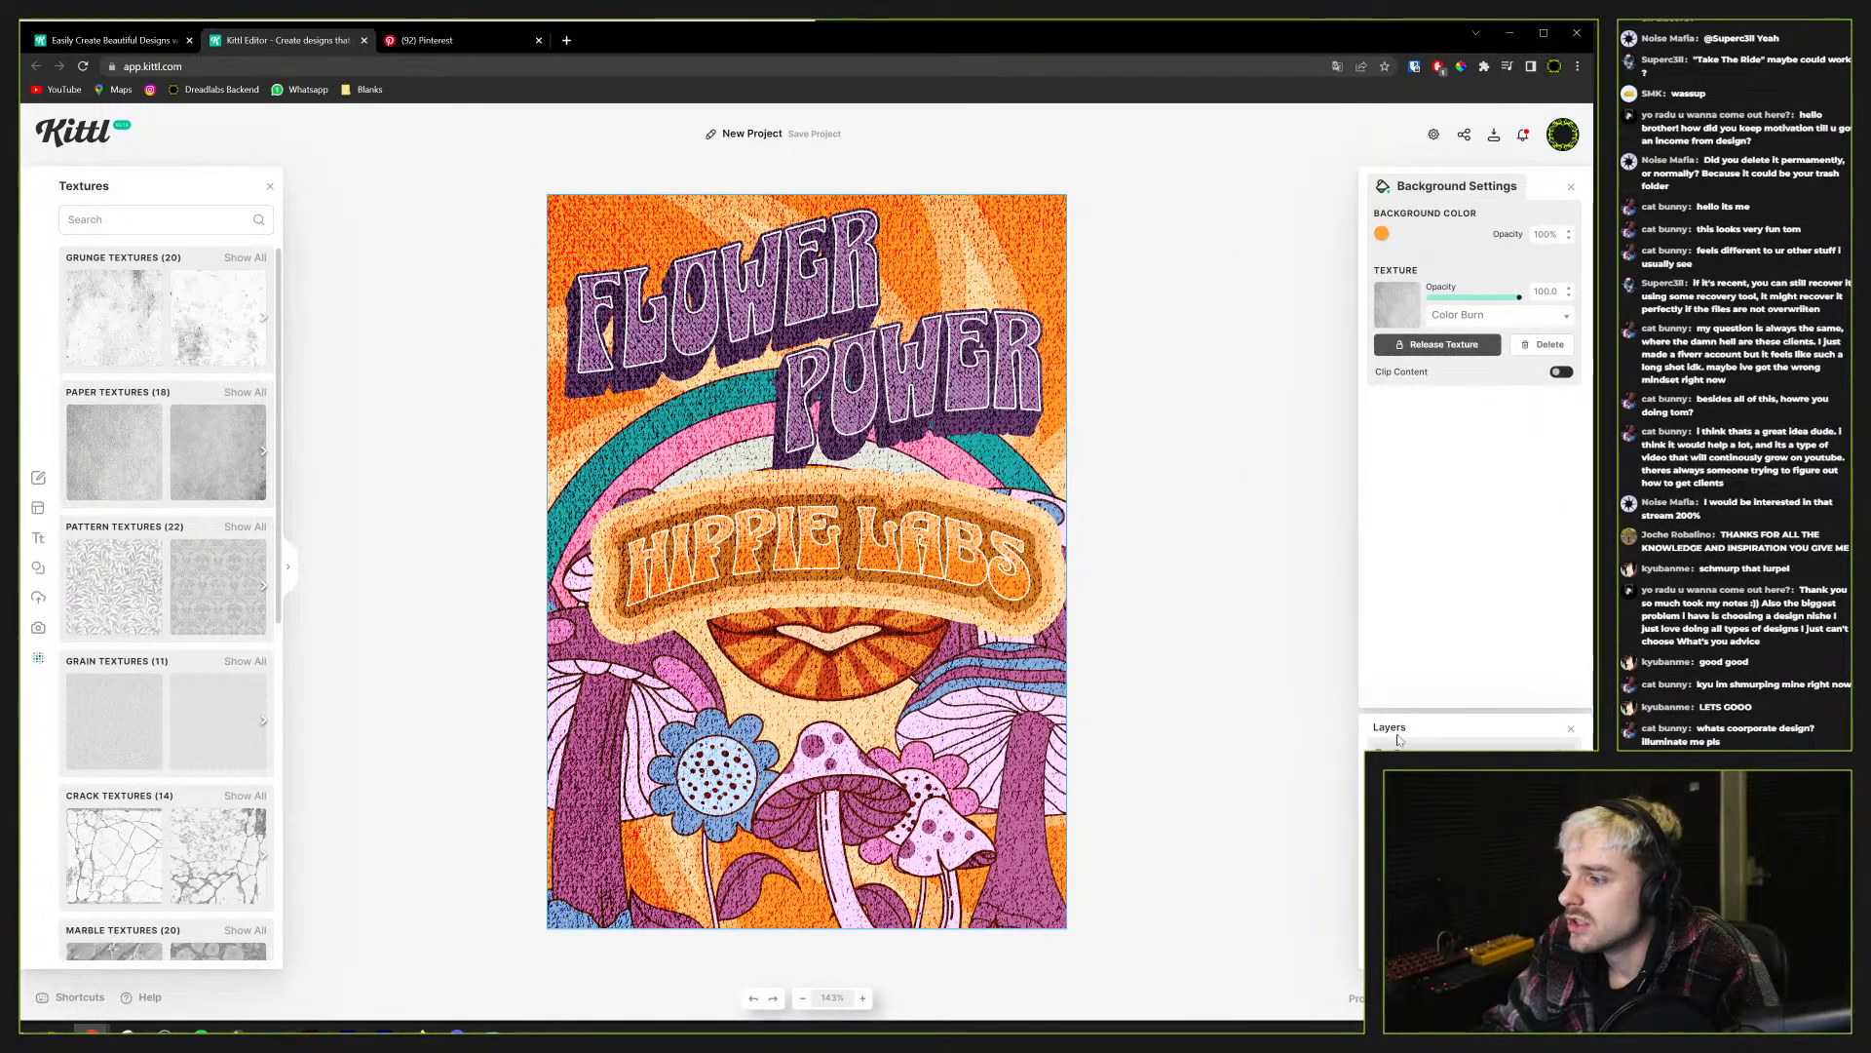
{"action": "left_click", "coordinate": [1482, 317]}
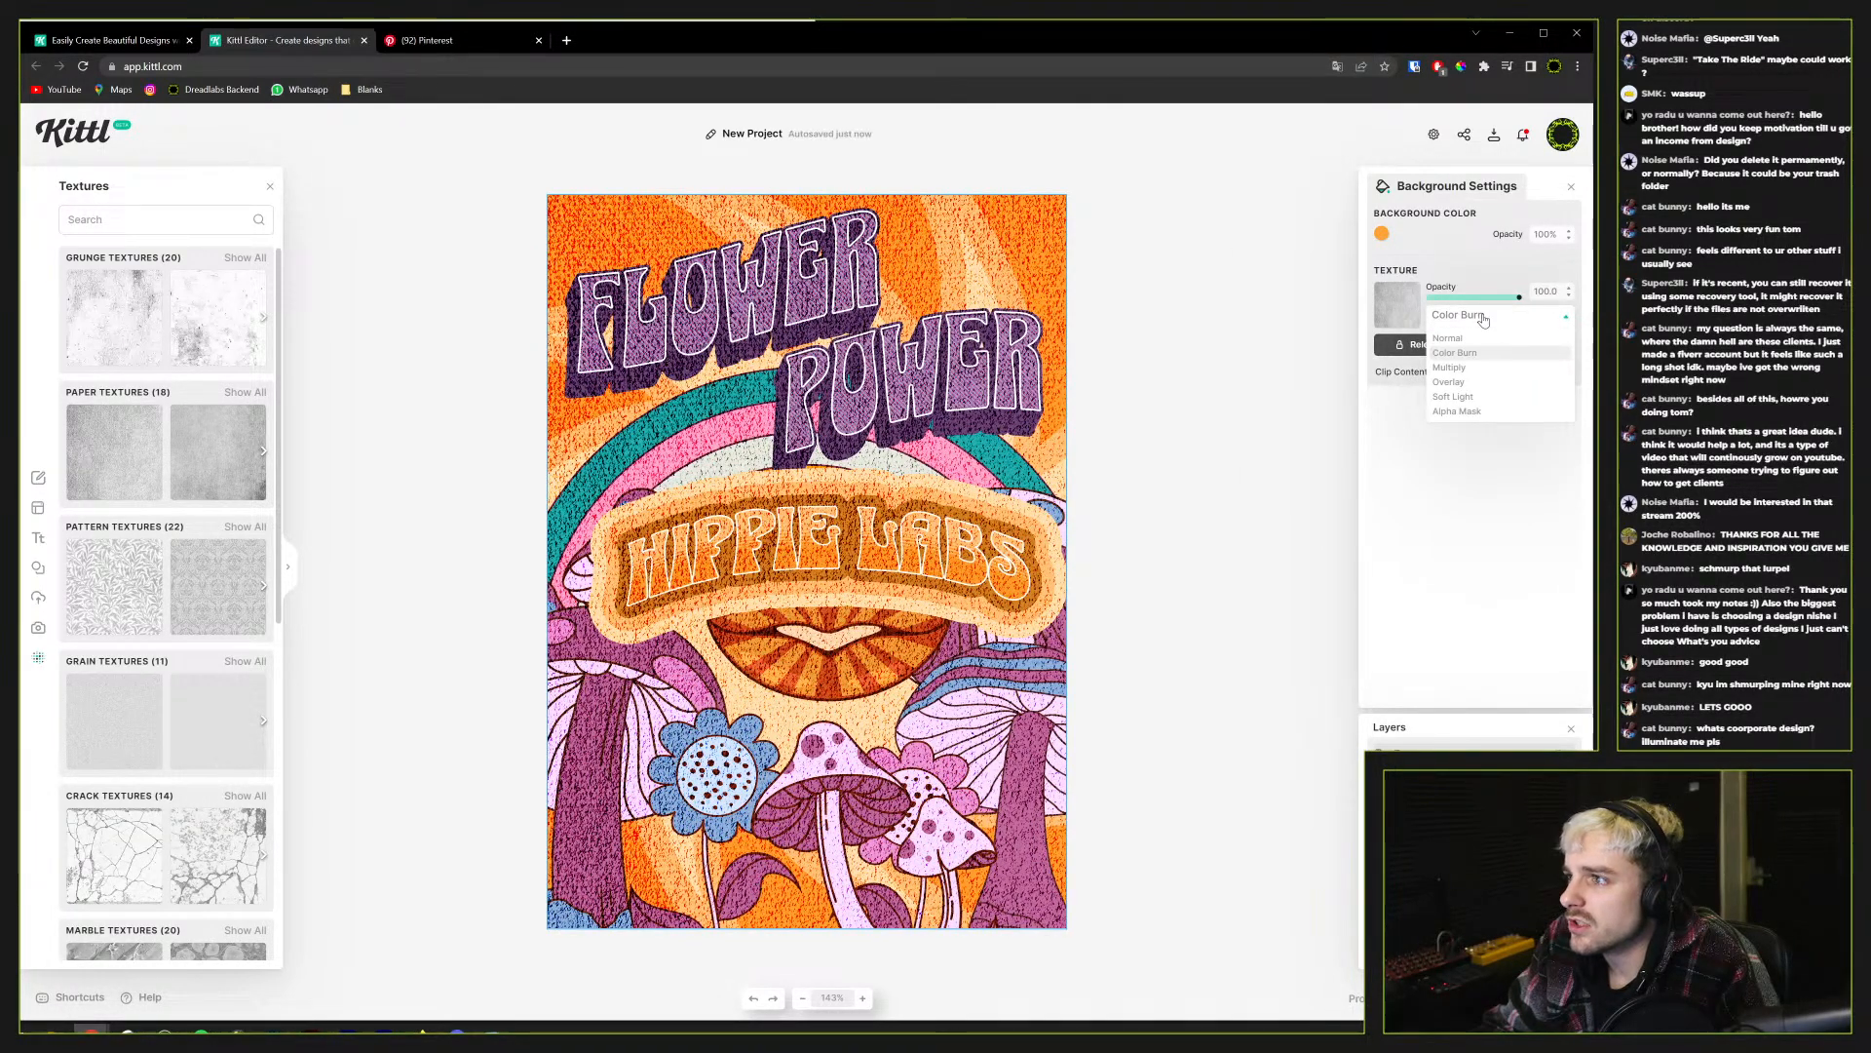
{"action": "left_click", "coordinate": [1382, 234]}
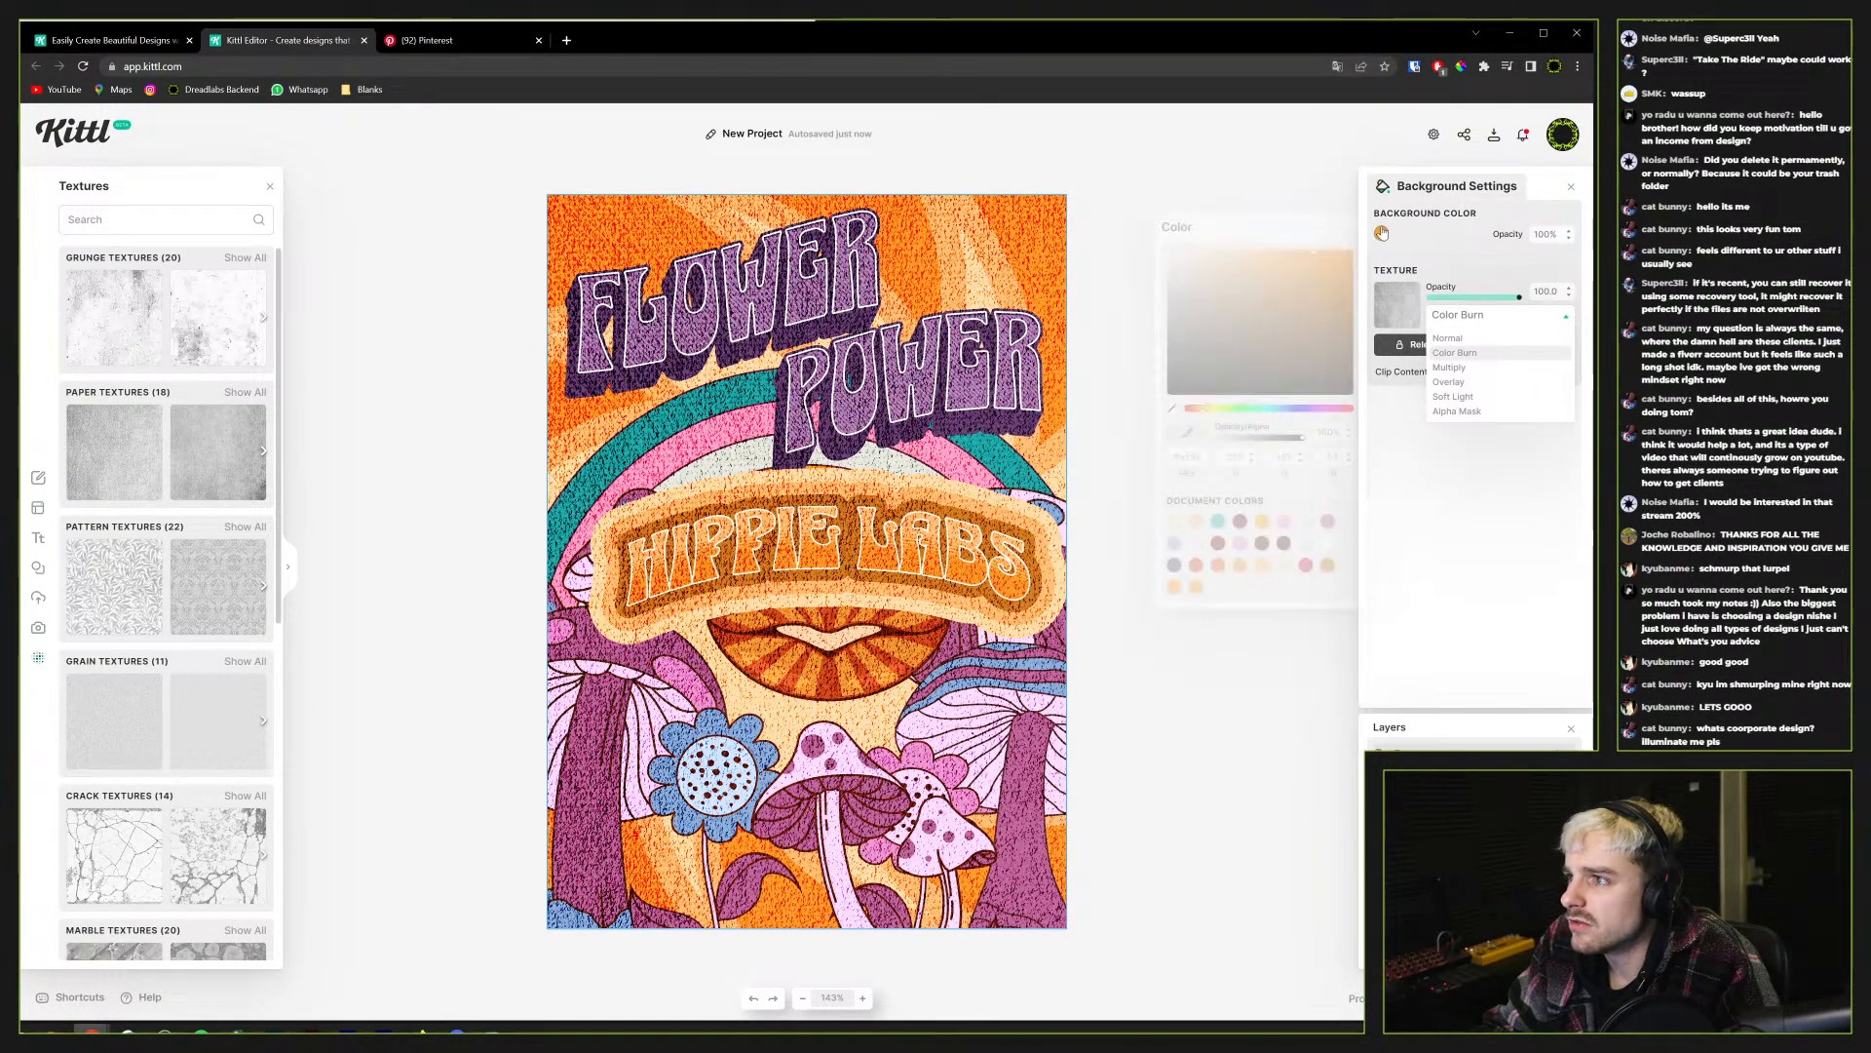
{"action": "left_click", "coordinate": [1242, 325]}
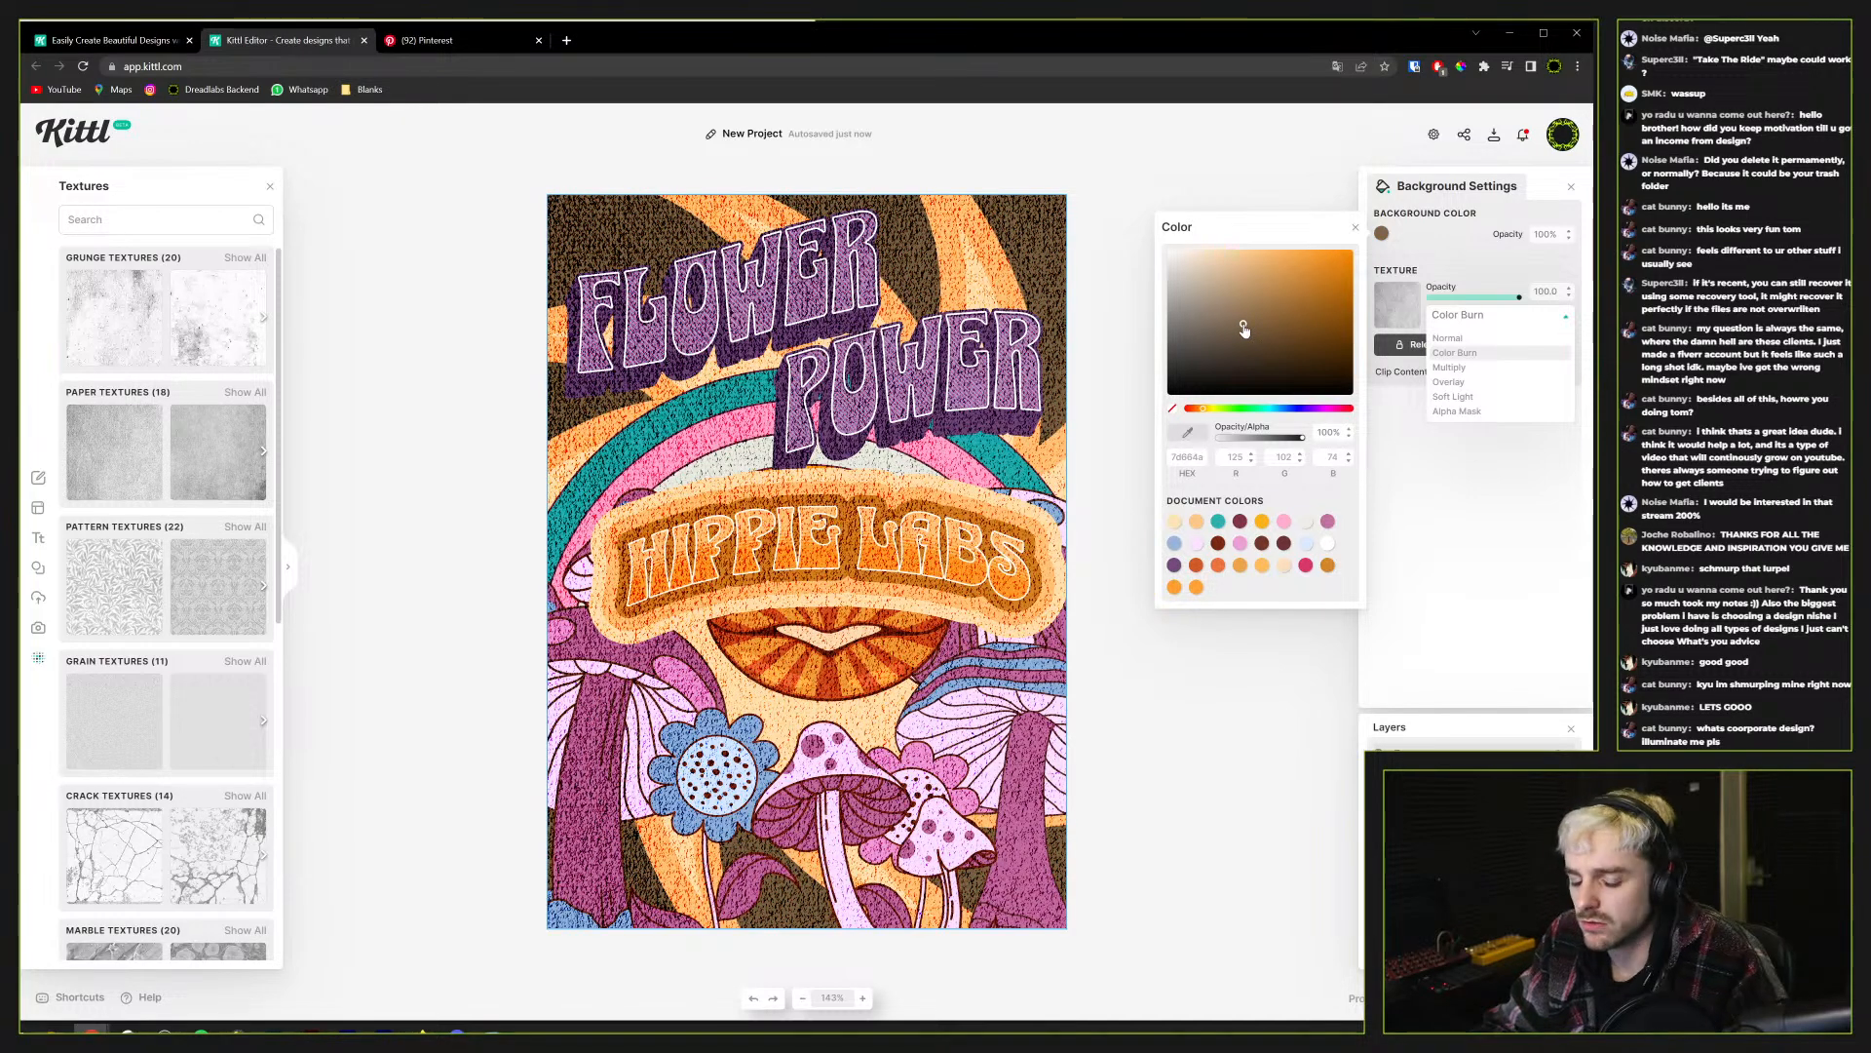
{"action": "key", "text": "ctrl+z"}
{"action": "key", "text": "ctrl+z"}
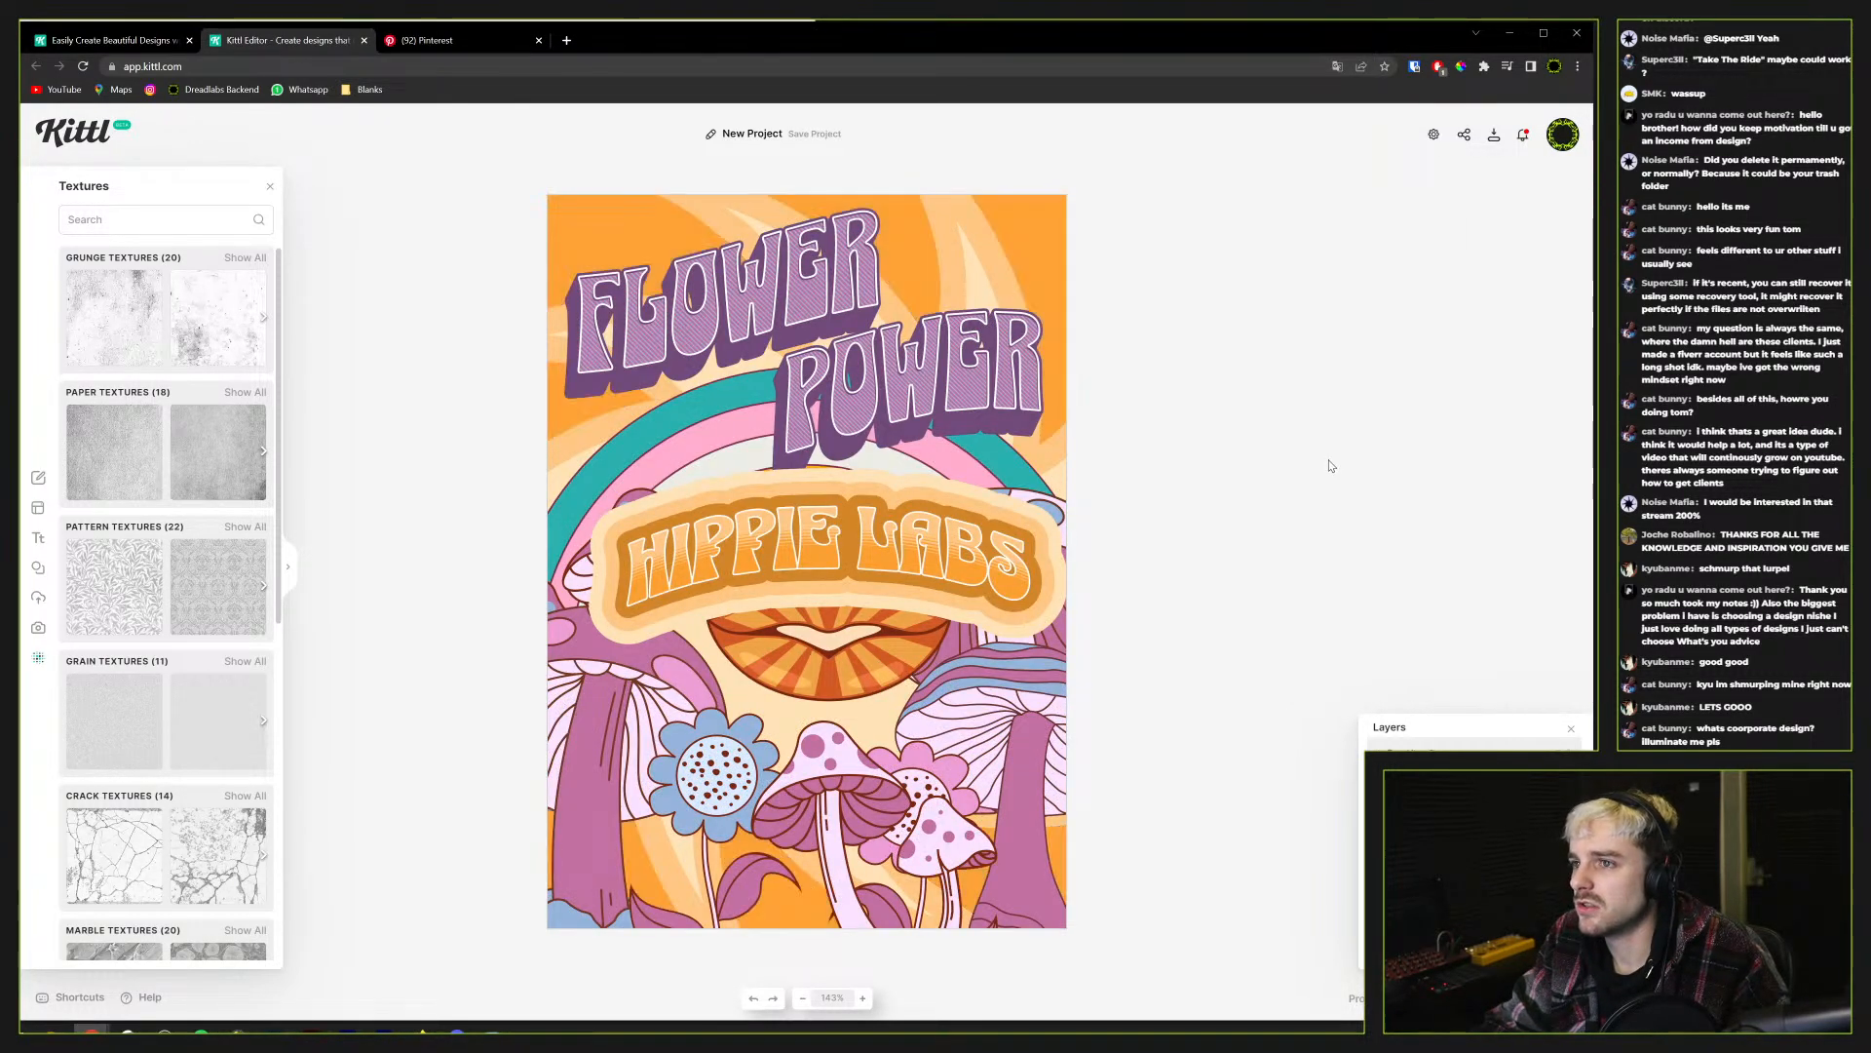
Apply the paper texture with darkened edges to the whole poster and set its opacity to 36.4
{"action": "left_click", "coordinate": [215, 398]}
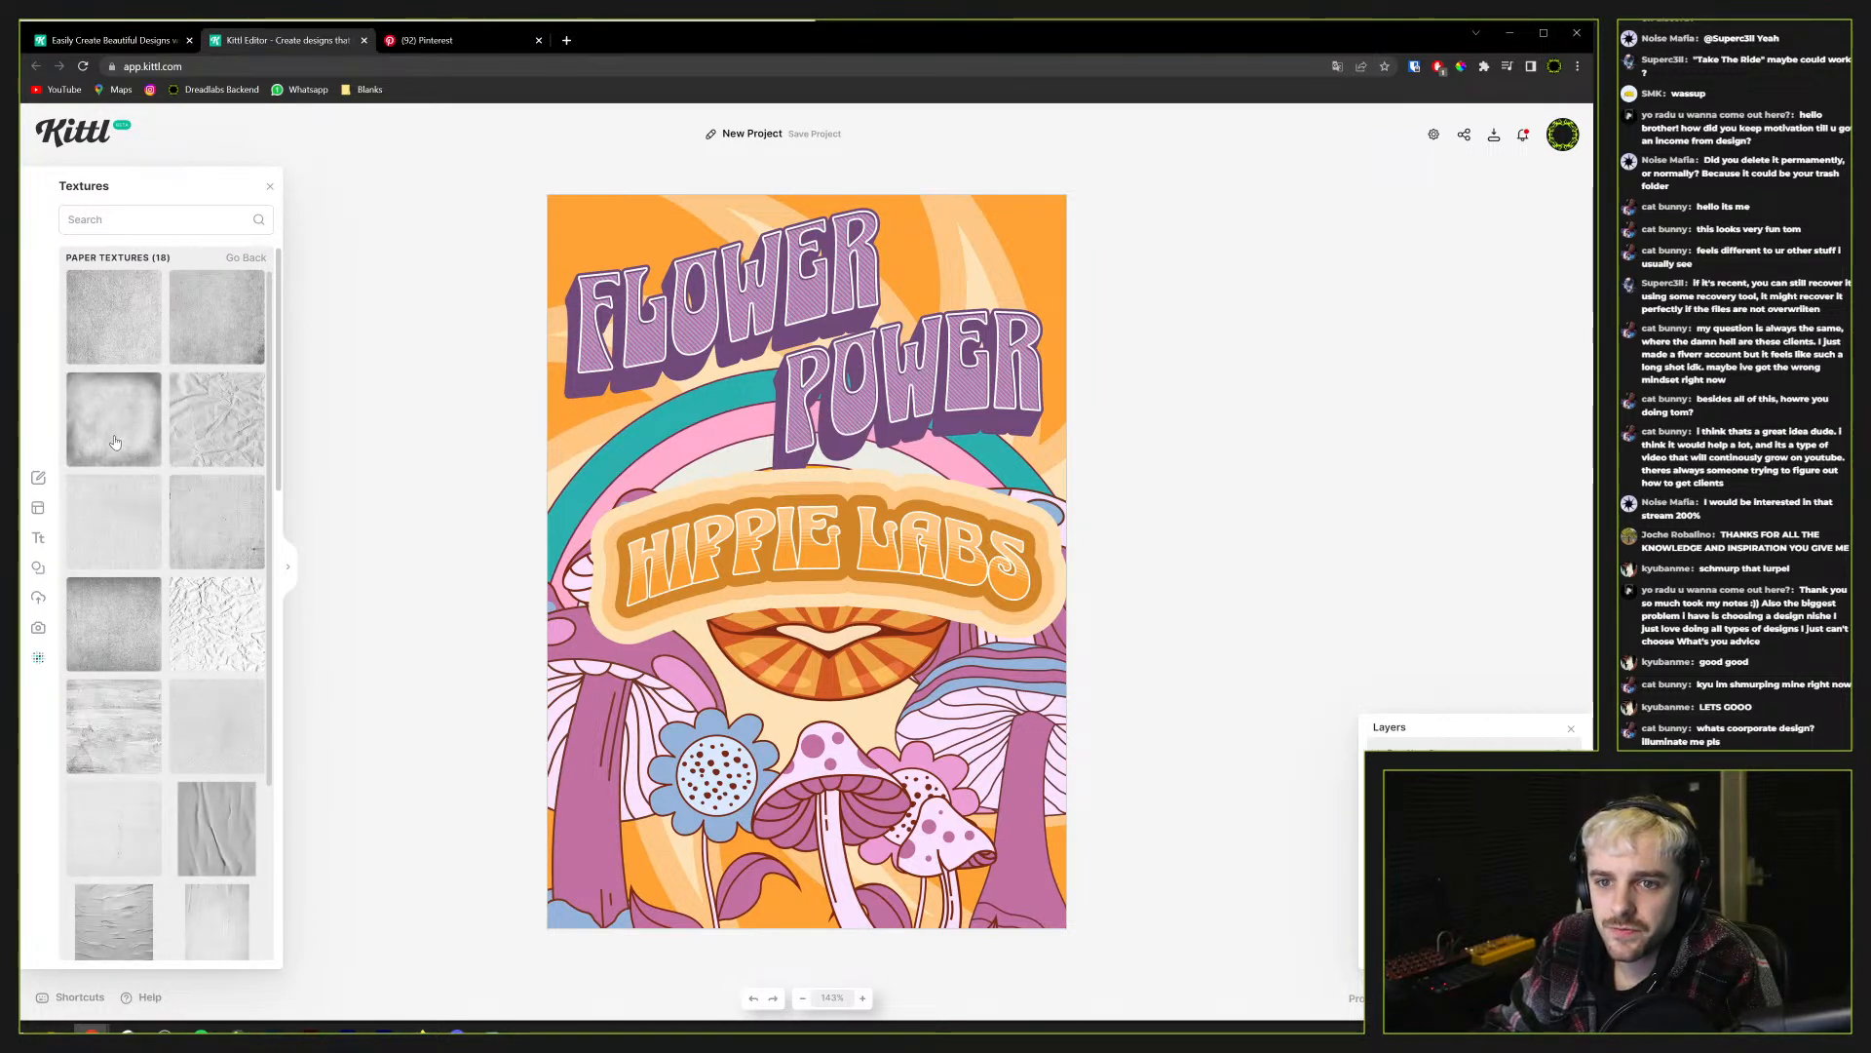
{"action": "left_click", "coordinate": [115, 441]}
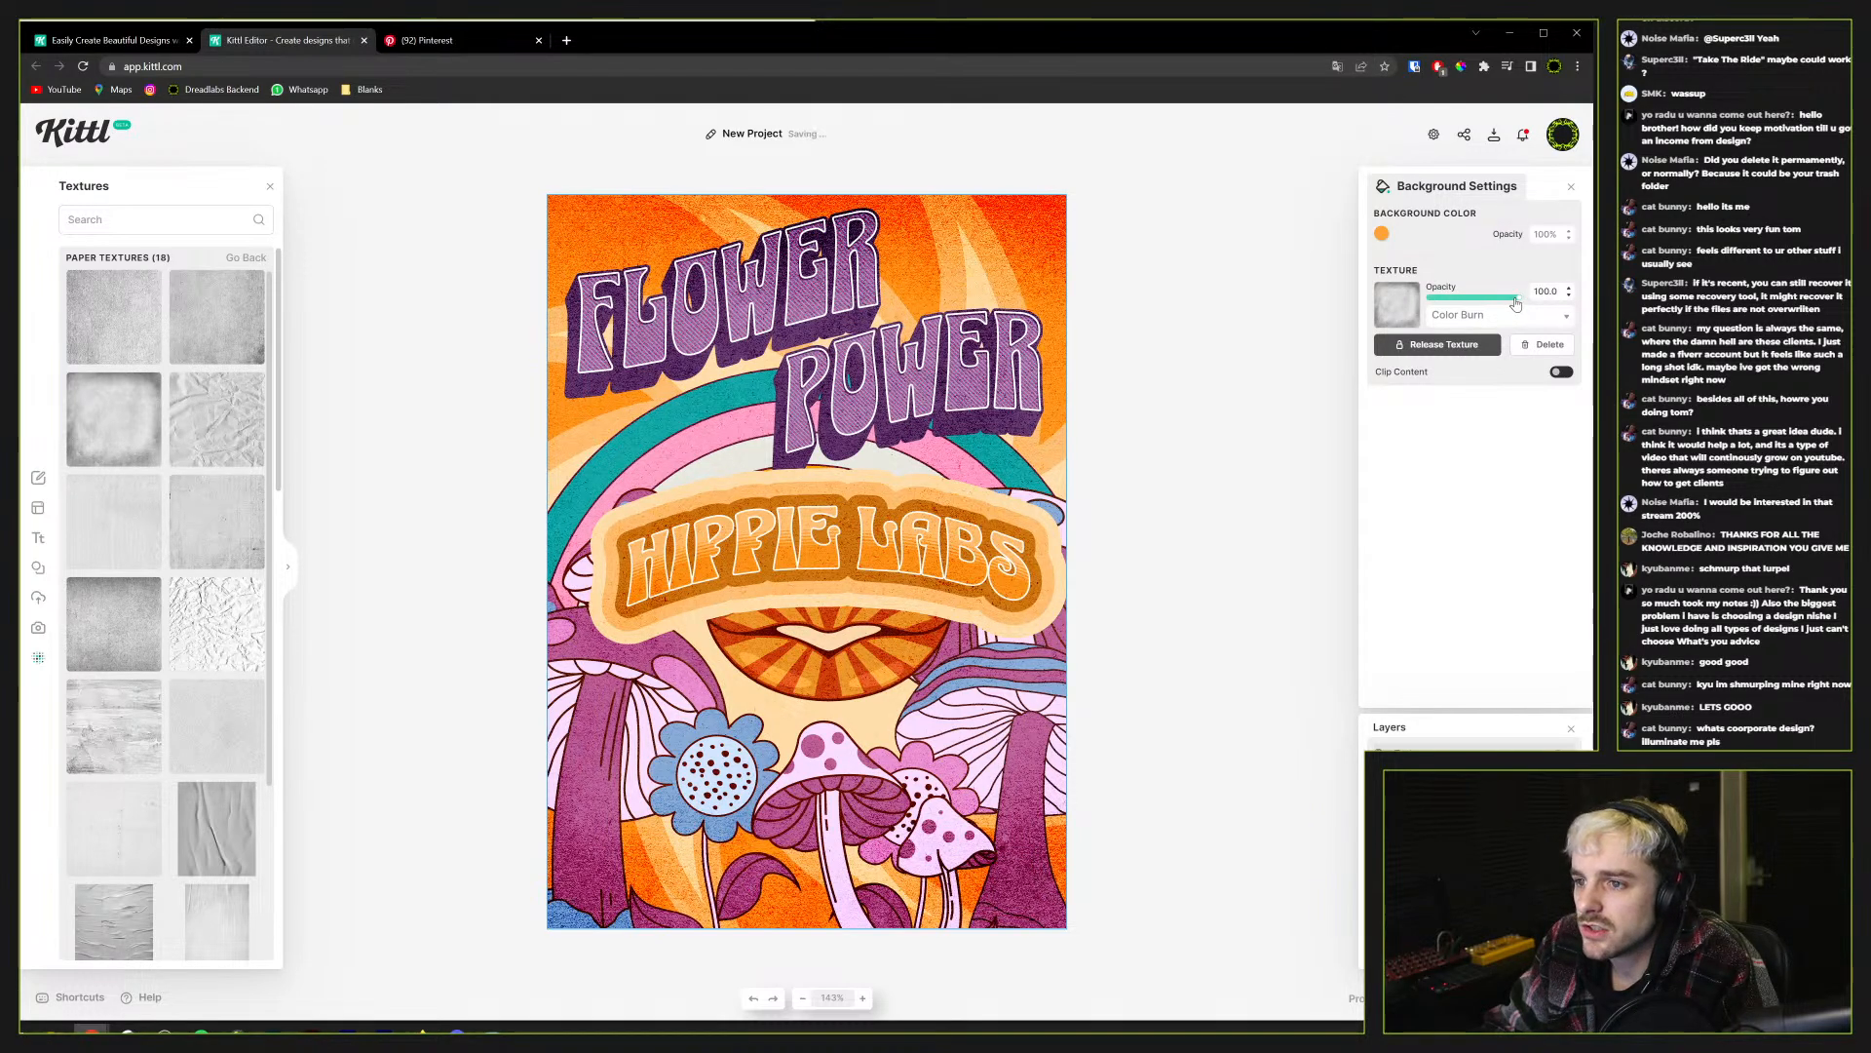
{"action": "left_click_drag", "start_coordinate": [1516, 304], "coordinate": [1461, 297]}
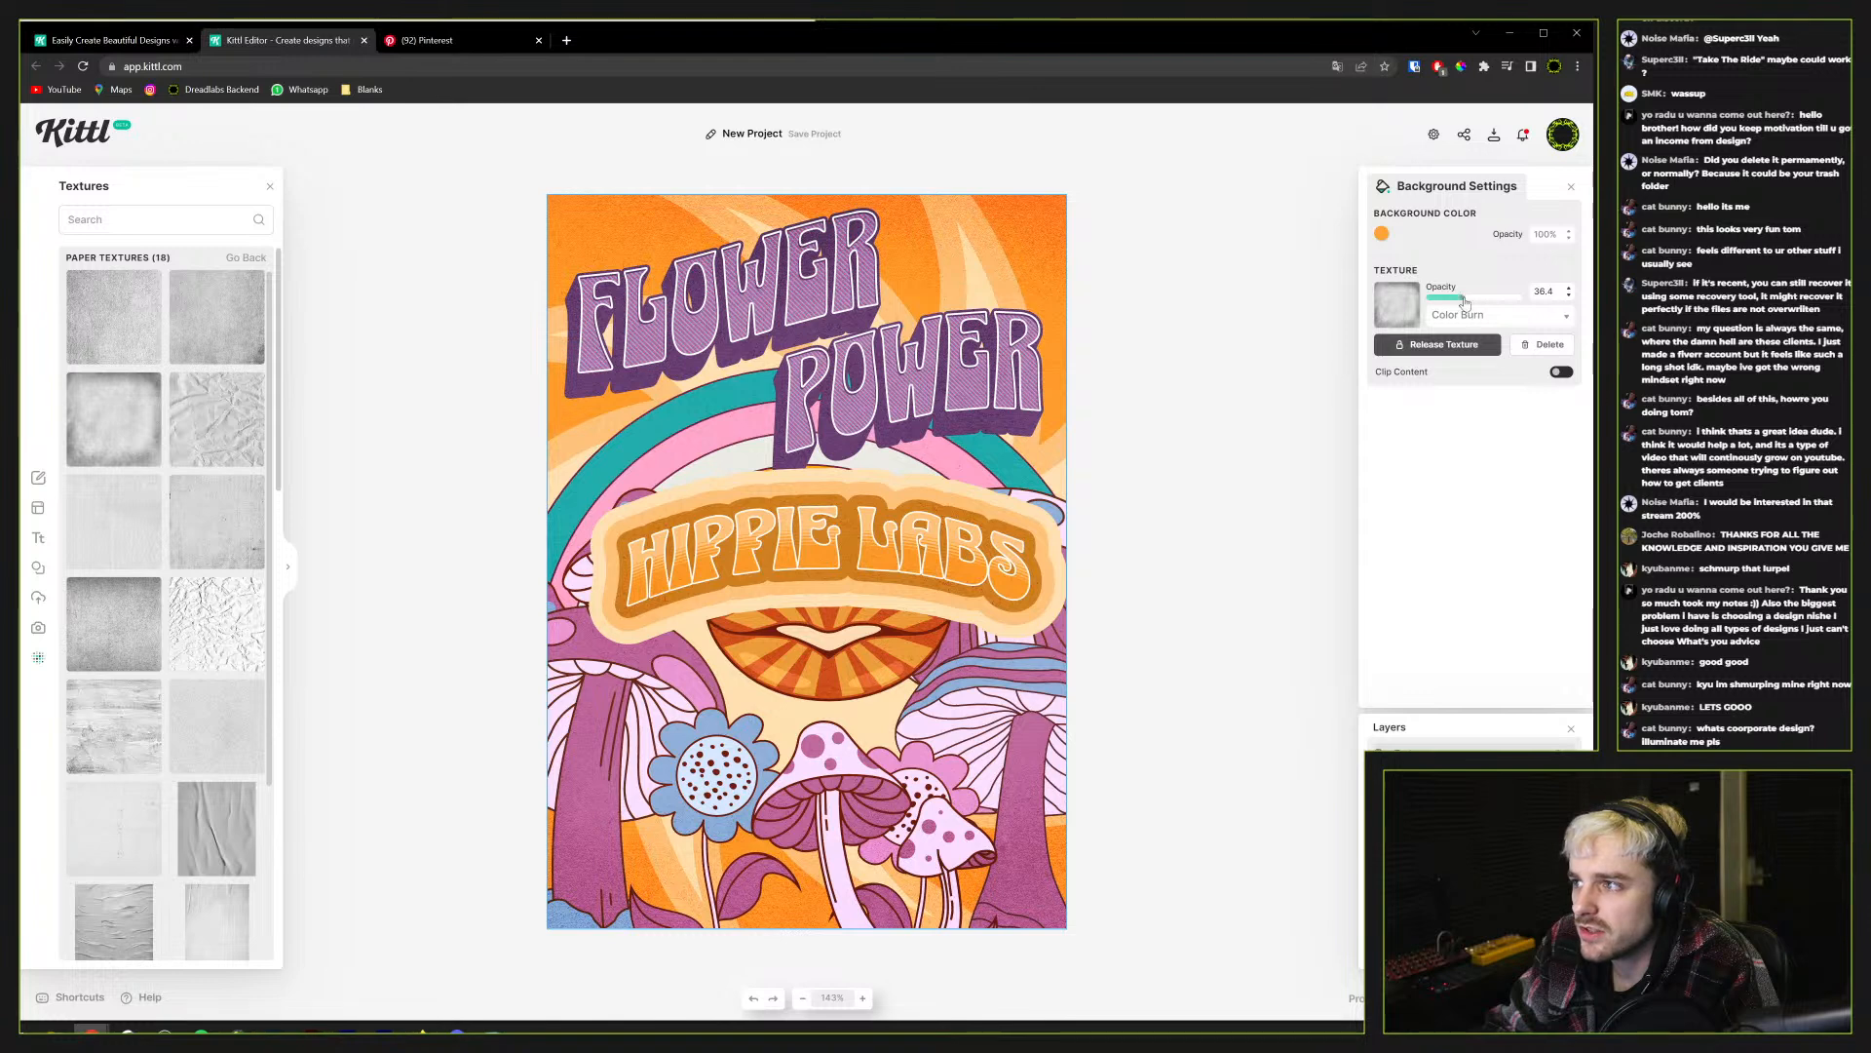
{"action": "left_click", "coordinate": [1472, 316]}
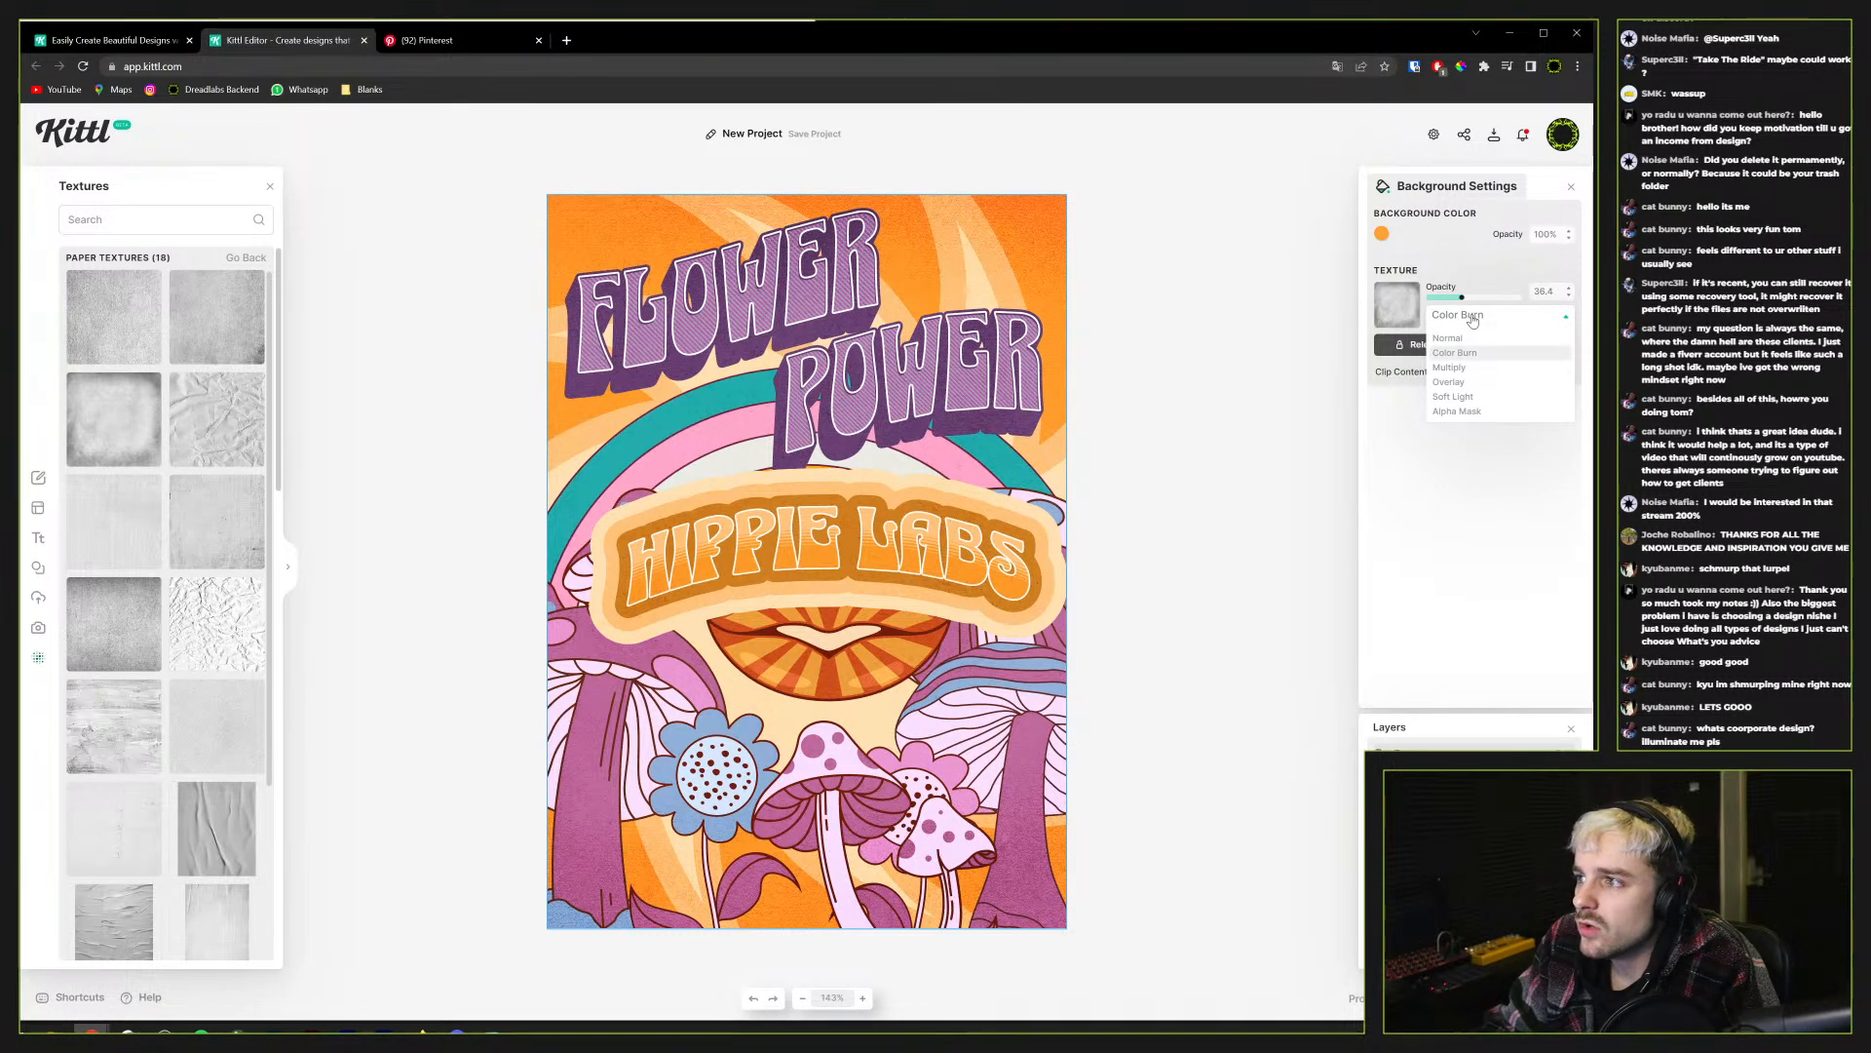
{"action": "left_click", "coordinate": [1470, 319]}
{"action": "right_click", "coordinate": [1468, 751]}
{"action": "left_click", "coordinate": [1450, 748]}
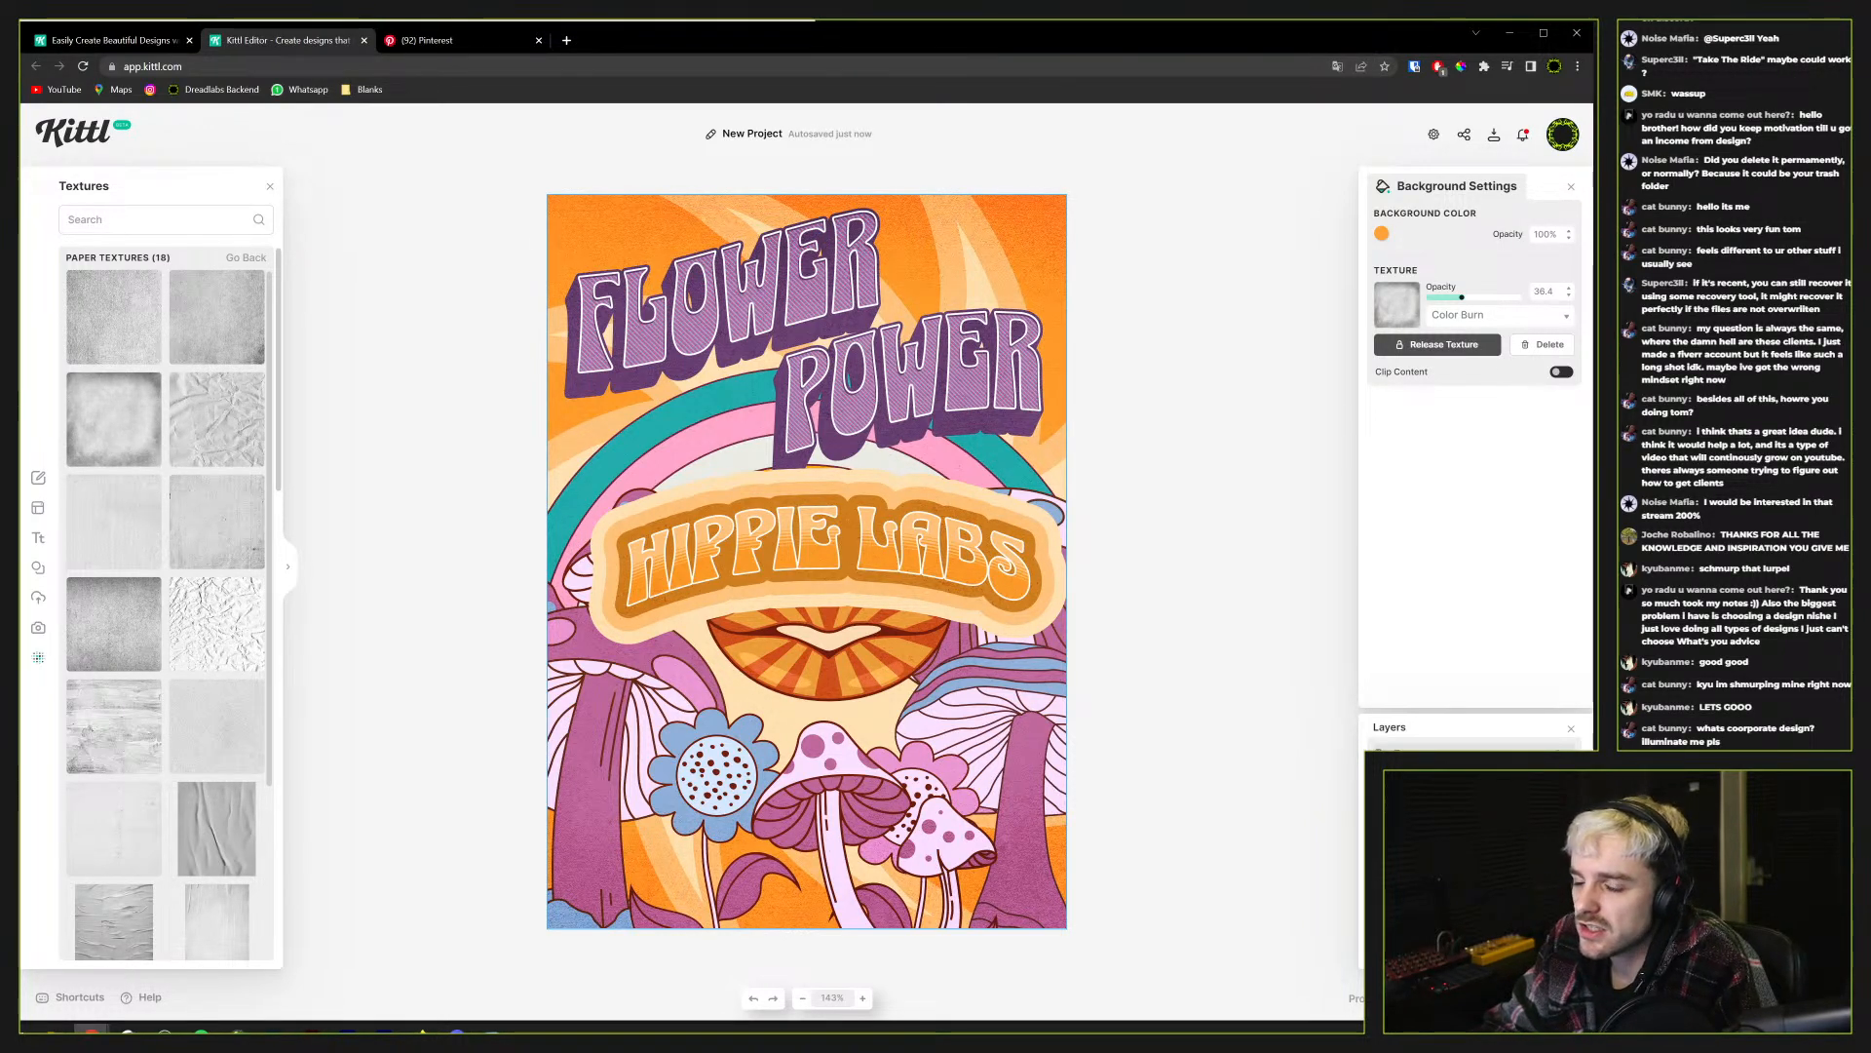
{"action": "left_click", "coordinate": [1462, 315]}
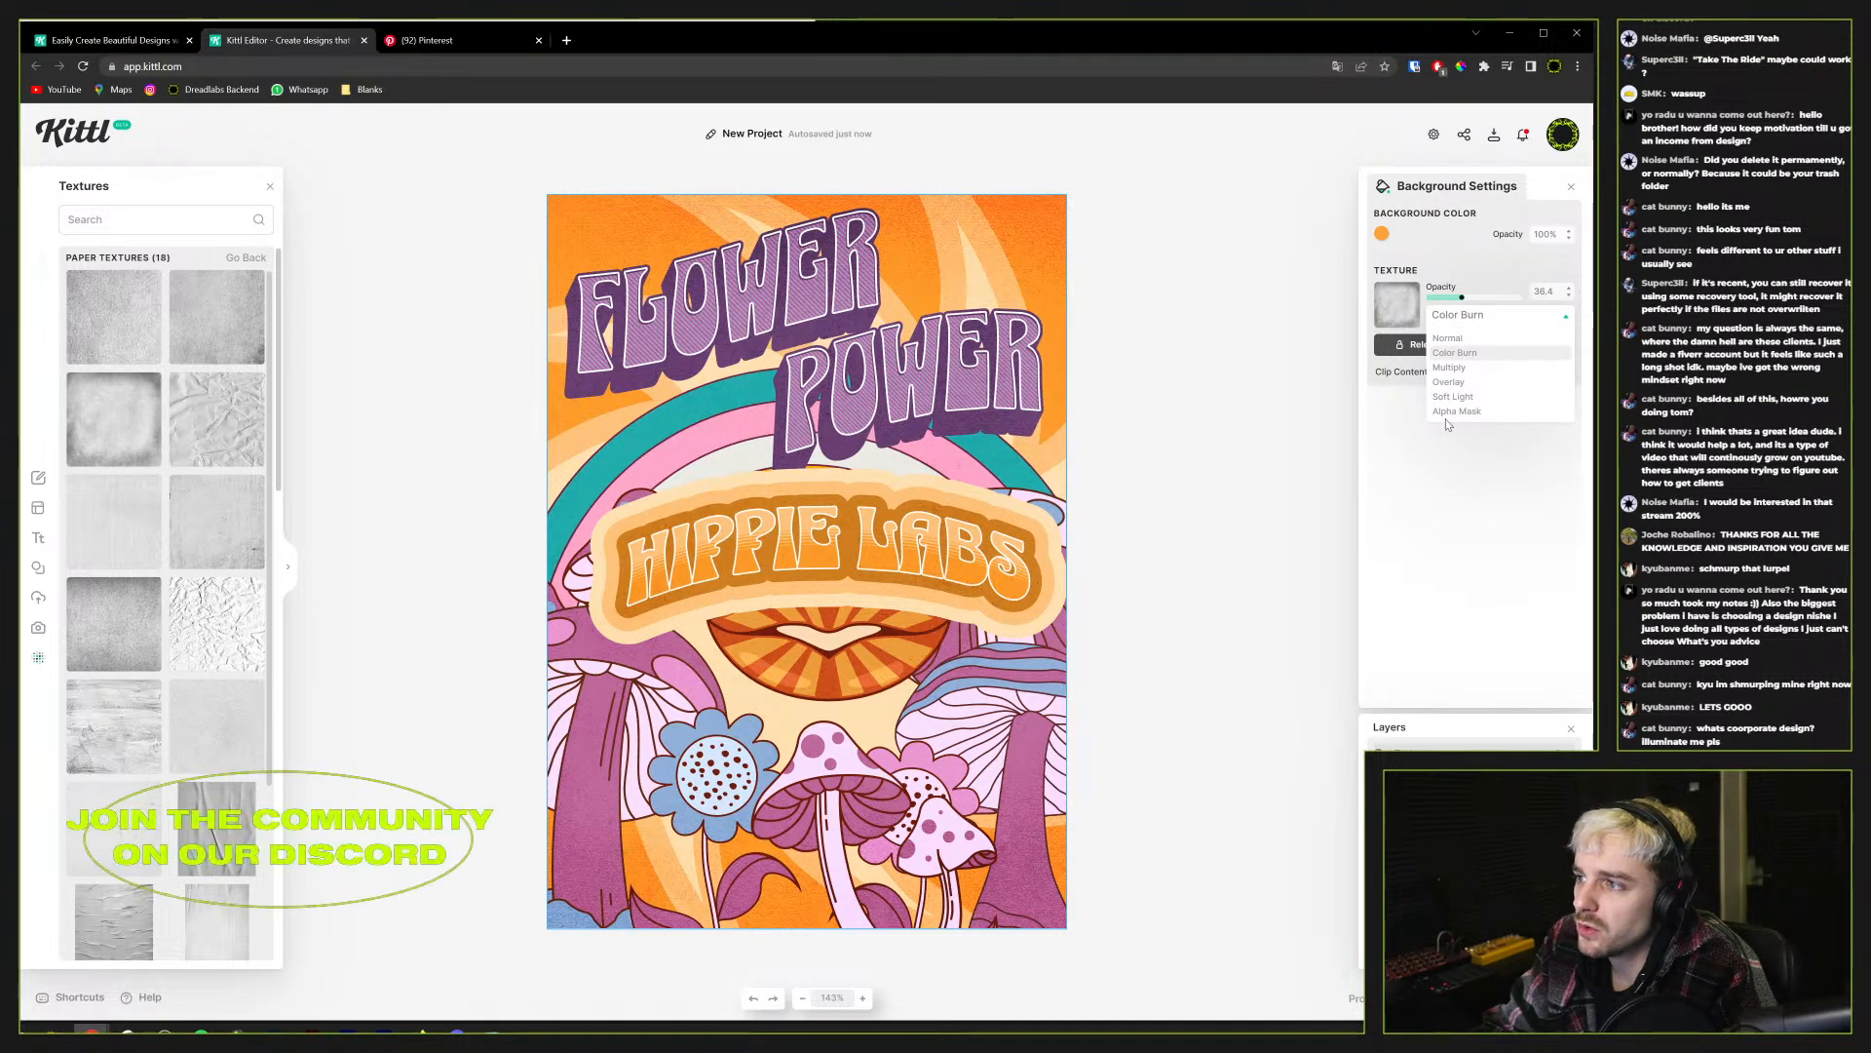
{"action": "left_click", "coordinate": [1460, 354]}
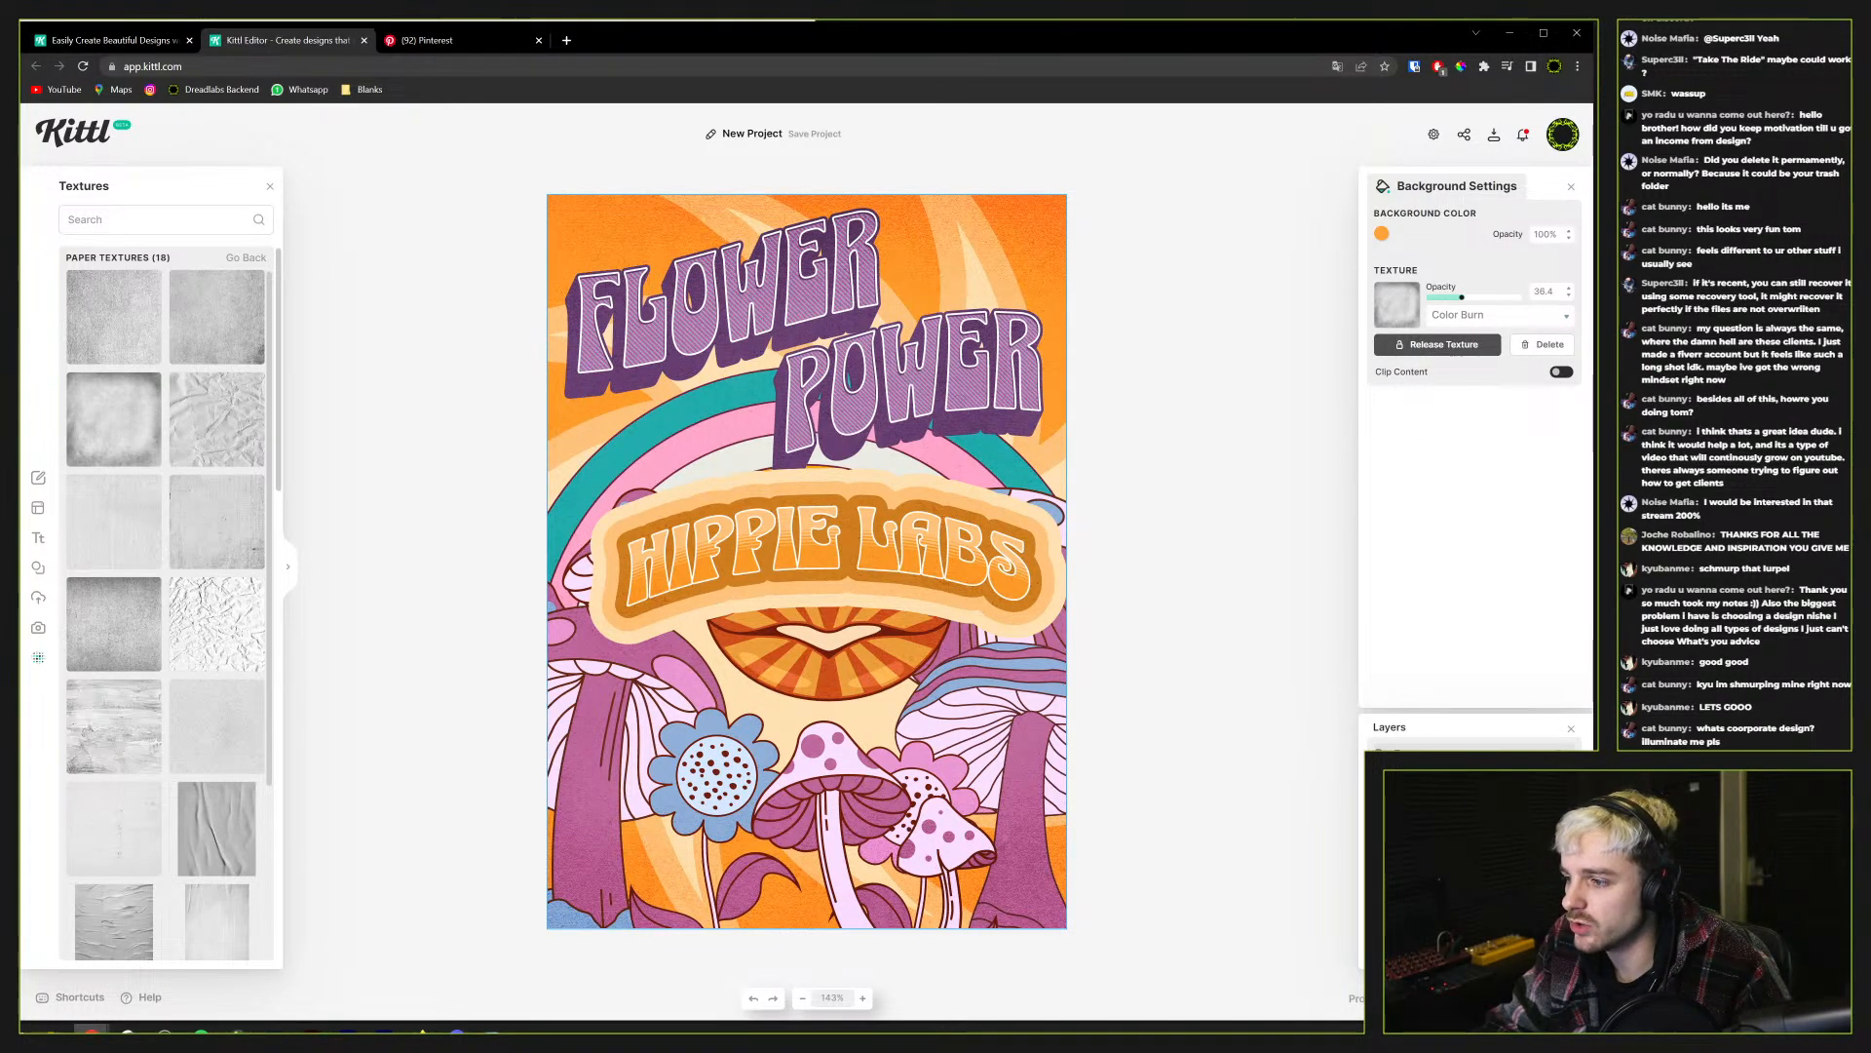
{"action": "right_click", "coordinate": [1457, 464]}
{"action": "key", "text": "Escape"}
{"action": "right_click", "coordinate": [1444, 462]}
{"action": "key", "text": "Escape"}
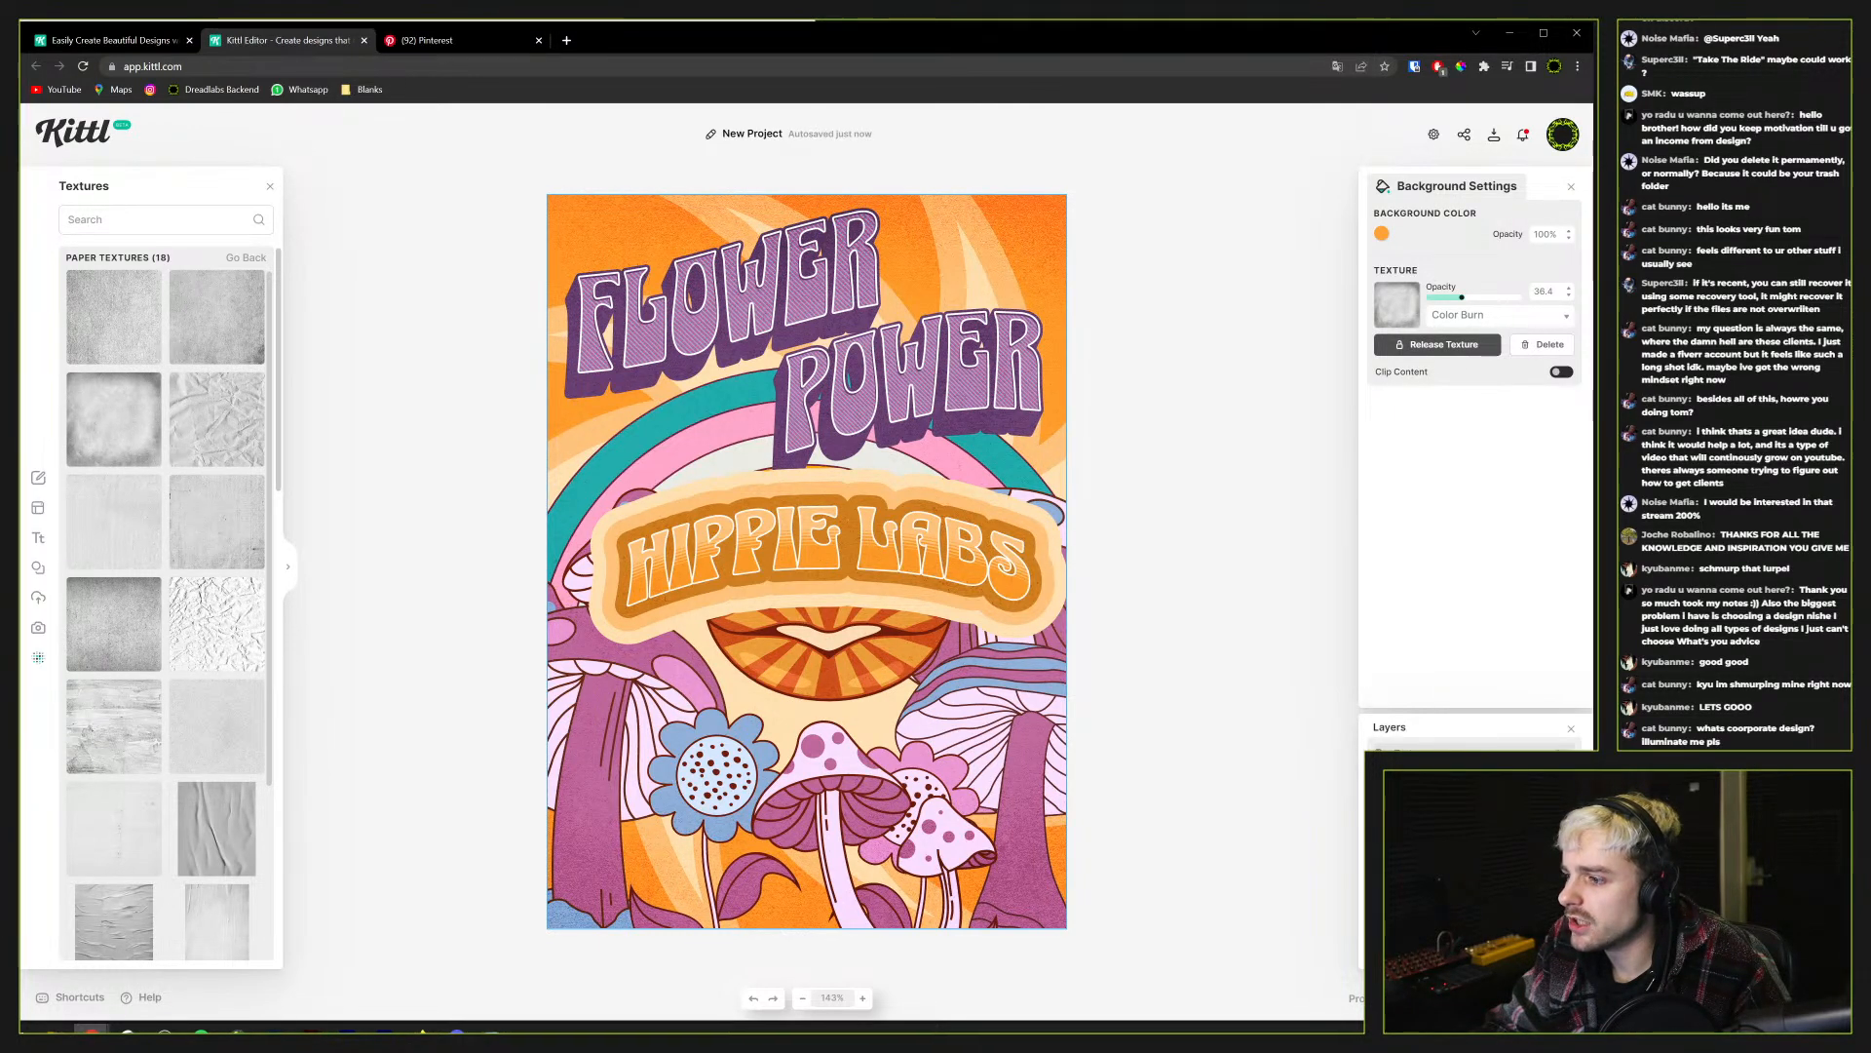
Release the poster's paper texture as a separate image and apply the texture with darkened edges to the background again
{"action": "left_click", "coordinate": [1438, 344]}
{"action": "left_click_drag", "start_coordinate": [911, 659], "coordinate": [911, 630]}
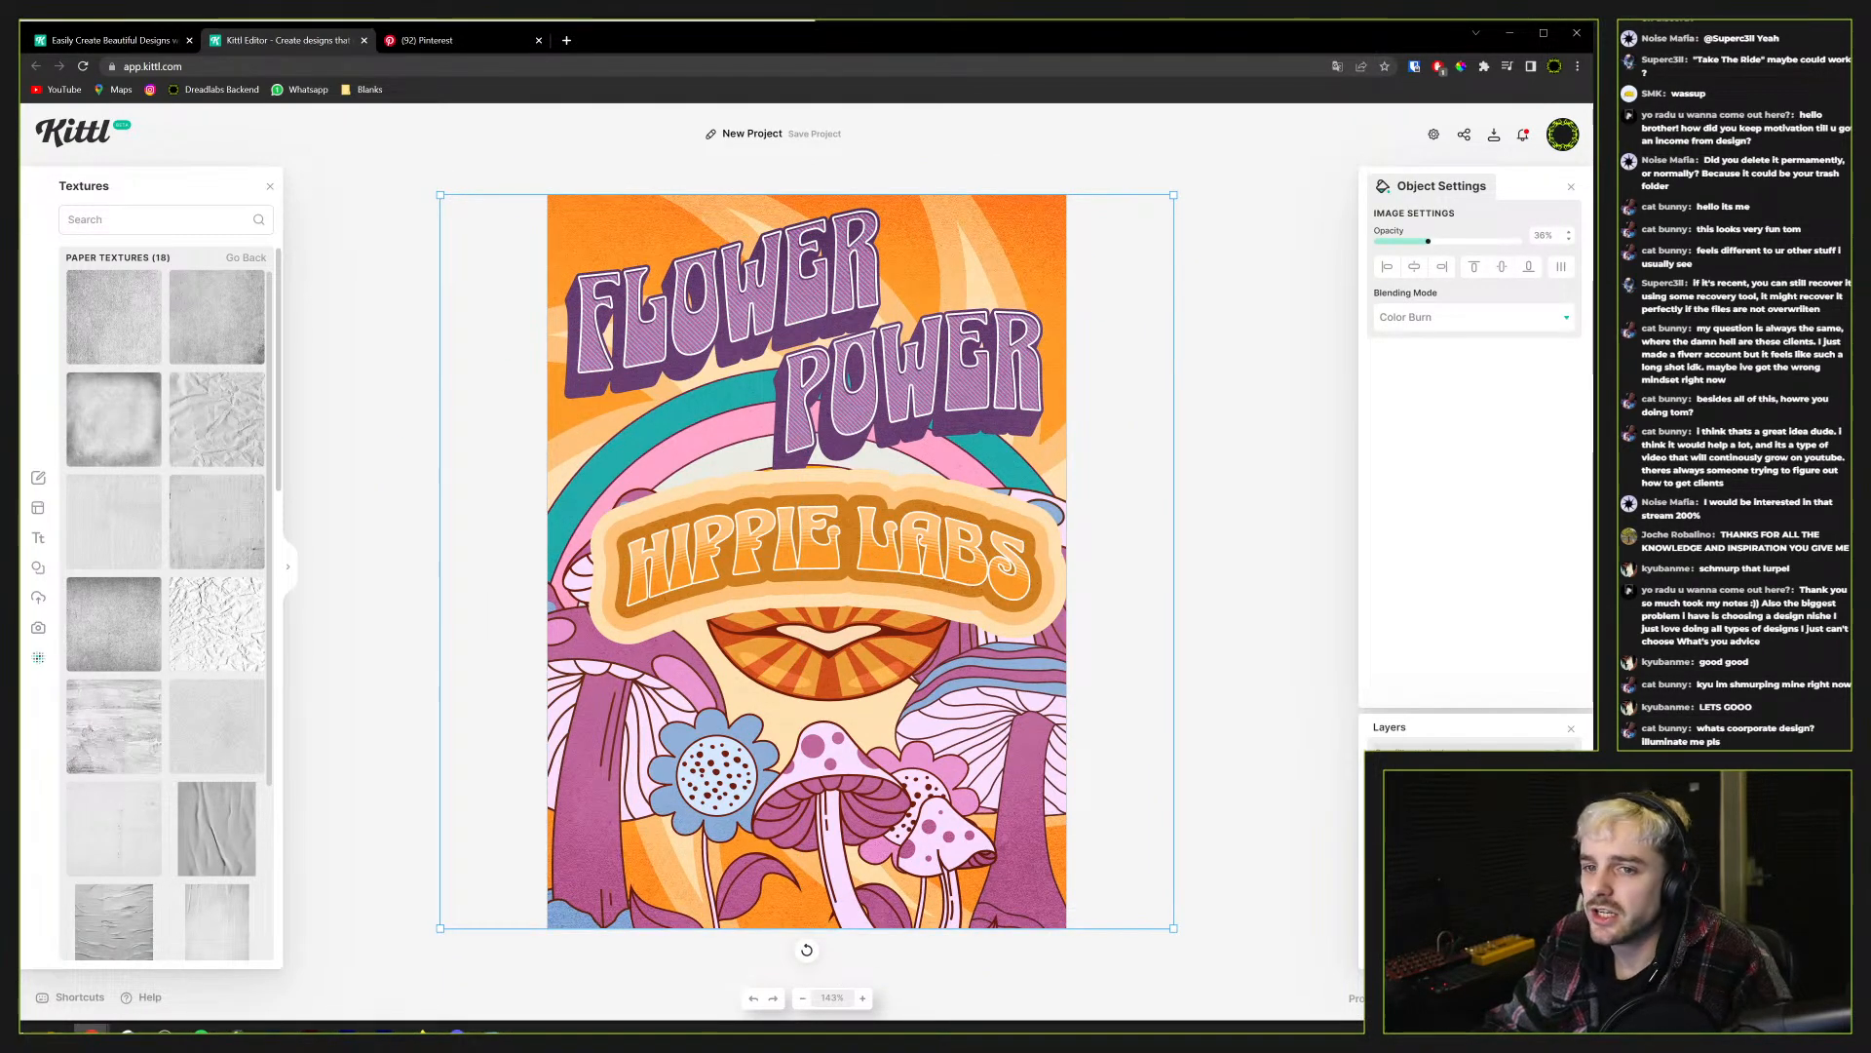
{"action": "left_click", "coordinate": [127, 424]}
Try the Overlay blending mode on the new background texture at an opacity of 30.5
{"action": "left_click", "coordinate": [1457, 320]}
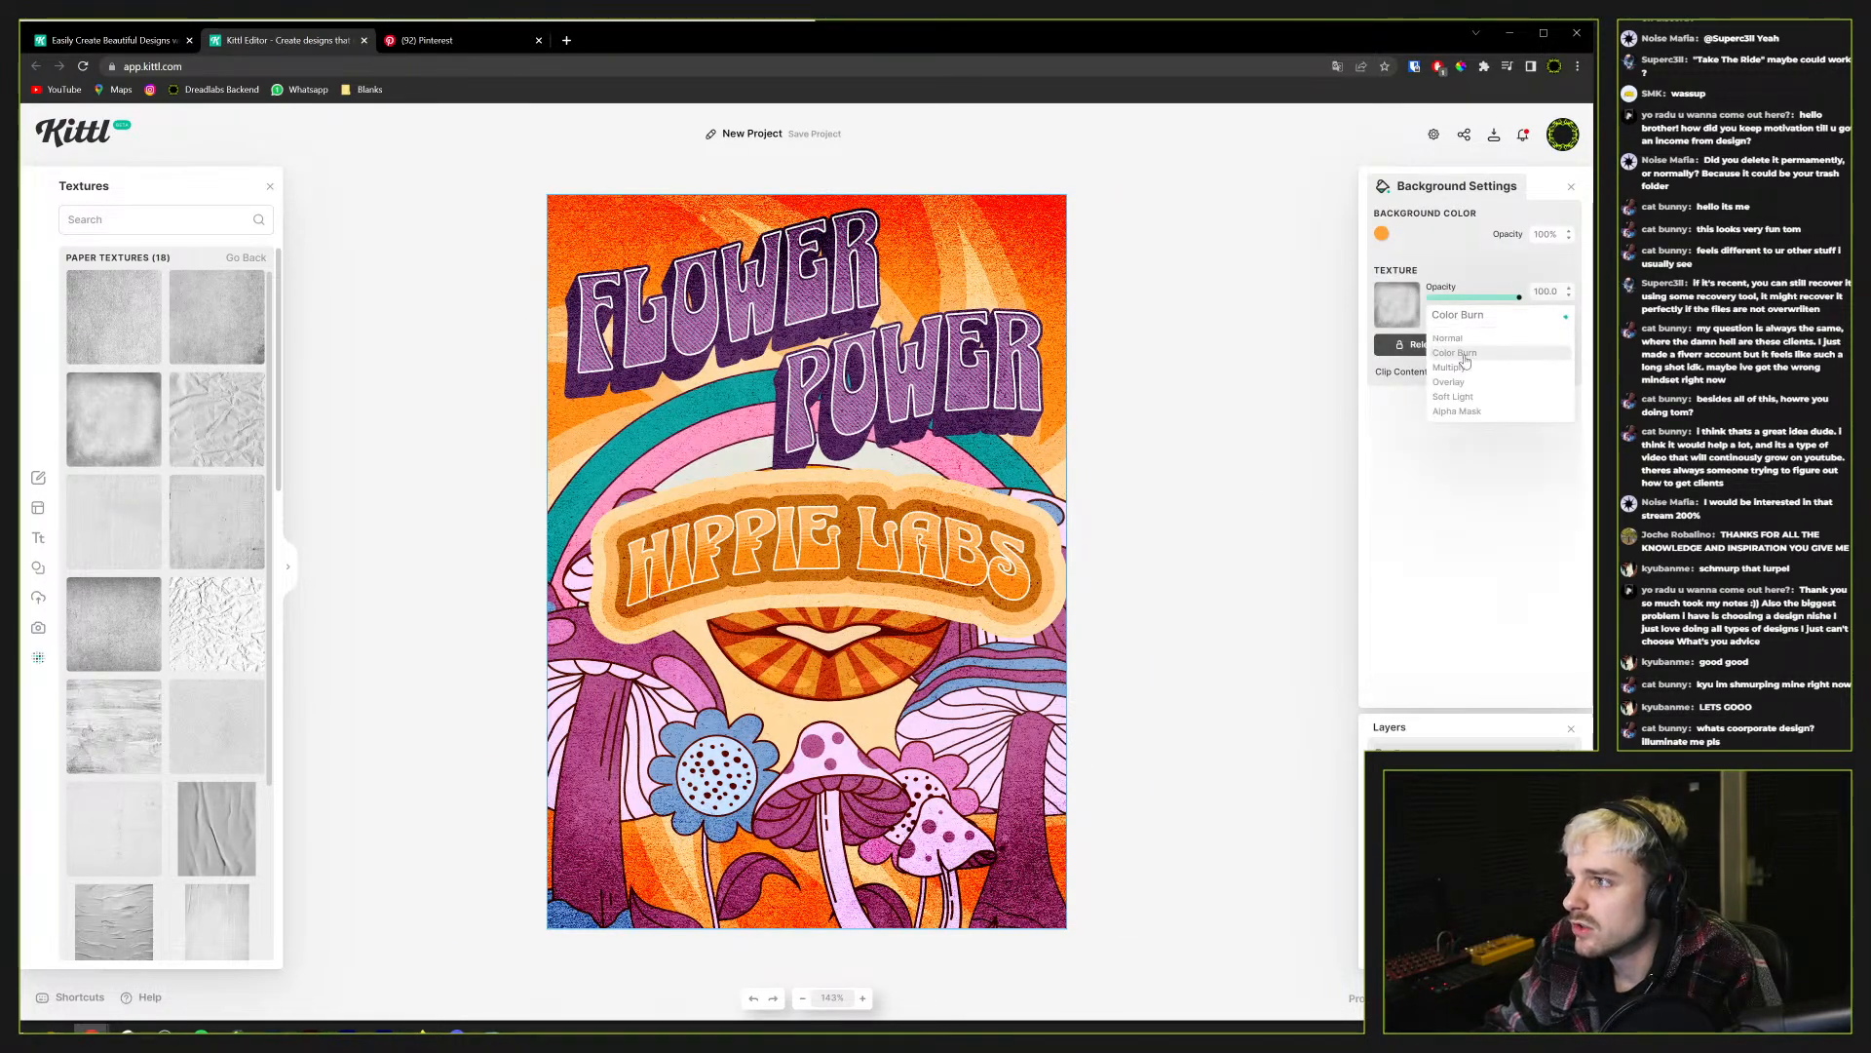
{"action": "left_click", "coordinate": [1470, 382]}
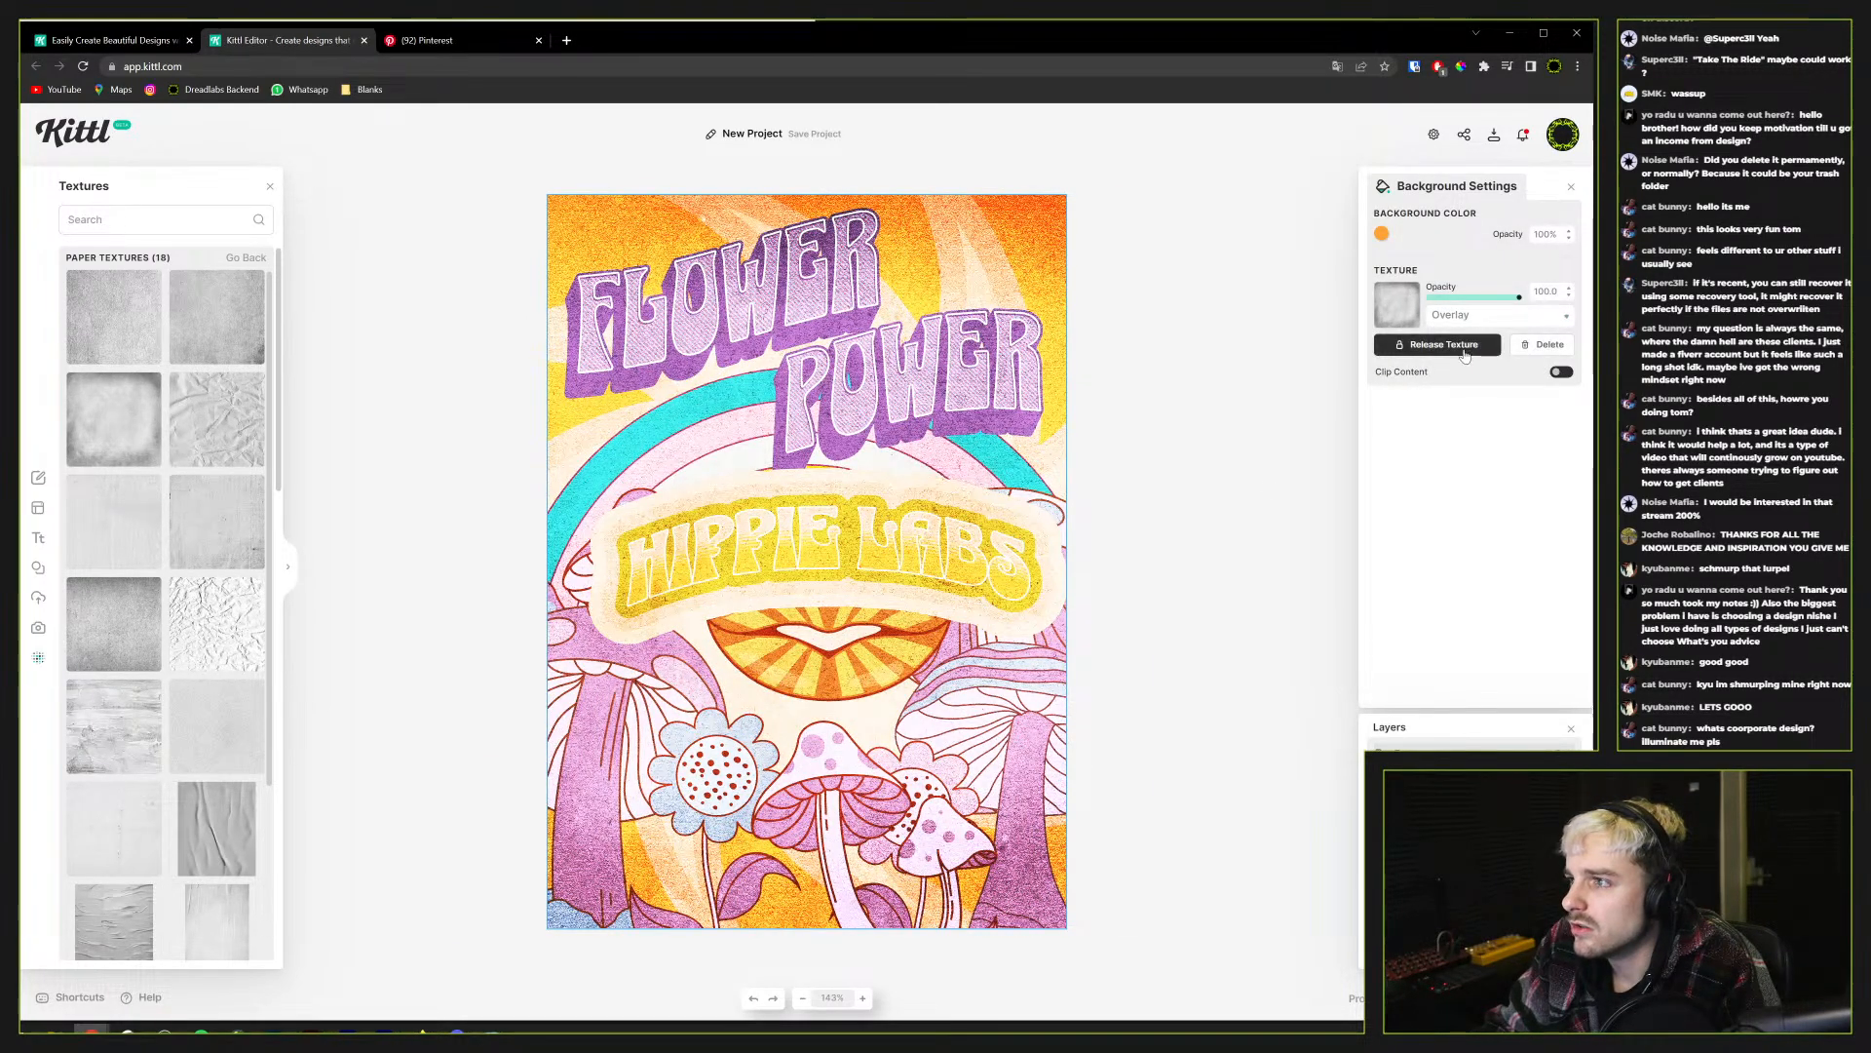
{"action": "left_click_drag", "start_coordinate": [1518, 297], "coordinate": [1461, 301]}
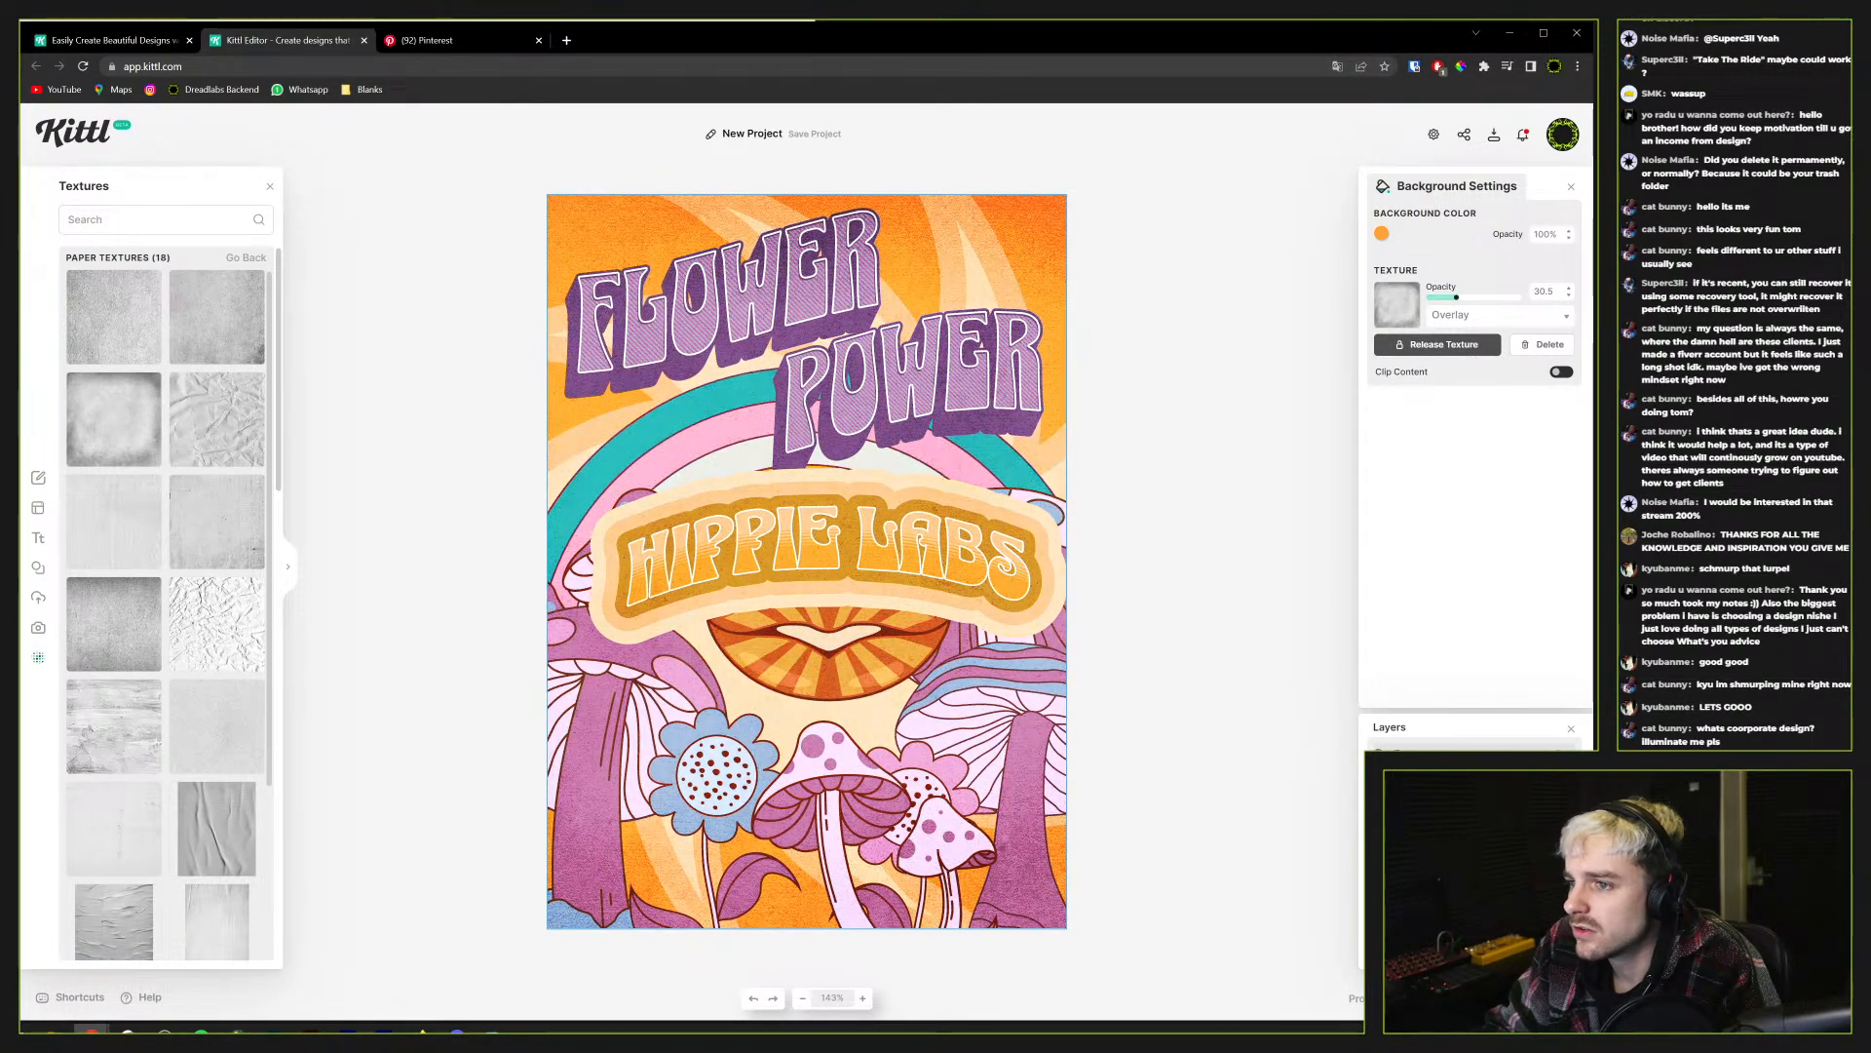
Set the background texture's blending mode to Soft Light and its opacity to 49.9
{"action": "left_click", "coordinate": [1481, 315]}
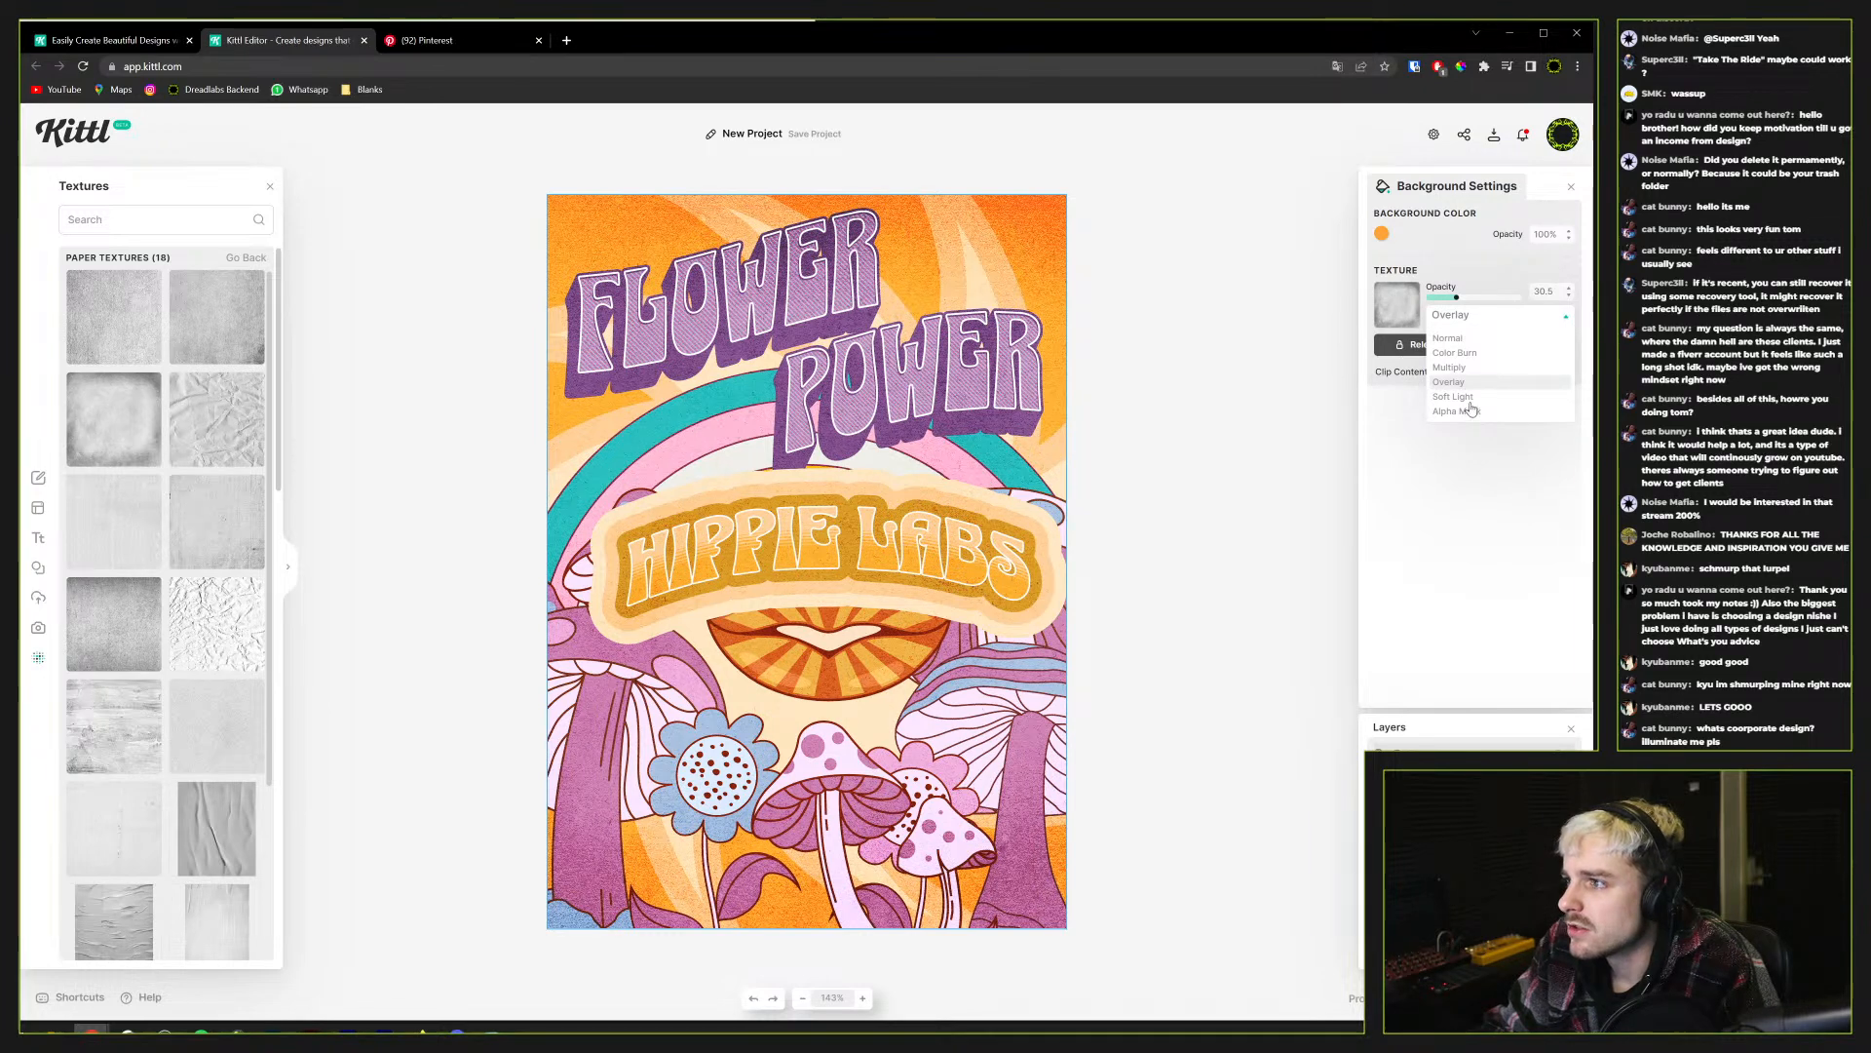
{"action": "left_click", "coordinate": [1471, 403]}
{"action": "left_click_drag", "start_coordinate": [1456, 297], "coordinate": [1494, 306]}
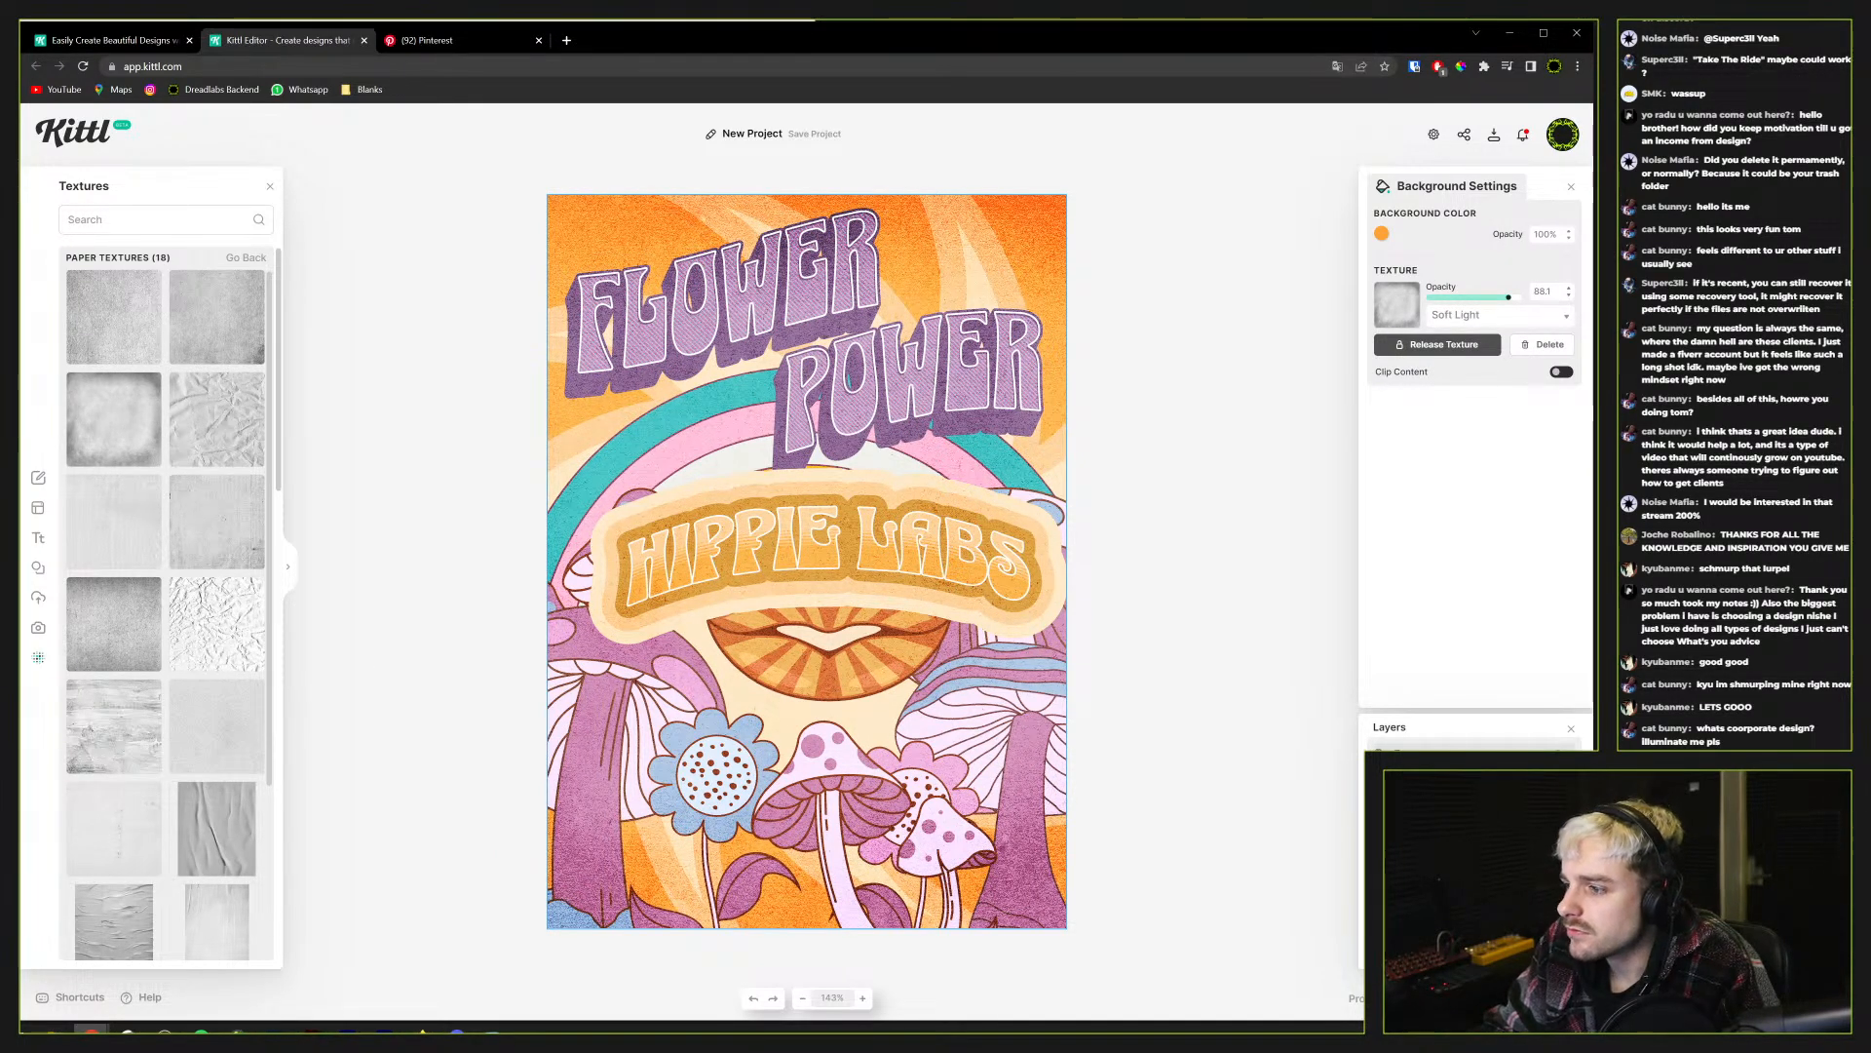
{"action": "key", "text": "ctrl+a"}
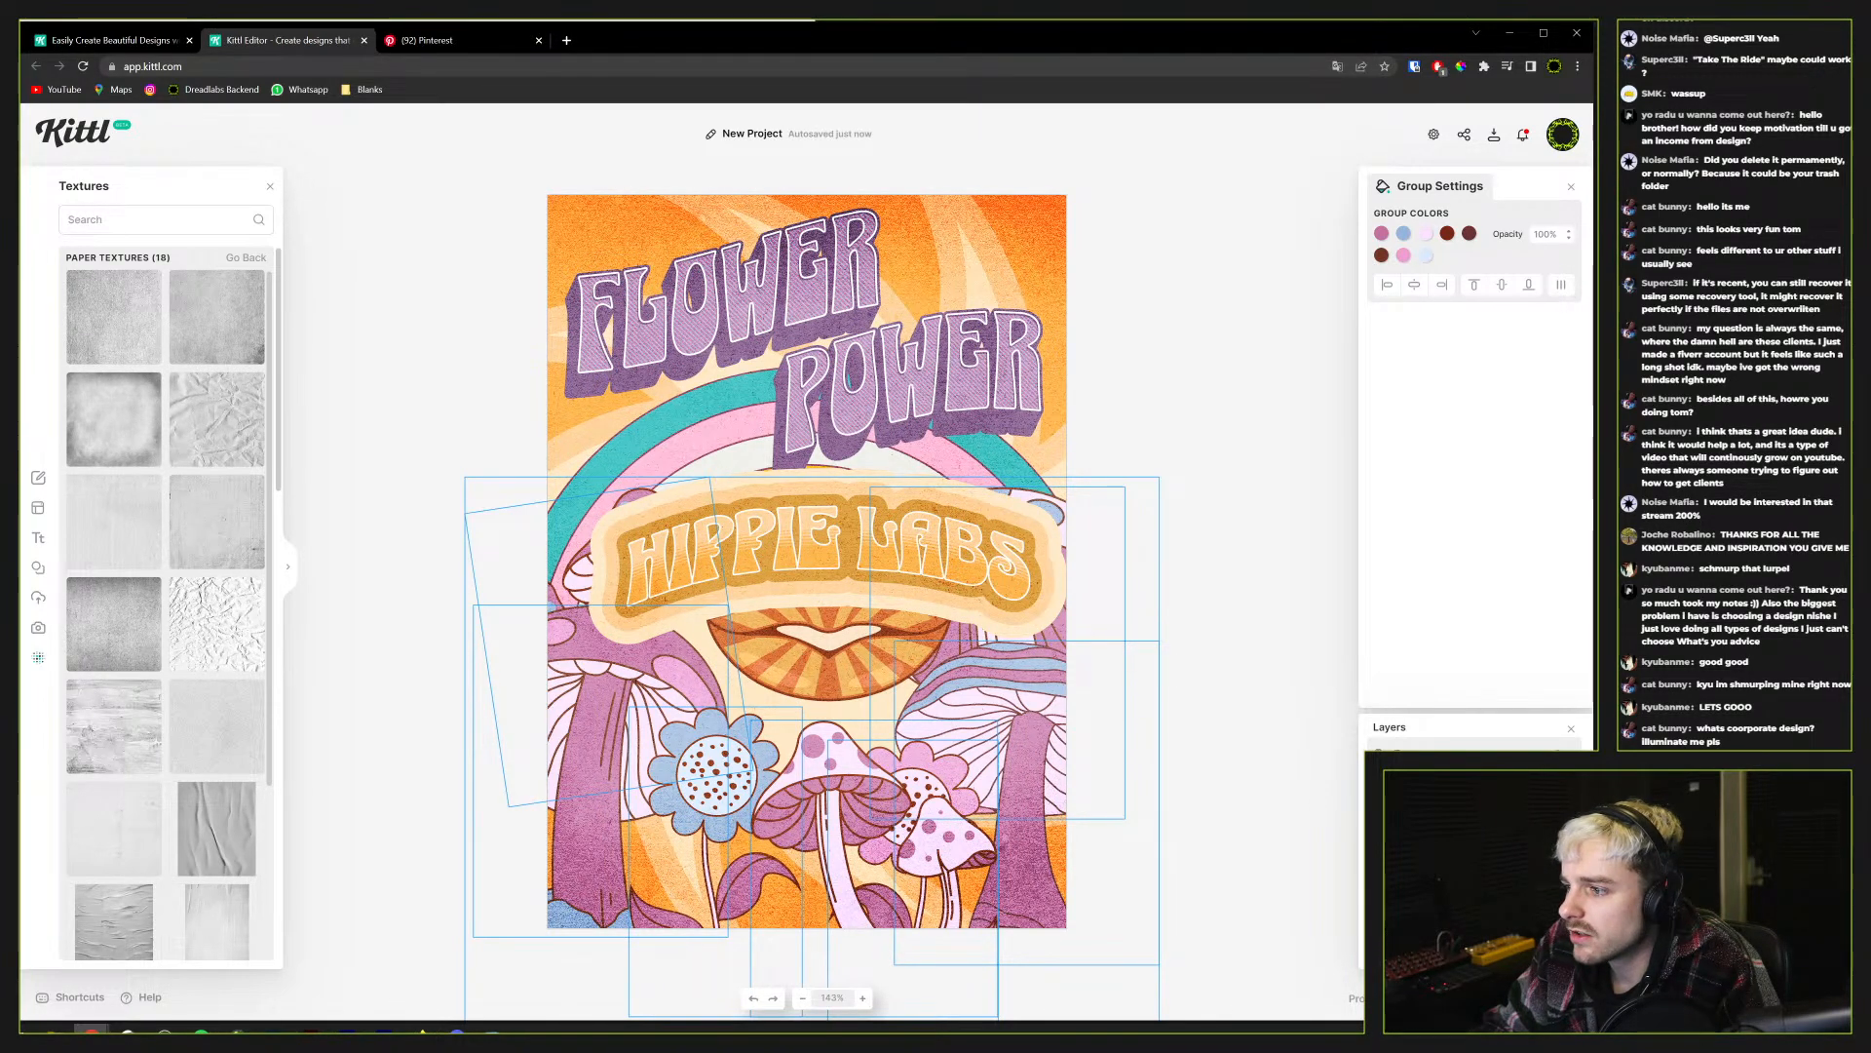
{"action": "left_click", "coordinate": [828, 555]}
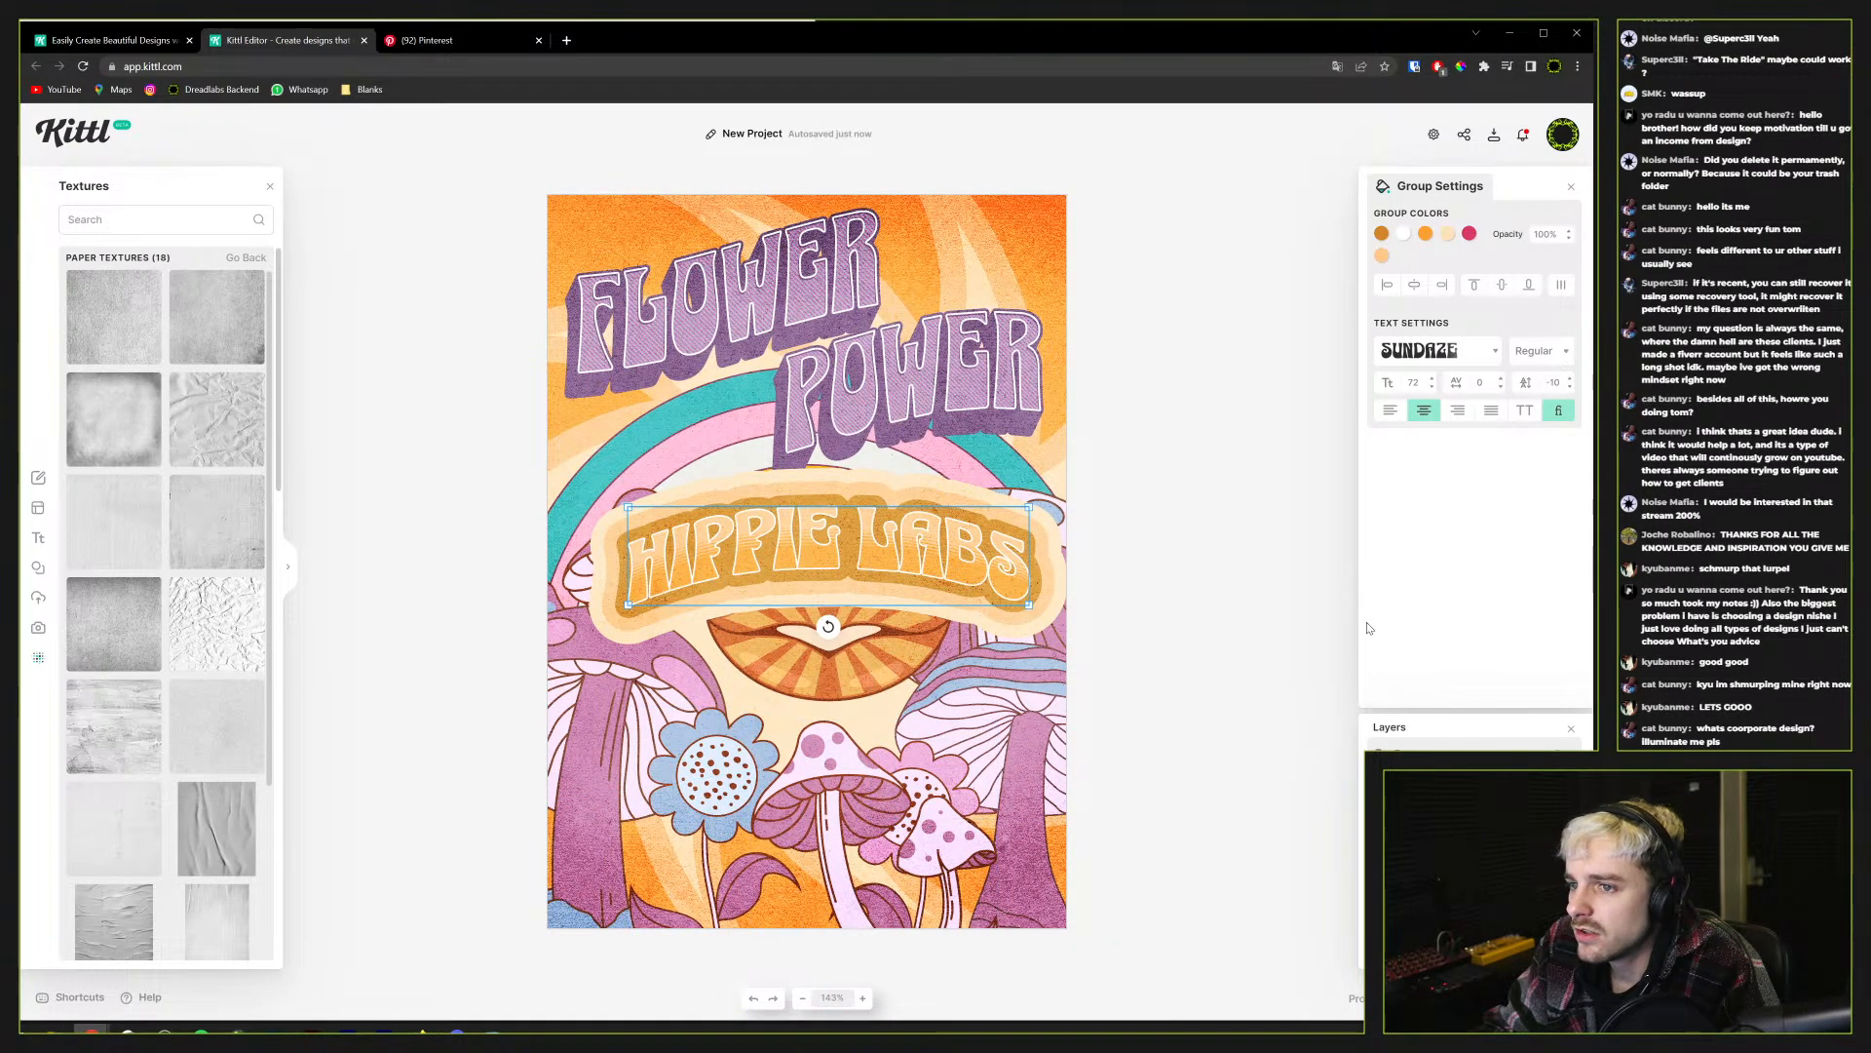
{"action": "left_click", "coordinate": [1295, 407]}
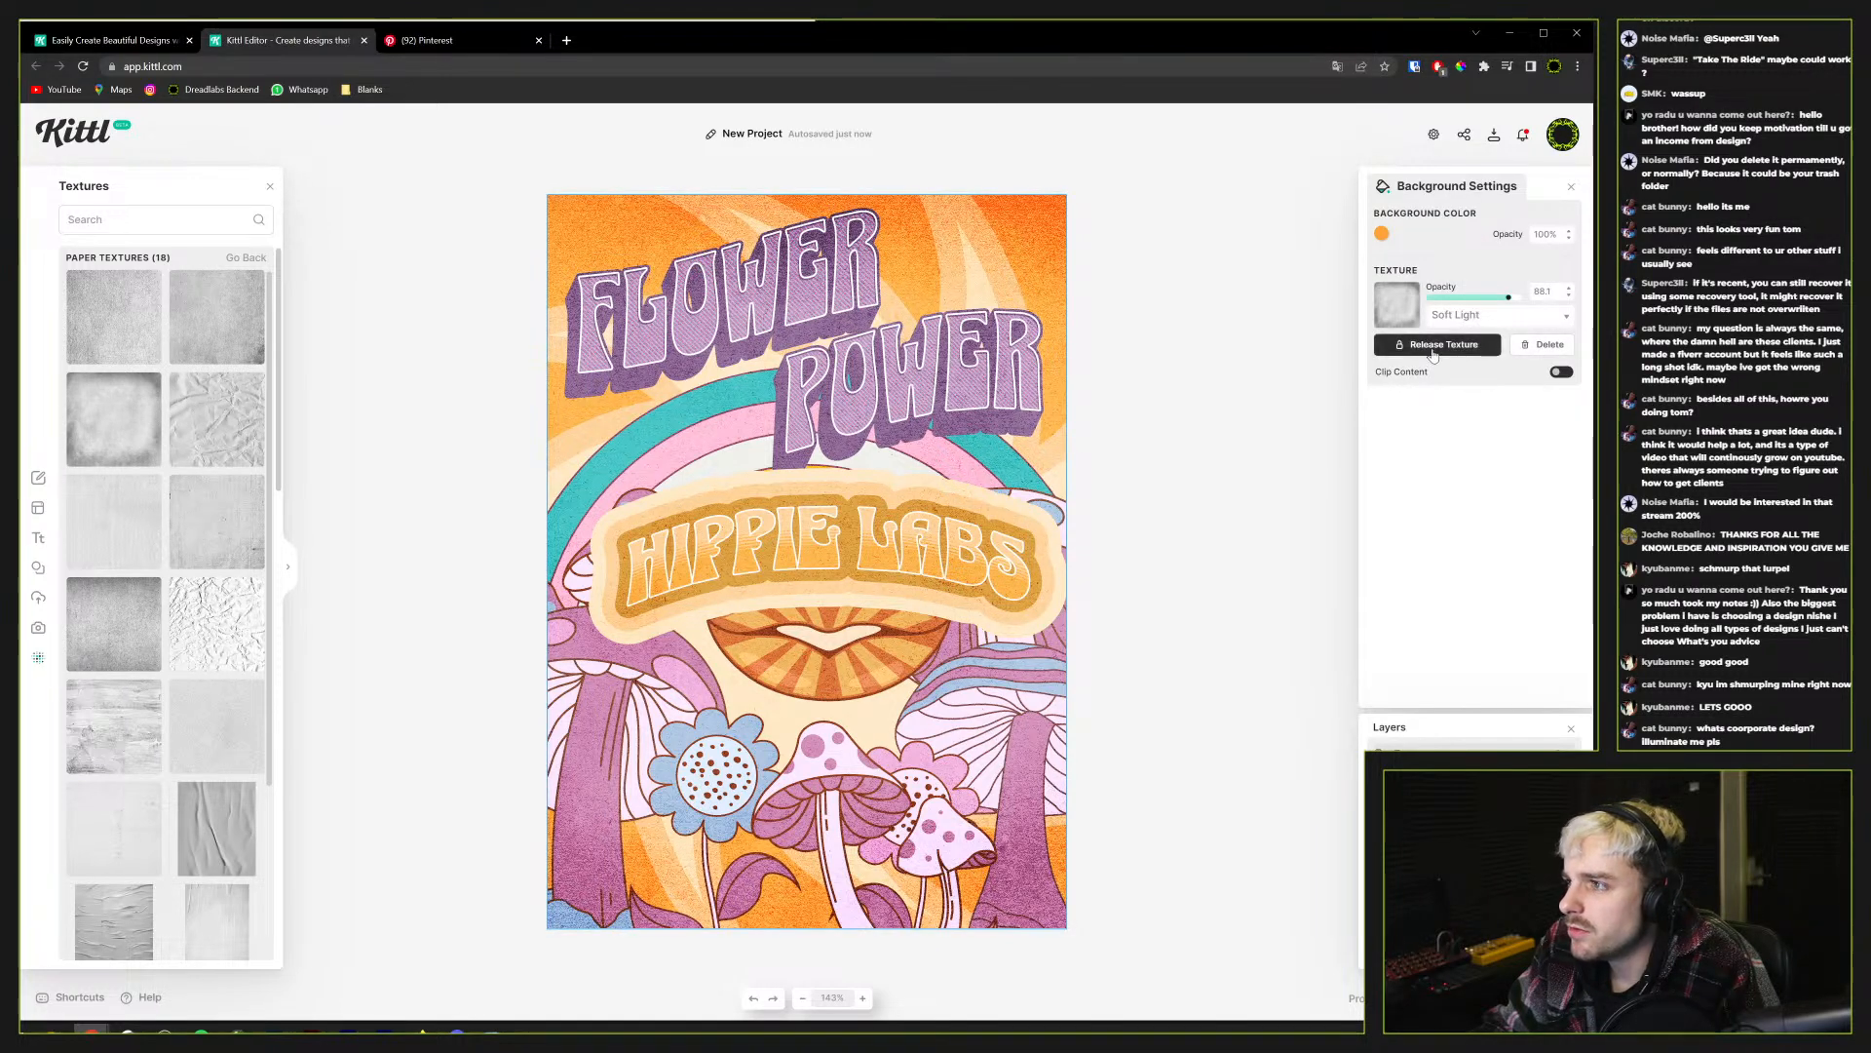
{"action": "left_click_drag", "start_coordinate": [1508, 297], "coordinate": [1473, 298]}
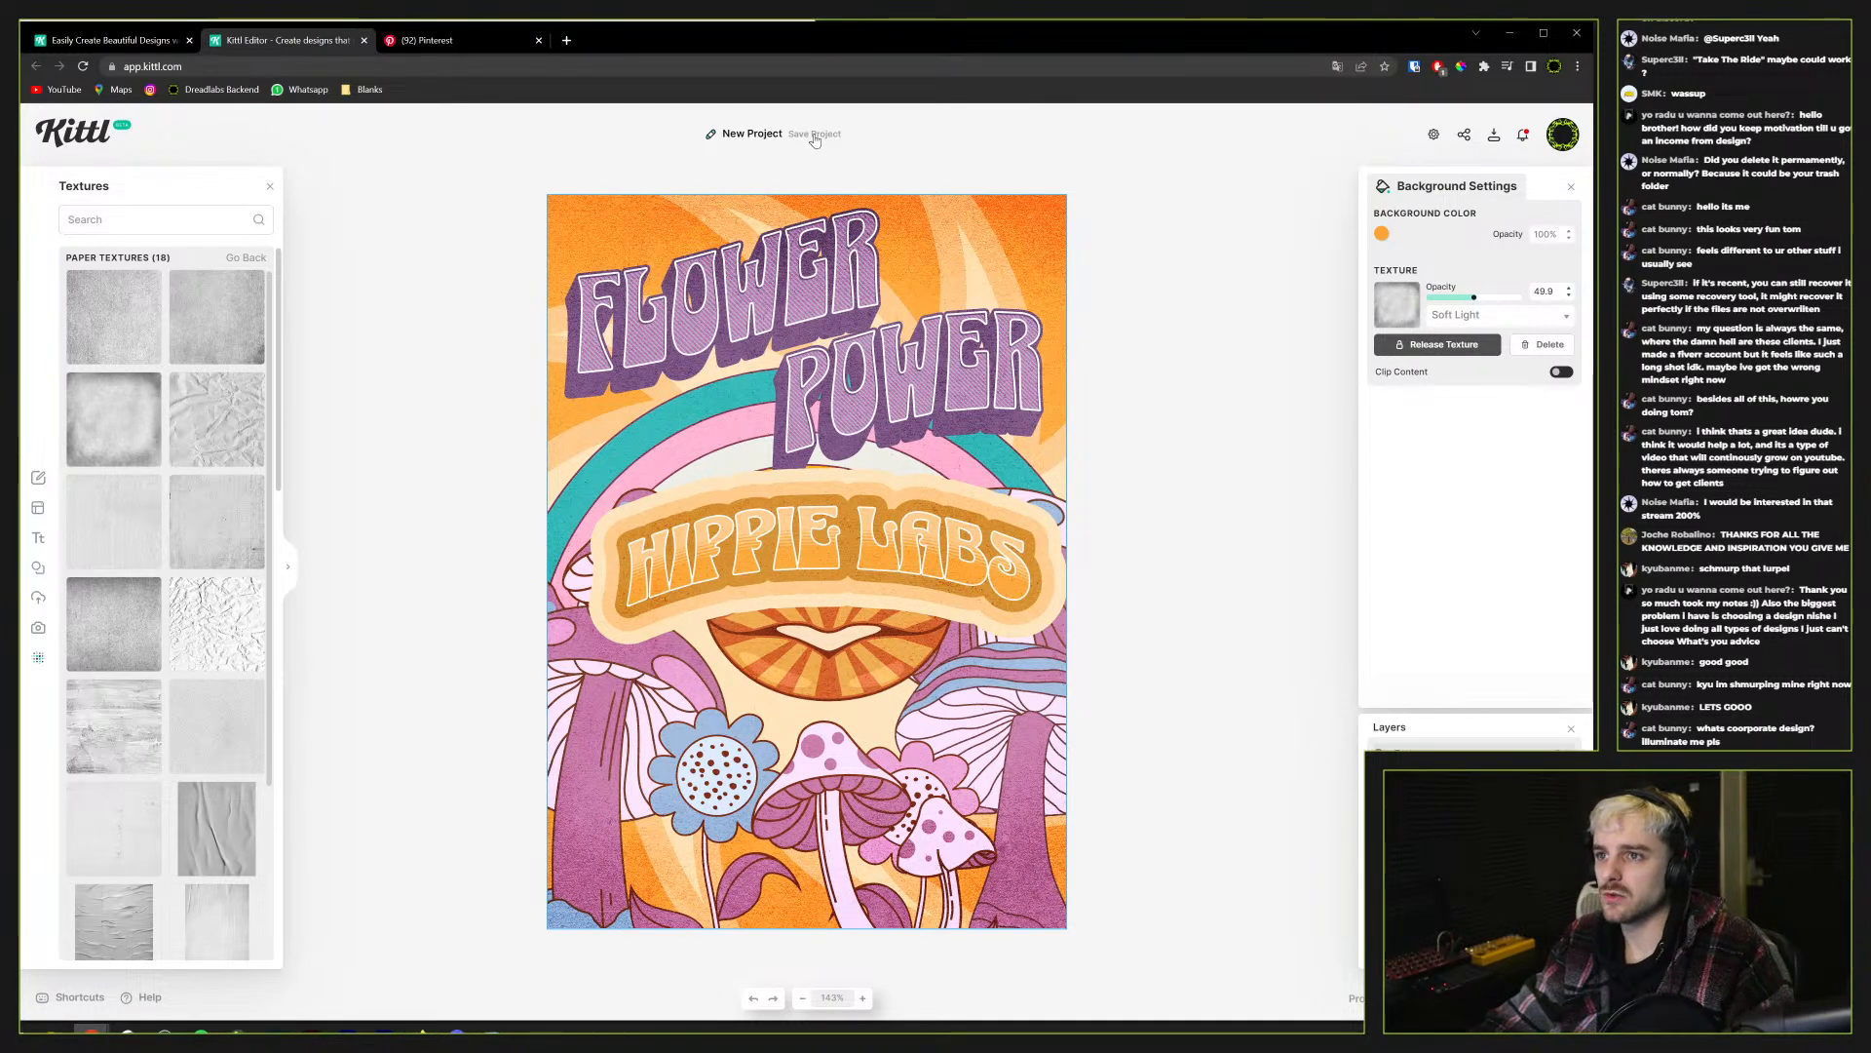
Rename the current project as "Flower Power Poster" and close the project list
{"action": "left_click", "coordinate": [38, 476]}
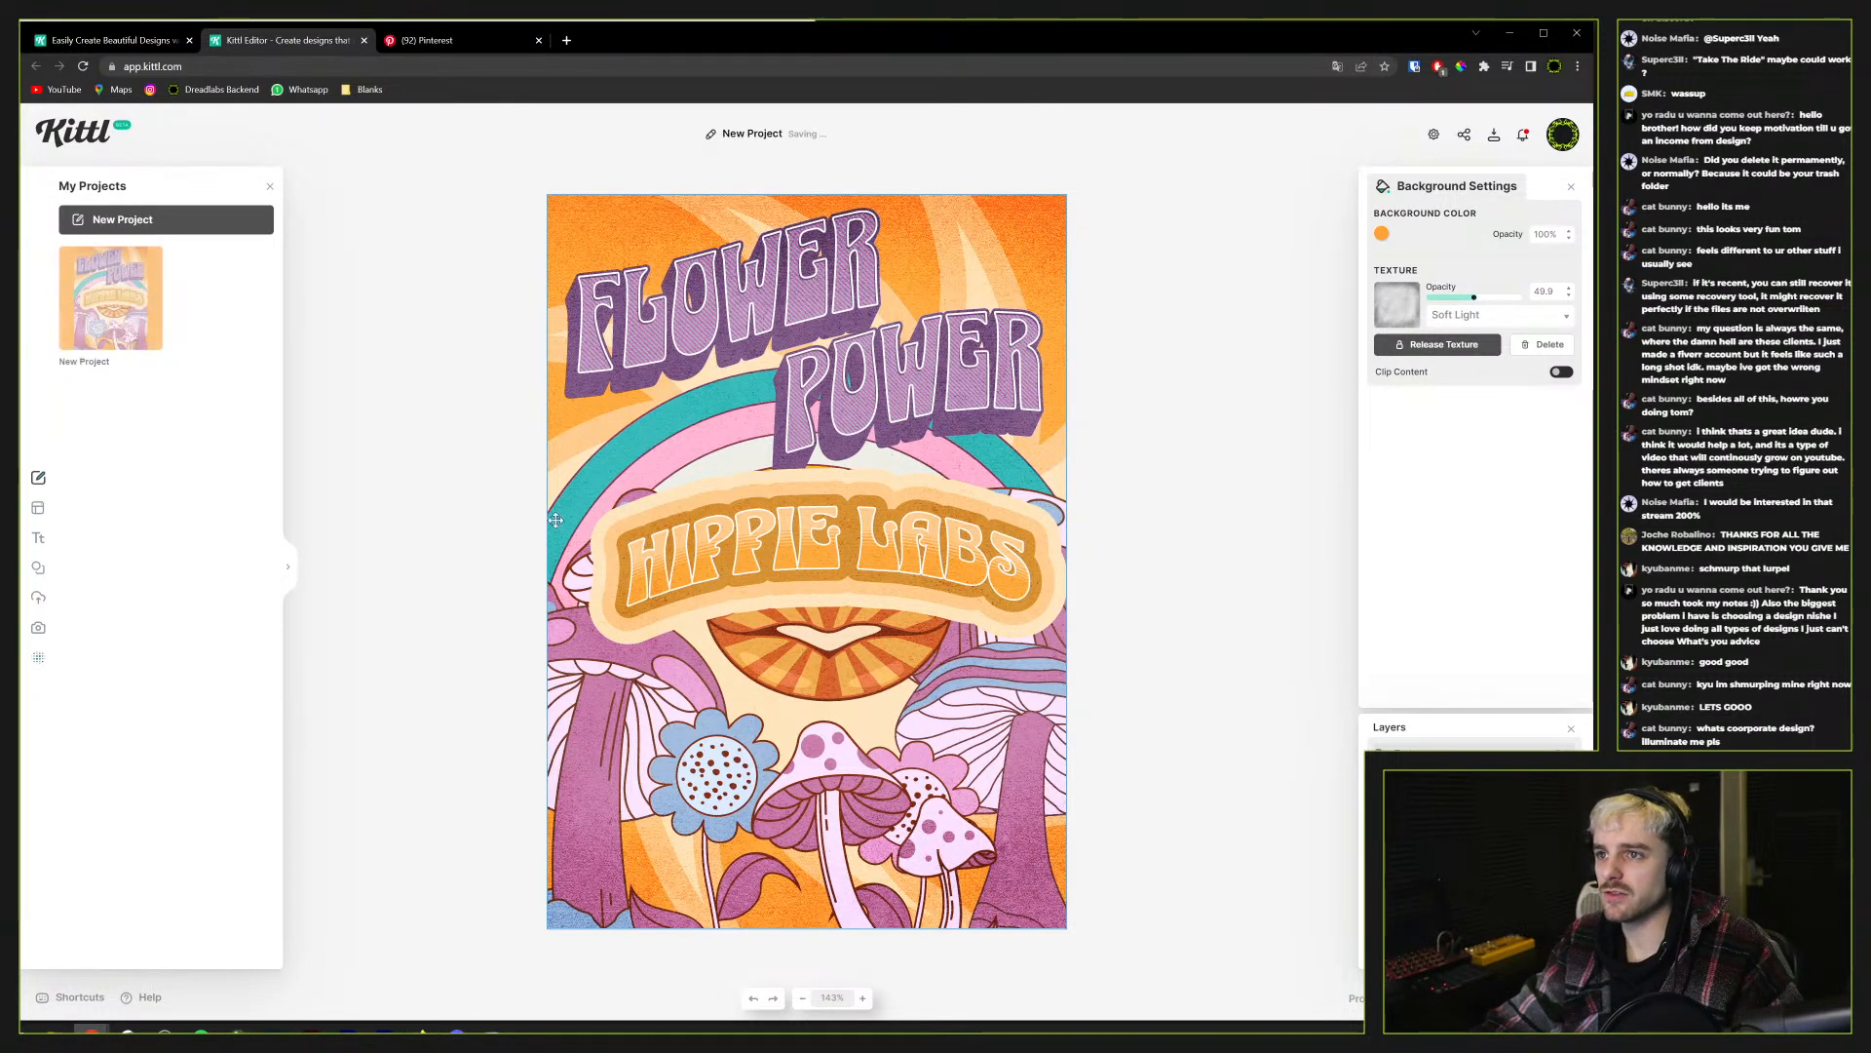
{"action": "double_click", "coordinate": [94, 361]}
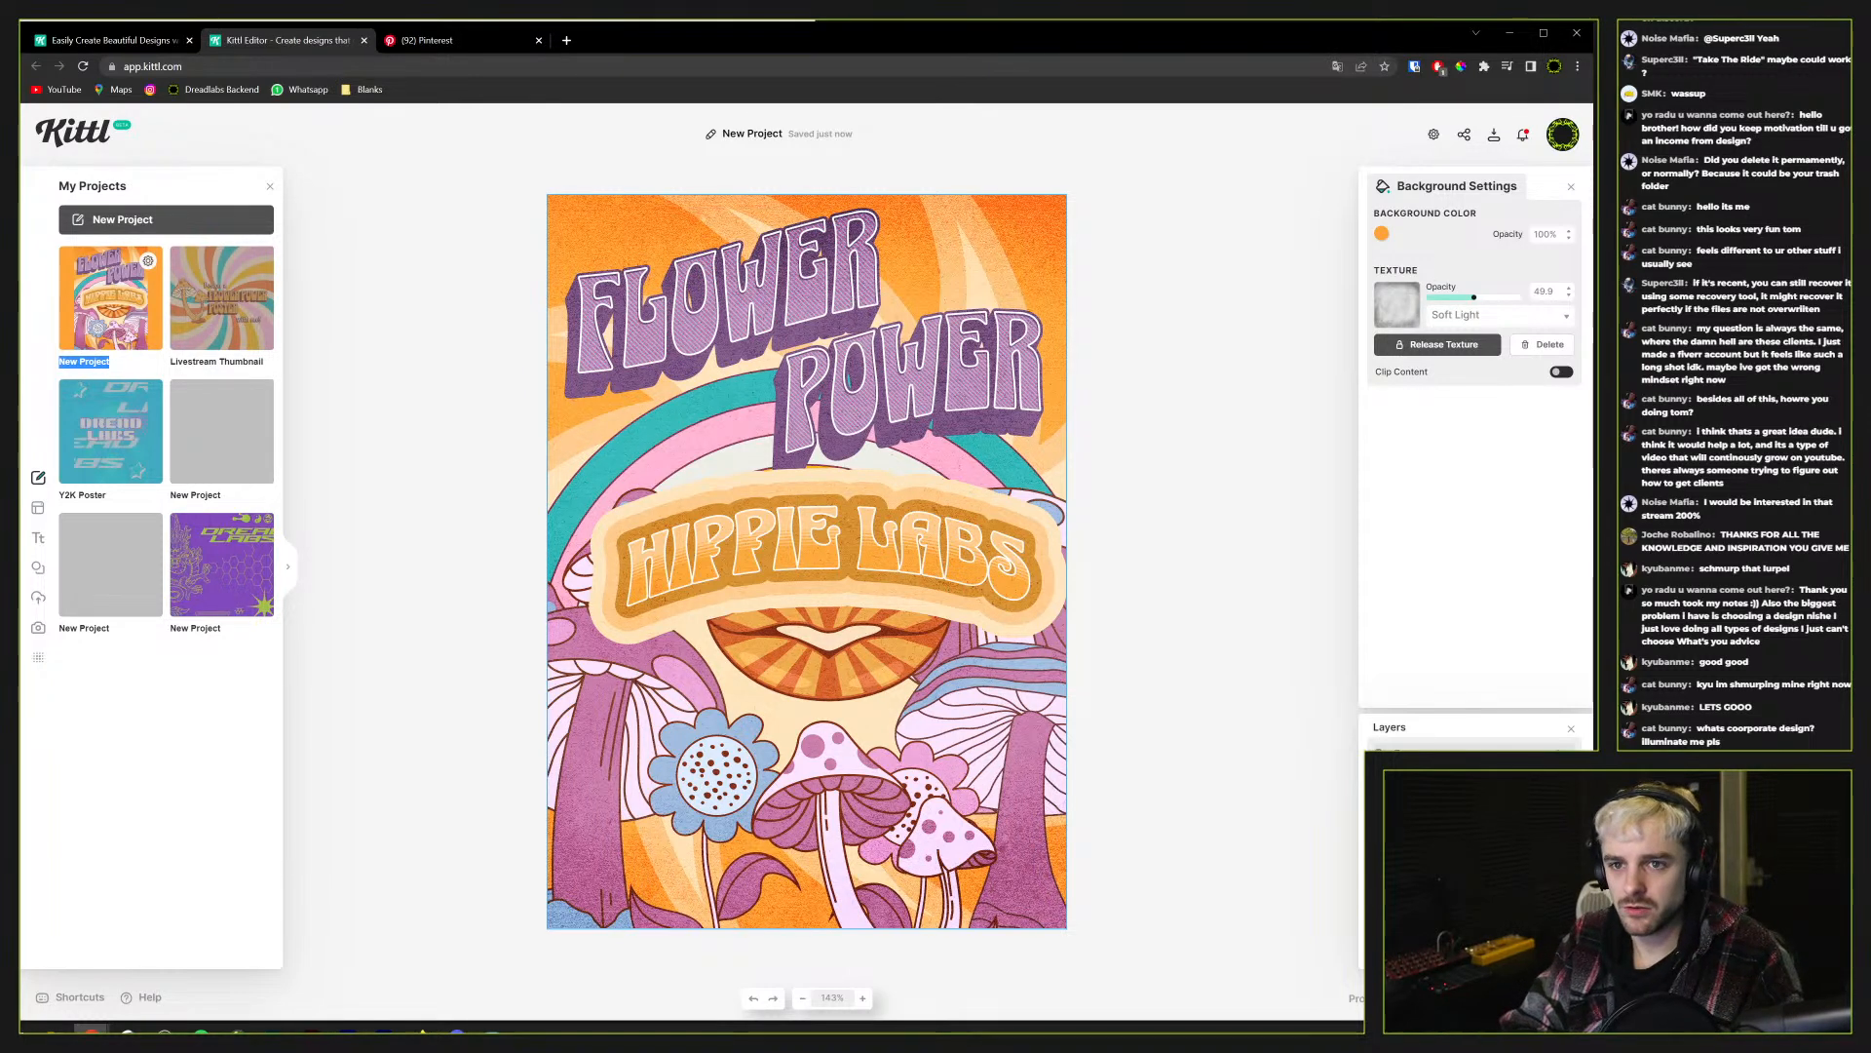
{"action": "type", "text": "Flower Power"}
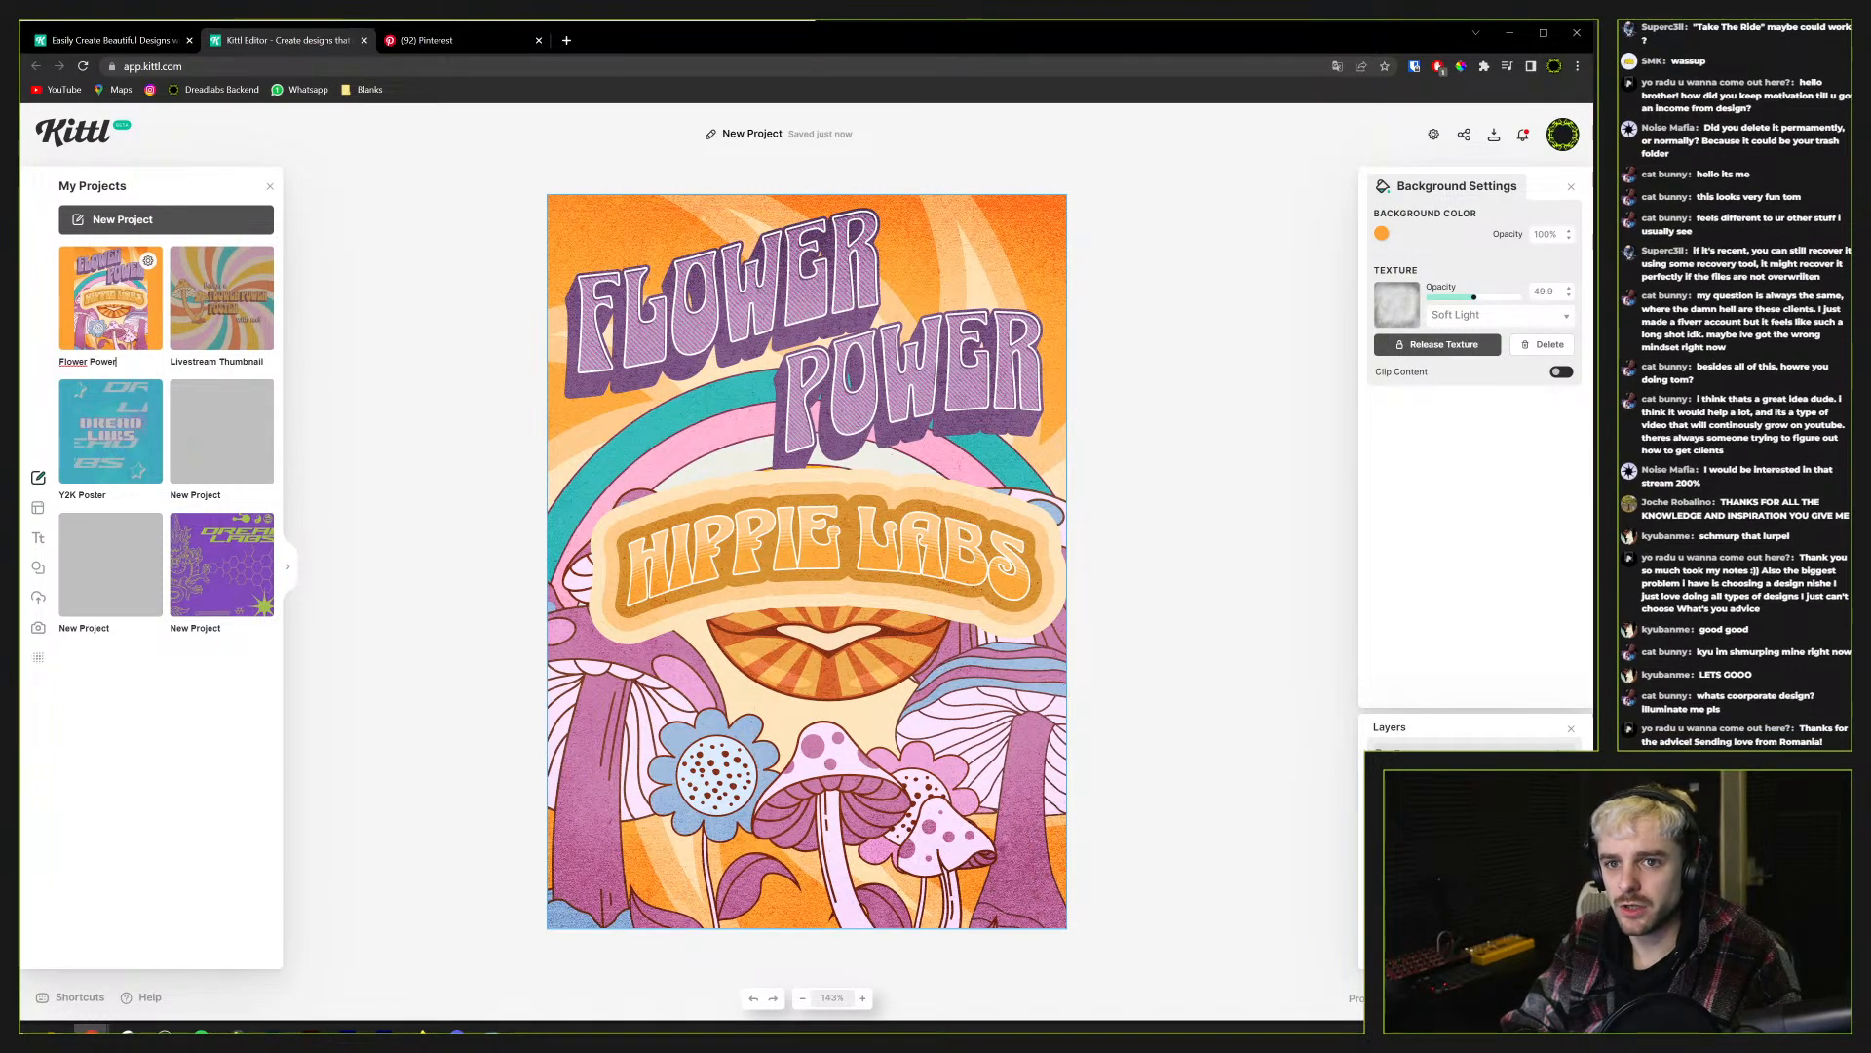
{"action": "type", "text": " Poster"}
{"action": "key", "text": "Return"}
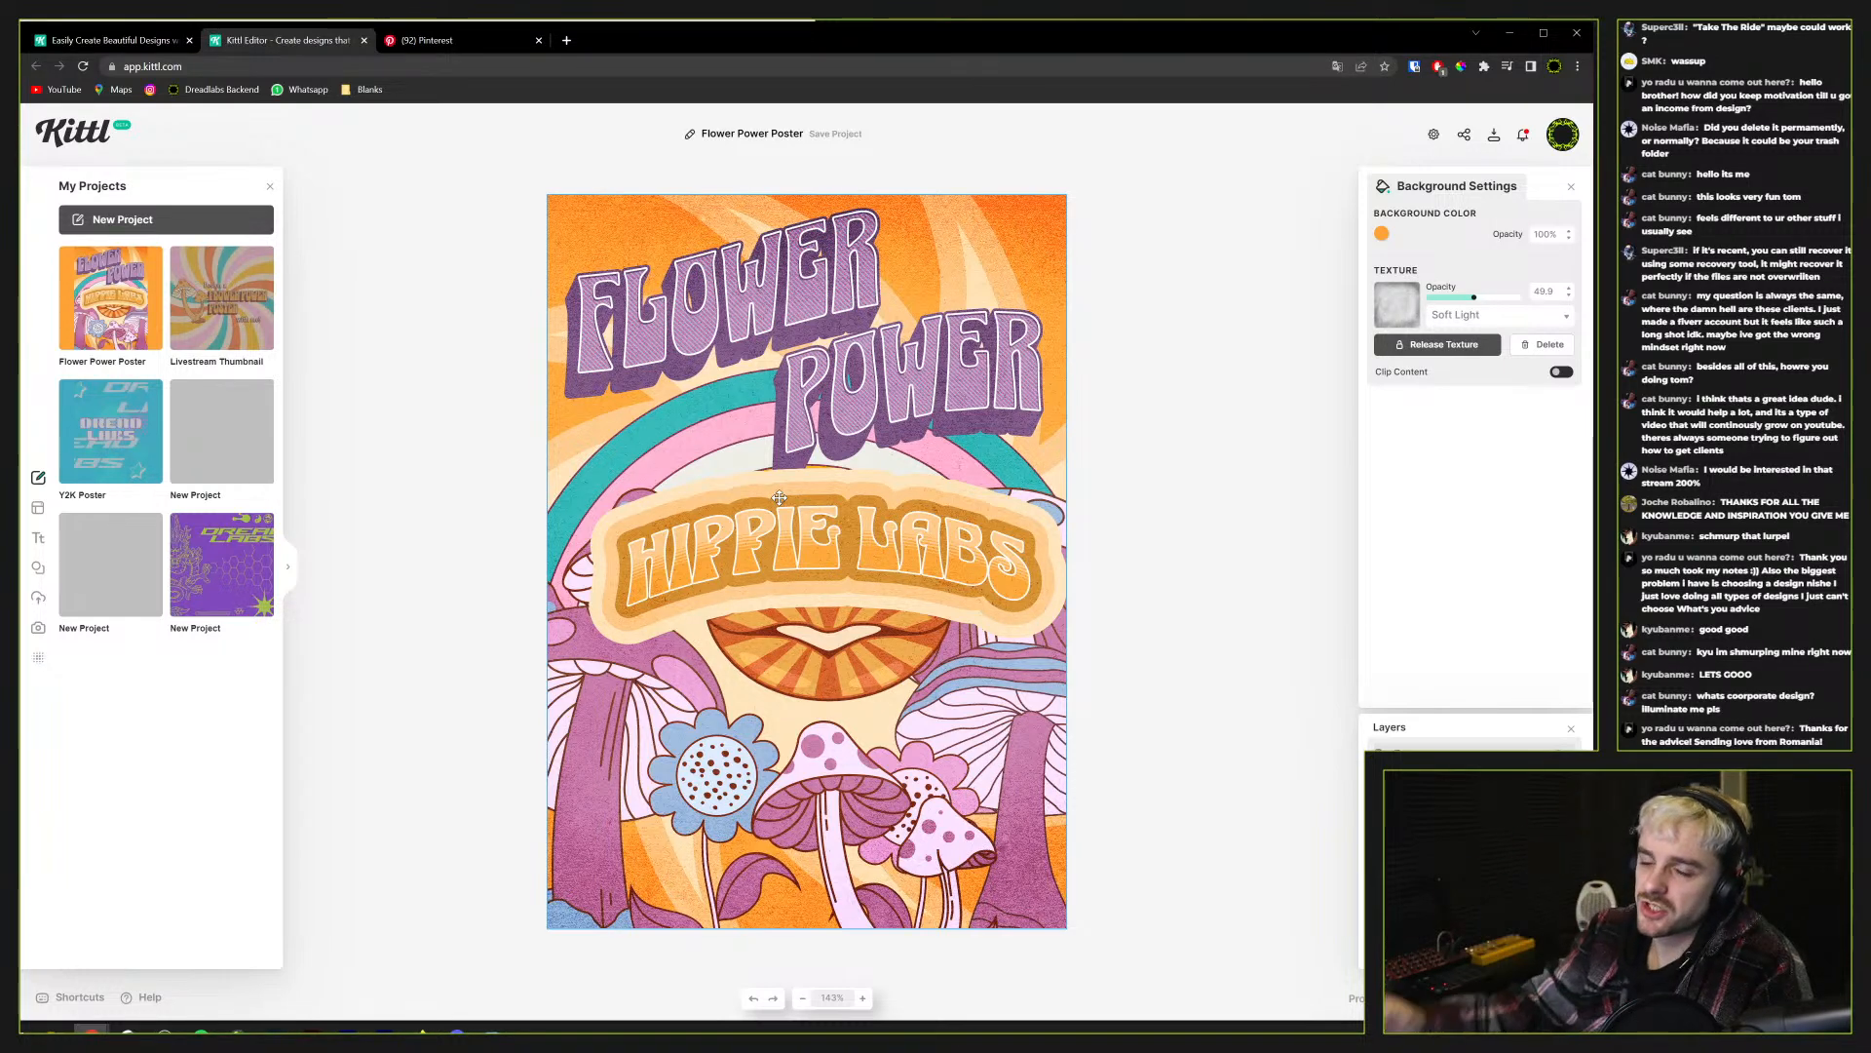
{"action": "left_click", "coordinate": [289, 569]}
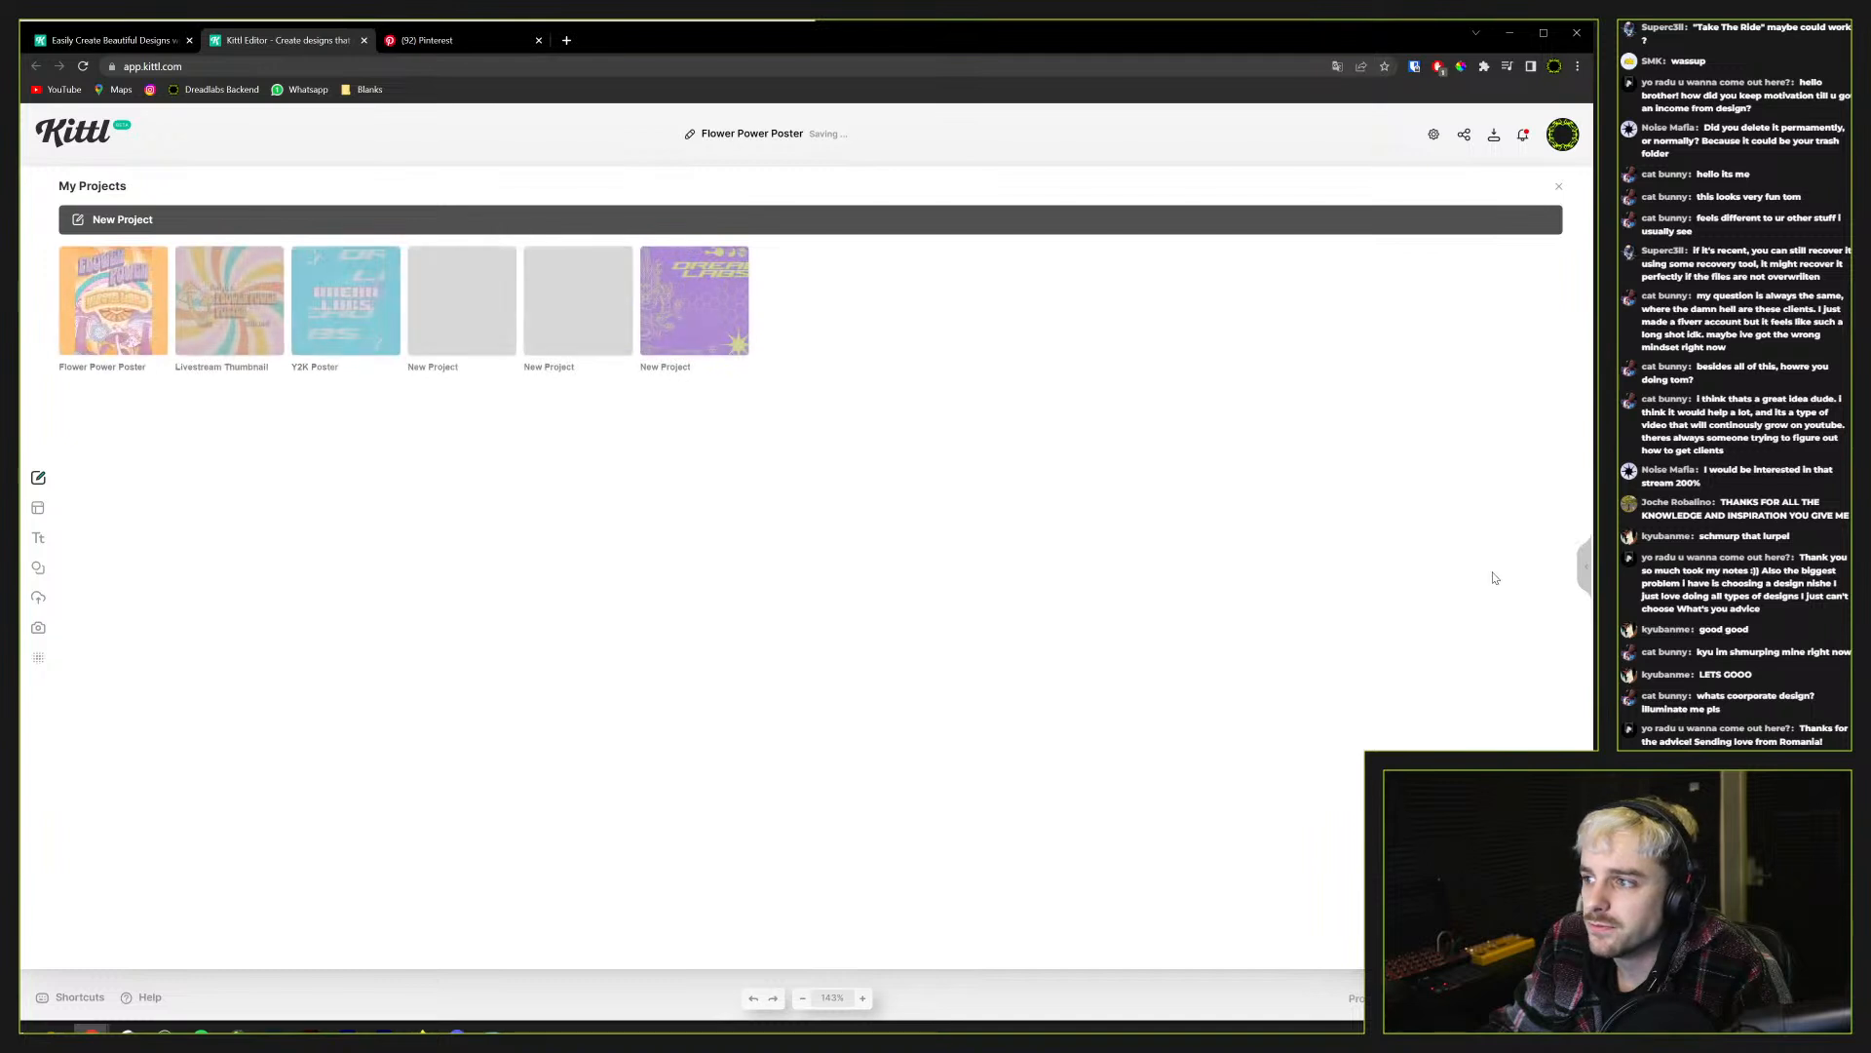
{"action": "left_click", "coordinate": [1581, 568]}
{"action": "left_click", "coordinate": [270, 186]}
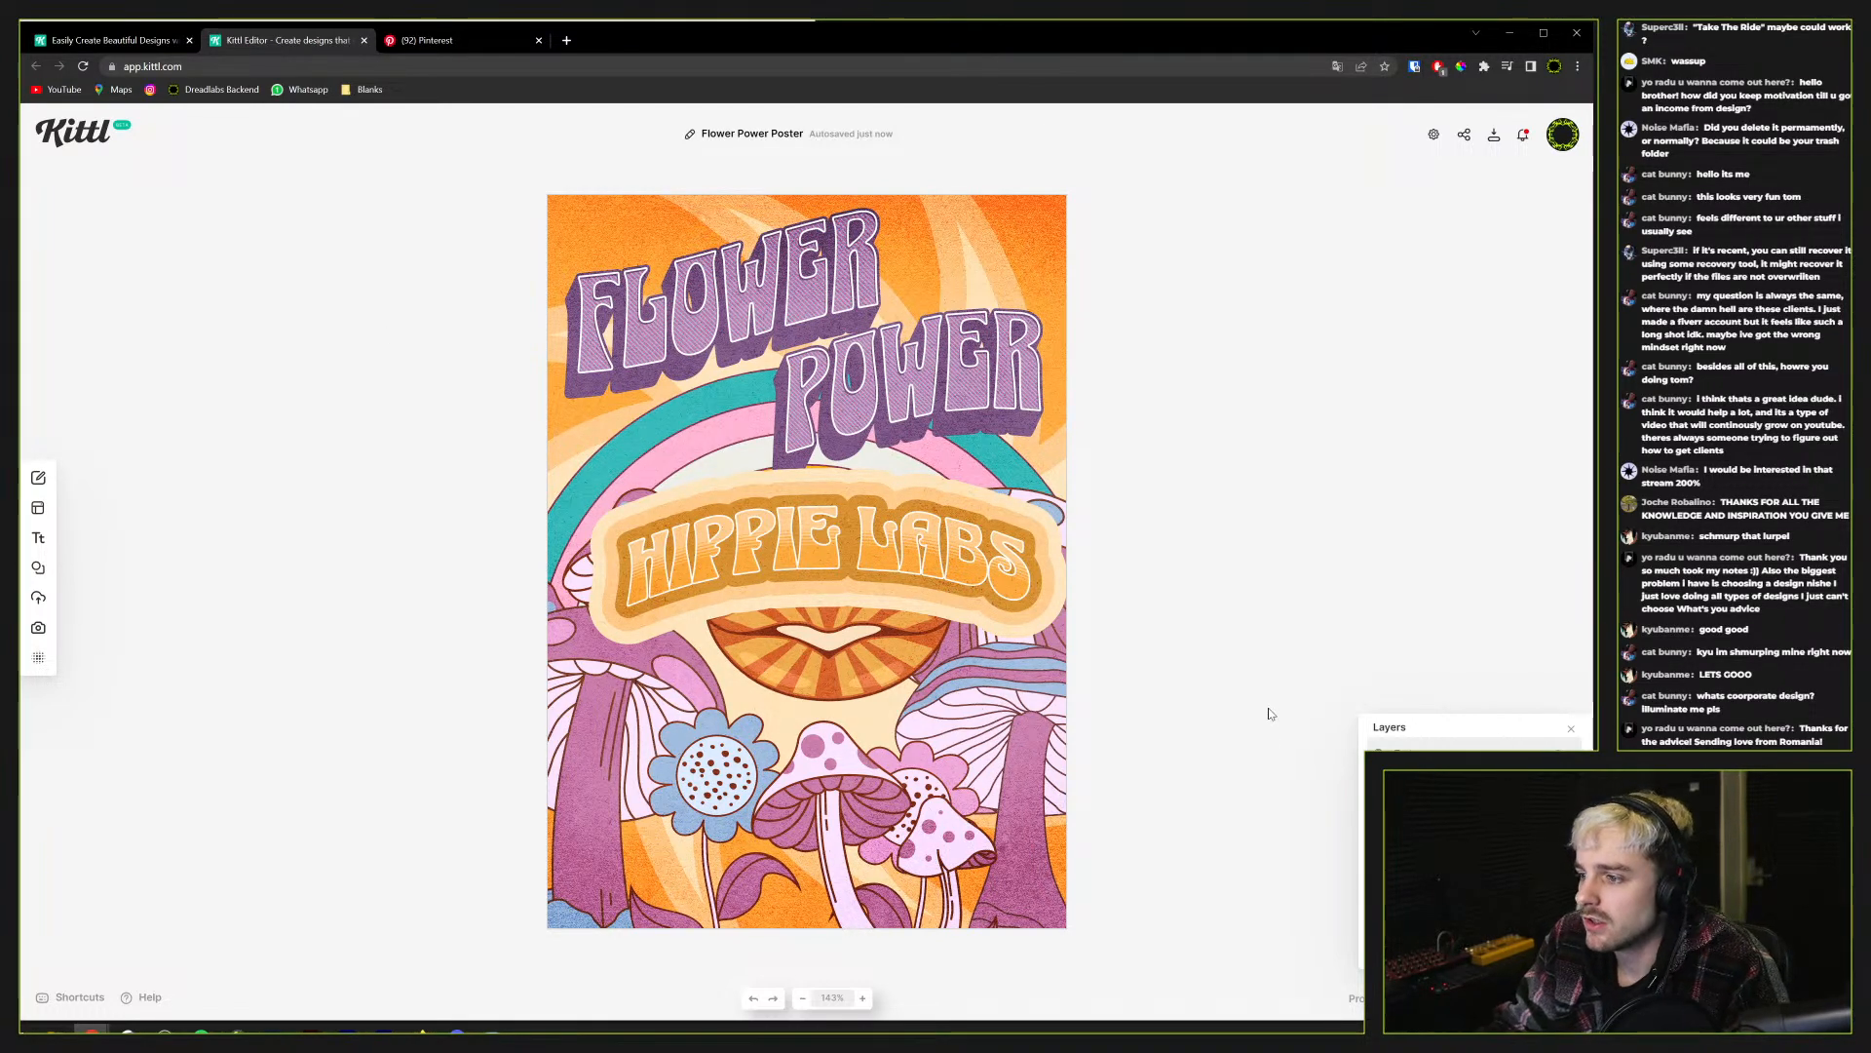
Bring the orange lips forward in front of the cream and orange backing of the "hippie labs" lettering
{"action": "left_click", "coordinate": [828, 651]}
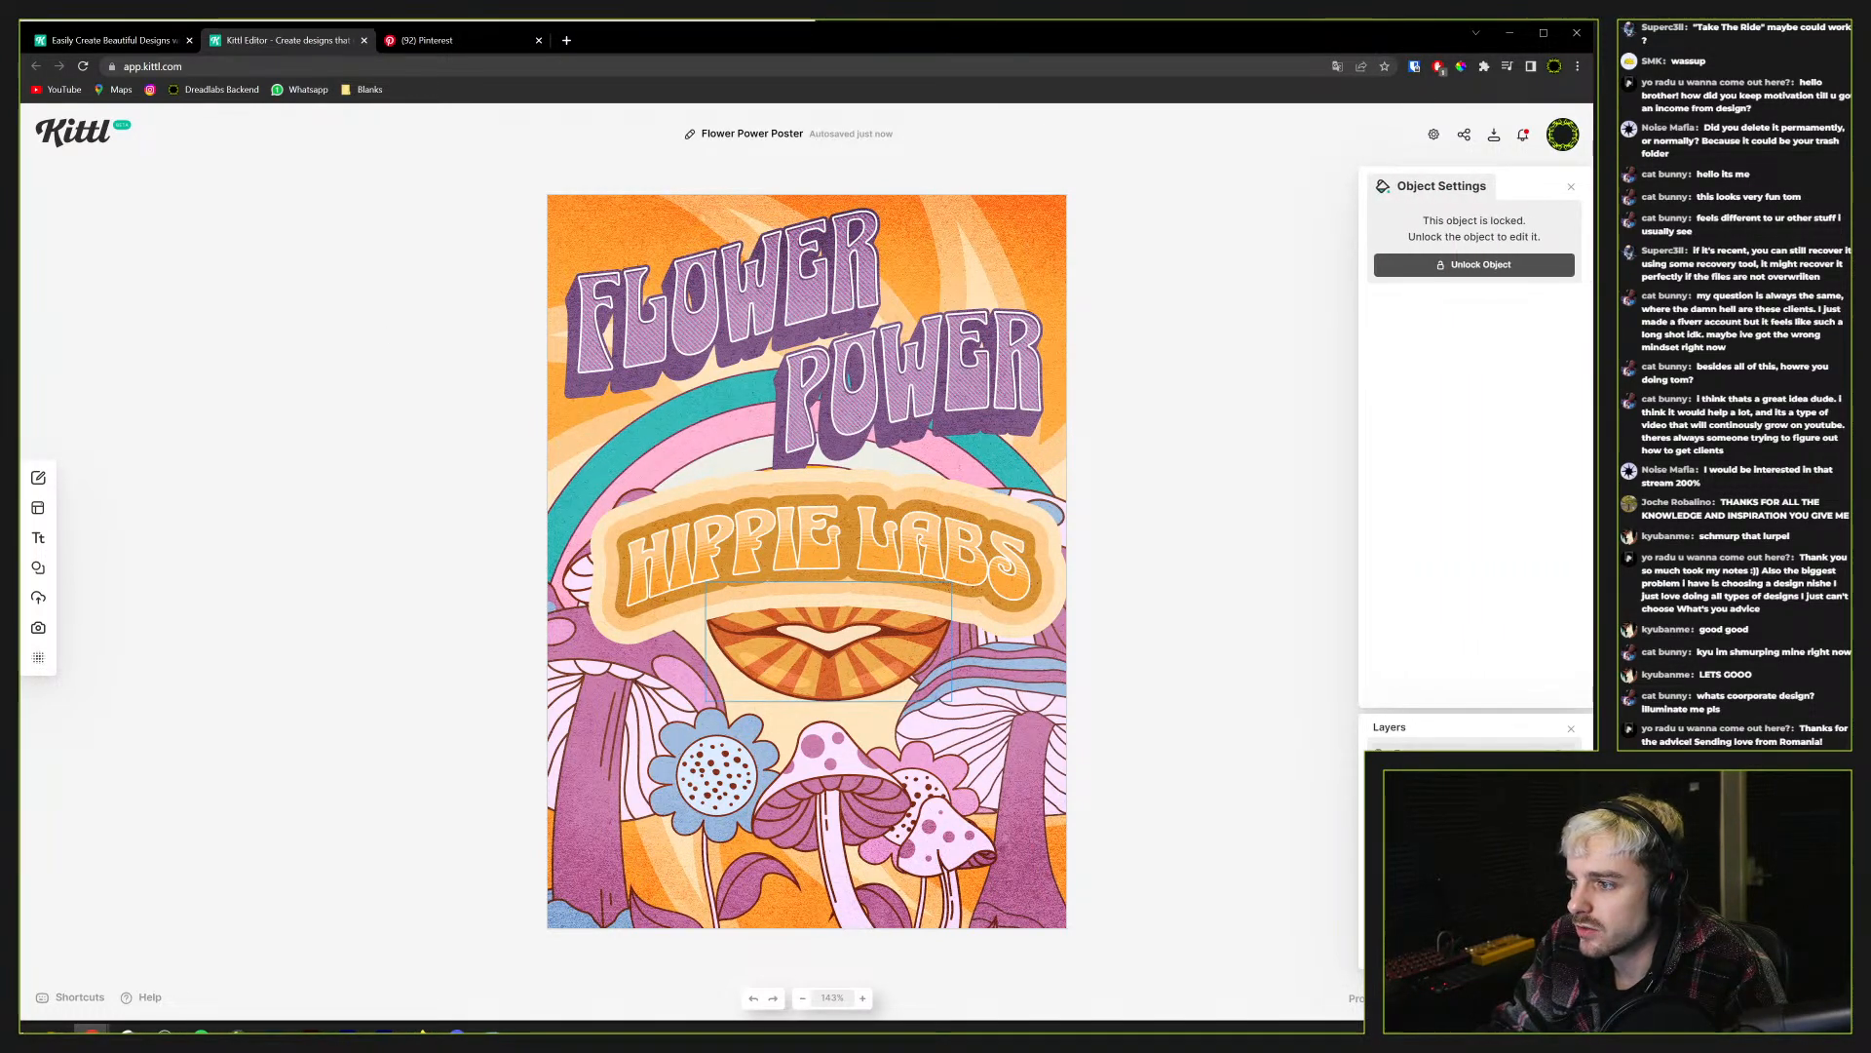
{"action": "key", "text": "ctrl+]"}
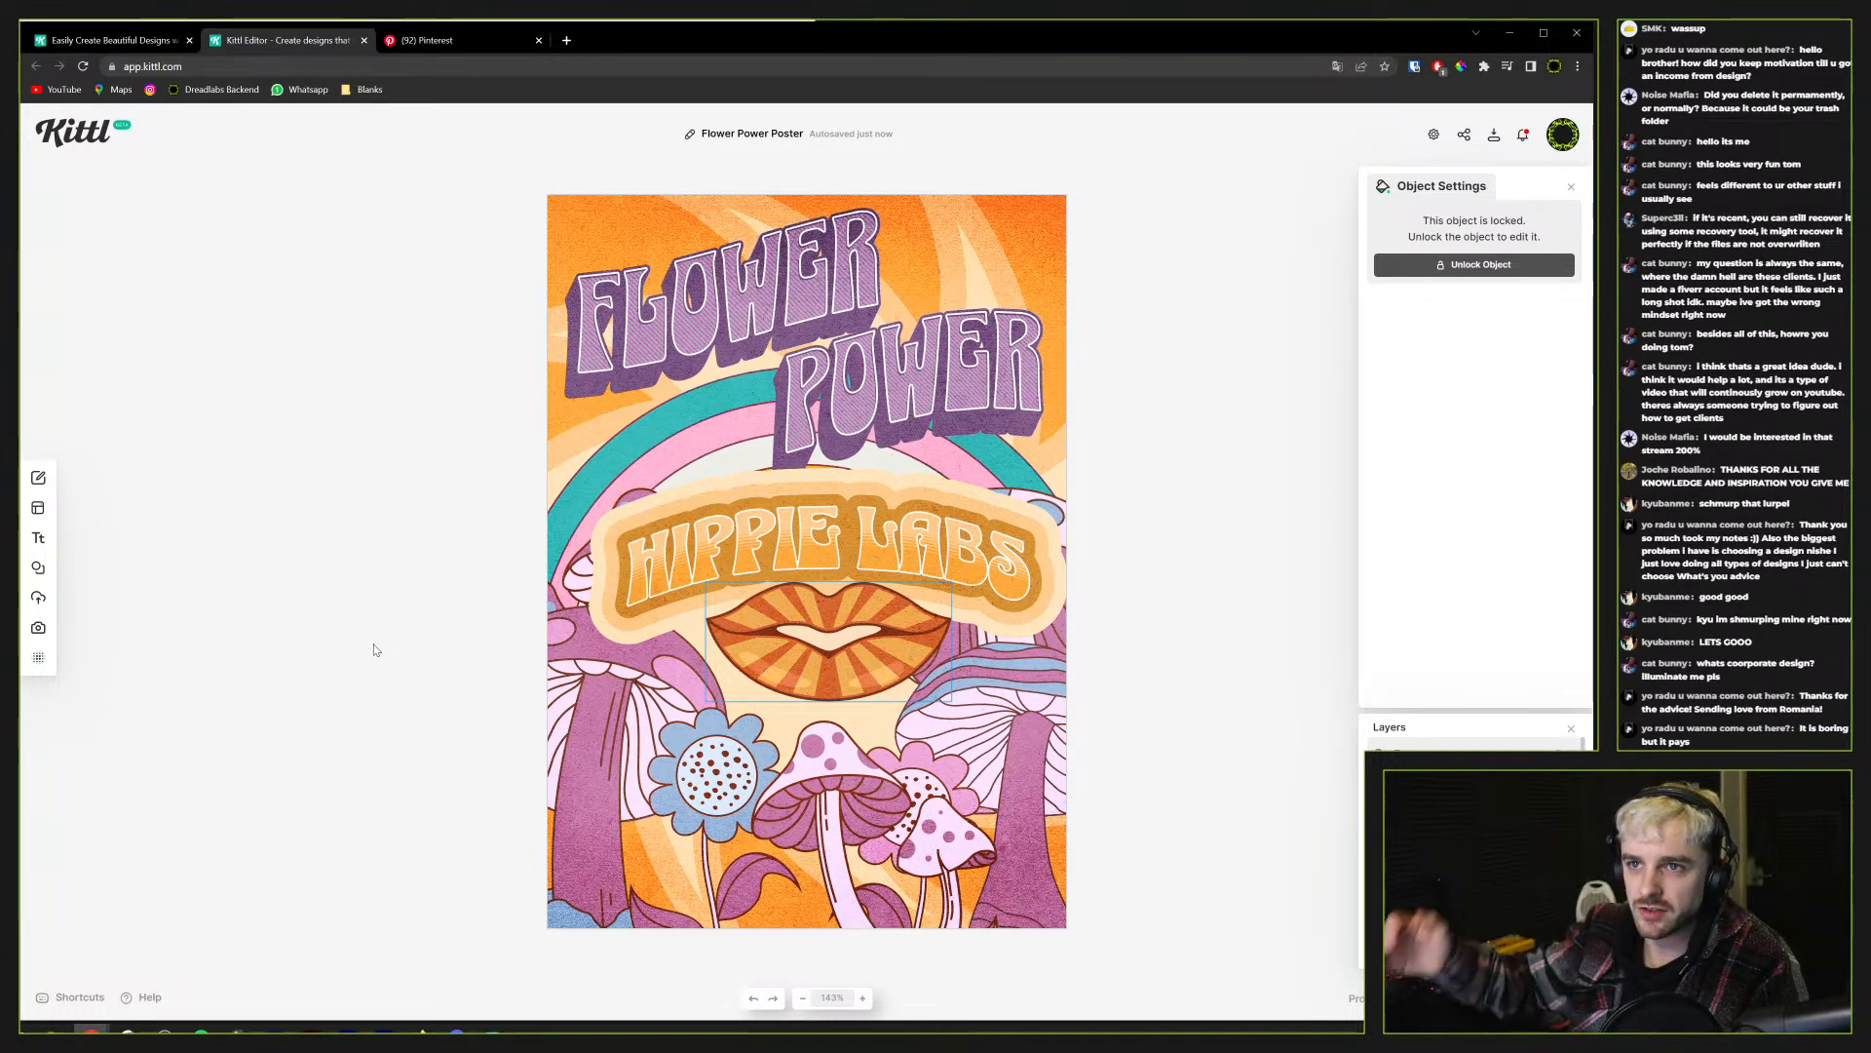
Open the Dreadlabs capability deck in a new browser tab and play the burning skull video in its Animation section
{"action": "left_click", "coordinate": [565, 42]}
{"action": "type", "text": "dread"}
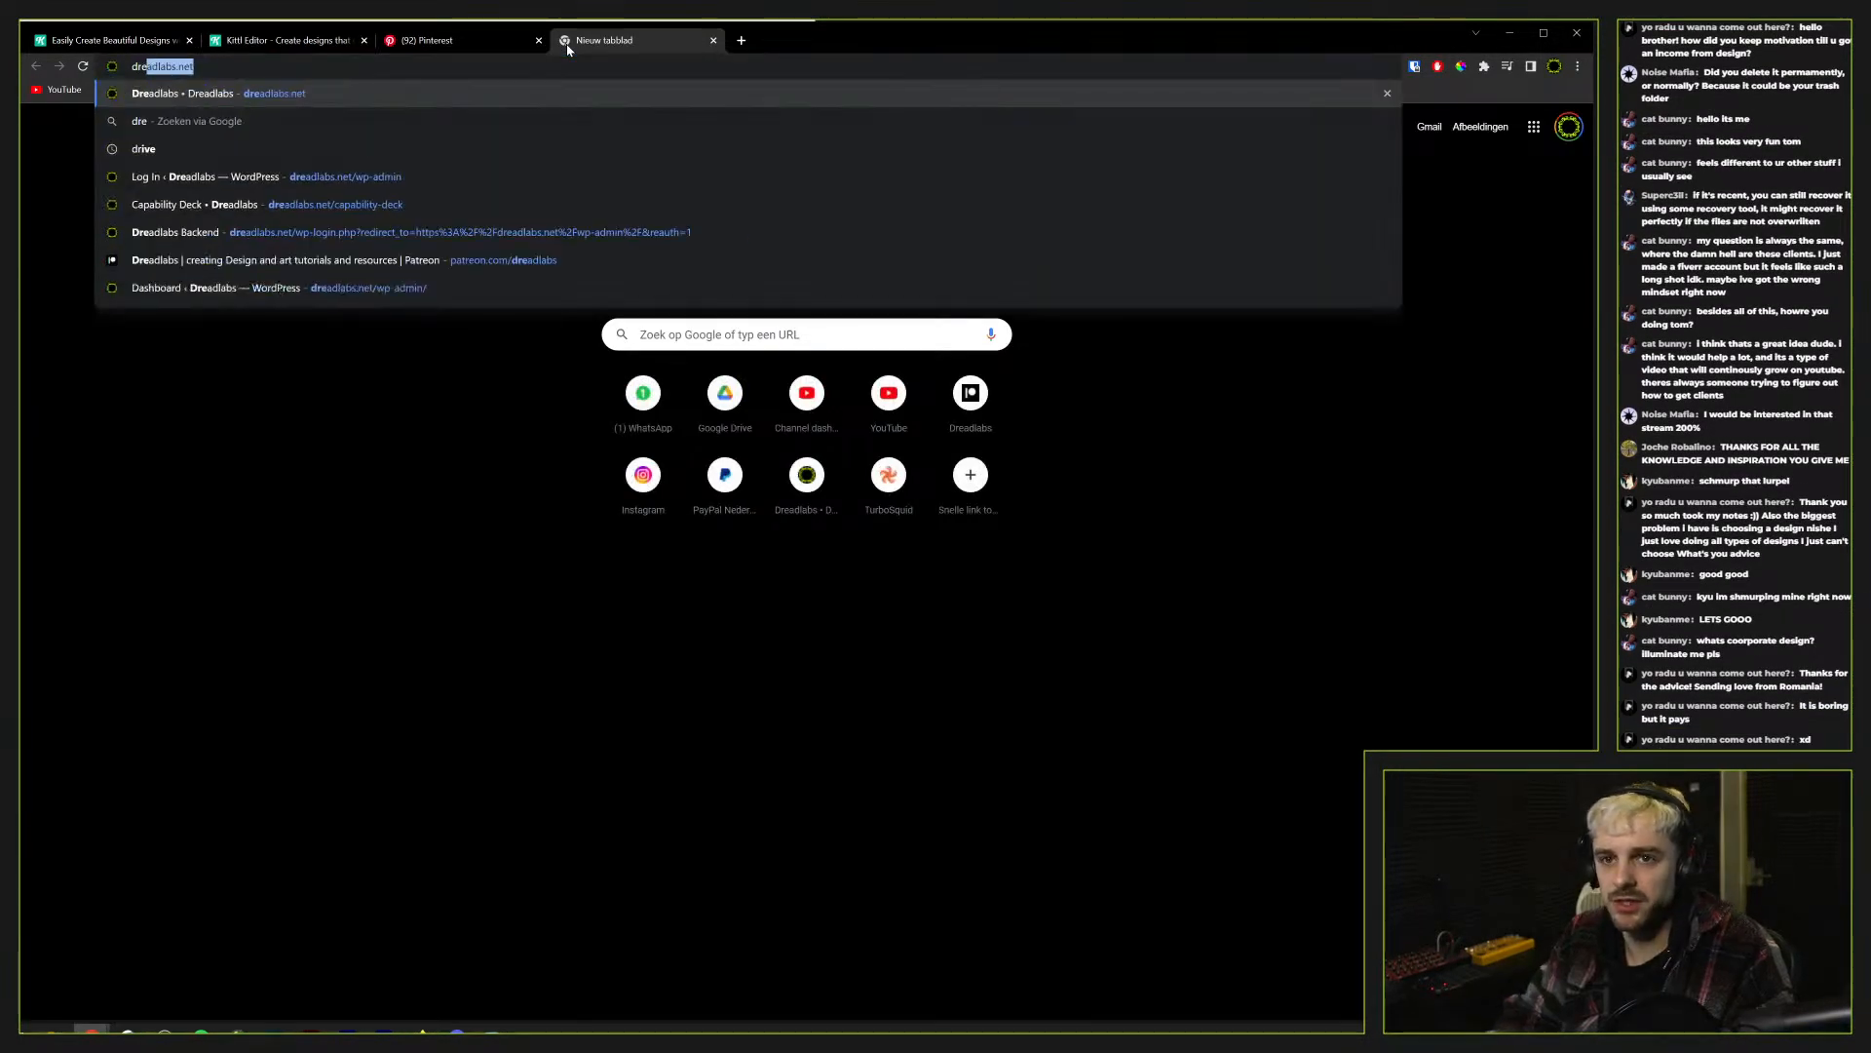
{"action": "key", "text": "Down"}
{"action": "key", "text": "Down"}
{"action": "key", "text": "Down"}
{"action": "key", "text": "Return"}
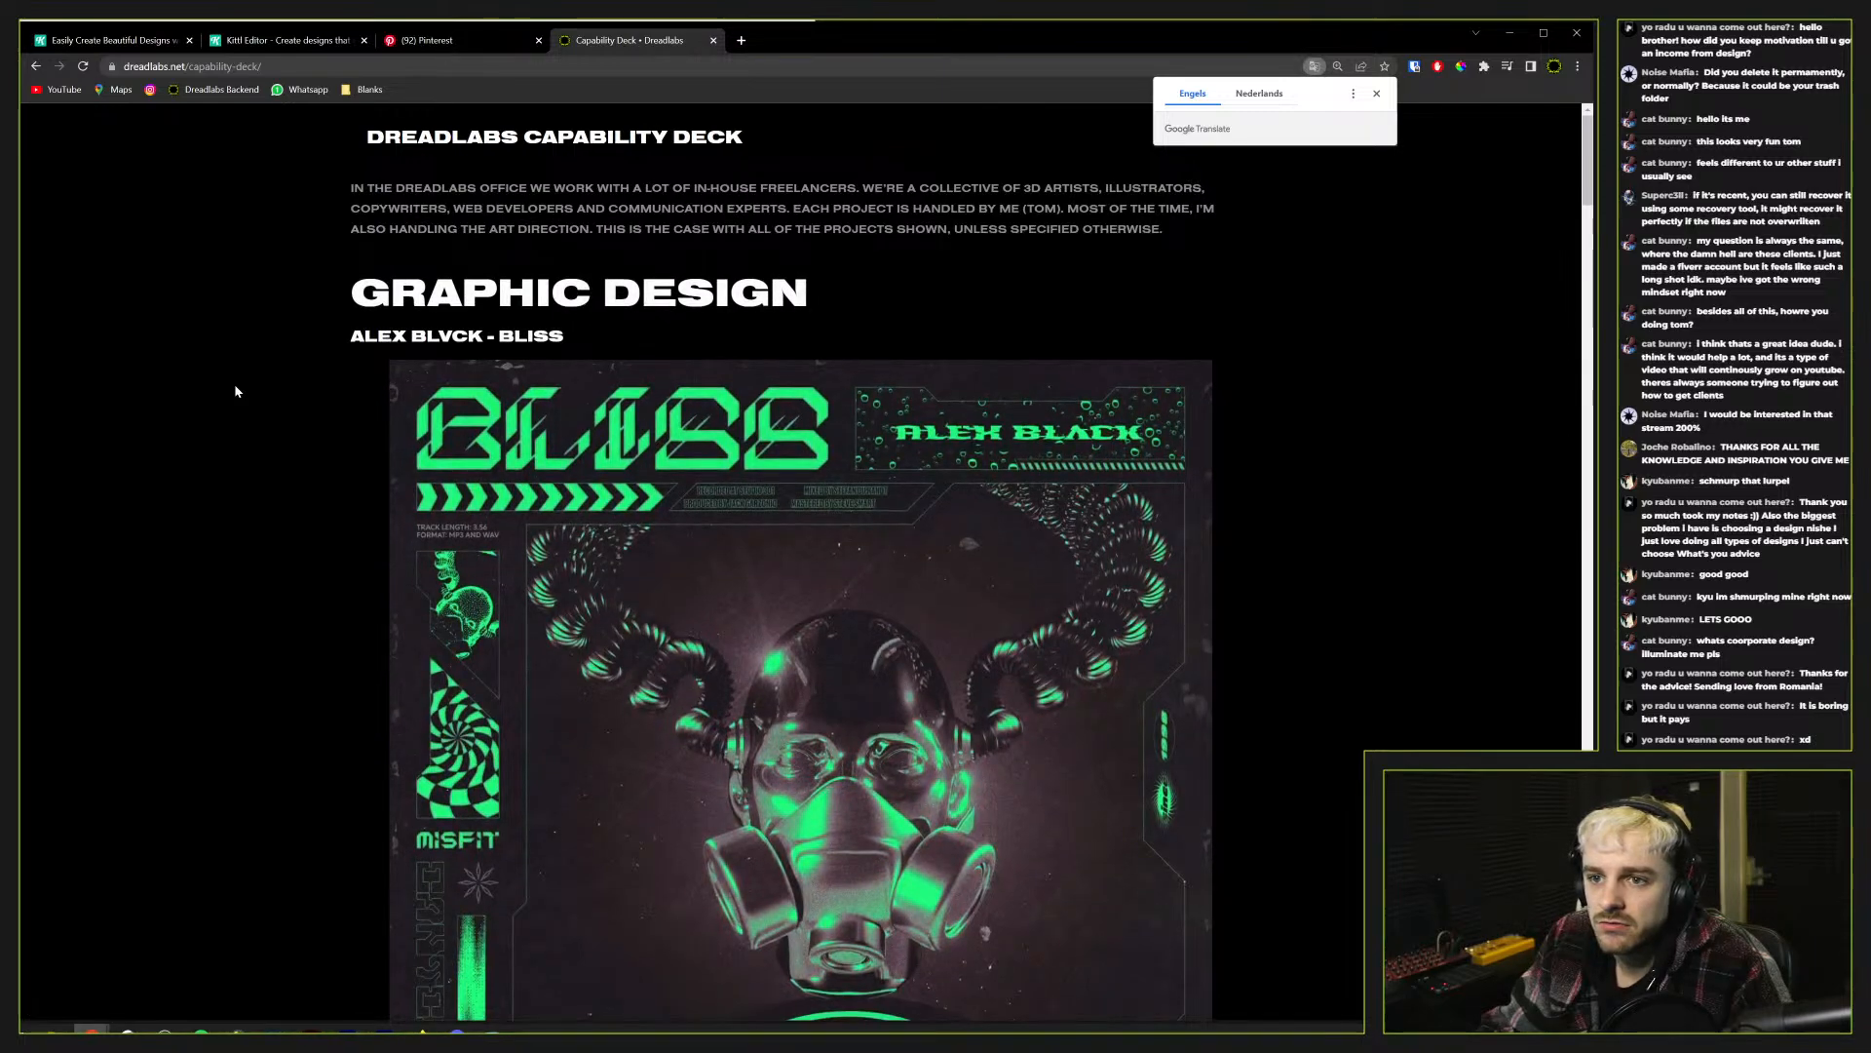
{"action": "scroll", "coordinate": [235, 391], "scroll_direction": "down", "scroll_amount": 15}
{"action": "scroll", "coordinate": [234, 391], "scroll_direction": "down", "scroll_amount": 6}
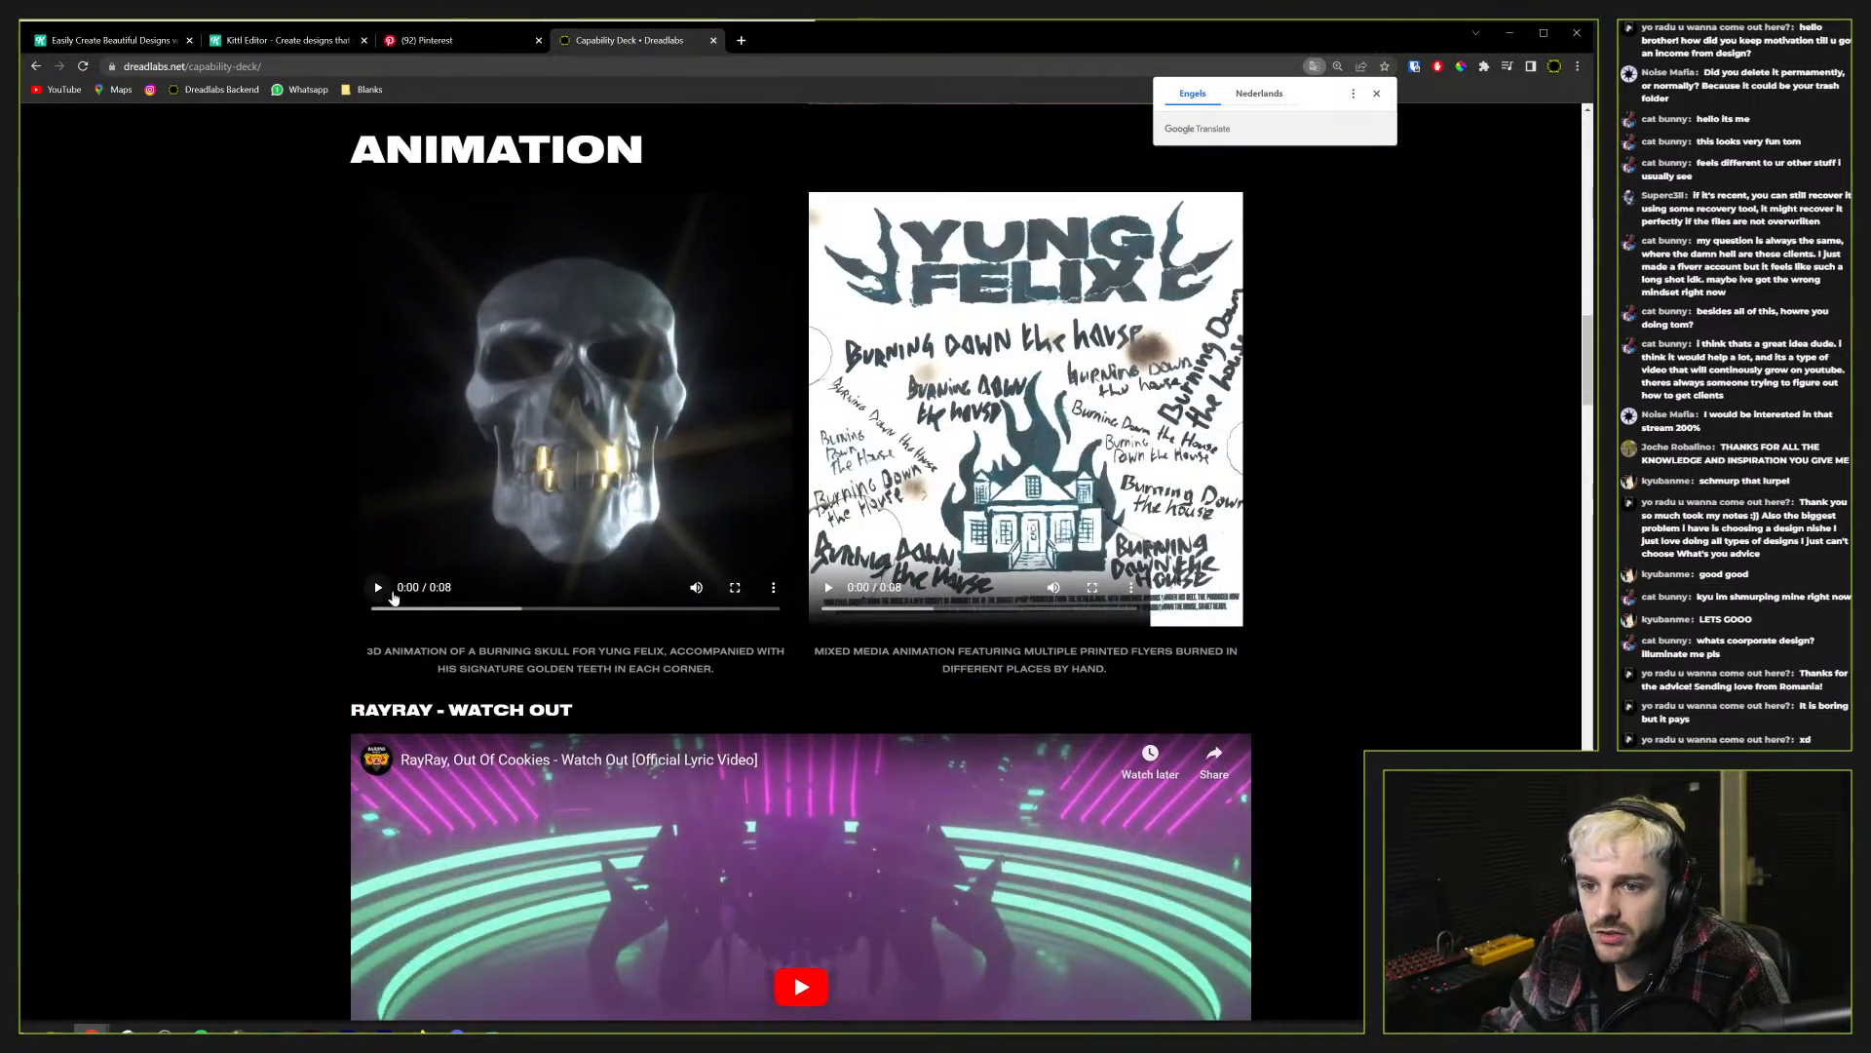
{"action": "left_click", "coordinate": [378, 587]}
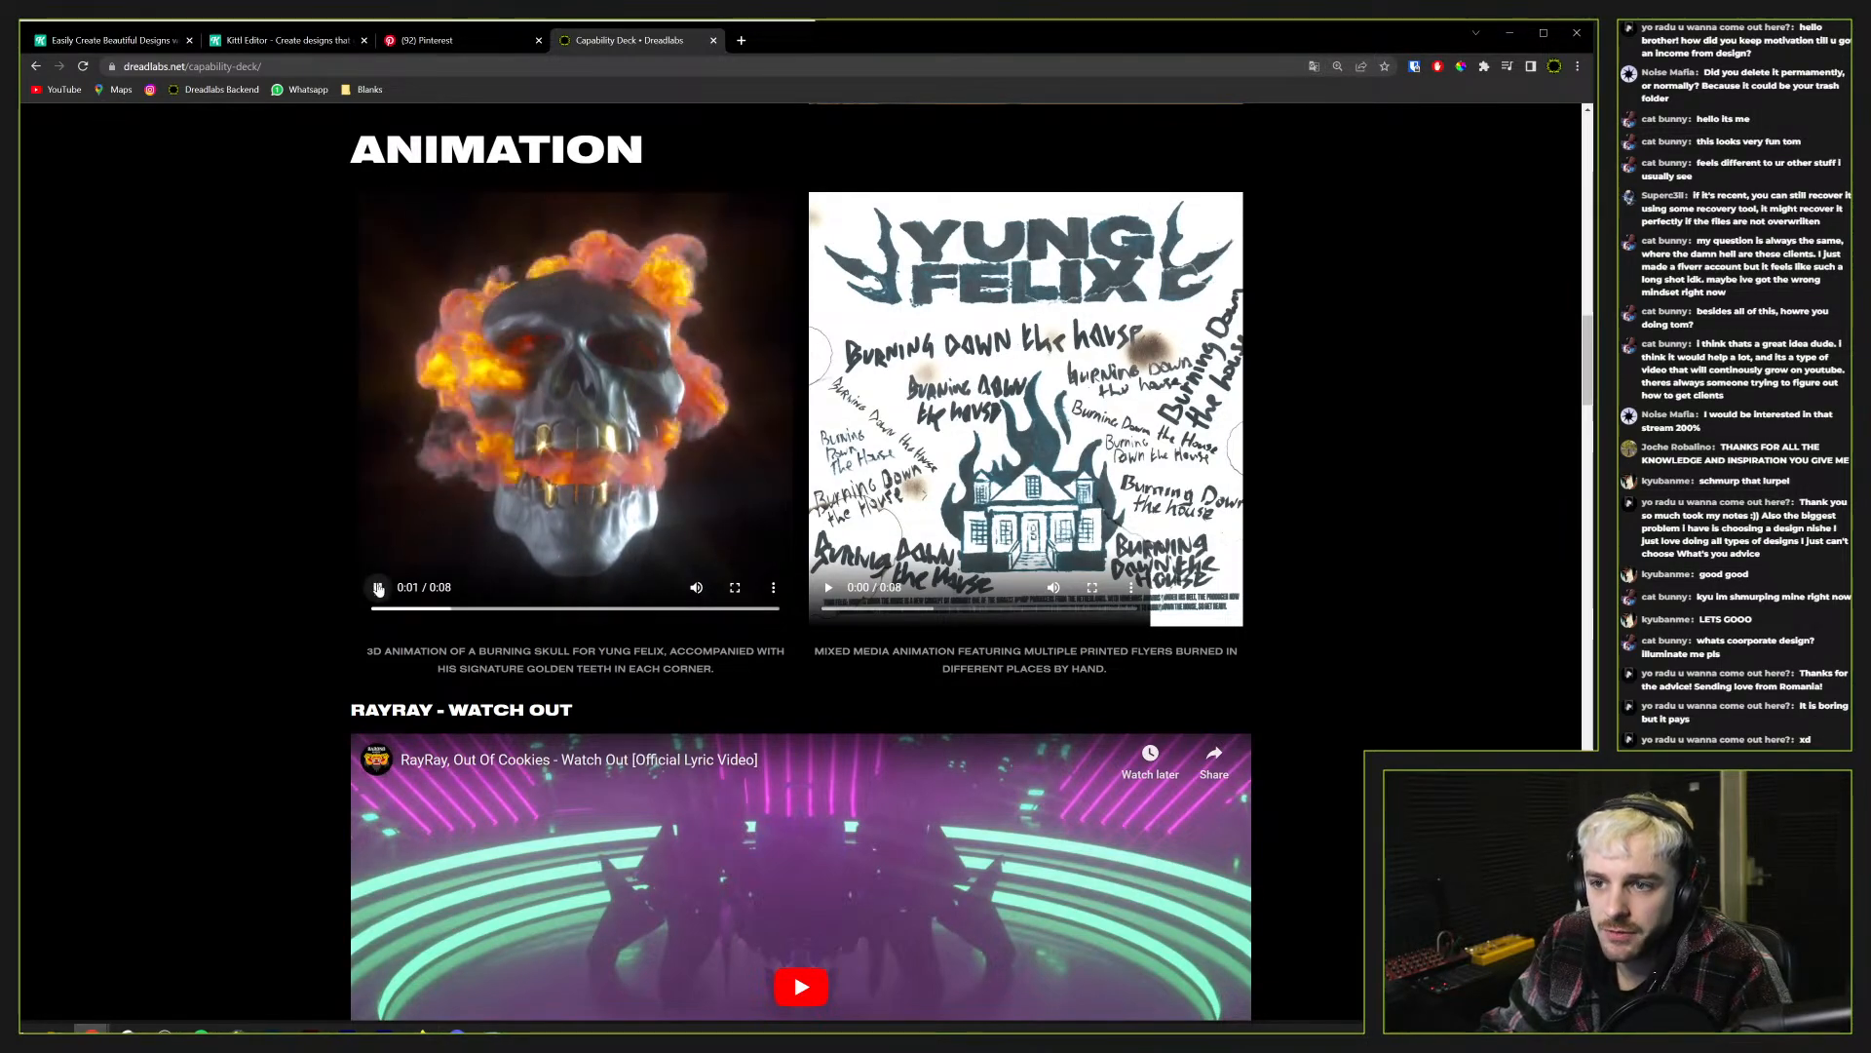
Examine the dragon poster under 3D Works in the capability deck, and close the deck to return to the poster
{"action": "scroll", "coordinate": [121, 596], "scroll_direction": "down", "scroll_amount": 10}
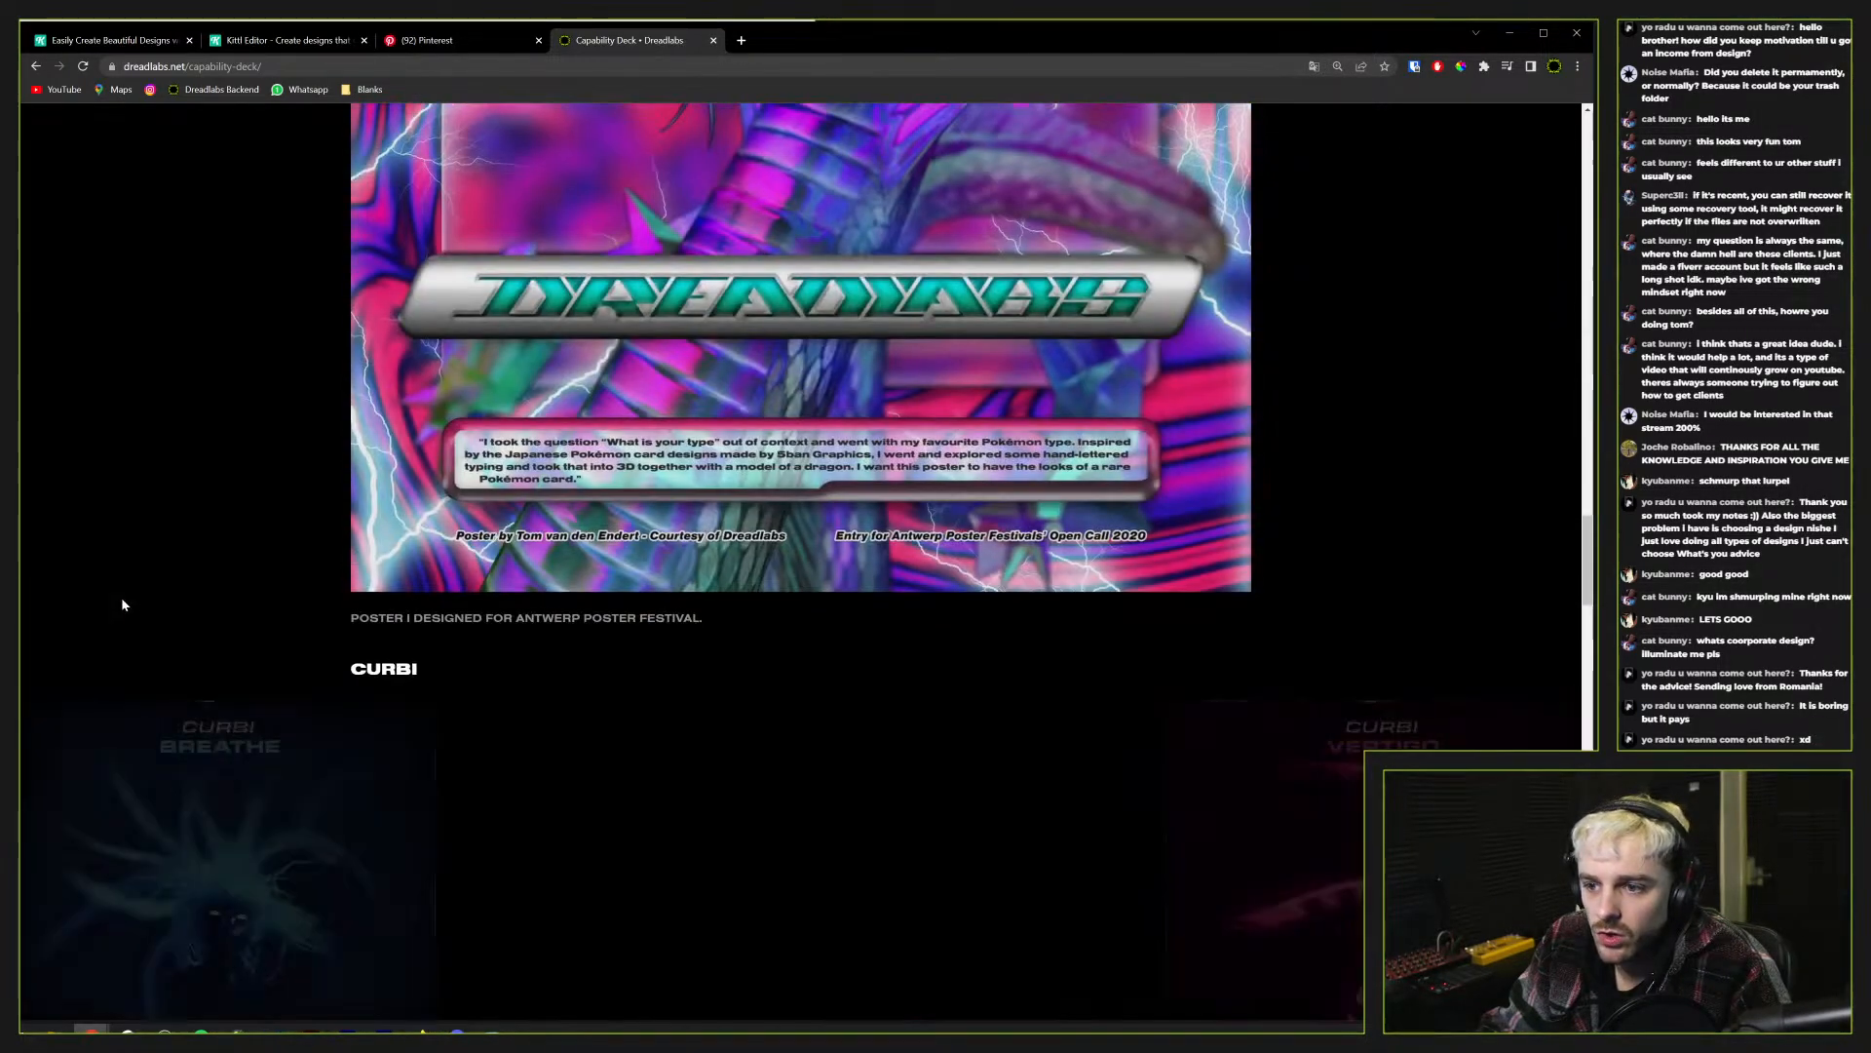
{"action": "scroll", "coordinate": [121, 597], "scroll_direction": "up", "scroll_amount": 8}
{"action": "scroll", "coordinate": [176, 576], "scroll_direction": "down", "scroll_amount": 4}
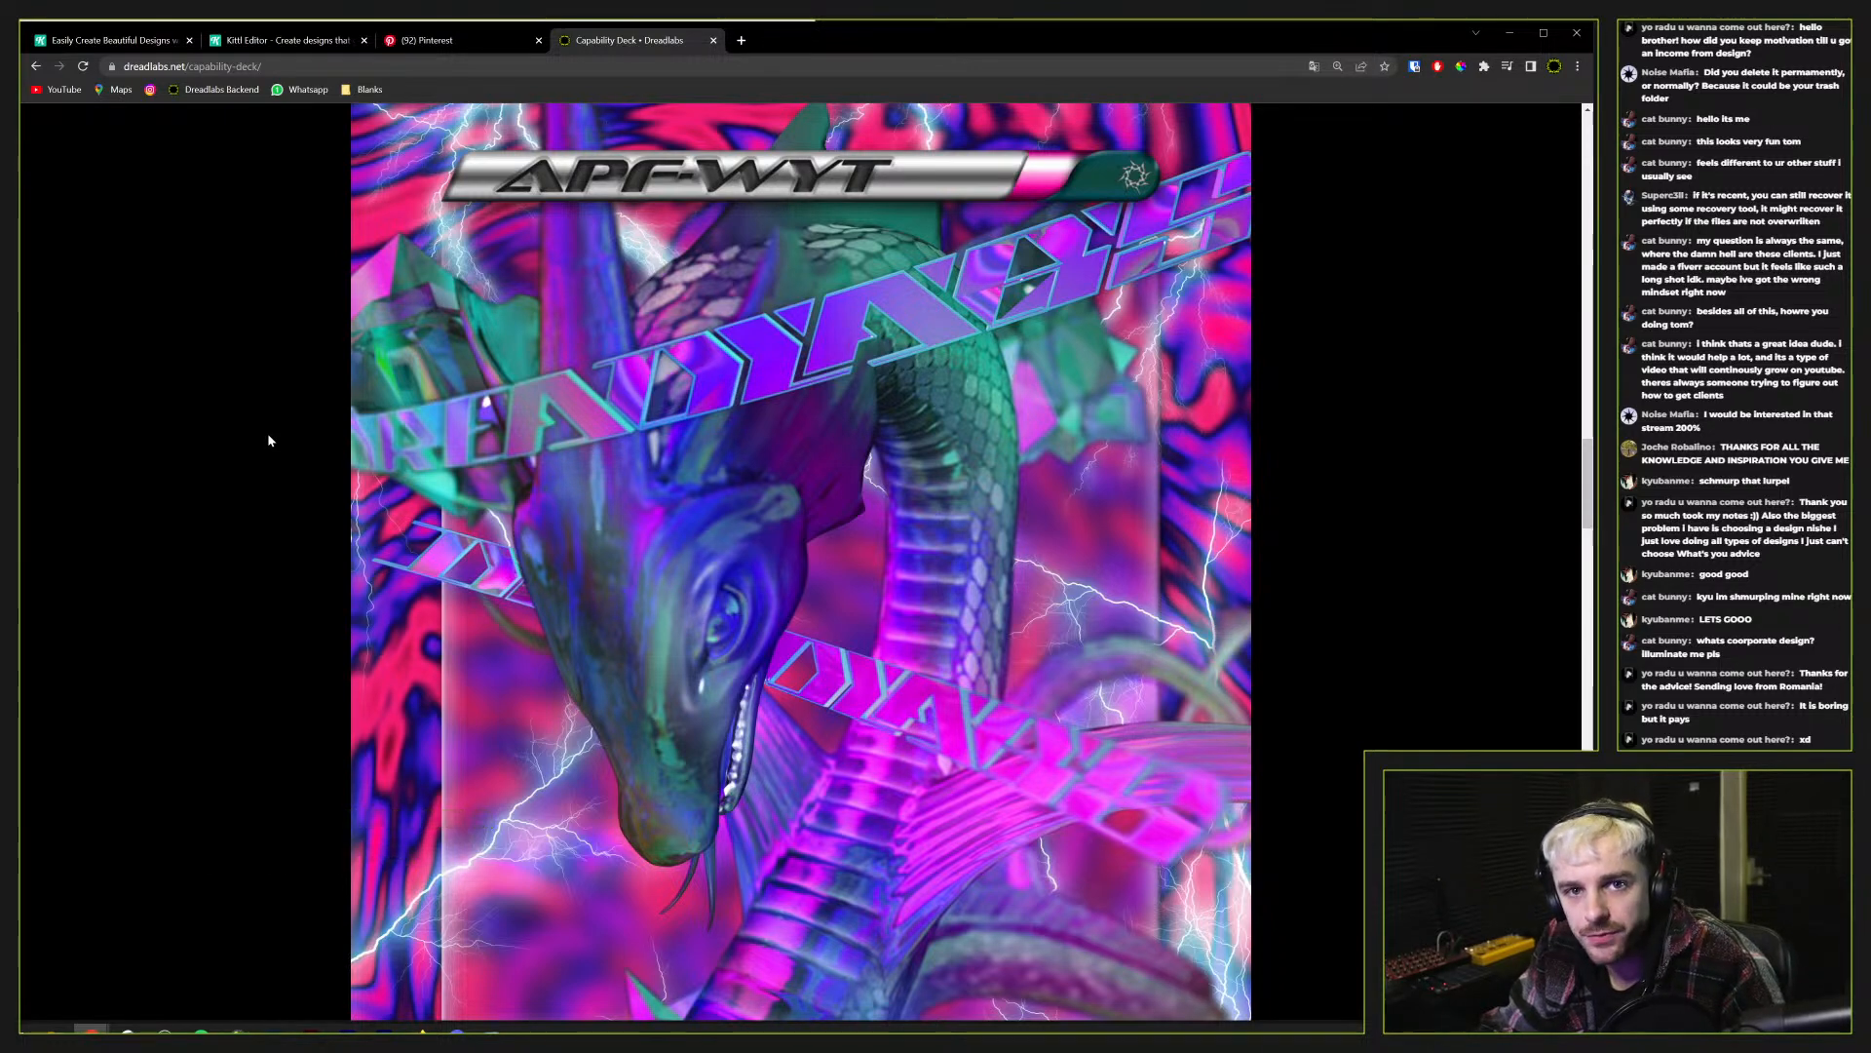
{"action": "scroll", "coordinate": [270, 436], "scroll_direction": "up", "scroll_amount": 1}
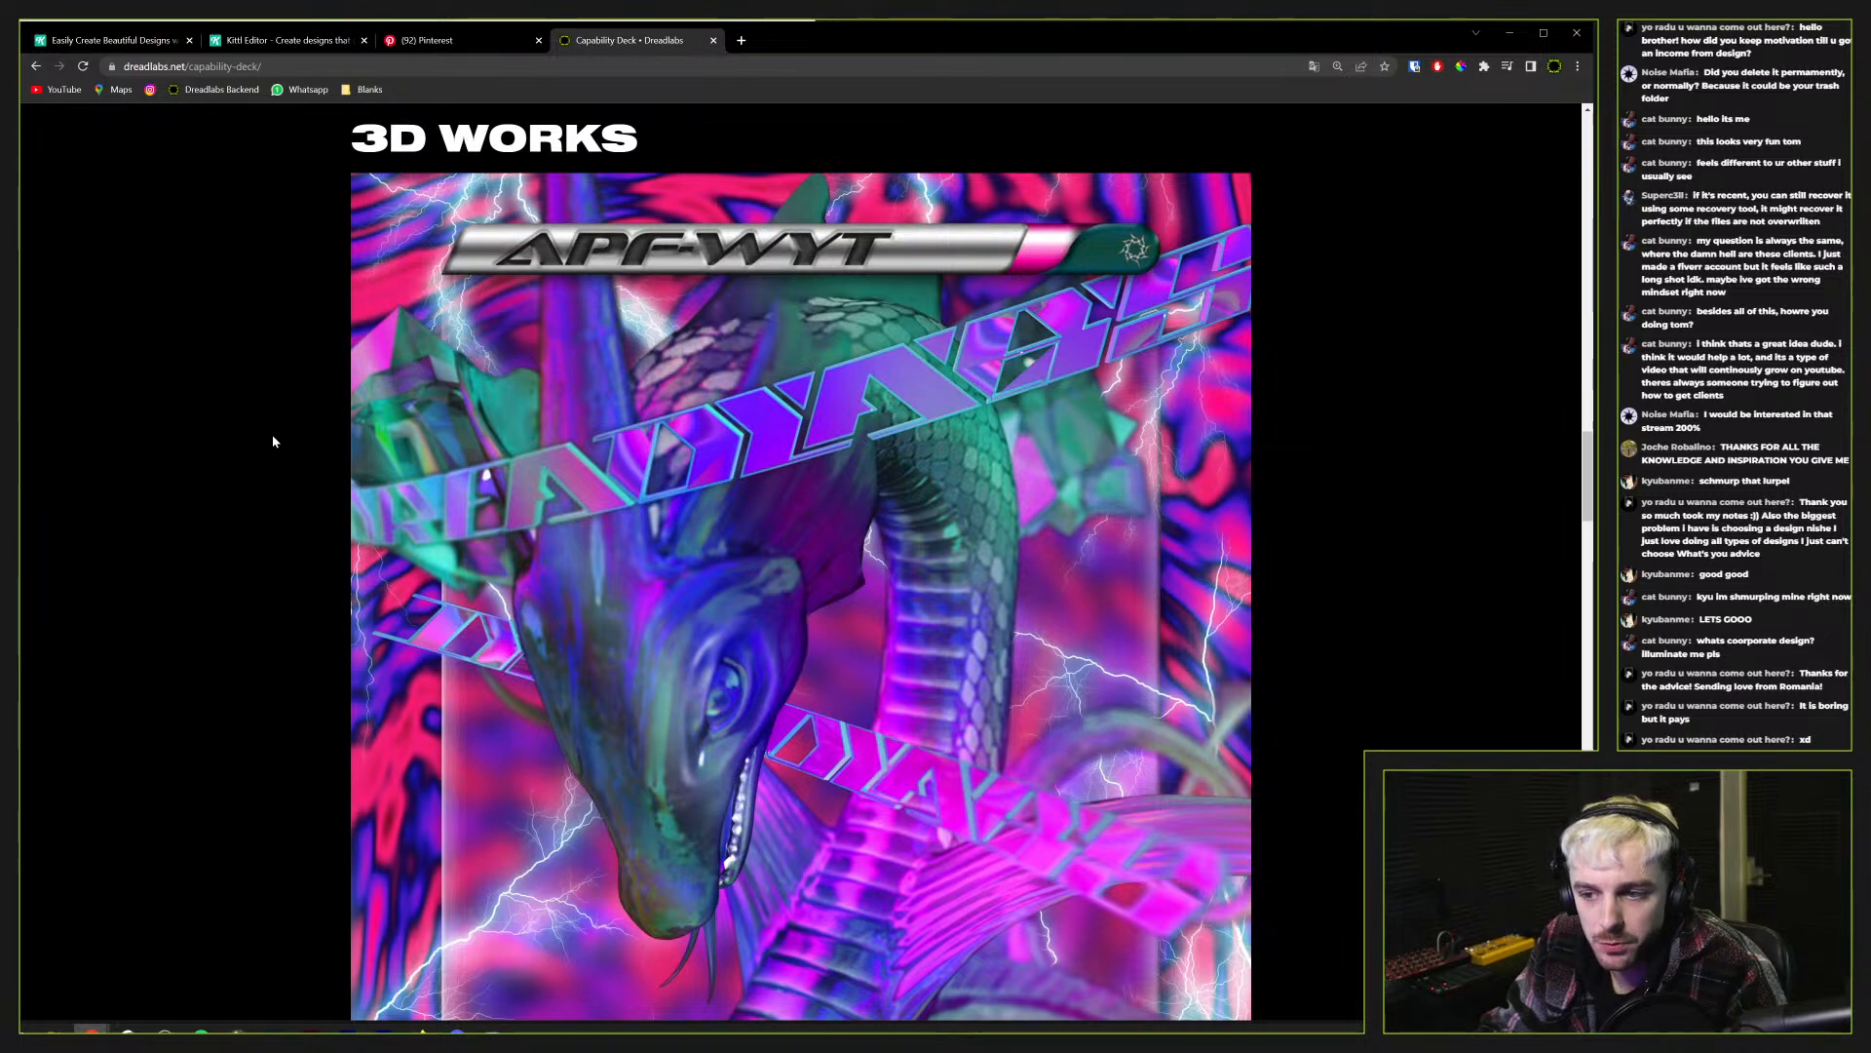
{"action": "scroll", "coordinate": [272, 441], "scroll_direction": "down", "scroll_amount": 3}
{"action": "scroll", "coordinate": [271, 440], "scroll_direction": "up", "scroll_amount": 3}
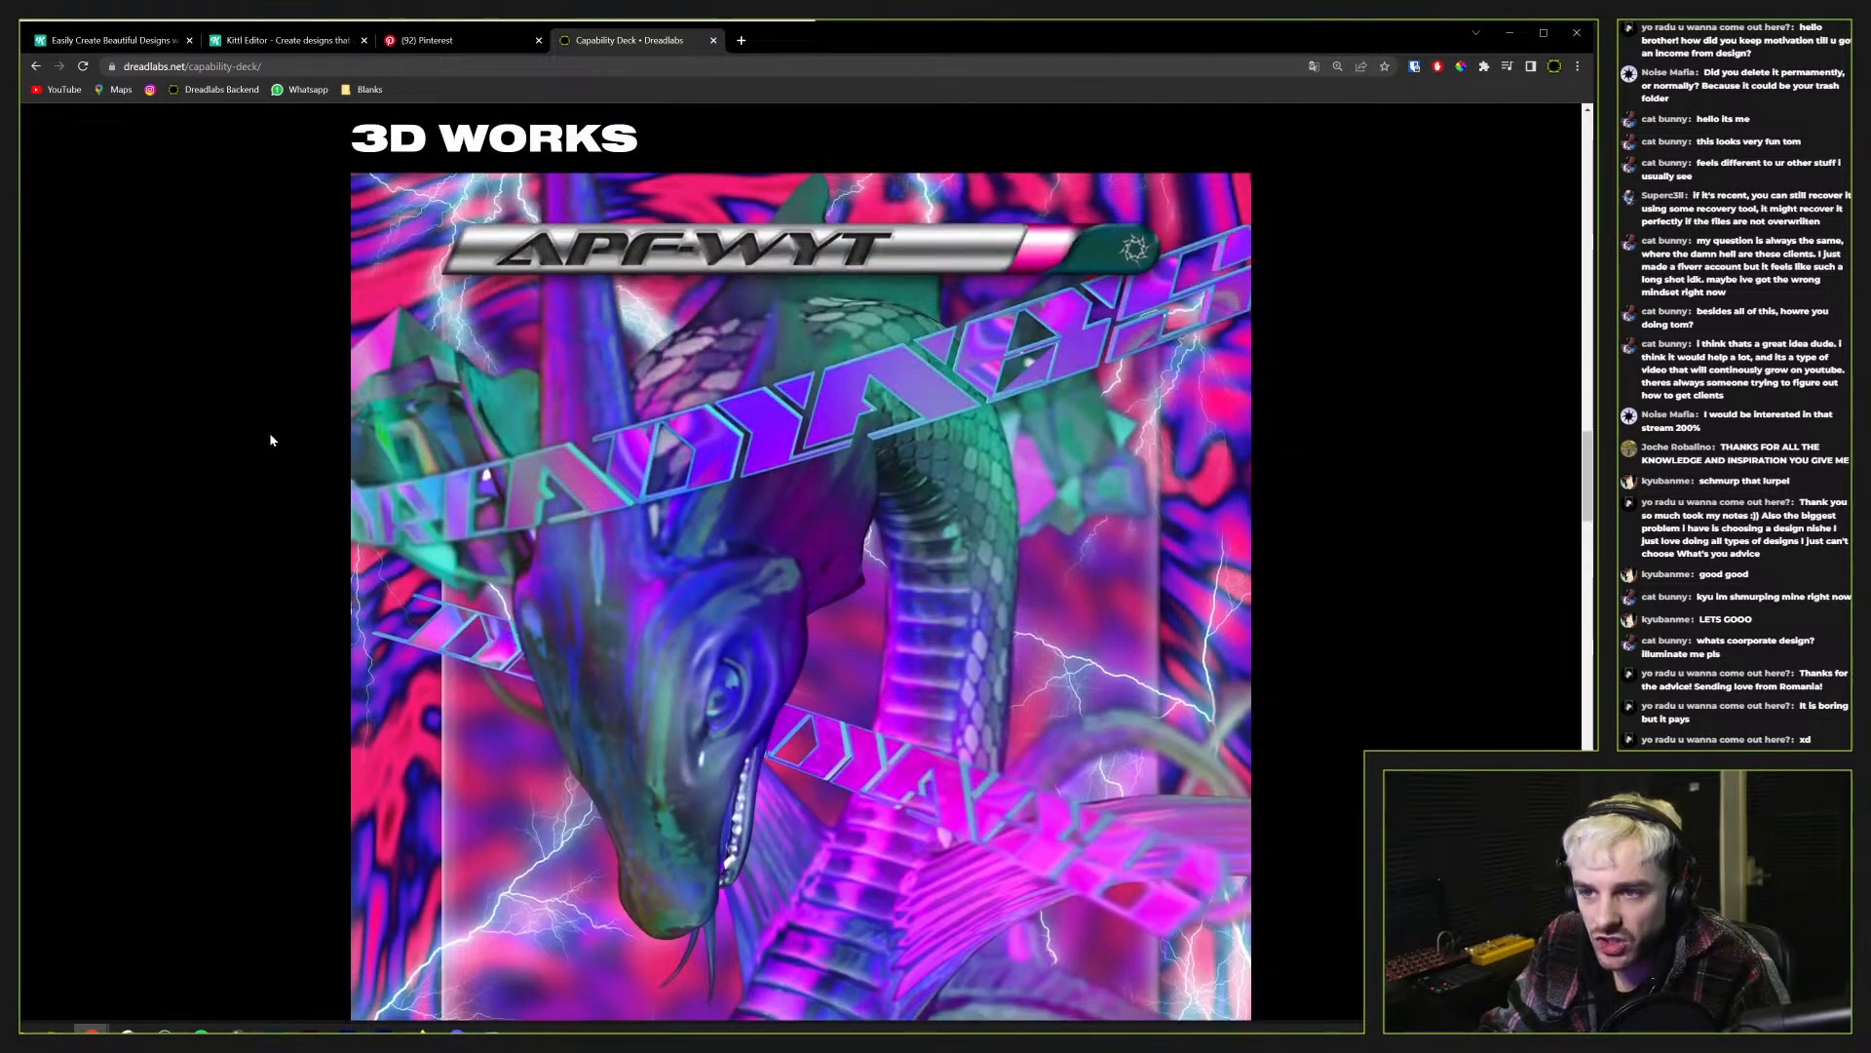
{"action": "scroll", "coordinate": [269, 433], "scroll_direction": "down", "scroll_amount": 1}
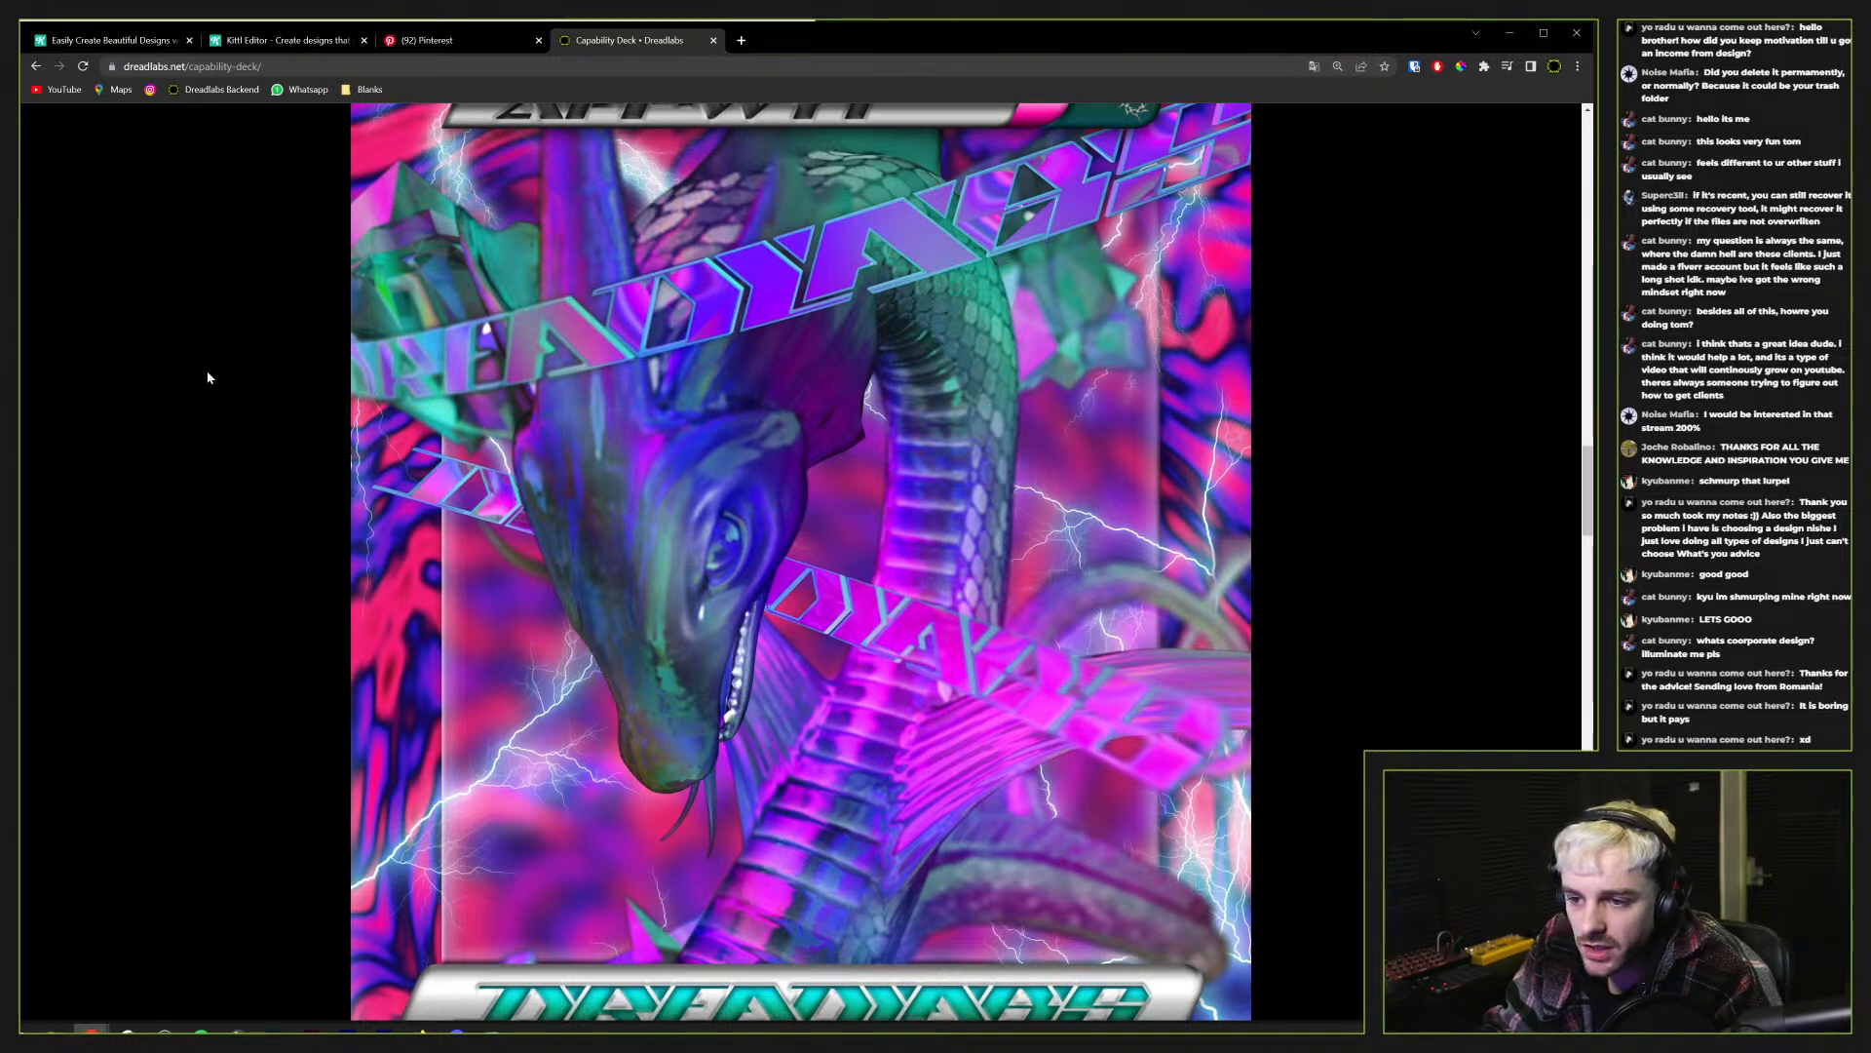
{"action": "left_click", "coordinate": [715, 41]}
Check the poster's download options and close them without exporting
{"action": "left_click", "coordinate": [482, 378]}
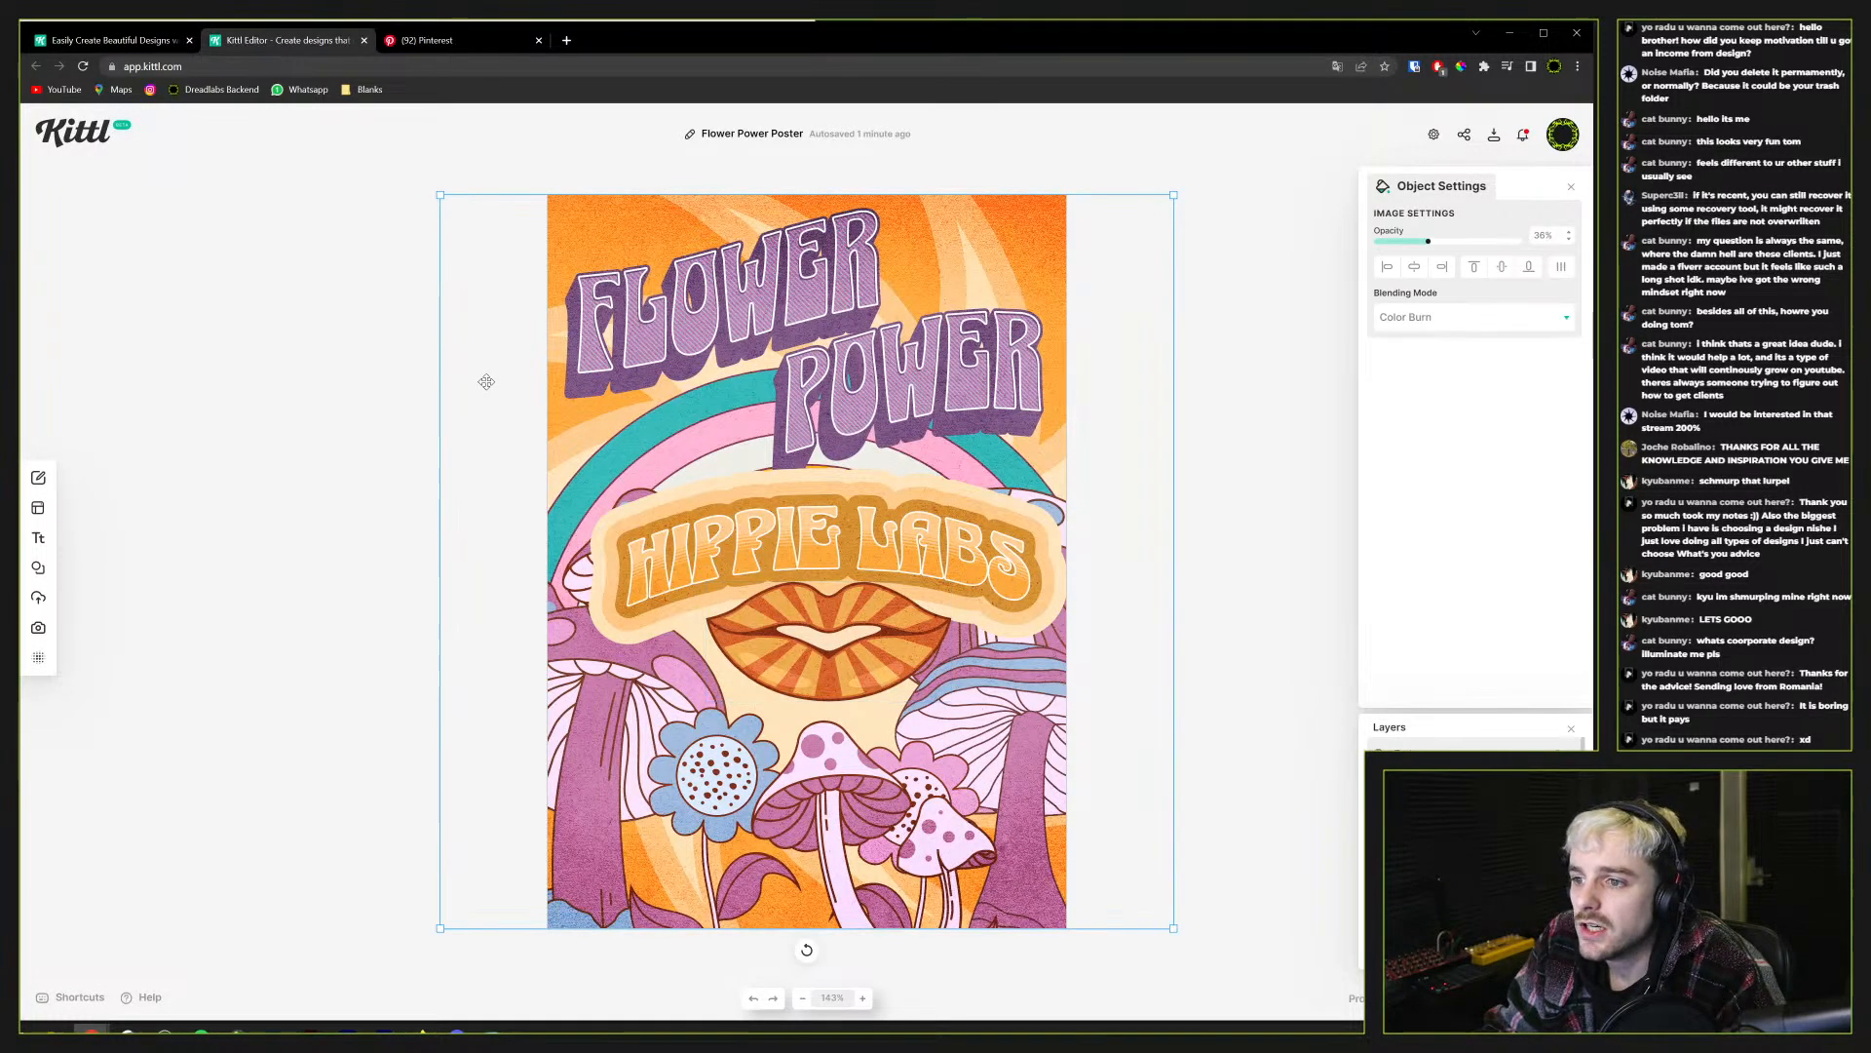
{"action": "left_click", "coordinate": [343, 384]}
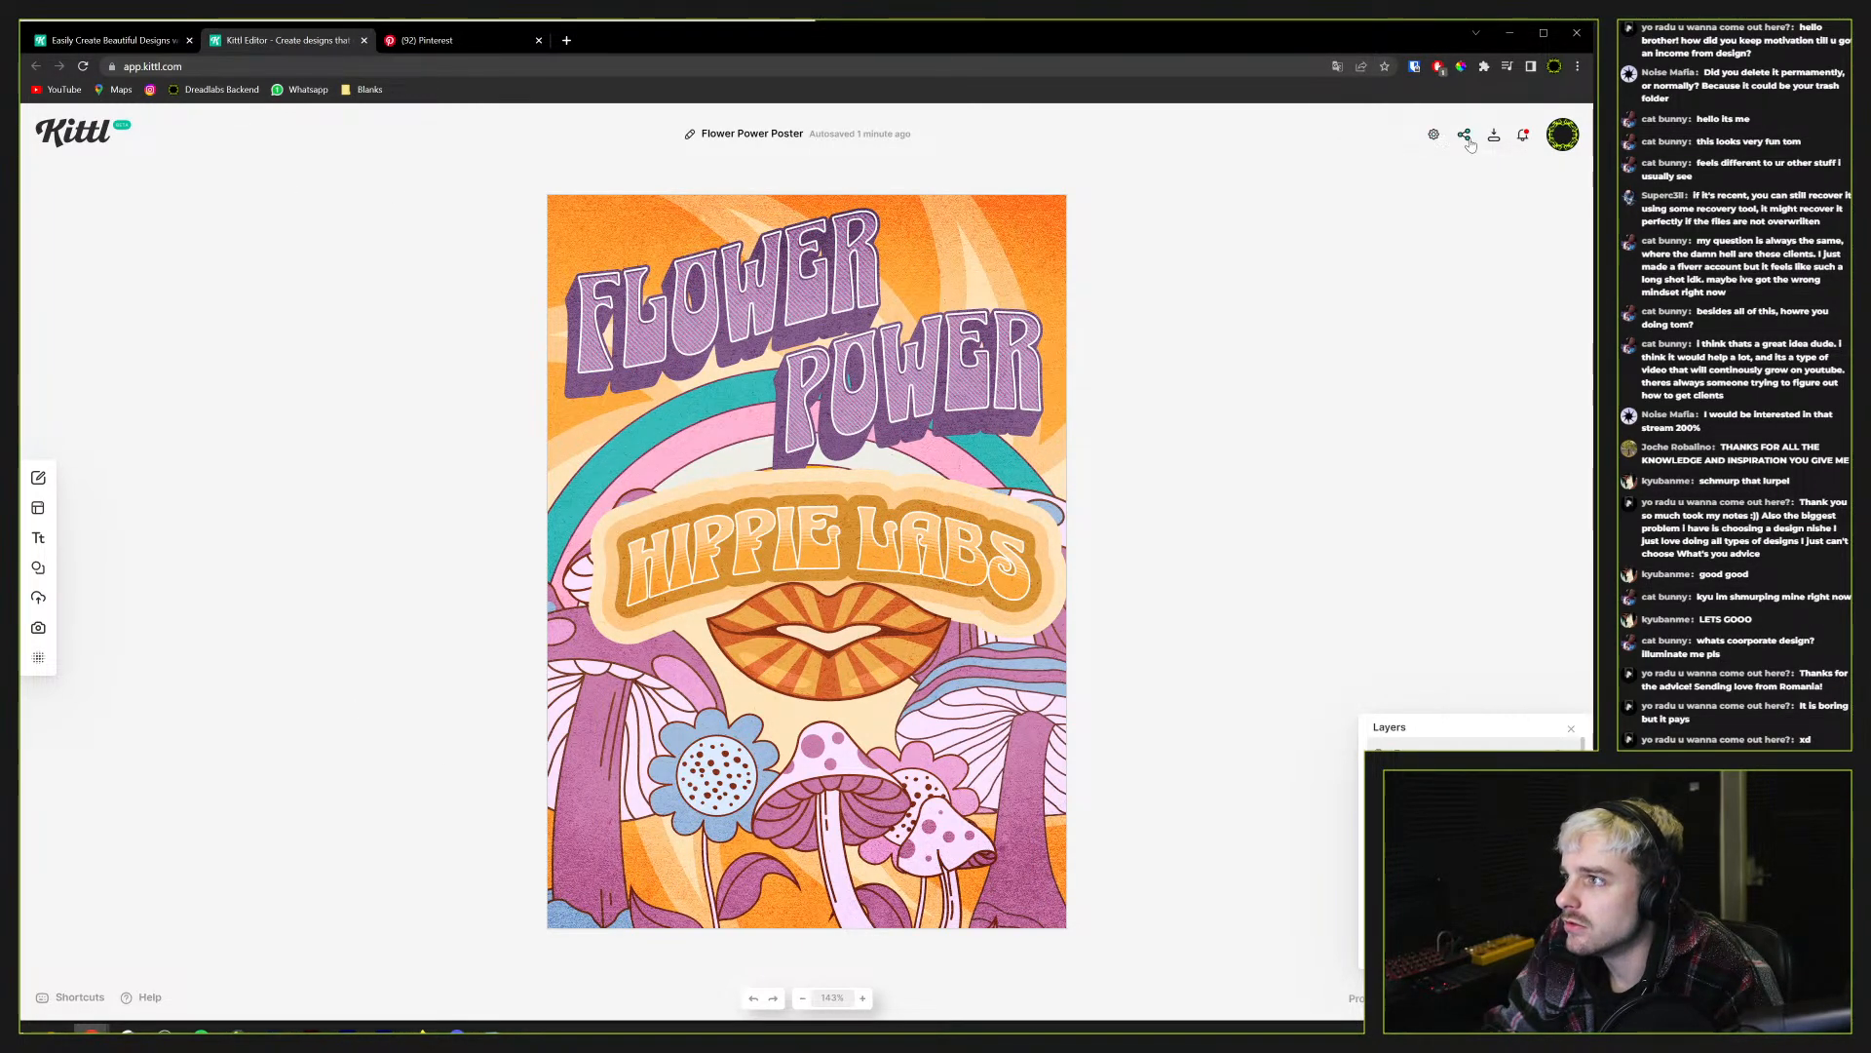
{"action": "left_click", "coordinate": [1493, 137]}
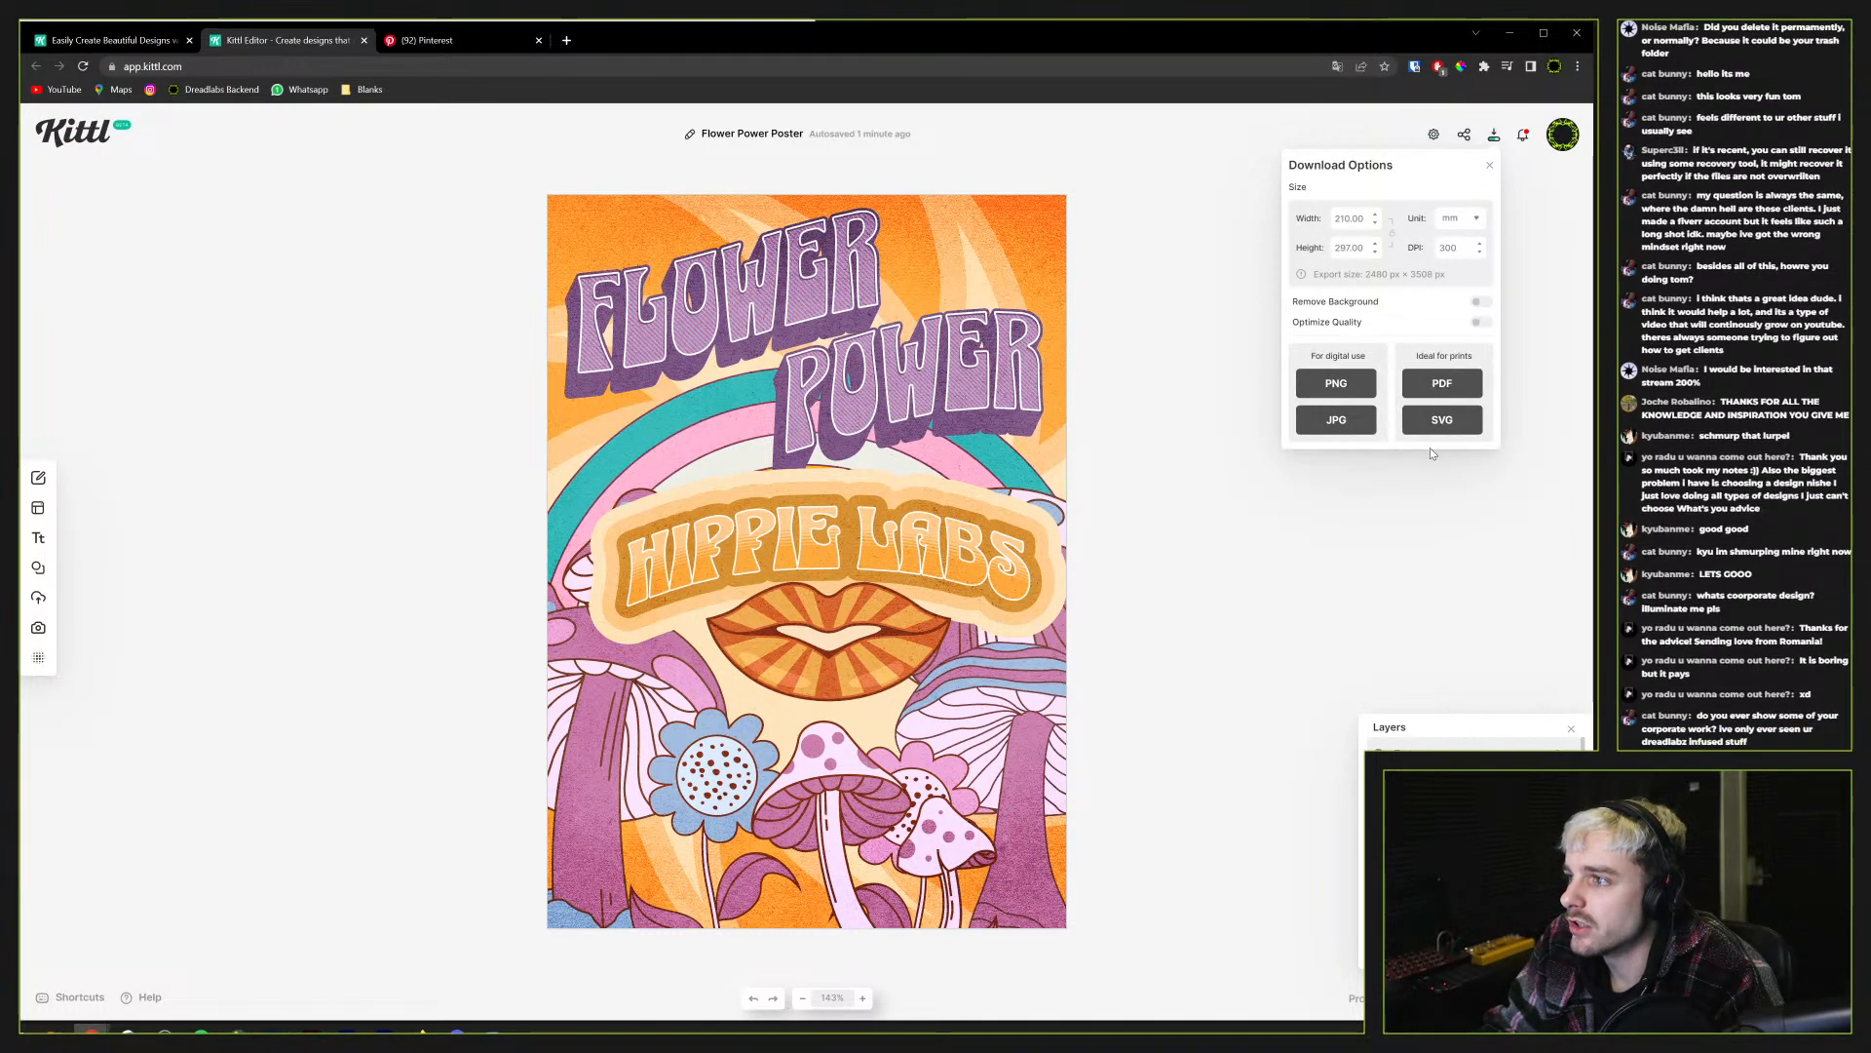
{"action": "left_click", "coordinate": [264, 334]}
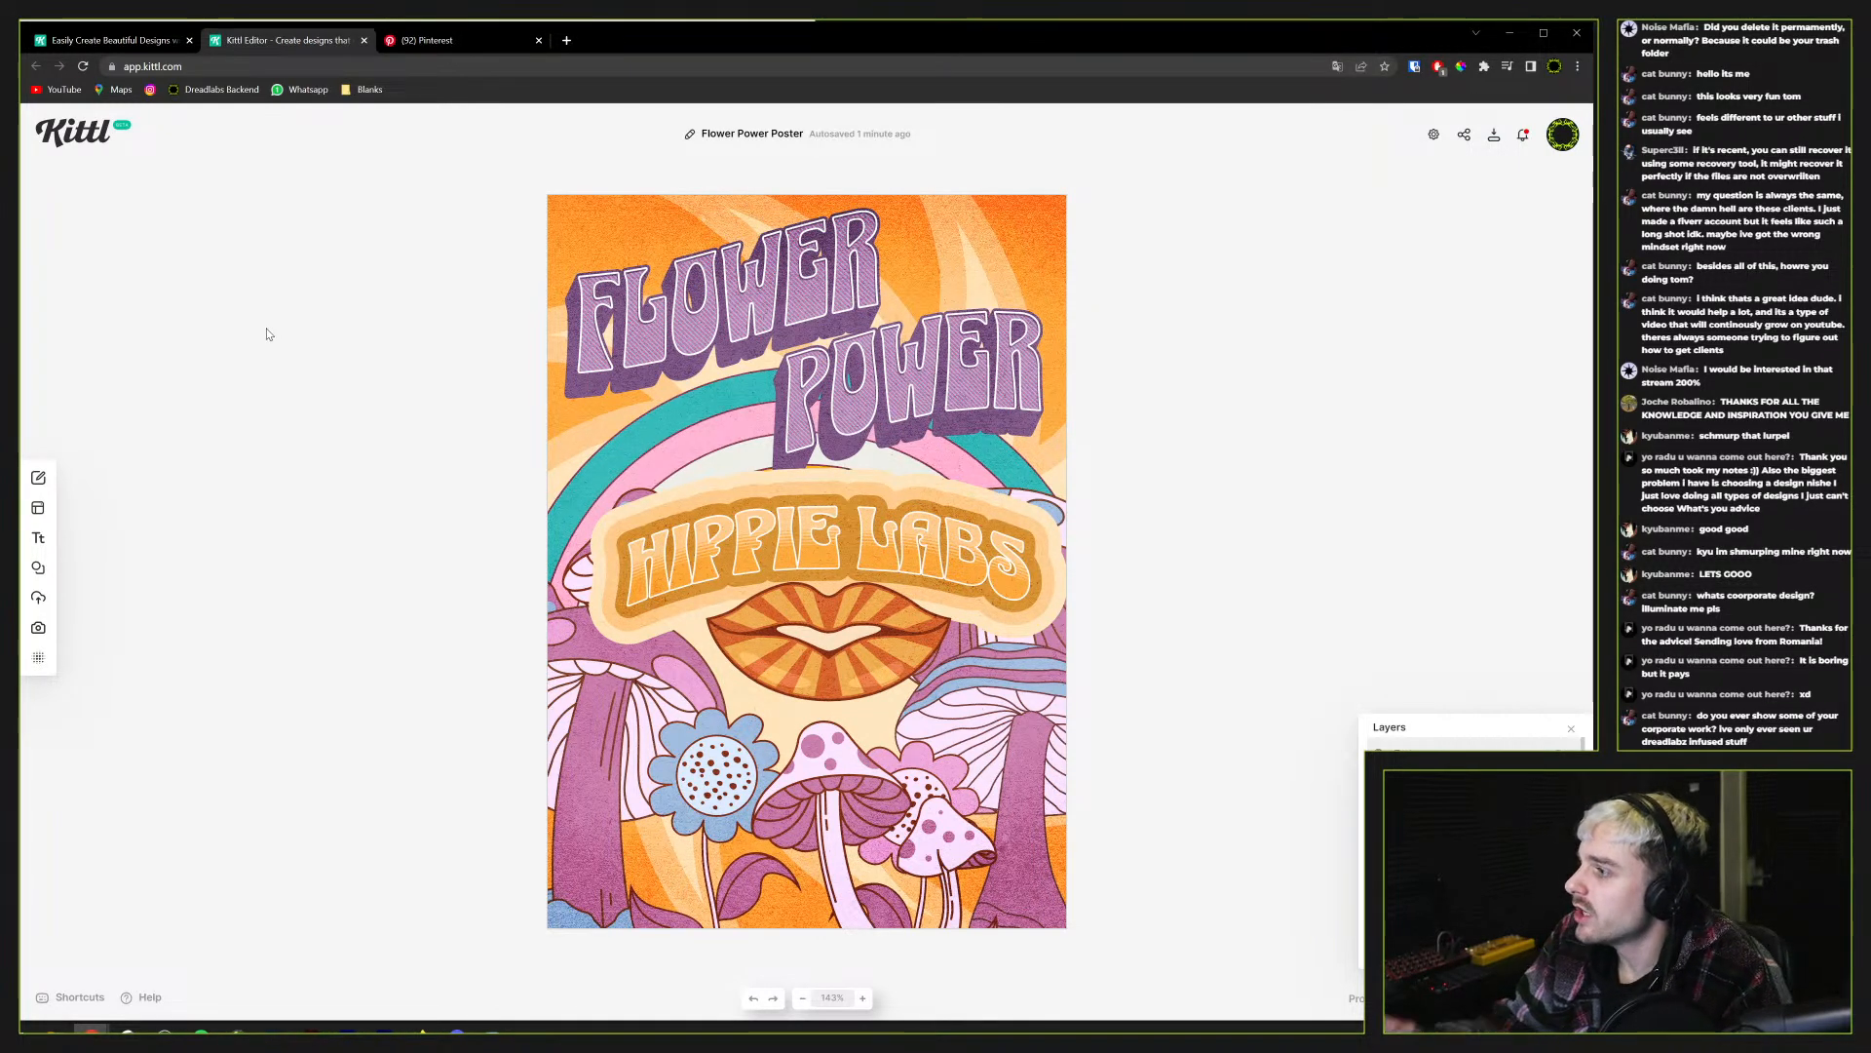
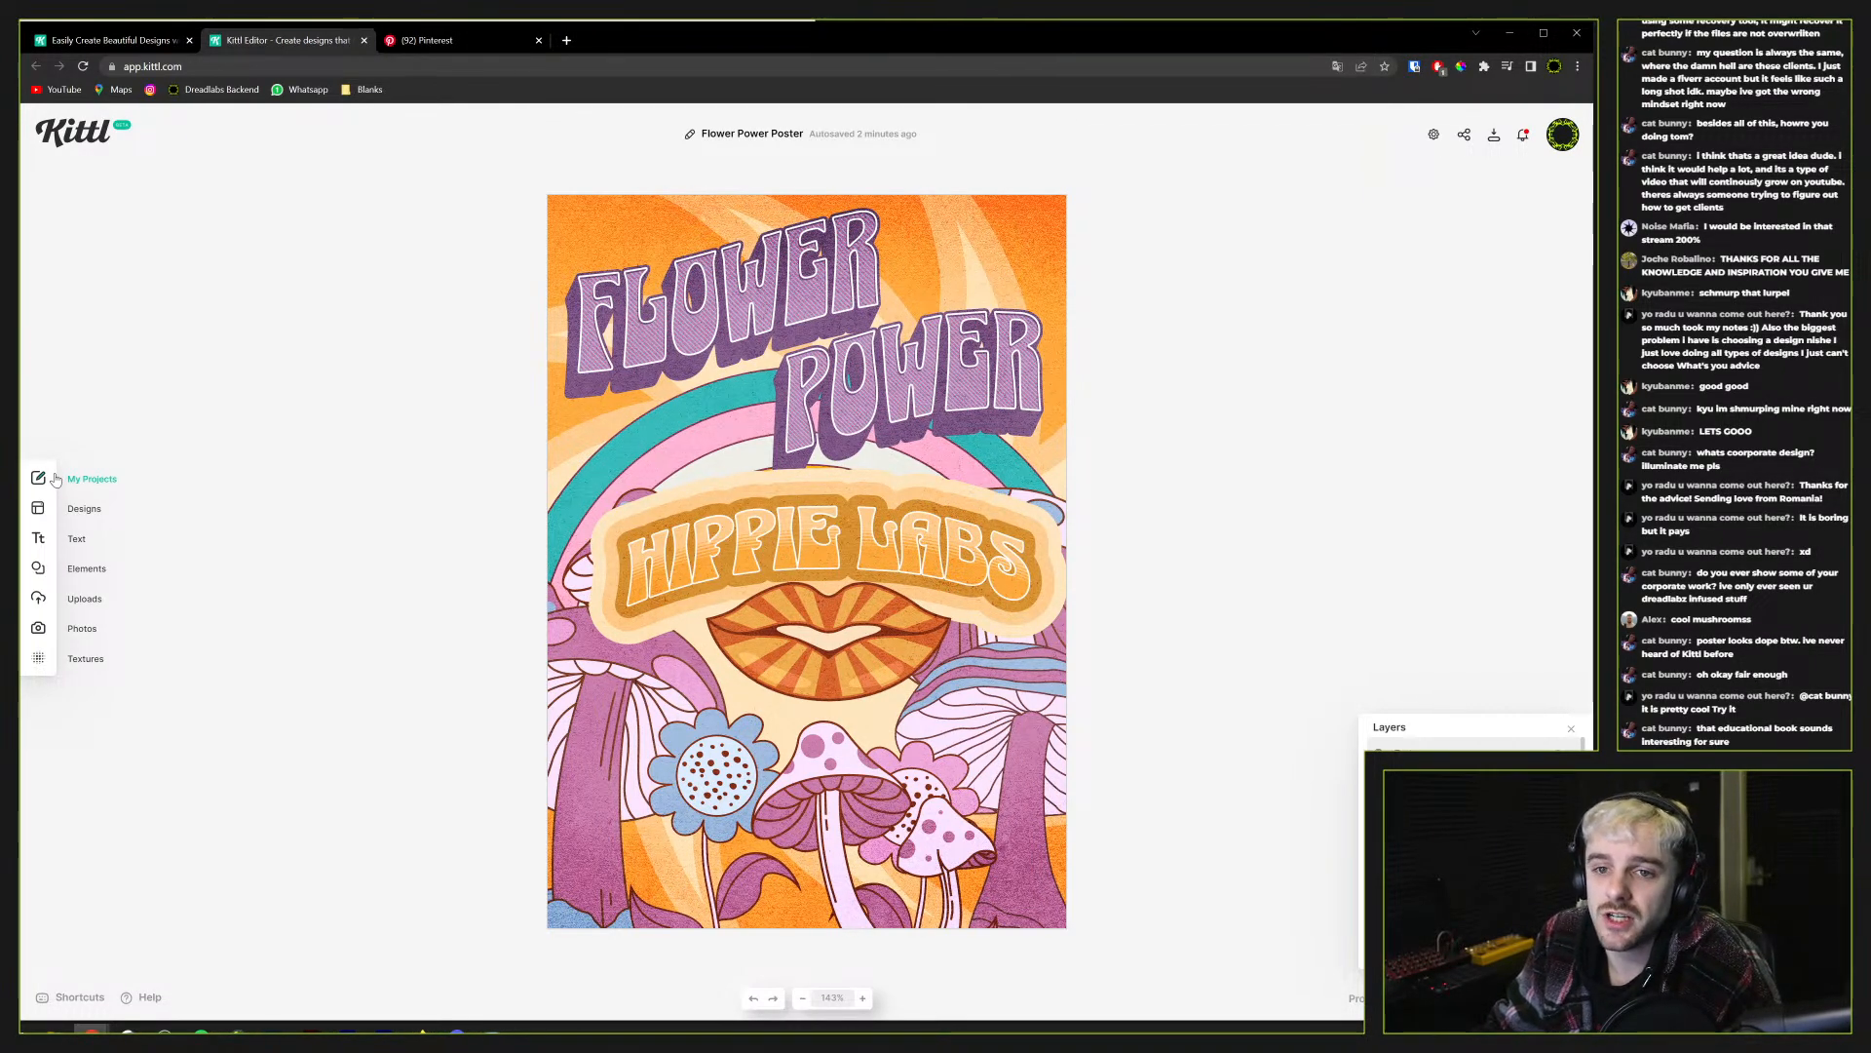
Create a new portrait project from the A4 preset with the resolution set to 300 DPI
{"action": "left_click", "coordinate": [55, 479]}
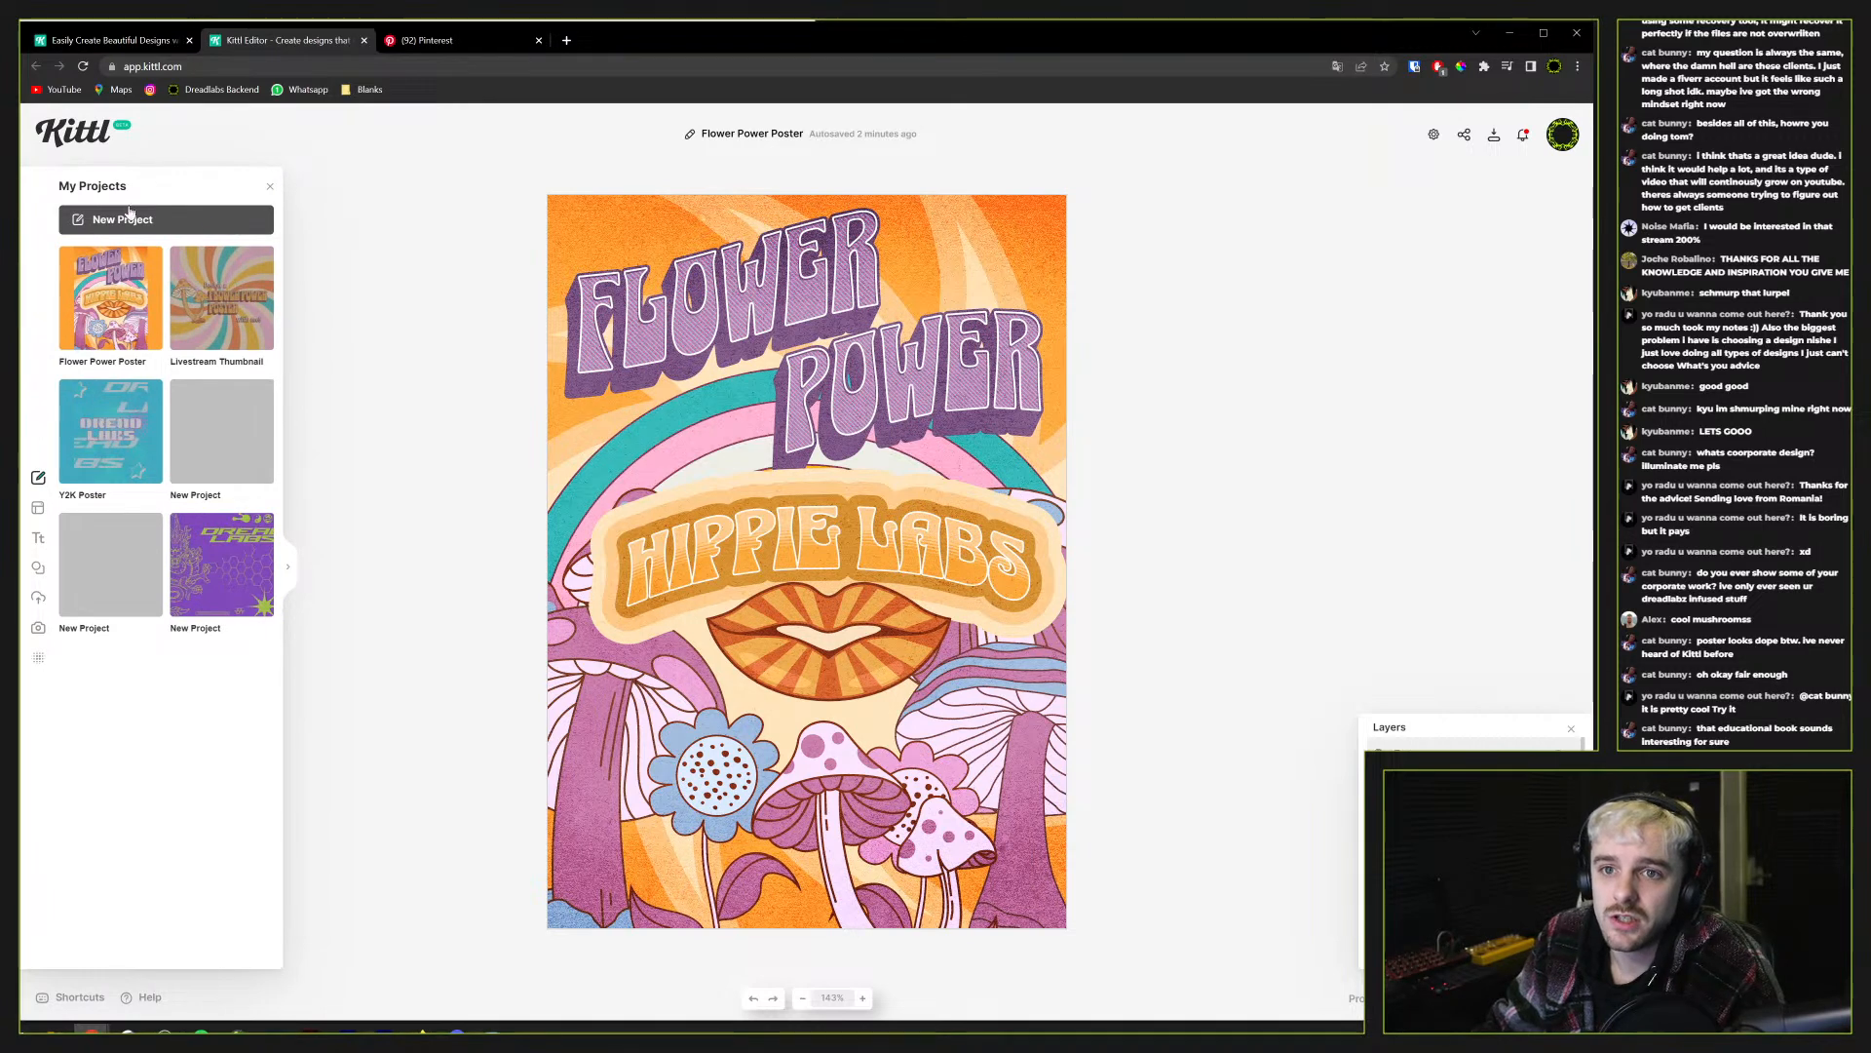
{"action": "left_click", "coordinate": [166, 219]}
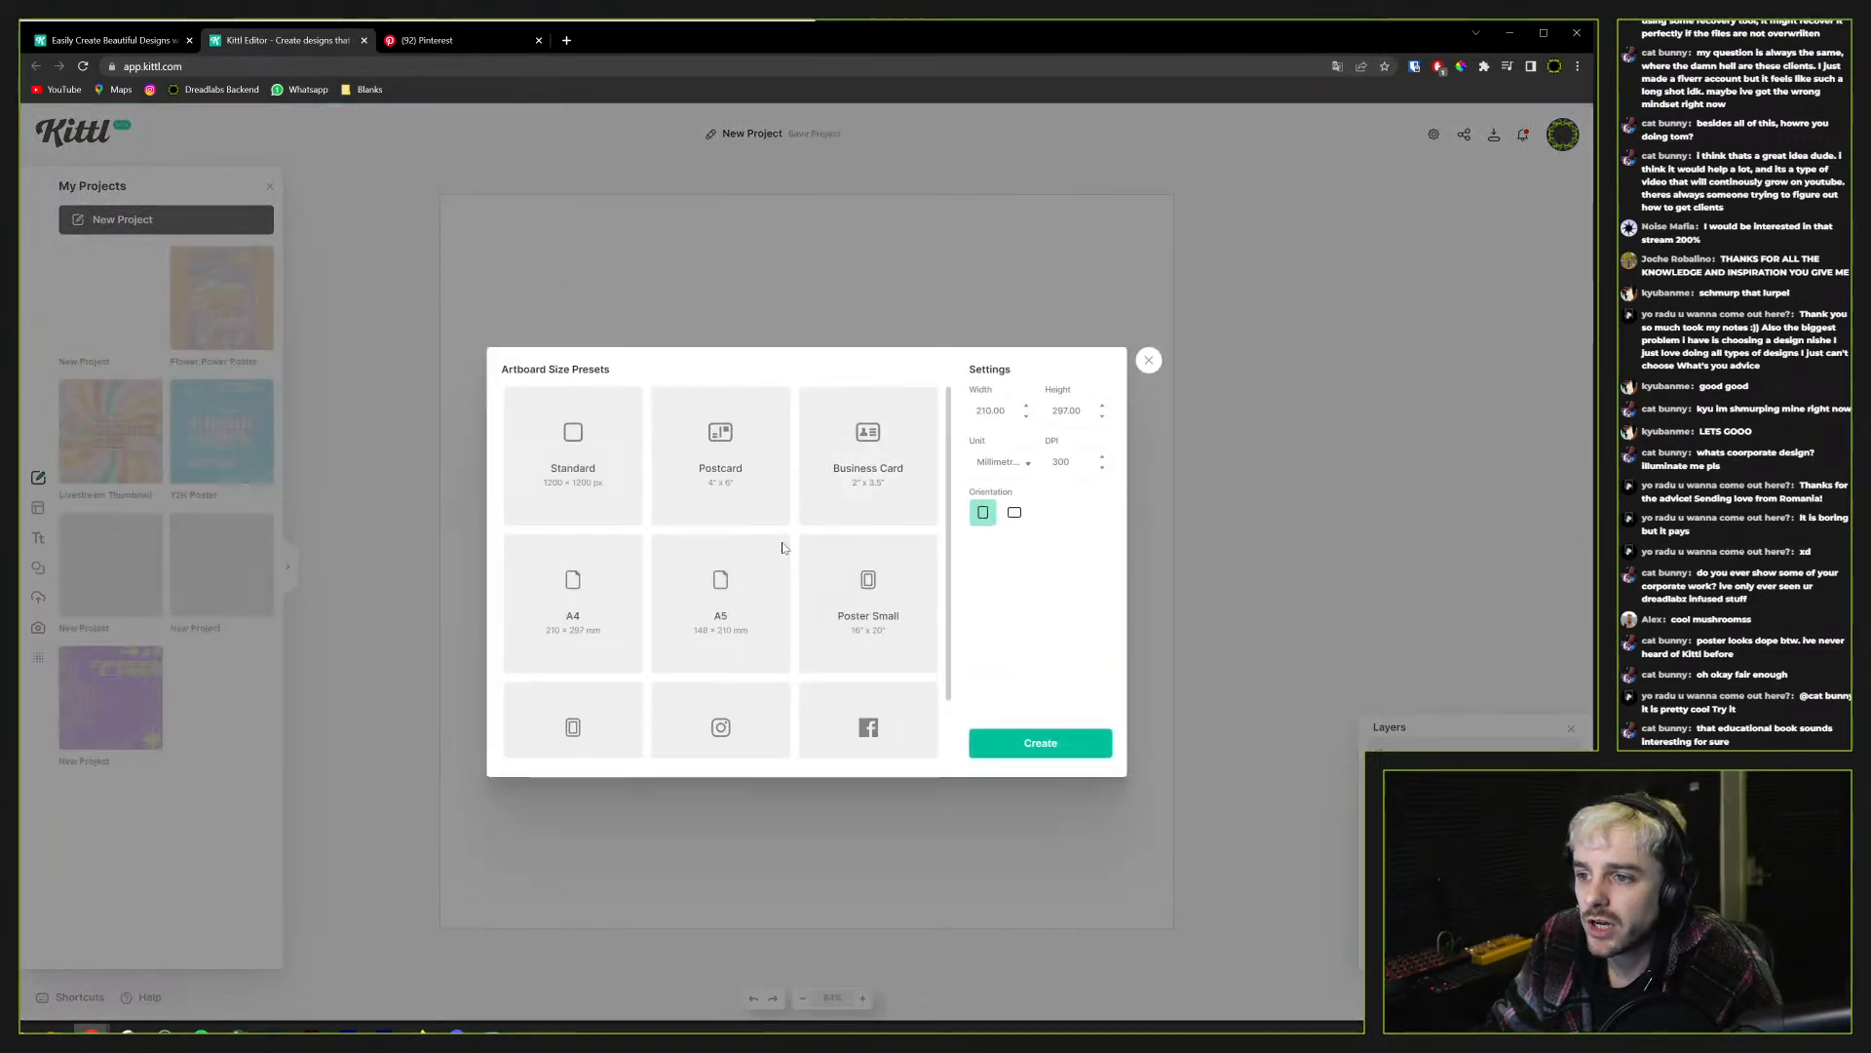
{"action": "scroll", "coordinate": [576, 590], "scroll_direction": "down", "scroll_amount": 1}
{"action": "left_click", "coordinate": [575, 580]}
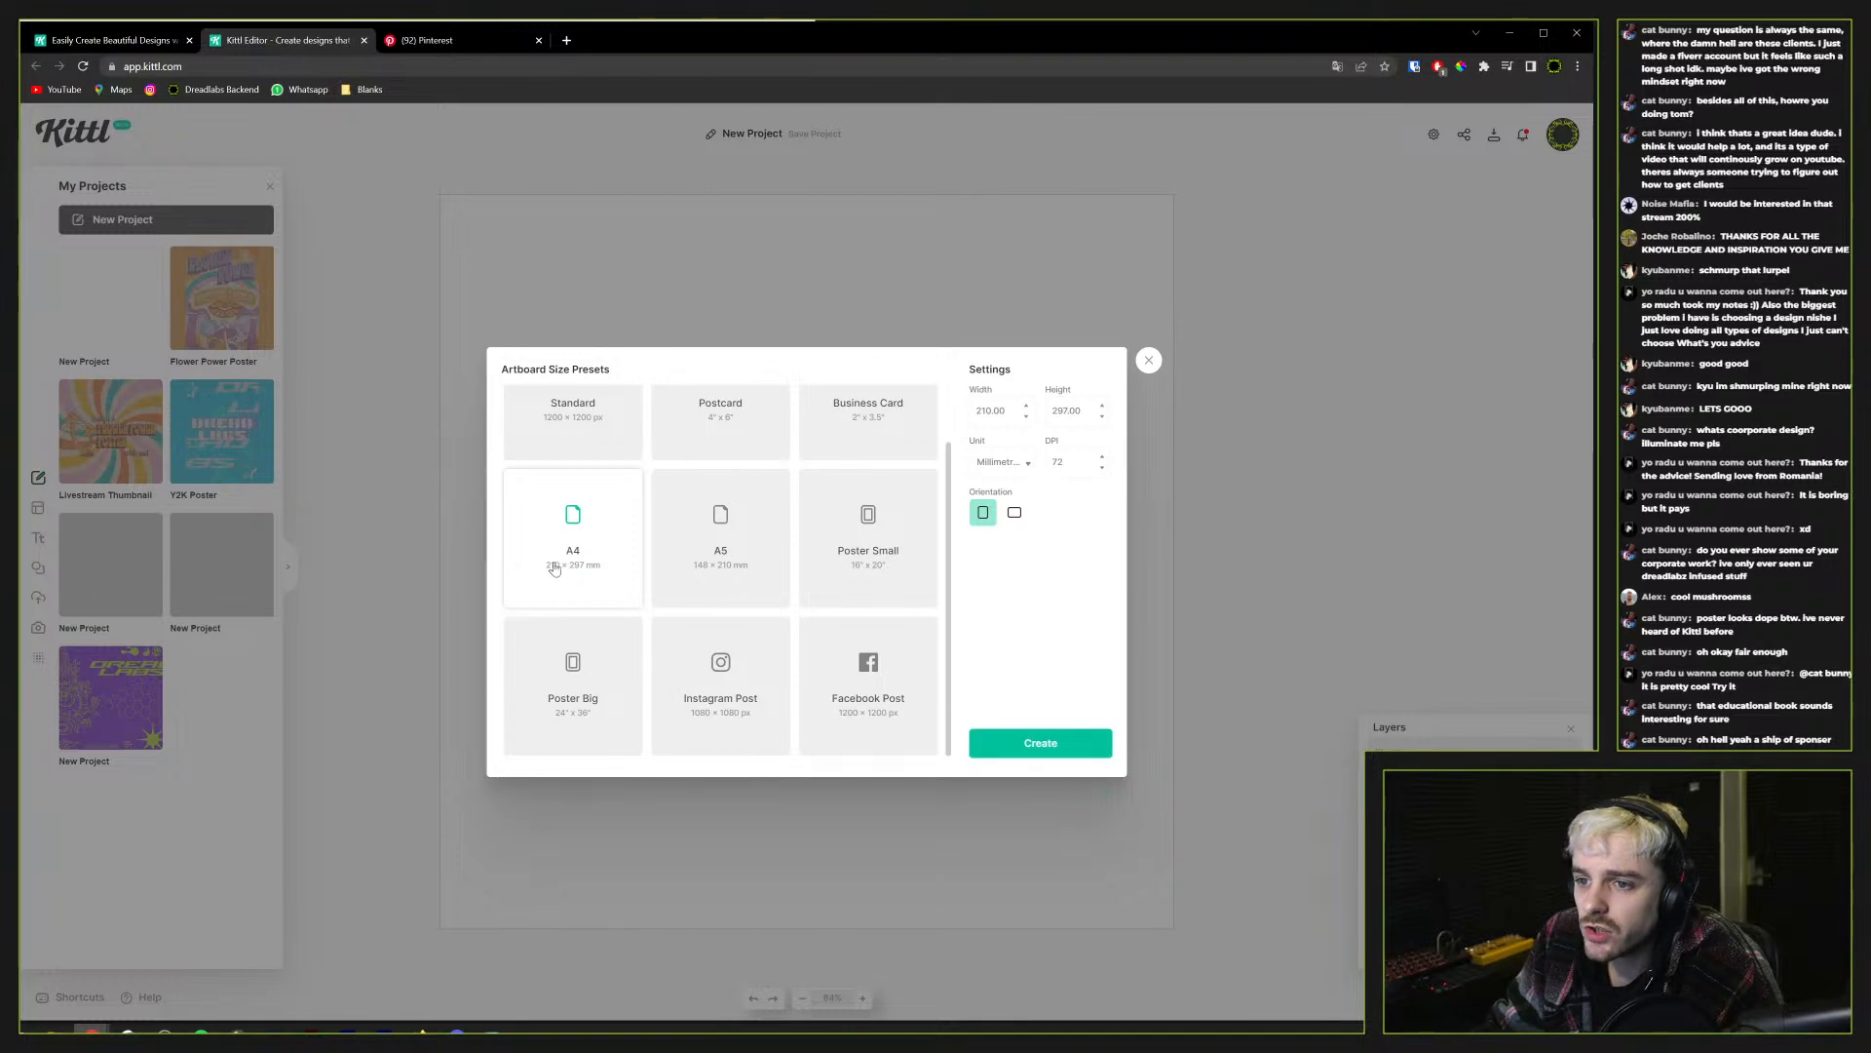
{"action": "double_click", "coordinate": [1058, 462]}
{"action": "type", "text": "300"}
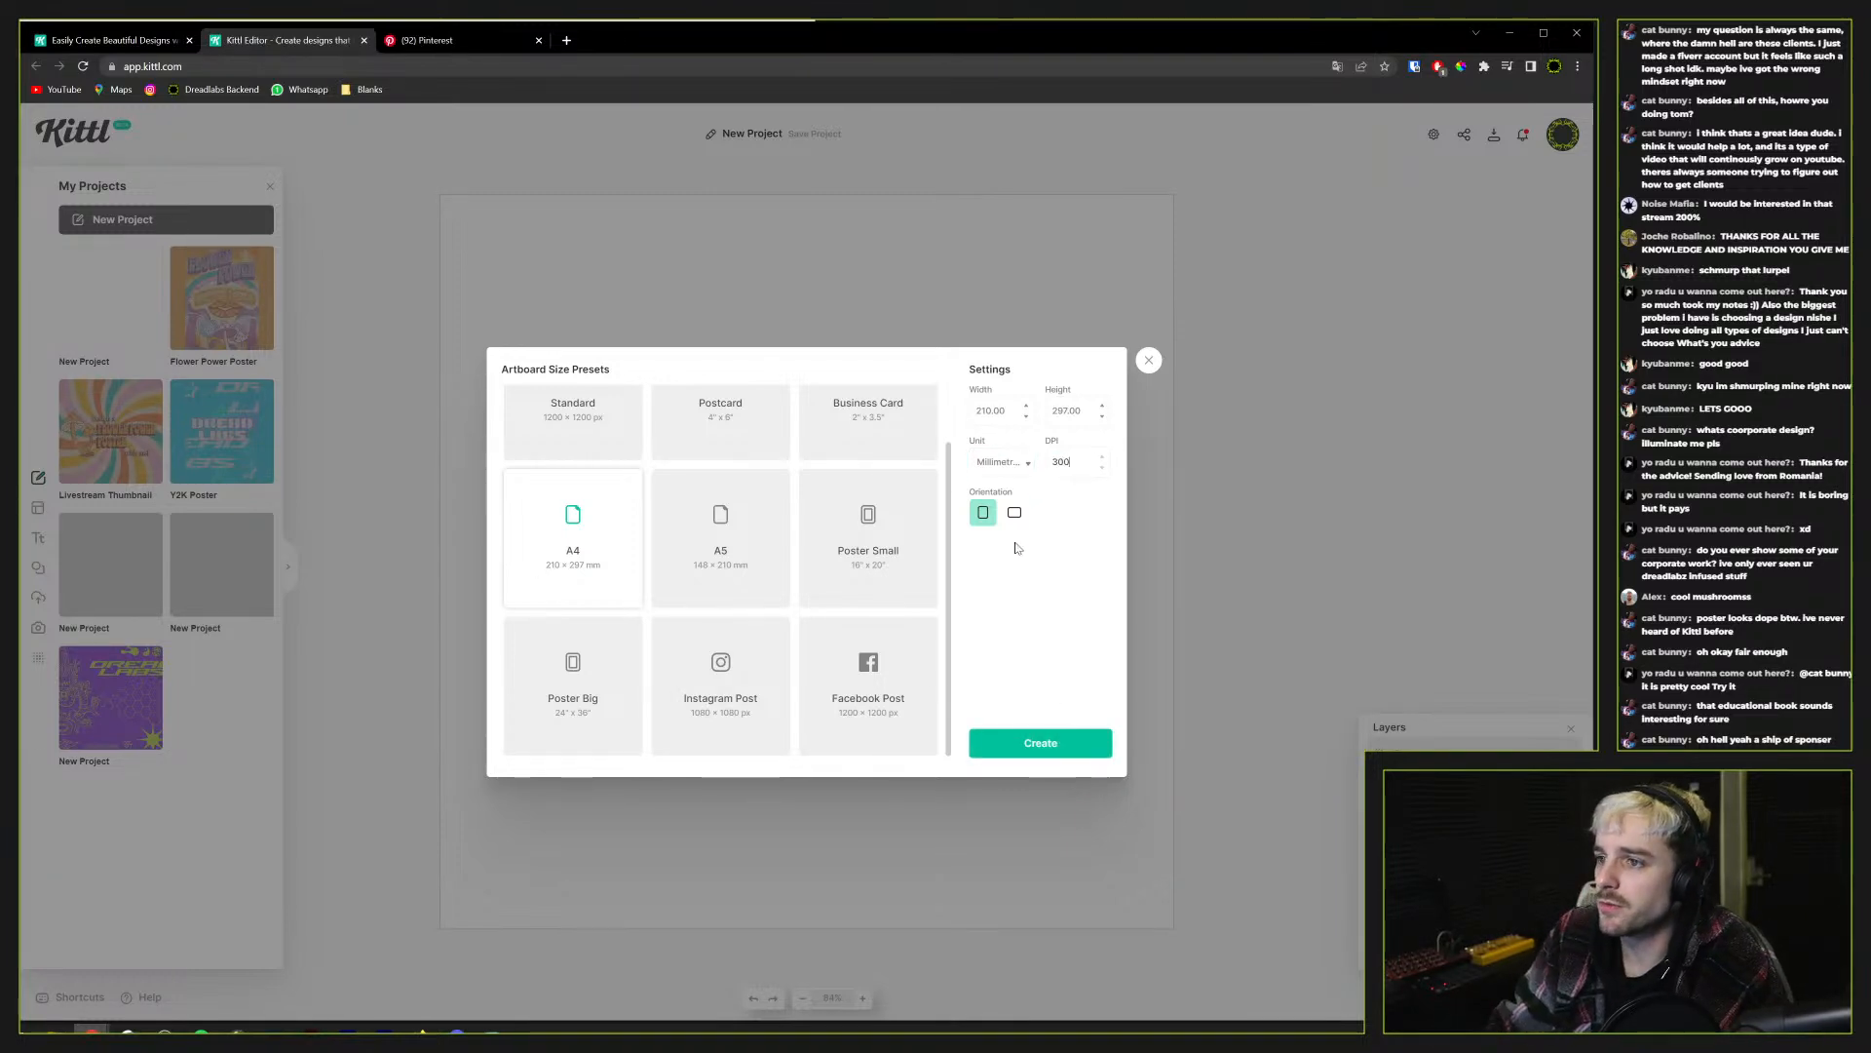
{"action": "left_click", "coordinate": [1053, 749]}
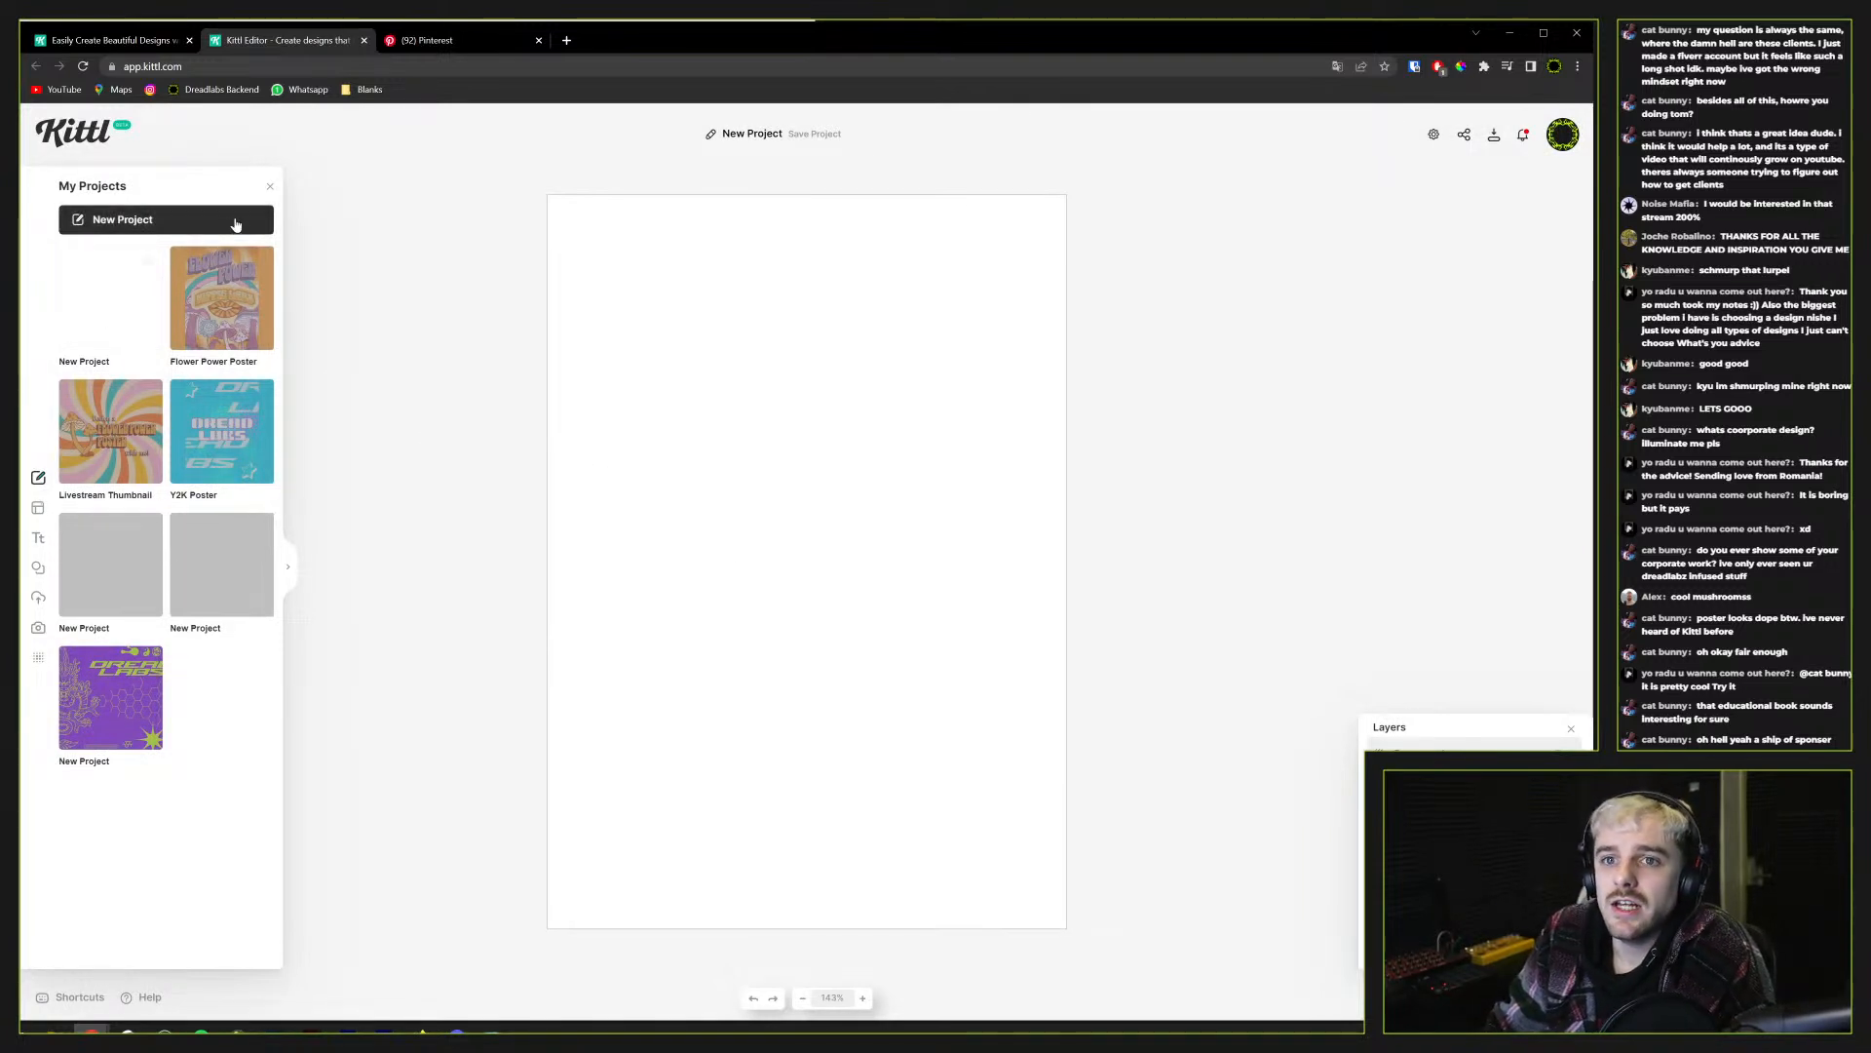
Apply a floral pattern texture from Pattern Textures to the blank artboard's background and set its blending mode to Normal
{"action": "left_click", "coordinate": [39, 659]}
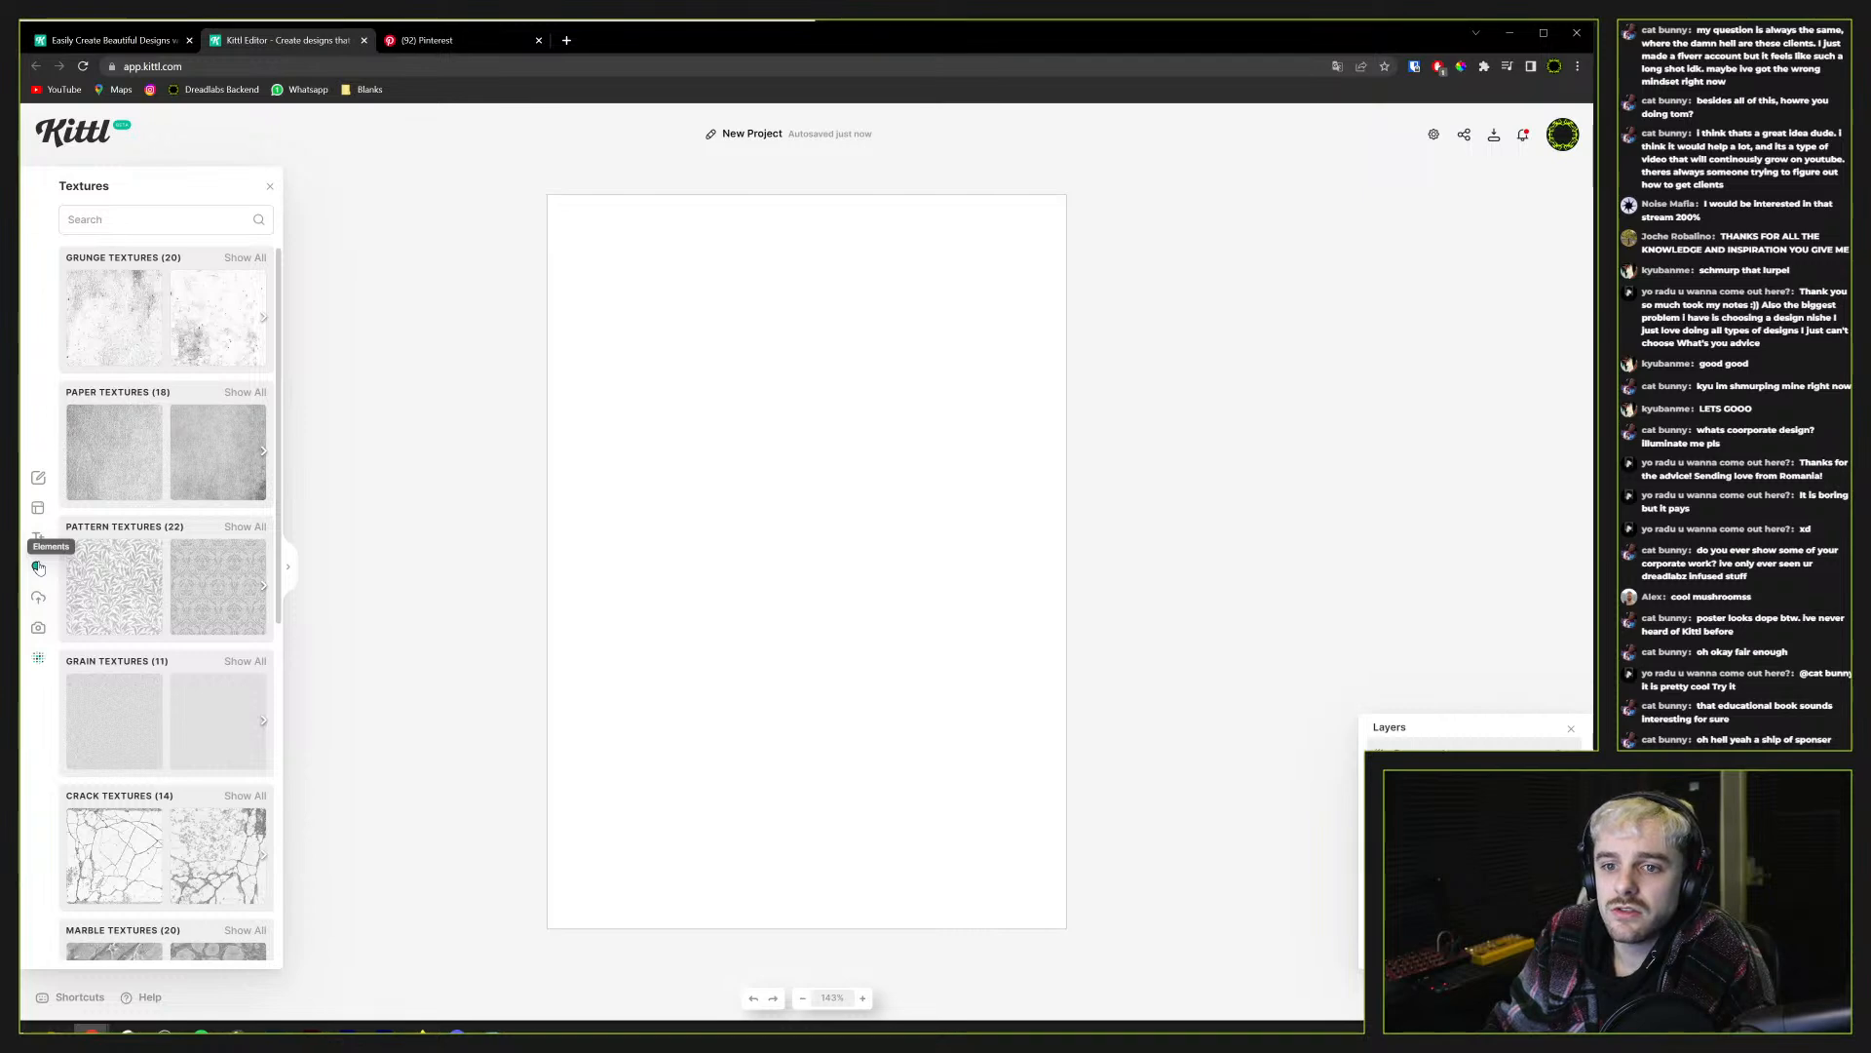
{"action": "left_click", "coordinate": [257, 532]}
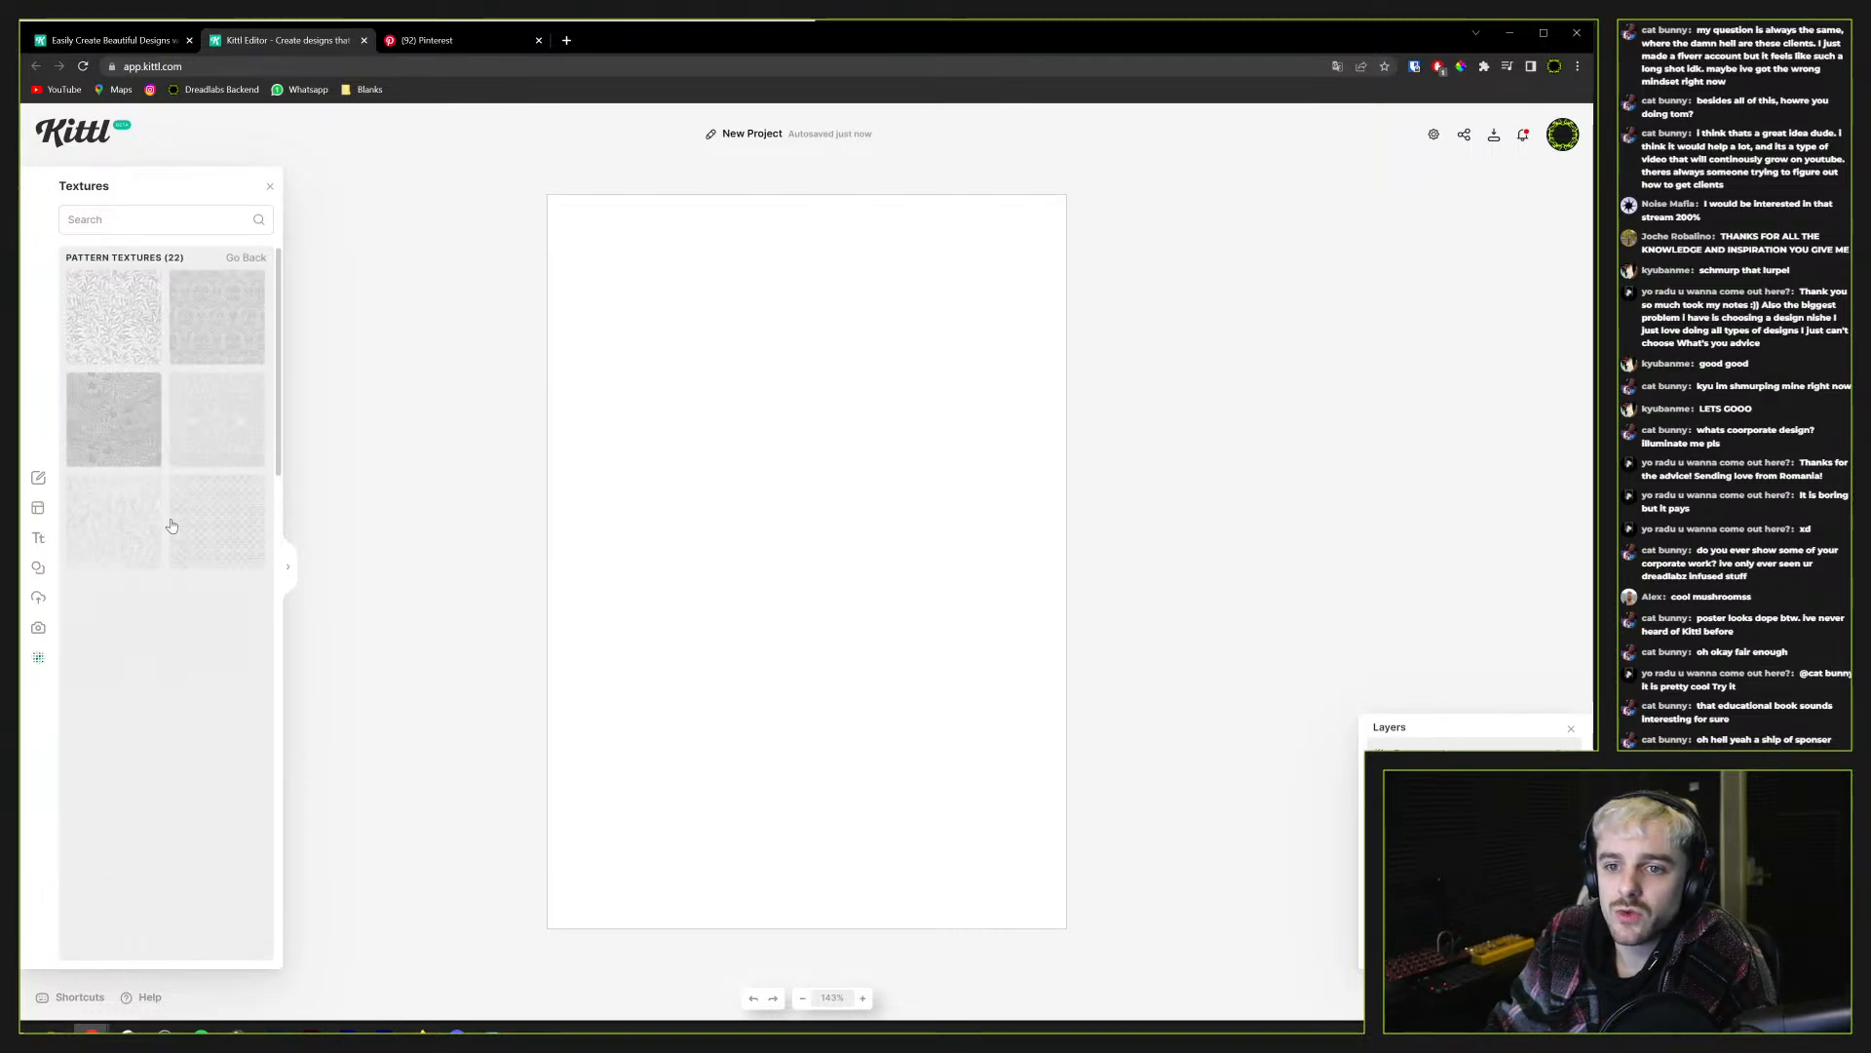
{"action": "scroll", "coordinate": [113, 569], "scroll_direction": "down", "scroll_amount": 3}
{"action": "left_click_drag", "start_coordinate": [115, 596], "coordinate": [783, 488]}
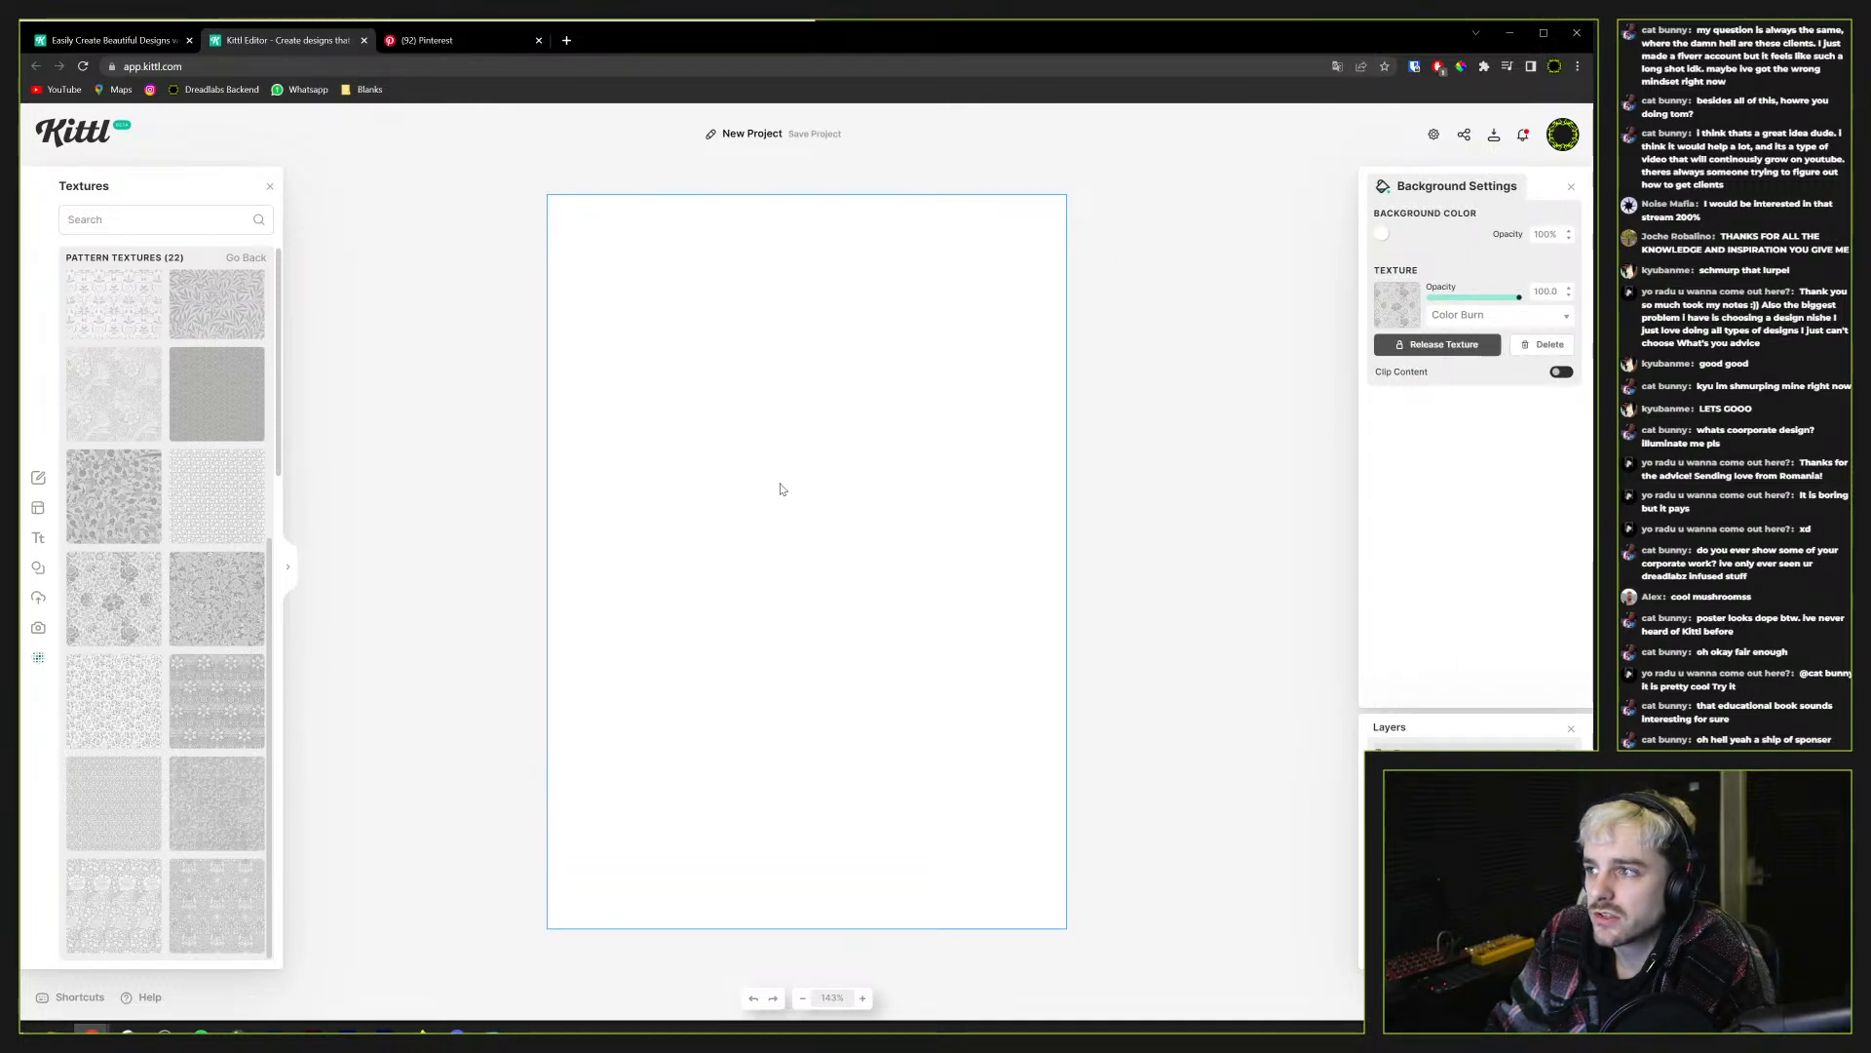
{"action": "left_click", "coordinate": [1493, 310]}
{"action": "left_click", "coordinate": [1483, 313]}
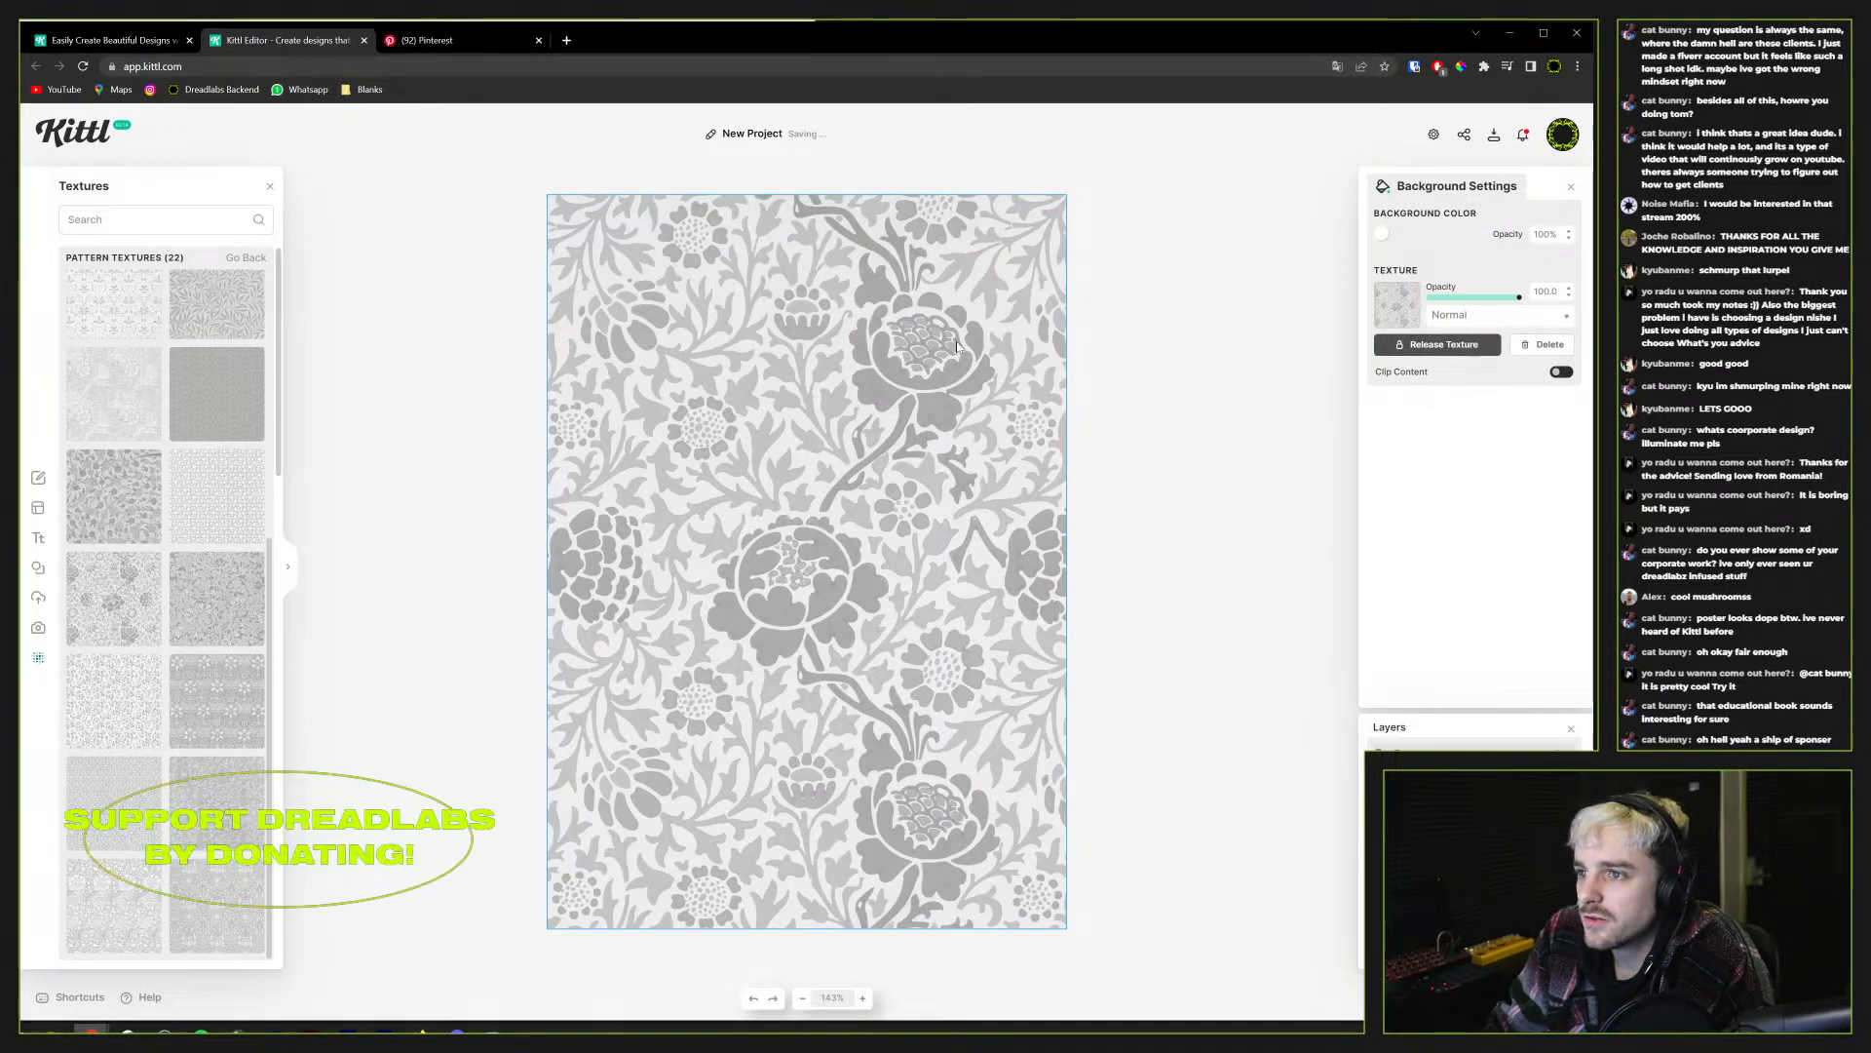
Set the background color to pure red and the floral texture's blending mode to Multiply
{"action": "left_click", "coordinate": [1382, 234]}
{"action": "left_click", "coordinate": [1308, 293]}
{"action": "left_click_drag", "start_coordinate": [1309, 295], "coordinate": [1355, 248]}
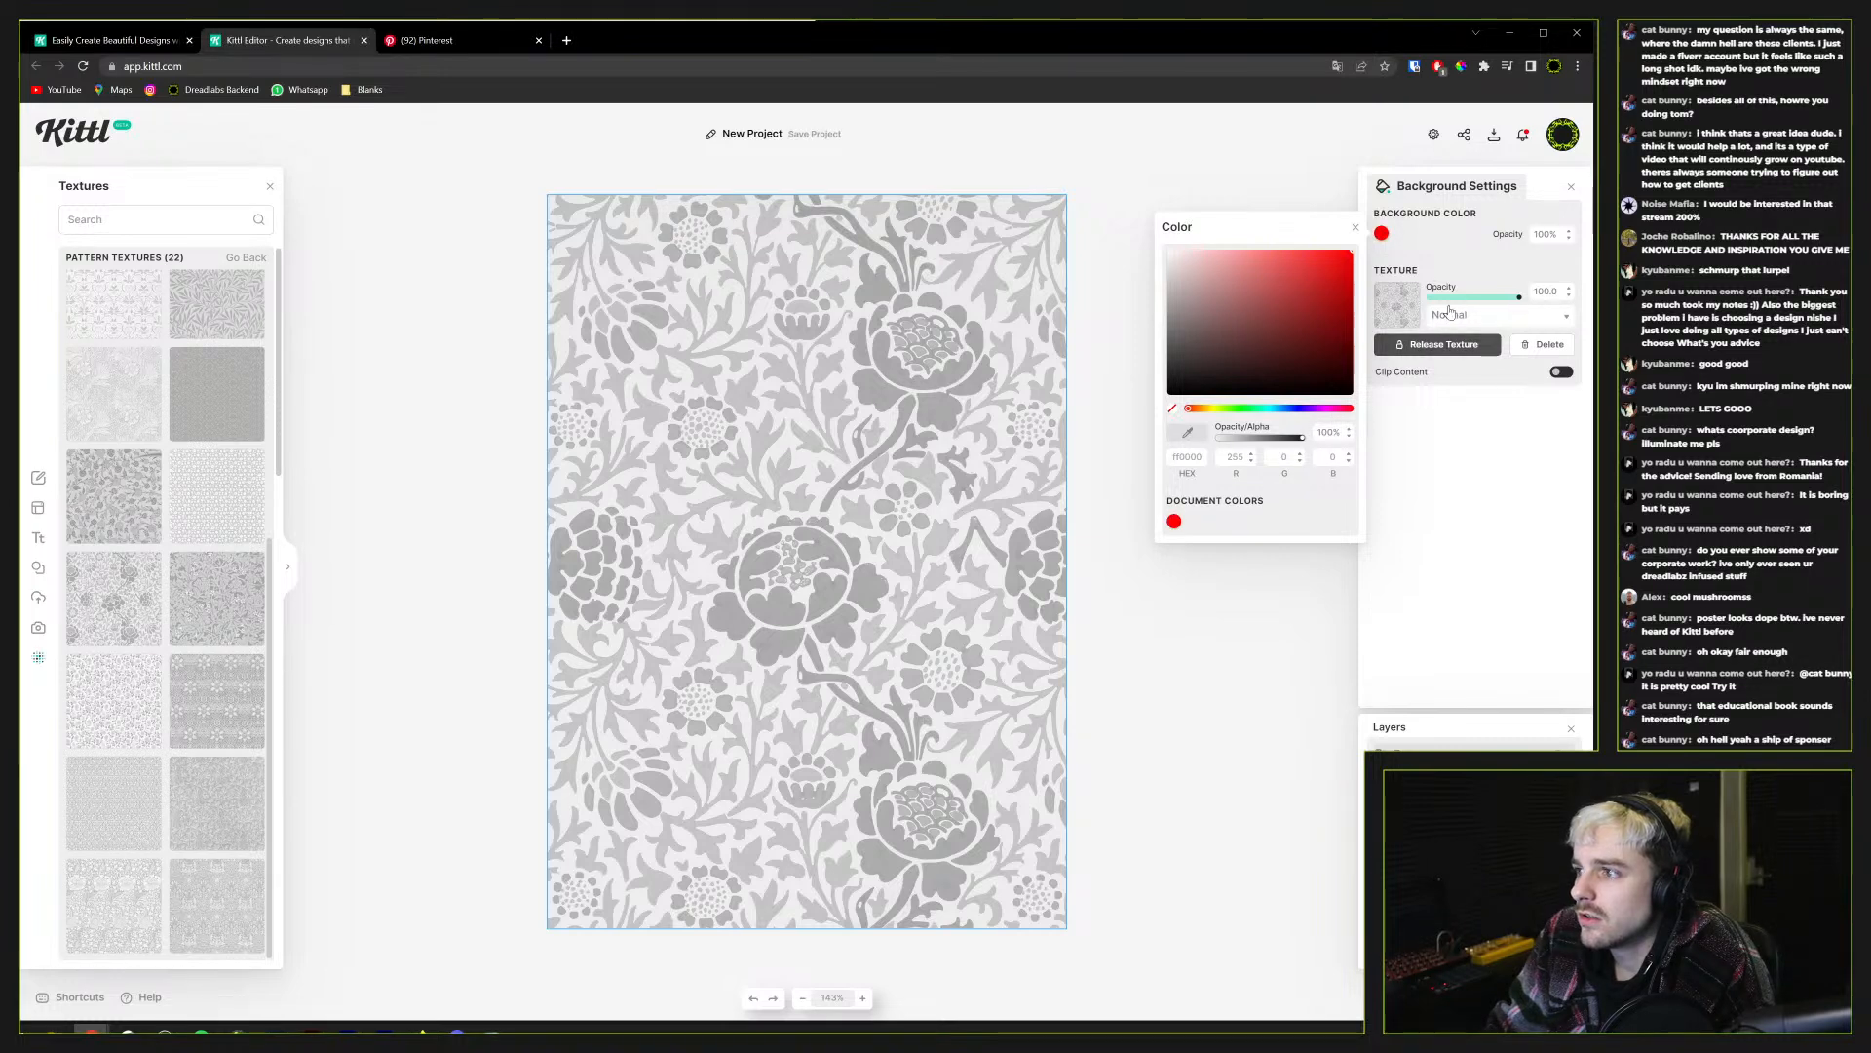
{"action": "left_click", "coordinate": [1448, 317]}
{"action": "left_click", "coordinate": [1450, 316]}
{"action": "left_click", "coordinate": [1465, 373]}
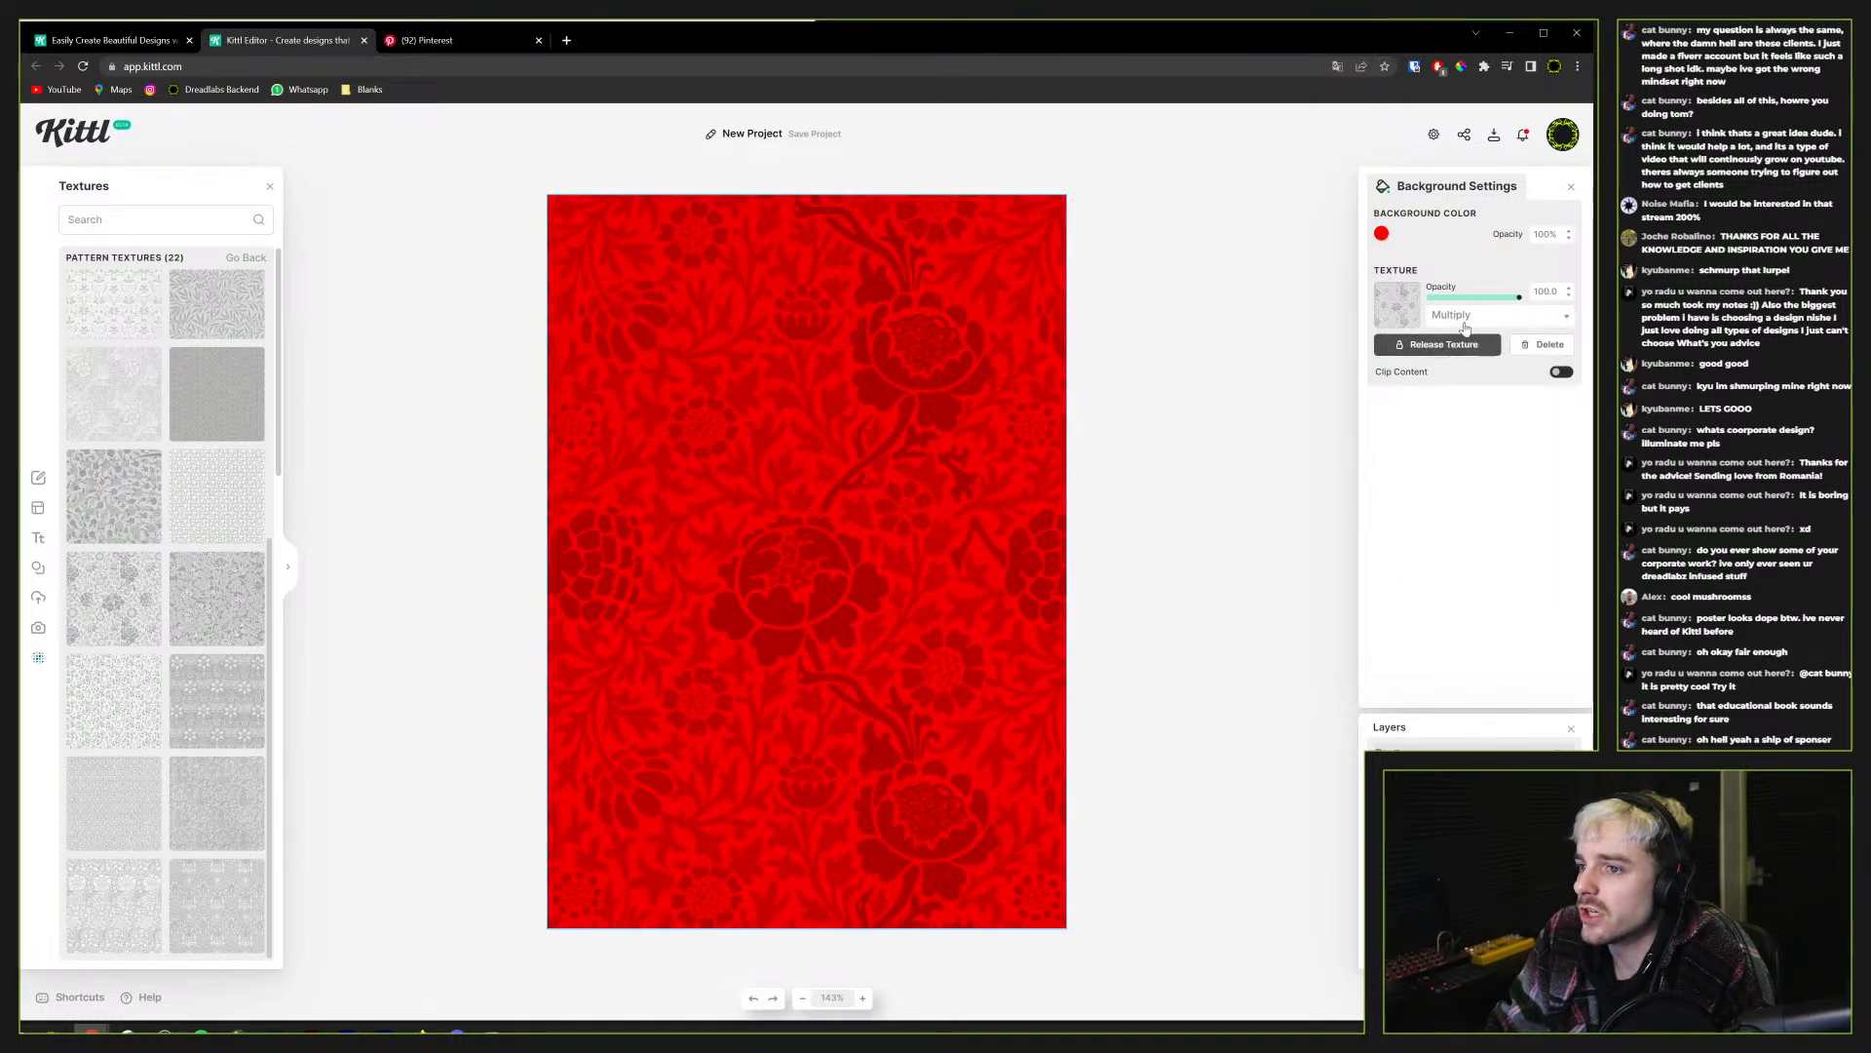
Change the background to pale cream, lower the floral texture's opacity to 13.2 and release the texture as a separate image
{"action": "left_click", "coordinate": [1381, 234]}
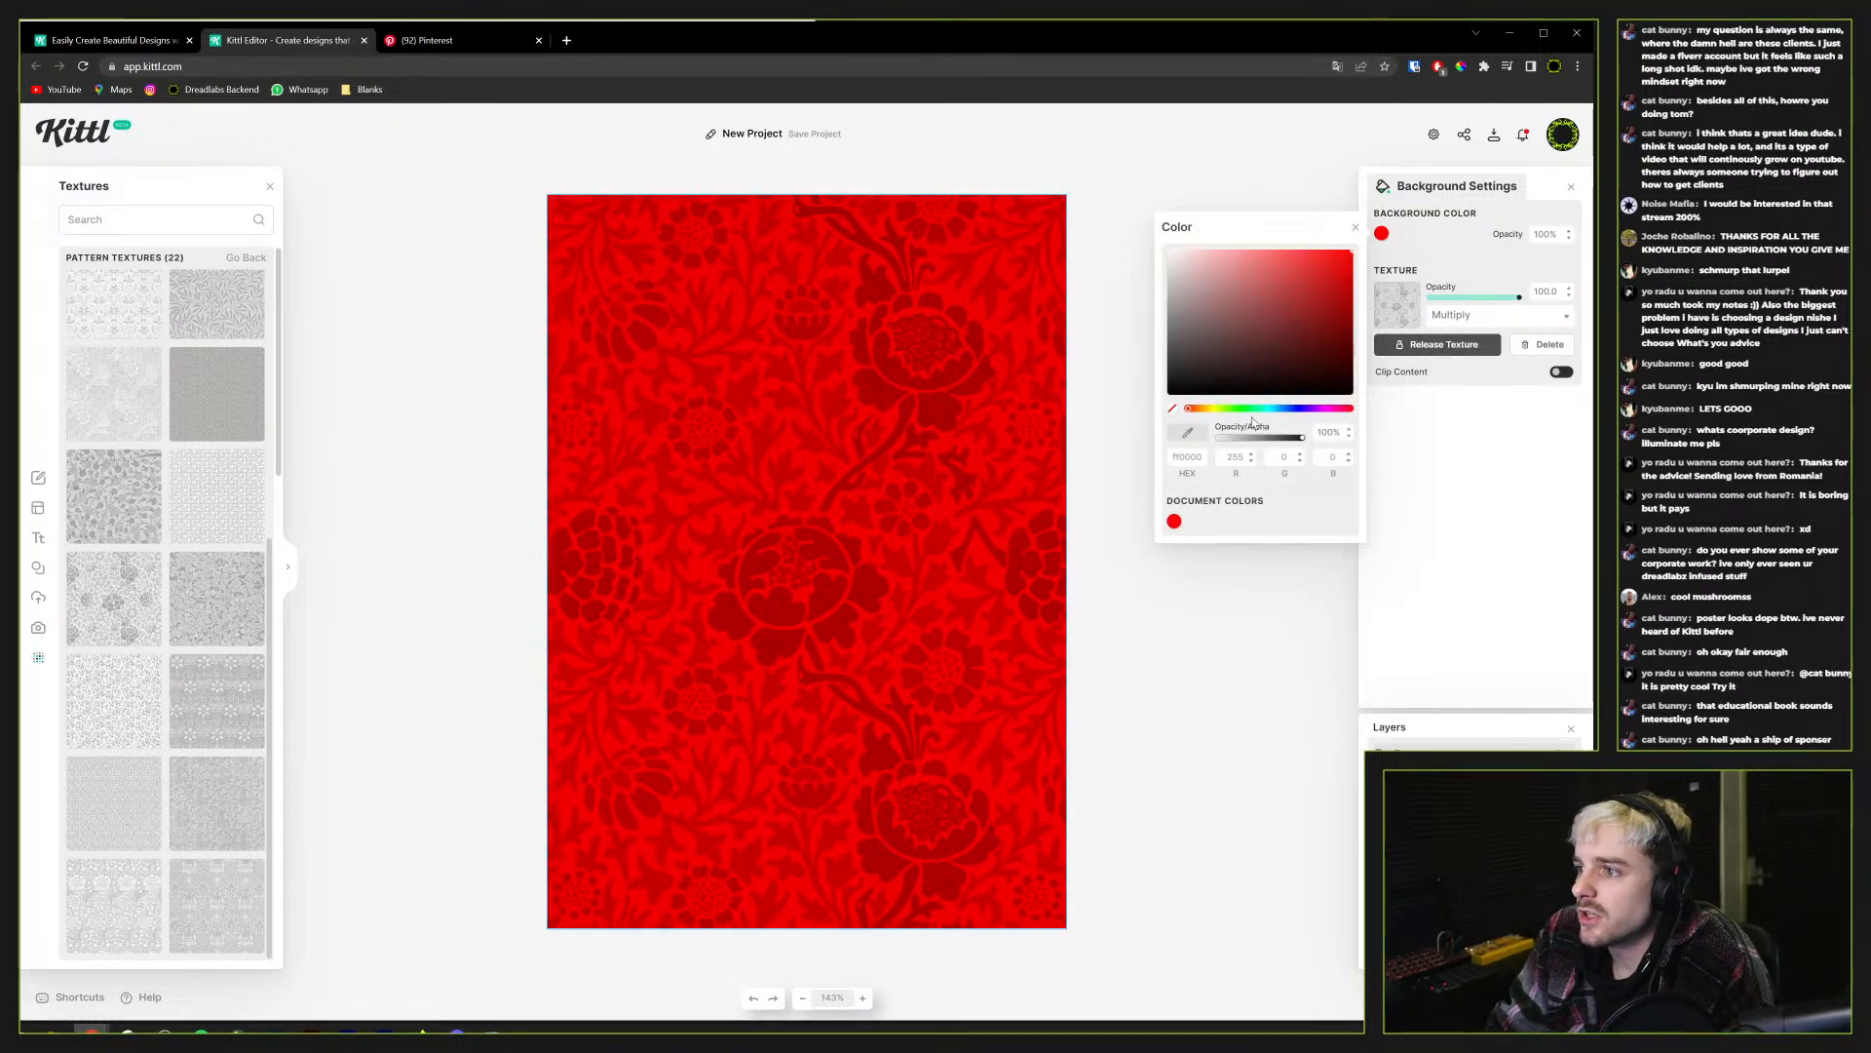
{"action": "left_click", "coordinate": [1207, 411]}
{"action": "left_click_drag", "start_coordinate": [1225, 347], "coordinate": [1220, 246]}
{"action": "left_click_drag", "start_coordinate": [1519, 296], "coordinate": [1442, 300]}
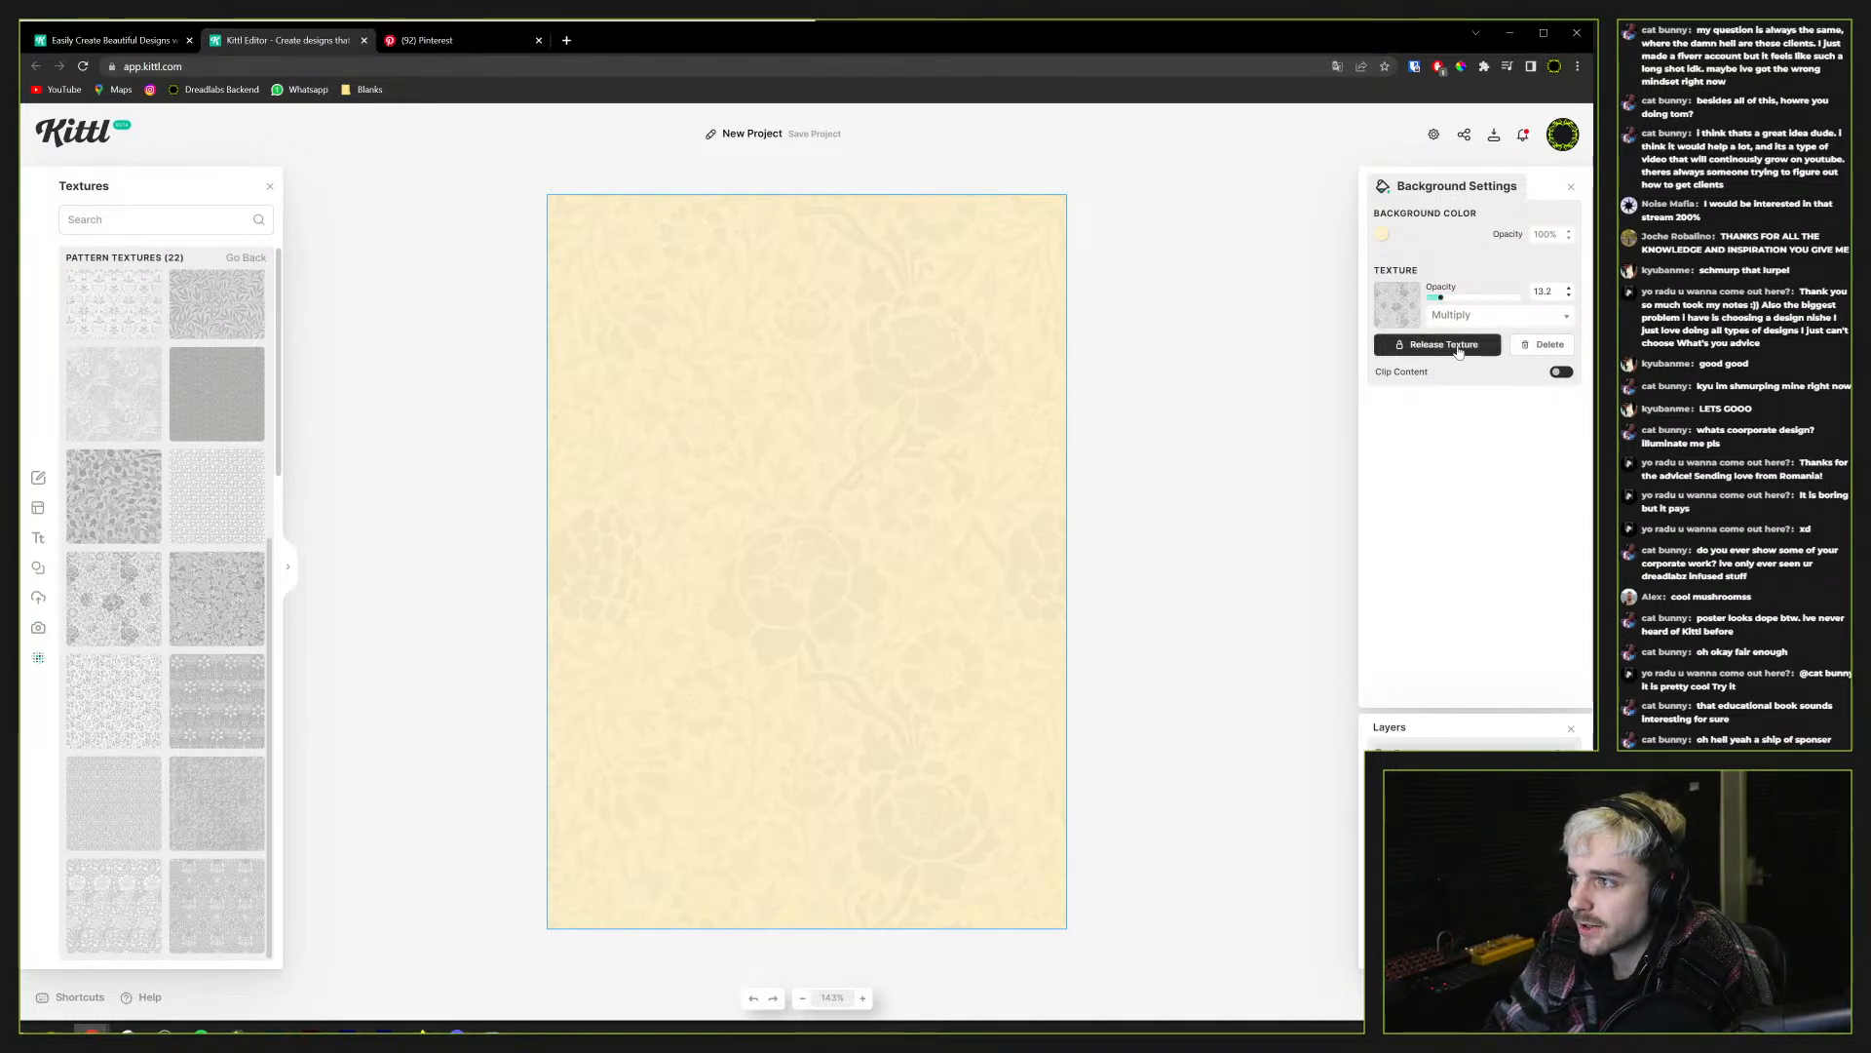
{"action": "left_click", "coordinate": [1459, 349]}
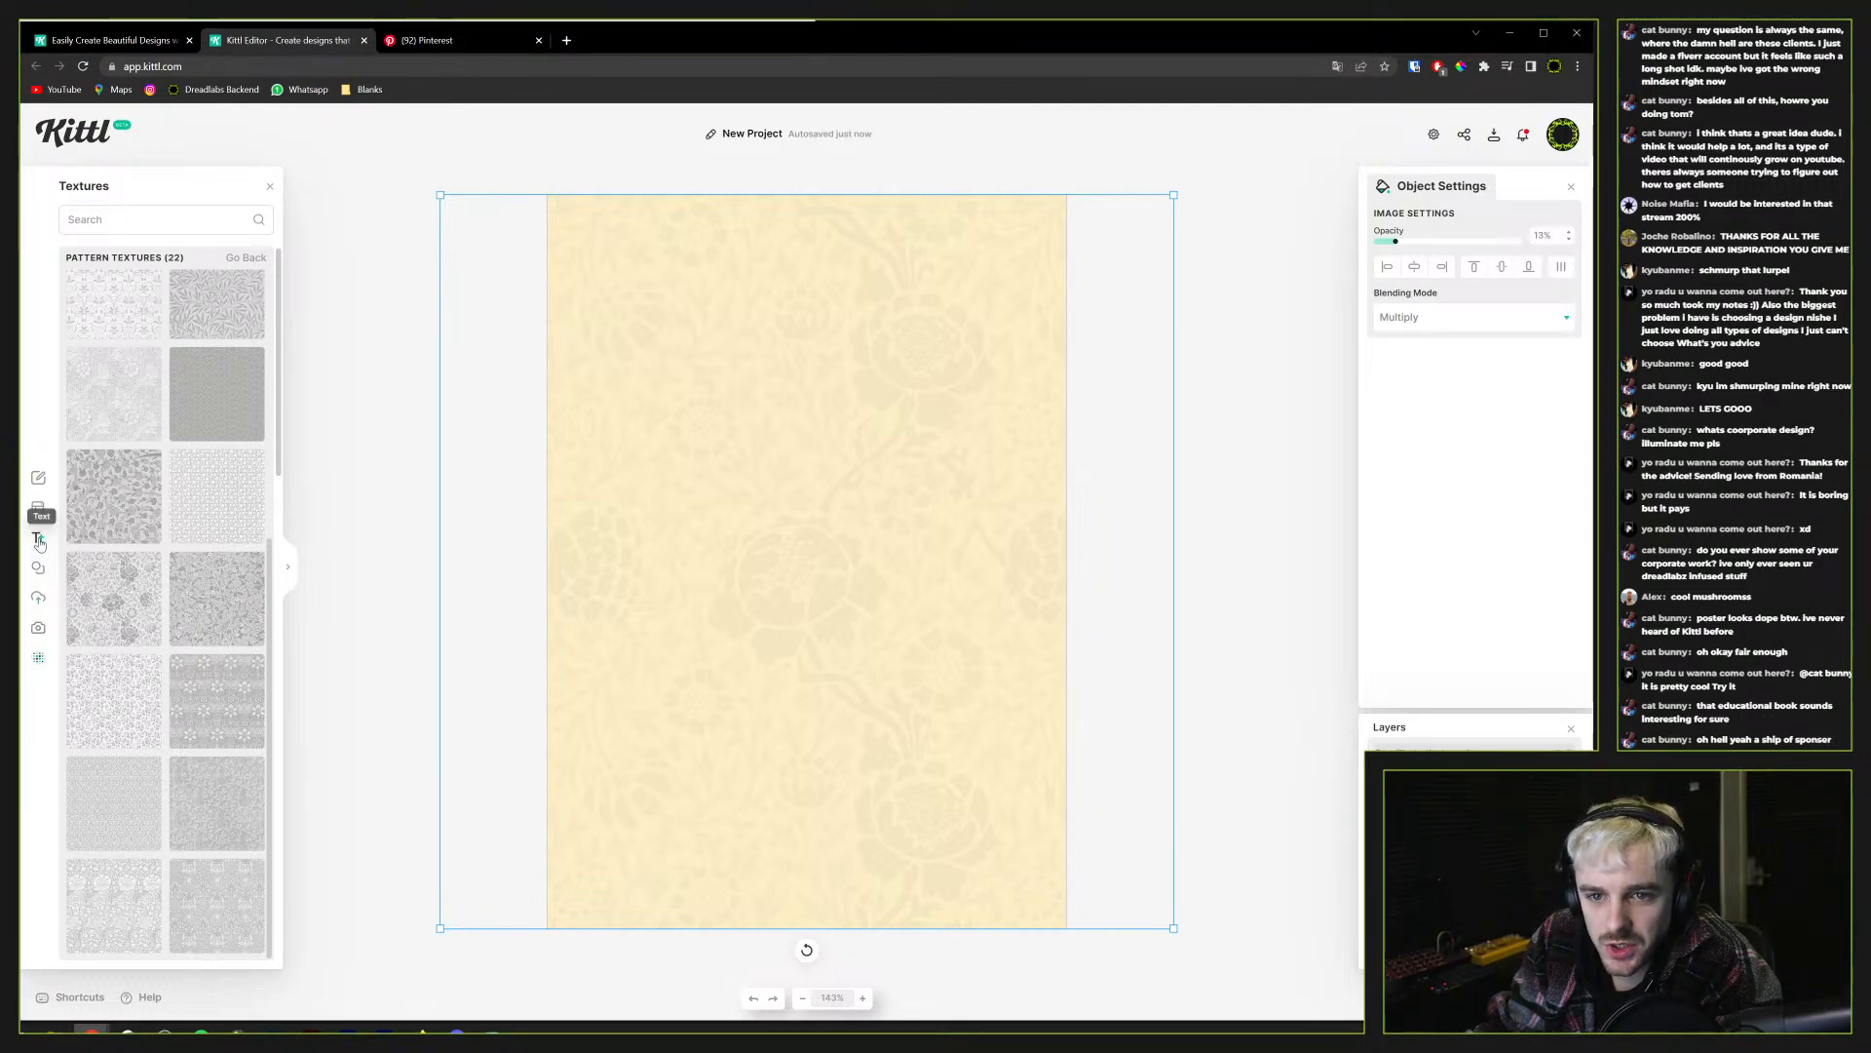
Place the large pink flower with green leaves from the Vintage Flowers illustrations in the artboard's lower-left corner, scaled to fill it
{"action": "left_click", "coordinate": [38, 628]}
{"action": "left_click", "coordinate": [38, 598]}
{"action": "left_click", "coordinate": [38, 567]}
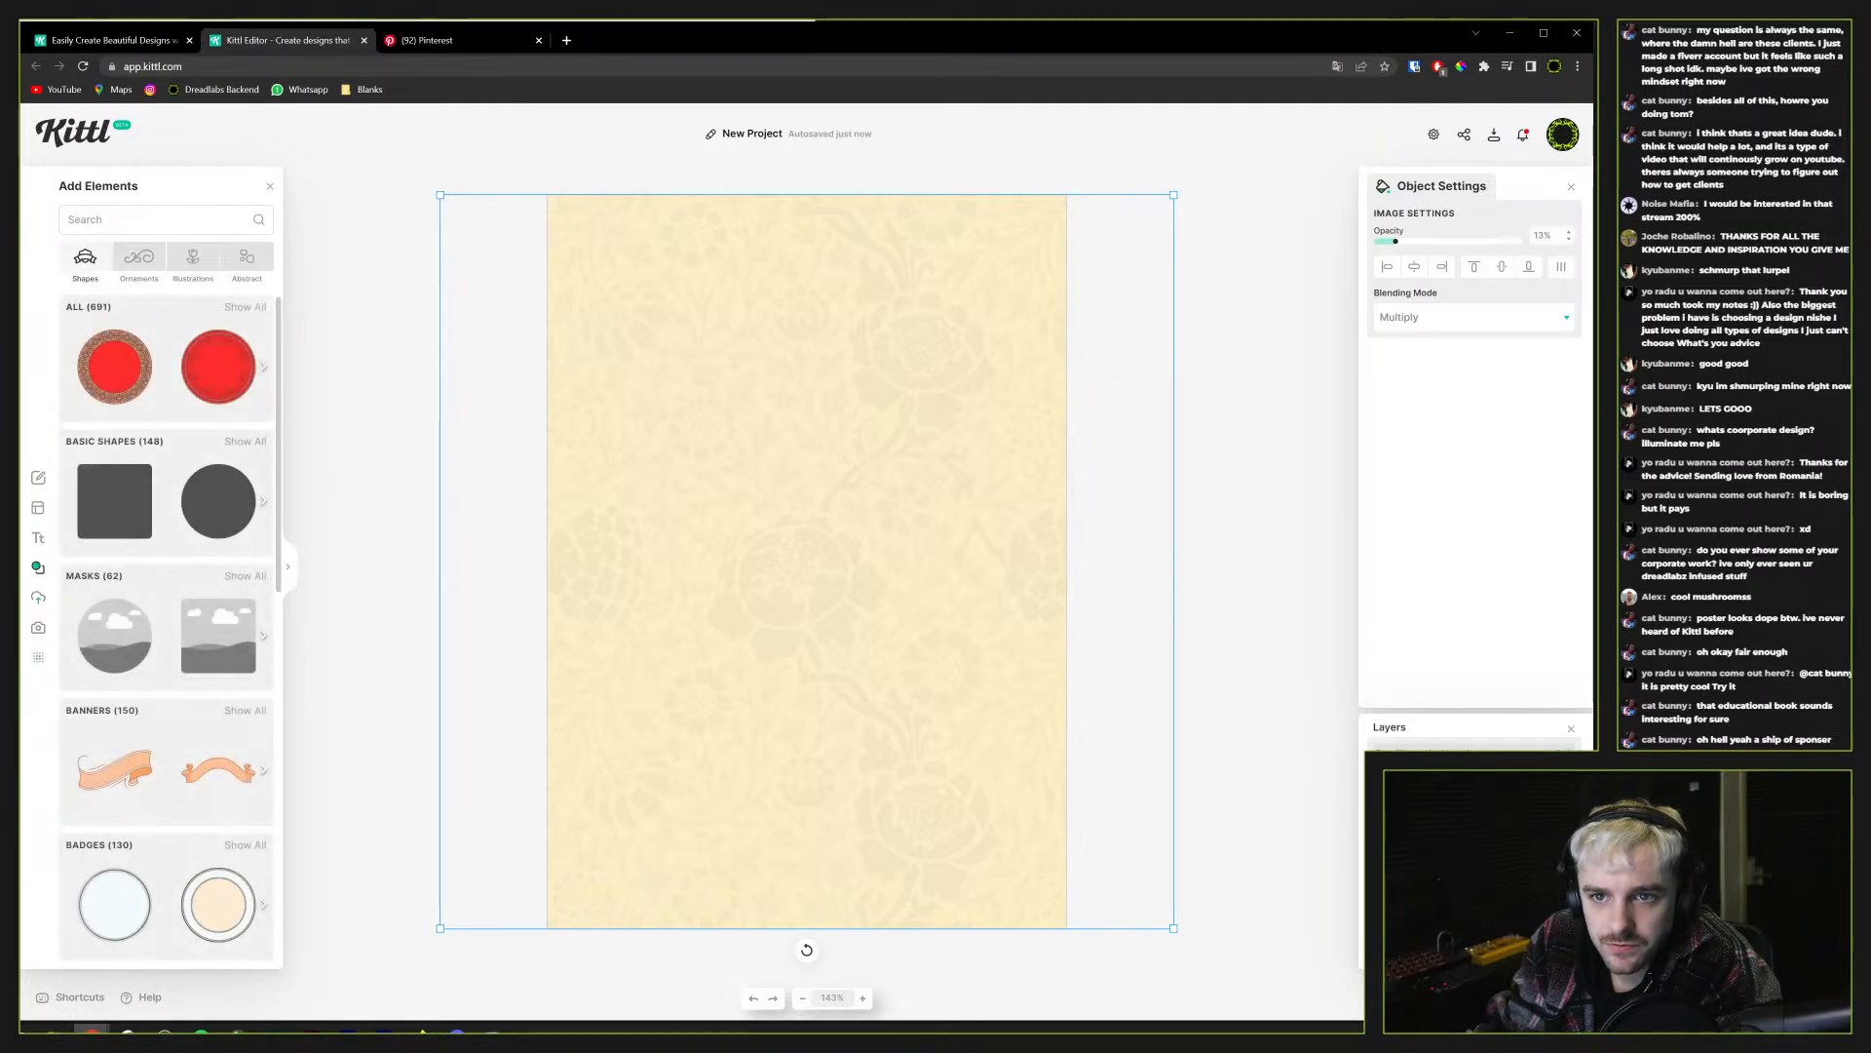
{"action": "left_click", "coordinate": [168, 276]}
{"action": "scroll", "coordinate": [172, 582], "scroll_direction": "down", "scroll_amount": 5}
{"action": "scroll", "coordinate": [172, 582], "scroll_direction": "up", "scroll_amount": 5}
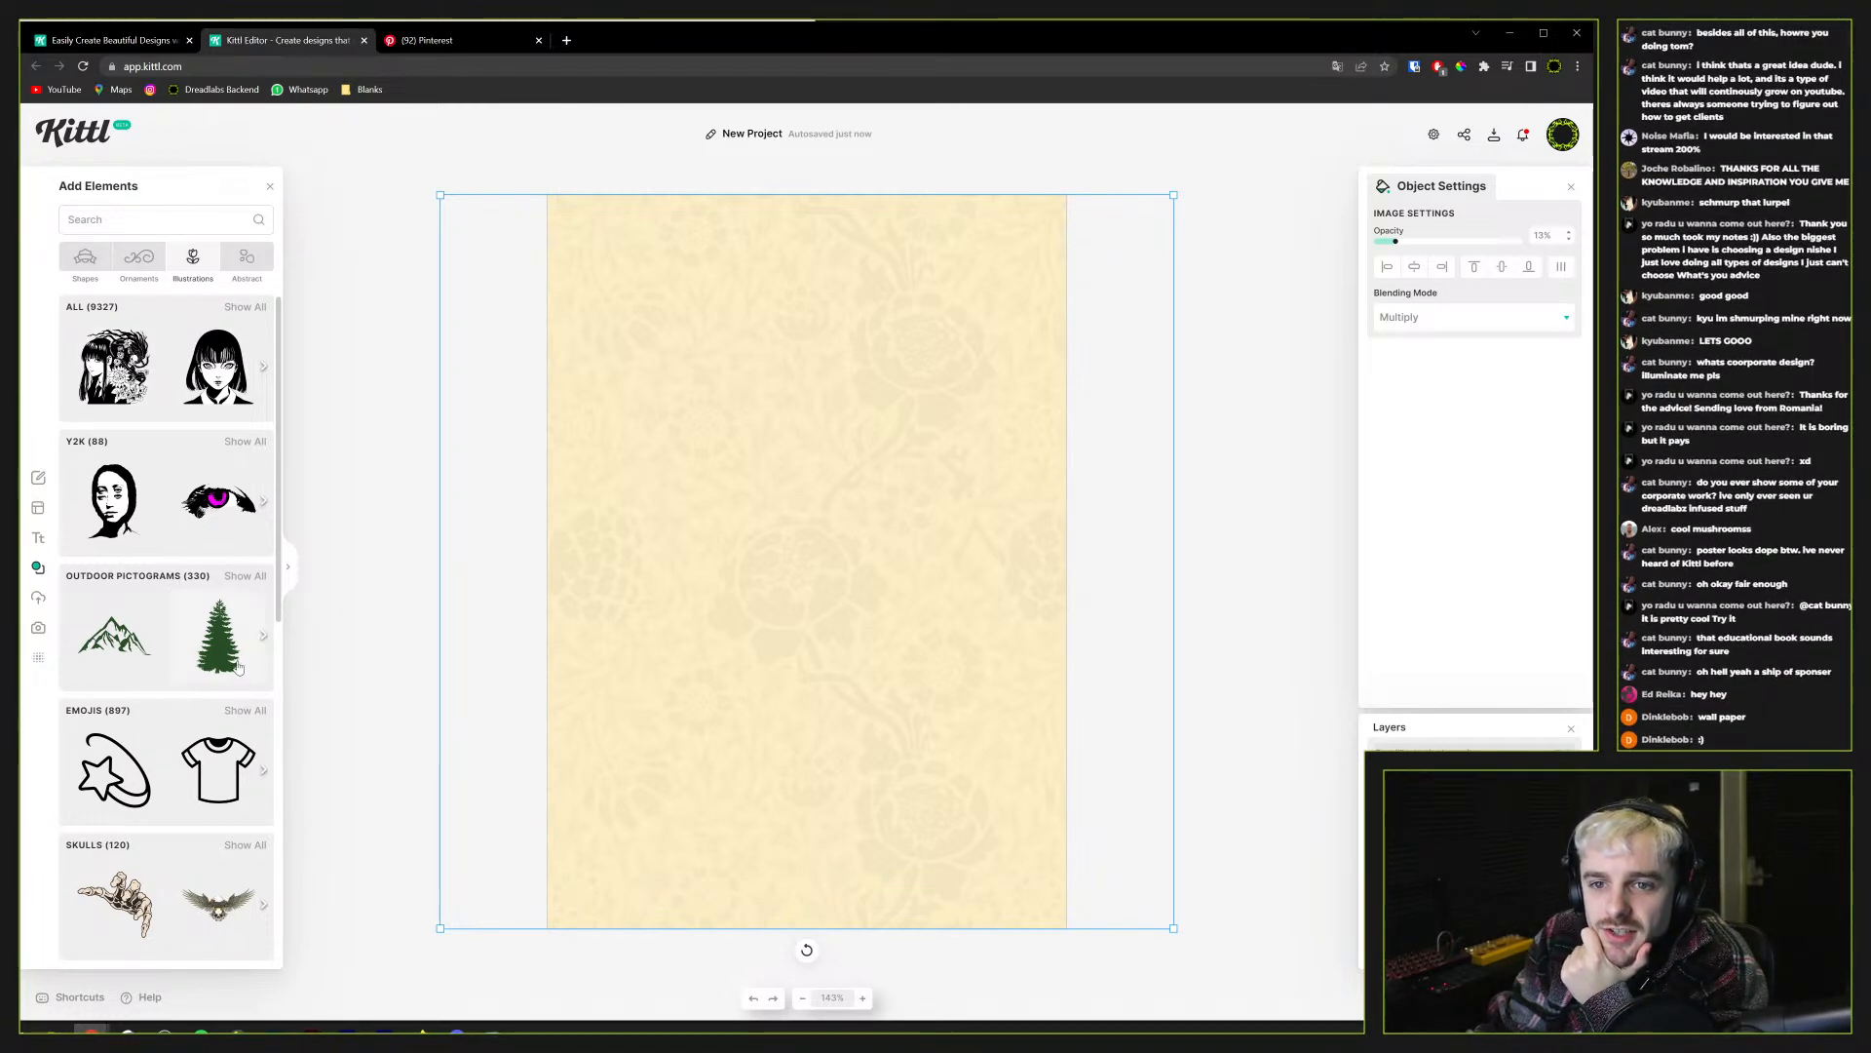
{"action": "scroll", "coordinate": [250, 664], "scroll_direction": "down", "scroll_amount": 7}
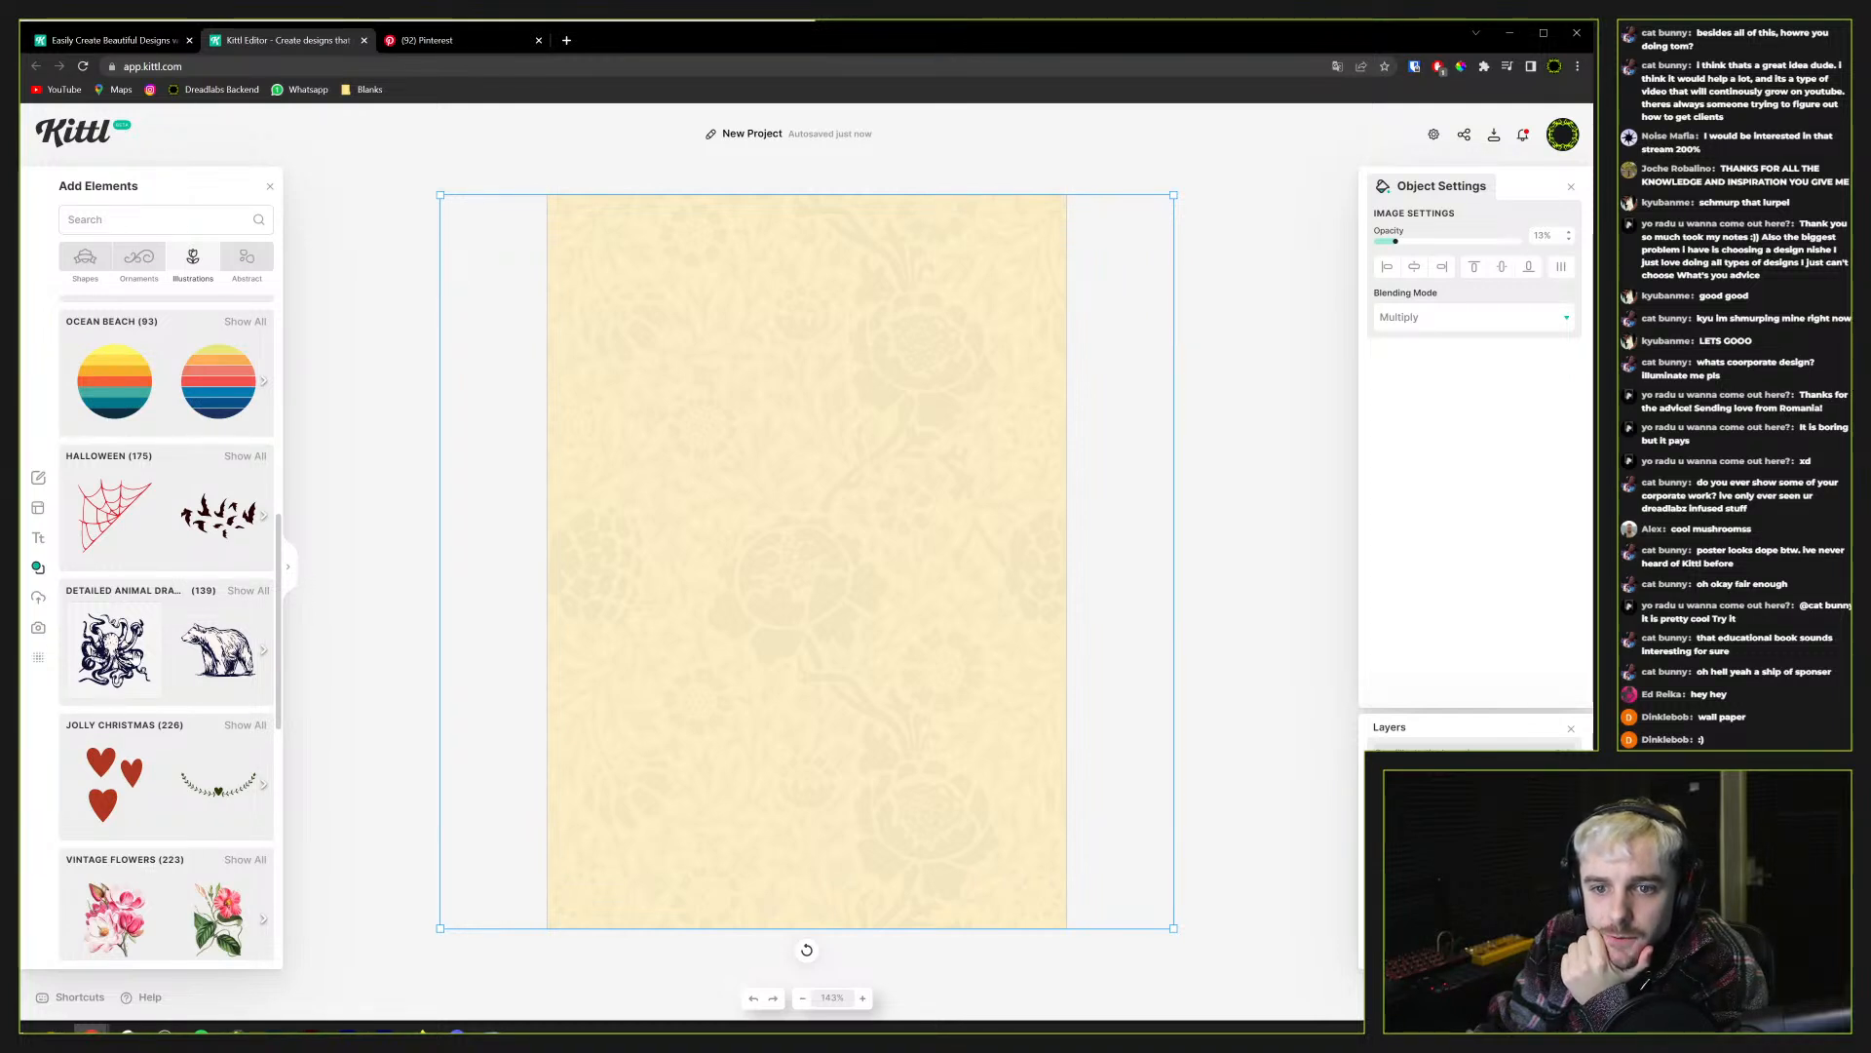
{"action": "scroll", "coordinate": [133, 652], "scroll_direction": "down", "scroll_amount": 4}
{"action": "left_click", "coordinate": [234, 646]}
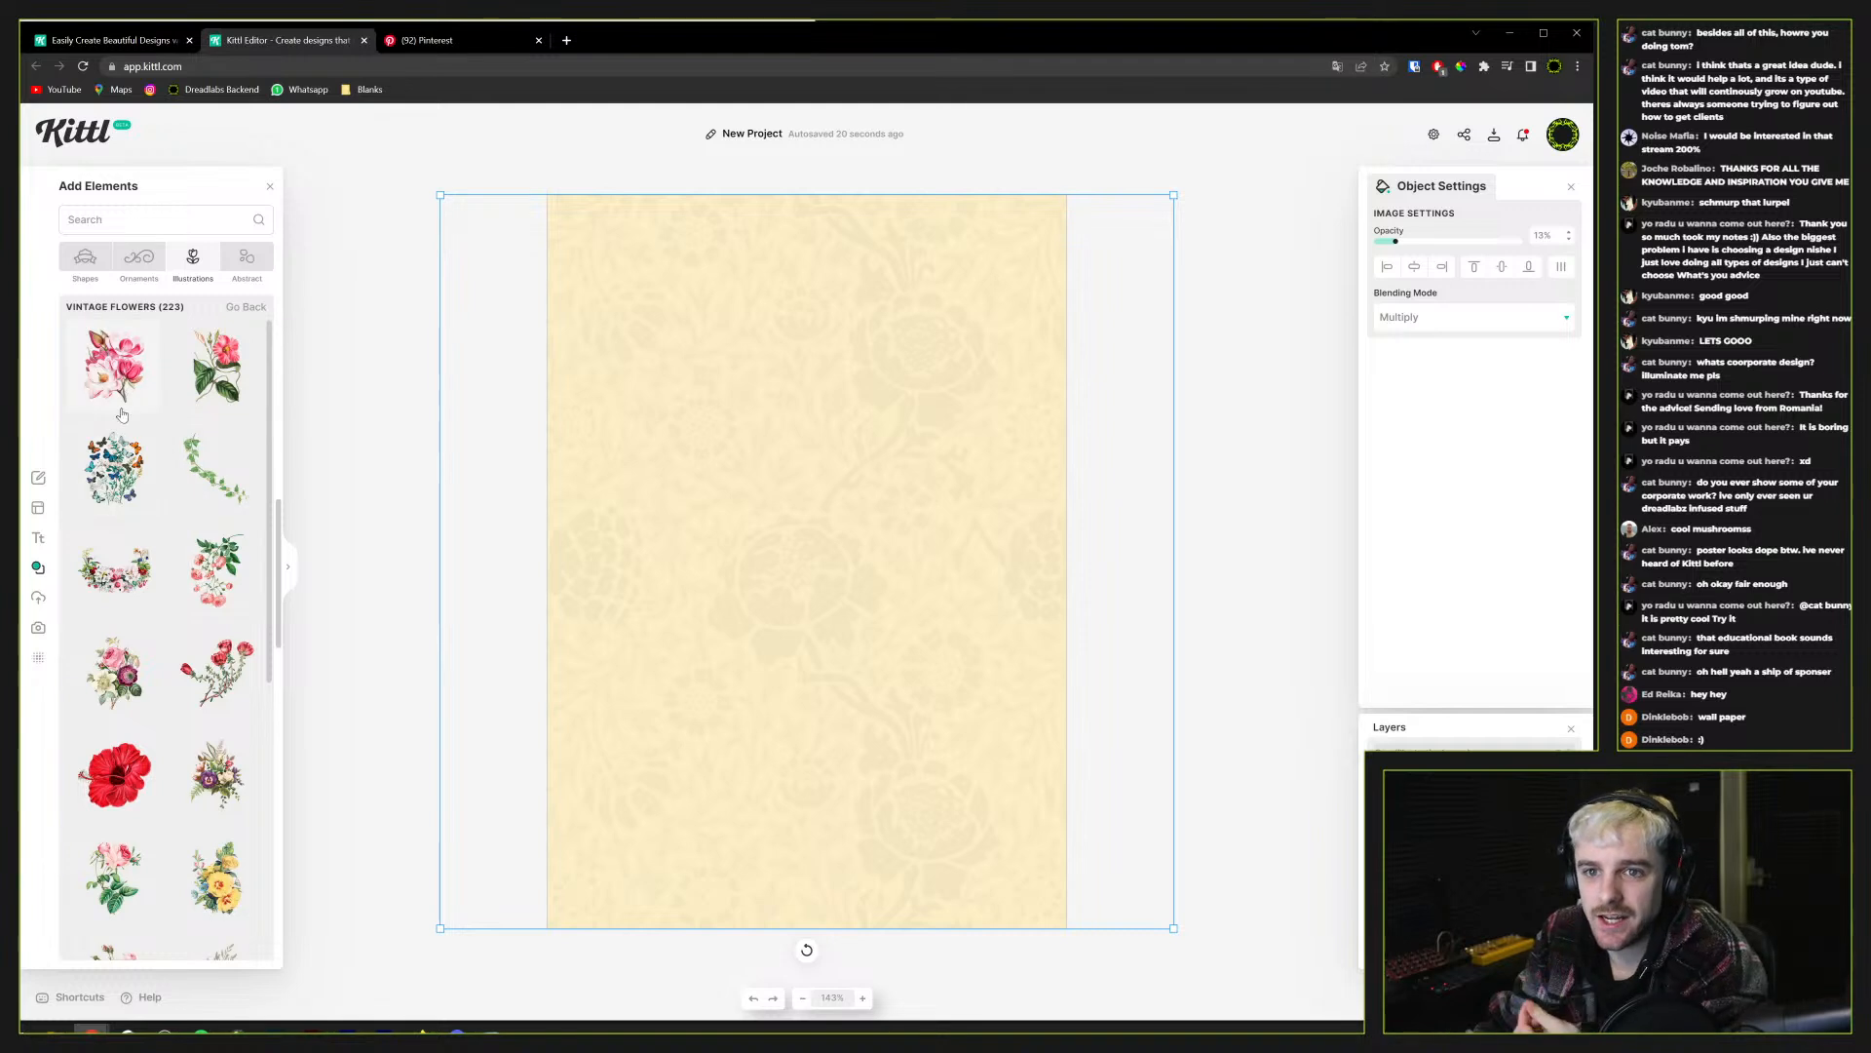
{"action": "left_click_drag", "start_coordinate": [115, 382], "coordinate": [921, 425]}
{"action": "left_click_drag", "start_coordinate": [864, 509], "coordinate": [764, 632]}
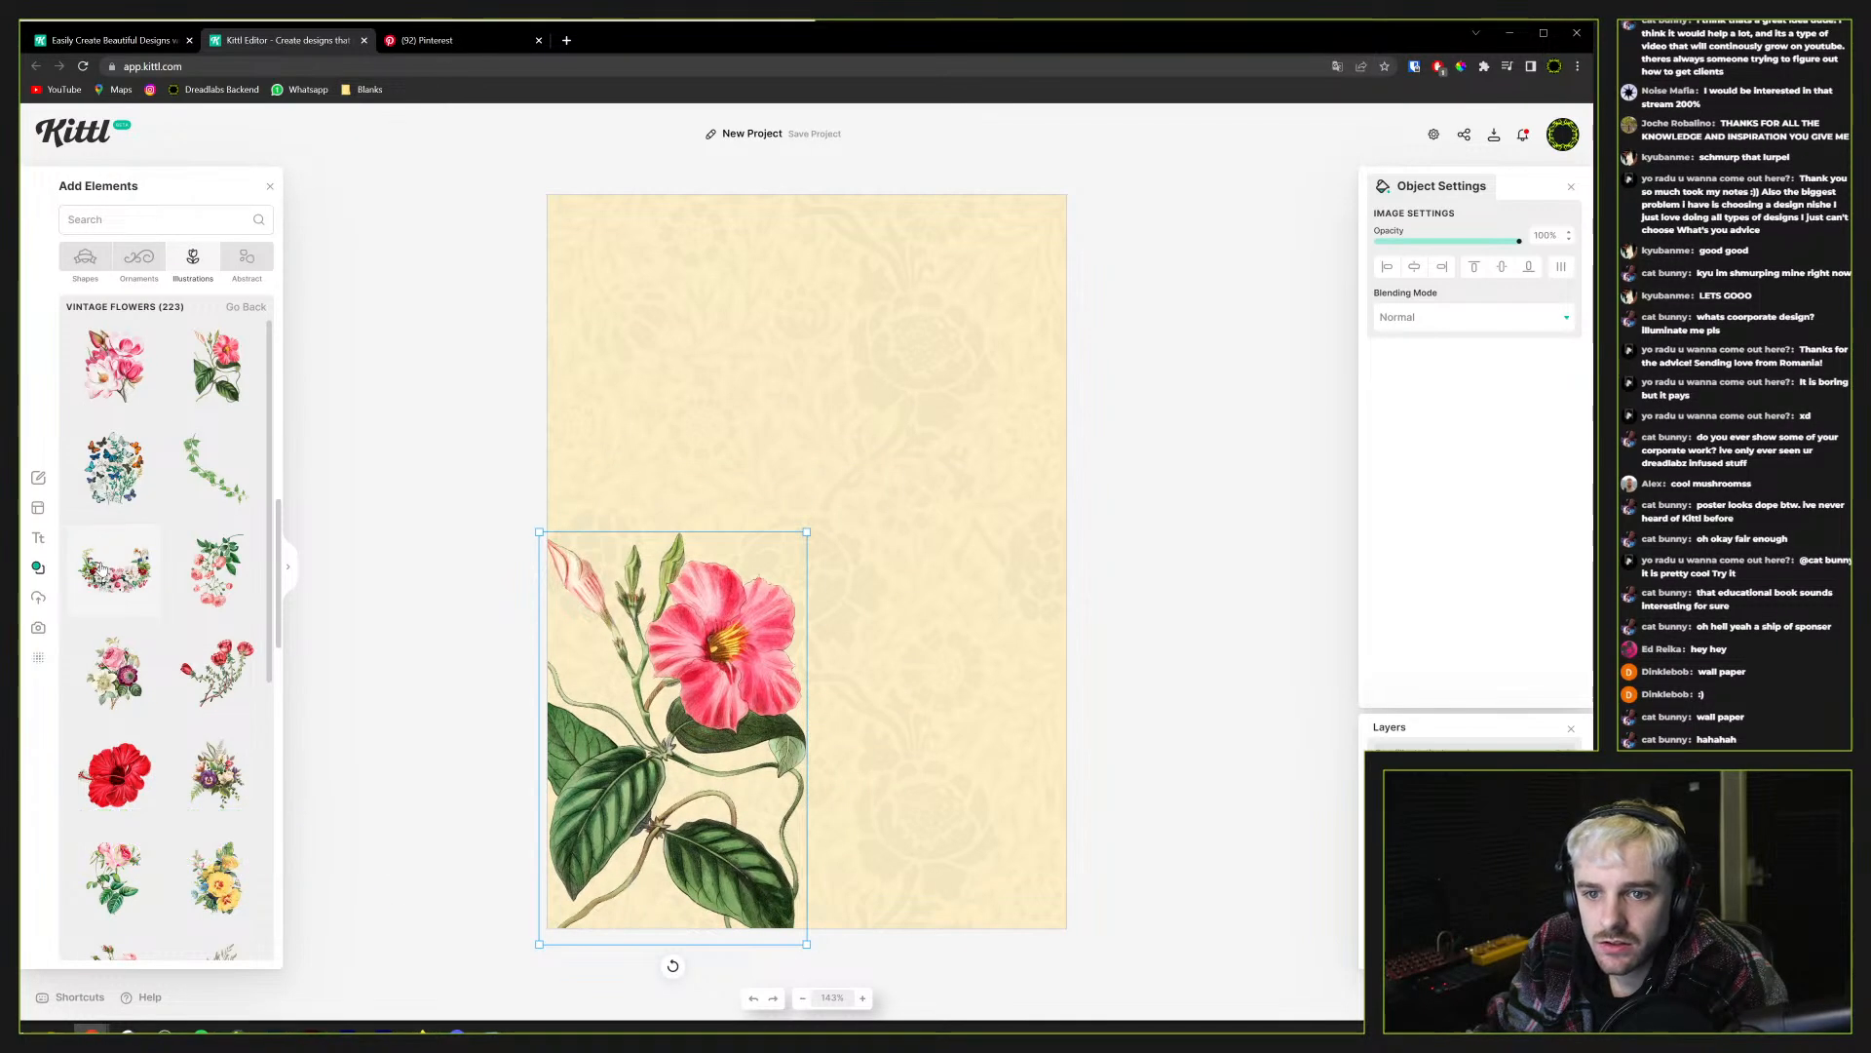
Add the hanging pink roses, enlarged, in the artboard's upper-right corner and the green leafy vine, rotated and enlarged, in its upper-left corner
{"action": "left_click_drag", "start_coordinate": [218, 585], "coordinate": [647, 609]}
{"action": "left_click_drag", "start_coordinate": [699, 481], "coordinate": [932, 339]}
{"action": "left_click_drag", "start_coordinate": [884, 466], "coordinate": [780, 608]}
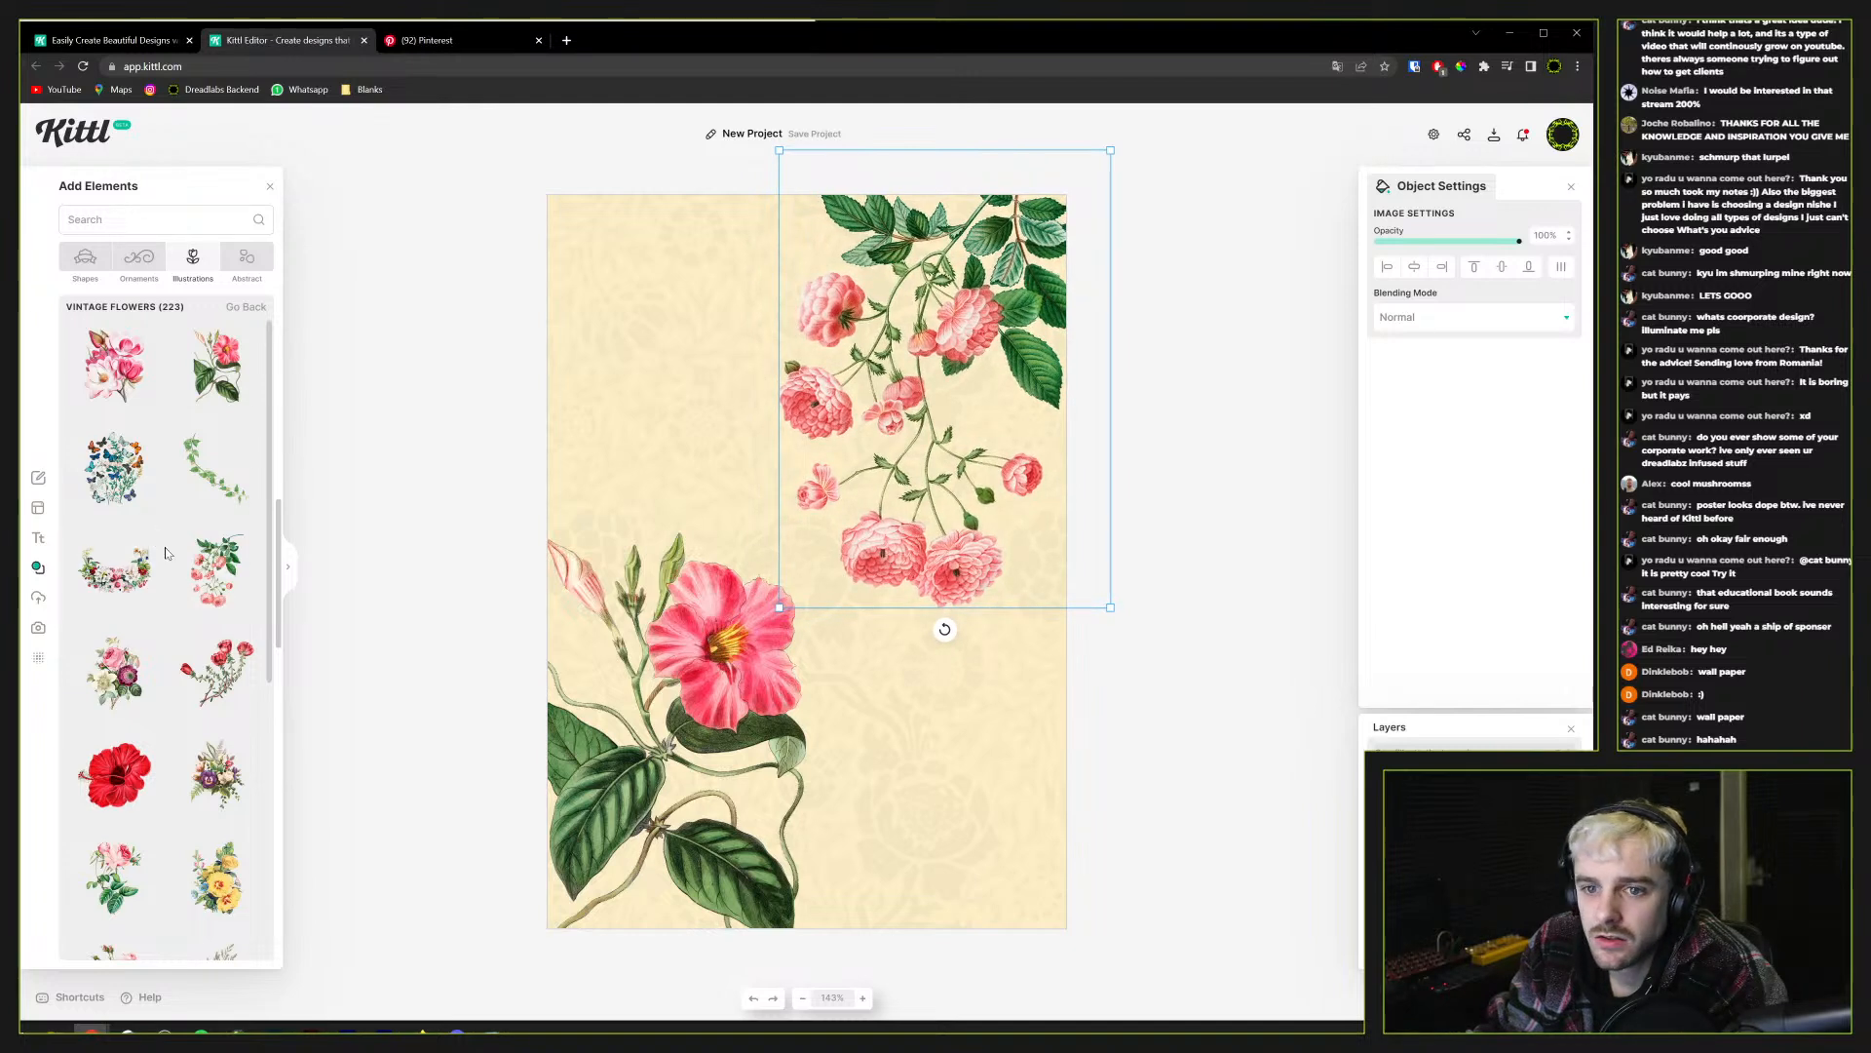
{"action": "left_click_drag", "start_coordinate": [207, 487], "coordinate": [541, 302]}
{"action": "left_click_drag", "start_coordinate": [543, 366], "coordinate": [701, 479]}
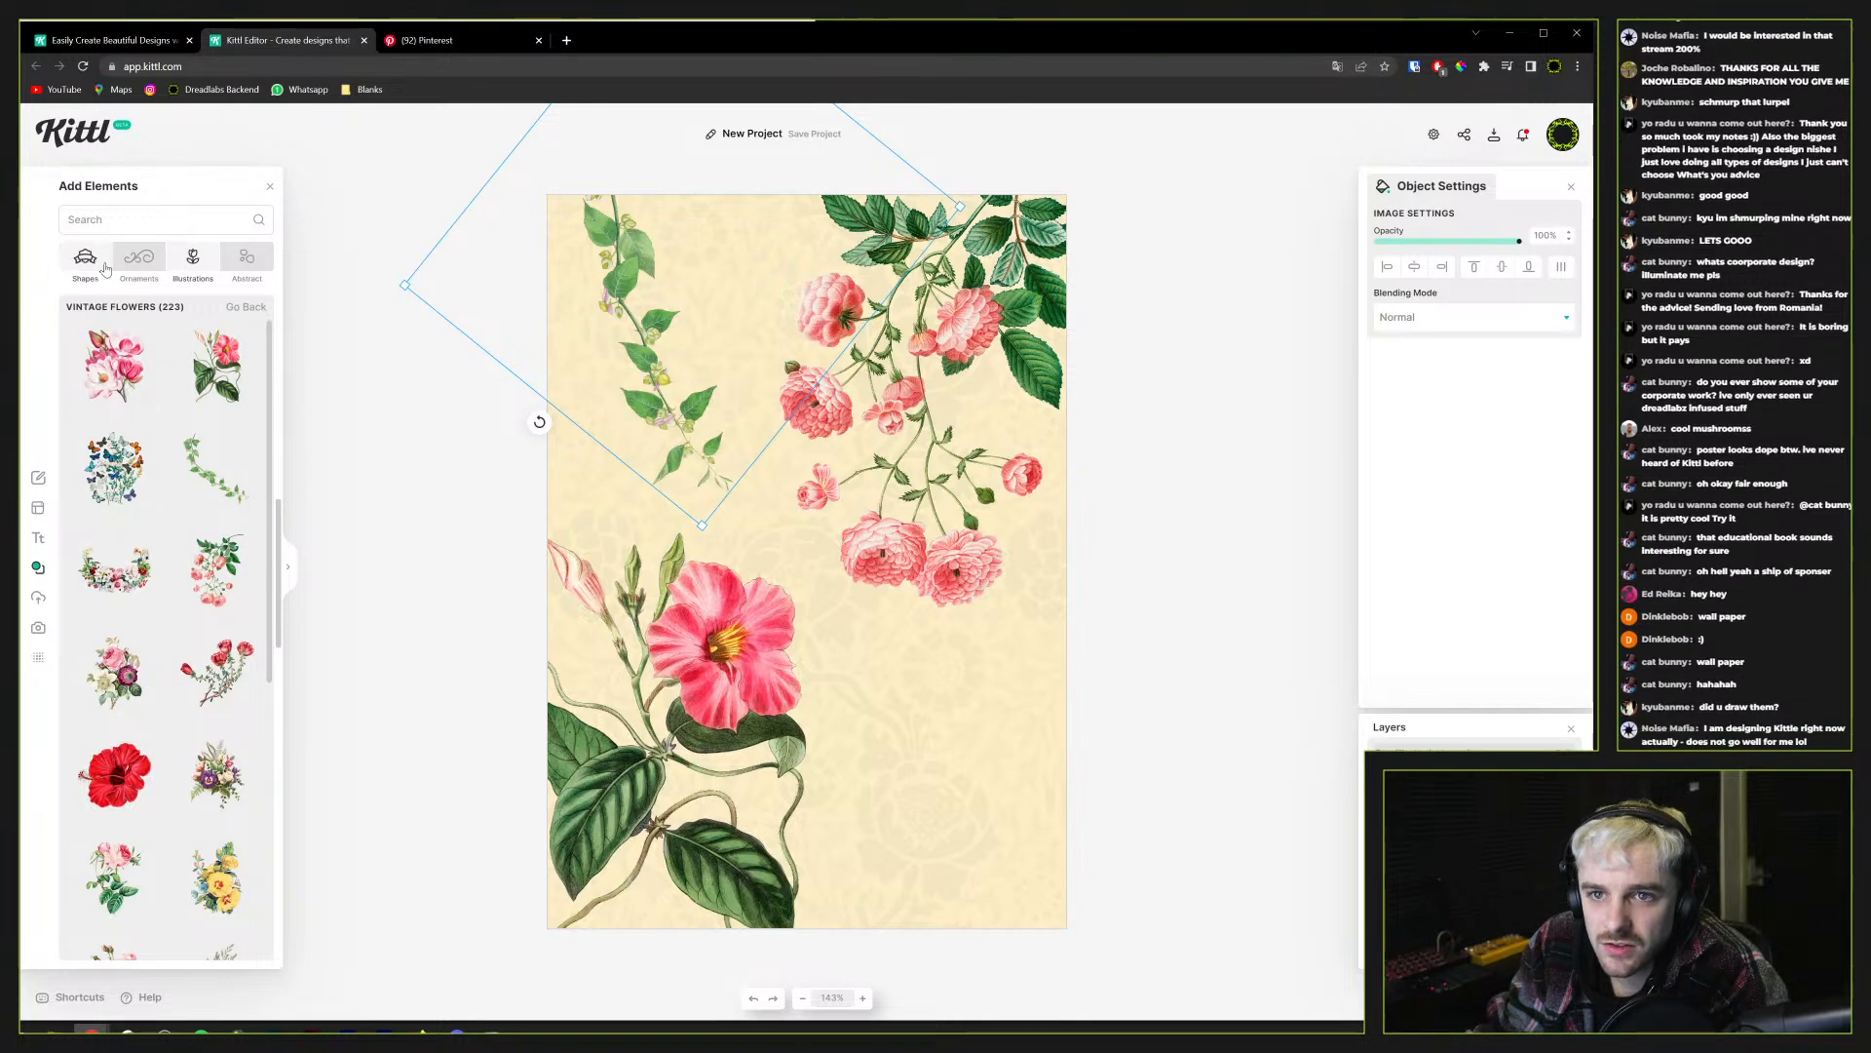
Place the orange and black butterfly from Vintage Insects in the artboard's lower-right area, enlarged so half of it extends past the edge
{"action": "left_click", "coordinate": [245, 306]}
{"action": "scroll", "coordinate": [188, 674], "scroll_direction": "down", "scroll_amount": 8}
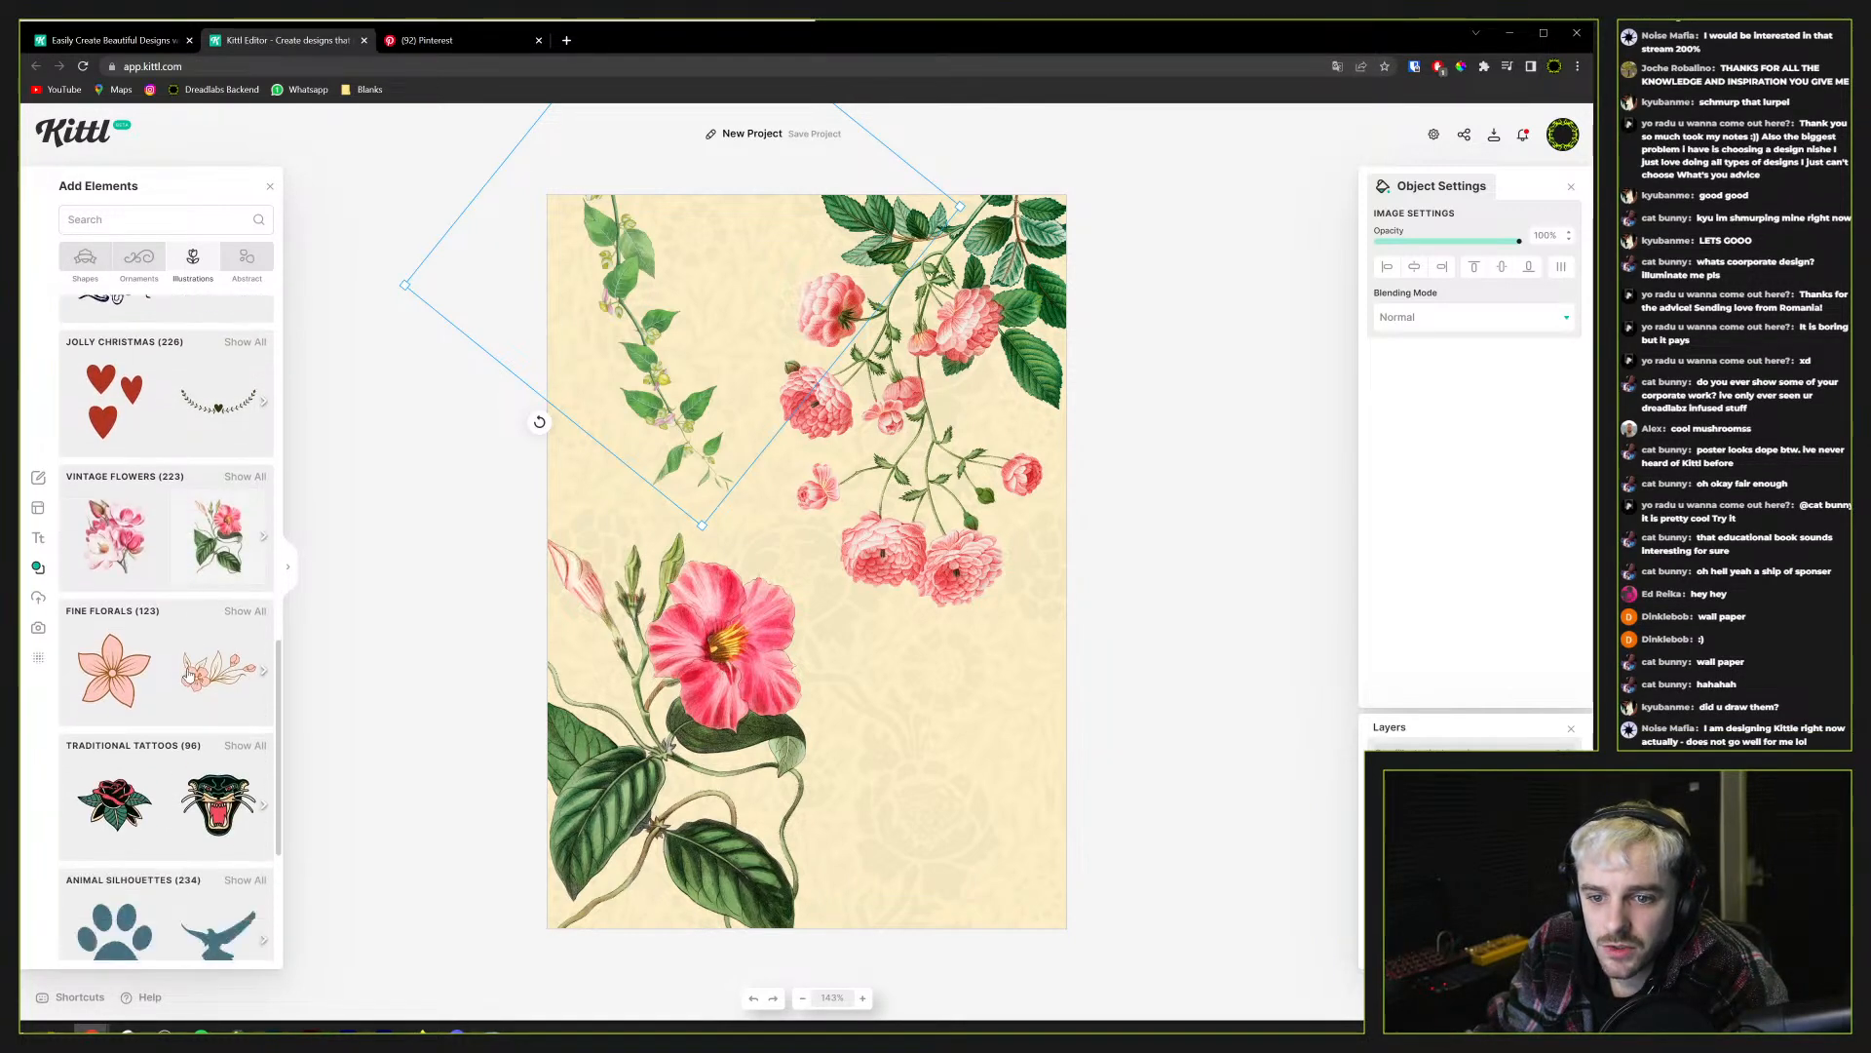
{"action": "scroll", "coordinate": [188, 673], "scroll_direction": "down", "scroll_amount": 6}
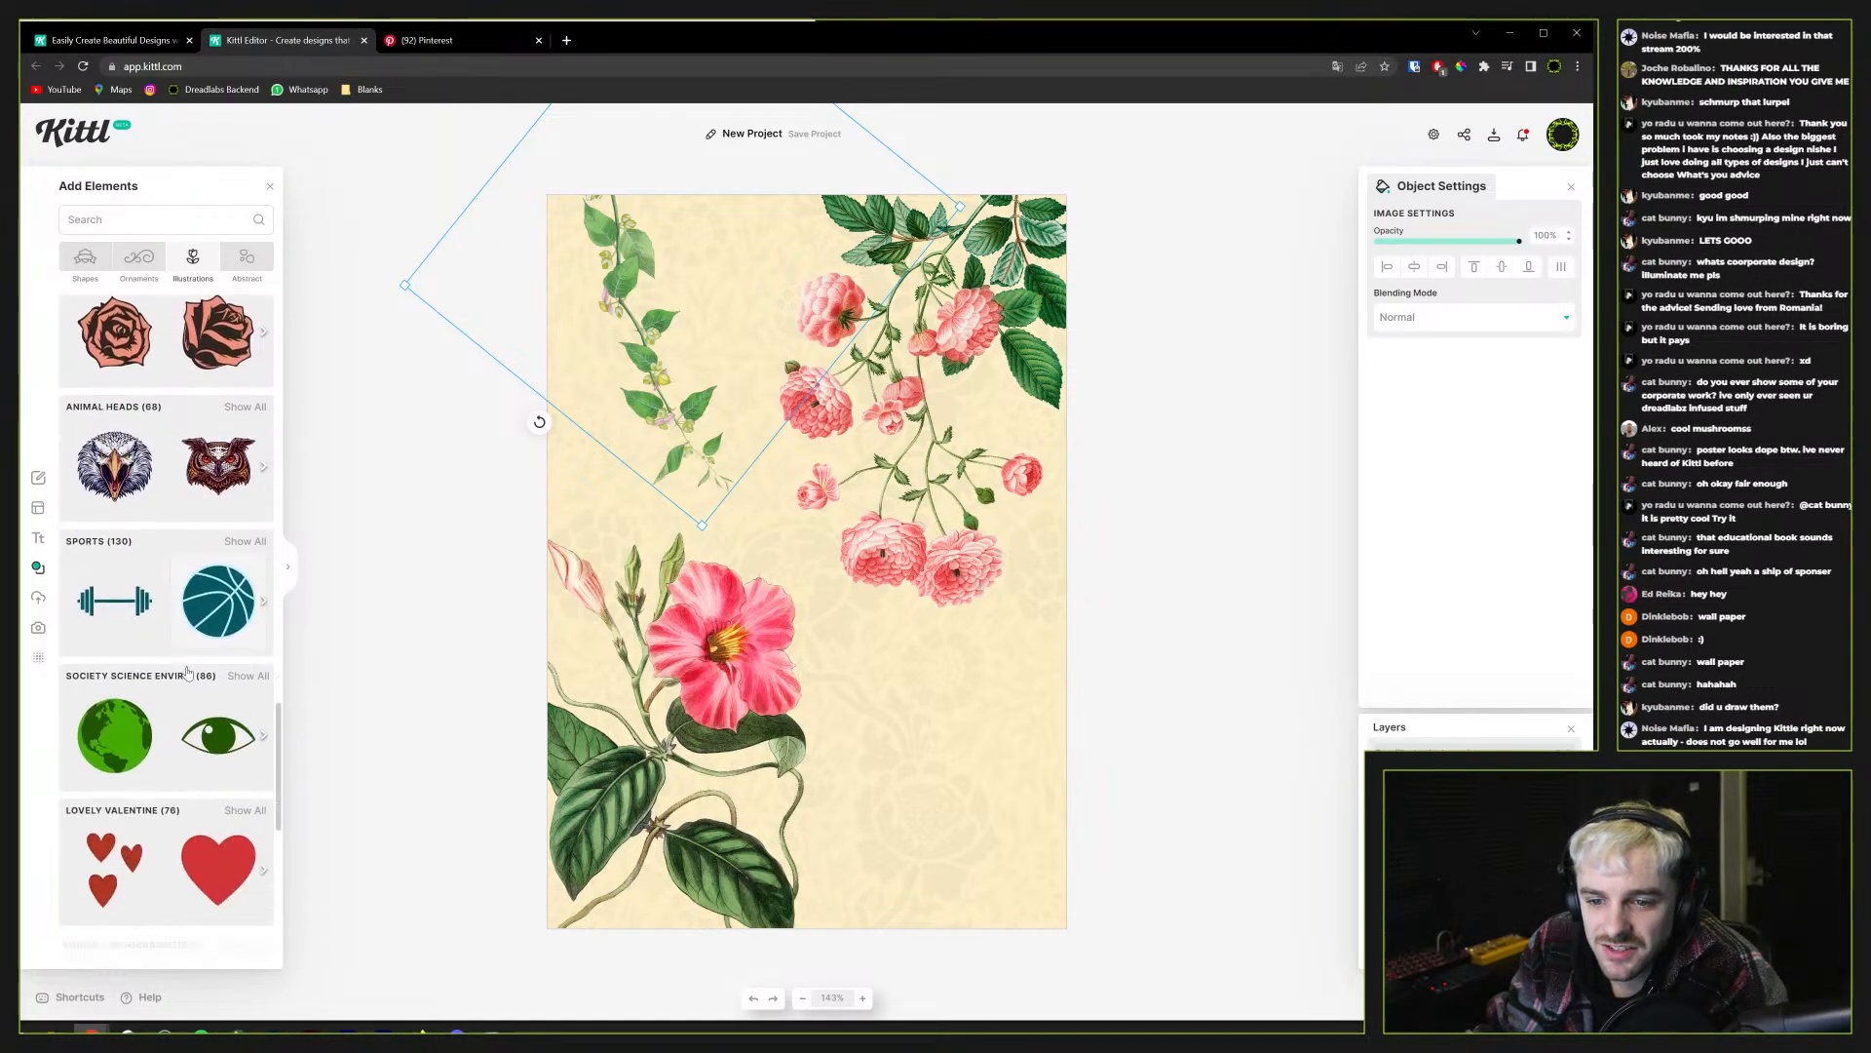
{"action": "scroll", "coordinate": [179, 651], "scroll_direction": "down", "scroll_amount": 5}
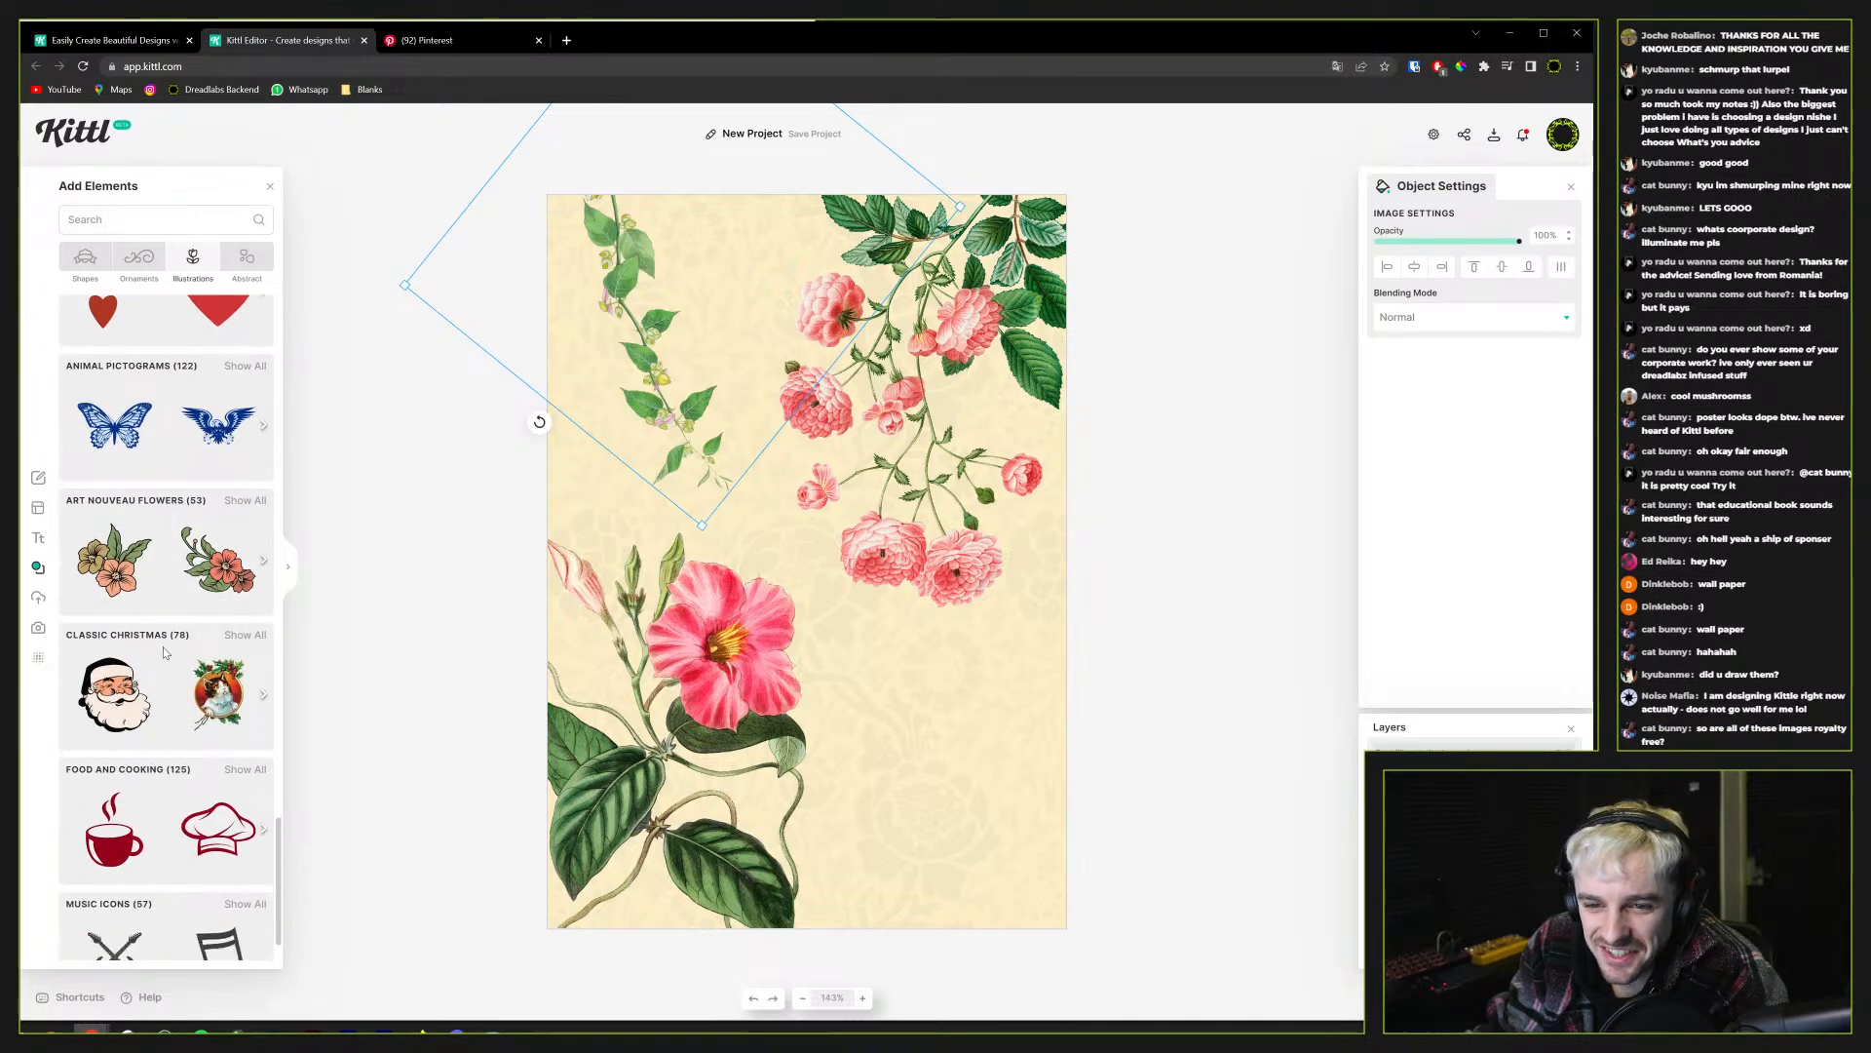
{"action": "scroll", "coordinate": [119, 675], "scroll_direction": "down", "scroll_amount": 3}
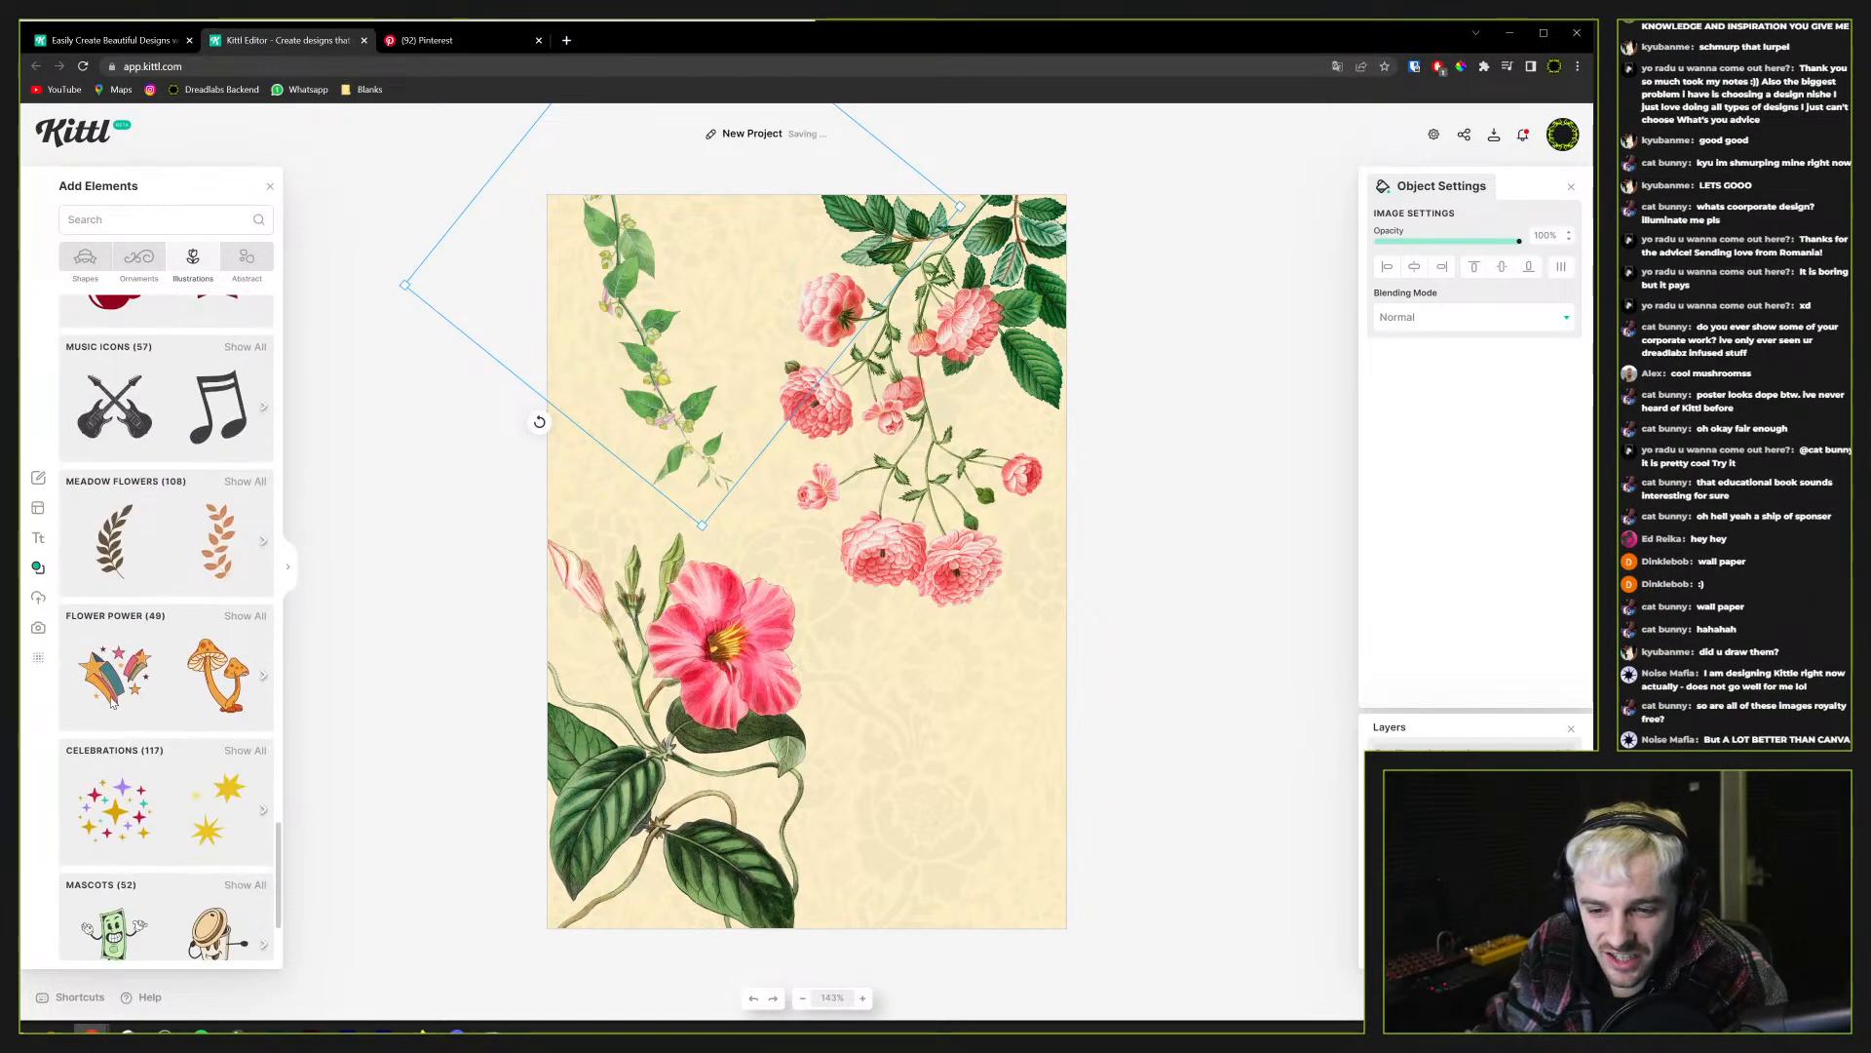
{"action": "scroll", "coordinate": [109, 700], "scroll_direction": "down", "scroll_amount": 2}
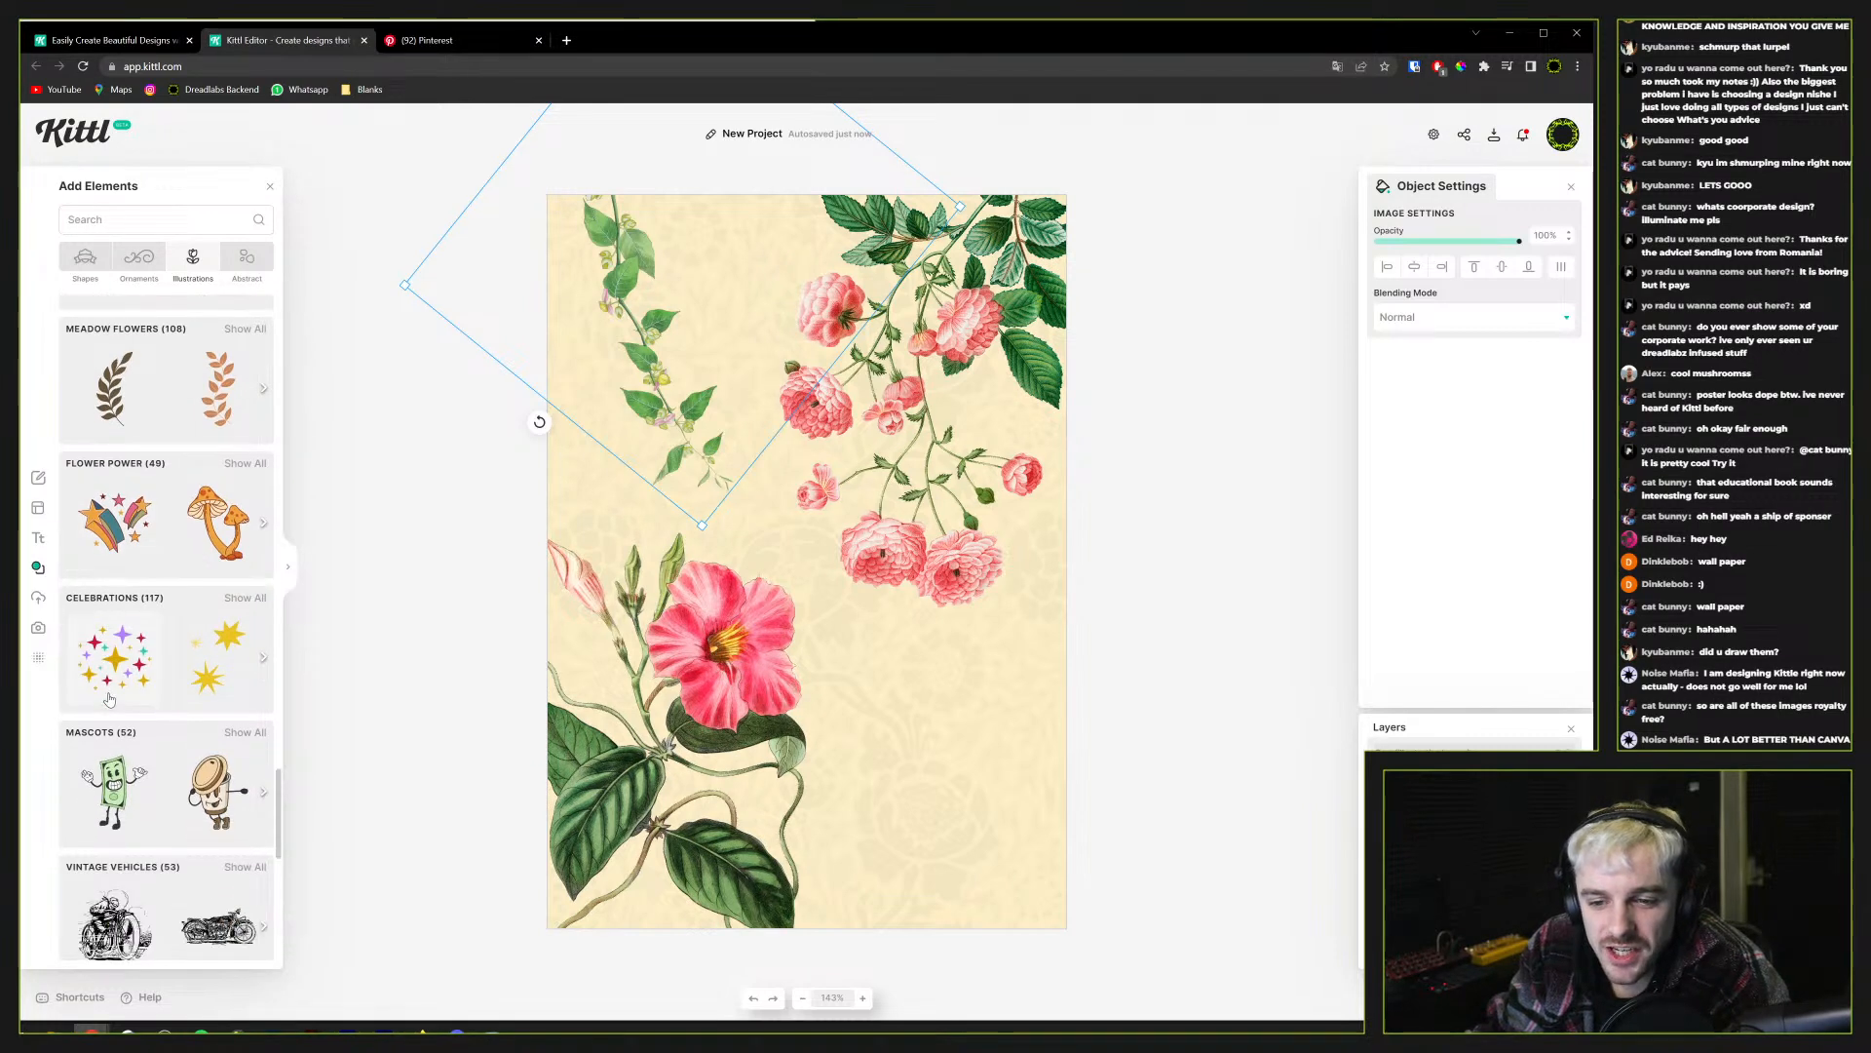
{"action": "scroll", "coordinate": [109, 692], "scroll_direction": "down", "scroll_amount": 2}
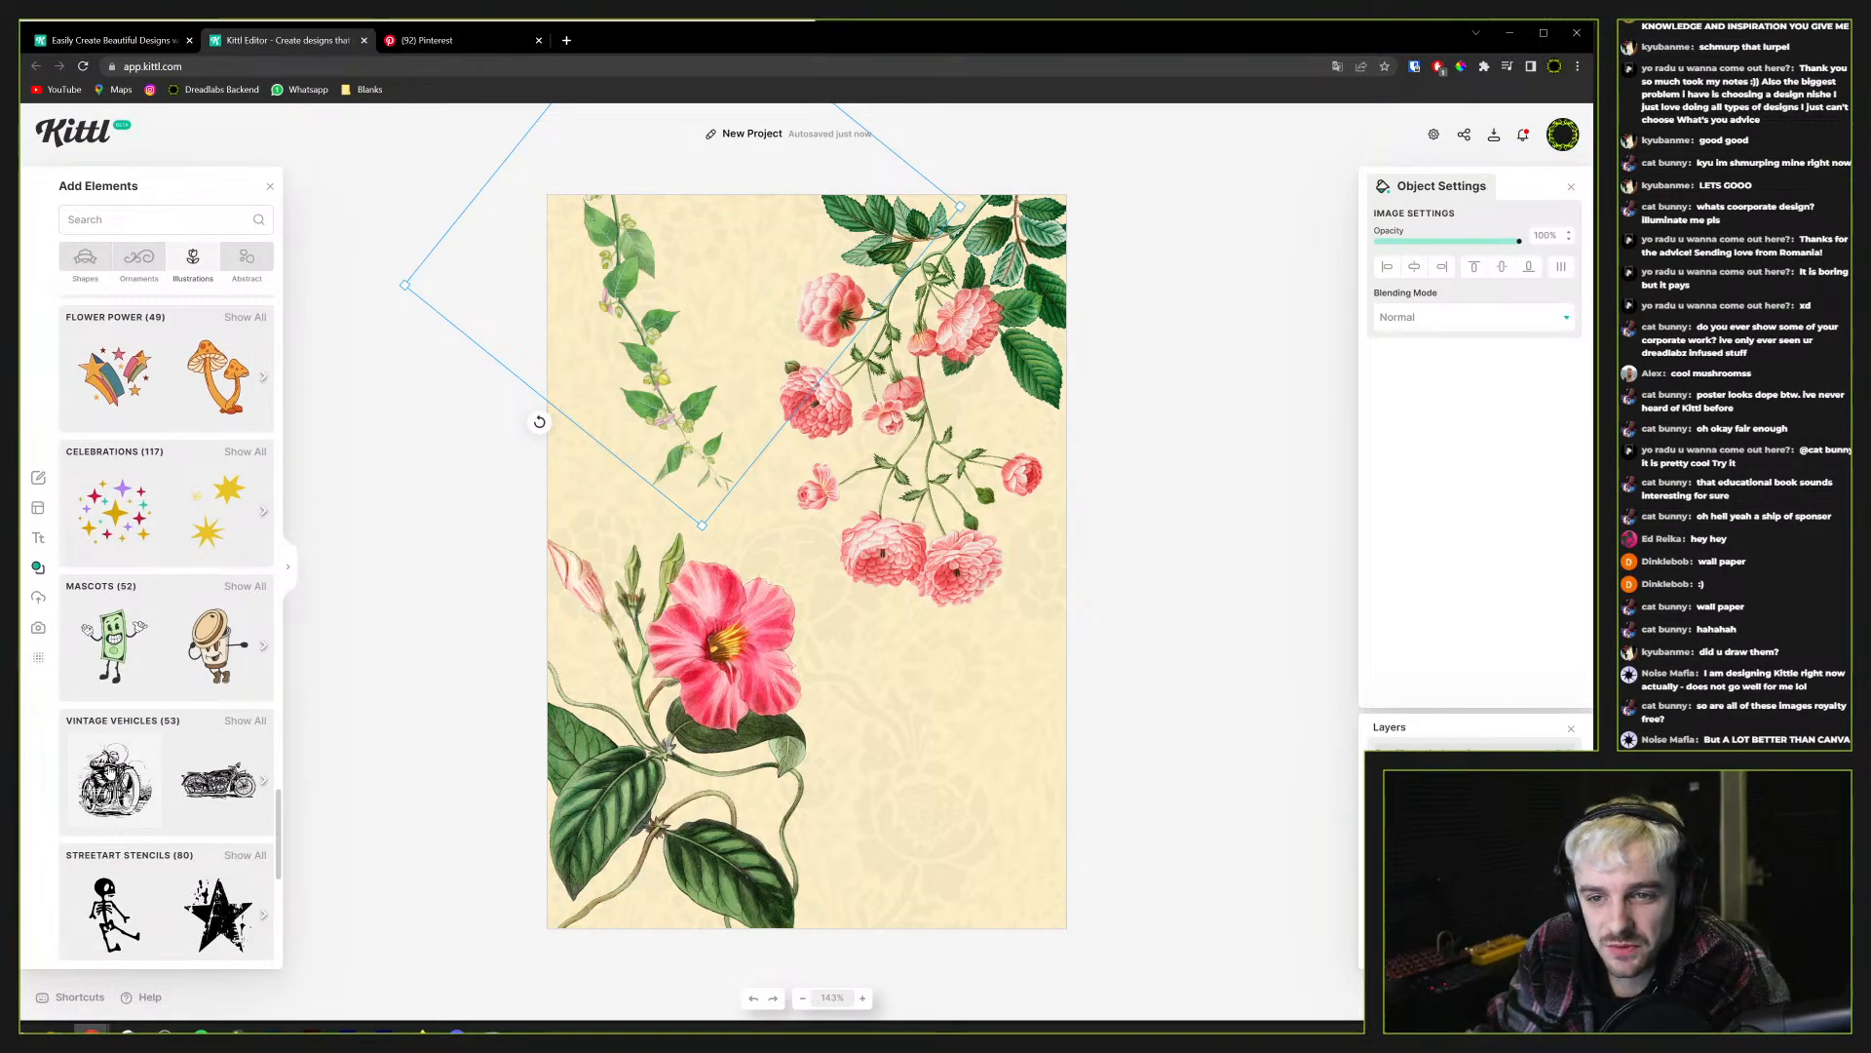
{"action": "scroll", "coordinate": [109, 769], "scroll_direction": "down", "scroll_amount": 6}
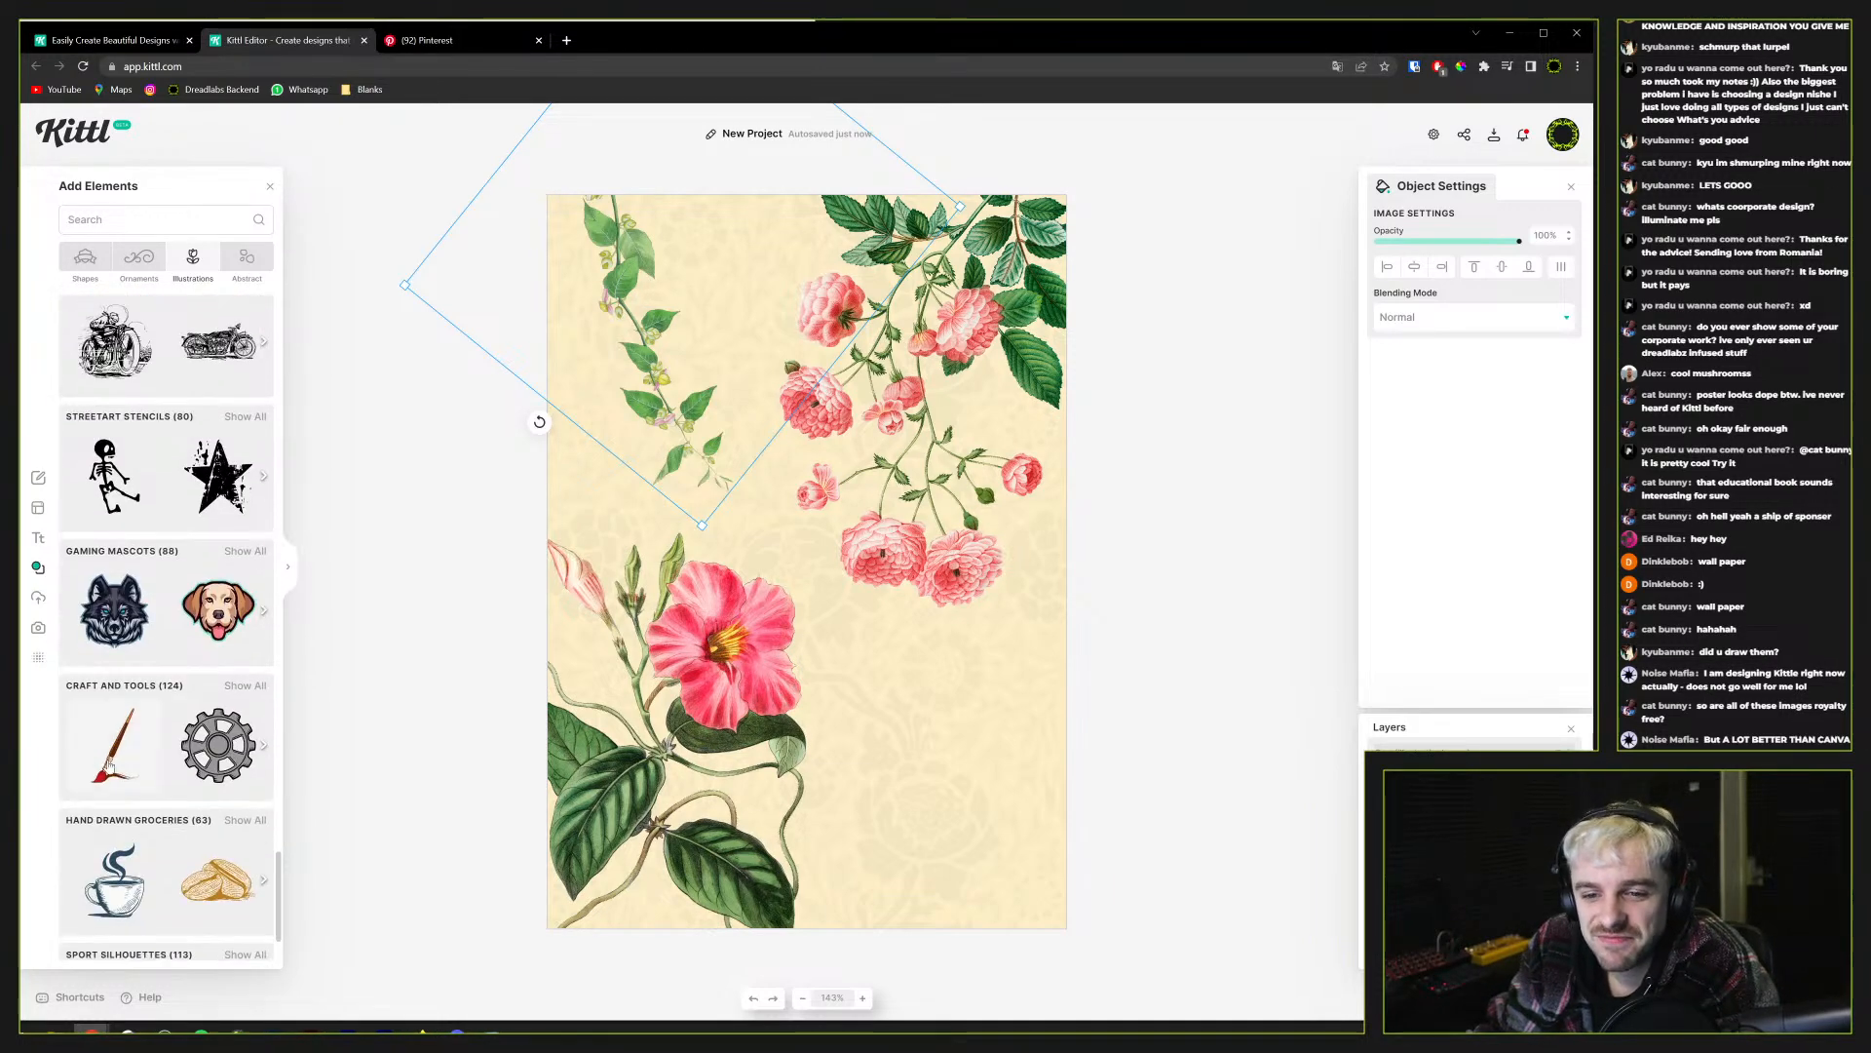
{"action": "scroll", "coordinate": [109, 766], "scroll_direction": "down", "scroll_amount": 8}
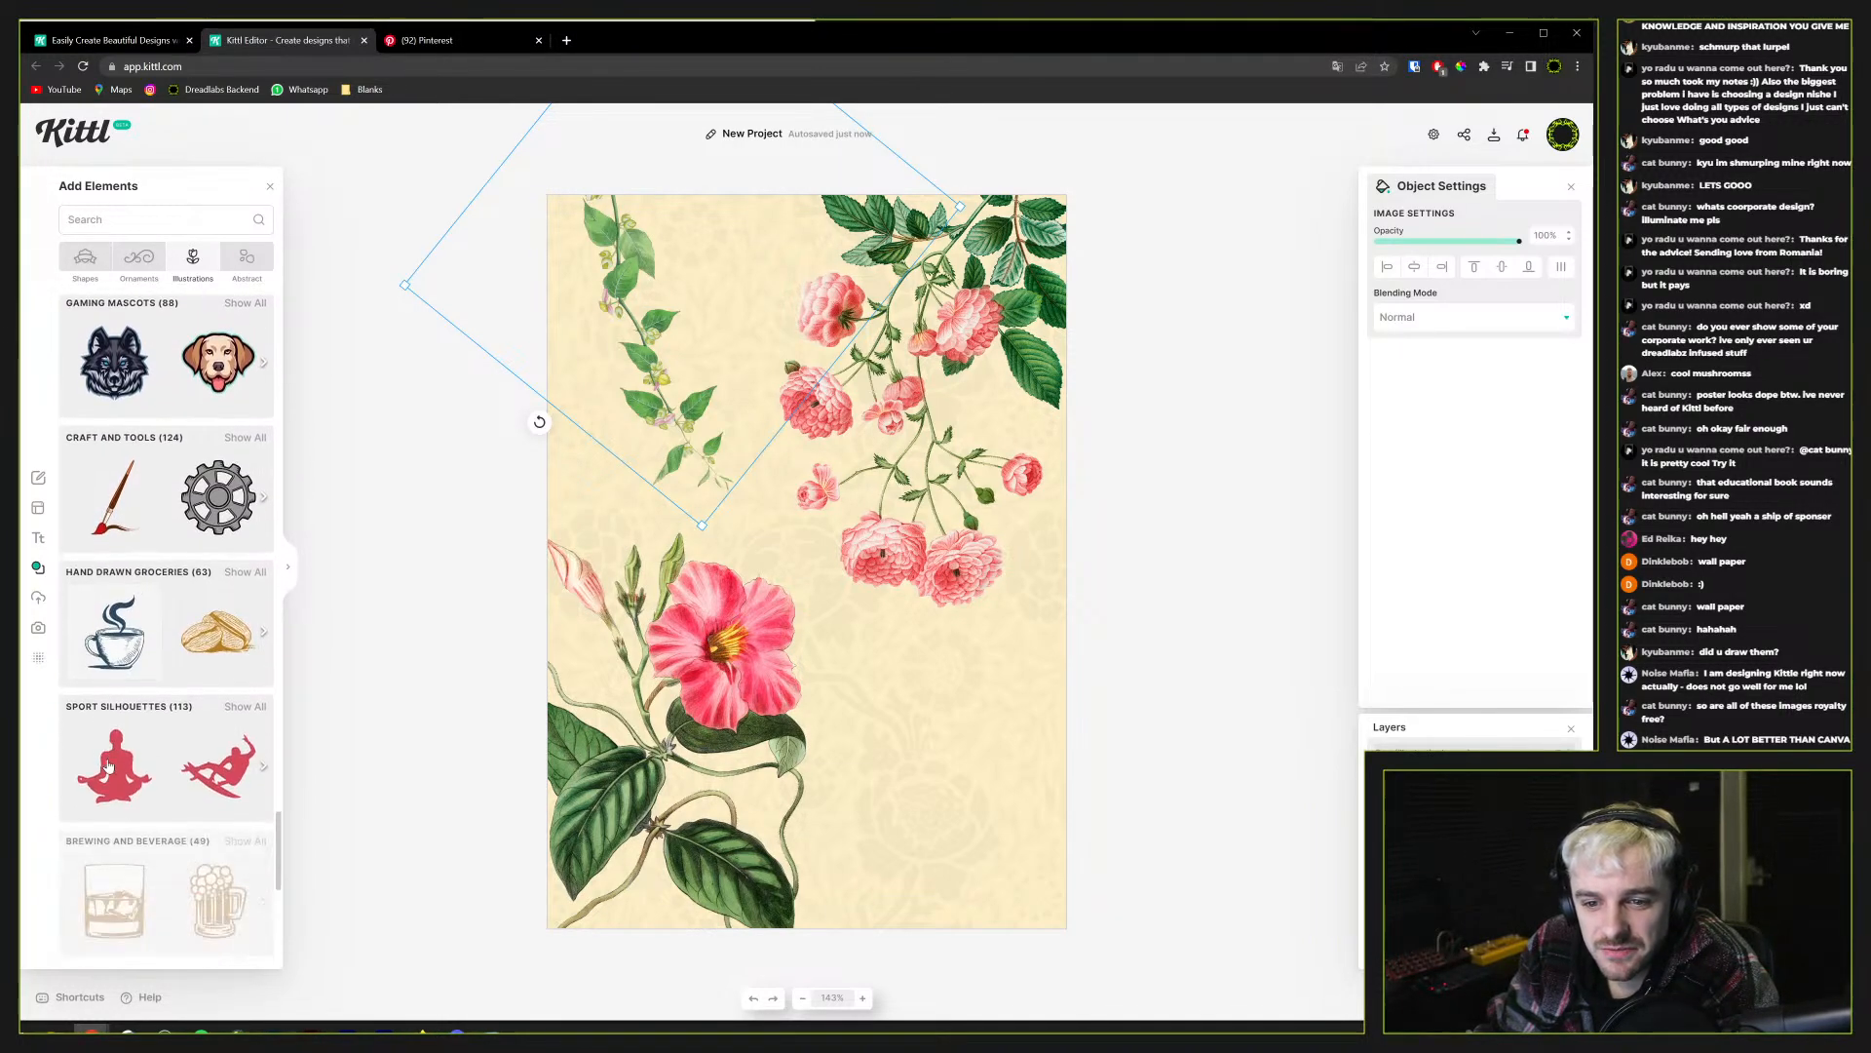
{"action": "scroll", "coordinate": [107, 765], "scroll_direction": "down", "scroll_amount": 10}
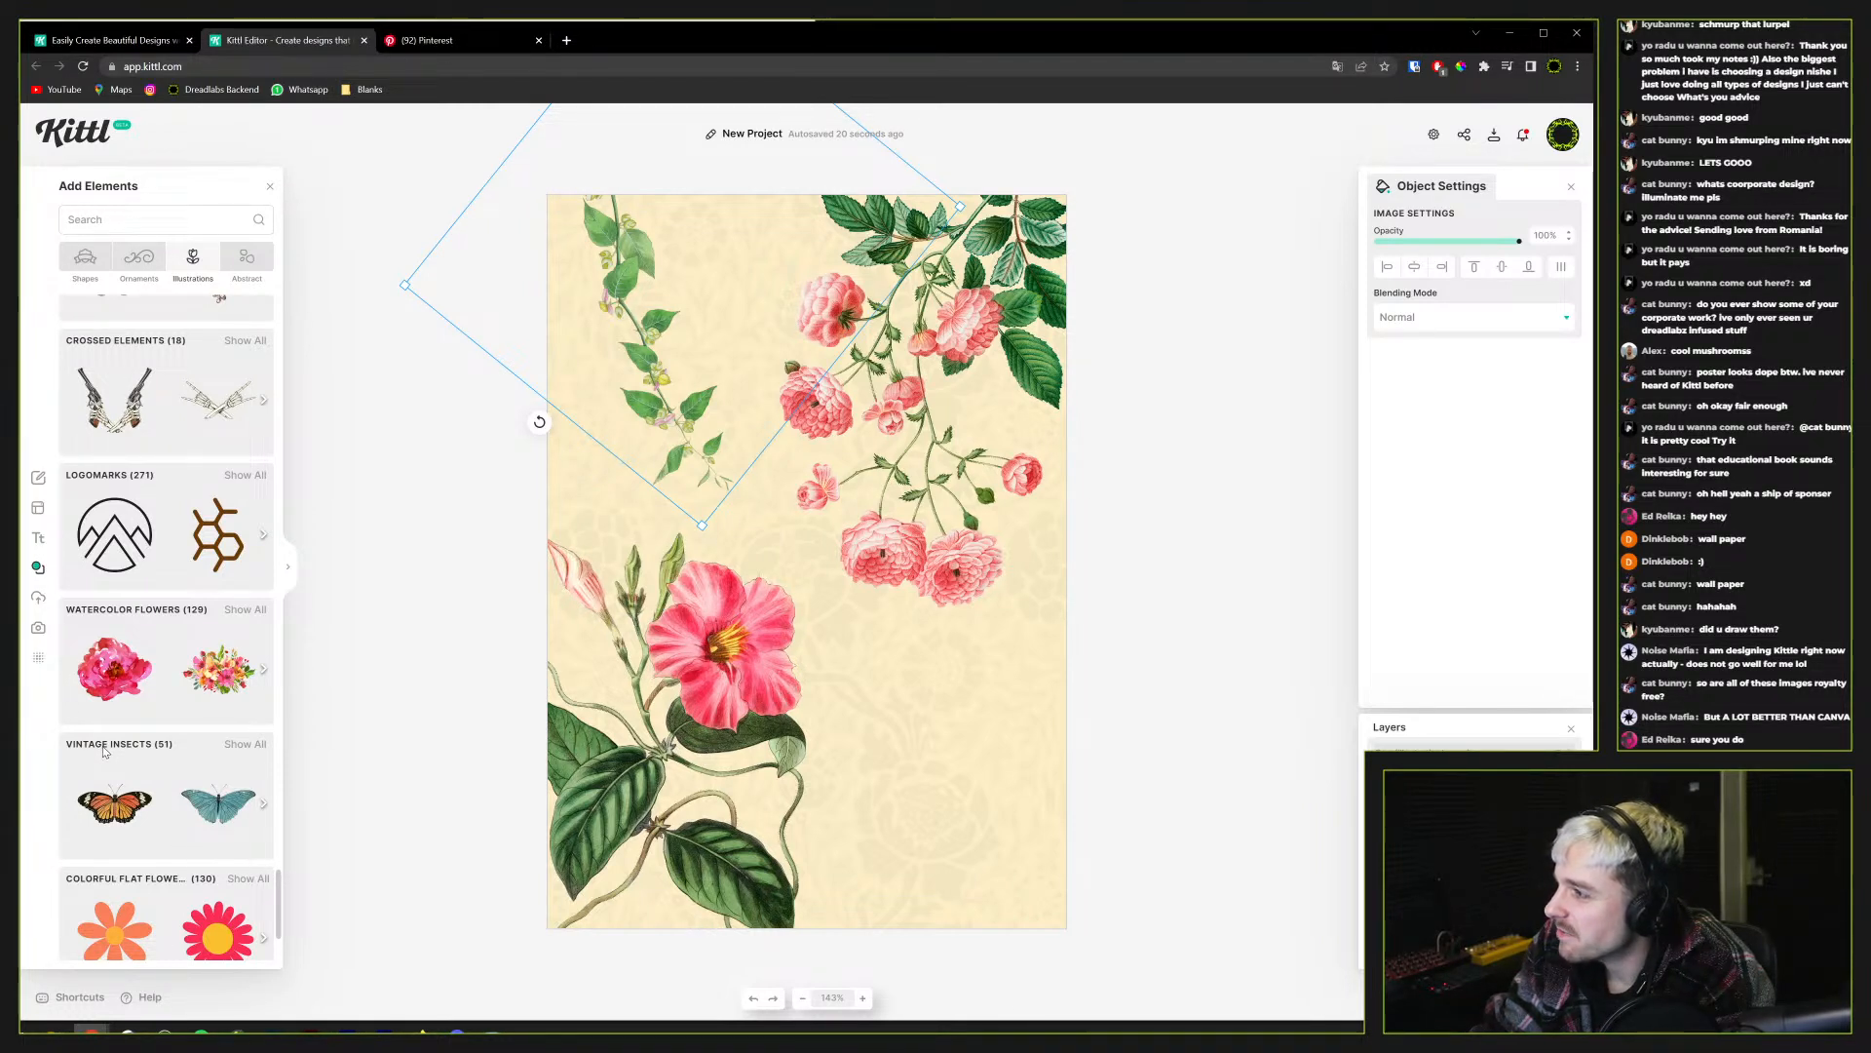
{"action": "scroll", "coordinate": [100, 748], "scroll_direction": "down", "scroll_amount": 3}
{"action": "left_click_drag", "start_coordinate": [101, 688], "coordinate": [1266, 756]}
{"action": "left_click_drag", "start_coordinate": [1075, 683], "coordinate": [951, 747]}
{"action": "left_click_drag", "start_coordinate": [930, 867], "coordinate": [928, 818]}
{"action": "left_click_drag", "start_coordinate": [920, 704], "coordinate": [1057, 762]}
Place the green-winged insect with long hind legs from Vintage Insects in the middle of the artboard
{"action": "left_click", "coordinate": [242, 597]}
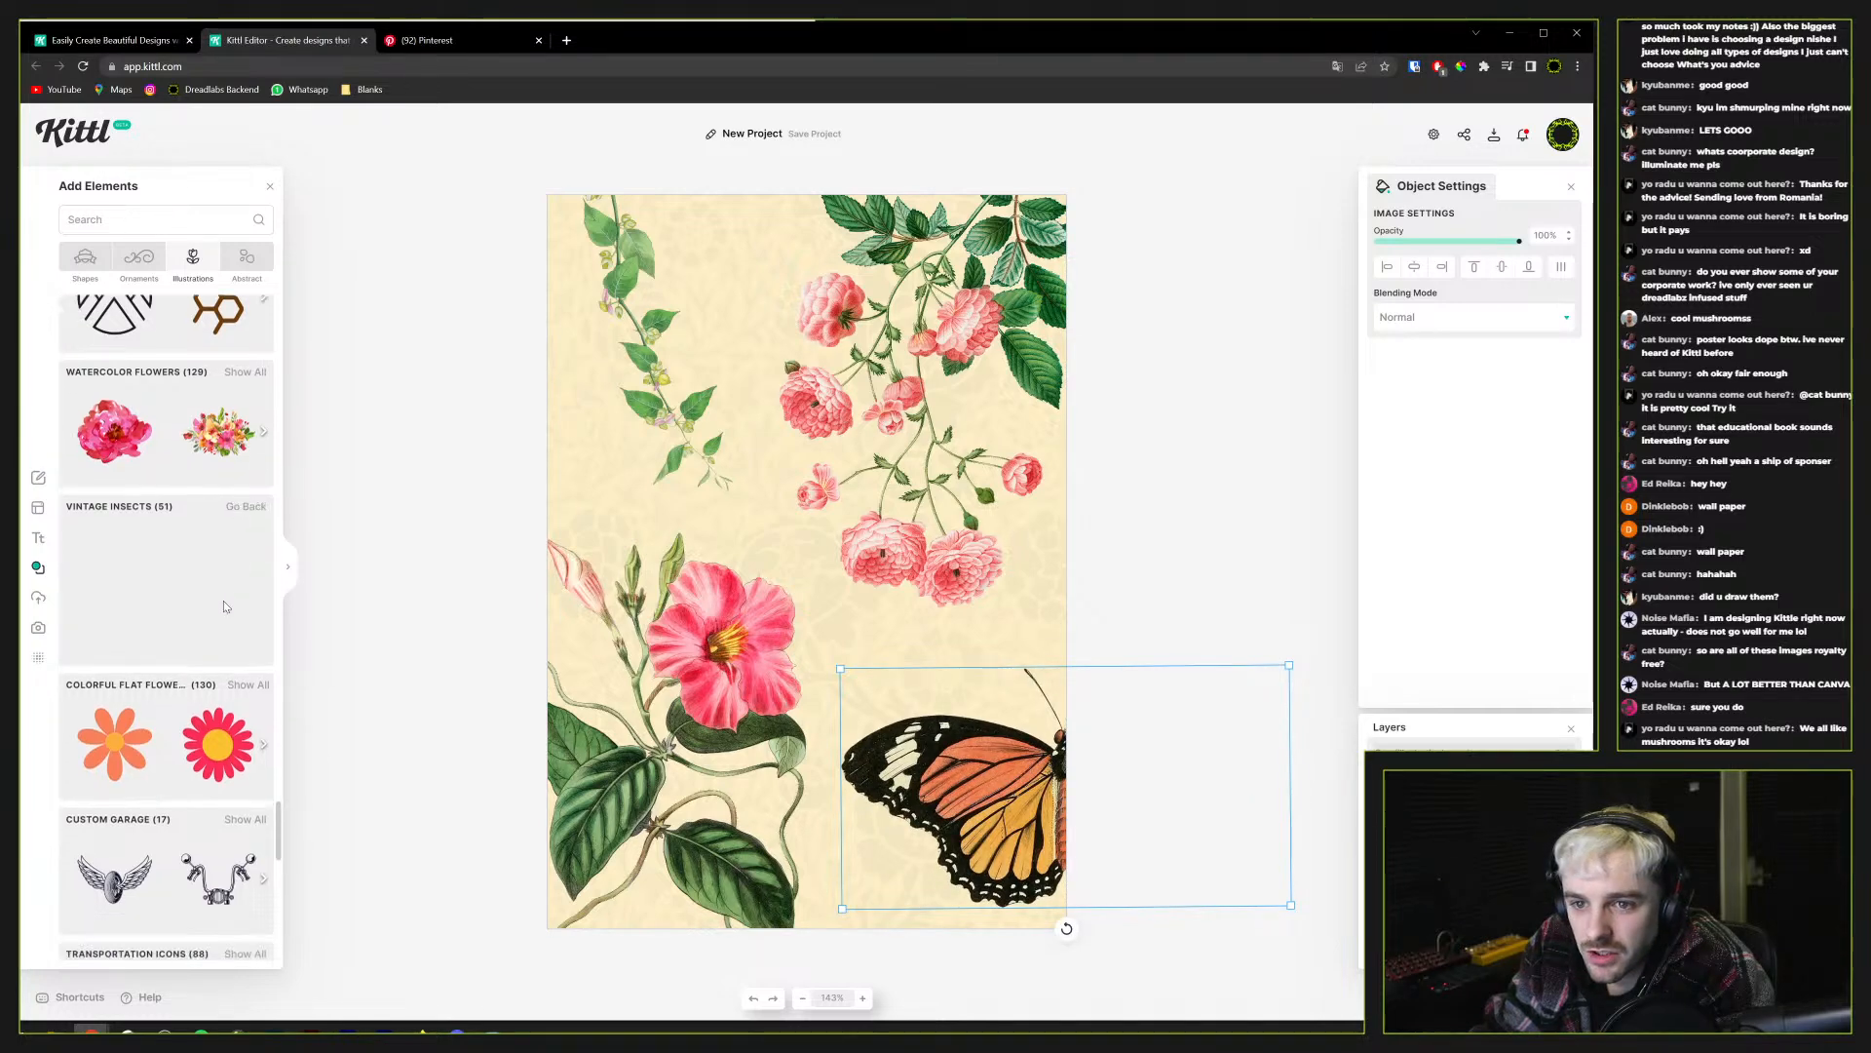
{"action": "scroll", "coordinate": [123, 642], "scroll_direction": "down", "scroll_amount": 10}
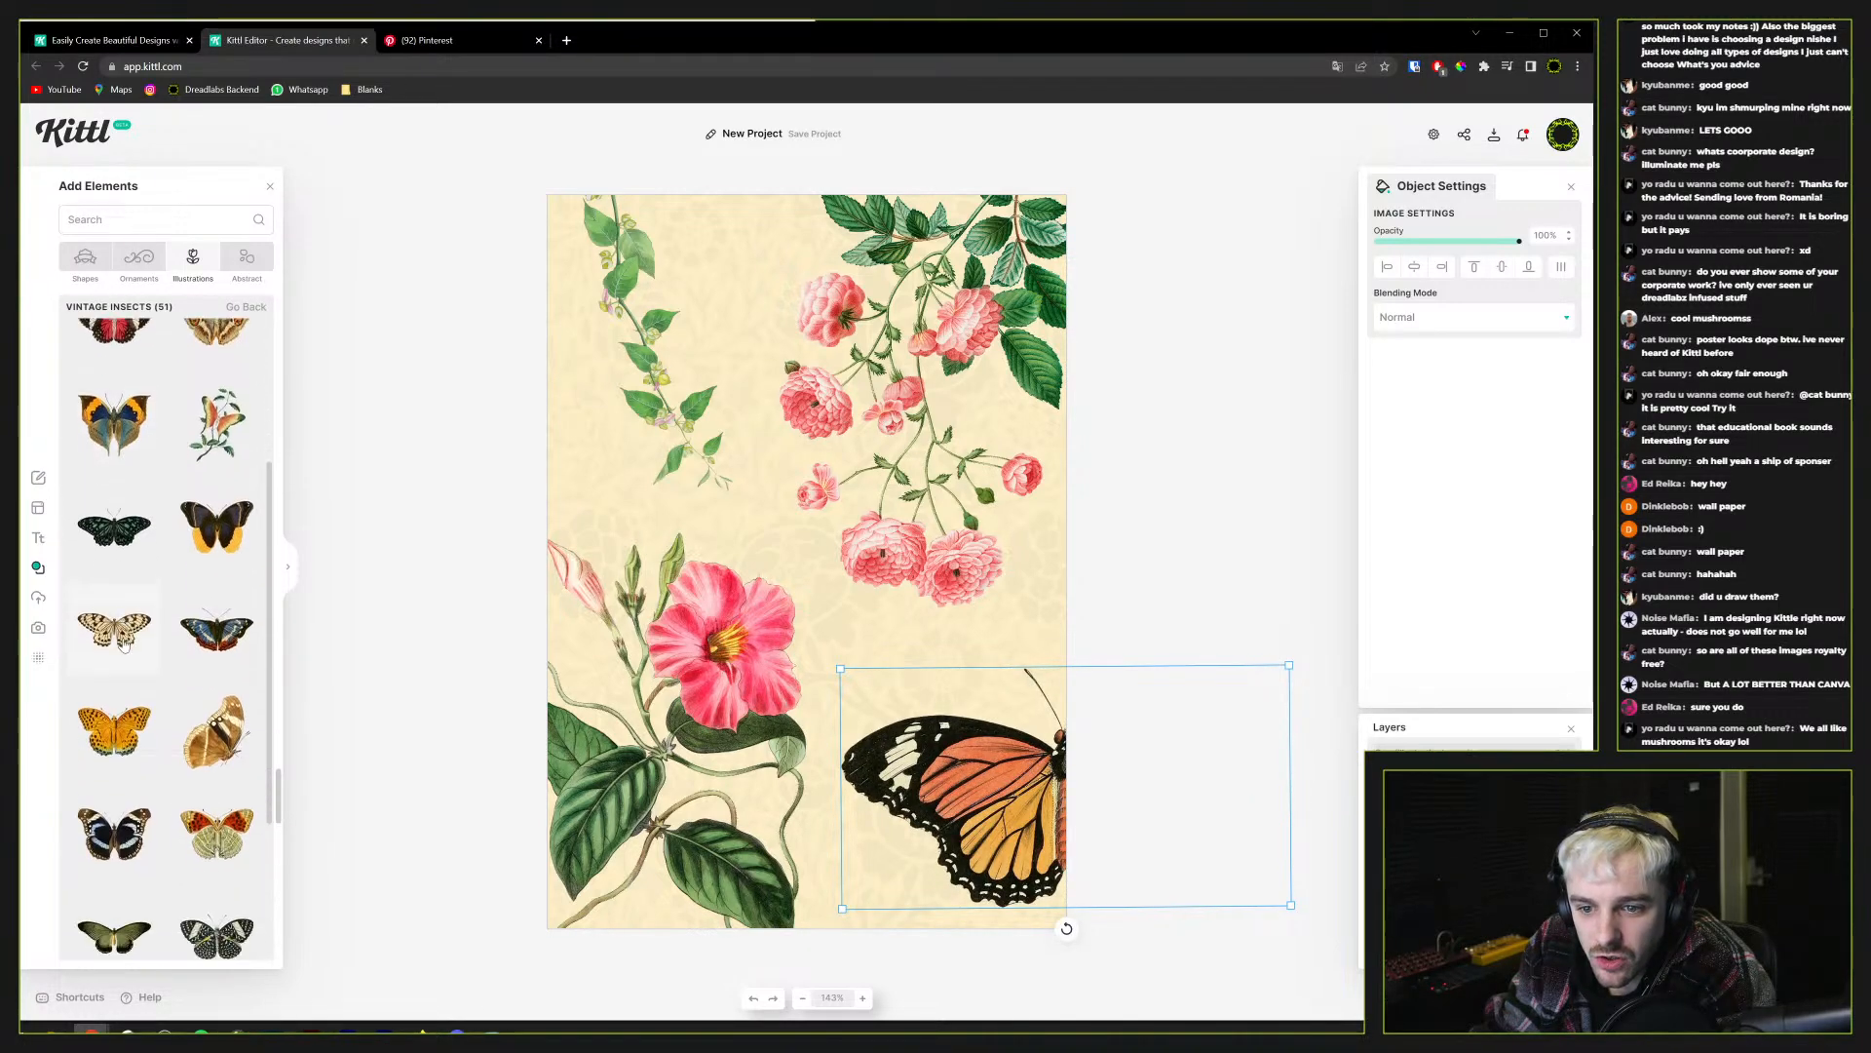
{"action": "scroll", "coordinate": [123, 641], "scroll_direction": "down", "scroll_amount": 3}
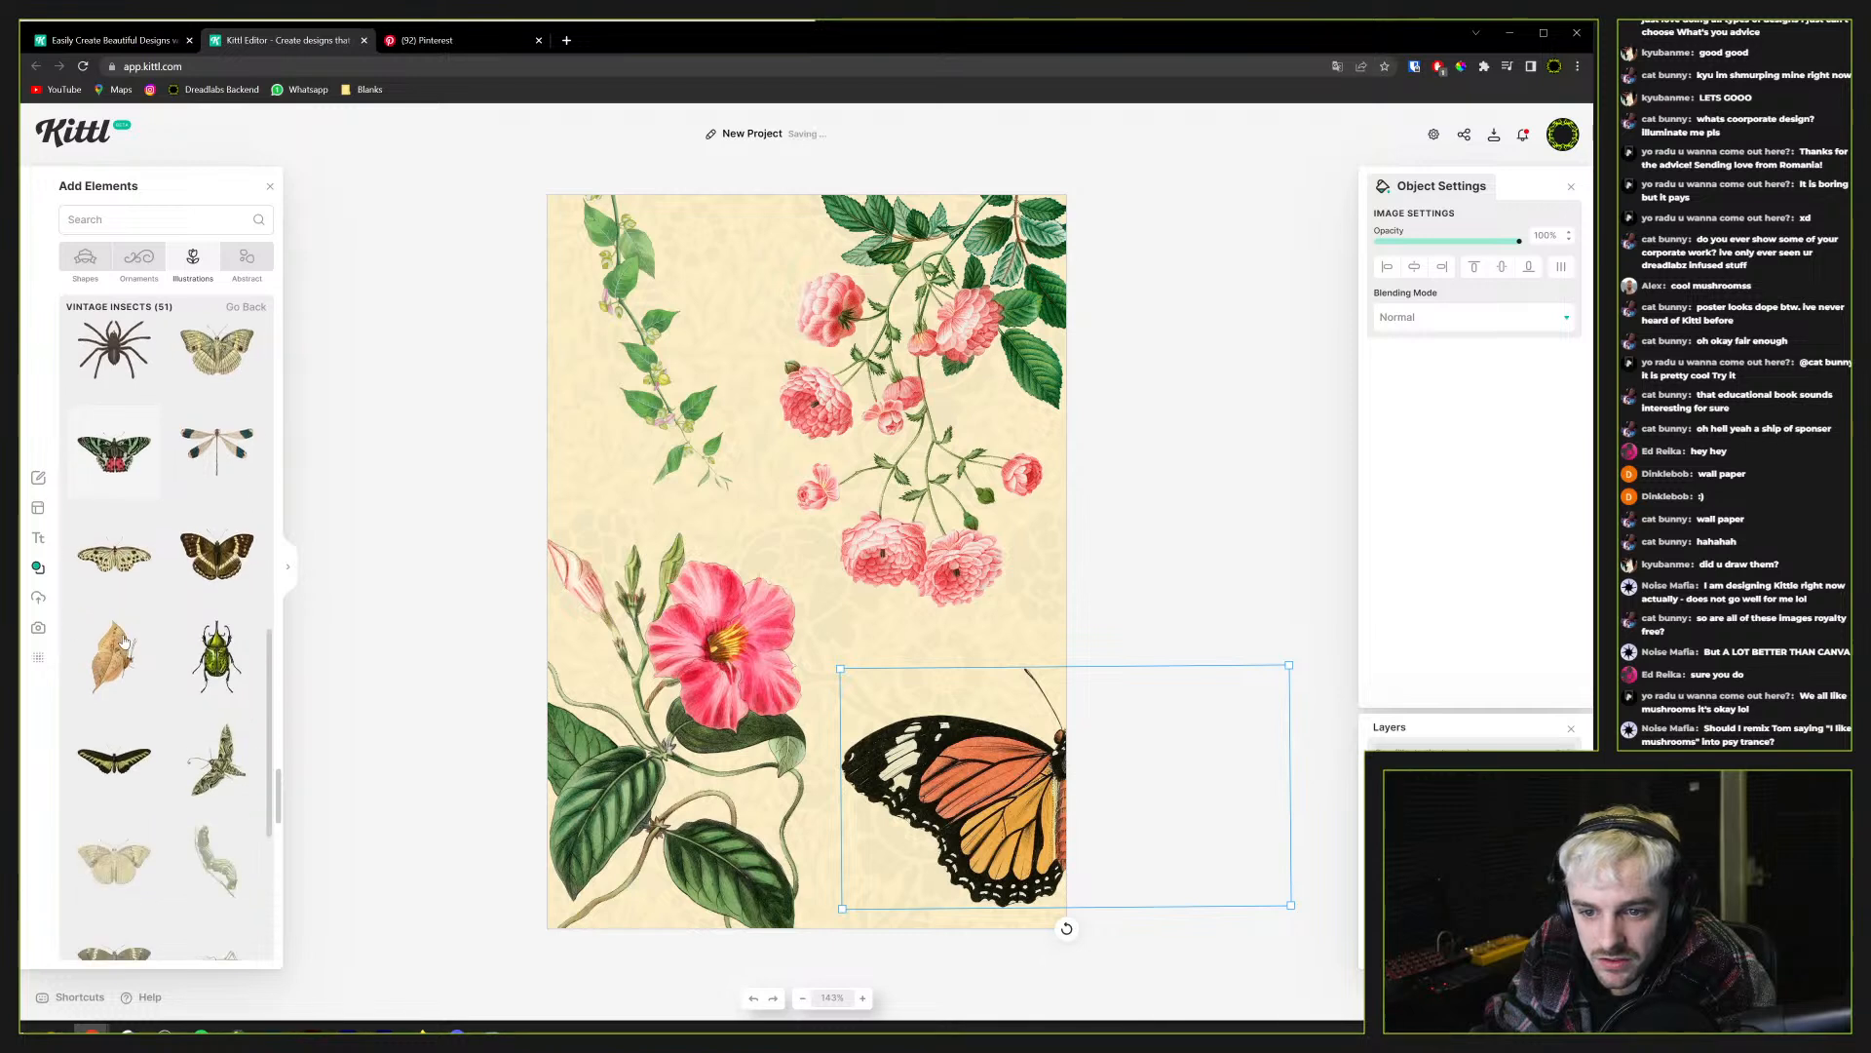
{"action": "scroll", "coordinate": [200, 596], "scroll_direction": "down", "scroll_amount": 3}
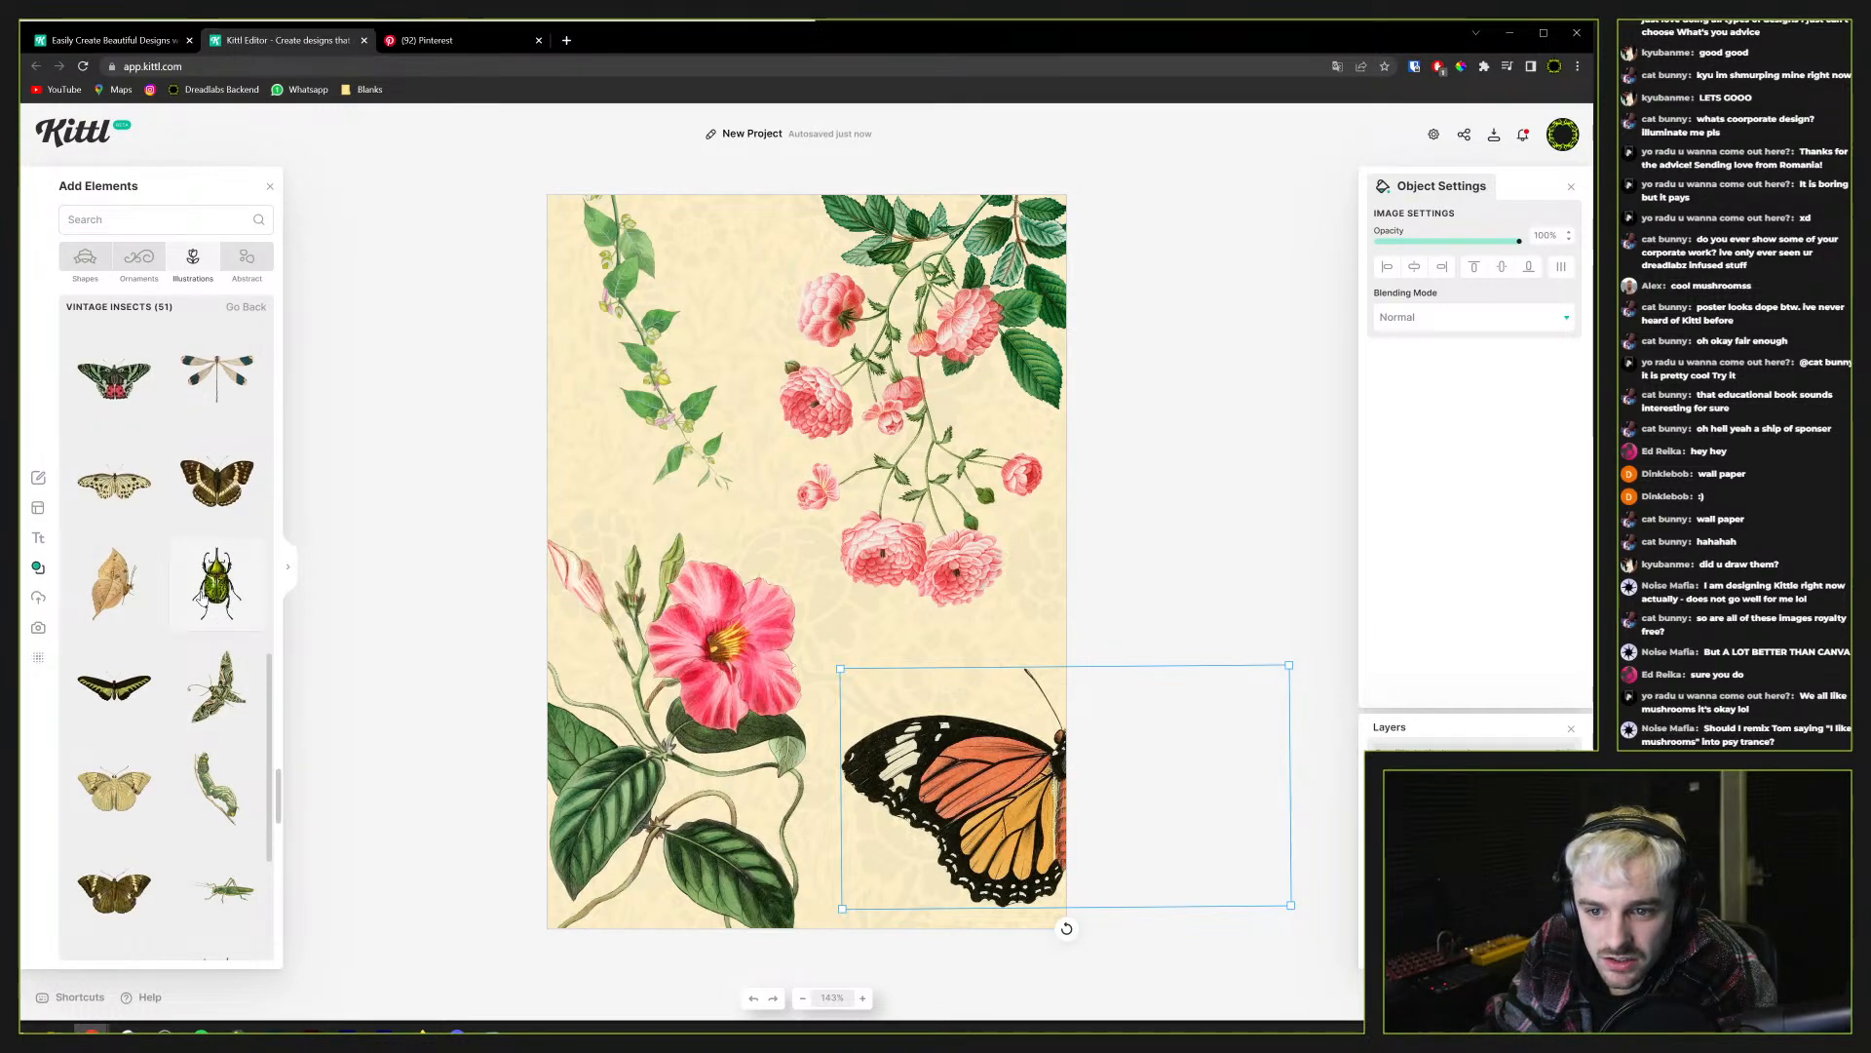
{"action": "scroll", "coordinate": [201, 597], "scroll_direction": "down", "scroll_amount": 5}
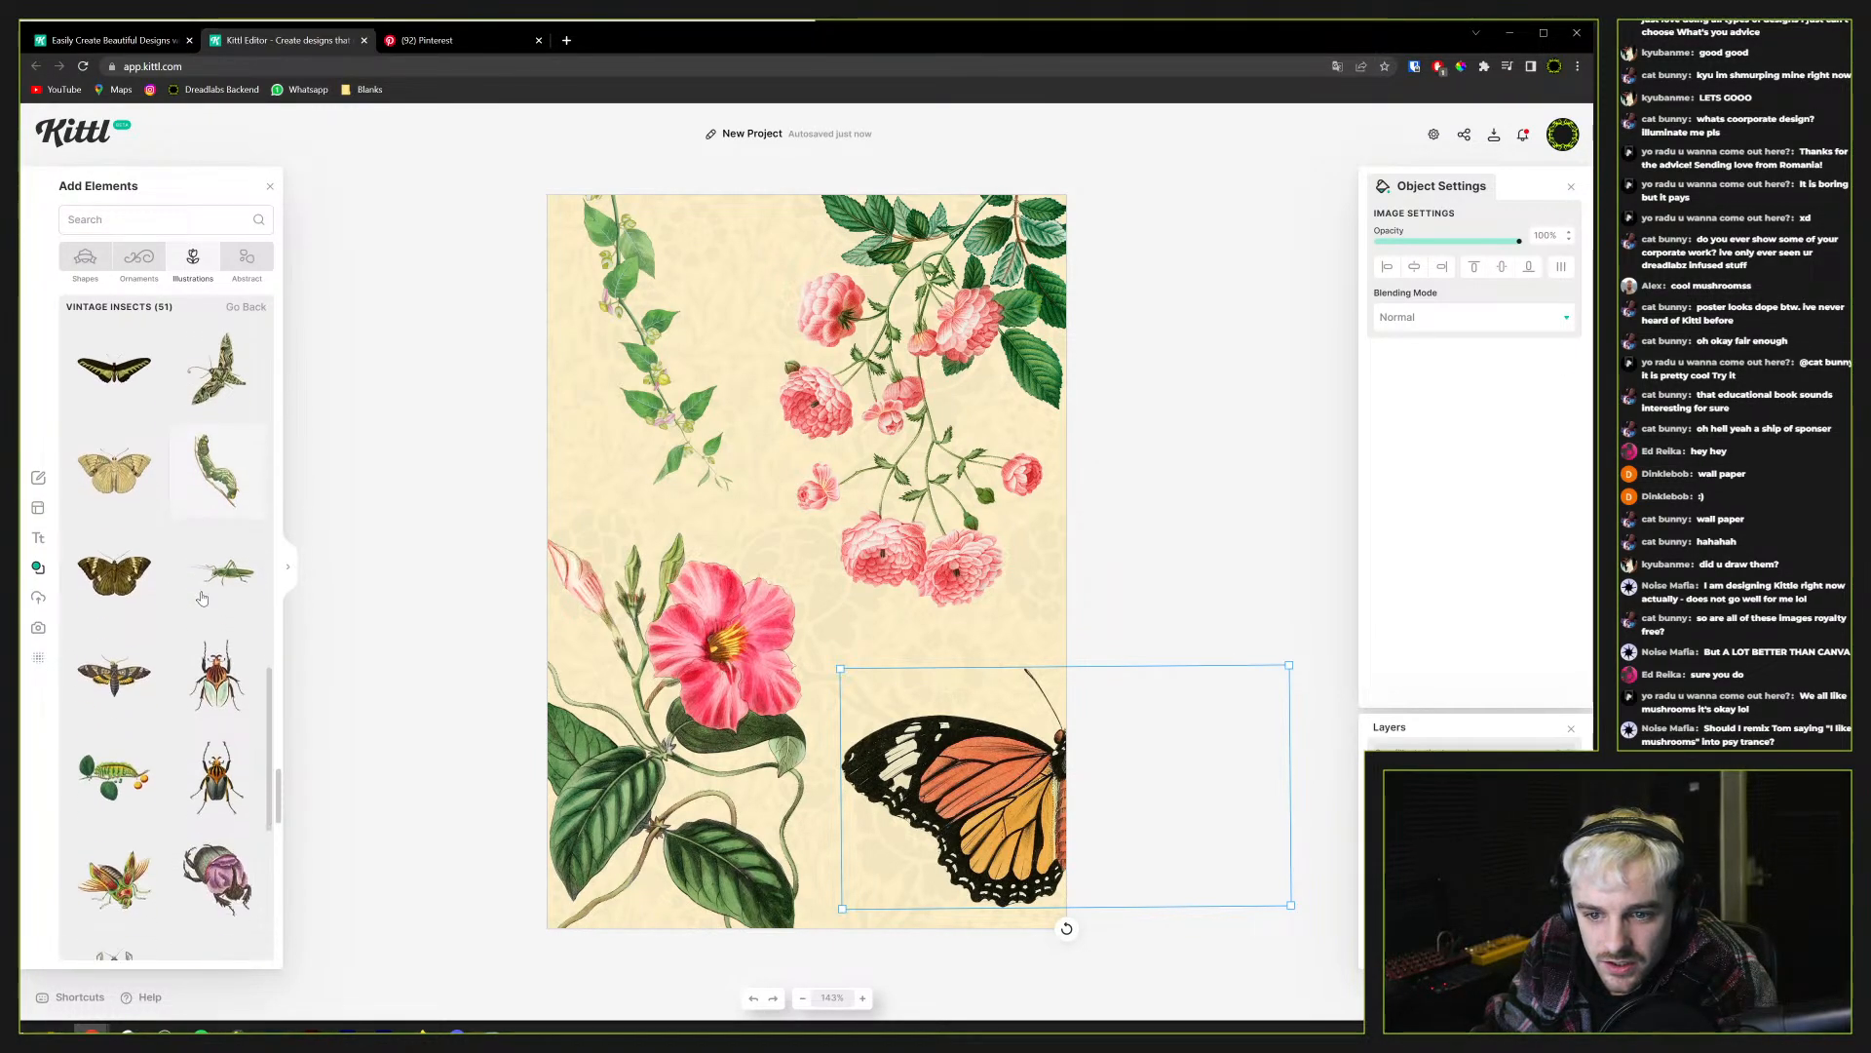
{"action": "scroll", "coordinate": [201, 597], "scroll_direction": "down", "scroll_amount": 2}
{"action": "scroll", "coordinate": [202, 597], "scroll_direction": "down", "scroll_amount": 1}
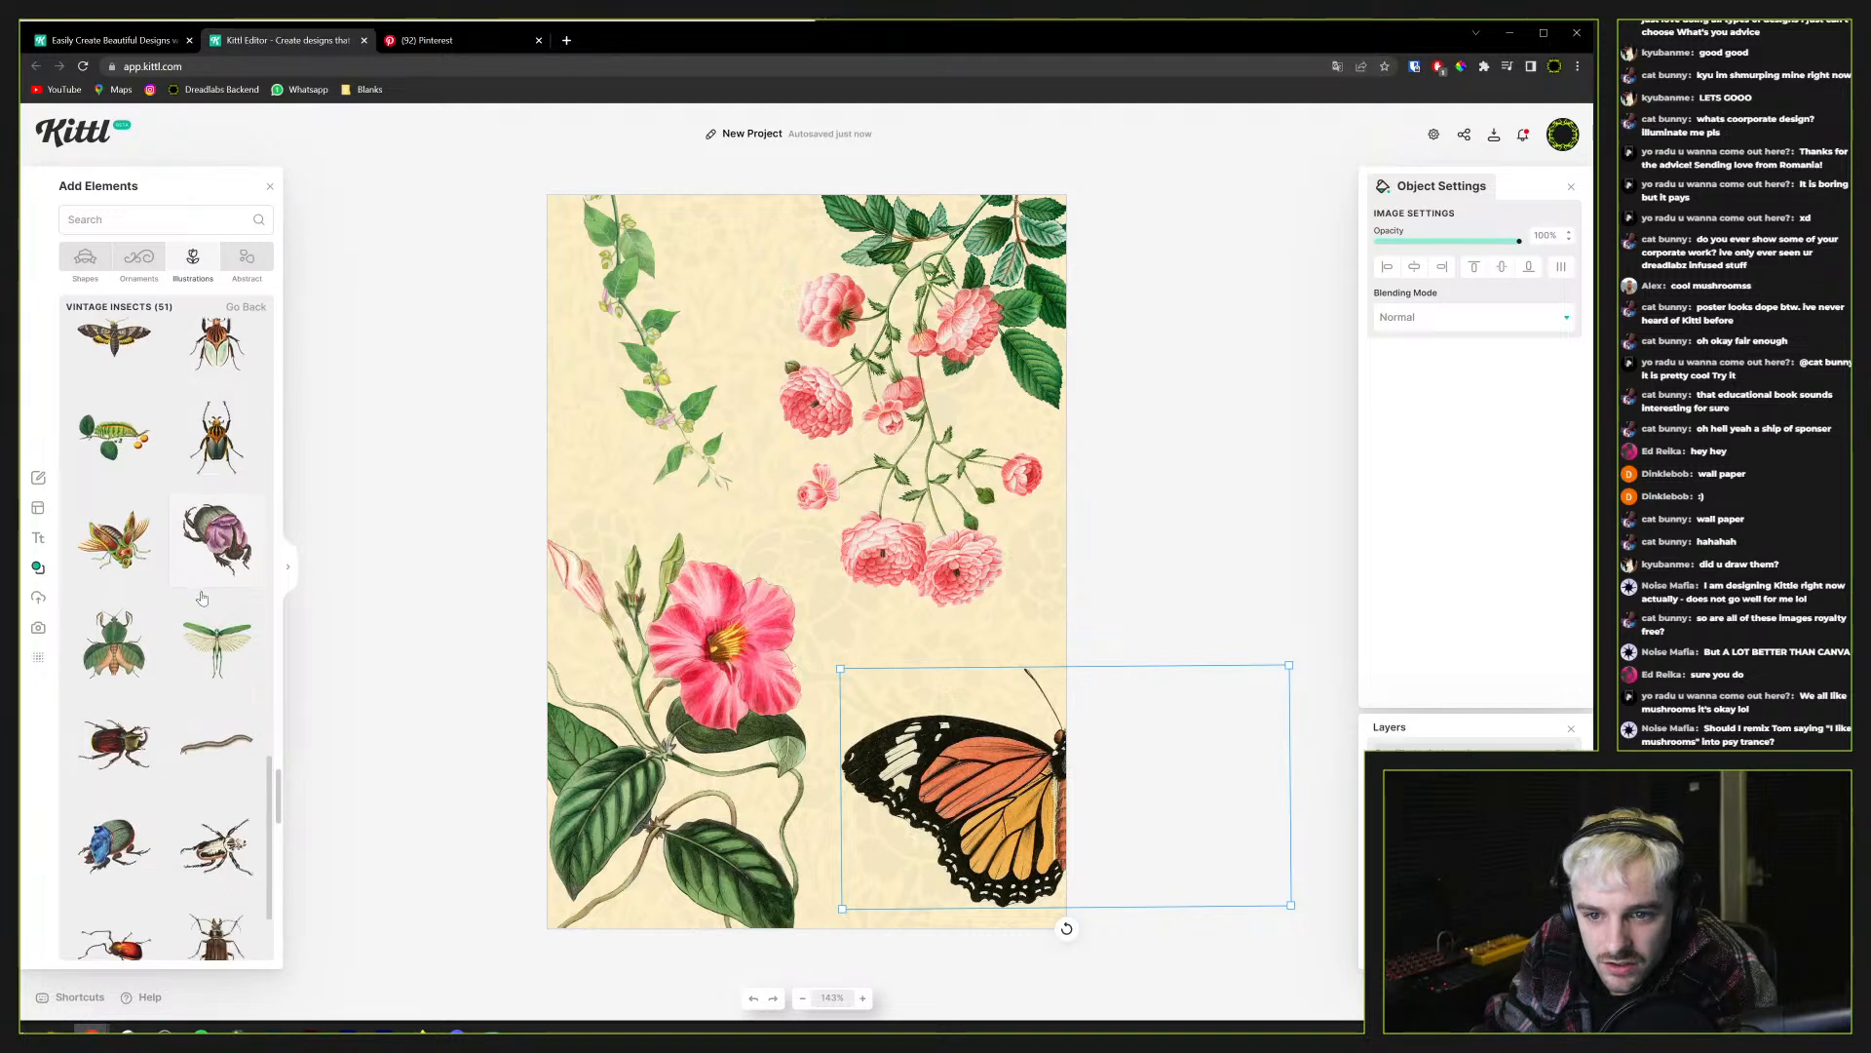
{"action": "left_click_drag", "start_coordinate": [260, 628], "coordinate": [834, 604]}
Spread the hanging roses, pink flower, butterfly and leafy vine outward toward the artboard's edges to leave room around the green insect
{"action": "left_click_drag", "start_coordinate": [931, 565], "coordinate": [870, 548]}
{"action": "left_click_drag", "start_coordinate": [742, 647], "coordinate": [720, 667]}
{"action": "left_click_drag", "start_coordinate": [1025, 792], "coordinate": [1025, 801]}
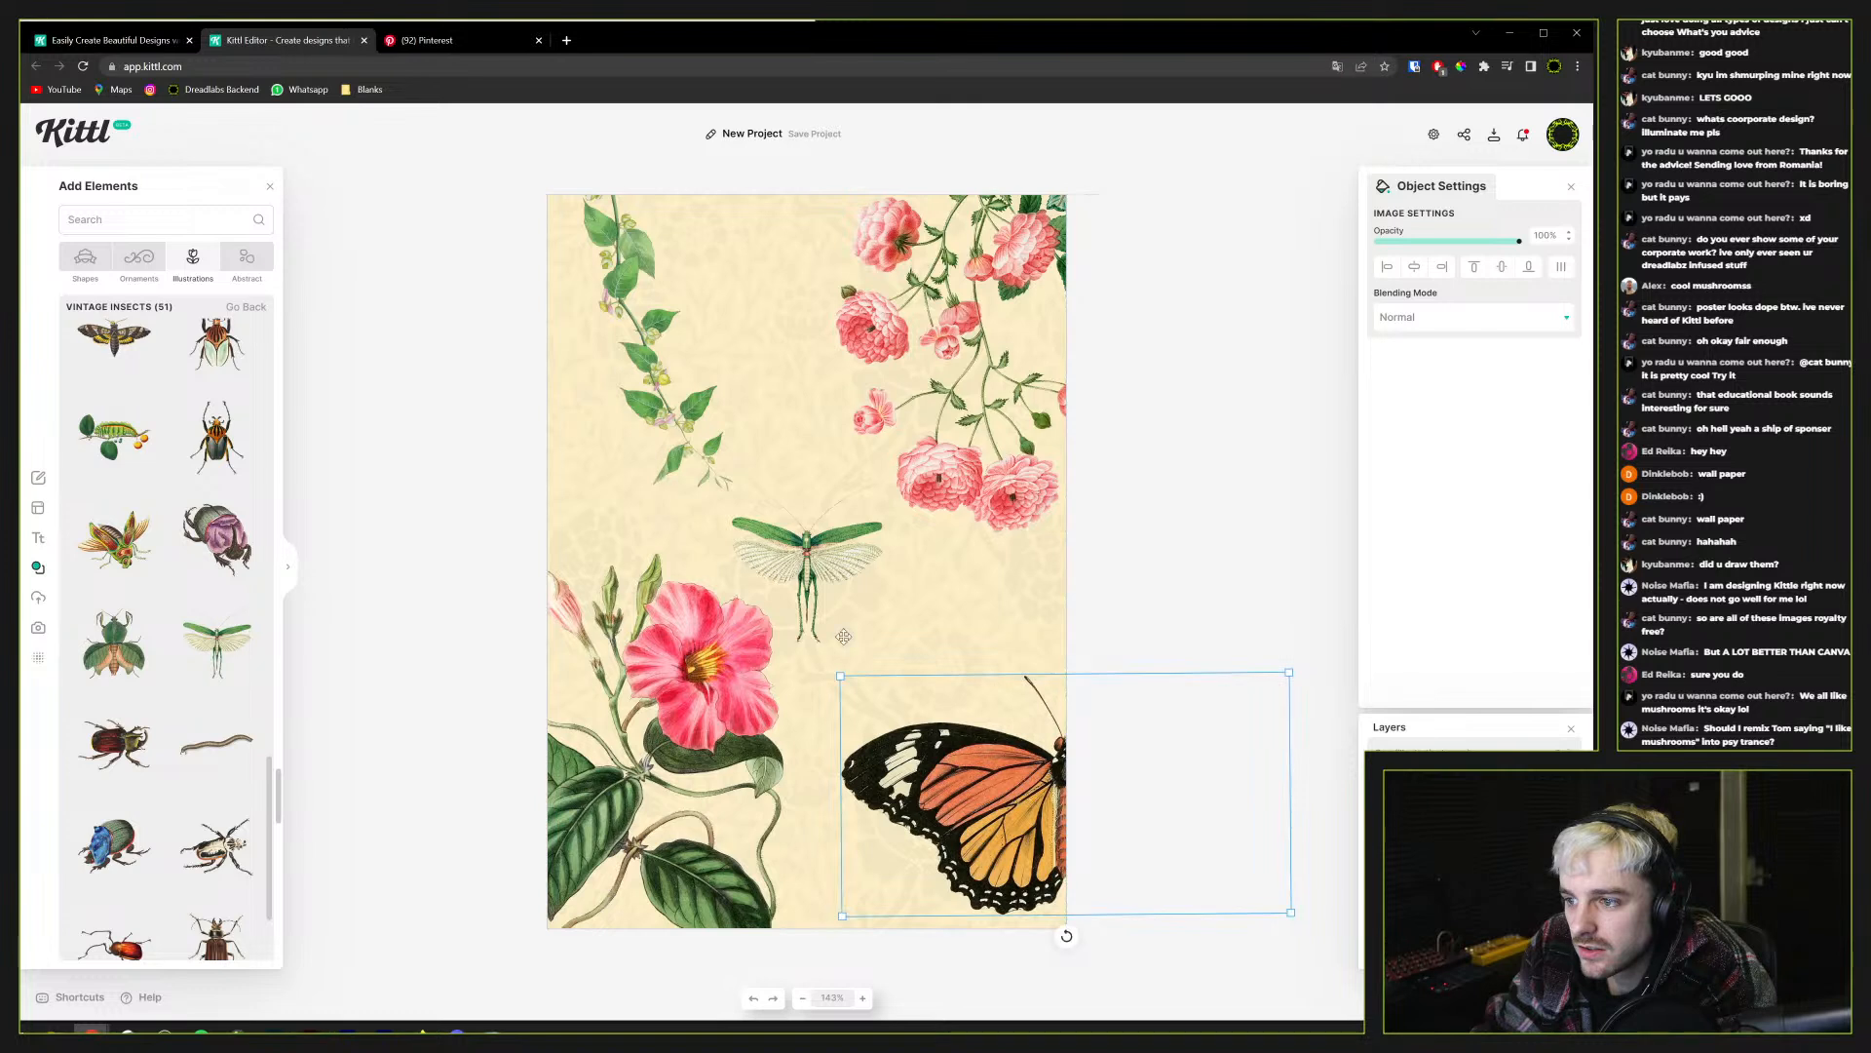
{"action": "left_click_drag", "start_coordinate": [696, 461], "coordinate": [678, 451]}
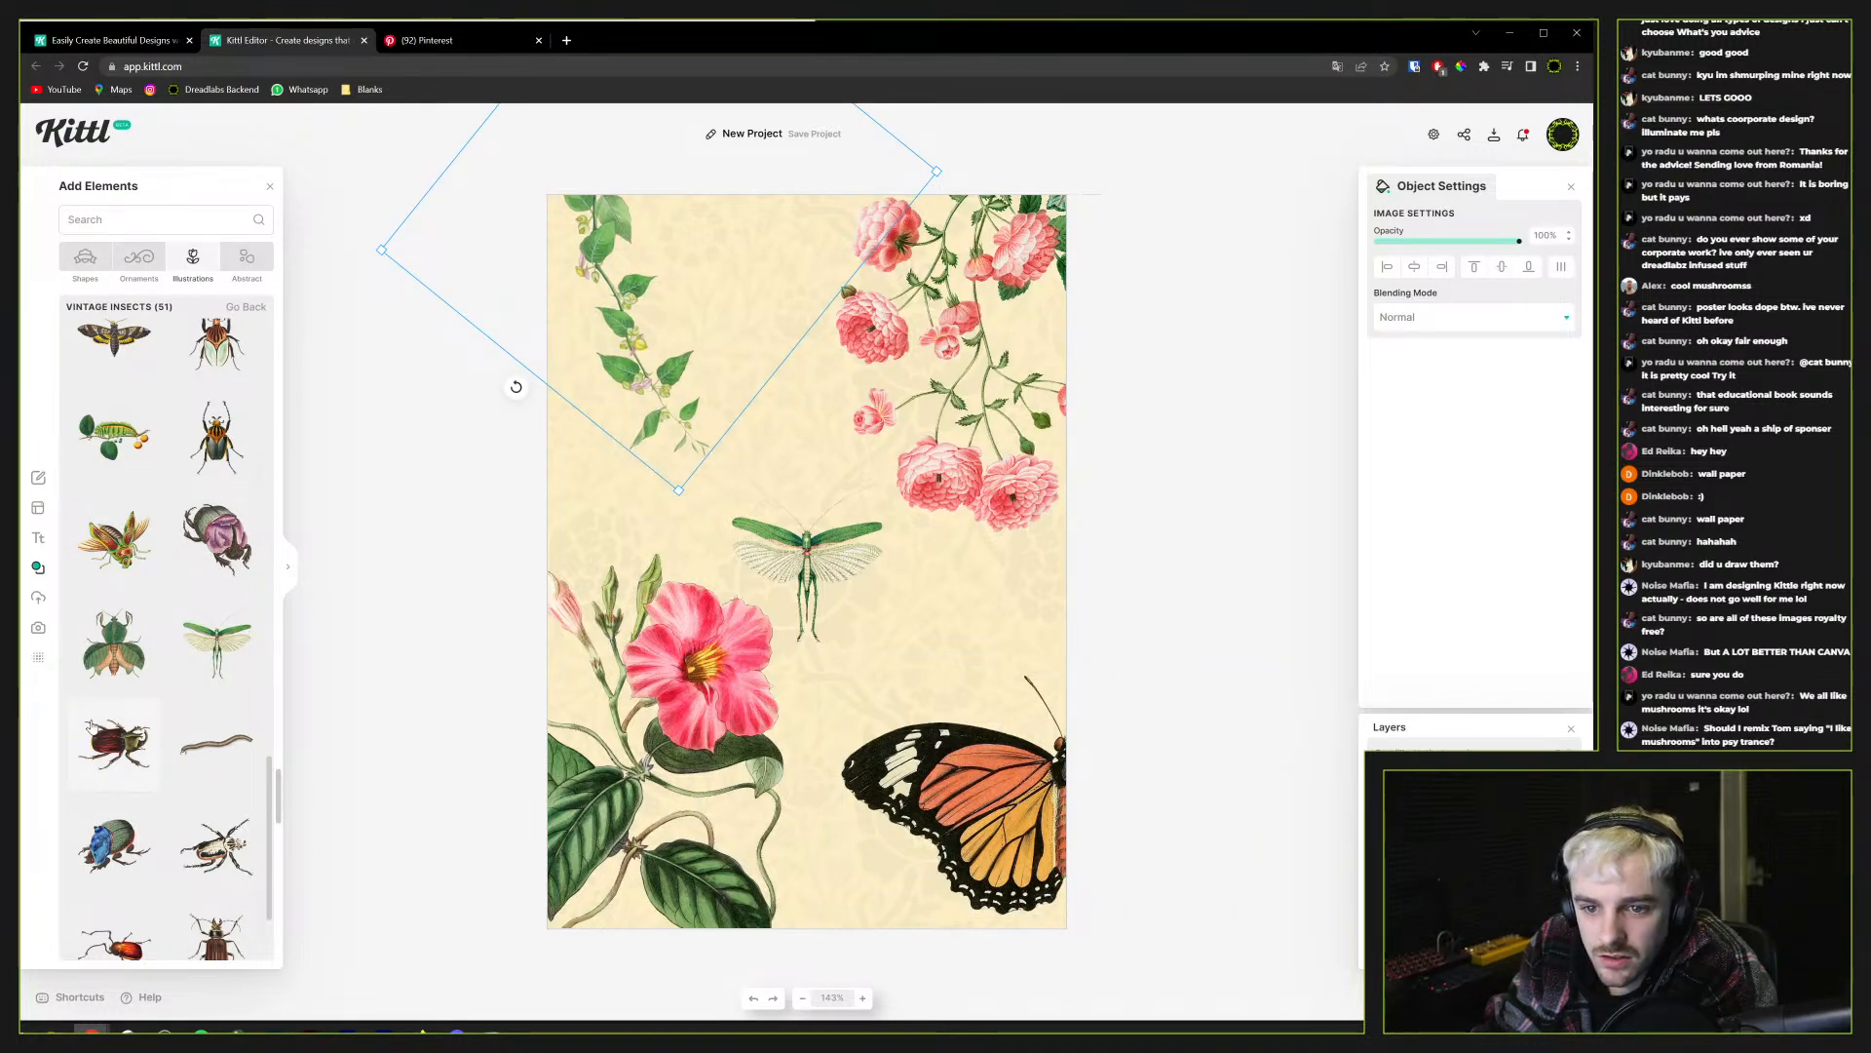
Add the reddish-brown long-legged beetle from Vintage Insects above the butterfly, enlarged and rotated slightly clockwise
{"action": "scroll", "coordinate": [91, 726], "scroll_direction": "down", "scroll_amount": 4}
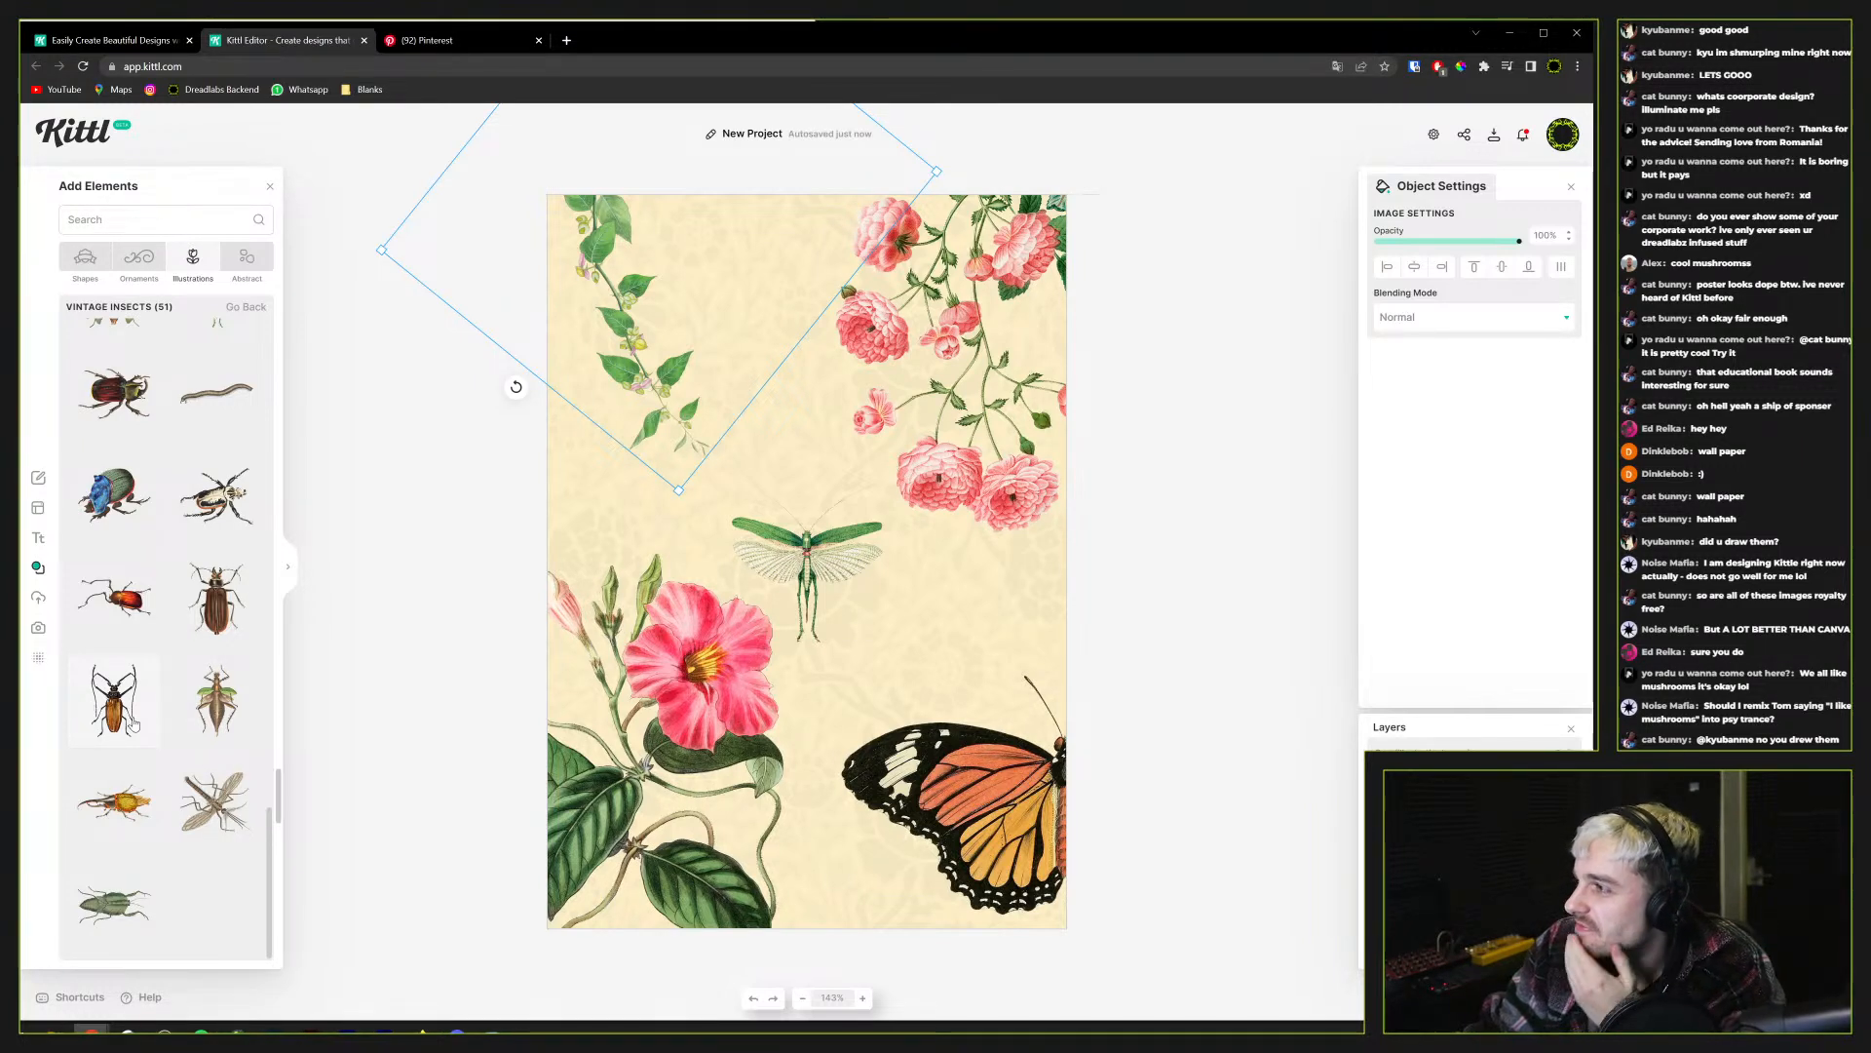
{"action": "left_click_drag", "start_coordinate": [128, 620], "coordinate": [889, 643]}
{"action": "mouse_move", "coordinate": [962, 701]}
{"action": "left_mouse_down"}
{"action": "mouse_move", "coordinate": [1127, 776]}
{"action": "mouse_move", "coordinate": [969, 653]}
{"action": "mouse_move", "coordinate": [980, 682]}
{"action": "left_mouse_up"}
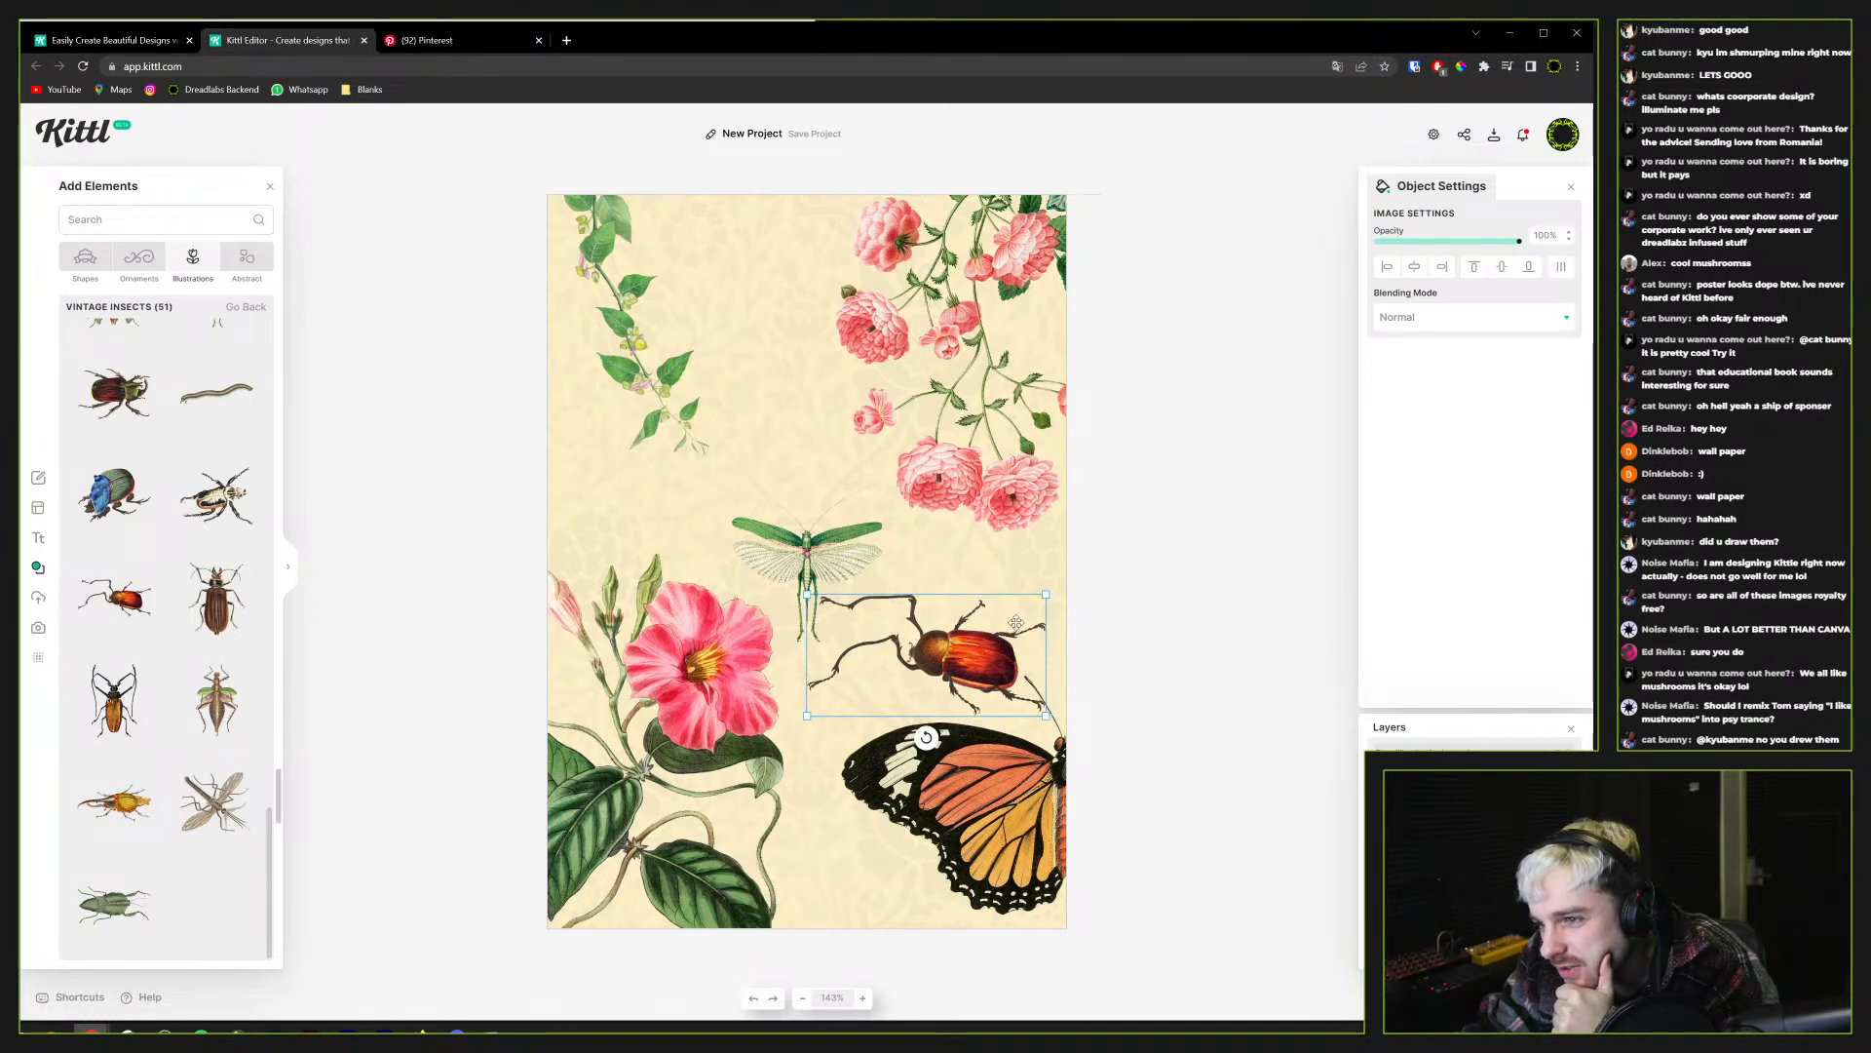
{"action": "mouse_move", "coordinate": [926, 737]}
{"action": "left_mouse_down"}
{"action": "mouse_move", "coordinate": [980, 718]}
{"action": "mouse_move", "coordinate": [949, 733]}
{"action": "mouse_move", "coordinate": [916, 714]}
{"action": "left_mouse_up"}
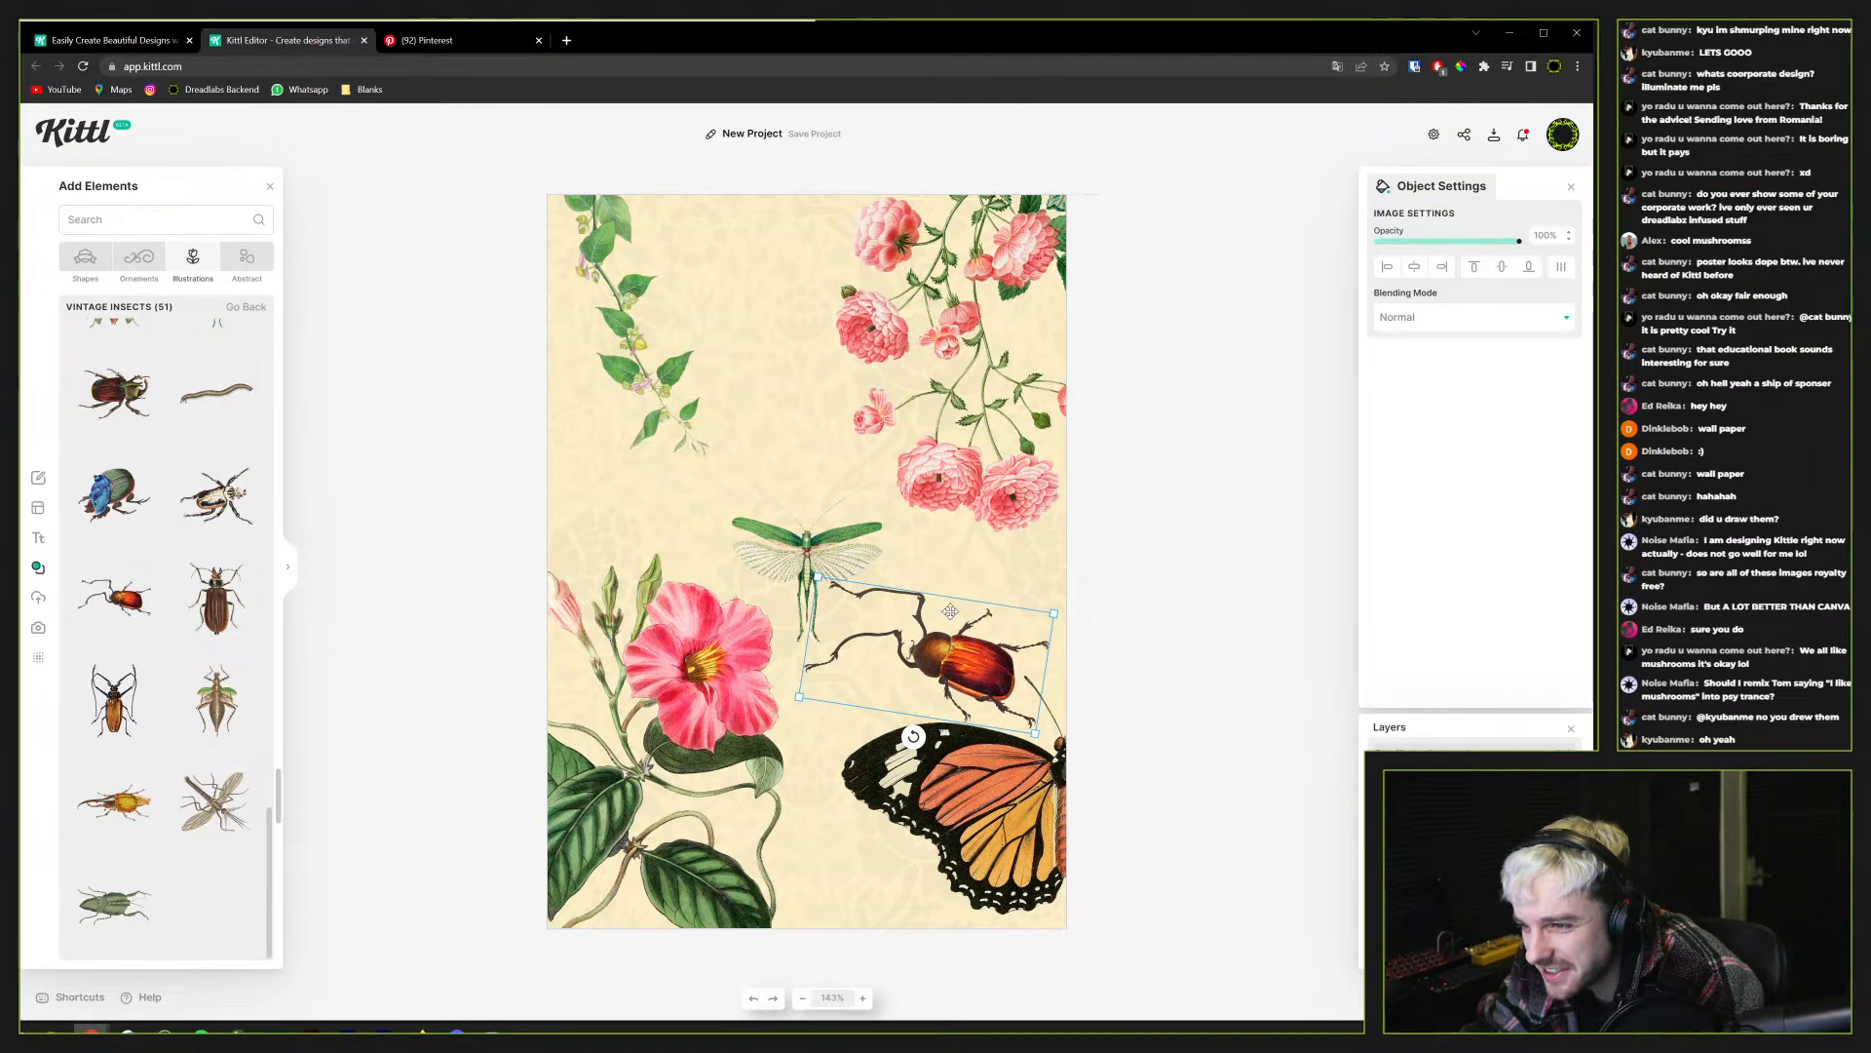
Look through Google Images results for "beetle with absurtly long forelegs" in a new browser tab and return to the poster
{"action": "left_click", "coordinate": [567, 40]}
{"action": "type", "text": "beet"}
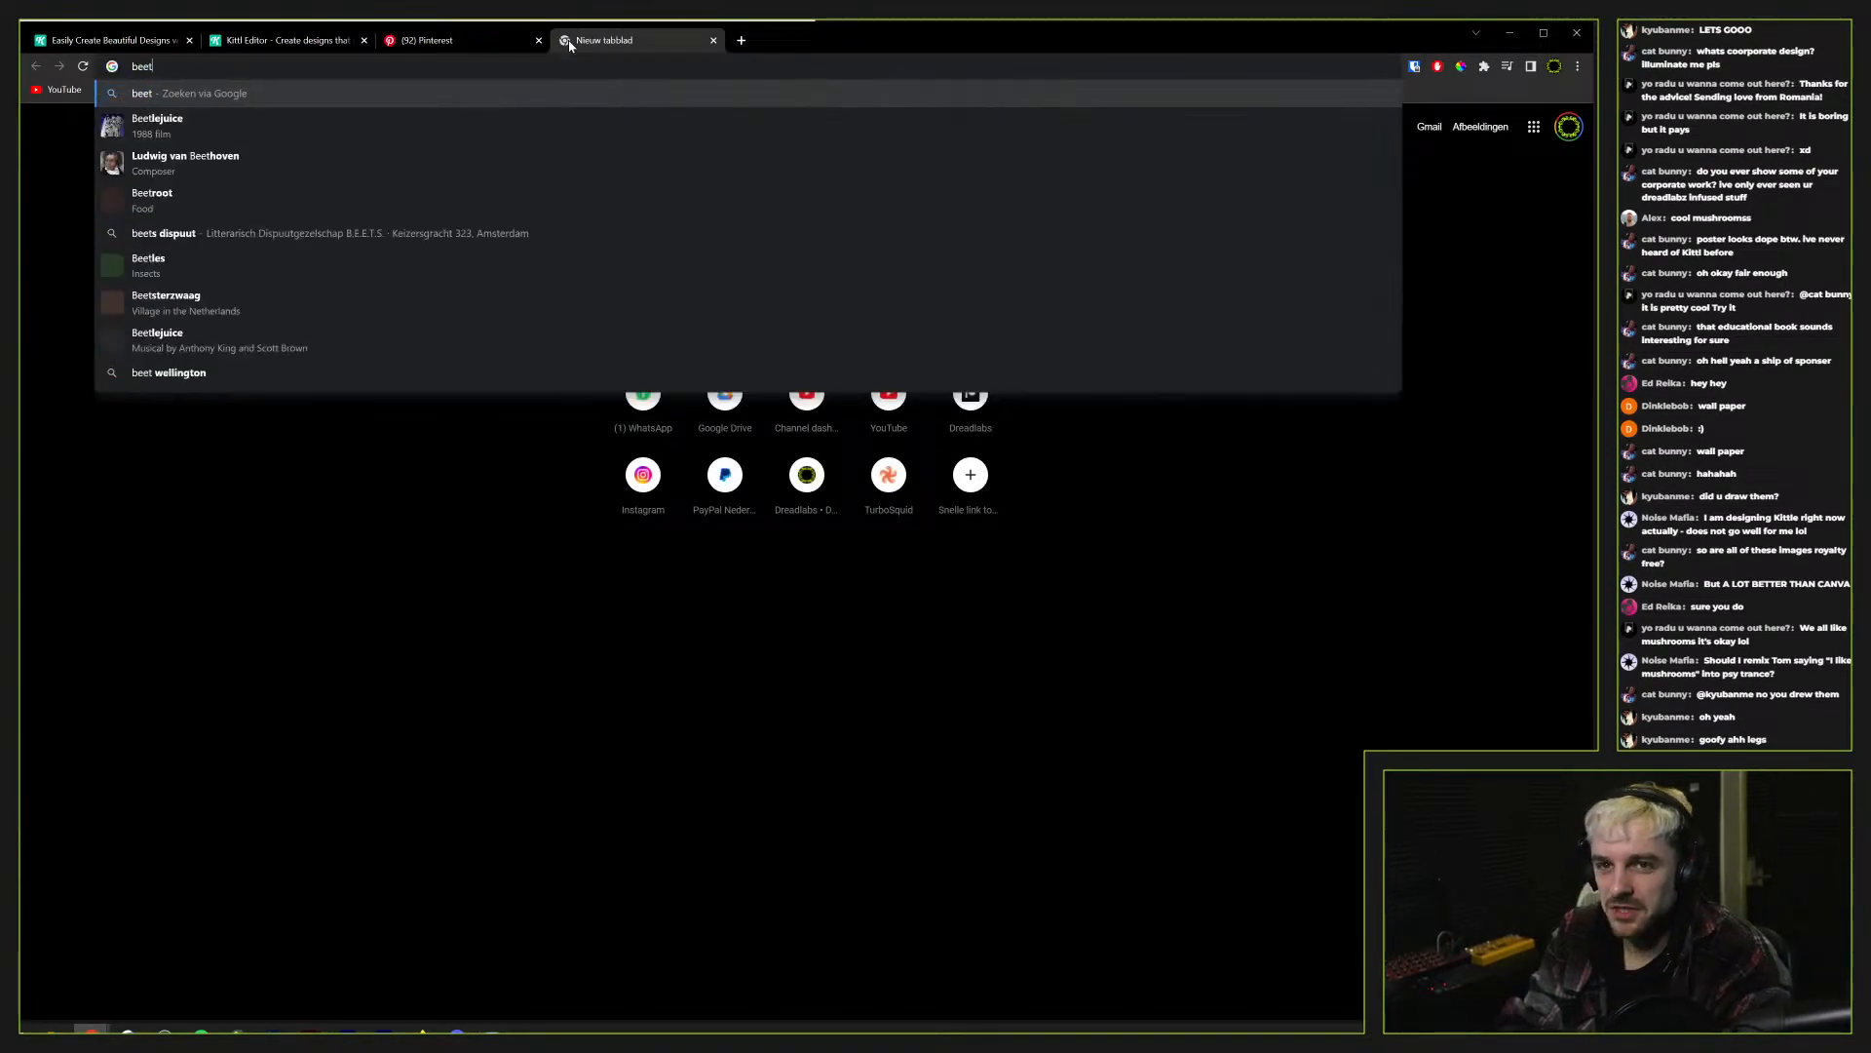
{"action": "type", "text": "le with absur"}
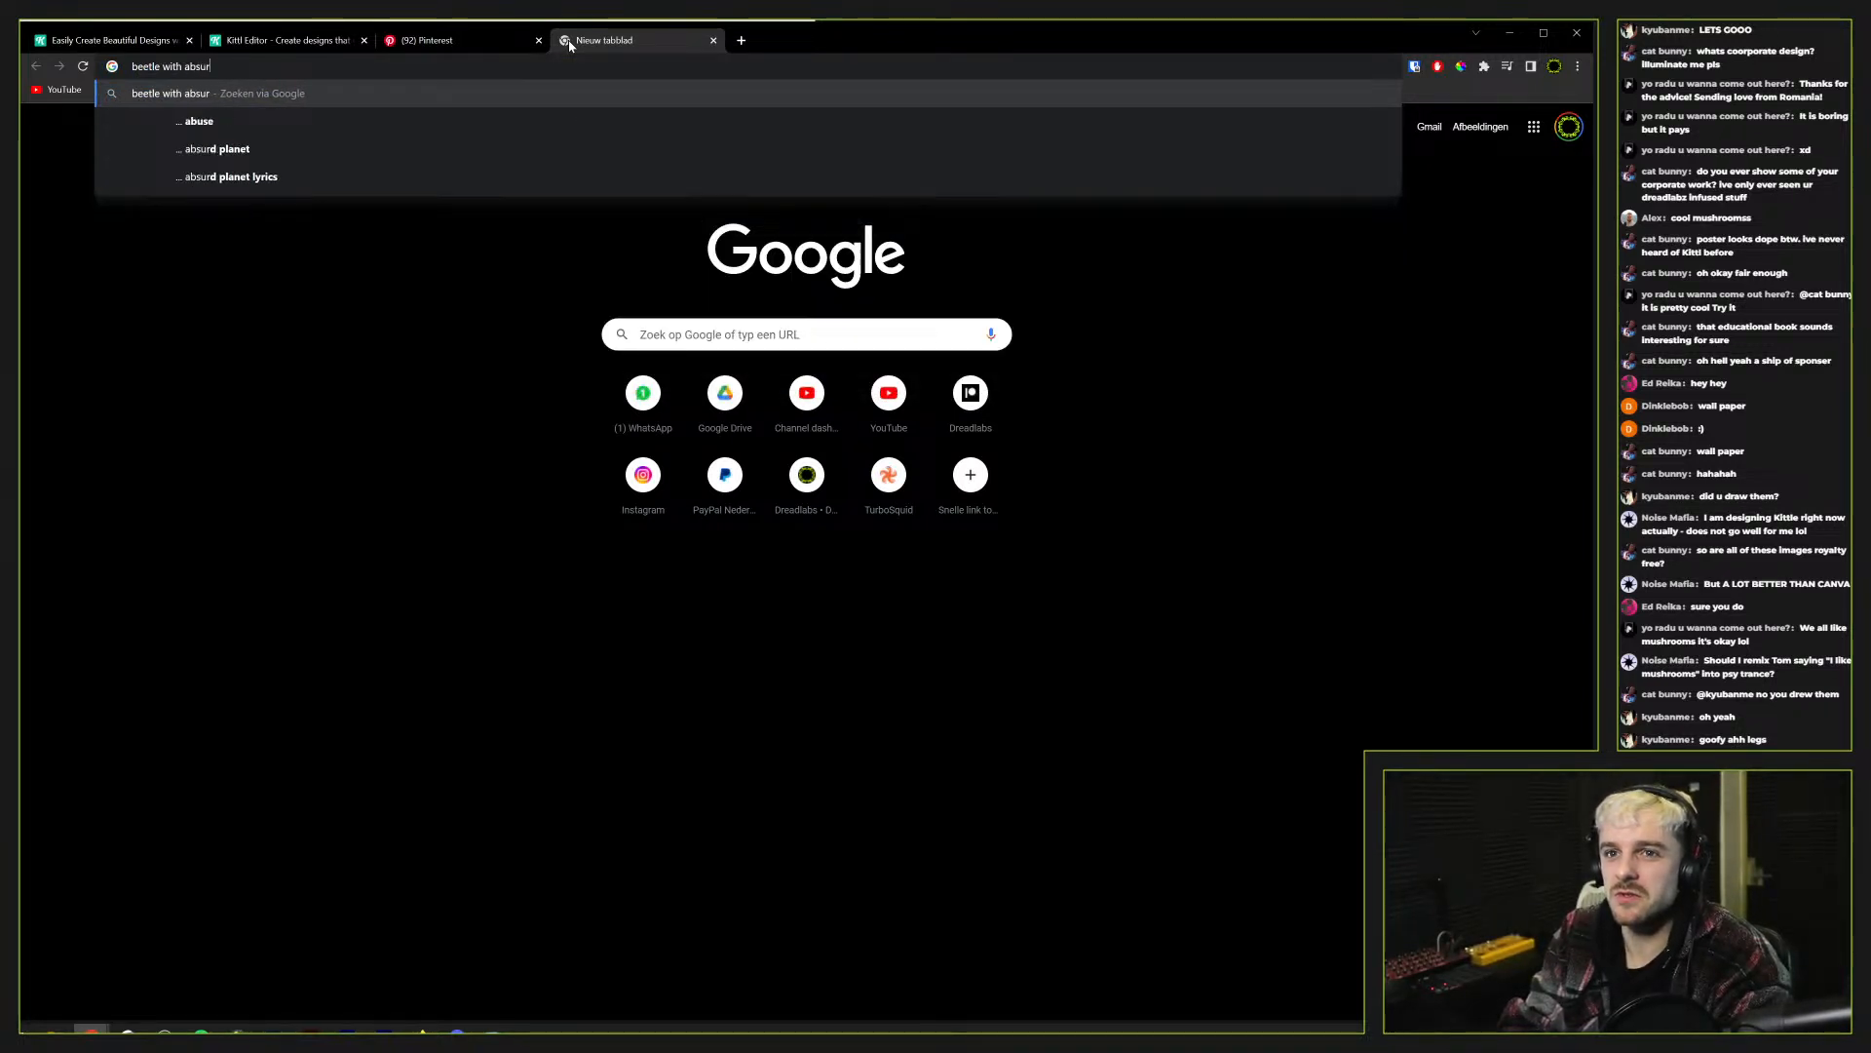
{"action": "type", "text": "tly long forel"}
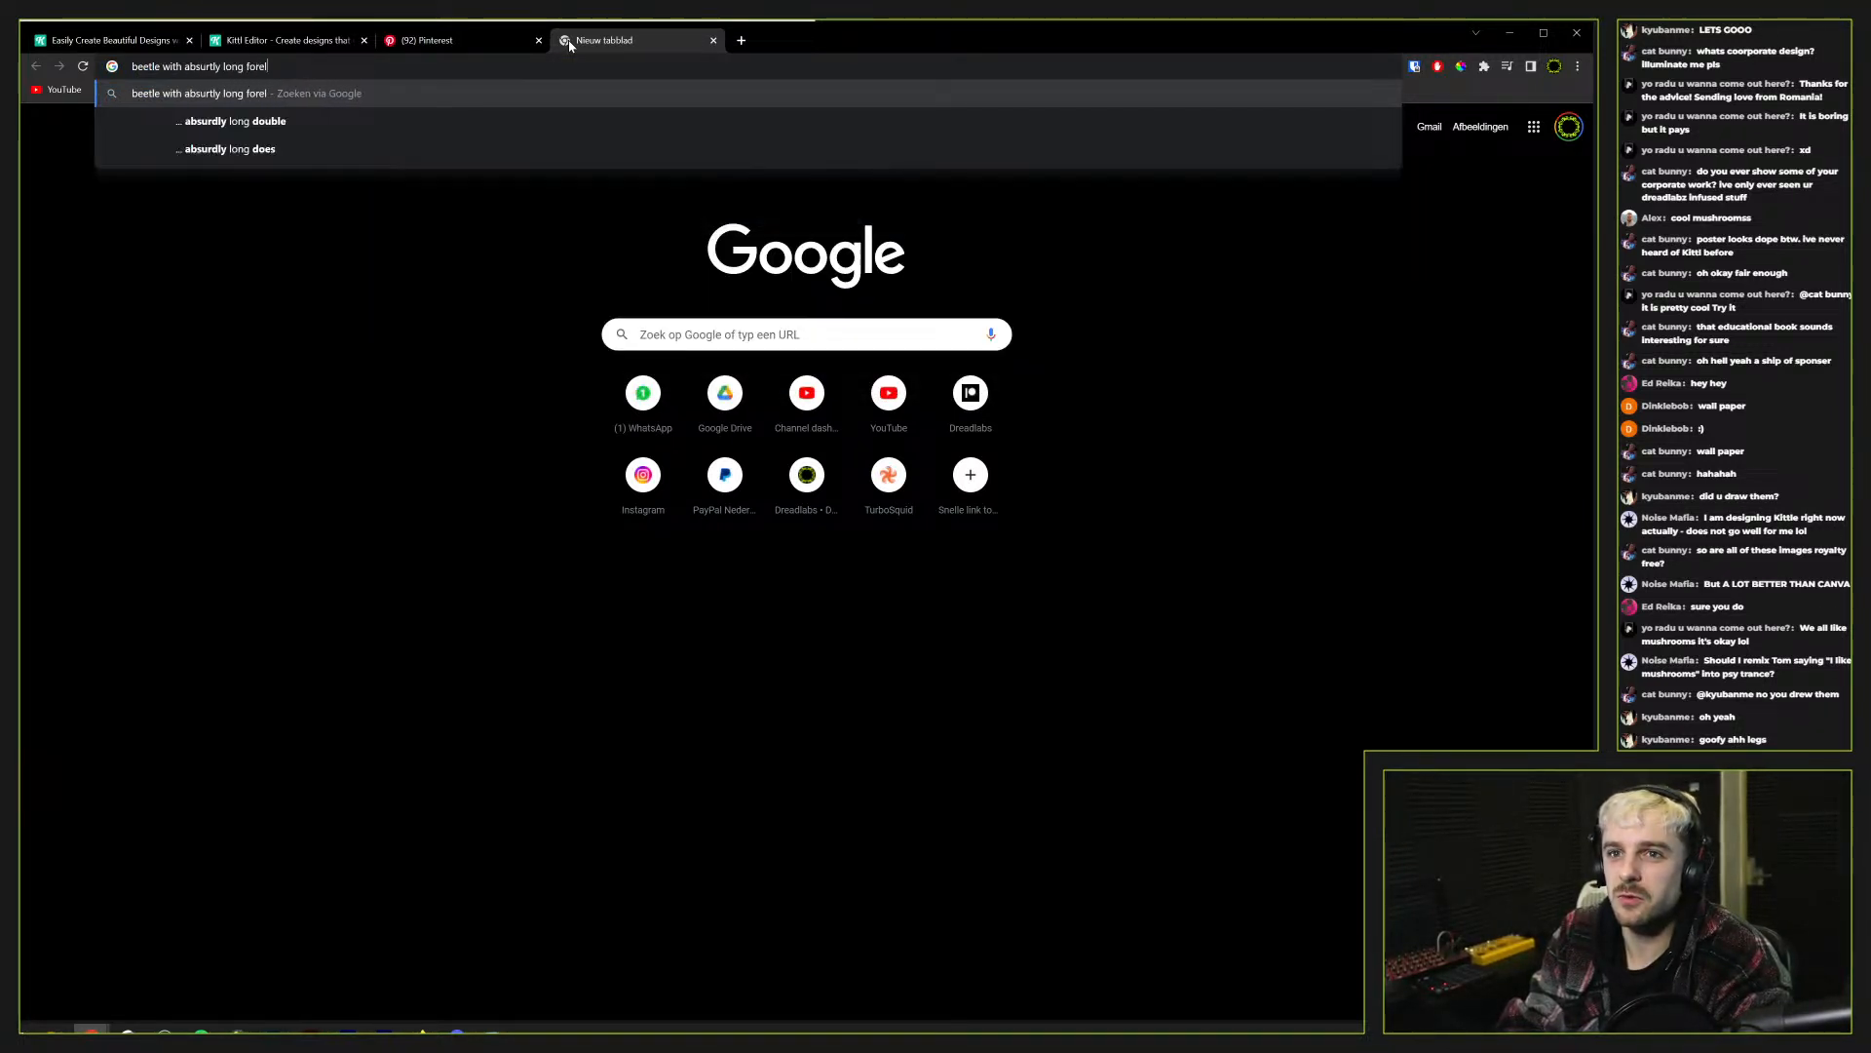
{"action": "type", "text": "egs"}
{"action": "key", "text": "Return"}
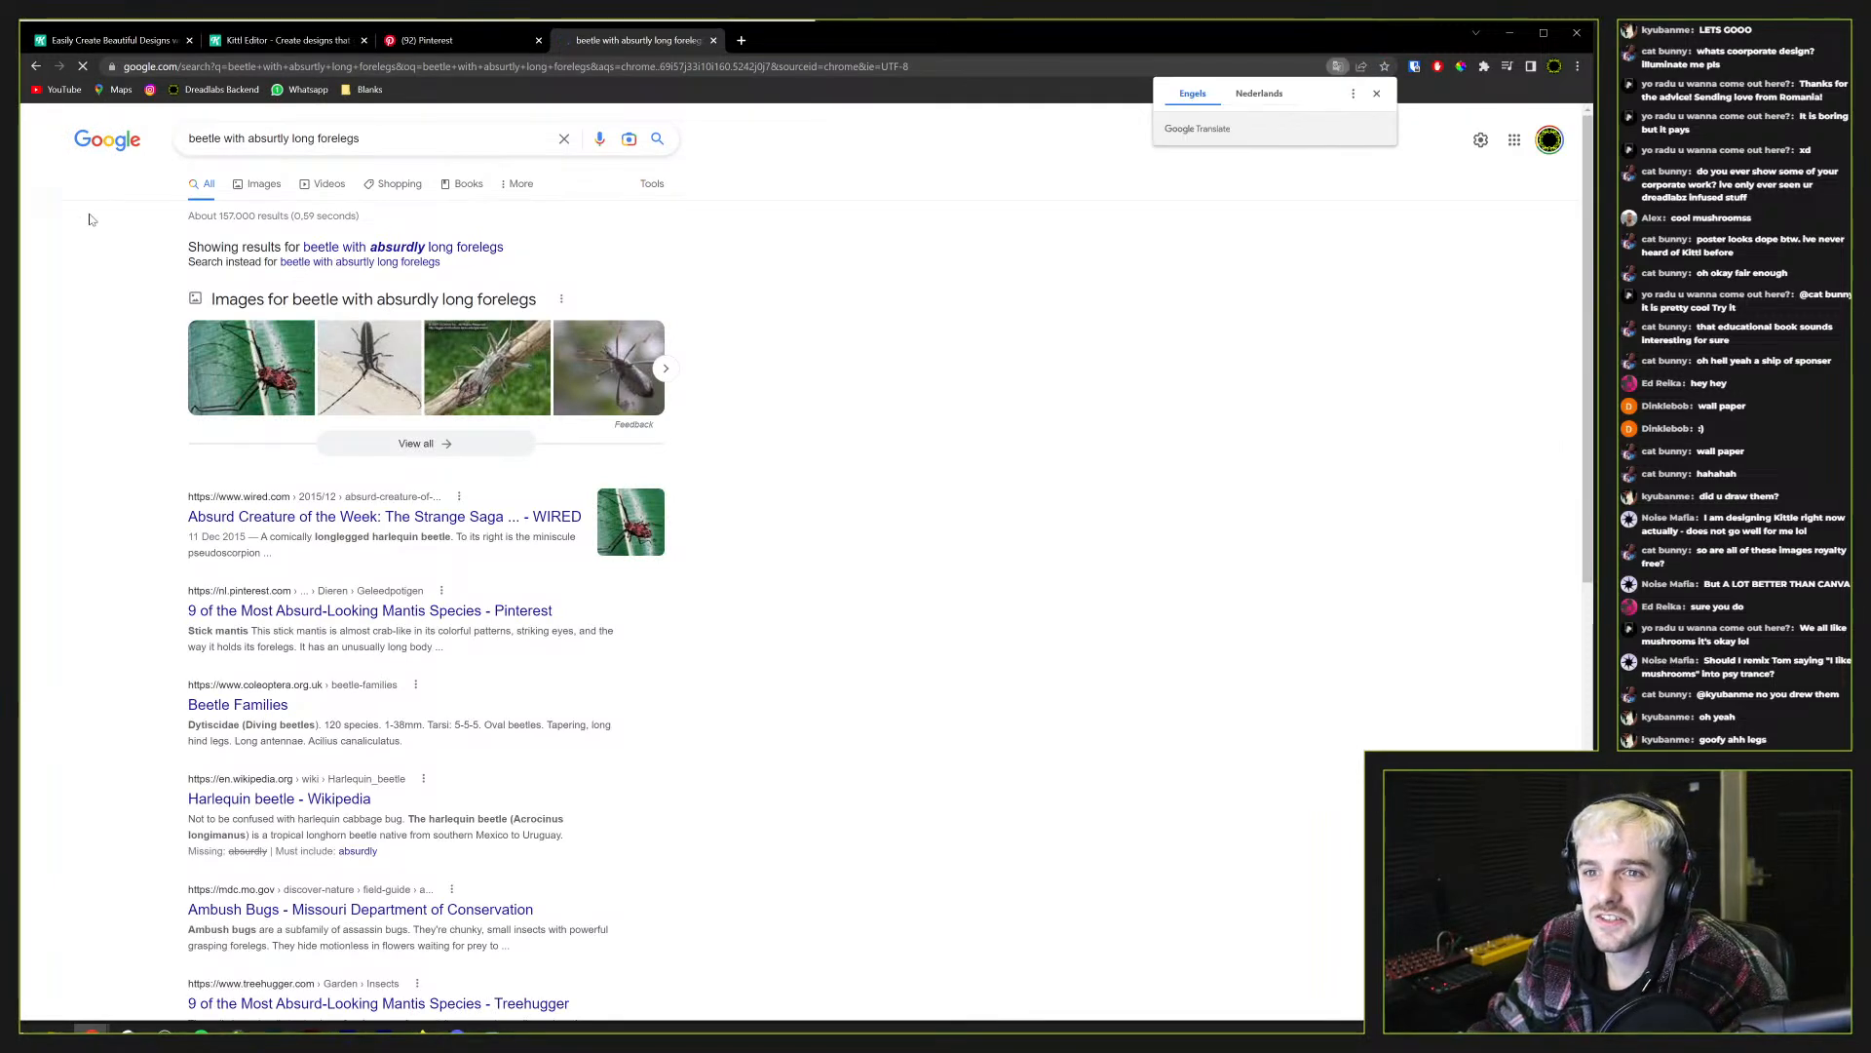
{"action": "left_click", "coordinate": [258, 183]}
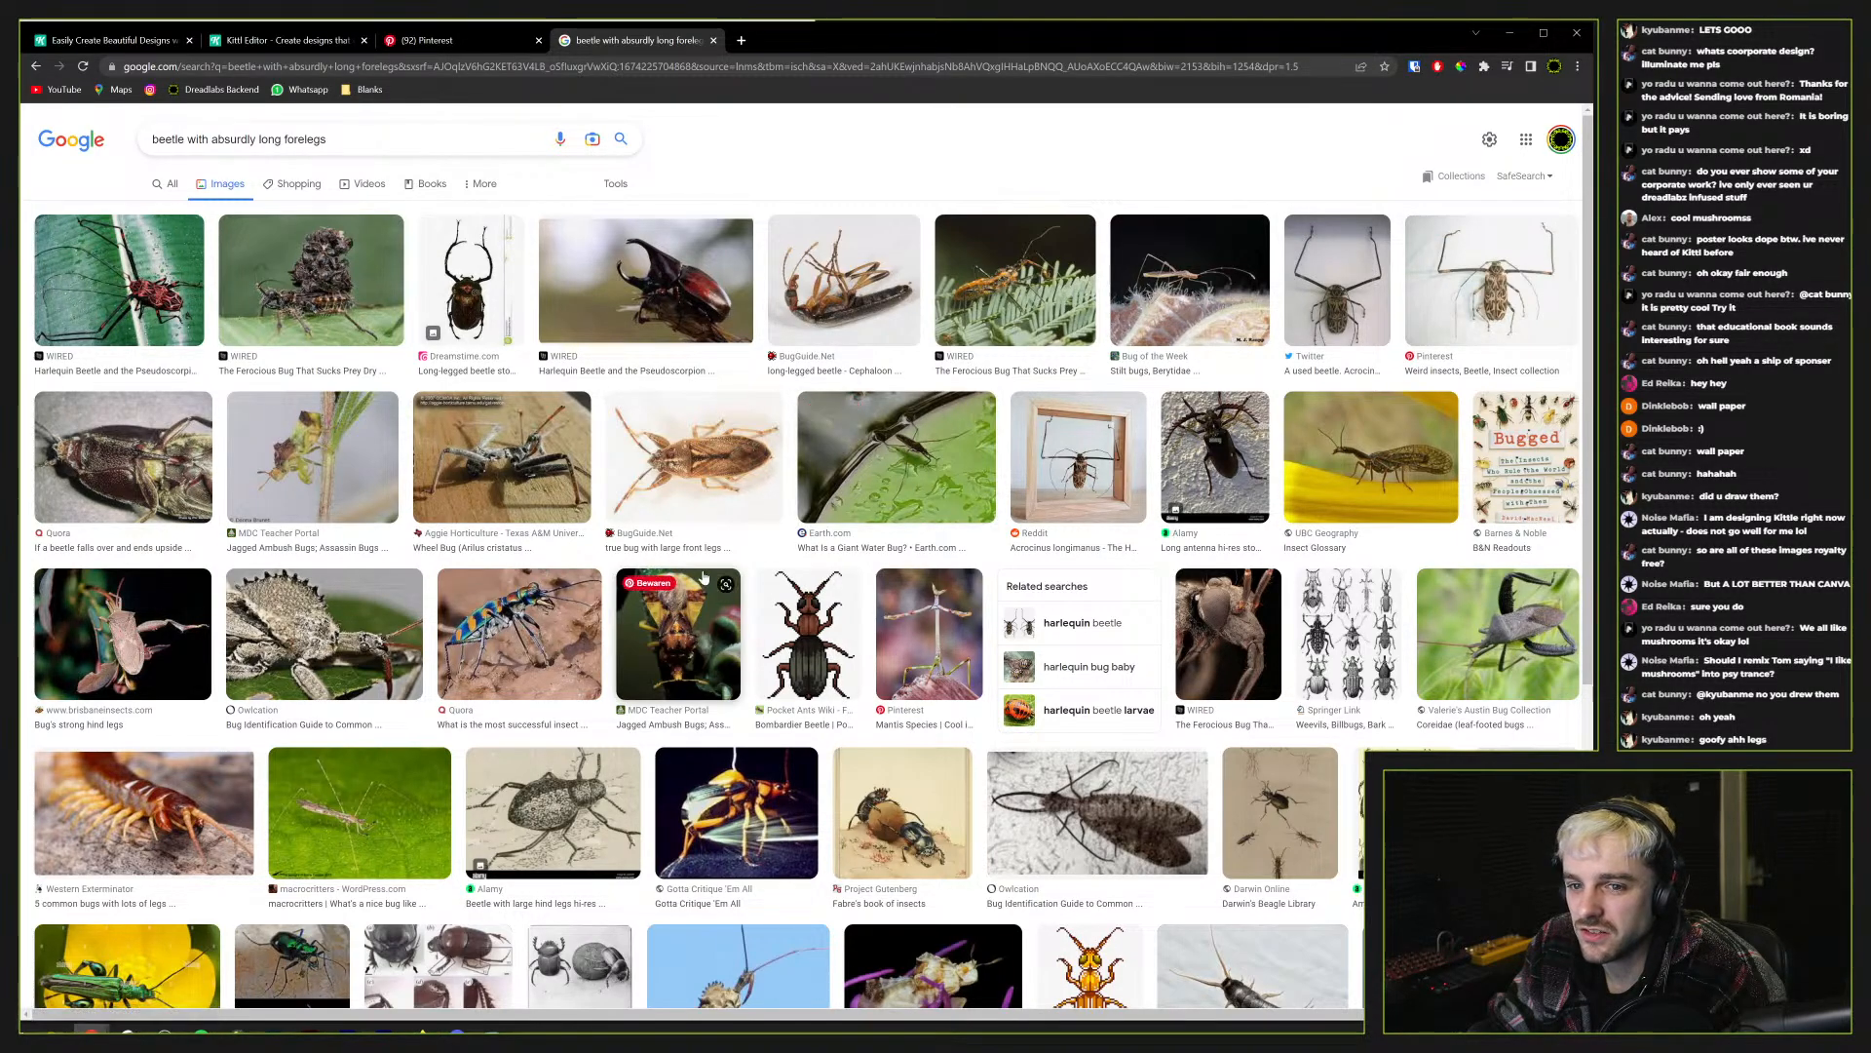
{"action": "scroll", "coordinate": [695, 575], "scroll_direction": "down", "scroll_amount": 2}
{"action": "scroll", "coordinate": [696, 575], "scroll_direction": "down", "scroll_amount": 3}
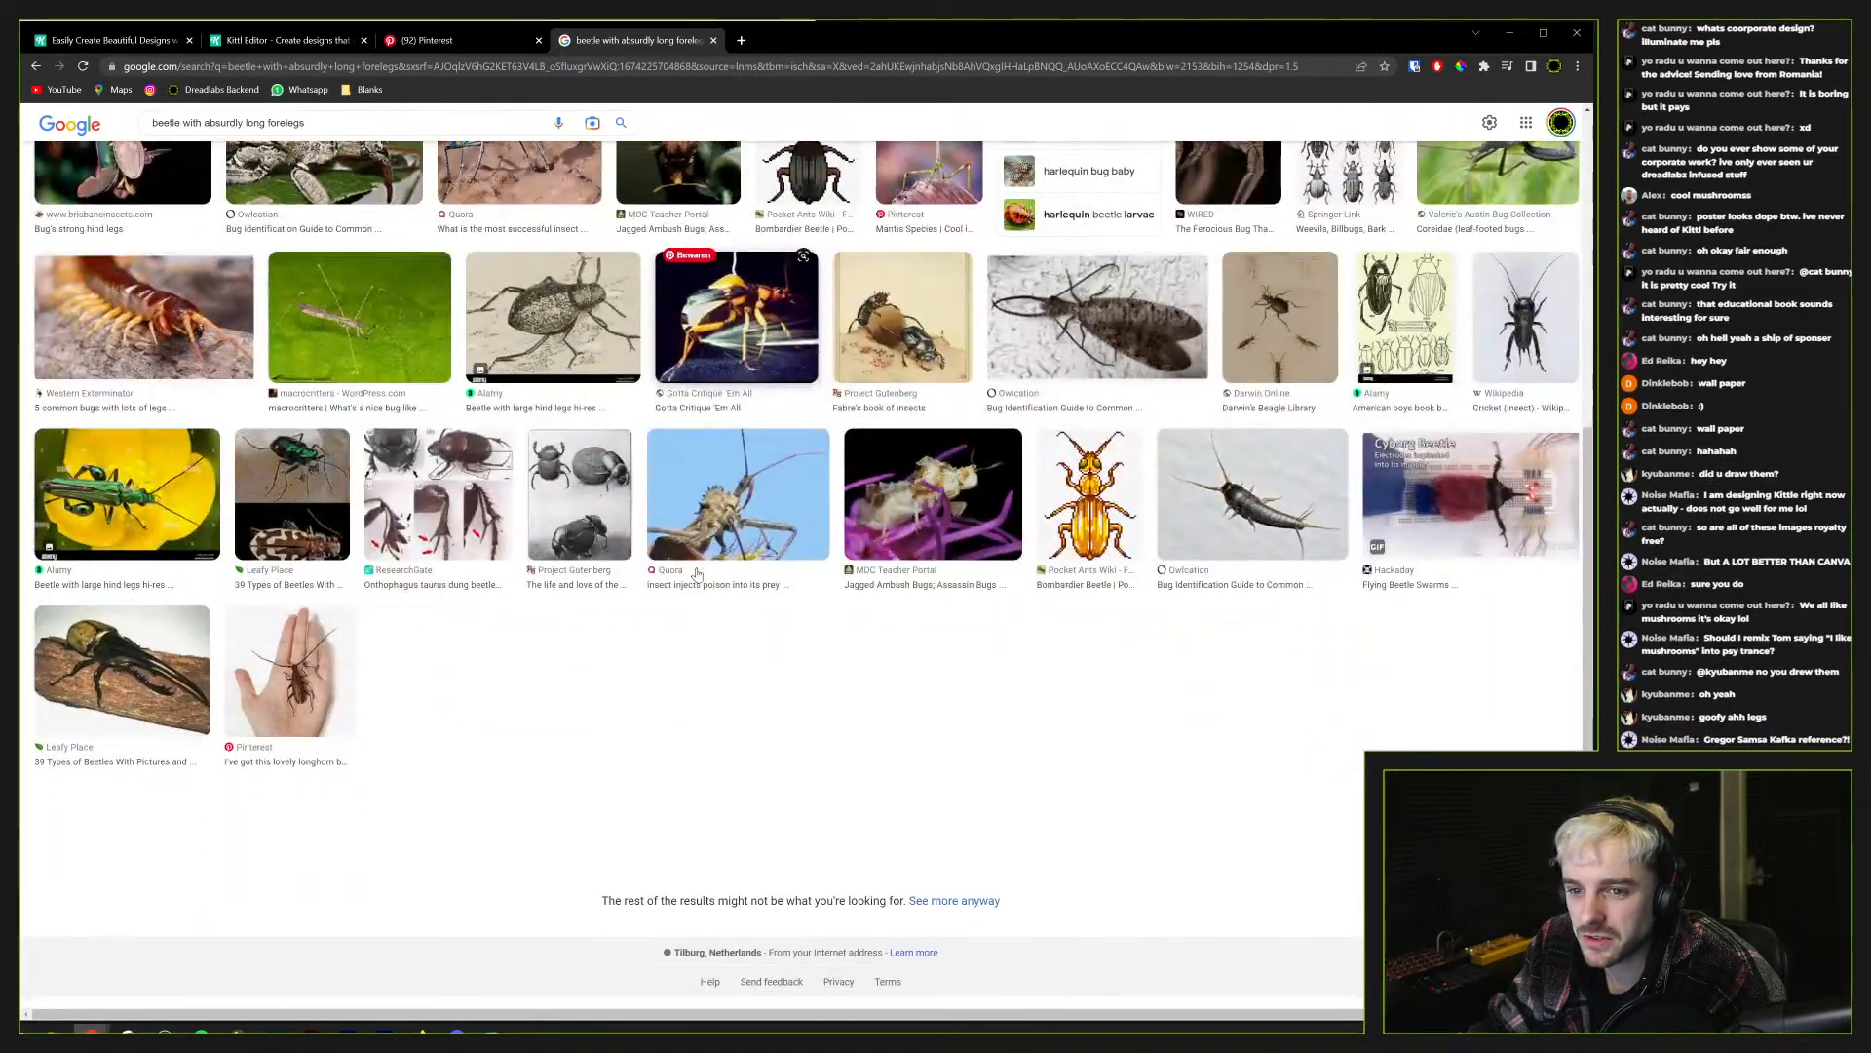
{"action": "scroll", "coordinate": [302, 661], "scroll_direction": "up", "scroll_amount": 5}
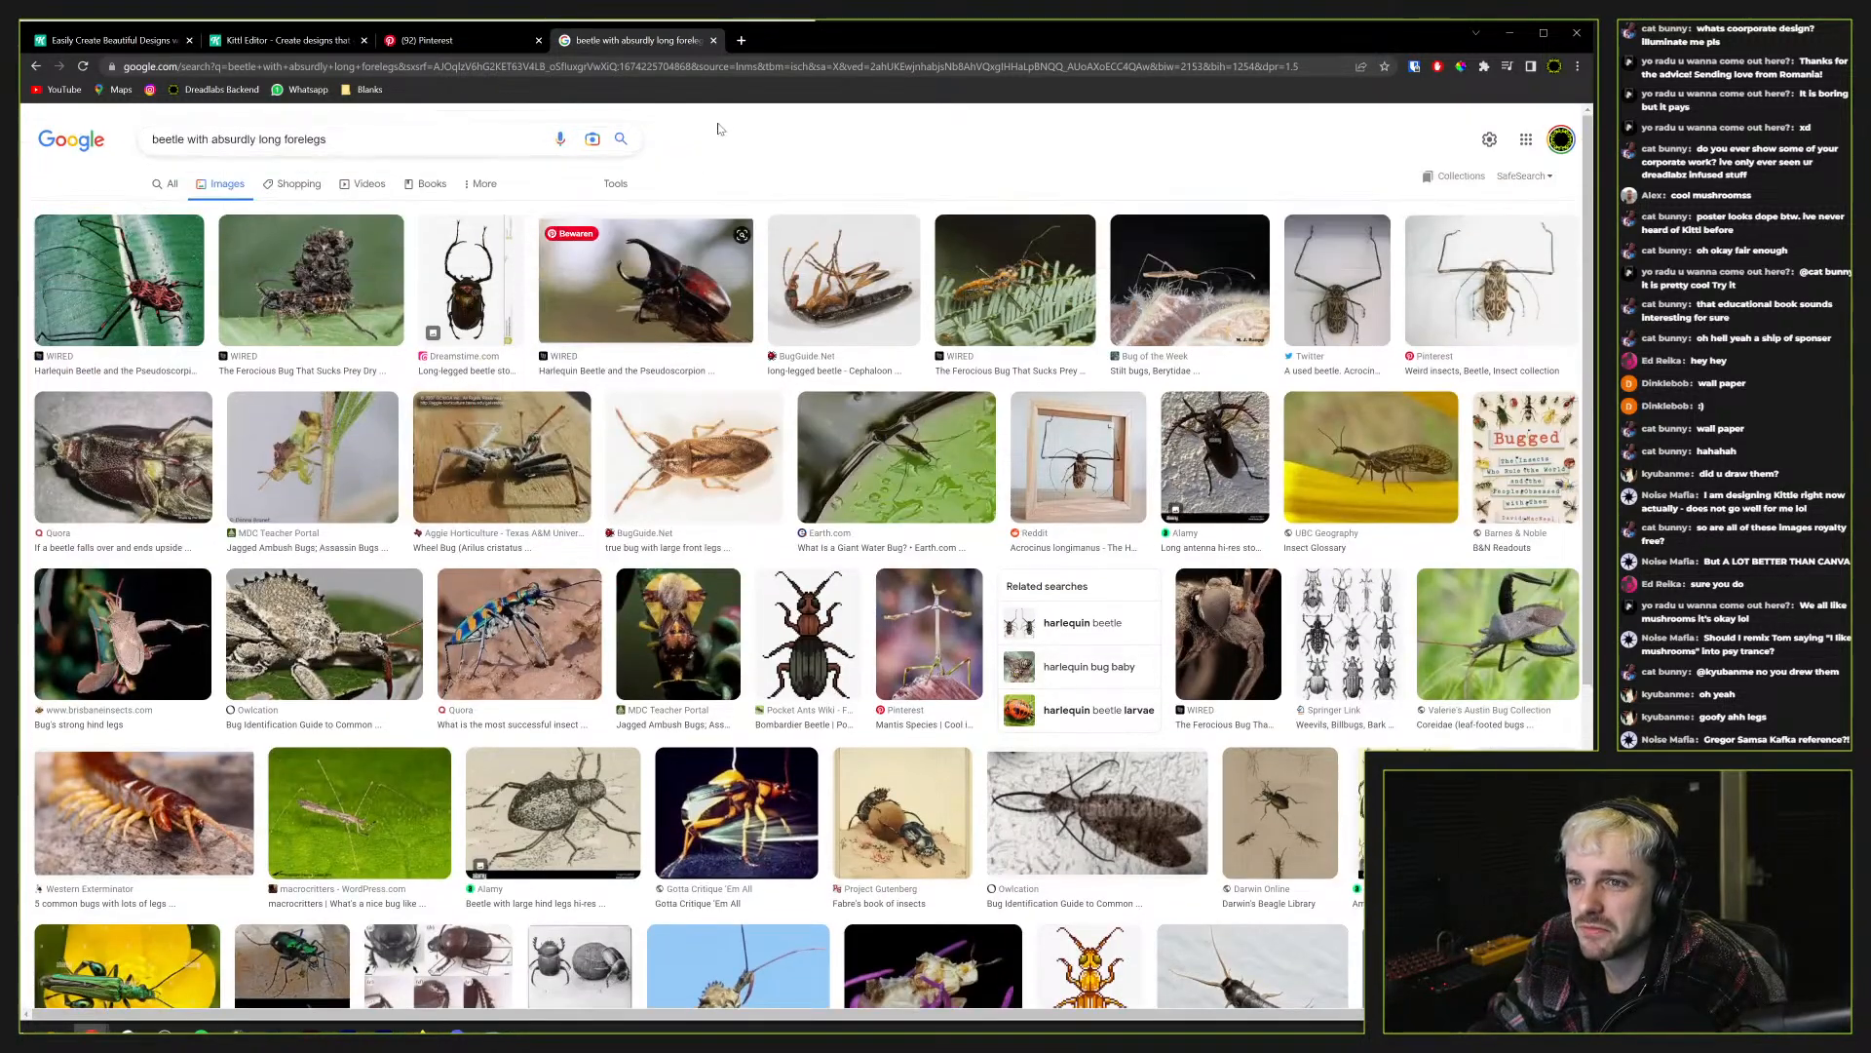
{"action": "left_click", "coordinate": [714, 41]}
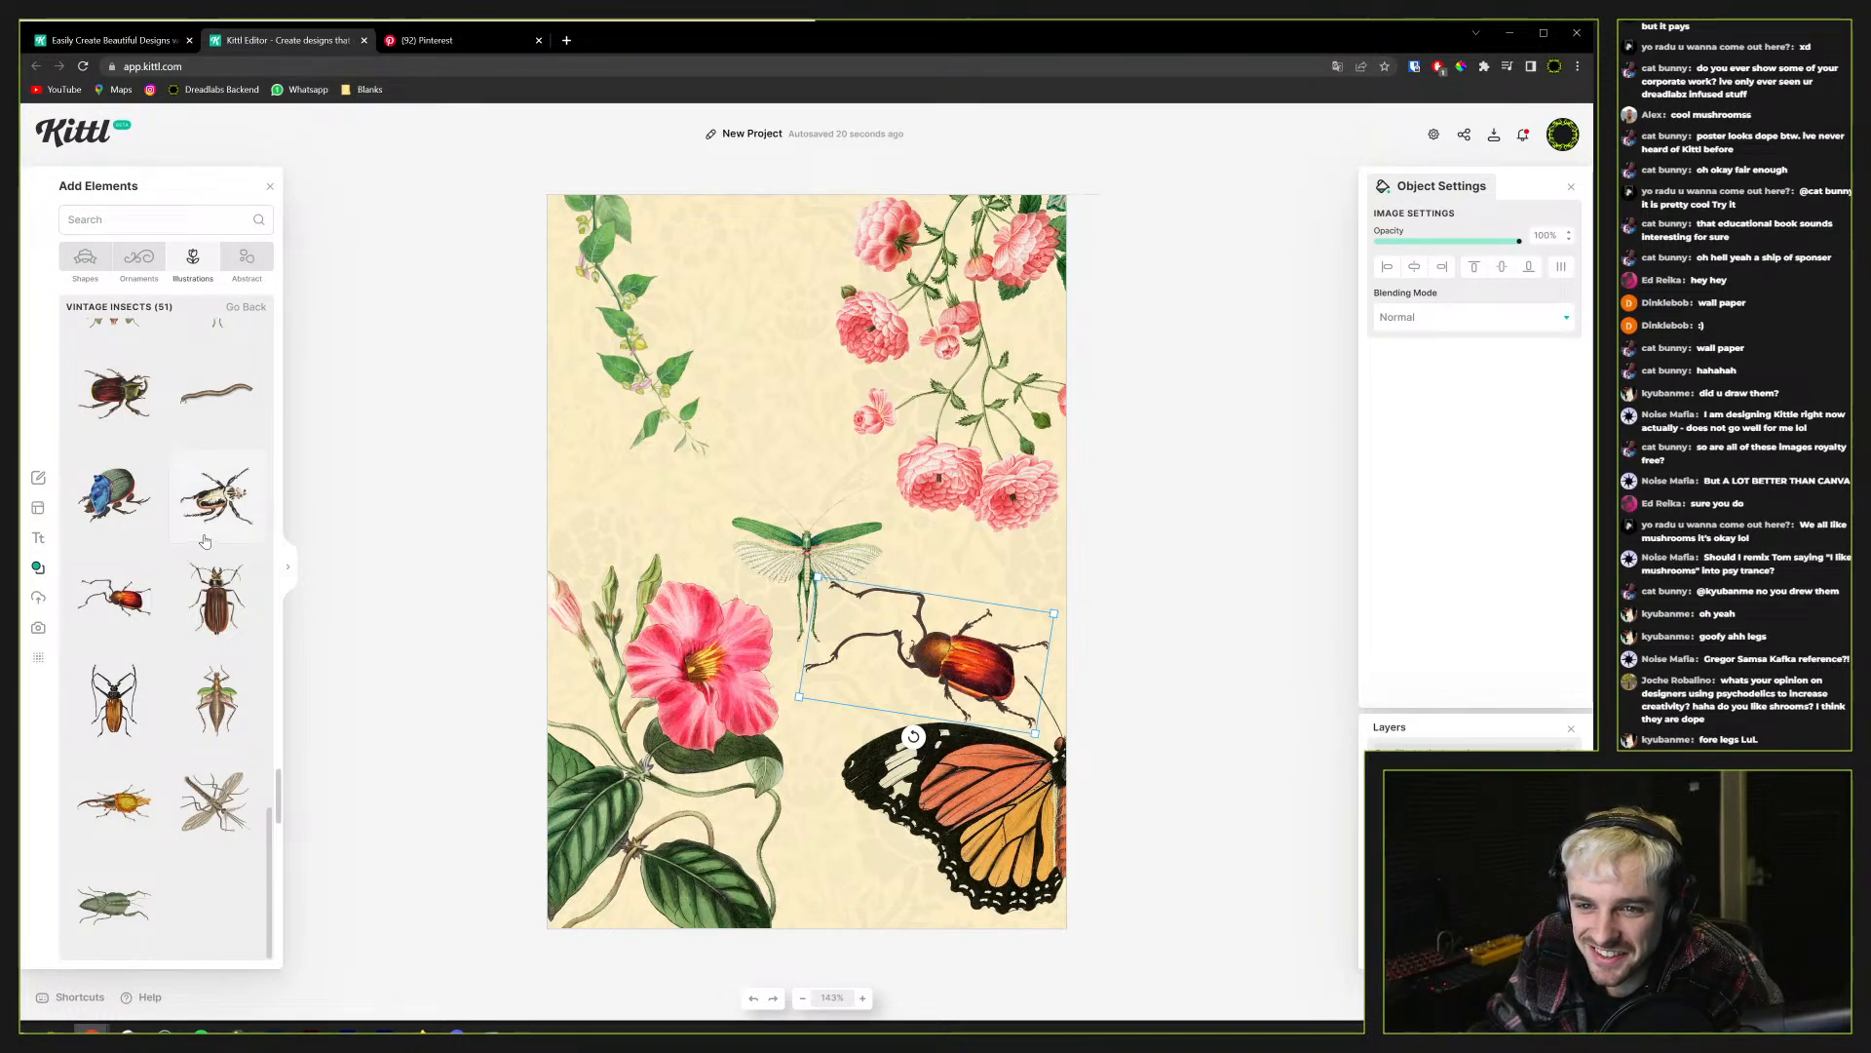
Shift the beetle partly past the artboard's right edge and lower the butterfly to the bottom edge
{"action": "left_click_drag", "start_coordinate": [935, 640], "coordinate": [961, 608]}
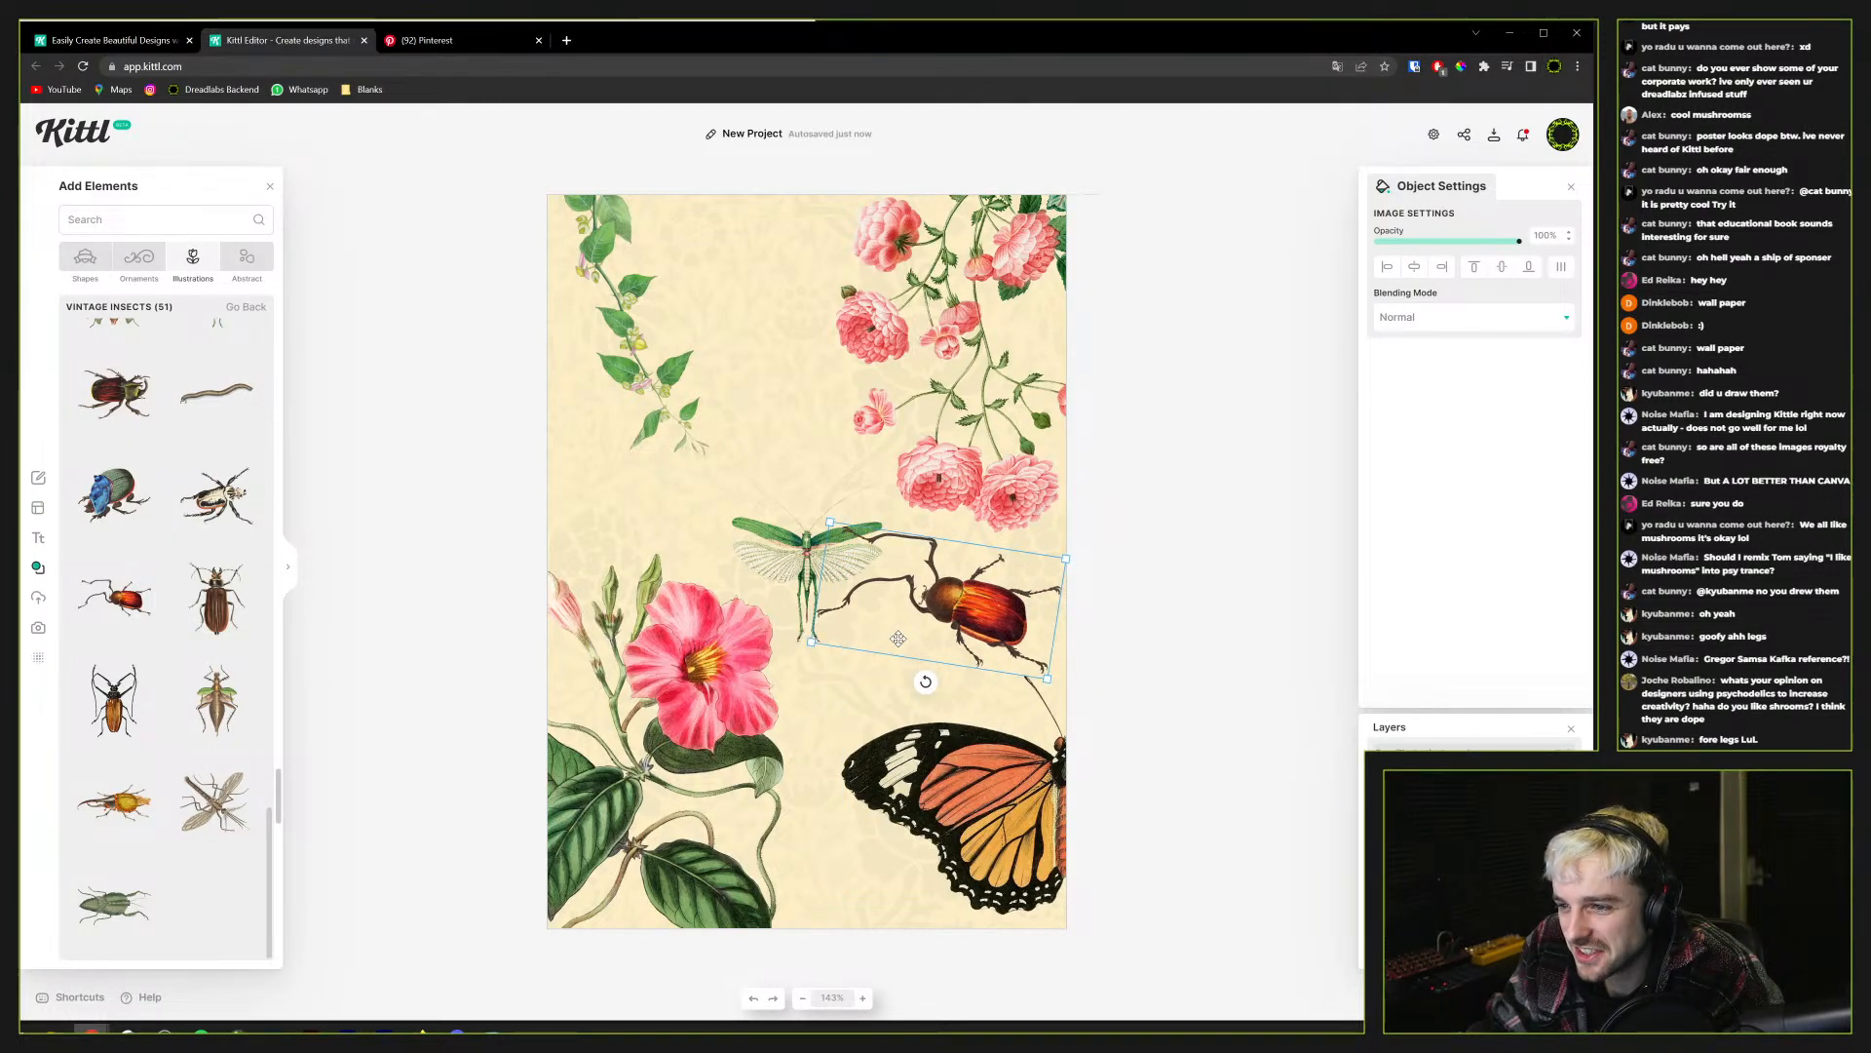
{"action": "left_click_drag", "start_coordinate": [963, 610], "coordinate": [1019, 614]}
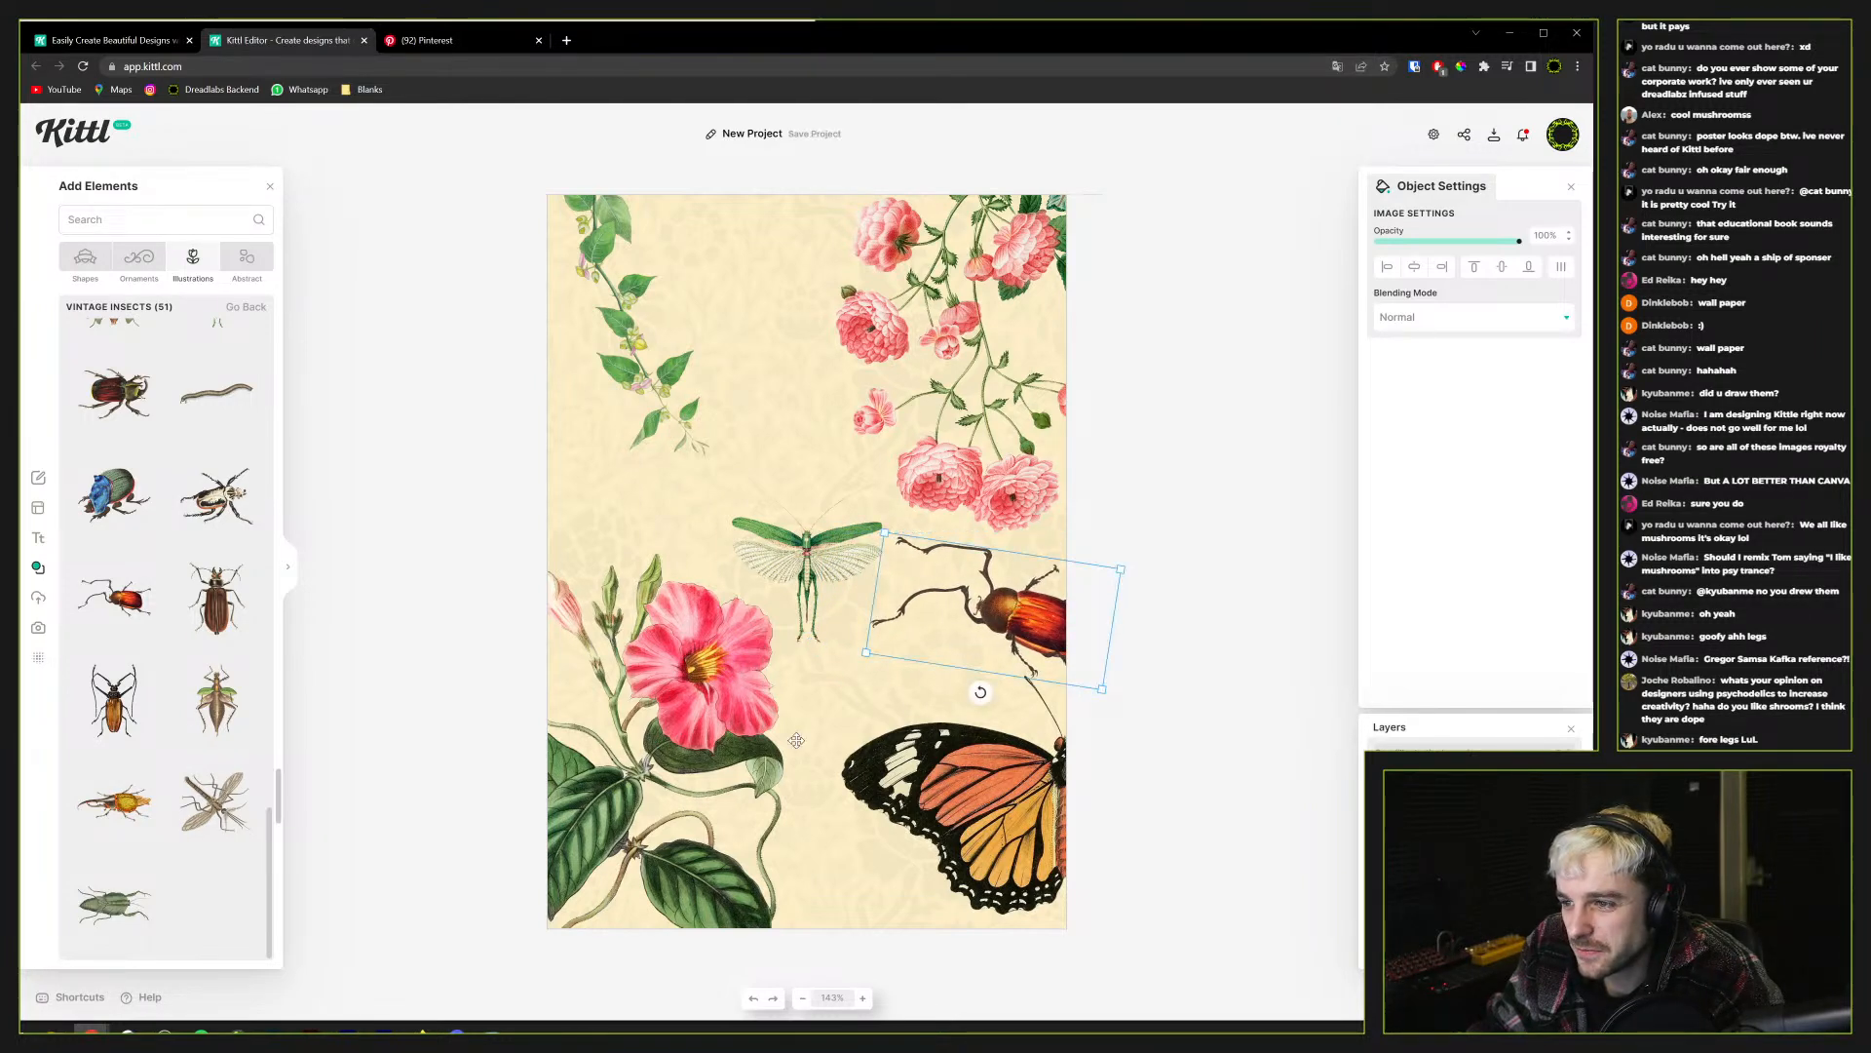
{"action": "left_click", "coordinate": [994, 685]}
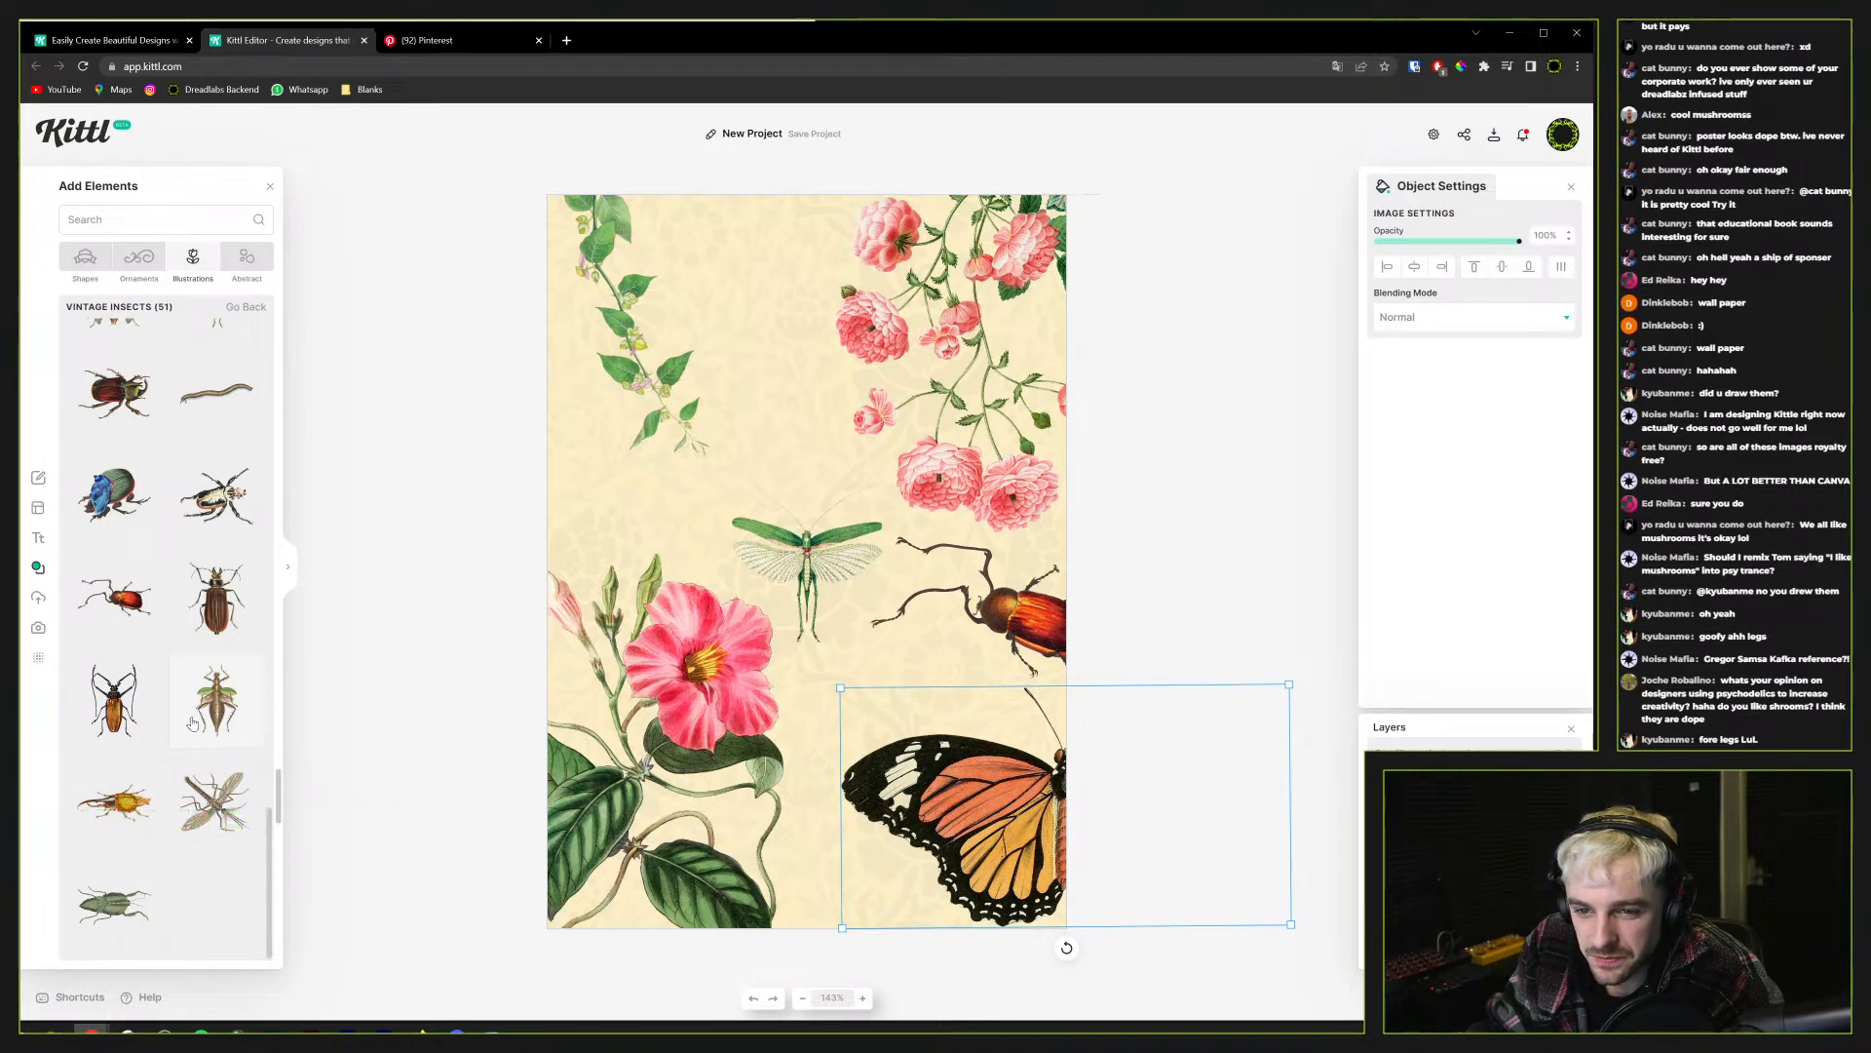
Place the cluster of pale mushrooms from the Vintage Botanic illustrations, enlarged, at the bottom centre of the artboard
{"action": "scroll", "coordinate": [166, 536], "scroll_direction": "up", "scroll_amount": 5}
{"action": "left_click", "coordinate": [193, 259]}
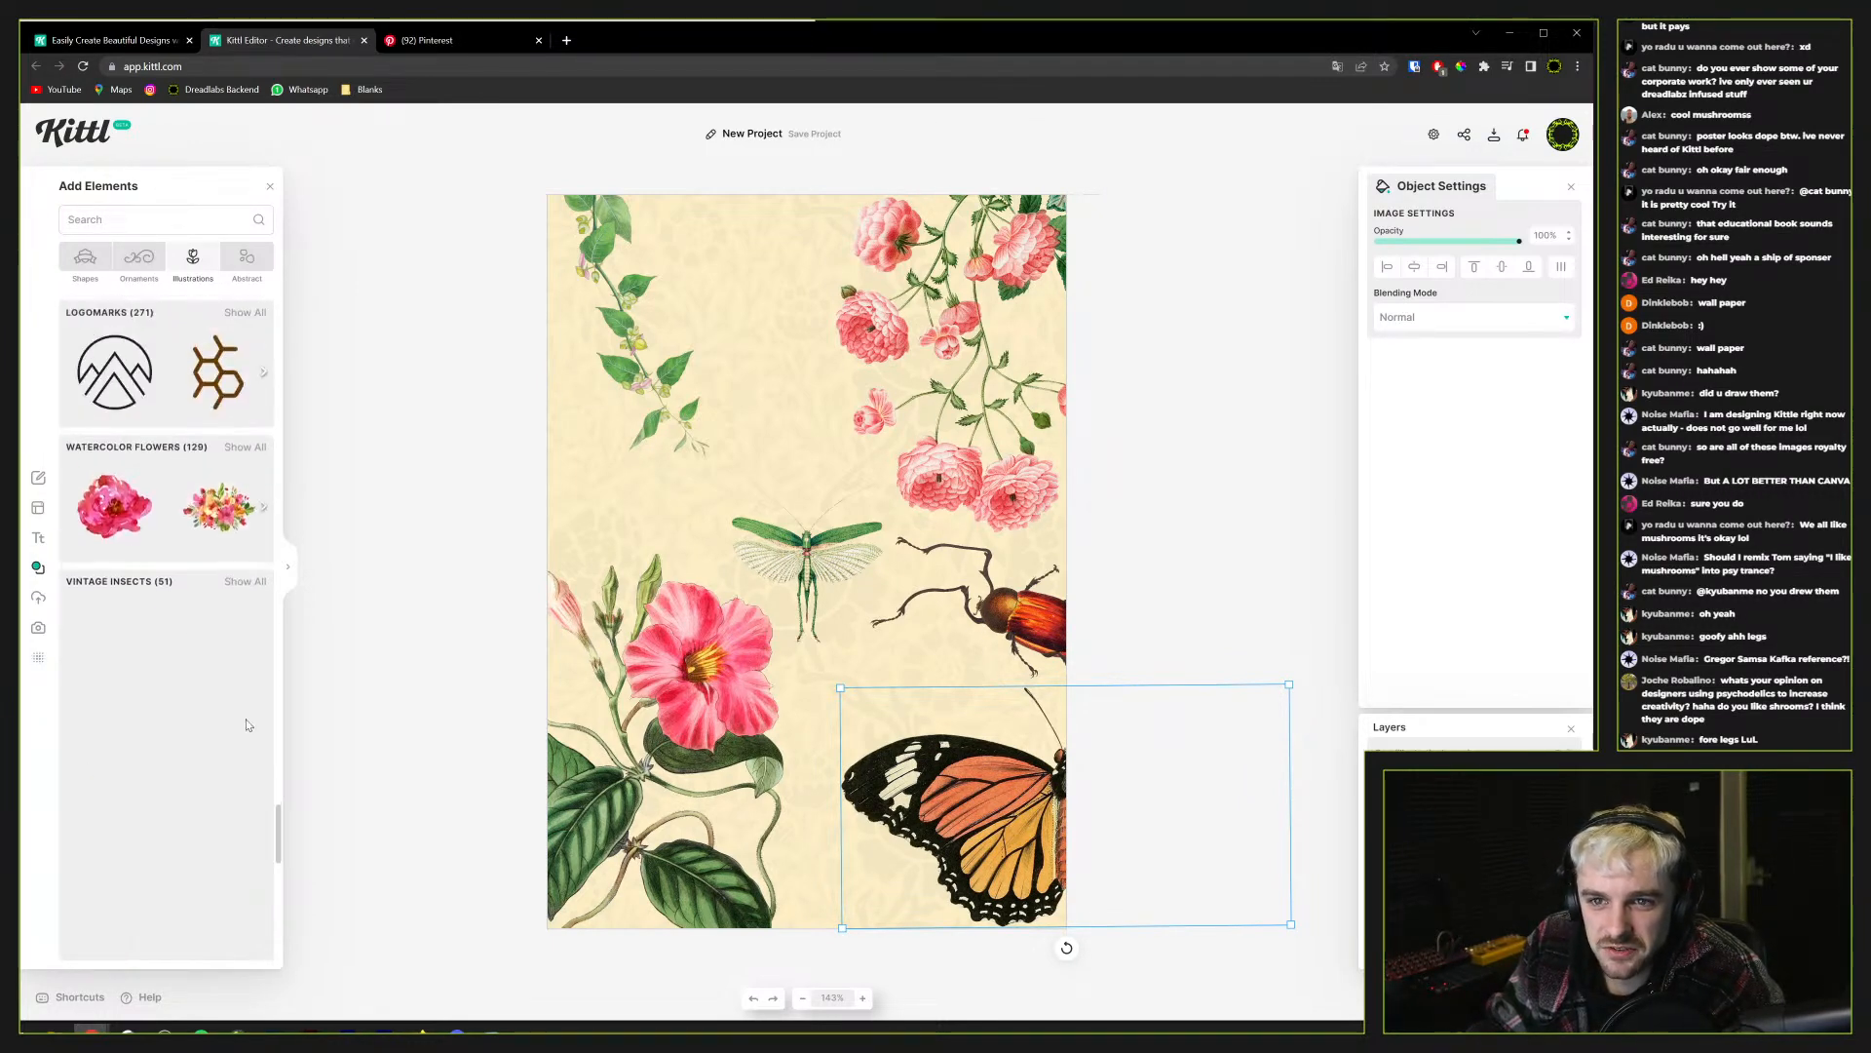
{"action": "scroll", "coordinate": [156, 786], "scroll_direction": "down", "scroll_amount": 3}
{"action": "scroll", "coordinate": [156, 786], "scroll_direction": "down", "scroll_amount": 10}
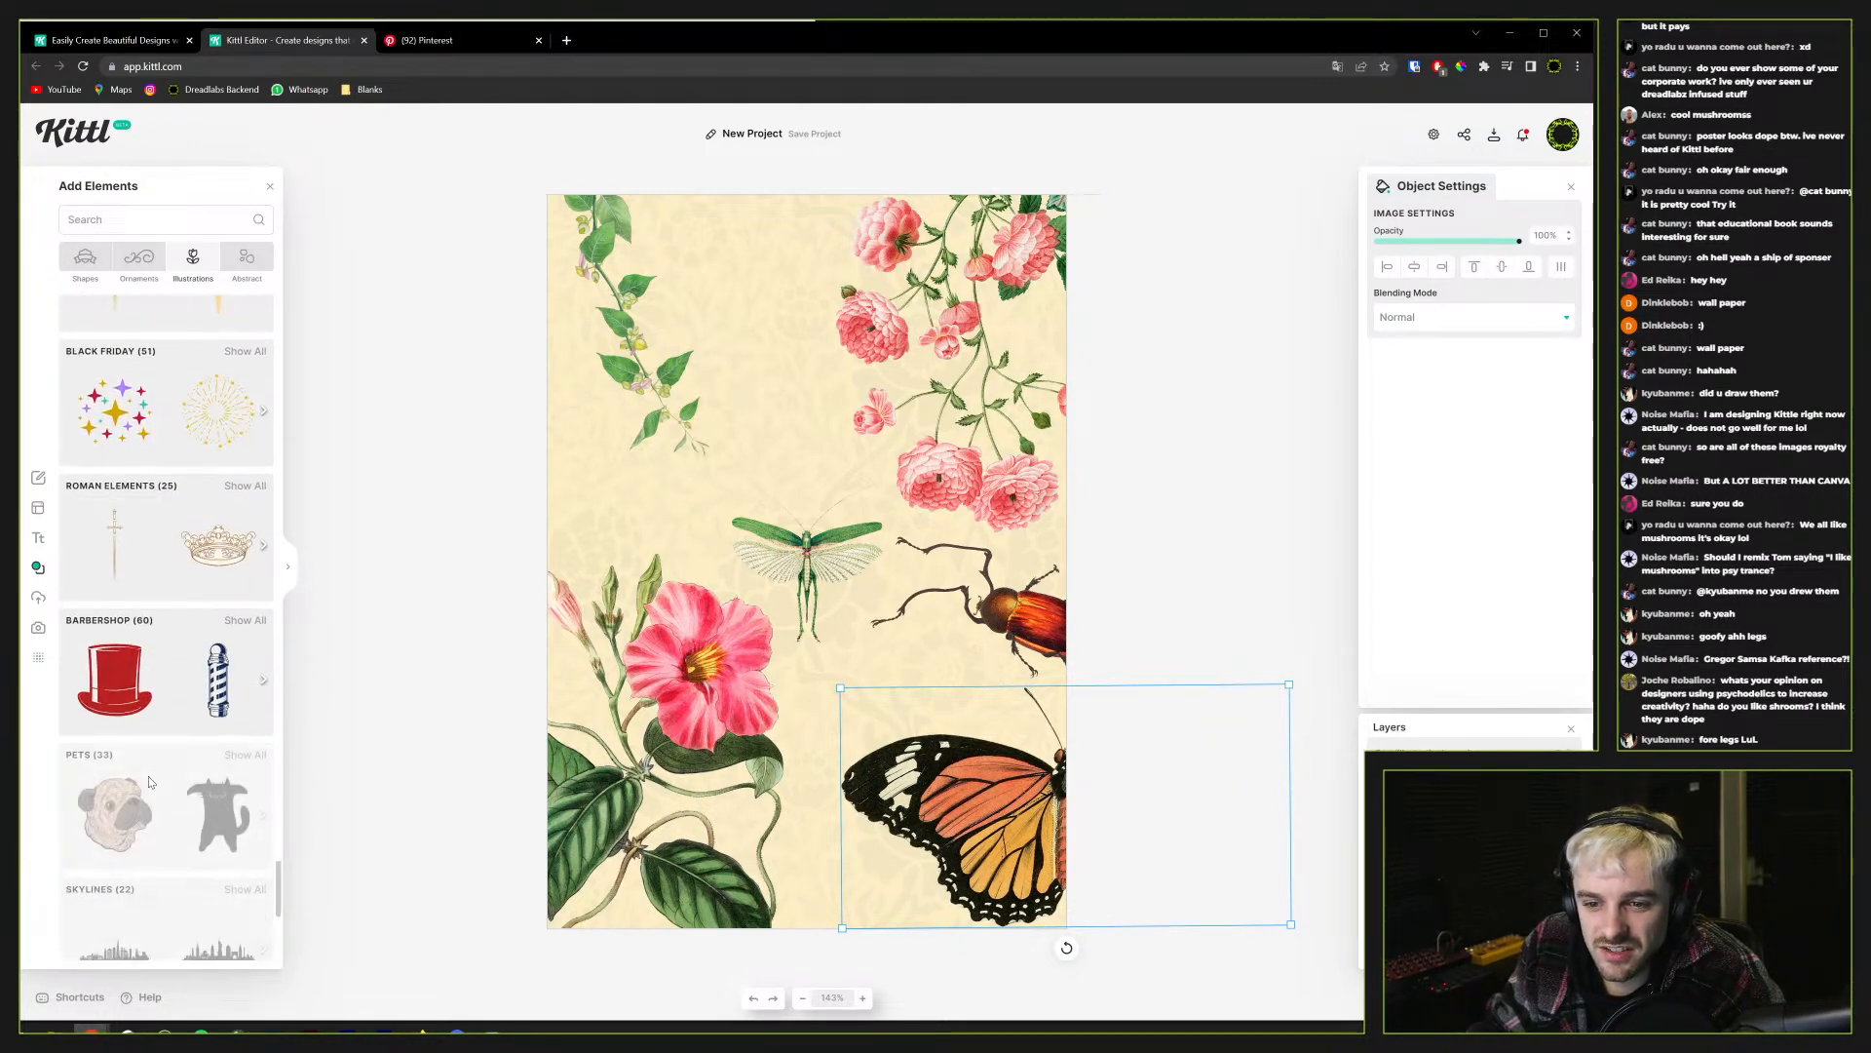
{"action": "scroll", "coordinate": [166, 682], "scroll_direction": "down", "scroll_amount": 2}
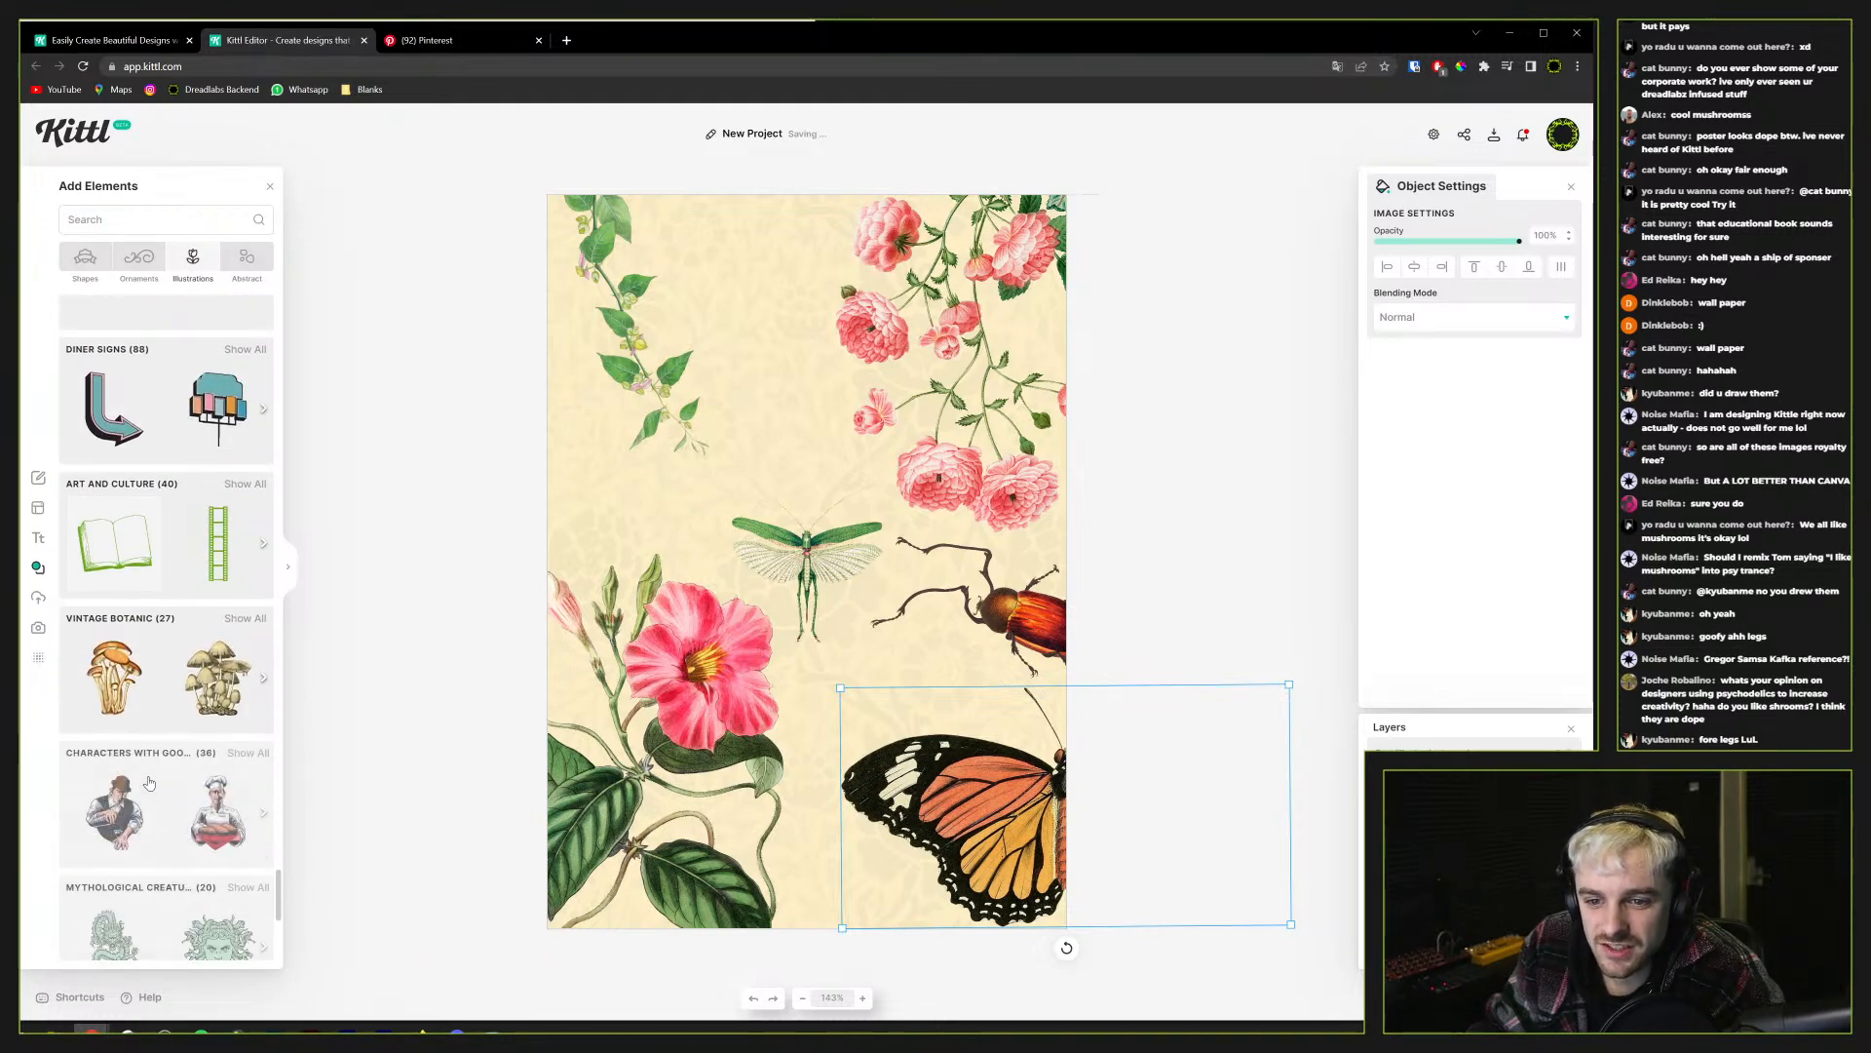
{"action": "scroll", "coordinate": [252, 611], "scroll_direction": "down", "scroll_amount": 1}
{"action": "left_click", "coordinate": [246, 611]}
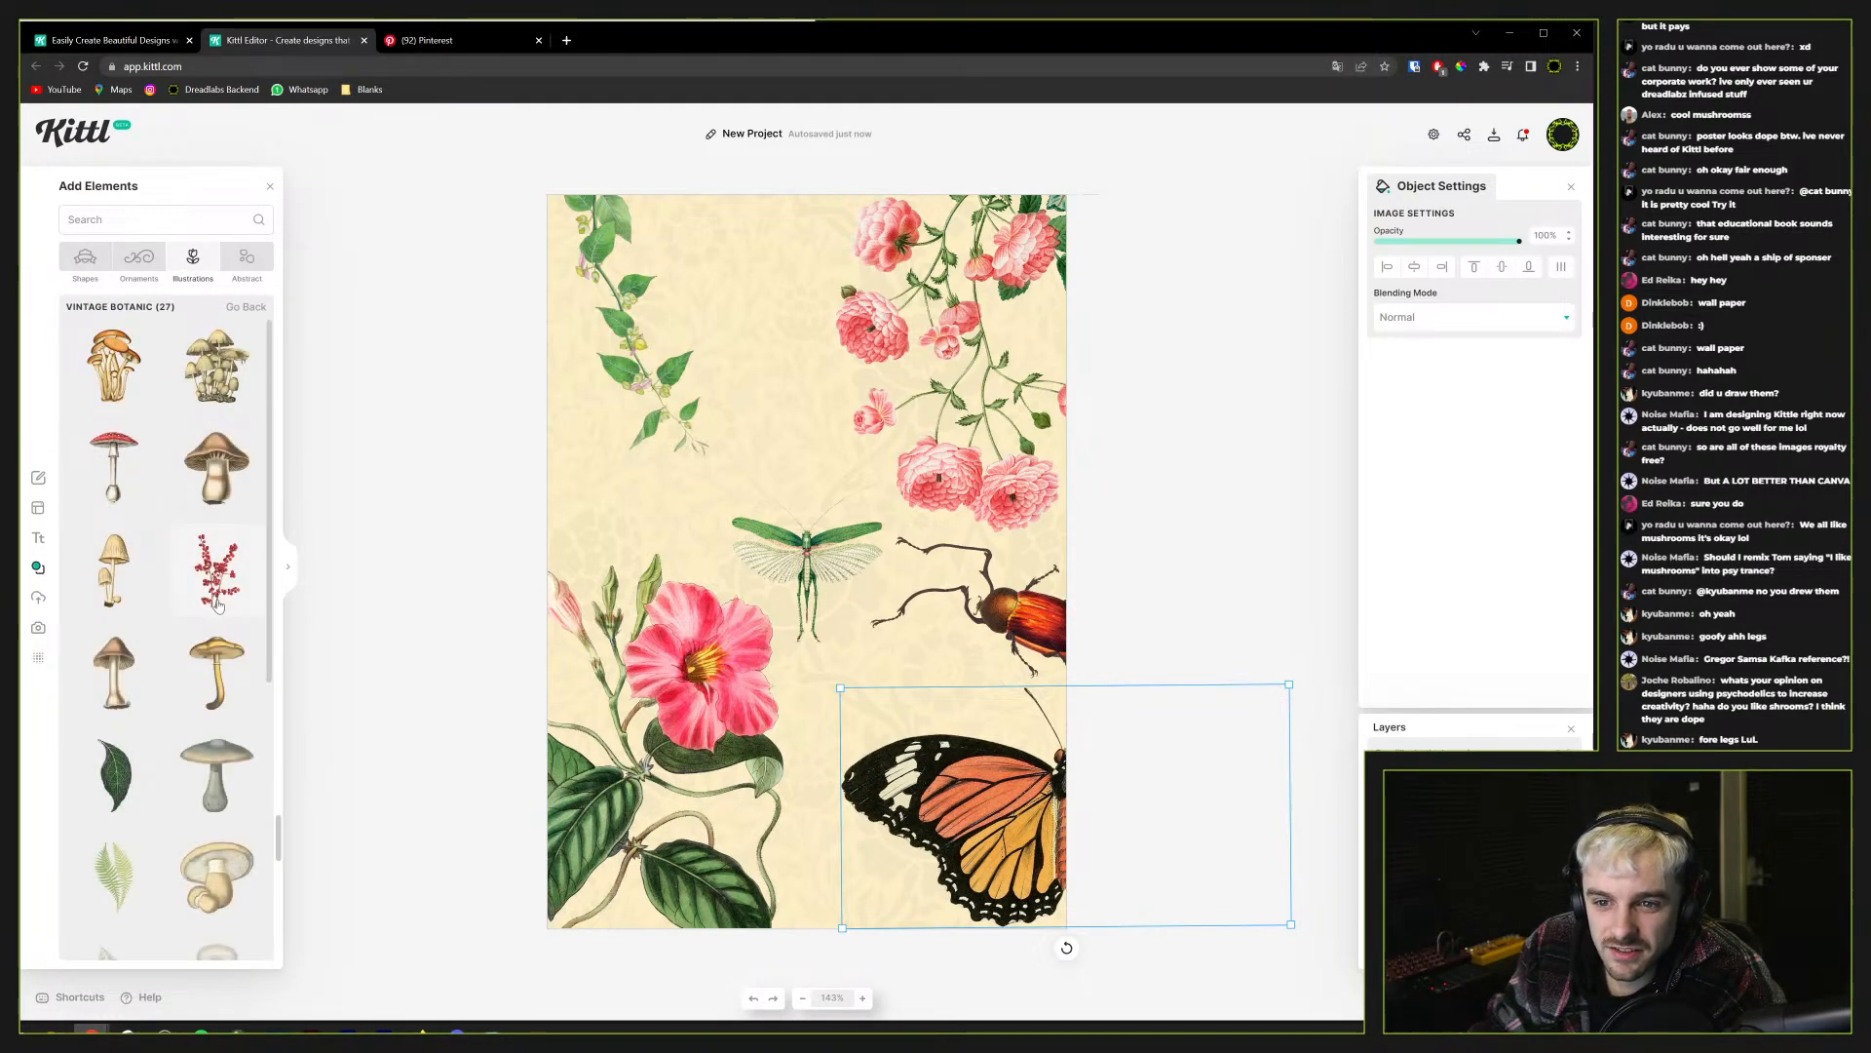
{"action": "left_click_drag", "start_coordinate": [217, 365], "coordinate": [966, 709]}
{"action": "left_click_drag", "start_coordinate": [896, 577], "coordinate": [867, 819]}
Move the pink flower, butterfly, beetle and hanging roses farther past the artboard's edges to make room around the mushrooms
{"action": "left_click_drag", "start_coordinate": [608, 752], "coordinate": [503, 638]}
{"action": "left_click_drag", "start_coordinate": [1082, 807], "coordinate": [1120, 864]}
{"action": "left_click_drag", "start_coordinate": [1025, 604], "coordinate": [1029, 700]}
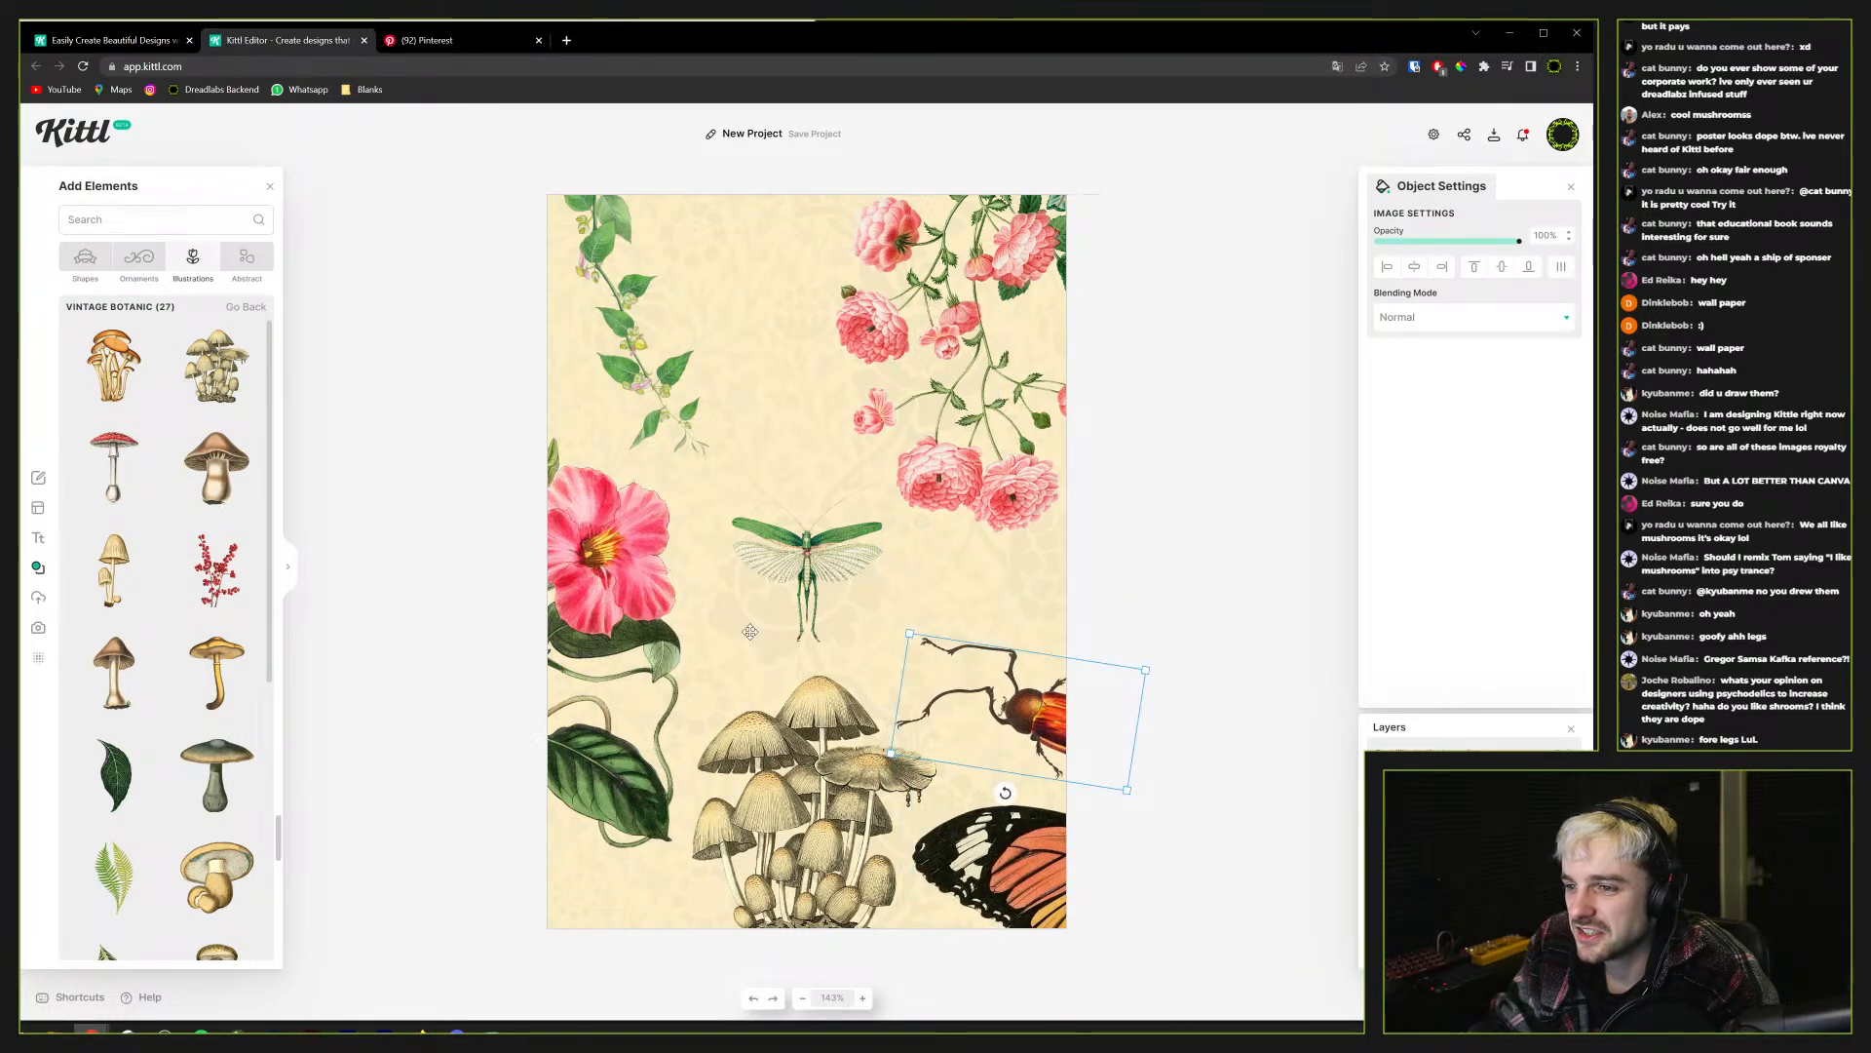
{"action": "left_click", "coordinate": [836, 552]}
{"action": "left_click_drag", "start_coordinate": [1042, 448], "coordinate": [1066, 417]}
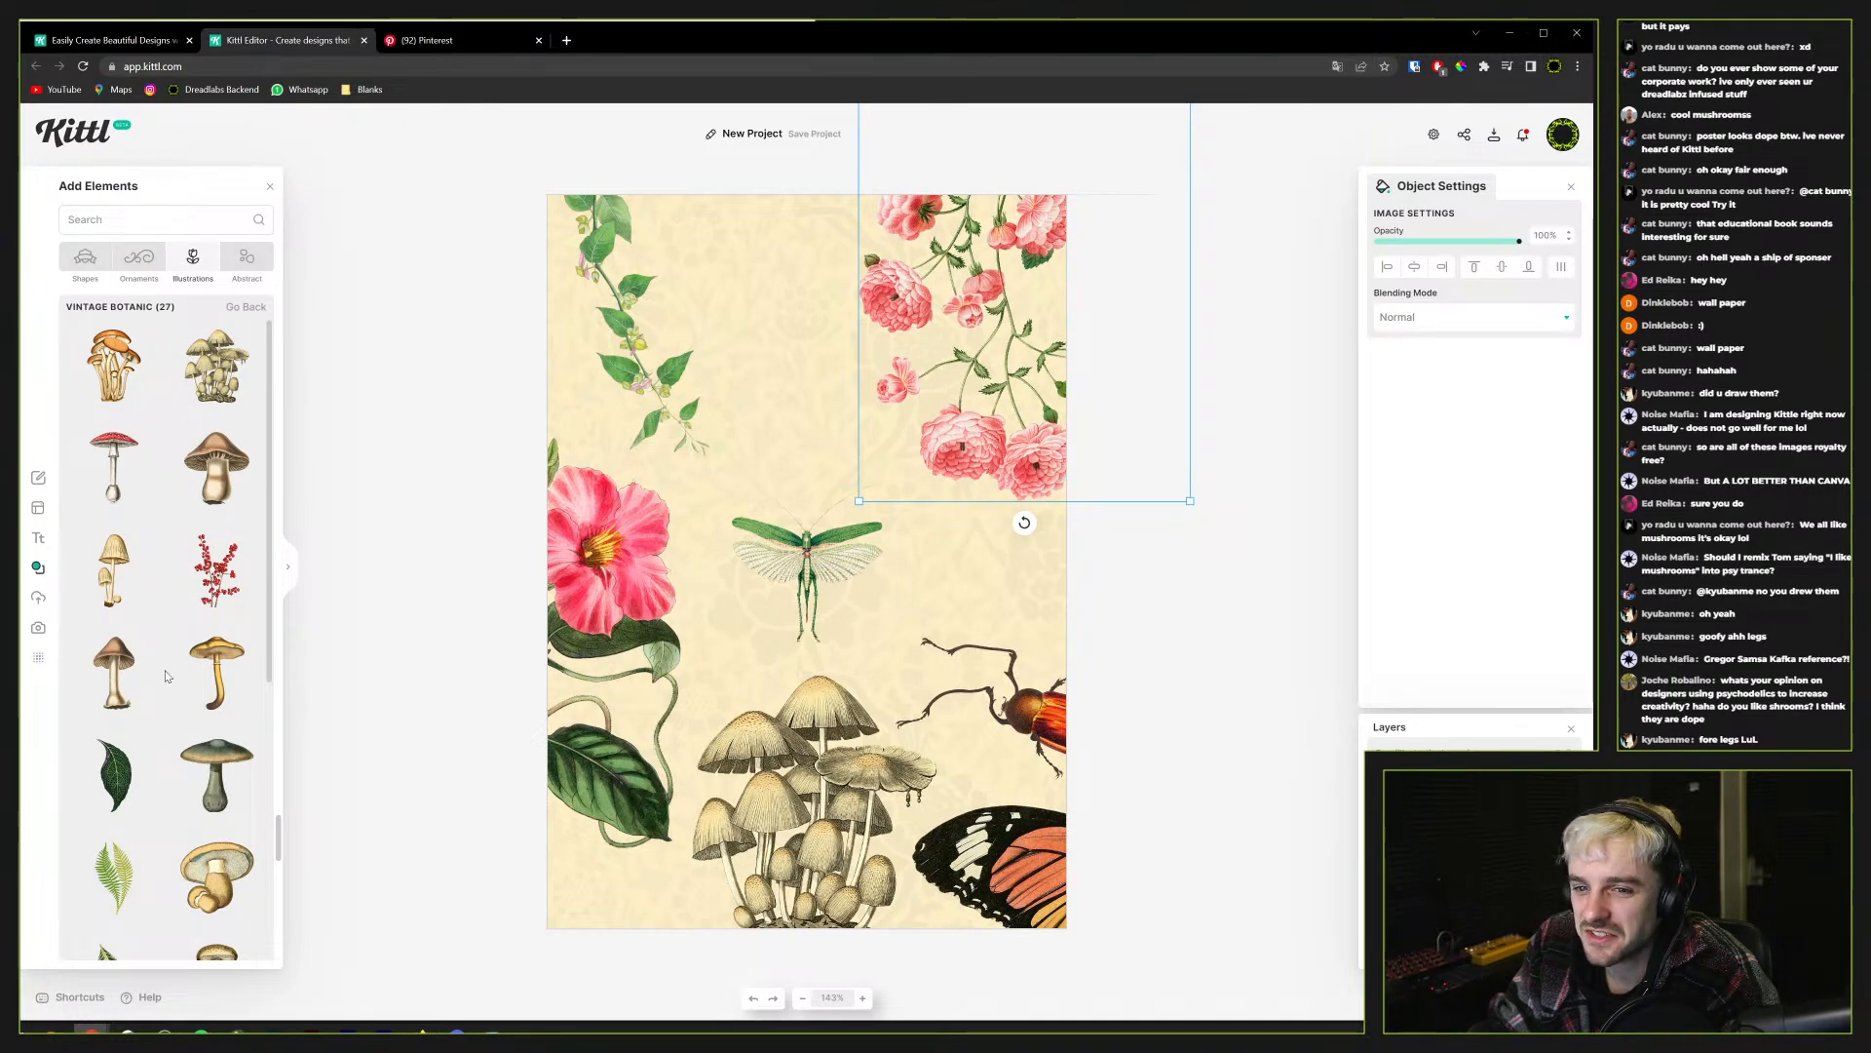
Look through the remaining Vintage Botanic illustrations and the Decorated text styles for a suitable title design
{"action": "scroll", "coordinate": [165, 675], "scroll_direction": "down", "scroll_amount": 10}
{"action": "scroll", "coordinate": [149, 673], "scroll_direction": "up", "scroll_amount": 15}
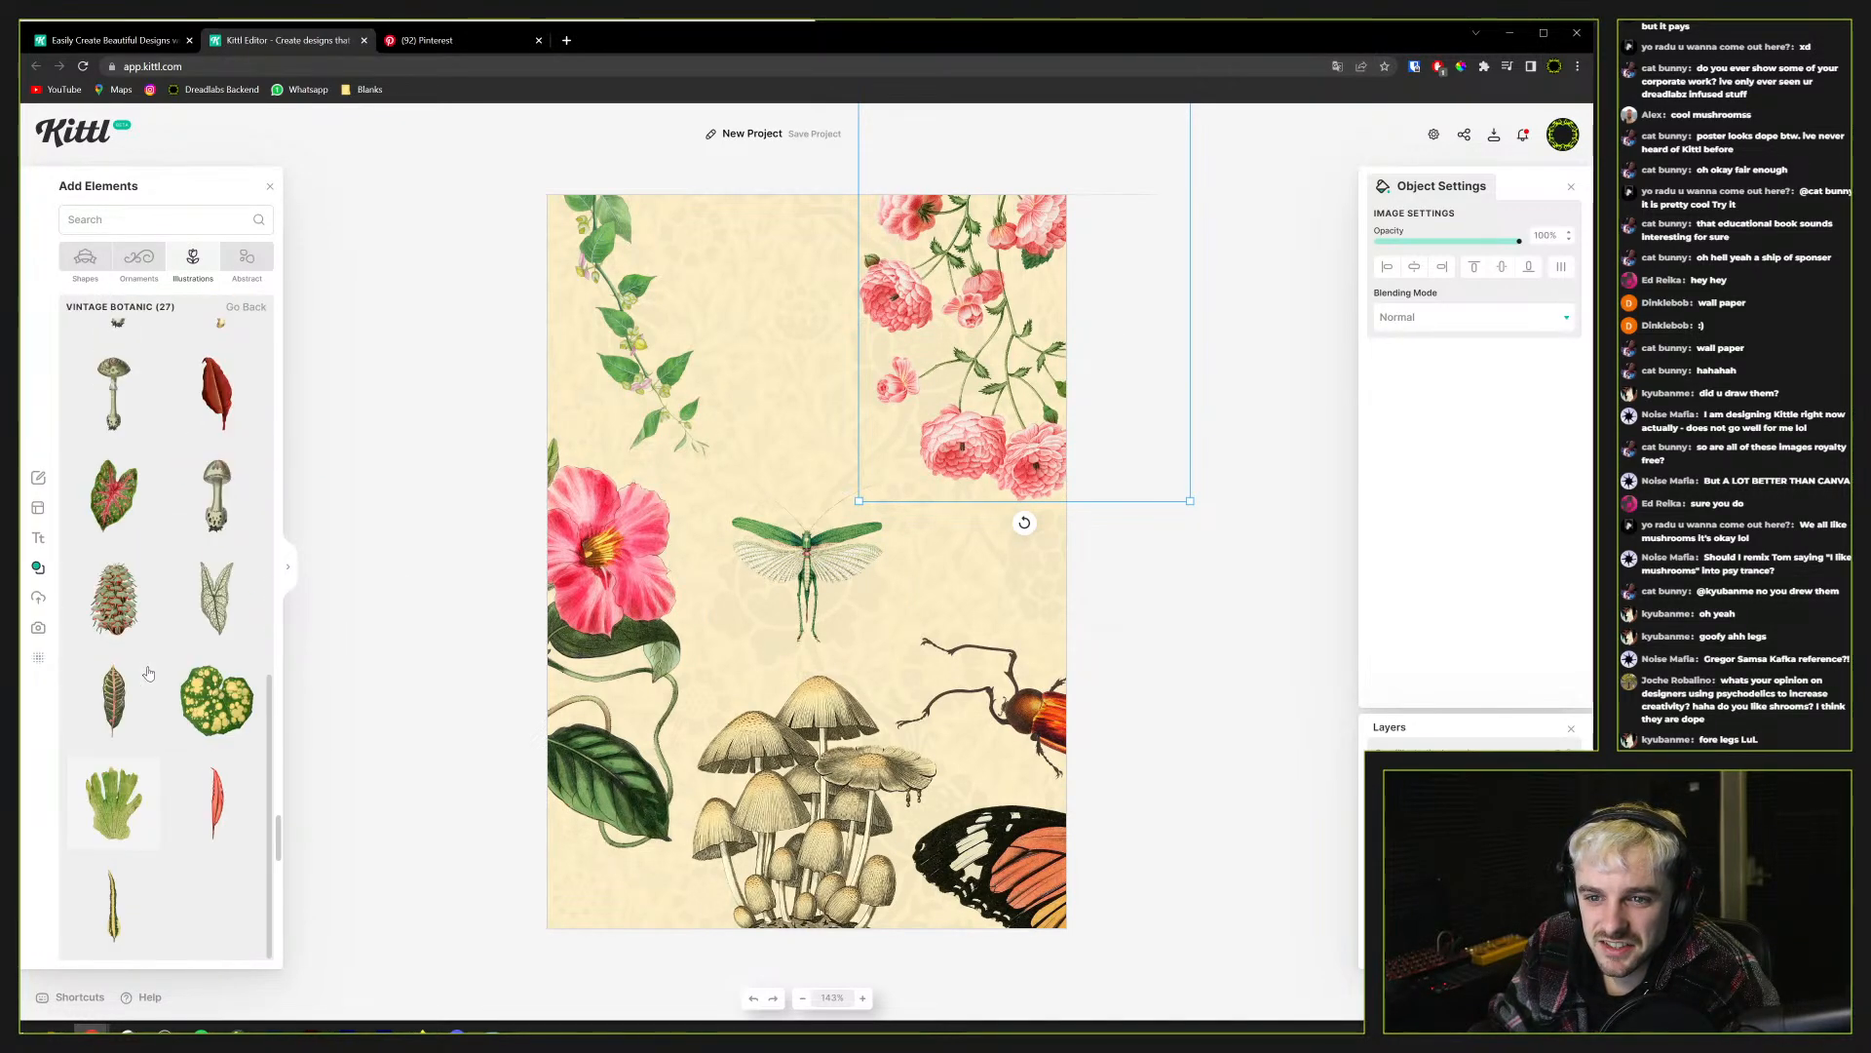
{"action": "left_click", "coordinate": [37, 543]}
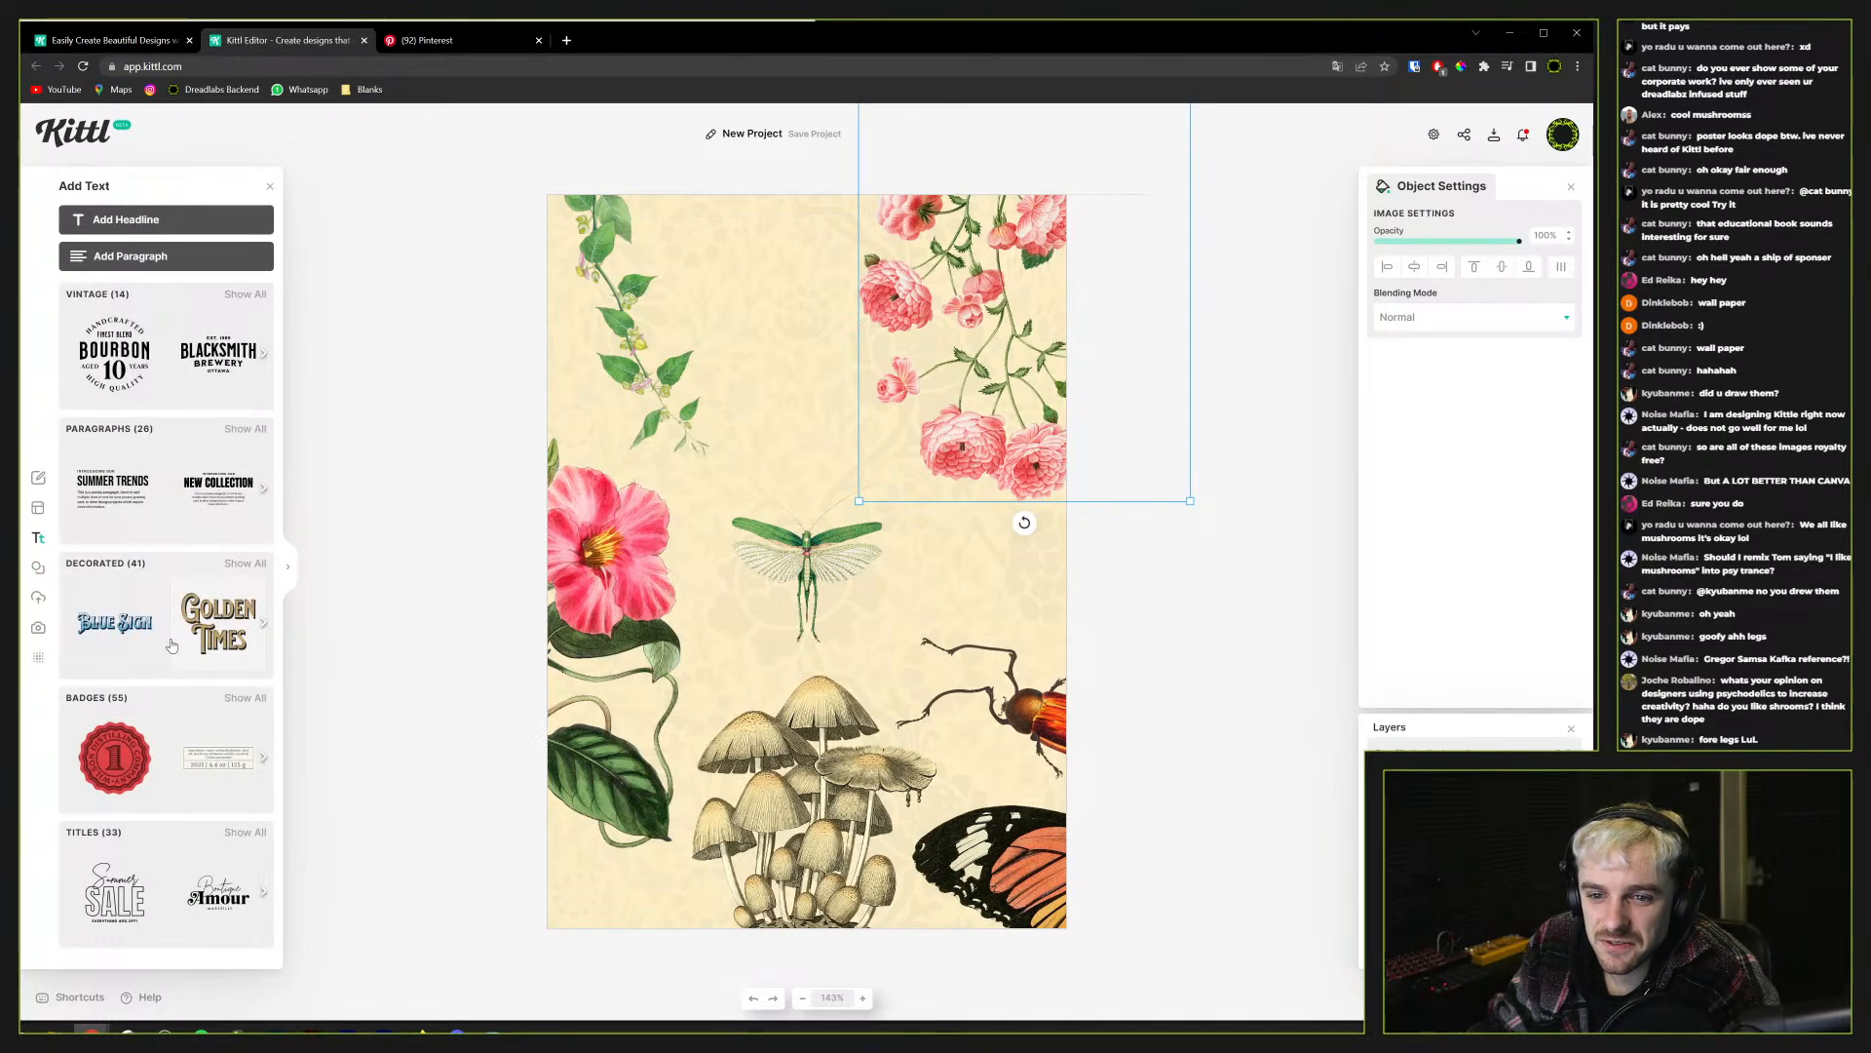
{"action": "left_click", "coordinate": [286, 572]}
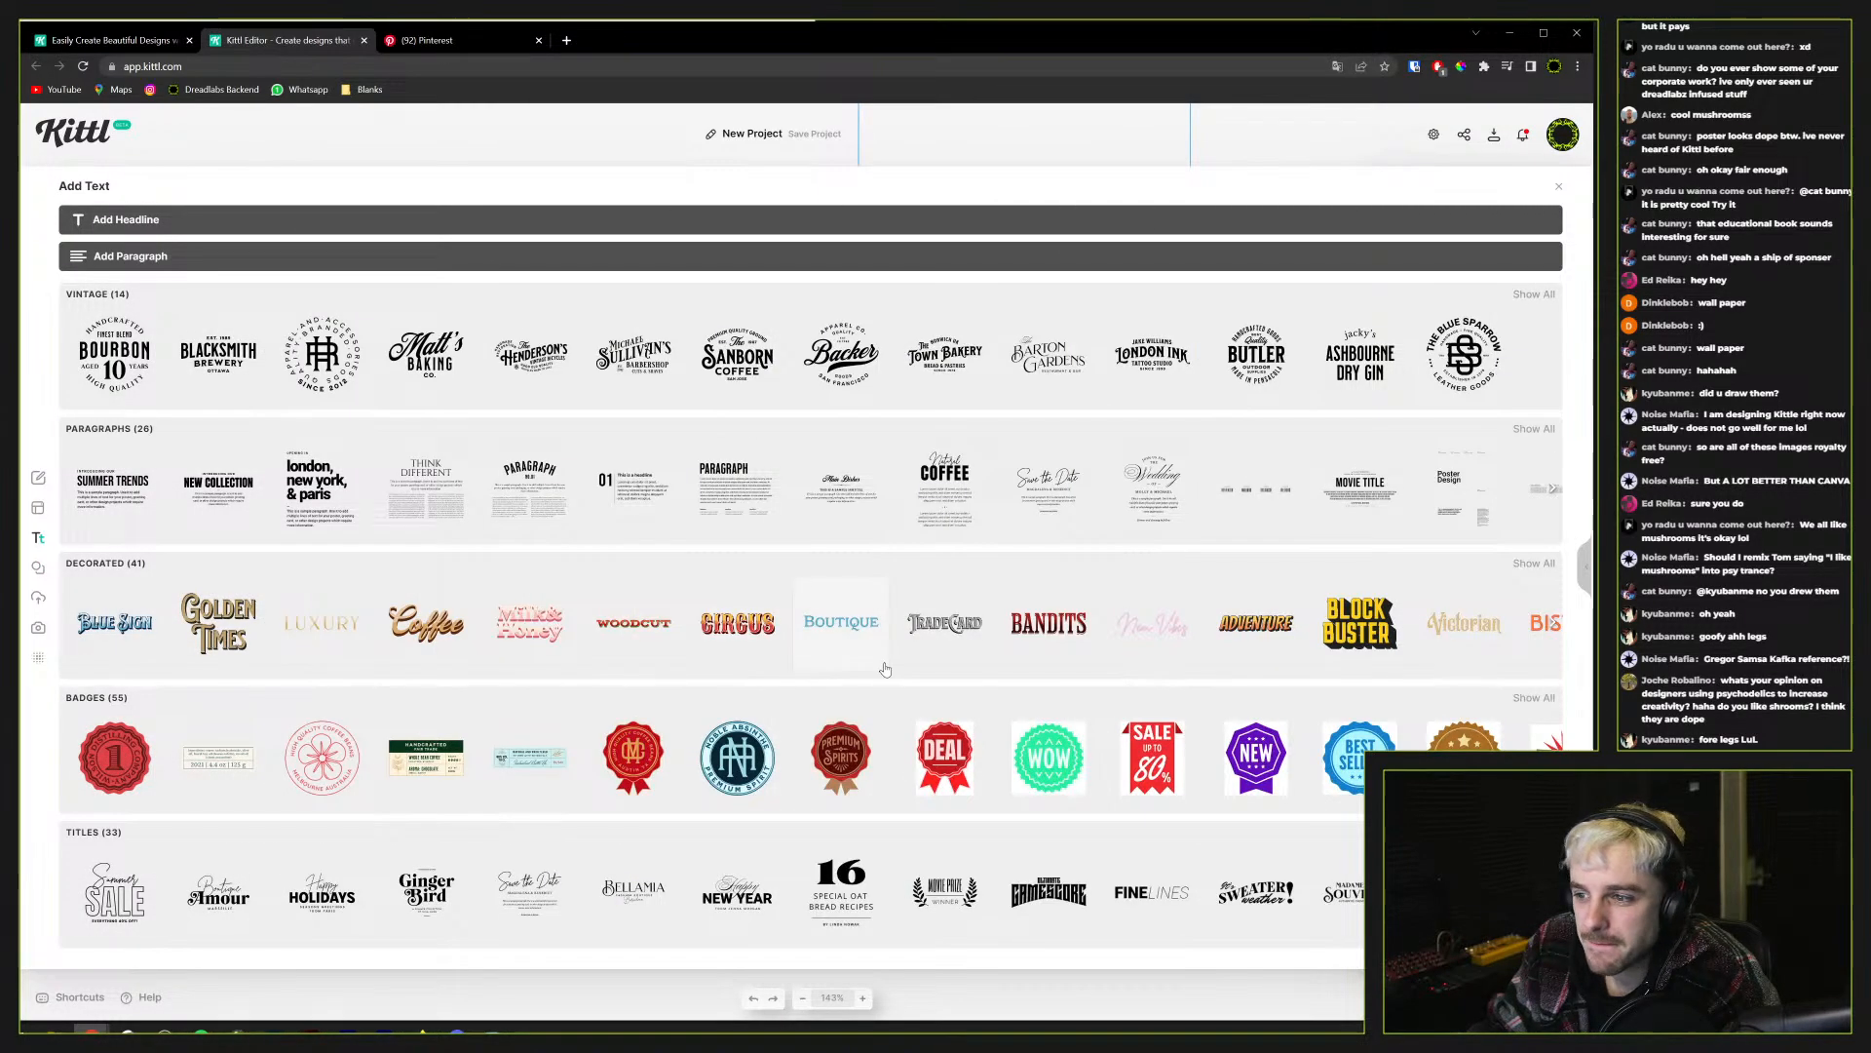
{"action": "left_click", "coordinate": [1557, 629]}
{"action": "left_click", "coordinate": [1557, 629]}
{"action": "left_click", "coordinate": [1556, 629]}
{"action": "left_click", "coordinate": [1556, 629]}
{"action": "left_click", "coordinate": [1556, 629]}
{"action": "left_click", "coordinate": [1556, 629]}
{"action": "left_click", "coordinate": [1557, 629]}
{"action": "left_click", "coordinate": [1557, 629]}
{"action": "left_click", "coordinate": [1556, 629]}
{"action": "left_click", "coordinate": [1556, 629]}
{"action": "left_click", "coordinate": [1556, 628]}
{"action": "left_click", "coordinate": [1557, 629]}
{"action": "left_click", "coordinate": [1556, 629]}
{"action": "left_click", "coordinate": [1556, 629]}
{"action": "left_click", "coordinate": [1557, 629]}
{"action": "left_click", "coordinate": [1557, 629]}
{"action": "left_click", "coordinate": [1557, 628]}
{"action": "left_click", "coordinate": [1557, 628]}
{"action": "left_click", "coordinate": [1557, 629]}
{"action": "left_click", "coordinate": [1557, 629]}
{"action": "left_click", "coordinate": [1557, 629]}
{"action": "left_click", "coordinate": [1557, 629]}
{"action": "left_click", "coordinate": [1557, 628]}
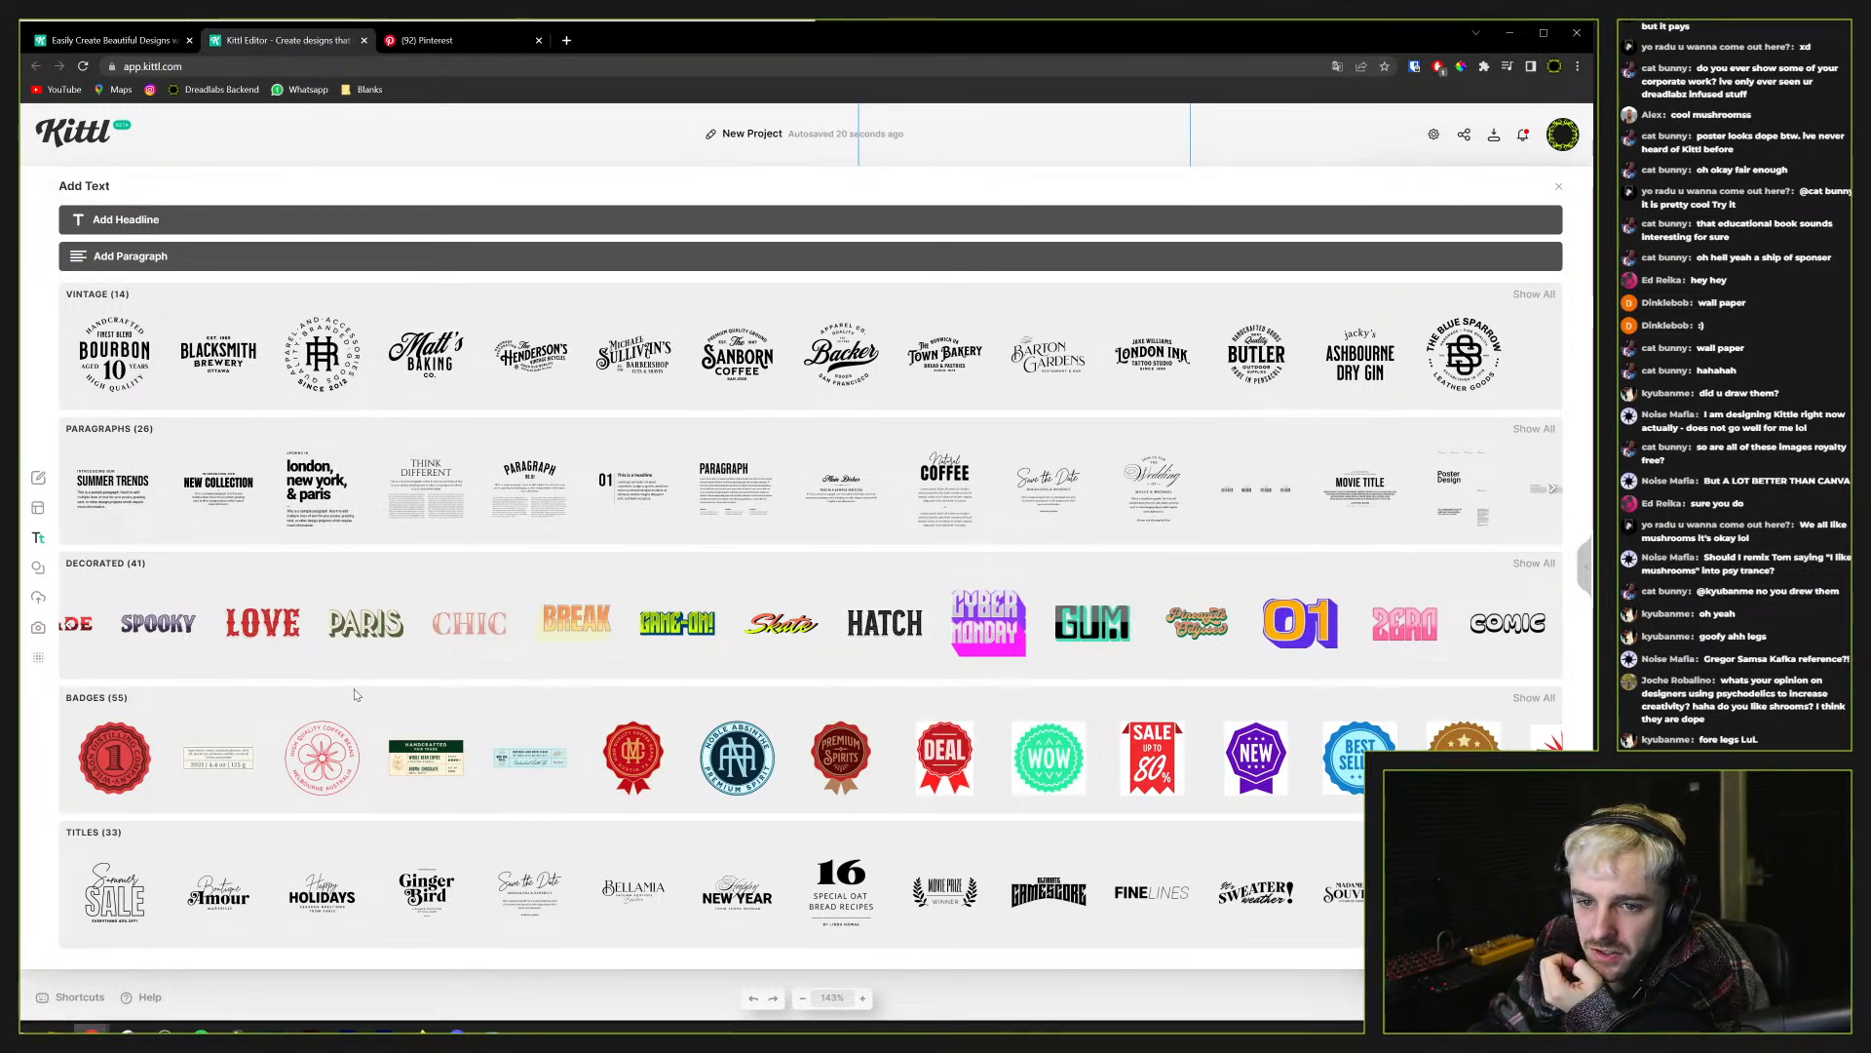
Browse the Ornaments categories from Bold Flourishes through Corners and Large Frames to African Ornaments
{"action": "left_click", "coordinate": [38, 567]}
{"action": "left_click", "coordinate": [672, 273]}
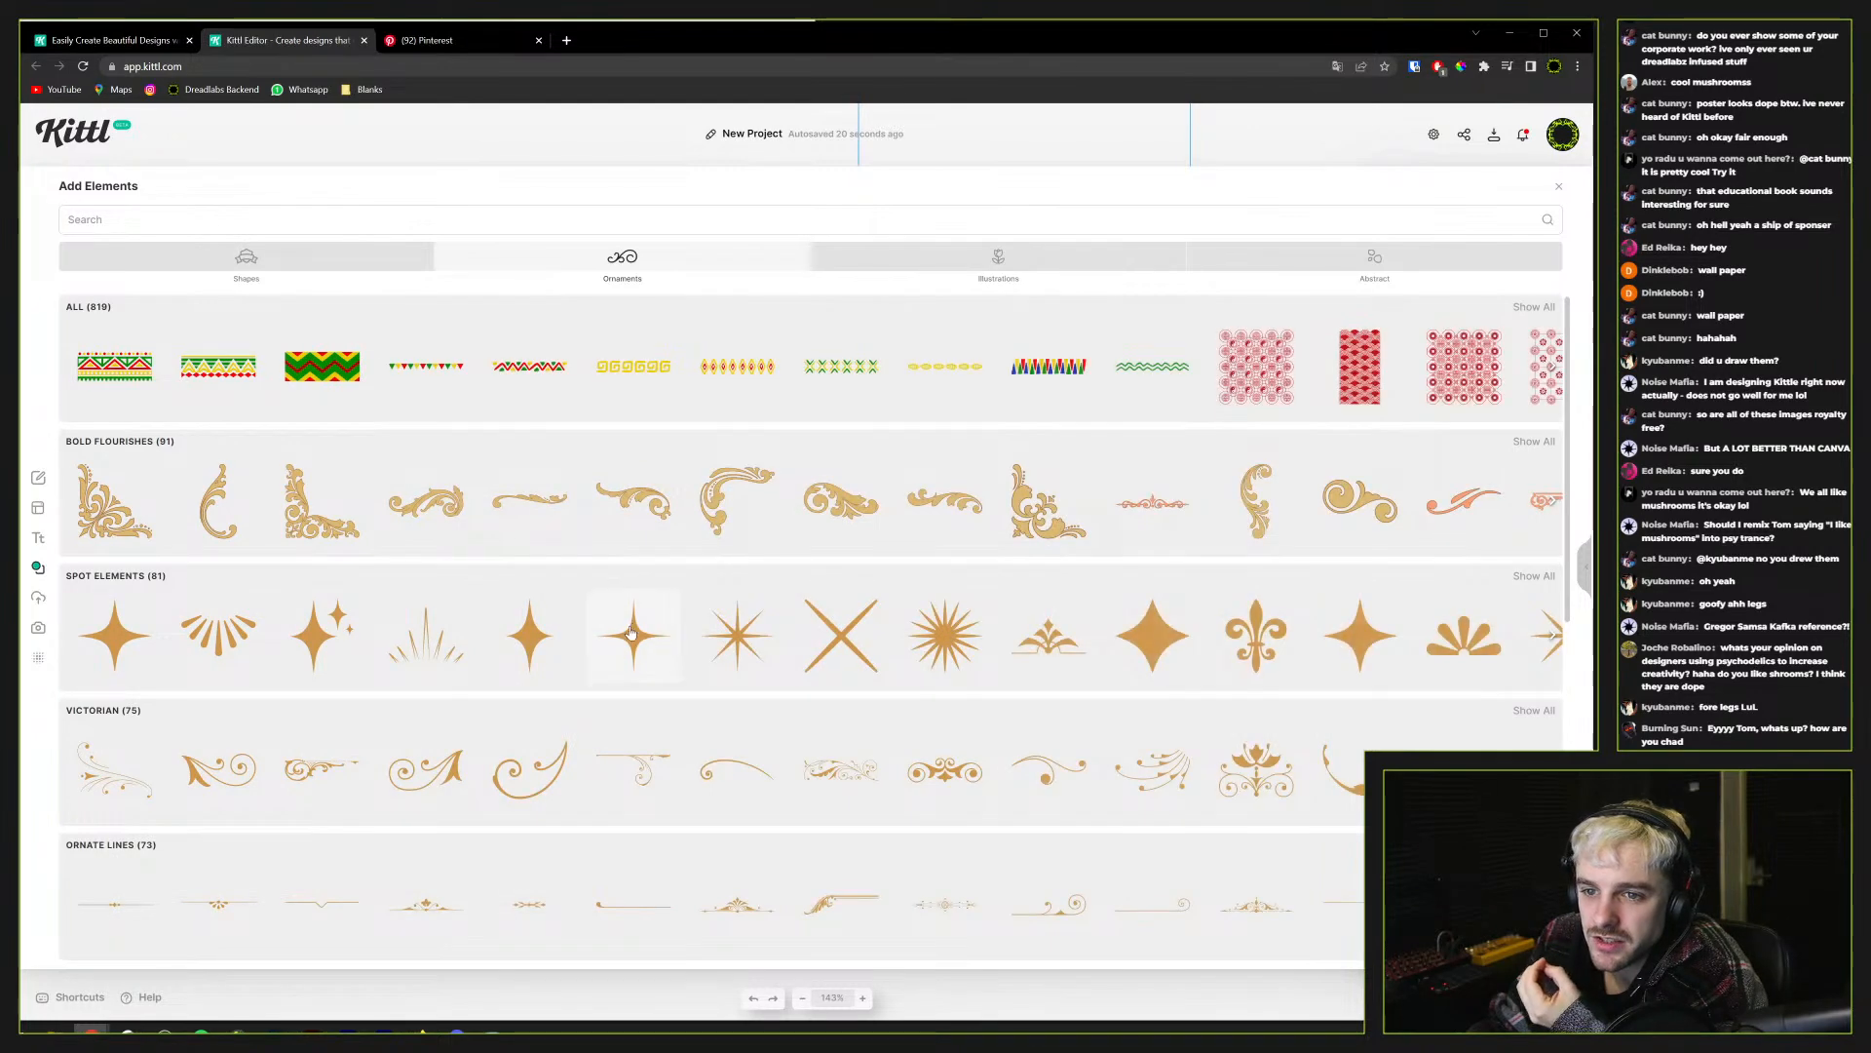
{"action": "scroll", "coordinate": [482, 608], "scroll_direction": "down", "scroll_amount": 5}
{"action": "scroll", "coordinate": [482, 607], "scroll_direction": "down", "scroll_amount": 7}
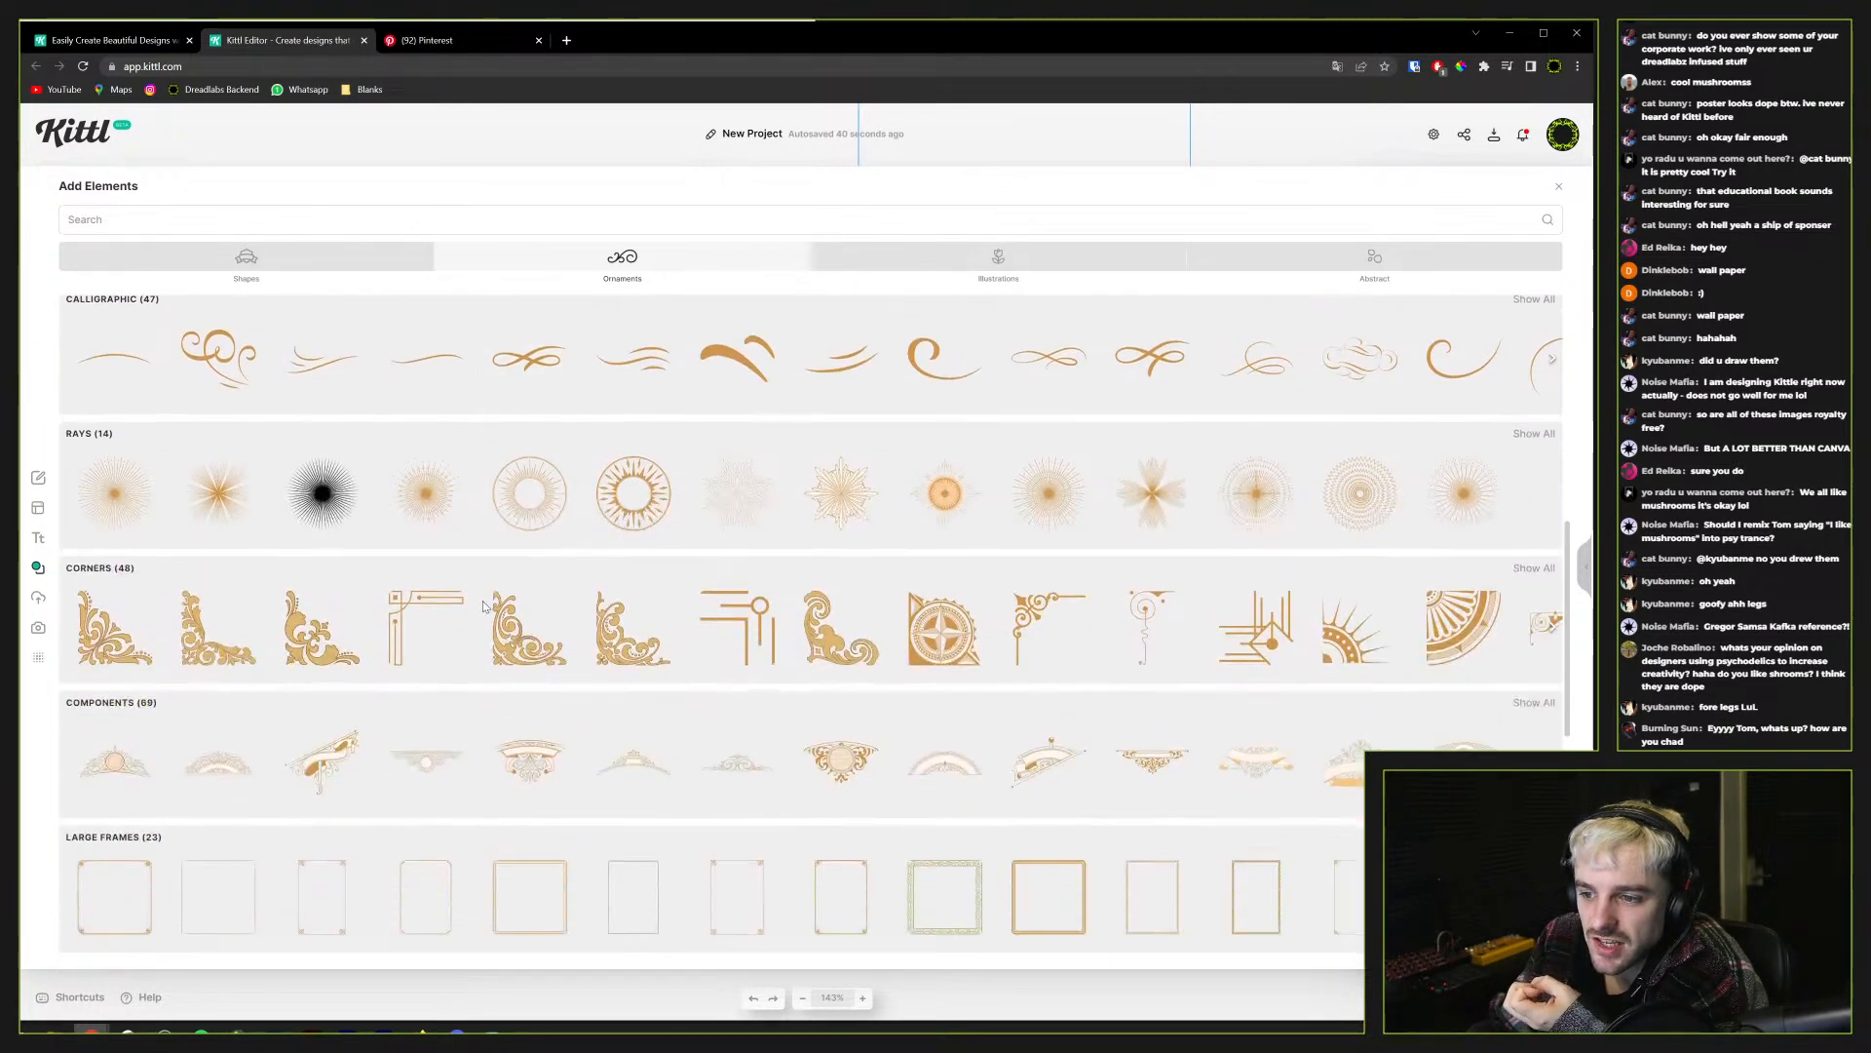
{"action": "scroll", "coordinate": [482, 605], "scroll_direction": "down", "scroll_amount": 3}
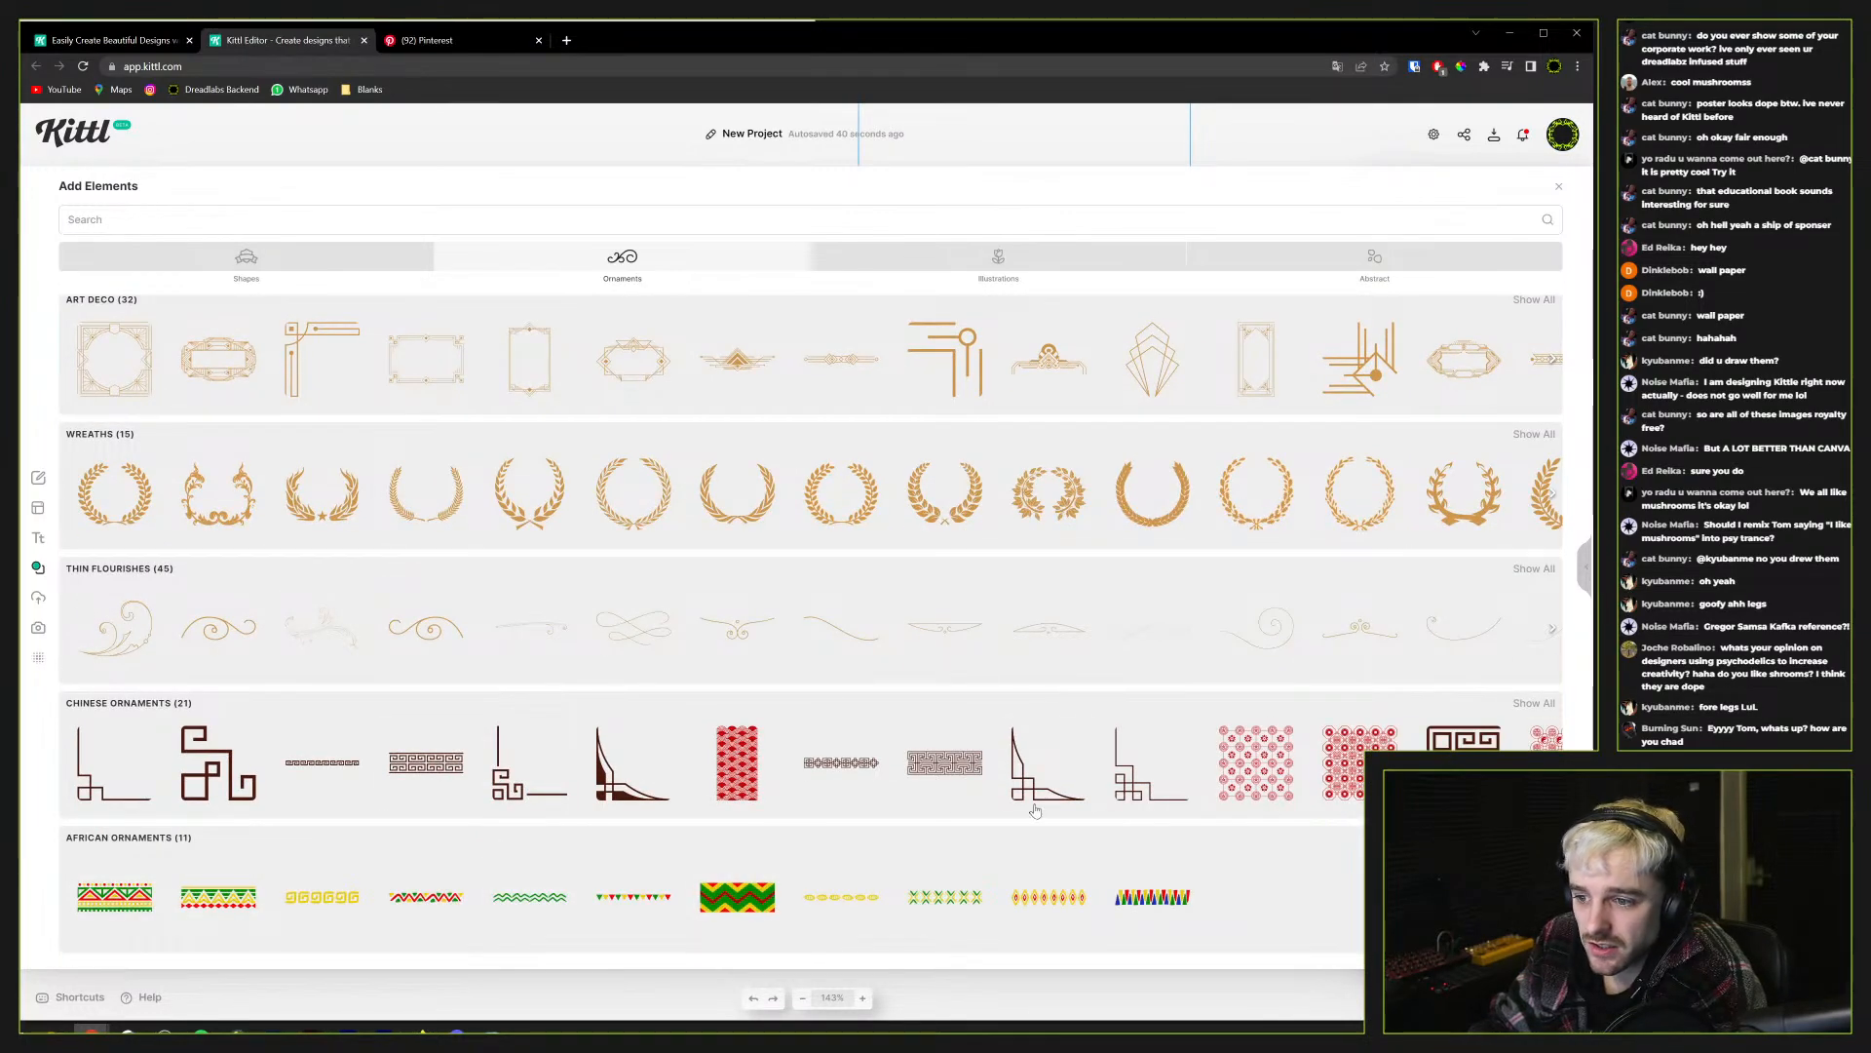
Look through the first Illustrations categories and the full Y2K set, and return to the category overview
{"action": "left_click", "coordinate": [998, 258]}
{"action": "scroll", "coordinate": [378, 650], "scroll_direction": "down", "scroll_amount": 5}
{"action": "scroll", "coordinate": [376, 649], "scroll_direction": "down", "scroll_amount": 8}
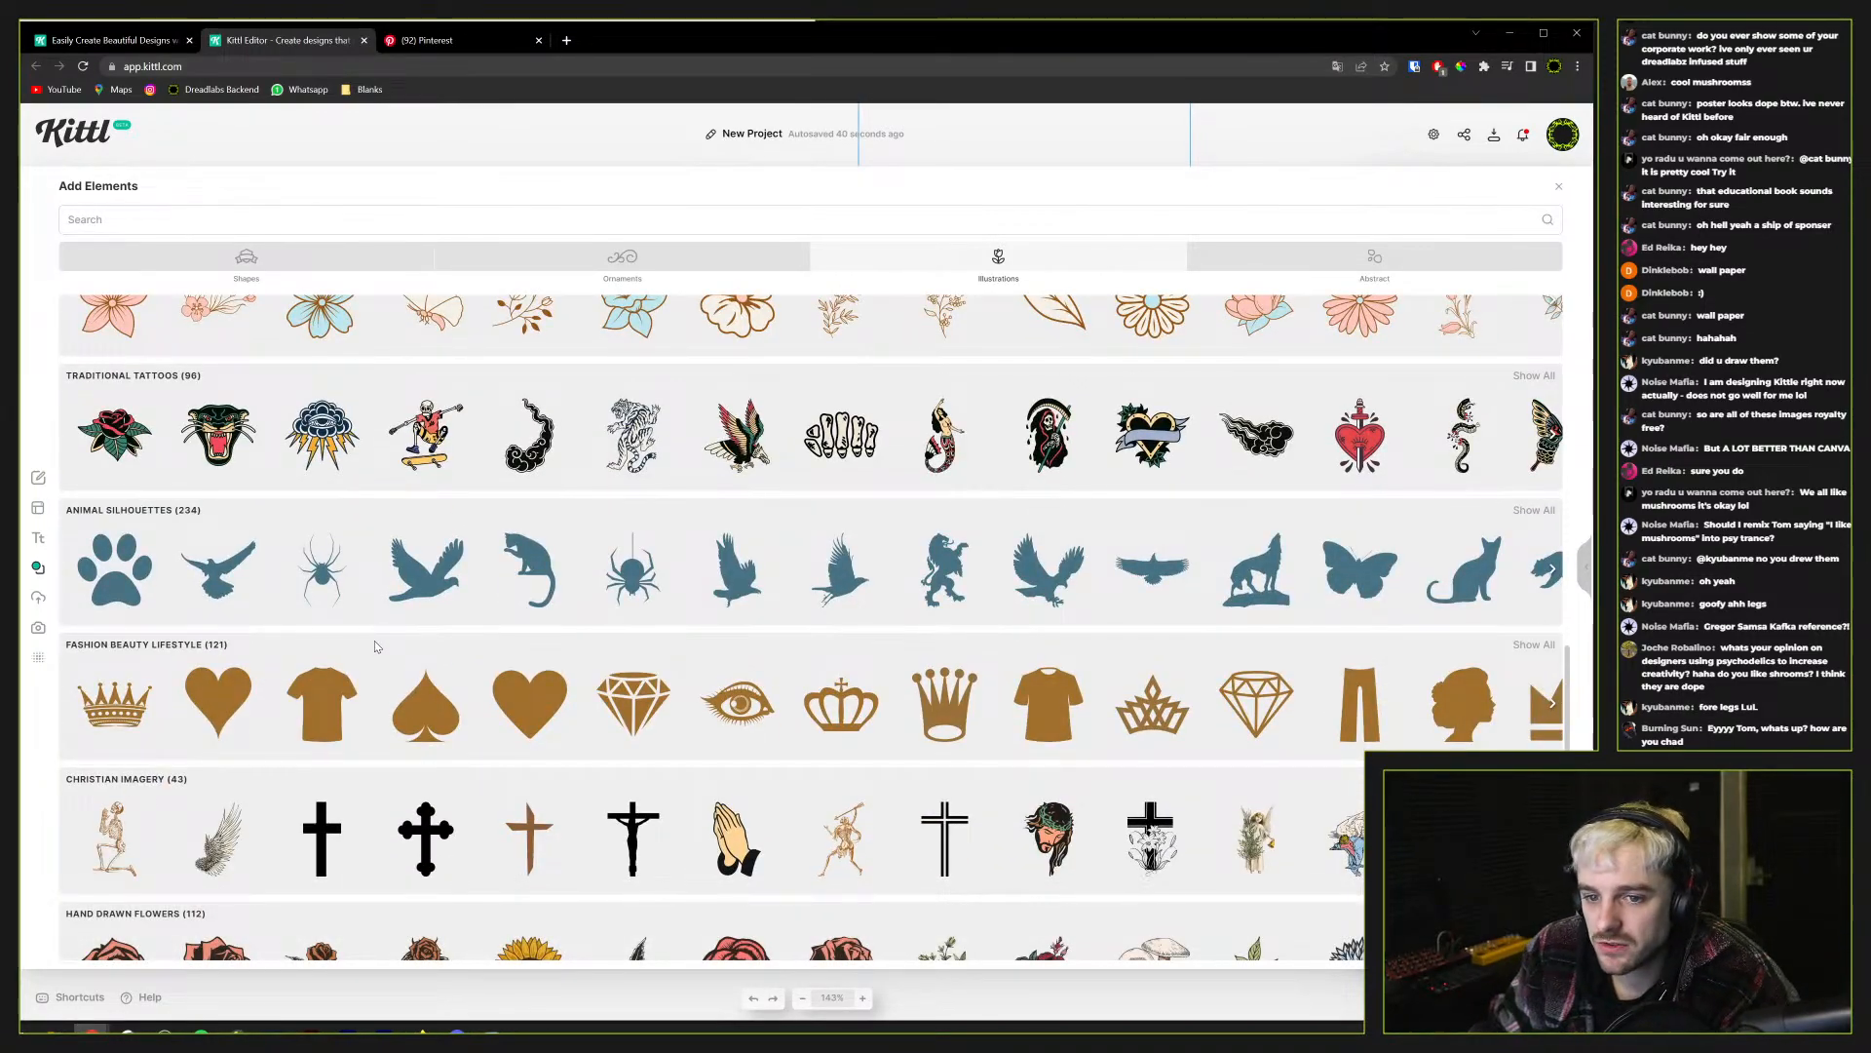
{"action": "scroll", "coordinate": [375, 644], "scroll_direction": "up", "scroll_amount": 10}
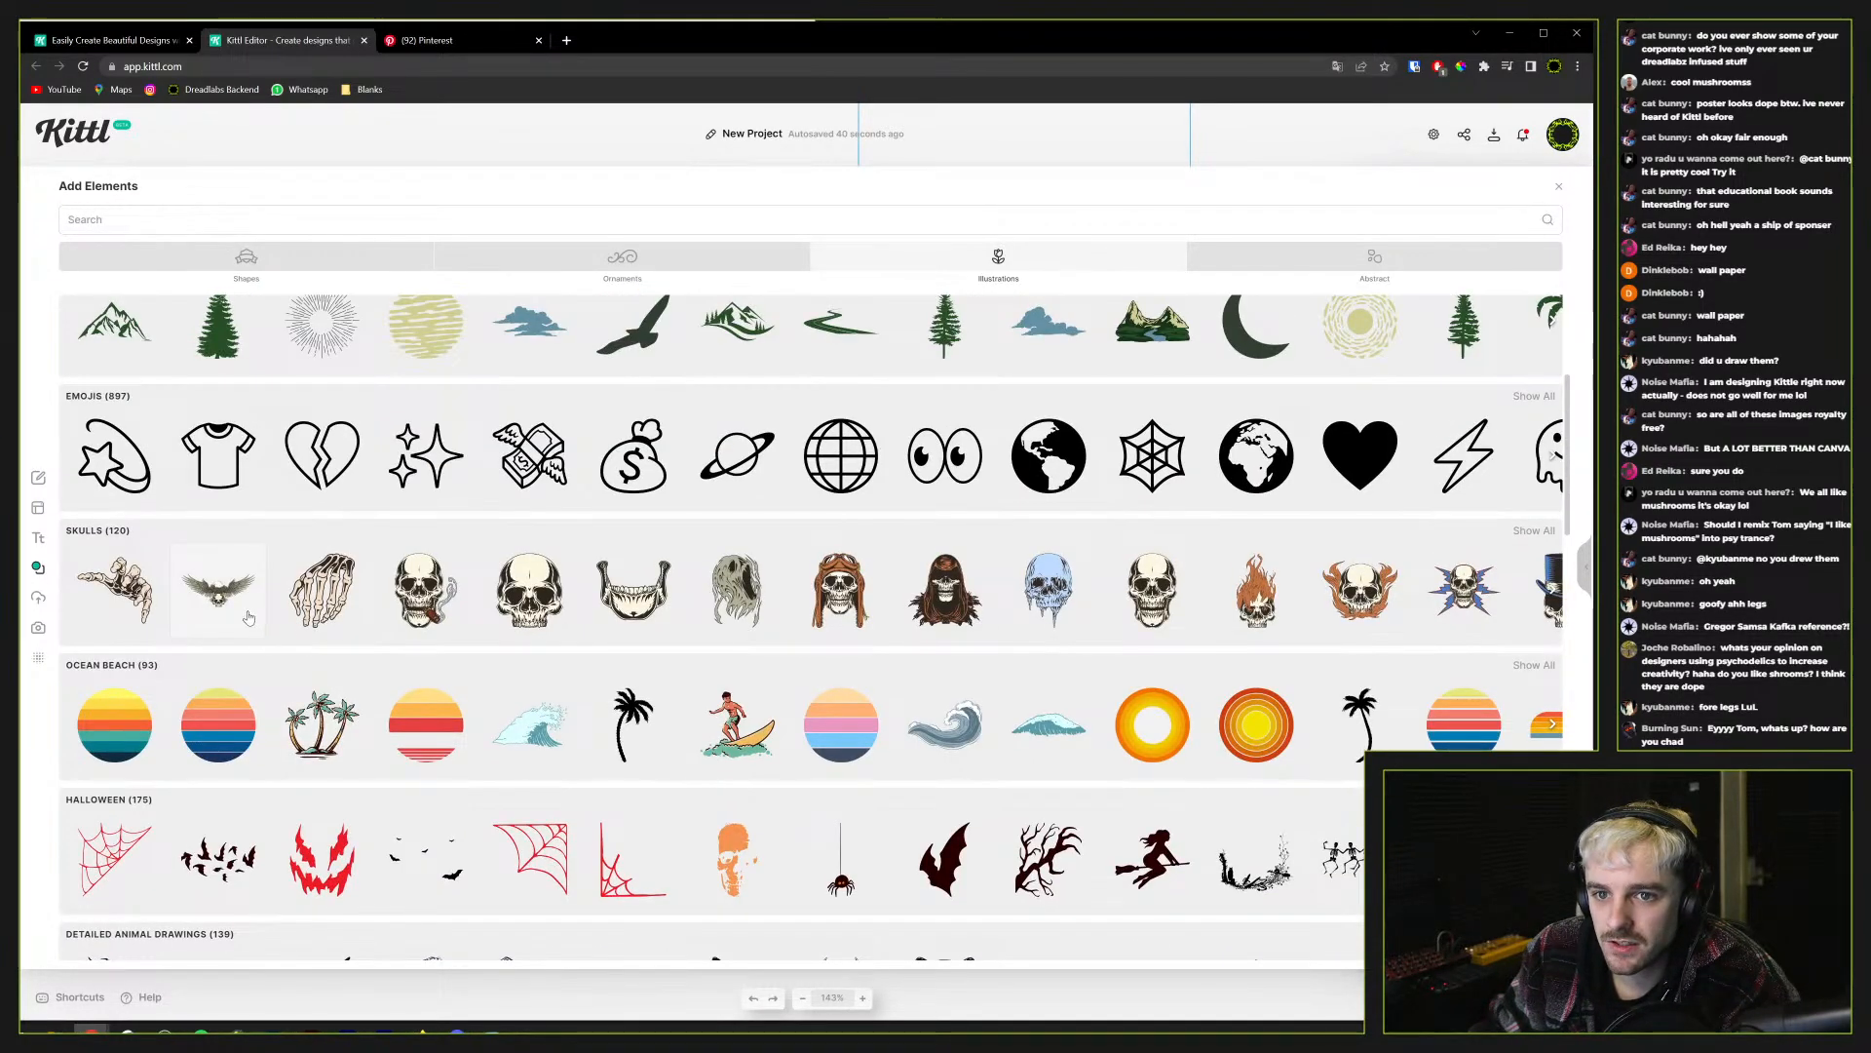
{"action": "scroll", "coordinate": [247, 616], "scroll_direction": "up", "scroll_amount": 3}
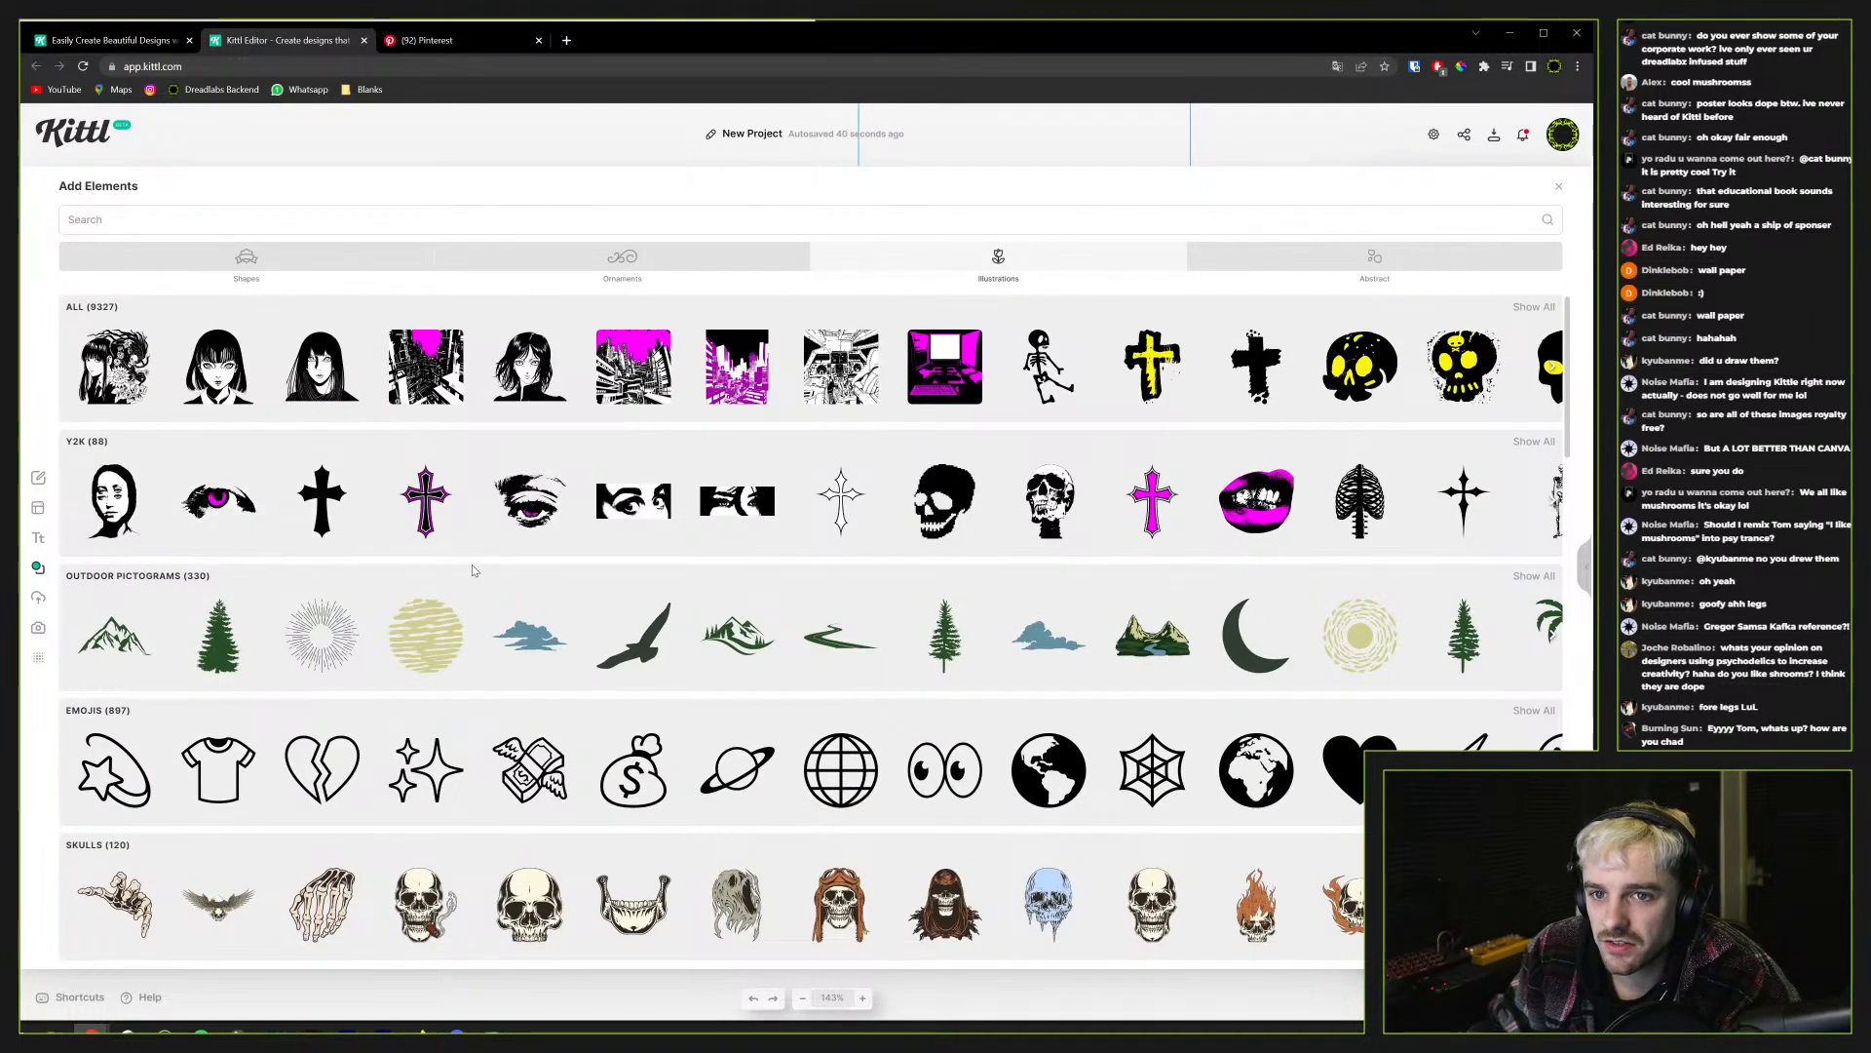
{"action": "left_click", "coordinate": [1532, 441]}
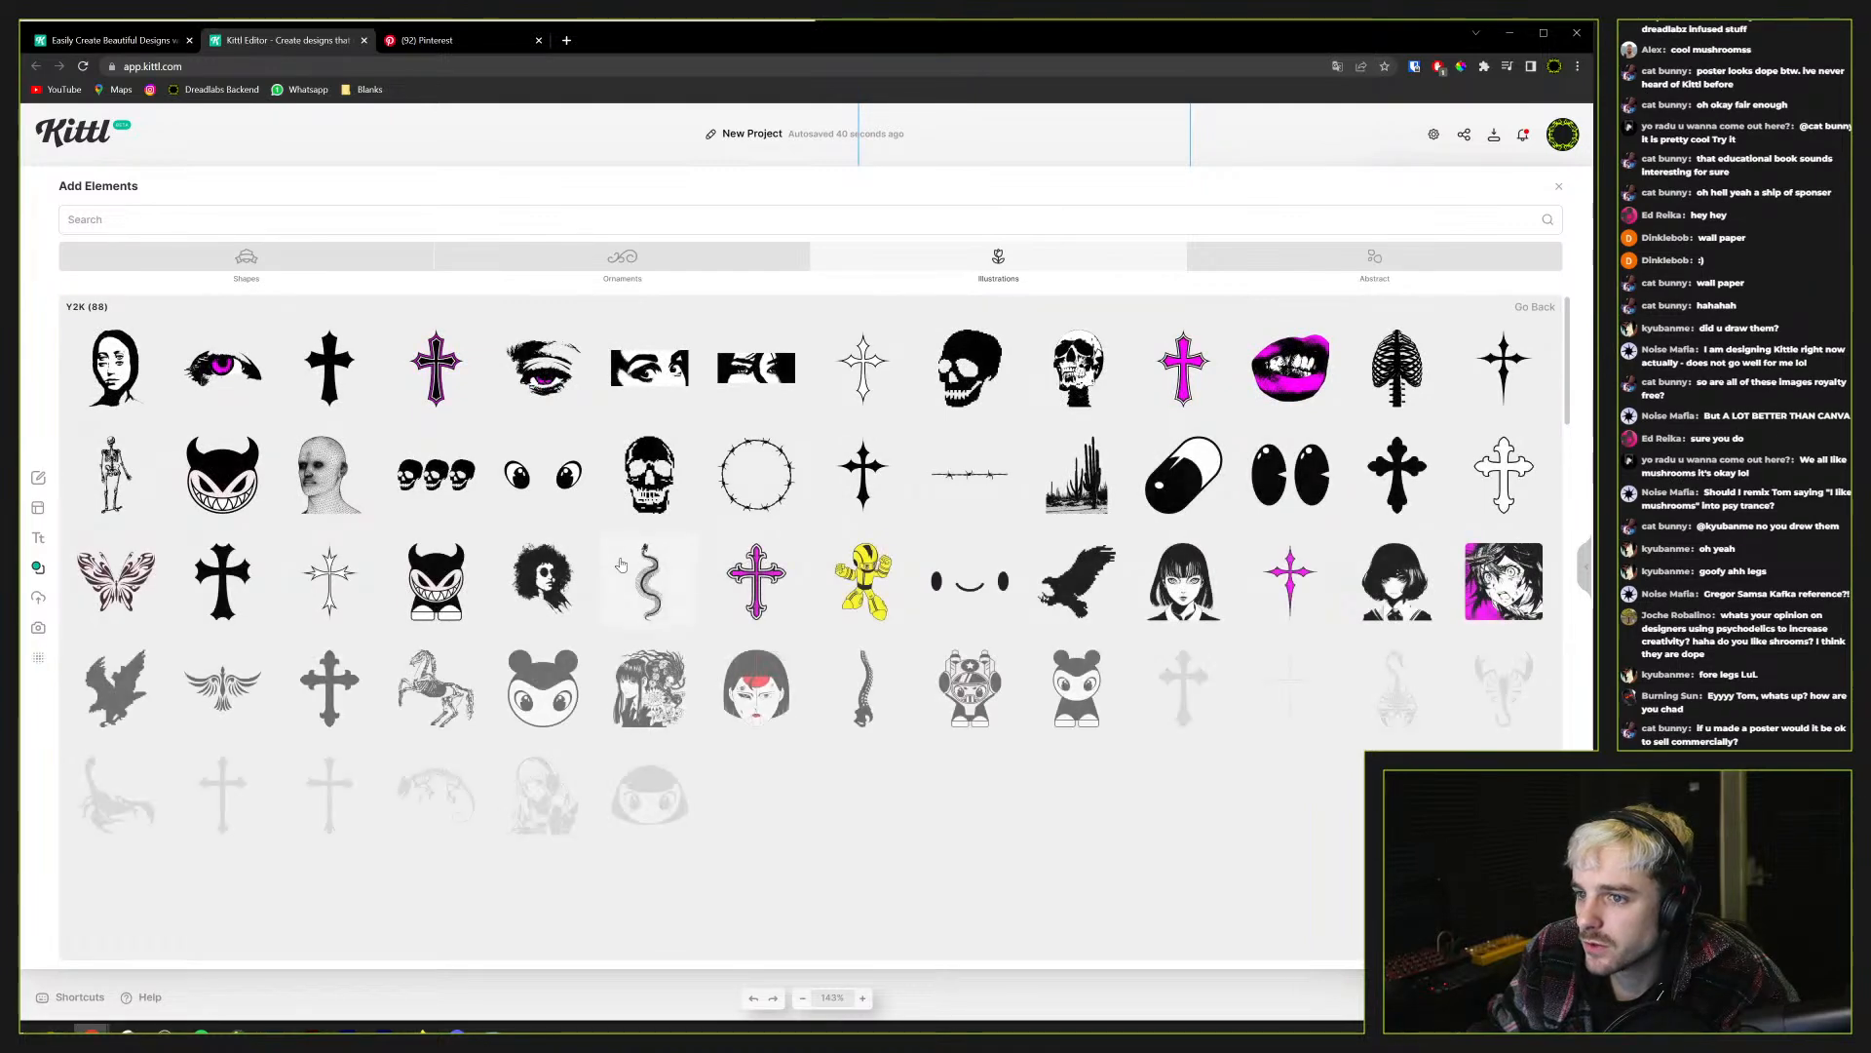
{"action": "scroll", "coordinate": [621, 565], "scroll_direction": "down", "scroll_amount": 2}
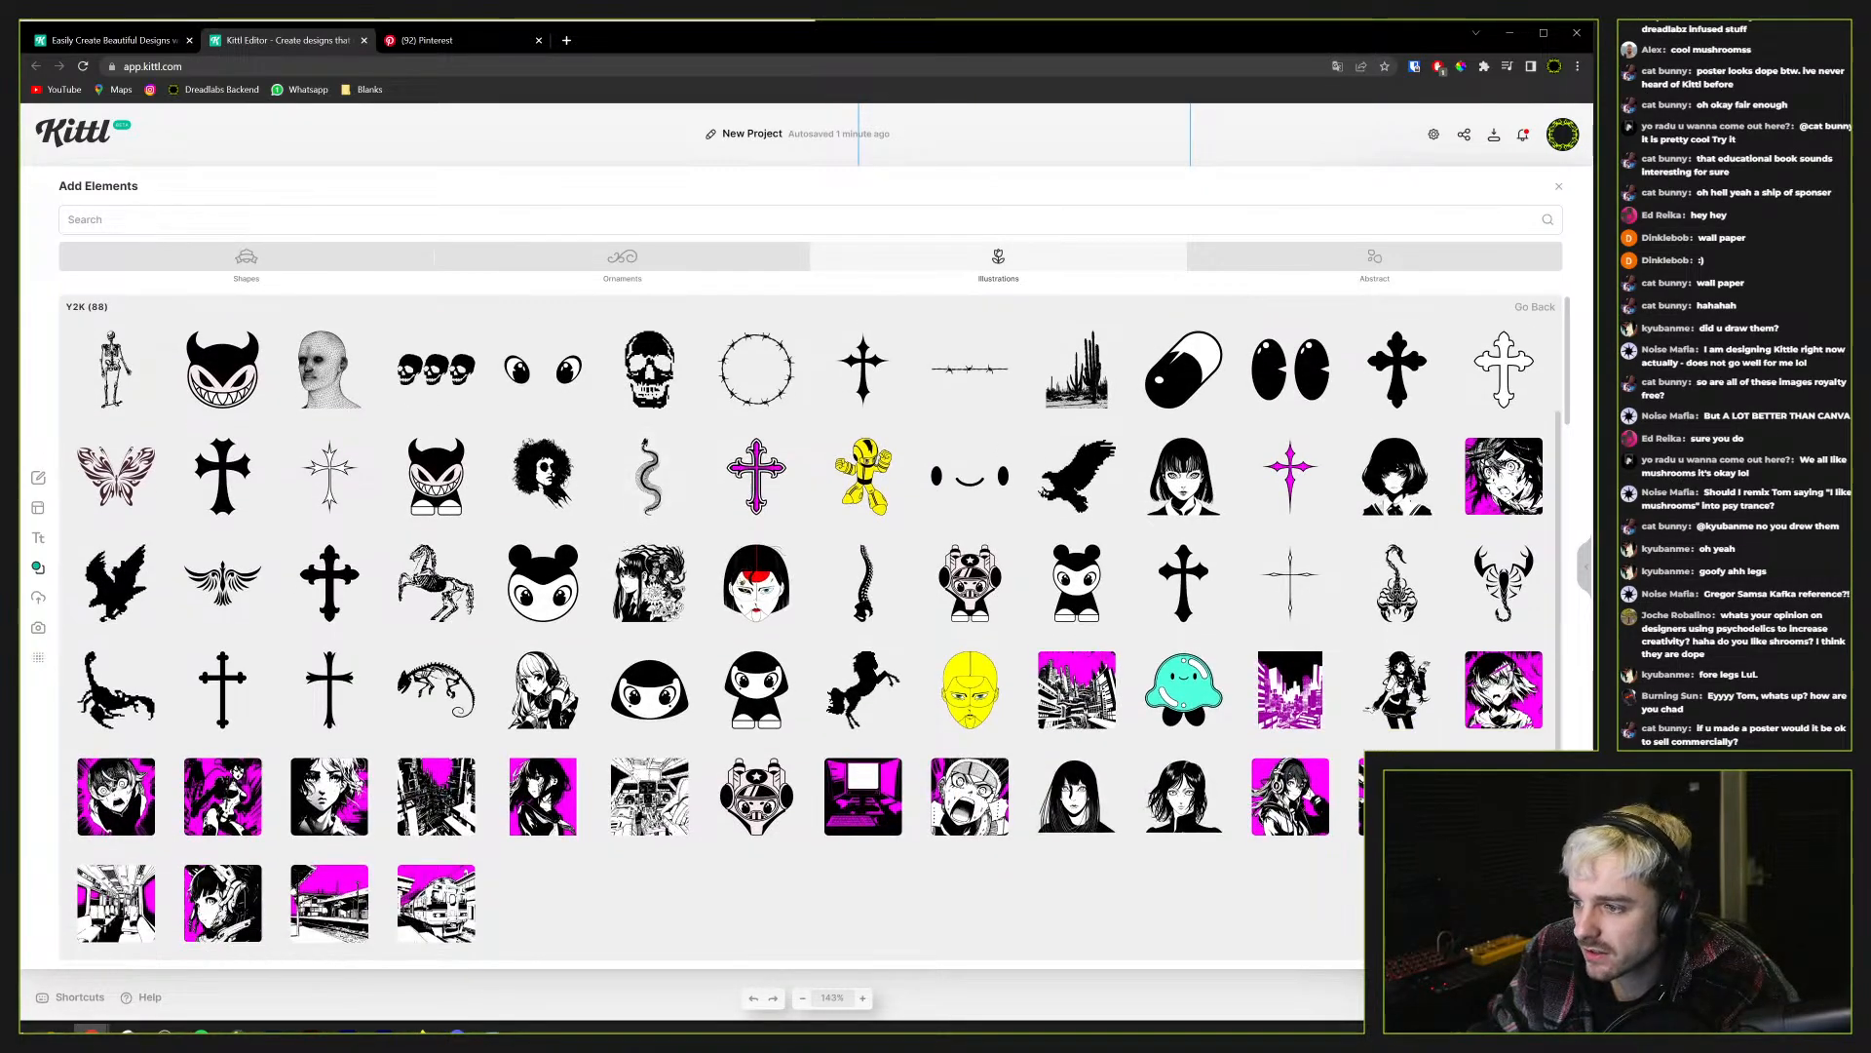
{"action": "scroll", "coordinate": [621, 564], "scroll_direction": "up", "scroll_amount": 1}
{"action": "left_click", "coordinate": [1536, 308]}
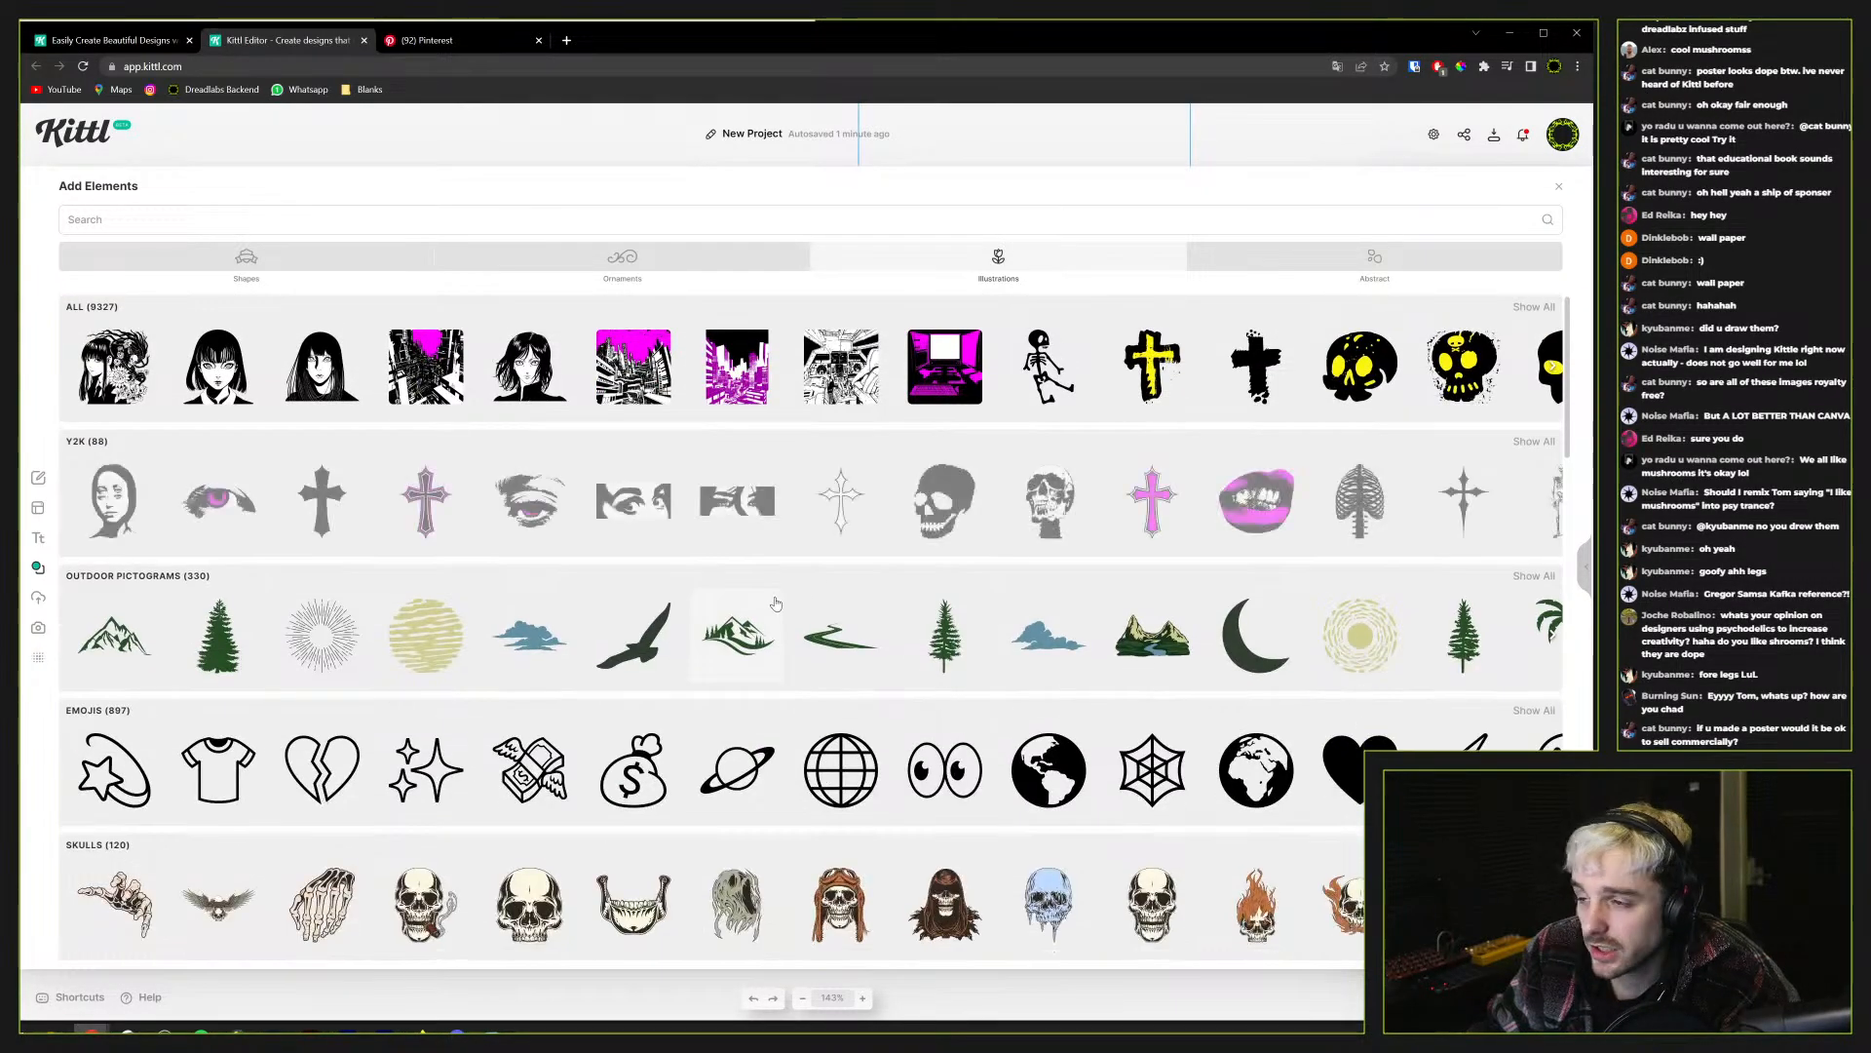
Browse the Illustrations categories downward from Outdoor Pictograms through Vintage Flowers and Flower Power to the food and beverage sets
{"action": "scroll", "coordinate": [787, 607], "scroll_direction": "down", "scroll_amount": 2}
{"action": "scroll", "coordinate": [770, 611], "scroll_direction": "down", "scroll_amount": 9}
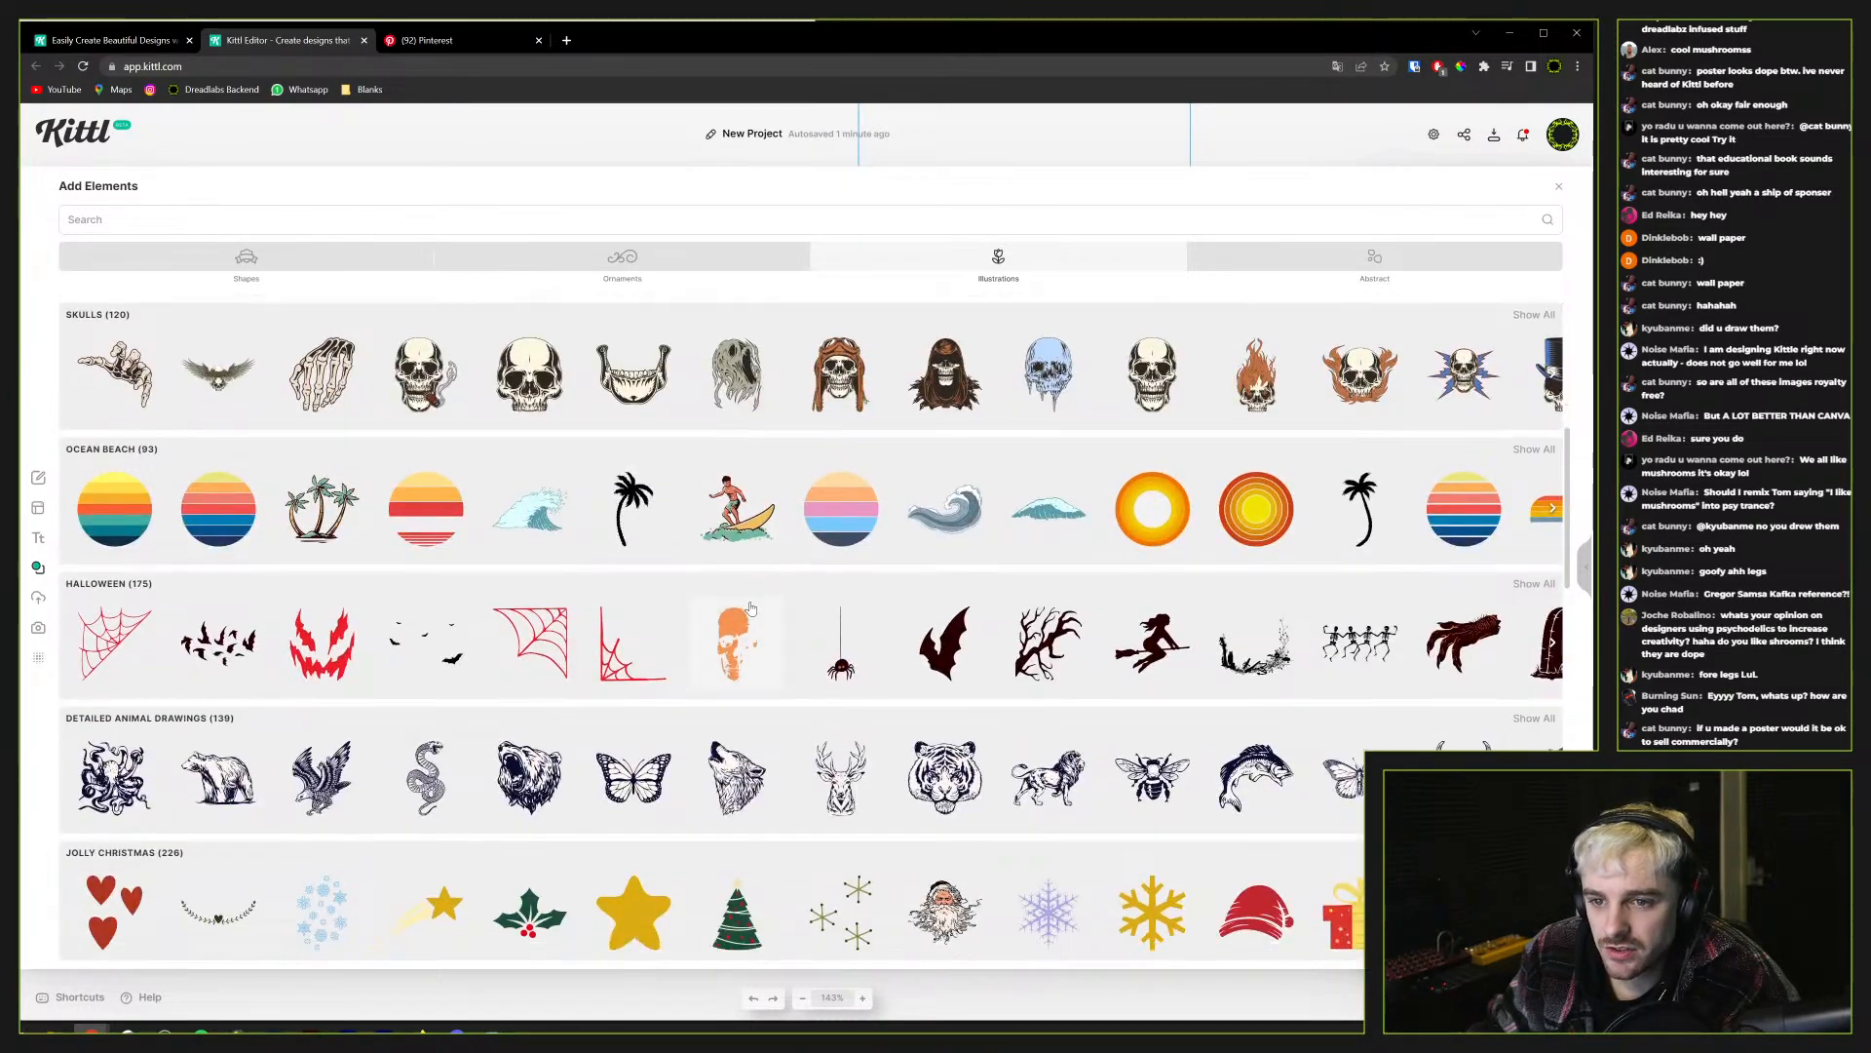
{"action": "scroll", "coordinate": [302, 658], "scroll_direction": "down", "scroll_amount": 10}
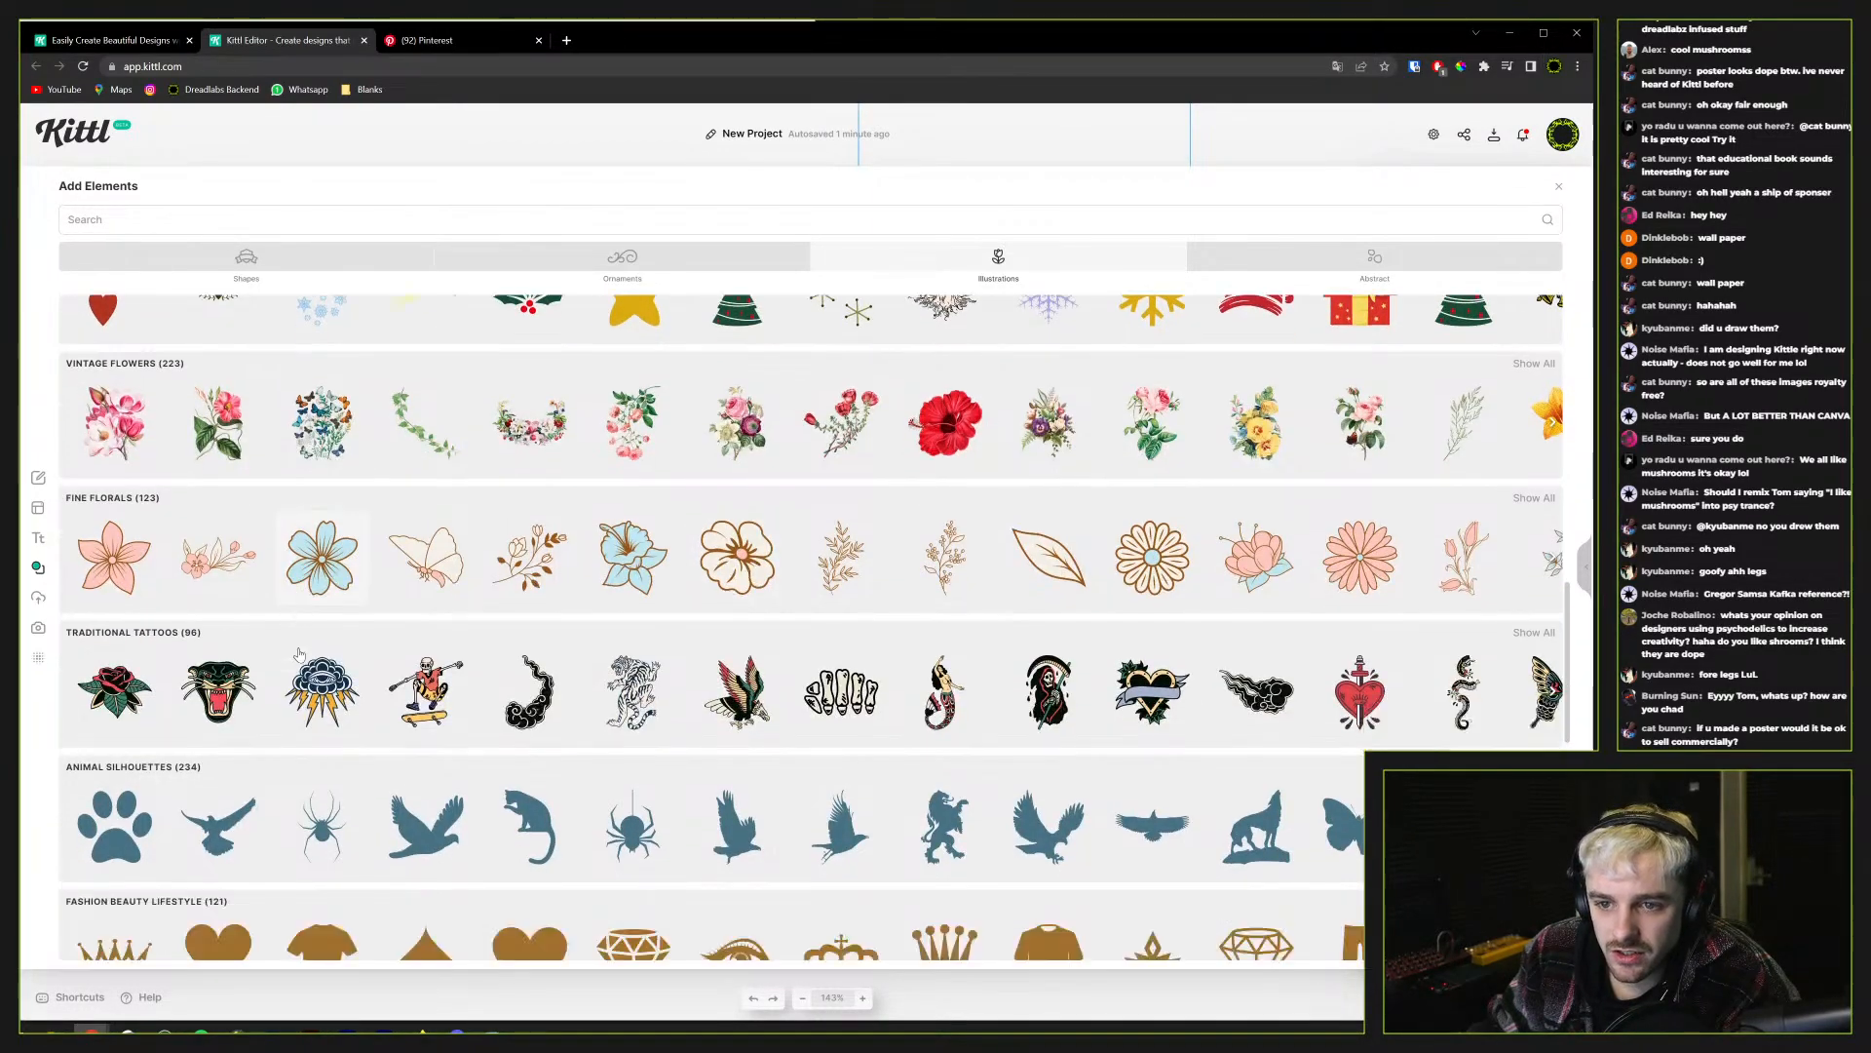
{"action": "scroll", "coordinate": [302, 660], "scroll_direction": "up", "scroll_amount": 5}
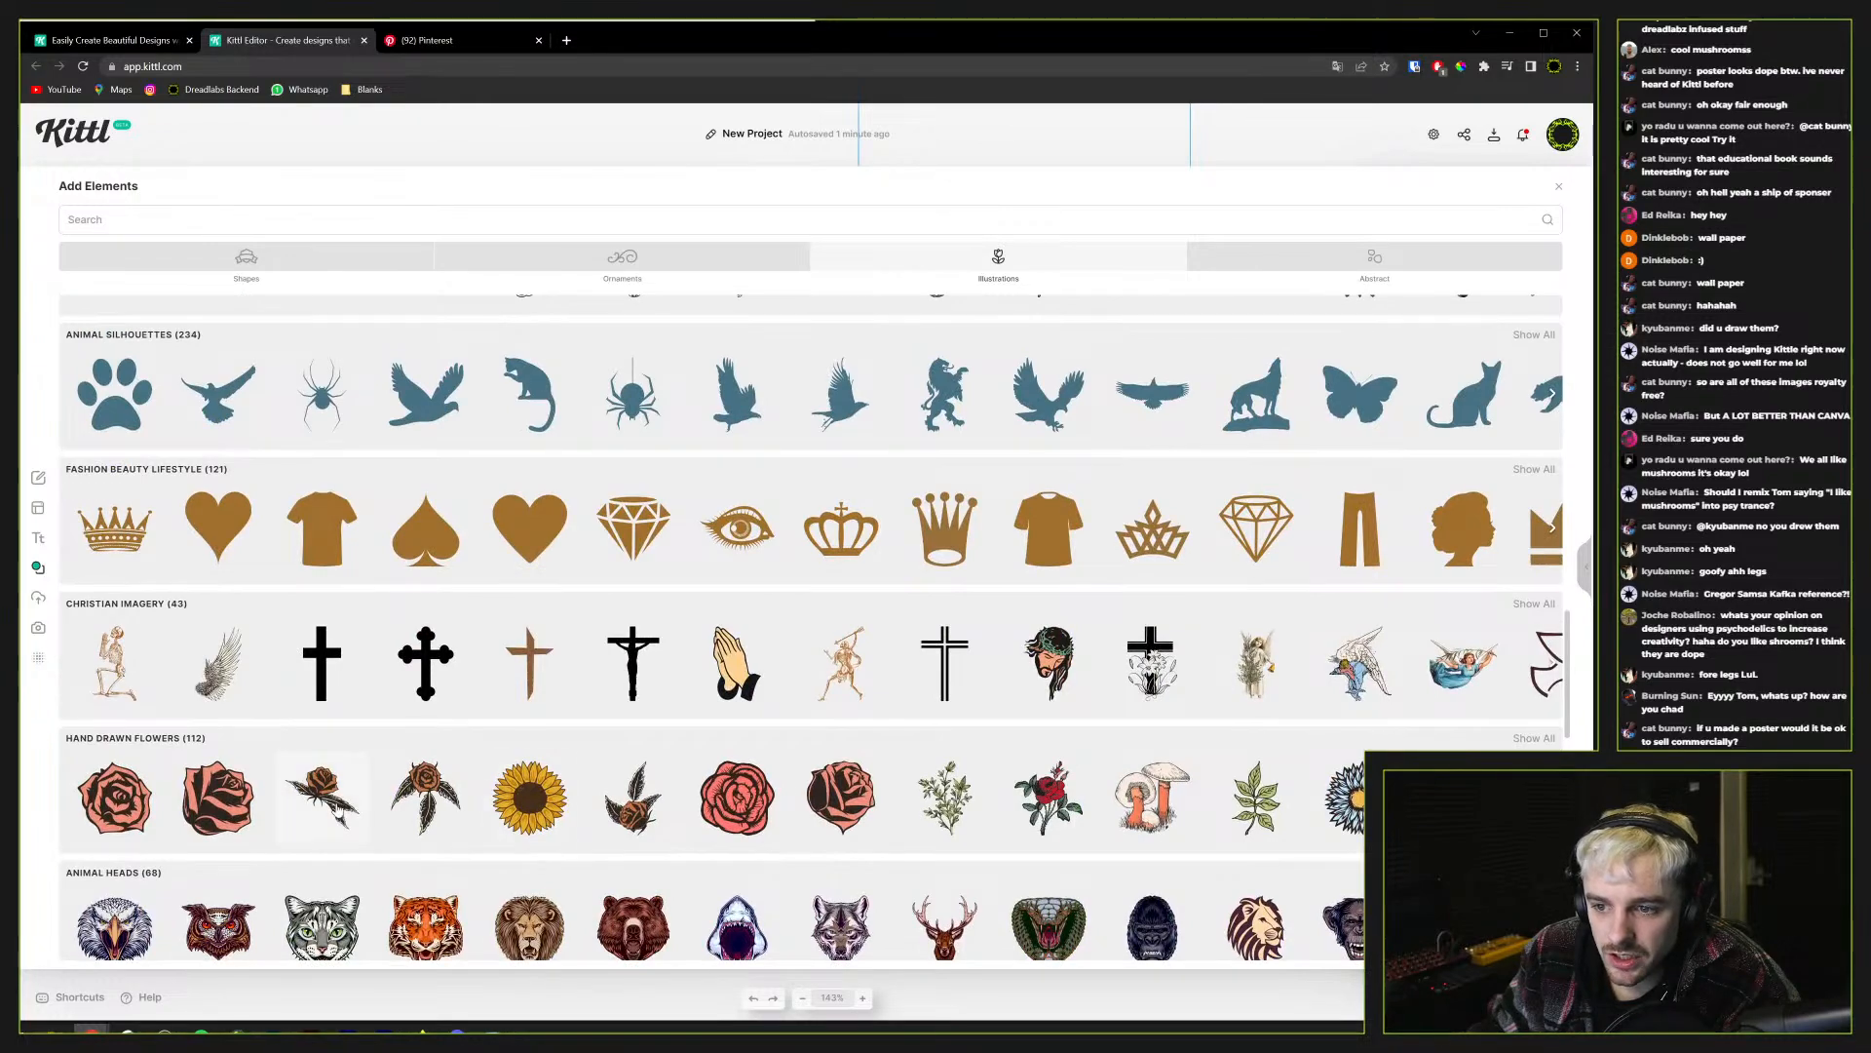
{"action": "scroll", "coordinate": [297, 823], "scroll_direction": "down", "scroll_amount": 12}
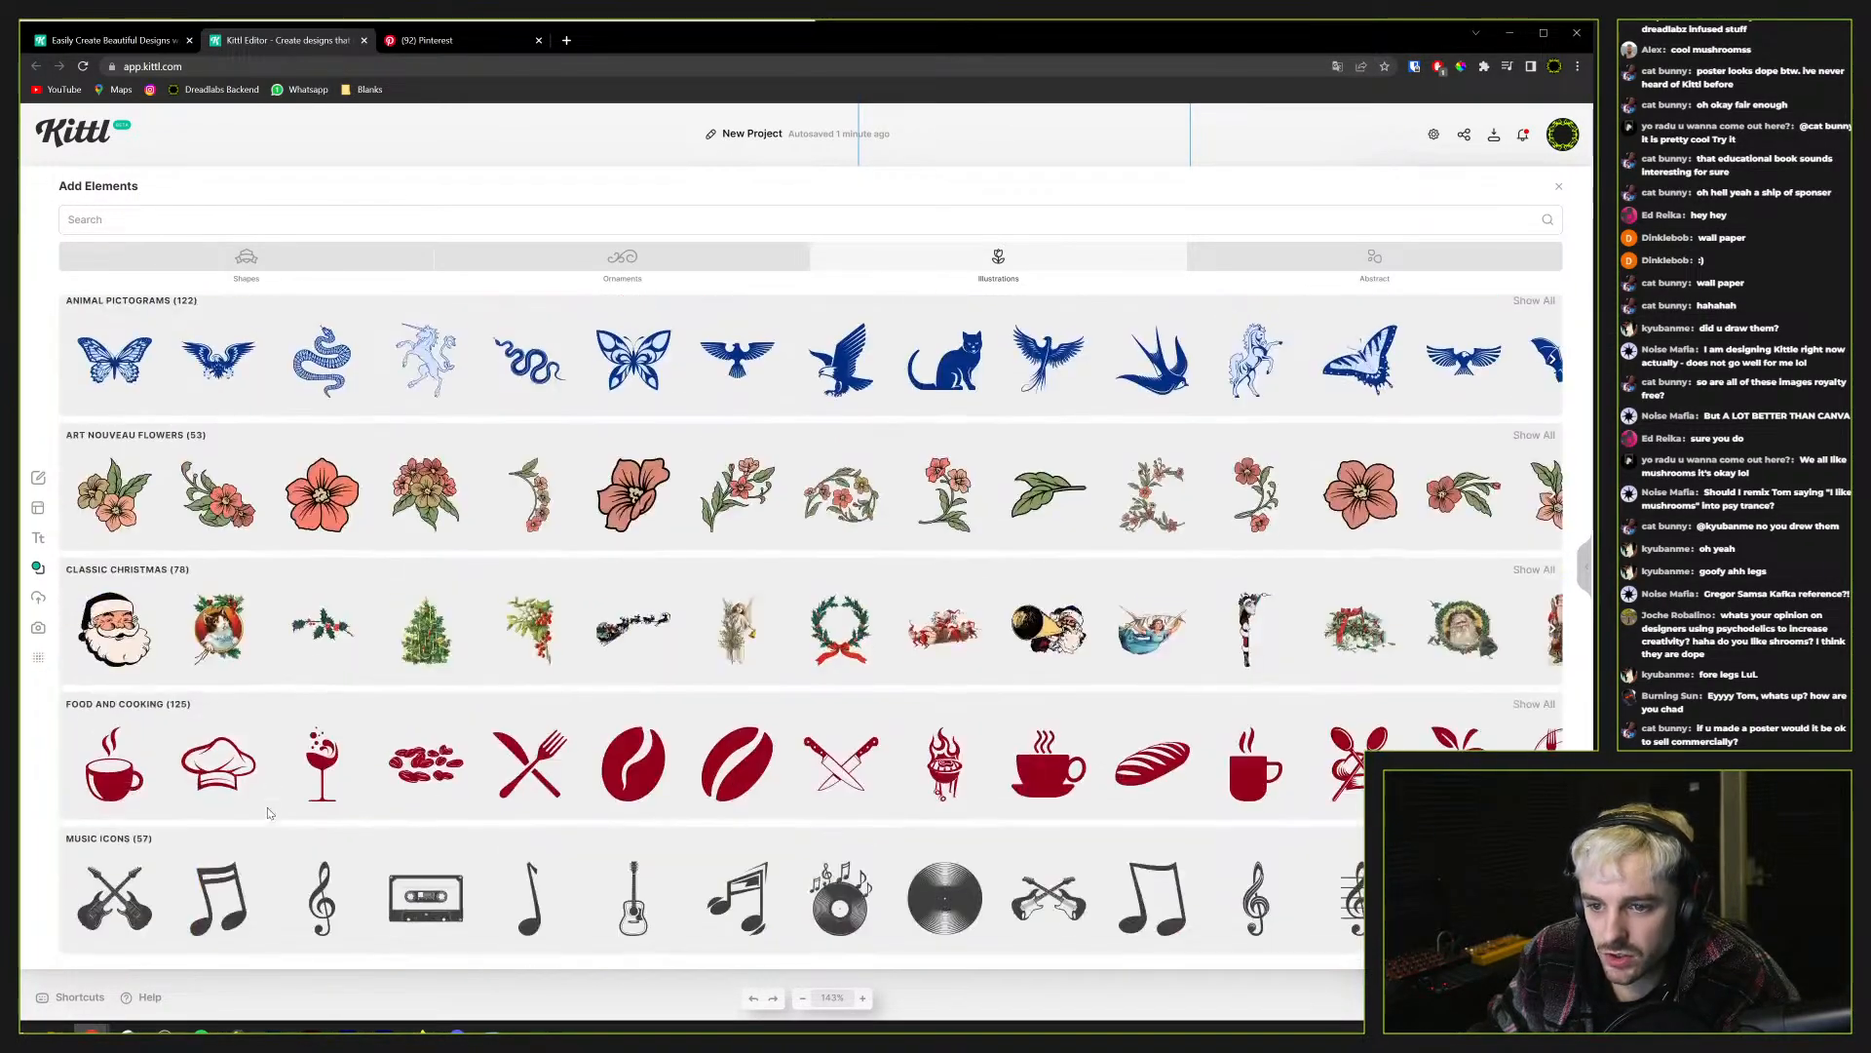
{"action": "scroll", "coordinate": [85, 814], "scroll_direction": "down", "scroll_amount": 5}
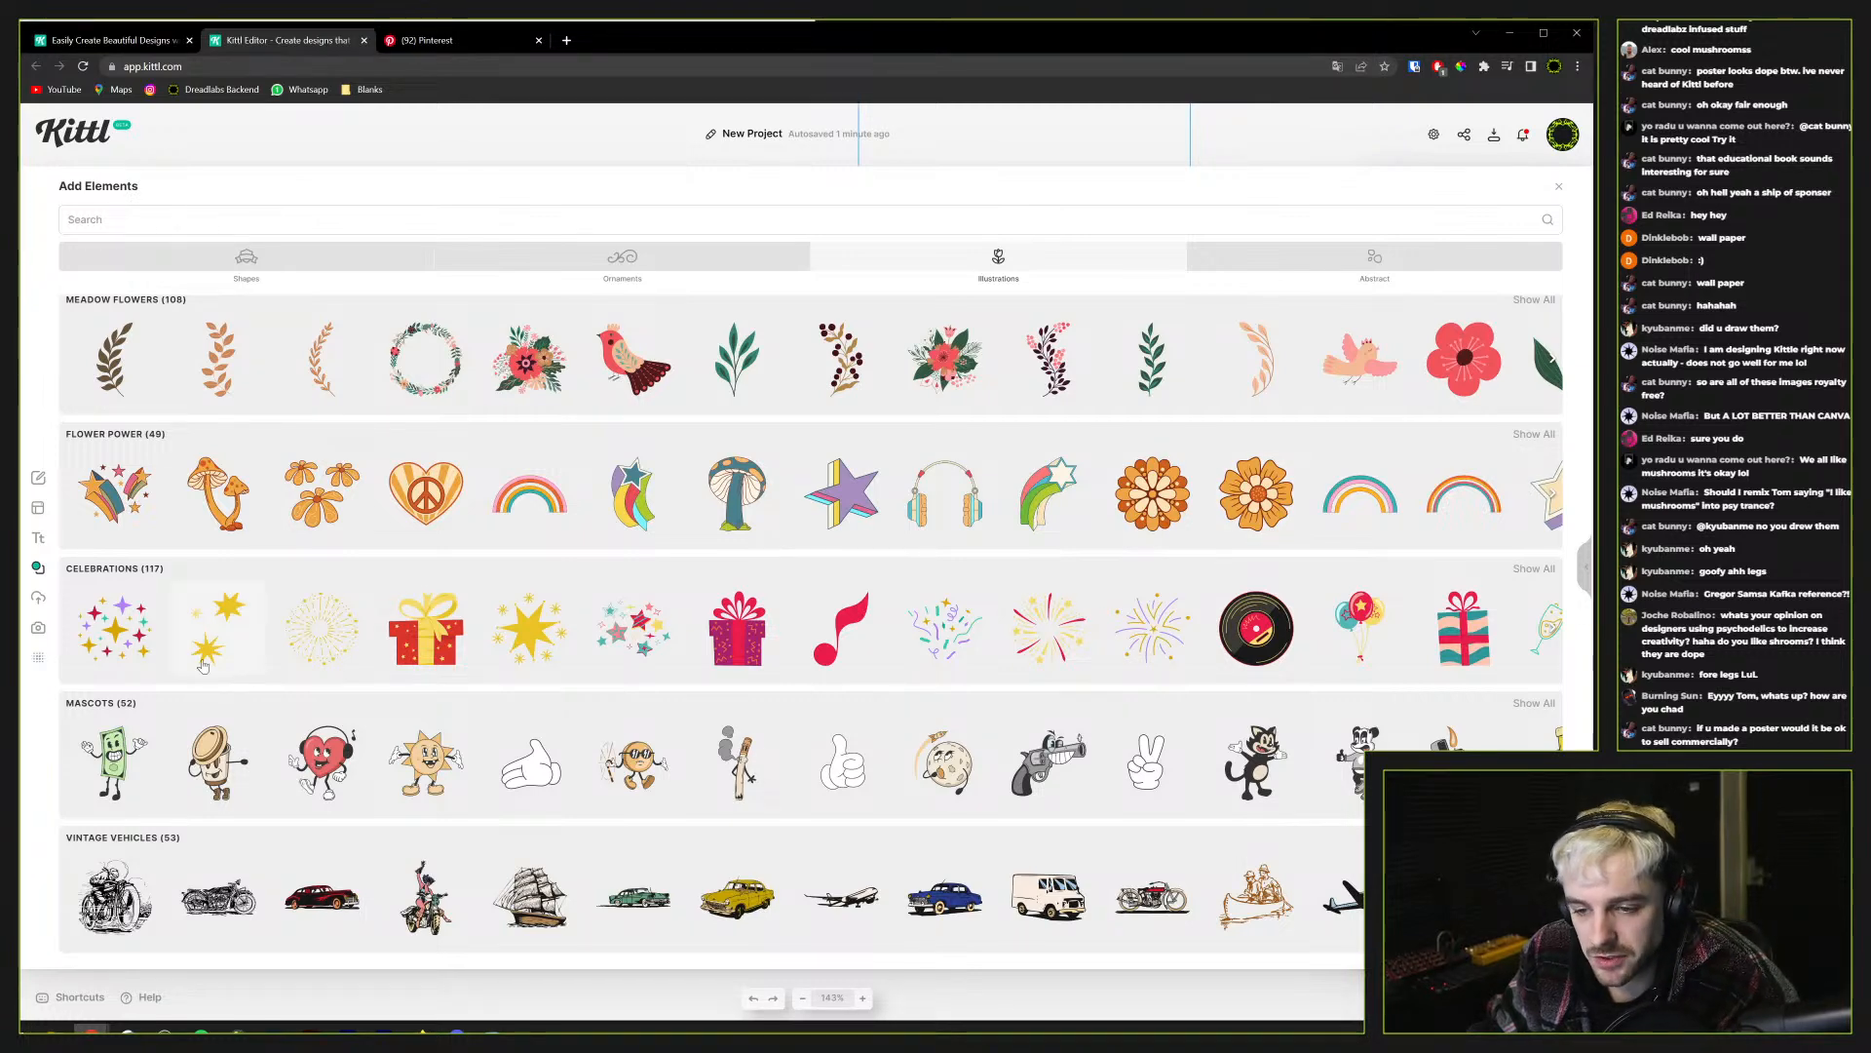
{"action": "scroll", "coordinate": [202, 685], "scroll_direction": "down", "scroll_amount": 2}
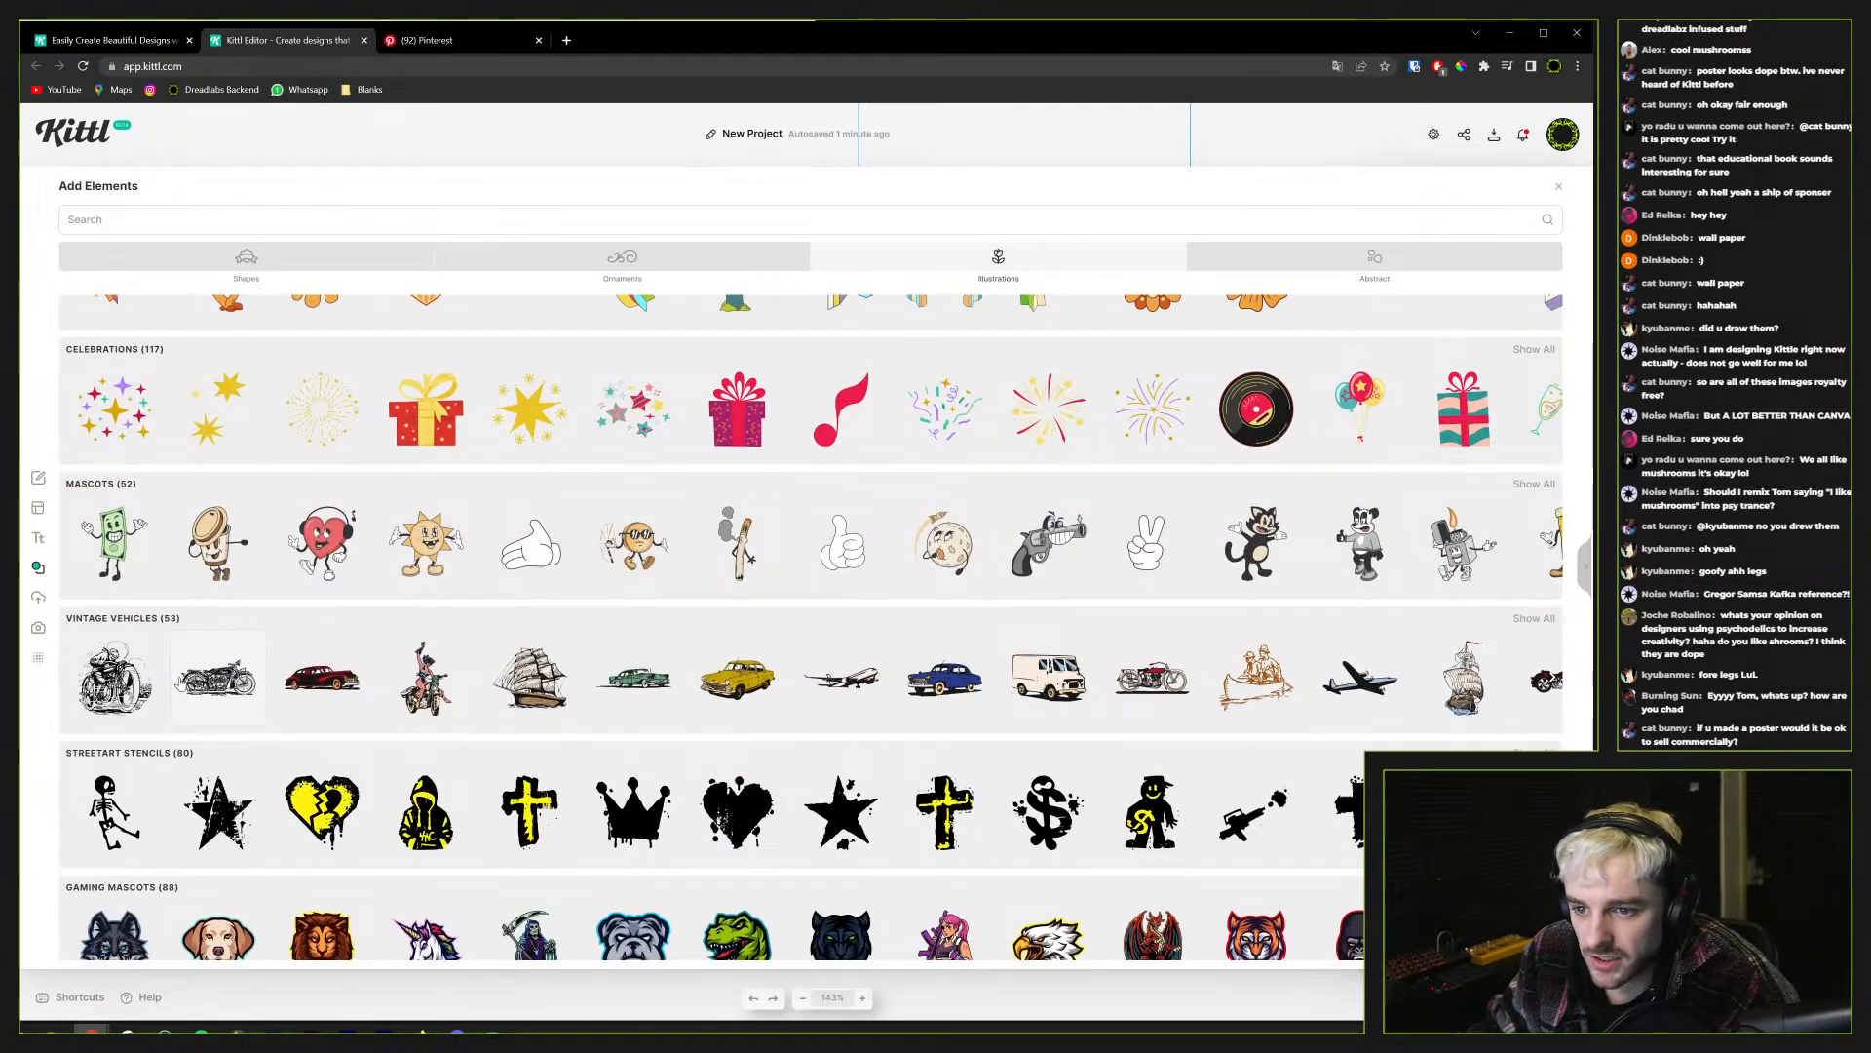
{"action": "scroll", "coordinate": [175, 682], "scroll_direction": "down", "scroll_amount": 2}
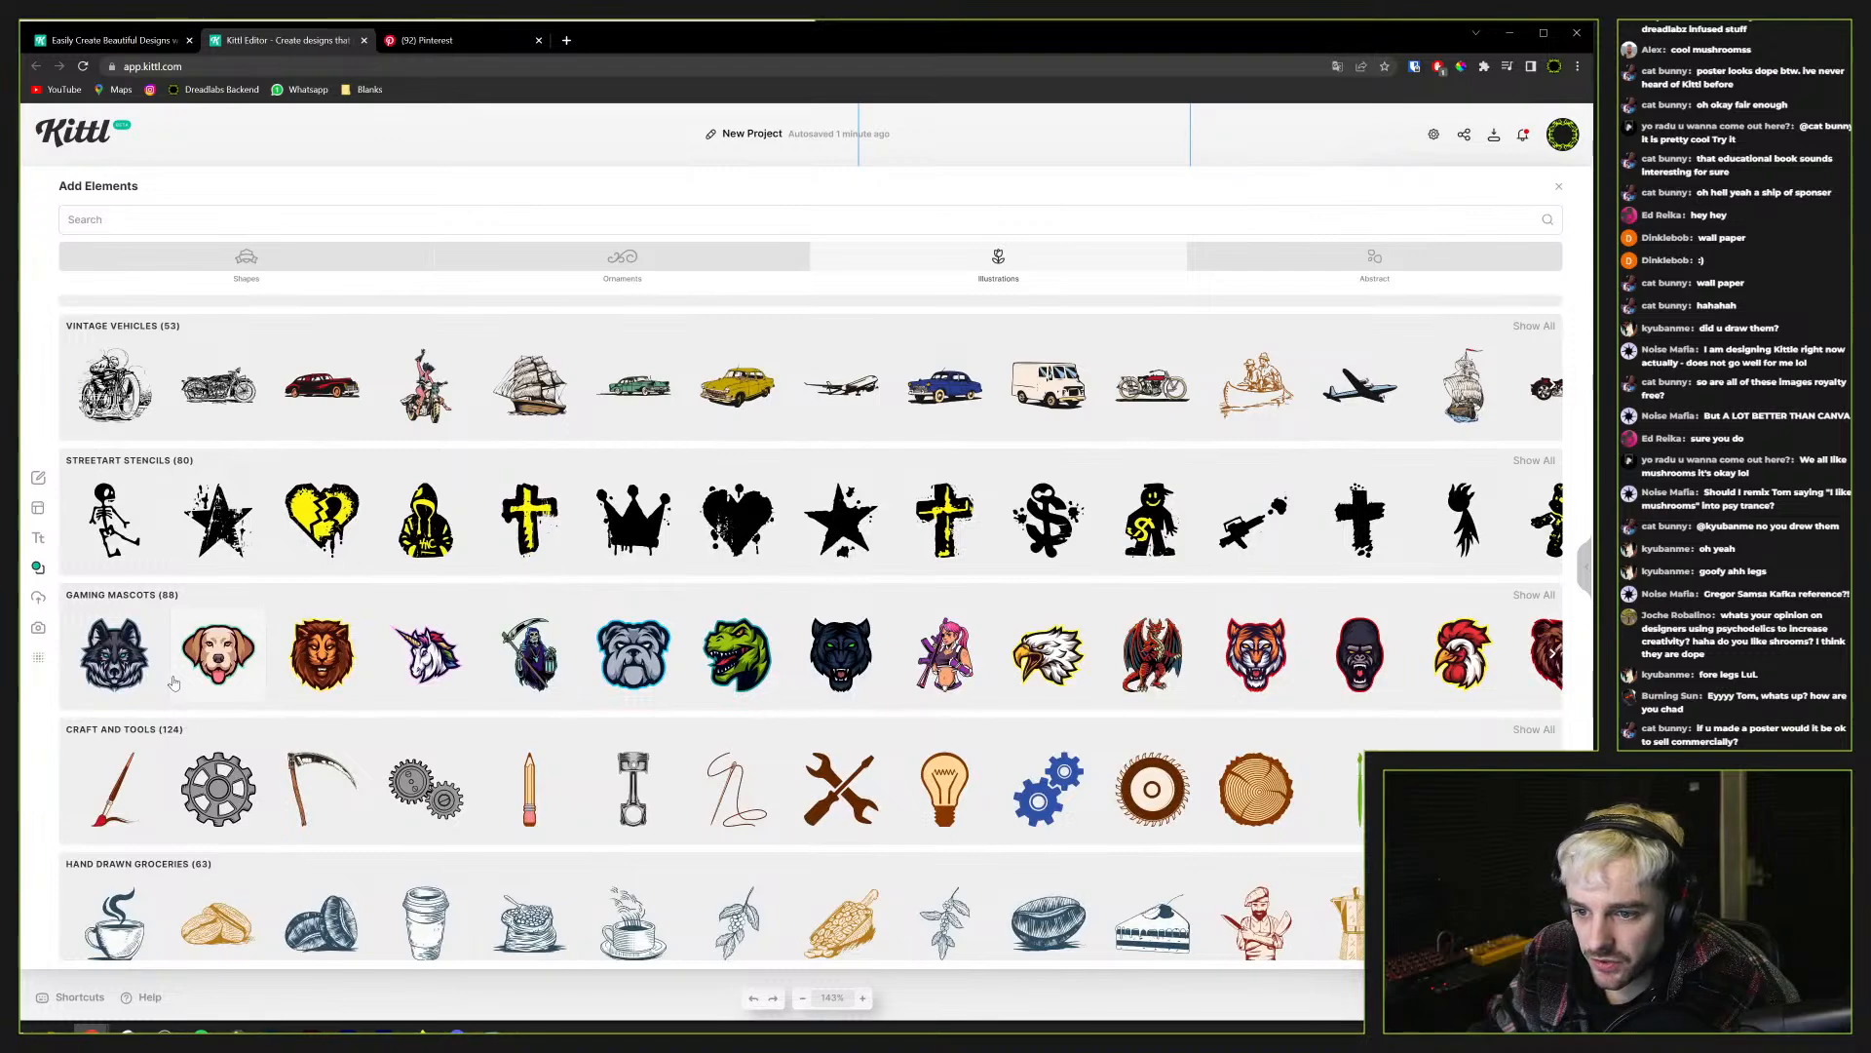
{"action": "scroll", "coordinate": [172, 682], "scroll_direction": "down", "scroll_amount": 1}
{"action": "scroll", "coordinate": [171, 683], "scroll_direction": "down", "scroll_amount": 4}
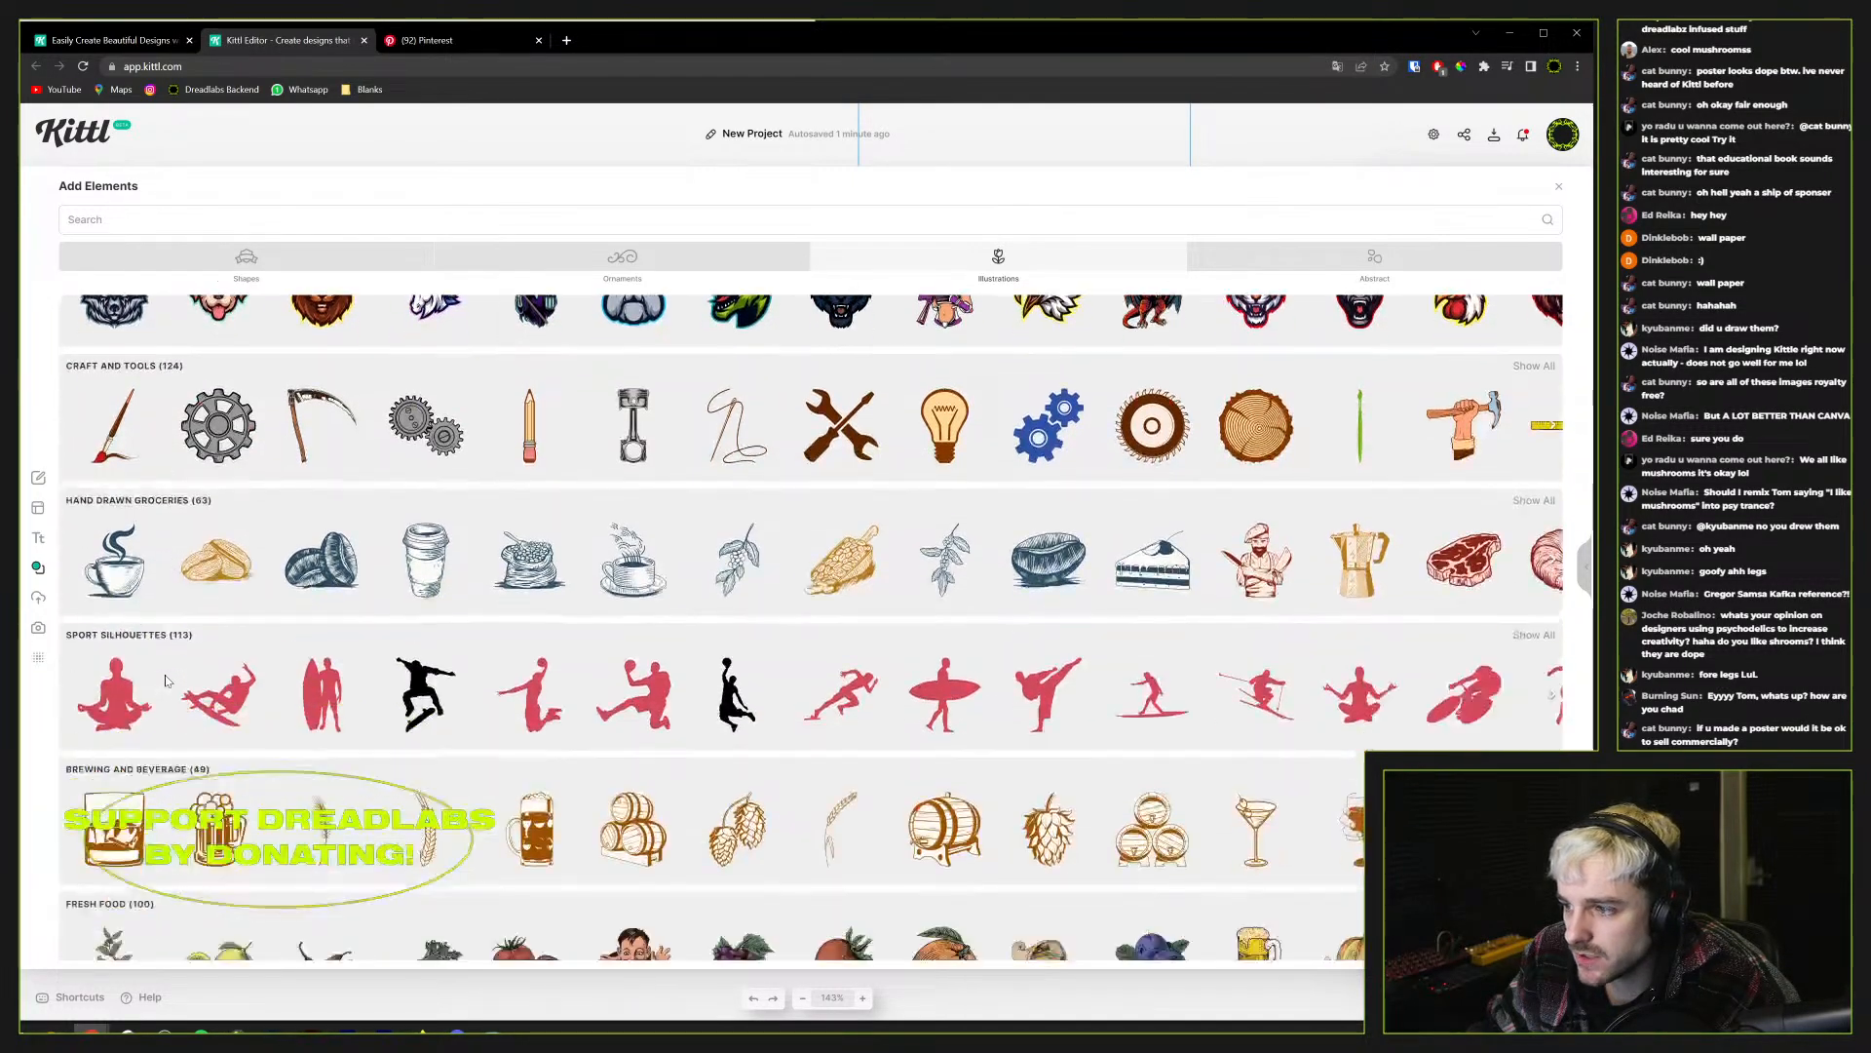
{"action": "scroll", "coordinate": [164, 680], "scroll_direction": "down", "scroll_amount": 6}
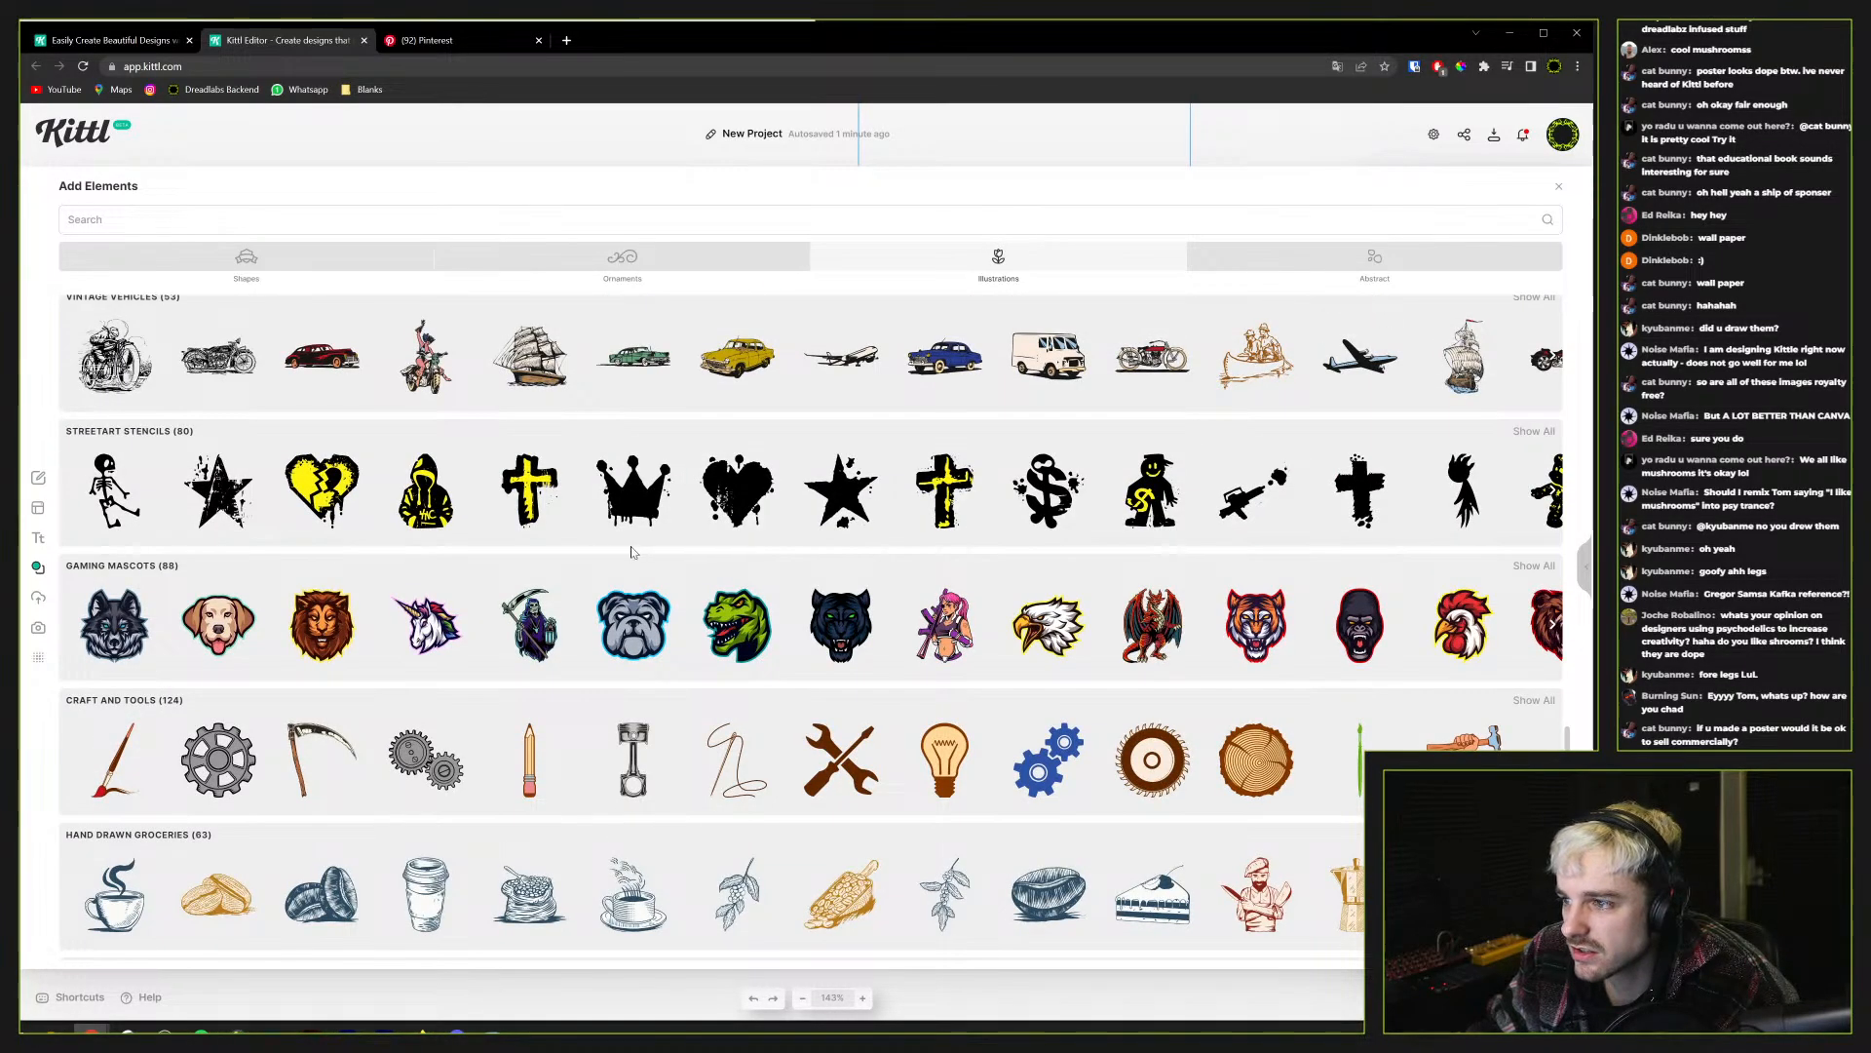
Review the Illustrations categories again from Hand Drawn Groceries back up to the Y2K set
{"action": "scroll", "coordinate": [1033, 522], "scroll_direction": "up", "scroll_amount": 4}
{"action": "scroll", "coordinate": [1258, 739], "scroll_direction": "down", "scroll_amount": 3}
{"action": "scroll", "coordinate": [1077, 717], "scroll_direction": "up", "scroll_amount": 12}
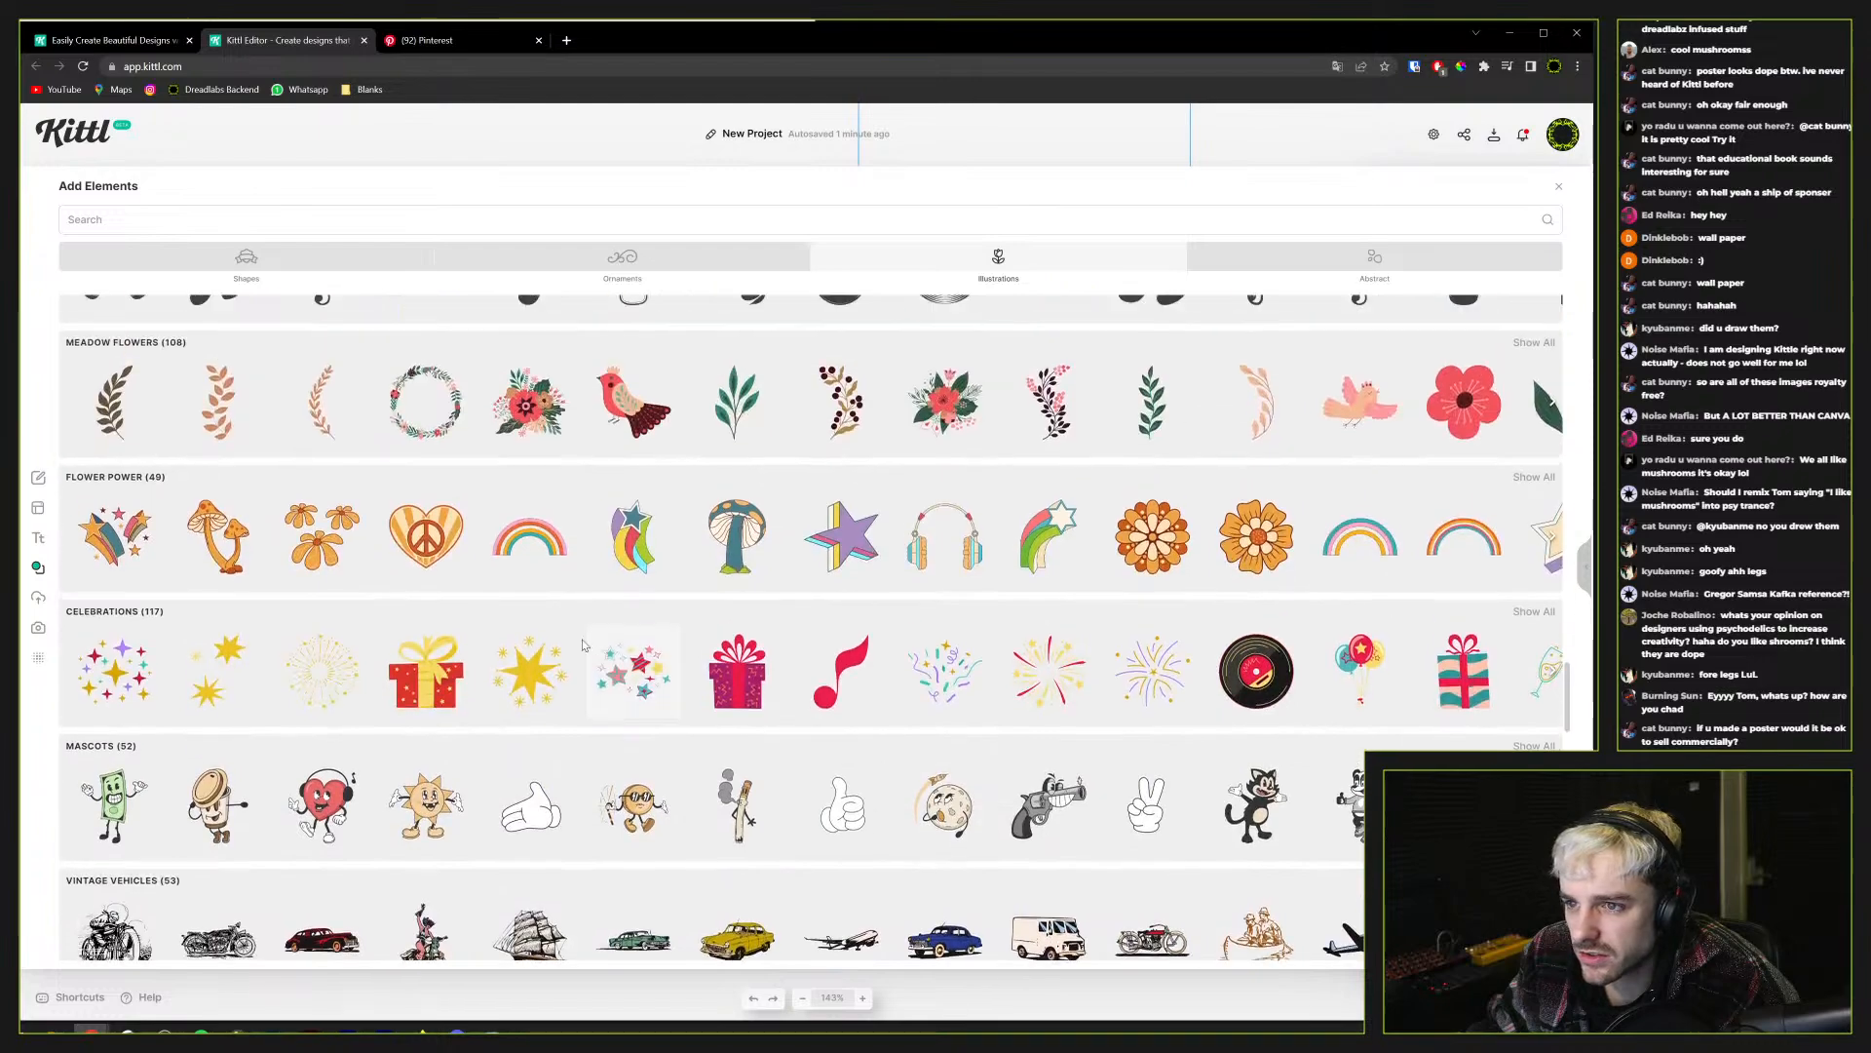
{"action": "scroll", "coordinate": [567, 635], "scroll_direction": "up", "scroll_amount": 6}
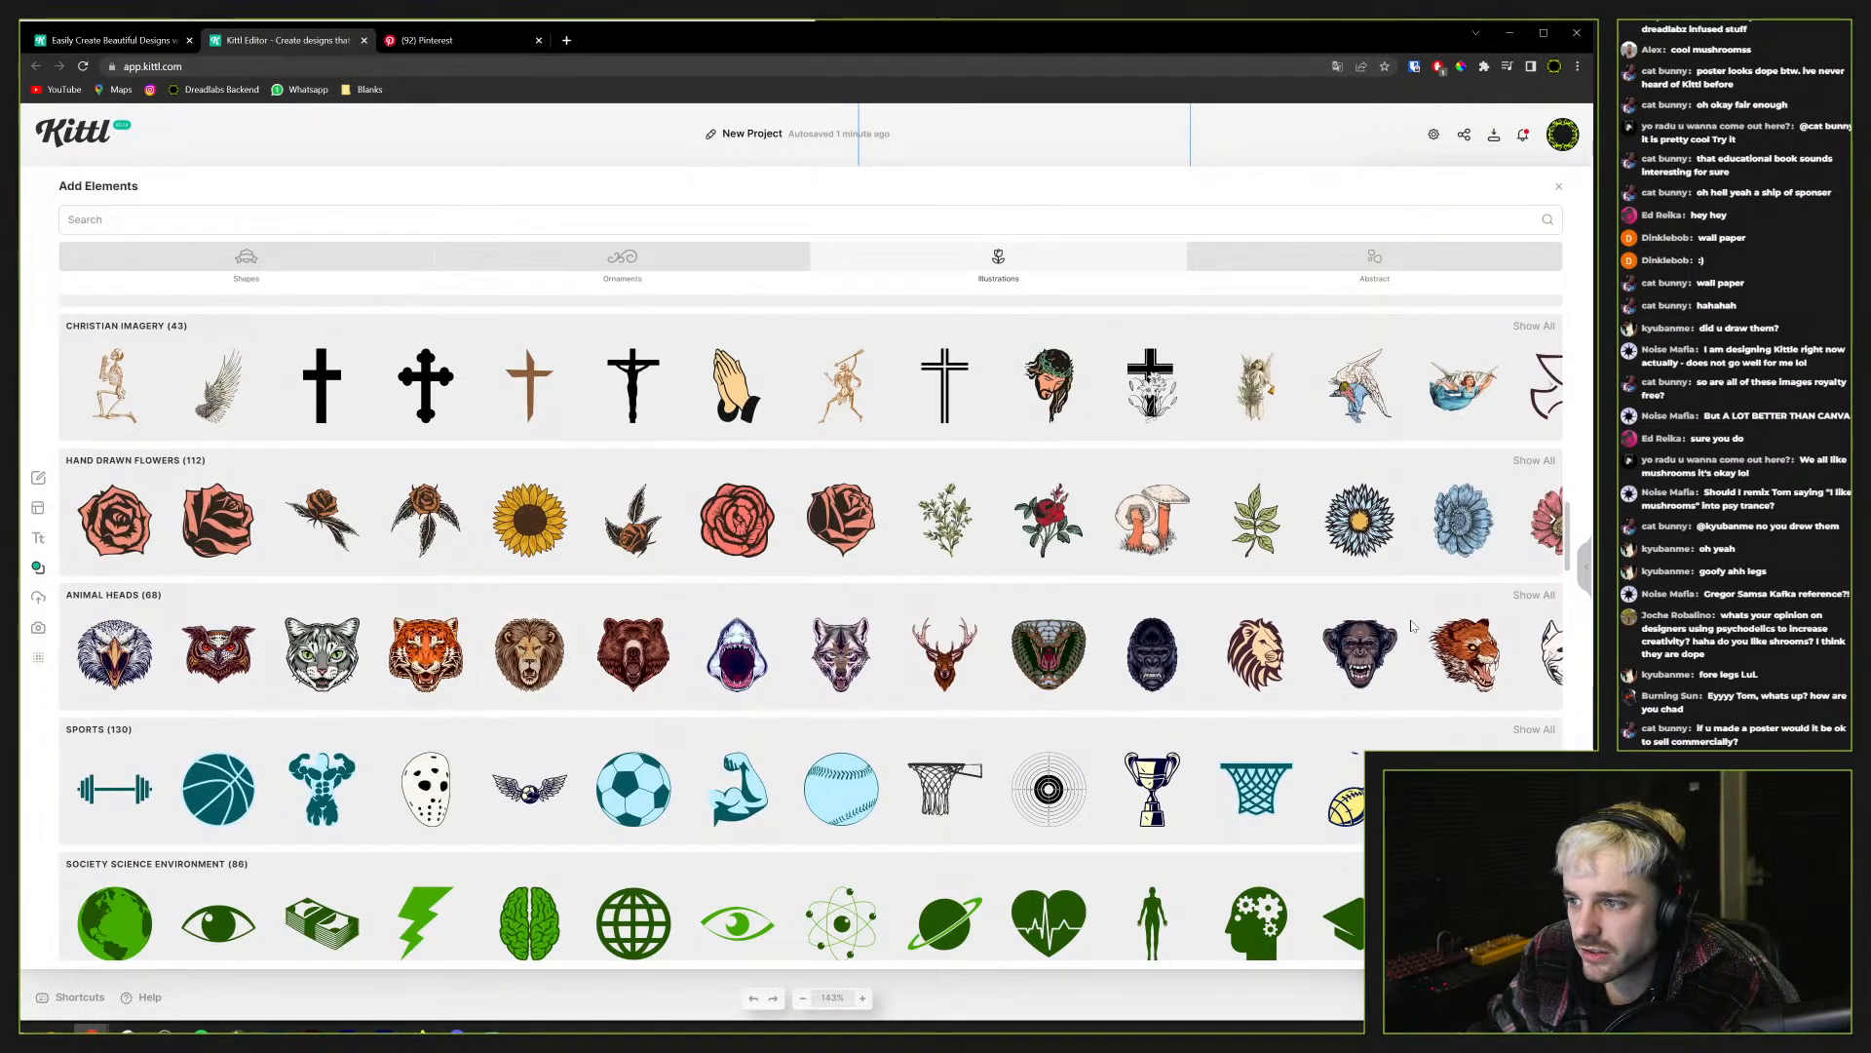
{"action": "scroll", "coordinate": [593, 702], "scroll_direction": "up", "scroll_amount": 3}
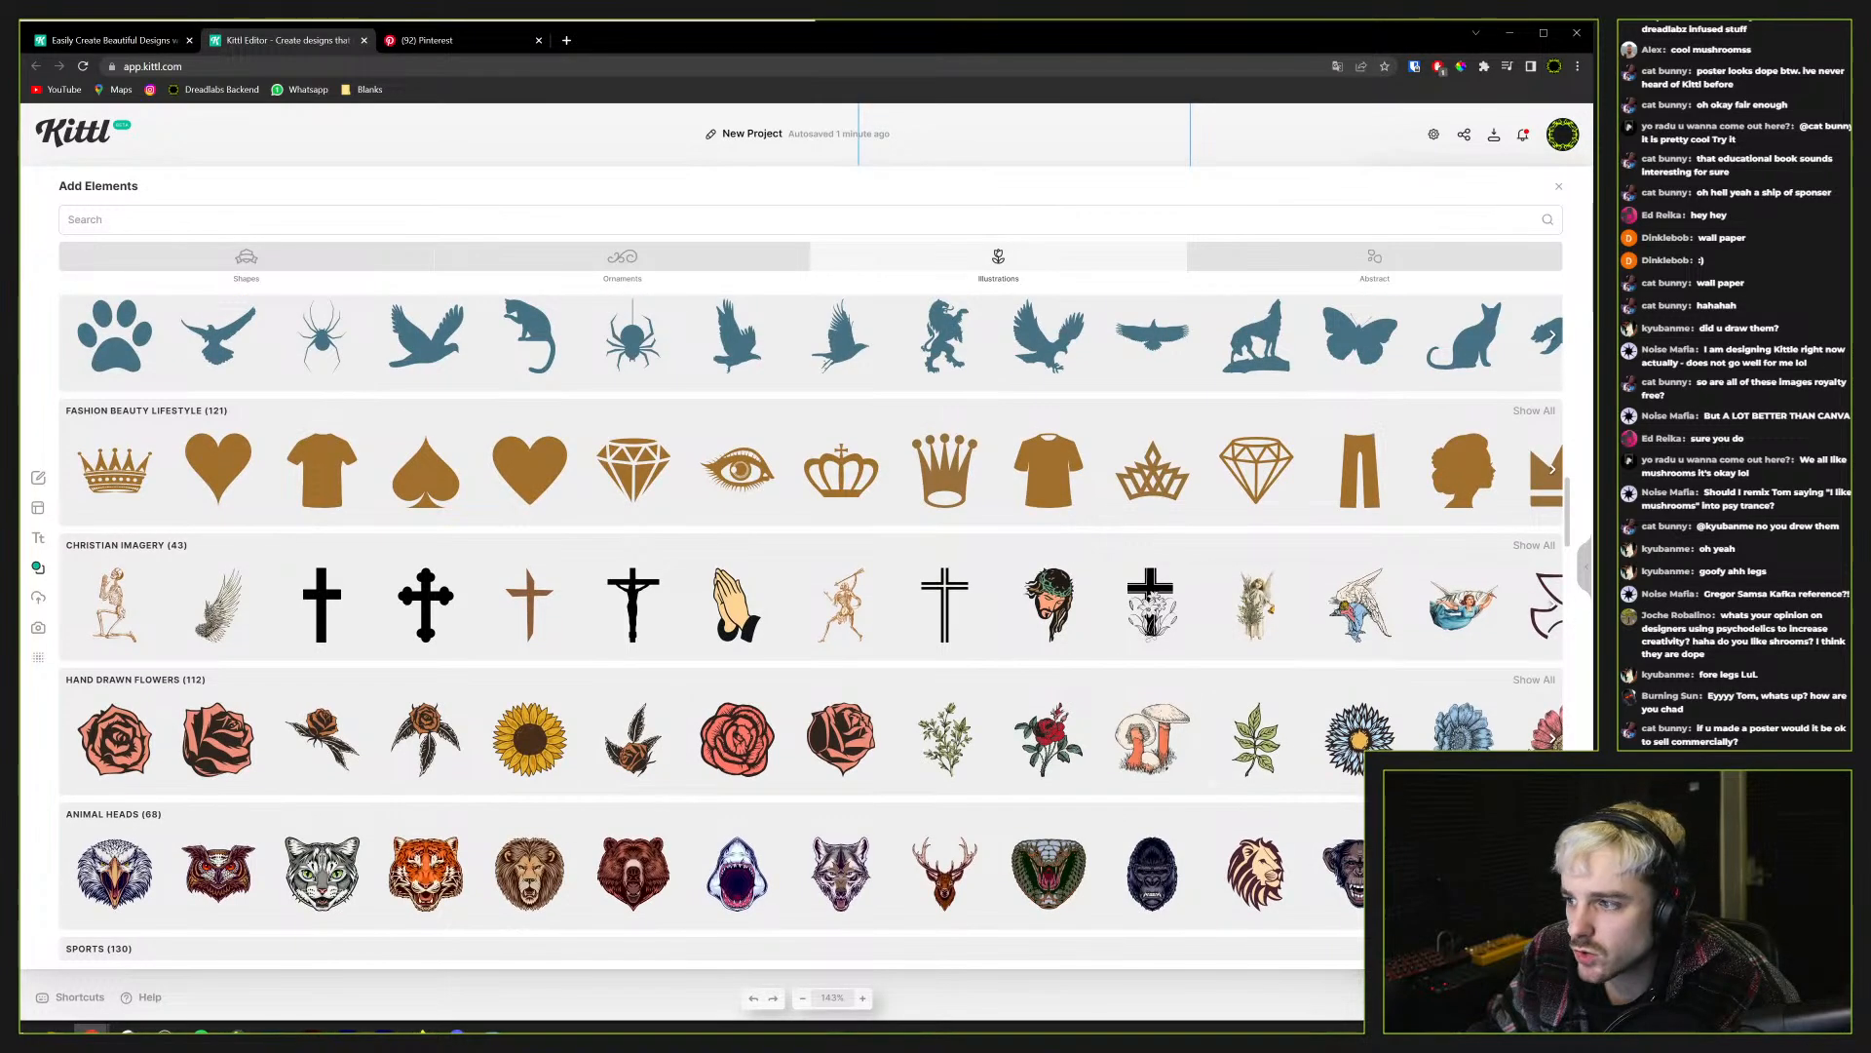
{"action": "scroll", "coordinate": [1174, 726], "scroll_direction": "up", "scroll_amount": 5}
{"action": "scroll", "coordinate": [1175, 726], "scroll_direction": "up", "scroll_amount": 2}
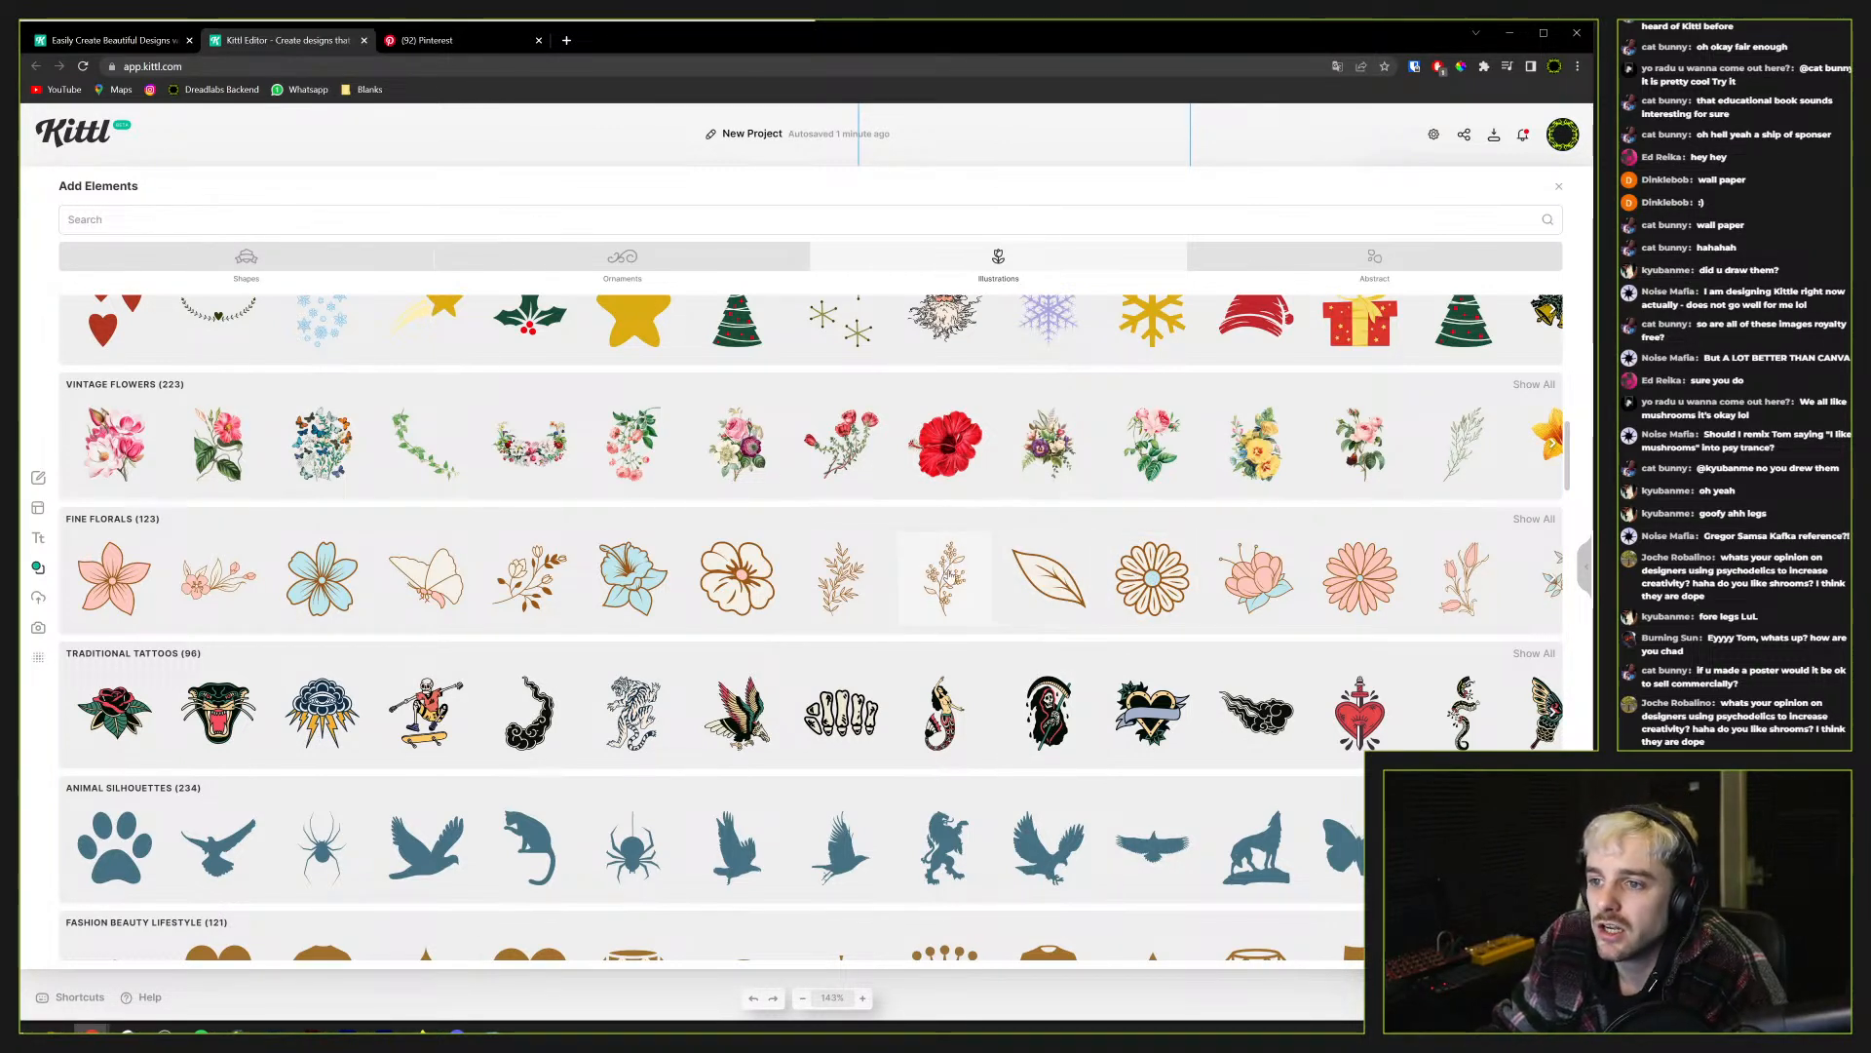
{"action": "scroll", "coordinate": [641, 565], "scroll_direction": "up", "scroll_amount": 2}
{"action": "scroll", "coordinate": [635, 563], "scroll_direction": "up", "scroll_amount": 4}
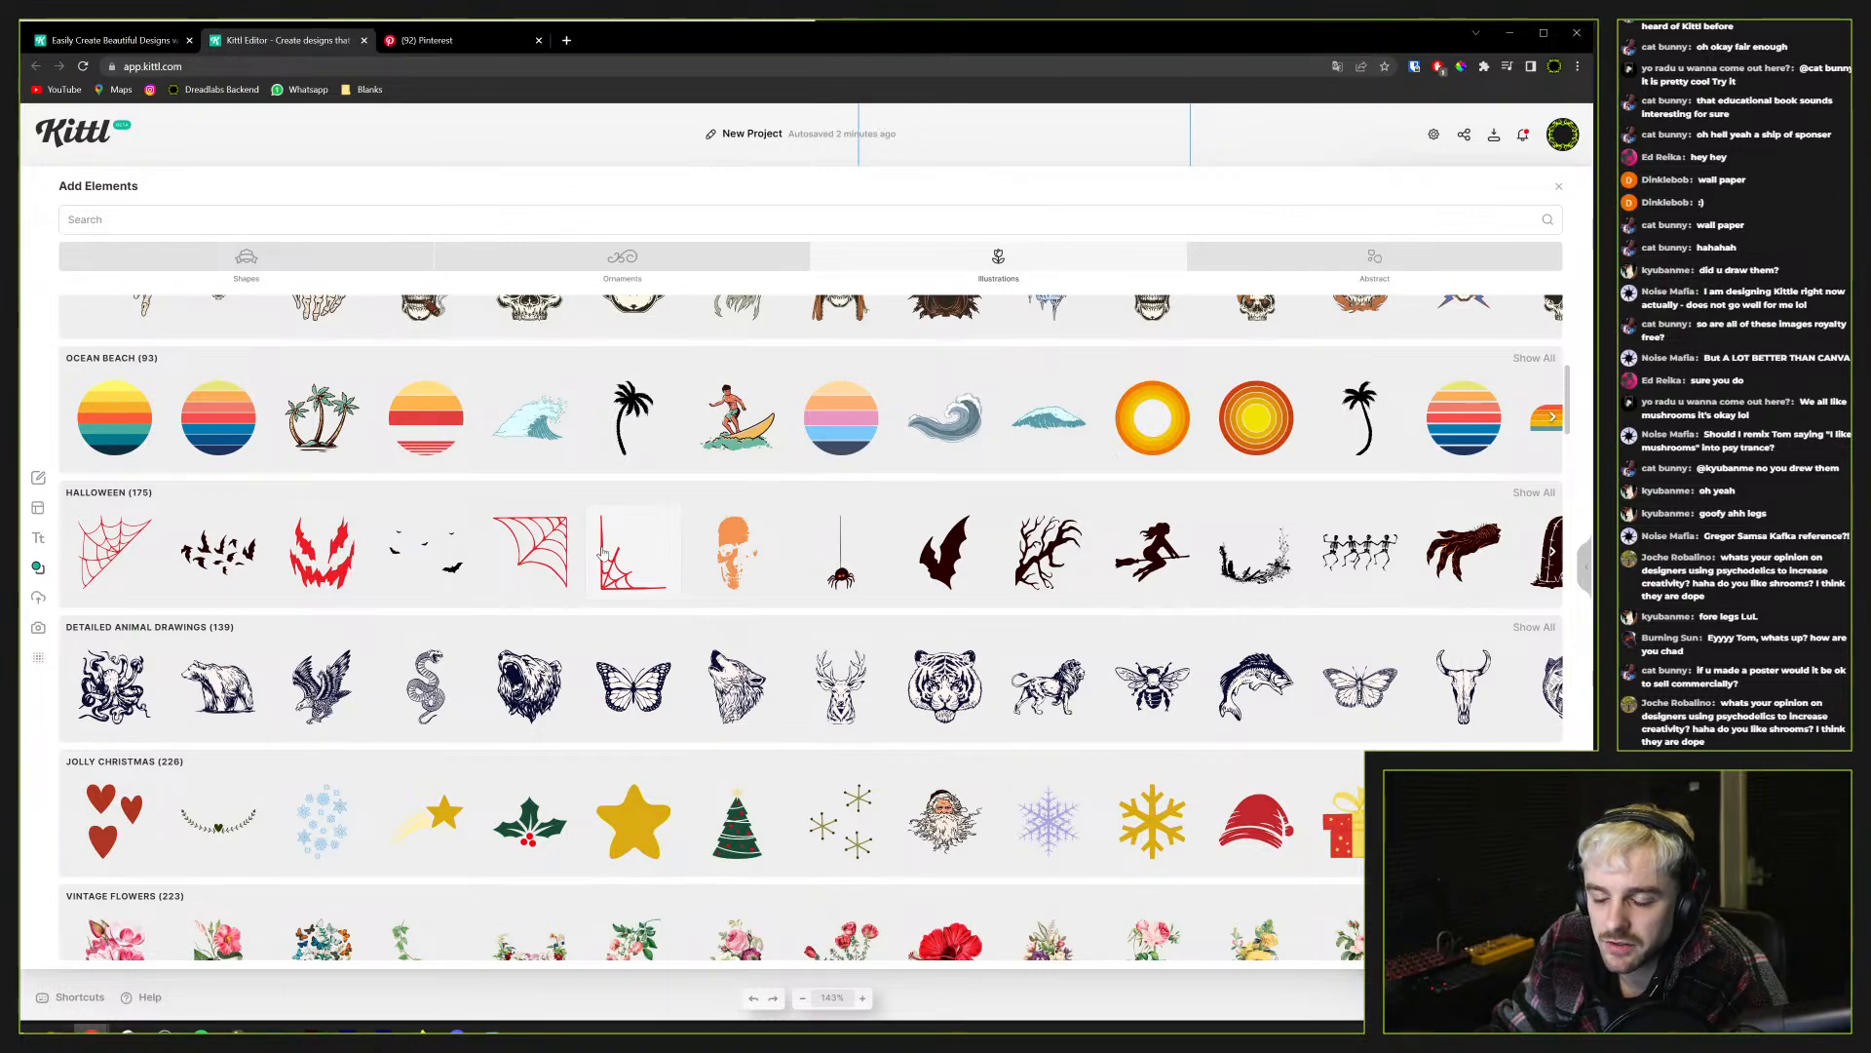
{"action": "scroll", "coordinate": [601, 554], "scroll_direction": "up", "scroll_amount": 3}
{"action": "scroll", "coordinate": [603, 550], "scroll_direction": "down", "scroll_amount": 4}
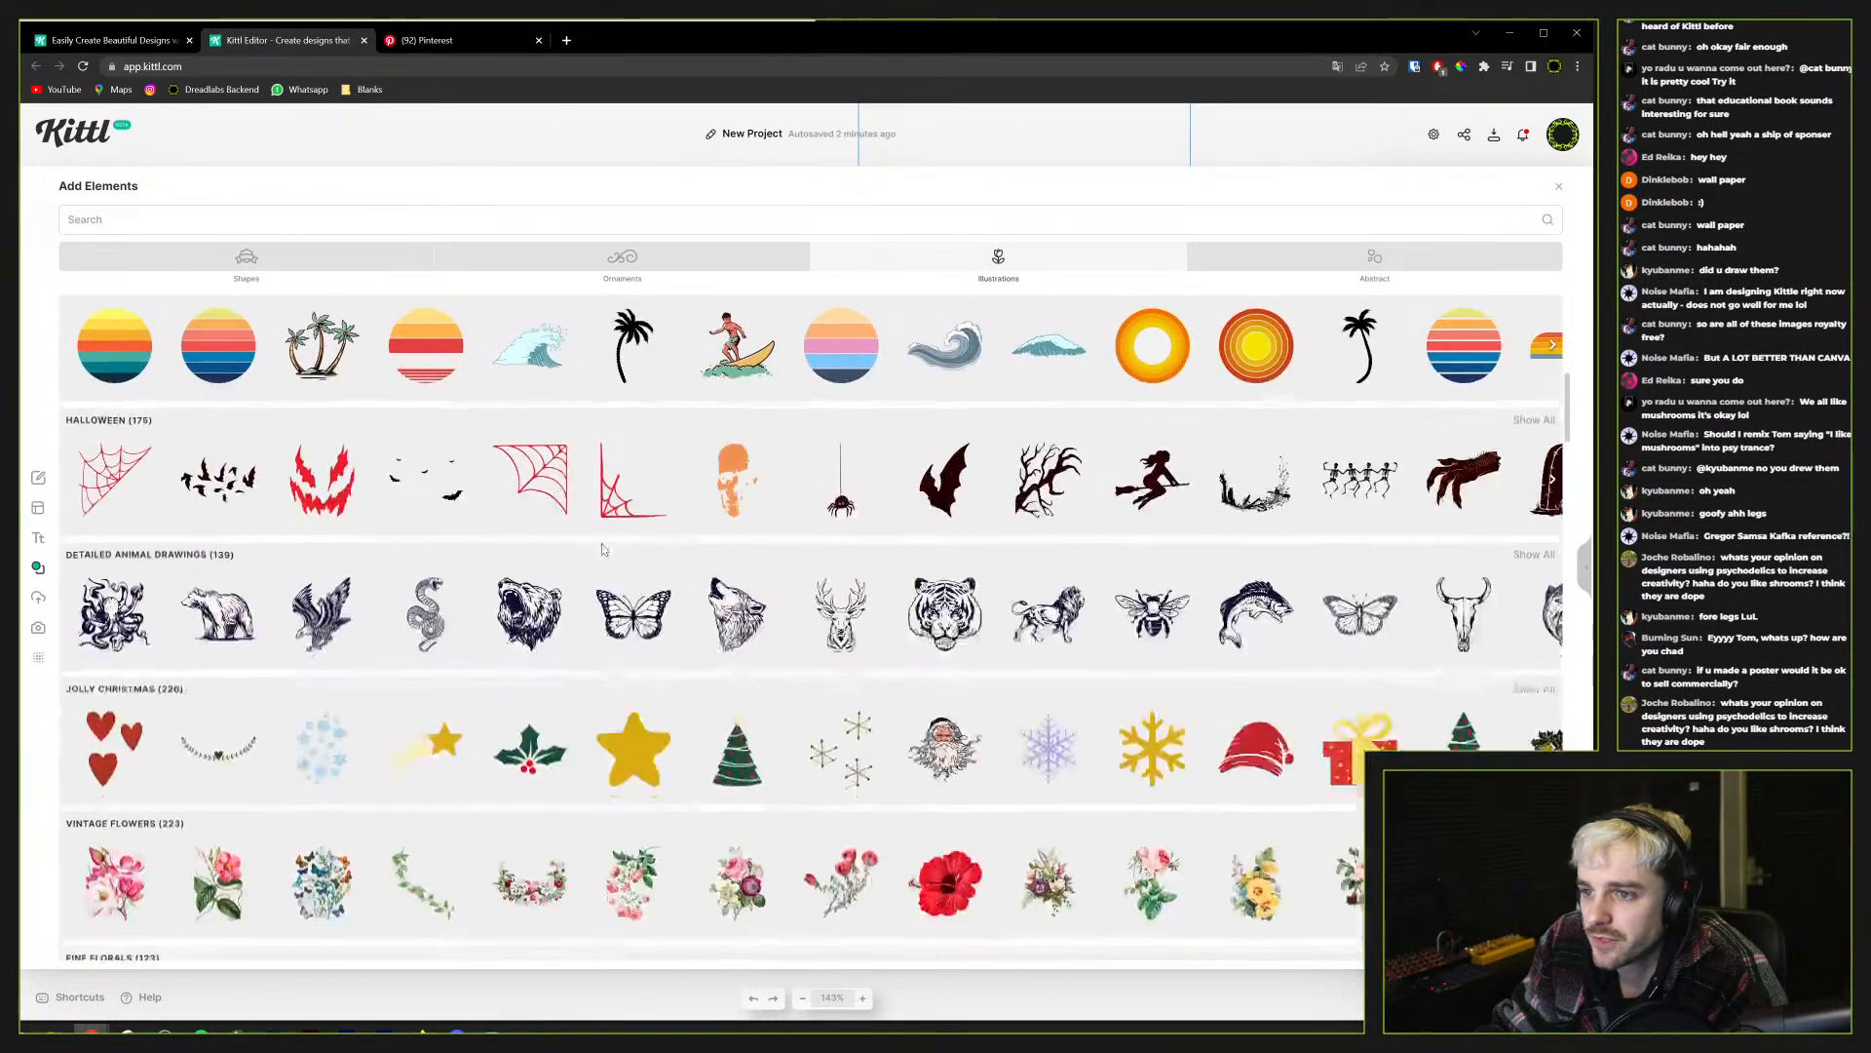
{"action": "scroll", "coordinate": [603, 551], "scroll_direction": "up", "scroll_amount": 3}
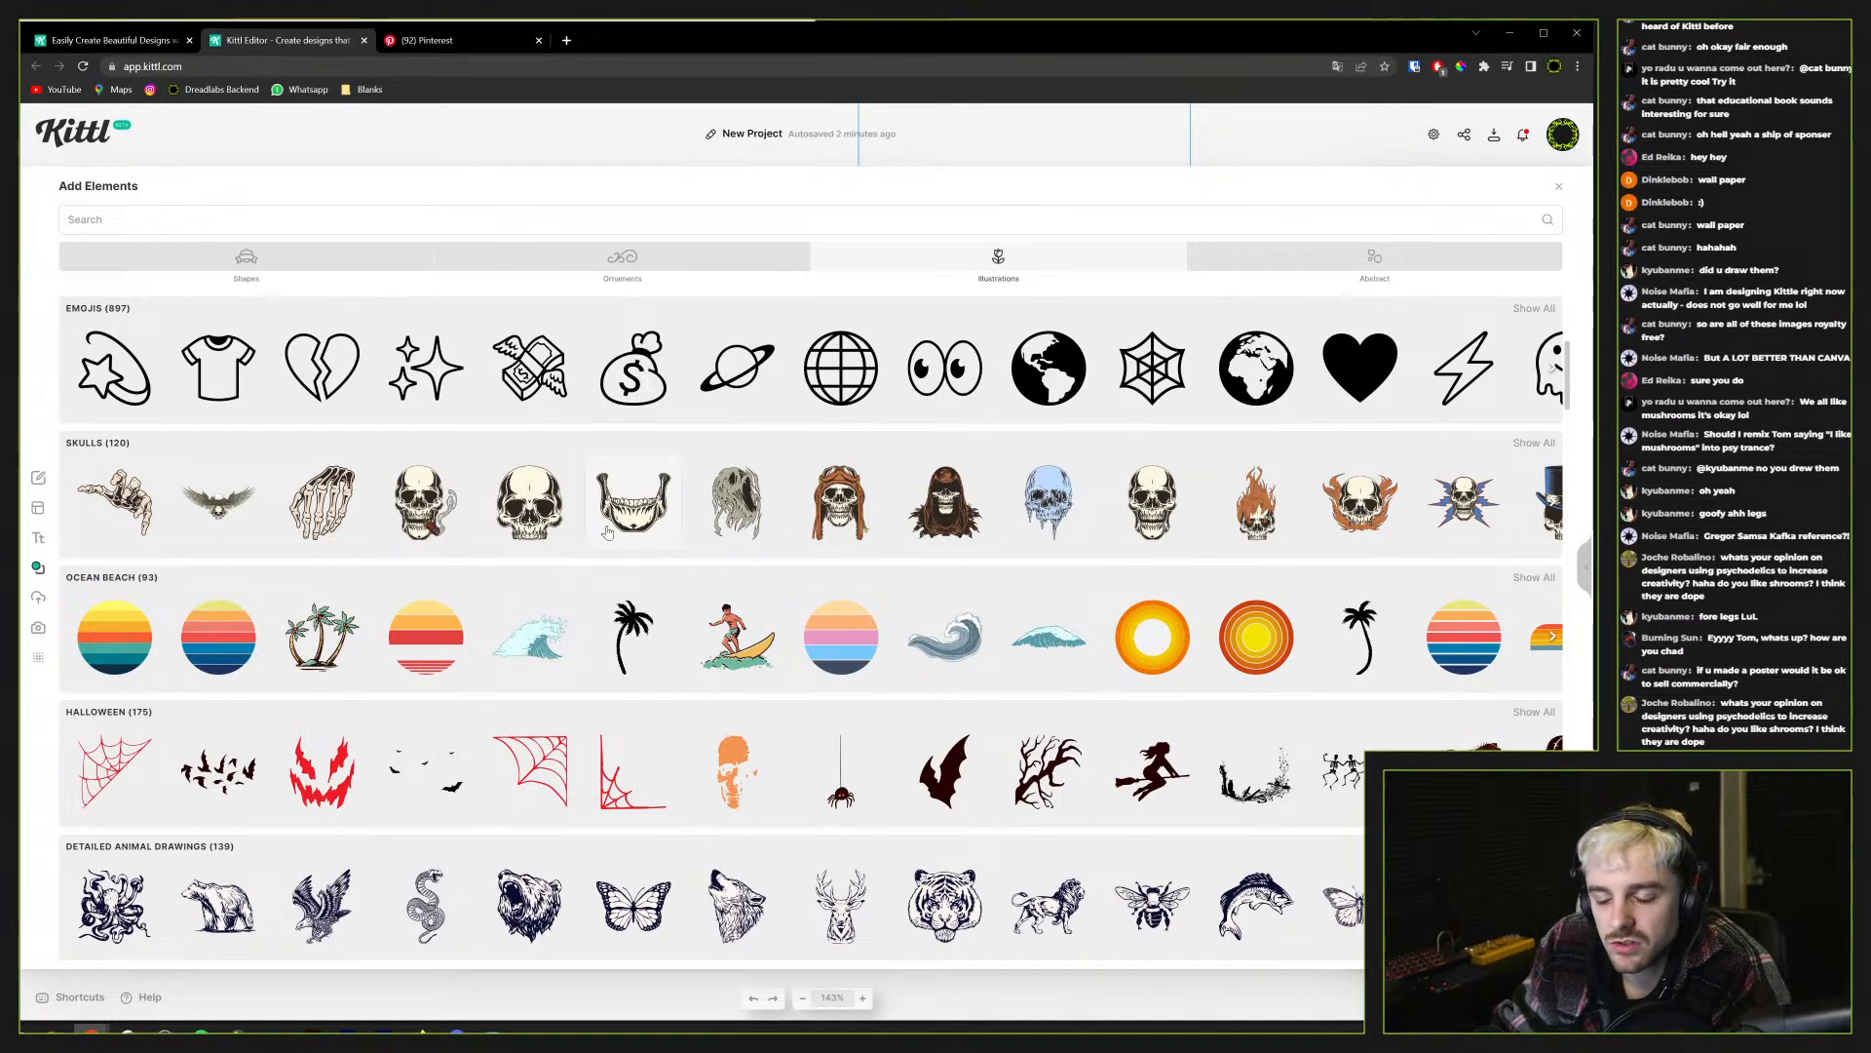
{"action": "scroll", "coordinate": [606, 531], "scroll_direction": "up", "scroll_amount": 3}
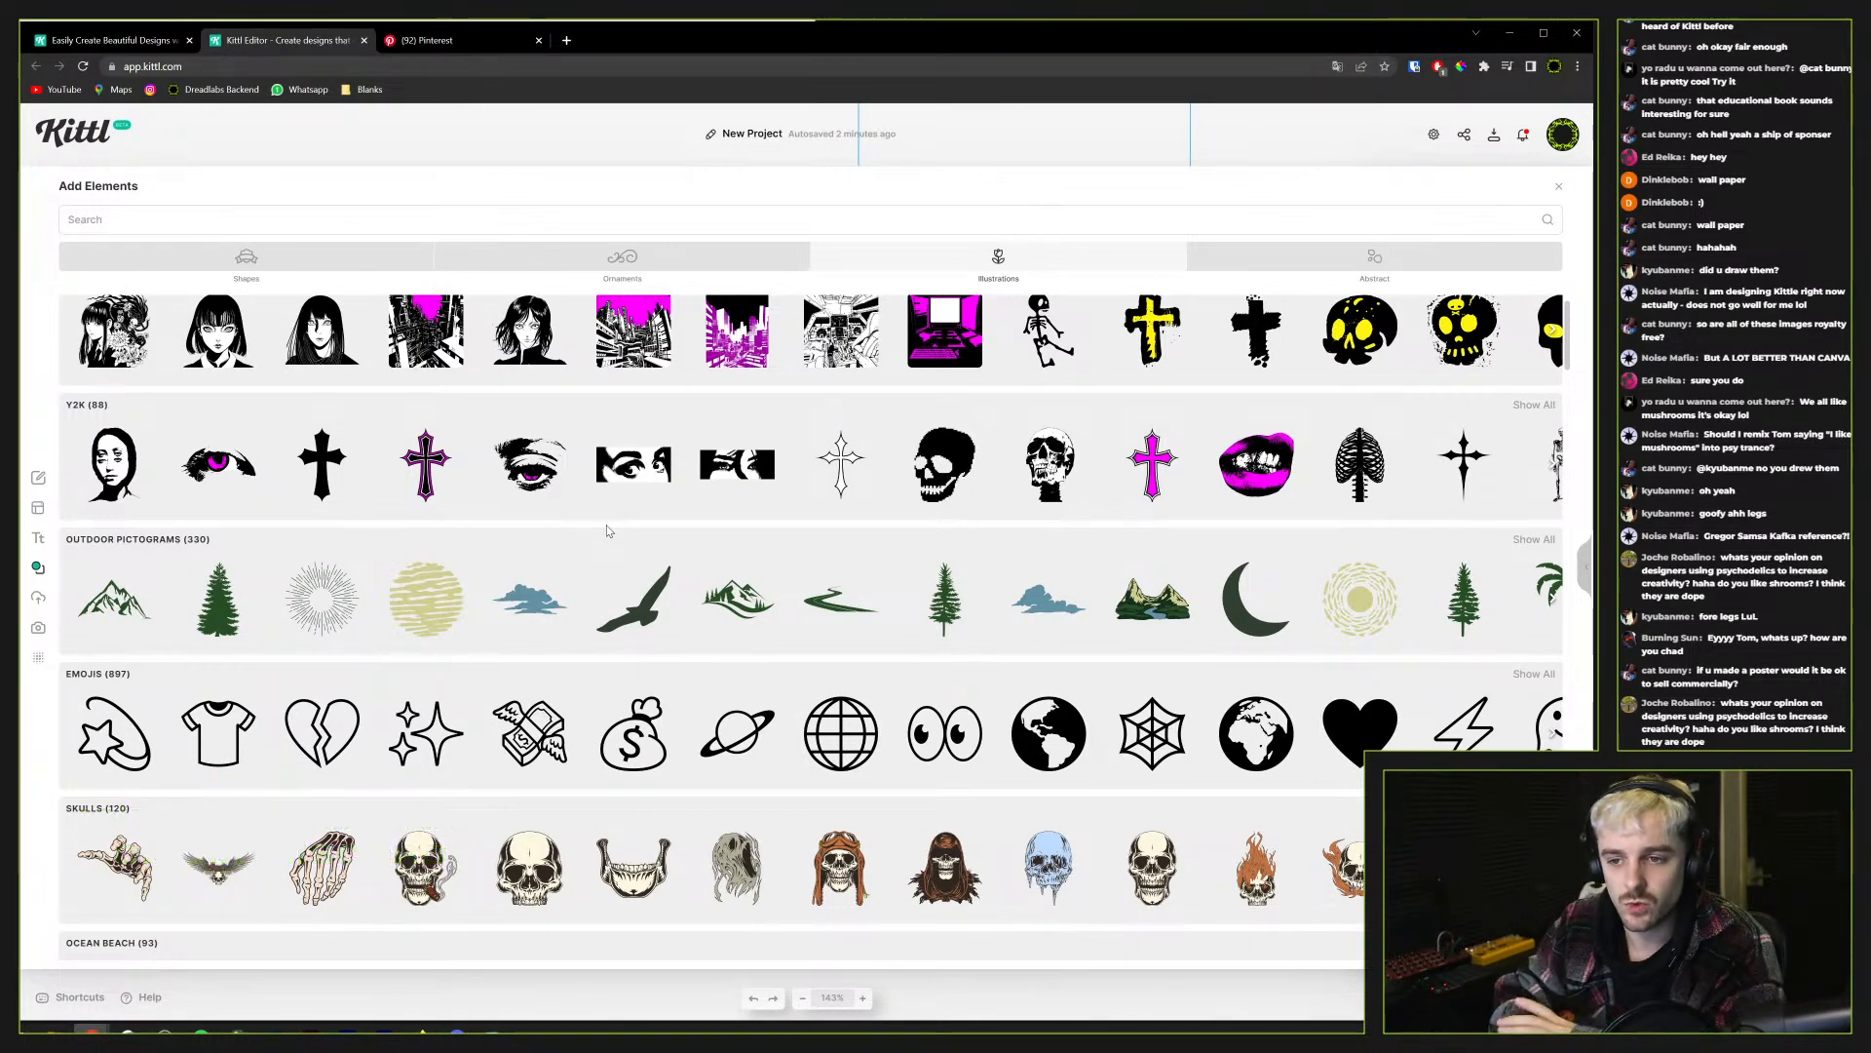
{"action": "scroll", "coordinate": [702, 836], "scroll_direction": "up", "scroll_amount": 1}
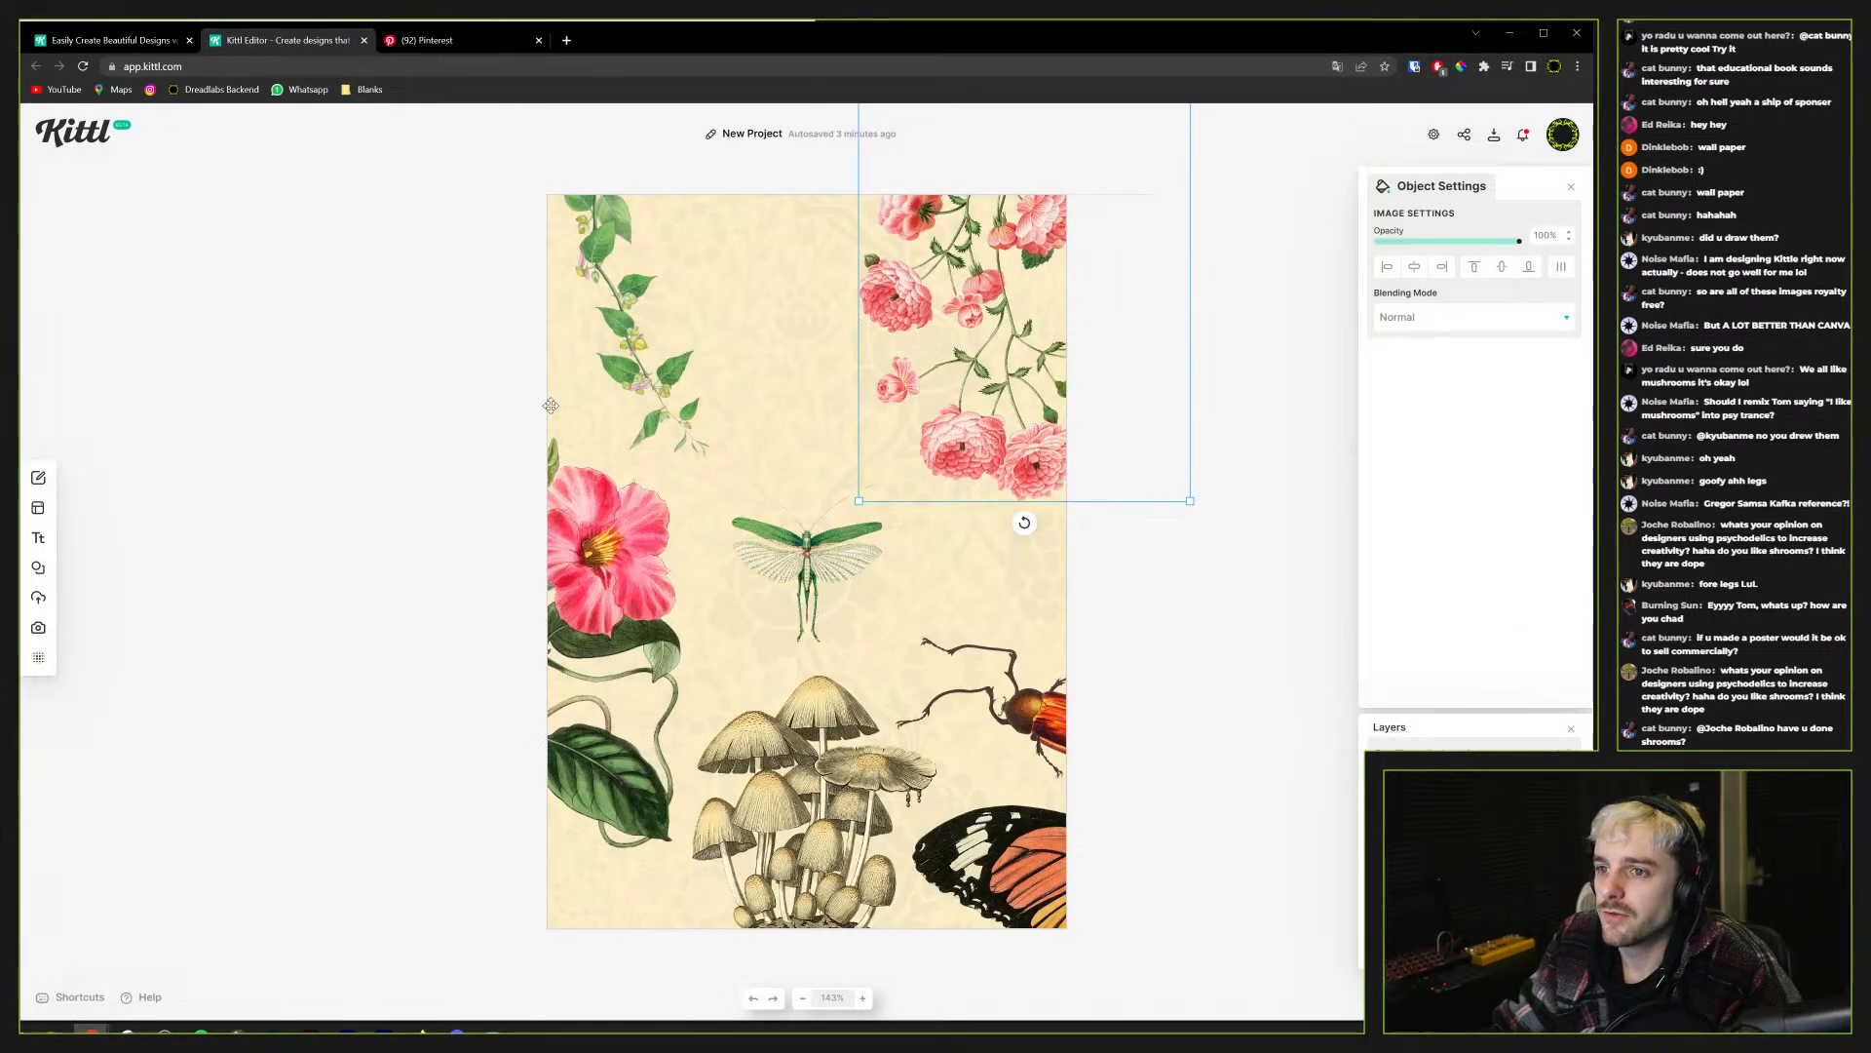
Delete the green winged insect from the middle of the artboard
{"action": "left_click", "coordinate": [389, 385]}
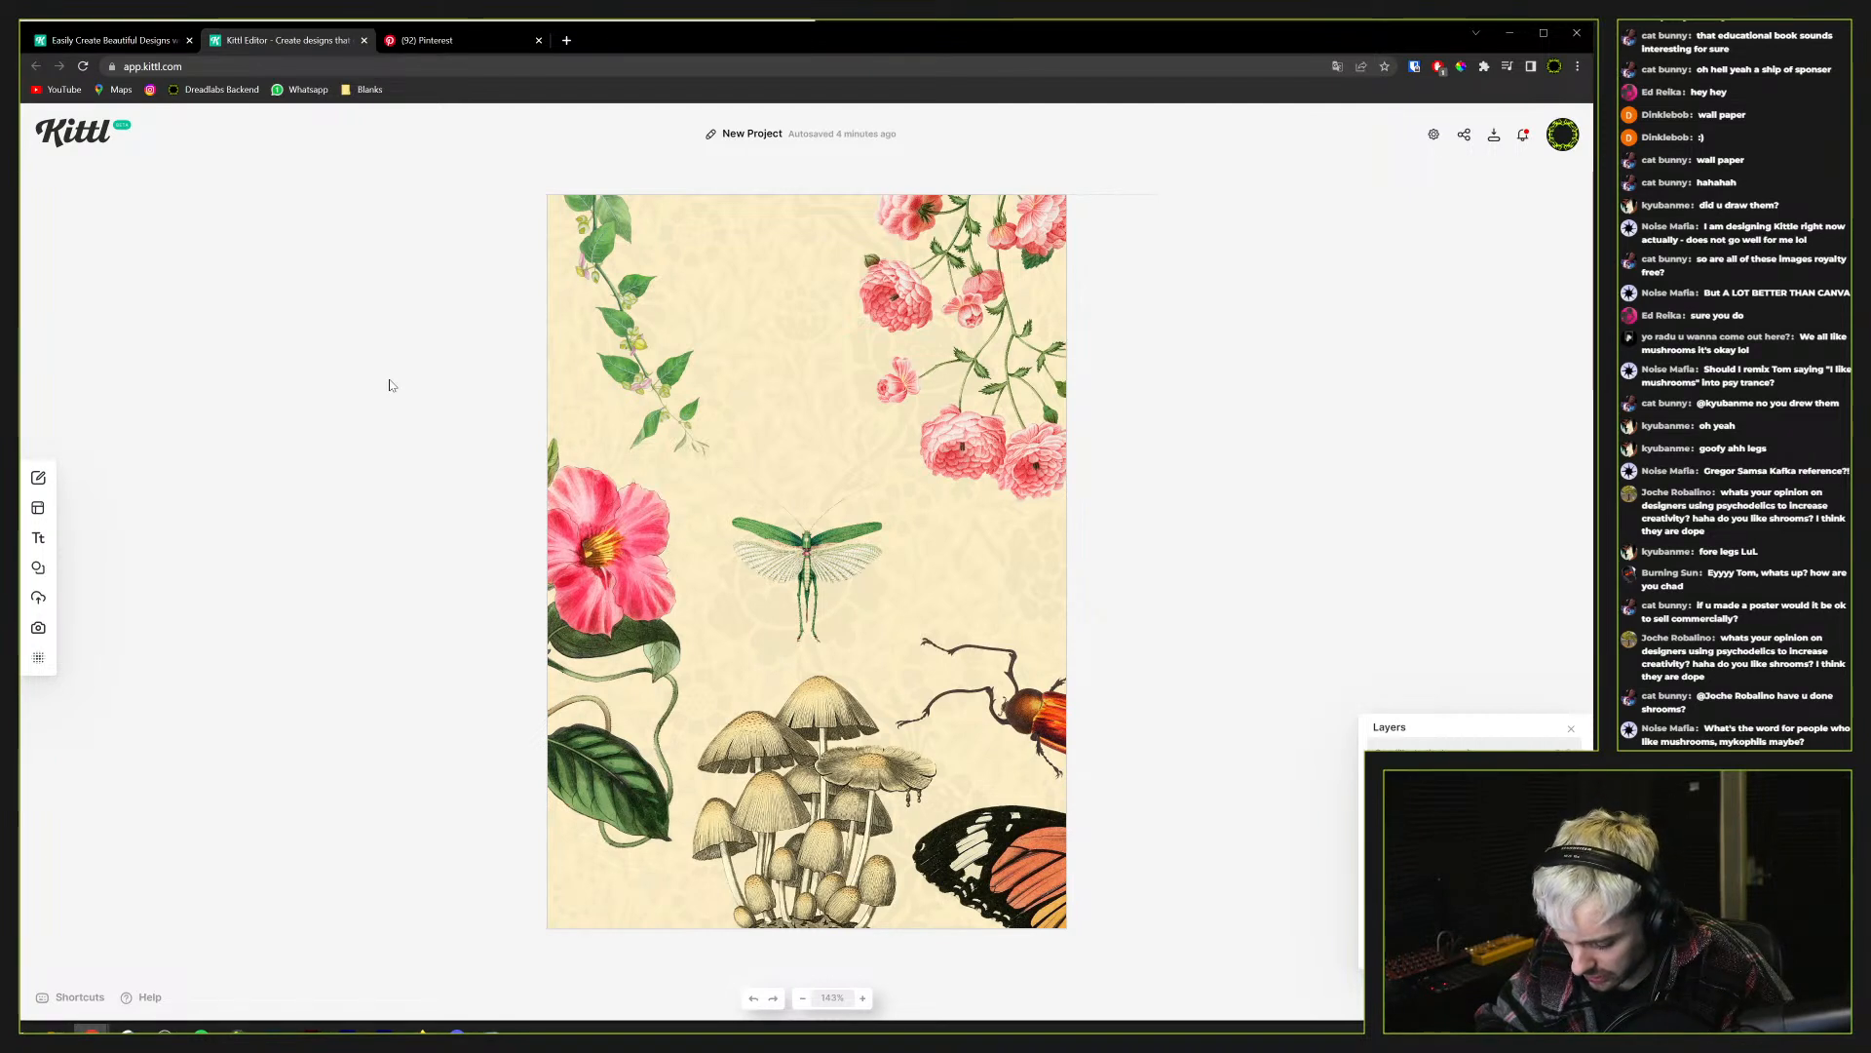
{"action": "left_click", "coordinate": [840, 557]}
{"action": "key", "text": "Delete"}
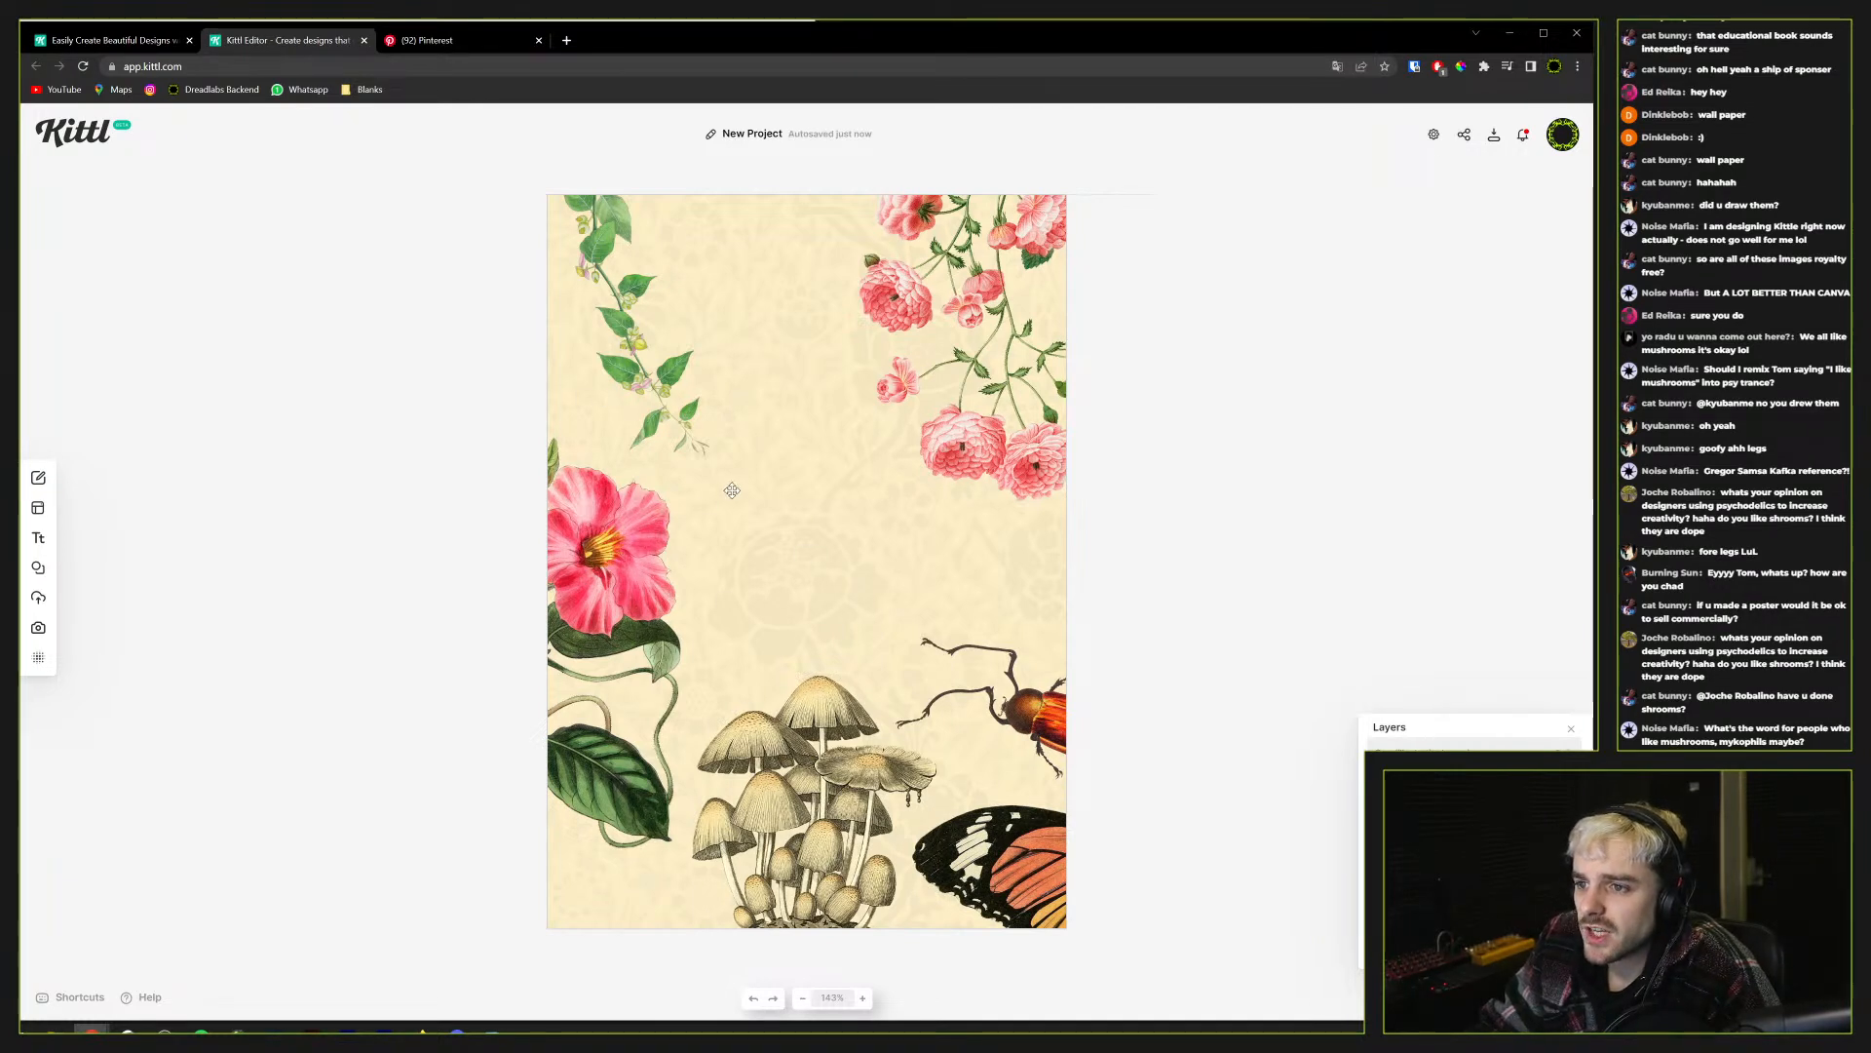
{"action": "left_click", "coordinate": [853, 490]}
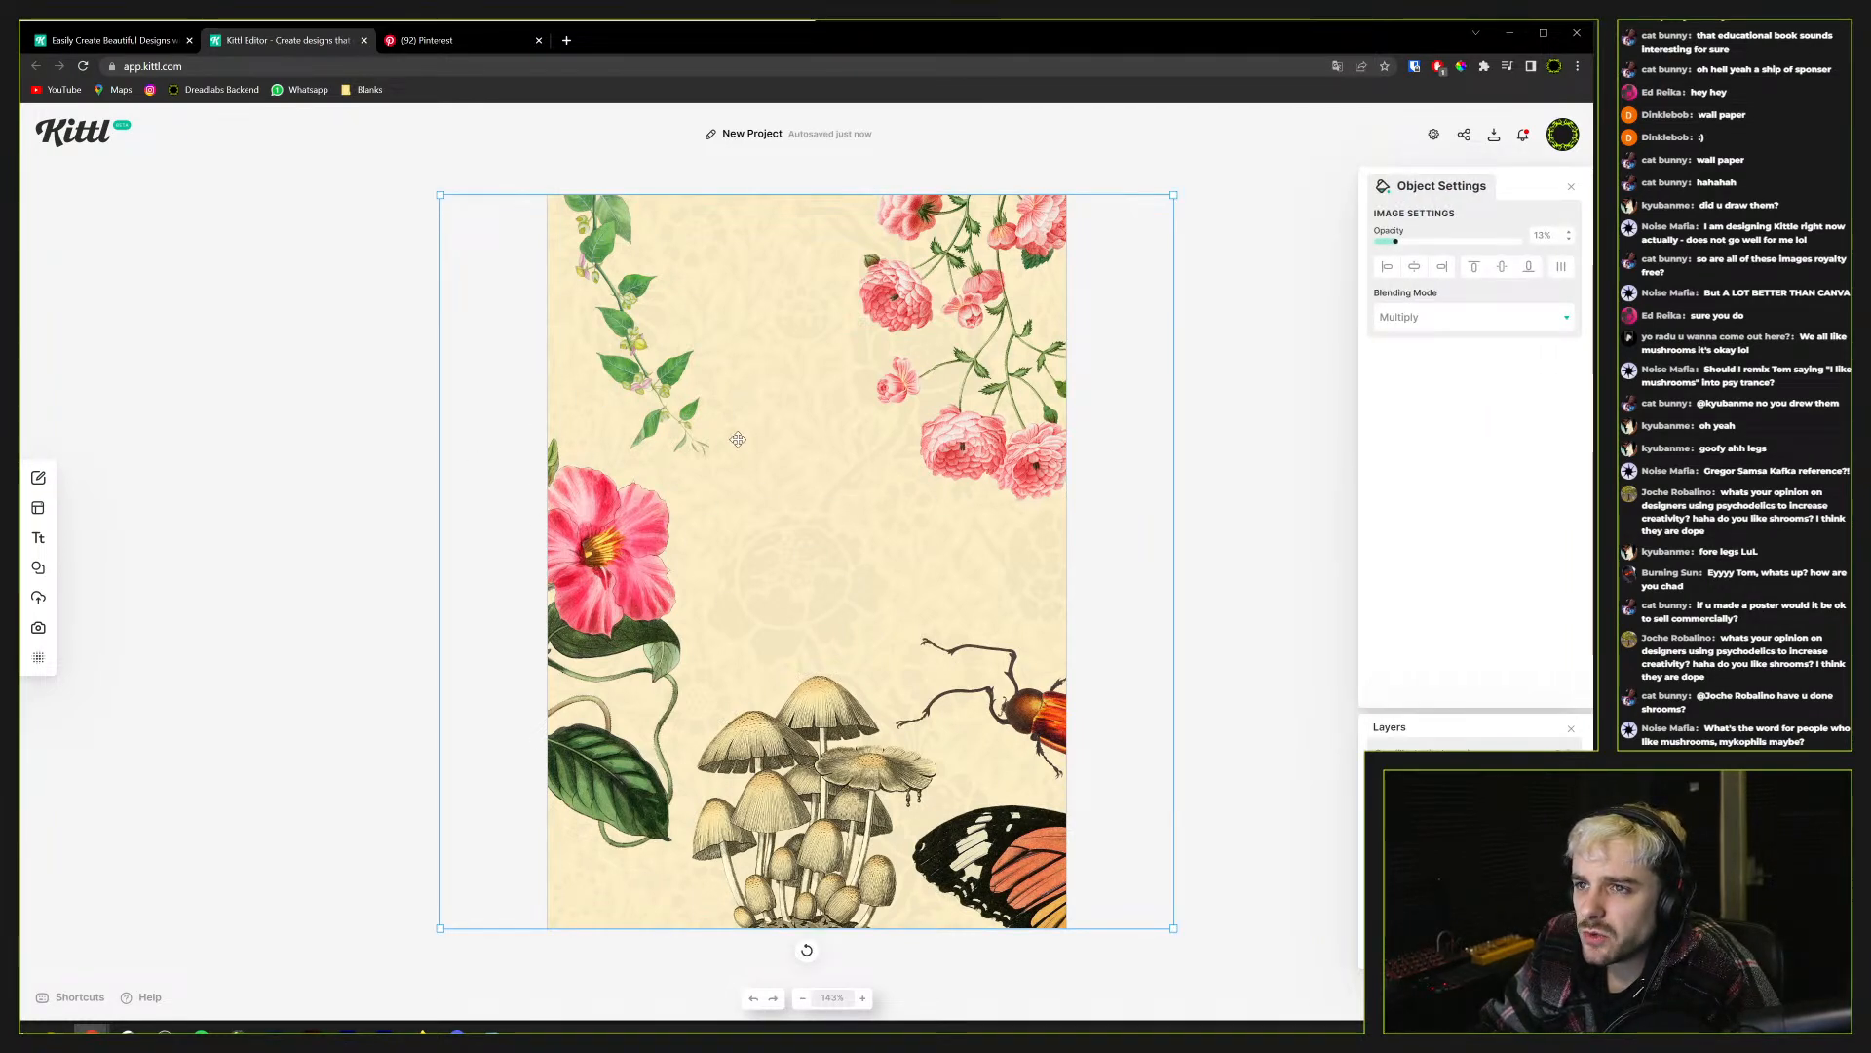
Open the saved Flower Power Poster project and close the projects, object settings and layers panels to show the artwork alone
{"action": "left_click", "coordinate": [38, 507]}
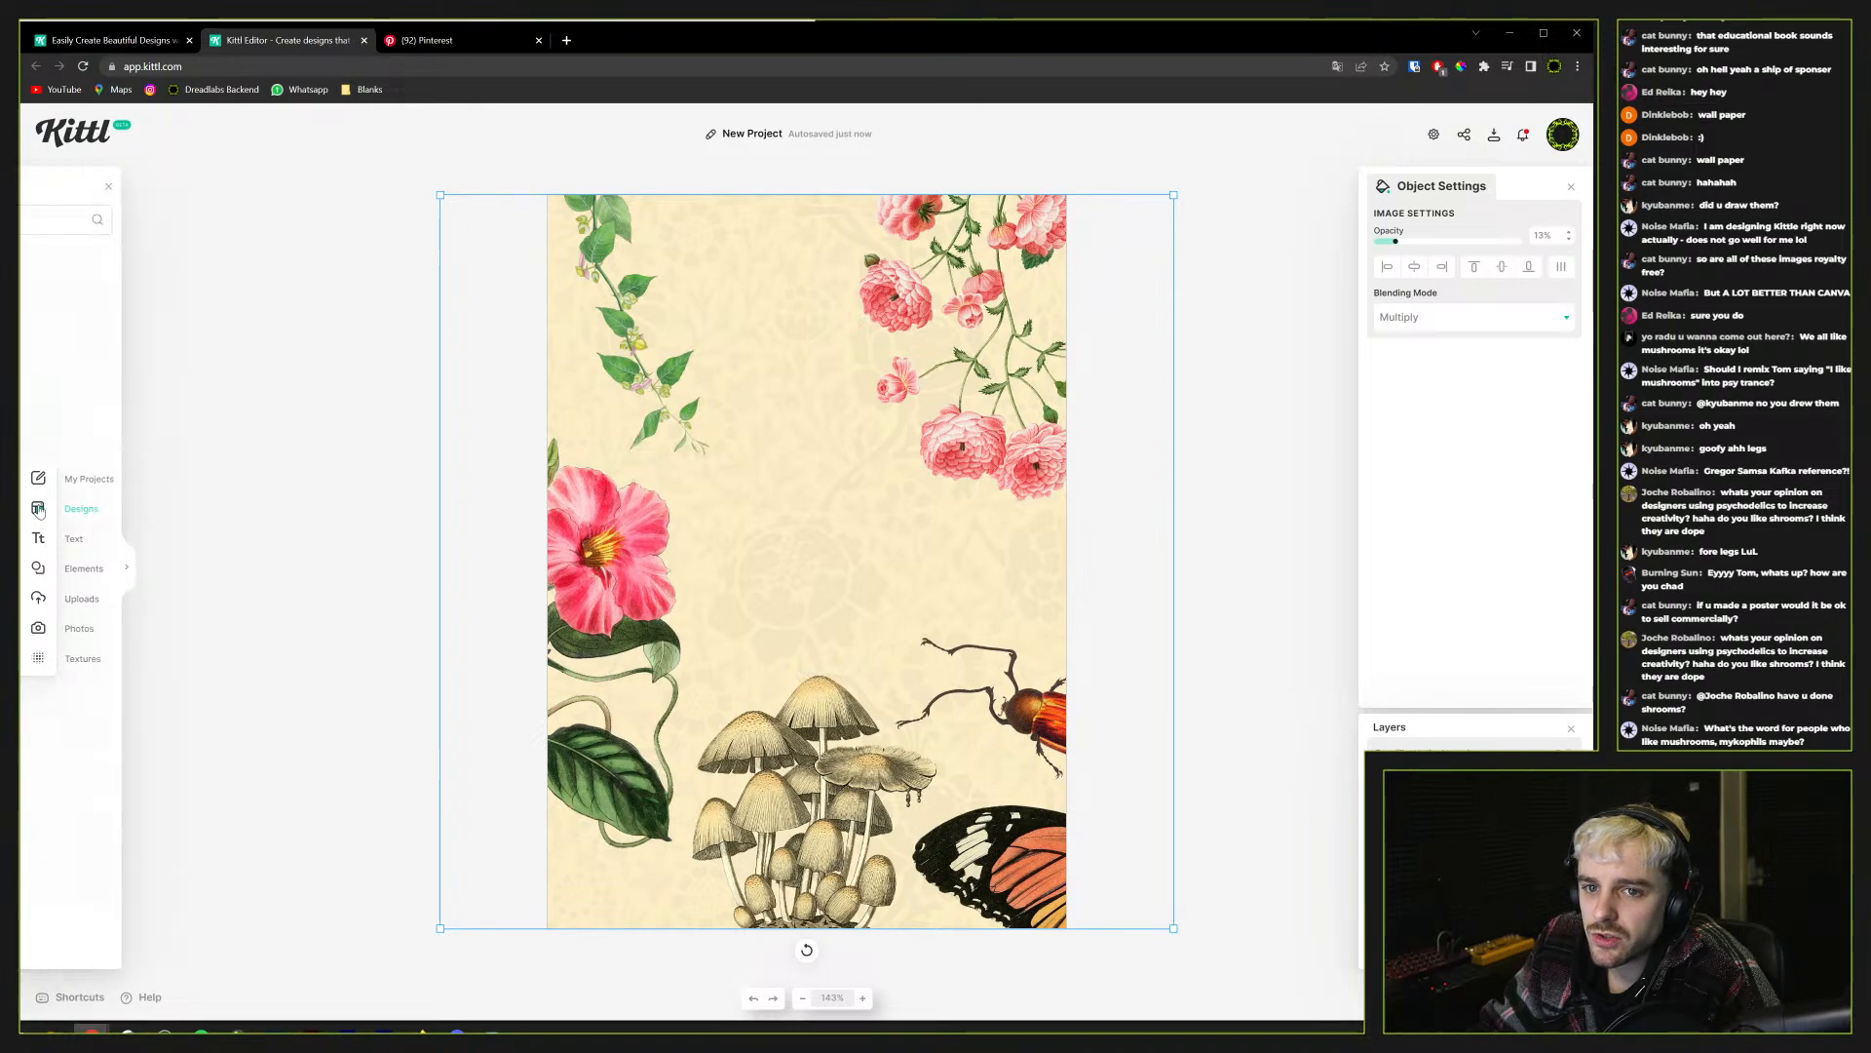
{"action": "left_click", "coordinate": [38, 476]}
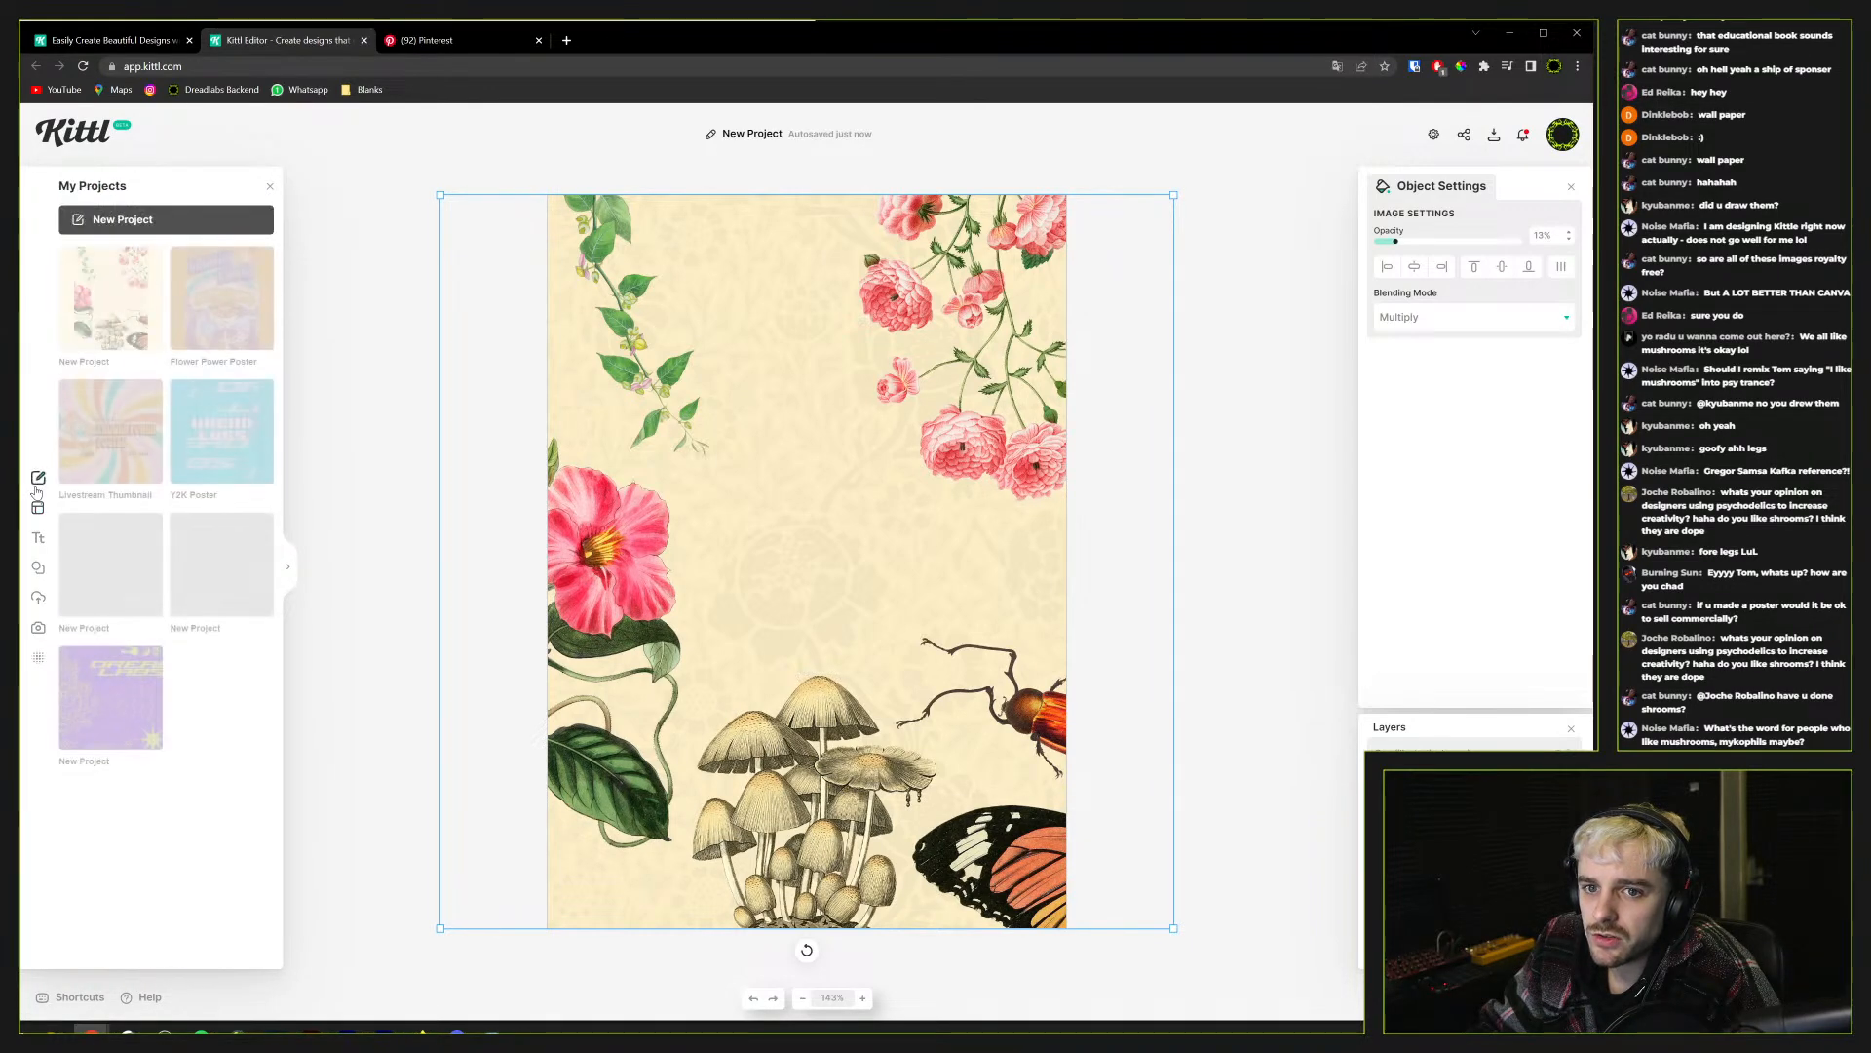
{"action": "left_click", "coordinate": [191, 305]}
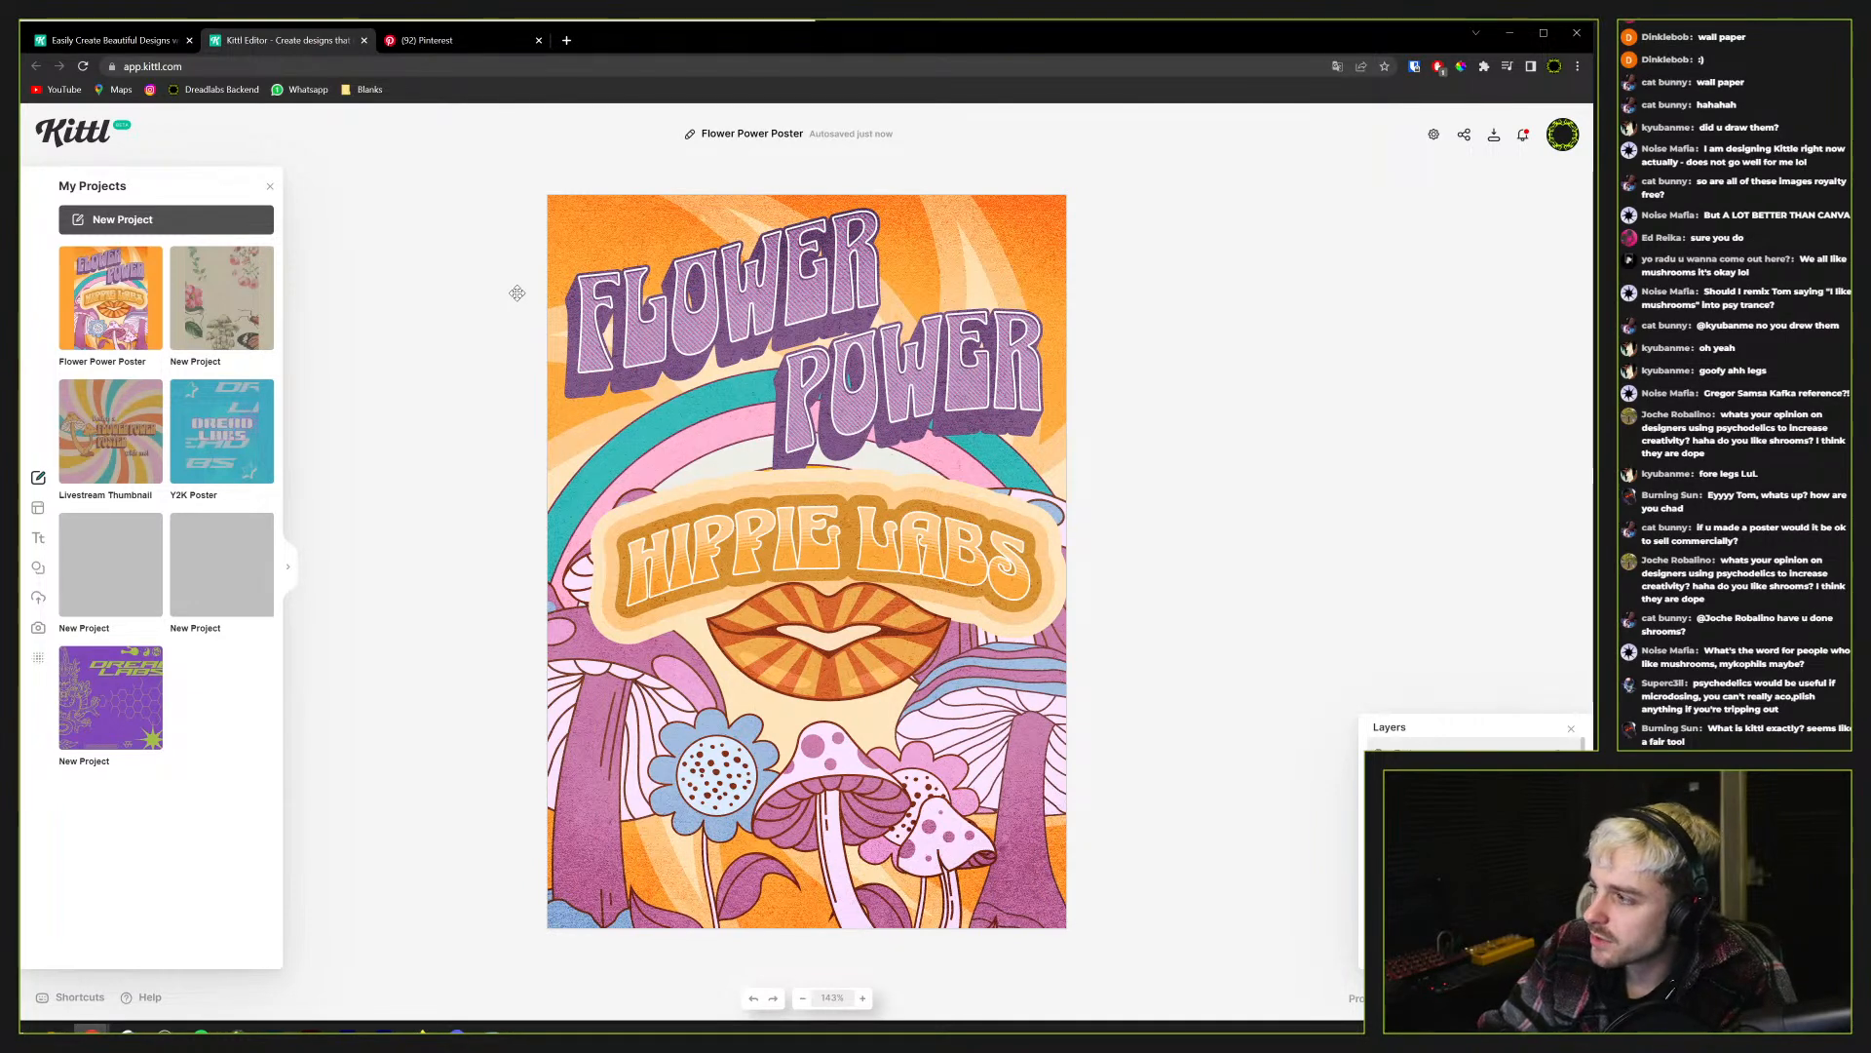
{"action": "left_click", "coordinate": [517, 293]}
{"action": "left_click", "coordinate": [270, 186]}
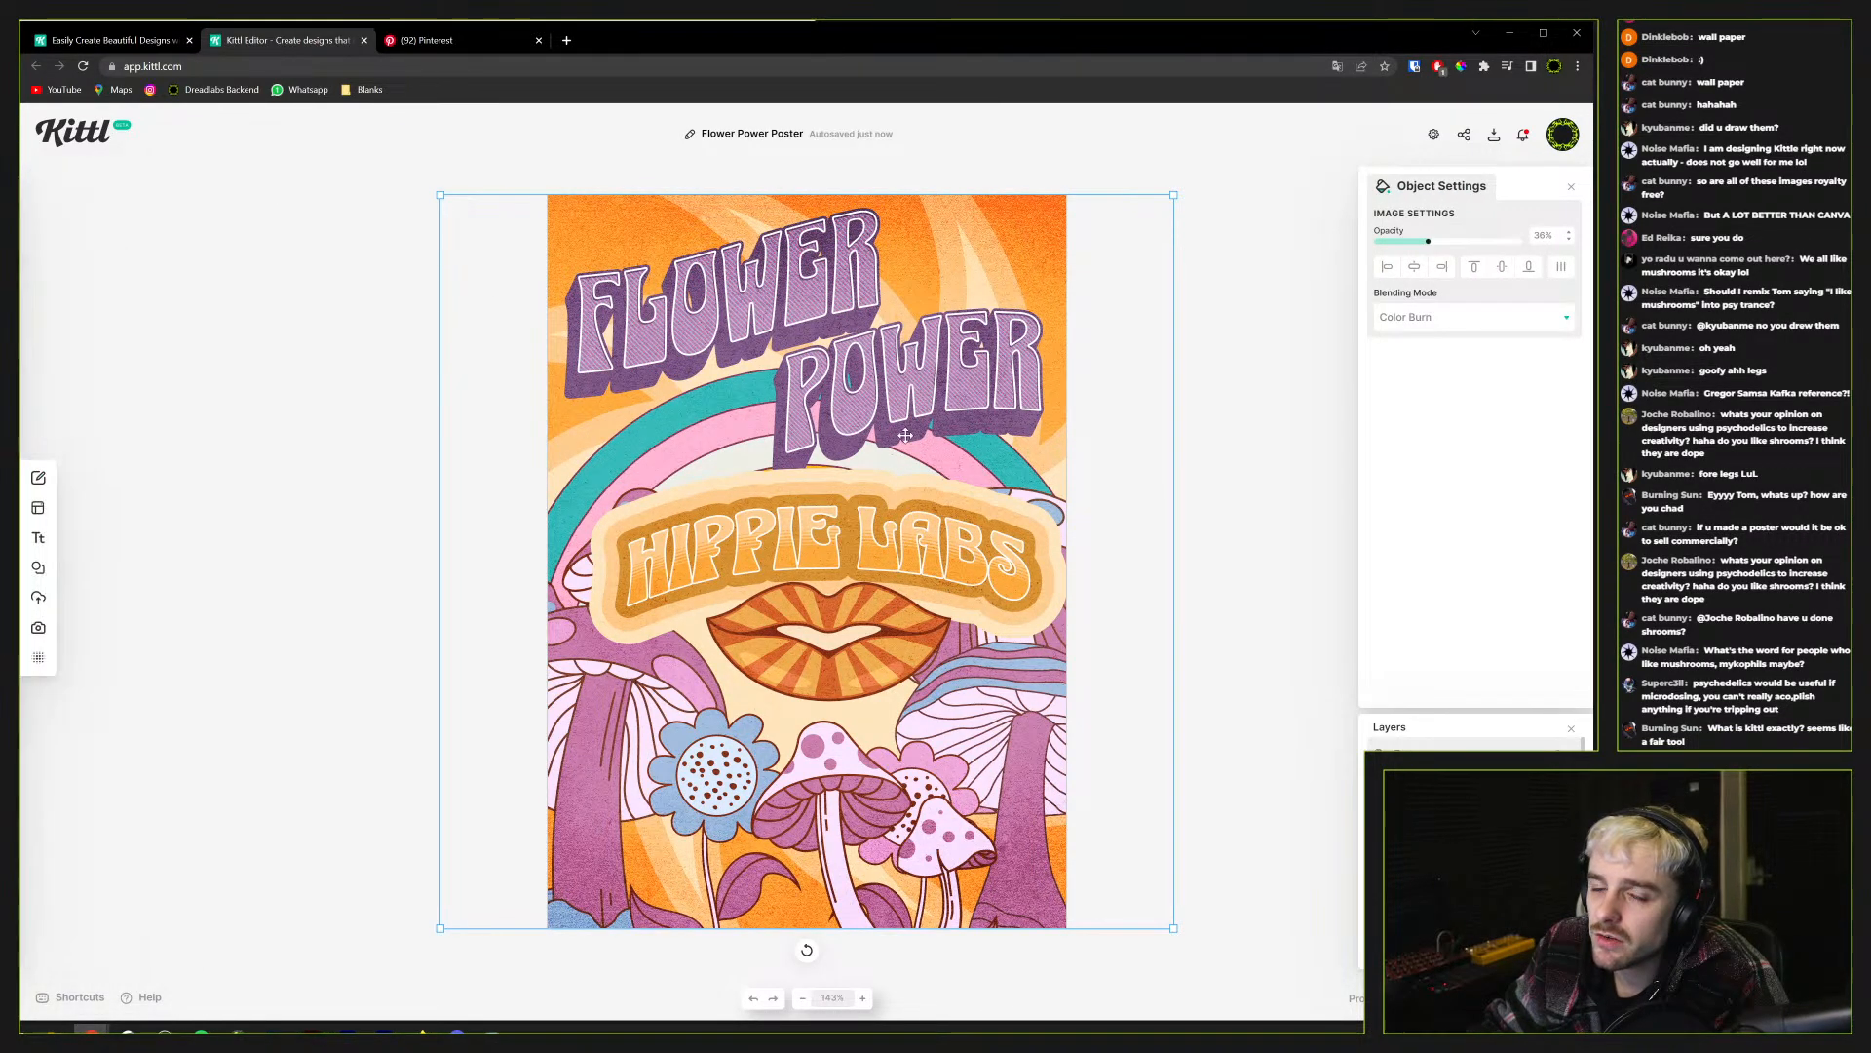
{"action": "left_click", "coordinate": [1571, 186]}
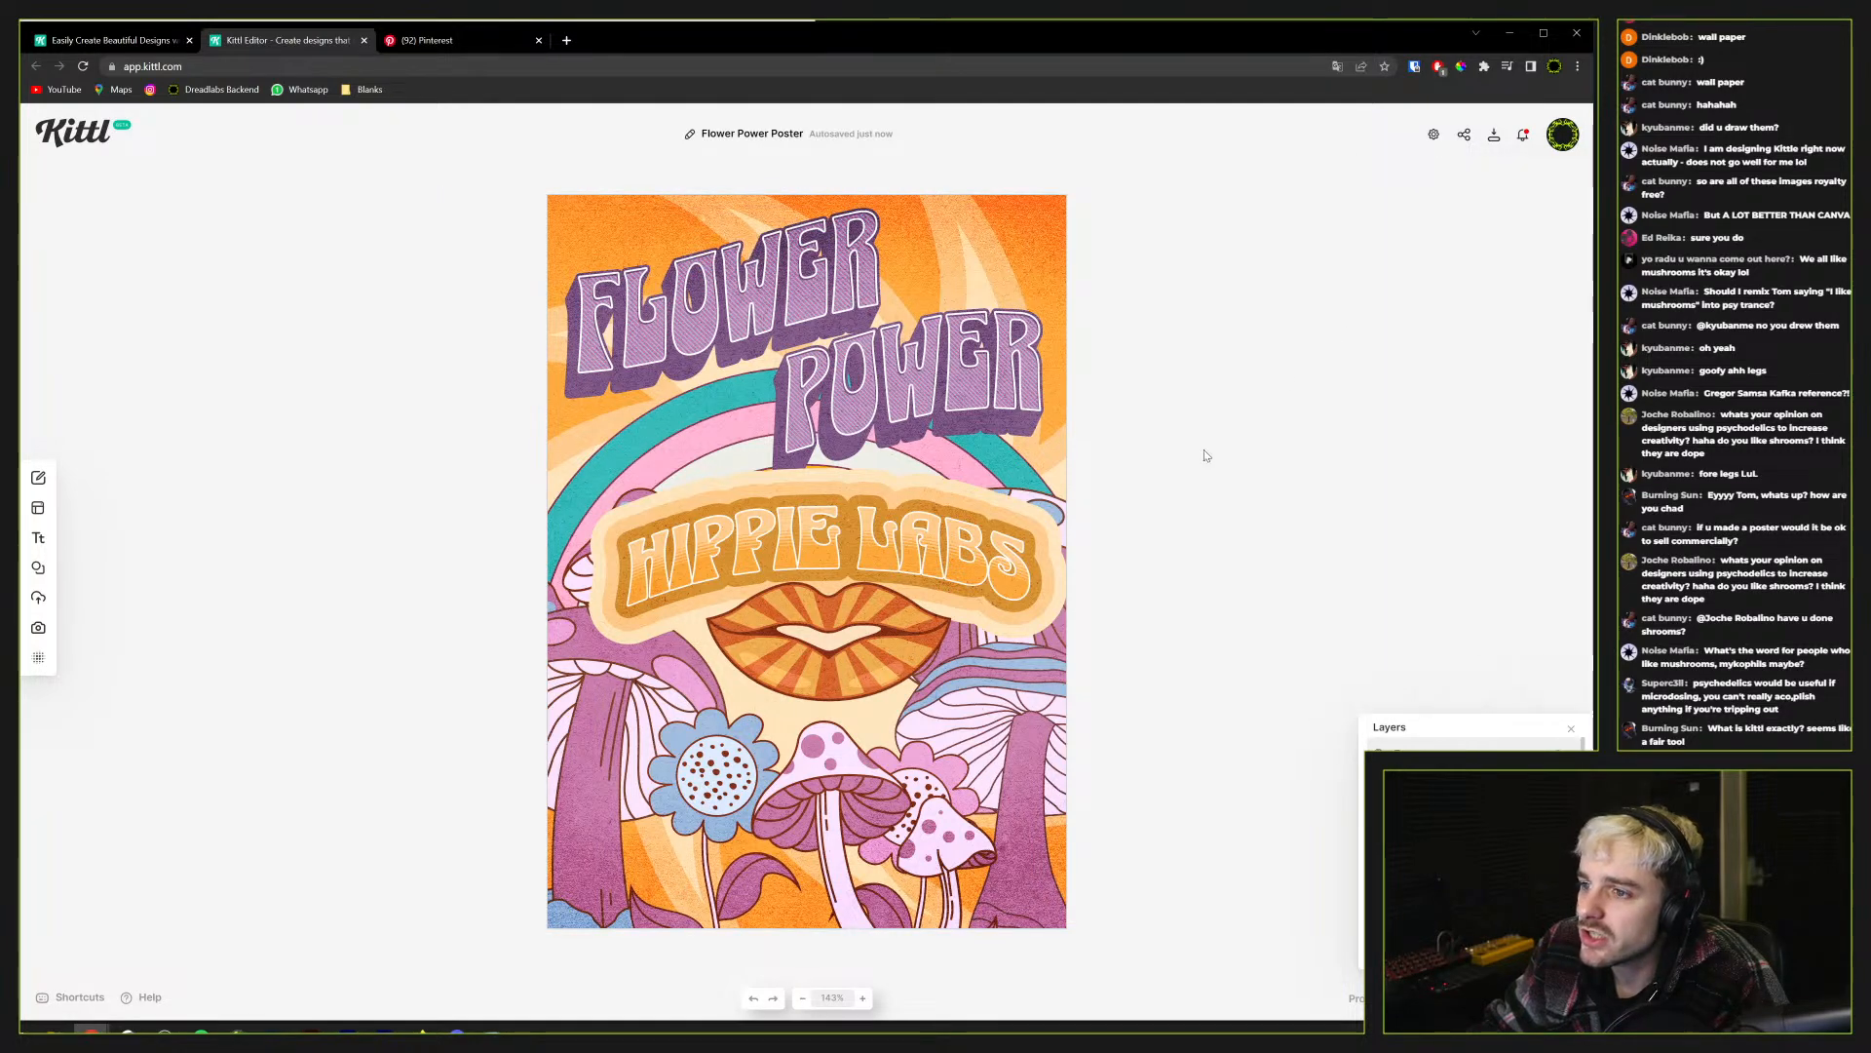
{"action": "left_click", "coordinate": [1571, 729]}
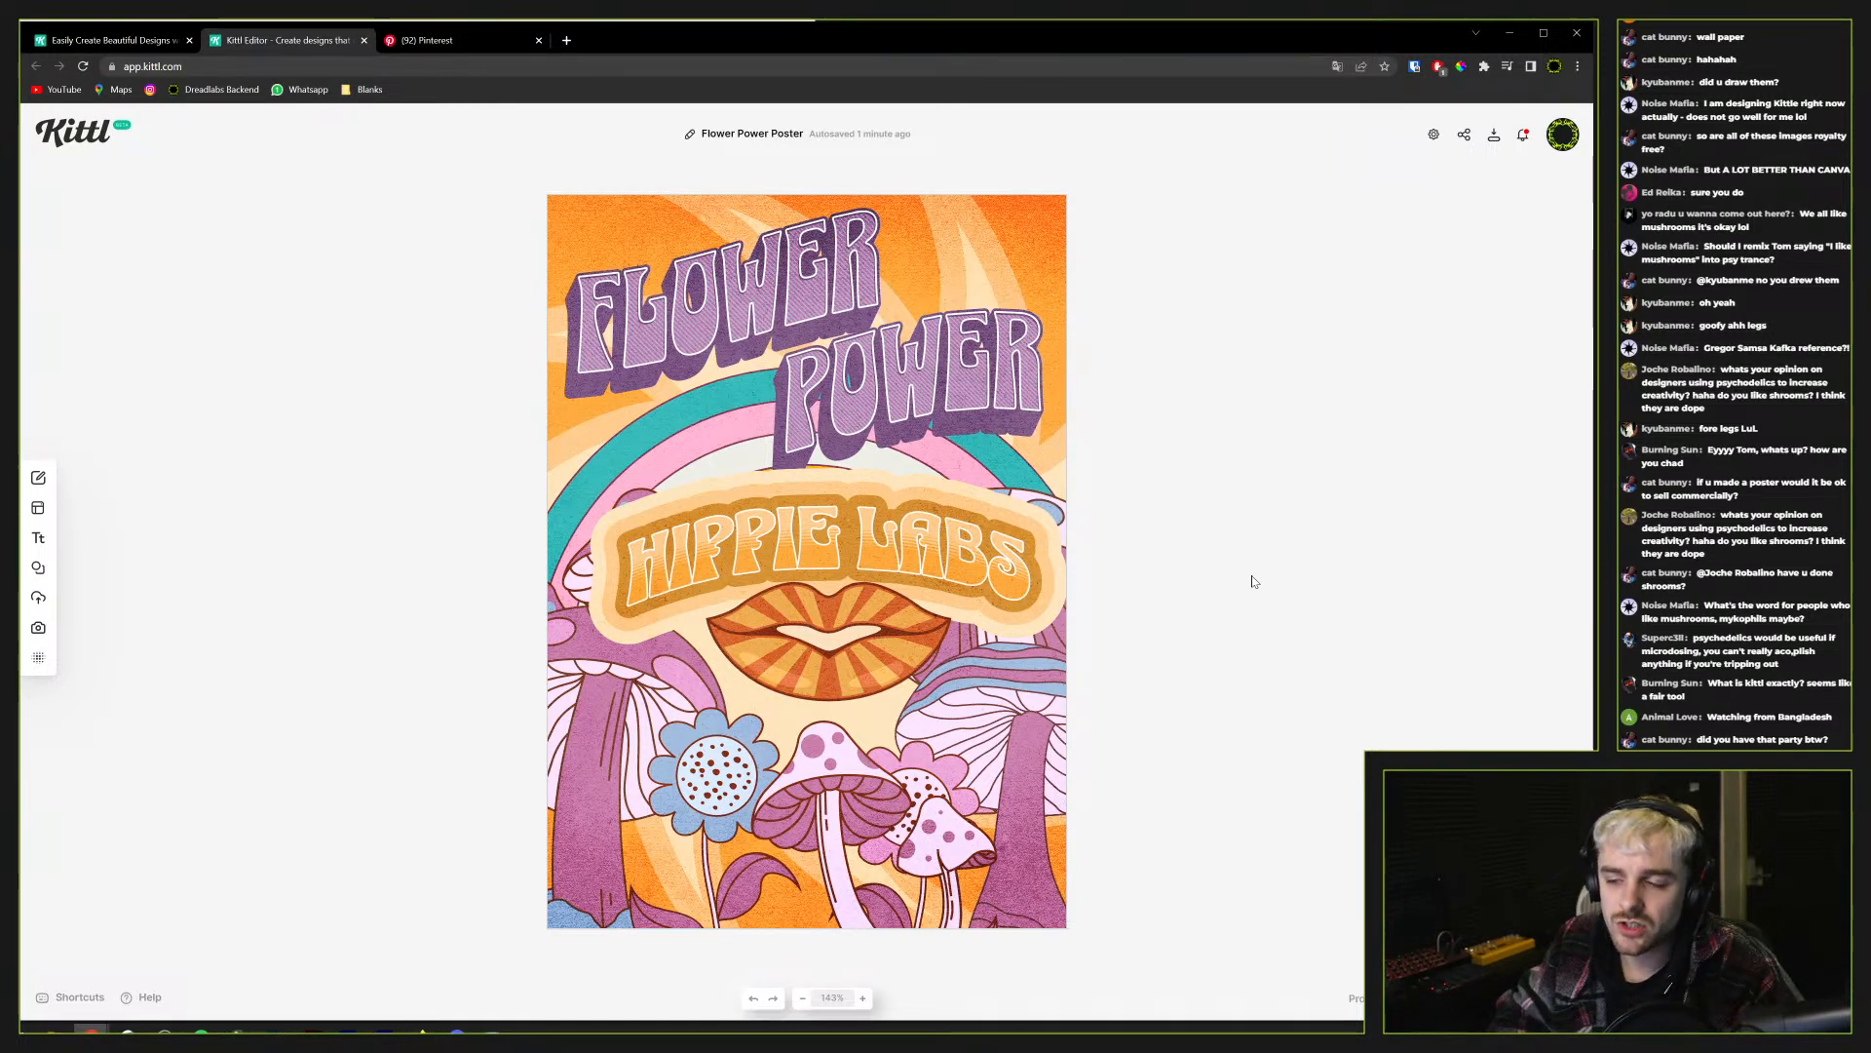
Switch to Discord, bring its window onto the main screen and enlarge it to fill the screen
{"action": "left_click", "coordinate": [457, 1027]}
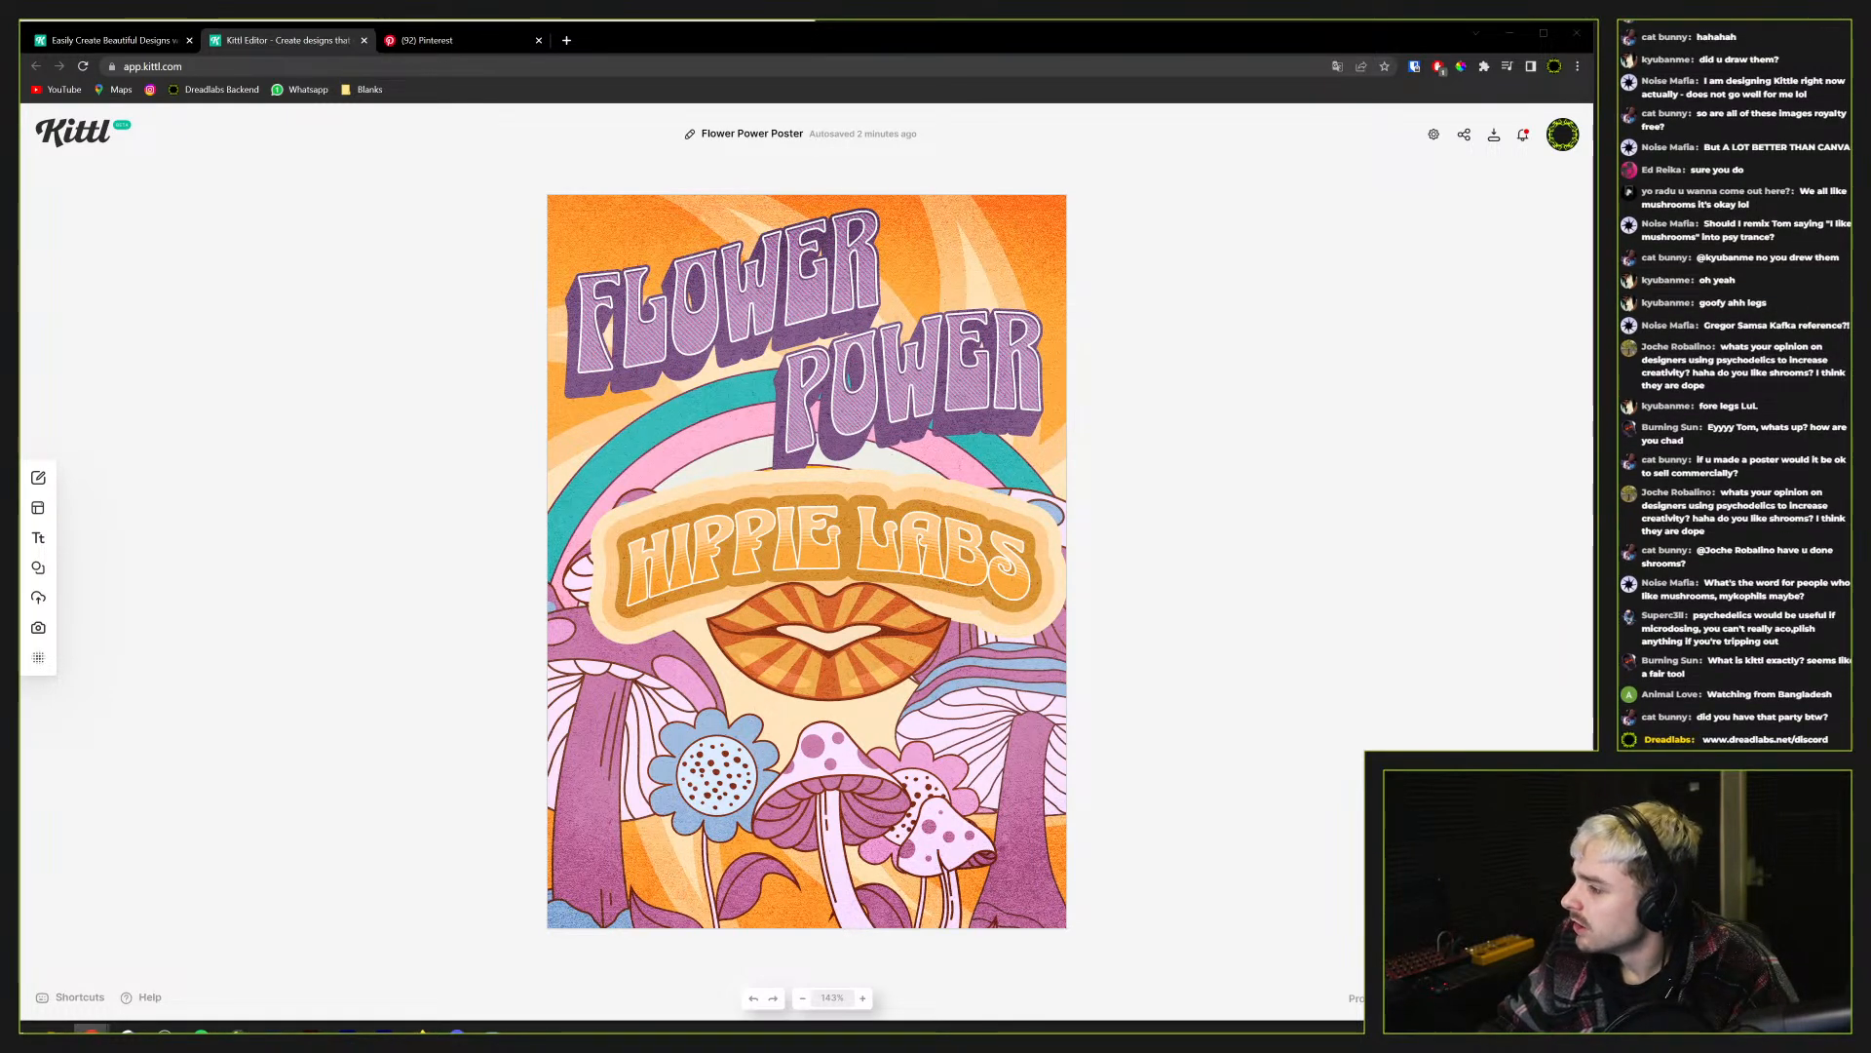
{"action": "left_click_drag", "start_coordinate": [1355, 1019], "coordinate": [1028, 49]}
{"action": "left_click", "coordinate": [1369, 39]}
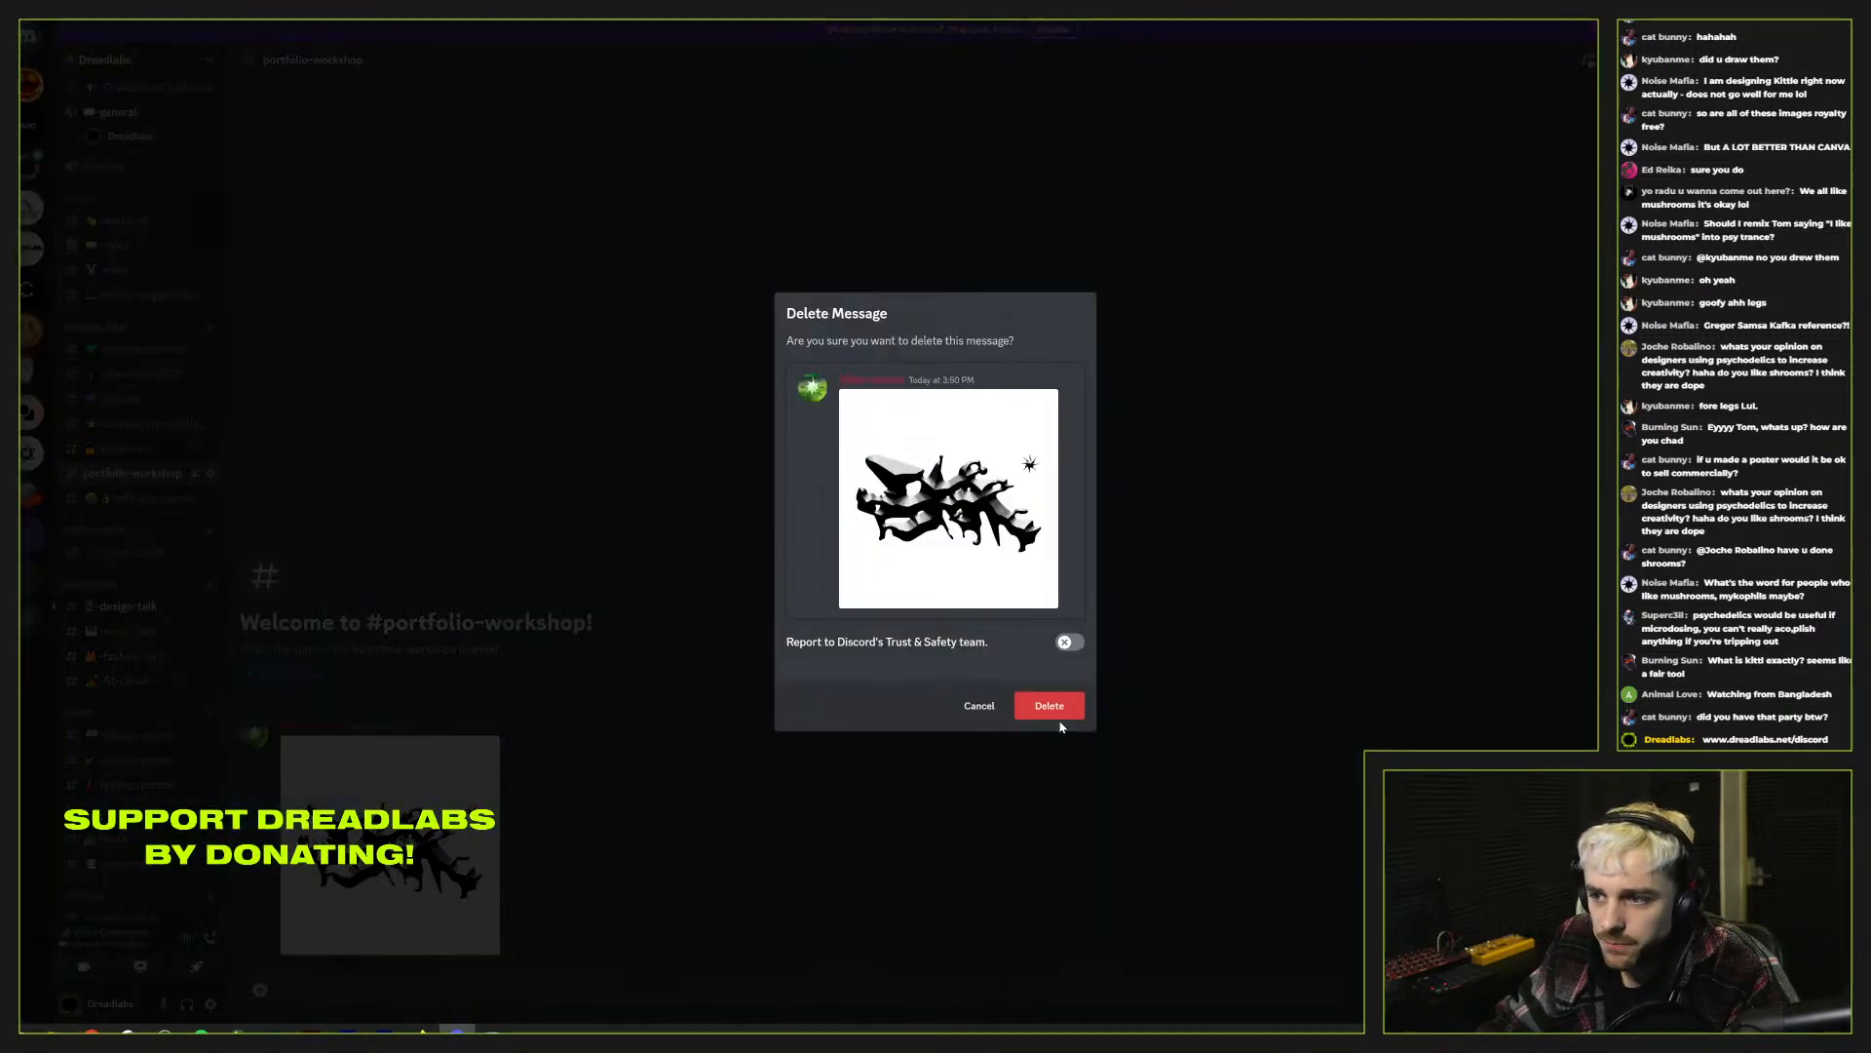
Delete the image message in portfolio-workshop and post "Drop in your name + portfolio link here and we'll start the reviewing process next week!"
{"action": "left_click", "coordinate": [1049, 707]}
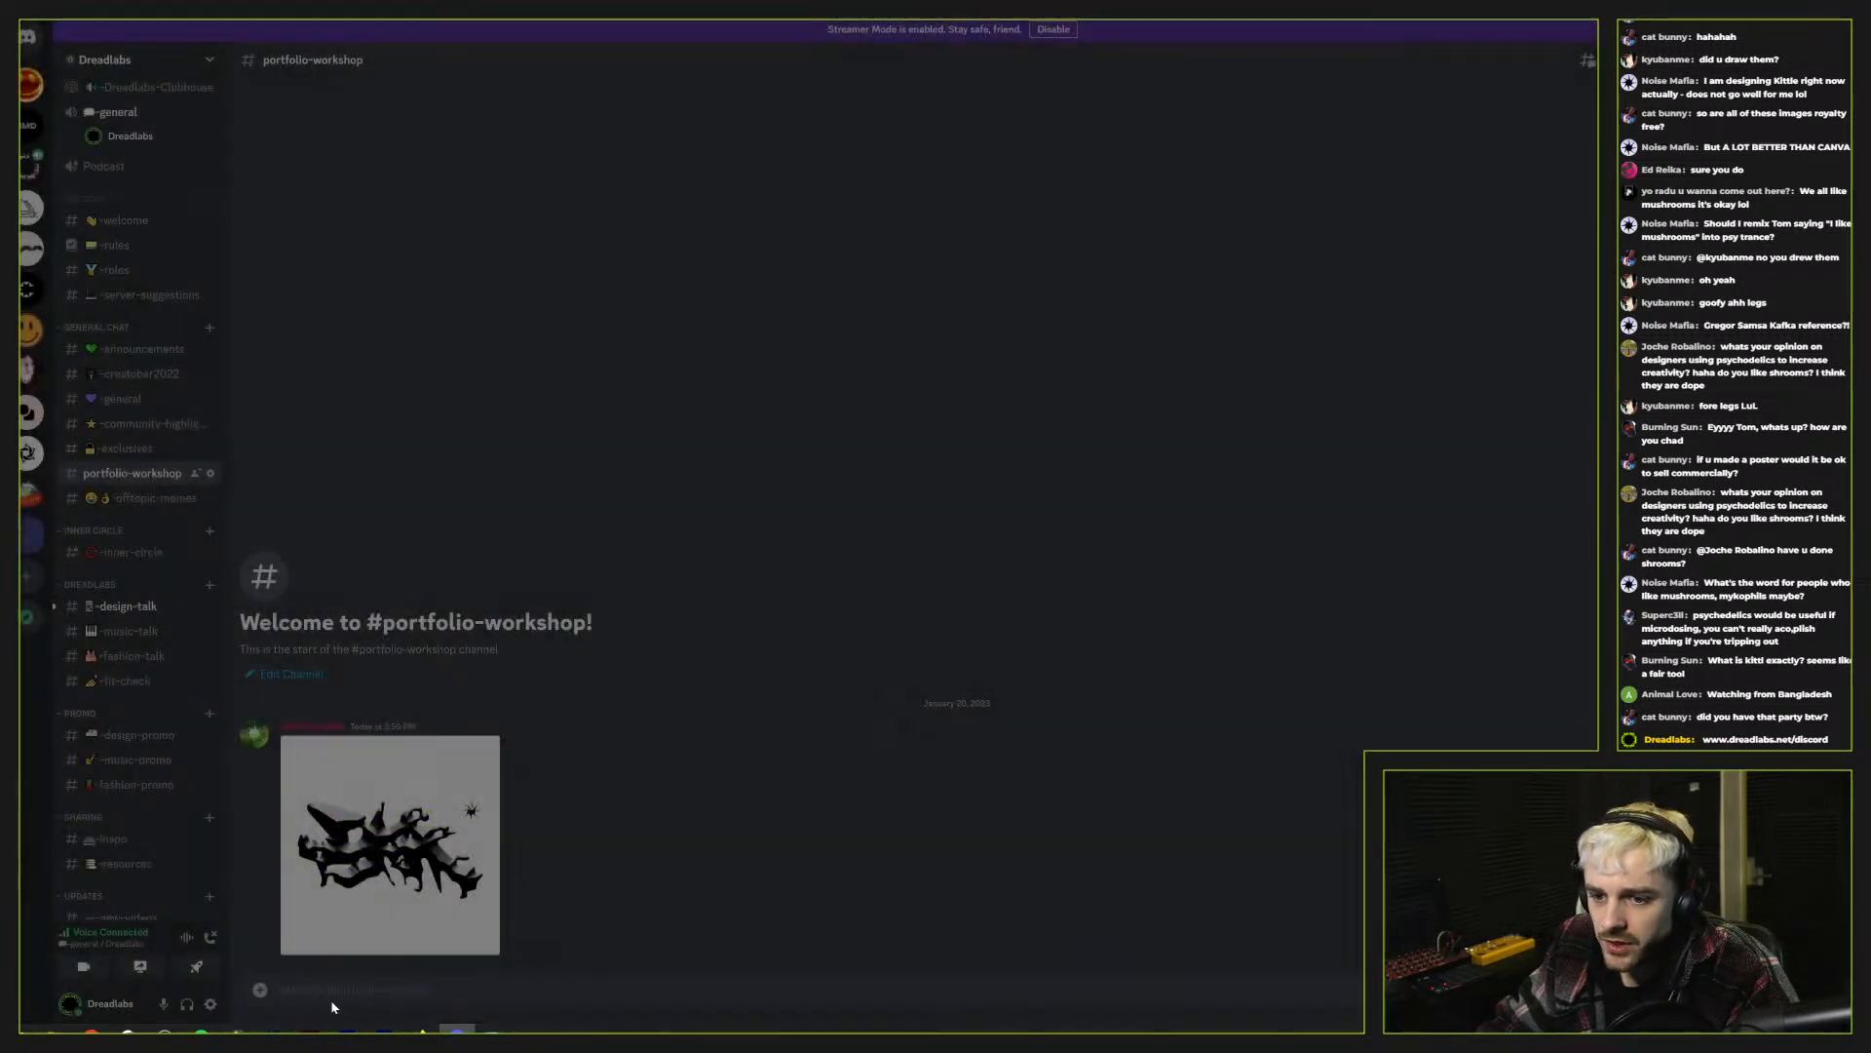
{"action": "type", "text": "Drop"}
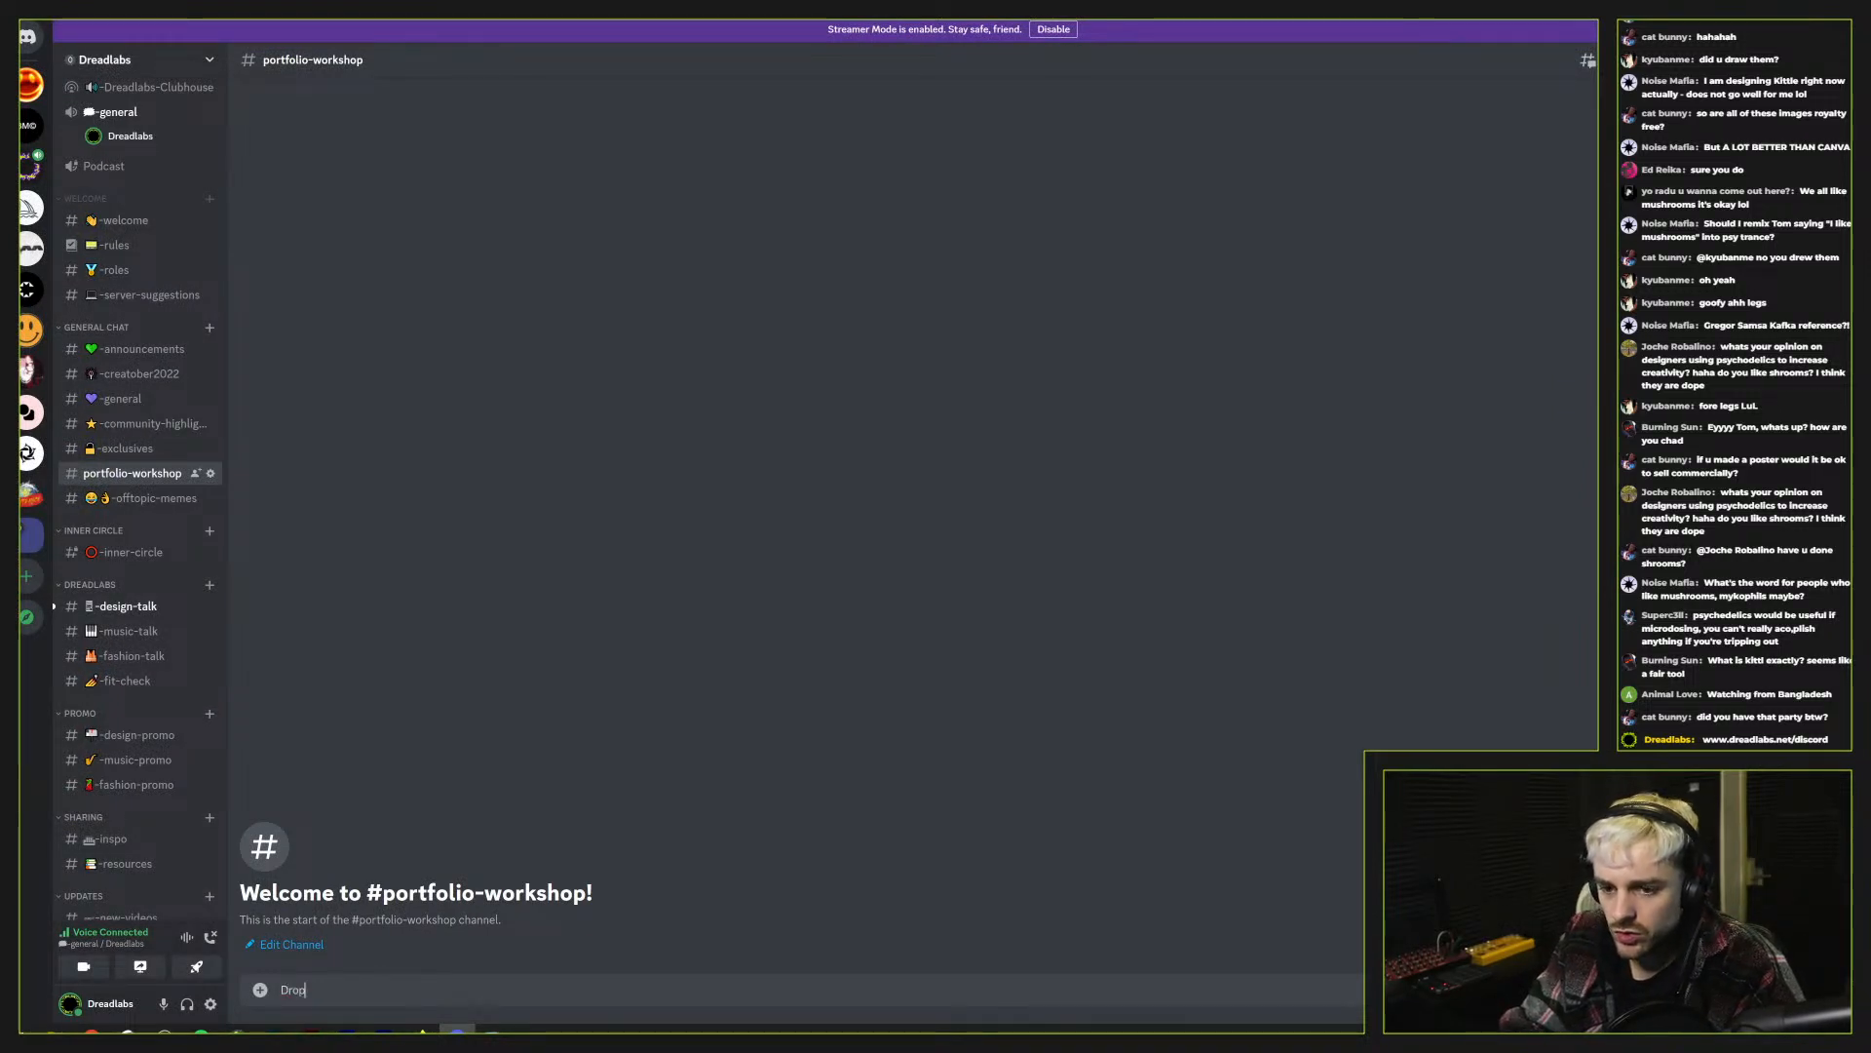
{"action": "type", "text": " in your name h"}
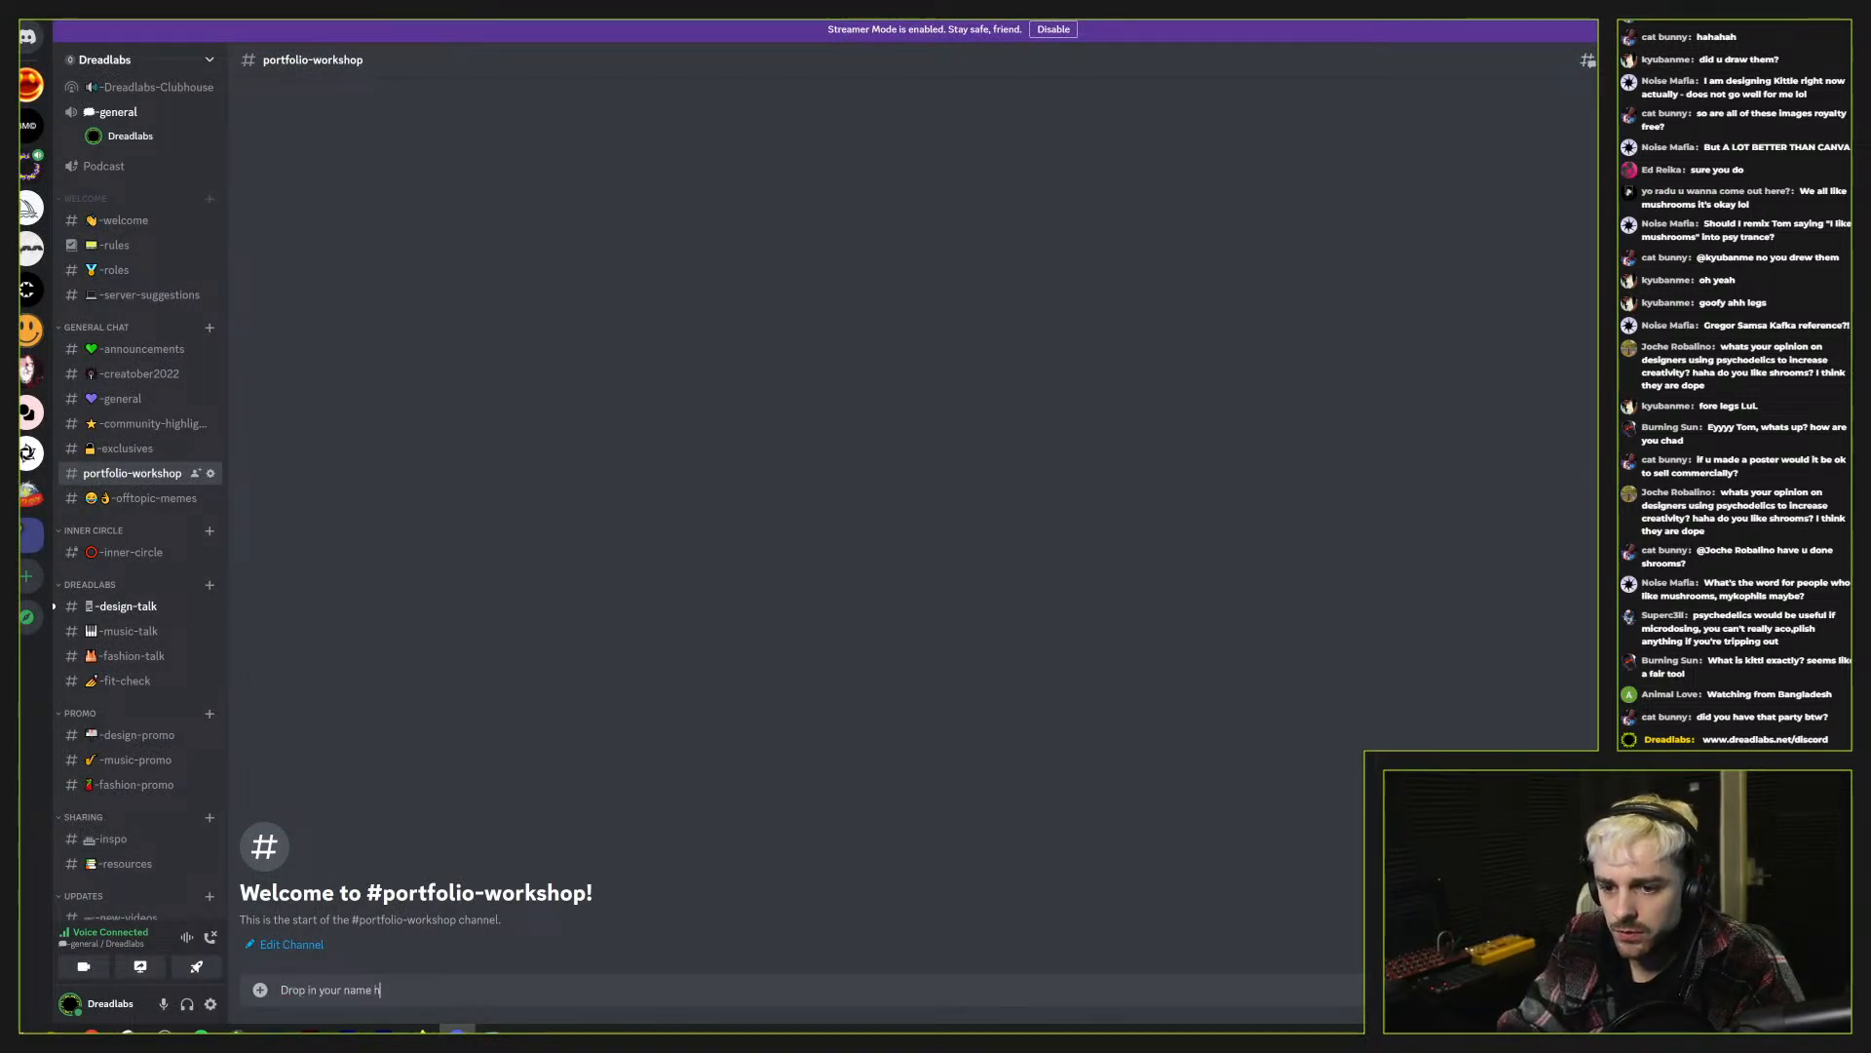
{"action": "key", "text": "BackSpace"}
{"action": "type", "text": "+ portfolio li"}
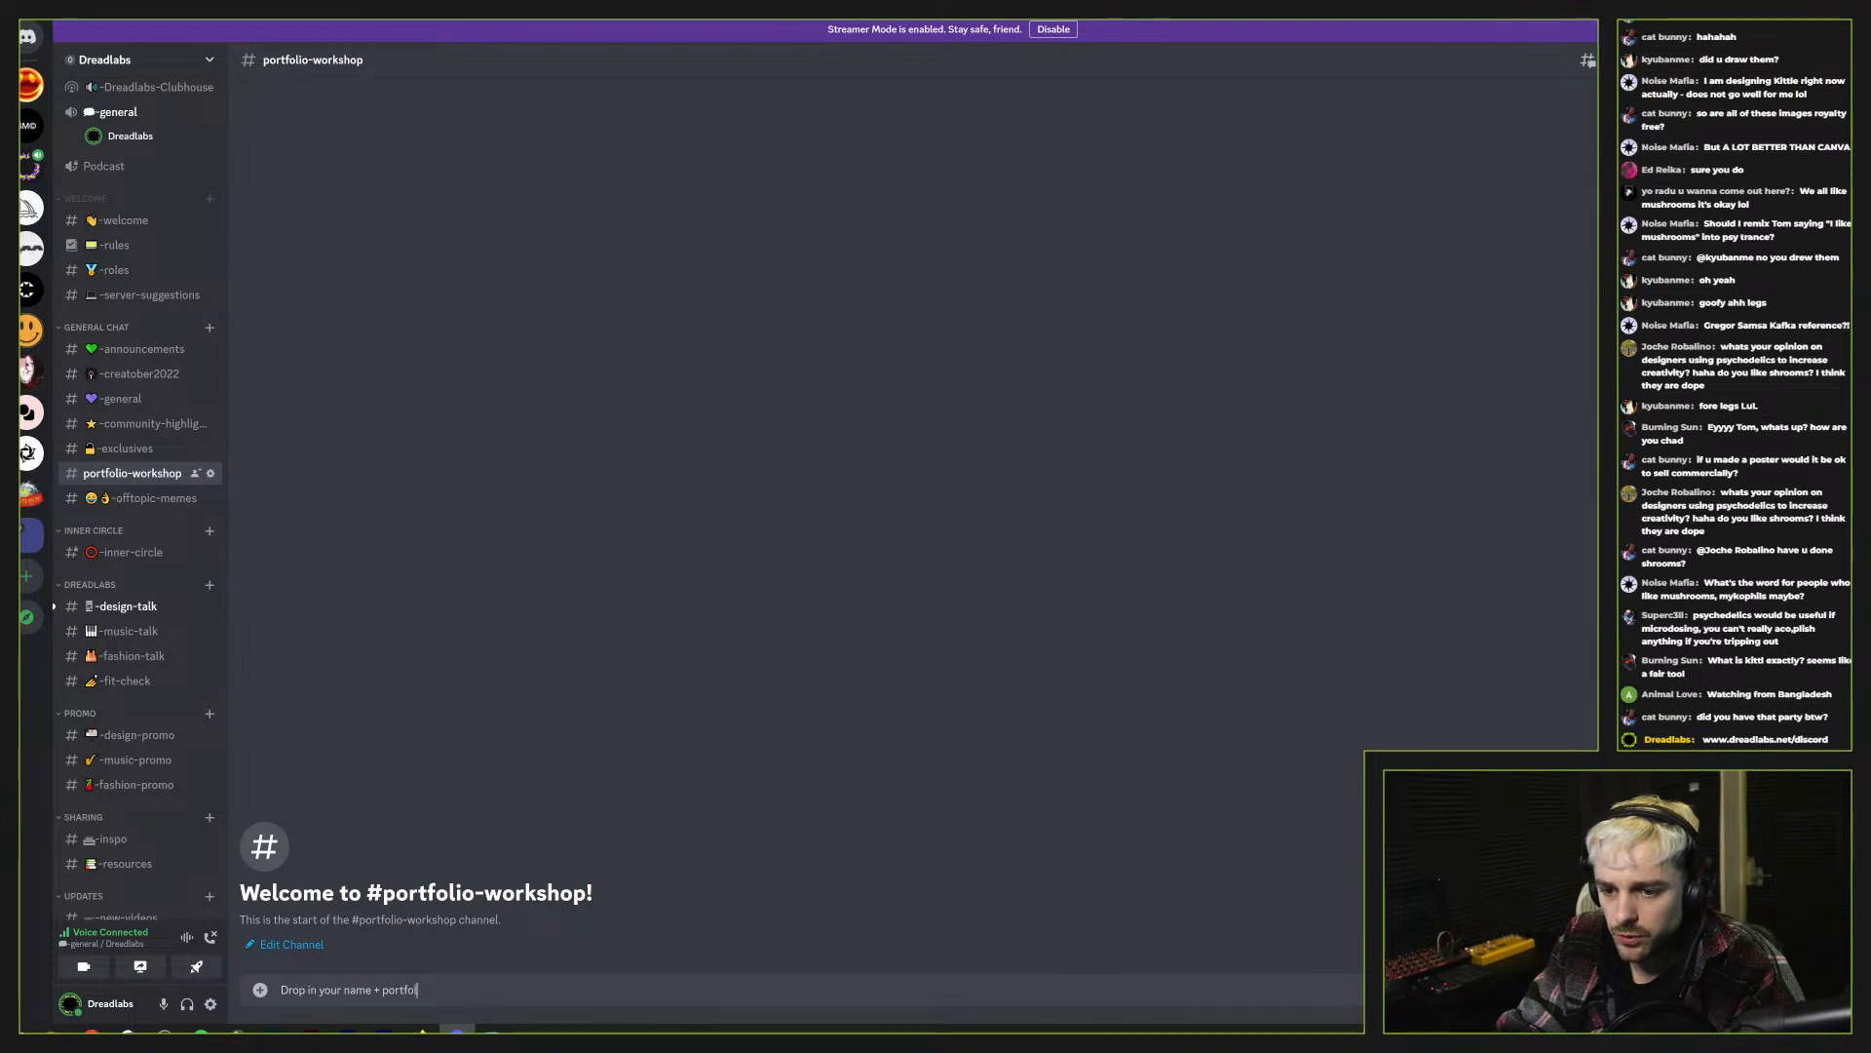
{"action": "type", "text": "nk here and we'kk"}
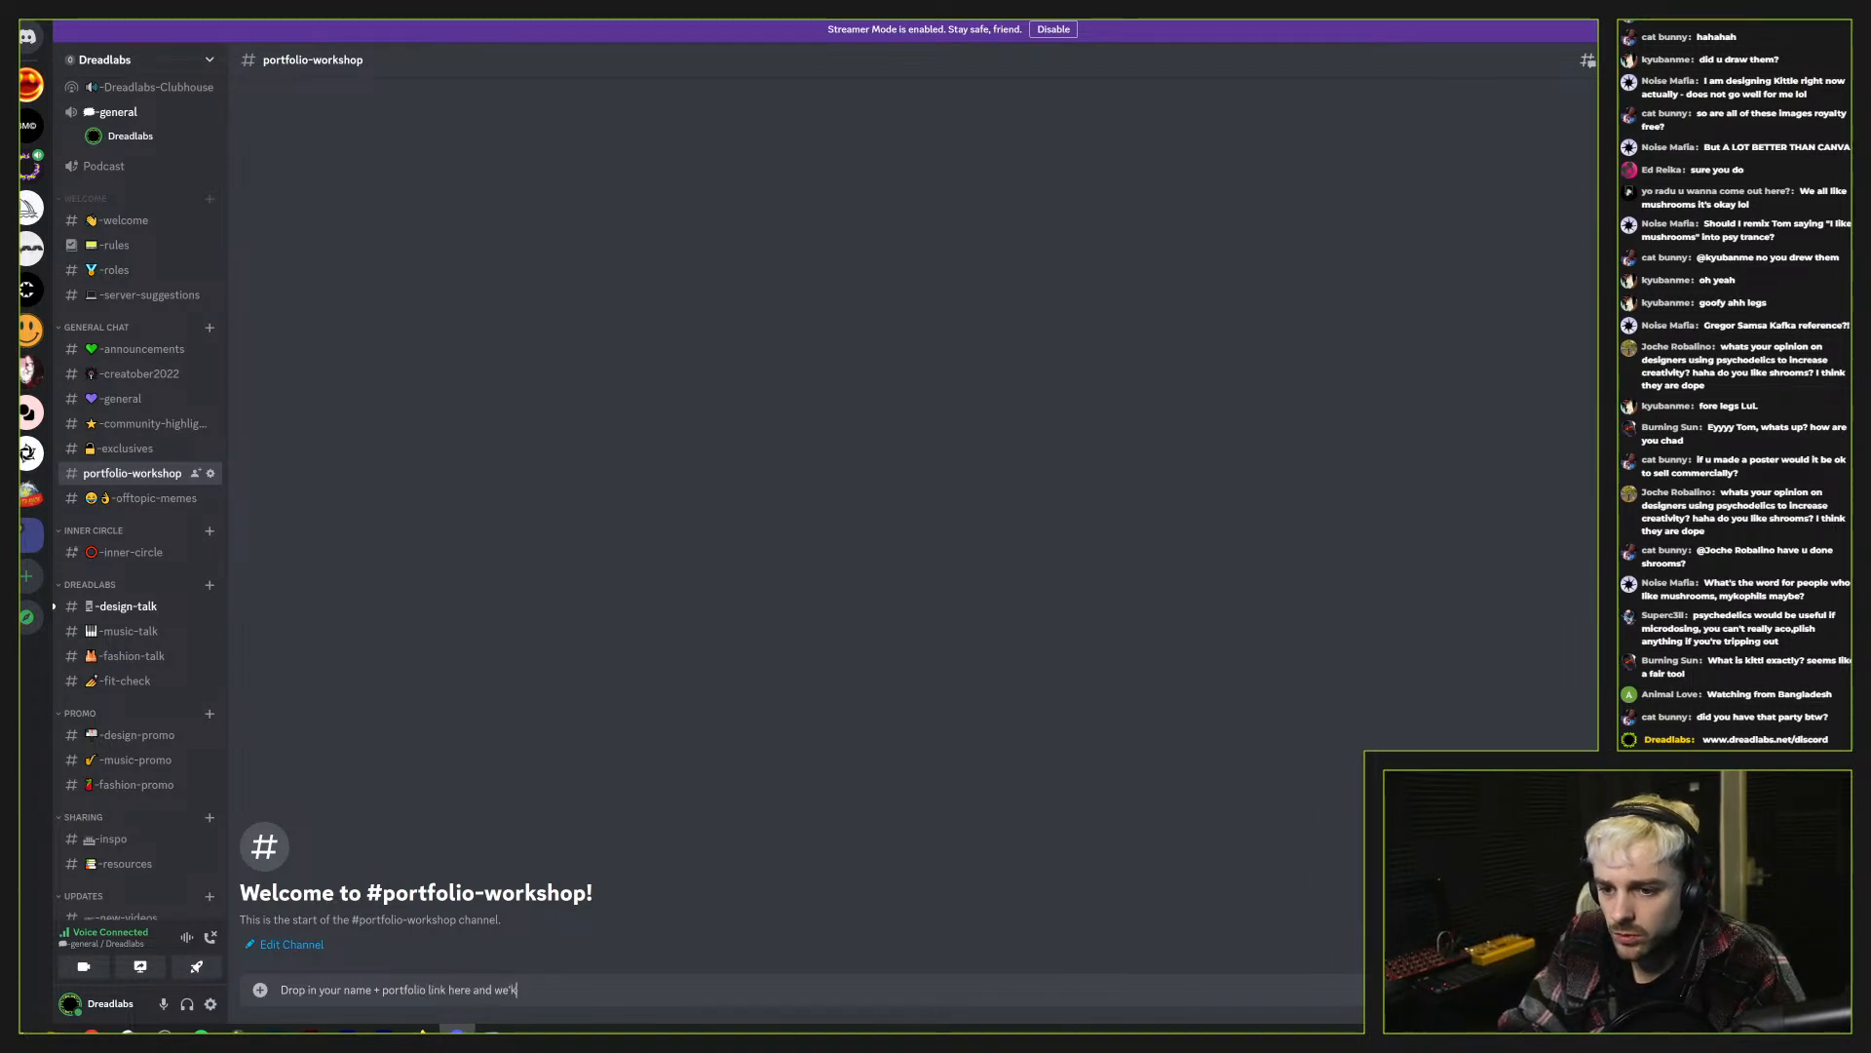
{"action": "key", "text": "BackSpace"}
{"action": "key", "text": "BackSpace"}
{"action": "type", "text": "ll star"}
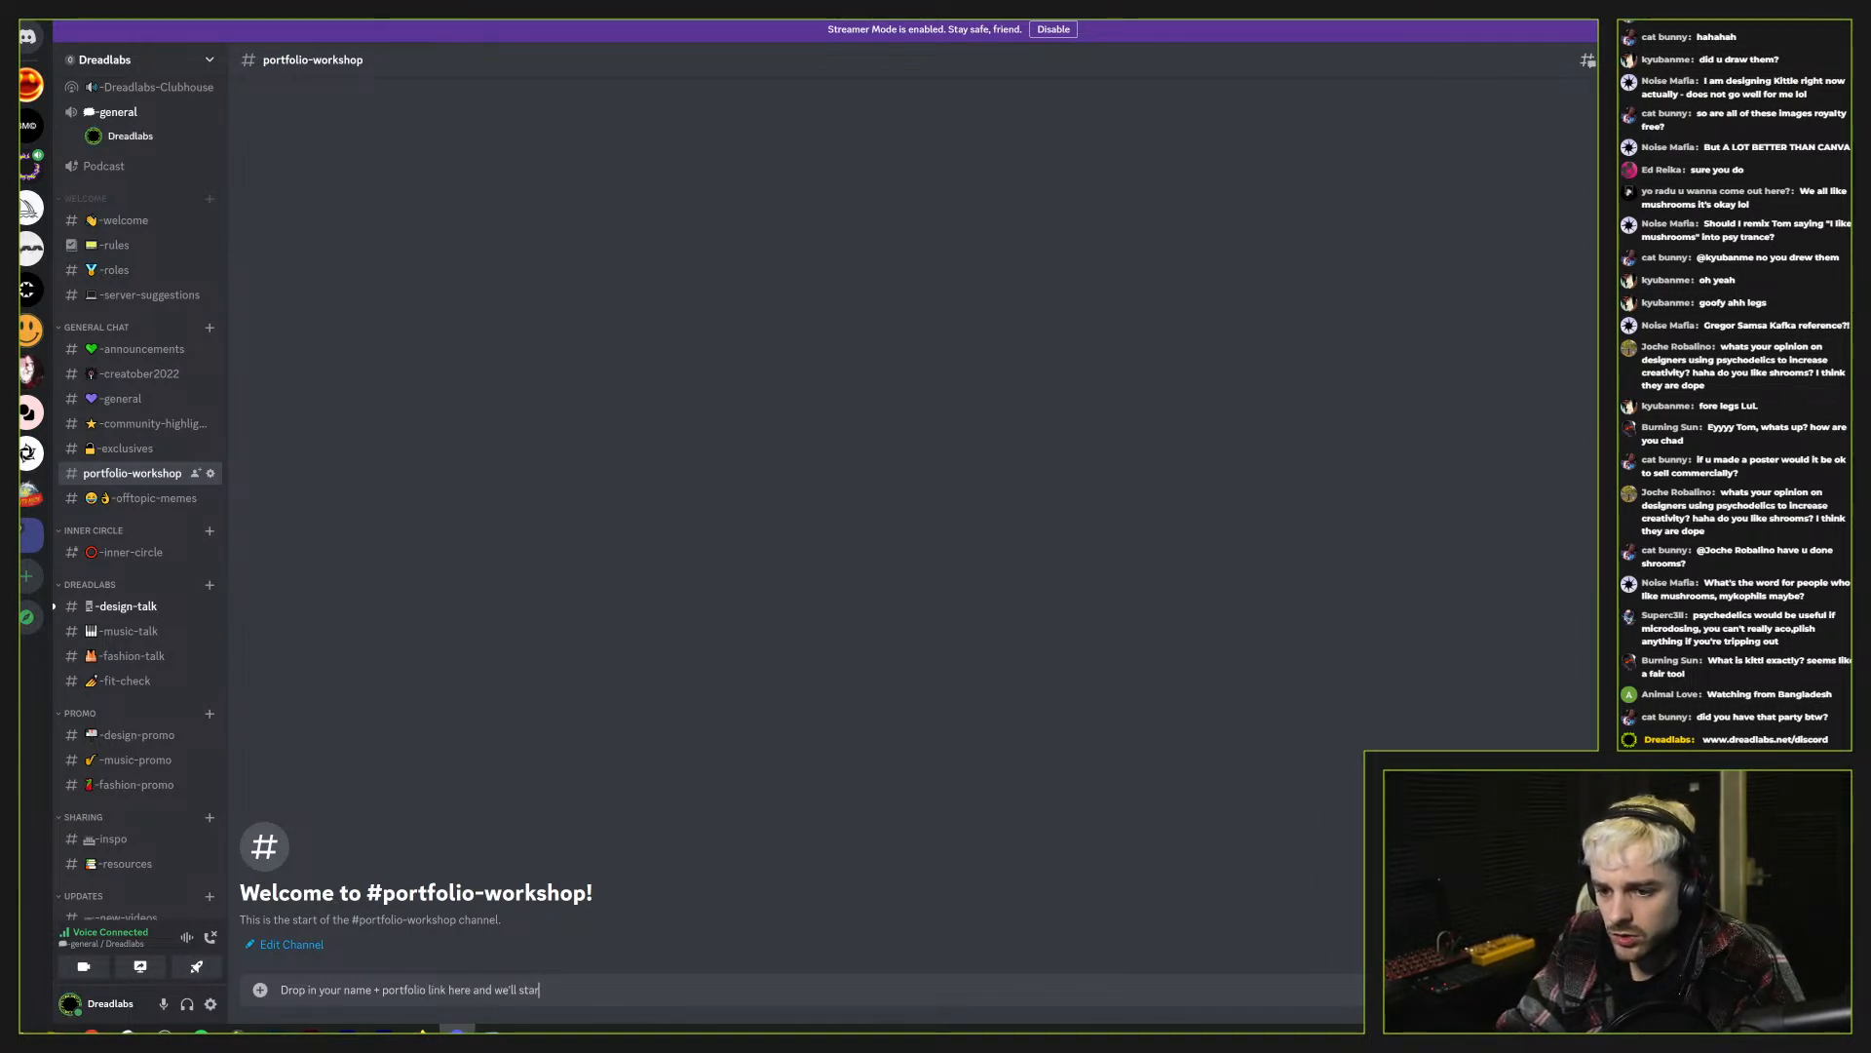
{"action": "type", "text": "t the reviewing pr"}
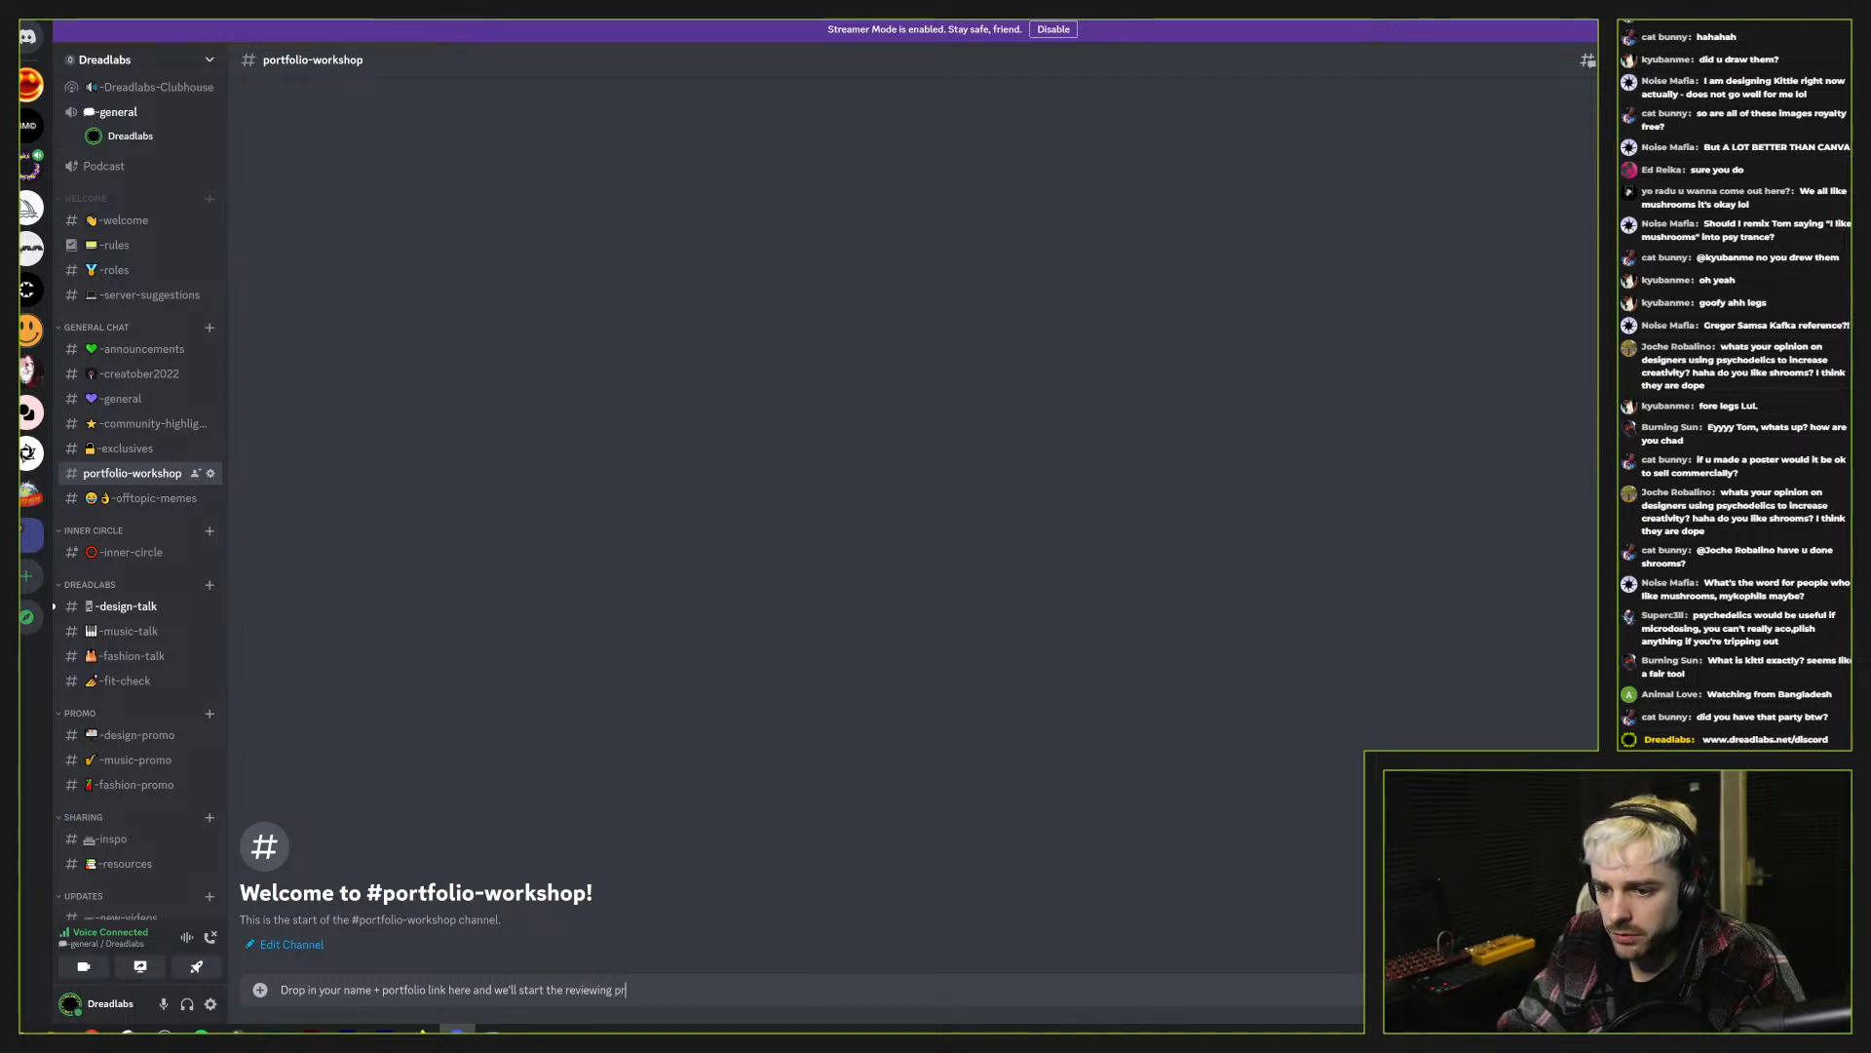
{"action": "type", "text": "ocess next week"}
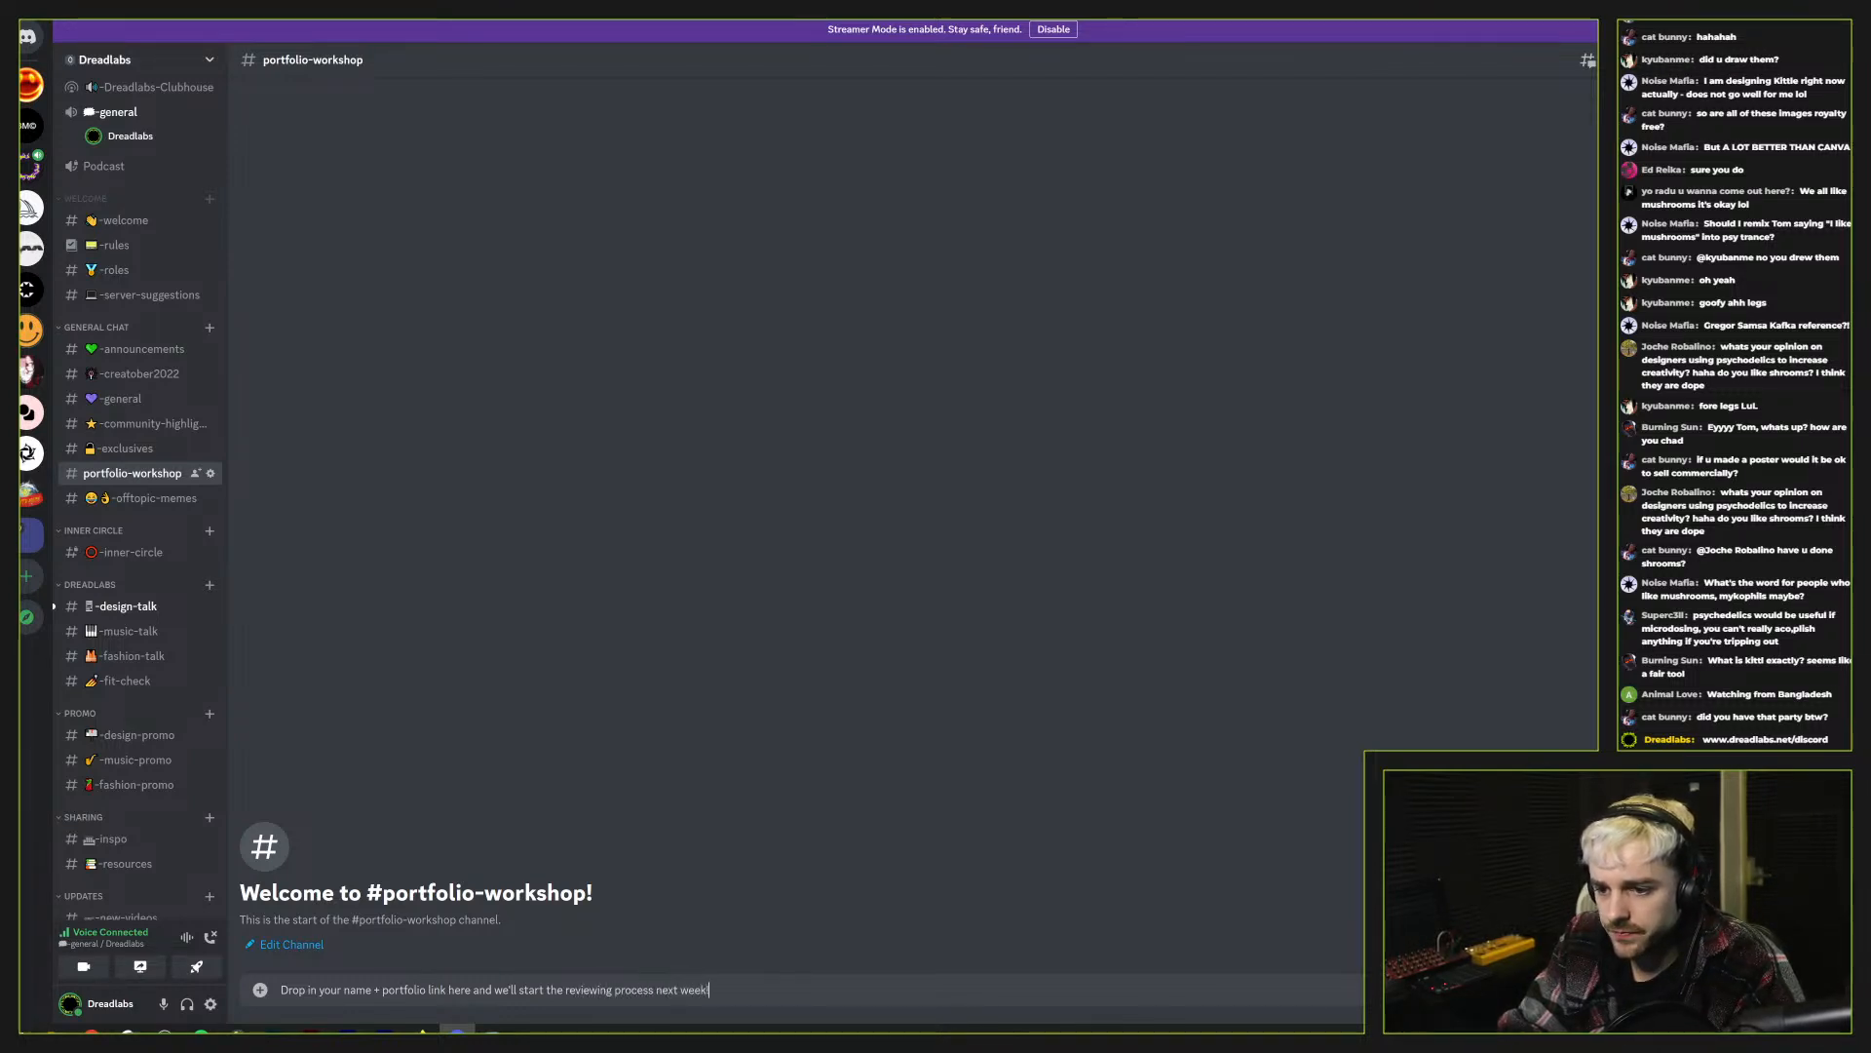
{"action": "key", "text": "Return"}
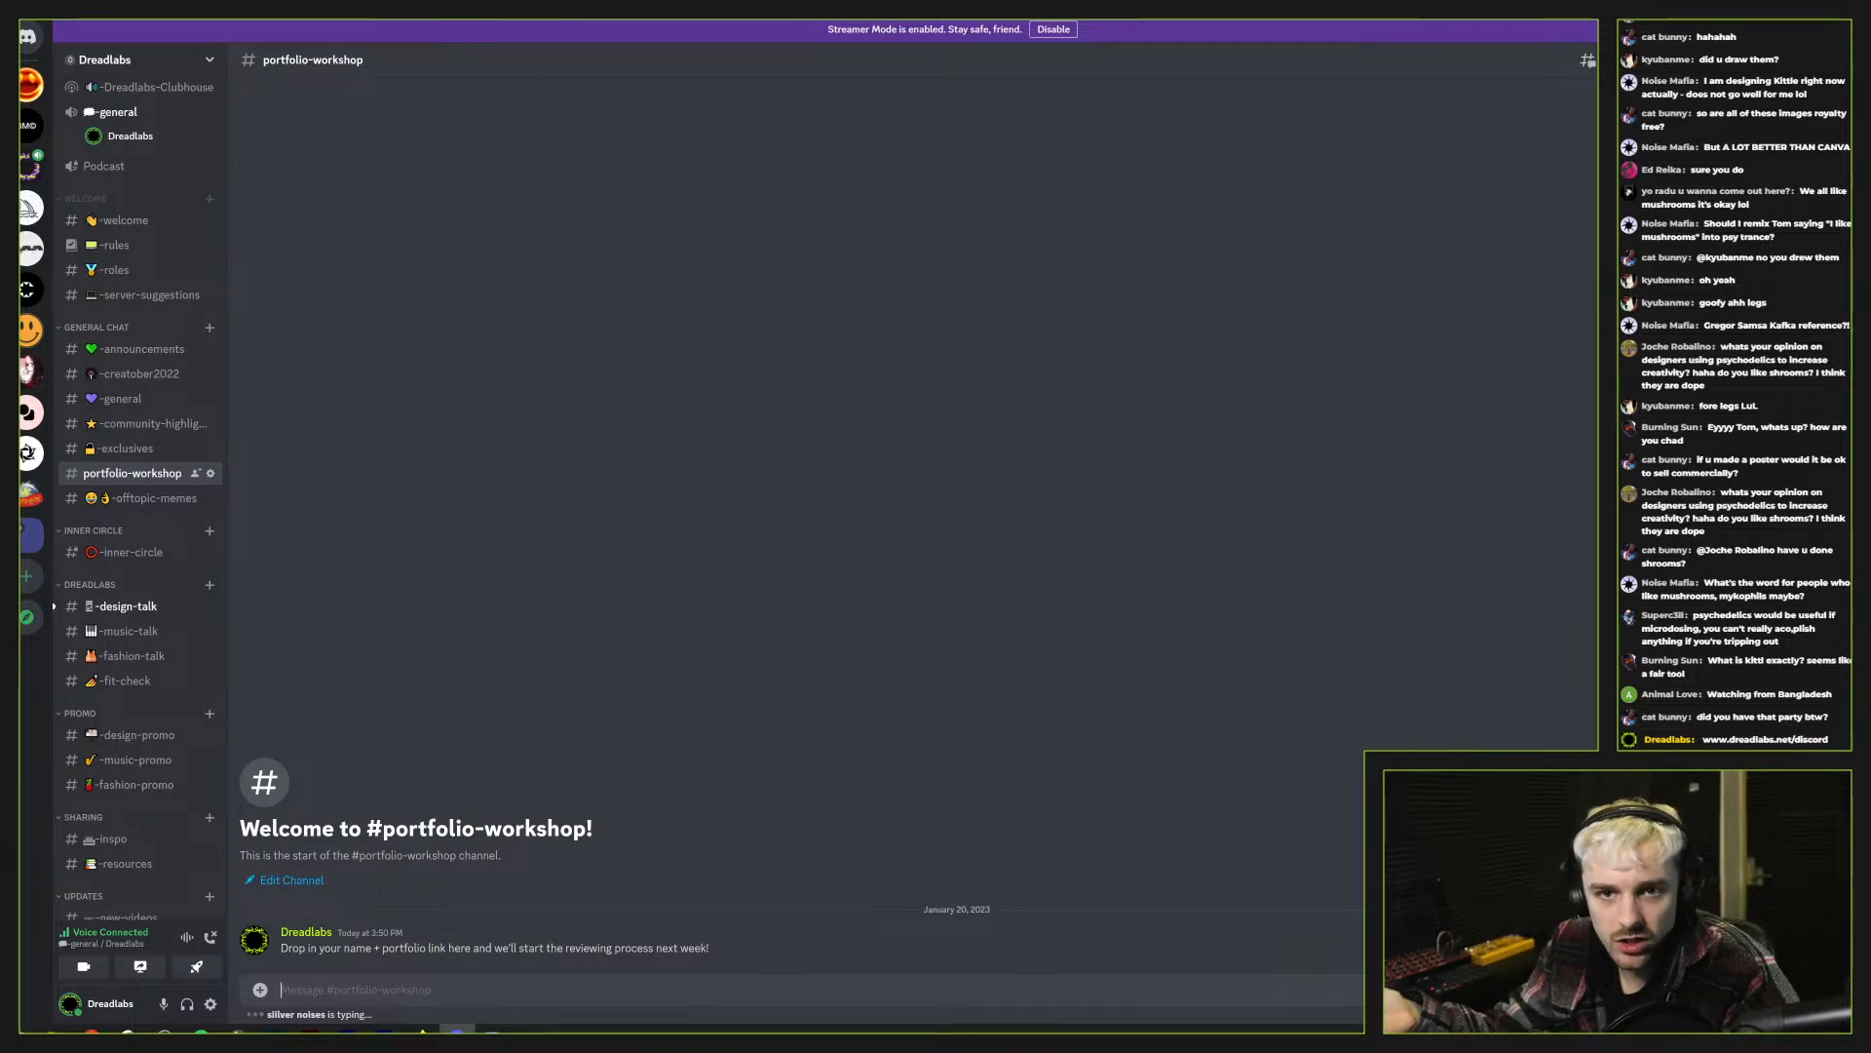
Answer "Yes" in the portfolio-workshop channel to the question whether an Instagram profile counts as a portfolio
{"action": "scroll", "coordinate": [136, 441], "scroll_direction": "up", "scroll_amount": 3}
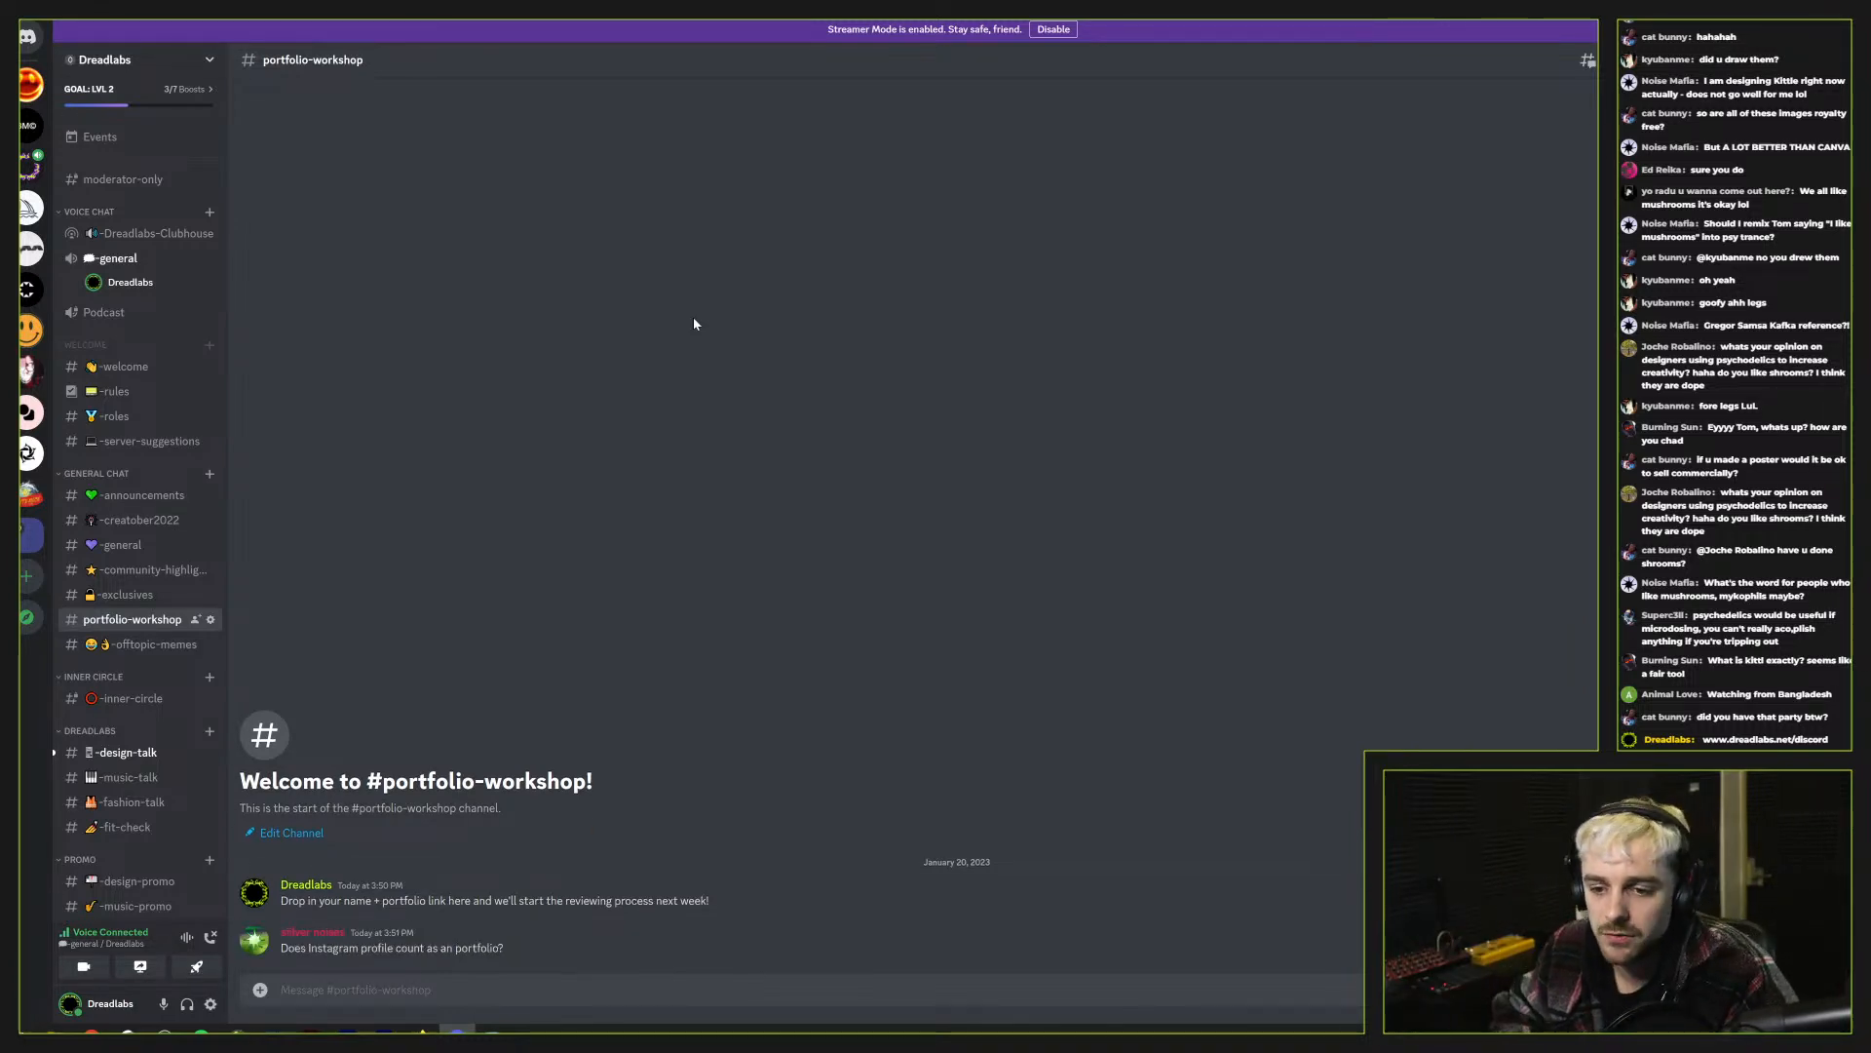
{"action": "type", "text": "Yes"}
{"action": "key", "text": "Return"}
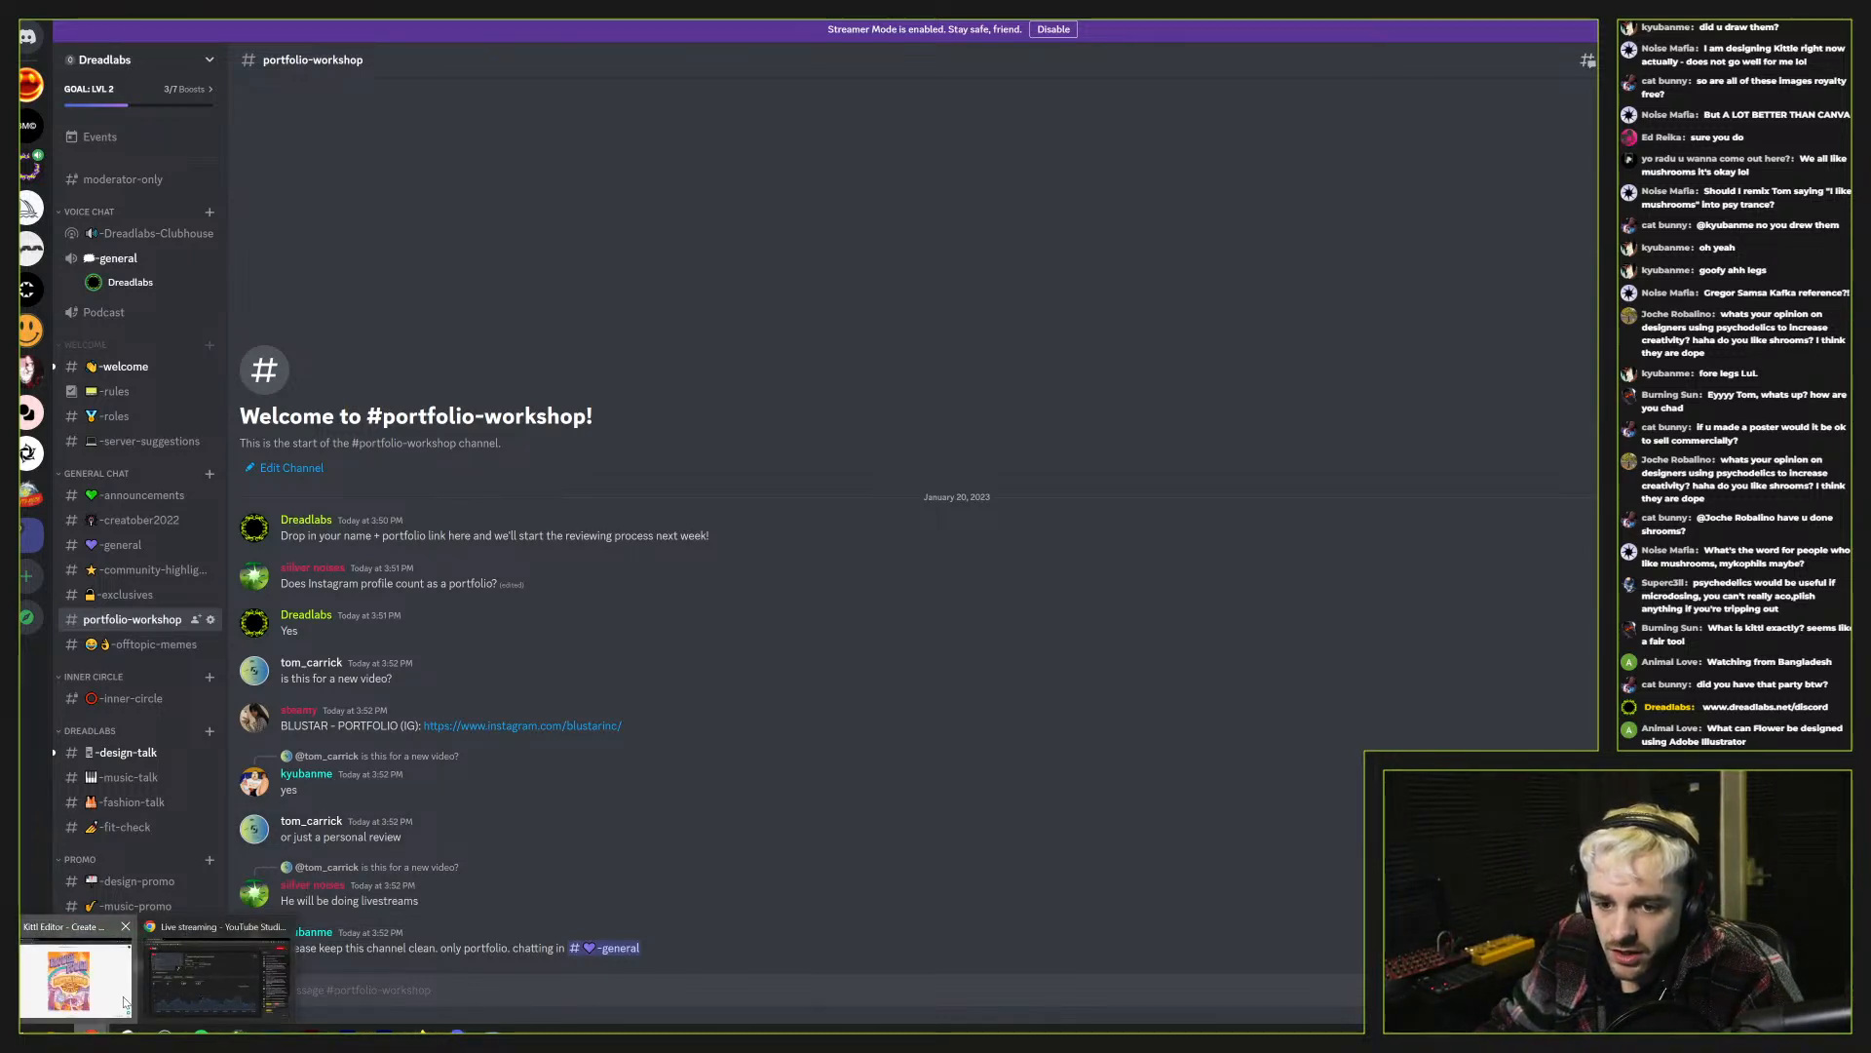
Switch back to the Kittl editor with the Flower Power Poster and show the artwork with nothing selected
{"action": "left_click", "coordinate": [73, 979]}
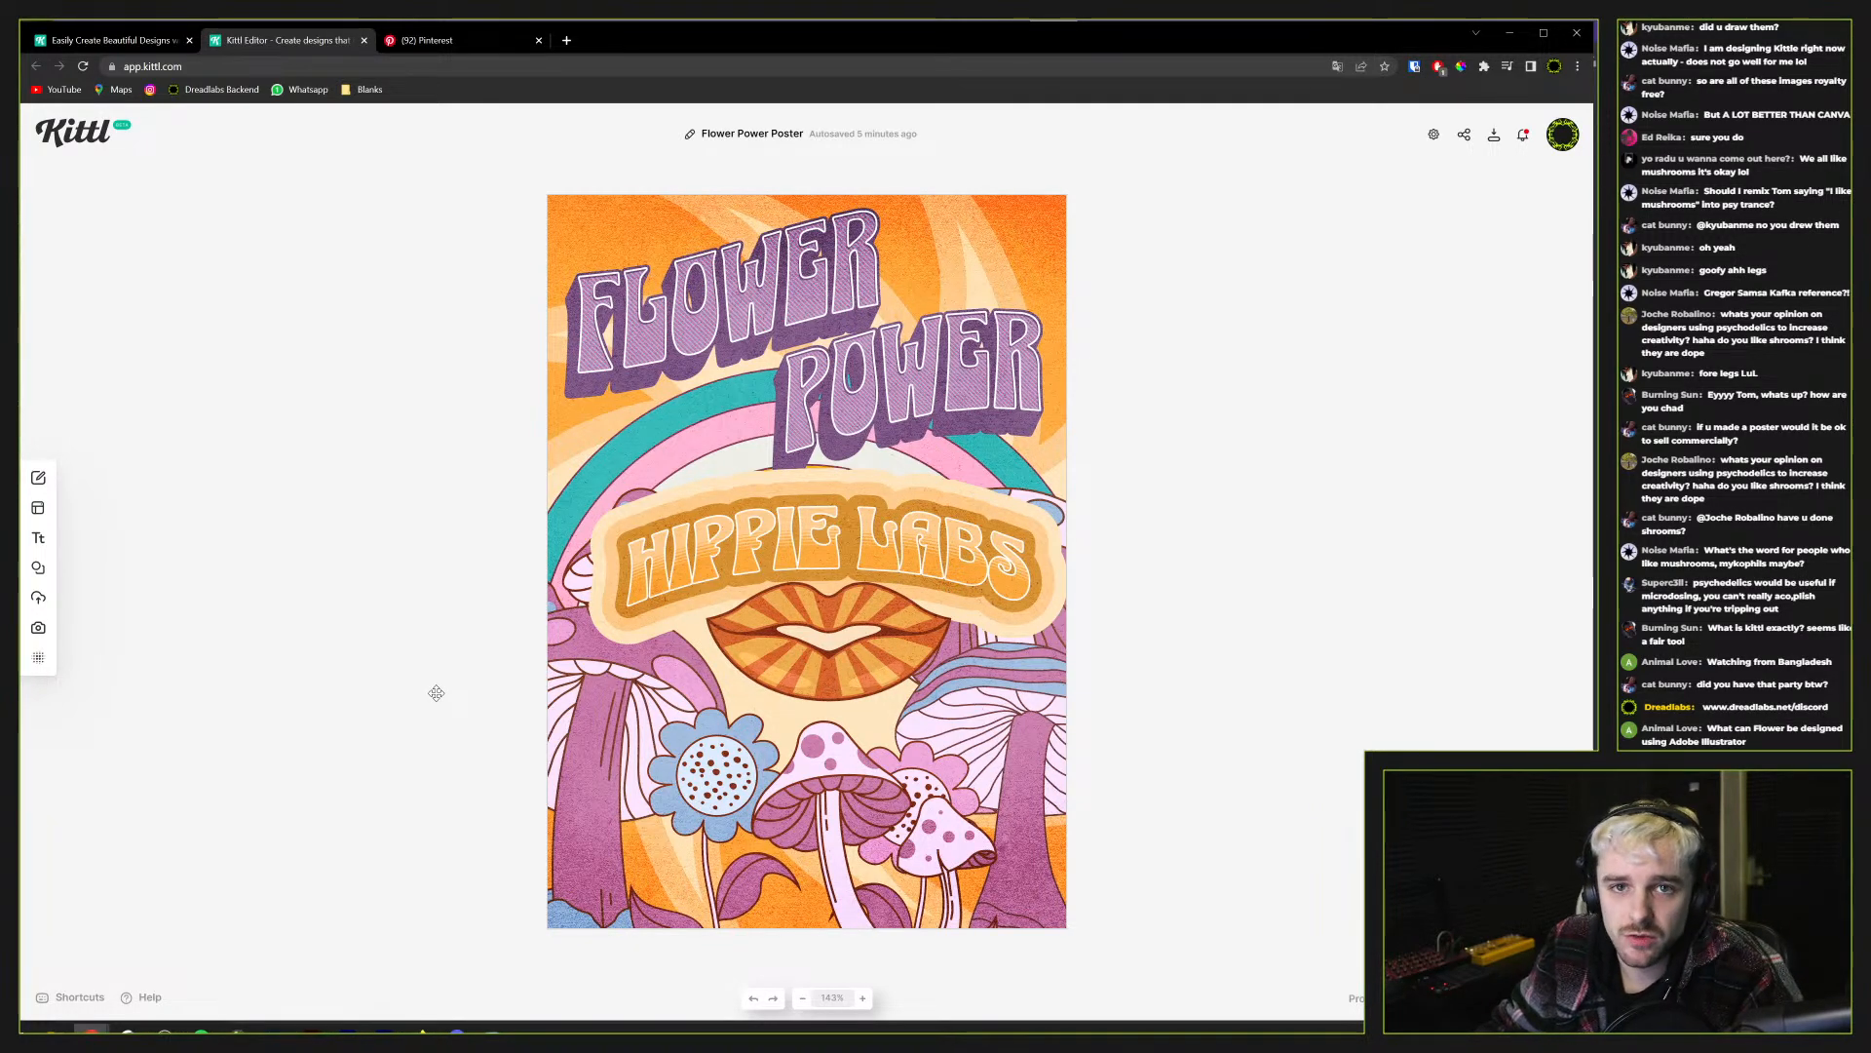
{"action": "left_click", "coordinate": [434, 633]}
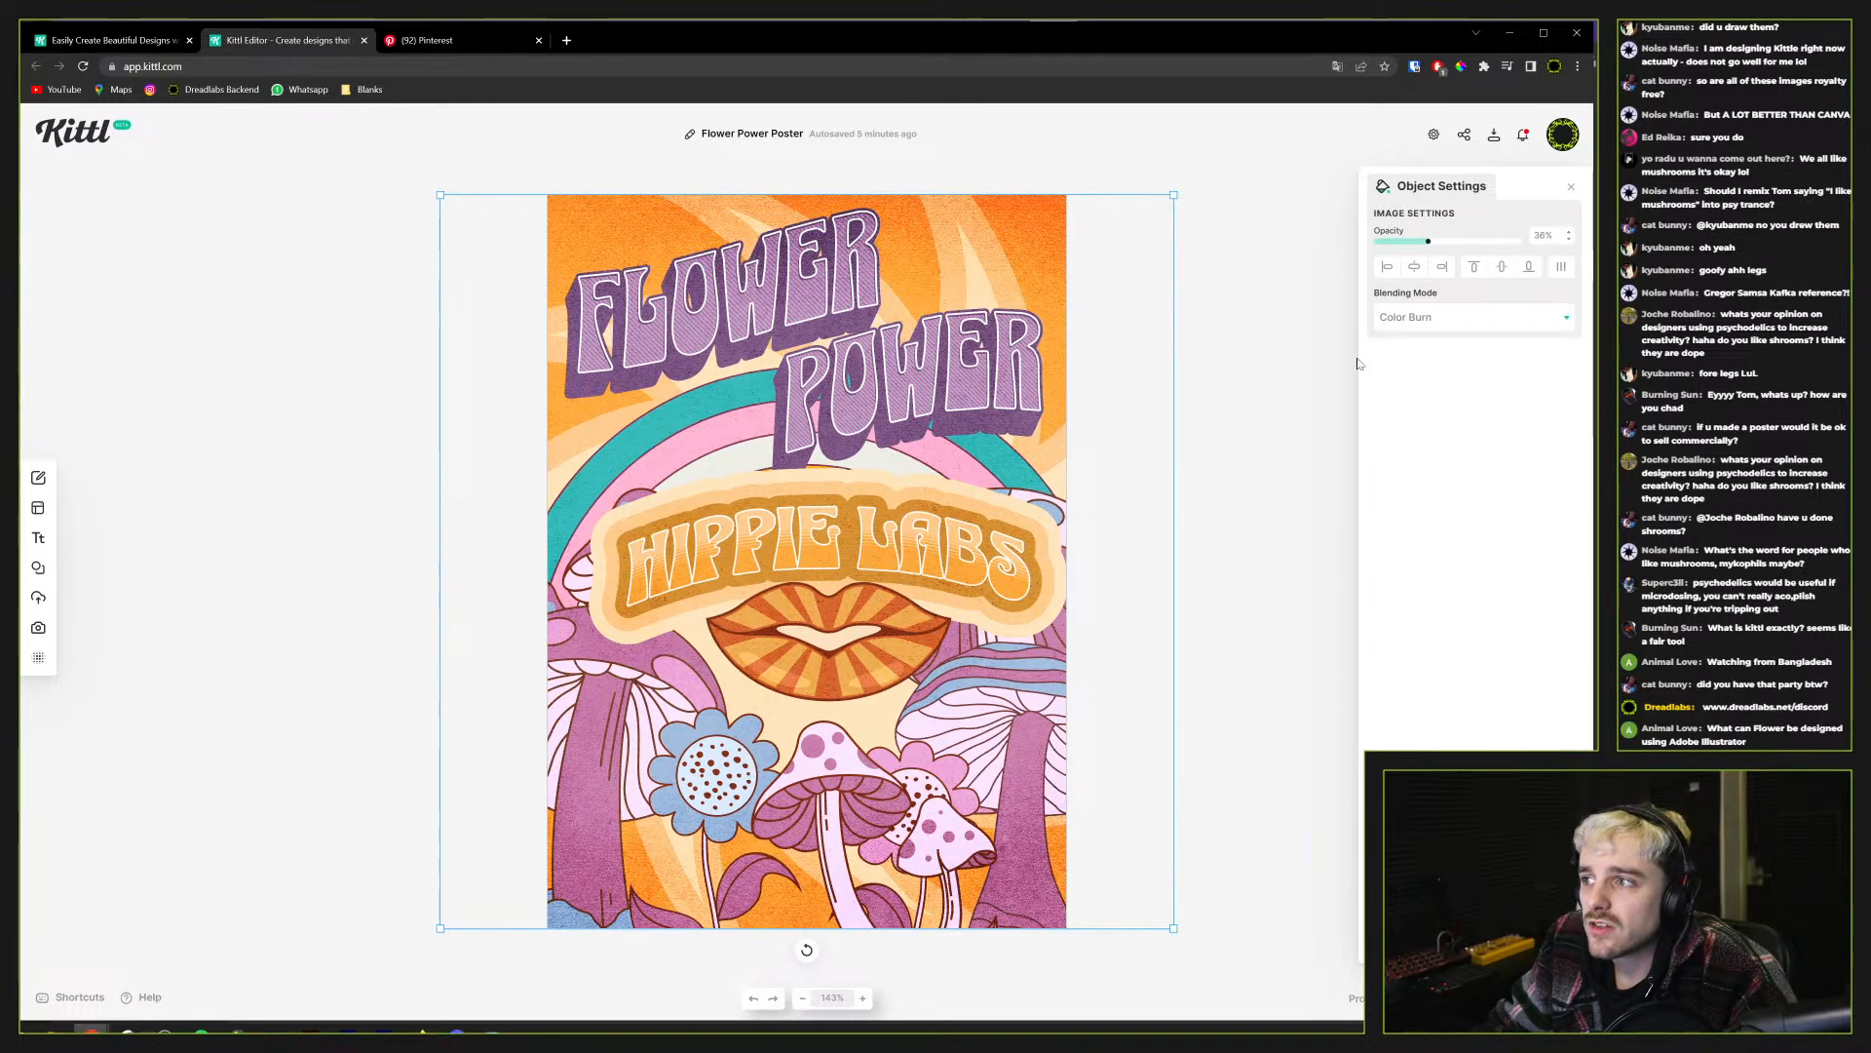
{"action": "left_click", "coordinate": [1188, 366]}
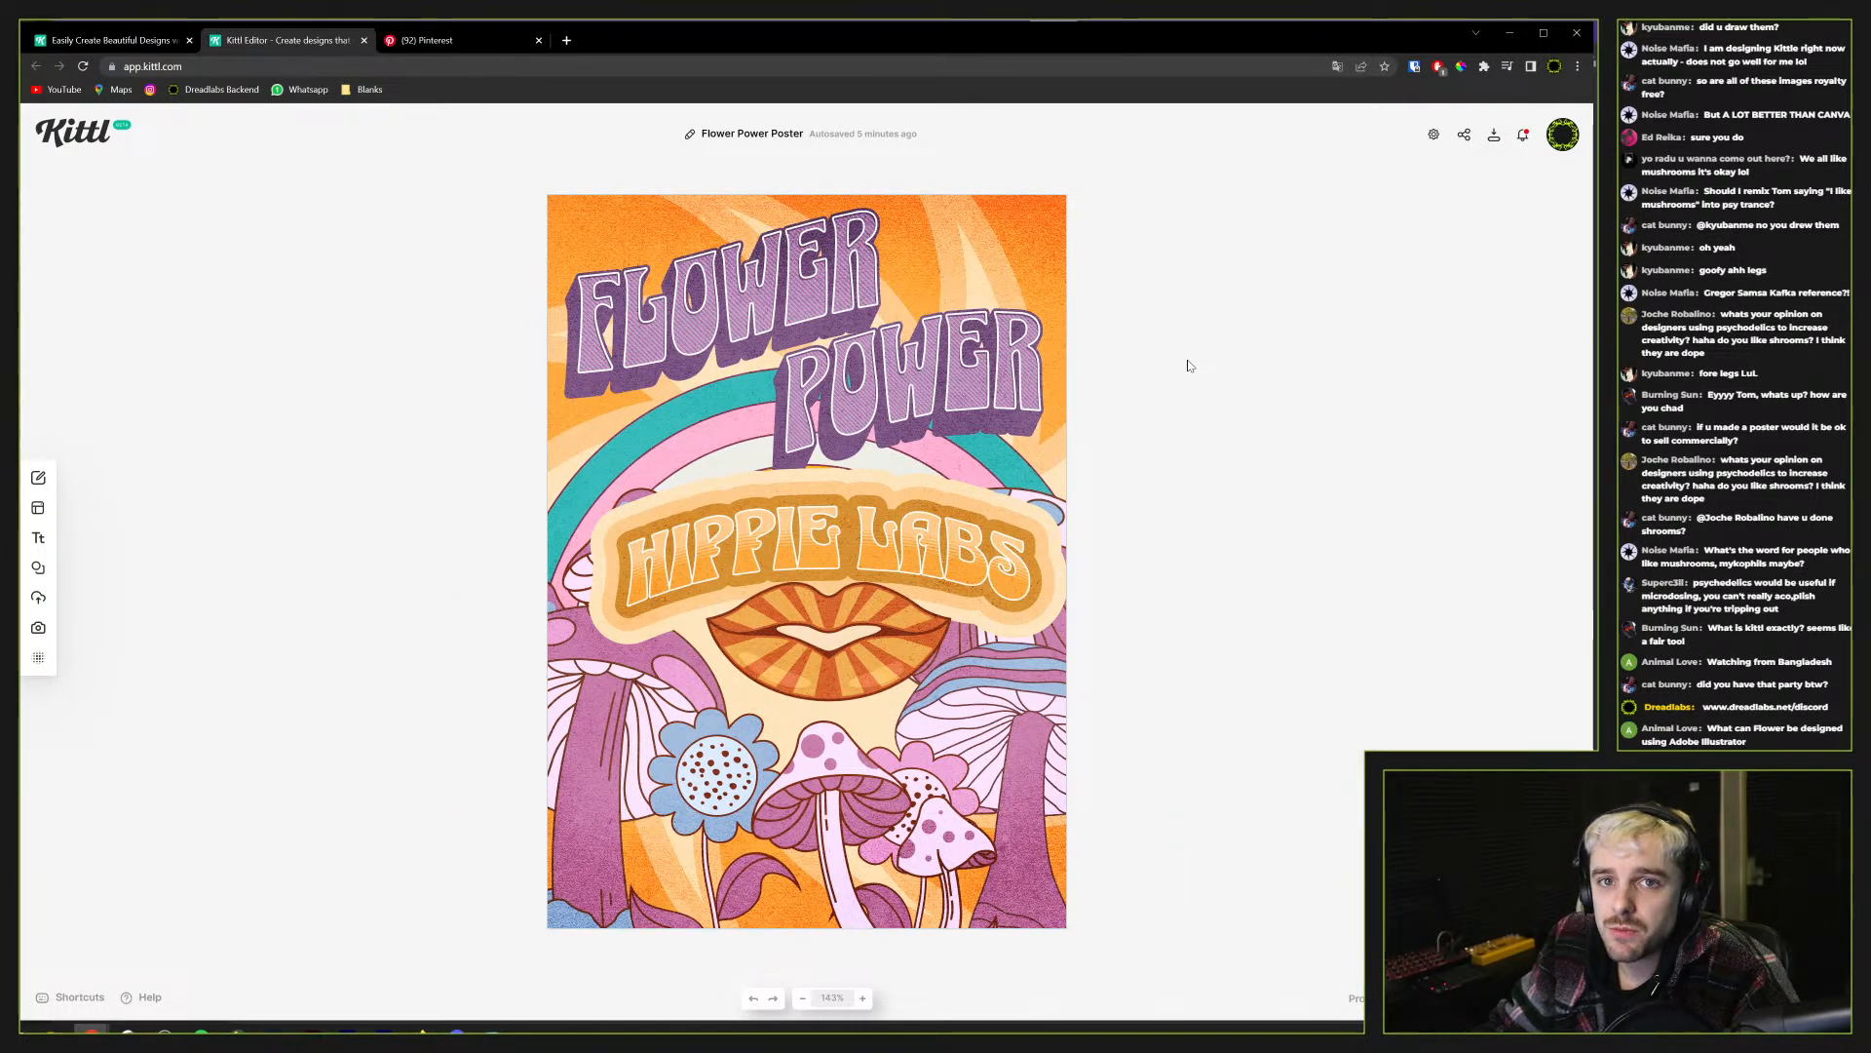